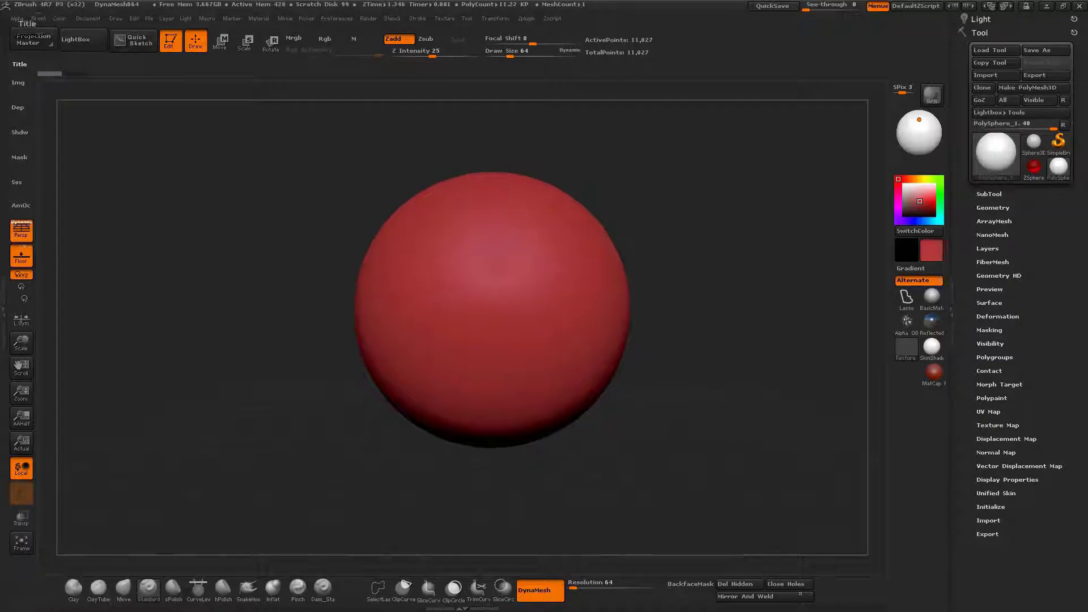
Step: Switch to Windows Photo Viewer and zoom out the Mood_Free_Tut_Texture_Skin200.jpg board until all its reference images fit
key(alt+Tab)
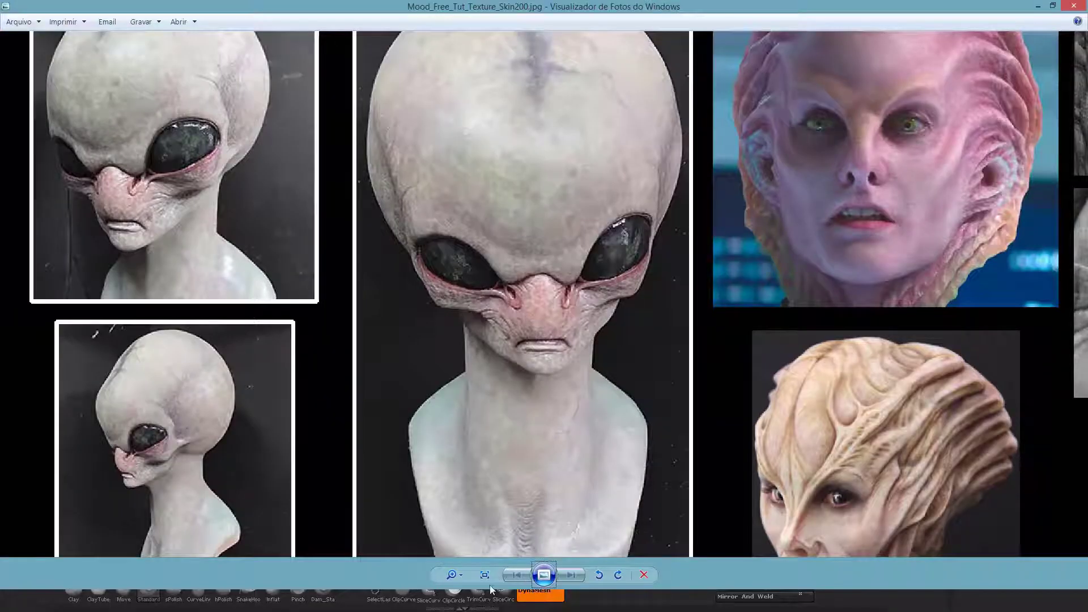
click(451, 575)
drag(452, 575, 450, 590)
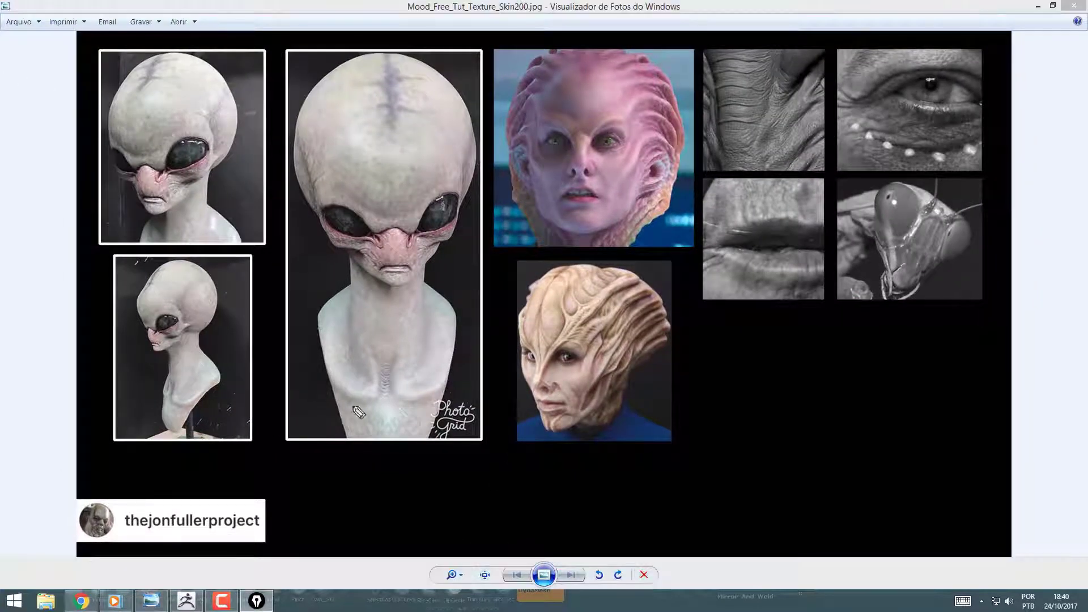
Step: Draw pink arrows to the artist credit and the large alien bust with the note "OK?", and undo these marks
mouse_move(367, 485)
mouse_down()
mouse_move(311, 497)
mouse_move(342, 499)
mouse_move(387, 446)
mouse_move(417, 487)
mouse_move(444, 474)
mouse_move(457, 496)
mouse_move(396, 486)
mouse_move(433, 513)
mouse_up()
key(ctrl+z)
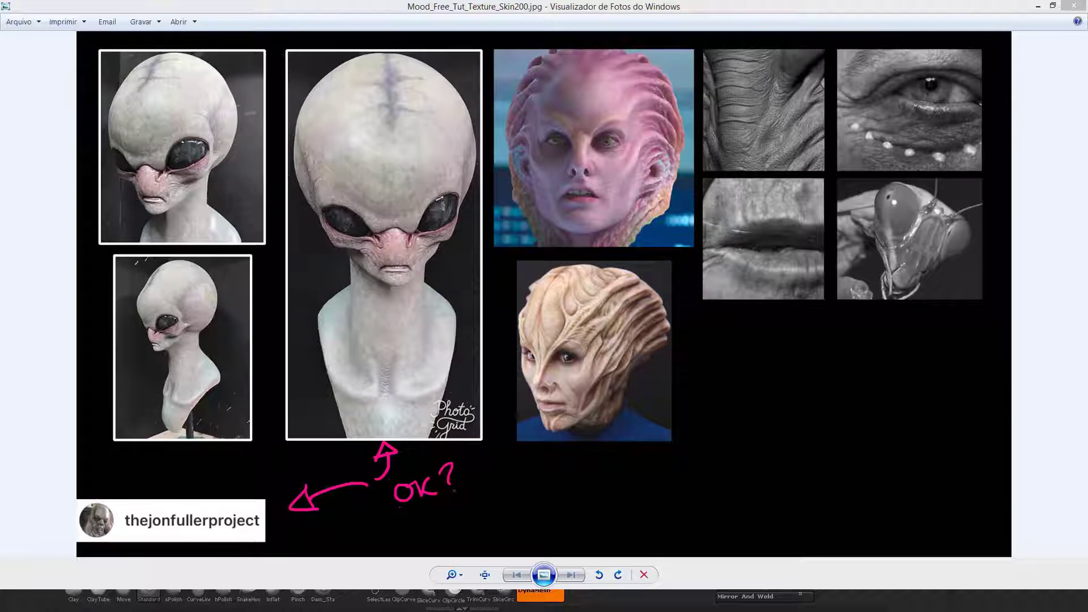
key(ctrl+z)
key(ctrl+z)
key(ctrl+z)
key(ctrl+z)
key(ctrl+z)
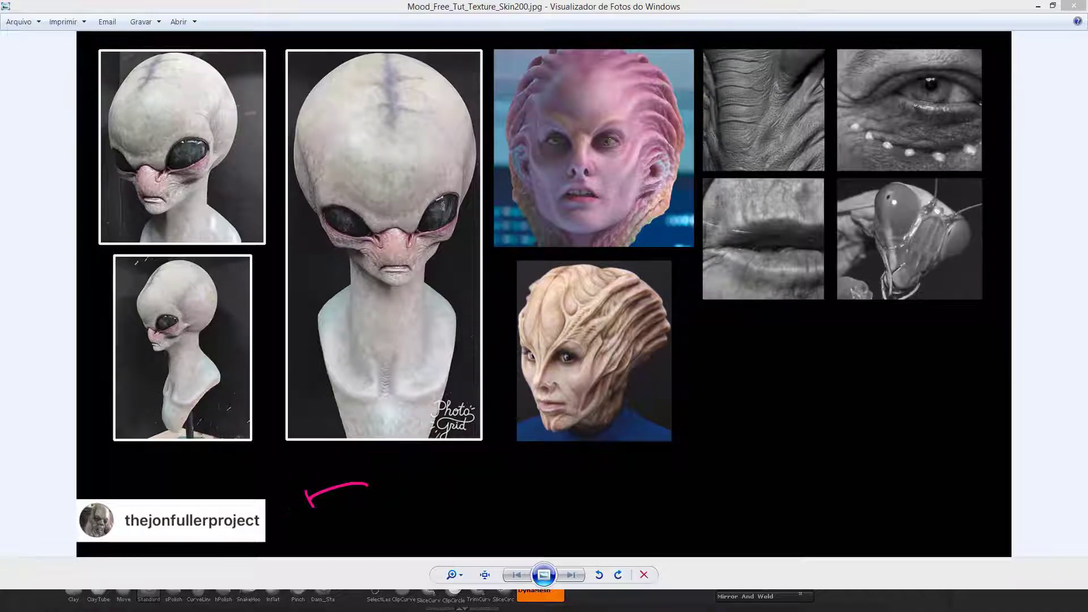
Step: Sketch a pink bust with a round head, jaw, neck and sloping shoulders in the empty area below the skin close-ups
mouse_move(790, 336)
mouse_down()
mouse_move(782, 323)
mouse_move(760, 337)
mouse_move(733, 388)
mouse_move(738, 371)
mouse_move(747, 431)
mouse_move(790, 429)
mouse_move(804, 386)
mouse_move(802, 431)
mouse_up()
mouse_move(816, 389)
mouse_down()
mouse_move(758, 442)
mouse_move(797, 430)
mouse_move(776, 445)
mouse_move(760, 440)
mouse_move(773, 448)
mouse_move(749, 494)
mouse_up()
drag(802, 426, 805, 481)
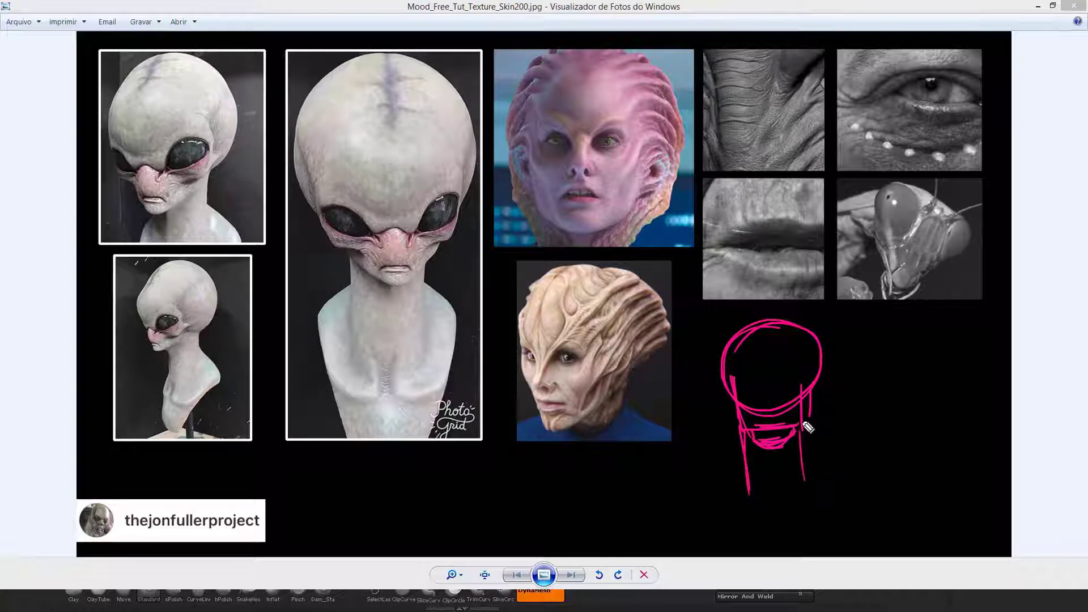
drag(739, 458, 701, 502)
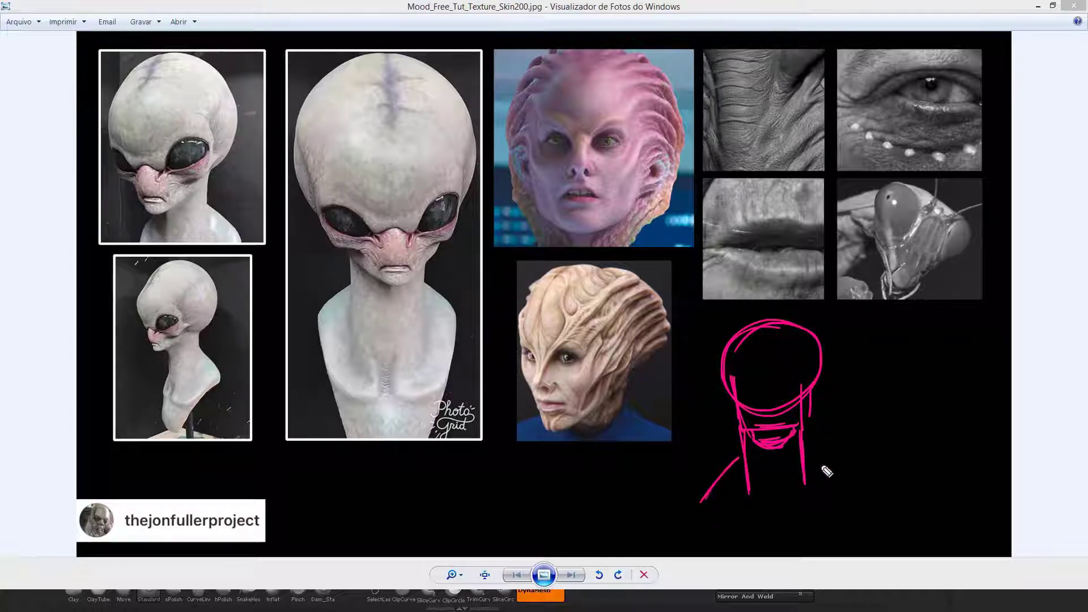
drag(808, 459, 855, 512)
Step: Draw a larger pink cranium around the sketched head
drag(724, 306, 738, 409)
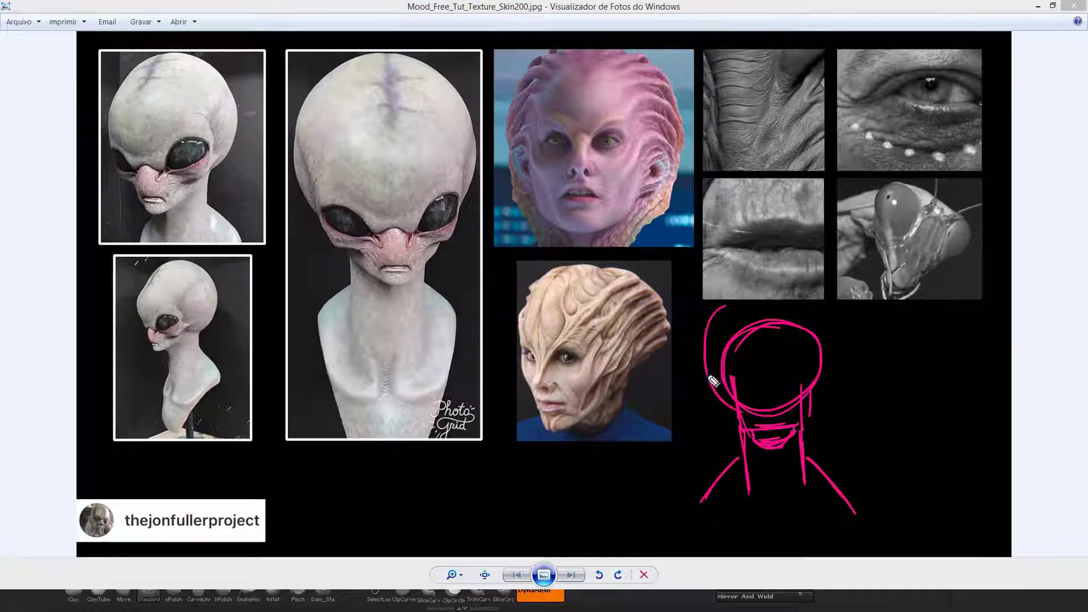
mouse_move(697, 356)
mouse_down()
mouse_move(779, 301)
mouse_move(821, 354)
mouse_up()
drag(812, 396, 688, 346)
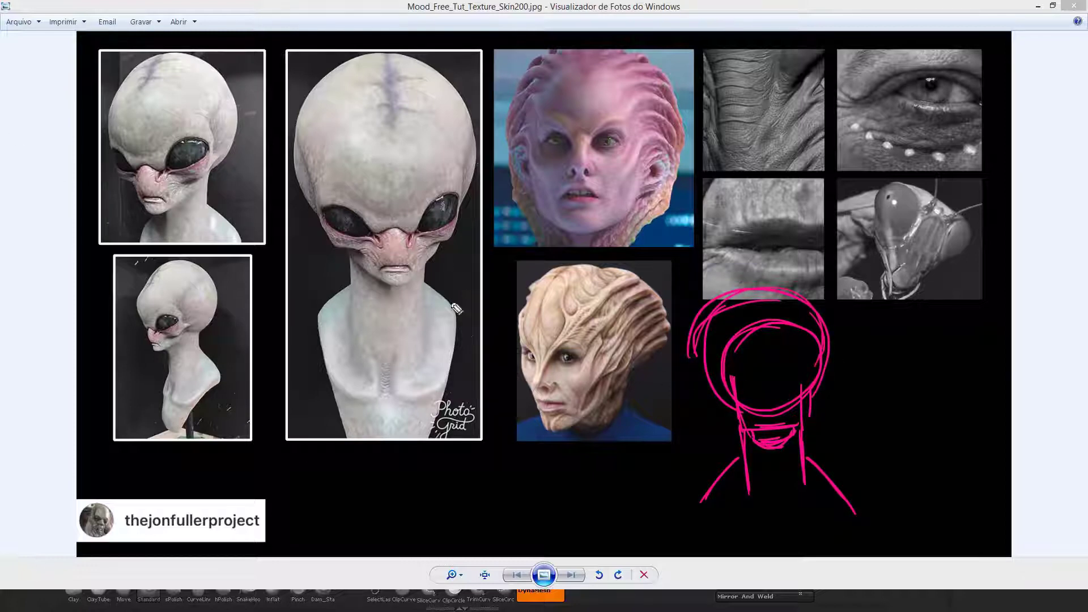
Step: Overlay straight blue lines on the sketched bust to block out its inverted-triangle head, neck and shoulder slopes
mouse_move(686, 350)
mouse_down()
mouse_move(796, 439)
mouse_move(857, 326)
mouse_move(672, 319)
mouse_up()
drag(800, 415, 811, 501)
drag(749, 431, 755, 494)
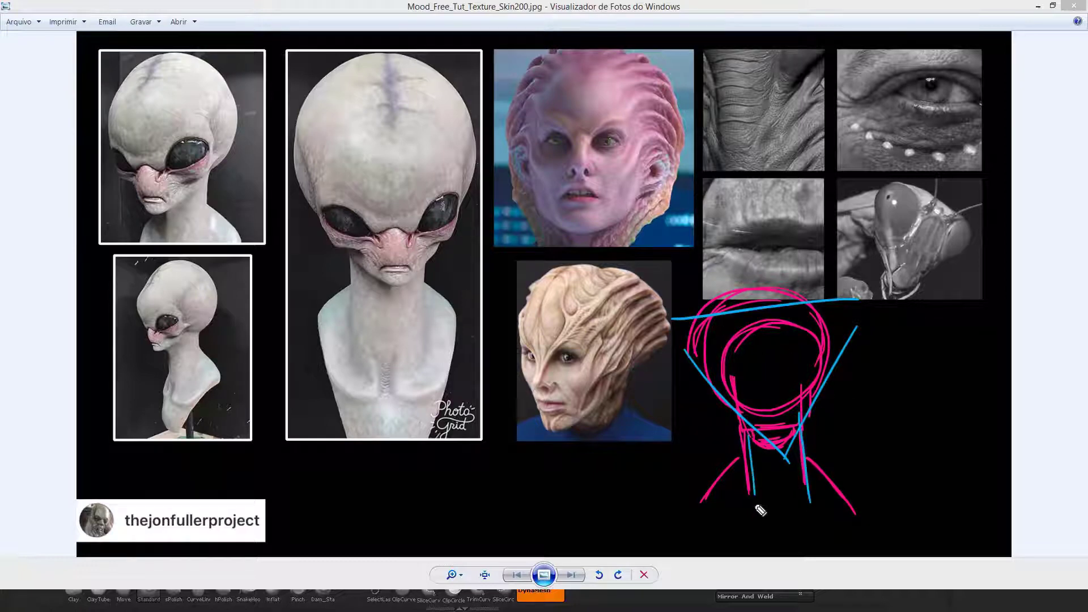
drag(749, 448, 676, 518)
drag(806, 448, 865, 502)
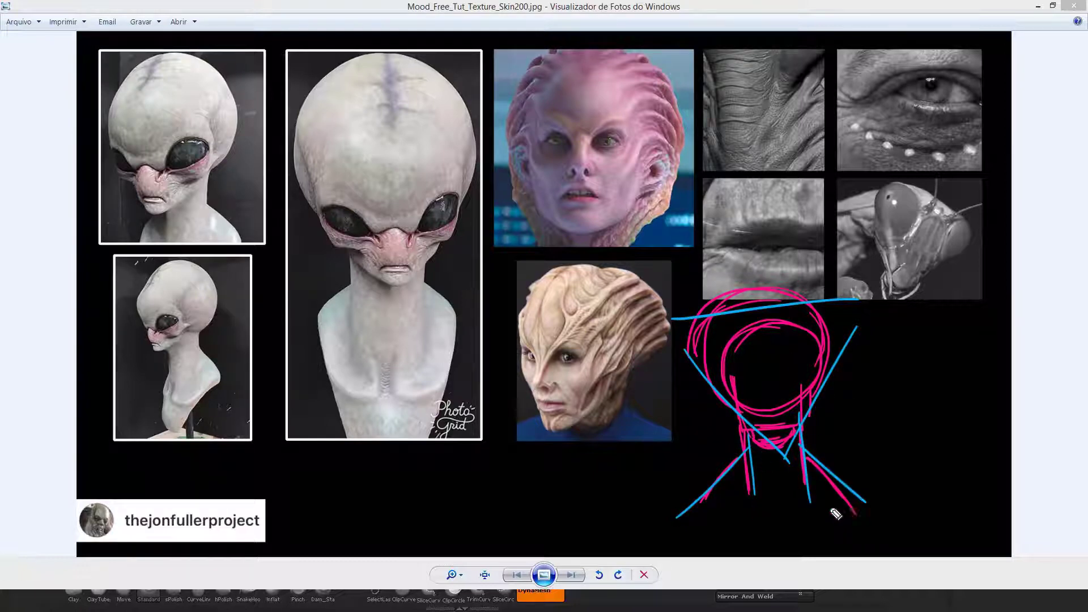
Step: Sketch a small blue hourglass diagram of the bust's basic shape with an arrow leading to it, and clear all marks
mouse_move(952, 338)
mouse_down()
mouse_move(864, 350)
mouse_move(900, 383)
mouse_up()
mouse_move(951, 338)
mouse_down()
mouse_move(901, 396)
mouse_move(898, 431)
mouse_up()
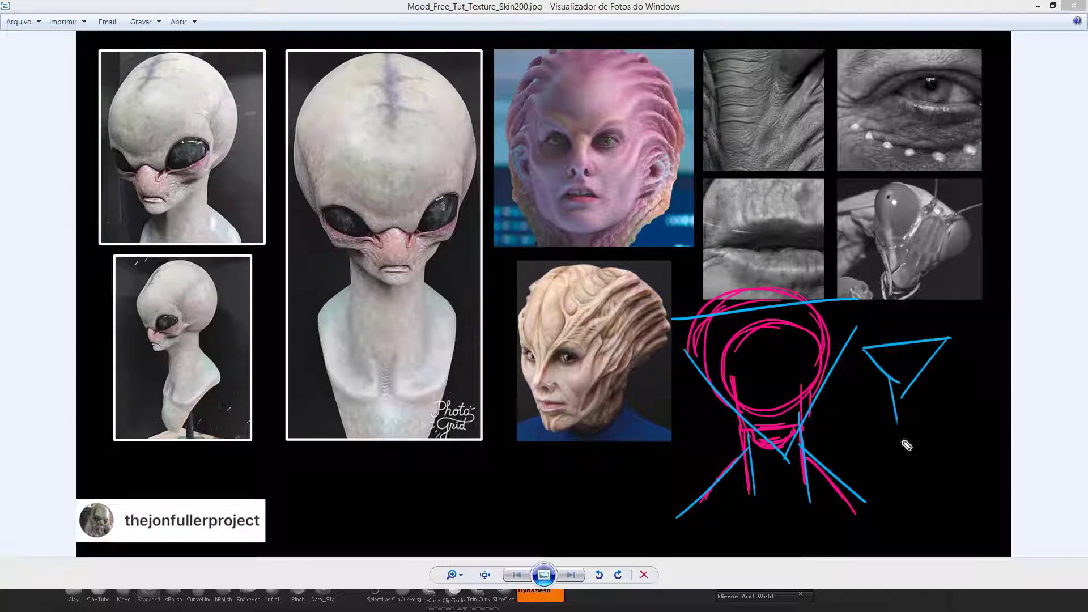
mouse_move(915, 381)
mouse_down()
mouse_move(924, 418)
mouse_move(862, 445)
mouse_move(960, 427)
mouse_move(854, 445)
mouse_move(861, 408)
mouse_move(870, 410)
mouse_up()
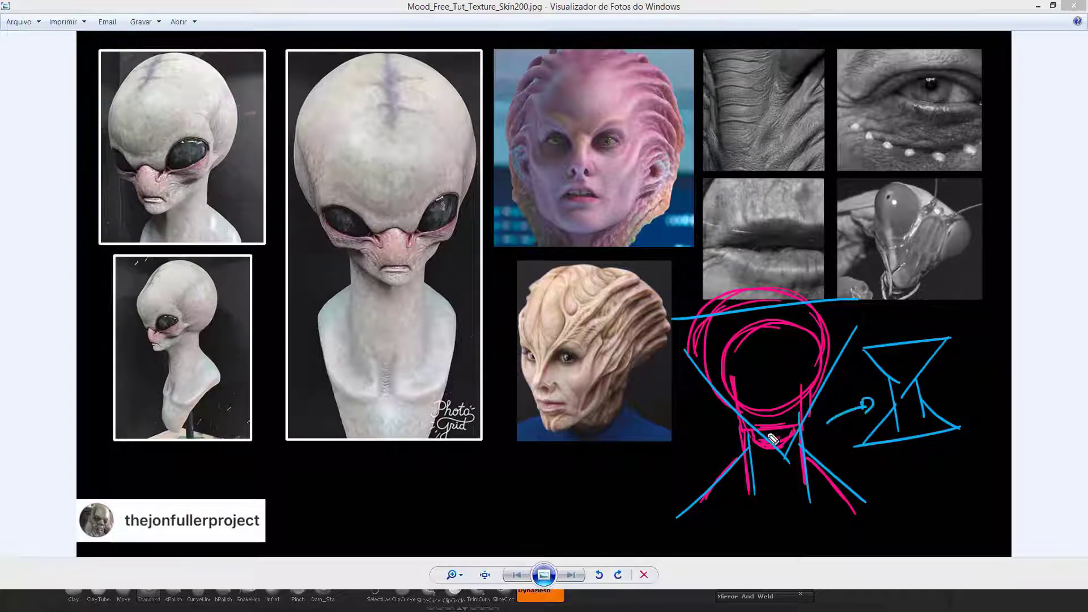
mouse_move(715, 437)
mouse_down()
mouse_move(431, 459)
mouse_move(422, 430)
mouse_move(447, 448)
mouse_move(422, 464)
mouse_up()
click(5, 121)
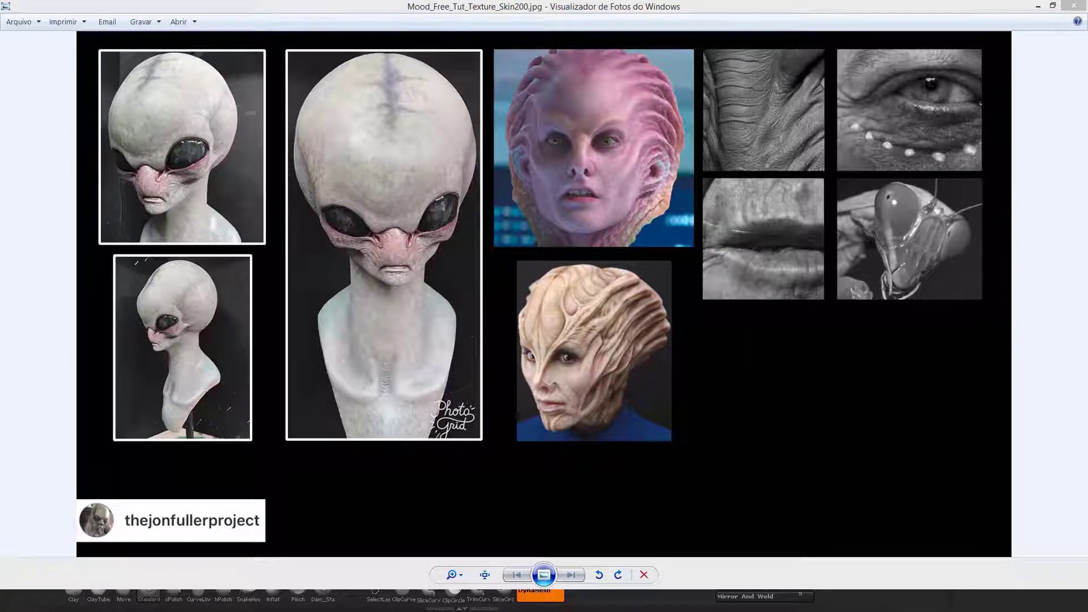
Step: Trace the cranium, eye line and tapered jaw of the large alien bust in blue
mouse_move(385, 52)
mouse_down()
mouse_move(341, 70)
mouse_move(301, 145)
mouse_up()
drag(308, 99, 340, 205)
mouse_move(305, 183)
mouse_down()
mouse_move(286, 137)
mouse_move(349, 49)
mouse_up()
mouse_move(442, 71)
mouse_down()
mouse_move(457, 221)
mouse_move(411, 55)
mouse_move(339, 211)
mouse_move(333, 203)
mouse_move(338, 247)
mouse_move(452, 243)
mouse_move(394, 286)
mouse_up()
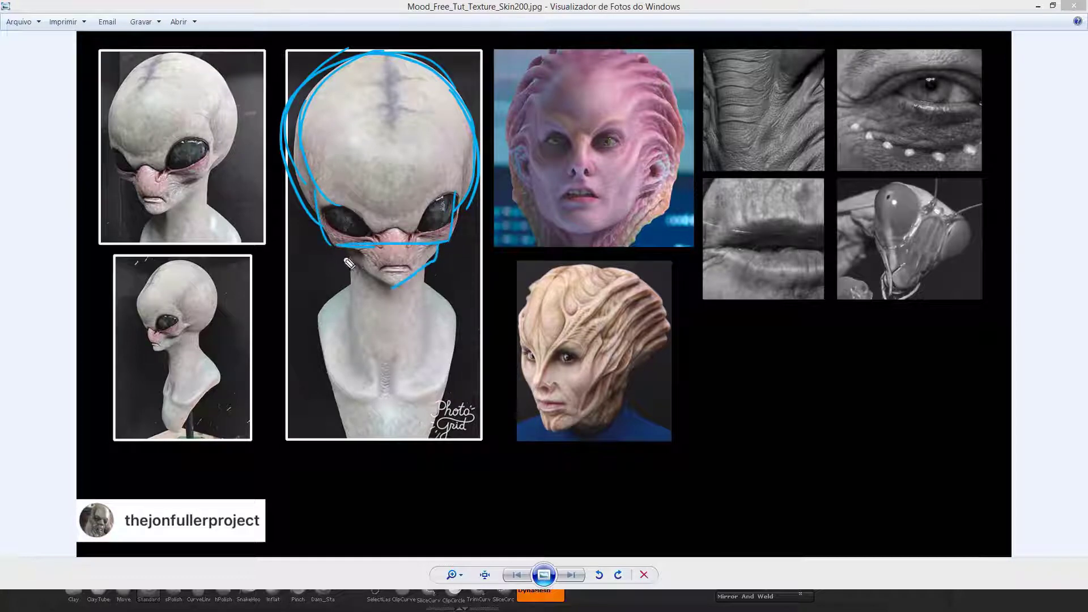
drag(342, 245, 395, 287)
Step: Trace the neck sides, collarbones, shoulder slopes and torso edges of the large alien bust in blue
drag(348, 255, 353, 363)
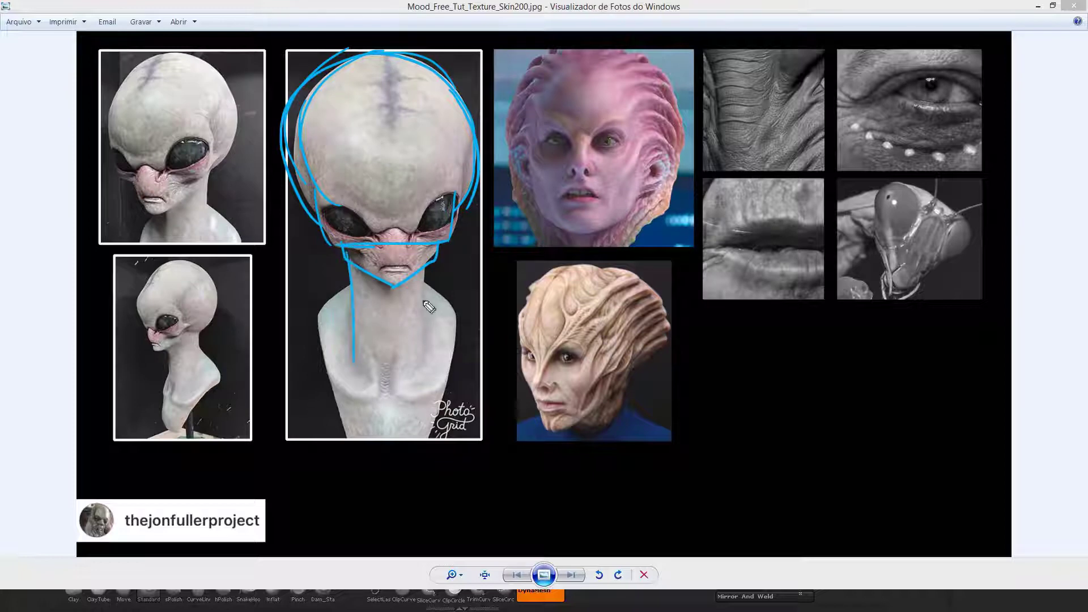
mouse_move(424, 270)
mouse_down()
mouse_move(426, 363)
mouse_move(493, 359)
mouse_up()
drag(365, 390, 286, 362)
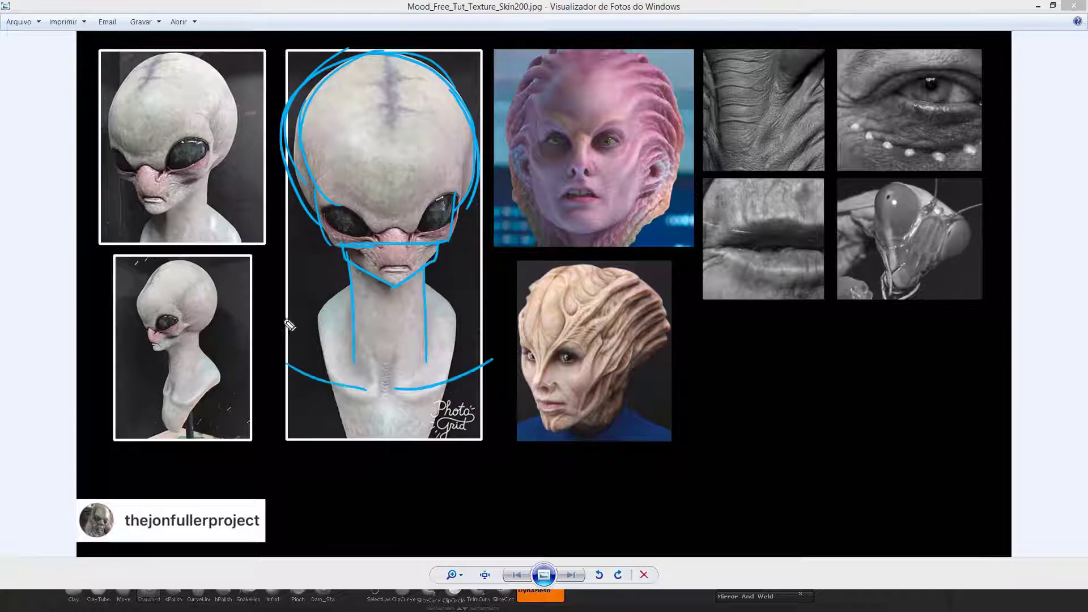
drag(349, 288, 309, 334)
drag(425, 279, 481, 321)
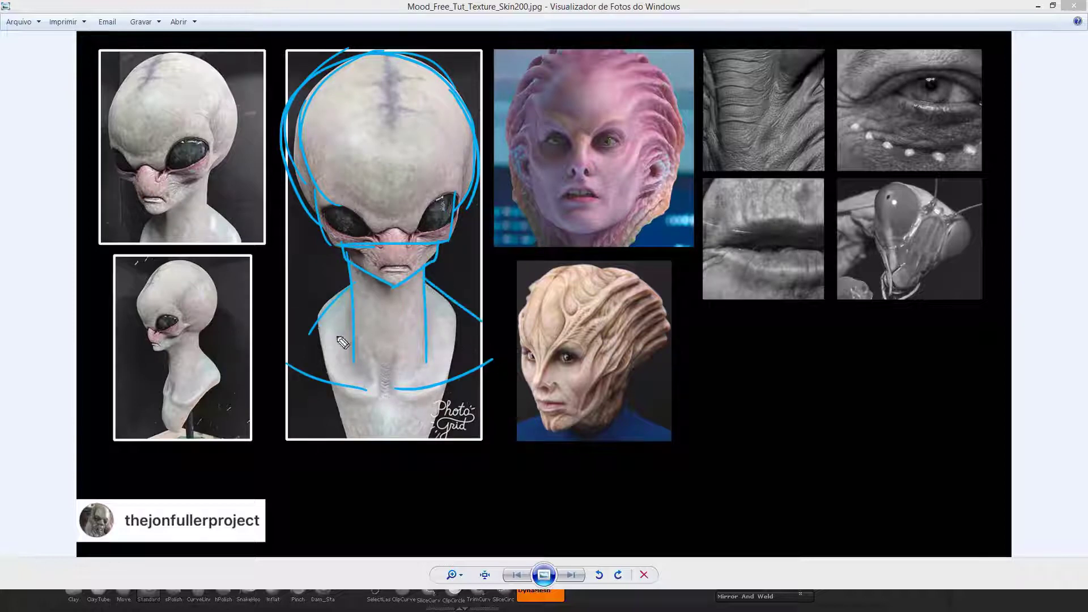
drag(329, 300, 286, 362)
drag(309, 282, 355, 456)
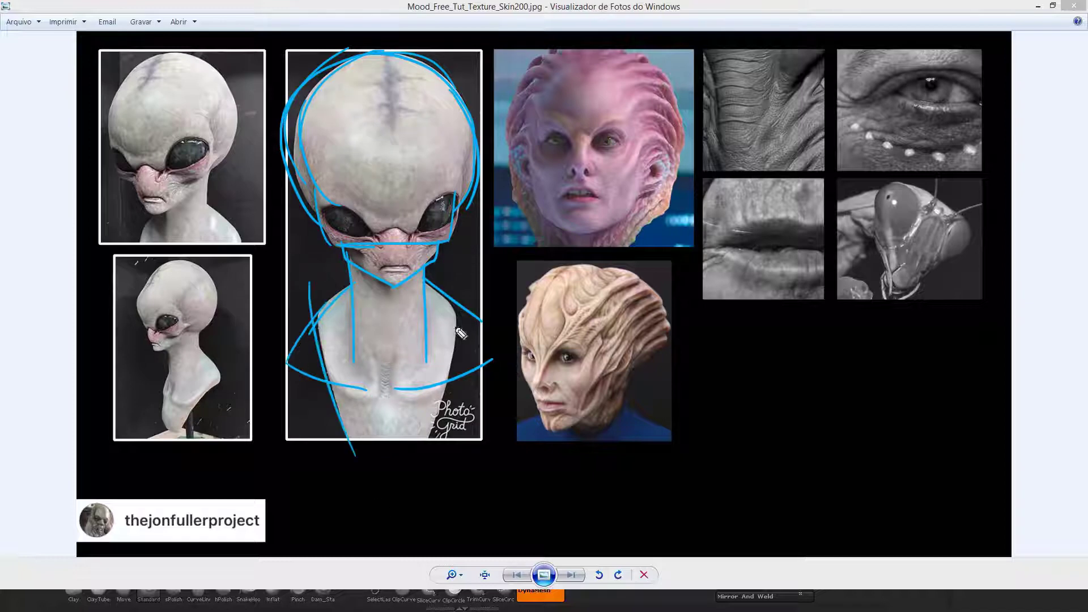
drag(460, 315, 426, 431)
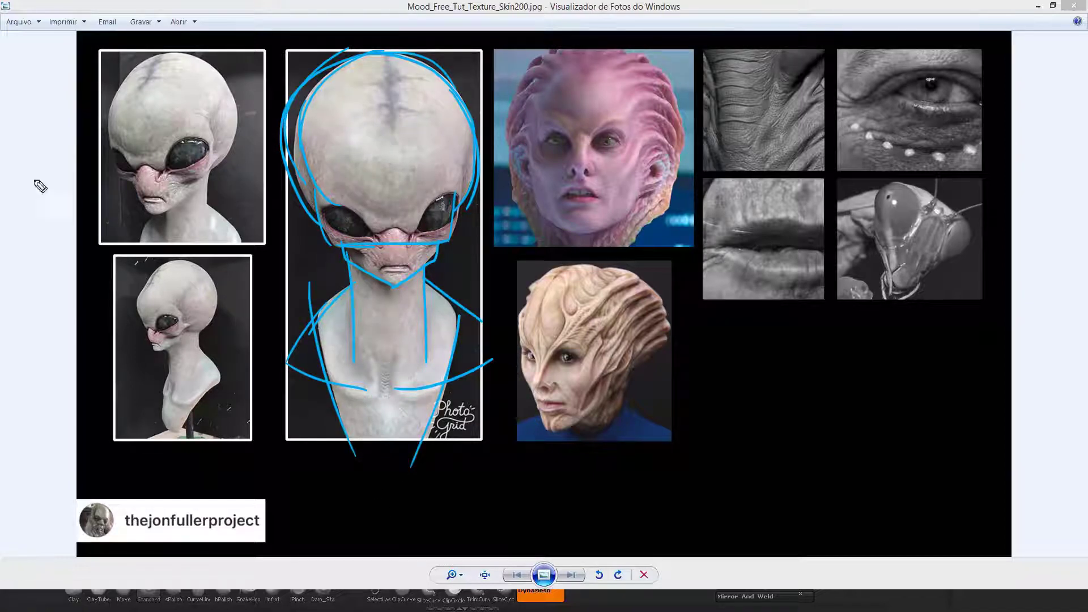
Step: Circle the large alien's eyes and the space between them in pink, and number the circles 1, 2 and 3
mouse_move(371, 209)
mouse_down()
mouse_move(334, 200)
mouse_move(342, 208)
mouse_up()
mouse_move(448, 195)
mouse_down()
mouse_move(442, 238)
mouse_move(429, 243)
mouse_up()
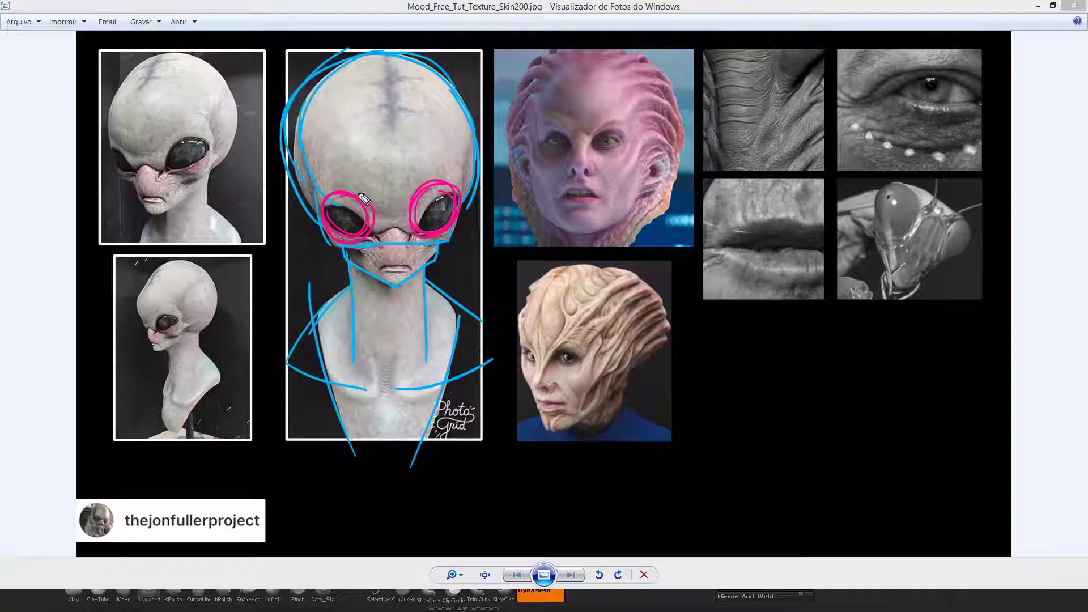
mouse_move(380, 228)
mouse_down()
mouse_move(397, 183)
mouse_move(368, 215)
mouse_move(397, 182)
mouse_up()
drag(333, 156, 334, 175)
mouse_move(361, 152)
mouse_down()
mouse_move(377, 167)
mouse_move(428, 168)
mouse_up()
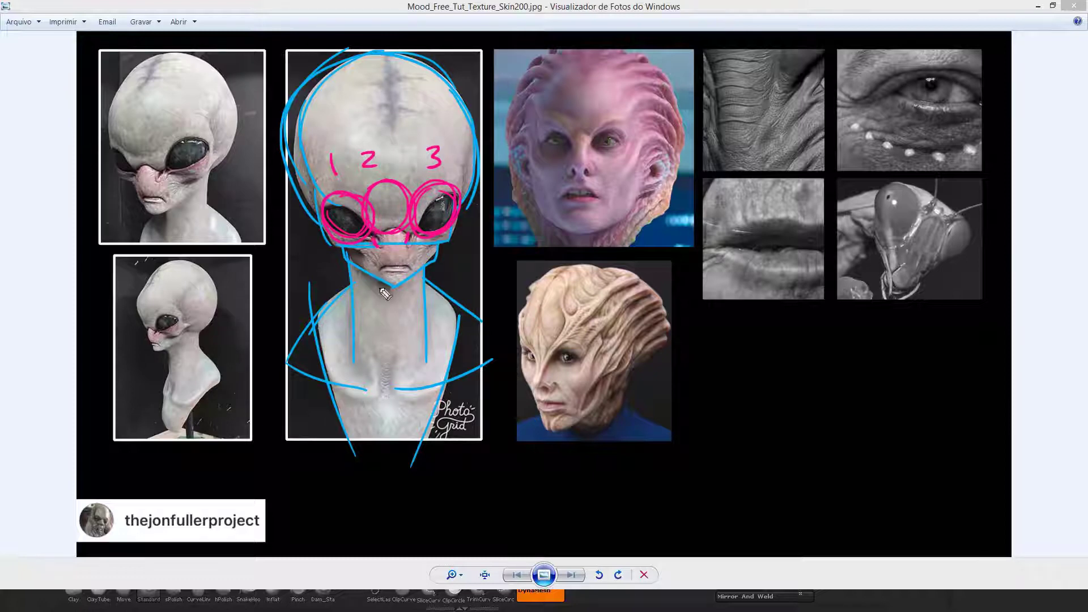
Step: Draw pink vertical guides down from the alien's inner eye corners, and add an arrow to the handwritten note "OK Anatomy"
drag(372, 242, 380, 294)
mouse_move(417, 242)
mouse_down()
mouse_move(411, 301)
mouse_move(573, 484)
mouse_move(589, 488)
mouse_up()
drag(630, 458, 643, 479)
mouse_move(660, 451)
mouse_down()
mouse_move(651, 456)
mouse_move(664, 470)
mouse_up()
mouse_move(628, 513)
mouse_down()
mouse_move(683, 486)
mouse_move(669, 493)
mouse_move(737, 489)
mouse_up()
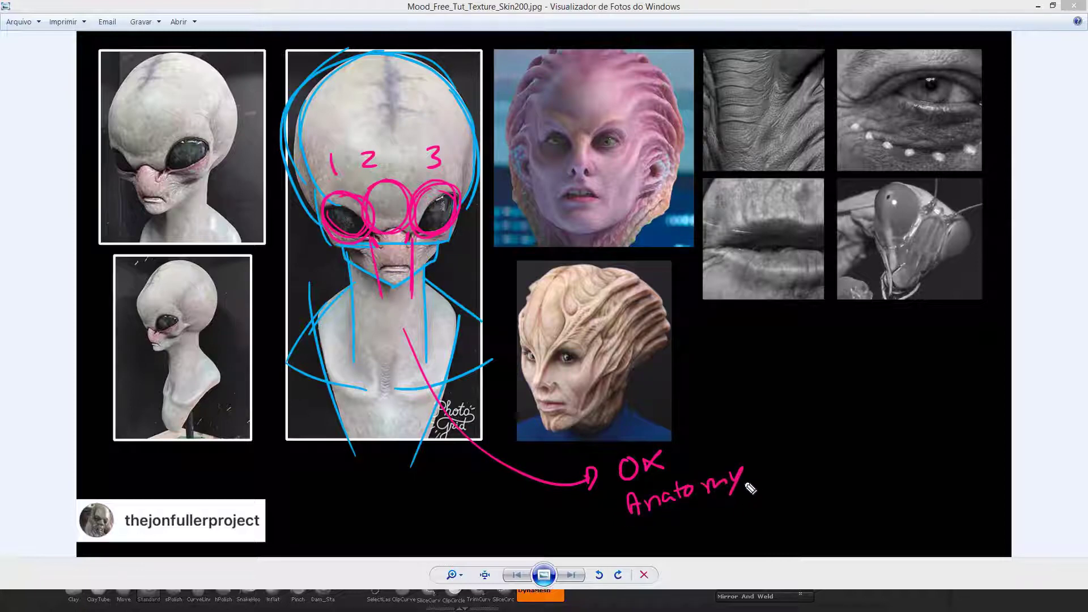
Step: Add a closing mark after the anatomy note and clear all annotations from the board
mouse_move(758, 452)
mouse_down()
mouse_move(768, 456)
mouse_move(761, 476)
mouse_up()
key(ctrl+z)
drag(766, 447, 772, 481)
key(e)
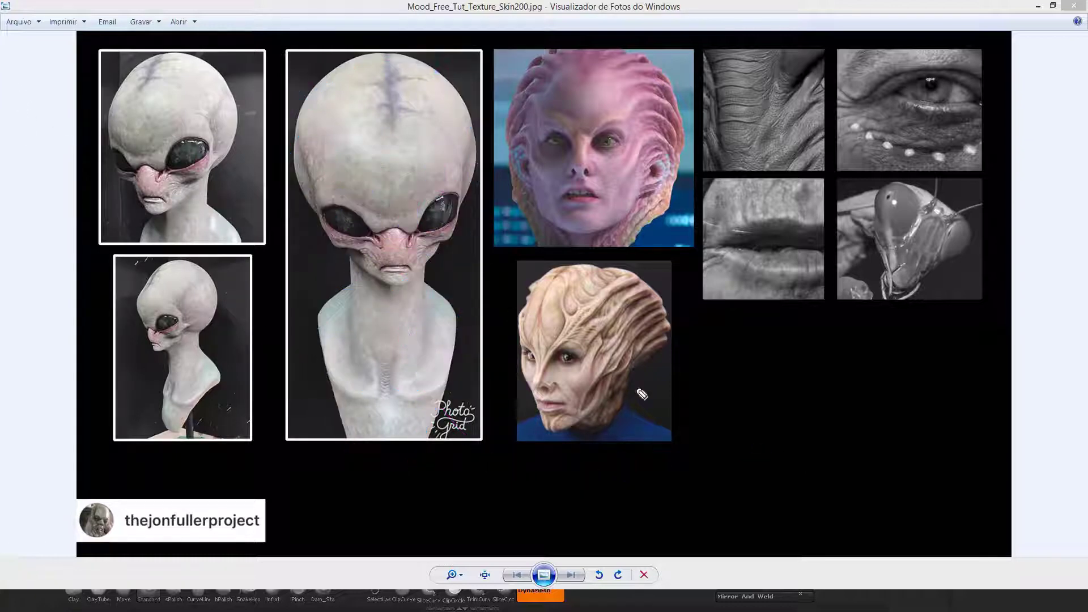
Step: Outline the forehead planes, eyes, nose, mouth, jaw and skull contour of the beige ridged alien in pink
drag(635, 277, 563, 347)
mouse_move(528, 291)
mouse_down()
mouse_move(567, 352)
mouse_move(528, 362)
mouse_move(544, 357)
mouse_move(530, 384)
mouse_move(571, 418)
mouse_up()
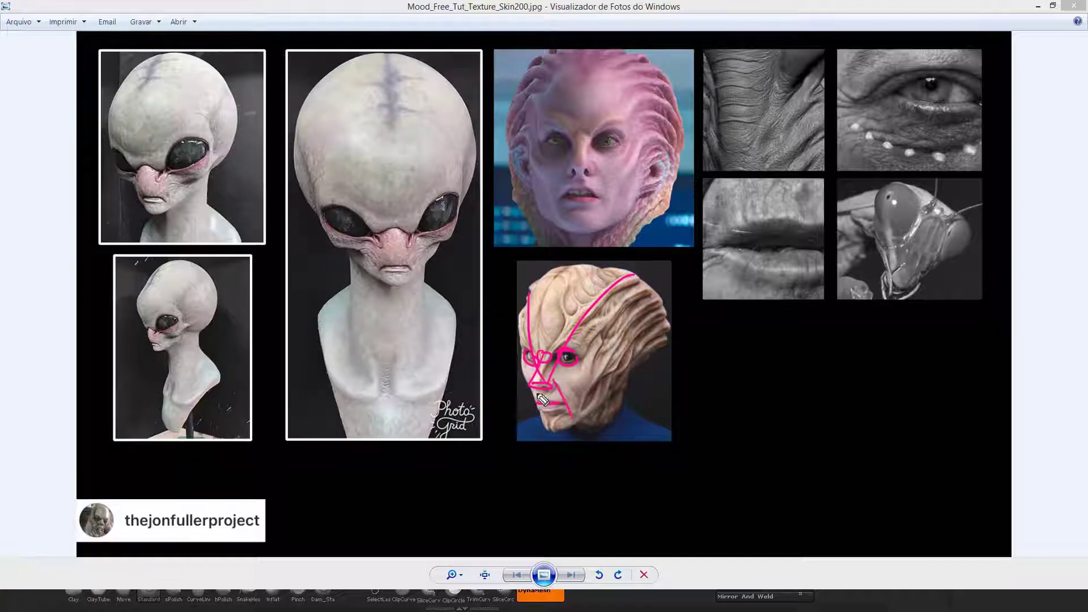
mouse_move(520, 372)
mouse_down()
mouse_move(549, 426)
mouse_move(581, 422)
mouse_move(611, 395)
mouse_up()
mouse_move(653, 354)
mouse_down()
mouse_move(632, 377)
mouse_move(590, 286)
mouse_move(529, 292)
mouse_up()
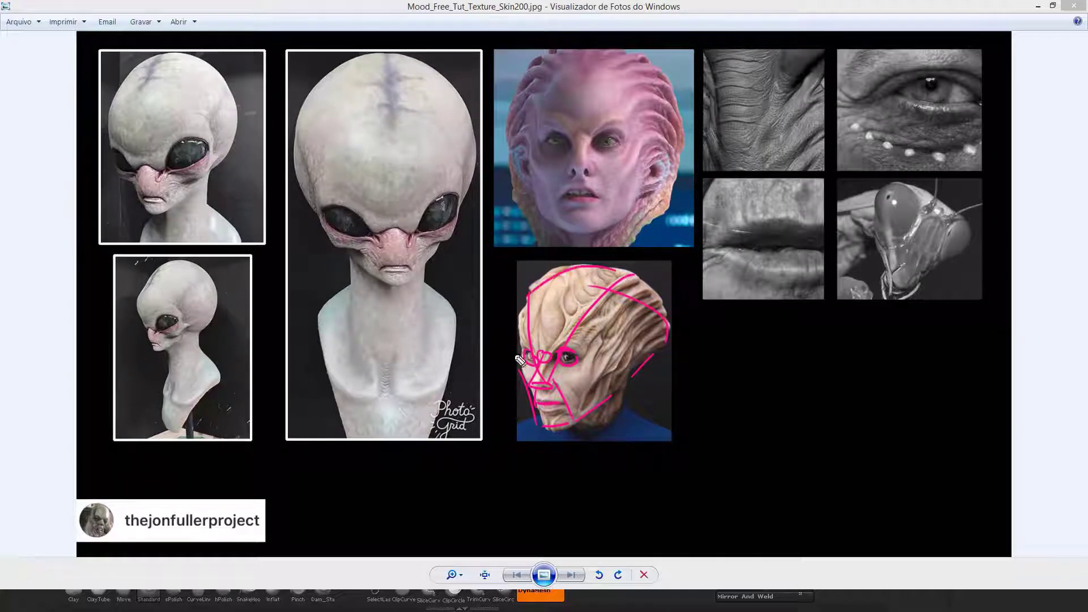
Step: Draw an arrow from the beige alien to a small front-view sketch of its head with face planes, features and neck
drag(633, 375, 703, 401)
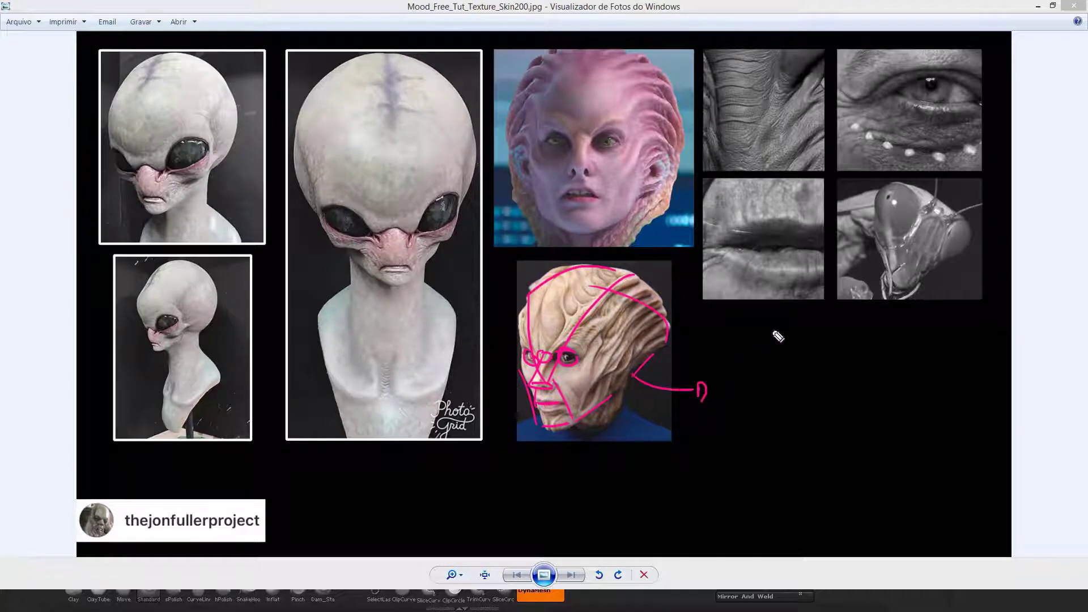
mouse_move(772, 329)
mouse_down()
mouse_move(708, 344)
mouse_move(731, 321)
mouse_move(712, 350)
mouse_move(738, 395)
mouse_move(768, 394)
mouse_up()
mouse_move(781, 335)
mouse_down()
mouse_move(770, 396)
mouse_move(757, 397)
mouse_move(733, 363)
mouse_move(746, 374)
mouse_up()
drag(714, 333, 727, 357)
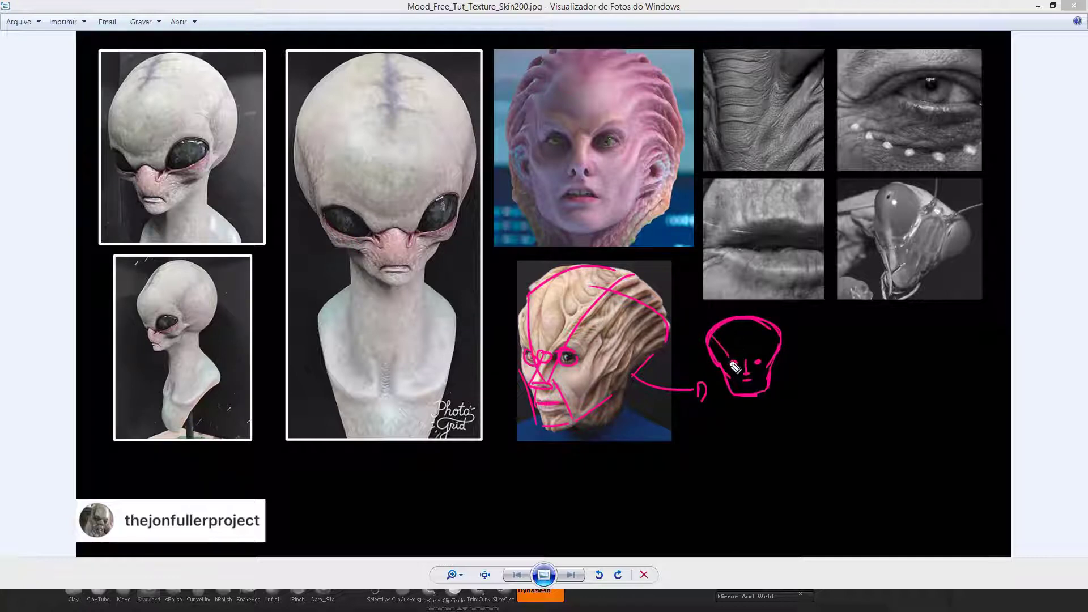
mouse_move(773, 326)
mouse_down()
mouse_move(764, 388)
mouse_move(736, 412)
mouse_move(763, 415)
mouse_up()
mouse_move(702, 391)
mouse_down()
mouse_move(695, 403)
mouse_move(704, 392)
mouse_up()
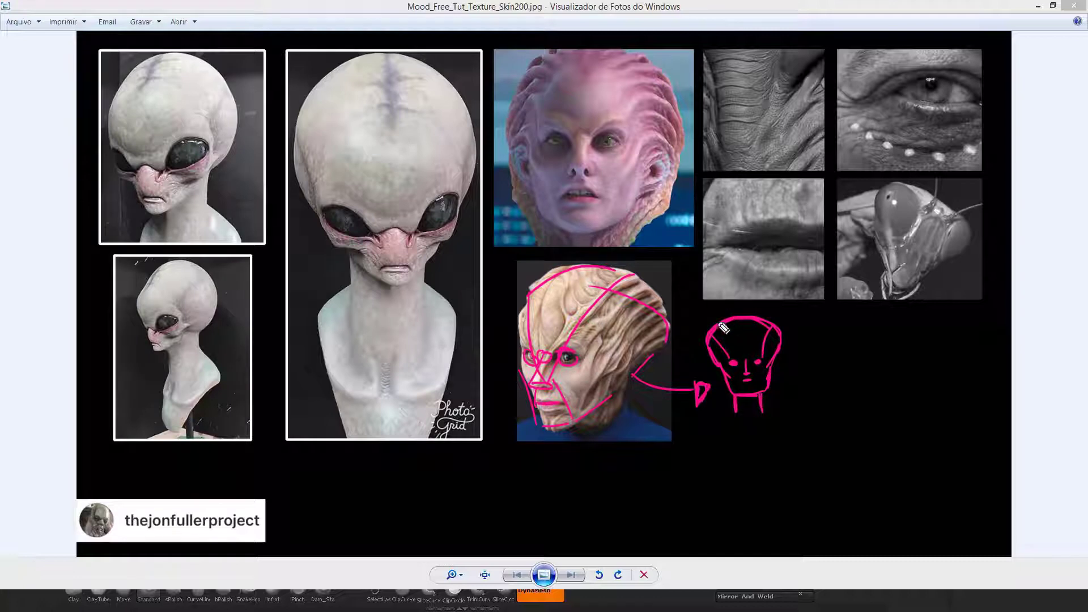
Step: Enclose the small head sketch in a downward-tapering pink trapezoid, and clear all annotations
drag(684, 313, 730, 413)
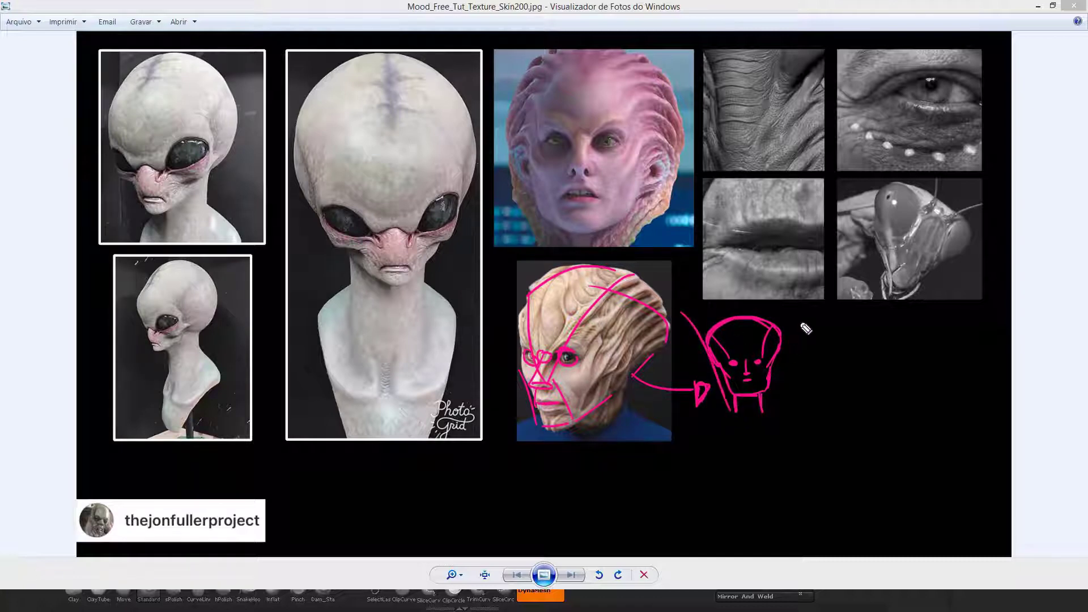
mouse_move(800, 312)
mouse_down()
mouse_move(782, 416)
mouse_move(731, 412)
mouse_up()
mouse_move(685, 313)
mouse_down()
mouse_move(783, 305)
mouse_move(689, 313)
mouse_up()
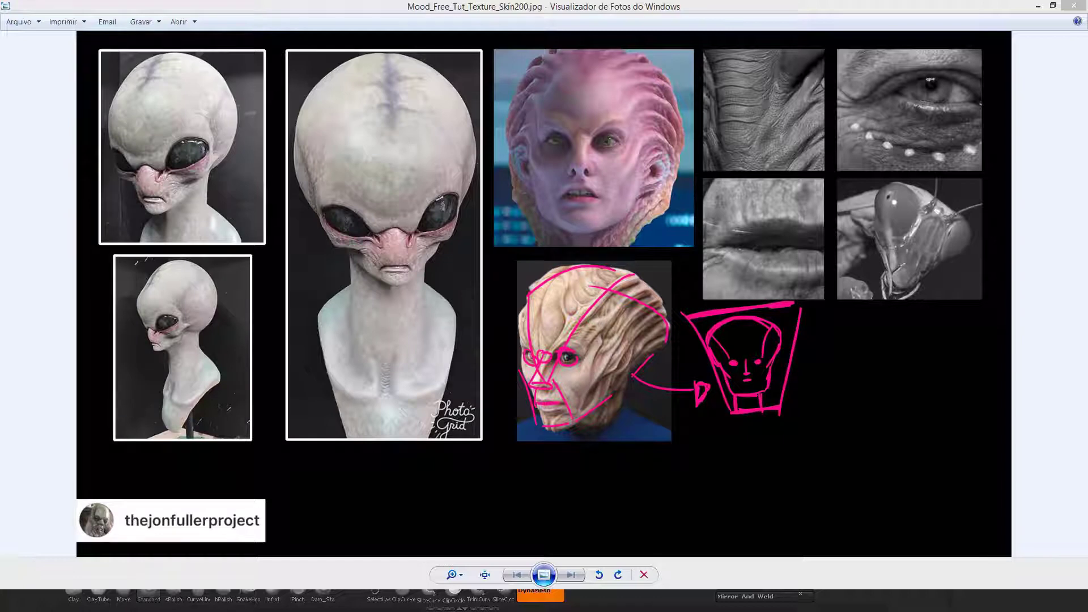
key(ctrl+shift+7)
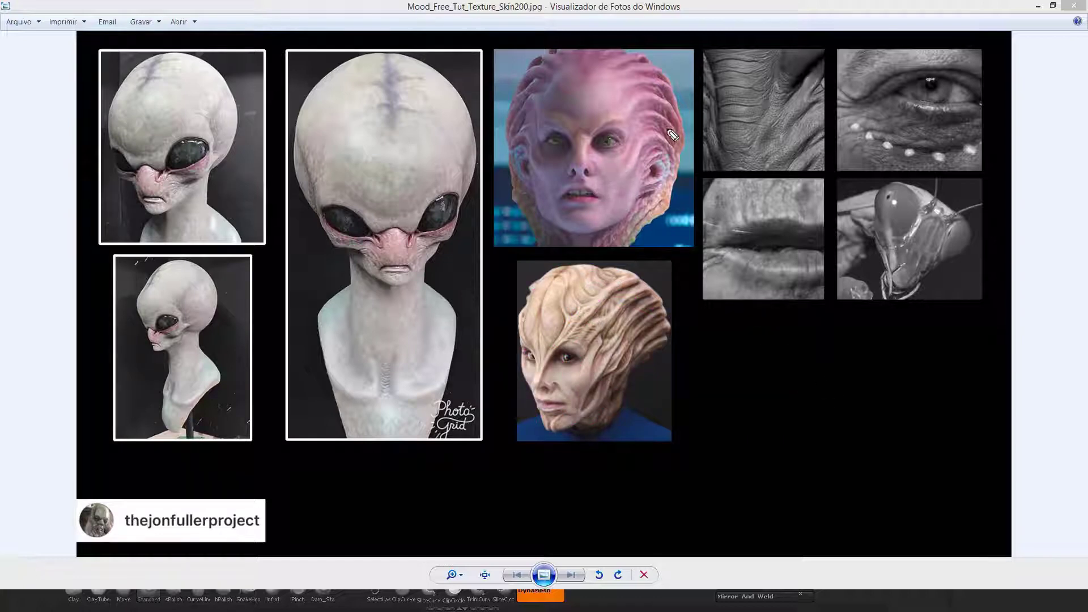
Step: Trace the ridges sweeping back from the pink alien's forehead and nose bridge in pink, and clear the strokes
mouse_move(674, 139)
mouse_down()
mouse_move(634, 122)
mouse_move(635, 89)
mouse_move(599, 67)
mouse_move(651, 78)
mouse_up()
drag(590, 97, 660, 96)
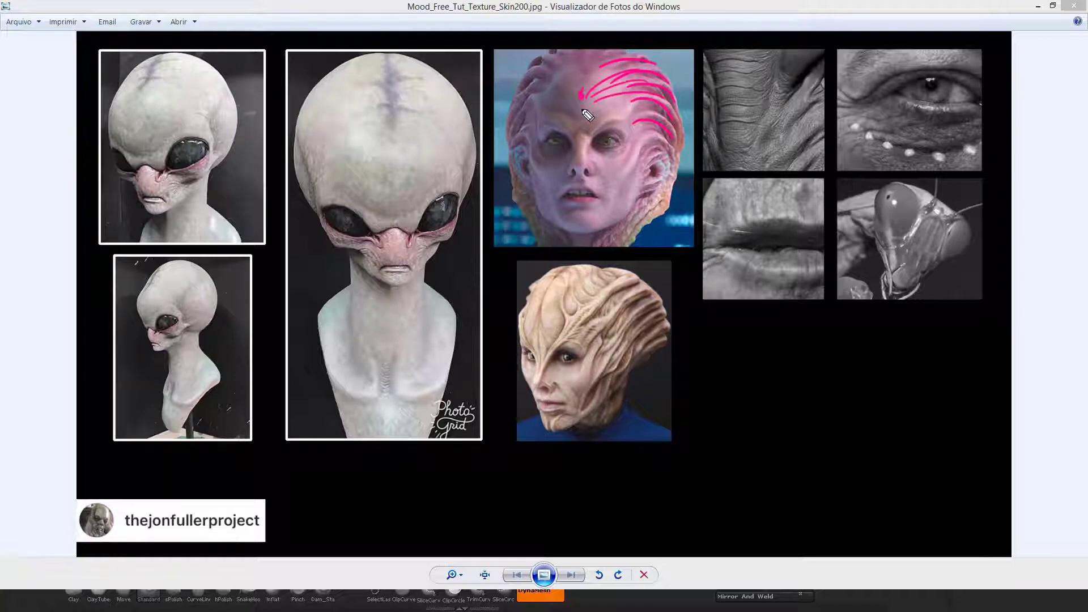
mouse_move(587, 108)
mouse_down()
mouse_move(663, 123)
mouse_move(671, 164)
mouse_up()
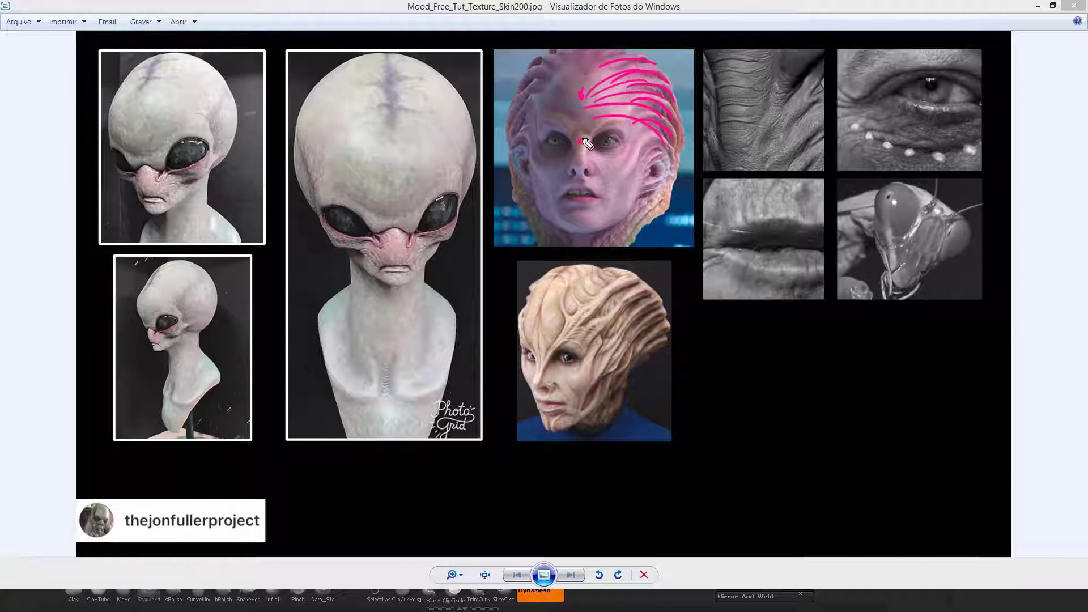
mouse_move(580, 143)
mouse_down()
mouse_move(657, 106)
mouse_move(614, 93)
mouse_move(638, 101)
mouse_move(642, 49)
mouse_move(615, 45)
mouse_up()
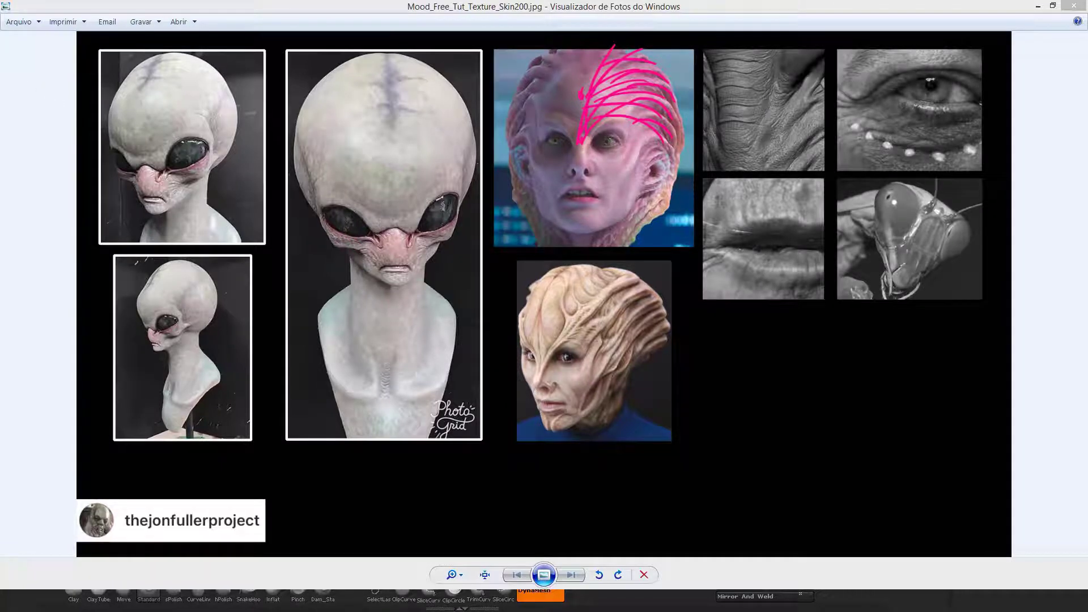
key(e)
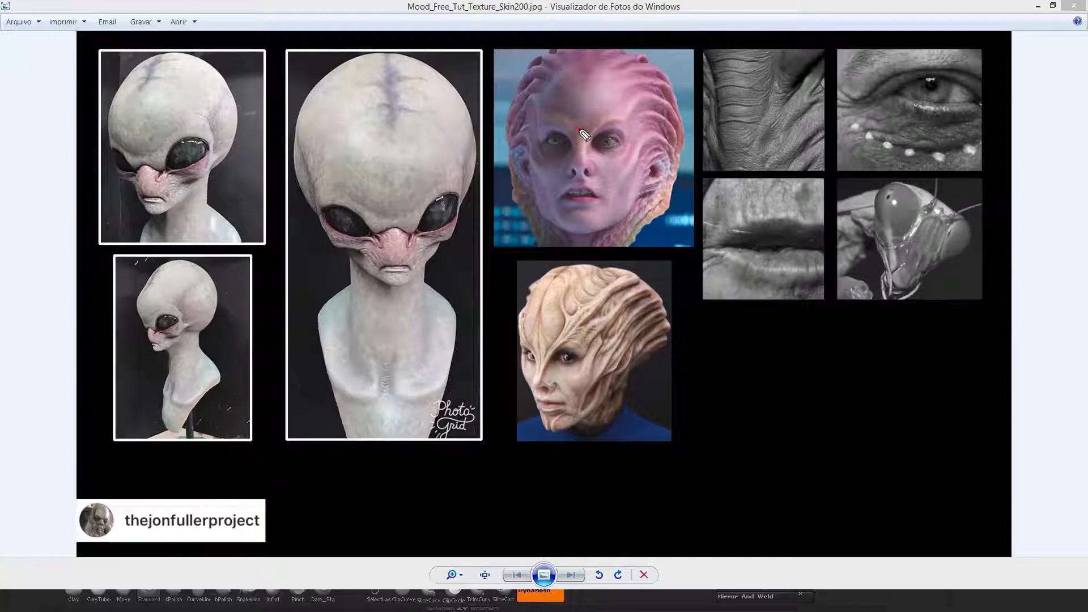
Step: Trace pink ridge lines fanning from the pink alien's nose bridge over the skull, and circle and number the eyes and bridge 1, 2, 3
drag(581, 131, 623, 51)
mouse_move(581, 131)
mouse_down()
mouse_move(635, 61)
mouse_move(582, 131)
mouse_up()
drag(666, 94, 582, 130)
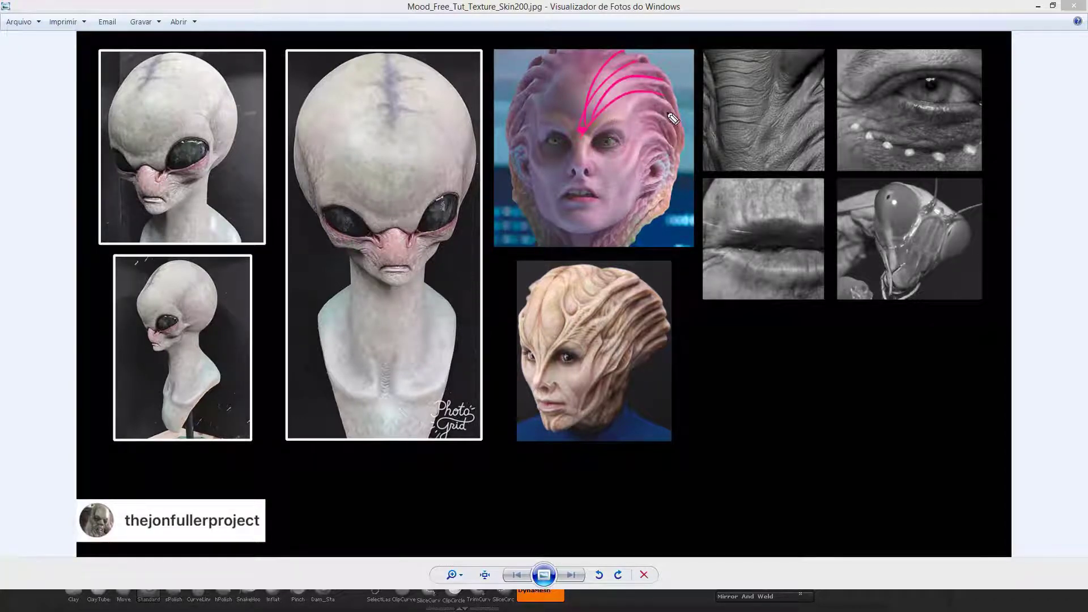
drag(673, 118, 582, 132)
drag(673, 142, 575, 143)
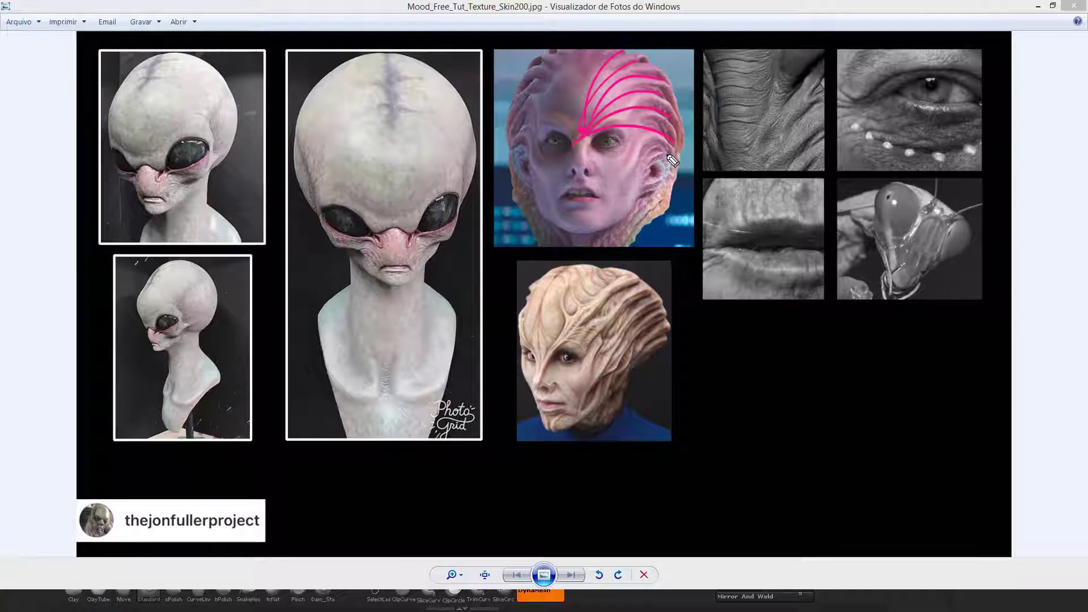
drag(667, 152, 604, 167)
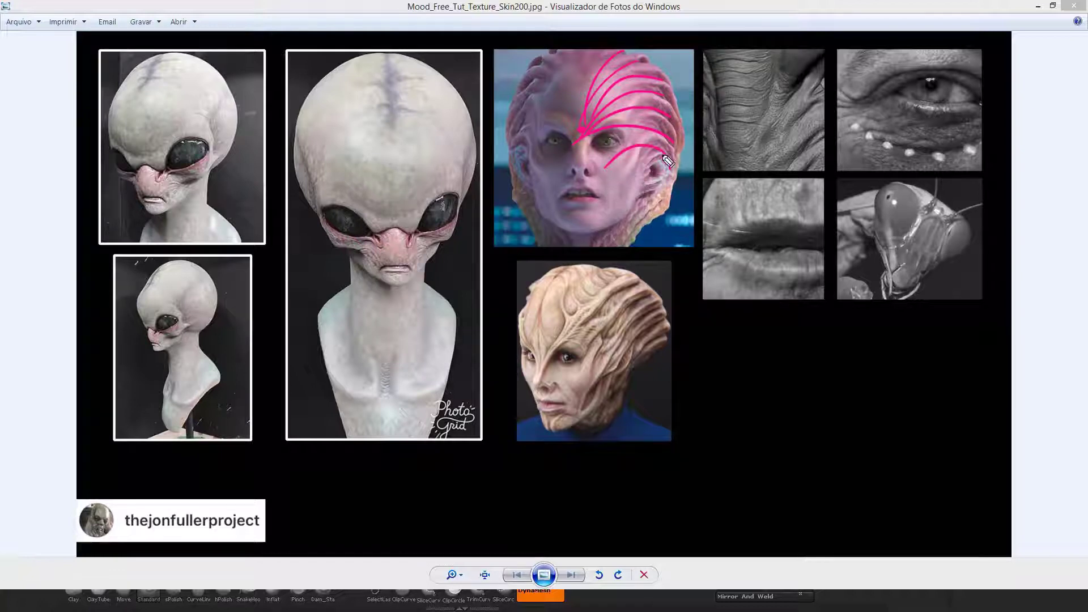
key(ctrl+z)
mouse_move(676, 168)
mouse_down()
mouse_move(638, 158)
mouse_move(601, 170)
mouse_move(637, 134)
mouse_move(605, 153)
mouse_move(567, 143)
mouse_up()
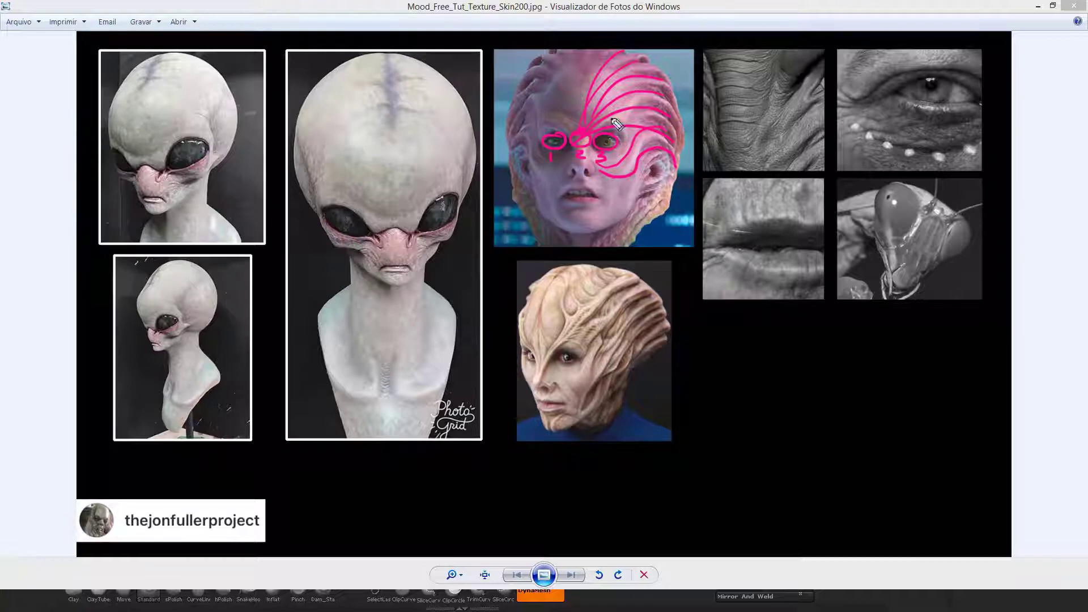
Step: Circle the pink alien's eye area in blue, point an arrow to a circled note "Important", and clear all annotations
drag(621, 175, 708, 368)
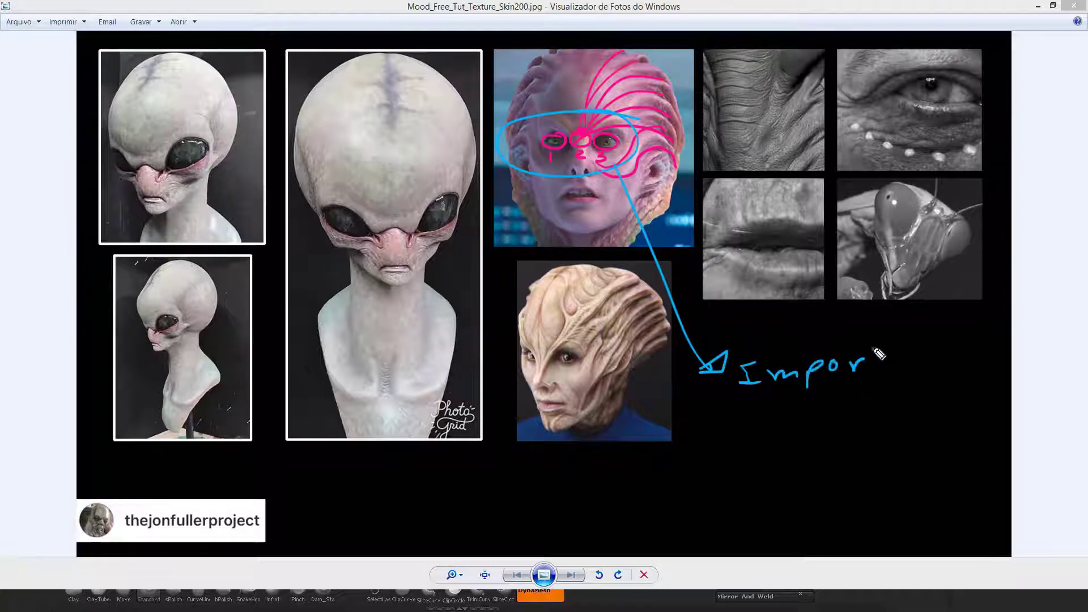
mouse_move(912, 356)
mouse_down()
mouse_move(936, 352)
mouse_move(701, 410)
mouse_move(731, 330)
mouse_up()
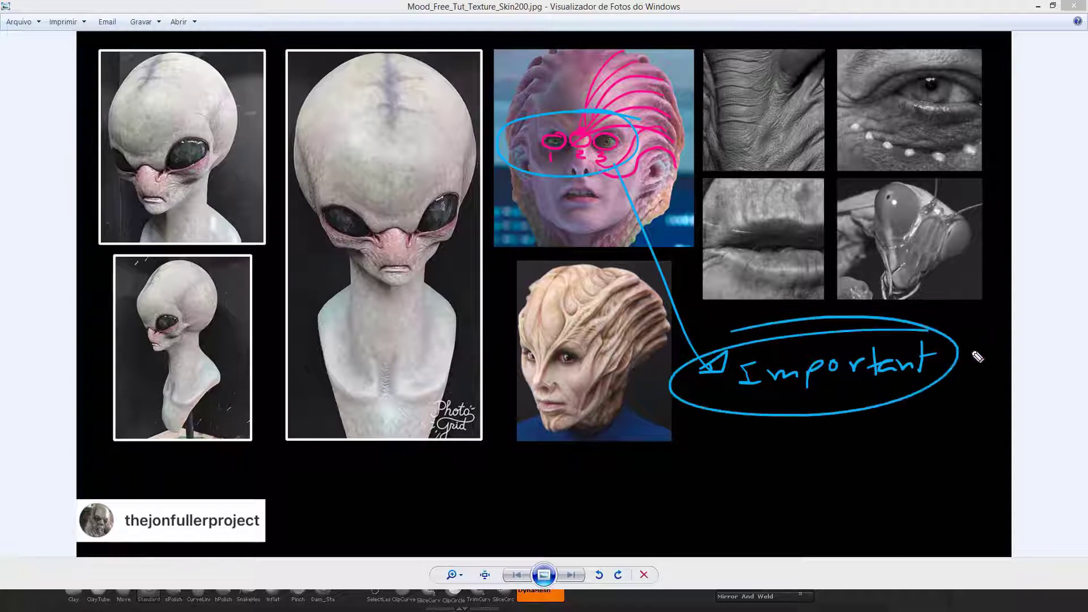
drag(981, 337, 866, 424)
drag(973, 357, 843, 450)
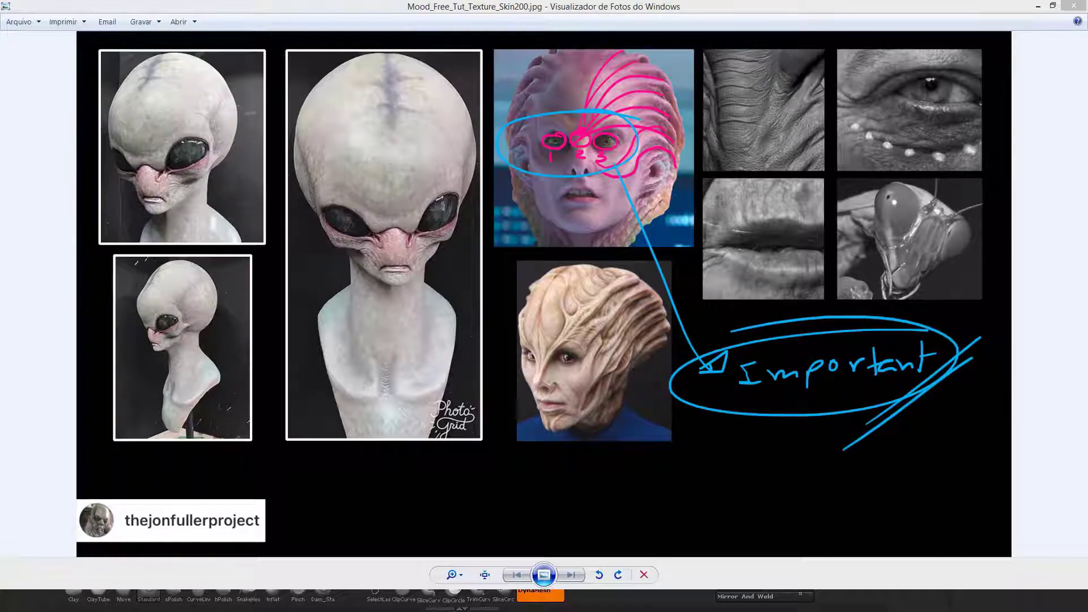
key(Escape)
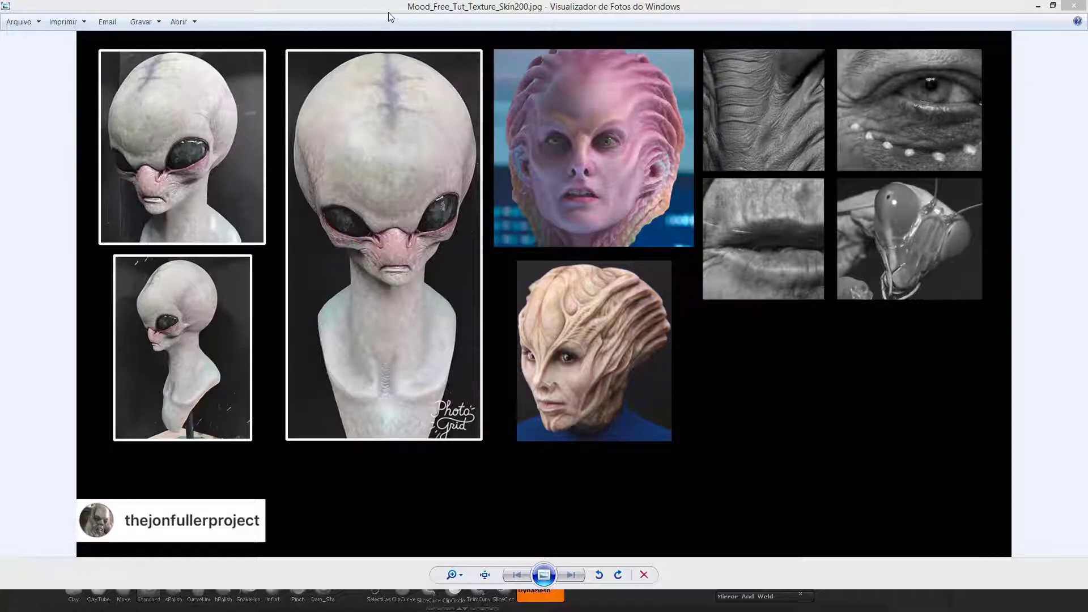
Step: Switch to the red sphere in ZBrush, circle the DynaMesh resolution 64 setting with the note "OK!", and clear the annotation
drag(404, 6, 0, 107)
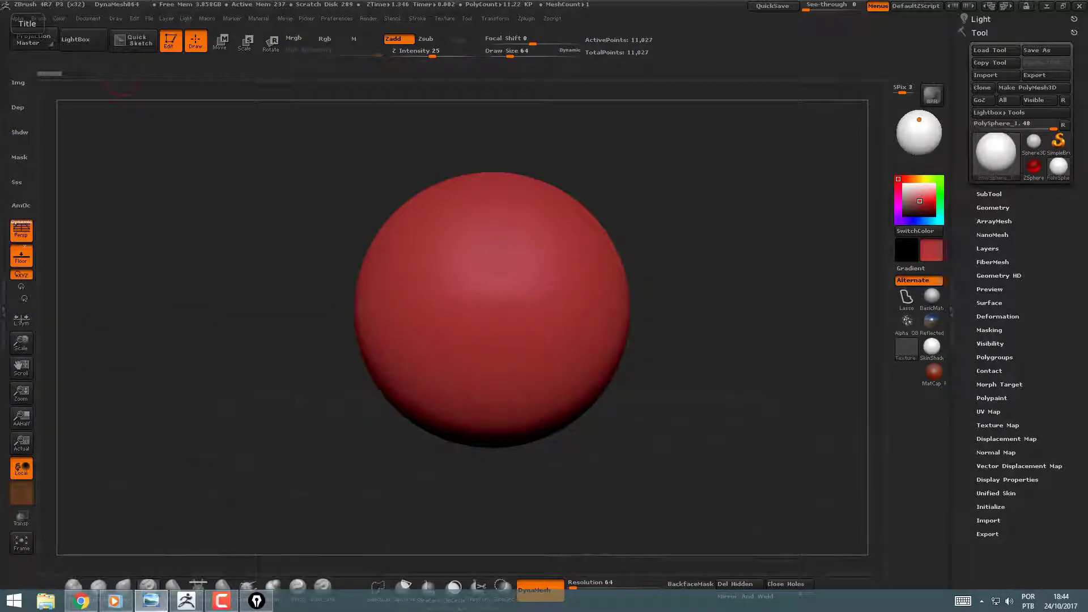
right_click(544, 324)
right_drag(544, 324, 524, 272)
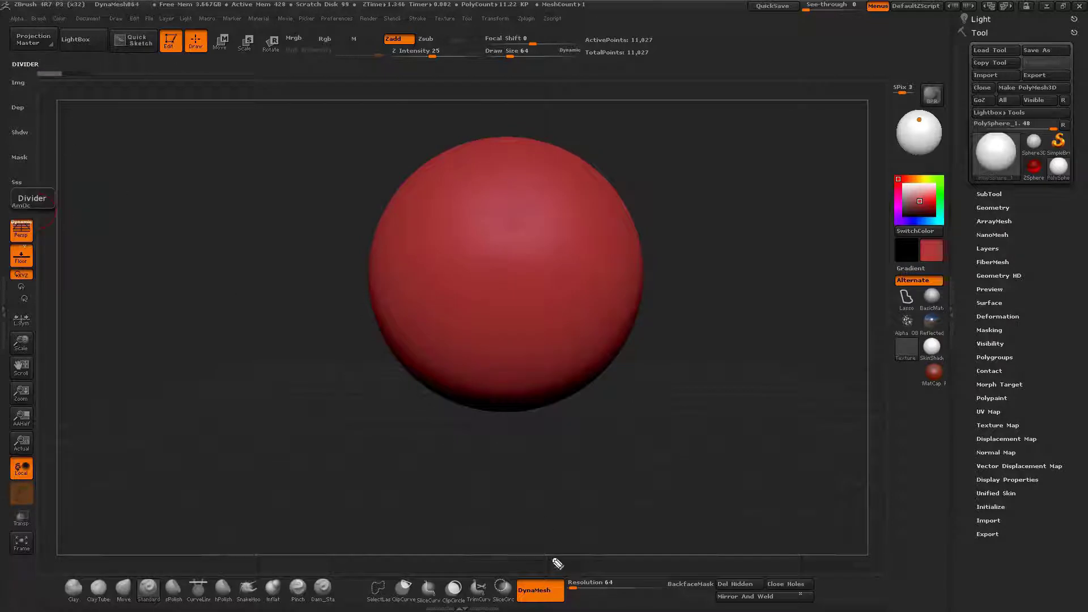
drag(516, 573, 535, 600)
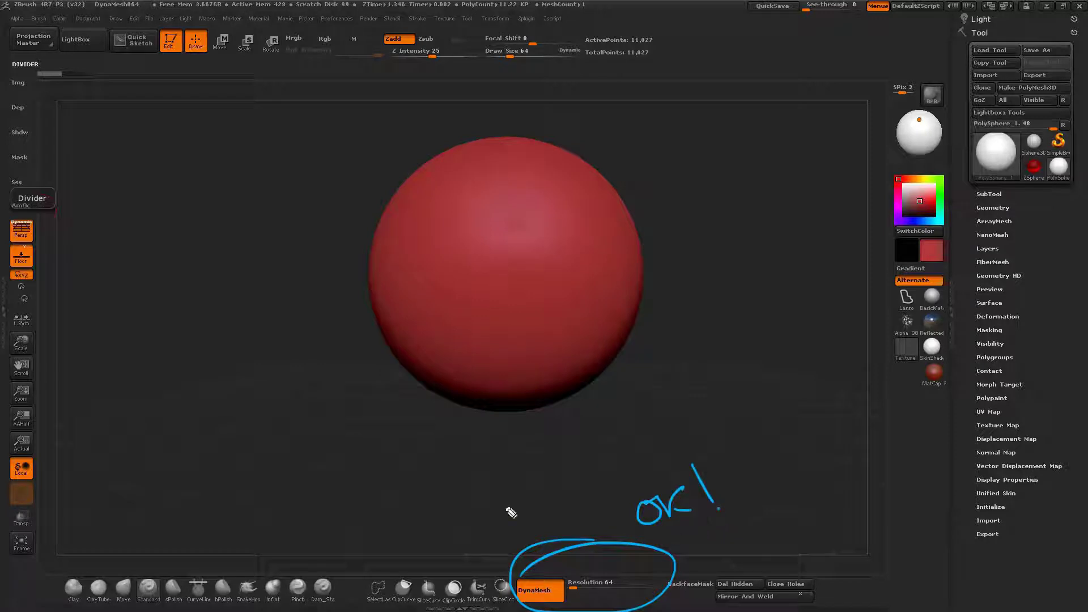
key(Escape)
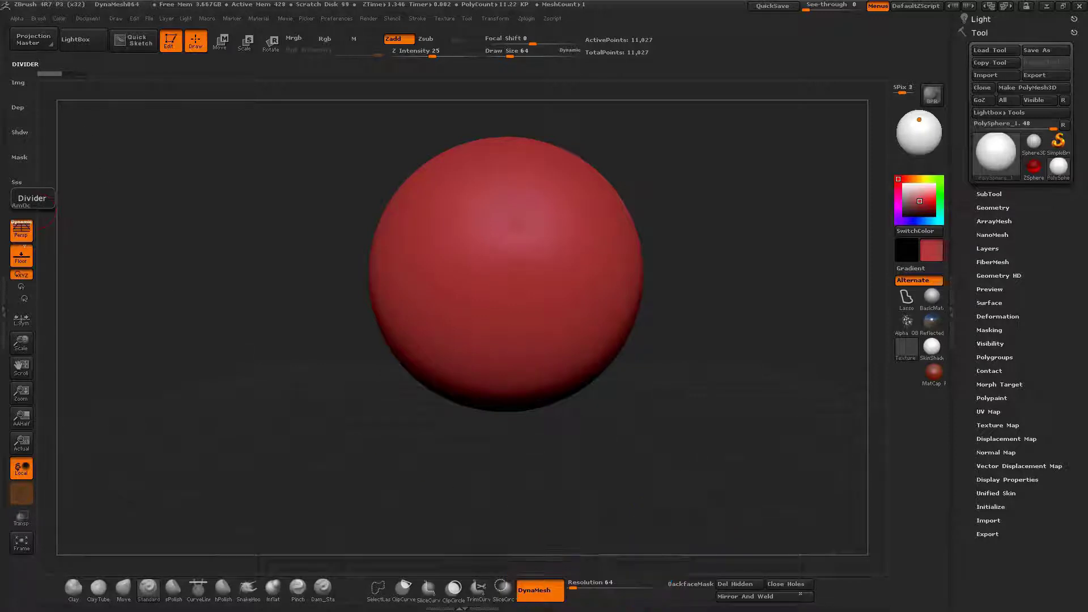
Step: Show the subtool list and pull the sphere's lower front into a rough face and jaw using the Move brush at draw size 401
click(988, 193)
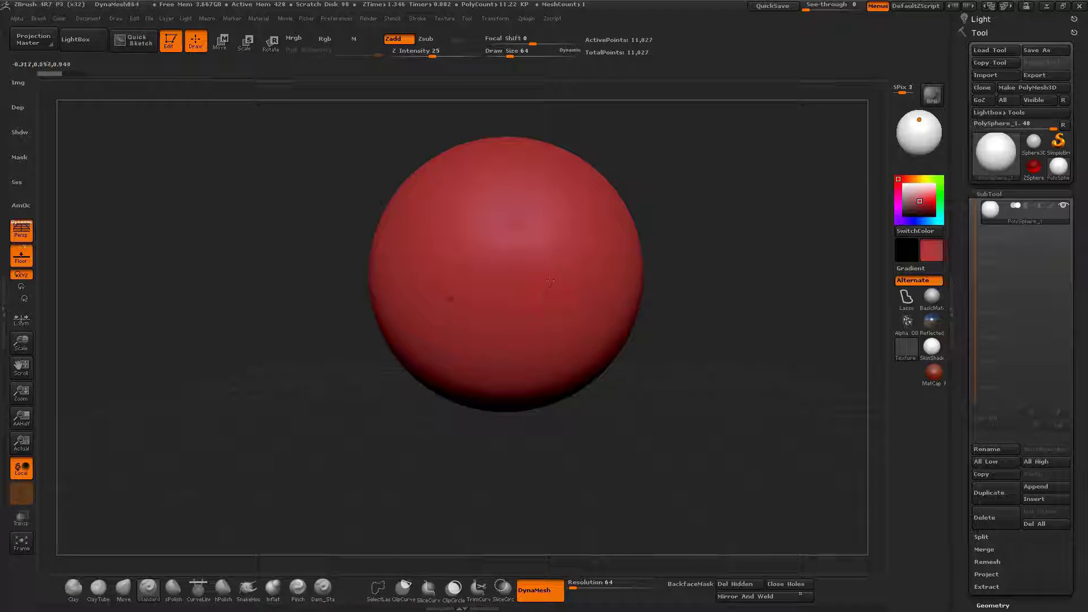
mouse_move(549, 281)
right_down()
mouse_move(560, 232)
mouse_move(544, 258)
right_up()
key(b)
key(m)
key(v)
key(space)
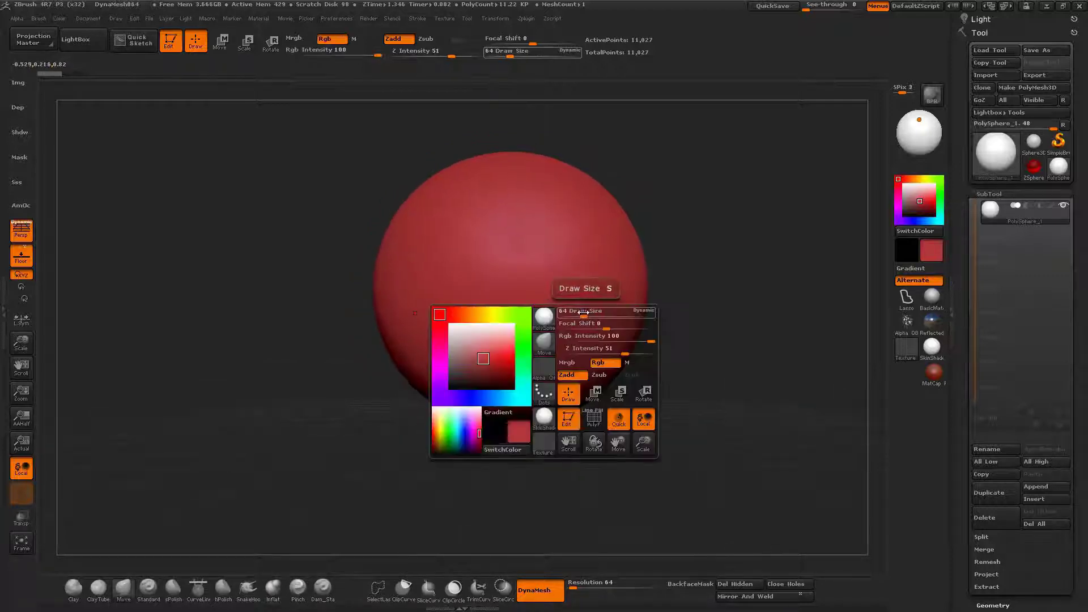
mouse_move(584, 311)
mouse_down()
mouse_move(617, 315)
mouse_move(551, 365)
mouse_up()
key(space)
mouse_move(541, 326)
mouse_down()
mouse_move(545, 368)
mouse_move(571, 392)
mouse_move(600, 354)
mouse_up()
drag(692, 309, 553, 310)
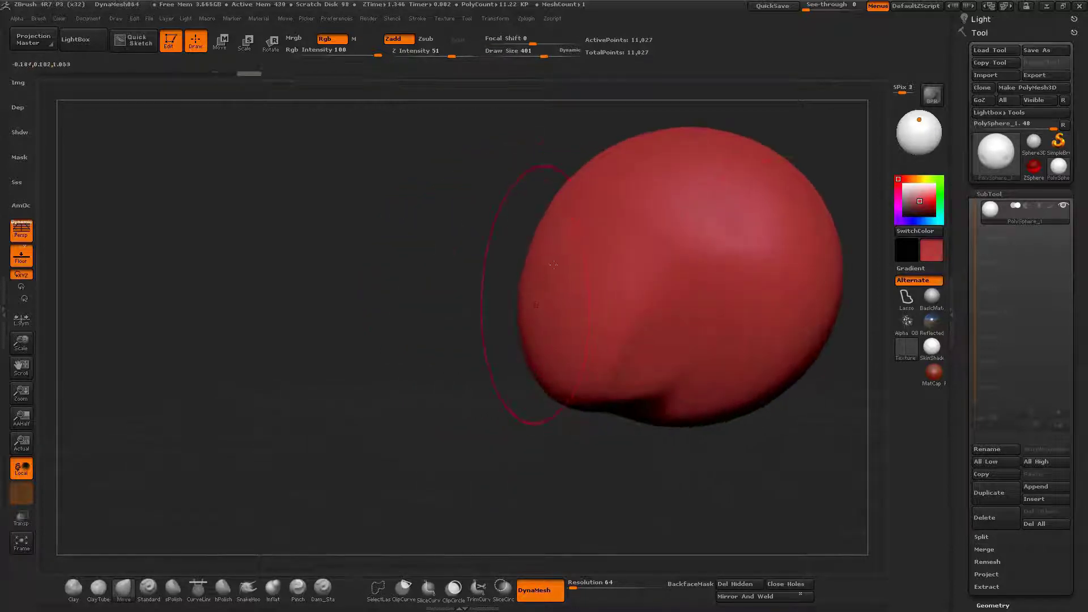
Step: Push the forehead and skull profile into shape with the Move brush, and turn off perspective
drag(553, 265, 548, 243)
drag(596, 185, 583, 168)
mouse_move(855, 317)
mouse_down()
mouse_move(673, 286)
mouse_move(566, 232)
mouse_move(602, 281)
mouse_move(465, 251)
mouse_move(393, 325)
mouse_move(476, 342)
mouse_move(561, 391)
mouse_up()
click(28, 235)
Step: Enlarge the Move brush to draw size 530 and reshape the back and crown of the skull
key(space)
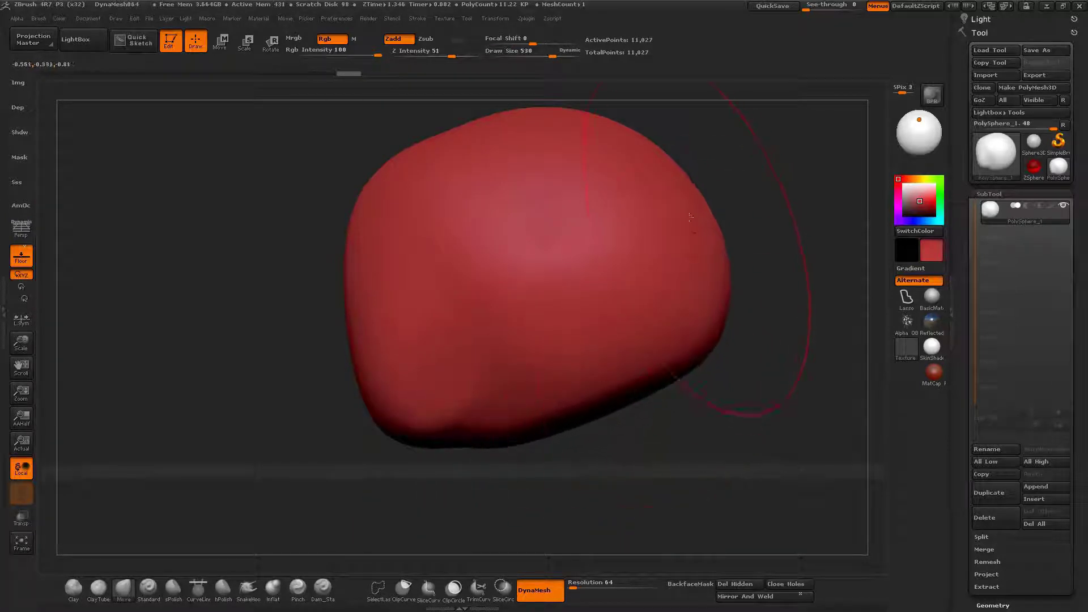
drag(691, 217, 705, 204)
alt+right_drag(627, 171, 614, 306)
mouse_move(579, 274)
mouse_down()
mouse_move(561, 249)
mouse_move(531, 246)
mouse_up()
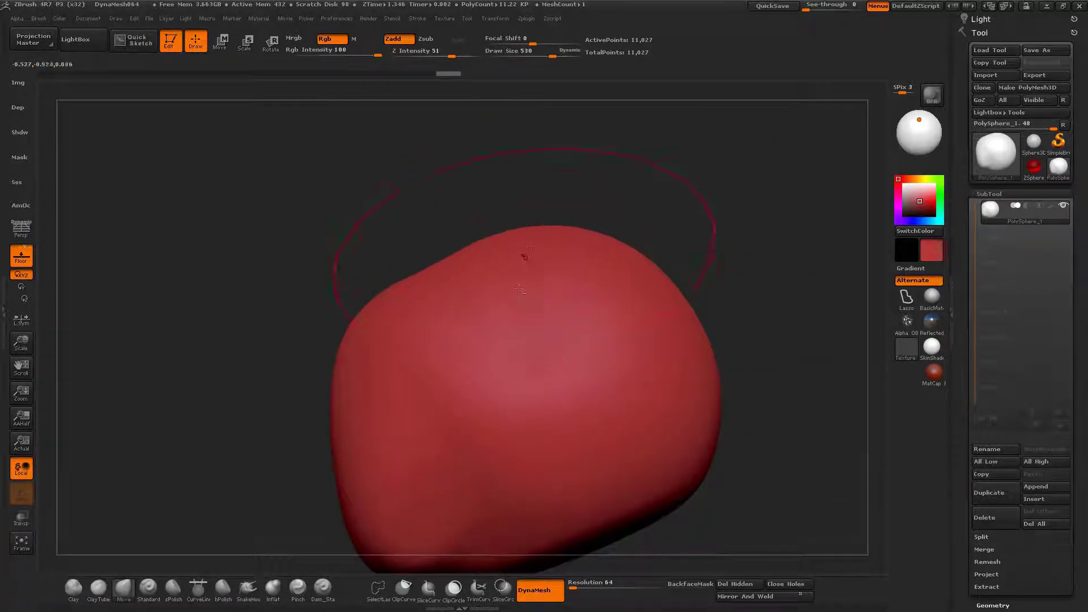
alt+right_drag(519, 290, 629, 255)
drag(550, 254, 563, 250)
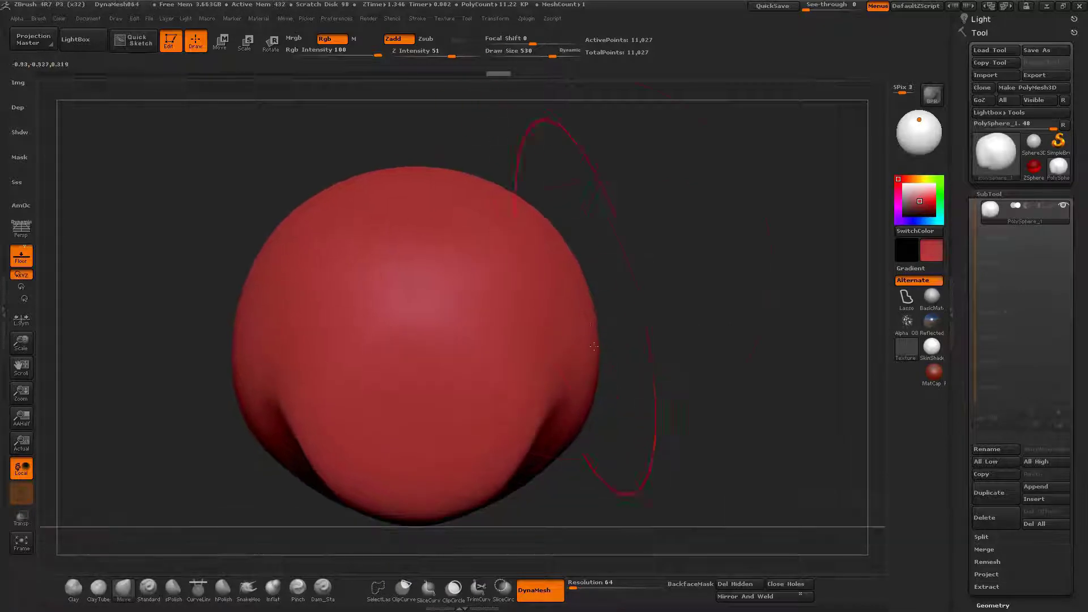
Step: Narrow the sides of the head into an egg-shaped front silhouette with the Move brush
mouse_move(586, 309)
right_down()
mouse_move(544, 328)
mouse_move(578, 345)
mouse_move(590, 399)
right_up()
alt+right_drag(590, 399, 649, 384)
mouse_move(649, 384)
mouse_down()
mouse_move(619, 379)
mouse_move(612, 391)
mouse_up()
drag(629, 258, 568, 227)
Step: Refine the crown, jaw and underside of the head with the Move brush at draw size 370
key(space)
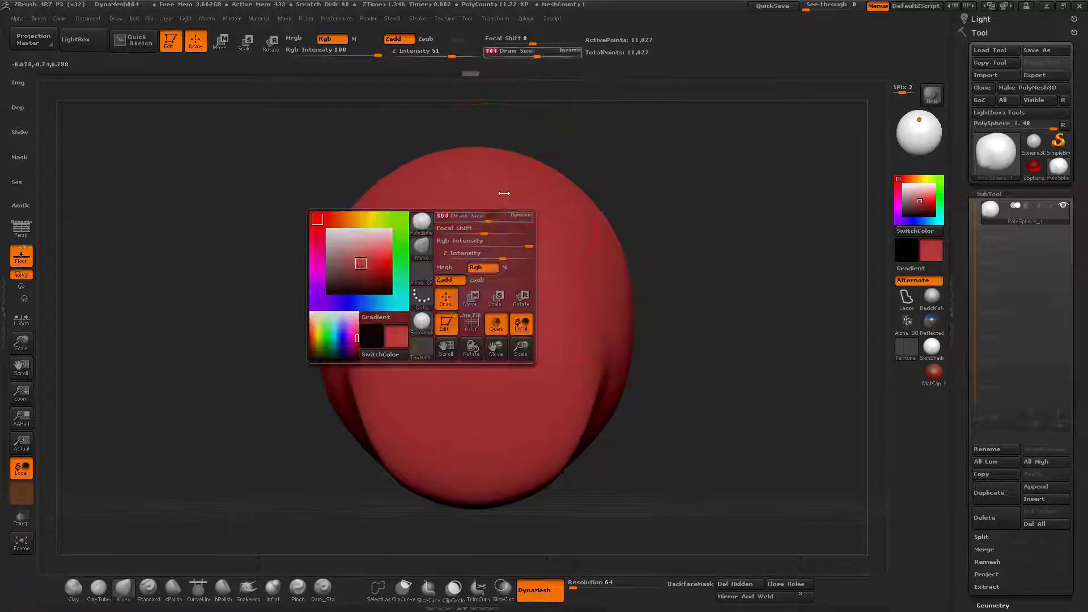
drag(505, 214, 487, 213)
mouse_move(493, 211)
right_down()
mouse_move(476, 182)
mouse_move(368, 138)
mouse_move(544, 264)
mouse_move(499, 260)
right_up()
key(space)
drag(499, 260, 504, 260)
drag(510, 190, 524, 180)
drag(522, 418, 533, 422)
key(ctrl+shift+z)
key(ctrl+shift+z)
key(ctrl+shift+z)
key(ctrl+shift+z)
key(ctrl+shift+z)
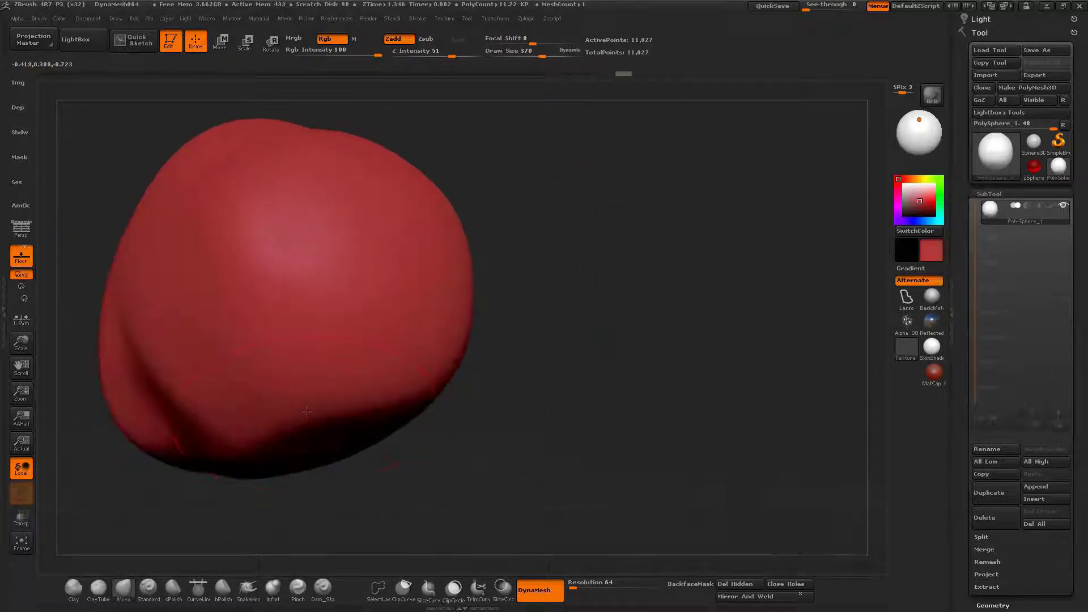
drag(388, 374, 368, 354)
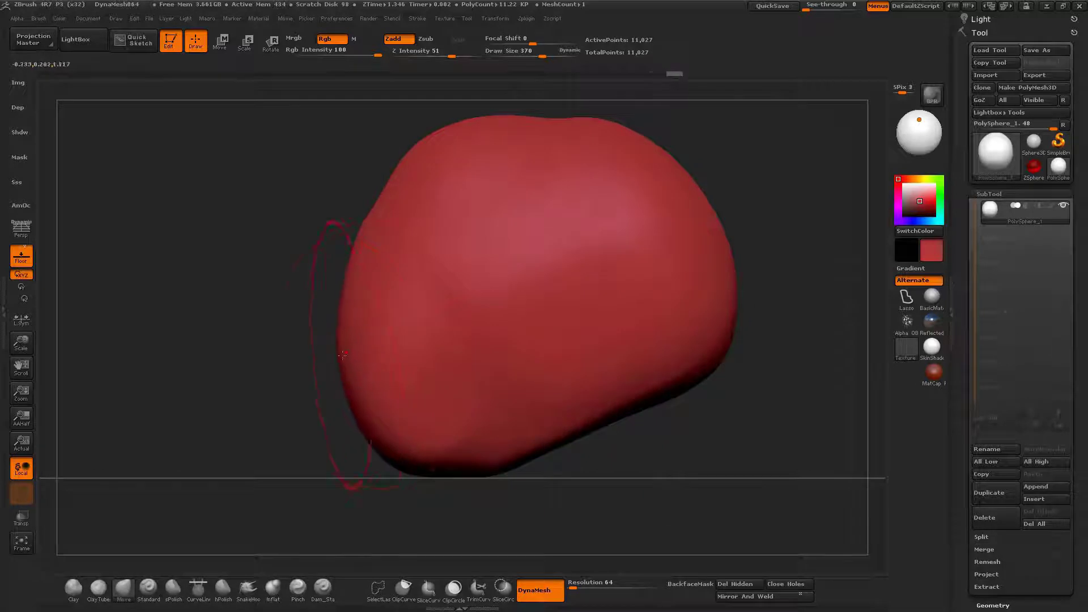
key(b)
key(c)
key(t)
key(space)
drag(417, 326, 404, 325)
mouse_move(337, 396)
right_down()
mouse_move(239, 445)
mouse_move(399, 405)
right_up()
key(space)
drag(464, 335, 454, 334)
Step: Pull the lower face into a narrower, more protruding chin with the Move brush at draw size 264
key(b)
key(m)
key(v)
right_drag(397, 404, 365, 434)
key(space)
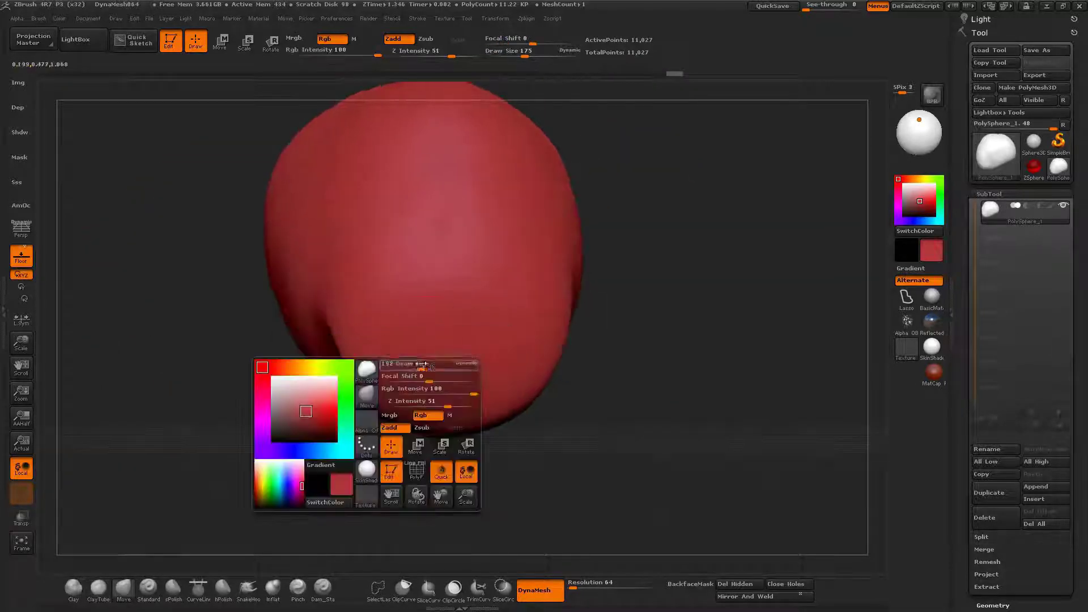
drag(422, 360, 437, 360)
right_drag(365, 434, 510, 430)
drag(442, 386, 456, 379)
right_drag(510, 397, 524, 391)
drag(471, 318, 479, 308)
key(ctrl+shift+z)
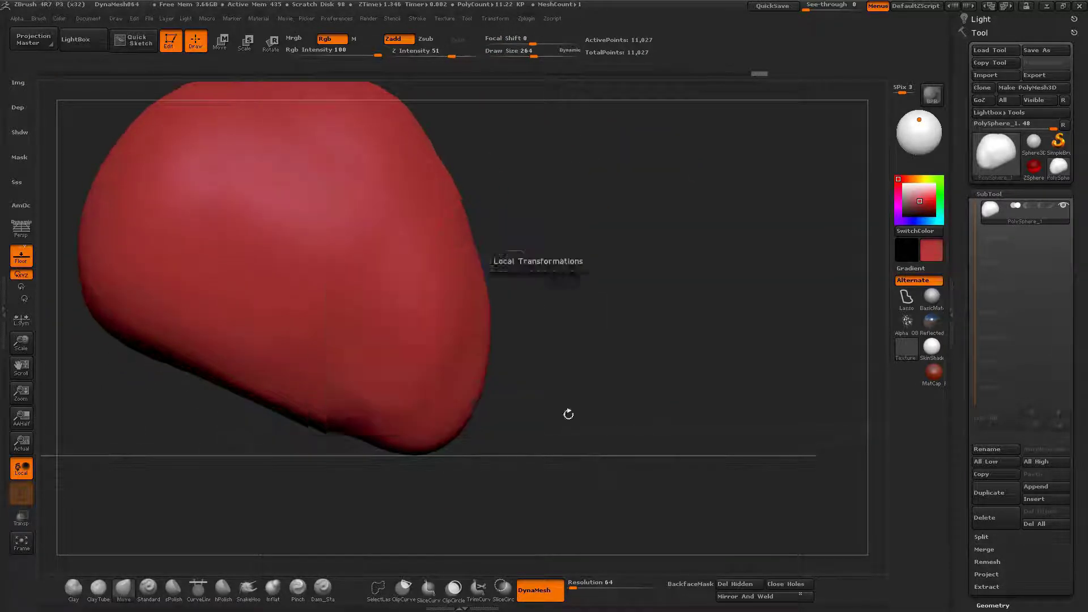
key(ctrl+shift+z)
Step: Make TrimCurve the active selection brush, try masking areas on the front of the face, and undo each mask
click(478, 587)
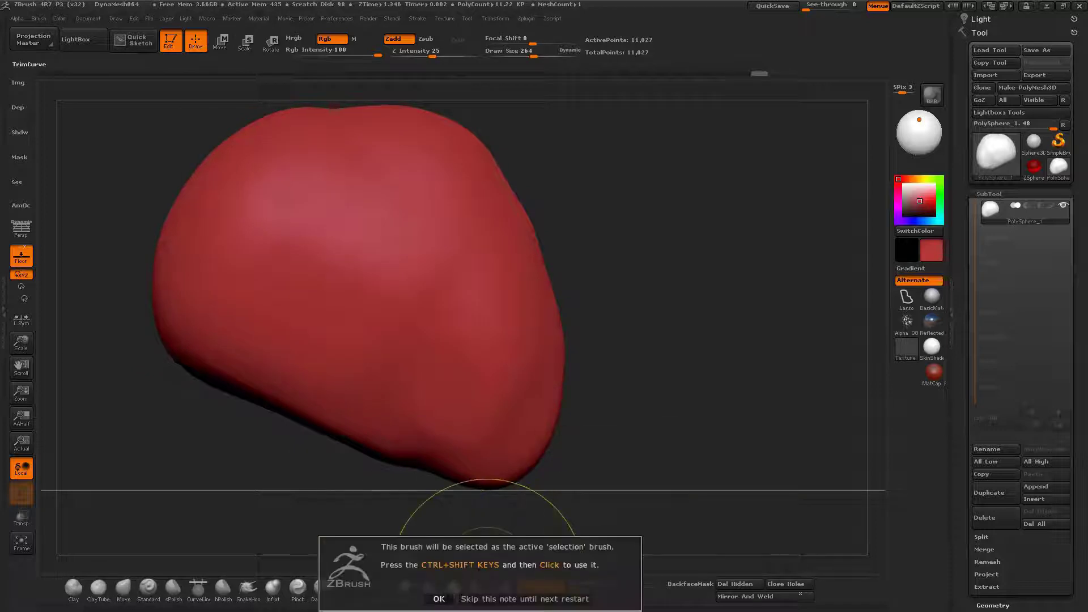
click(439, 598)
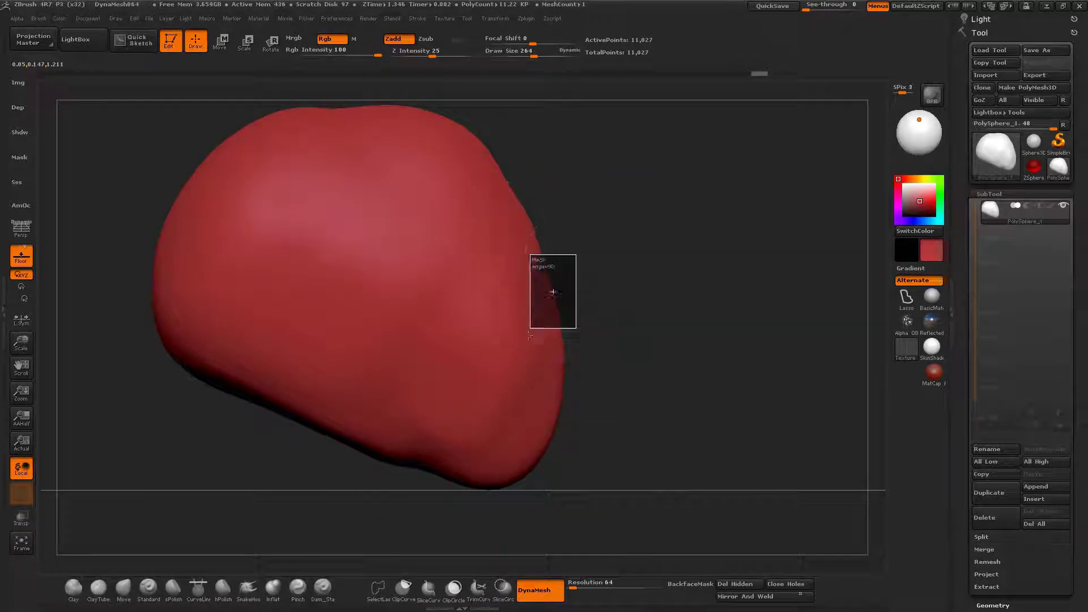
ctrl+drag(530, 337, 396, 482)
key(ctrl+z)
mouse_move(583, 253)
ctrl+mouse_down()
mouse_move(366, 520)
mouse_move(515, 360)
mouse_move(566, 364)
ctrl+mouse_up()
key(ctrl+z)
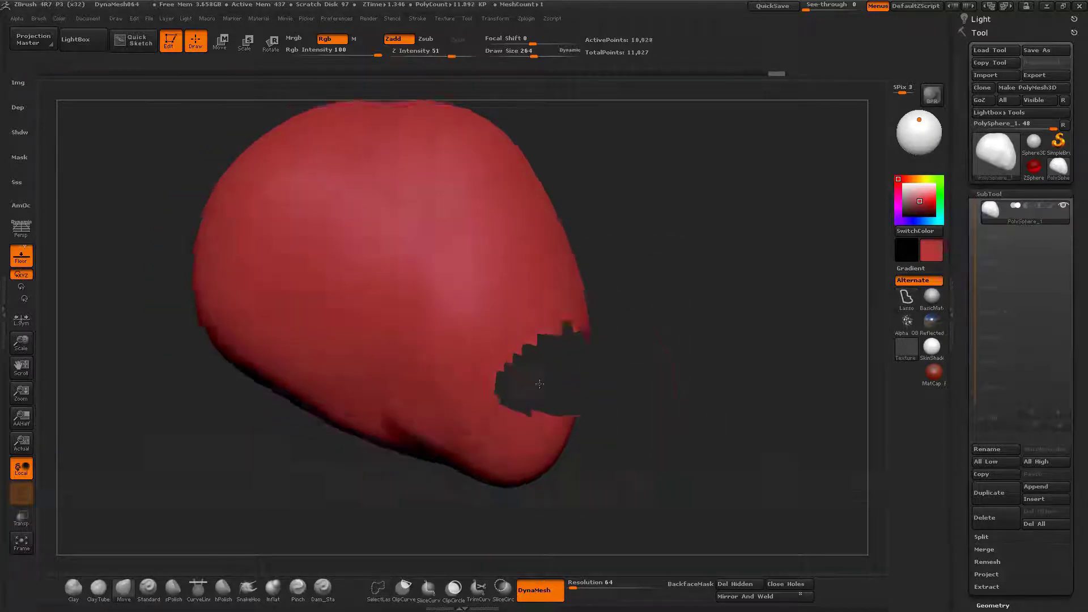
Step: Unhide the hidden polygons at the front of the face and update the DynaMesh at resolution 64
mouse_move(540, 383)
shift+mouse_down()
mouse_move(663, 326)
mouse_move(595, 348)
mouse_move(461, 340)
mouse_move(507, 436)
mouse_move(646, 364)
mouse_move(719, 349)
shift+mouse_up()
ctrl+shift+click(662, 326)
ctrl+shift+click(713, 351)
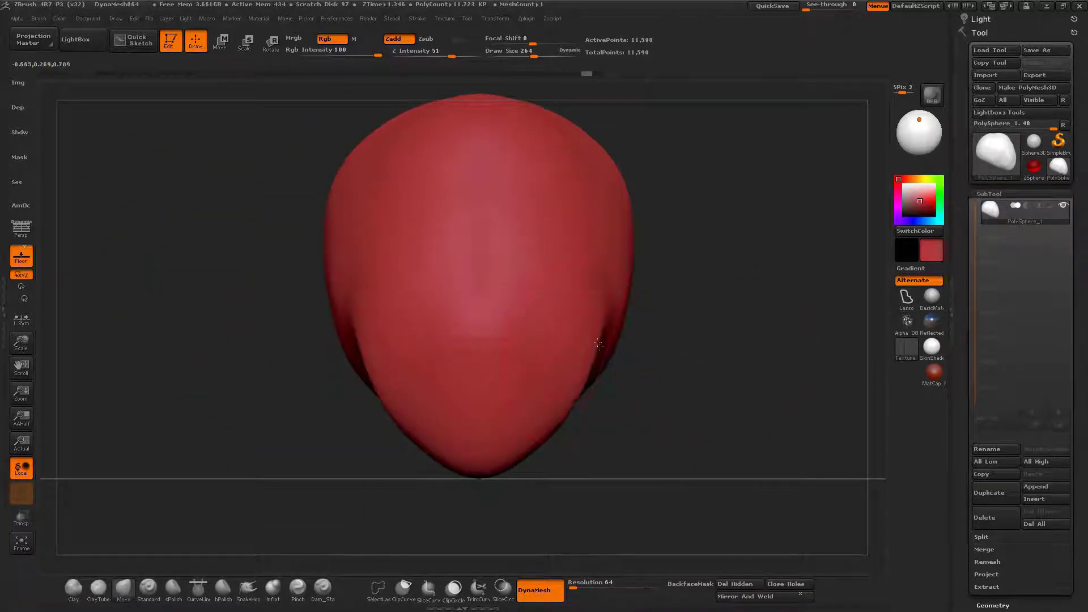
Step: Narrow the cheeks and adjust the pointed chin from the front and side with the Move brush
drag(597, 344, 585, 347)
mouse_move(524, 431)
mouse_down()
mouse_move(541, 436)
mouse_move(539, 453)
mouse_up()
drag(629, 396, 765, 391)
drag(532, 436, 552, 425)
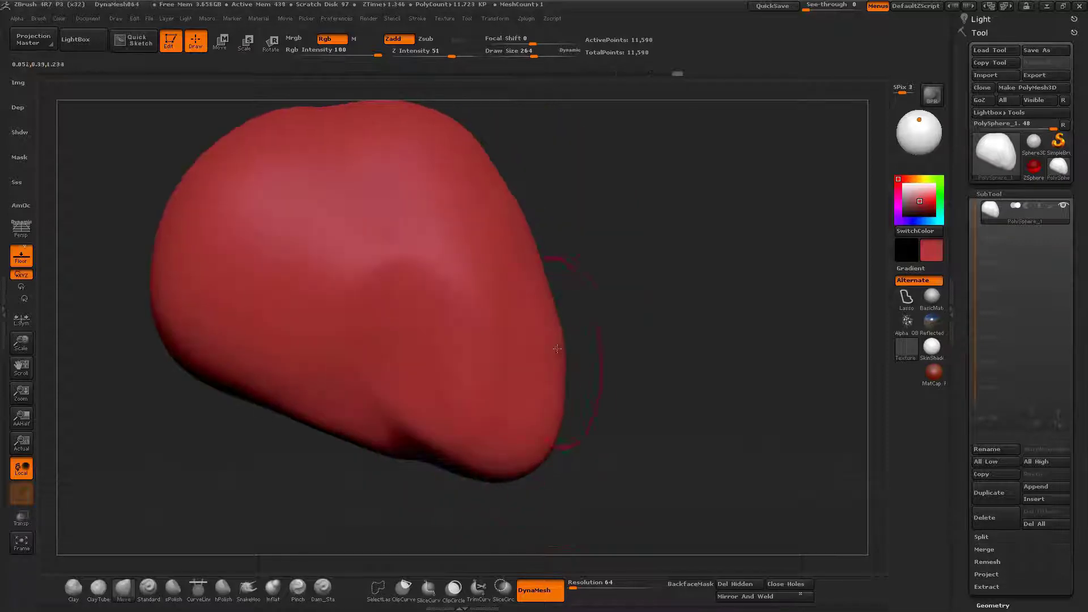
Step: Rough in the eye sockets on both sides of the face with the ClayTubes brush at draw size 264
key(b)
key(c)
key(t)
drag(668, 352, 697, 334)
drag(408, 340, 448, 408)
drag(669, 340, 737, 340)
drag(431, 317, 465, 380)
alt+drag(708, 328, 739, 383)
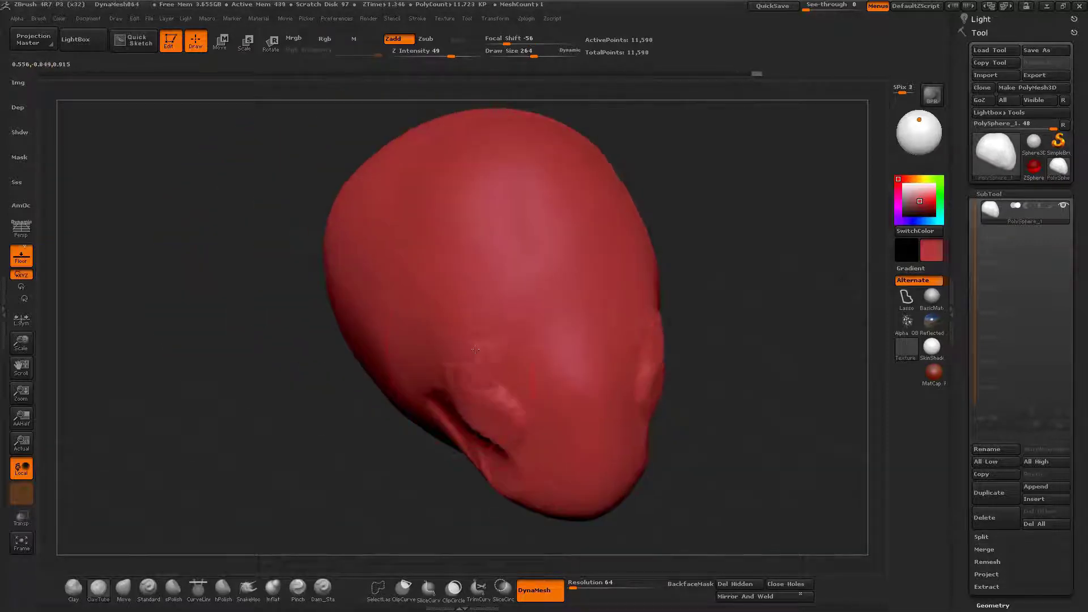
Step: Bulk out the eye masses with ClayTubes and smooth the surrounding surface
mouse_move(475, 349)
mouse_down()
mouse_move(465, 385)
mouse_move(505, 396)
mouse_move(595, 343)
mouse_up()
mouse_move(703, 345)
shift+mouse_down()
mouse_move(558, 349)
mouse_move(394, 334)
mouse_move(431, 374)
shift+mouse_up()
drag(243, 351, 425, 332)
mouse_move(493, 272)
mouse_down()
mouse_move(482, 363)
mouse_move(385, 474)
mouse_move(403, 520)
mouse_move(470, 371)
mouse_up()
alt+drag(599, 289, 701, 230)
Step: Mask a round neck area under the head, invert the mask, move the area outward as a neck stub, and clear the mask
ctrl+drag(538, 345, 685, 272)
ctrl+click(595, 350)
key(w)
mouse_move(791, 255)
alt+mouse_down()
mouse_move(745, 229)
mouse_move(794, 284)
mouse_move(830, 271)
alt+mouse_up()
ctrl+click(761, 245)
key(q)
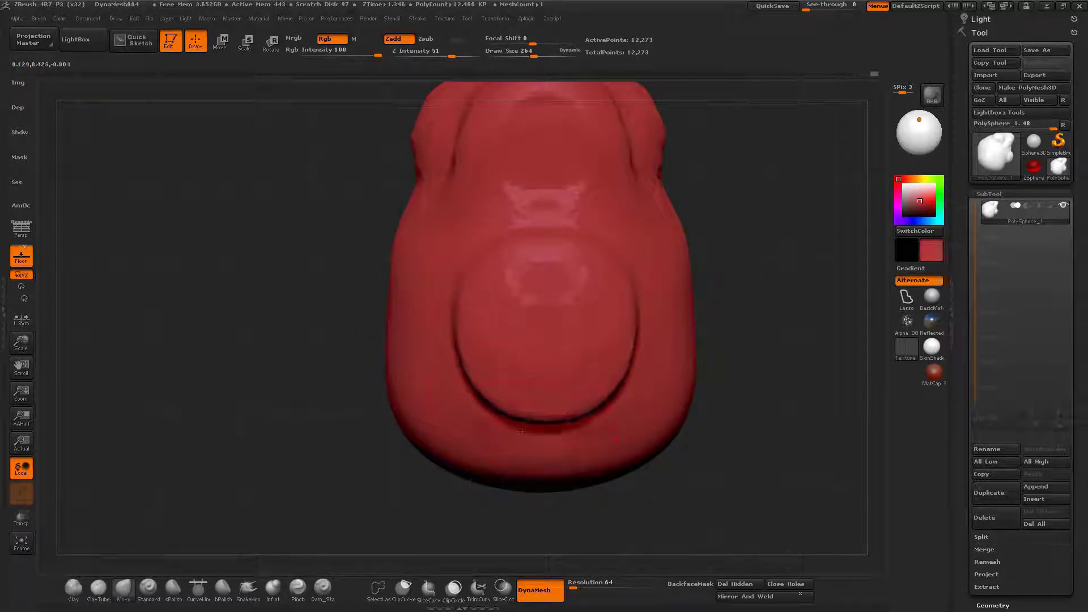
Step: Adjust the sides of the head and jaw from below with the Move brush
mouse_move(533, 494)
alt+mouse_down()
mouse_move(521, 389)
mouse_move(535, 381)
mouse_move(520, 396)
alt+mouse_up()
key(s)
alt+drag(369, 260, 388, 364)
drag(399, 232, 411, 232)
drag(397, 309, 388, 311)
alt+drag(354, 255, 357, 331)
Step: Reshape the jaw and the area between the eyes and neck stub with the Move brush at draw size 325
mouse_move(422, 181)
mouse_down()
mouse_move(430, 198)
mouse_move(405, 228)
mouse_move(444, 213)
mouse_up()
key(space)
drag(502, 141, 505, 148)
drag(453, 233, 460, 235)
right_drag(464, 240, 494, 253)
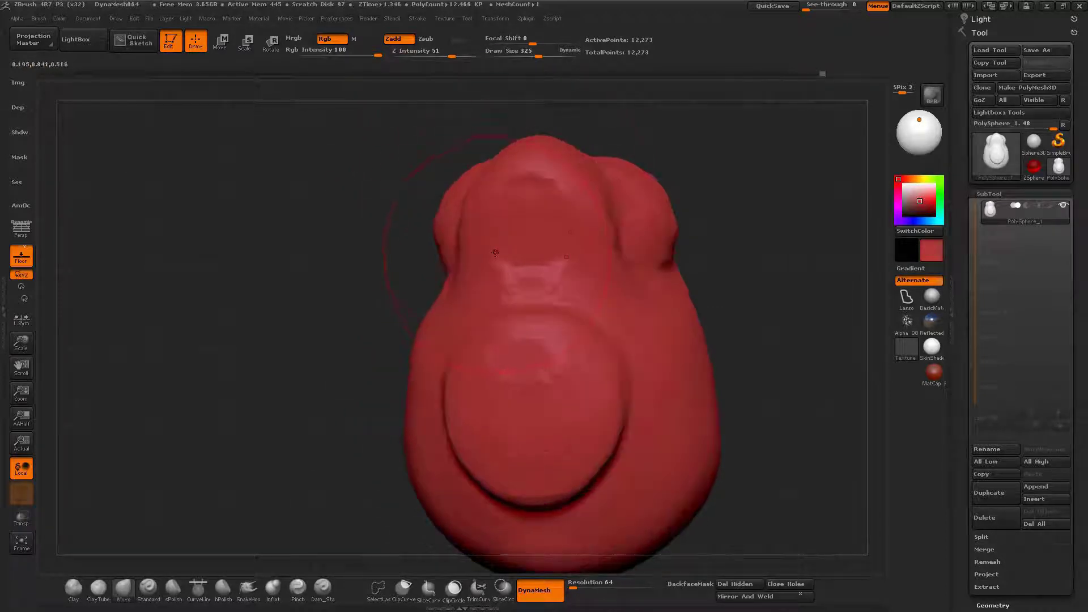
drag(475, 242, 524, 349)
drag(547, 283, 554, 283)
drag(475, 227, 475, 219)
Step: Reduce the Move brush to draw size 251 and push in the outer contours of the eye bulges
alt+right_drag(513, 134, 513, 223)
key(space)
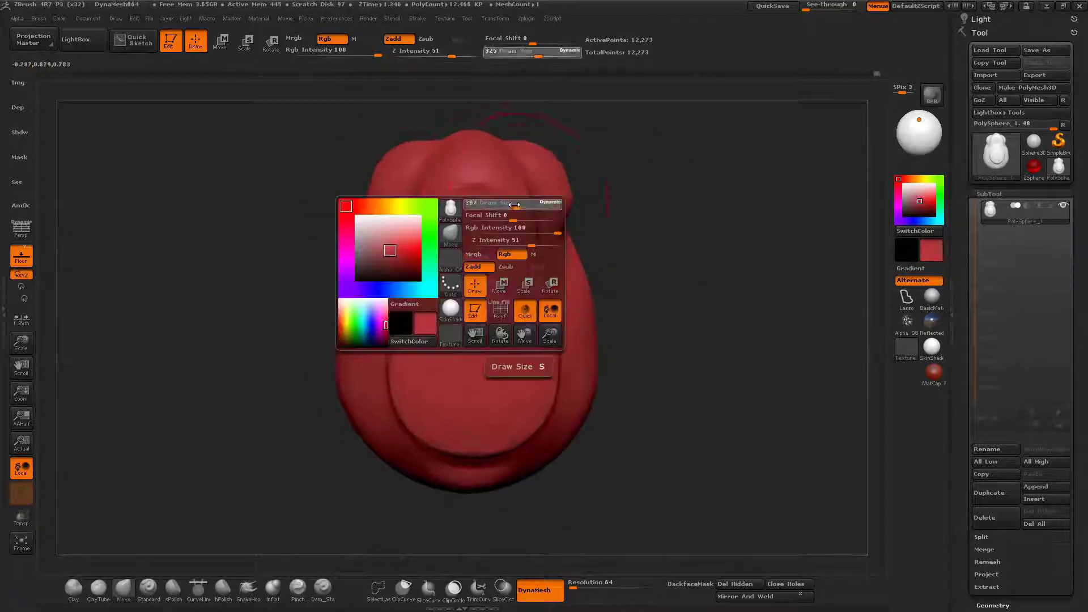
drag(519, 202, 512, 202)
right_drag(477, 178, 481, 247)
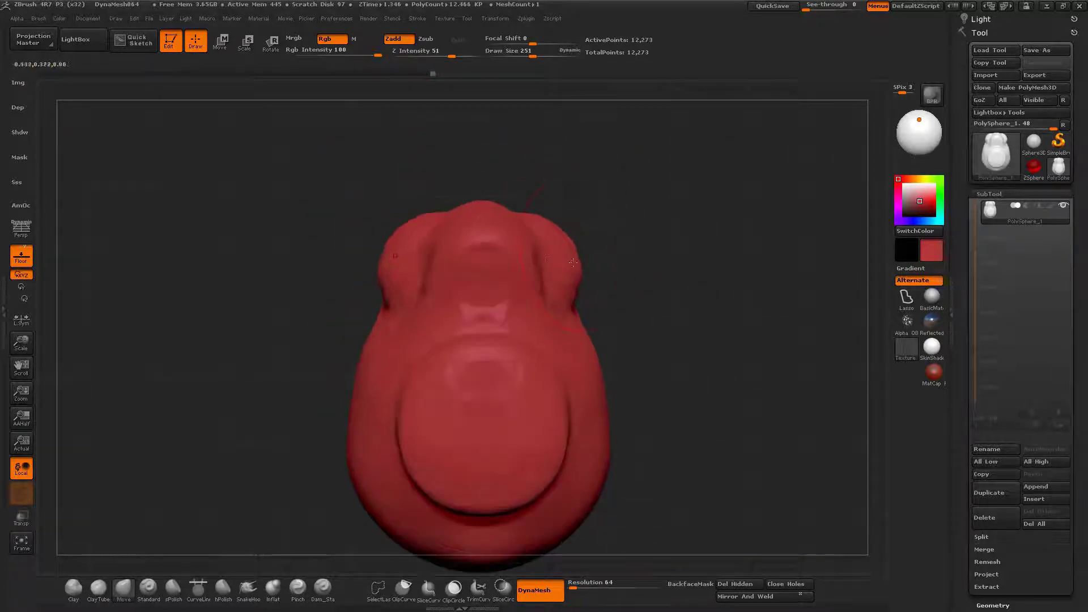
drag(565, 231, 558, 237)
Step: Reshape the underside of the head with the Move brush at draw size 347
alt+right_drag(501, 405, 500, 334)
key(space)
drag(562, 266, 570, 267)
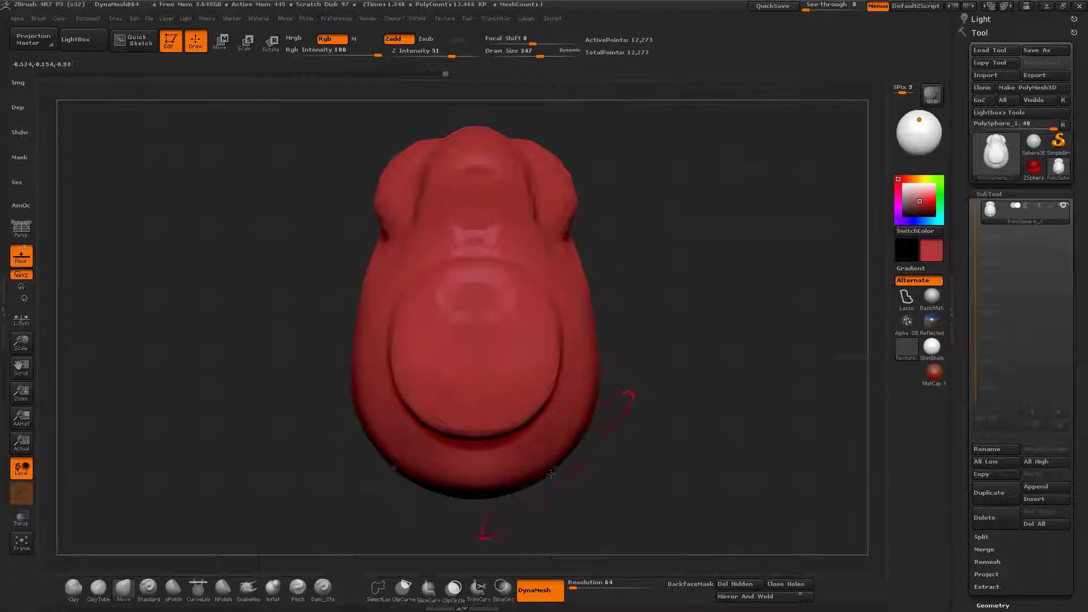
right_drag(531, 453, 553, 448)
Step: Enlarge the Move brush to draw size 468 and reshape the back of the skull
key(space)
mouse_move(454, 391)
mouse_down()
mouse_move(462, 391)
mouse_move(403, 352)
mouse_up()
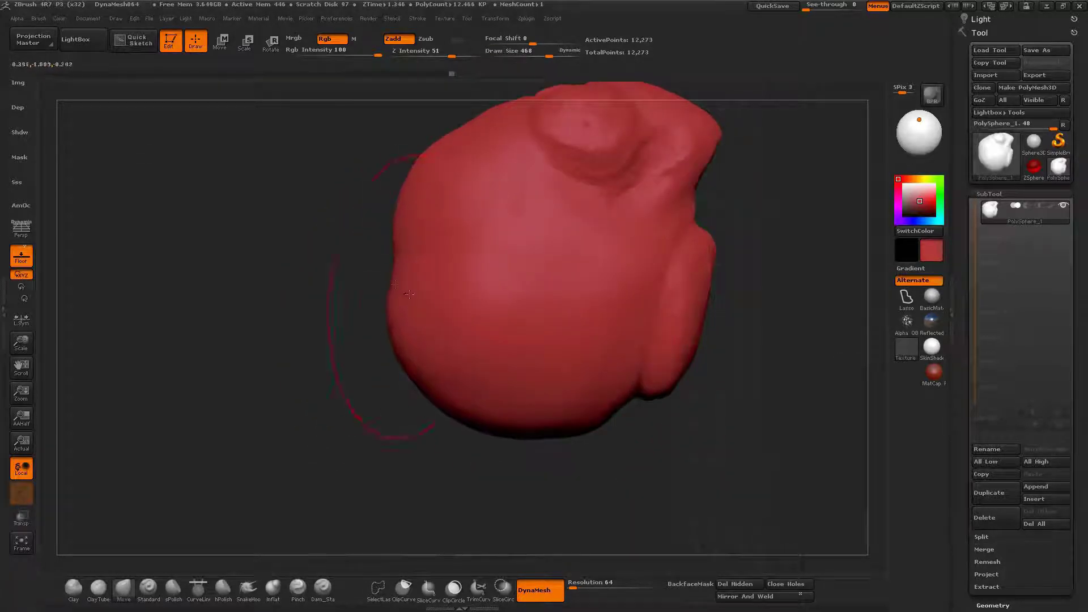
shift+right_drag(401, 345, 455, 330)
drag(455, 330, 436, 335)
mouse_move(436, 397)
right_down()
mouse_move(445, 328)
mouse_move(561, 351)
right_up()
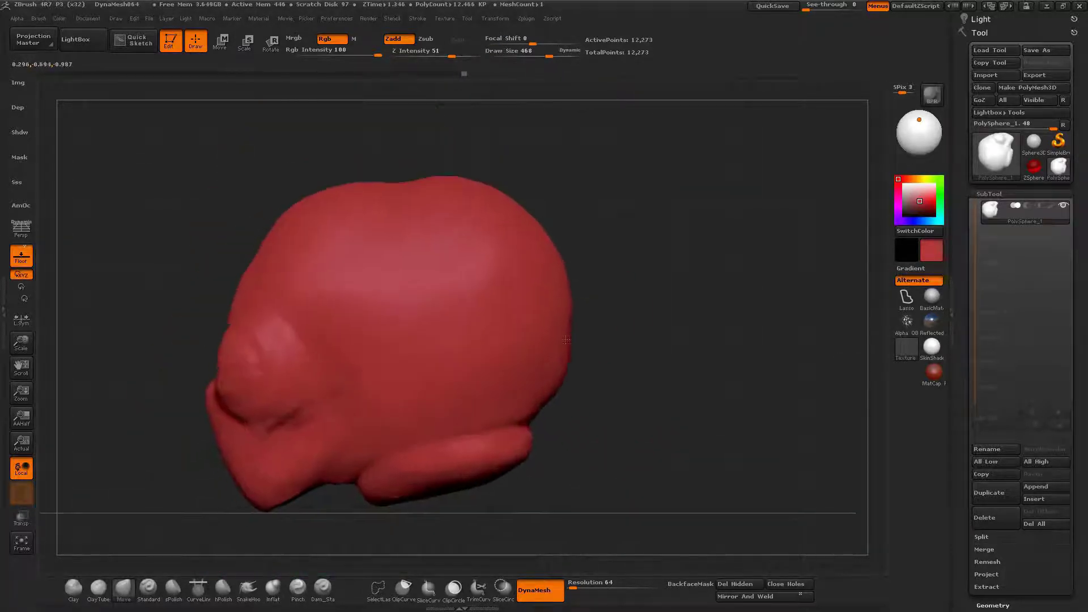
drag(564, 374, 550, 369)
Step: Adjust the upper back of the skull and the forehead contour in profile with the Move brush
key(space)
drag(554, 320, 547, 258)
alt+right_drag(548, 258, 568, 217)
key(space)
drag(558, 241, 535, 224)
mouse_move(347, 165)
mouse_down()
mouse_move(324, 188)
mouse_move(340, 182)
mouse_up()
Step: Reduce the Move brush to draw size 370 and adjust the chin and lower face from the front
key(space)
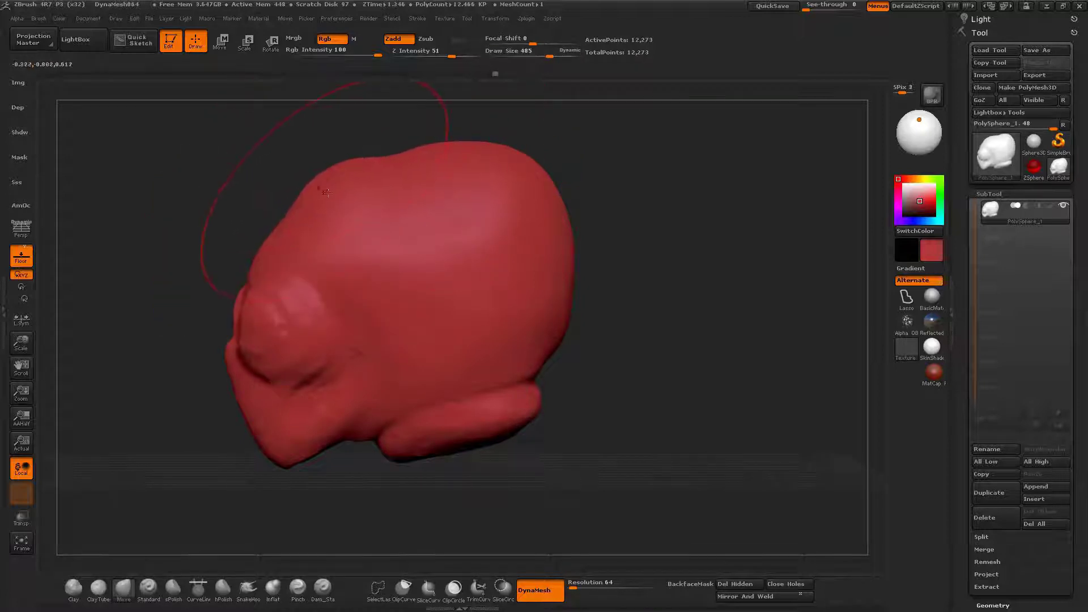
alt+right_drag(326, 192, 591, 227)
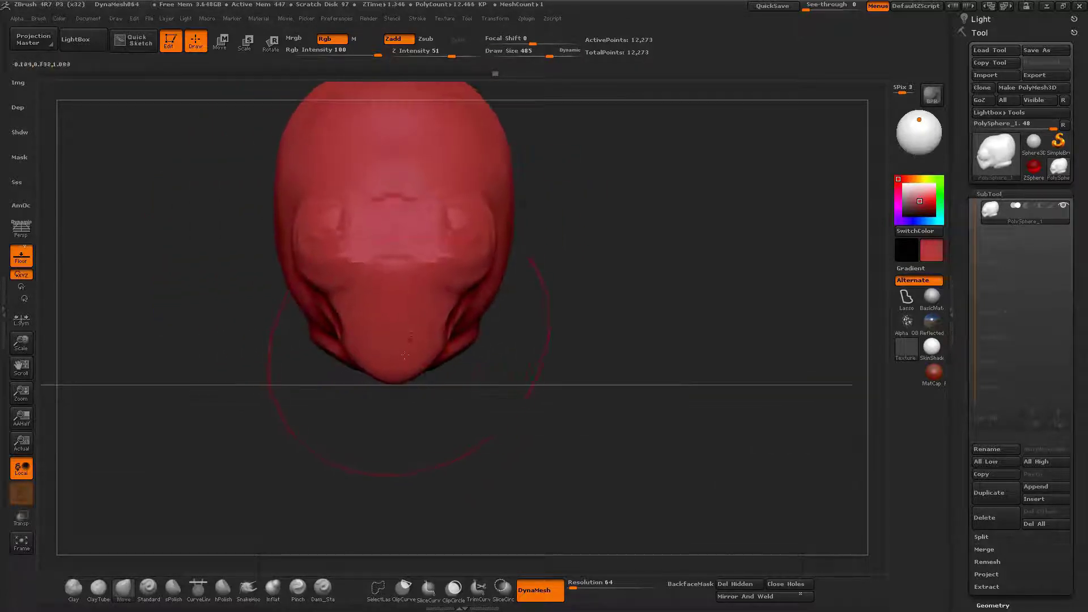
key(space)
drag(404, 355, 396, 355)
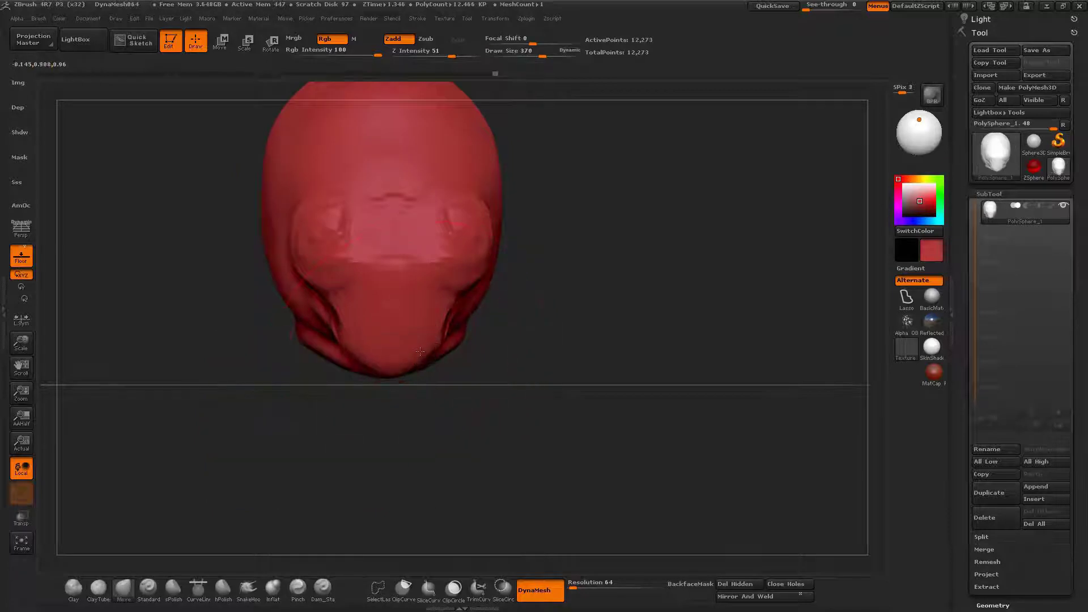
alt+right_drag(442, 310, 539, 406)
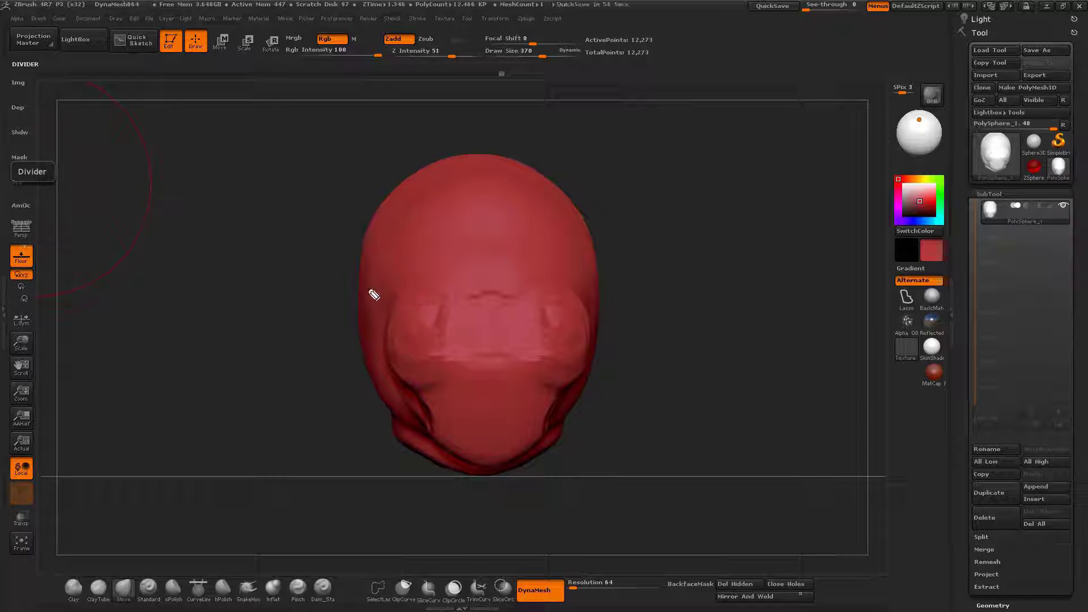
mouse_move(371, 292)
mouse_down()
mouse_move(611, 298)
mouse_move(517, 442)
mouse_up()
drag(410, 418, 545, 494)
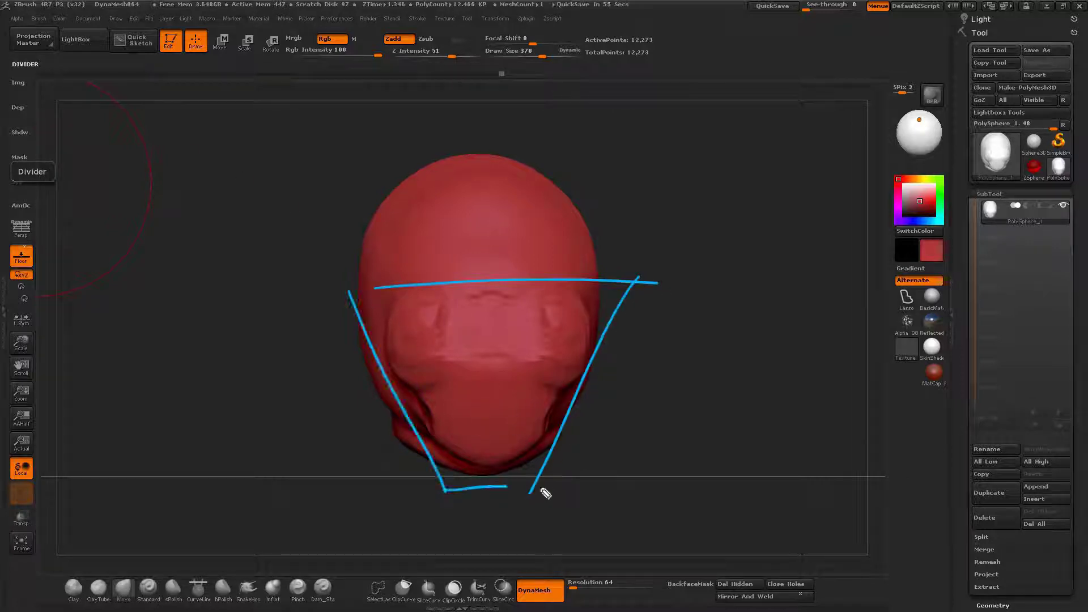
mouse_move(481, 385)
mouse_down()
mouse_move(560, 364)
mouse_move(568, 376)
mouse_up()
mouse_move(490, 331)
mouse_down()
mouse_move(426, 382)
mouse_move(473, 394)
mouse_up()
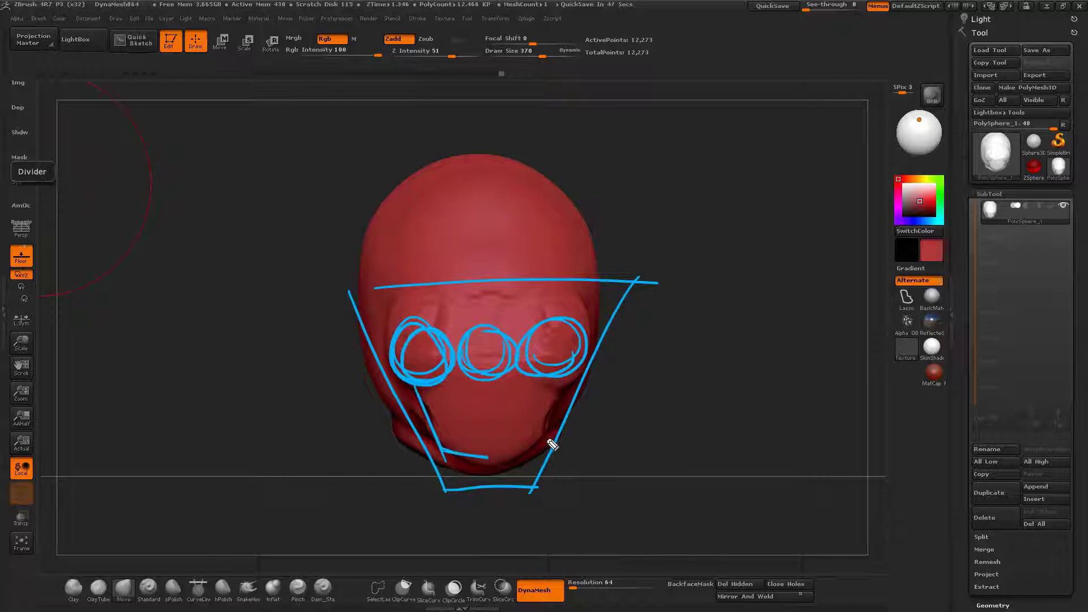
mouse_move(558, 136)
mouse_down()
mouse_move(333, 242)
mouse_move(639, 210)
mouse_move(472, 114)
mouse_move(353, 250)
mouse_up()
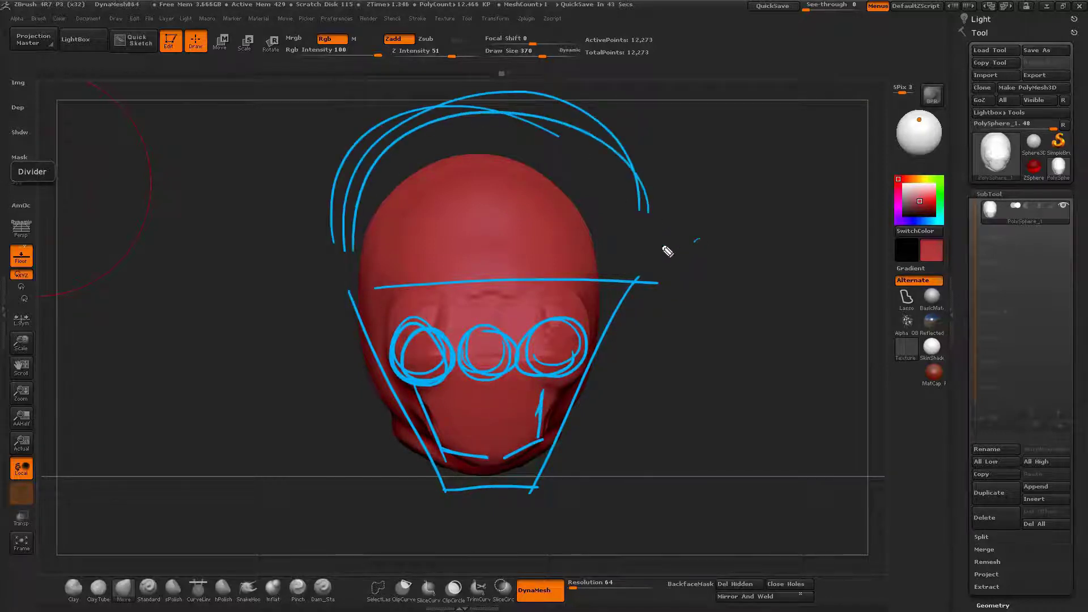
drag(668, 251, 664, 255)
mouse_move(796, 230)
mouse_down()
mouse_move(753, 358)
mouse_move(714, 352)
mouse_up()
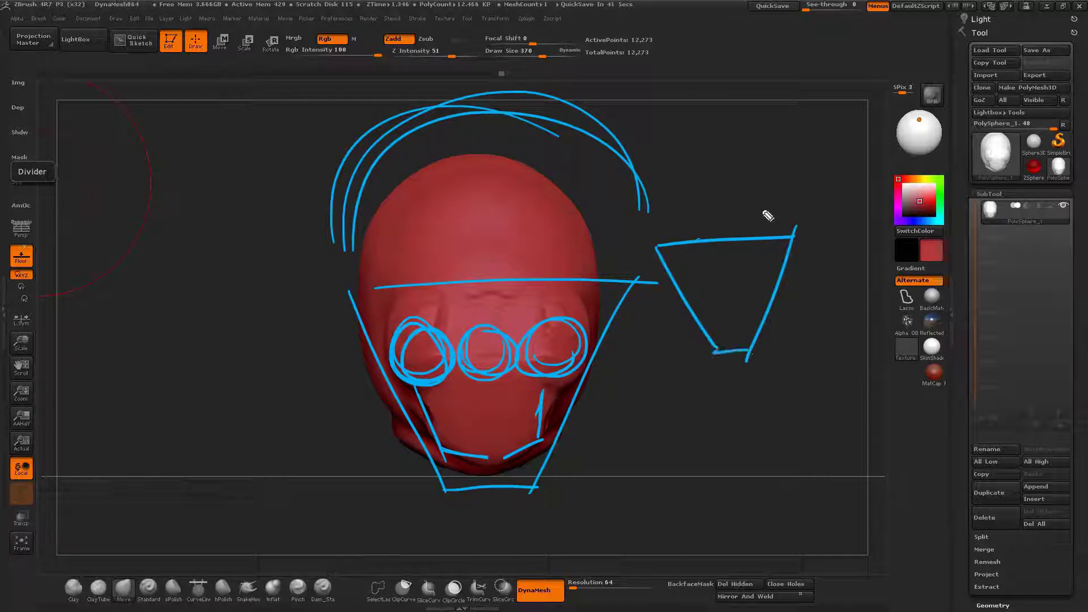
mouse_move(767, 214)
mouse_down()
mouse_move(729, 178)
mouse_move(680, 259)
mouse_move(735, 285)
mouse_up()
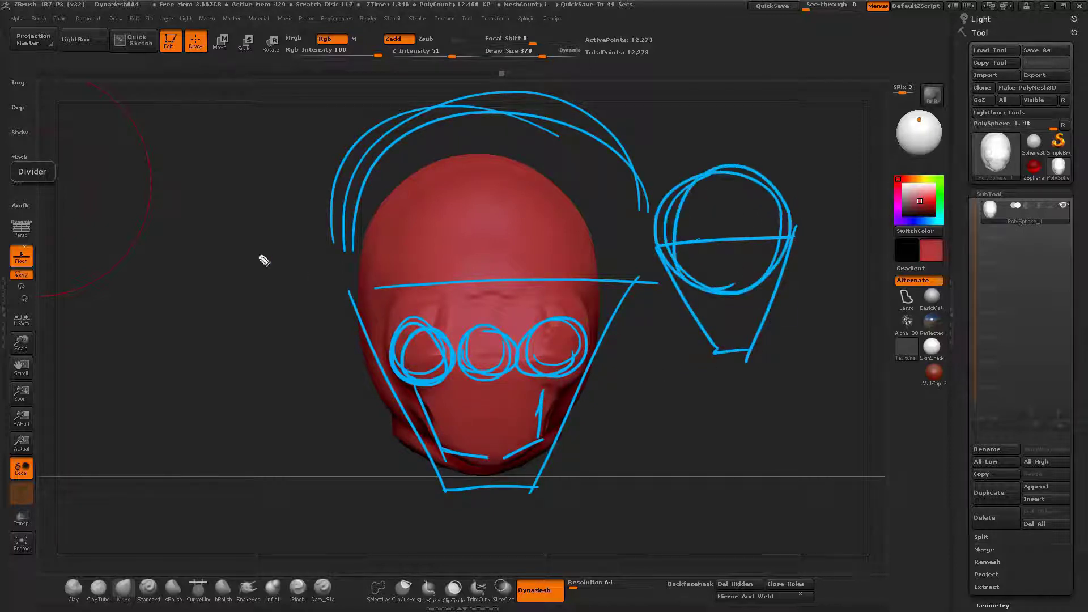
key(Escape)
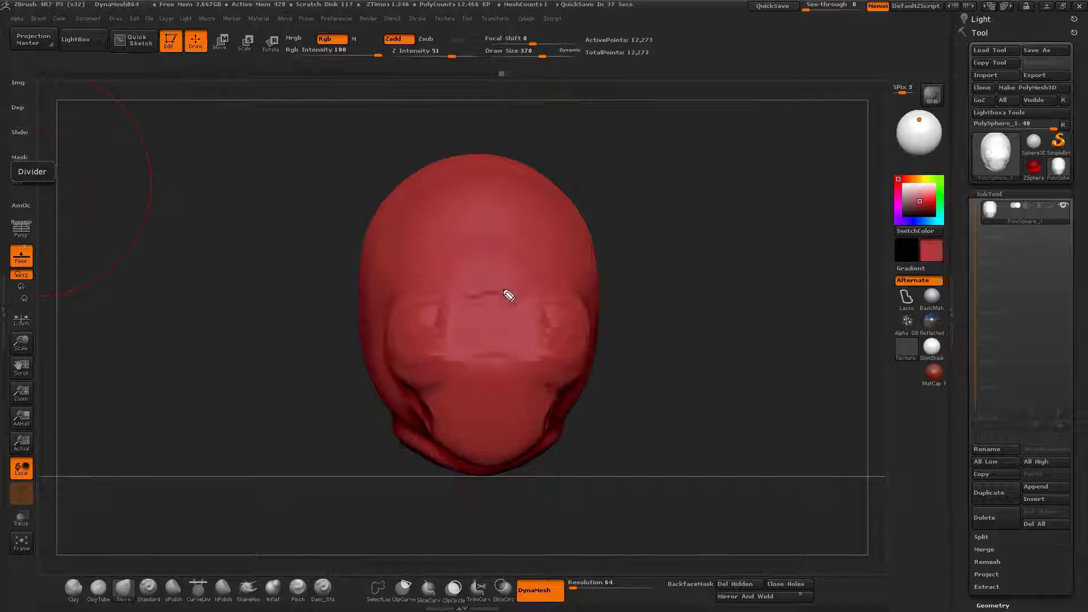
Step: Push in the front of the muzzle and reshape the area around the eye bulges with the Move brush, down to draw size 325
right_drag(487, 324, 552, 363)
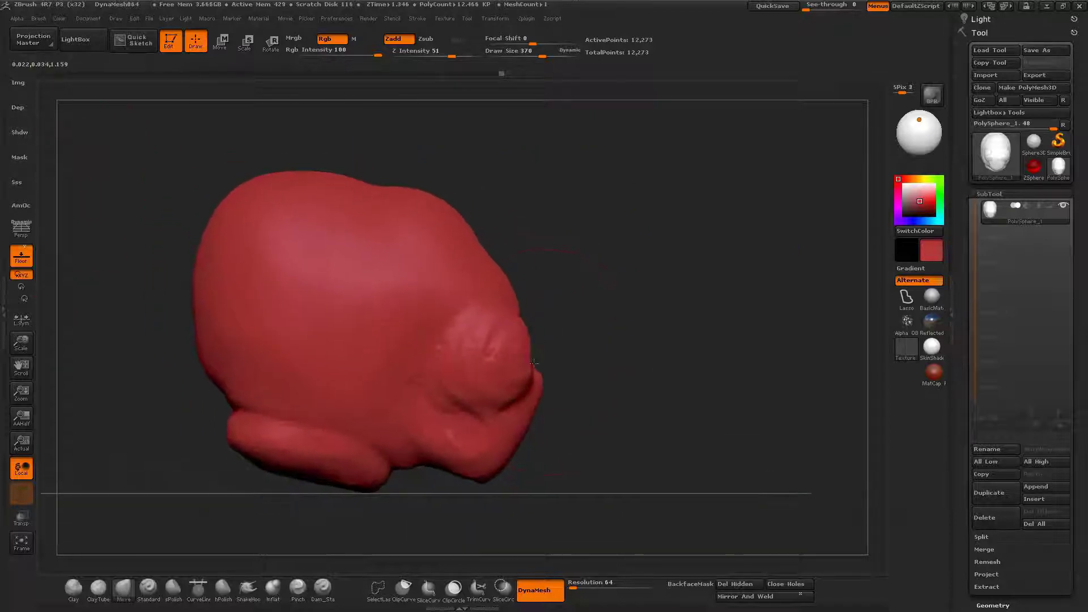
drag(527, 398, 507, 417)
right_click(503, 339)
mouse_move(501, 334)
mouse_down()
mouse_move(502, 345)
mouse_move(499, 334)
mouse_up()
right_drag(524, 334, 488, 339)
mouse_move(488, 338)
mouse_down()
mouse_move(503, 338)
mouse_move(504, 374)
mouse_move(475, 347)
mouse_move(455, 350)
mouse_up()
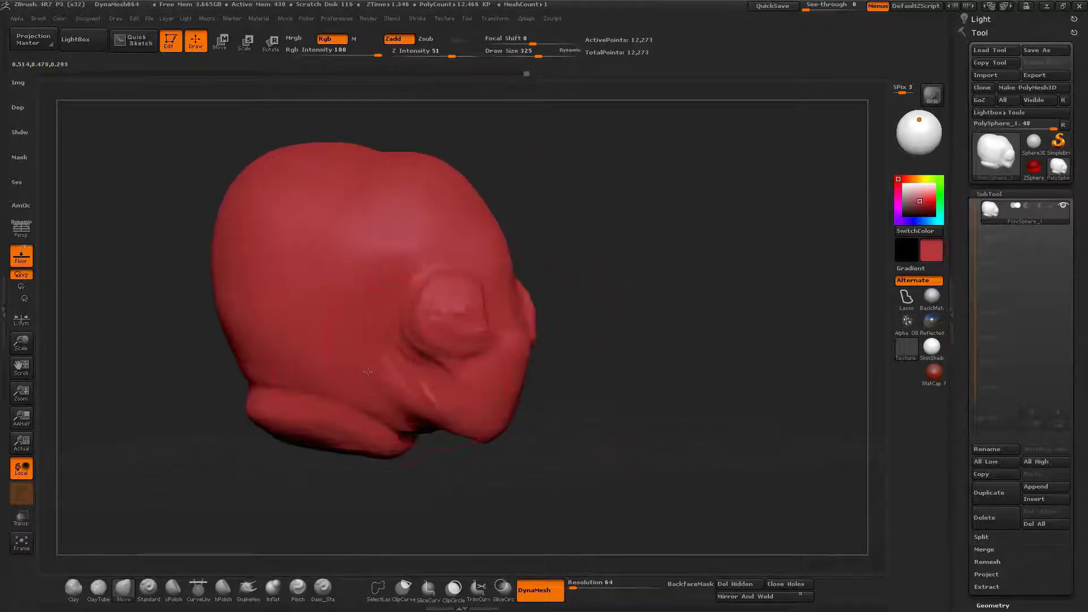
Step: Enlarge the Move brush to draw size 434 and reshape the brow and forehead profile
drag(407, 325, 417, 334)
drag(422, 333, 428, 334)
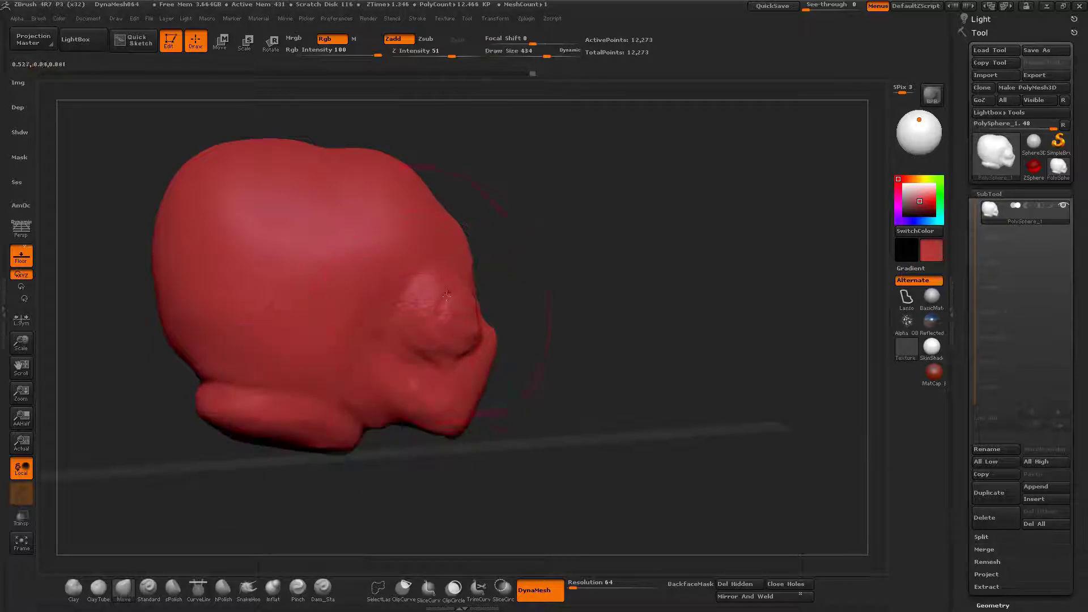
alt+right_drag(359, 154, 506, 189)
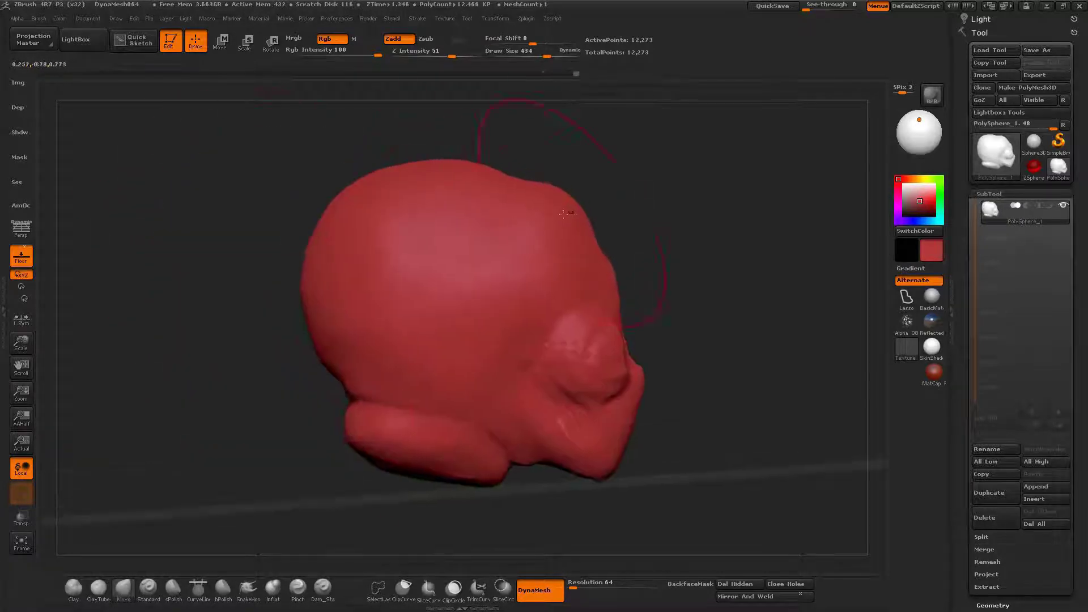
Step: Enlarge the Move brush further and narrow the sides of the head from below
shift+right_drag(570, 212, 484, 390)
mouse_move(453, 425)
right_down()
mouse_move(612, 413)
mouse_move(510, 396)
mouse_move(600, 385)
mouse_move(472, 211)
mouse_move(452, 340)
right_up()
key(space)
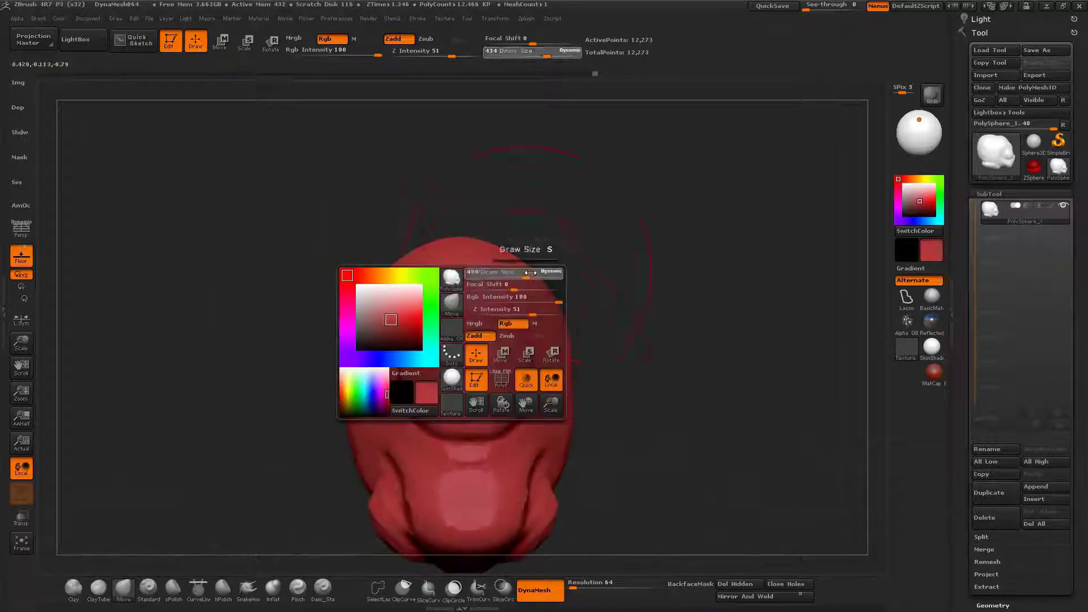
drag(523, 272, 530, 272)
mouse_move(504, 267)
mouse_down()
mouse_move(499, 278)
mouse_move(533, 314)
mouse_up()
drag(558, 380, 540, 372)
Step: Refine the outer contours of the skull and neck area with the Move brush
alt+right_drag(466, 502, 472, 391)
key(space)
mouse_move(553, 324)
mouse_down()
mouse_move(541, 323)
mouse_move(546, 303)
mouse_up()
drag(532, 207, 541, 181)
mouse_move(679, 165)
right_down()
mouse_move(612, 209)
mouse_move(528, 242)
right_up()
mouse_move(528, 242)
mouse_down()
mouse_move(549, 250)
mouse_move(530, 272)
mouse_move(561, 258)
mouse_move(524, 244)
mouse_up()
Step: Set the Move brush to draw size 304 and adjust the muzzle between the eyes and chin
key(space)
drag(567, 283, 558, 286)
right_drag(397, 306, 465, 320)
drag(465, 320, 476, 359)
Step: Hide a round patch of the face mesh between the eye bulges and the chin
ctrl+shift+drag(492, 292, 494, 363)
drag(680, 363, 521, 368)
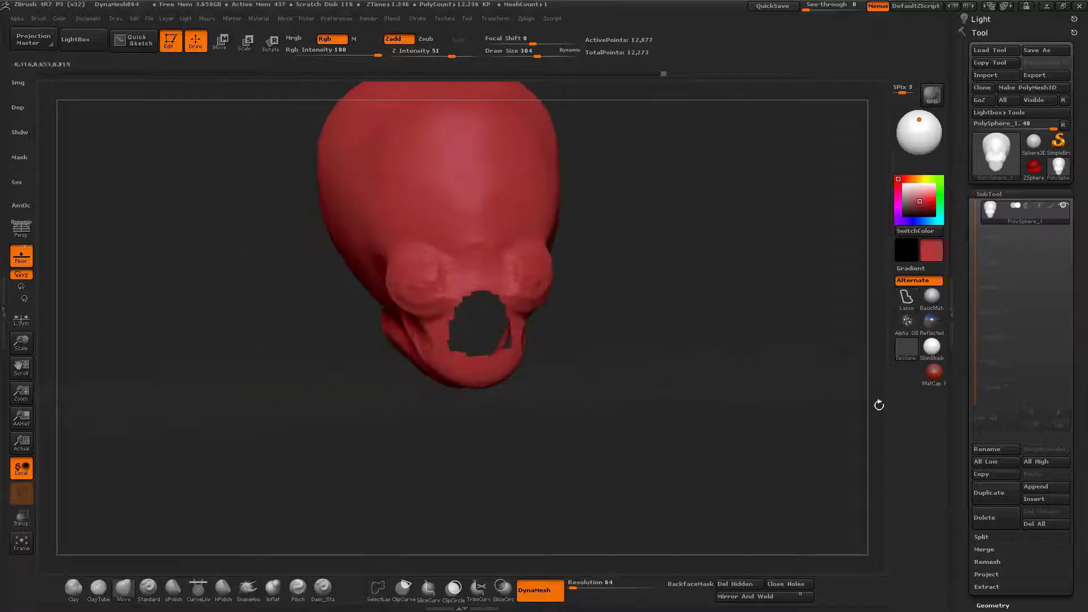
mouse_move(965, 459)
mouse_down()
mouse_move(964, 350)
mouse_move(986, 296)
mouse_up()
ctrl+shift+click(600, 272)
mouse_move(567, 270)
mouse_down()
mouse_move(694, 266)
mouse_move(695, 296)
mouse_move(705, 289)
mouse_up()
ctrl+alt+shift+drag(471, 289, 498, 372)
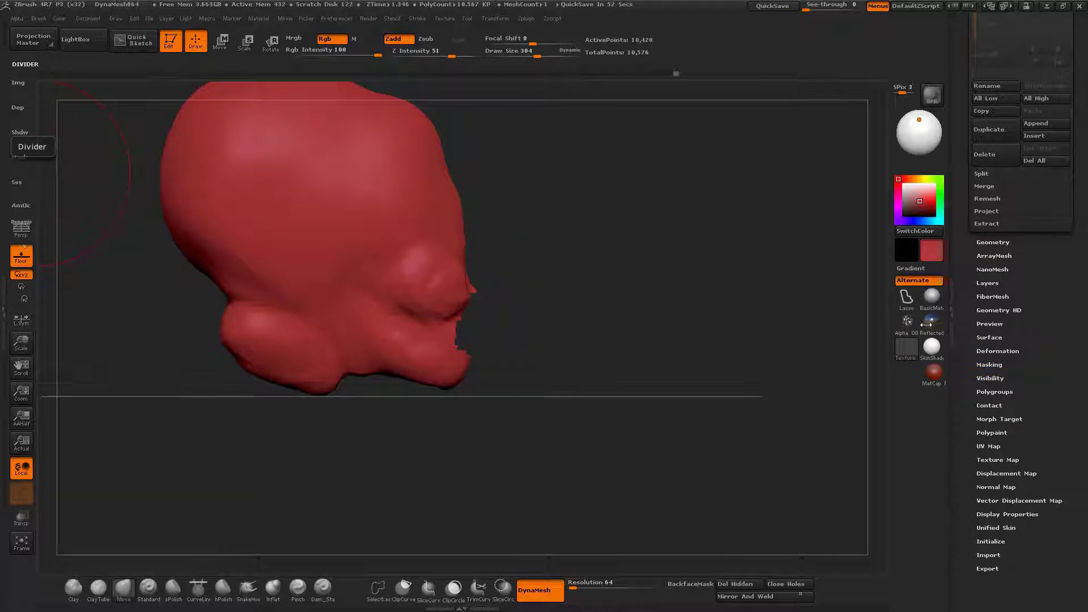
Step: Delete the hidden face patch from the mesh and close the hole it leaves
click(988, 351)
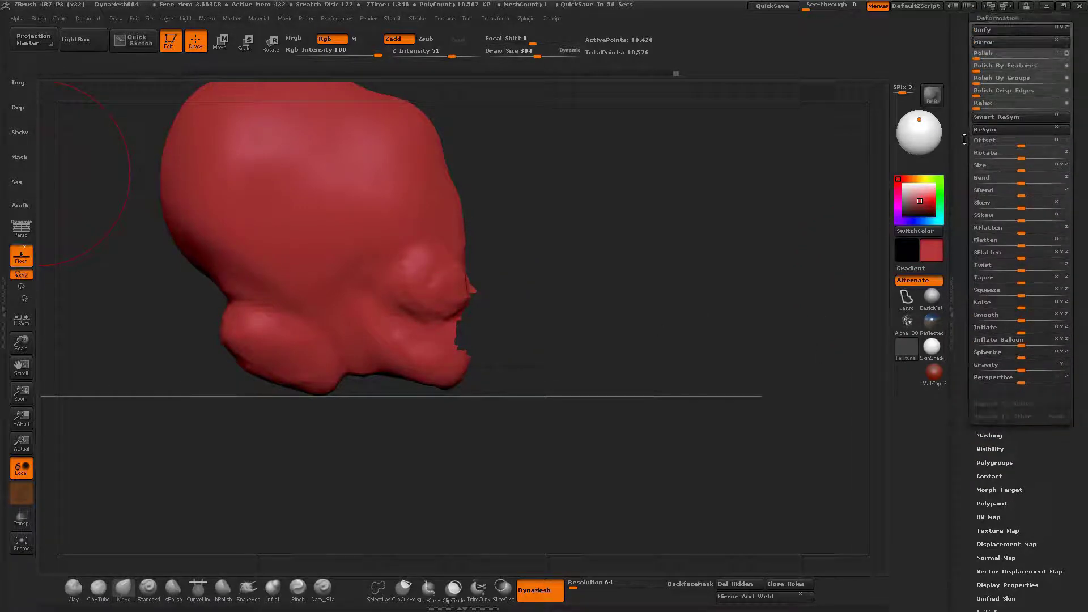
scroll(975, 226, up, 5)
click(991, 194)
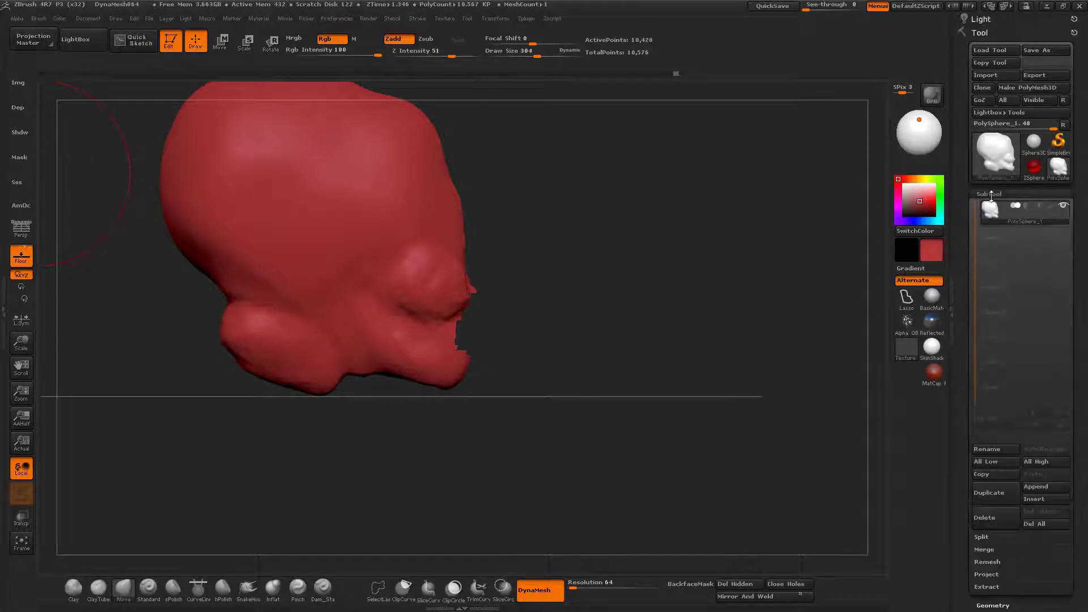
click(991, 194)
click(992, 208)
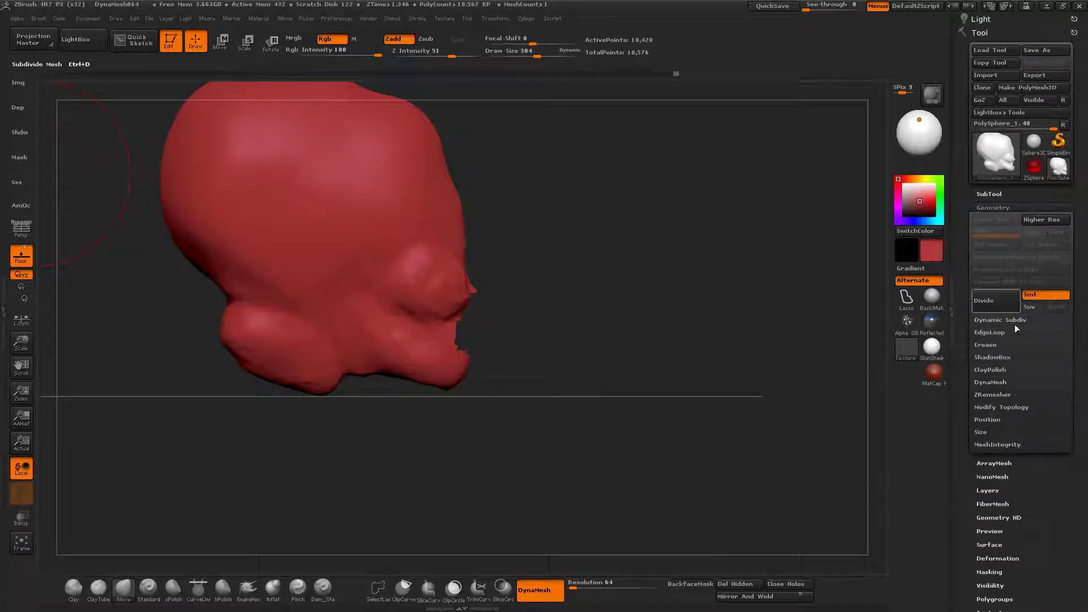
click(995, 407)
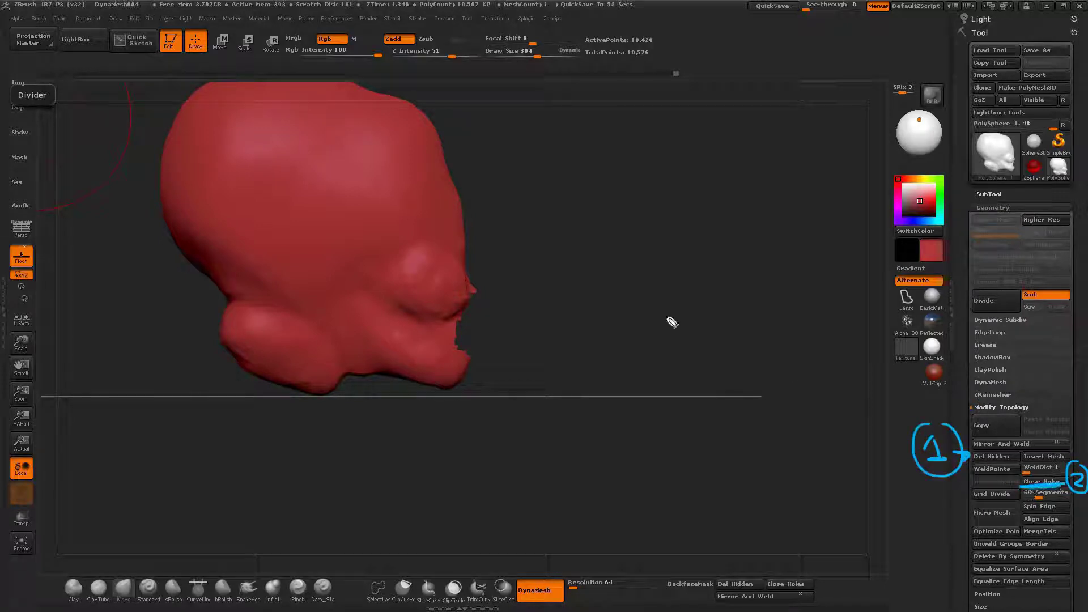
key(e)
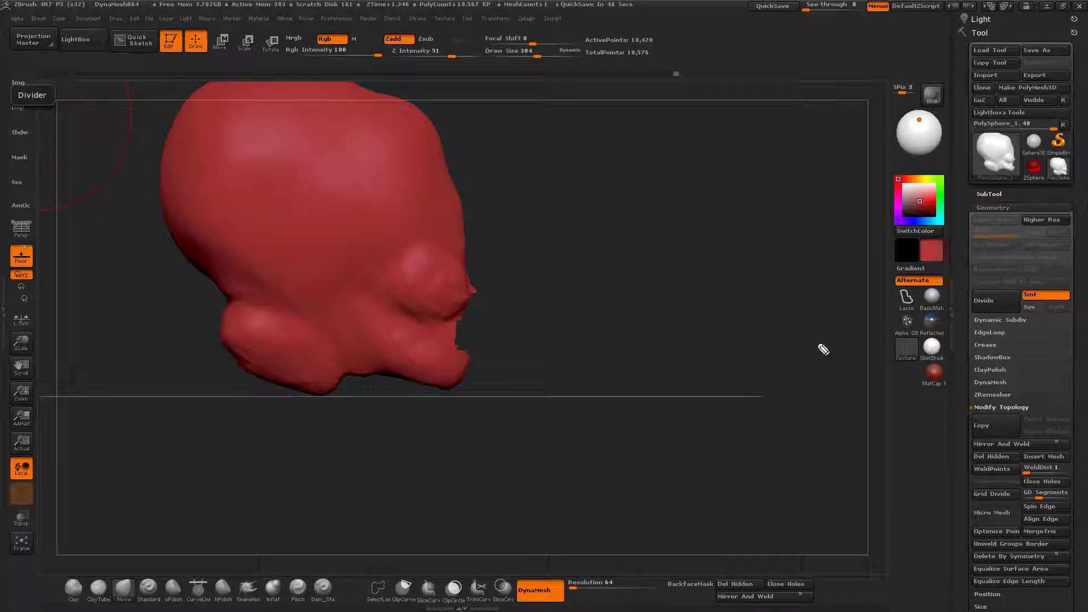
click(990, 458)
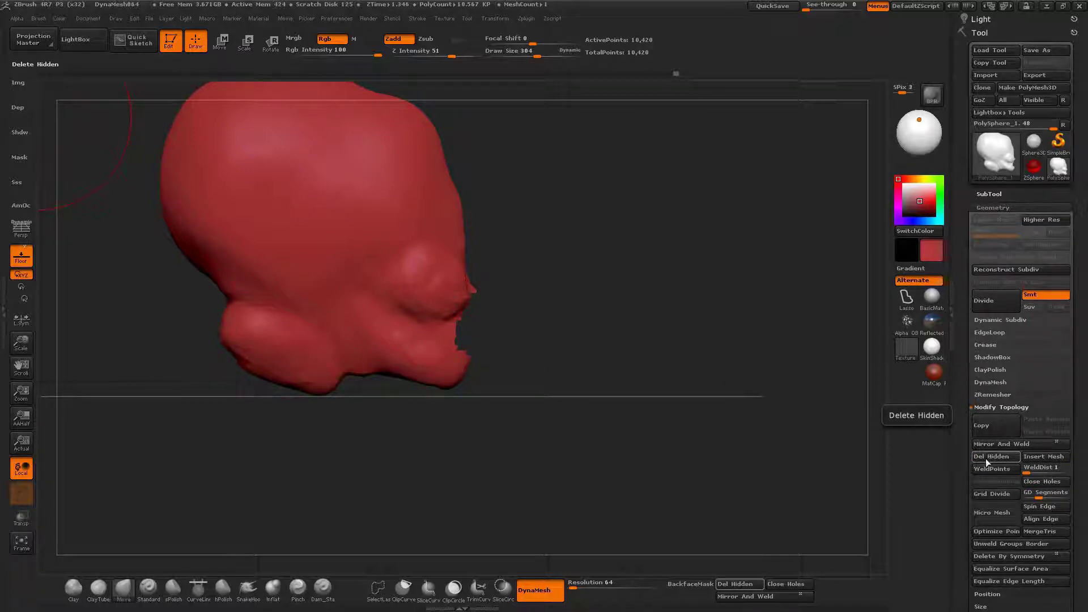
click(986, 459)
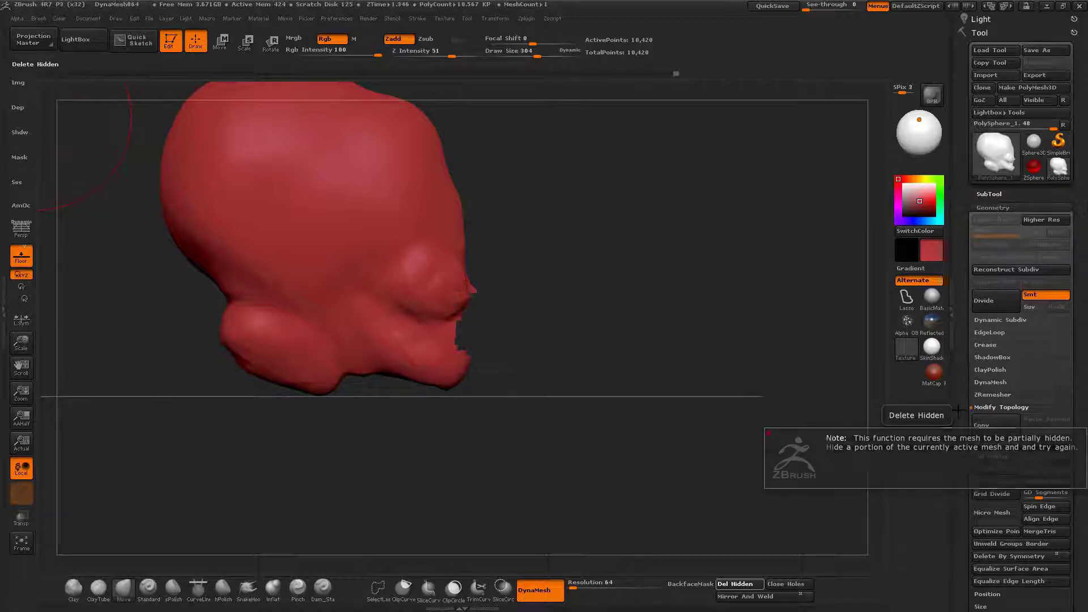
click(1041, 481)
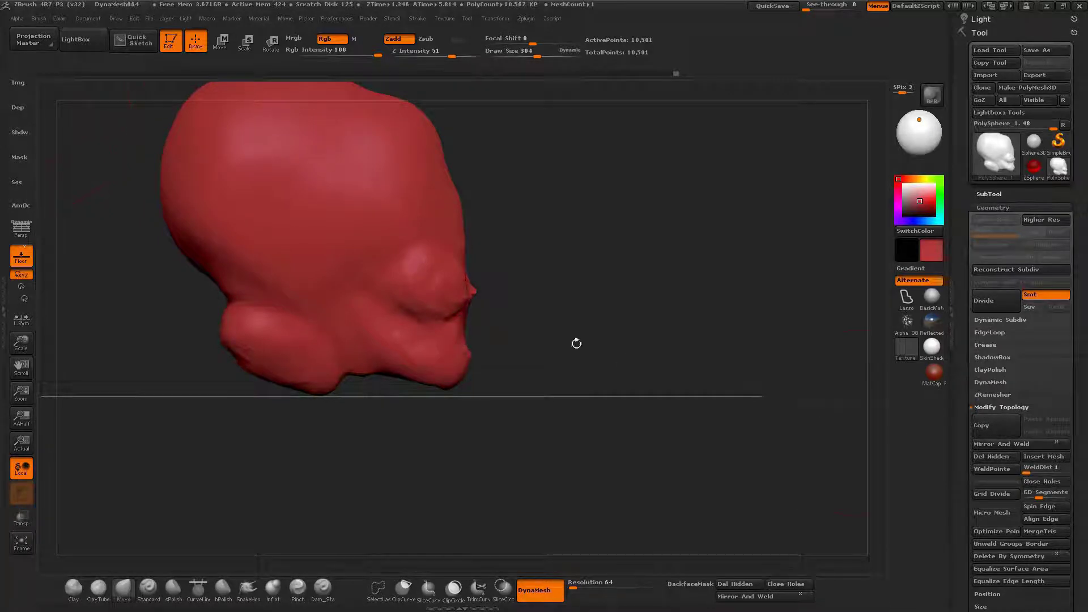
Step: Smooth the filled patch and the nose tip between the eyes at draw size 203
mouse_move(575, 342)
mouse_down()
mouse_move(541, 336)
mouse_move(606, 324)
mouse_move(581, 300)
mouse_move(601, 307)
mouse_up()
key(space)
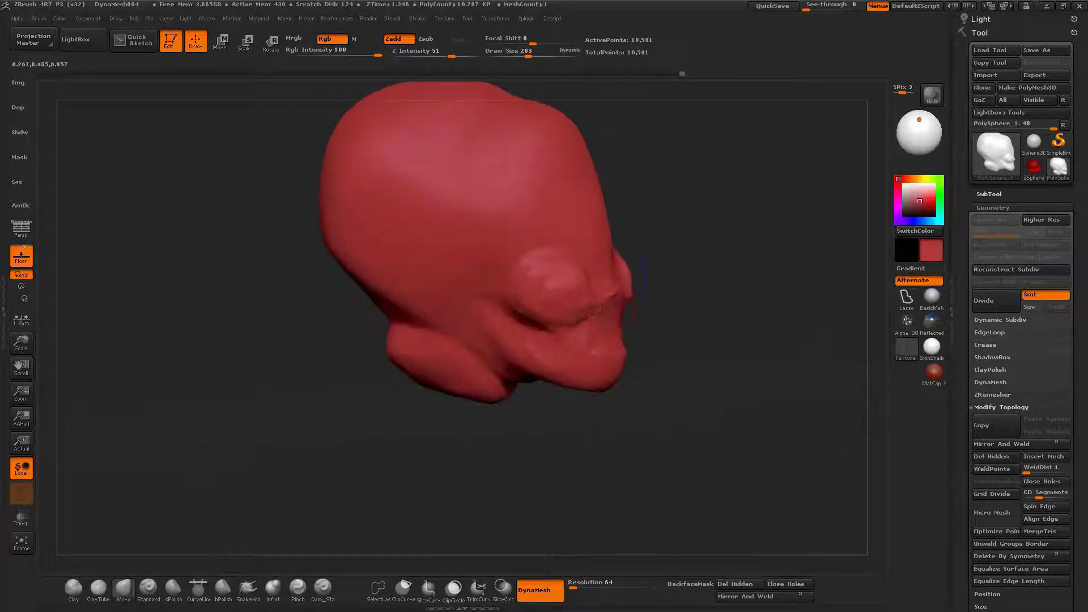
mouse_move(636, 340)
mouse_down()
mouse_move(655, 330)
mouse_move(531, 324)
mouse_move(507, 337)
mouse_up()
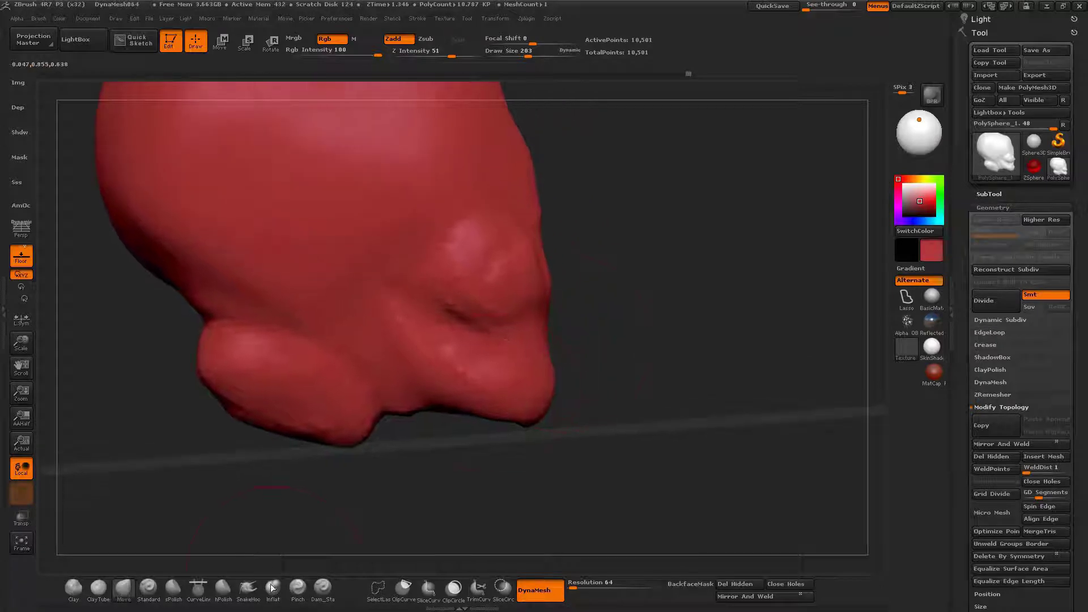
Step: Try carving nostrils and a mouth line into the muzzle with the Dam_Standard brush at Z Intensity 13 and draw size 93
click(323, 588)
drag(433, 55, 420, 56)
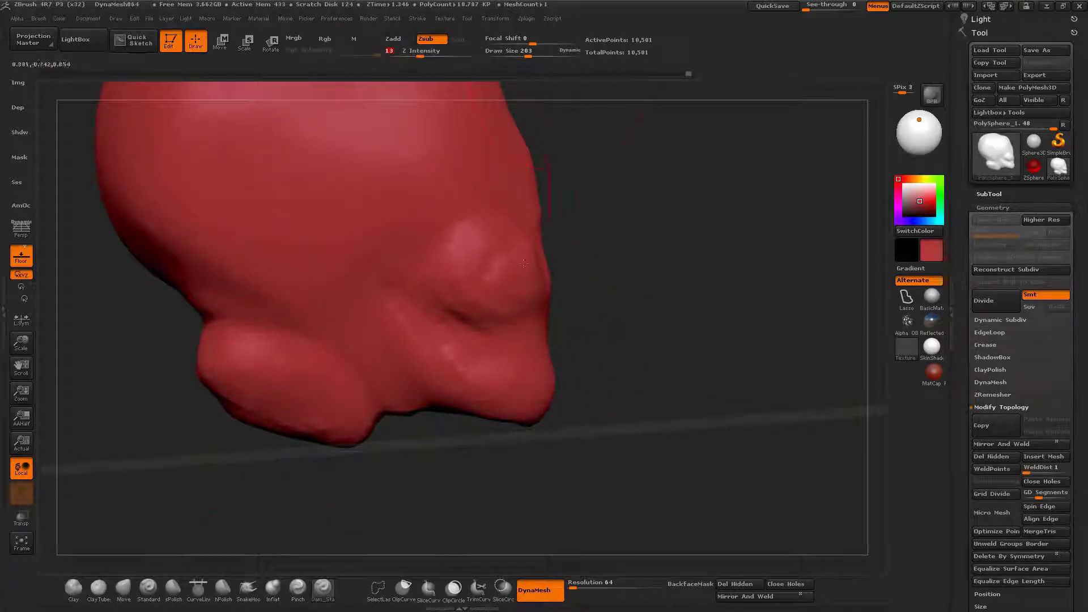
drag(674, 334, 525, 336)
key(space)
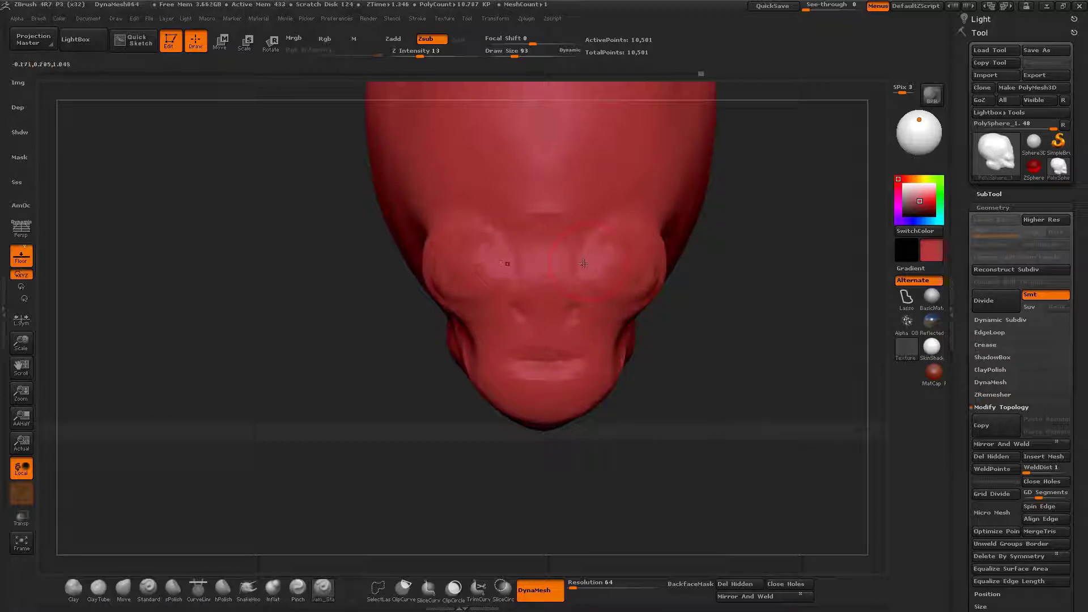
key(ctrl+z)
key(ctrl+z)
key(ctrl+z)
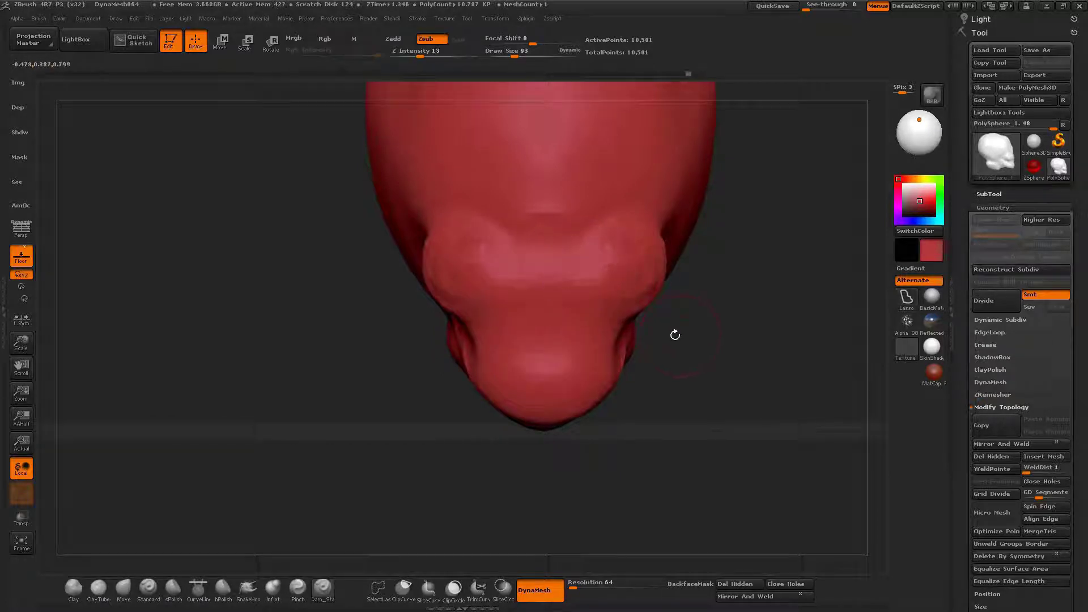
Step: Reshape the eye bulges and the cheek contour beneath them with the Move brush at draw size 203
shift+drag(413, 356, 439, 353)
key(b)
key(m)
key(v)
key(space)
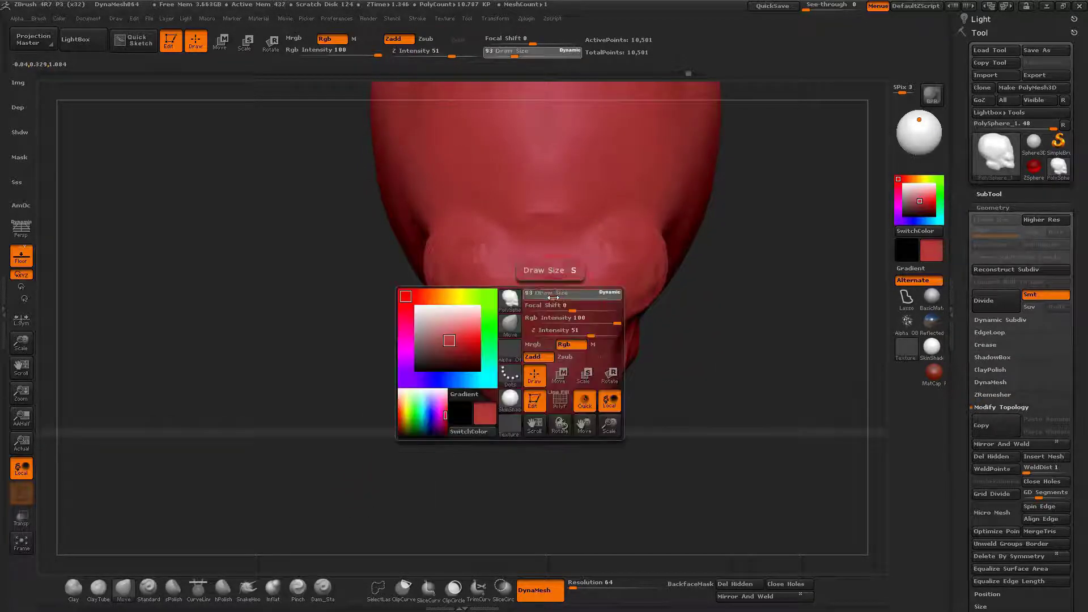
drag(548, 293, 564, 294)
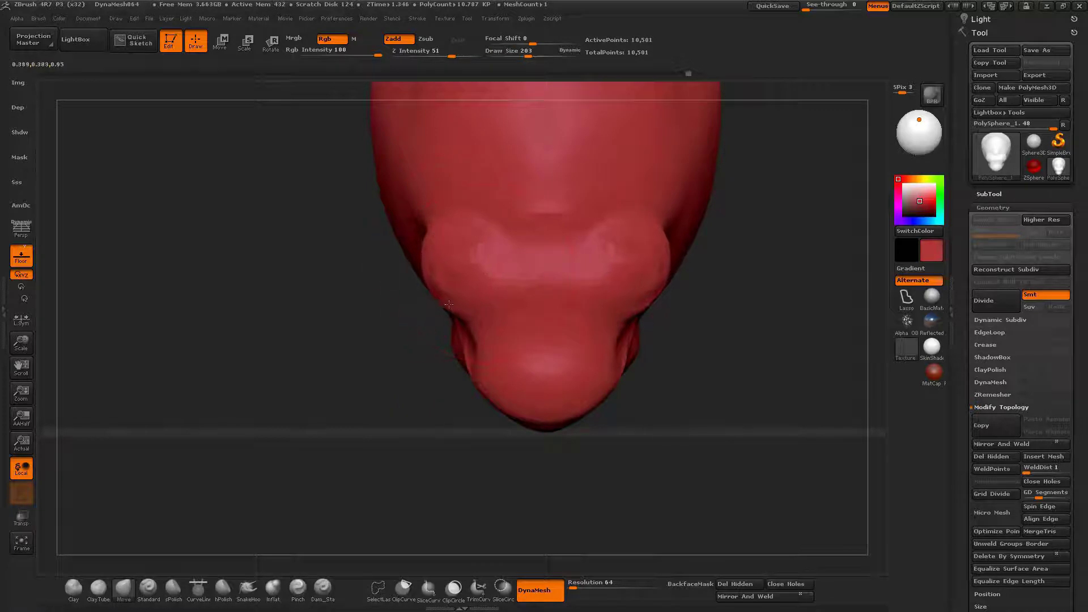
drag(448, 304, 477, 260)
right_drag(491, 274, 449, 277)
mouse_move(463, 268)
mouse_down()
mouse_move(469, 282)
mouse_move(417, 275)
mouse_move(502, 217)
mouse_up()
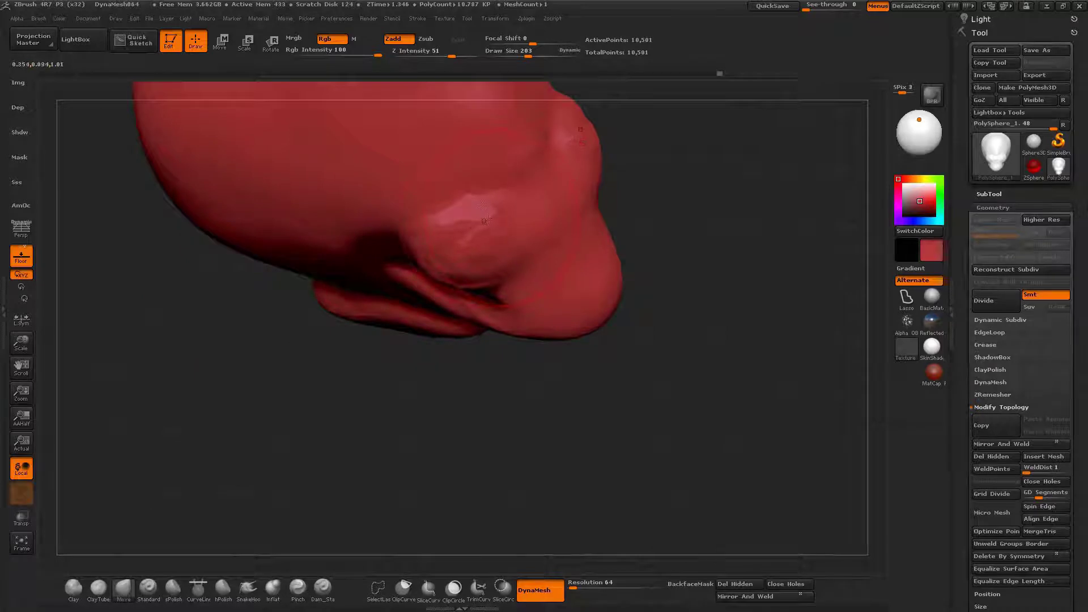
Step: Reshape the brow area above the eyes and the bridge between them with the Move brush
mouse_move(483, 206)
right_down()
mouse_move(481, 233)
mouse_move(510, 186)
mouse_move(460, 188)
right_up()
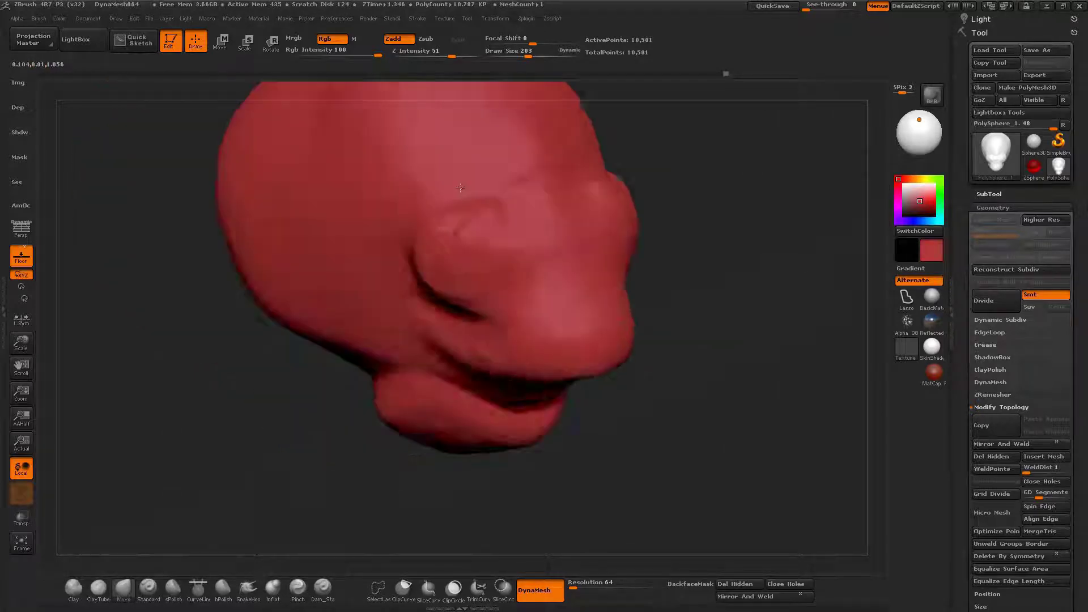
mouse_move(460, 187)
mouse_down()
mouse_move(471, 160)
mouse_move(509, 259)
mouse_up()
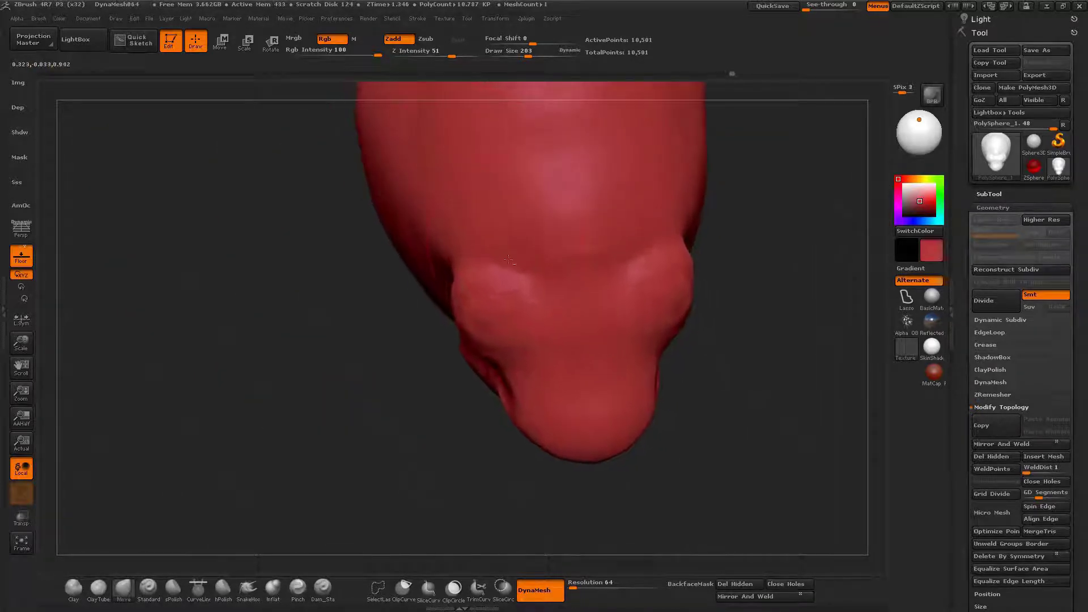
drag(499, 203, 495, 195)
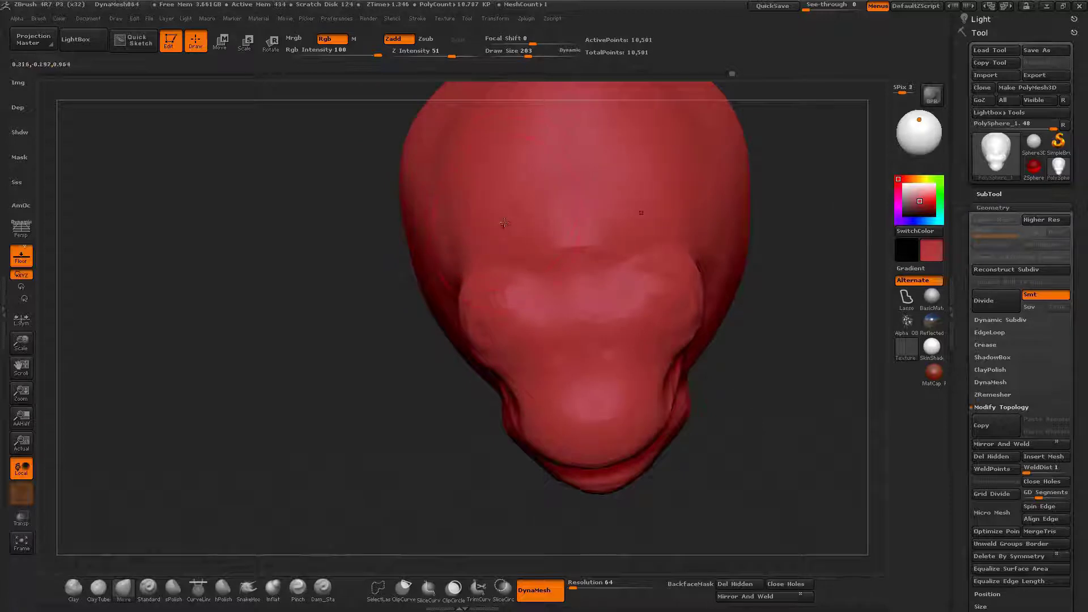
mouse_move(527, 282)
mouse_down()
mouse_move(679, 298)
mouse_move(694, 327)
mouse_move(596, 298)
mouse_move(547, 314)
mouse_up()
drag(623, 318, 589, 309)
drag(558, 320, 518, 309)
Step: Build up the cheeks and jaw with the ClayTubes brush, smooth them, and adjust the muzzle's lower edge with the Move brush at draw size 131
key(b)
key(c)
key(t)
right_drag(524, 317, 538, 320)
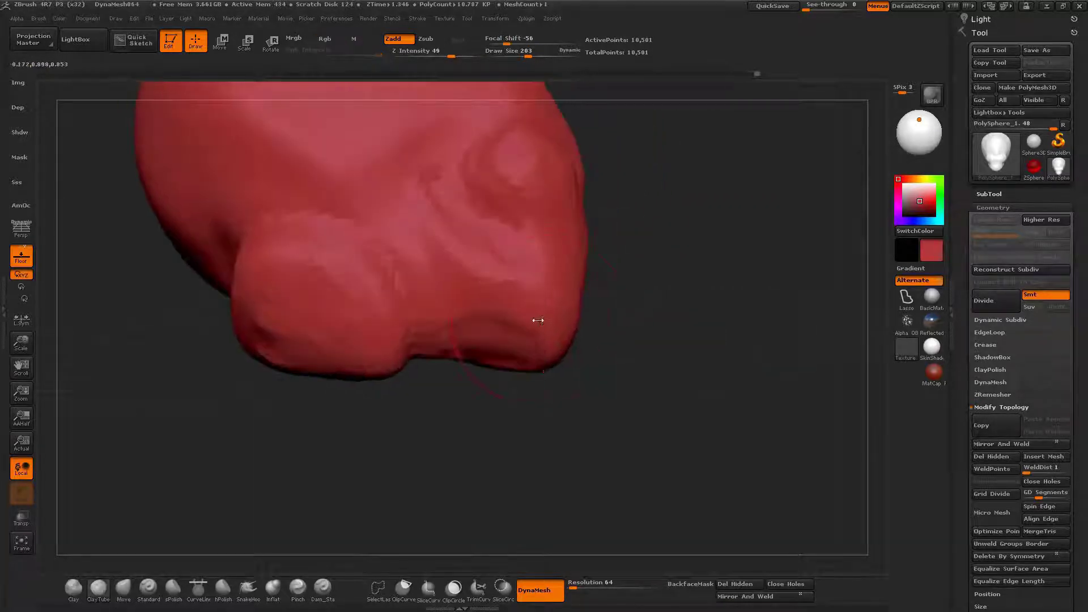
drag(537, 320, 528, 320)
mouse_move(535, 323)
mouse_down()
mouse_move(515, 362)
mouse_move(527, 368)
mouse_move(532, 340)
mouse_up()
drag(635, 340, 657, 306)
mouse_move(465, 294)
mouse_down()
mouse_move(411, 199)
mouse_move(453, 284)
mouse_up()
drag(498, 408, 476, 439)
drag(363, 243, 317, 289)
drag(397, 431, 243, 414)
mouse_move(142, 250)
shift+mouse_down()
mouse_move(234, 178)
mouse_move(432, 230)
mouse_move(456, 283)
mouse_move(447, 227)
mouse_move(453, 255)
shift+mouse_up()
mouse_move(708, 238)
mouse_down()
mouse_move(455, 274)
mouse_move(474, 344)
mouse_up()
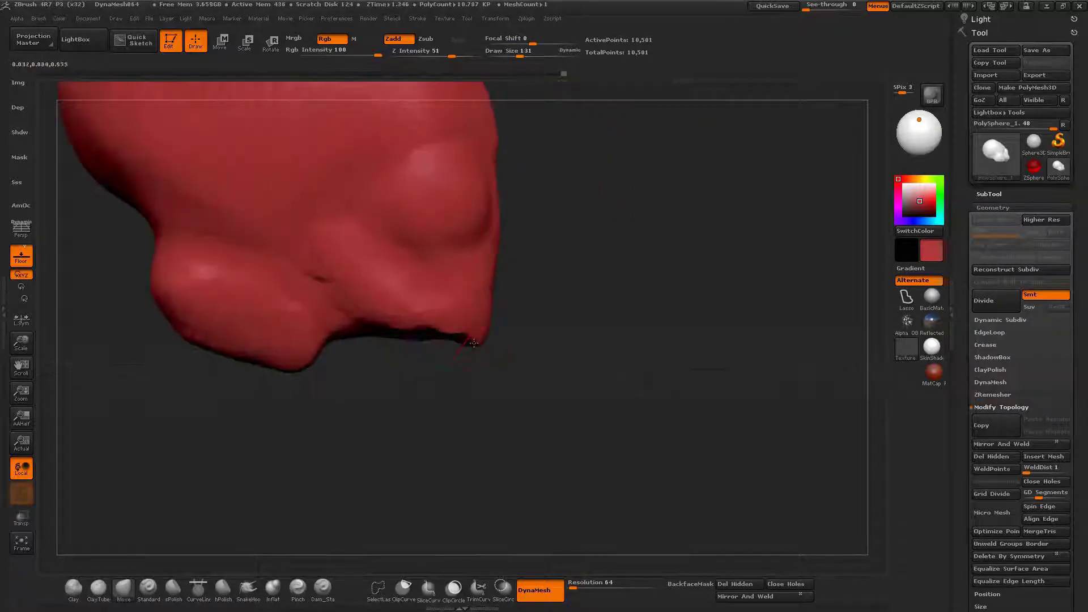
Step: Deepen the crease between cheek and jaw with the Dam_Standard brush at Z Intensity 13
click(323, 589)
click(420, 53)
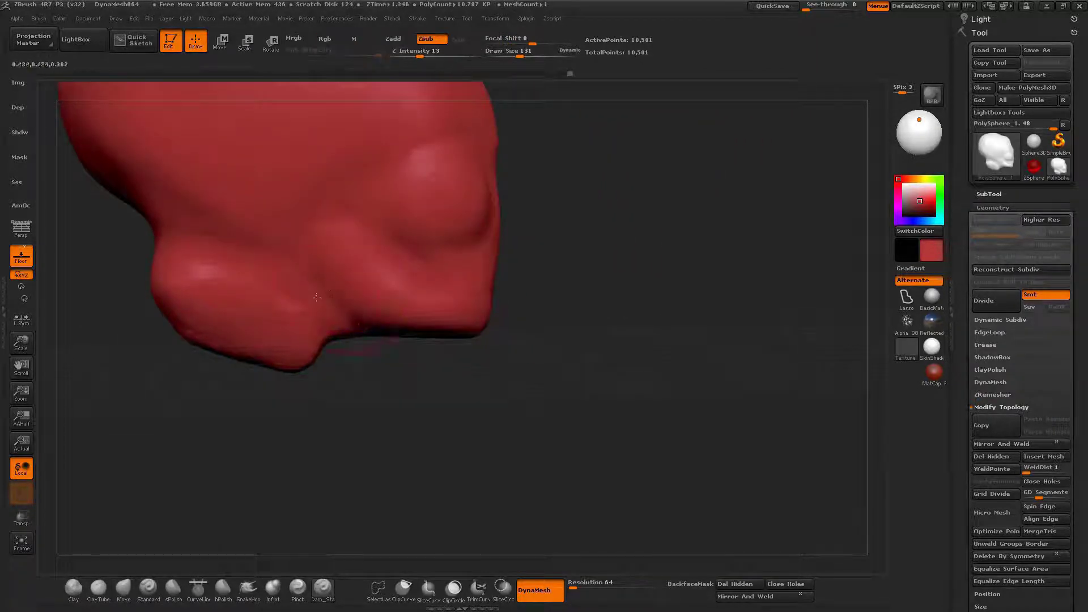
drag(566, 226, 355, 192)
mouse_move(623, 244)
mouse_down()
mouse_move(482, 238)
mouse_move(412, 257)
mouse_up()
Step: Build up the forehead and brow ridges with the ClayTubes brush at draw size 113 and smooth the strokes
key(space)
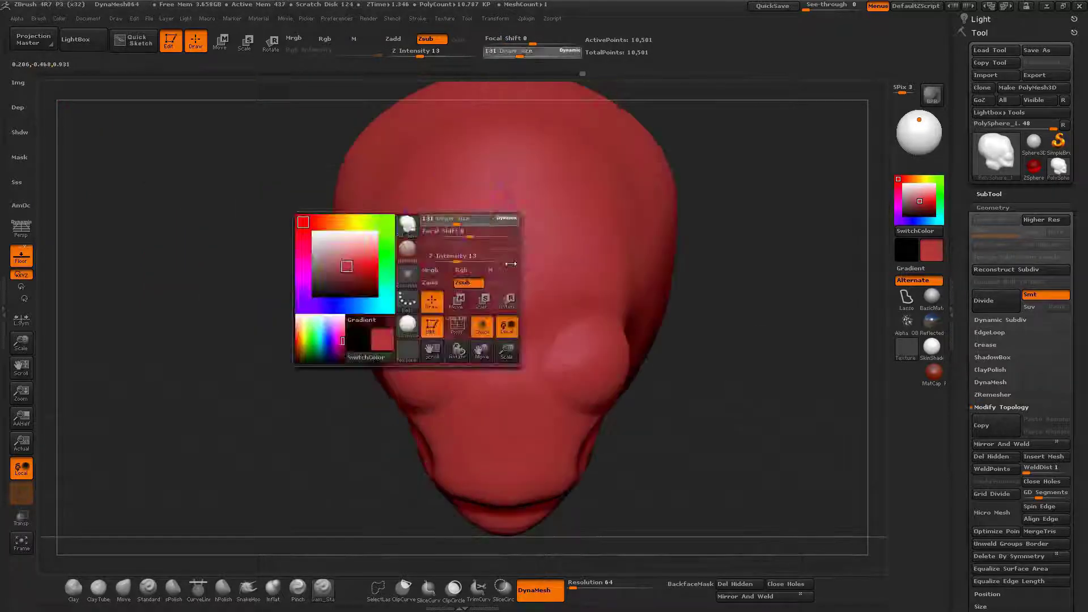
mouse_move(485, 223)
mouse_down()
mouse_move(466, 274)
mouse_move(430, 309)
mouse_move(428, 382)
mouse_move(490, 340)
mouse_move(468, 304)
mouse_move(553, 346)
mouse_up()
key(b)
key(c)
key(t)
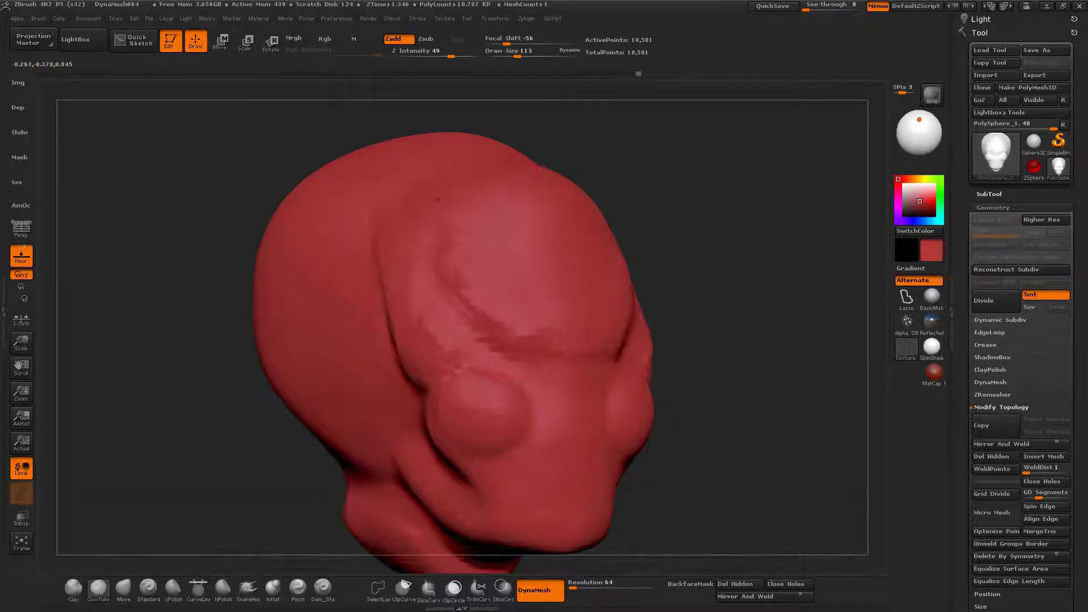
drag(468, 173, 463, 232)
shift+drag(552, 256, 491, 279)
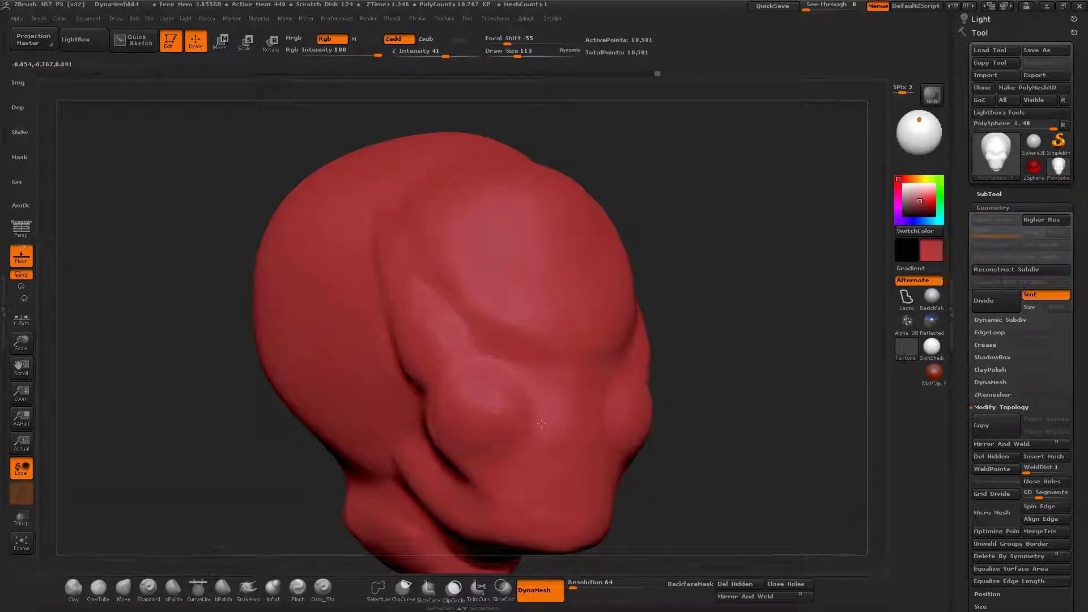
mouse_move(680, 408)
mouse_down()
mouse_move(731, 374)
mouse_move(713, 317)
mouse_move(669, 283)
mouse_move(552, 294)
mouse_move(538, 340)
mouse_up()
Step: Pull the unmasked neck stub straight down with the Transpose Move tool to lengthen it, and re-DynaMesh the model
ctrl+click(551, 285)
shift+drag(552, 285, 634, 285)
key(w)
shift+drag(496, 344, 496, 420)
drag(496, 382, 501, 513)
alt+drag(571, 298, 588, 294)
mouse_move(589, 294)
ctrl+mouse_down()
mouse_move(590, 352)
mouse_move(551, 372)
mouse_move(563, 371)
ctrl+mouse_up()
Step: Shape the side profile of the long neck with the Move brush at draw size 278
key(q)
key(space)
drag(606, 352, 709, 343)
drag(611, 395, 597, 397)
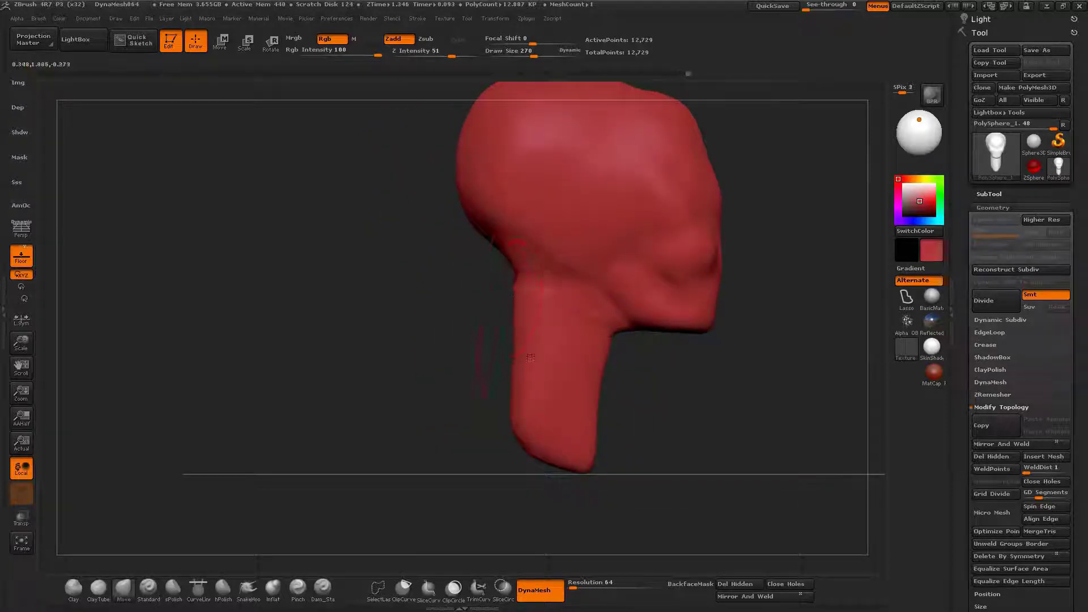
shift+drag(482, 358, 543, 357)
drag(538, 377, 530, 377)
drag(539, 323, 531, 325)
shift+drag(561, 357, 635, 355)
Step: Refine the neck's contour and its transition into the skull and jaw with the Move brush, ending at draw size 192
mouse_move(609, 238)
alt+mouse_down()
mouse_move(606, 332)
mouse_move(589, 331)
alt+mouse_up()
key(space)
drag(535, 332, 545, 332)
alt+drag(652, 209, 615, 209)
mouse_move(624, 249)
mouse_down()
mouse_move(610, 236)
mouse_move(595, 245)
mouse_up()
drag(602, 298, 589, 300)
shift+drag(629, 255, 680, 244)
key(space)
mouse_move(572, 322)
mouse_down()
mouse_move(557, 323)
mouse_move(562, 295)
mouse_move(528, 351)
mouse_up()
mouse_move(525, 406)
mouse_down()
mouse_move(505, 406)
mouse_move(542, 408)
mouse_move(566, 345)
mouse_move(590, 325)
mouse_up()
Step: Mask the lower part of the neck, invert the mask and pull the area outward with Transpose Move to form shoulders
mouse_move(586, 292)
ctrl+mouse_down()
mouse_move(517, 354)
mouse_move(624, 317)
mouse_move(589, 461)
ctrl+mouse_up()
shift+drag(587, 317, 622, 300)
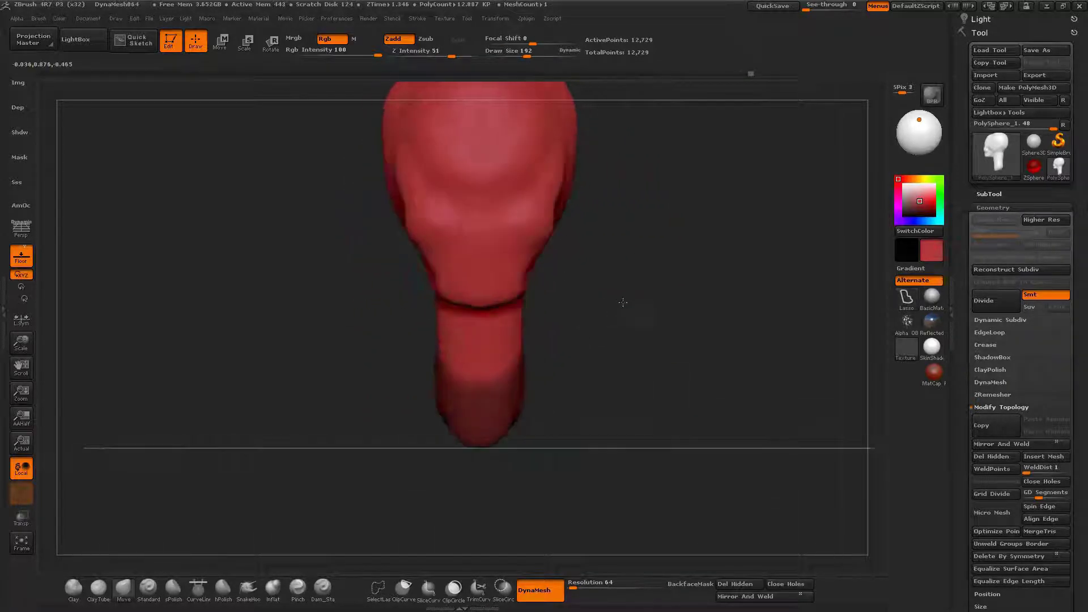
ctrl+click(621, 300)
key(w)
shift+drag(515, 411, 576, 411)
drag(534, 417, 620, 486)
mouse_move(610, 340)
shift+mouse_down()
mouse_move(649, 337)
mouse_move(640, 345)
shift+mouse_up()
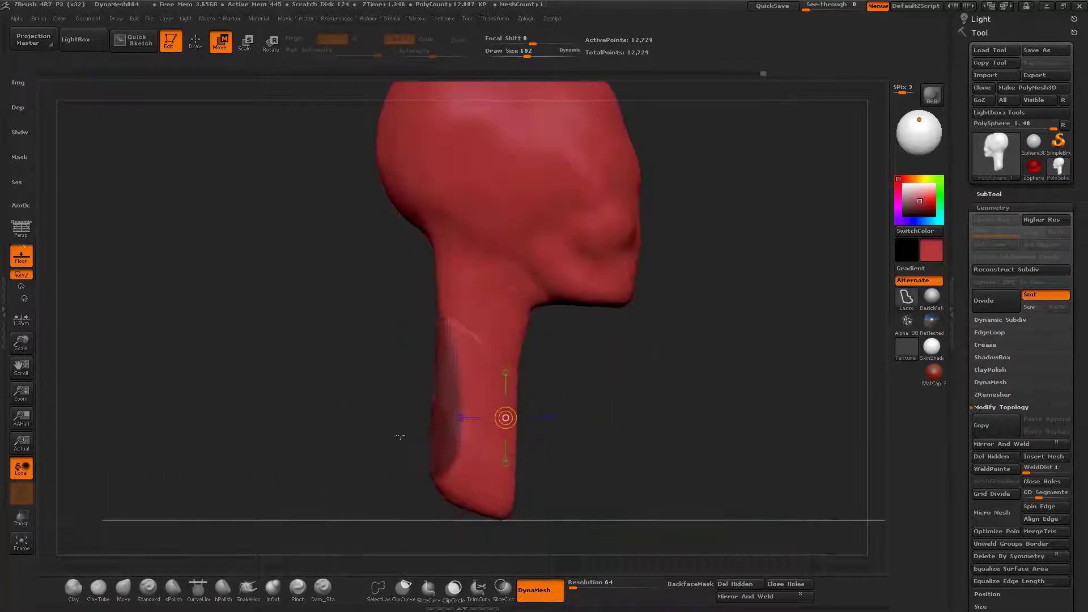
Step: Mask the back of the neck base, invert the mask, pull the area backward with Transpose Move and re-DynaMesh
key(q)
mouse_move(435, 322)
ctrl+mouse_down()
mouse_move(461, 378)
mouse_move(438, 492)
ctrl+mouse_up()
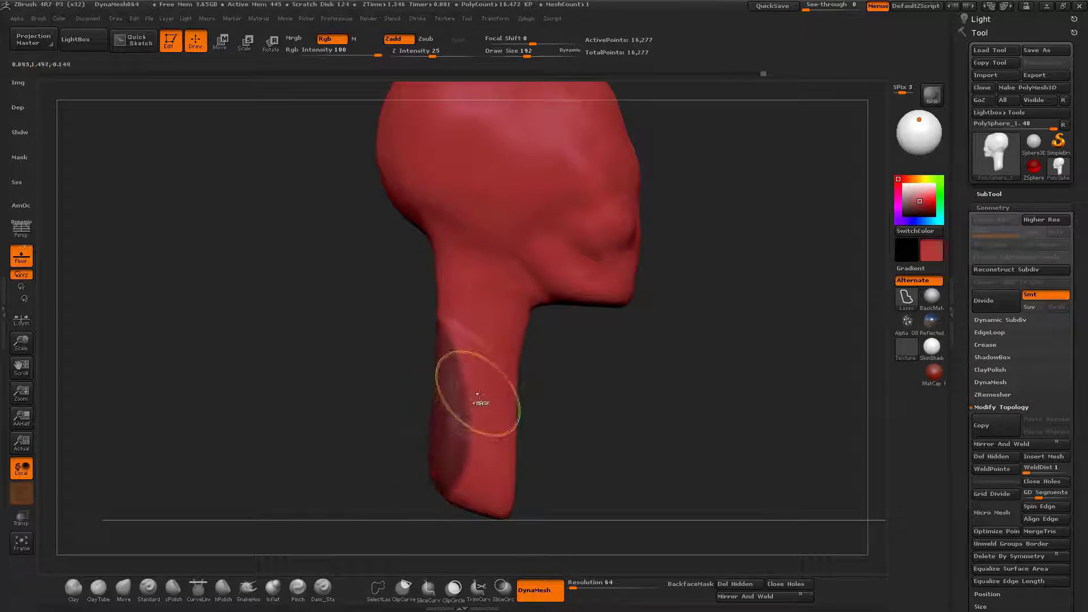
ctrl+click(425, 368)
key(w)
mouse_move(451, 406)
shift+mouse_down()
mouse_move(382, 406)
mouse_move(354, 445)
shift+mouse_up()
key(q)
drag(357, 363, 381, 358)
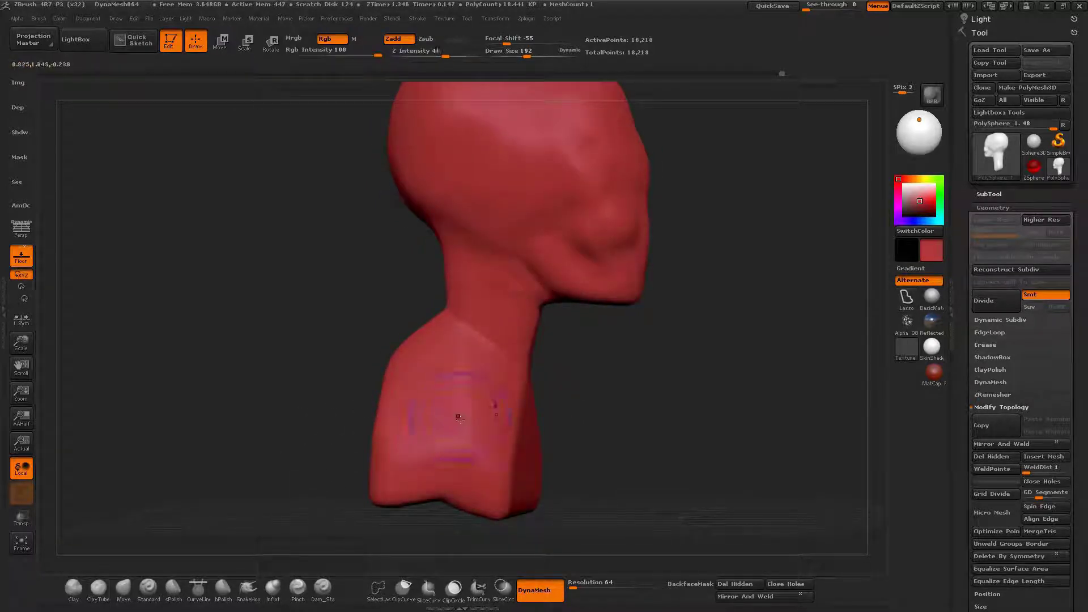
Step: Build up the chest, shoulders and upper back with the ClayTubes brush at draw size 192 and smooth the surface
drag(447, 506, 396, 503)
mouse_move(397, 521)
mouse_down()
mouse_move(485, 385)
mouse_move(498, 340)
mouse_up()
drag(504, 420, 470, 374)
mouse_move(391, 317)
mouse_down()
mouse_move(533, 356)
mouse_move(554, 311)
mouse_up()
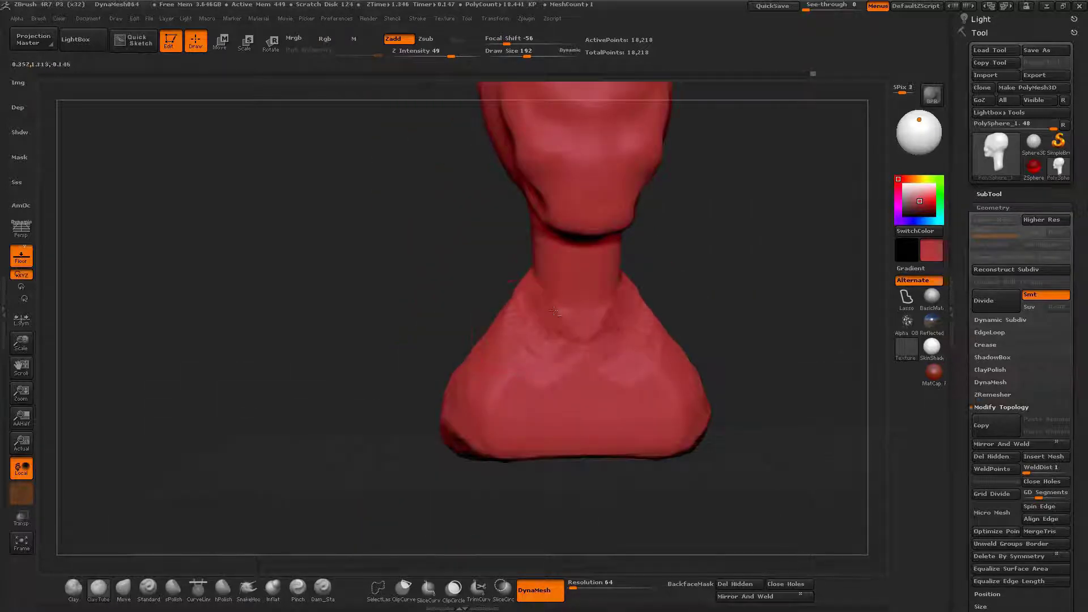
mouse_move(558, 384)
mouse_down()
mouse_move(513, 397)
mouse_move(504, 380)
mouse_move(561, 391)
mouse_move(550, 332)
mouse_up()
mouse_move(459, 363)
mouse_down()
mouse_move(638, 370)
mouse_move(737, 352)
mouse_up()
drag(425, 320, 397, 283)
drag(380, 334, 362, 425)
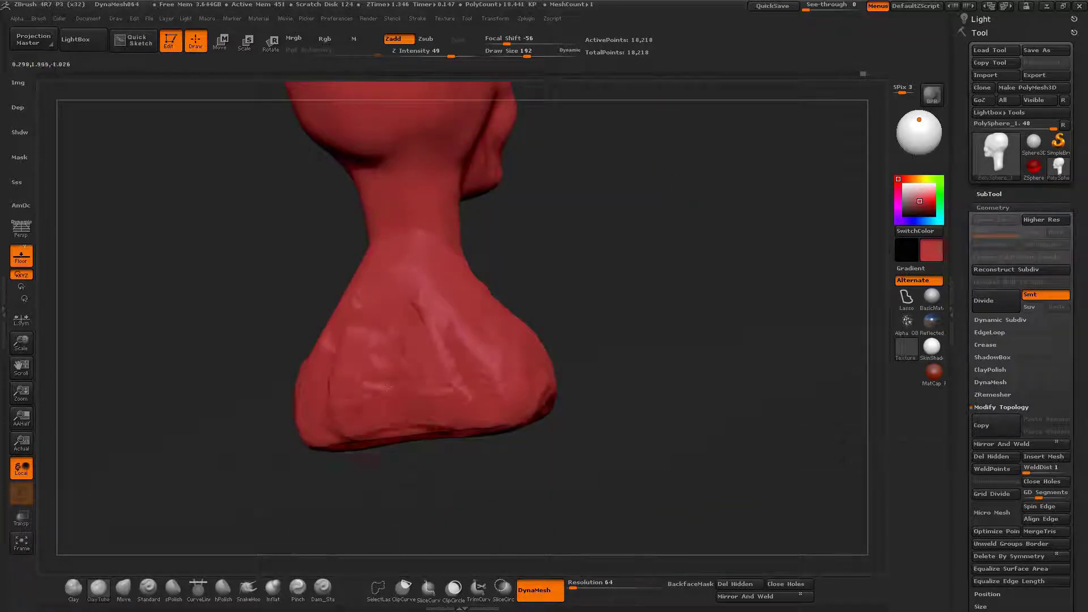
mouse_move(255, 368)
shift+mouse_down()
mouse_move(438, 349)
mouse_move(561, 351)
mouse_move(573, 365)
shift+mouse_up()
Step: Round out the shoulders and upper back with the Move brush at draw size 277 and smooth them
key(b)
key(m)
key(v)
drag(476, 275, 452, 238)
mouse_move(284, 249)
mouse_down()
mouse_move(415, 234)
mouse_move(465, 249)
mouse_move(431, 362)
mouse_move(390, 385)
mouse_move(411, 293)
mouse_move(502, 369)
mouse_move(442, 364)
mouse_move(427, 384)
mouse_move(378, 344)
mouse_up()
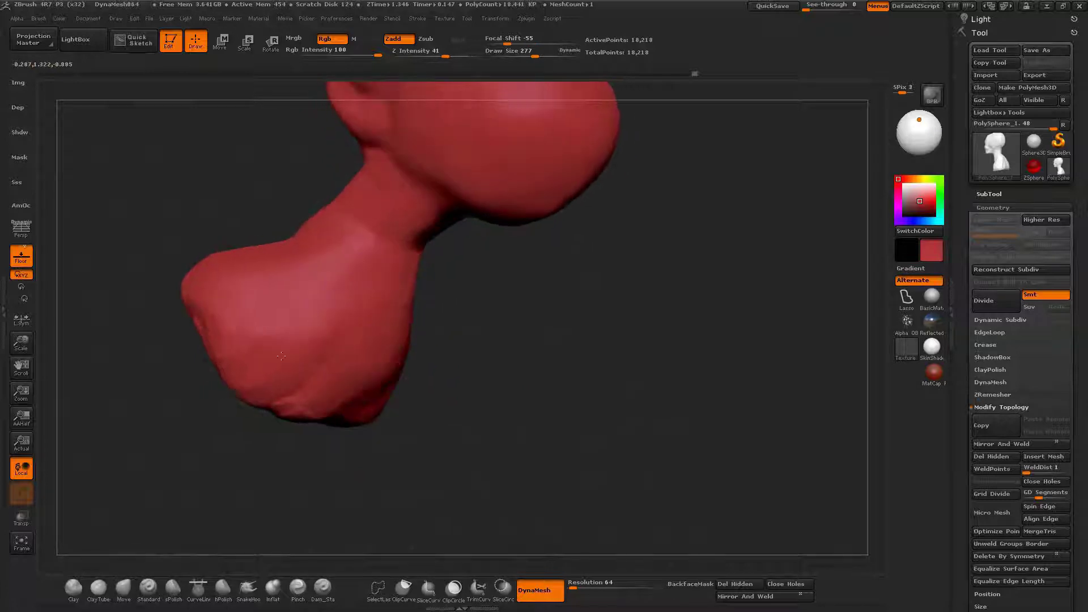
mouse_move(281, 356)
shift+mouse_down()
mouse_move(374, 345)
mouse_move(446, 311)
mouse_move(483, 454)
shift+mouse_up()
Step: Carve the neck muscle grooves toward the collarbones with the Dam_Standard brush at Z Intensity 7 and draw size 197
key(space)
drag(454, 343, 444, 343)
mouse_move(249, 357)
shift+mouse_down()
mouse_move(372, 367)
mouse_move(357, 349)
mouse_move(391, 340)
mouse_move(378, 328)
mouse_move(170, 334)
mouse_move(258, 340)
mouse_move(337, 362)
shift+mouse_up()
key(b)
key(d)
key(s)
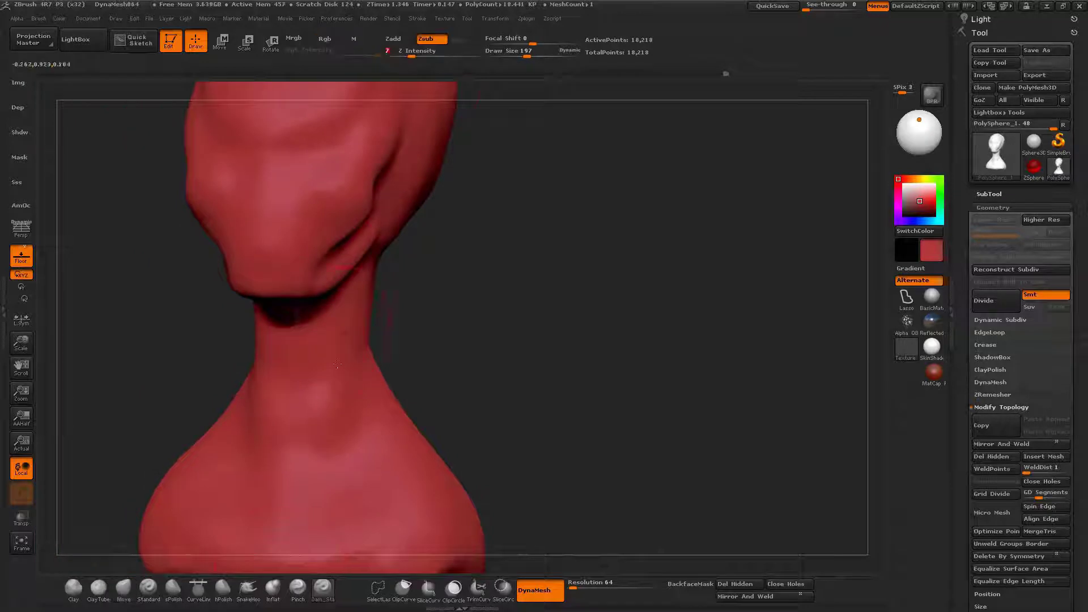
drag(341, 425, 393, 402)
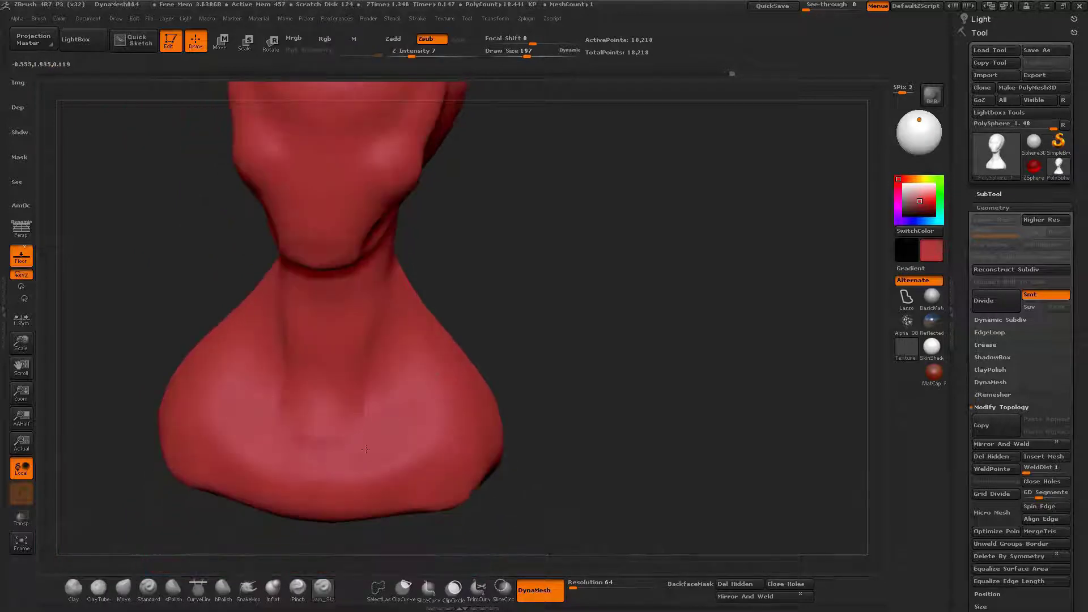
Step: Adjust the neck and shoulder contour with the Move brush and add volume to the neck with the Inflate brush
key(b)
key(m)
key(v)
mouse_move(499, 368)
mouse_down()
mouse_move(338, 391)
mouse_move(357, 317)
mouse_up()
key(b)
key(i)
key(n)
mouse_move(361, 292)
right_down()
mouse_move(396, 276)
mouse_move(345, 269)
right_up()
mouse_move(401, 241)
right_down()
mouse_move(413, 267)
mouse_move(363, 216)
mouse_move(374, 237)
right_up()
Step: Reshape the nape and the bust's back profile with the Move brush, and define the side of the neck with Dam_Standard
key(b)
key(m)
key(v)
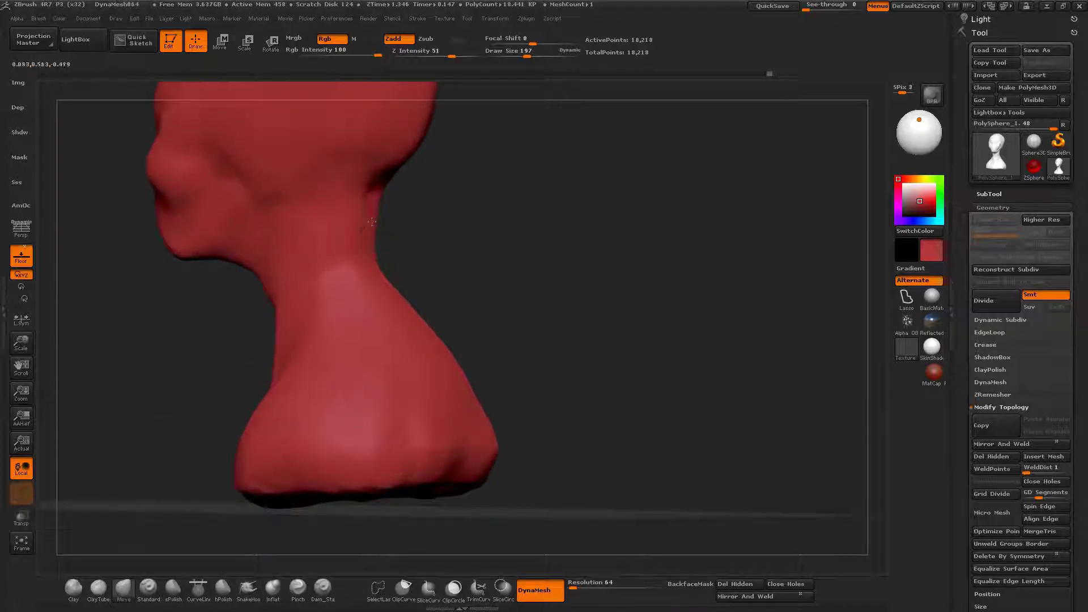
drag(372, 221, 327, 460)
key(b)
key(d)
key(s)
right_drag(330, 218, 405, 243)
Step: Build up the muscle on the side of the neck with the ClayTubes brush at Z Intensity 29 and draw size 175
key(b)
key(c)
key(t)
key(space)
mouse_move(296, 275)
mouse_down()
mouse_move(312, 302)
mouse_move(337, 303)
mouse_up()
key(space)
key(space)
right_drag(317, 300, 329, 295)
key(space)
drag(312, 249, 311, 248)
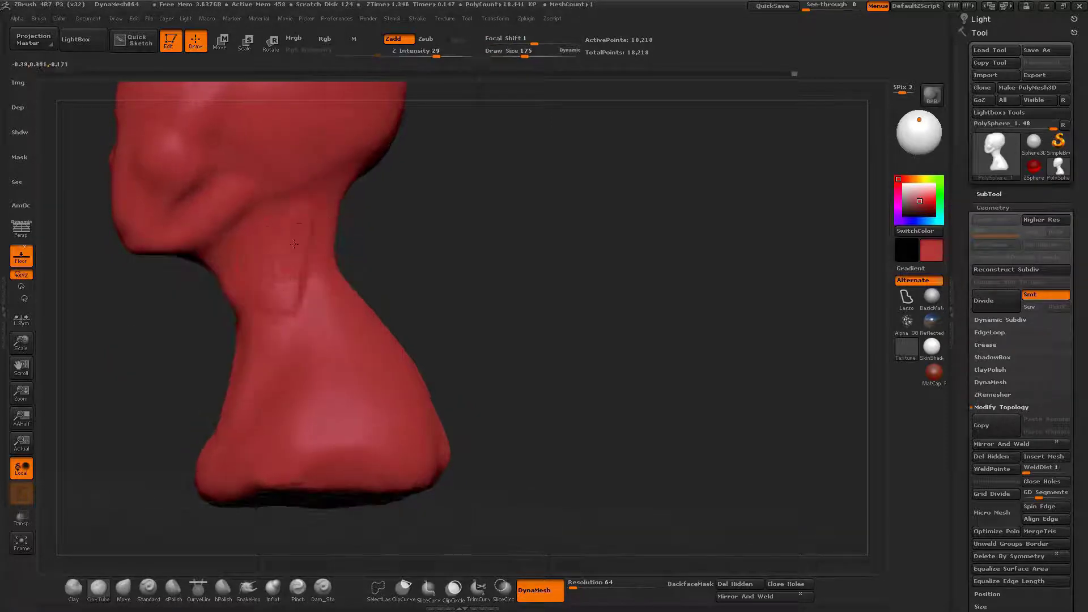
right_drag(298, 216, 367, 233)
Step: Adjust the width of the neck below the jaw with the Move brush in front view
shift+right_drag(344, 279, 391, 280)
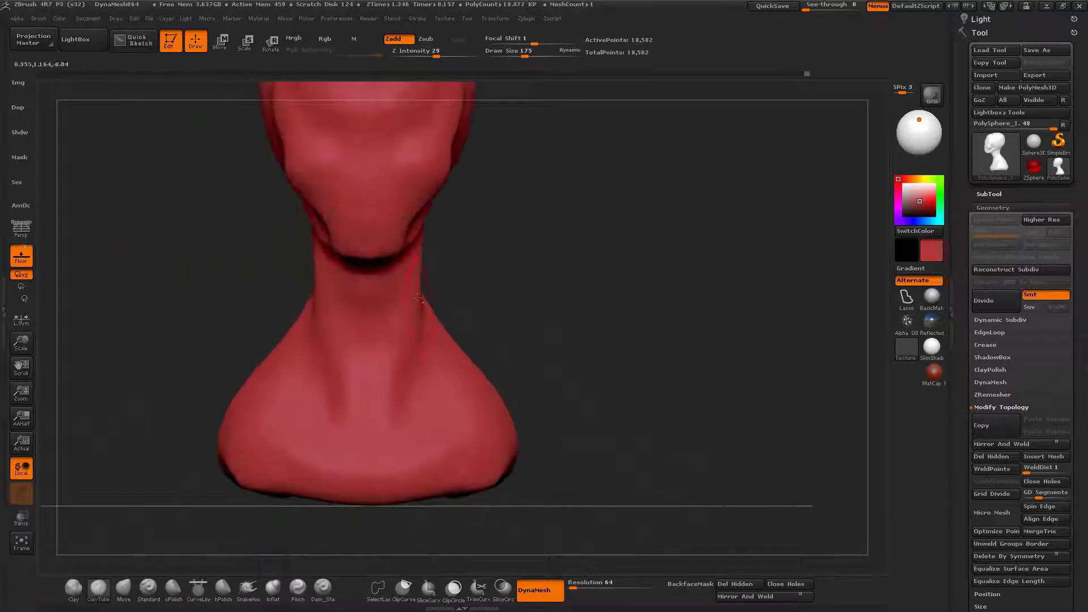
ctrl+right_drag(292, 255, 291, 290)
key(b)
key(m)
key(v)
mouse_move(299, 267)
mouse_down()
mouse_move(350, 218)
mouse_move(393, 262)
mouse_up()
right_drag(393, 216, 471, 238)
Step: Build up folds under the eyes and a raised upper lip on the muzzle with the ClayTubes brush at draw size 113
key(b)
key(c)
key(t)
key(space)
drag(354, 280, 345, 280)
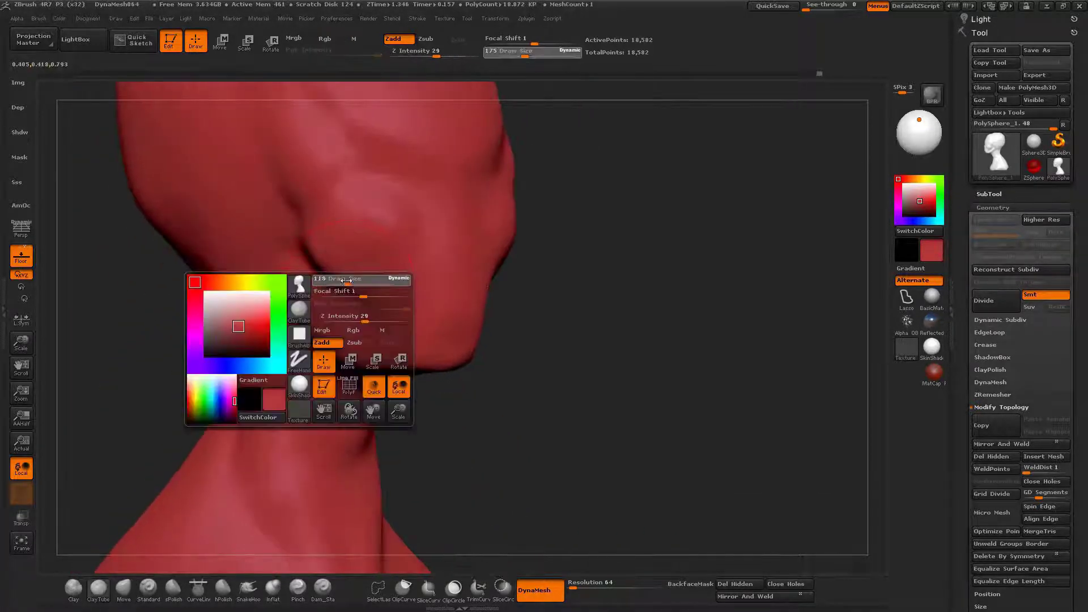
right_drag(430, 289, 366, 283)
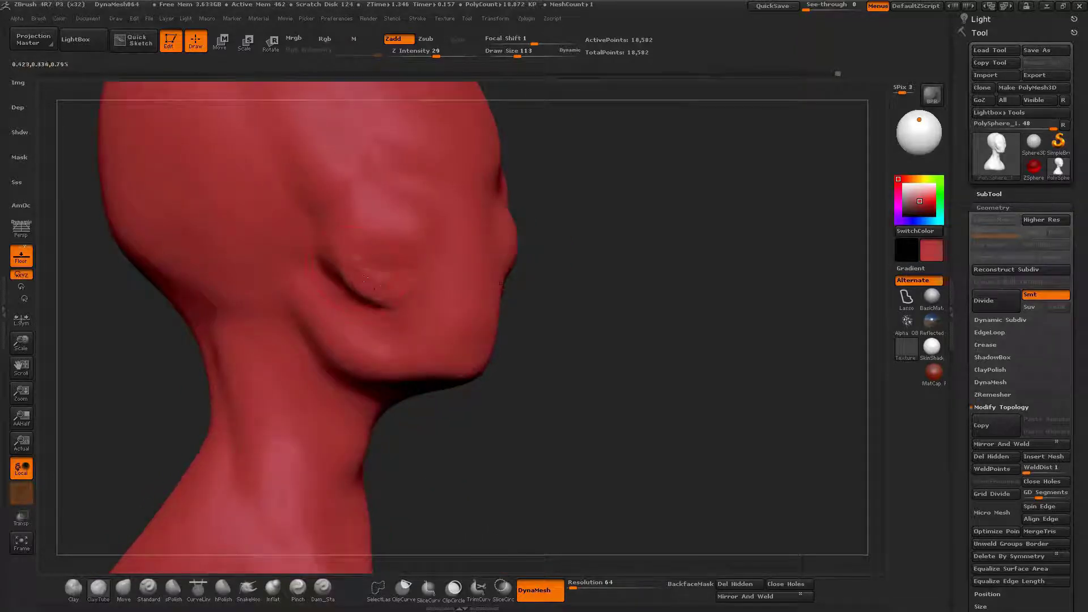
drag(366, 277, 454, 330)
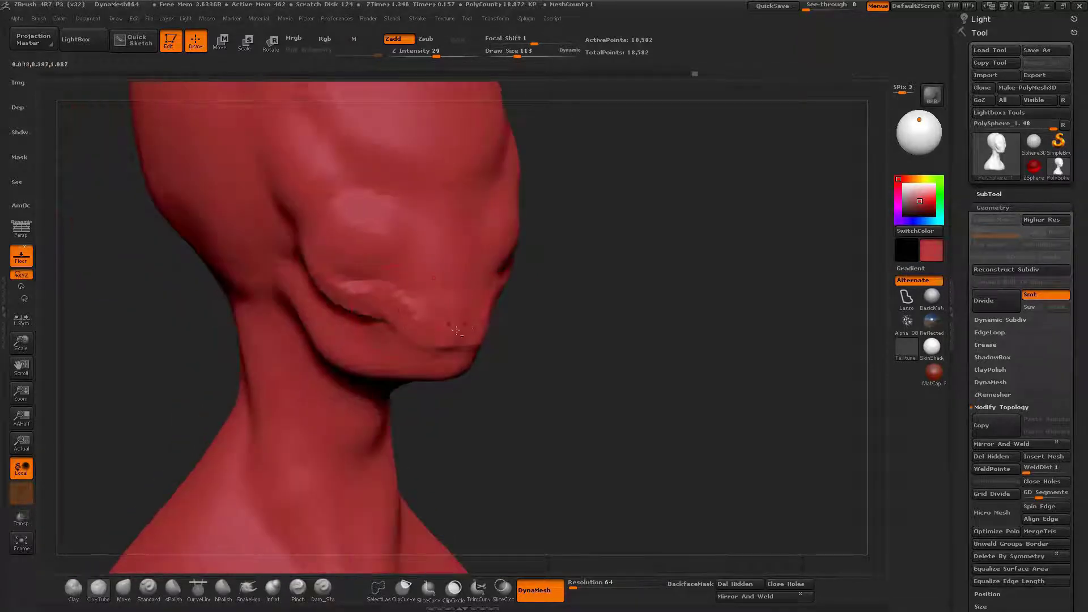
mouse_move(451, 293)
mouse_down()
mouse_move(391, 315)
mouse_move(379, 339)
mouse_move(439, 334)
mouse_up()
Step: Reshape the upper lip and mouth line of the muzzle with the Move brush
right_drag(363, 323, 416, 303)
key(b)
key(m)
key(v)
drag(435, 284, 446, 241)
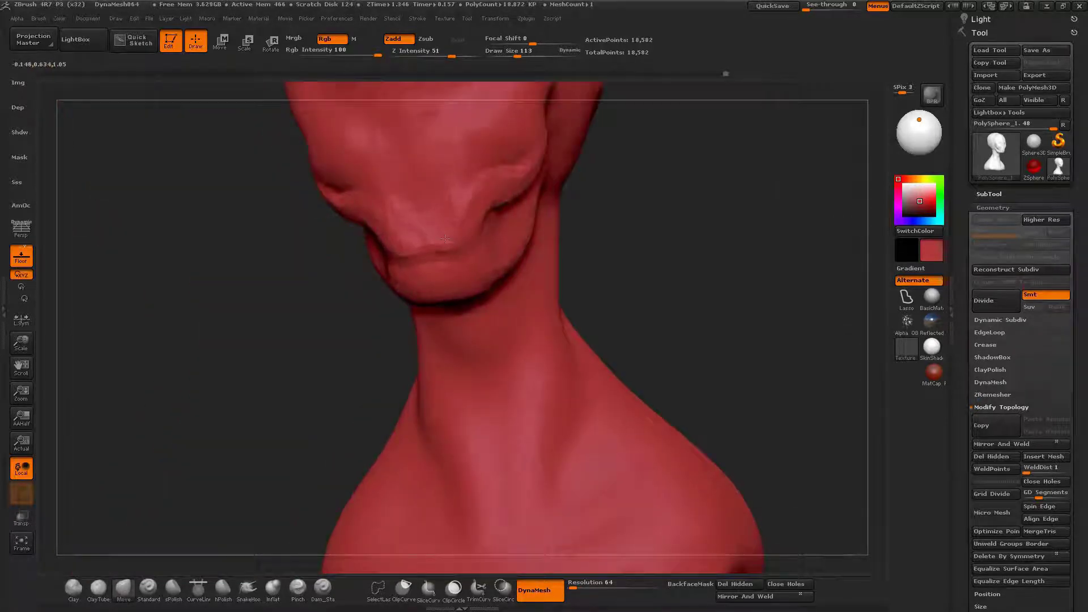
mouse_move(439, 284)
mouse_down()
mouse_move(468, 209)
mouse_move(431, 227)
mouse_up()
Step: Frame the whole bust and compare its mouth area with the mantis photo in the reference sheet Mood_Free_Tut_Texture_Skin200.jpg
key(f)
alt+drag(510, 255, 375, 260)
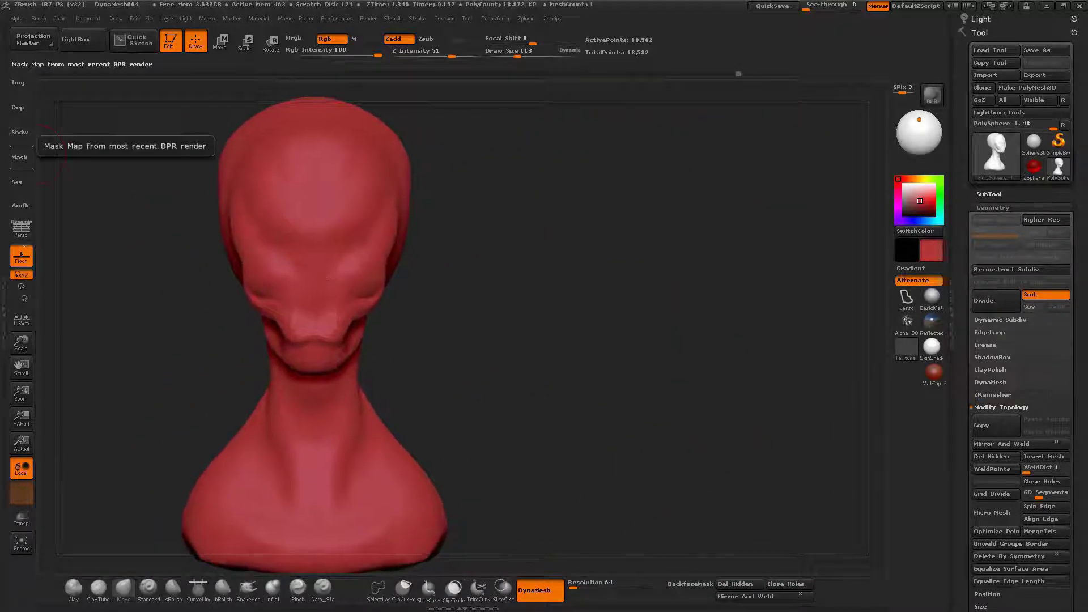
drag(671, 159, 755, 137)
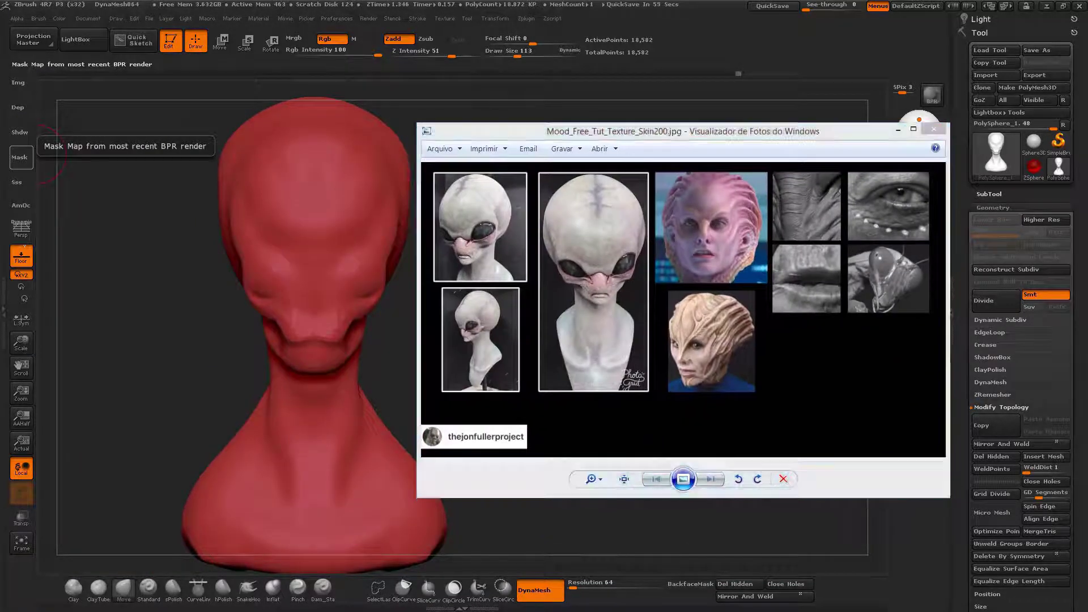
drag(889, 237, 899, 234)
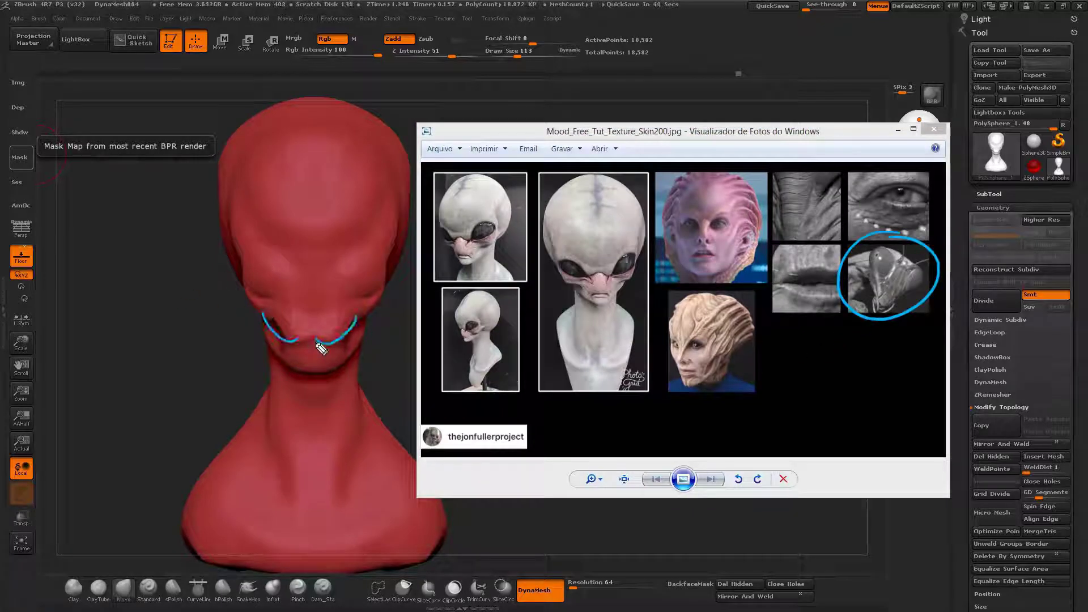
drag(341, 351, 326, 341)
drag(439, 449, 793, 370)
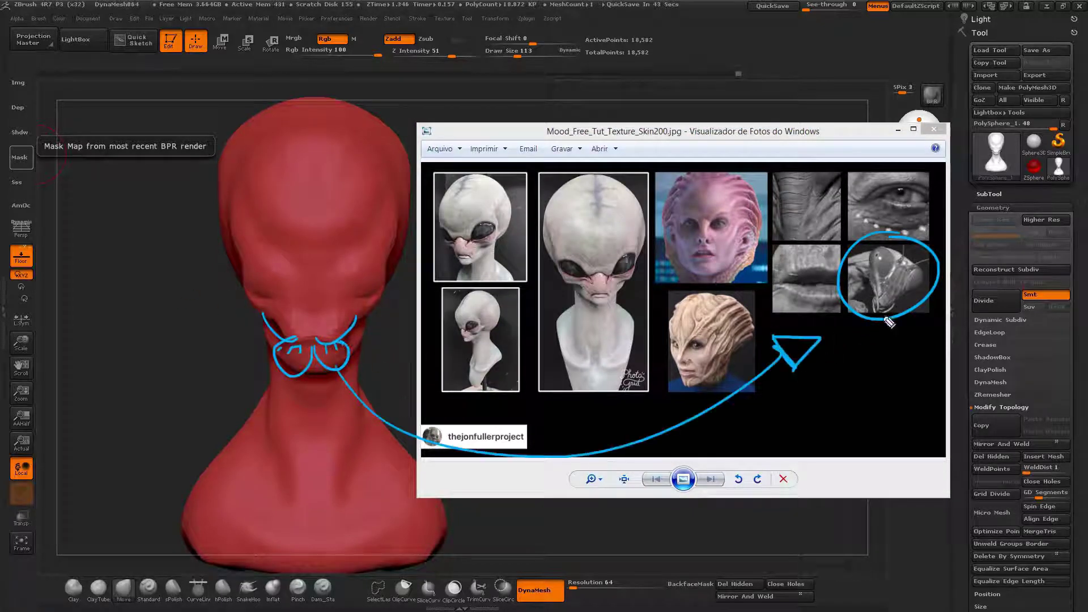
drag(895, 257, 908, 276)
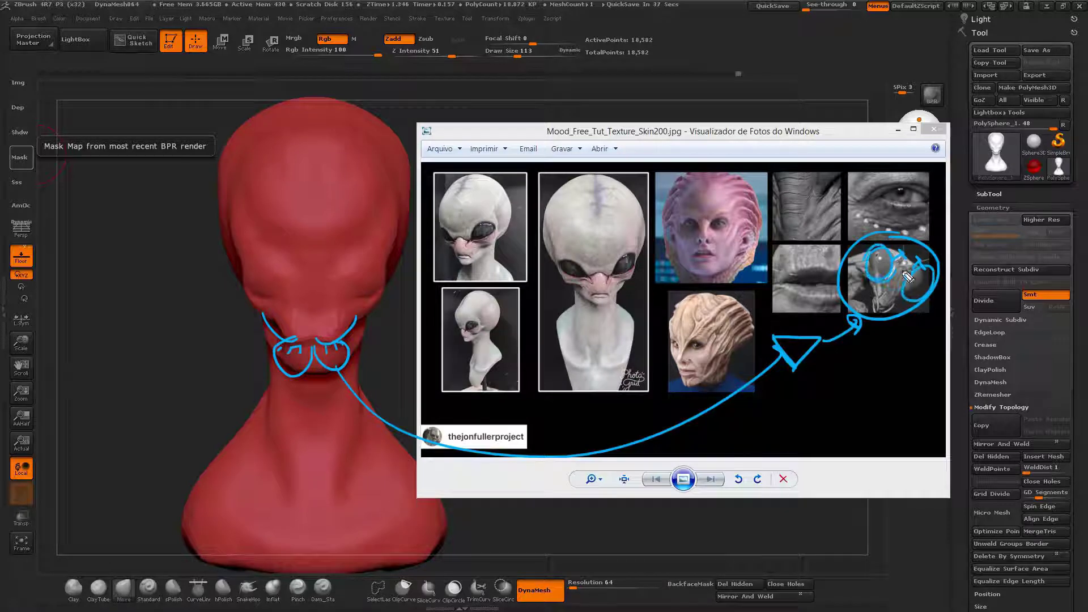
mouse_move(840, 365)
mouse_down()
mouse_move(858, 405)
mouse_move(897, 418)
mouse_up()
drag(941, 344, 807, 363)
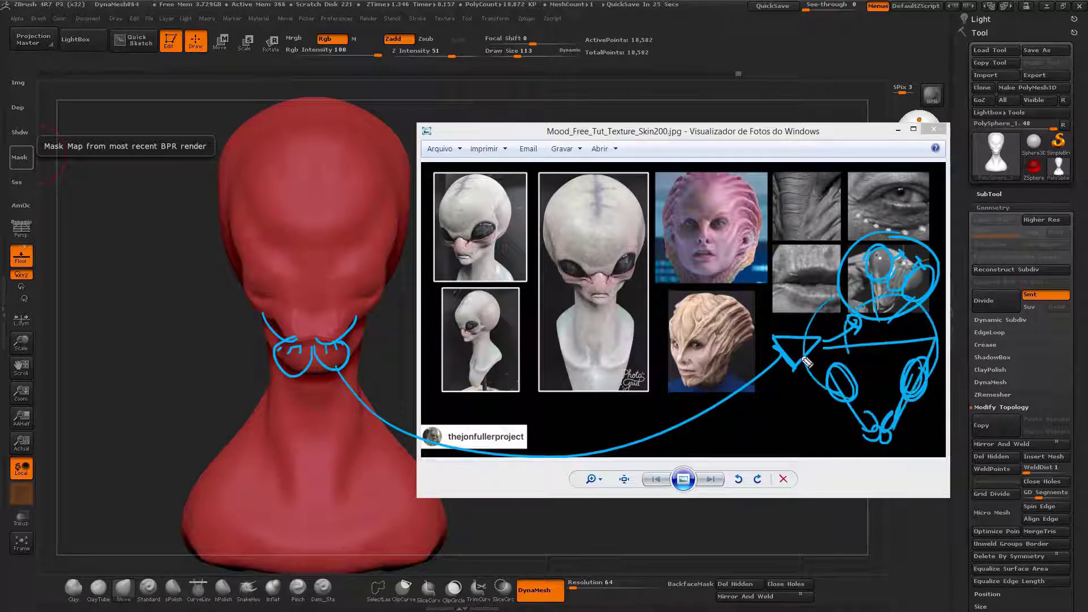
Step: Minimize the reference sheet and reshape the jaw sides and lower face of the bust with the Move brush at draw size 113
key(Escape)
click(897, 130)
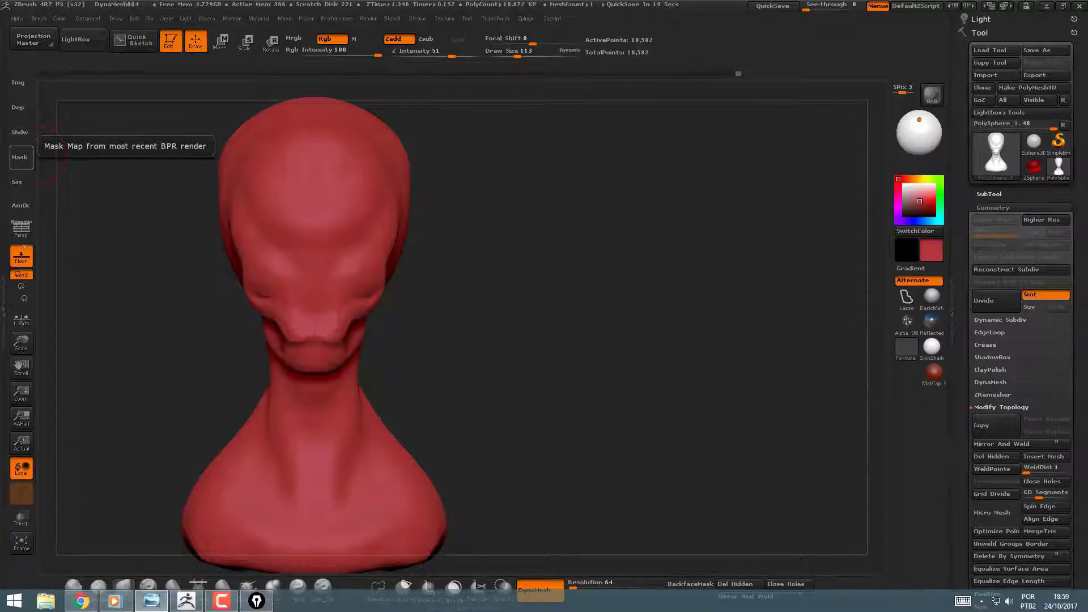
alt+right_drag(264, 293, 408, 380)
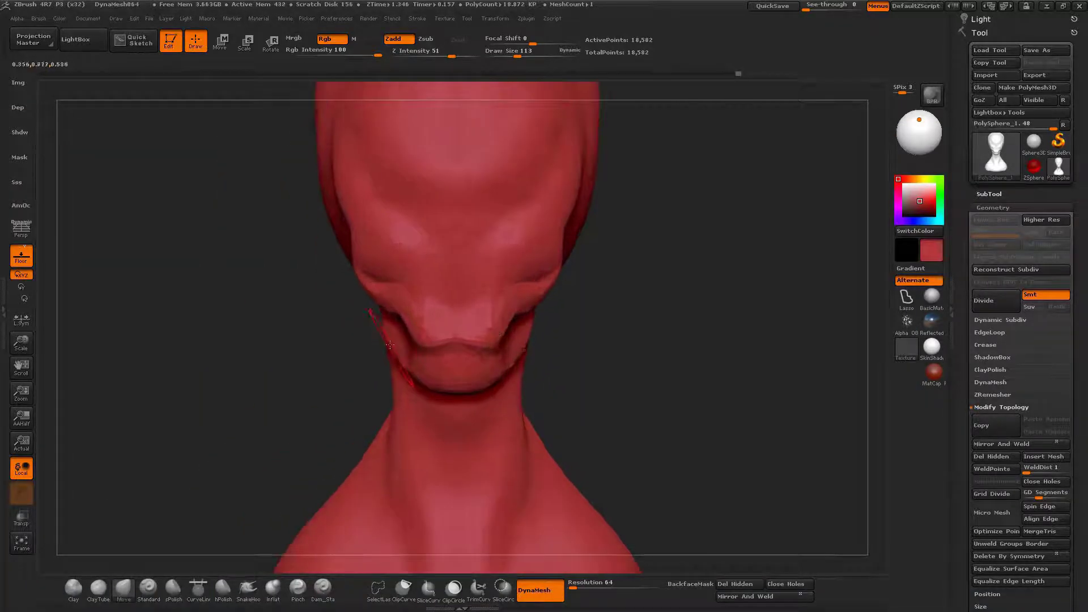
right_drag(390, 343, 384, 339)
drag(412, 378, 498, 184)
alt+right_drag(497, 185, 500, 254)
Step: Set the Move brush draw size to 155 and inspect the cheek and mouth corner in side view
key(space)
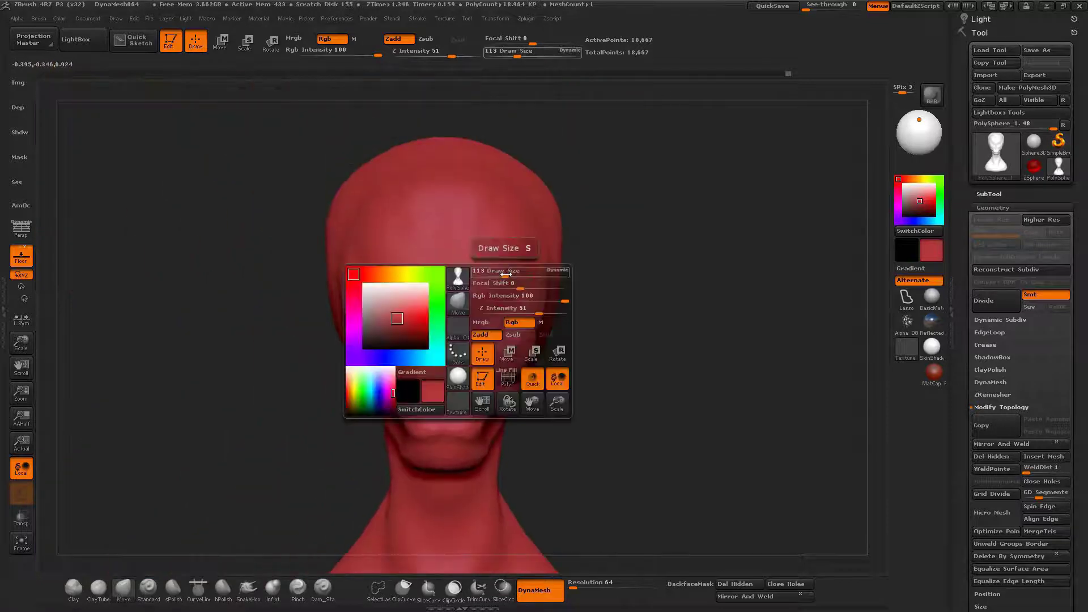
drag(504, 275, 521, 274)
mouse_move(506, 210)
right_down()
mouse_move(514, 243)
mouse_move(459, 388)
right_up()
key(space)
drag(520, 325, 511, 325)
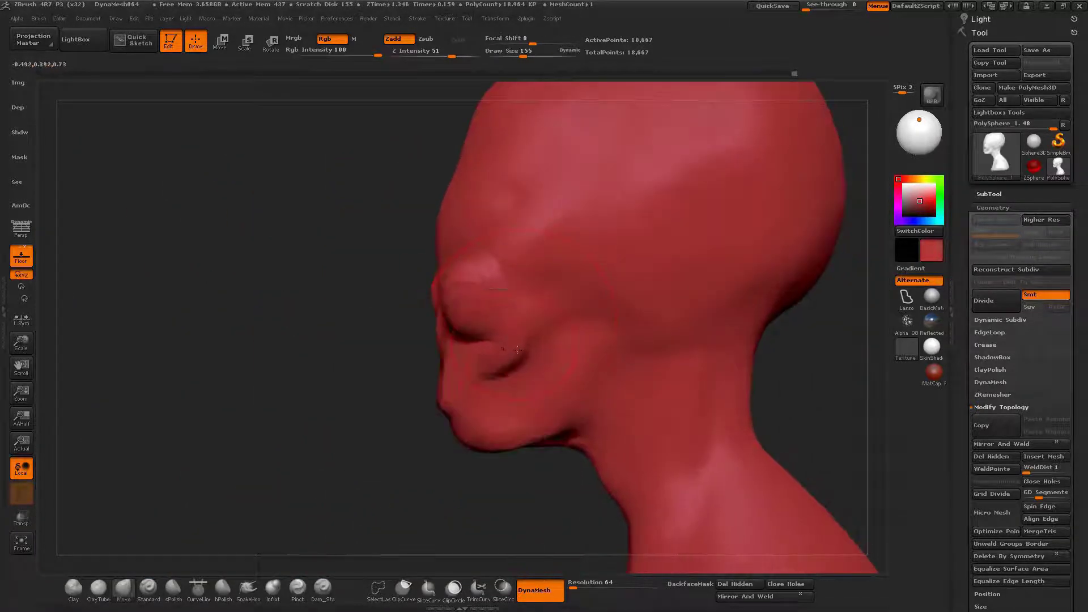
right_drag(548, 348, 558, 294)
Step: Scale the whole bust down with Transpose Scale and undo the last Transpose change made in side view
ctrl+right_drag(559, 295, 561, 264)
ctrl+right_drag(561, 264, 557, 216)
key(e)
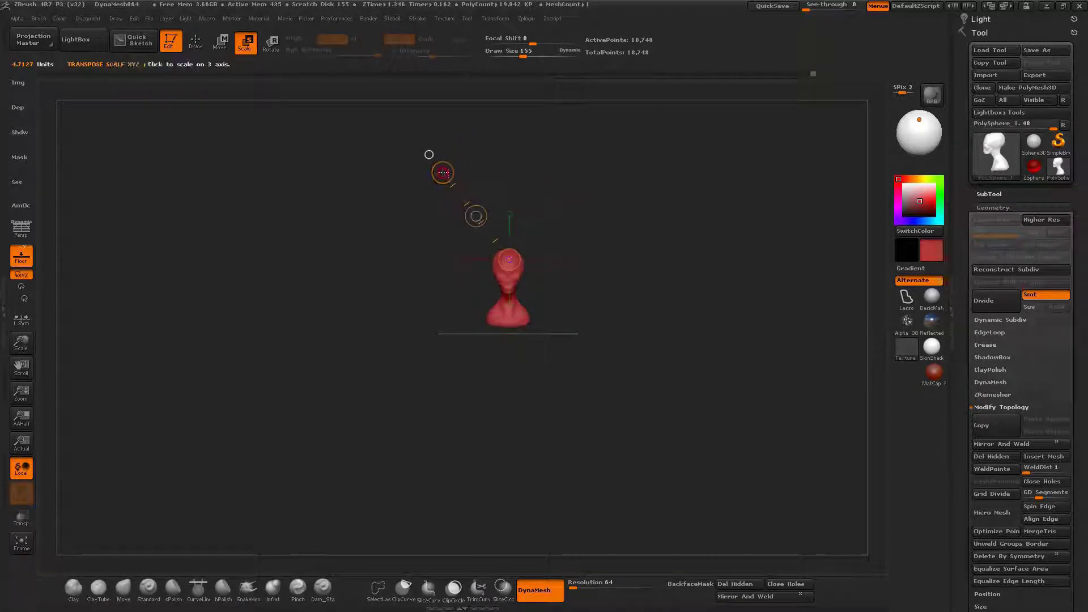
drag(443, 172, 456, 191)
mouse_move(510, 244)
right_down()
mouse_move(604, 268)
mouse_move(603, 340)
right_up()
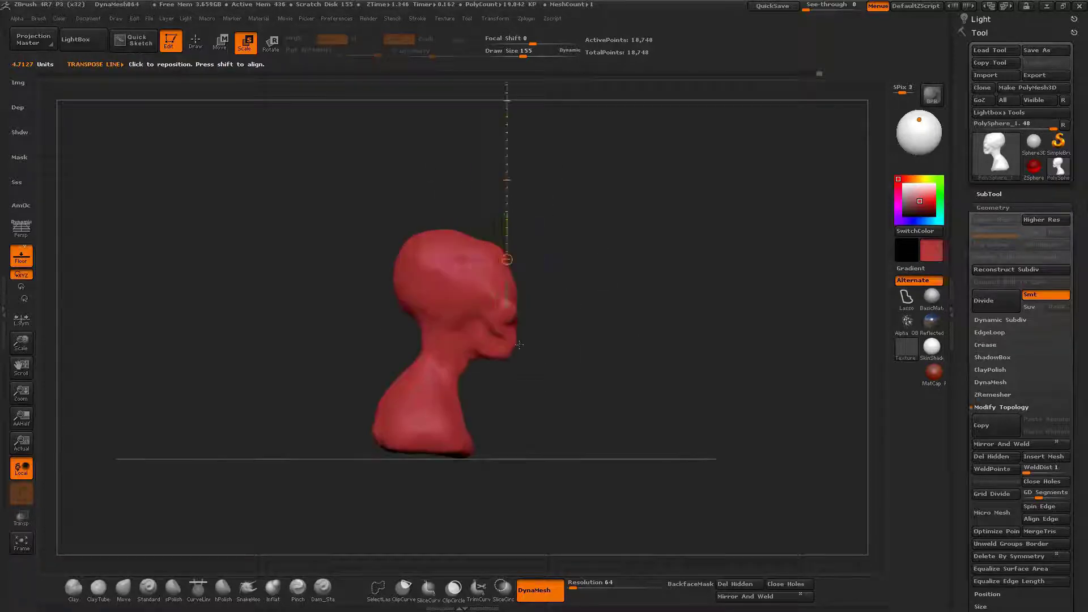
mouse_move(495, 340)
mouse_down()
mouse_move(714, 323)
mouse_move(618, 334)
mouse_up()
key(ctrl+z)
Step: Scale the bust down further along a Transpose line from the neck and remesh it with DynaMesh at resolution 64
drag(440, 359, 368, 162)
shift+right_drag(368, 164, 295, 170)
drag(435, 162, 435, 198)
shift+right_drag(348, 299, 561, 257)
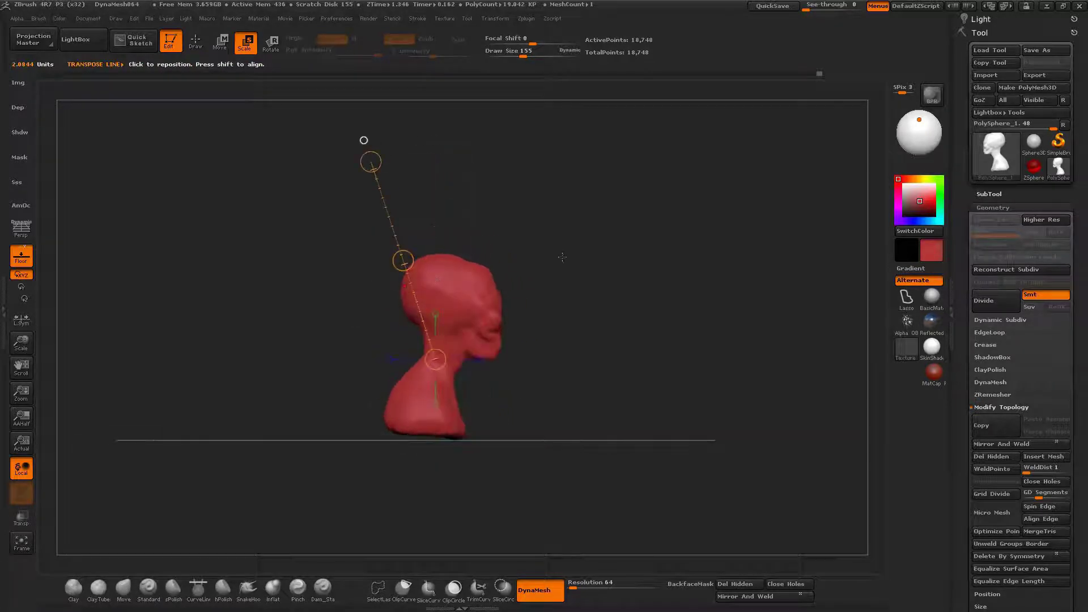
ctrl+drag(561, 258, 539, 275)
key(q)
Step: Refine the chin and mouth of the muzzle with the Move brush, reducing its draw size to 93
mouse_move(539, 274)
right_down()
mouse_move(585, 291)
mouse_move(518, 310)
mouse_move(679, 320)
right_up()
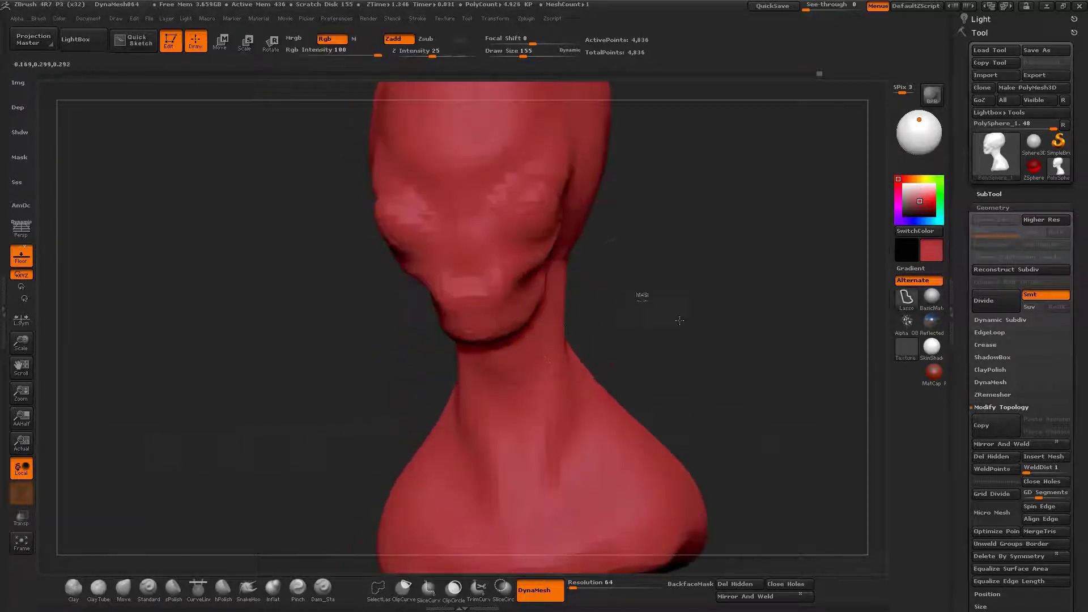
drag(516, 328, 507, 324)
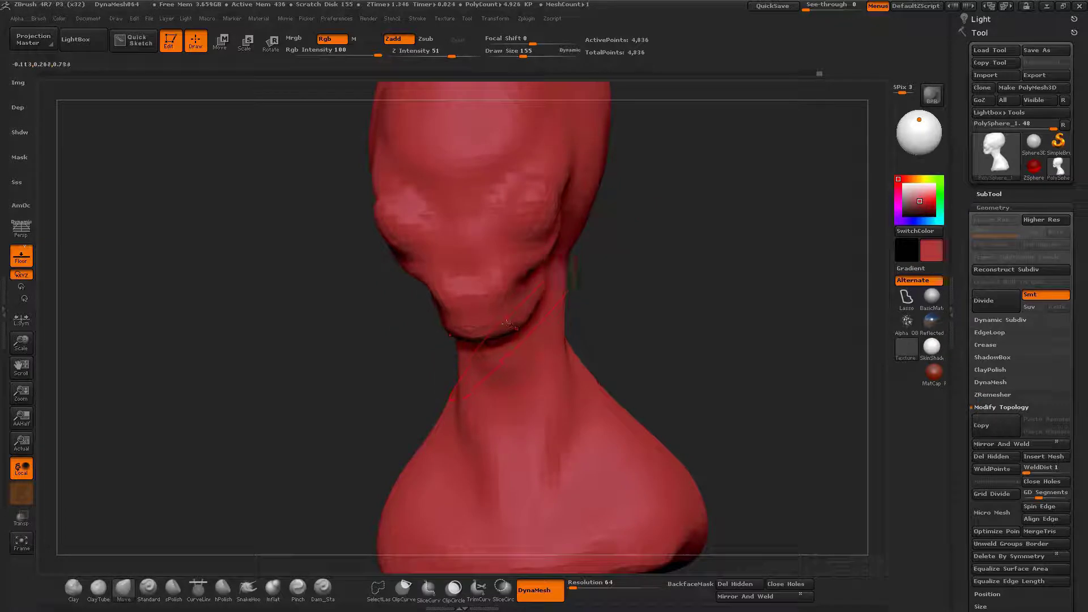
right_drag(512, 327, 521, 310)
key(space)
drag(522, 314, 513, 314)
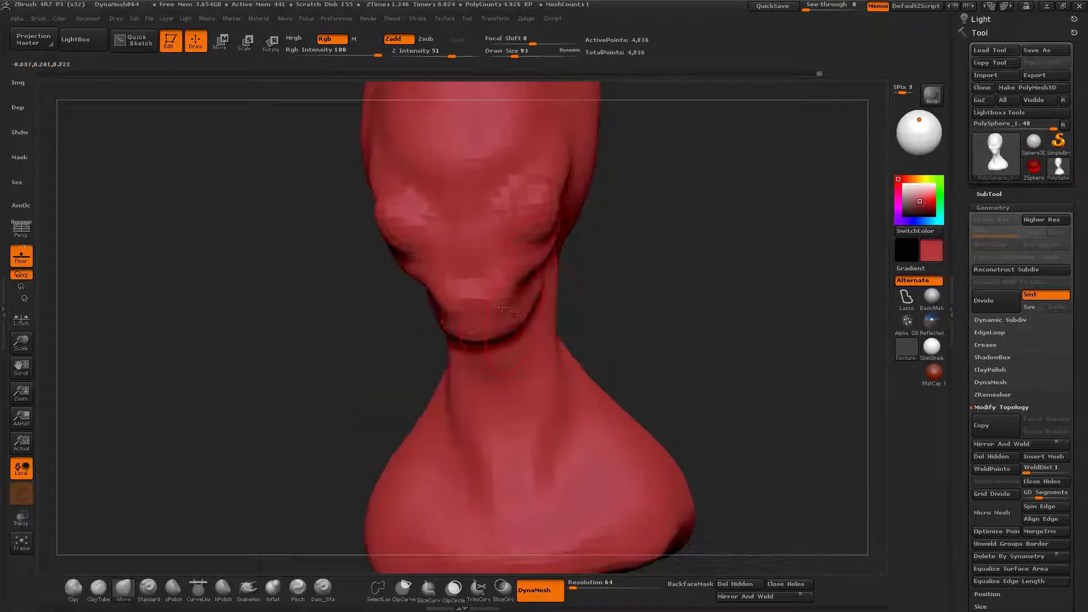
right_drag(492, 293, 487, 291)
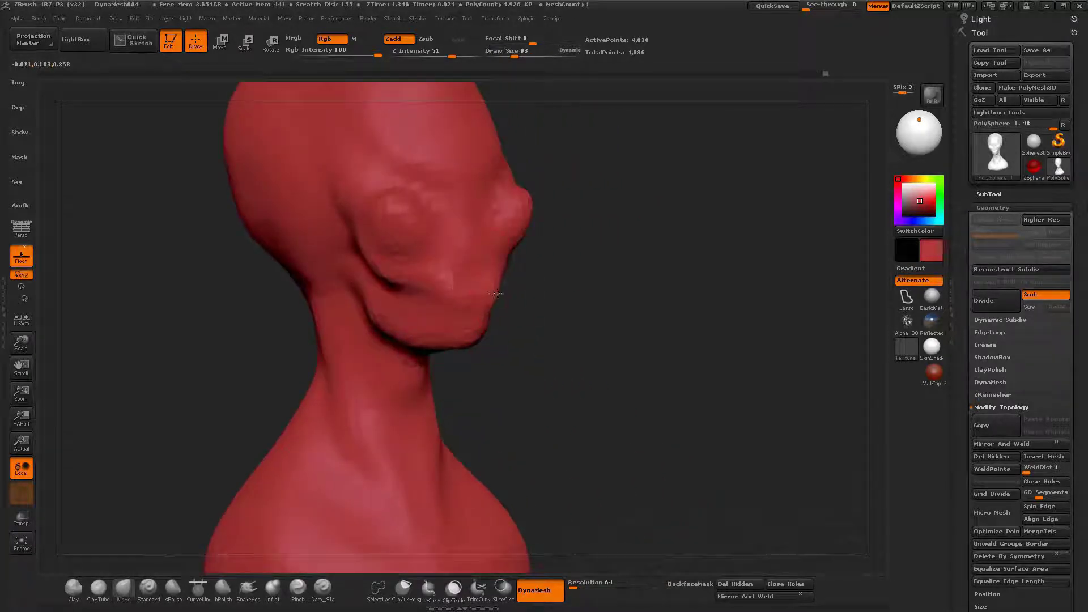
mouse_move(496, 293)
mouse_down()
mouse_move(513, 286)
mouse_move(478, 295)
mouse_up()
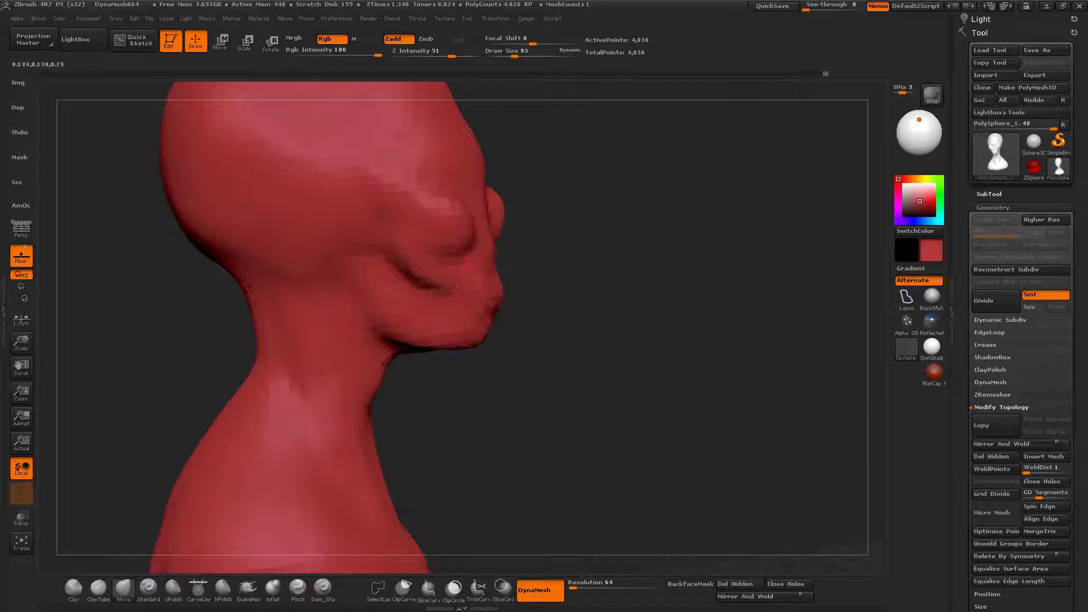
Step: Show the polygroup wireframe, merge the whole bust into a single polygroup with GroupVisible, and hide the wireframe again
key(shift+f)
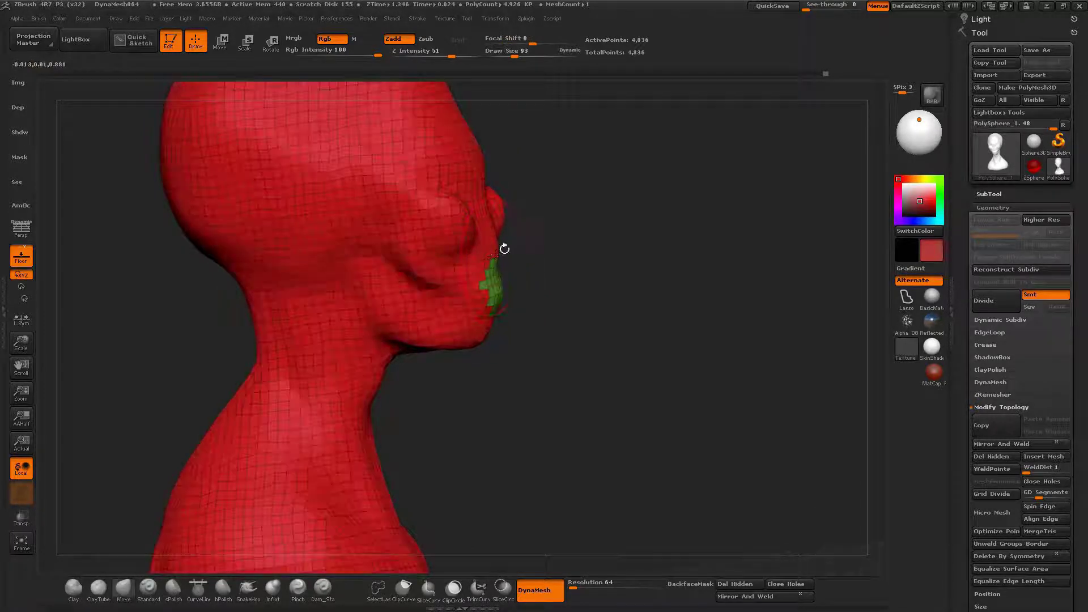
mouse_move(503, 247)
right_down()
mouse_move(473, 248)
mouse_move(483, 248)
right_up()
drag(481, 247, 501, 249)
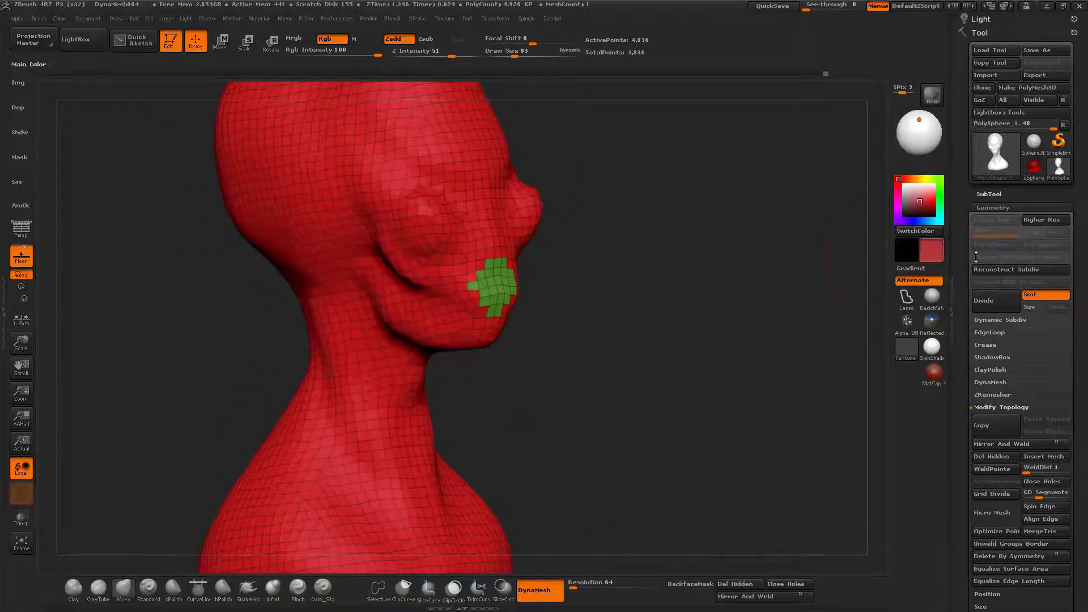
click(990, 193)
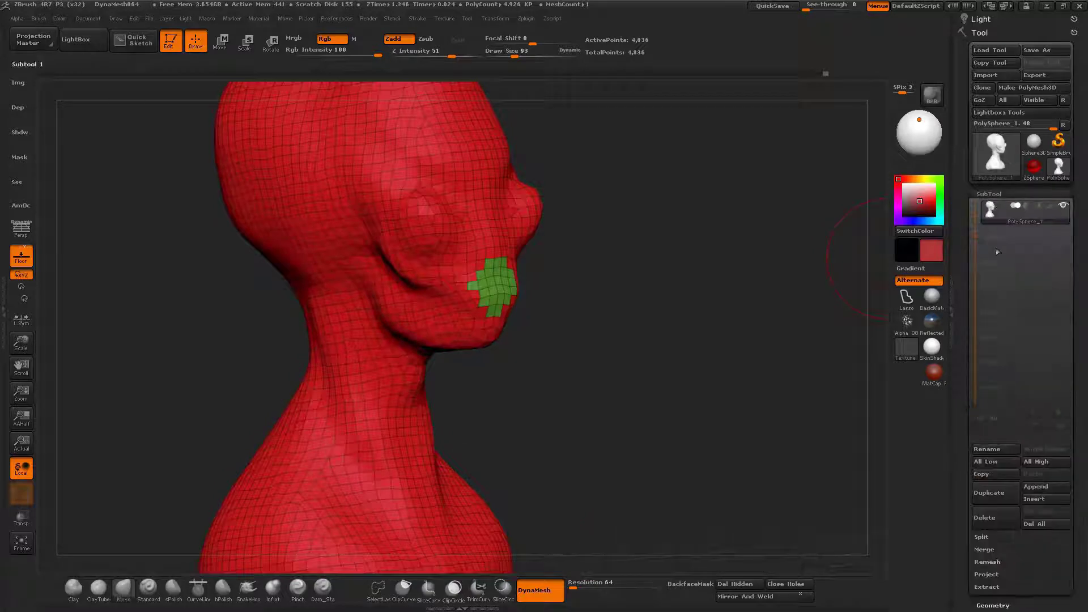
click(991, 194)
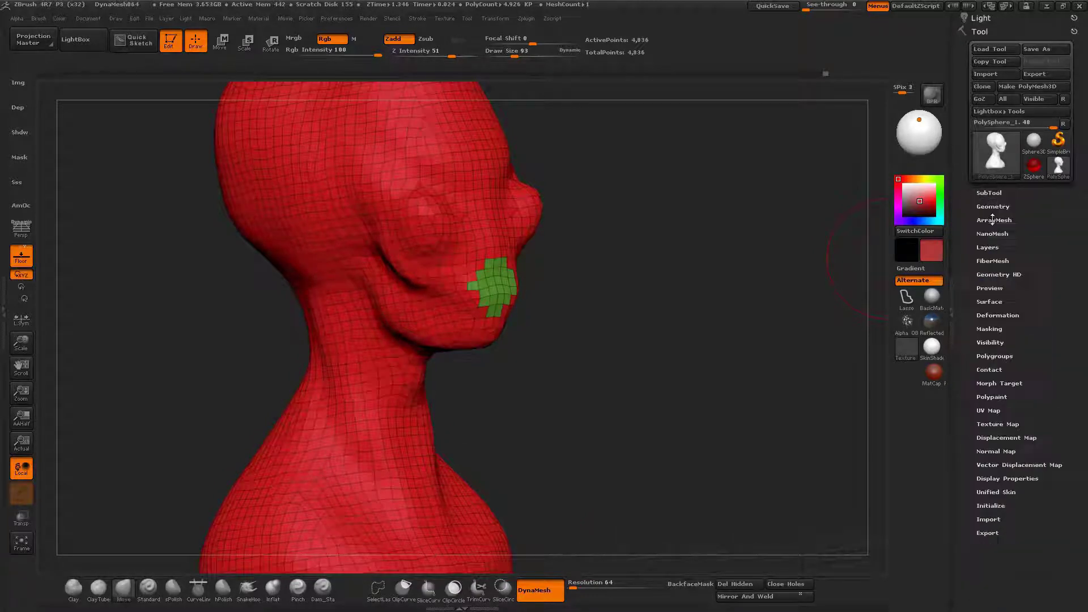
click(996, 357)
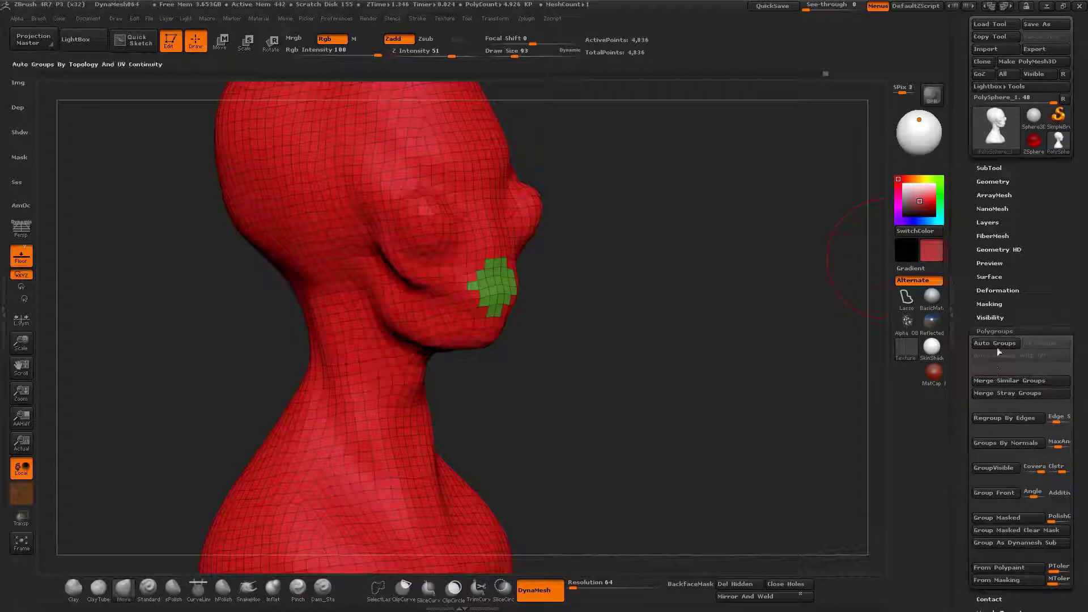
click(992, 469)
drag(709, 295, 619, 295)
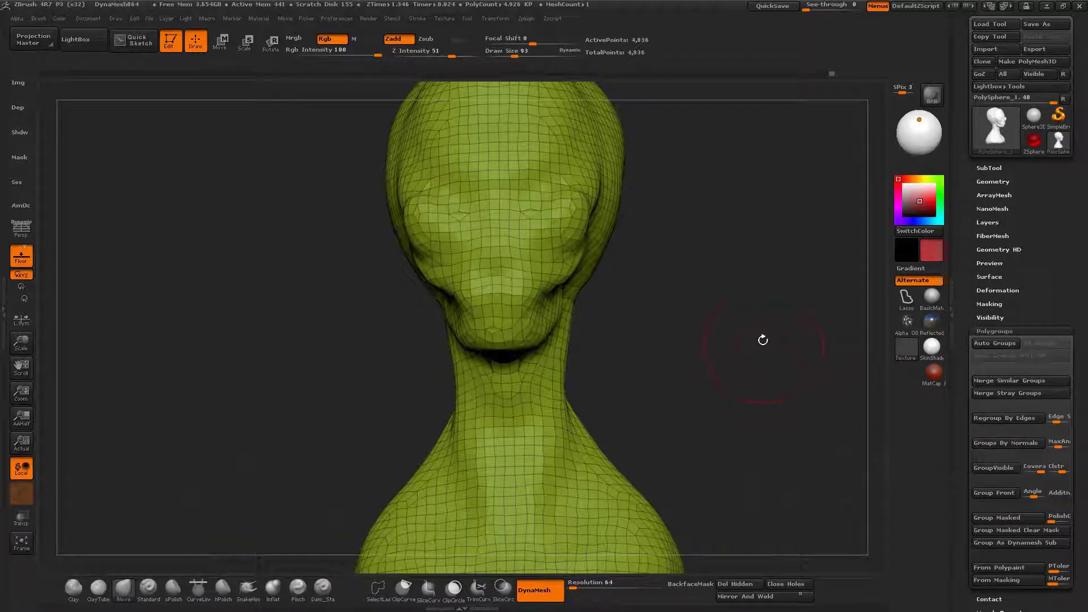
drag(730, 291, 660, 338)
key(shift+f)
Step: Reshape the bulging eye areas and the brow above them with the Move brush at draw size 93
alt+drag(620, 280, 631, 340)
drag(619, 274, 576, 277)
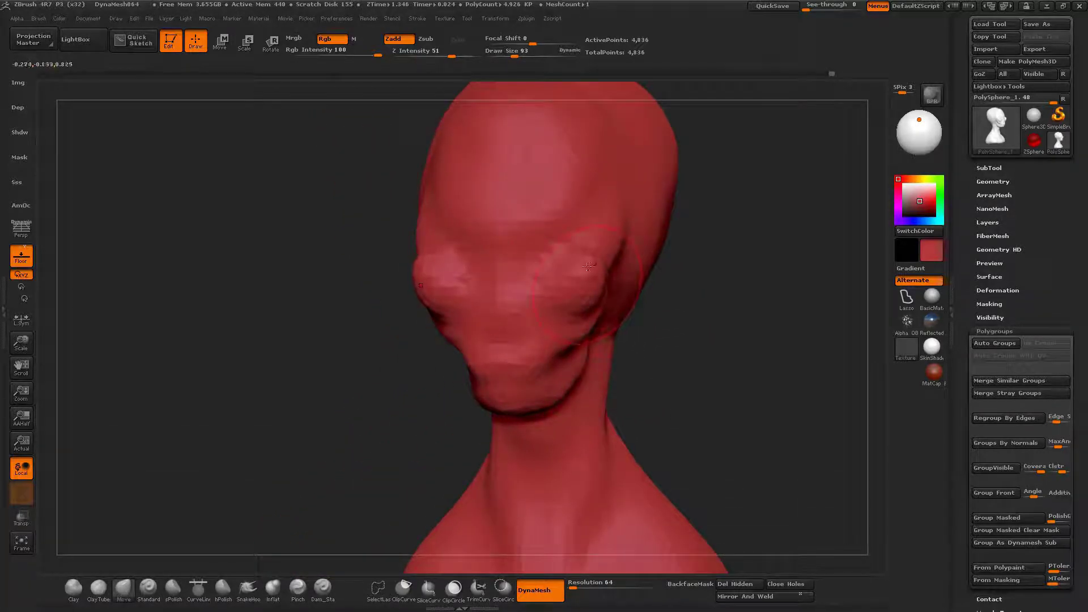
mouse_move(575, 285)
mouse_down()
mouse_move(563, 320)
mouse_move(564, 291)
mouse_up()
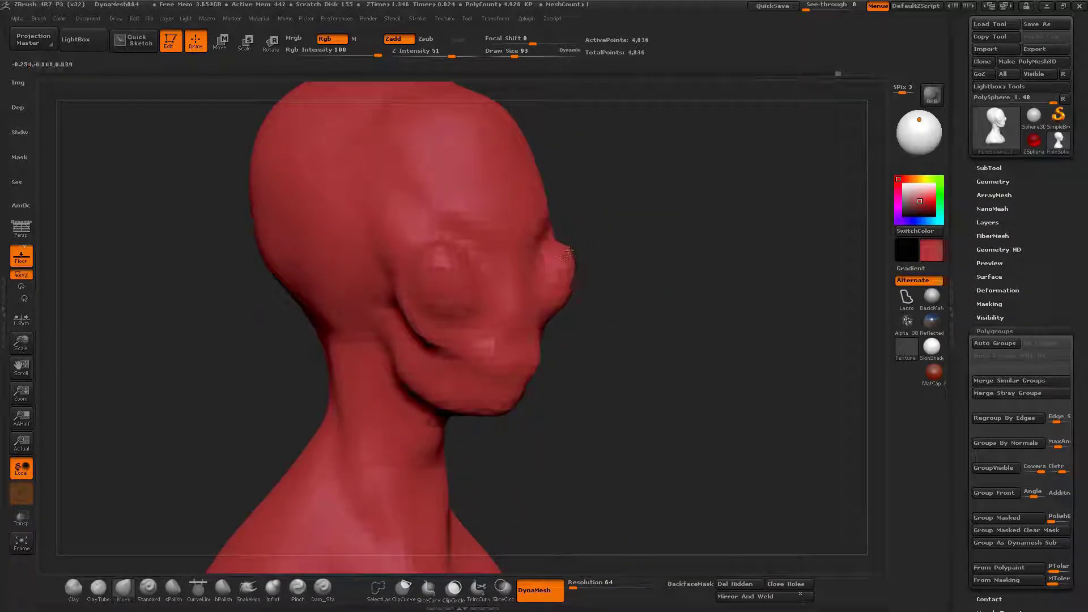
mouse_move(564, 255)
mouse_down()
mouse_move(551, 203)
mouse_move(520, 172)
mouse_up()
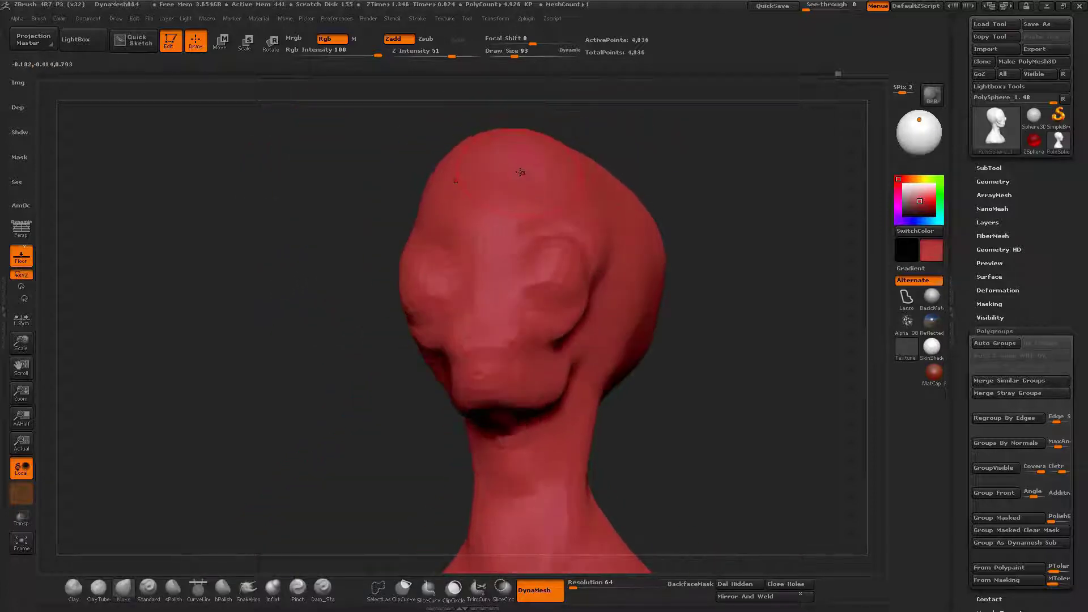
Step: Set the Move brush draw size to 165 and reshape the forehead and top of the skull in side view
mouse_move(526, 168)
right_down()
mouse_move(493, 194)
mouse_move(535, 249)
right_up()
key(space)
drag(576, 237, 589, 238)
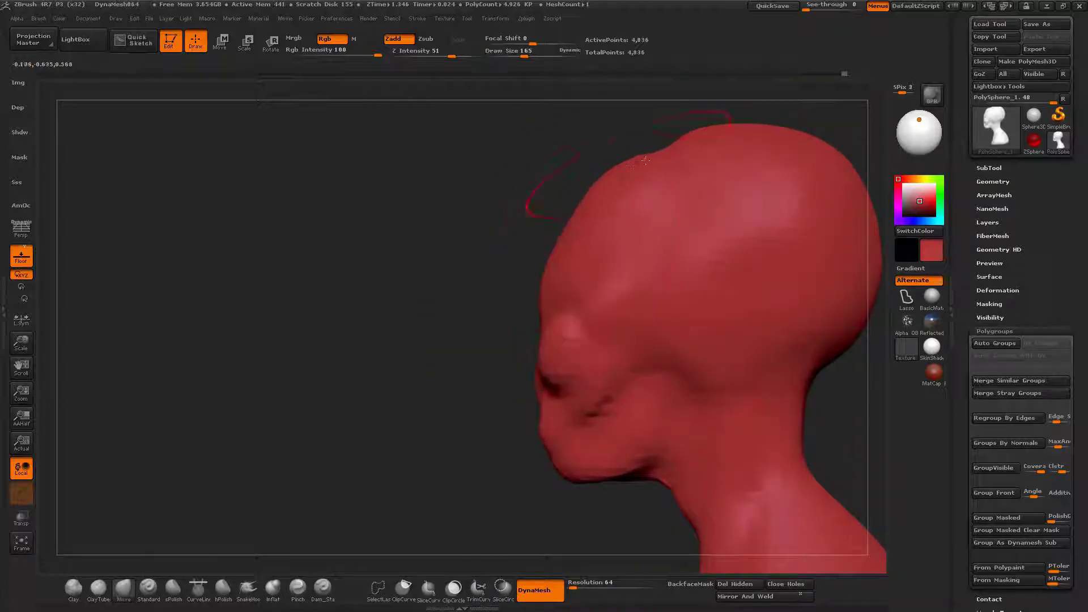
mouse_move(714, 156)
alt+right_down()
mouse_move(606, 198)
mouse_move(585, 225)
alt+right_up()
mouse_move(595, 195)
mouse_down()
mouse_move(596, 210)
mouse_move(688, 281)
mouse_up()
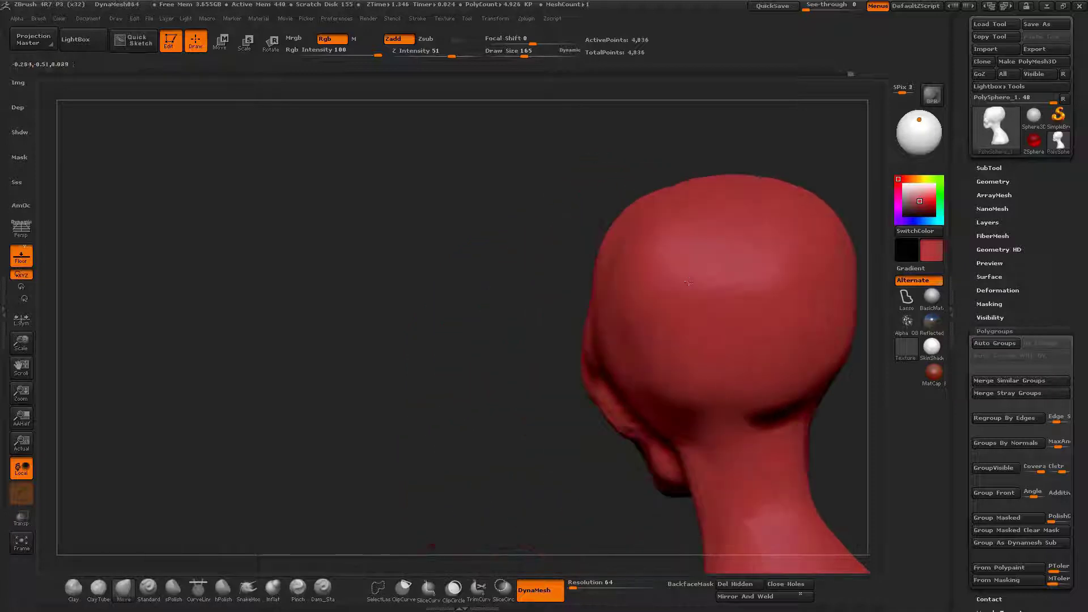
Step: Reshape the back of the skull and its transition into the nape with the Move brush at draw size 165
drag(766, 284, 760, 292)
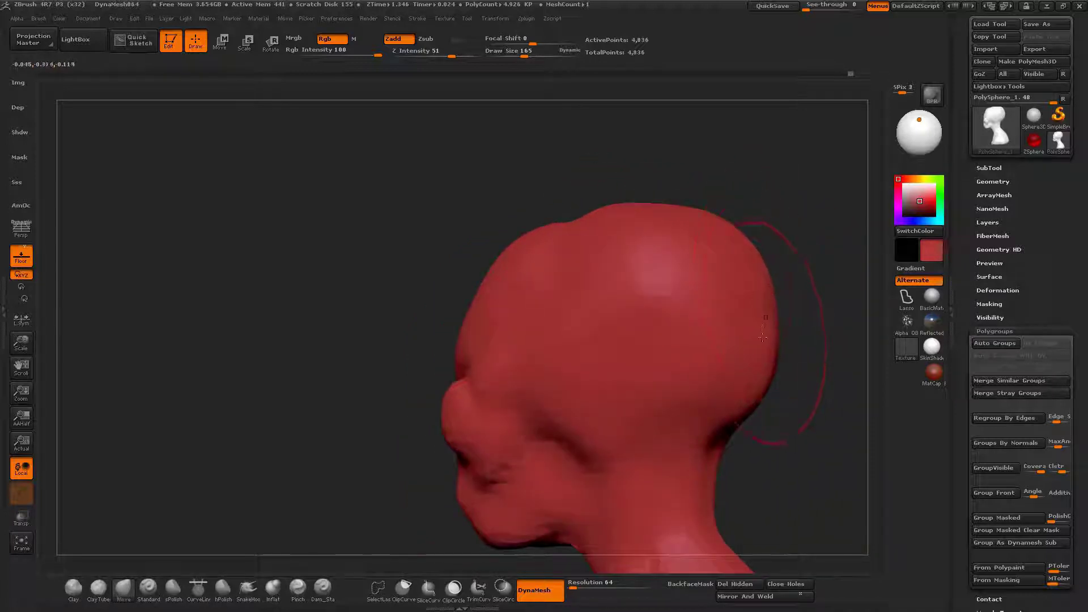
mouse_move(763, 338)
mouse_down()
mouse_move(697, 273)
mouse_move(710, 281)
mouse_move(442, 250)
mouse_move(509, 239)
mouse_up()
drag(481, 356, 604, 367)
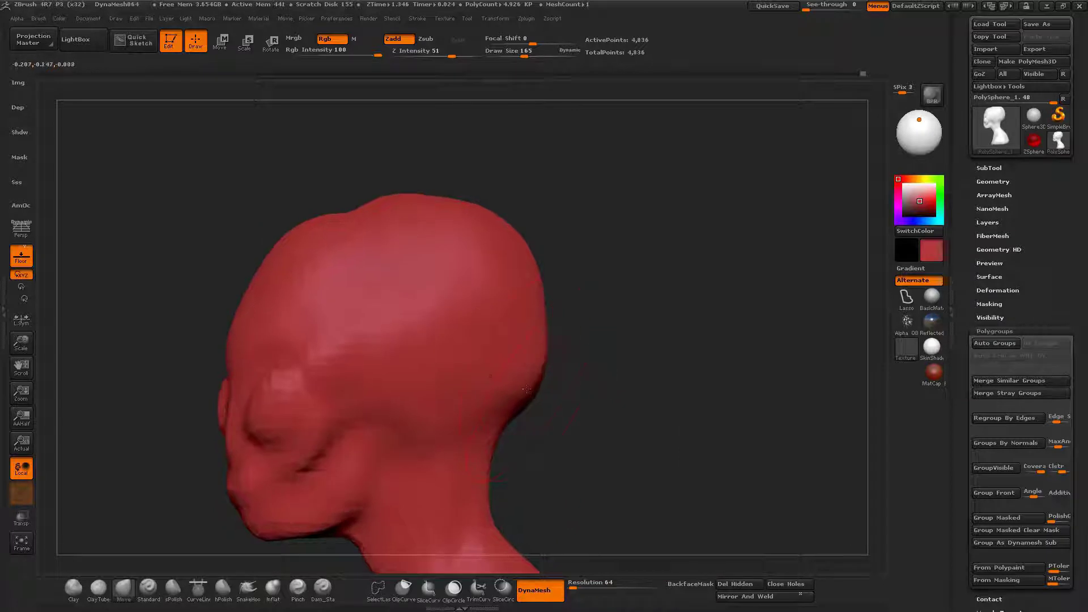
mouse_move(537, 377)
mouse_down()
mouse_move(737, 391)
mouse_move(496, 284)
mouse_move(471, 308)
mouse_up()
Step: Set the Move brush draw size to 105 and adjust the upper skull and brow contour above the eyes
key(space)
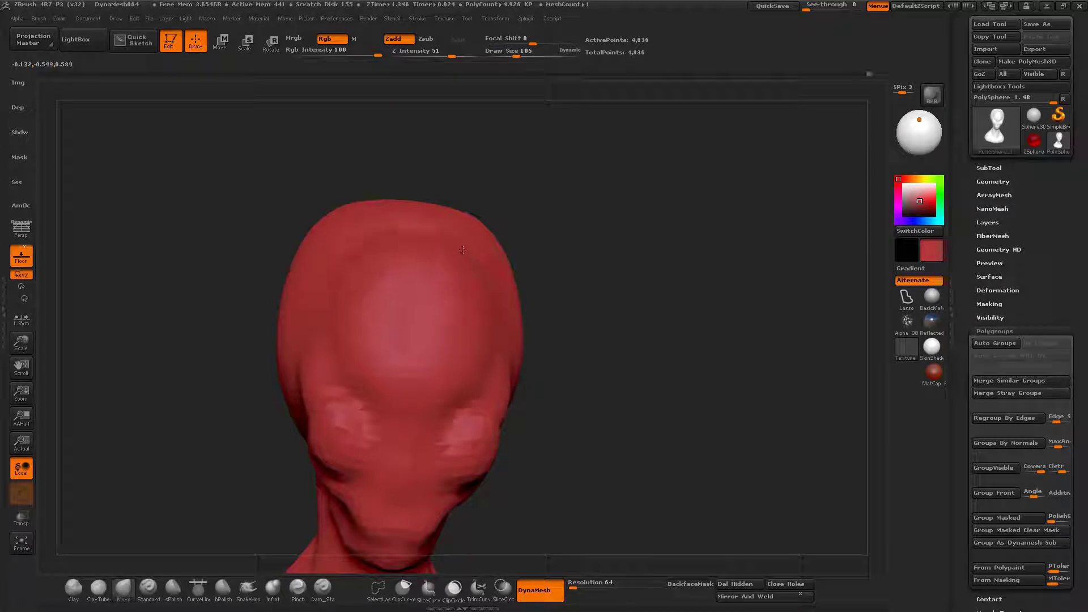
right_drag(436, 269, 486, 286)
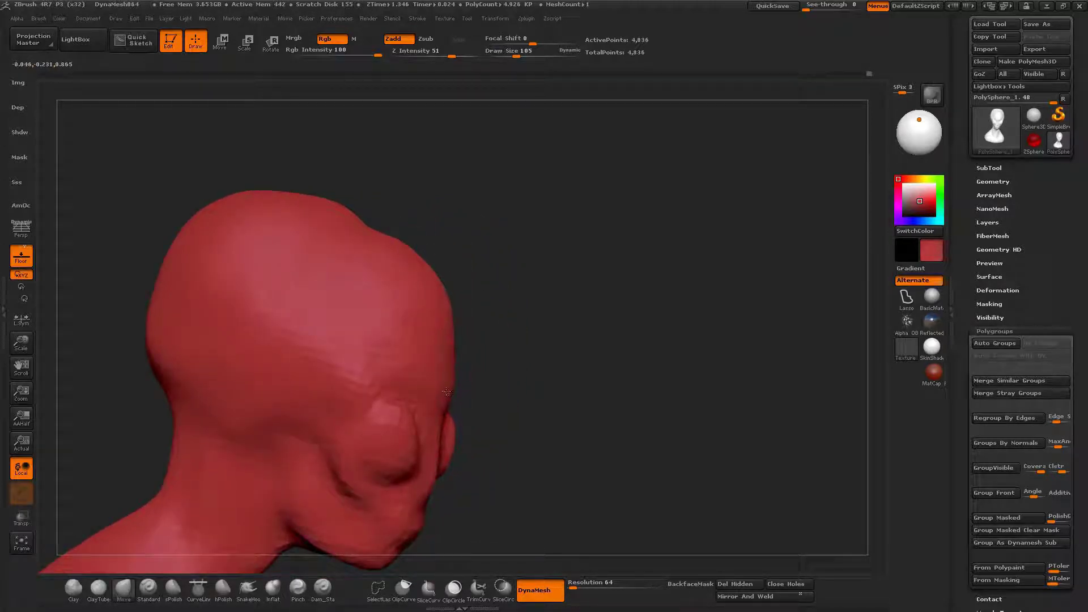
drag(447, 392, 410, 363)
right_drag(420, 277, 493, 187)
Step: Adjust the neck below the jaw and the lower front edge of the chest with the Move brush at draw size 105
alt+right_drag(524, 344, 524, 325)
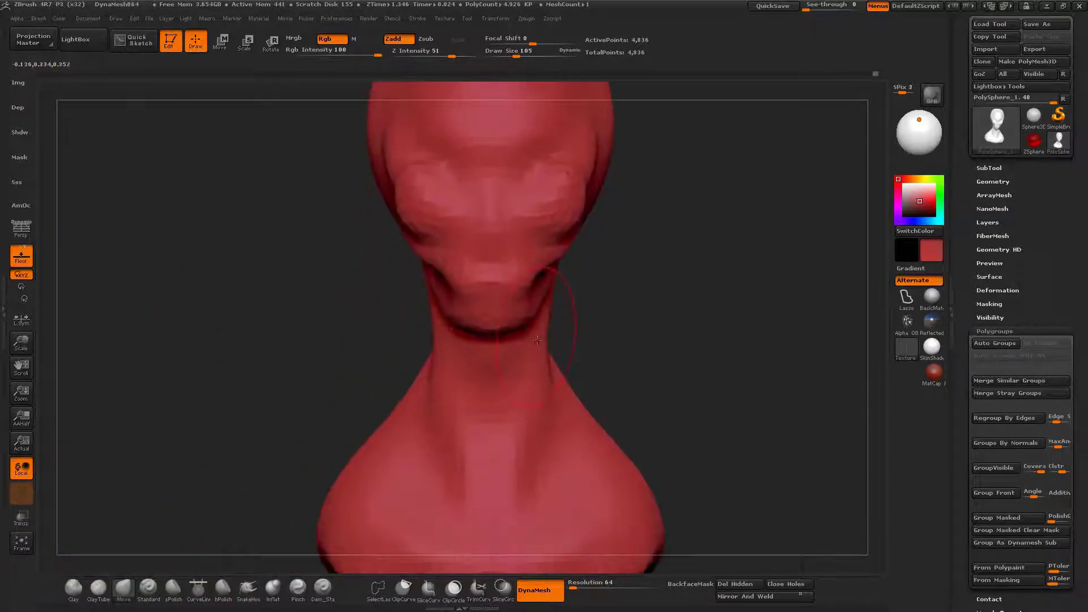
right_drag(540, 275, 590, 278)
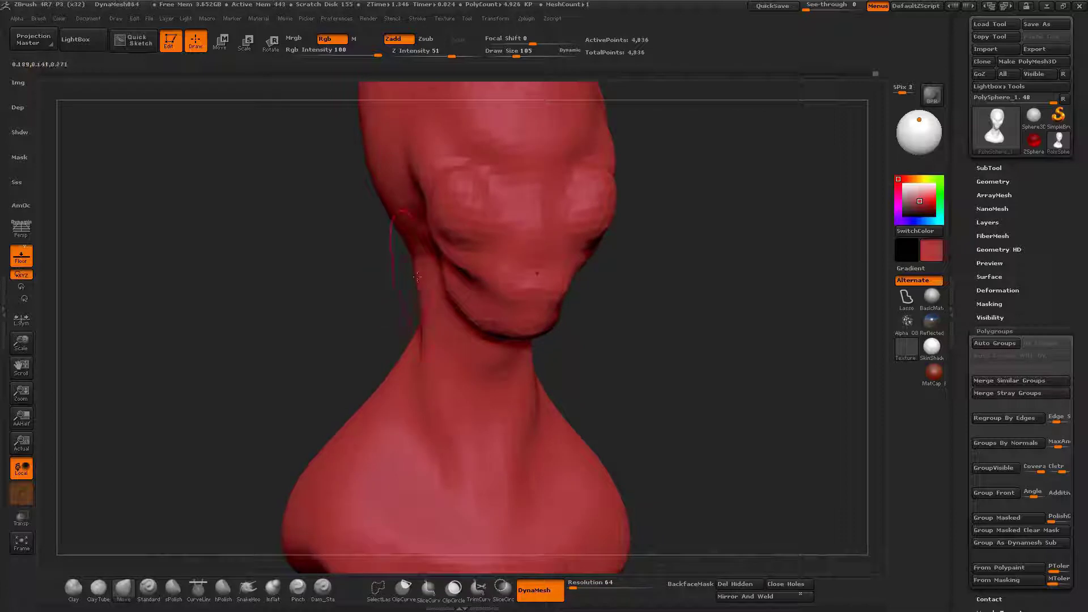
right_drag(482, 300, 428, 306)
right_drag(425, 386, 421, 351)
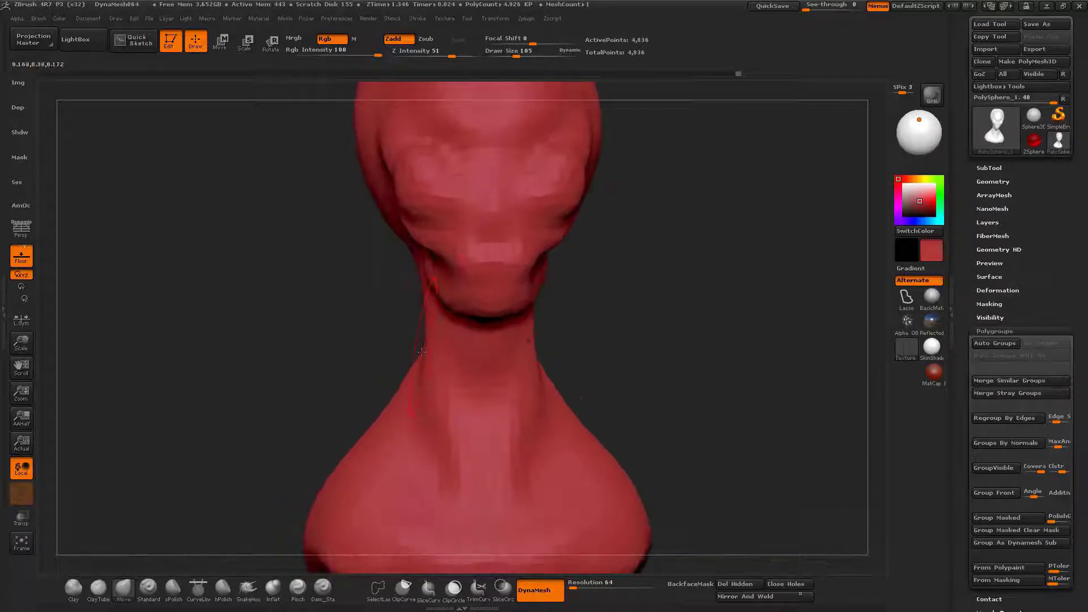
drag(440, 383, 501, 308)
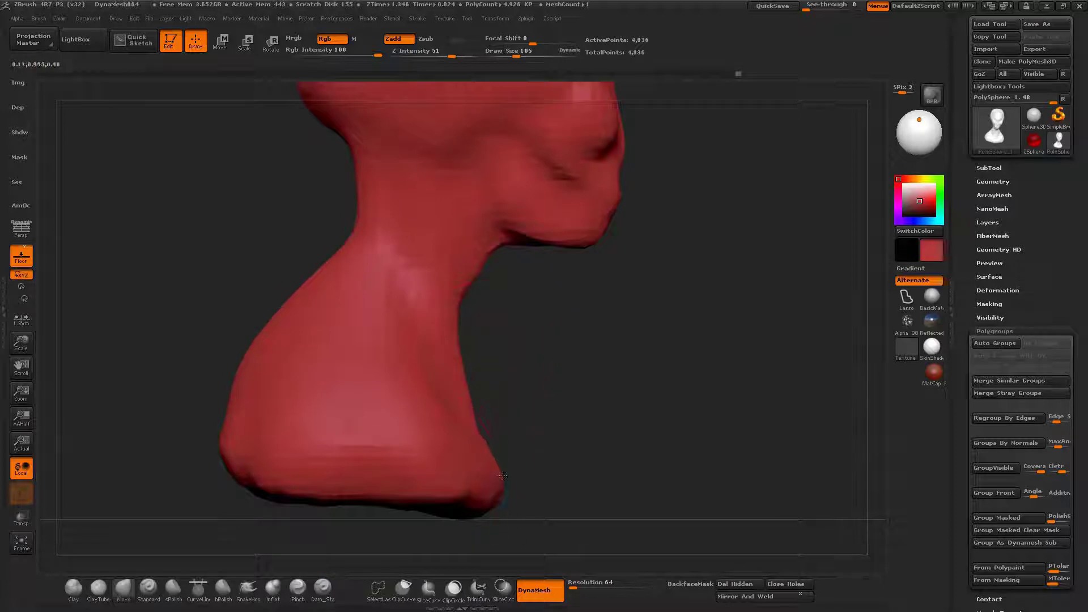
mouse_move(503, 475)
mouse_down()
mouse_move(456, 340)
mouse_move(448, 422)
mouse_move(328, 365)
mouse_move(325, 340)
mouse_move(340, 340)
mouse_move(334, 425)
mouse_move(473, 351)
mouse_move(494, 383)
mouse_move(632, 335)
mouse_up()
Step: Set the Move brush draw size to 175 and reshape the shoulders and upper back of the bust
key(space)
drag(484, 341, 439, 357)
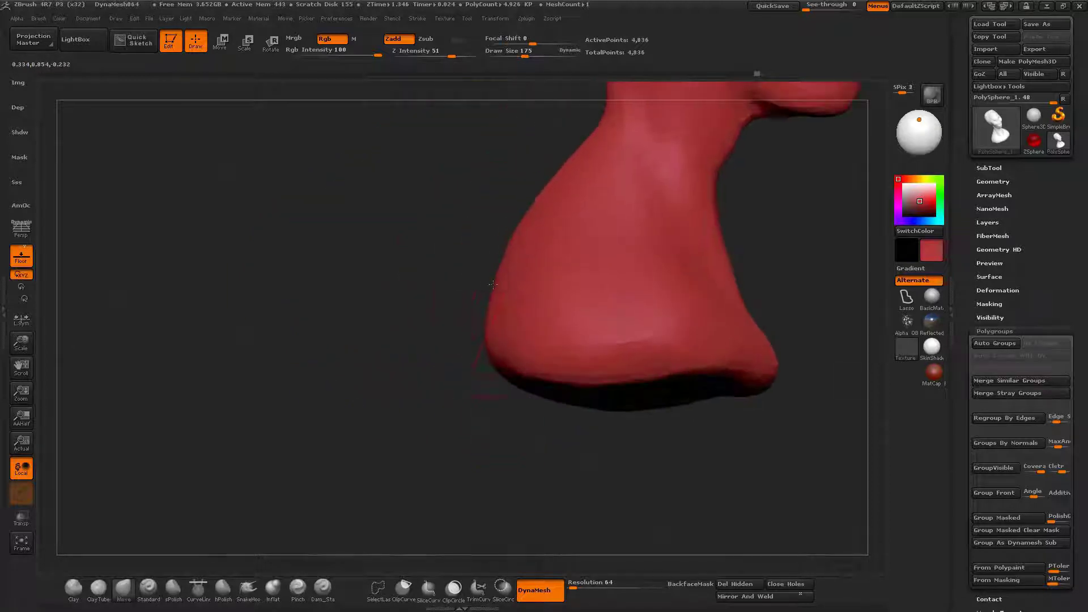
drag(487, 323, 477, 301)
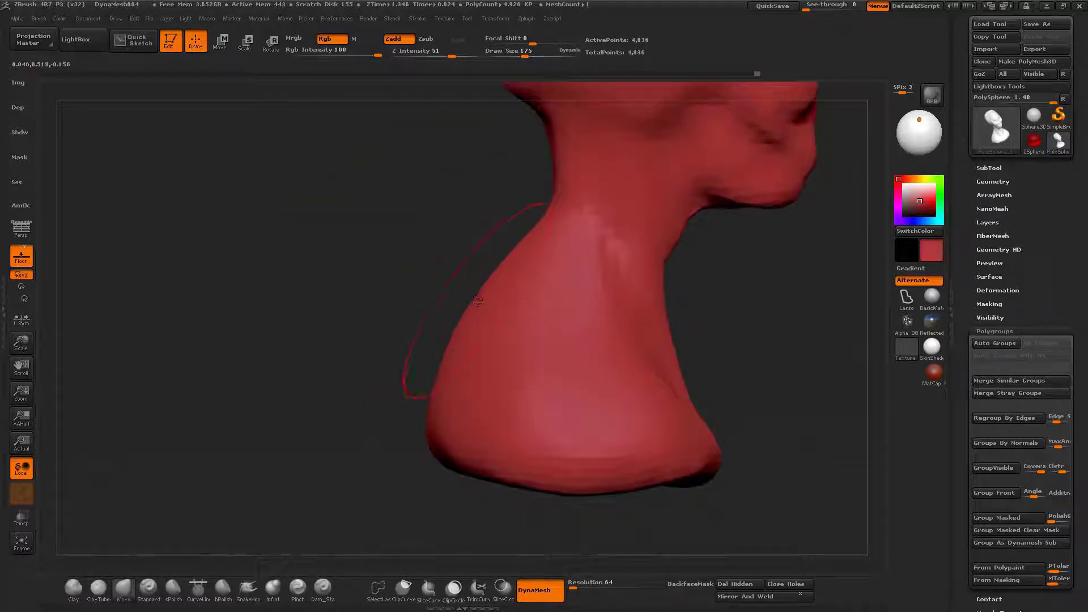
alt+right_drag(481, 314, 425, 320)
ctrl+right_drag(483, 294, 458, 276)
mouse_move(458, 276)
mouse_down()
mouse_move(447, 296)
mouse_move(499, 363)
mouse_move(447, 360)
mouse_up()
Step: Face the bust from the front and set the DynaMesh resolution to 128
right_drag(530, 418, 636, 306)
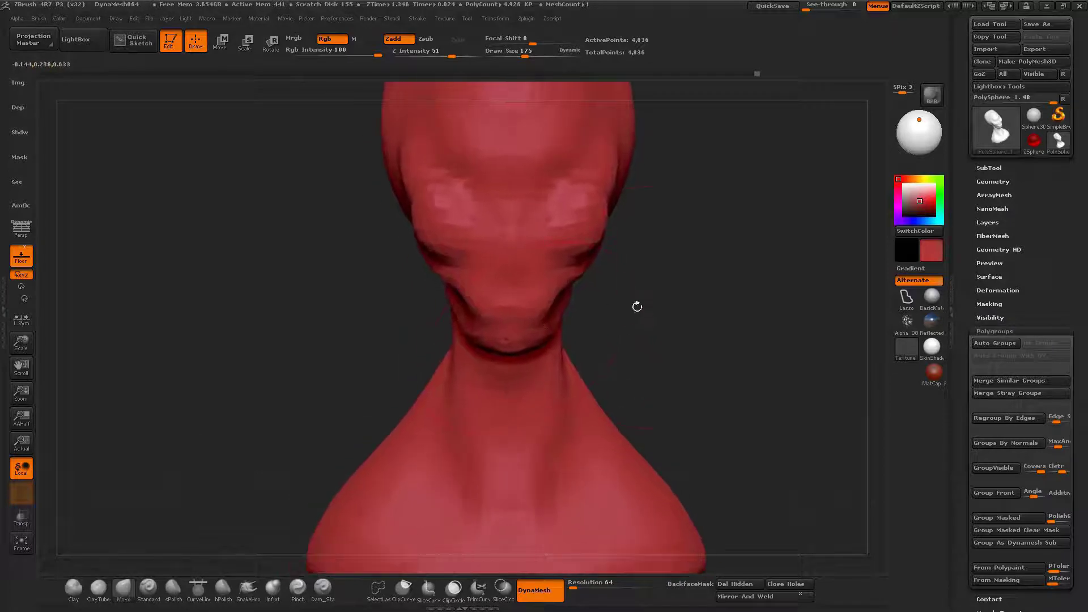
click(577, 586)
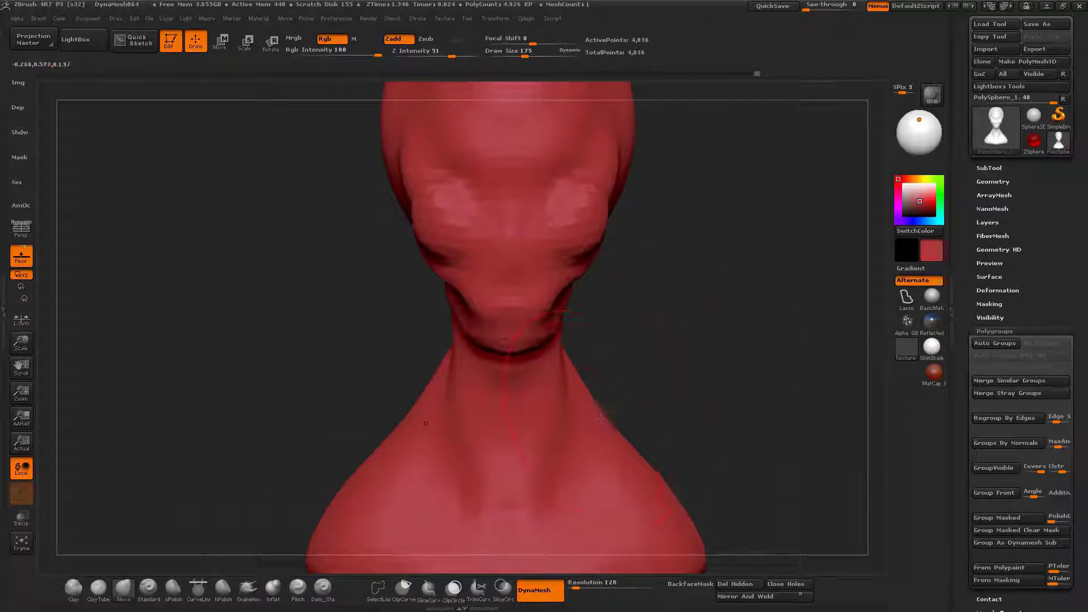
Step: Remesh the bust with DynaMesh at resolution 128 and smooth the side of the head
key(ctrl)
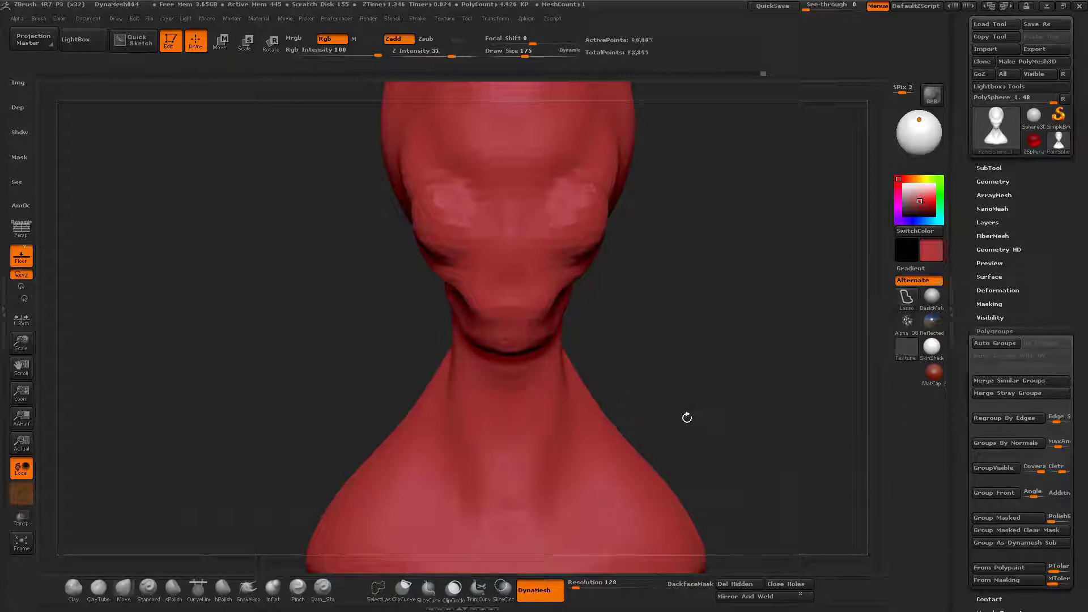
alt+drag(581, 284, 589, 422)
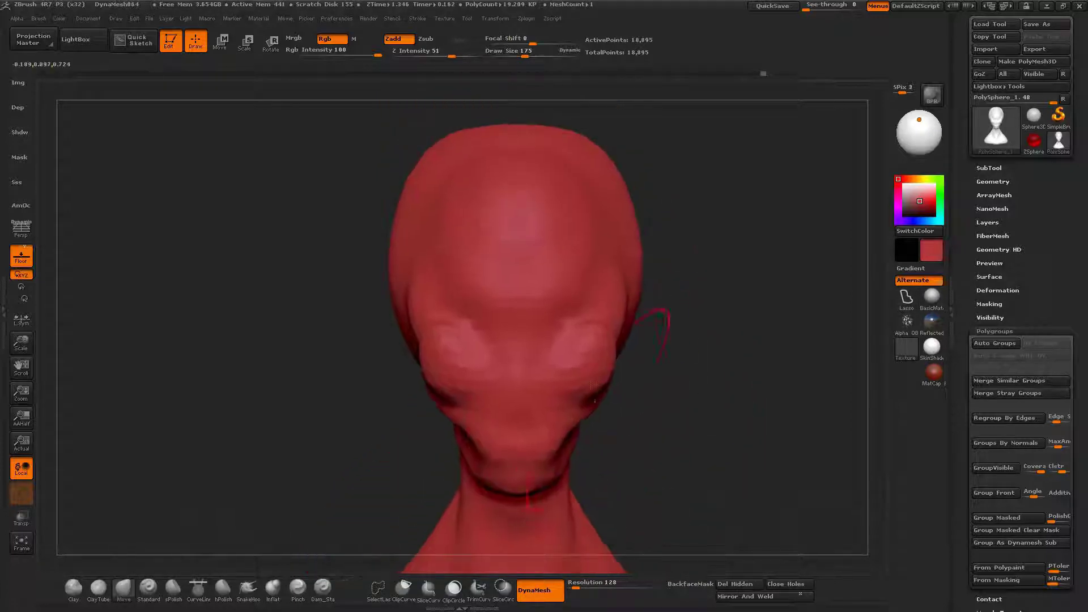
drag(616, 285, 424, 314)
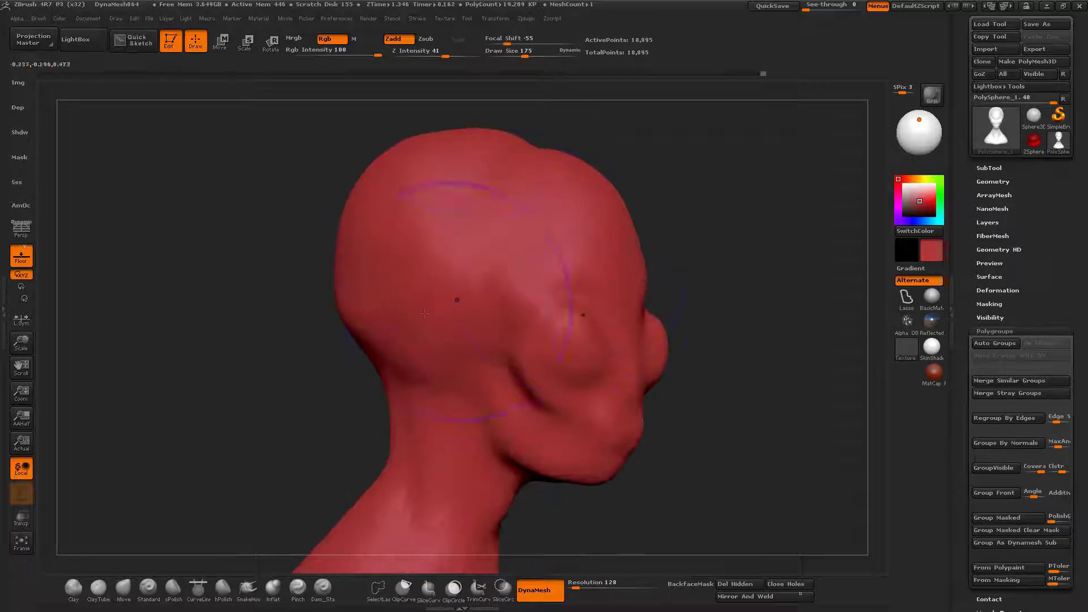
right_drag(401, 342, 490, 332)
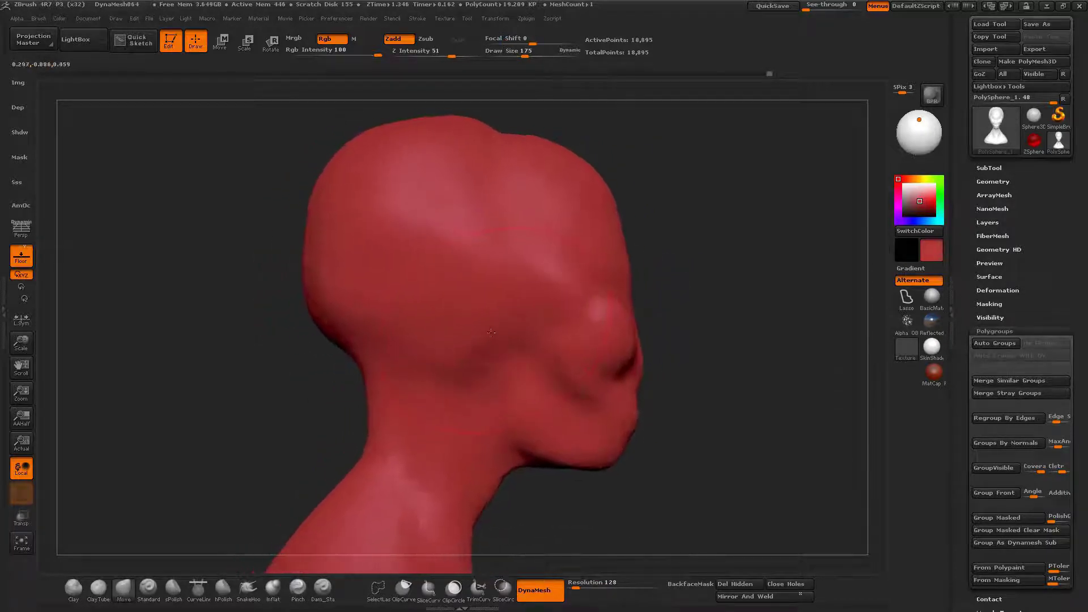
Step: Reshape the skull's outline from the side, top and back with the Move brush at draw size 175
mouse_move(297, 283)
mouse_down()
mouse_move(307, 222)
mouse_move(294, 201)
mouse_up()
mouse_move(293, 202)
right_down()
mouse_move(360, 207)
mouse_move(363, 130)
mouse_move(391, 187)
mouse_move(384, 276)
right_up()
drag(384, 276, 425, 430)
drag(424, 346, 427, 350)
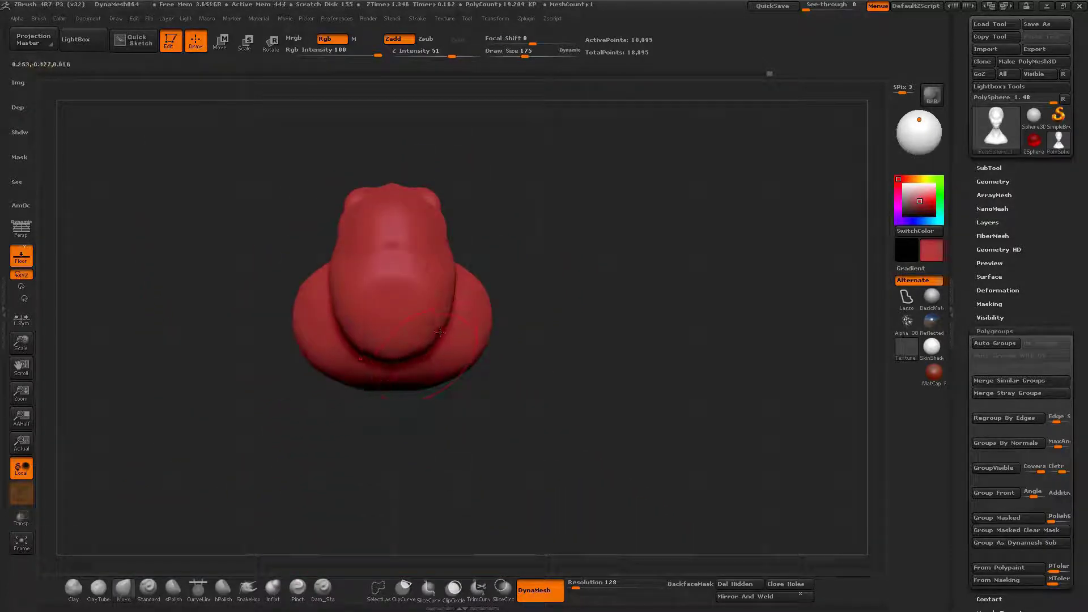
mouse_move(454, 294)
mouse_down()
mouse_move(431, 266)
mouse_move(400, 260)
mouse_move(445, 359)
mouse_move(417, 383)
mouse_move(442, 378)
mouse_move(394, 412)
mouse_move(442, 400)
mouse_move(395, 417)
mouse_move(397, 335)
mouse_move(408, 368)
mouse_move(467, 304)
mouse_move(456, 257)
mouse_move(479, 257)
mouse_up()
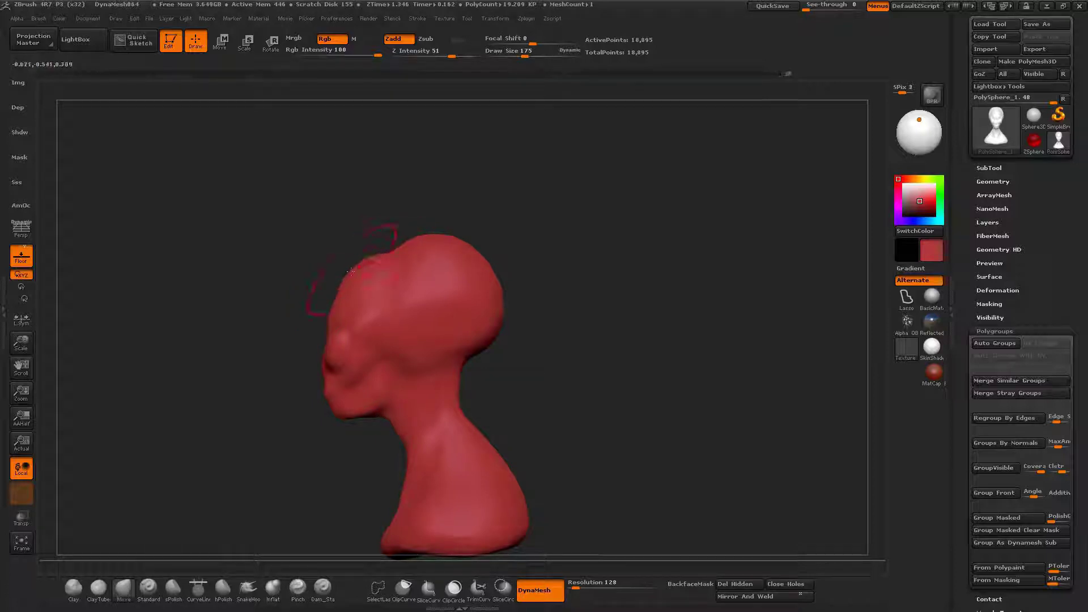
drag(384, 268, 387, 293)
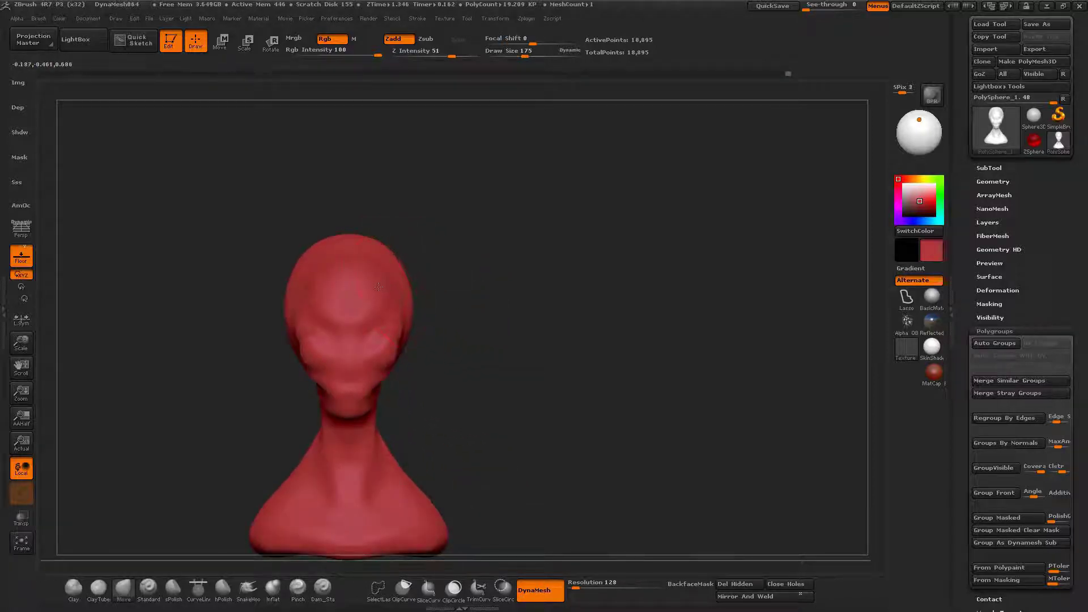
Step: Adjust the eye and cheek area from the front, reducing the Move brush draw size to 93
mouse_move(374, 288)
right_down()
mouse_move(432, 352)
mouse_move(540, 286)
mouse_move(640, 201)
right_up()
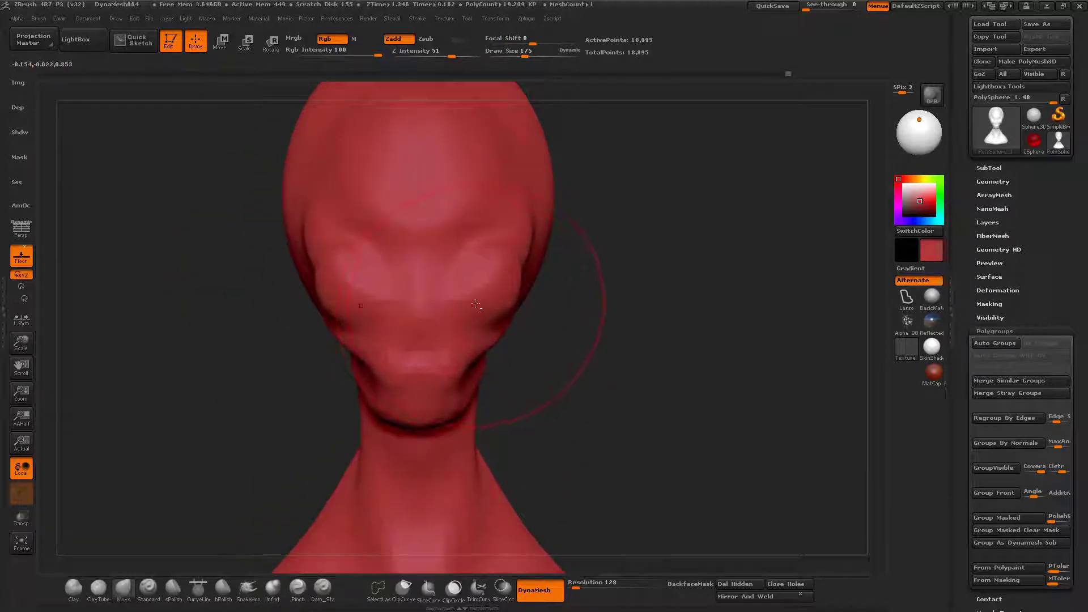
drag(475, 304, 529, 285)
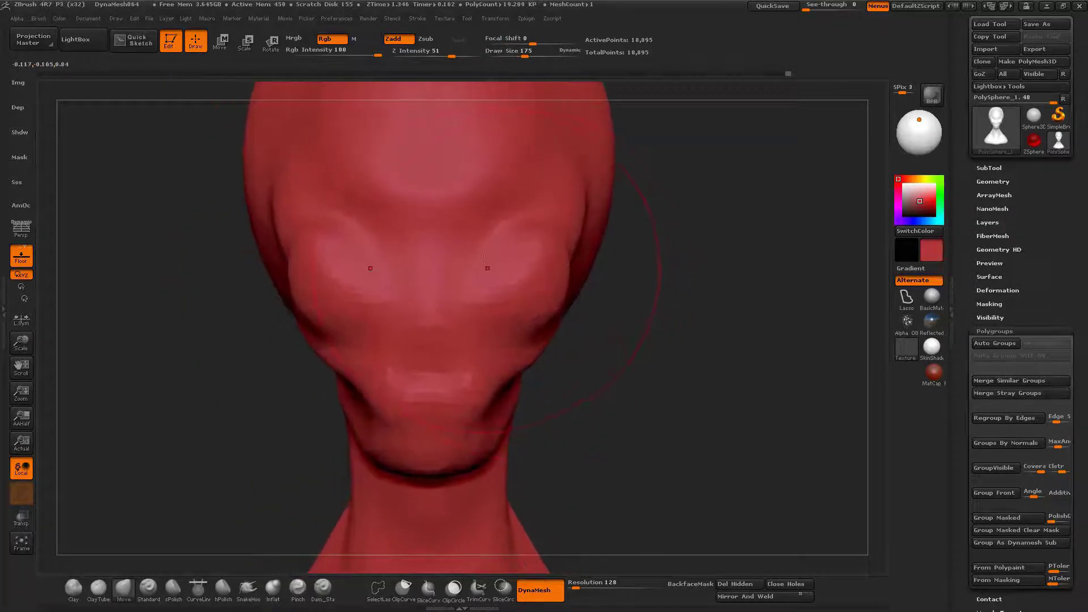
right_drag(484, 260, 460, 256)
key(space)
drag(460, 256, 449, 256)
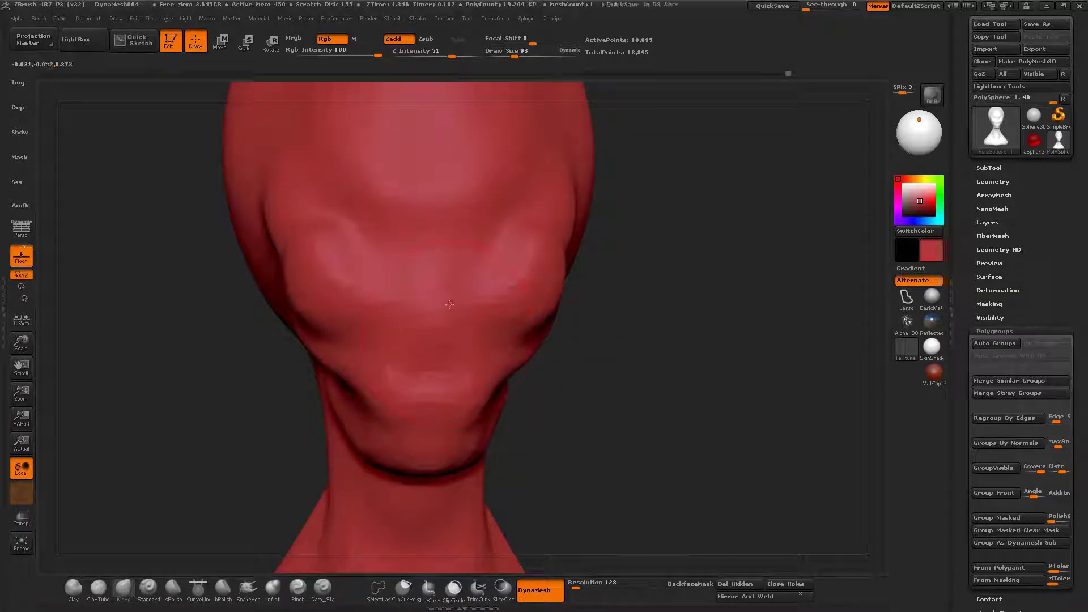
Step: Carve creases around the eyes and nose with the Dam_Standard brush in Zsub mode, draw size 28 and Z Intensity 10
click(325, 587)
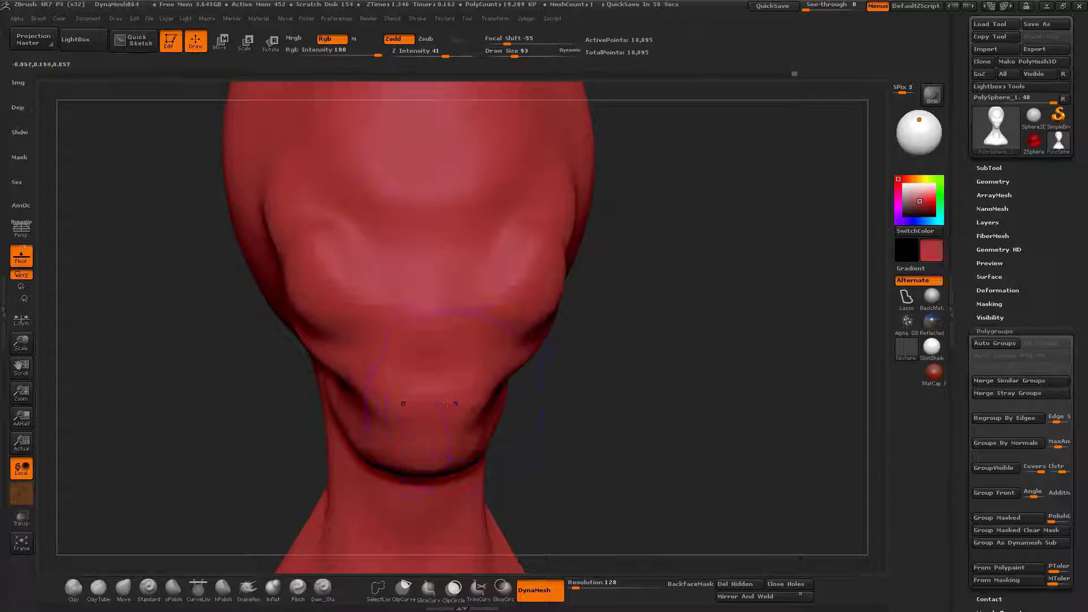
click(322, 589)
right_drag(459, 356, 477, 356)
key(space)
drag(526, 286, 509, 286)
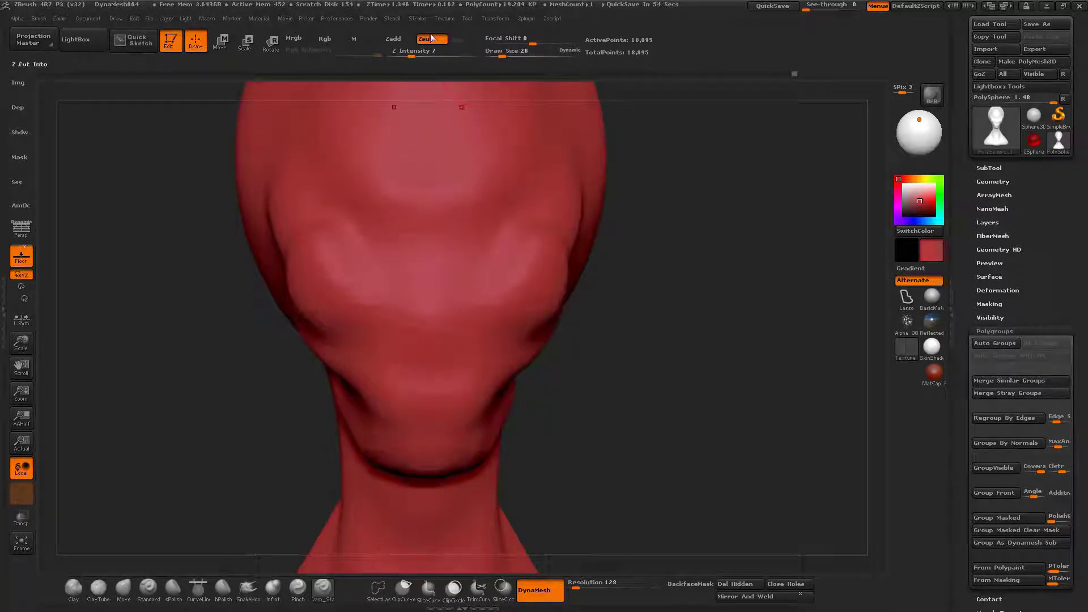
click(416, 55)
right_drag(320, 327, 344, 342)
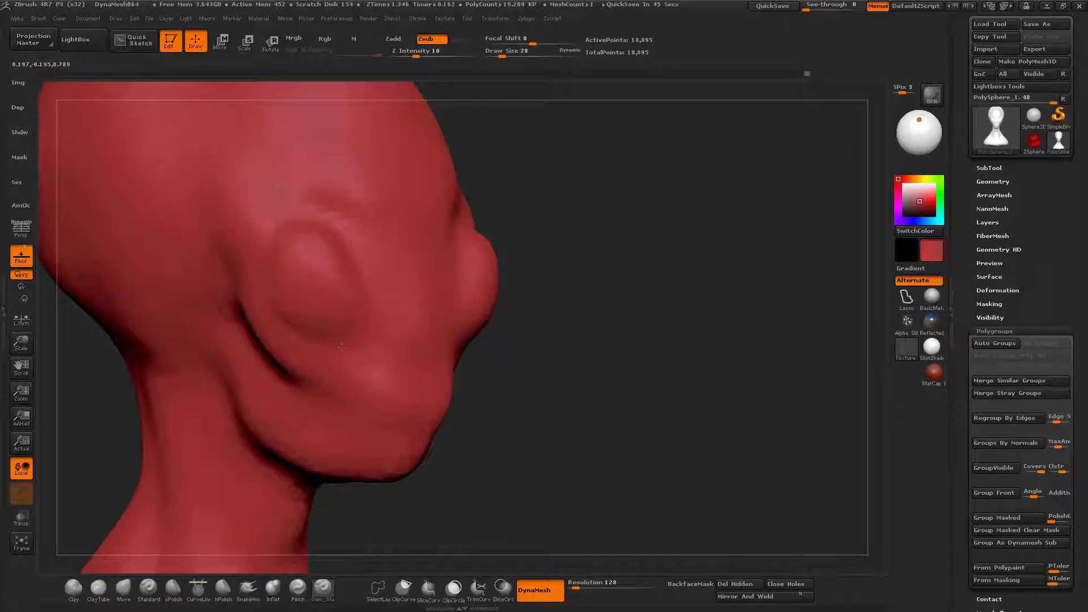
drag(368, 333, 569, 288)
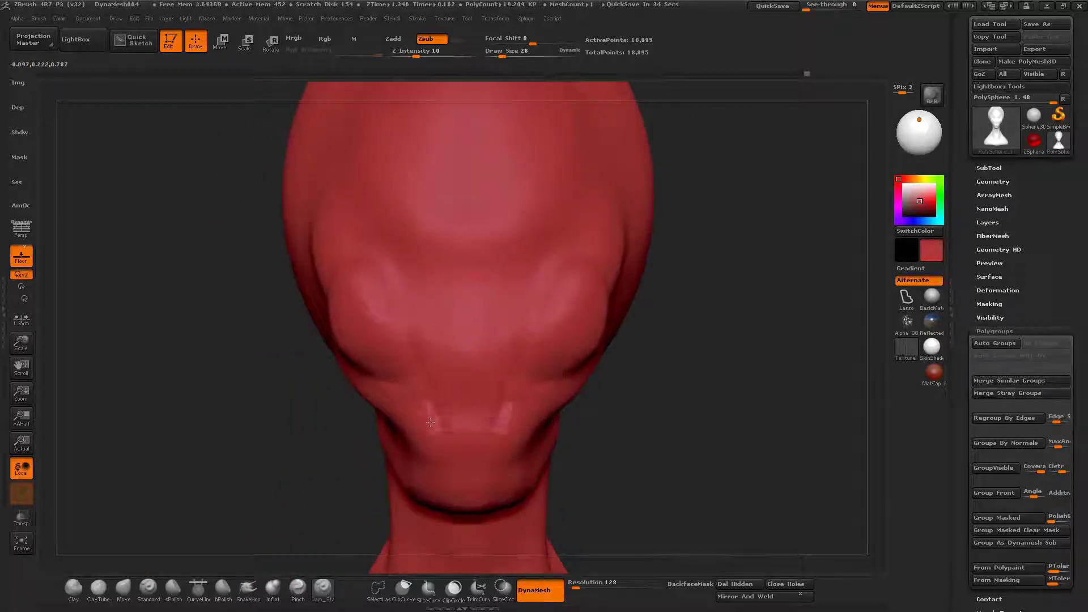
drag(440, 419, 490, 420)
mouse_move(493, 420)
right_down()
mouse_move(533, 405)
mouse_move(484, 369)
mouse_move(512, 393)
mouse_move(501, 368)
mouse_move(508, 324)
right_up()
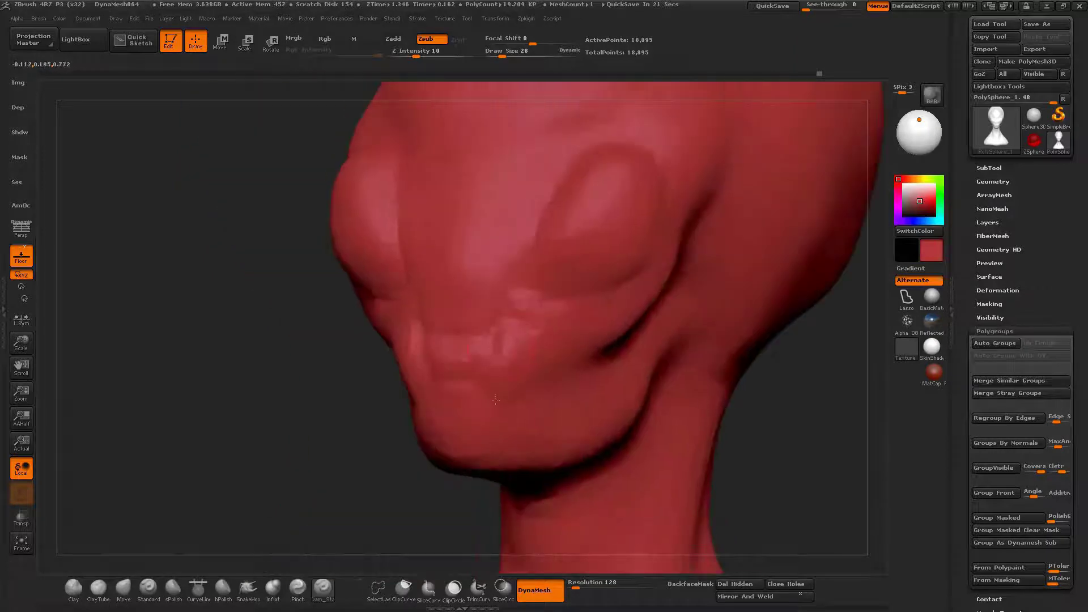
Step: Build up the nose ridge, upper lip and chin with the ClayTubes brush at draw size 28
mouse_move(493, 408)
right_down()
mouse_move(529, 409)
mouse_move(510, 391)
mouse_move(442, 376)
mouse_move(452, 367)
right_up()
key(b)
key(c)
key(t)
drag(442, 348, 466, 346)
right_drag(466, 345, 504, 354)
drag(526, 357, 479, 357)
right_drag(479, 357, 530, 368)
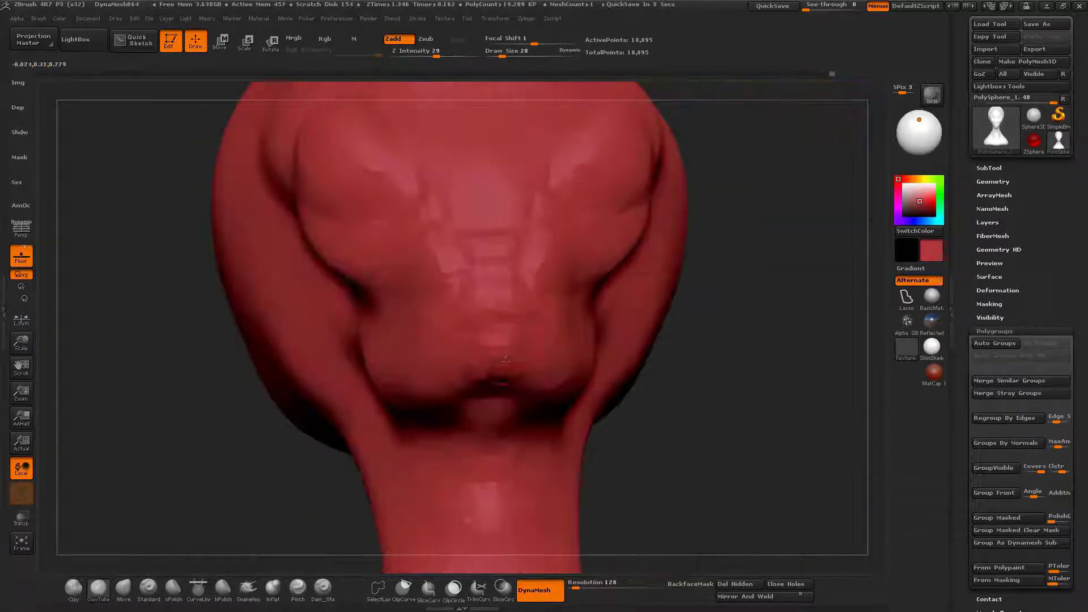
mouse_move(473, 378)
mouse_down()
mouse_move(506, 367)
mouse_move(535, 376)
mouse_move(522, 384)
mouse_up()
Step: Add mantis-like folds along the side of the mouth with ClayTubes, undoing the last stroke
right_drag(521, 384, 609, 374)
mouse_move(425, 306)
mouse_down()
mouse_move(400, 322)
mouse_move(363, 301)
mouse_up()
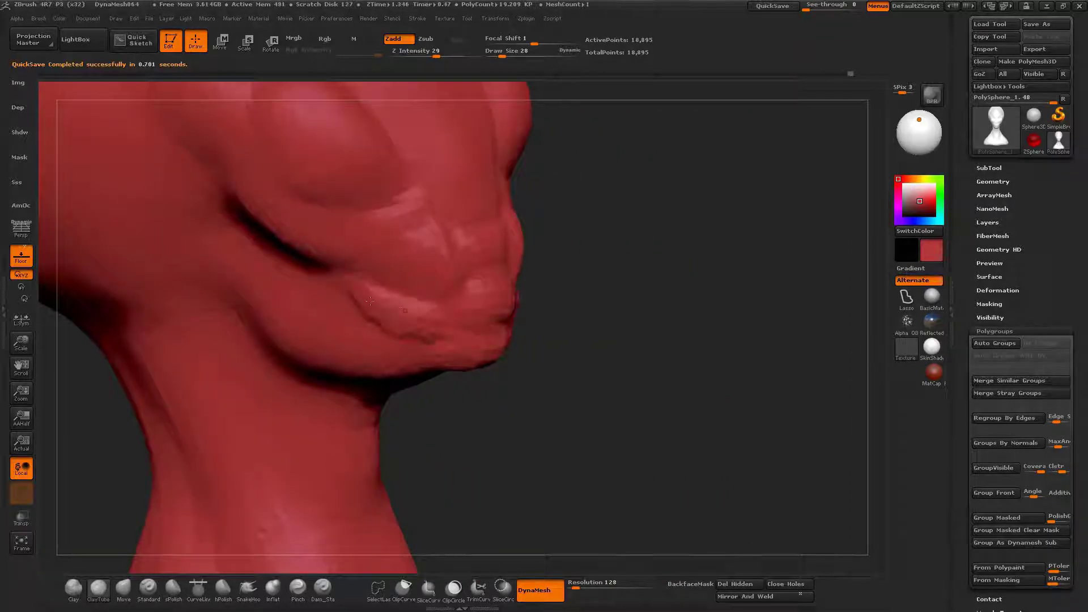
right_drag(328, 300, 354, 296)
drag(369, 304, 361, 289)
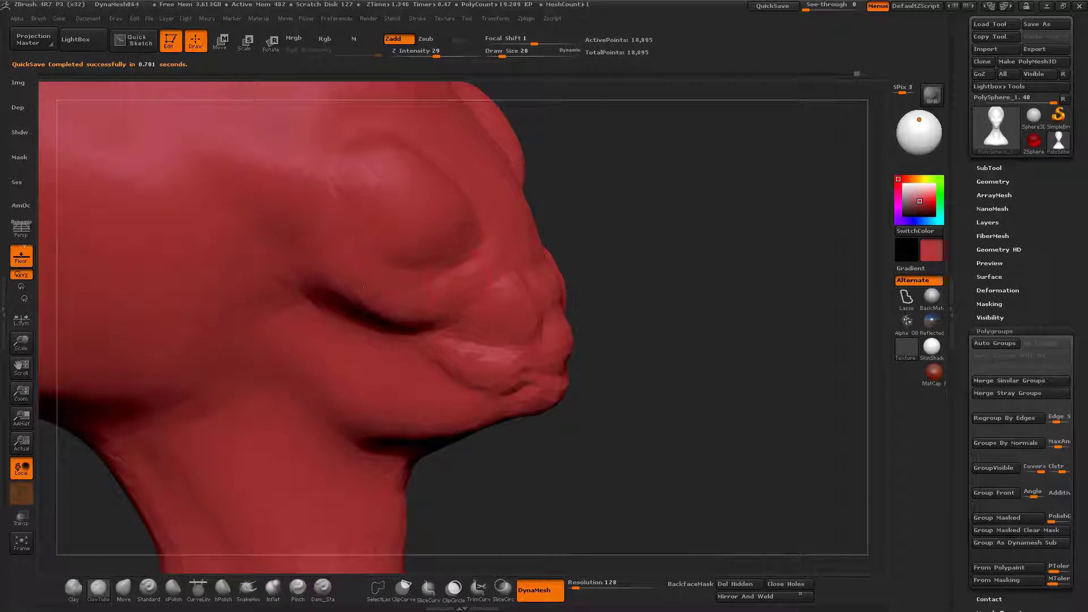
key(ctrl+z)
Step: Build up a fold running back from the cheek behind the jaw with the ClayTubes brush
mouse_move(321, 252)
right_down()
mouse_move(372, 283)
mouse_move(320, 240)
mouse_move(334, 294)
mouse_move(333, 402)
right_up()
key(space)
mouse_move(334, 368)
mouse_down()
mouse_move(352, 368)
mouse_move(306, 326)
mouse_move(323, 331)
mouse_move(298, 324)
mouse_up()
right_drag(362, 323, 320, 312)
mouse_move(305, 315)
mouse_down()
mouse_move(494, 273)
mouse_move(500, 241)
mouse_move(451, 247)
mouse_move(481, 234)
mouse_up()
mouse_move(480, 234)
right_down()
mouse_move(510, 255)
mouse_move(437, 301)
mouse_move(402, 304)
mouse_move(459, 308)
mouse_move(422, 445)
mouse_move(425, 340)
mouse_move(481, 335)
mouse_move(303, 296)
right_up()
drag(303, 295, 408, 237)
mouse_move(408, 237)
right_down()
mouse_move(362, 249)
mouse_move(408, 243)
right_up()
Step: Swell the cheek fold behind the eye with the Inflate brush at draw size 26 and smooth around it
key(b)
key(i)
key(n)
key(space)
drag(456, 329, 435, 324)
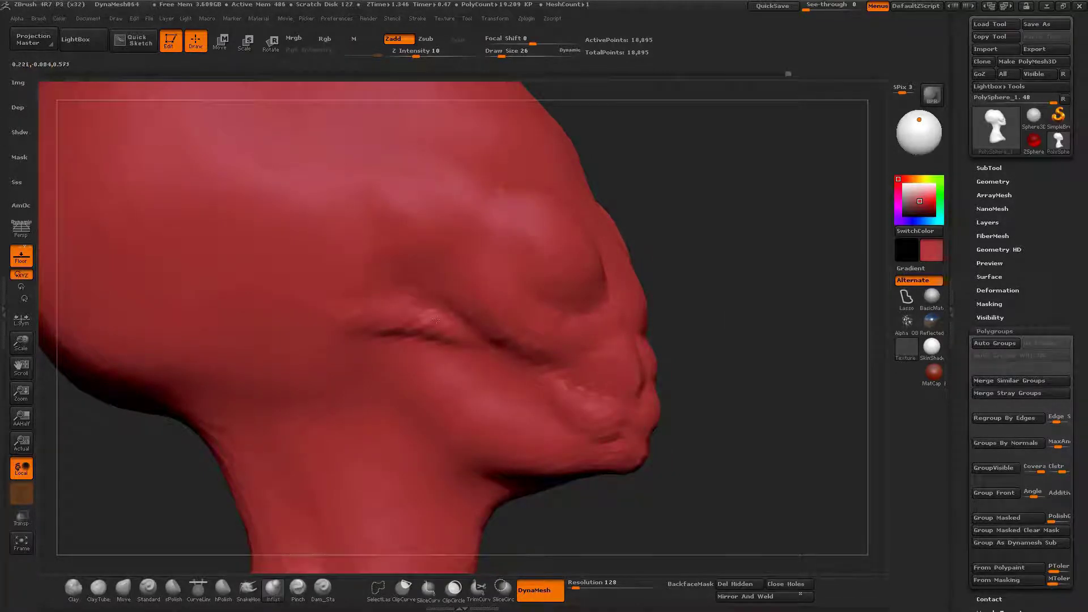
right_drag(466, 261, 476, 299)
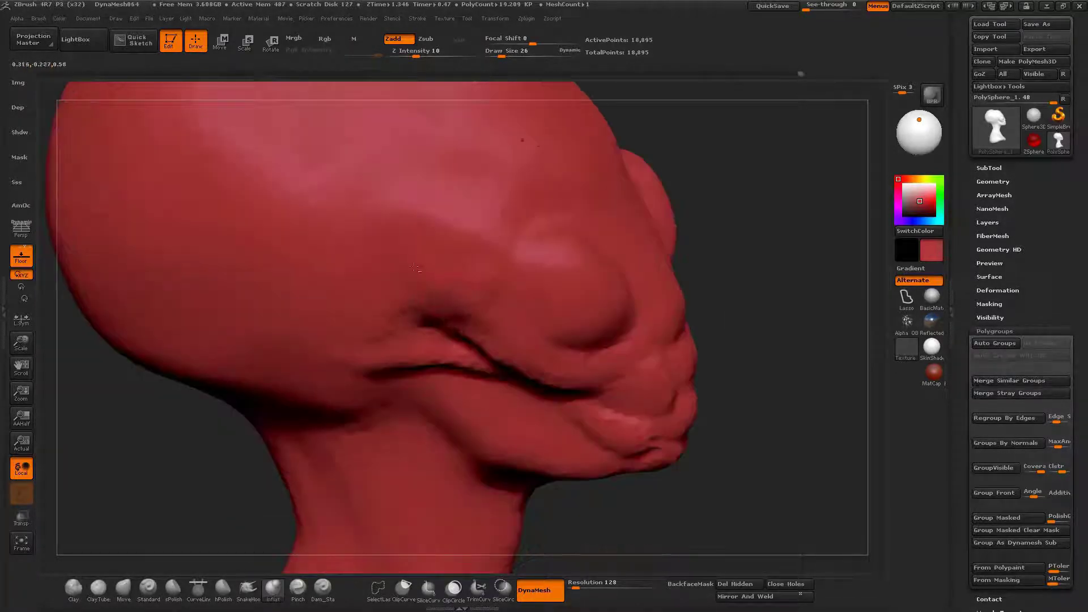
drag(428, 247, 446, 342)
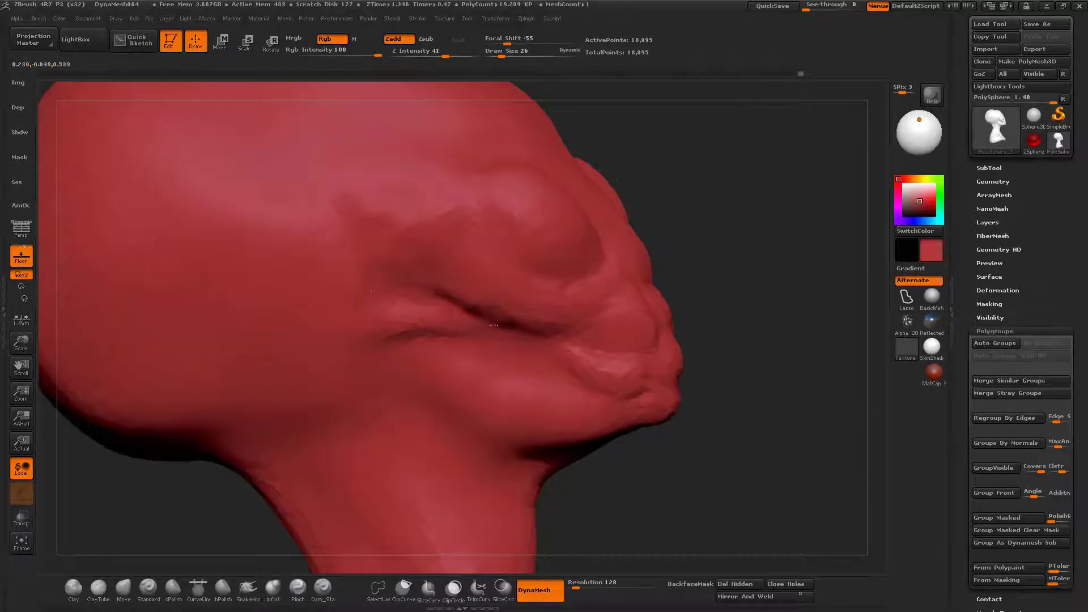
Step: Add clay beside the eye and at the jaw corner with ClayTubes, and thicken the cheek folds with the Inflate brush
key(b)
key(c)
key(t)
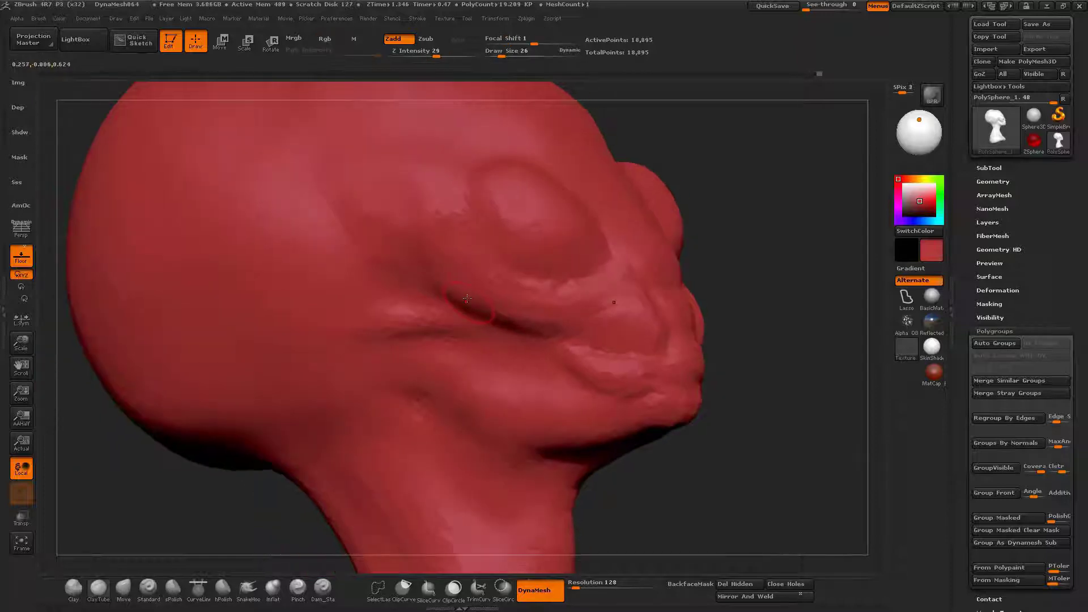
key(b)
key(i)
key(n)
mouse_move(514, 297)
right_down()
mouse_move(618, 342)
mouse_move(655, 317)
mouse_move(533, 318)
mouse_move(536, 272)
mouse_move(539, 320)
mouse_move(554, 332)
mouse_move(635, 334)
right_up()
Step: Push the eye bulge into shape with the Move brush at draw size 101
key(b)
key(m)
key(v)
key(space)
ctrl+right_drag(635, 334, 646, 362)
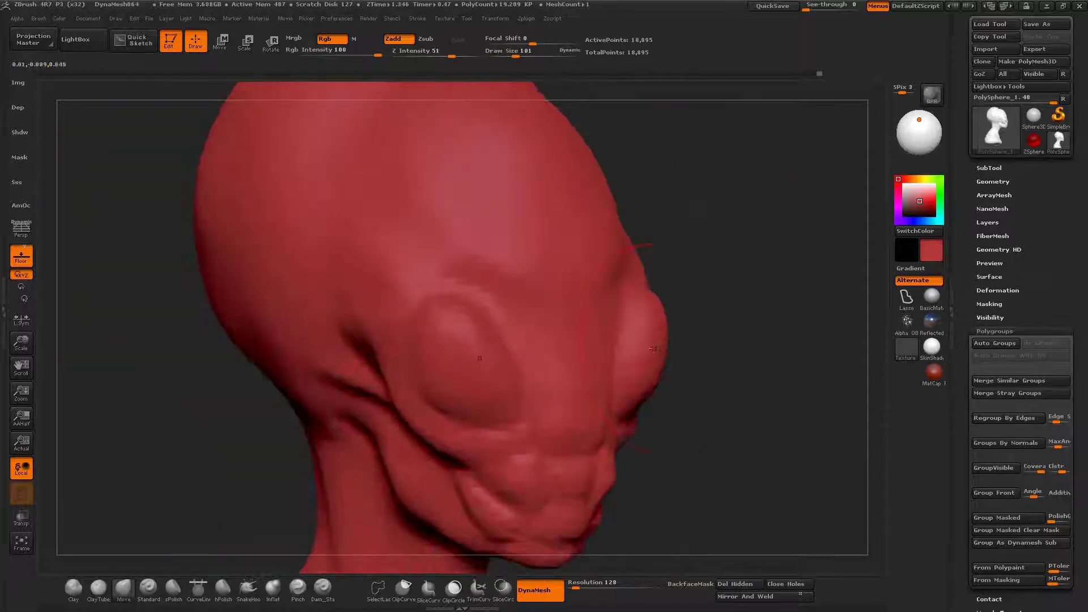
drag(651, 343, 662, 340)
Step: Set the Move brush draw size to 89, update the DynaMesh and refine the outer contour of the eyes
key(space)
right_drag(661, 340, 609, 303)
right_drag(609, 303, 595, 339)
right_drag(595, 340, 606, 226)
ctrl+drag(759, 238, 793, 272)
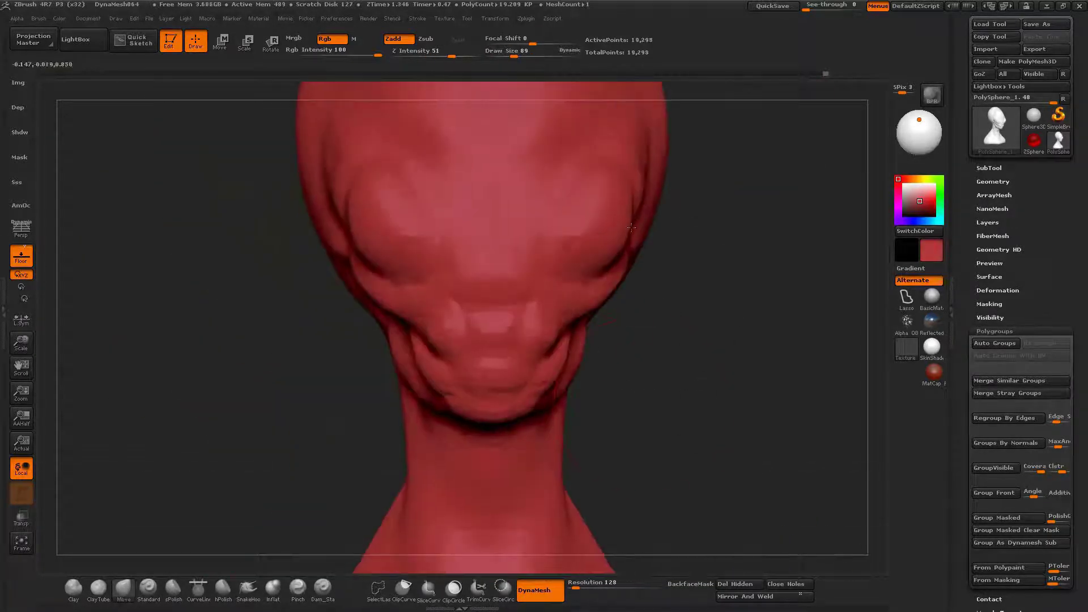
right_drag(606, 227, 567, 241)
mouse_move(567, 241)
mouse_down()
mouse_move(589, 244)
mouse_move(613, 180)
mouse_up()
Step: Hollow out the eye sockets with the ClayTubes brush at draw size 37
key(b)
key(c)
key(t)
right_drag(613, 193, 567, 199)
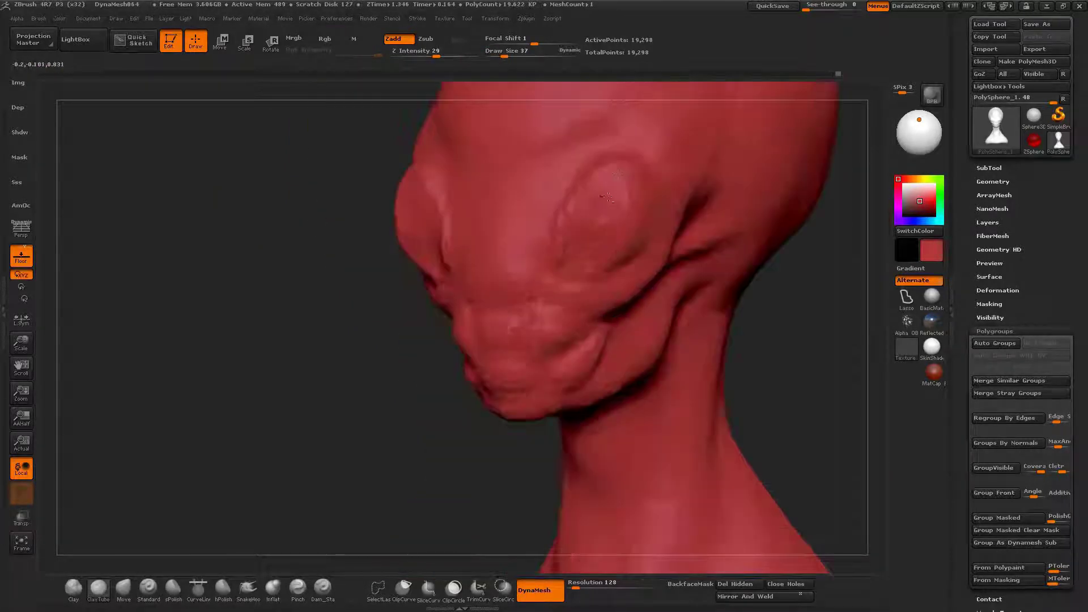
mouse_move(592, 224)
mouse_down()
mouse_move(629, 196)
mouse_move(608, 242)
mouse_move(611, 175)
mouse_move(603, 187)
mouse_move(626, 238)
mouse_move(607, 198)
mouse_move(573, 195)
mouse_move(613, 240)
mouse_move(594, 222)
mouse_move(604, 208)
mouse_move(592, 241)
mouse_up()
drag(600, 170, 629, 166)
drag(255, 226, 432, 227)
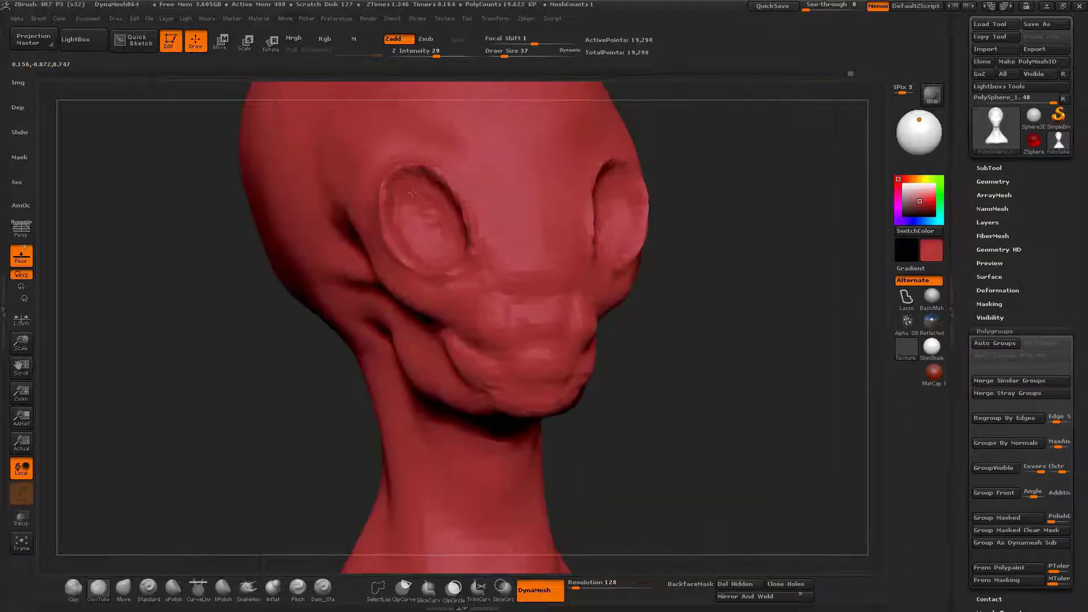
Step: Reshape the eye socket rims with the Move brush at draw size 62 and smooth their edges
key(b)
key(m)
key(v)
right_drag(408, 262, 420, 272)
key(space)
mouse_move(447, 211)
mouse_down()
mouse_move(467, 210)
mouse_move(430, 170)
mouse_move(443, 266)
mouse_up()
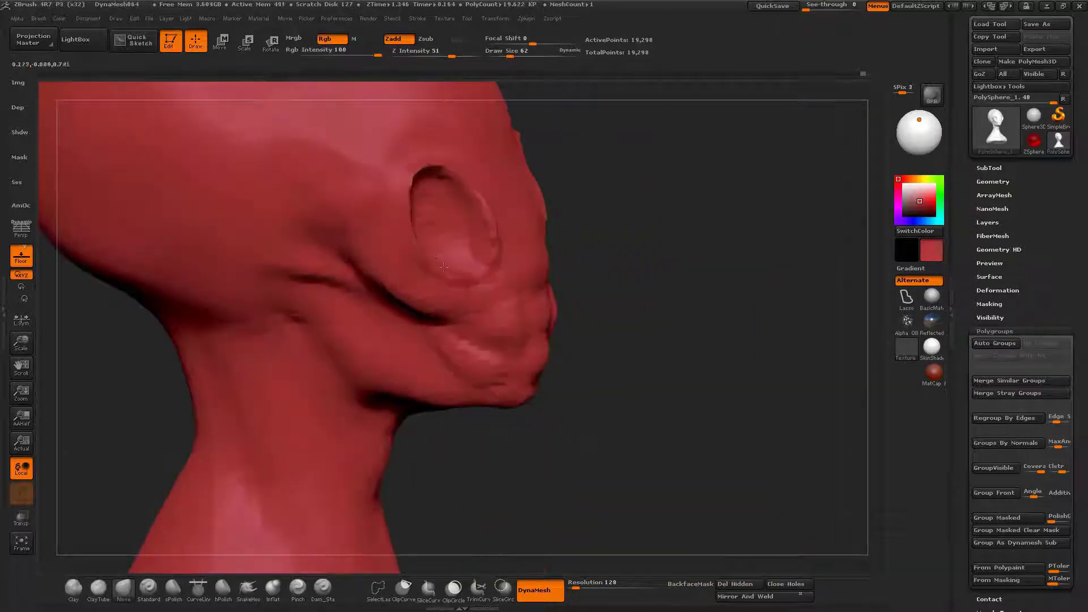
right_drag(448, 273, 405, 264)
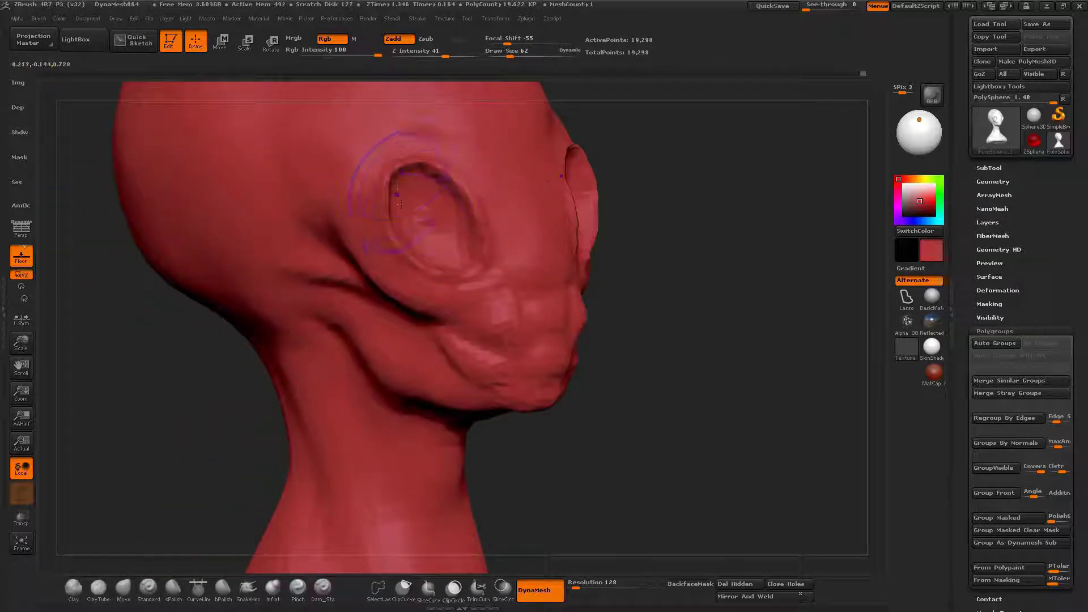
mouse_move(476, 234)
right_down()
mouse_move(397, 227)
mouse_move(482, 213)
mouse_move(468, 207)
mouse_move(437, 253)
right_up()
drag(538, 255, 544, 259)
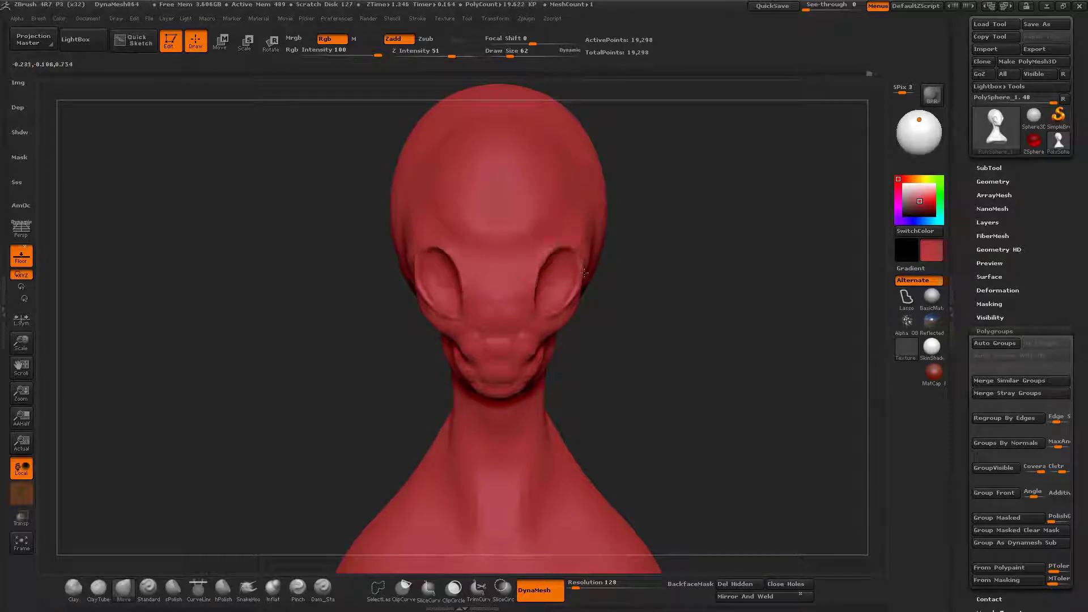
Step: Append a Sphere3D as a new subtool for the eyeball
alt+right_drag(576, 289, 652, 331)
click(989, 168)
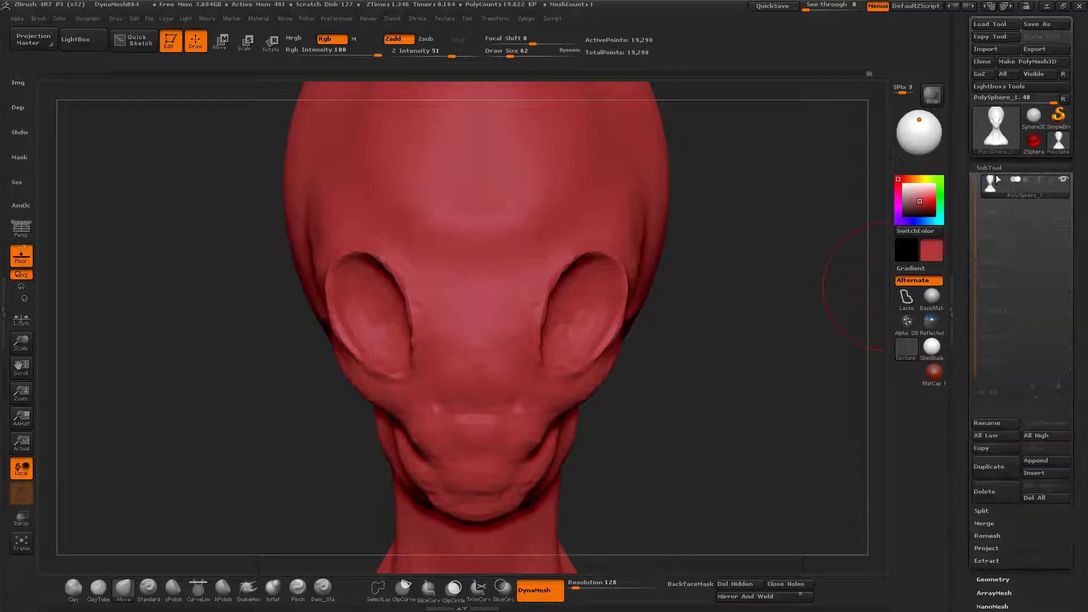
click(1033, 461)
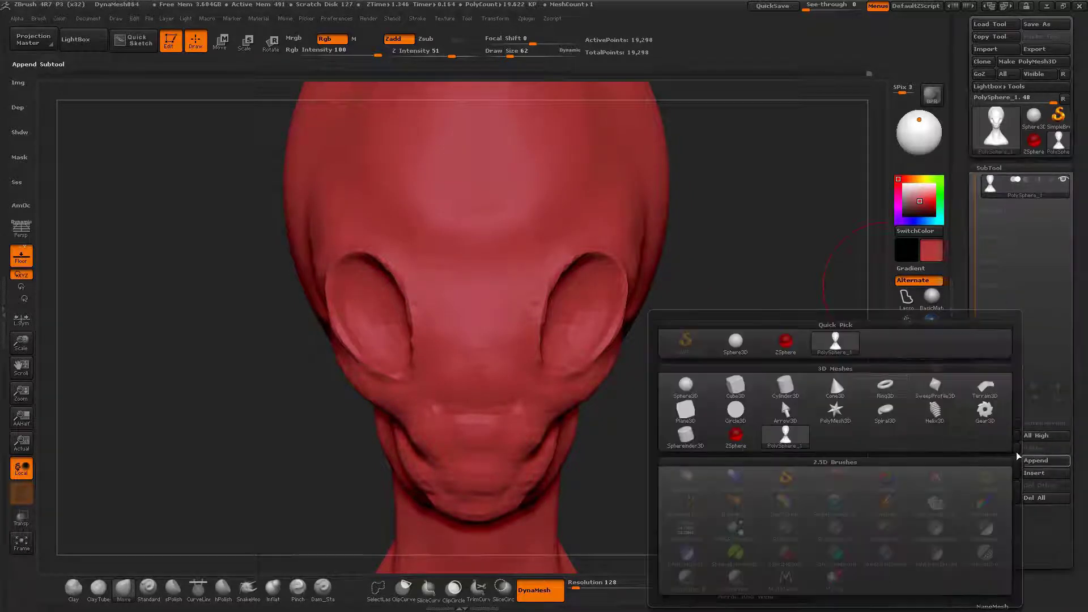
click(686, 387)
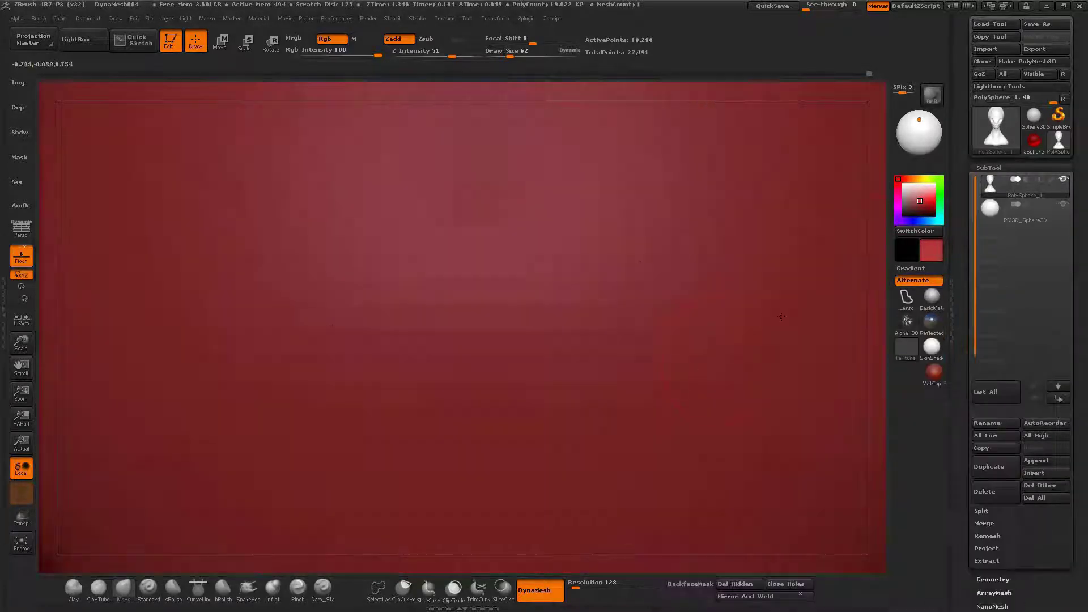
Step: Select the sphere subtool and scale it down with Transpose to roughly the size of the alien's eyeball
click(991, 213)
ctrl+right_drag(664, 239, 628, 230)
key(w)
mouse_move(641, 275)
mouse_down()
mouse_move(765, 225)
mouse_move(729, 236)
mouse_up()
key(ctrl+z)
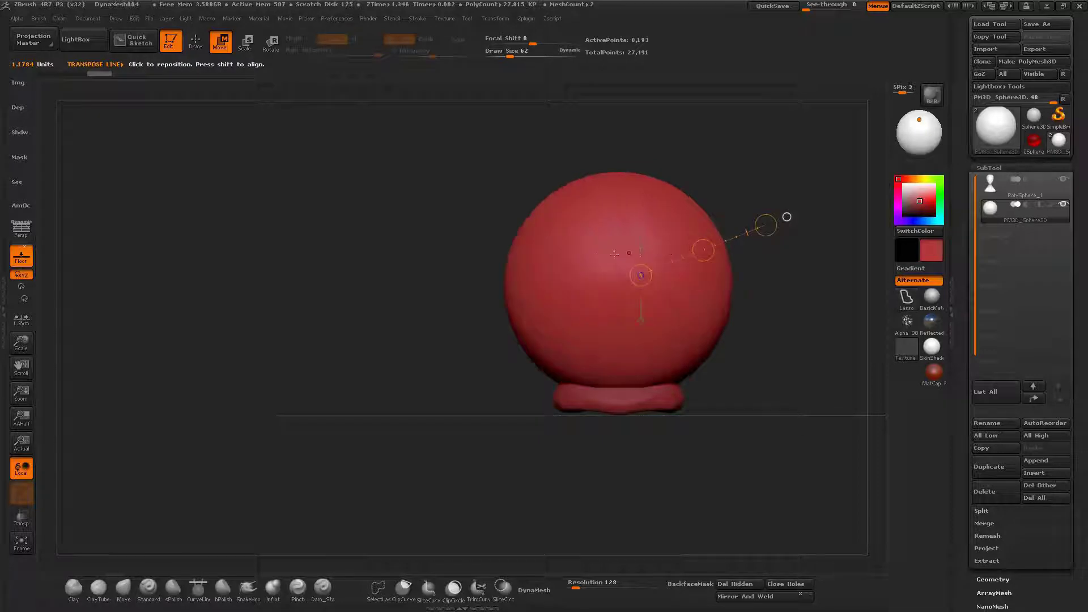
drag(602, 258, 589, 238)
key(e)
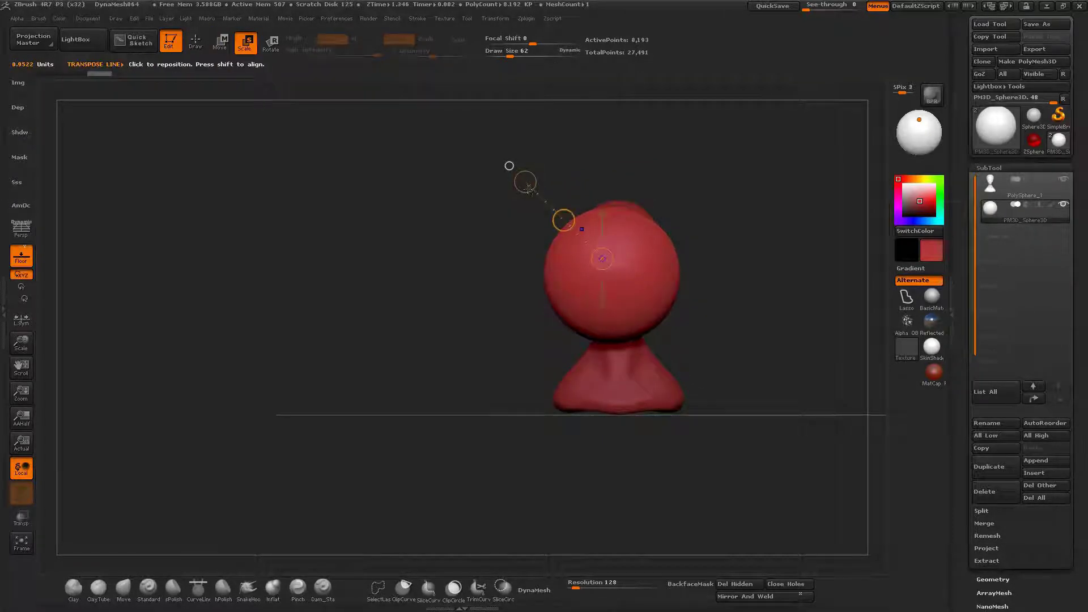
drag(526, 183, 574, 236)
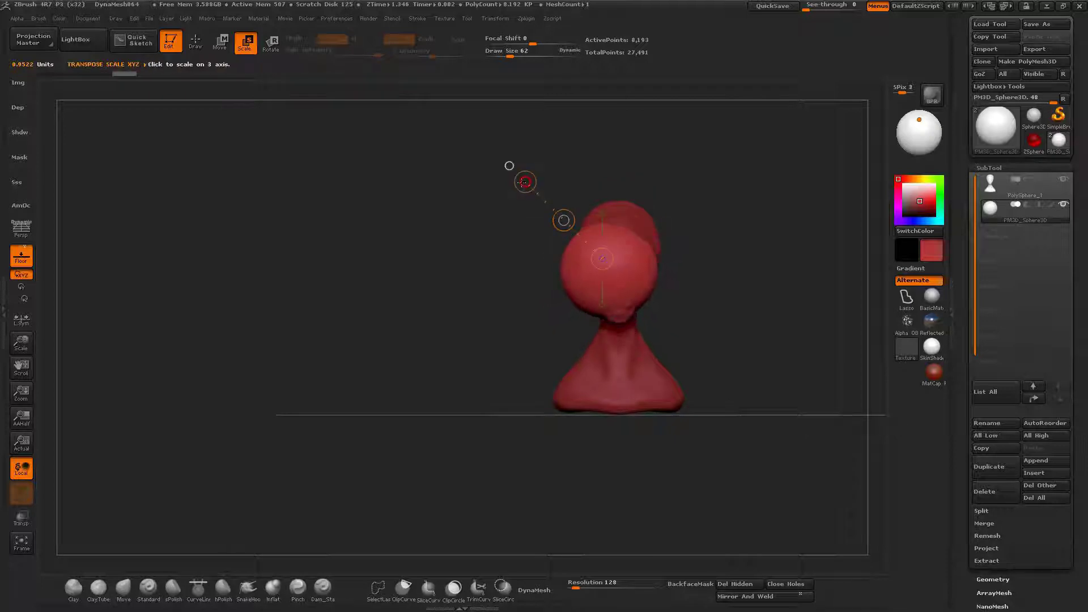
drag(526, 182, 584, 244)
drag(525, 182, 577, 238)
drag(525, 181, 563, 222)
drag(525, 181, 541, 202)
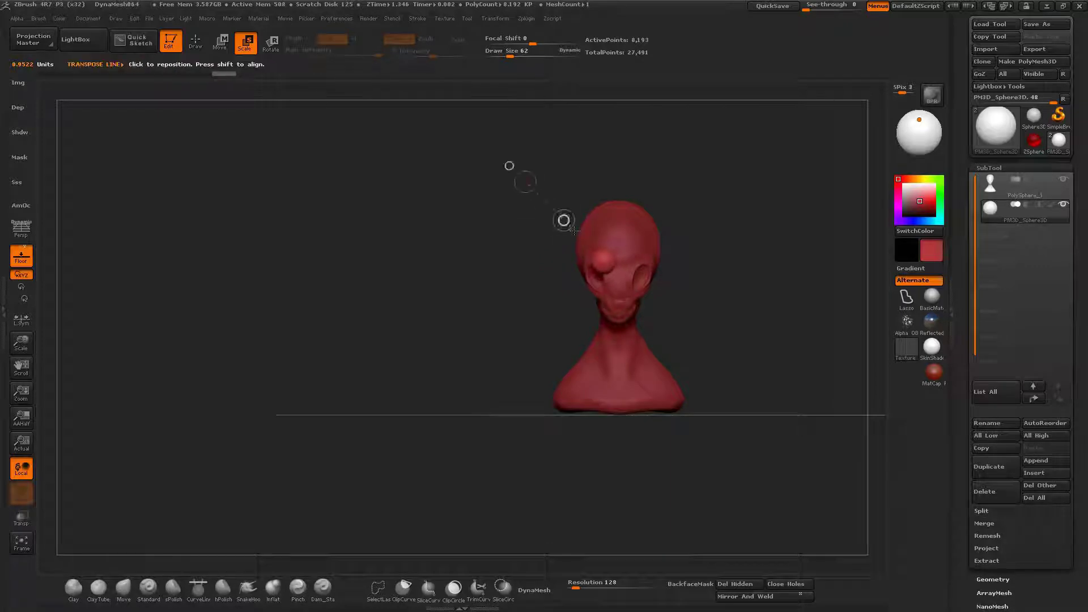
Step: Move the small sphere with Transpose from in front of the forehead into one eye socket
ctrl+right_drag(538, 198, 492, 569)
alt+right_drag(532, 339, 663, 261)
key(w)
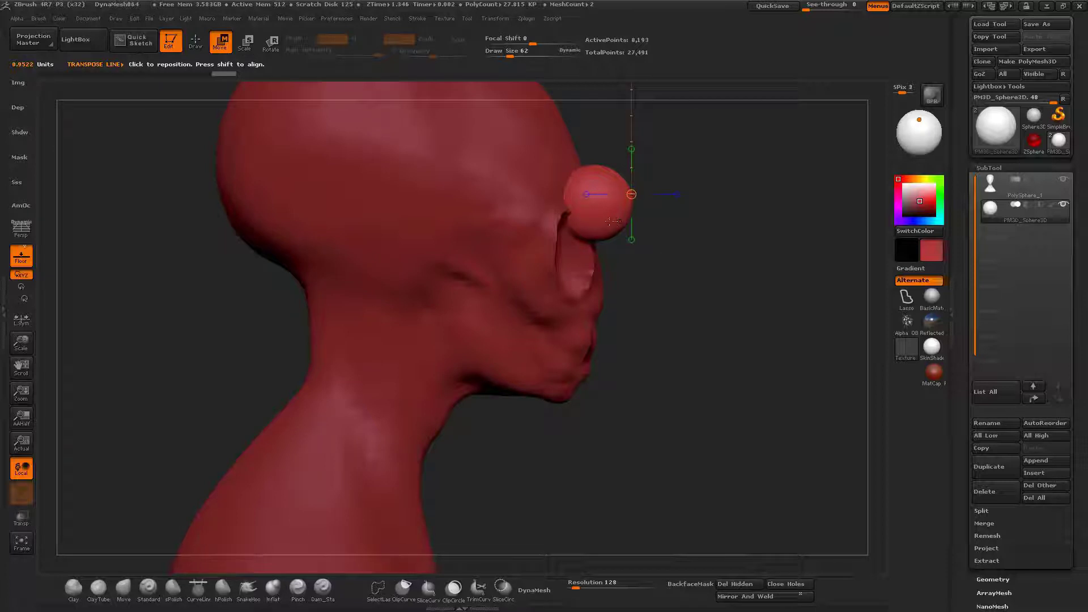
drag(606, 212, 679, 213)
drag(643, 214, 604, 255)
right_drag(701, 216, 574, 256)
mouse_move(573, 257)
mouse_down()
mouse_move(516, 168)
mouse_move(561, 187)
mouse_up()
Step: Shape the sphere into an elongated oval that fills the eye socket, using the Move brush at draw size 97
key(q)
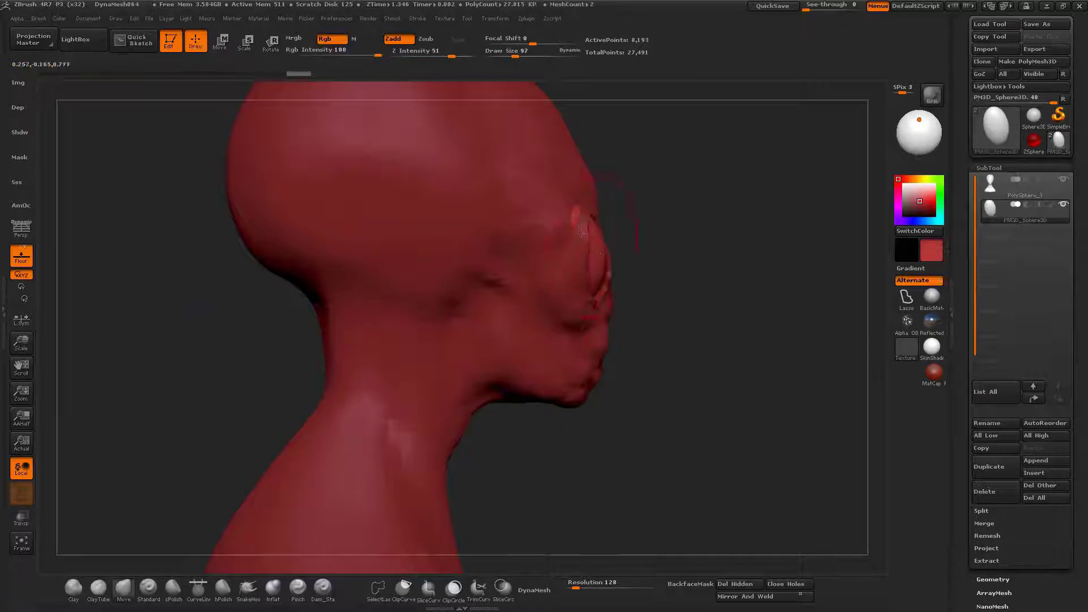
drag(581, 233, 589, 233)
drag(696, 233, 481, 232)
drag(594, 233, 586, 234)
drag(575, 222, 584, 225)
drag(340, 267, 510, 266)
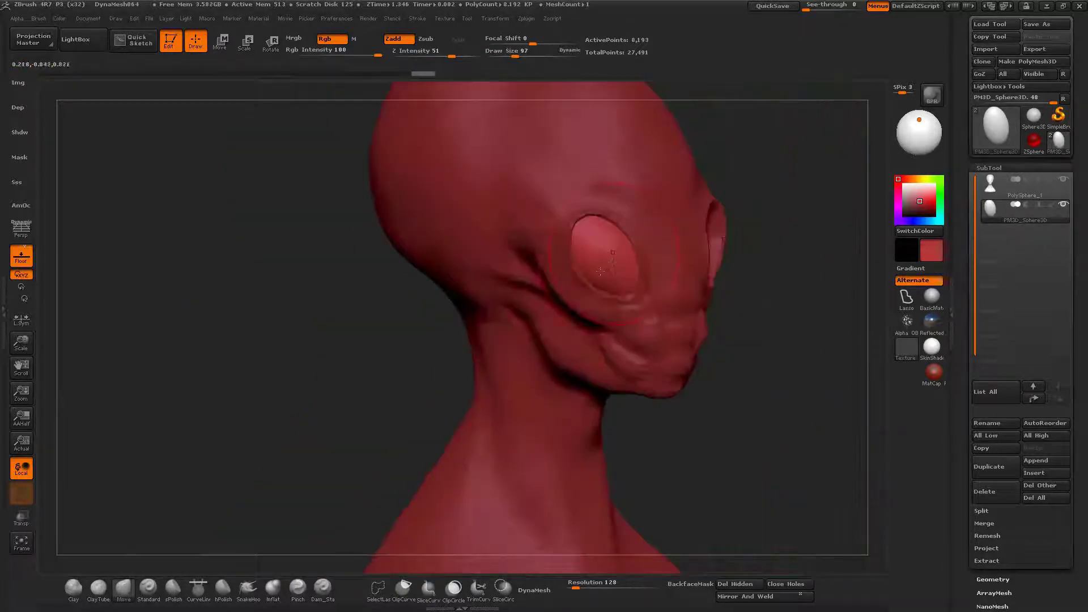
drag(753, 266, 641, 267)
drag(600, 272, 609, 277)
mouse_move(453, 267)
mouse_down()
mouse_move(351, 266)
mouse_move(538, 266)
mouse_up()
mouse_move(708, 267)
mouse_down()
mouse_move(567, 268)
mouse_move(567, 215)
mouse_move(643, 274)
mouse_move(584, 340)
mouse_up()
Step: Fit the eyeball's edges to the socket rim with the Move brush at draw sizes 72 and 45
key(space)
drag(623, 310, 616, 309)
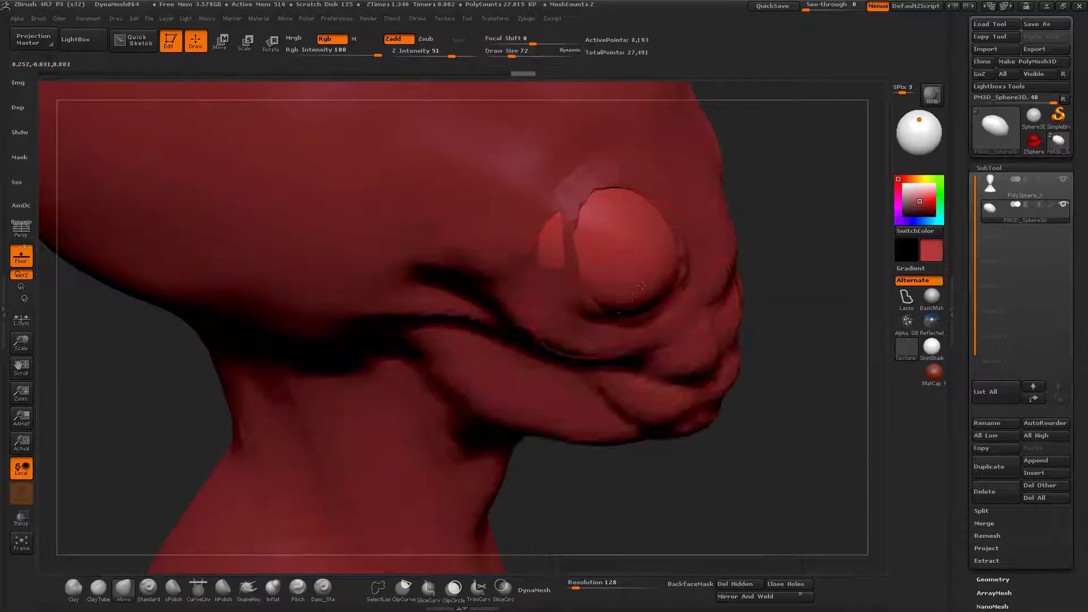
drag(781, 267, 612, 283)
key(space)
drag(564, 241, 556, 241)
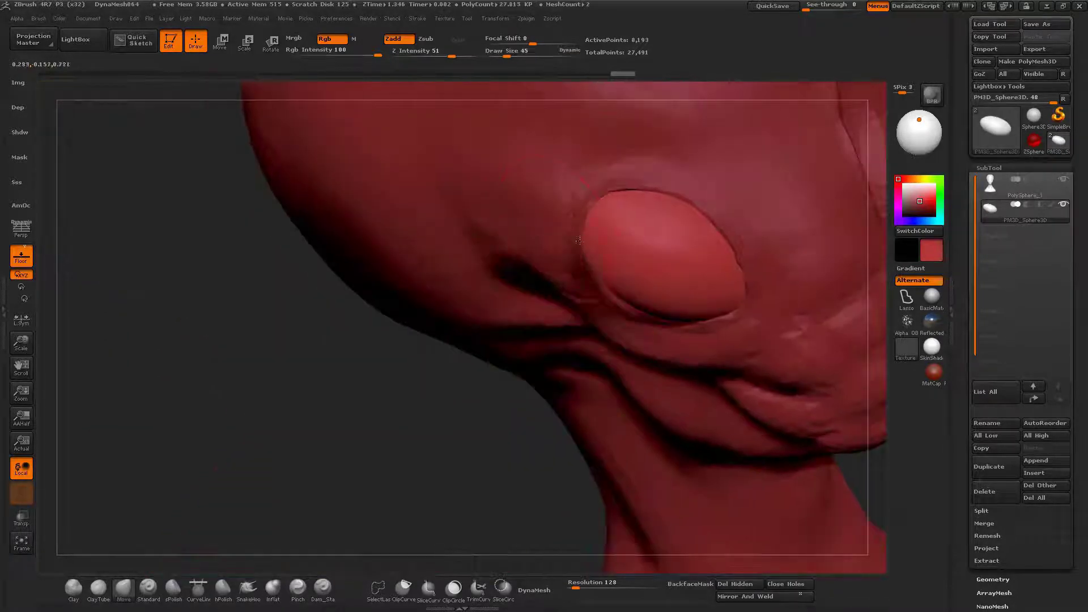
drag(340, 397, 510, 397)
drag(782, 255, 669, 249)
Step: Try to copy the eyeball into the opposite socket with Mirror And Weld
shift+drag(754, 397, 623, 396)
alt+drag(510, 391, 212, 369)
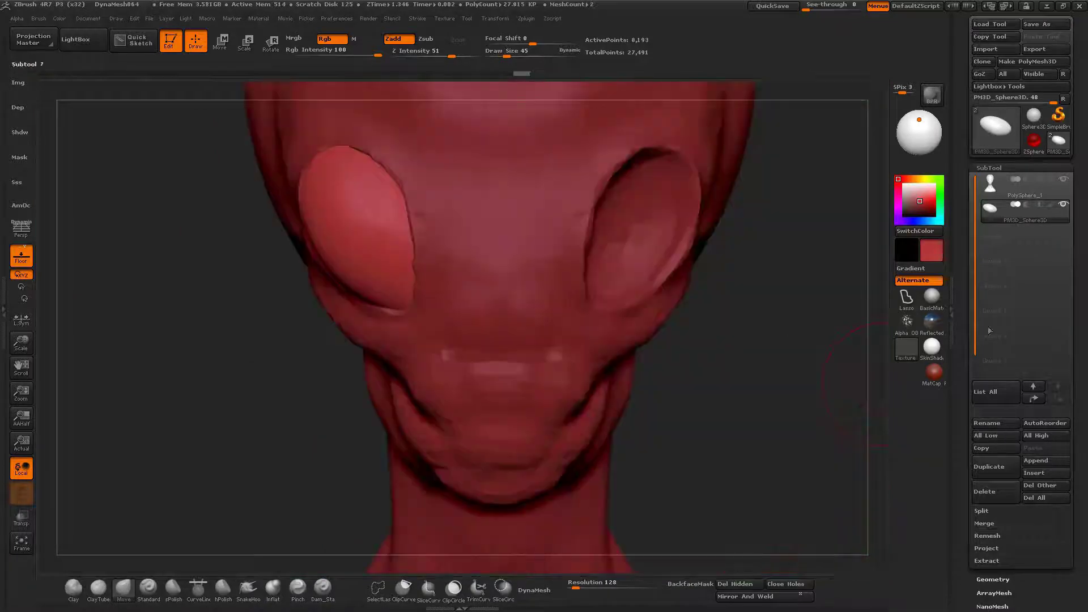
click(986, 168)
click(997, 290)
drag(981, 122, 982, 184)
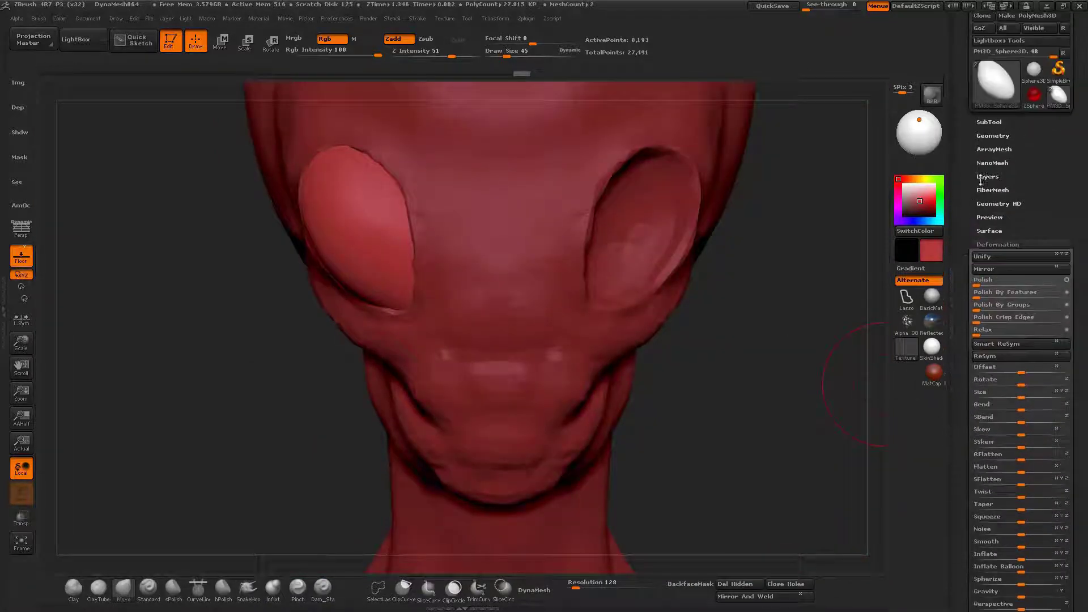
click(992, 136)
click(1008, 372)
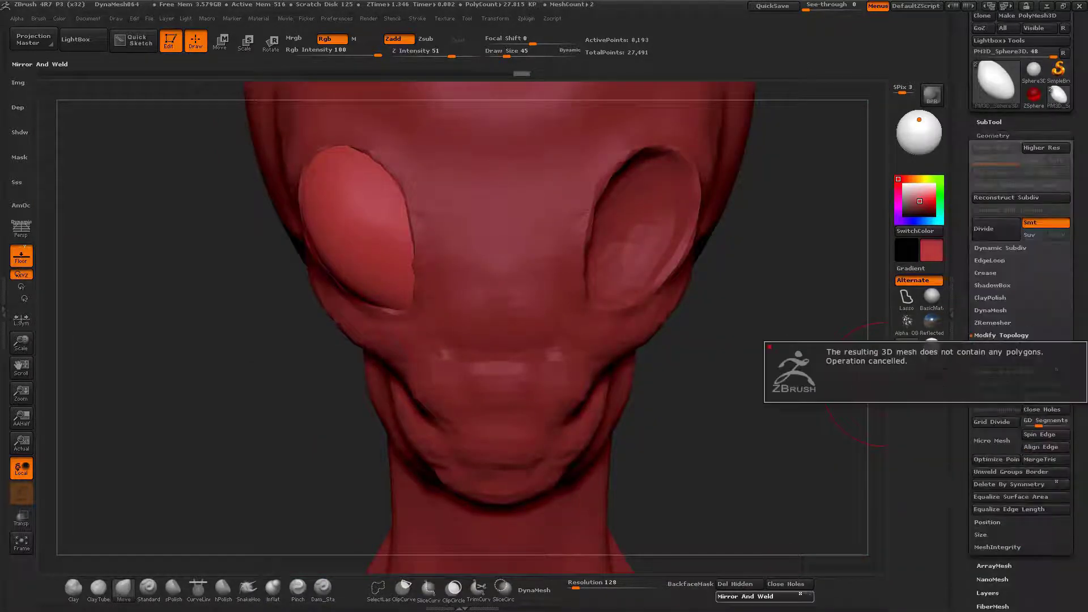
Step: Flip the eyeball with the Mirror deformation and weld a mirrored copy so both sockets are filled
click(992, 135)
click(997, 244)
click(983, 205)
click(988, 59)
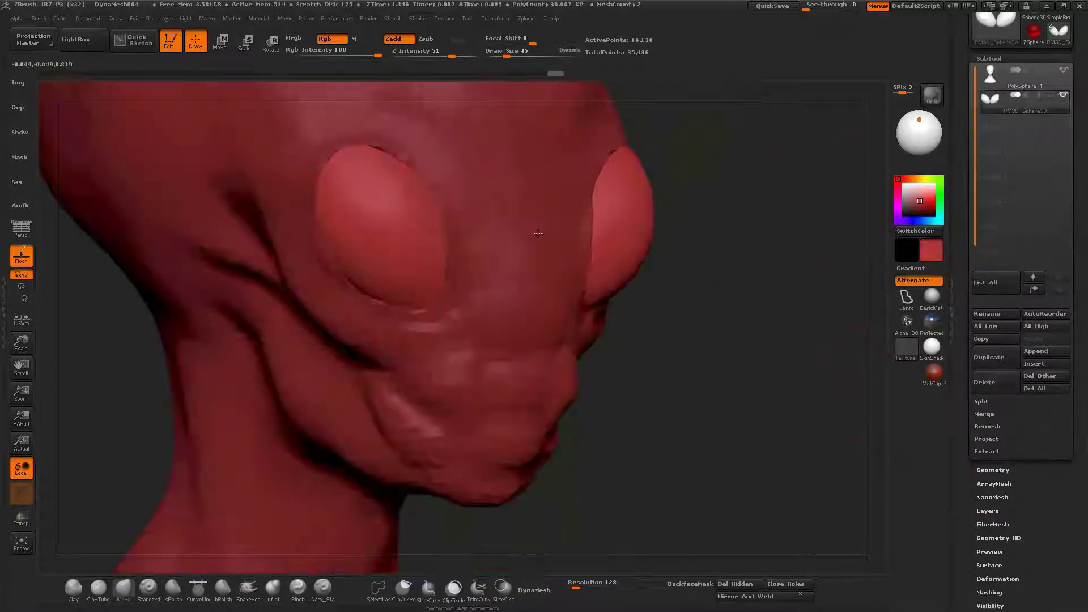
Step: Select the head subtool, refine the eye rims with the Move brush at draw size 30, and remesh it at DynaMesh resolution 184
right_drag(538, 233, 646, 266)
alt+click(548, 242)
key(f)
key(space)
drag(683, 198, 692, 199)
mouse_move(692, 238)
right_down()
mouse_move(731, 283)
mouse_move(661, 299)
mouse_move(703, 278)
mouse_move(703, 216)
mouse_move(544, 266)
mouse_move(575, 230)
right_up()
key(space)
drag(575, 230, 562, 230)
mouse_move(562, 230)
right_down()
mouse_move(688, 244)
mouse_move(662, 247)
right_up()
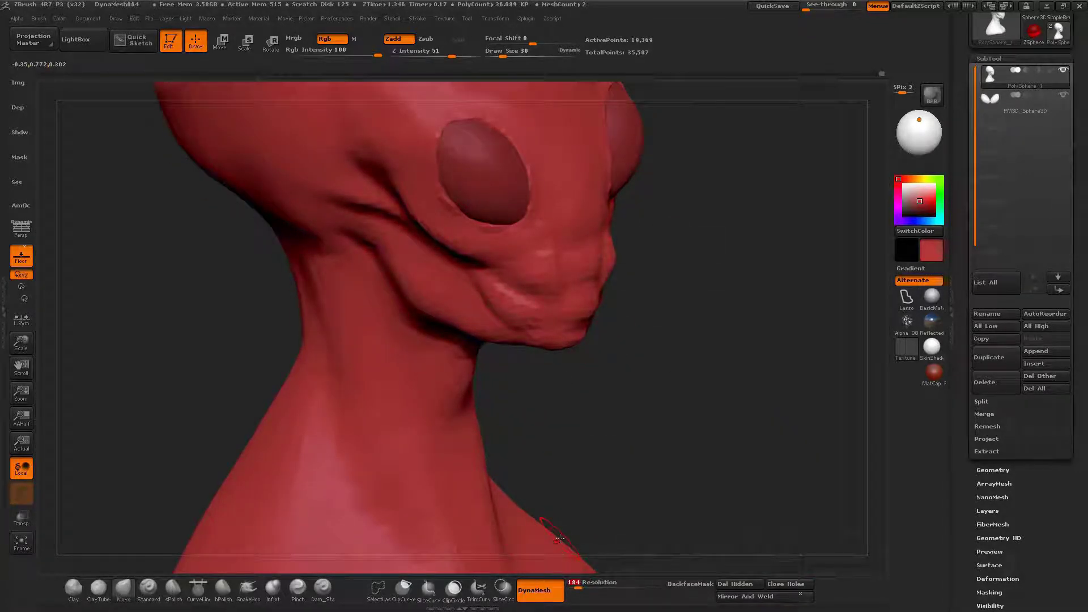
drag(529, 387, 453, 340)
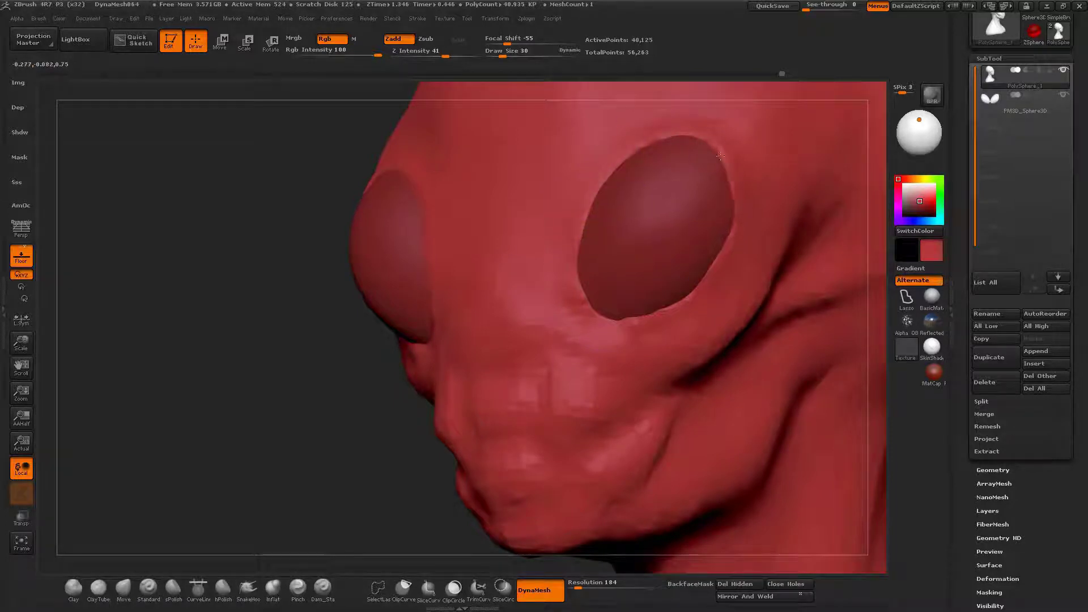
Step: Mask the upper mouth folds below the eyes, trim the mask's edges and invert it
alt+right_drag(636, 260, 675, 306)
mouse_move(602, 282)
ctrl+mouse_down()
mouse_move(569, 317)
mouse_move(578, 359)
ctrl+mouse_up()
ctrl+drag(690, 313, 731, 256)
right_drag(609, 309, 677, 309)
drag(677, 310, 634, 287)
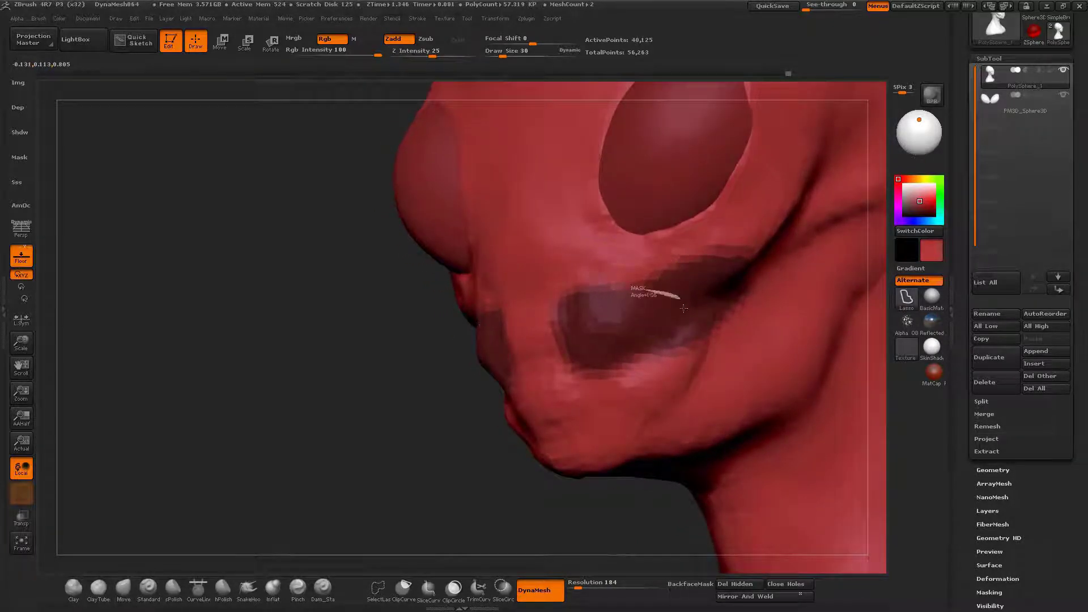
mouse_move(694, 383)
ctrl+alt+mouse_down()
mouse_move(758, 191)
mouse_move(629, 192)
ctrl+alt+mouse_up()
right_drag(544, 288, 645, 291)
mouse_move(645, 292)
mouse_down()
mouse_move(465, 378)
mouse_move(729, 350)
mouse_move(544, 334)
mouse_move(643, 297)
mouse_move(621, 190)
mouse_move(729, 255)
mouse_move(570, 180)
mouse_move(663, 236)
mouse_move(636, 243)
mouse_move(585, 307)
mouse_move(658, 350)
mouse_move(659, 374)
mouse_up()
ctrl+click(723, 348)
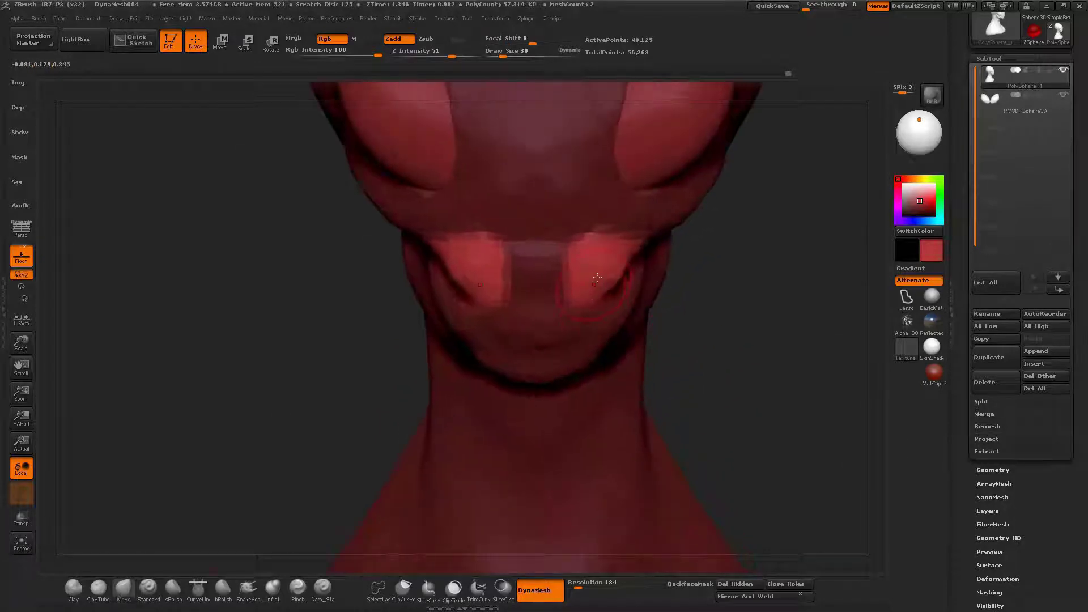
Step: Move and rotate the unmasked upper mouth folds with Transpose and clear the mask
right_drag(598, 278, 637, 300)
key(w)
mouse_move(604, 260)
mouse_down()
mouse_move(646, 296)
mouse_move(620, 275)
mouse_up()
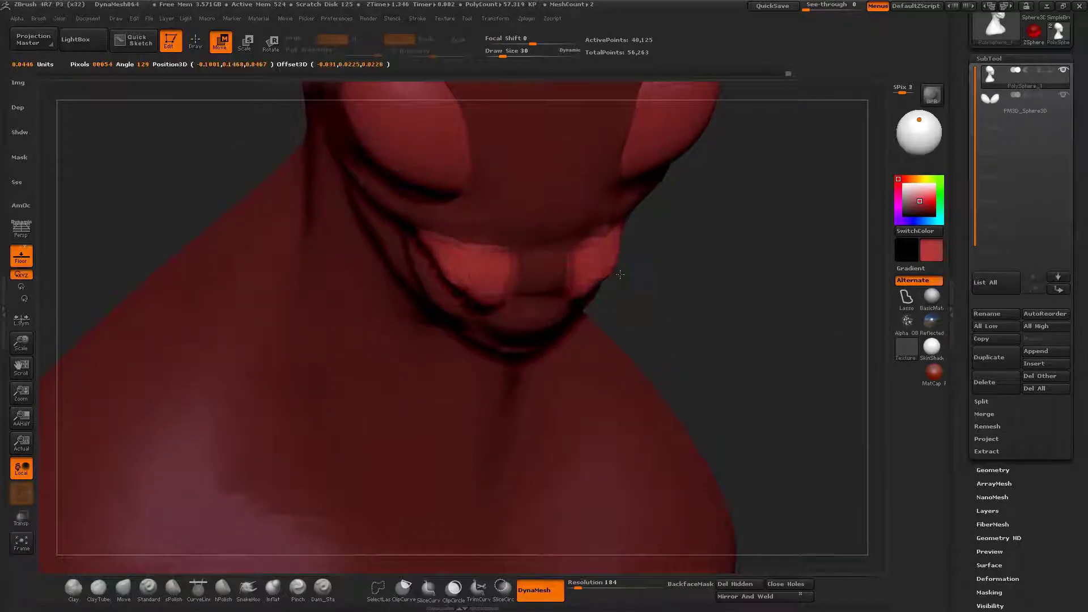
right_drag(626, 282, 622, 334)
key(r)
drag(614, 229, 605, 282)
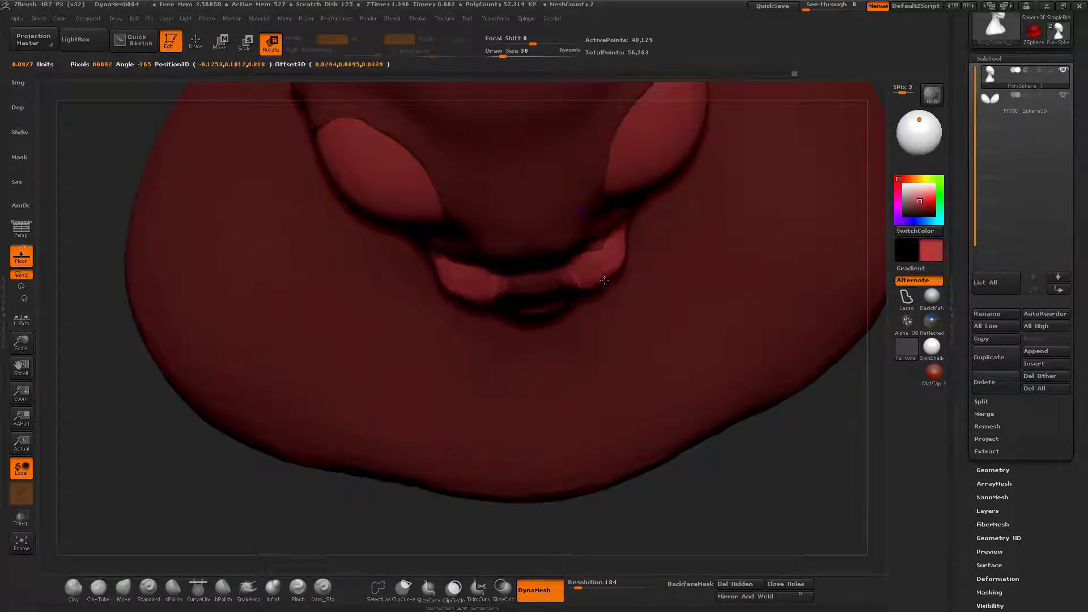
right_drag(605, 280, 586, 296)
drag(586, 295, 478, 342)
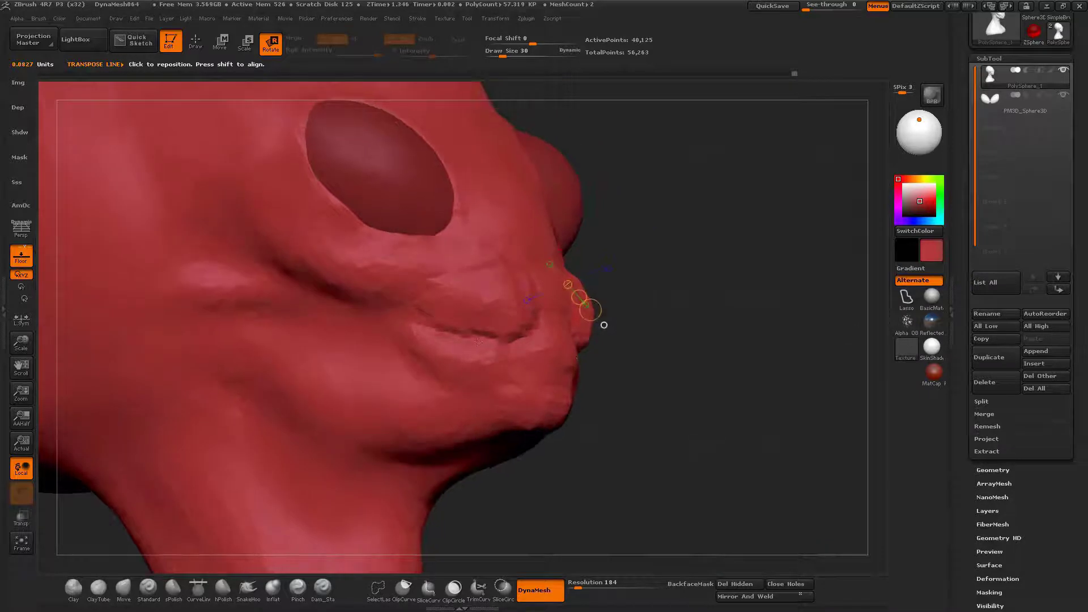
ctrl+drag(411, 325, 472, 334)
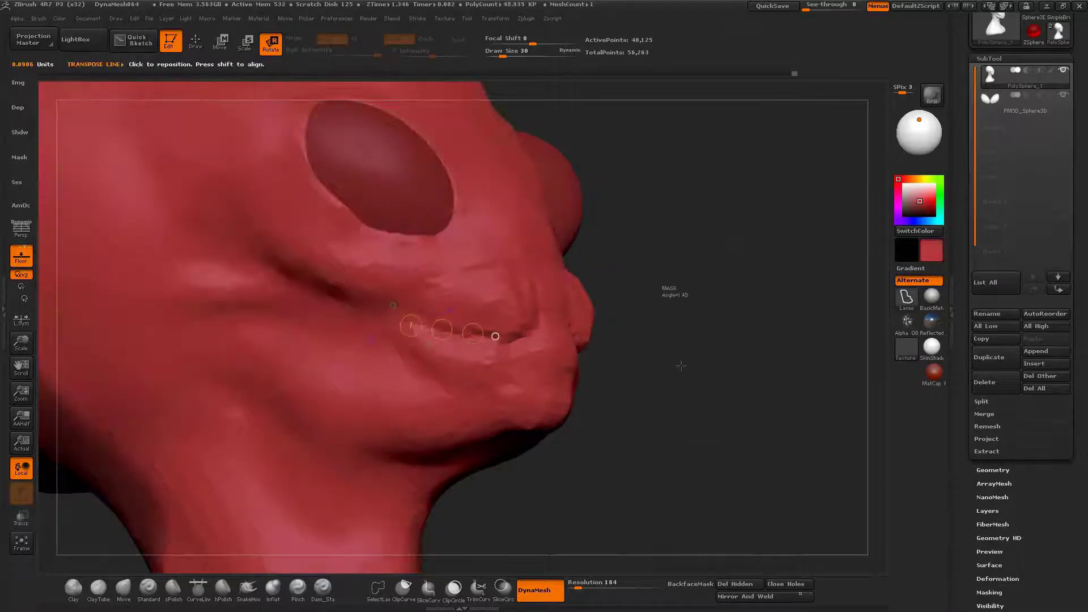
key(q)
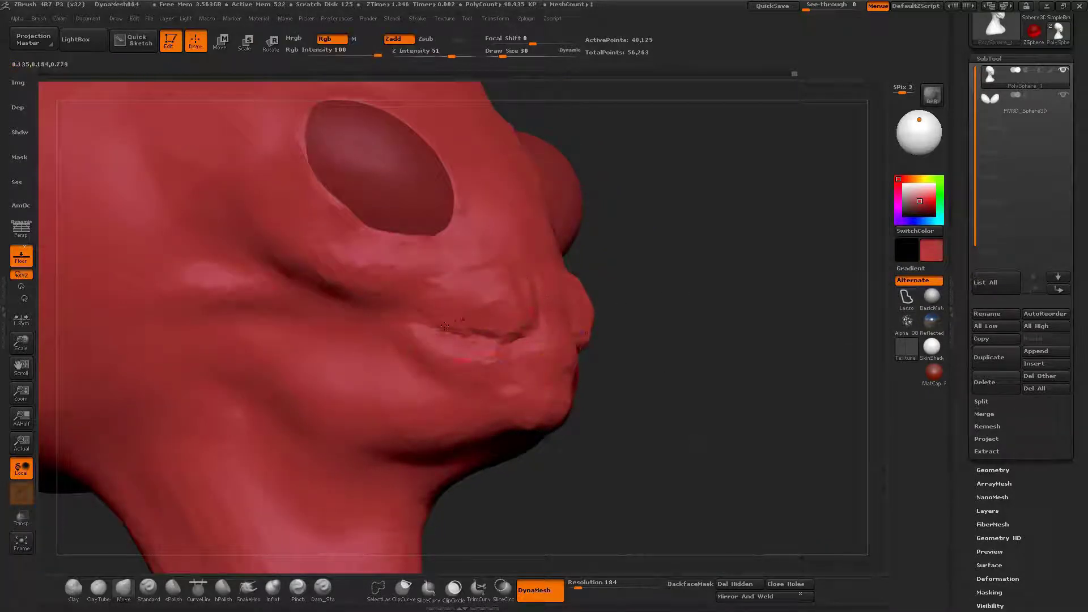
Step: Mask the lower mouth folds along the jaw, clean up the mask's outline and invert it
mouse_move(520, 368)
ctrl+mouse_down()
mouse_move(431, 365)
mouse_move(385, 339)
mouse_move(110, 270)
ctrl+mouse_up()
mouse_move(379, 315)
right_down()
mouse_move(391, 314)
mouse_move(334, 318)
mouse_move(392, 314)
right_up()
mouse_move(411, 397)
ctrl+alt+mouse_down()
mouse_move(117, 391)
mouse_move(195, 170)
ctrl+alt+mouse_up()
ctrl+right_drag(391, 317, 395, 225)
drag(395, 225, 468, 280)
mouse_move(468, 280)
right_down()
mouse_move(397, 272)
mouse_move(391, 340)
right_up()
ctrl+drag(335, 314, 362, 311)
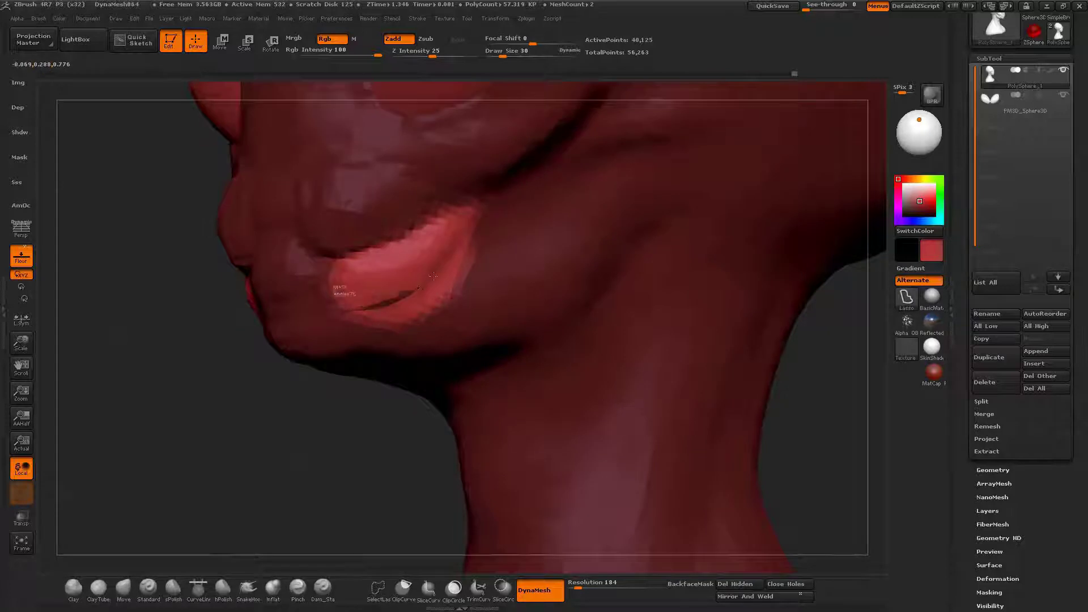
mouse_move(433, 276)
ctrl+mouse_down()
mouse_move(501, 221)
mouse_move(453, 323)
ctrl+mouse_up()
right_drag(321, 362, 389, 327)
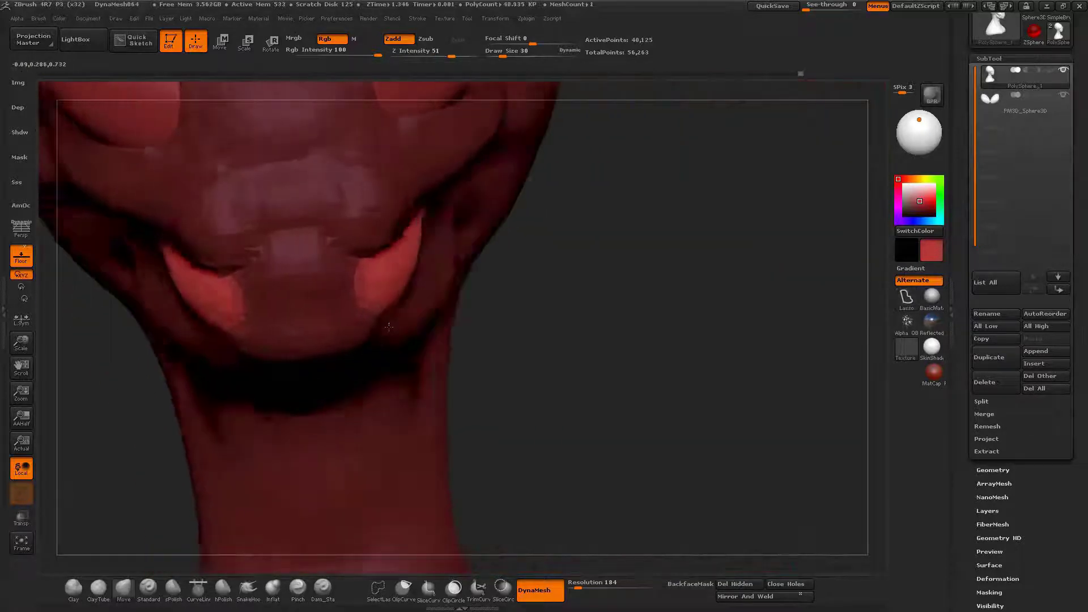
drag(389, 327, 382, 239)
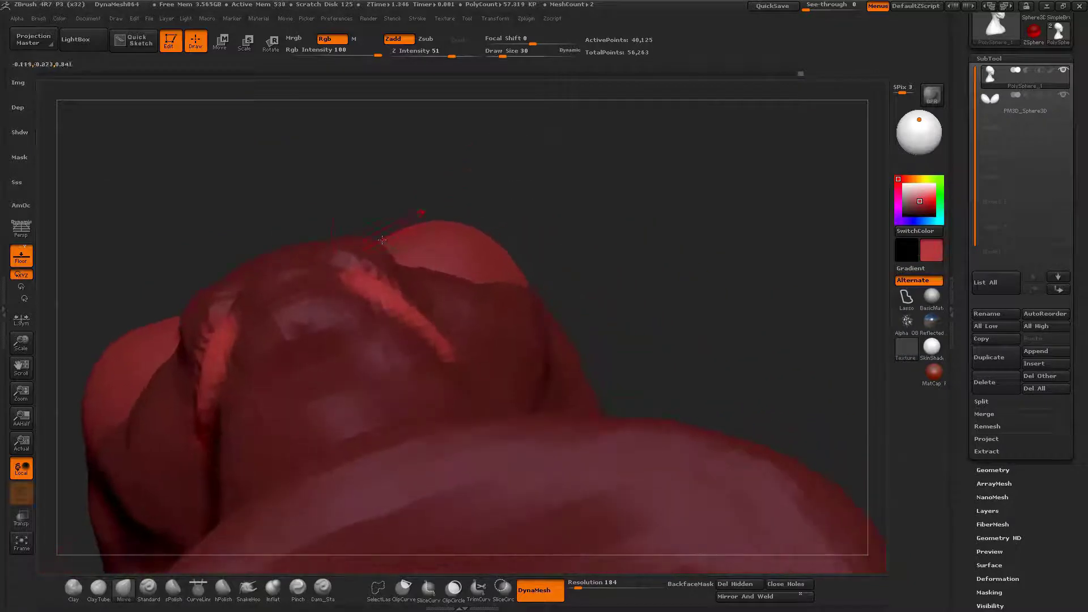
Step: Rotate and move the unmasked lower mouth folds outward with Transpose, refine them with the Move brush, and clear the mask
key(r)
drag(359, 287, 358, 241)
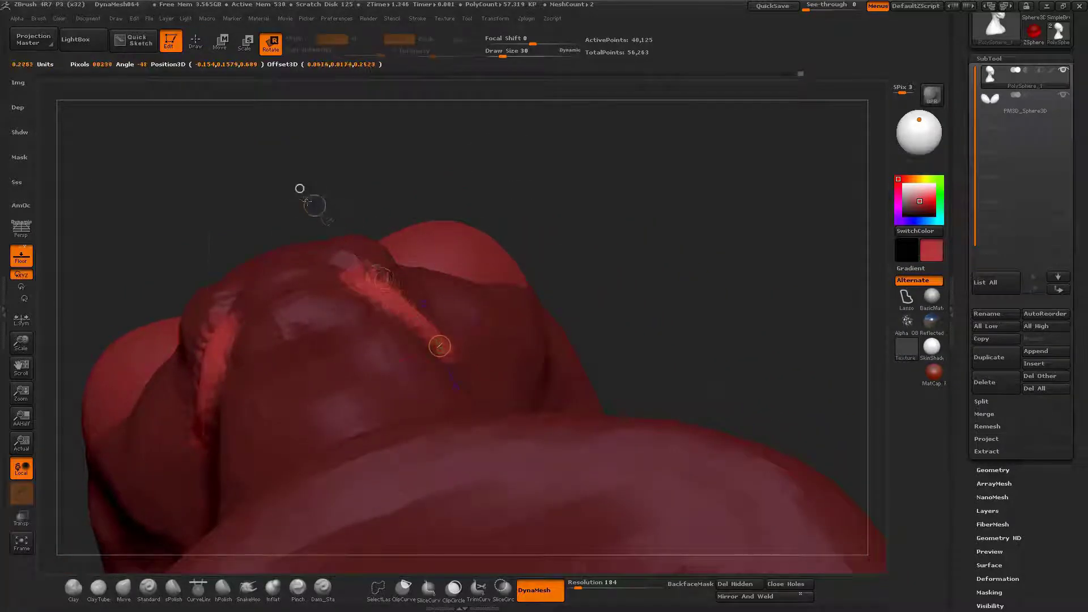
drag(306, 201, 374, 233)
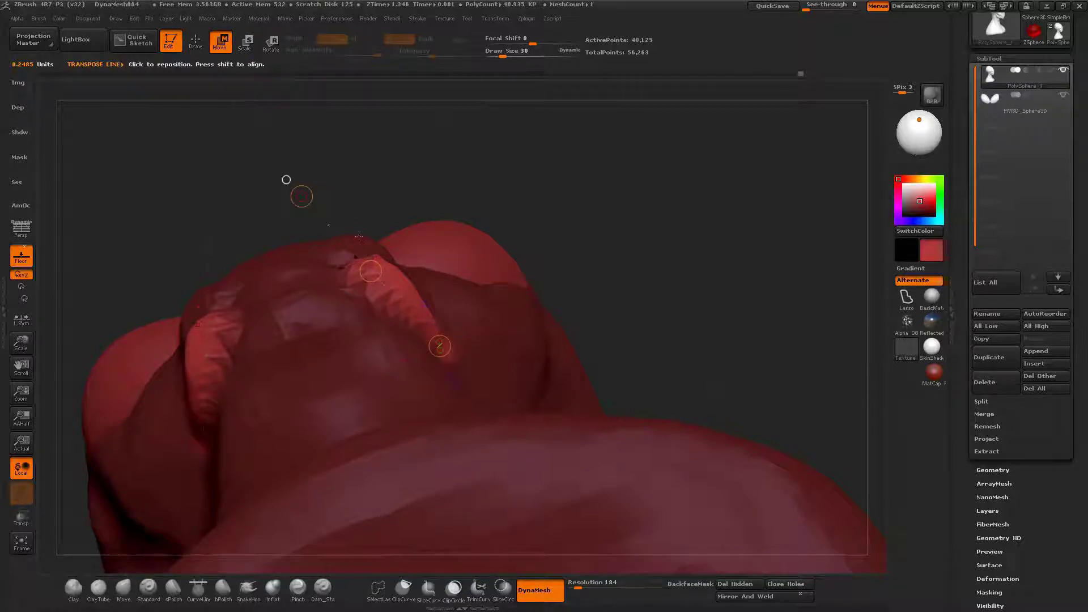
drag(301, 196, 296, 189)
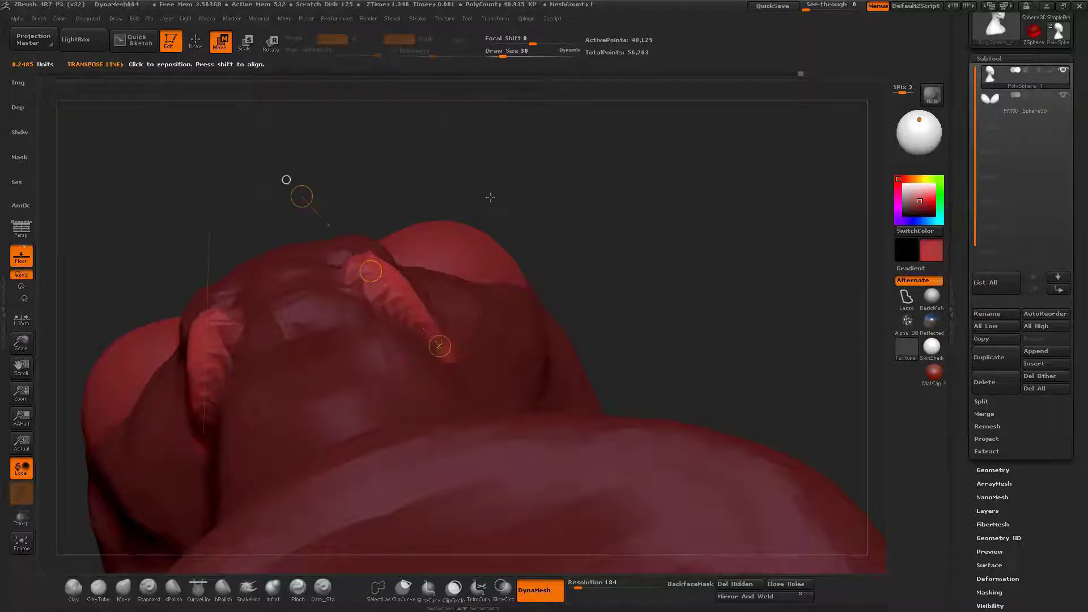
key(q)
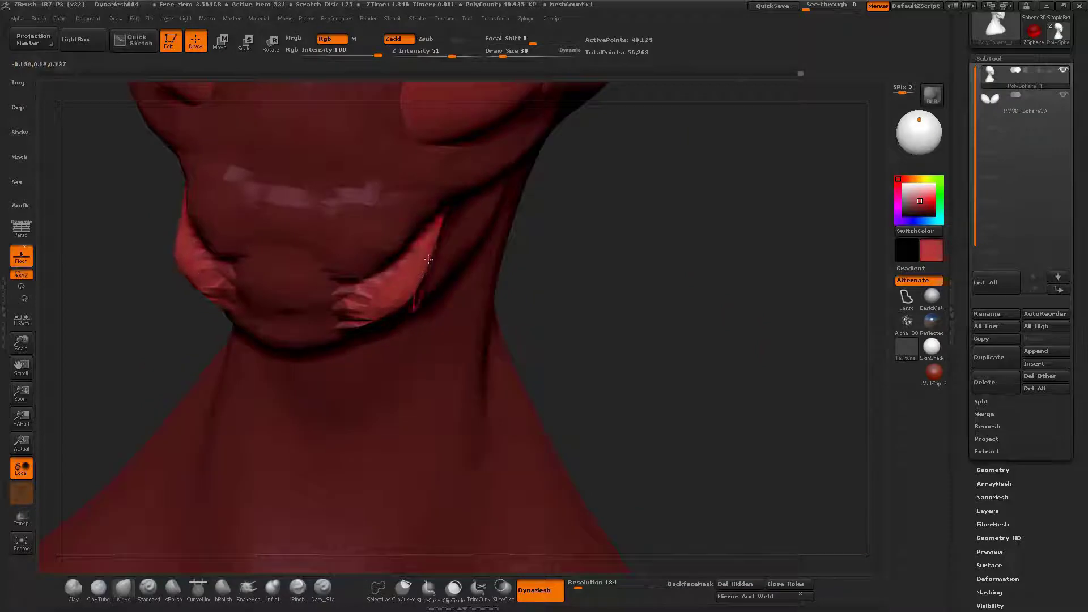
drag(413, 303, 352, 304)
right_drag(352, 305, 415, 321)
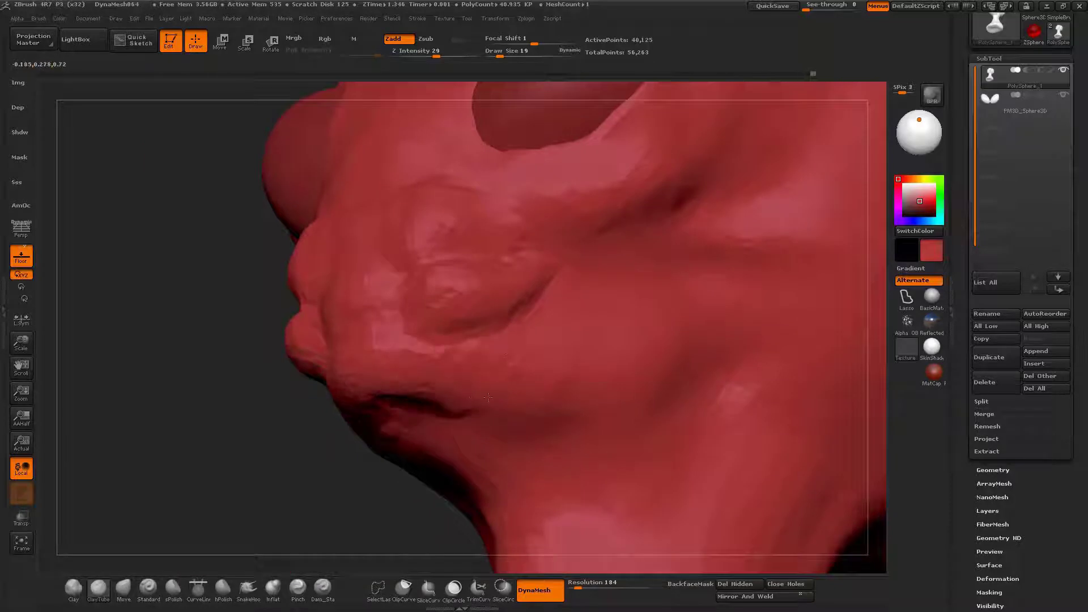
Step: Build up the jaw folds with ClayTubes at draw size 19 and carve creases around the mouth and eyes with Dam_Standard
drag(488, 366, 600, 368)
right_drag(515, 347, 353, 297)
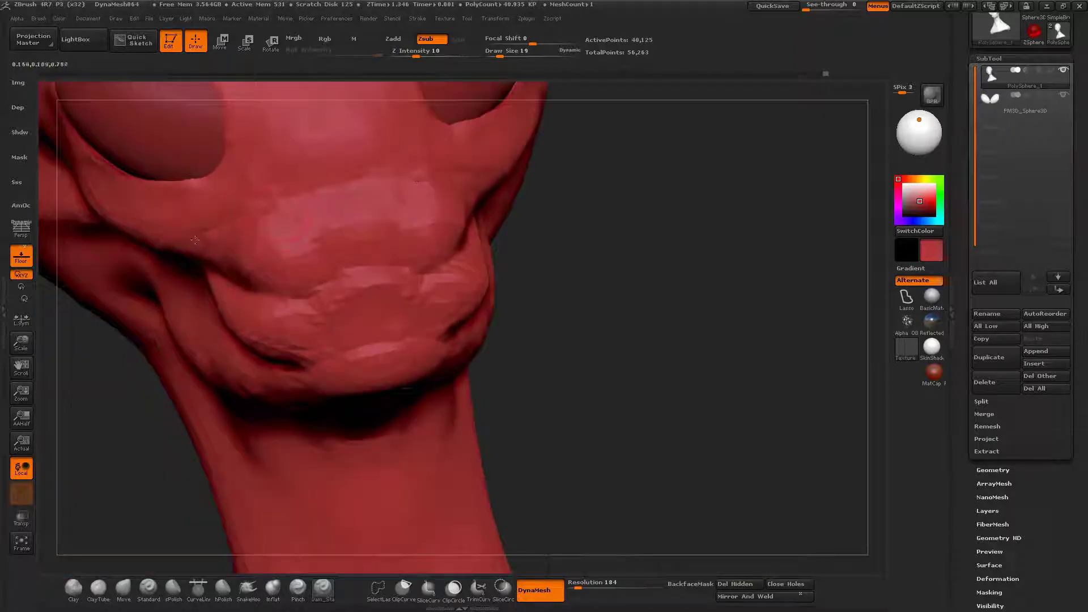
right_drag(340, 187, 534, 142)
right_drag(390, 127, 412, 209)
mouse_move(443, 229)
mouse_down()
mouse_move(494, 191)
mouse_move(437, 218)
mouse_up()
right_drag(436, 163, 396, 227)
click(323, 590)
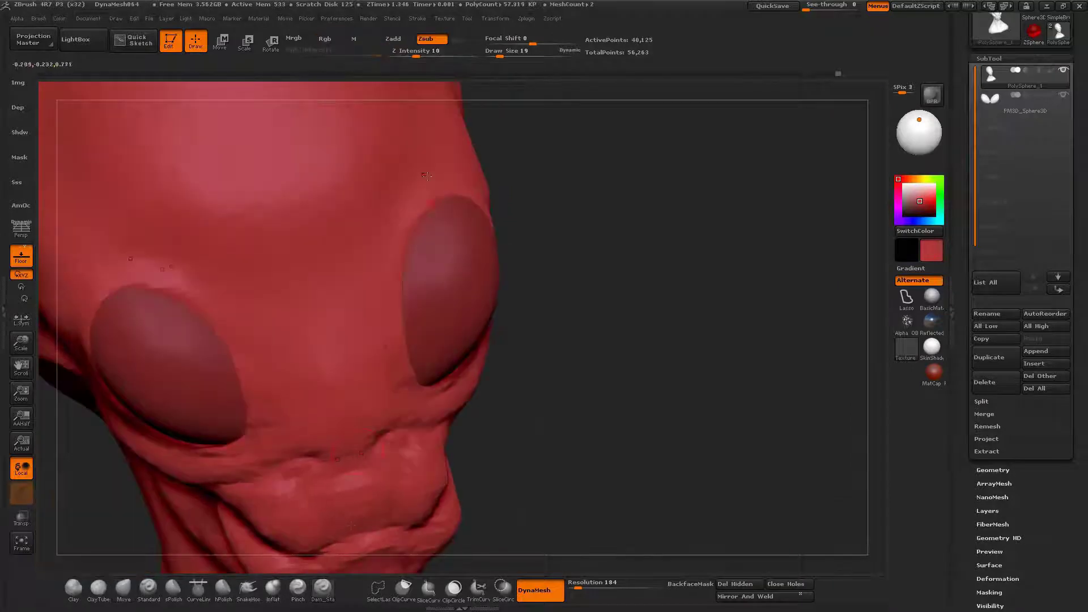
Step: Adjust the eye rim's contour near the snout with the Move brush at draw size 30
right_drag(383, 333, 347, 251)
key(b)
key(m)
key(v)
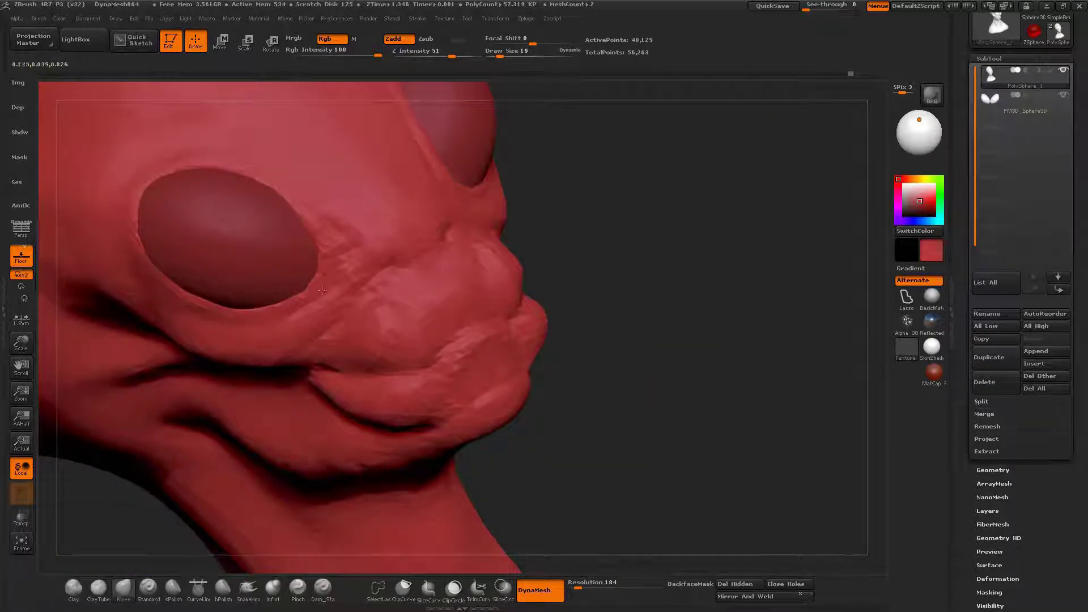
mouse_move(322, 291)
right_down()
mouse_move(295, 329)
mouse_move(243, 364)
right_up()
key(space)
drag(271, 301, 276, 301)
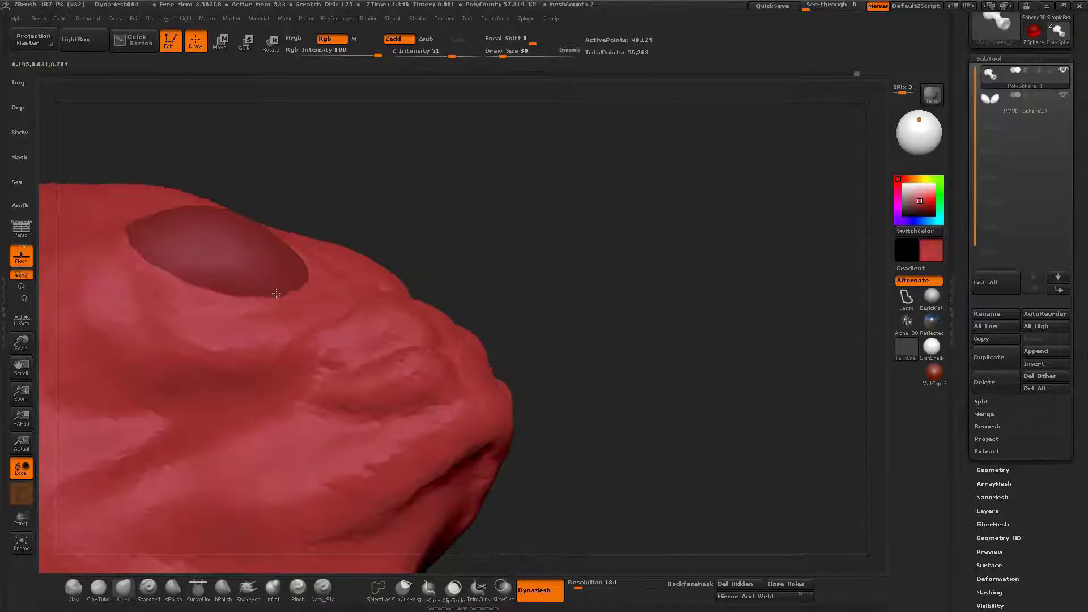
Step: Thicken the skin rim around the eye with the Inflate brush at draw size 19
mouse_move(130, 247)
right_down()
mouse_move(227, 254)
mouse_move(178, 257)
mouse_move(153, 320)
right_up()
key(b)
key(i)
key(n)
key(space)
drag(188, 250, 182, 250)
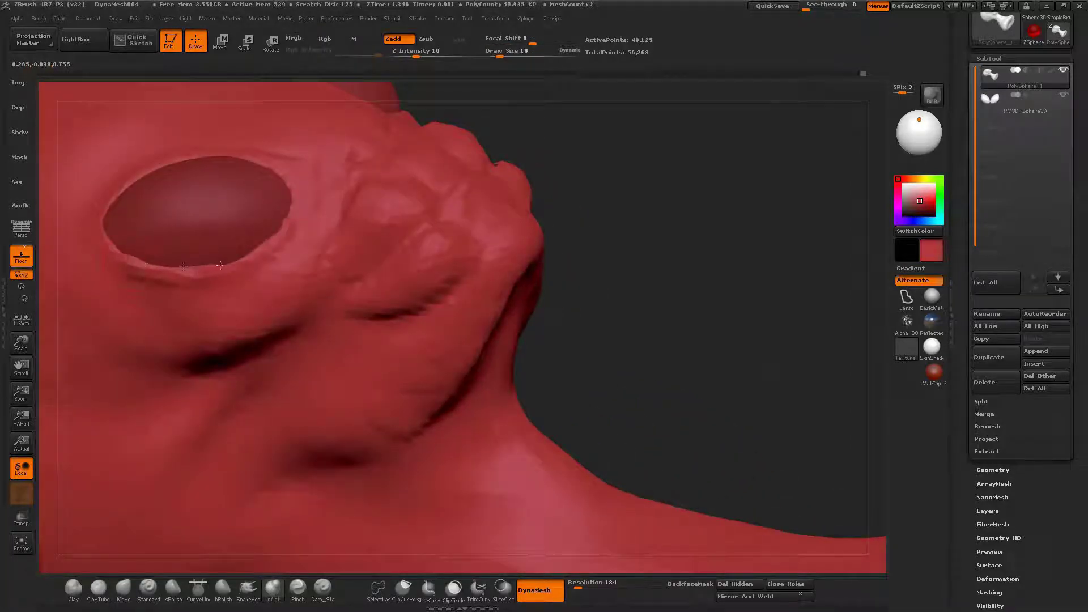
right_drag(264, 249, 385, 239)
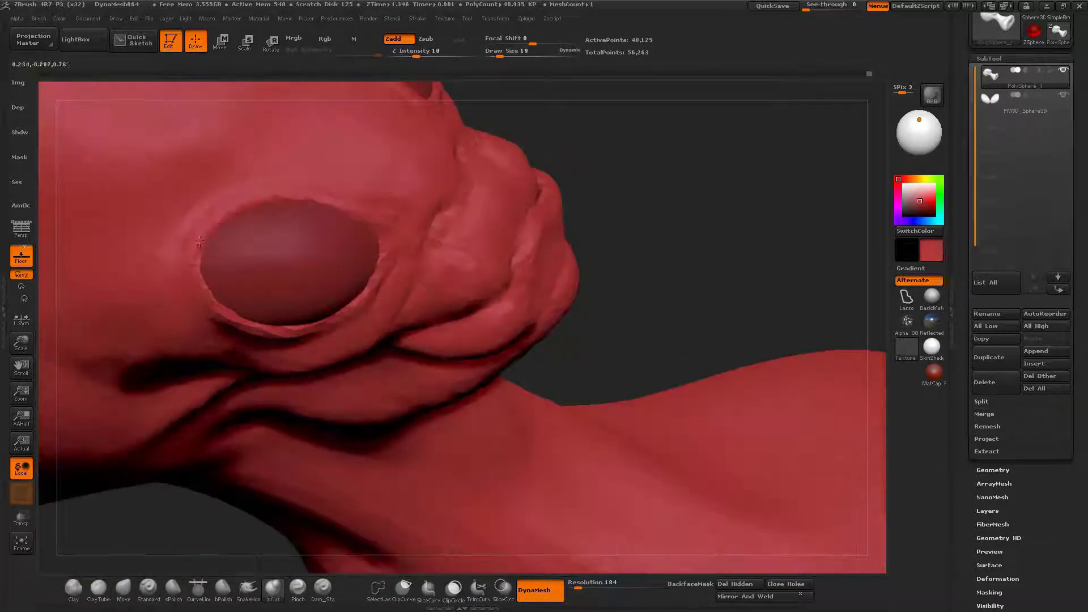
drag(385, 261, 448, 191)
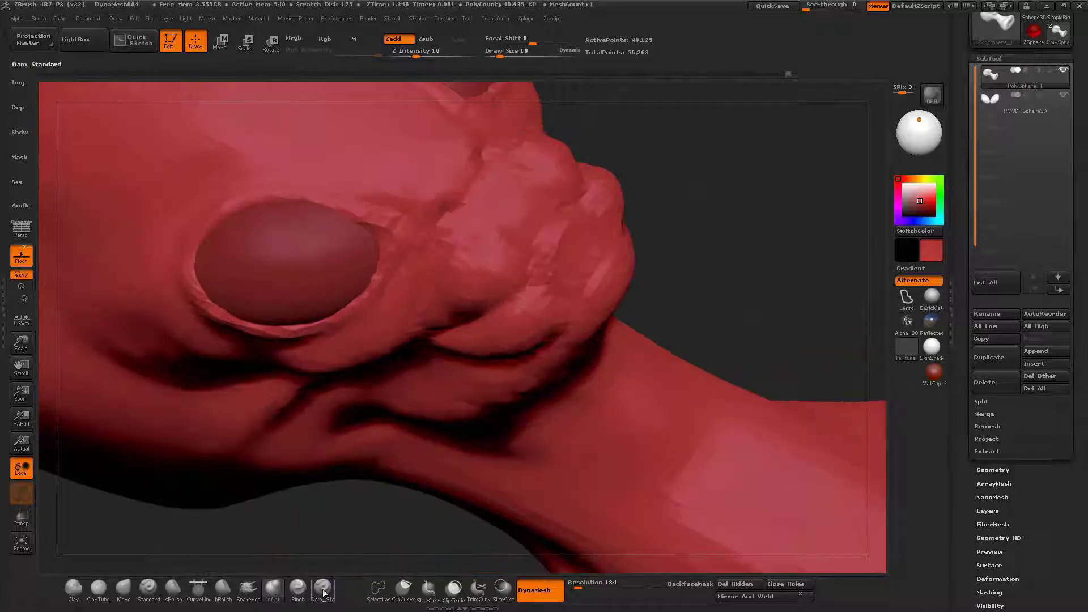
Step: Reshape the cheek folds beneath and behind the eye with the Move brush at draw size 35
key(alt)
mouse_move(463, 204)
right_down()
mouse_move(456, 180)
mouse_move(436, 232)
mouse_move(396, 209)
mouse_move(426, 237)
mouse_move(462, 241)
mouse_move(419, 255)
right_up()
key(b)
key(m)
key(v)
key(space)
drag(412, 260, 420, 261)
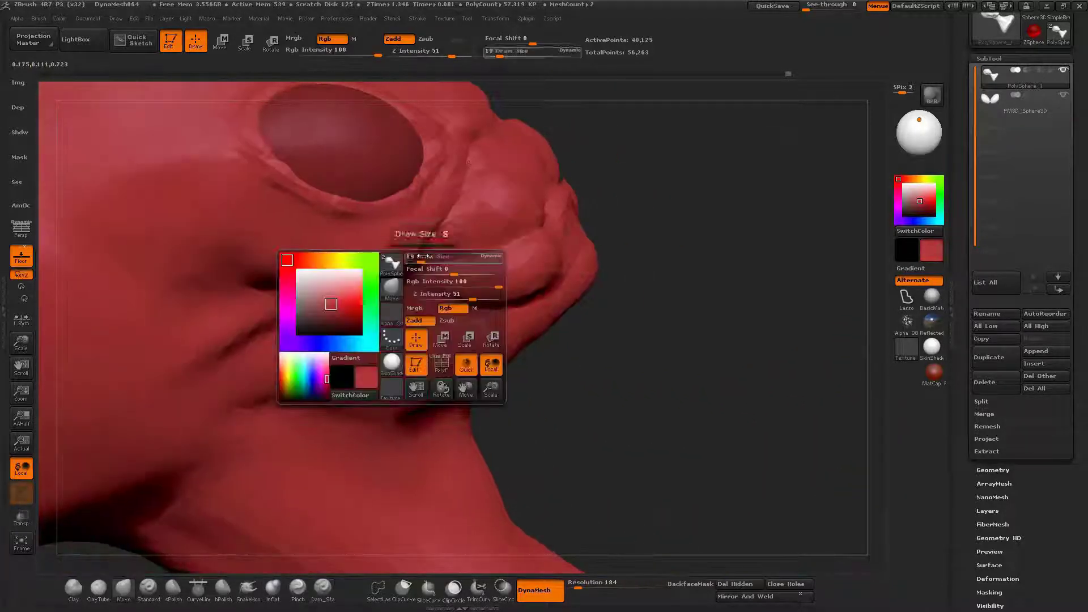
drag(254, 250, 200, 230)
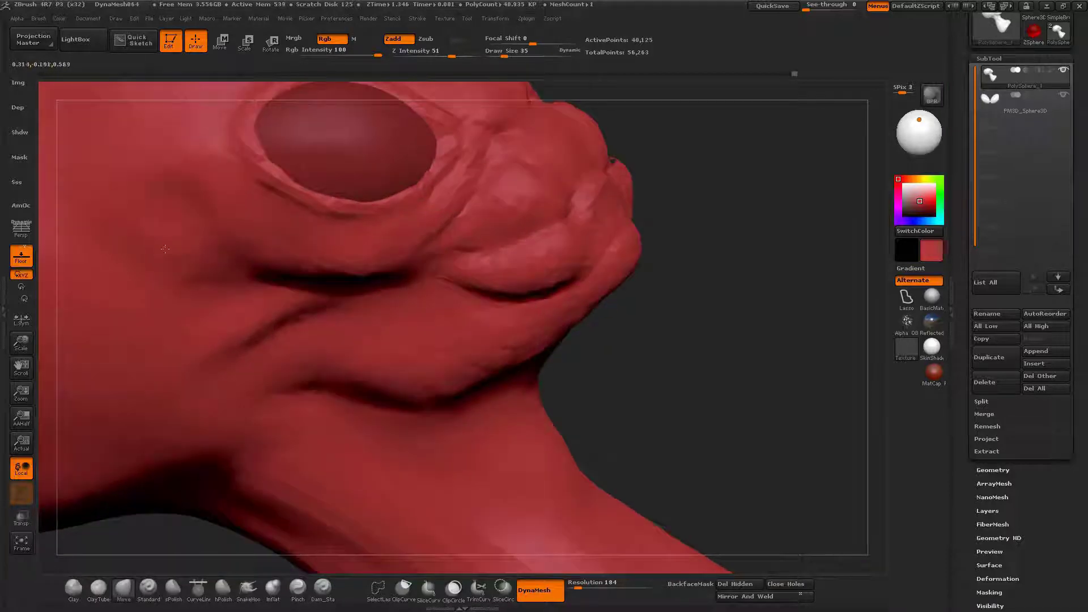
Step: Puff up the cheek fold below the eye with the Inflate brush at draw size 35
right_drag(164, 248, 295, 284)
key(b)
key(i)
key(n)
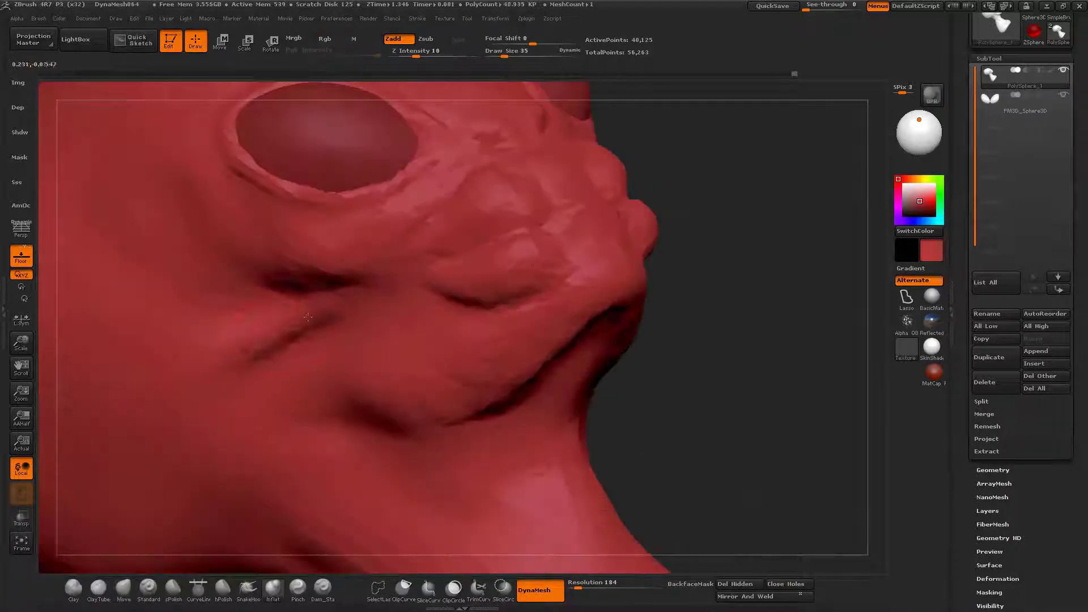
drag(307, 316, 266, 341)
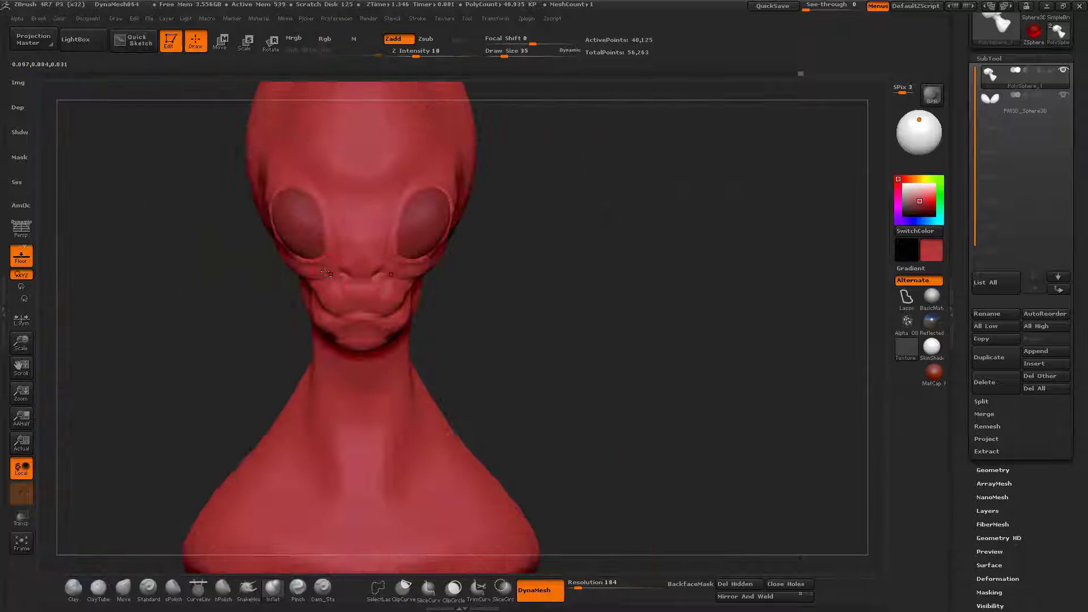
drag(323, 290, 464, 278)
Step: Carve the creases between the mouth folds and lips with Dam_Standard at draw size 22
right_drag(464, 279, 384, 432)
click(322, 590)
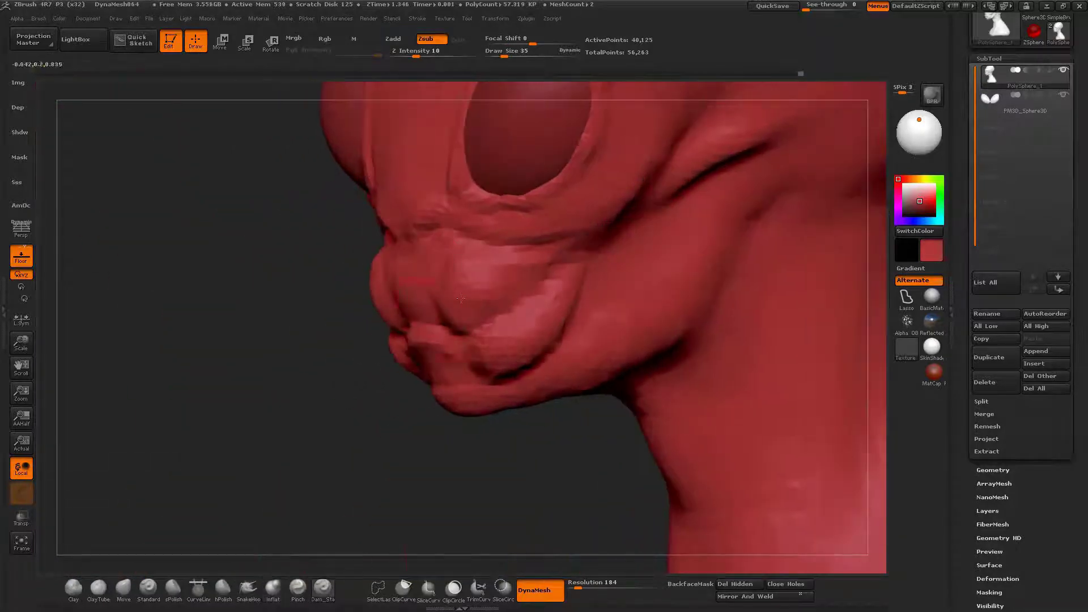
right_drag(326, 397, 385, 368)
key(space)
drag(397, 357, 378, 357)
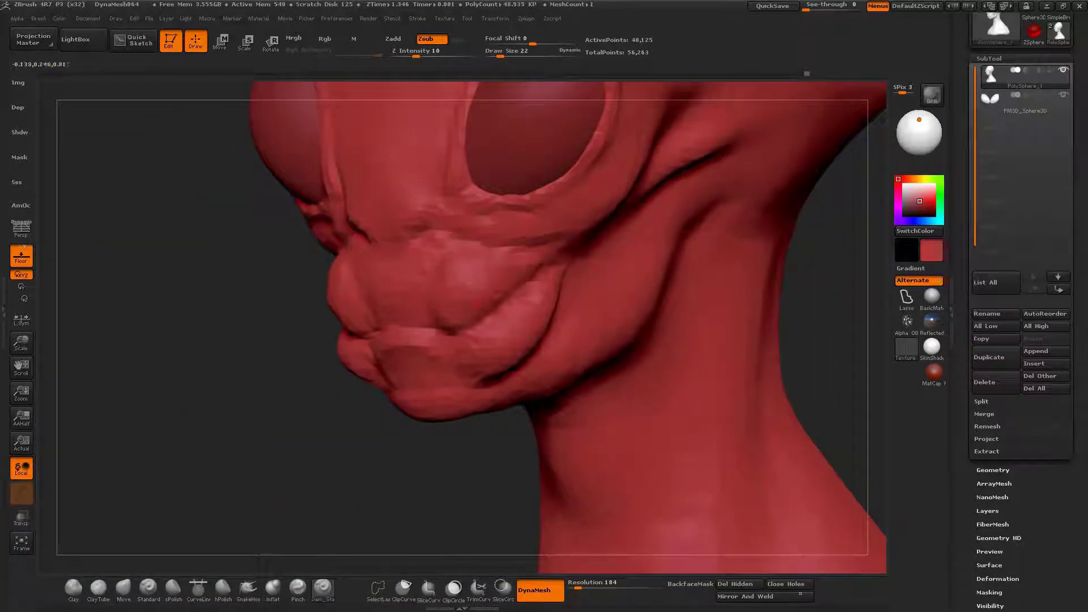
right_drag(477, 277, 532, 252)
drag(513, 250, 429, 286)
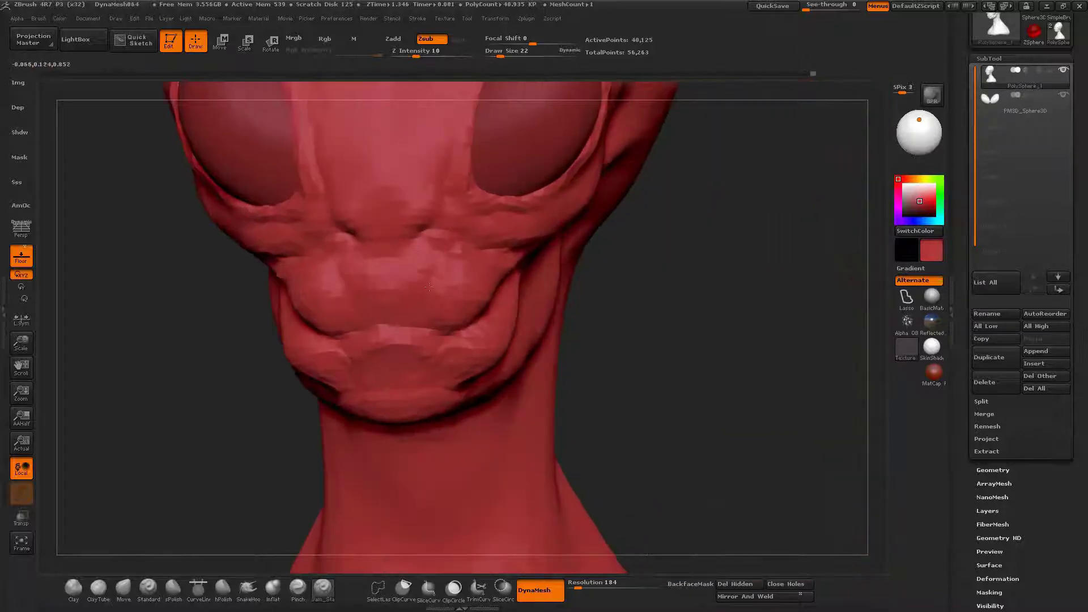
mouse_move(393, 323)
mouse_down()
mouse_move(439, 370)
mouse_move(407, 365)
mouse_move(396, 352)
mouse_up()
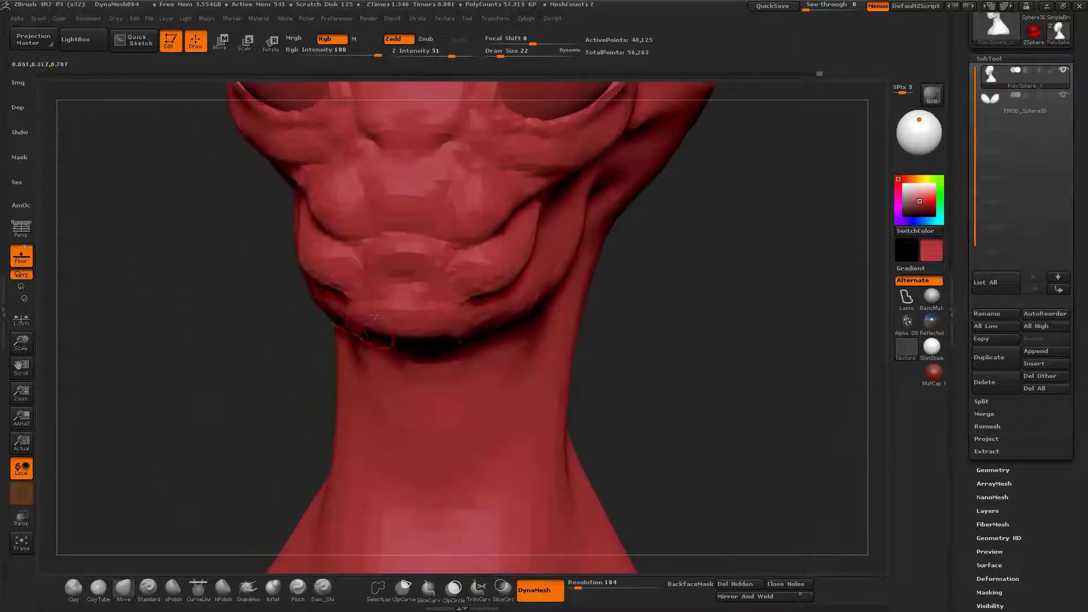
Step: Adjust the chin's lower edge with the Move brush and fill the underside of the jaw with ClayTubes at draw size 35
mouse_move(374, 334)
mouse_down()
mouse_move(394, 331)
mouse_move(354, 397)
mouse_up()
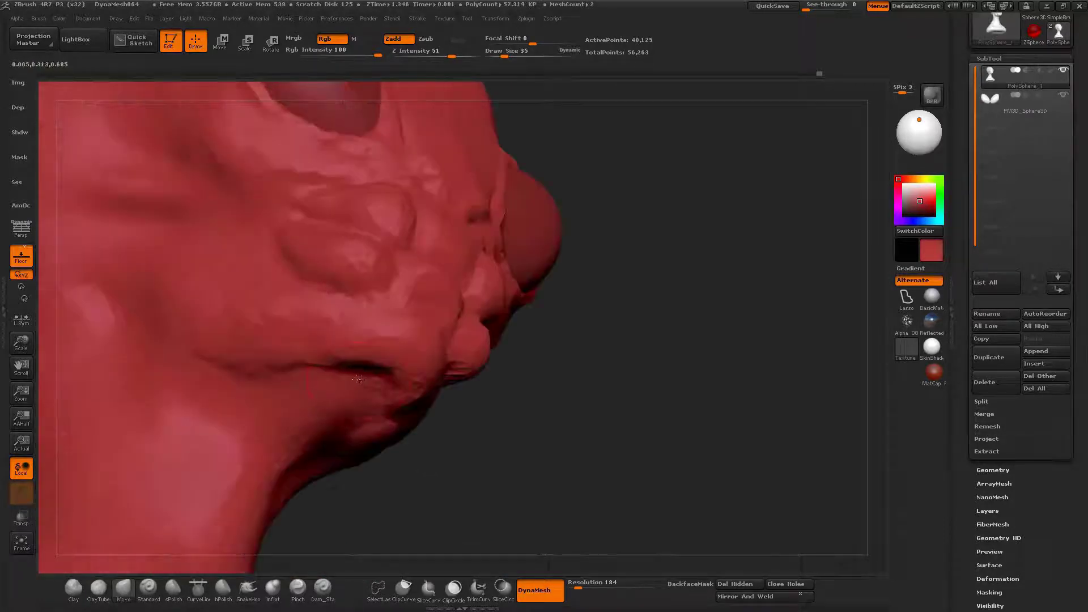
key(b)
key(c)
key(t)
drag(391, 365, 301, 456)
drag(235, 369, 191, 317)
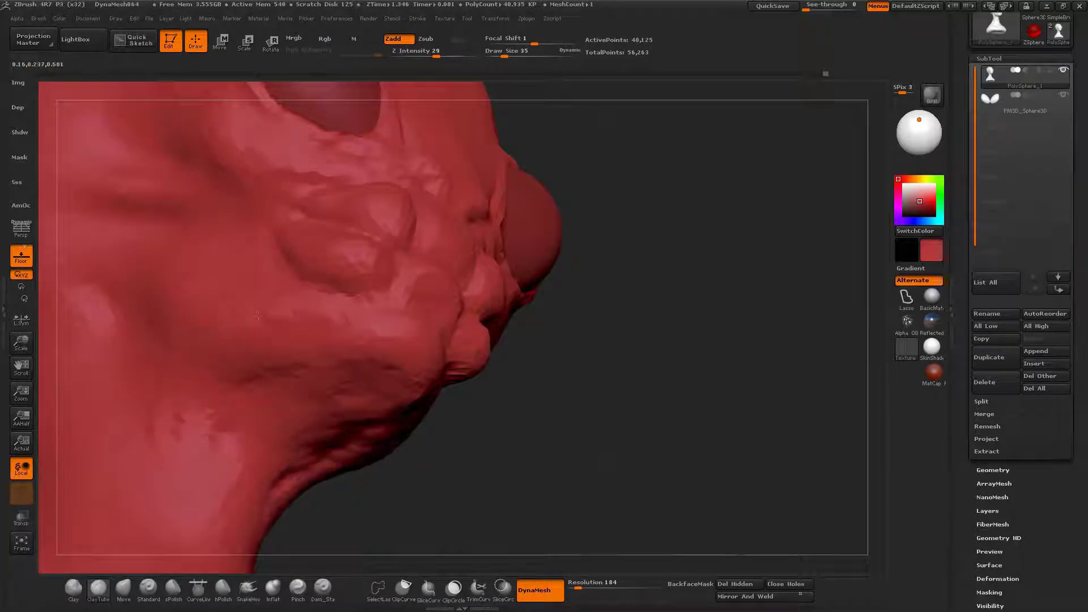
mouse_move(415, 421)
mouse_down()
mouse_move(375, 381)
mouse_move(397, 401)
mouse_move(356, 385)
mouse_move(249, 496)
mouse_move(315, 445)
mouse_up()
mouse_move(337, 399)
mouse_down()
mouse_move(292, 430)
mouse_move(396, 391)
mouse_move(281, 464)
mouse_up()
ctrl+right_drag(206, 258, 194, 227)
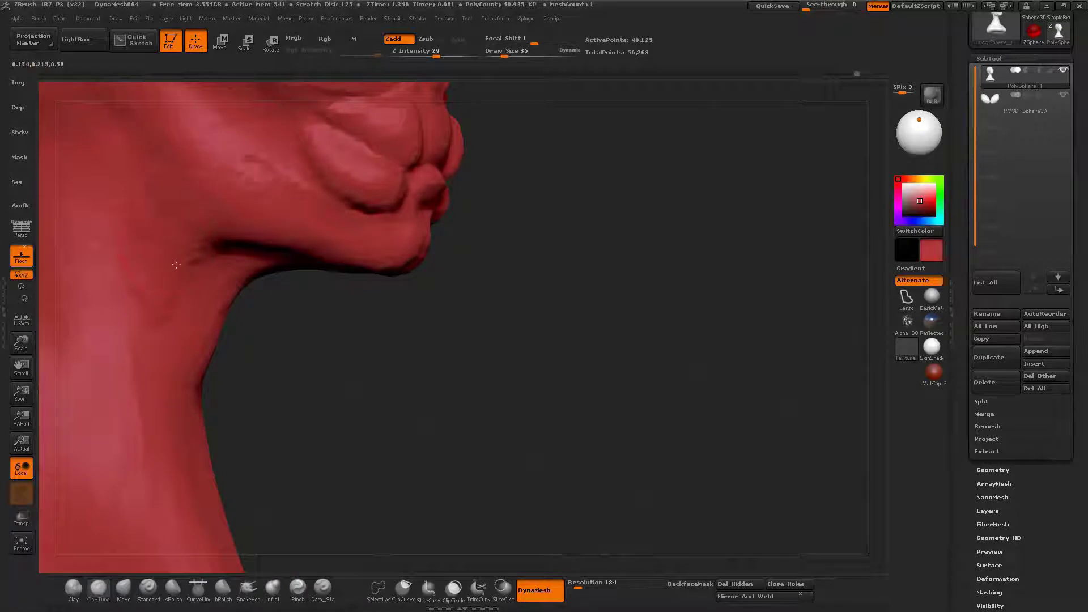
Step: Smooth the area behind the jaw and adjust the jaw-to-neck transition with the Move brush at draw size 35
shift+drag(178, 126, 248, 158)
right_drag(247, 158, 227, 276)
key(b)
key(m)
key(v)
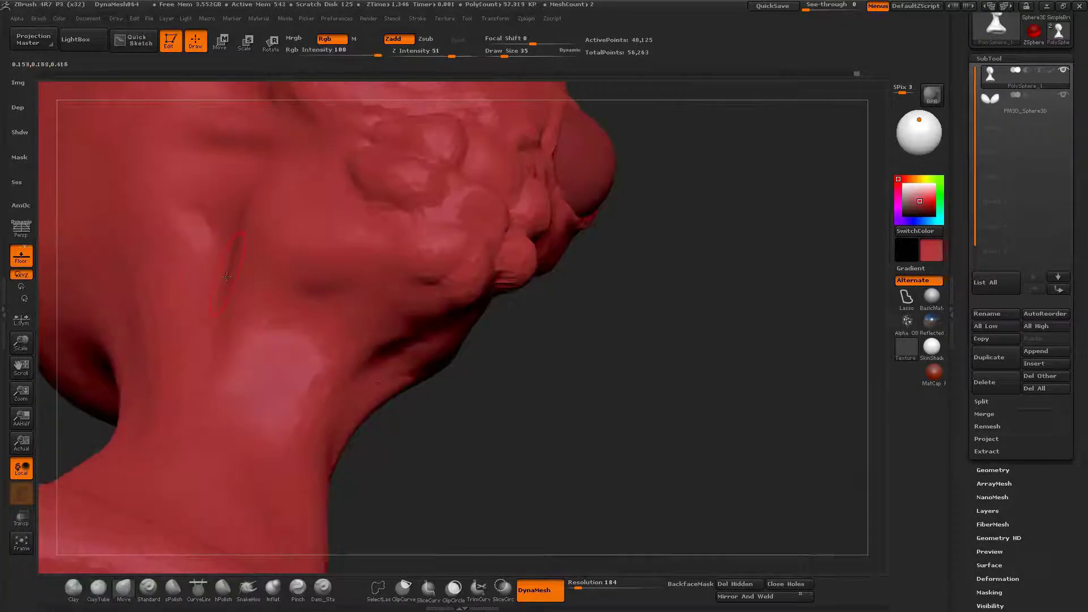
right_drag(527, 289, 397, 332)
mouse_move(238, 334)
right_down()
mouse_move(308, 335)
mouse_move(258, 340)
mouse_move(272, 340)
right_up()
Step: Reshape the outer jaw folds beside the mouth with the Move brush at draw size 50 and reduce the draw size to 26
key(space)
click(270, 300)
right_drag(265, 301, 229, 375)
key(space)
click(293, 317)
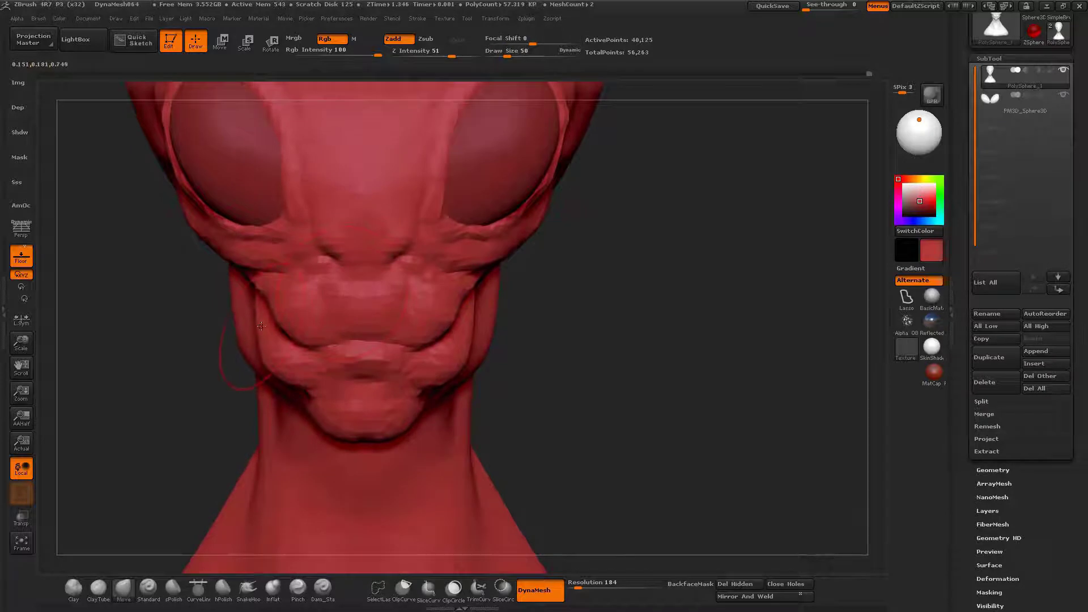
right_drag(260, 289, 267, 289)
key(space)
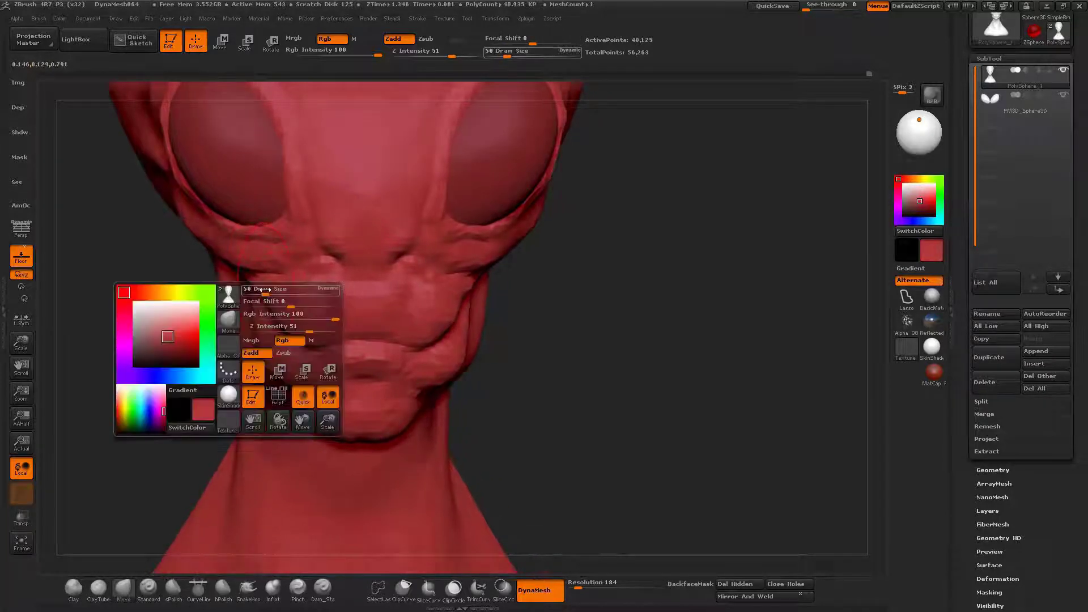
drag(265, 291, 258, 291)
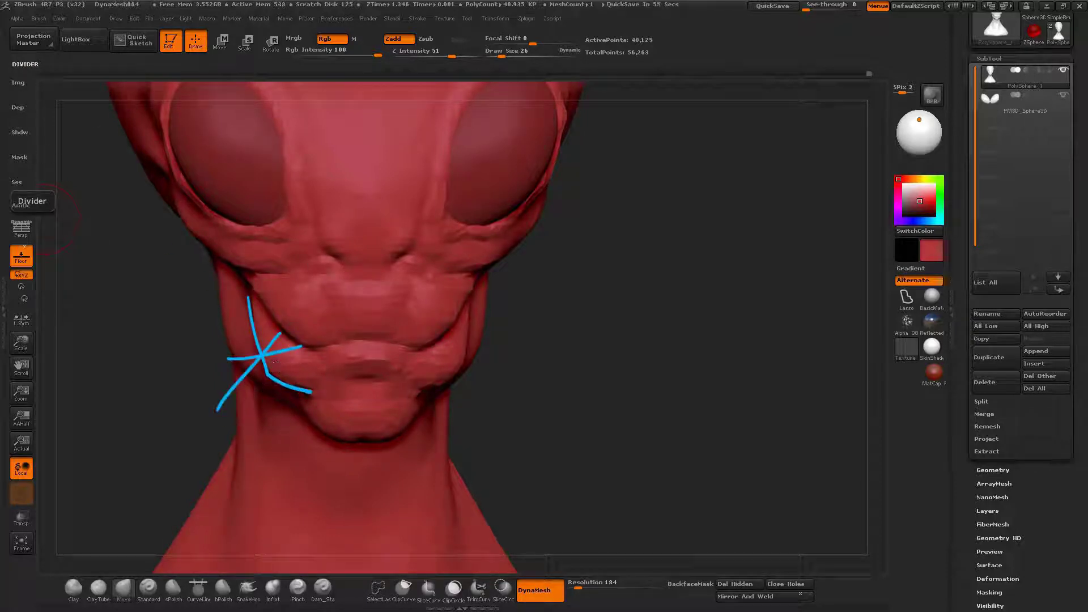
drag(259, 353, 153, 351)
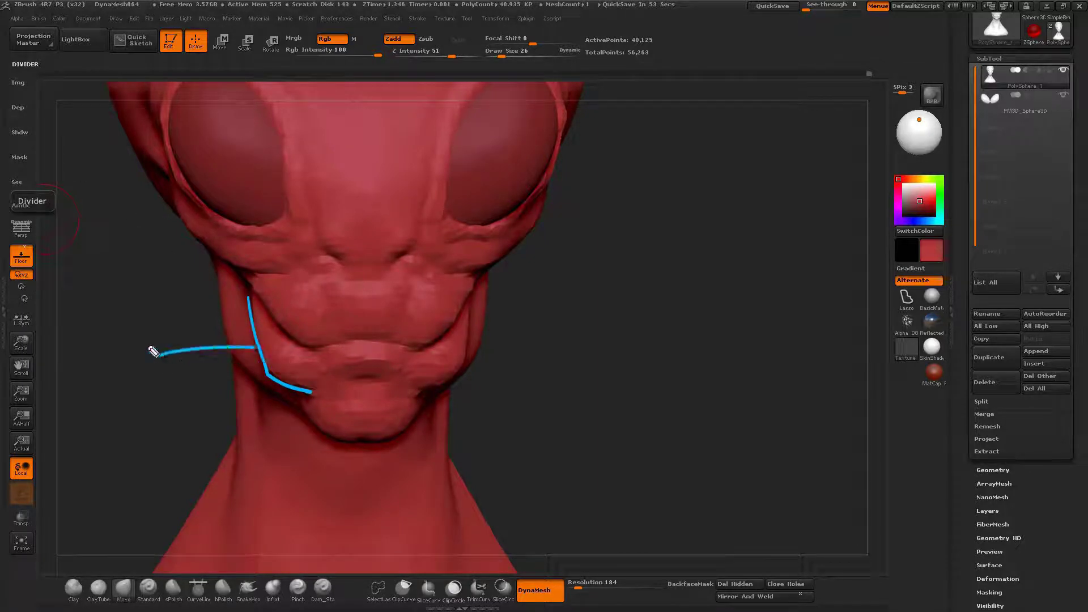
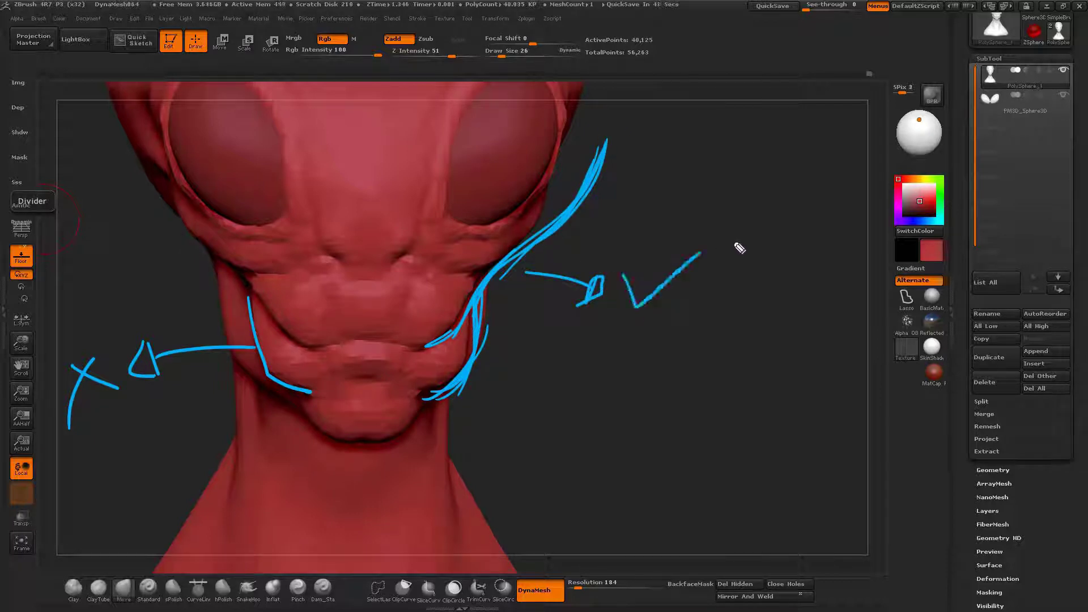
drag(687, 219, 691, 223)
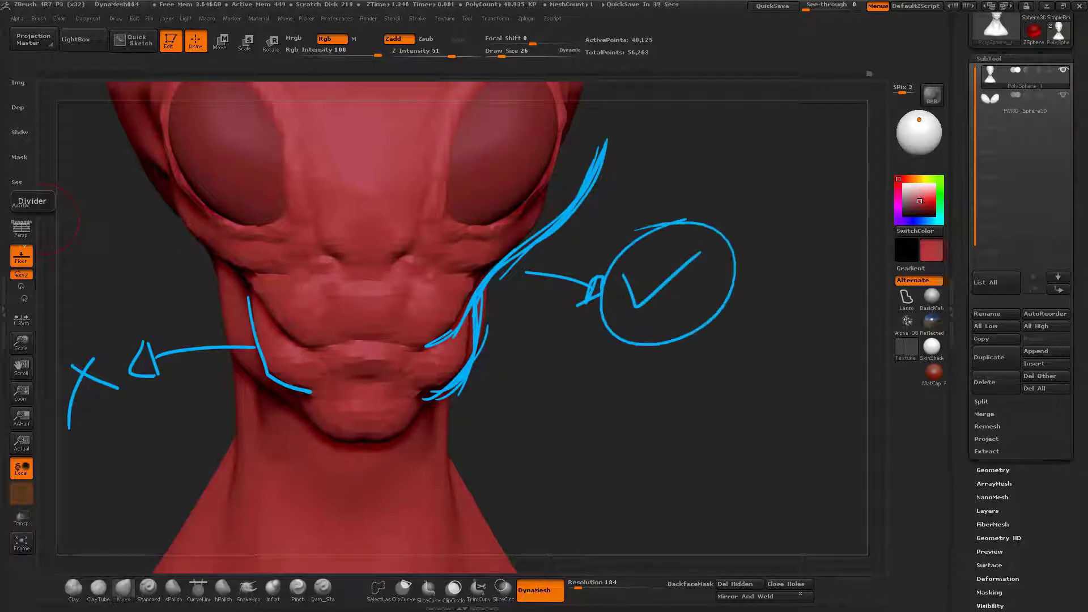
key(Escape)
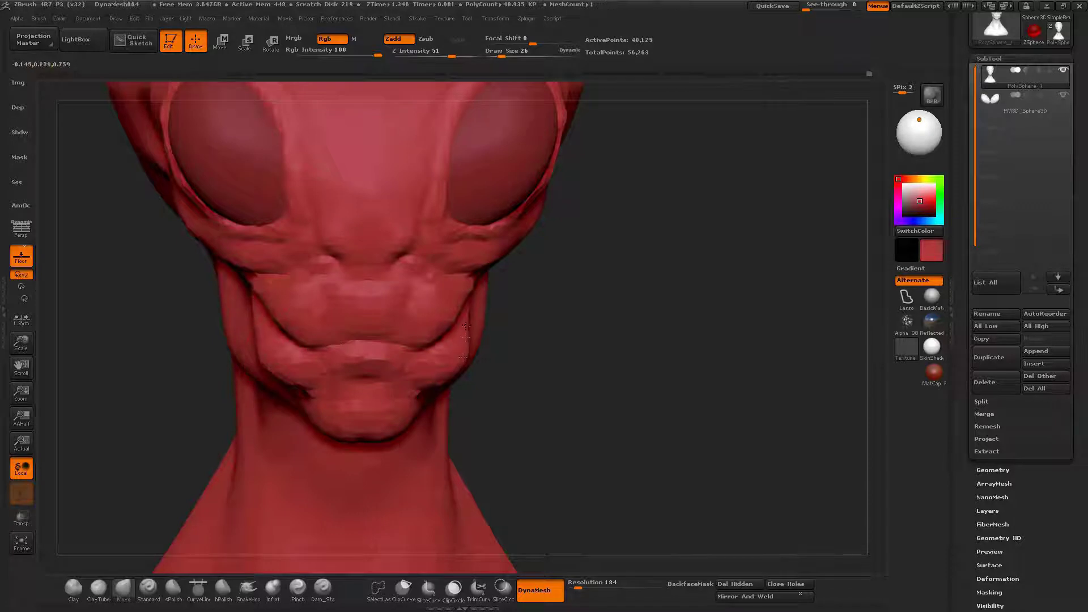
Step: Build up the collarbones and front of the chest with ClayTubes at draw size 50 and smooth the strokes
mouse_move(510, 351)
mouse_down()
mouse_move(572, 352)
mouse_move(510, 340)
mouse_move(476, 249)
mouse_move(457, 274)
mouse_move(640, 249)
mouse_move(533, 196)
mouse_move(552, 205)
mouse_up()
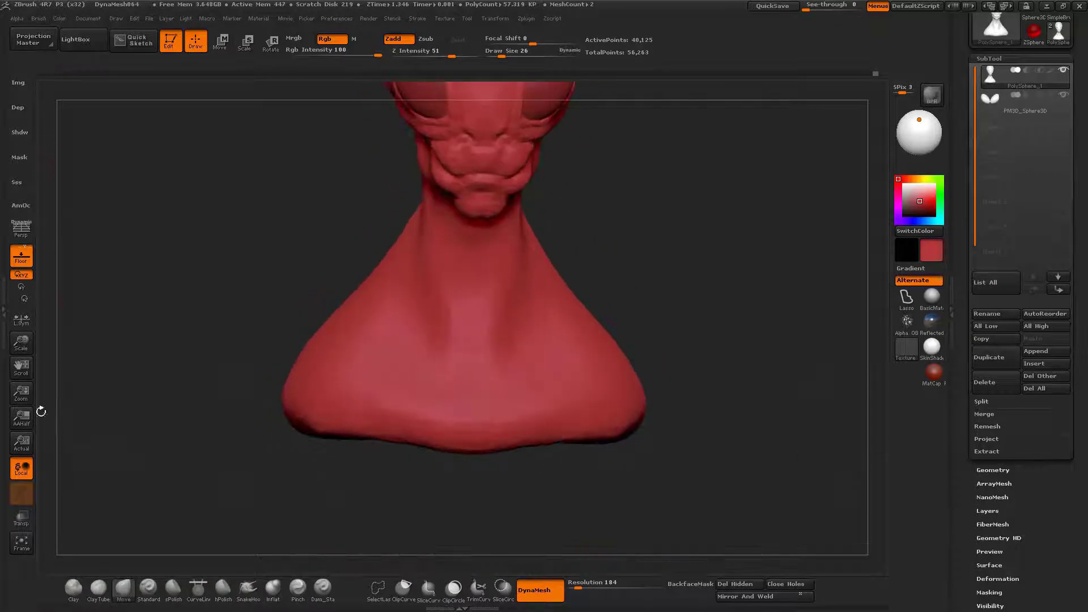
click(323, 589)
key(space)
drag(516, 272, 522, 272)
mouse_move(736, 397)
mouse_down()
mouse_move(703, 397)
mouse_move(725, 391)
mouse_move(737, 413)
mouse_move(702, 487)
mouse_up()
drag(488, 391, 550, 351)
key(shift)
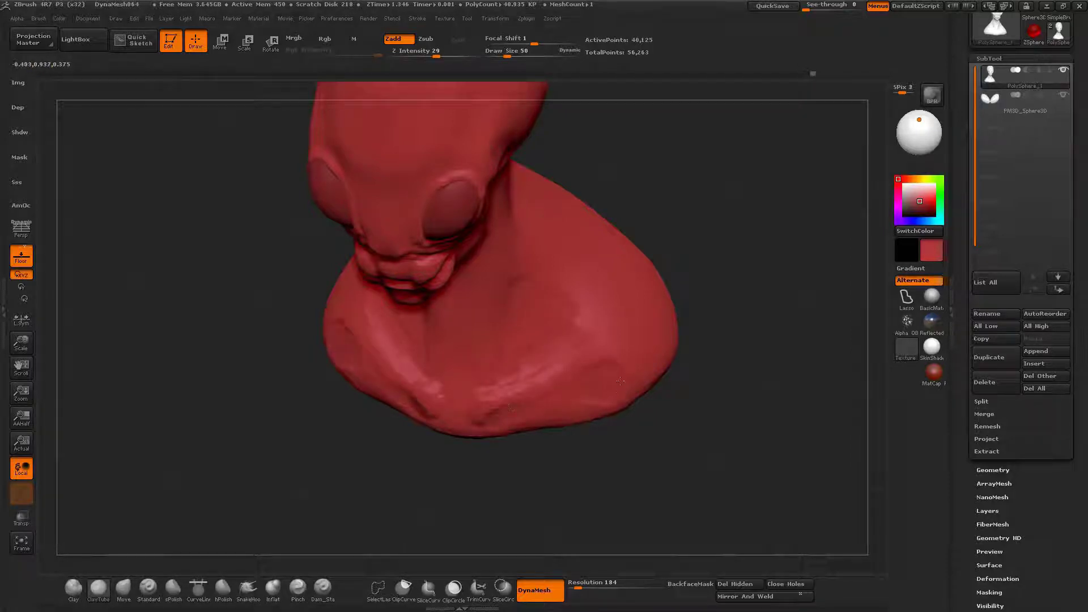
right_drag(573, 333, 629, 304)
key(shift)
right_drag(610, 366, 516, 385)
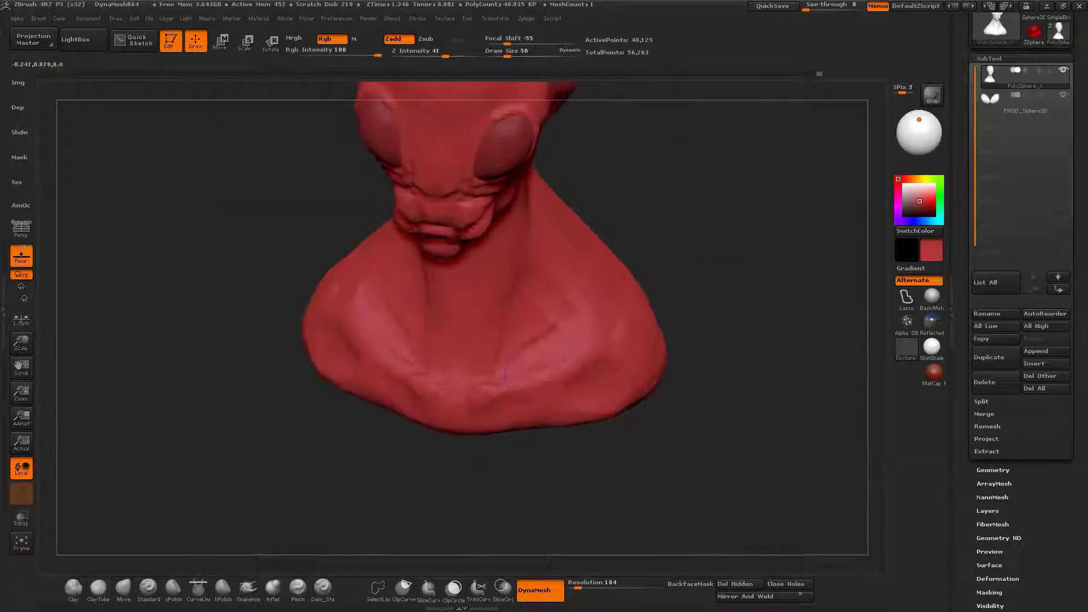
Step: Smooth the chest and reshape the shoulder silhouette with the Move brush at draw size 105
shift+right_drag(647, 320, 674, 283)
right_click(507, 430)
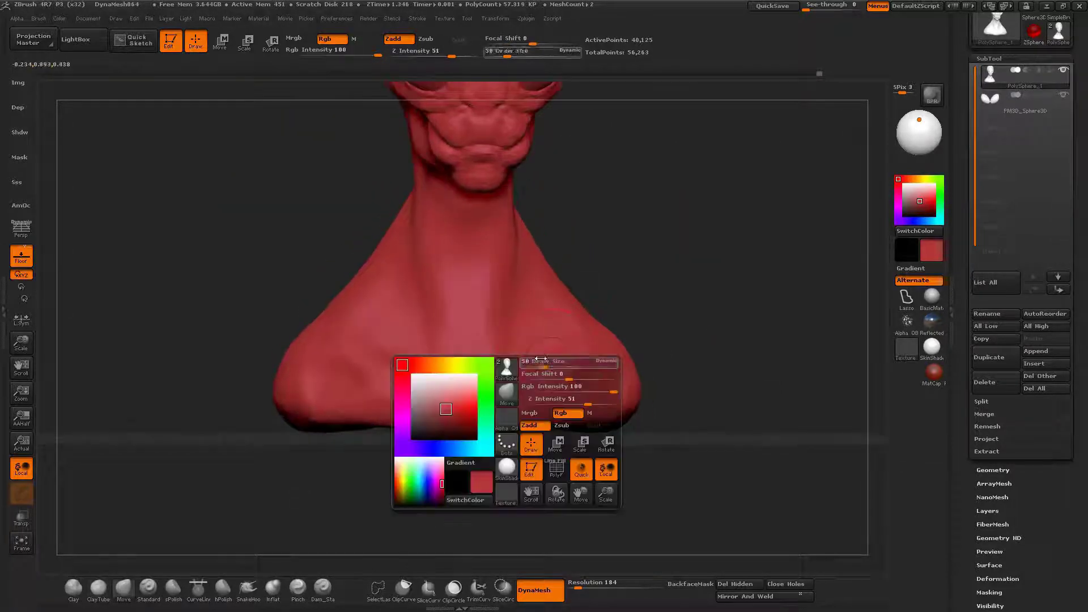
drag(537, 361, 547, 362)
mouse_move(317, 260)
right_down()
mouse_move(388, 240)
mouse_move(493, 247)
right_up()
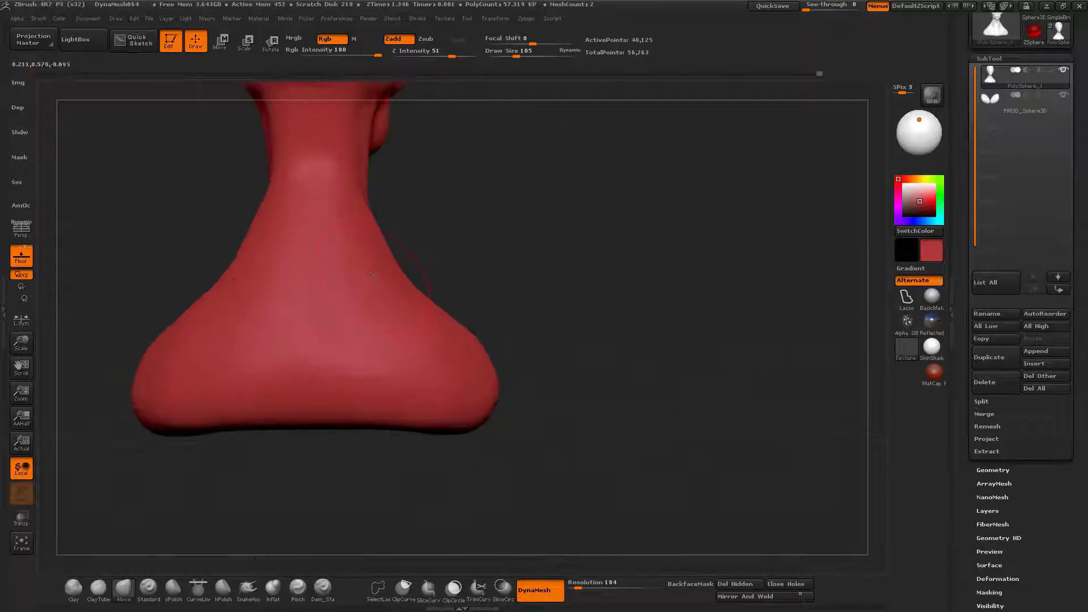
Step: Build up the upper back and its lower edge with ClayTubes at draw size 89 and smooth the result
key(b)
key(c)
key(t)
right_click(326, 355)
drag(368, 288, 361, 288)
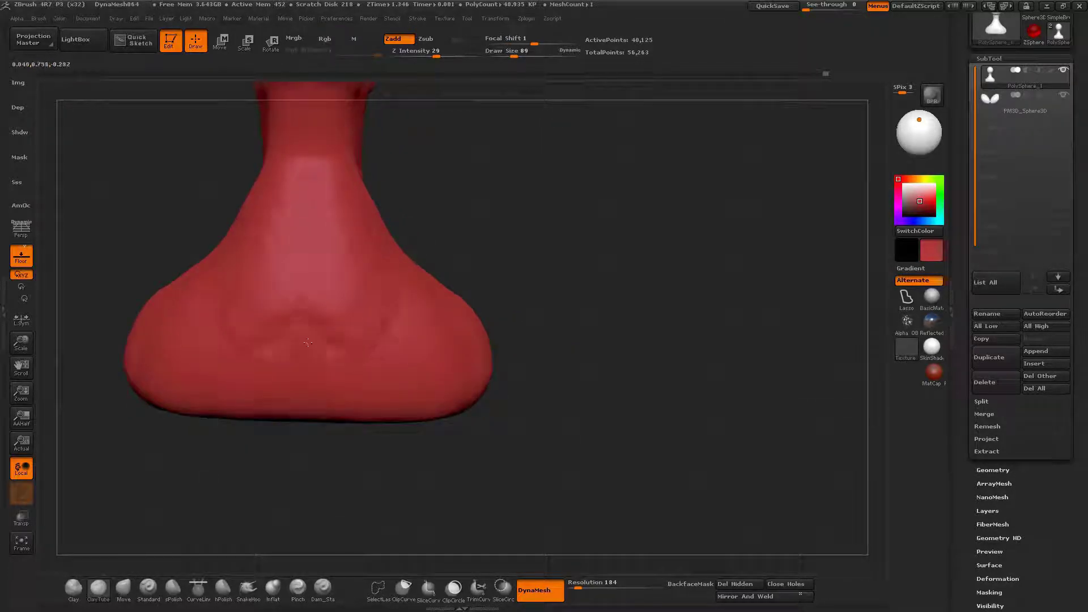
mouse_move(308, 342)
mouse_down()
mouse_move(349, 320)
mouse_move(342, 385)
mouse_up()
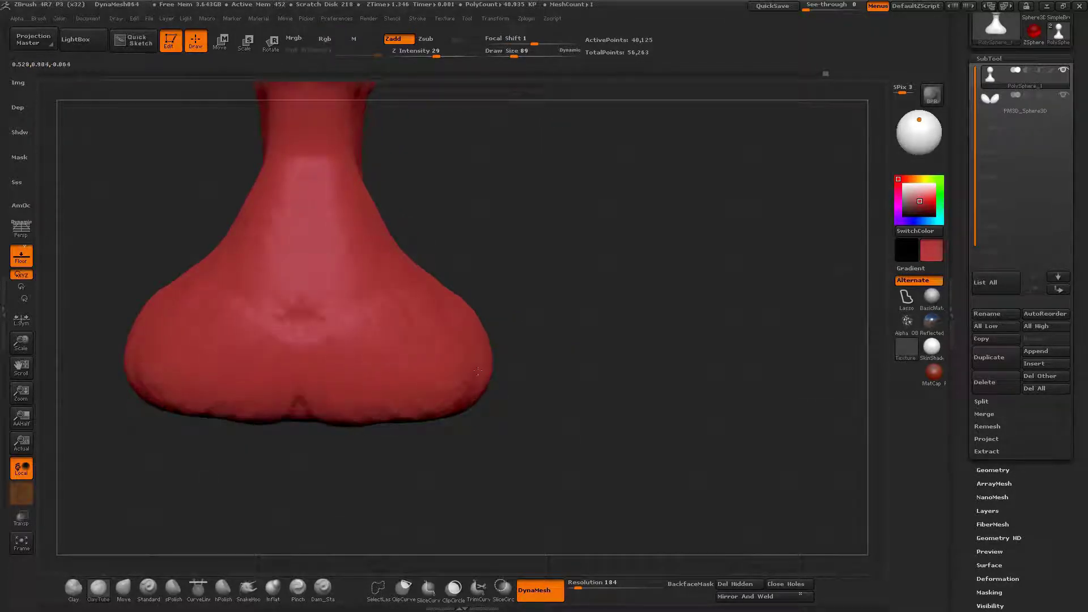
drag(448, 405, 306, 409)
mouse_move(306, 363)
shift+mouse_down()
mouse_move(300, 310)
mouse_move(286, 293)
shift+mouse_up()
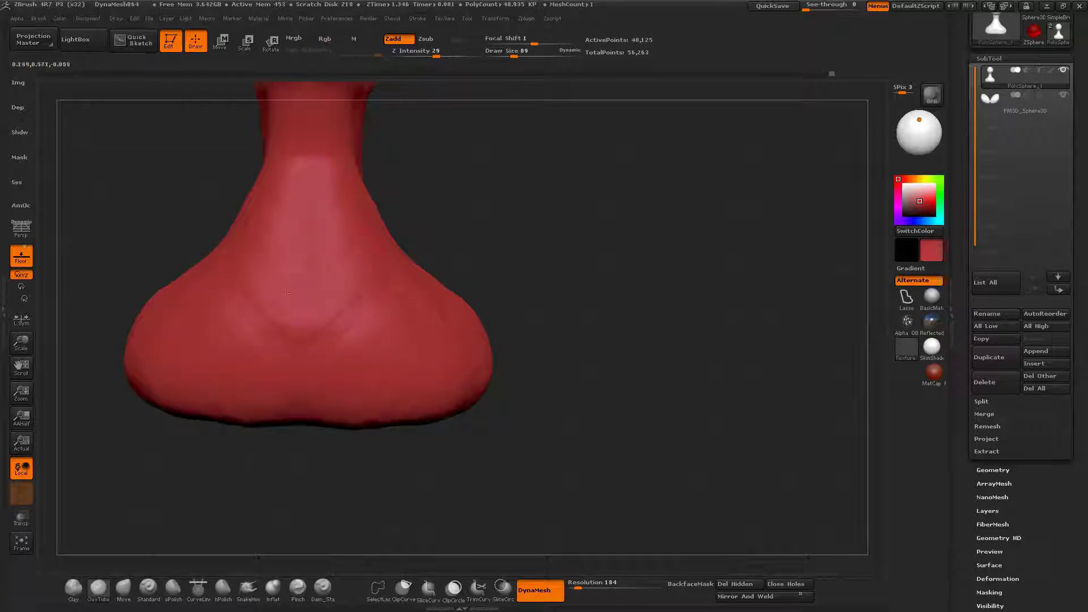
Step: Build up the nape and the base of the skull with ClayTubes at draw size 53
right_drag(415, 255, 318, 258)
mouse_move(317, 258)
alt+right_down()
mouse_move(340, 385)
mouse_move(431, 387)
alt+right_up()
right_click(354, 386)
drag(397, 319, 390, 318)
mouse_move(354, 340)
right_down()
mouse_move(413, 356)
mouse_move(428, 281)
right_up()
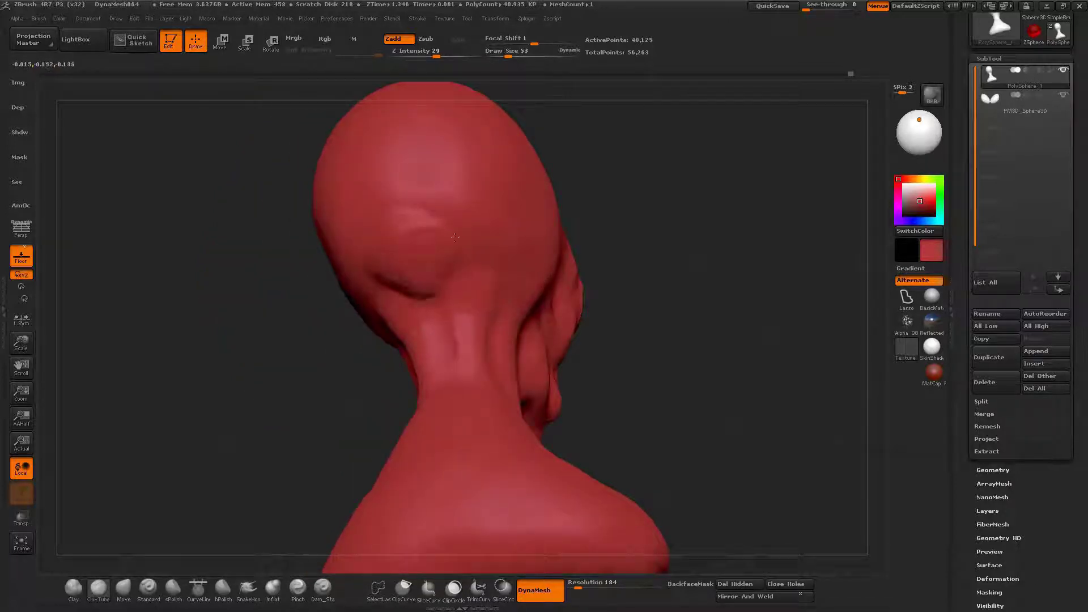
Step: Define the inner collarbones and the base of the throat with ClayTubes at draw size 37 and smooth them
right_drag(448, 272, 350, 417)
key(b)
key(d)
key(s)
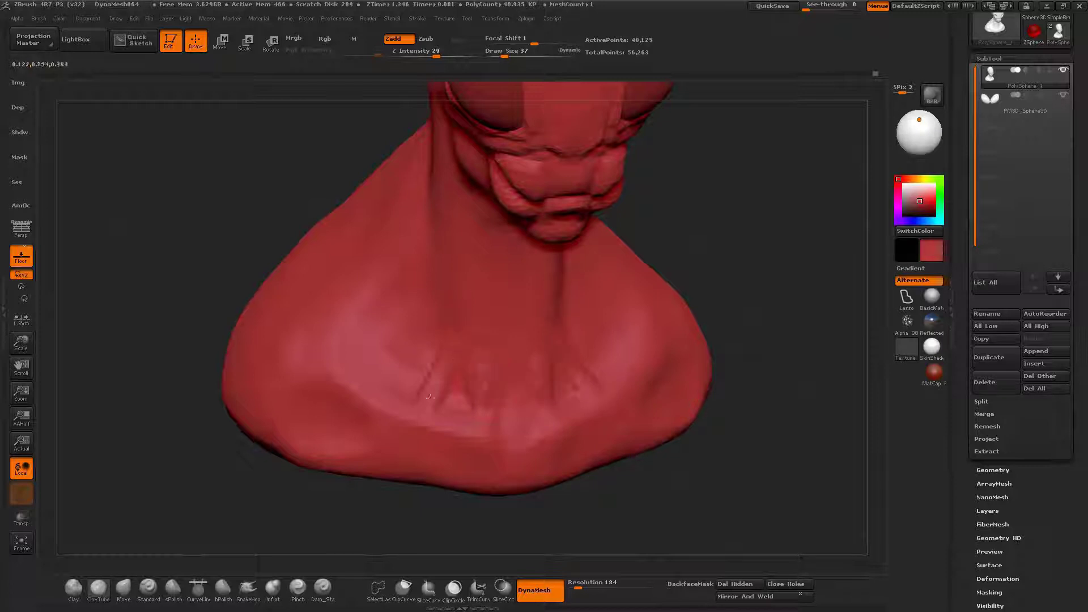
shift+drag(429, 396, 511, 434)
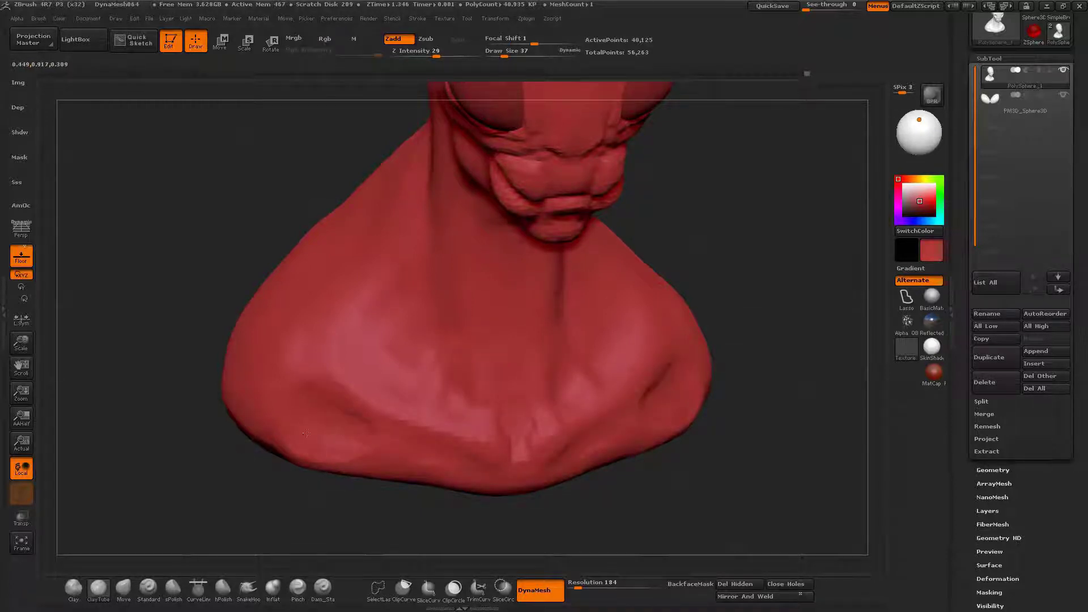
Step: Swell the collarbone forms on the upper chest with the Inflate brush at draw size 37
key(b)
key(i)
key(n)
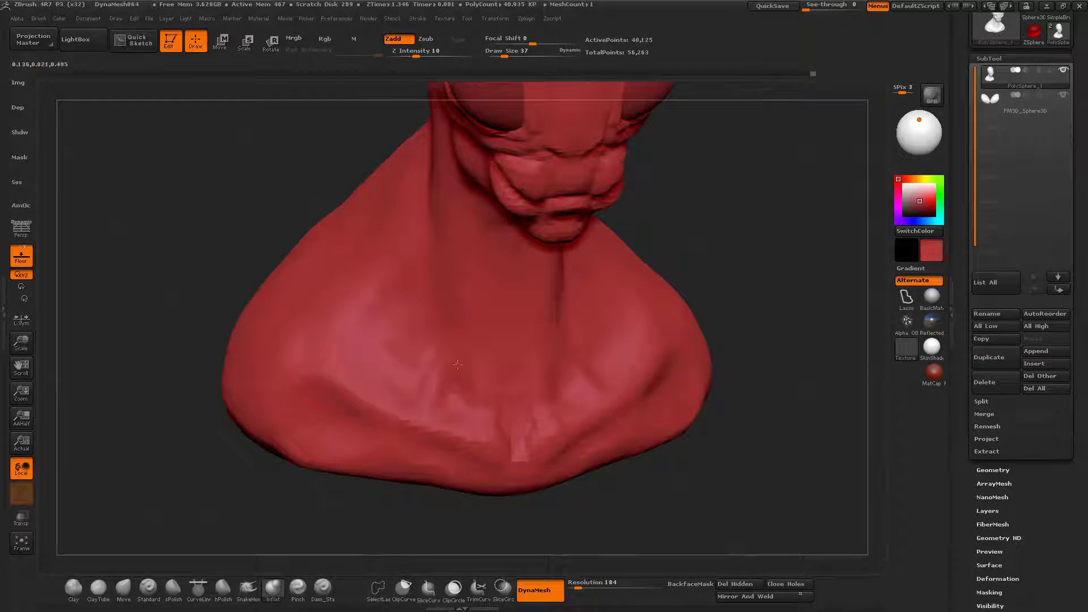
key(shift)
mouse_move(395, 418)
right_down()
mouse_move(368, 301)
mouse_move(393, 280)
right_up()
Step: Adjust the slope from neck to shoulder with the Move brush, raising the draw size to 75
key(b)
key(m)
key(v)
mouse_move(355, 238)
right_down()
mouse_move(376, 237)
mouse_move(340, 240)
mouse_move(346, 258)
right_up()
drag(385, 261, 396, 259)
right_drag(362, 258, 386, 255)
drag(380, 265, 390, 263)
right_drag(385, 255, 410, 230)
Step: Build up the slope from neck to shoulder with ClayTubes at draw size 75 and smooth it
key(b)
key(c)
key(t)
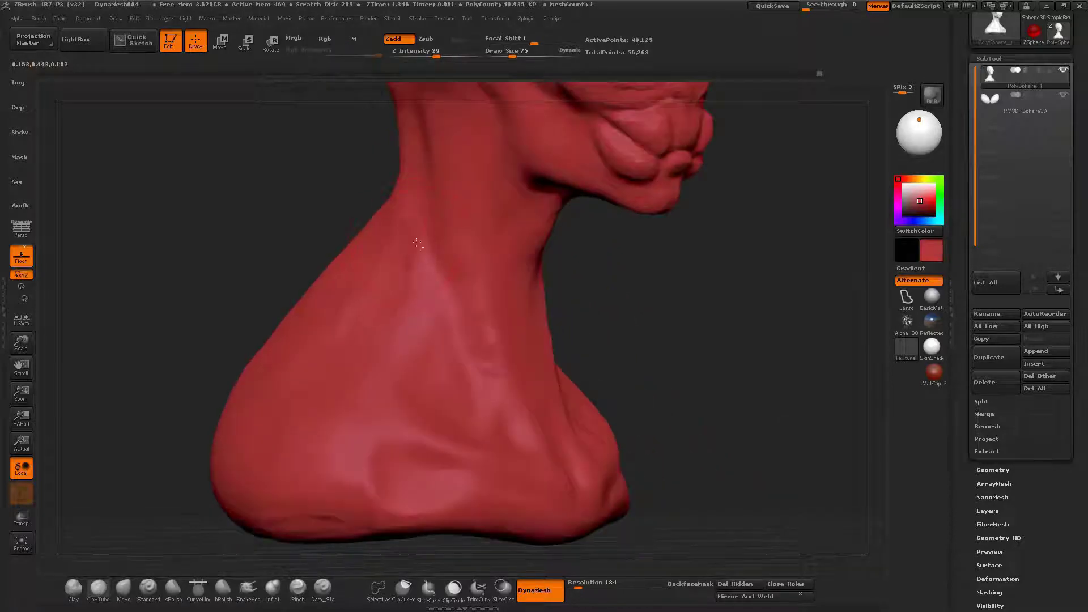
mouse_move(418, 243)
mouse_down()
mouse_move(329, 300)
mouse_move(342, 273)
mouse_move(321, 265)
mouse_move(340, 221)
mouse_move(284, 289)
mouse_up()
mouse_move(393, 277)
shift+mouse_down()
mouse_move(460, 409)
mouse_move(408, 306)
mouse_move(486, 304)
mouse_move(485, 334)
mouse_move(465, 283)
shift+mouse_up()
Step: Reshape the throat under the jaw and the base of the skull with the Move brush, using draw size 78
key(b)
key(m)
key(v)
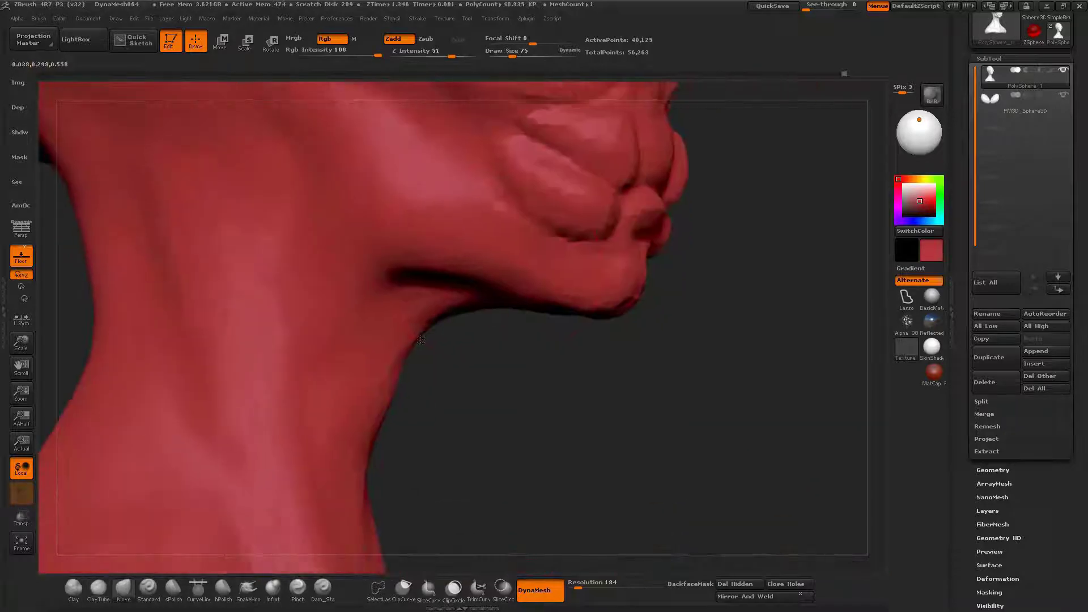
mouse_move(445, 355)
mouse_down()
mouse_move(496, 378)
mouse_move(417, 405)
mouse_move(409, 351)
mouse_move(418, 355)
mouse_move(401, 377)
mouse_move(470, 335)
mouse_move(502, 291)
mouse_move(419, 287)
mouse_move(411, 275)
mouse_up()
key(space)
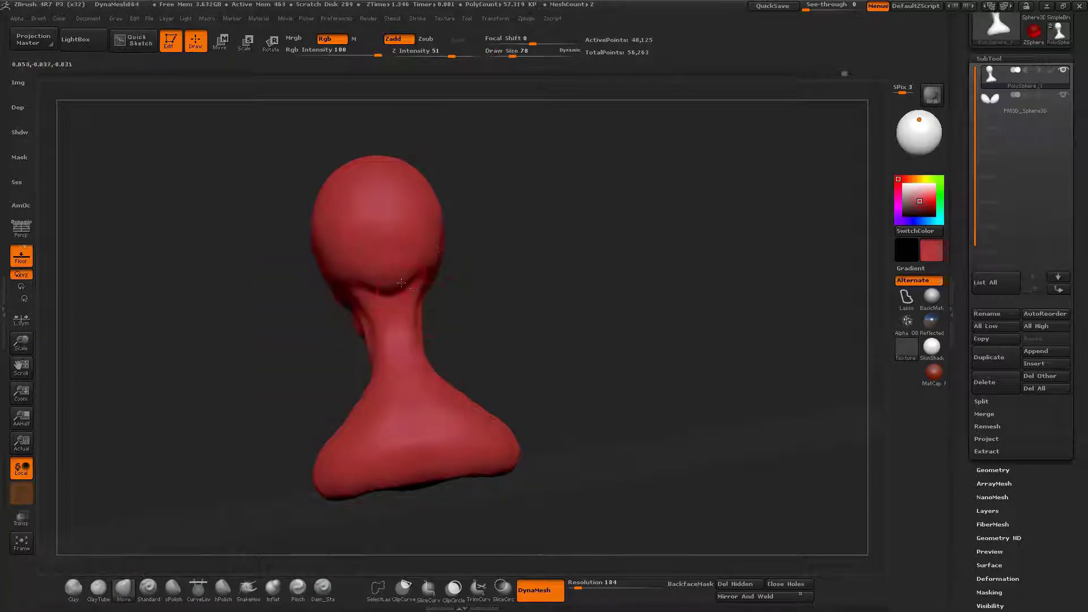
mouse_move(412, 284)
right_down()
mouse_move(390, 285)
mouse_move(419, 264)
right_up()
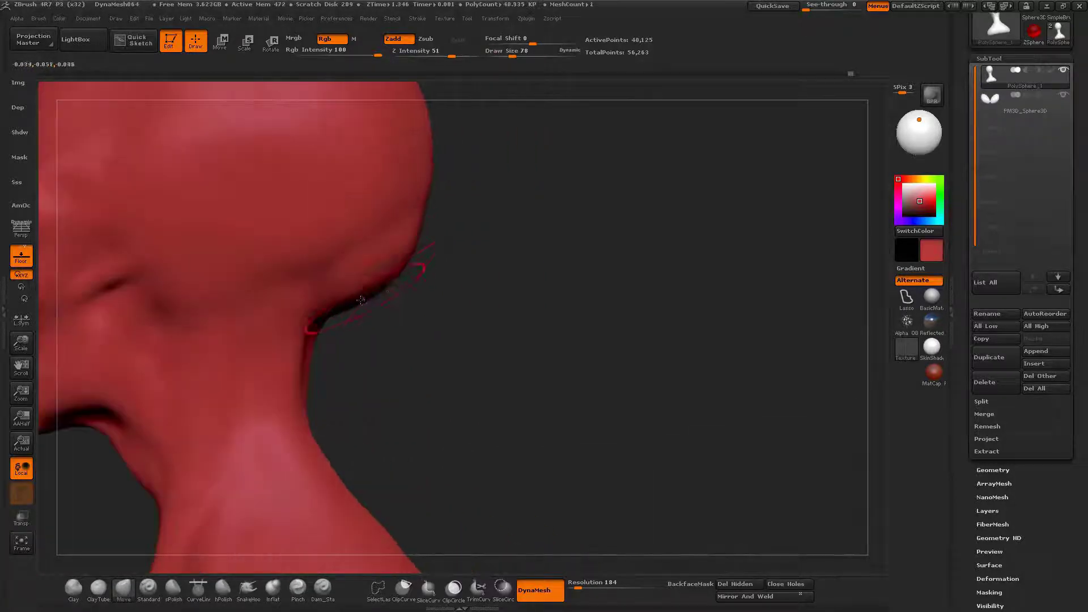
mouse_move(426, 360)
alt+right_down()
mouse_move(447, 403)
mouse_move(384, 212)
mouse_move(388, 272)
mouse_move(542, 214)
alt+right_up()
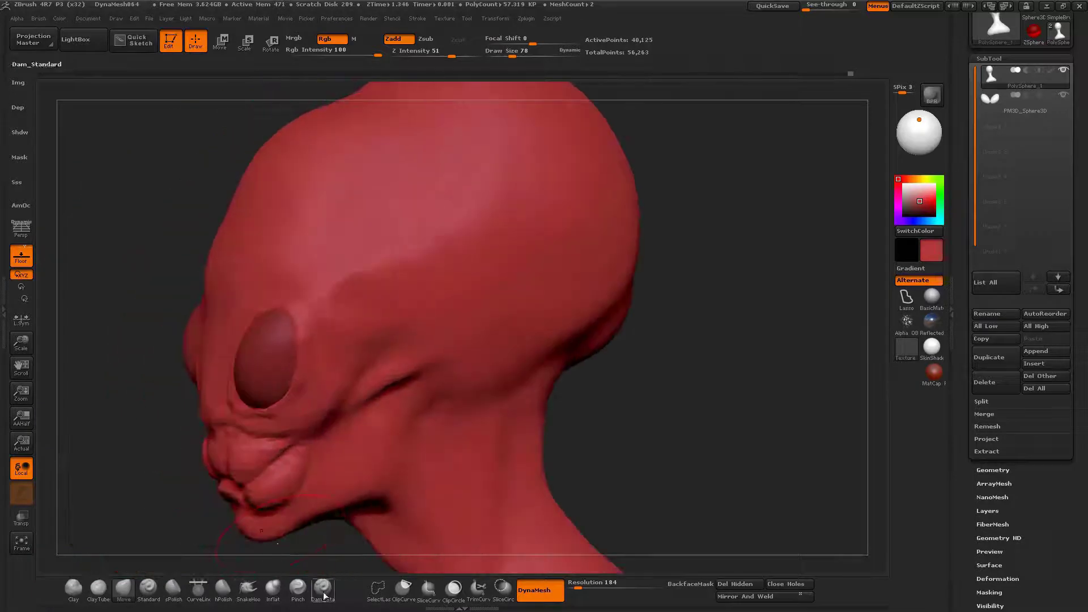
Step: Carve a groove from the temple around the forehead bulge with Dam_Standard at draw size 62
click(322, 590)
right_drag(309, 344, 345, 344)
key(space)
drag(389, 271, 385, 271)
drag(443, 214, 334, 247)
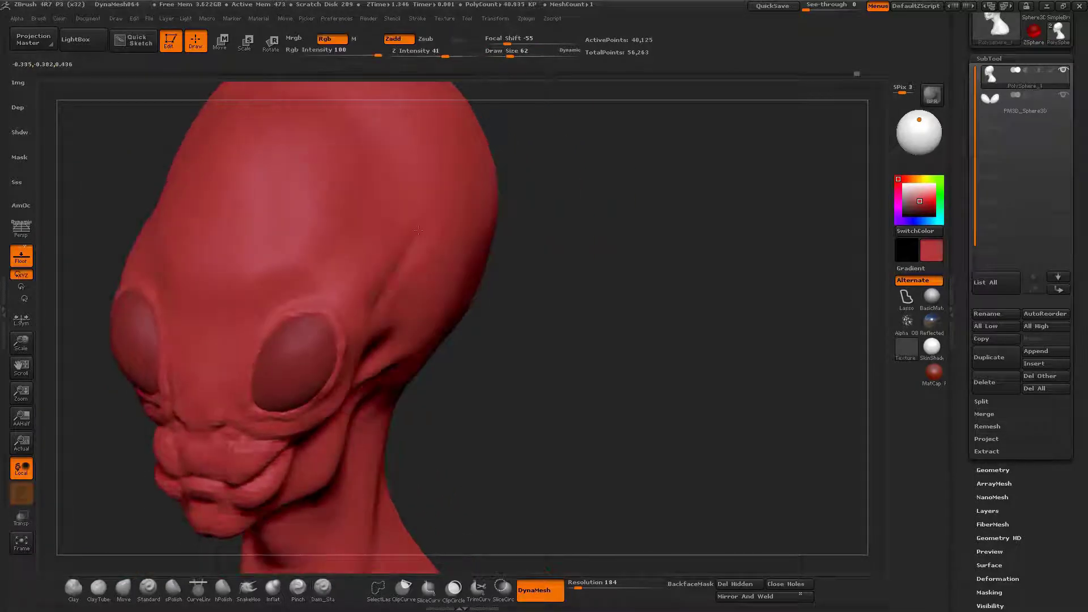
Step: Swell the forms beside the forehead groove with the Inflate brush at draw size 62 and smooth them
key(b)
key(i)
key(n)
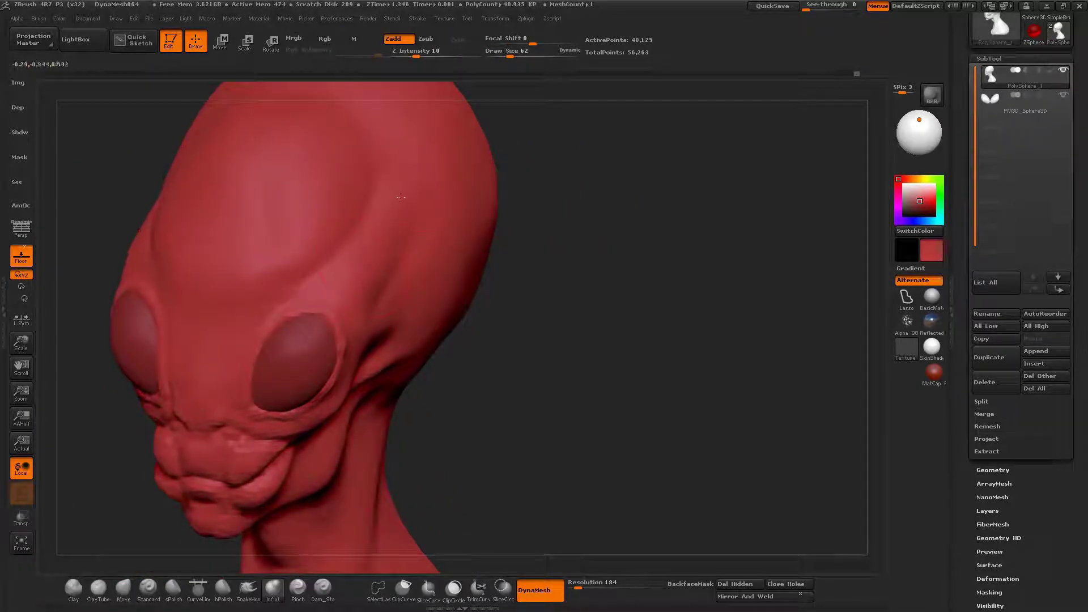
key(shift)
Step: Build up the forehead and brow above the eyes with ClayTubes at draw size 62 and smooth the strokes
alt+right_drag(291, 223, 313, 183)
key(b)
key(c)
key(t)
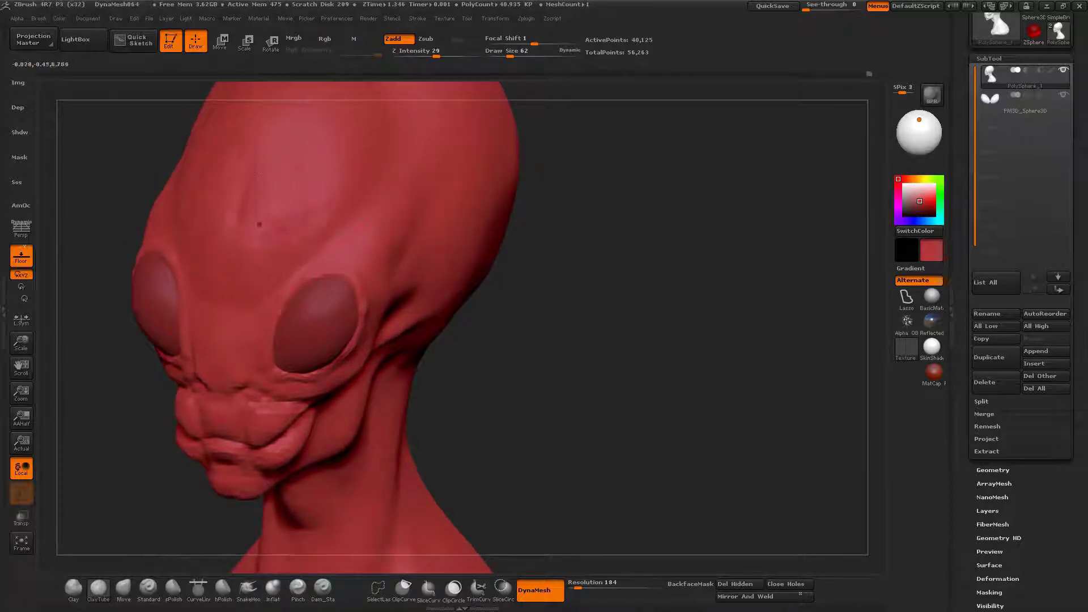
drag(335, 206, 255, 282)
right_drag(246, 169, 318, 210)
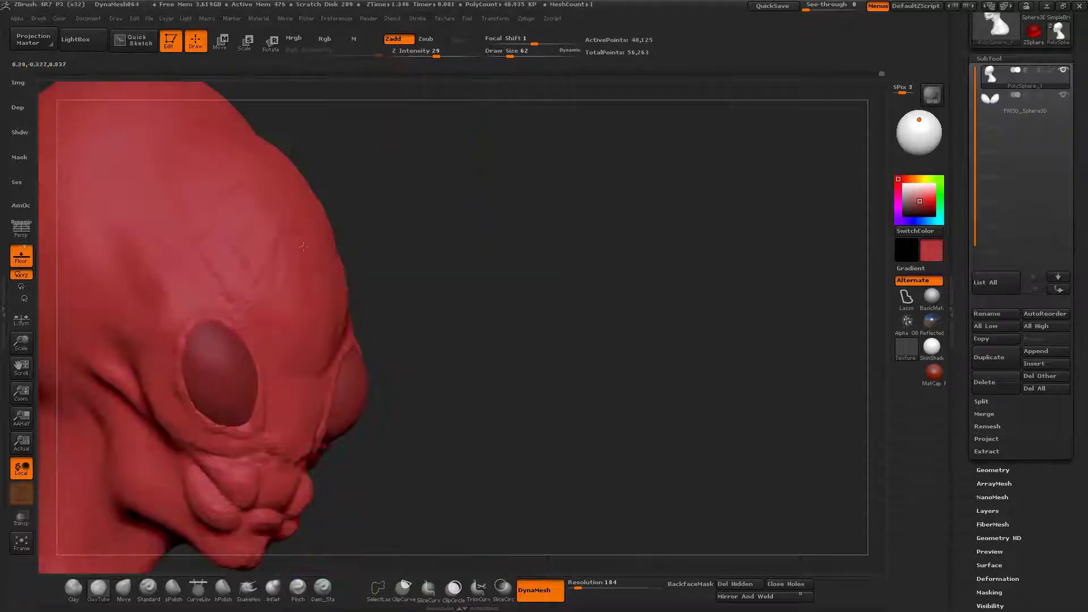
drag(284, 236, 279, 271)
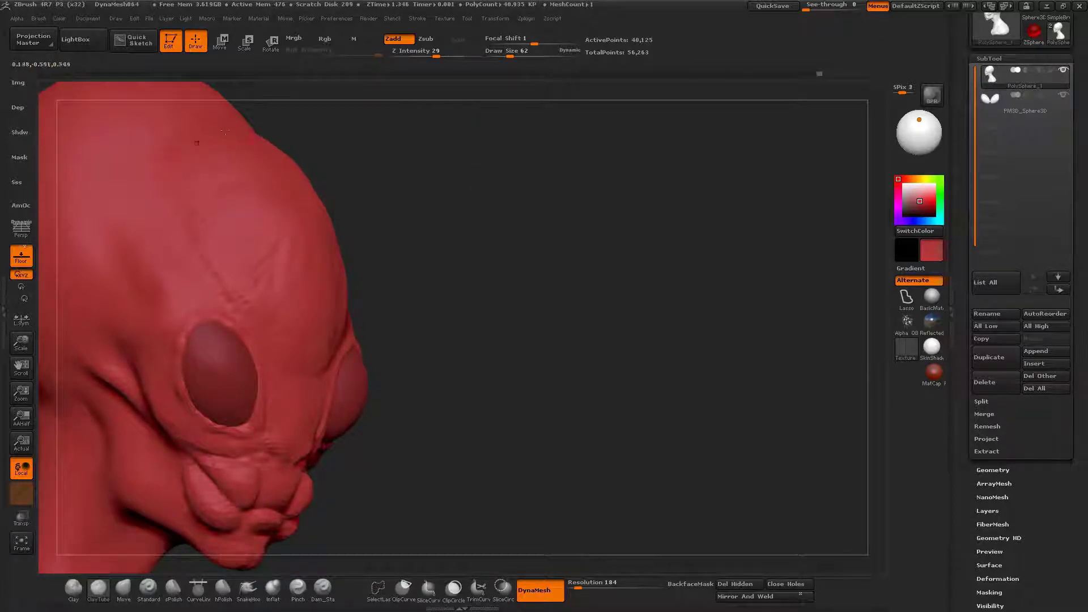
shift+drag(317, 277, 294, 264)
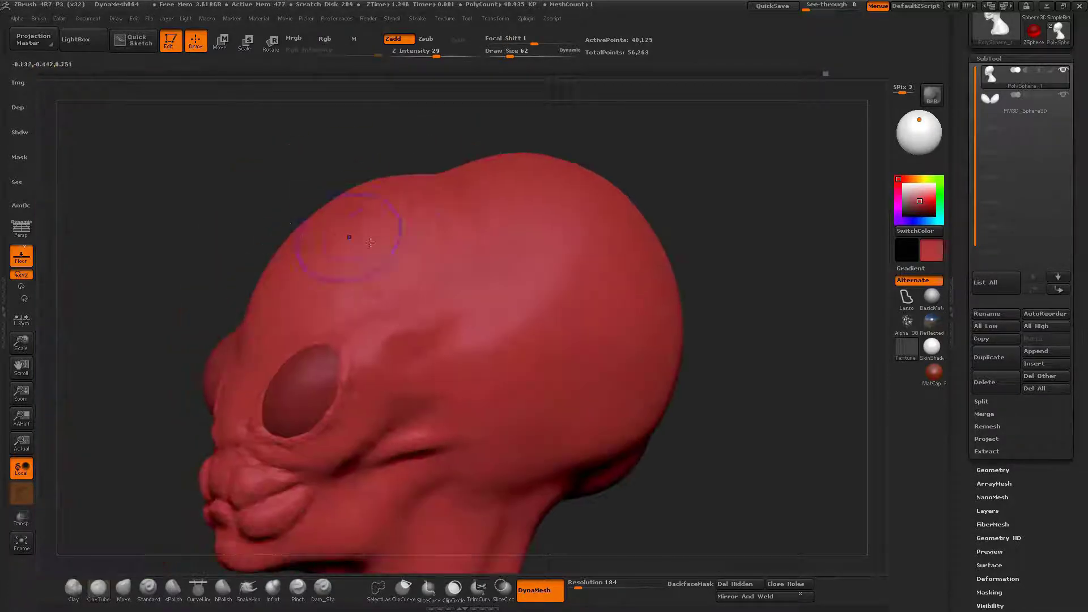
Step: Add ClayTubes volume to the side of the upper forehead and the bridge between the eyes
drag(368, 238, 454, 169)
key(f)
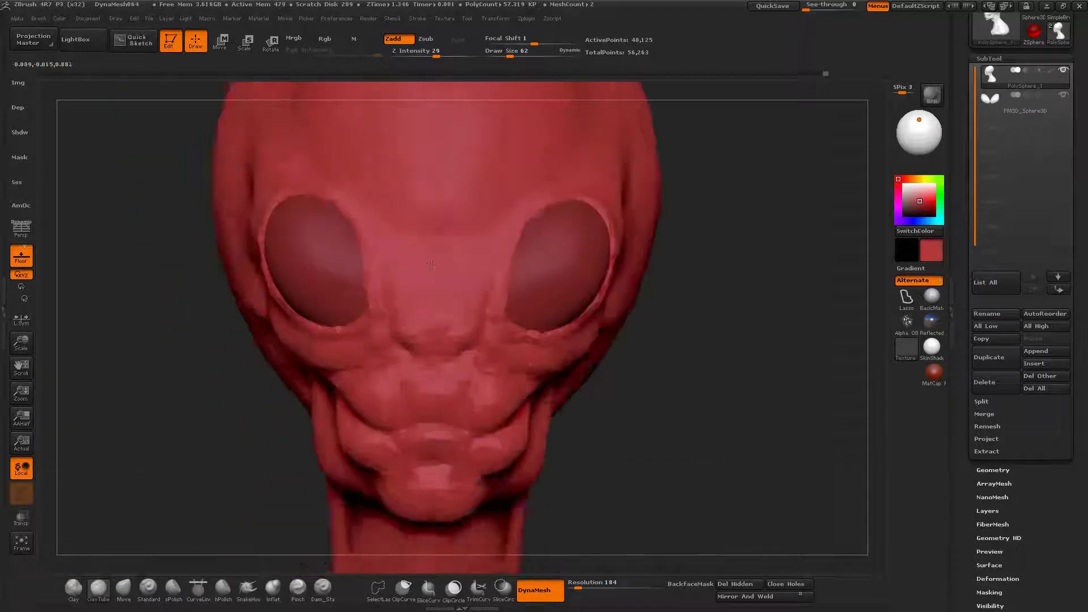
drag(431, 238, 431, 339)
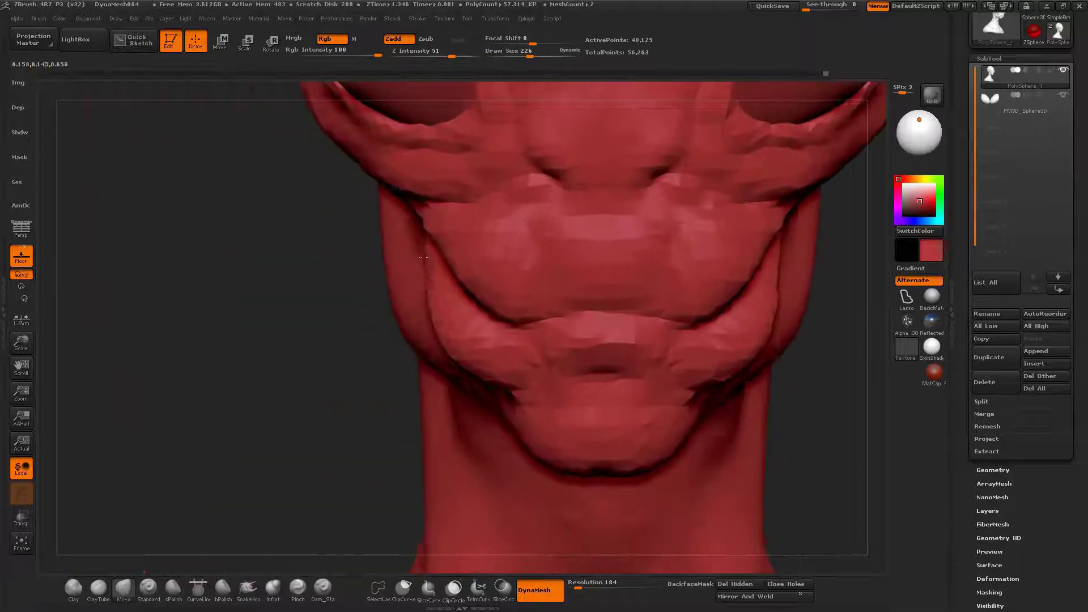
Step: Reshape the mouth folds and jaw with the Move brush at draw sizes 42 and 37 and refresh the DynaMesh
key(space)
drag(419, 260, 405, 260)
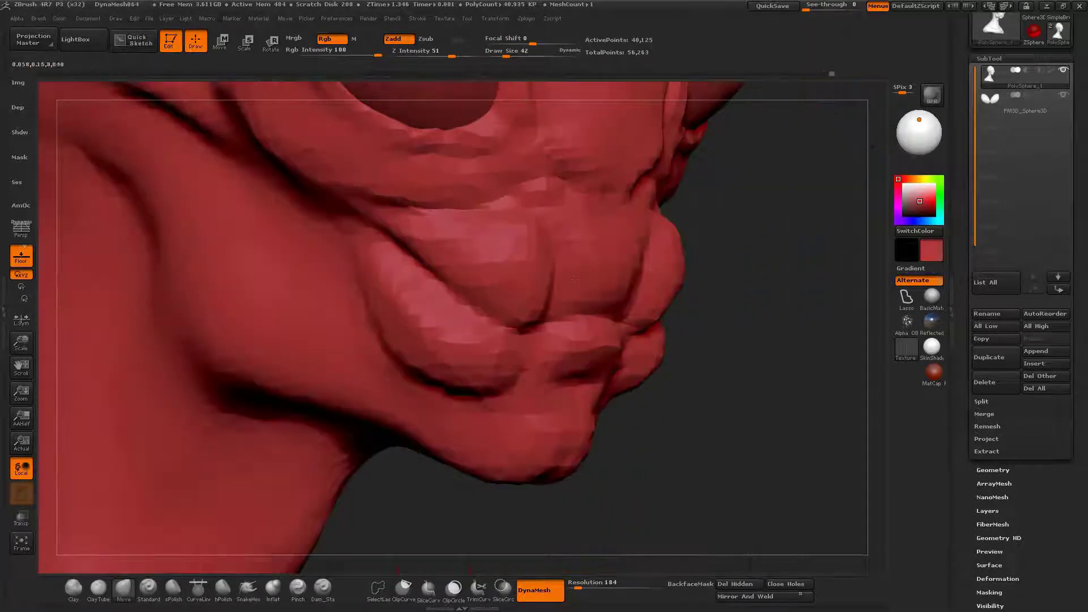
key(space)
mouse_move(575, 350)
mouse_down()
mouse_move(578, 340)
mouse_move(565, 357)
mouse_up()
drag(753, 294, 510, 270)
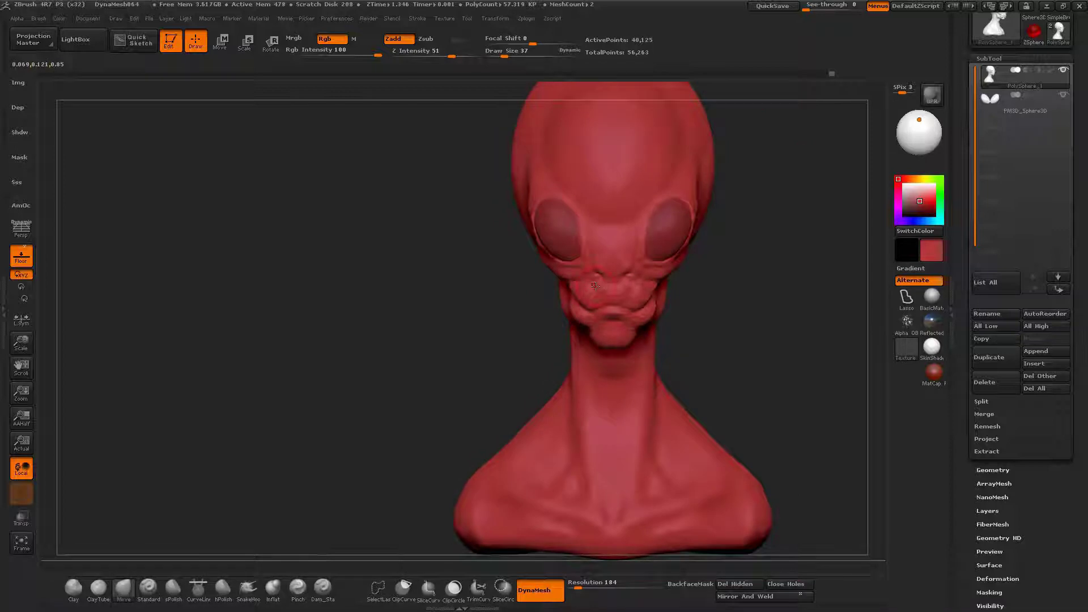
alt+drag(782, 295, 813, 405)
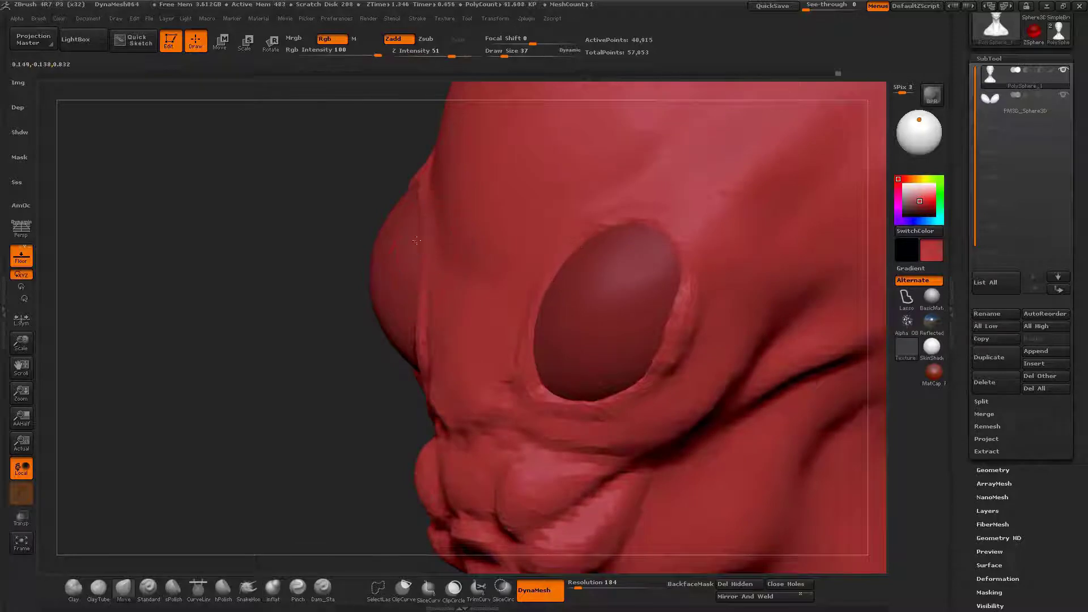
Step: Fit the inner eye rims closely around the eyeballs with the Move brush at draw size 37
right_drag(416, 215, 680, 232)
right_drag(362, 340, 453, 281)
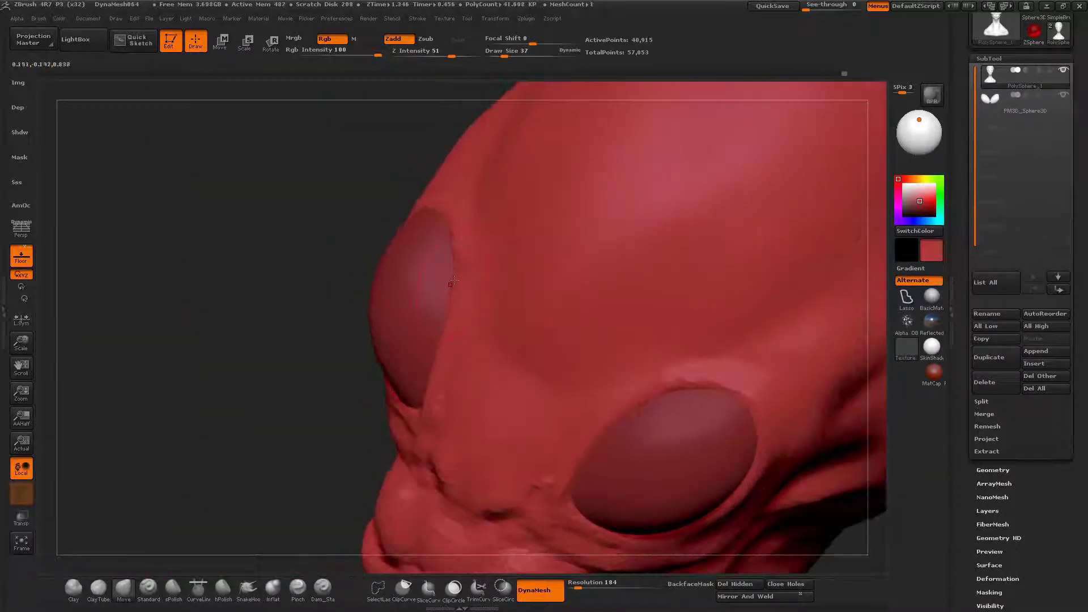
right_drag(449, 234, 439, 293)
mouse_move(453, 238)
right_down()
mouse_move(396, 170)
mouse_move(362, 238)
right_up()
Step: Sharpen the creases around the eye rims with Dam_Standard at draw size 14
key(b)
key(d)
key(s)
right_drag(323, 298, 382, 378)
key(space)
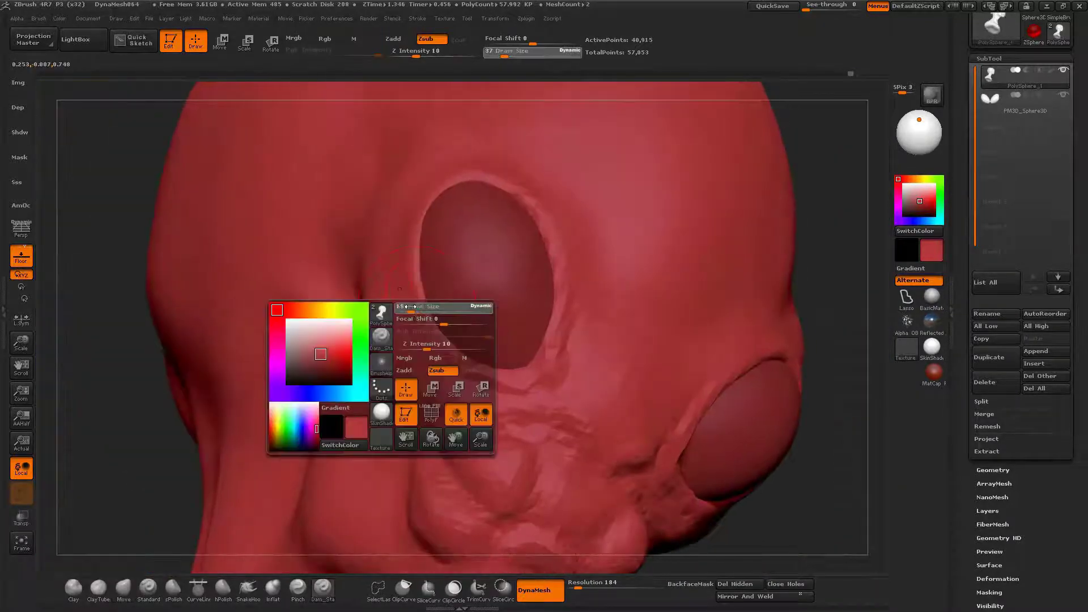
drag(443, 325, 410, 325)
right_drag(390, 255, 530, 264)
right_drag(540, 304, 607, 345)
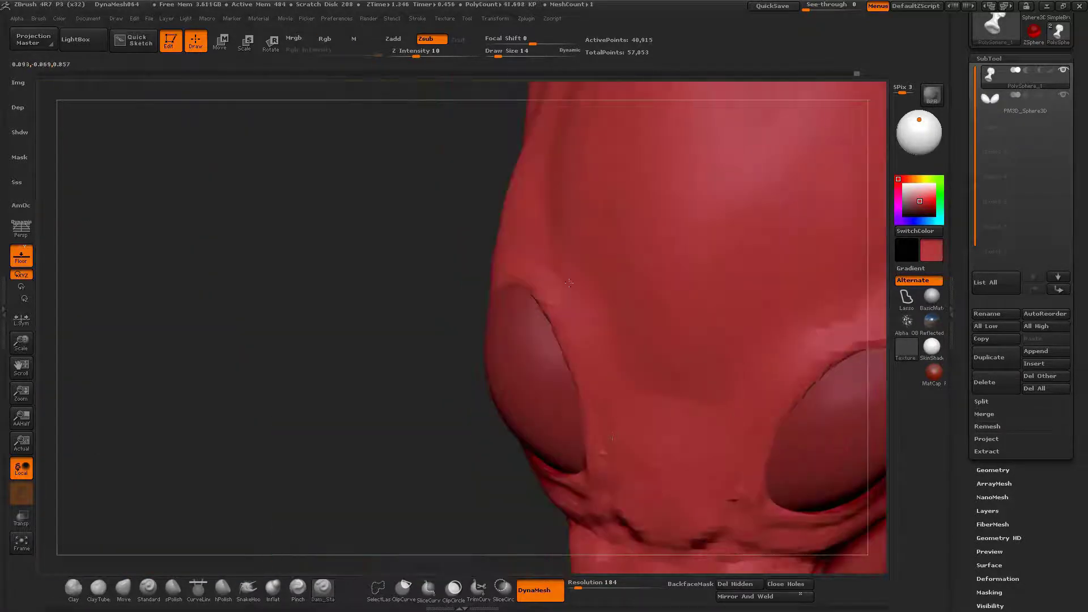
Step: Adjust the eye rims against the eyeballs from several angles with the Move brush at draw size 32
mouse_move(569, 282)
right_down()
mouse_move(555, 334)
mouse_move(579, 411)
right_up()
key(b)
key(m)
key(v)
key(space)
drag(586, 400, 597, 400)
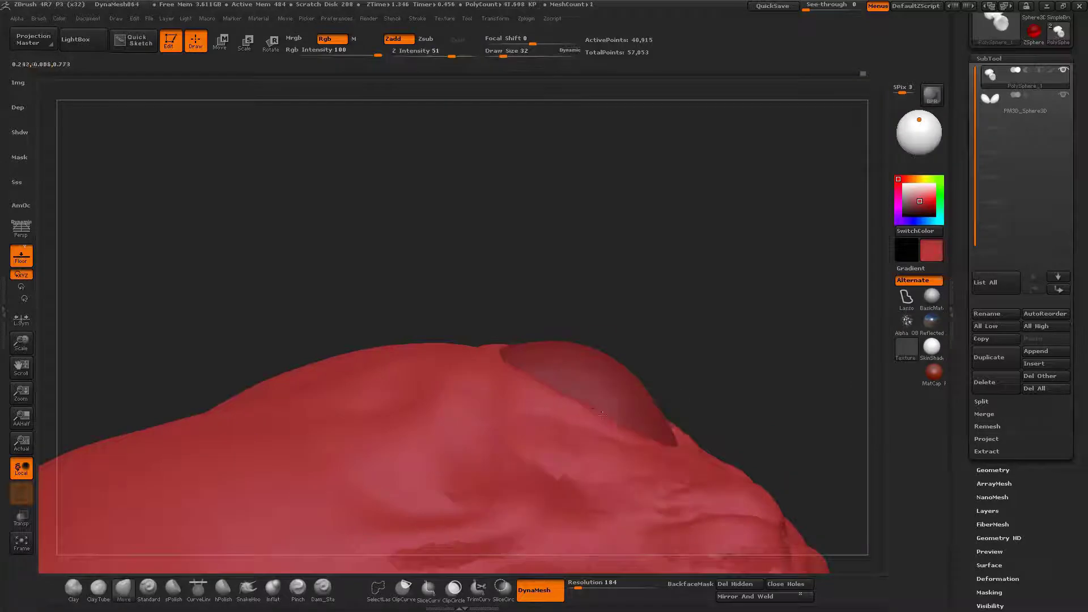
mouse_move(613, 414)
right_down()
mouse_move(566, 415)
mouse_move(530, 476)
mouse_move(590, 366)
mouse_move(625, 357)
mouse_move(533, 346)
mouse_move(573, 318)
mouse_move(619, 315)
mouse_move(436, 283)
mouse_move(414, 215)
mouse_move(399, 275)
right_up()
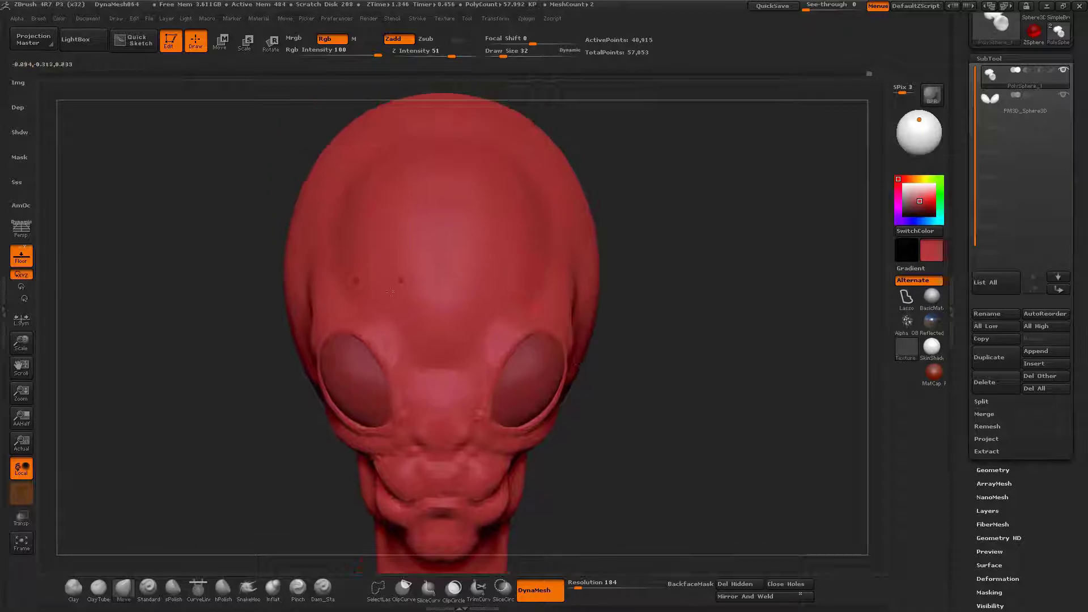
Step: Refine the forehead, temples and brow with the Move brush at draw sizes 105 and 59
key(s)
drag(354, 275, 367, 276)
mouse_move(367, 276)
right_down()
mouse_move(425, 294)
mouse_move(481, 260)
mouse_move(385, 375)
right_up()
key(space)
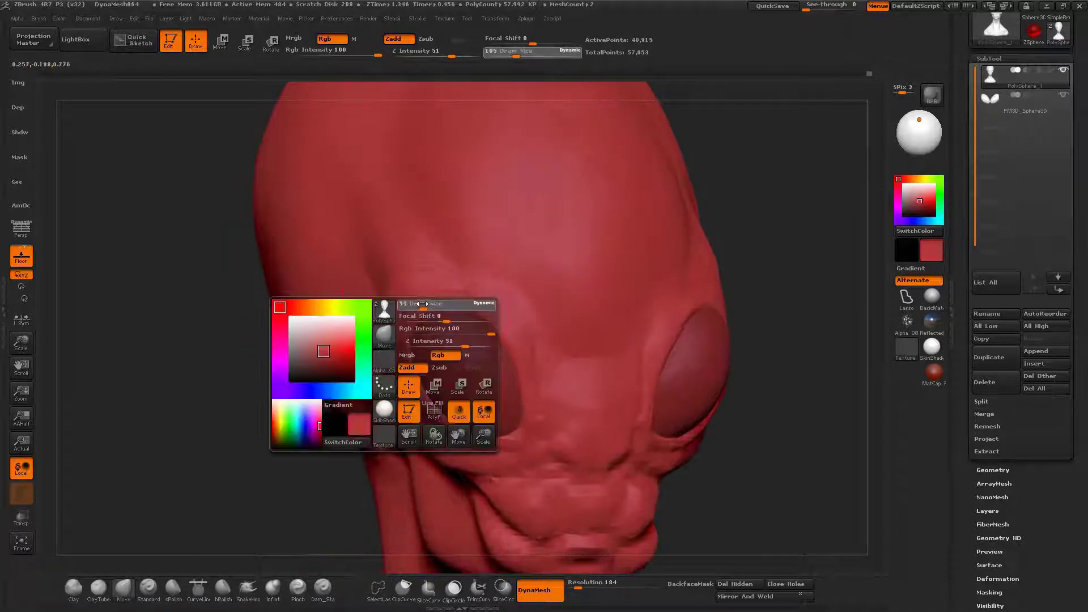
drag(428, 302, 420, 302)
mouse_move(387, 385)
right_down()
mouse_move(487, 396)
mouse_move(468, 419)
mouse_move(666, 437)
mouse_move(430, 321)
mouse_move(431, 243)
right_up()
right_drag(431, 243, 543, 303)
Step: Refresh the bust's DynaMesh and briefly check its polygon wireframe
ctrl+drag(657, 380, 602, 297)
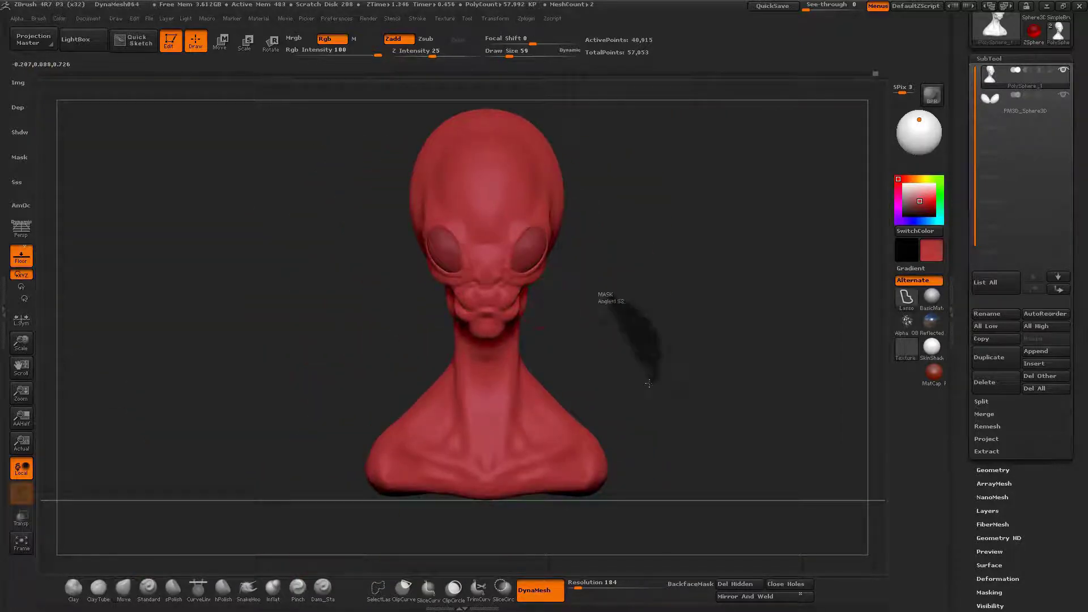
ctrl+right_drag(602, 298, 605, 334)
key(shift+f)
key(shift+f)
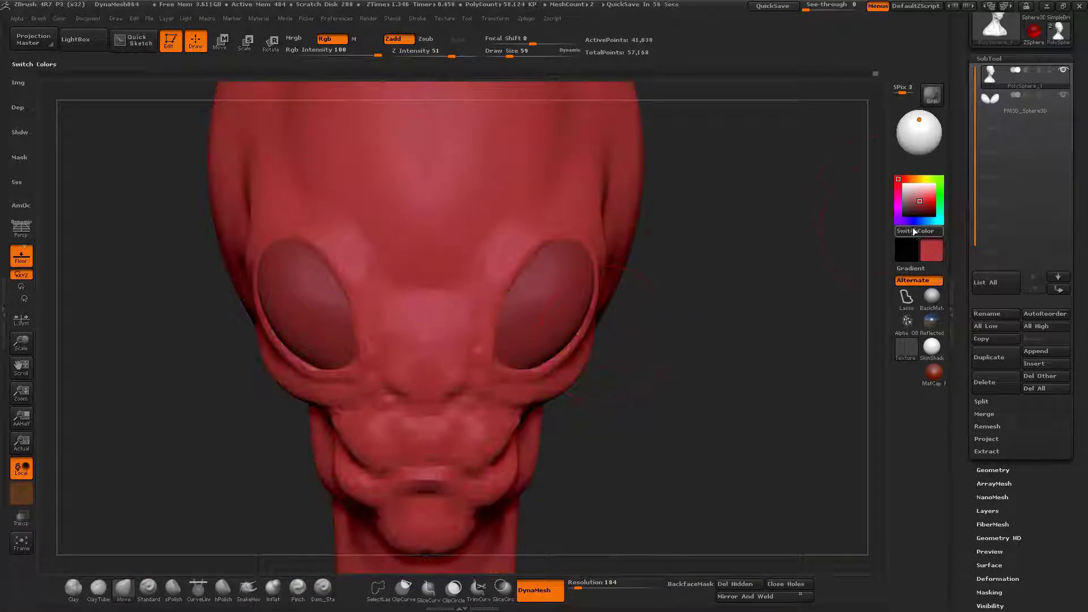
Step: Reselect the head subtool and carve a small ear slit on the side of the skull with Dam_Standard at draw size 15
click(1064, 71)
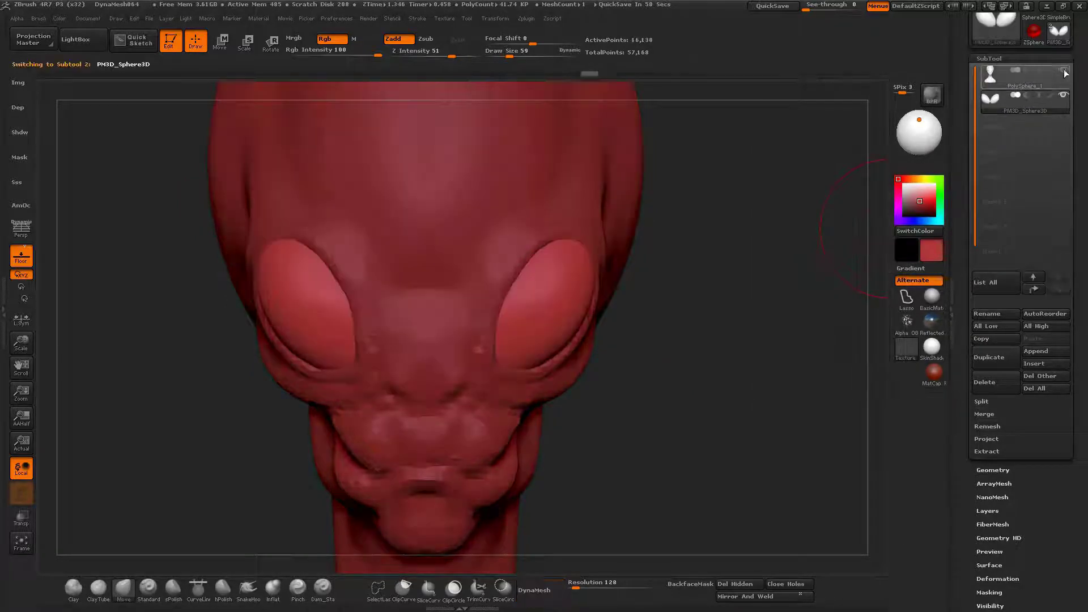
click(1014, 75)
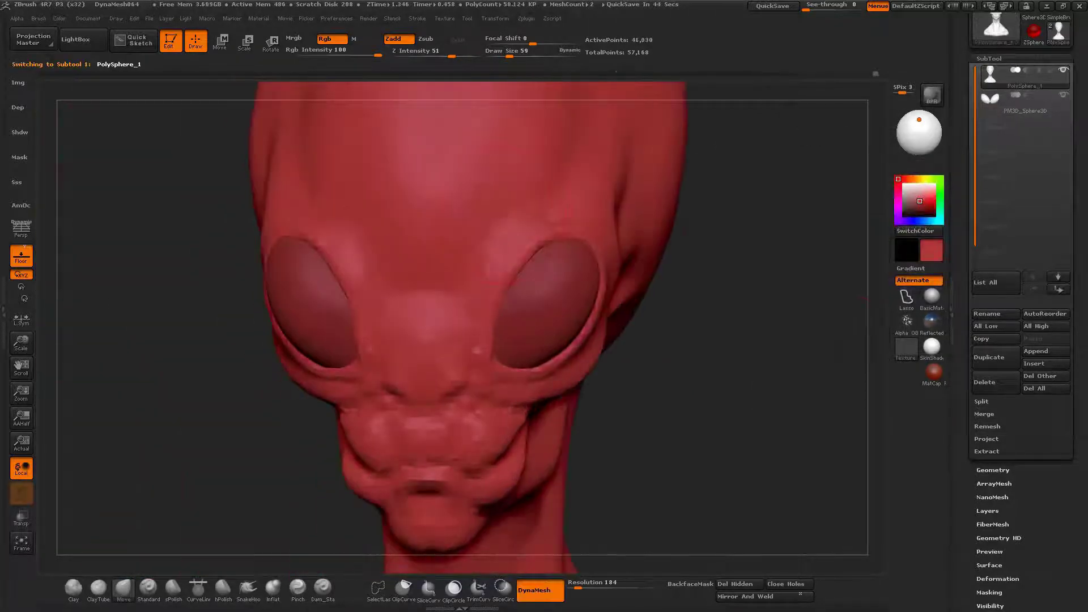
mouse_move(563, 214)
right_down()
mouse_move(680, 221)
mouse_move(578, 218)
mouse_move(578, 185)
mouse_move(600, 230)
mouse_move(510, 227)
mouse_move(510, 187)
mouse_move(510, 317)
right_up()
click(322, 588)
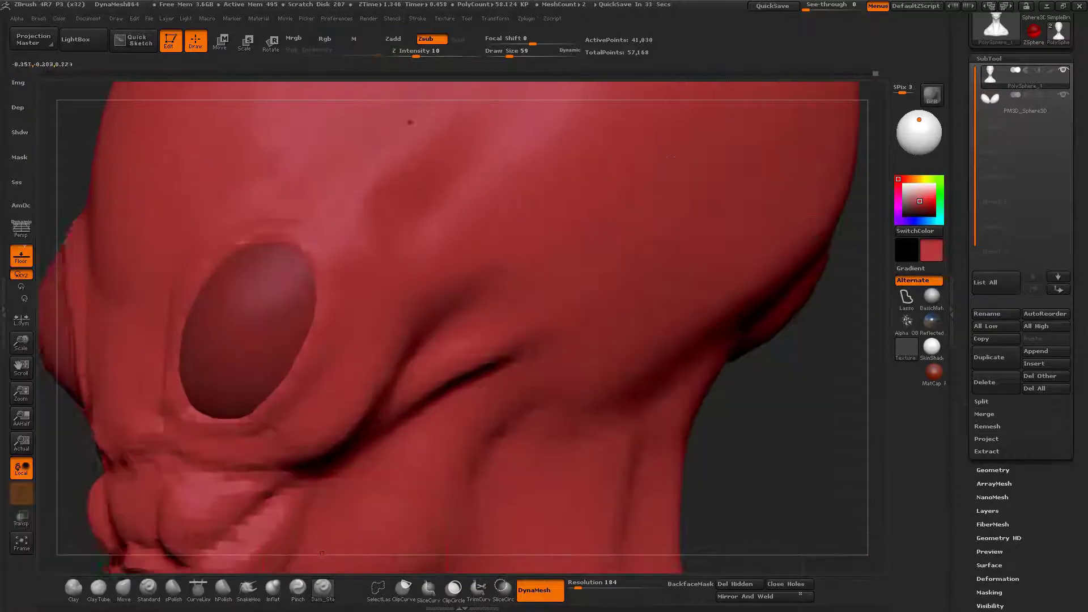
key(space)
drag(595, 221, 585, 224)
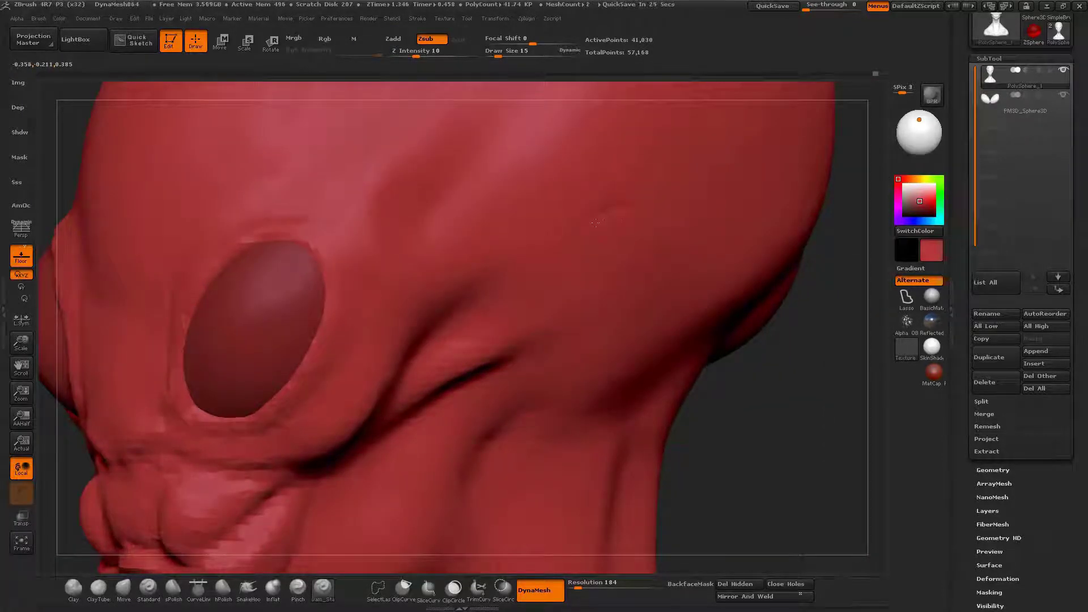
Step: Swell the rim around the ear slit with the Inflate brush at draw size 15 and refresh the DynaMesh
key(alt)
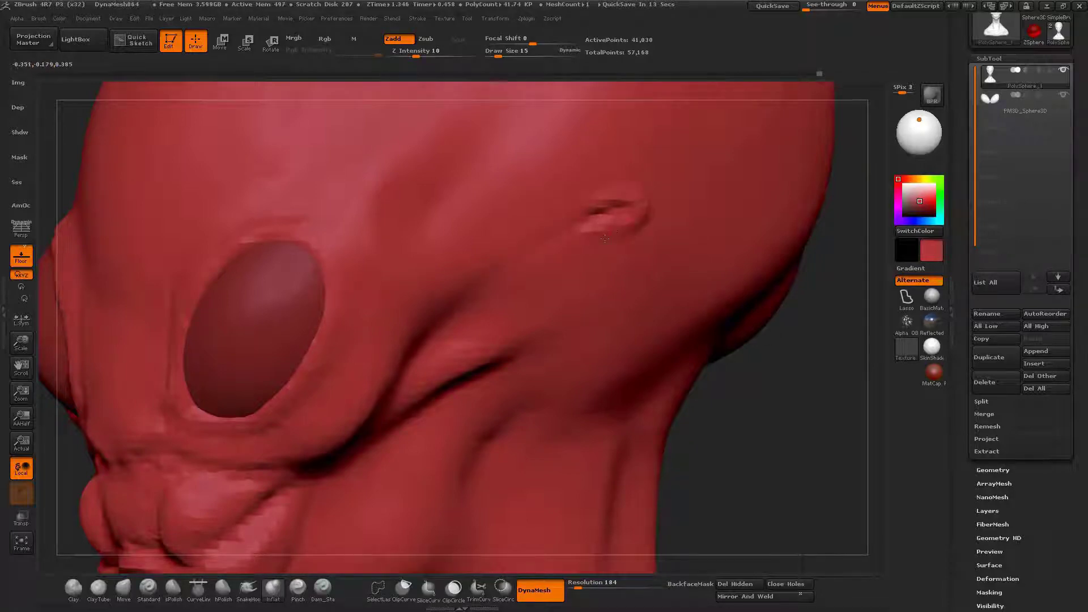
right_drag(604, 238, 719, 238)
ctrl+right_drag(719, 238, 316, 328)
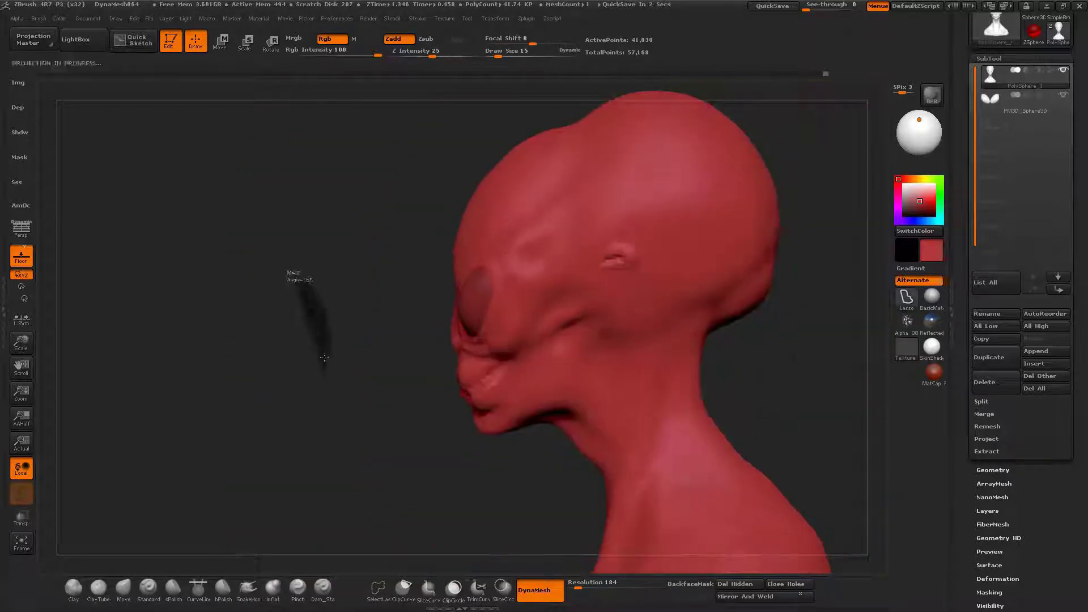
Step: Save the tool as Alien_head_free_tut_200 in the ZTools folder
key(ctrl+s)
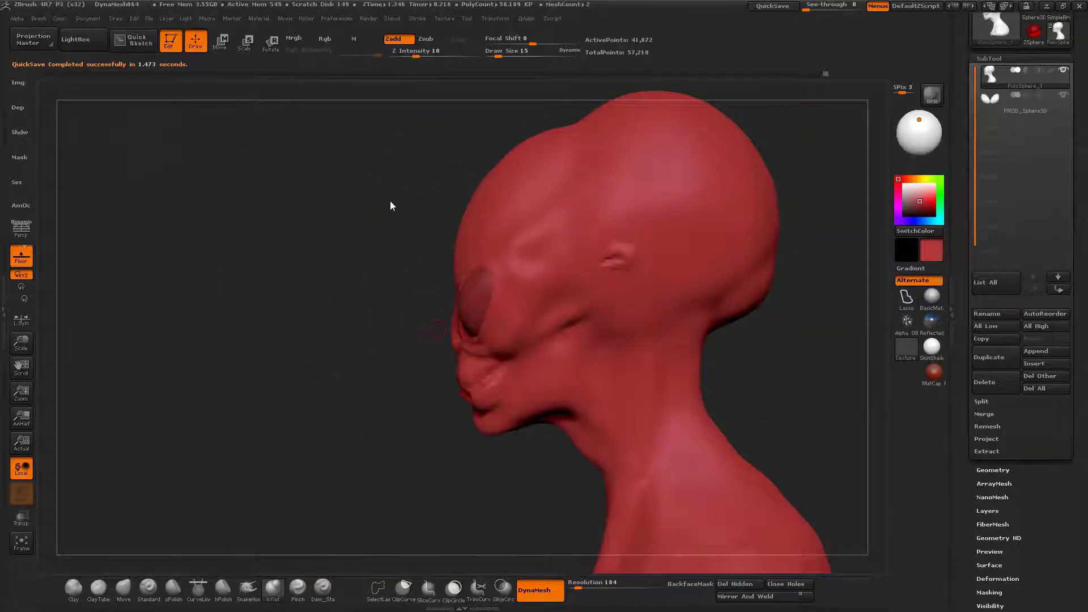
text(Alien_head_free_tut_200)
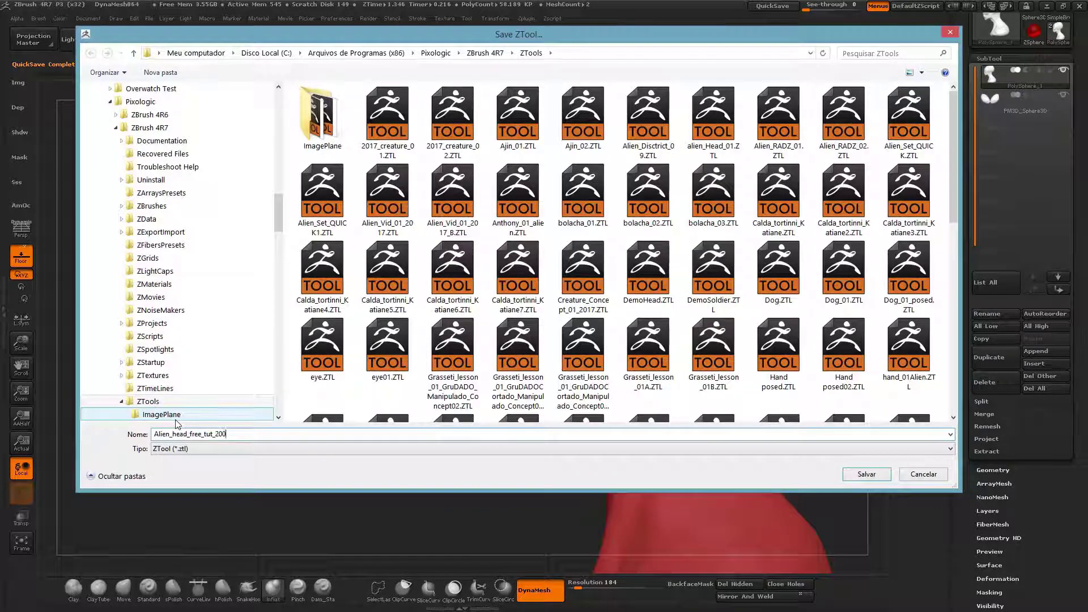
key(Return)
Step: Reshape the rear jaw and the sides of the head with the Move brush at draw size 65
mouse_move(765, 339)
mouse_down()
mouse_move(719, 333)
mouse_move(637, 379)
mouse_move(476, 347)
mouse_move(476, 361)
mouse_up()
key(b)
key(m)
key(v)
key(space)
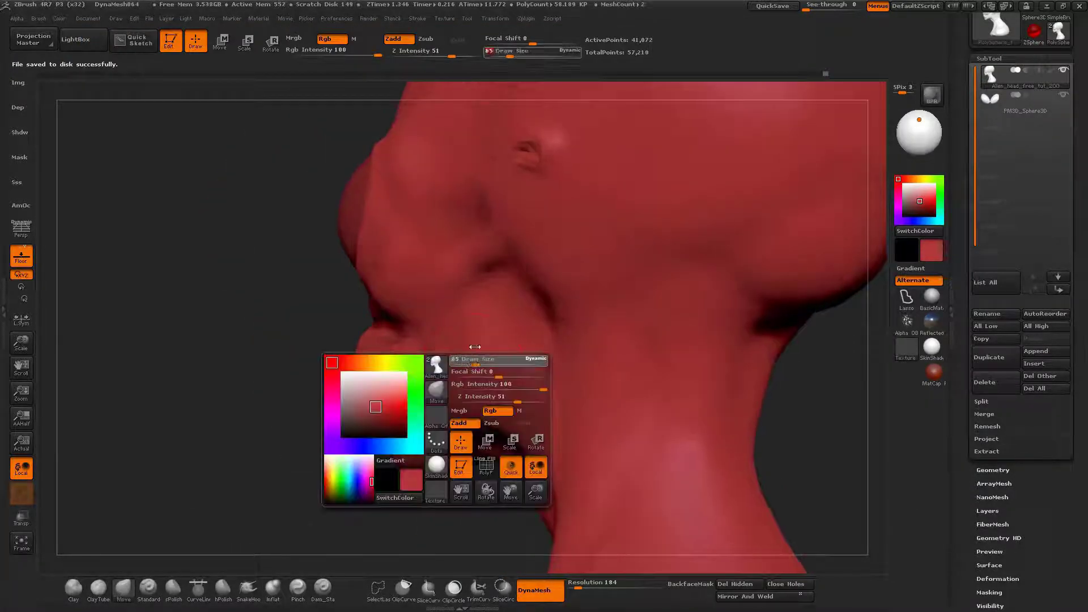
mouse_move(244, 340)
mouse_down()
mouse_move(497, 370)
mouse_move(759, 362)
mouse_move(720, 357)
mouse_up()
mouse_move(651, 391)
mouse_down()
mouse_move(510, 397)
mouse_move(468, 363)
mouse_move(518, 418)
mouse_move(519, 440)
mouse_up()
drag(482, 413, 491, 401)
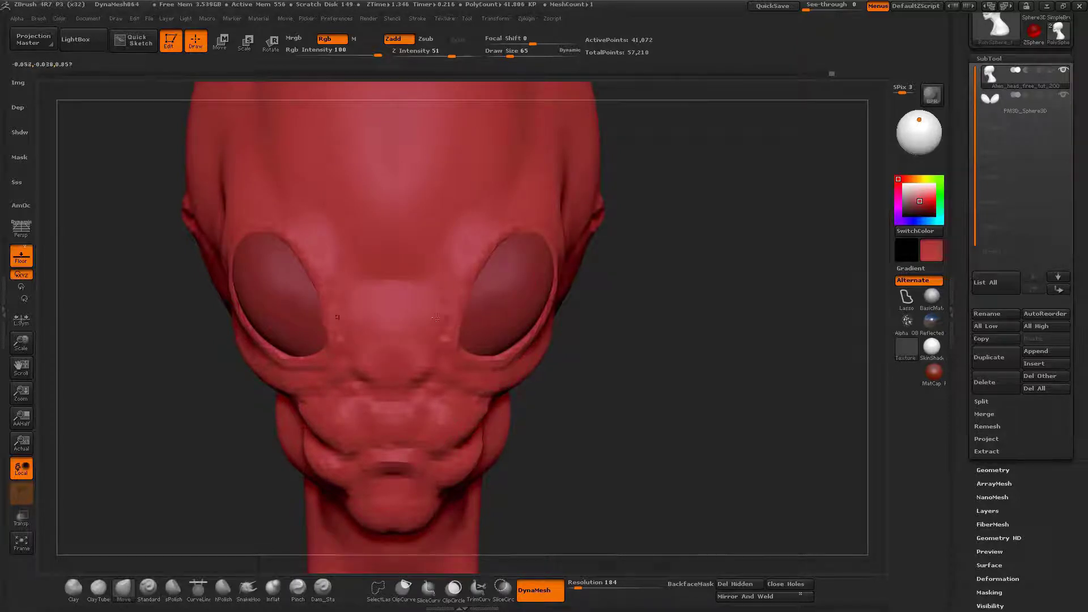
drag(453, 297, 372, 247)
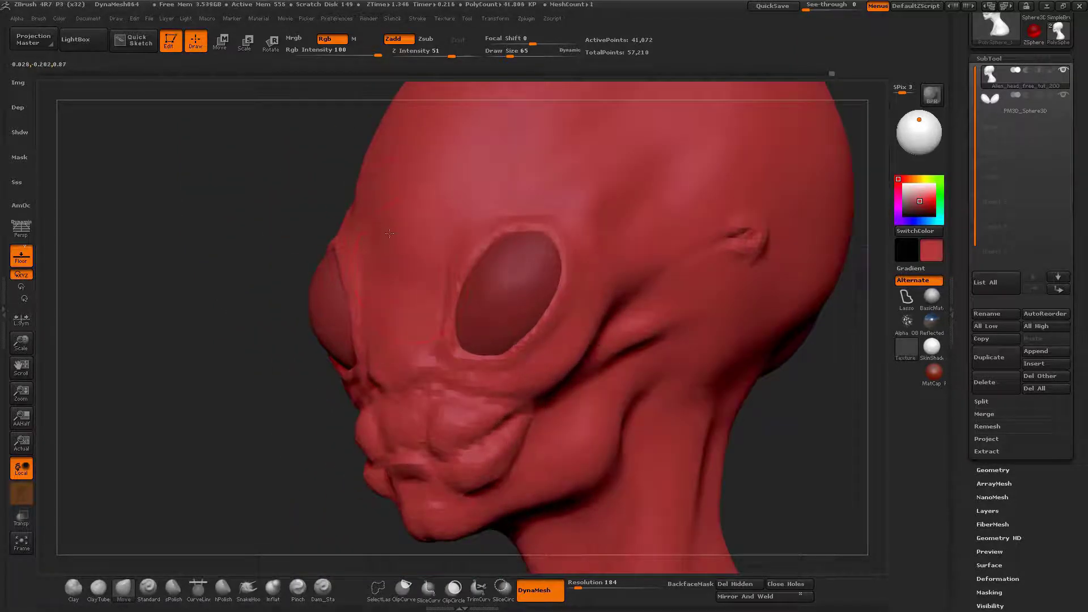
Step: Carve soft creases into the back of the skull with Dam_Standard at draw size 65
drag(343, 187, 426, 216)
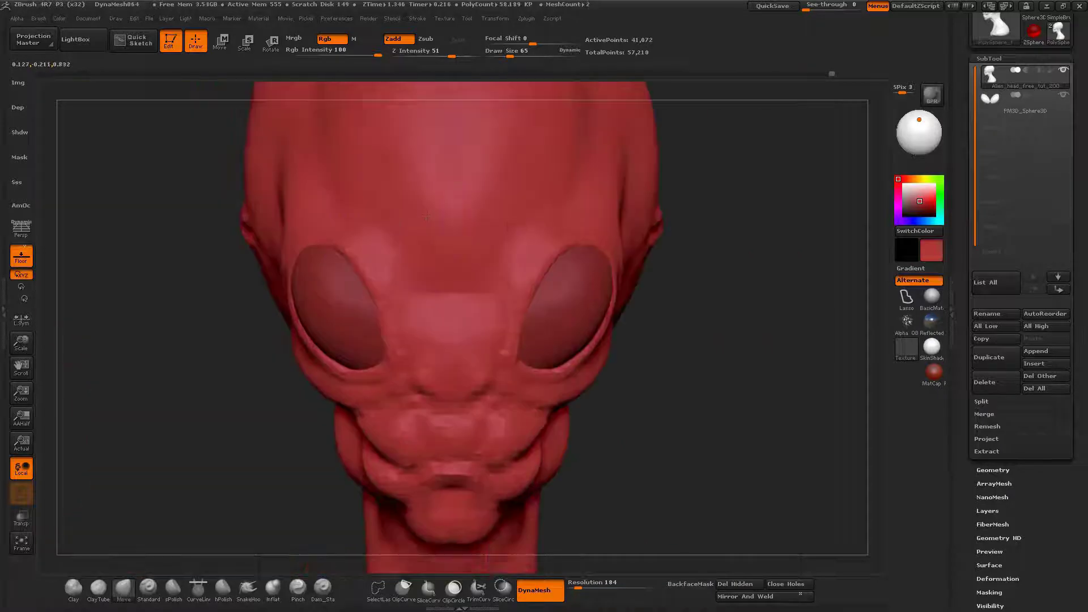
mouse_move(426, 215)
ctrl+right_down()
mouse_move(426, 238)
mouse_move(499, 255)
mouse_move(451, 258)
mouse_move(444, 83)
mouse_move(445, 194)
ctrl+right_up()
key(b)
key(d)
key(s)
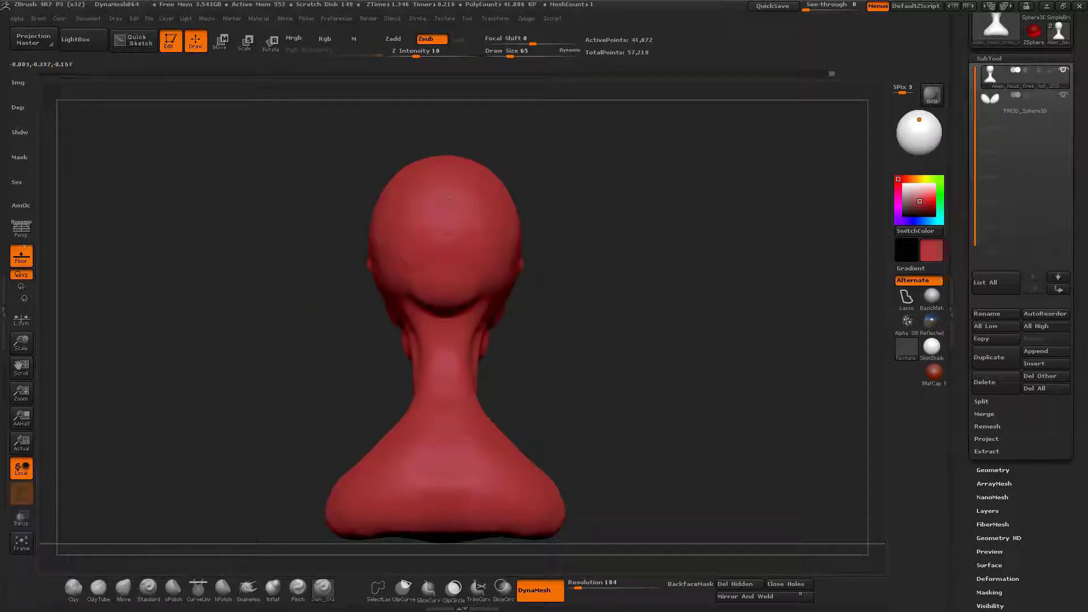
mouse_move(453, 197)
mouse_down()
mouse_move(448, 315)
mouse_move(420, 442)
mouse_up()
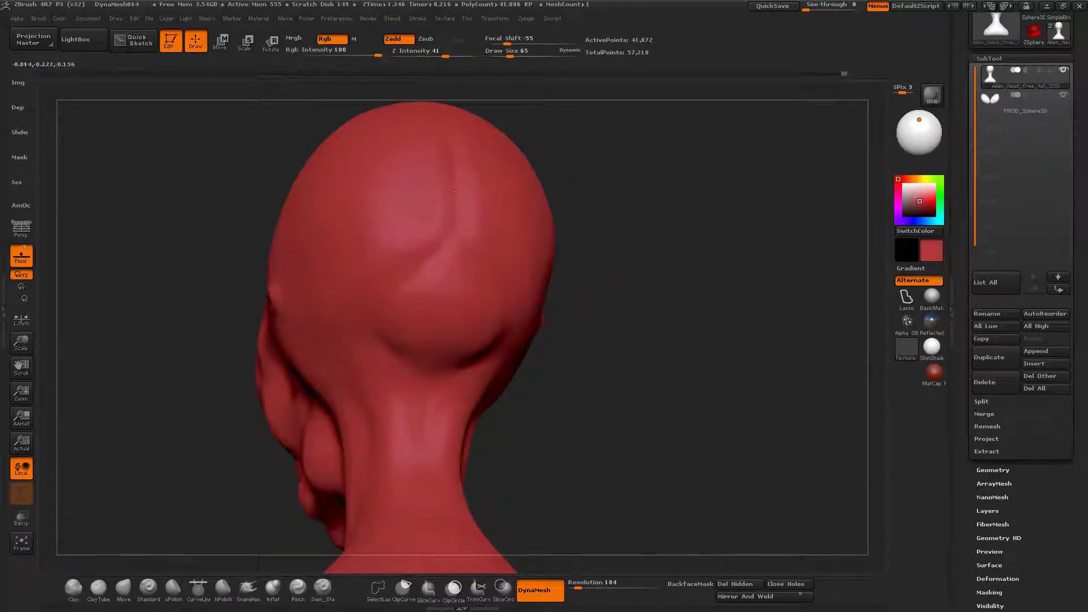
Step: Smooth the creases across the back of the skull, the forehead and the temples at draw size 65
mouse_move(294, 294)
right_down()
mouse_move(391, 281)
mouse_move(568, 228)
right_up()
drag(568, 227, 633, 340)
shift+drag(582, 391, 589, 376)
mouse_move(589, 375)
right_down()
mouse_move(629, 351)
mouse_move(544, 240)
mouse_move(568, 328)
right_up()
drag(441, 214, 455, 295)
right_drag(454, 212, 523, 254)
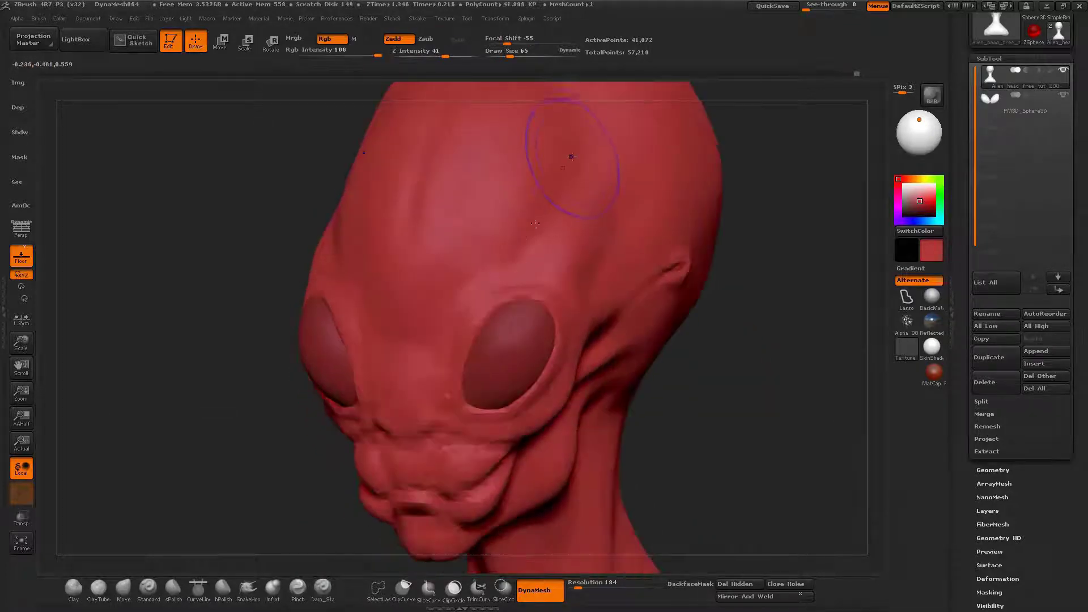
ctrl+right_drag(570, 155, 497, 359)
drag(497, 359, 572, 321)
mouse_move(569, 218)
mouse_down()
mouse_move(555, 347)
mouse_move(446, 286)
mouse_move(479, 290)
mouse_move(487, 225)
mouse_up()
Step: Reshape the nose bridge above the mouth folds with the Move brush at draw size 35 and switch to ClayTubes
key(b)
key(m)
key(v)
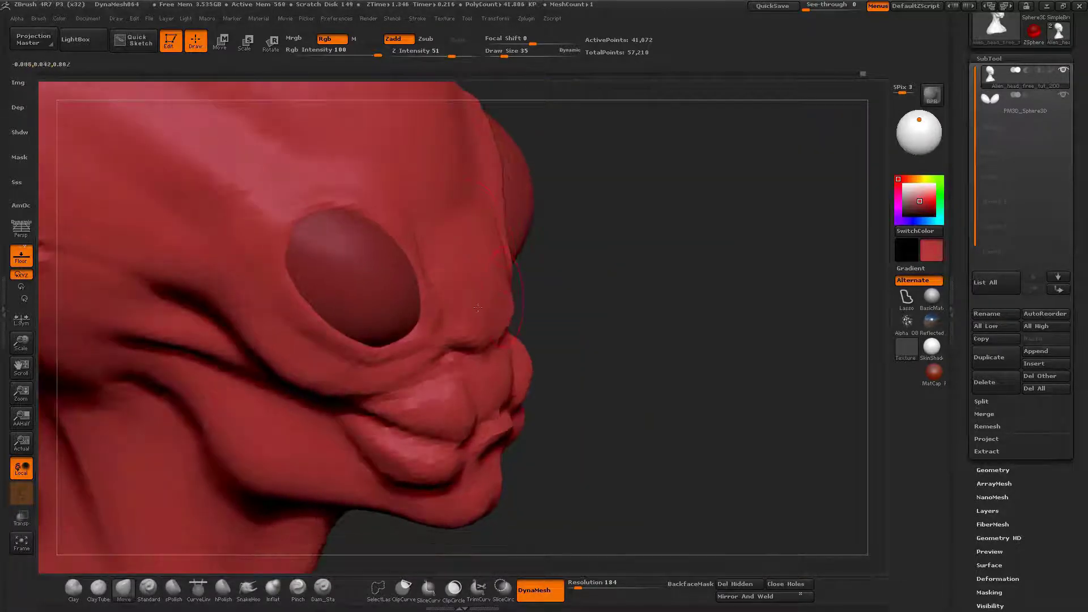
mouse_move(478, 307)
mouse_down()
mouse_move(525, 308)
mouse_move(539, 276)
mouse_move(553, 277)
mouse_up()
key(b)
key(c)
key(t)
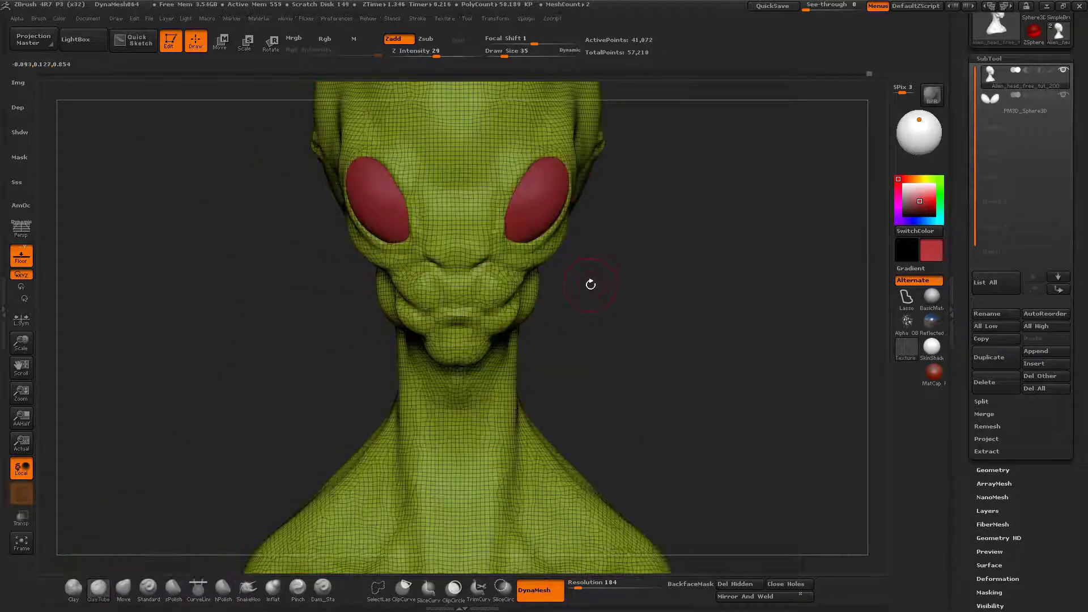
Step: Duplicate the head subtool and run ZRemesher on the copy
key(ctrl+shift+d)
mouse_move(837, 125)
mouse_down()
mouse_move(959, 72)
mouse_move(945, 116)
mouse_up()
drag(796, 116, 809, 146)
drag(821, 120, 860, 139)
drag(953, 100, 970, 116)
key(e)
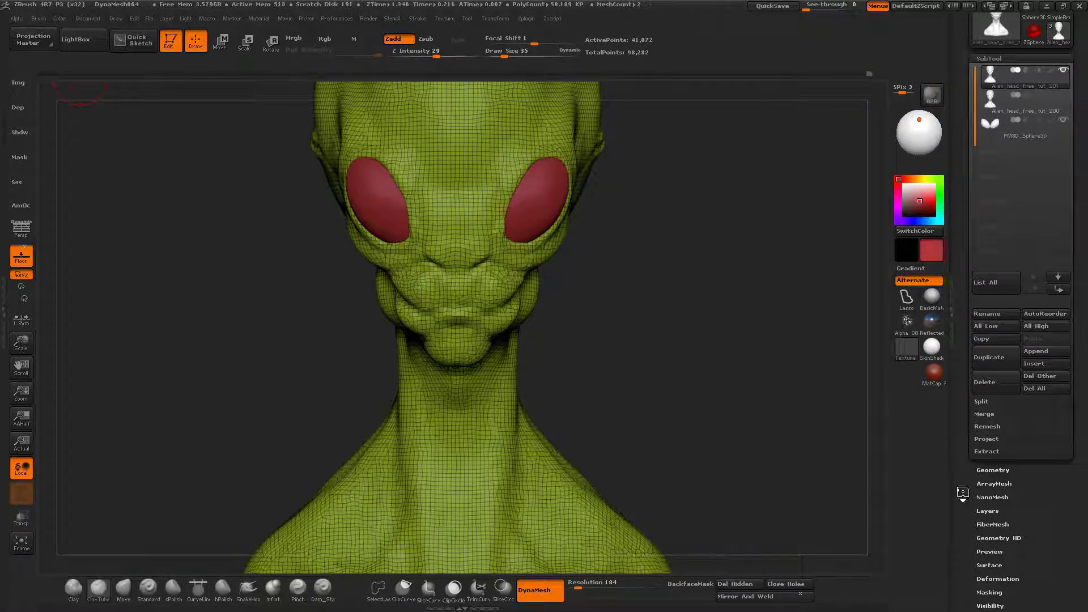
click(991, 469)
click(992, 204)
click(995, 224)
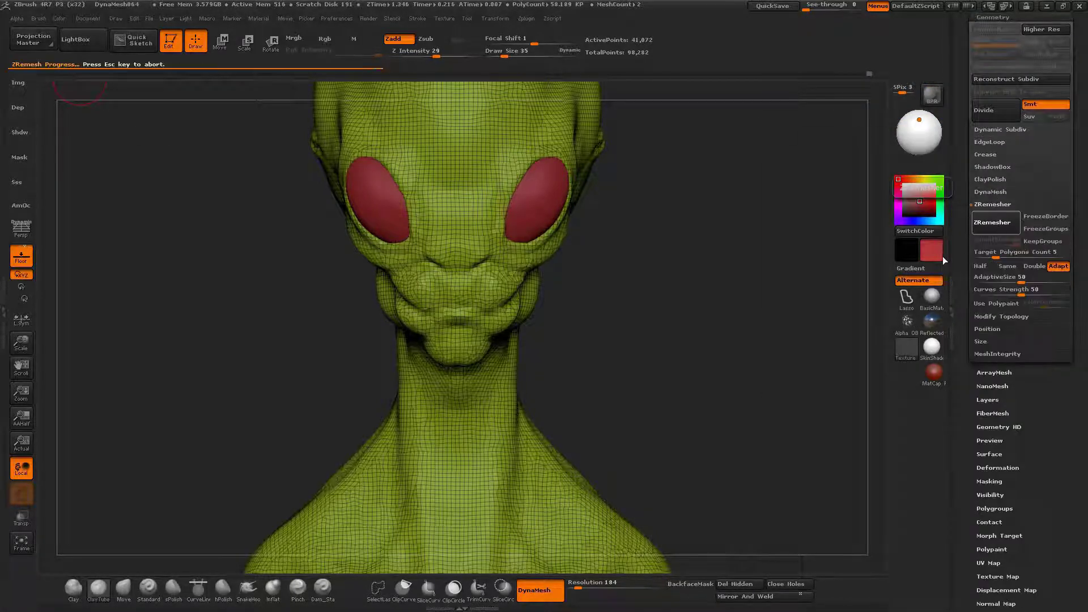
drag(731, 226, 749, 228)
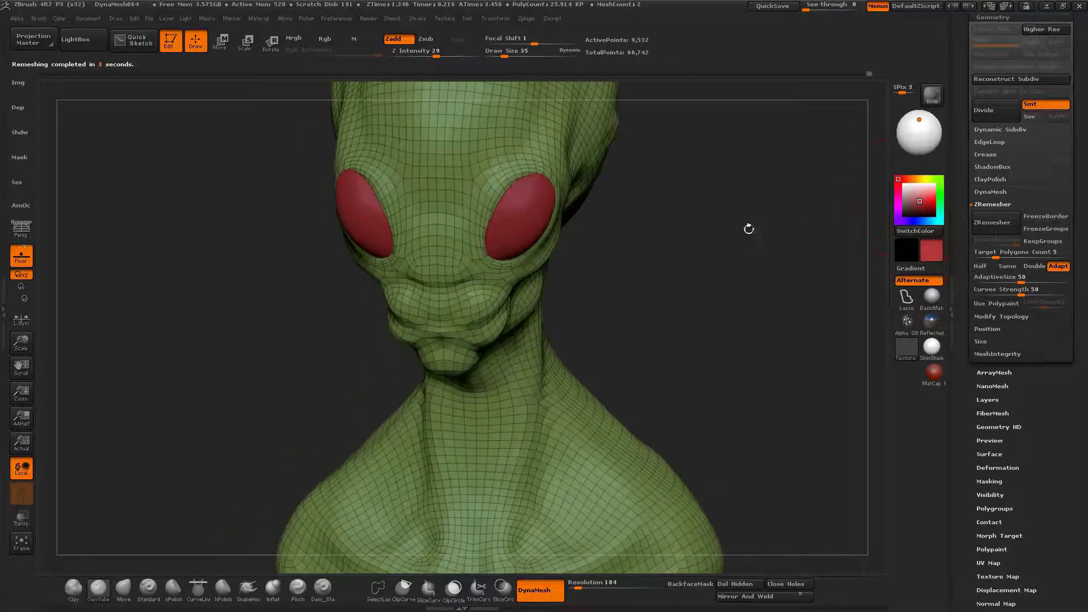
Step: Overlay the original head subtool on the remeshed copy to compare them, hide it again and turn off the wireframe display
click(992, 17)
click(989, 167)
click(1063, 196)
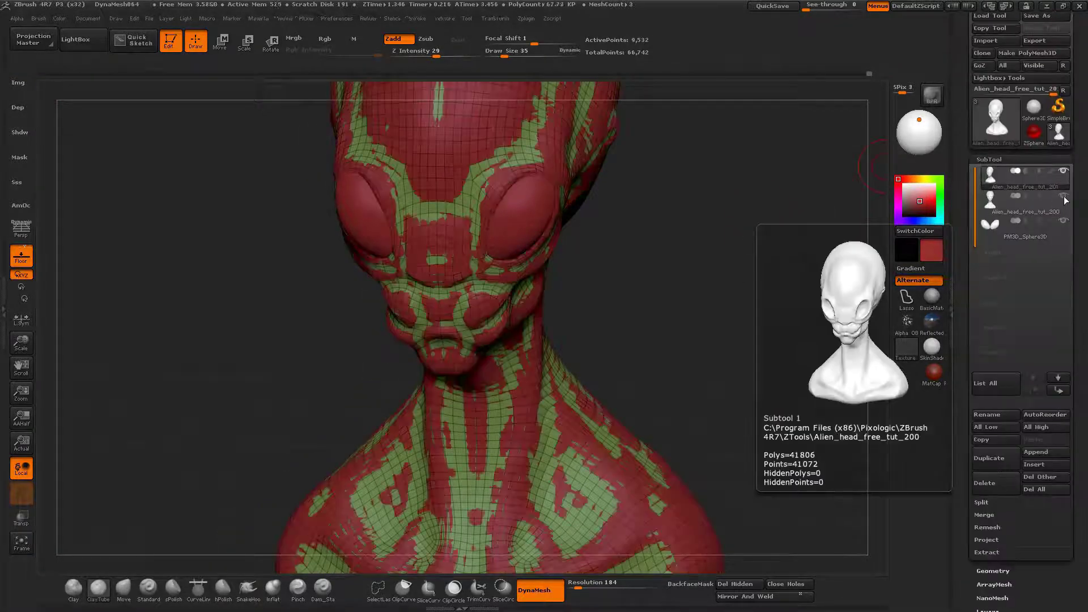
click(1063, 196)
key(shift+f)
mouse_move(661, 231)
mouse_down()
mouse_move(764, 232)
mouse_move(674, 231)
mouse_up()
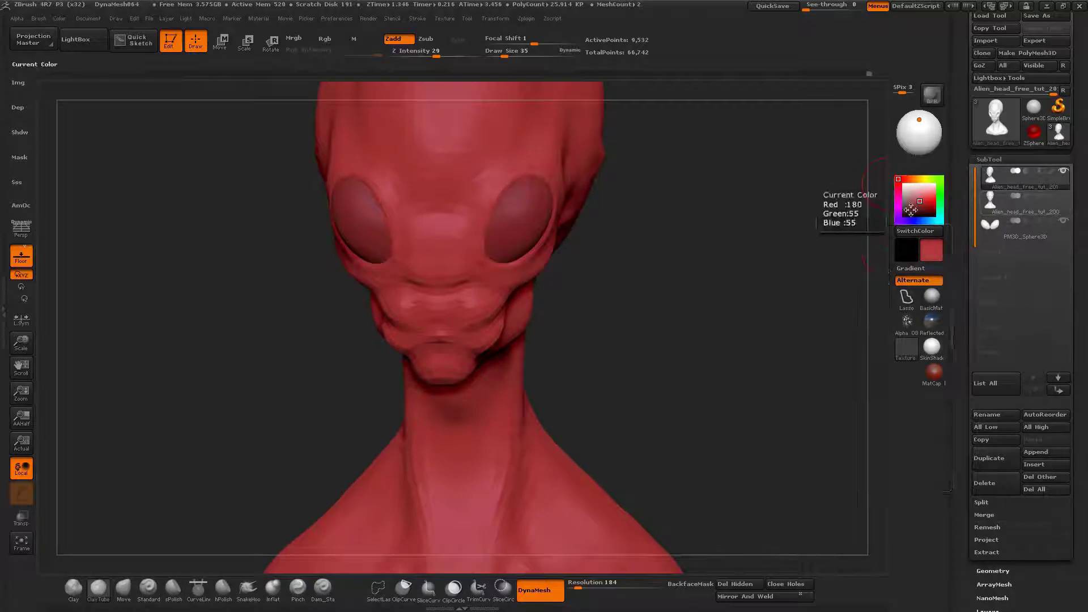
Step: Adjust the front of the neck with the Move brush at draw size 82 and rebuild the remeshed head as DynaMesh at resolution 352
click(1059, 211)
click(1062, 187)
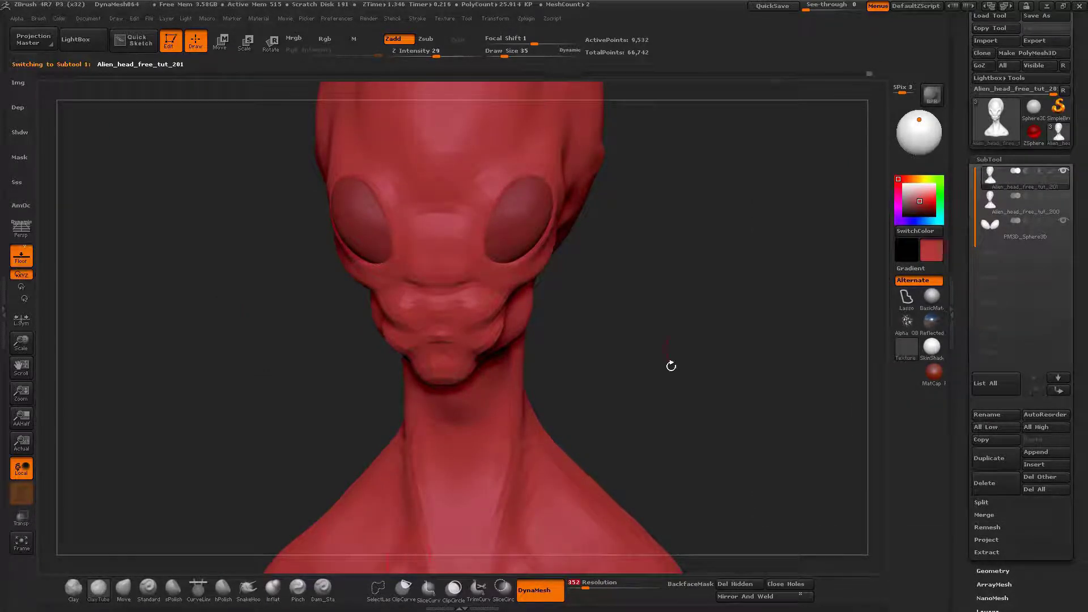
drag(671, 367, 503, 413)
key(b)
key(m)
key(v)
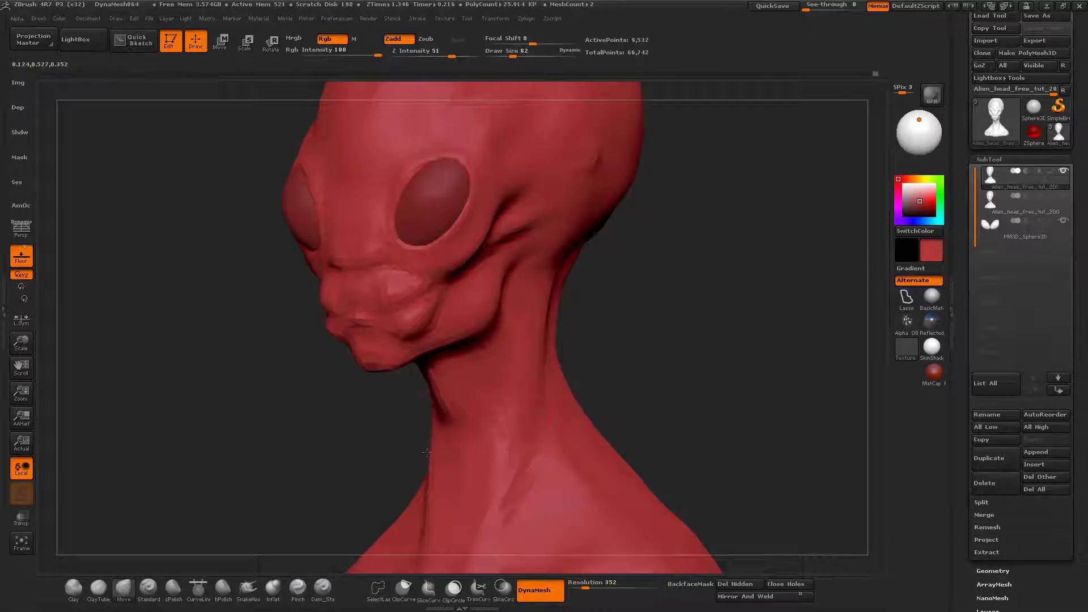
drag(426, 453, 438, 451)
mouse_move(610, 357)
ctrl+mouse_down()
mouse_move(651, 392)
mouse_move(639, 414)
ctrl+mouse_up()
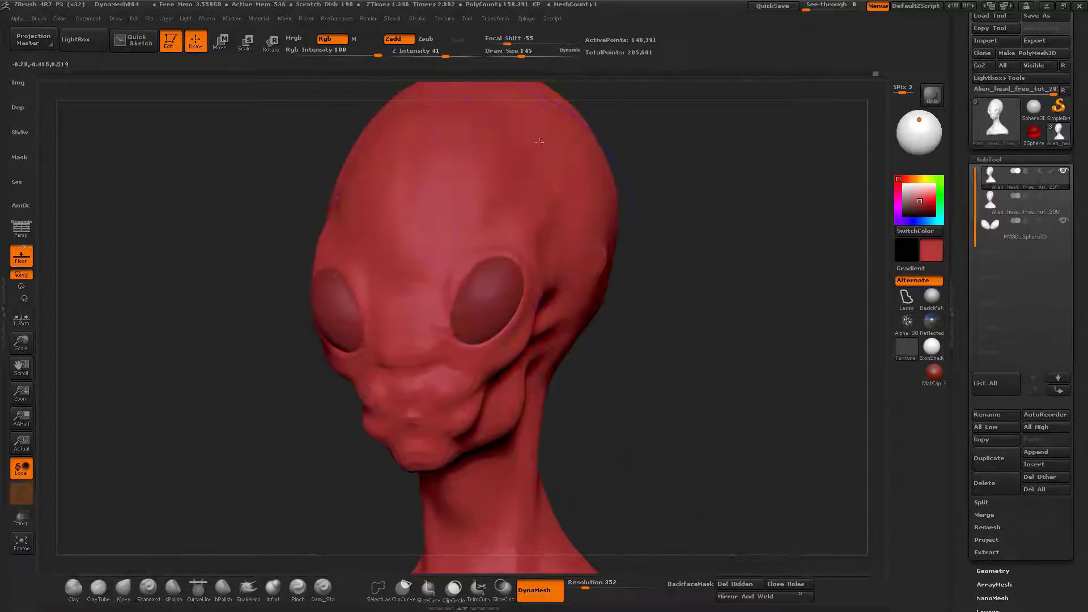
Step: Smooth the skull and reshape the neck base, collarbones and shoulders with the Move brush at draw size 145
drag(693, 209, 461, 250)
alt+drag(655, 371, 695, 207)
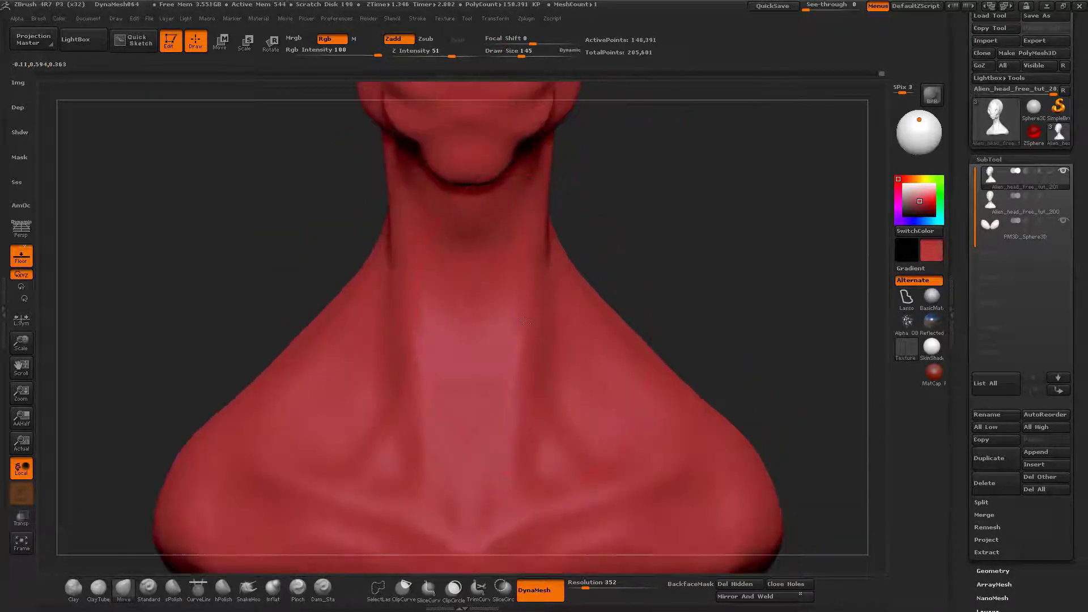
ctrl+right_drag(525, 322, 417, 444)
drag(406, 424, 442, 434)
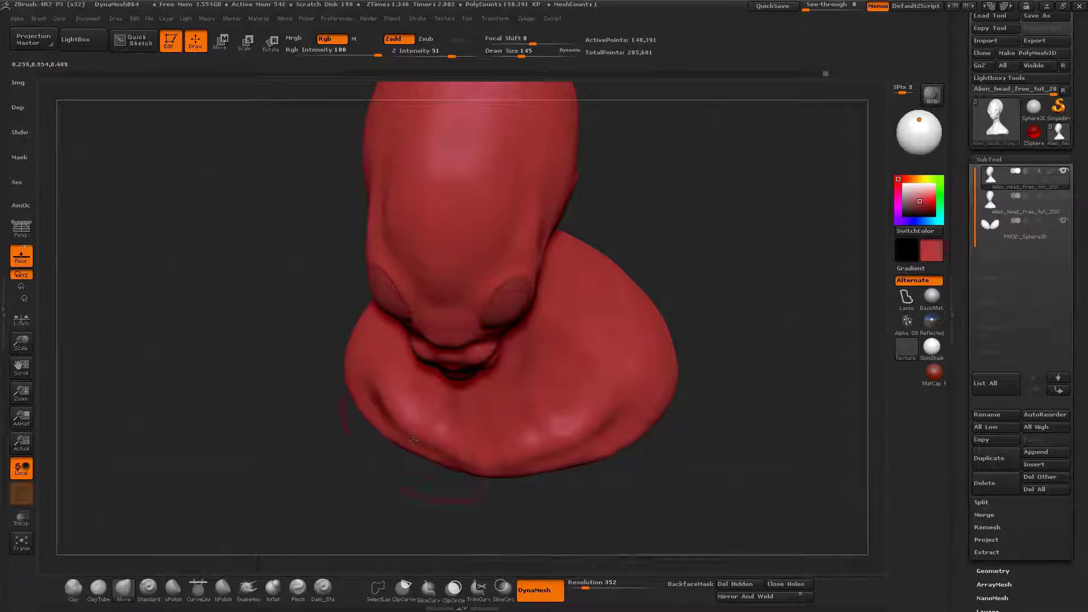
shift+right_drag(442, 434, 413, 465)
drag(413, 465, 378, 446)
right_drag(378, 447, 415, 371)
mouse_move(416, 372)
mouse_down()
mouse_move(445, 457)
mouse_move(468, 407)
mouse_move(454, 343)
mouse_move(479, 254)
mouse_move(518, 245)
mouse_move(482, 268)
mouse_move(510, 268)
mouse_up()
key([)
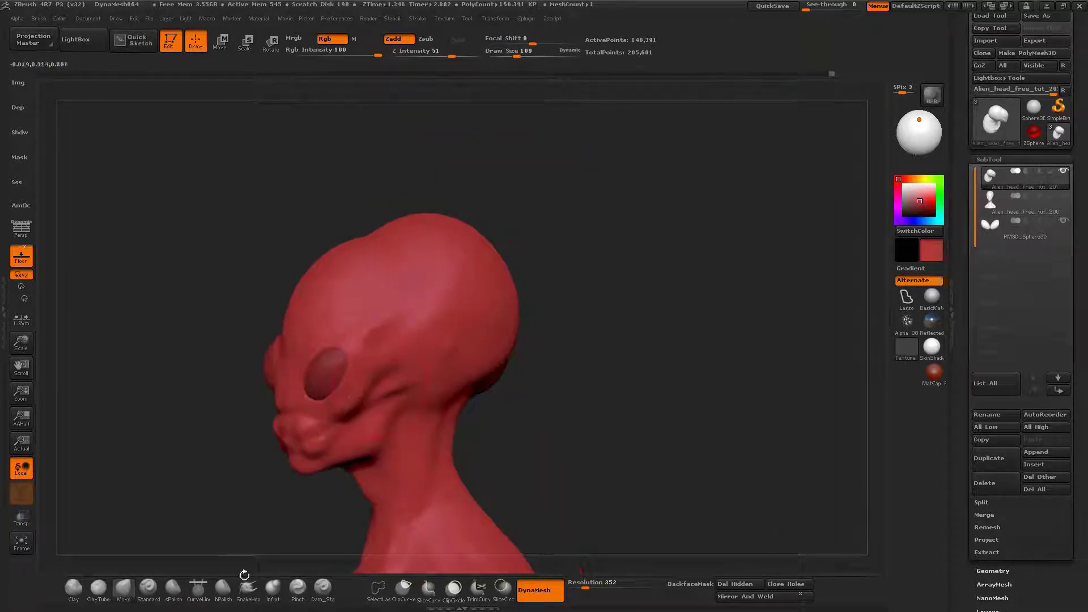
Step: Recut the ear slit on the side of the skull with Dam_Standard at draw size 39
click(322, 589)
ctrl+right_drag(428, 354, 447, 425)
key(space)
key(space)
drag(496, 332, 460, 351)
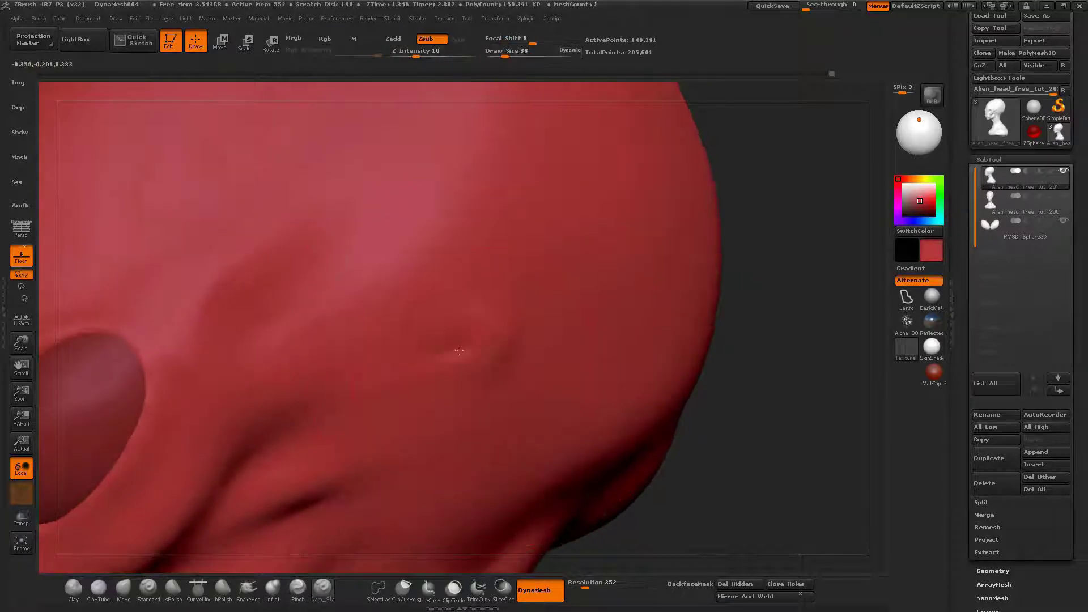
right_drag(468, 364, 466, 377)
Step: Swell the rim around the ear slit with the Inflate brush at draw size 24, smooth it and refresh the DynaMesh
key(b)
key(i)
key(n)
key(space)
mouse_move(507, 324)
mouse_down()
mouse_move(460, 344)
mouse_move(469, 324)
mouse_up()
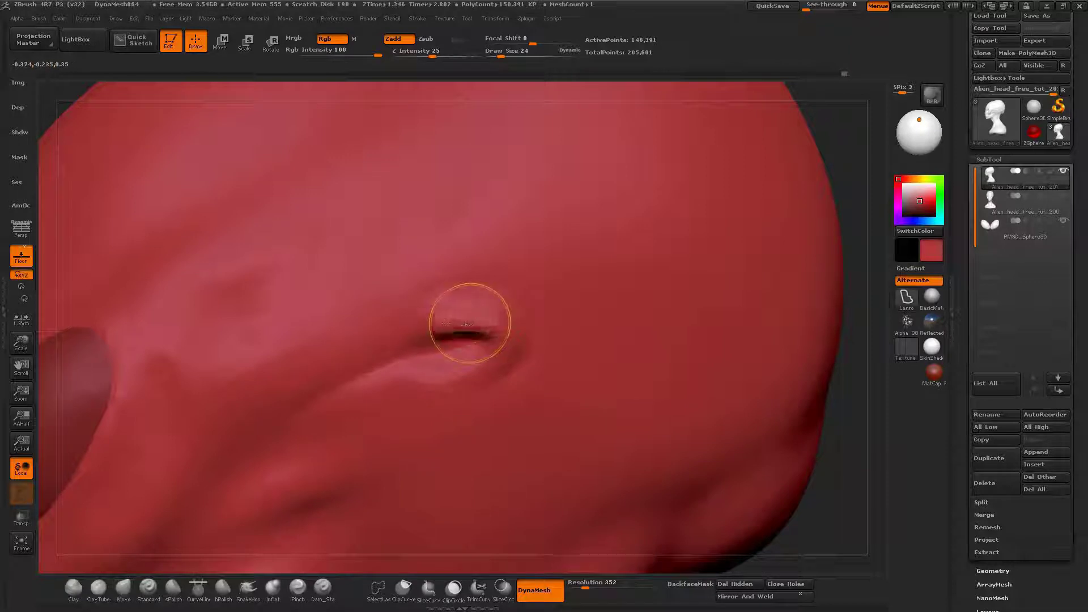
drag(481, 365, 419, 372)
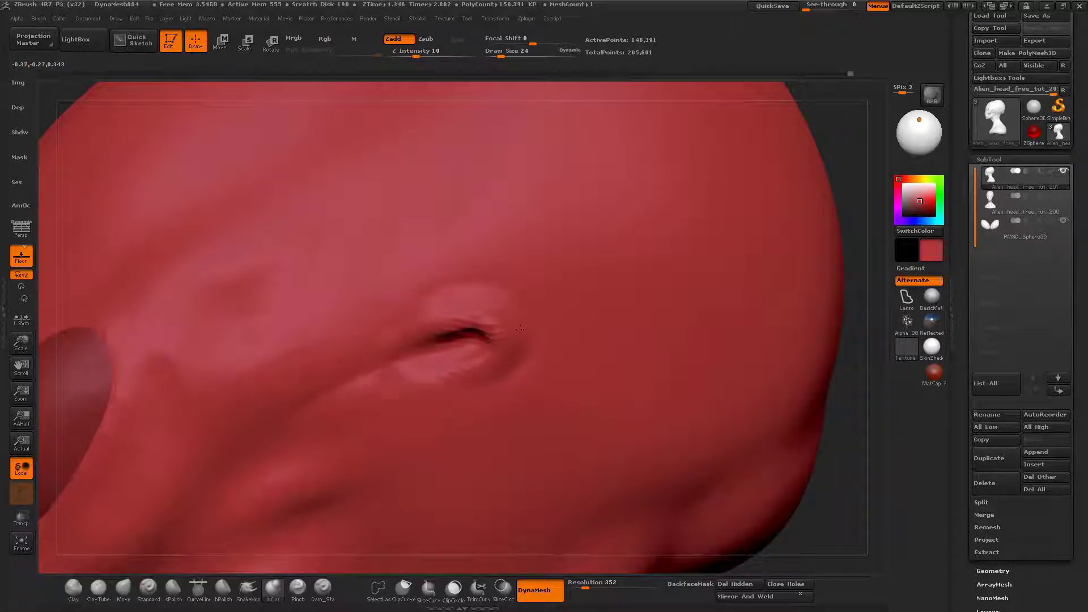
right_drag(520, 329, 513, 384)
drag(447, 382, 431, 378)
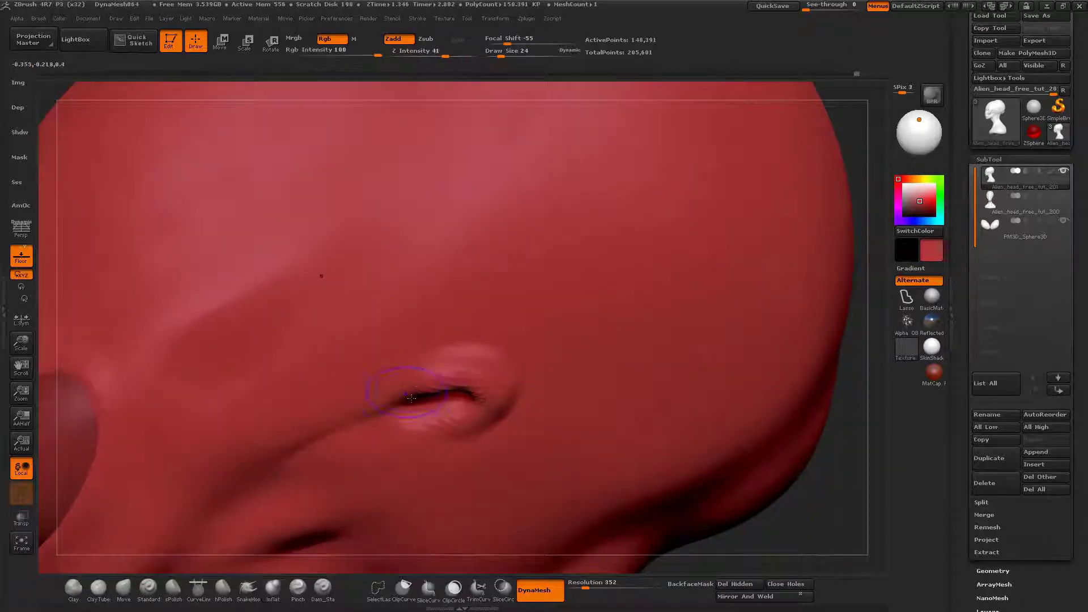
ctrl+right_drag(318, 274, 552, 472)
ctrl+right_drag(391, 359, 433, 438)
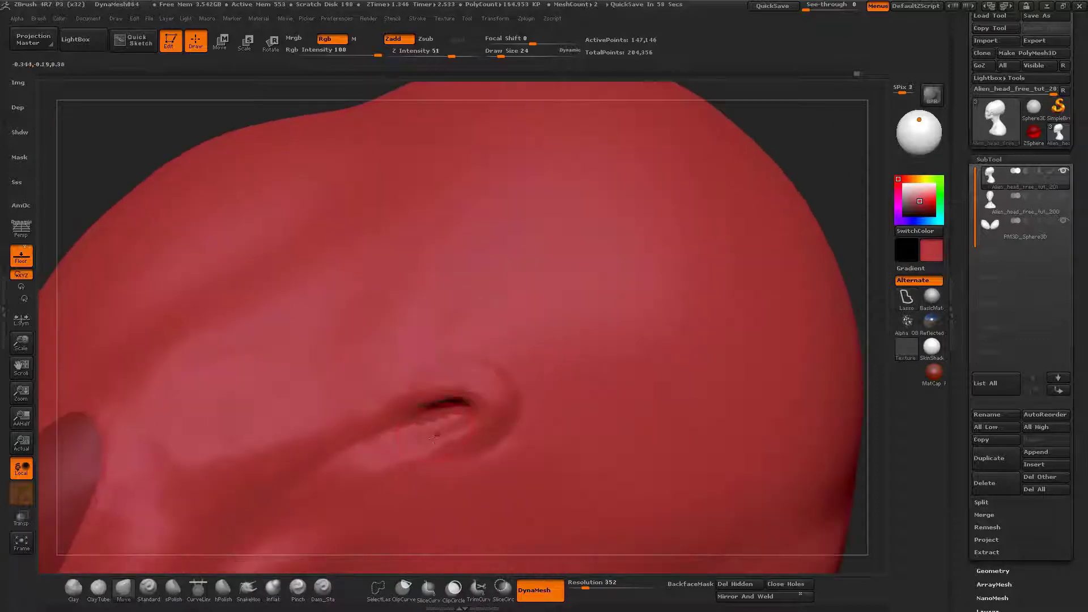
Step: Reshape the ear slit and its surrounding lobe with the Move brush at draw sizes 14 and 24
shift+drag(432, 437, 395, 400)
right_drag(351, 409, 463, 407)
key(space)
drag(434, 405, 441, 405)
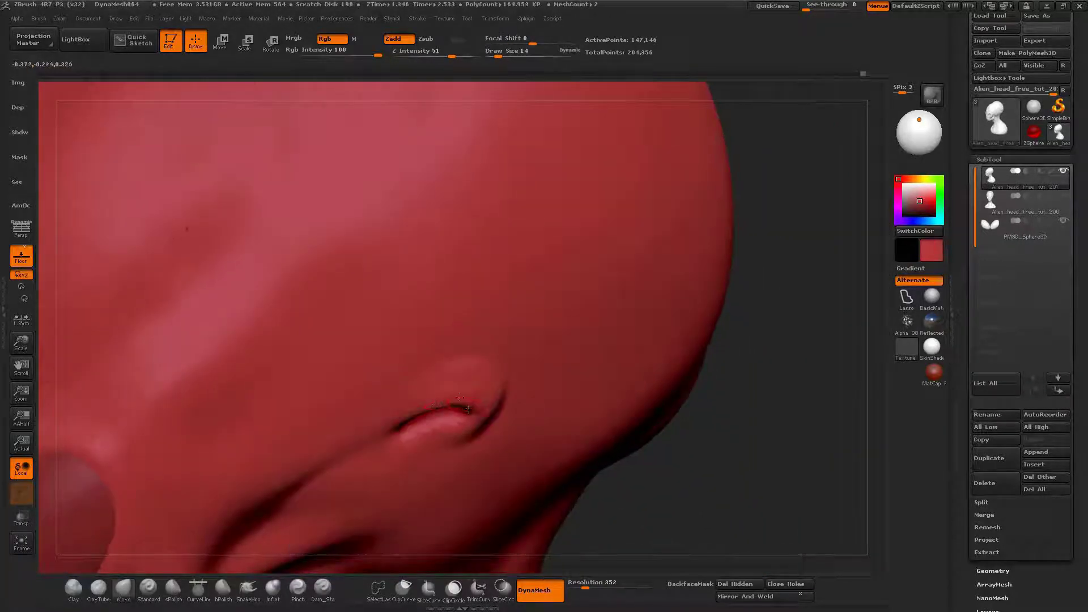
right_drag(461, 405, 461, 446)
key(space)
drag(453, 428, 446, 427)
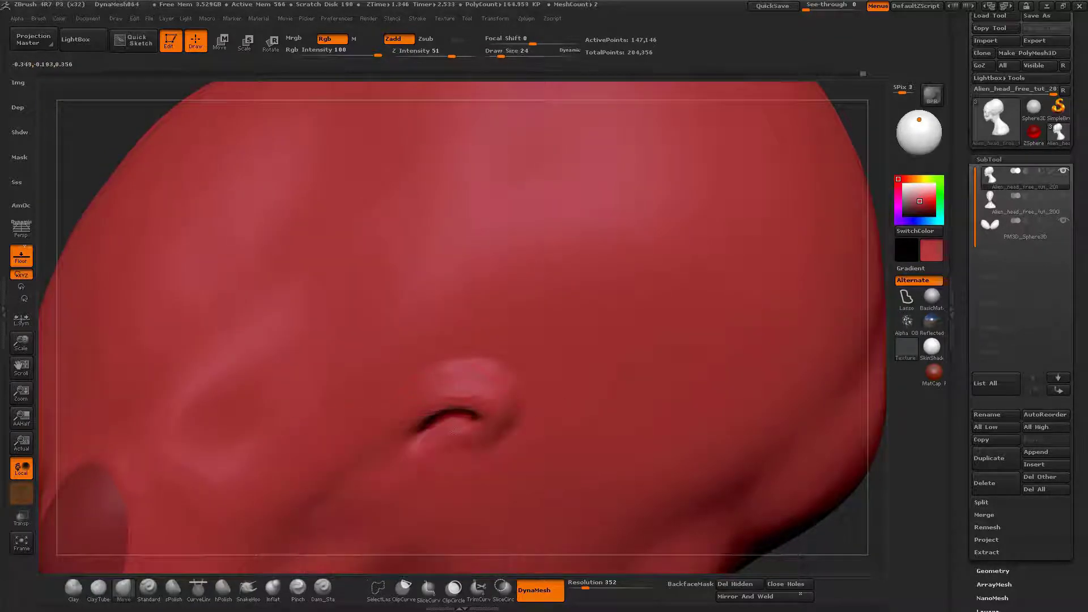
mouse_move(447, 429)
right_down()
mouse_move(478, 405)
mouse_move(482, 415)
right_up()
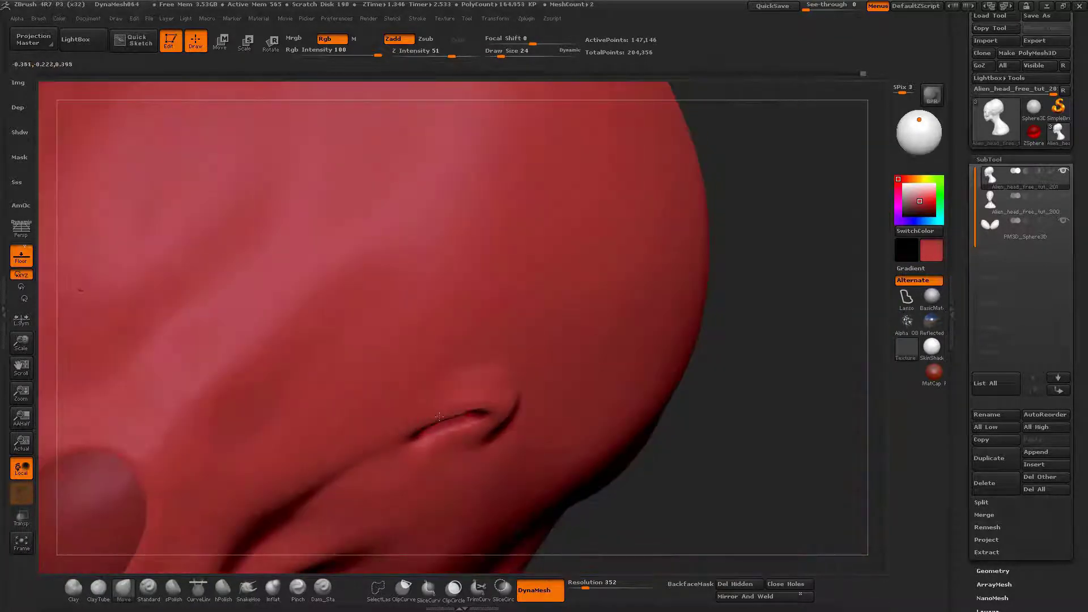
Step: Extend the ear slit's crease toward the cheek and smooth around the ear at draw sizes 17 and 30
mouse_move(404, 439)
right_down()
mouse_move(401, 459)
mouse_move(356, 485)
right_up()
key(space)
drag(389, 431, 385, 431)
mouse_move(355, 479)
mouse_down()
mouse_move(393, 456)
mouse_move(395, 440)
mouse_up()
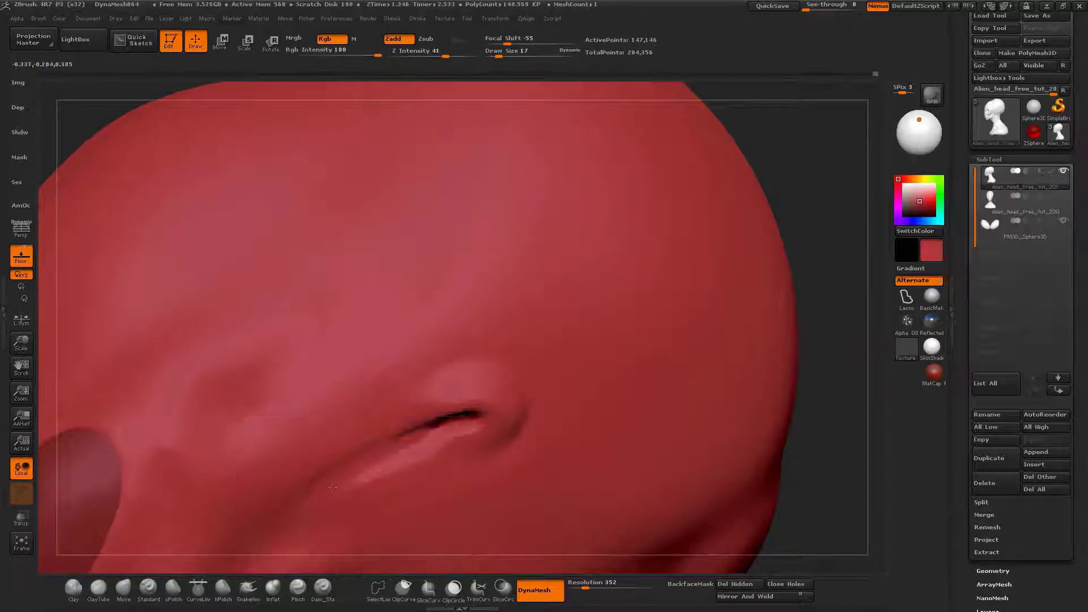
mouse_move(489, 418)
ctrl+right_down()
mouse_move(488, 372)
mouse_move(513, 368)
mouse_move(470, 362)
mouse_move(399, 495)
ctrl+right_up()
key(space)
mouse_move(420, 437)
mouse_down()
mouse_move(490, 381)
mouse_move(426, 317)
mouse_move(469, 397)
mouse_up()
key(shift)
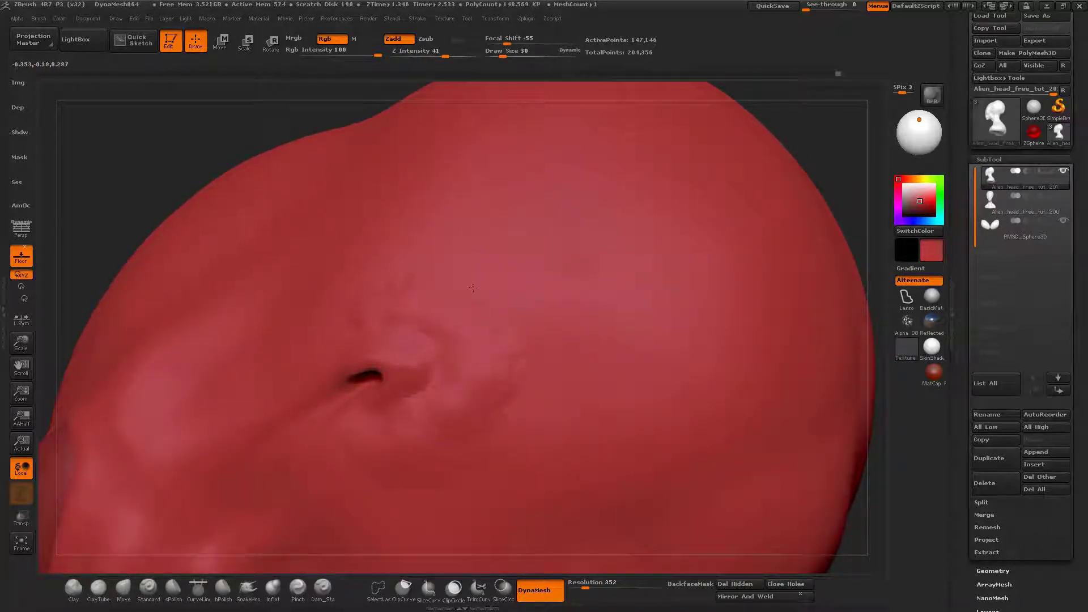
Step: Pull the ear rim into shape against the skull's silhouette with the Move brush at draw size 24
mouse_move(485, 418)
ctrl+right_down()
mouse_move(476, 363)
mouse_move(505, 360)
mouse_move(493, 419)
mouse_move(605, 311)
mouse_move(572, 340)
ctrl+right_up()
key(b)
key(m)
key(v)
key(space)
drag(613, 310, 609, 309)
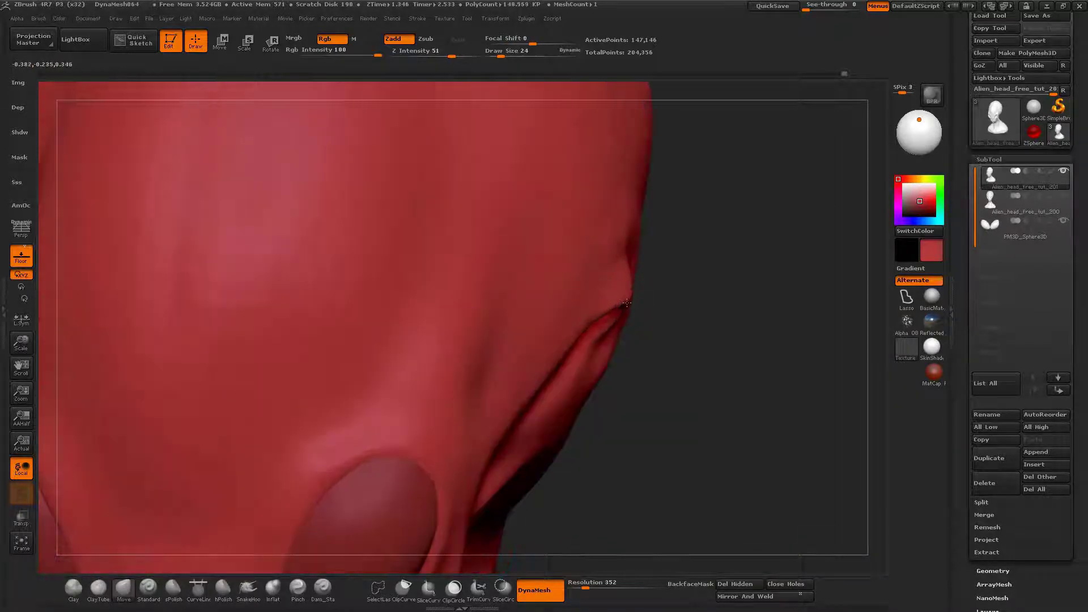
mouse_move(627, 303)
right_down()
mouse_move(499, 322)
mouse_move(612, 352)
mouse_move(601, 284)
right_up()
Step: Carve sharp creases around the upper and lower mouth lobes with Dam_Standard at draw size 24
click(323, 590)
mouse_move(335, 374)
right_down()
mouse_move(377, 373)
mouse_move(449, 494)
right_up()
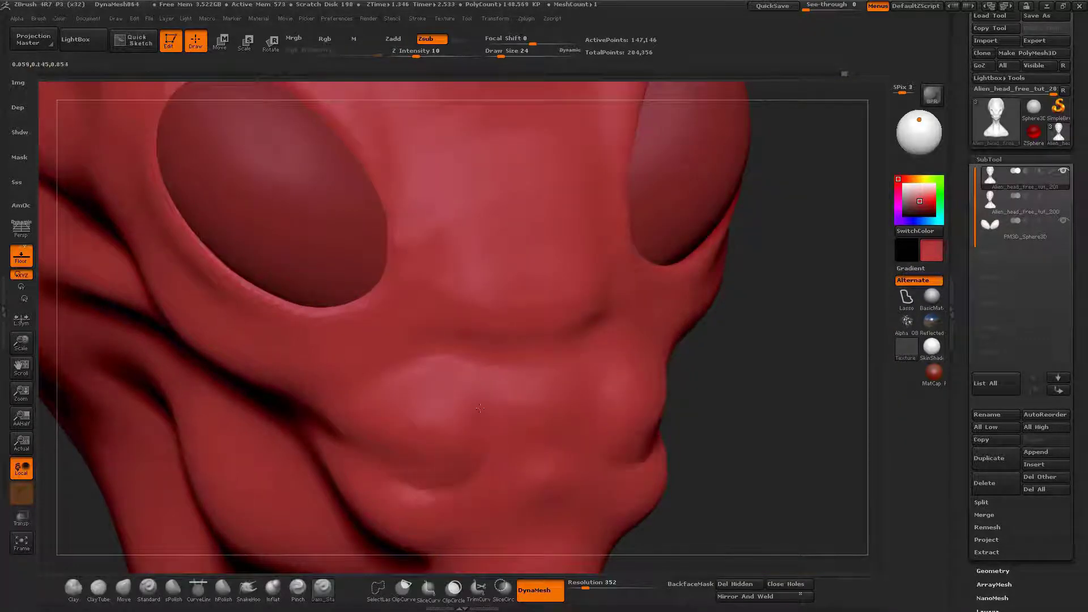
right_drag(471, 394, 373, 385)
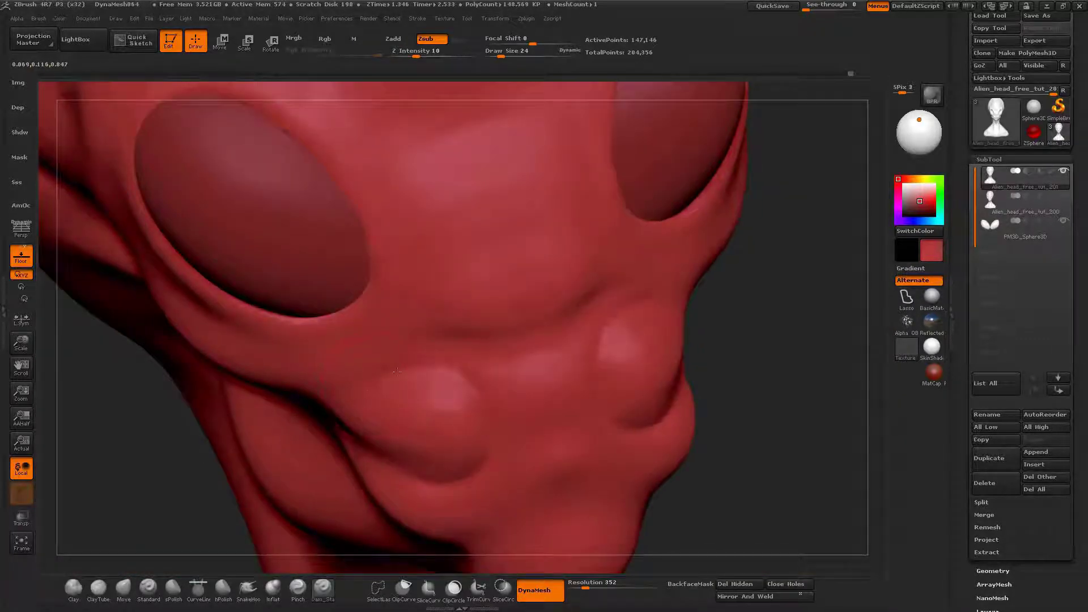
right_drag(448, 368, 544, 368)
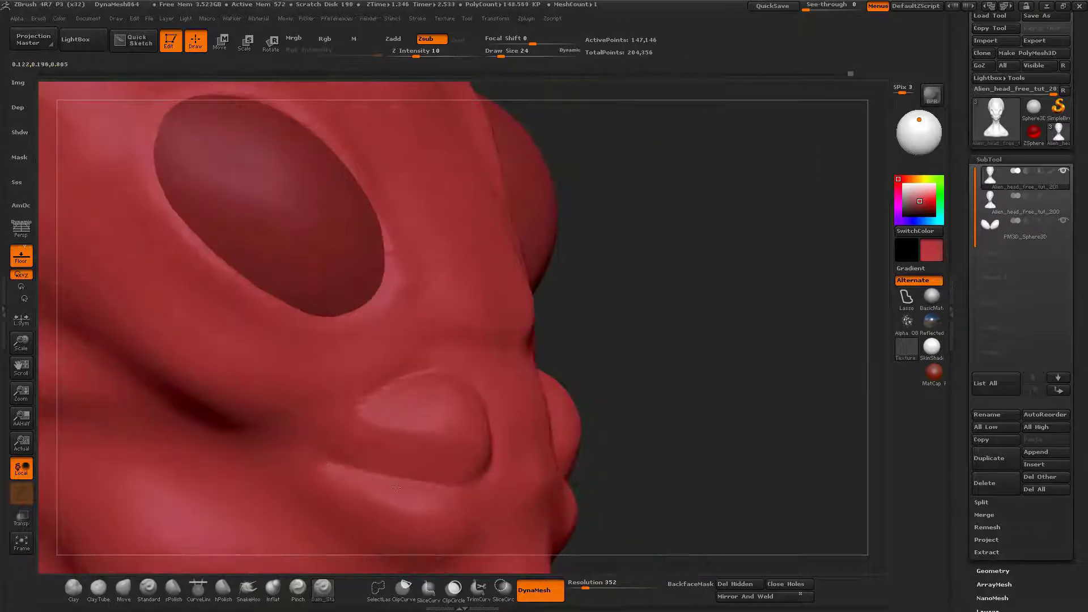
right_drag(395, 487, 428, 473)
right_drag(468, 435, 443, 470)
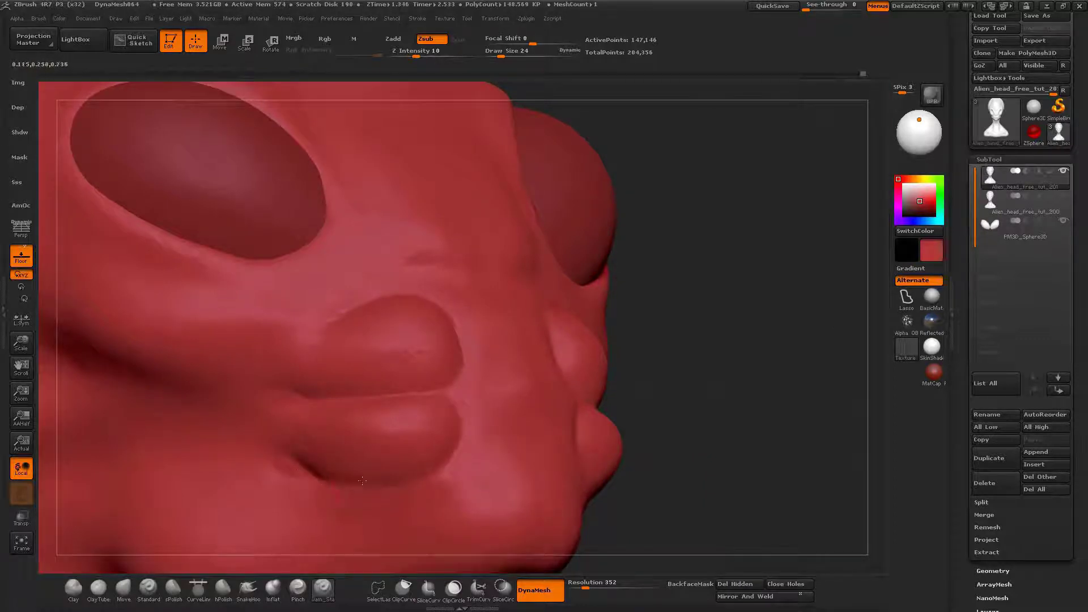
Step: Define the central lip line and the nostril creases with Dam_Standard at draw size 24
right_drag(362, 480, 517, 357)
drag(493, 354, 499, 355)
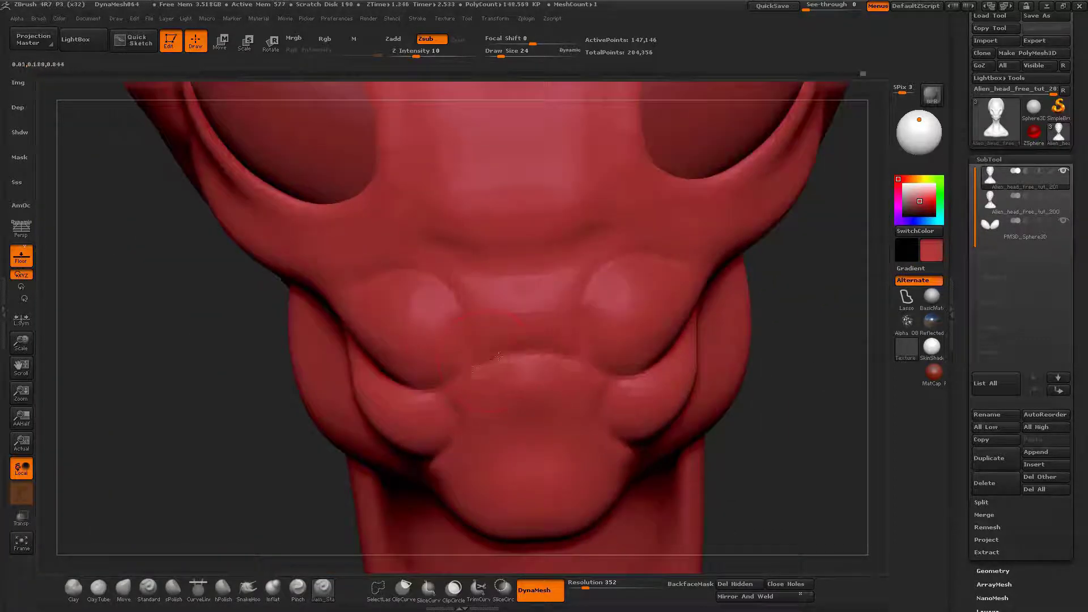
right_drag(488, 301, 490, 406)
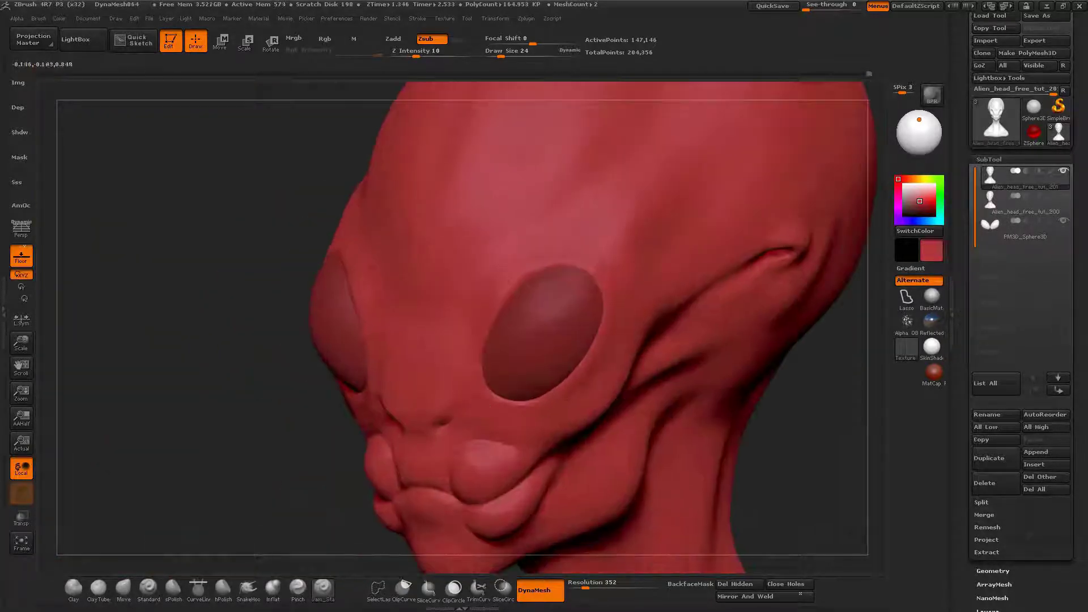
right_drag(467, 350, 571, 386)
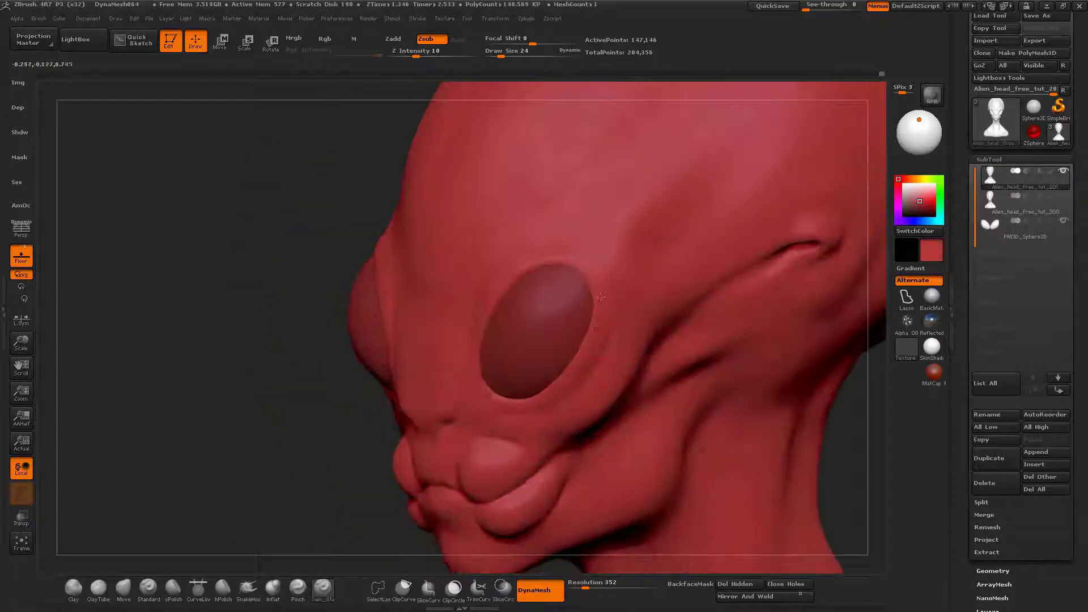
Step: Tighten the central lip line between the mouth lobes with the Pinch brush at draw size 11
right_drag(608, 269, 544, 223)
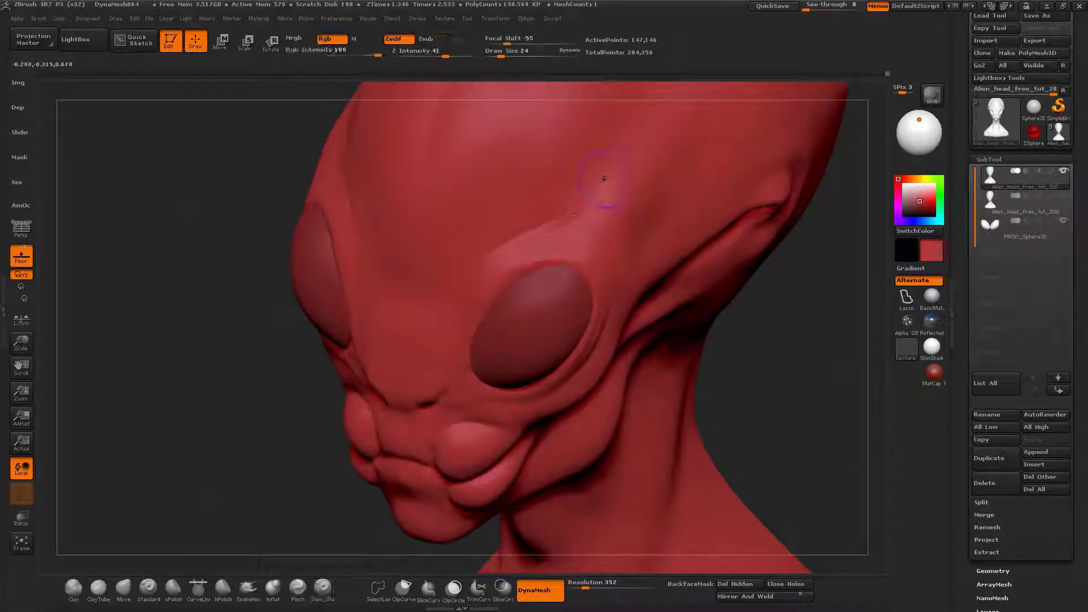
right_drag(602, 178, 475, 425)
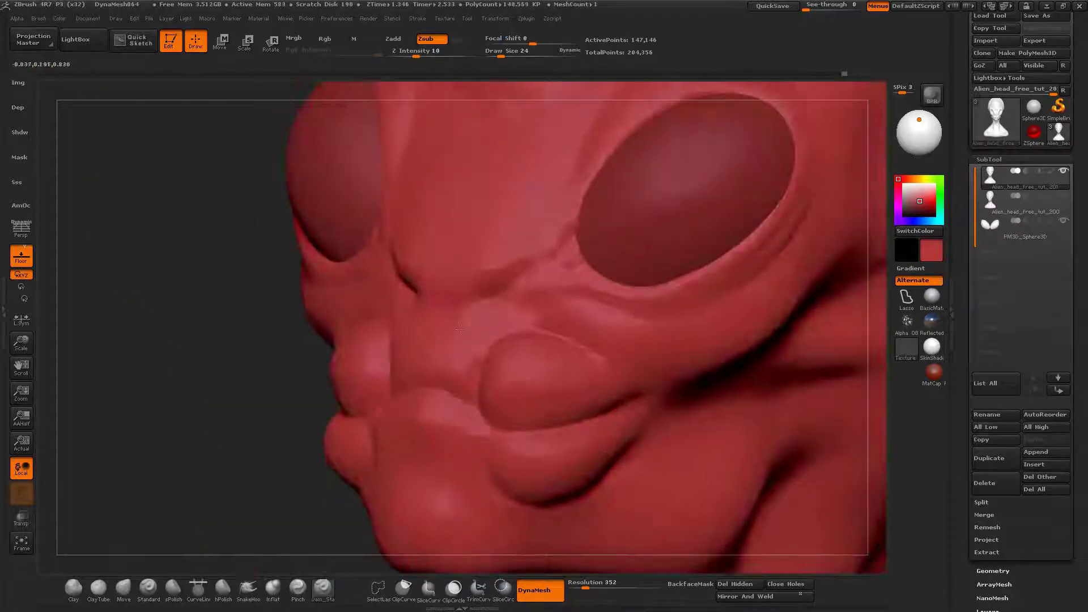
right_drag(460, 330, 595, 334)
click(297, 589)
right_drag(487, 340, 417, 317)
key(space)
drag(422, 299, 414, 298)
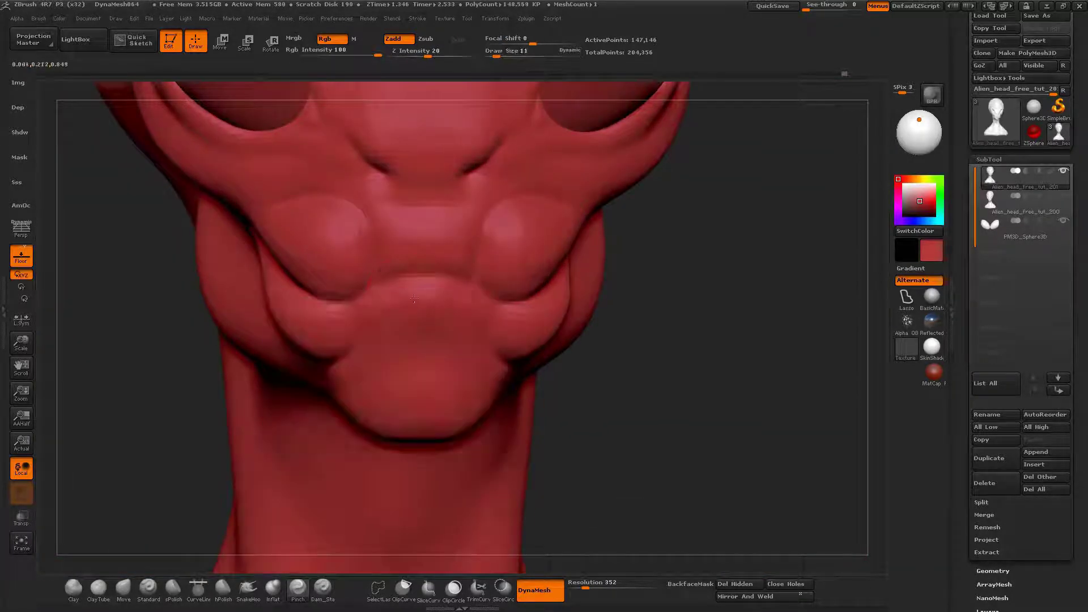
mouse_move(389, 266)
right_down()
mouse_move(448, 266)
mouse_move(389, 177)
mouse_move(429, 249)
right_up()
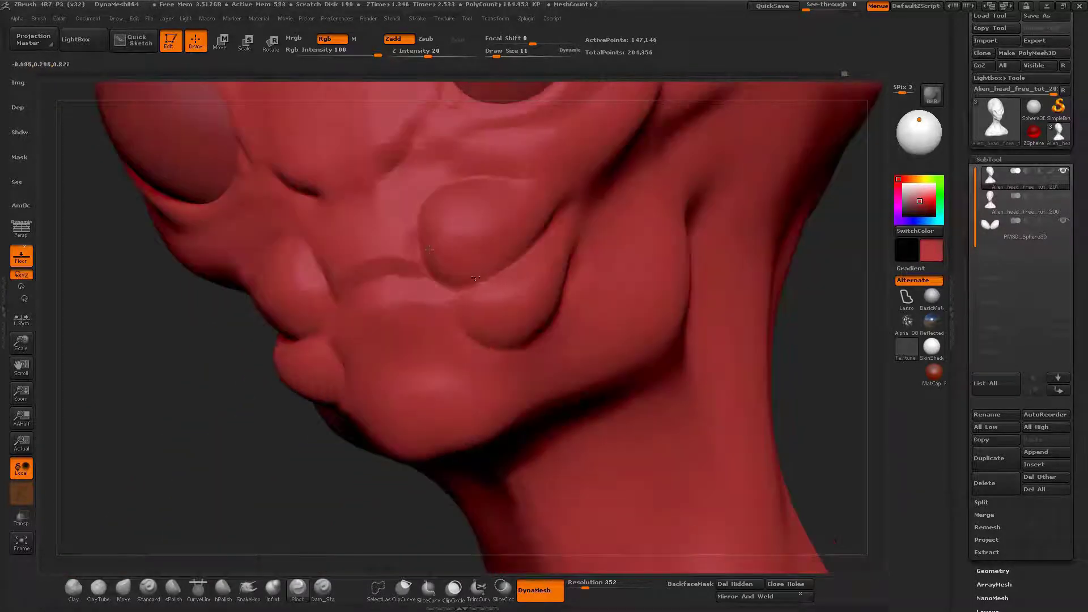
Step: Form small wrinkles at the outer corner of the upper mouth lobe with Dam_Standard and Inflat at draw size 11, smoothing the folds
mouse_move(430, 206)
right_down()
mouse_move(508, 344)
mouse_move(514, 300)
mouse_move(444, 255)
mouse_move(500, 269)
mouse_move(334, 284)
right_up()
click(323, 589)
mouse_move(476, 266)
right_down()
mouse_move(601, 295)
mouse_move(551, 305)
right_up()
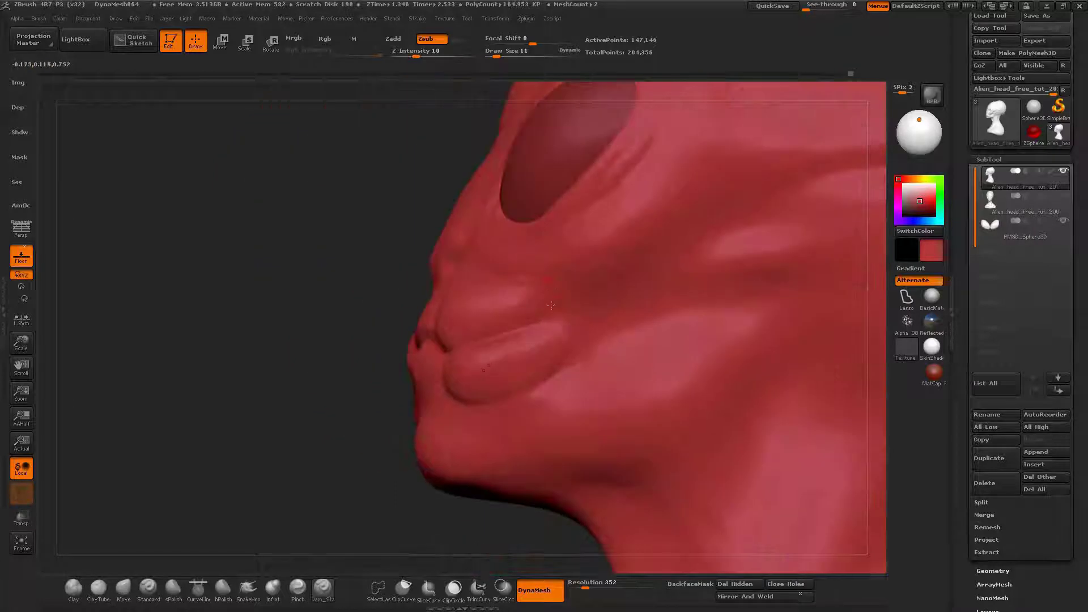
key(alt)
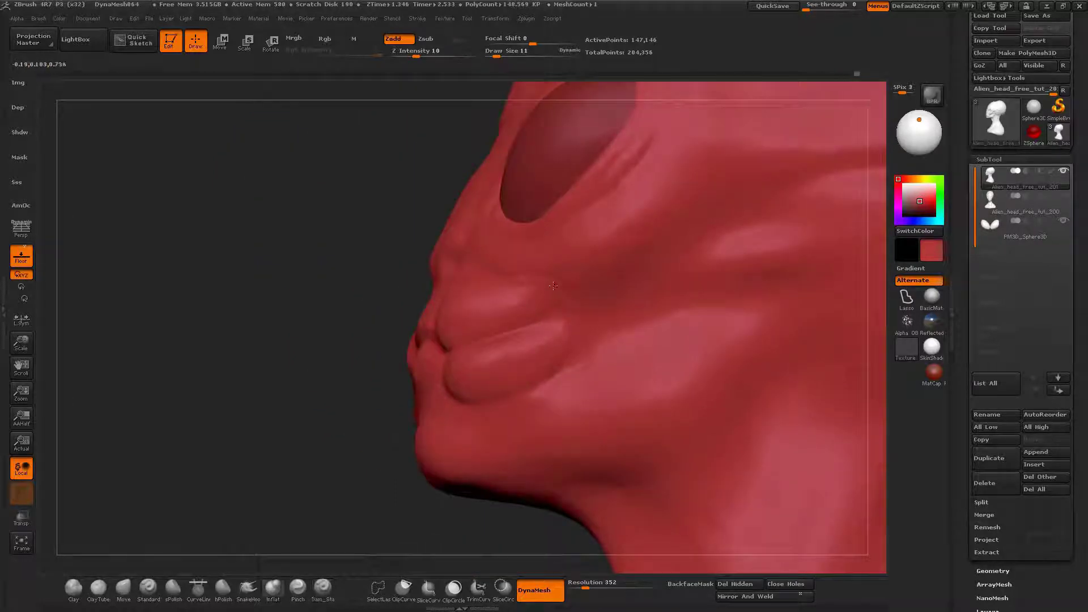
mouse_move(537, 316)
right_down()
mouse_move(569, 279)
mouse_move(595, 295)
right_up()
shift+drag(569, 275, 551, 272)
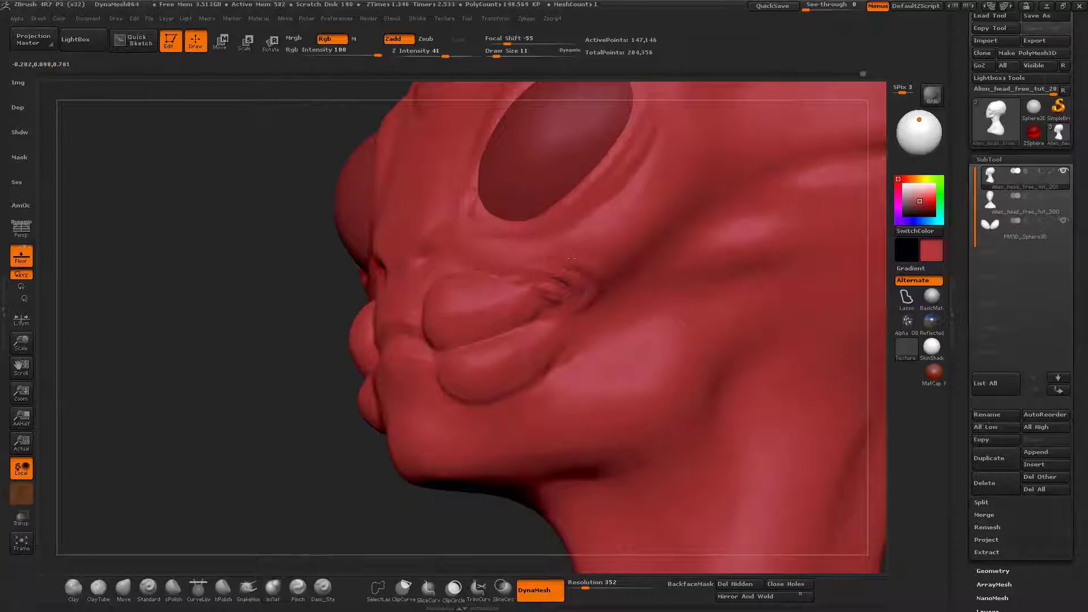
mouse_move(561, 278)
right_down()
mouse_move(731, 305)
mouse_move(645, 318)
mouse_move(648, 330)
right_up()
Step: Add matching wrinkles at the outer end of the lower mouth lobe with Dam_Standard and Inflat at draw size 11
click(323, 590)
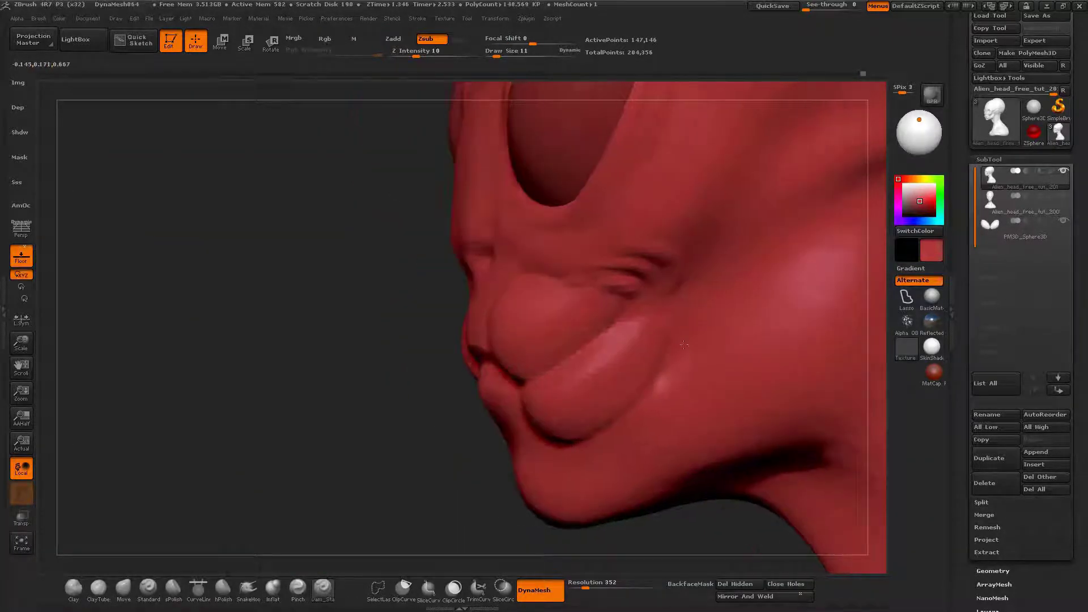
key(b)
key(i)
key(n)
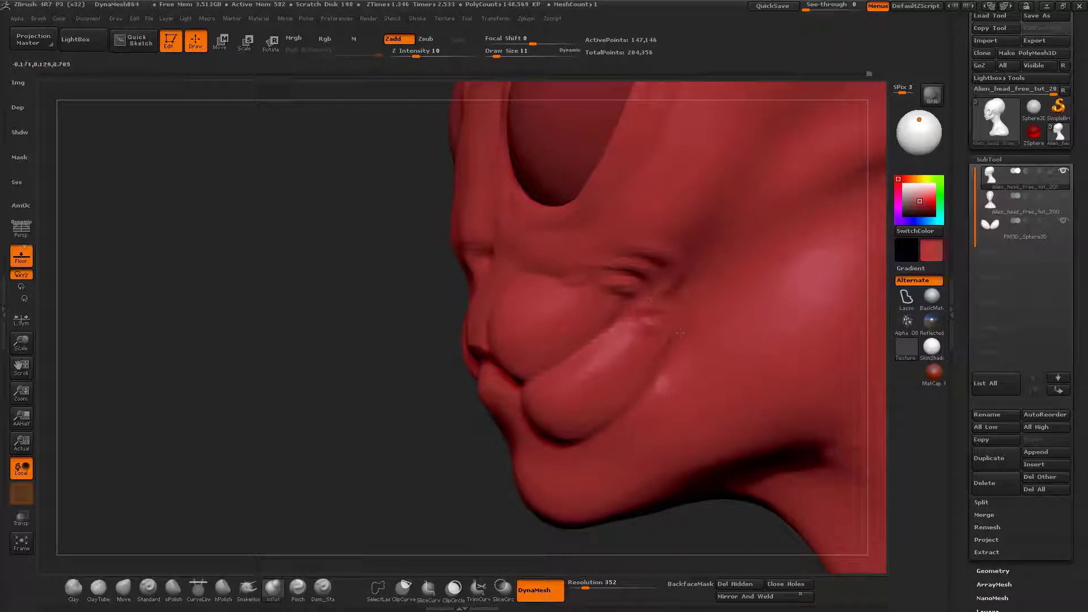
right_drag(666, 331, 646, 339)
click(323, 590)
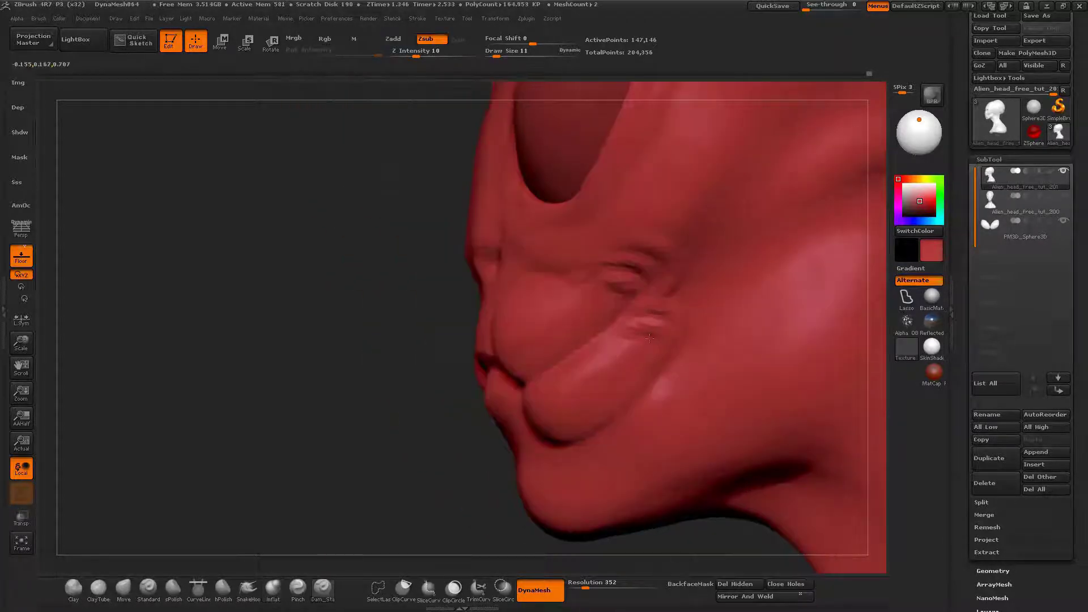
Step: Carve a curved crease beneath the lower mouth lobe with Dam_Standard and puff its edge with Inflat at draw size 11
mouse_move(578, 348)
right_down()
mouse_move(652, 335)
mouse_move(538, 339)
mouse_move(583, 284)
mouse_move(478, 327)
mouse_move(479, 340)
mouse_move(500, 315)
right_up()
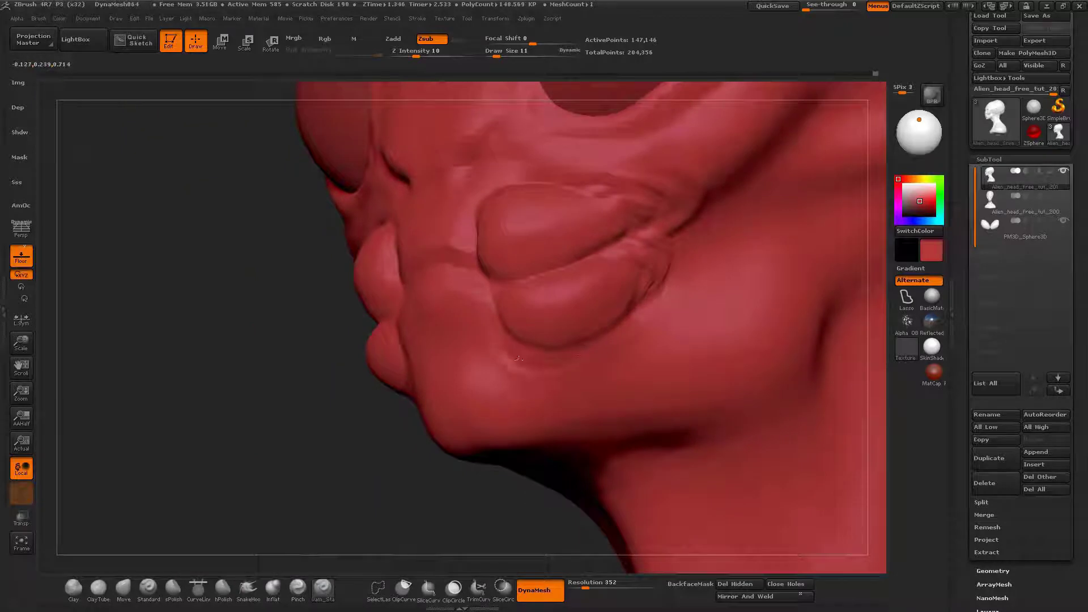
key(b)
key(i)
key(n)
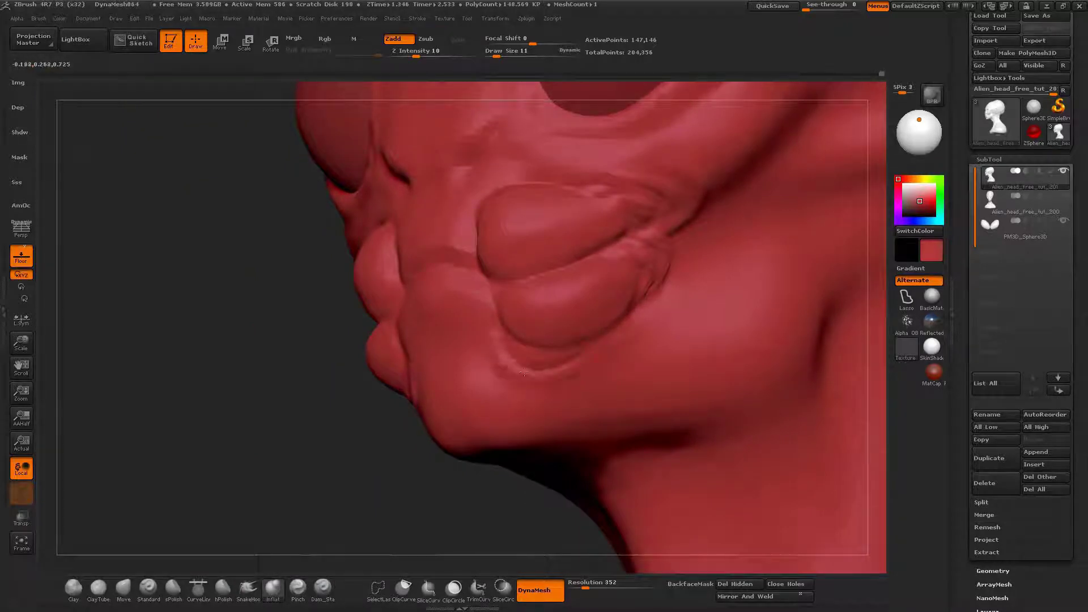
right_drag(528, 356, 592, 353)
Step: Build up the nose bridge between the eyes with ClayTubes at draw size 11 and smooth the strokes
mouse_move(418, 401)
right_down()
mouse_move(453, 391)
mouse_move(544, 317)
mouse_move(575, 336)
right_up()
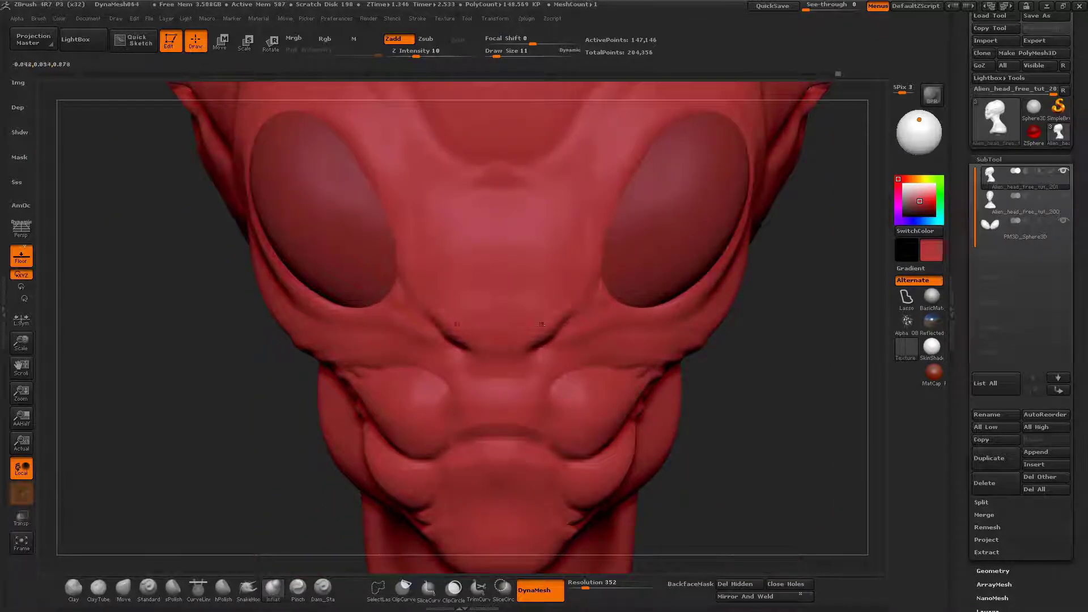
key(b)
key(c)
key(t)
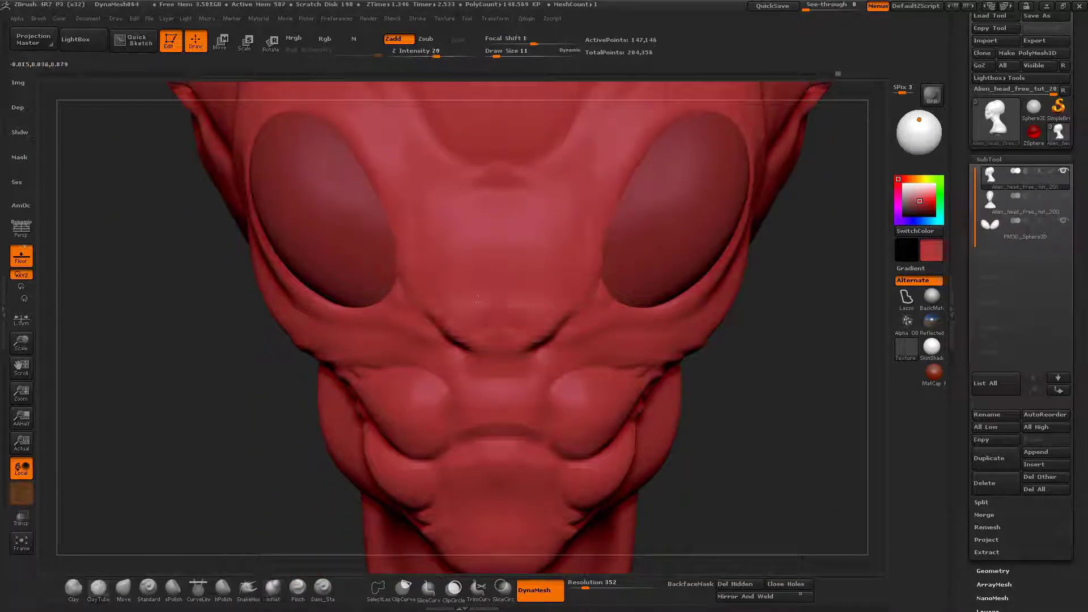
mouse_move(468, 272)
mouse_down()
mouse_move(450, 279)
mouse_move(439, 241)
mouse_move(479, 269)
mouse_move(481, 249)
mouse_up()
mouse_move(470, 250)
shift+mouse_down()
mouse_move(455, 234)
mouse_move(487, 313)
shift+mouse_up()
right_click(444, 295)
right_click(454, 307)
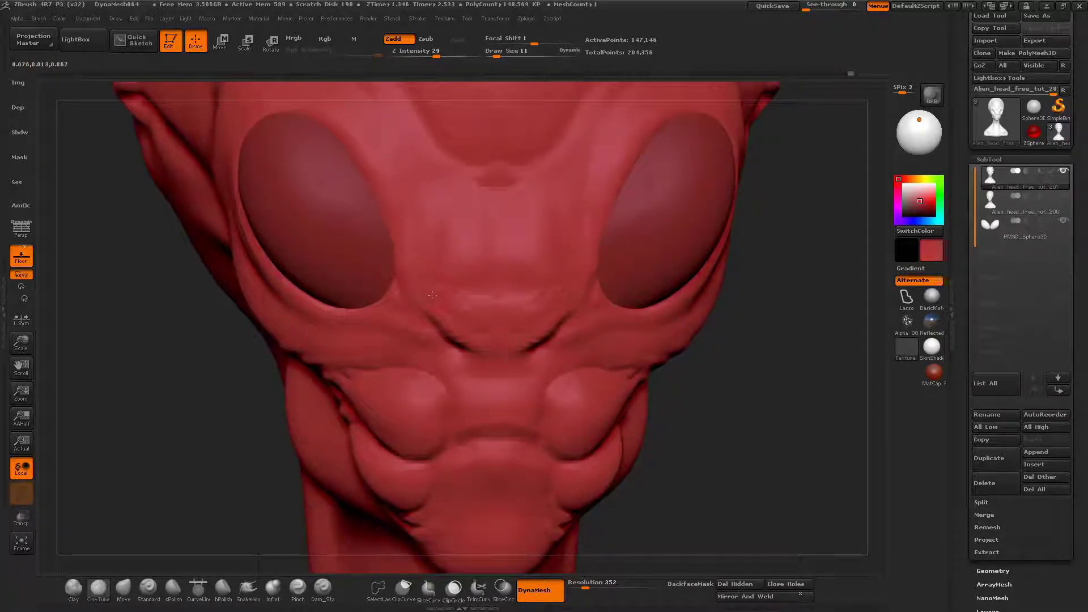
Step: Add ClayTubes volume below the nostrils and around the mouth and chin at draw size 11
right_drag(483, 297, 471, 373)
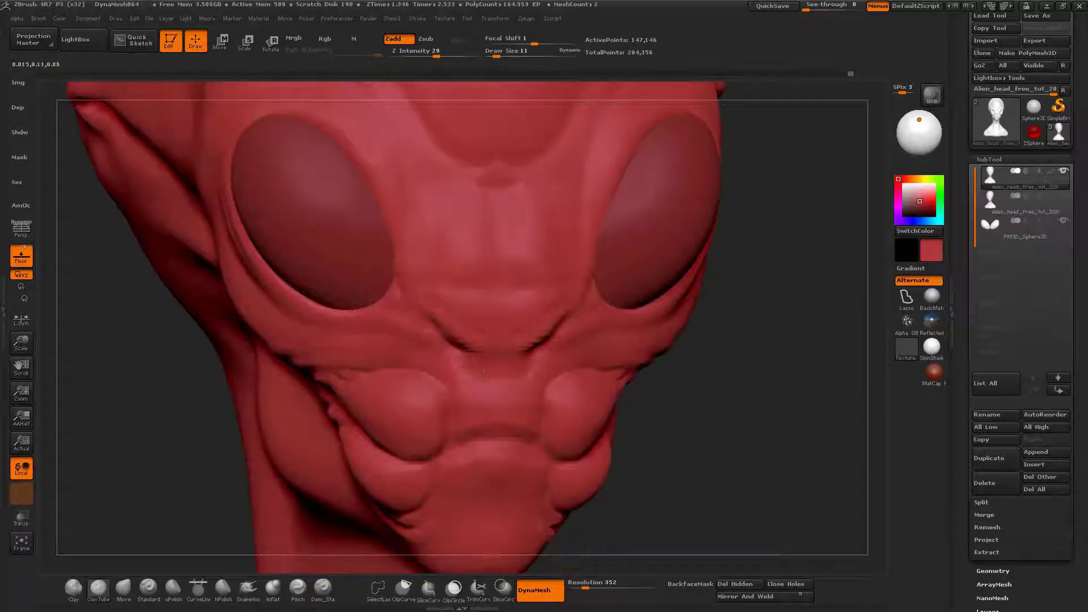
drag(462, 350, 508, 386)
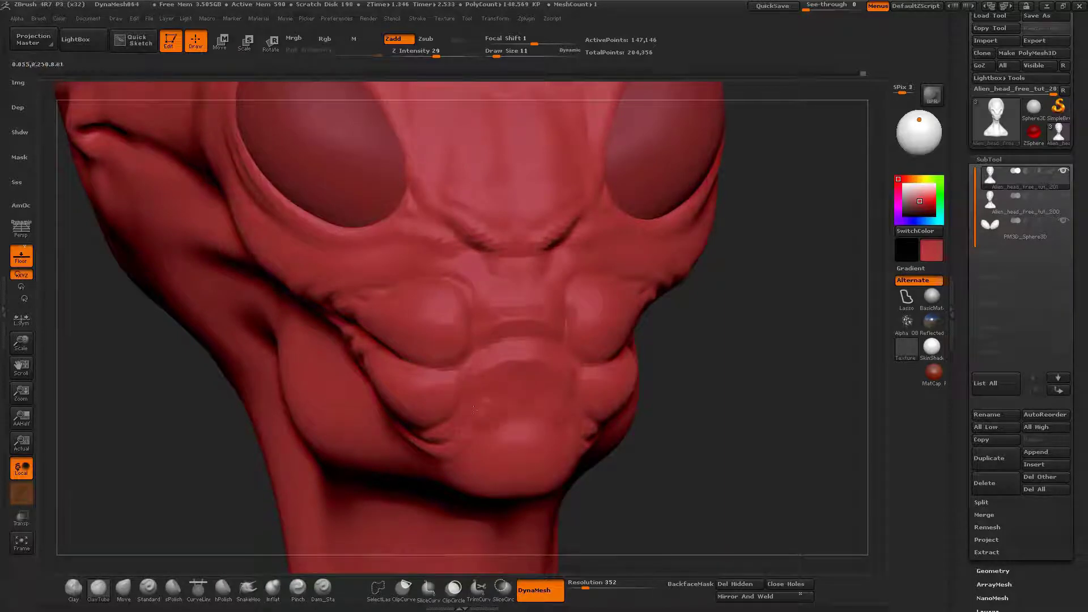
right_drag(476, 405, 529, 277)
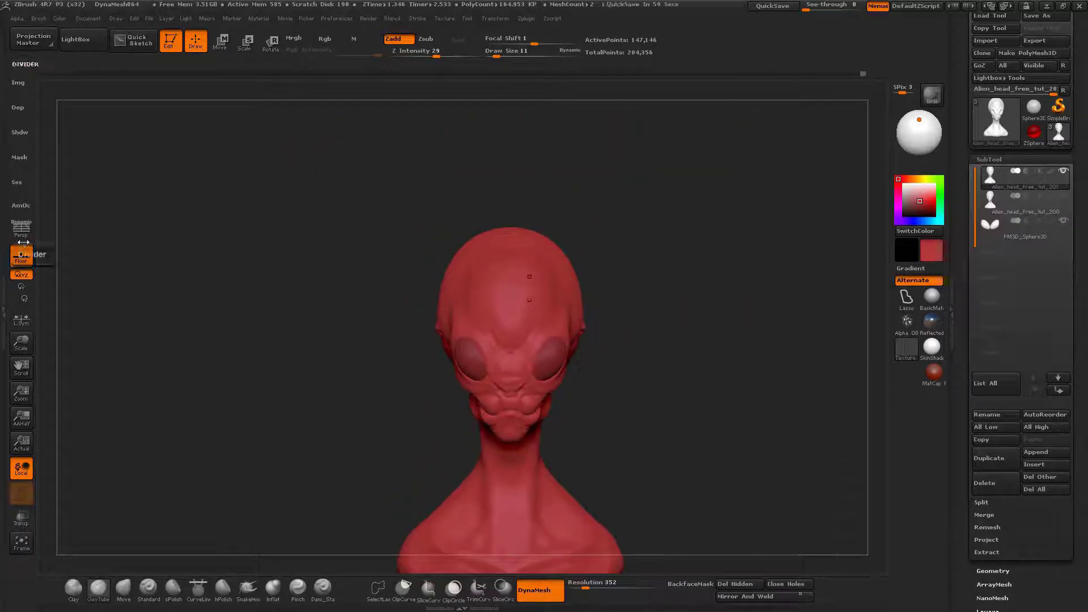
drag(530, 300, 85, 126)
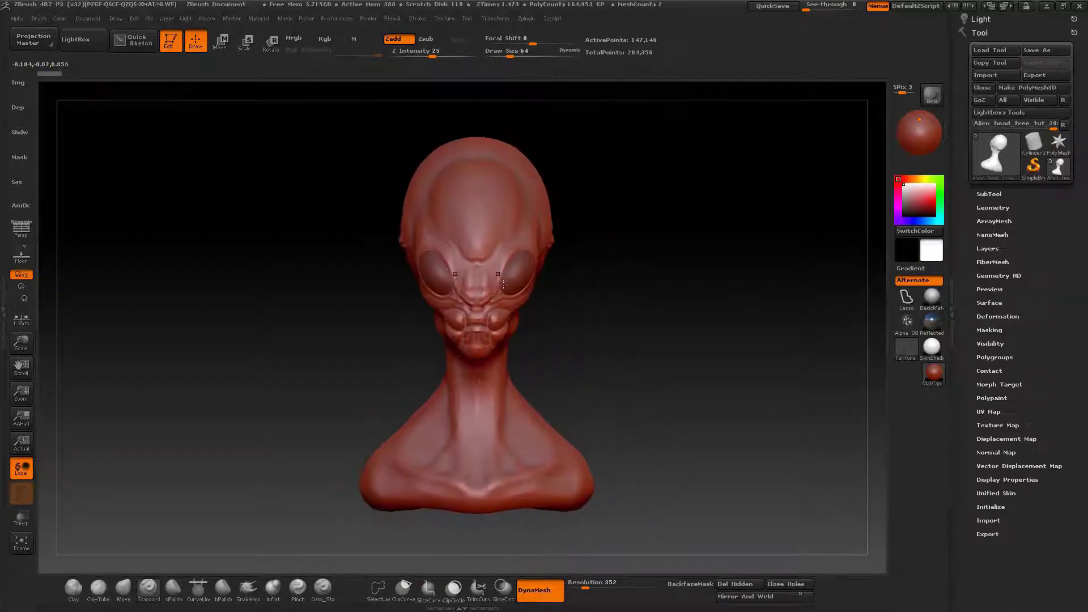
right_drag(503, 284, 585, 292)
mouse_move(585, 293)
mouse_down()
mouse_move(563, 240)
mouse_move(512, 243)
mouse_move(481, 276)
mouse_move(526, 245)
mouse_move(461, 267)
mouse_up()
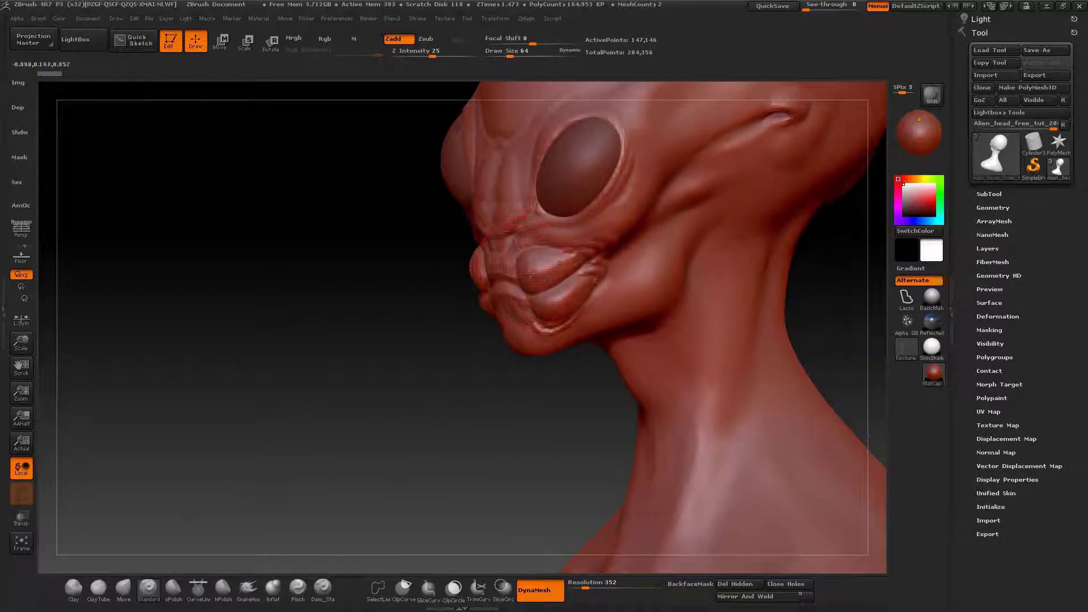
drag(535, 274, 424, 299)
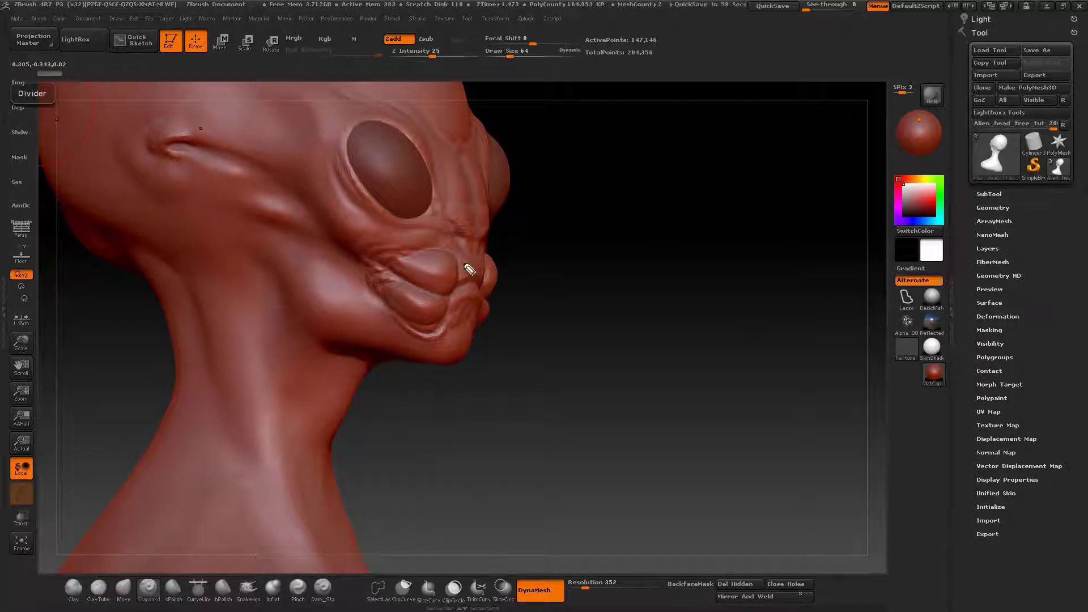
mouse_move(450, 253)
mouse_down()
mouse_move(431, 288)
mouse_move(448, 250)
mouse_up()
mouse_move(435, 296)
mouse_down()
mouse_move(388, 295)
mouse_move(434, 294)
mouse_up()
mouse_move(496, 255)
mouse_down()
mouse_move(486, 279)
mouse_move(501, 267)
mouse_up()
mouse_move(495, 305)
mouse_down()
mouse_move(481, 321)
mouse_move(496, 307)
mouse_up()
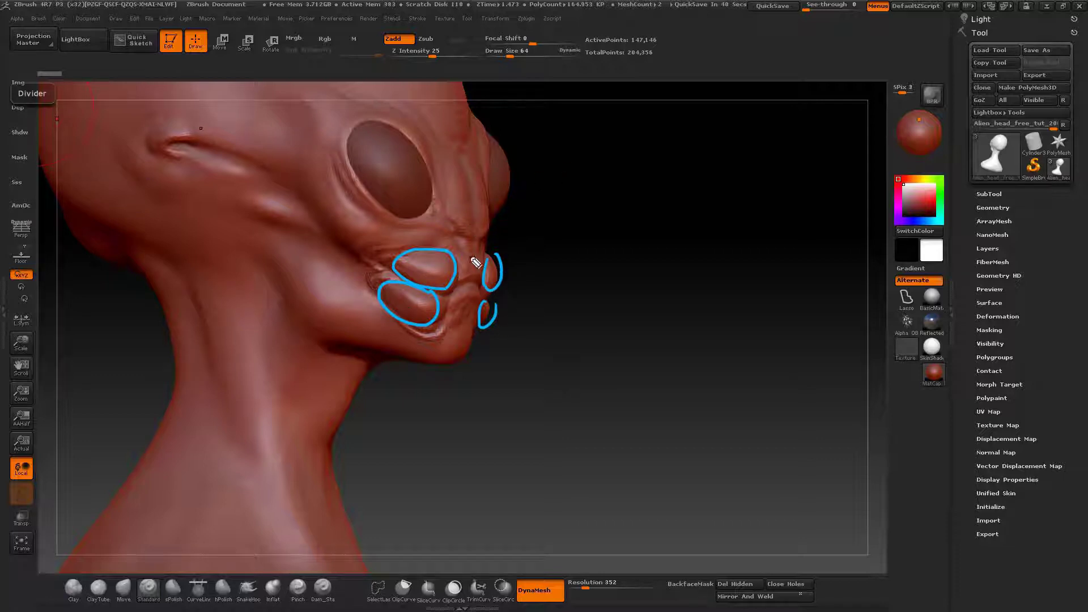
drag(456, 270, 555, 266)
mouse_move(429, 305)
mouse_down()
mouse_move(527, 318)
mouse_move(601, 343)
mouse_up()
drag(470, 231, 589, 197)
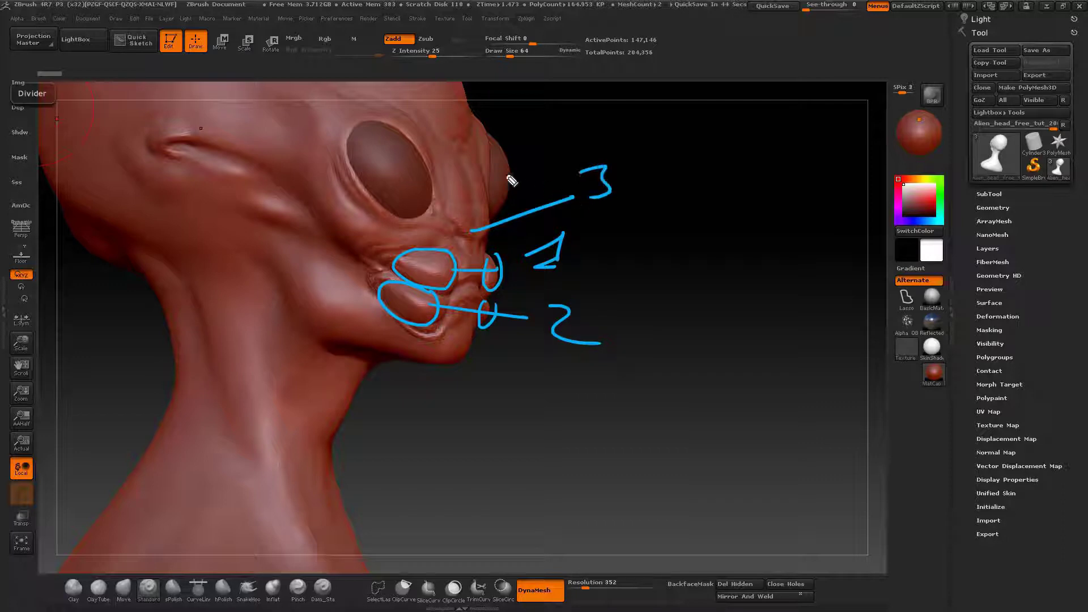
drag(503, 176, 606, 131)
drag(605, 118, 600, 156)
mouse_move(610, 103)
mouse_down()
mouse_move(651, 321)
mouse_move(572, 91)
mouse_up()
mouse_move(646, 250)
mouse_down()
mouse_move(850, 198)
mouse_move(840, 222)
mouse_up()
mouse_move(1003, 187)
mouse_down()
mouse_move(976, 204)
mouse_move(1014, 188)
mouse_up()
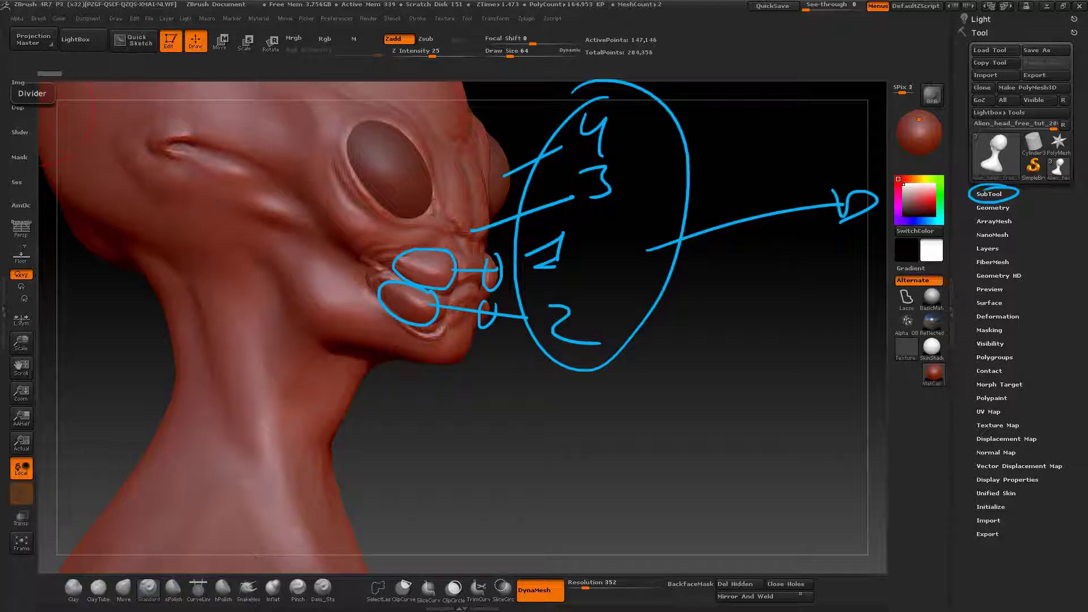
key(ctrl+shift+7)
Step: Mask the upper pair of mouth lobes out to their pointed outer corners at draw size 64
drag(782, 221, 674, 221)
mouse_move(675, 170)
alt+mouse_down()
mouse_move(643, 220)
mouse_move(595, 221)
alt+mouse_up()
ctrl+drag(235, 299, 255, 320)
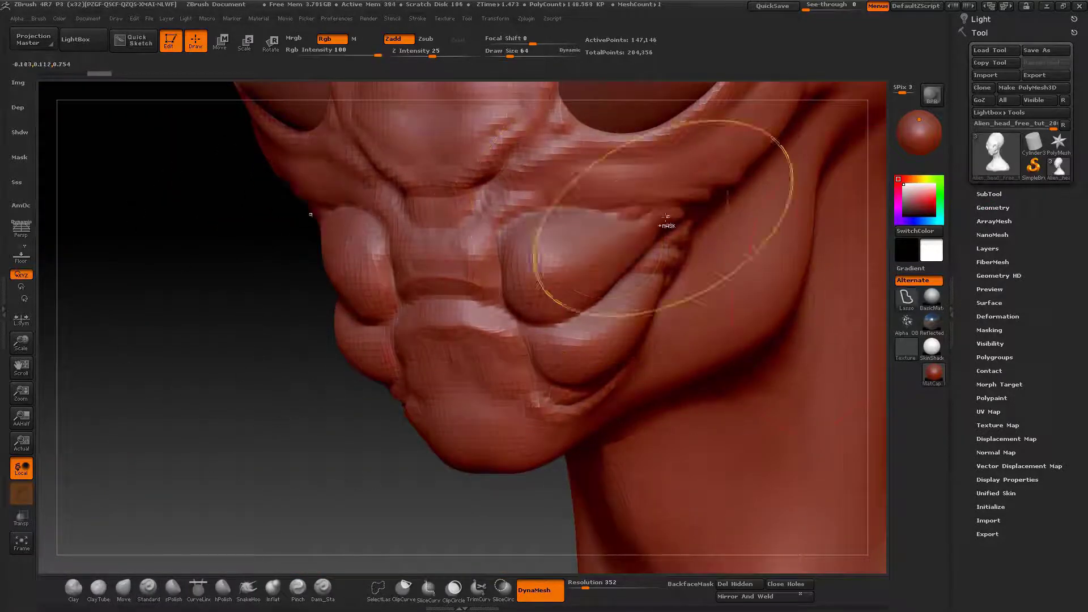
mouse_move(666, 216)
ctrl+mouse_down()
mouse_move(595, 227)
mouse_move(623, 294)
mouse_move(861, 219)
ctrl+mouse_up()
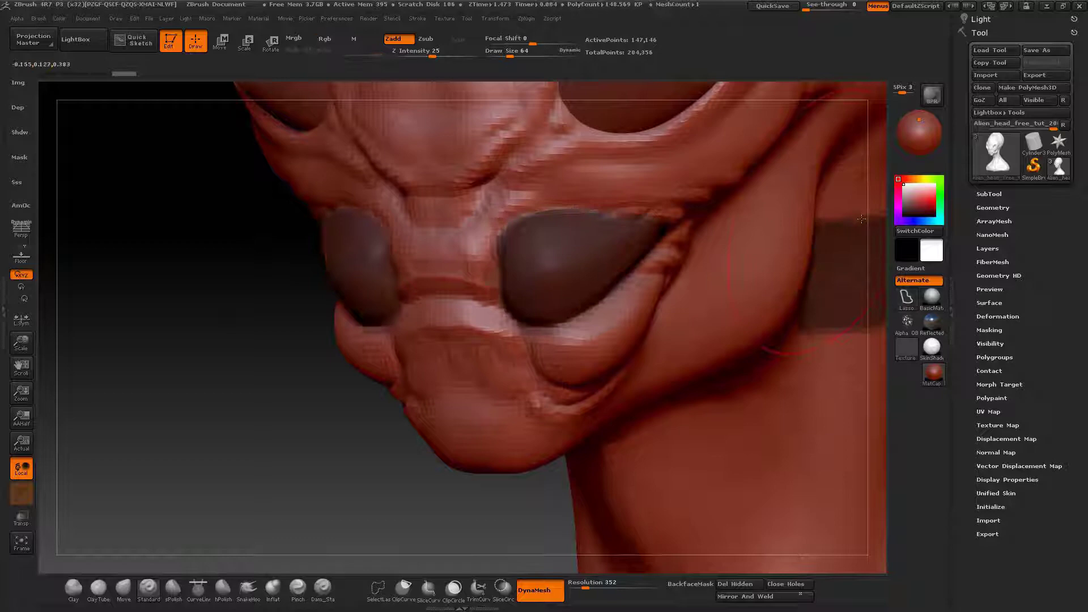
Step: Delete the old duplicate of the alien head from the subtool list and make the remaining detailed head active
click(991, 207)
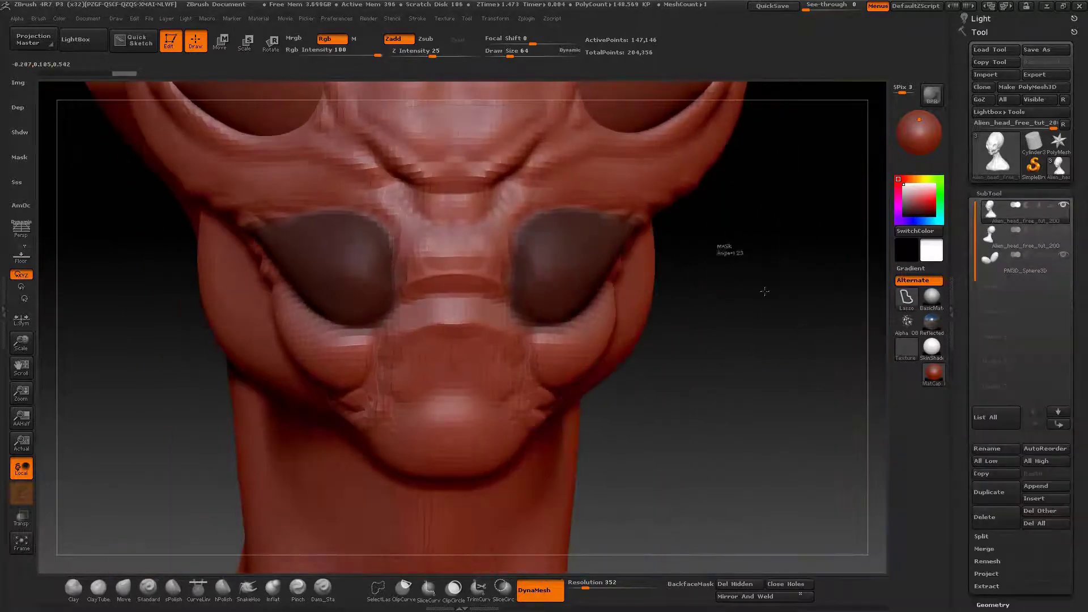
ctrl+click(764, 291)
click(1008, 236)
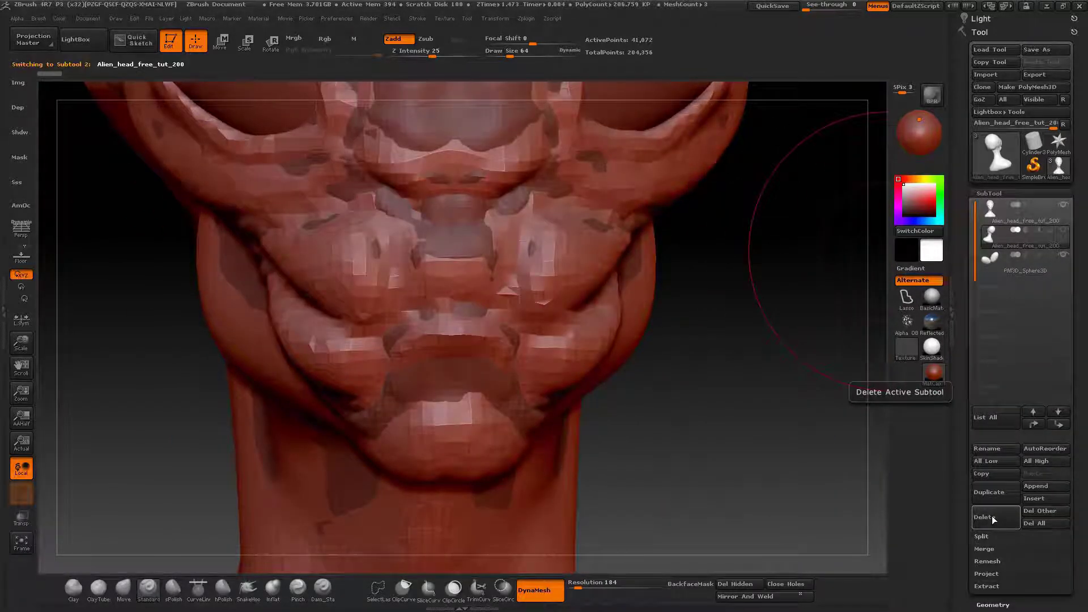
click(992, 515)
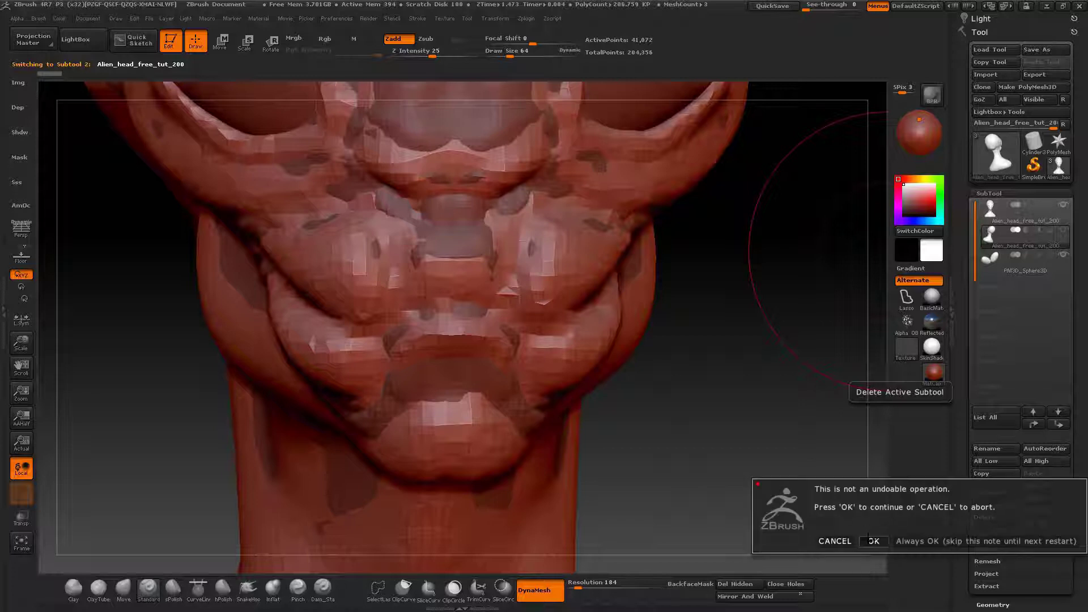
click(873, 541)
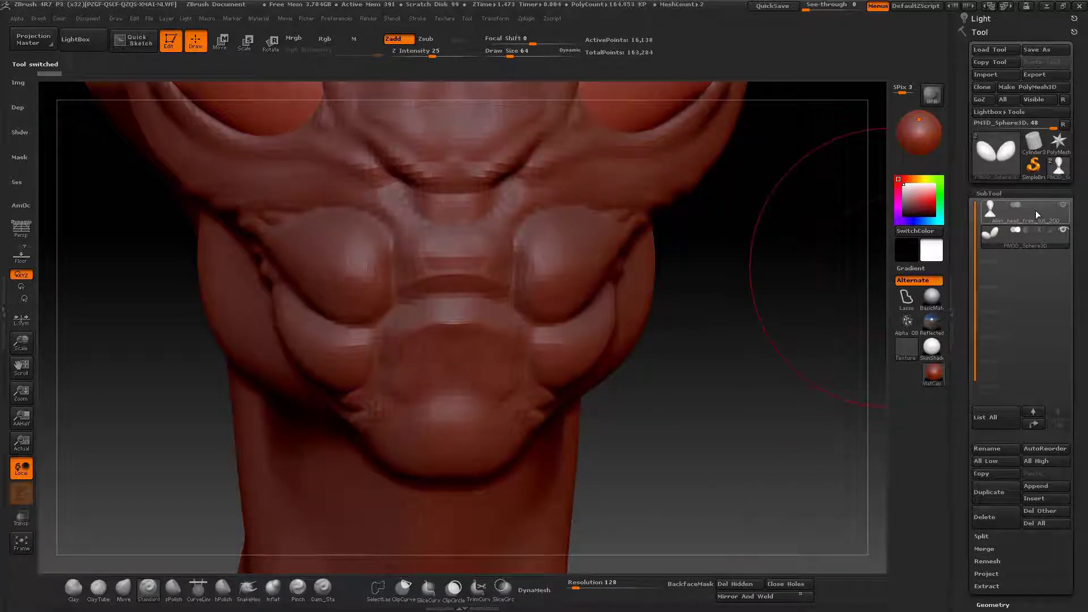
click(1035, 212)
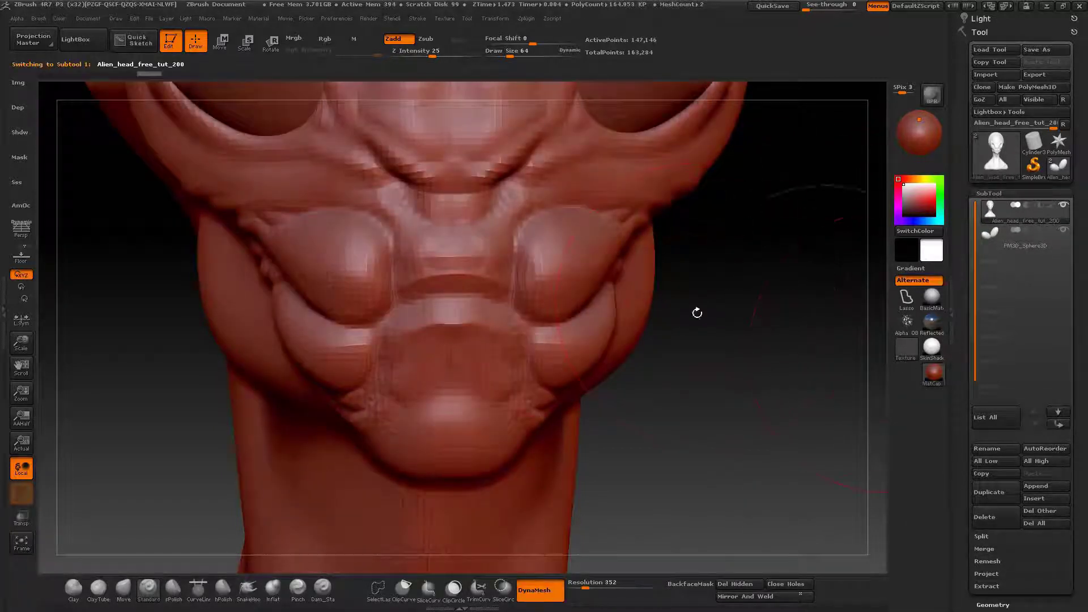
right_drag(583, 237, 556, 213)
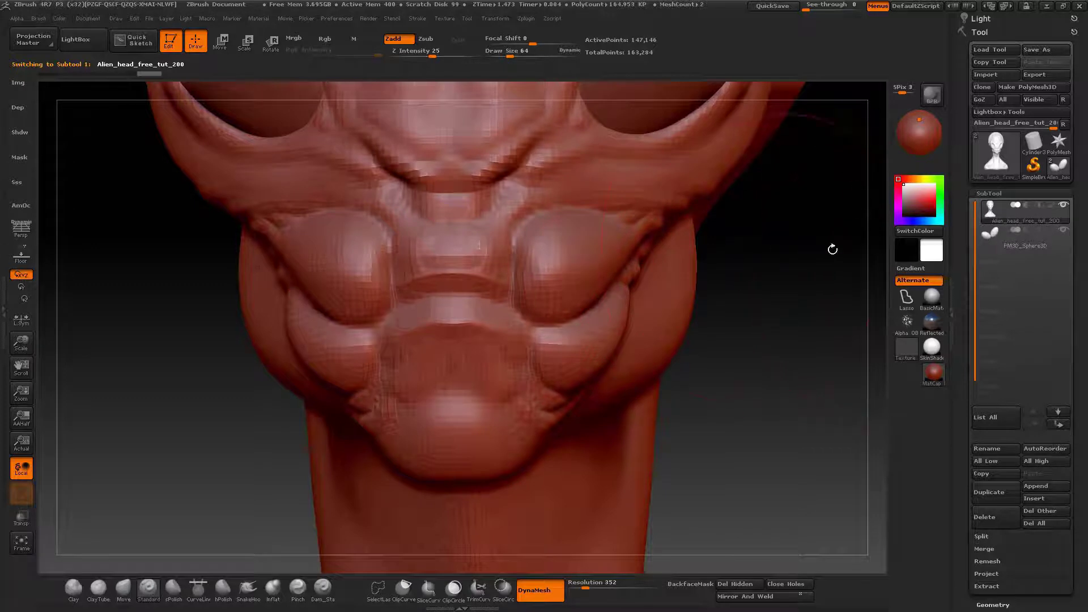
right_drag(622, 255, 568, 245)
ctrl+drag(655, 228, 590, 213)
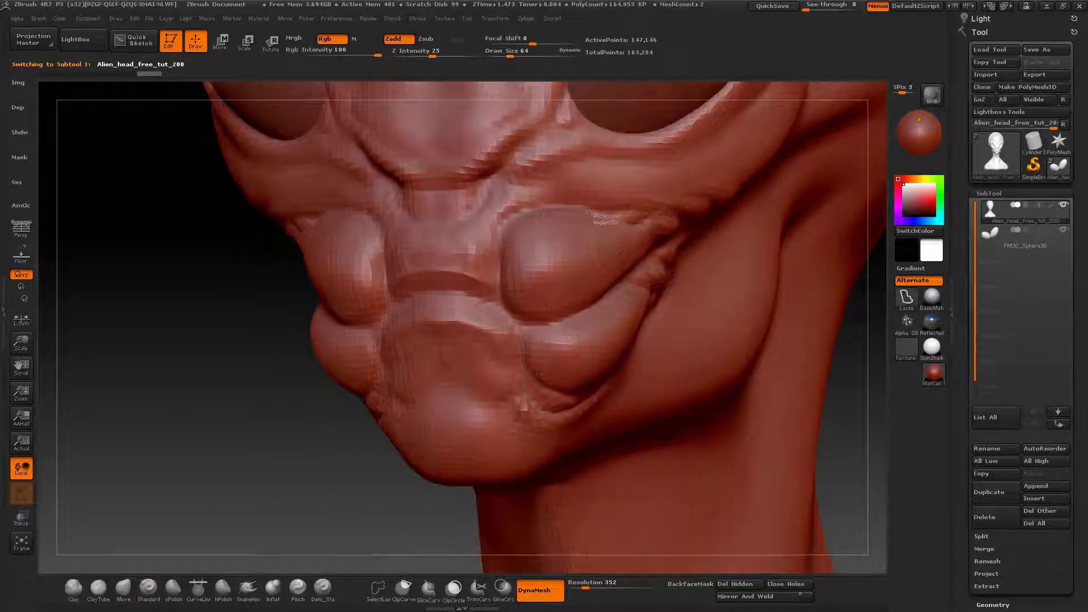
mouse_move(524, 210)
ctrl+mouse_down()
mouse_move(566, 232)
mouse_move(521, 272)
mouse_move(566, 319)
ctrl+mouse_up()
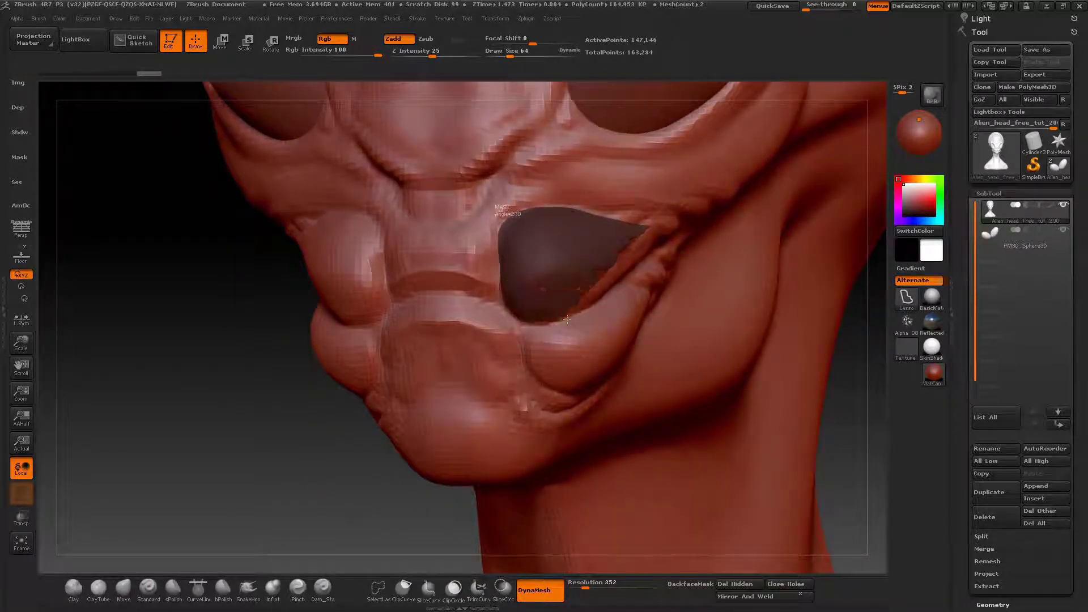
ctrl+drag(659, 241, 642, 264)
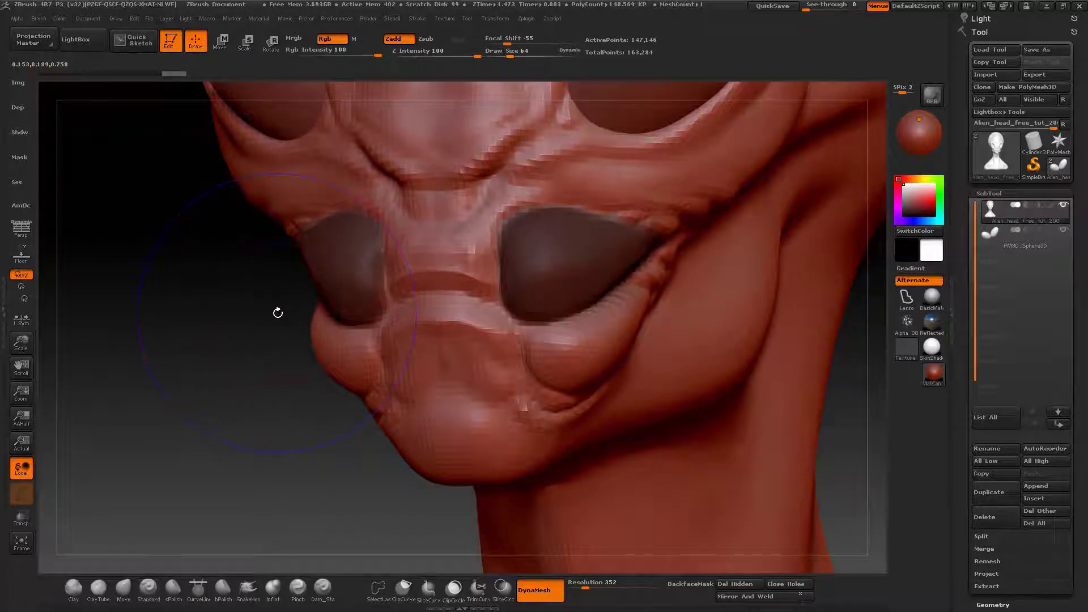
key(shift+f)
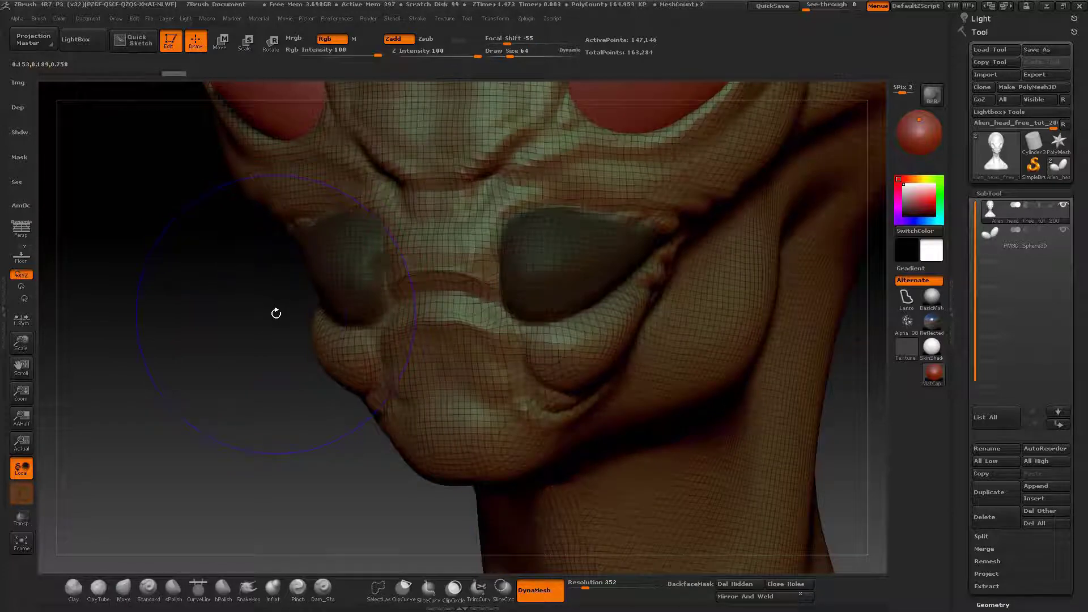
key(shift+f)
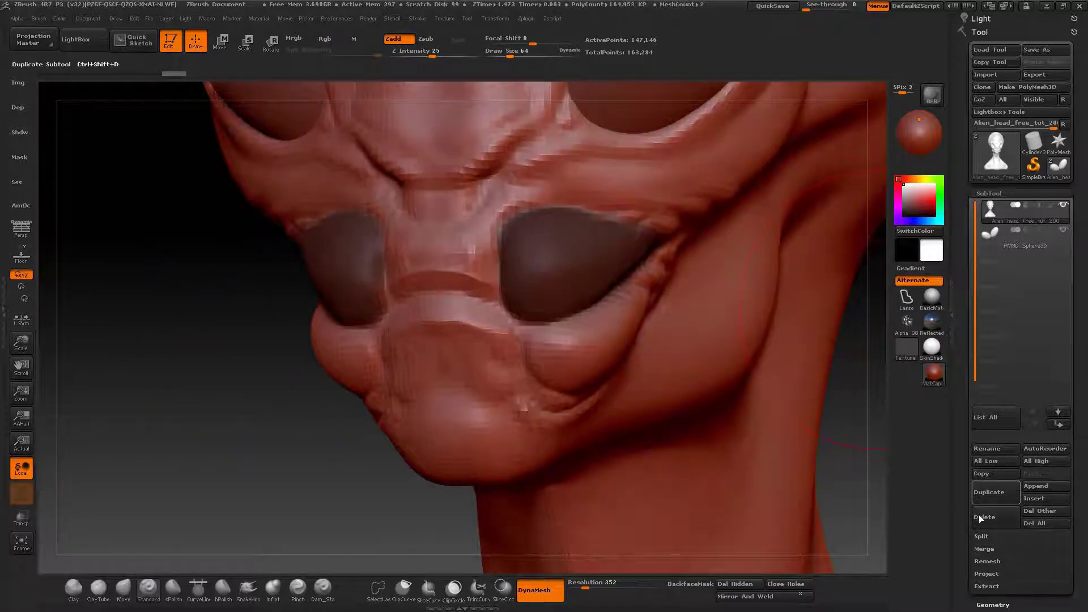
drag(959, 527, 959, 362)
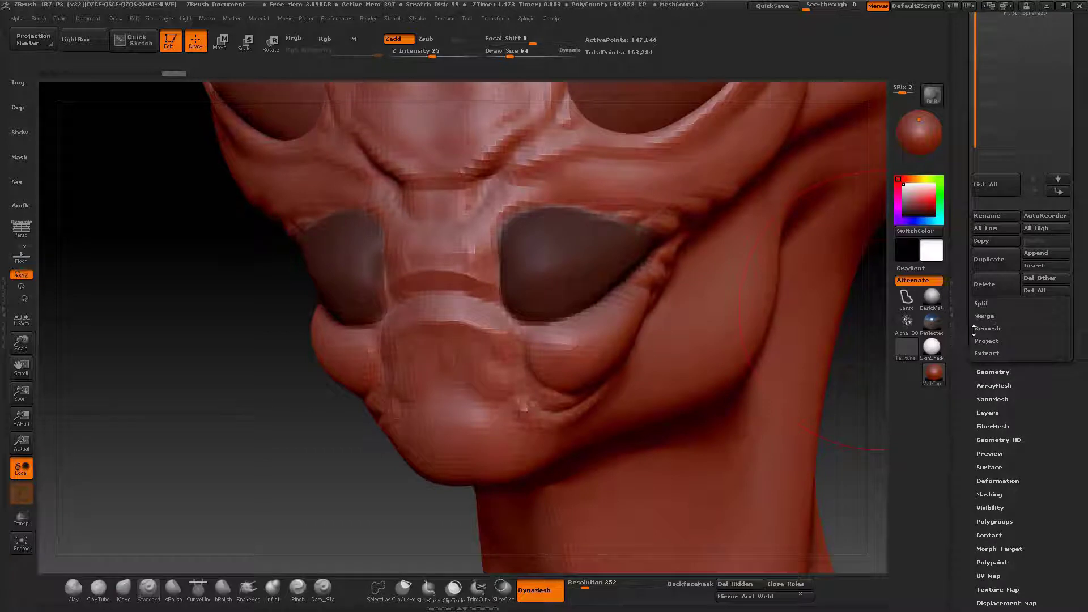
click(982, 305)
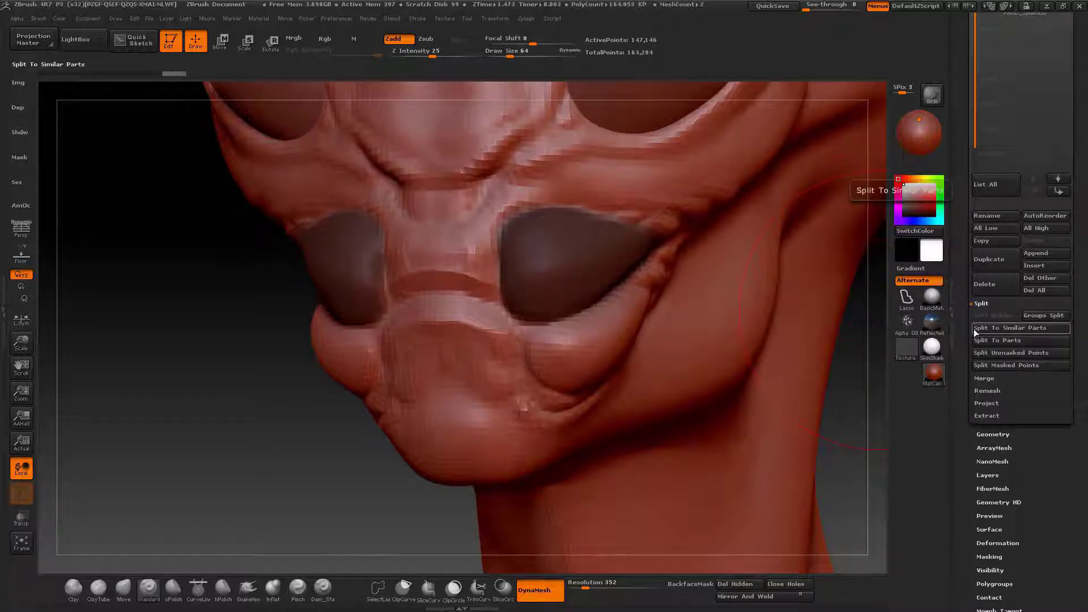
drag(963, 275, 963, 439)
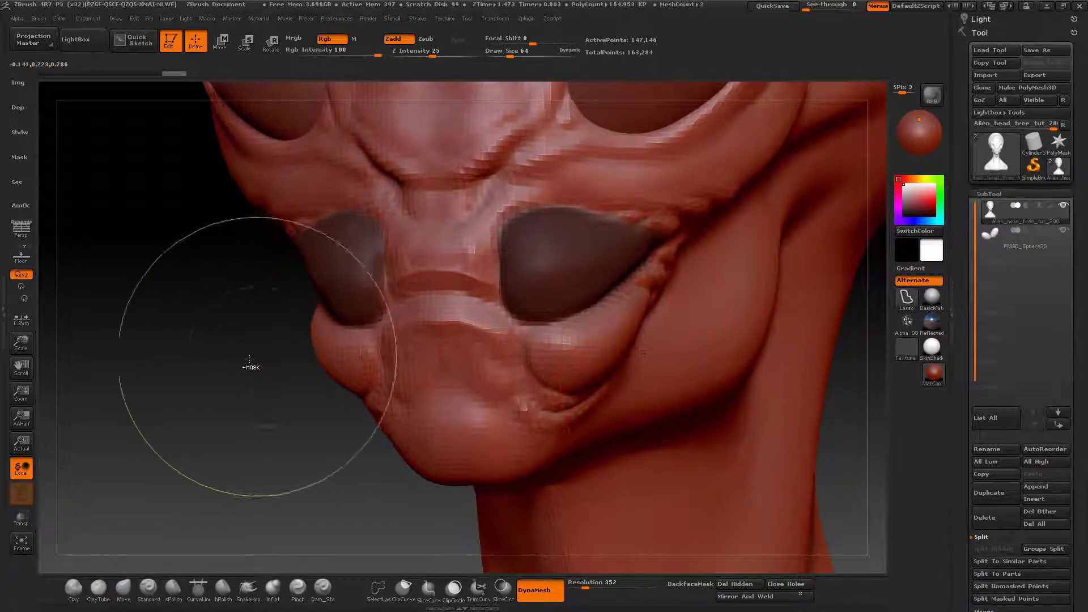
ctrl+drag(251, 366, 274, 388)
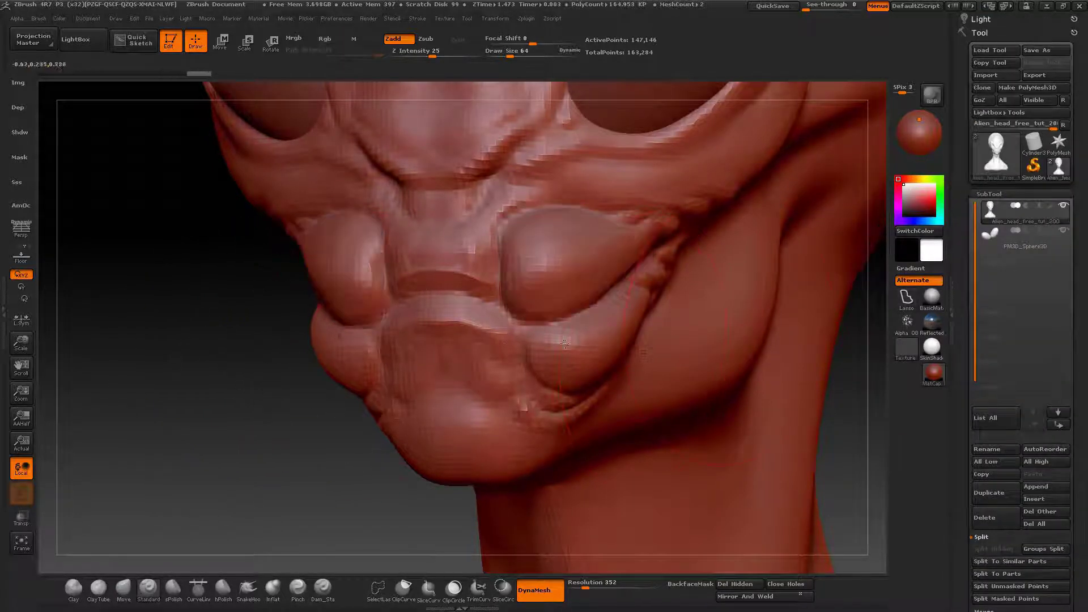
Step: Duplicate the alien head subtool as a backup and hide the copy
click(997, 494)
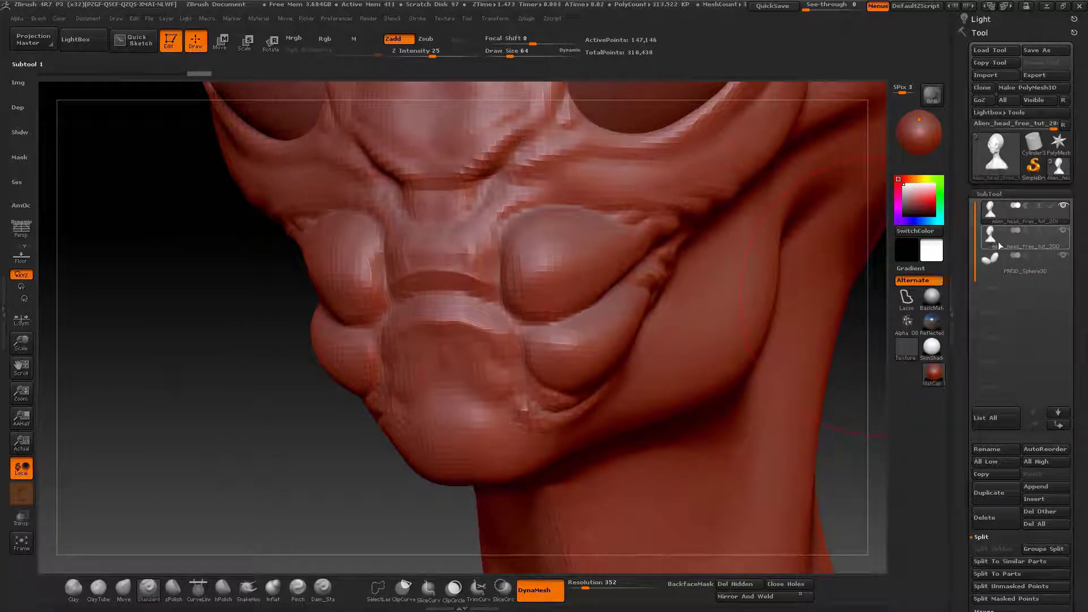
mouse_move(1009, 243)
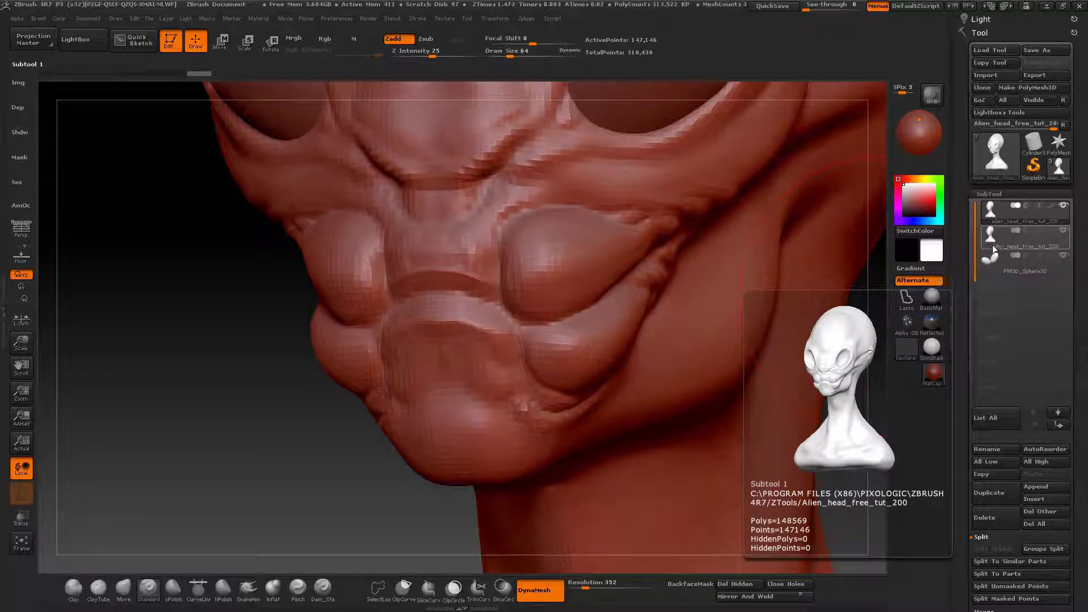
click(1064, 232)
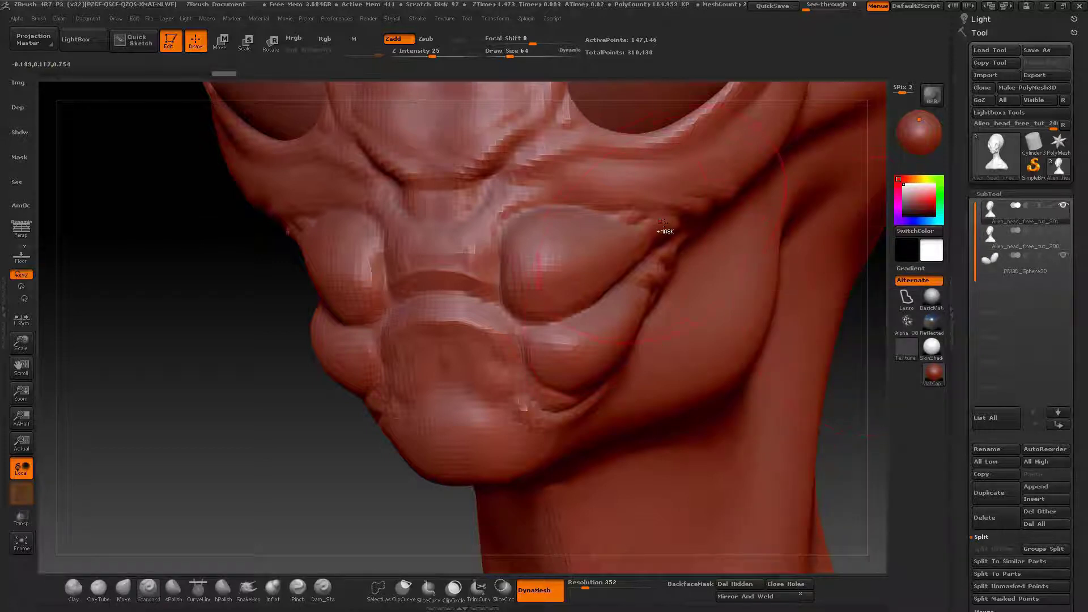
Step: Mask the two teardrop-shaped bulges beside the nose, invert the mask, and clean up its edge at their outer corners
mouse_move(663, 222)
ctrl+mouse_down()
mouse_move(519, 311)
mouse_move(652, 250)
mouse_move(664, 230)
ctrl+mouse_up()
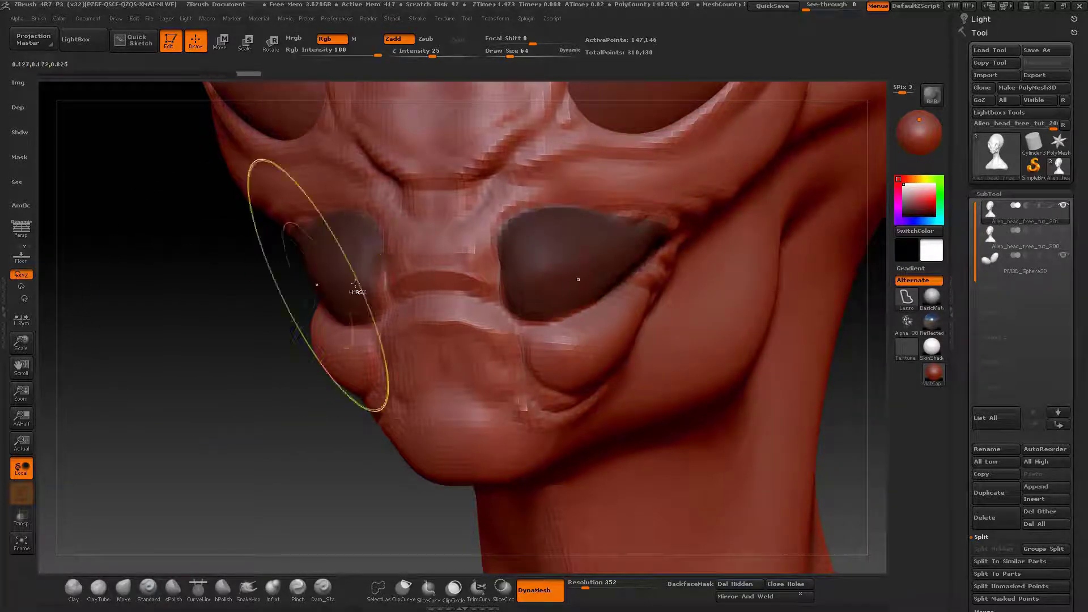
mouse_move(381, 301)
ctrl+mouse_down()
mouse_move(384, 272)
mouse_move(379, 315)
ctrl+mouse_up()
drag(294, 340, 226, 340)
ctrl+click(304, 331)
ctrl+right_drag(303, 330, 368, 408)
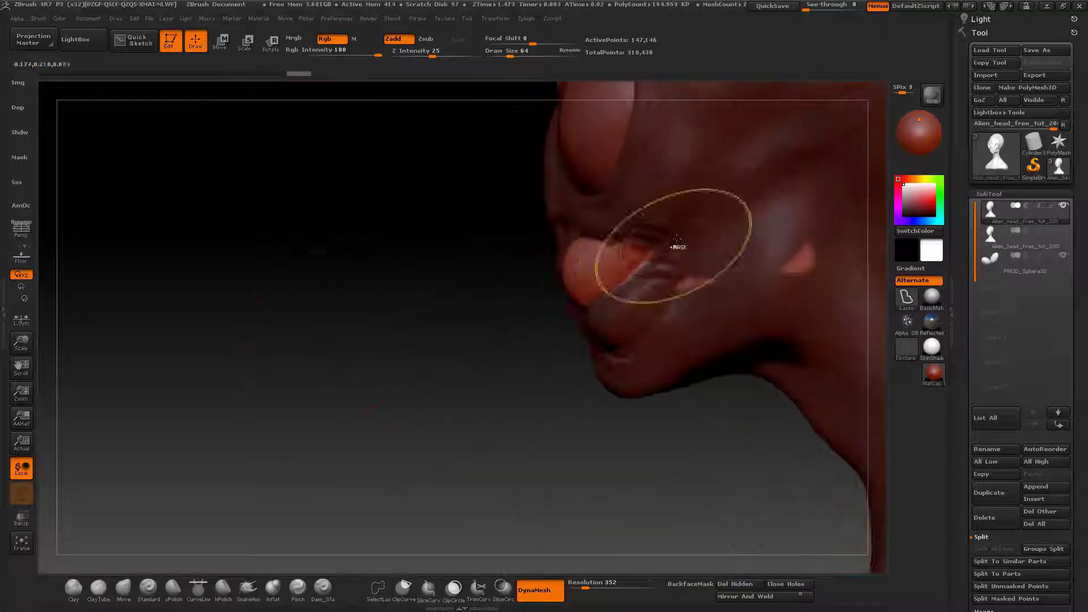
mouse_move(676, 240)
ctrl+mouse_down()
mouse_move(633, 227)
mouse_move(605, 183)
mouse_move(634, 220)
ctrl+mouse_up()
ctrl+drag(659, 250, 596, 231)
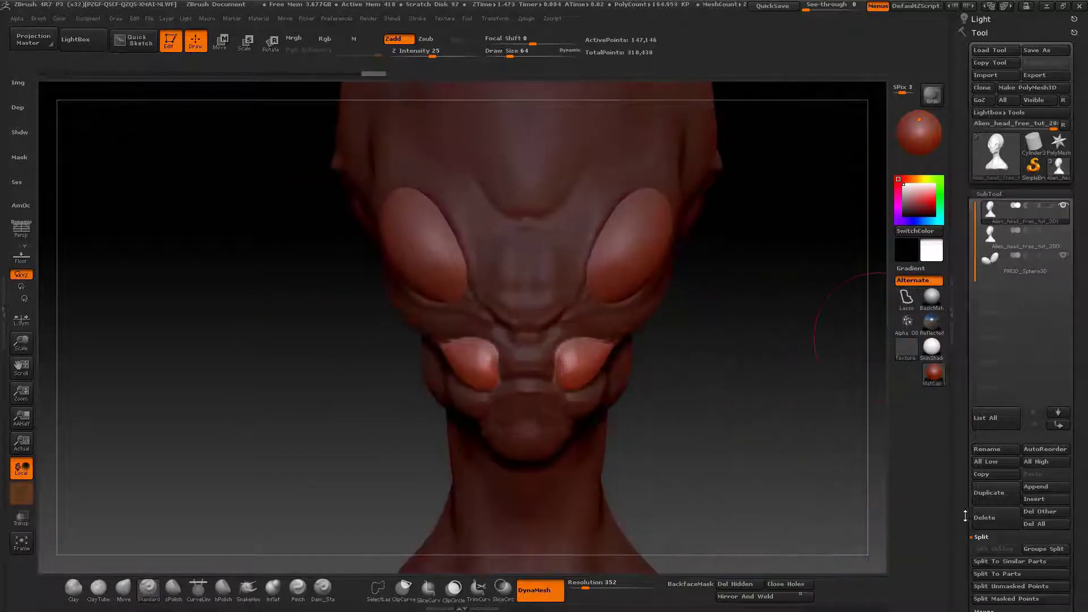
Step: Separate the teardrop bulges from the head into their own subtool with Split Masked Points
scroll(965, 515, down, 3)
click(983, 475)
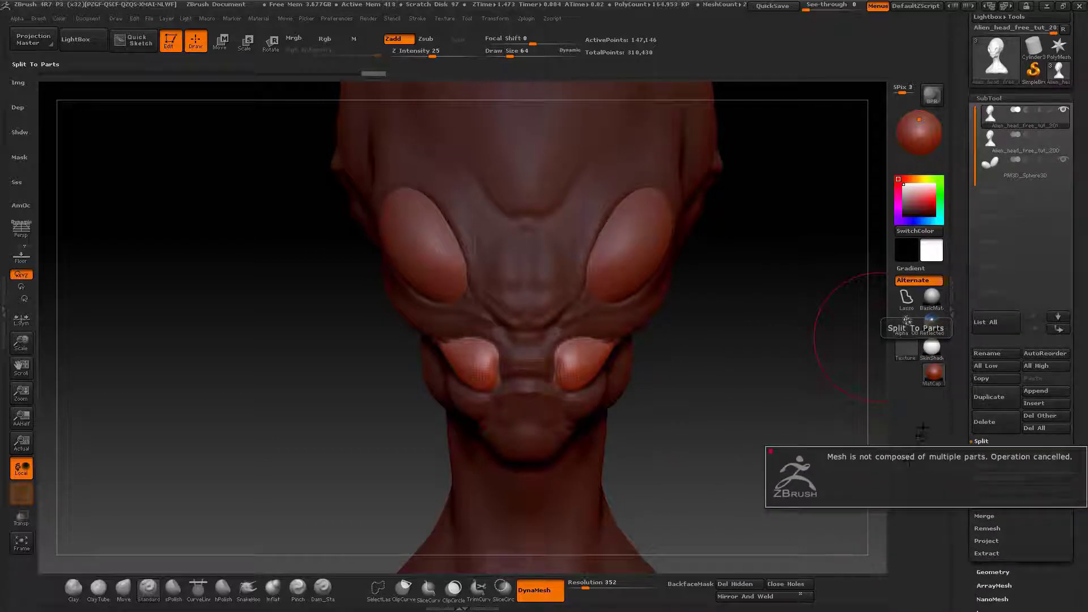
key(ctrl)
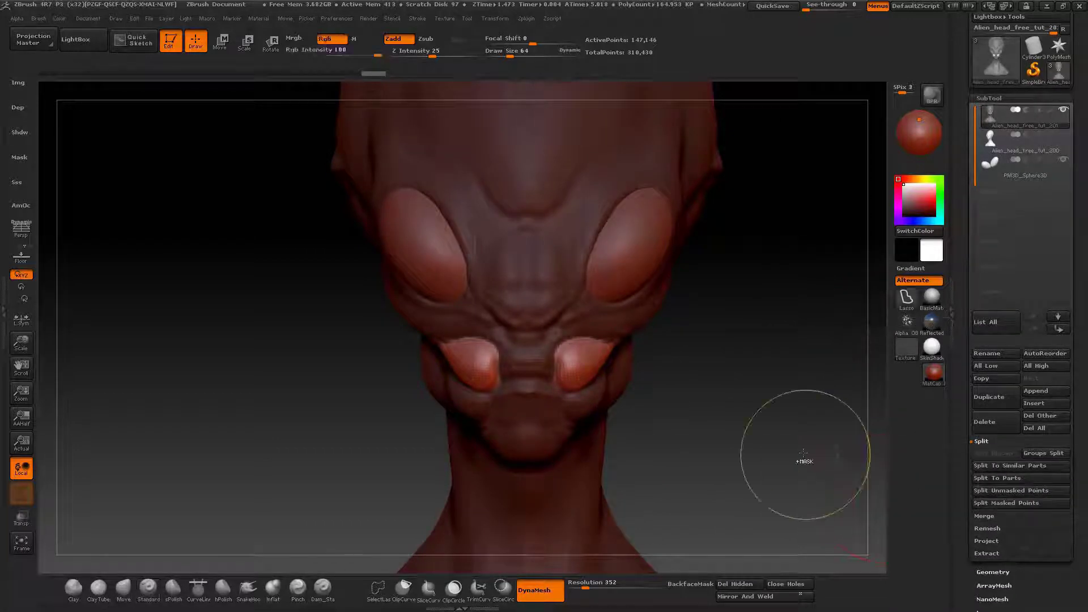
click(990, 502)
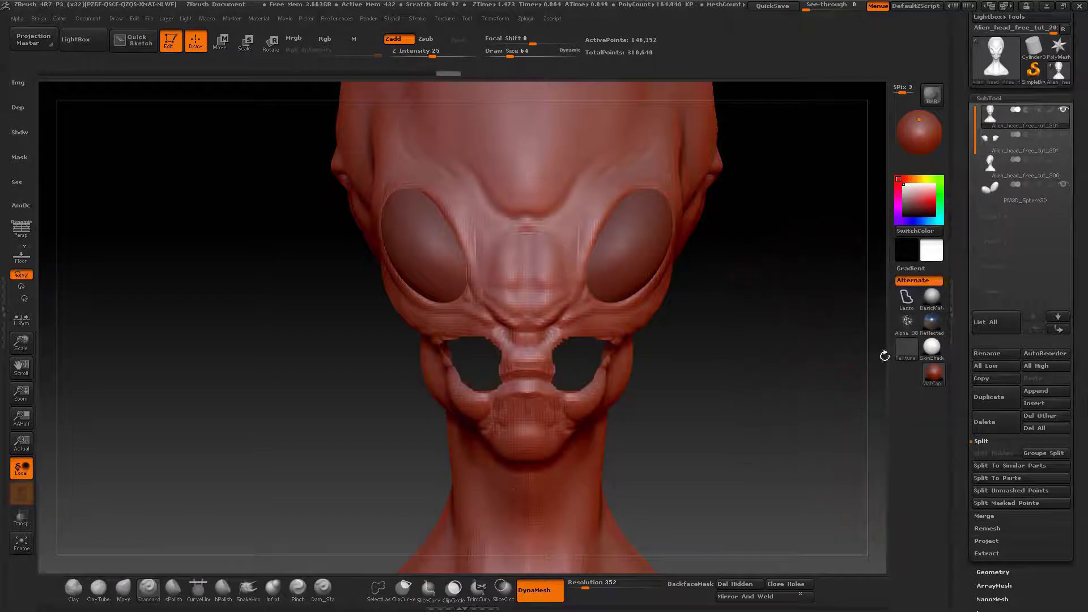
Step: Close the two openings left in the head mesh with Close Holes and inspect the filled area
scroll(990, 365, down, 6)
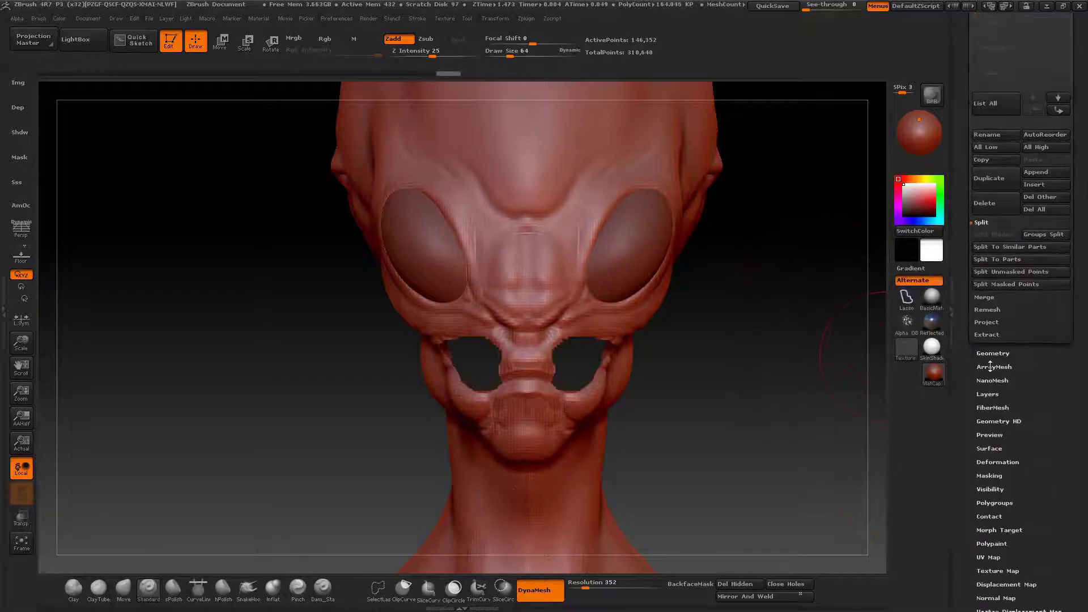
click(980, 462)
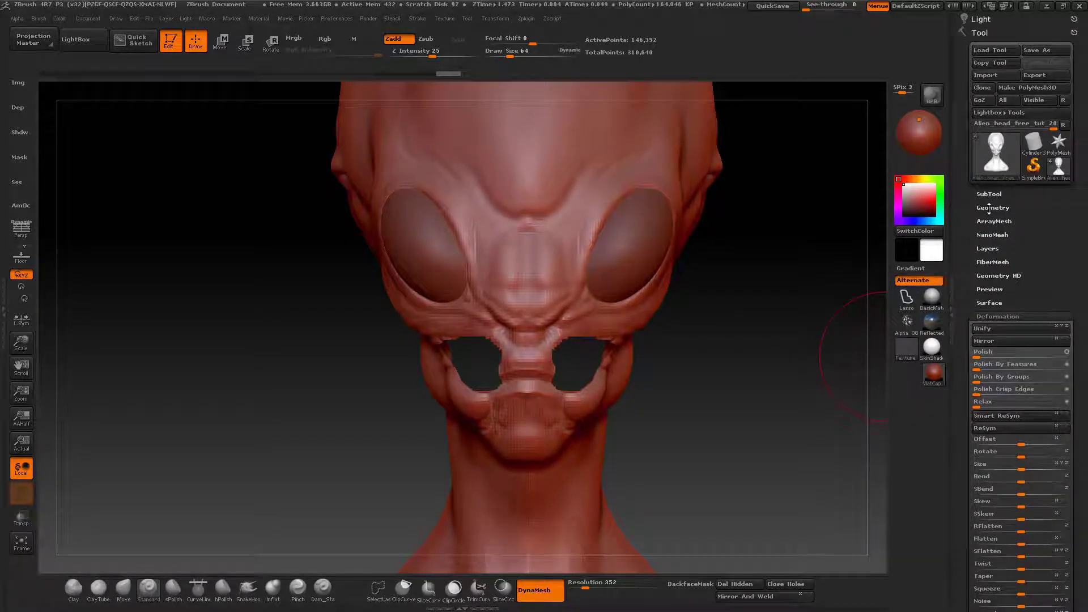
click(990, 208)
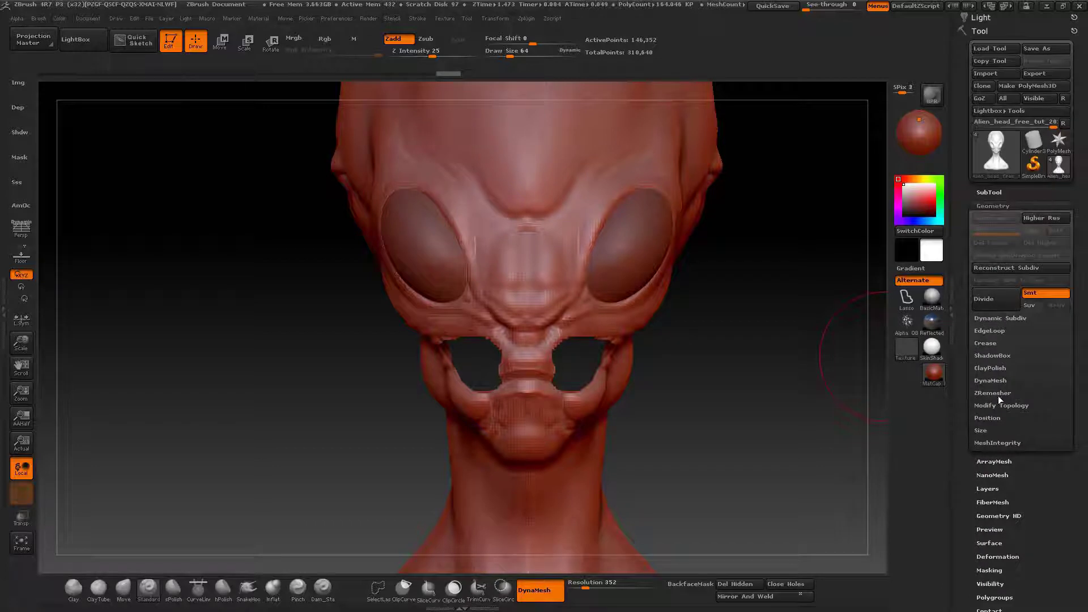
click(987, 406)
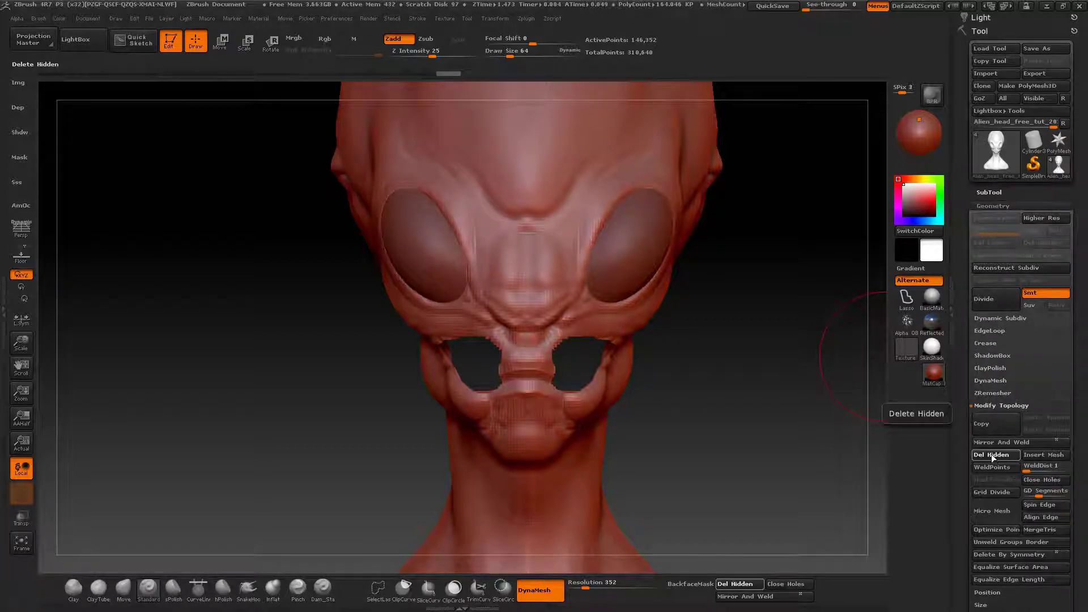
click(1033, 480)
right_drag(572, 378, 601, 323)
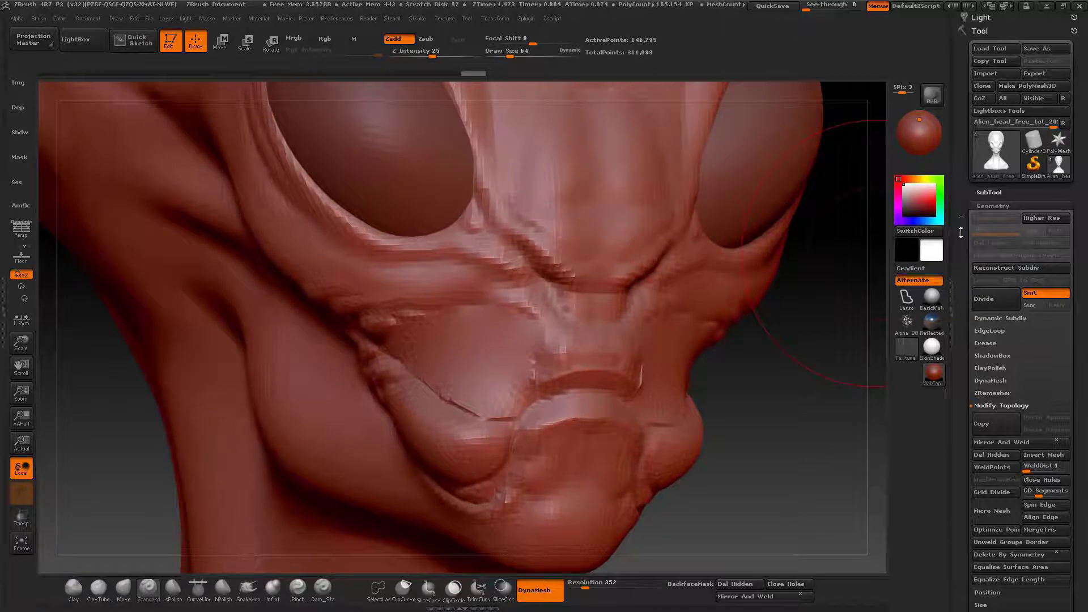
Step: Show the subtool holding the separated bulges and make it active
click(989, 192)
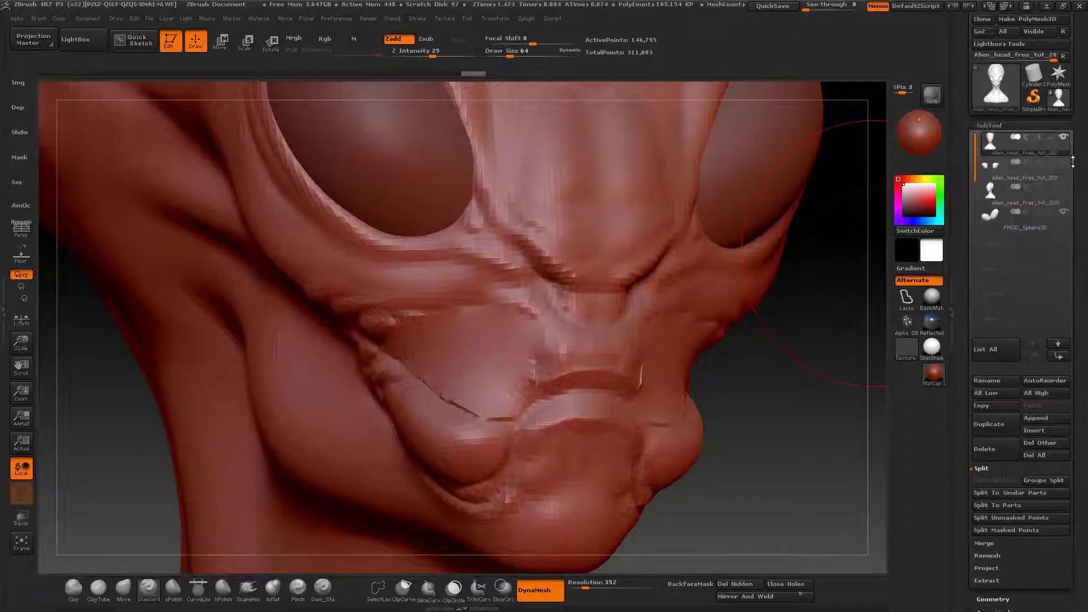
click(1063, 167)
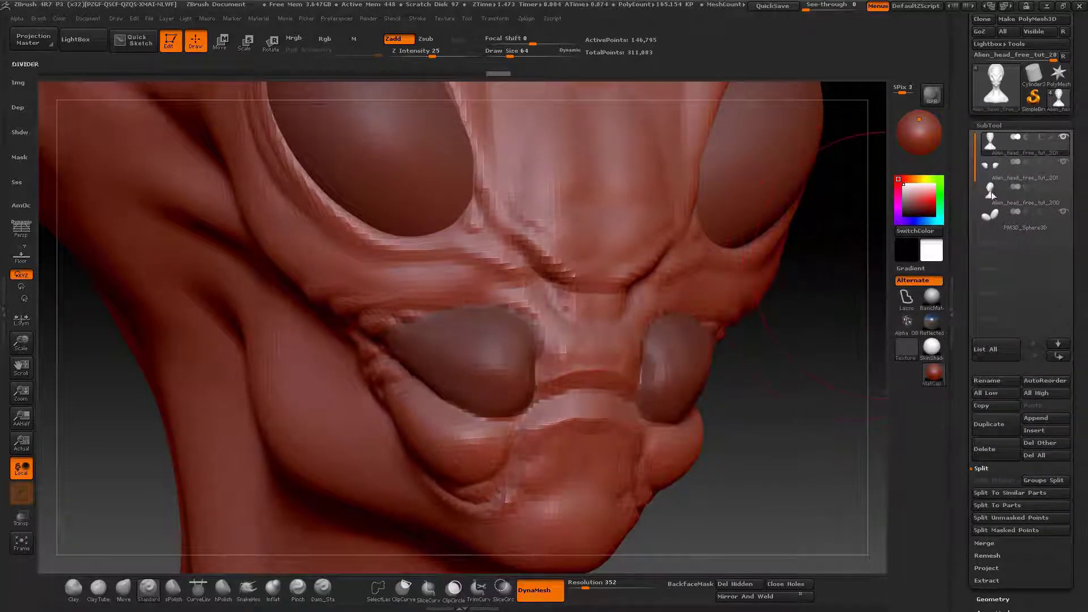
click(1035, 171)
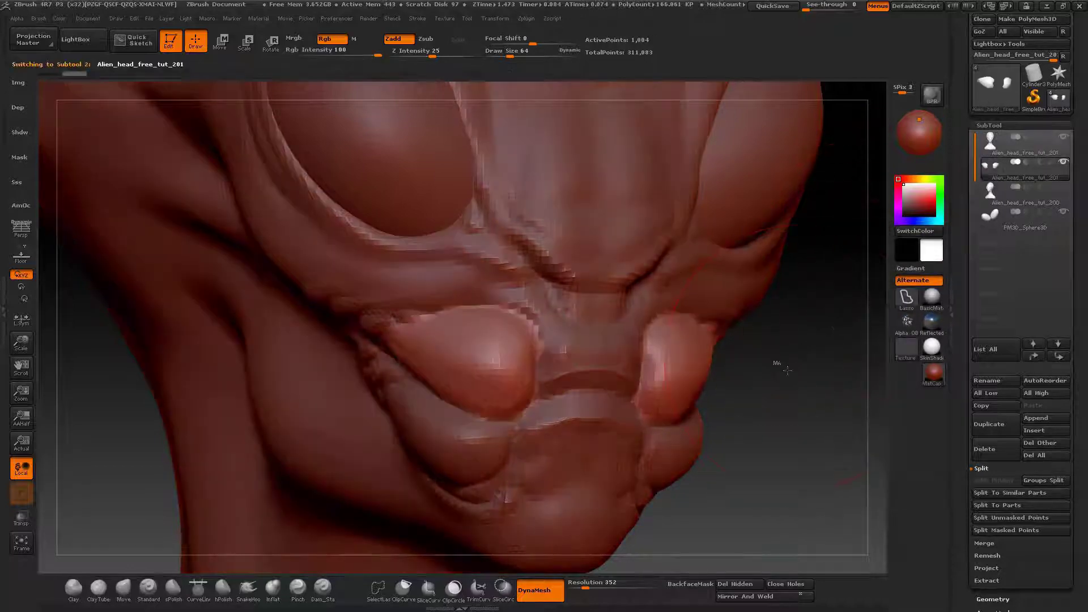
Step: Update the bulges' DynaMesh at resolution 352 and set the brush draw size to 39
mouse_move(787, 380)
mouse_down()
mouse_move(654, 356)
mouse_move(760, 357)
mouse_up()
key(space)
drag(535, 341, 524, 341)
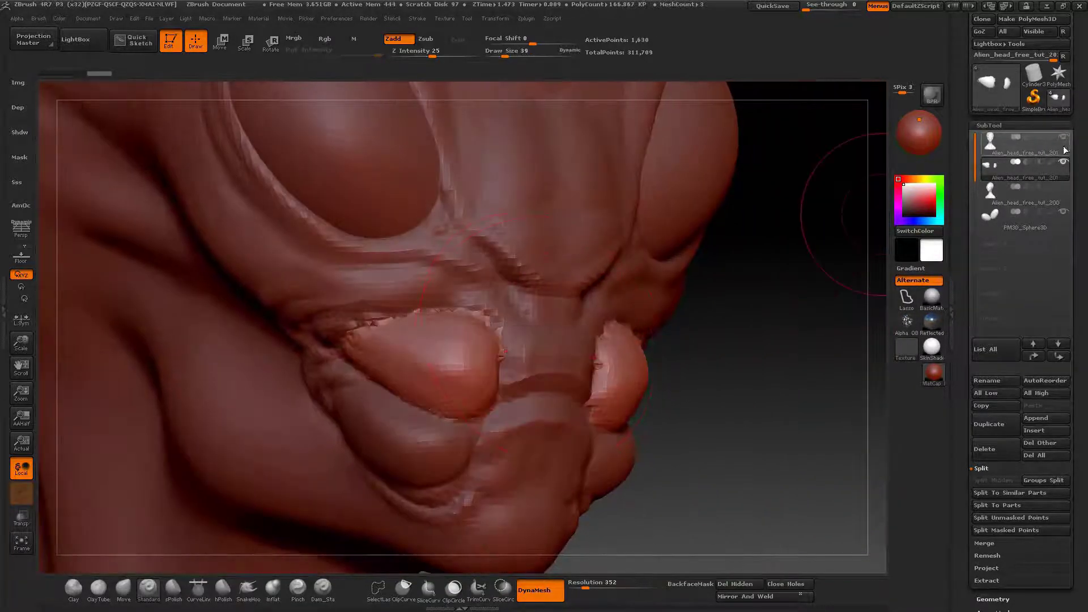
Step: Hide the head subtool and retopologize the separated bulges with ZRemesher
click(1063, 138)
mouse_move(334, 323)
mouse_down()
mouse_move(599, 323)
mouse_move(527, 340)
mouse_move(652, 331)
mouse_move(636, 320)
mouse_up()
drag(964, 405, 964, 124)
click(989, 322)
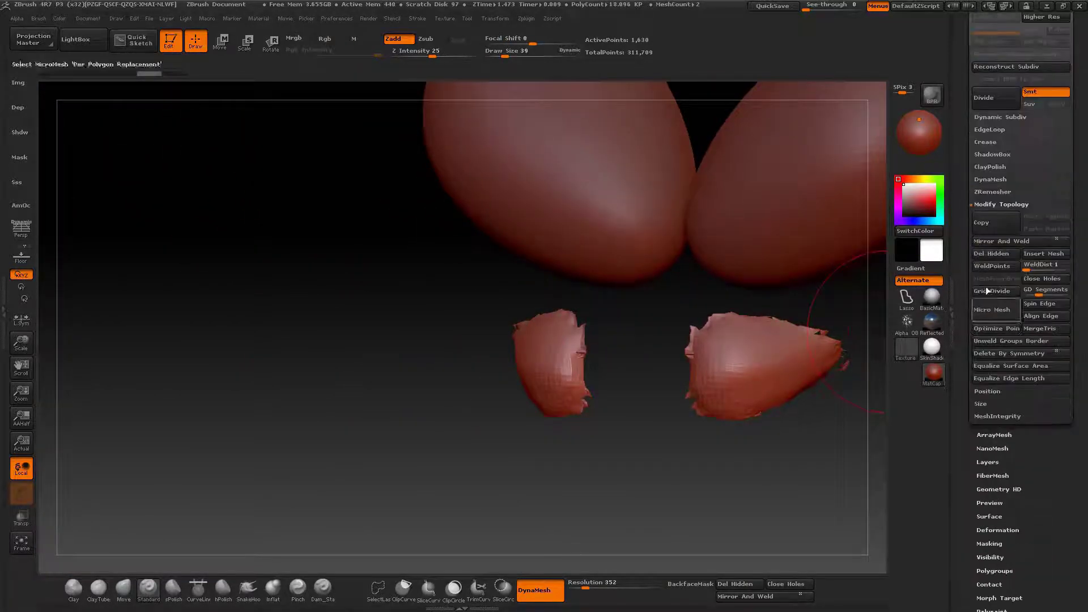
click(992, 191)
click(992, 270)
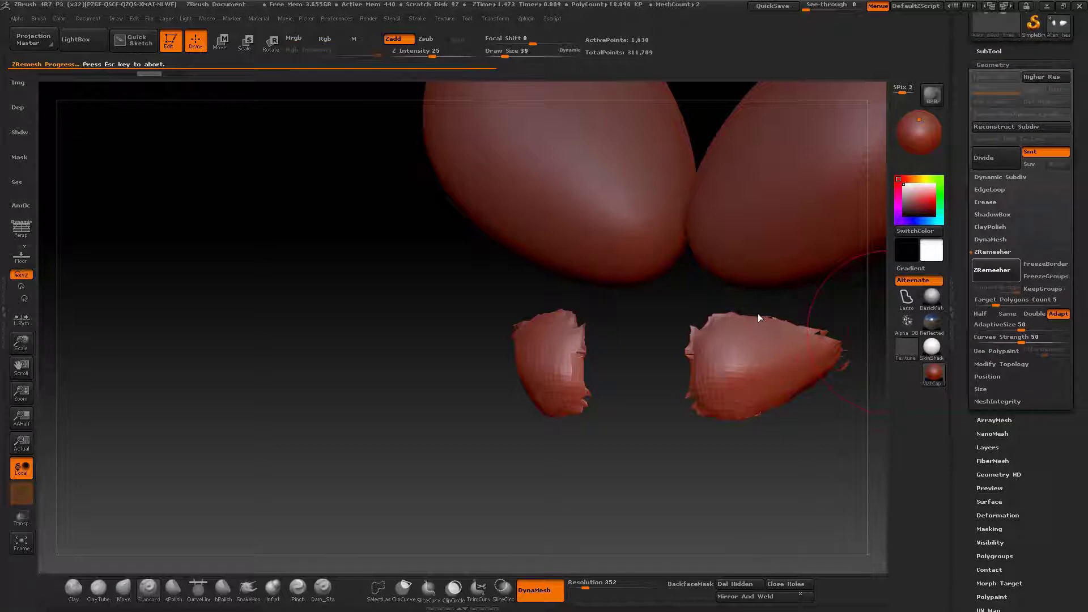
Step: Undo the separated bulges' retopology and close their open backs with Close Holes
drag(743, 303, 728, 296)
click(976, 276)
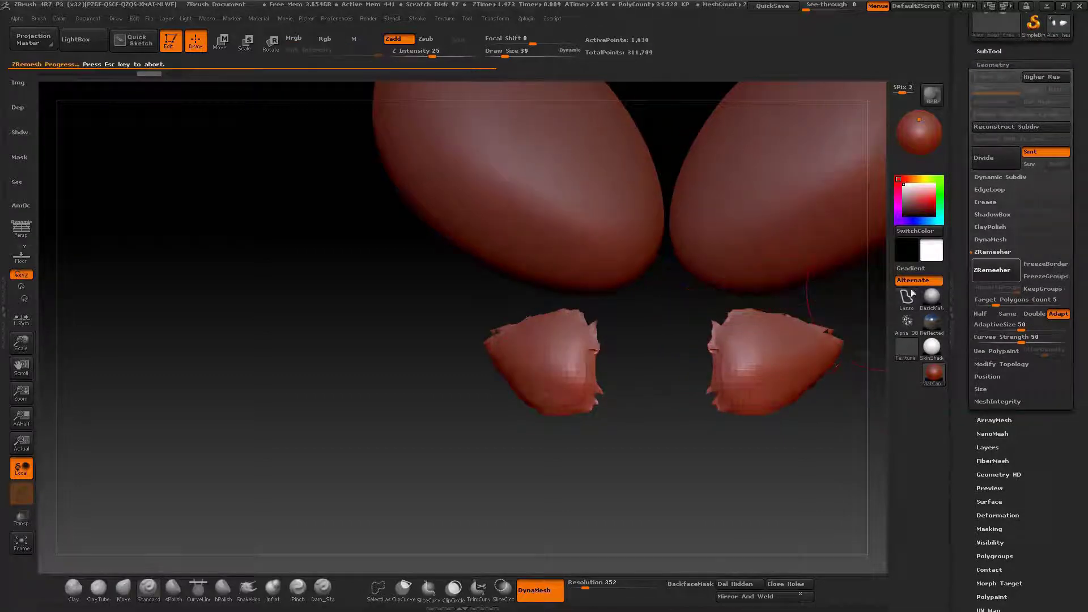
drag(850, 306, 785, 310)
mouse_move(720, 323)
shift+mouse_down()
mouse_move(721, 385)
mouse_move(720, 346)
shift+mouse_up()
drag(652, 351, 841, 365)
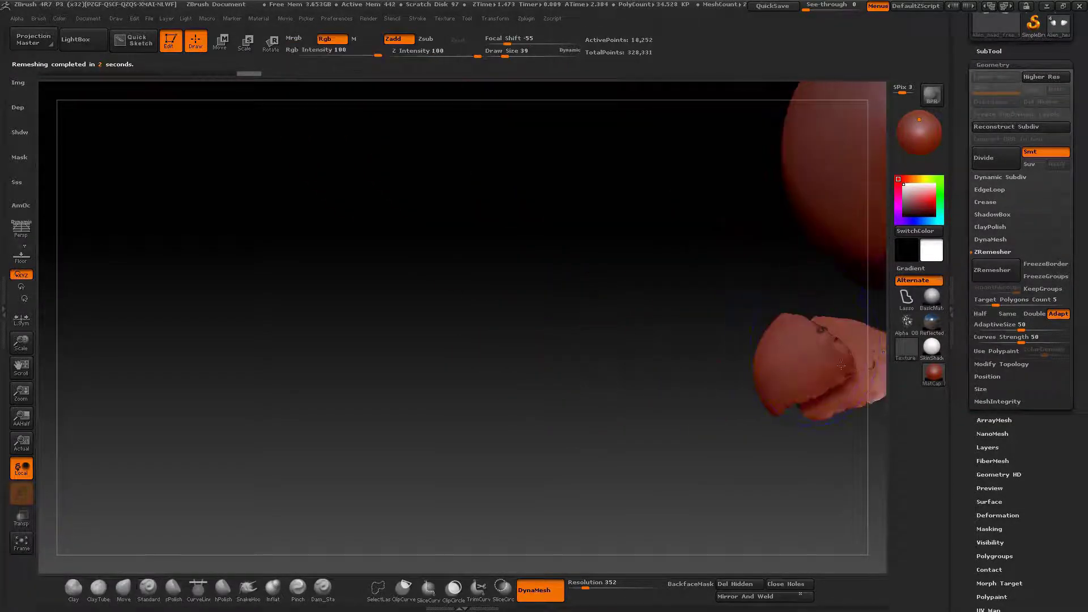
drag(722, 357, 816, 377)
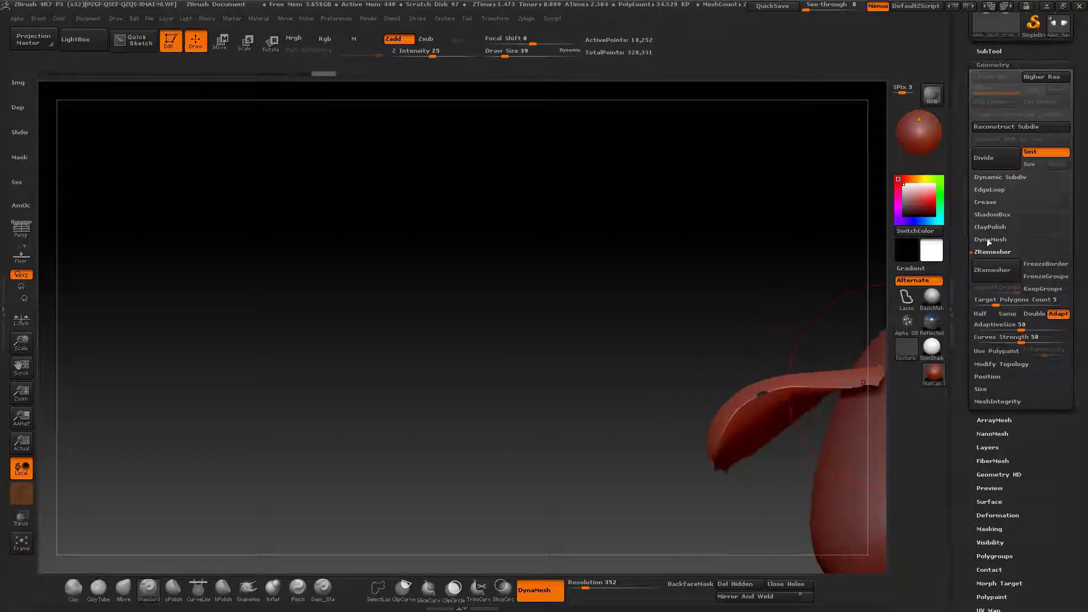
click(1001, 364)
click(1041, 339)
Step: Set the ClayTubes brush's draw size to 9 and turn on BackfaceMask in its auto masking
mouse_move(761, 417)
alt+right_down()
mouse_move(666, 313)
mouse_move(651, 322)
alt+right_up()
right_click(550, 342)
ctrl+drag(431, 252, 431, 312)
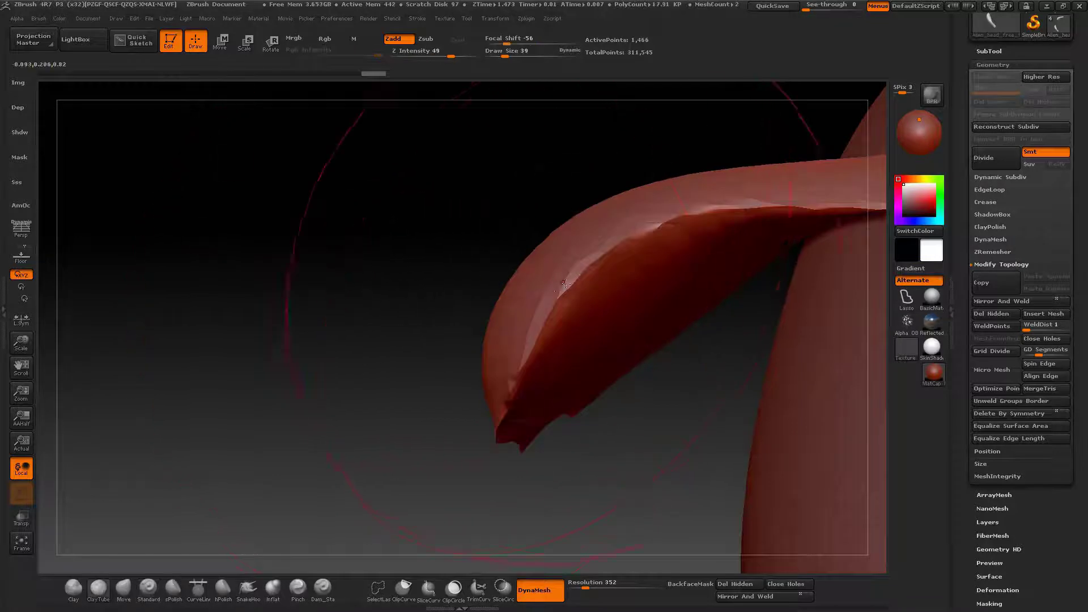
key(space)
drag(640, 253, 661, 254)
right_drag(661, 253, 677, 226)
click(116, 19)
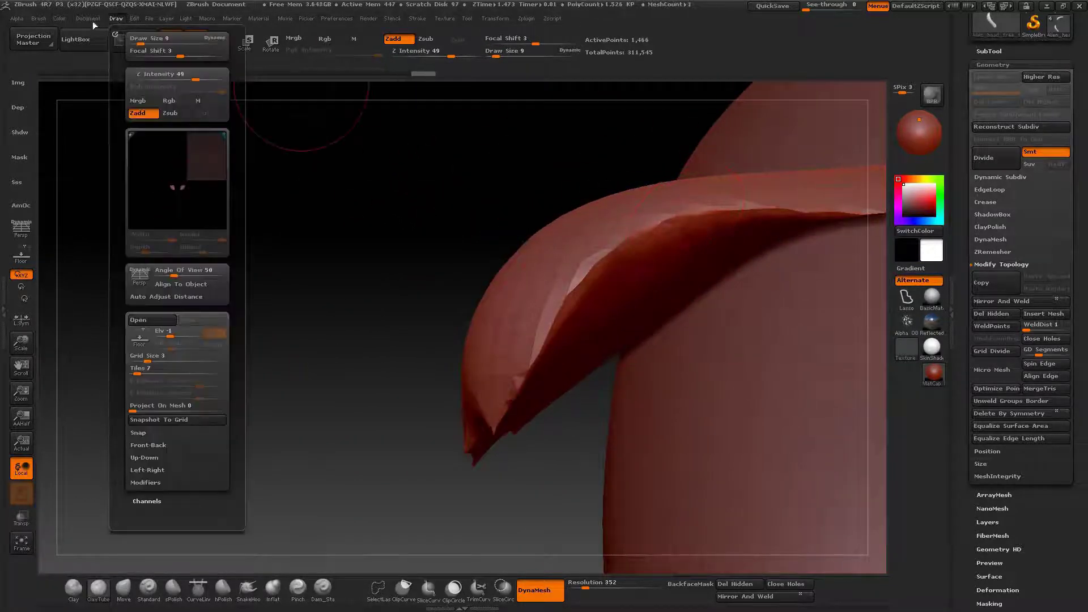
mouse_move(36, 22)
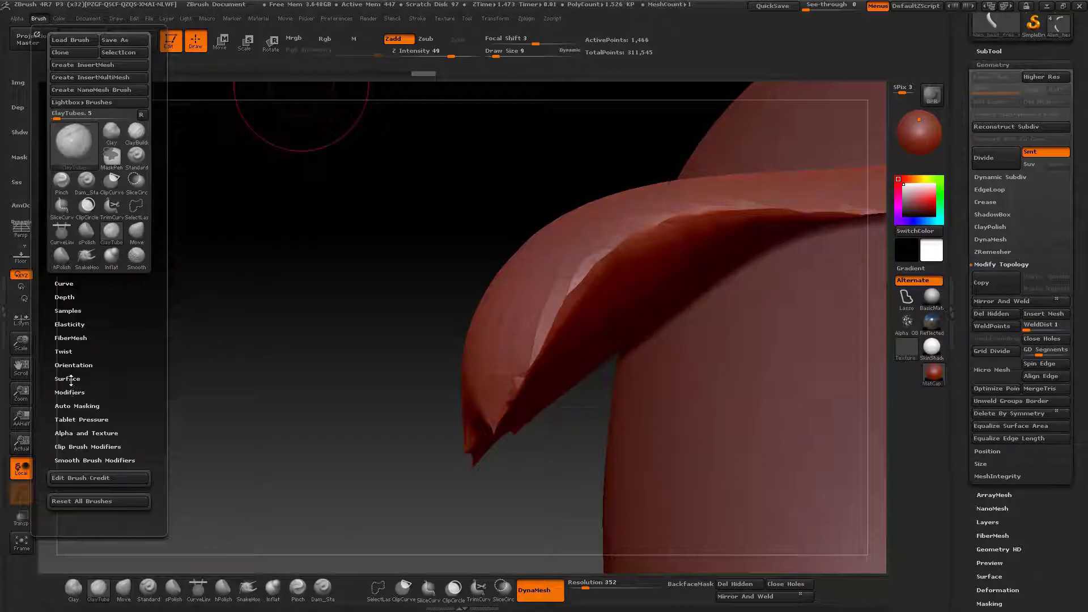
click(77, 406)
click(74, 413)
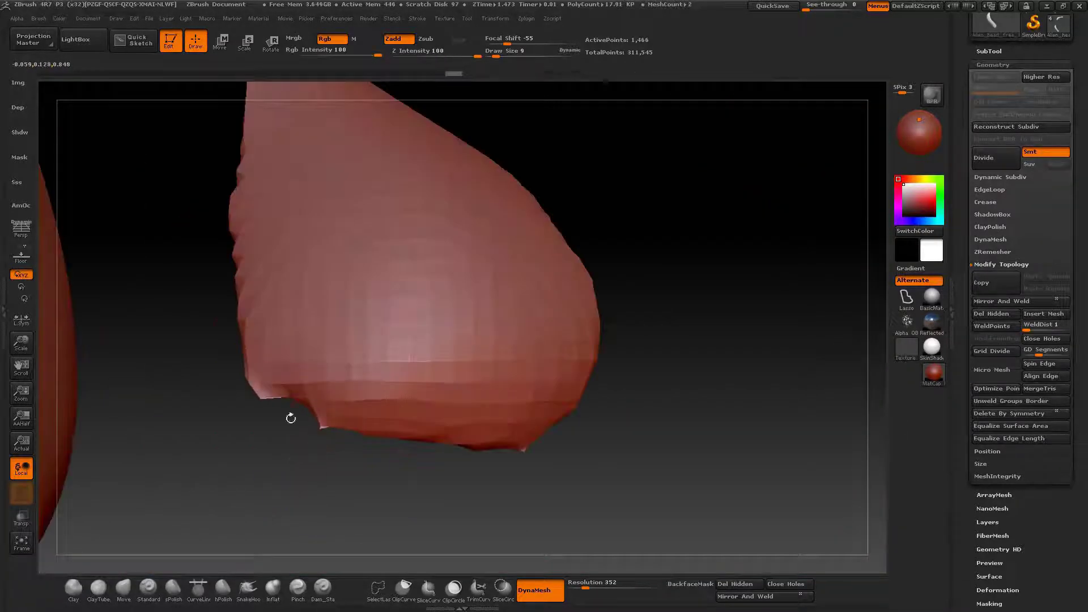
Step: Smooth the jagged edges of the closed bulges and retopologize them with ZRemesher
drag(290, 417, 430, 374)
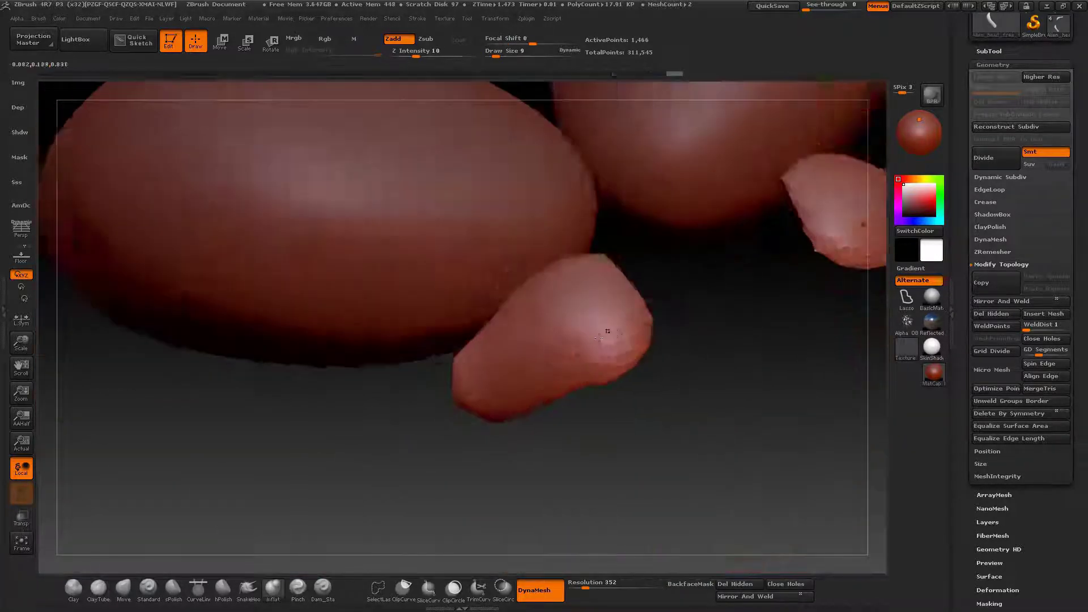
drag(680, 340, 906, 164)
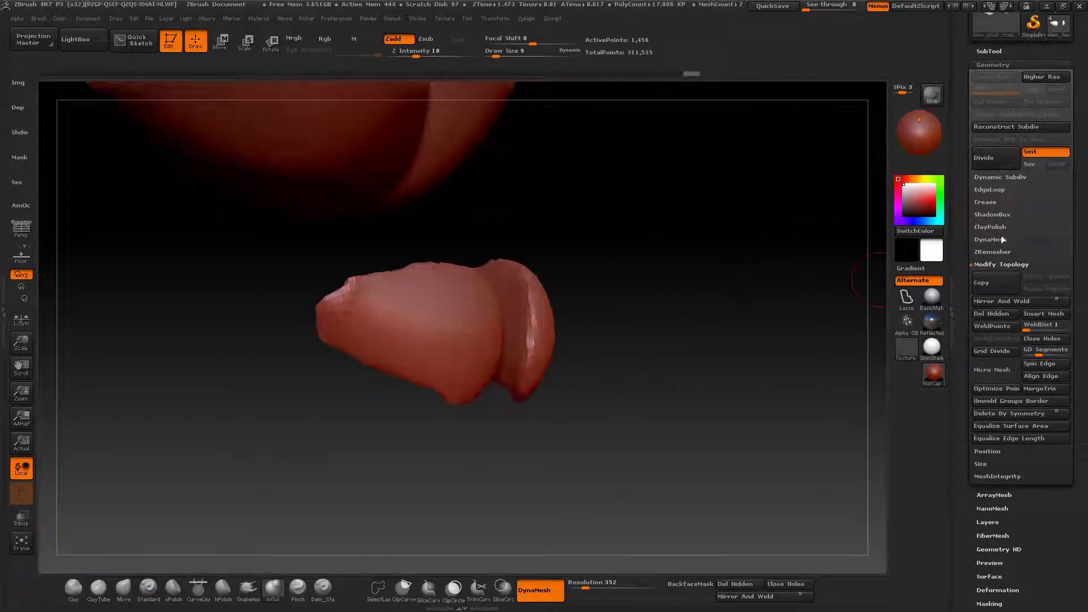
click(992, 251)
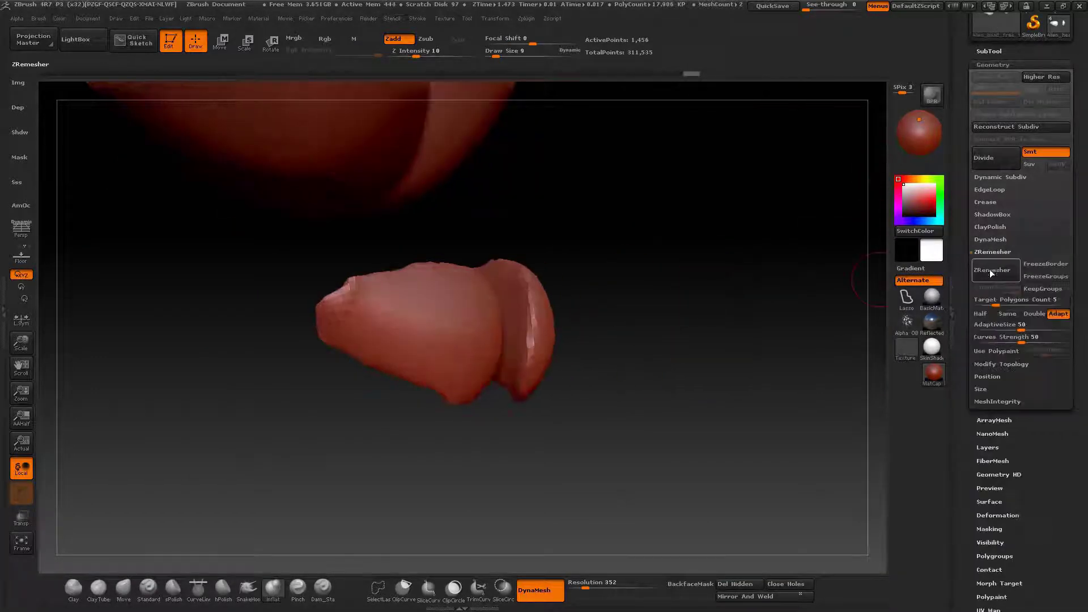
click(991, 270)
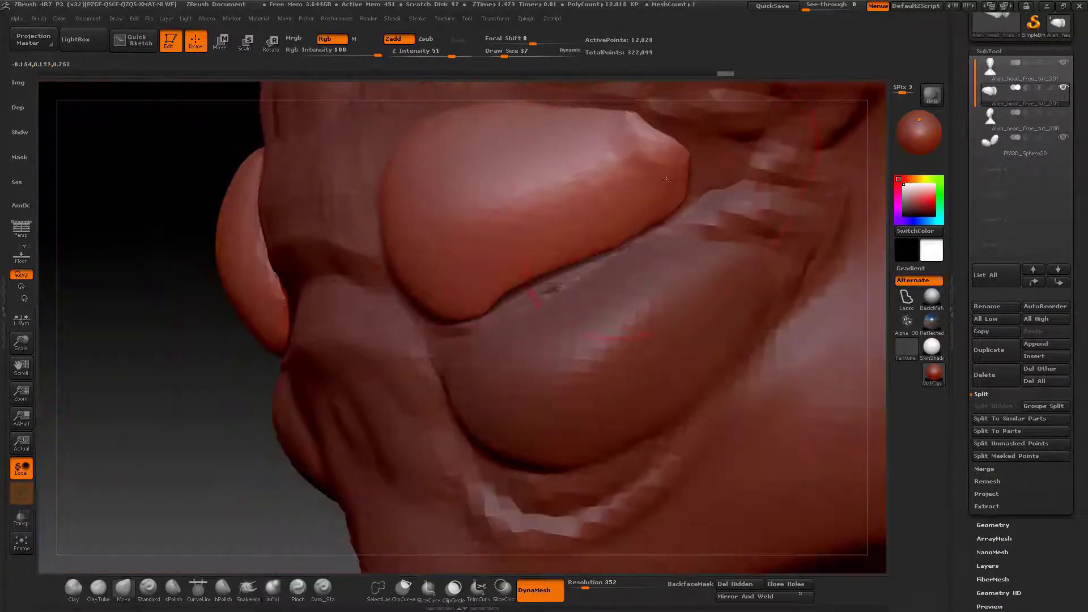
Step: Refine the upper cheek bulges into smooth teardrops with a pointed outer tip, using the Move and ClayTubes brushes at draw size 13
right_click(680, 160)
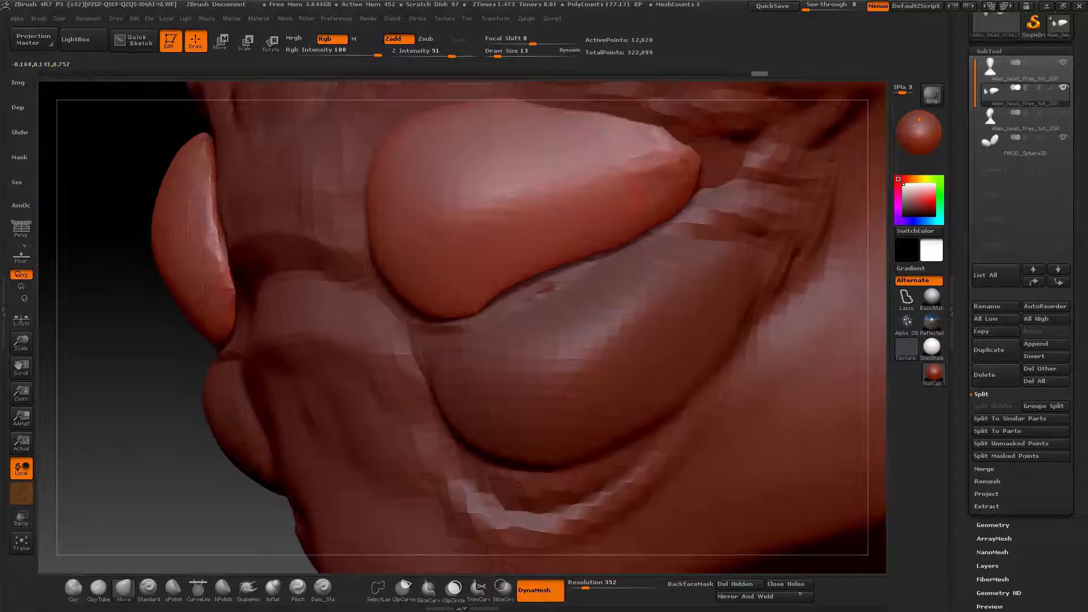
drag(635, 164, 715, 165)
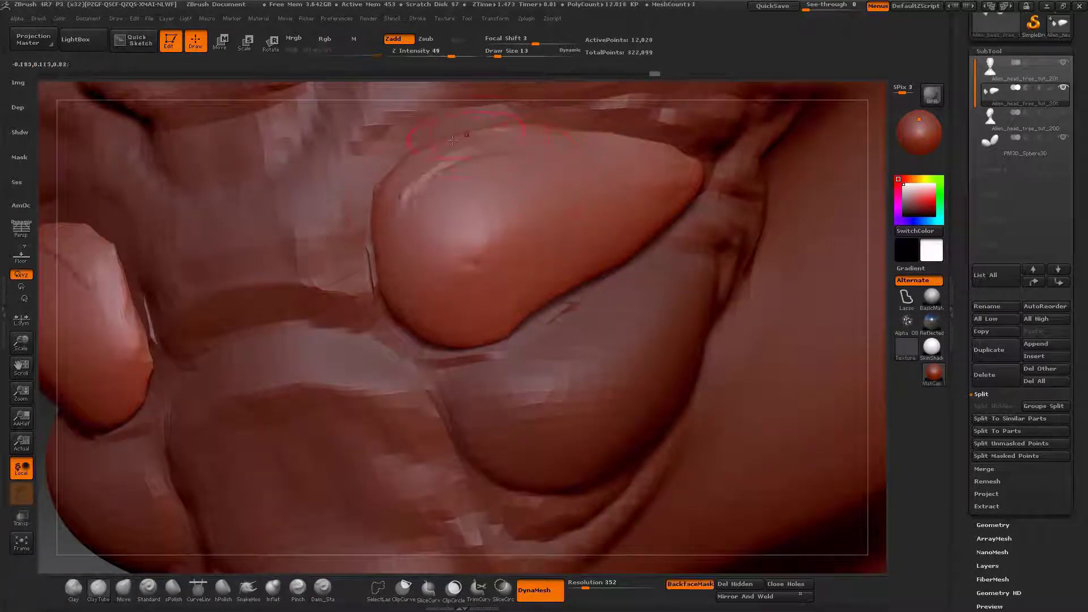
mouse_move(403, 187)
mouse_down()
mouse_move(430, 211)
mouse_move(454, 267)
mouse_up()
drag(405, 216, 470, 249)
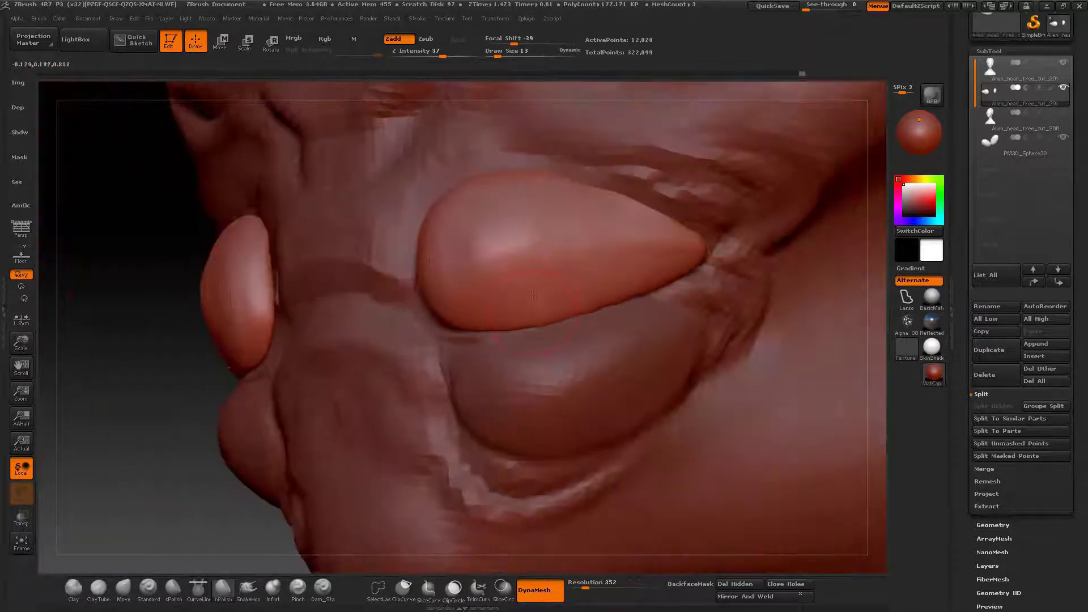
right_drag(533, 294, 691, 278)
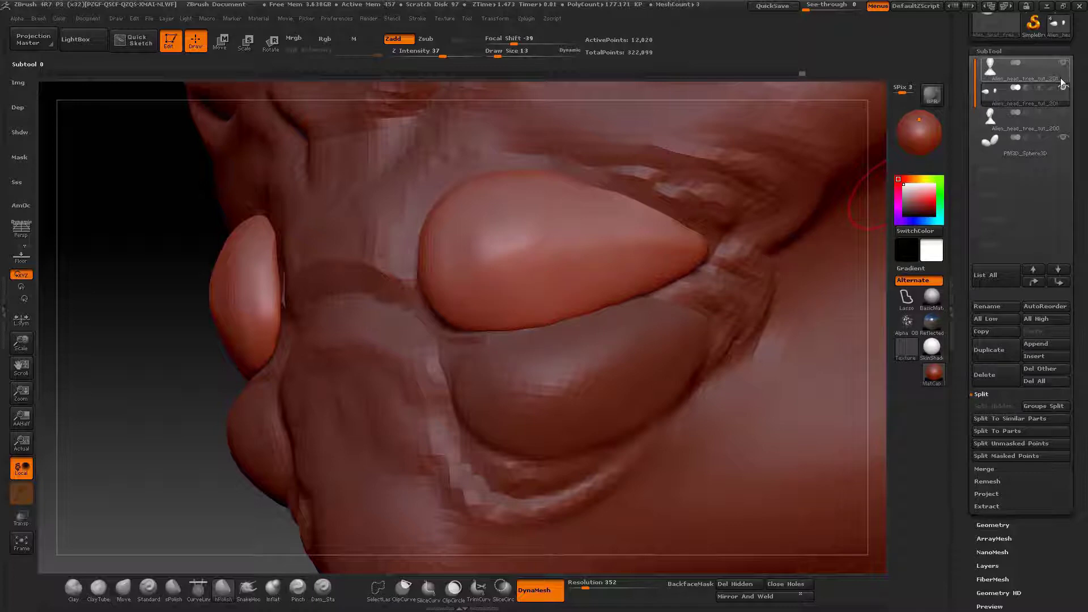
Step: Make the head subtool active and hide the subtool with the upper bulges
click(1039, 100)
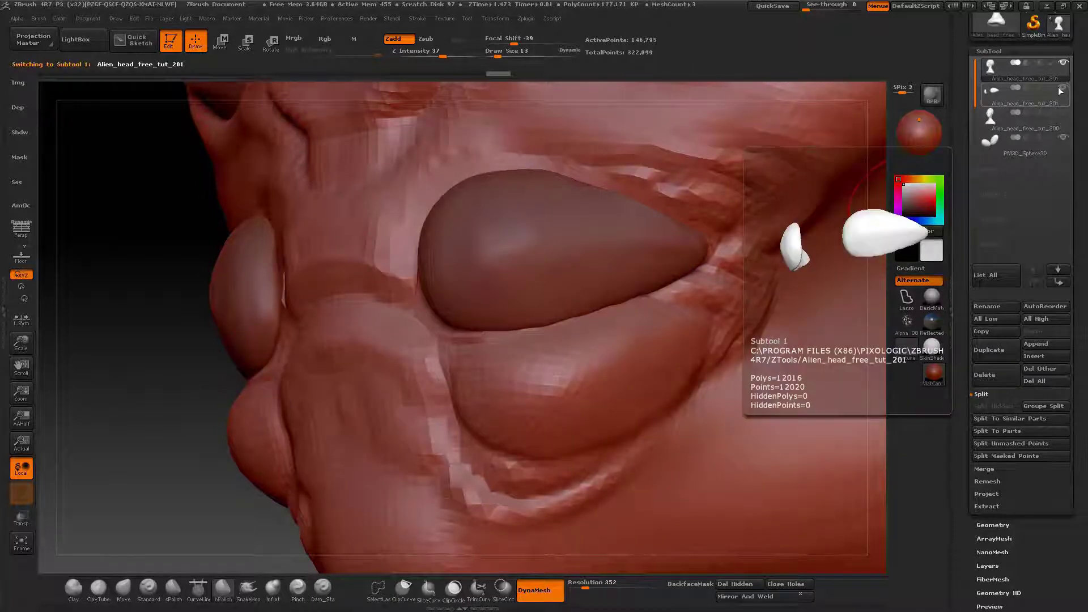
click(1063, 87)
right_drag(568, 258, 495, 223)
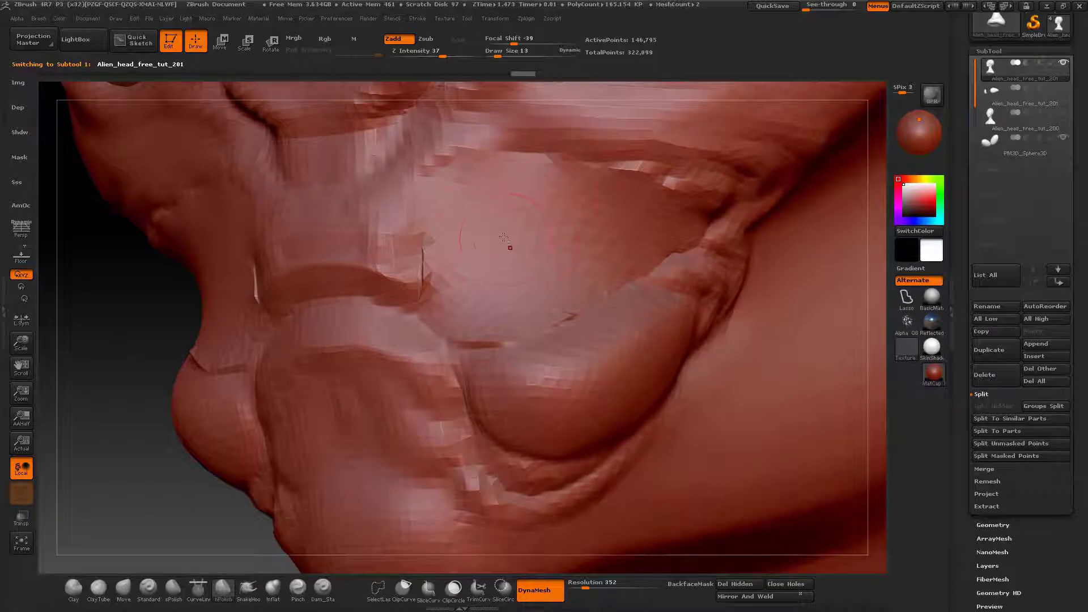
Step: Sculpt the filled area under the hidden upper bulge on the head with ClayTubes, working around its outline and across its surface
key(b)
key(c)
key(t)
mouse_move(495, 246)
mouse_down()
mouse_move(492, 225)
mouse_move(471, 218)
mouse_move(454, 238)
mouse_move(508, 186)
mouse_move(573, 212)
mouse_move(518, 266)
mouse_move(525, 283)
mouse_move(476, 227)
mouse_move(572, 243)
mouse_move(567, 252)
mouse_move(639, 232)
mouse_up()
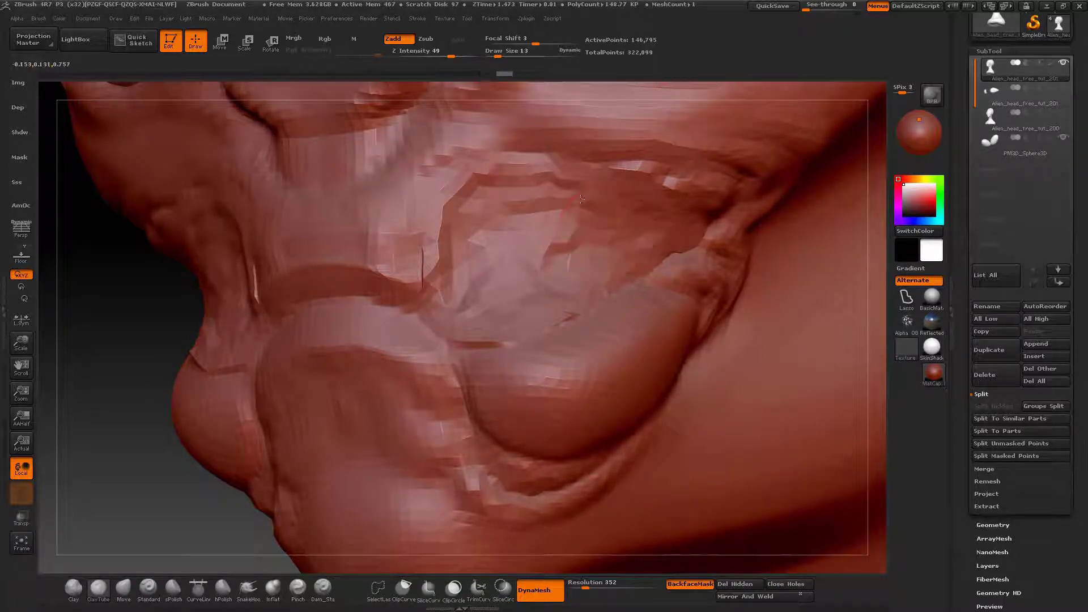
mouse_move(580, 198)
mouse_down()
mouse_move(661, 222)
mouse_move(564, 223)
mouse_move(501, 209)
mouse_move(437, 235)
mouse_move(476, 290)
mouse_up()
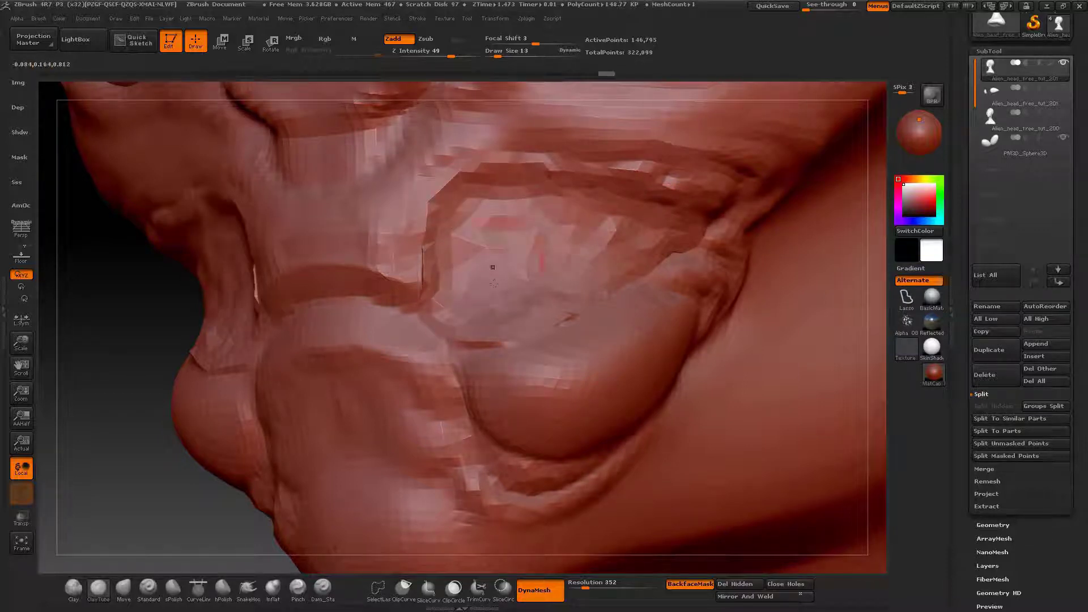
mouse_move(587, 255)
mouse_down()
mouse_move(623, 233)
mouse_move(609, 260)
mouse_move(500, 325)
mouse_move(458, 238)
mouse_move(583, 230)
mouse_move(481, 190)
mouse_move(615, 250)
mouse_up()
right_drag(615, 250, 534, 316)
click(1025, 145)
alt+click(593, 306)
click(1063, 87)
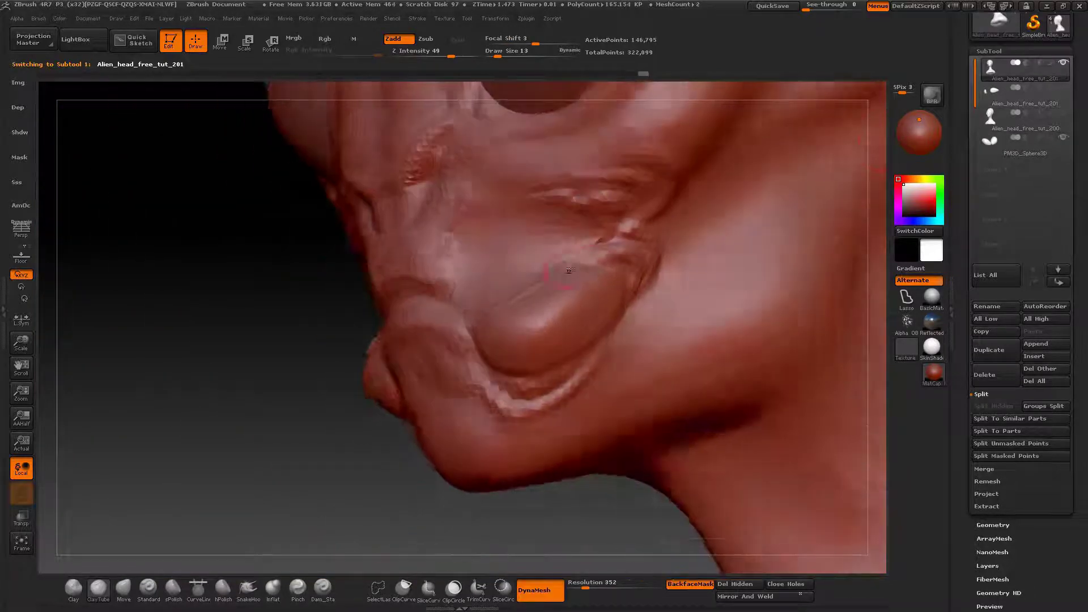
Step: Mask the lower cheek bulges on the head and split the masked points into a new subtool
right_drag(569, 271, 619, 269)
mouse_move(501, 375)
ctrl+mouse_down()
mouse_move(594, 343)
mouse_move(623, 278)
ctrl+mouse_up()
right_drag(622, 281, 737, 289)
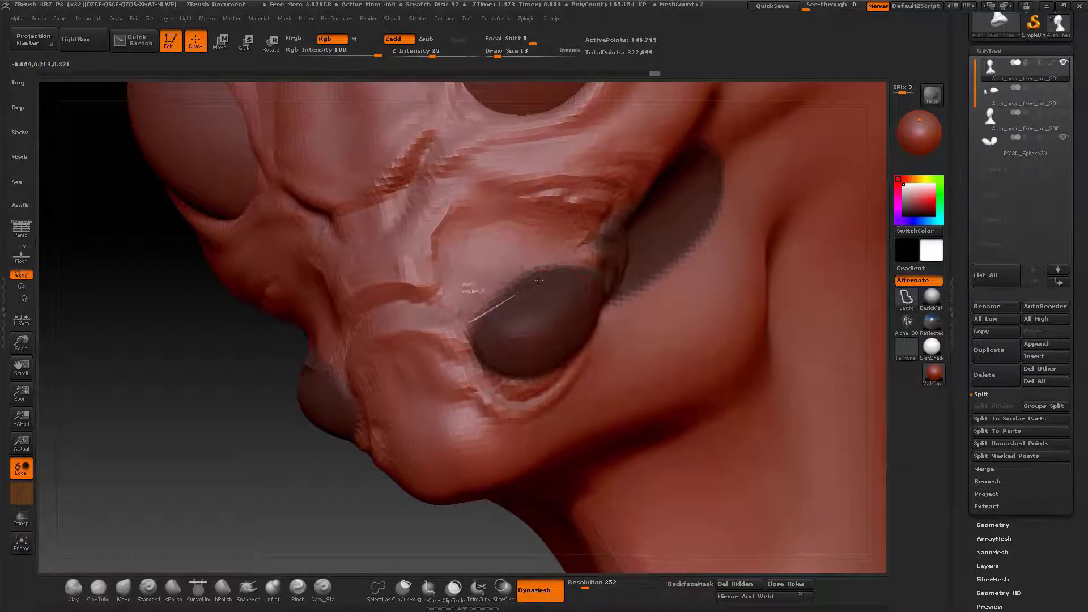
drag(539, 280, 567, 266)
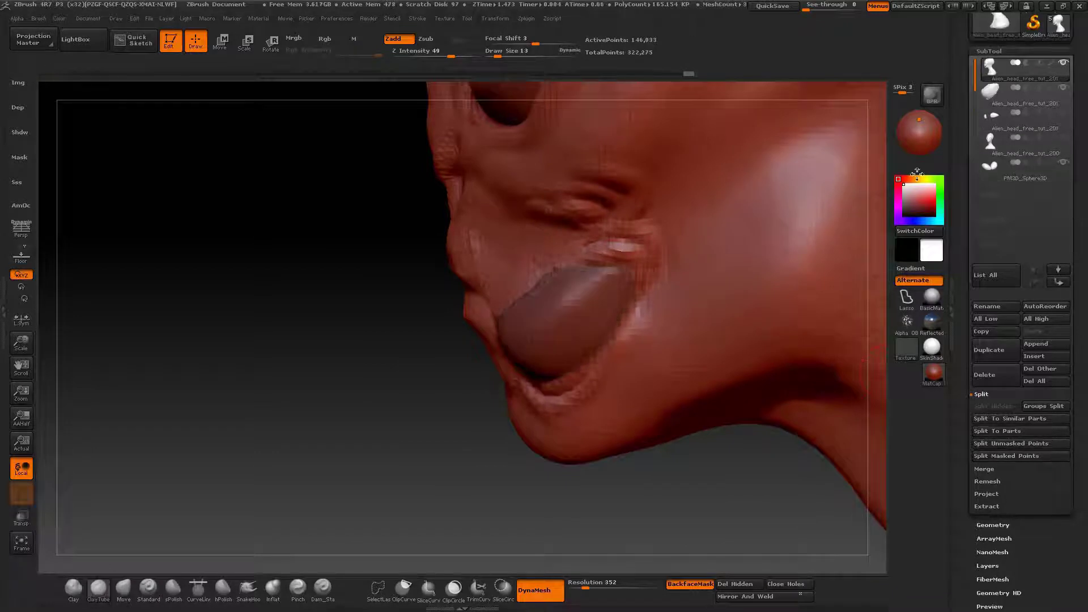
Step: Hide the split-off lower bulges and close the openings left in the head with Close Holes
mouse_move(979, 104)
click(1065, 89)
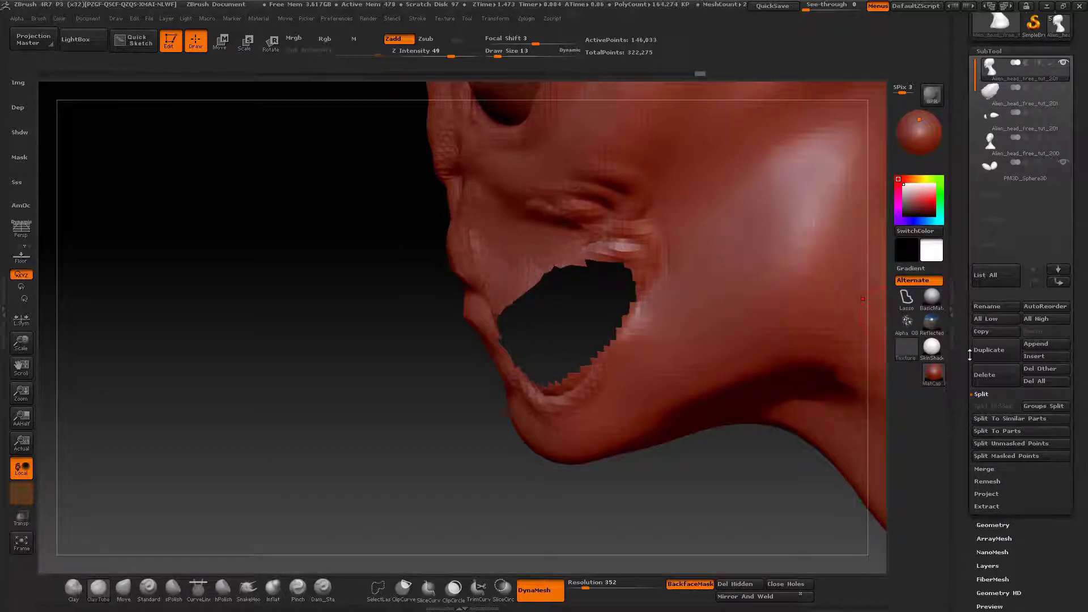
drag(960, 431, 958, 372)
click(986, 453)
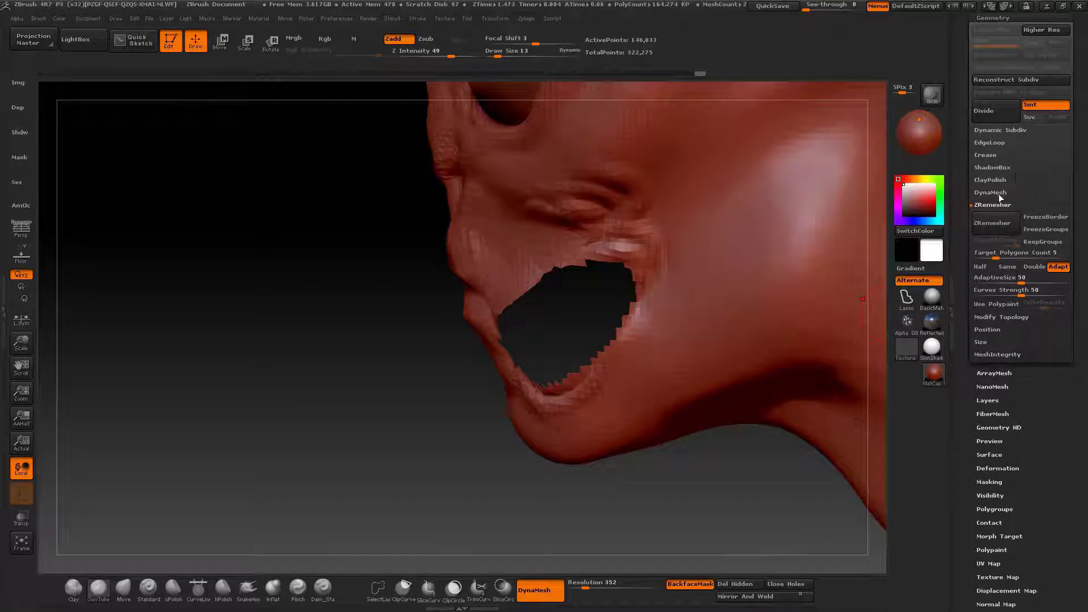
click(999, 316)
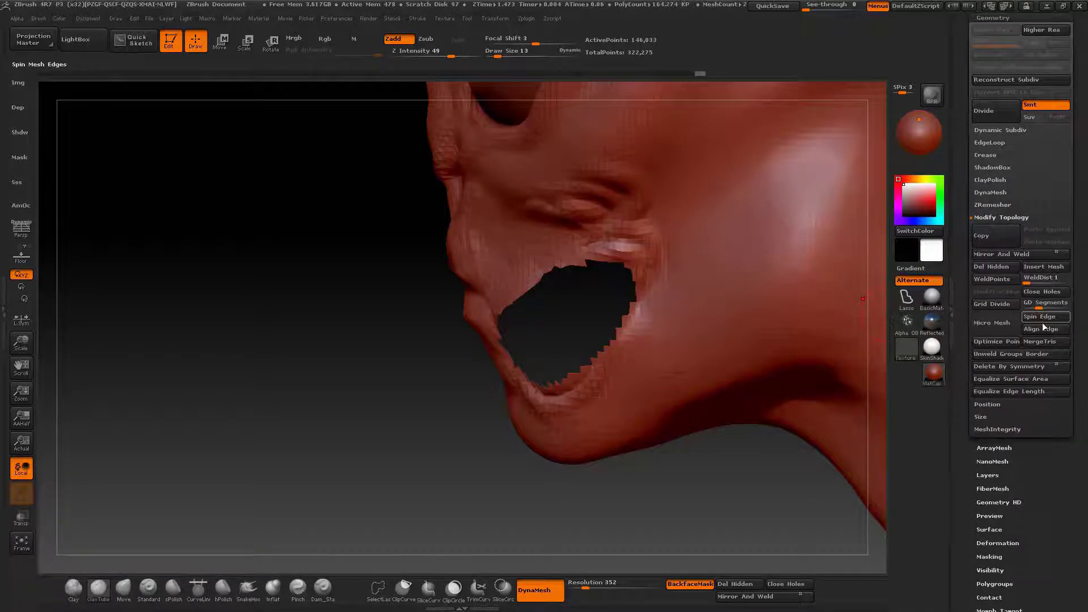
click(1042, 291)
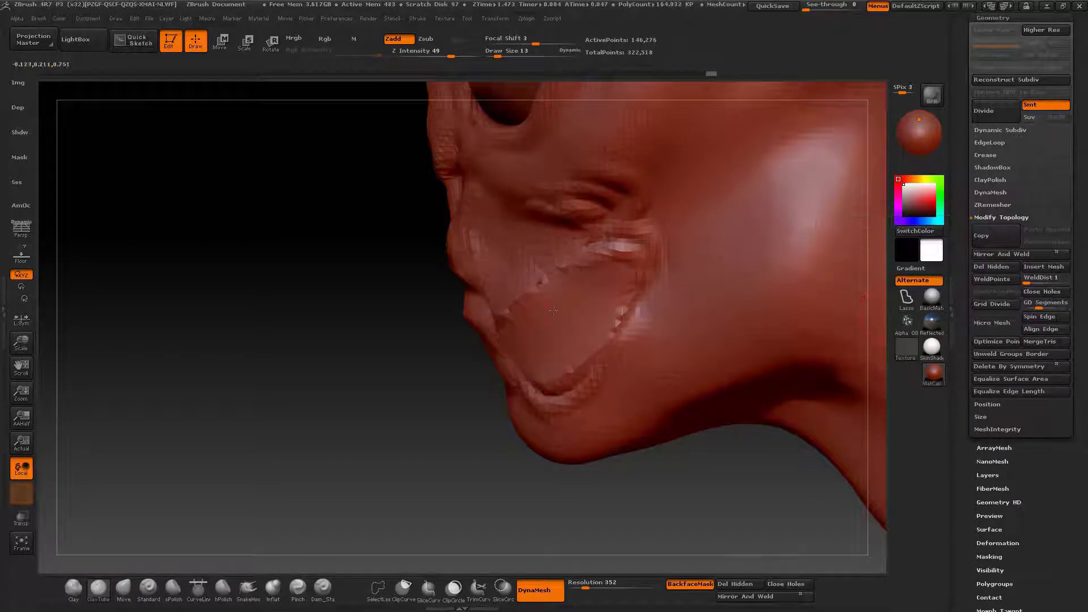
Step: Smooth the newly filled lower cheek areas on the head and sculpt the ridges around them with ClayTubes
key(shift)
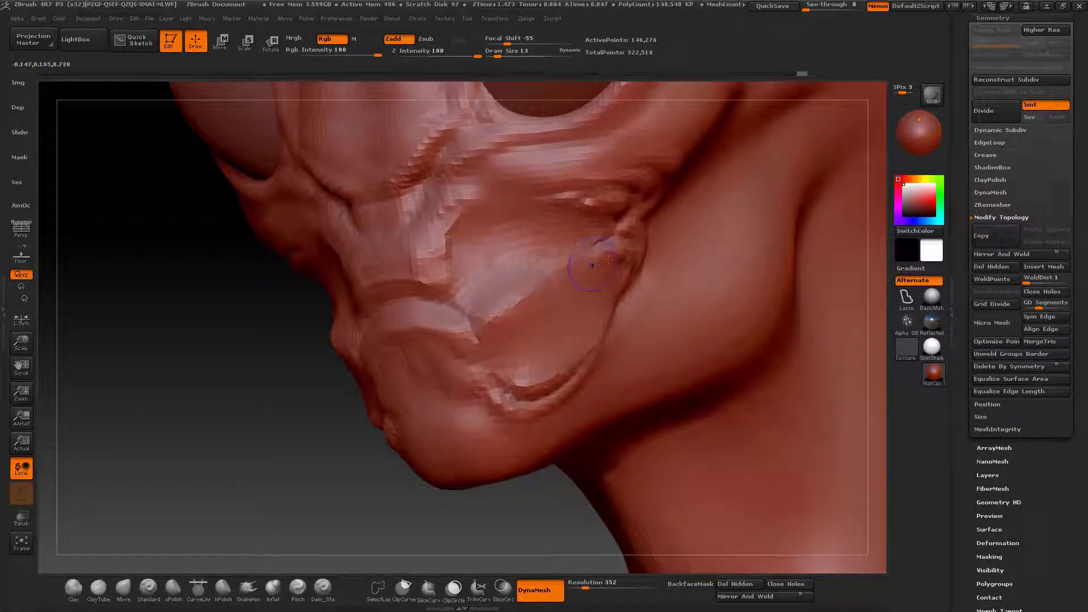
mouse_move(568, 264)
right_down()
mouse_move(633, 221)
mouse_move(572, 287)
mouse_move(576, 311)
right_up()
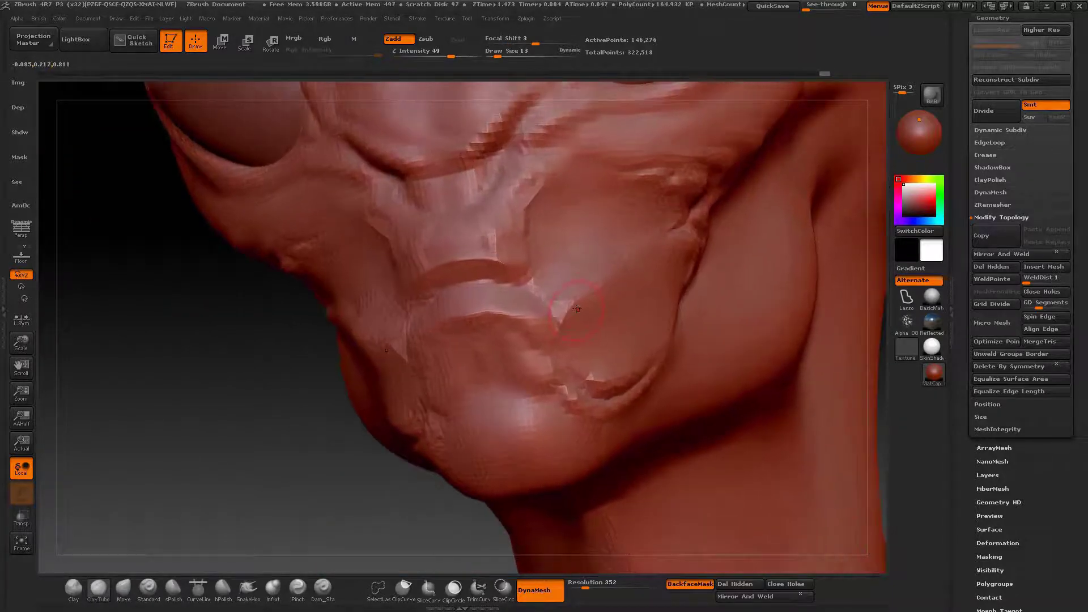
mouse_move(601, 280)
mouse_down()
mouse_move(641, 316)
mouse_move(630, 352)
mouse_up()
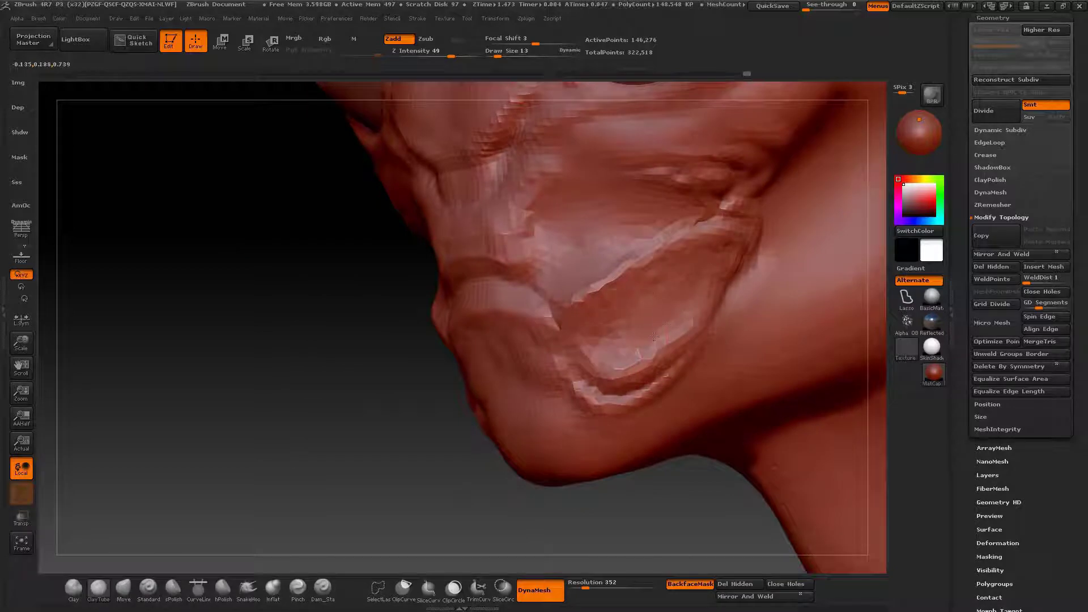
key(shift+f)
key(shift+f)
key(shift+f)
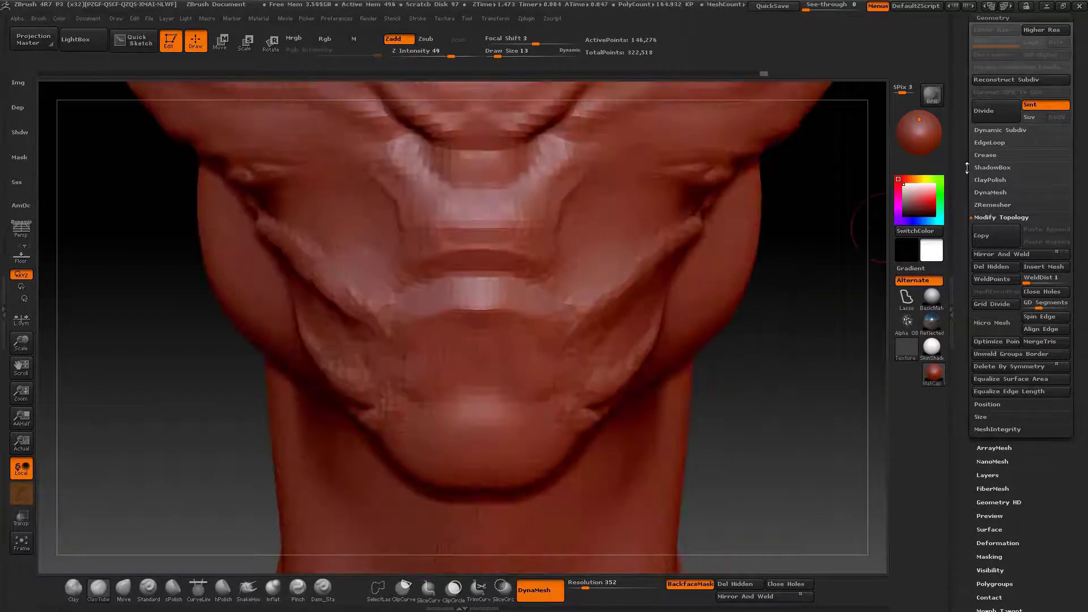
Step: Make the subtool with the lower bulges active and hide the head
drag(966, 167, 967, 320)
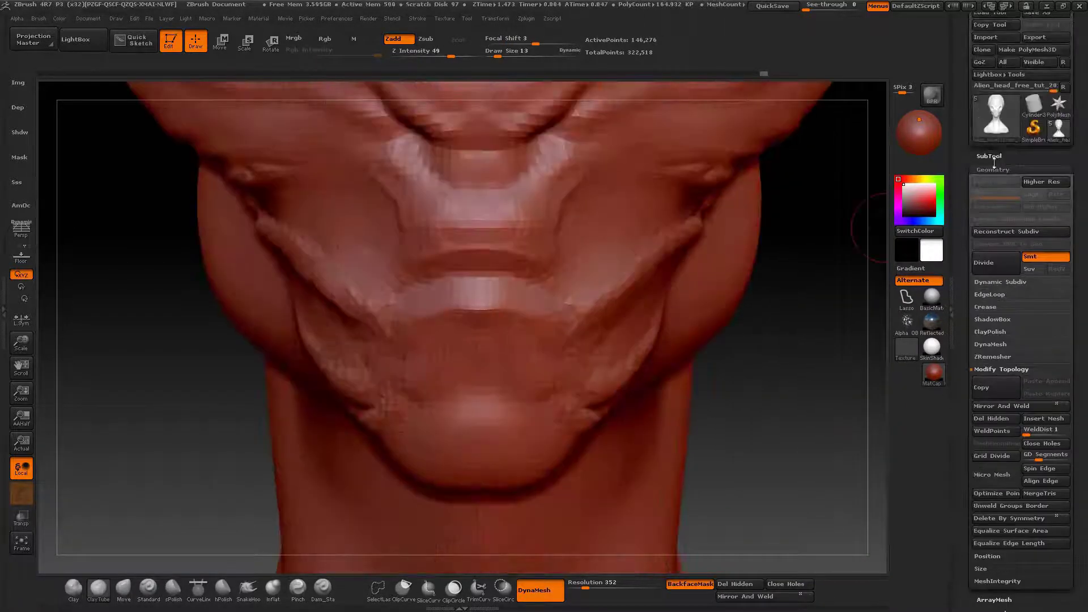
click(993, 162)
click(995, 168)
drag(816, 374, 562, 381)
click(1062, 137)
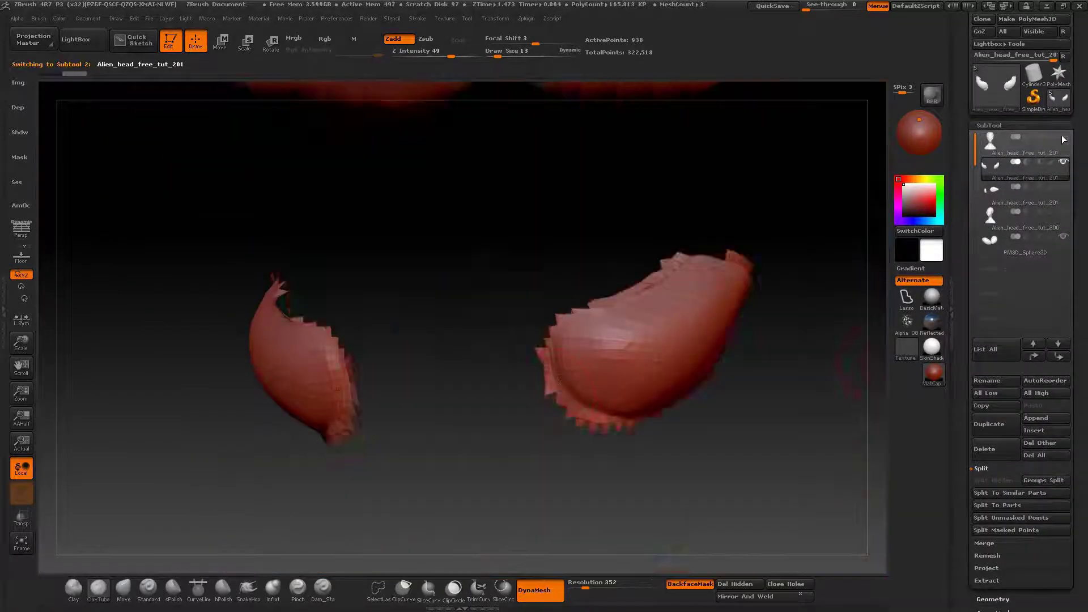
Step: Close the lower bulges' open backs with Close Holes and retopologize them with ZRemesher
drag(816, 283, 867, 351)
drag(989, 596, 989, 456)
click(989, 458)
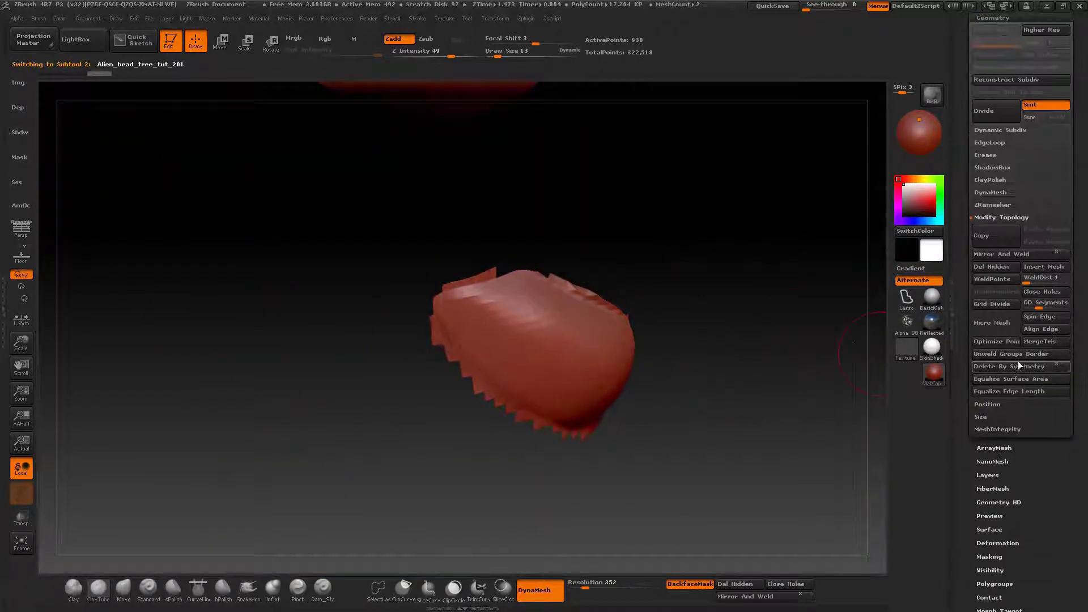
click(1042, 293)
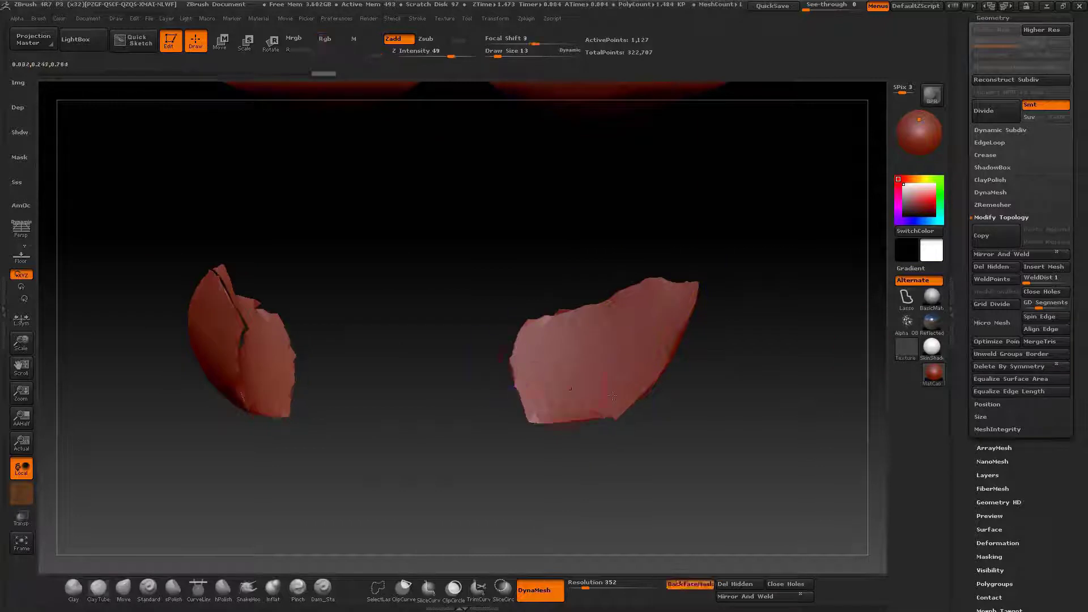
click(993, 205)
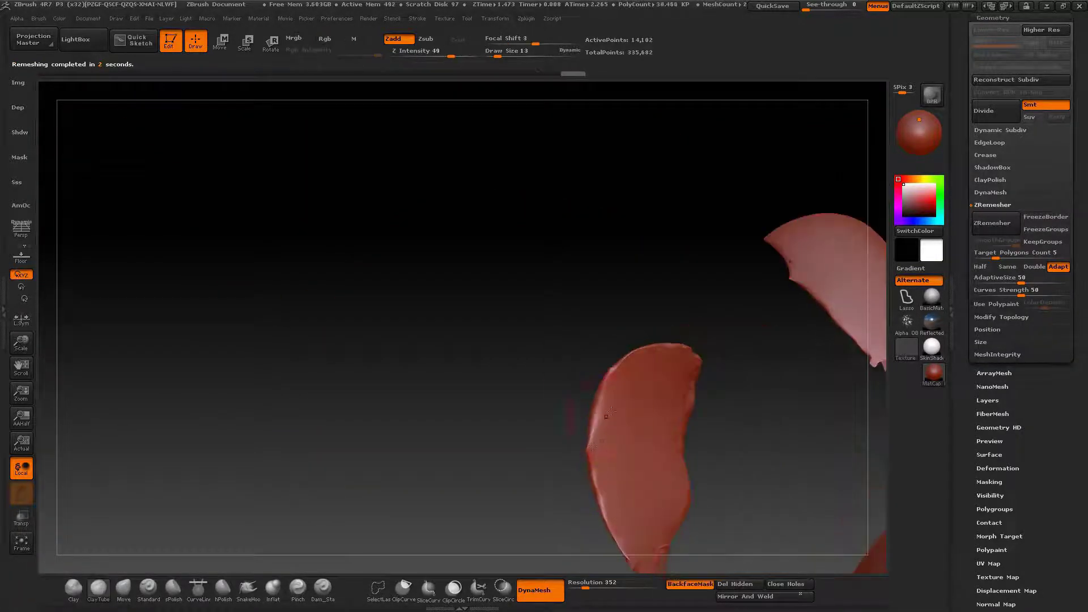
Step: Trim the ragged polygons off the pointed tip of the lower bulges using a lasso selection that hides them
mouse_move(610, 411)
mouse_down()
mouse_move(566, 283)
mouse_move(510, 177)
mouse_move(528, 284)
mouse_move(536, 272)
mouse_up()
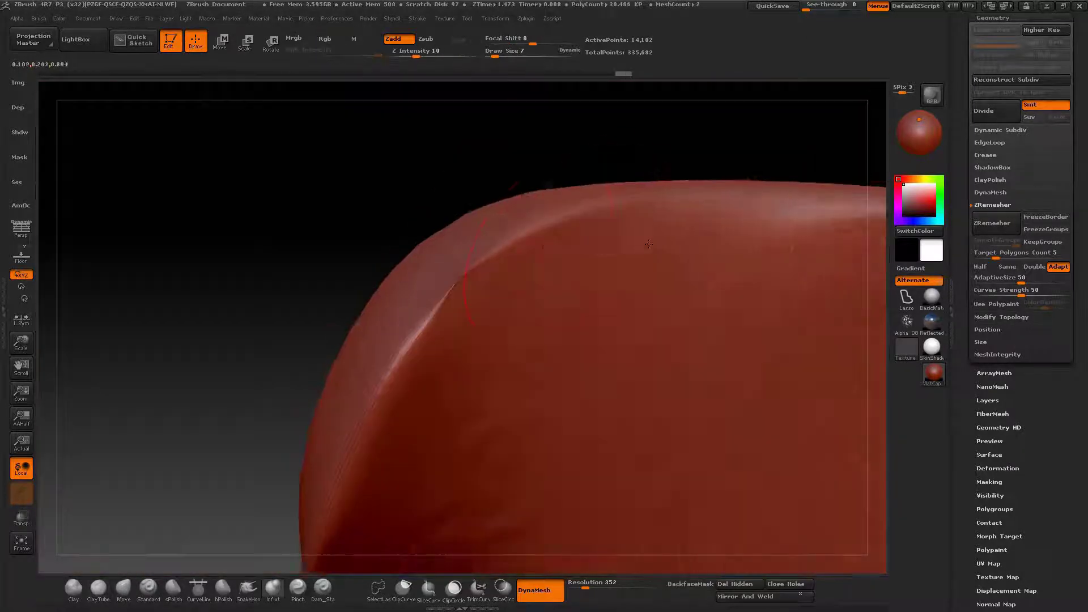
key(space)
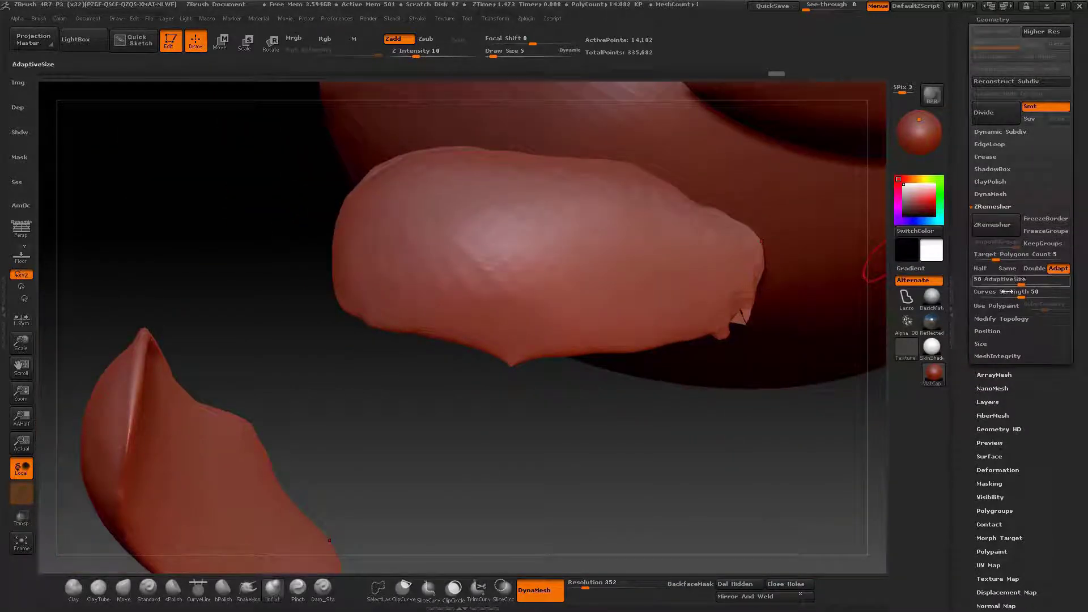
click(1001, 318)
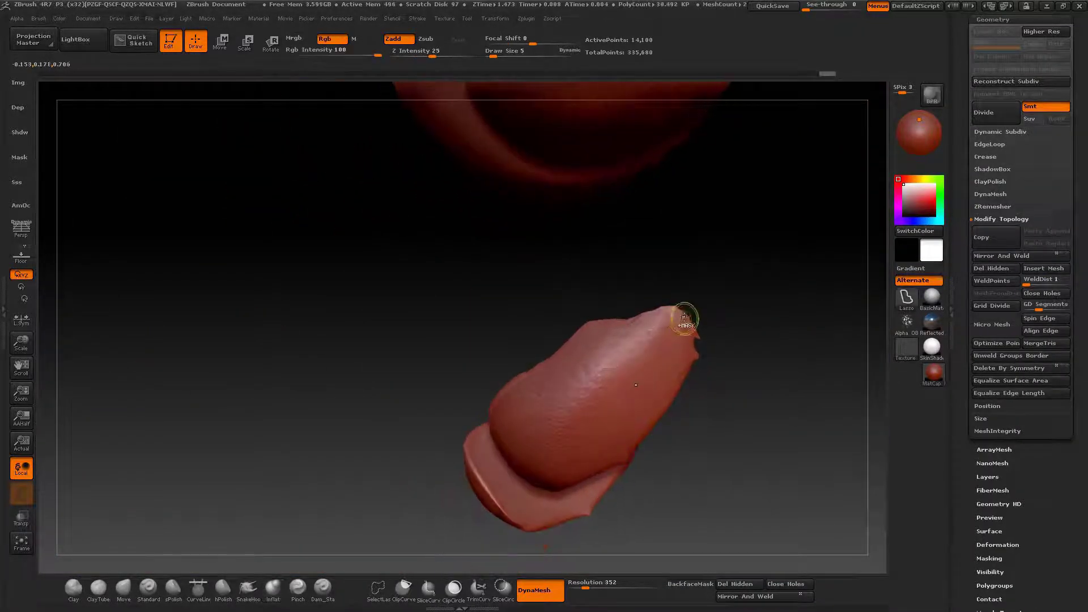
ctrl+drag(683, 354, 729, 348)
key(ctrl+z)
click(377, 589)
click(335, 597)
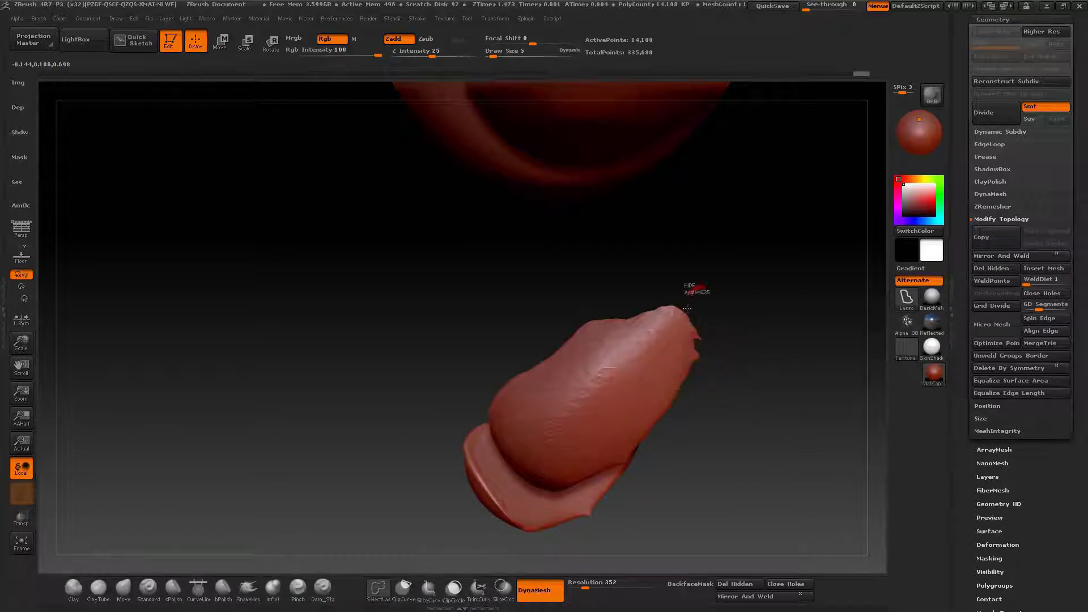
mouse_move(683, 288)
ctrl+alt+shift+mouse_down()
mouse_move(712, 333)
mouse_move(632, 338)
mouse_move(709, 343)
mouse_move(686, 342)
ctrl+alt+shift+mouse_up()
key(space)
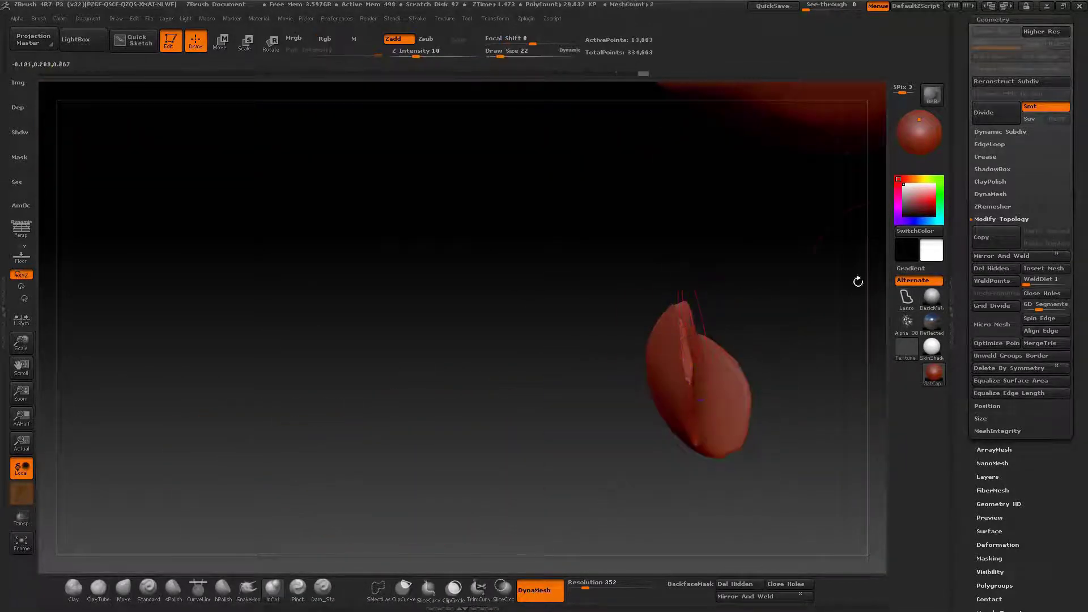
Step: Cut the jagged polygons off the bulges' lower edge with a hiding lasso and retopologize the bulges with ZRemesher
key(ctrl+r)
drag(753, 335, 611, 321)
mouse_move(731, 362)
mouse_down()
mouse_move(782, 391)
mouse_move(680, 413)
mouse_up()
ctrl+alt+shift+drag(670, 360, 716, 337)
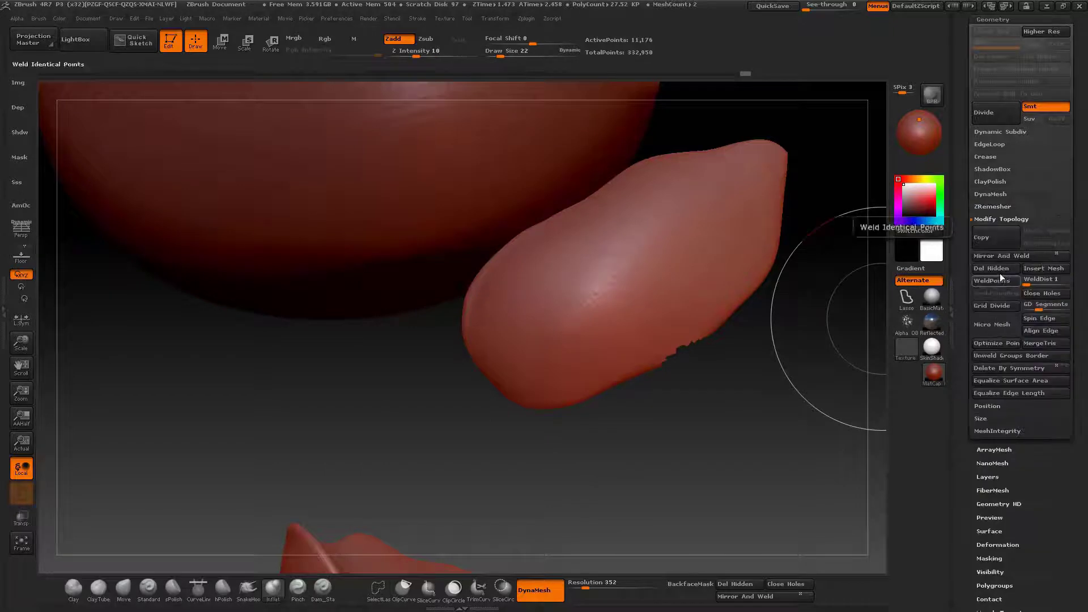
click(994, 225)
drag(695, 353, 732, 76)
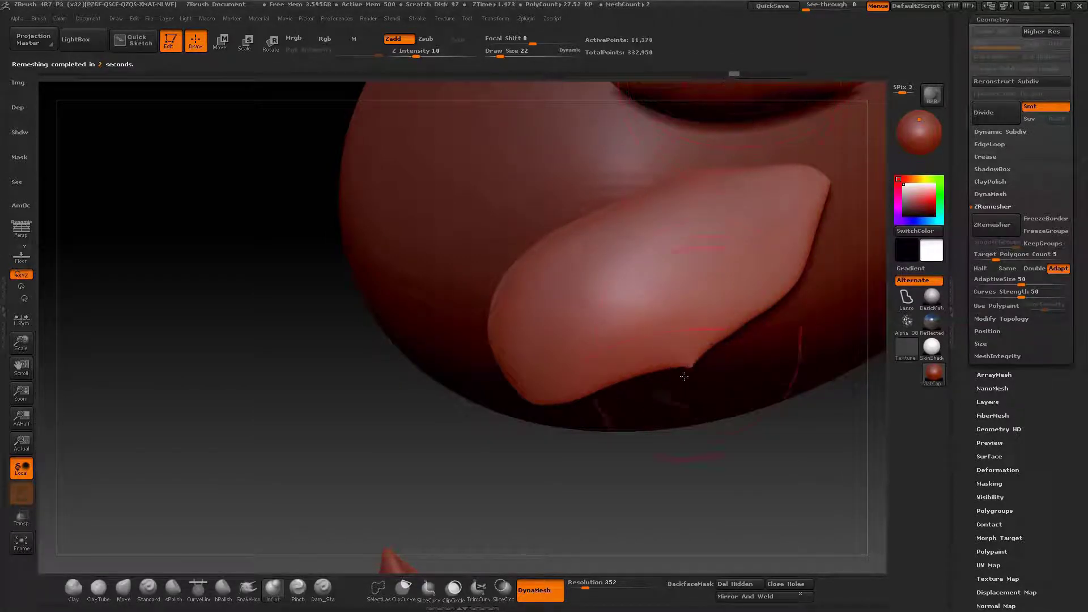
Step: Try to even out the spike on the bulge's edge with ClayTubes at draw size 10
right_drag(687, 353, 657, 378)
drag(658, 376, 688, 402)
key(2)
key(space)
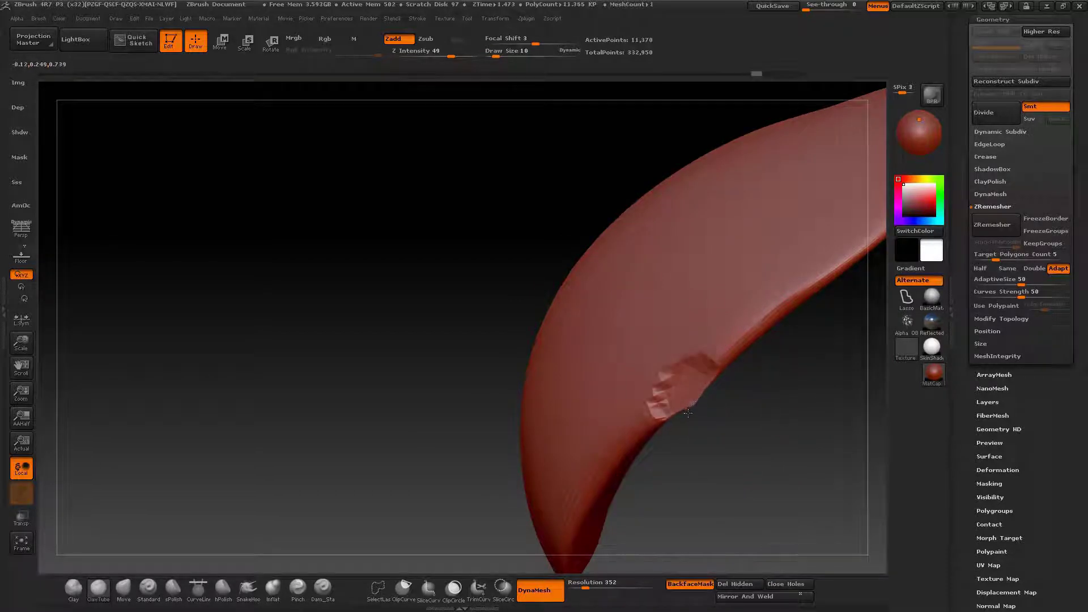
mouse_move(697, 395)
mouse_down()
mouse_move(674, 381)
mouse_move(734, 401)
mouse_up()
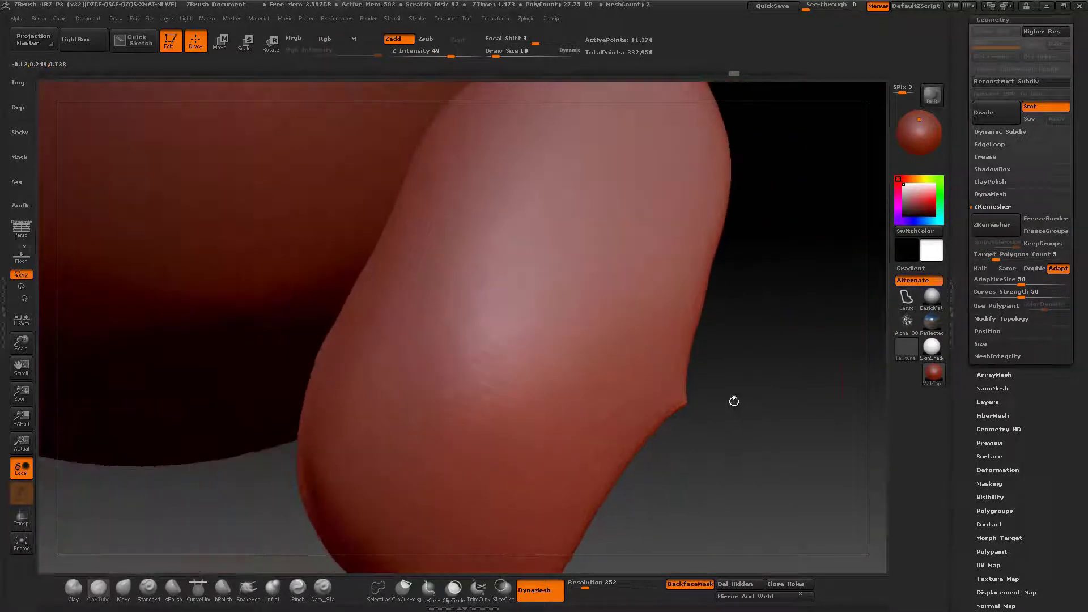
Step: Hide the spike on the bulge's edge with a lasso selection and delete the hidden polygons
click(997, 319)
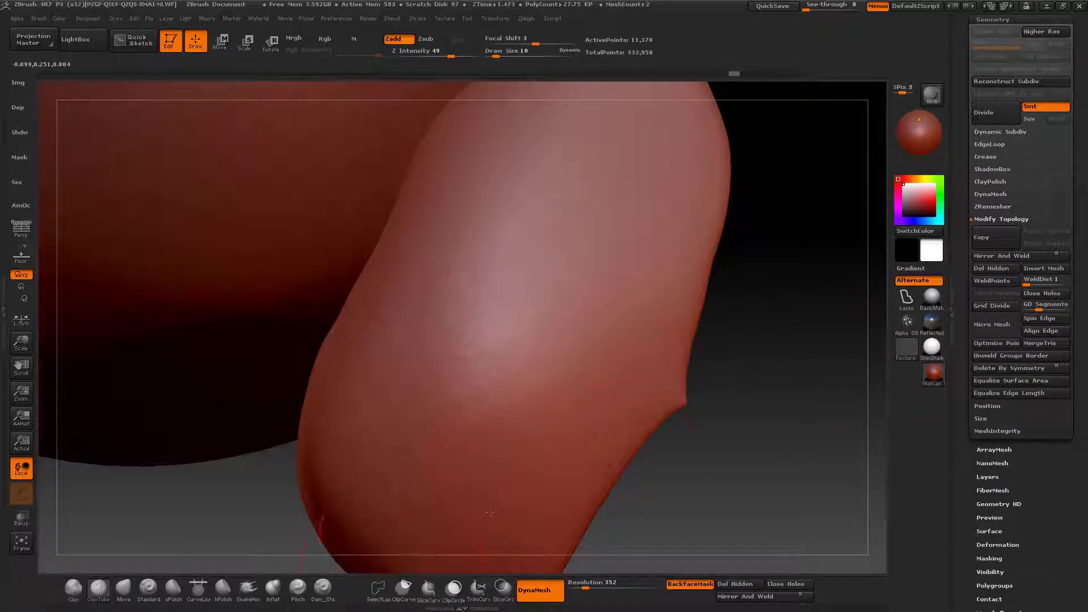
click(378, 589)
click(343, 599)
key(ctrl+shift)
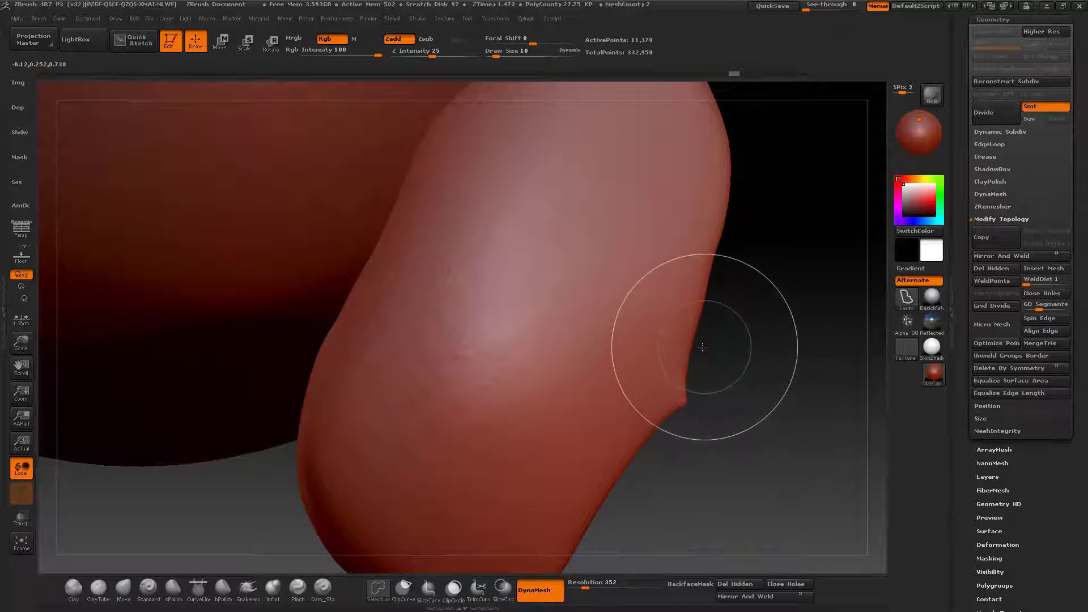
mouse_move(699, 349)
ctrl+shift+mouse_down()
mouse_move(664, 396)
mouse_move(697, 447)
mouse_move(735, 357)
mouse_move(564, 363)
mouse_move(694, 357)
mouse_move(652, 345)
mouse_move(680, 335)
ctrl+shift+mouse_up()
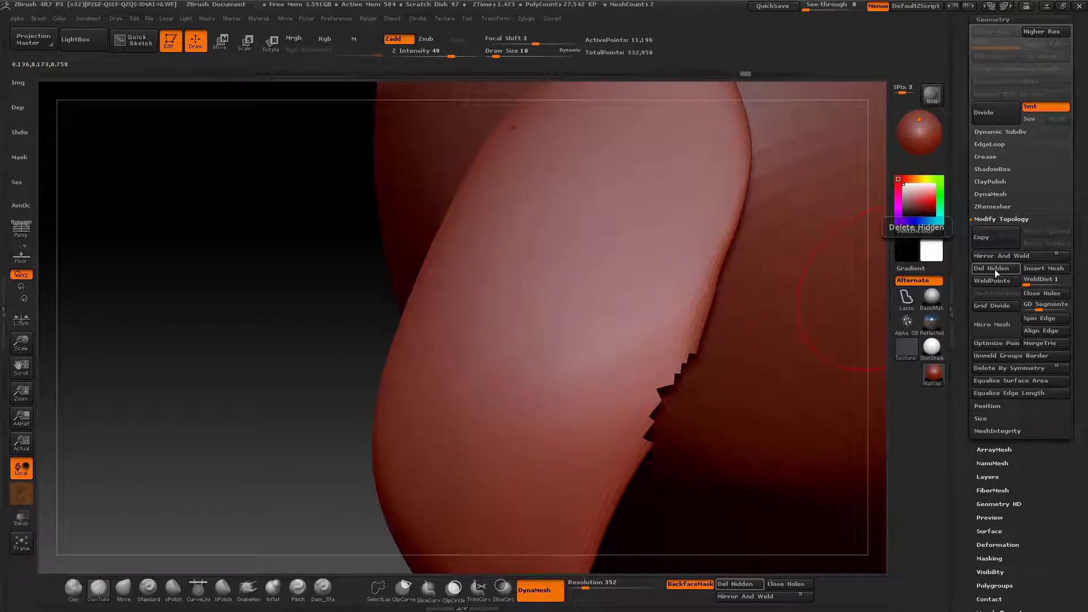
click(995, 266)
click(989, 267)
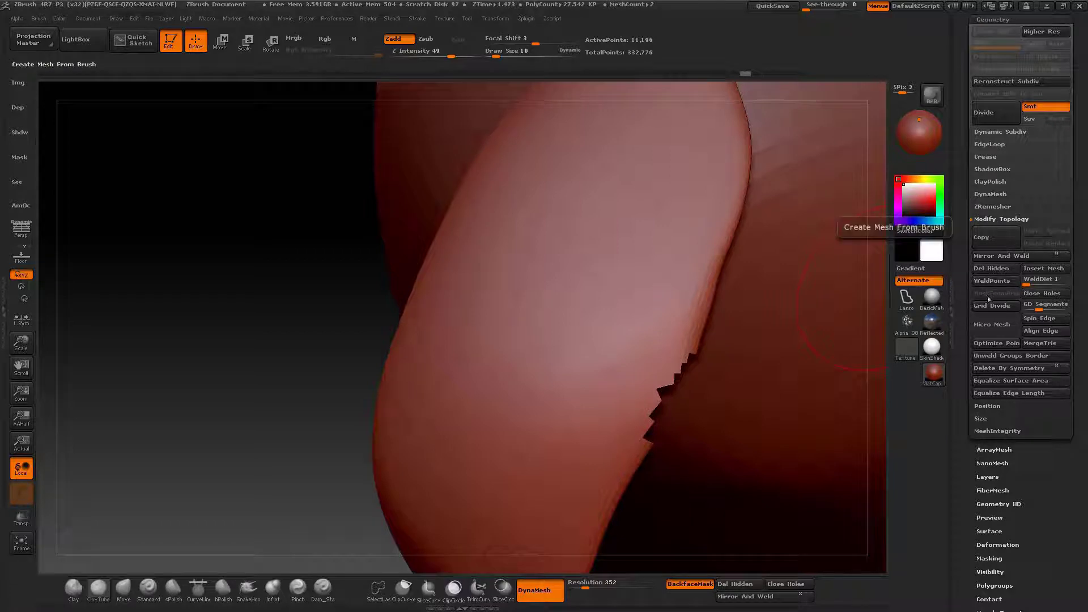
Step: Fill the gap in the bulge's edge with Close Holes and smooth the new patch into the surrounding surface
mouse_move(685, 369)
mouse_down()
mouse_move(619, 367)
mouse_move(622, 358)
mouse_up()
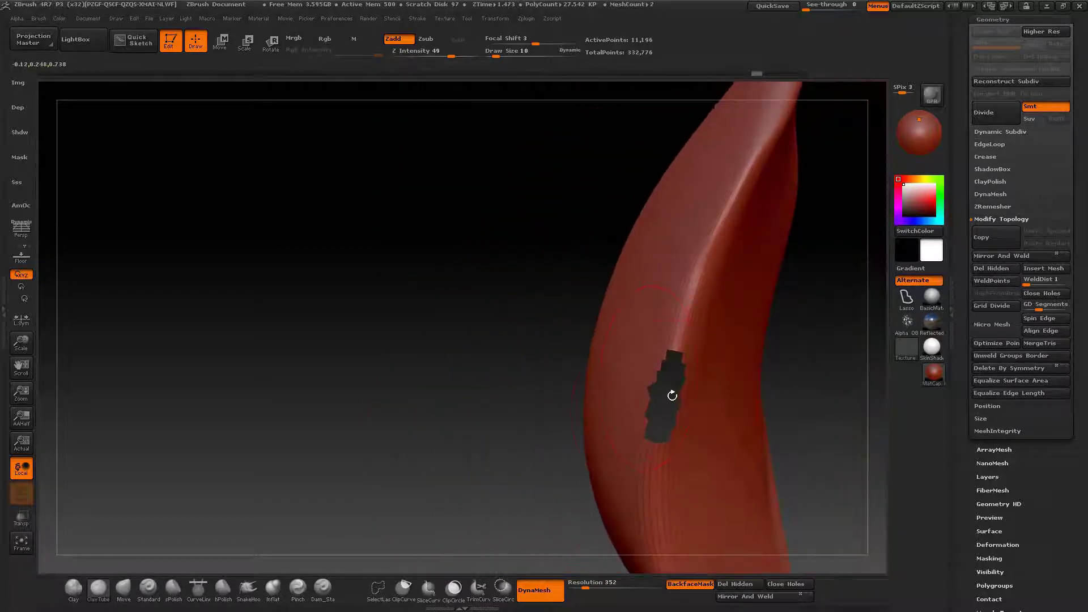
drag(838, 295, 729, 275)
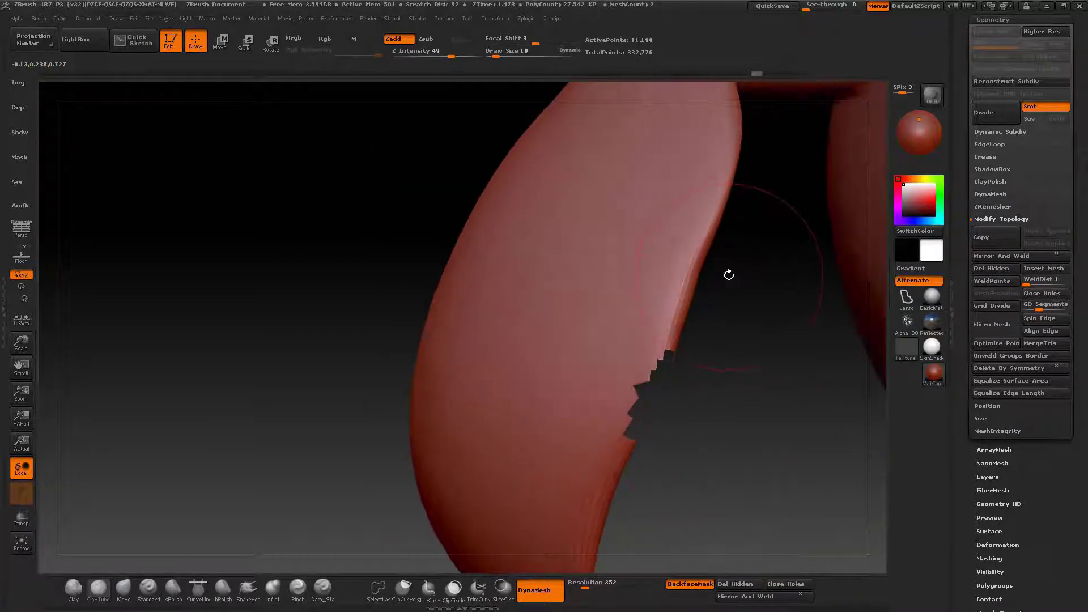
click(1041, 294)
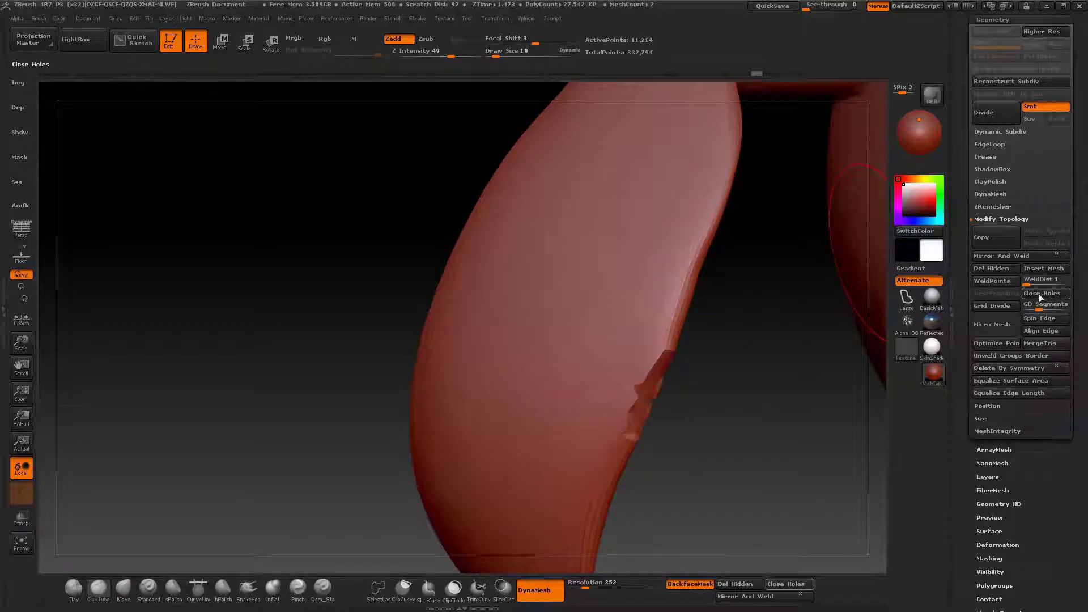
mouse_move(793, 368)
mouse_down()
mouse_move(626, 370)
mouse_move(647, 367)
mouse_up()
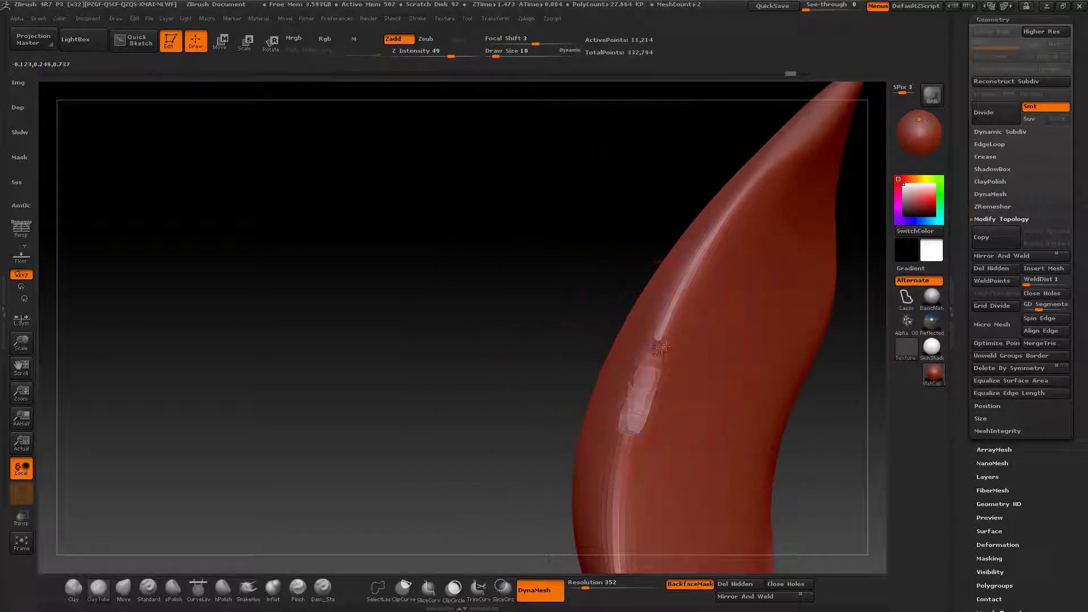
drag(833, 317, 837, 276)
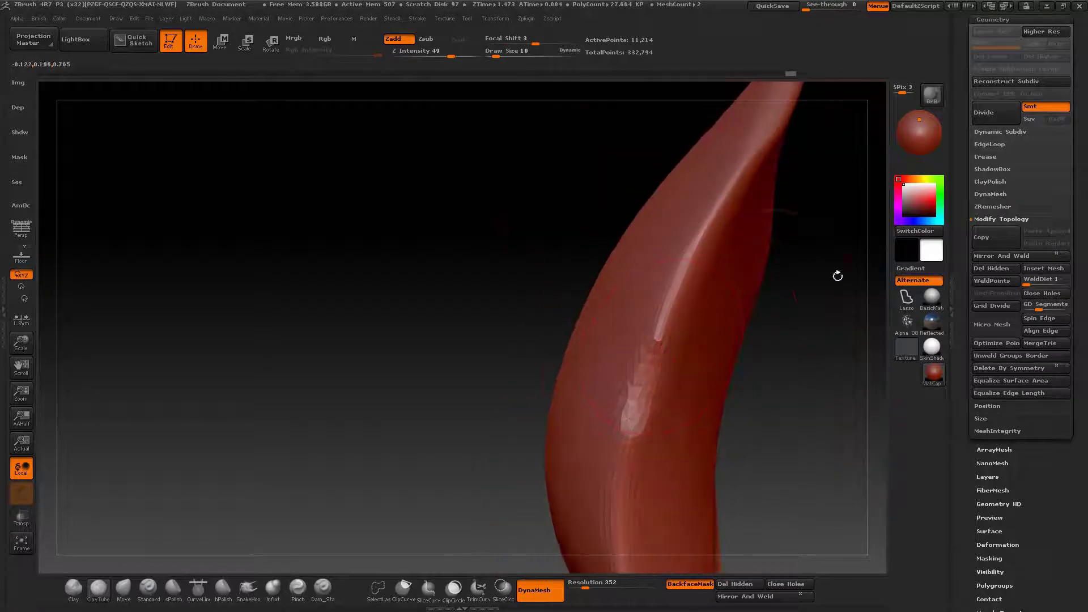
Step: Retopologize the lower bulges with ZRemesher and adjust their repaired edge using the Move brush at draw size 4
click(993, 208)
click(991, 224)
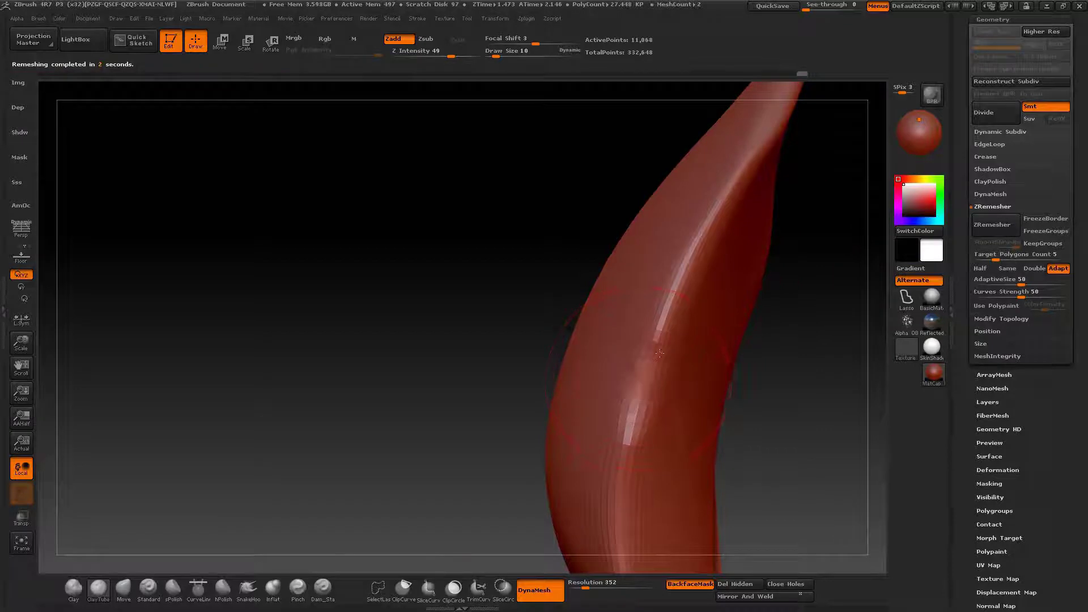
mouse_move(759, 340)
mouse_down()
mouse_move(629, 369)
mouse_move(714, 363)
mouse_move(635, 378)
mouse_up()
key(b)
key(m)
key(v)
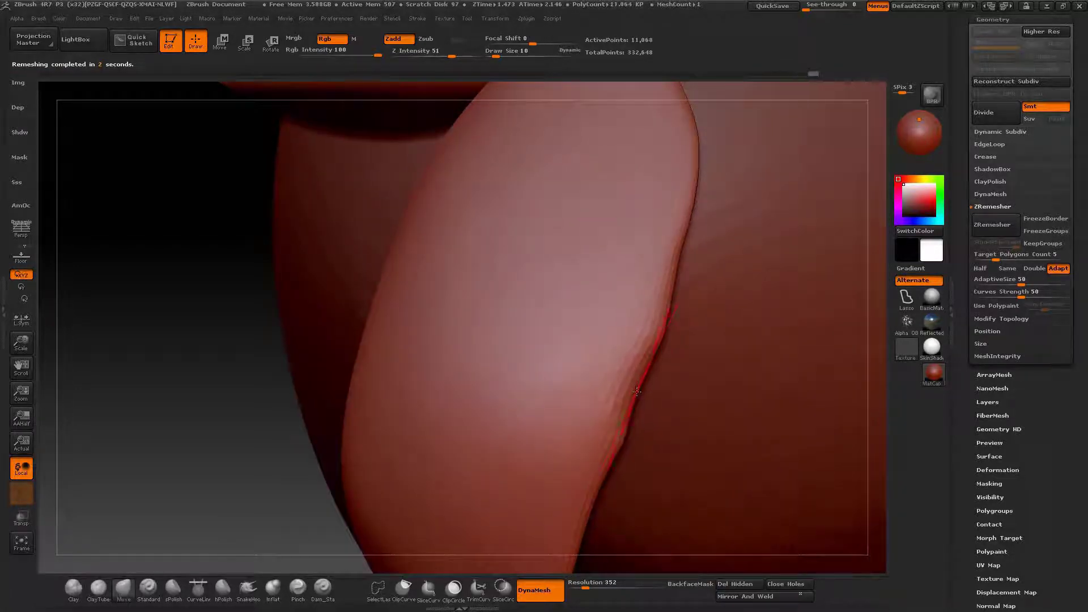
right_drag(637, 391, 610, 459)
key(space)
drag(637, 390, 630, 390)
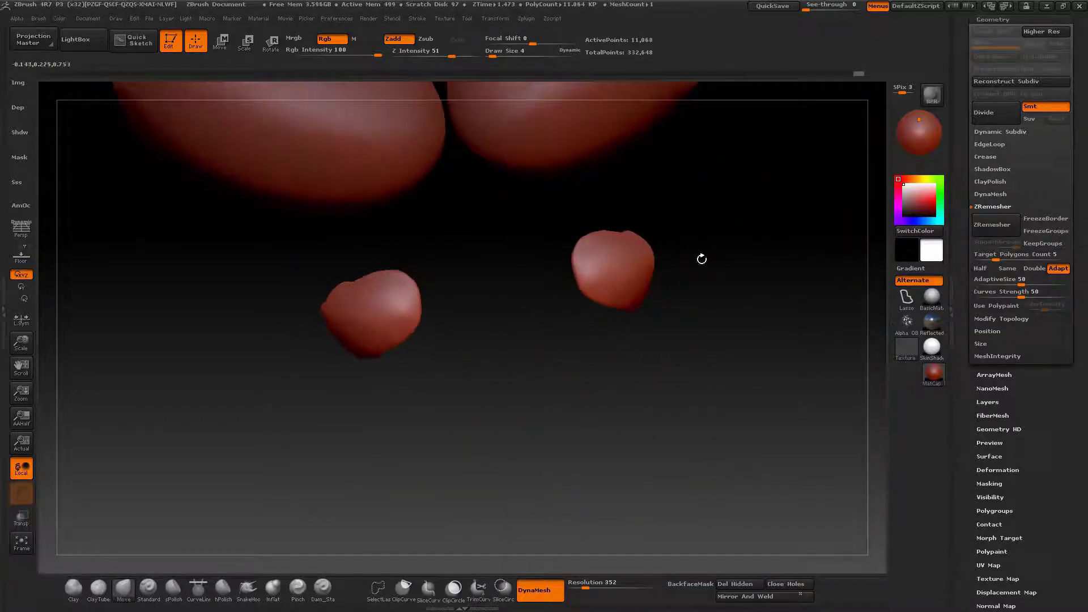
Step: Turn the hidden head subtools back on in the subtool list and inspect the old head copy against the separated bulges
drag(957, 170, 958, 357)
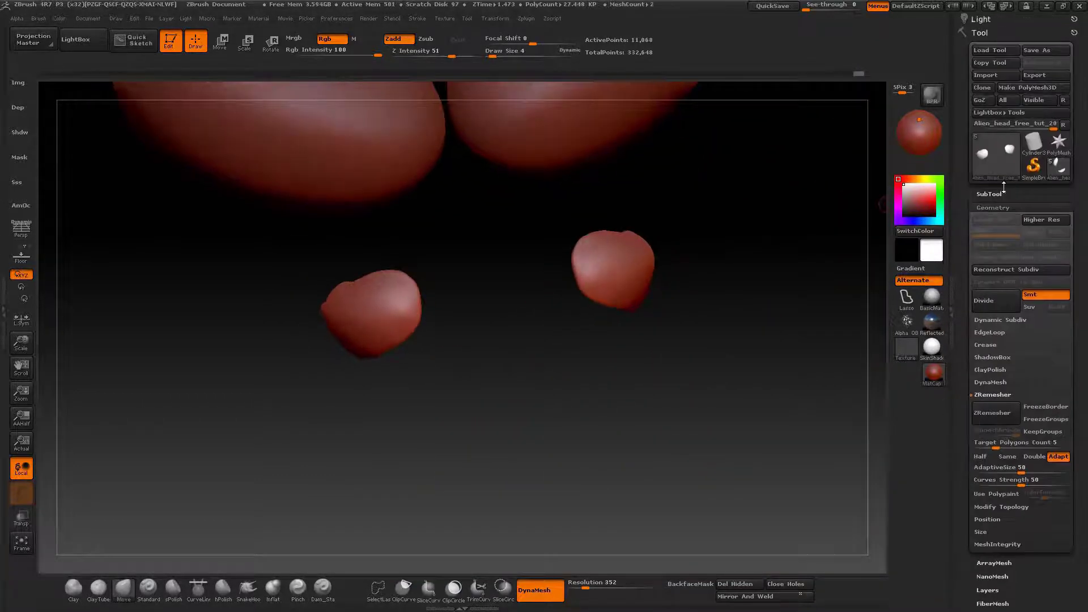
click(1003, 191)
click(1063, 162)
click(1063, 212)
click(1063, 212)
click(1051, 225)
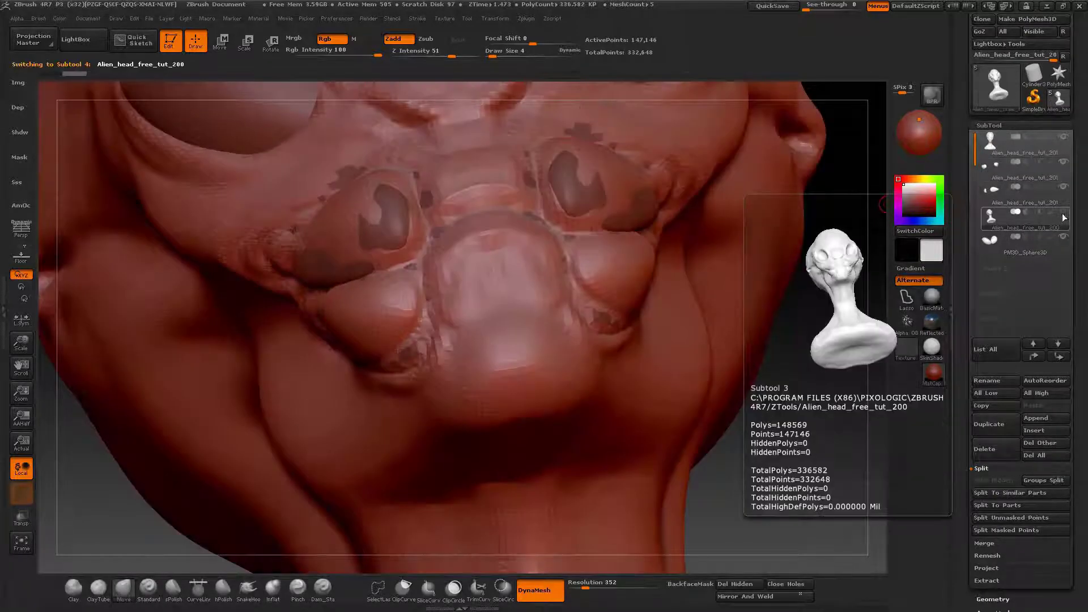
click(1065, 235)
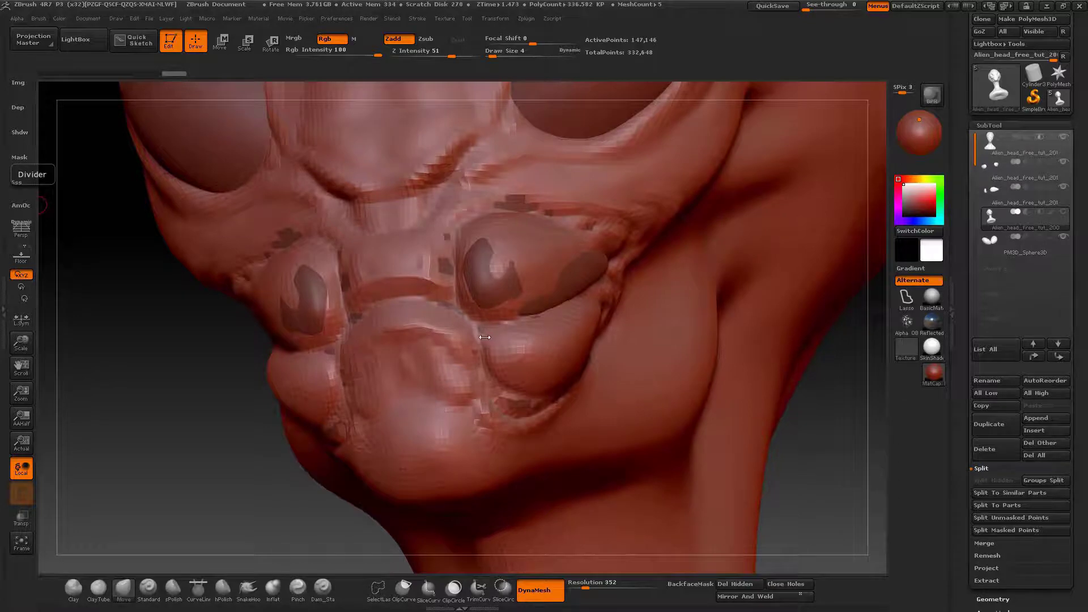
drag(484, 337, 879, 261)
Step: Delete the old, unsplit copy of the alien head from the subtools and confirm the deletion
click(1037, 145)
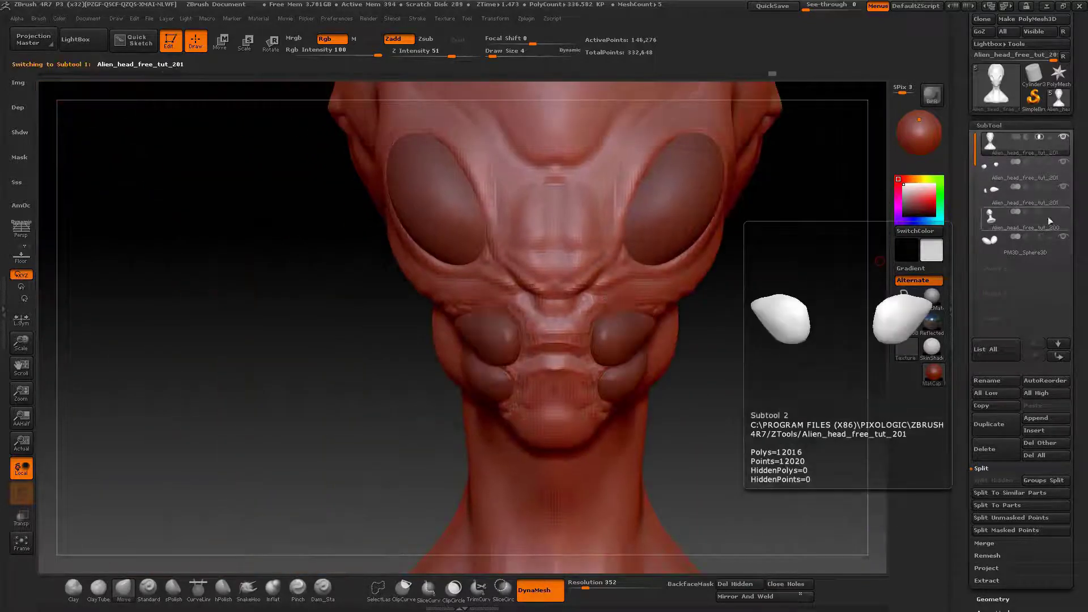
click(1061, 213)
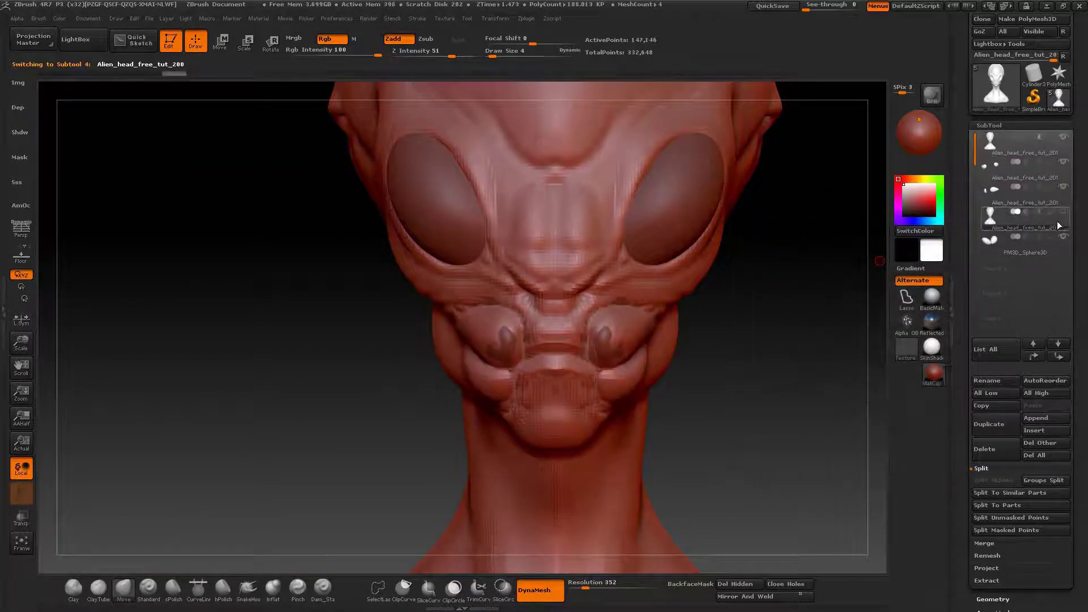
click(993, 449)
click(874, 470)
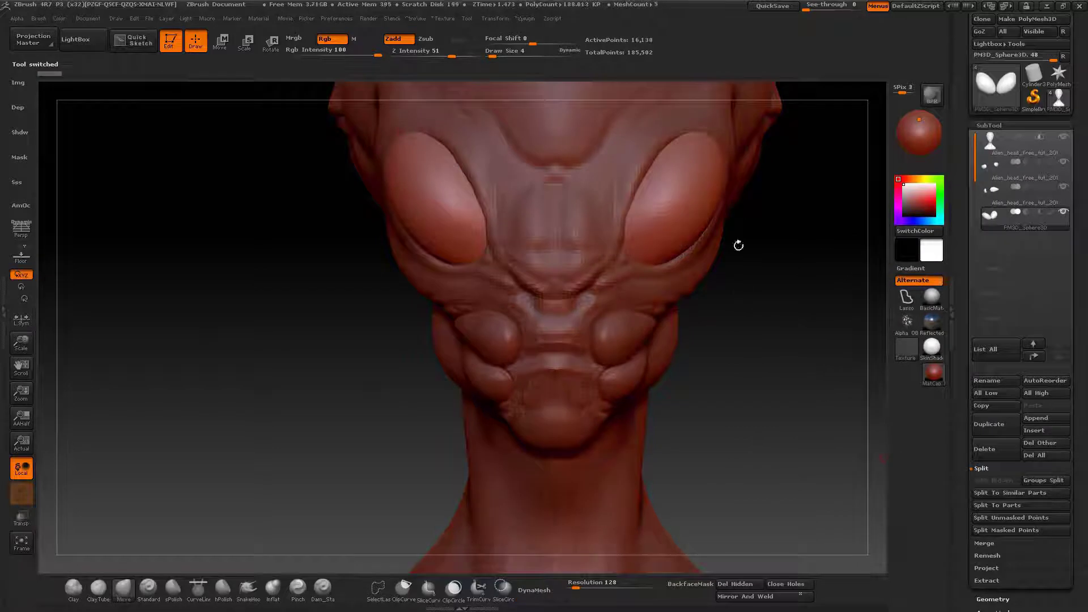
Step: Save the tool as Alien_head_free_tut_200.ztl in the ZTools folder, replacing the existing file
click(95, 18)
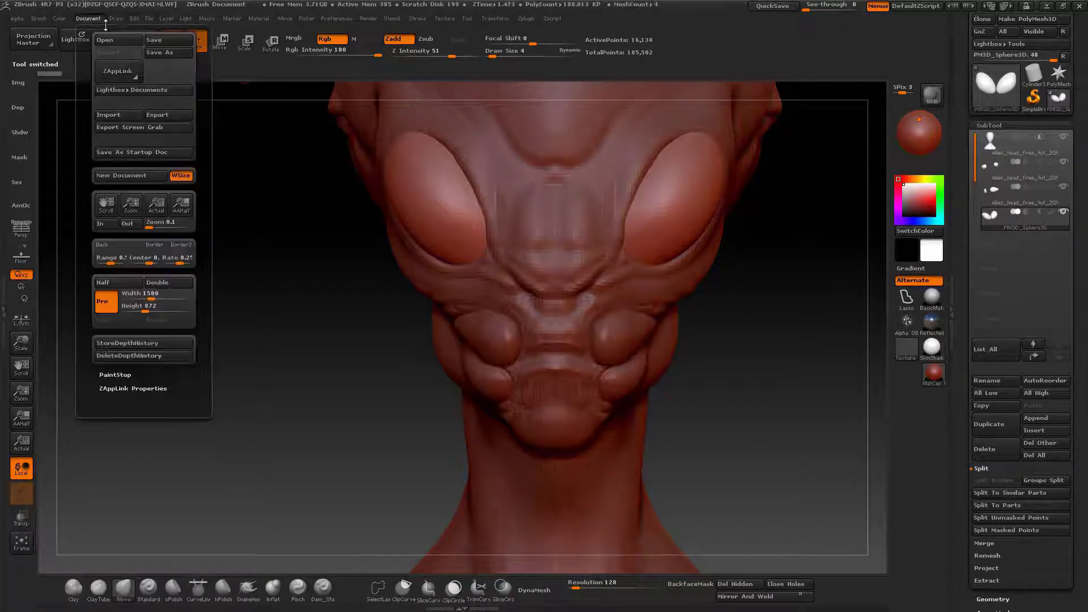
click(178, 54)
click(247, 80)
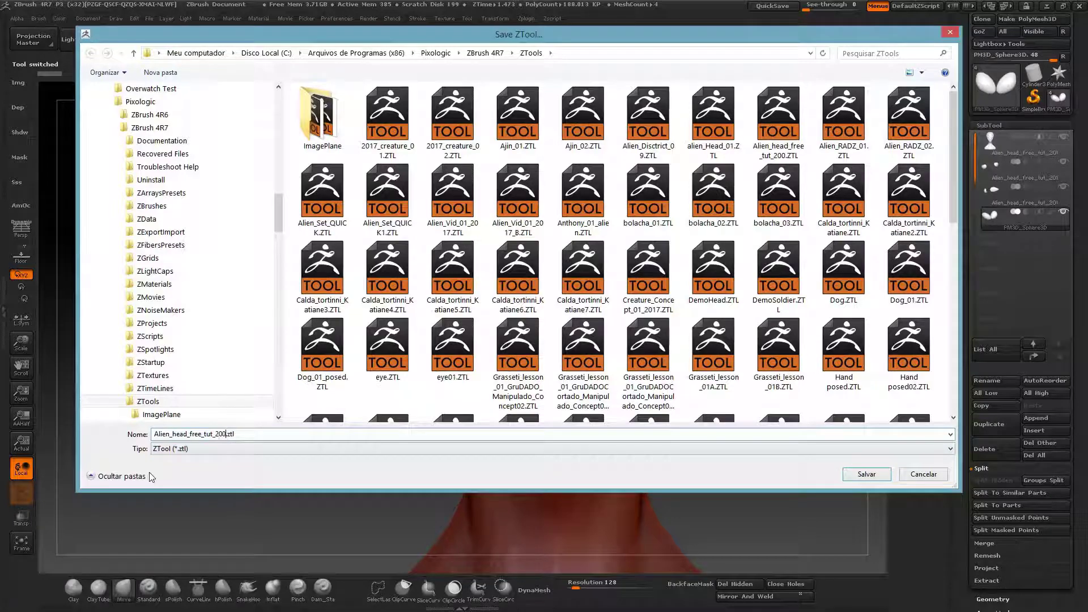
click(850, 479)
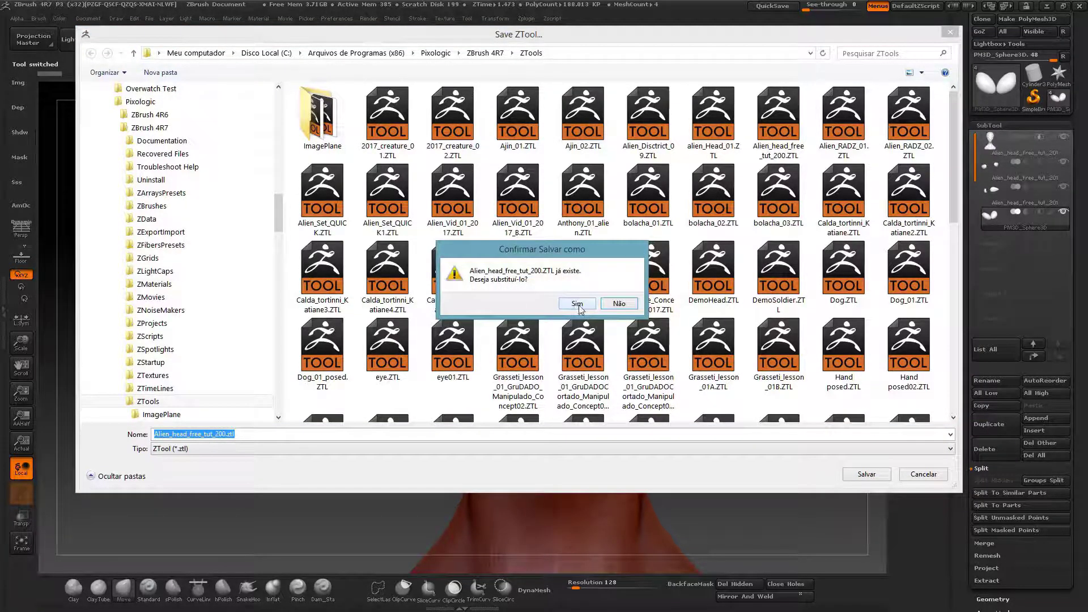
click(577, 303)
Step: Activate the head subtool and reshape the skin around the cheek bulges using the Move brush at draw size 42
drag(614, 281, 604, 258)
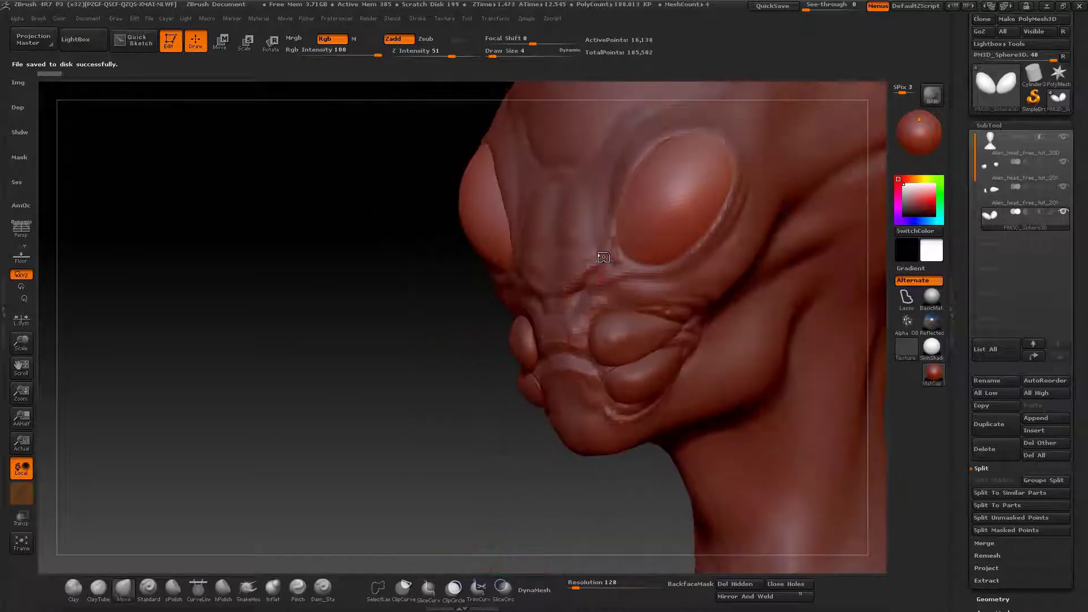
right_drag(604, 257, 590, 323)
alt+click(591, 323)
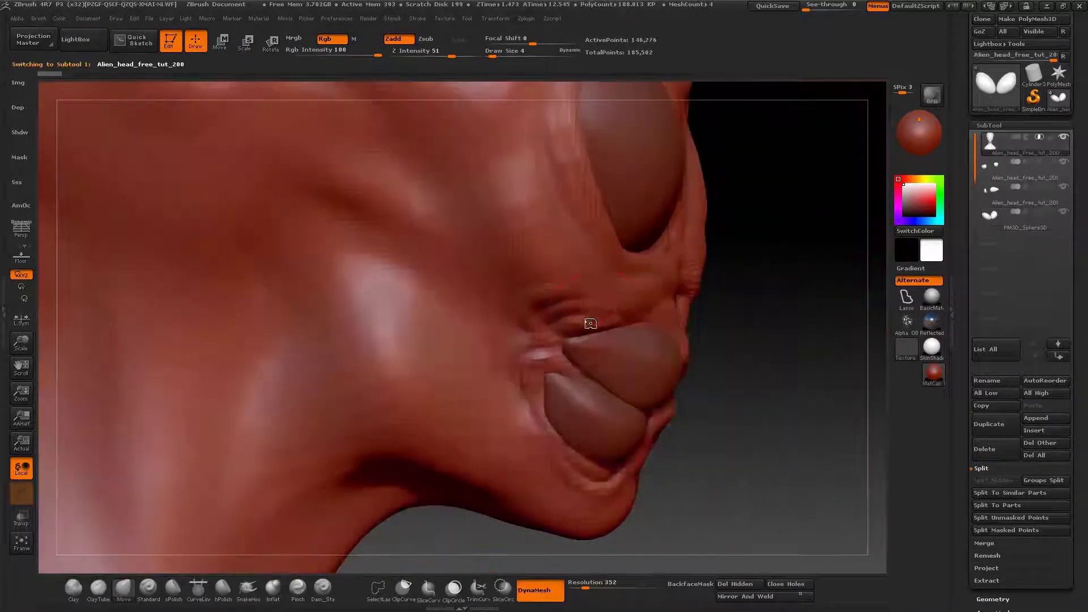
key(space)
drag(594, 333, 611, 333)
mouse_move(519, 272)
right_down()
mouse_move(539, 287)
mouse_move(510, 372)
right_up()
key(space)
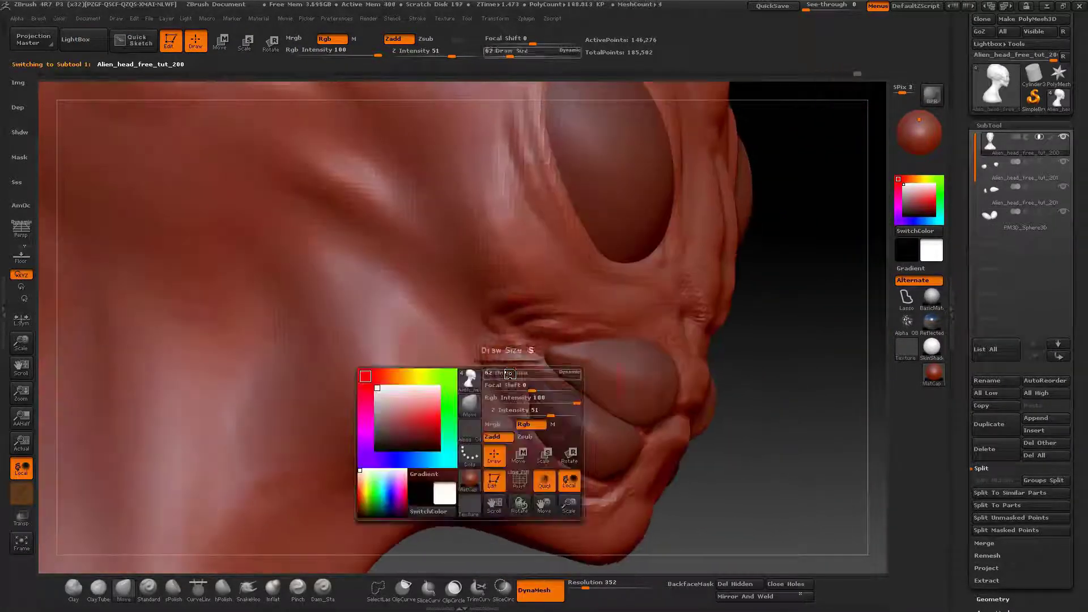
mouse_move(510, 374)
mouse_down()
mouse_move(534, 308)
mouse_move(457, 258)
mouse_move(474, 301)
mouse_move(314, 262)
mouse_move(294, 290)
mouse_up()
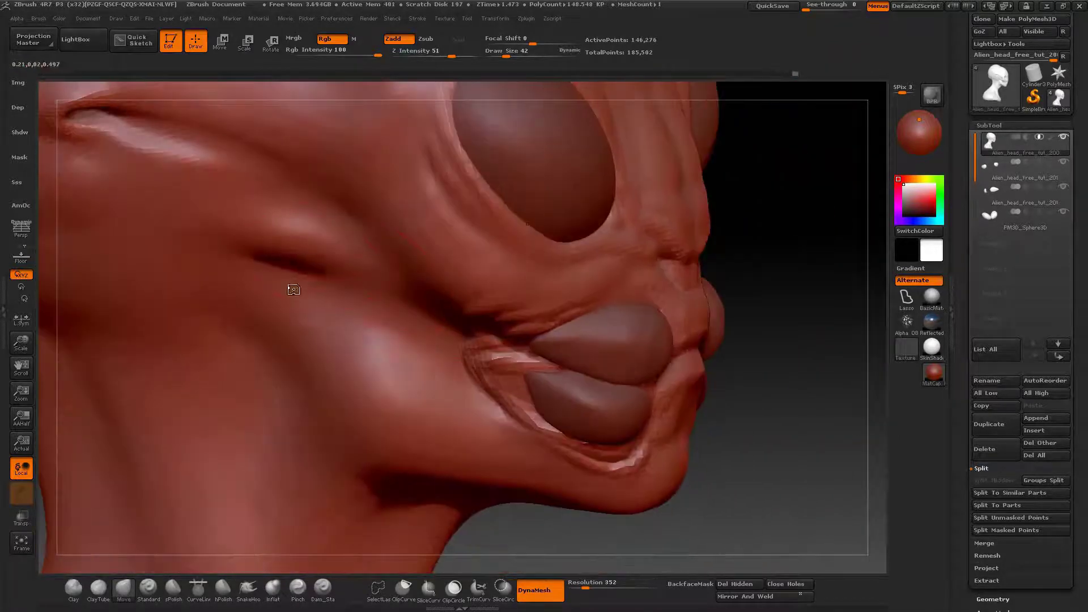
Step: Adjust the side of the head with the Move brush at draw size 72 and activate the upper cheek bulges
mouse_move(286, 179)
right_down()
mouse_move(386, 240)
mouse_move(379, 262)
right_up()
drag(379, 263, 384, 262)
mouse_move(334, 198)
right_down()
mouse_move(354, 197)
mouse_move(344, 217)
mouse_move(359, 253)
right_up()
right_drag(753, 295, 578, 306)
alt+click(584, 304)
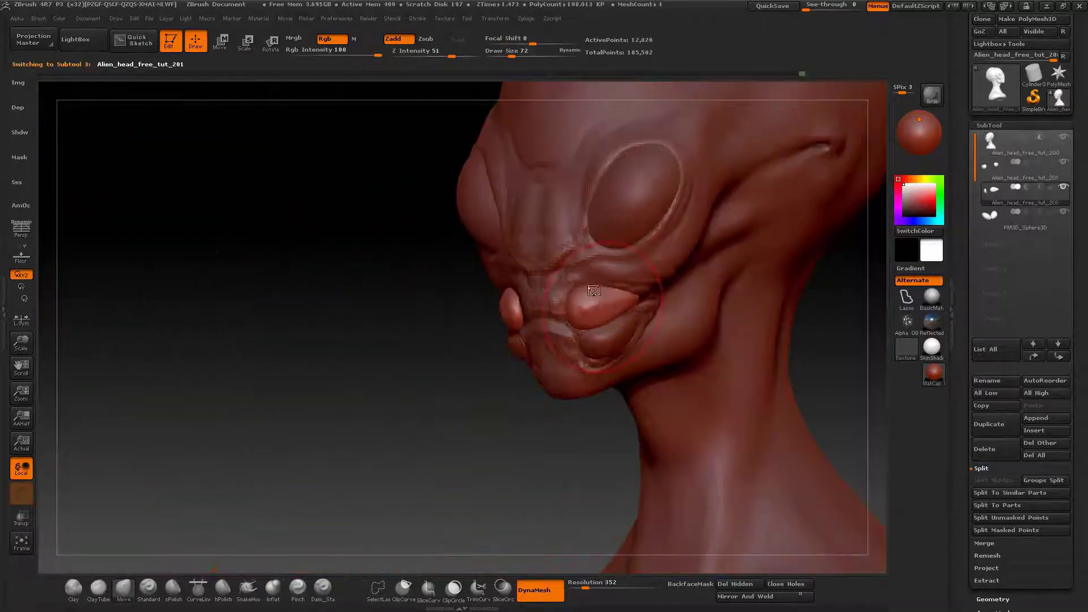
Step: Rotate the upper cheek bulges with the Transpose line and adjust their fit against the face with the Move brush
ctrl+right_drag(651, 334, 694, 302)
drag(694, 302, 718, 363)
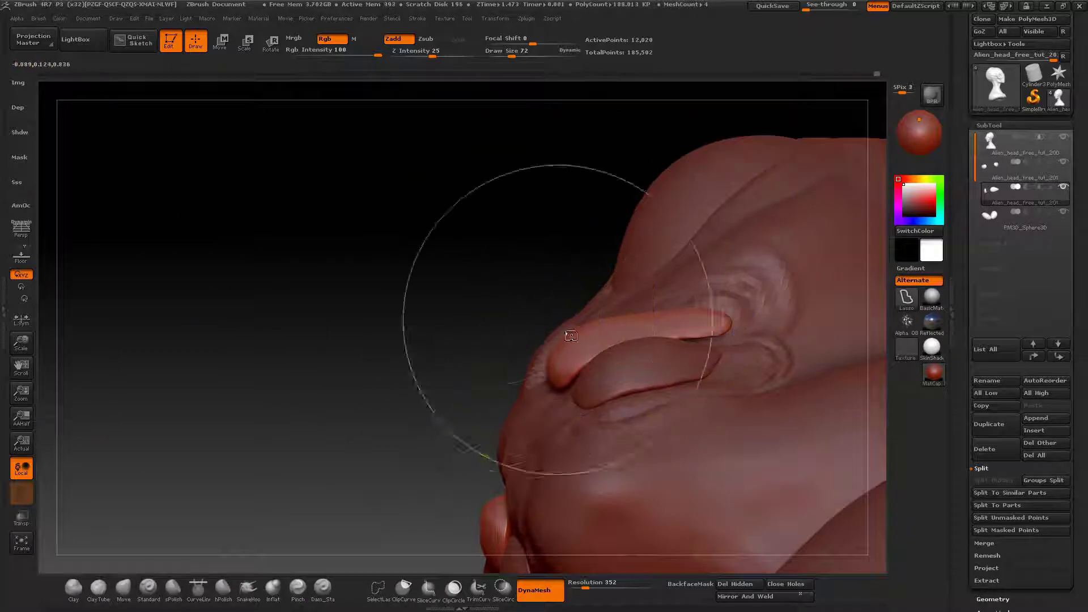
key(r)
drag(606, 339, 624, 340)
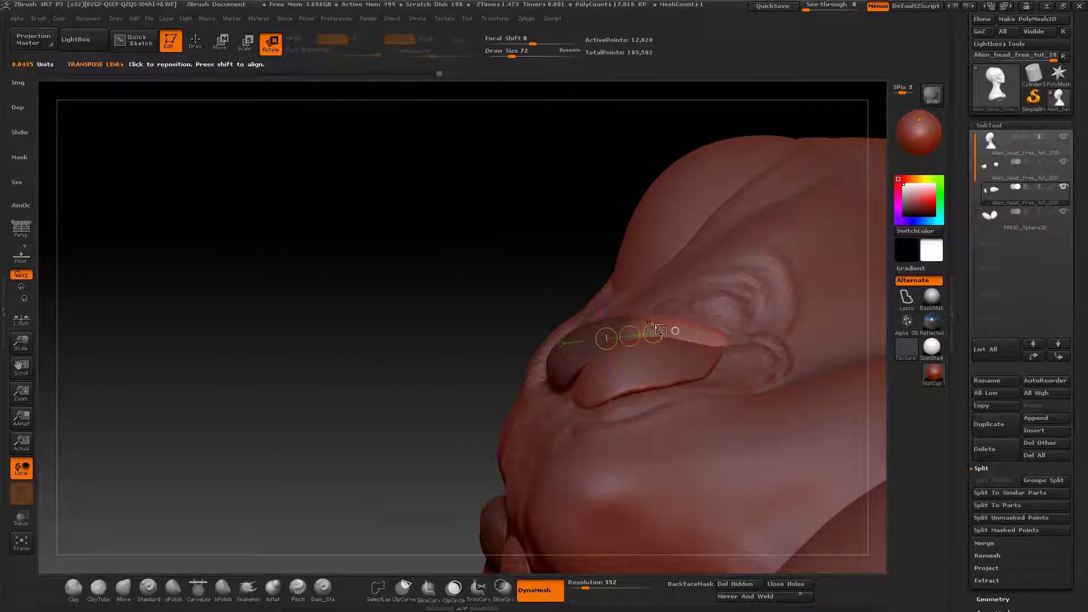
drag(690, 297, 692, 365)
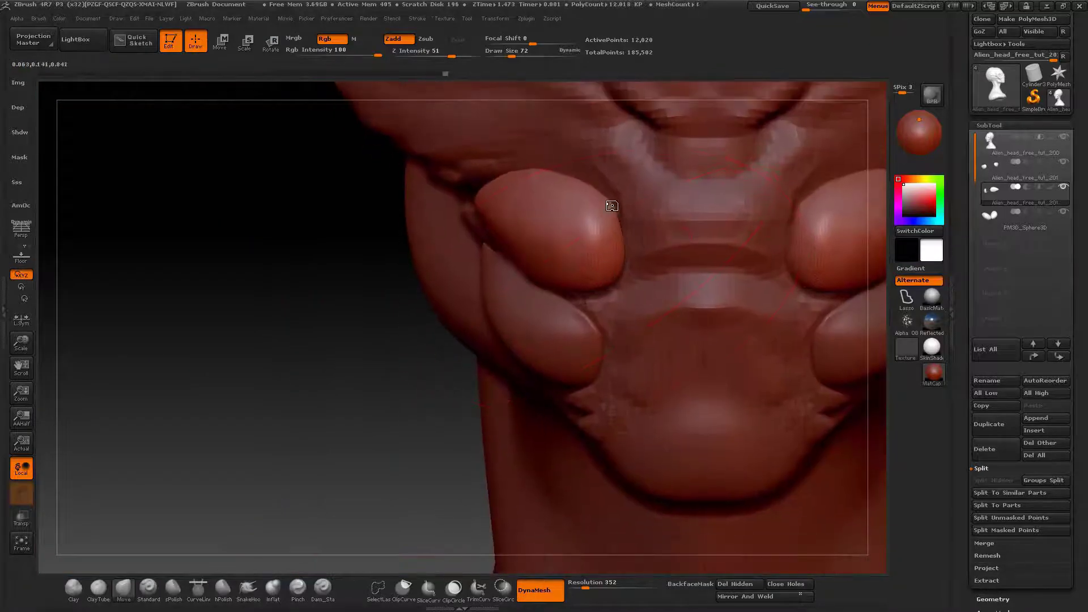
mouse_move(612, 206)
right_down()
mouse_move(491, 285)
mouse_move(559, 240)
mouse_move(607, 270)
mouse_move(654, 242)
mouse_move(638, 245)
right_up()
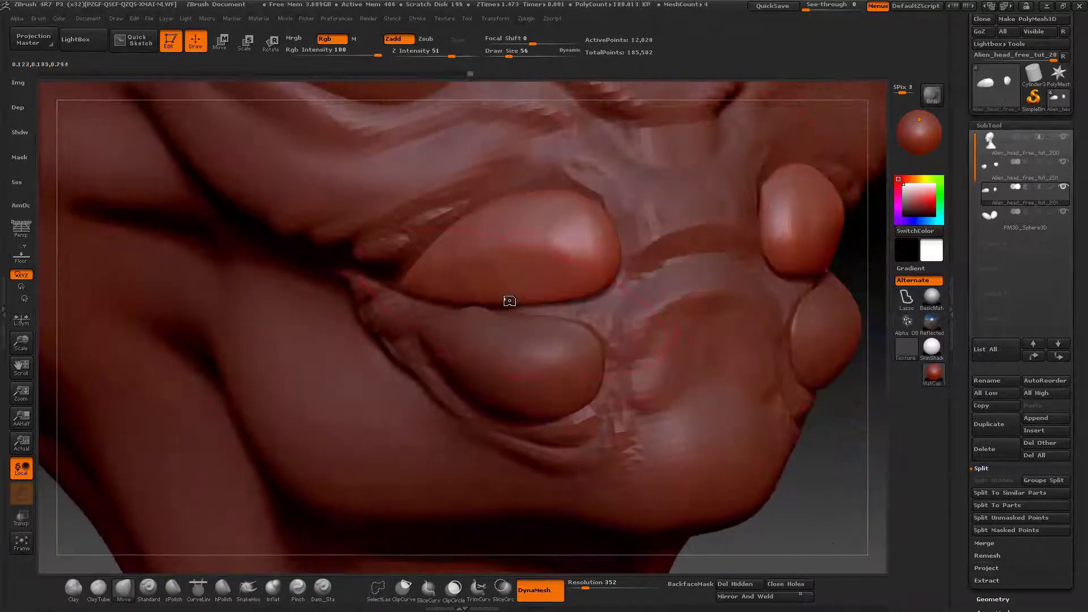
Step: Activate the lower cheek bulges, hide the upper ones, and work on the lower pair with Dam Standard at Z intensity 14
mouse_move(510, 301)
right_down()
mouse_move(495, 248)
mouse_move(565, 324)
mouse_move(576, 307)
mouse_move(563, 289)
right_up()
alt+click(575, 307)
click(1063, 187)
drag(561, 280, 454, 351)
mouse_move(645, 387)
mouse_down()
mouse_move(687, 461)
mouse_move(614, 371)
mouse_move(461, 282)
mouse_move(507, 410)
mouse_move(576, 388)
mouse_move(659, 225)
mouse_move(649, 413)
mouse_up()
key(space)
drag(428, 52, 421, 52)
right_drag(623, 238, 718, 365)
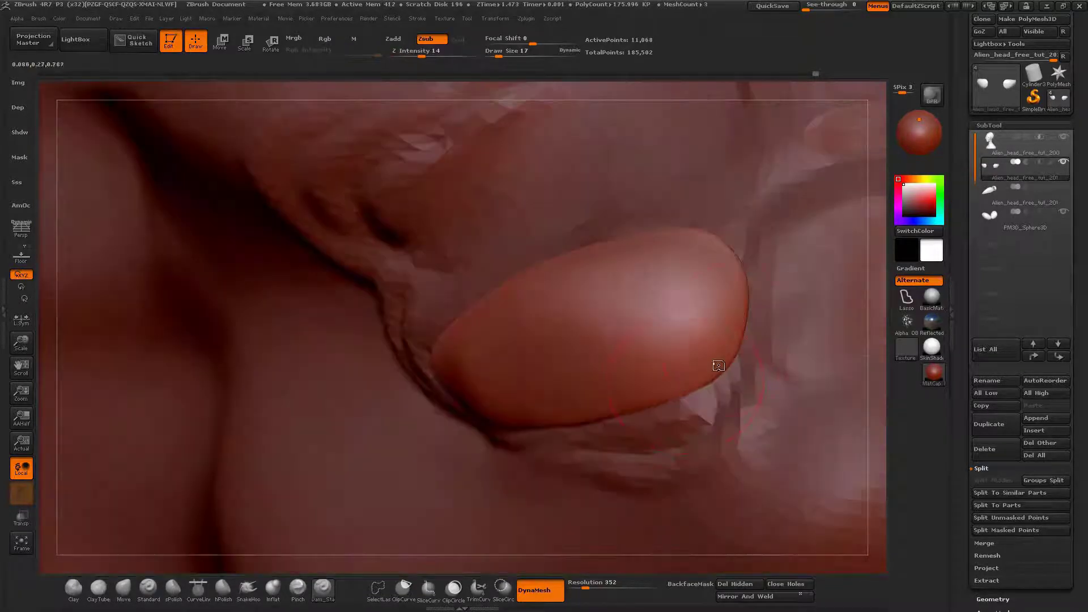
Step: Shape the lower cheek bulges' rear end using masking with the Move and Inflate brushes
drag(529, 216, 663, 347)
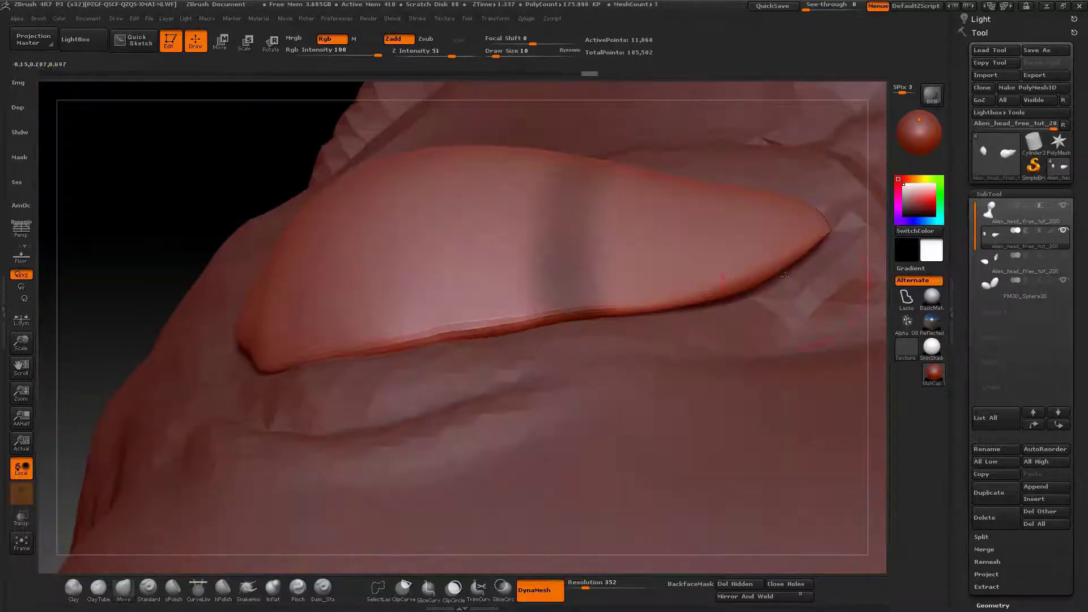
ctrl+drag(636, 151, 328, 243)
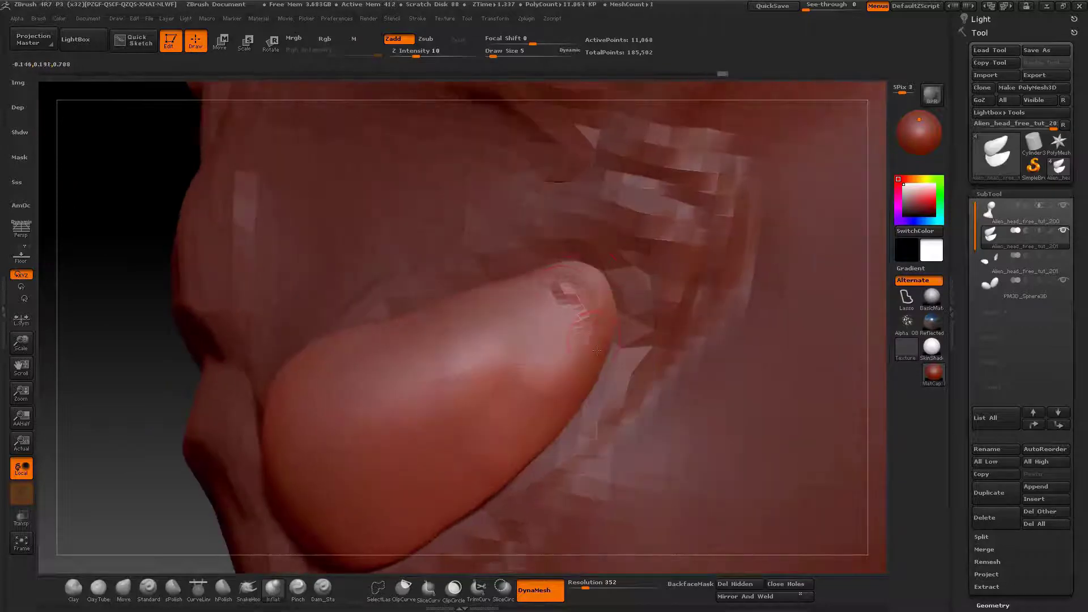
click(38, 18)
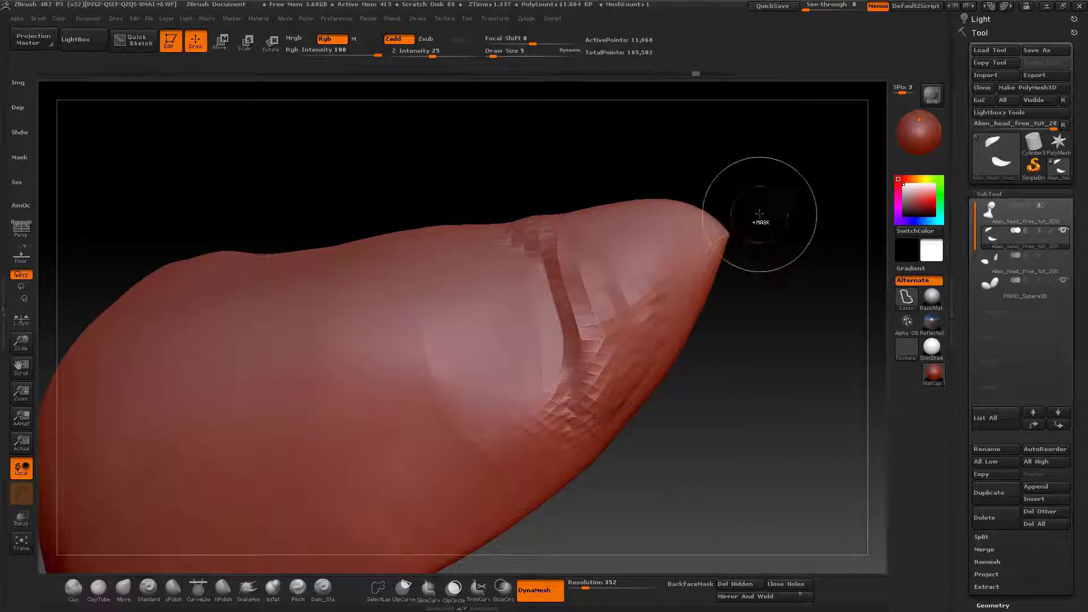
Step: Hide the pointed tip of the lower cheek bulges with a lasso selection and delete the hidden geometry
click(378, 589)
ctrl+shift+drag(719, 187, 720, 290)
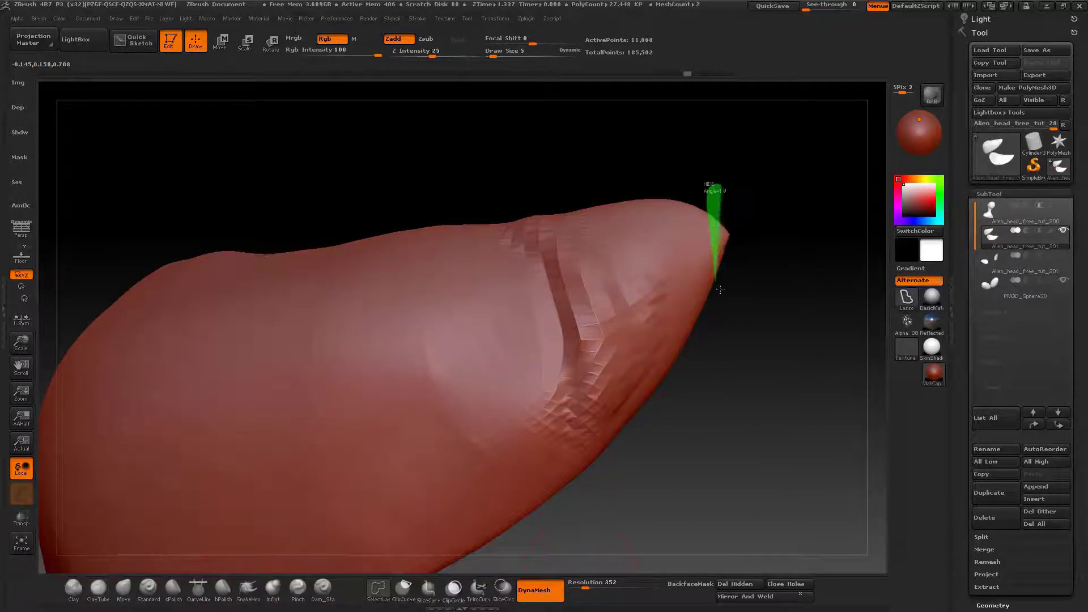
click(989, 193)
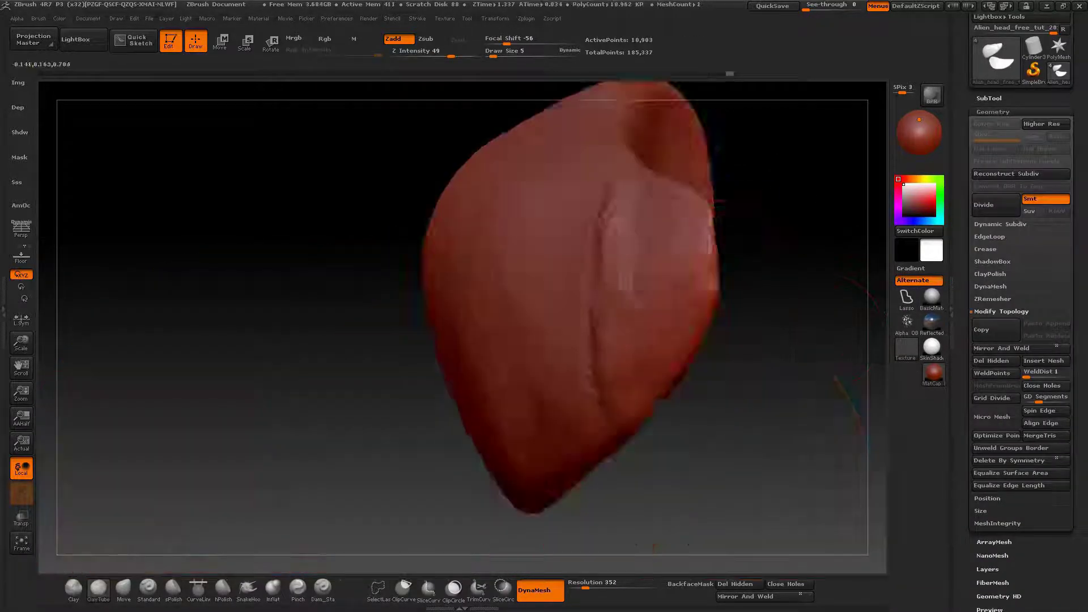
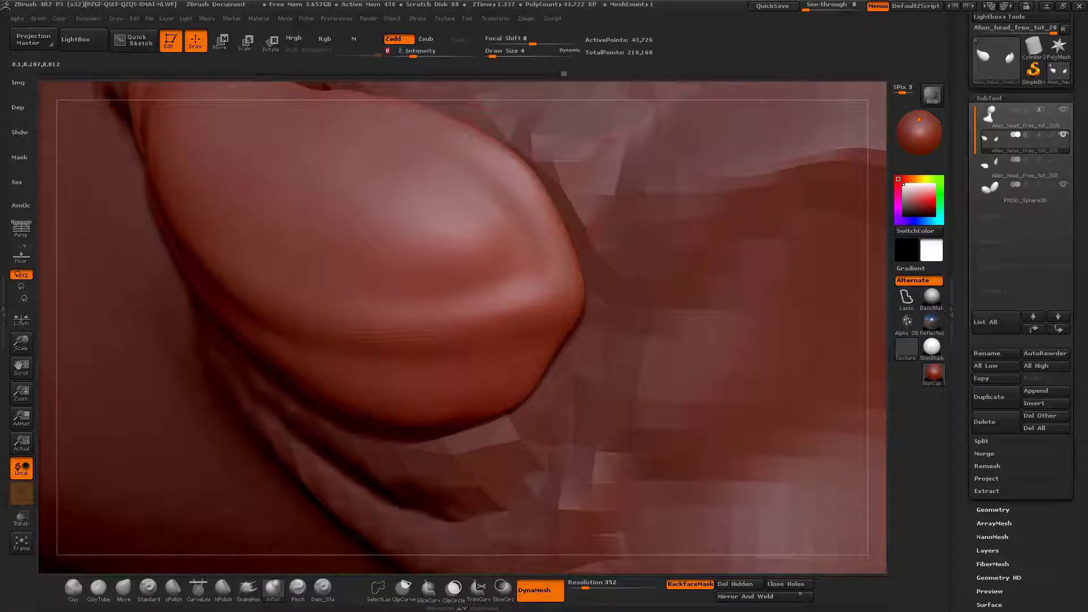
Step: Refine the ridge and front edge of the lower cheek bulges with the Inflate brush at draw size 4 and Z intensity 8
mouse_move(535, 182)
right_down()
mouse_move(510, 227)
mouse_move(500, 290)
mouse_move(540, 257)
right_up()
drag(540, 257, 408, 327)
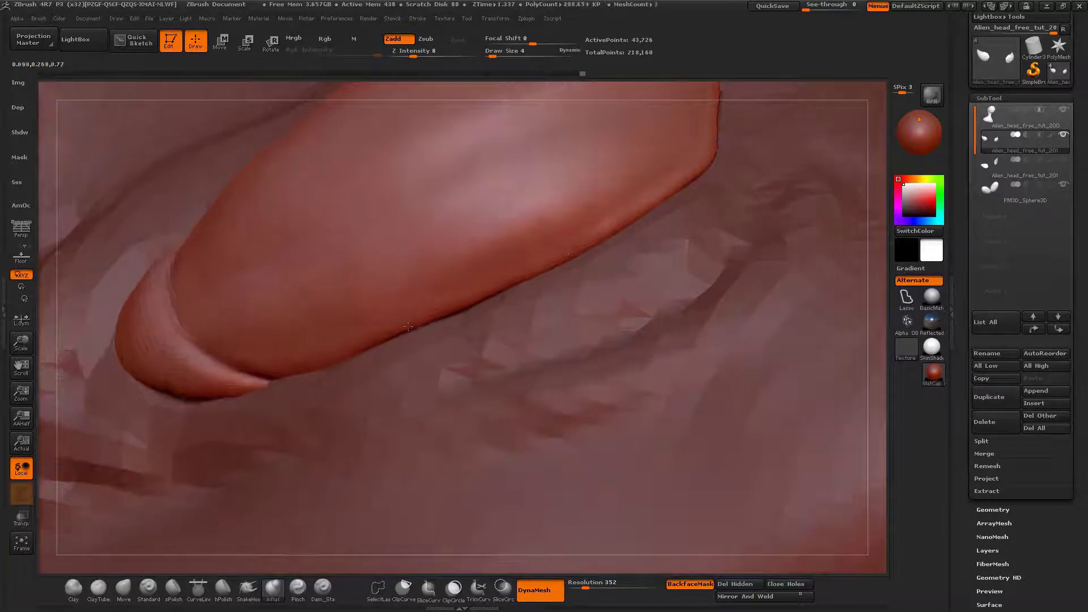
drag(574, 232, 593, 181)
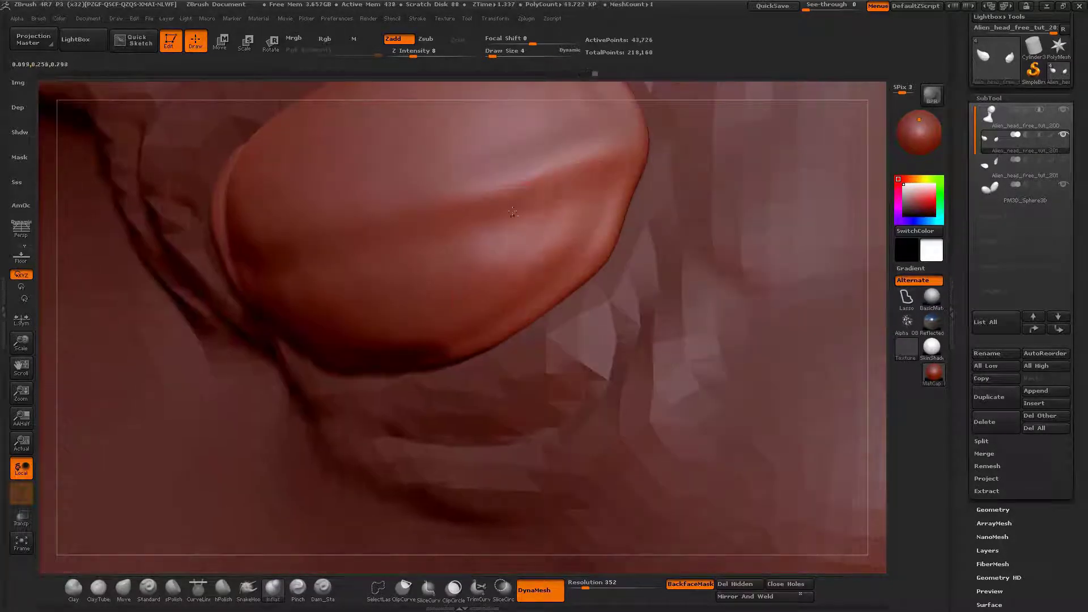
drag(513, 213, 475, 261)
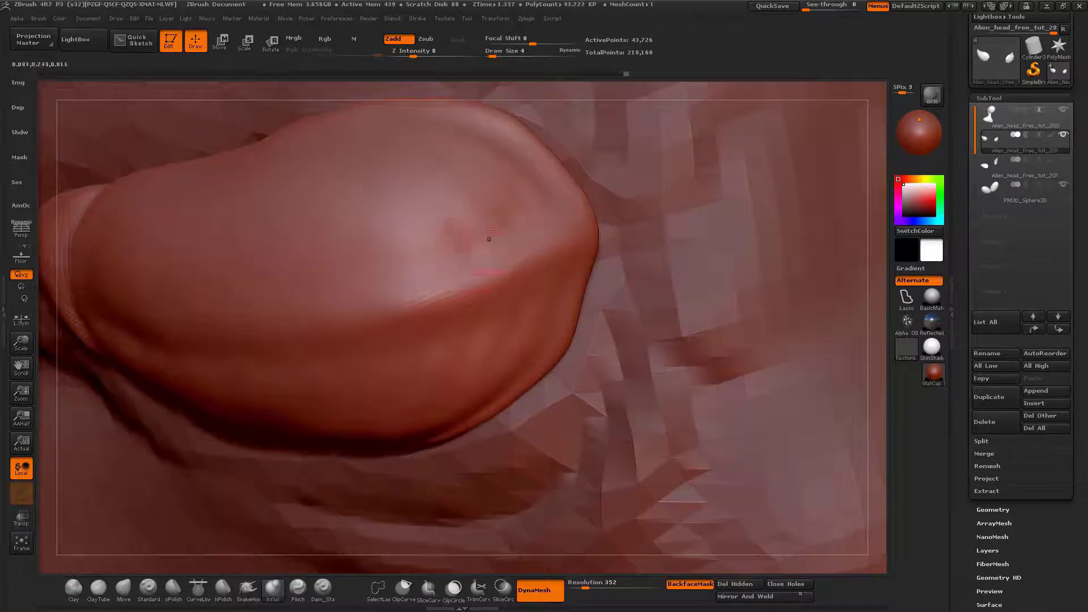
drag(526, 205, 494, 285)
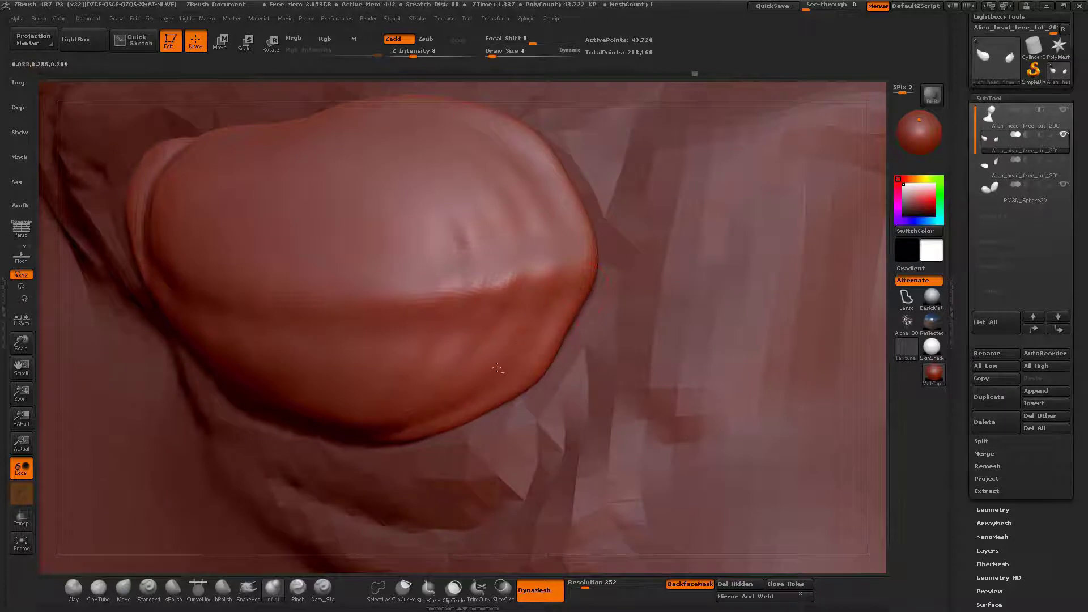
drag(497, 368, 460, 314)
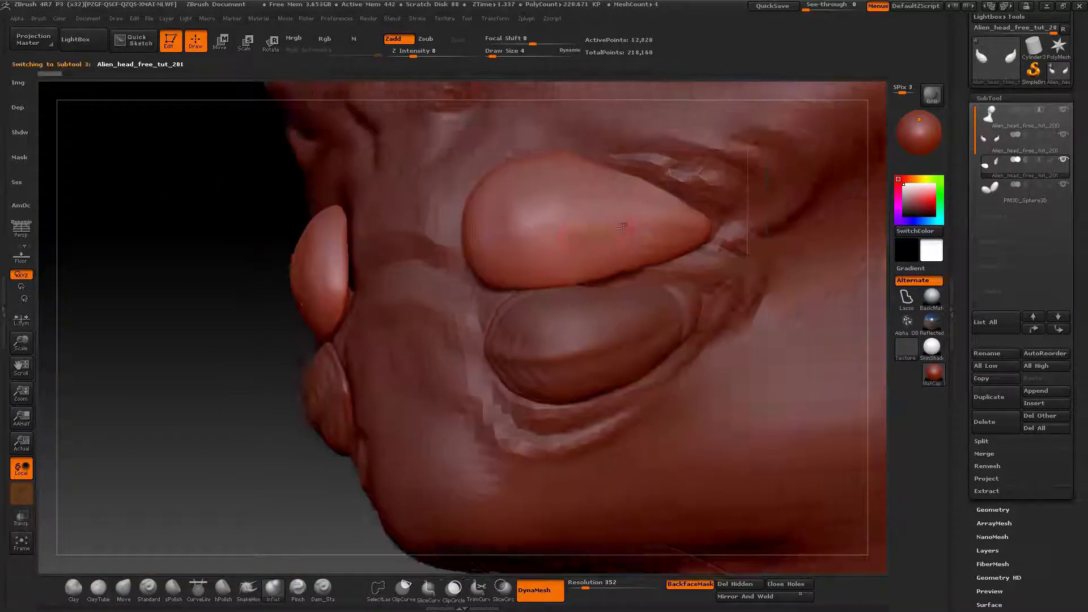
Step: Reshape the upper cheek bulges and draw out their narrow rear tips
key(space)
drag(729, 238, 728, 213)
drag(470, 226, 445, 234)
mouse_move(485, 157)
right_down()
mouse_move(544, 159)
mouse_move(590, 187)
right_up()
drag(590, 187, 558, 123)
right_drag(559, 122, 552, 131)
mouse_move(551, 132)
mouse_down()
mouse_move(546, 223)
mouse_move(584, 226)
mouse_move(515, 161)
mouse_move(529, 253)
mouse_move(583, 253)
mouse_up()
key(ctrl+shift+z)
key(q)
alt+drag(584, 253, 610, 329)
key(space)
drag(642, 257, 638, 258)
drag(715, 247, 720, 241)
right_drag(722, 241, 615, 233)
drag(734, 241, 737, 233)
right_drag(737, 170, 752, 141)
Step: Build up the upper cheek bulges' rear tips with ClayTubes at draw size 9 and ZRemesh them at target polygon count 5
key(b)
key(c)
key(t)
alt+right_drag(814, 180, 822, 181)
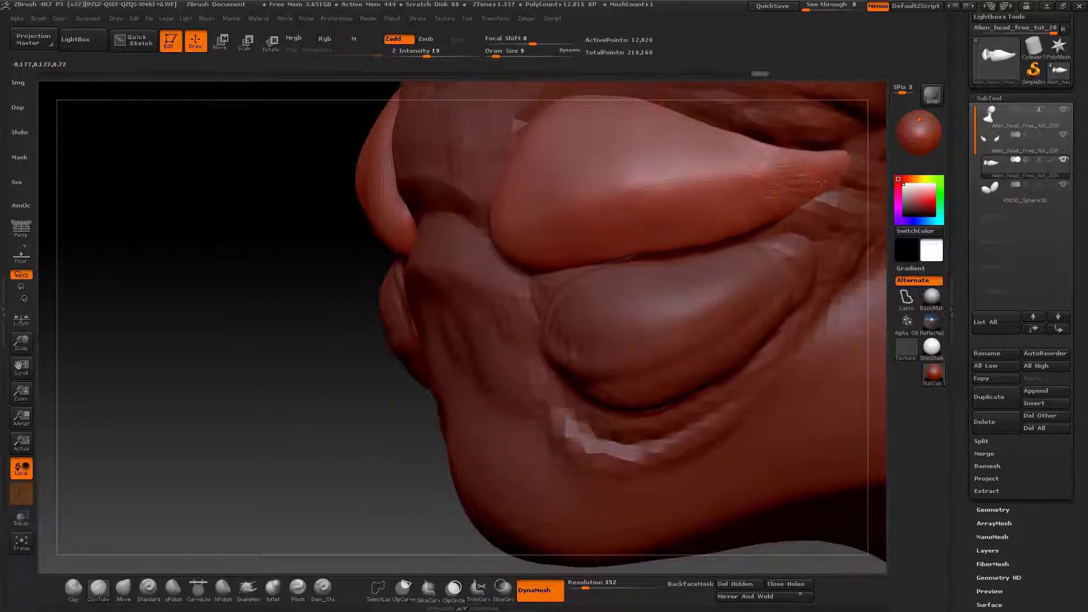
drag(803, 180, 759, 169)
click(993, 510)
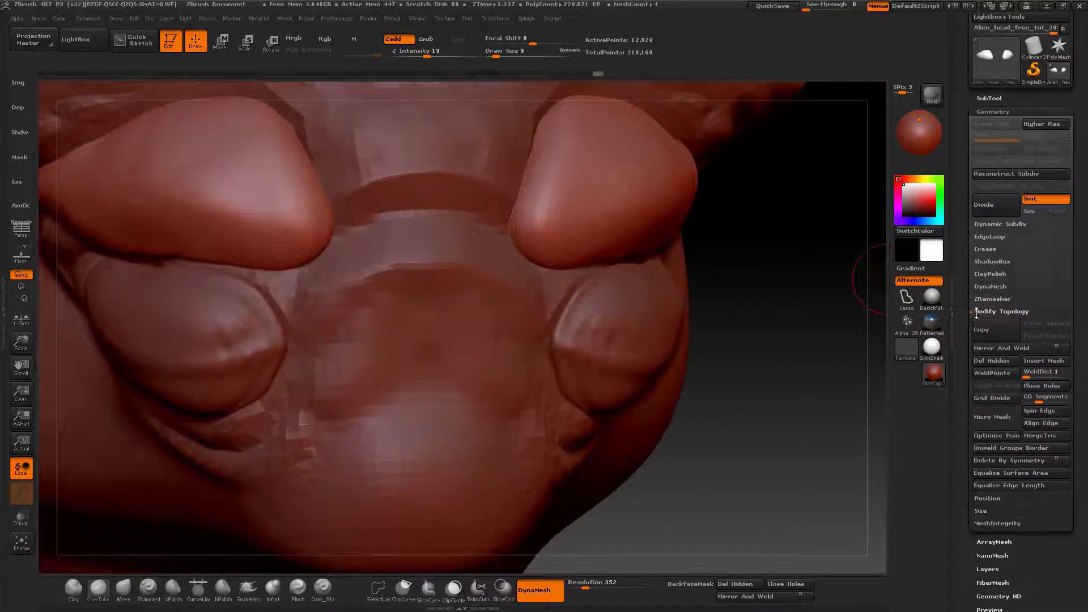
click(989, 316)
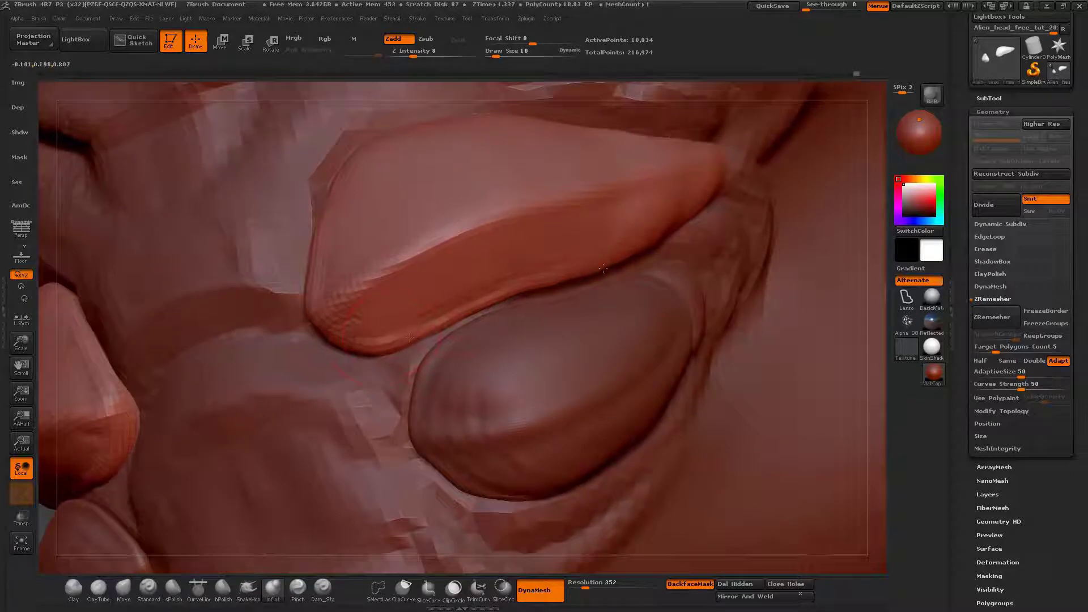
Step: Sharpen the upper cheek bulges' lower edges and carve a crease before their rear tips with the Inflate and Dam Standard brushes
drag(604, 269, 325, 568)
drag(711, 185, 658, 255)
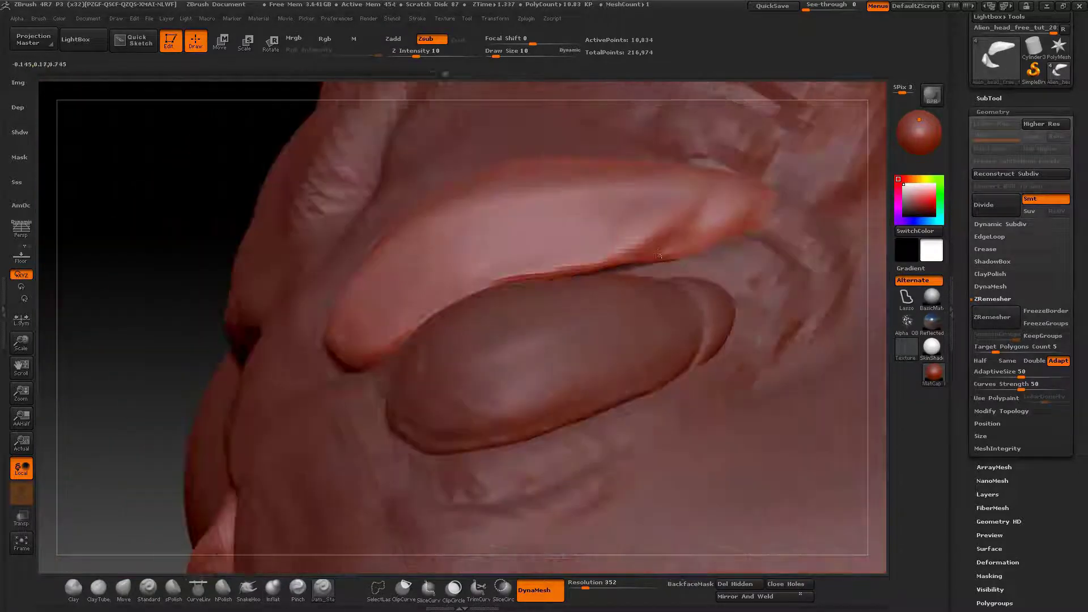
drag(698, 191, 680, 218)
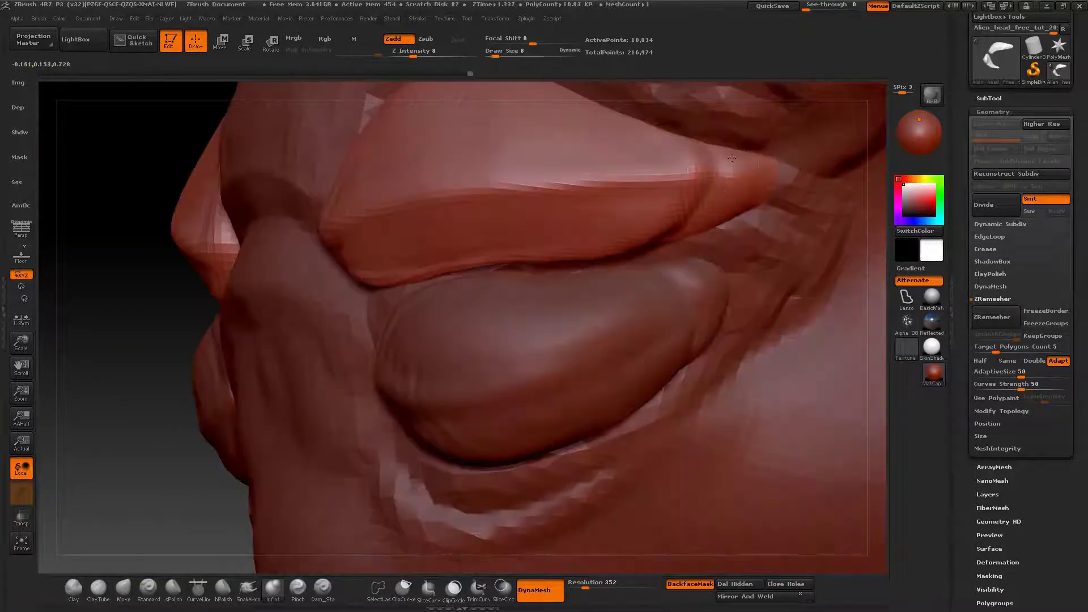
right_drag(763, 166, 542, 248)
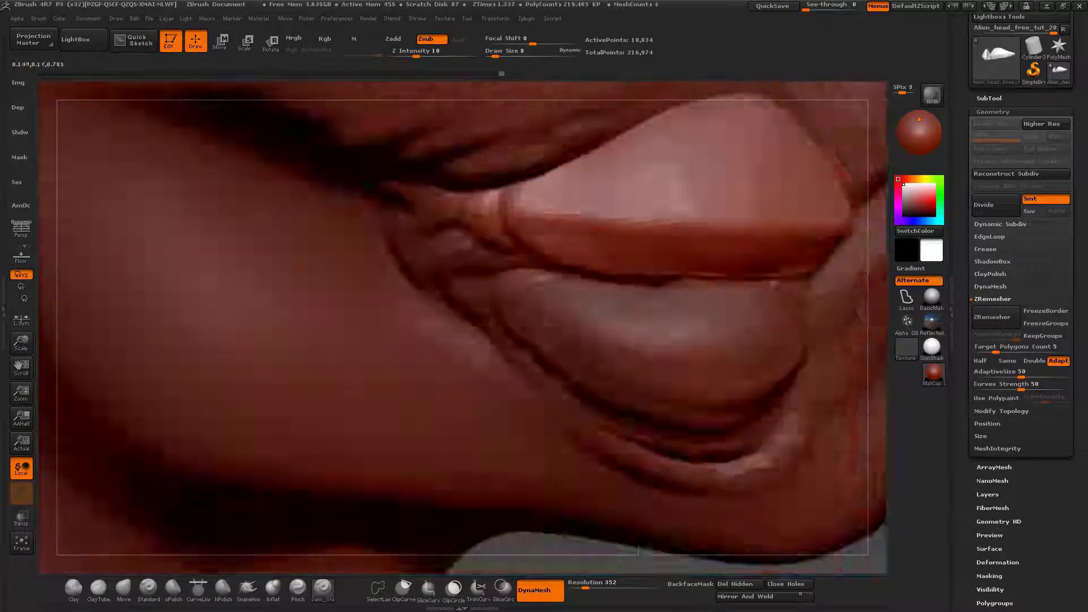
drag(567, 221, 588, 196)
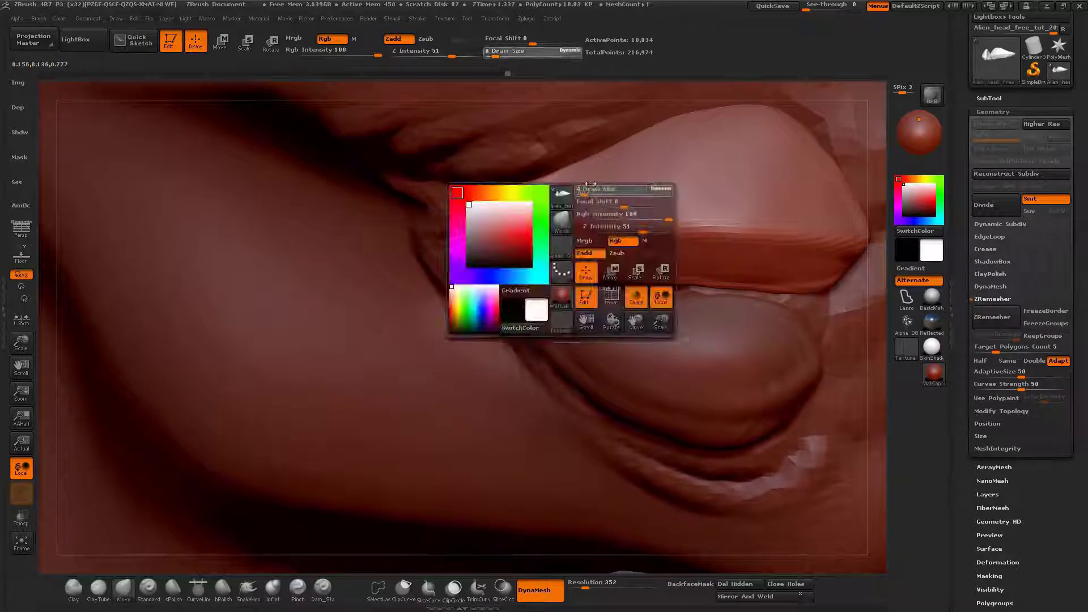
Step: Activate the head subtool and hide both pairs of cheek bulges
ctrl+right_drag(573, 203, 620, 321)
alt+click(602, 277)
key(space)
drag(639, 249, 647, 240)
right_drag(647, 239, 554, 338)
click(989, 98)
click(1063, 134)
click(1063, 159)
Step: Mask the head except the lower lip, reposition the lip with Transpose Move, and clear the mask
right_drag(547, 403, 556, 332)
ctrl+click(624, 391)
mouse_move(556, 333)
mouse_down()
mouse_move(539, 340)
mouse_move(568, 357)
mouse_move(538, 352)
mouse_move(551, 327)
mouse_up()
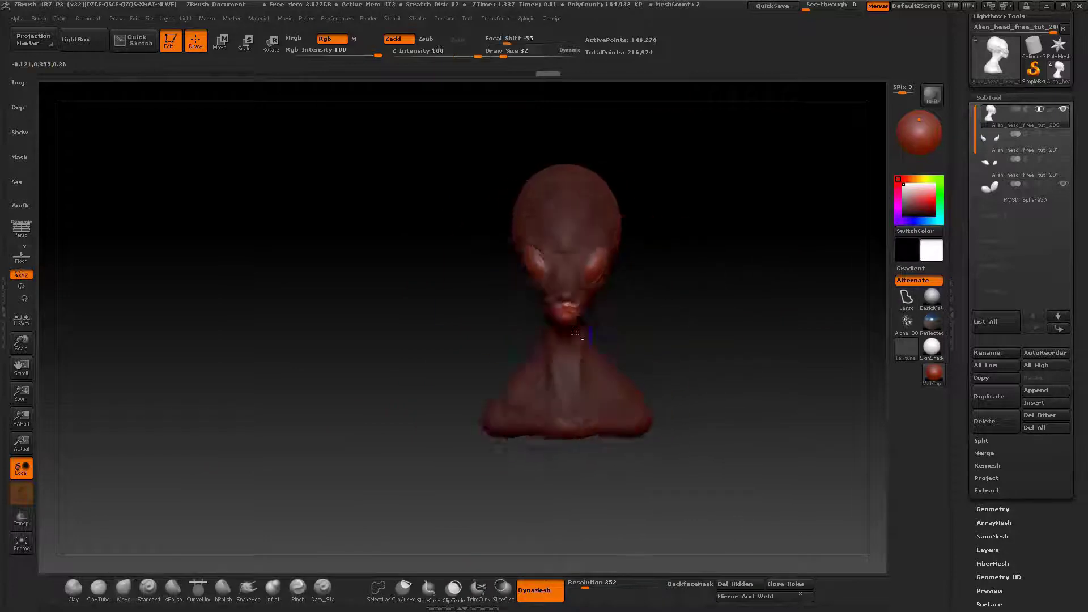
mouse_move(578, 335)
ctrl+right_down()
mouse_move(543, 352)
mouse_move(570, 332)
ctrl+right_up()
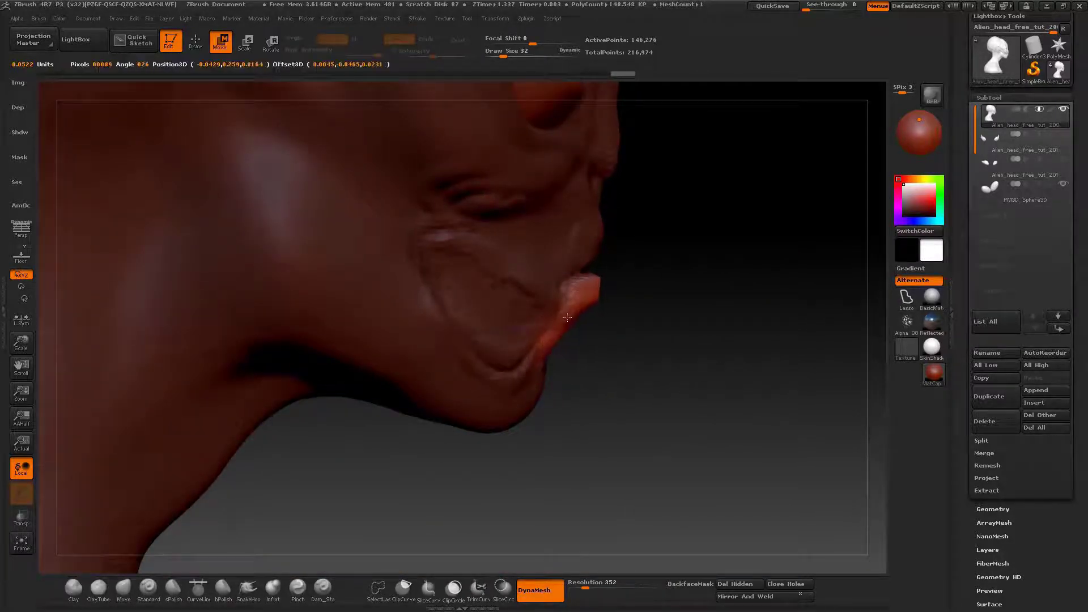
mouse_move(567, 317)
right_down()
mouse_move(651, 281)
mouse_move(704, 291)
right_up()
ctrl+drag(704, 291, 730, 317)
key(q)
ctrl+right_drag(704, 291, 685, 273)
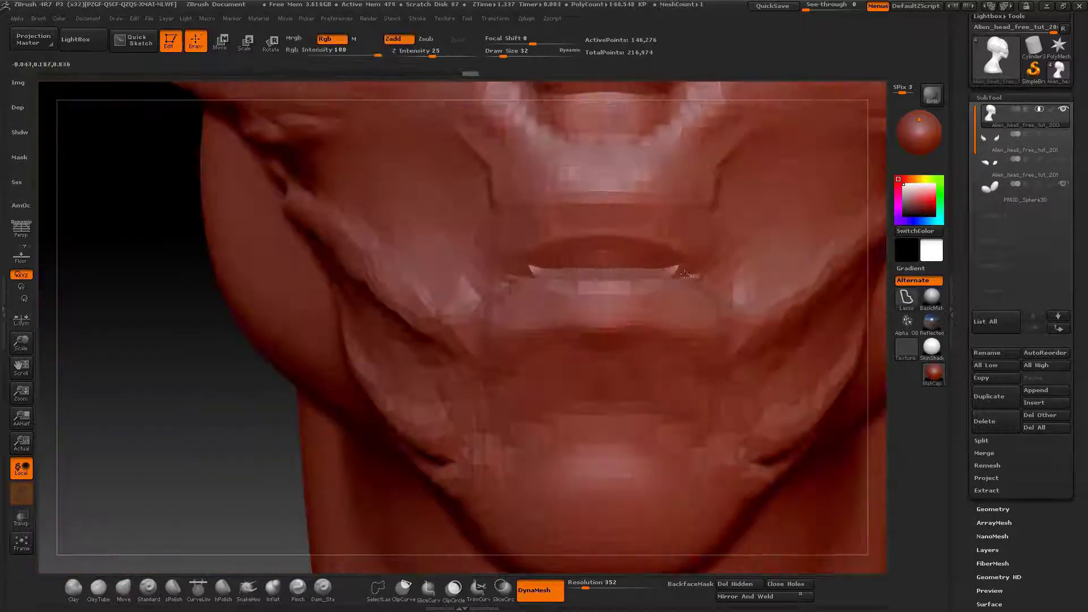
Step: Mask the head except the area above the mouth, rotate that area with Transpose Rotate, and clear the mask
ctrl+drag(744, 155, 740, 150)
mouse_move(740, 150)
right_down()
mouse_move(777, 236)
mouse_move(794, 242)
right_up()
ctrl+click(777, 241)
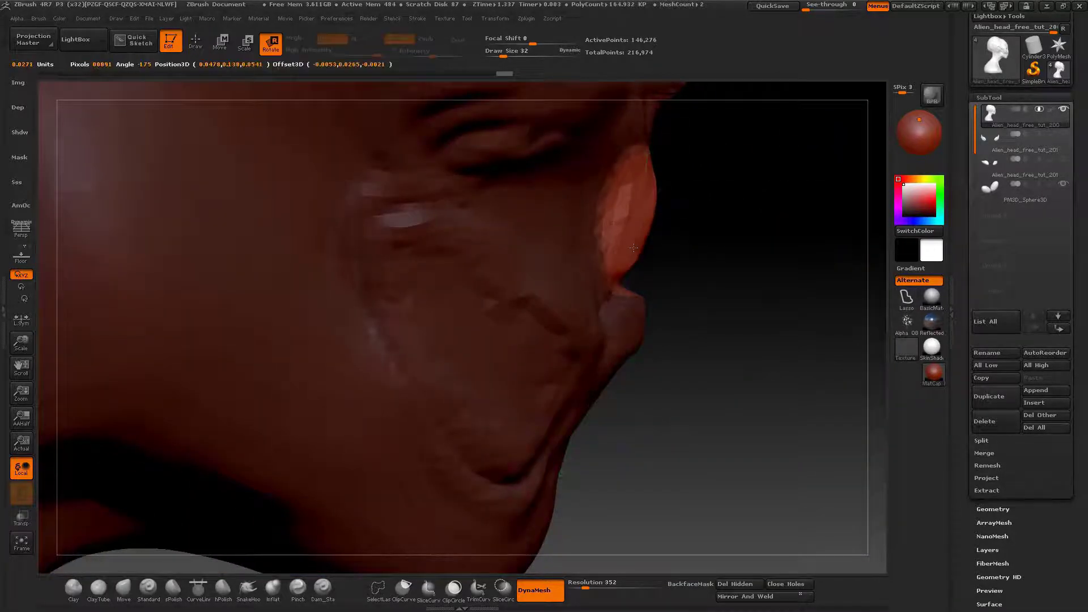
mouse_move(642, 232)
right_down()
mouse_move(669, 295)
mouse_move(808, 255)
right_up()
ctrl+click(781, 262)
key(q)
Step: Rebuild the head with DynaMesh at resolution 352 and check its wireframe
right_drag(867, 227, 839, 272)
ctrl+right_drag(838, 272, 810, 312)
ctrl+drag(810, 311, 797, 345)
right_drag(781, 323, 731, 320)
mouse_move(731, 320)
ctrl+right_down()
mouse_move(731, 362)
mouse_move(776, 357)
mouse_move(691, 309)
mouse_move(765, 309)
mouse_move(703, 266)
ctrl+right_up()
click(377, 589)
click(323, 589)
key(shift+f)
key(shift+f)
Step: Adjust the brow and the skin around the eyes with the Move brush at draw size 35
right_drag(703, 266, 532, 383)
key(b)
key(m)
key(v)
key(space)
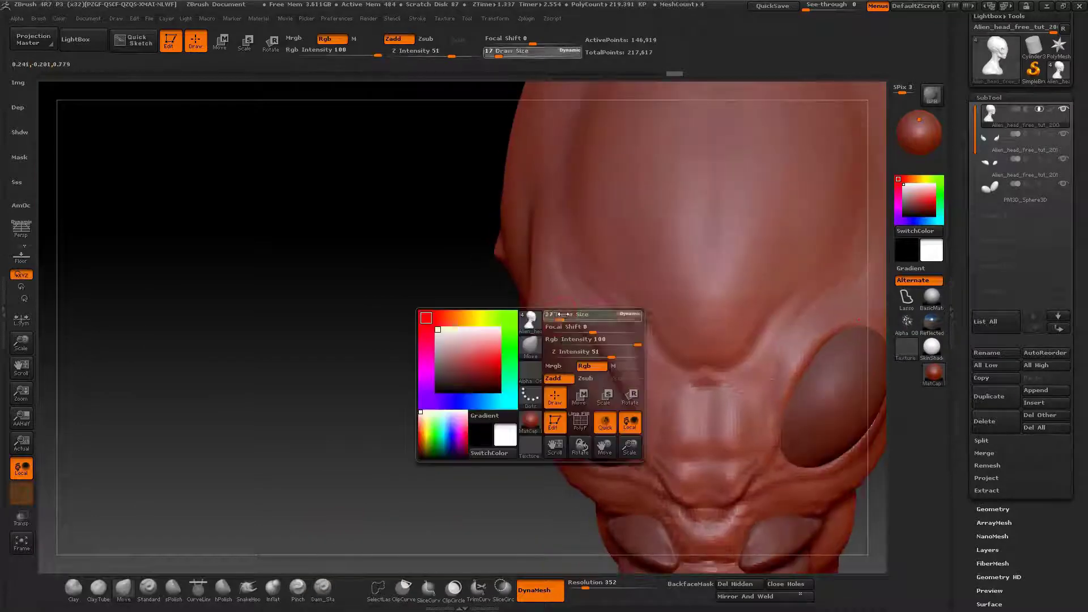
drag(569, 328, 592, 328)
mouse_move(431, 363)
right_down()
mouse_move(547, 368)
mouse_move(454, 335)
right_up()
right_drag(804, 232, 719, 249)
right_drag(827, 304, 793, 303)
ctrl+right_drag(609, 340, 618, 419)
key(space)
drag(652, 353, 650, 353)
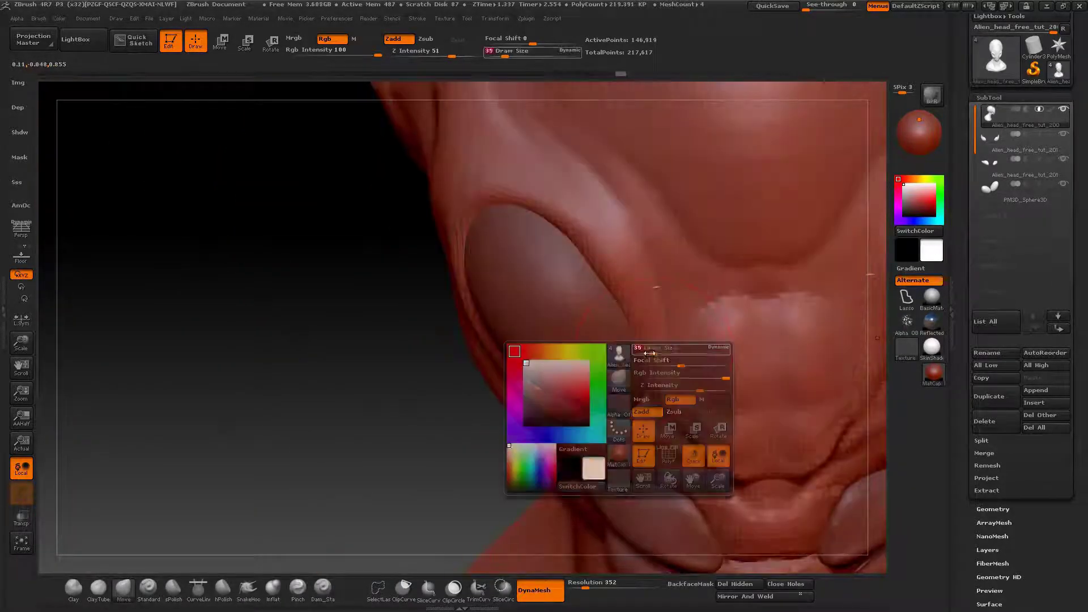
right_drag(649, 353, 595, 292)
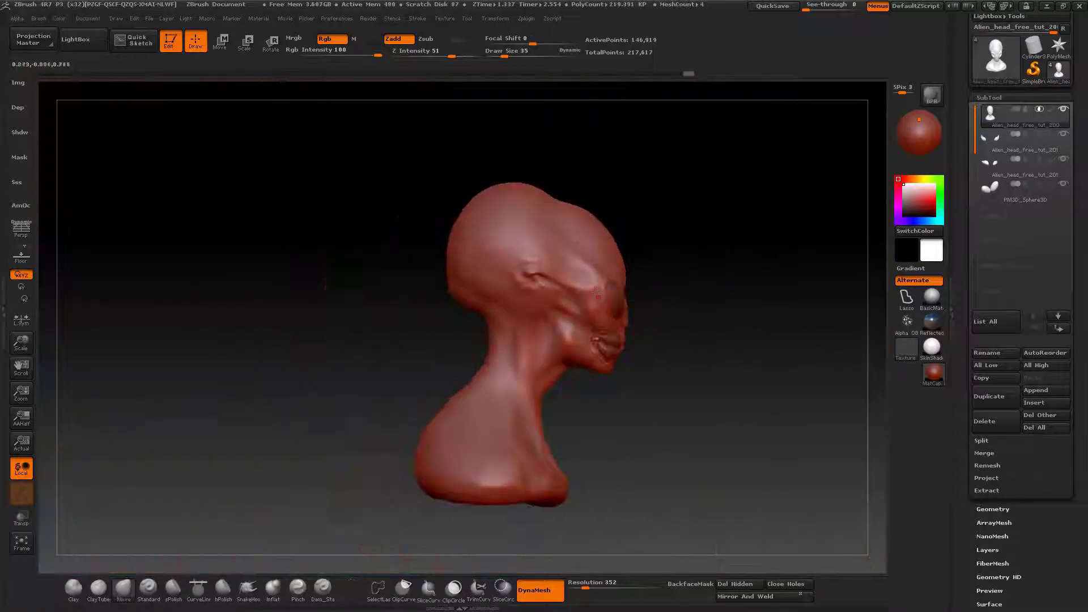
Step: Reshape the face around the eyes and cheek bulges with the Move brush, reducing the draw size from 72 to 30
right_drag(675, 312, 606, 283)
ctrl+right_drag(607, 284, 590, 309)
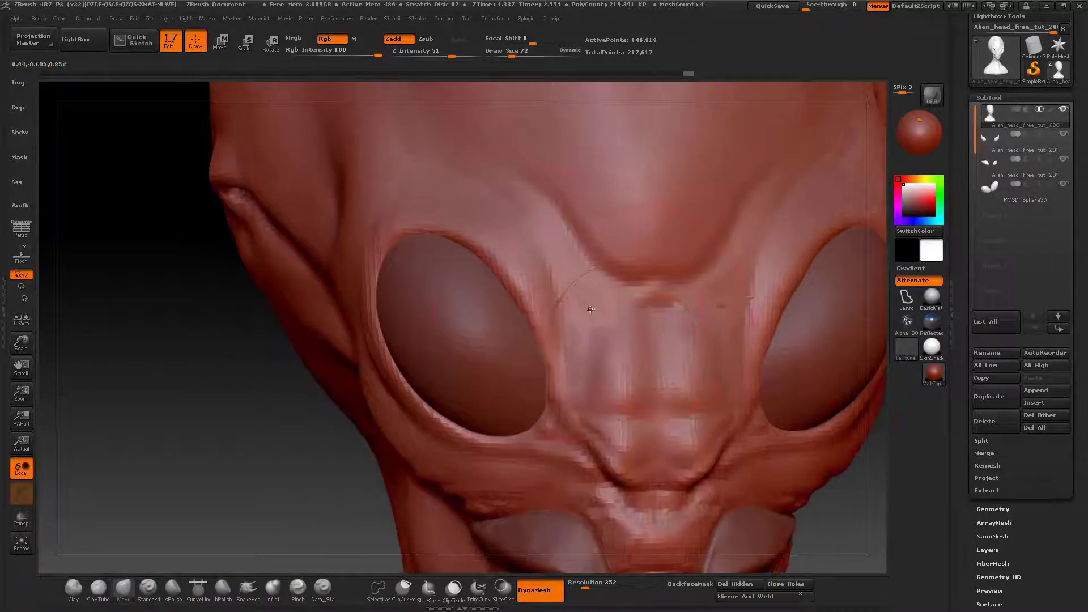
right_drag(504, 249, 544, 266)
mouse_move(396, 544)
right_down()
mouse_move(397, 464)
mouse_move(441, 458)
mouse_move(441, 538)
mouse_move(453, 505)
mouse_move(510, 448)
mouse_move(544, 436)
mouse_move(373, 433)
right_up()
key(space)
right_drag(271, 353, 318, 297)
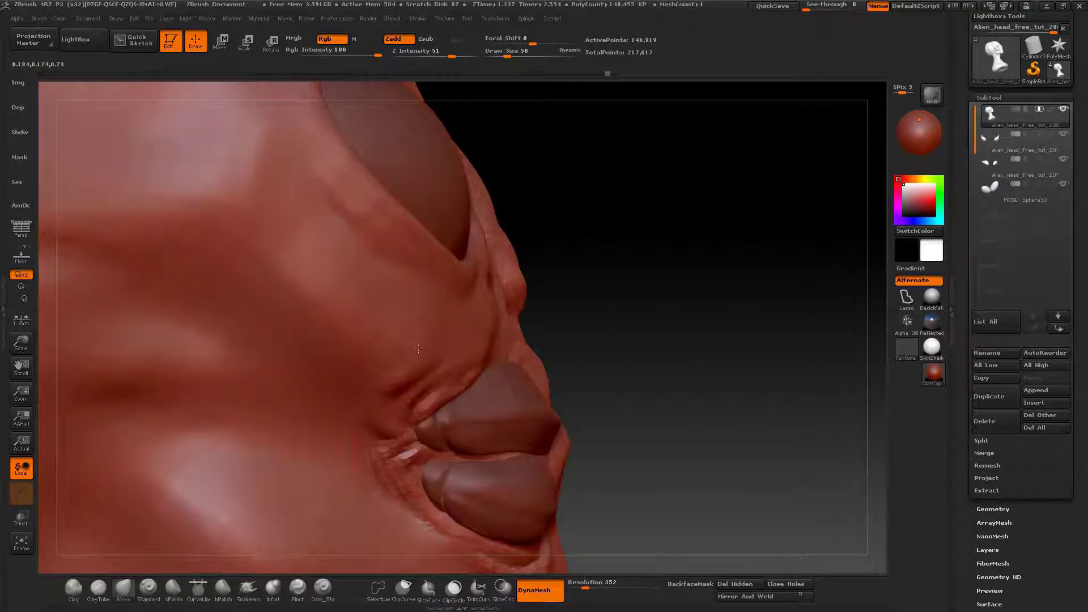
key(space)
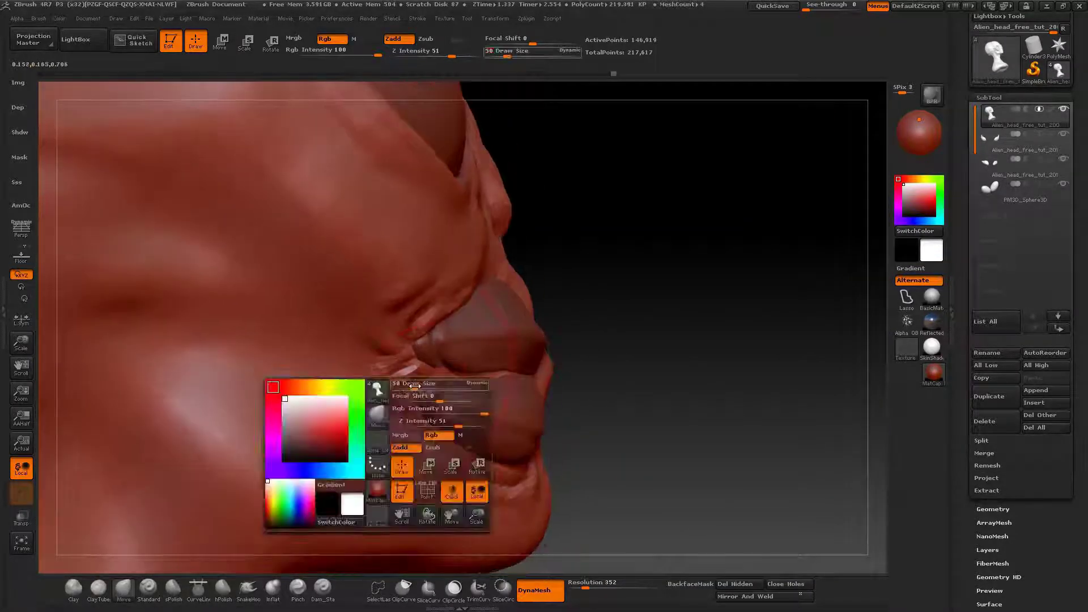
drag(415, 386, 409, 386)
Step: Switch the model to the Flat Color material to examine the head's silhouette
mouse_move(737, 340)
mouse_down()
mouse_move(668, 331)
mouse_move(540, 285)
mouse_up()
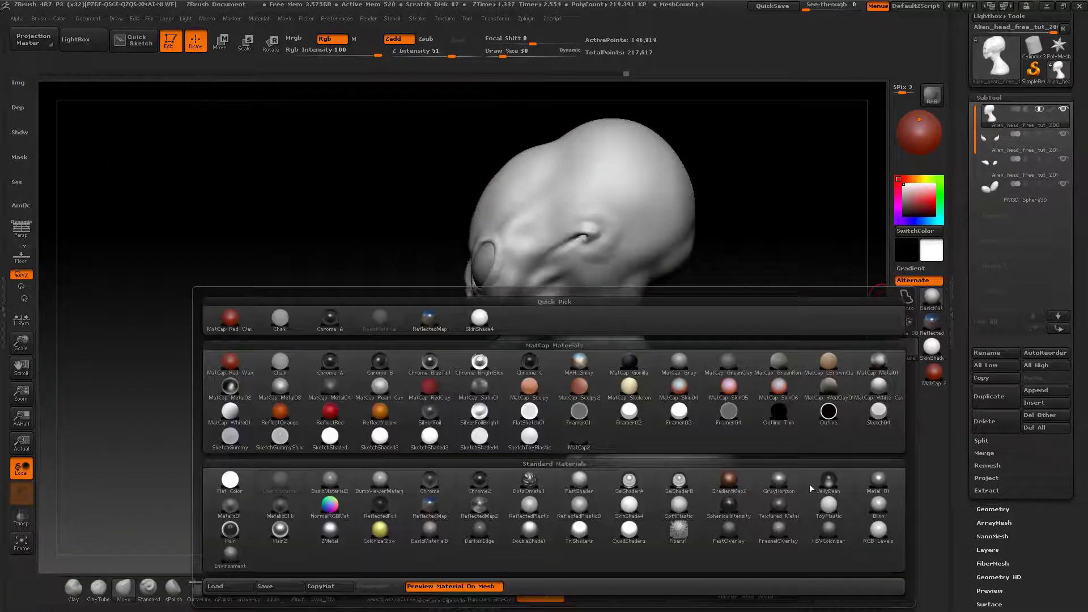
click(809, 484)
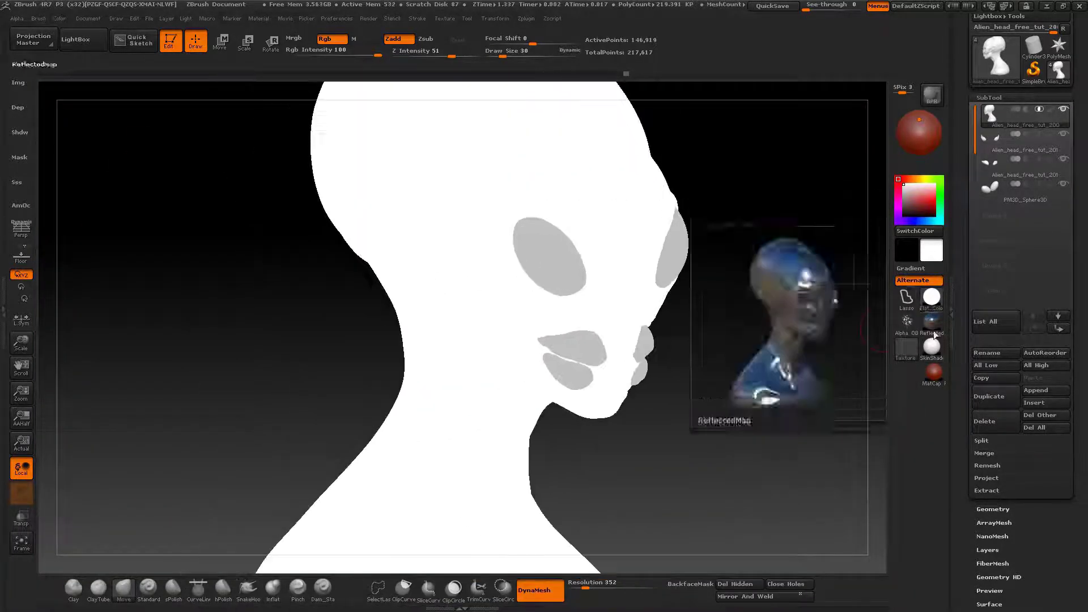
Step: Return the model to the basic grey material and reshape the head and neck with the Move brush, starting at draw size 101
click(931, 297)
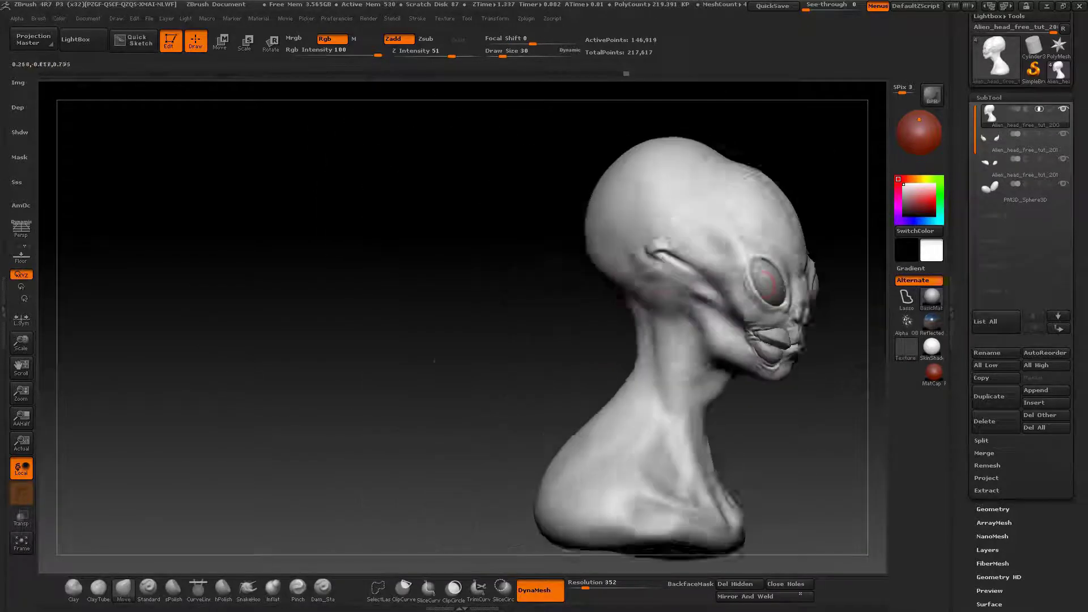
key(space)
drag(669, 276, 702, 276)
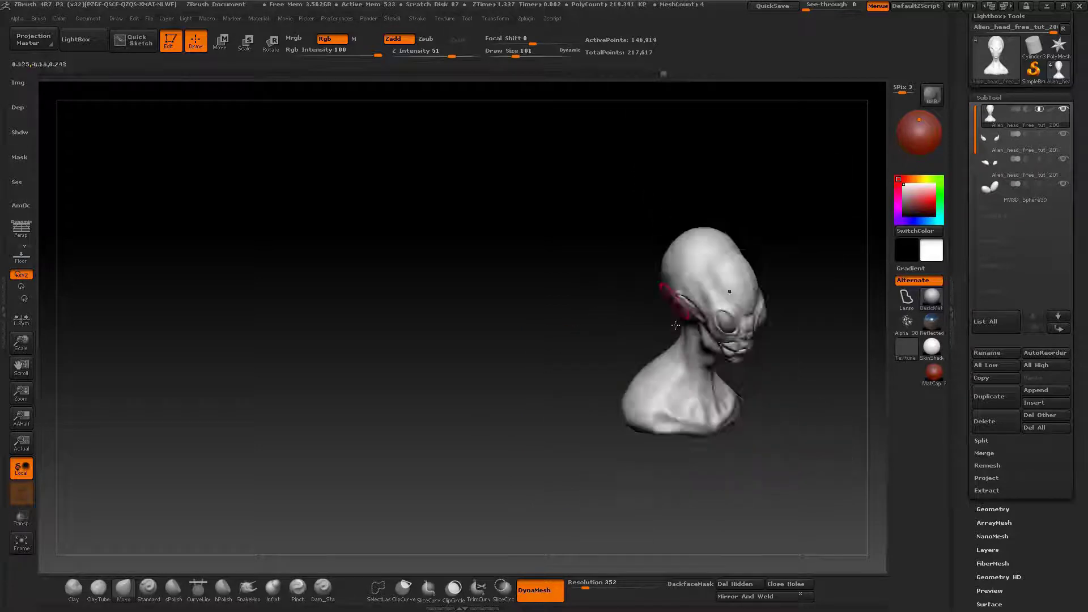
mouse_move(822, 369)
mouse_down()
mouse_move(722, 409)
mouse_move(680, 457)
mouse_move(700, 456)
mouse_move(520, 435)
mouse_move(561, 439)
mouse_up()
key(space)
drag(544, 448, 553, 439)
mouse_move(652, 431)
mouse_down()
mouse_move(533, 430)
mouse_move(559, 298)
mouse_move(549, 255)
mouse_move(535, 332)
mouse_up()
key(space)
drag(595, 286, 575, 286)
mouse_move(575, 453)
mouse_down()
mouse_move(505, 468)
mouse_move(658, 217)
mouse_move(562, 180)
mouse_move(430, 238)
mouse_move(485, 238)
mouse_move(515, 311)
mouse_move(536, 296)
mouse_up()
Step: Carve the crease down the back of the neck with the Dam_Standard brush and refine the skull's shape
key(b)
key(d)
key(s)
key(space)
mouse_move(535, 296)
mouse_down()
mouse_move(521, 296)
mouse_move(459, 434)
mouse_move(463, 379)
mouse_up()
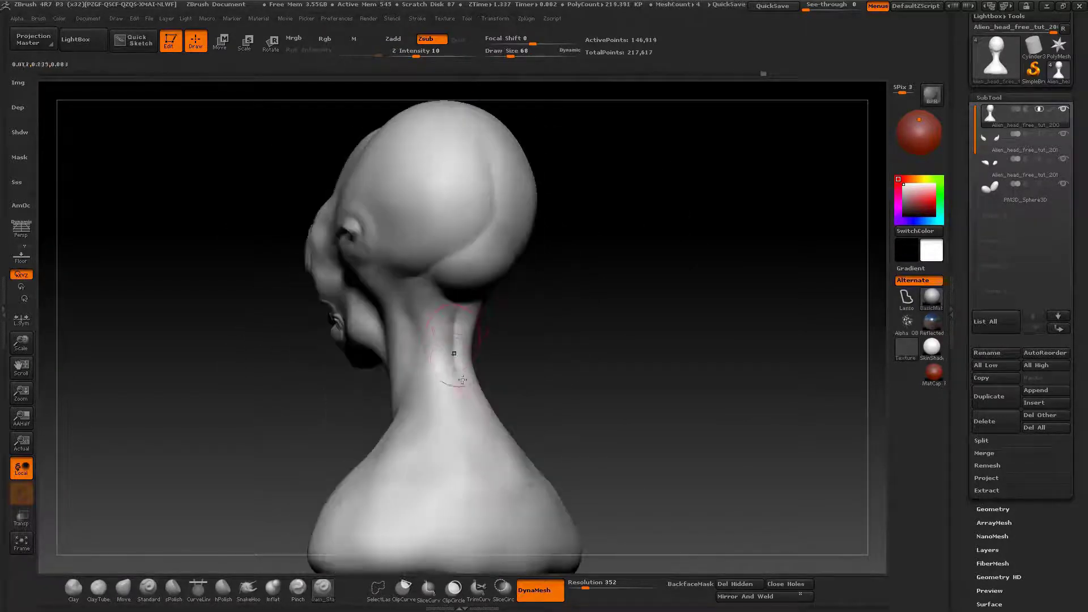
drag(459, 338, 377, 311)
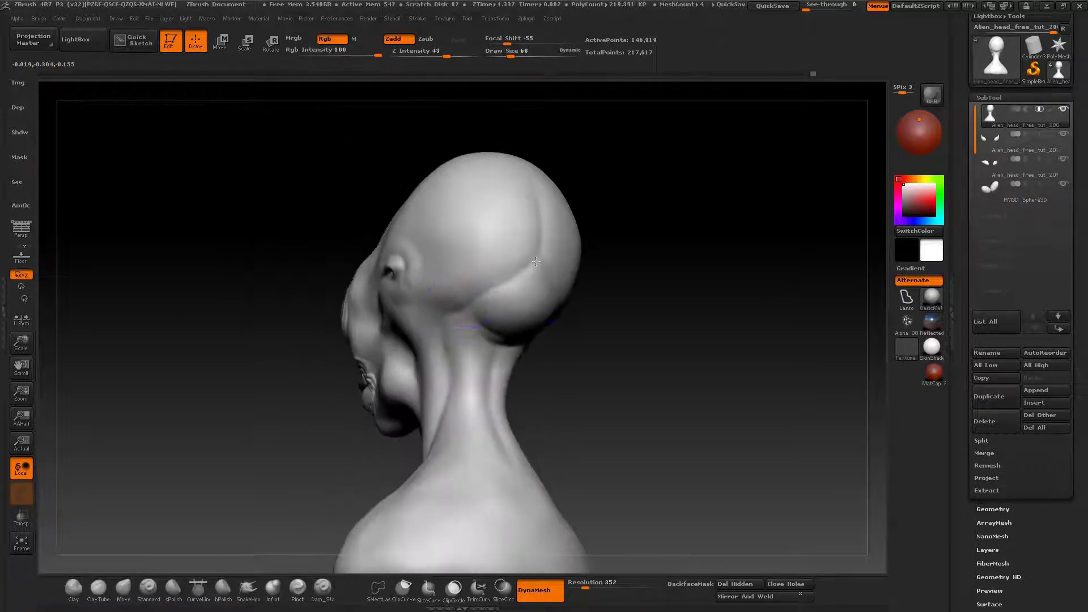
drag(340, 352, 459, 295)
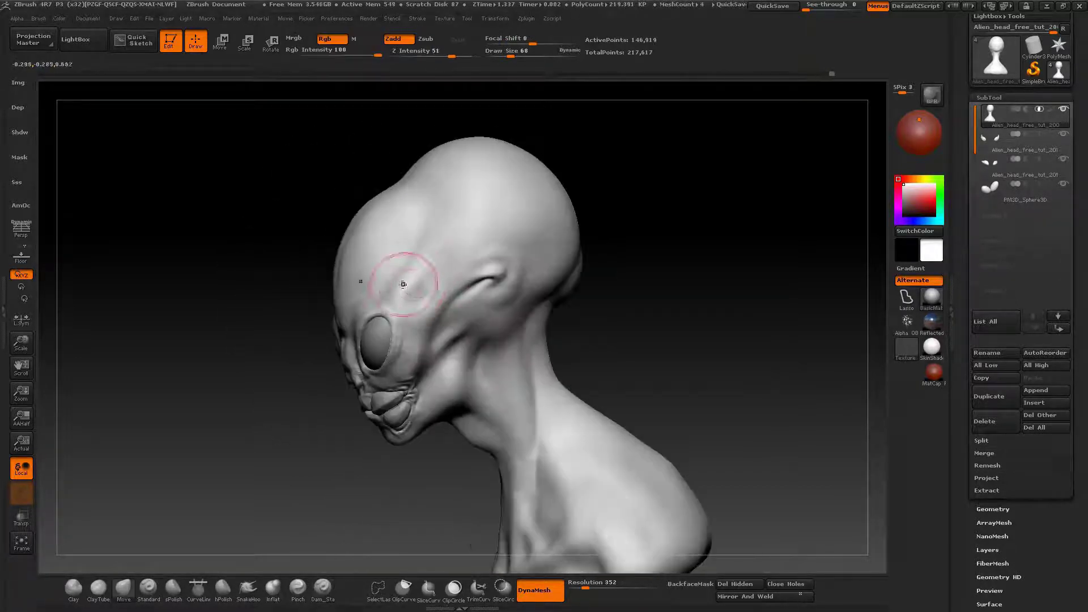
drag(389, 279, 415, 288)
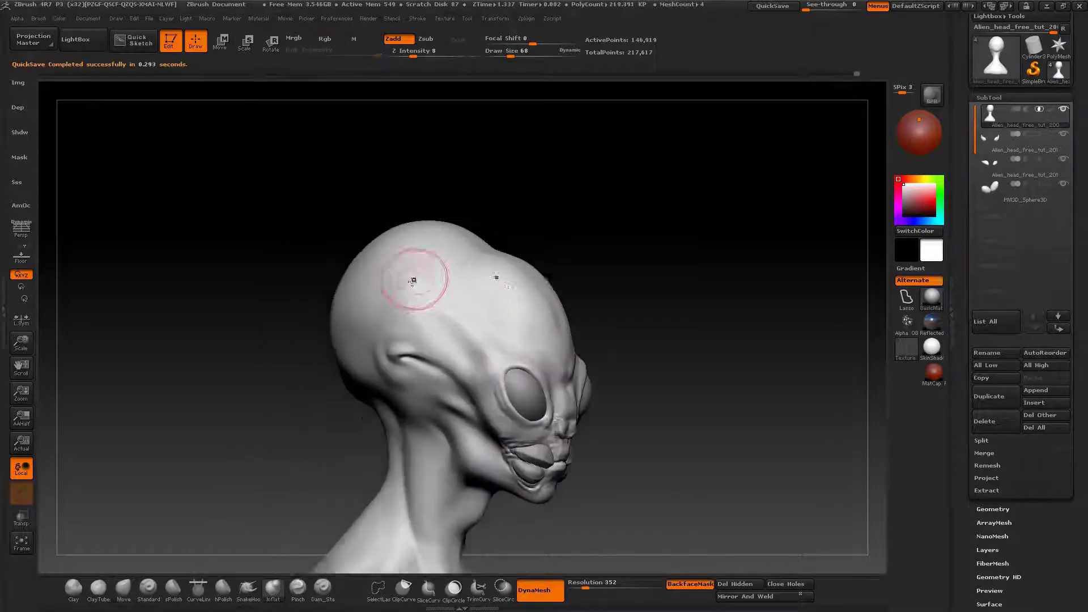
Step: Sculpt folds on the temple and beside the eye with the Inflat brush, reducing the draw size to 14
alt+drag(413, 280, 414, 330)
drag(250, 423, 192, 397)
key(space)
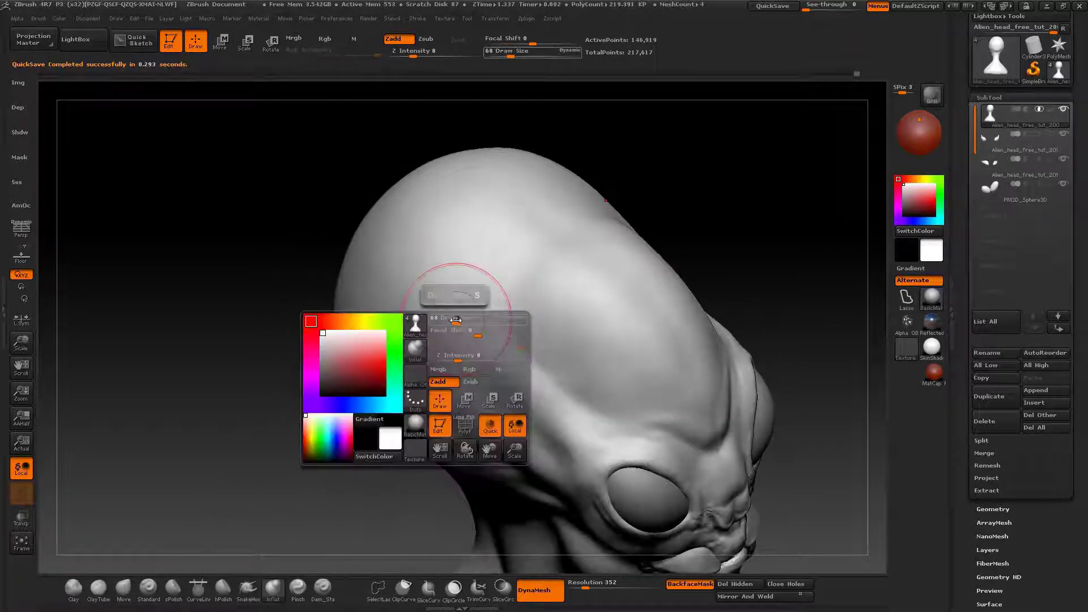
drag(456, 317, 442, 317)
click(448, 336)
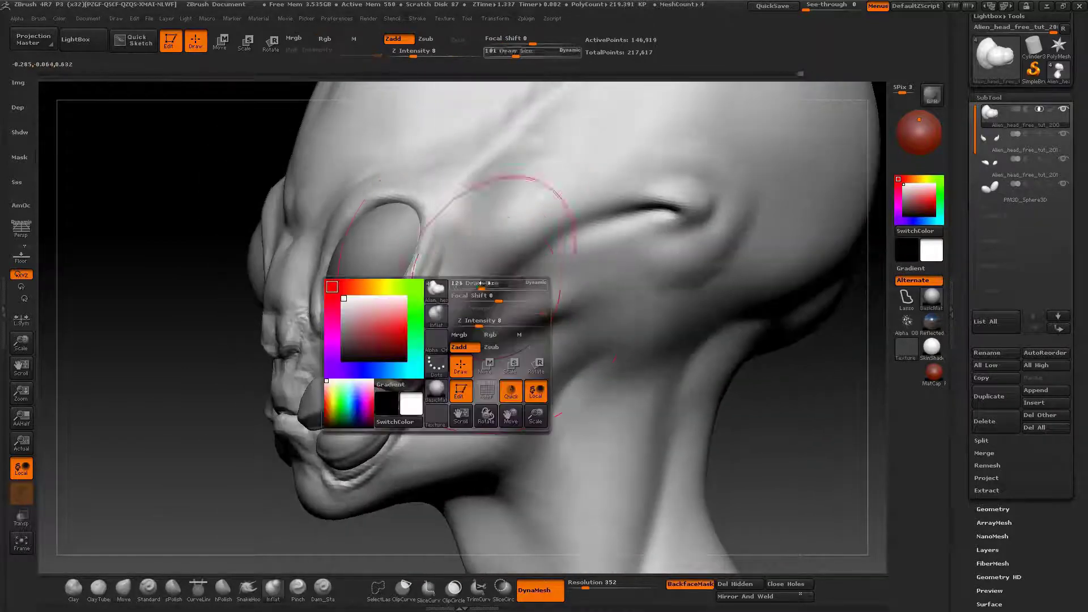
drag(484, 283, 460, 279)
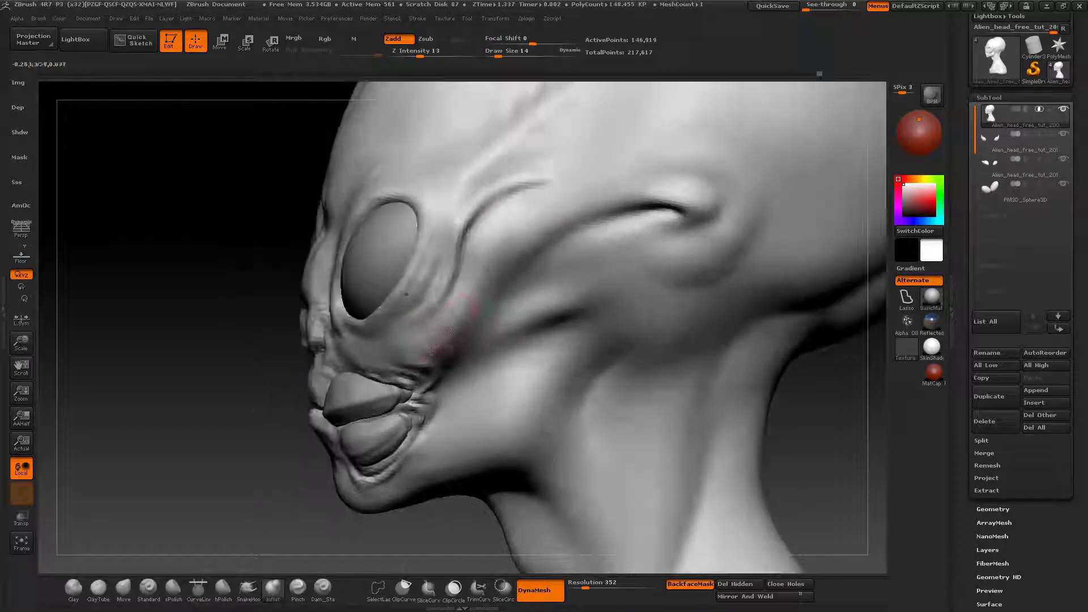
Step: Build up skin folds between the ear and mouth with the Inflat brush at draw size 22, and save the tool as Alien_head_free_tut_200.ztl
key(space)
drag(454, 376, 471, 377)
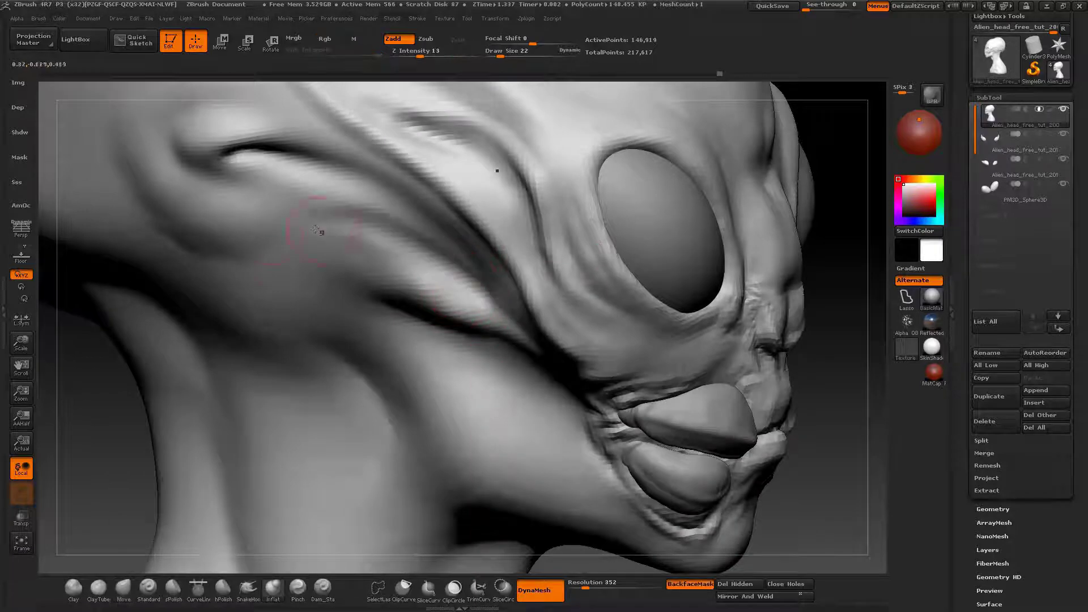
drag(417, 253, 361, 212)
drag(280, 274, 220, 175)
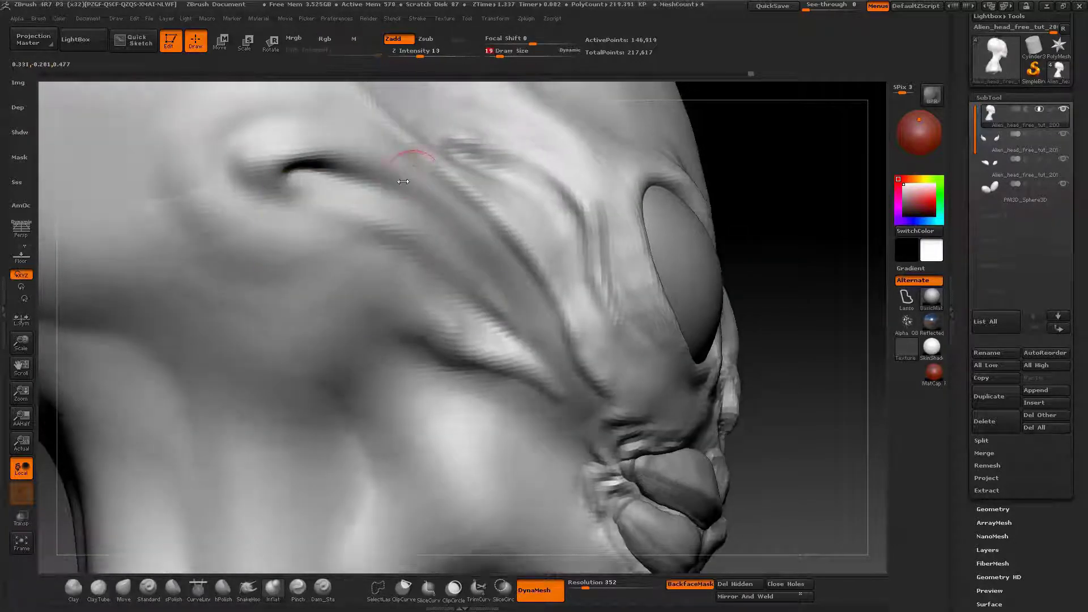
mouse_move(419, 164)
mouse_down()
mouse_move(318, 175)
mouse_move(334, 179)
mouse_up()
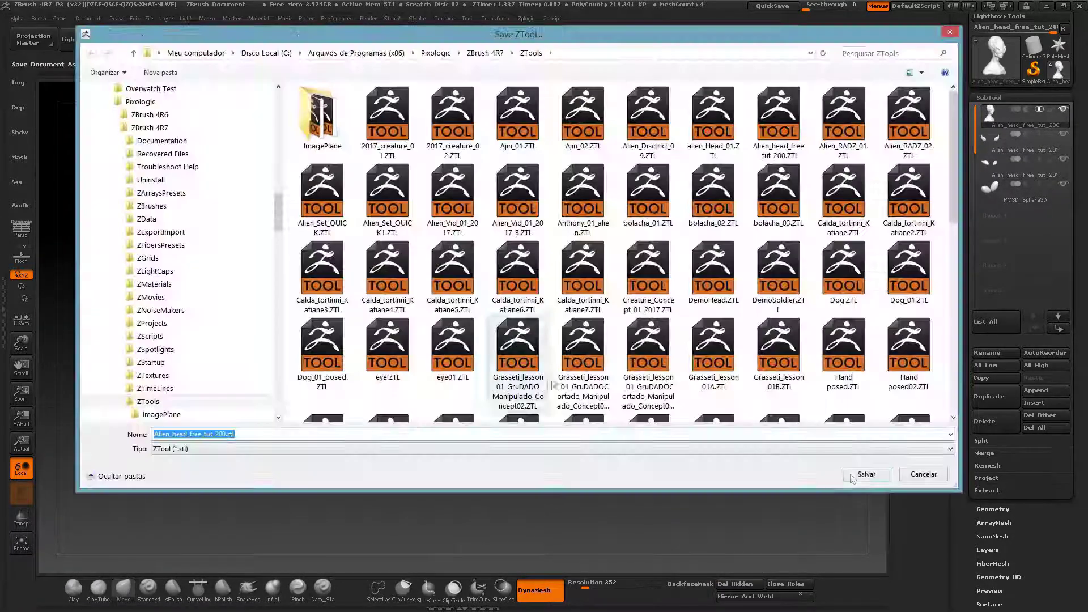
click(865, 474)
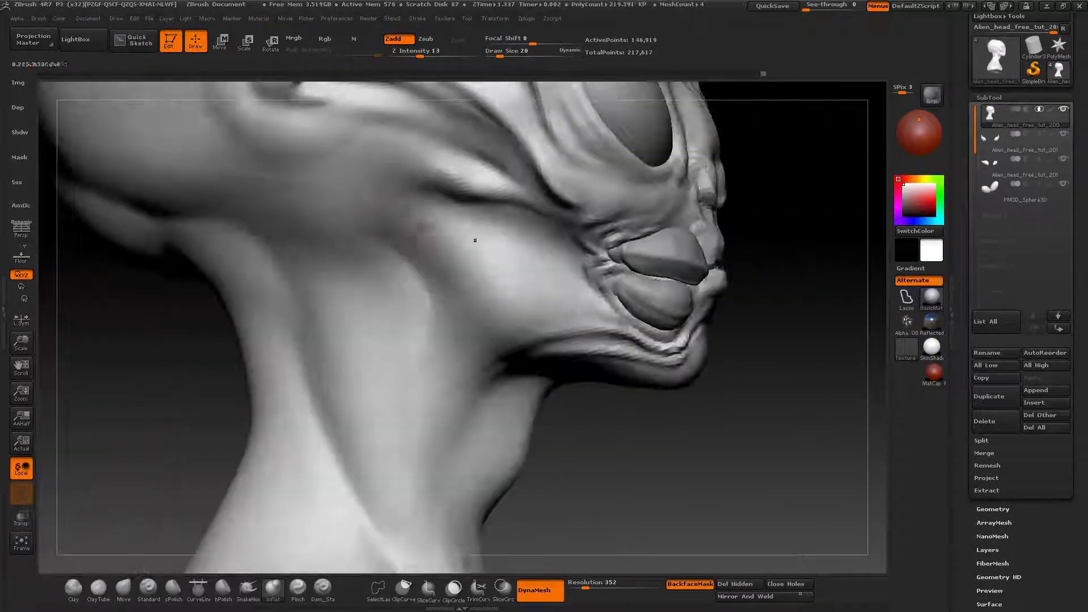
Step: Extend the folds below the ear toward the back of the head with the Inflat brush at draw size 37
drag(360, 207, 187, 195)
mouse_move(419, 170)
mouse_down()
mouse_move(157, 139)
mouse_move(414, 167)
mouse_up()
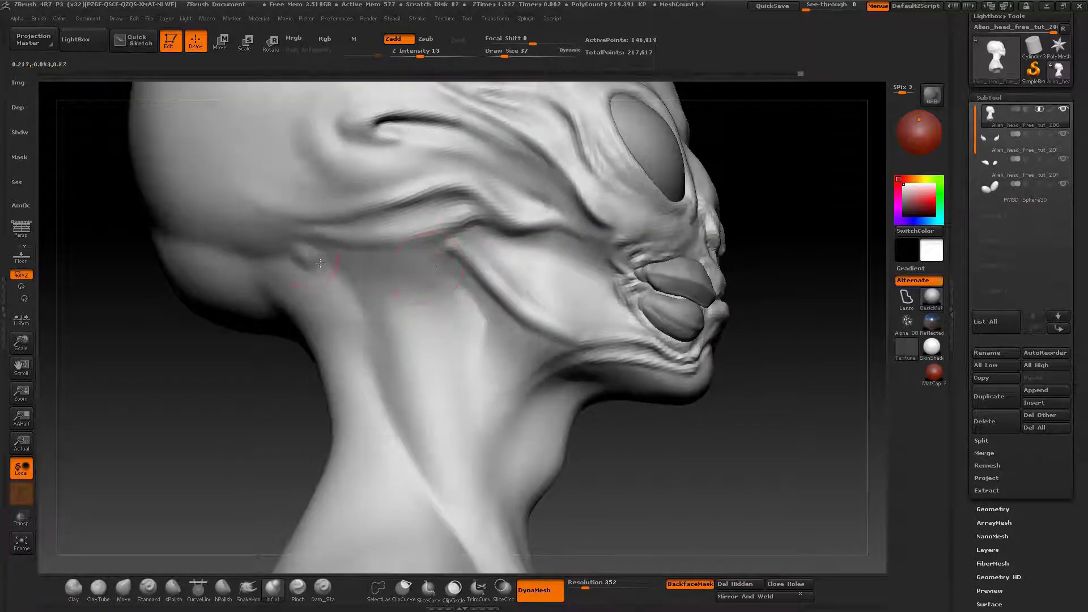
drag(320, 264, 263, 259)
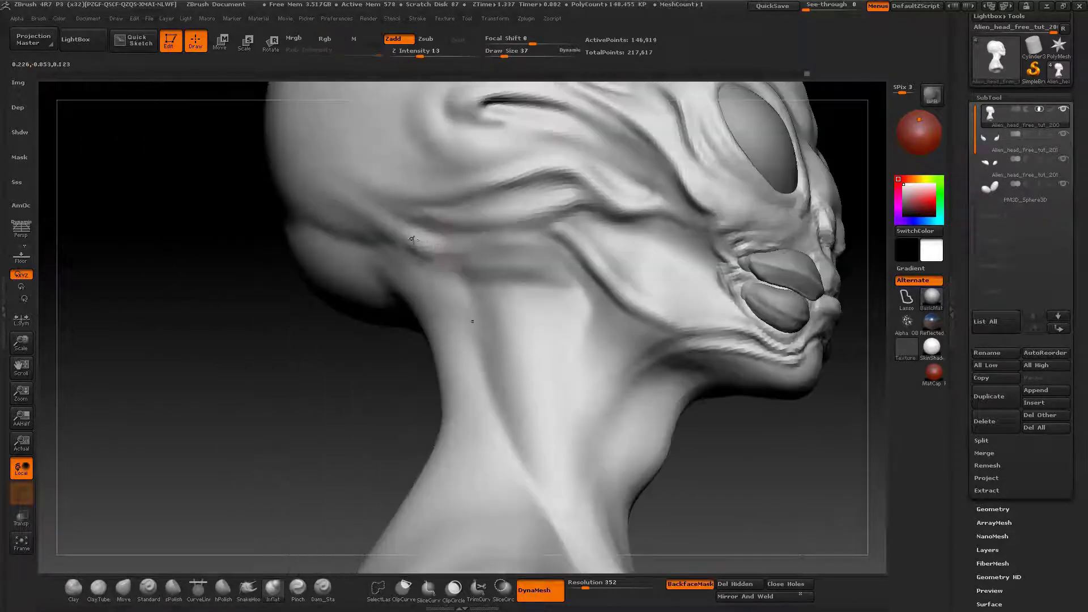
Step: Add wrinkles along the jaw, upper neck and underside of the chin with the Inflat brush at draw size 24
key(space)
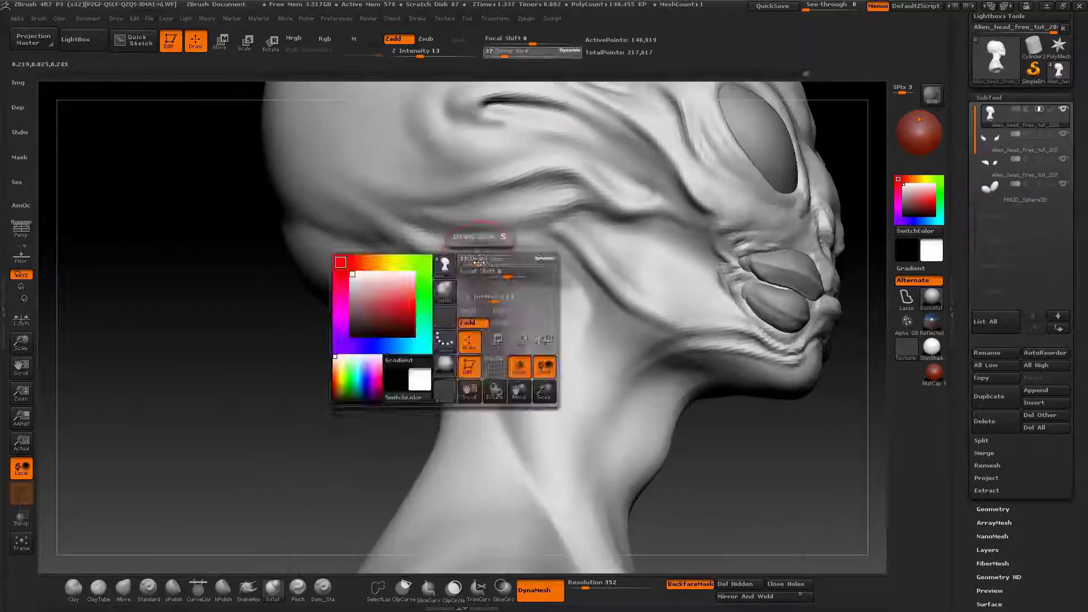
drag(478, 262, 473, 263)
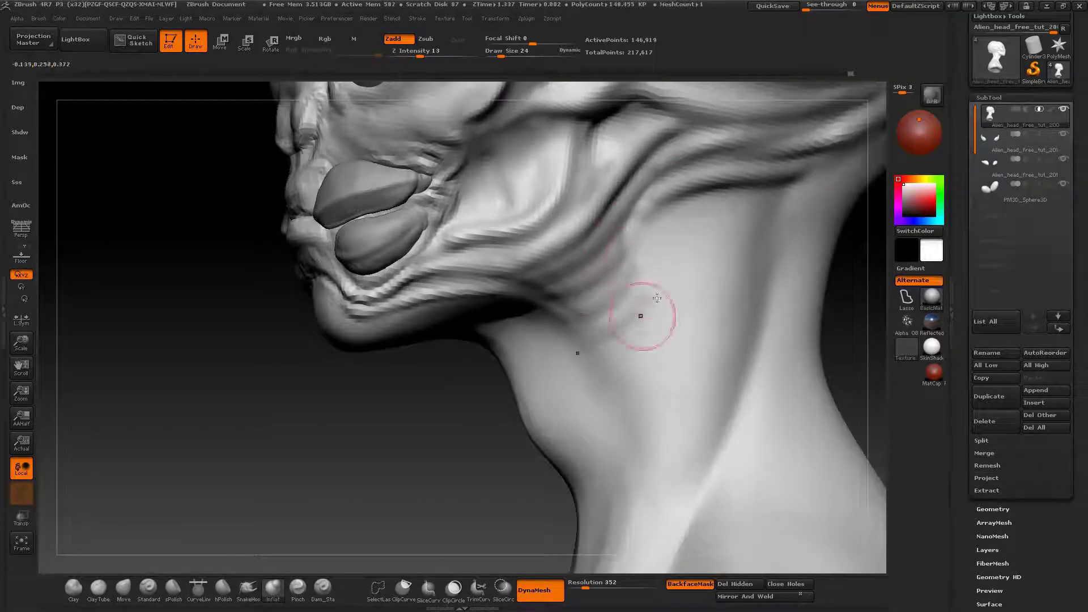
drag(657, 298, 554, 331)
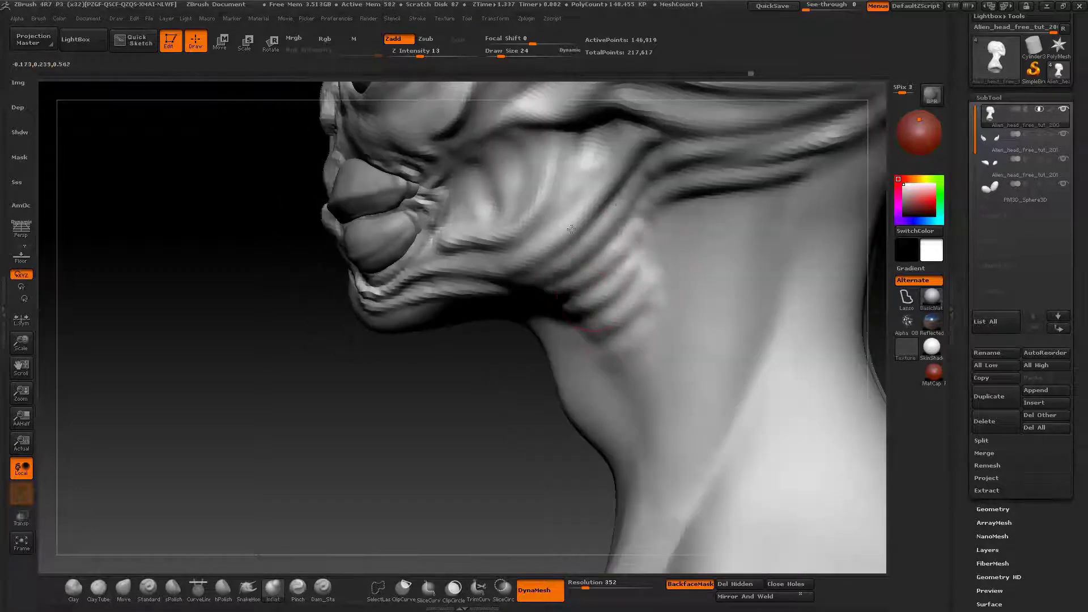
drag(571, 228, 636, 352)
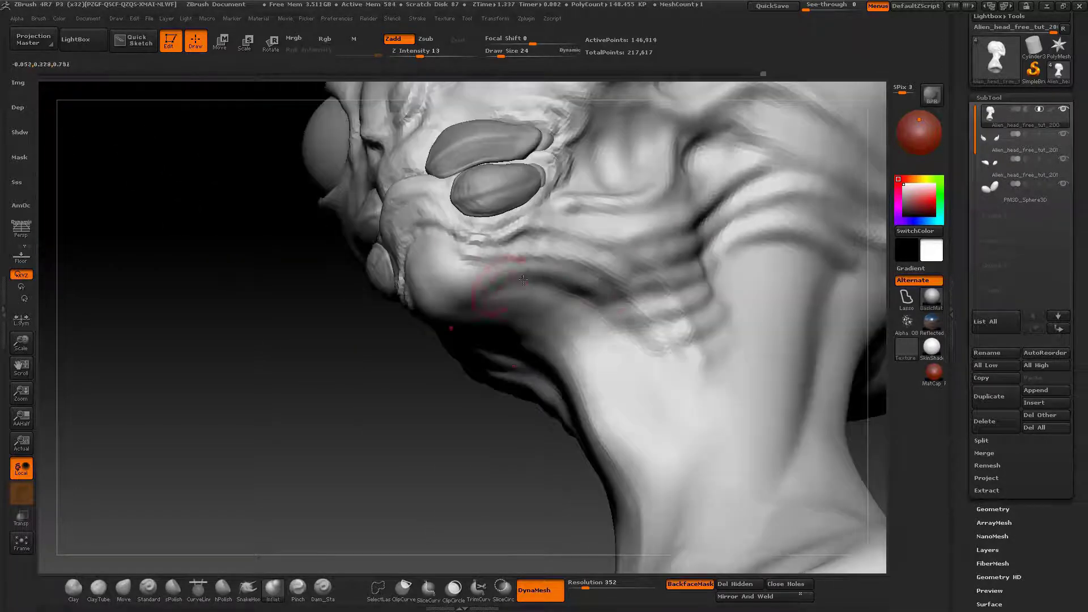
drag(523, 279, 453, 283)
mouse_move(453, 284)
right_down()
mouse_move(544, 289)
mouse_move(510, 304)
mouse_move(566, 291)
mouse_move(630, 320)
mouse_move(701, 232)
mouse_move(677, 238)
mouse_move(637, 284)
mouse_move(706, 292)
mouse_move(675, 279)
mouse_move(643, 318)
right_up()
drag(636, 411, 632, 490)
right_drag(632, 490, 632, 404)
Step: Sculpt folds on the throat and side of the neck with the Inflat brush, lowering the draw size from 47 to 19
key(space)
drag(629, 391, 646, 391)
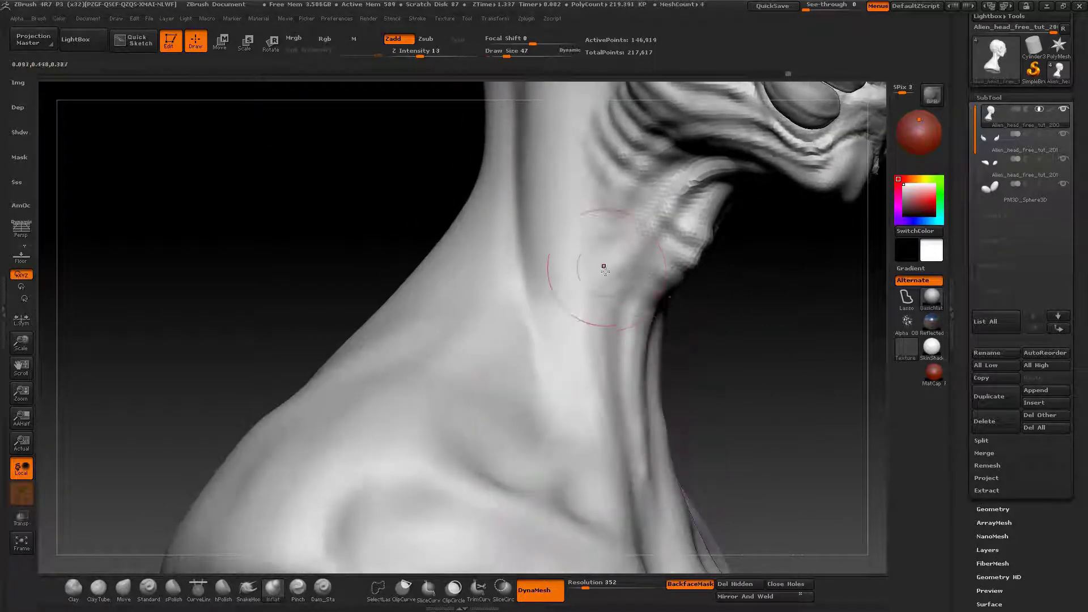
mouse_move(590, 122)
alt+right_down()
mouse_move(578, 277)
mouse_move(572, 238)
mouse_move(527, 340)
alt+right_up()
key(space)
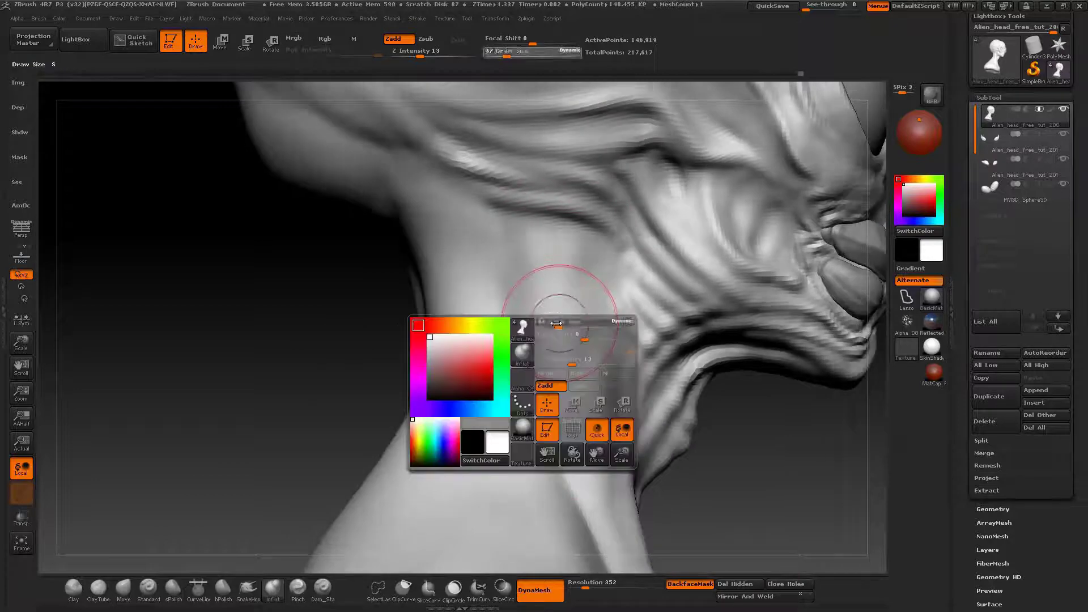
drag(560, 325, 541, 324)
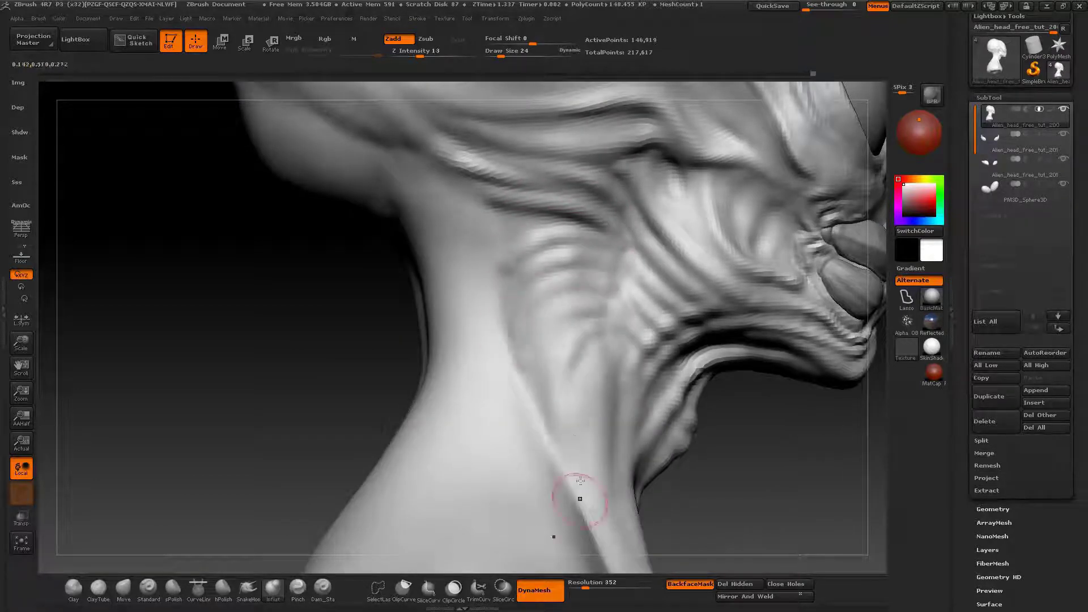
drag(518, 359, 533, 340)
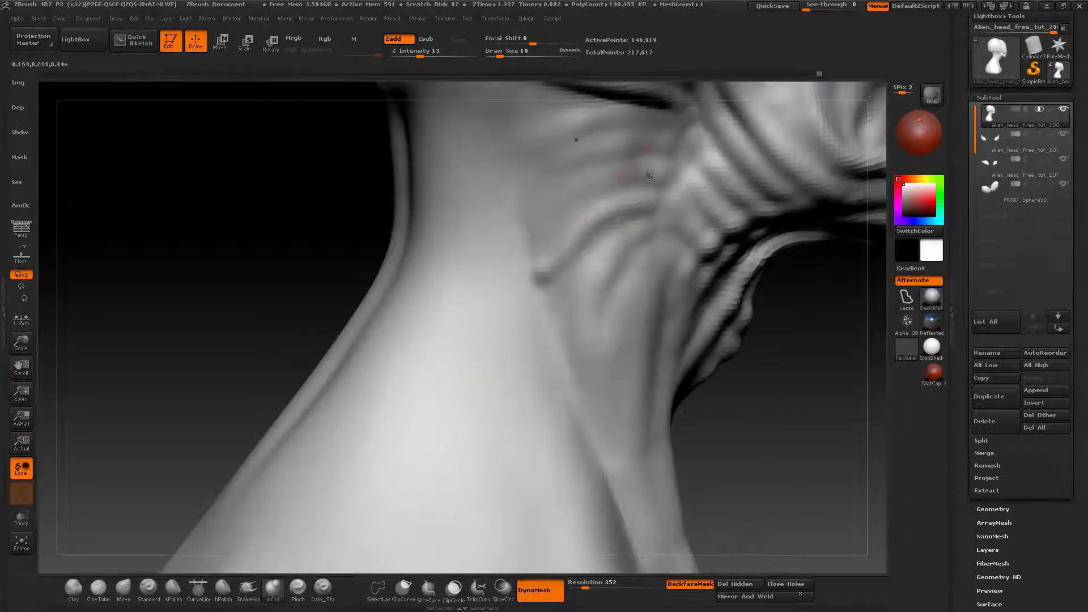
drag(650, 177, 674, 231)
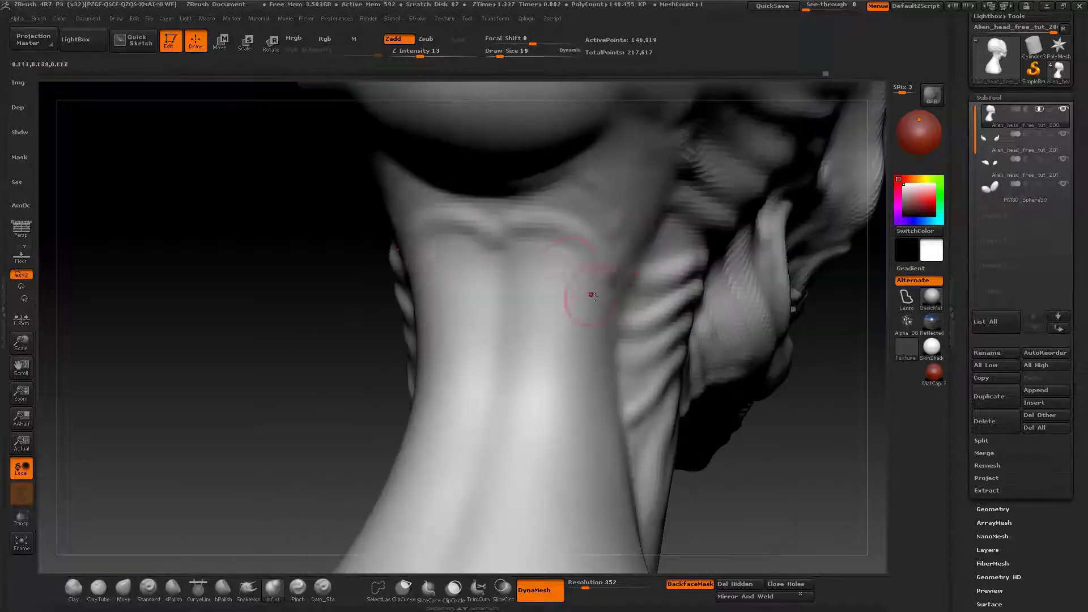
Step: Raise horizontal folds across the upper back of the neck with the Inflat brush at draw size 19
right_drag(520, 321, 623, 144)
drag(571, 218, 556, 234)
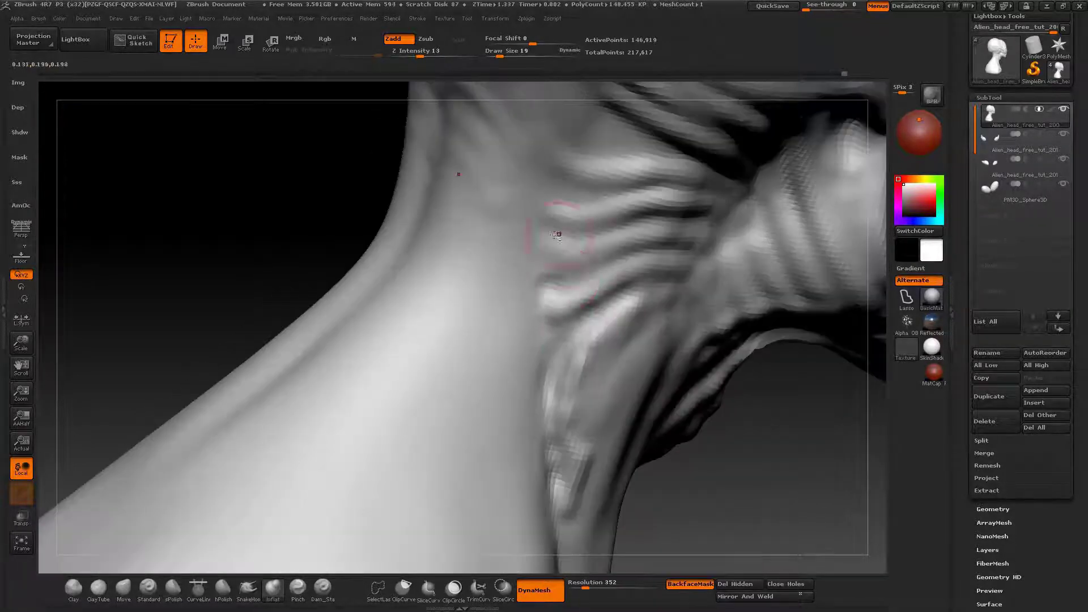
mouse_move(642, 135)
alt+right_down()
mouse_move(652, 266)
mouse_move(667, 293)
mouse_move(622, 406)
alt+right_up()
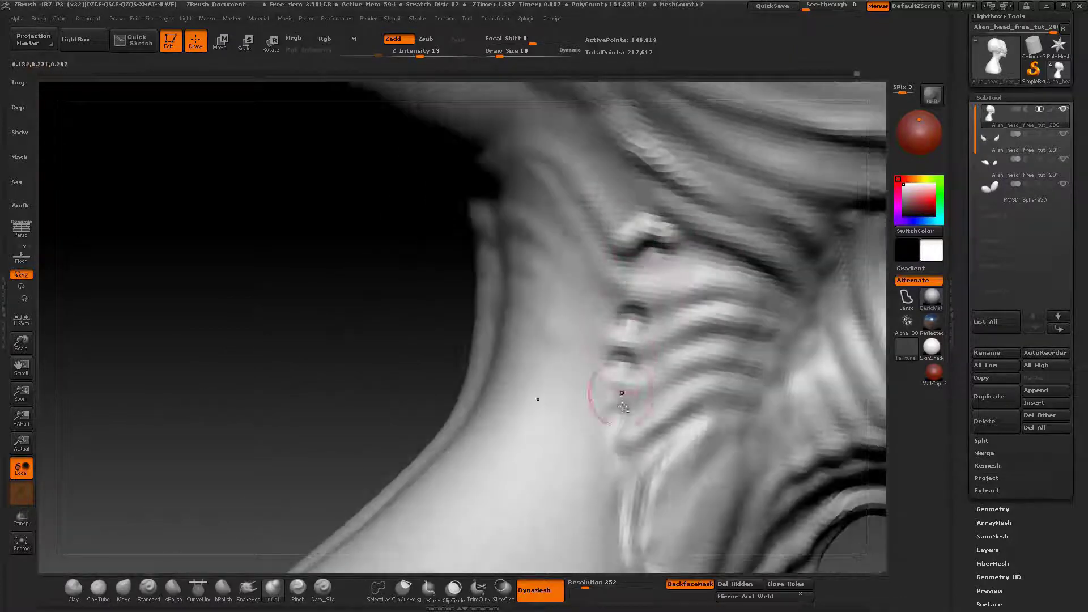
drag(627, 347, 547, 223)
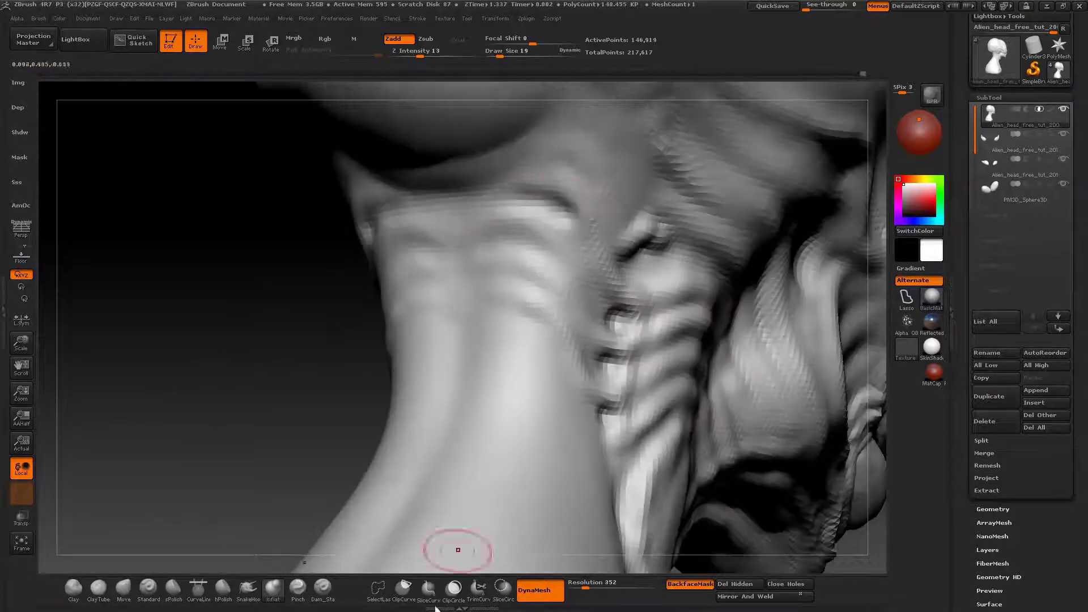
Step: Try to carve the gaps between the neck folds with the Dam_Standard brush
click(322, 589)
right_drag(255, 408, 448, 278)
drag(440, 286, 477, 246)
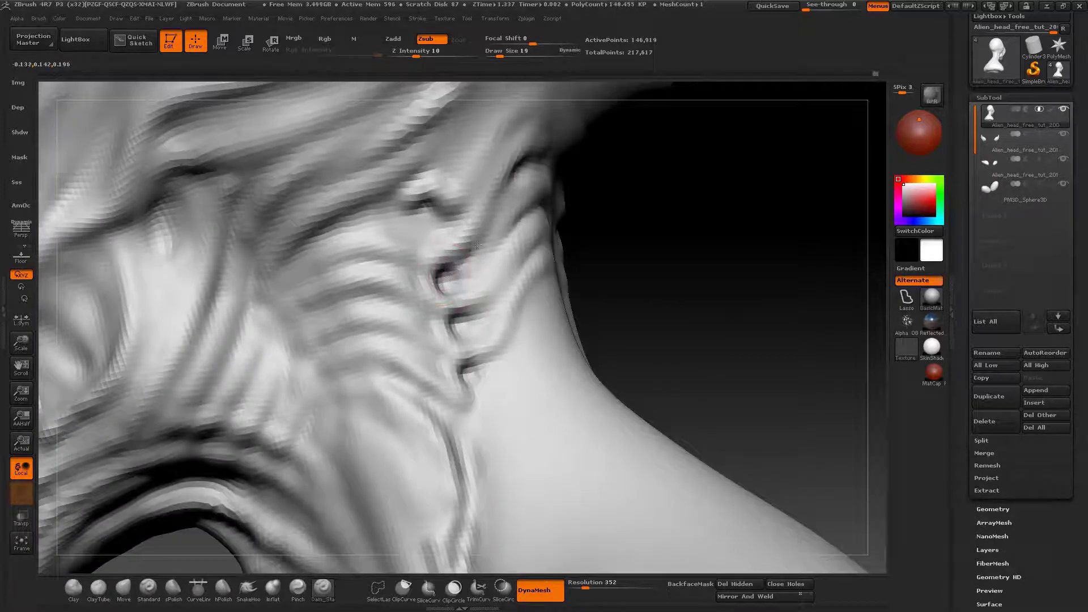
mouse_move(473, 315)
right_down()
mouse_move(517, 277)
mouse_move(544, 297)
mouse_move(524, 340)
right_up()
key(ctrl+z)
Step: Enlarge the folds on the back of the neck with the Inflat brush at draw size 39, and save the tool as Alien_head_free_tut_200.ztl
key(b)
key(i)
key(n)
key(space)
drag(558, 249, 578, 249)
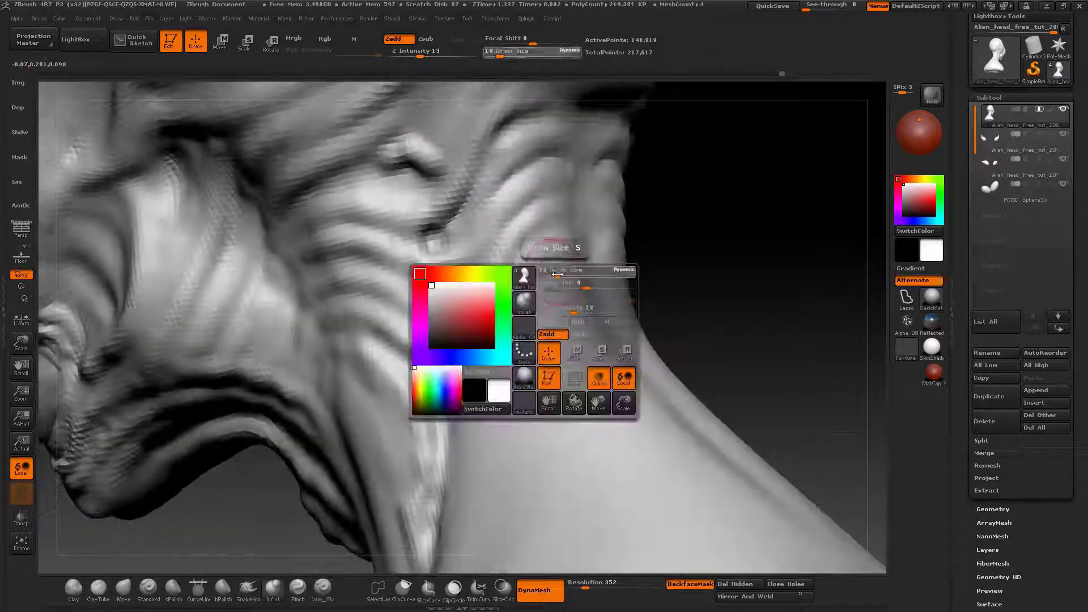
alt+right_drag(499, 355, 527, 244)
key(s)
drag(493, 335, 479, 334)
right_drag(527, 266, 487, 301)
drag(476, 323, 482, 391)
mouse_move(397, 340)
right_down()
mouse_move(493, 356)
mouse_move(503, 295)
right_up()
drag(503, 294, 663, 226)
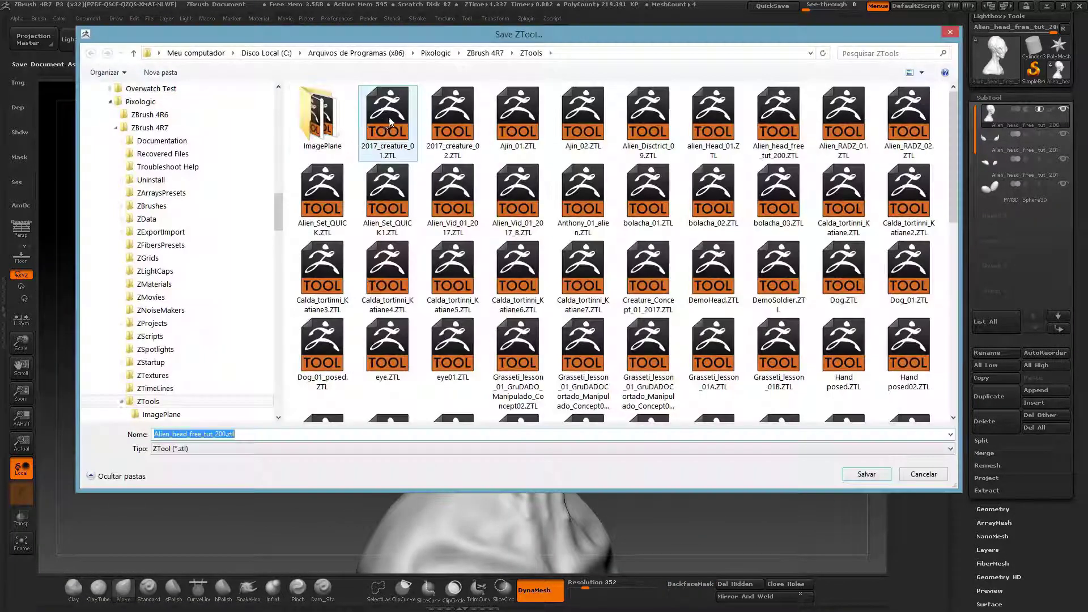
click(866, 473)
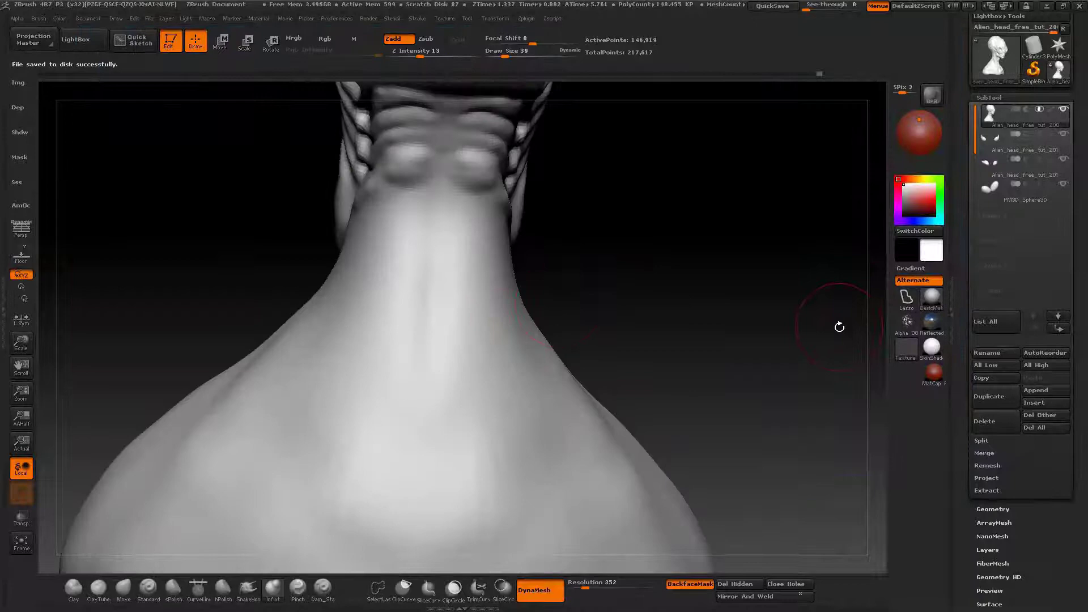
Step: Stamp wrinkles over the neck and shoulders with the Inflat brush, using the DragRect stroke, Alpha 58 and draw size 181
click(906, 298)
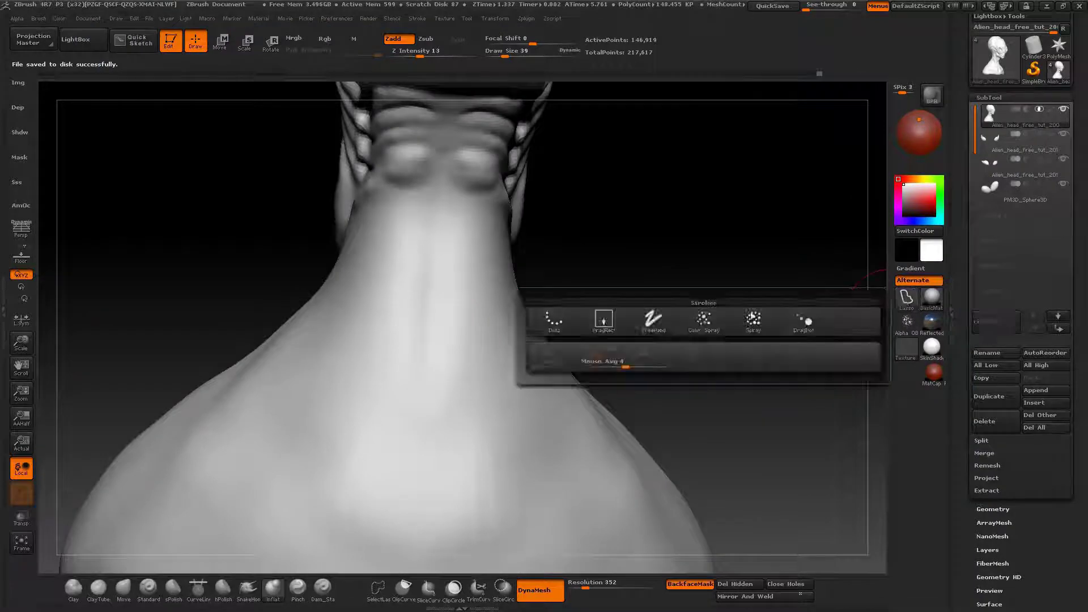
click(605, 320)
click(906, 323)
click(403, 446)
click(526, 53)
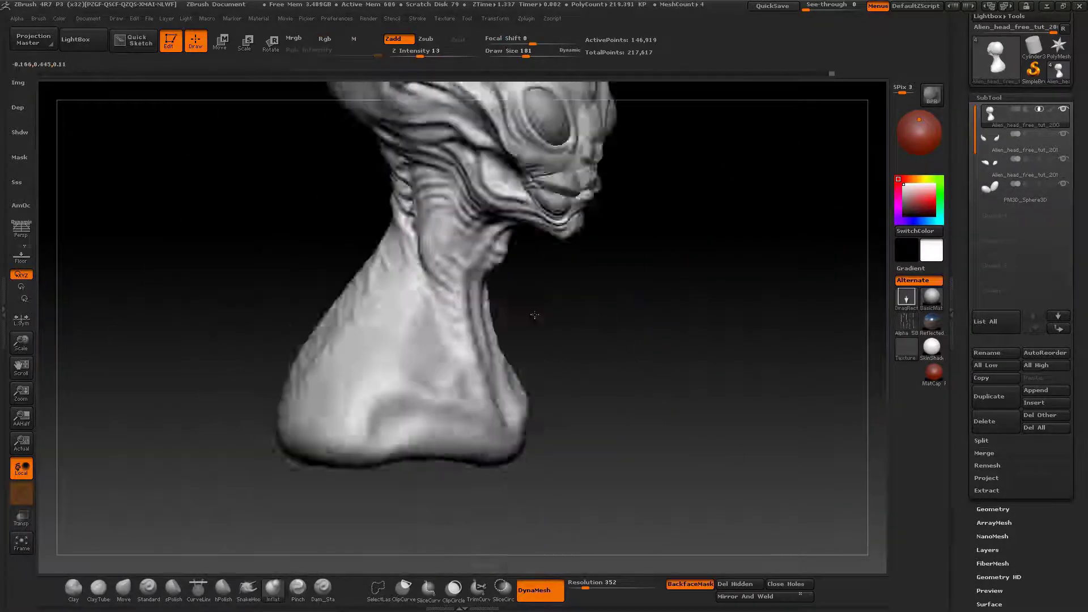
drag(532, 316, 485, 329)
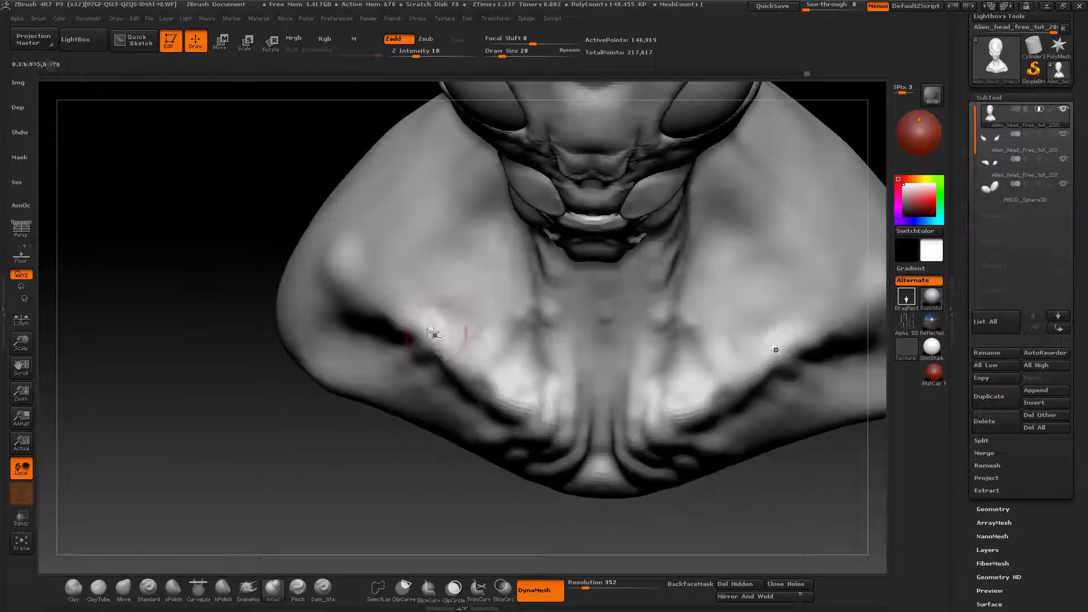
Step: Try to cut away the outer part of one shoulder of the bust with a straight cut
ctrl+shift+drag(444, 256, 611, 436)
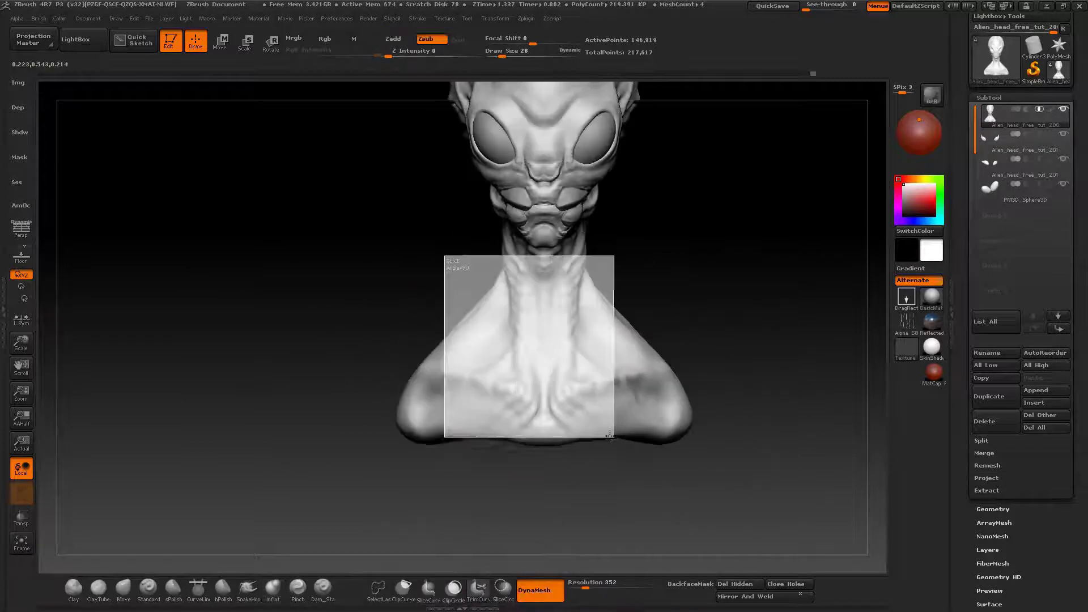
ctrl+shift+drag(435, 230, 432, 226)
drag(419, 243, 668, 289)
ctrl+shift+drag(529, 466, 506, 424)
ctrl+shift+drag(521, 507, 520, 508)
mouse_move(396, 363)
mouse_down()
mouse_move(563, 357)
mouse_move(491, 295)
mouse_up()
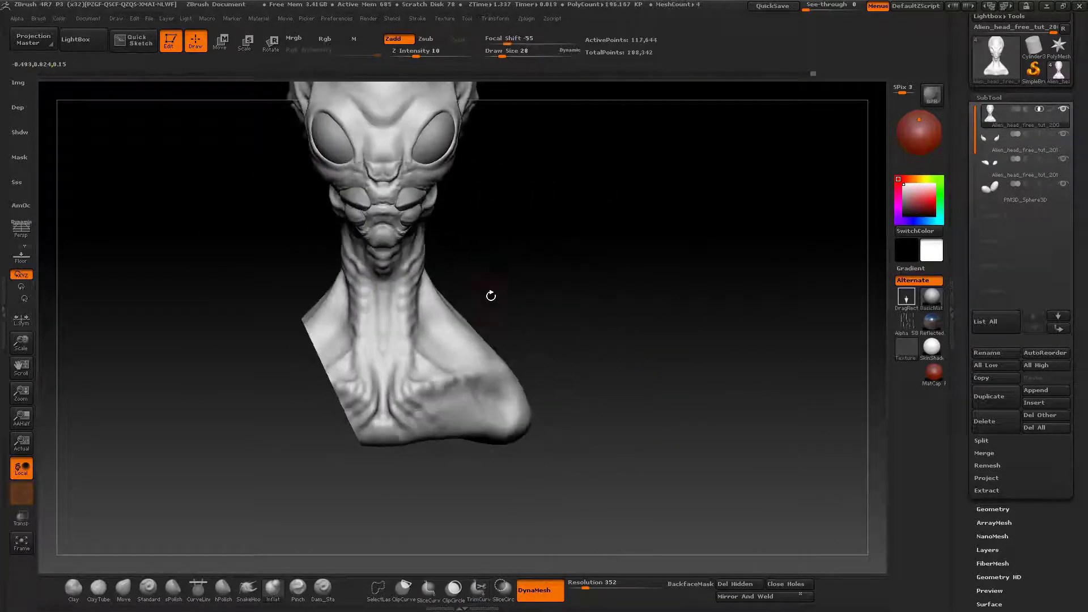
ctrl+shift+drag(395, 475, 513, 356)
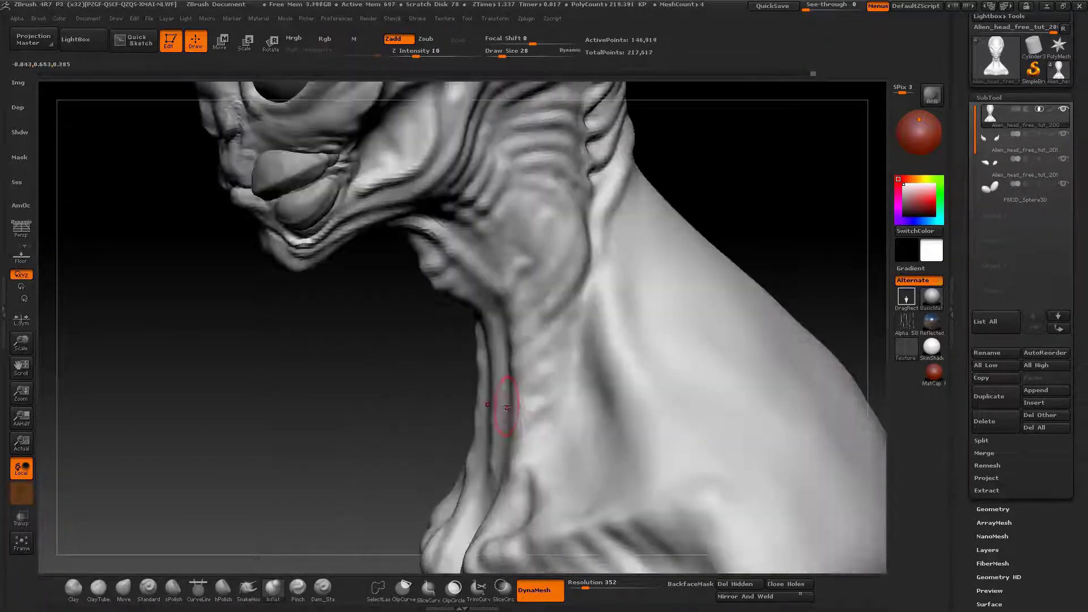
Step: Adjust the shape of the neck and throat with the Move brush at draw size 122
drag(363, 363, 510, 374)
key(bracketright)
key(bracketright)
mouse_move(589, 391)
right_down()
mouse_move(593, 347)
mouse_move(578, 342)
right_up()
key(bracketright)
key(bracketright)
key(bracketright)
key(bracketright)
key(bracketright)
key(bracketright)
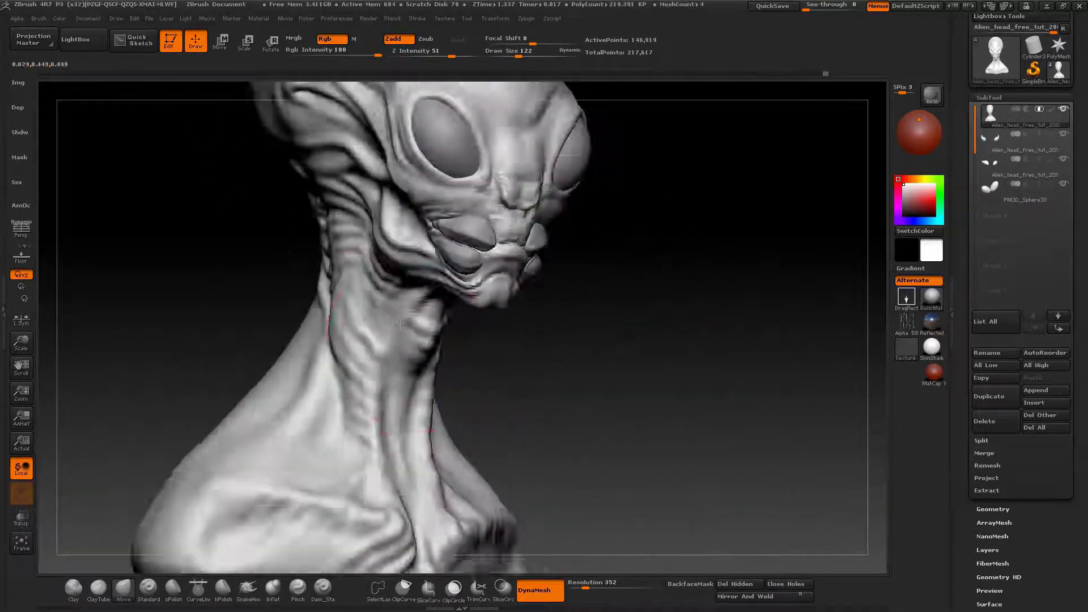
drag(482, 317, 510, 331)
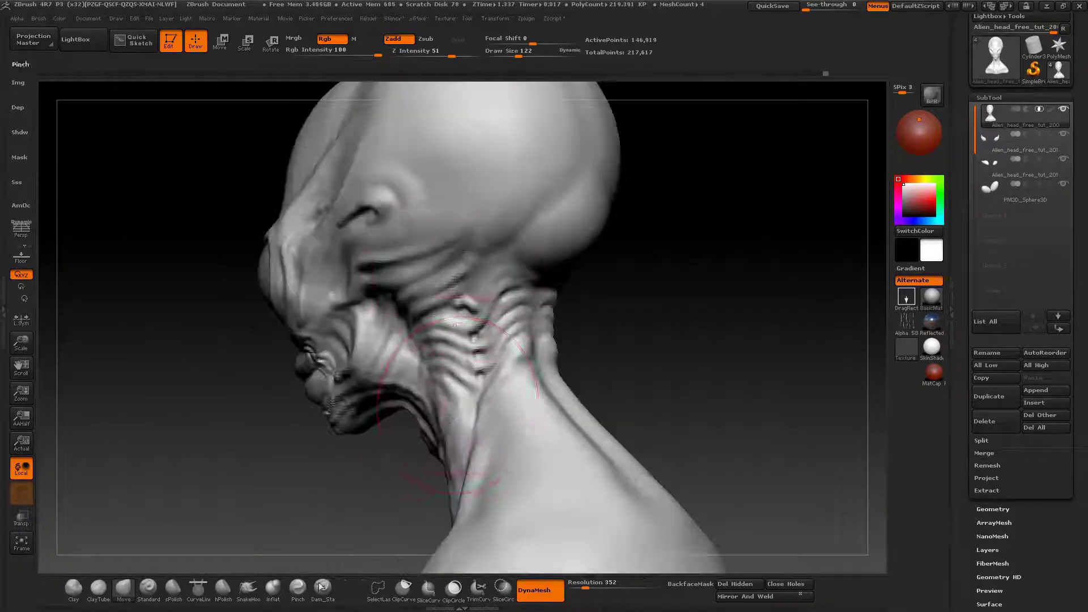
Step: Carve the gaps between the folds on the back of the neck with the Dam_Standard brush at draw size 35
key(space)
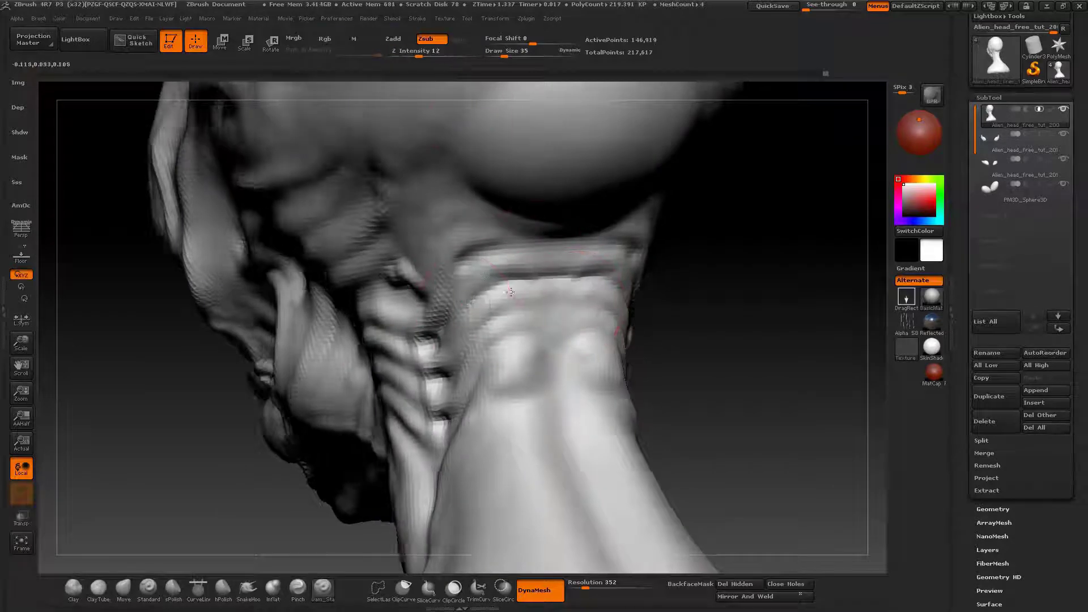
drag(544, 272, 503, 264)
right_drag(504, 264, 516, 266)
drag(513, 272, 510, 368)
mouse_move(510, 368)
right_down()
mouse_move(473, 401)
mouse_move(541, 195)
right_up()
mouse_move(506, 142)
mouse_down()
mouse_move(469, 186)
mouse_move(445, 260)
mouse_up()
drag(408, 298, 384, 290)
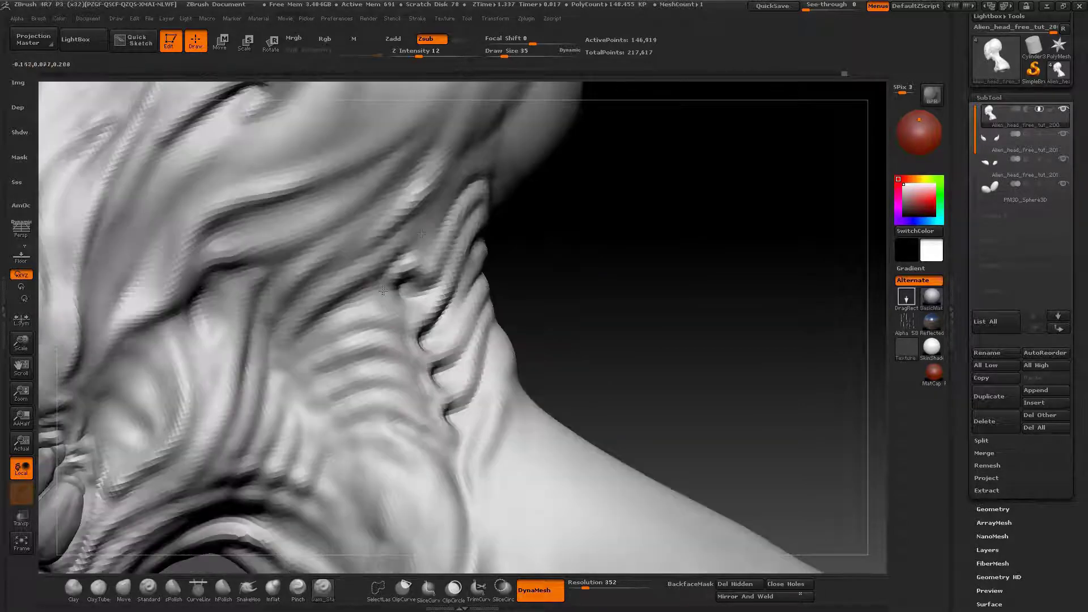
Step: Sharpen the creases between the folds on the side of the neck with the Dam_Standard brush at draw size 20
drag(318, 347, 374, 332)
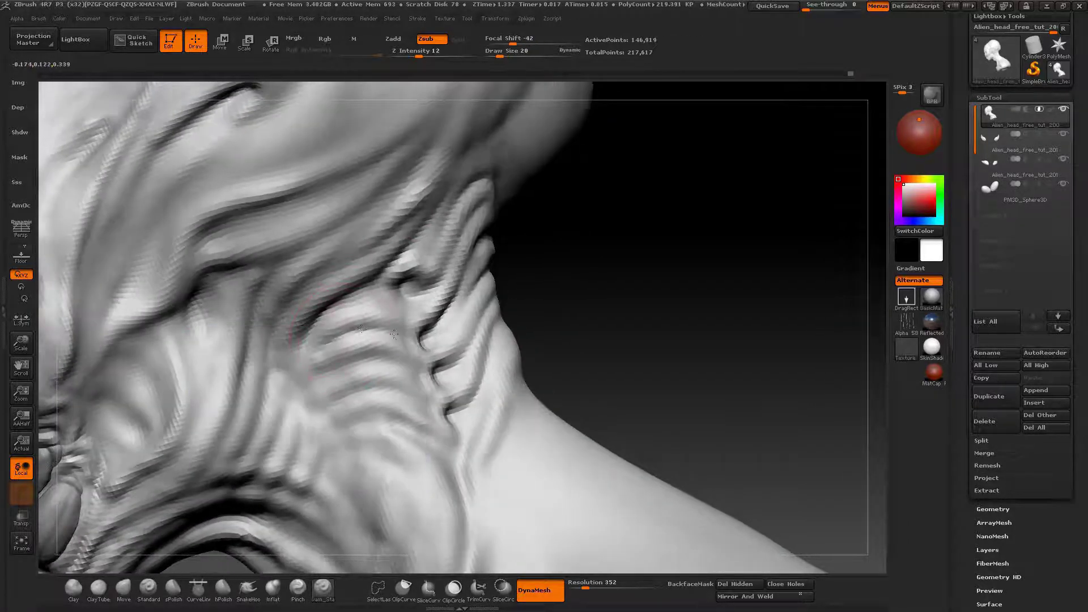
mouse_move(396, 323)
right_down()
mouse_move(360, 367)
mouse_move(420, 362)
mouse_move(444, 210)
mouse_move(522, 272)
mouse_move(488, 215)
right_up()
drag(488, 215, 615, 262)
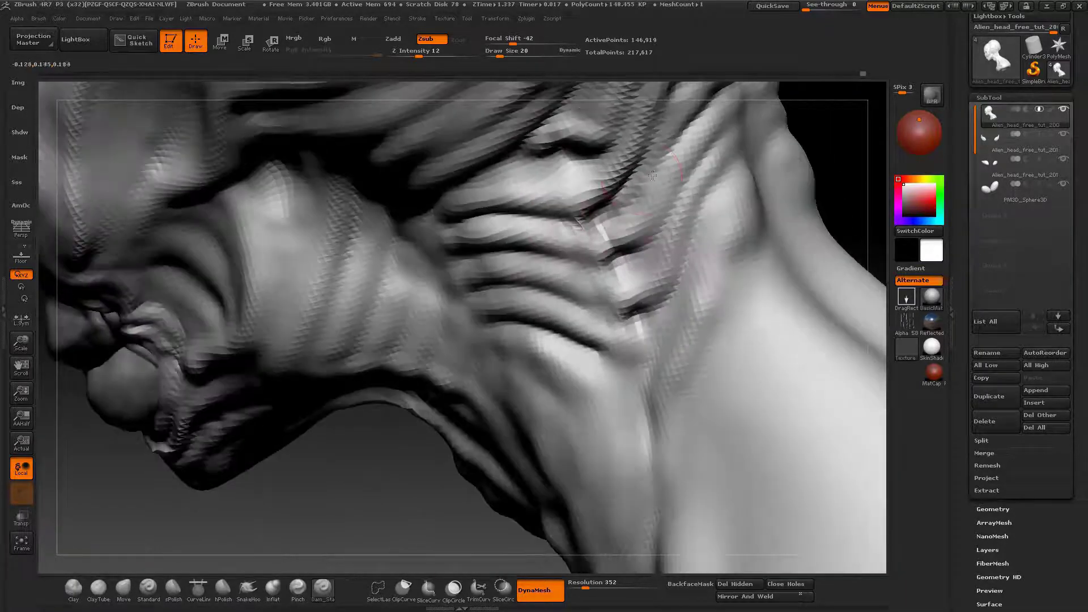
right_drag(652, 175, 544, 192)
mouse_move(765, 187)
mouse_down()
mouse_move(740, 226)
mouse_move(715, 231)
mouse_up()
Step: Carve a groove around the rounded bulge at the back of the skull with the Dam_Standard brush at draw size 20
mouse_move(543, 227)
right_down()
mouse_move(601, 204)
mouse_move(607, 233)
right_up()
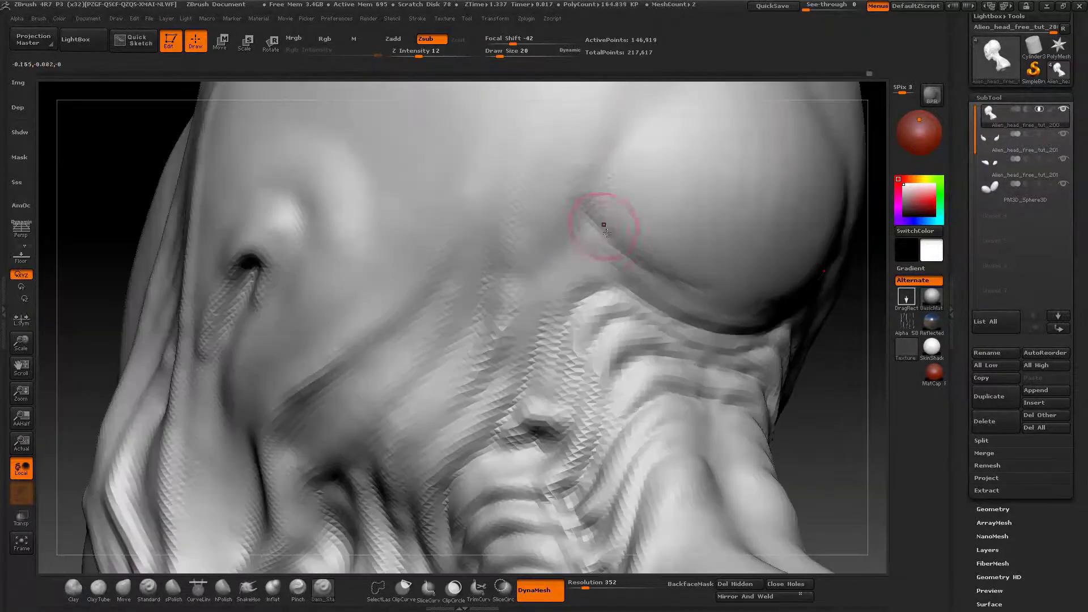
drag(715, 280, 593, 124)
drag(561, 203, 509, 336)
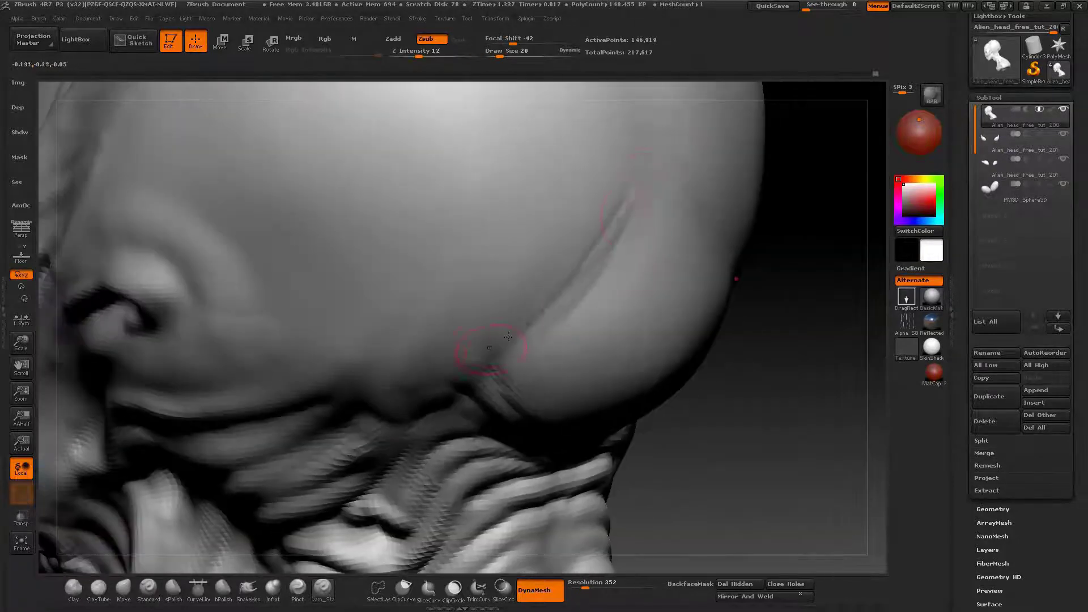
drag(645, 170, 609, 243)
alt+drag(657, 176, 527, 301)
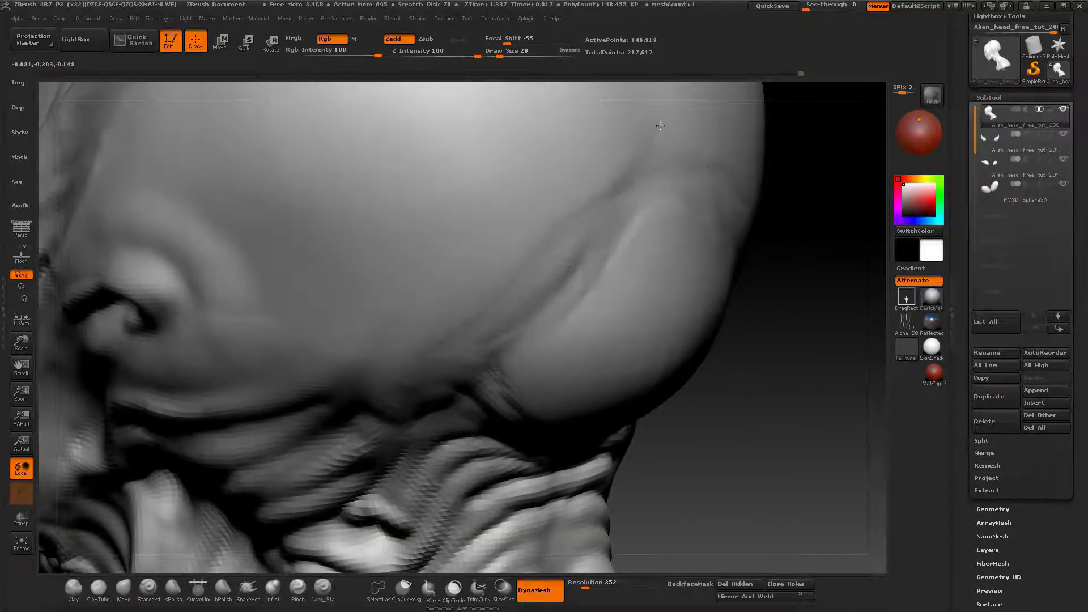
Step: Raise parallel folds around the back of the skull with the Inflat brush at draw size 28, and soften them with smoothing at draw size 56
mouse_move(527, 300)
ctrl+right_down()
mouse_move(476, 250)
mouse_move(628, 255)
ctrl+right_up()
key(b)
key(i)
key(n)
key(space)
drag(636, 265, 643, 266)
mouse_move(708, 243)
right_down()
mouse_move(671, 238)
mouse_move(678, 281)
right_up()
mouse_move(663, 227)
mouse_down()
mouse_move(629, 253)
mouse_move(628, 226)
mouse_up()
mouse_move(664, 353)
mouse_down()
mouse_move(639, 189)
mouse_move(614, 133)
mouse_move(560, 244)
mouse_up()
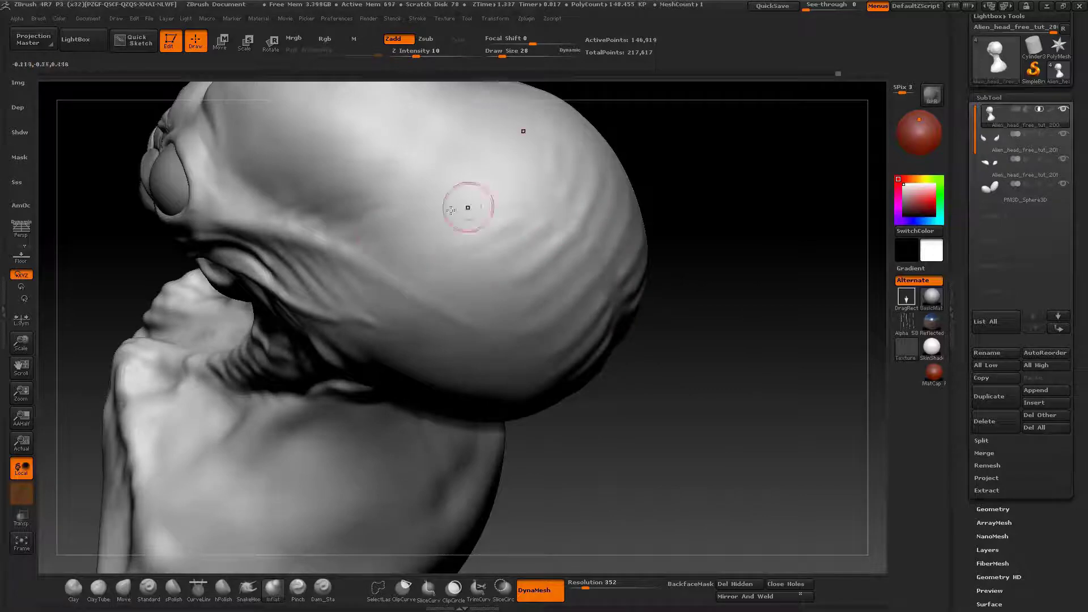
right_drag(451, 210, 397, 222)
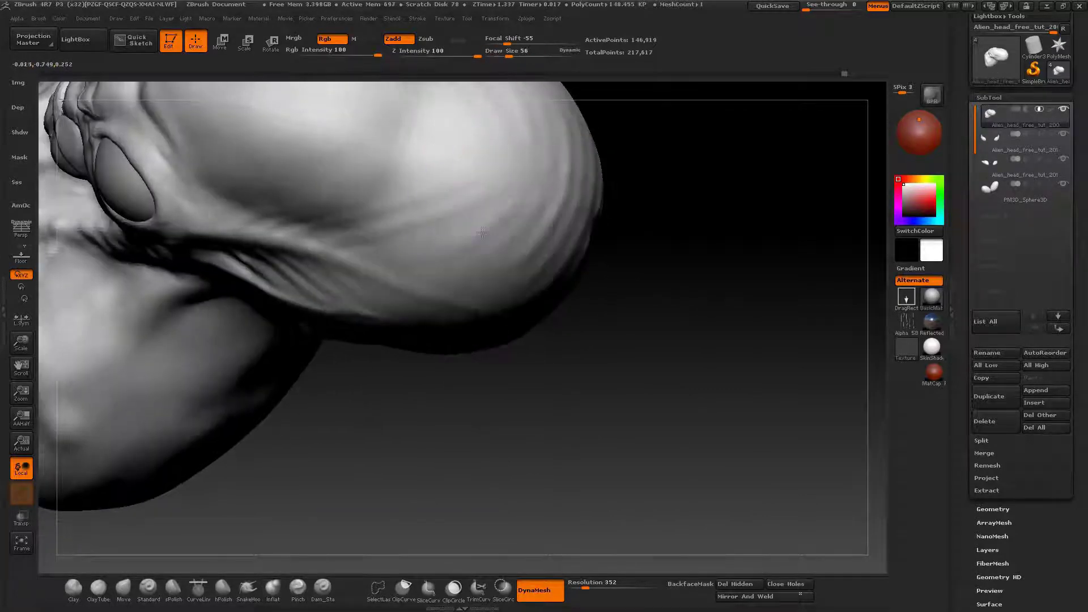
mouse_move(510, 170)
mouse_down()
mouse_move(474, 187)
mouse_move(349, 206)
mouse_up()
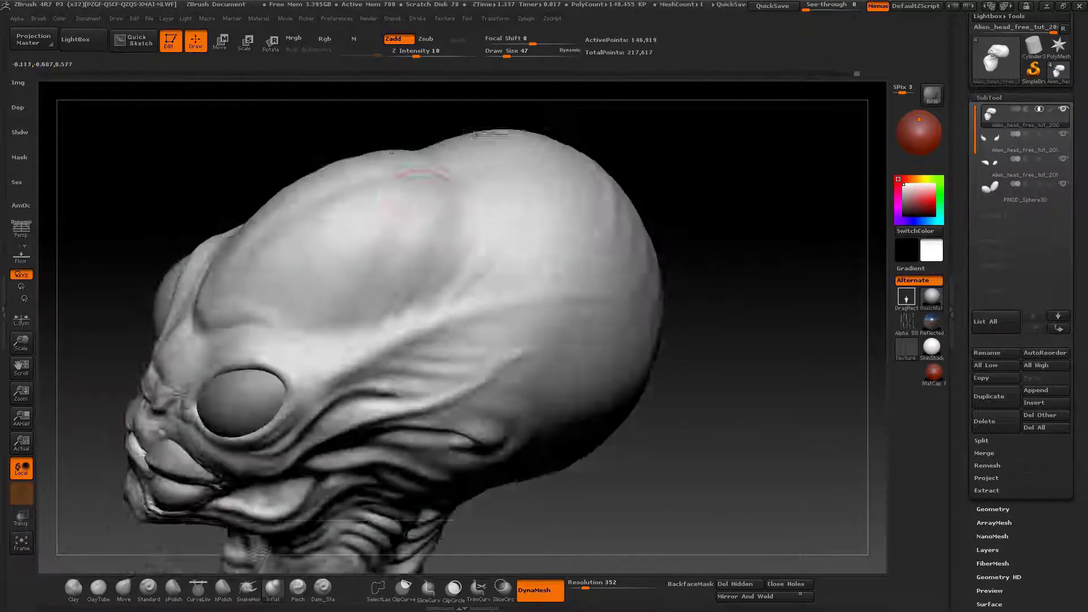
Step: Raise V-shaped folds along the centre line of the back of the skull with the Inflat brush at draw size 24, and save the document
alt+drag(453, 317, 469, 290)
right_drag(170, 289, 509, 280)
key(s)
drag(487, 196, 450, 269)
drag(469, 225, 448, 234)
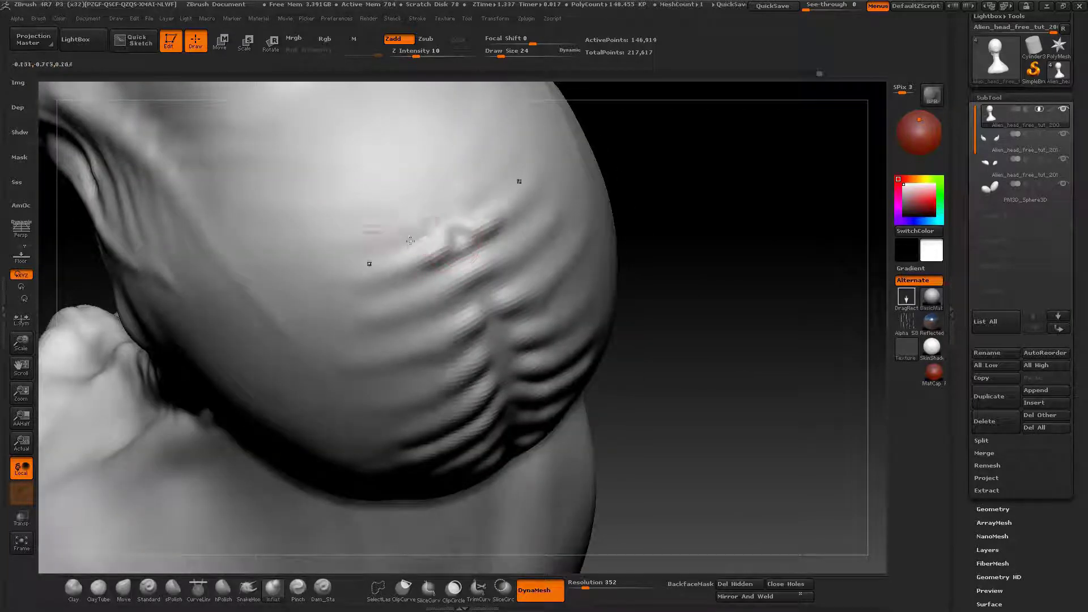
right_drag(373, 201, 464, 242)
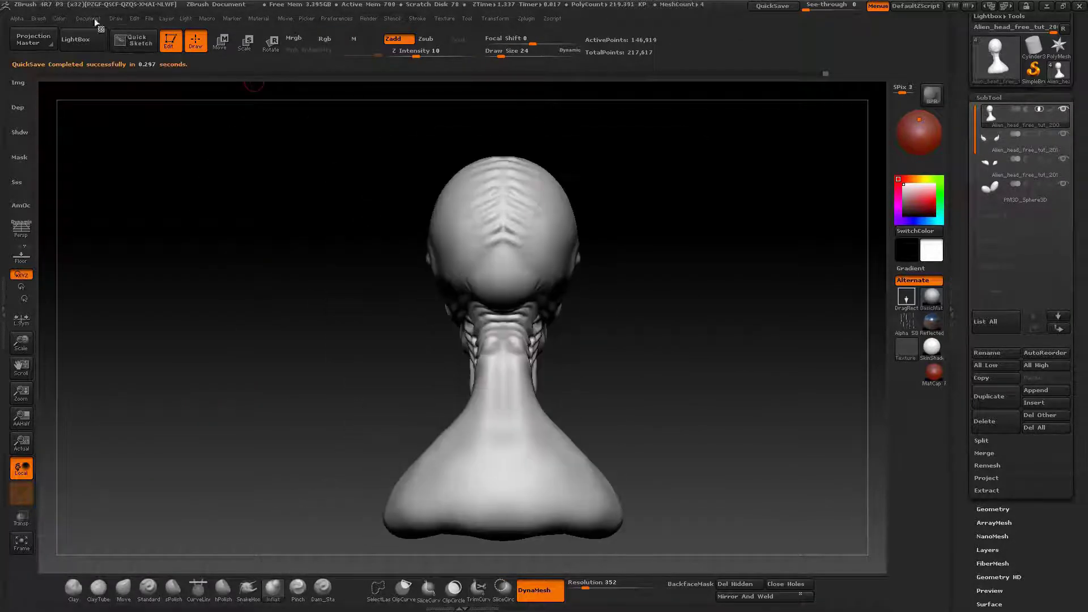
click(97, 19)
click(181, 90)
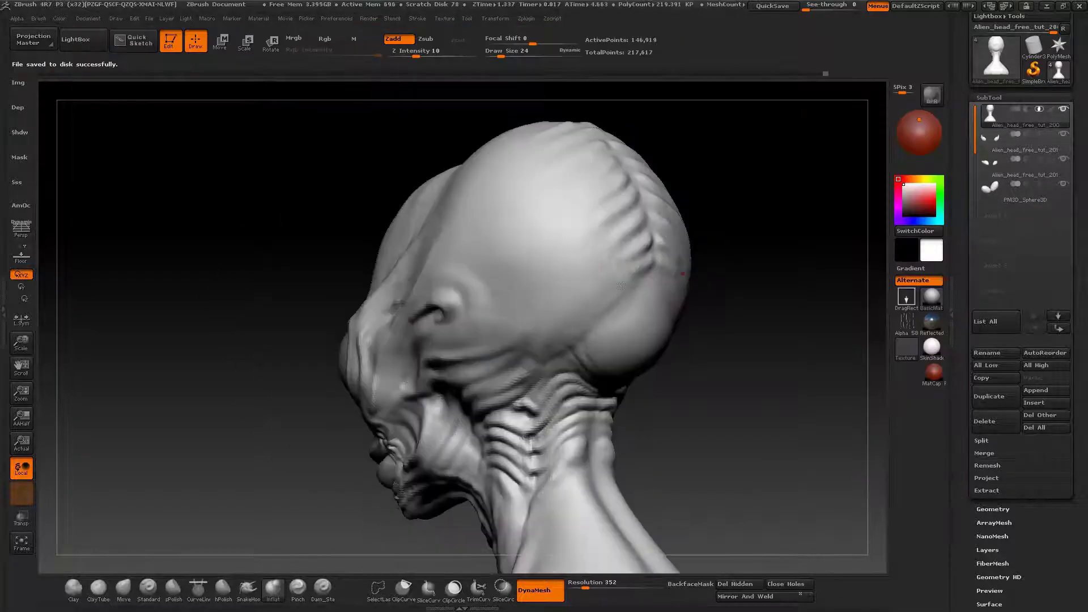
Step: Extend the folds from the back of the skull onto its side with the Inflat brush at draw size 20
right_drag(621, 285, 627, 284)
drag(623, 284, 627, 285)
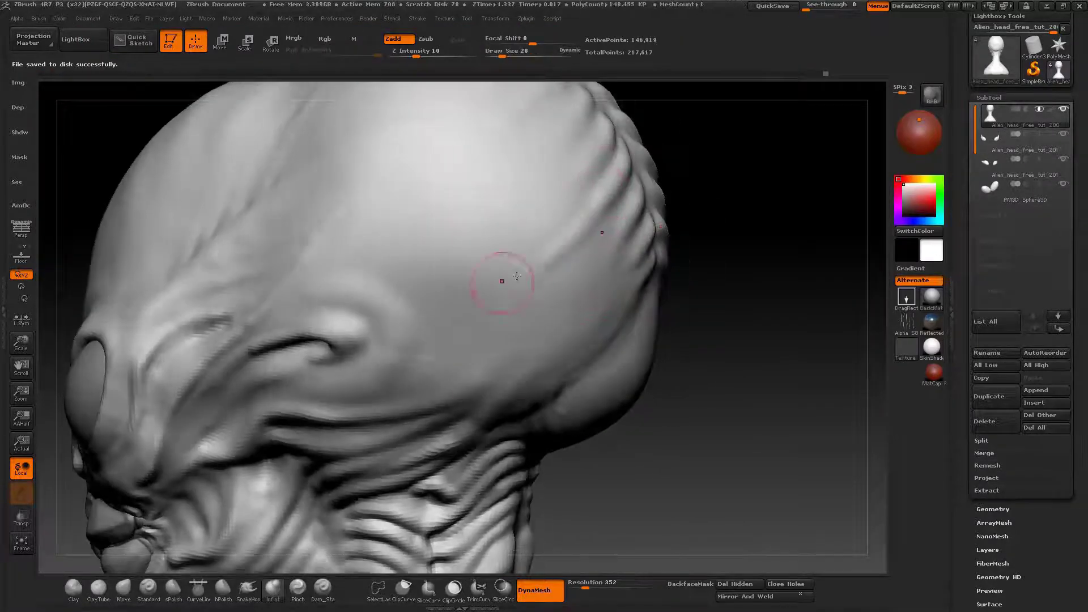
mouse_move(517, 248)
right_down()
mouse_move(589, 209)
mouse_move(531, 125)
right_up()
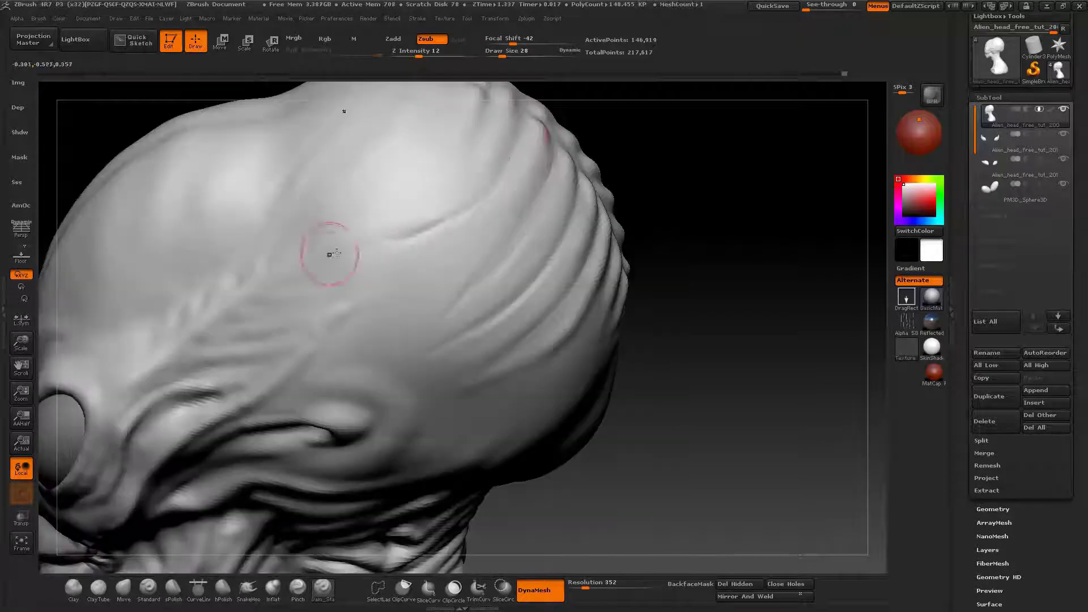
Step: Carve and smooth the grooves between the long folds on the side of the skull with the Dam_Standard brush at draw size 28
alt+right_drag(329, 254, 383, 313)
shift+drag(425, 288, 447, 288)
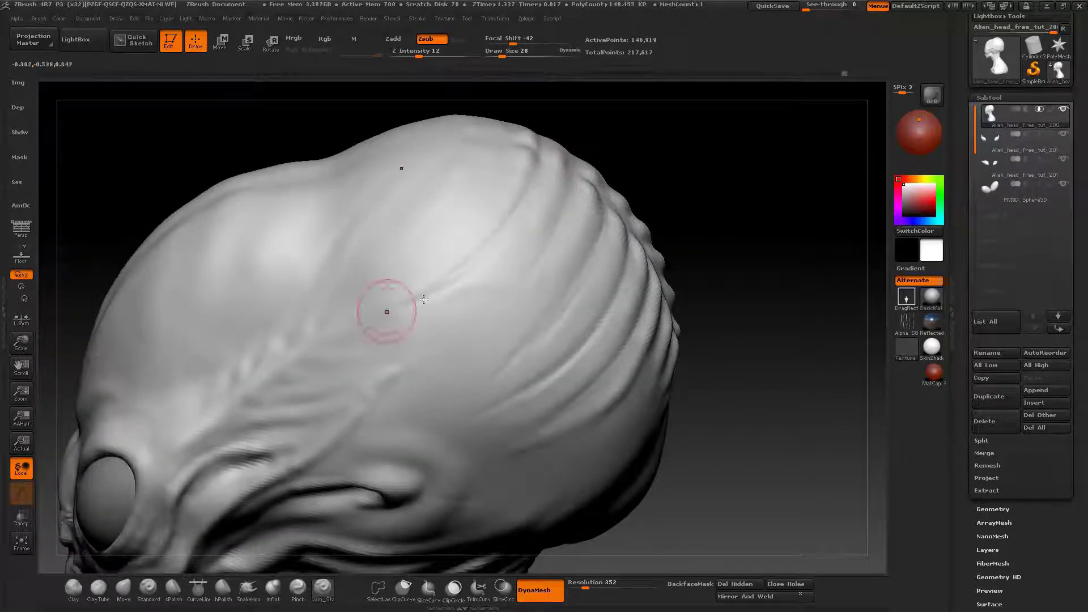
drag(558, 227, 442, 345)
mouse_move(442, 289)
shift+mouse_down()
mouse_move(556, 282)
mouse_move(524, 355)
shift+mouse_up()
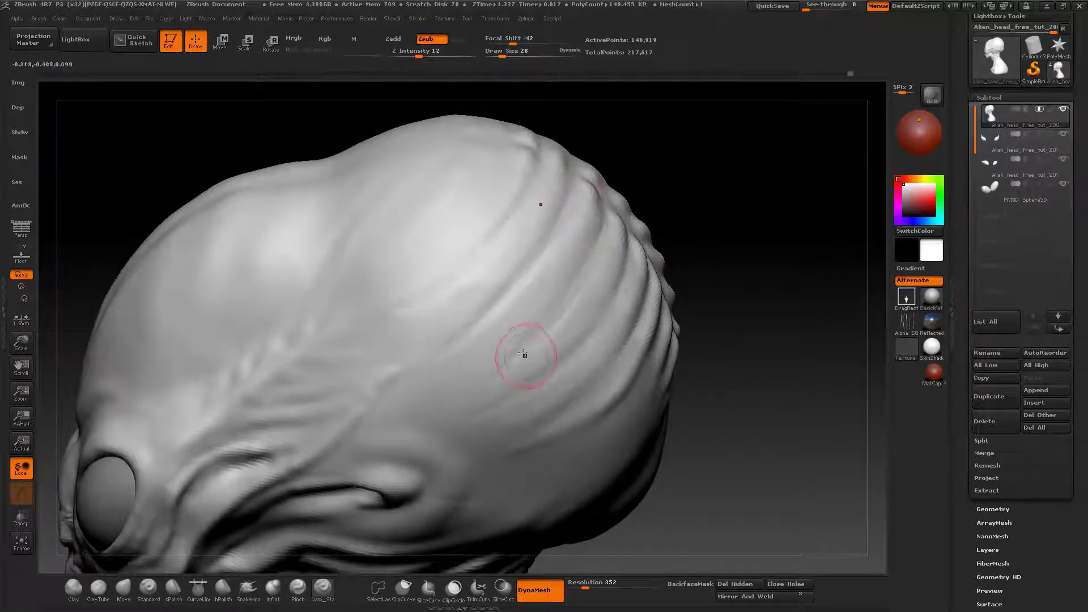
Step: Build up the folds running from the crown toward the temple and ear with the Inflat brush at draw size 28
click(272, 589)
right_drag(395, 351, 412, 309)
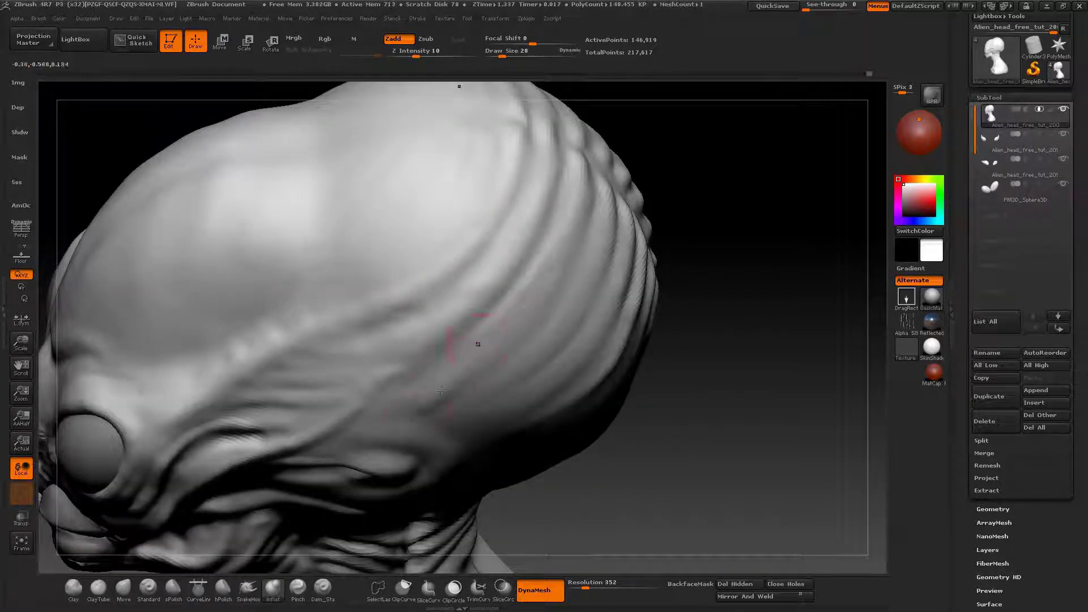
right_drag(495, 266, 494, 334)
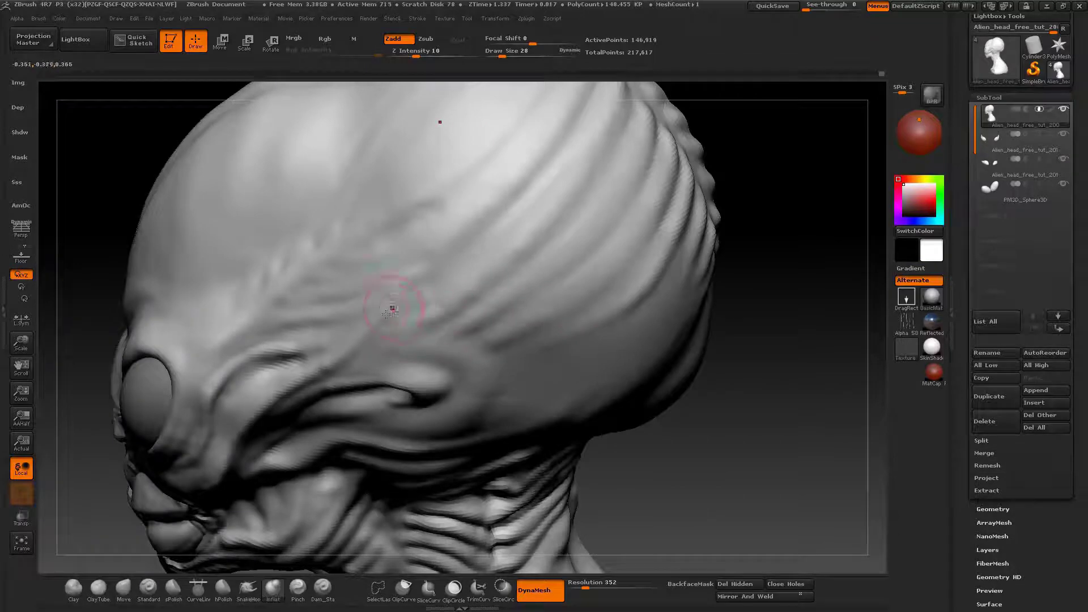
right_drag(385, 313, 411, 335)
Step: Add finer folds above the ear with the Inflat brush at draw size 22, and set the draw size to 35 for the skull folds
key(space)
drag(448, 302, 444, 302)
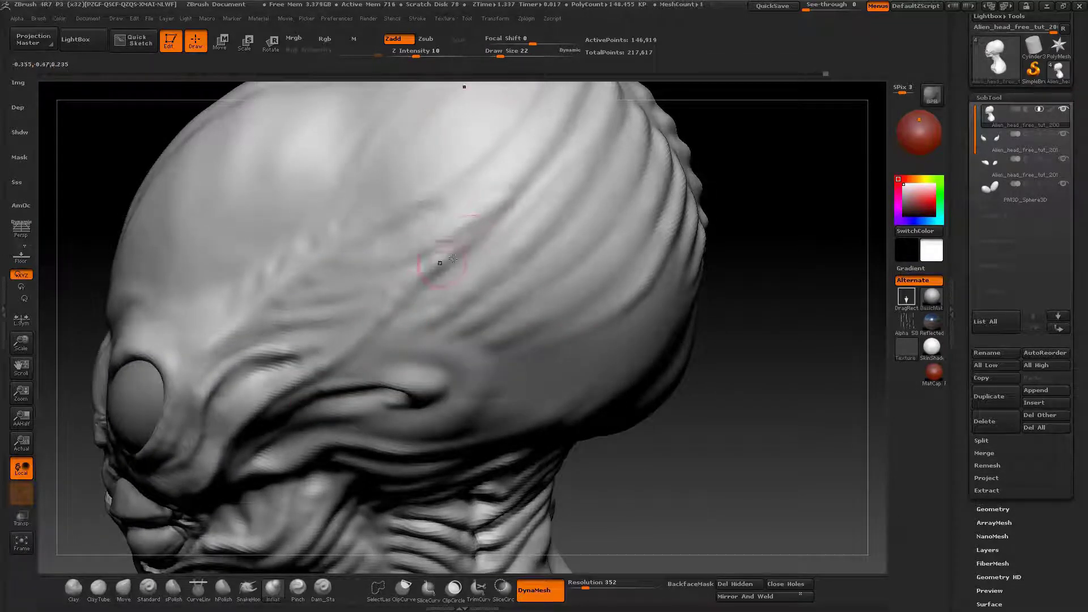
mouse_move(441, 262)
right_down()
mouse_move(499, 306)
mouse_move(495, 448)
right_up()
key(space)
key(space)
drag(552, 383, 548, 384)
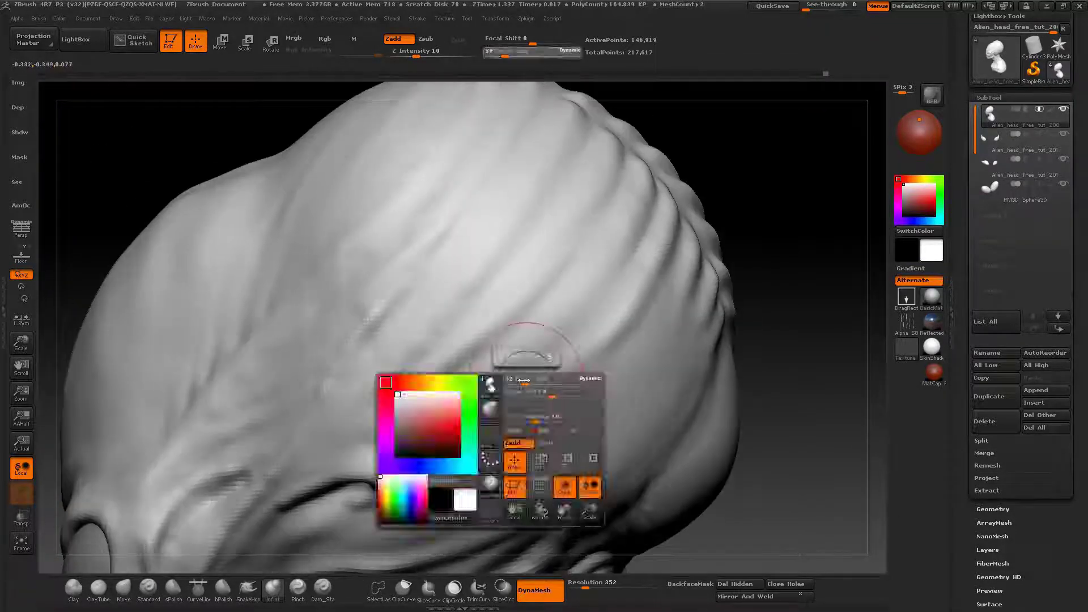
alt+right_drag(491, 425, 523, 386)
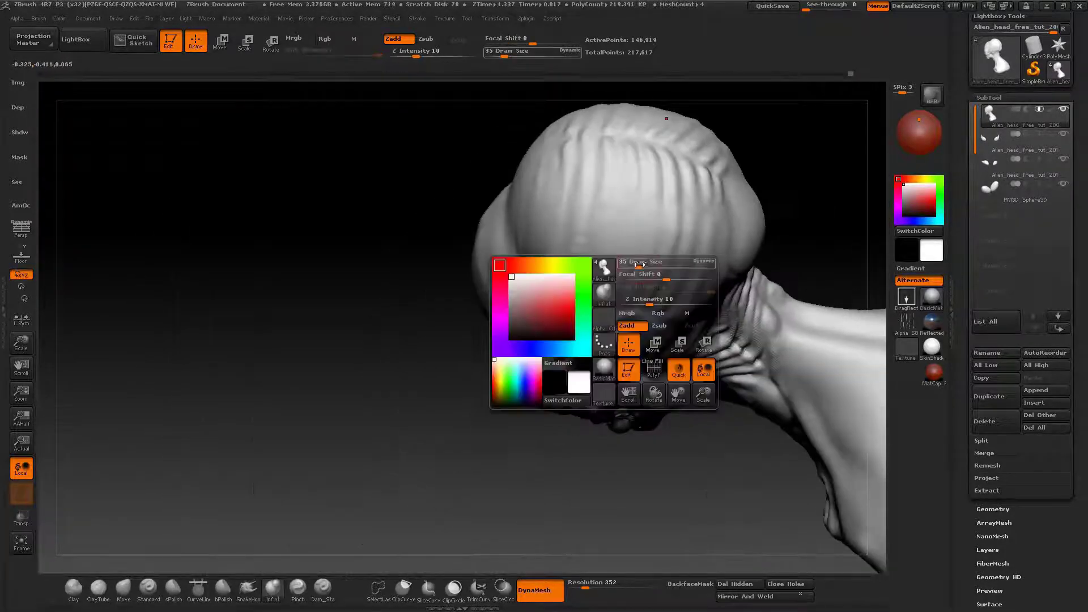
Step: Carve grooves between the folds behind the ear with the Dam_Standard brush at draw size 37
right_drag(606, 316, 566, 303)
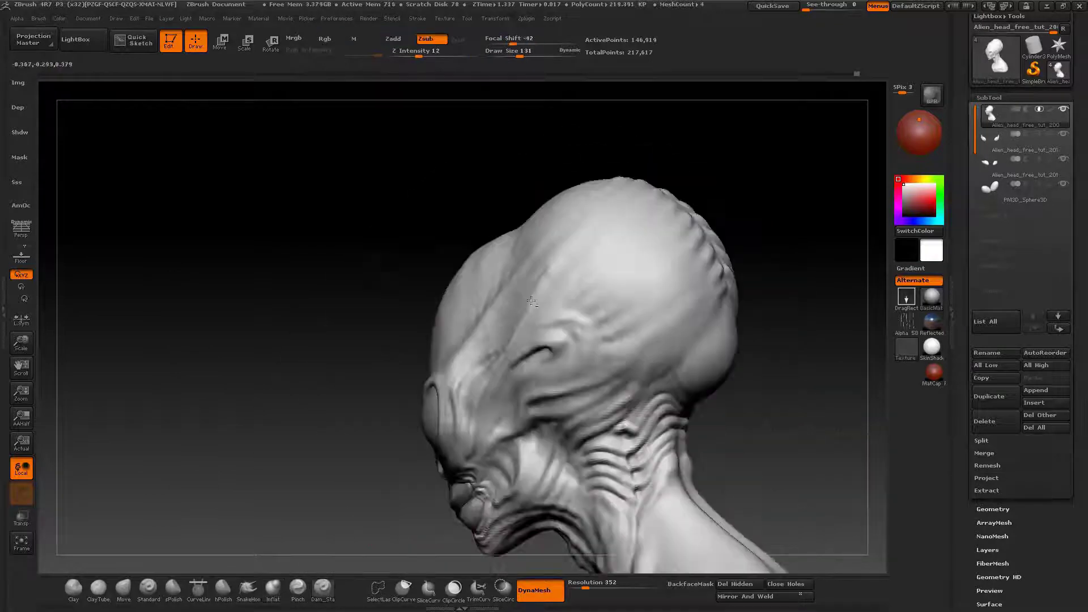
key(space)
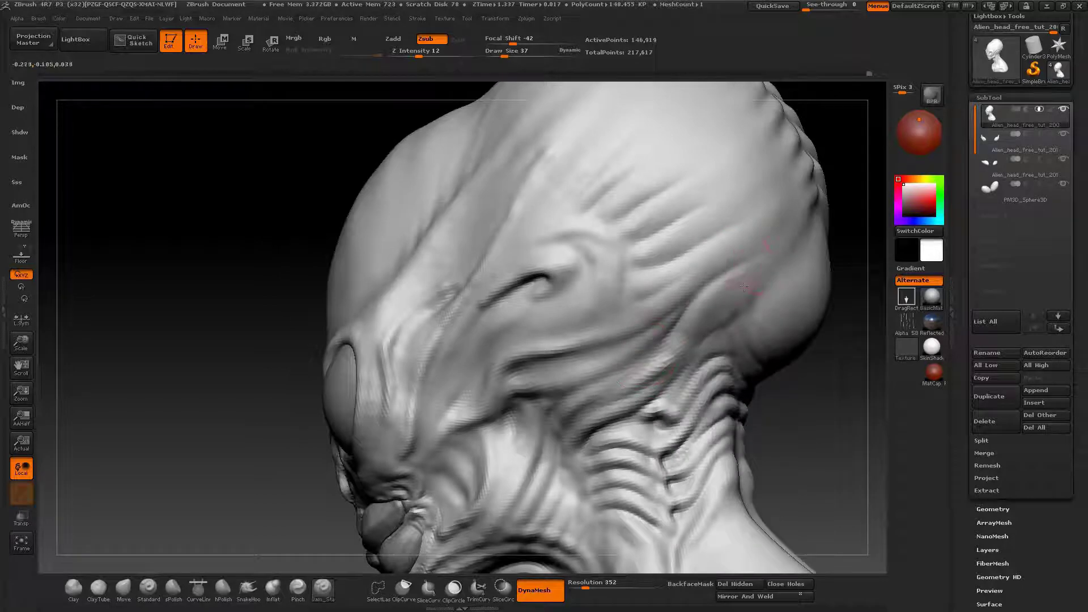
right_drag(744, 287, 757, 282)
Step: Raise curved folds around and behind the ear with the Inflat brush at draw size 22
key(space)
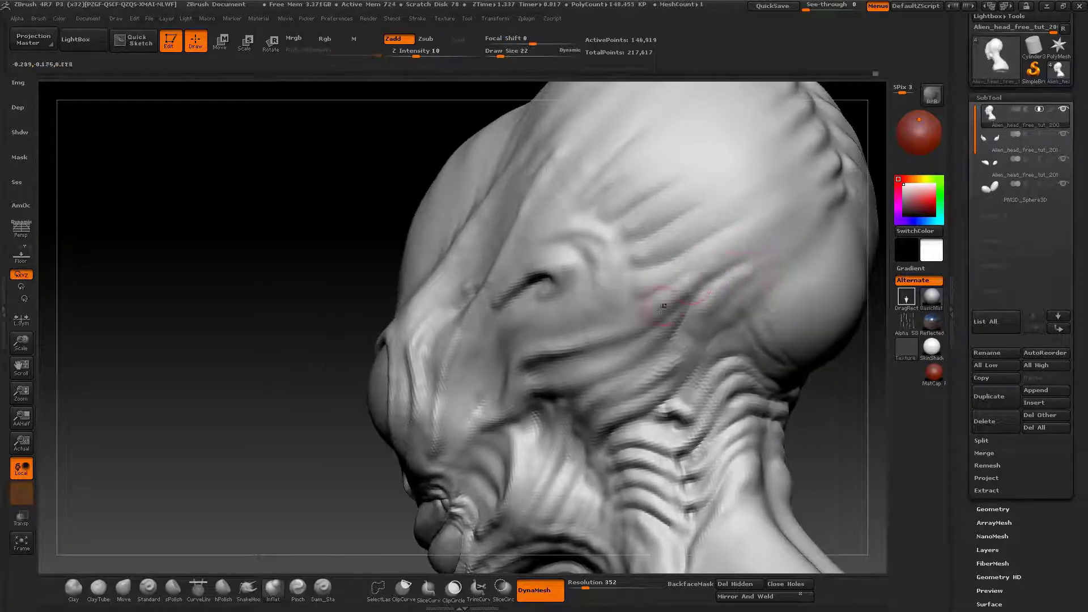
right_drag(660, 299, 626, 220)
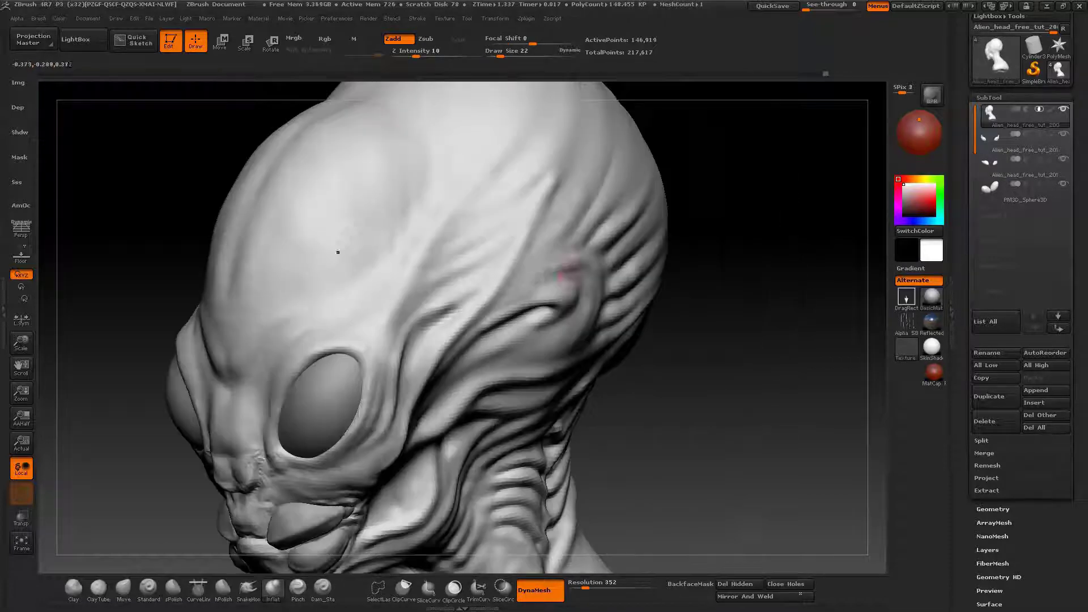
right_drag(561, 277, 582, 261)
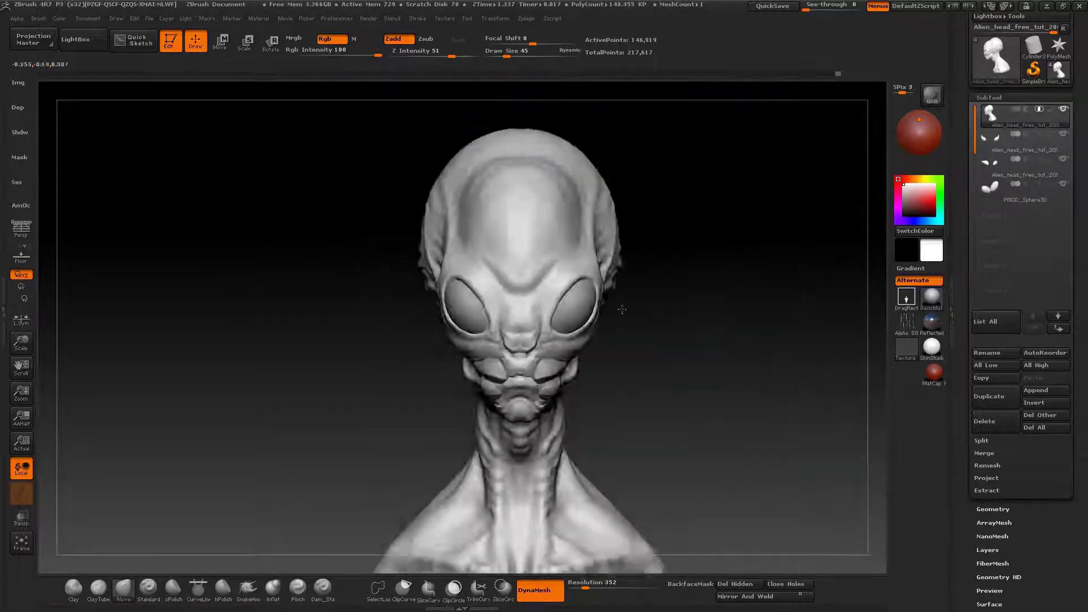
Step: Thicken the folds behind the ear with the Inflat brush at draw size 35, and raise wrinkles at the temple at draw size 24
right_drag(561, 294, 612, 293)
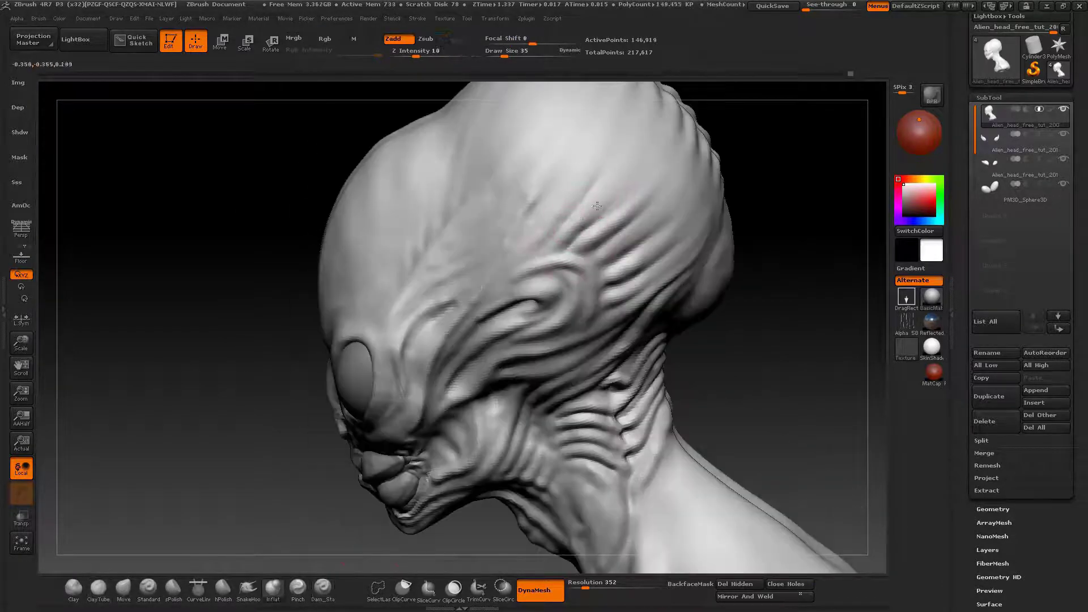
drag(597, 205, 619, 164)
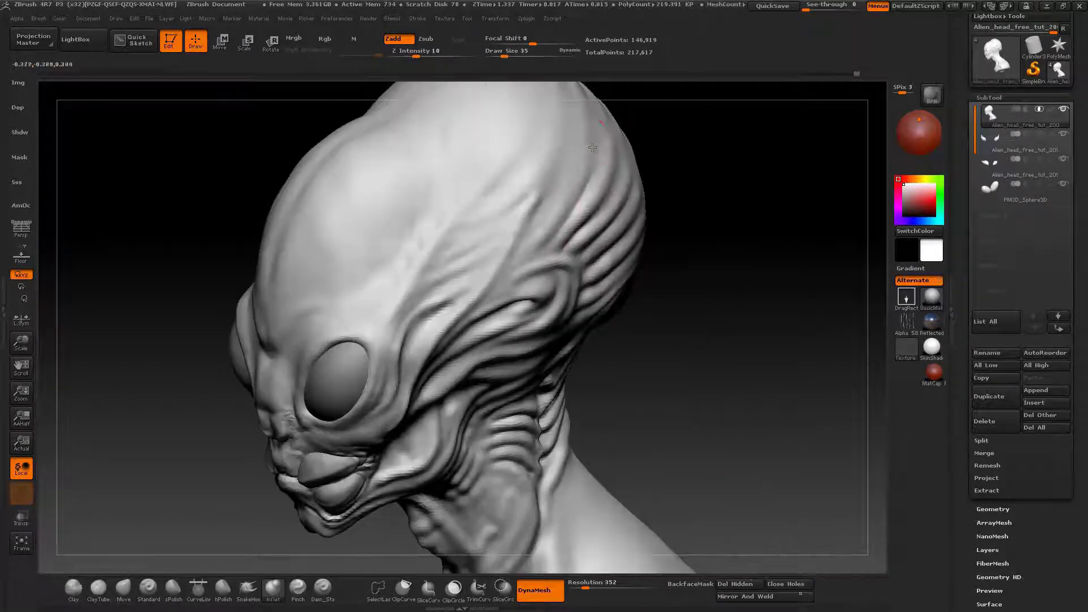
drag(510, 317, 528, 272)
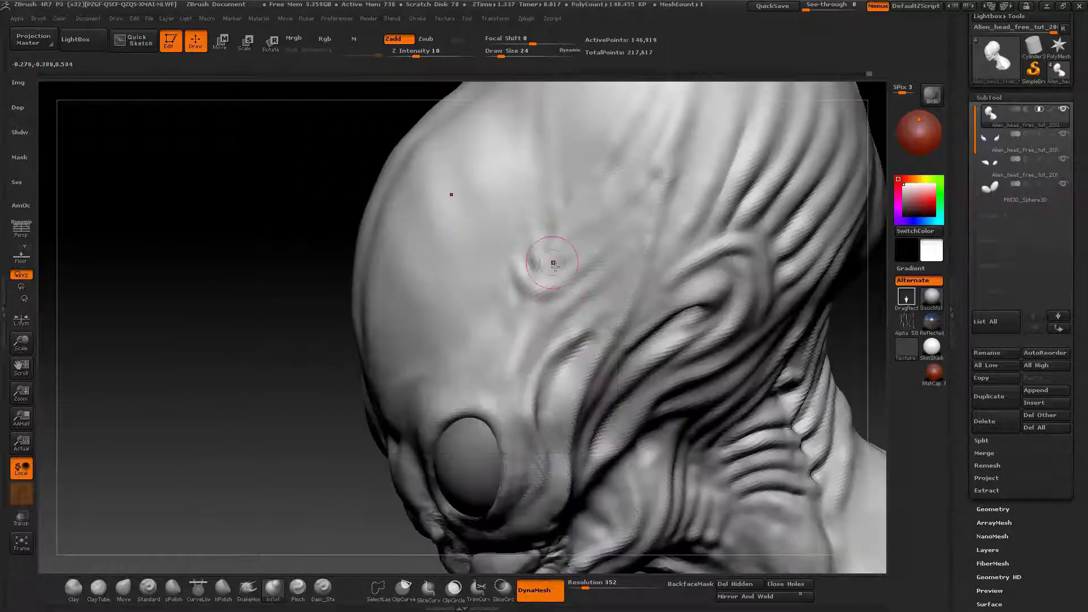
Step: Carve grooves between the temple wrinkles above the eye with the Dam_Standard brush at draw size 24
key(b)
key(d)
key(s)
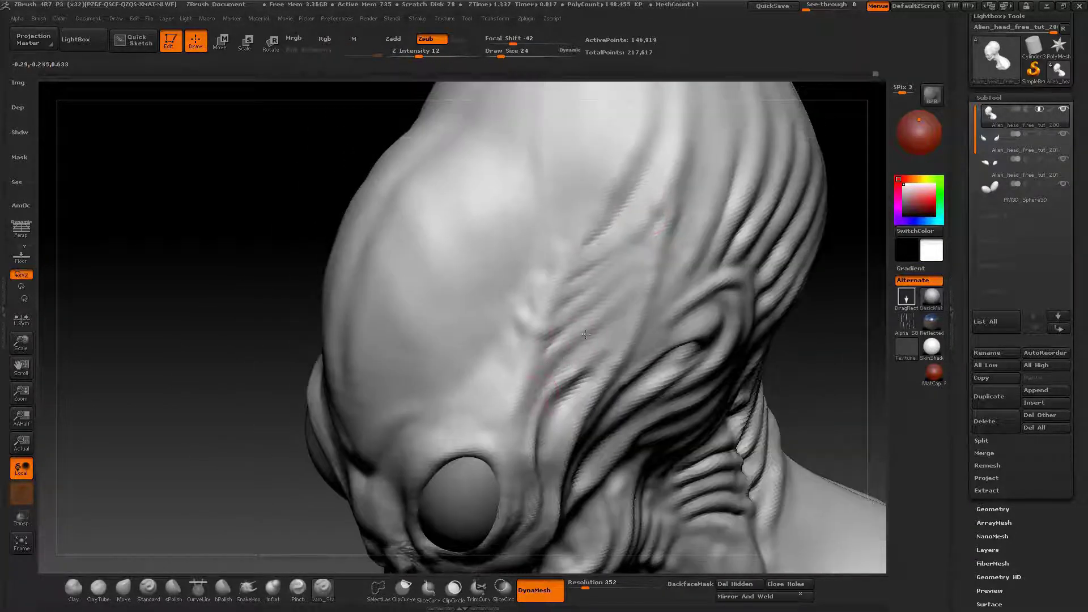
drag(317, 170, 343, 230)
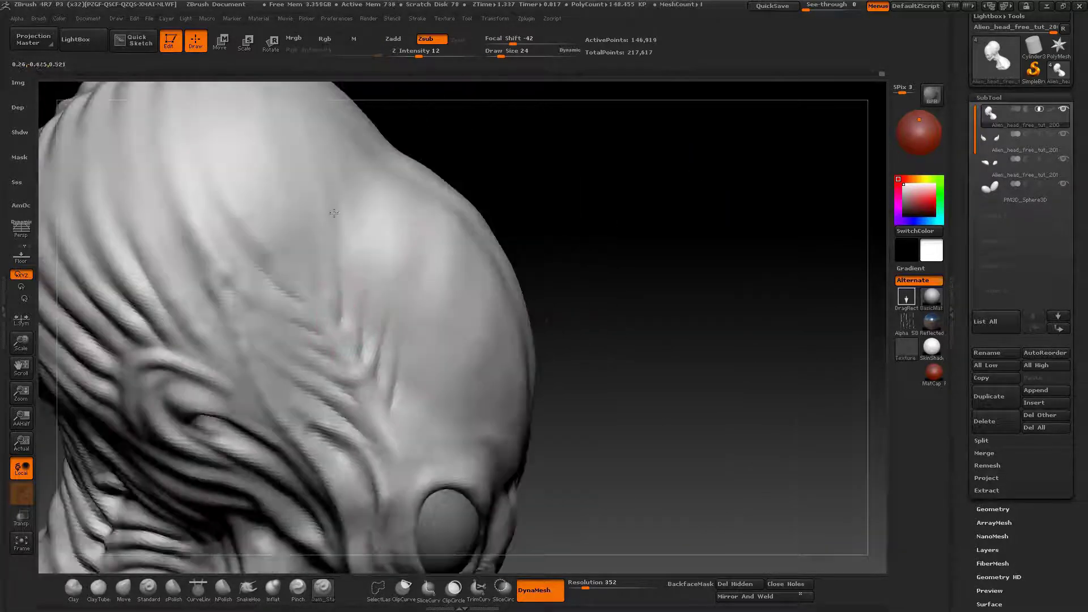
Step: Adjust the shape of the temple wrinkles with the Move brush at draw size 72
key(b)
key(s)
key(t)
right_drag(400, 305, 357, 346)
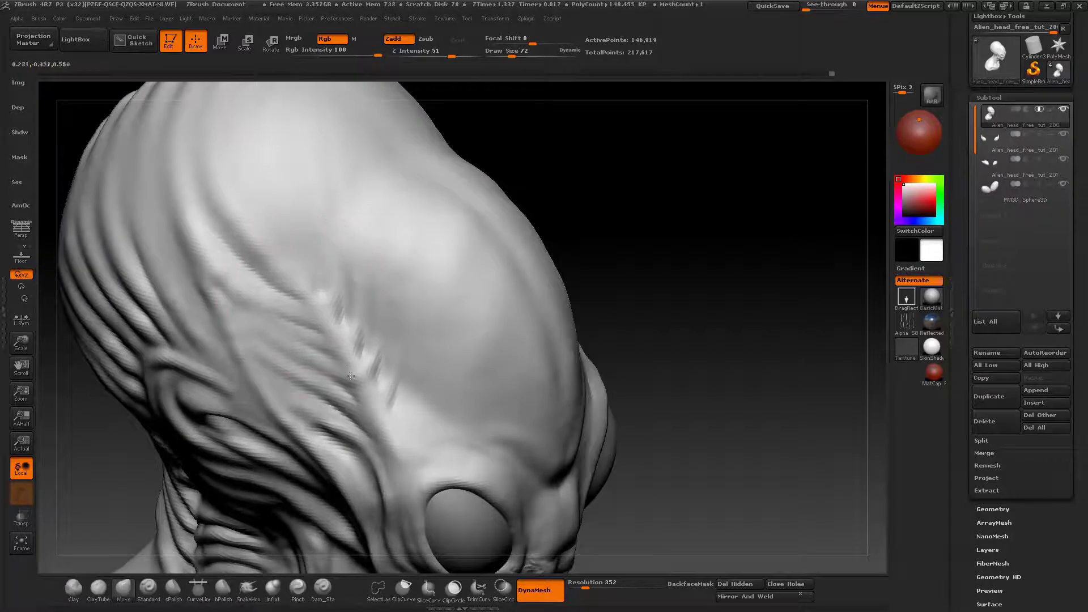
right_drag(304, 283, 465, 289)
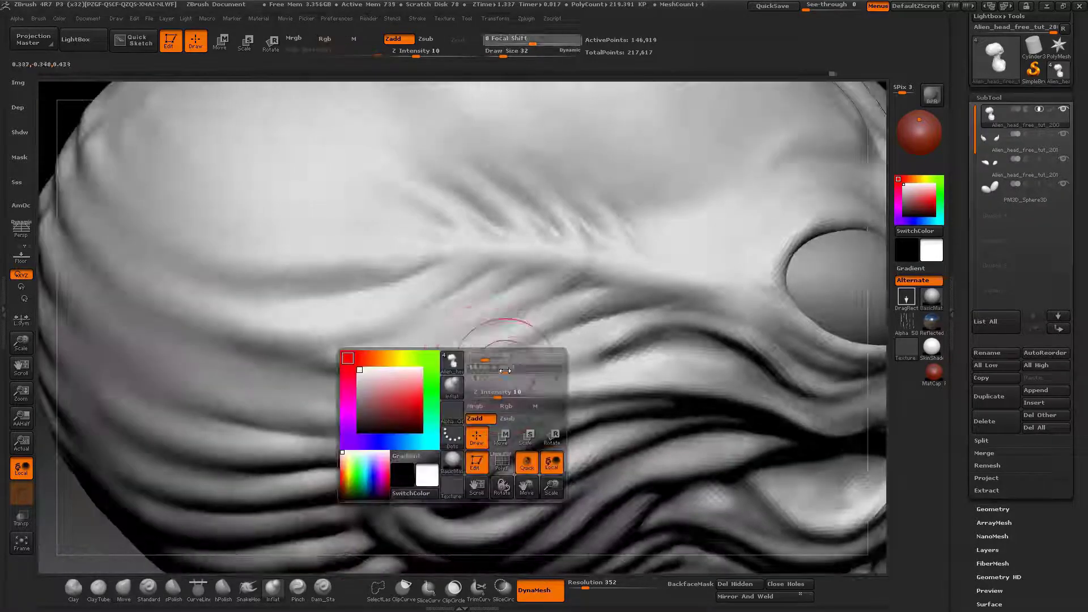
Step: Raise fine folds between the temple and the ear with the Inflat brush at draw size 20 and focal shift -20
drag(396, 388, 224, 374)
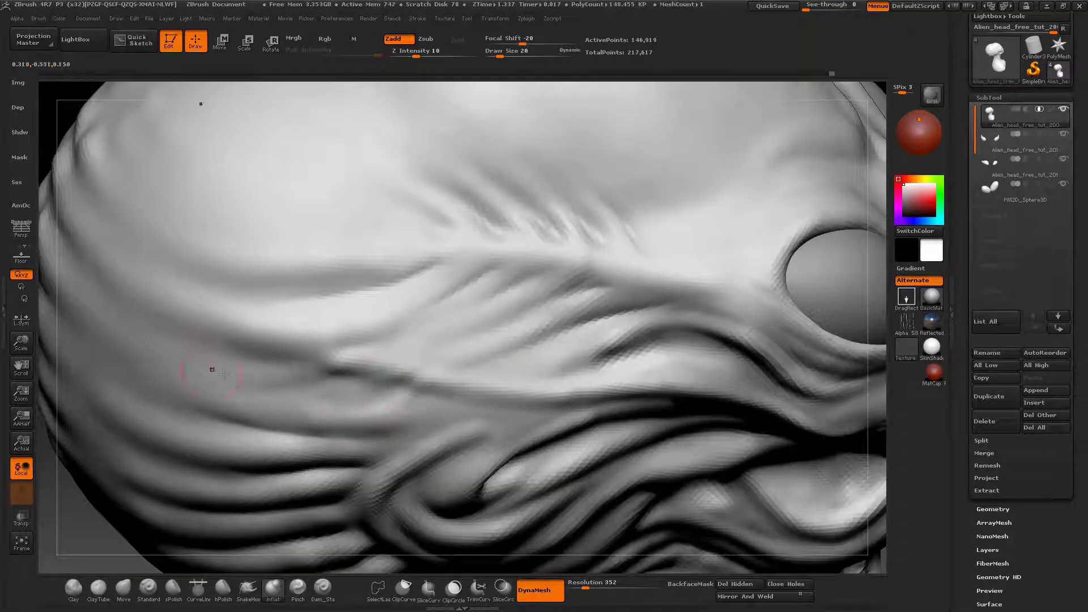
drag(364, 376, 414, 366)
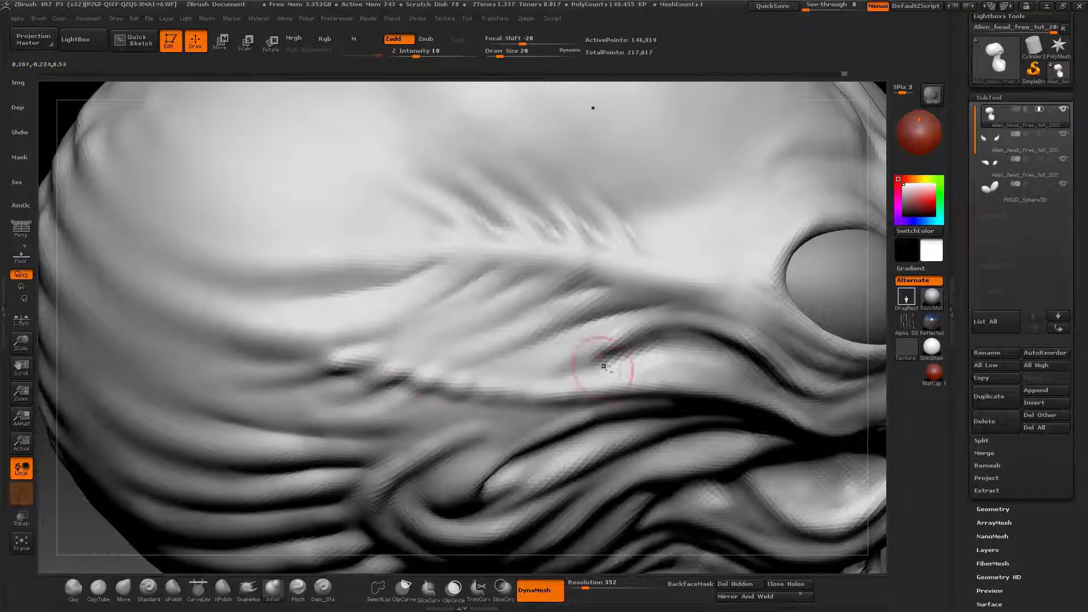
drag(604, 366, 560, 359)
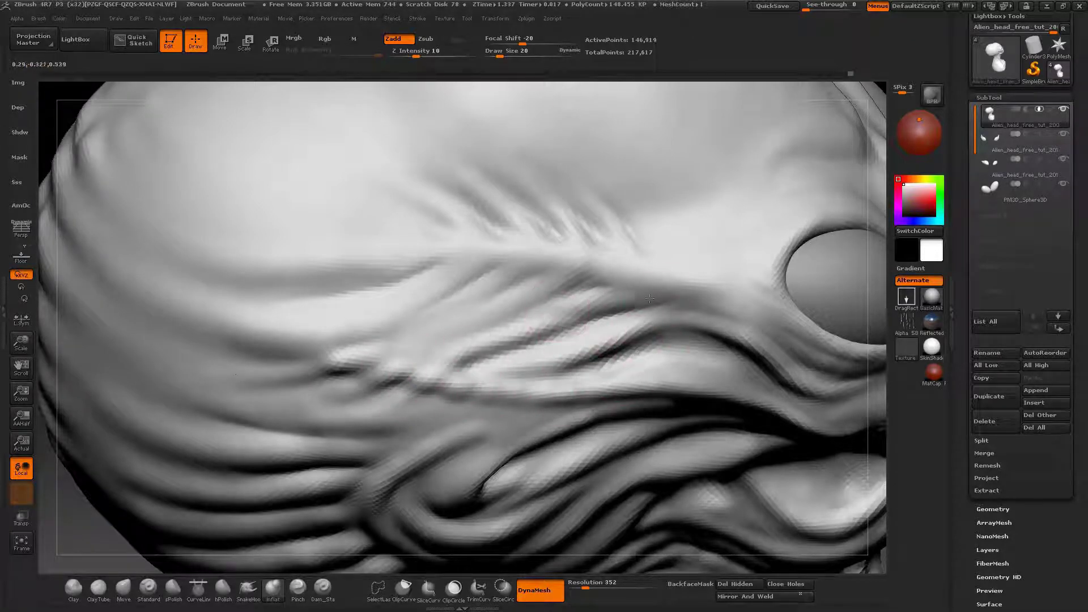
drag(649, 298, 603, 306)
Step: Carve thin grooves between the folds above the ear with the Dam_Standard brush at draw size 20
key(b)
key(d)
key(s)
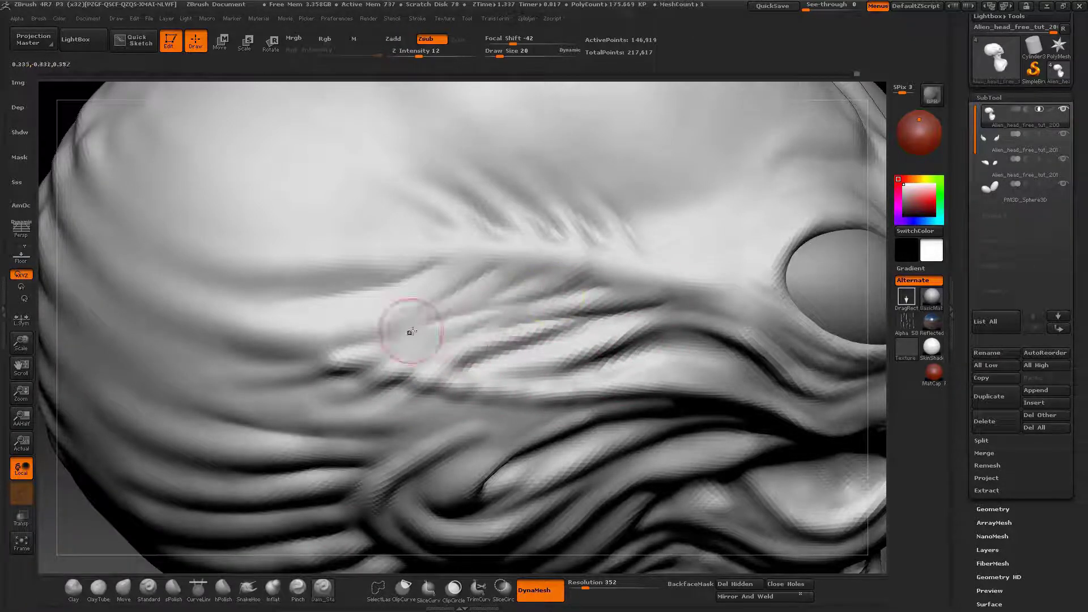
drag(412, 332, 516, 288)
Step: Thicken the small folds above the ear with the Inflat brush at draw size 20
key(b)
key(i)
key(n)
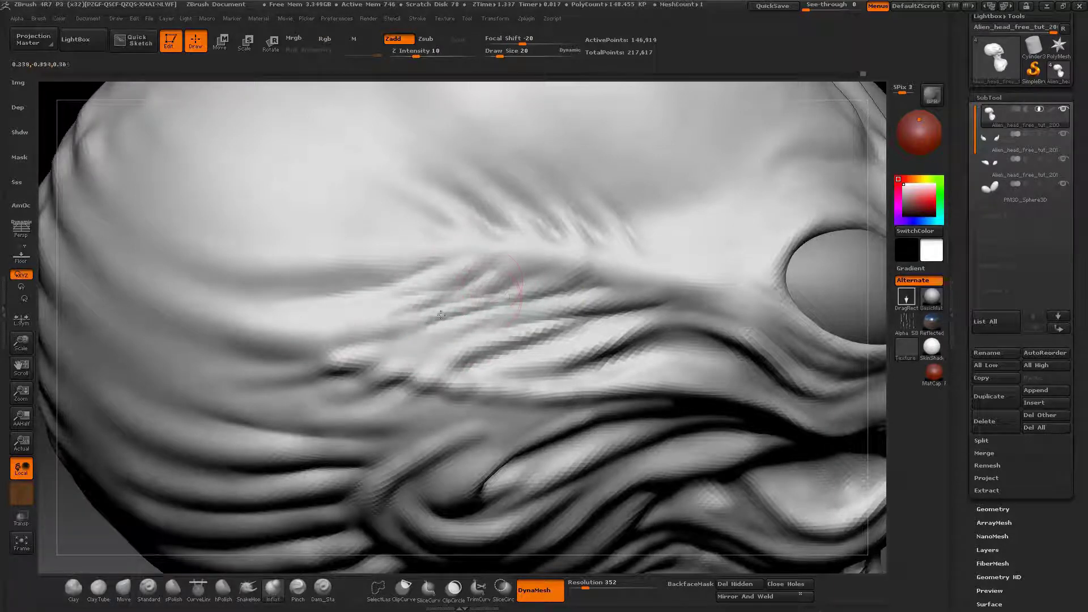
drag(413, 352, 435, 341)
Step: Inflate the folds on the side of the skull at draw size 28, accepting the undo history removal, and smooth them
right_drag(569, 304, 529, 339)
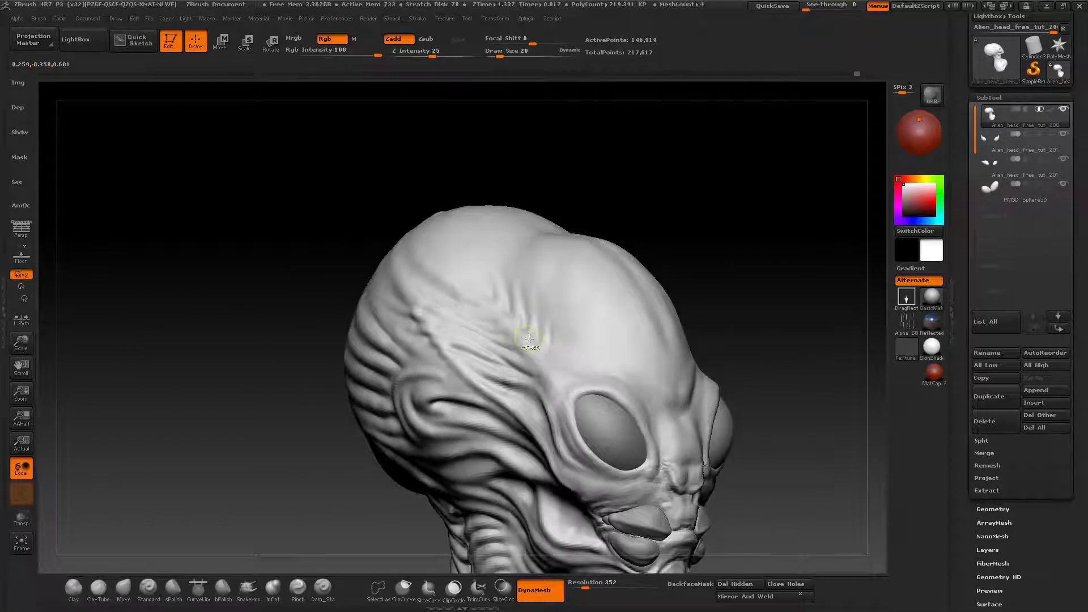
drag(529, 338, 534, 374)
mouse_move(563, 346)
right_down()
mouse_move(504, 323)
mouse_move(529, 368)
mouse_move(482, 371)
right_up()
key(space)
drag(476, 387, 464, 387)
drag(403, 394, 444, 387)
drag(561, 326, 624, 301)
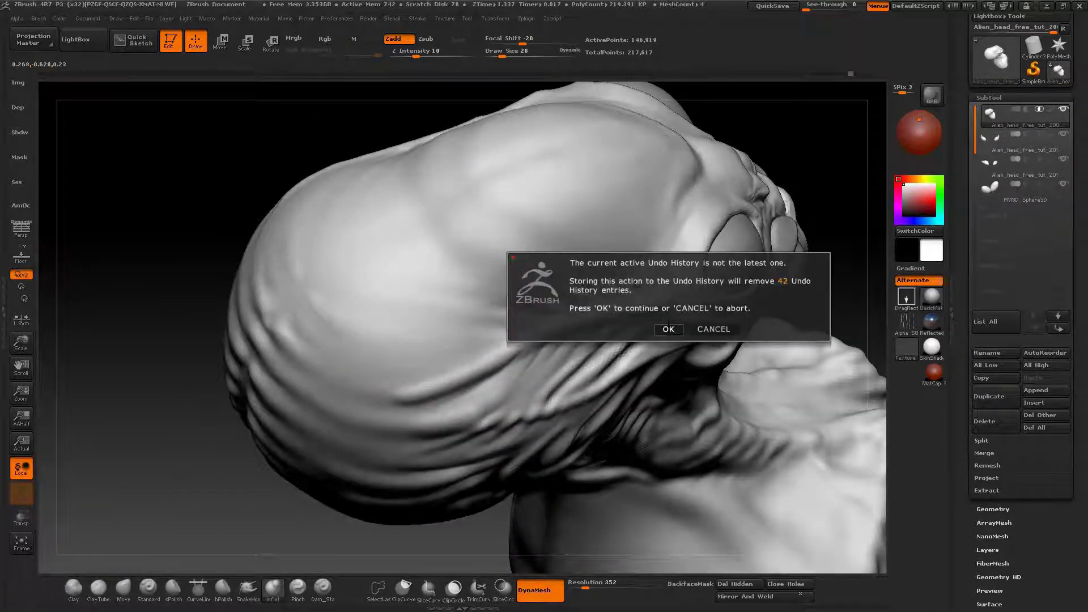
click(669, 330)
right_drag(669, 330, 657, 300)
shift+drag(657, 300, 385, 400)
Step: Carve grooves between the folds along the back of the skull with the Dam_Standard brush at draw size 28
mouse_move(385, 400)
right_down()
mouse_move(359, 336)
mouse_move(452, 364)
mouse_move(465, 348)
right_up()
key(b)
key(d)
key(s)
drag(506, 291, 525, 312)
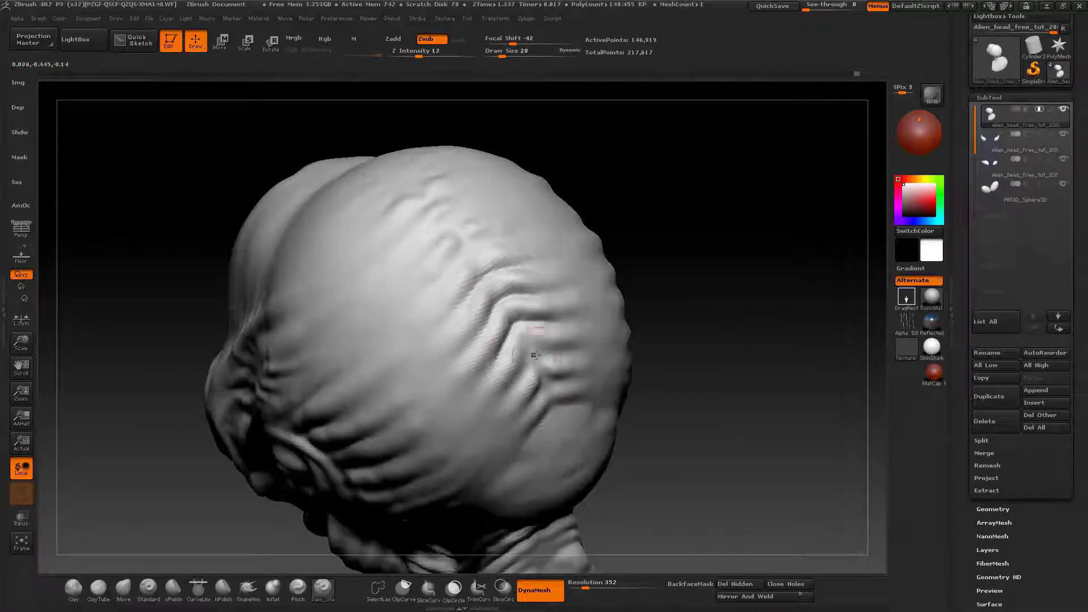
right_drag(475, 427, 432, 308)
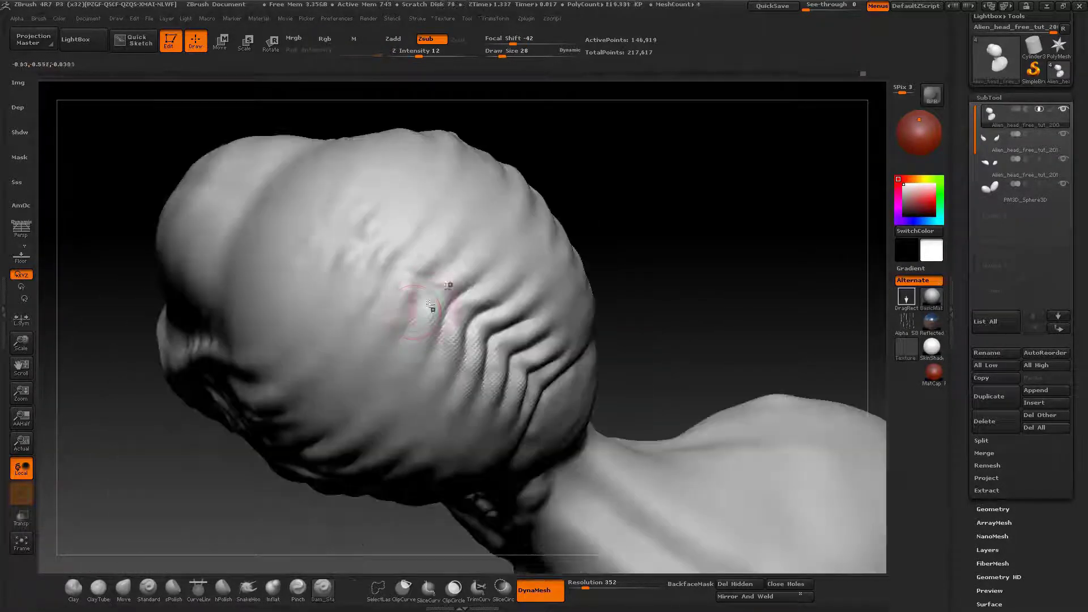
drag(433, 303, 417, 266)
drag(398, 314, 377, 264)
Step: Raise the folds along the back of the skull with the Inflat brush at draw size 28, and enlarge the brush to 42
right_drag(377, 263, 386, 345)
key(b)
key(i)
key(n)
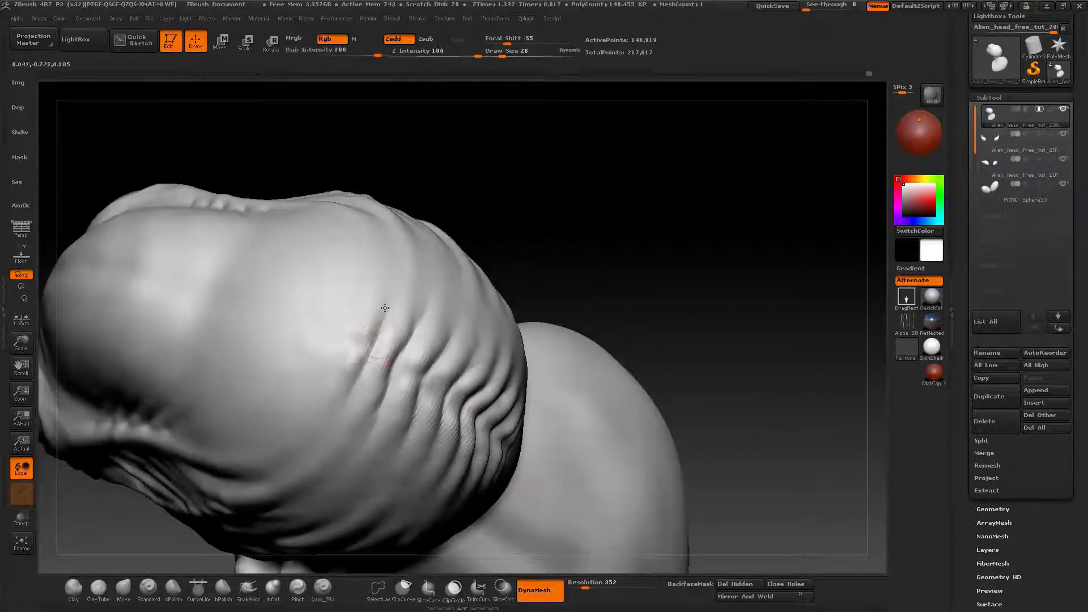
right_drag(342, 317, 389, 352)
drag(421, 368, 467, 338)
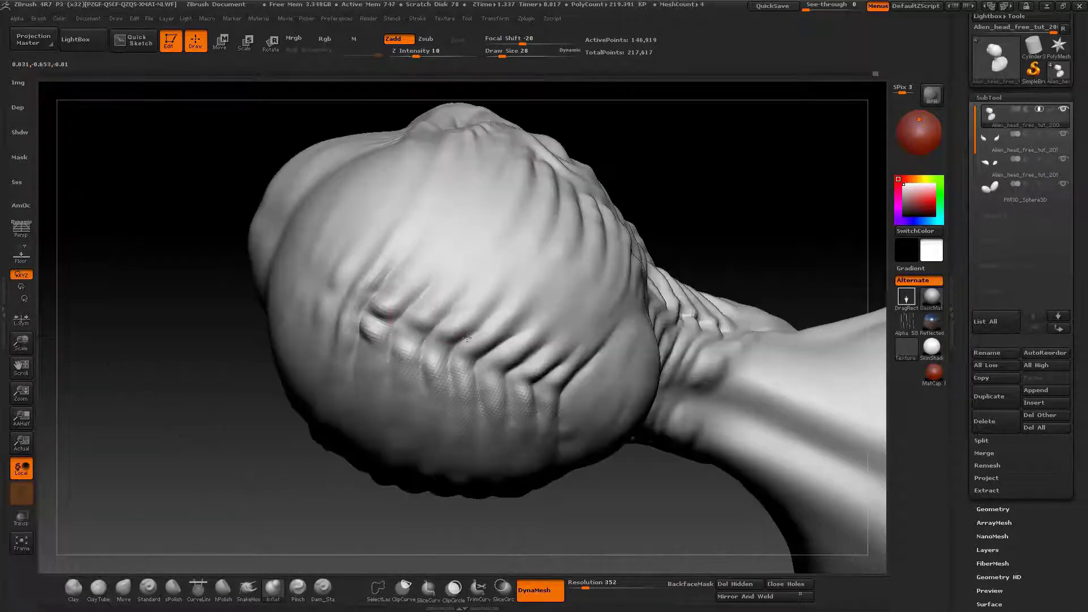
right_drag(507, 304, 462, 295)
key(bracketright)
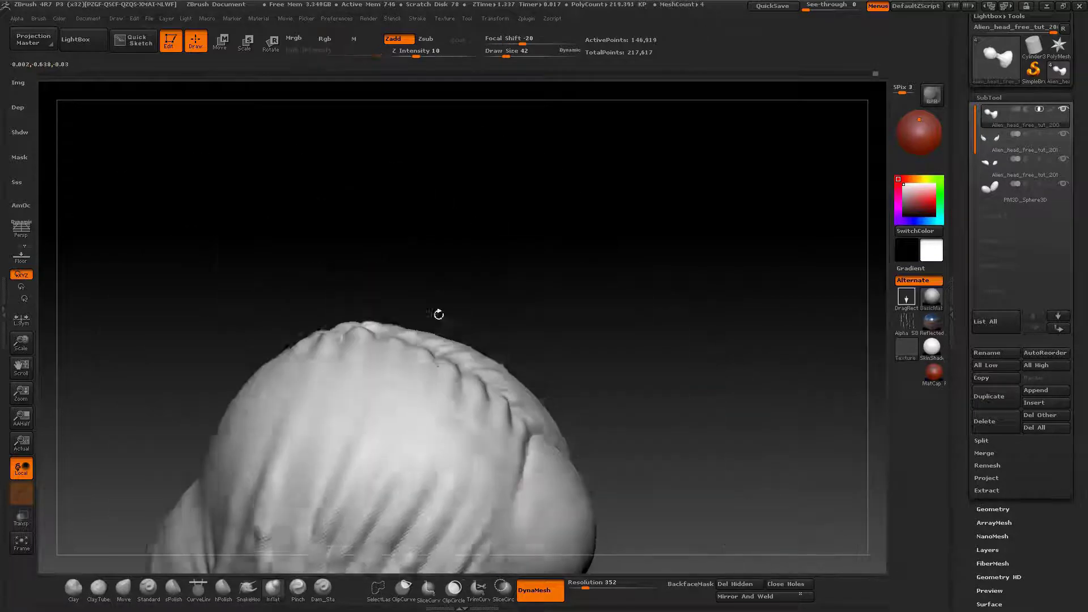
mouse_move(437, 311)
mouse_down()
mouse_move(432, 365)
mouse_move(466, 350)
mouse_up()
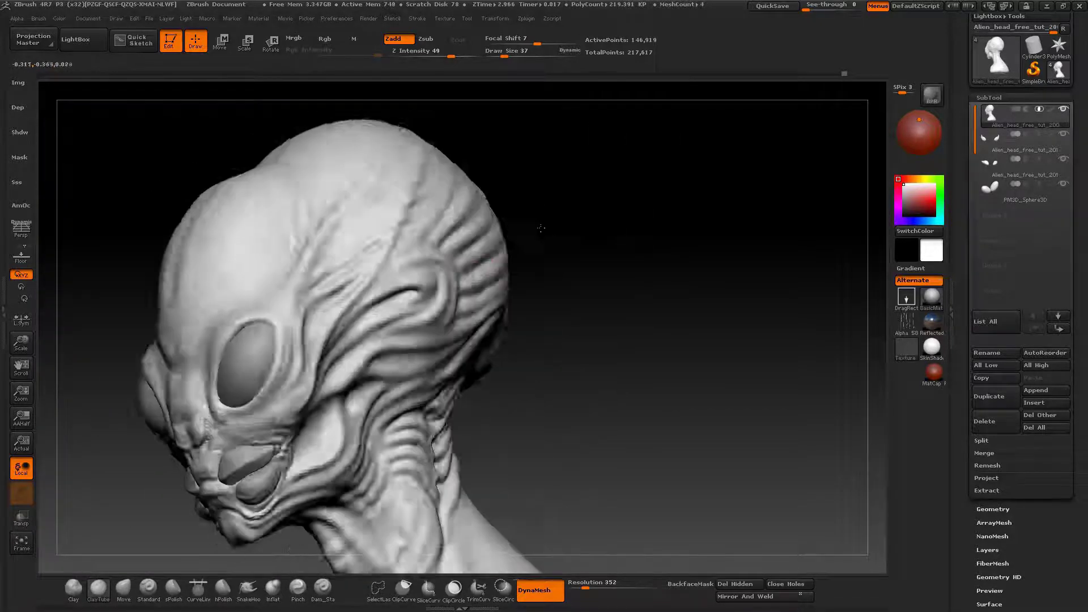
key(space)
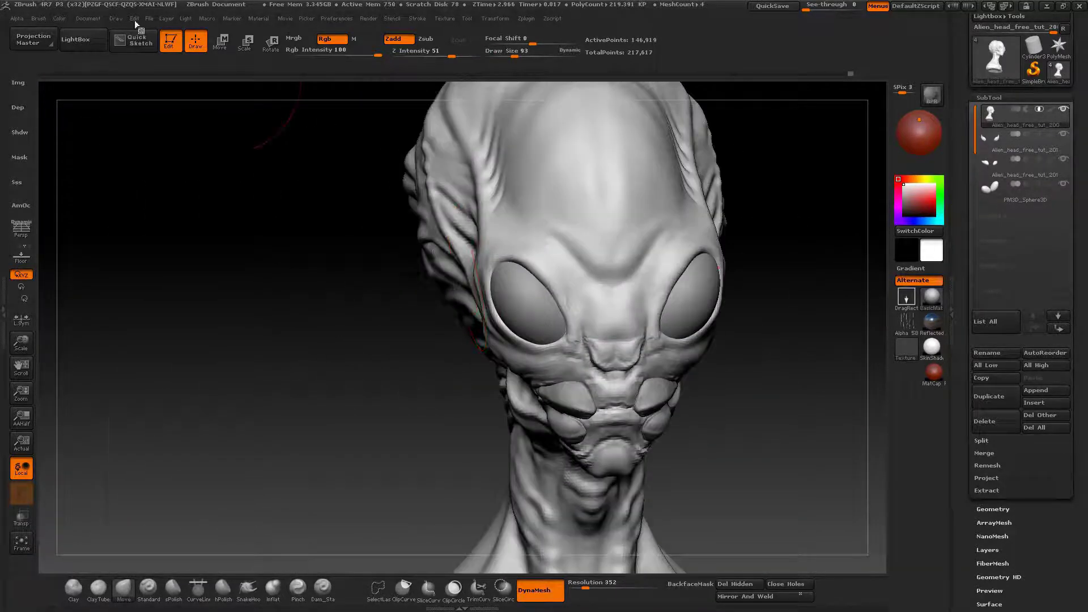
Step: Save the document to disk
click(116, 18)
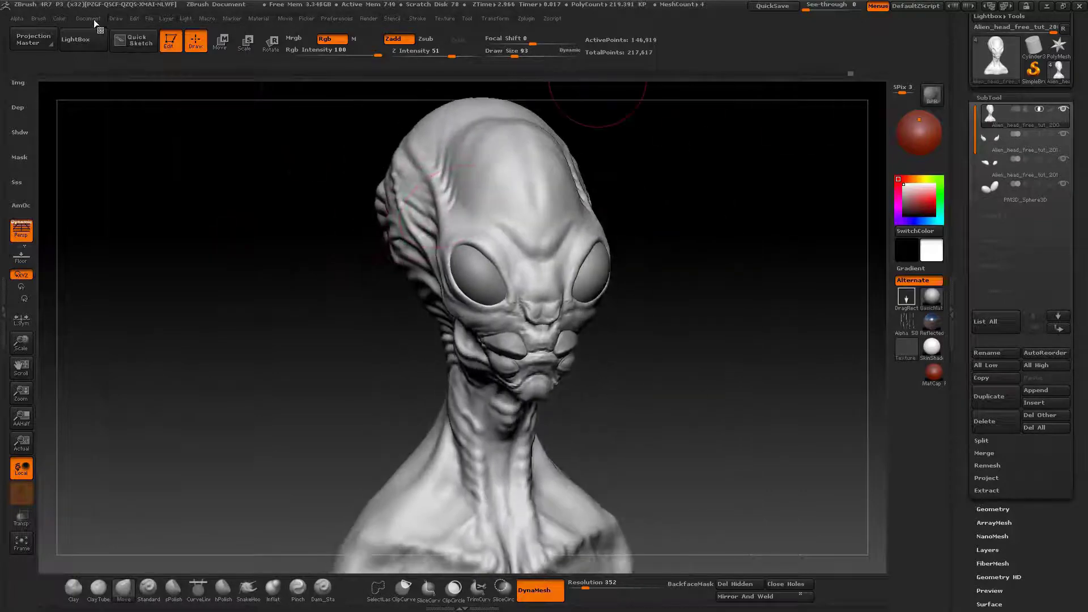
click(88, 18)
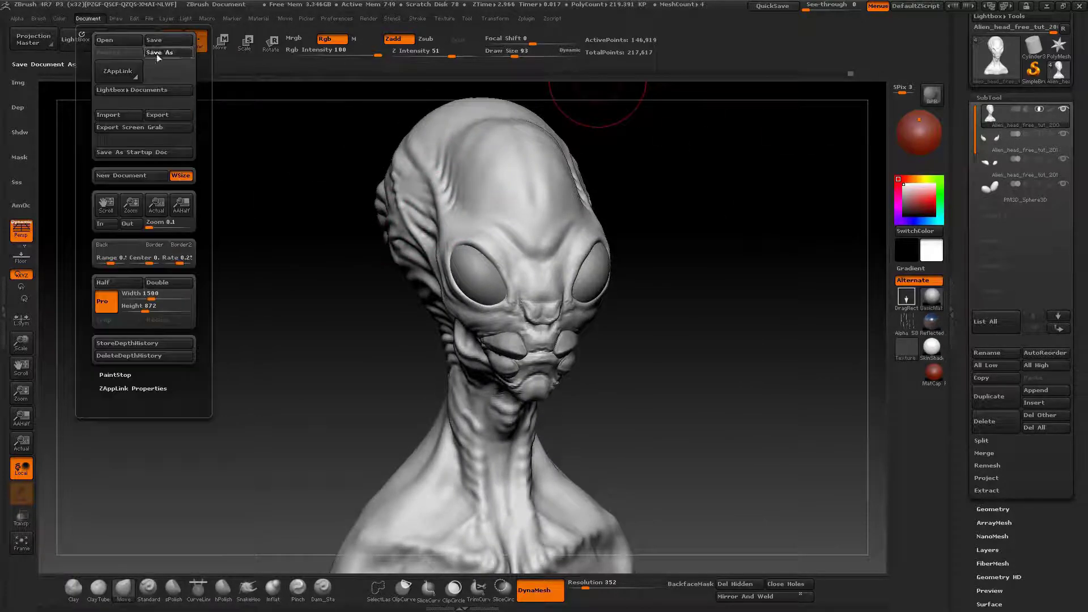
click(169, 52)
key(Return)
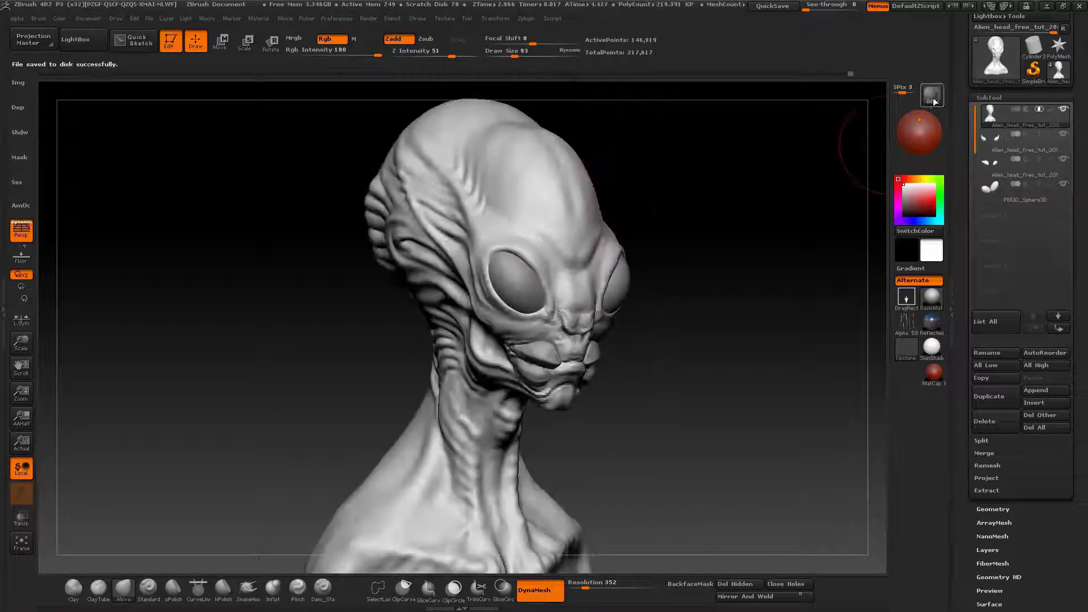
click(368, 18)
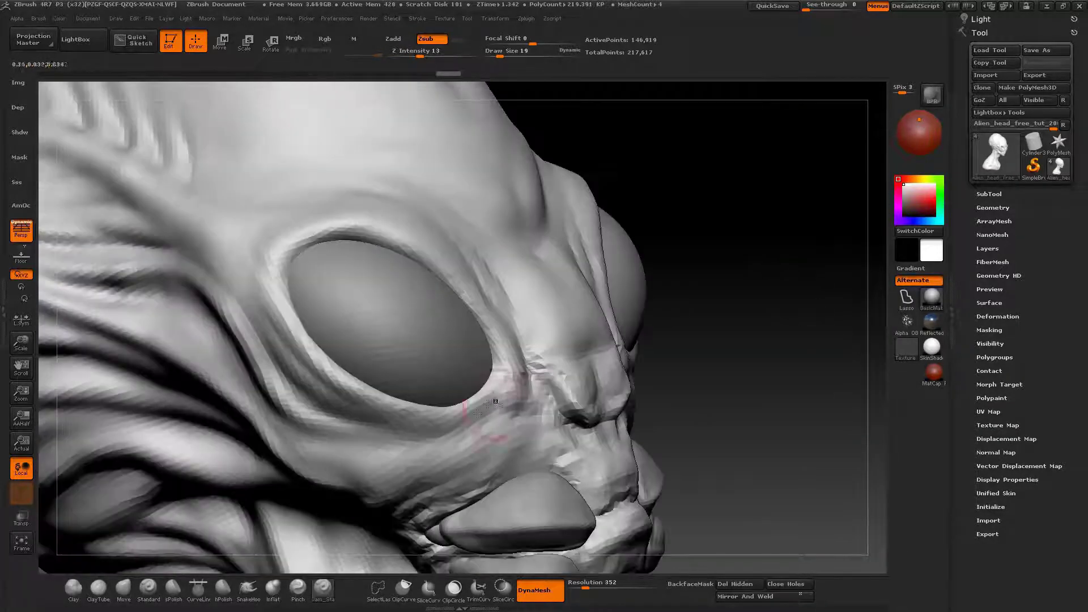
Step: Carve fine wrinkles around the eye with Dam_Standard at draw size 9, and inflate the ridge beside the nose bridge at draw size 14
key(space)
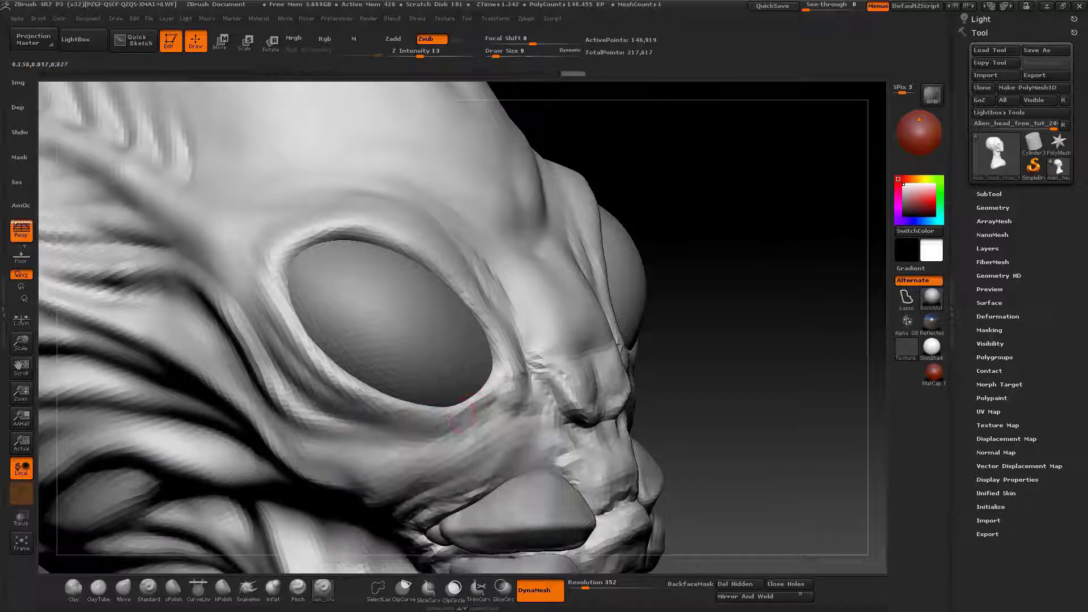
right_drag(368, 404, 504, 404)
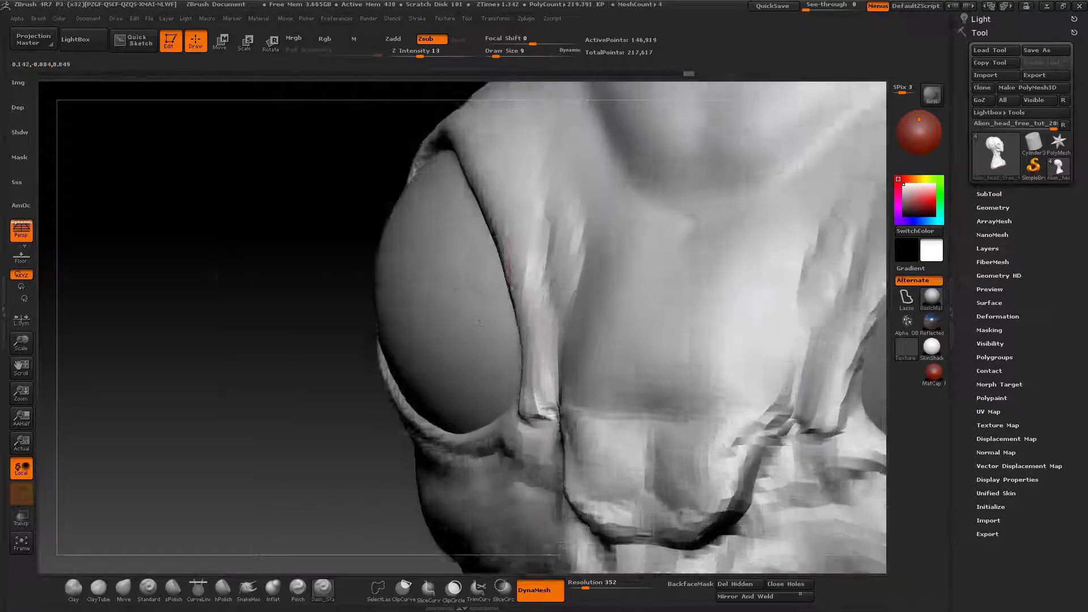
key(space)
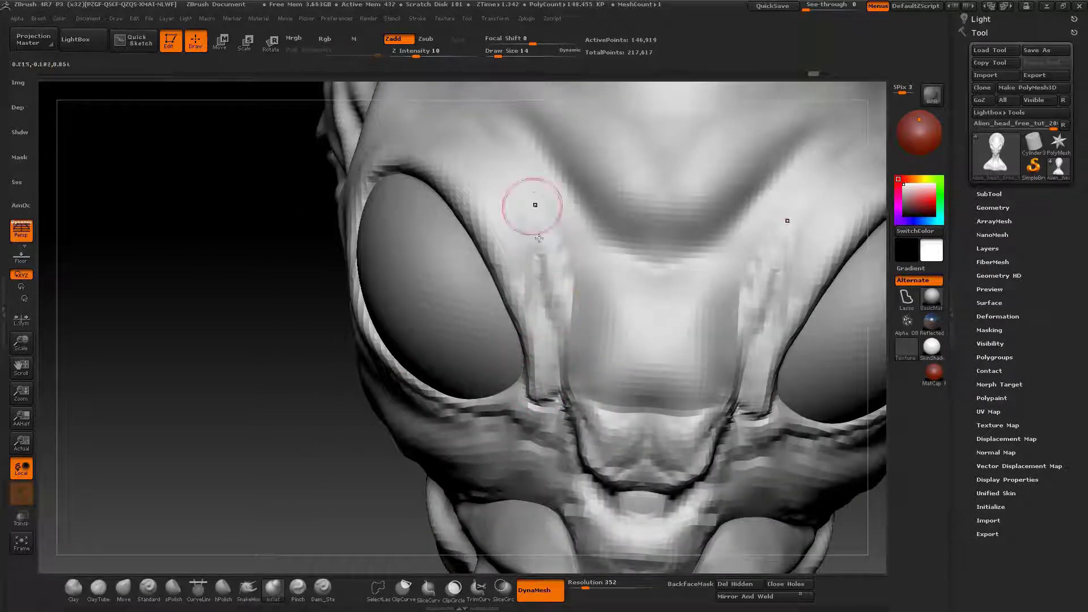
mouse_move(534, 204)
mouse_down()
mouse_move(555, 321)
mouse_move(556, 308)
mouse_up()
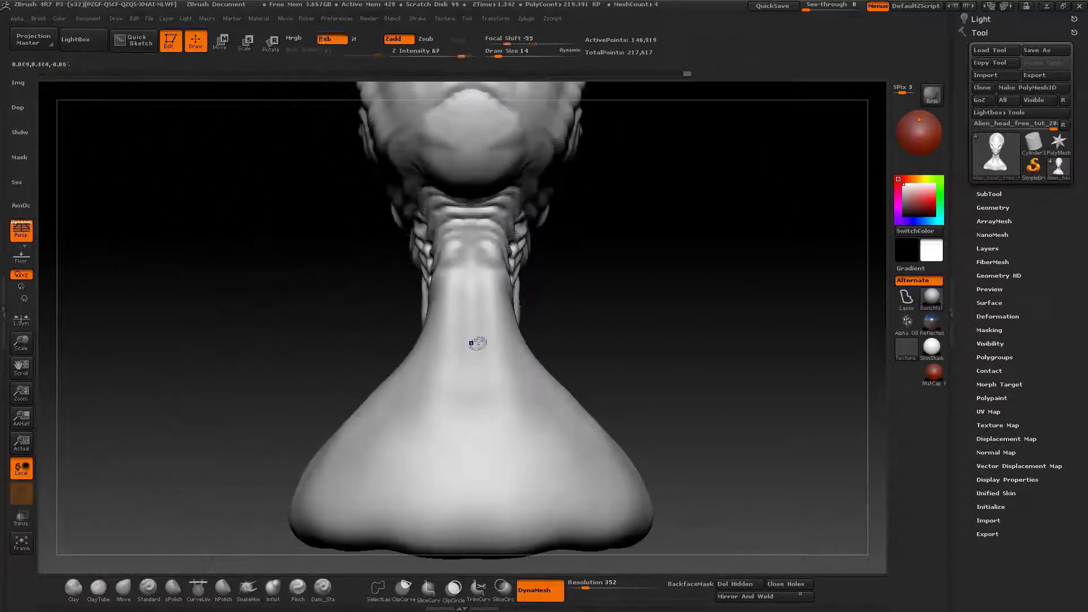
Step: Try to flatten planes across the upper back and shoulders with the hPolish brush at draw size 93, and undo the strokes
key(space)
drag(501, 354, 507, 354)
mouse_move(488, 303)
mouse_down()
mouse_move(493, 336)
mouse_move(474, 389)
mouse_move(560, 439)
mouse_move(498, 474)
mouse_move(603, 490)
mouse_move(454, 522)
mouse_up()
click(223, 589)
drag(403, 497, 432, 455)
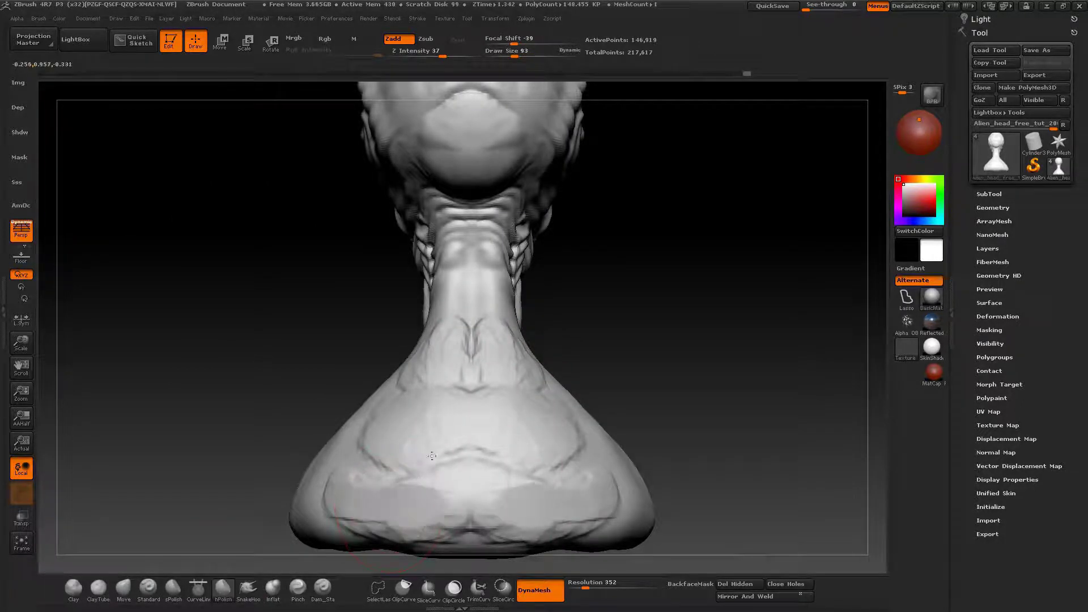
drag(150, 198, 464, 433)
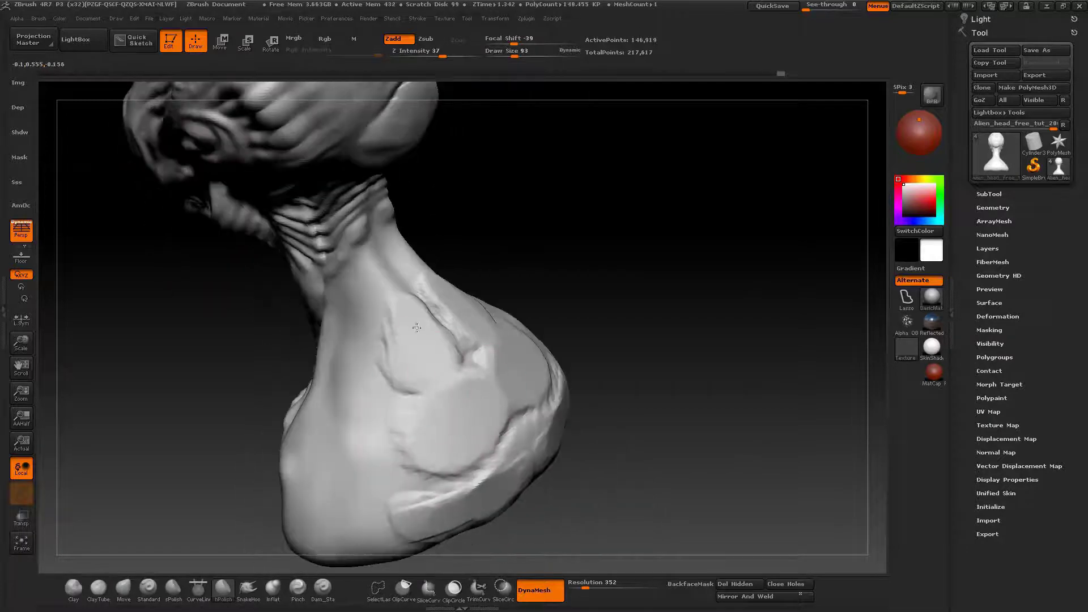
mouse_move(417, 328)
mouse_down()
mouse_move(428, 372)
mouse_move(446, 382)
mouse_up()
key(ctrl+z)
key(ctrl+z)
key(ctrl+z)
key(ctrl+z)
key(ctrl+z)
Step: Carve grooves from the side of the neck down towards the shoulder with the Dam_Standard brush at draw size 47
right_drag(443, 376, 397, 454)
click(322, 590)
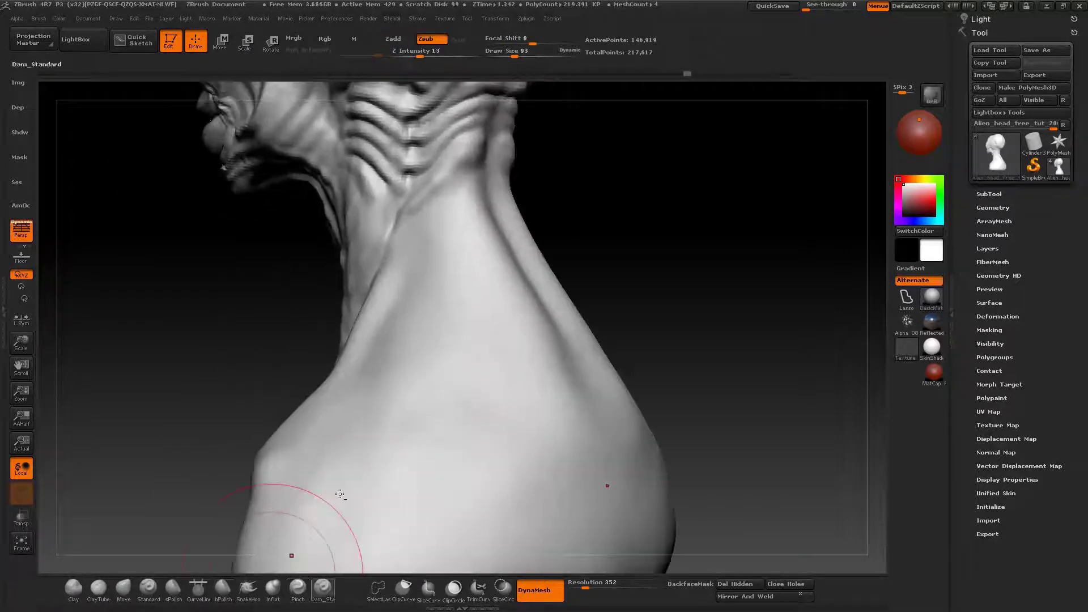
right_drag(340, 493, 473, 242)
key(space)
drag(502, 241, 480, 239)
right_drag(480, 238, 453, 249)
click(423, 50)
drag(512, 258, 472, 292)
mouse_move(473, 292)
right_down()
mouse_move(457, 311)
mouse_move(517, 231)
right_up()
drag(490, 255, 474, 292)
mouse_move(473, 292)
right_down()
mouse_move(442, 284)
mouse_move(510, 238)
right_up()
Step: Raise folds between the neck and shoulder grooves with the Inflat brush at draw size 47
key(b)
key(i)
key(n)
drag(510, 238, 507, 286)
right_drag(507, 287, 624, 373)
mouse_move(546, 299)
right_down()
mouse_move(523, 361)
mouse_move(490, 262)
right_up()
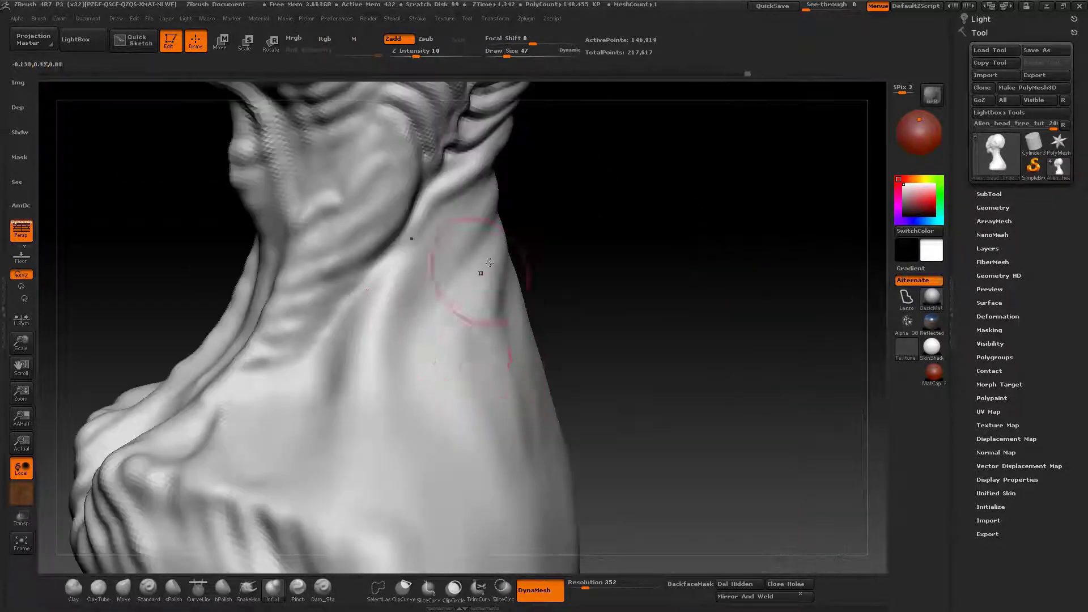
mouse_move(469, 396)
mouse_down()
mouse_move(470, 227)
mouse_move(406, 272)
mouse_move(381, 351)
mouse_up()
Step: Build up muscle forms on top of the shoulder with the ClayTubes brush at draw size 47
right_drag(303, 428, 354, 407)
right_drag(439, 373, 410, 362)
key(b)
key(c)
key(t)
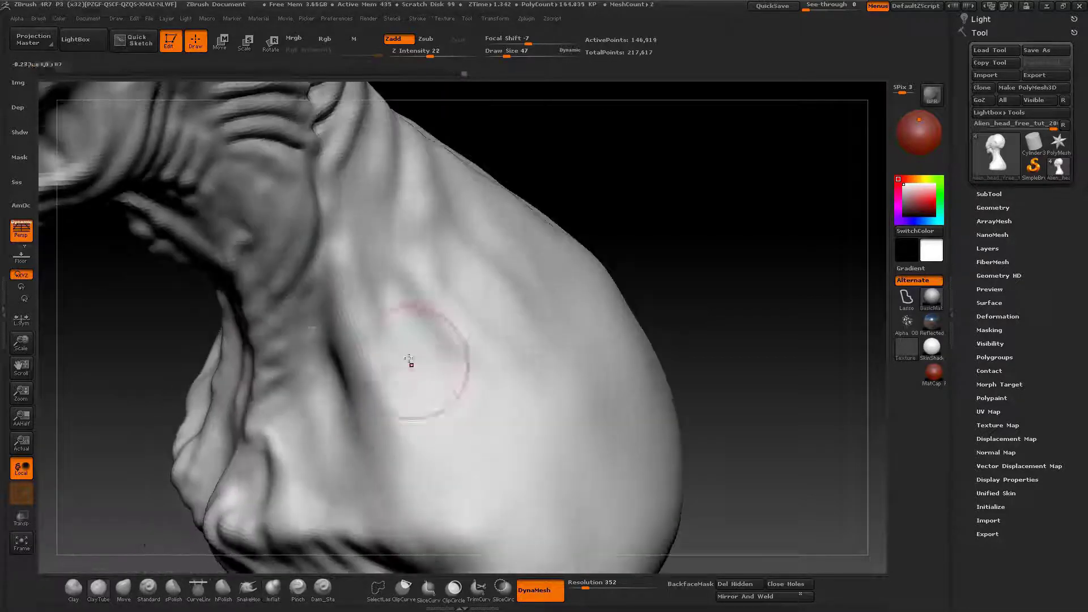
mouse_move(404, 362)
mouse_down()
mouse_move(461, 405)
mouse_move(396, 353)
mouse_move(483, 412)
mouse_up()
mouse_move(484, 412)
right_down()
mouse_move(422, 366)
mouse_move(390, 358)
right_up()
Step: Reshape the base of the neck near the shoulder with the Move brush
key(b)
key(m)
key(v)
drag(309, 390, 322, 383)
mouse_move(322, 383)
right_down()
mouse_move(376, 347)
mouse_move(389, 316)
mouse_move(328, 260)
mouse_move(334, 272)
right_up()
Step: Add clay strokes where the neck meets the shoulder with the ClayTubes brush, and smooth them
key(b)
key(c)
key(t)
drag(334, 272, 275, 314)
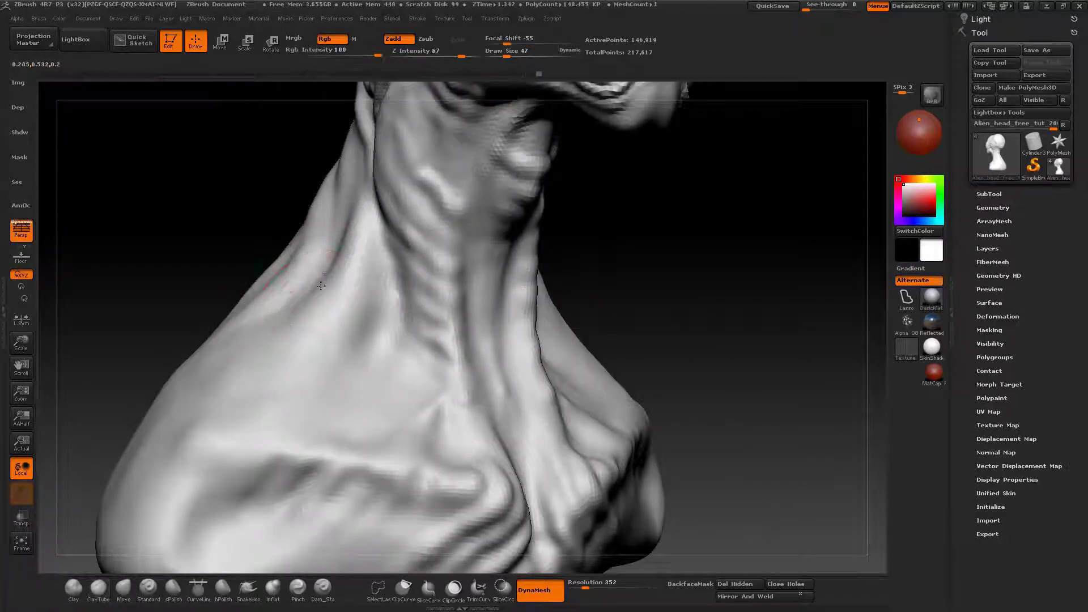
shift+drag(320, 285, 288, 261)
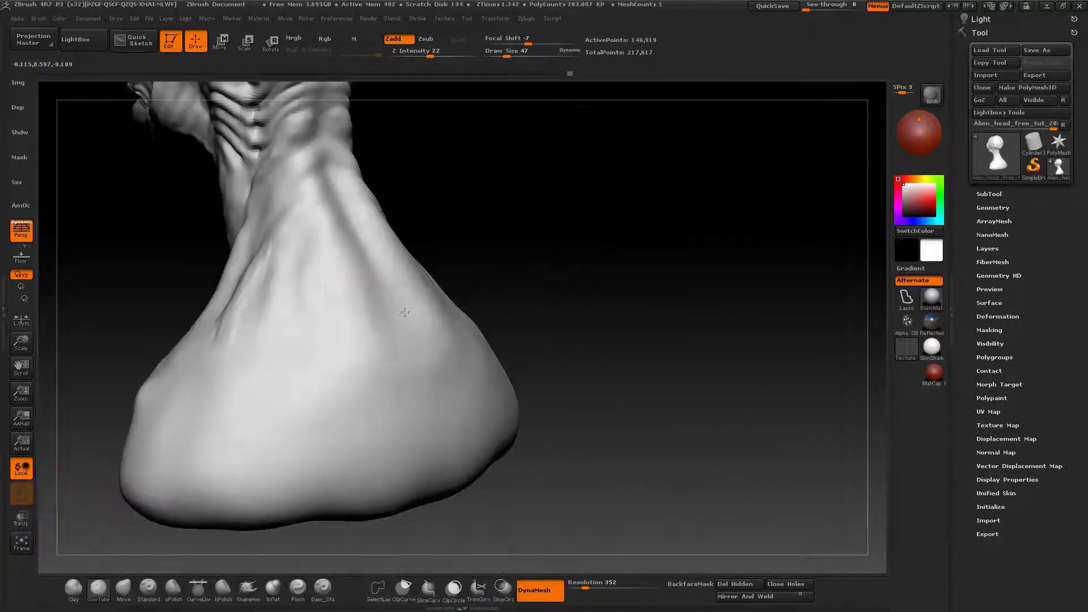
Step: Build up muscle strokes from the base of the neck over the shoulder with the ClayTubes brush, enlarging the draw size to 59
right_drag(406, 309, 471, 294)
mouse_move(374, 428)
mouse_down()
mouse_move(503, 238)
mouse_move(489, 289)
mouse_move(442, 296)
mouse_up()
mouse_move(364, 372)
mouse_down()
mouse_move(436, 255)
mouse_move(374, 359)
mouse_move(419, 298)
mouse_up()
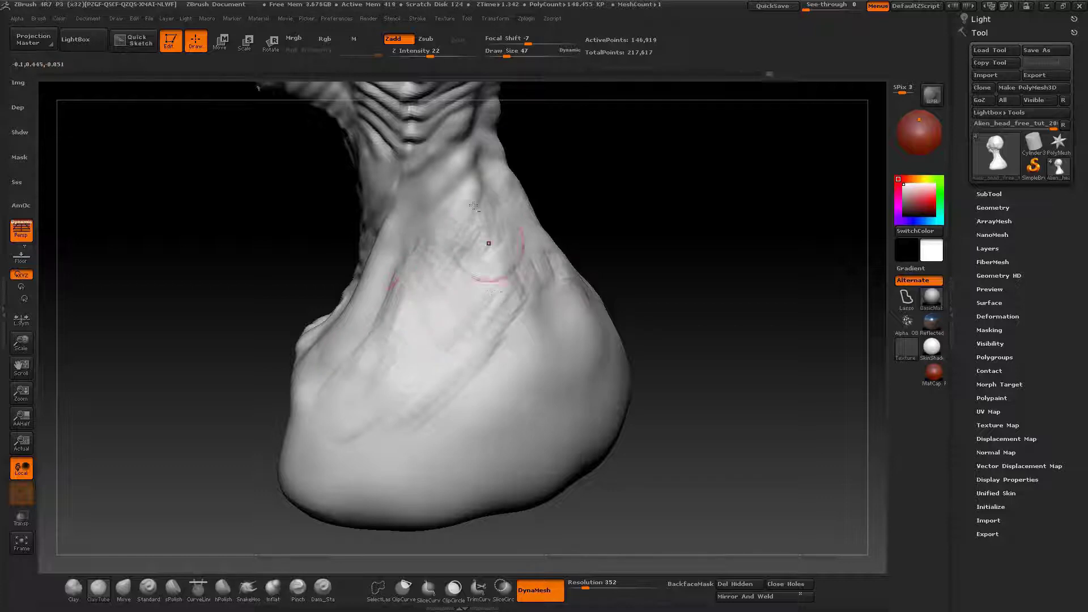
right_drag(473, 205, 479, 207)
key(])
mouse_move(419, 417)
mouse_down()
mouse_move(529, 325)
mouse_move(476, 386)
mouse_up()
right_drag(476, 386, 489, 266)
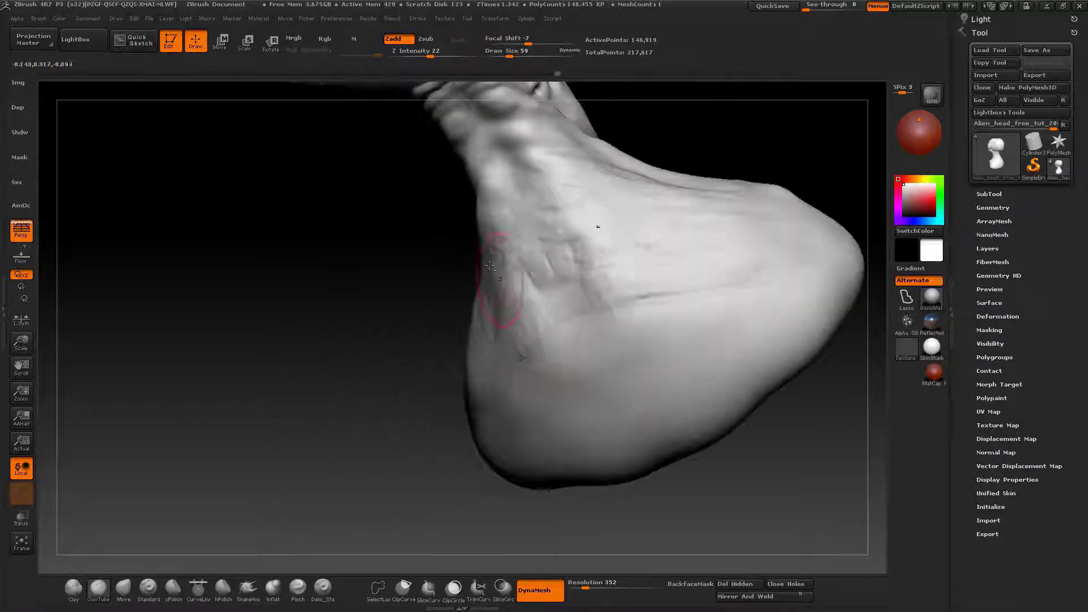
drag(489, 266, 533, 331)
drag(533, 331, 501, 238)
Step: Lay long diagonal clay strokes across the back and shoulder blades with the ClayTubes brush at draw size 59
mouse_move(502, 238)
right_down()
mouse_move(589, 261)
mouse_move(589, 226)
right_up()
drag(462, 391, 487, 504)
alt+right_drag(397, 510, 389, 420)
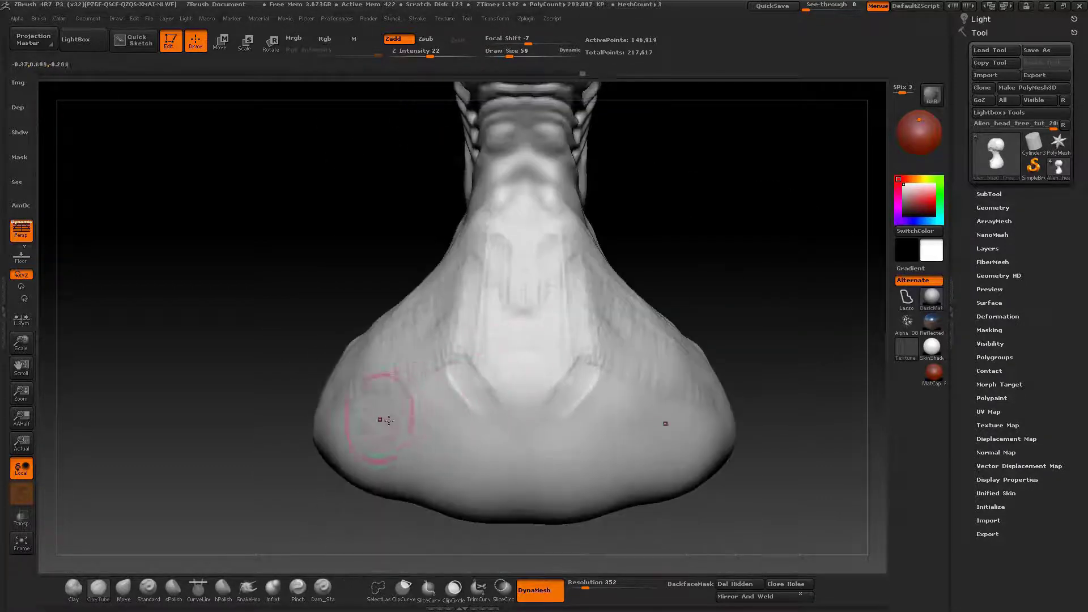
drag(389, 420, 453, 504)
mouse_move(367, 405)
mouse_down()
mouse_move(482, 481)
mouse_move(529, 400)
mouse_up()
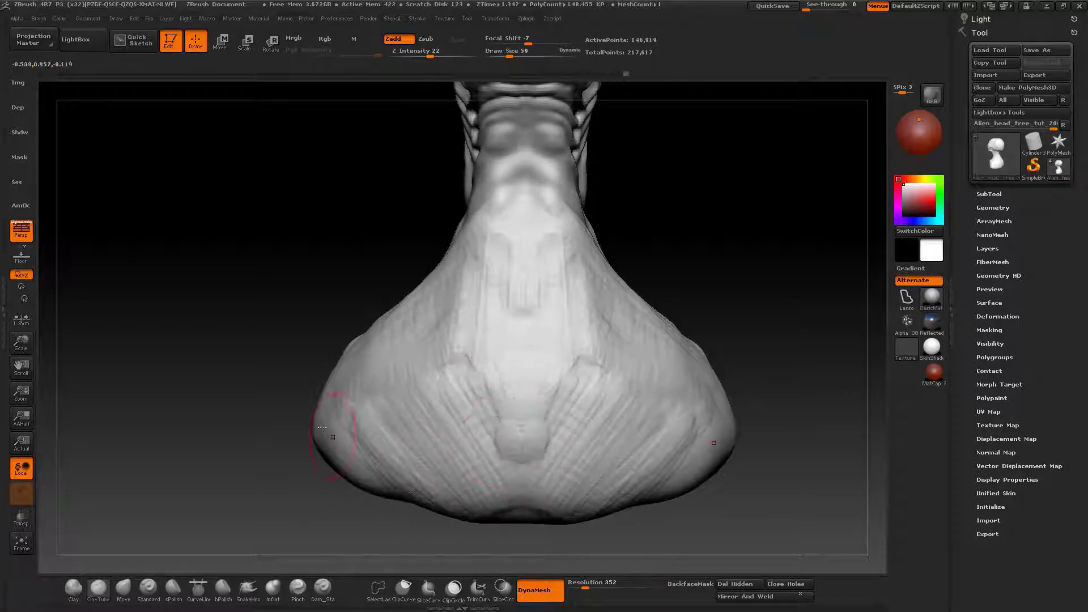
drag(380, 448, 481, 507)
drag(422, 376, 504, 470)
right_drag(508, 413, 635, 397)
drag(541, 340, 490, 501)
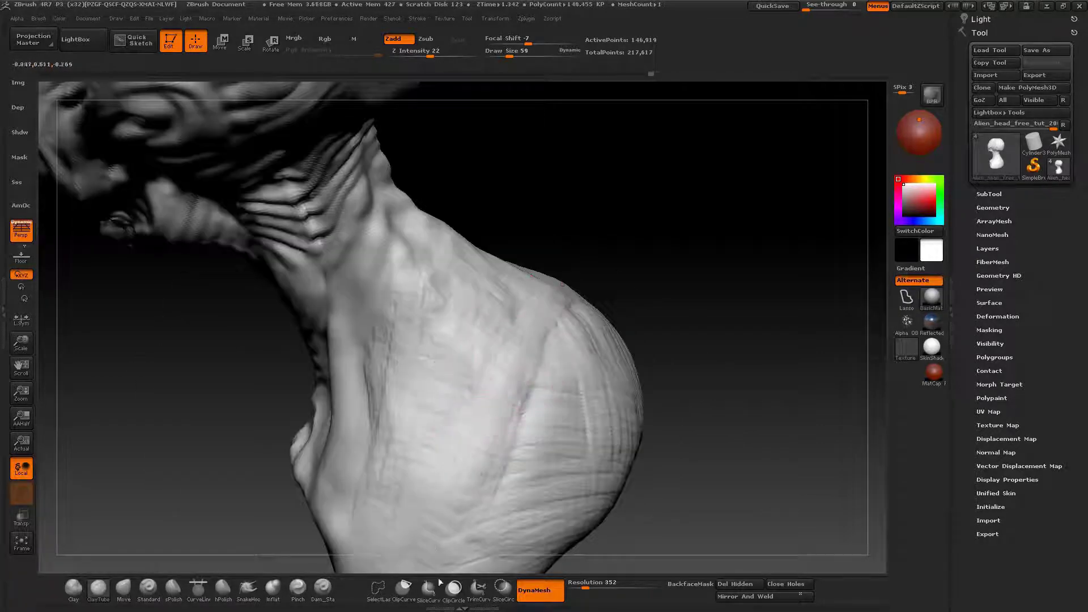
Step: Smooth the clay strokes on the back and shoulder so the muscle forms blend together
shift+drag(527, 345, 419, 481)
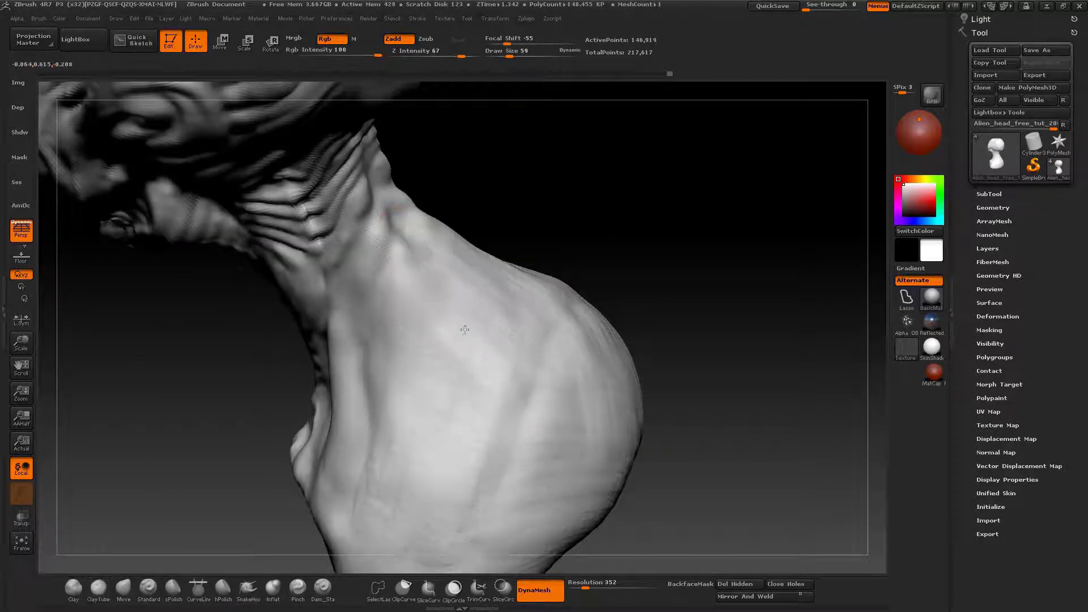
mouse_move(794, 363)
mouse_down()
mouse_move(677, 425)
mouse_move(646, 366)
mouse_move(729, 400)
mouse_up()
drag(578, 249, 623, 254)
mouse_move(617, 286)
mouse_down()
mouse_move(595, 320)
mouse_move(612, 390)
mouse_up()
shift+drag(634, 332, 595, 361)
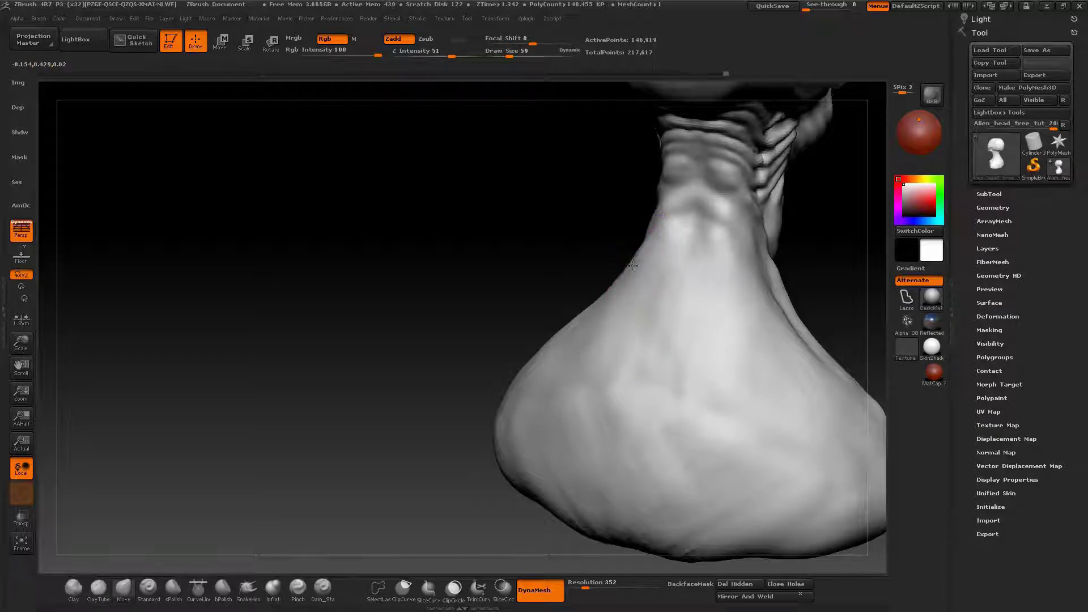
Step: Reshape the silhouette of the neck base, shoulder and back with an enlarged Move brush, and smooth the lower back
drag(633, 265, 636, 289)
mouse_move(793, 318)
mouse_down()
mouse_move(612, 363)
mouse_move(667, 376)
mouse_move(635, 388)
mouse_up()
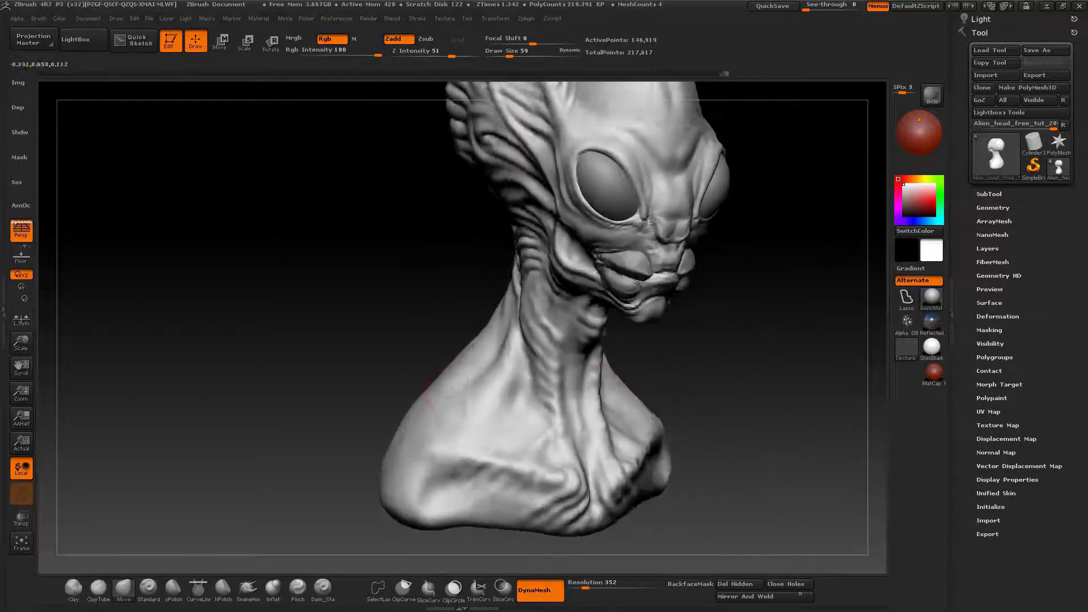
mouse_move(363, 391)
mouse_down()
mouse_move(448, 397)
mouse_move(463, 372)
mouse_up()
key(space)
drag(365, 430, 377, 425)
drag(416, 356, 407, 349)
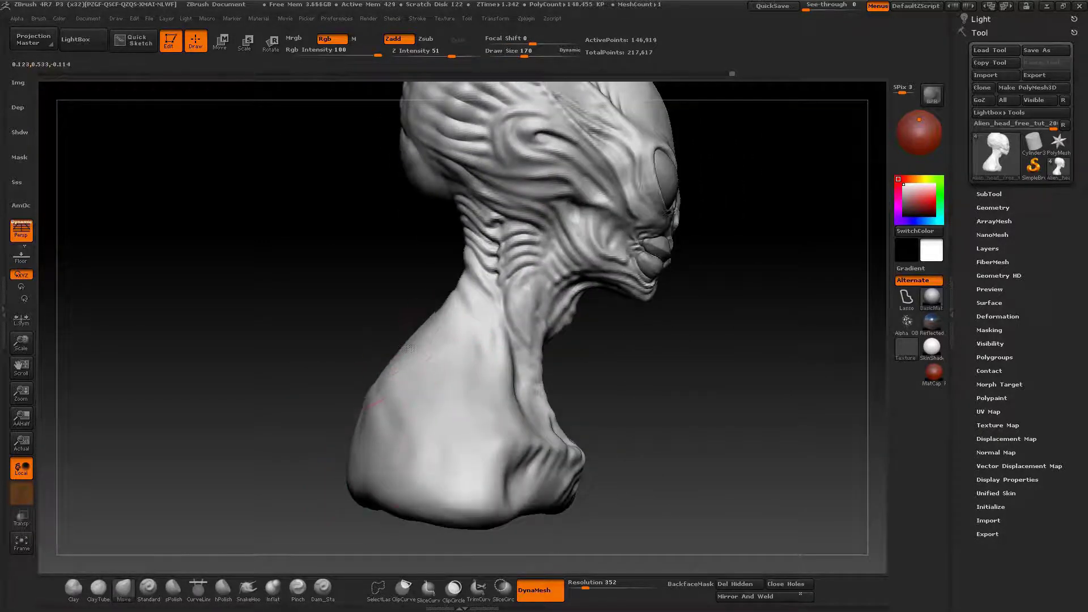
drag(323, 368, 437, 391)
drag(394, 351, 409, 324)
drag(250, 391, 410, 431)
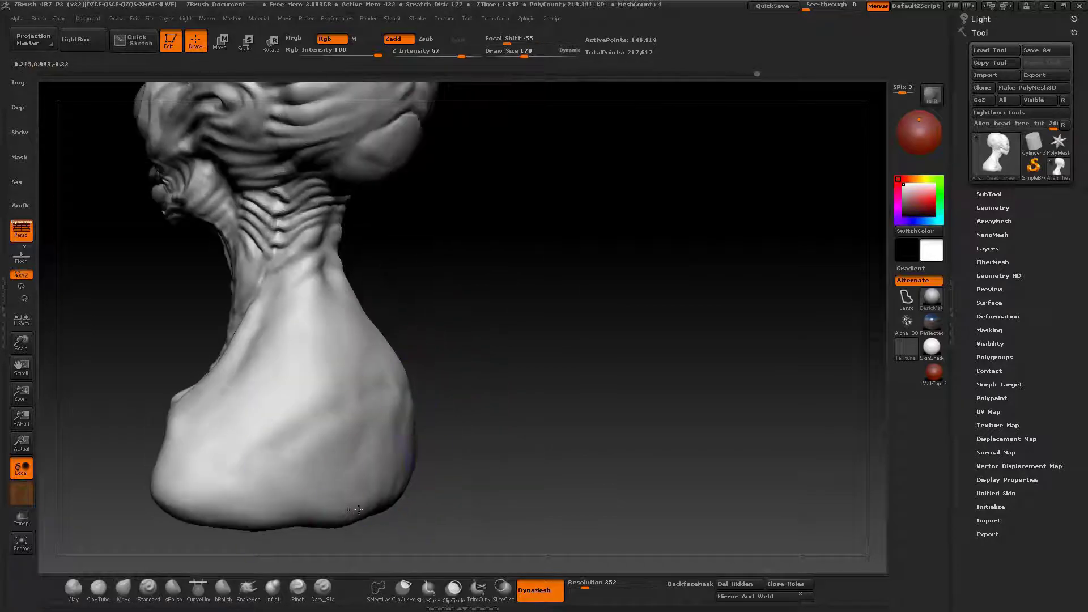
shift+drag(358, 509, 351, 483)
drag(453, 499, 397, 510)
Step: Flatten the underside of the bust with the hPolish brush
click(222, 589)
mouse_move(272, 544)
mouse_down()
mouse_move(325, 470)
mouse_move(318, 396)
mouse_up()
mouse_move(391, 340)
mouse_down()
mouse_move(328, 359)
mouse_move(409, 303)
mouse_up()
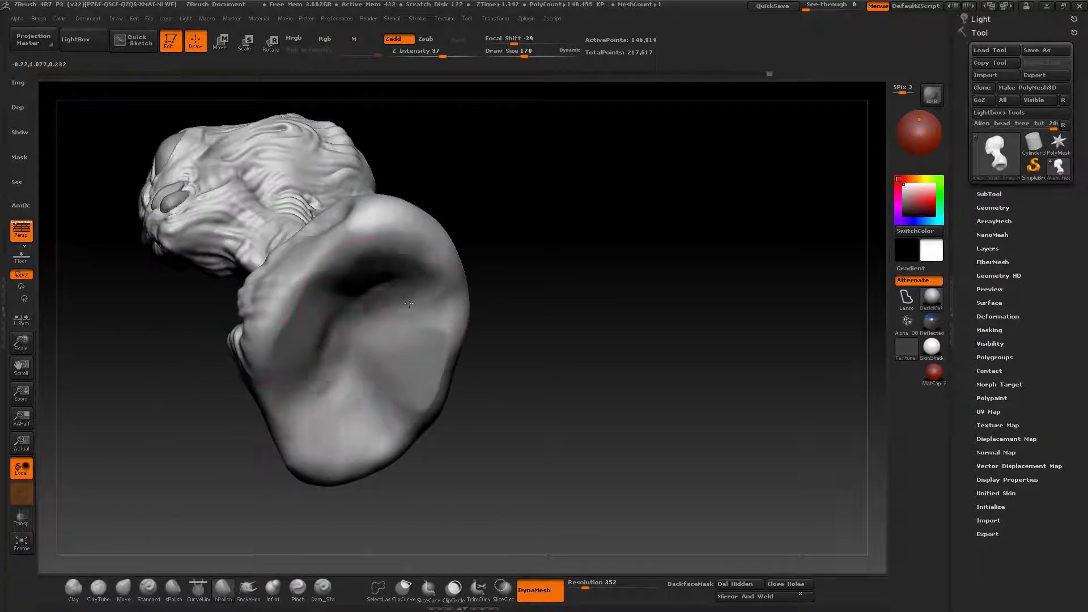
mouse_move(510, 363)
mouse_down()
mouse_move(405, 403)
mouse_move(360, 394)
mouse_up()
key(space)
key(space)
mouse_move(432, 322)
mouse_down()
mouse_move(458, 308)
mouse_move(592, 332)
mouse_move(431, 304)
mouse_up()
mouse_move(498, 408)
mouse_down()
mouse_move(655, 379)
mouse_move(766, 452)
mouse_up()
Step: Reshape the inner ends of the collarbones at the base of the throat with the Move brush at draw size 65
click(322, 589)
drag(680, 425, 765, 425)
click(123, 589)
alt+drag(652, 397, 652, 431)
key(space)
drag(453, 427, 425, 428)
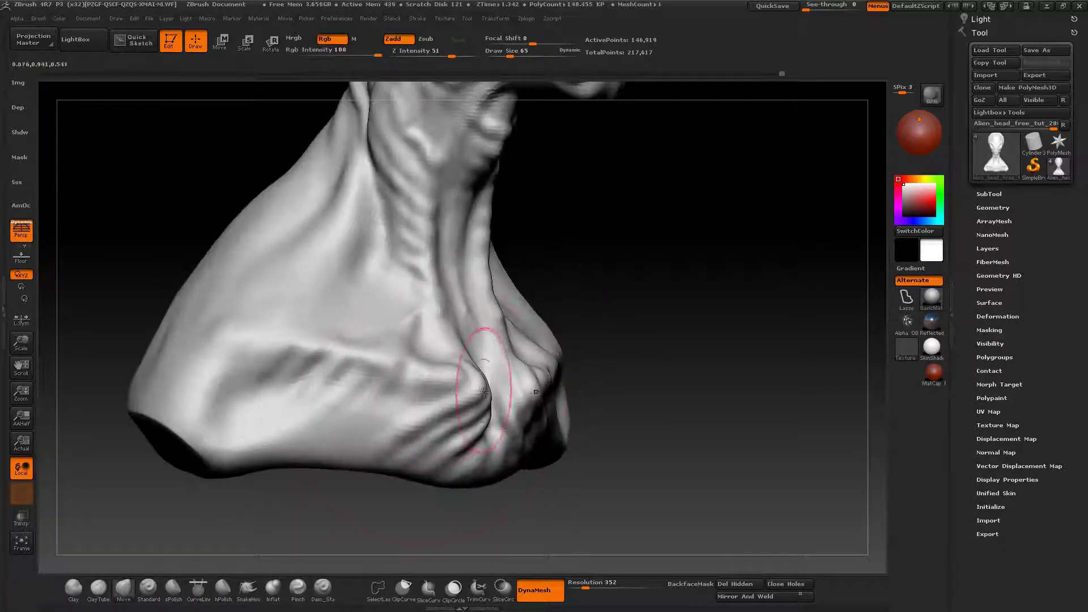
drag(485, 392, 498, 399)
drag(595, 397, 490, 400)
Step: Add clay to the chest folds below the collarbone with a reduced ClayTubes brush
right_drag(416, 363, 499, 369)
key(b)
key(c)
key(t)
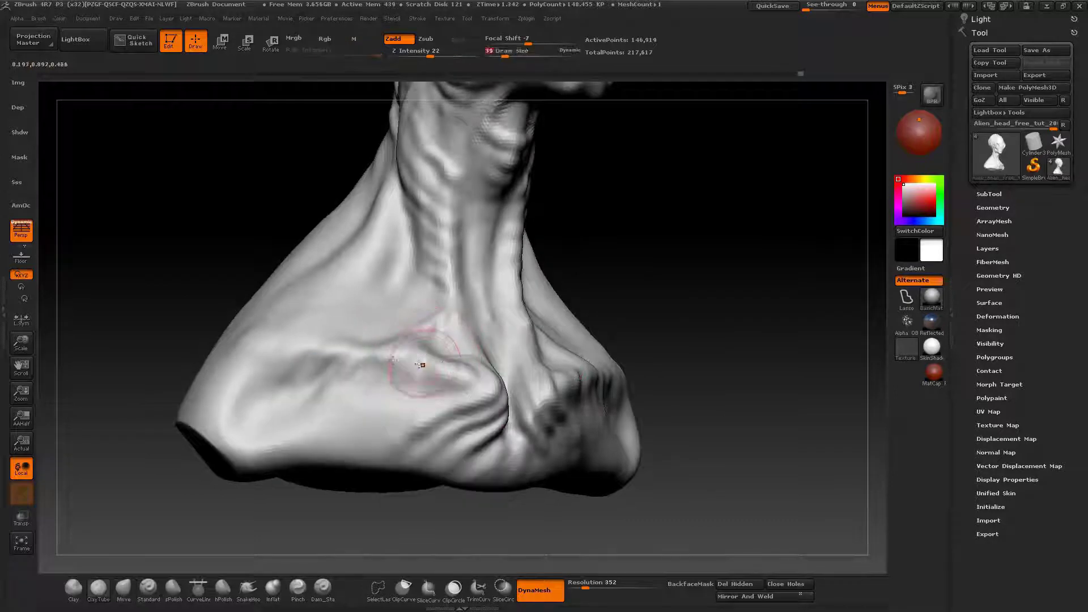
right_drag(378, 403, 368, 374)
key(space)
drag(369, 375, 358, 375)
drag(374, 399, 413, 383)
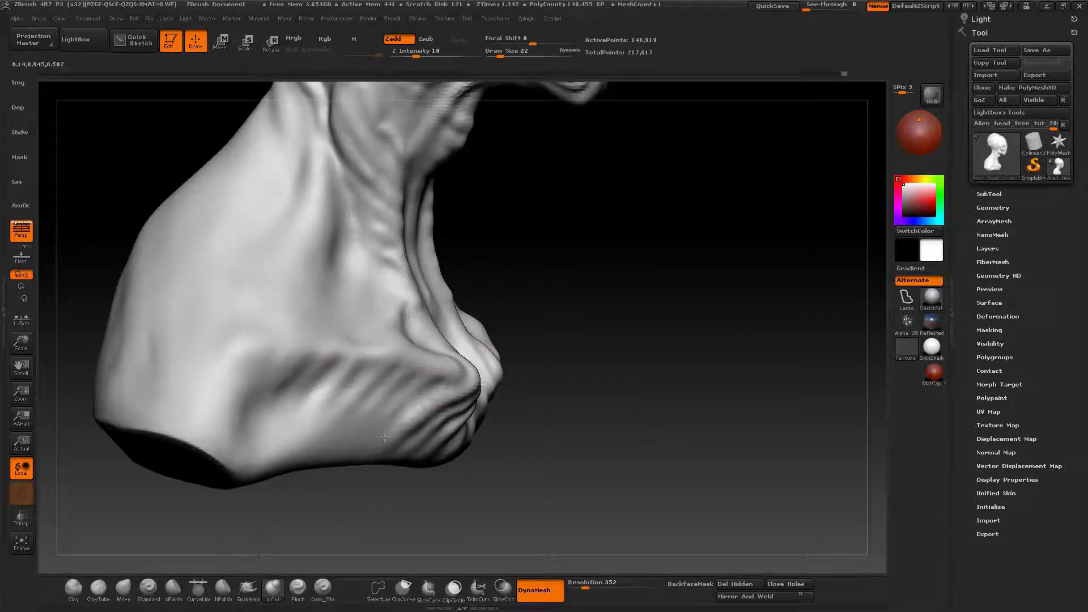
Step: Adjust the collarbone ridge with the Move brush at draw size 35
mouse_move(386, 437)
right_down()
mouse_move(363, 397)
mouse_move(430, 372)
right_up()
key(b)
key(m)
key(v)
key(space)
drag(384, 360, 395, 358)
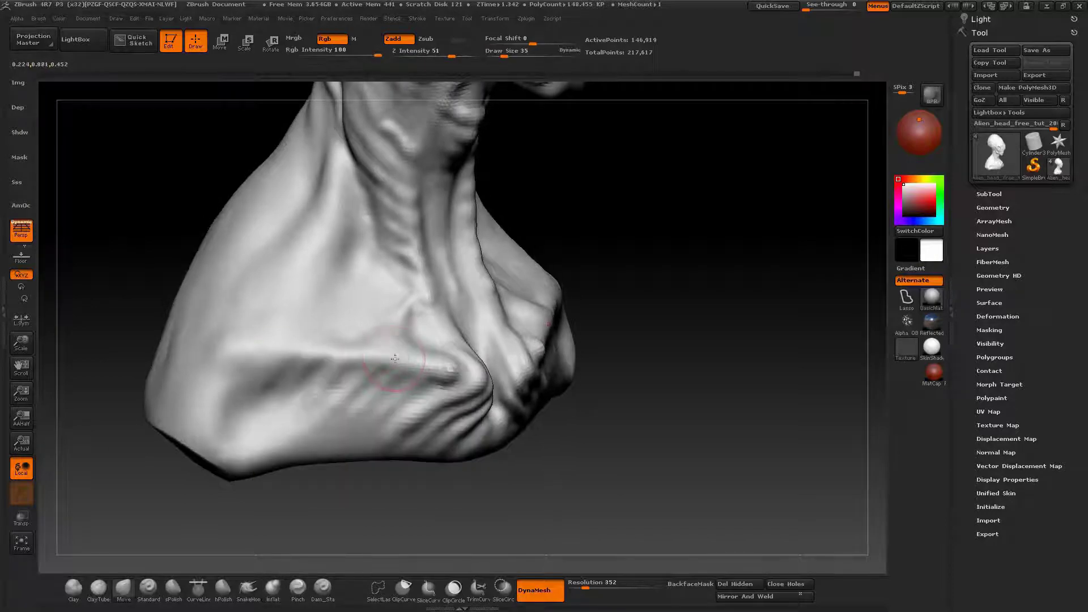
Step: Inflate the outer end of the collarbone with the Inflat brush at draw size 35, and smooth the swelling
key(b)
key(i)
key(n)
mouse_move(395, 358)
right_down()
mouse_move(335, 358)
mouse_move(391, 354)
right_up()
mouse_move(241, 355)
mouse_down()
mouse_move(249, 332)
mouse_move(238, 327)
mouse_up()
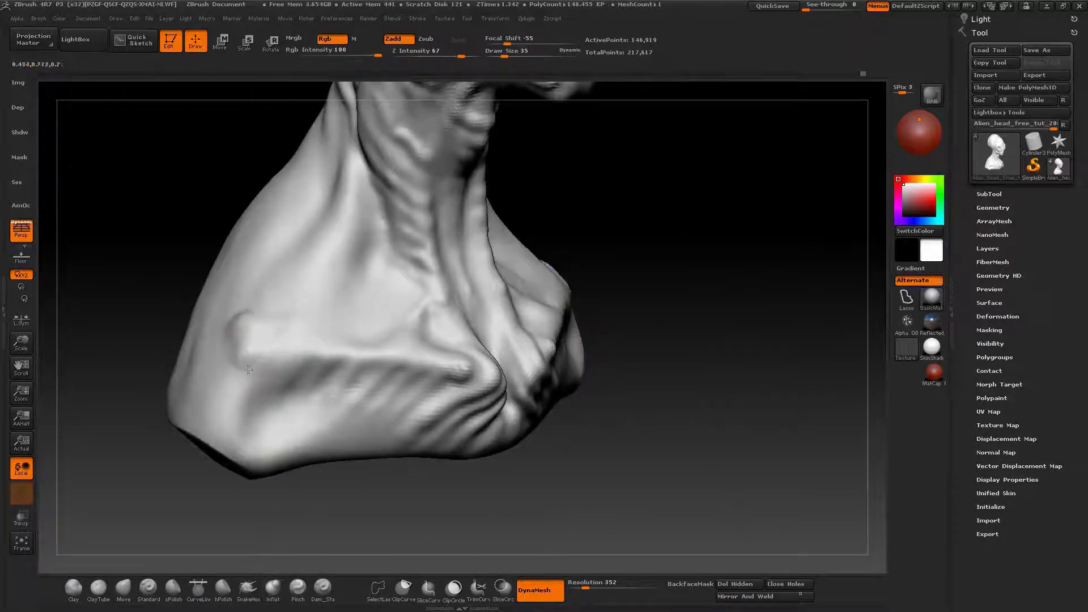
right_drag(295, 346, 255, 340)
shift+drag(254, 343, 262, 335)
right_drag(325, 342, 385, 362)
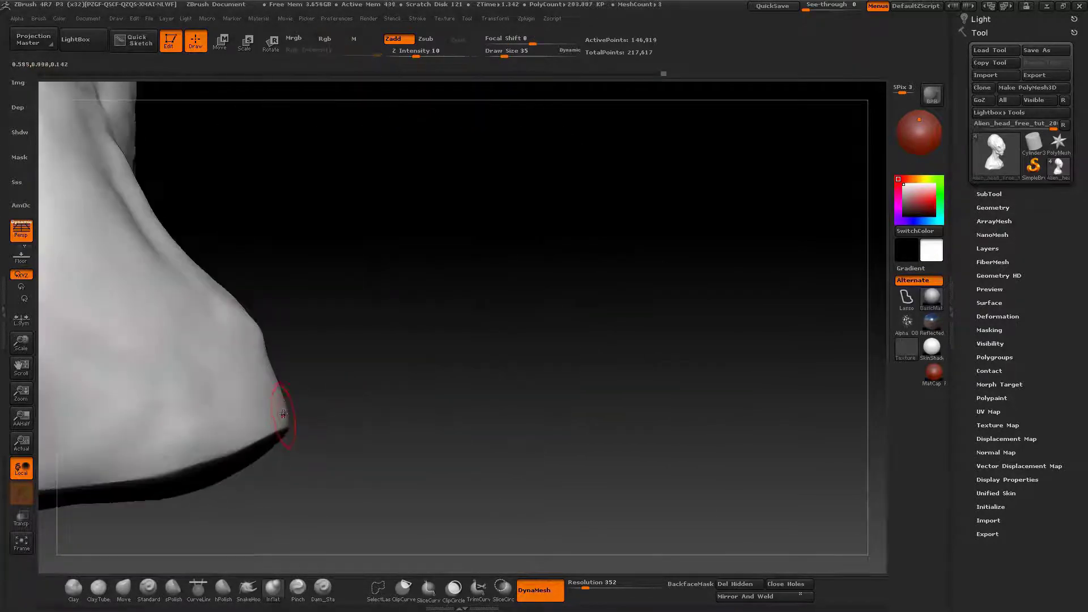
drag(510, 283, 308, 381)
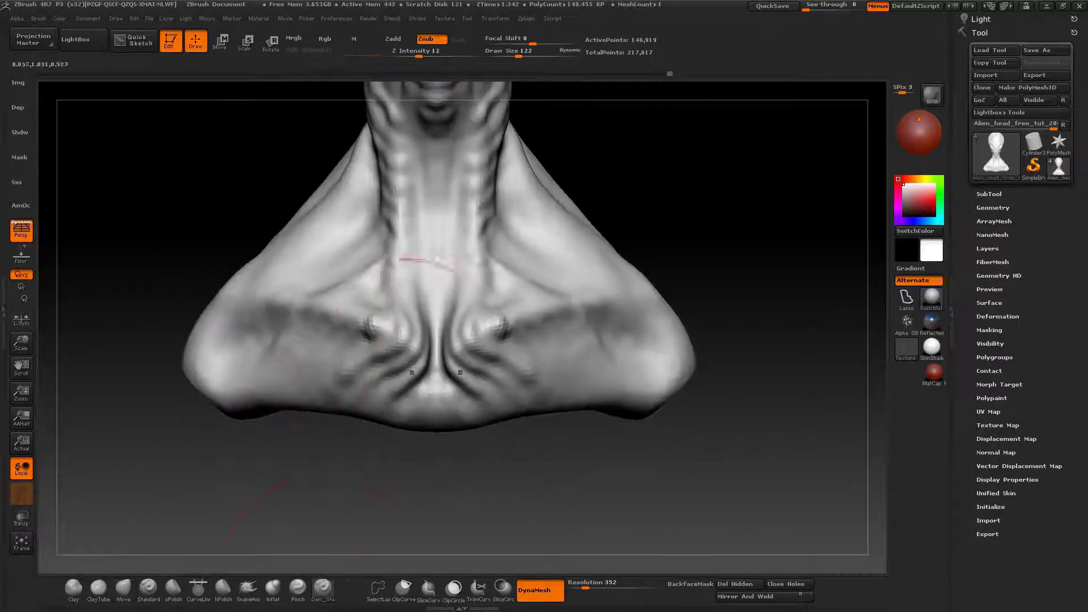
Step: Carve horizontal creases into the cords at the front of the neck with the Dam_Standard brush at draw size 35
key(space)
right_drag(447, 347, 436, 448)
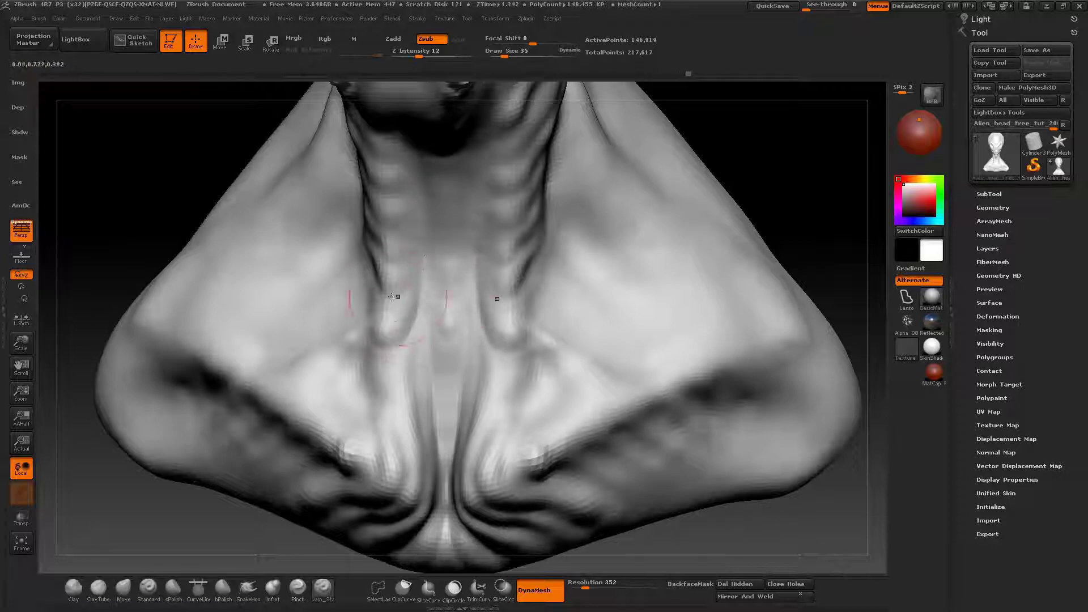
drag(424, 247, 413, 362)
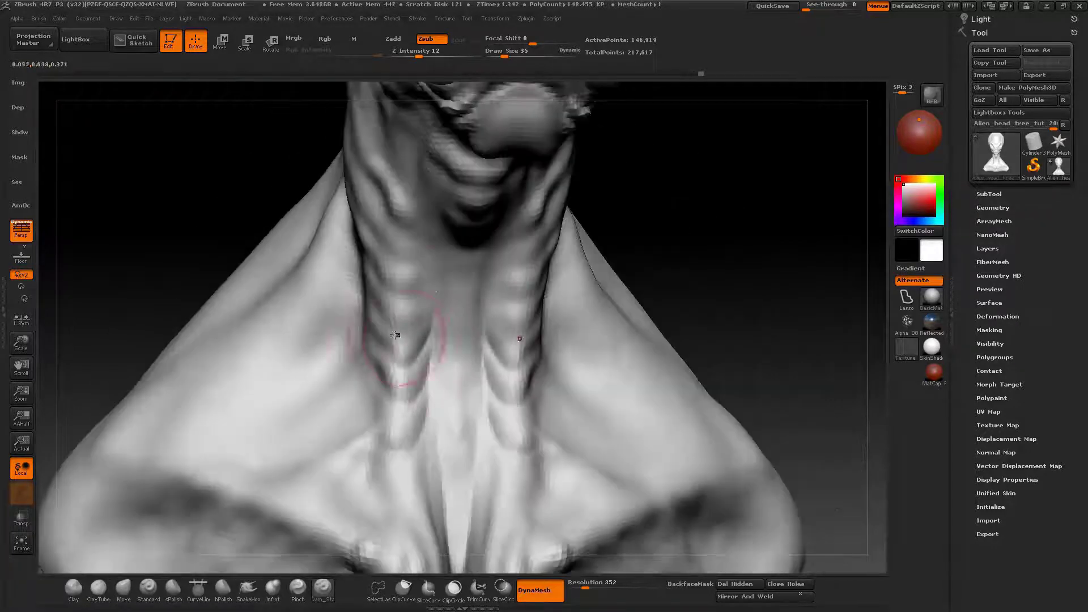
drag(420, 283, 409, 248)
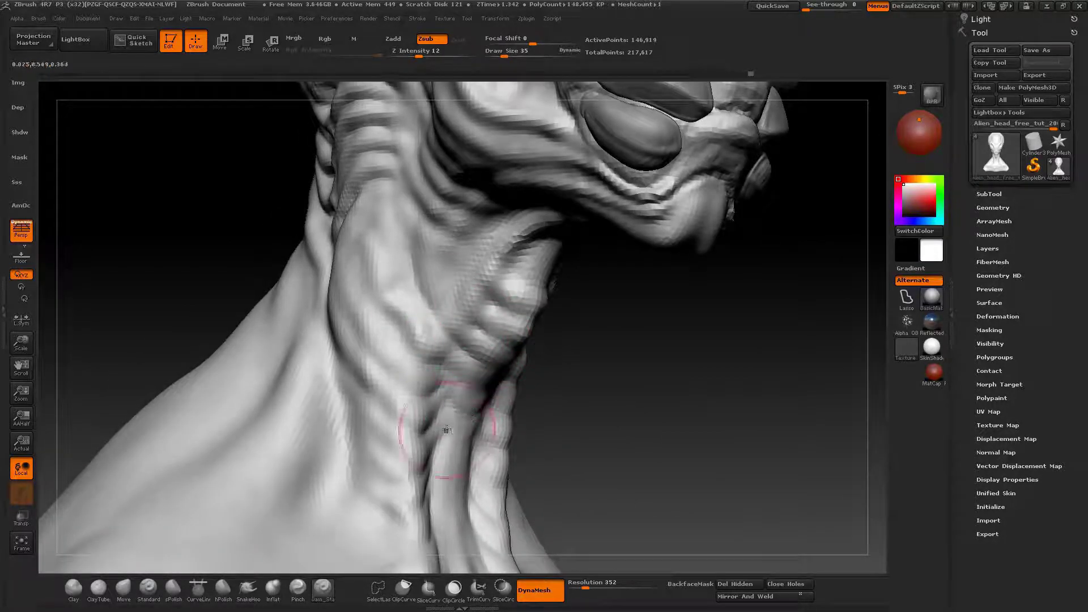
drag(447, 429, 410, 311)
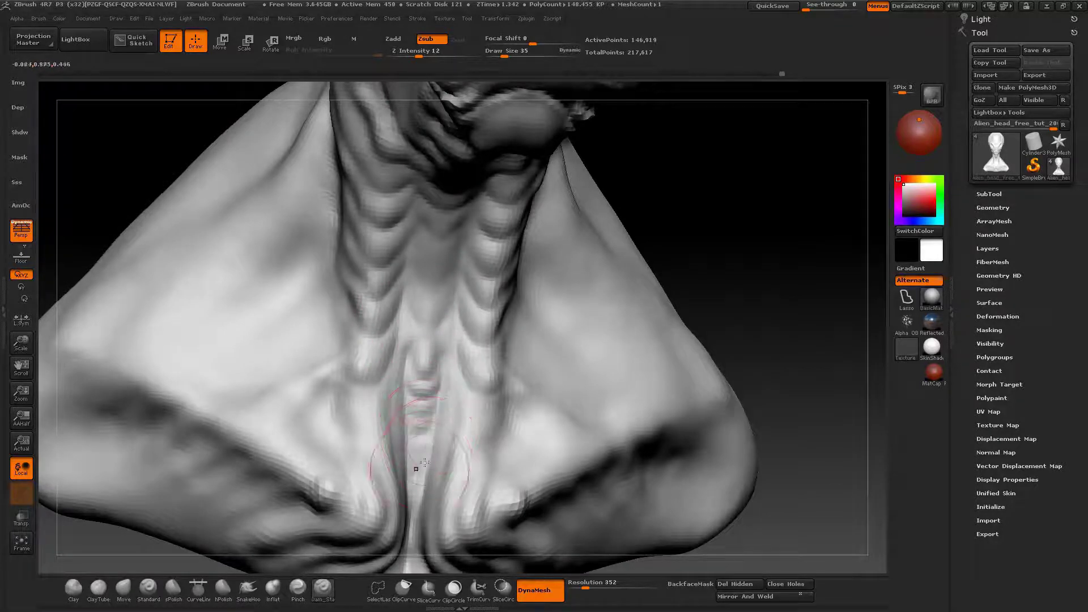
Step: Reshape the throat cords and the area around the inner collarbones with the Move brush at draw size 35
mouse_move(433, 430)
right_down()
mouse_move(425, 413)
mouse_move(362, 391)
mouse_move(406, 321)
right_up()
key(b)
key(m)
key(v)
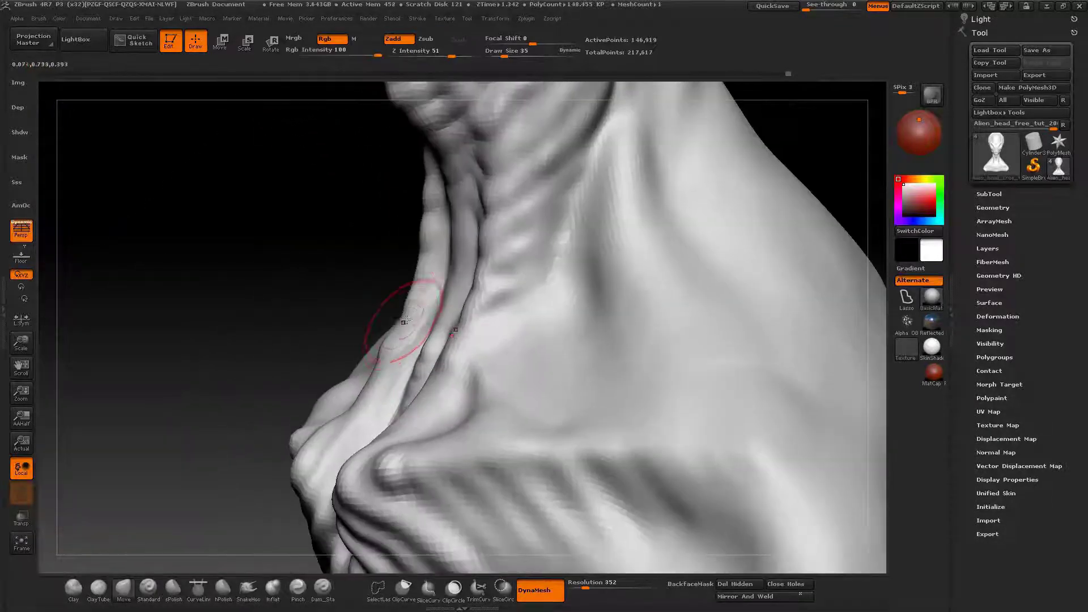
drag(374, 391, 417, 387)
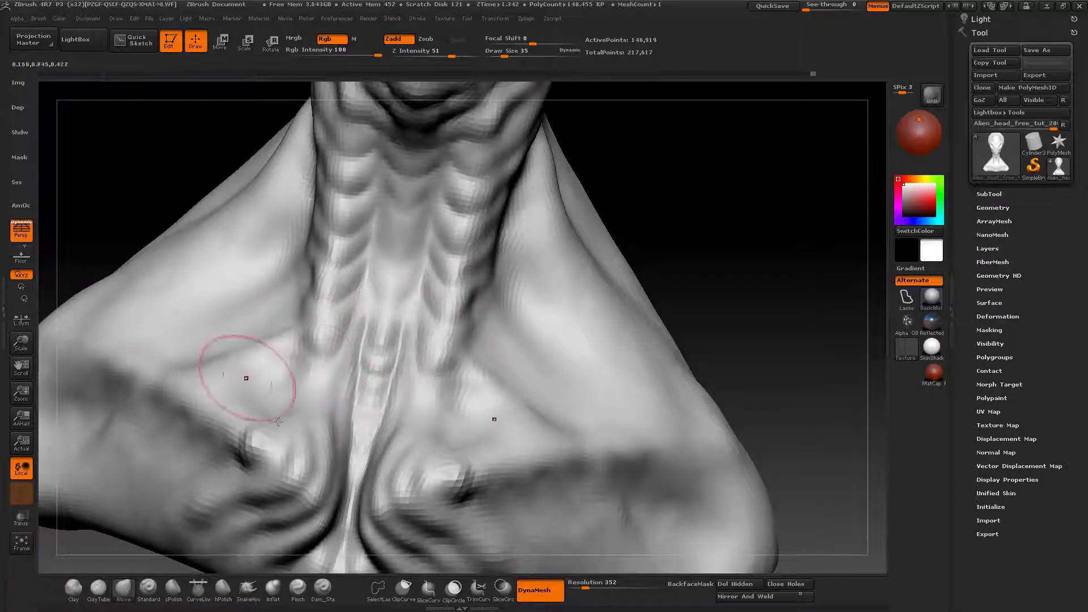
mouse_move(323, 397)
right_down()
mouse_move(364, 364)
mouse_move(336, 418)
right_up()
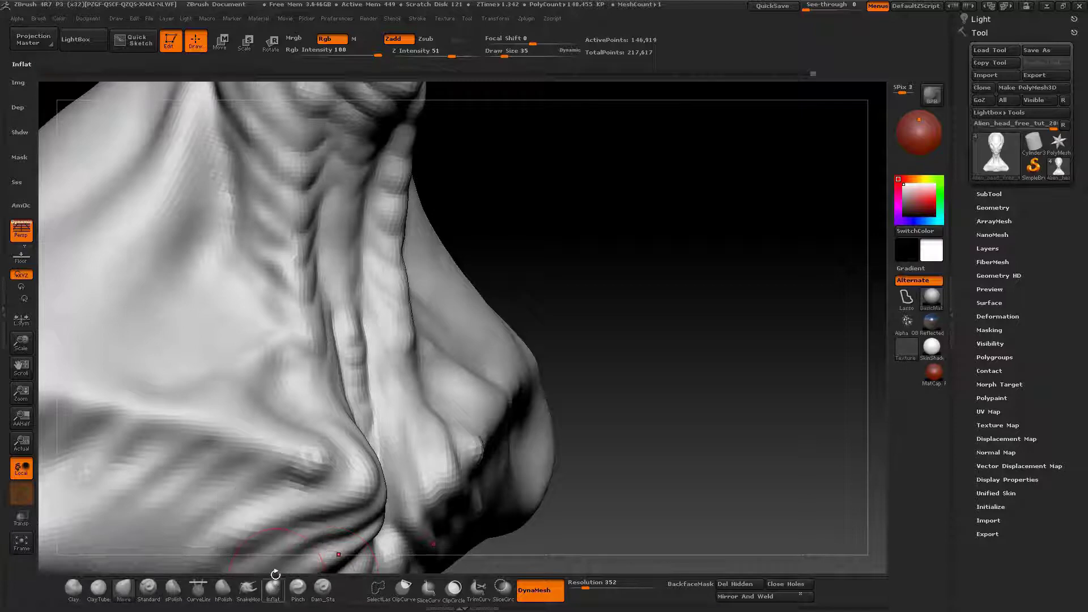
shift+drag(385, 354, 368, 355)
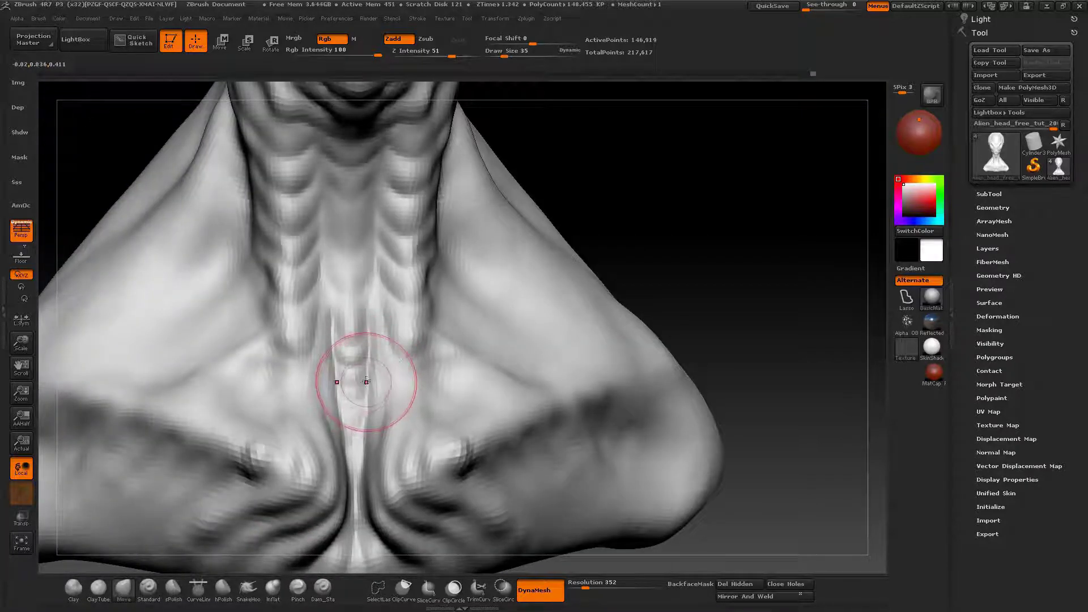
drag(388, 371, 305, 563)
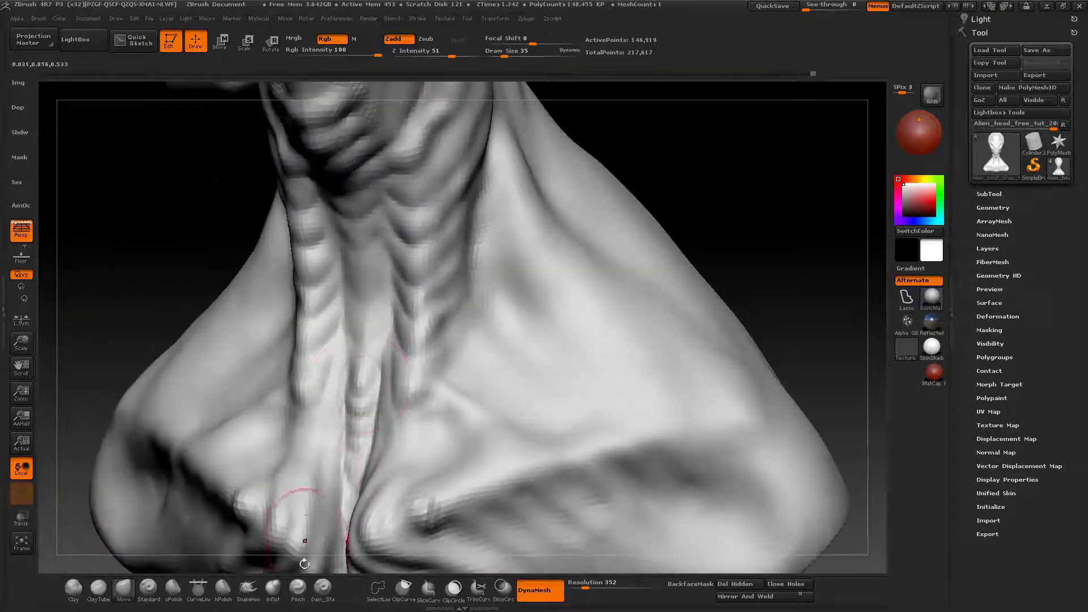
Step: Carve slanted skin folds into the side of the neck with the Dam_Standard brush at draw size 35
click(325, 596)
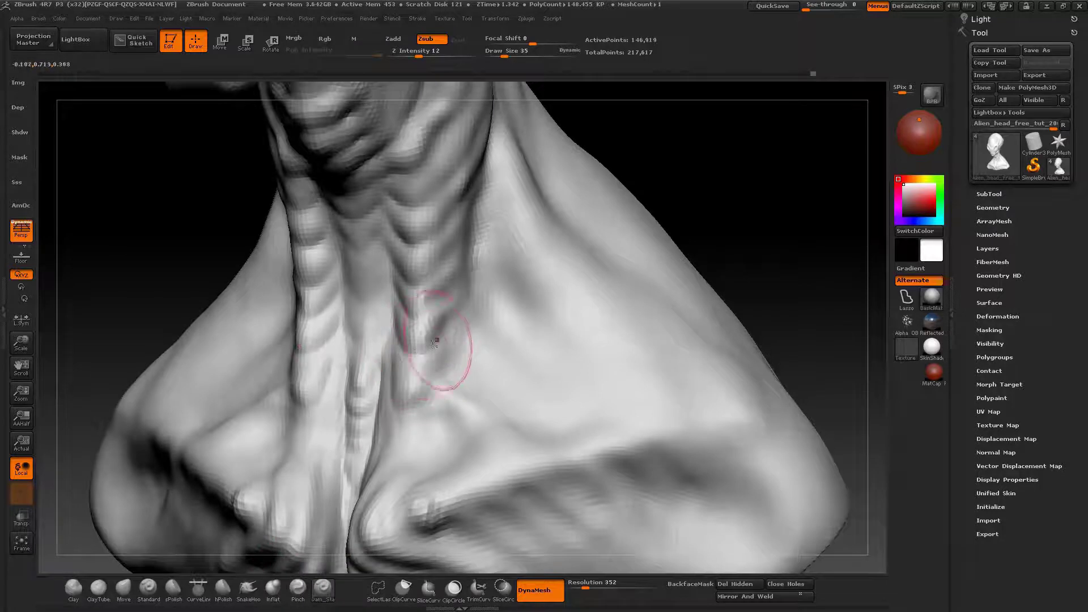
drag(439, 340, 403, 374)
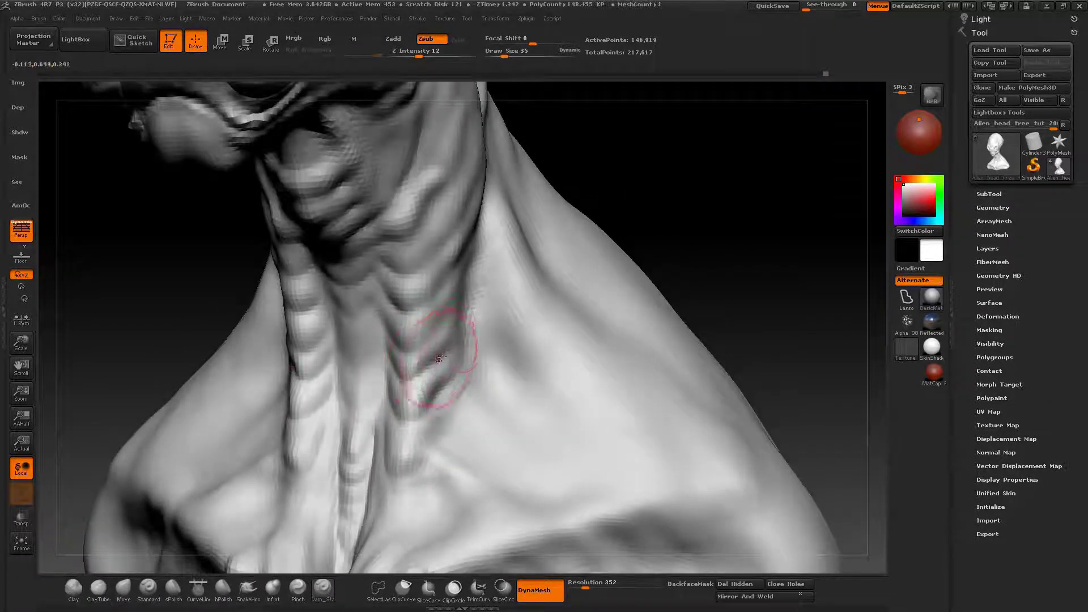
mouse_move(439, 358)
right_down()
mouse_move(413, 354)
mouse_move(453, 348)
right_up()
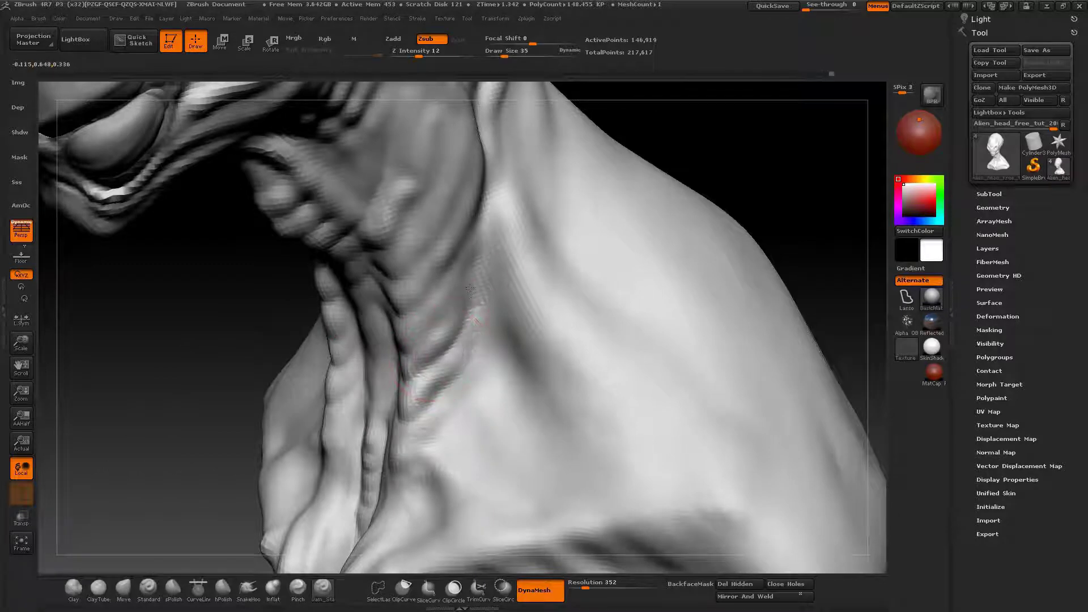
mouse_move(437, 315)
right_down()
mouse_move(456, 294)
mouse_move(425, 289)
mouse_move(447, 347)
mouse_move(461, 340)
mouse_move(403, 359)
mouse_move(391, 340)
mouse_move(420, 306)
mouse_move(433, 339)
right_up()
drag(432, 339, 416, 223)
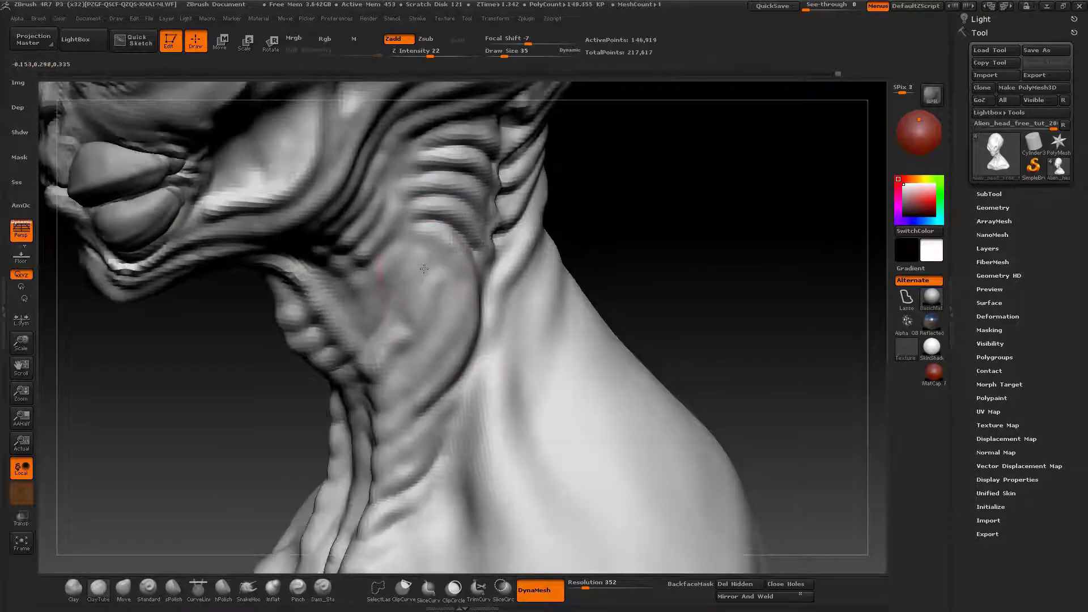
Step: Fill out the oval bulge on the side of the neck with the ClayTubes brush, and turn off perspective
drag(430, 295, 427, 258)
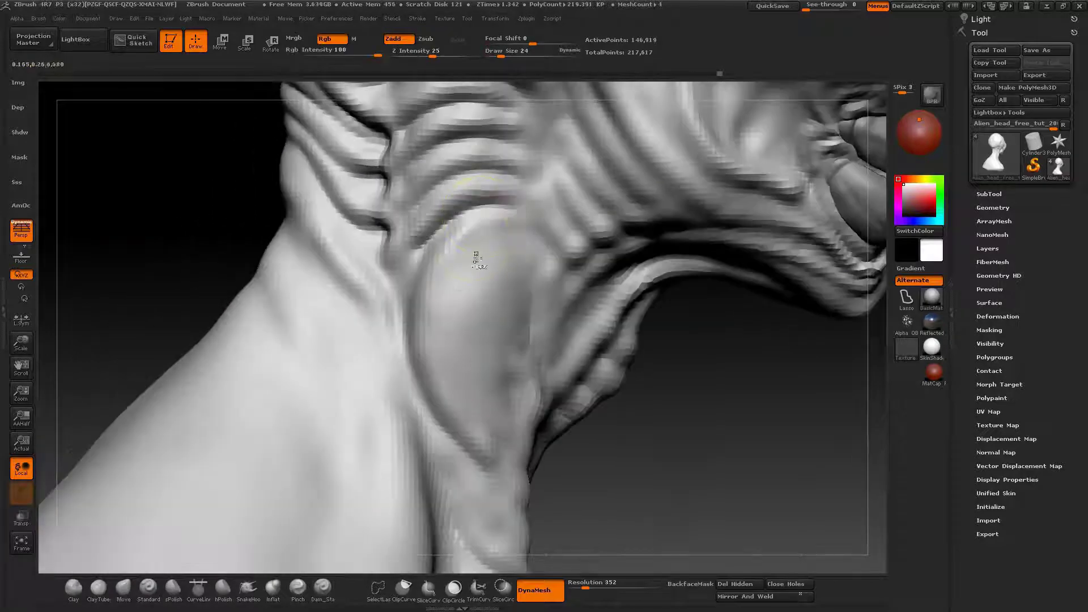
click(23, 231)
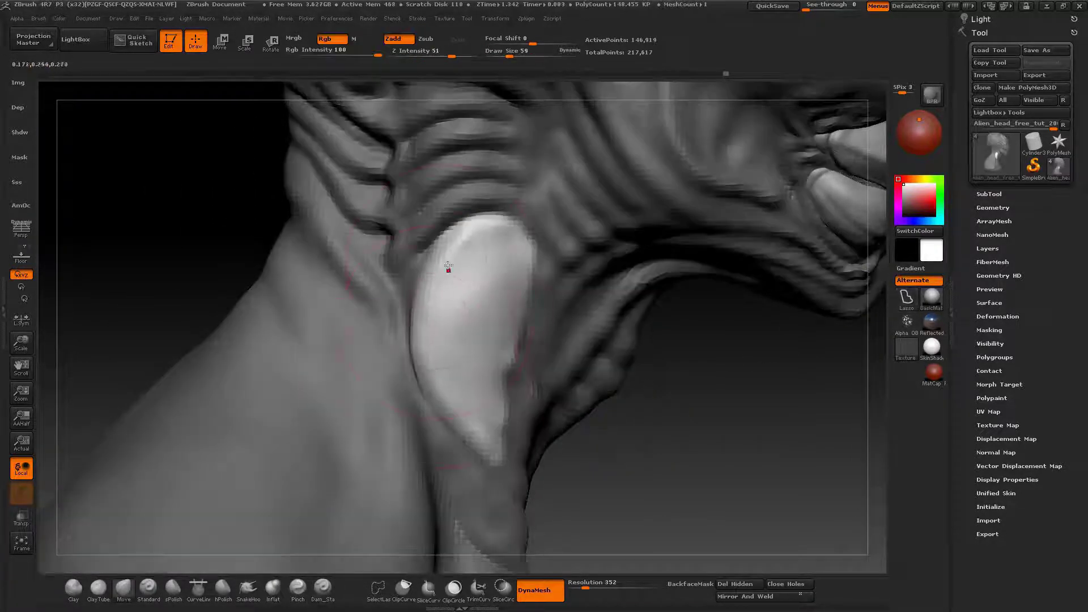
mouse_move(467, 256)
right_down()
mouse_move(491, 292)
mouse_move(505, 354)
mouse_move(454, 318)
mouse_move(503, 376)
mouse_move(482, 355)
right_up()
Step: Carve a sharp crease along the edge of the oval bulge on the neck's side with the Dam_Standard brush at draw size 20
click(324, 589)
key(space)
drag(531, 392, 522, 392)
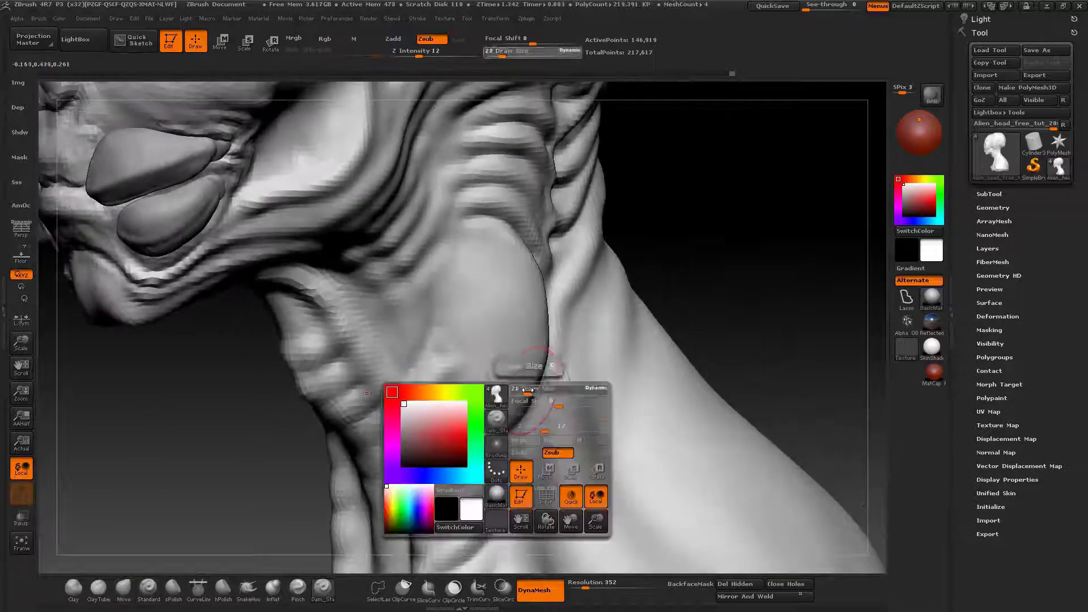
ctrl+right_drag(518, 391, 509, 444)
drag(499, 453, 442, 493)
right_drag(515, 440, 507, 493)
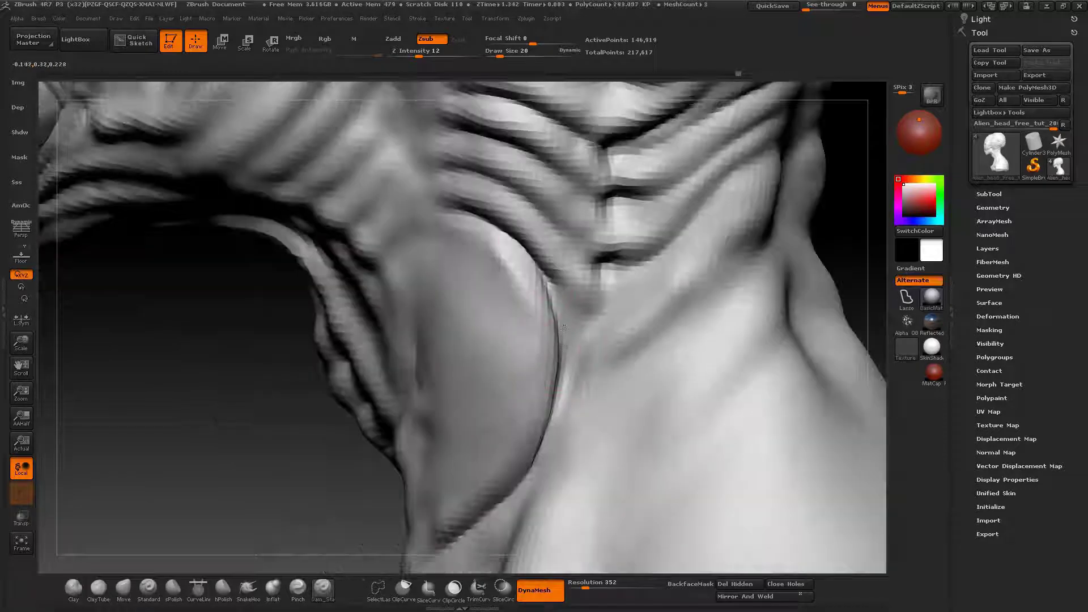
ctrl+right_drag(453, 238, 468, 271)
drag(560, 276, 615, 385)
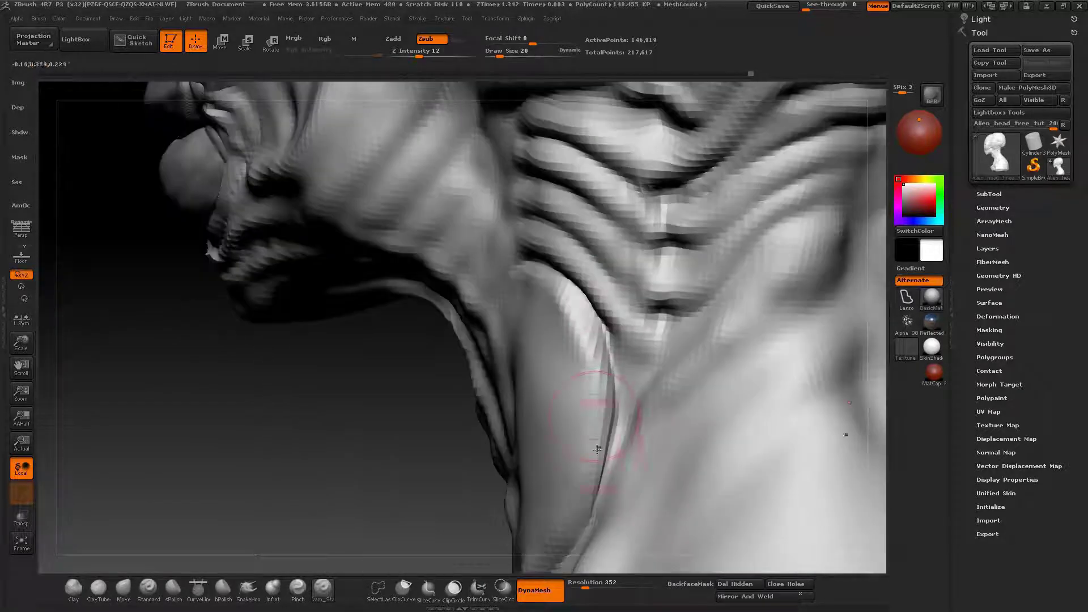
Step: Swell the rim of the oval neck bulge with the Inflate brush at draw size 11, and smooth its surface
key(b)
key(i)
key(n)
right_drag(597, 449, 529, 468)
key(space)
drag(553, 416, 544, 416)
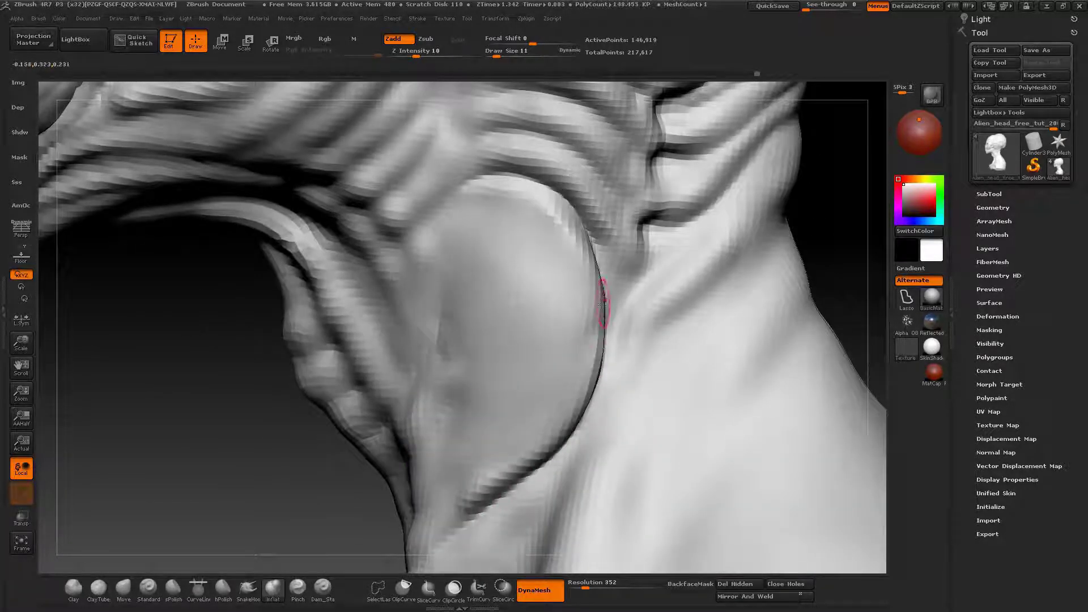
mouse_move(603, 304)
mouse_down()
mouse_move(514, 286)
mouse_move(592, 315)
mouse_up()
shift+drag(488, 300, 558, 288)
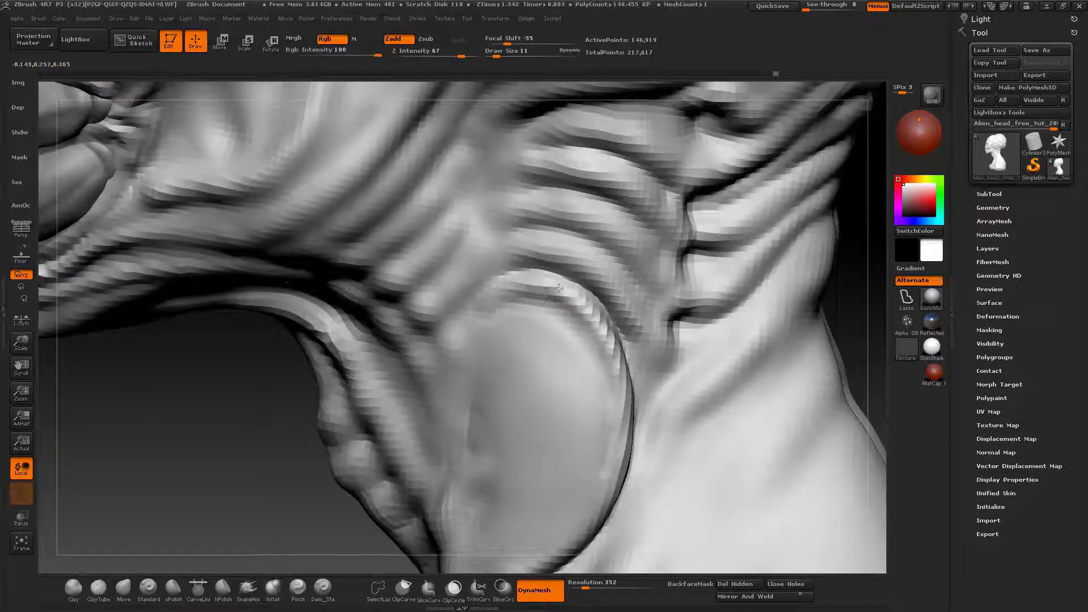
drag(577, 553, 641, 350)
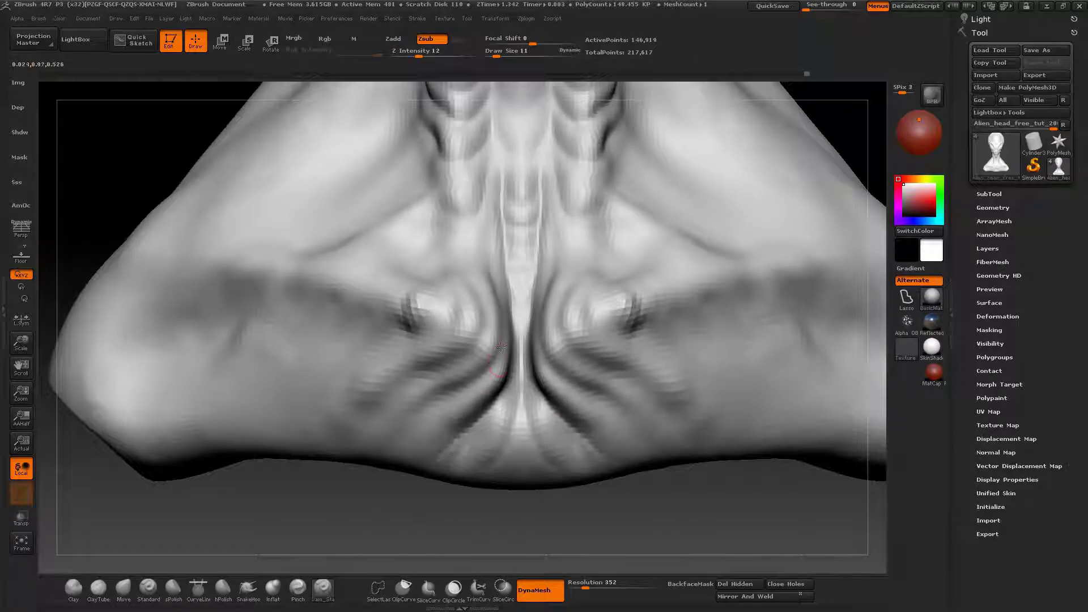
Step: Carve radiating skin folds below the inner collarbones with the Dam_Standard brush at draw size 11
right_drag(466, 388, 454, 360)
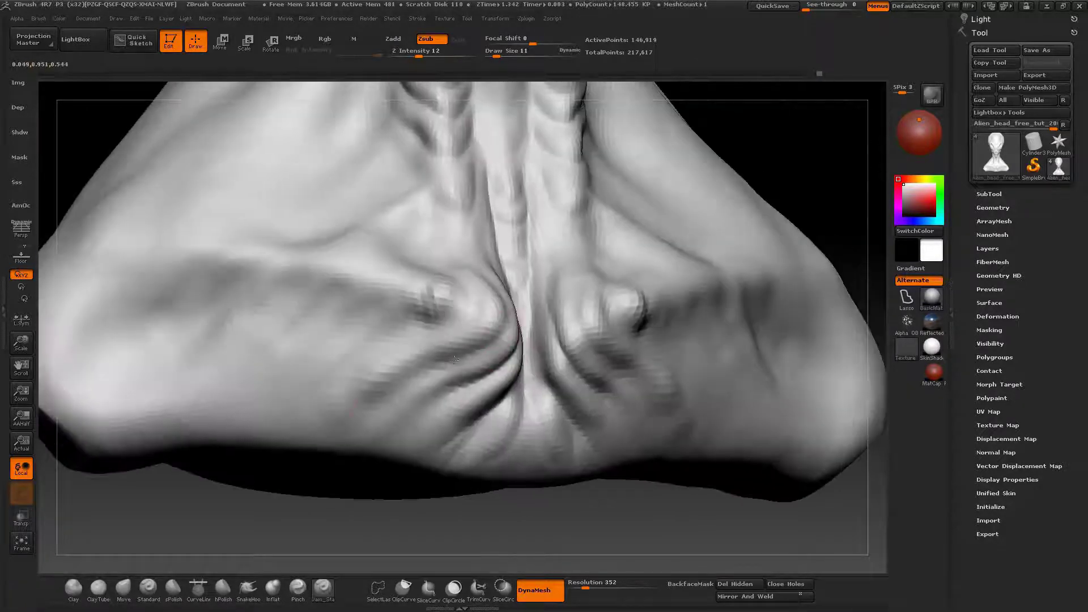
drag(387, 392, 508, 384)
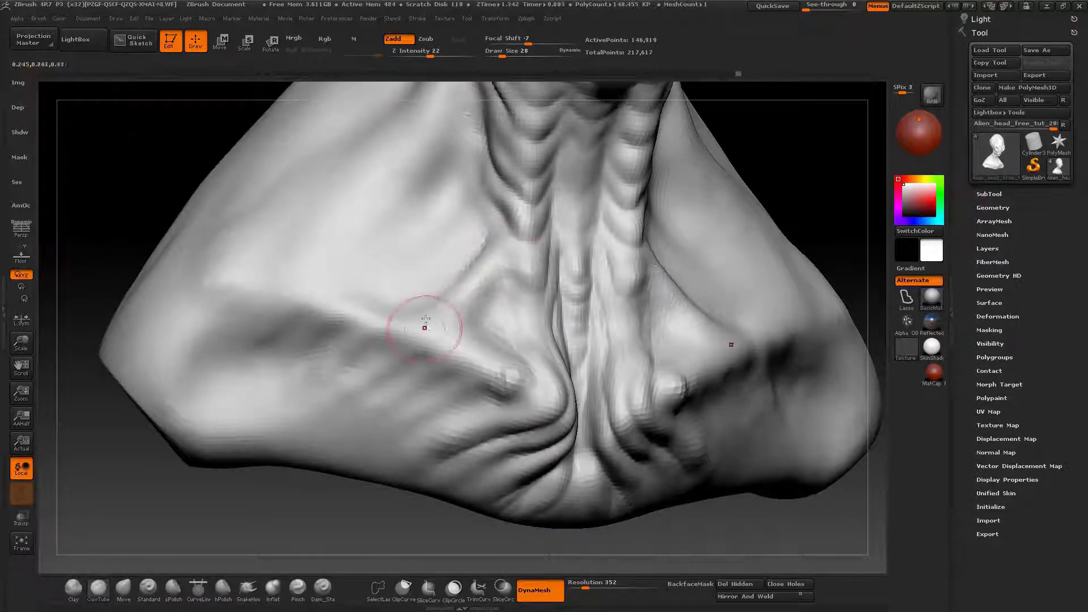
Step: Shape and smooth the hollow between the collarbone and neck base with the ClayTubes brush at draw size 28
mouse_move(425, 327)
mouse_down()
mouse_move(442, 362)
mouse_move(421, 365)
mouse_up()
shift+drag(481, 293, 488, 231)
right_drag(481, 243, 436, 246)
drag(437, 246, 407, 253)
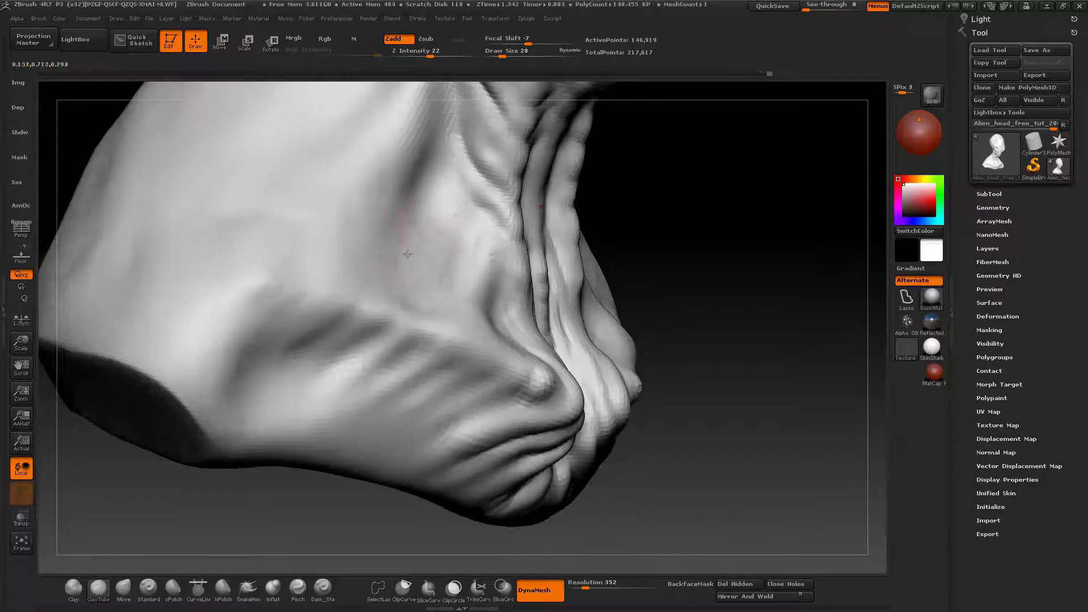
alt+drag(399, 292, 409, 306)
drag(444, 241, 426, 301)
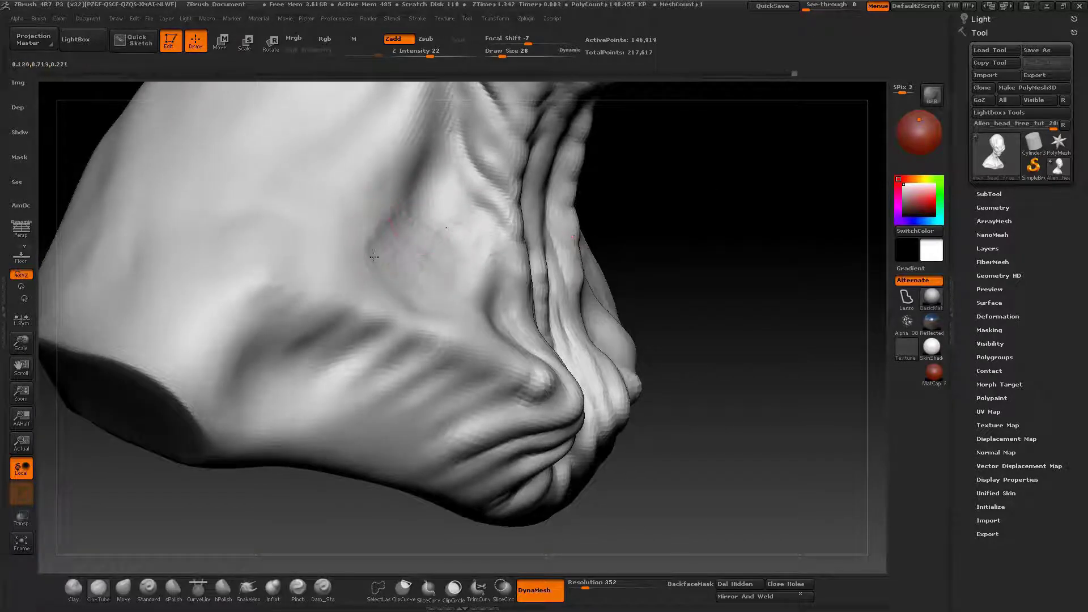
mouse_move(374, 256)
mouse_down()
mouse_move(398, 265)
mouse_move(384, 243)
mouse_up()
shift+drag(416, 180, 432, 199)
mouse_move(448, 201)
right_down()
mouse_move(414, 210)
mouse_move(409, 223)
mouse_move(460, 301)
mouse_move(444, 254)
mouse_move(467, 329)
mouse_move(595, 306)
right_up()
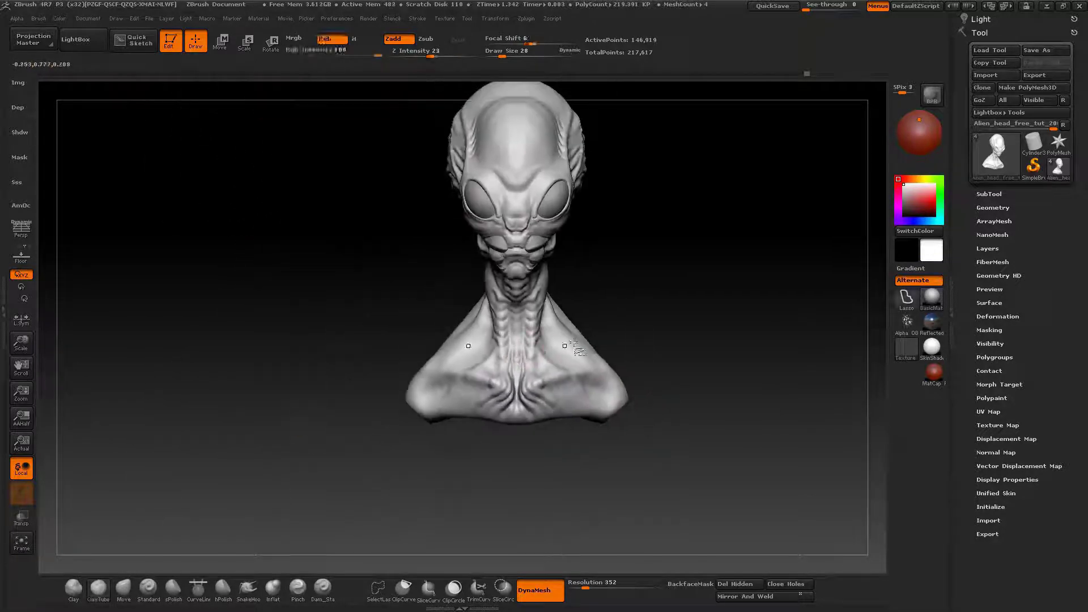
Step: Duplicate the bust subtool and cut off one shoulder of the copy along a steep slanted line
click(989, 194)
drag(584, 481, 572, 447)
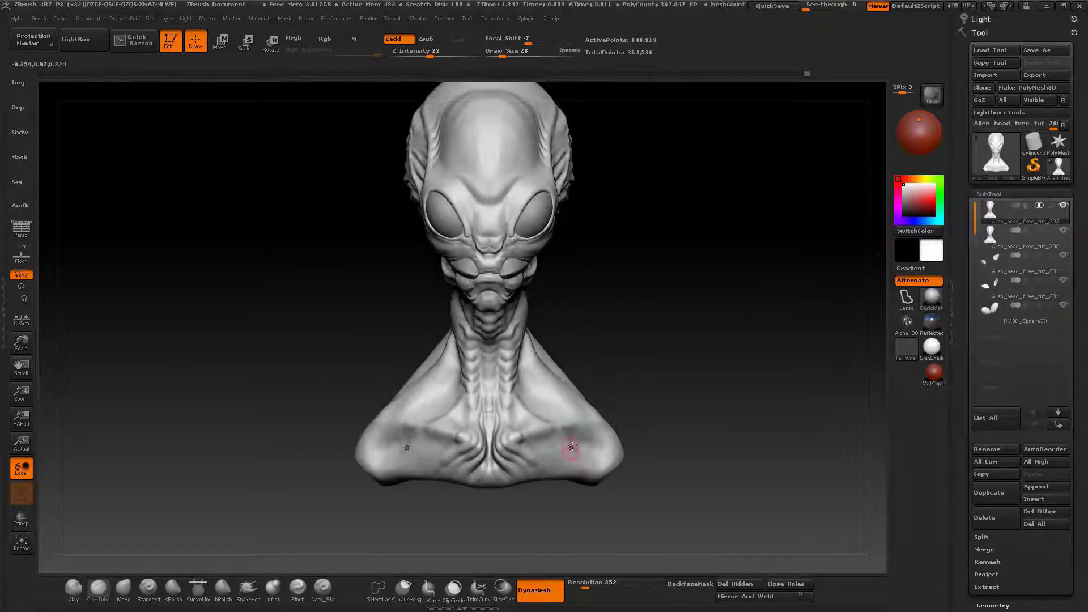
mouse_move(586, 346)
ctrl+mouse_down()
mouse_move(613, 374)
mouse_move(603, 379)
mouse_move(624, 422)
ctrl+mouse_up()
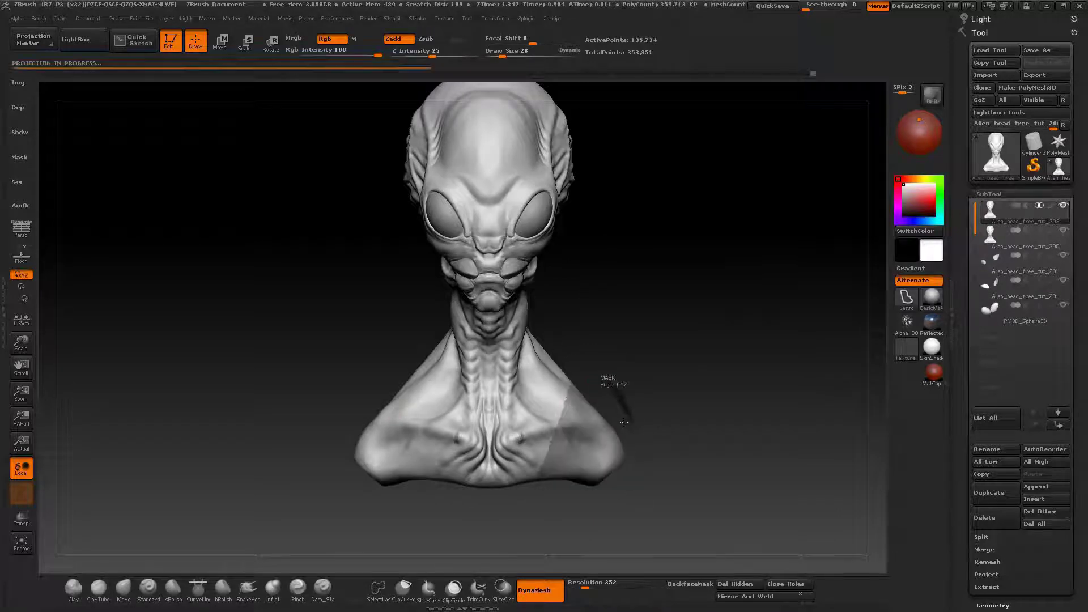
mouse_move(590, 340)
ctrl+shift+mouse_down()
mouse_move(499, 536)
mouse_move(520, 517)
mouse_move(506, 544)
ctrl+shift+mouse_up()
drag(574, 381, 624, 359)
ctrl+shift+drag(711, 288, 638, 517)
drag(652, 516, 723, 400)
Step: Mirror and weld the bust so the slanted shoulder cut is repeated on the opposite side
drag(964, 488, 973, 393)
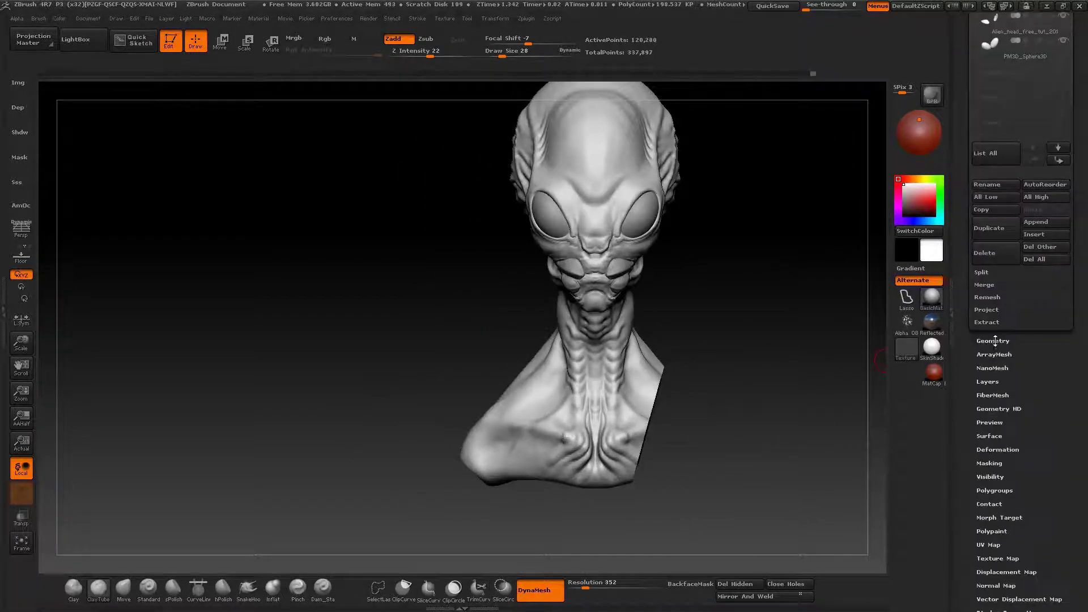
click(995, 341)
click(1012, 218)
click(1014, 254)
Step: Examine the narrowed bust from the front, from below and from the side, and check the face up close
drag(476, 389, 595, 403)
alt+right_drag(588, 398, 526, 428)
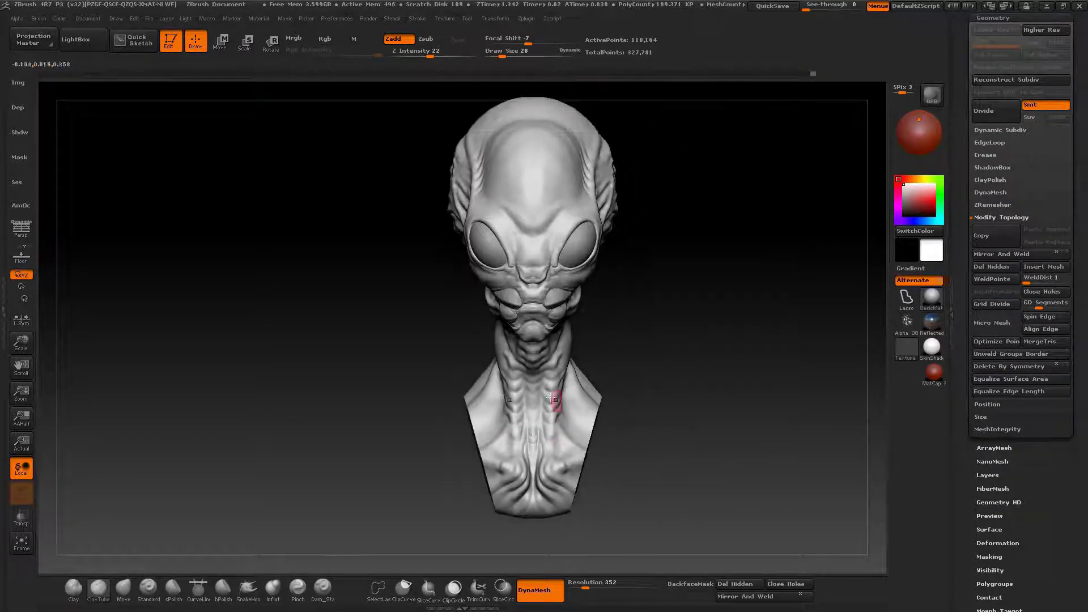
ctrl+right_drag(473, 396, 488, 356)
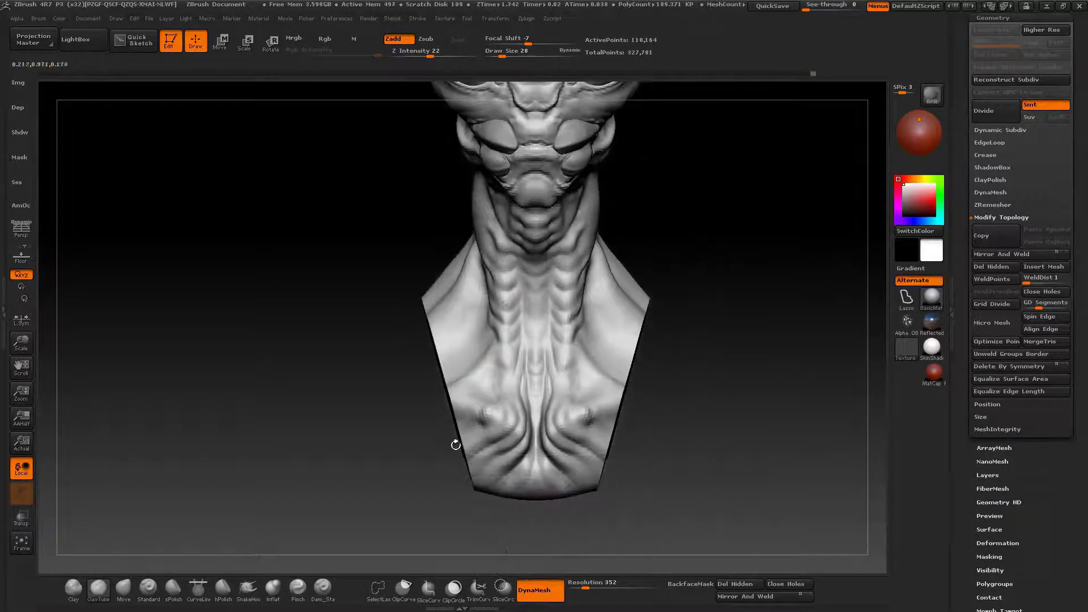
alt+right_drag(461, 272, 541, 283)
mouse_move(570, 251)
mouse_down()
mouse_move(527, 334)
mouse_move(457, 408)
mouse_move(477, 430)
mouse_up()
mouse_move(396, 424)
mouse_down()
mouse_move(425, 376)
mouse_move(369, 451)
mouse_move(430, 331)
mouse_move(432, 371)
mouse_up()
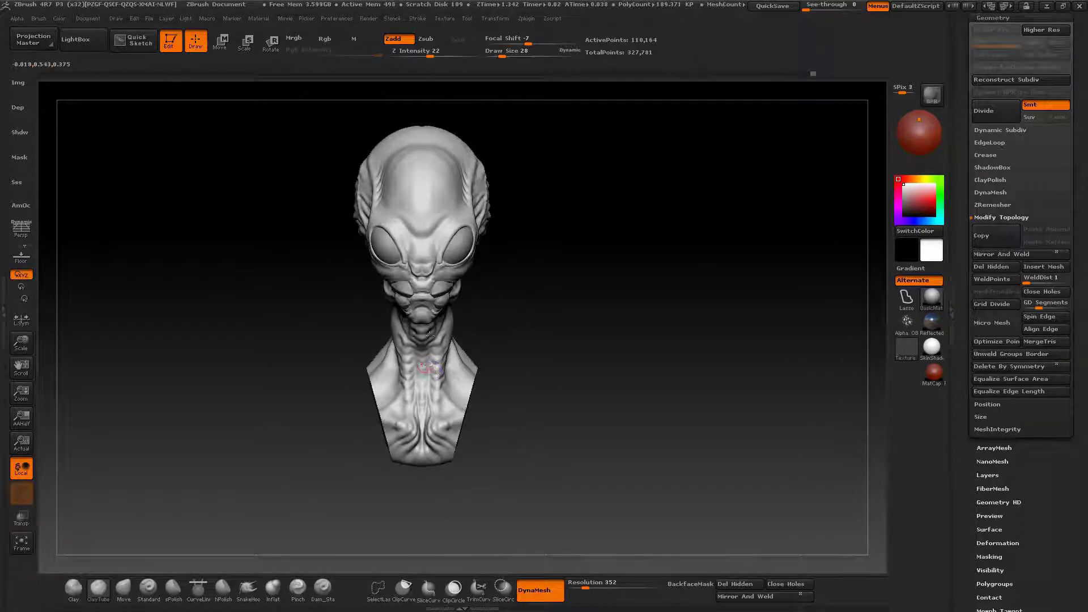
ctrl+right_drag(429, 336, 443, 354)
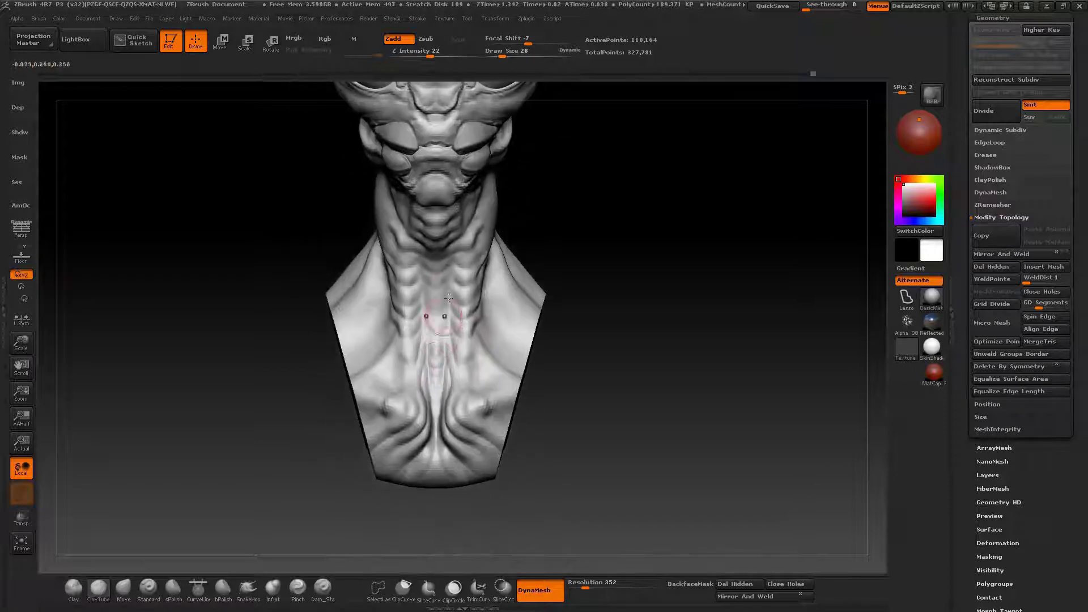
mouse_move(450, 314)
right_down()
mouse_move(470, 334)
mouse_move(457, 418)
mouse_move(443, 425)
mouse_move(434, 414)
right_up()
drag(433, 413, 525, 350)
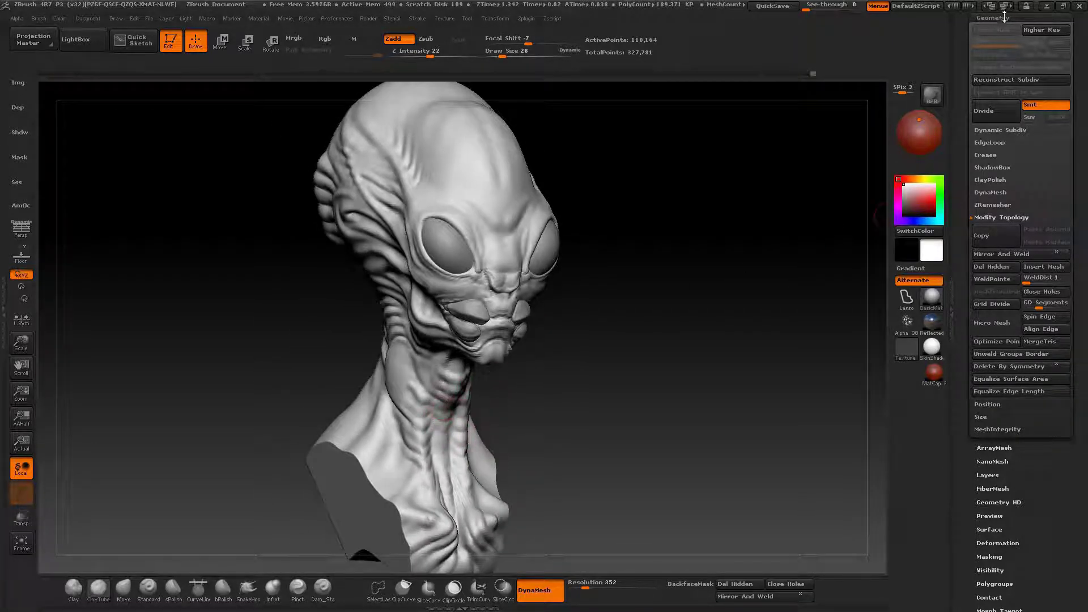
mouse_move(547, 289)
mouse_down()
mouse_move(487, 249)
mouse_move(520, 294)
mouse_move(484, 320)
mouse_up()
mouse_move(503, 260)
alt+right_down()
mouse_move(506, 289)
mouse_move(454, 313)
alt+right_up()
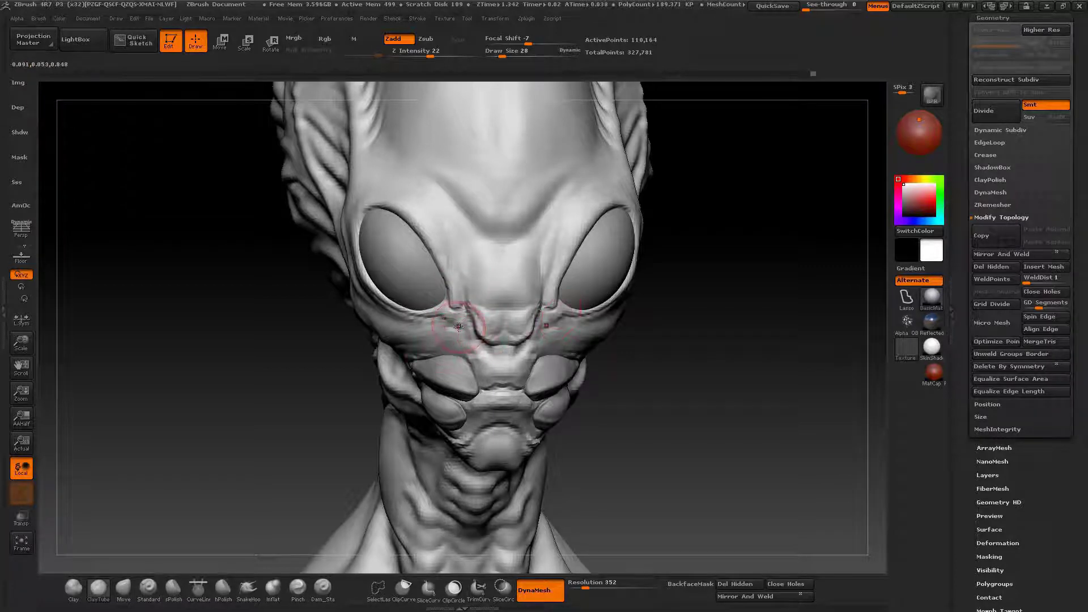
Step: Divide the bust mesh once, to subdivision level 2, and check the smoother surface around the nose and eyes
mouse_move(464, 338)
right_down()
mouse_move(561, 338)
mouse_move(440, 338)
mouse_move(522, 315)
right_up()
key(ctrl+d)
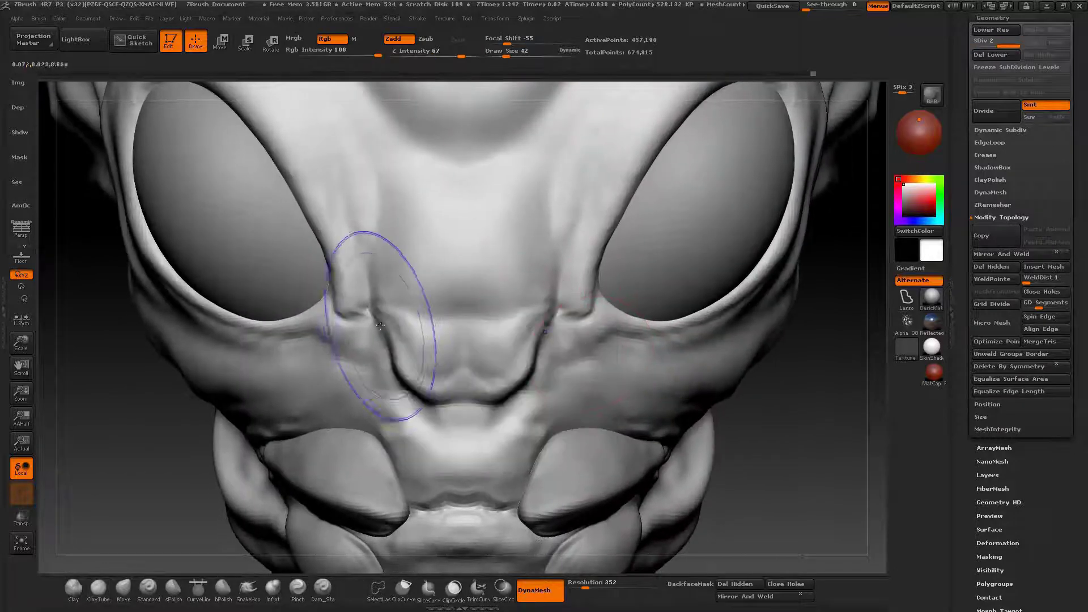
mouse_move(357, 258)
right_down()
mouse_move(425, 288)
mouse_move(515, 295)
right_up()
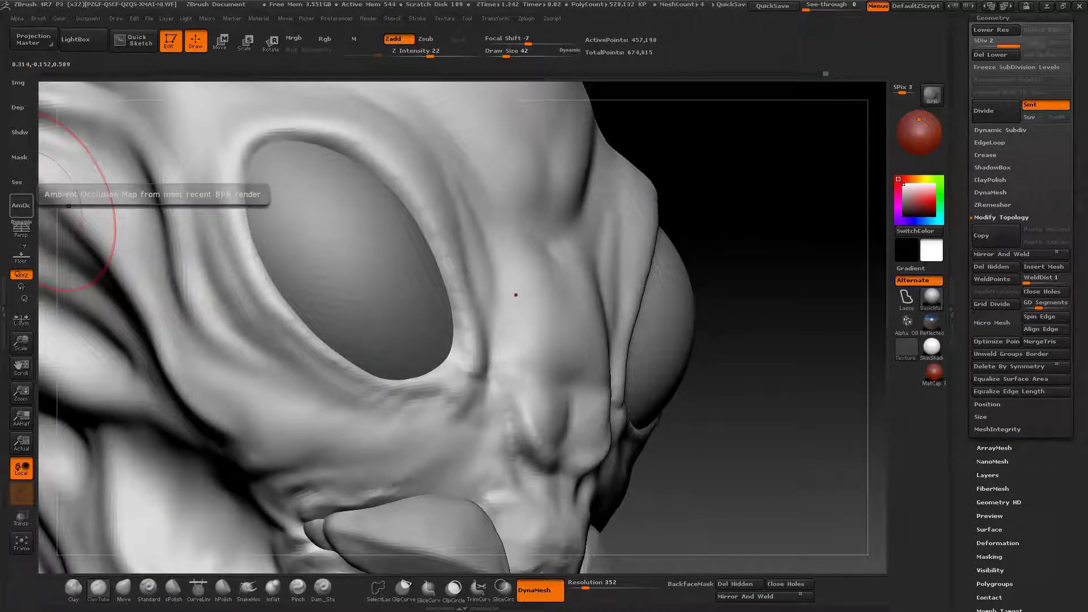
mouse_move(416, 269)
ctrl+right_down()
mouse_move(391, 249)
mouse_move(408, 258)
mouse_move(357, 294)
mouse_move(413, 301)
mouse_move(400, 263)
ctrl+right_up()
Step: Display the polygon wireframe and examine the topology around the eye sockets and brow
key(shift+f)
key(shift+f)
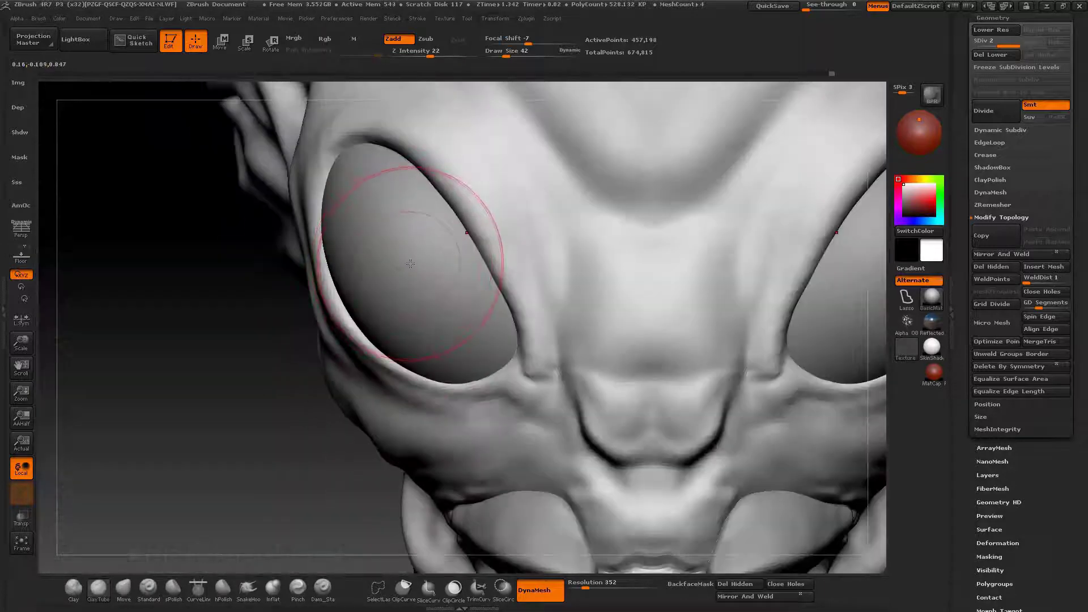
click(986, 18)
scroll(966, 43, up, 2)
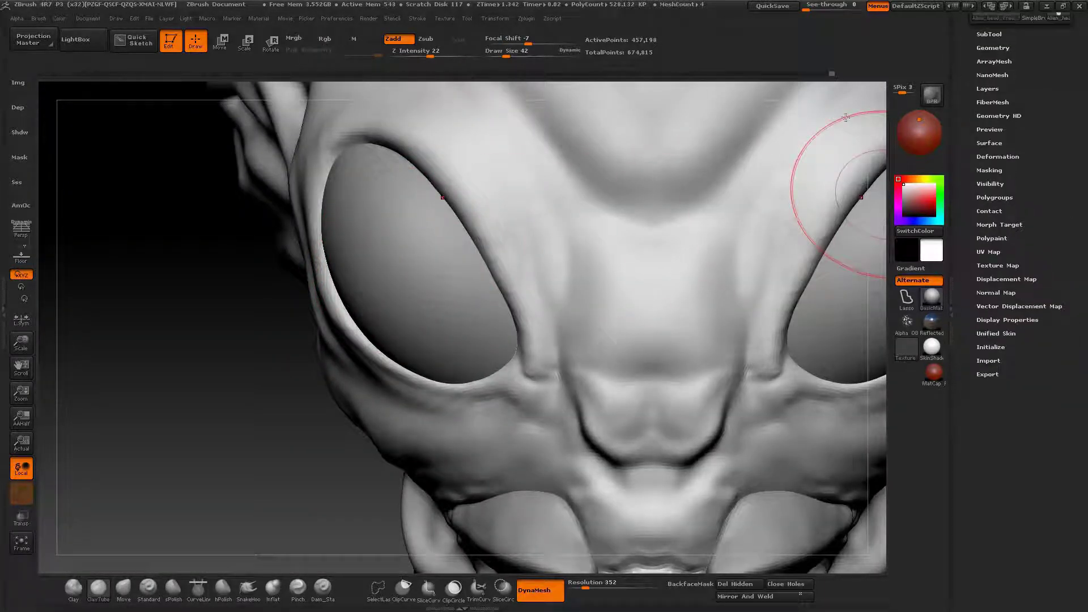
key(shift+f)
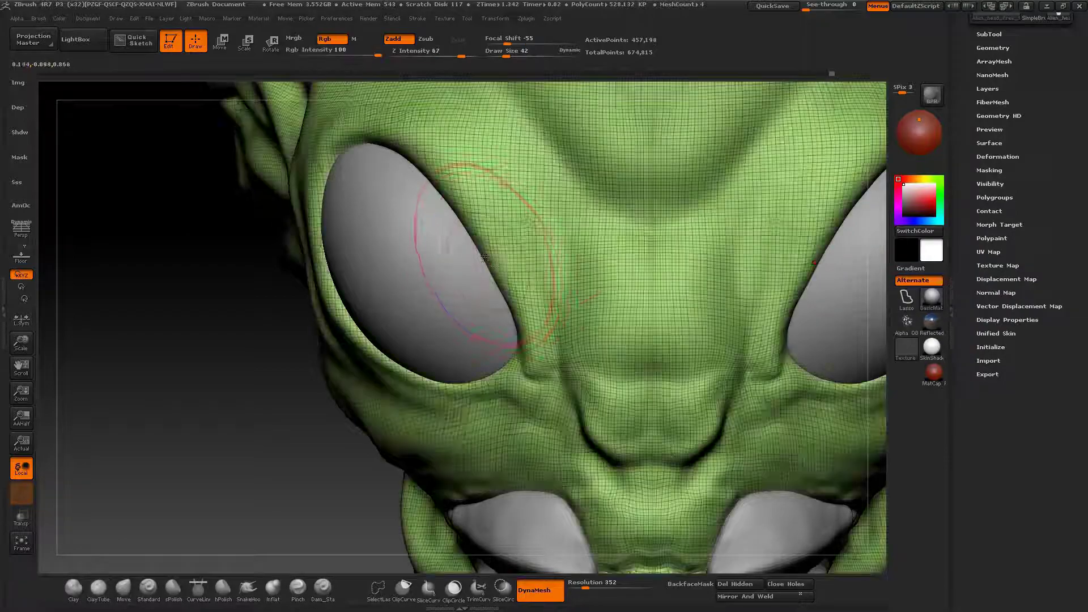
mouse_move(503, 250)
right_down()
mouse_move(568, 253)
mouse_move(508, 288)
right_up()
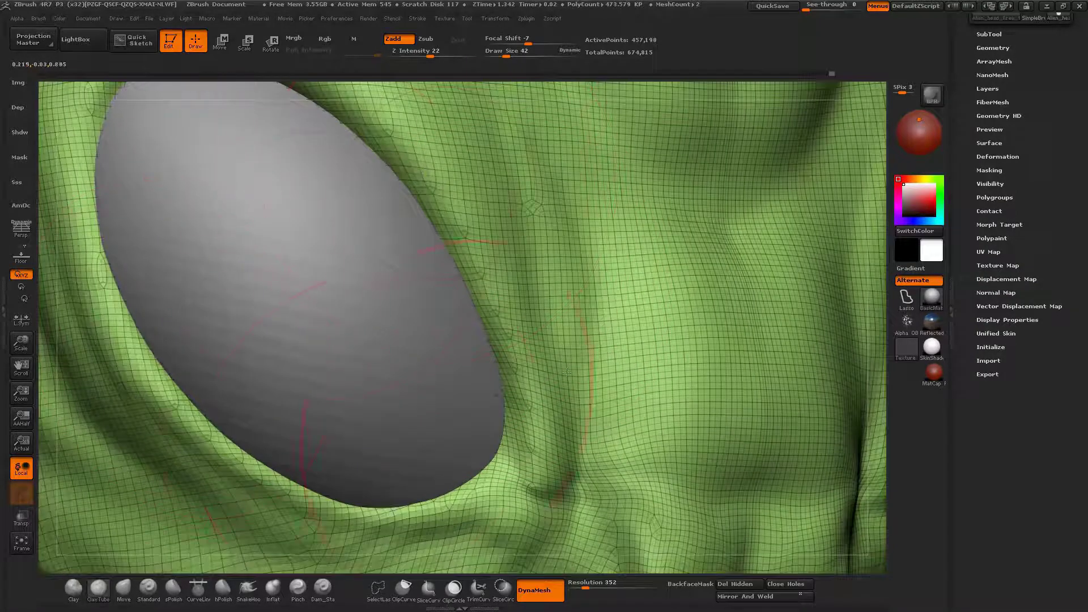
right_drag(567, 322, 609, 258)
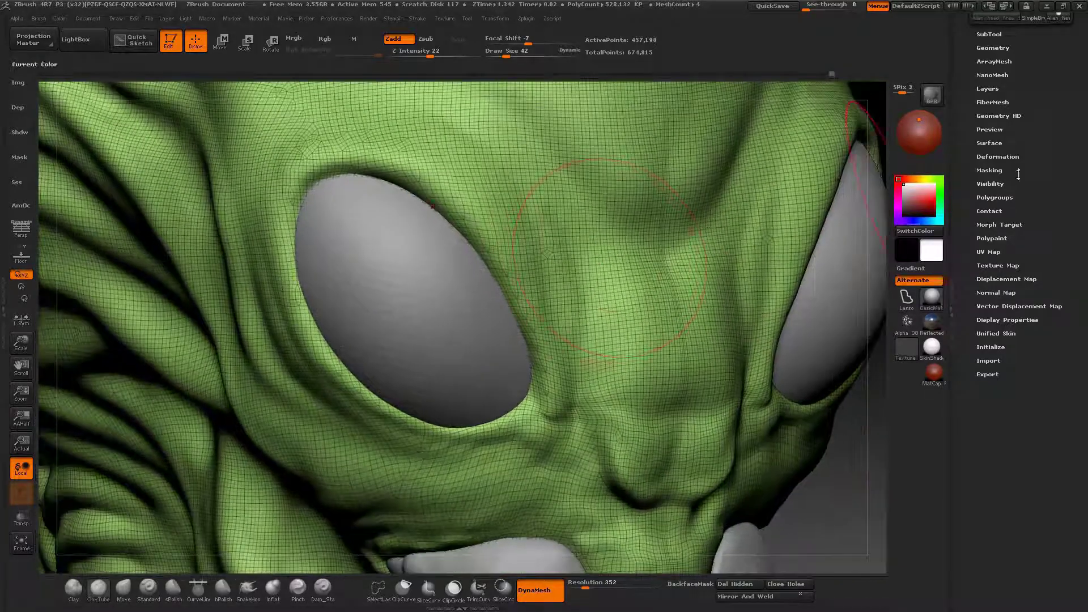
Step: Duplicate the subdivided bust subtool and hide the eyes and mouth pieces so only the copy is visible
click(993, 47)
click(999, 35)
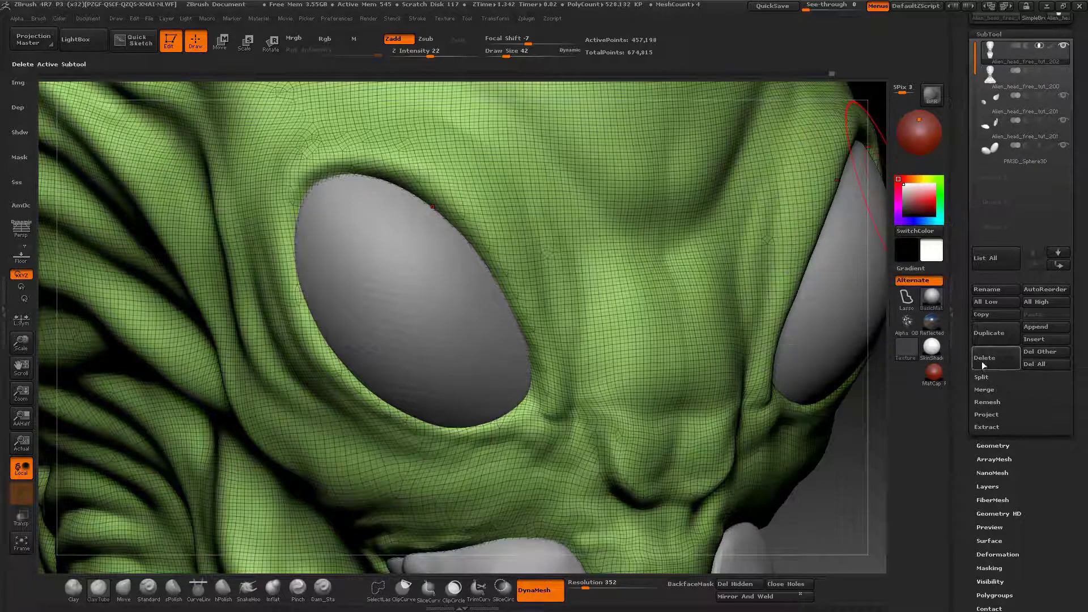
click(992, 333)
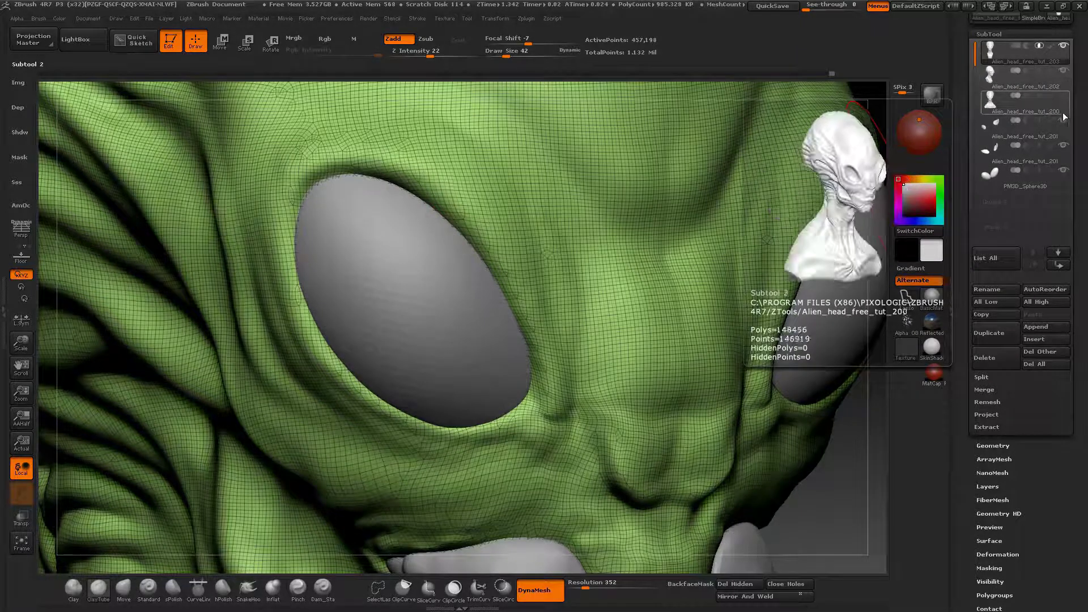
click(1063, 169)
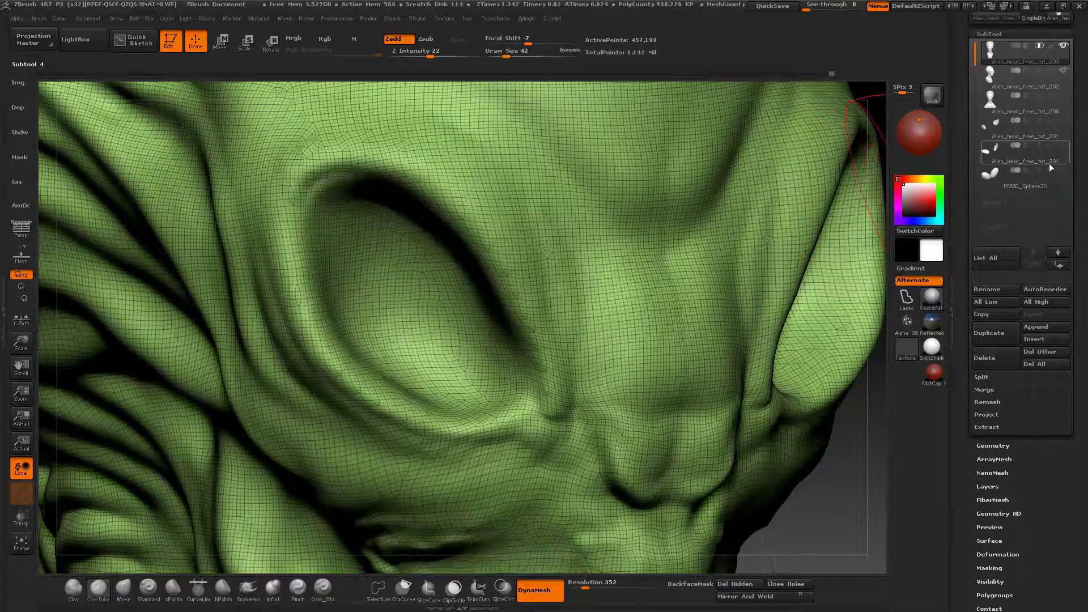
Step: Retopologize the duplicated bust with ZRemesher, using a target polygons count of 5 and adaptive density
scroll(962, 265, down, 3)
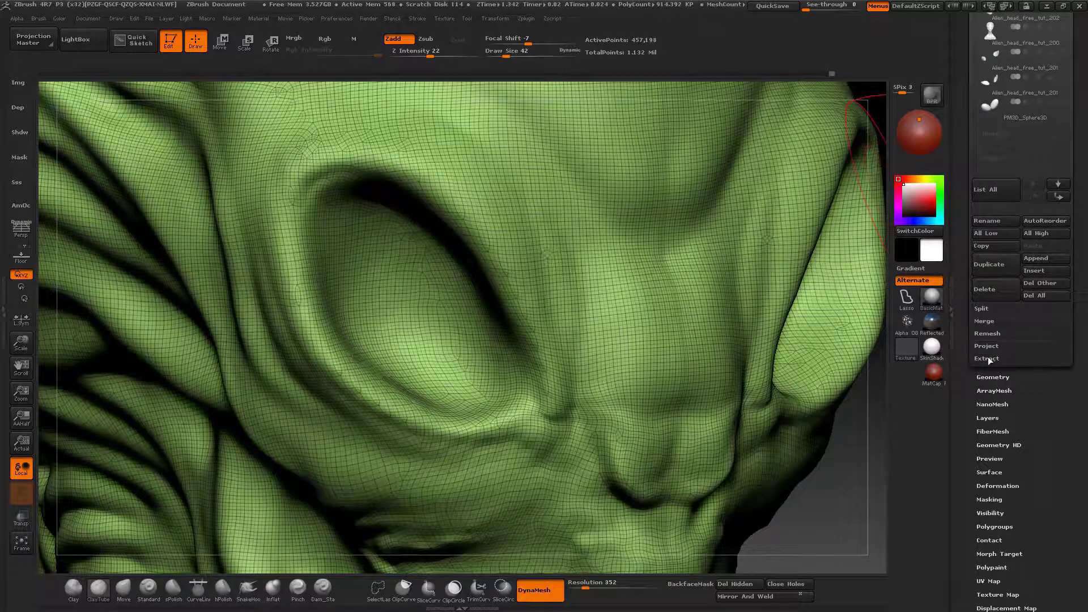
click(986, 376)
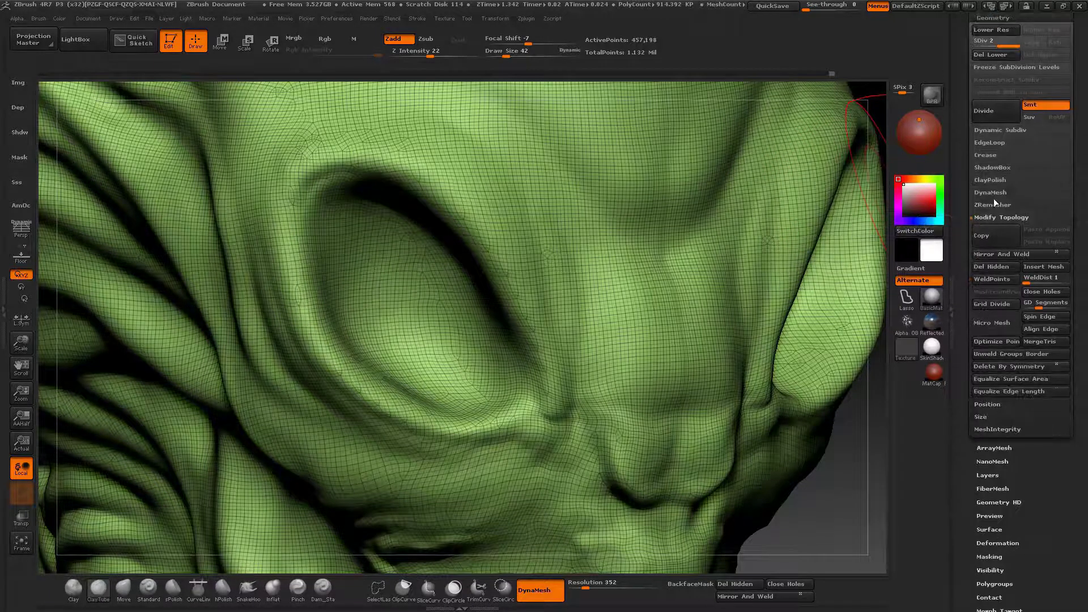
click(993, 204)
click(989, 220)
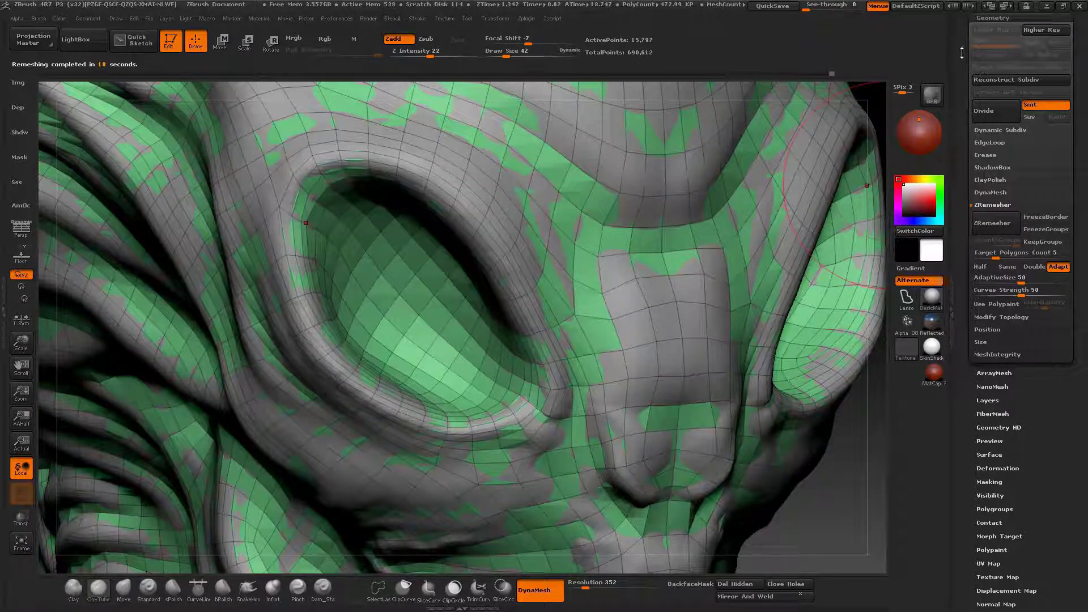
Step: Compare the retopologized bust with the original bust by toggling the original subtool's visibility
drag(962, 53, 989, 180)
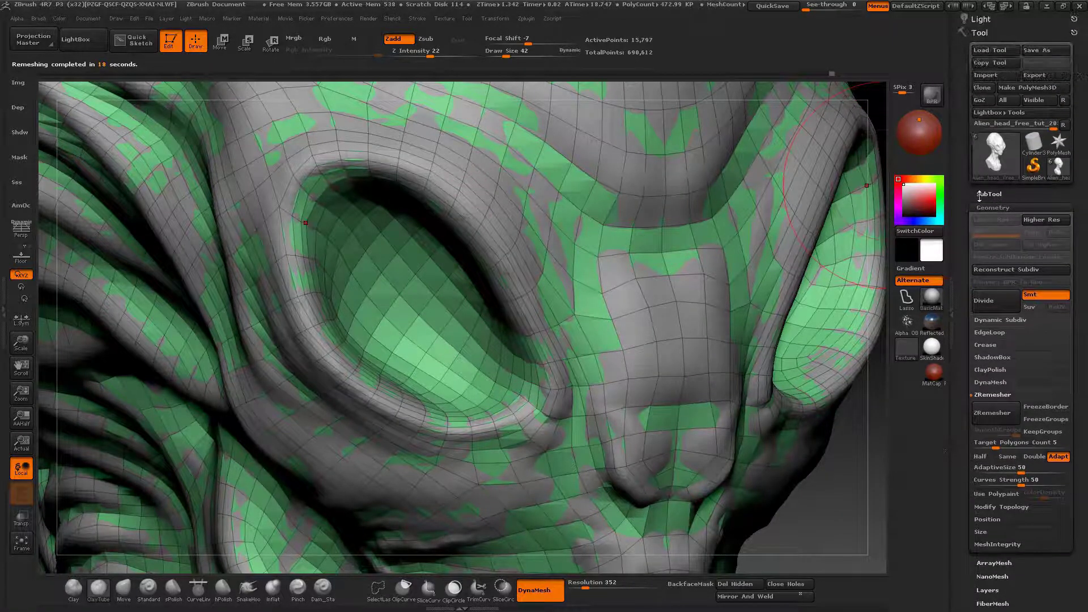
click(978, 194)
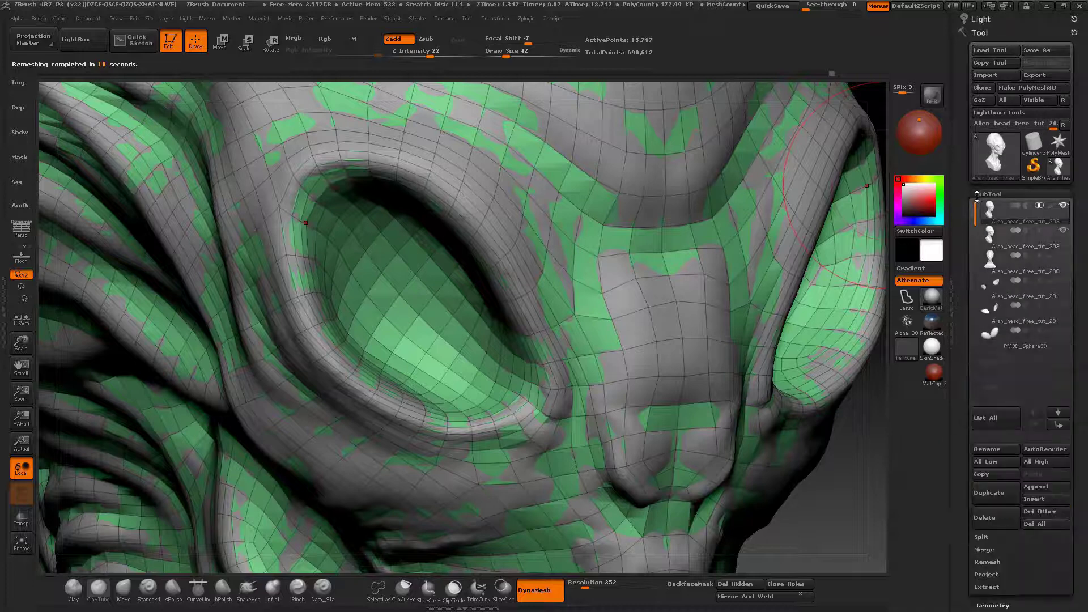
click(1061, 230)
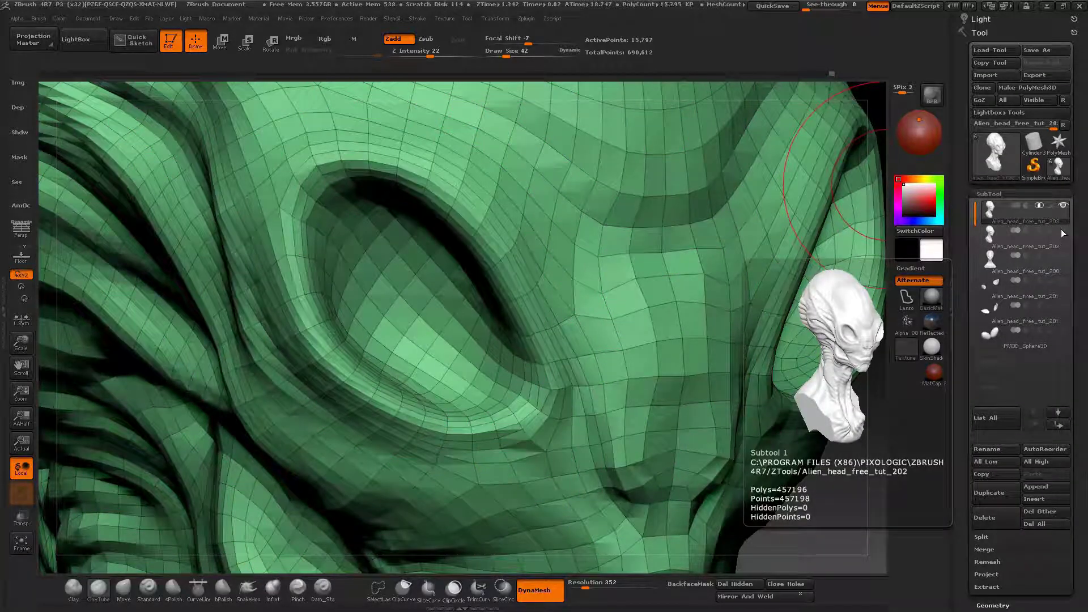
click(1061, 230)
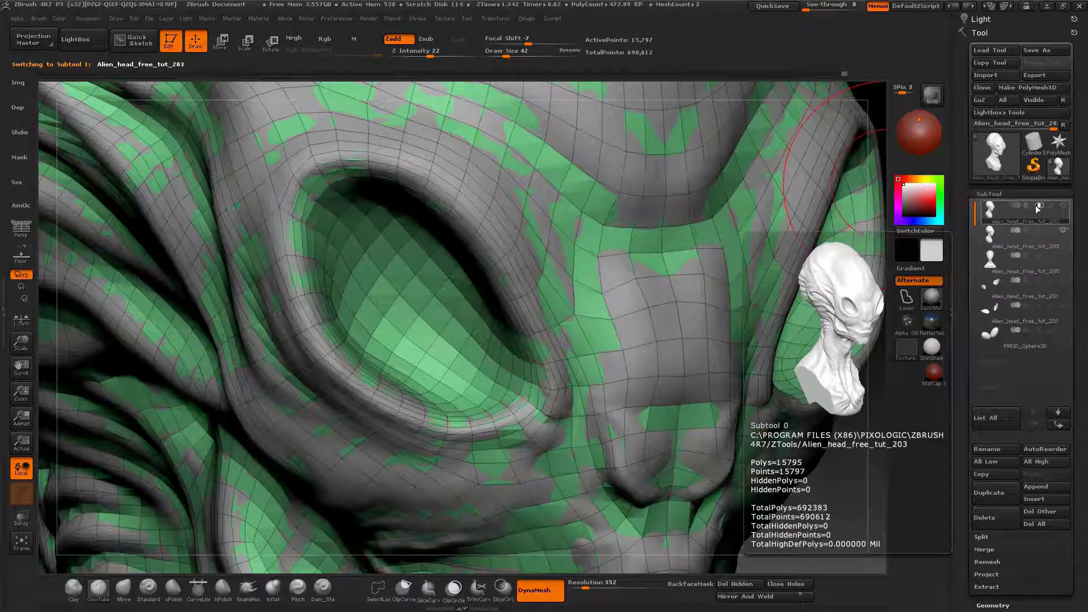
mouse_move(1039, 206)
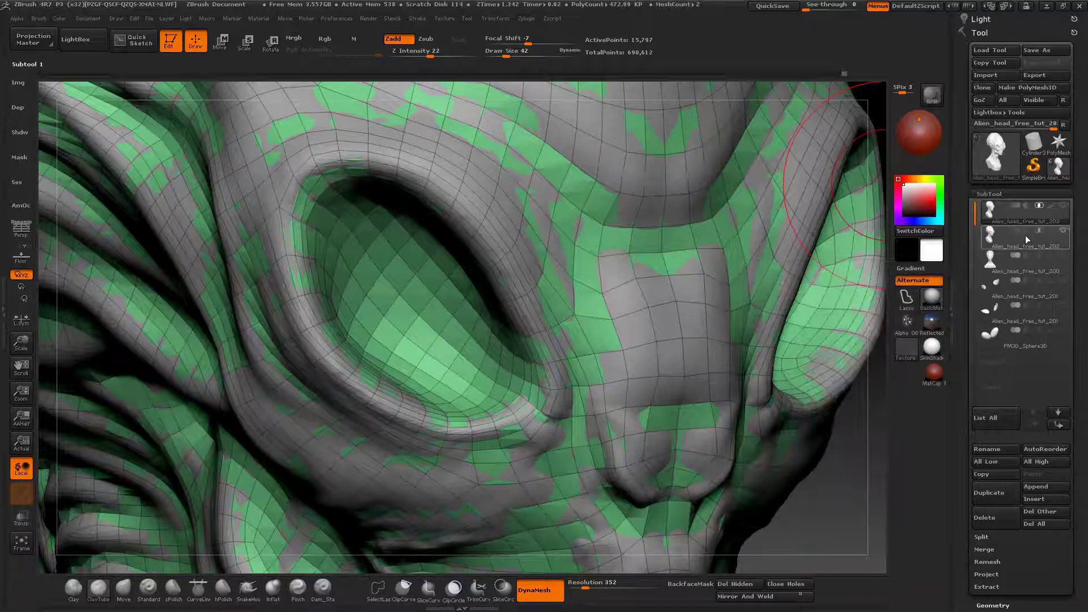
mouse_move(1018, 238)
click(1013, 206)
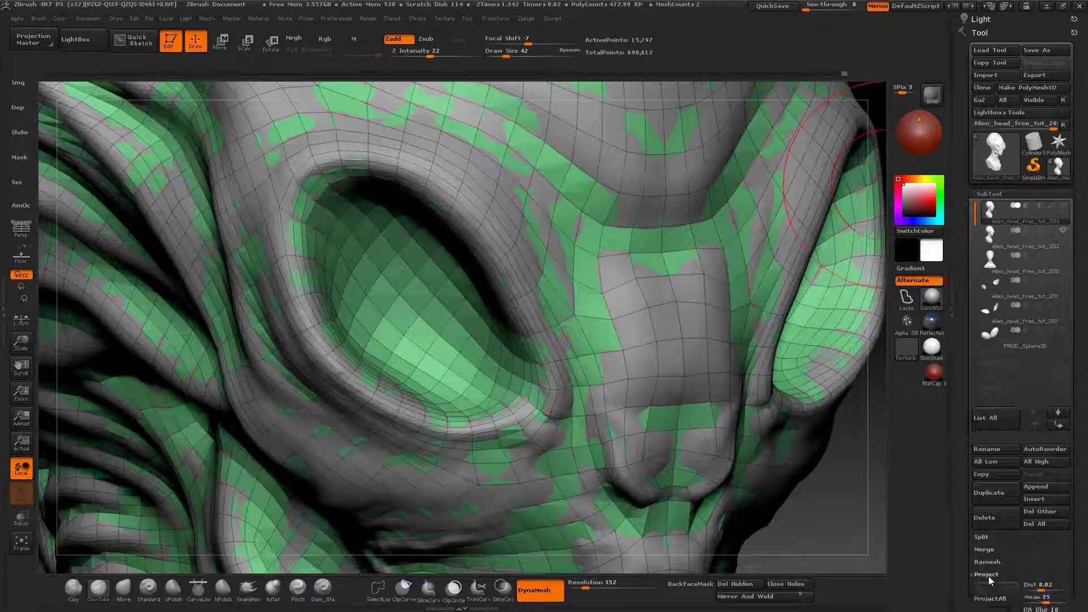
Step: Divide the retopologized bust once and project the original bust's detail onto it
drag(964, 565, 985, 461)
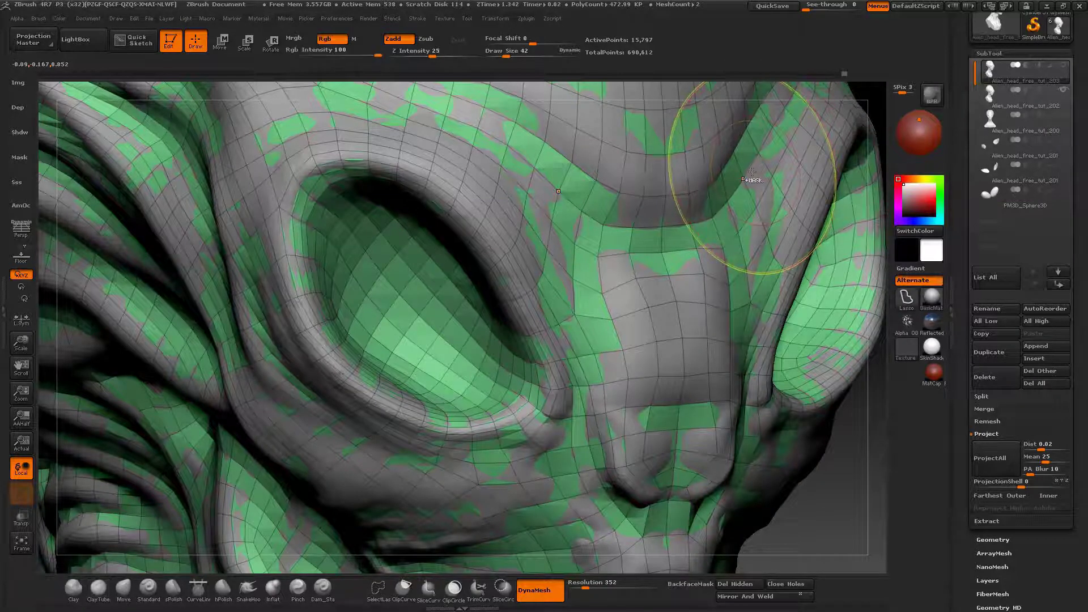
key(ctrl+d)
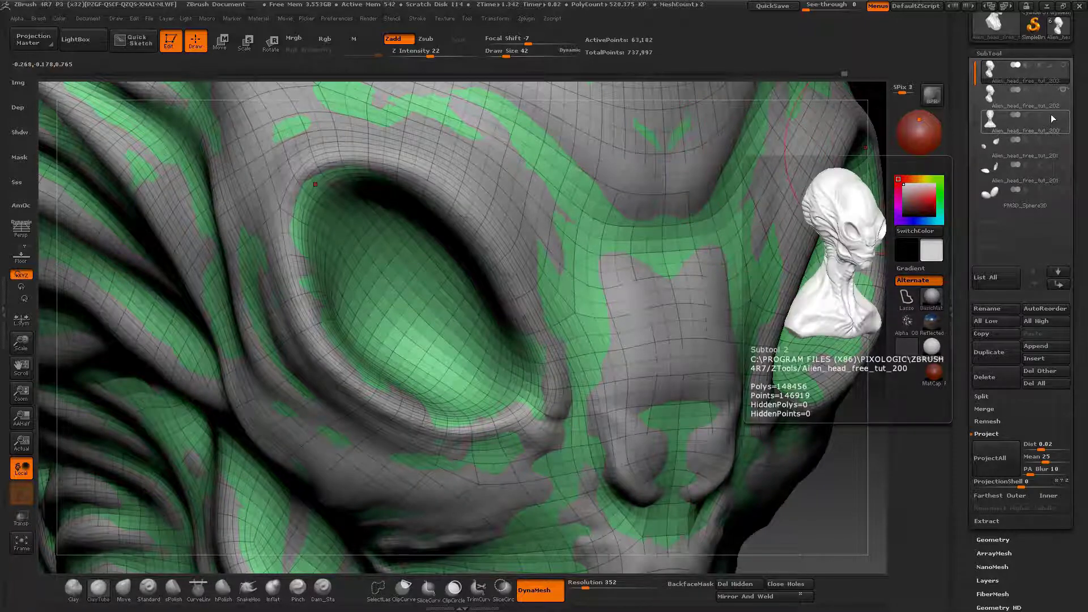
mouse_move(1062, 104)
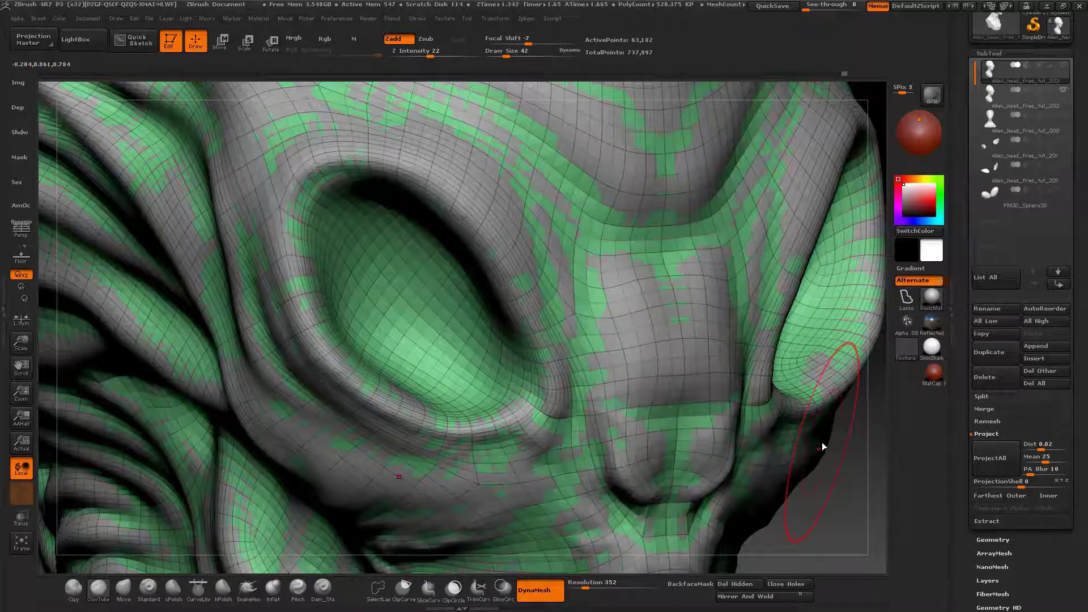
Step: Show only the retopologized bust without its wireframe and check the surface around the eye socket
click(1065, 68)
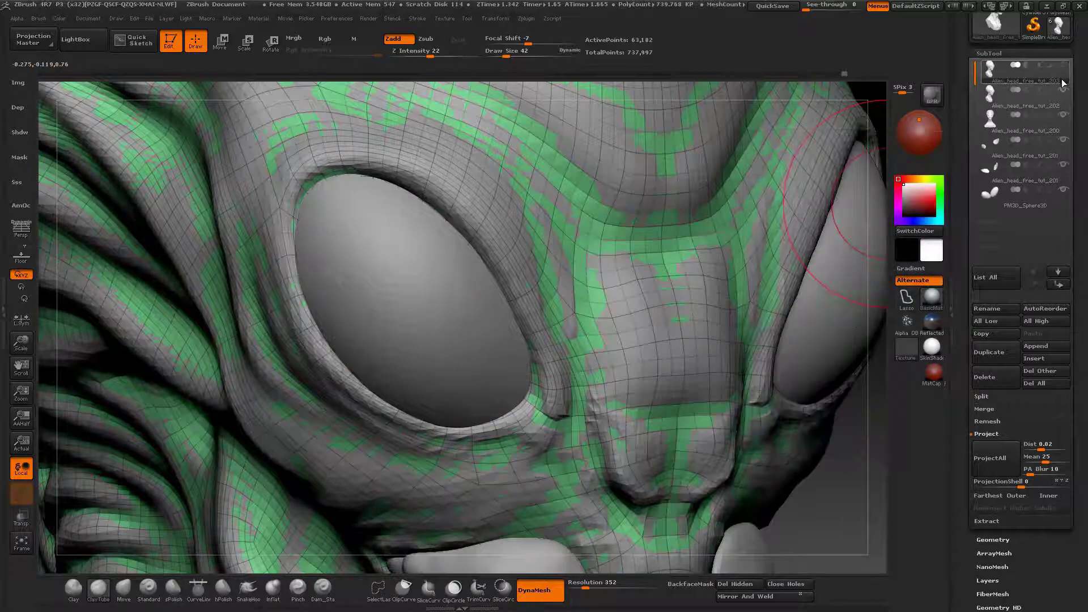
click(1065, 115)
click(1063, 144)
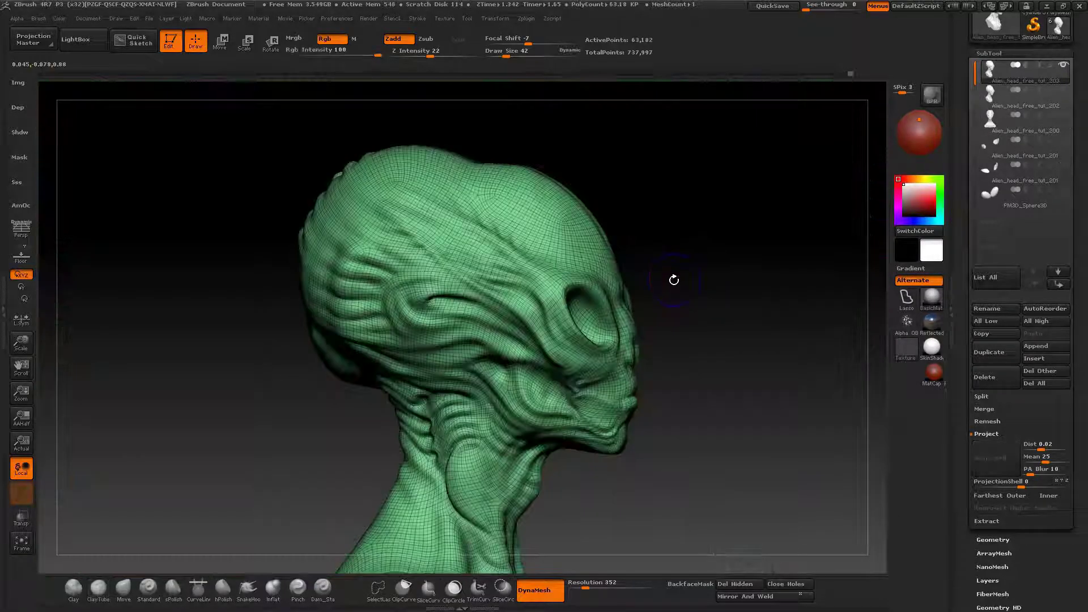
key(shift+f)
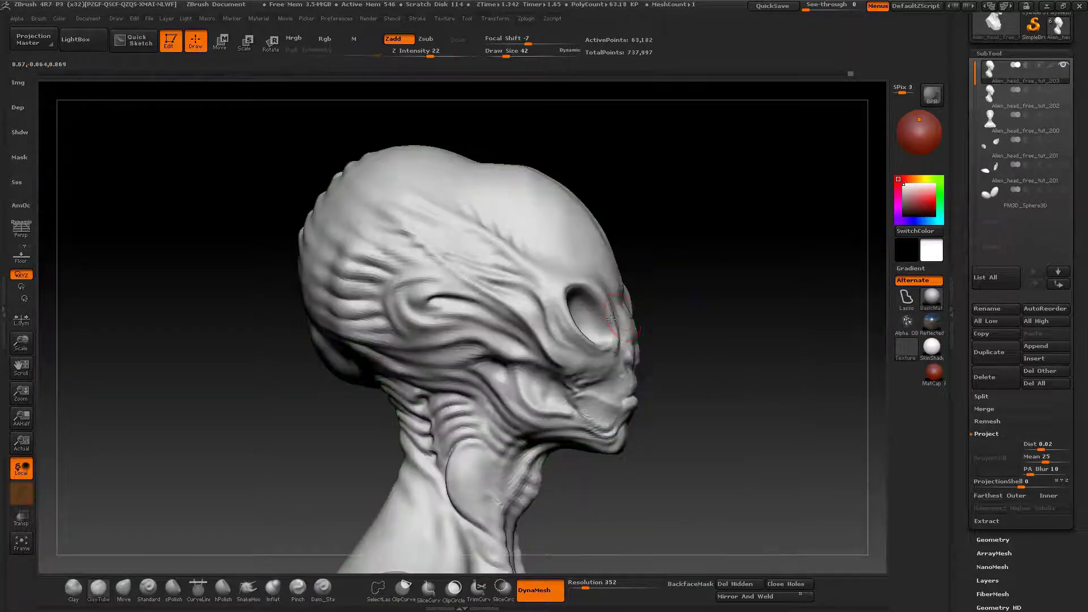
right_drag(611, 319, 668, 368)
right_drag(558, 359, 595, 366)
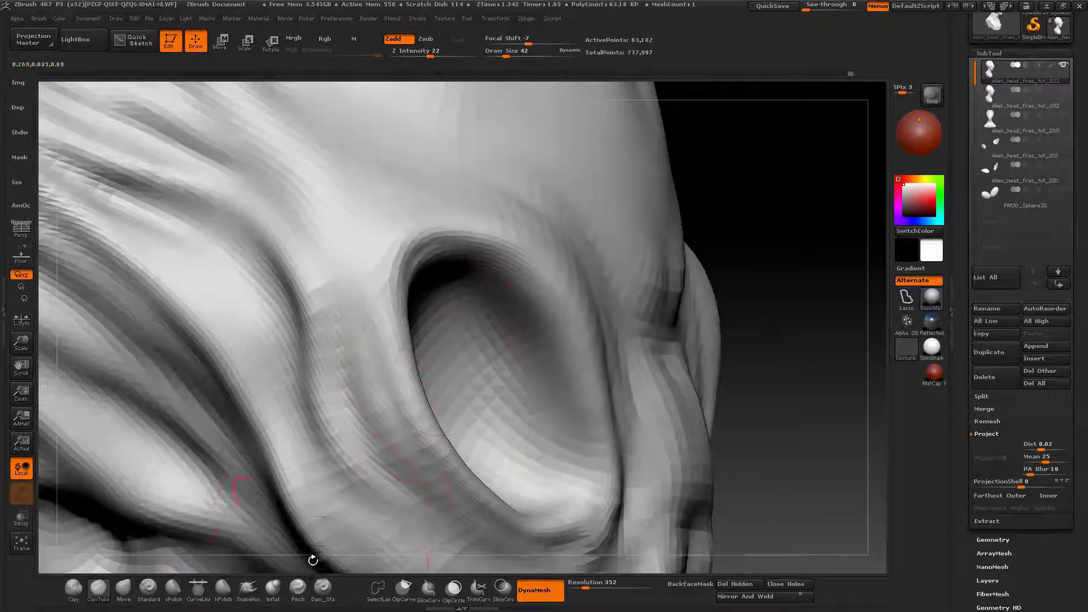
Step: Try sculpting fine creases beside the eye socket with the Dam_Standard brush at draw size 13
click(323, 588)
right_drag(374, 319, 363, 316)
key(space)
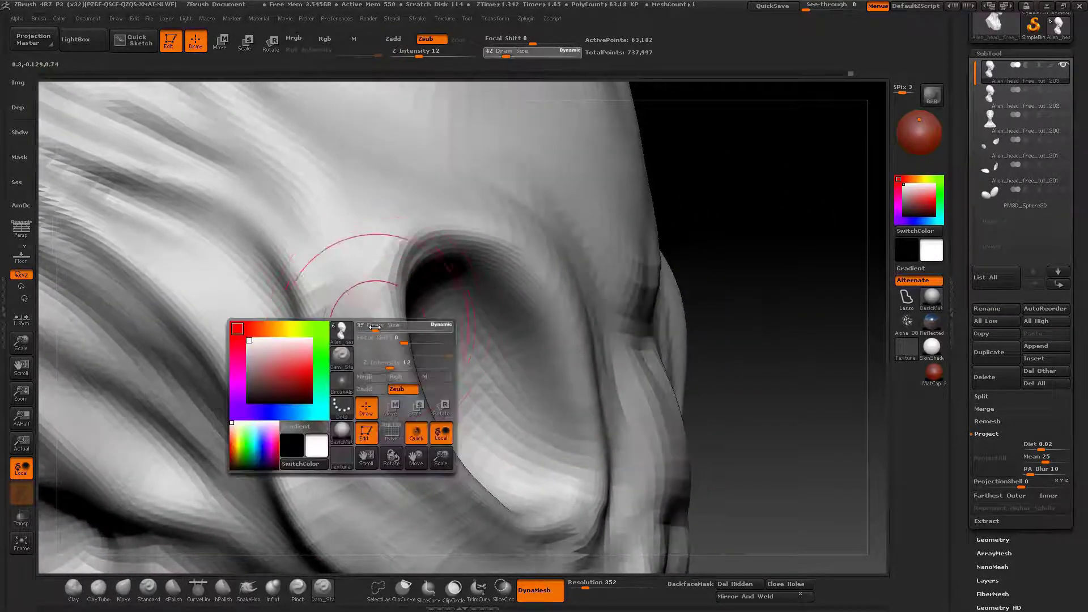
drag(417, 322, 393, 316)
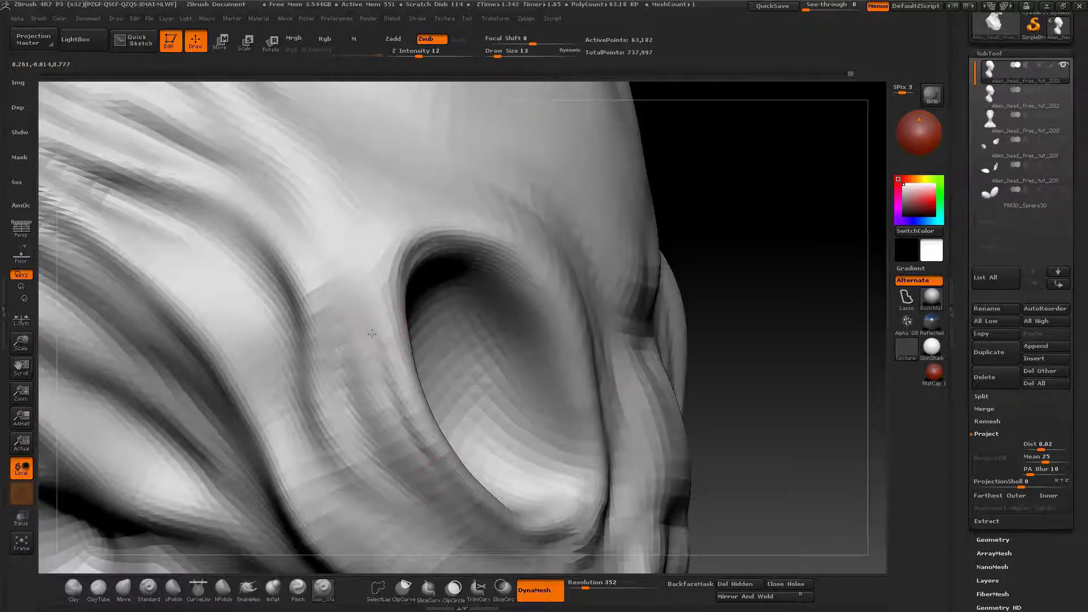
key(ctrl)
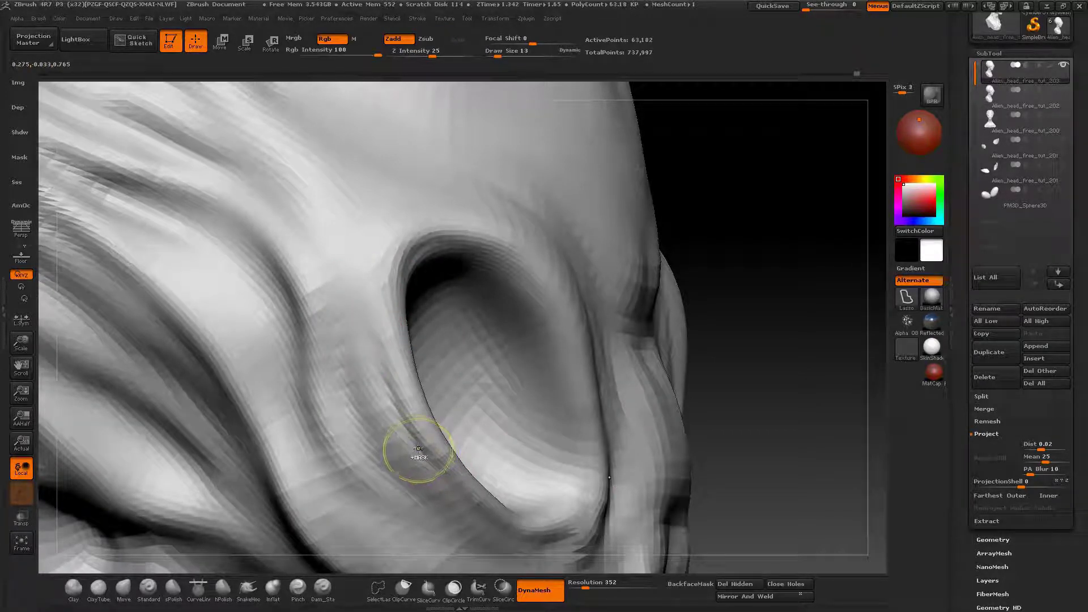
mouse_move(449, 440)
right_down()
mouse_move(425, 327)
mouse_move(414, 338)
mouse_move(437, 315)
mouse_move(519, 321)
right_up()
right_drag(351, 317, 498, 301)
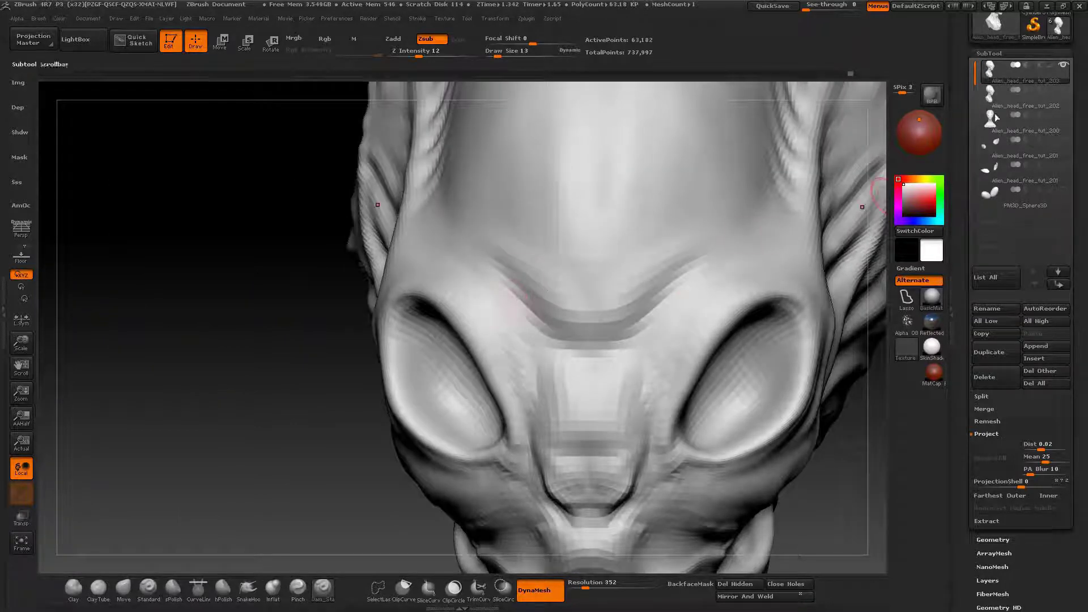
Step: Compare the eye and brow detail of the original bust and the retopologized copy, showing each one alone
click(1066, 91)
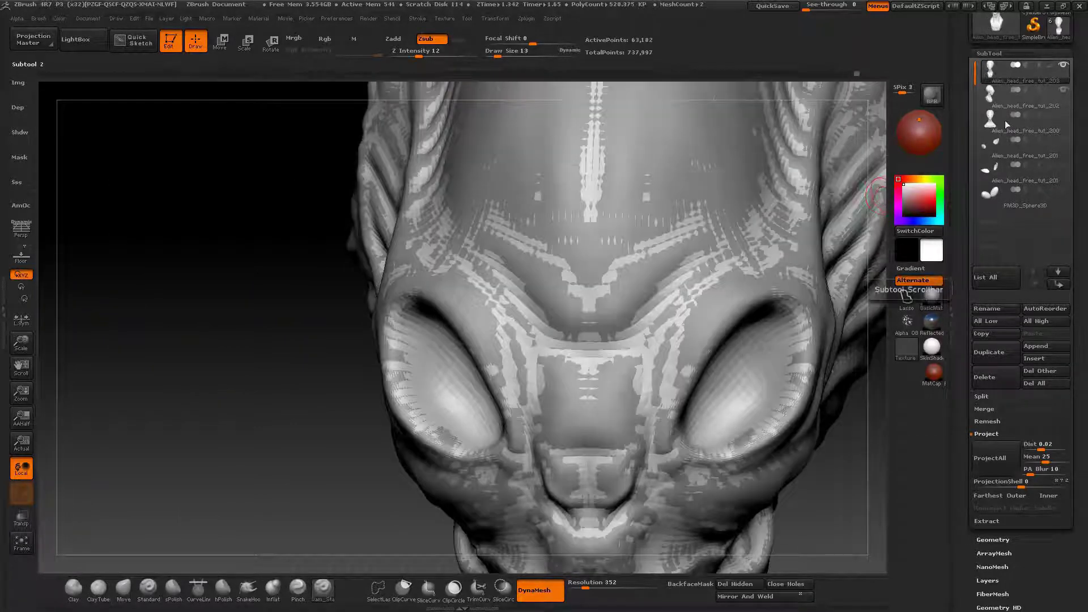
click(1056, 102)
click(1067, 66)
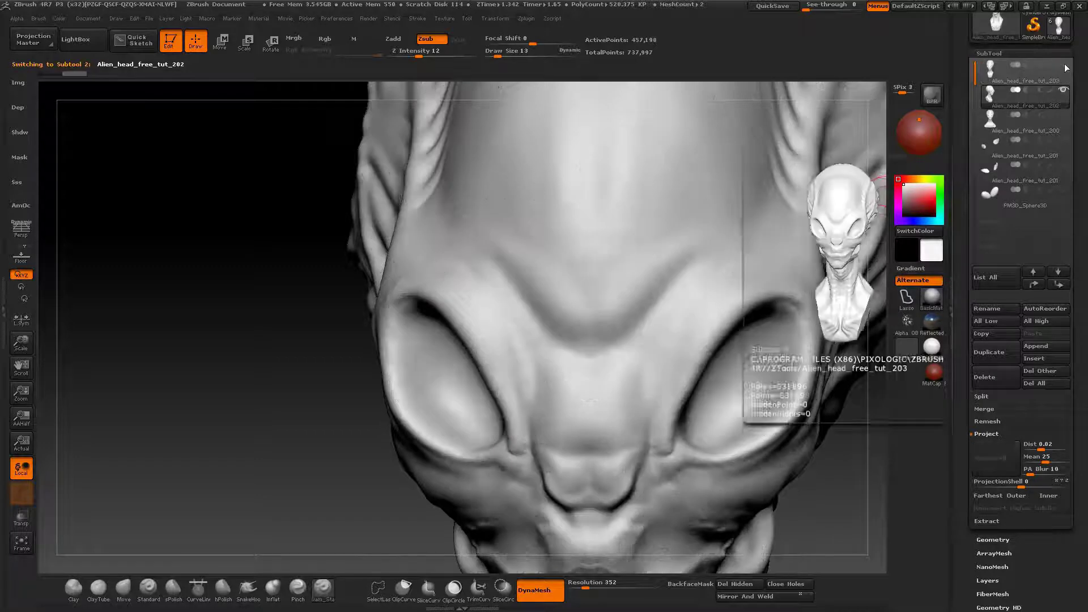
right_drag(523, 357, 486, 444)
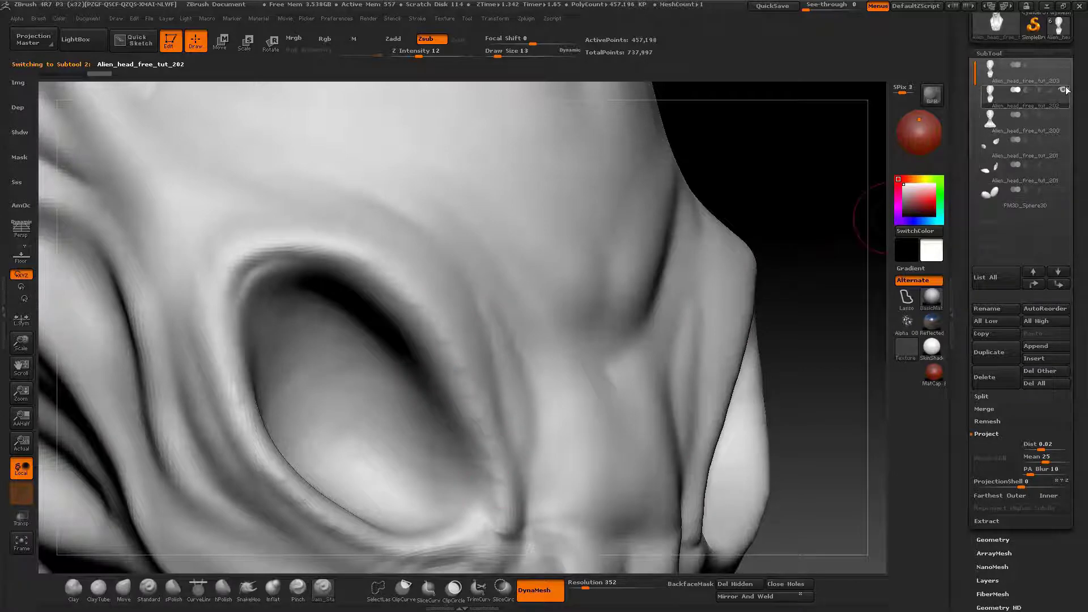
click(1064, 66)
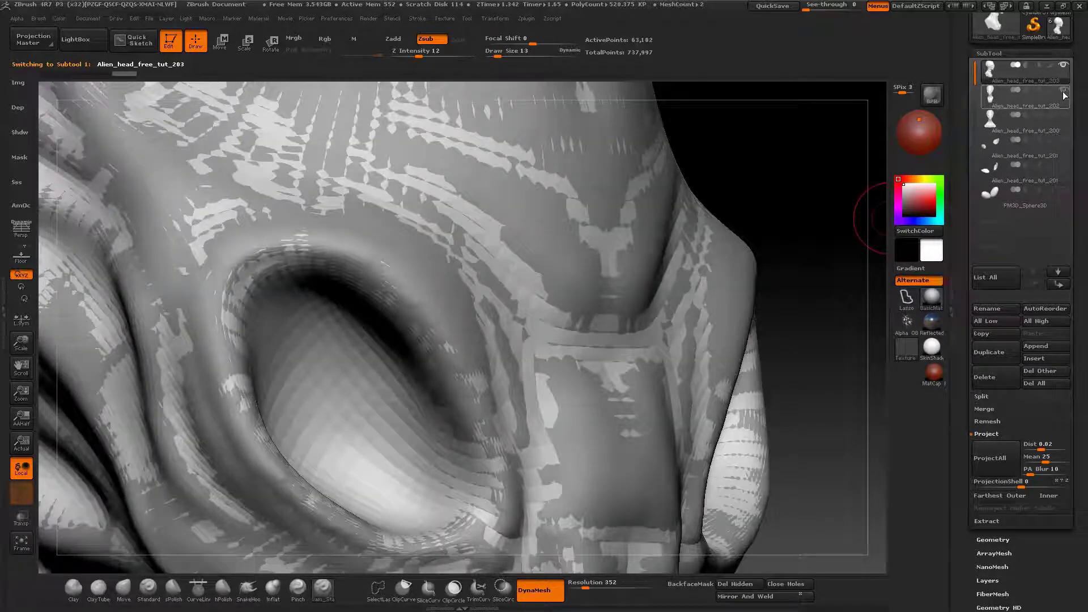
click(1063, 89)
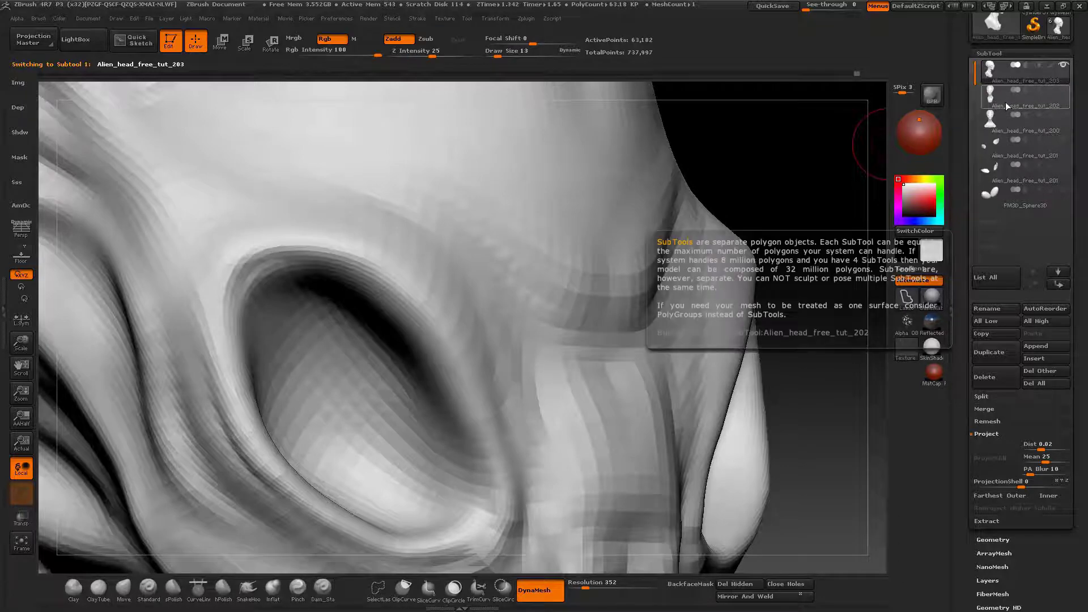
Step: Divide the retopologized bust once more and delete the original Alien_head_free_tut_202 subtool
key(ctrl+d)
right_drag(500, 346, 648, 279)
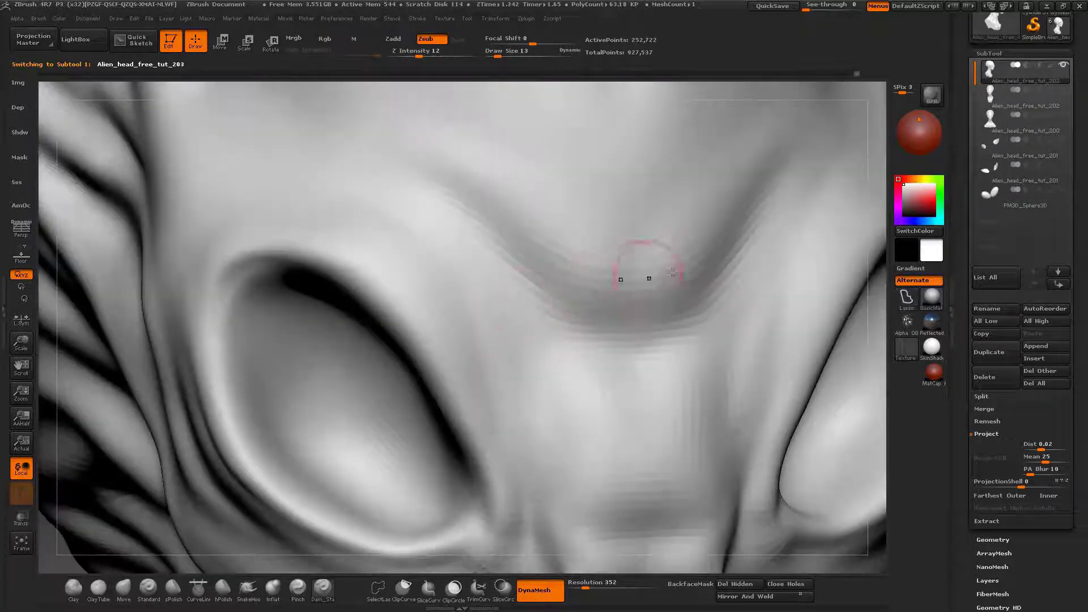
click(1058, 99)
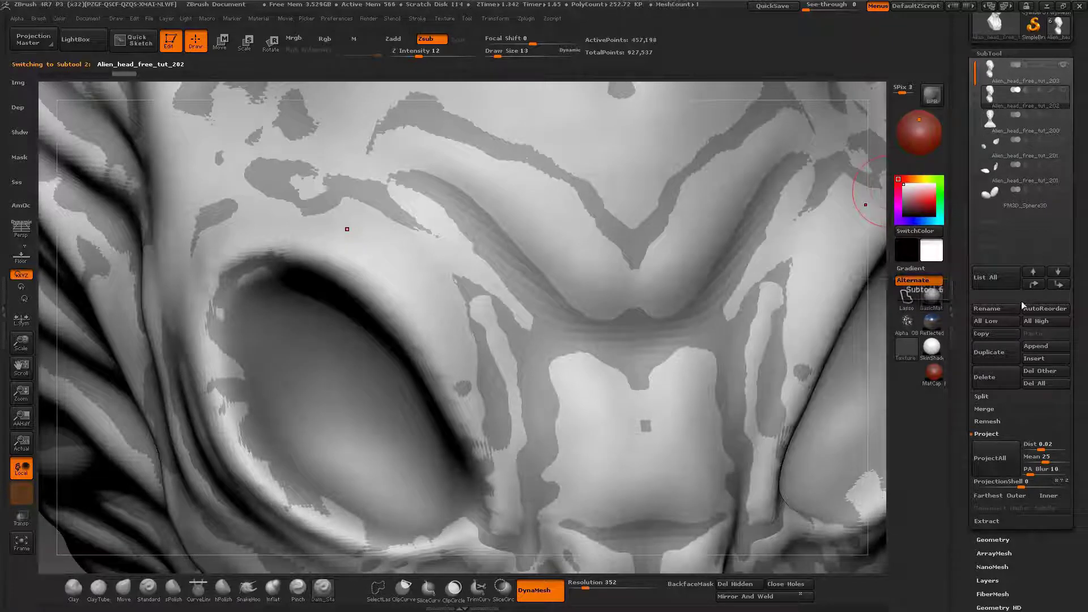
click(990, 378)
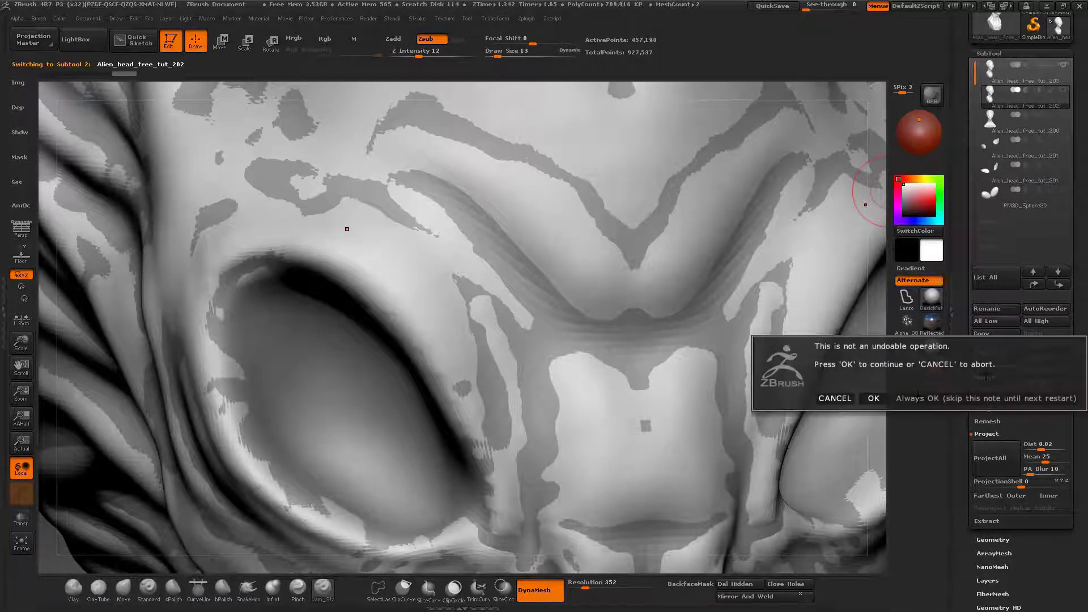
click(873, 399)
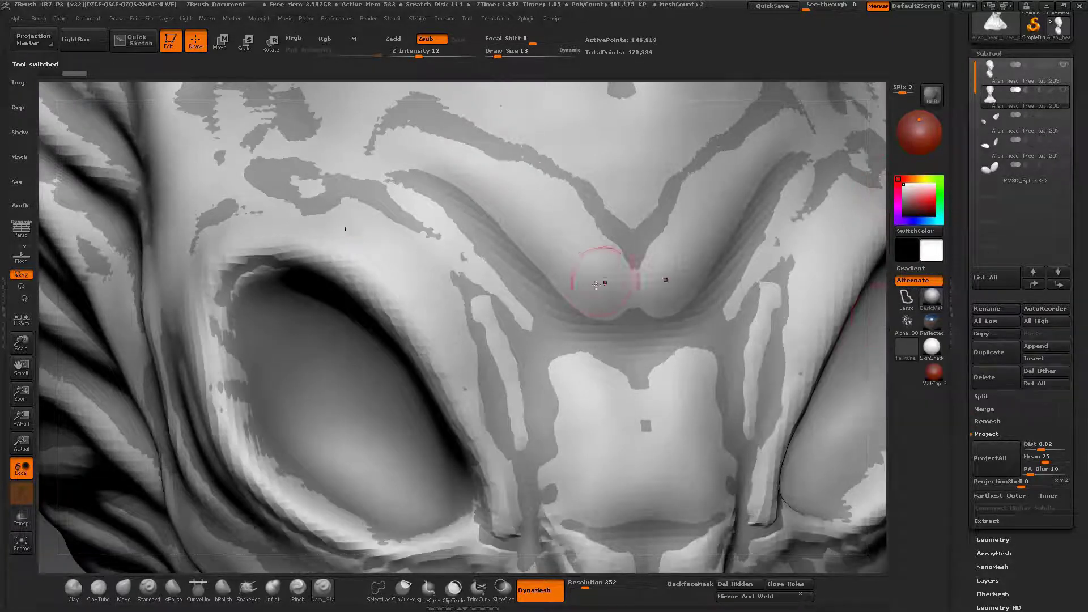
right_drag(596, 284, 942, 161)
Step: Select the retopologized bust subtool and show the mouth pieces and eyes with it
click(1060, 73)
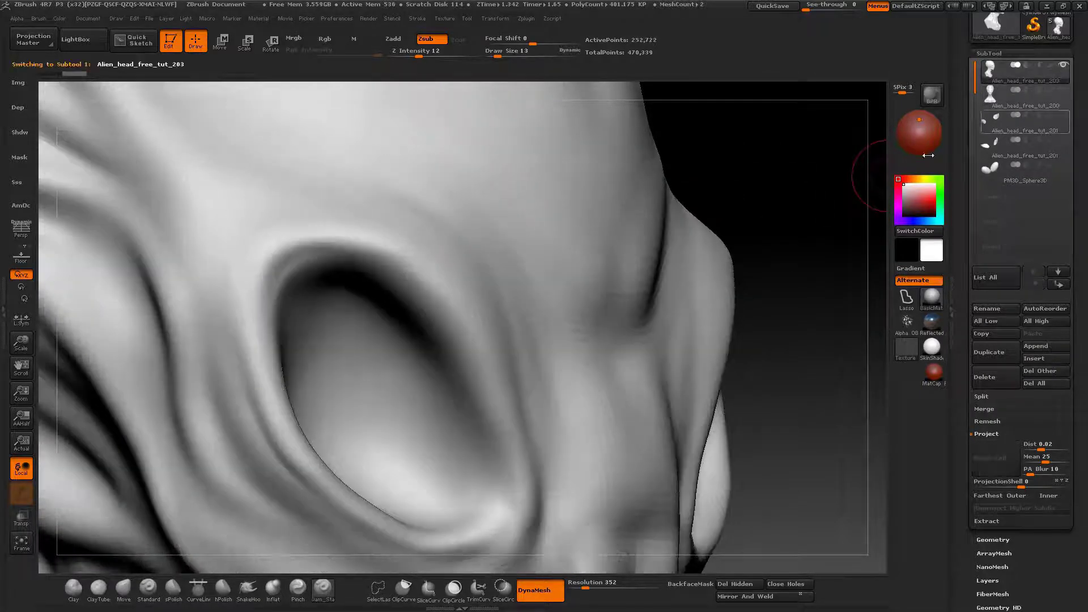
drag(858, 170, 851, 189)
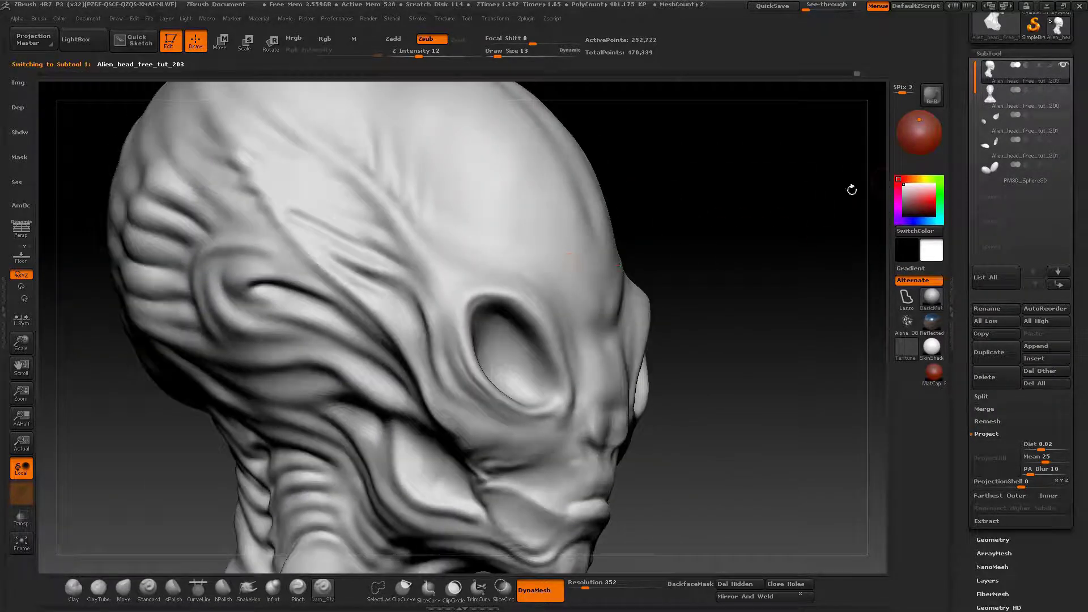
click(1063, 114)
click(1063, 140)
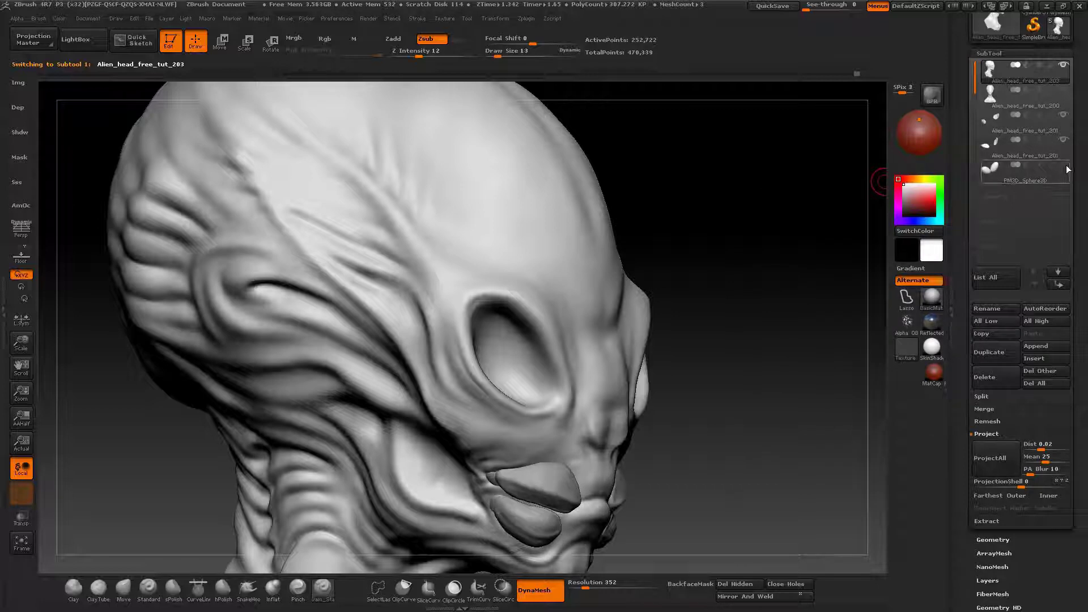
click(1065, 165)
Step: Display the polygon wireframe and examine the bust's topology around the eyes, forehead and side of the head
mouse_move(655, 272)
mouse_down()
mouse_move(618, 309)
mouse_move(556, 274)
mouse_move(578, 279)
mouse_up()
mouse_move(475, 291)
right_down()
mouse_move(503, 293)
mouse_move(434, 299)
mouse_move(453, 300)
mouse_move(447, 266)
right_up()
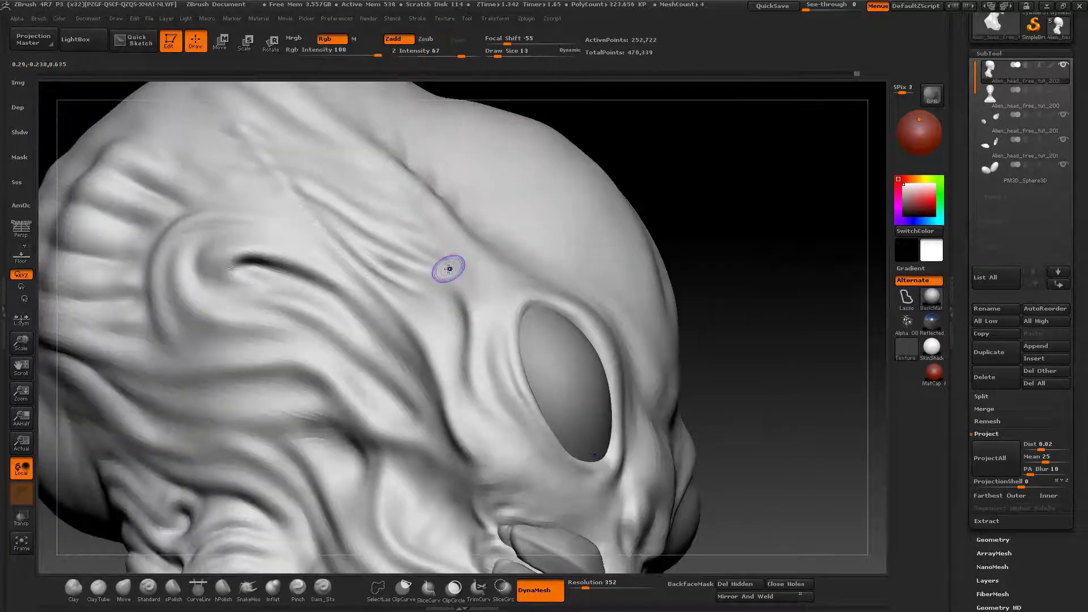
key(shift+f)
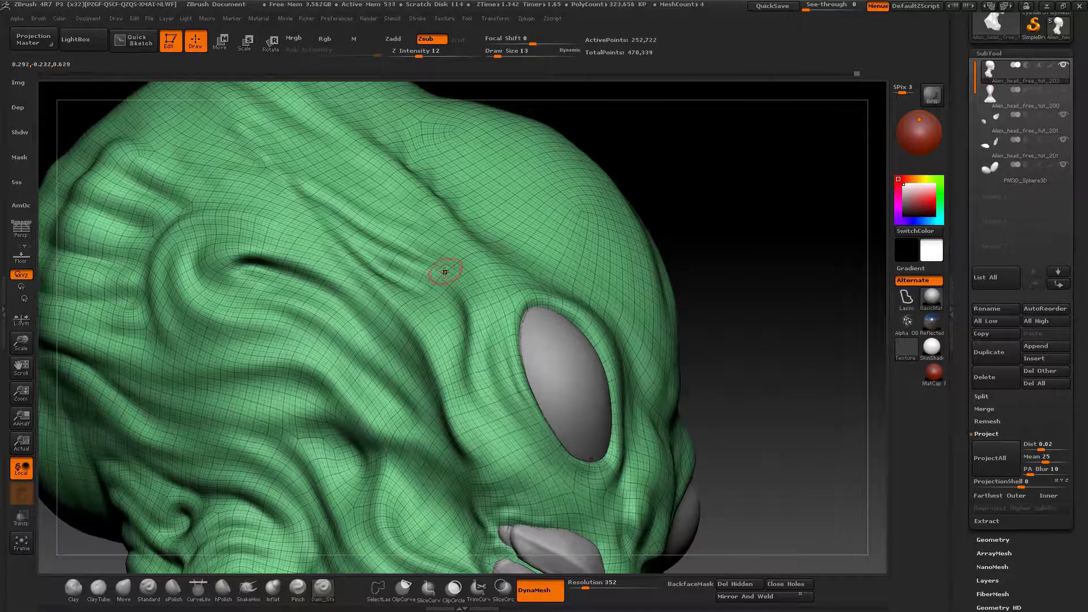
drag(444, 272, 604, 194)
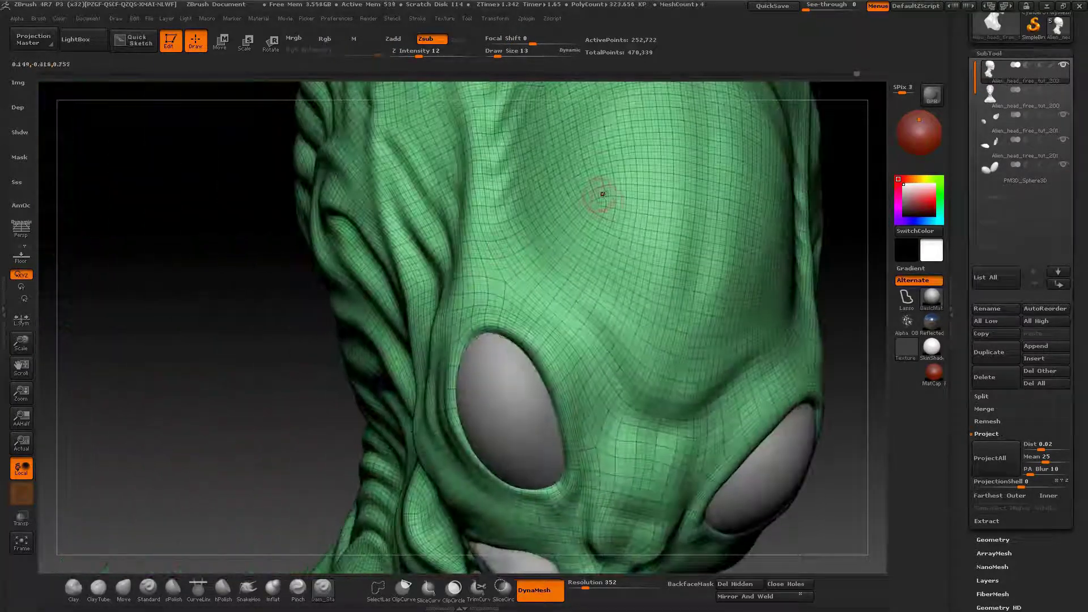
drag(520, 233, 555, 250)
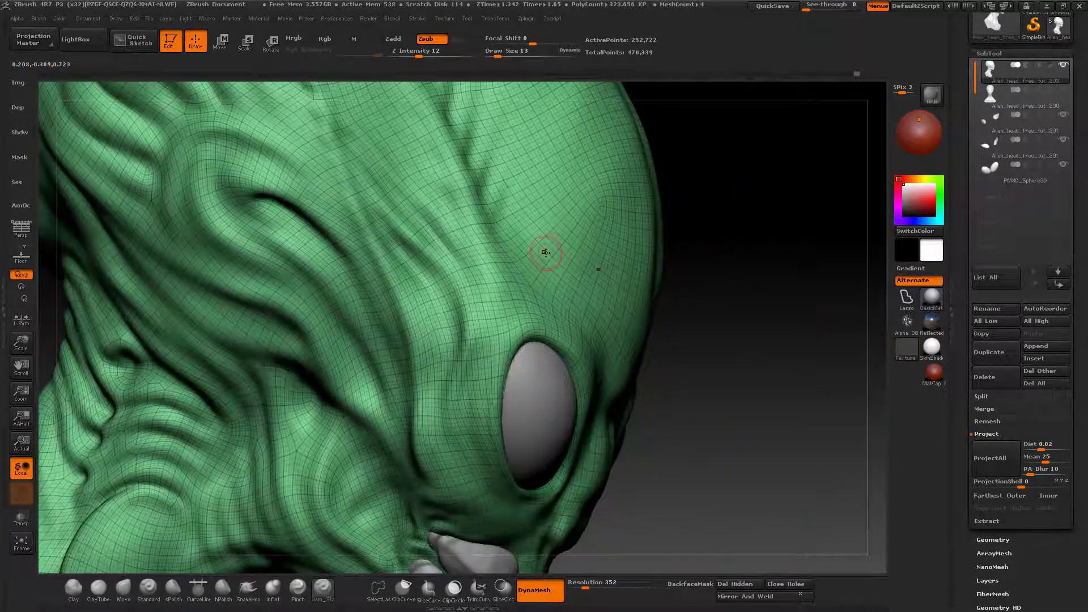
Step: Hide the polygon wireframe and refine the eyelid rim at the eye's upper outer corner with the Move brush and a painted mask
key(shift+f)
right_drag(515, 267, 552, 306)
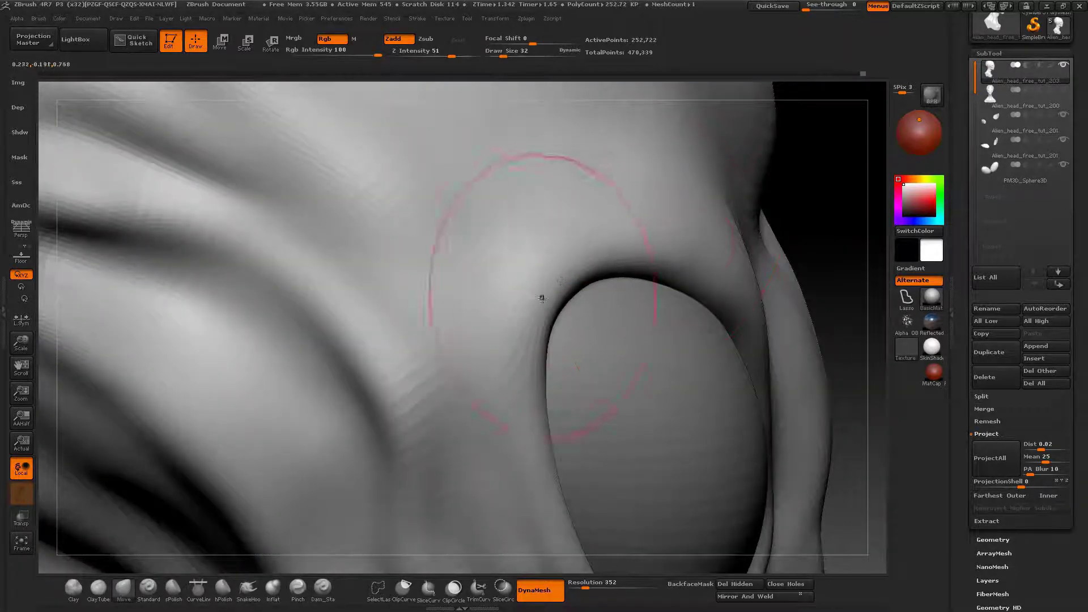
drag(544, 296, 584, 170)
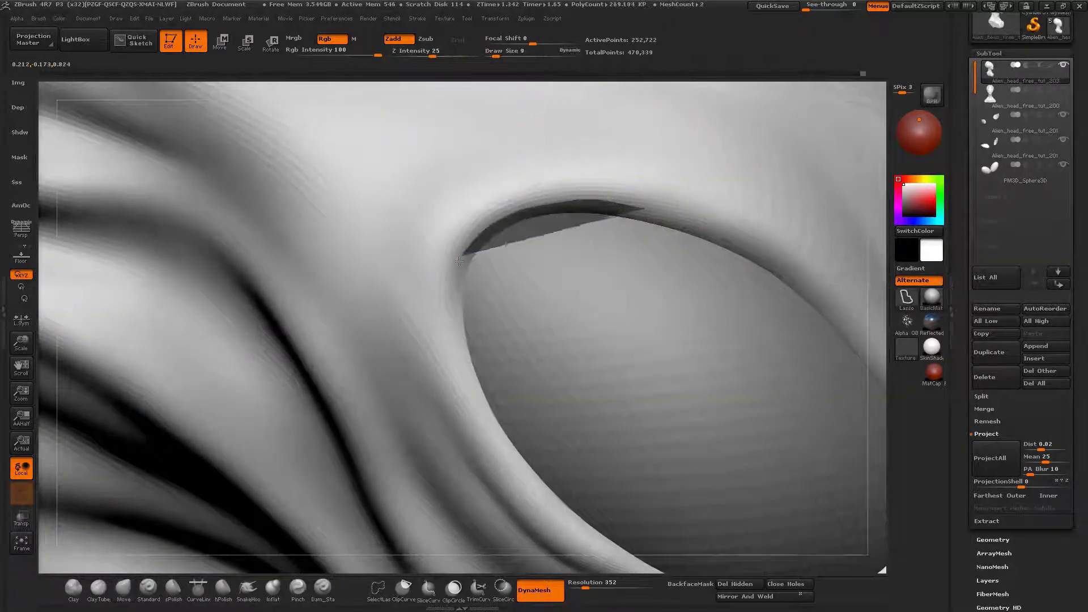
mouse_move(459, 261)
ctrl+mouse_down()
mouse_move(475, 400)
mouse_move(521, 448)
ctrl+mouse_up()
mouse_move(521, 448)
right_down()
mouse_move(578, 284)
mouse_move(812, 228)
right_up()
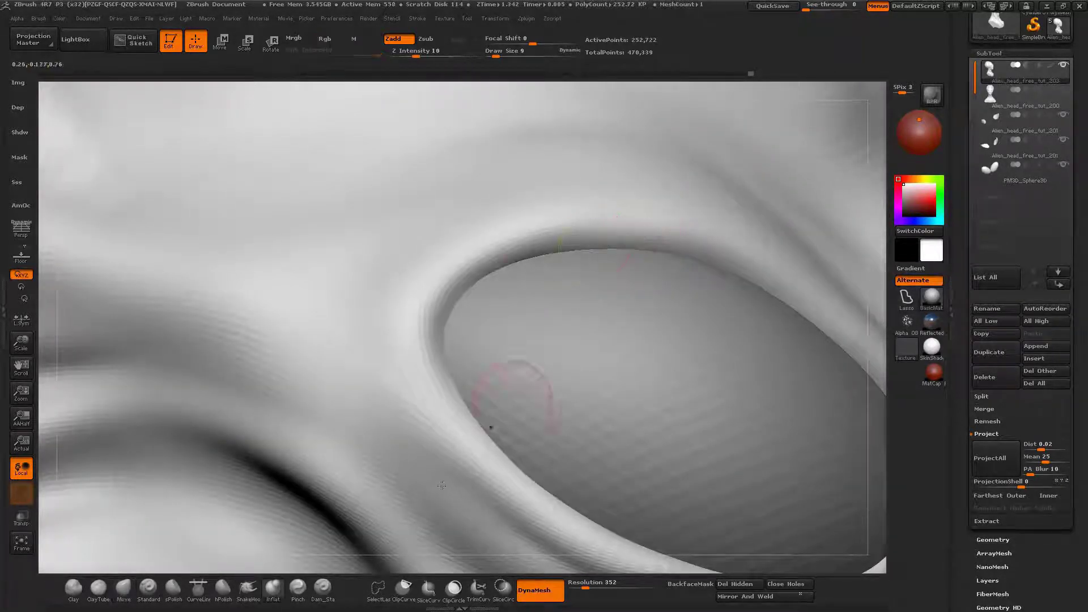
Step: Carve a thin crease along the upper eyelid rim with the Dam_Standard brush at draw size 9
click(323, 589)
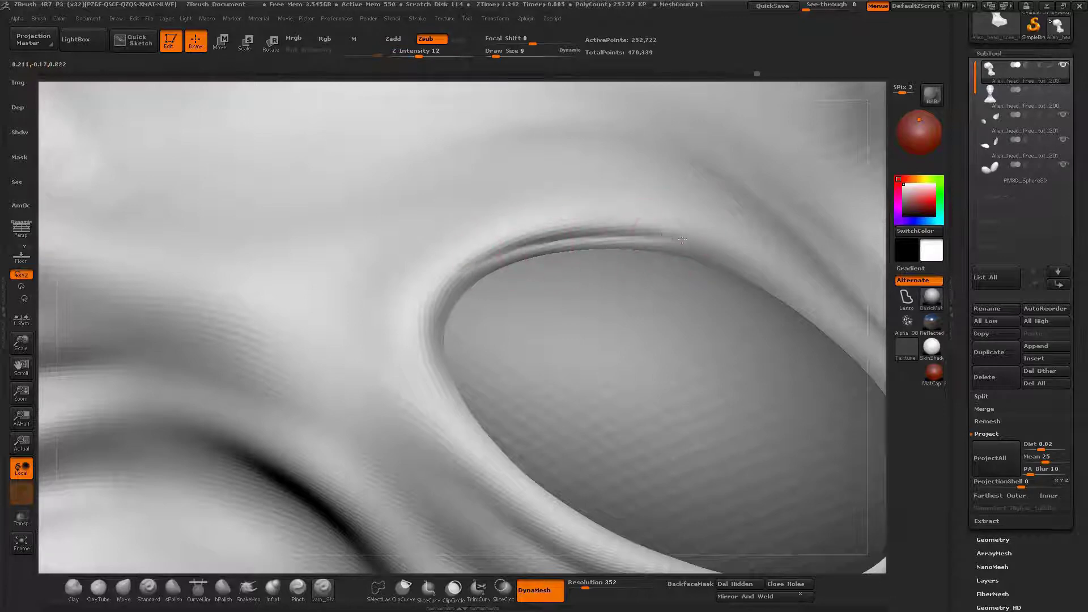
right_drag(681, 240, 701, 231)
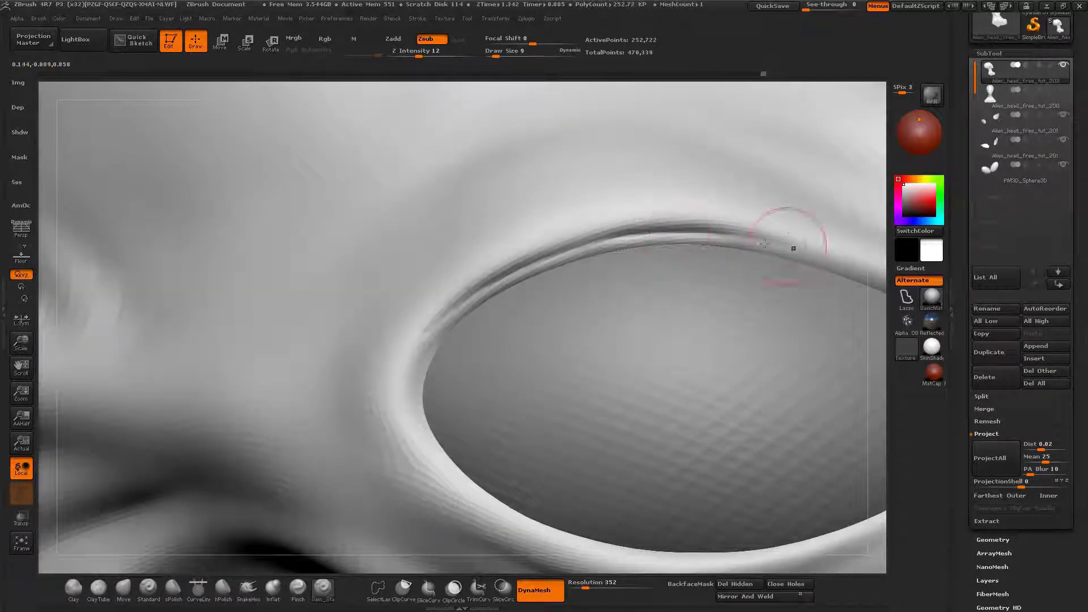
drag(628, 235, 568, 251)
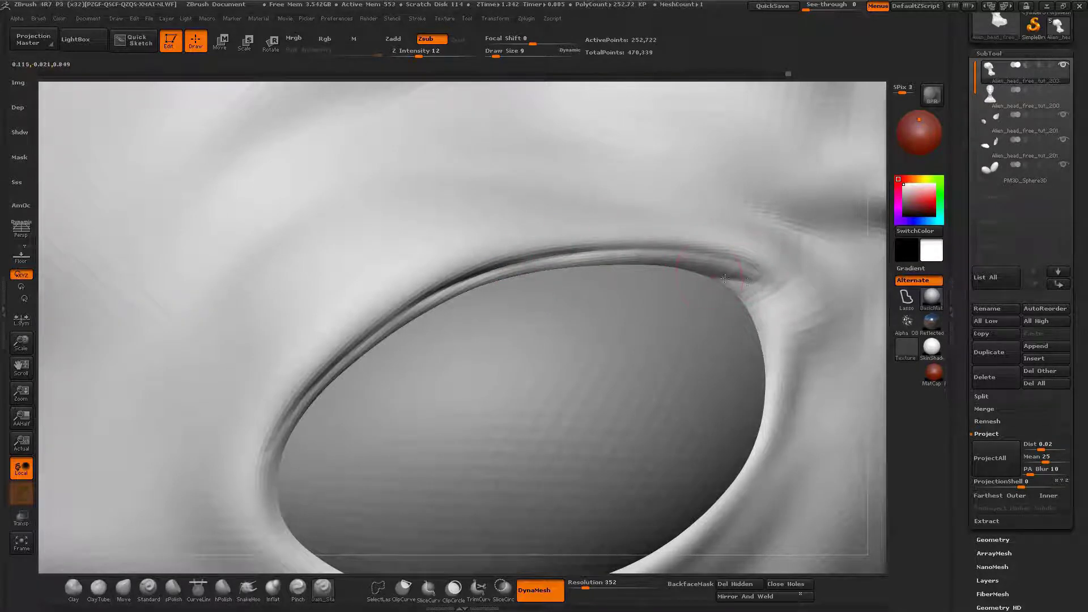
drag(725, 279, 742, 280)
drag(584, 255, 572, 253)
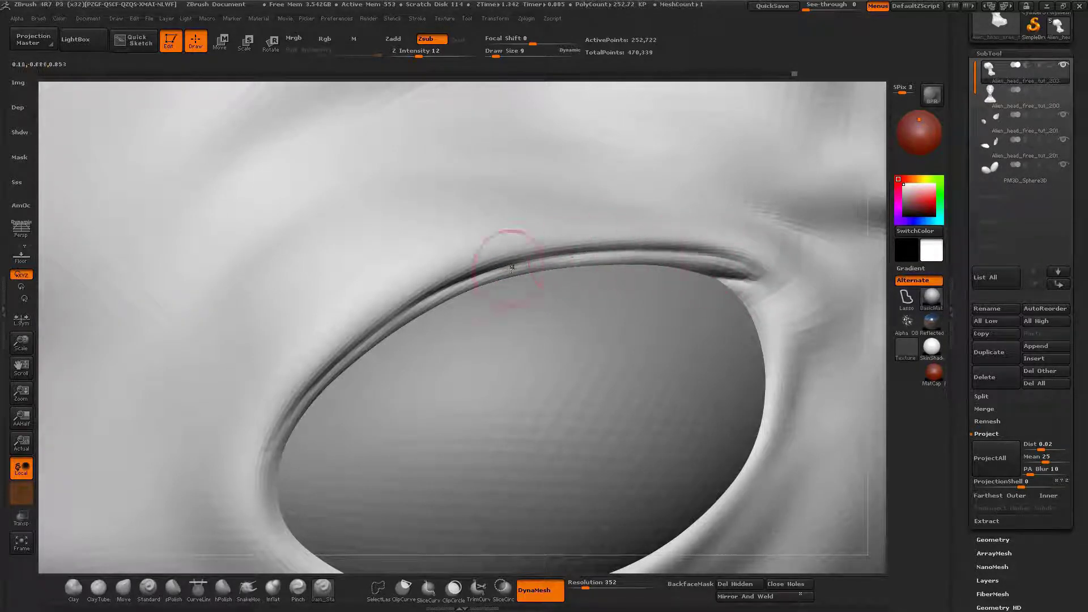
mouse_move(514, 262)
right_down()
mouse_move(442, 264)
mouse_move(604, 260)
right_up()
mouse_move(604, 260)
mouse_down()
mouse_move(661, 284)
mouse_move(636, 311)
mouse_up()
Step: Adjust the contour of the eyelid rim around the eyeball with the Move brush
mouse_move(636, 311)
right_down()
mouse_move(649, 340)
mouse_move(641, 246)
mouse_move(572, 209)
mouse_move(593, 352)
mouse_move(602, 332)
right_up()
key(b)
key(m)
key(v)
key(space)
mouse_move(602, 331)
mouse_down()
mouse_move(594, 229)
mouse_move(517, 272)
mouse_move(515, 386)
mouse_move(396, 408)
mouse_up()
right_drag(397, 408, 385, 399)
Step: Extend the fine crease down the eyelid rim toward the eye's inner corner with Dam_Standard at draw size 6
key(b)
key(d)
key(s)
key(space)
drag(385, 399, 375, 399)
mouse_move(375, 399)
right_down()
mouse_move(459, 266)
mouse_move(556, 284)
right_up()
mouse_move(555, 281)
mouse_down()
mouse_move(462, 340)
mouse_move(527, 304)
mouse_up()
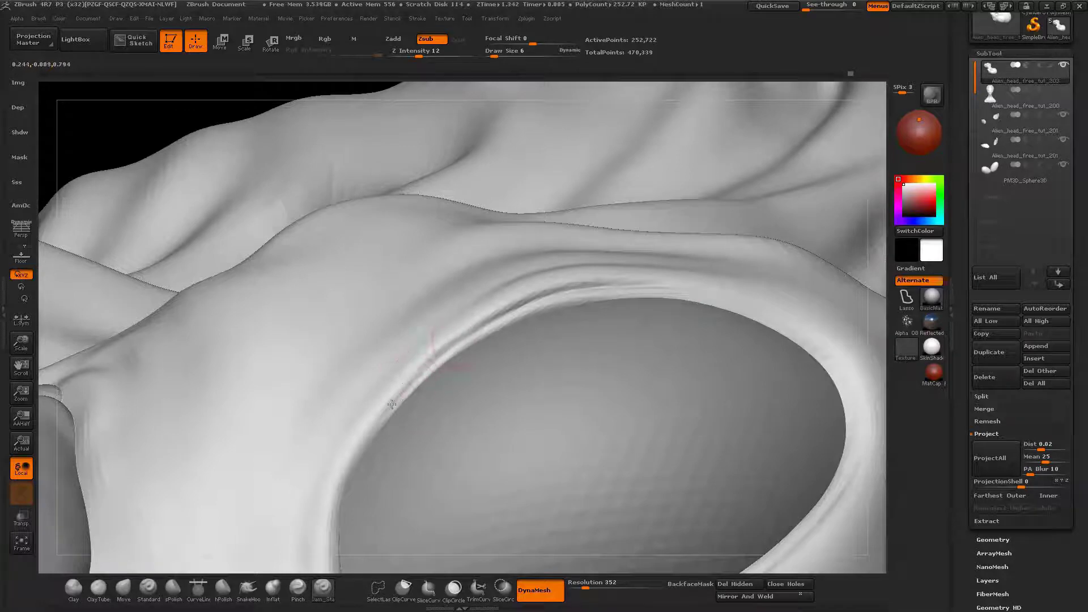
right_drag(396, 396, 450, 323)
drag(402, 388, 386, 531)
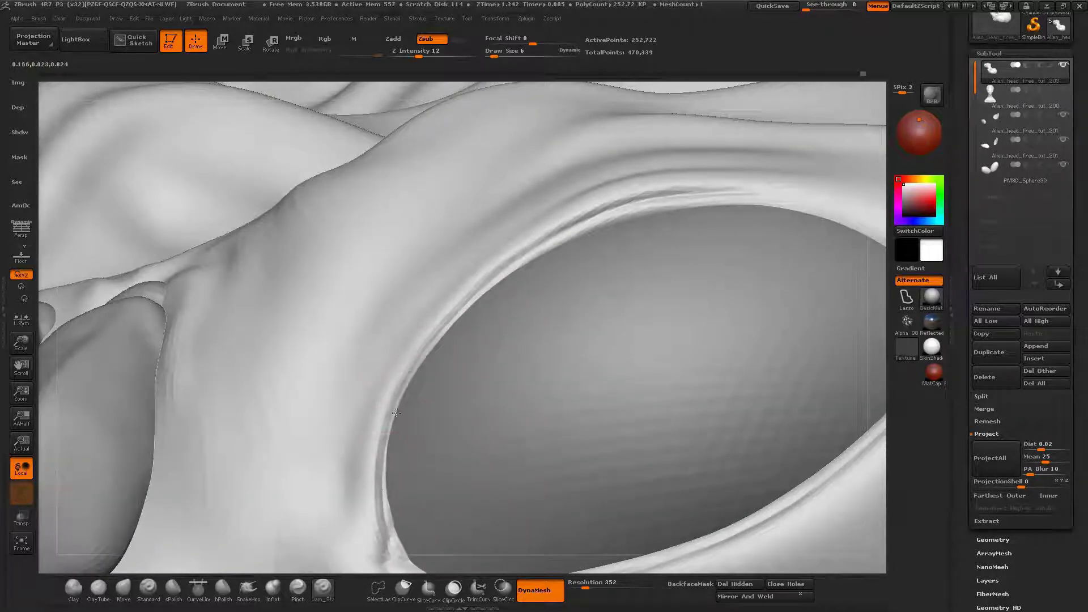
Step: Carve the eyelid crease around the eye's outer corner to connect it with the upper rim
right_drag(467, 305, 527, 312)
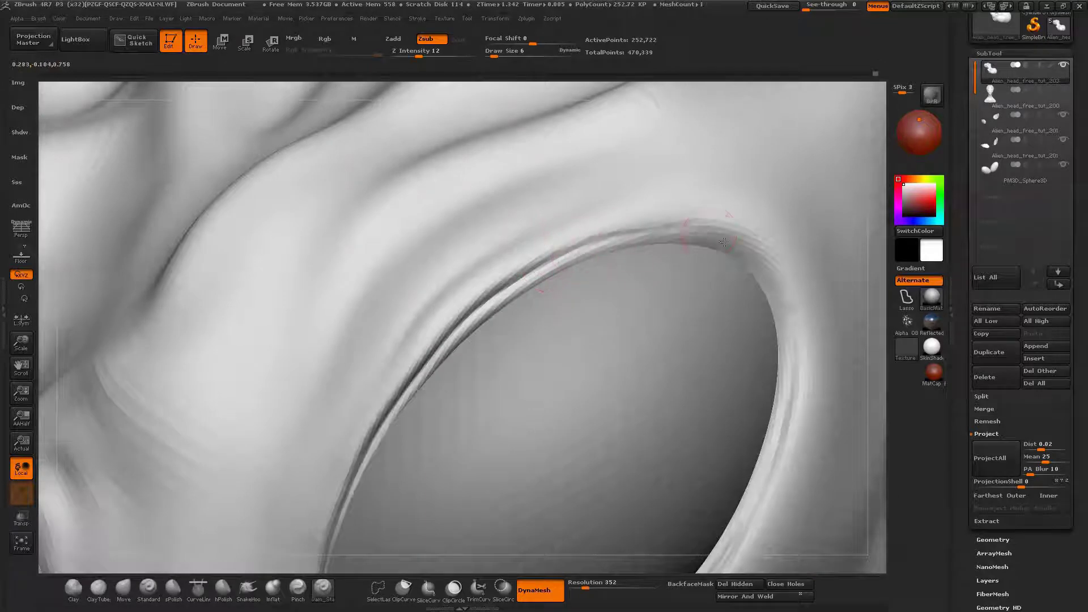
mouse_move(724, 238)
mouse_down()
mouse_move(685, 225)
mouse_move(651, 235)
mouse_move(665, 230)
mouse_up()
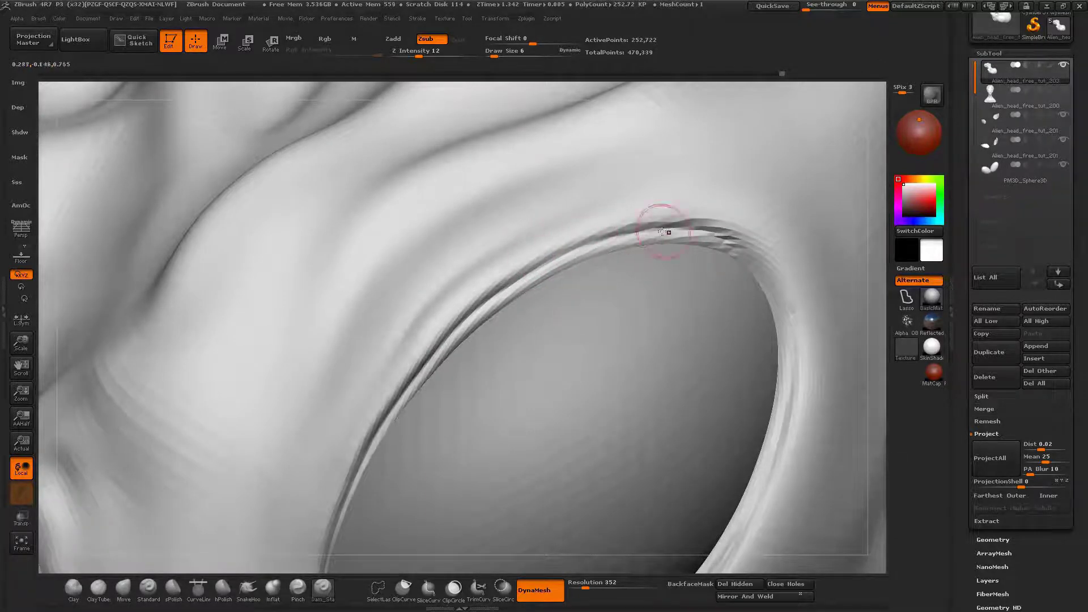
mouse_move(665, 230)
right_down()
mouse_move(686, 218)
mouse_move(651, 243)
mouse_move(612, 226)
mouse_move(621, 212)
right_up()
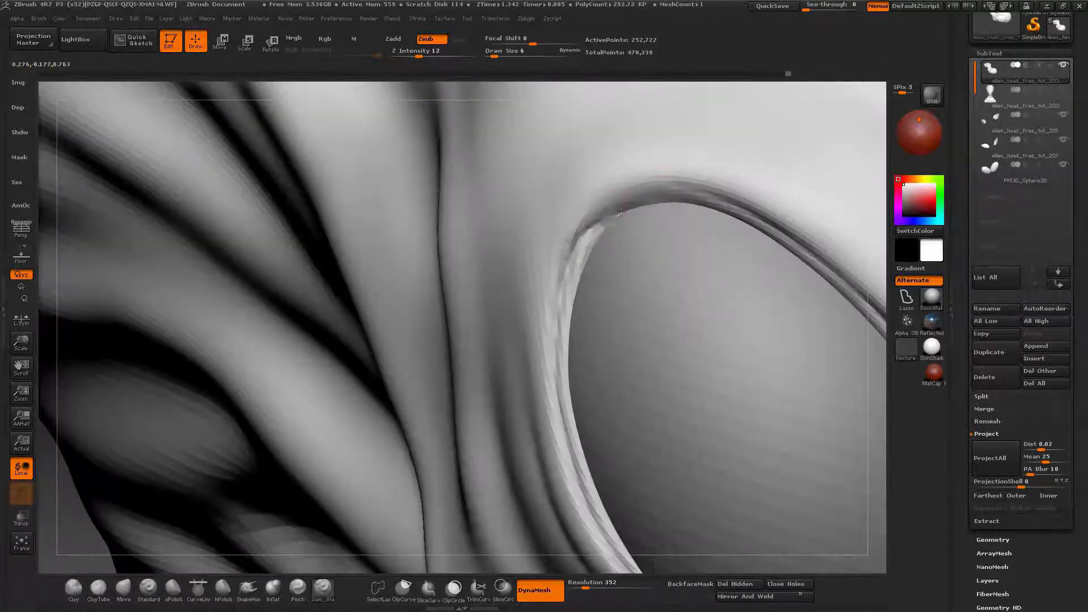
drag(681, 190, 612, 208)
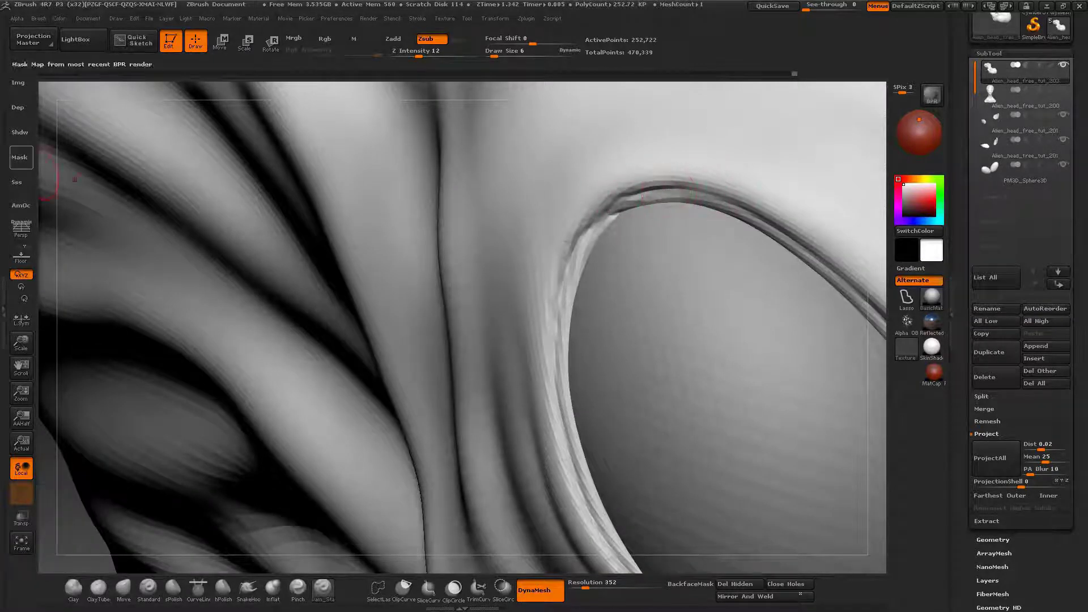
mouse_move(616, 216)
right_down()
mouse_move(586, 240)
mouse_move(655, 272)
mouse_move(537, 318)
right_up()
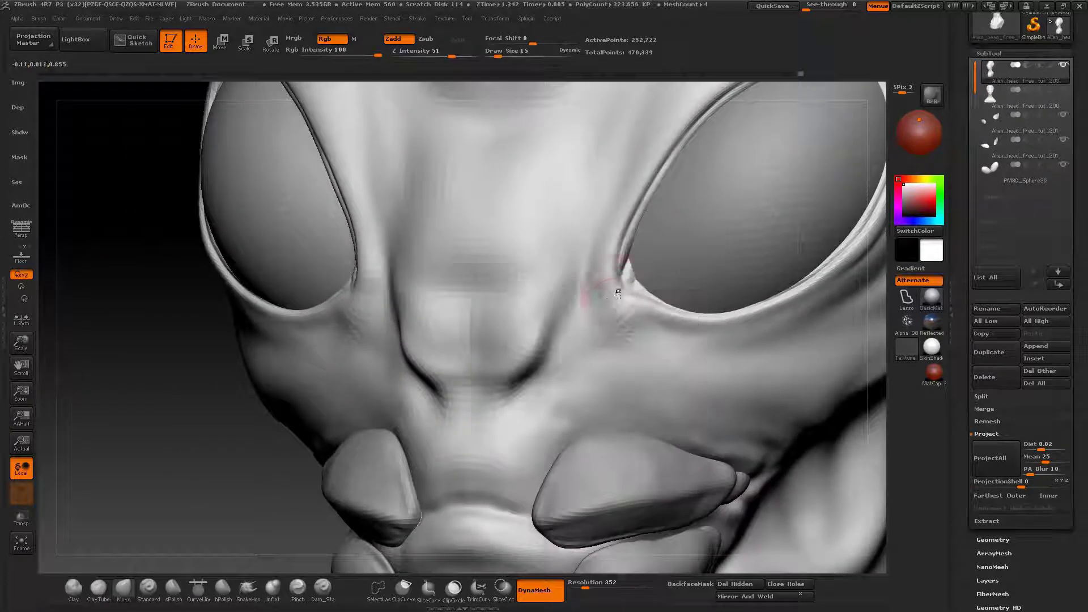
Step: Nudge the skin at the eye's inner corner with the Move brush and thicken the eyelid rim there with the Inflate brush
mouse_move(623, 293)
mouse_down()
mouse_move(620, 329)
mouse_move(658, 323)
mouse_move(608, 287)
mouse_move(599, 328)
mouse_move(602, 291)
mouse_move(590, 306)
mouse_up()
key(b)
key(i)
key(n)
key(space)
mouse_move(589, 306)
alt+right_down()
mouse_move(575, 352)
mouse_move(559, 364)
alt+right_up()
drag(559, 364, 615, 256)
Step: Mask the upper eyelid rim and swell the skin along it using the Inflate brush at draw size 11
ctrl+right_drag(651, 226, 579, 277)
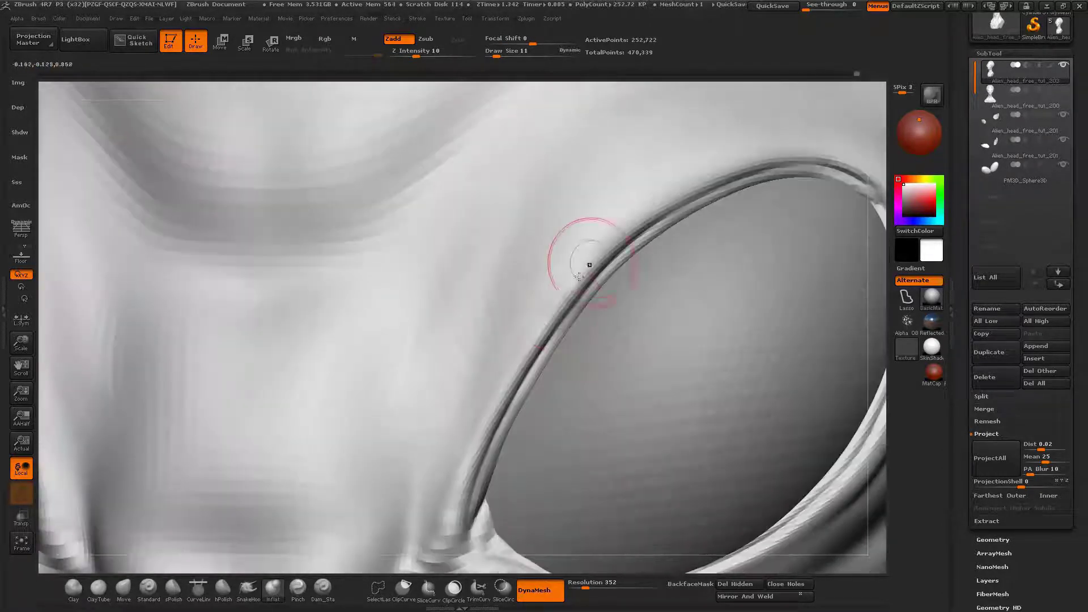
alt+right_drag(804, 149, 713, 178)
mouse_move(786, 230)
ctrl+mouse_down()
mouse_move(717, 194)
mouse_move(587, 243)
mouse_move(524, 312)
ctrl+mouse_up()
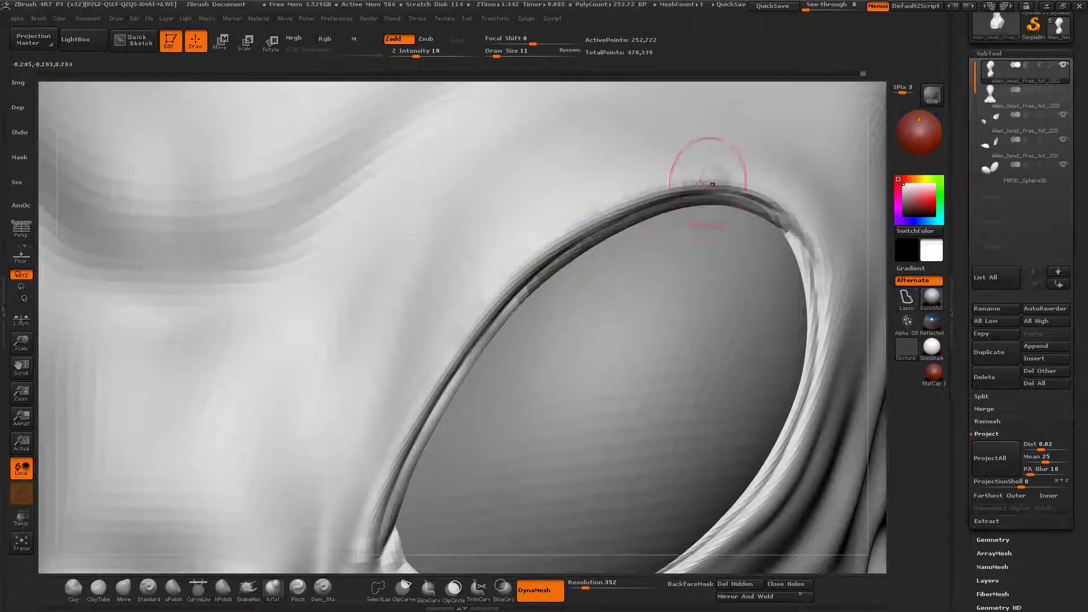
drag(785, 205, 651, 202)
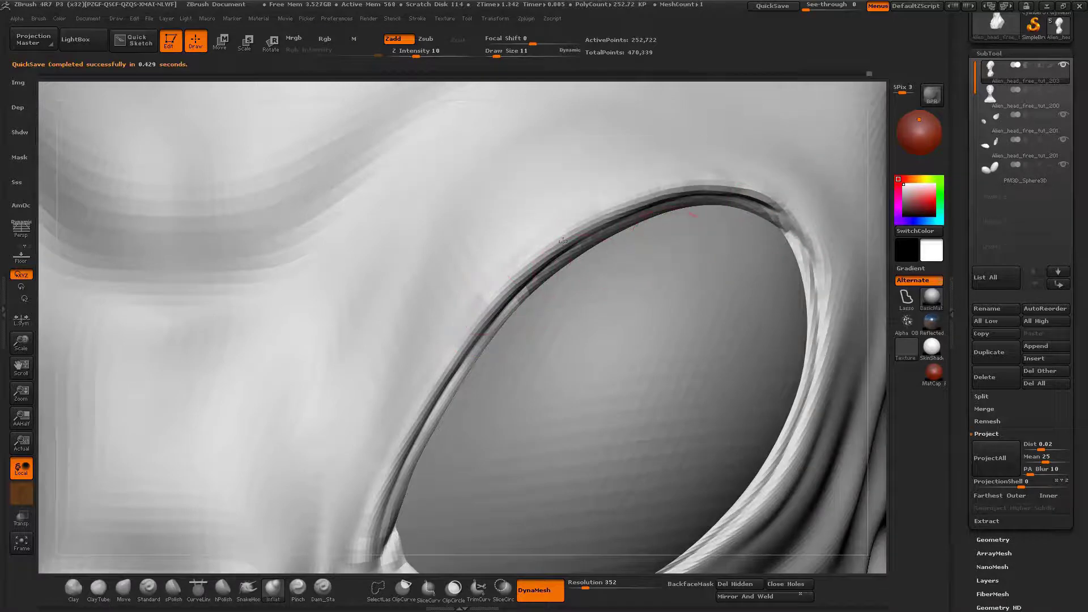
Step: Fit the upper eyelid edge more closely to the eyeball with the Move brush
mouse_move(562, 242)
right_down()
mouse_move(646, 238)
mouse_move(598, 267)
right_up()
key(b)
key(m)
key(v)
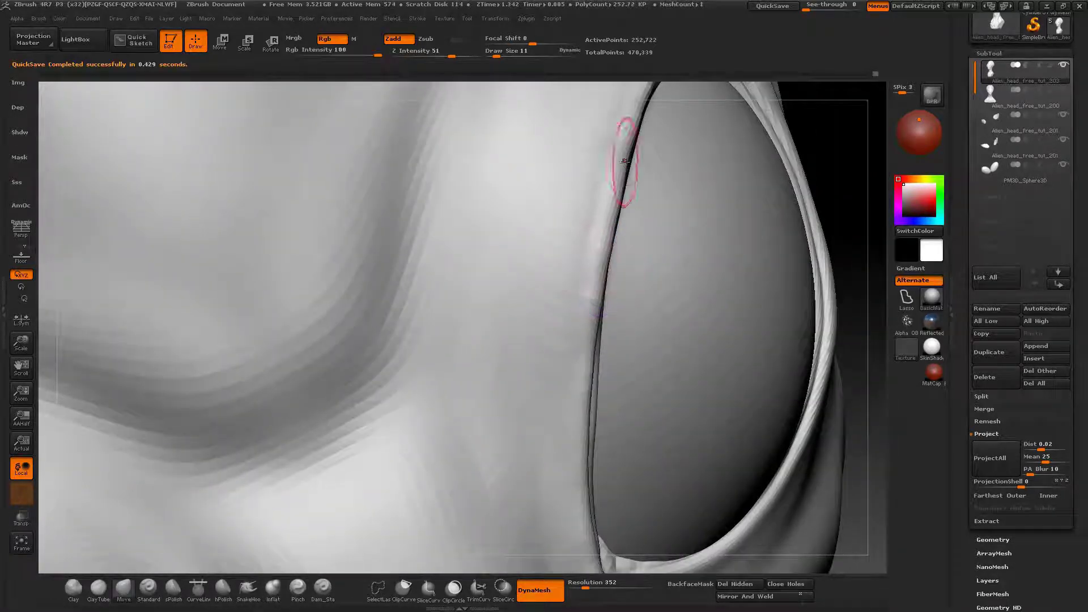
right_drag(625, 162, 725, 174)
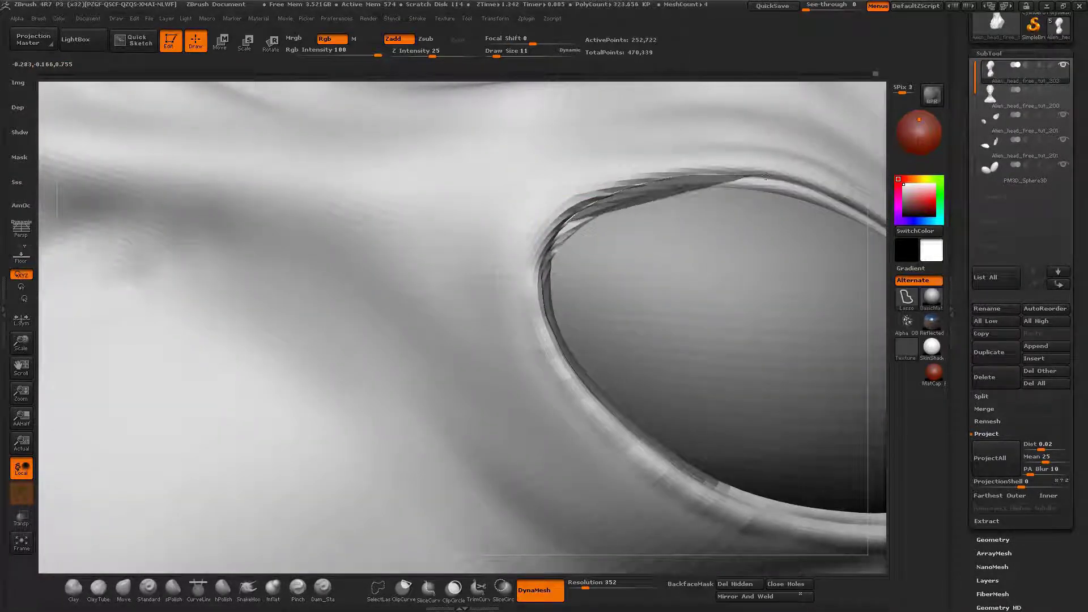
Step: Mask the eyelid rim at the upper outer corner and deepen its crease with Dam_Standard at draw size 11
mouse_move(765, 175)
ctrl+mouse_down()
mouse_move(600, 265)
mouse_move(551, 256)
ctrl+mouse_up()
mouse_move(583, 202)
mouse_down()
mouse_move(760, 163)
mouse_move(573, 194)
mouse_up()
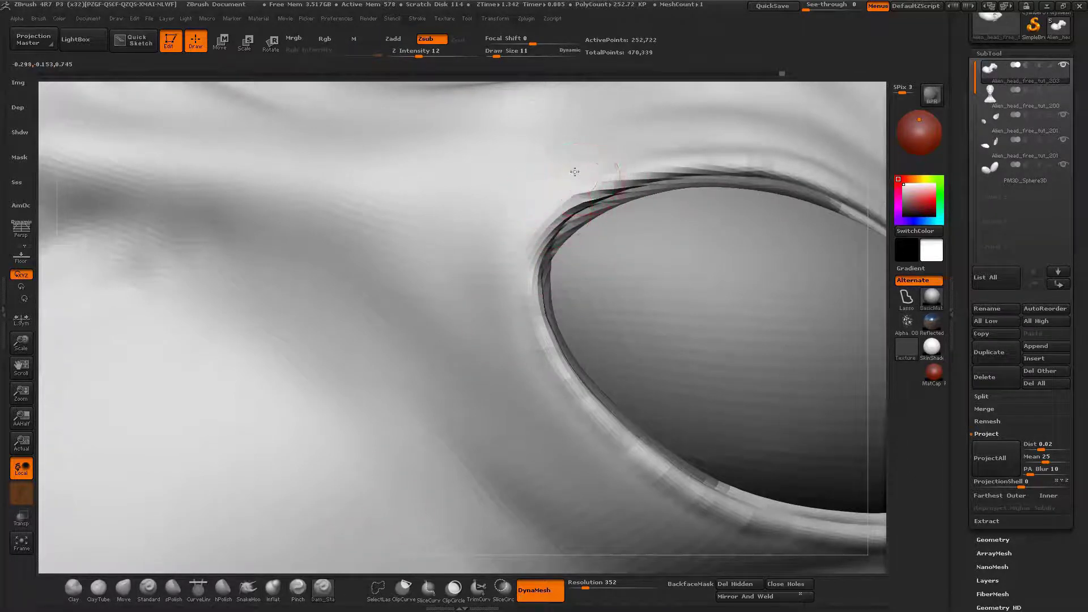
right_drag(575, 172, 564, 224)
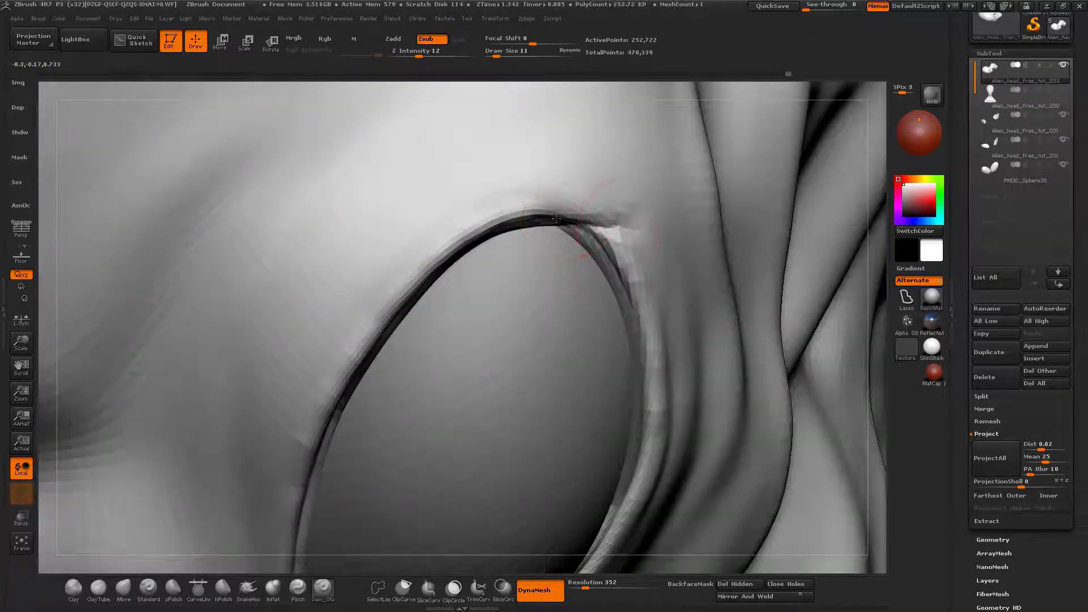
Step: Refine the outer eyelid rim with the Inflate brush and the Move brush at draw size 20
mouse_move(659, 197)
right_down()
mouse_move(554, 223)
mouse_move(604, 282)
right_up()
key(b)
key(i)
key(n)
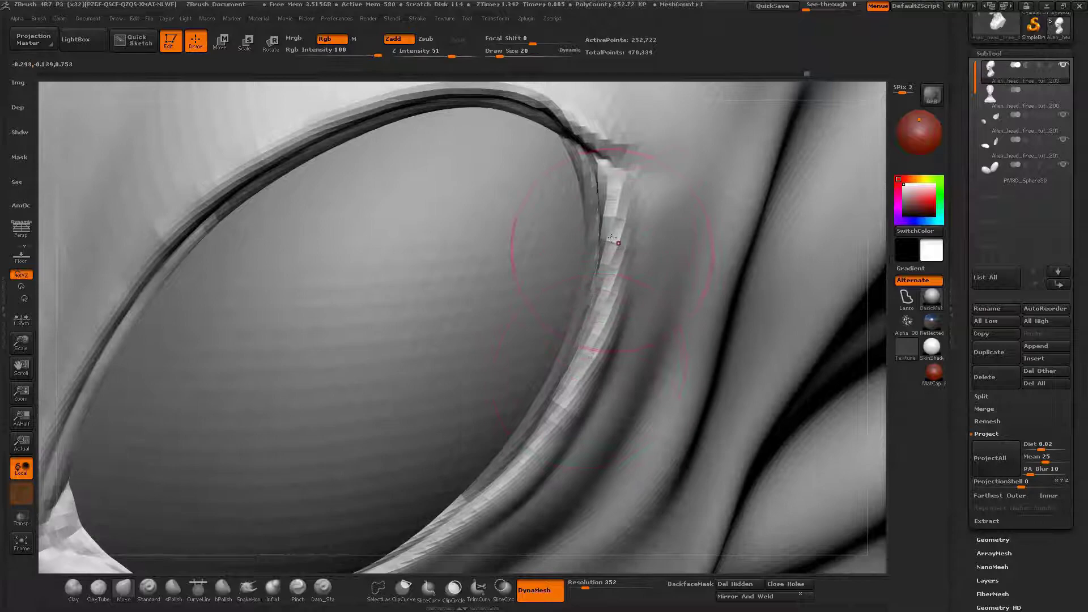
right_drag(612, 238, 608, 246)
mouse_move(608, 321)
right_down()
mouse_move(692, 335)
mouse_move(558, 287)
mouse_move(517, 364)
mouse_move(593, 347)
mouse_move(527, 343)
right_up()
Step: Hide the eyeballs, adjust the lower eyelid near the inner corner with the Move brush, and show the eyeballs again
click(1062, 140)
mouse_move(481, 379)
mouse_down()
mouse_move(595, 295)
mouse_move(677, 172)
mouse_move(426, 370)
mouse_move(472, 379)
mouse_up()
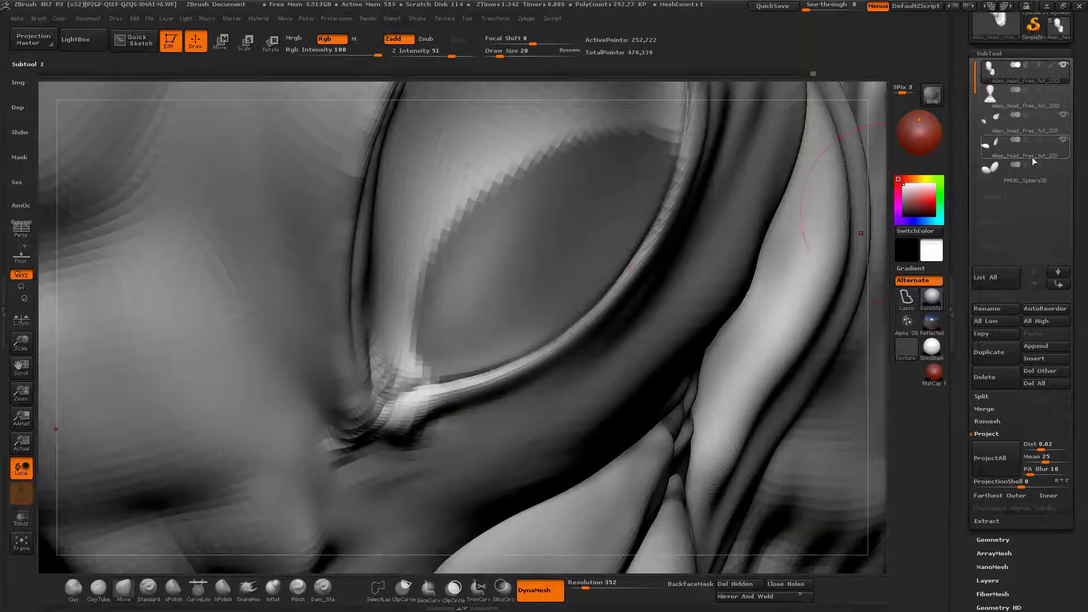
click(1063, 164)
Step: Shape the lower eyelid rim with the Move brush and carve the crease beneath it with Dam_Standard
mouse_move(640, 295)
right_down()
mouse_move(583, 316)
mouse_move(575, 345)
mouse_move(589, 340)
right_up()
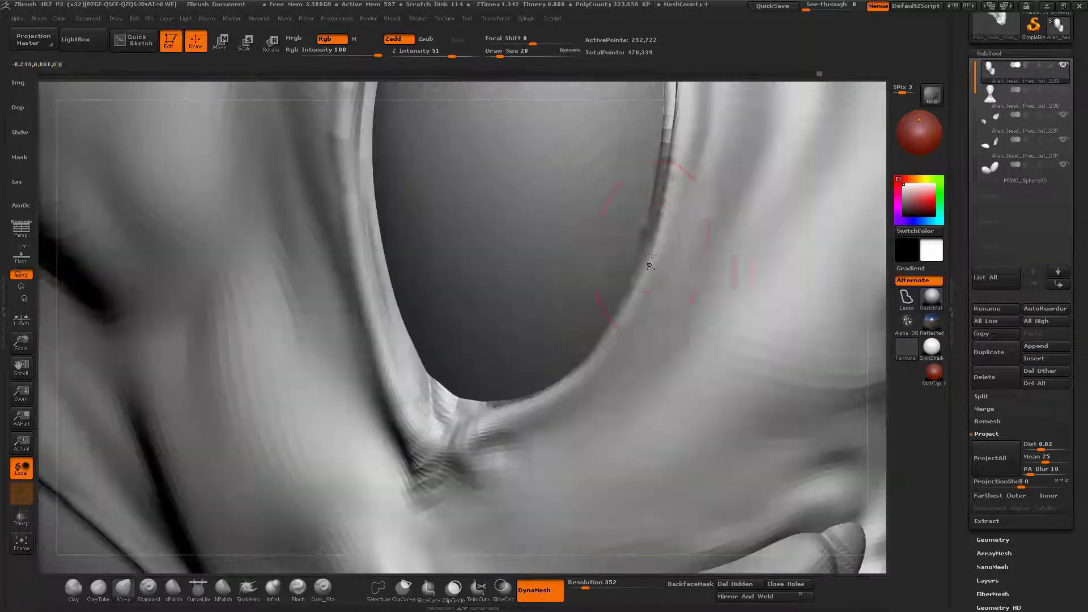
right_drag(624, 323, 633, 315)
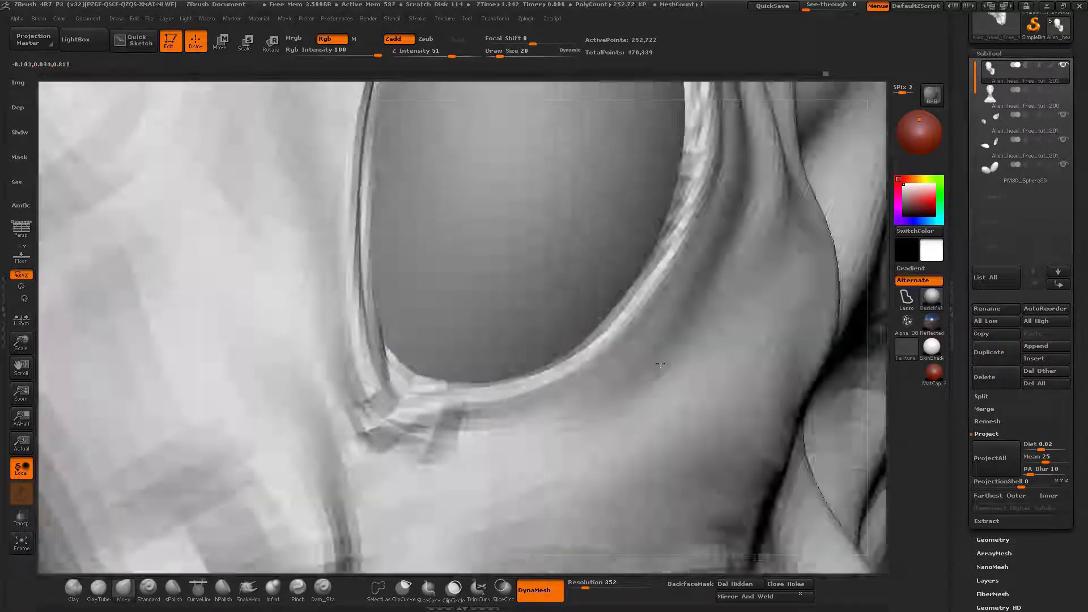
key(space)
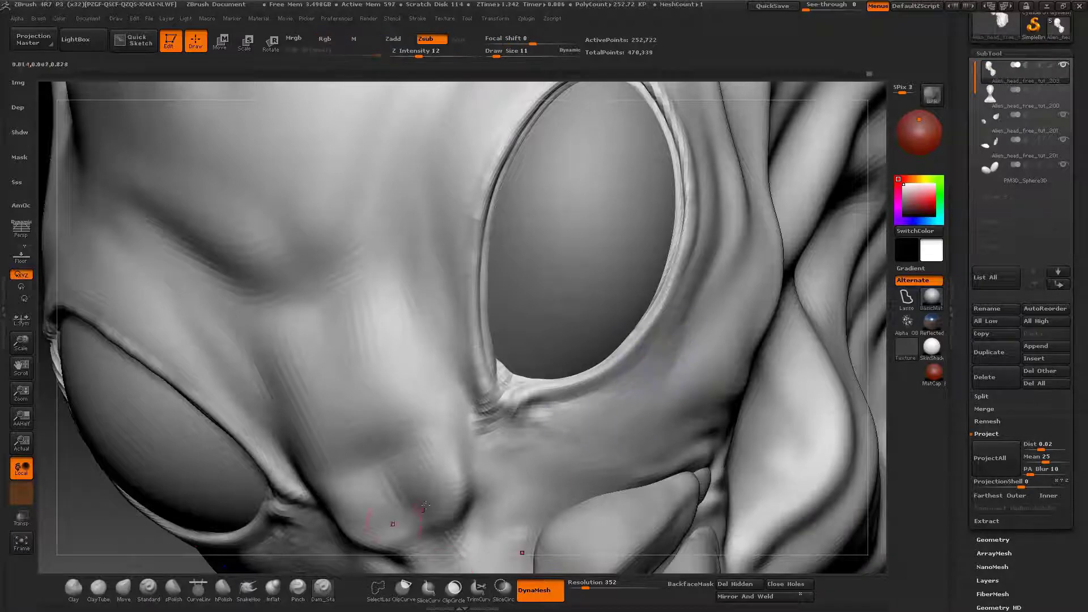
click(413, 53)
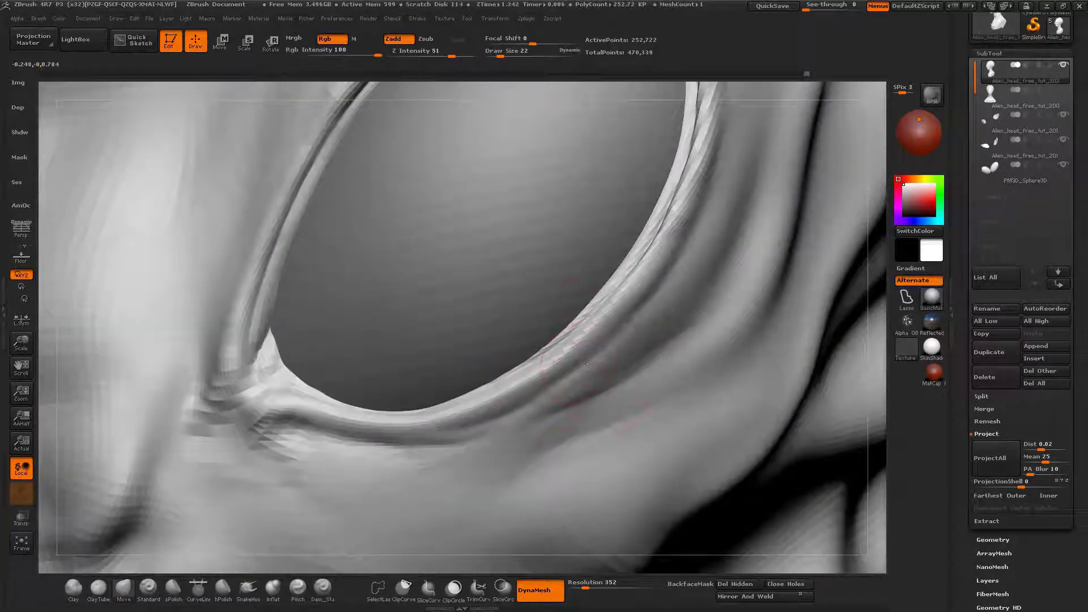
Step: Adjust the eye socket's lower rim with the Move brush, then carve the V-shaped brow creases between the eyes with Dam Standard
drag(583, 335, 694, 236)
click(123, 590)
click(316, 584)
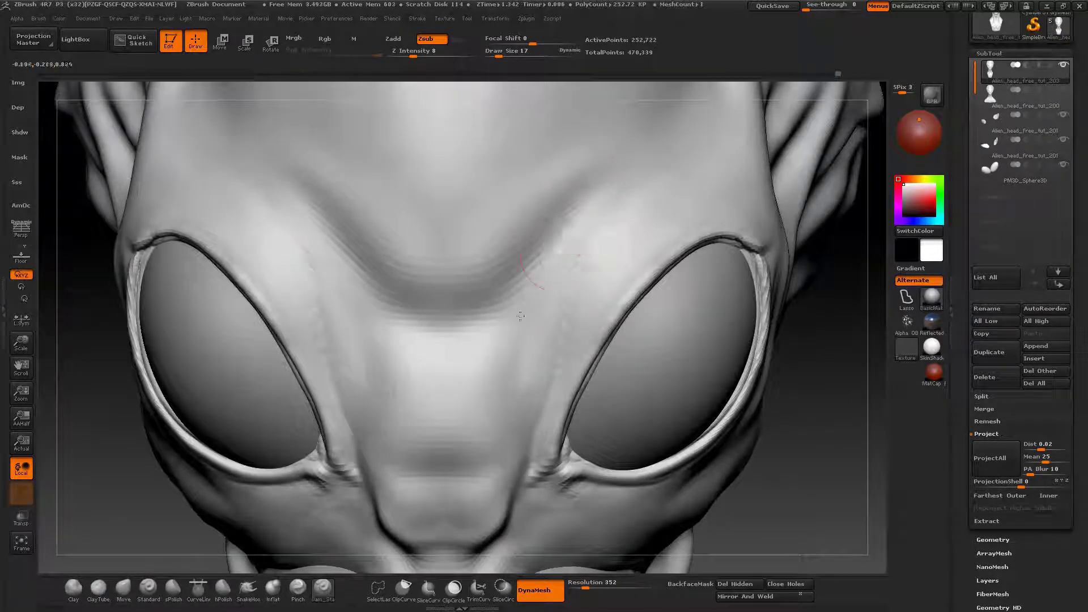
key(space)
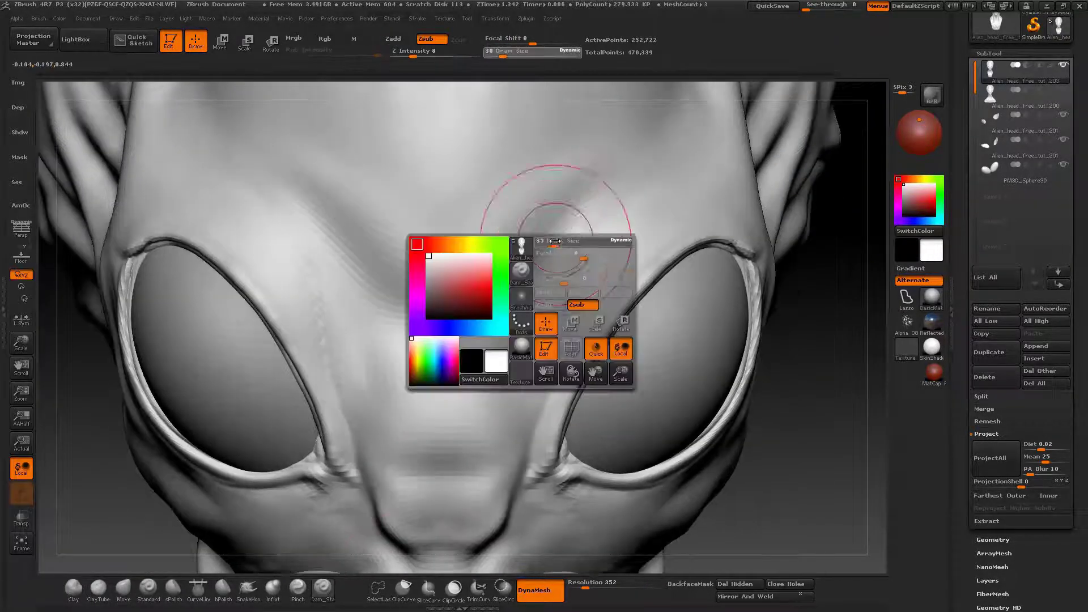
mouse_move(437, 301)
mouse_down()
mouse_move(499, 283)
mouse_move(532, 253)
mouse_move(529, 265)
mouse_up()
drag(441, 323, 543, 250)
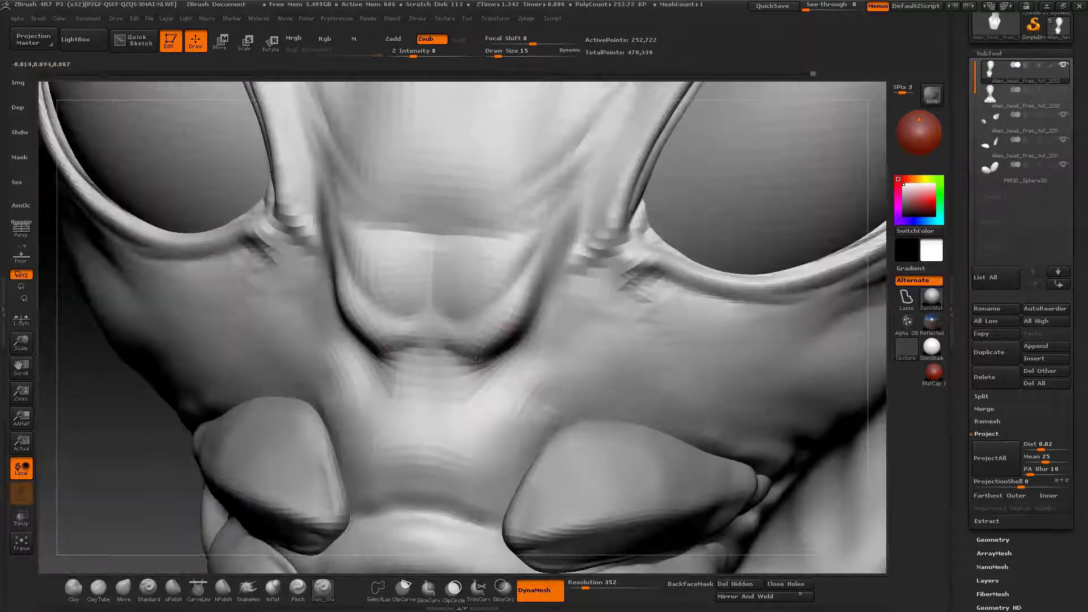
Step: Deepen the crease beneath the nose tip with Dam Standard at draw size 15 and puff up its surrounding rims with Inflate
mouse_move(475, 361)
mouse_down()
mouse_move(447, 364)
mouse_move(447, 341)
mouse_move(468, 371)
mouse_up()
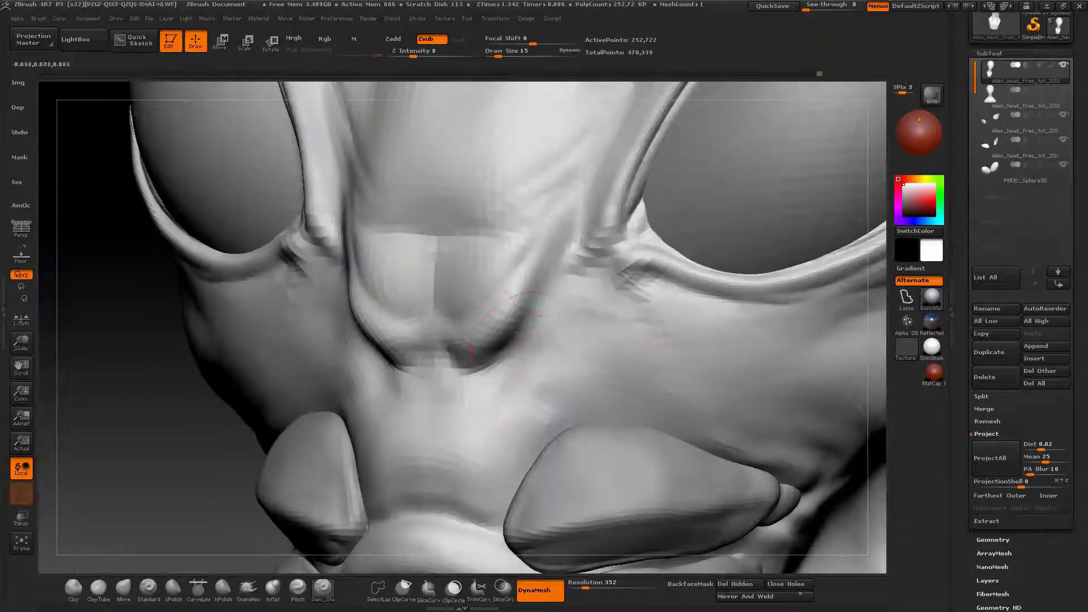
mouse_move(524, 309)
mouse_down()
mouse_move(562, 247)
mouse_move(505, 341)
mouse_move(539, 280)
mouse_move(510, 360)
mouse_up()
key(b)
key(i)
key(n)
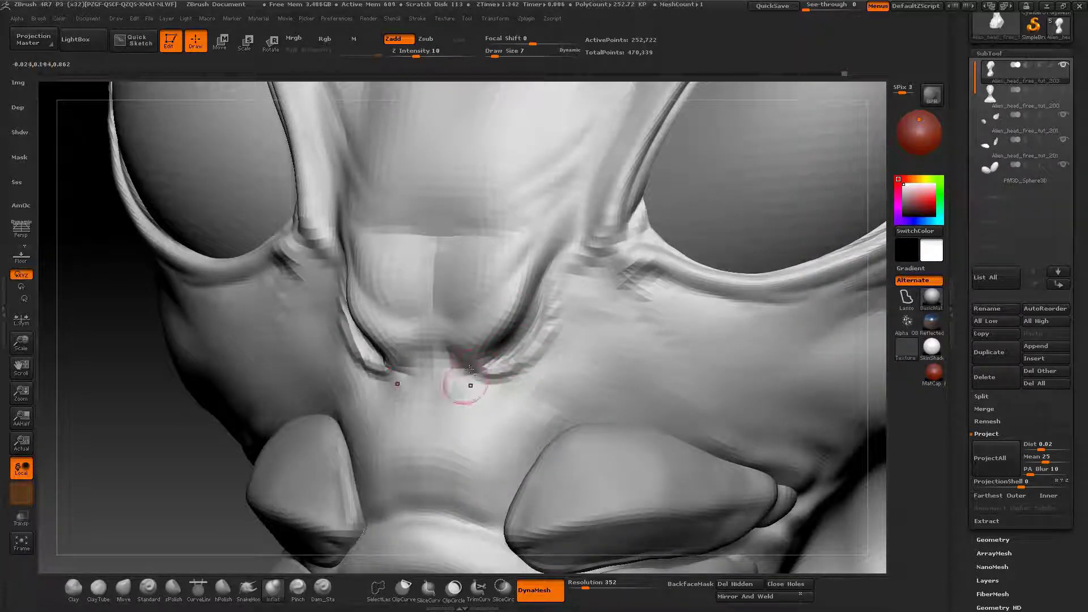
Step: Build up the vertical ridges below the nose with the Pinch and Clay Tubes brushes at draw size 7
right_drag(429, 422, 434, 369)
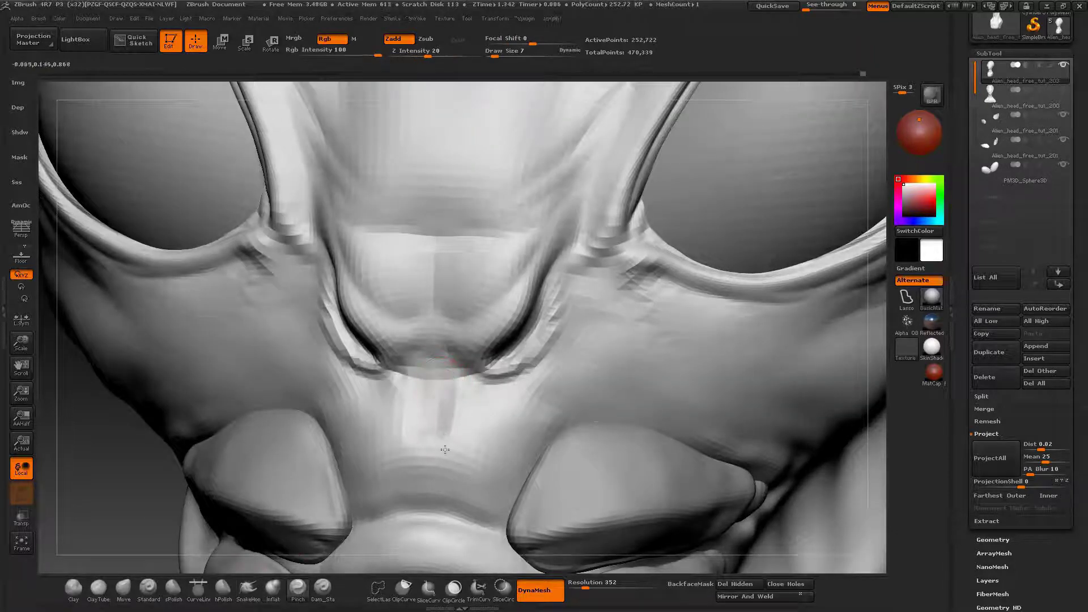
right_drag(386, 454, 380, 408)
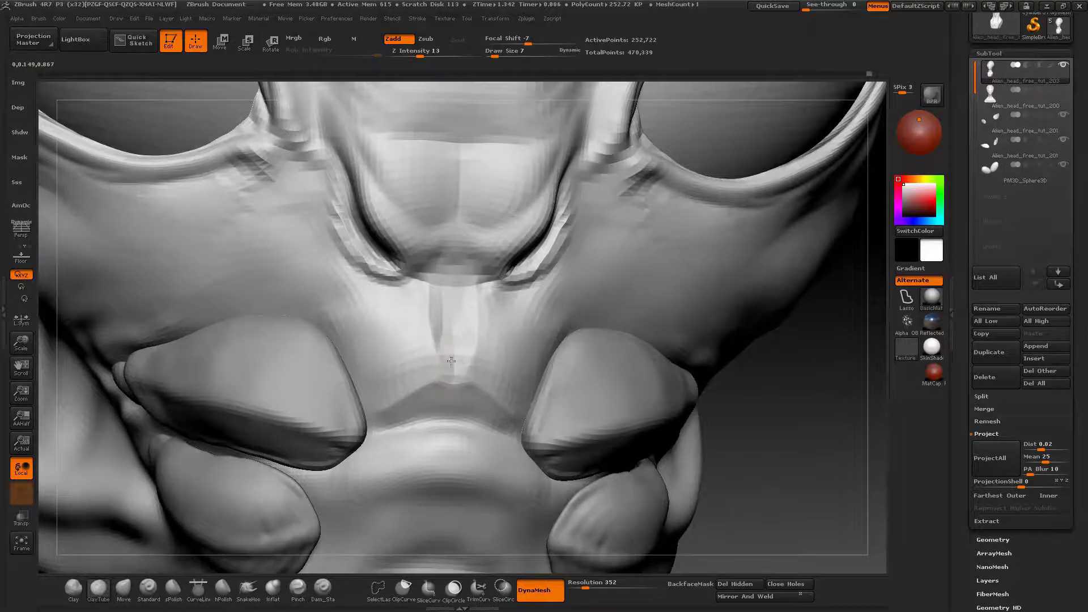
mouse_move(443, 369)
right_down()
mouse_move(449, 316)
mouse_move(486, 383)
right_up()
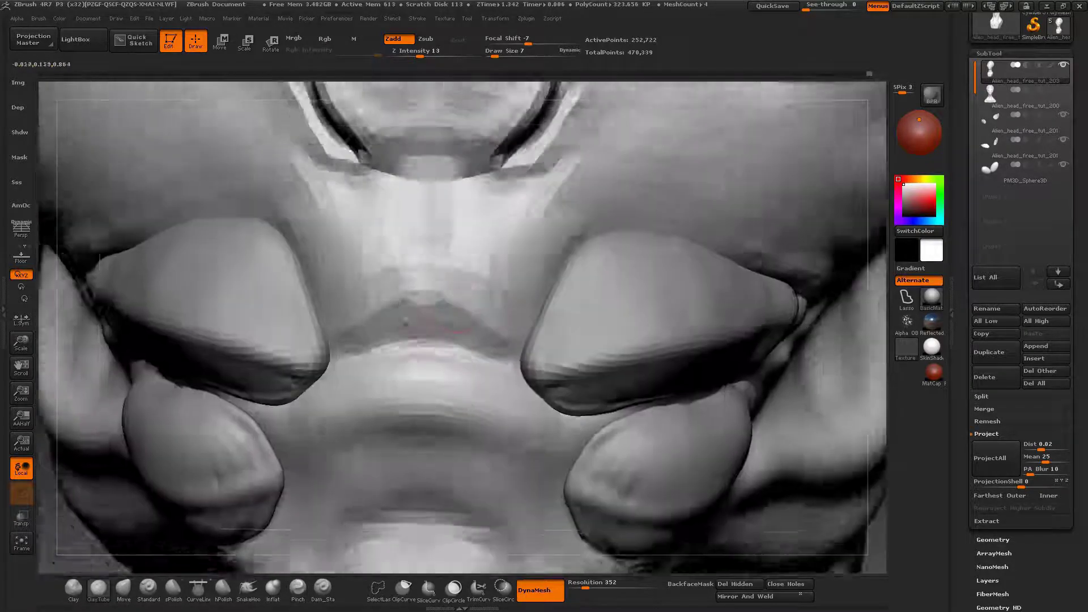
Step: Carve short diagonal wrinkles between the nose and the upper mouth pods with Dam Standard at draw size 7
mouse_move(429, 289)
right_down()
mouse_move(376, 287)
mouse_move(348, 433)
mouse_move(373, 305)
right_up()
drag(376, 257, 369, 245)
alt+right_drag(340, 278, 391, 334)
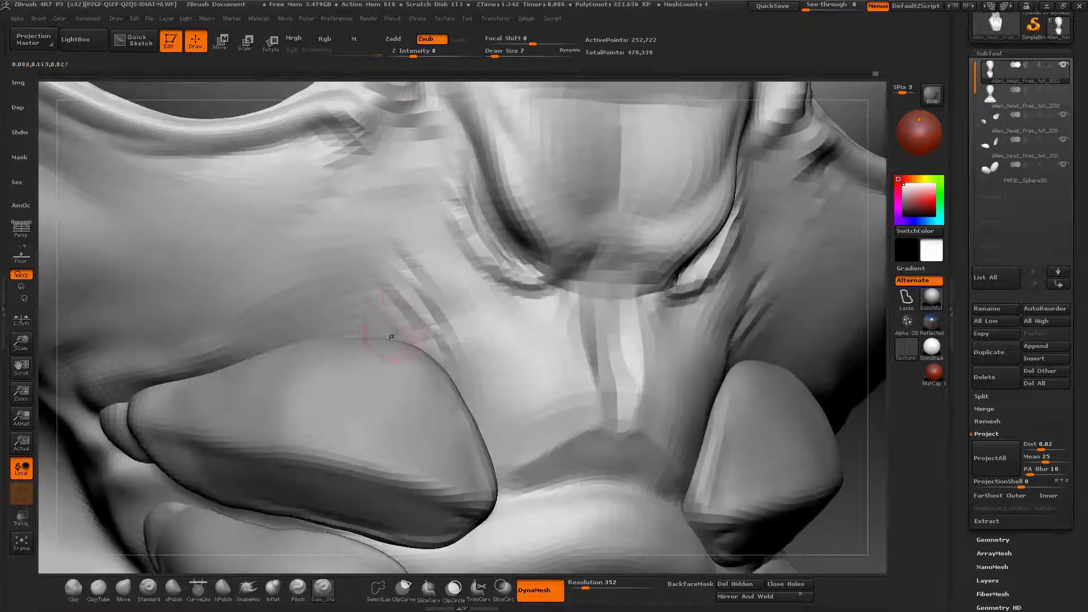
drag(390, 334, 355, 302)
mouse_move(321, 277)
right_down()
mouse_move(510, 249)
mouse_move(421, 249)
right_up()
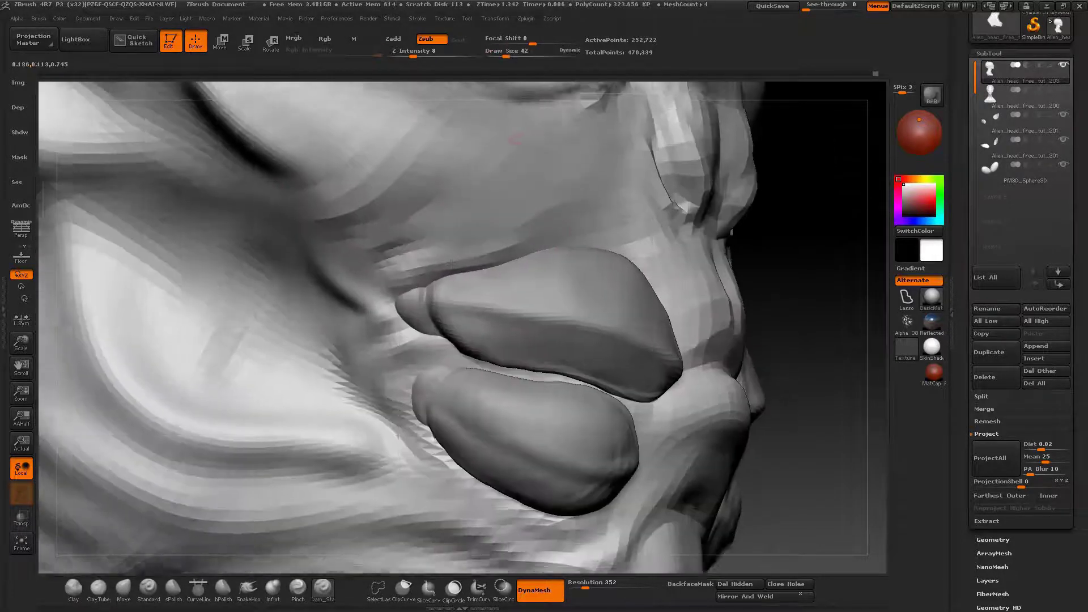
Step: Shape the central bridge between the upper and lower pairs of mouth pods at draw size 11
drag(448, 355, 415, 401)
key(2)
right_click(395, 443)
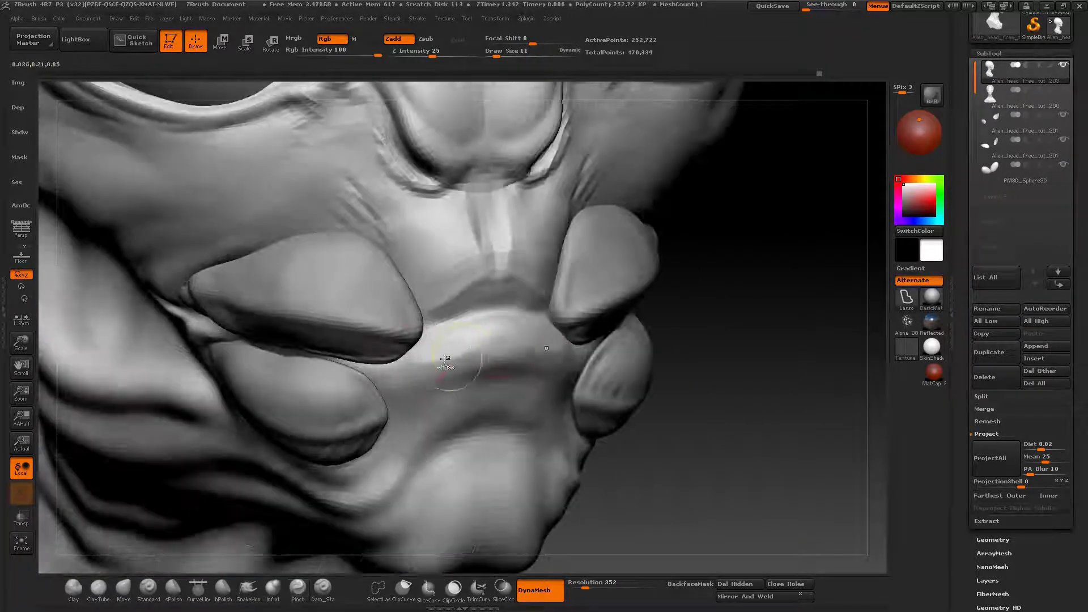
drag(445, 358, 487, 346)
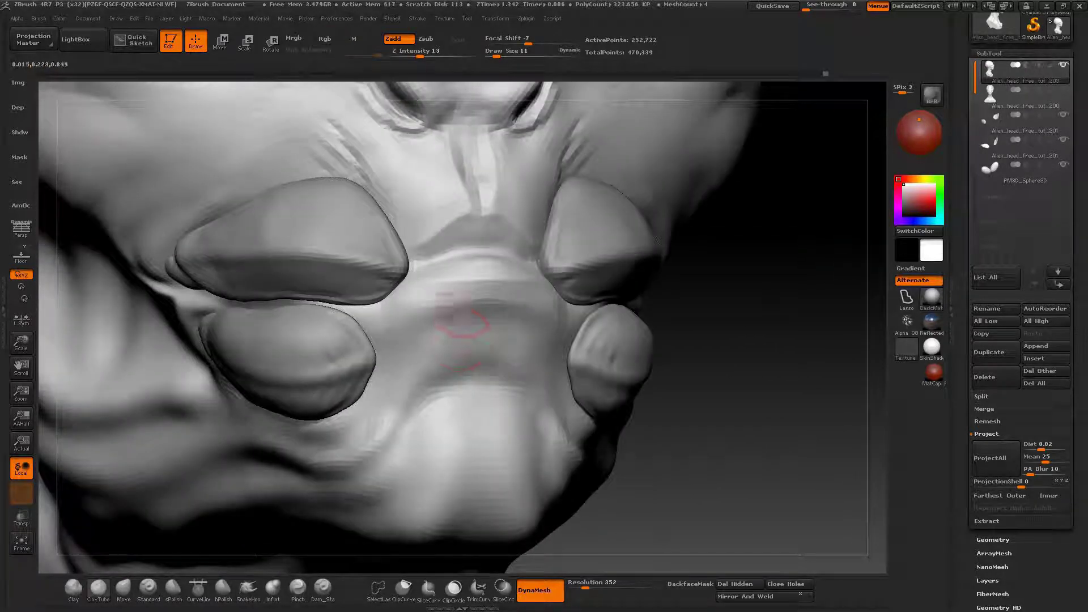
Step: Inflate the horizontal ridge across the centre of the mouth between the pods
key(b)
key(i)
key(n)
drag(488, 298, 460, 296)
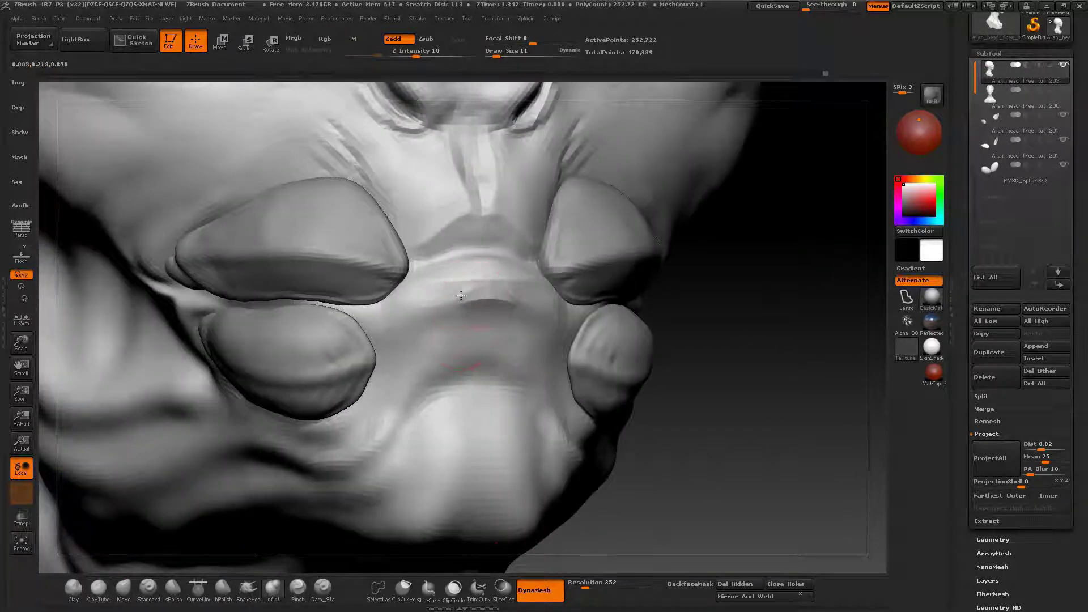
Step: Carve fine creases across the centre between the mouth pods and down toward the chin with Dam Standard at draw size 11
key(b)
key(d)
key(s)
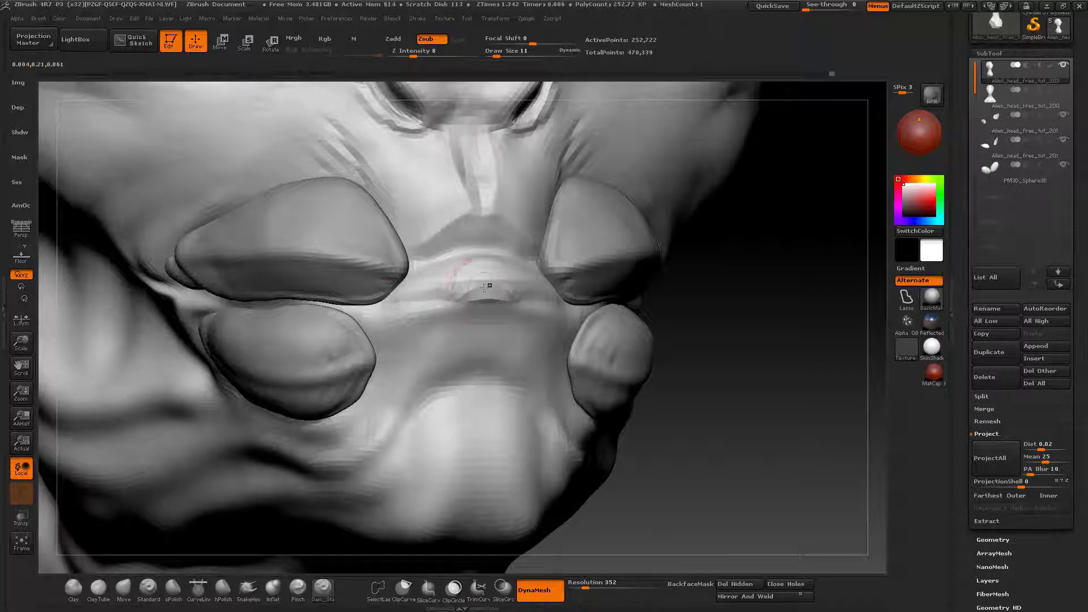
mouse_move(468, 289)
mouse_down()
mouse_move(483, 313)
mouse_move(418, 335)
mouse_up()
key(ctrl+z)
drag(486, 357, 421, 403)
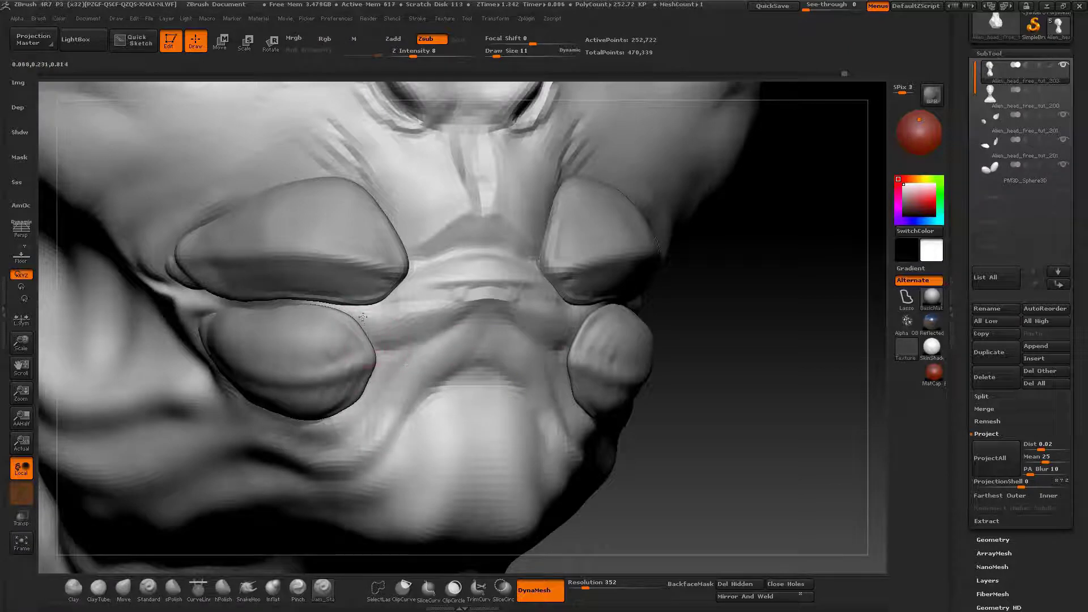
ctrl+right_drag(365, 310, 469, 297)
drag(468, 296, 404, 393)
mouse_move(449, 324)
right_down()
mouse_move(352, 444)
mouse_move(468, 326)
right_up()
Step: Swell the skin folds at the side of the chin below the lower mouth pods with Inflate at draw size 11
key(b)
key(i)
key(n)
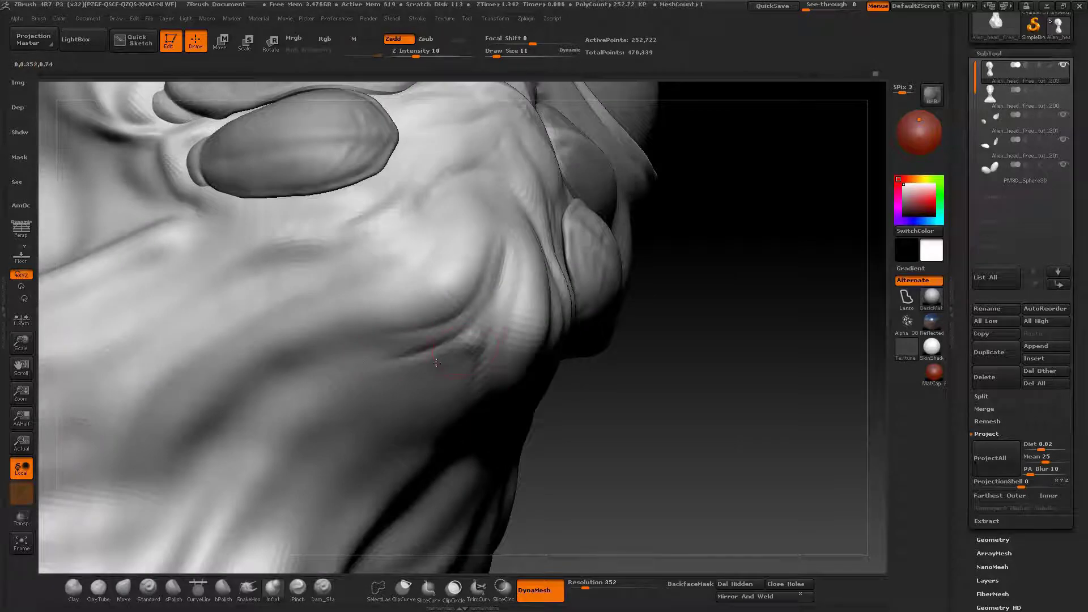
mouse_move(427, 331)
mouse_down()
mouse_move(498, 266)
mouse_move(452, 283)
mouse_up()
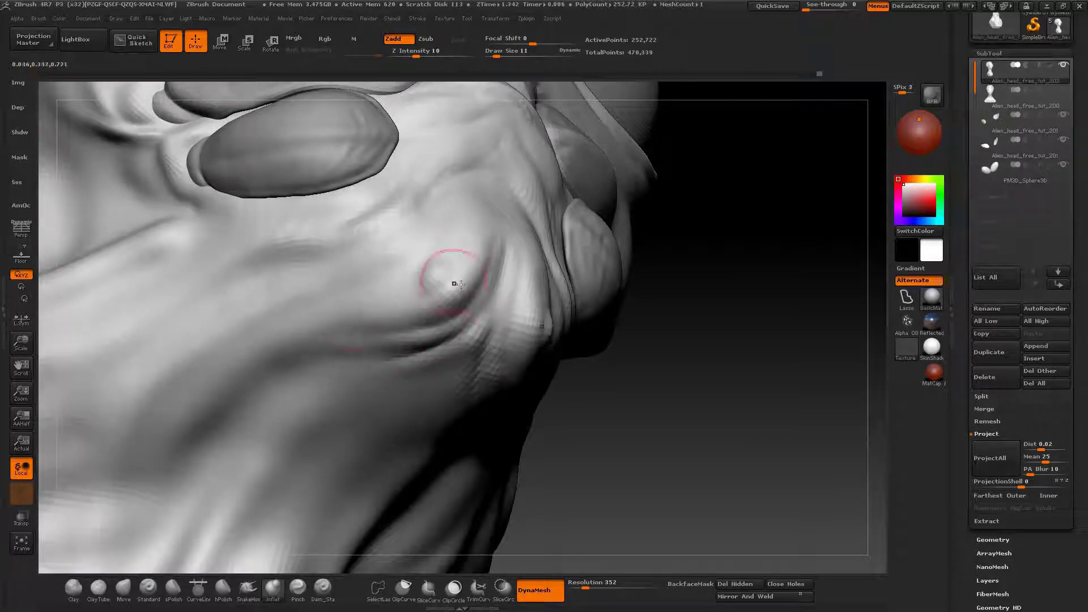
right_drag(513, 339, 446, 292)
drag(450, 297, 491, 215)
Step: Reshape the forms around the chin and mouth with the Move brush, changing its draw size between areas
key(b)
key(m)
key(v)
mouse_move(455, 272)
right_down()
mouse_move(389, 350)
mouse_move(348, 368)
mouse_move(397, 306)
mouse_move(361, 385)
right_up()
key(space)
drag(392, 319, 398, 319)
right_drag(366, 357, 454, 352)
mouse_move(343, 333)
ctrl+right_down()
mouse_move(376, 385)
mouse_move(394, 385)
mouse_move(413, 346)
mouse_move(412, 241)
ctrl+right_up()
key(space)
drag(382, 306, 378, 306)
Step: Carve wrinkles along the upper edge of the upper mouth pod toward the mouth corner with Dam Standard at draw size 9
key(b)
key(d)
key(s)
ctrl+right_drag(418, 194, 517, 231)
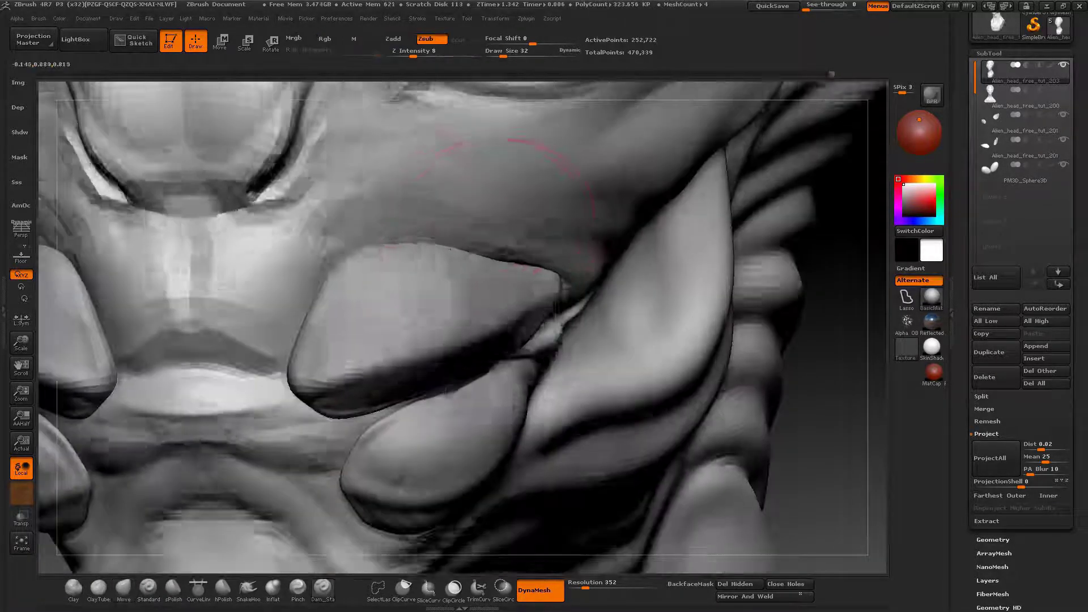
key(space)
drag(445, 302, 441, 301)
right_drag(377, 199, 356, 272)
drag(356, 273, 351, 273)
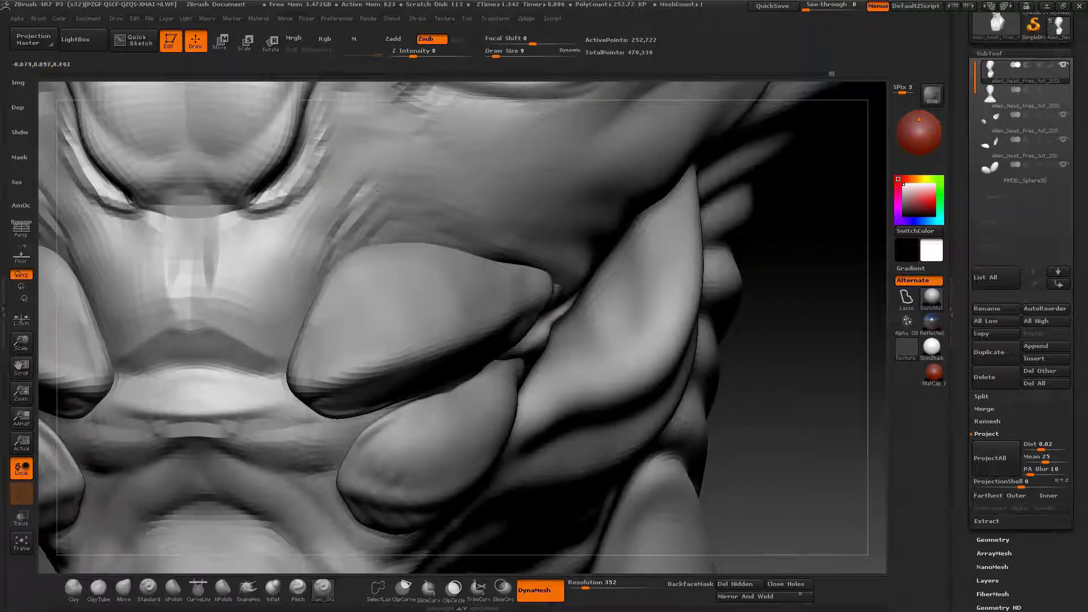
mouse_move(398, 242)
mouse_down()
mouse_move(440, 241)
mouse_move(585, 294)
mouse_up()
Step: Puff up the fold at the outer corner of the mouth with the Inflate brush
key(b)
key(i)
key(n)
drag(562, 329, 548, 333)
Step: Carve curved wrinkles into the cheek above and behind the mouth corner with Dam Standard at draw size 9
key(b)
key(d)
key(s)
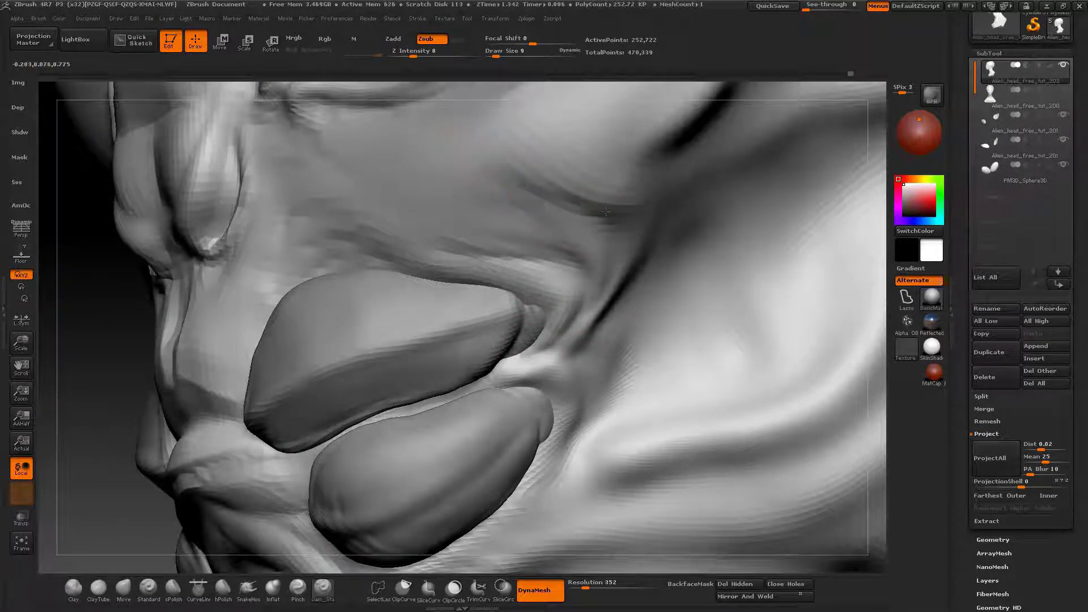
drag(605, 211, 486, 219)
mouse_move(486, 218)
right_down()
mouse_move(453, 266)
mouse_move(485, 311)
mouse_move(557, 307)
right_up()
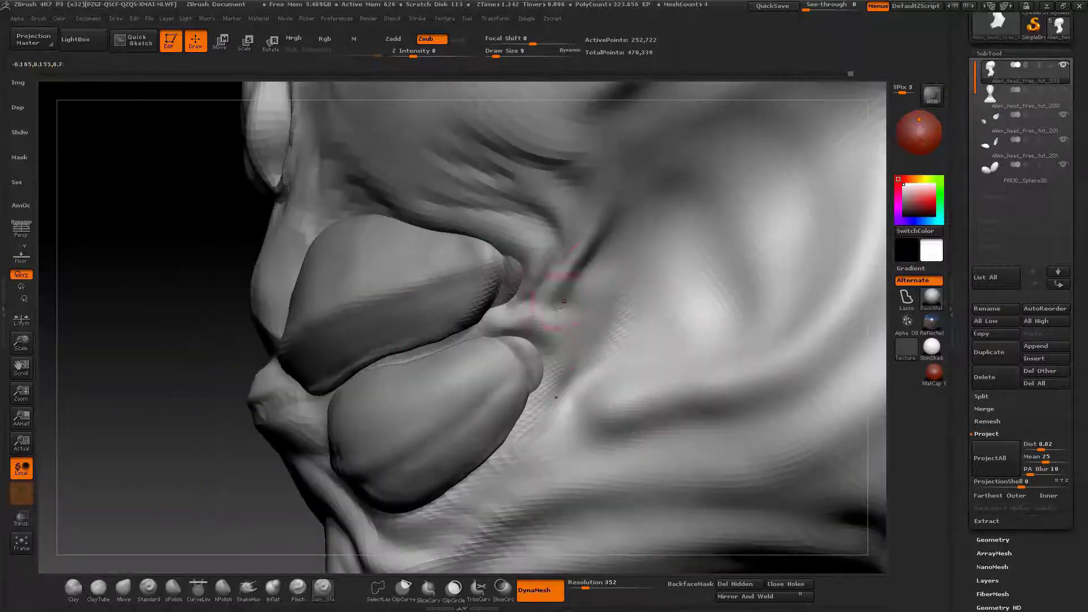
drag(556, 307, 582, 272)
Step: Carve concentric curved creases into the cheek bulge behind the mouth corner with Dam Standard
alt+right_drag(626, 188, 508, 334)
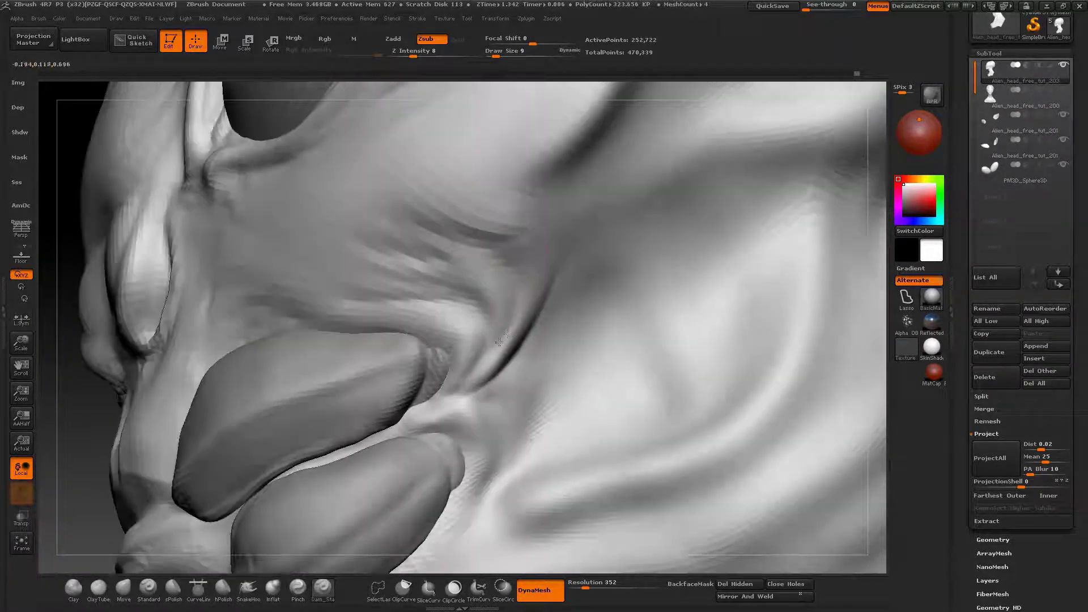
right_drag(471, 375, 487, 316)
drag(454, 451, 502, 400)
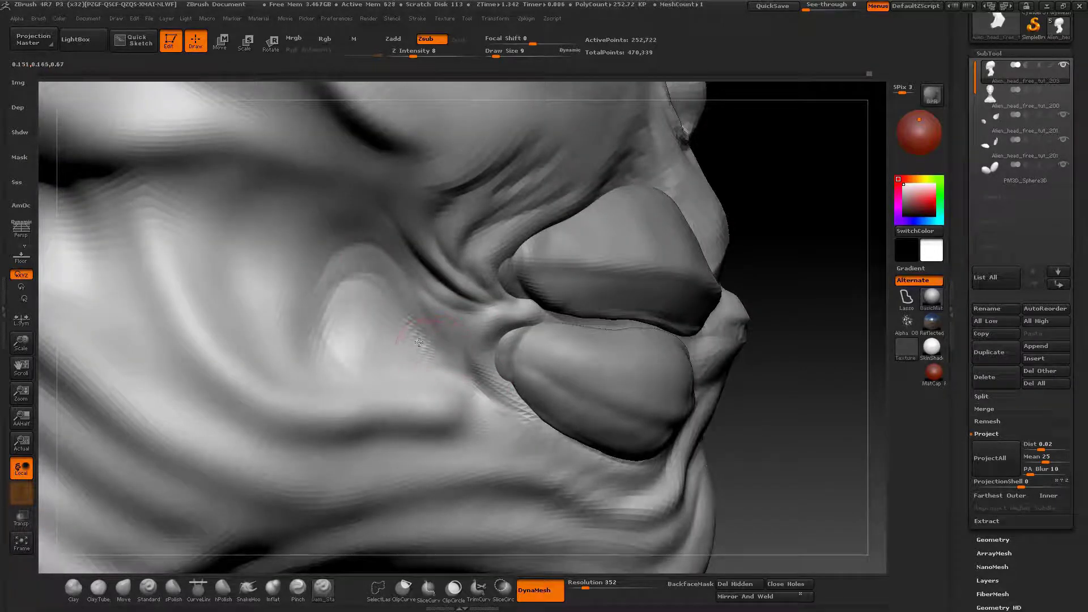
drag(364, 334, 417, 338)
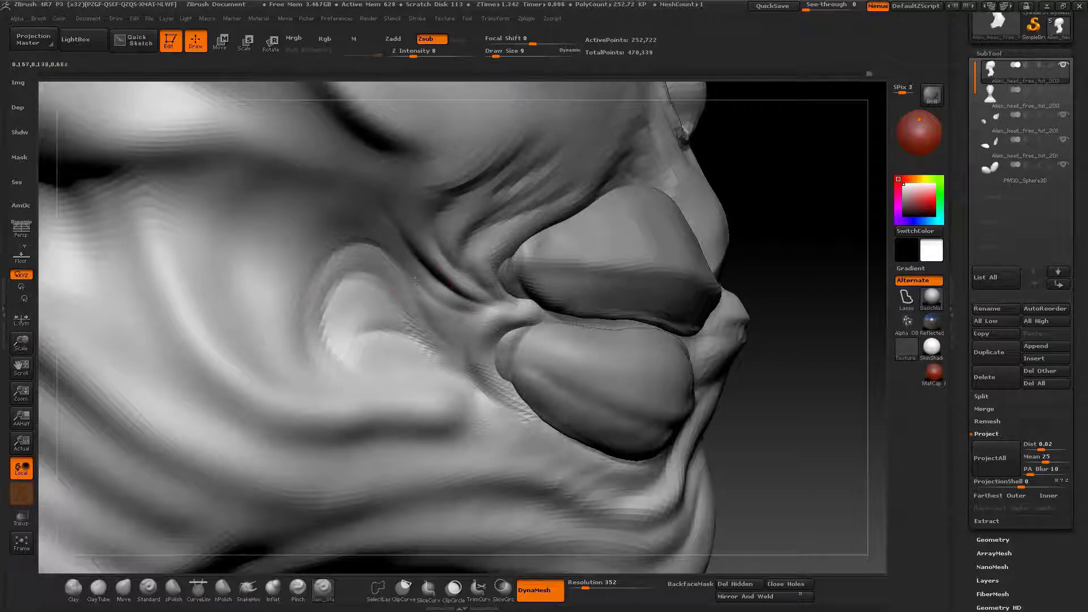
drag(267, 318, 252, 320)
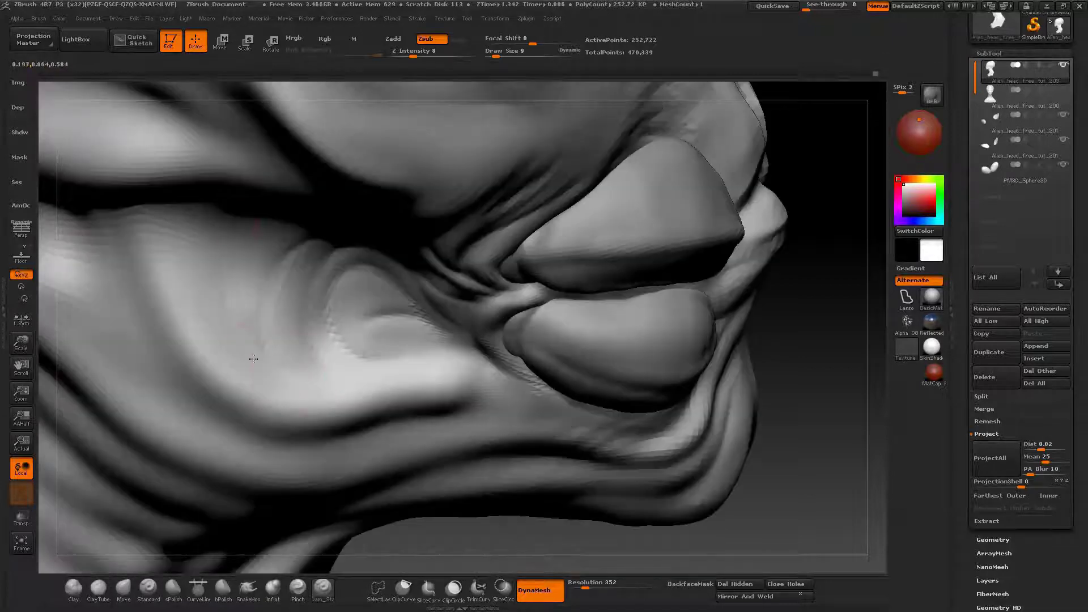
Step: Inflate the ridges between the concentric cheek creases at draw size 9 and smooth the rough spots
key(b)
key(i)
key(n)
right_drag(260, 346, 284, 293)
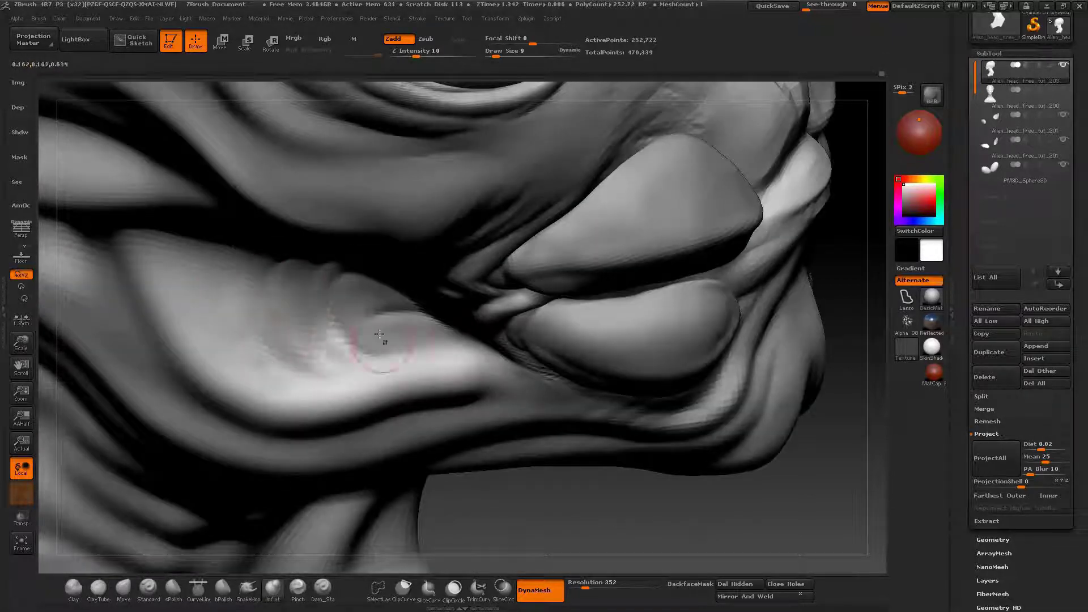
drag(379, 335, 393, 292)
right_drag(348, 307, 306, 300)
shift+drag(342, 348, 390, 356)
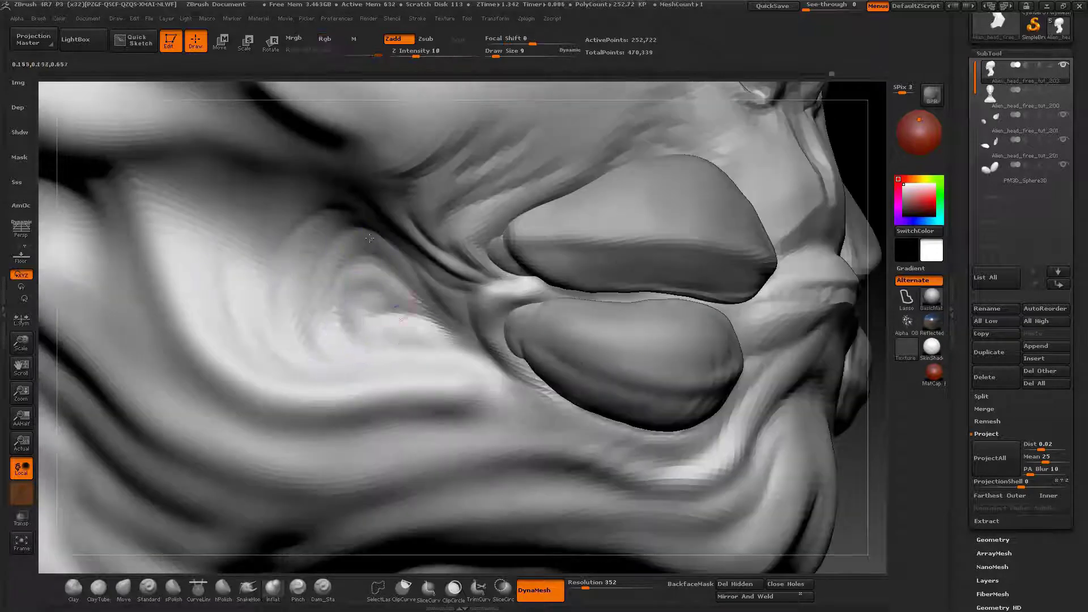
Step: Inflate the long fold running back from the mouth corner, then switch to the Move brush at draw size 17
ctrl+right_drag(378, 313, 532, 278)
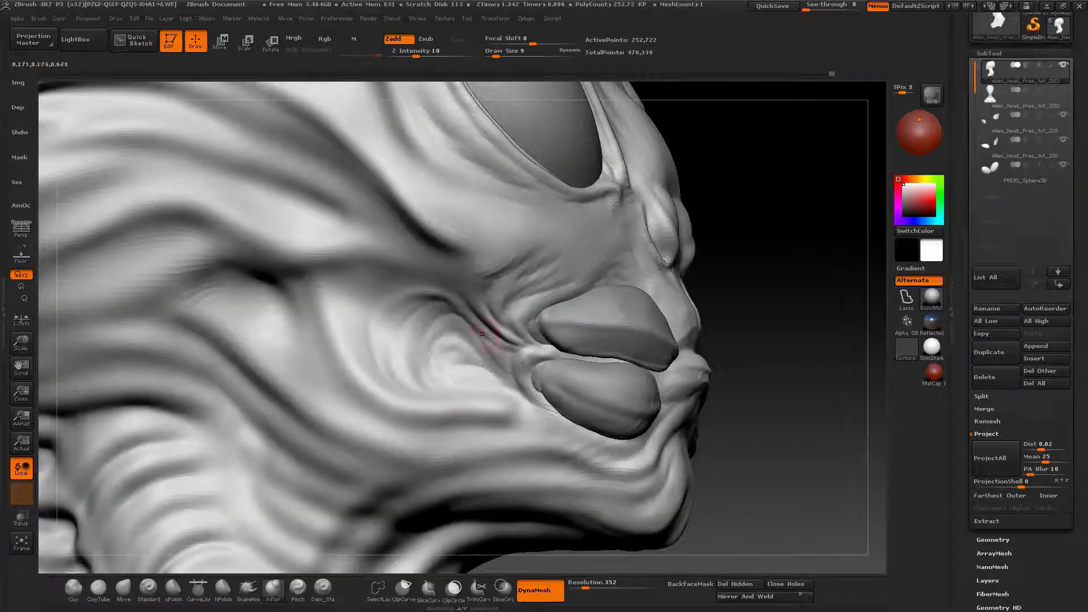
drag(448, 288, 248, 244)
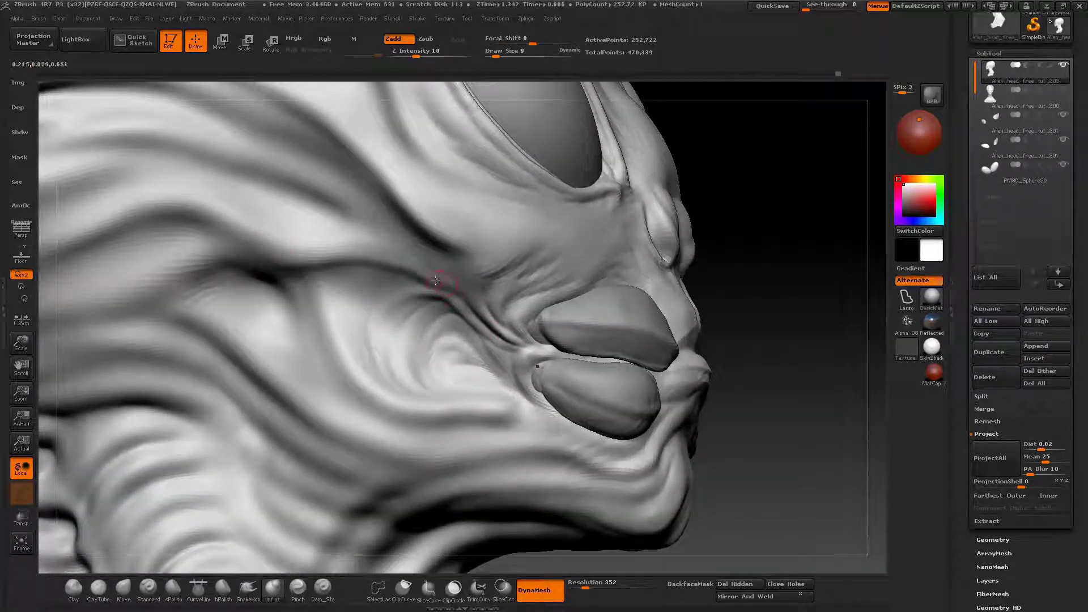
drag(470, 301, 262, 245)
right_drag(209, 262, 237, 273)
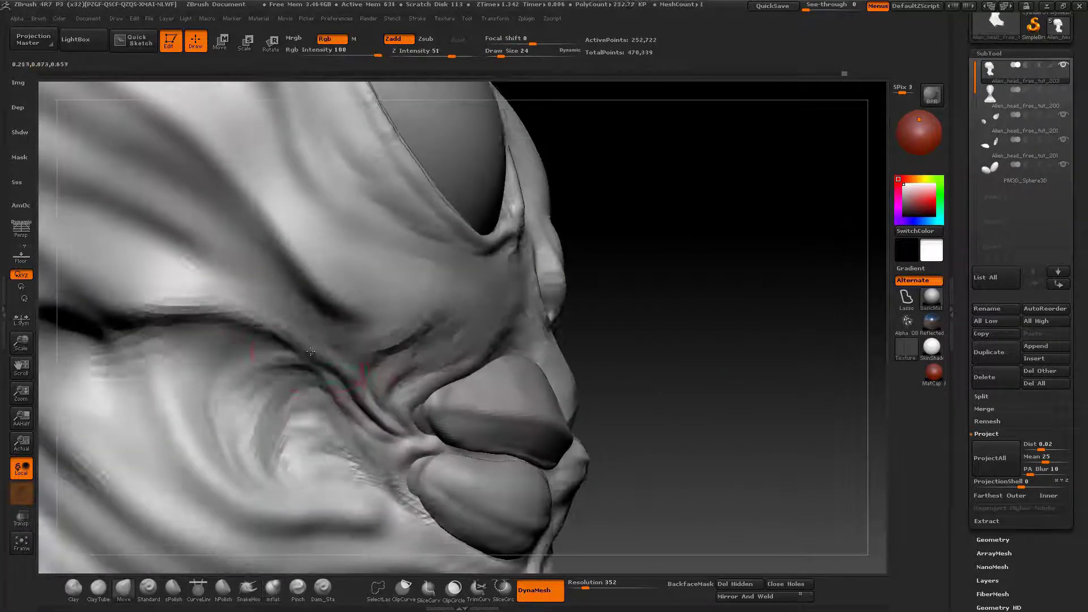
key(space)
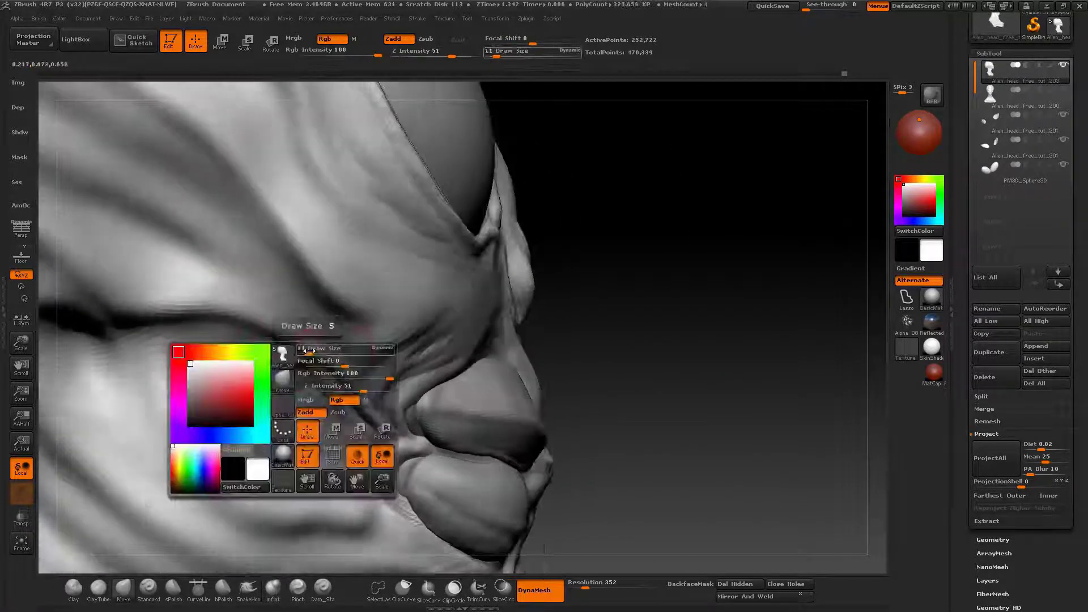
drag(308, 350, 313, 351)
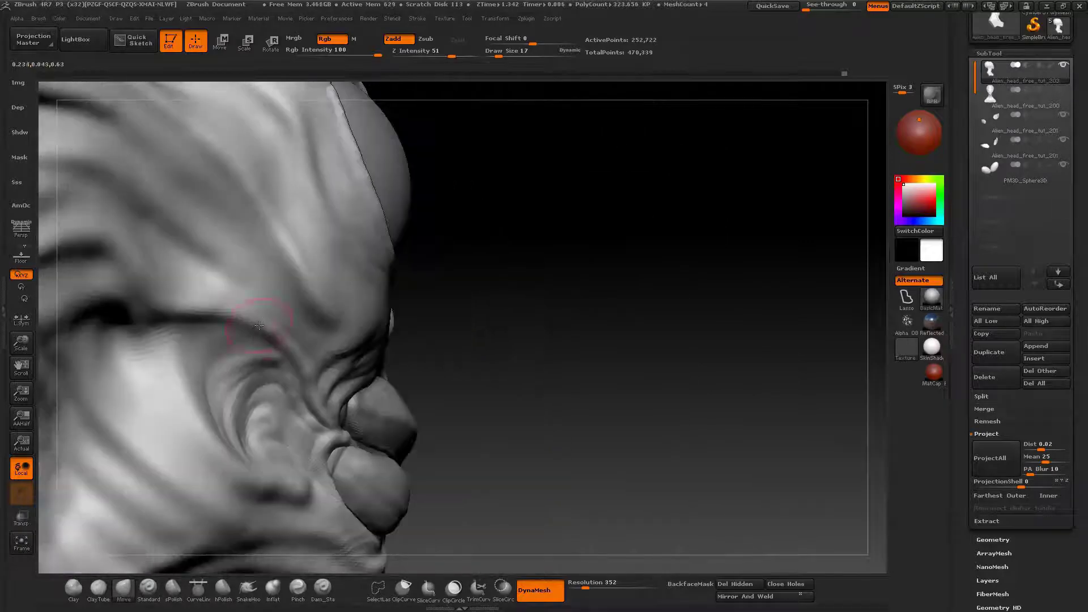
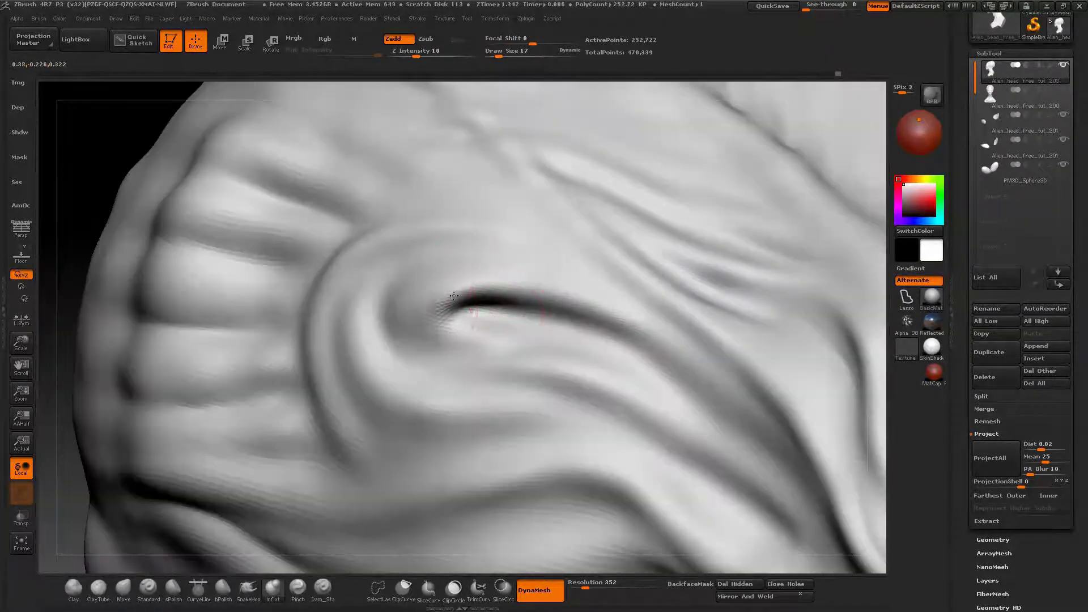
Step: Hook the groove's end into a curl on the side of the head with Inflate and refine it with the Move brush
drag(442, 306, 507, 313)
drag(462, 316, 493, 323)
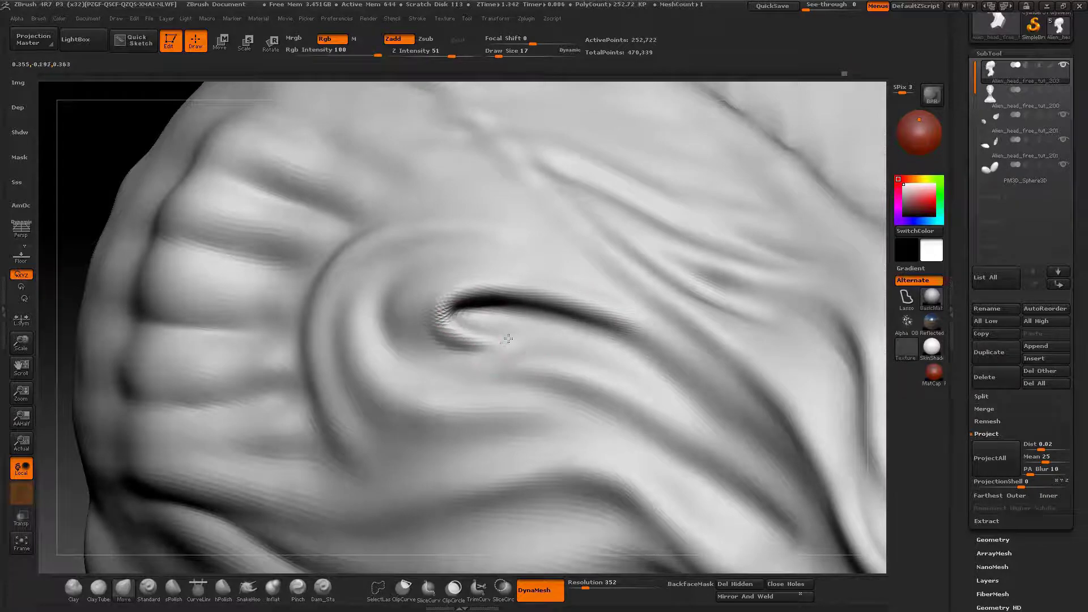
right_drag(493, 323, 476, 324)
drag(476, 324, 498, 319)
mouse_move(498, 320)
right_down()
mouse_move(527, 322)
mouse_move(517, 339)
right_up()
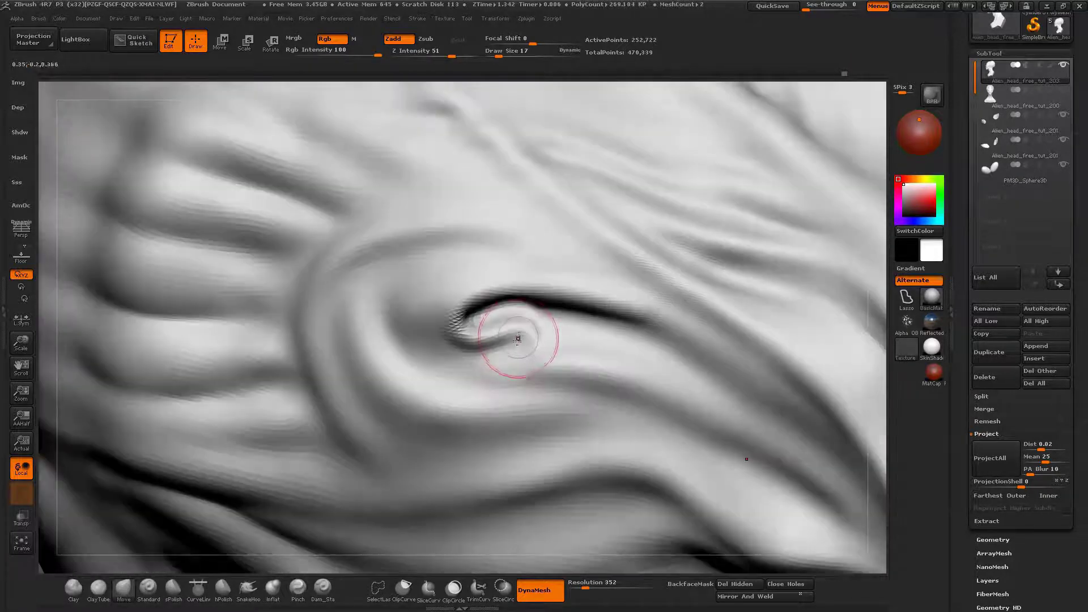
Step: Raise curved ridges around the curl on the side of the head with Inflate at draw size 11
key(b)
key(i)
key(n)
key(space)
drag(524, 345, 519, 346)
mouse_move(526, 325)
mouse_down()
mouse_move(510, 332)
mouse_move(448, 302)
mouse_move(504, 369)
mouse_move(431, 286)
mouse_move(372, 348)
mouse_up()
drag(419, 268, 510, 391)
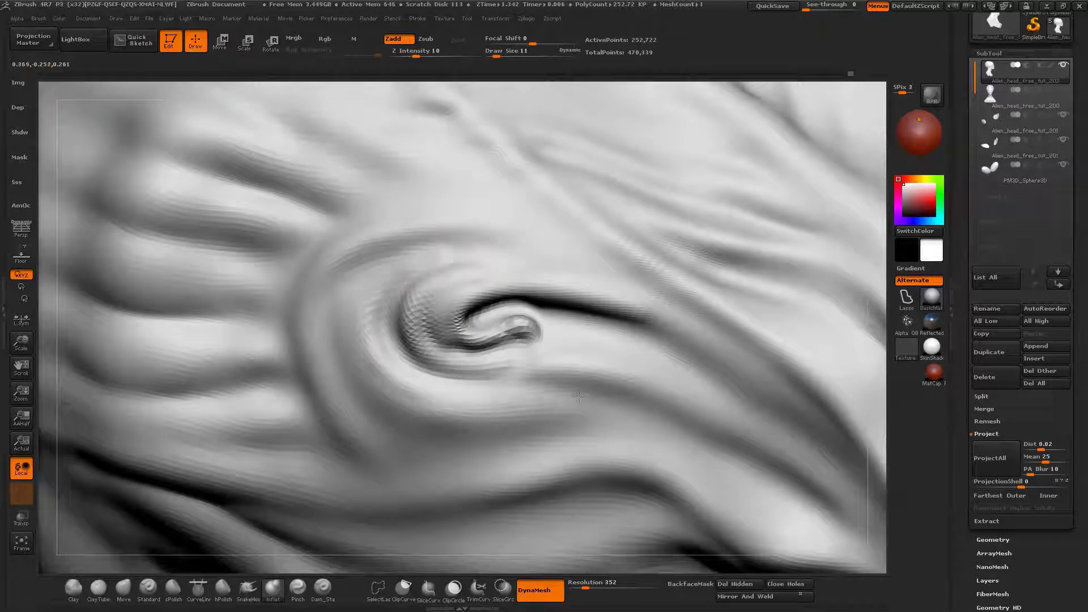
Step: Add outer arcs around the curl with Inflate and carve concentric grooves between them with Dam Standard at draw size 11
drag(405, 251, 411, 397)
mouse_move(363, 295)
mouse_down()
mouse_move(369, 391)
mouse_move(622, 423)
mouse_move(371, 267)
mouse_up()
key(b)
key(d)
key(s)
drag(427, 422, 554, 414)
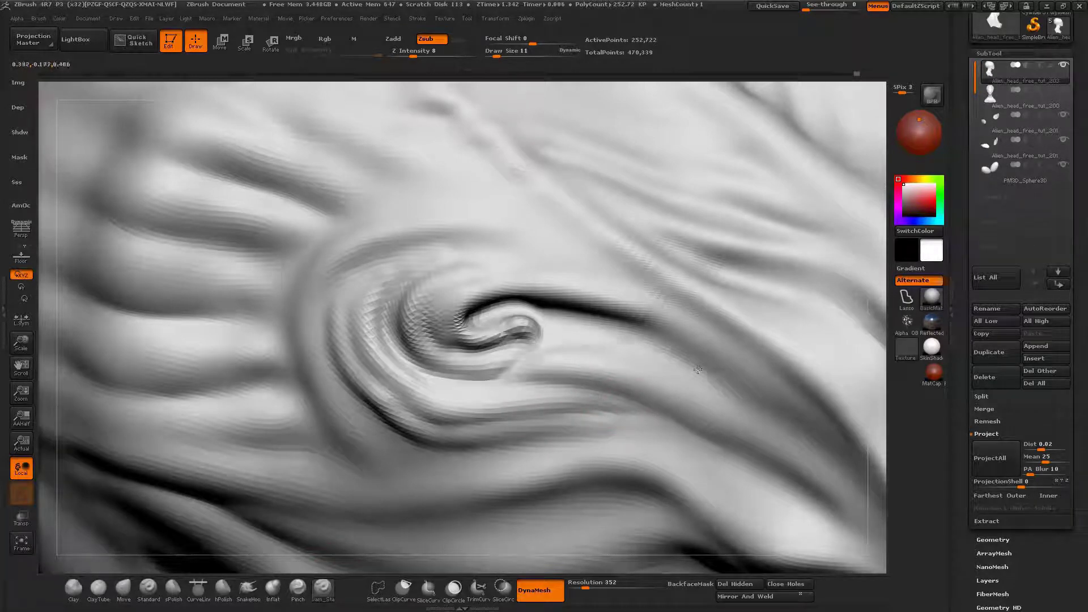
Step: Inflate a row of small bumps along the dark groove beyond the curl's tip
right_drag(571, 281, 549, 328)
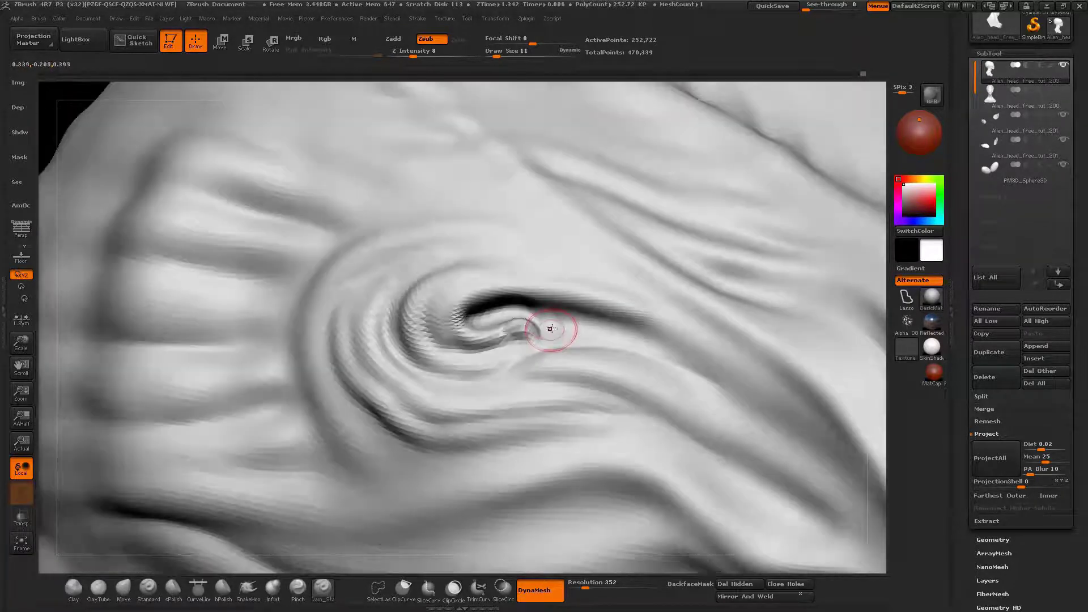
key(b)
key(i)
key(n)
mouse_move(538, 311)
mouse_down()
mouse_move(545, 328)
mouse_move(578, 340)
mouse_up()
mouse_move(586, 329)
right_down()
mouse_move(611, 341)
mouse_move(579, 329)
right_up()
drag(575, 322, 582, 340)
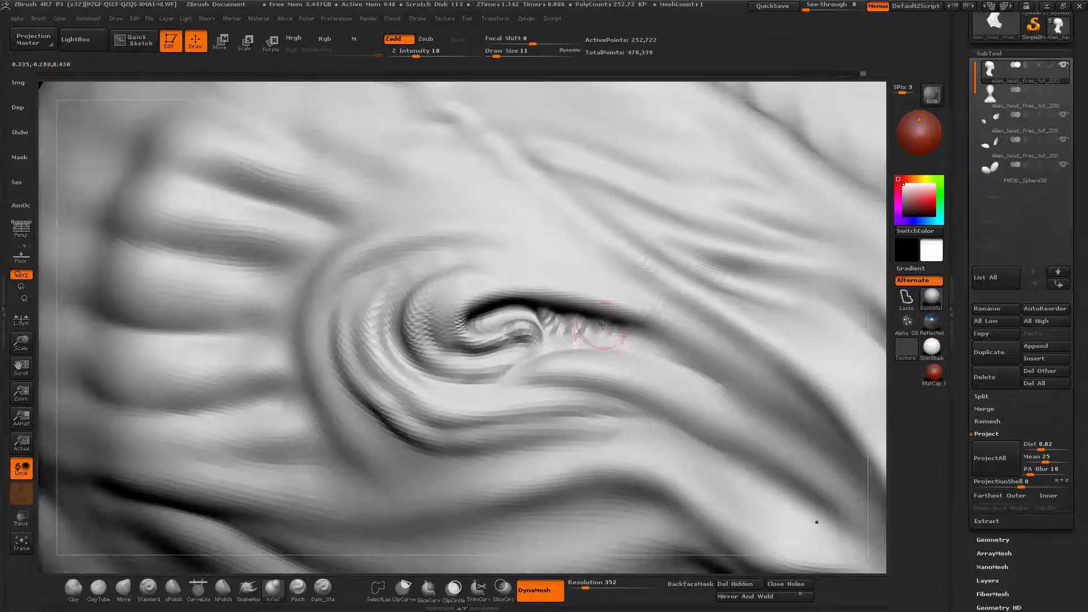
Step: Separate the small bumps with Dam Standard and deepen the spiral's outer arcs with a larger brush
mouse_move(583, 335)
right_down()
mouse_move(640, 341)
mouse_move(572, 335)
right_up()
key(b)
key(d)
key(s)
drag(558, 320, 566, 341)
mouse_move(537, 327)
right_down()
mouse_move(469, 305)
mouse_move(418, 303)
mouse_move(513, 286)
right_up()
key(bracketright)
drag(471, 265, 403, 291)
drag(406, 401, 391, 369)
Step: Build up the skin between the spiral and the long ridges with ClayTubes at draw size 17 and smooth it
mouse_move(391, 368)
right_down()
mouse_move(368, 385)
mouse_move(444, 263)
right_up()
key(b)
key(c)
key(t)
mouse_move(444, 263)
mouse_down()
mouse_move(431, 238)
mouse_move(475, 342)
mouse_move(439, 314)
mouse_move(468, 391)
mouse_move(482, 405)
mouse_move(503, 340)
mouse_move(544, 402)
mouse_move(520, 394)
mouse_up()
drag(459, 360, 437, 363)
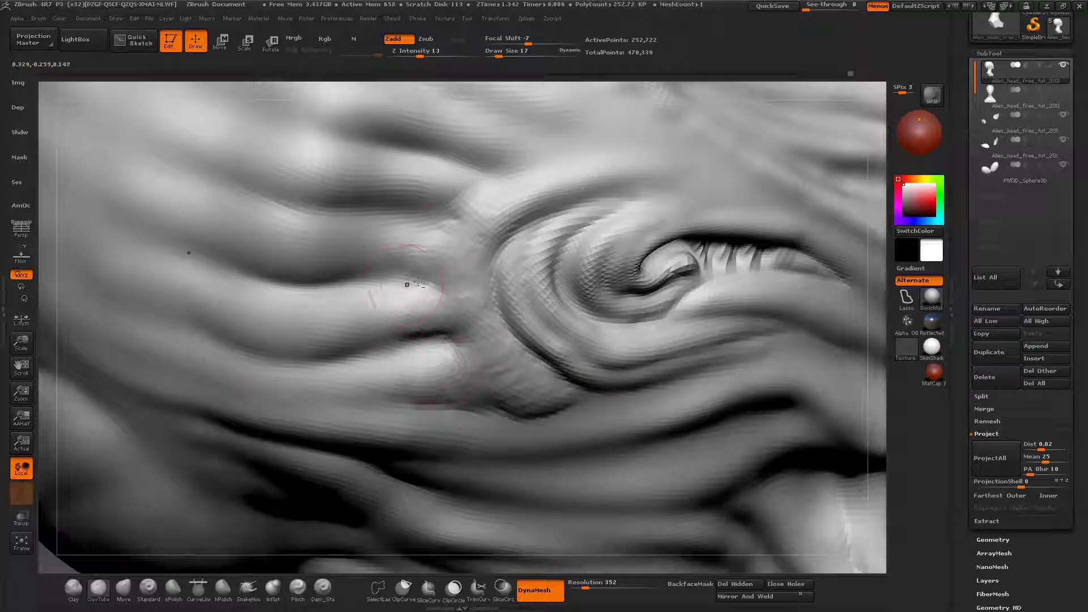
drag(418, 282, 422, 264)
mouse_move(420, 337)
shift+mouse_down()
mouse_move(442, 295)
mouse_move(504, 232)
mouse_move(482, 400)
shift+mouse_up()
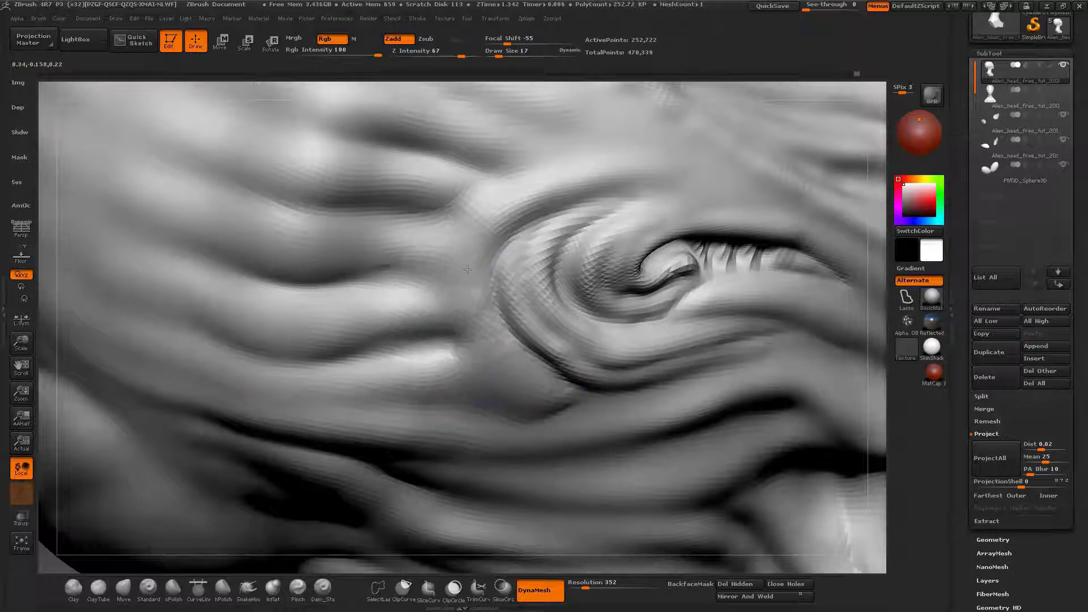
Step: Carve the grooves between the long ridges behind the spiral with Dam Standard and swell the ridges with Inflate
mouse_move(467, 269)
ctrl+right_down()
mouse_move(525, 312)
mouse_move(572, 315)
mouse_move(532, 272)
mouse_move(499, 352)
ctrl+right_up()
click(322, 589)
right_drag(366, 521, 400, 405)
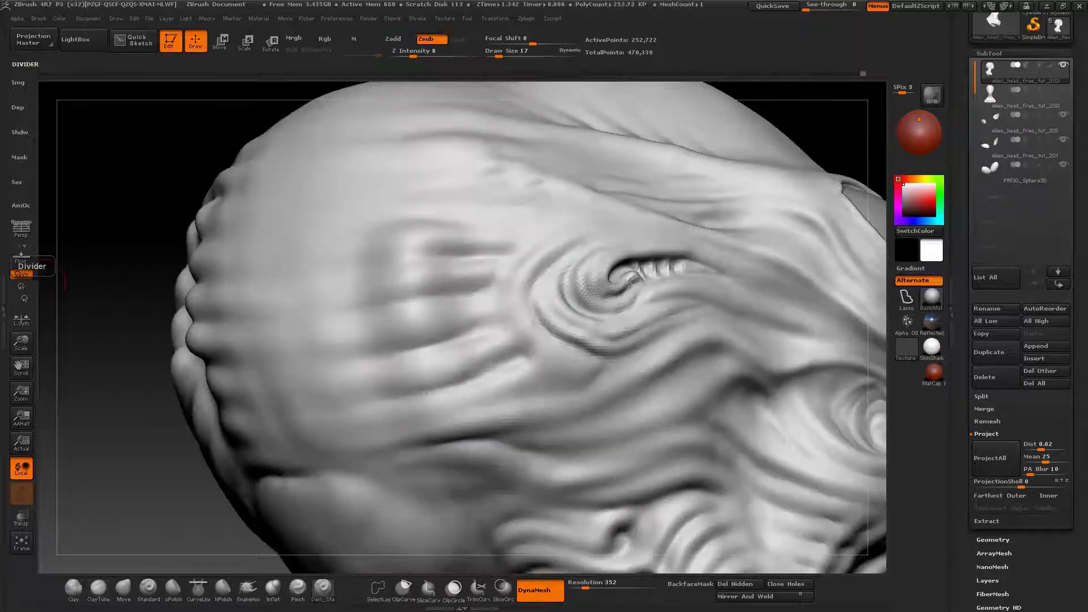
mouse_move(474, 331)
right_down()
mouse_move(535, 404)
mouse_move(461, 342)
right_up()
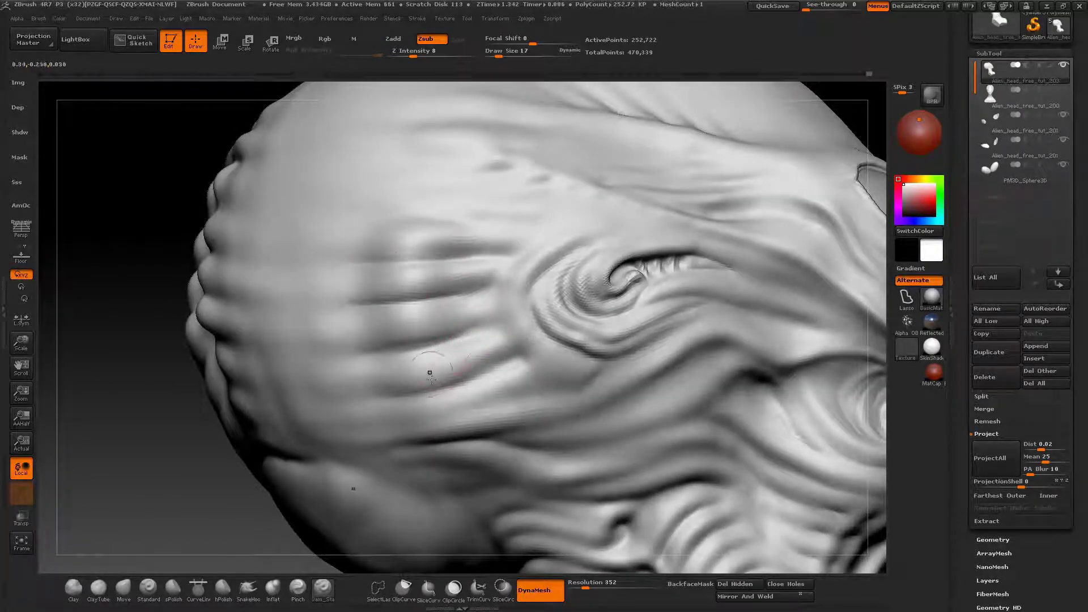
right_drag(419, 368, 431, 370)
click(273, 591)
mouse_move(437, 366)
mouse_down()
mouse_move(393, 376)
mouse_move(435, 370)
mouse_up()
drag(420, 320, 386, 330)
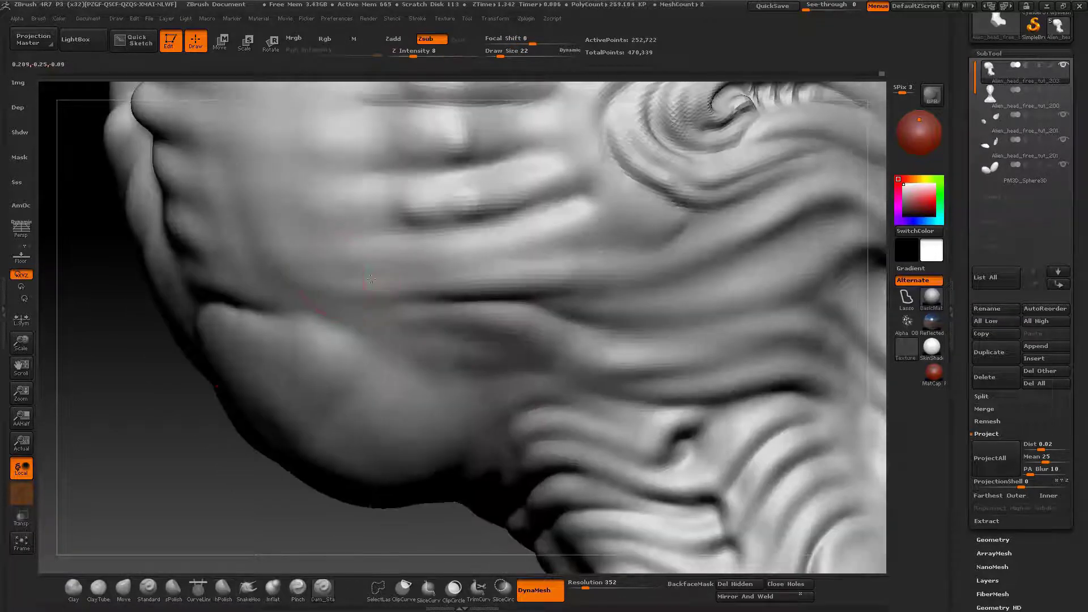
mouse_move(597, 250)
mouse_down()
mouse_move(691, 228)
mouse_move(635, 247)
mouse_up()
drag(510, 260, 363, 282)
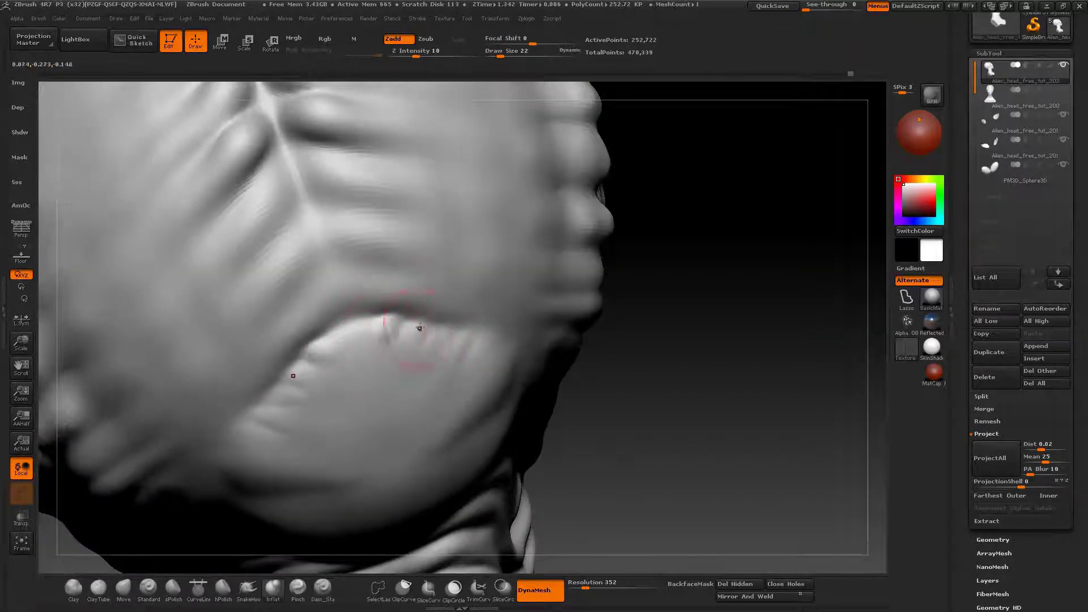
Step: Inflate short ridges along the back bulge's upper edge at draw size 10 and lengthen them with ClayTubes at draw size 14
mouse_move(413, 326)
mouse_down()
mouse_move(447, 311)
mouse_move(433, 326)
mouse_move(454, 333)
mouse_up()
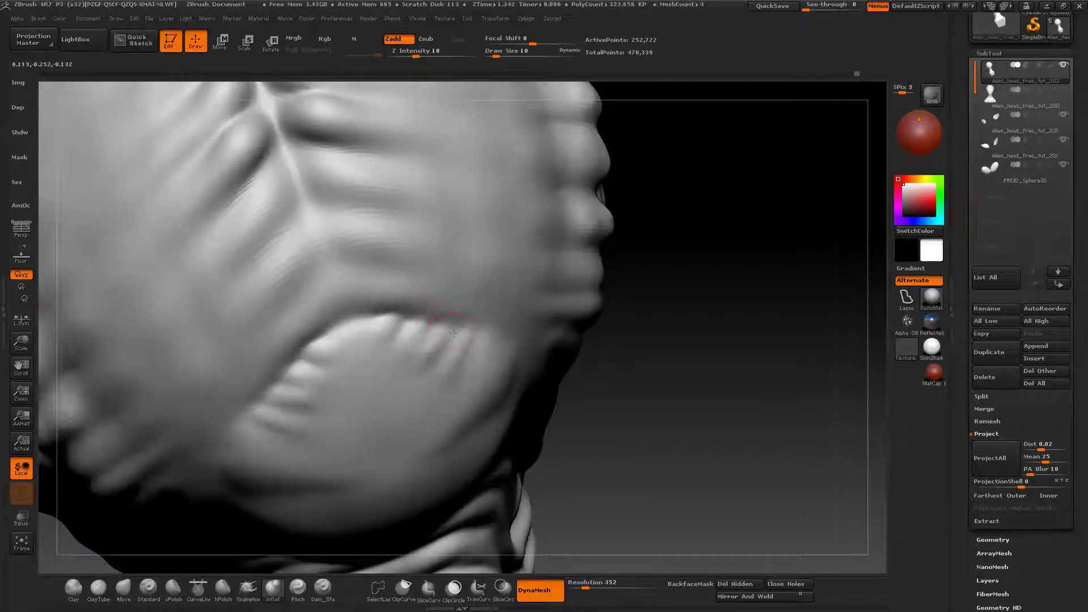
key(space)
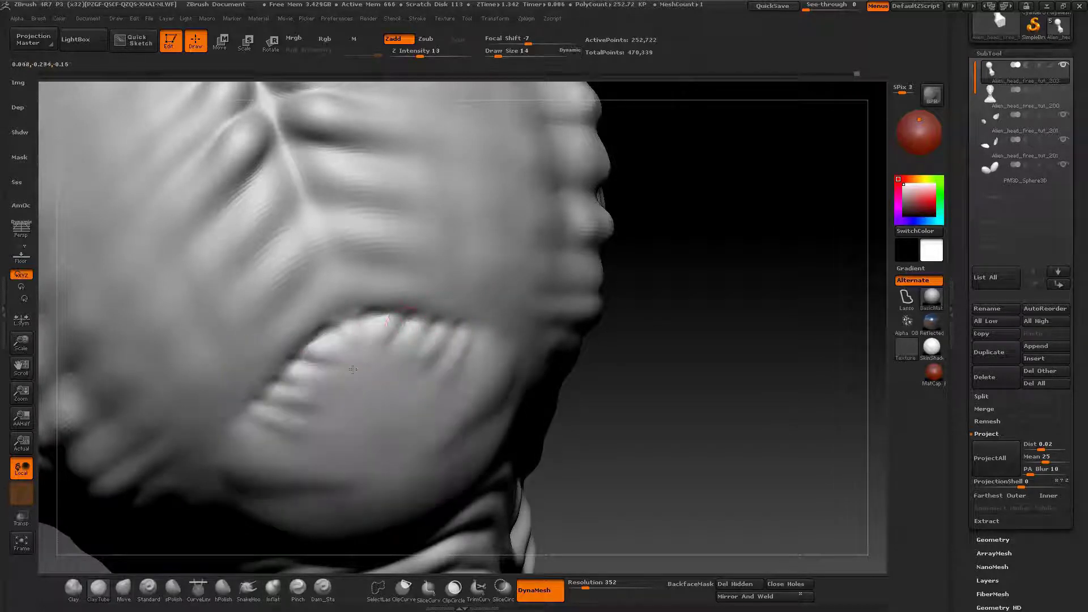
mouse_move(379, 357)
mouse_down()
mouse_move(429, 349)
mouse_move(356, 451)
mouse_up()
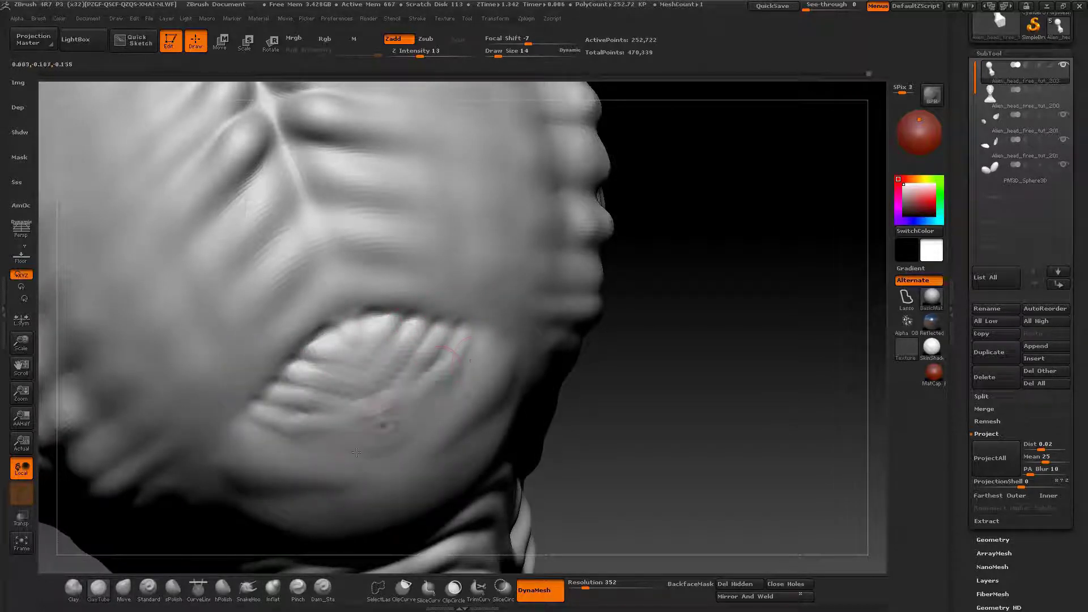
key(space)
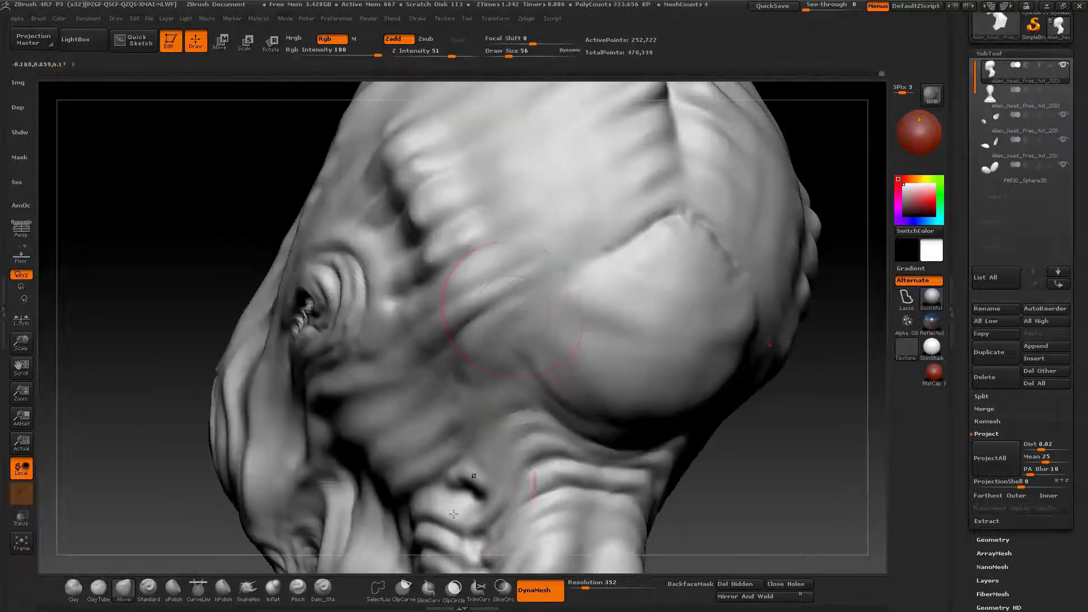
Step: Carve long flowing folds between the spiral and the neck with Dam Standard, reducing the draw size to 20
key(space)
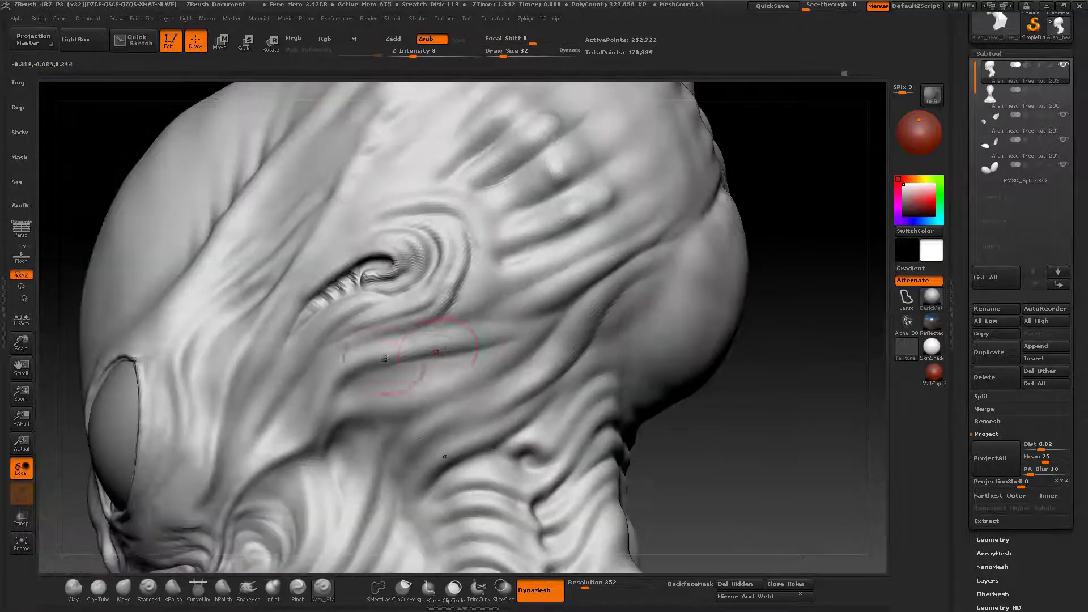
key(space)
drag(388, 352, 271, 459)
mouse_move(348, 374)
mouse_down()
mouse_move(499, 336)
mouse_move(462, 346)
mouse_up()
key(b)
key(d)
key(s)
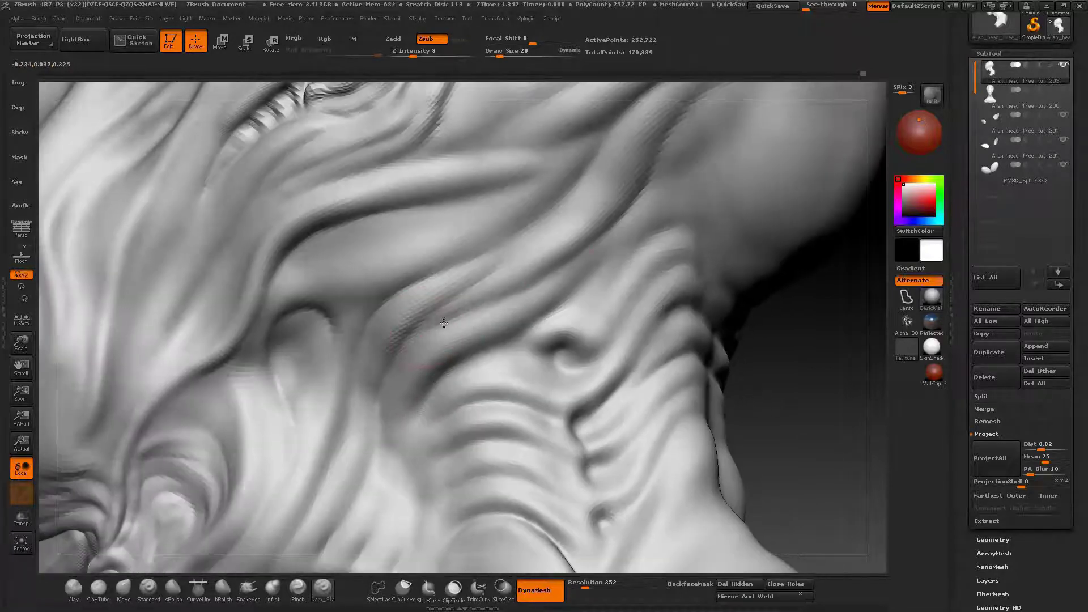
drag(444, 322, 429, 325)
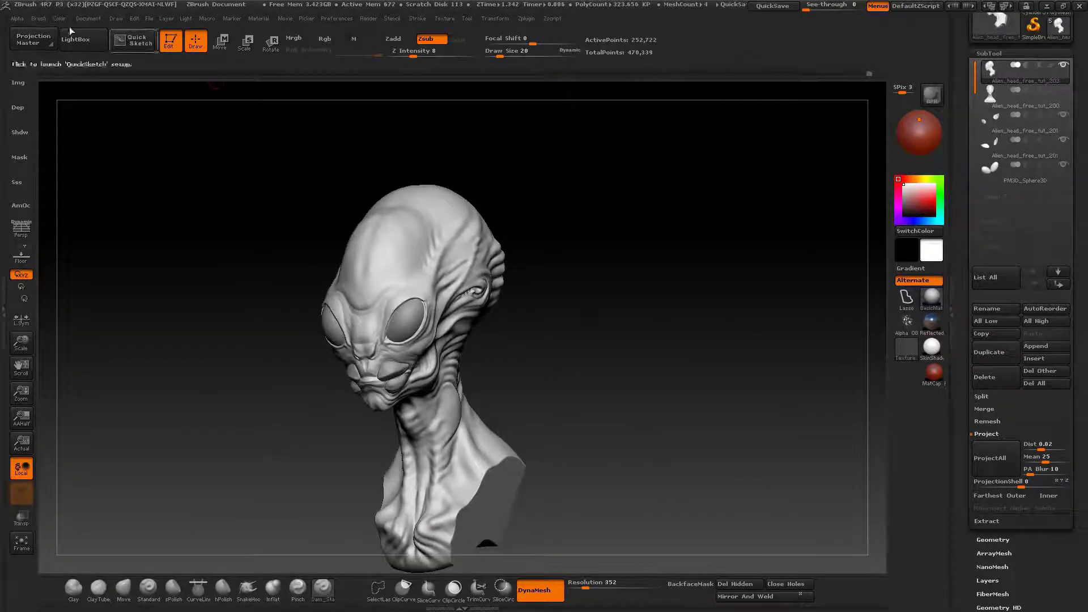
Step: Save the tool as Alien_head_free_tut_203.ztl in the ZTools folder
drag(573, 266, 596, 262)
mouse_move(87, 18)
click(102, 47)
click(208, 78)
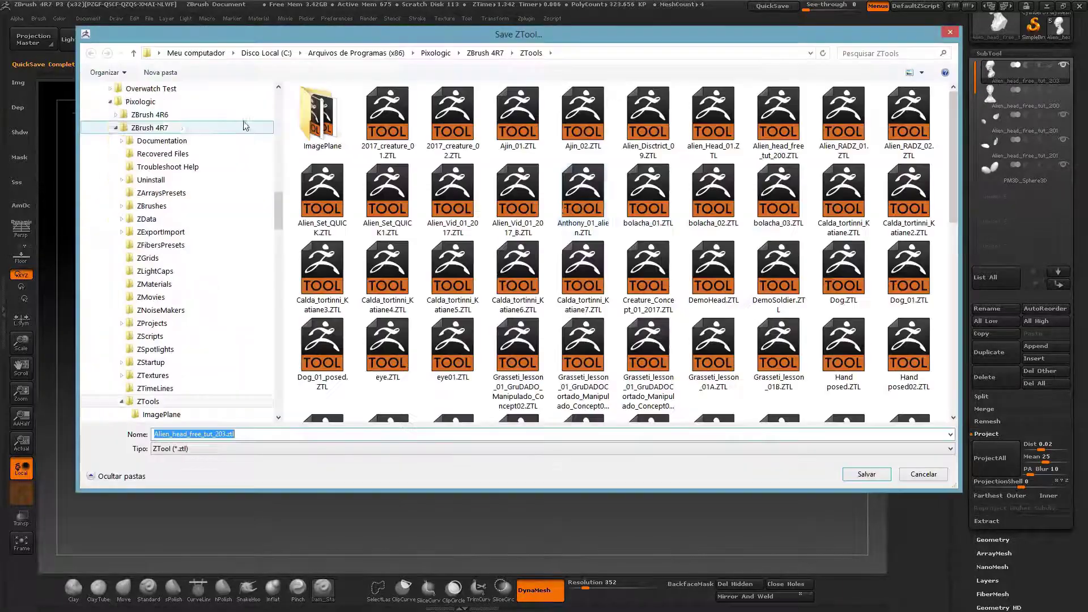
click(870, 472)
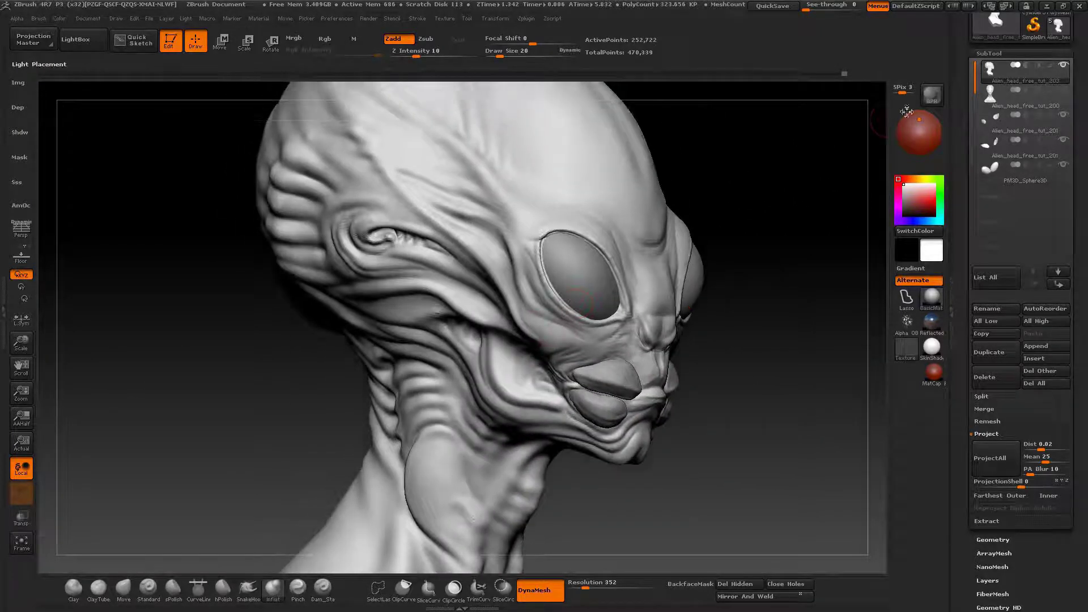
Step: Adjust the light placement and run a BPR render of the bust
drag(919, 119, 917, 119)
click(932, 95)
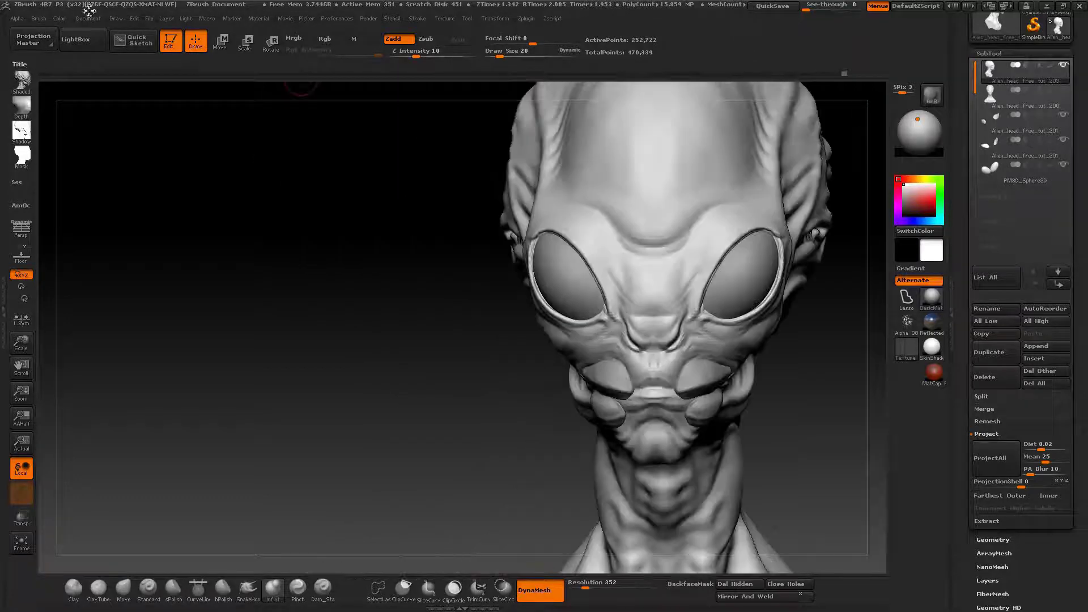
Step: Save the tool again as Alien_head_free_tut_203.ztl and close the program
key(ctrl+s)
click(223, 75)
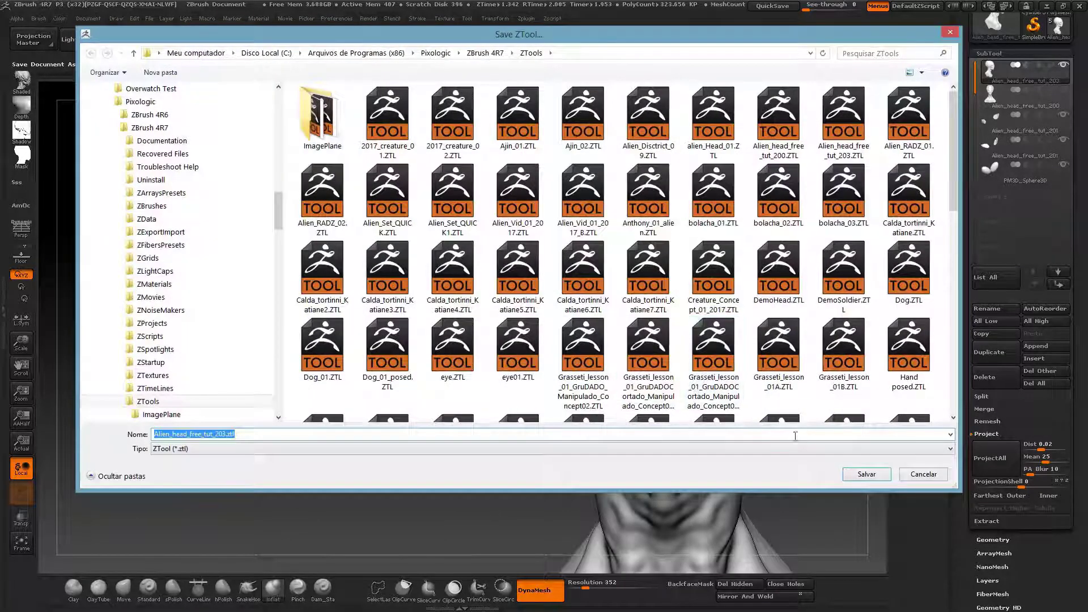
click(443, 434)
key(Return)
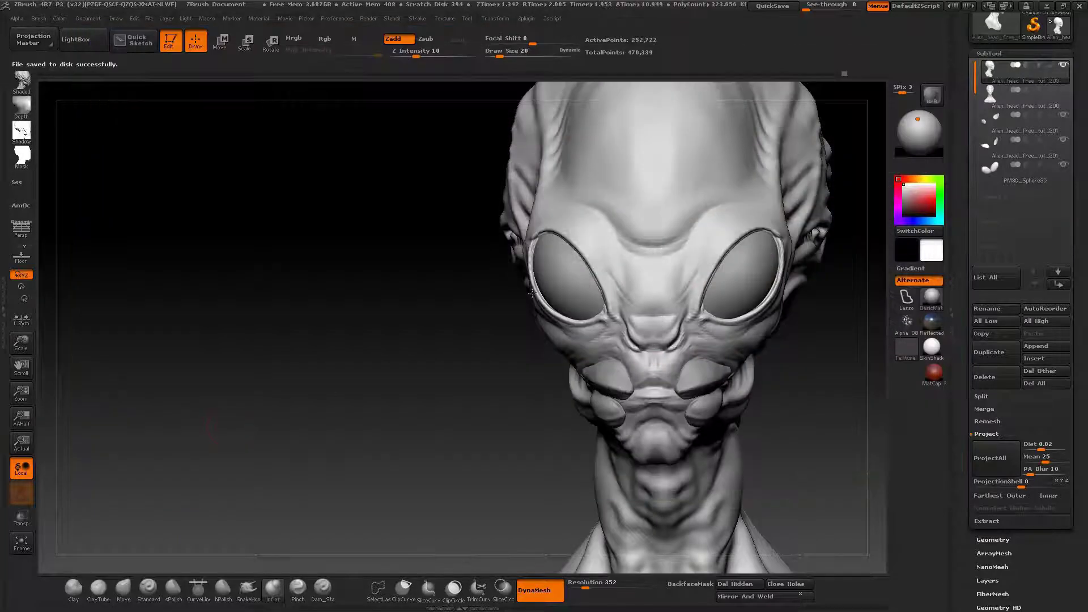
click(1078, 8)
key(Return)
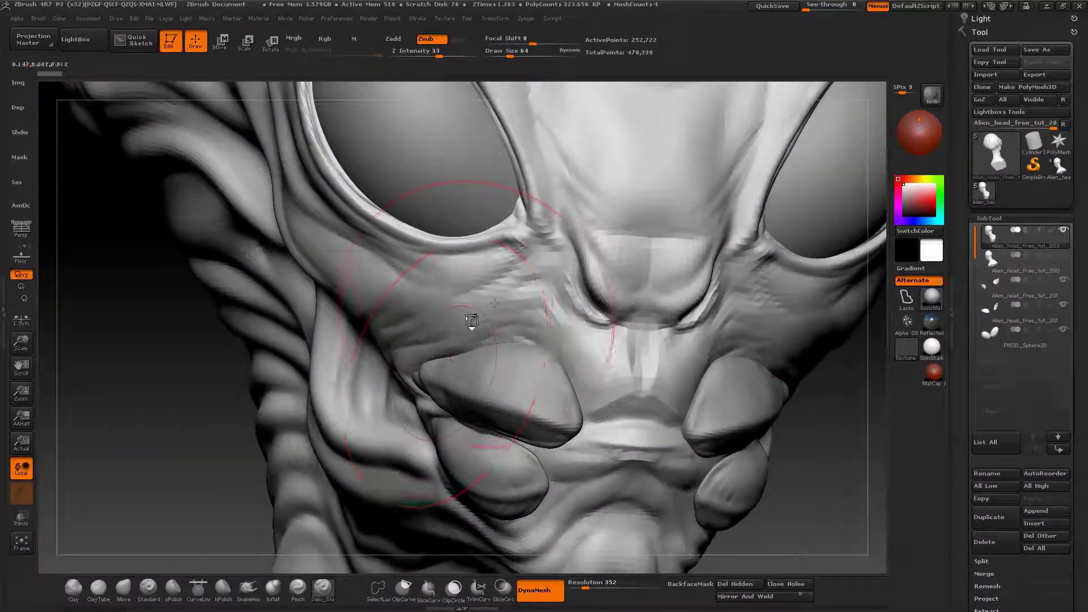
Step: Carve fine wrinkles into the skin above the upper mouth plate with Dam Standard at draw size 11
key(b)
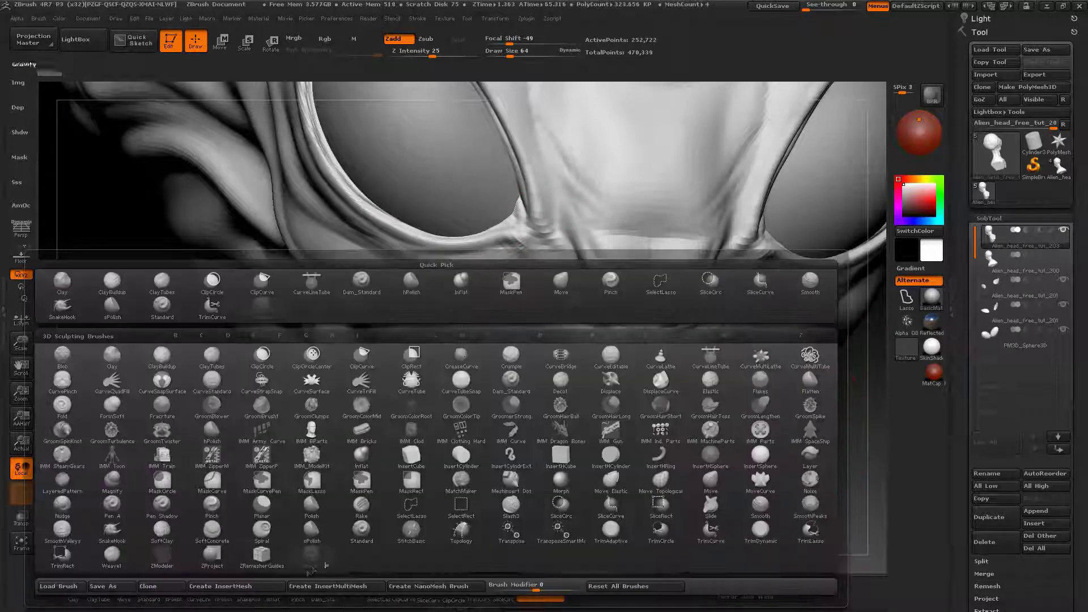
click(325, 565)
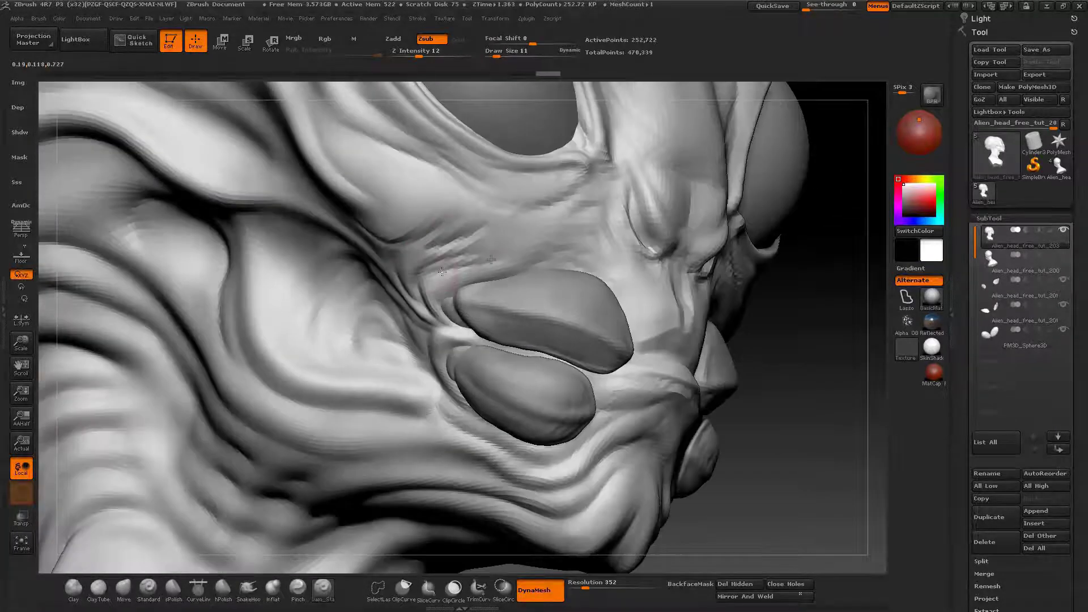
drag(448, 266, 499, 261)
drag(498, 261, 566, 258)
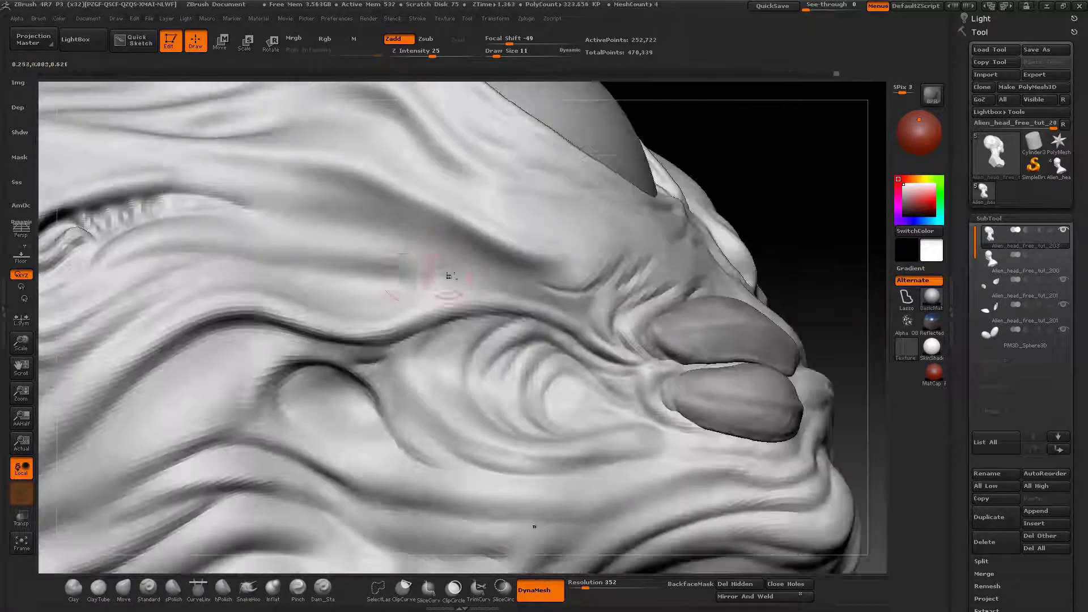
Step: Build up thin ridges on the cheek folds and above the spiral with ClayBuildup at draw size 11
drag(330, 259, 405, 264)
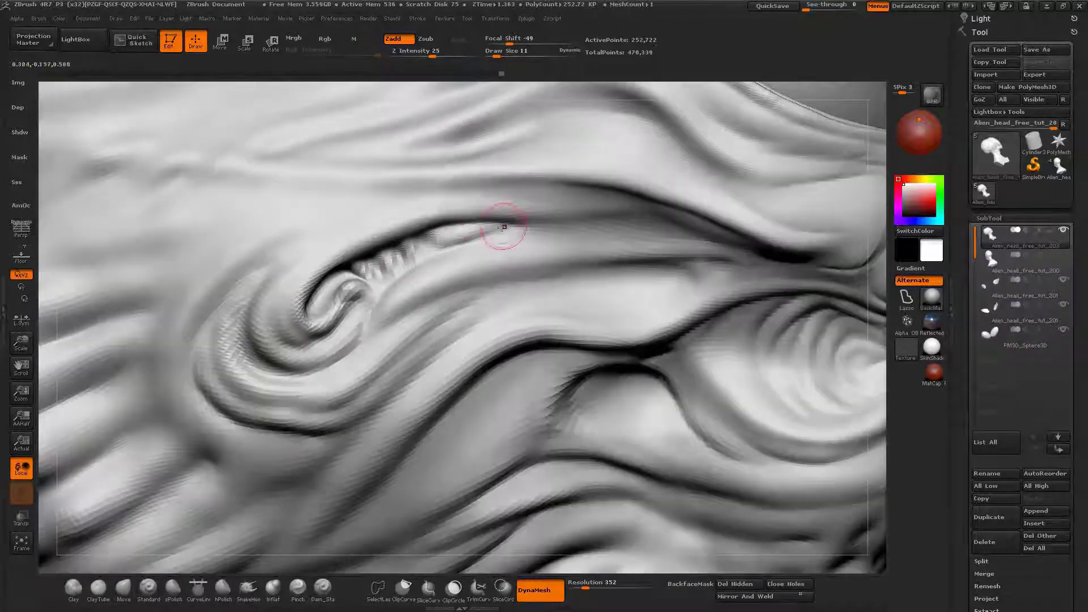
drag(499, 224, 493, 173)
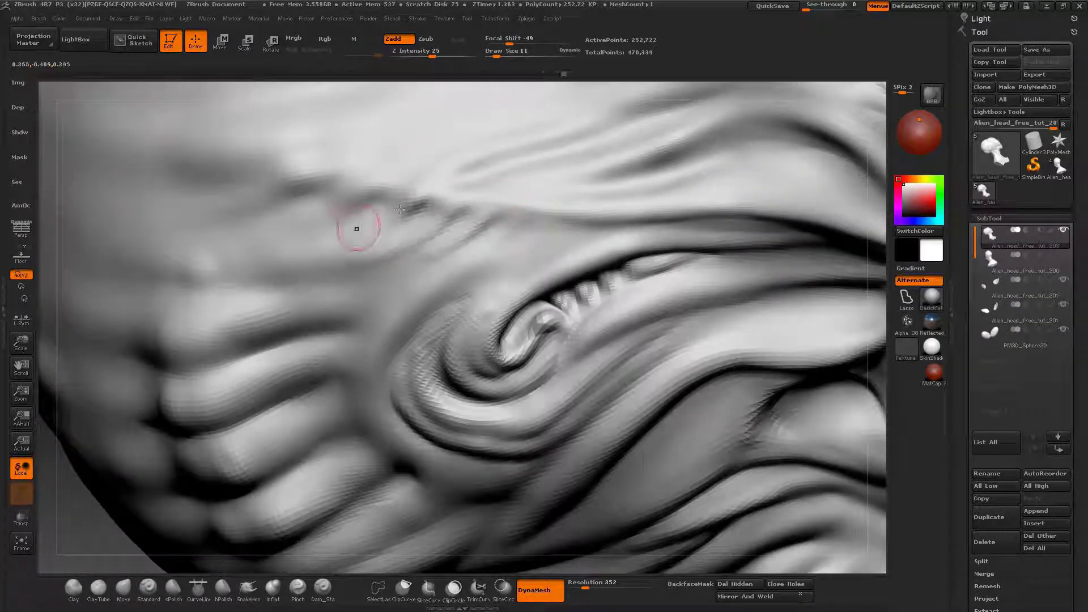
drag(376, 194, 578, 189)
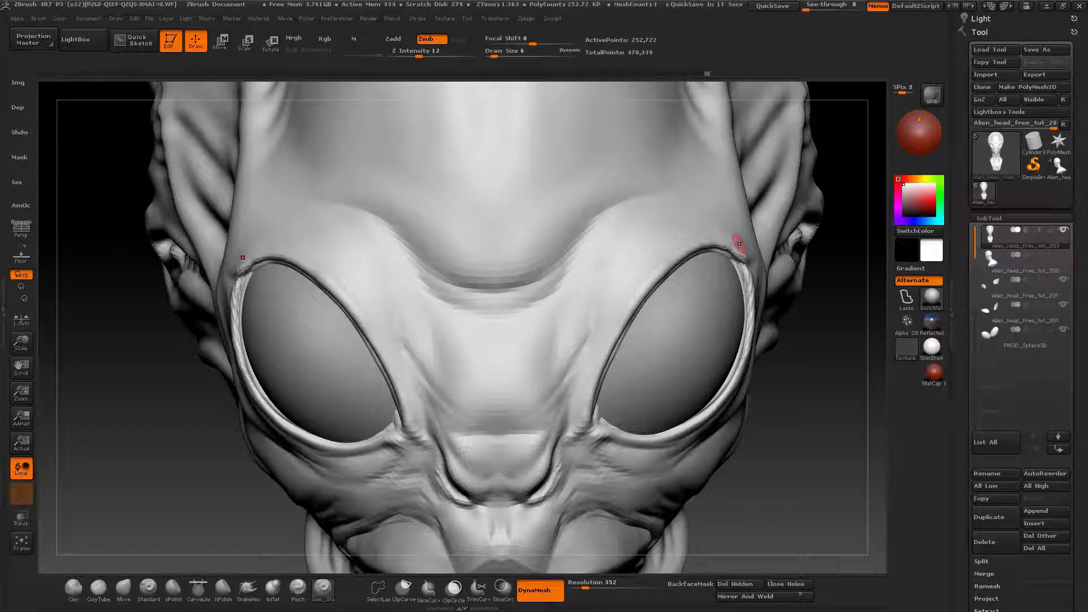
Step: Reshape the brow area between the eyes with the Move brush at draw size 19
mouse_move(601, 249)
right_down()
mouse_move(573, 243)
mouse_move(570, 294)
mouse_move(516, 314)
right_up()
key(b)
key(m)
key(v)
right_drag(553, 278, 461, 340)
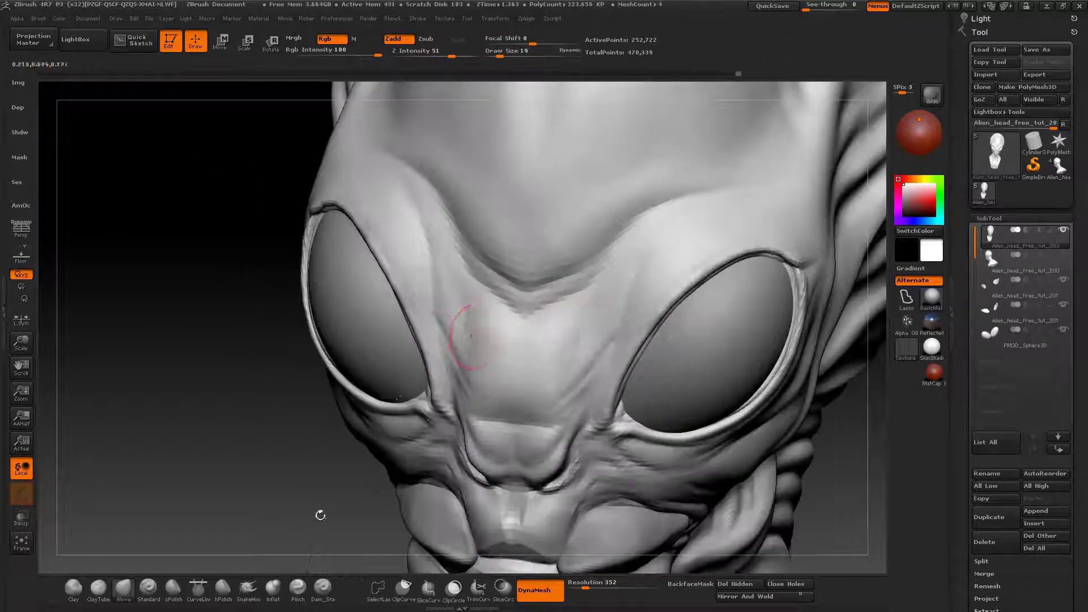
Step: Carve the V-shaped brow crease above the eyes deeper with Dam Standard at draw size 19
key(b)
key(d)
key(s)
mouse_move(568, 260)
mouse_down()
mouse_move(712, 176)
mouse_move(670, 170)
mouse_move(679, 197)
mouse_up()
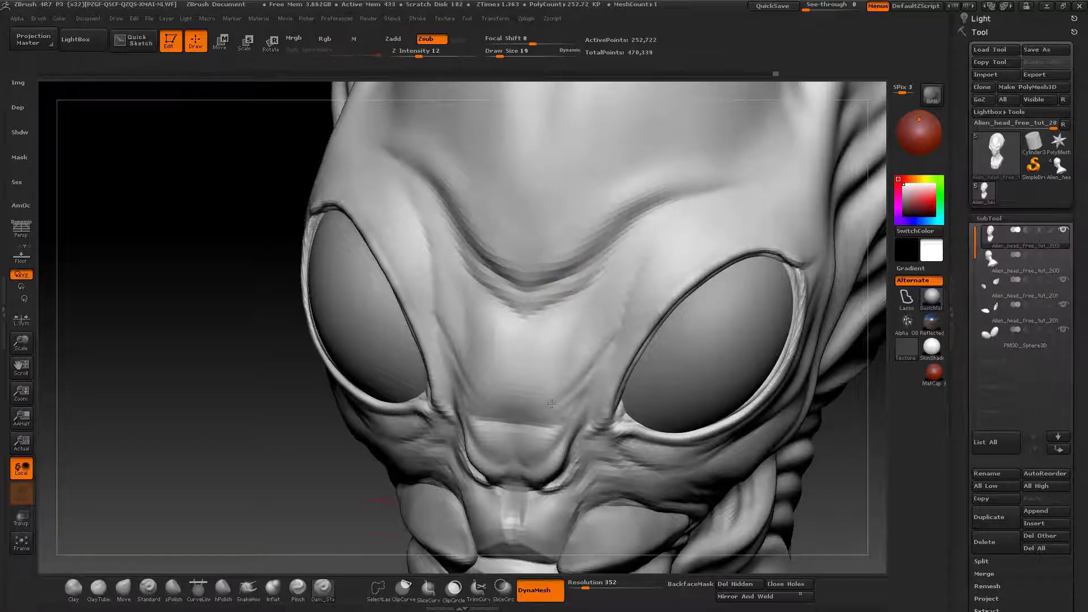
right_drag(679, 197, 671, 170)
drag(630, 292, 735, 195)
Step: Build up the brow ridges along the inner upper edges of the eyes with ClayBuildup at draw size 30
key(b)
key(c)
key(b)
key(space)
drag(702, 244, 711, 243)
drag(708, 241, 641, 311)
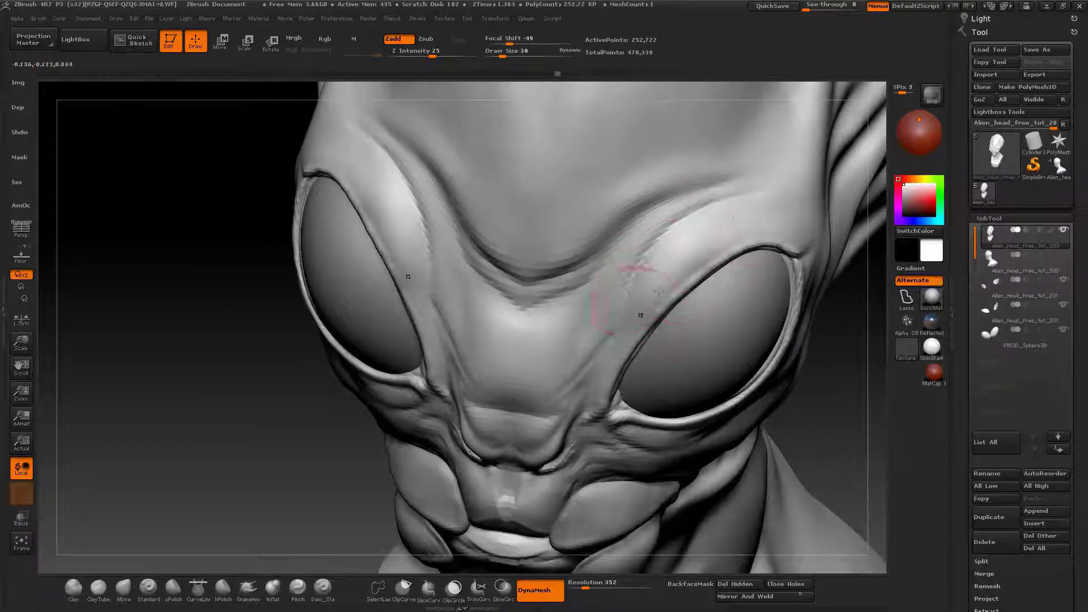
Step: Carve creases between the brow ridges and the nose bridge with Dam Standard at draw size 14
mouse_move(766, 202)
right_down()
mouse_move(763, 218)
mouse_move(804, 218)
right_up()
mouse_move(805, 218)
ctrl+right_down()
mouse_move(643, 172)
mouse_move(663, 233)
mouse_move(423, 417)
mouse_move(453, 405)
ctrl+right_up()
key(b)
key(d)
key(s)
key(space)
drag(634, 330, 625, 329)
right_drag(628, 310, 575, 417)
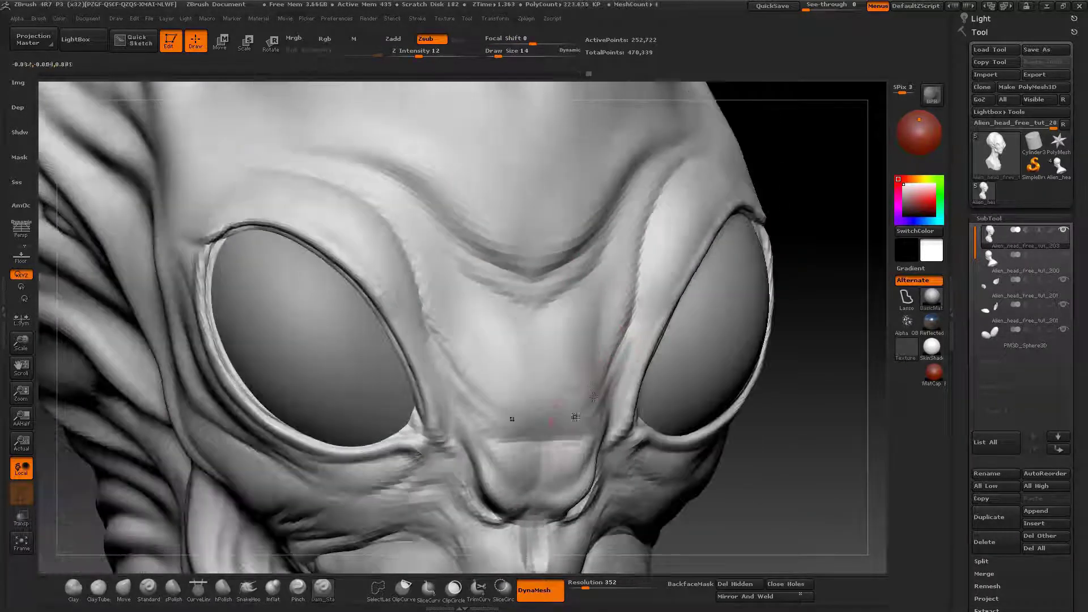
Step: Subdivide the head mesh once in its geometry settings with smoothing on
right_drag(631, 321, 674, 266)
ctrl+right_drag(674, 266, 588, 304)
click(989, 218)
click(991, 231)
click(991, 325)
Step: Carve creases between the inner eye corner and the nose with Dam Standard at draw size 11 and smooth the surrounding skin
ctrl+right_drag(716, 315, 494, 264)
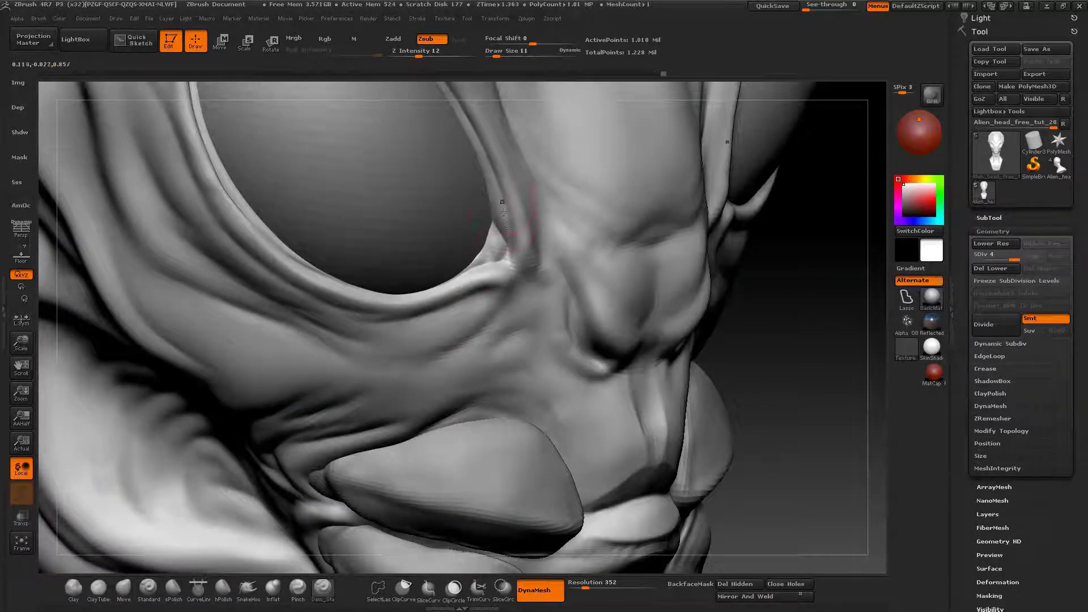
mouse_move(502, 211)
right_down()
mouse_move(528, 281)
mouse_move(519, 291)
mouse_move(481, 269)
mouse_move(498, 254)
right_up()
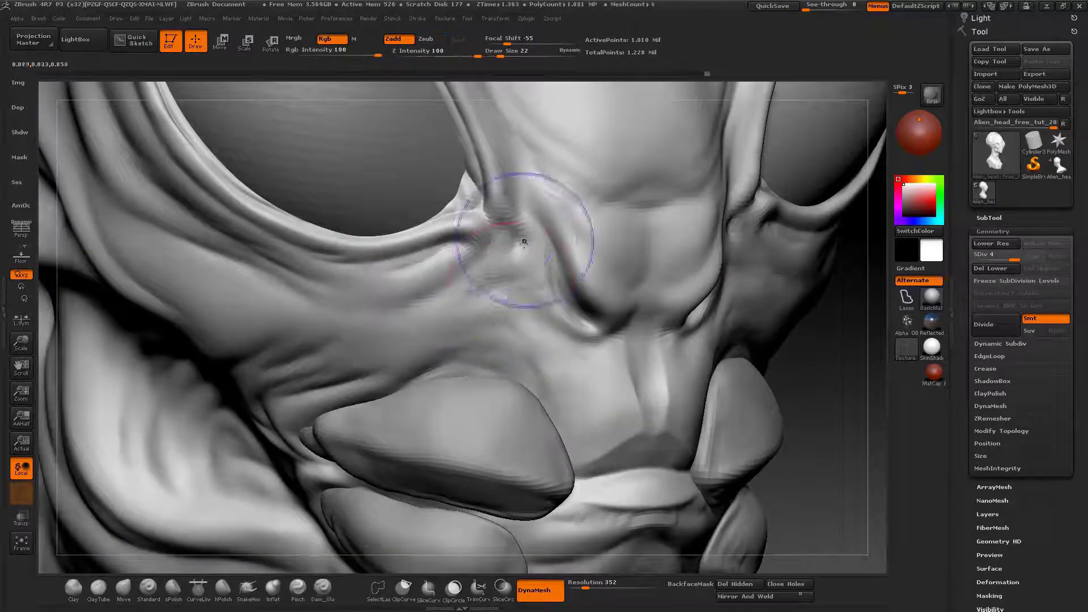
key(space)
drag(488, 216, 483, 215)
right_drag(518, 250, 560, 262)
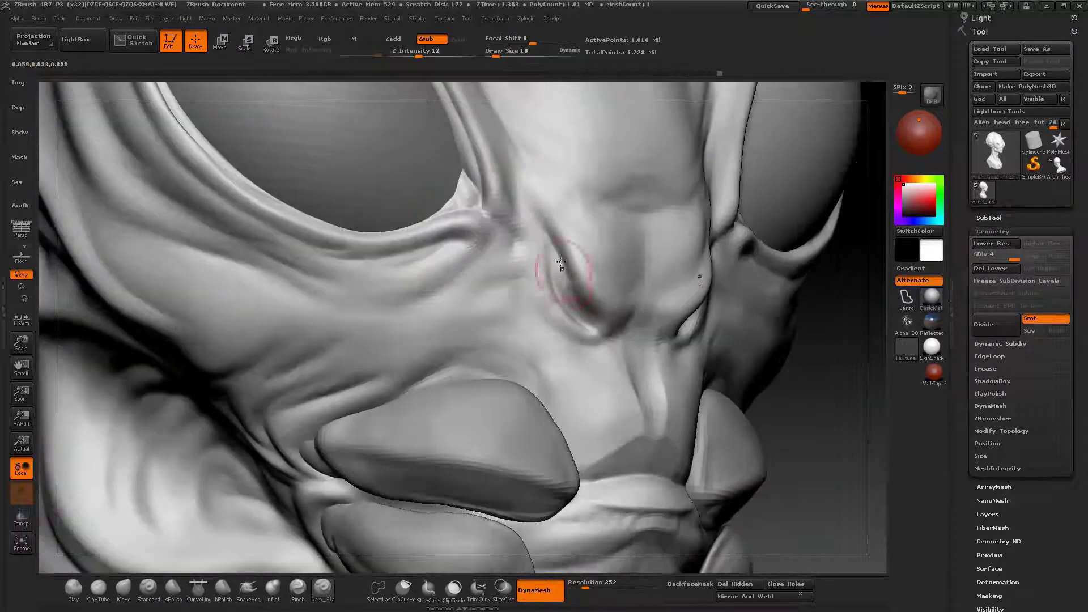
Step: Carve the nostril slits deeper with Dam Standard at draw size 10 and shape their rims with Move
right_drag(568, 313, 637, 393)
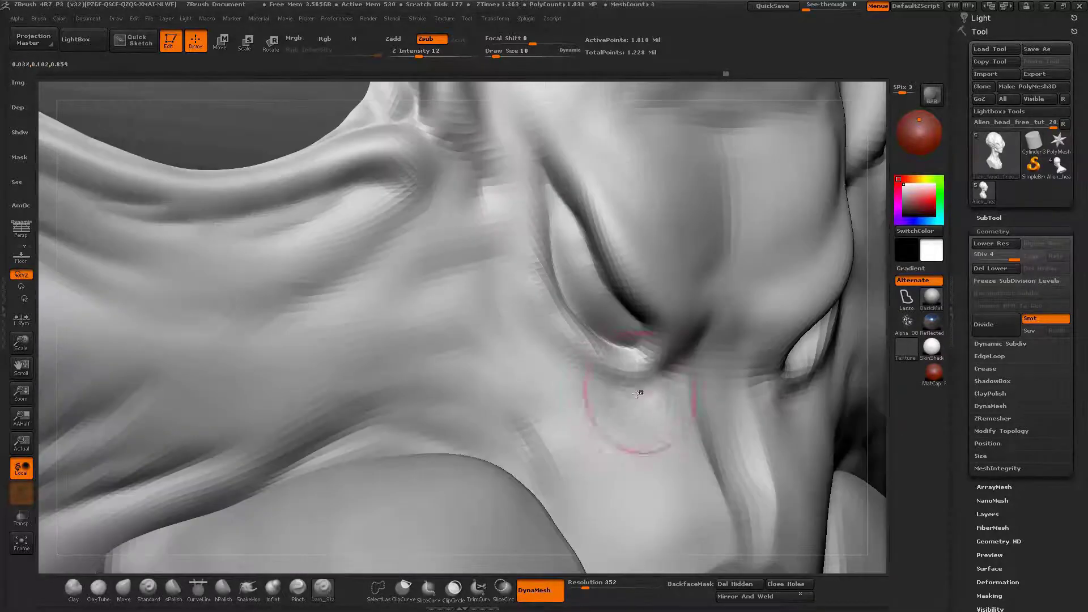
right_drag(526, 330, 629, 367)
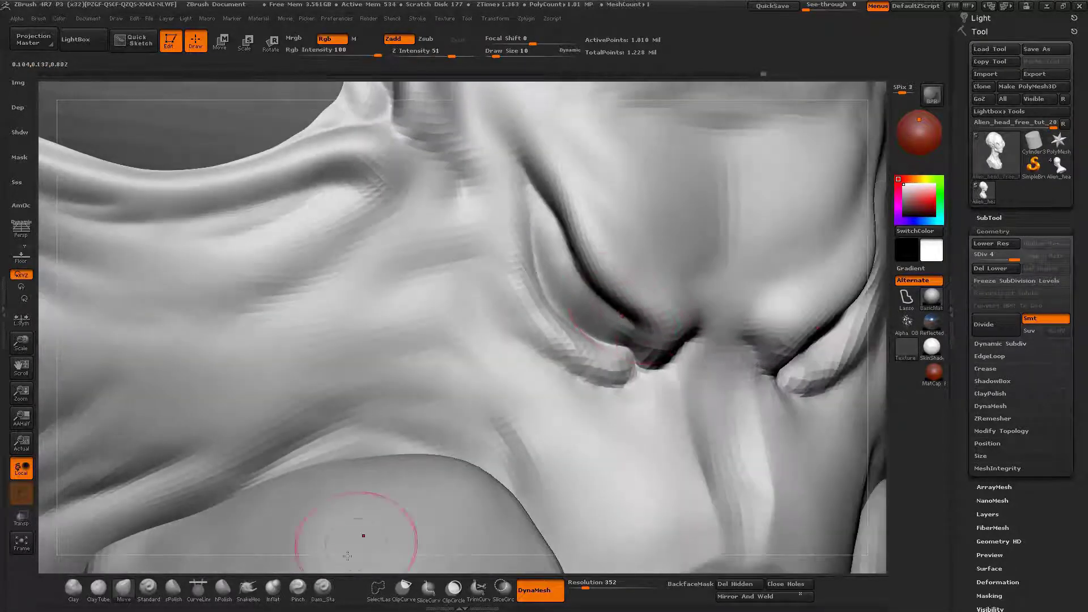
key(space)
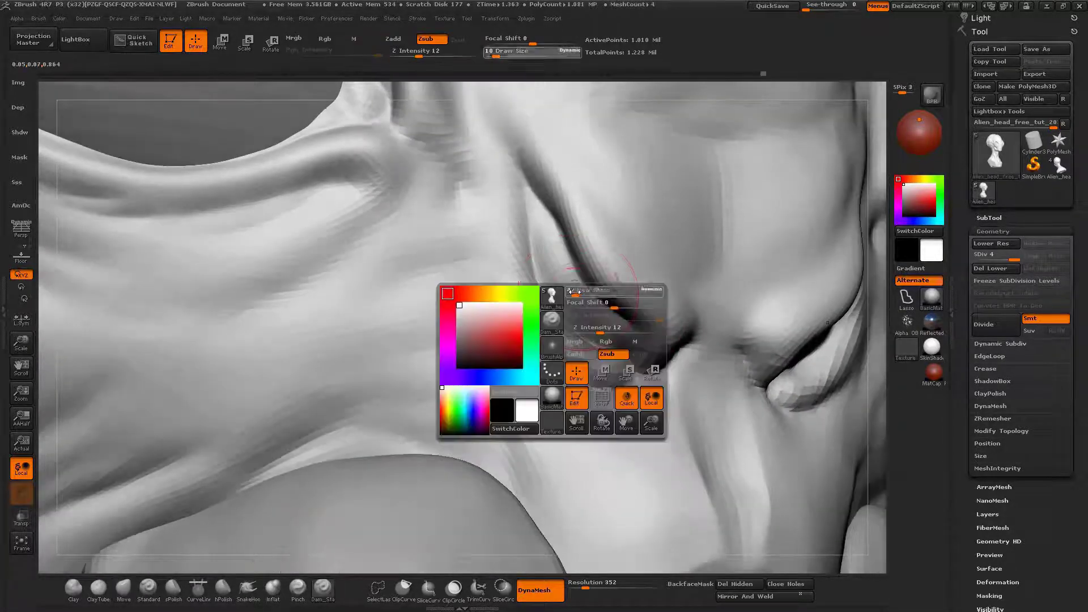
Step: Add small lumps inside the nostrils with ClayTubes at draw size 4 and swell them with Inflat at intensity 10
mouse_move(575, 309)
right_down()
mouse_move(552, 265)
mouse_move(582, 331)
right_up()
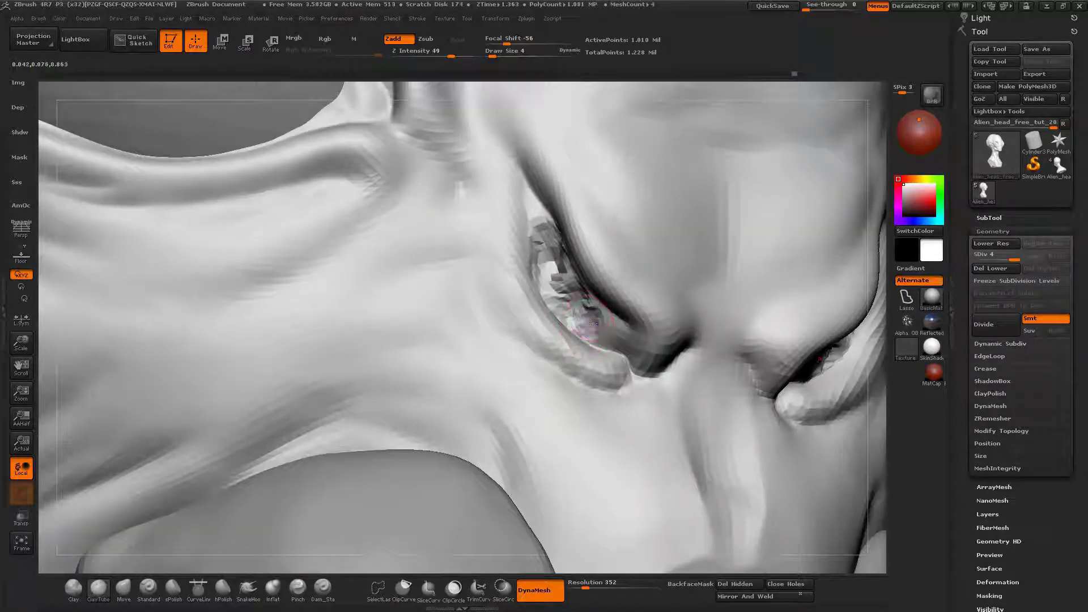
key(b)
key(i)
key(n)
right_drag(549, 249, 552, 262)
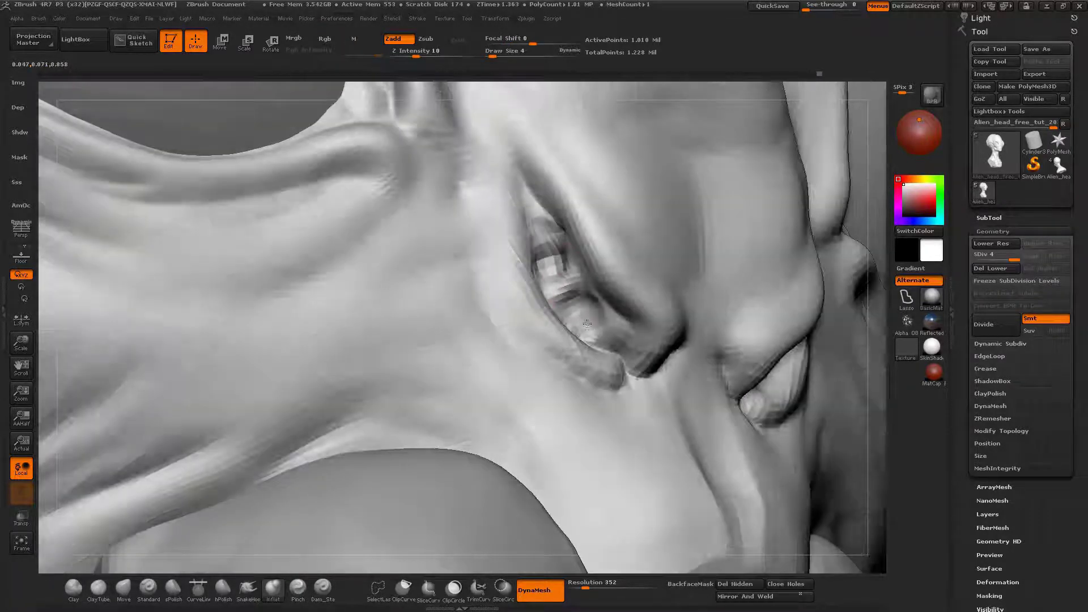
right_drag(639, 311, 623, 305)
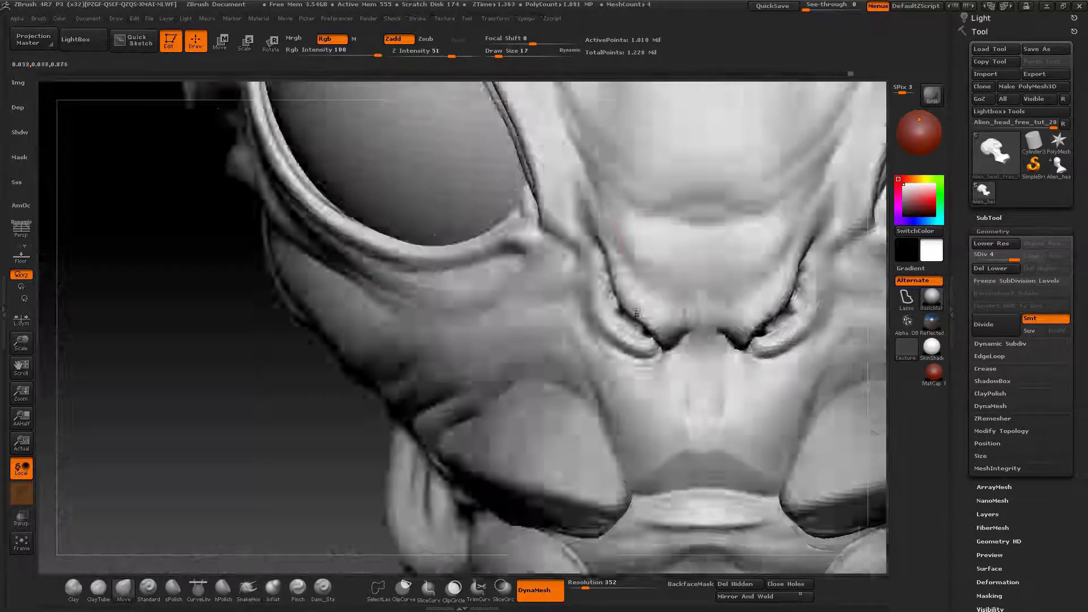
Step: Refine the surface between the nose and the upper lip with a reduced brush size
right_drag(629, 294, 592, 257)
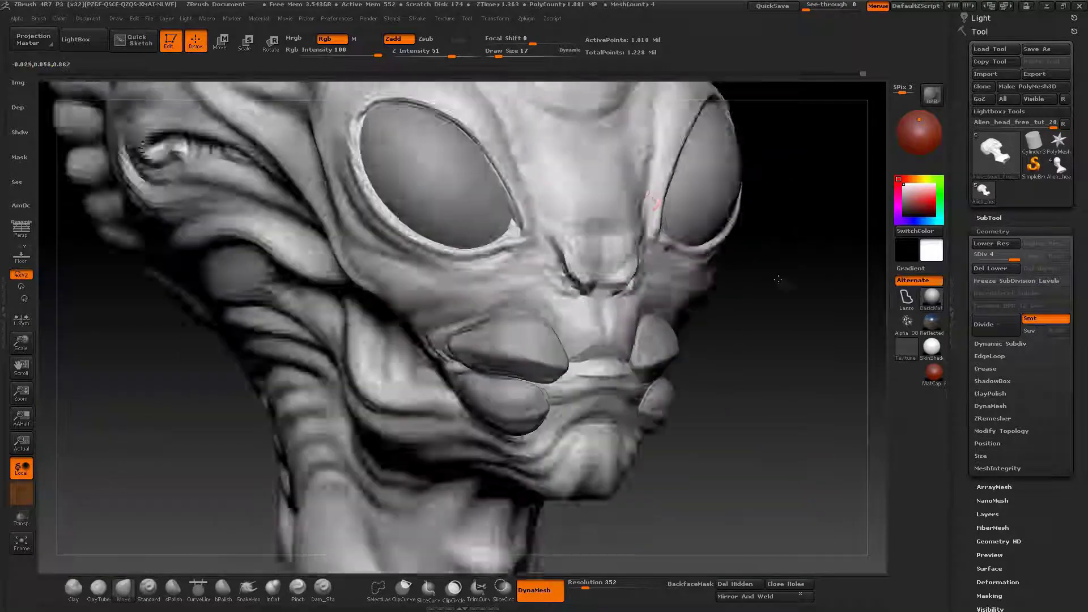
right_click(563, 250)
right_click(590, 317)
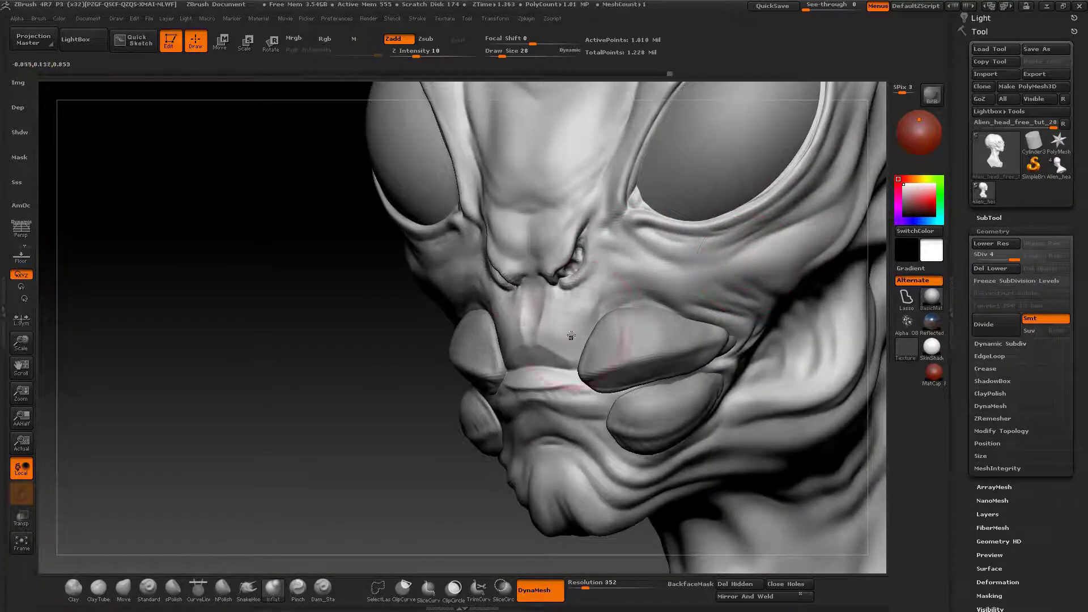
right_click(567, 306)
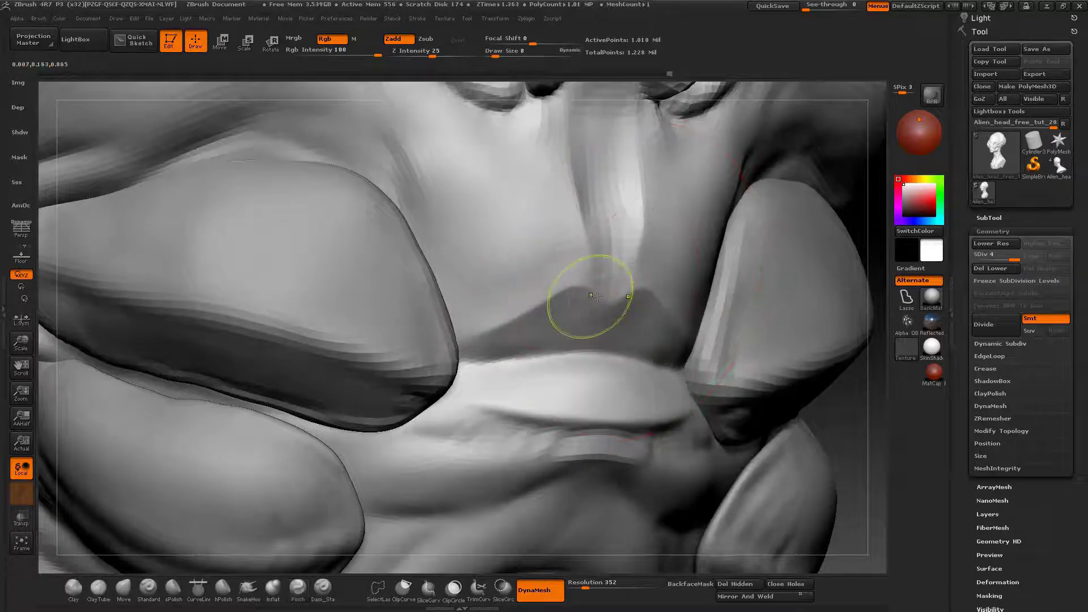
key(bracketleft)
drag(590, 332, 593, 339)
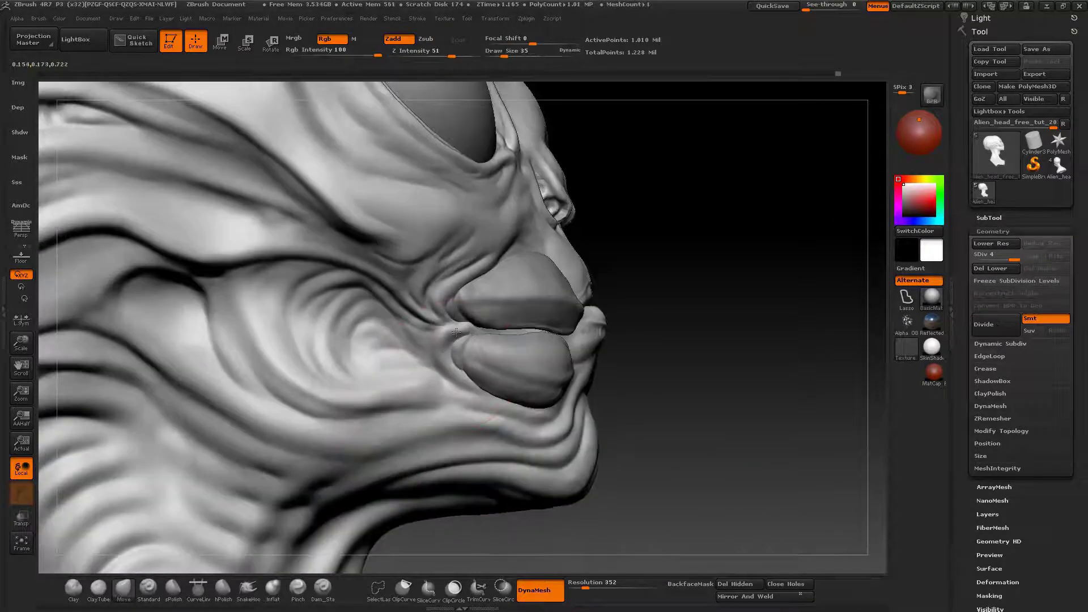
Step: Carve fine creases into the skin at the rear corner of the mouth plates with Dam Standard at draw size 6
key(space)
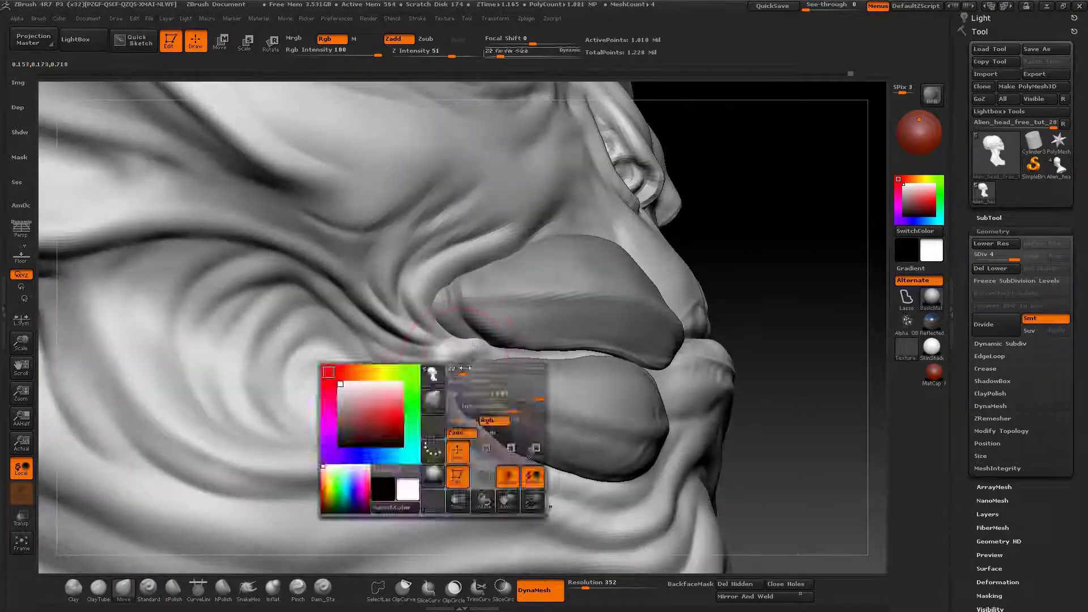
key(b)
key(d)
key(s)
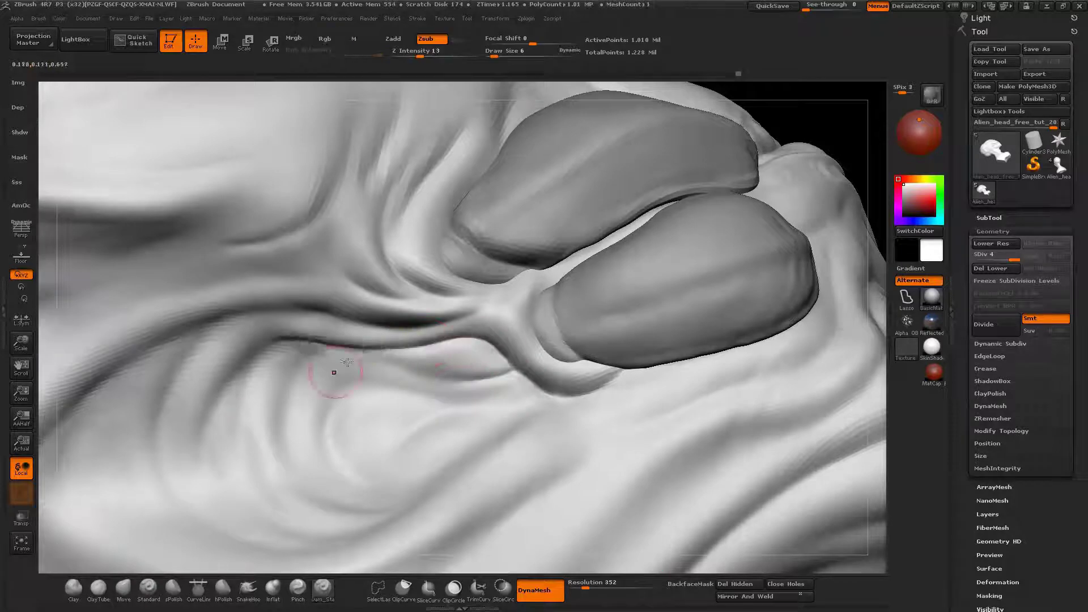
right_drag(507, 322, 555, 279)
drag(469, 315, 495, 298)
right_drag(498, 299, 528, 263)
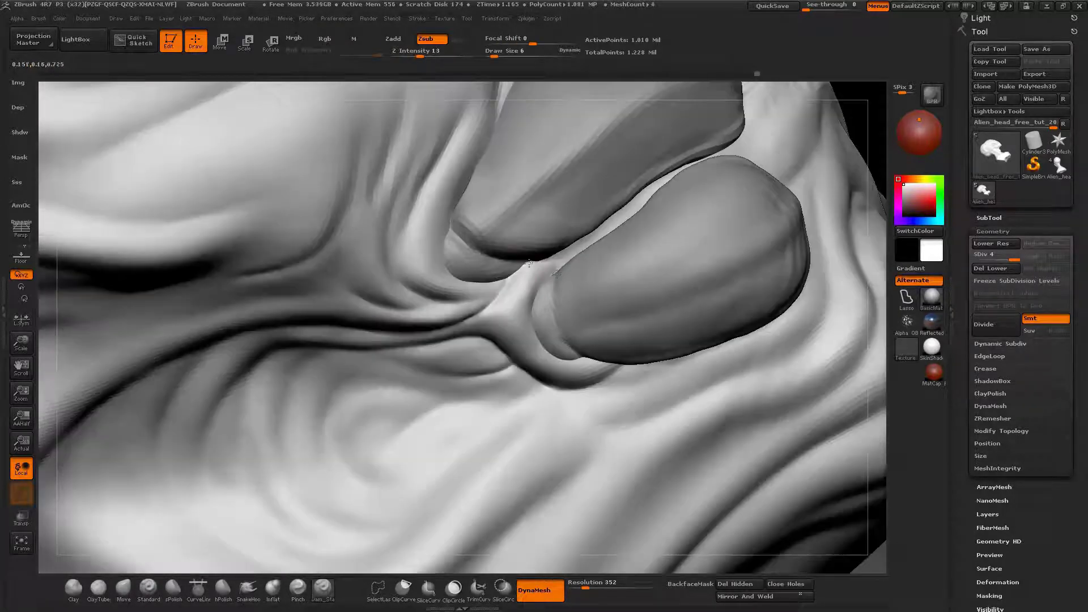
key(b)
mouse_move(470, 316)
mouse_down()
mouse_move(504, 295)
mouse_move(456, 302)
mouse_up()
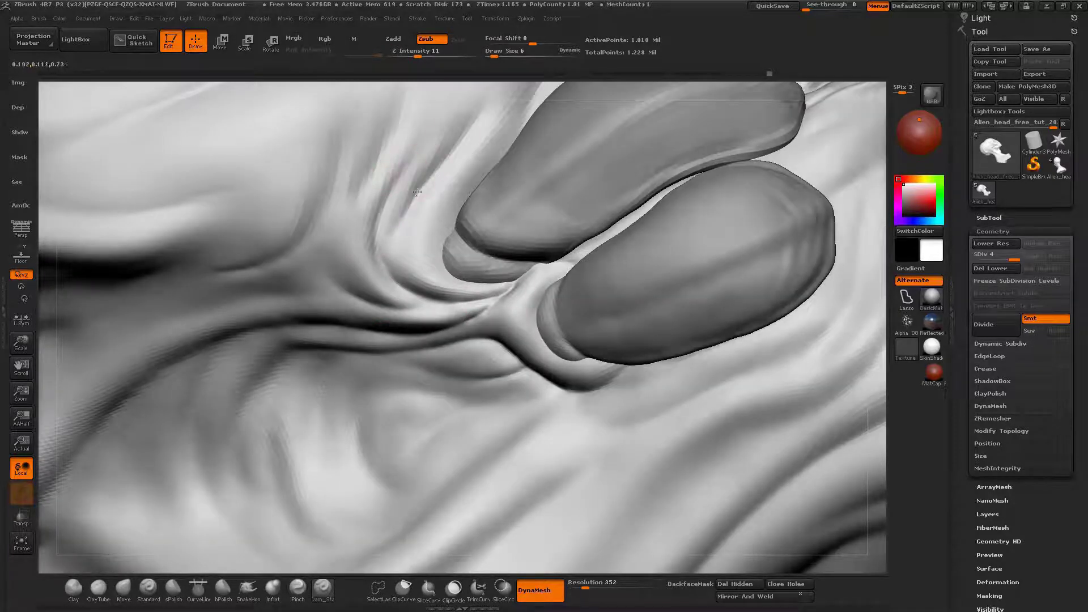
Step: Swell the skin fold around the rear end of the upper mouth plate with the Inflat brush
mouse_move(459, 175)
right_down()
mouse_move(426, 180)
mouse_move(453, 177)
right_up()
key(b)
key(i)
key(n)
mouse_move(445, 224)
mouse_down()
mouse_move(425, 245)
mouse_move(479, 289)
mouse_up()
Step: Carve creases along the folds behind the upper mouth plate with Dam Standard at draw size 6 and intensity 11
mouse_move(470, 244)
right_down()
mouse_move(454, 182)
mouse_move(470, 187)
right_up()
key(b)
key(d)
key(s)
drag(424, 183, 505, 129)
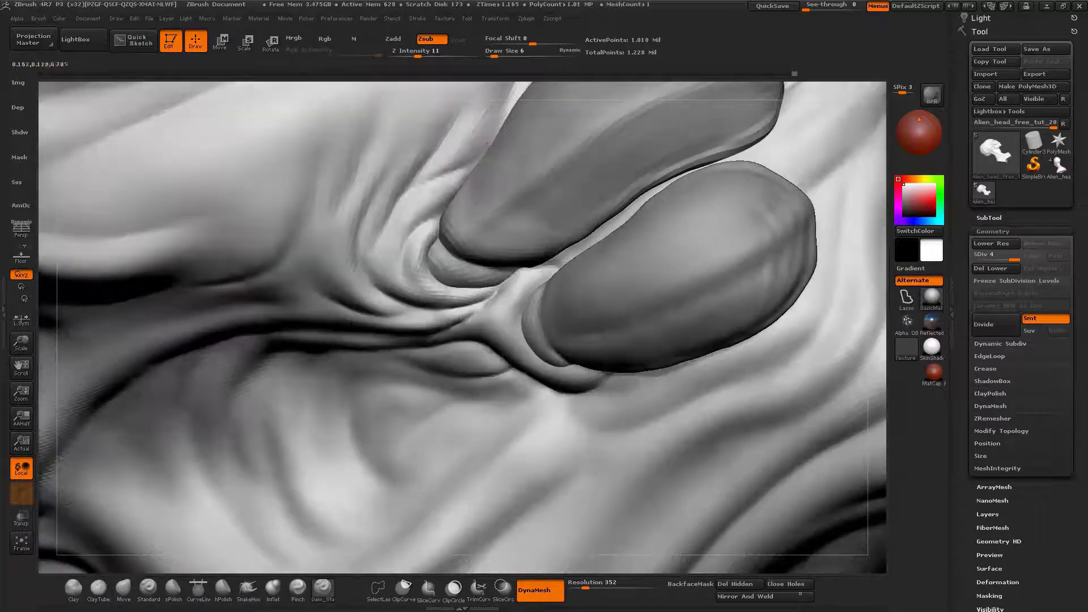
alt+drag(419, 188, 444, 170)
mouse_move(444, 170)
ctrl+right_down()
mouse_move(502, 175)
mouse_move(482, 318)
ctrl+right_up()
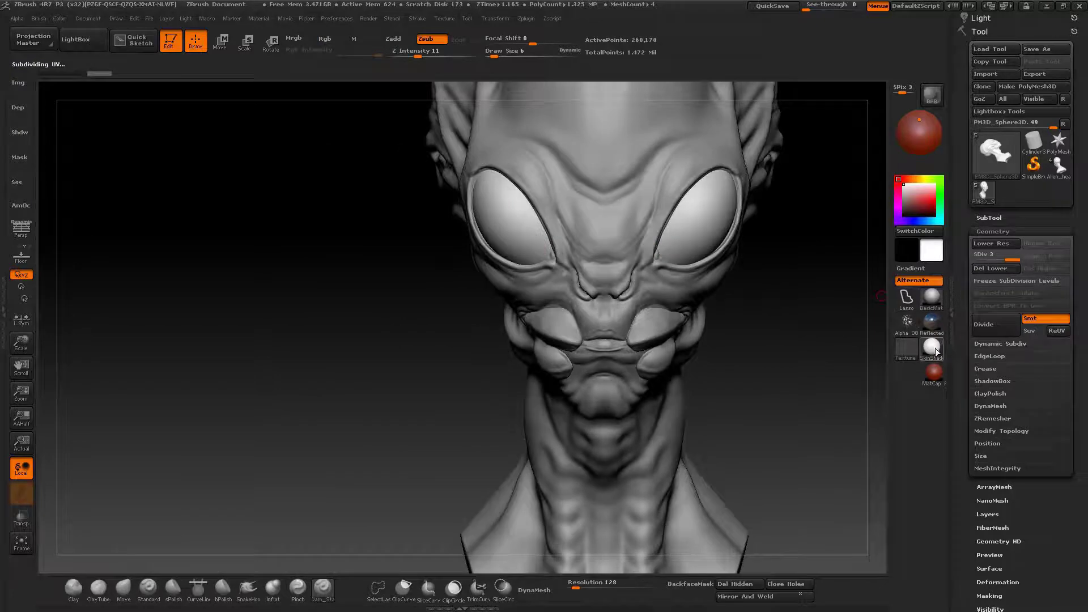
Step: Apply the ToyPlastic material to the eyes, and reselect the head subtool with the basic material
click(932, 346)
click(762, 457)
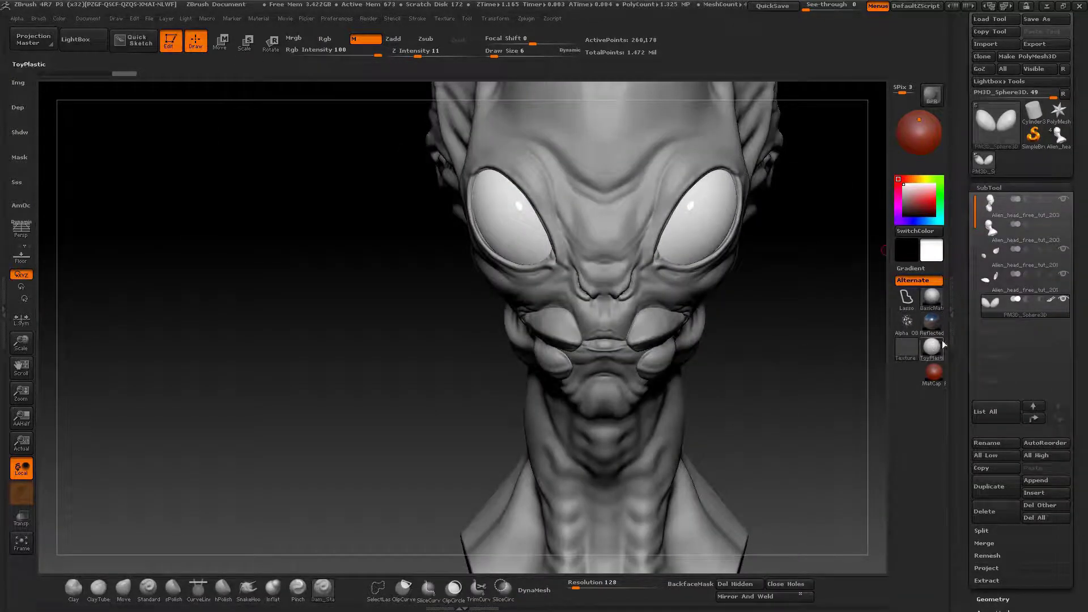
click(1025, 205)
click(932, 297)
drag(238, 340, 340, 340)
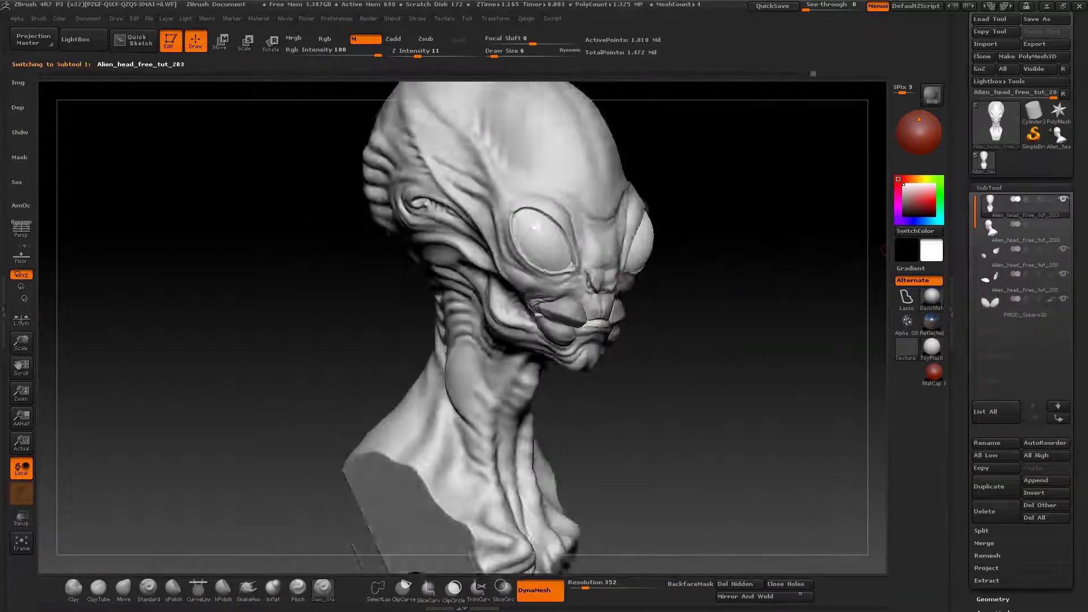
alt+drag(289, 442, 187, 532)
Step: Switch from material painting to Zsub and carve creases around the inner eye corner with Dam Standard at draw size 14
click(332, 41)
click(334, 45)
click(431, 39)
alt+right_drag(510, 142, 566, 242)
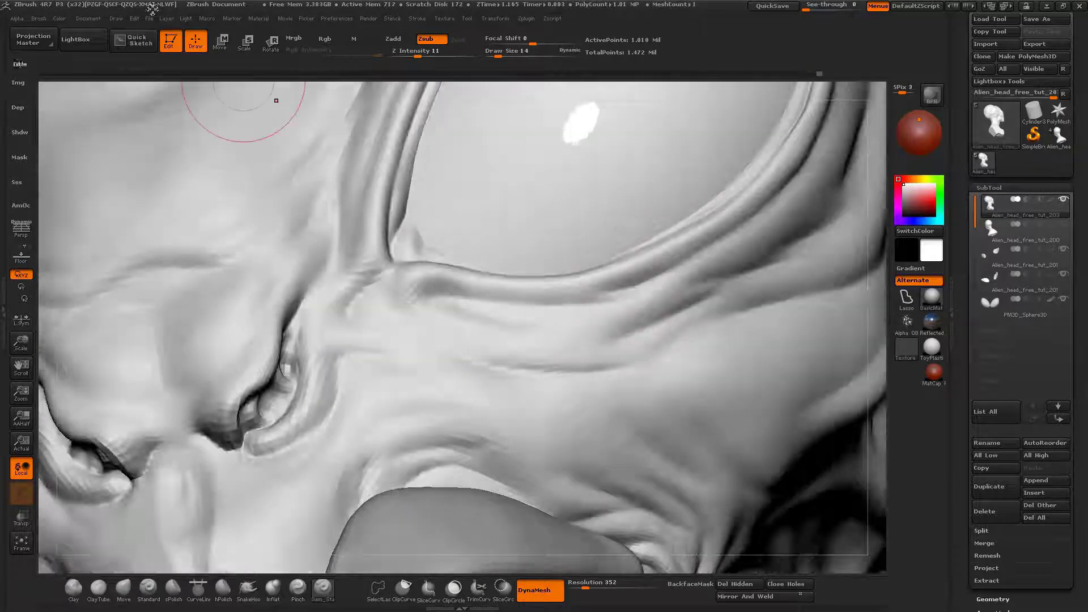
Step: Save the alien head to disk as a ZTool file in a folder under Arquivos de Programas (x86)
click(149, 18)
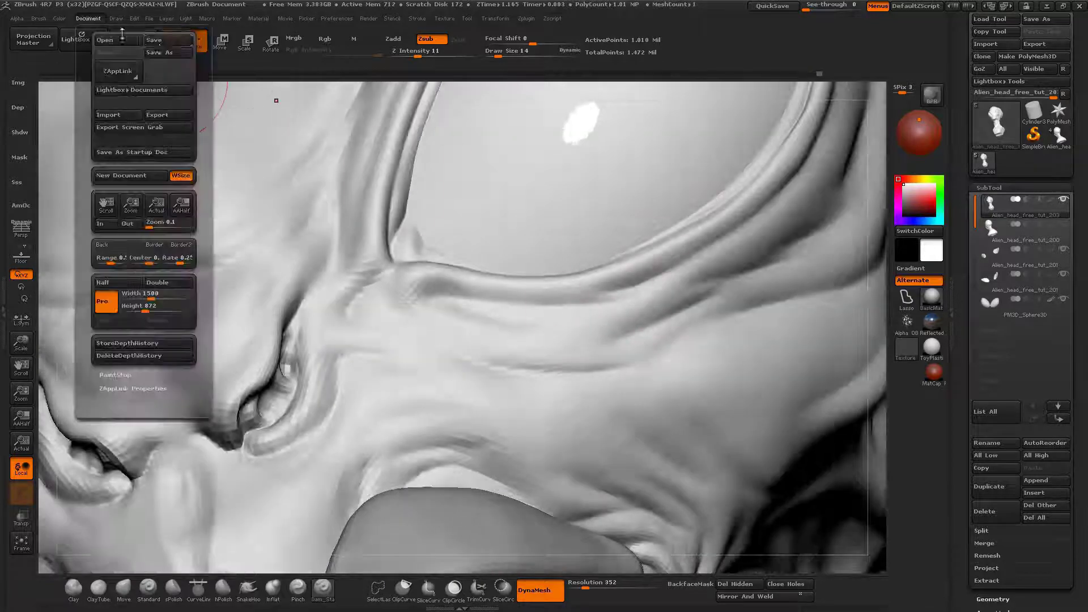
click(168, 53)
click(139, 289)
double_click(352, 155)
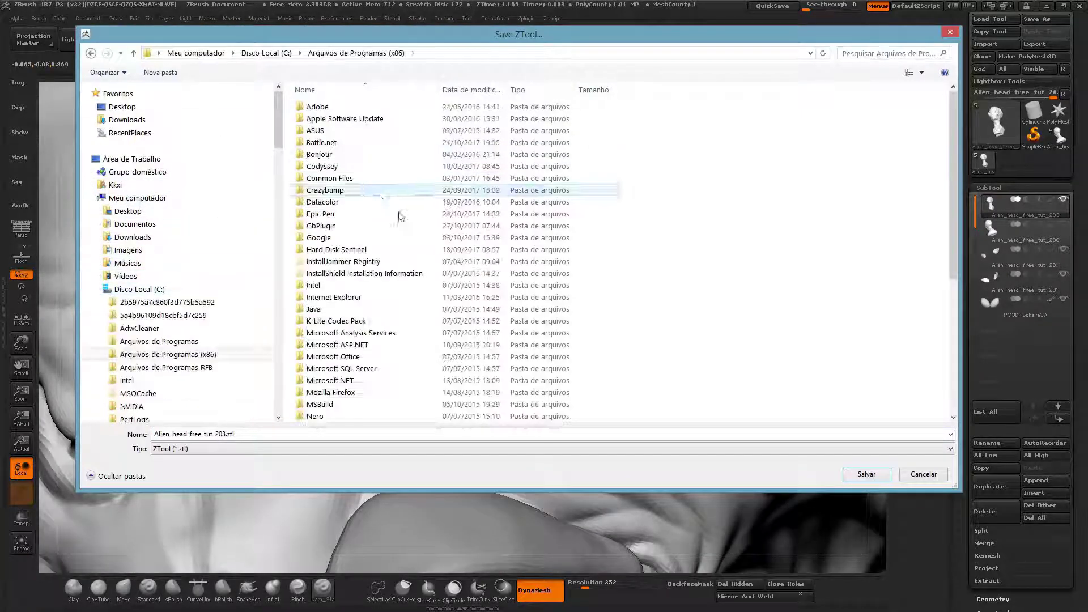
drag(952, 153, 952, 255)
double_click(327, 250)
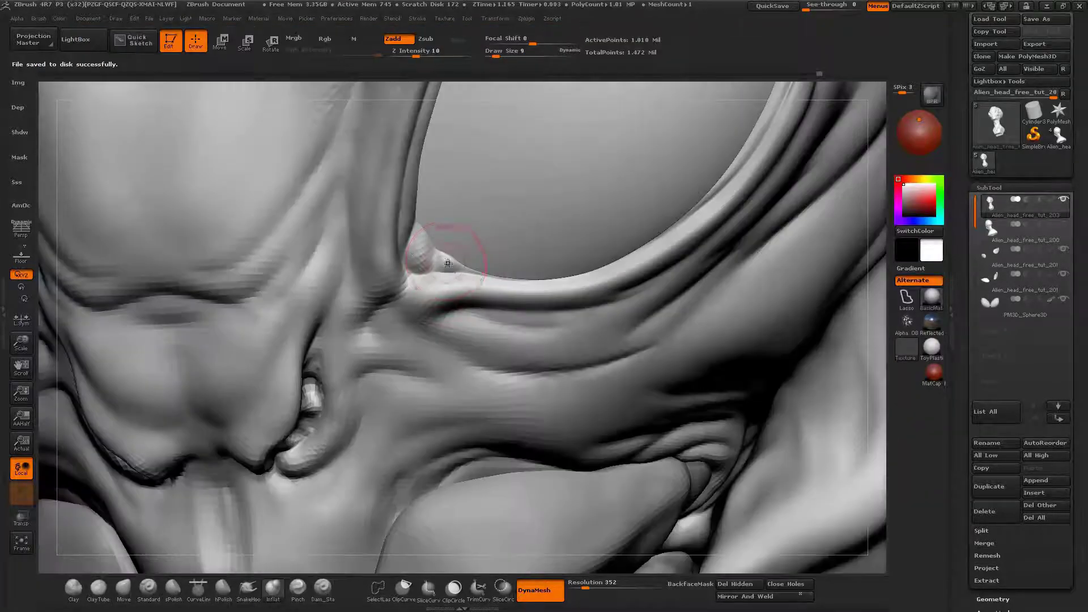
Step: Swell the small fleshy lump at the inner eye corner with Inflat at draw size 9 and define its edges
alt+drag(449, 255, 425, 255)
right_drag(425, 255, 400, 238)
alt+drag(400, 238, 407, 209)
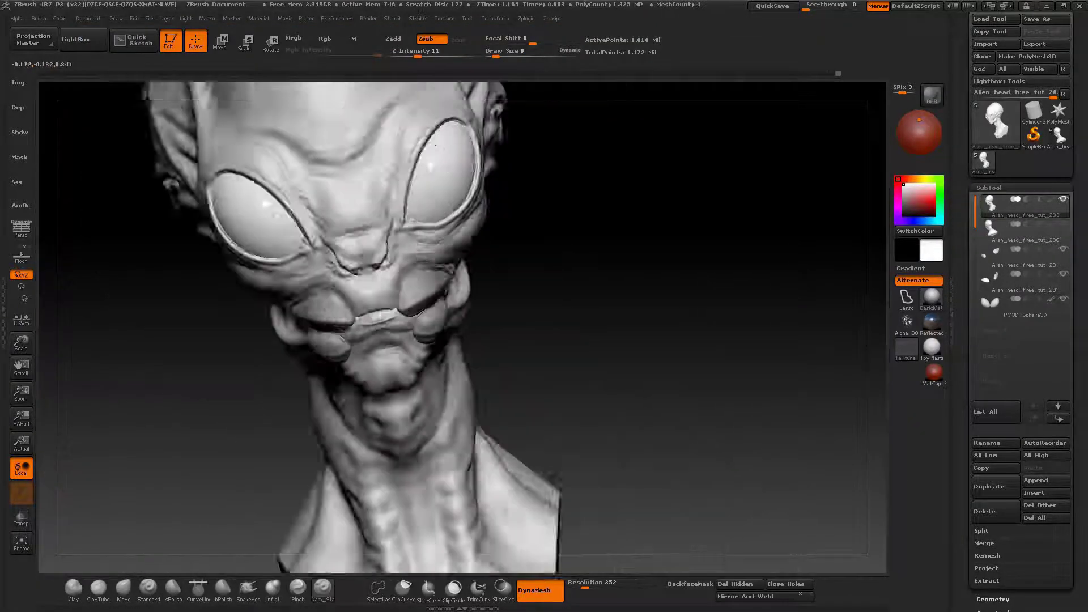
drag(623, 351, 682, 346)
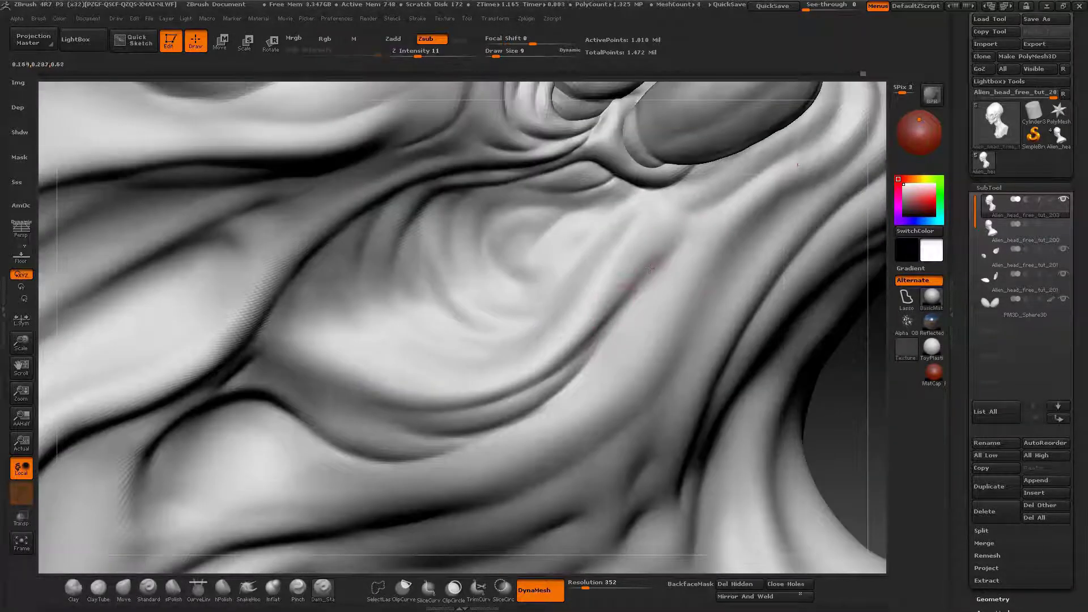
Step: Load a custom brush preset from the Zbrush_2017_B_CN_Delete folder
key(b)
click(262, 587)
double_click(444, 245)
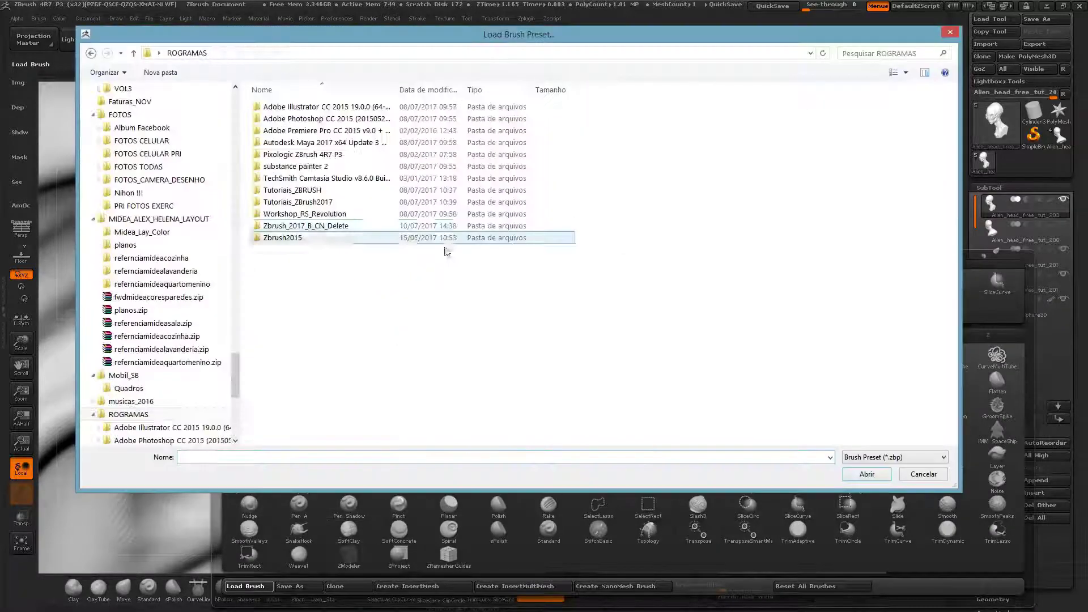
double_click(317, 225)
double_click(293, 118)
double_click(272, 168)
Step: Build up the curved cheek folds behind the mouth with the loaded brush in Zadd mode, using draw sizes 10 and 8
key(space)
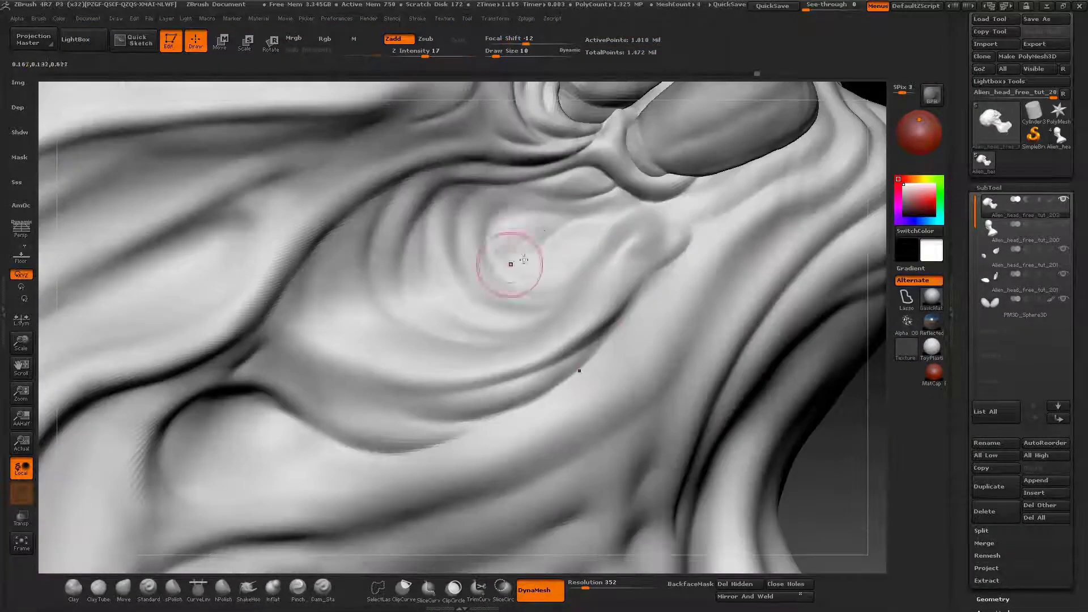
key(space)
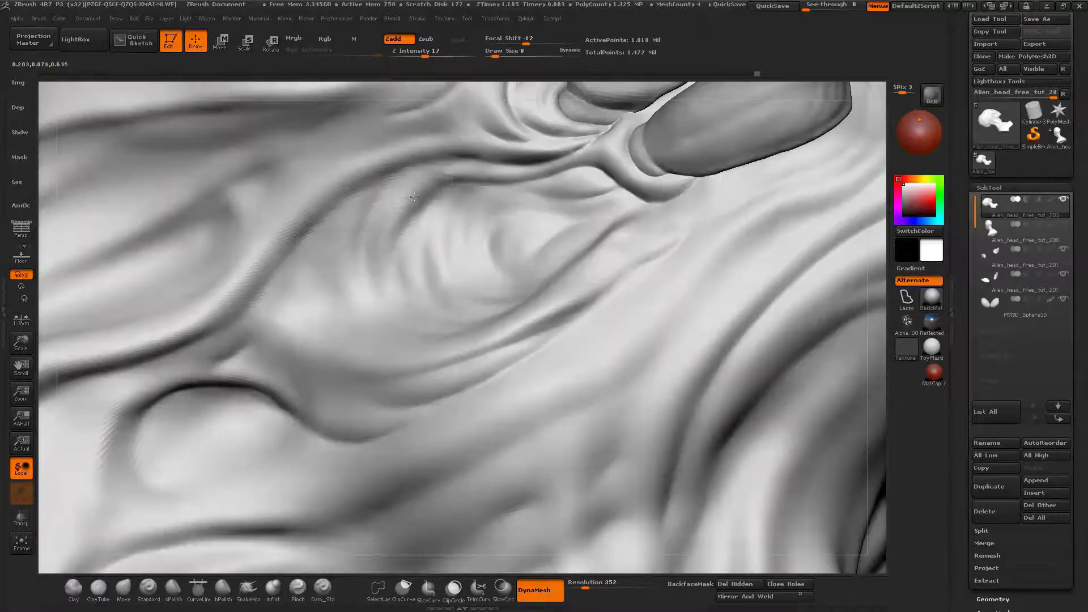
key(shift+f)
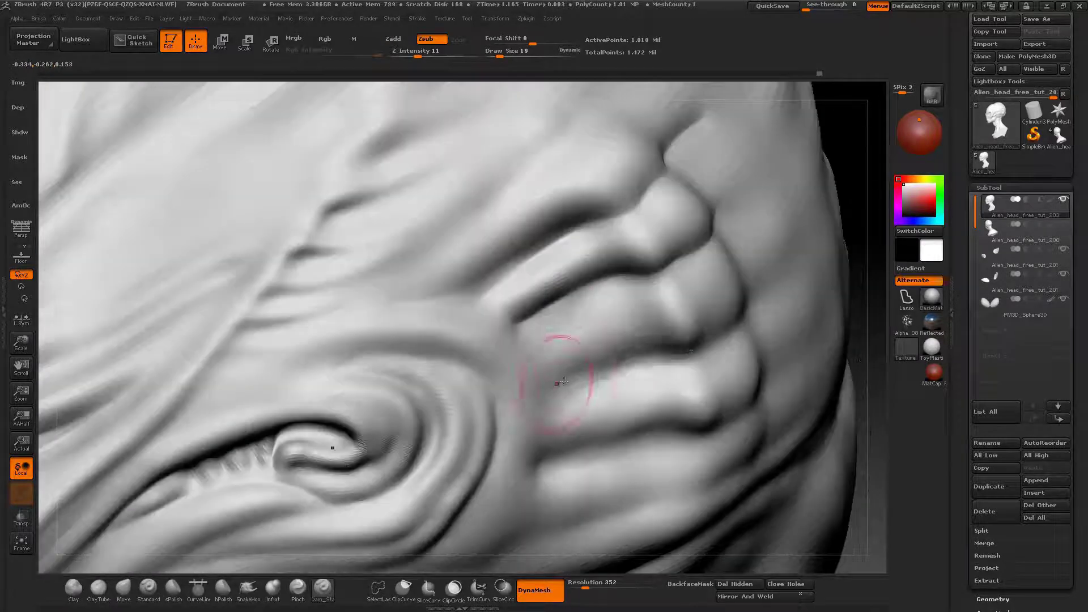
Step: Carve the grooves between the finger-like ridges behind the ear spiral and inflate small bumps in them with Inflat at draw size 11
mouse_move(563, 381)
mouse_down()
mouse_move(680, 340)
mouse_move(623, 368)
mouse_up()
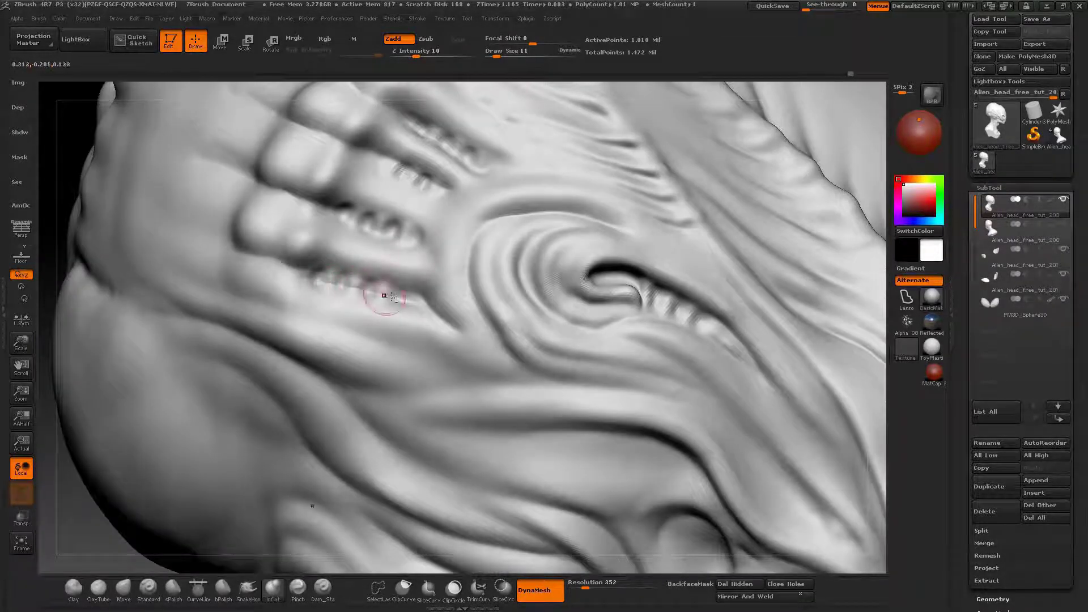
drag(385, 296, 269, 302)
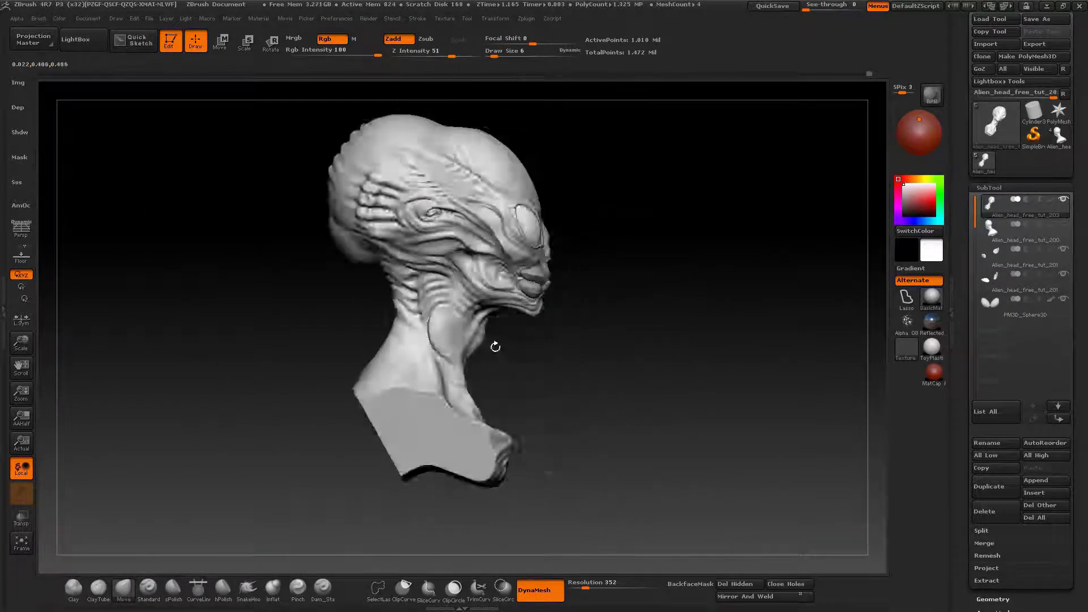
Step: Carve the wrinkled folds at the side and back of the neck deeper with Dam Standard at draw size 19
drag(495, 242, 504, 242)
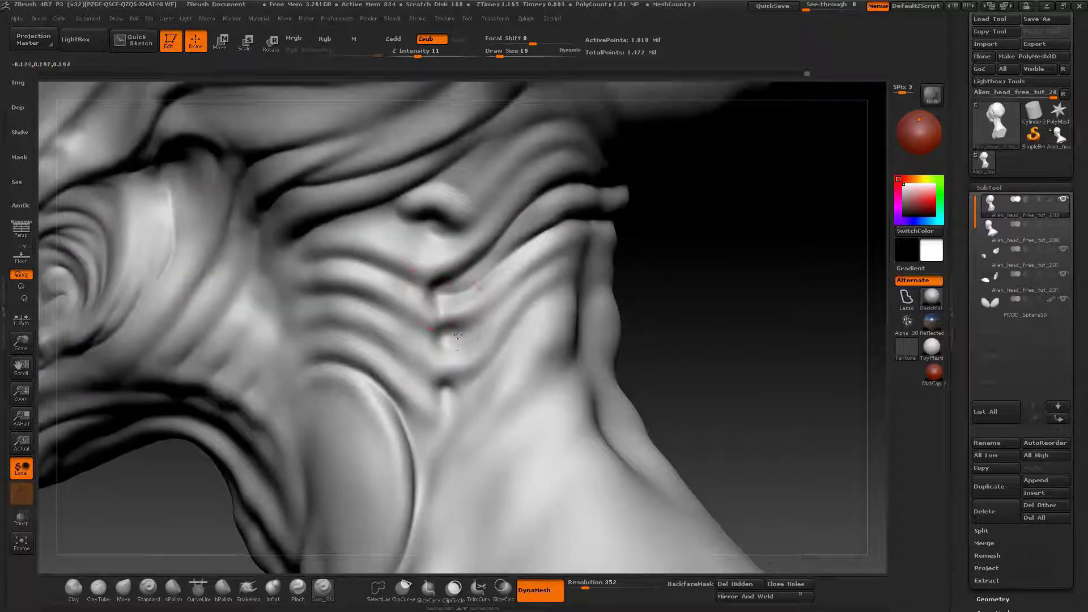
drag(458, 335, 510, 283)
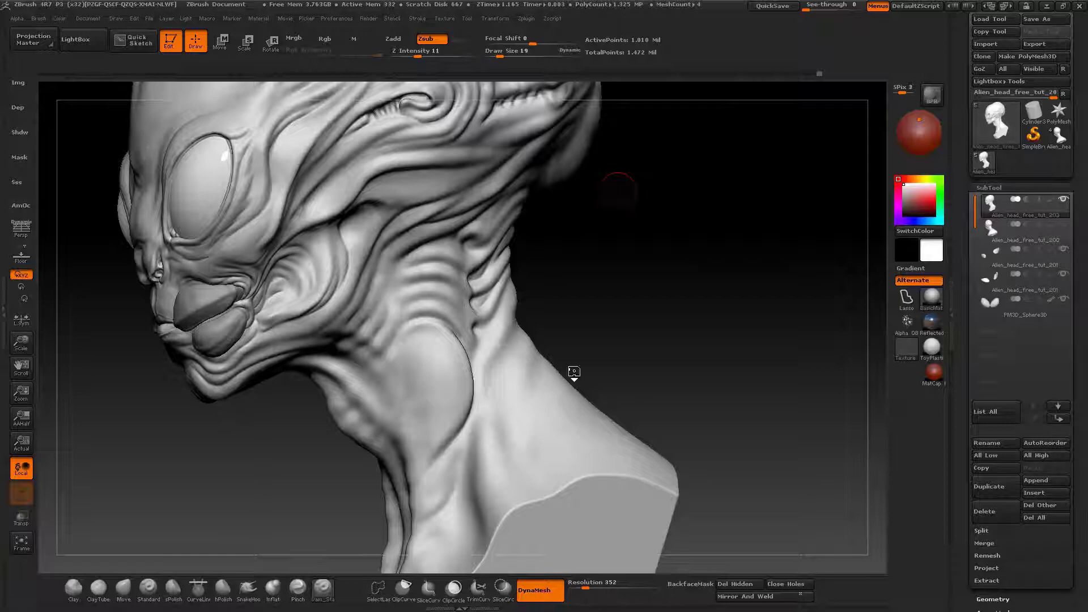
Step: Carve diagonal wrinkles into the side of the neck behind the oval muscle with Dam Standard in Zsub mode at draw size 19
alt+drag(574, 371, 431, 470)
drag(737, 210, 615, 183)
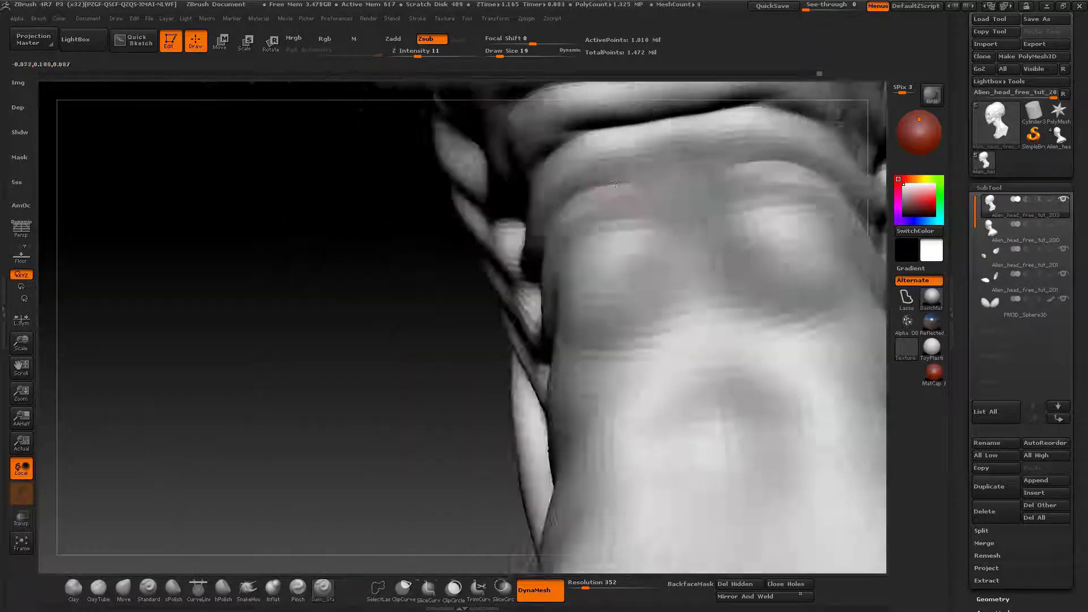
right_drag(615, 183, 484, 310)
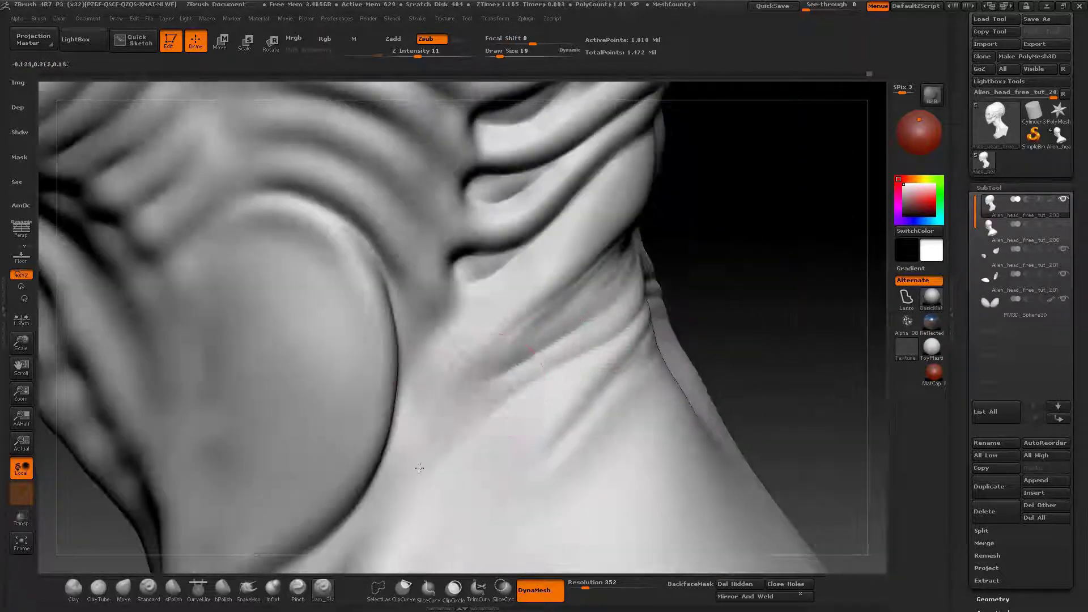
mouse_move(420, 468)
mouse_down()
mouse_move(537, 349)
mouse_move(596, 315)
mouse_up()
drag(394, 279, 384, 260)
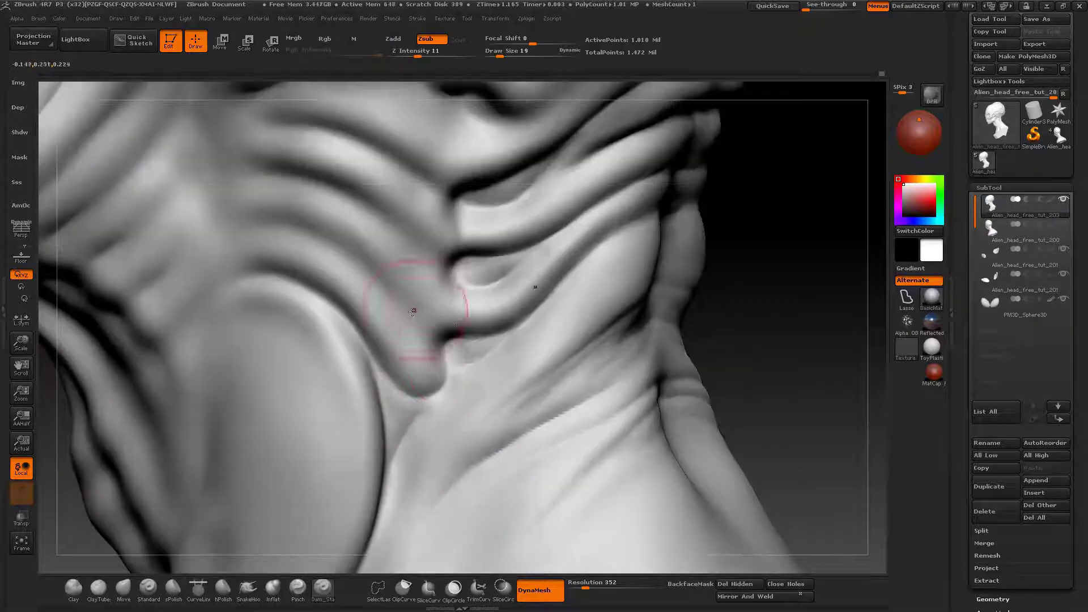
Step: Deepen the grooves where the curved side folds meet the back-of-neck folds, up to the small hooked fold above them
drag(443, 291, 430, 249)
drag(431, 250, 397, 227)
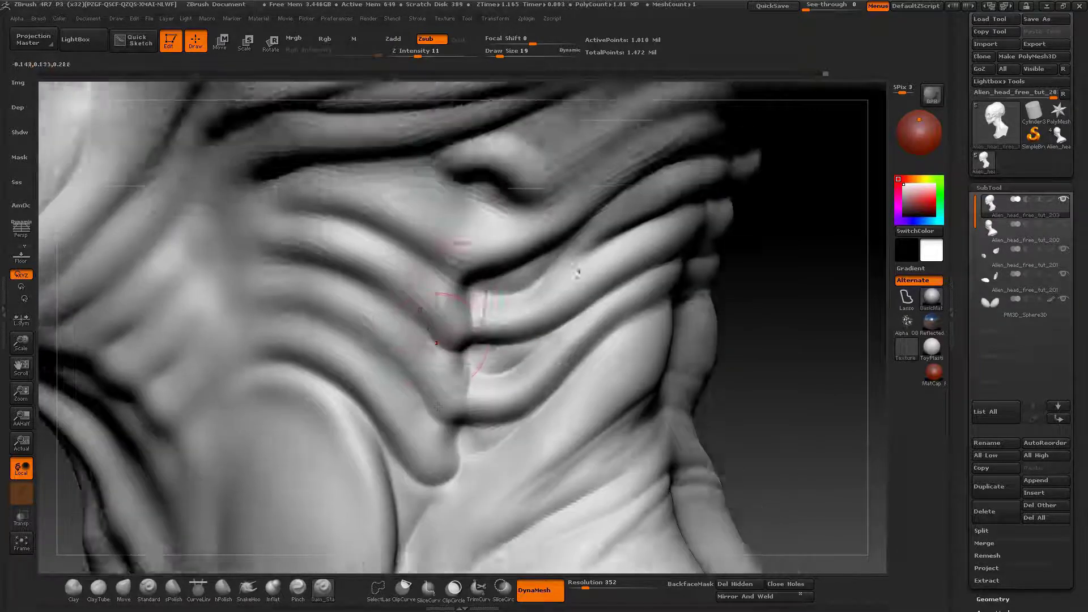
mouse_move(462, 238)
mouse_down()
mouse_move(479, 312)
mouse_move(479, 285)
mouse_up()
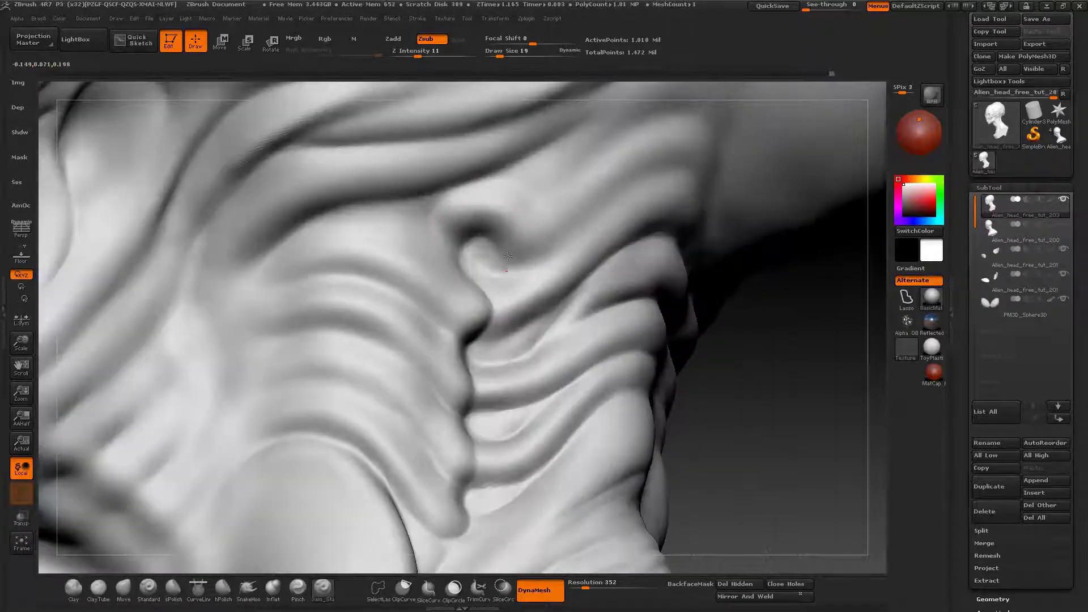
drag(617, 199, 498, 231)
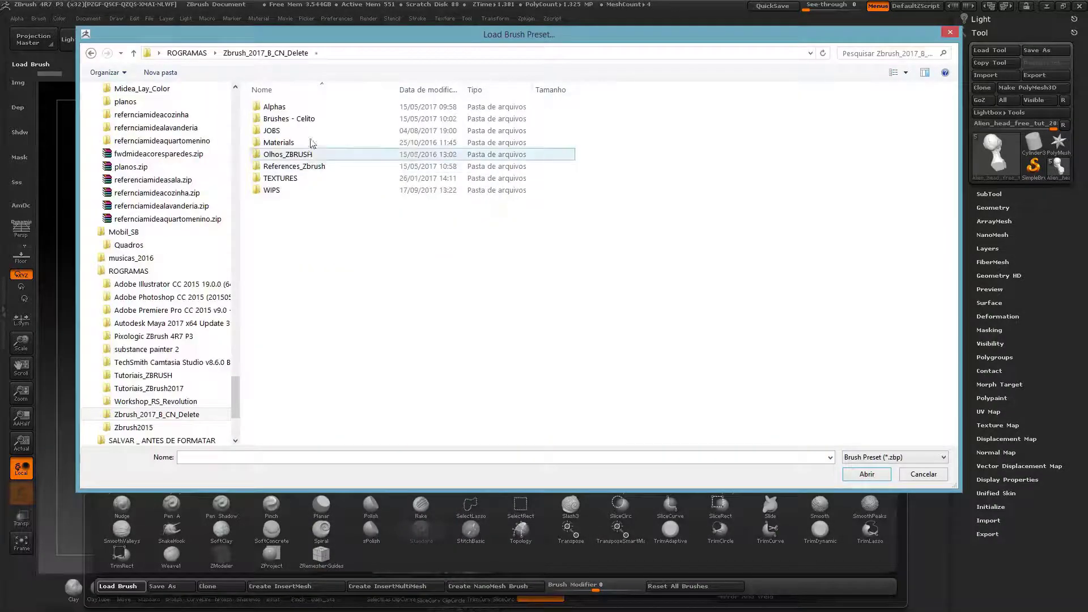
Step: Browse the Brushes - Celito folder for a brush preset and carve the crease along the cheek folds with Dam Standard at draw size 10
double_click(289, 118)
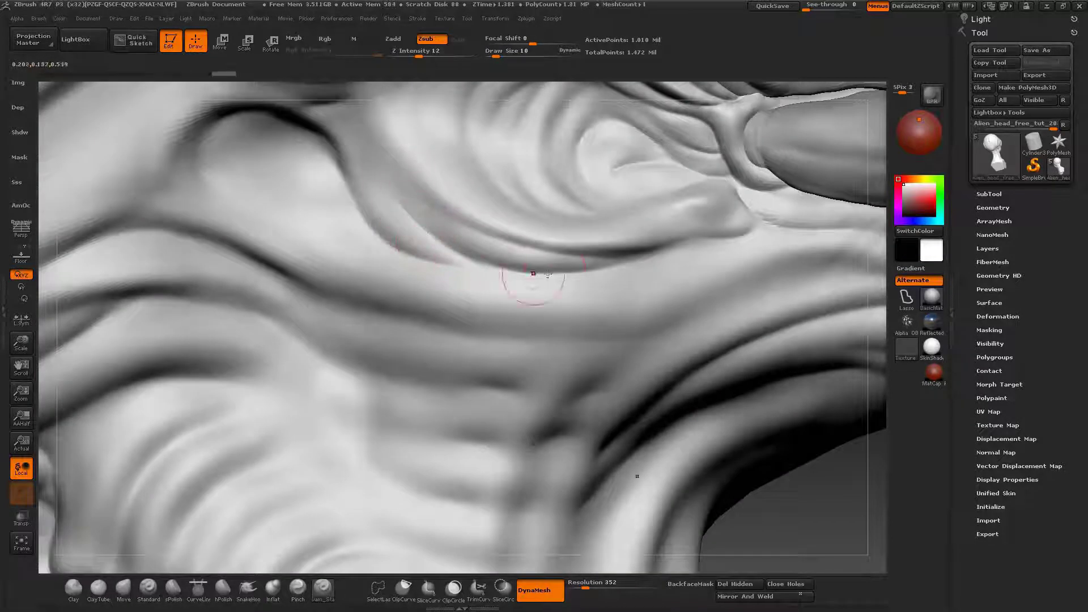
mouse_move(533, 274)
mouse_down()
mouse_move(392, 223)
mouse_move(270, 141)
mouse_up()
key(b)
key(s)
key(t)
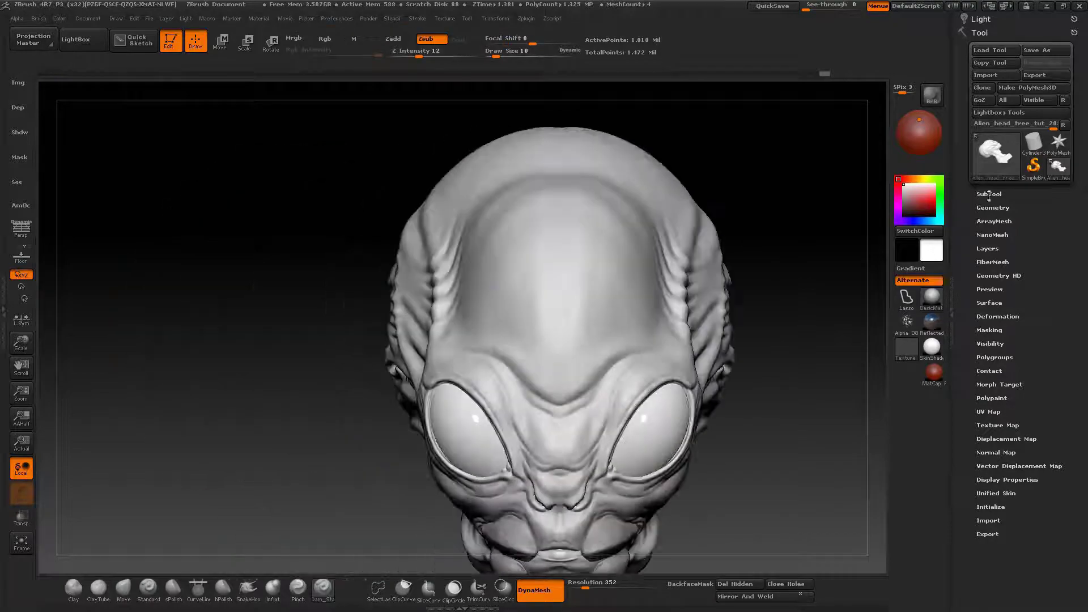
Step: Remove the old head subtool Alien_head_free_tut_200 and duplicate the detailed head subtool
click(989, 194)
click(1015, 235)
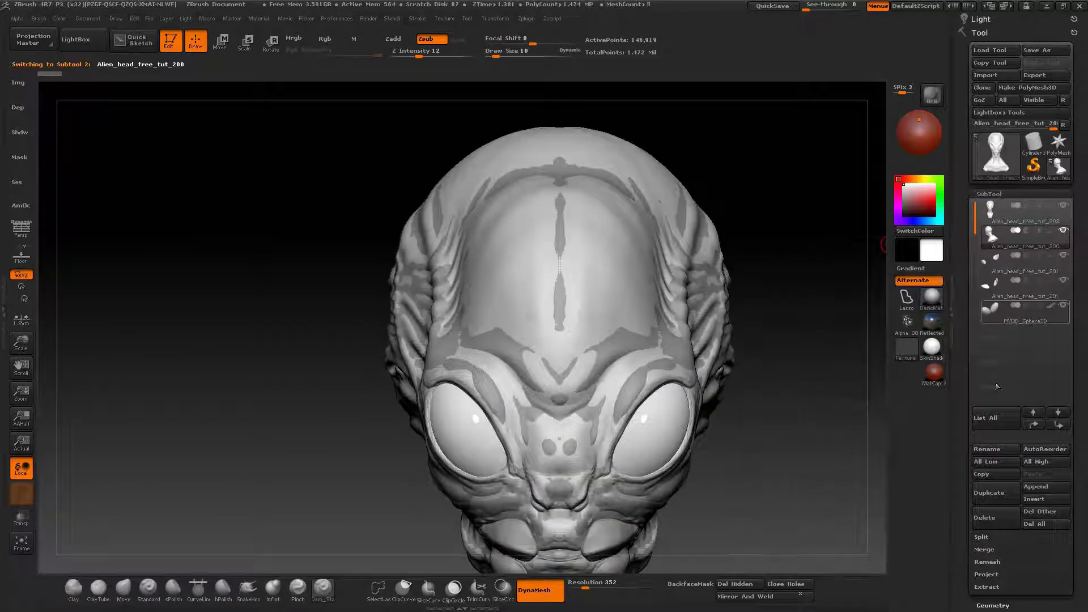
click(989, 493)
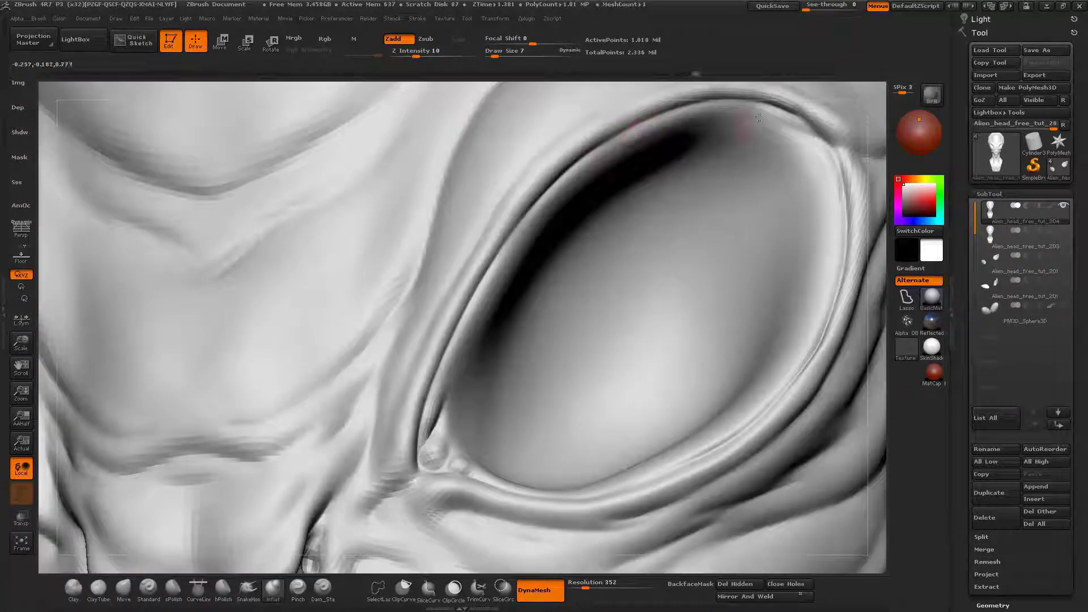
Step: Hide the eyeballs and build up a thin rim along the inner eyelid edge with Inflat in Zadd mode at draw sizes 7 and 4
drag(759, 117, 789, 123)
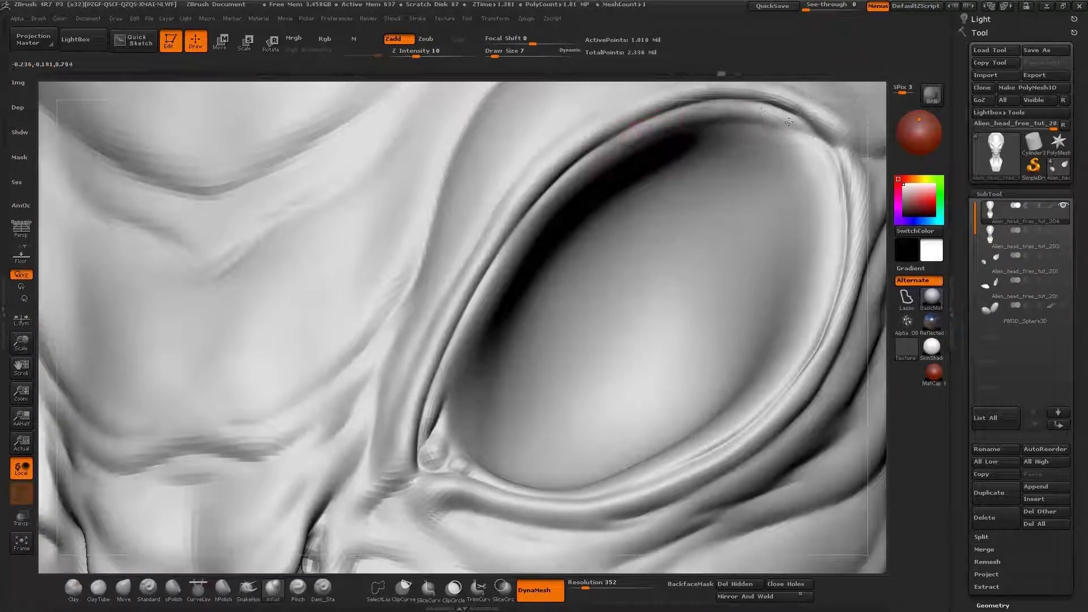
mouse_move(631, 141)
mouse_down()
mouse_move(539, 230)
mouse_move(440, 405)
mouse_up()
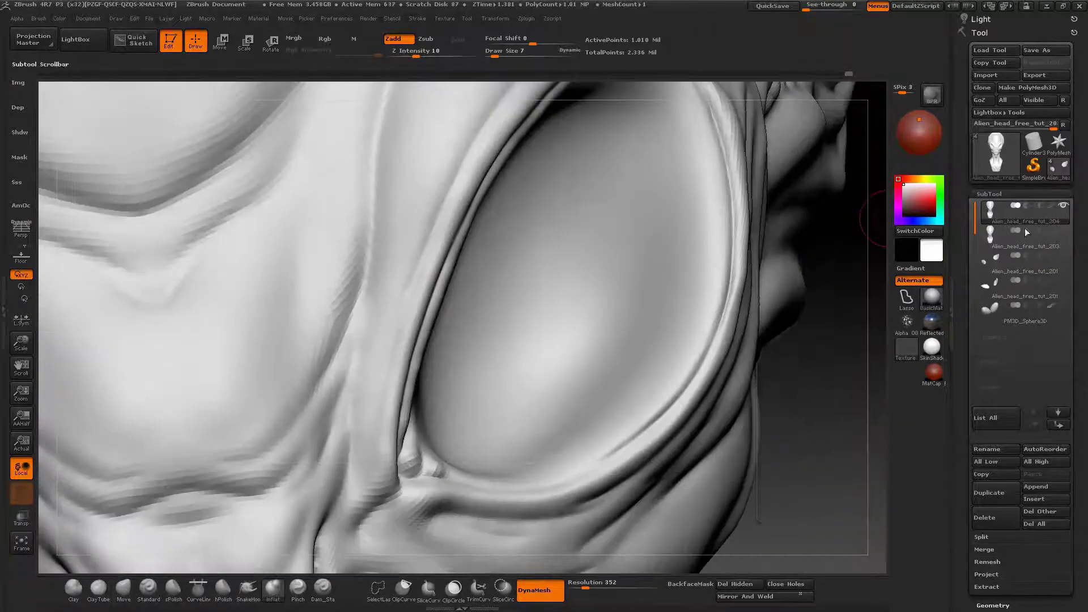
click(1063, 306)
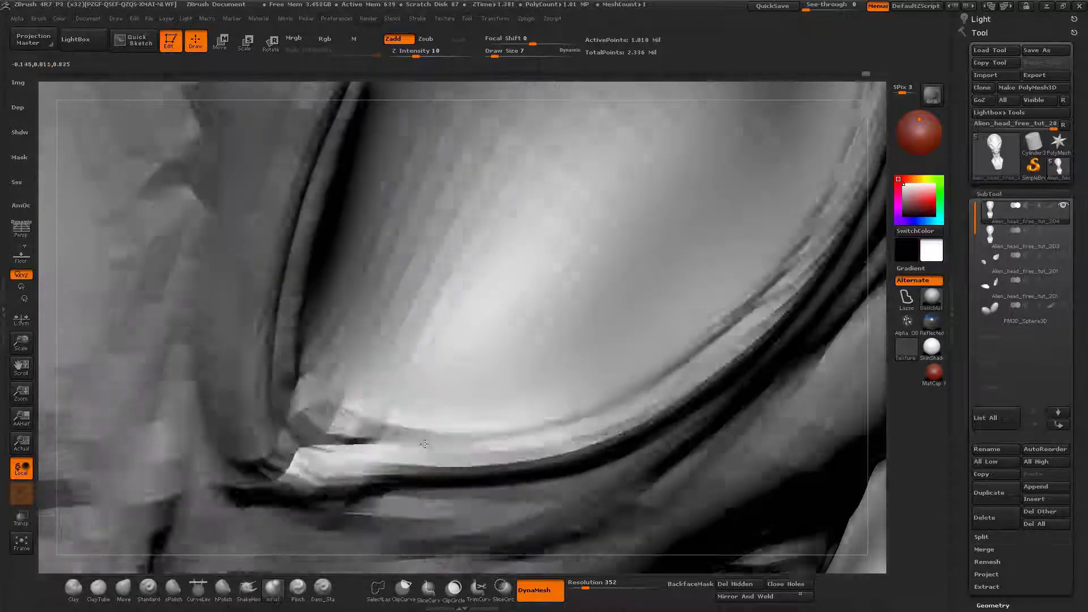
key(space)
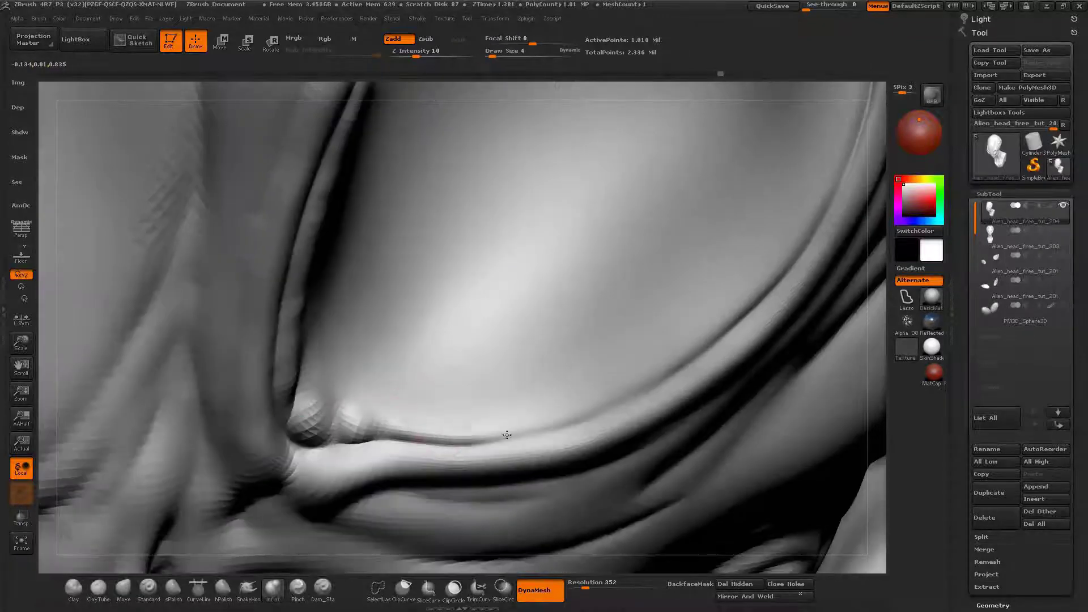
drag(537, 423, 650, 374)
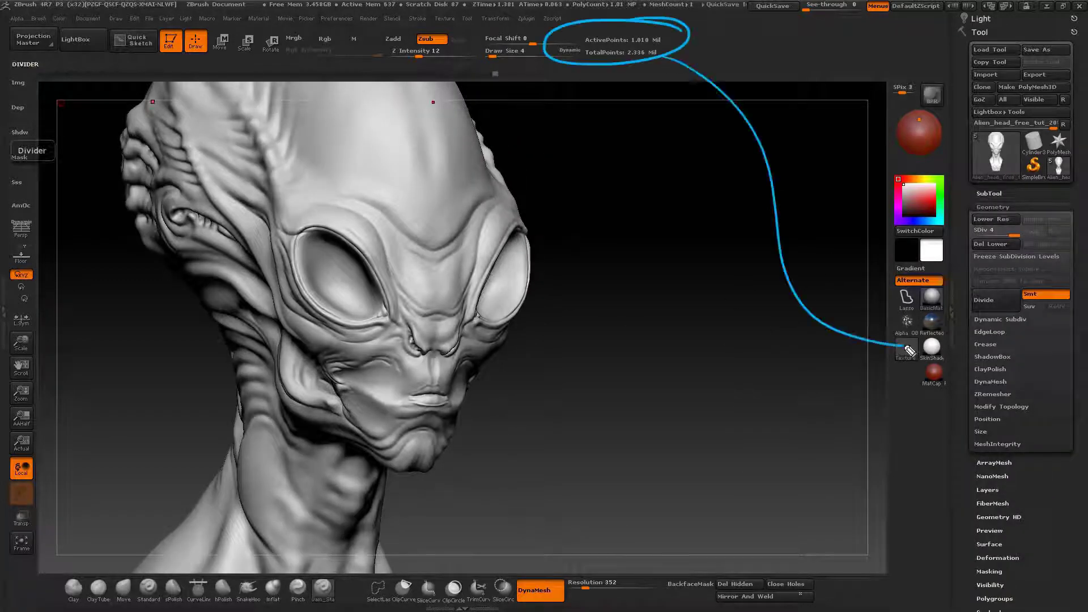
Step: Remesh the head with ZRemesher using a target polygon count of 5, Adapt on and an adaptive size of 50
click(970, 395)
key(ctrl+shift+3)
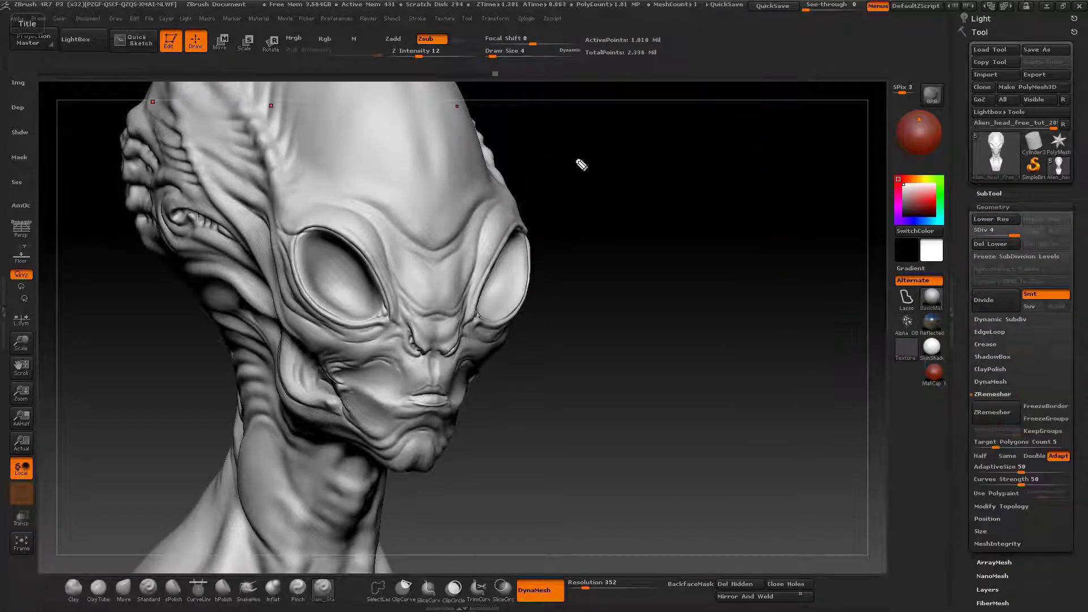
mouse_move(663, 32)
mouse_down()
mouse_move(580, 60)
mouse_move(663, 30)
mouse_up()
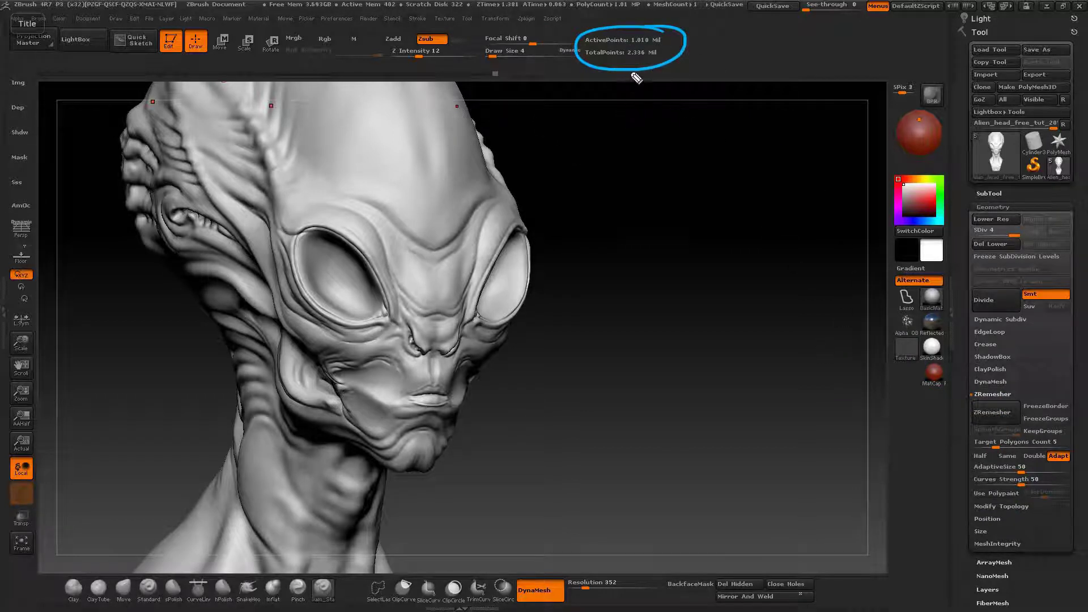
mouse_move(652, 69)
mouse_down()
mouse_move(701, 185)
mouse_move(865, 363)
mouse_move(854, 383)
mouse_up()
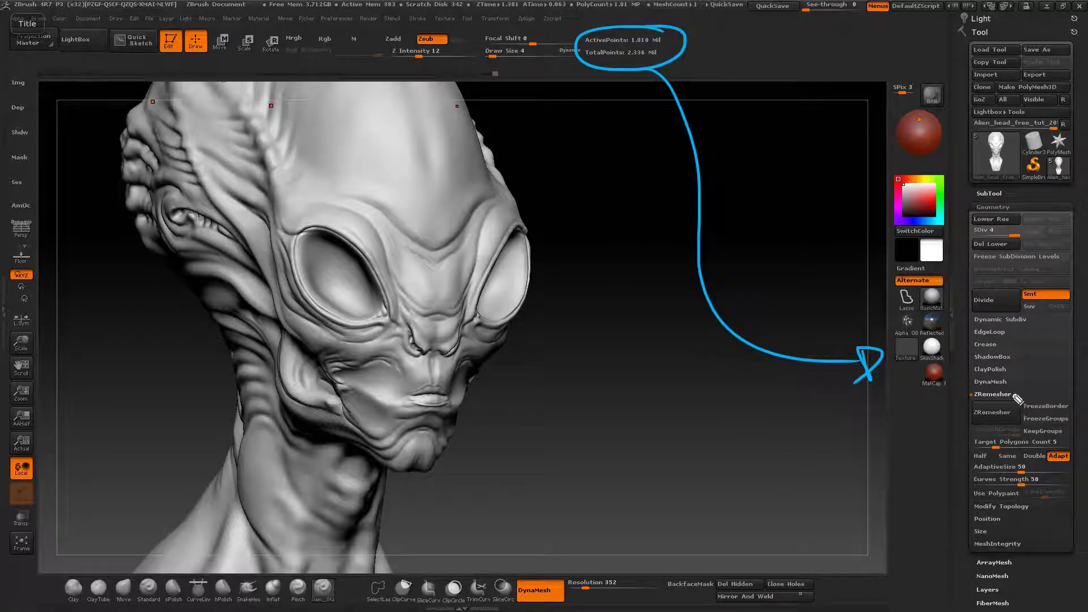
drag(1008, 388, 967, 422)
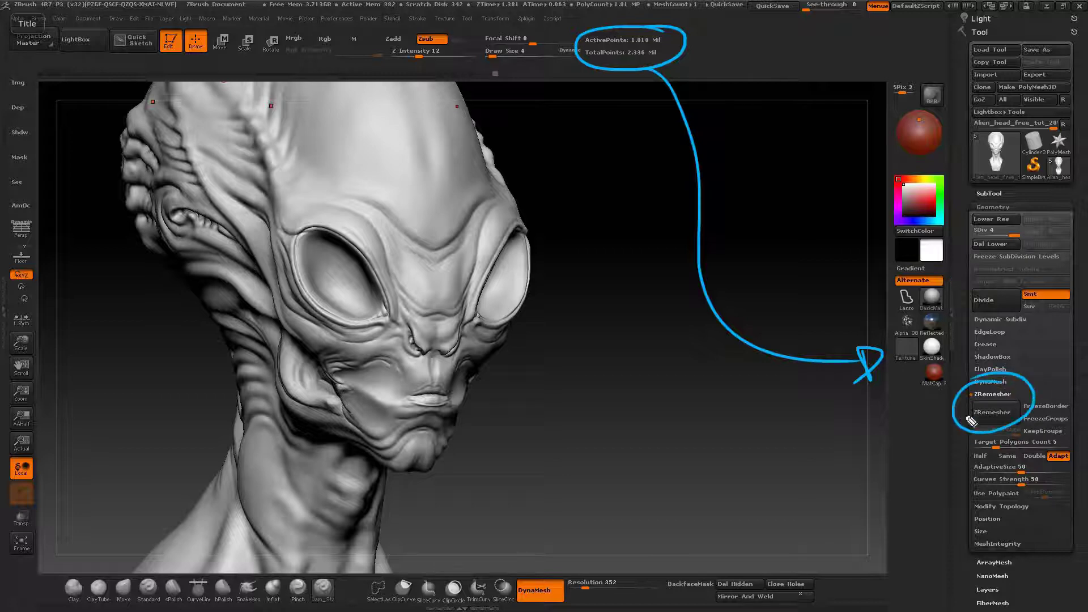
drag(887, 348, 954, 425)
drag(944, 432, 966, 413)
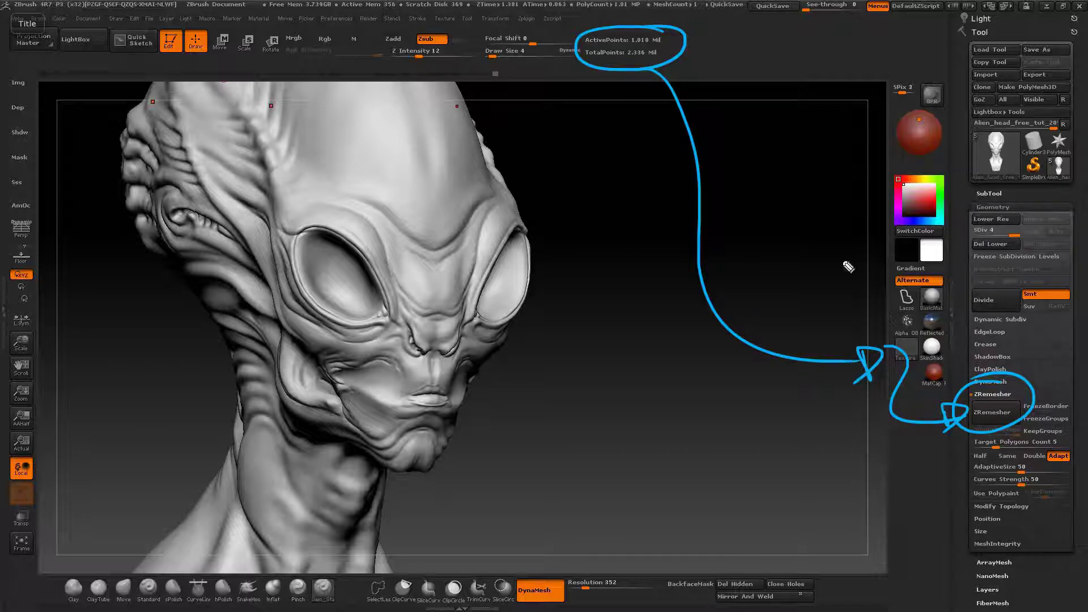
click(996, 413)
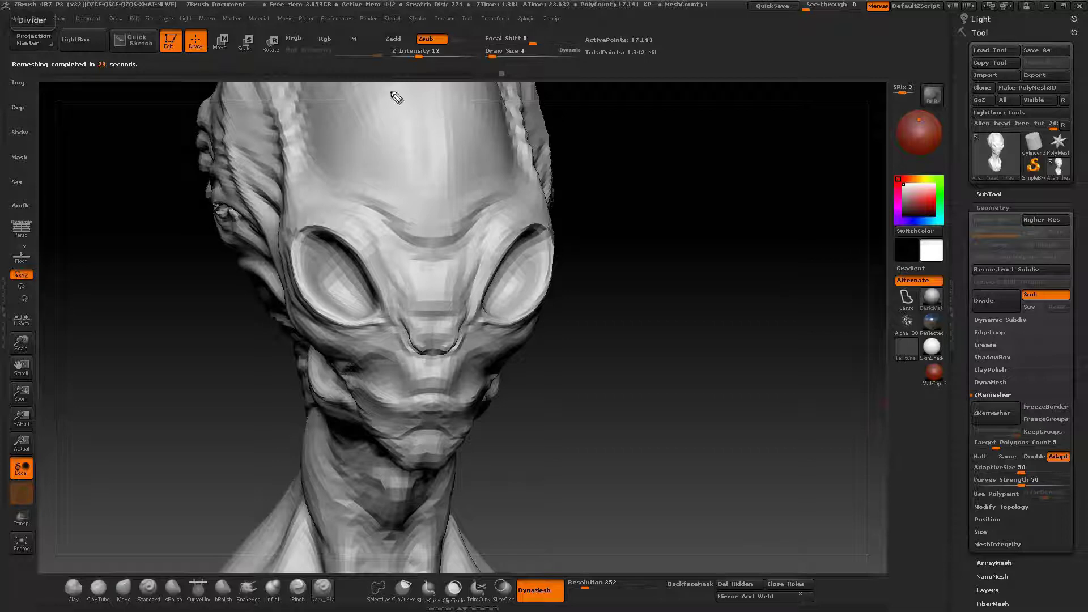
Step: Turn on the polyframe and examine the remeshed topology around the forehead and eyes
mouse_move(671, 36)
mouse_down()
mouse_move(677, 51)
mouse_move(645, 21)
mouse_up()
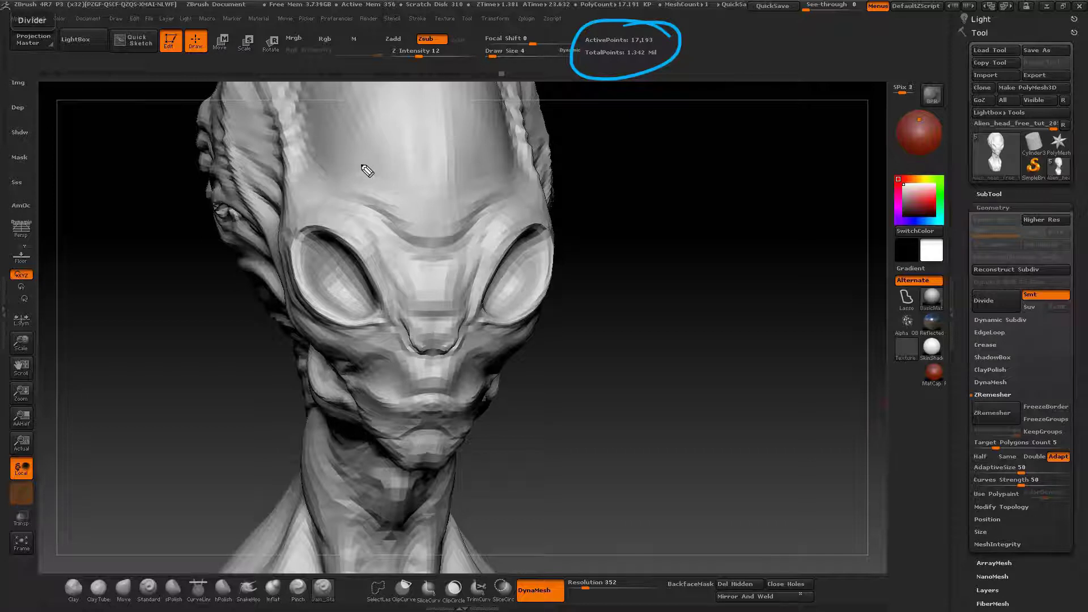
key(ctrl+s)
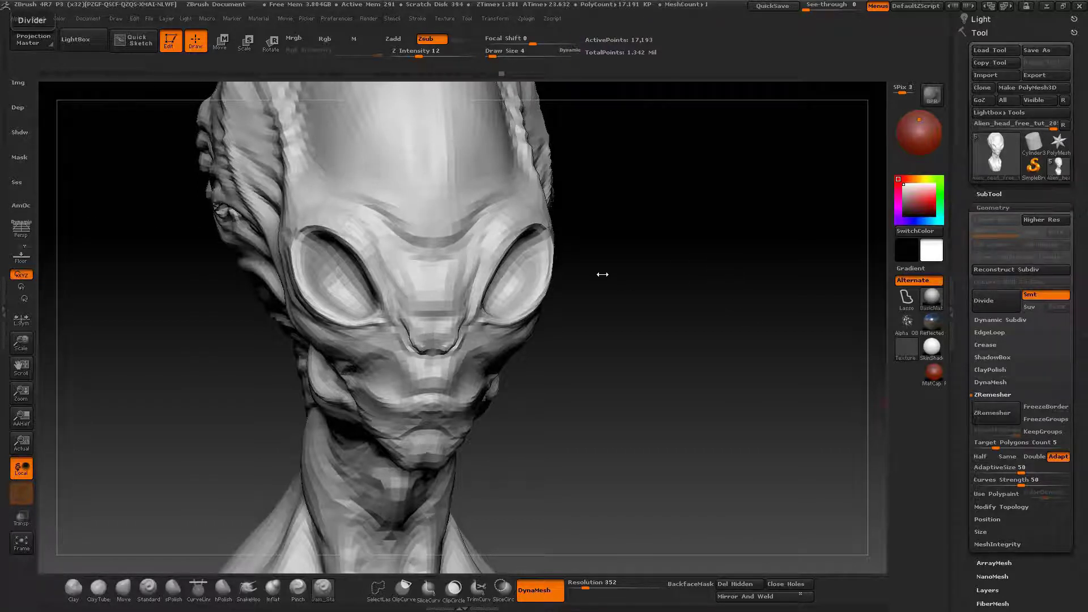
drag(576, 277, 613, 270)
ctrl+right_drag(595, 271, 568, 244)
alt+drag(568, 243, 634, 90)
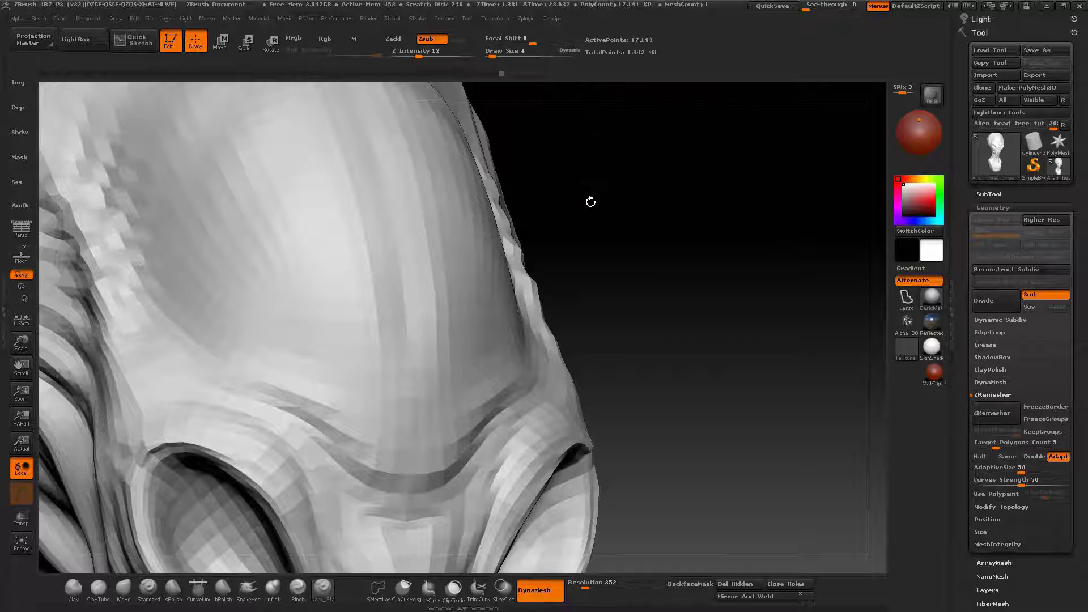
alt+drag(590, 201, 618, 142)
key(shift+f)
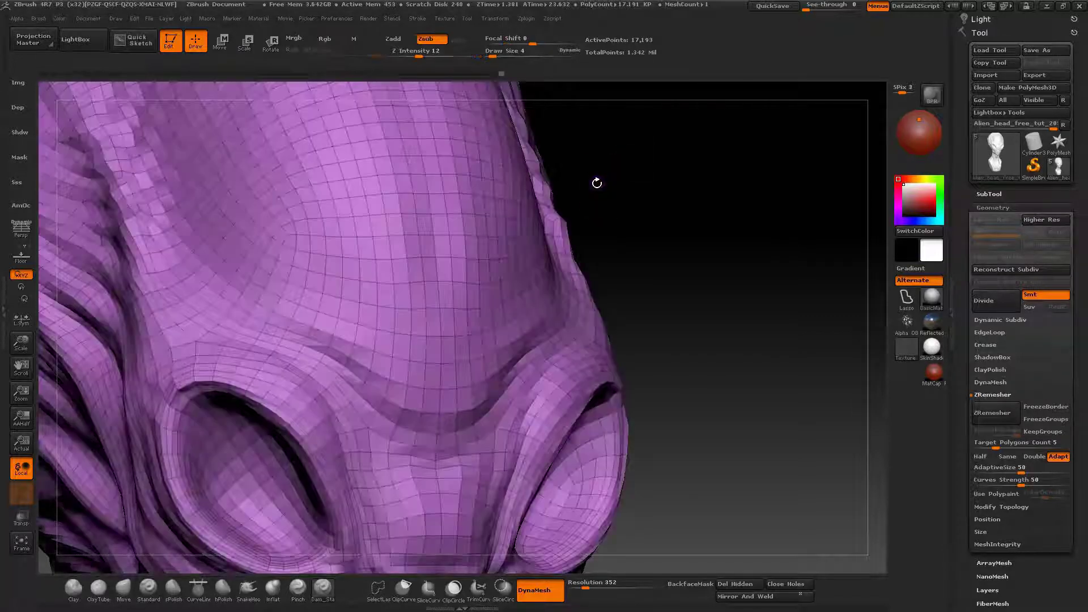
Step: Subdivide the remeshed head three times to reach subdivision level 4
key(ctrl)
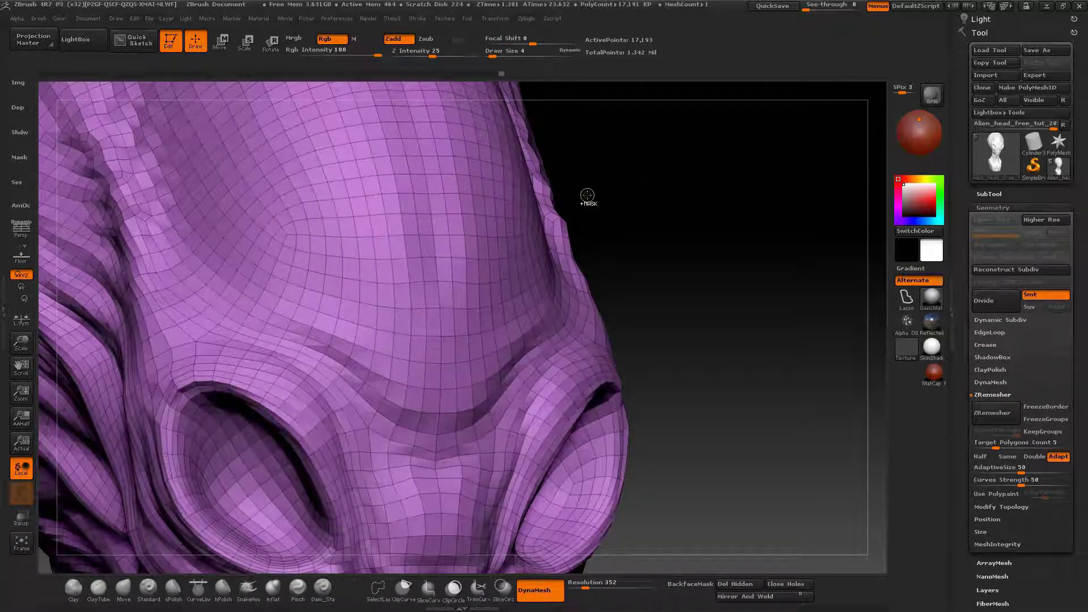
key(ctrl+d)
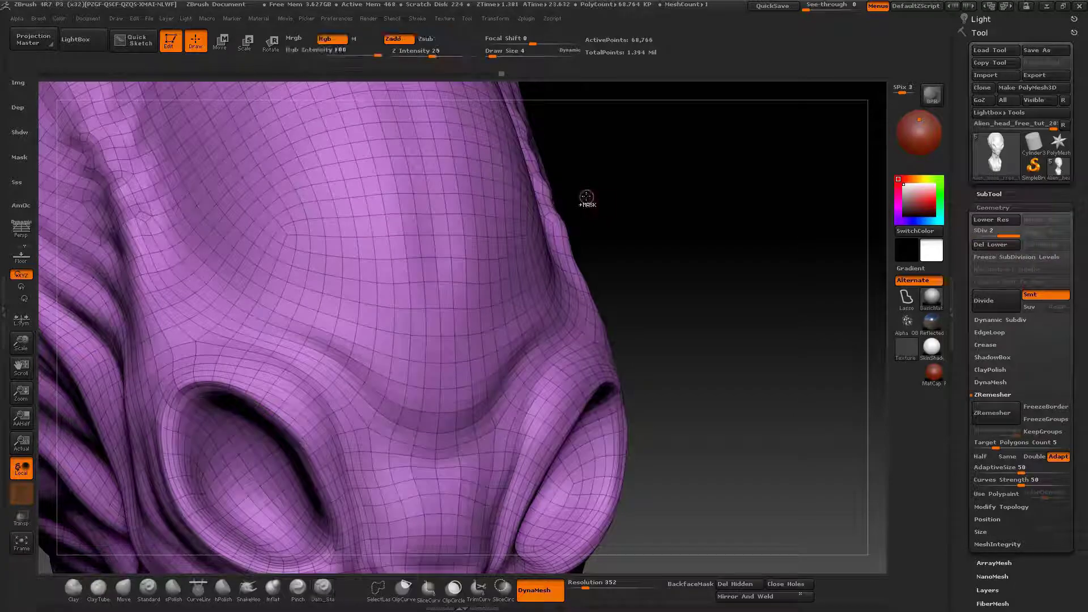
key(ctrl+d)
key(ctrl+d)
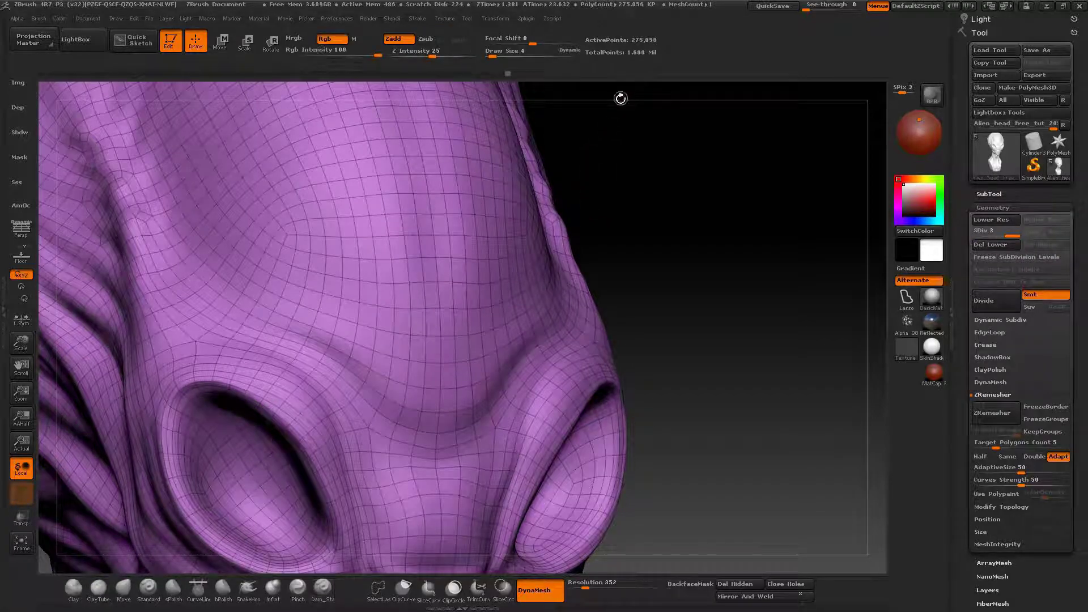
mouse_move(608, 83)
mouse_down()
mouse_move(487, 86)
mouse_move(536, 169)
mouse_move(591, 84)
mouse_up()
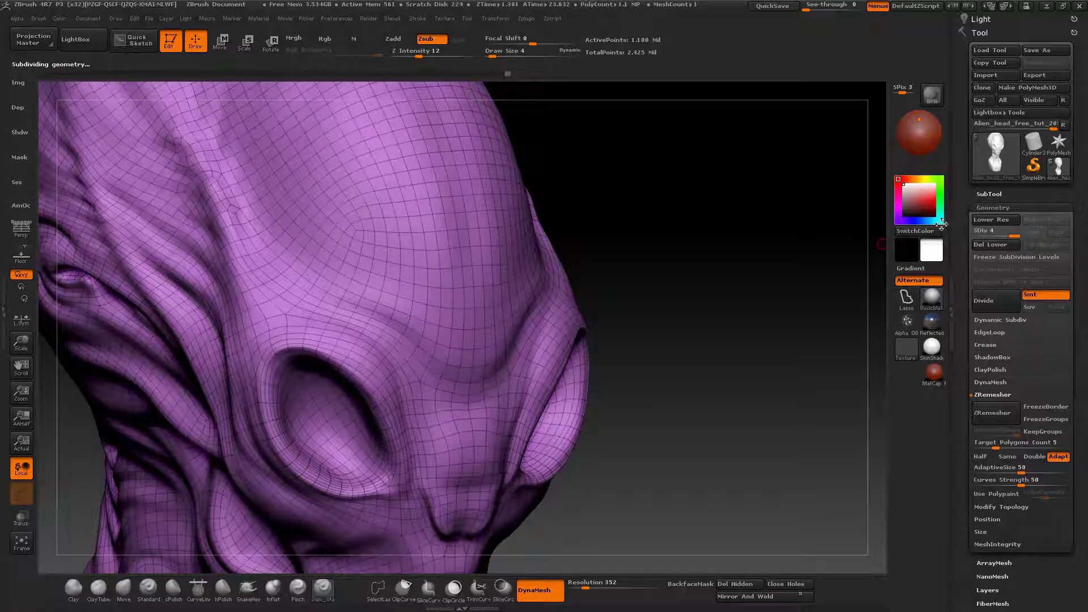
mouse_move(935, 223)
drag(804, 240, 448, 259)
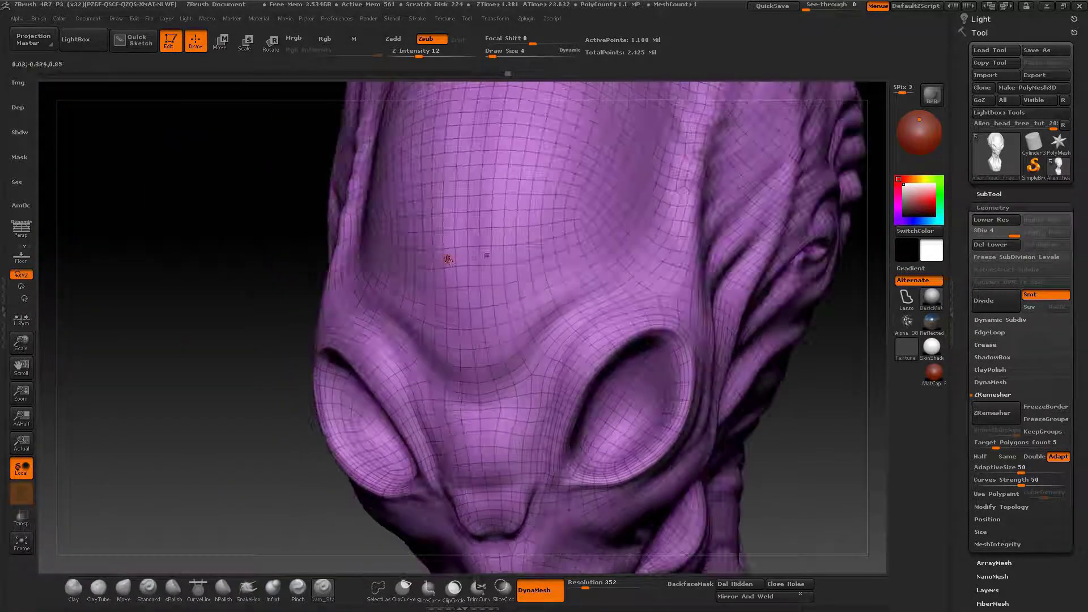
Step: Show the original detailed head subtool Alien_head_free_tut_204 together with the remeshed head and keep the remeshed one selected
click(989, 194)
click(1026, 238)
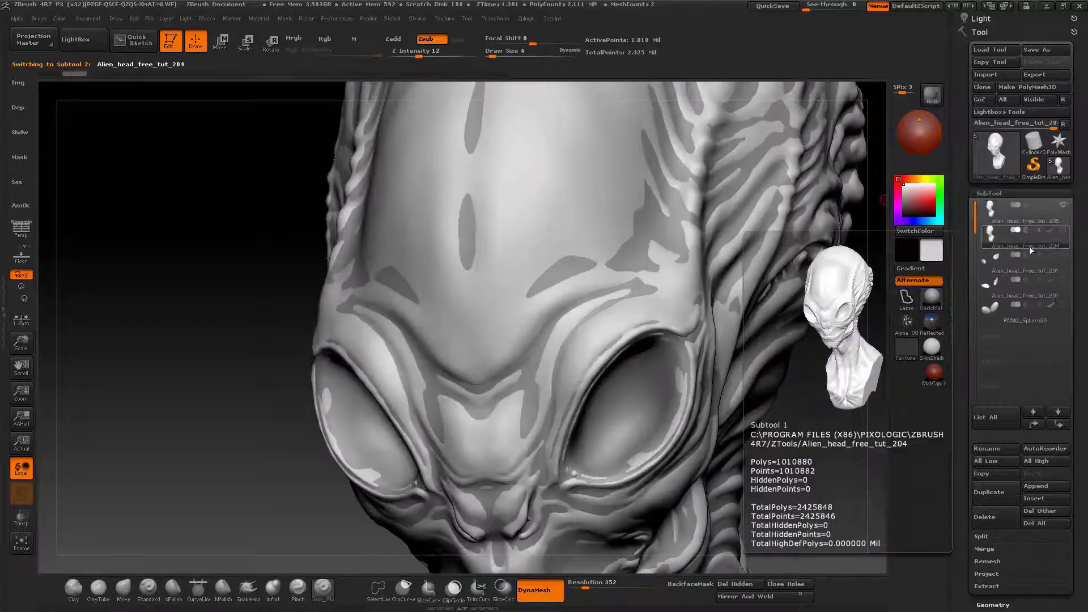
click(1025, 211)
click(1063, 230)
click(1063, 229)
Step: Project the original head's sculpted detail onto the remeshed head with ProjectAll at Dist 0.02 and Mean 25
right_drag(527, 264, 881, 356)
drag(981, 574, 981, 464)
click(981, 464)
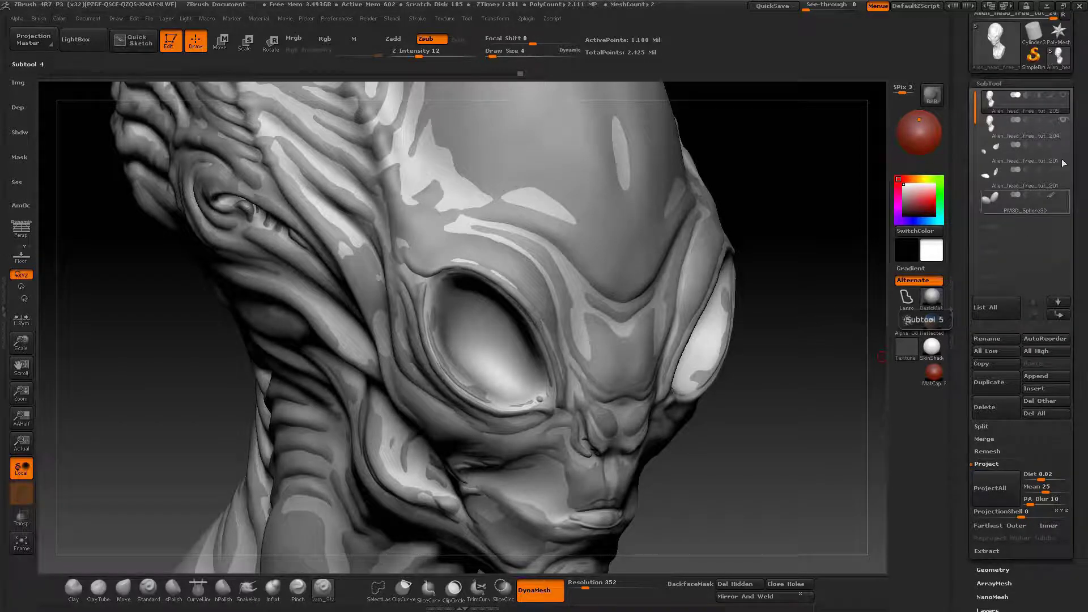
mouse_move(1068, 122)
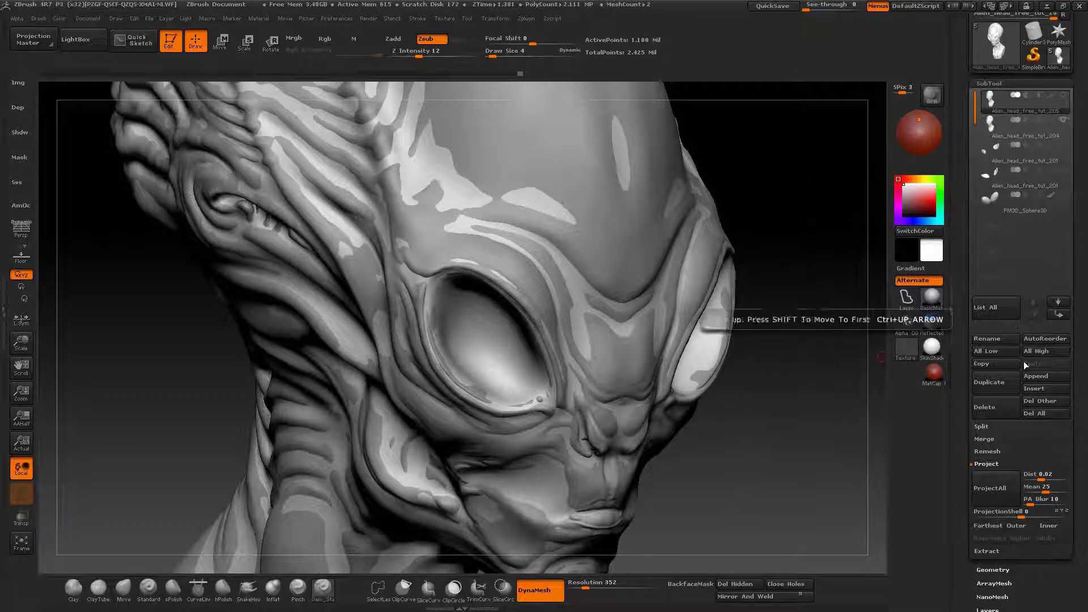
mouse_move(1045, 98)
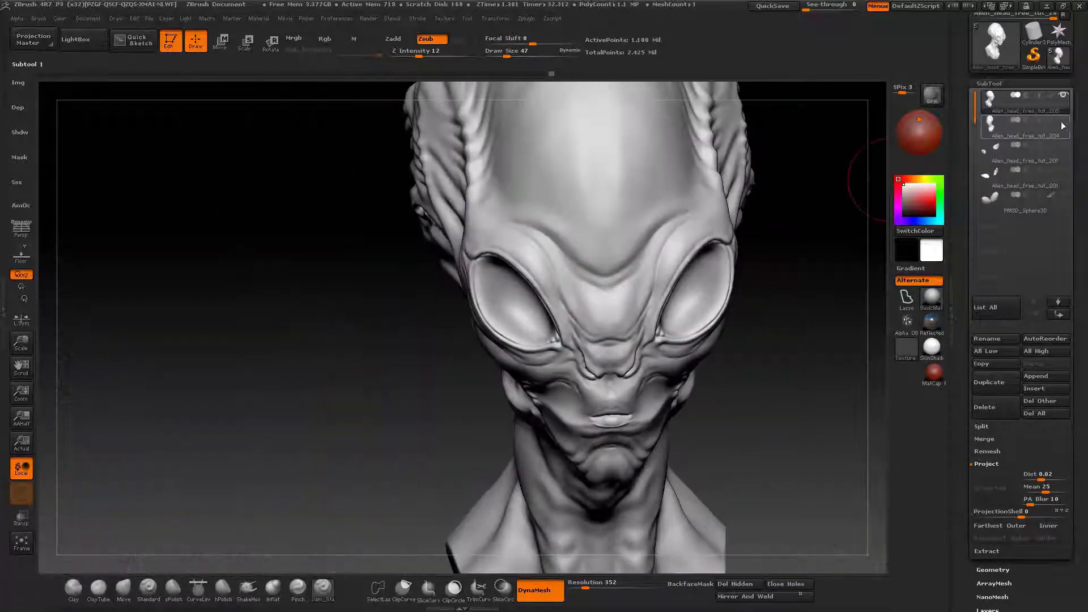
Step: Select the original head subtool Alien_head_free_tut_204 and delete it, accepting the non-undoable operation
click(1065, 127)
mouse_move(1065, 96)
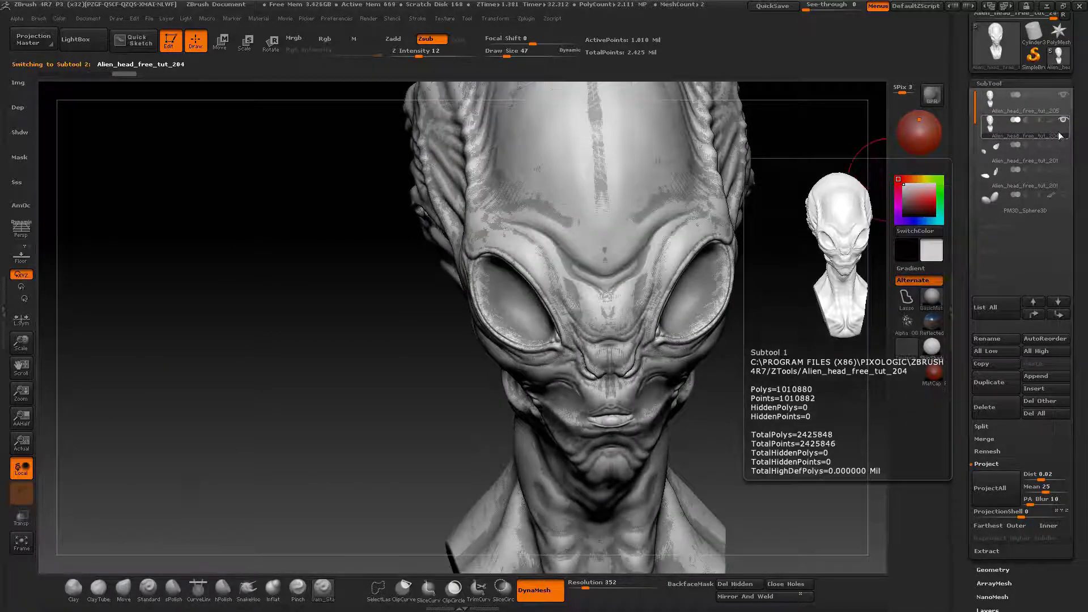
click(987, 413)
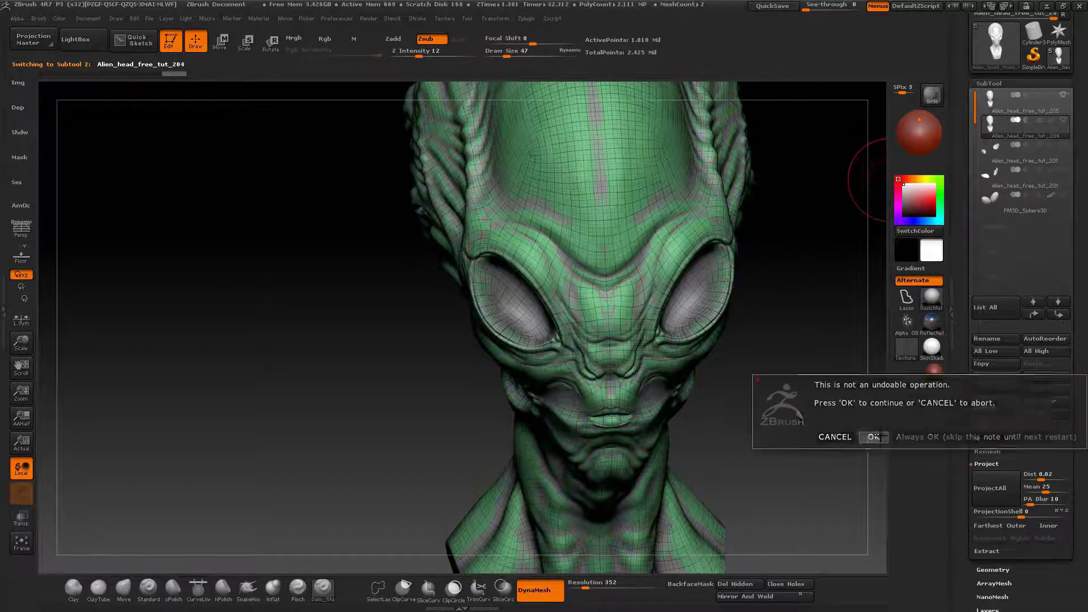
click(870, 441)
Step: Turn off the polyframe and show the remaining subtools together with the remeshed head
key(shift+f)
right_drag(822, 272, 736, 283)
click(1063, 95)
right_drag(861, 238, 396, 318)
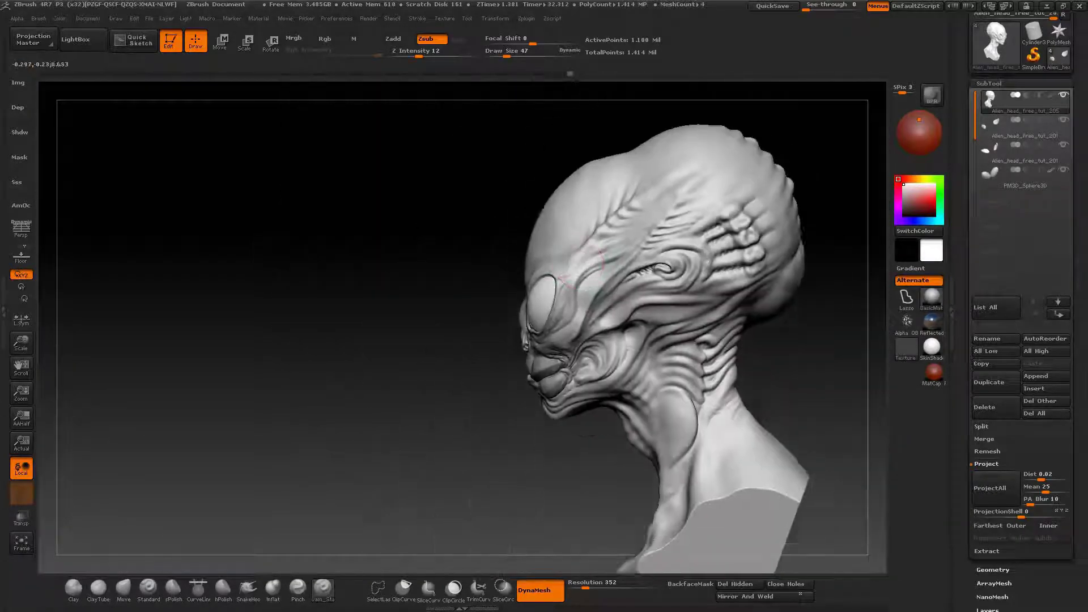
ctrl+right_drag(821, 306, 861, 335)
Step: Switch the current material to Flat Color and return the bust to a straight front view
click(925, 350)
click(784, 505)
right_drag(399, 342, 543, 352)
drag(543, 352, 612, 354)
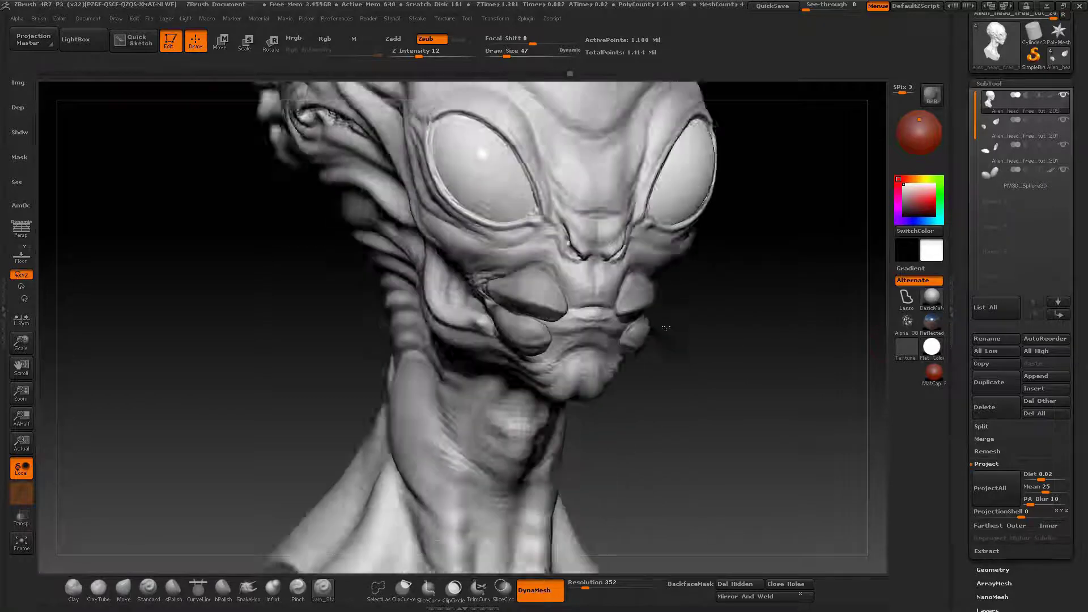
shift+right_drag(626, 269, 733, 264)
Step: Collapse the subtool list and save the active tool to disk
click(1006, 83)
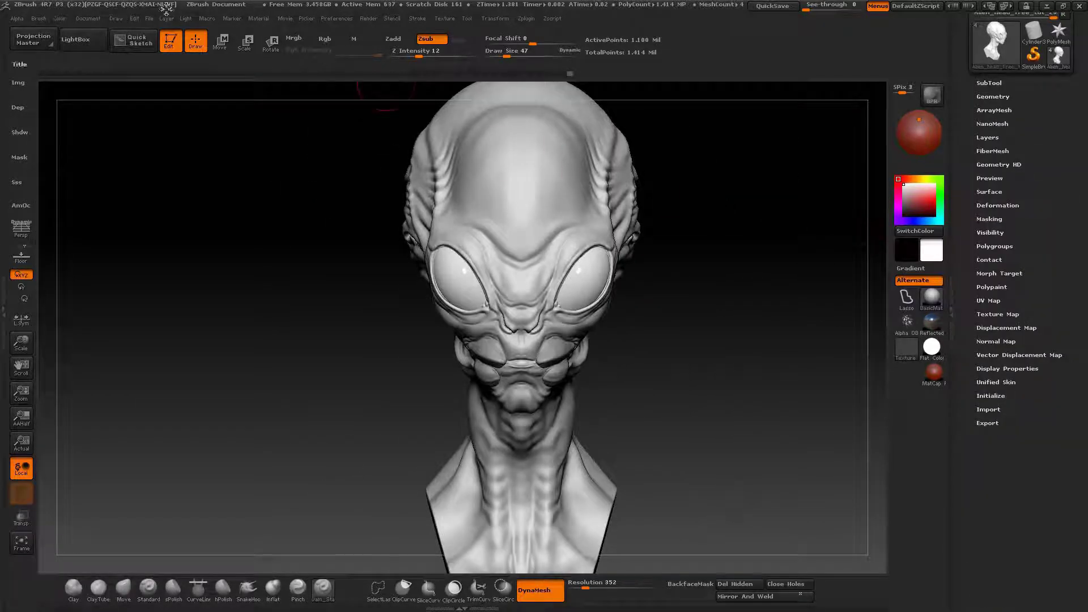
click(90, 19)
click(172, 67)
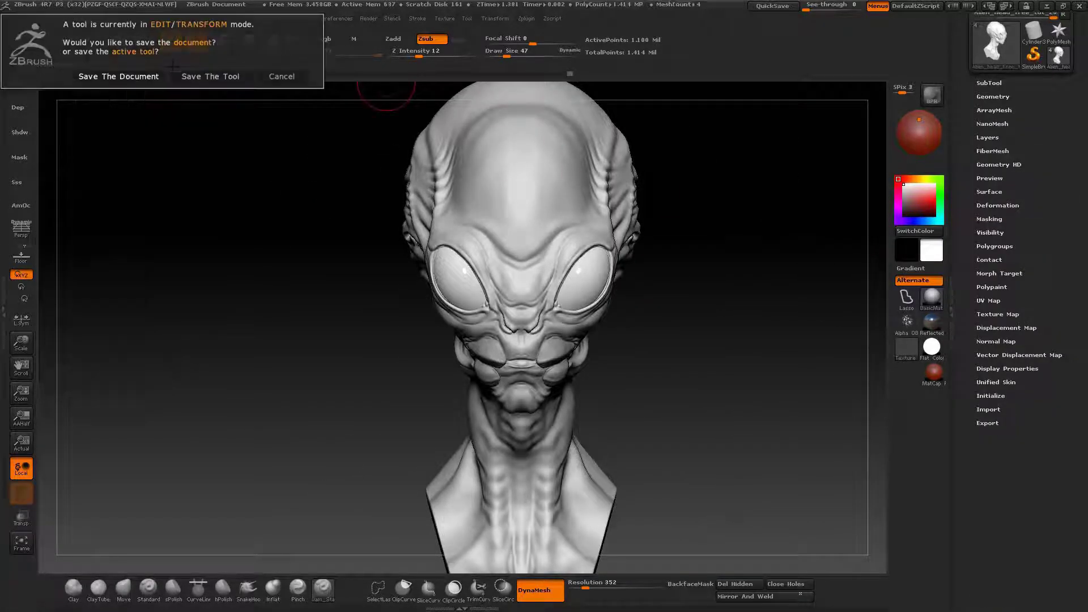
click(192, 77)
key(Return)
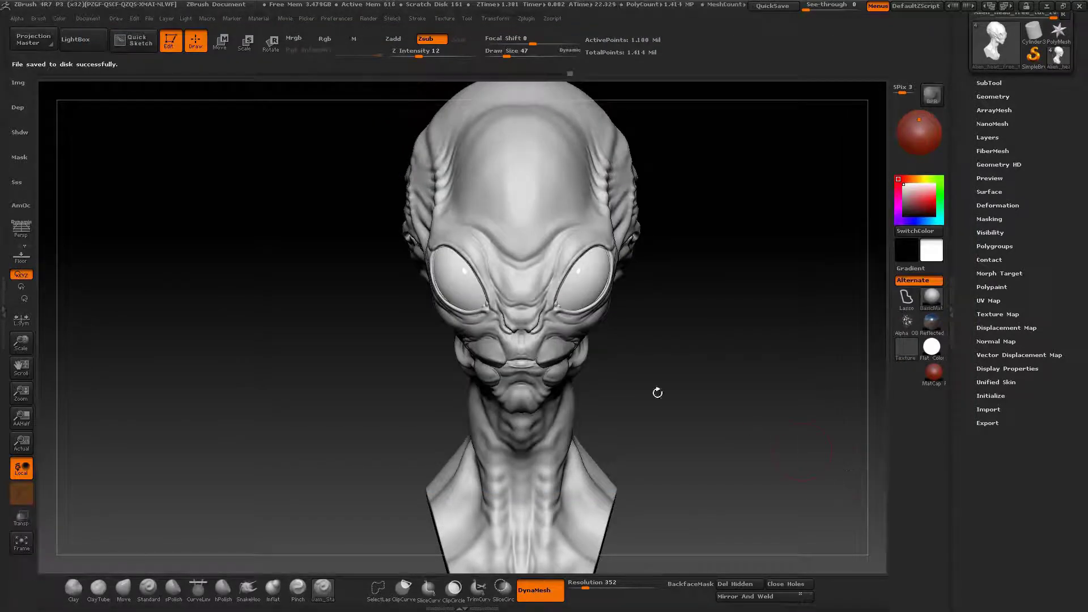
Step: Examine the projected head and bust from the front, both sides and below
right_drag(435, 275, 491, 274)
drag(490, 275, 494, 260)
ctrl+right_drag(494, 259, 426, 279)
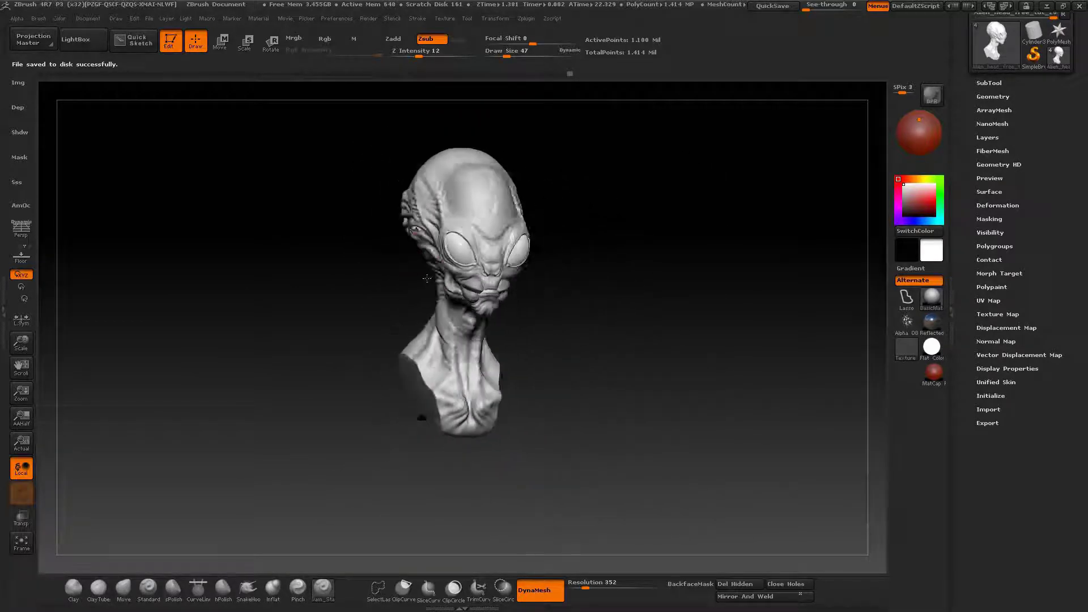
drag(425, 305, 491, 302)
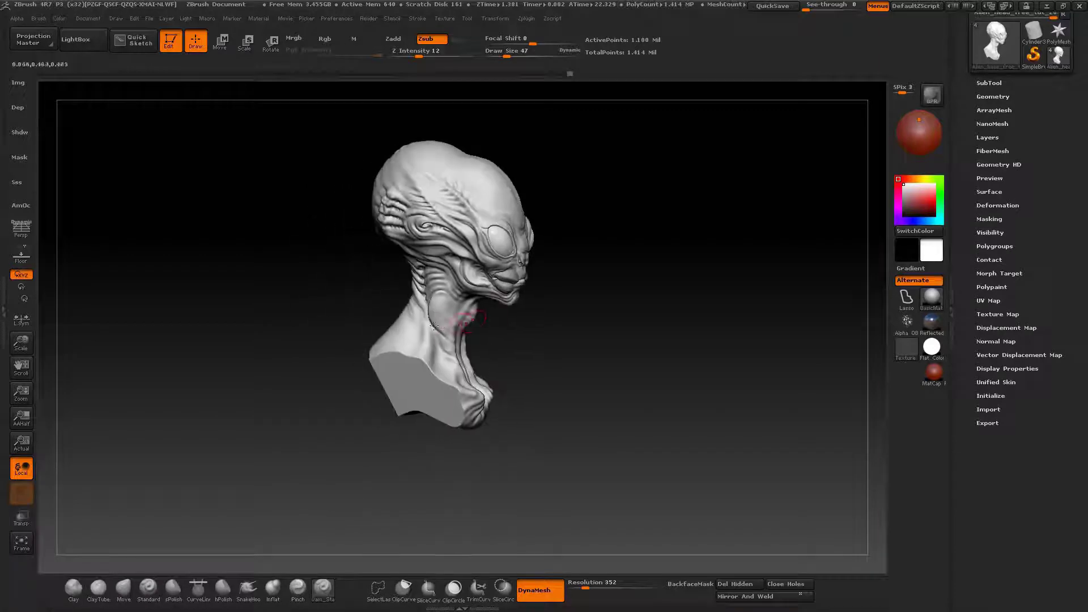
drag(400, 316, 595, 300)
alt+drag(453, 315, 440, 364)
ctrl+right_drag(439, 364, 471, 350)
mouse_move(419, 323)
right_down()
mouse_move(413, 306)
mouse_move(423, 308)
mouse_move(418, 343)
right_up()
alt+right_drag(475, 237, 478, 322)
drag(477, 322, 605, 240)
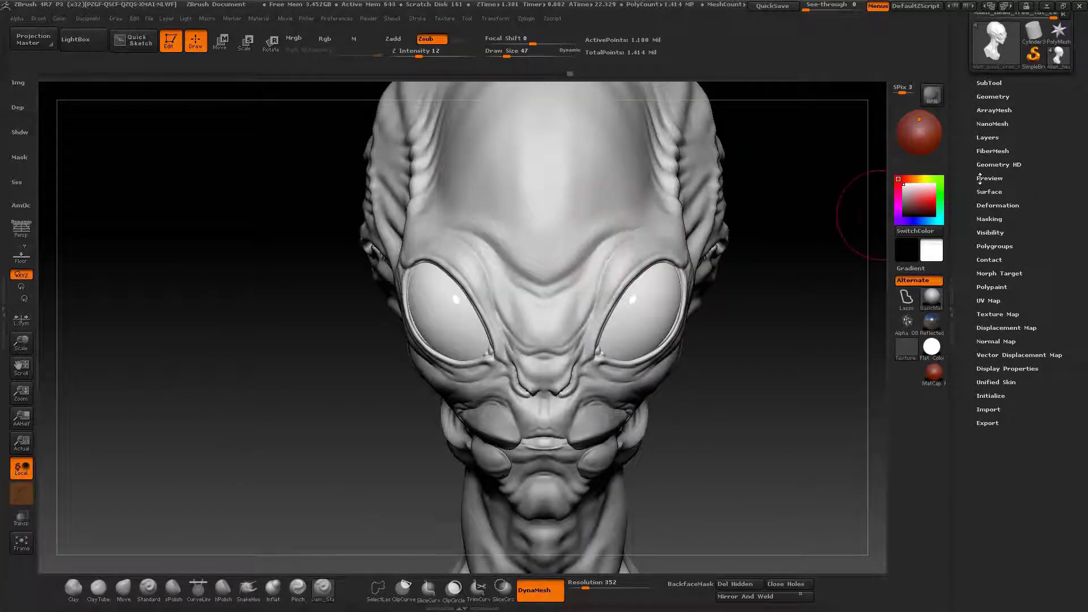
Step: Expand the head's layer options and examine the folds of the face, cheeks, skull and neck from several angles
click(986, 137)
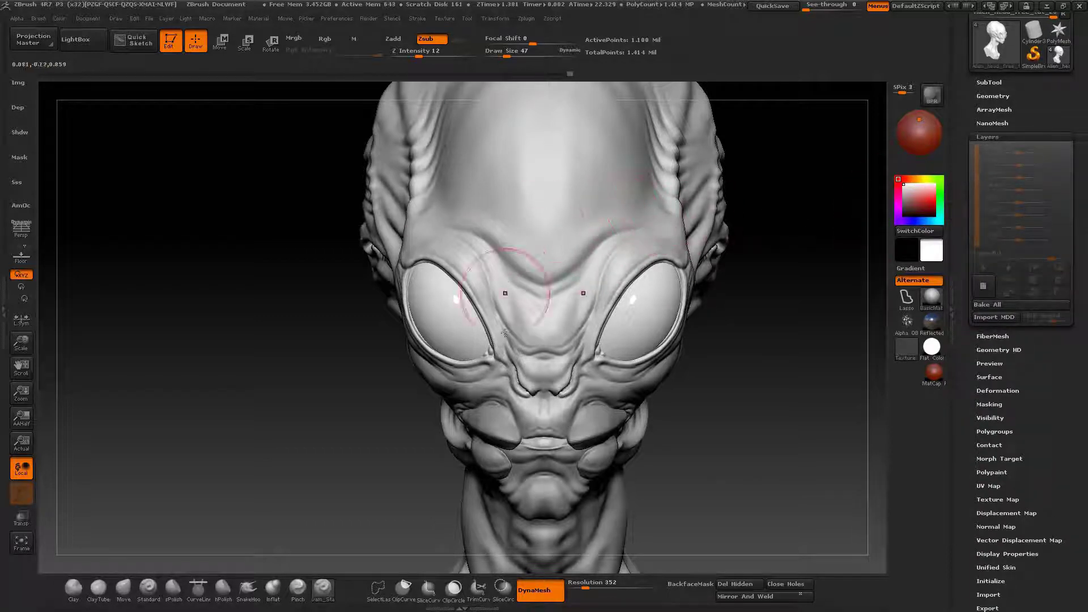
alt+drag(695, 378, 683, 271)
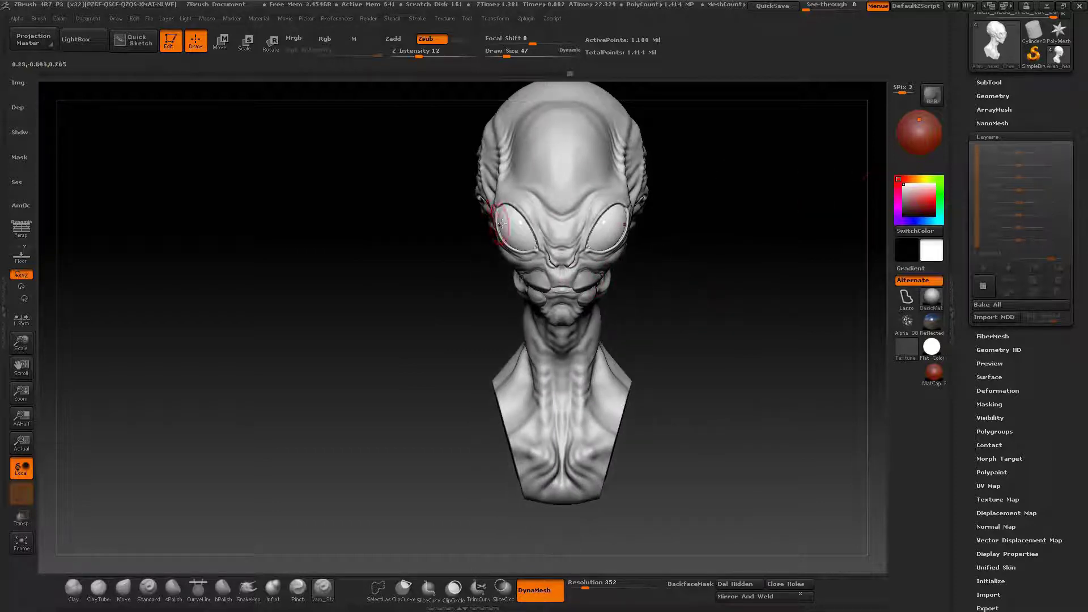
right_drag(570, 207, 526, 240)
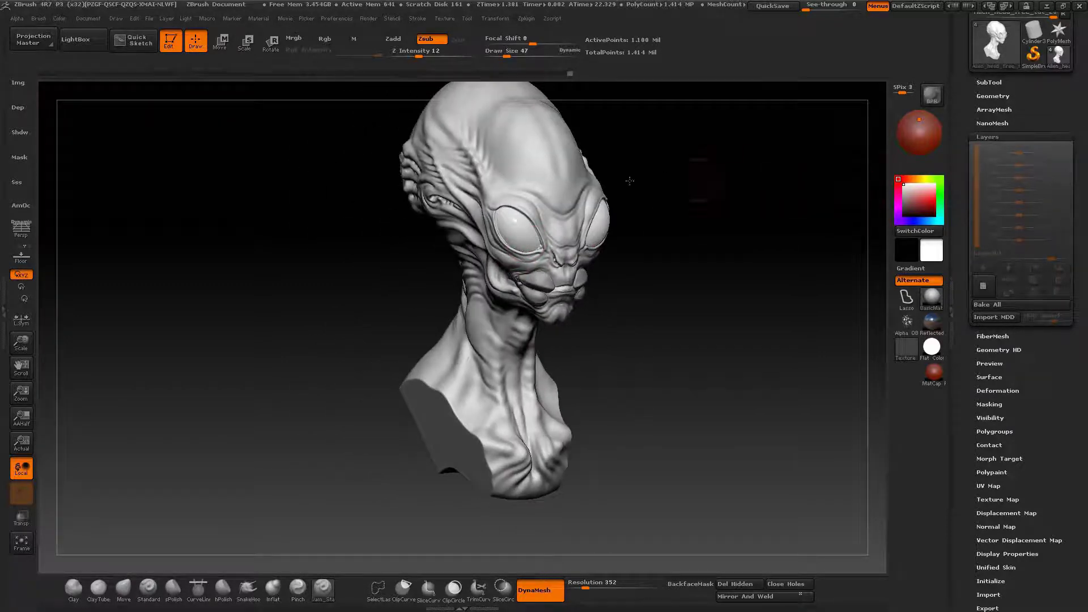
right_drag(629, 181, 883, 220)
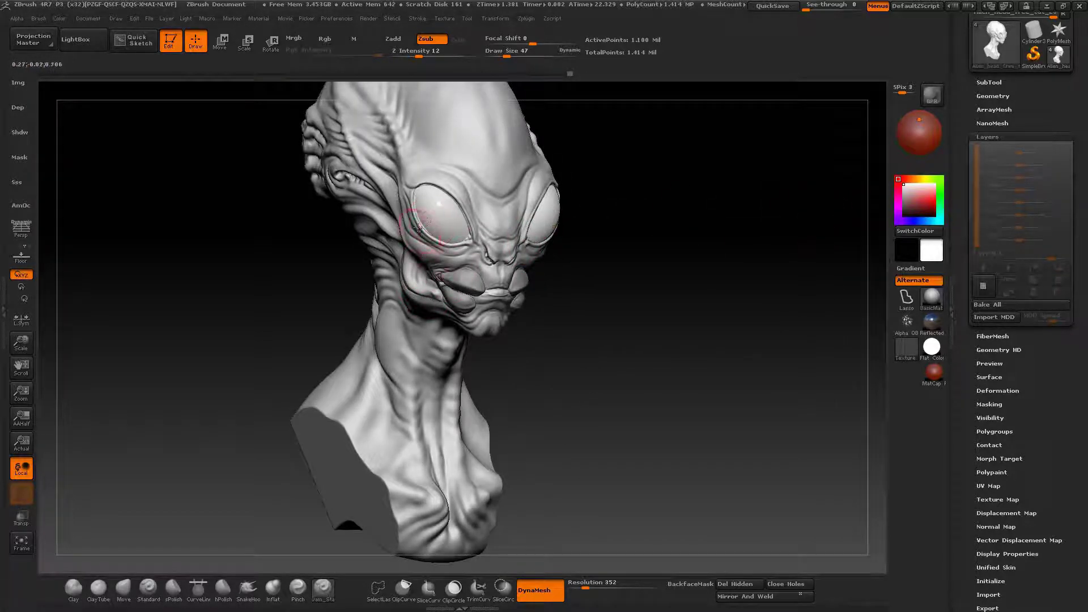
alt+right_drag(419, 227, 318, 273)
alt+right_drag(556, 262, 397, 265)
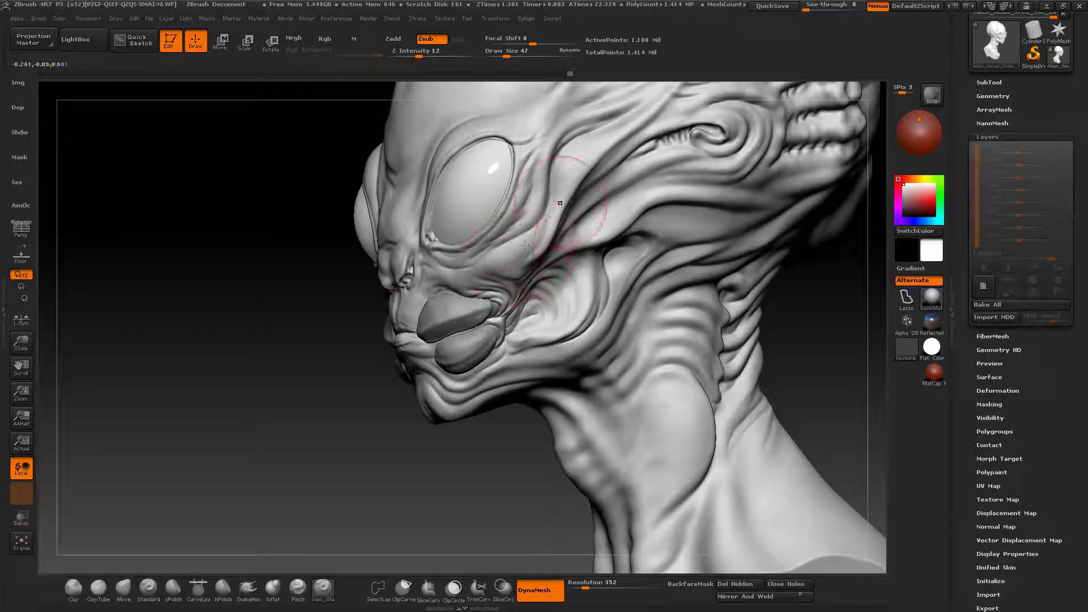
right_drag(525, 245, 536, 306)
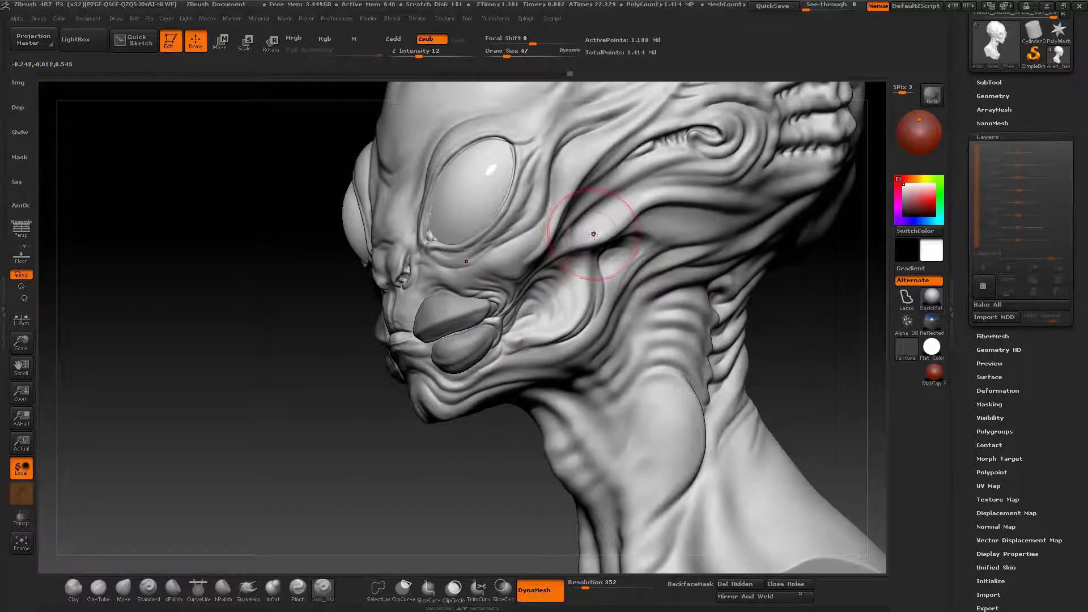
mouse_move(593, 235)
right_down()
mouse_move(520, 216)
mouse_move(479, 260)
mouse_move(441, 254)
mouse_move(454, 277)
mouse_move(420, 272)
mouse_move(448, 292)
mouse_move(430, 294)
mouse_move(461, 284)
mouse_move(434, 339)
mouse_move(564, 277)
mouse_move(617, 286)
mouse_move(797, 240)
right_up()
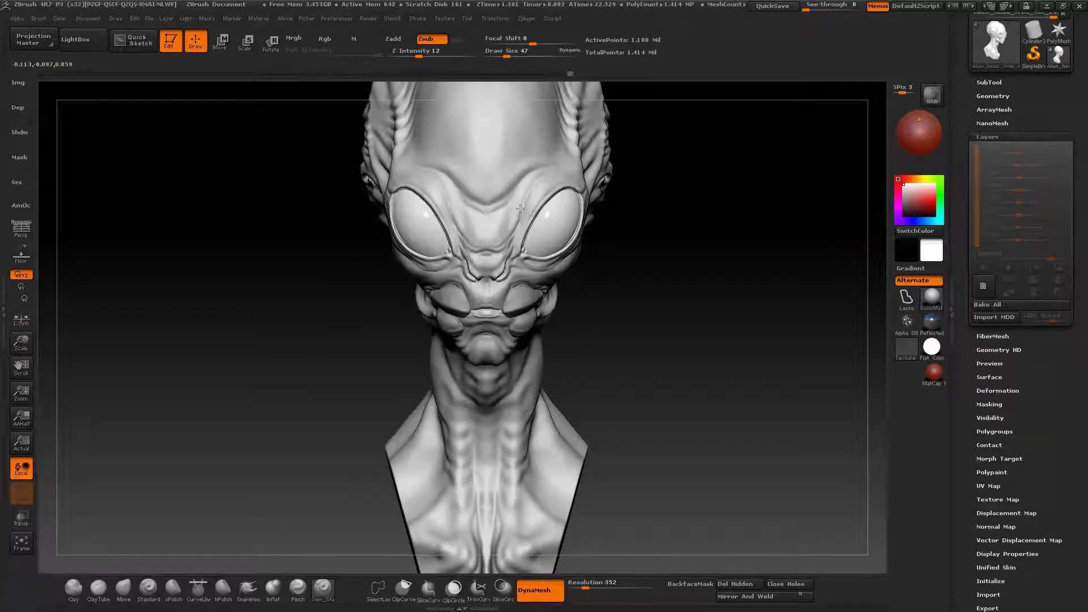
mouse_move(521, 209)
alt+right_down()
mouse_move(572, 169)
mouse_move(505, 250)
mouse_move(582, 114)
mouse_move(476, 130)
alt+right_up()
alt+right_drag(756, 196, 599, 225)
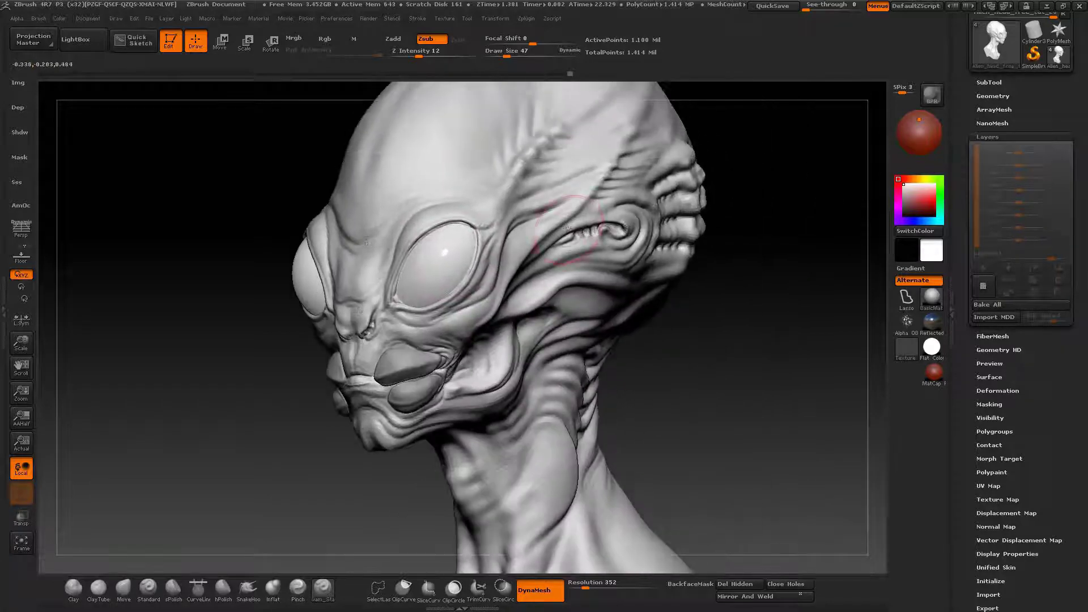
right_drag(666, 163, 468, 174)
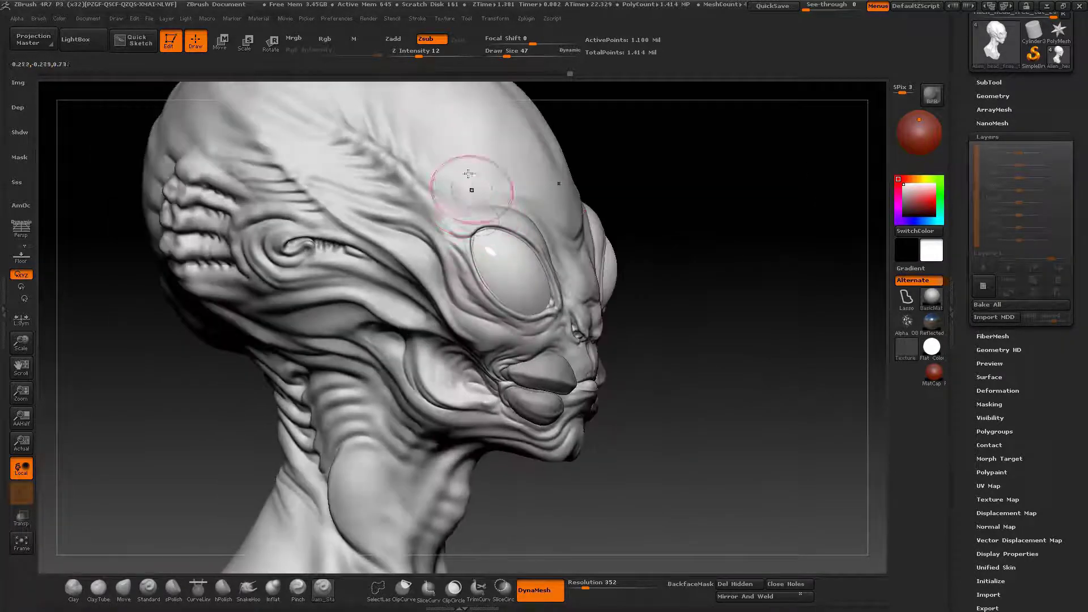
right_drag(595, 232, 448, 300)
right_drag(525, 266, 516, 163)
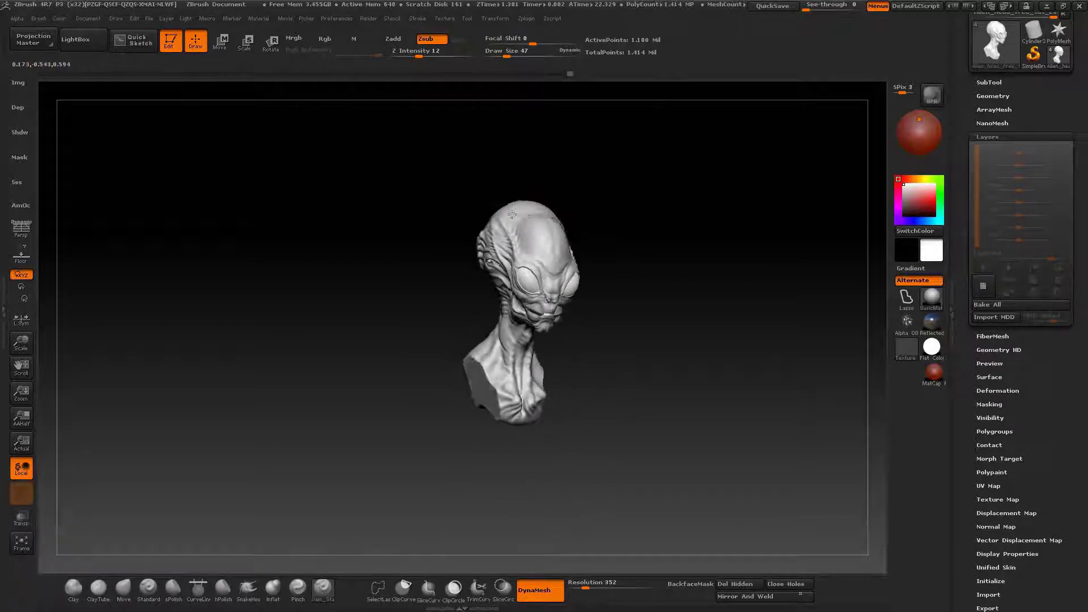
Step: Subdivide the head once more to level 5 and save the active tool over its file
alt+right_drag(529, 215, 583, 249)
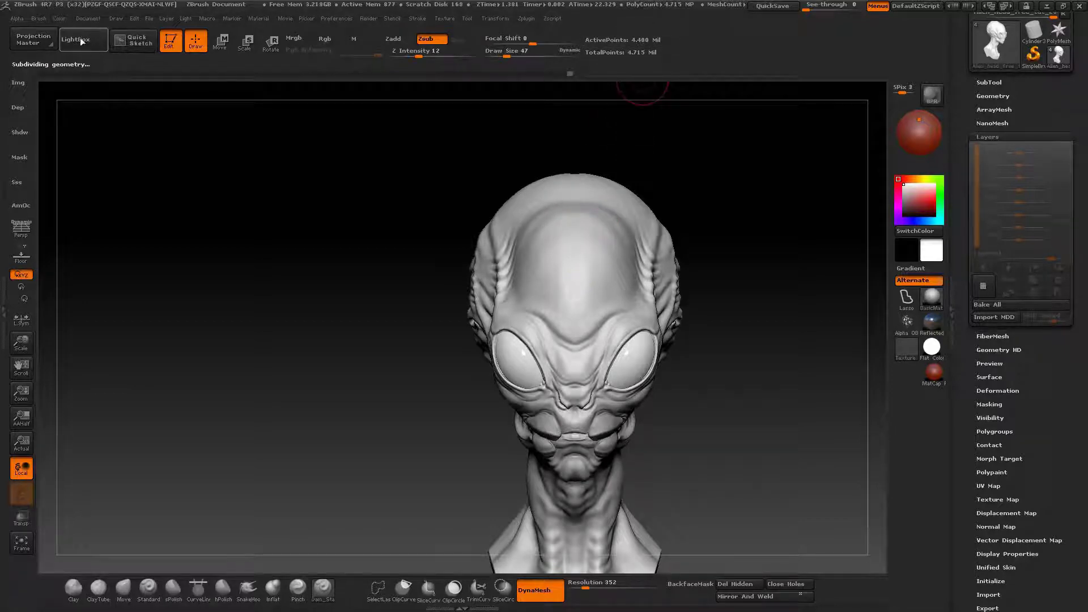
click(89, 19)
click(159, 54)
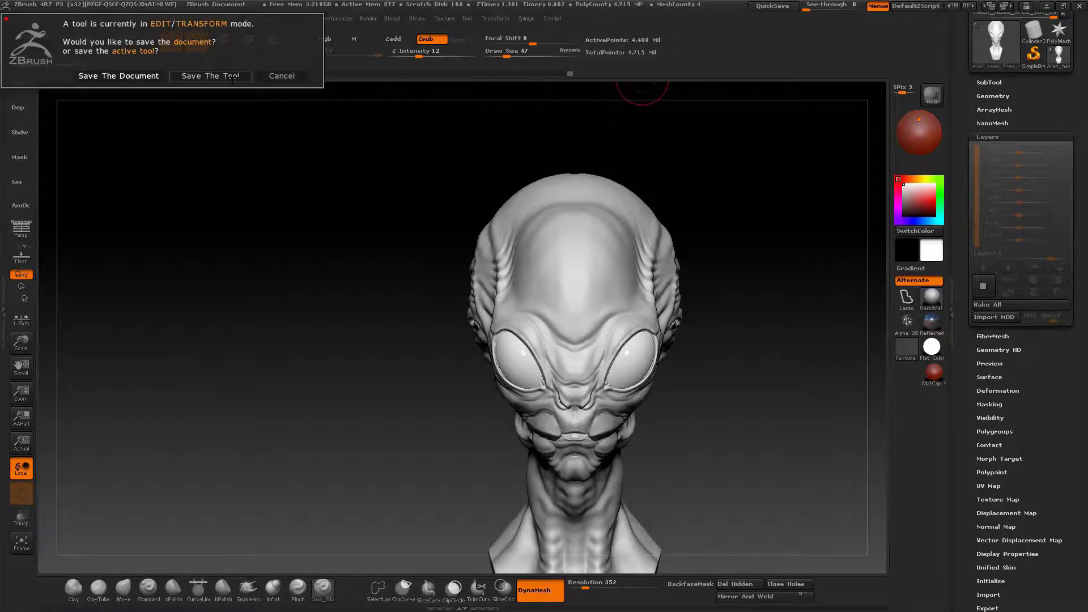
click(232, 77)
key(Return)
click(573, 301)
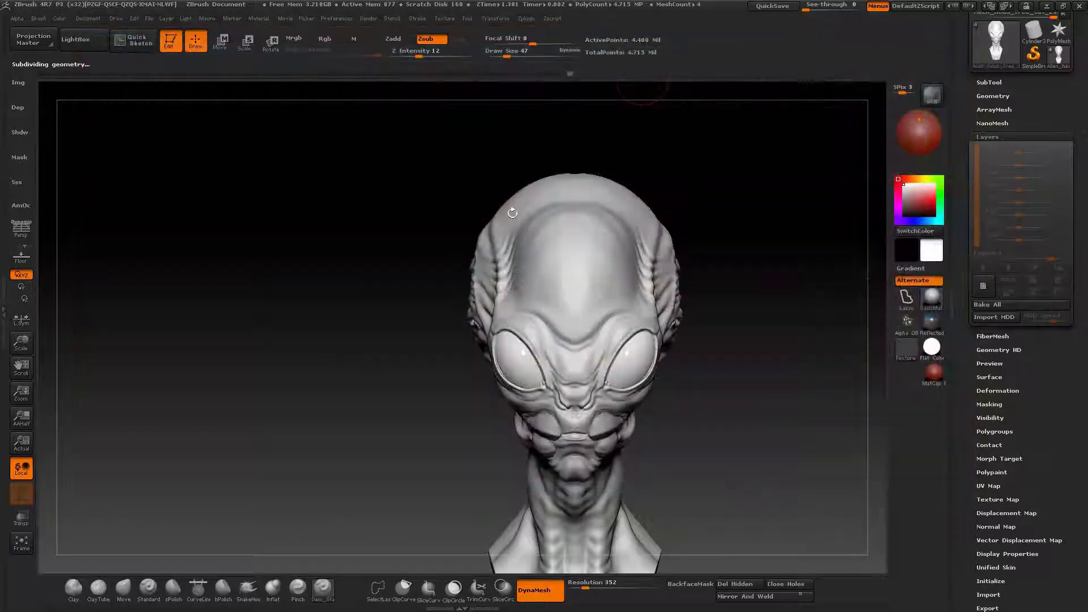
Step: Examine the subdivided head's surface up close around the forehead and eyes and check its active point count
alt+drag(752, 317, 753, 238)
mouse_move(708, 271)
mouse_down()
mouse_move(759, 278)
mouse_move(752, 414)
mouse_up()
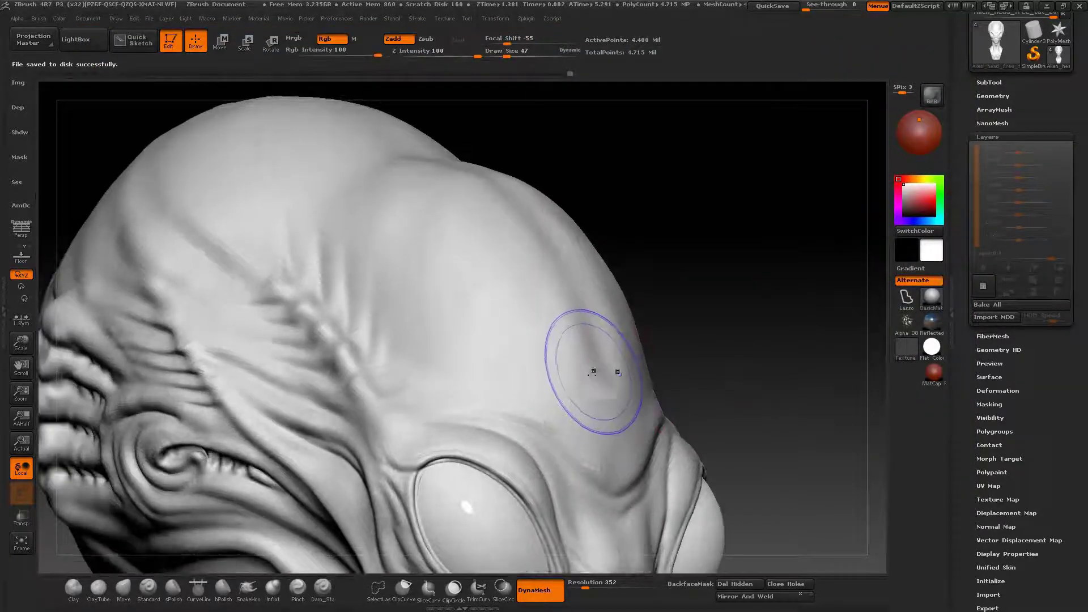
key(shift+f)
key(shift+f)
alt+right_drag(577, 441, 499, 295)
right_drag(592, 272, 570, 187)
right_drag(590, 250, 521, 272)
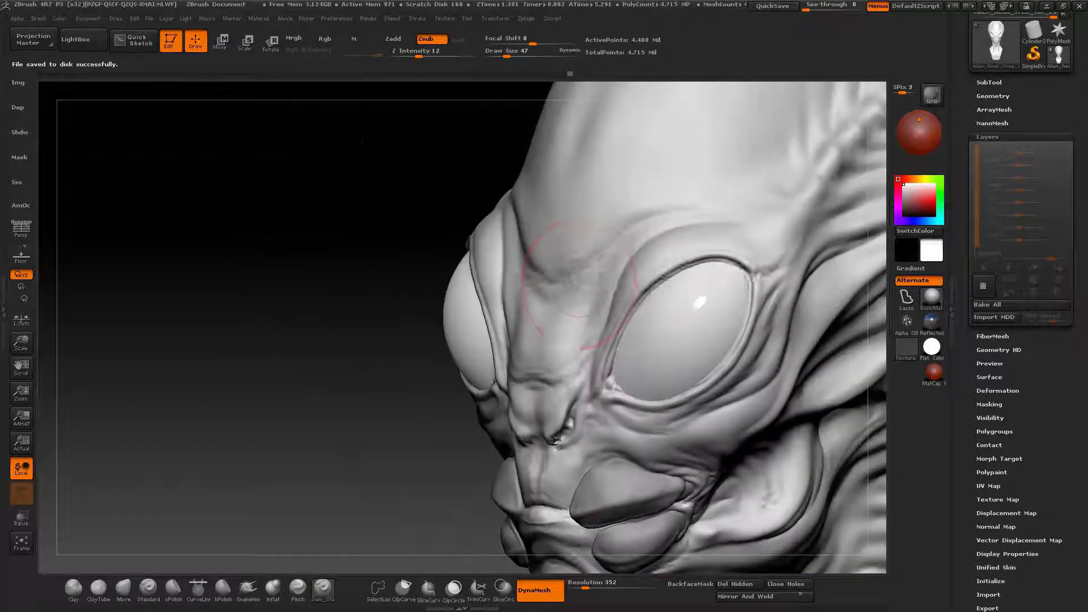
drag(571, 281, 562, 273)
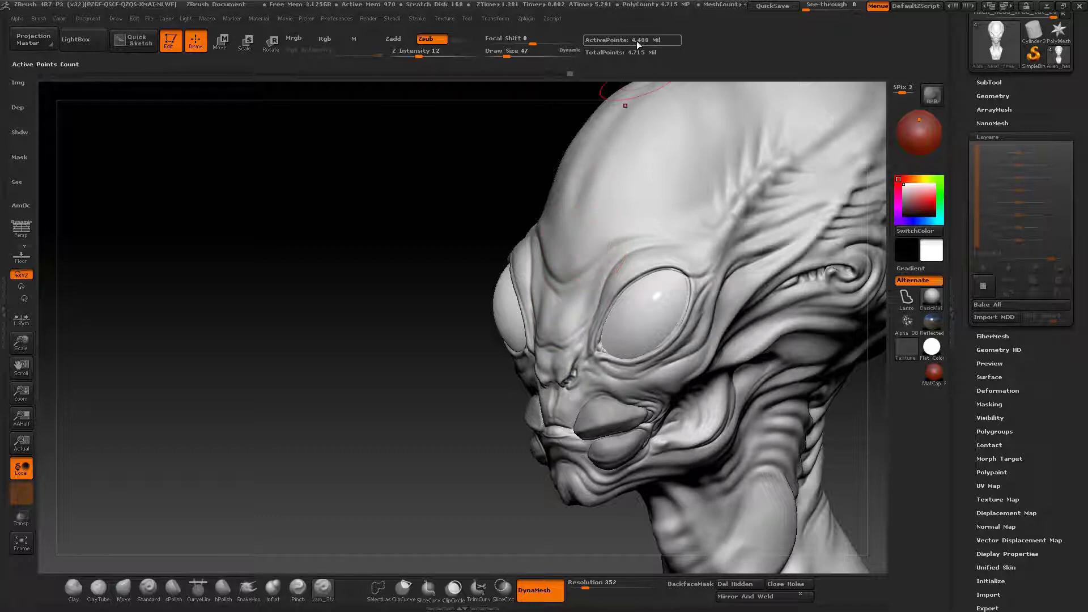
ctrl+right_drag(576, 176, 560, 149)
shift+drag(594, 219, 583, 236)
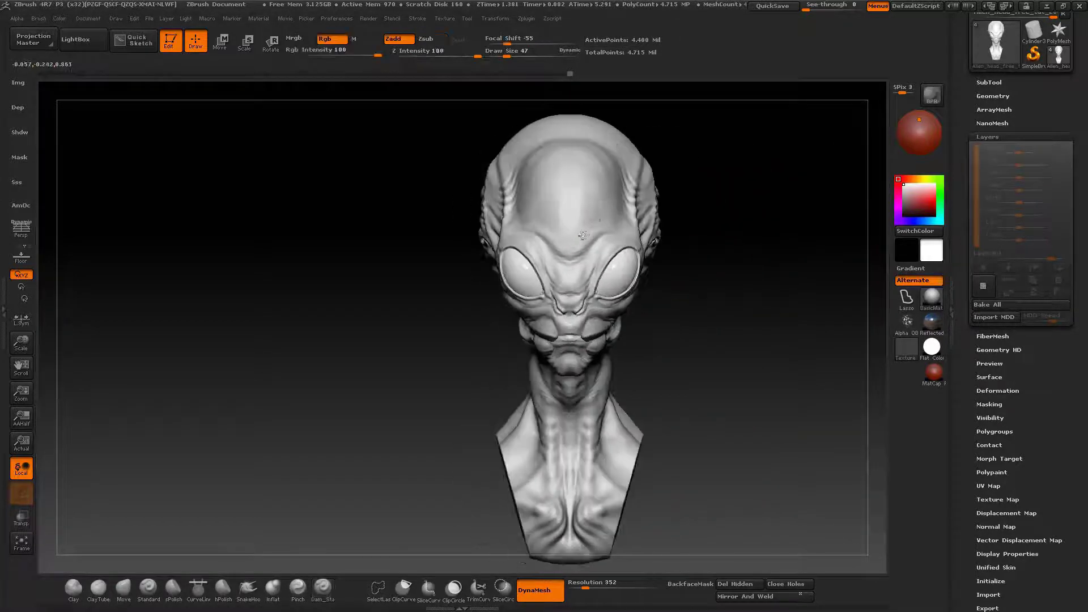
Step: Add a new sculpting layer to the head and name it Rugas-Wrinkles
click(985, 289)
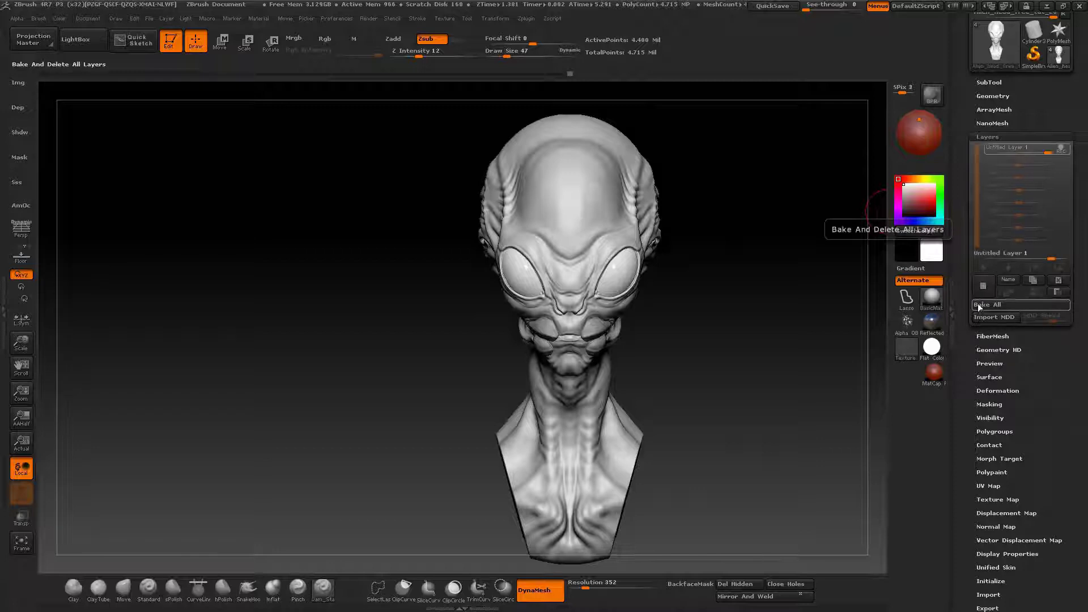
click(1018, 148)
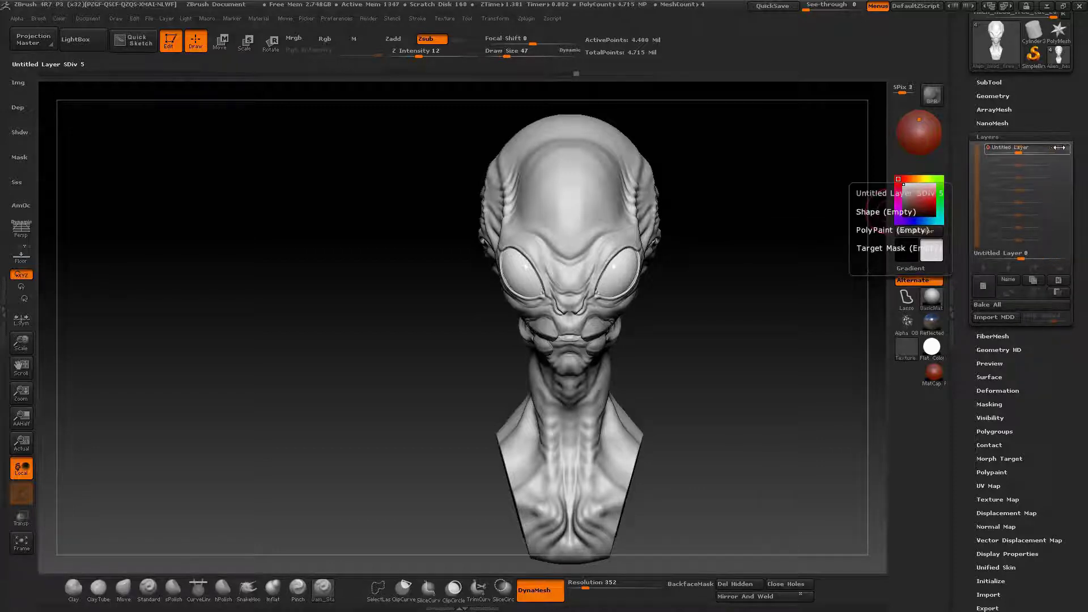
mouse_move(1059, 148)
mouse_down()
mouse_move(992, 148)
mouse_move(1058, 148)
mouse_up()
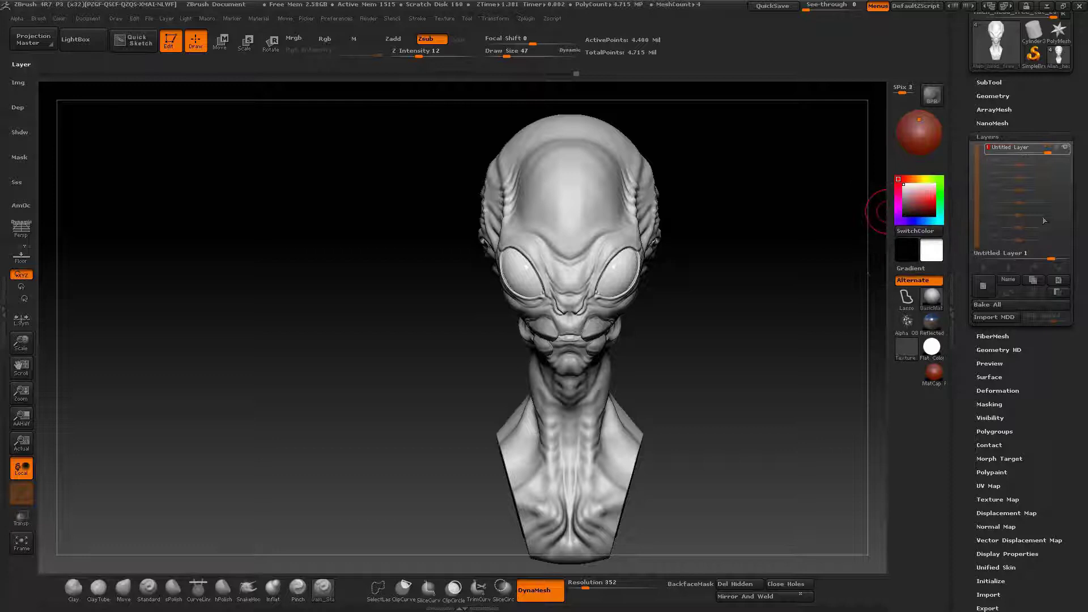
click(1010, 278)
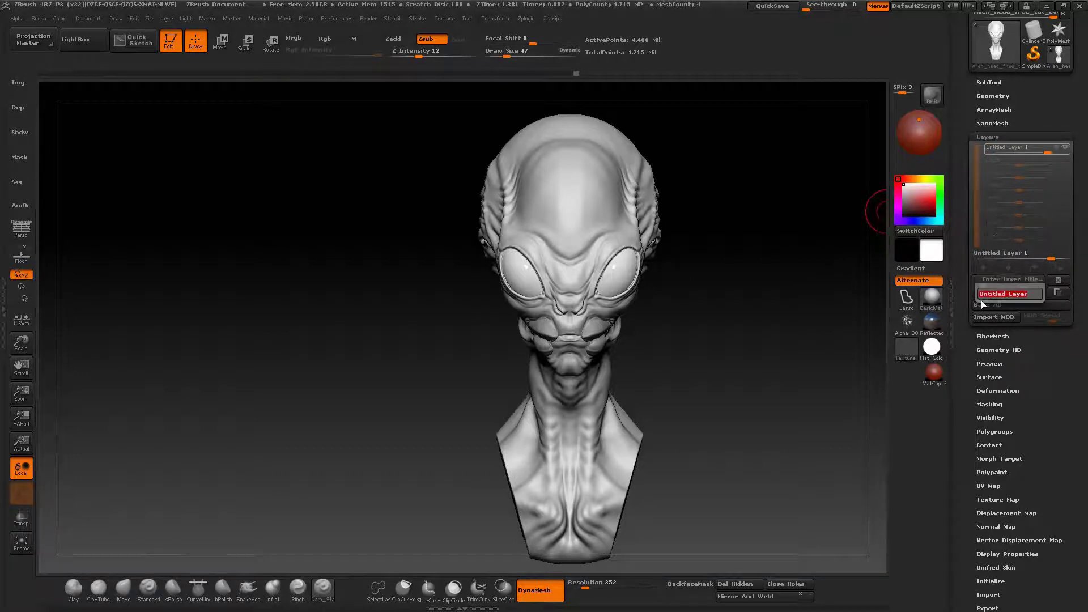
text(Rugas-Wrinkles)
key(Return)
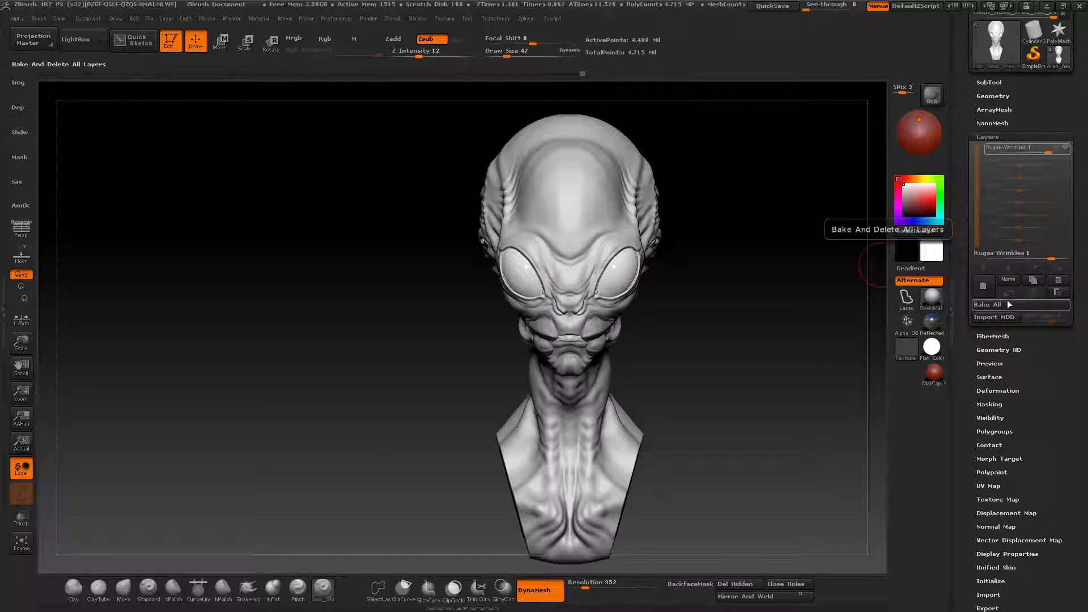
Step: Choose the Inflat brush for the forehead and set its stroke to DragRect
ctrl+right_drag(578, 187, 570, 269)
click(296, 590)
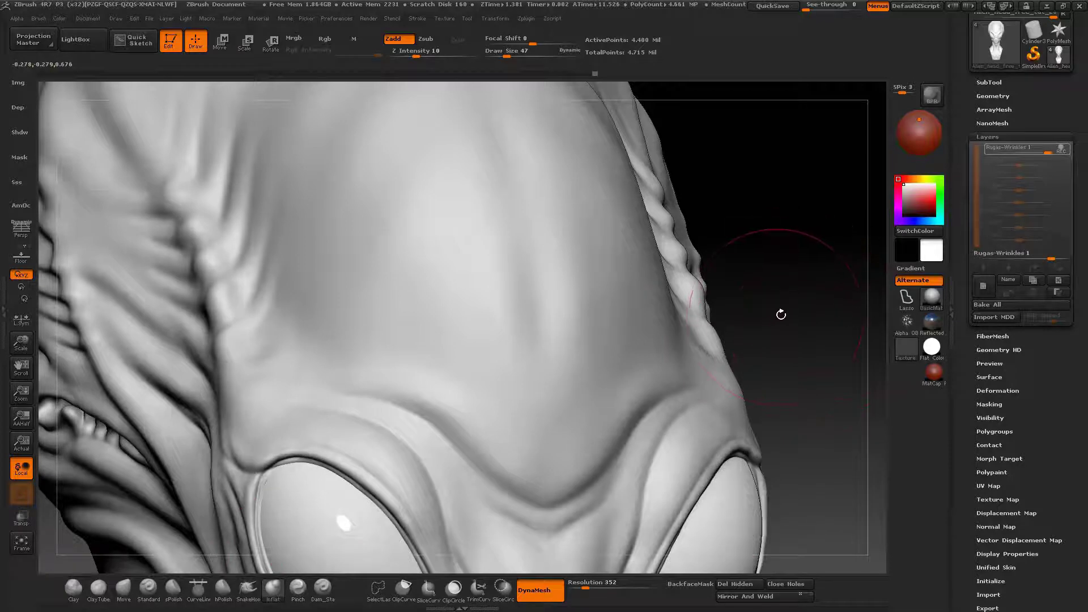
click(901, 307)
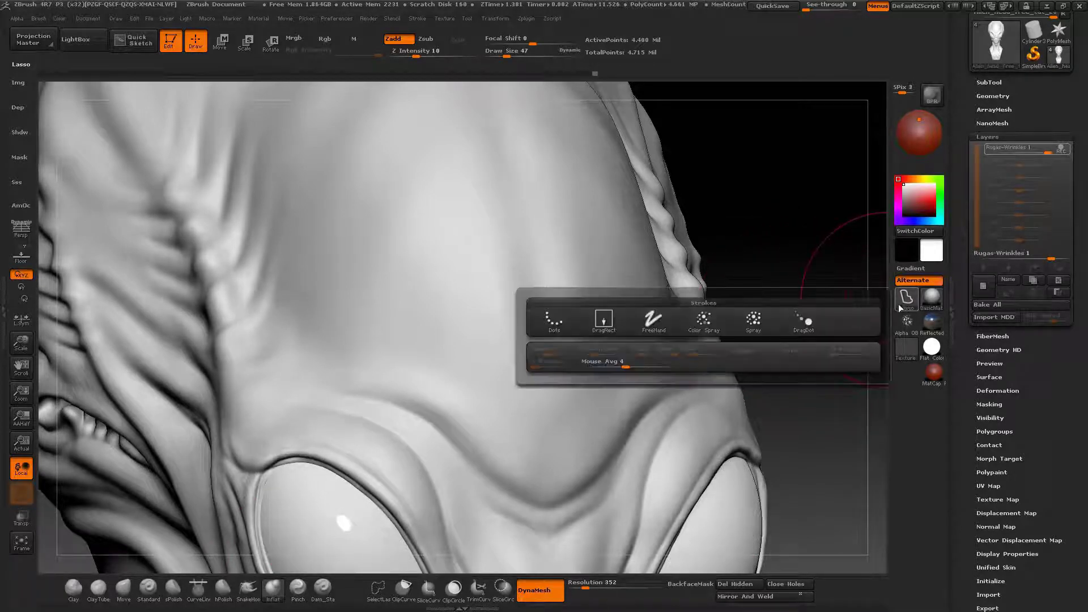
click(602, 323)
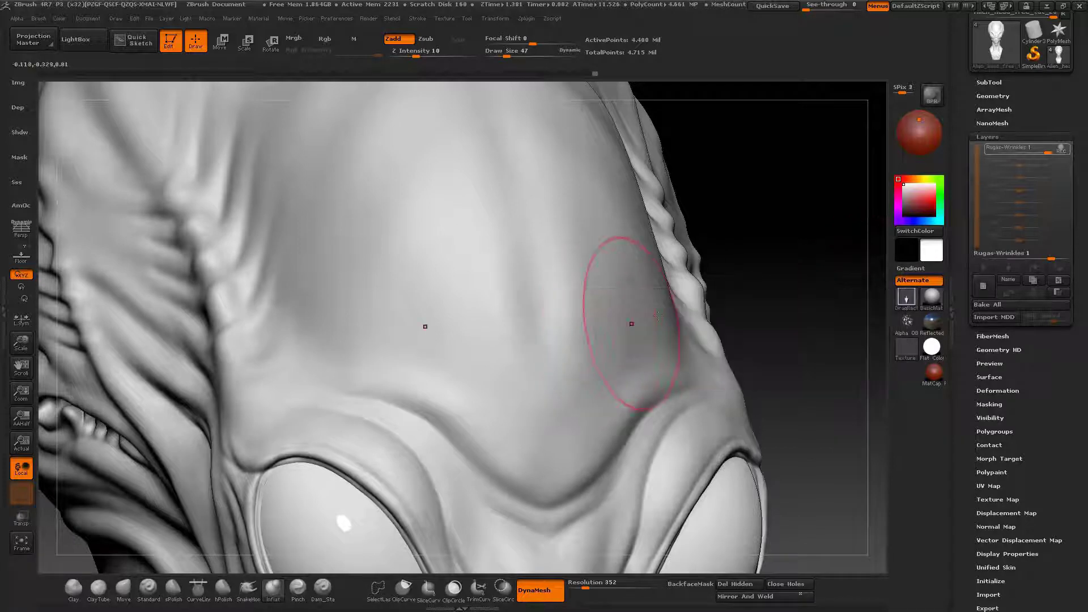
Step: Import the alphas Animal_skin02Round.jpg, Cement05_Round.jpg, Pores20_Square.jpg and wrinkles05_Round.jpg from the Skin_Texture_Pack_200 folder
click(907, 327)
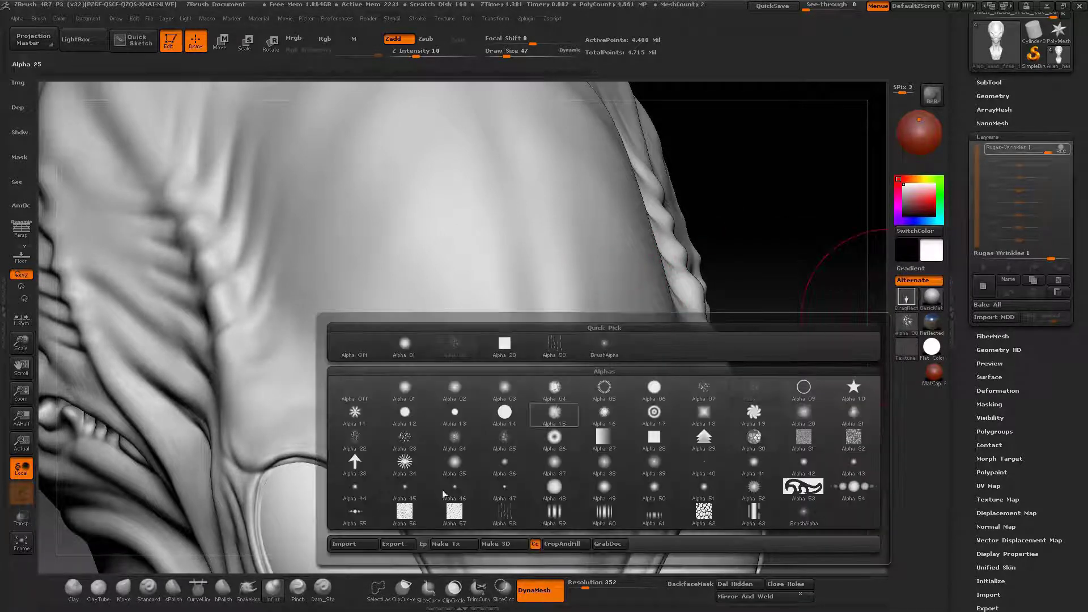
click(351, 544)
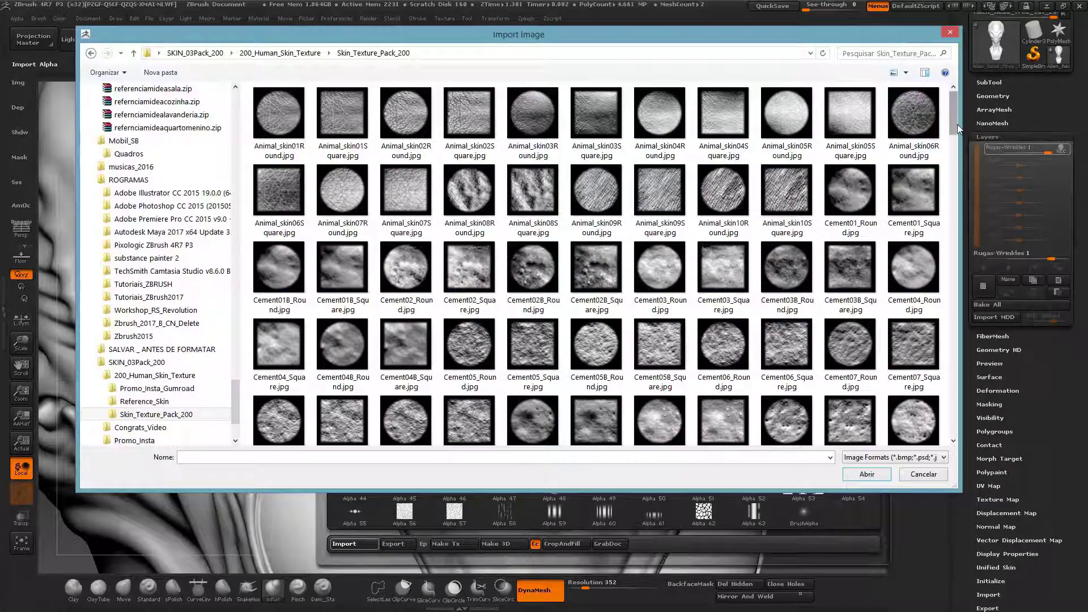
drag(953, 136, 942, 113)
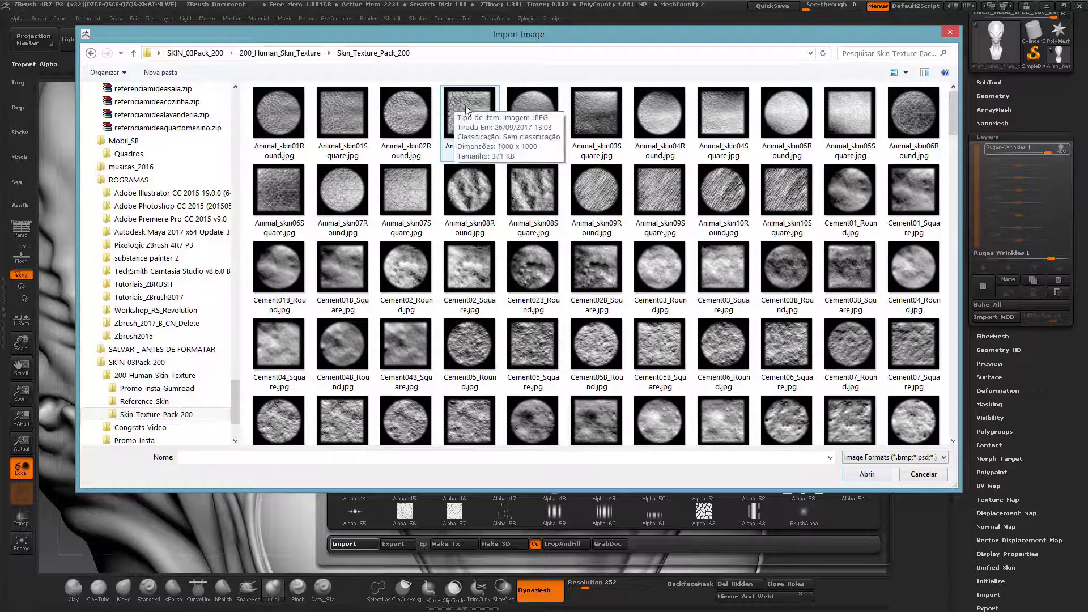
click(411, 129)
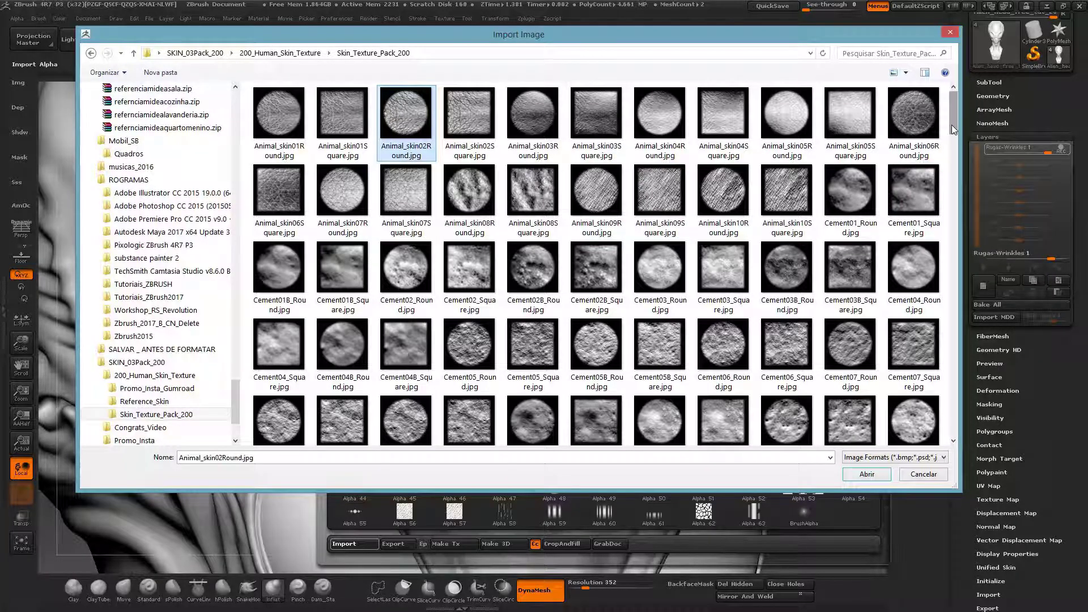
mouse_move(951, 124)
mouse_down()
mouse_move(958, 375)
mouse_move(956, 123)
mouse_up()
ctrl+click(787, 346)
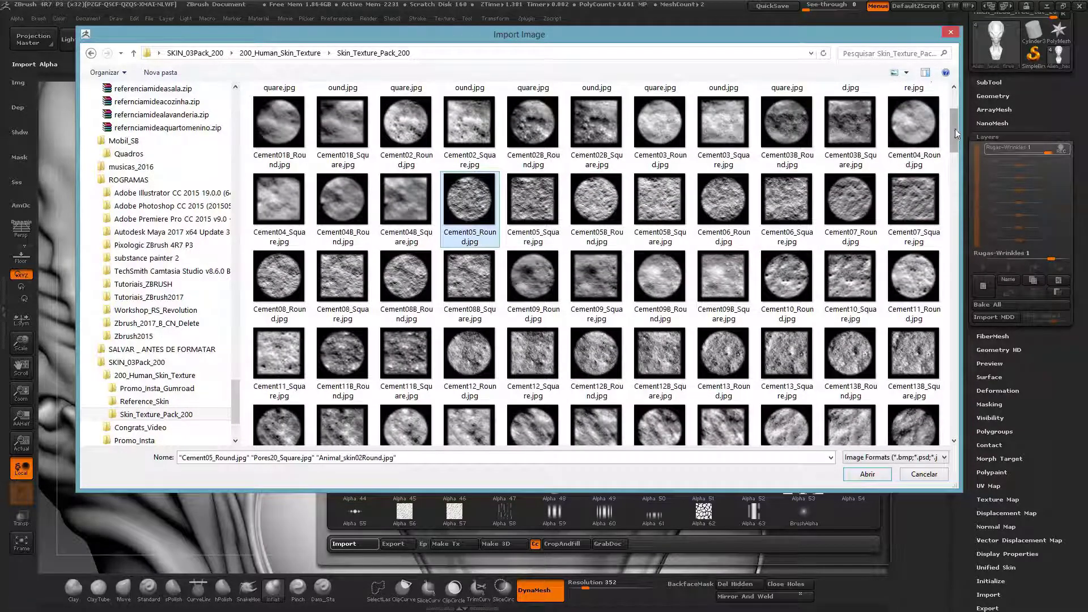
drag(955, 128, 953, 350)
ctrl+click(857, 328)
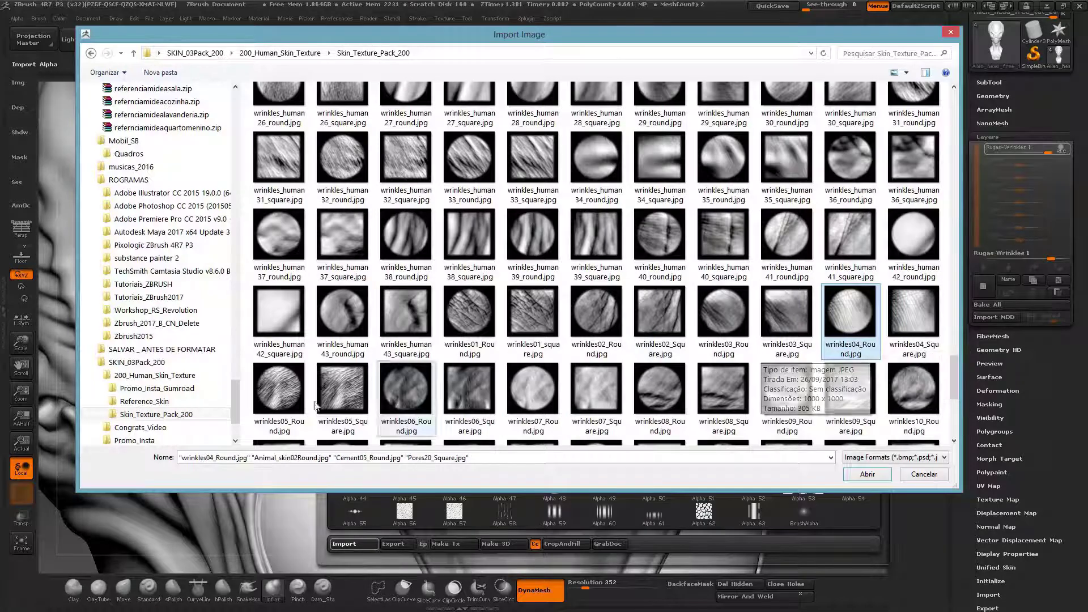
ctrl+click(280, 406)
ctrl+click(832, 319)
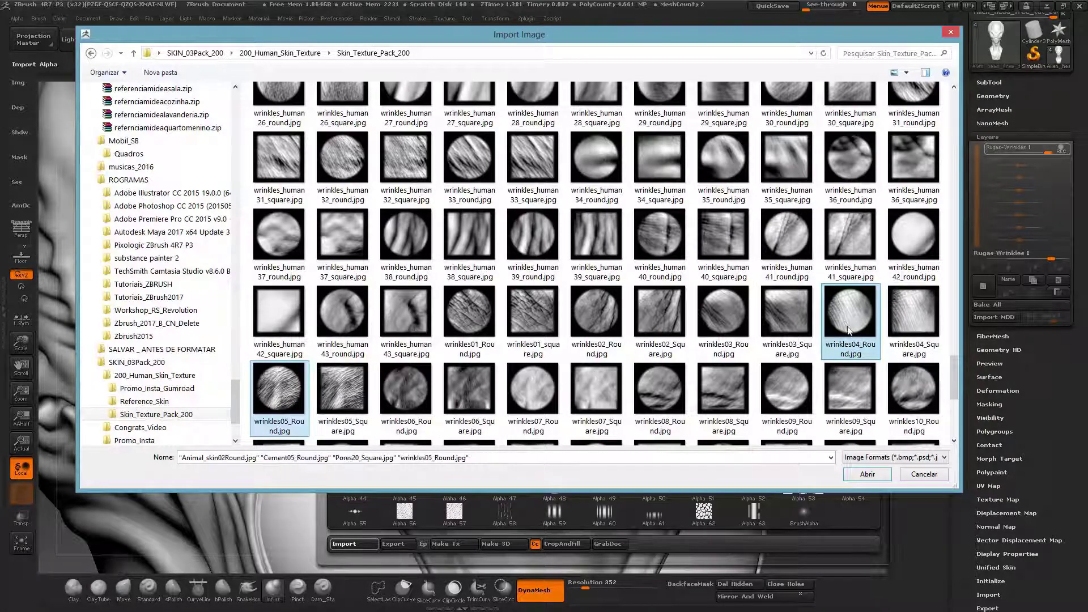
click(867, 475)
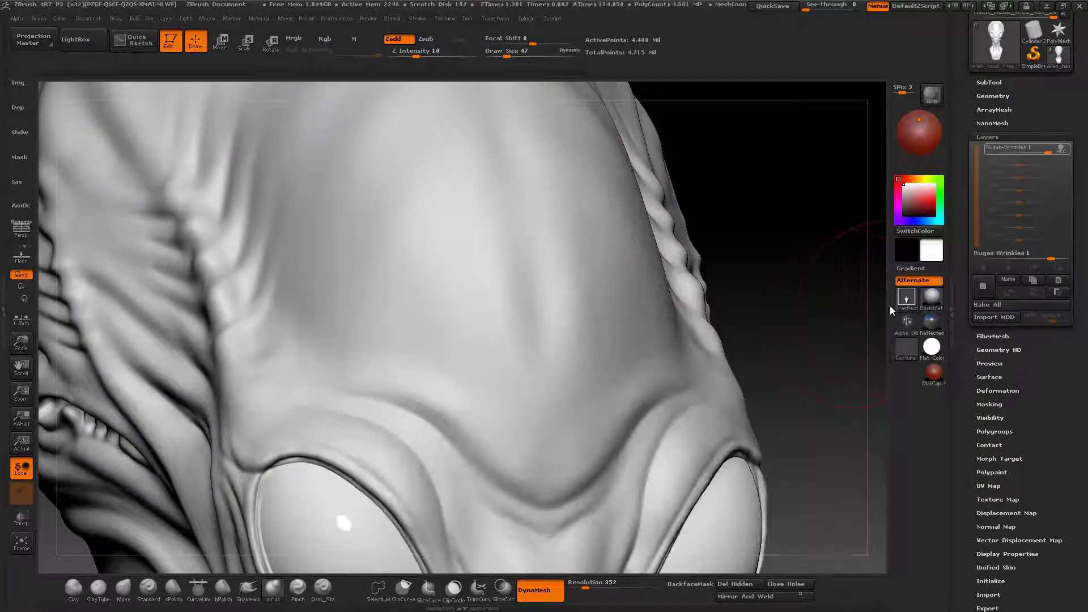
Step: Try stamping the Pores20_Square alpha on the ridged temple, and undo the stamps
click(904, 323)
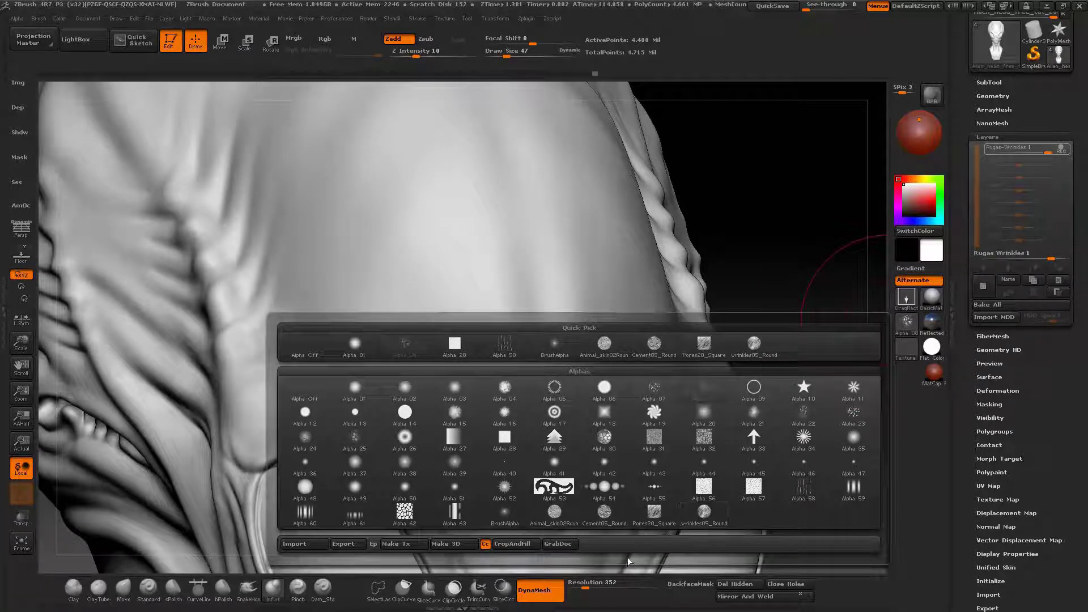
click(901, 327)
mouse_move(554, 519)
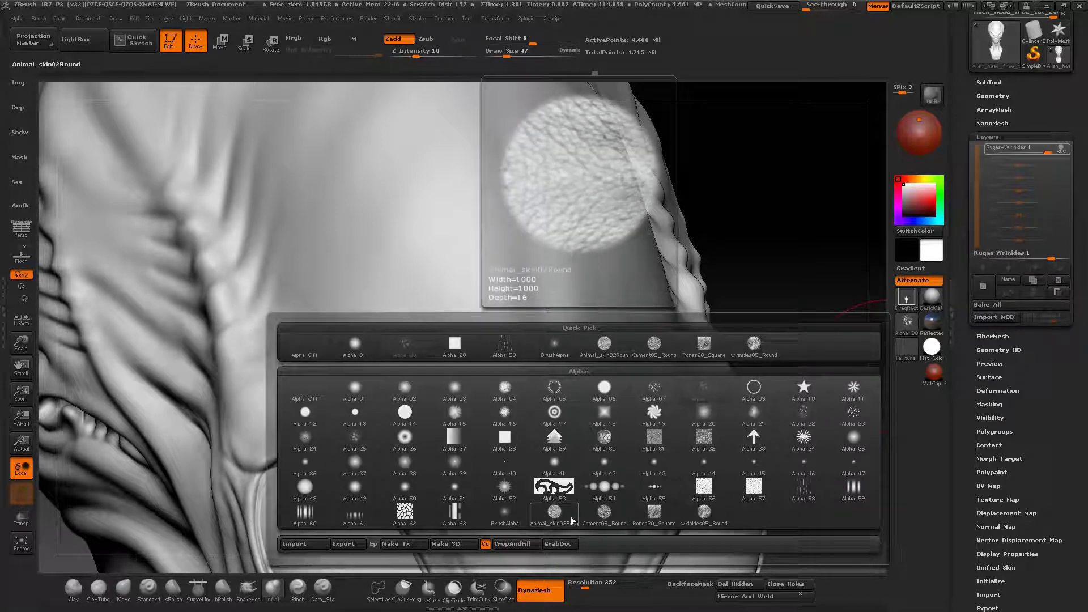
click(658, 518)
right_drag(597, 369, 629, 395)
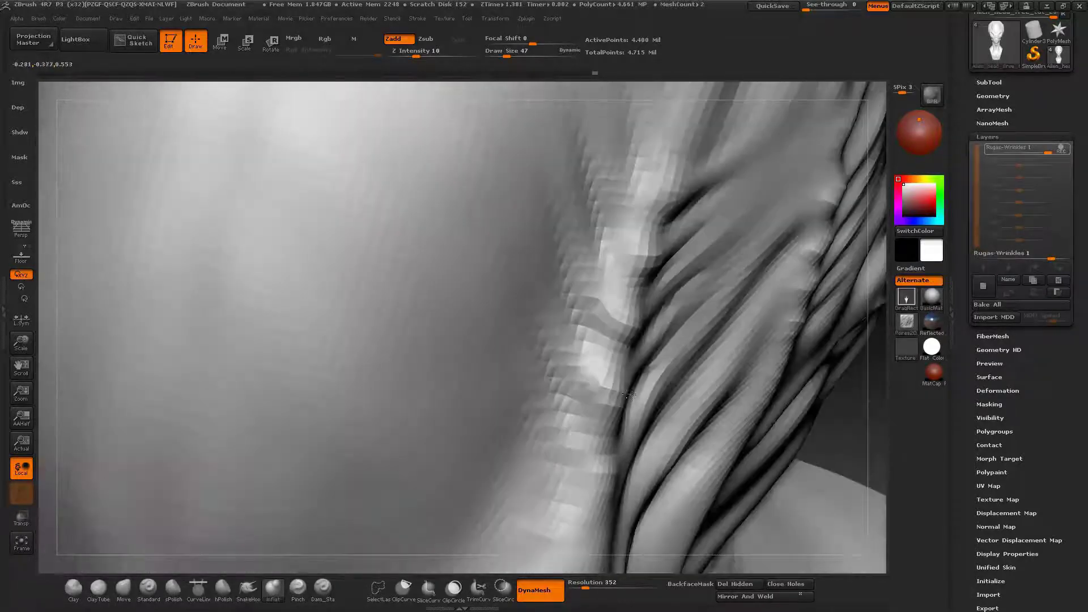
mouse_move(629, 395)
mouse_down()
mouse_move(576, 316)
mouse_move(572, 358)
mouse_move(561, 337)
mouse_move(504, 317)
mouse_up()
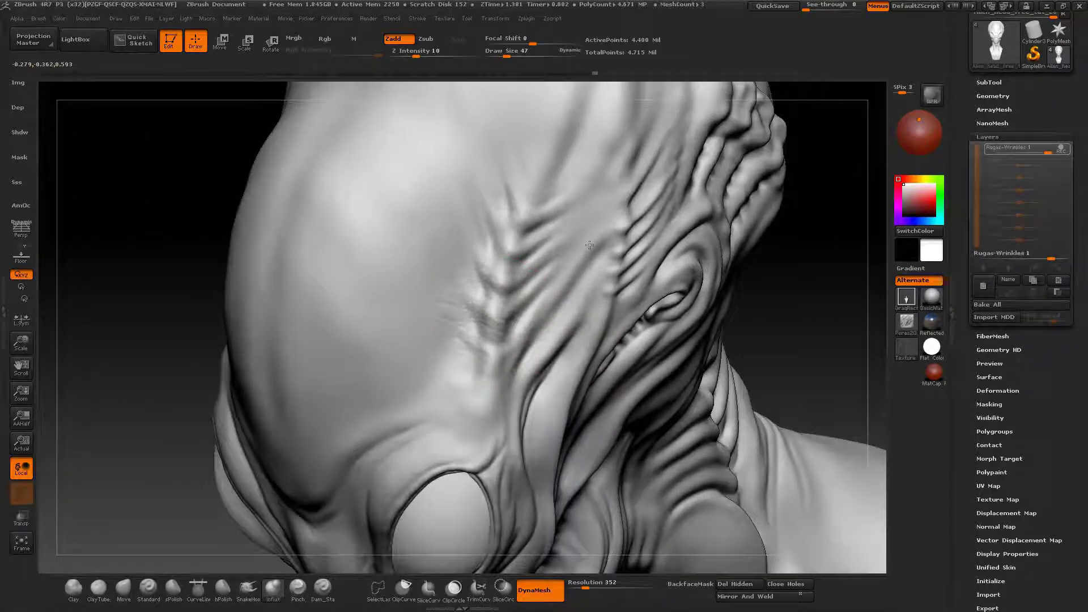
key(ctrl+z)
key(ctrl+z)
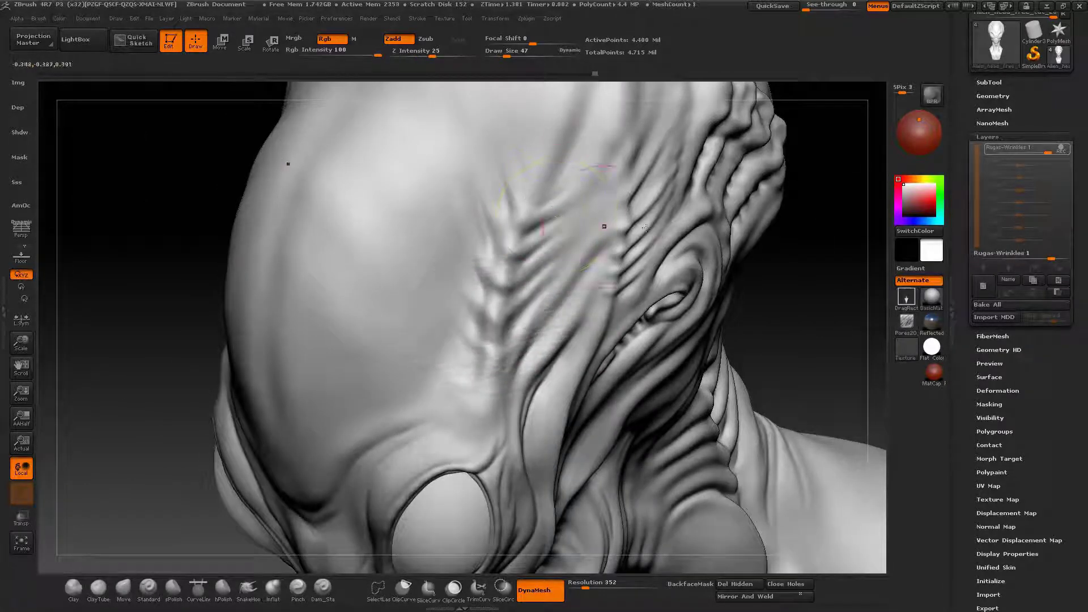
Step: Import Pores20_Round.jpg from the skin texture pack and set it as the brush's alpha
mouse_move(908, 324)
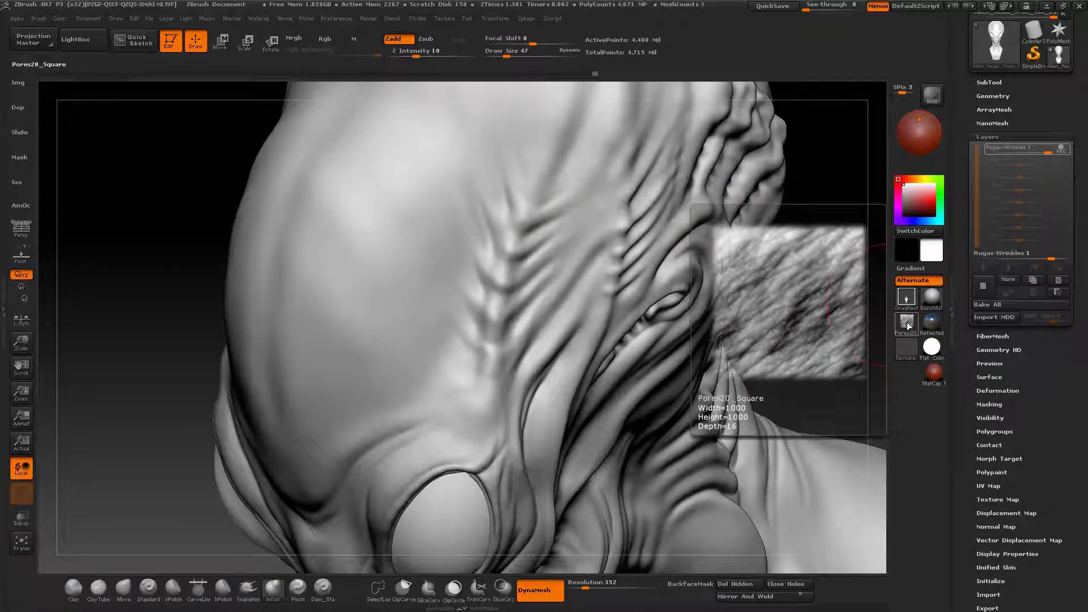
click(907, 323)
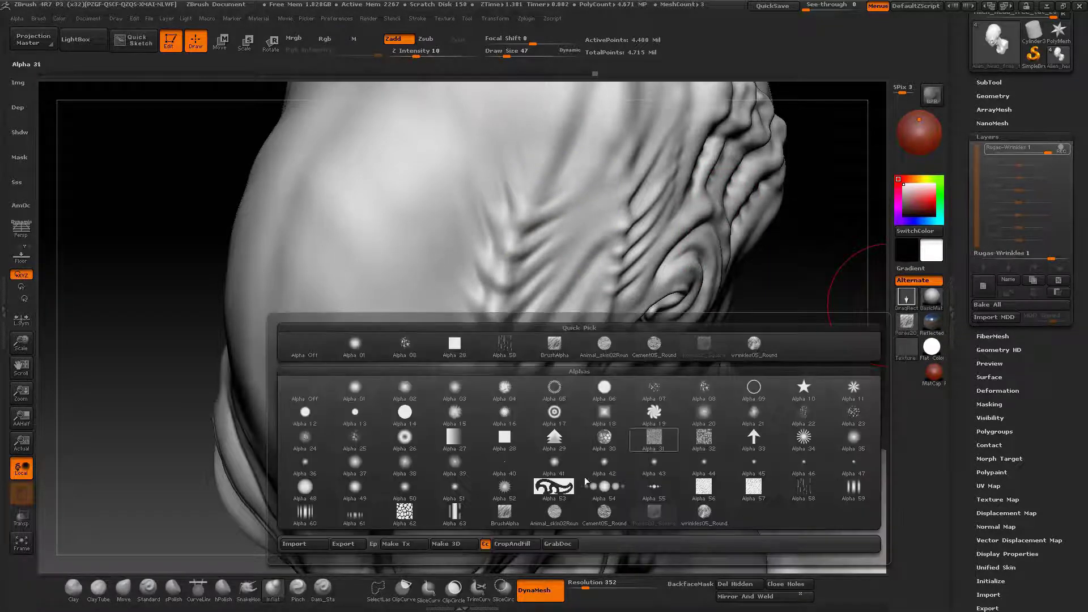
click(308, 545)
double_click(283, 126)
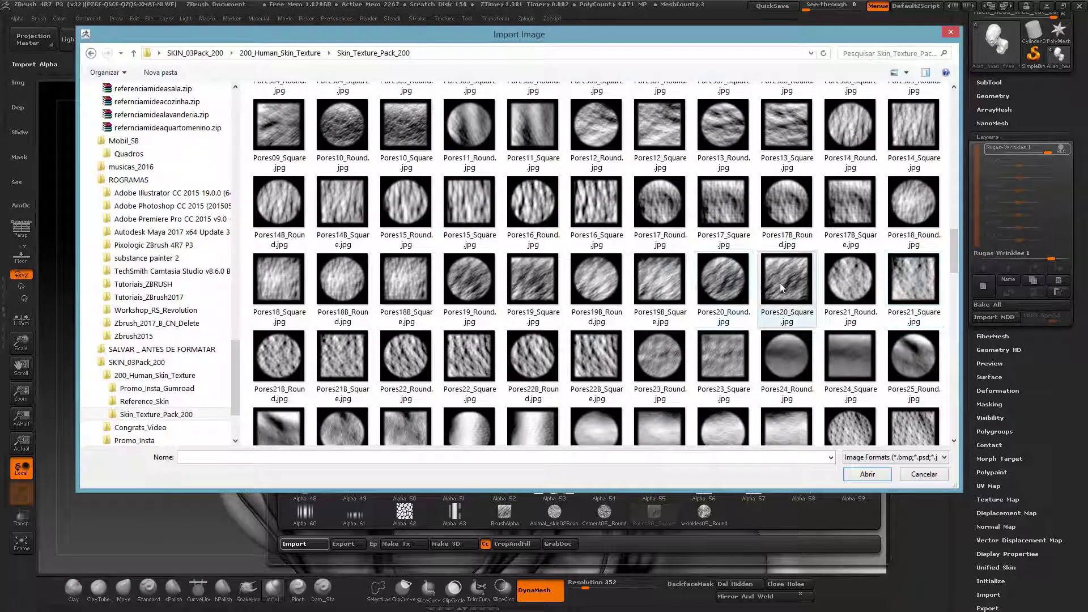
click(734, 286)
click(863, 473)
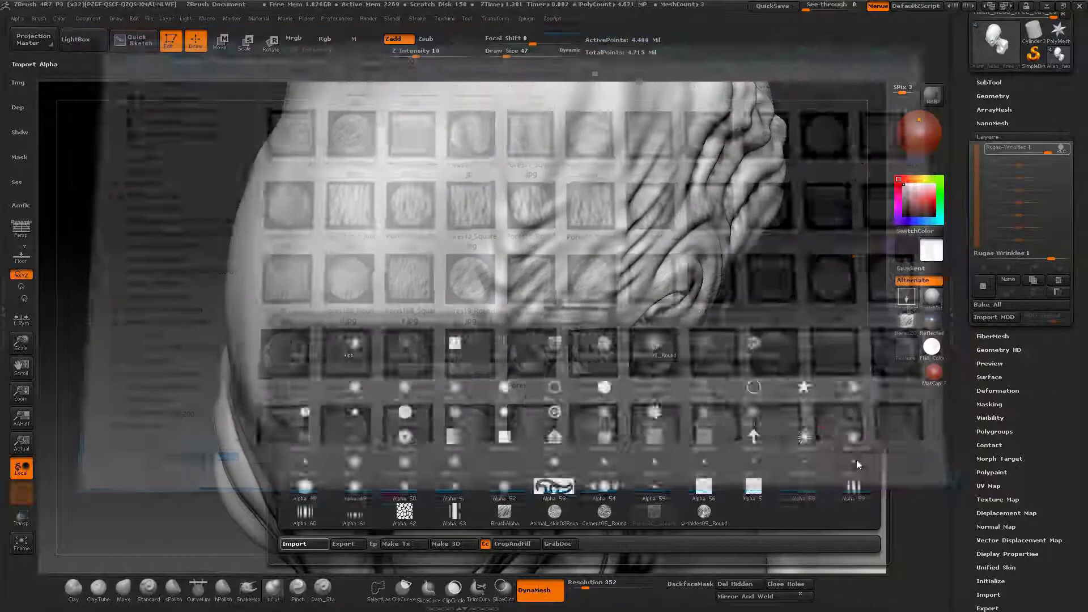
click(906, 323)
click(748, 513)
Step: Set the radial fade (Rf) of the Pores20_Round alpha to 7
mouse_move(748, 513)
right_down()
mouse_move(590, 357)
mouse_move(170, 67)
right_up()
click(38, 18)
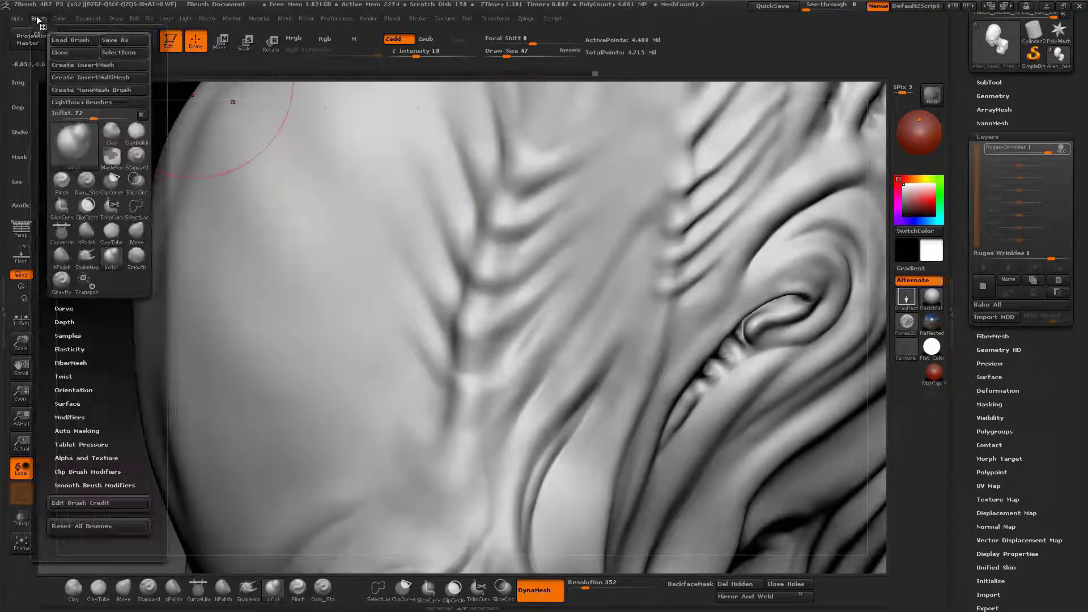
click(18, 18)
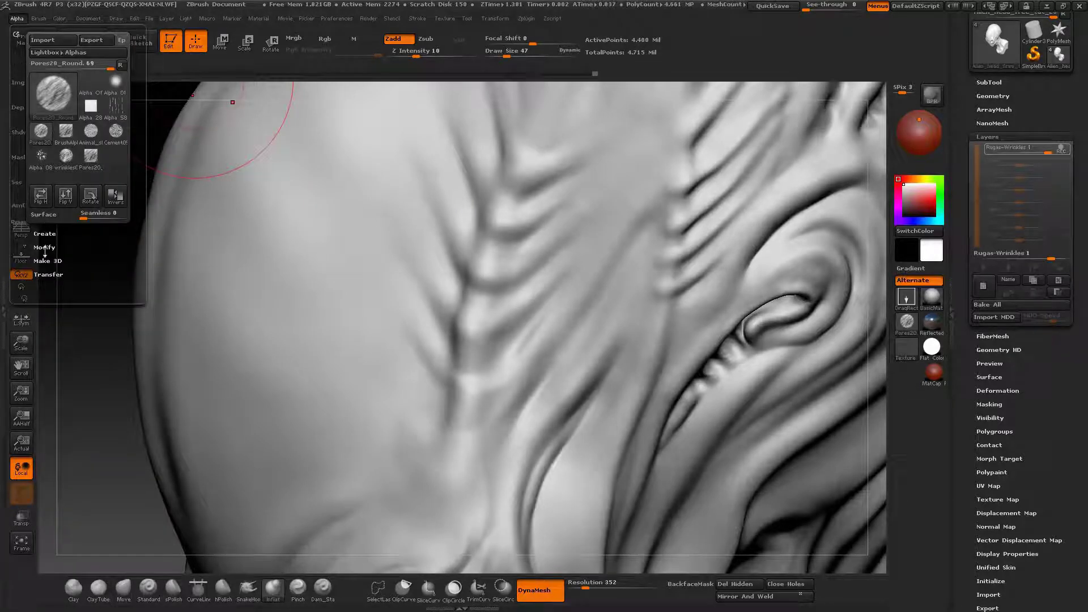
click(45, 247)
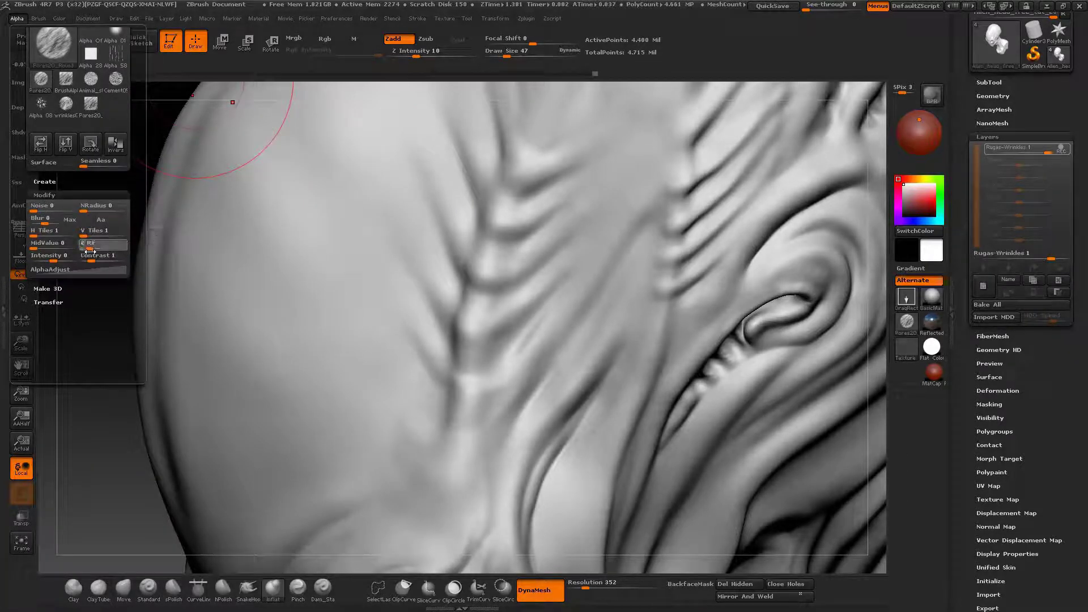
drag(94, 253, 91, 252)
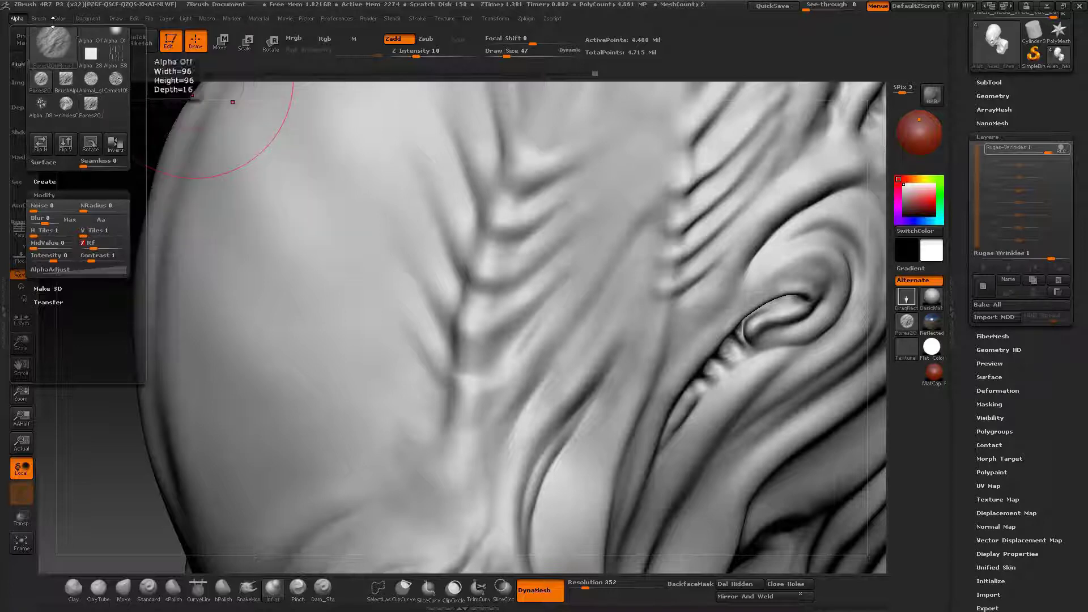
Step: Stamp the pore texture over both sides of the upper V-shaped folds on the temple
mouse_move(483, 278)
right_down()
mouse_move(544, 283)
mouse_move(544, 323)
mouse_move(477, 340)
right_up()
drag(476, 340, 453, 361)
key(ctrl+z)
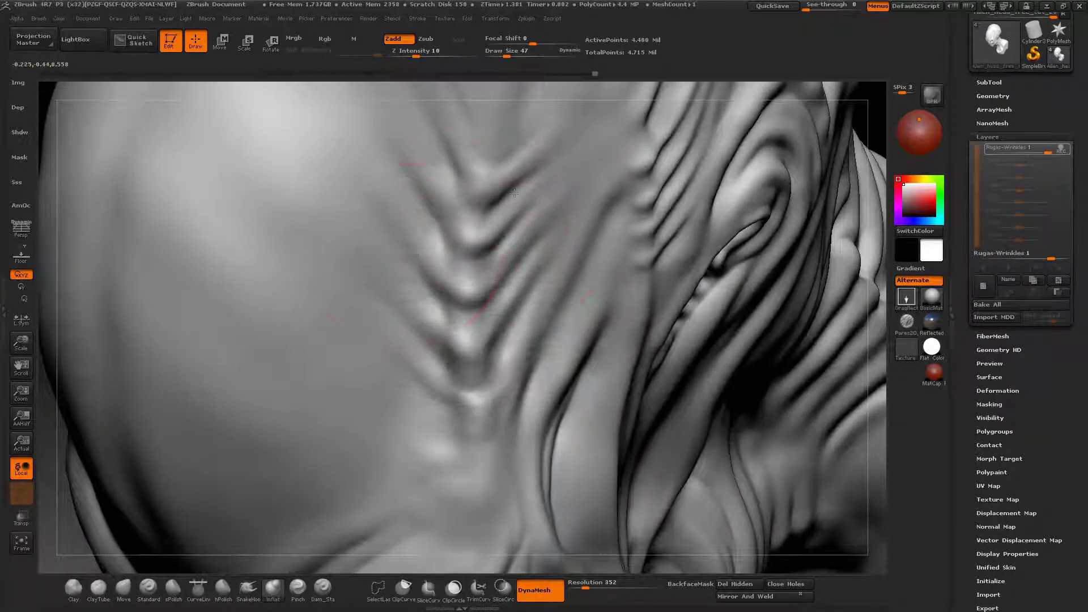
drag(419, 266, 397, 275)
alt+right_drag(431, 261, 426, 409)
drag(430, 238, 453, 266)
drag(548, 234, 526, 281)
Step: Extend the pore stamps down the lower temple folds to the brow and smooth them along the middle of the ridge
alt+right_drag(527, 281, 526, 176)
drag(522, 301, 538, 346)
alt+right_drag(538, 346, 541, 258)
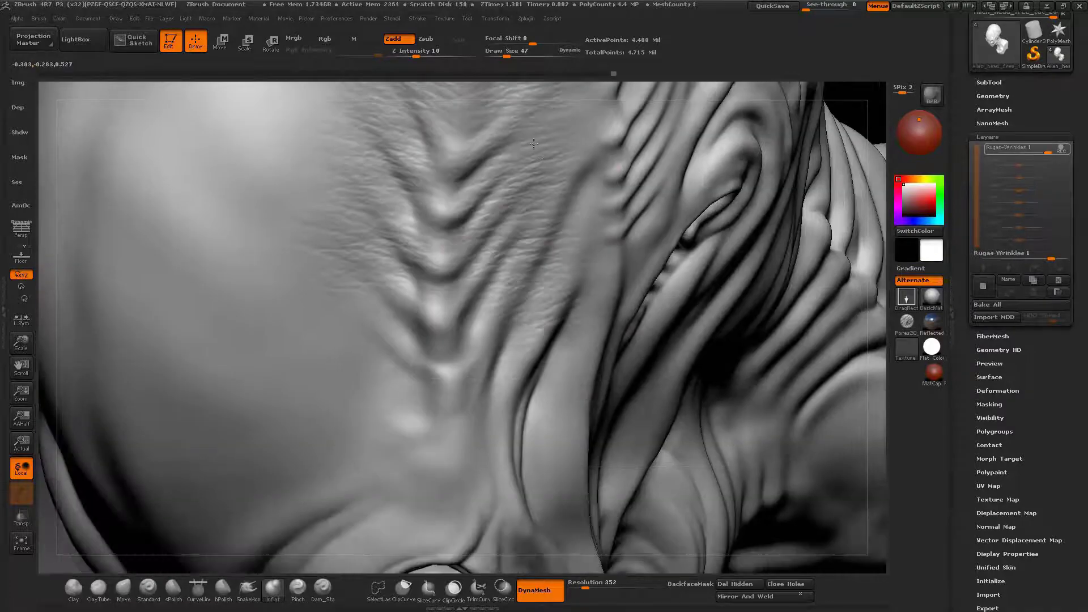
drag(547, 309, 555, 334)
alt+right_drag(558, 246, 563, 184)
drag(374, 269, 448, 281)
alt+right_drag(470, 280, 436, 343)
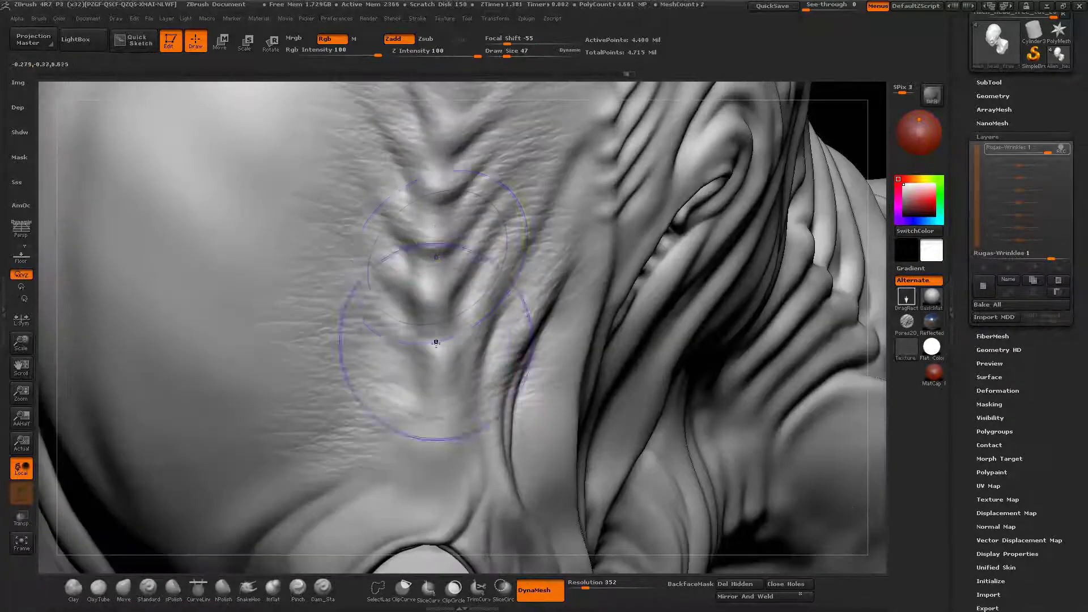
alt+right_drag(439, 221, 437, 296)
Step: Choose the Dam_Standard brush at draw size 6 for the crease above the eye's outer corner
key(bracketleft)
mouse_move(440, 468)
alt+right_down()
mouse_move(445, 354)
mouse_move(493, 337)
mouse_move(539, 289)
alt+right_up()
key(b)
key(d)
key(s)
key(bracketleft)
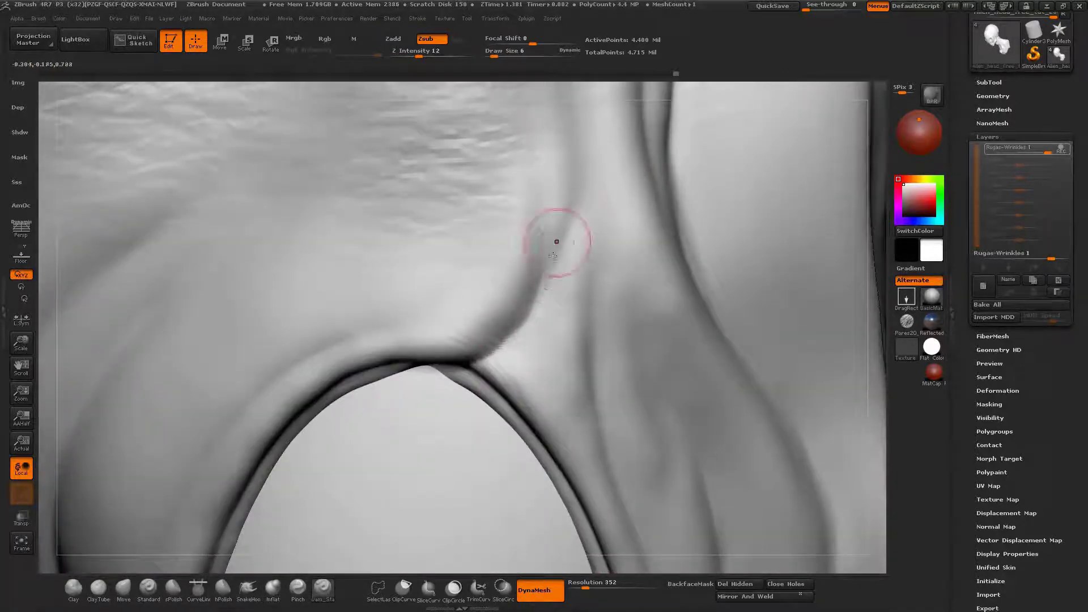
mouse_move(504, 348)
right_down()
mouse_move(481, 340)
mouse_move(453, 295)
right_up()
Step: Return to the Inflat brush and stamp pores over the small folds between the temple and the spiral ear
key(b)
key(i)
key(n)
right_drag(567, 295, 464, 289)
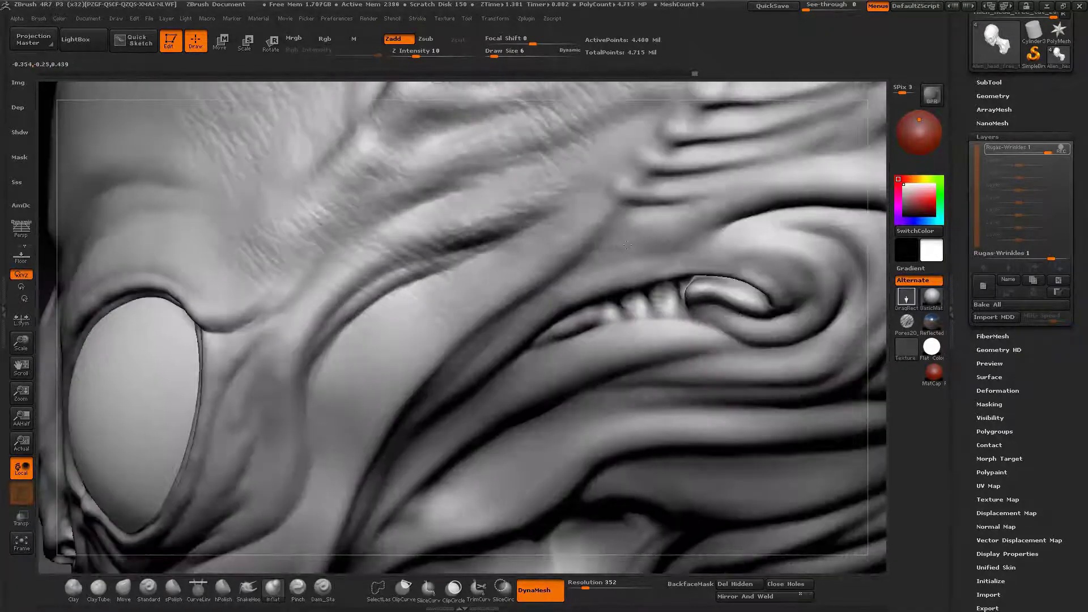
alt+right_drag(661, 170, 576, 275)
drag(742, 142, 790, 83)
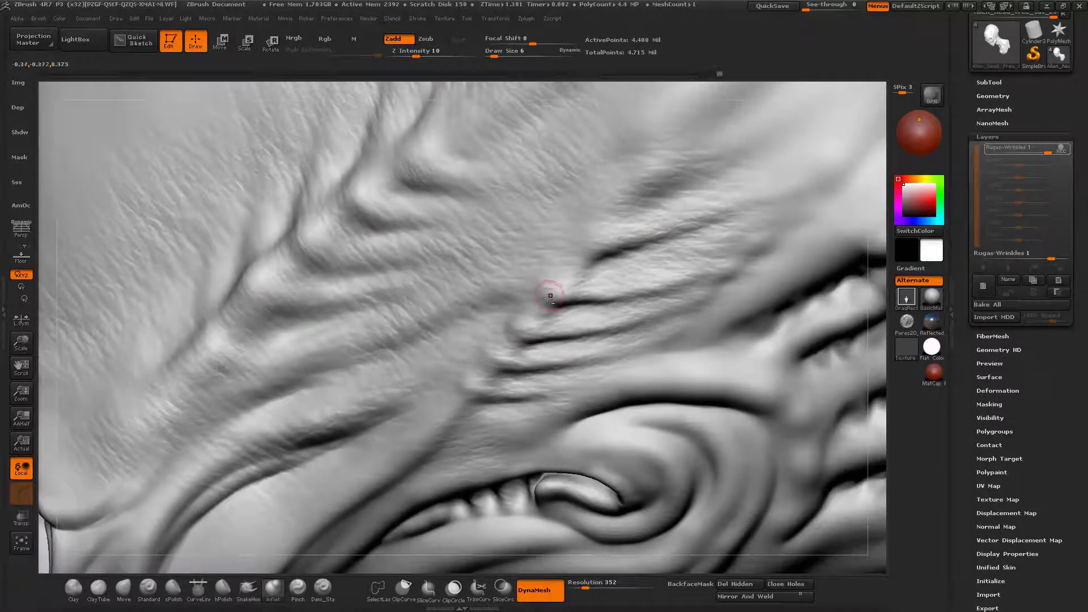
Step: Stamp the pore texture along the long cheek folds below the ear
right_drag(550, 297, 595, 221)
drag(485, 369, 430, 374)
mouse_move(420, 334)
right_down()
mouse_move(471, 213)
mouse_move(510, 334)
mouse_move(487, 244)
mouse_move(481, 361)
mouse_move(517, 256)
mouse_move(349, 224)
mouse_move(567, 187)
mouse_move(667, 157)
right_up()
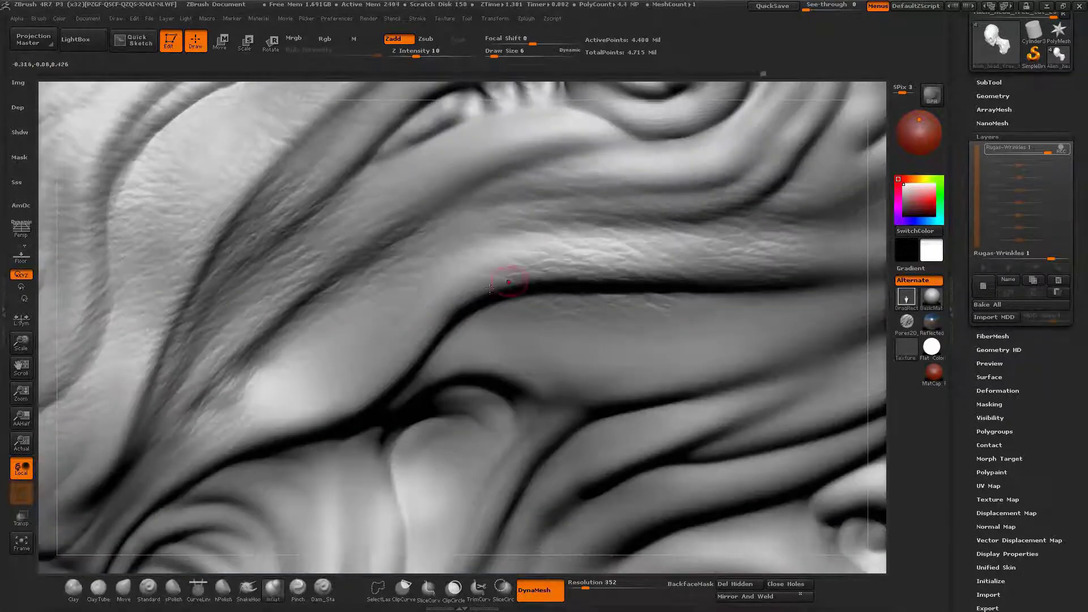
mouse_move(490, 289)
mouse_down()
mouse_move(437, 316)
mouse_move(513, 268)
mouse_up()
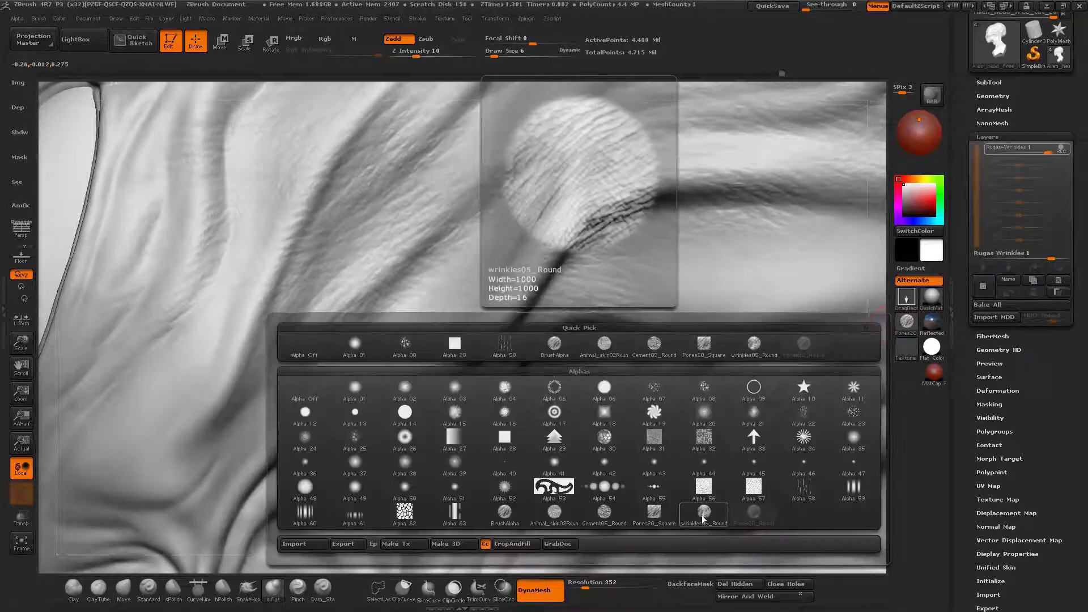
Step: Switch the brush alpha to wrinkles05_Round and stamp wrinkles over the spiral ear fold and the skin around it
click(554, 512)
drag(554, 512, 716, 292)
click(654, 343)
drag(486, 389, 535, 425)
click(905, 321)
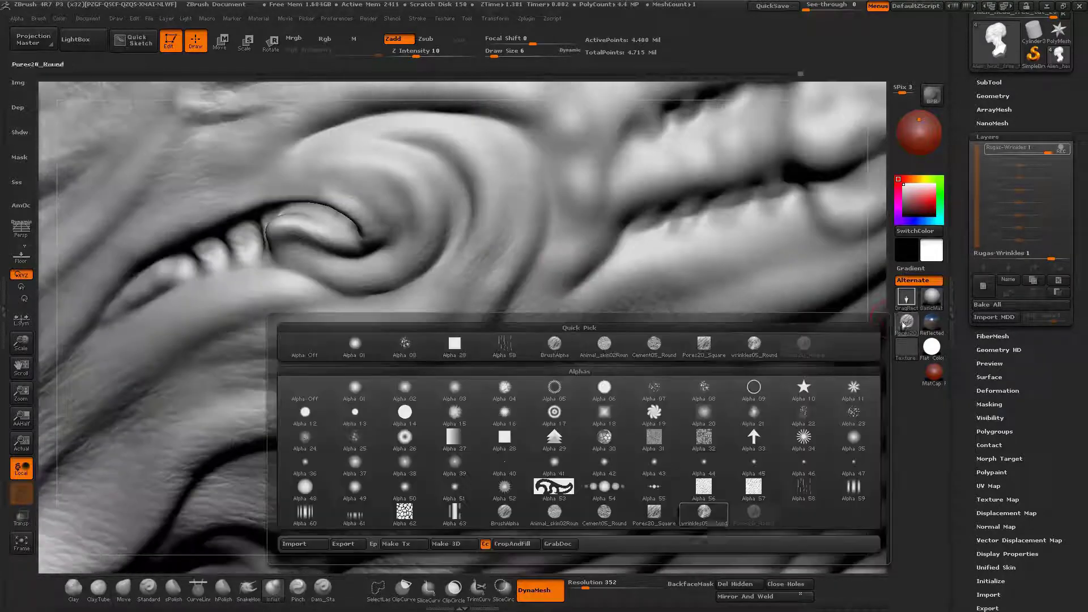
click(704, 512)
mouse_move(609, 224)
right_down()
mouse_move(792, 243)
mouse_move(796, 253)
right_up()
alt+right_drag(609, 105, 714, 128)
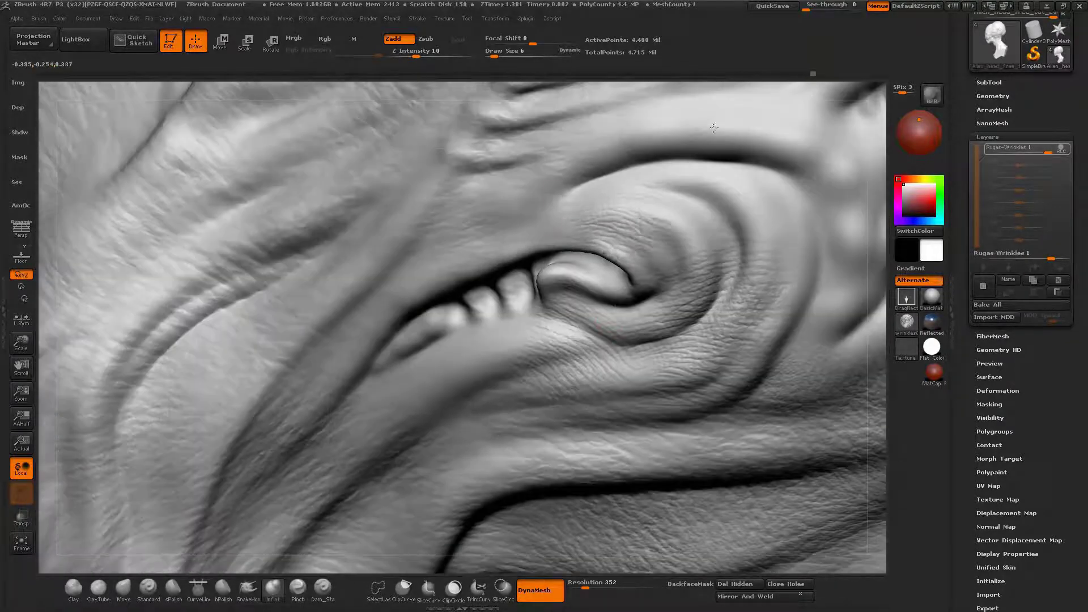
Step: Set the draw size to 53 and stamp wrinkles around the knobs and ridges behind the ear
mouse_move(833, 165)
alt+right_down()
mouse_move(637, 210)
mouse_move(558, 267)
mouse_move(495, 231)
mouse_move(427, 389)
alt+right_up()
key(s)
alt+right_drag(727, 263, 654, 292)
mouse_move(577, 195)
mouse_down()
mouse_move(595, 255)
mouse_move(620, 136)
mouse_up()
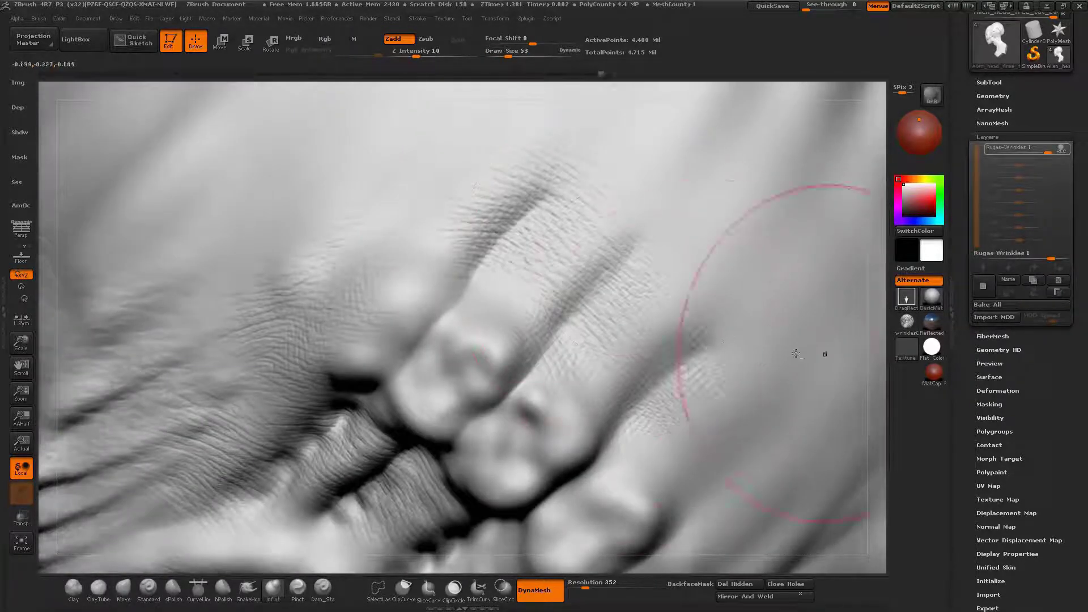
mouse_move(796, 354)
mouse_down()
mouse_move(661, 243)
mouse_move(513, 293)
mouse_up()
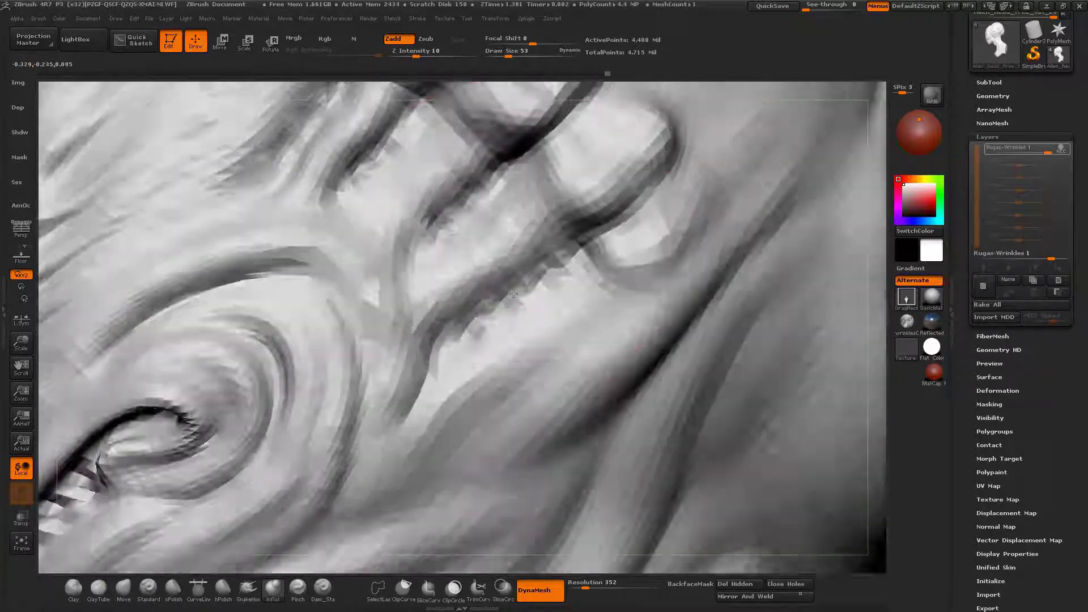
Step: Stamp the wrinkle texture at draw size 32 over the large folds behind the ear and across the nape under the skull
right_drag(513, 293, 476, 351)
right_drag(574, 242, 505, 276)
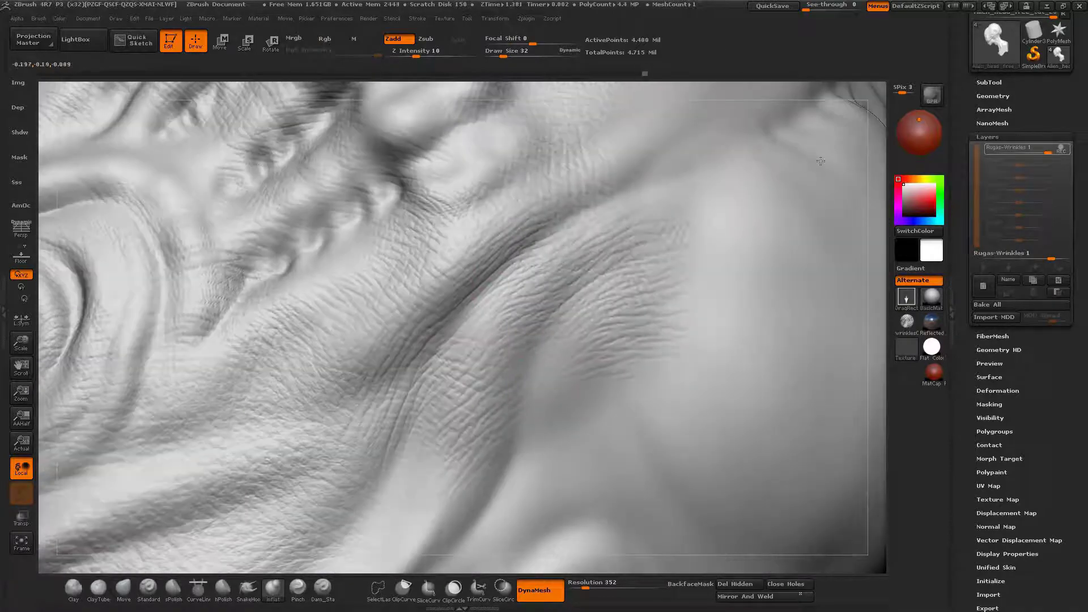
mouse_move(820, 161)
mouse_down()
mouse_move(592, 282)
mouse_move(550, 343)
mouse_up()
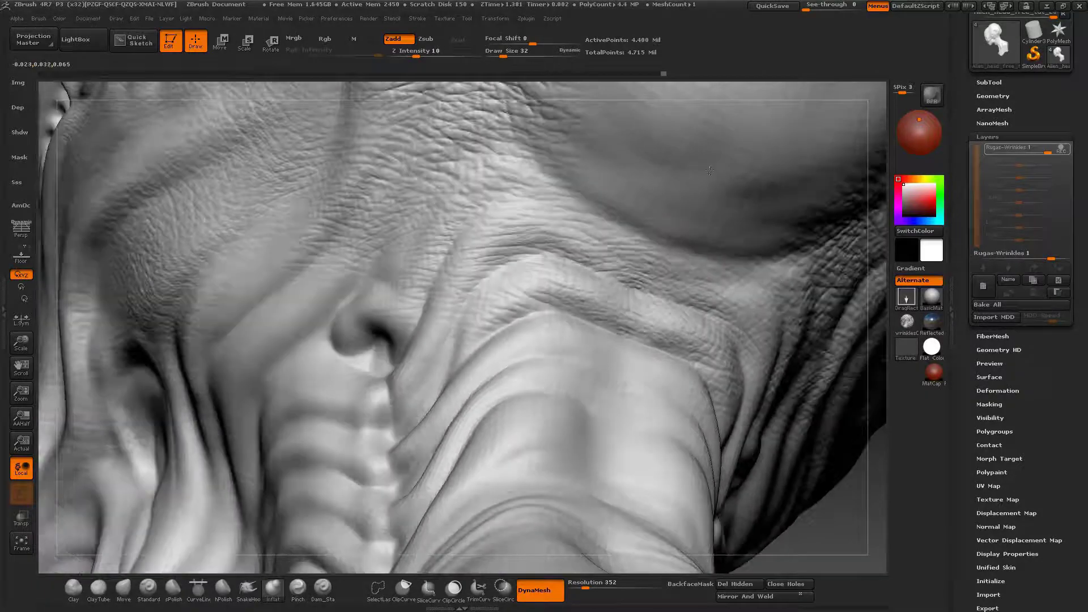
Step: Stamp the wrinkle texture at draw size 32 over the nape folds and the ridged side of the neck
right_drag(629, 243, 641, 255)
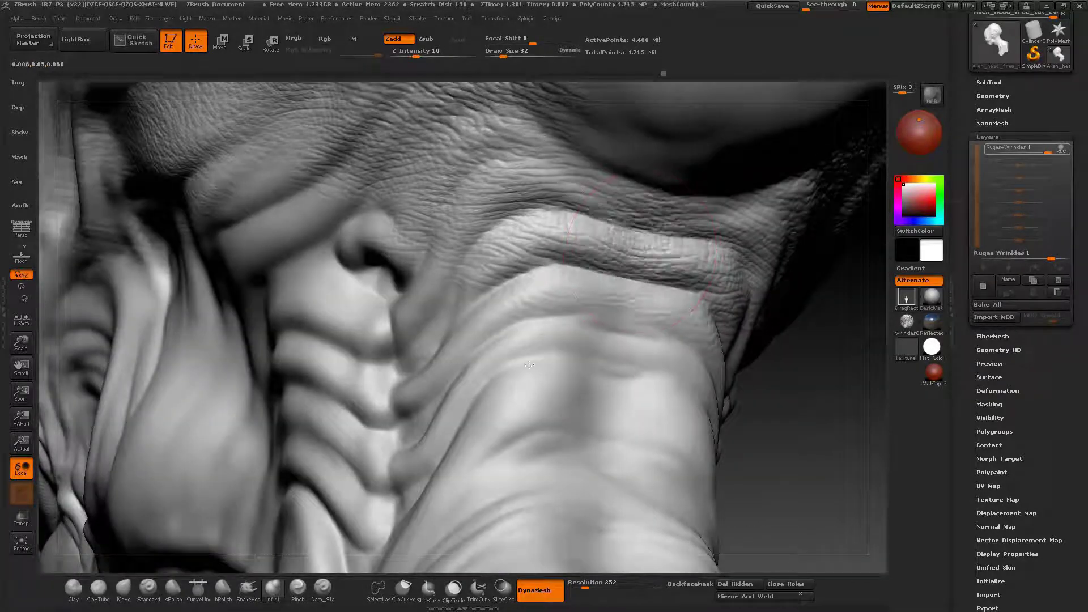
drag(529, 365, 519, 377)
mouse_move(408, 346)
right_down()
mouse_move(462, 377)
mouse_move(593, 254)
right_up()
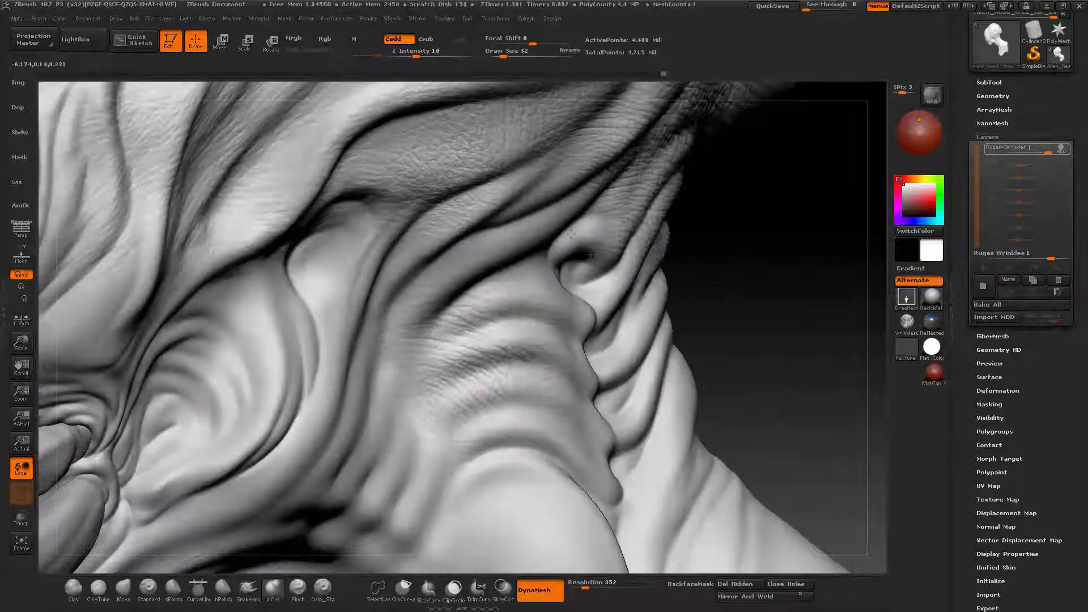
drag(592, 254, 615, 295)
right_drag(614, 295, 552, 346)
Step: Stamp wrinkles over the cheek folds, the jaw and the skin under the jaw
alt+right_drag(476, 170, 558, 222)
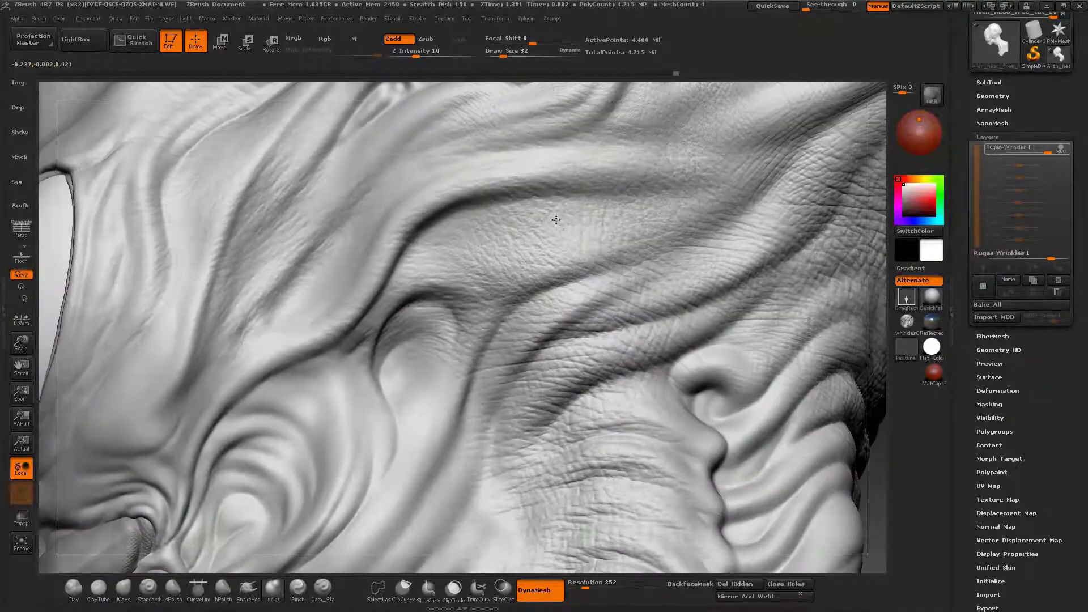
mouse_move(556, 220)
mouse_down()
mouse_move(542, 297)
mouse_move(496, 328)
mouse_up()
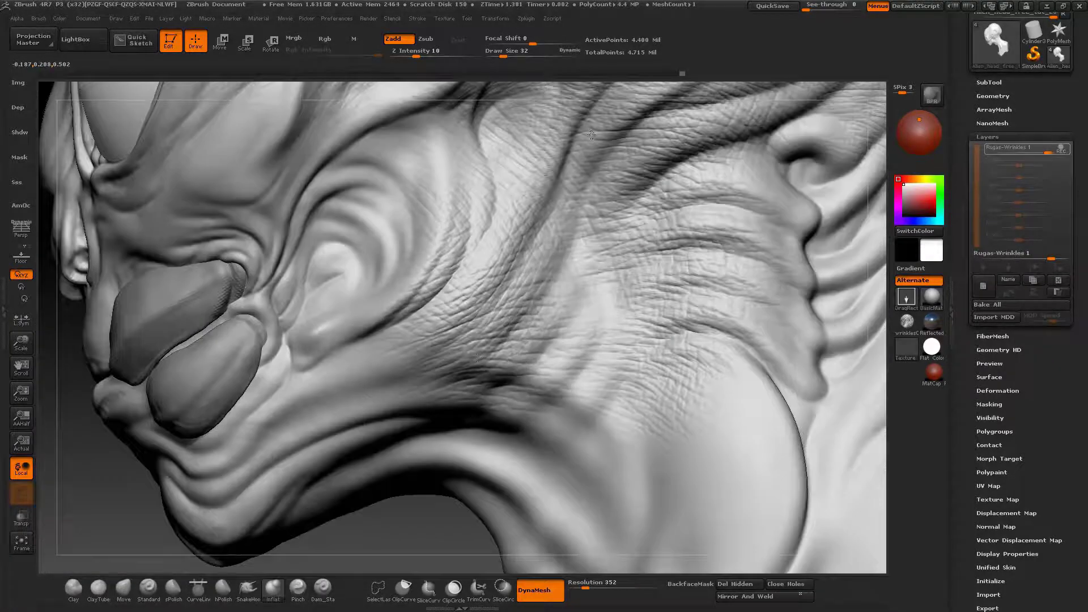
drag(591, 134, 666, 138)
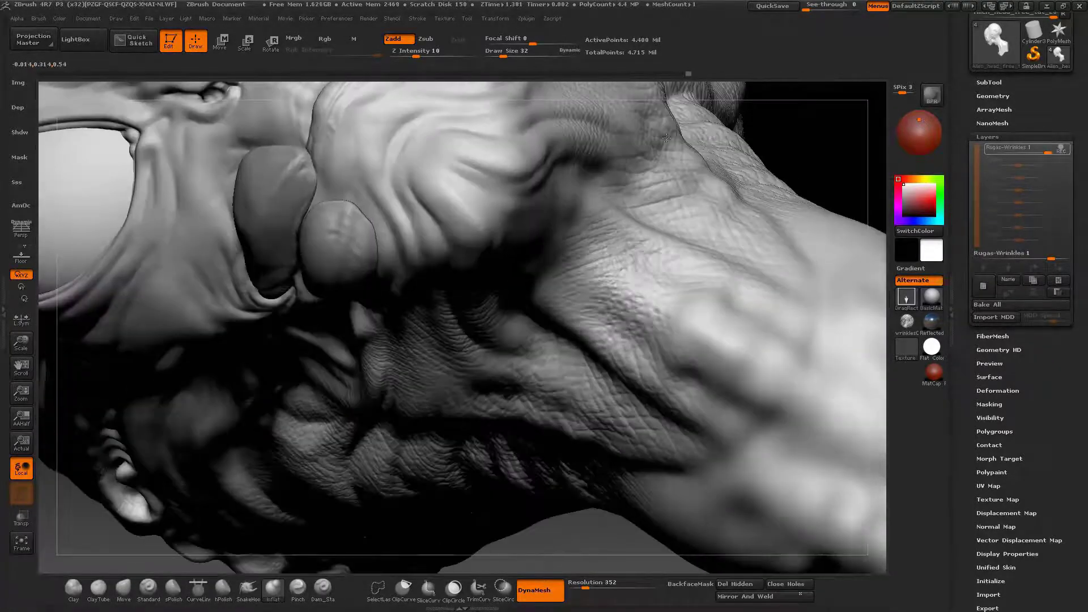
drag(631, 429, 662, 247)
mouse_move(557, 167)
right_down()
mouse_move(658, 309)
mouse_move(335, 163)
mouse_move(620, 328)
mouse_move(493, 248)
right_up()
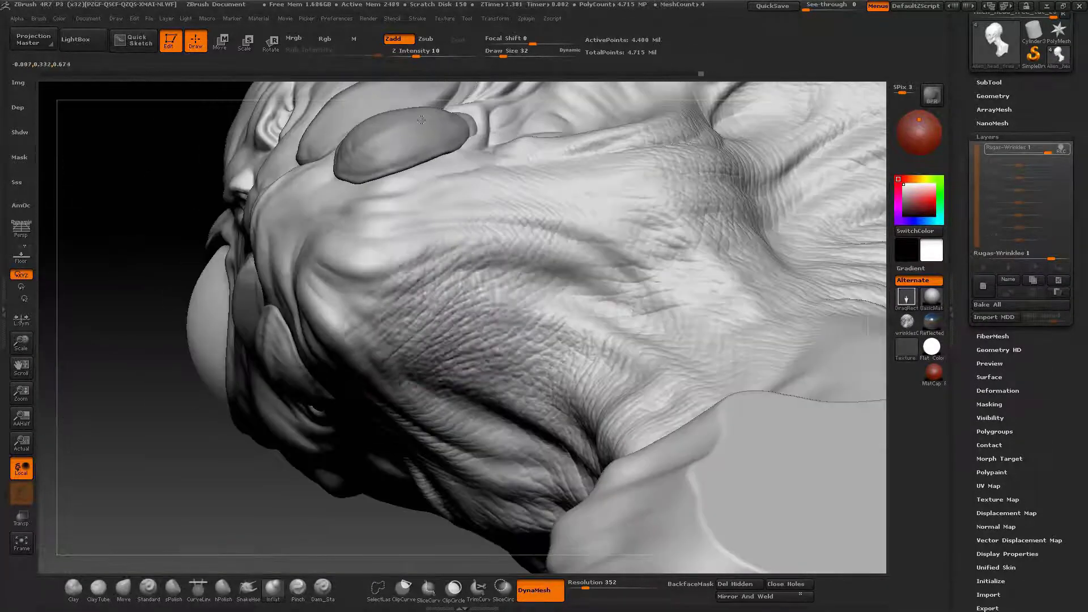
mouse_move(378, 143)
right_down()
mouse_move(473, 287)
mouse_move(434, 253)
mouse_move(517, 199)
mouse_move(522, 268)
right_up()
Step: Set the masking stroke to Lasso and mask areas around the lips between the mouth plates
ctrl+click(906, 299)
ctrl+click(653, 345)
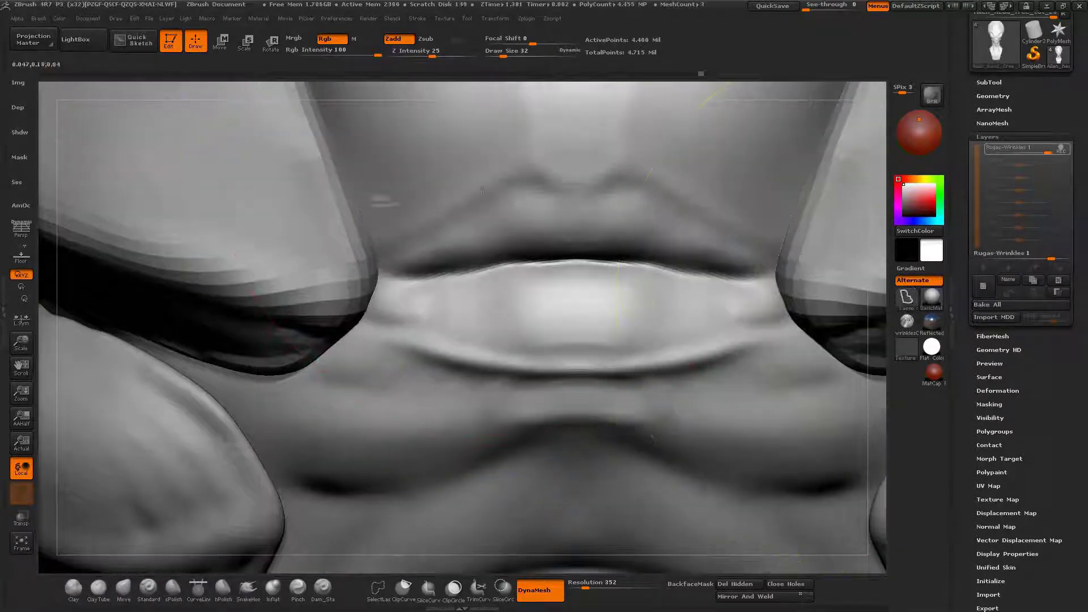
ctrl+drag(519, 276, 467, 369)
ctrl+drag(333, 276, 386, 249)
ctrl+right_drag(431, 255, 509, 344)
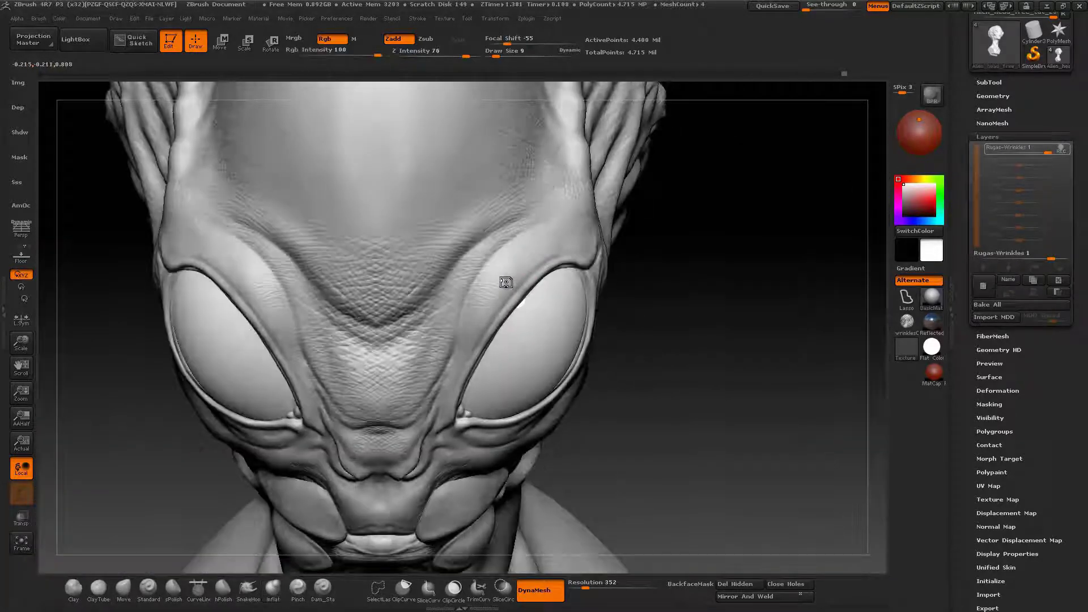
Step: Switch the brush stroke to FreeHand for working wrinkles into the neck
key(space)
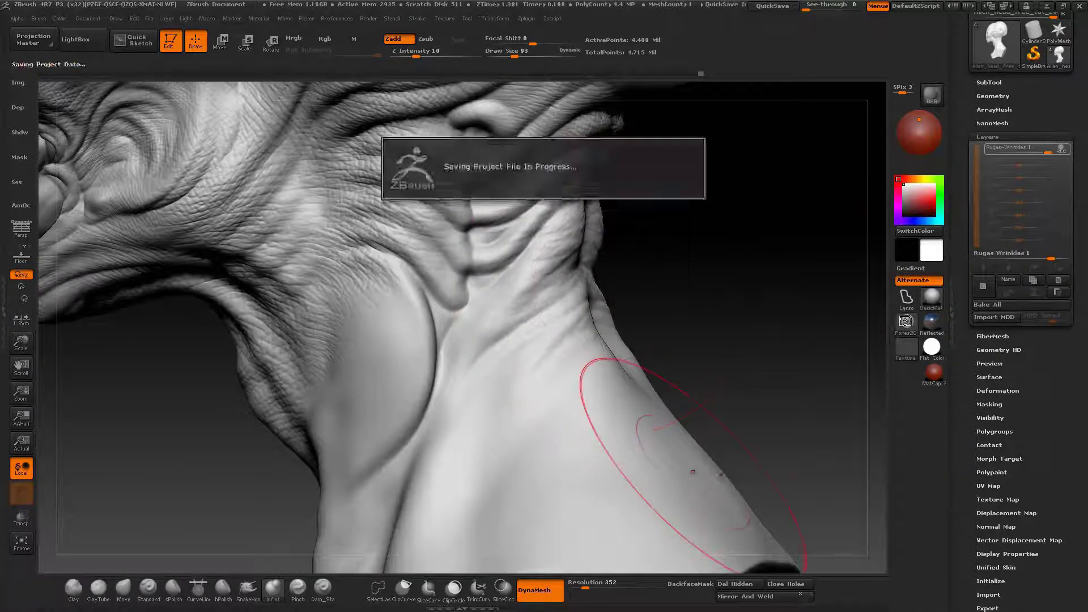
click(690, 518)
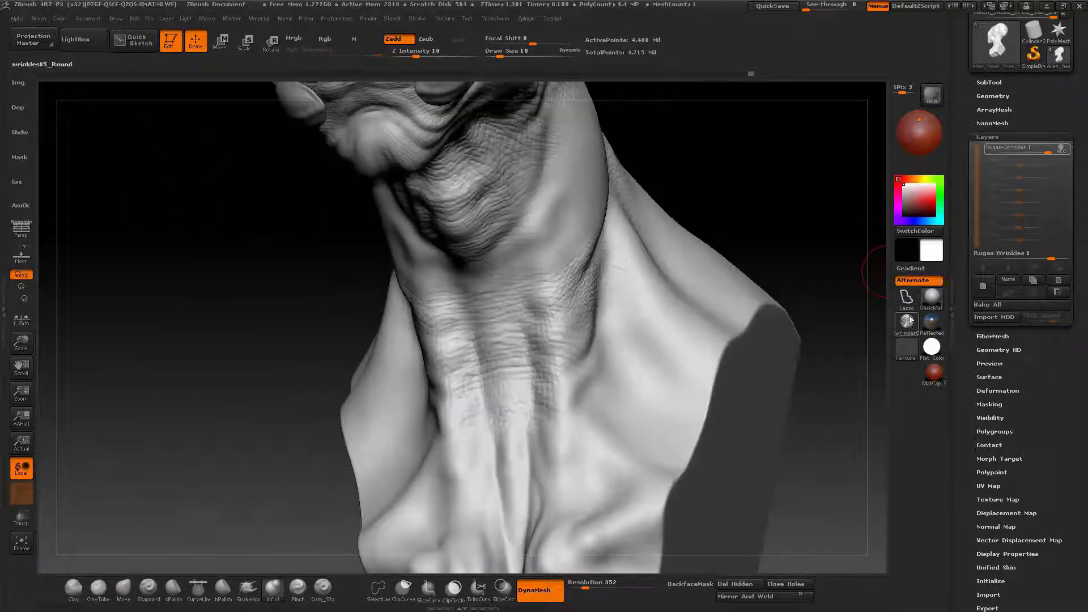
click(906, 296)
click(655, 318)
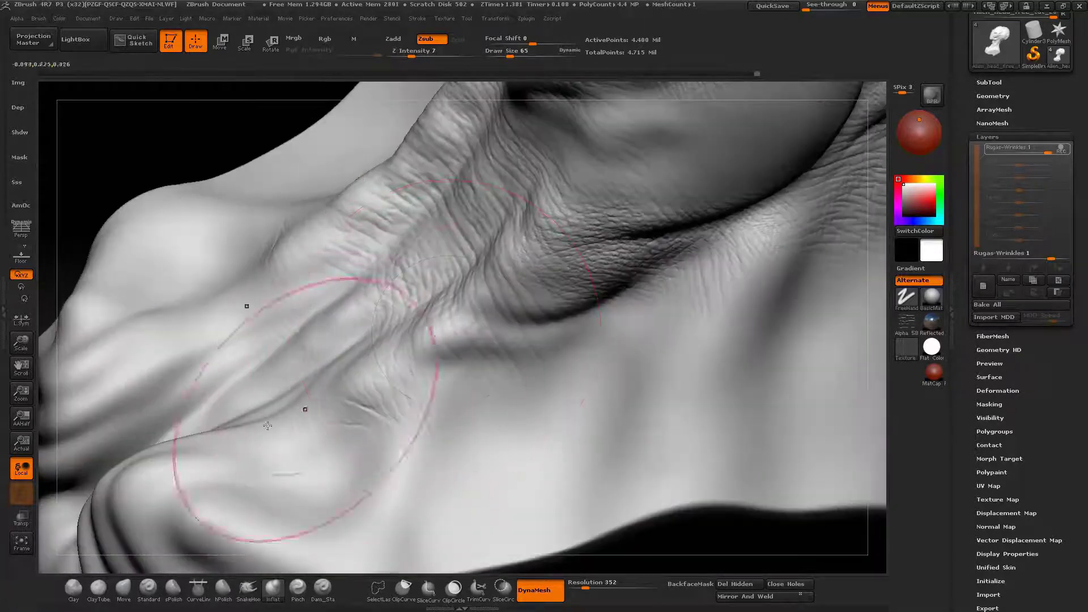
Step: Set the stroke to Spray and carve creases into the nape folds with Zsub, draw size 5 and Z intensity 12
click(905, 297)
click(716, 318)
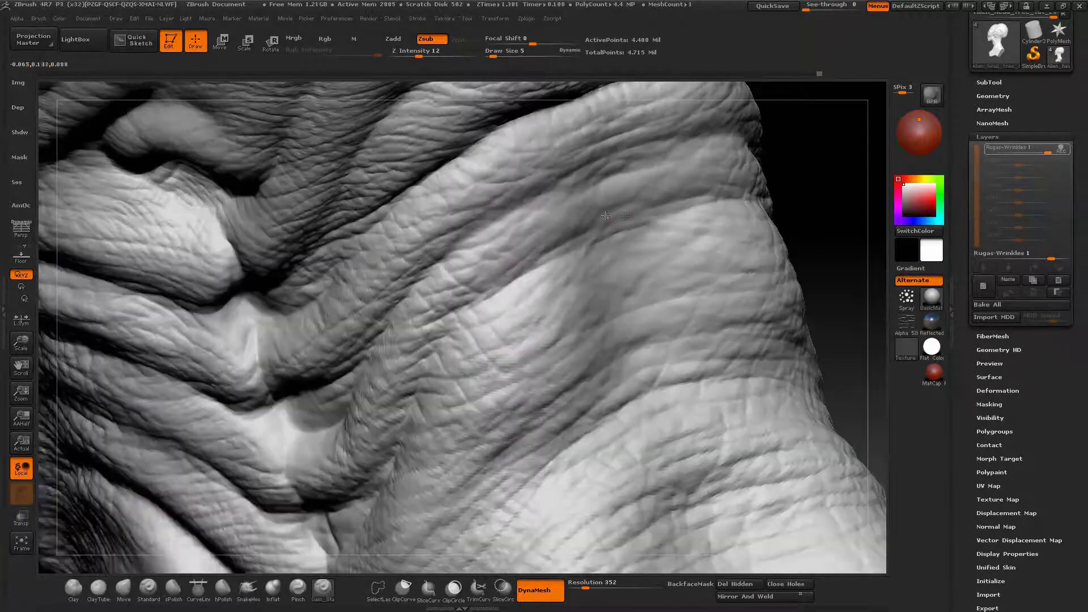
mouse_move(605, 215)
mouse_down()
mouse_move(699, 225)
mouse_move(583, 250)
mouse_move(492, 327)
mouse_up()
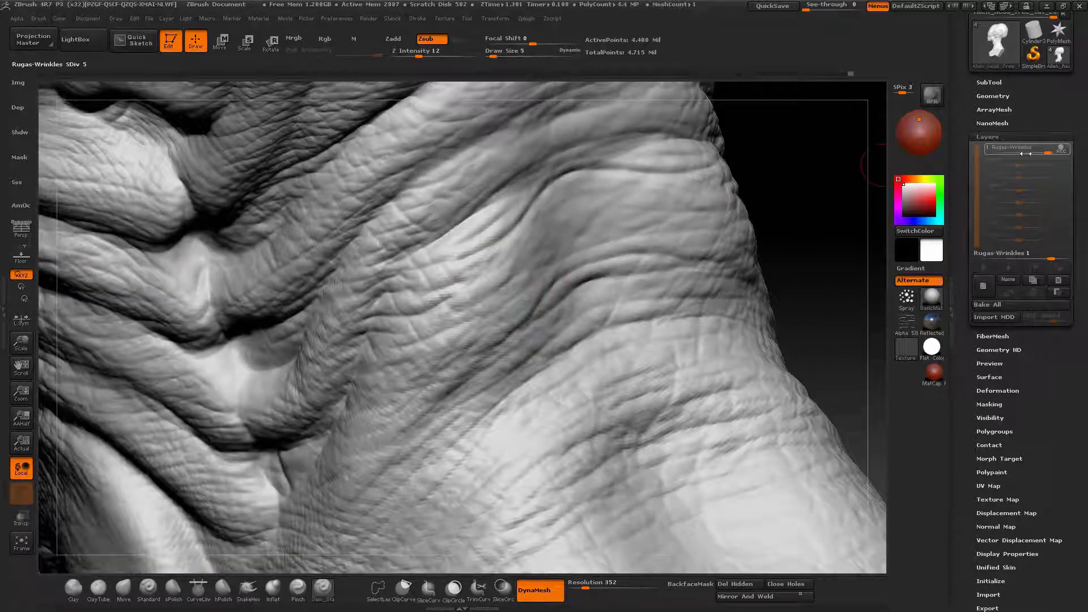
Step: Adjust the Rugas-Wrinkles layer's intensity, reactivate its recording mode and carve another crease into the back of the neck
mouse_move(1048, 151)
mouse_down()
mouse_move(1022, 153)
mouse_move(1050, 151)
mouse_up()
click(612, 194)
click(575, 257)
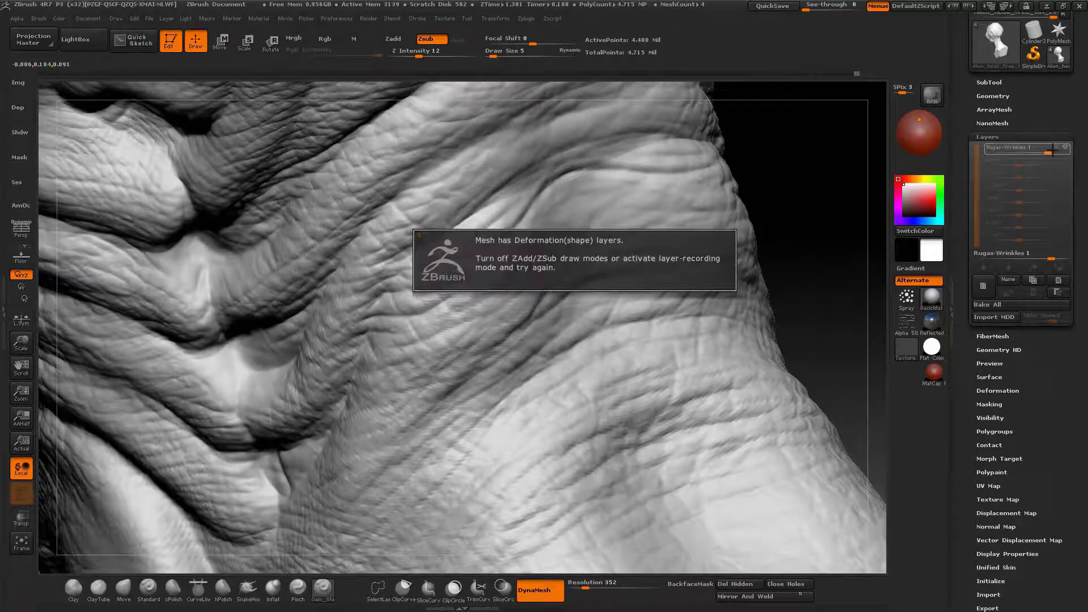
click(1061, 148)
drag(578, 252, 534, 281)
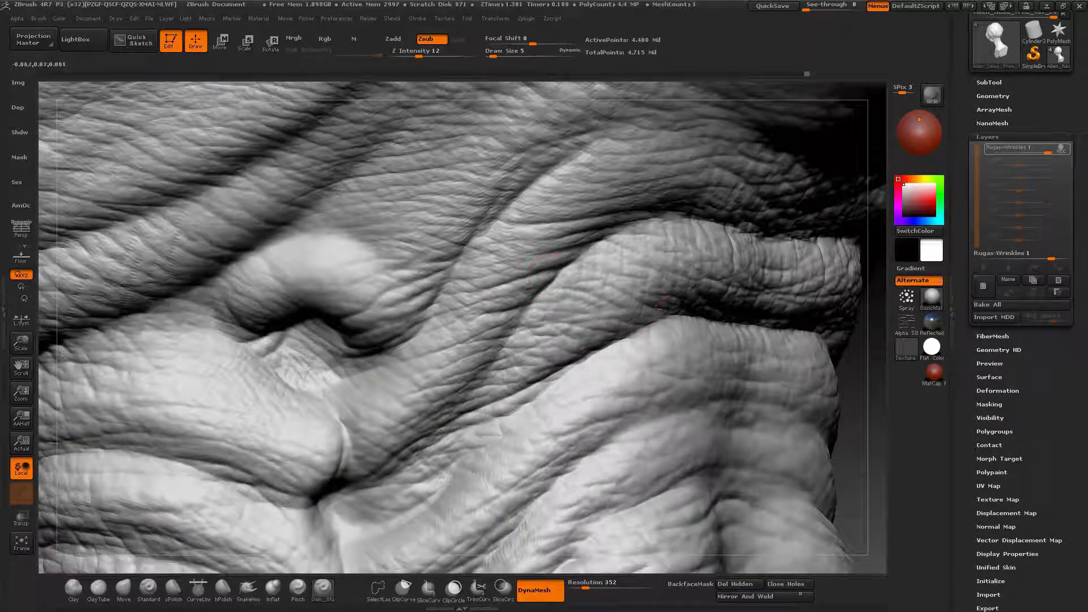
Step: Carve fine creases along the folds between the ear knob and the base of the skull
right_drag(655, 308, 636, 301)
mouse_move(606, 207)
right_down()
mouse_move(573, 218)
mouse_move(544, 255)
mouse_move(451, 175)
mouse_move(527, 254)
right_up()
drag(527, 253, 417, 283)
drag(537, 228, 400, 240)
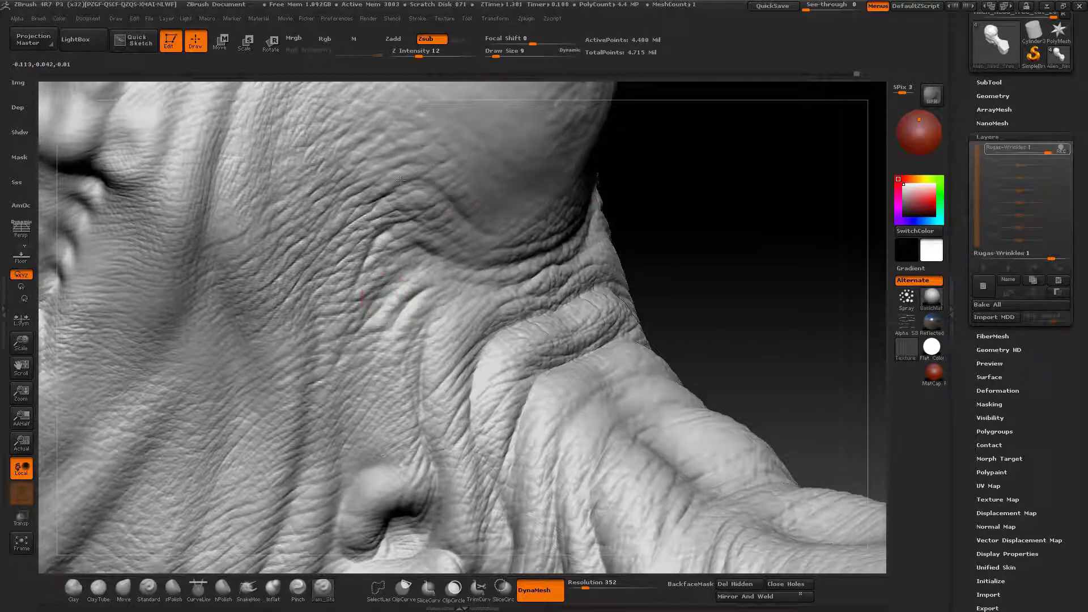
Step: Switch to the Standard brush and build up the folds behind the ear with Zadd at draw size 9
key(b)
key(s)
key(t)
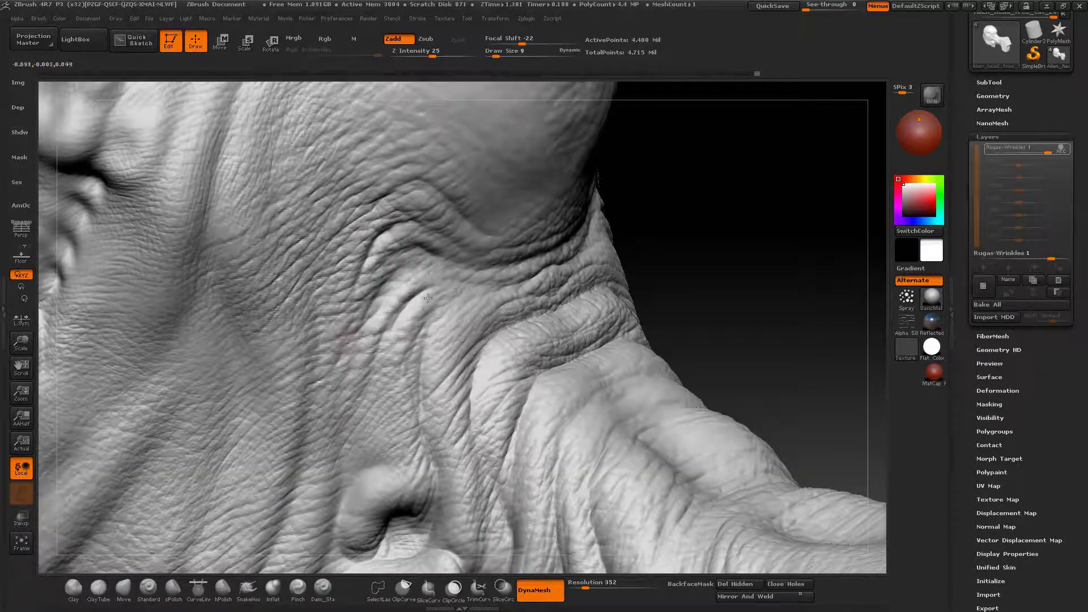
mouse_move(428, 298)
ctrl+right_down()
mouse_move(413, 369)
mouse_move(442, 243)
mouse_move(389, 304)
mouse_move(545, 291)
ctrl+right_up()
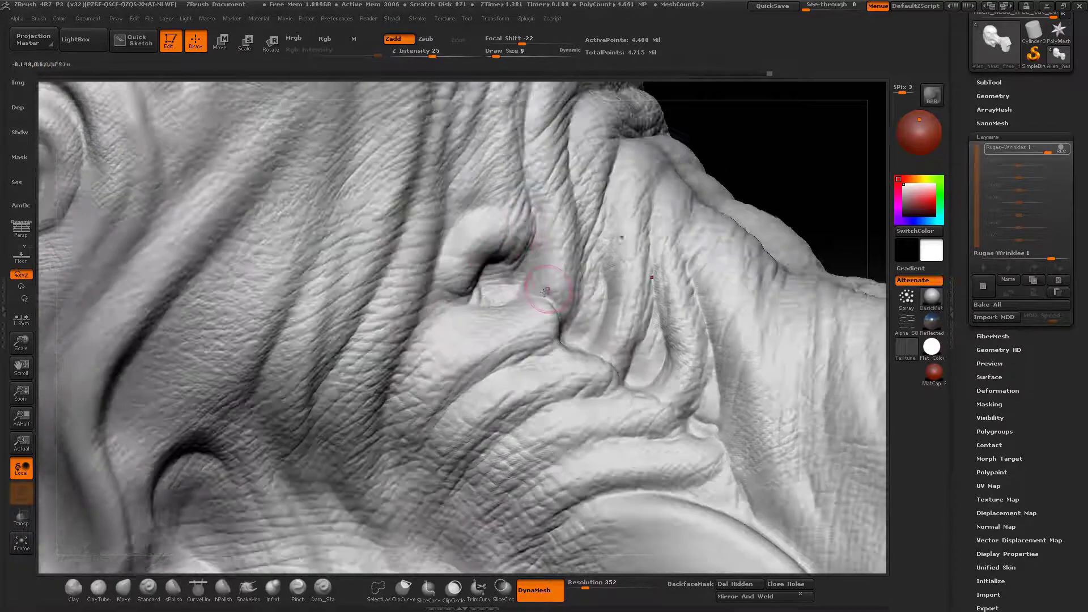
drag(546, 289, 463, 250)
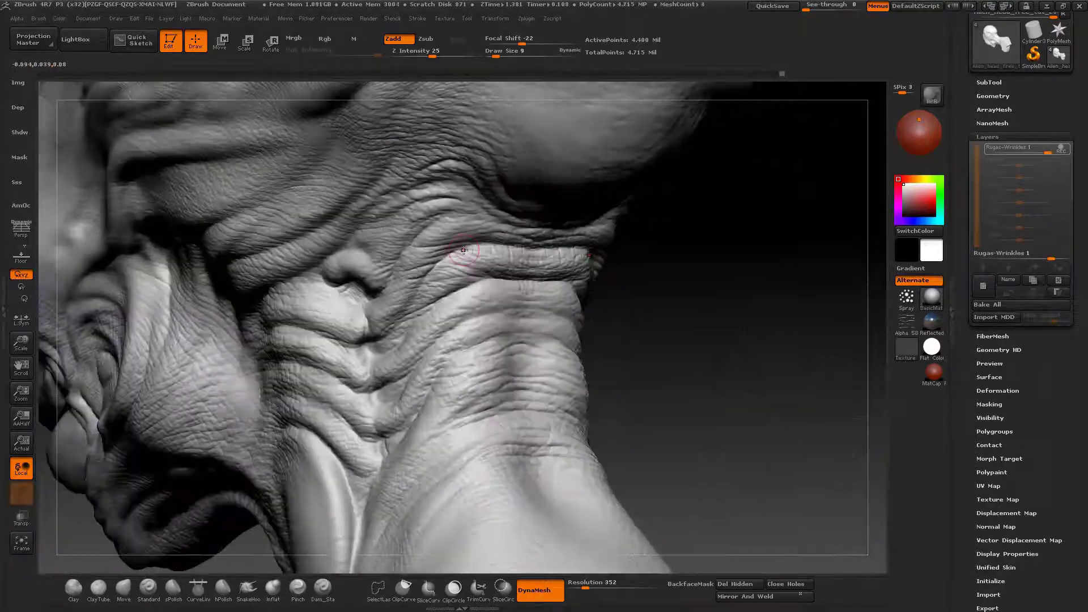
right_drag(463, 250, 351, 396)
Step: Set the draw size to 7 and raise the skin folds across the nape and down the side of the neck
key(space)
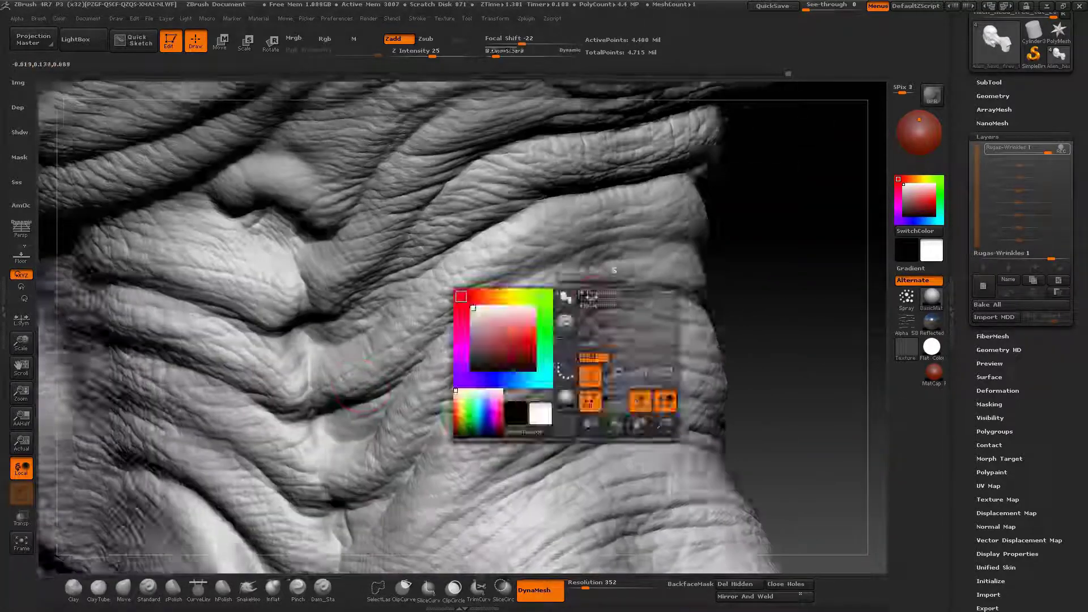
drag(589, 298, 582, 298)
right_drag(583, 317, 579, 336)
drag(583, 349, 623, 282)
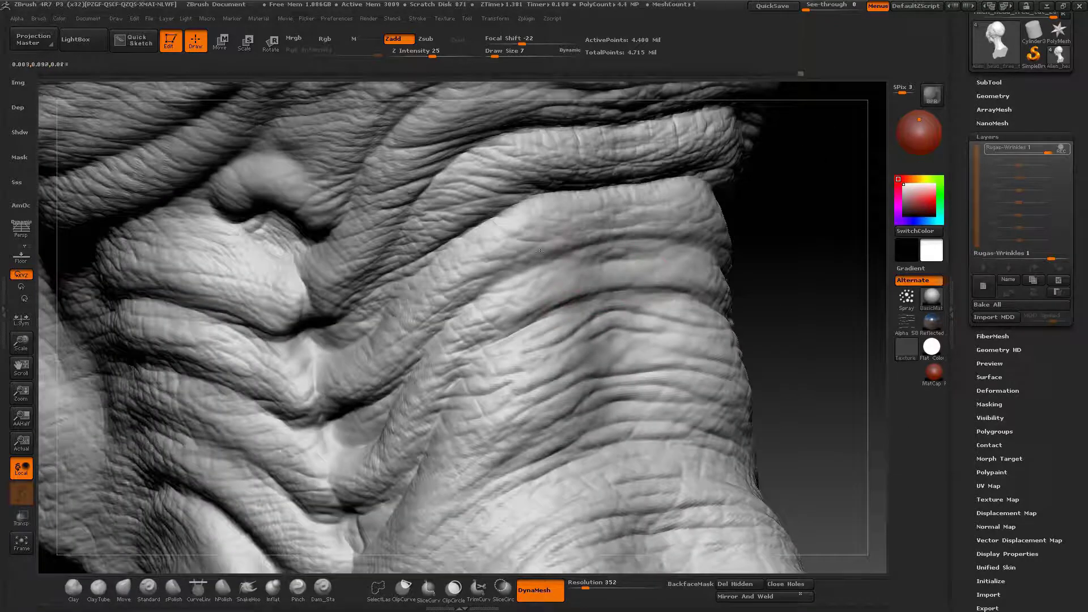
drag(540, 251, 546, 419)
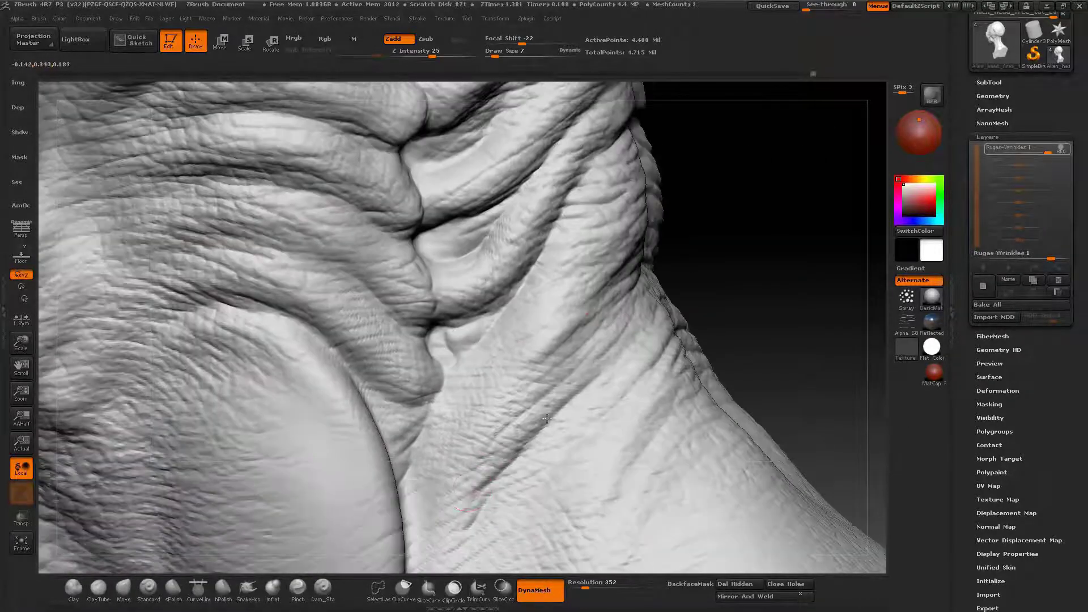
Step: Return to the Dam Standard brush with Zsub and carve creases around the outer corner of the mouth plates at draw size 7
right_drag(532, 365, 774, 255)
right_drag(816, 326, 569, 401)
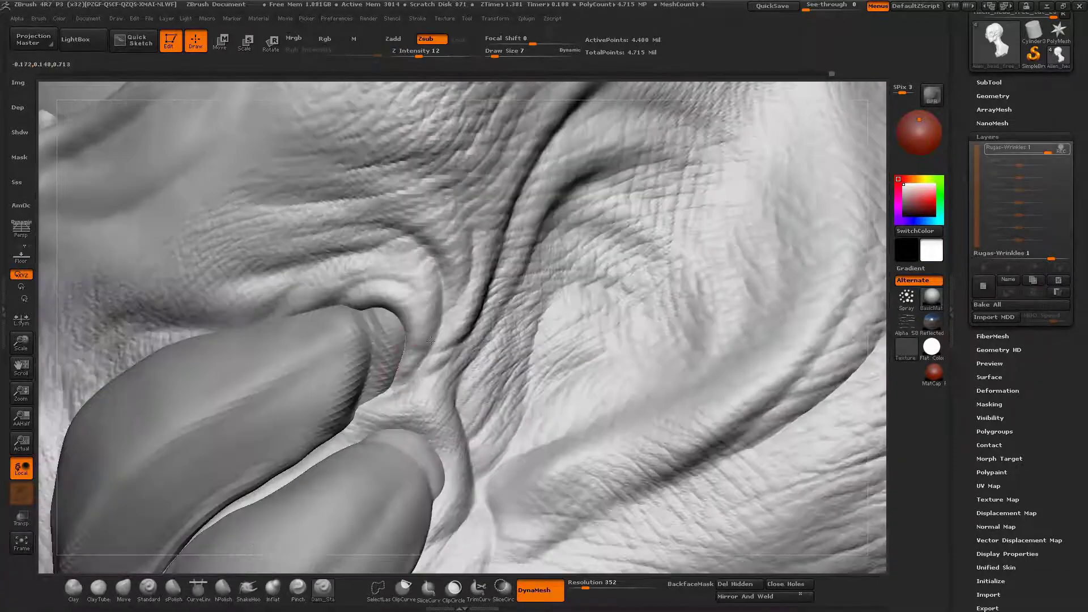
right_drag(300, 296, 278, 294)
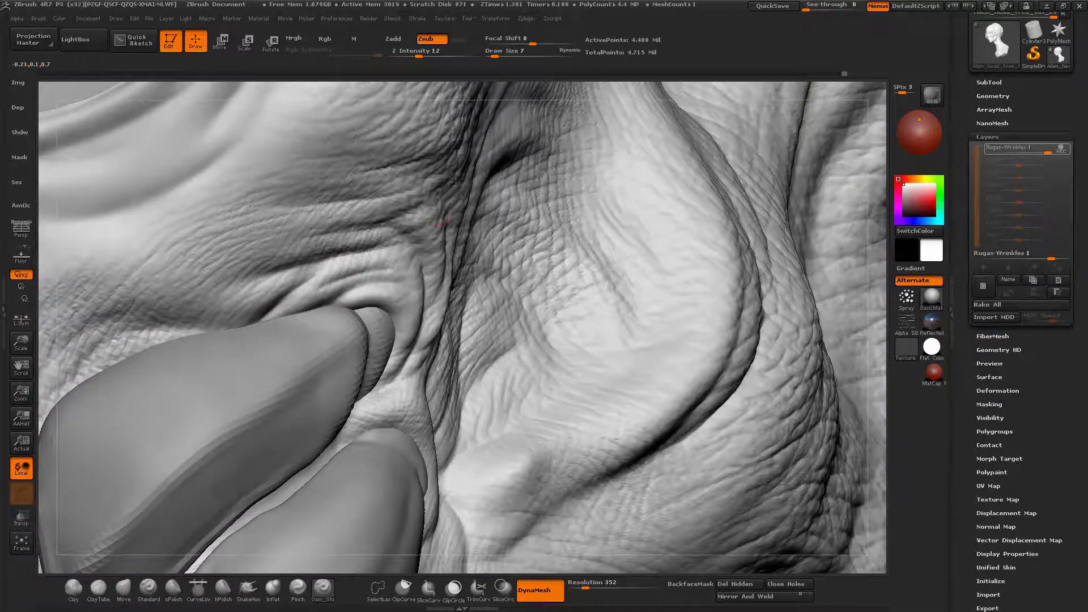
mouse_move(456, 182)
right_down()
mouse_move(495, 128)
mouse_move(431, 239)
right_up()
Step: Set the draw size to 6 and carve curved creases through the rounded cheek folds behind the mouth plates
right_drag(393, 310, 481, 243)
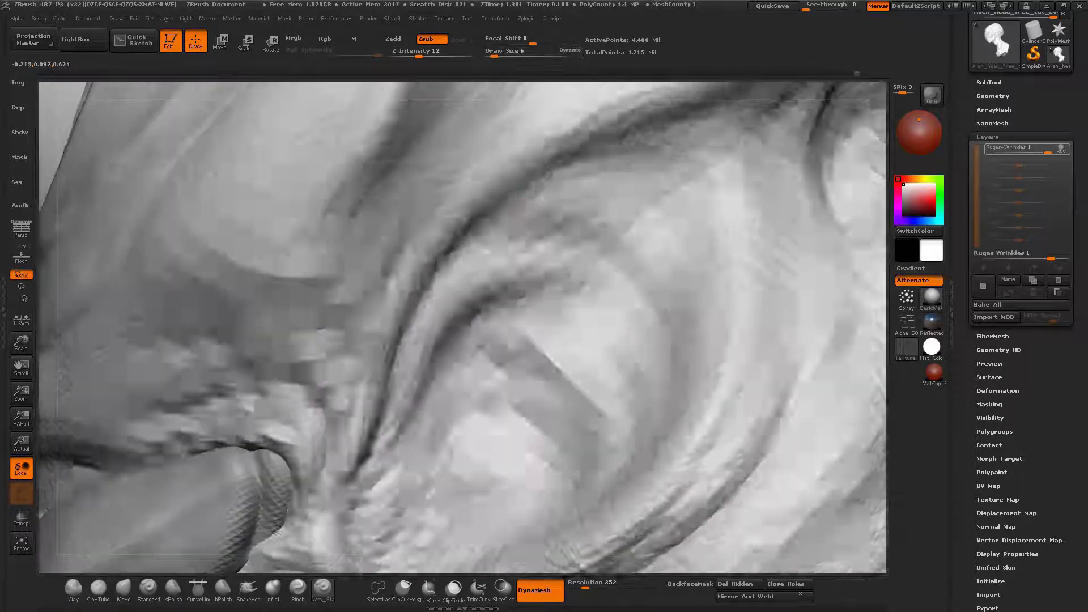
drag(540, 287, 470, 346)
mouse_move(501, 411)
mouse_down()
mouse_move(433, 437)
mouse_move(523, 360)
mouse_up()
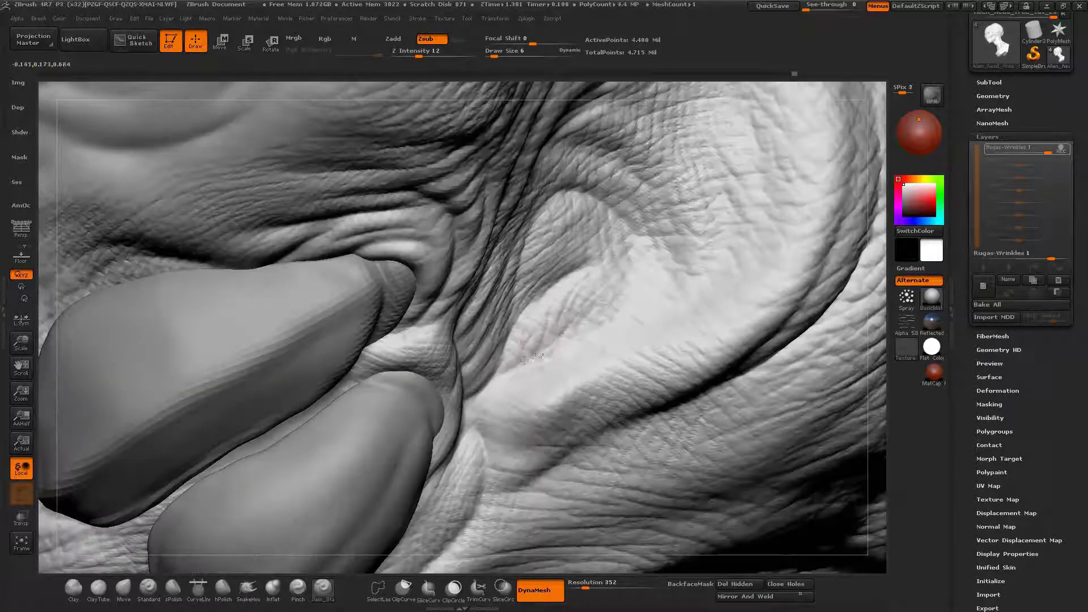
mouse_move(627, 235)
mouse_down()
mouse_move(568, 357)
mouse_move(487, 422)
mouse_move(527, 439)
mouse_move(612, 419)
mouse_move(742, 330)
mouse_move(612, 360)
mouse_move(592, 342)
mouse_up()
mouse_move(592, 342)
right_down()
mouse_move(651, 328)
mouse_move(646, 299)
mouse_move(564, 348)
right_up()
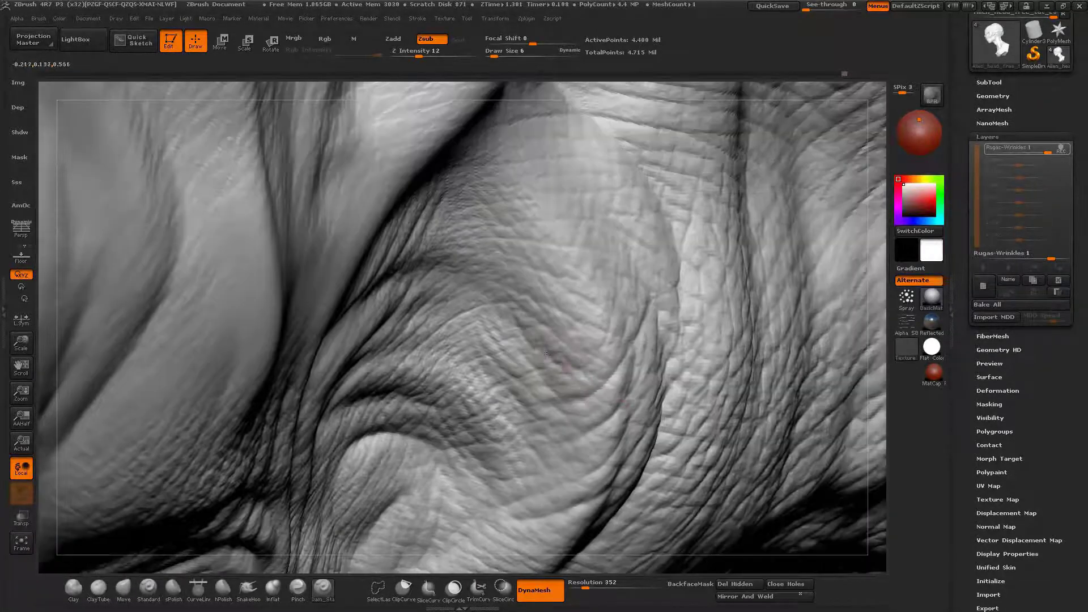
drag(424, 347, 482, 286)
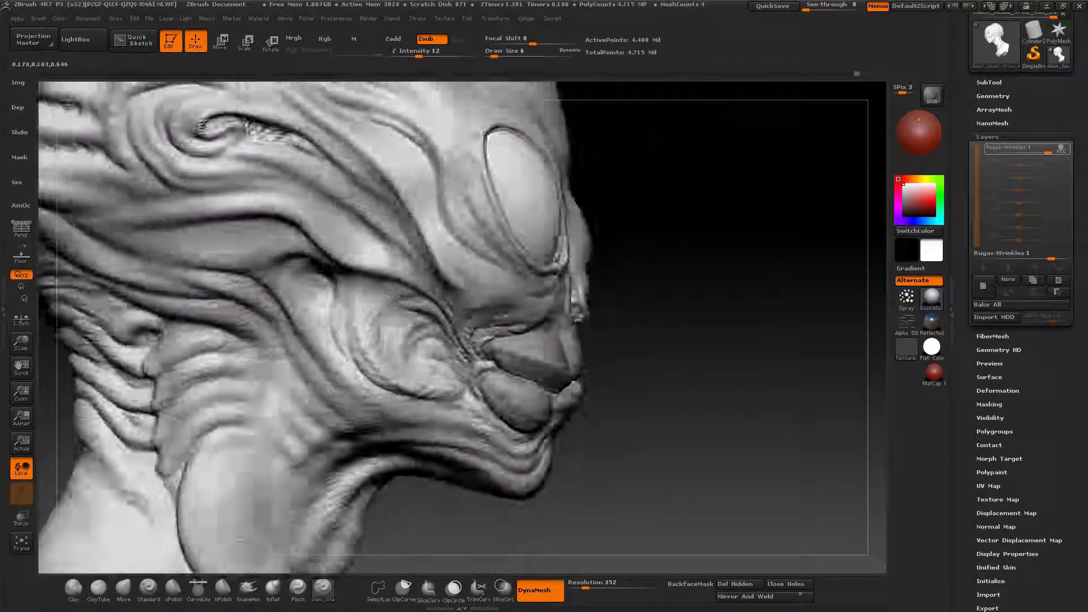
Step: Carve creases in the skin above the upper mouth plate, from its outer corner toward the nose
mouse_move(482, 286)
ctrl+right_down()
mouse_move(530, 340)
mouse_move(529, 364)
mouse_move(603, 279)
mouse_move(703, 306)
ctrl+right_up()
drag(646, 299, 613, 299)
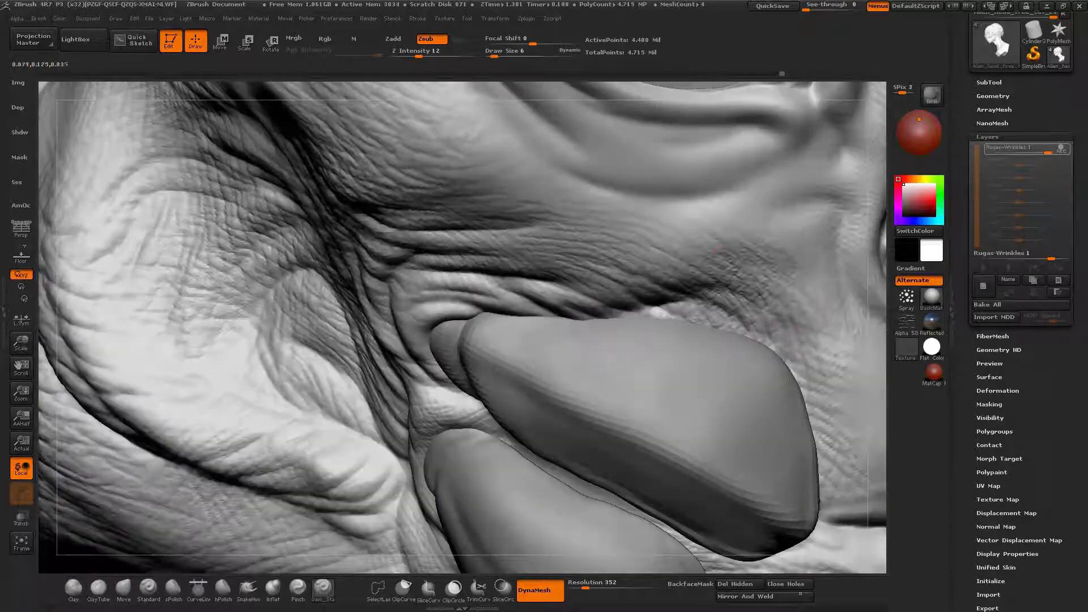
drag(776, 319, 651, 243)
mouse_move(721, 283)
right_down()
mouse_move(623, 249)
mouse_move(615, 232)
right_up()
drag(636, 191, 616, 266)
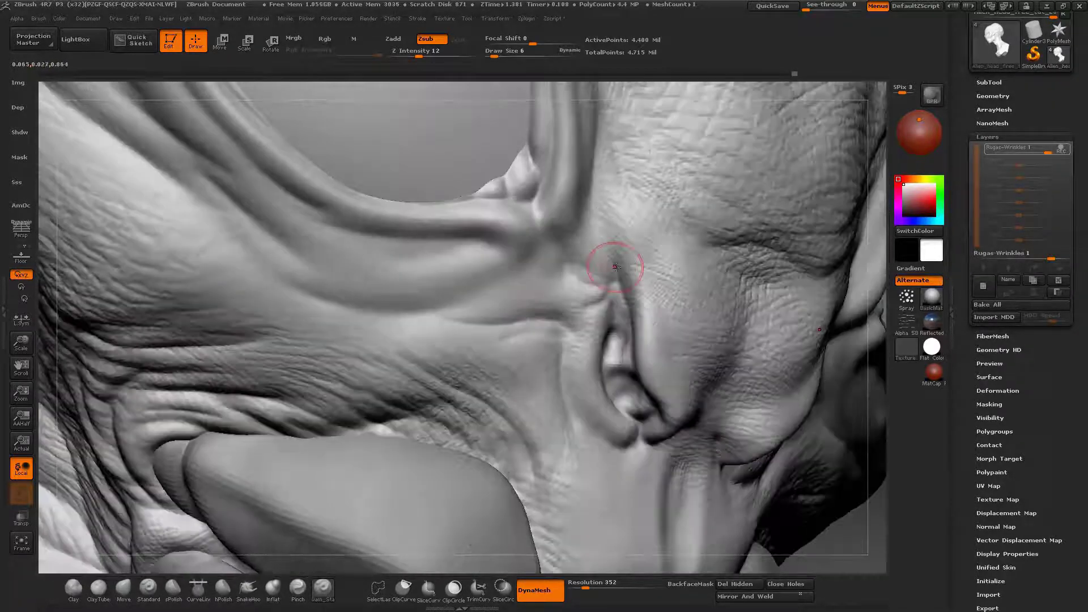
Step: Carve creases around the nostril and the skin at the underside of the nose
mouse_move(548, 257)
right_down()
mouse_move(462, 255)
mouse_move(510, 362)
right_up()
alt+right_drag(663, 431, 655, 328)
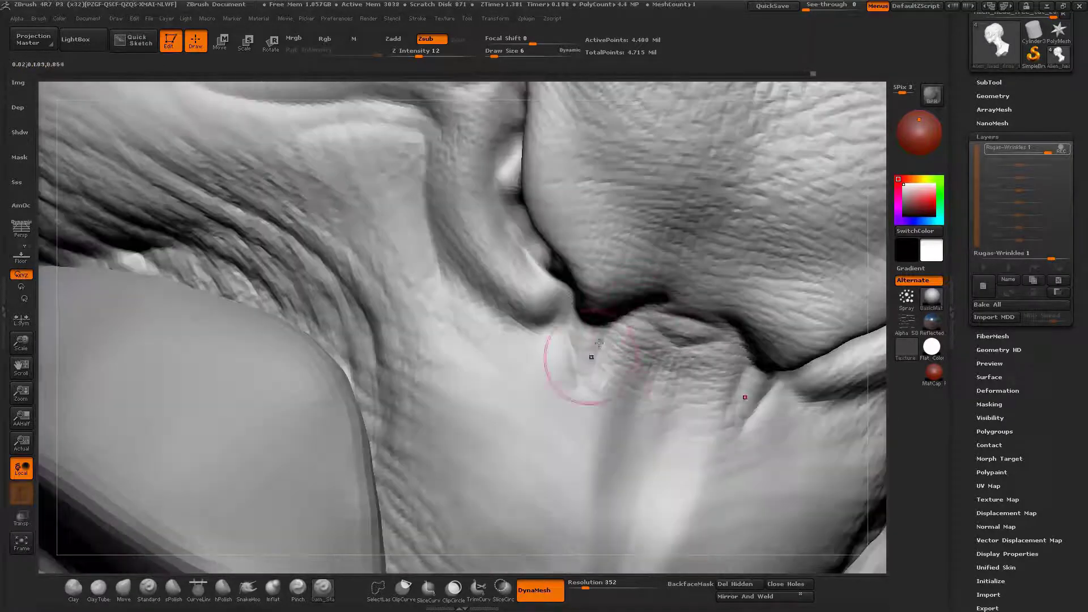
alt+right_drag(548, 332, 589, 354)
mouse_move(525, 321)
mouse_down()
mouse_move(595, 328)
mouse_move(593, 352)
mouse_move(497, 291)
mouse_move(514, 308)
mouse_up()
right_drag(532, 278, 496, 277)
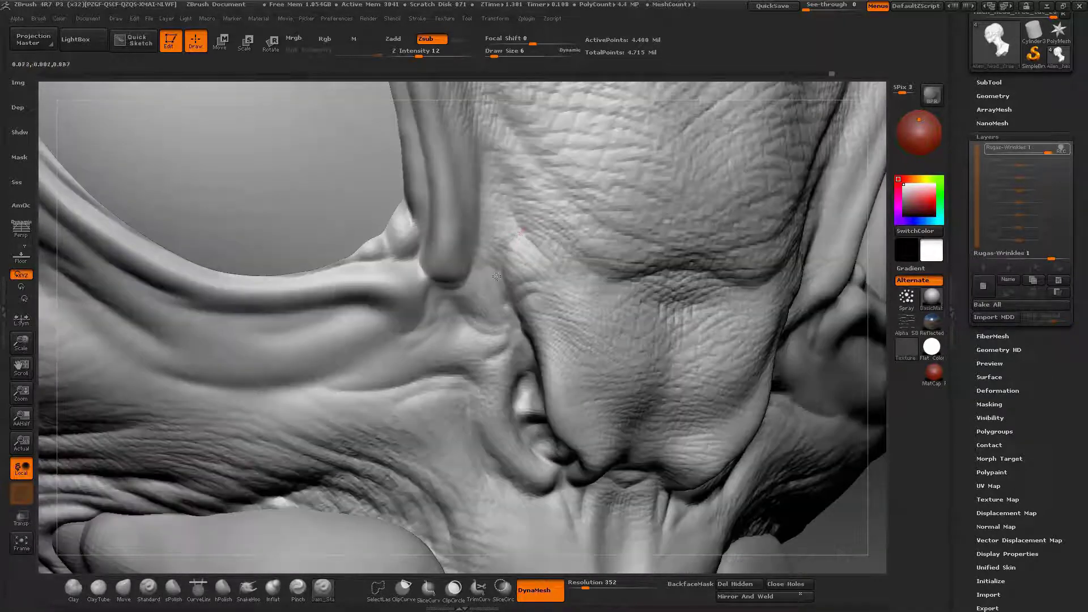
Step: Carve creases across the lower nose and down the vertical folds between the nose and the upper lip
drag(621, 268, 610, 285)
drag(519, 222, 612, 308)
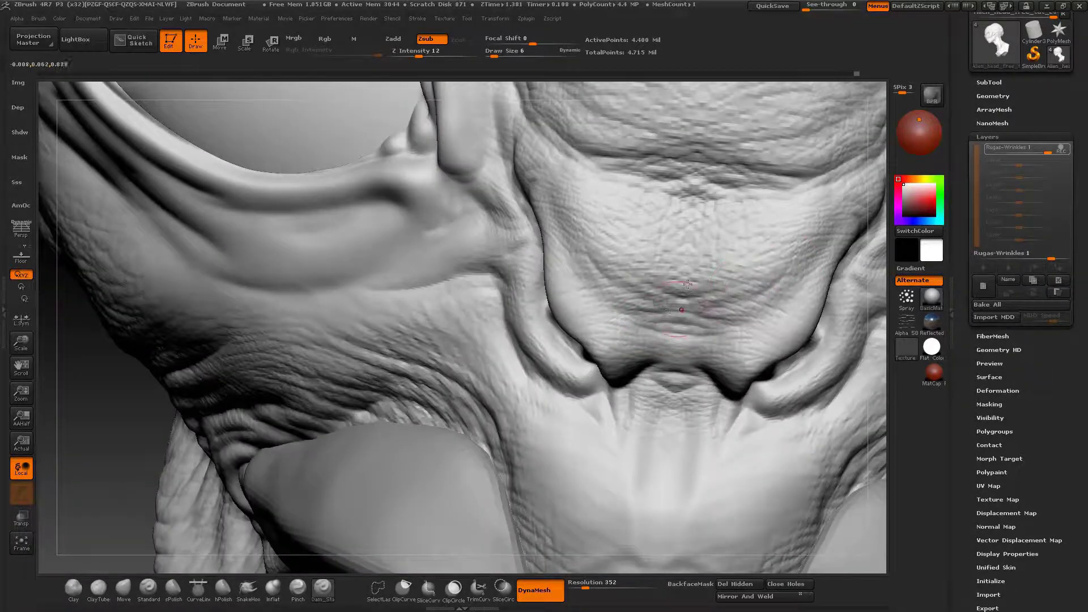
mouse_move(687, 284)
ctrl+right_down()
mouse_move(610, 298)
mouse_move(600, 250)
mouse_move(662, 255)
mouse_move(602, 274)
ctrl+right_up()
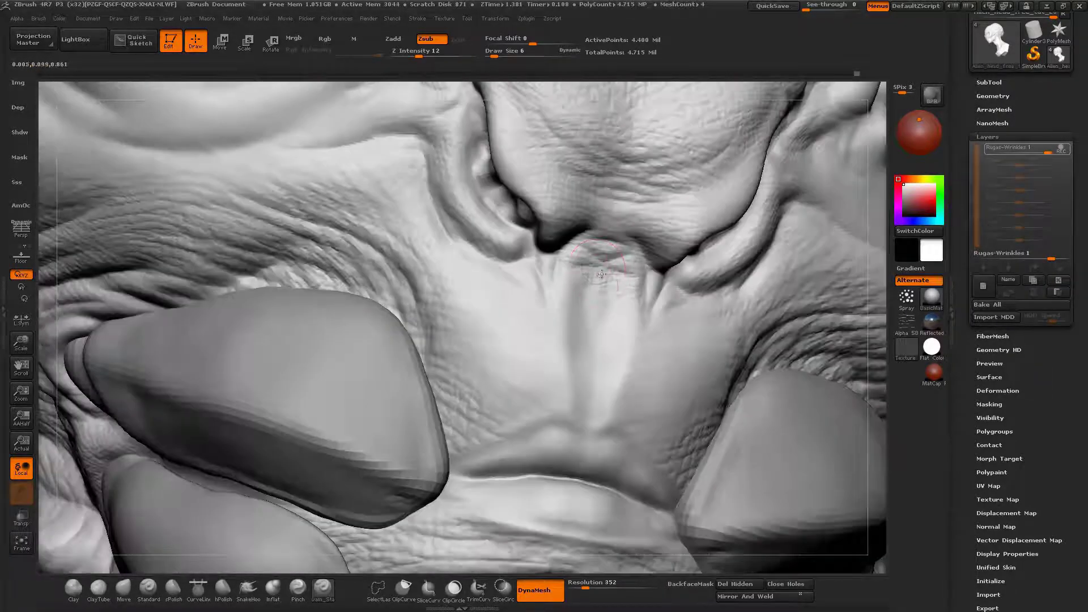
drag(602, 274, 567, 335)
mouse_move(508, 350)
right_down()
mouse_move(576, 326)
mouse_move(444, 357)
right_up()
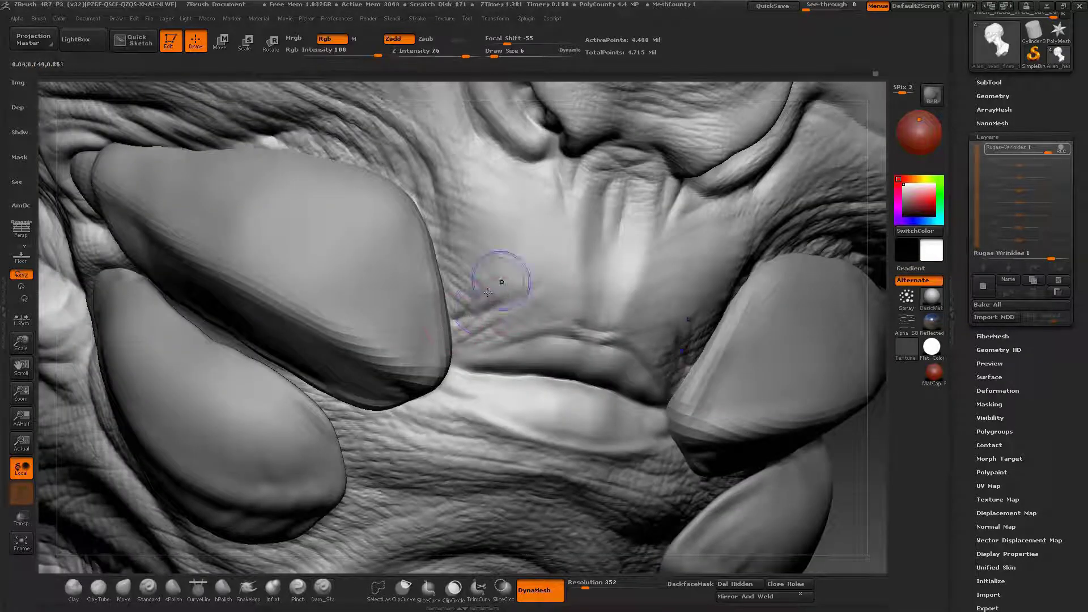
Step: Carve creases along the V-shaped brow fold and outward over the eyes with Dam_Standard at draw size 6 and intensity 12
mouse_move(500, 281)
ctrl+right_down()
mouse_move(542, 266)
mouse_move(464, 275)
mouse_move(627, 289)
mouse_move(607, 282)
mouse_move(594, 248)
mouse_move(550, 265)
ctrl+right_up()
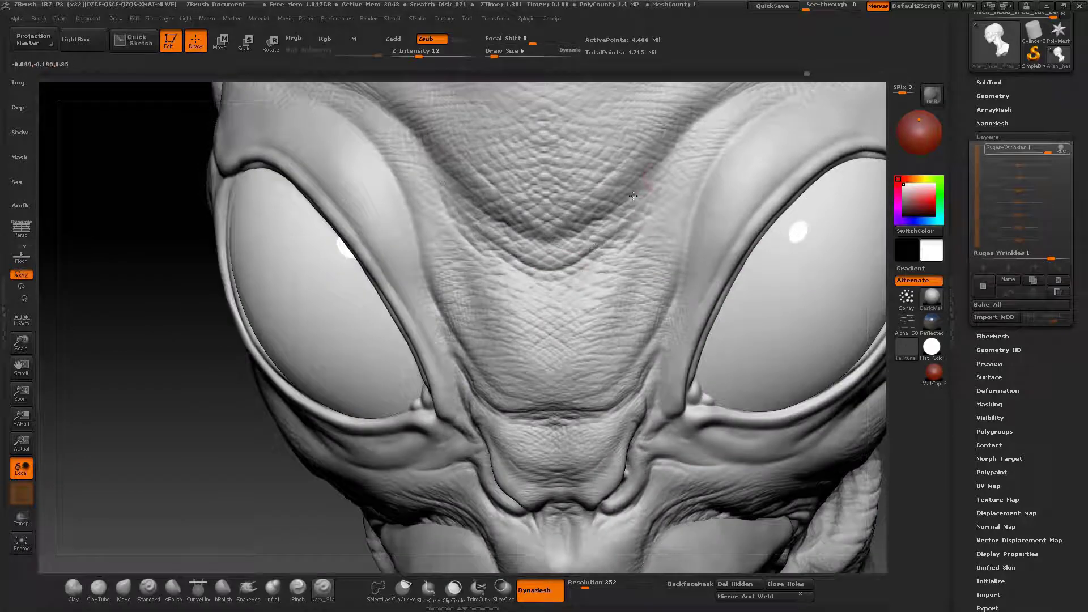
drag(576, 225, 593, 222)
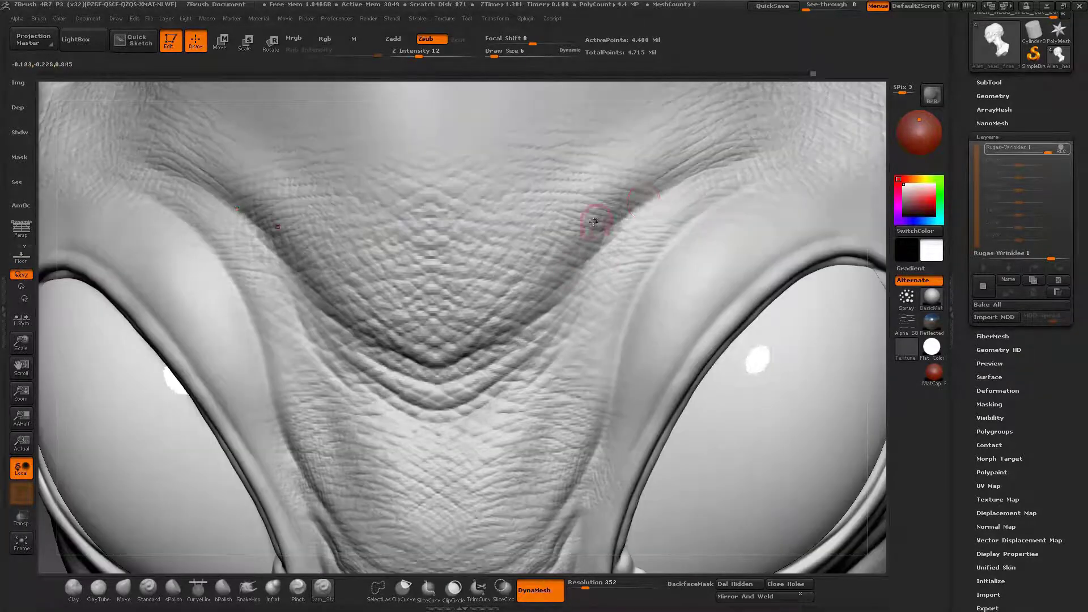
drag(814, 136, 749, 190)
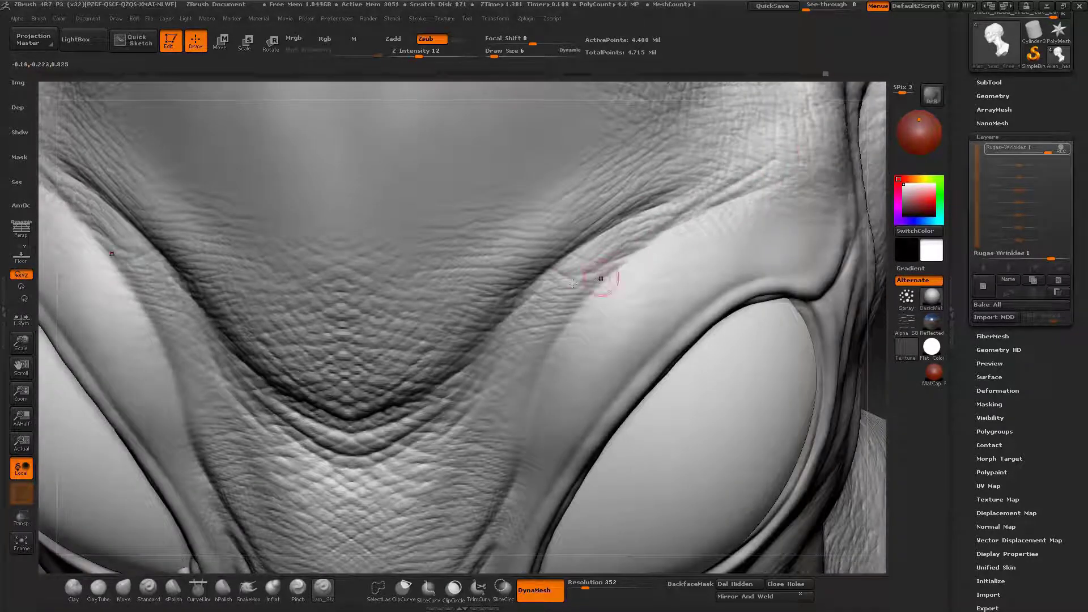
mouse_move(514, 422)
right_down()
mouse_move(467, 566)
mouse_move(606, 385)
mouse_move(640, 237)
mouse_move(672, 214)
mouse_move(437, 287)
mouse_move(419, 258)
mouse_move(474, 323)
mouse_move(452, 309)
mouse_move(447, 202)
mouse_move(300, 97)
mouse_move(471, 345)
mouse_move(352, 418)
mouse_move(354, 388)
mouse_move(479, 369)
mouse_move(566, 322)
right_up()
mouse_move(598, 400)
mouse_down()
mouse_move(580, 327)
mouse_move(609, 403)
mouse_move(557, 384)
mouse_move(512, 305)
mouse_up()
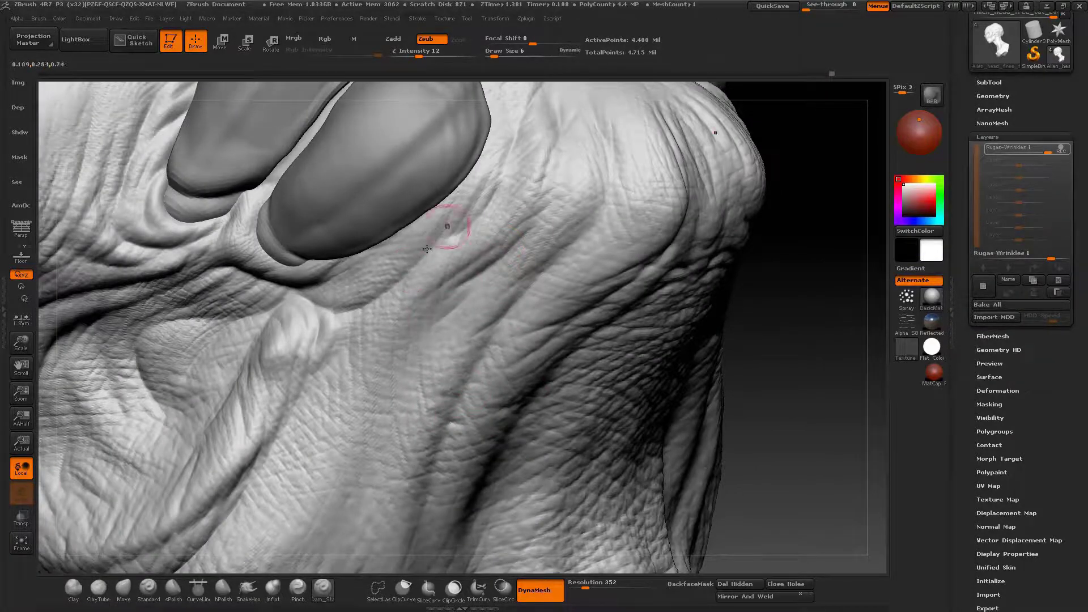
Step: Carve creases in the jaw skin below the mouth plates and through the neck folds, using draw size 13 on the neck
mouse_move(427, 248)
right_down()
mouse_move(420, 345)
mouse_move(466, 232)
mouse_move(396, 274)
right_up()
mouse_move(396, 275)
mouse_down()
mouse_move(476, 252)
mouse_move(348, 248)
mouse_up()
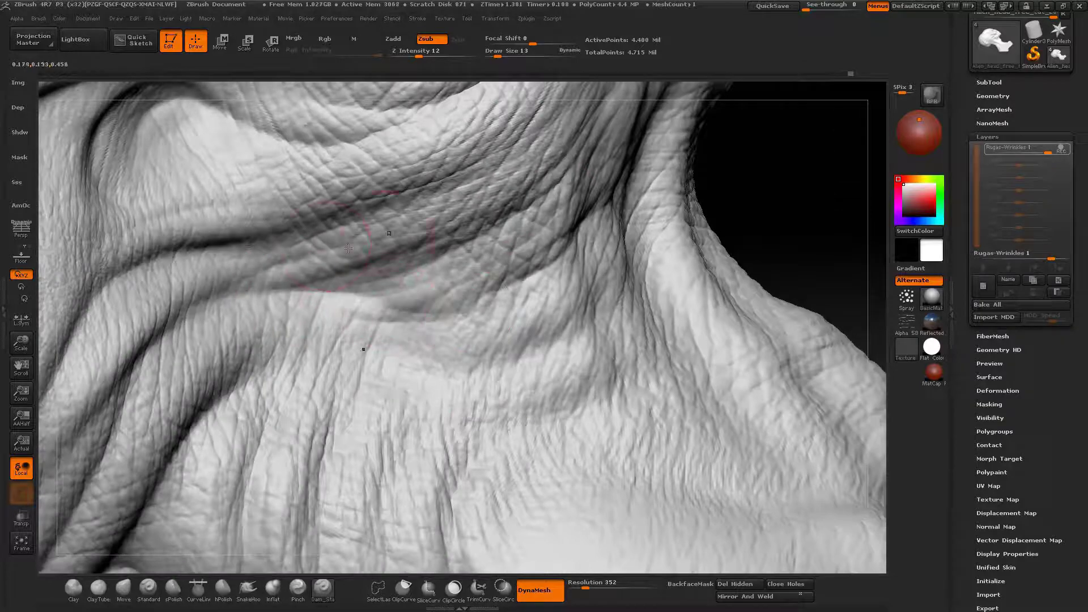
right_drag(348, 248, 508, 334)
drag(518, 198, 669, 187)
right_drag(669, 187, 595, 249)
drag(603, 227, 652, 228)
Step: Carve creases across the throat folds and around the smooth bulge at the side of the neck
mouse_move(652, 229)
right_down()
mouse_move(590, 272)
mouse_move(581, 306)
right_up()
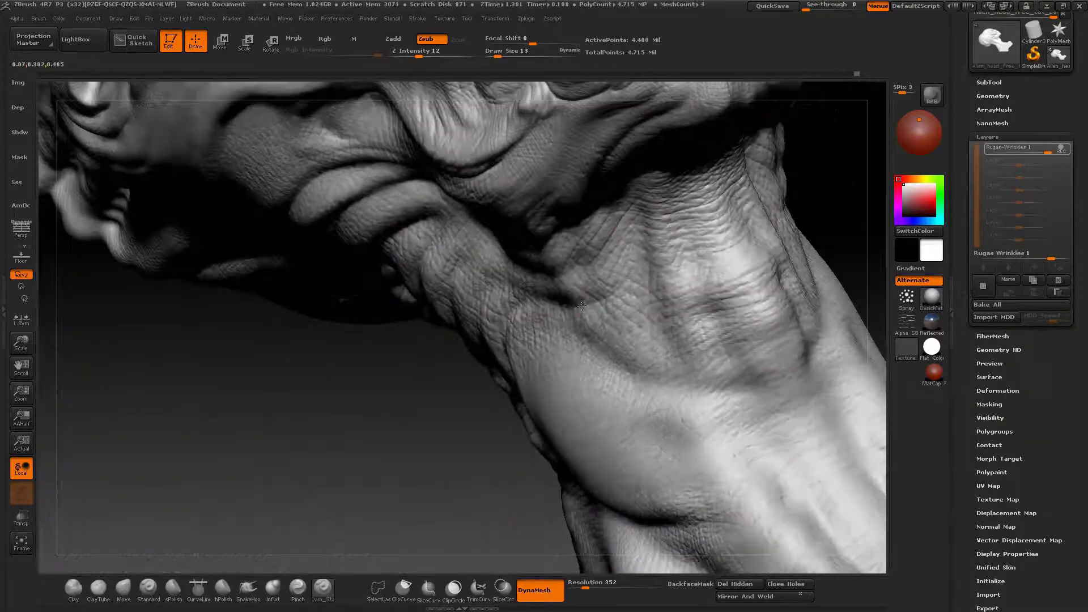
drag(581, 306, 730, 302)
mouse_move(766, 344)
mouse_down()
mouse_move(703, 377)
mouse_move(633, 371)
mouse_up()
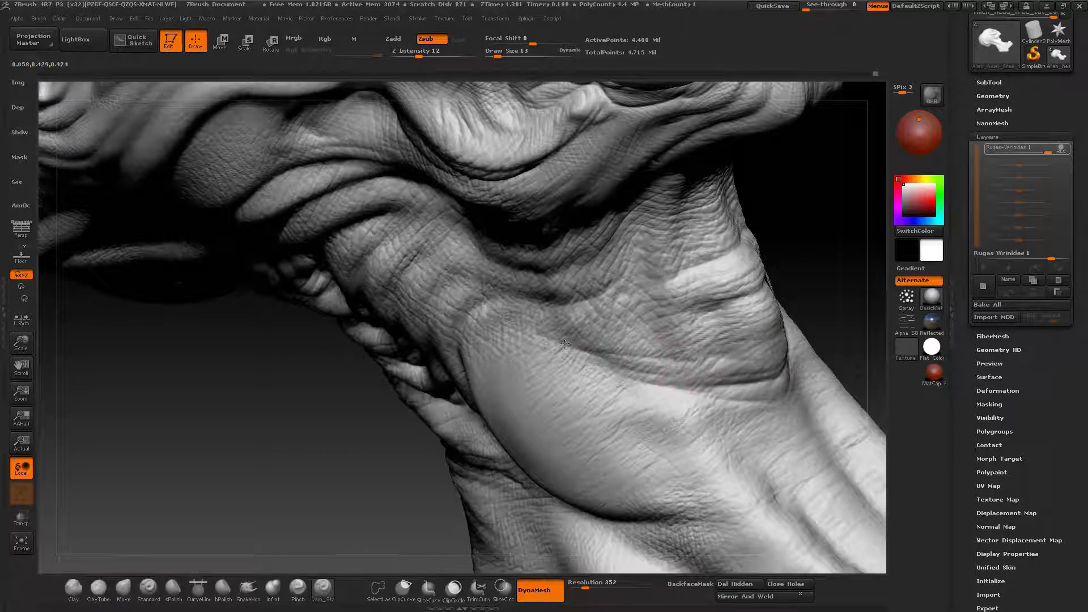
right_drag(661, 354, 697, 334)
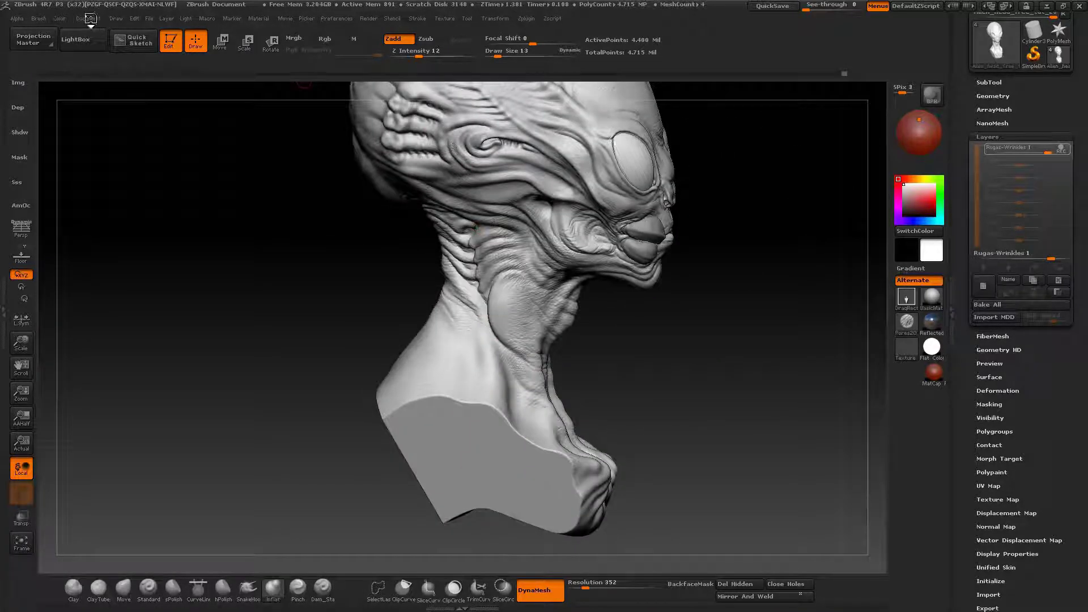
Step: Save the active tool as Alien_head_free_tut_205.ztl, browsing to the Pixologic folder in Arquivos de Programas (x86)
click(87, 18)
click(163, 52)
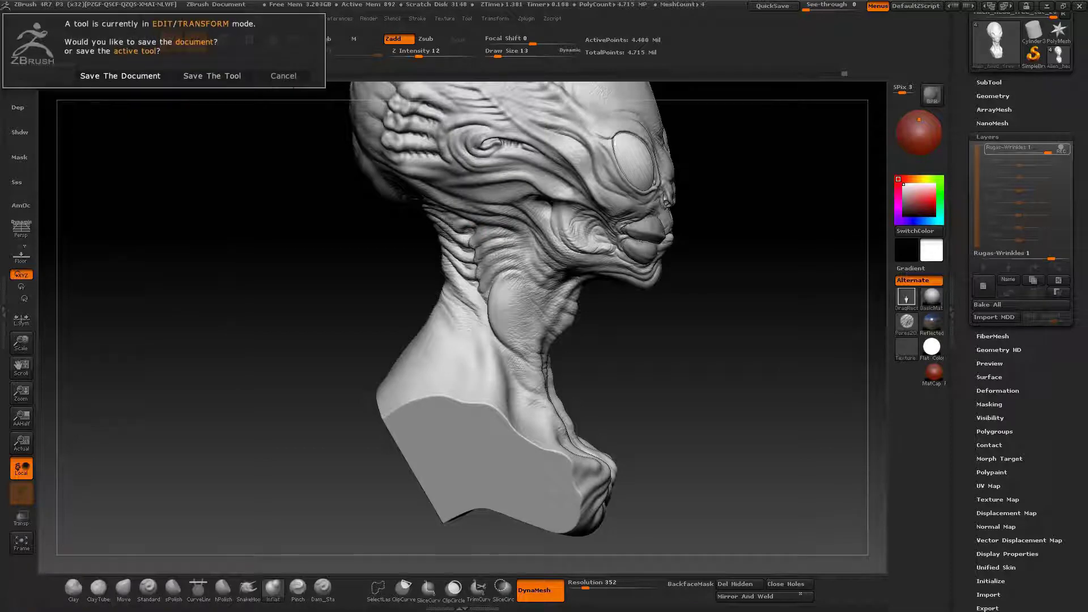
click(221, 76)
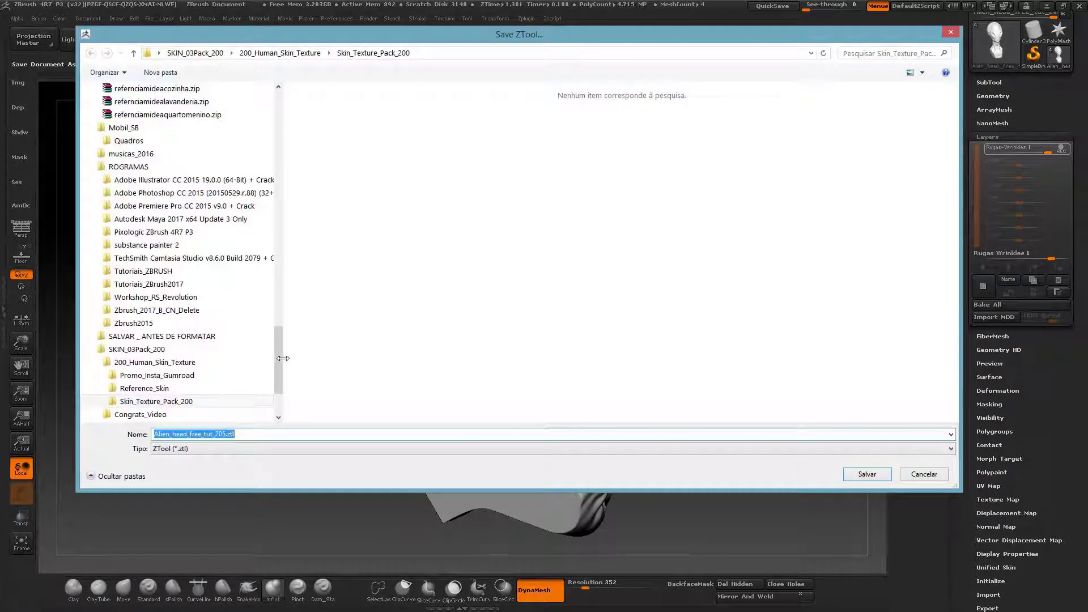
drag(279, 358, 289, 90)
click(139, 289)
double_click(339, 148)
drag(953, 204, 953, 286)
click(329, 315)
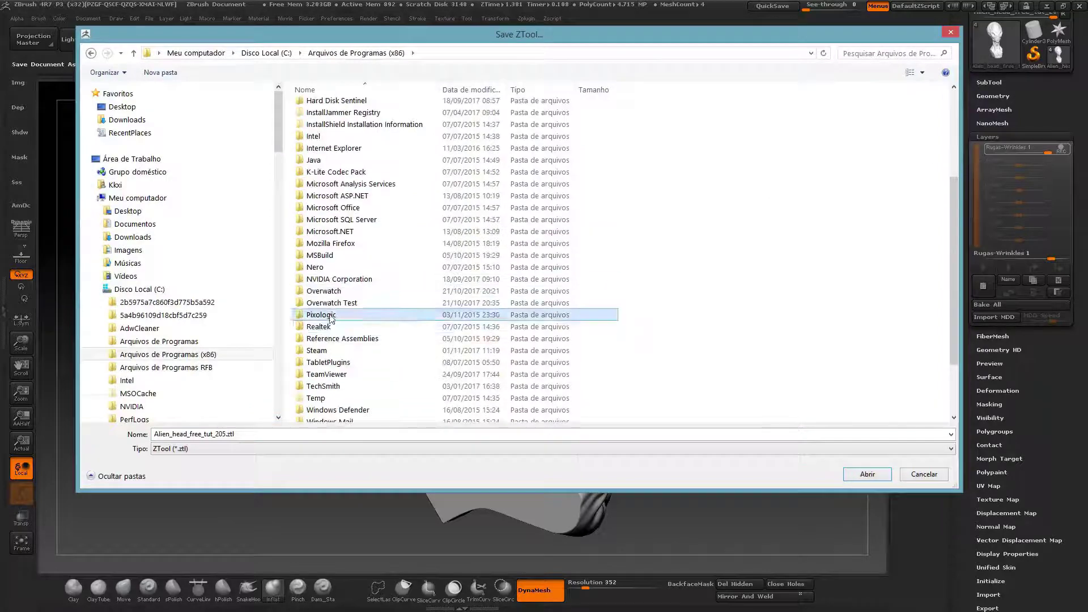
double_click(321, 315)
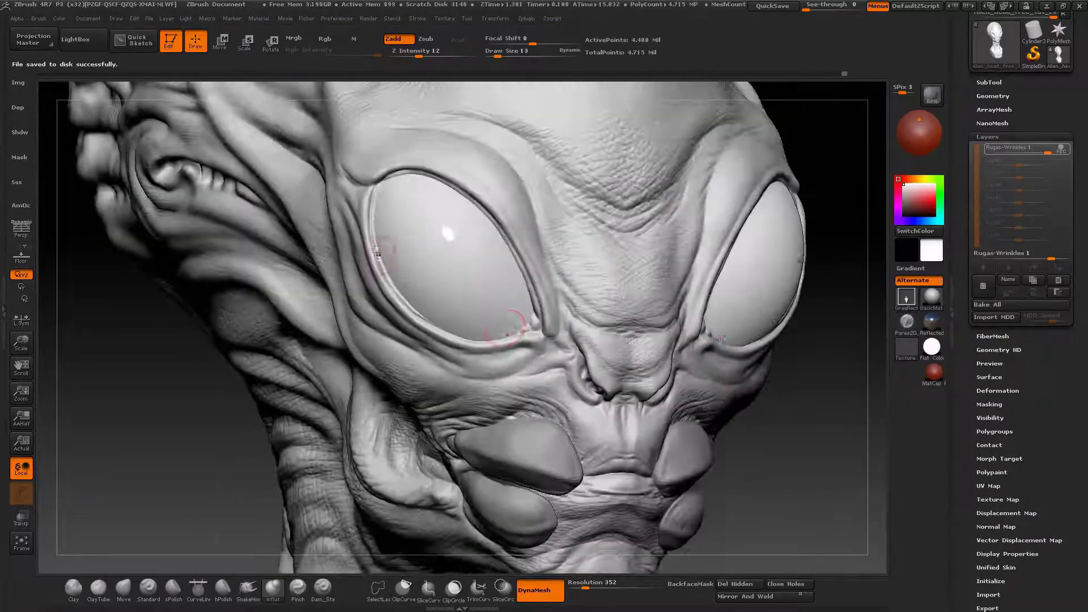
Step: Inflate the skin folds around the eye and the small ridges beside the ear spiral at draw size 13 and intensity 12
ctrl+right_drag(507, 334, 507, 431)
drag(459, 189, 505, 242)
alt+right_drag(504, 241, 601, 375)
drag(565, 220, 599, 241)
drag(698, 324, 755, 354)
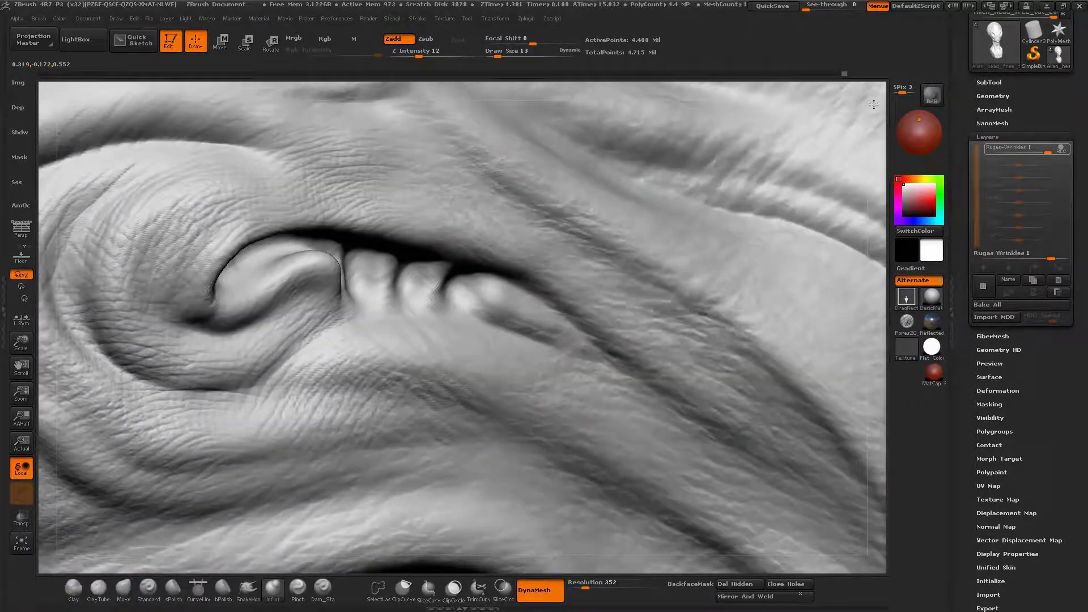
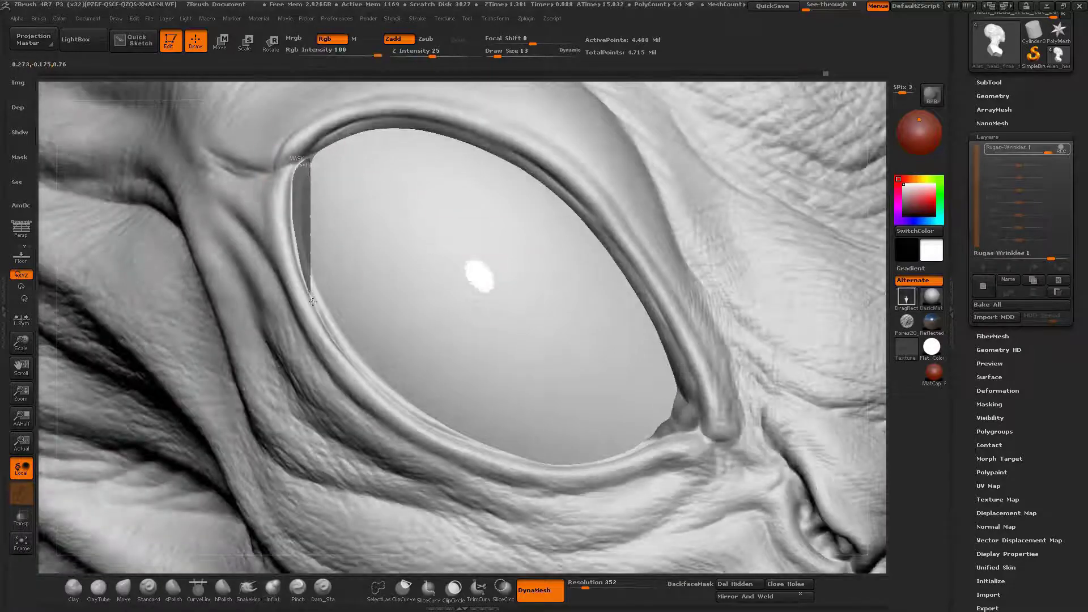
Step: Mask along the edge between the eyeball and the outer and lower eyelid rim
mouse_move(312, 302)
right_down()
mouse_move(360, 272)
mouse_move(319, 305)
right_up()
ctrl+drag(319, 306, 318, 323)
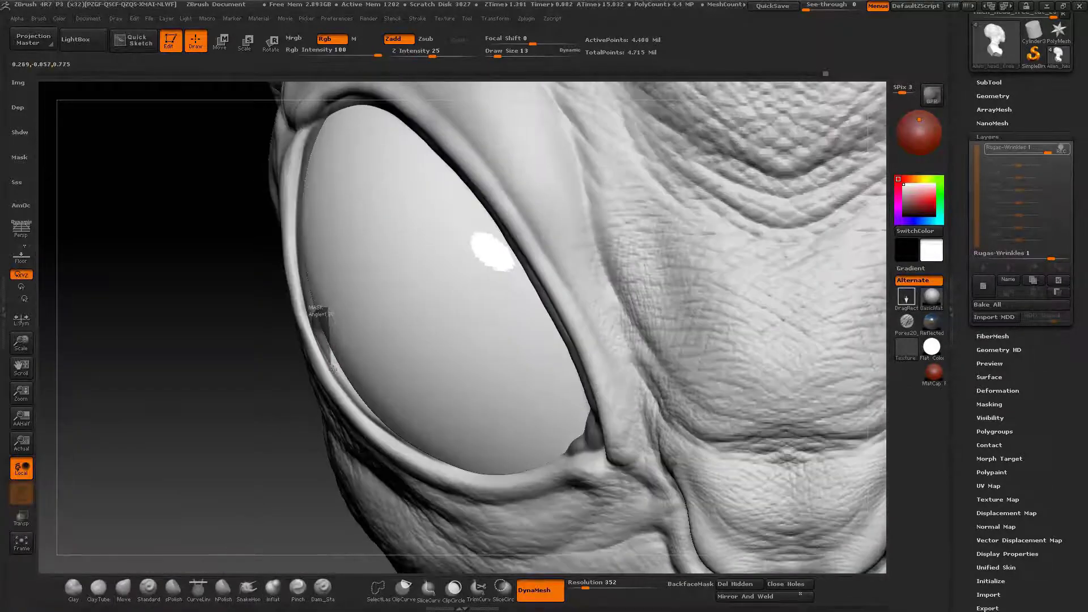
mouse_move(318, 323)
right_down()
mouse_move(493, 310)
mouse_move(399, 333)
right_up()
ctrl+drag(399, 333, 383, 344)
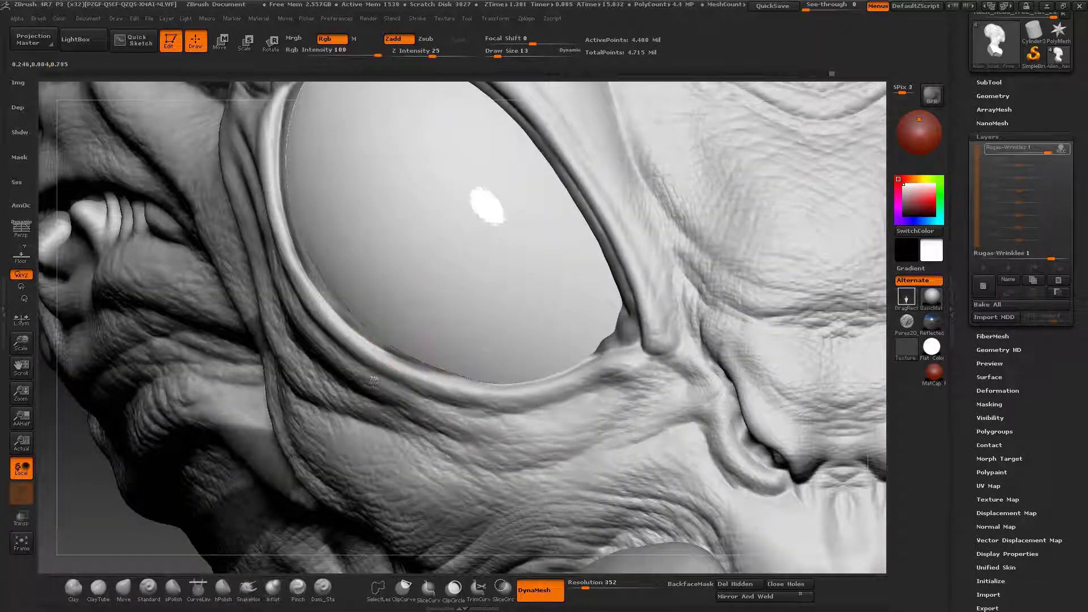
Step: Inflate the brow fold above the eye with the Inflat brush at draw size 13 and intensity 12
ctrl+right_drag(373, 381, 360, 172)
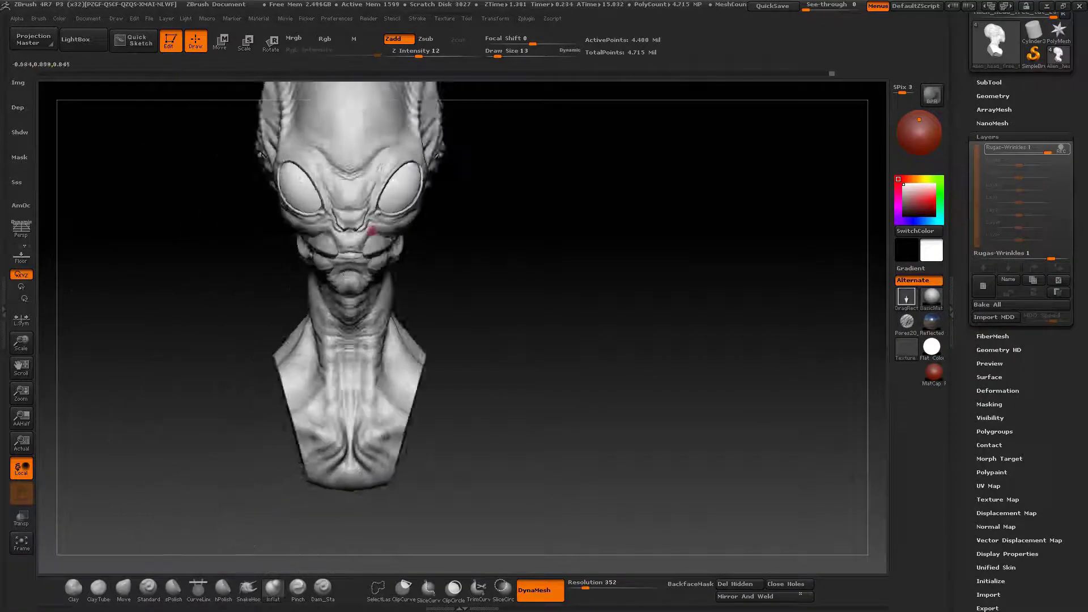
ctrl+right_drag(371, 230, 340, 295)
alt+right_drag(595, 122, 485, 255)
alt+right_drag(600, 91, 510, 283)
right_drag(362, 334, 448, 286)
alt+right_drag(317, 300, 405, 287)
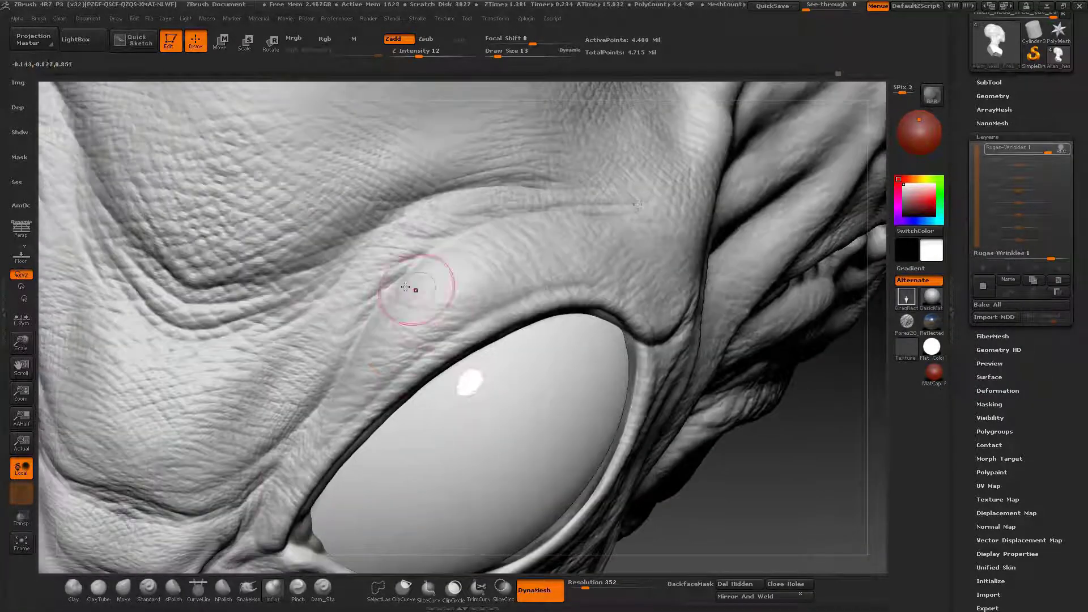
mouse_move(406, 287)
mouse_down()
mouse_move(553, 262)
mouse_move(422, 294)
mouse_move(472, 306)
mouse_up()
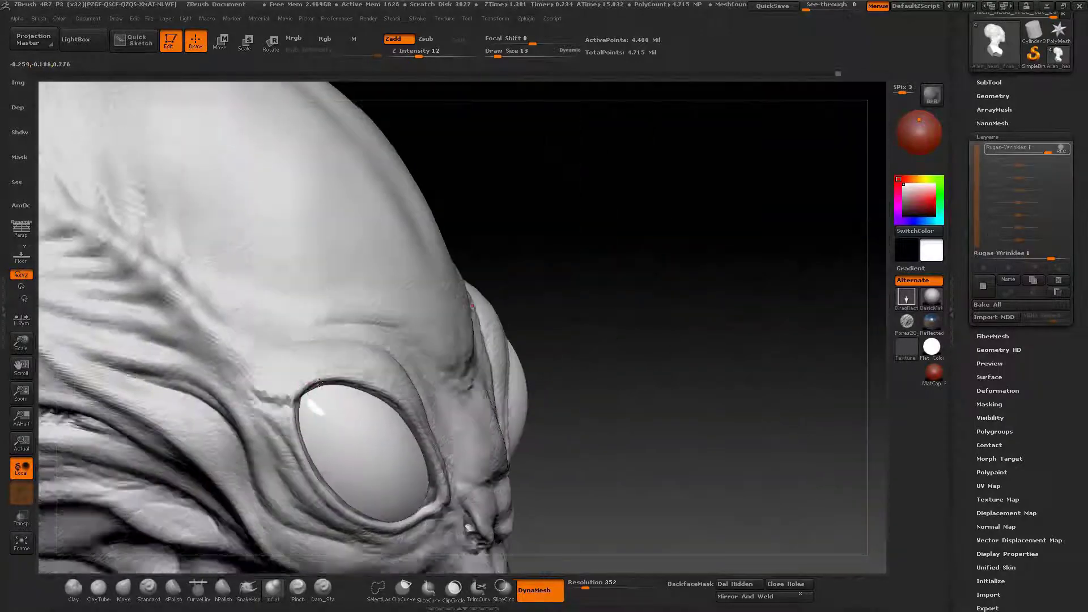
Step: Carve creases into the upper eyelid and the folds at the outer eye corner with Dam_Standard at draw size 8
mouse_move(318, 382)
ctrl+right_down()
mouse_move(397, 300)
mouse_move(454, 372)
mouse_move(391, 277)
mouse_move(526, 286)
mouse_move(362, 323)
mouse_move(340, 448)
mouse_move(272, 343)
mouse_move(249, 334)
mouse_move(208, 344)
mouse_move(428, 337)
mouse_move(505, 273)
mouse_move(533, 211)
ctrl+right_up()
click(322, 590)
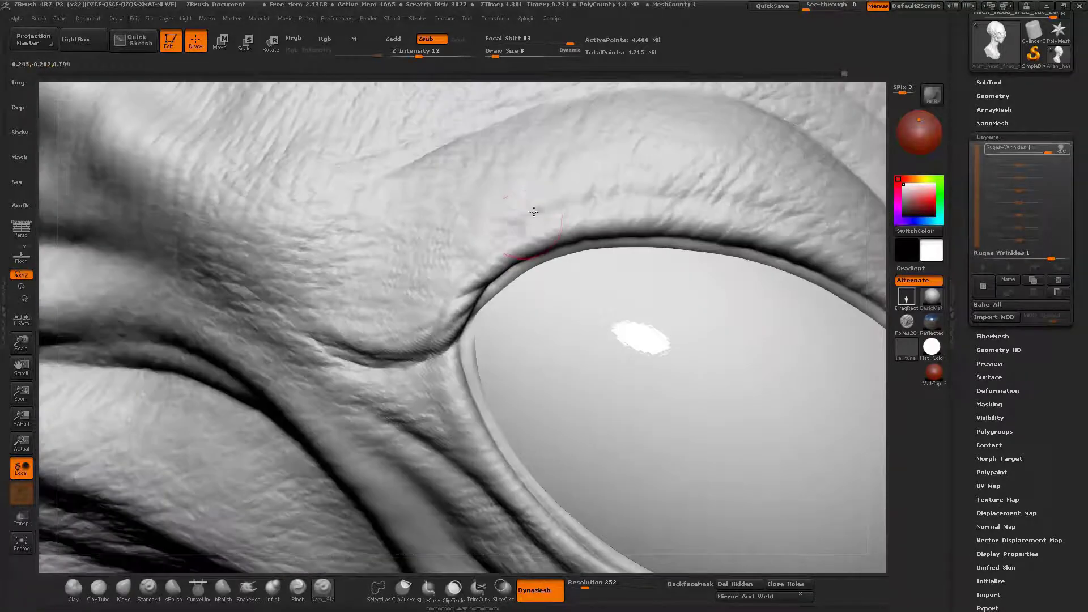
drag(534, 212, 468, 271)
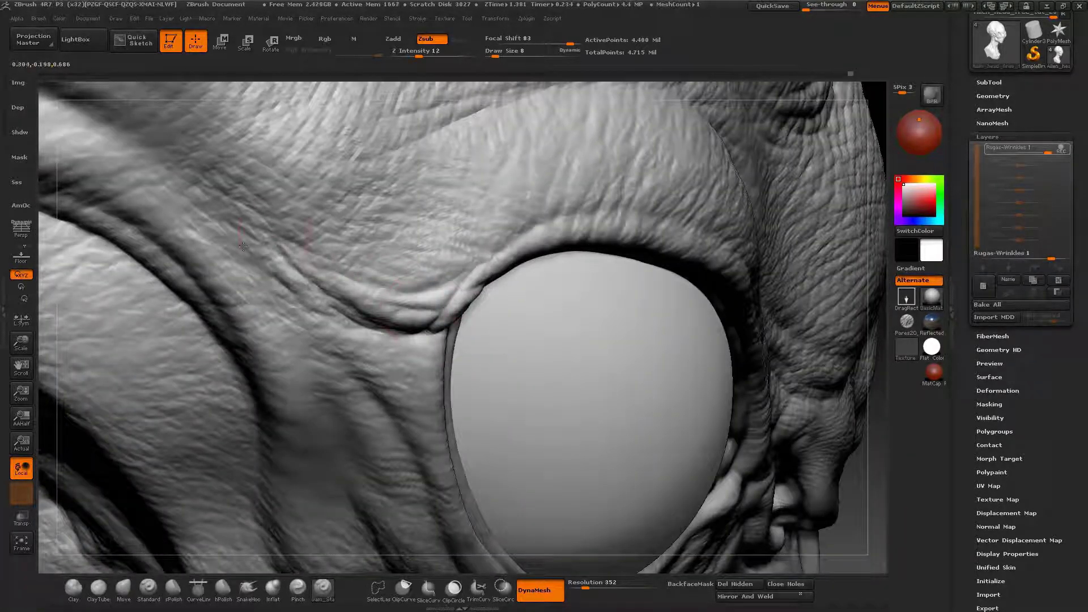
mouse_move(242, 247)
mouse_down()
mouse_move(316, 340)
mouse_move(260, 311)
mouse_move(300, 300)
mouse_move(415, 370)
mouse_up()
Step: Raise the wrinkled folds below the eye with the Standard brush at draw size 8 and intensity 25
key(b)
key(s)
key(t)
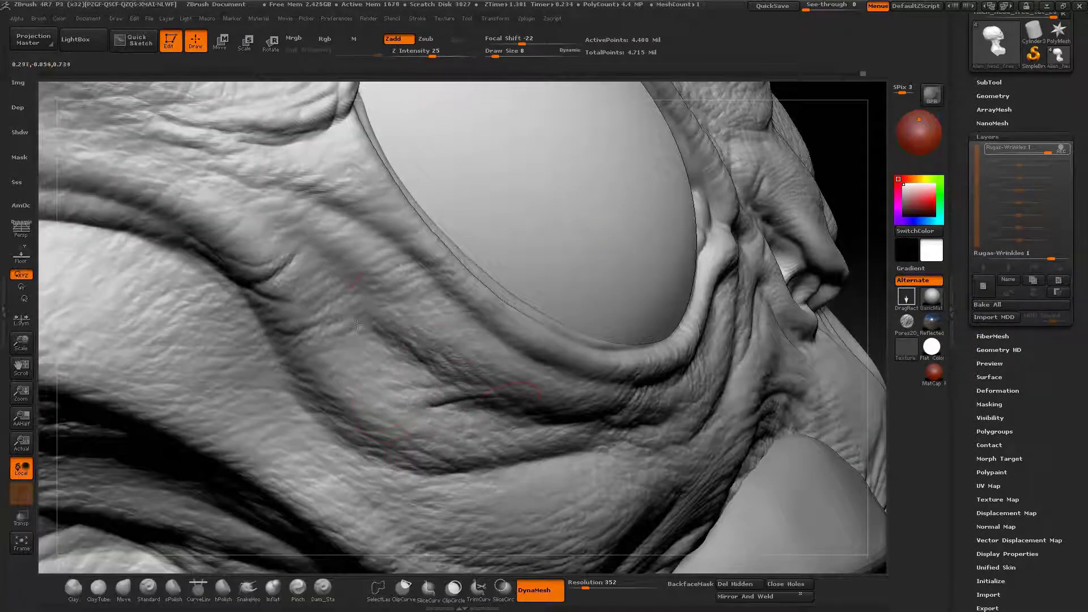
right_drag(279, 417, 508, 340)
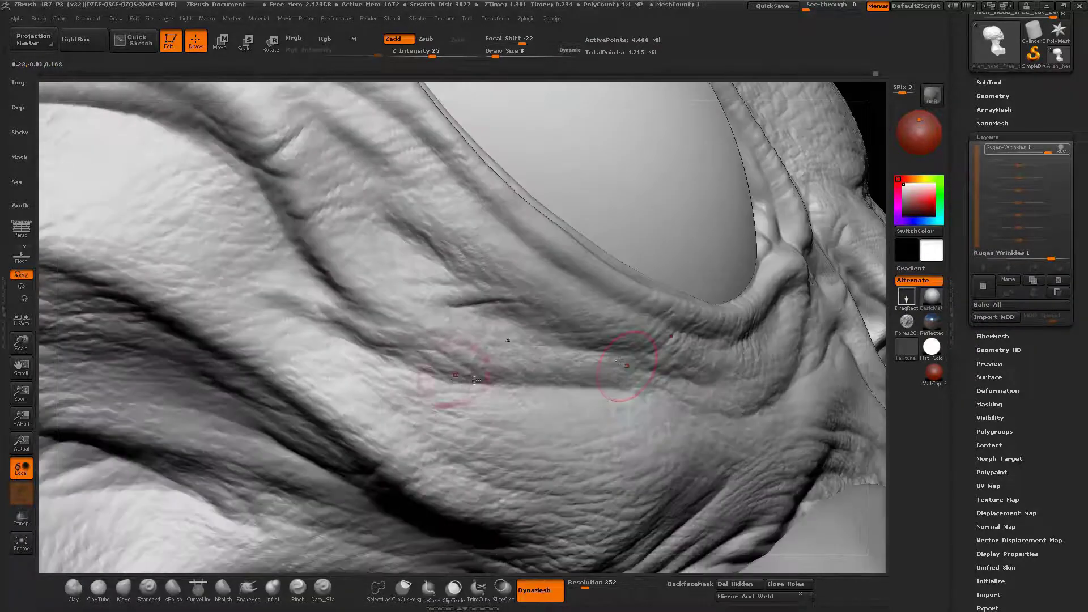
right_drag(706, 297, 690, 402)
drag(763, 366, 635, 449)
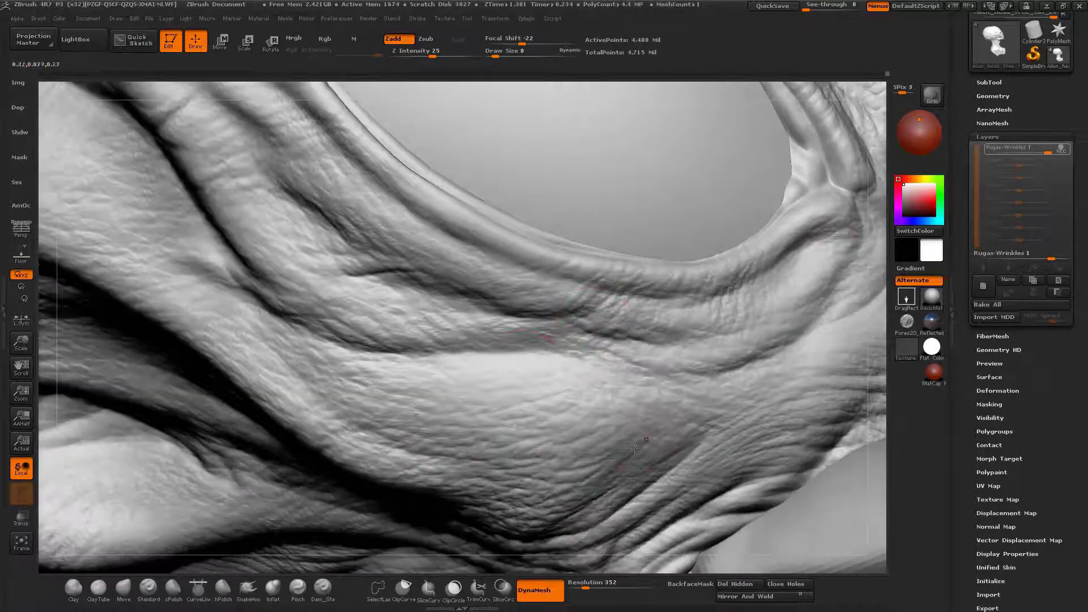
Step: Raise the skin folds running from the inner eye corner toward the nostril
right_drag(789, 381, 736, 243)
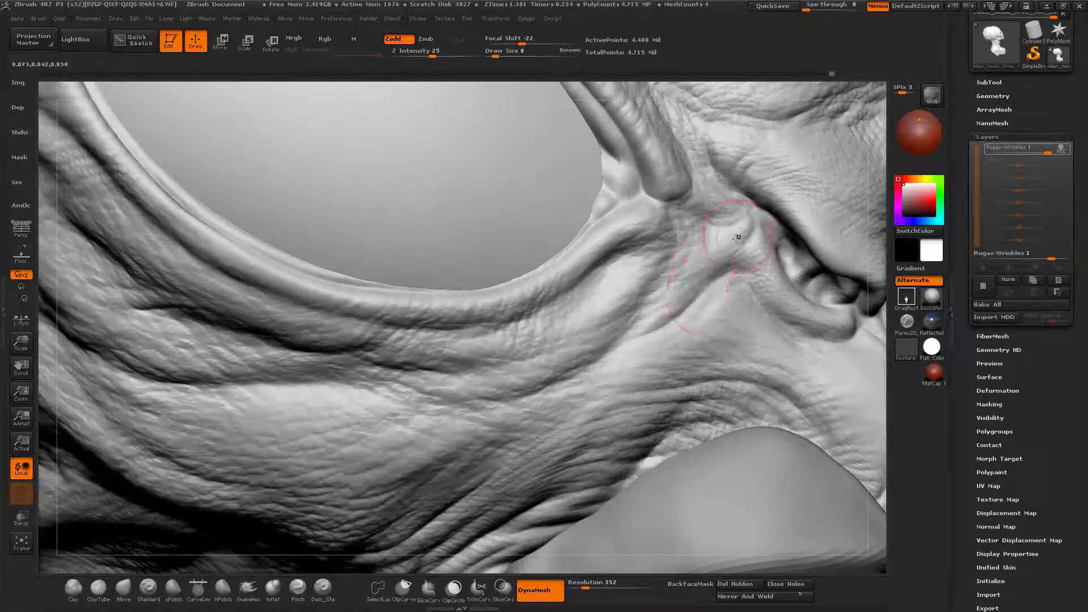
mouse_move(677, 355)
right_down()
mouse_move(566, 345)
mouse_move(692, 311)
mouse_move(648, 316)
right_up()
drag(647, 316, 518, 341)
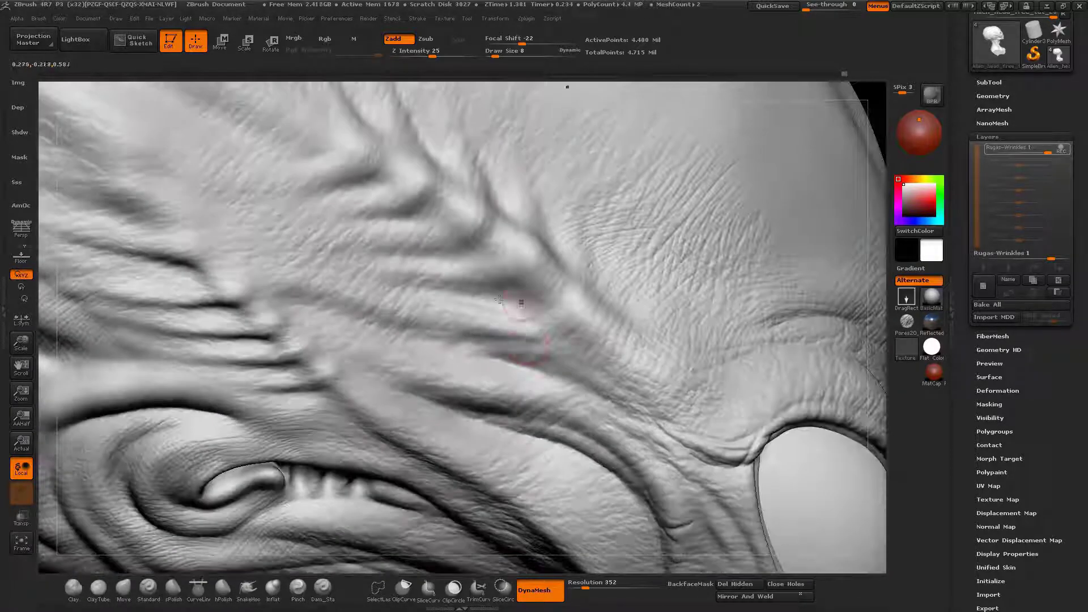
Step: Raise the folds across the temple and the side of the head, and inflate the bumps along the temple ridge
alt+right_drag(357, 176, 415, 231)
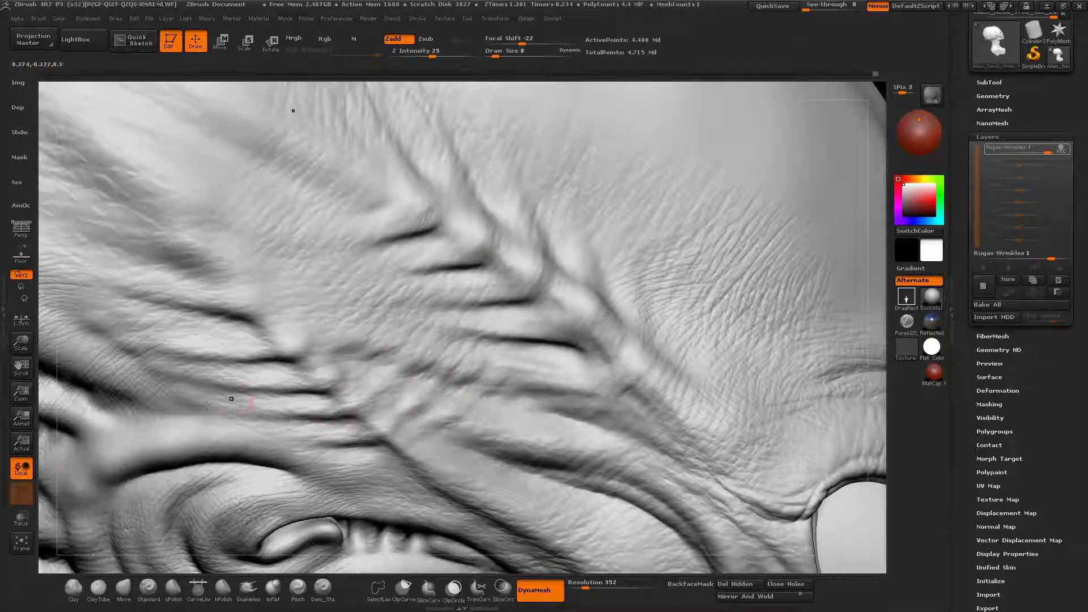
right_drag(197, 345, 343, 312)
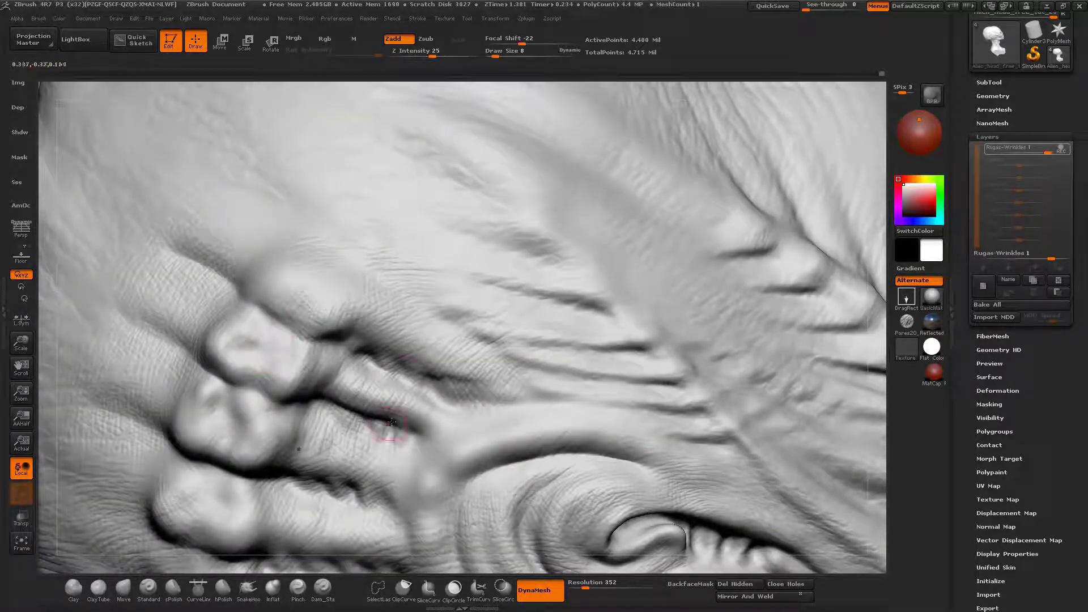
mouse_move(406, 317)
mouse_down()
mouse_move(449, 389)
mouse_move(493, 318)
mouse_move(442, 255)
mouse_up()
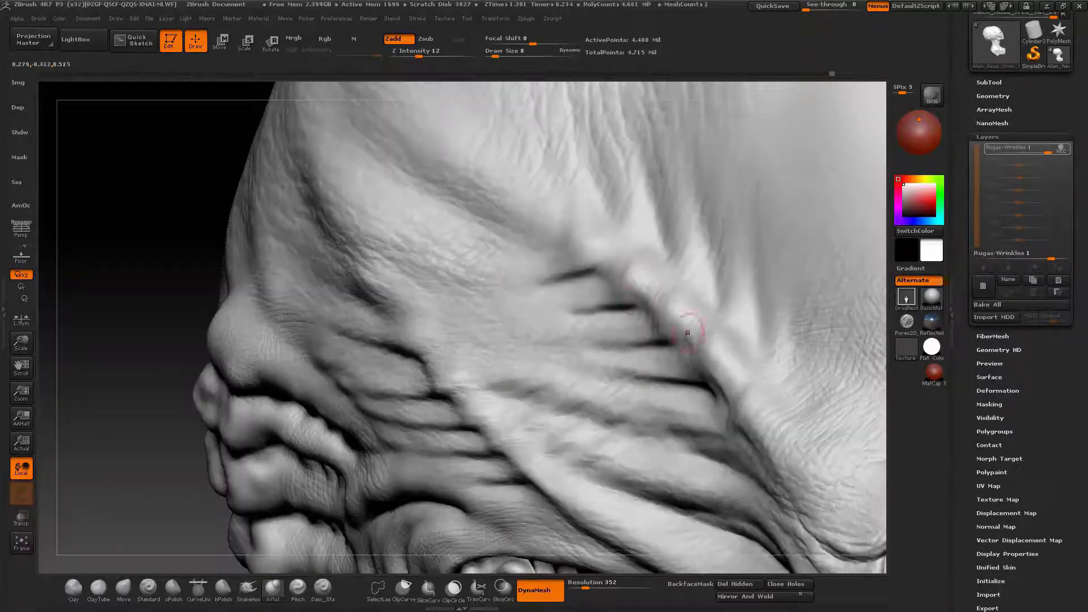
right_drag(687, 336, 498, 357)
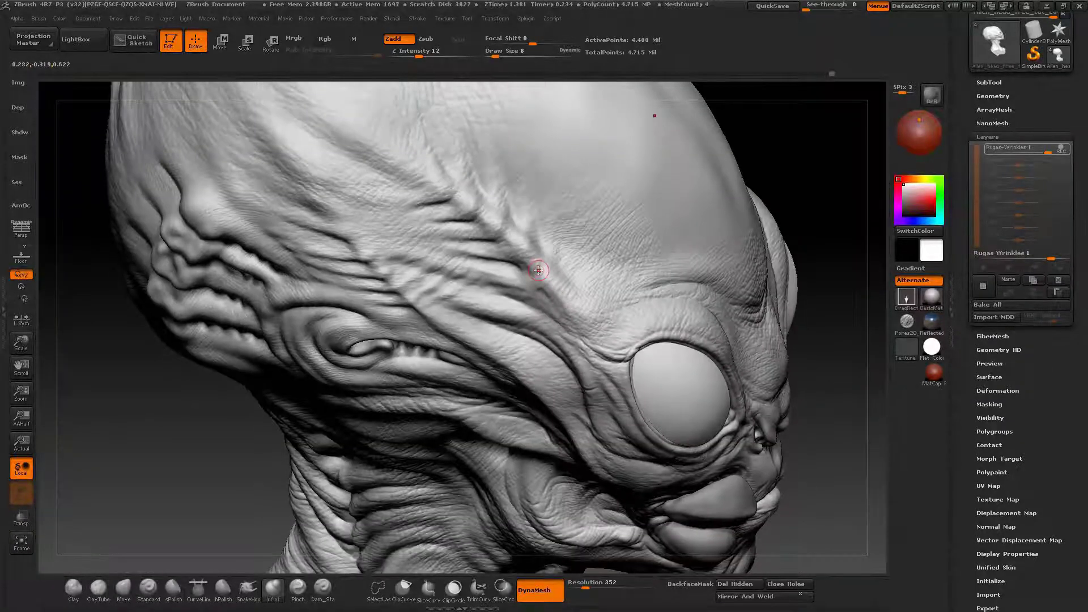
Step: Carve creases in the skin above the ear spiral and raise the folds between them with the Standard brush
mouse_move(347, 553)
mouse_down()
mouse_move(461, 327)
mouse_move(458, 306)
mouse_move(335, 351)
mouse_up()
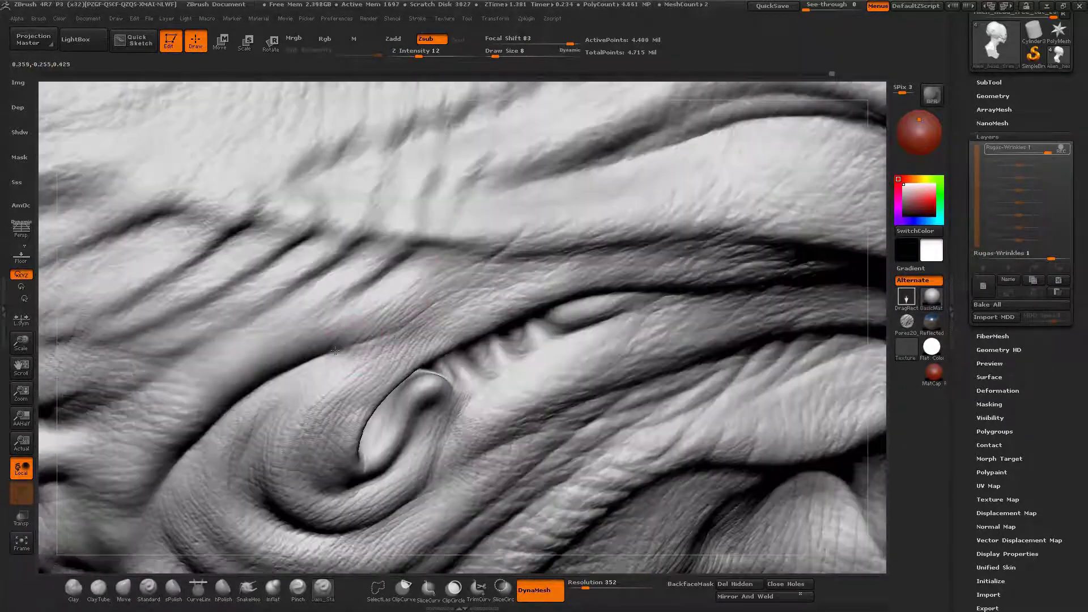
drag(453, 320, 501, 267)
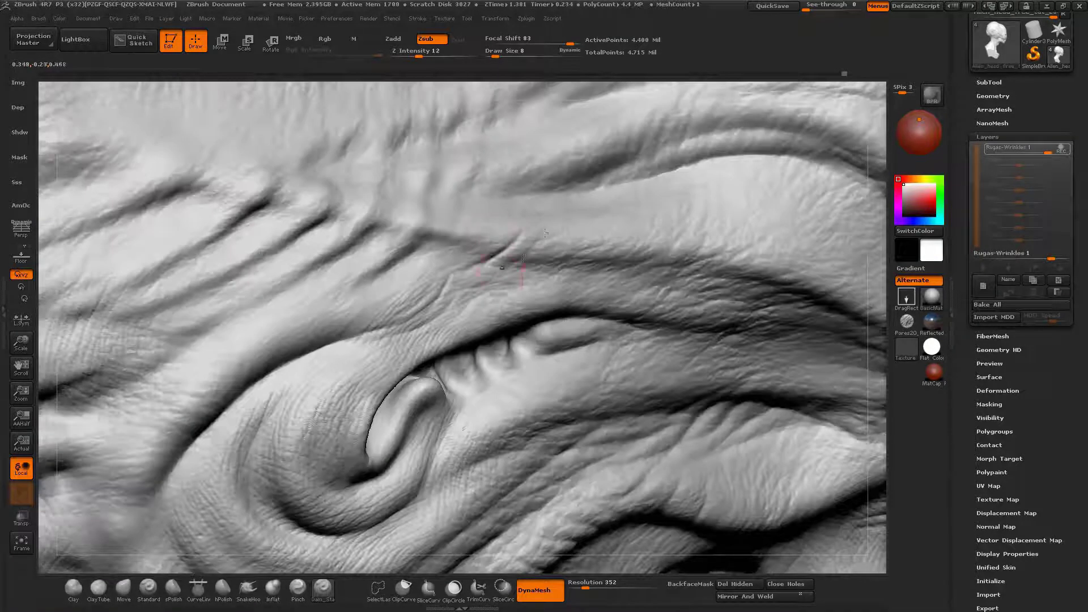
key(shift)
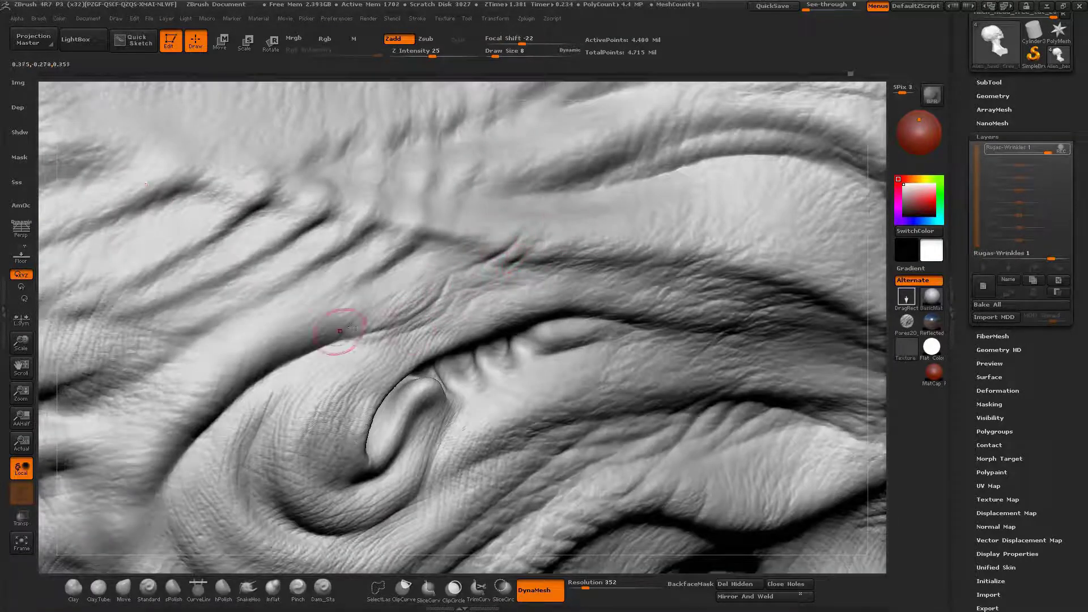
drag(352, 328, 302, 348)
right_drag(323, 355, 445, 299)
Step: Carve the creases inside the ear spiral with the Dam_Standard brush at draw size 8 and intensity 12
key(b)
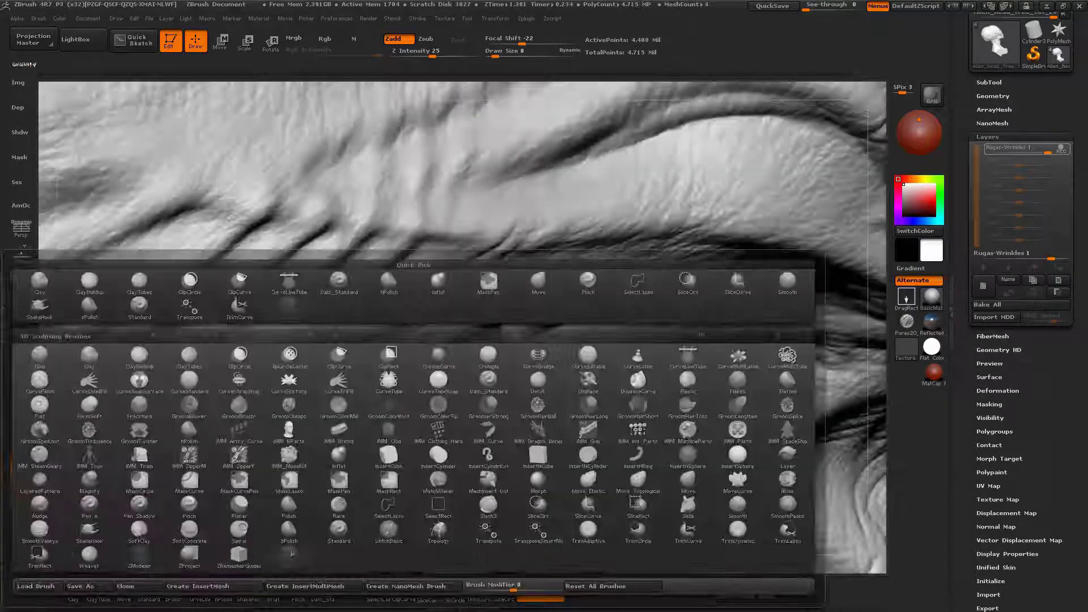
key(i)
key(n)
mouse_move(457, 239)
right_down()
mouse_move(352, 450)
mouse_move(374, 413)
right_up()
key(b)
key(d)
key(s)
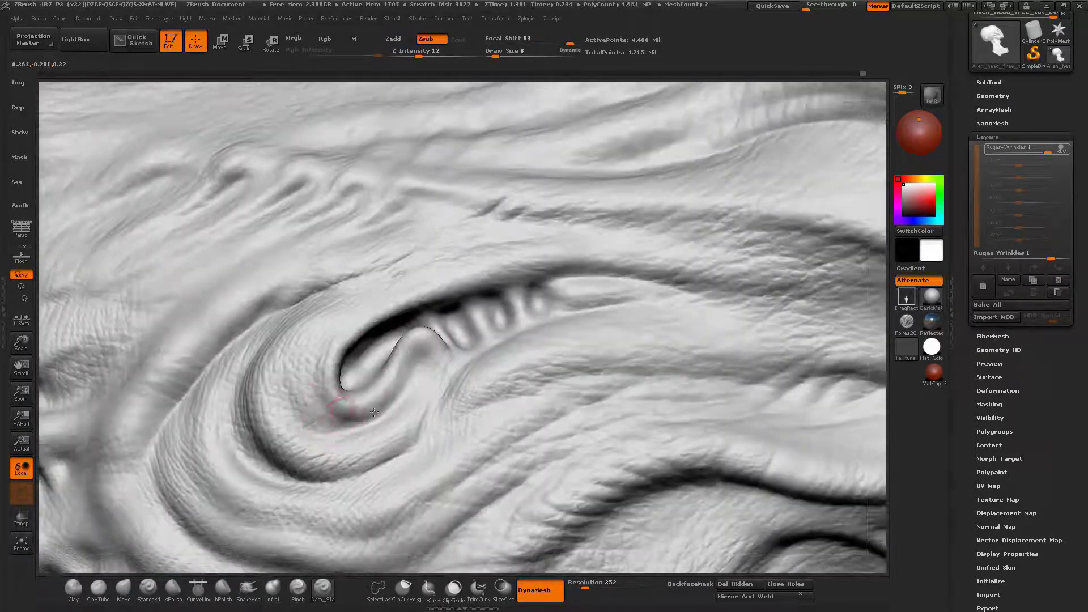
drag(355, 401, 403, 369)
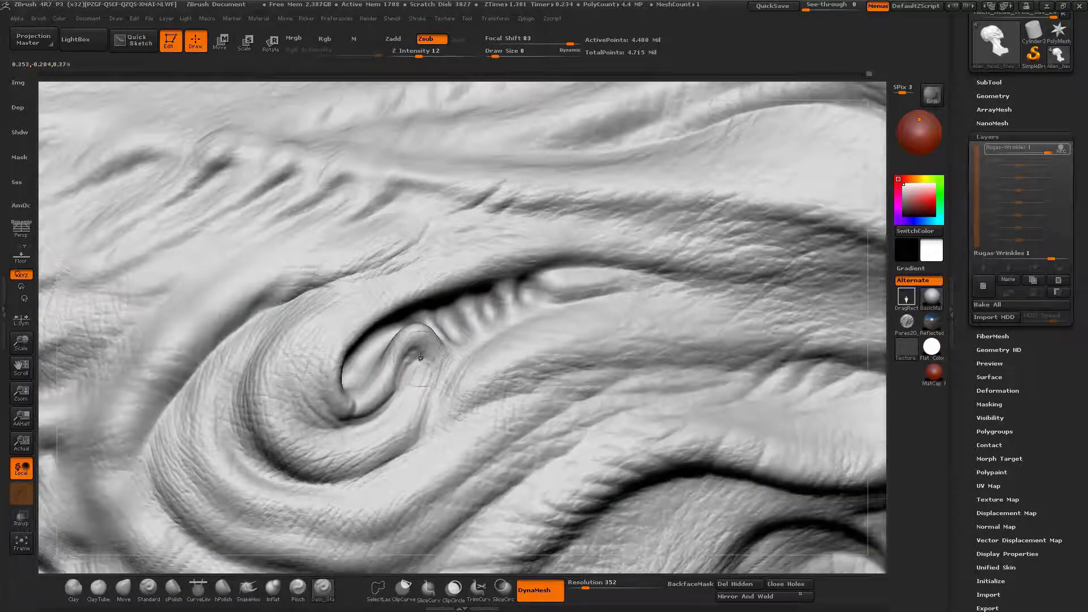
mouse_move(432, 375)
right_down()
mouse_move(450, 347)
mouse_move(413, 394)
mouse_move(443, 385)
right_up()
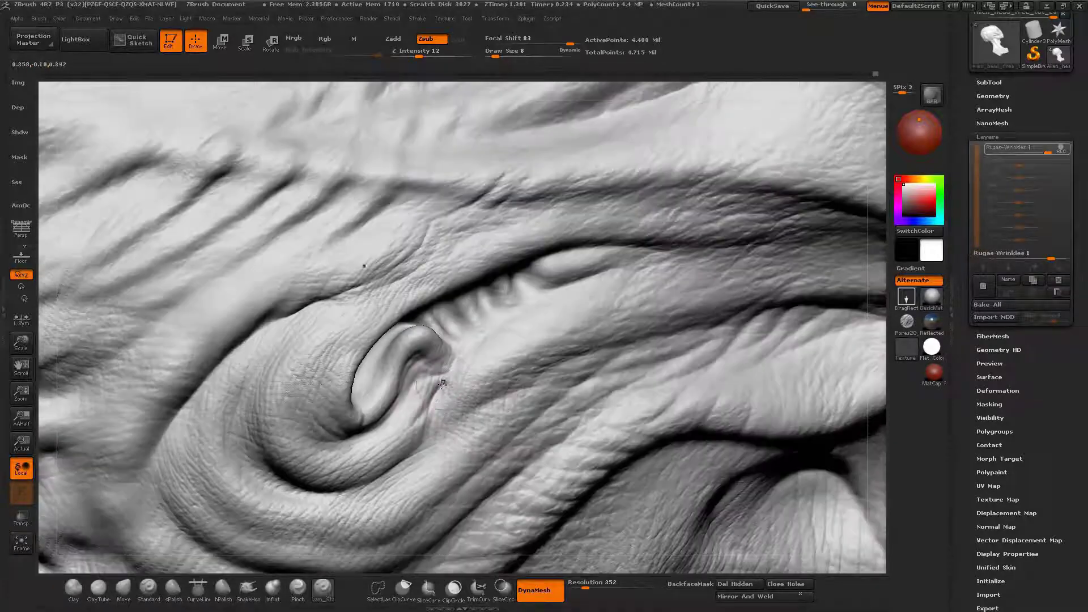
Step: Deepen the creases along the ear spiral's outer rim and between the small folds beside it
mouse_move(392, 481)
mouse_down()
mouse_move(388, 332)
mouse_move(510, 291)
mouse_move(533, 261)
mouse_move(488, 336)
mouse_up()
drag(556, 293, 535, 307)
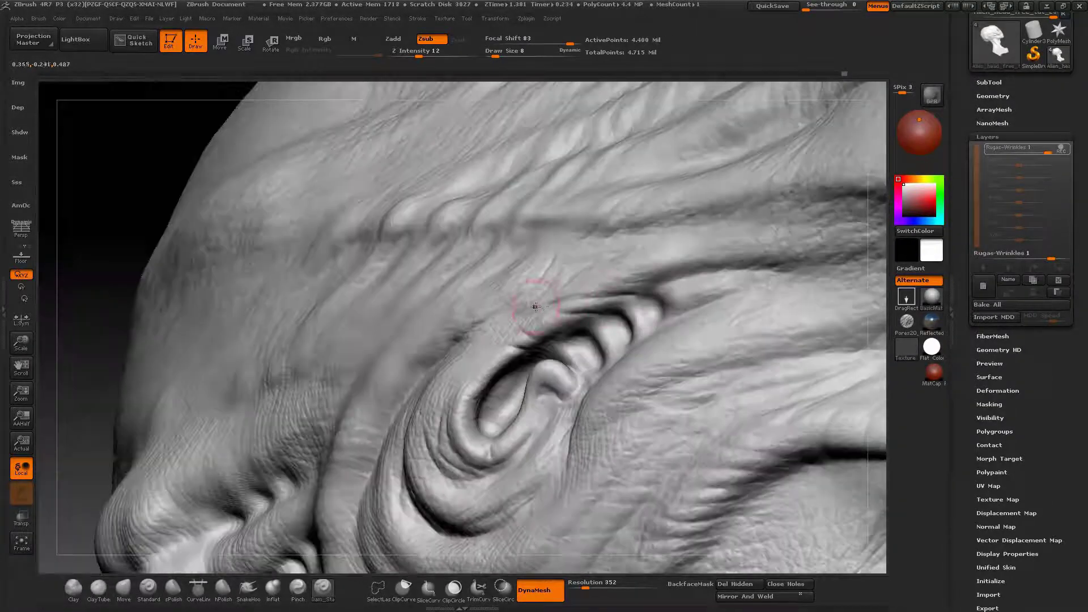
mouse_move(468, 406)
mouse_down()
mouse_move(486, 386)
mouse_move(487, 401)
mouse_move(592, 355)
mouse_move(662, 349)
mouse_up()
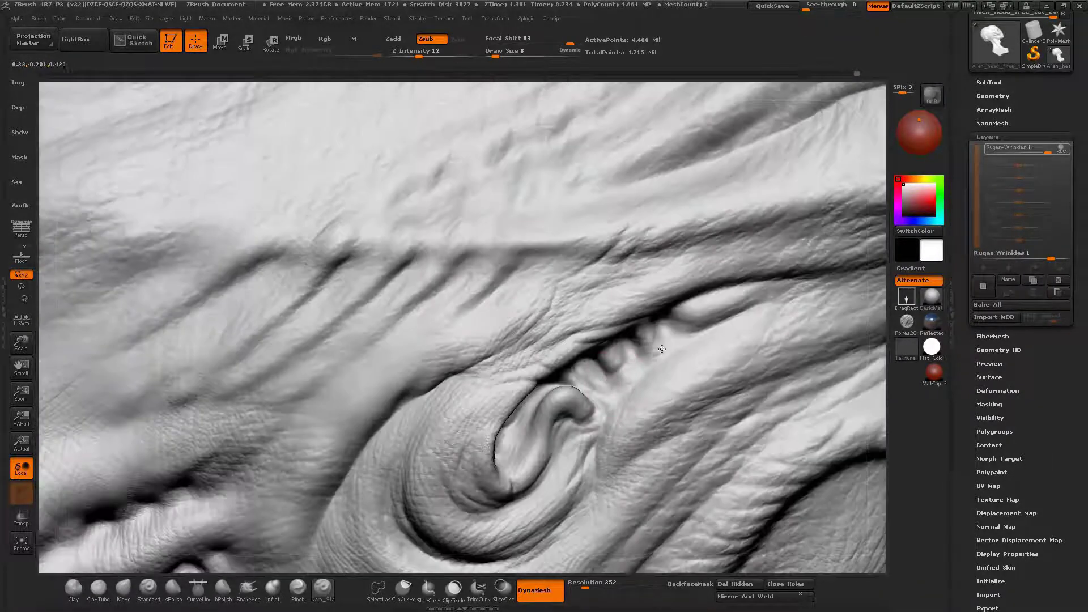
drag(778, 282, 682, 294)
Step: Carve fine creases into the curved skin at the closed end of the ear spiral at draw size 6
key(space)
mouse_move(530, 328)
right_down()
mouse_move(422, 226)
mouse_move(505, 255)
mouse_move(583, 350)
mouse_move(411, 365)
right_up()
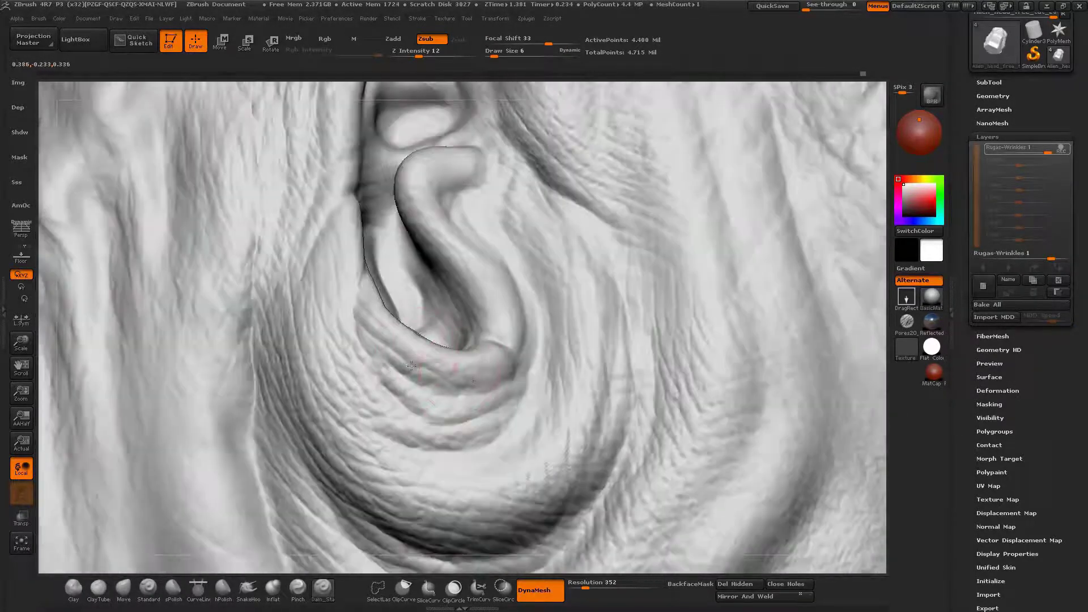
mouse_move(481, 389)
right_down()
mouse_move(529, 291)
mouse_move(369, 269)
mouse_move(400, 433)
mouse_move(513, 400)
right_up()
right_click(513, 401)
drag(541, 462, 548, 462)
Step: Carve and smooth the folds bordering the ear spiral, and raise them with the Standard brush at draw size 8 and intensity 25
mouse_move(548, 462)
ctrl+right_down()
mouse_move(532, 431)
mouse_move(548, 406)
ctrl+right_up()
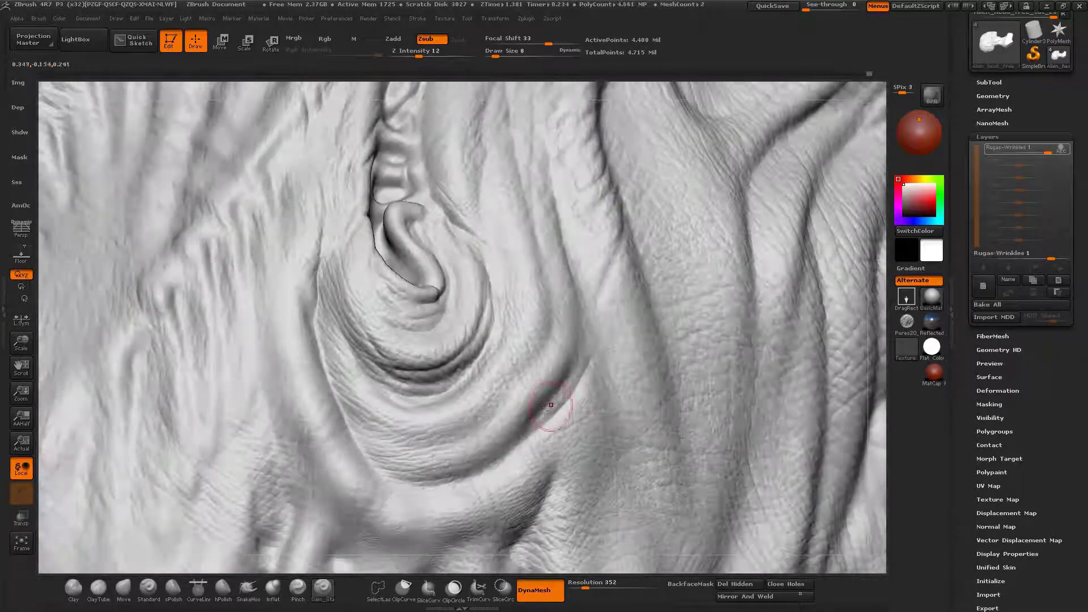
drag(453, 479, 568, 335)
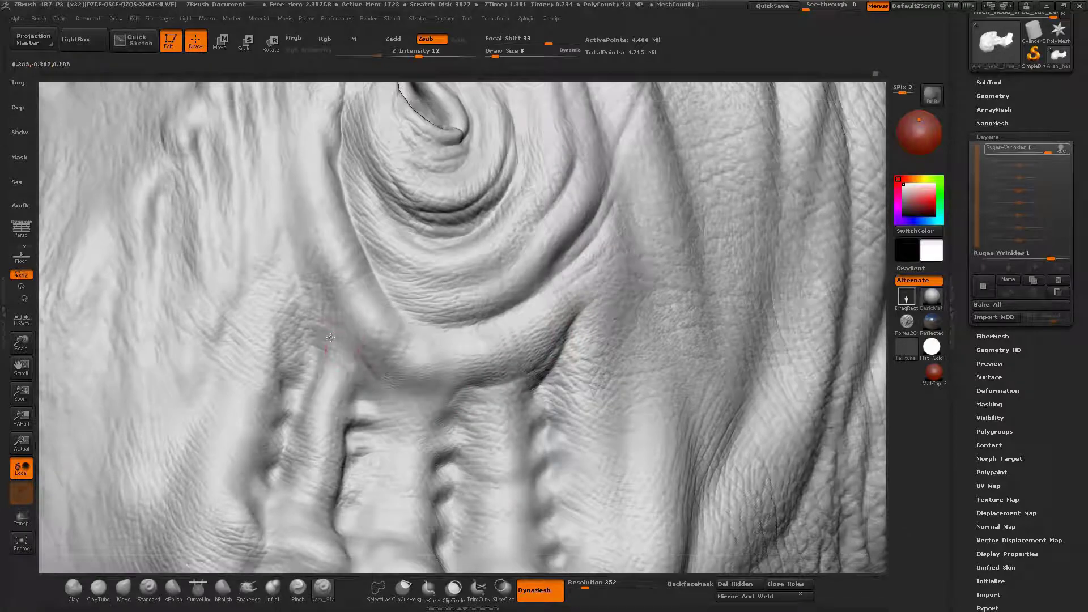
shift+drag(391, 379, 348, 356)
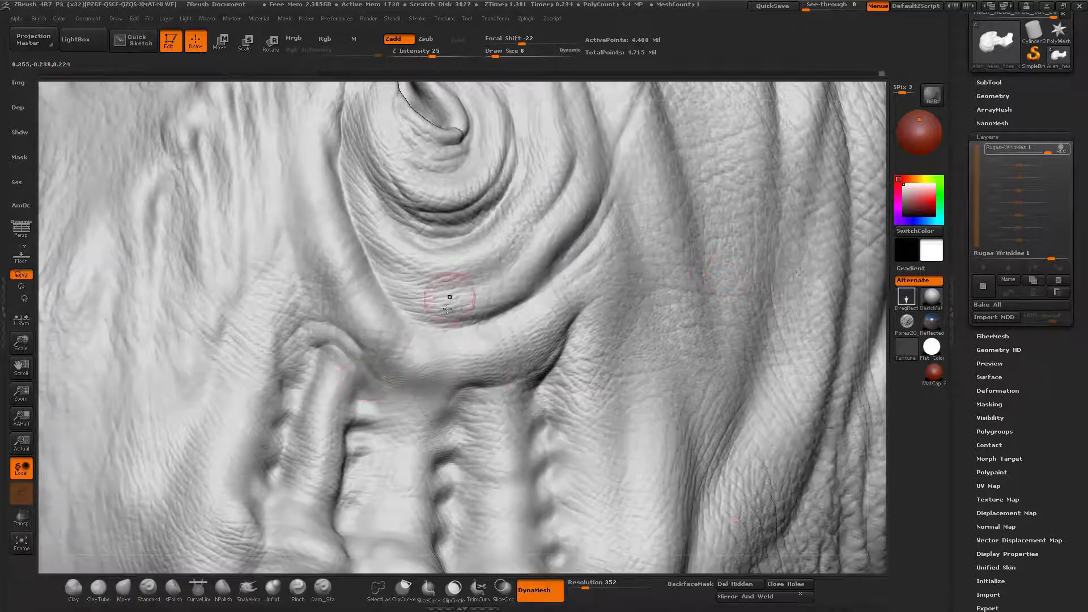
drag(448, 307, 475, 225)
mouse_move(570, 306)
ctrl+right_down()
mouse_move(571, 187)
mouse_move(593, 255)
mouse_move(558, 340)
mouse_move(575, 286)
ctrl+right_up()
drag(558, 285, 648, 193)
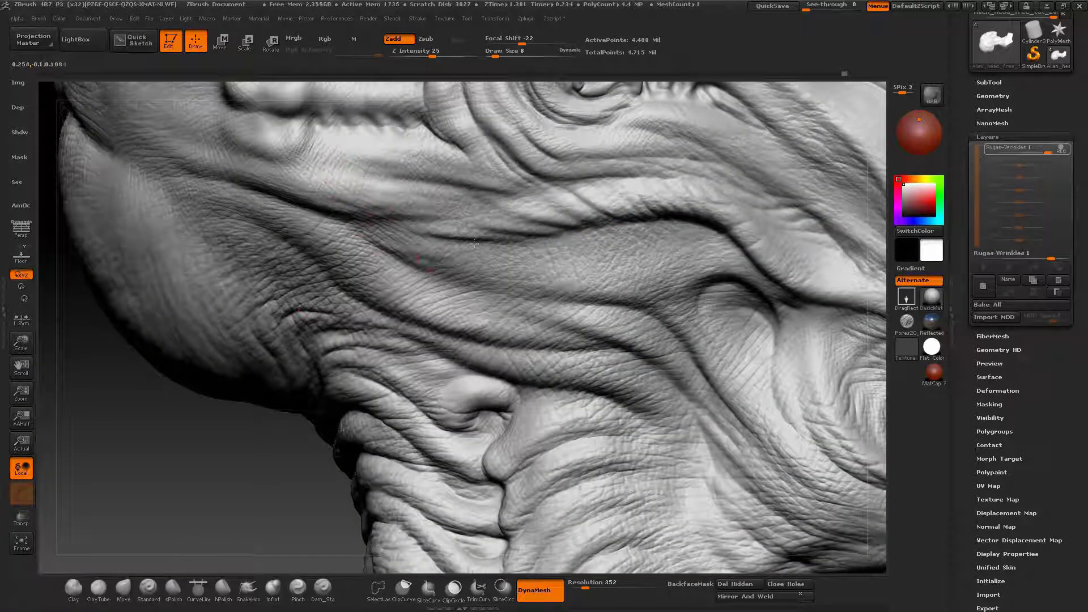
Step: Raise the wrinkles where the back of the skull meets the neck with the Standard brush at draw size 13
drag(288, 330, 272, 309)
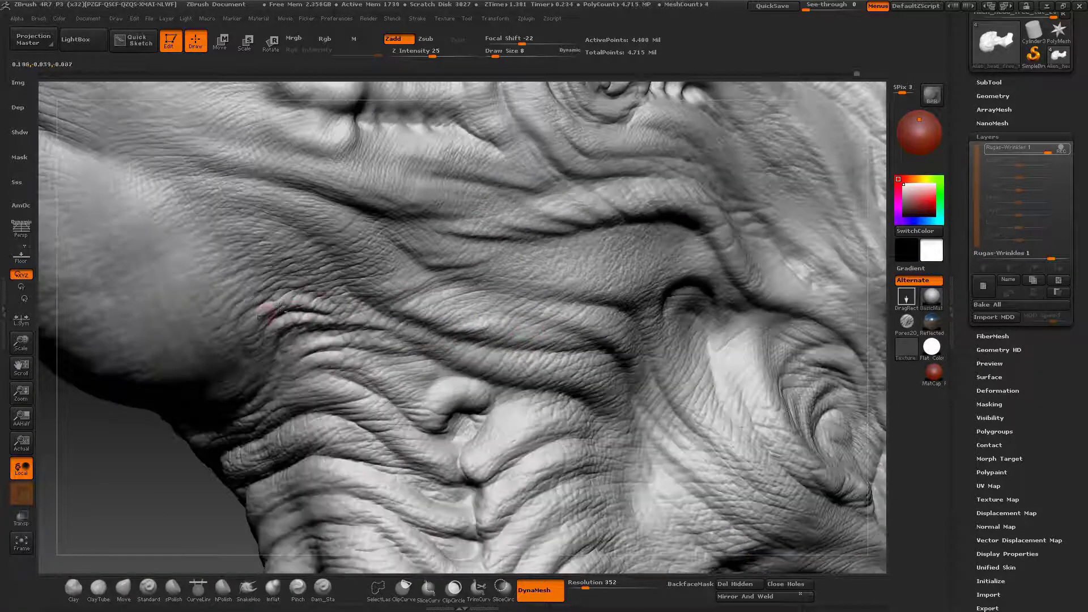
key(space)
drag(286, 265, 294, 265)
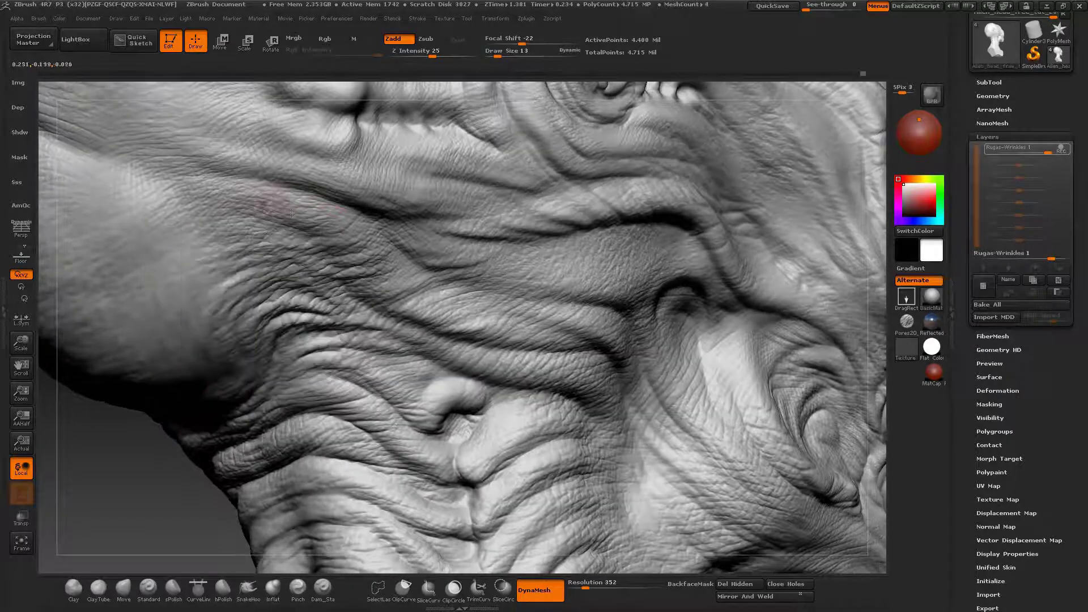
mouse_move(452, 266)
alt+right_down()
mouse_move(494, 213)
mouse_move(753, 291)
mouse_move(644, 272)
mouse_move(522, 368)
alt+right_up()
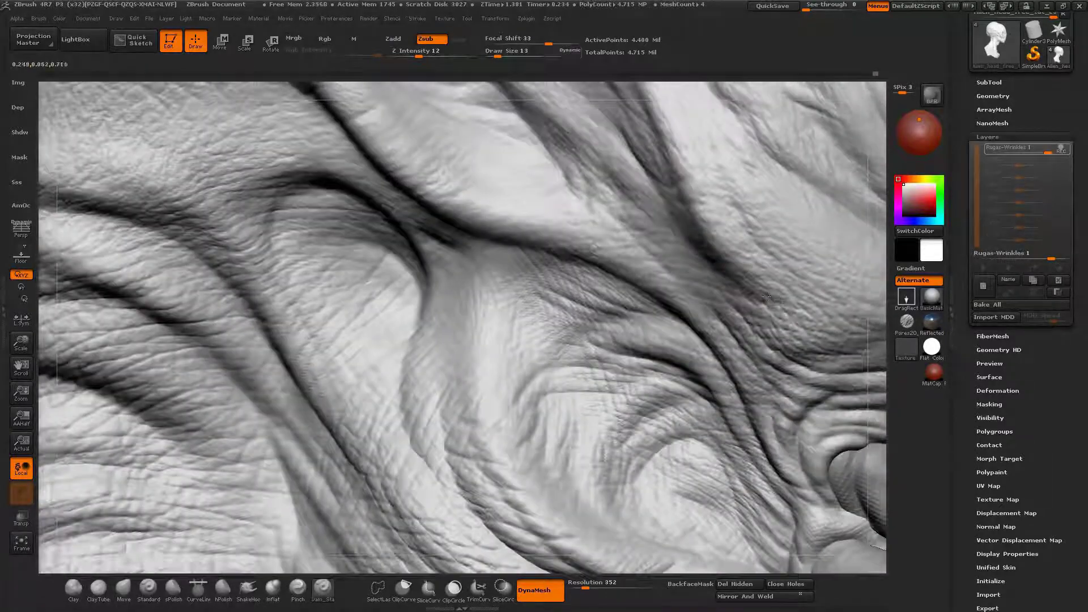
Step: Carve creases across the cheek and below the eye with the Dam_Standard brush at draw size 7 and intensity 12
mouse_move(766, 297)
alt+right_down()
mouse_move(598, 322)
mouse_move(659, 324)
mouse_move(579, 325)
alt+right_up()
drag(735, 341, 562, 237)
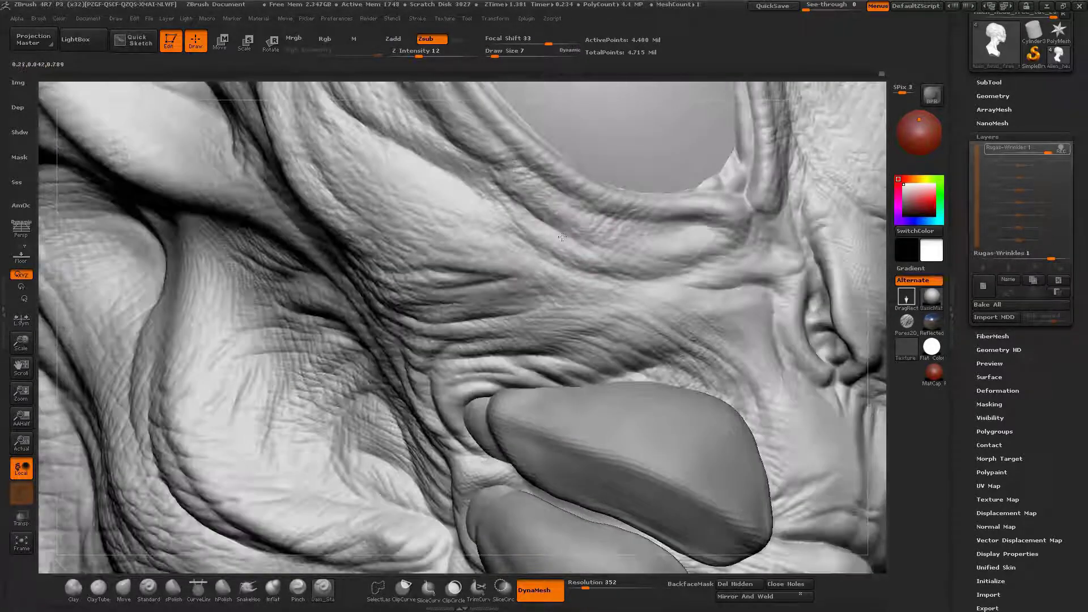
mouse_move(659, 271)
mouse_down()
mouse_move(528, 266)
mouse_move(510, 241)
mouse_move(625, 239)
mouse_up()
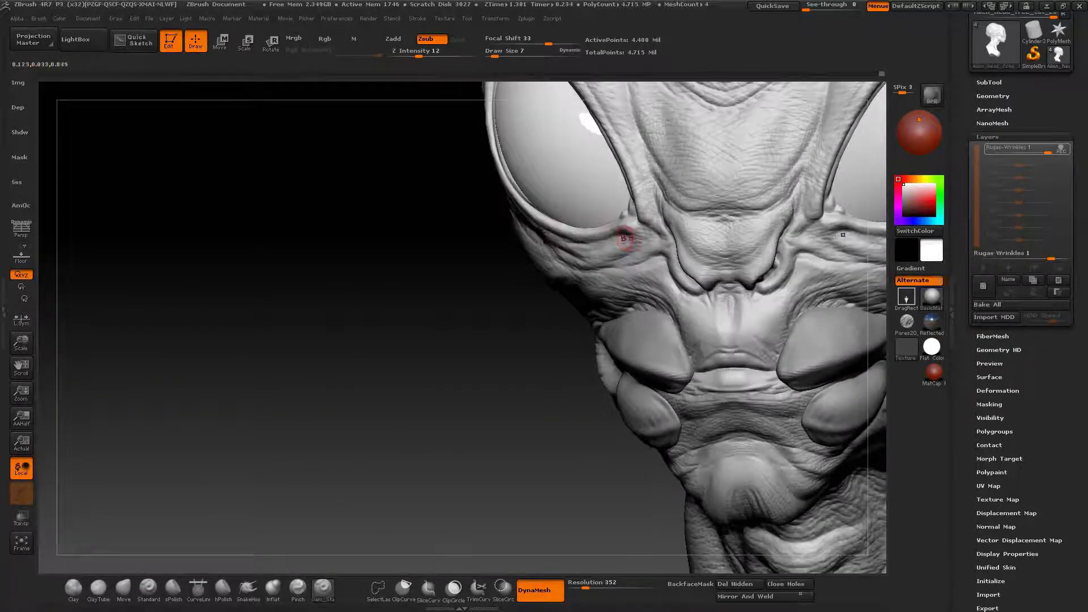
mouse_move(624, 238)
right_down()
mouse_move(699, 262)
mouse_move(557, 227)
right_up()
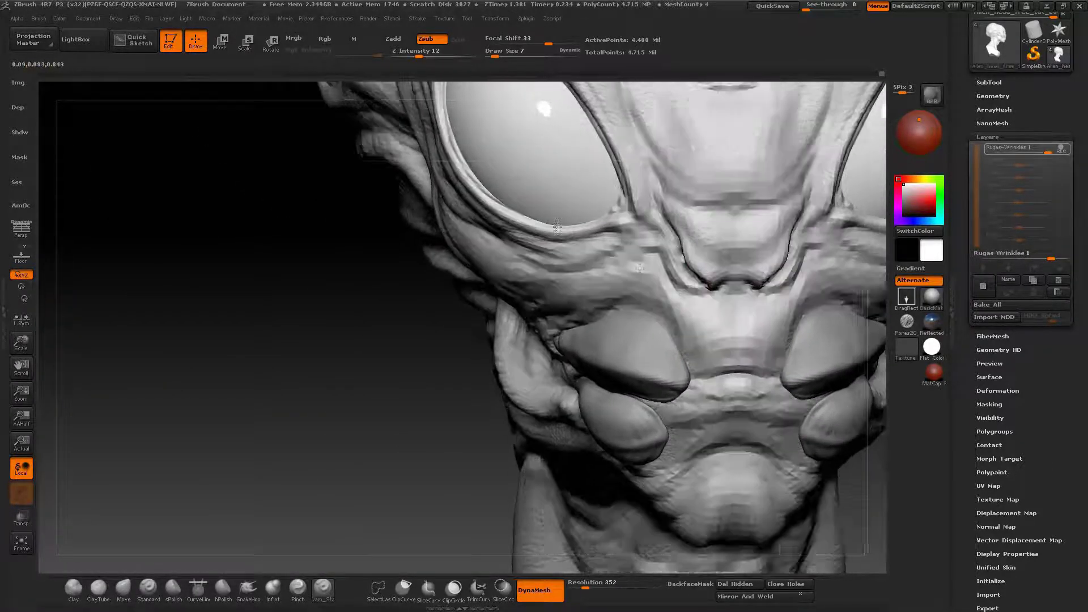
drag(557, 226, 558, 357)
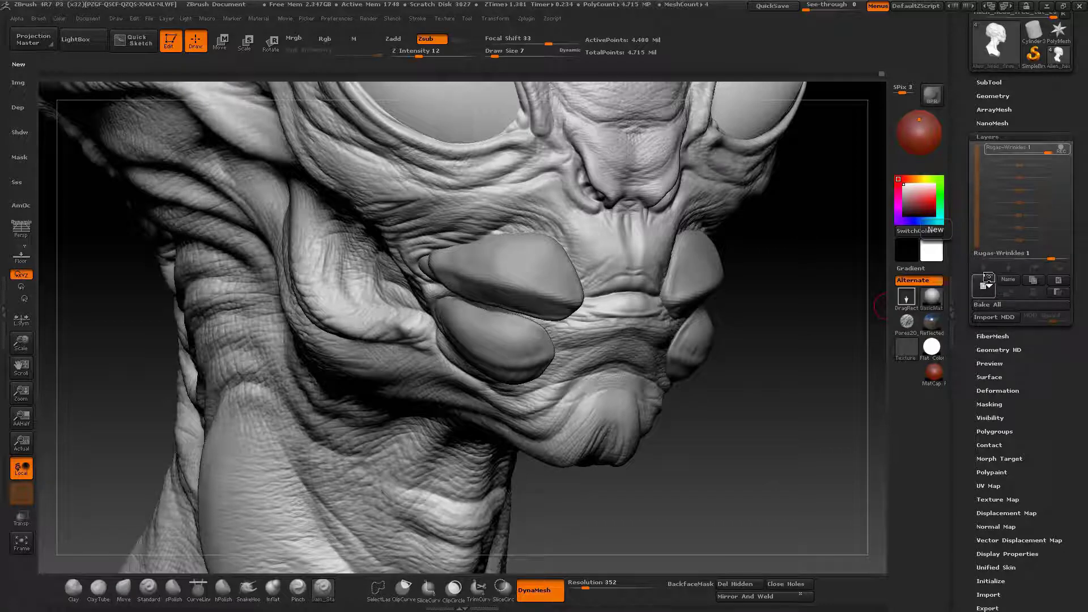
Step: Add a new sculpting layer and name it Pele-skin
click(1017, 211)
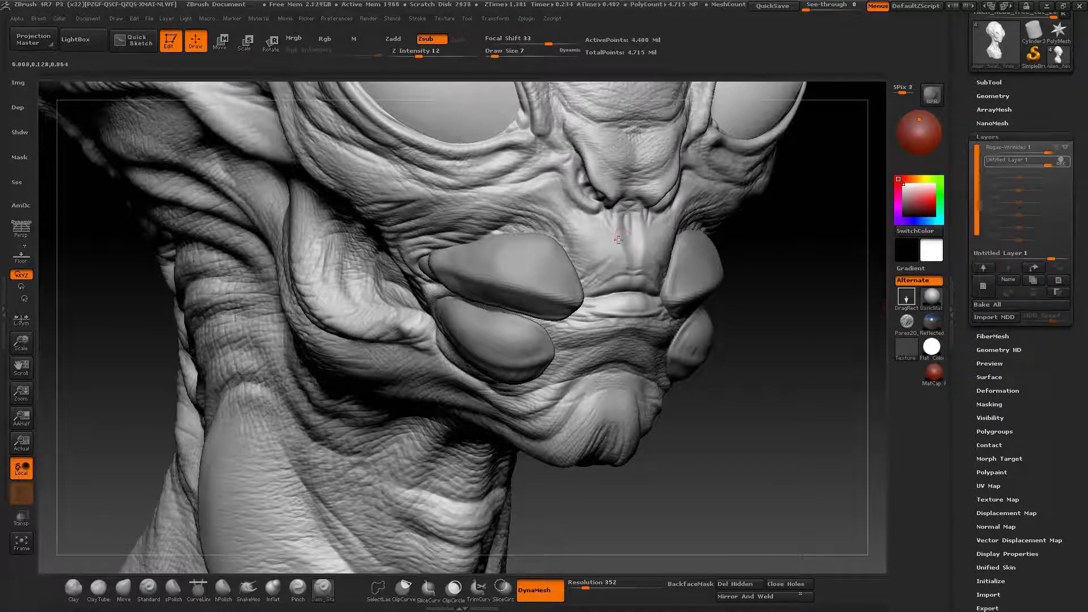
right_drag(618, 239, 622, 238)
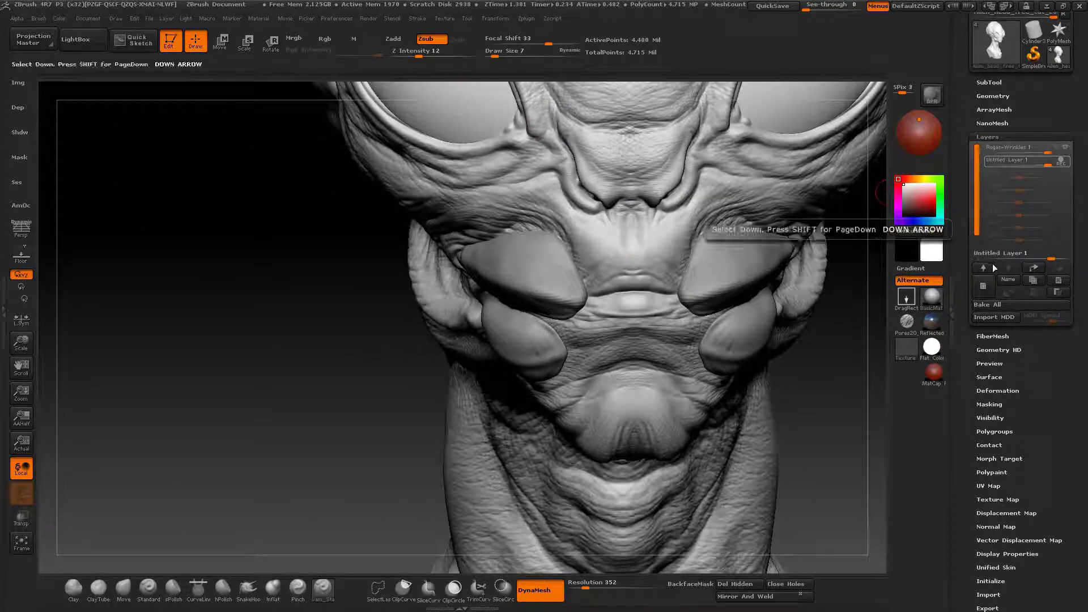
click(1006, 280)
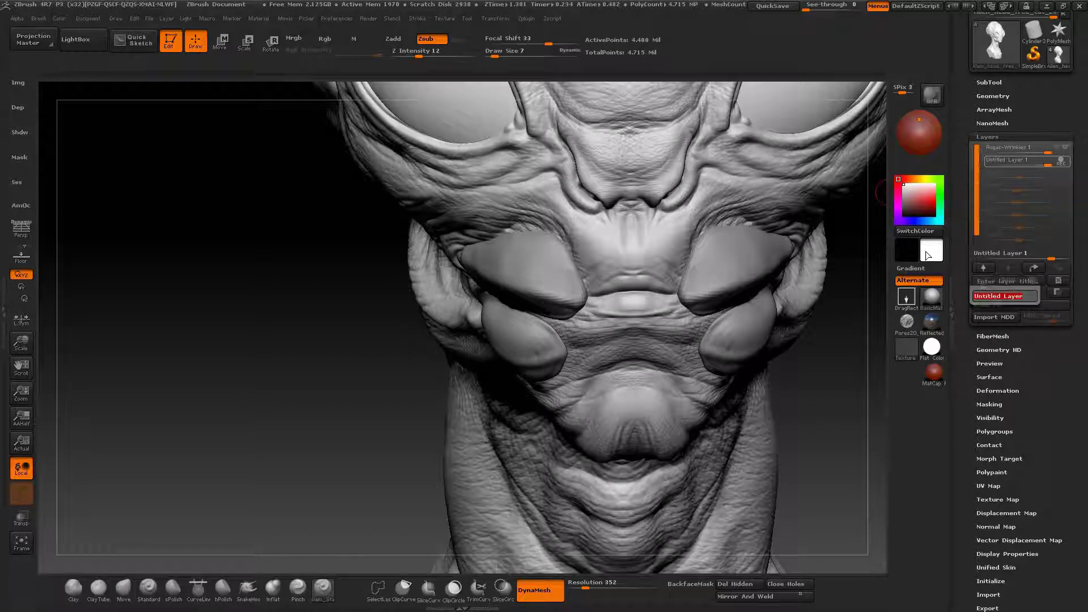
text(Pele-skin)
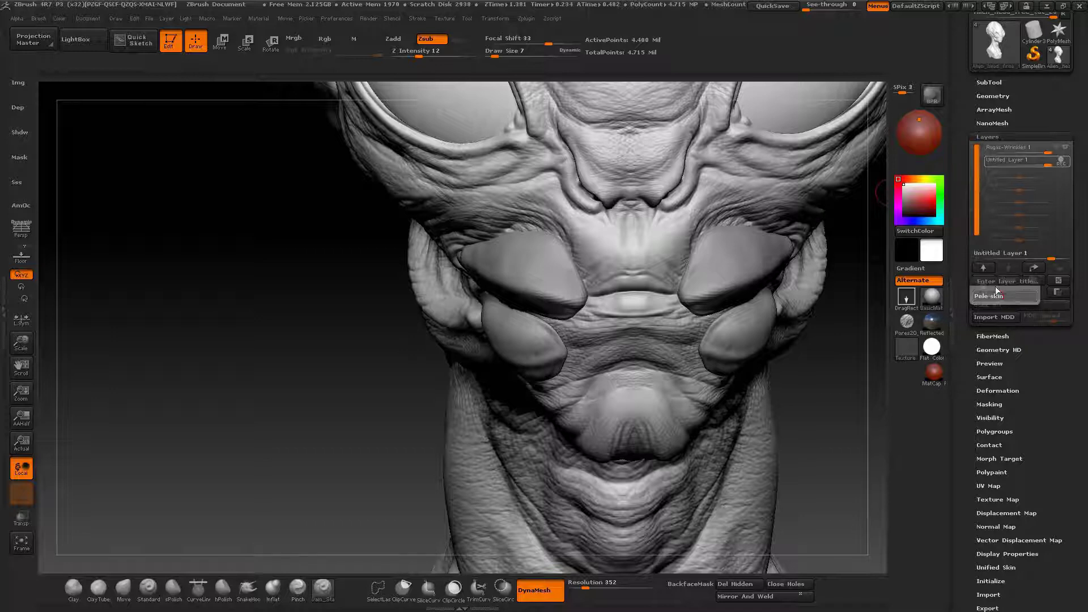
key(Return)
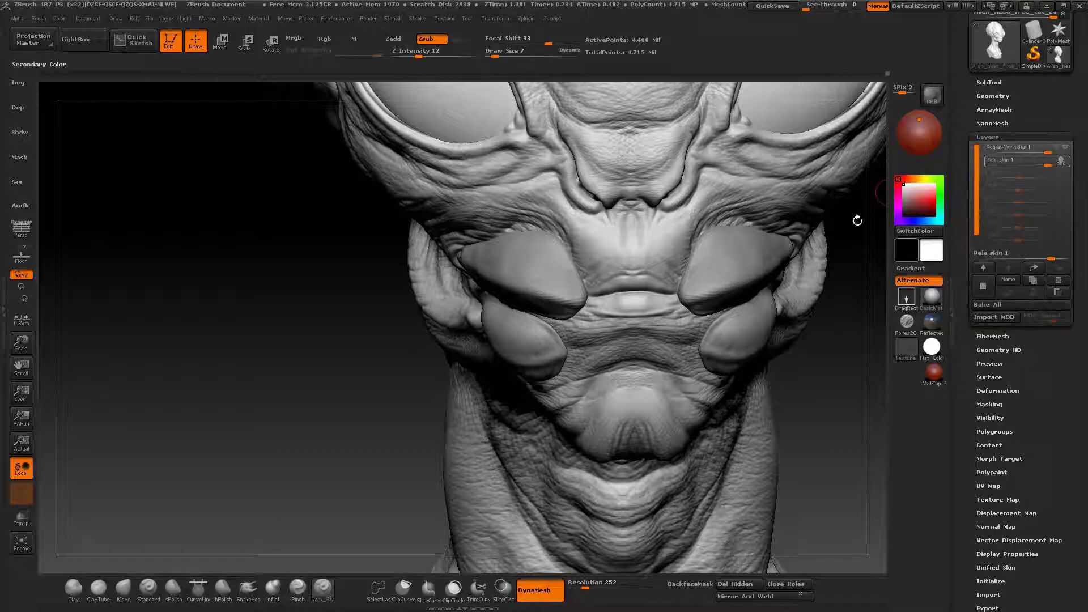
Step: Try stamping a Cement alpha above the mouth with the Inflat brush, mask the lip below, and set the brush to subtract
key(b)
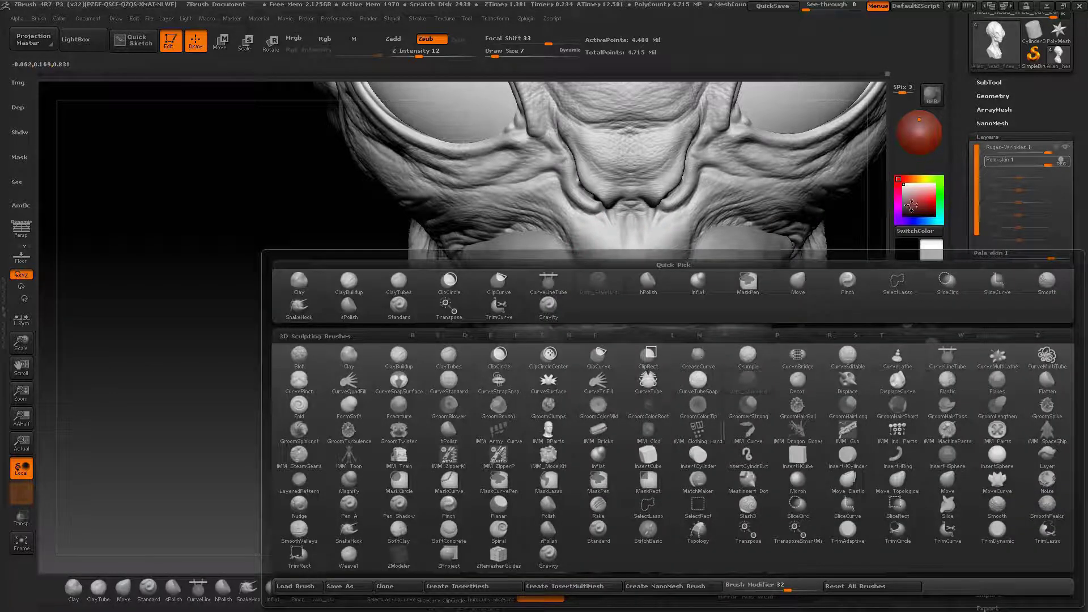
key(i)
key(n)
click(905, 322)
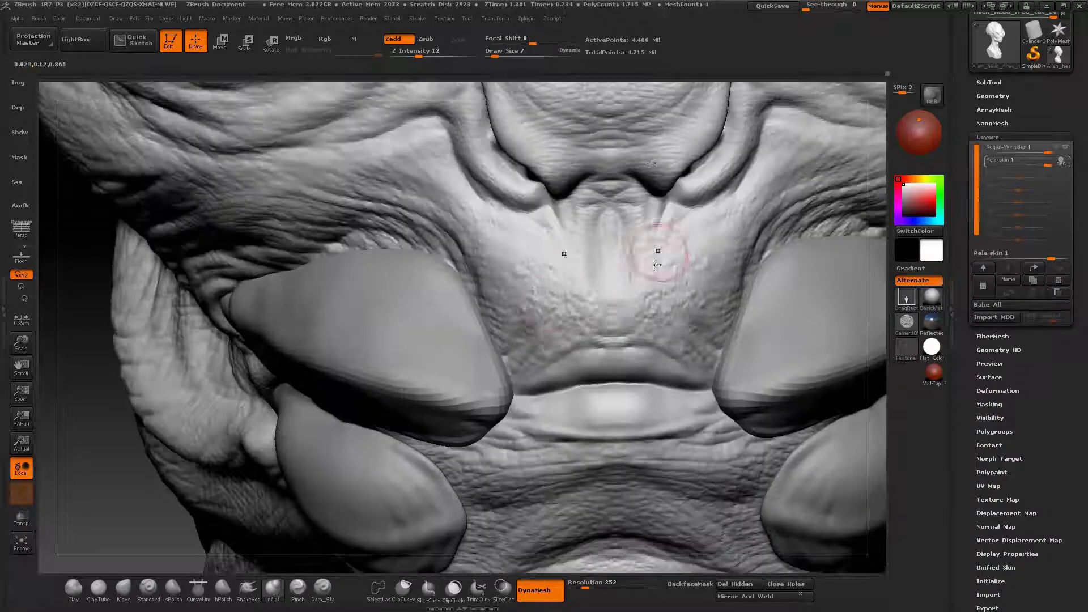
mouse_move(502, 407)
ctrl+mouse_down()
mouse_move(602, 396)
mouse_move(513, 399)
ctrl+mouse_up()
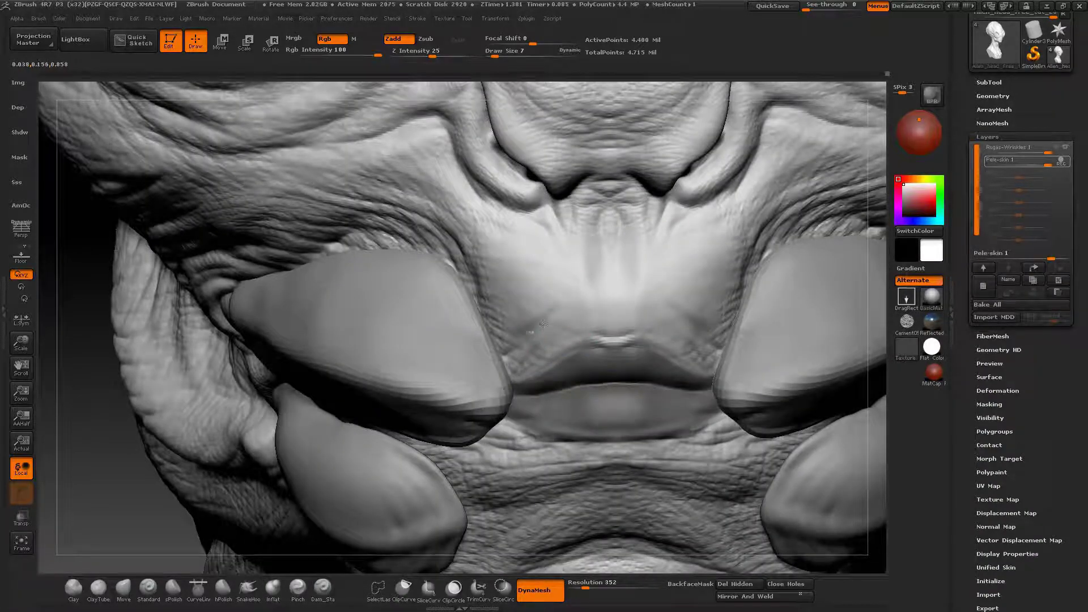
click(430, 39)
Step: Enlarge the Inflat brush to draw size 35 and stamp the Cement alpha texture over the skin
mouse_move(533, 267)
ctrl+right_down()
mouse_move(564, 231)
mouse_move(563, 413)
mouse_move(447, 376)
mouse_move(567, 294)
mouse_move(618, 317)
ctrl+right_up()
key(space)
drag(641, 270, 652, 270)
mouse_move(626, 312)
right_down()
mouse_move(623, 431)
mouse_move(546, 323)
mouse_move(697, 187)
mouse_move(727, 239)
right_up()
drag(728, 238, 577, 228)
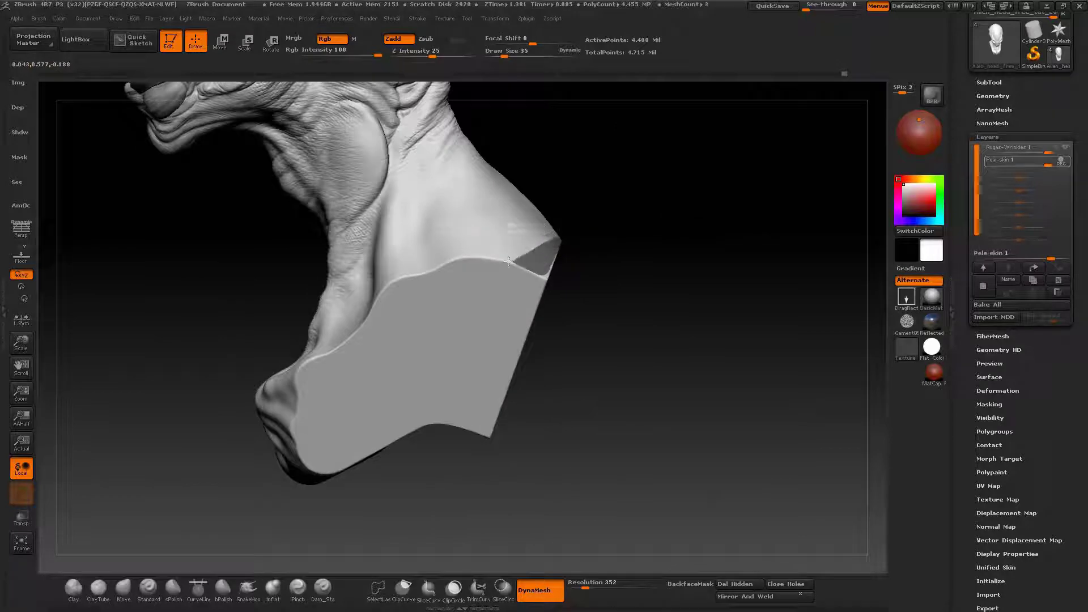
Step: Adjust the mask around the bust's base and stamp subtractive skin texture on the lower neck at intensity 7
mouse_move(319, 354)
ctrl+mouse_down()
mouse_move(294, 416)
mouse_move(671, 342)
mouse_move(651, 272)
ctrl+mouse_up()
mouse_move(652, 272)
right_down()
mouse_move(509, 332)
mouse_move(555, 310)
right_up()
mouse_move(753, 174)
right_down()
mouse_move(500, 277)
mouse_move(567, 352)
mouse_move(606, 306)
mouse_move(618, 344)
mouse_move(809, 274)
right_up()
mouse_move(485, 361)
ctrl+alt+mouse_down()
mouse_move(772, 272)
mouse_move(737, 264)
ctrl+alt+mouse_up()
alt+right_drag(686, 254, 634, 174)
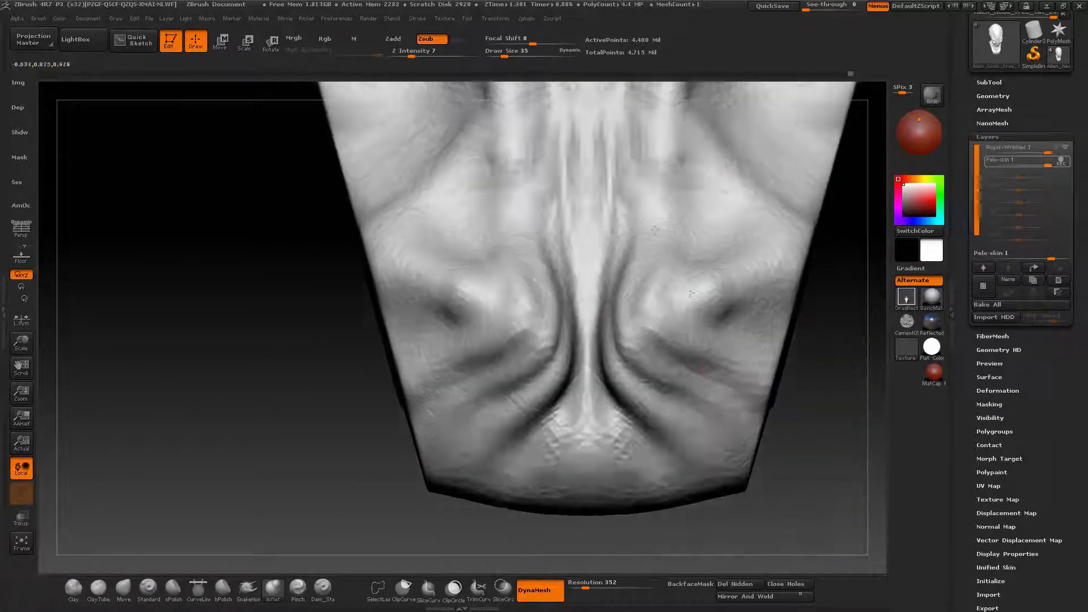
Step: Mask the skin bordering the large smooth bulge on the side of the neck
right_drag(470, 289, 410, 116)
mouse_move(411, 116)
mouse_down()
mouse_move(396, 225)
mouse_move(462, 255)
mouse_up()
right_drag(407, 355, 340, 369)
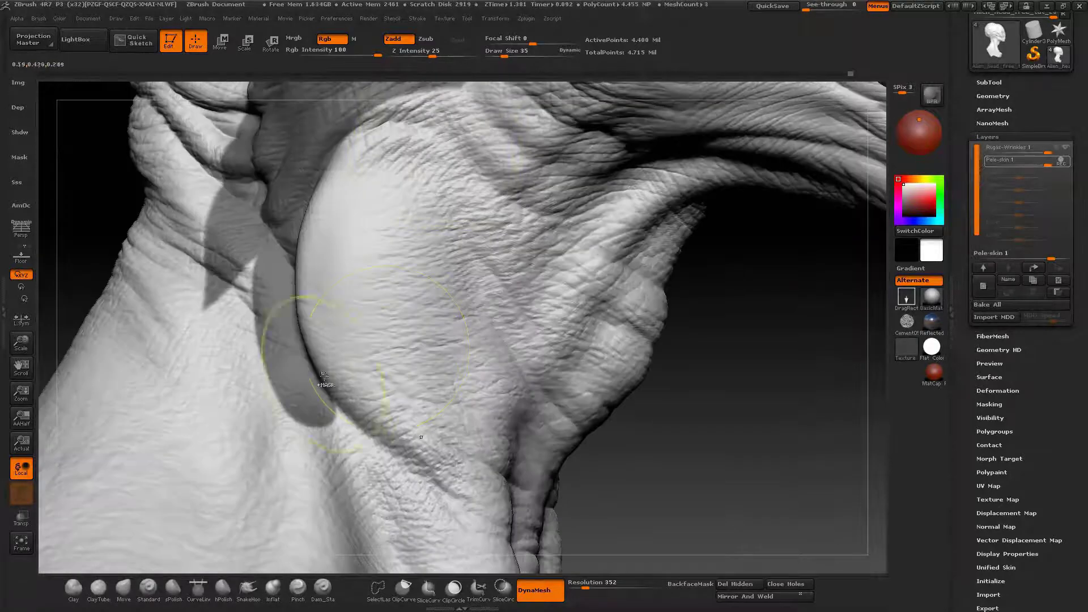
ctrl+drag(340, 386, 179, 261)
Step: Stamp a different alpha onto the neck bulge with the Inflat brush at intensity 7, and clear the mask
click(907, 322)
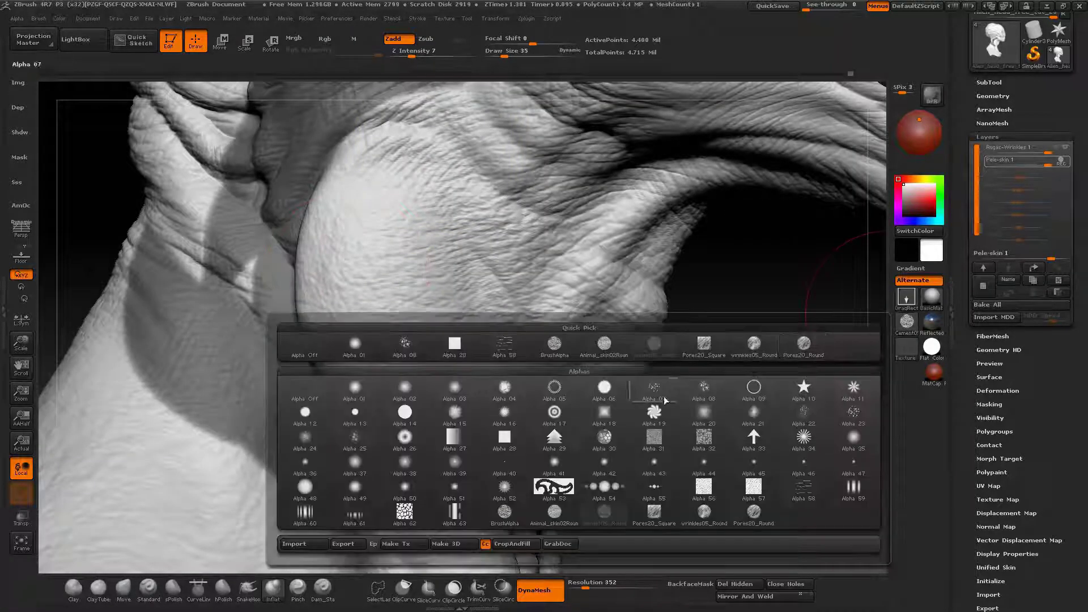
click(554, 485)
right_drag(490, 291, 457, 369)
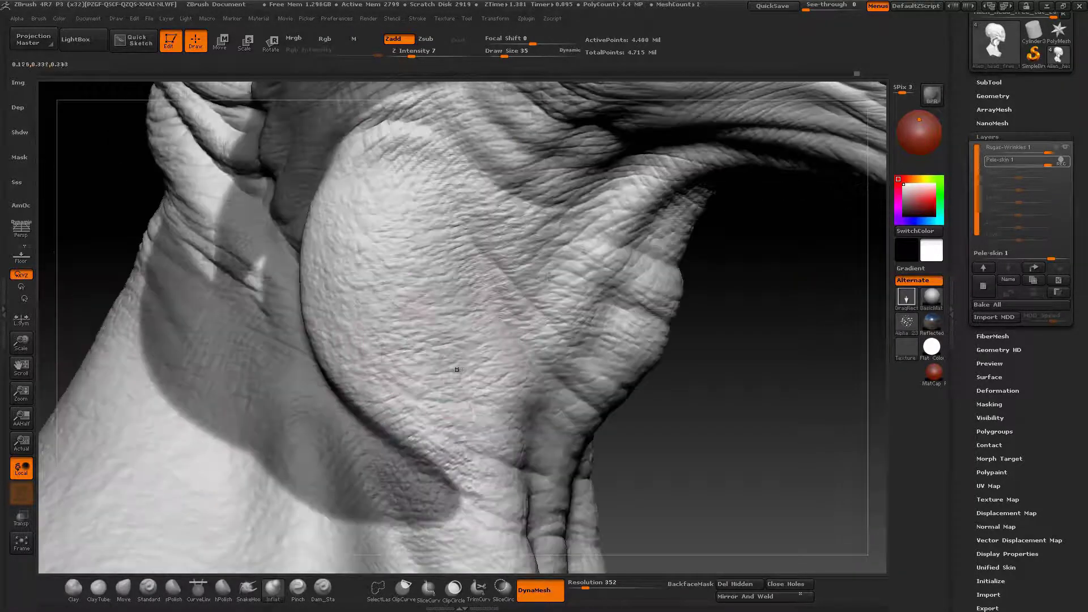
ctrl+right_drag(839, 363, 860, 272)
Step: Texture the side of the neck with the Inflat brush using Alpha 07, and try another alpha on the bulge
click(906, 321)
click(650, 395)
mouse_move(649, 363)
right_down()
mouse_move(623, 255)
mouse_move(668, 267)
mouse_move(504, 320)
mouse_move(439, 194)
mouse_move(447, 56)
mouse_move(425, 62)
right_up()
click(905, 298)
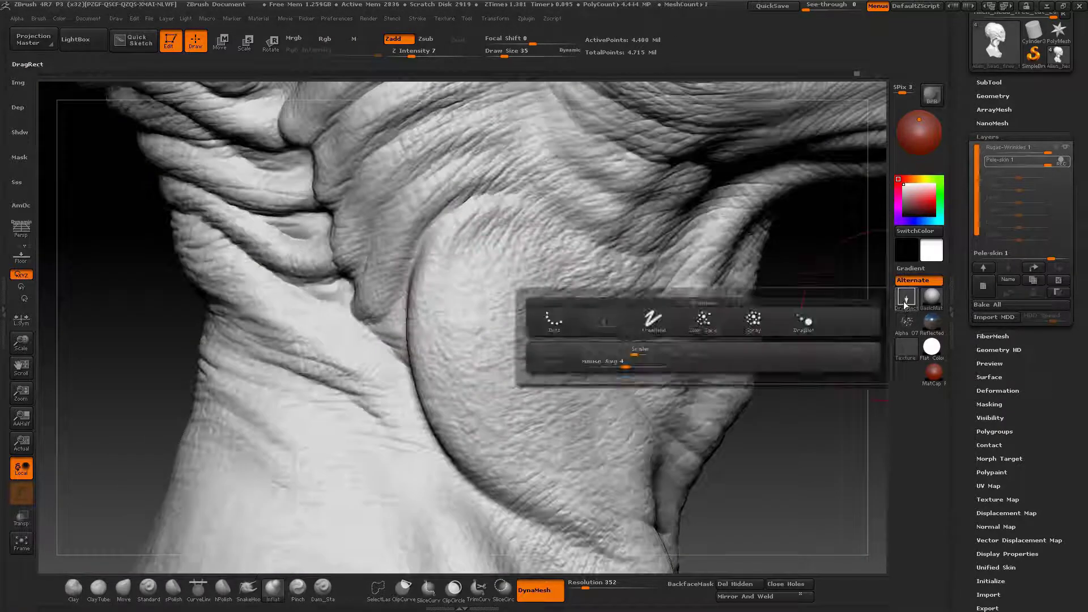
click(905, 322)
click(489, 348)
mouse_move(464, 325)
right_down()
mouse_move(486, 316)
mouse_move(474, 322)
right_up()
Step: Set the stroke type to FreeHand and switch to the Standard brush at draw size 9 and intensity 25
click(906, 298)
click(653, 320)
key(b)
click(398, 308)
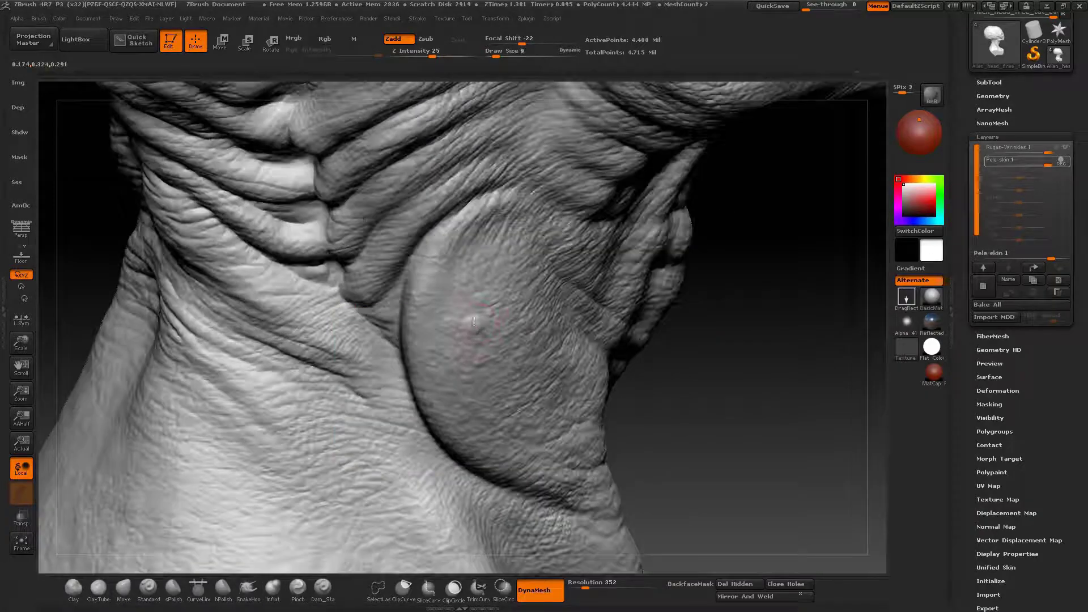
Step: Redo the recent sculpting strokes on the side of the neck
key(ctrl+shift+z)
key(ctrl+shift+z)
key(ctrl+shift+z)
key(ctrl+shift+z)
key(ctrl+shift+z)
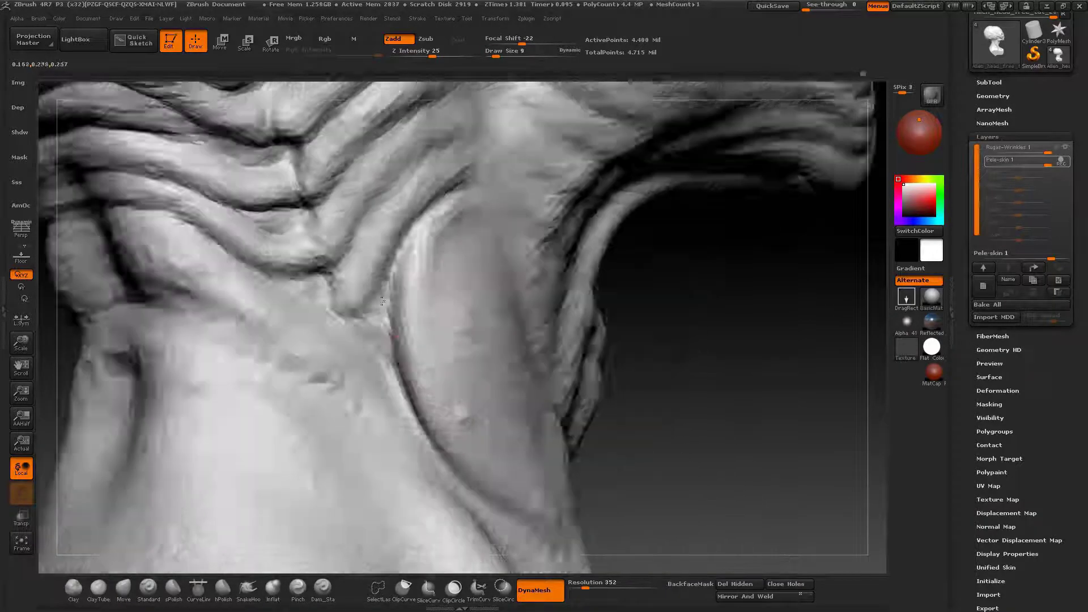
key(ctrl+shift+z)
key(ctrl+shift+z)
key(ctrl+shift+z)
key(ctrl+shift+z)
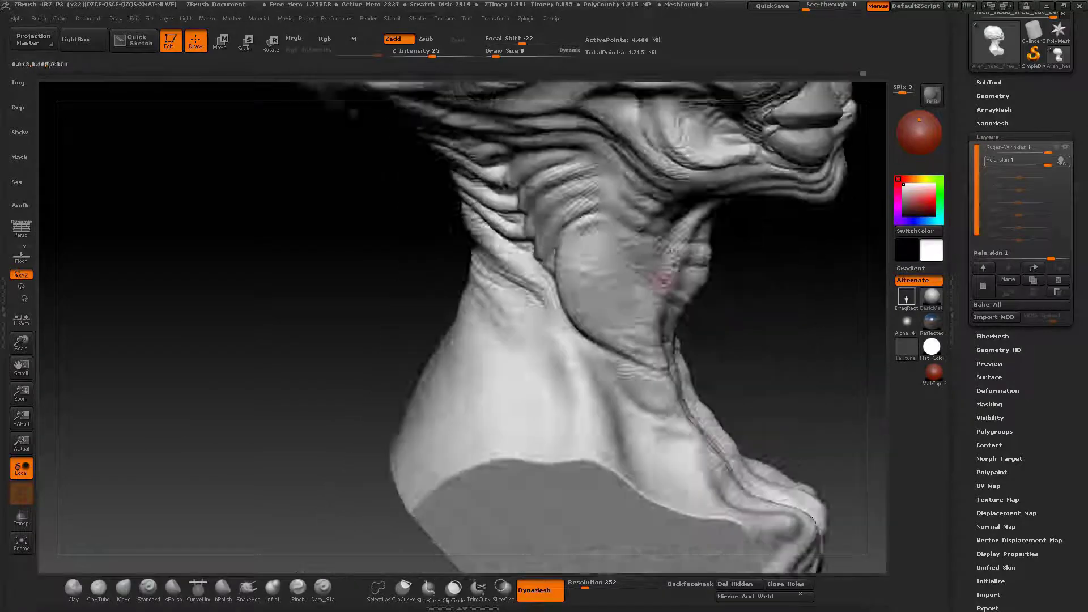
Step: Texture the forehead and brows with fine skin relief on the Pele-skin layer, using Alpha 41 and the DragRect stroke
key(ctrl+shift+z)
key(ctrl+shift+z)
key(ctrl+shift+z)
key(ctrl+shift+z)
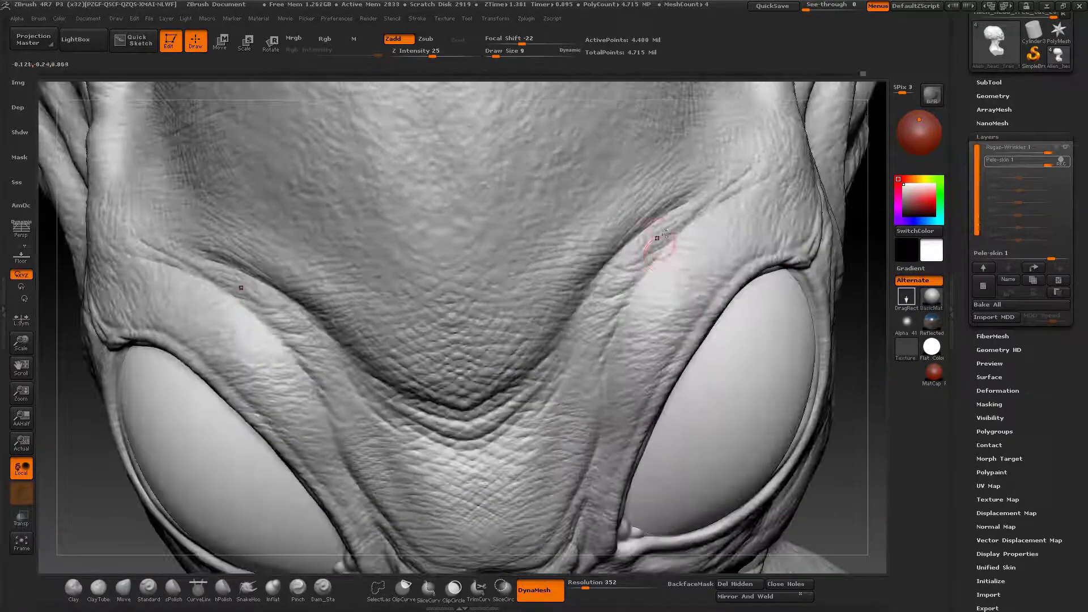
Step: Set the Rugas-Wrinkles layer to record and set the draw size to 17
key(ctrl+shift+z)
key(ctrl+shift+z)
key(ctrl+shift+z)
key(ctrl+shift+z)
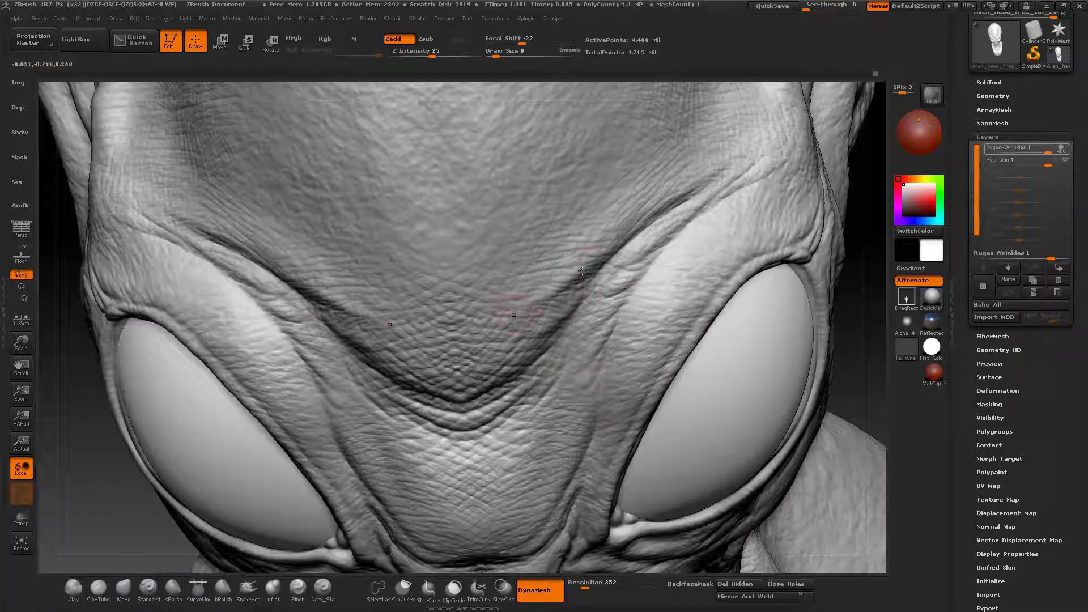
key(ctrl+shift+z)
key(ctrl+shift+z)
key(ctrl+shift+z)
key(ctrl+shift+z)
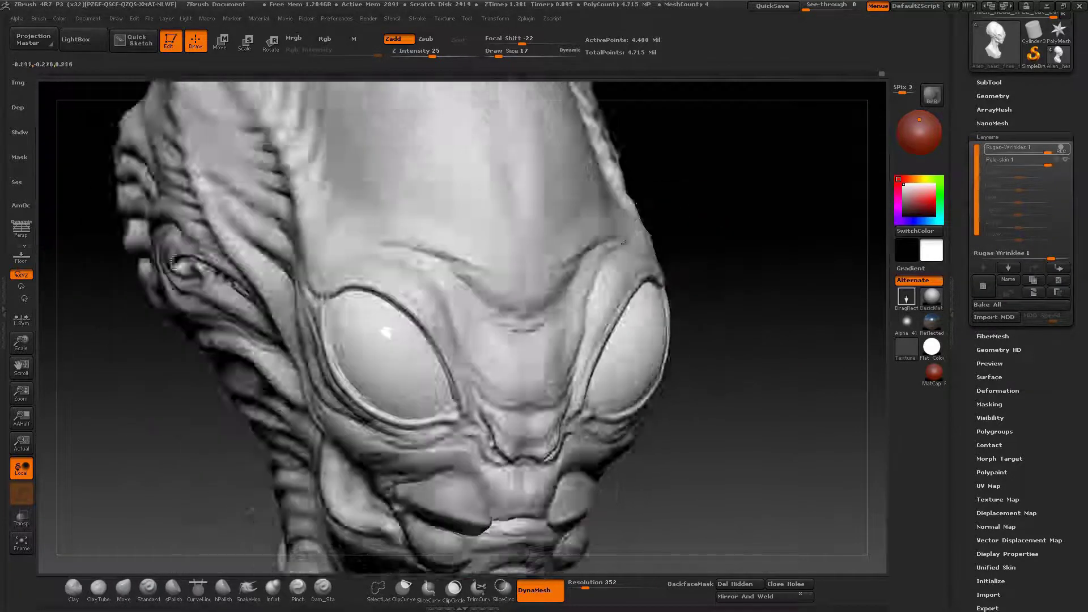
Step: Mask the lips symmetrically and invert the mask so that only the lips can be sculpted
right_drag(624, 243, 731, 241)
key(ctrl+shift+z)
key(ctrl+shift+z)
key(ctrl+shift+z)
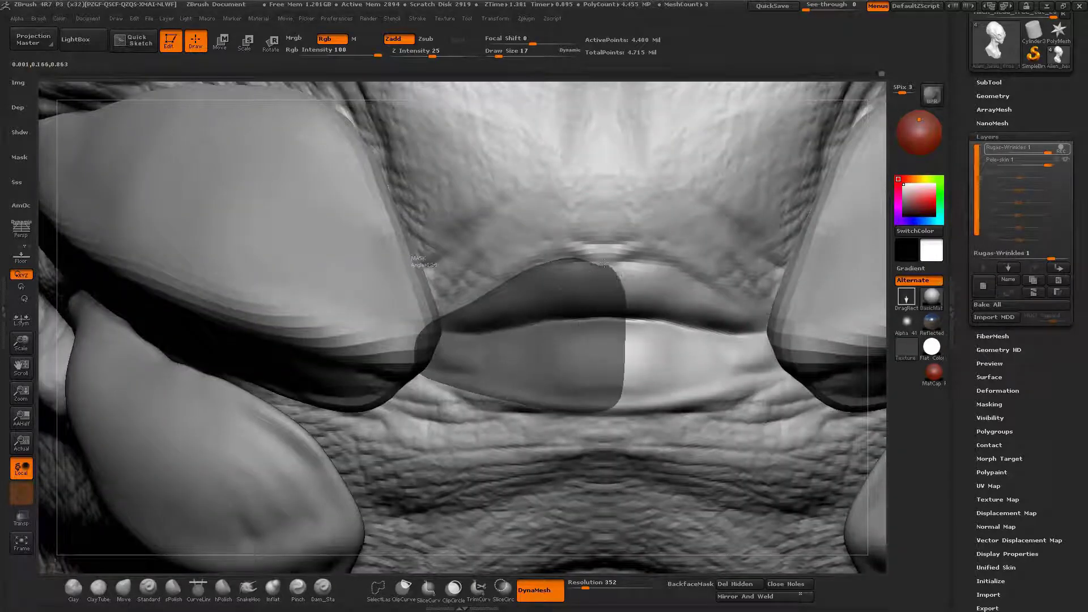
key(ctrl+shift+z)
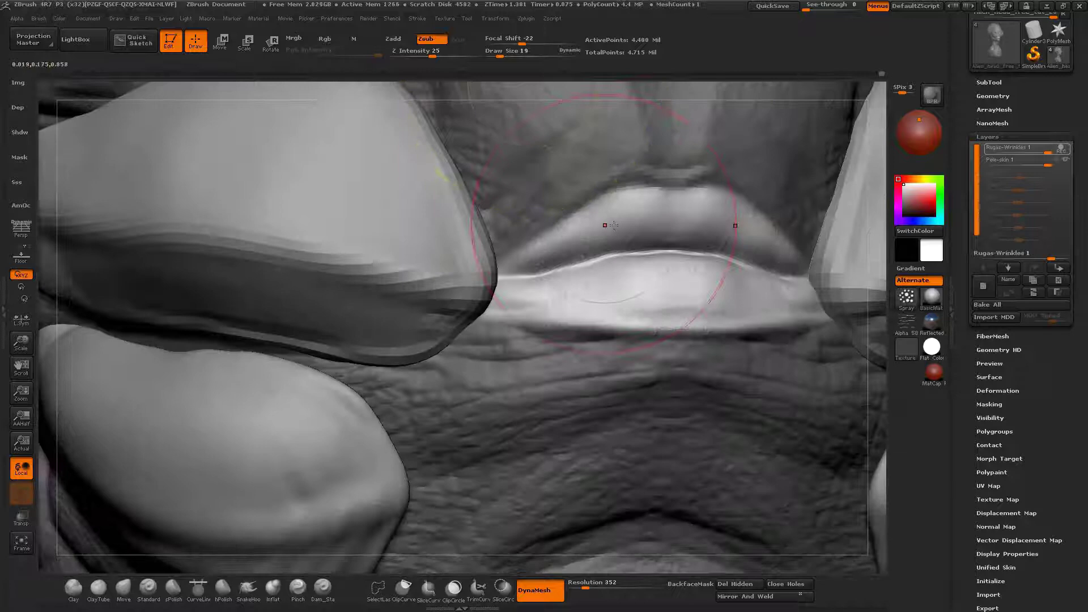
Step: Carve light vertical wrinkles into the lips with the Spray stroke in Zsub mode at intensity 14 and draw size 10
mouse_move(604, 226)
right_down()
mouse_move(570, 253)
mouse_move(632, 276)
right_up()
key(ctrl+shift+z)
key(ctrl+shift+z)
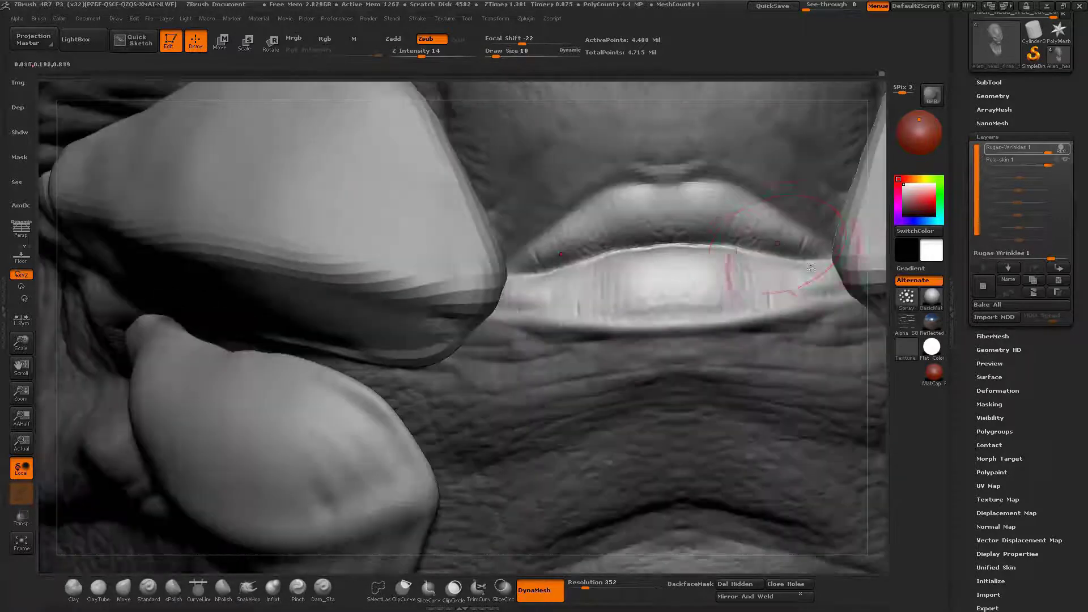
Step: Deepen the creases on both lips with the Dam_Standard brush in Zsub mode at intensity 12, draw size 5 and focal shift 33
key(ctrl+shift+z)
key(ctrl+shift+z)
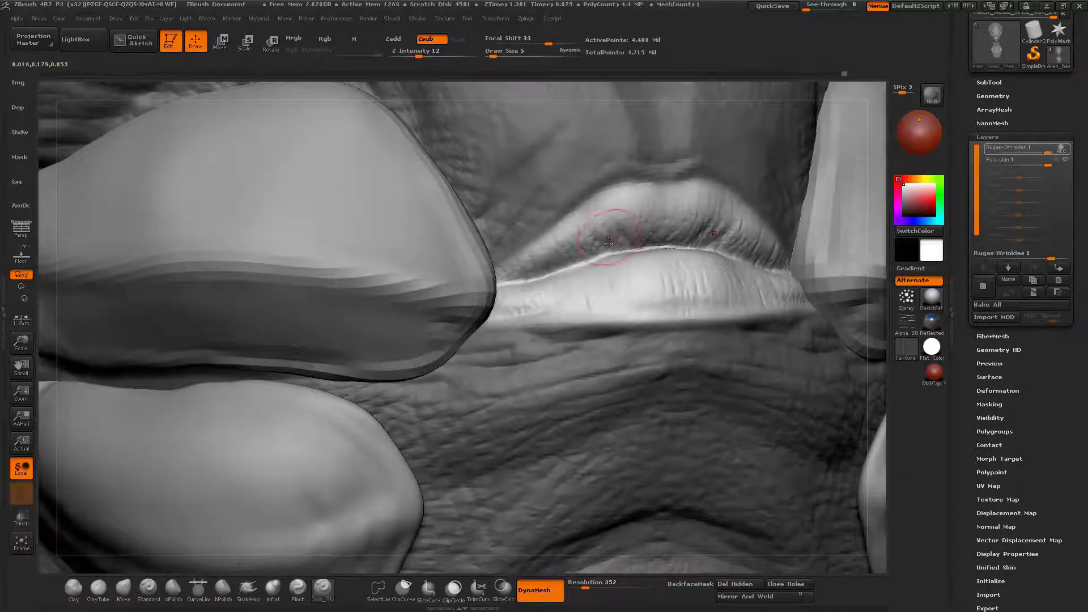
key(ctrl+shift+z)
key(ctrl+shift+z)
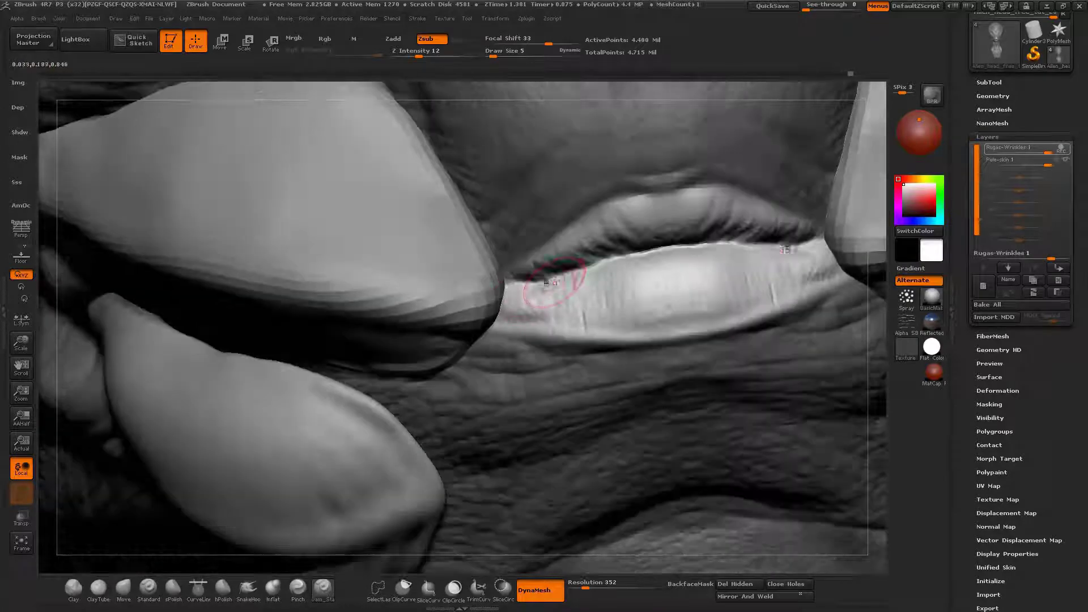
key(ctrl+shift+z)
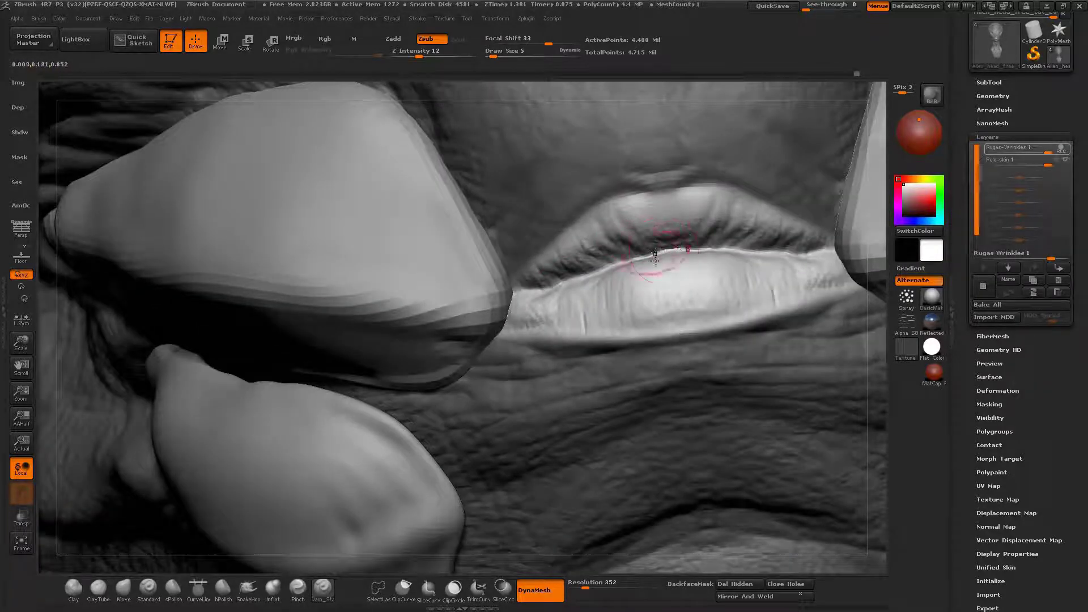
key(ctrl+shift+z)
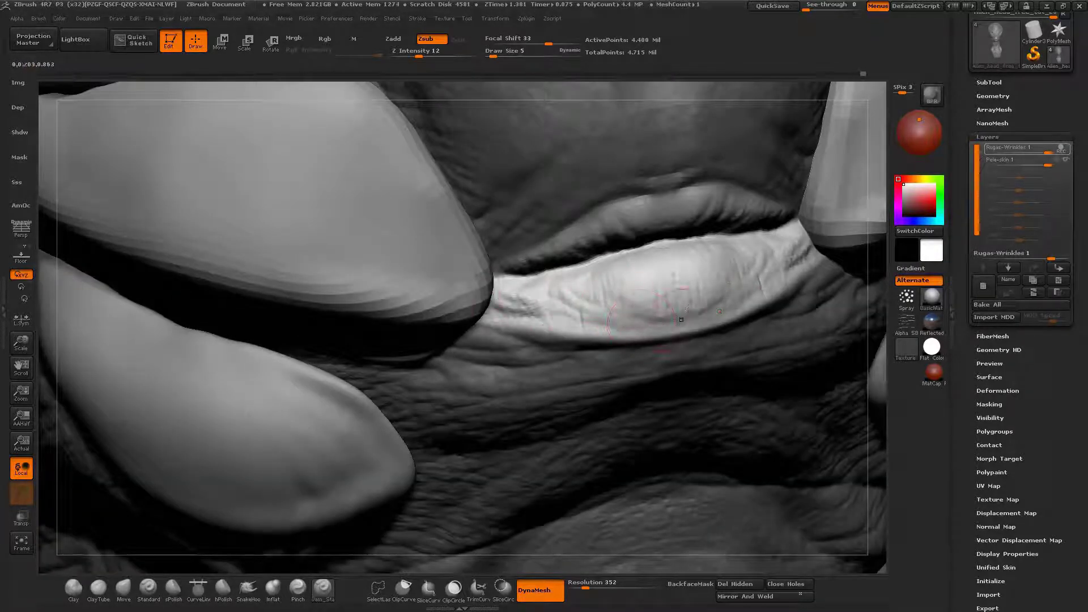
Step: Clear the lip mask and texture the front and base of the neck with the Inflat brush at intensity 7 and draw size 5
ctrl+right_drag(494, 321, 606, 339)
key(ctrl+shift+z)
key(ctrl+shift+z)
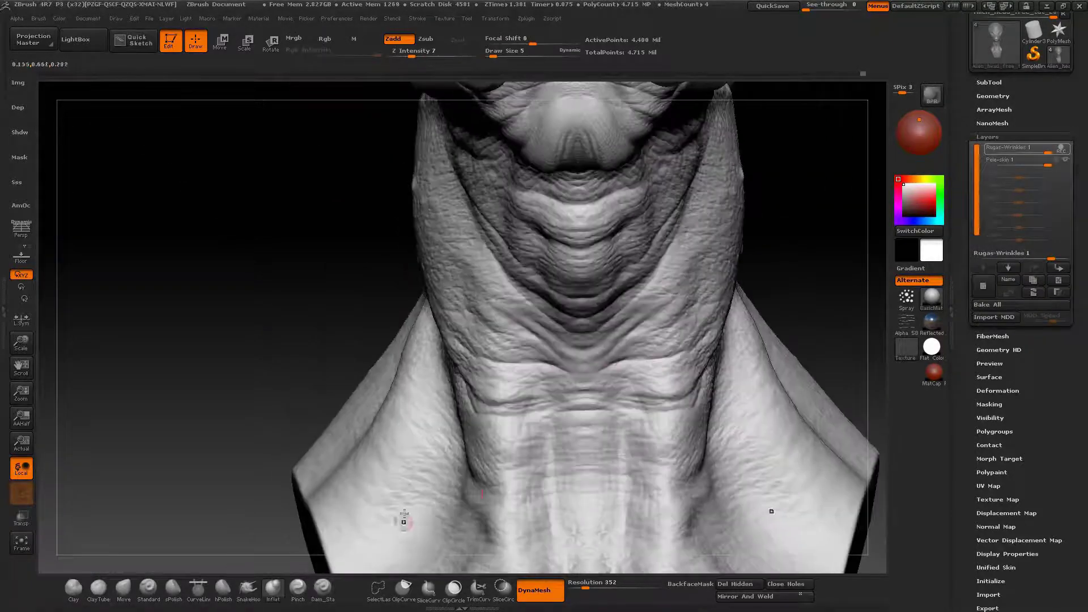
Step: Switch to the Standard brush at draw size 7 and save the tool over its existing file
key(b)
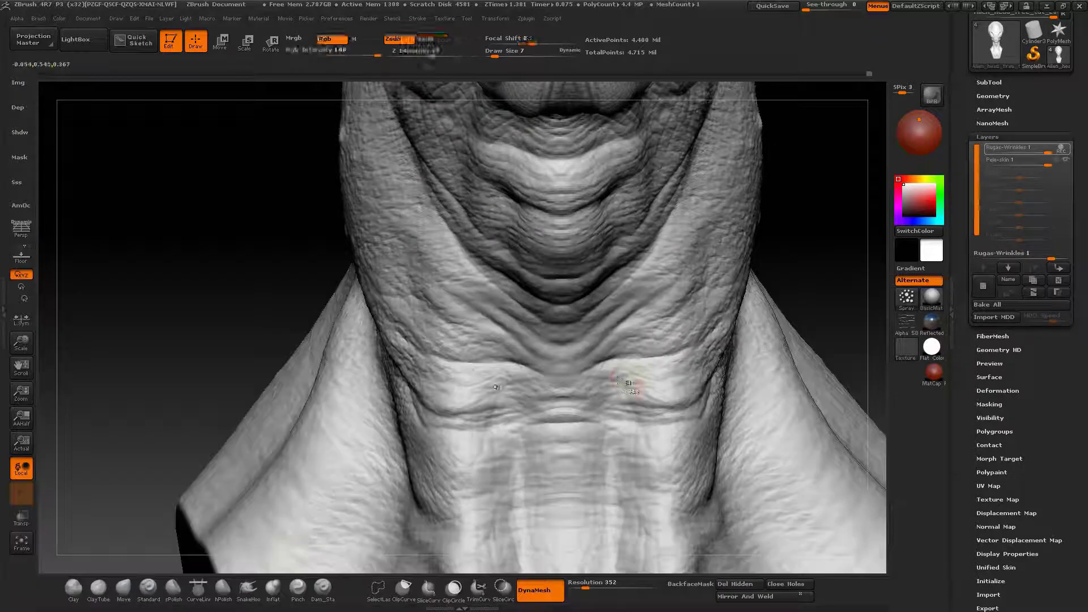
key(b)
click(89, 18)
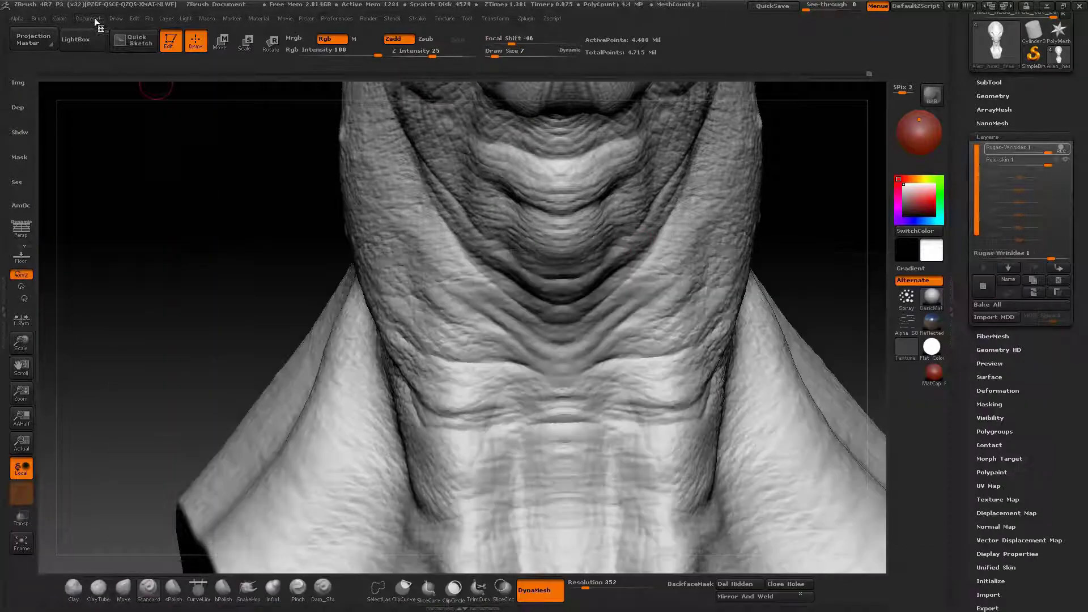
click(115, 19)
key(ctrl+shift+t)
click(867, 473)
click(570, 304)
Step: Load a brush preset from a subfolder of the Zbrush_2017_B_CN_Delete folder
key(b)
click(168, 570)
drag(233, 198, 235, 108)
click(131, 158)
double_click(599, 204)
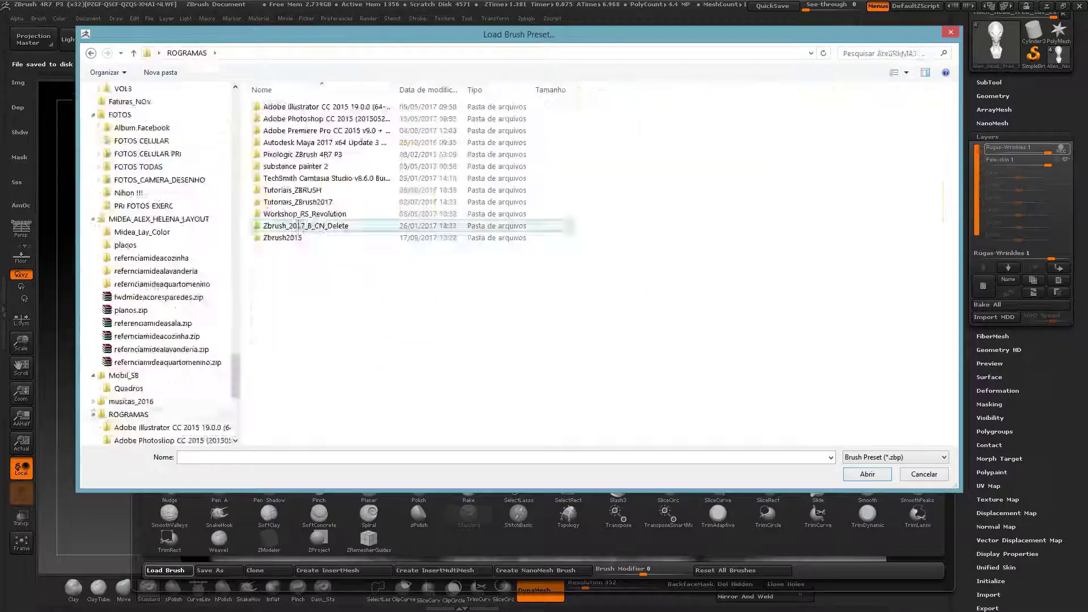
double_click(294, 226)
double_click(286, 118)
click(282, 166)
click(867, 475)
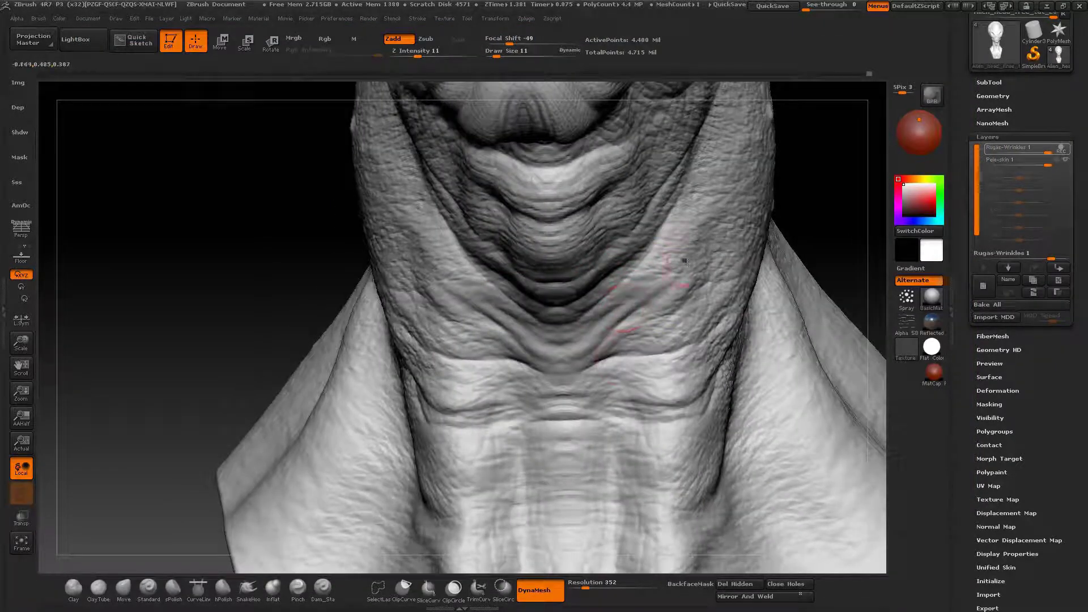
Step: Sculpt fine wrinkles across the front of the neck in Zadd mode at intensity 11 and draw size 5
right_drag(654, 364, 663, 371)
key(space)
drag(640, 368, 627, 369)
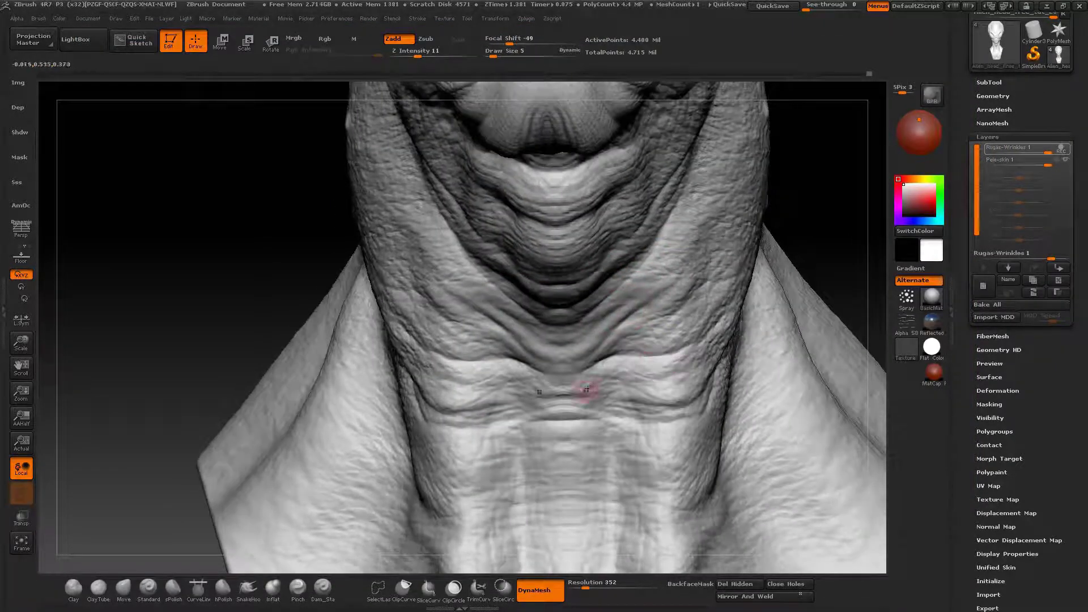
right_drag(533, 358, 424, 313)
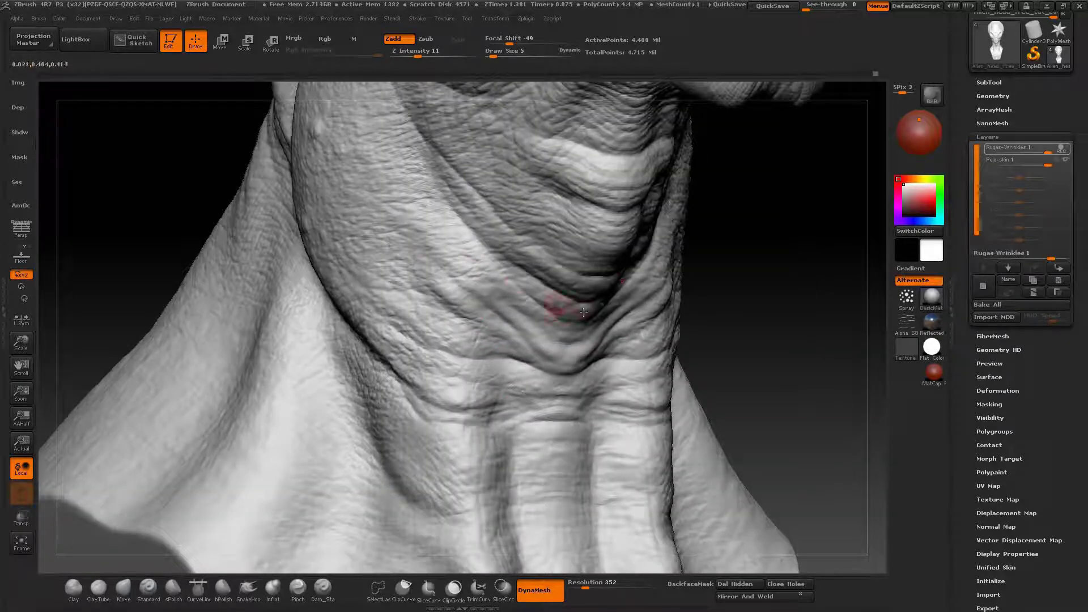
right_drag(584, 312, 503, 245)
right_drag(478, 179, 558, 238)
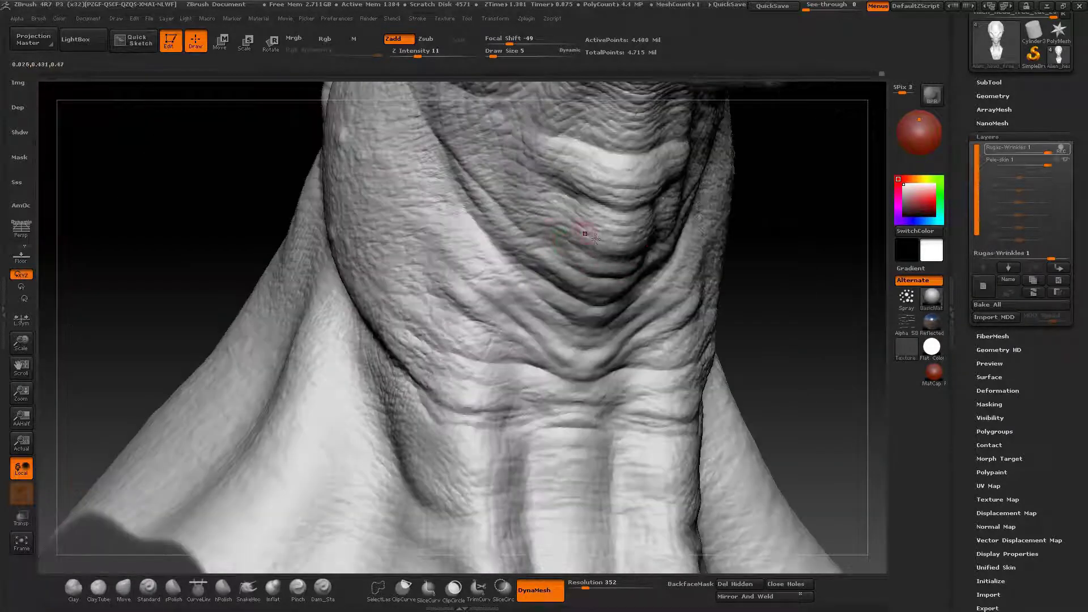
mouse_move(476, 229)
alt+right_down()
mouse_move(476, 339)
mouse_move(554, 323)
mouse_move(583, 243)
mouse_move(600, 284)
mouse_move(544, 340)
mouse_move(499, 411)
alt+right_up()
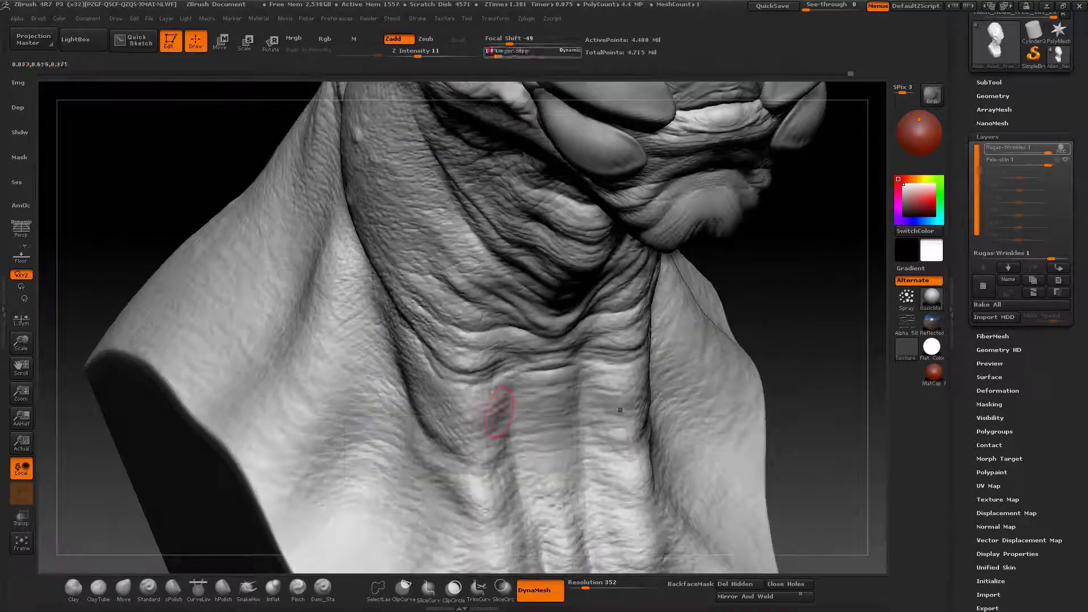
Step: Reshape the folds on the lower front of the neck with the Move brush at intensity 51 and draw size 32
key(space)
alt+right_drag(534, 503, 519, 384)
shift+drag(532, 408, 547, 438)
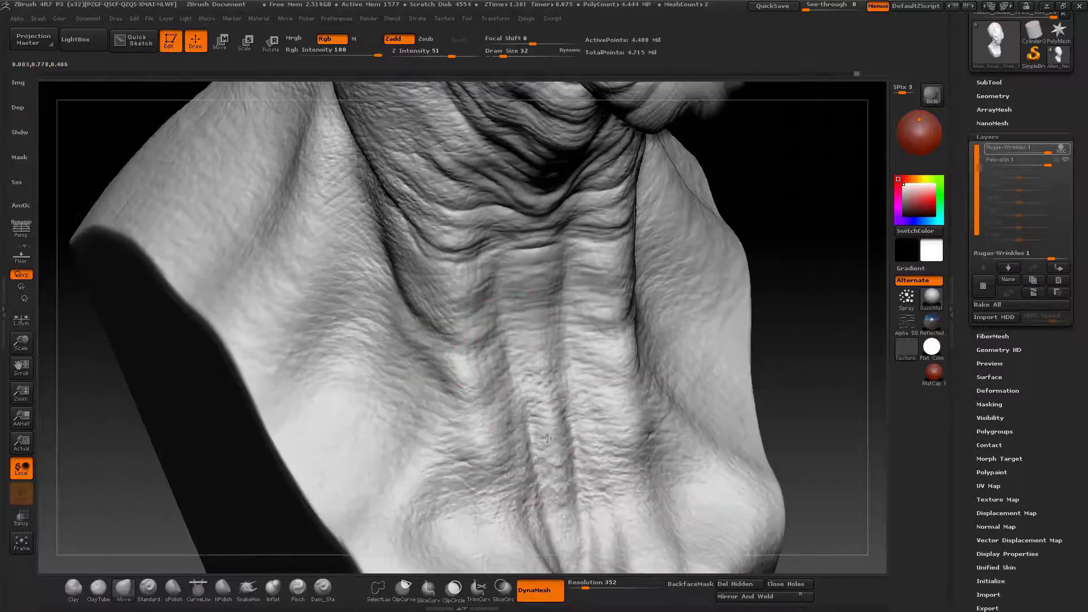
right_drag(546, 438, 606, 431)
mouse_move(558, 414)
shift+mouse_down()
mouse_move(562, 479)
mouse_move(554, 447)
shift+mouse_up()
right_drag(554, 448, 499, 462)
mouse_move(589, 396)
right_down()
mouse_move(534, 371)
mouse_move(553, 371)
right_up()
Step: Carve creases between the lower neck folds with the Dam_Standard brush in Zsub mode at intensity 9 and draw size 8
key(space)
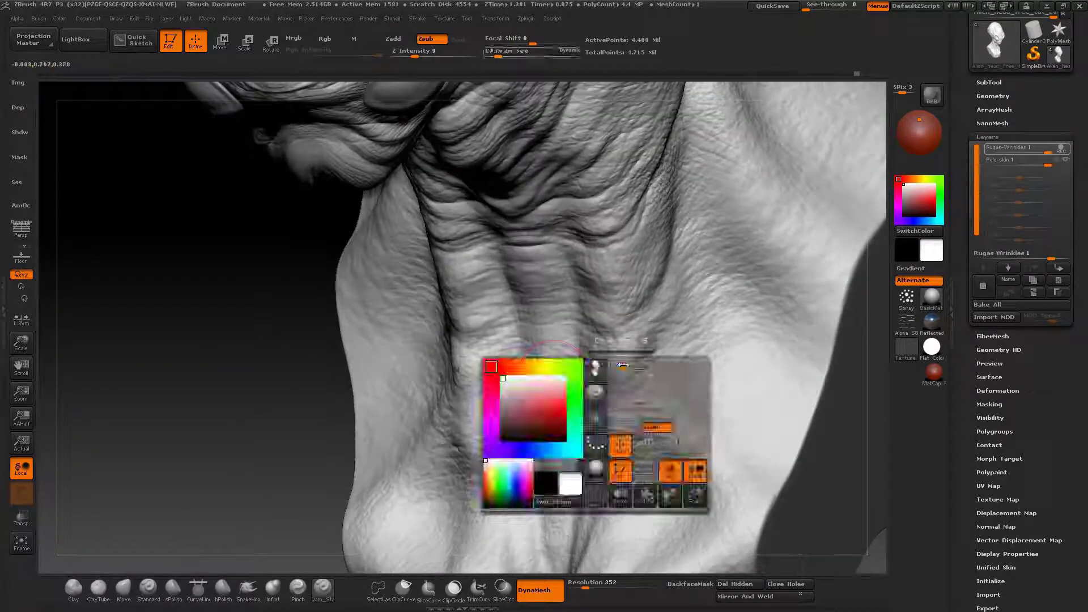
drag(623, 364, 616, 365)
right_drag(544, 408, 599, 453)
key(space)
drag(629, 383, 625, 383)
right_drag(674, 317, 633, 363)
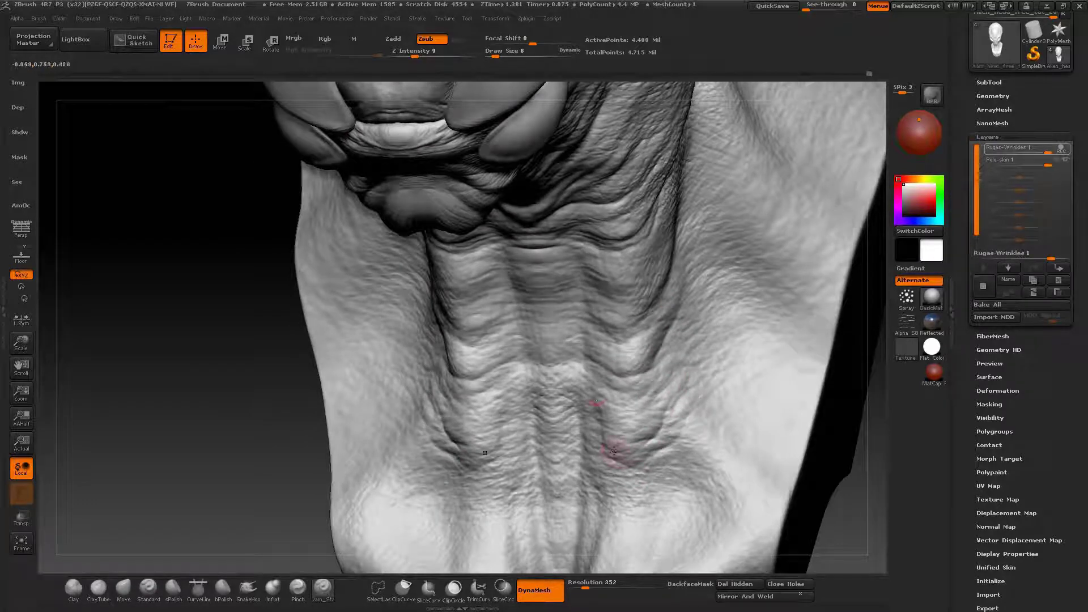
Step: Set up the Inflat brush in Zadd mode at intensity 10 with the DragRect stroke and a pores alpha
click(907, 303)
click(609, 340)
click(907, 323)
click(713, 533)
click(23, 19)
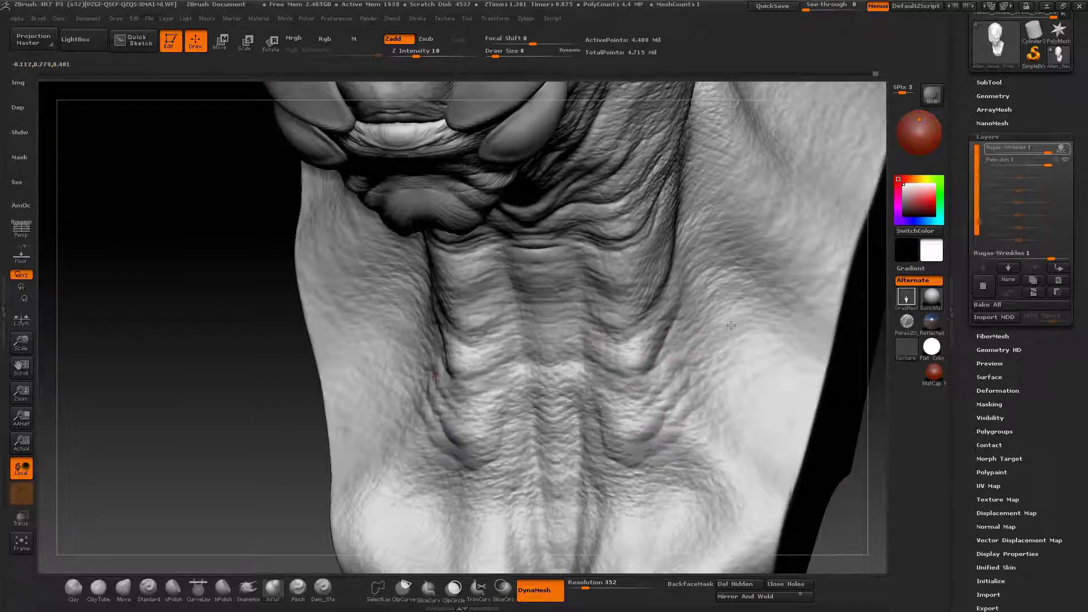
Step: Stamp pores on the neck with the Inflat brush at draw size 8, and set the draw size to 37
ctrl+right_drag(688, 386, 652, 363)
right_drag(465, 266, 542, 247)
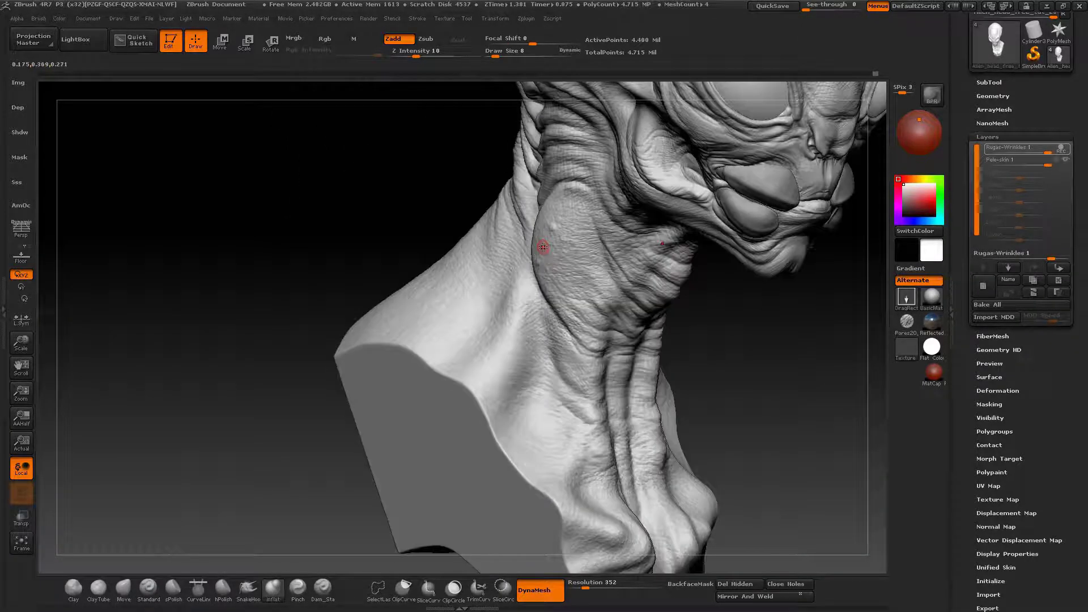
mouse_move(642, 252)
right_down()
mouse_move(542, 262)
mouse_move(623, 252)
mouse_move(595, 298)
mouse_move(598, 287)
mouse_move(613, 306)
mouse_move(585, 374)
right_up()
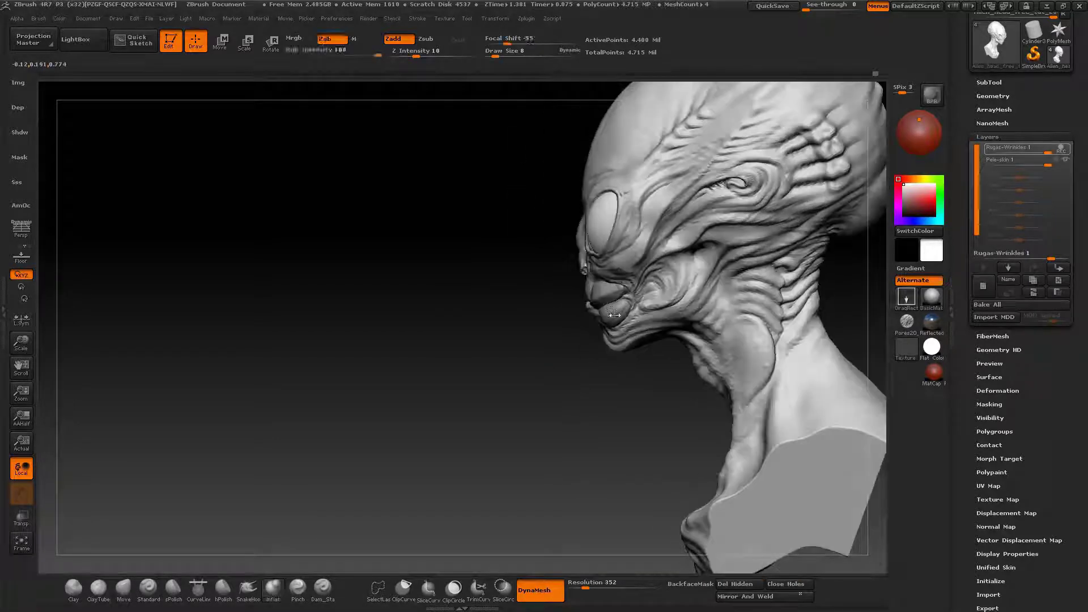
key(space)
drag(608, 305, 617, 293)
mouse_move(618, 293)
ctrl+right_down()
mouse_move(584, 306)
mouse_move(605, 296)
mouse_move(553, 274)
mouse_move(562, 292)
ctrl+right_up()
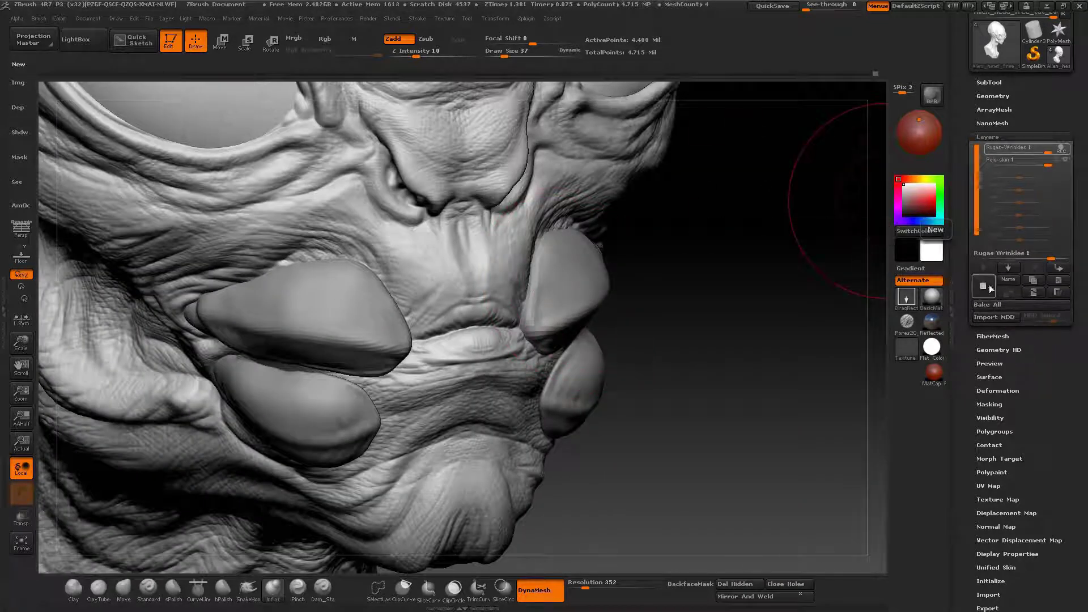
Step: Add a new sculpt layer named Lips2 and set it to record
click(995, 256)
drag(1008, 173, 1014, 174)
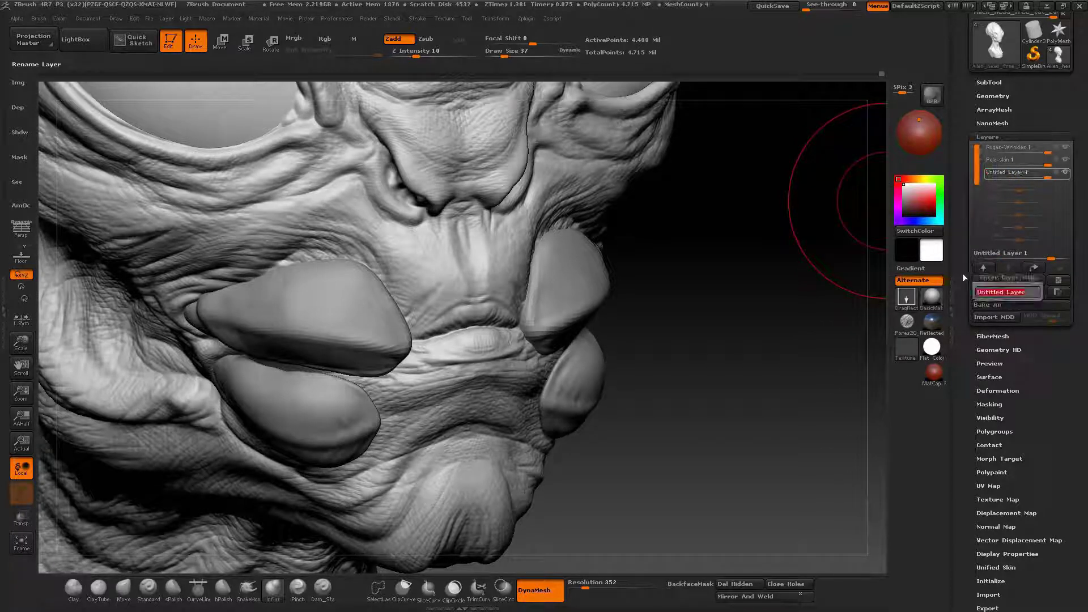
key(shift)
text(B)
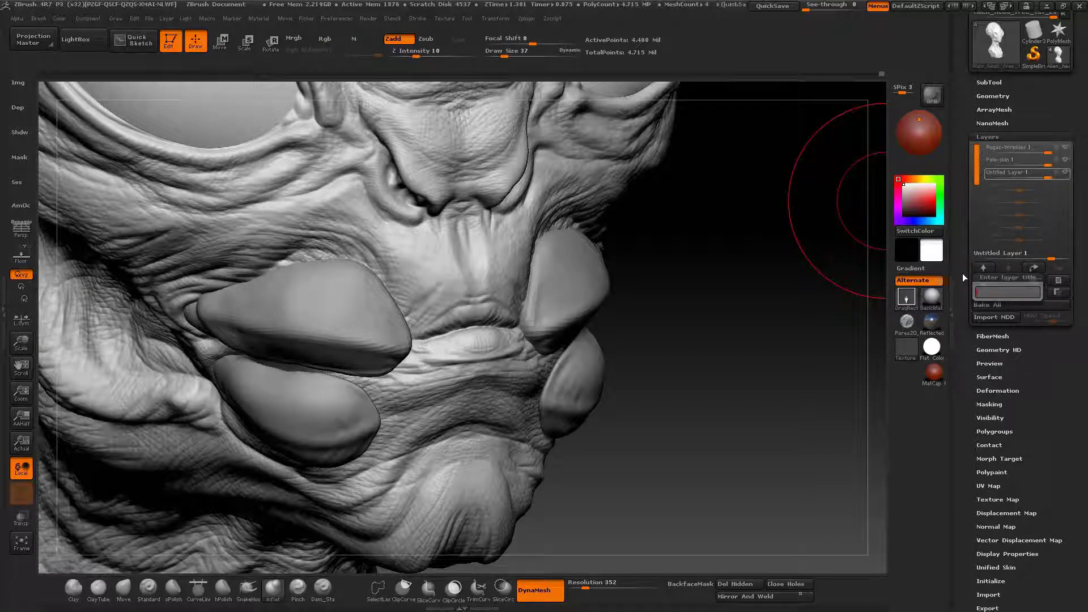
text(Lips2)
key(Return)
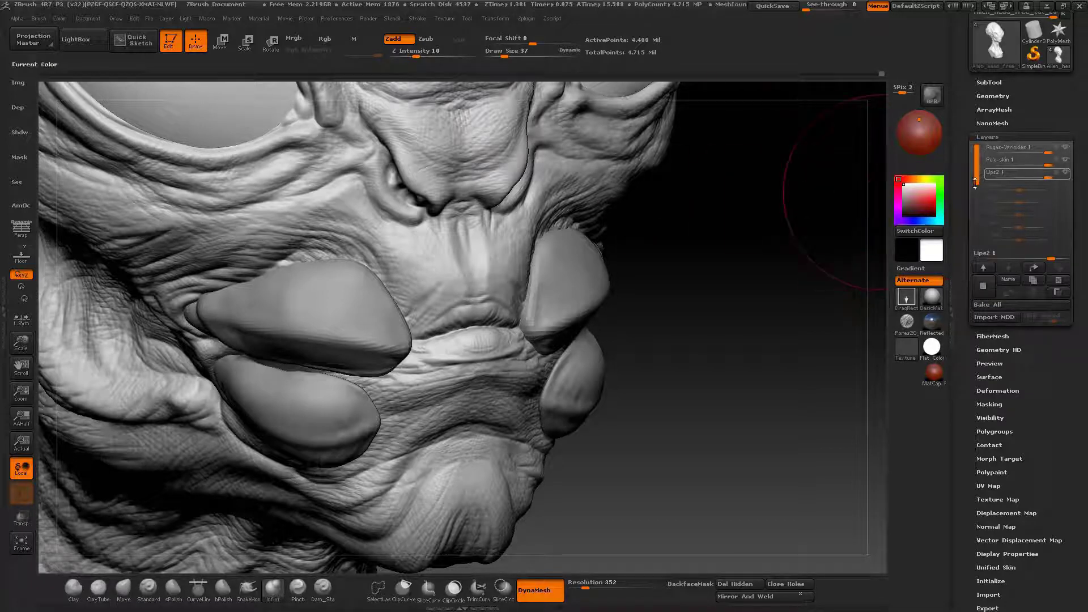
click(1057, 175)
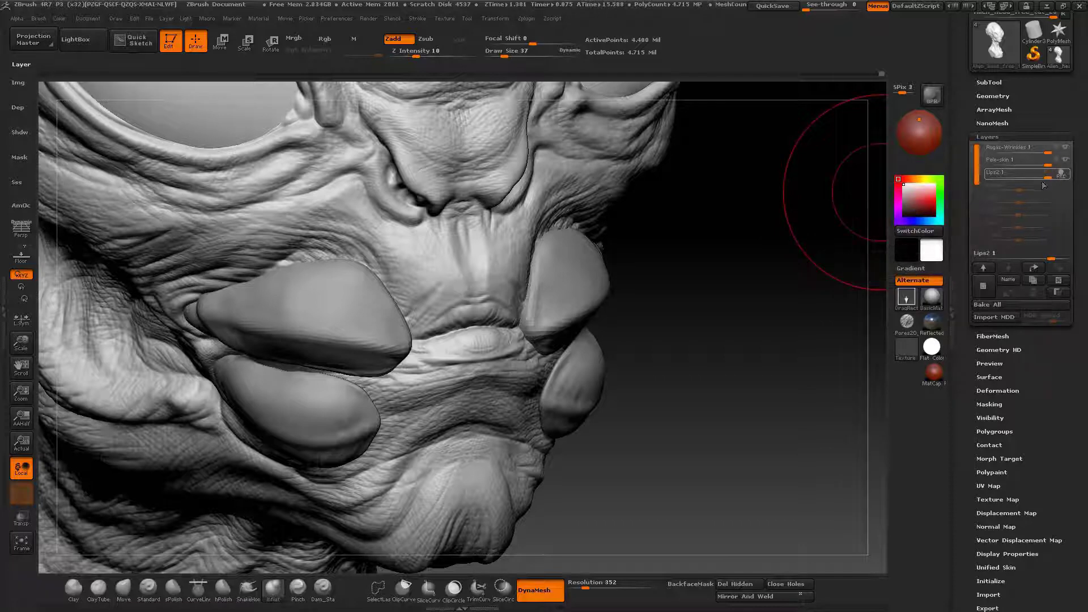
Step: Save the active tool as Alien_head_free_tut_205.ztl in the ZBrush 4R7 ZTools folder, replacing the existing file
right_drag(456, 290, 439, 238)
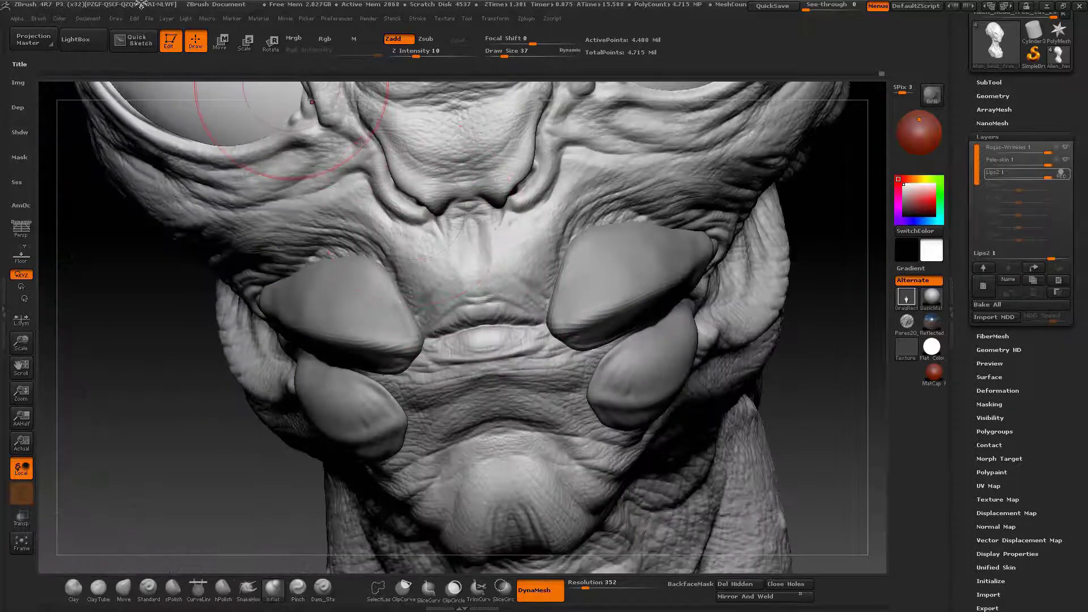
click(94, 18)
click(126, 29)
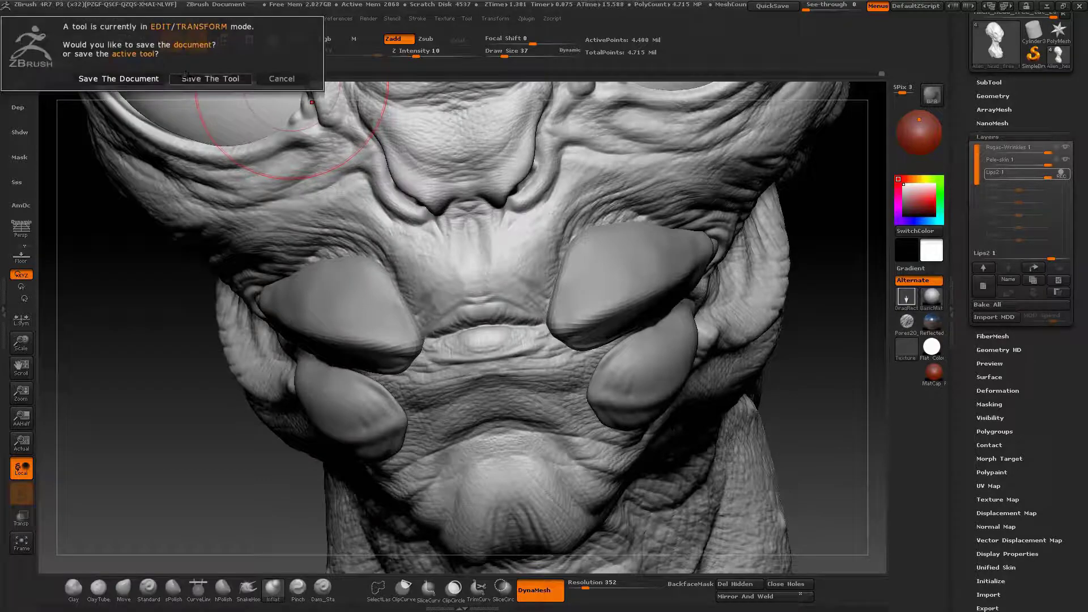
click(186, 82)
scroll(181, 255, up, 10)
click(130, 289)
double_click(393, 154)
scroll(369, 255, down, 7)
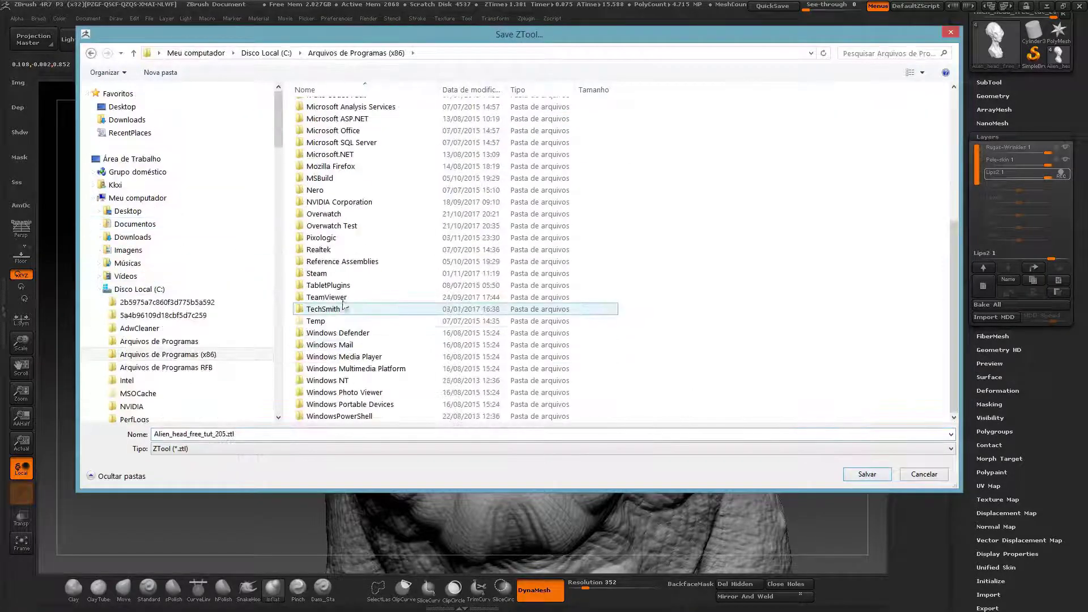
double_click(334, 237)
double_click(334, 119)
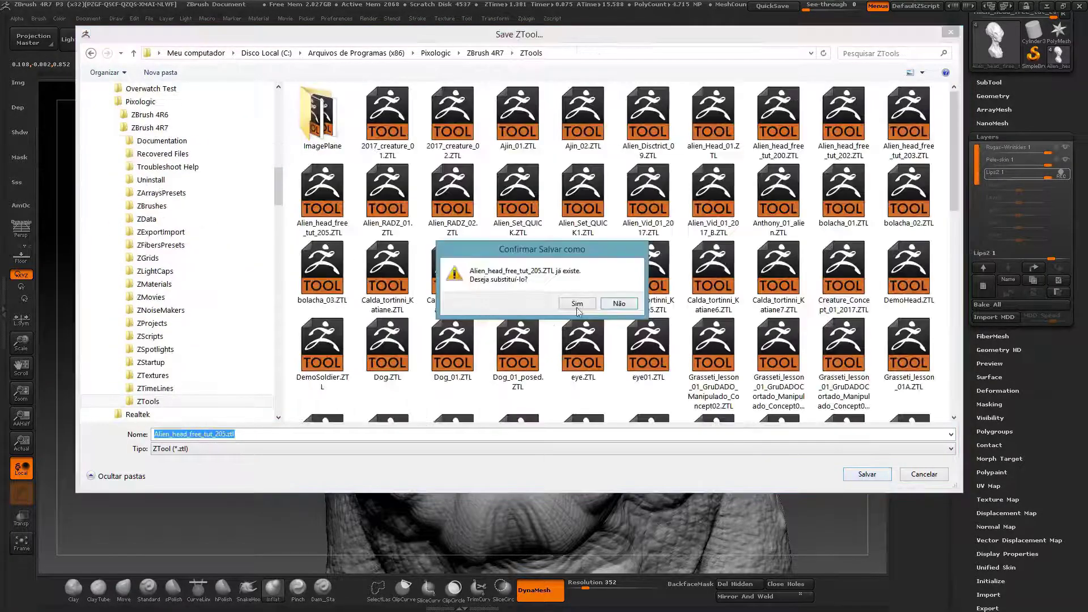
click(577, 307)
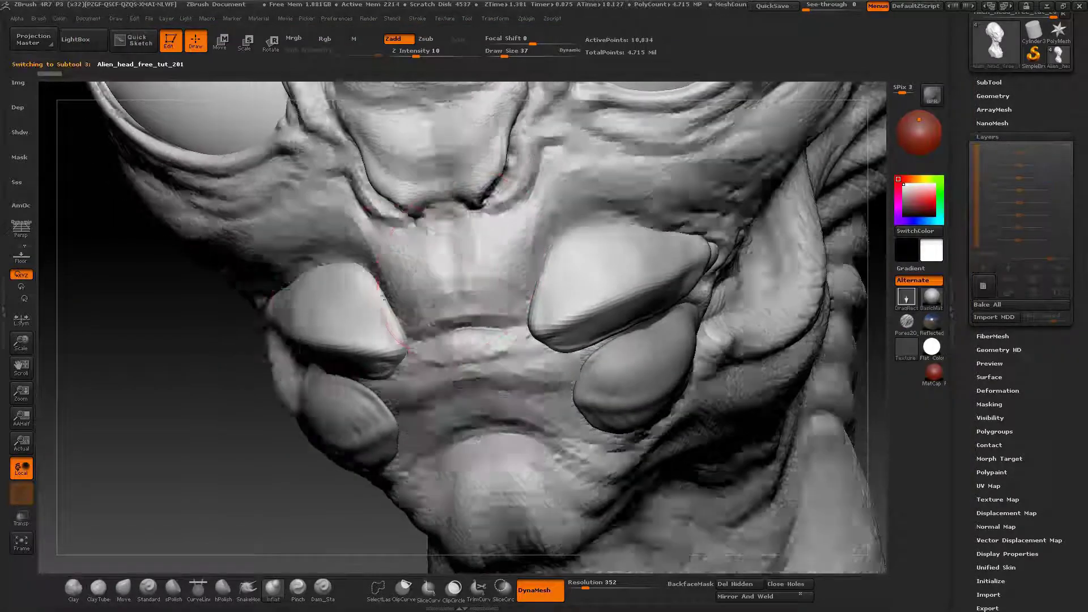
Step: Set the Inflat brush for the upper lip plates to draw size 30, intensity 6 and Alpha 22
key(space)
key(space)
mouse_move(393, 340)
right_down()
mouse_move(487, 317)
mouse_move(408, 270)
mouse_move(545, 299)
right_up()
key(bracketleft)
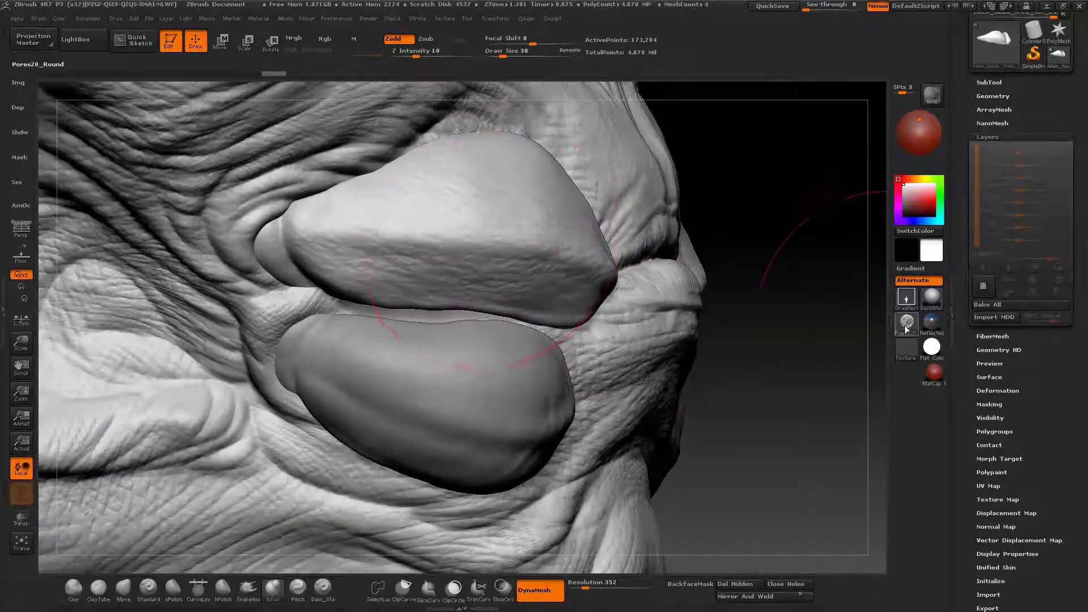
key(alt+a)
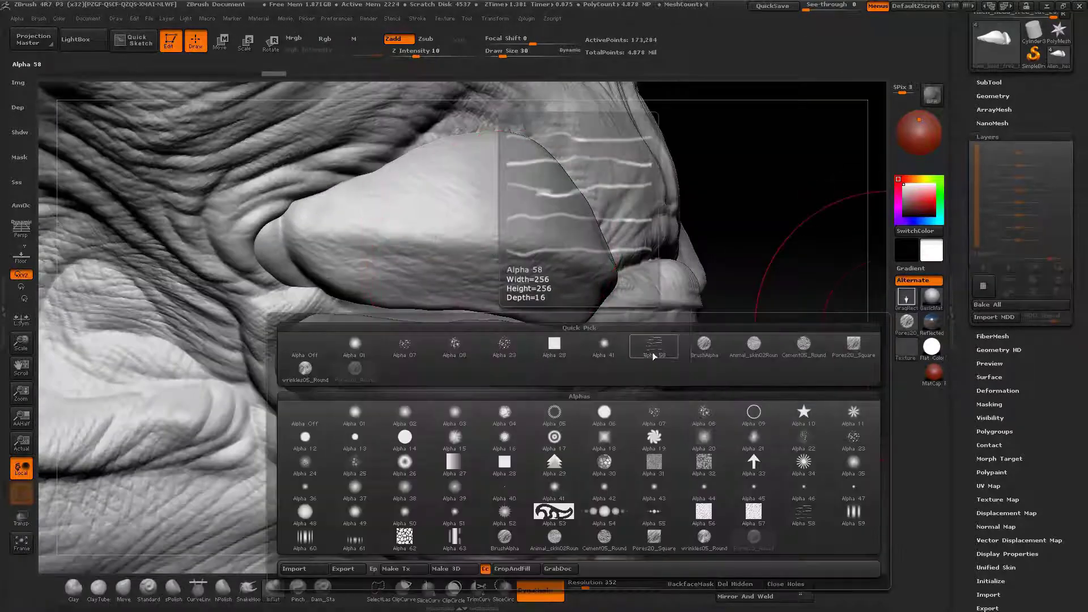
click(791, 428)
drag(416, 55, 409, 55)
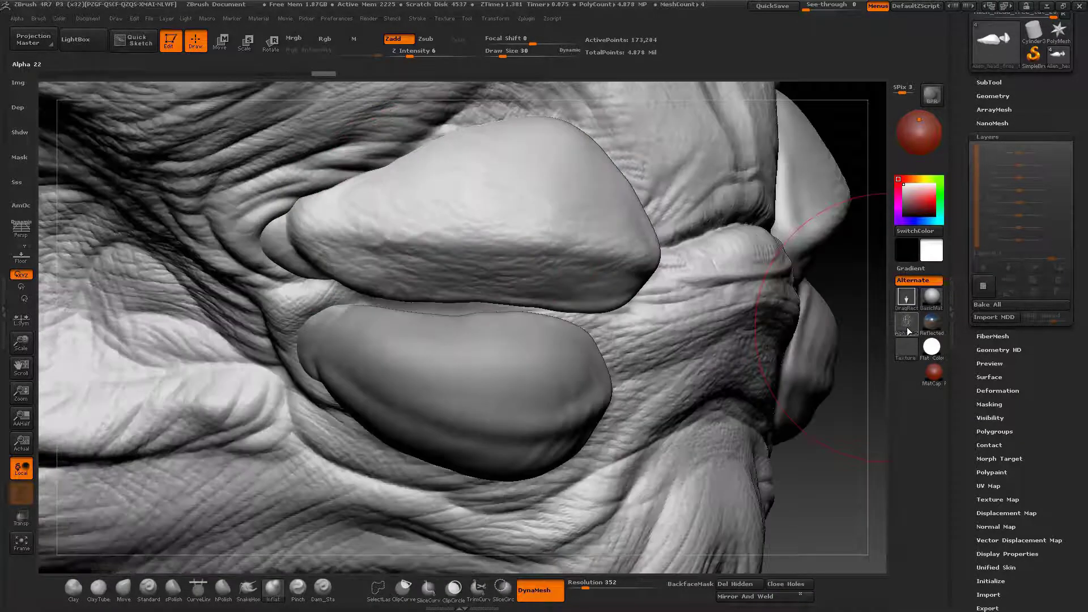
Step: Switch the brush to Zsub at intensity 8 and choose a square pores alpha for texturing the lower lip plates
key(alt+a)
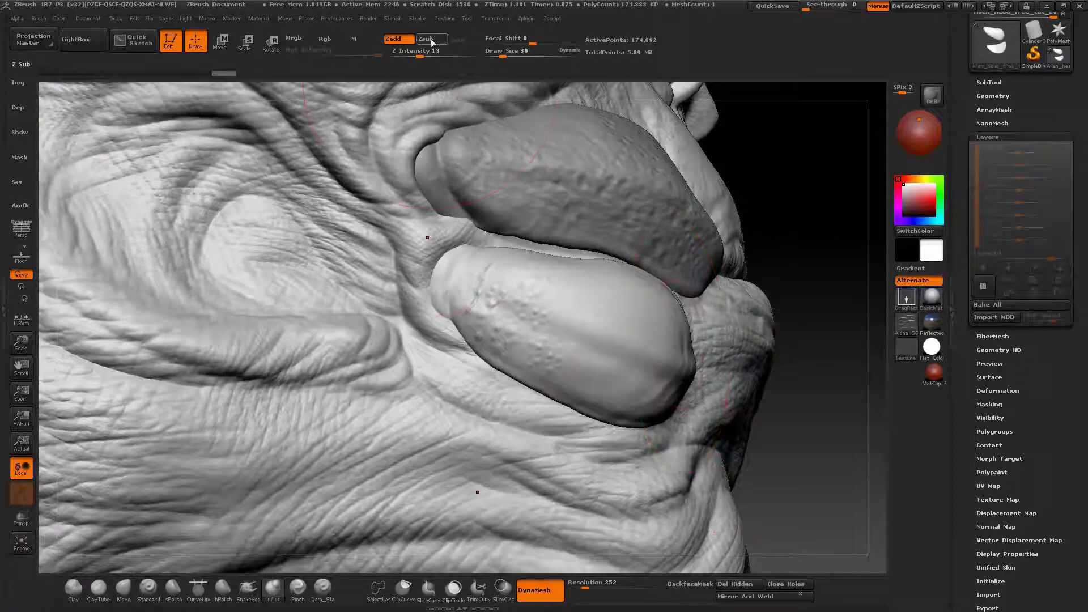
click(432, 39)
drag(419, 56, 412, 56)
right_drag(477, 339, 629, 163)
right_drag(545, 228, 561, 255)
click(906, 322)
click(305, 369)
right_drag(567, 170, 487, 158)
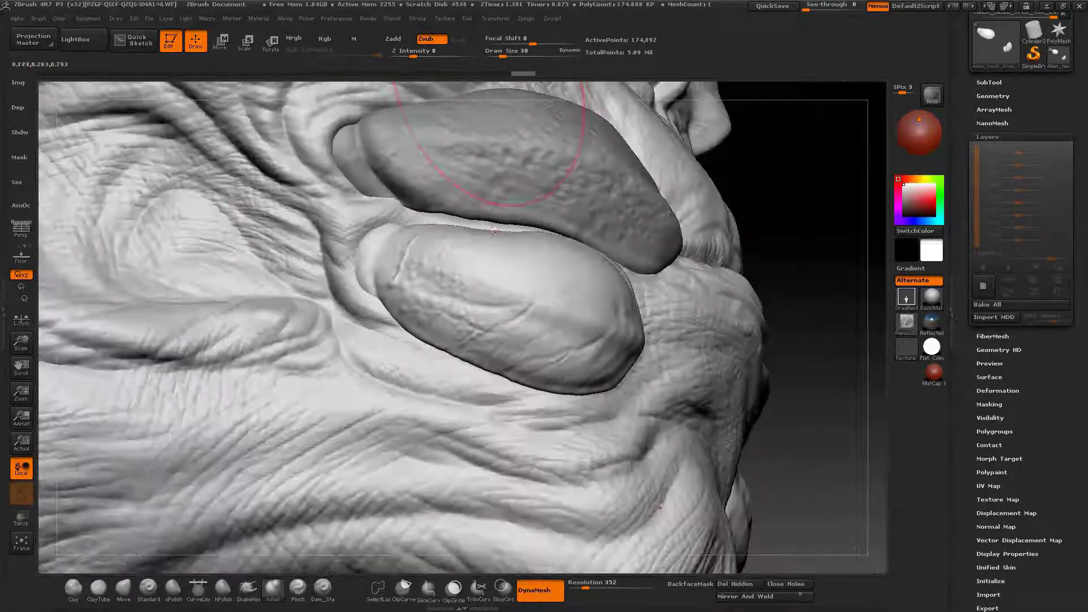
Step: Add fine surface detail to the lower lip plates in Zadd mode with intensity 11, draw size 8 and focal shift -15
drag(413, 54, 418, 54)
click(399, 39)
right_drag(397, 261, 594, 260)
key(space)
mouse_move(593, 270)
mouse_down()
mouse_move(583, 269)
mouse_move(617, 283)
mouse_up()
drag(608, 295, 605, 296)
mouse_move(605, 296)
right_down()
mouse_move(440, 198)
mouse_move(401, 206)
right_up()
drag(401, 206, 413, 198)
right_drag(413, 198, 544, 255)
drag(544, 255, 559, 282)
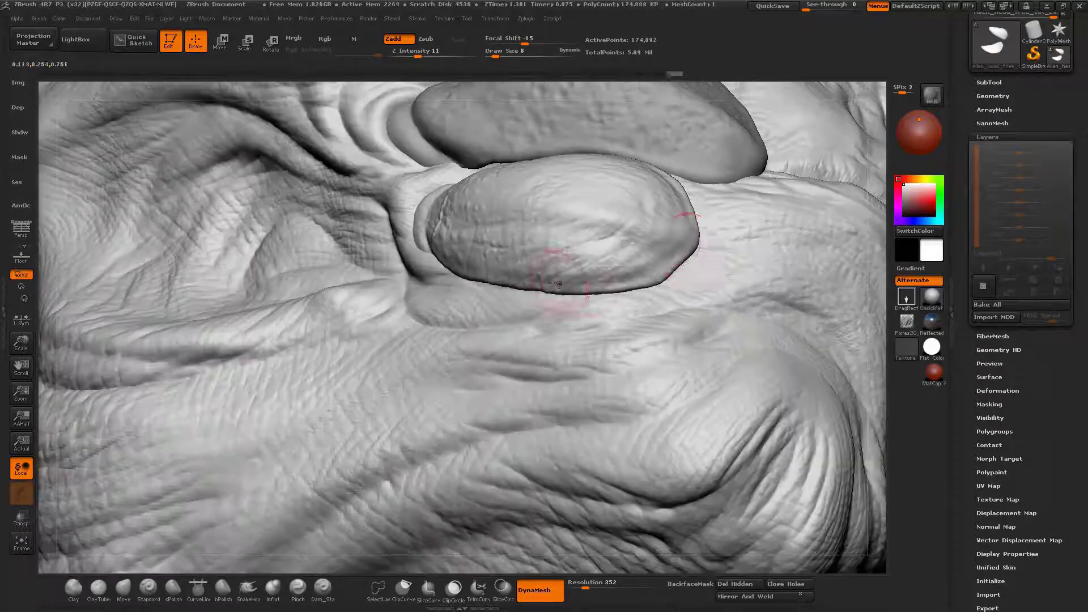
Step: Select the upper lip plates subtool and mask part of the plates
right_drag(657, 246, 620, 249)
alt+click(620, 249)
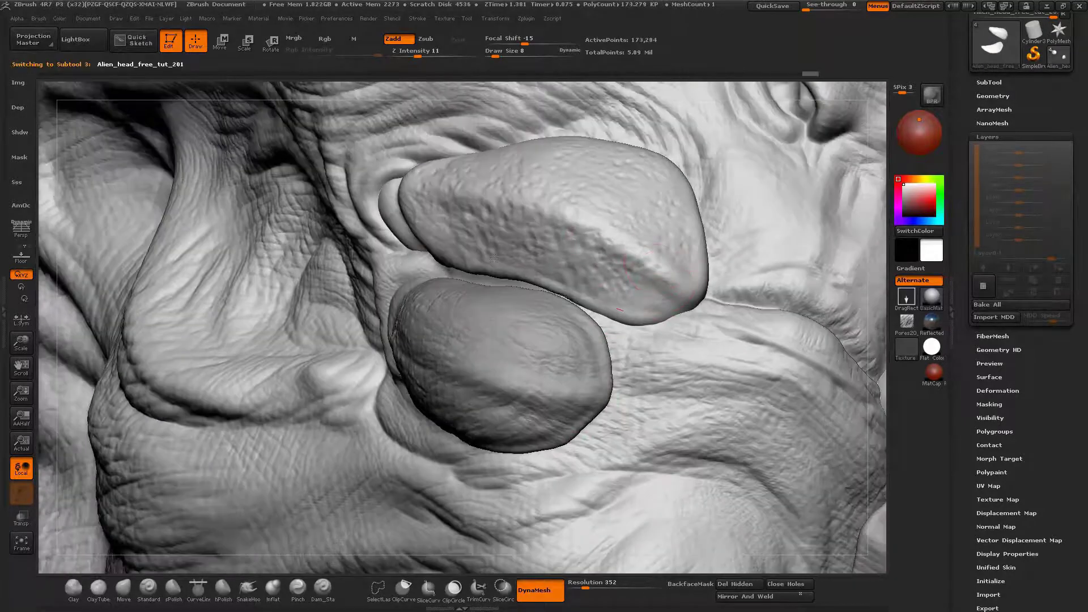
mouse_move(493, 259)
ctrl+right_down()
mouse_move(493, 215)
mouse_move(533, 226)
mouse_move(500, 252)
ctrl+right_up()
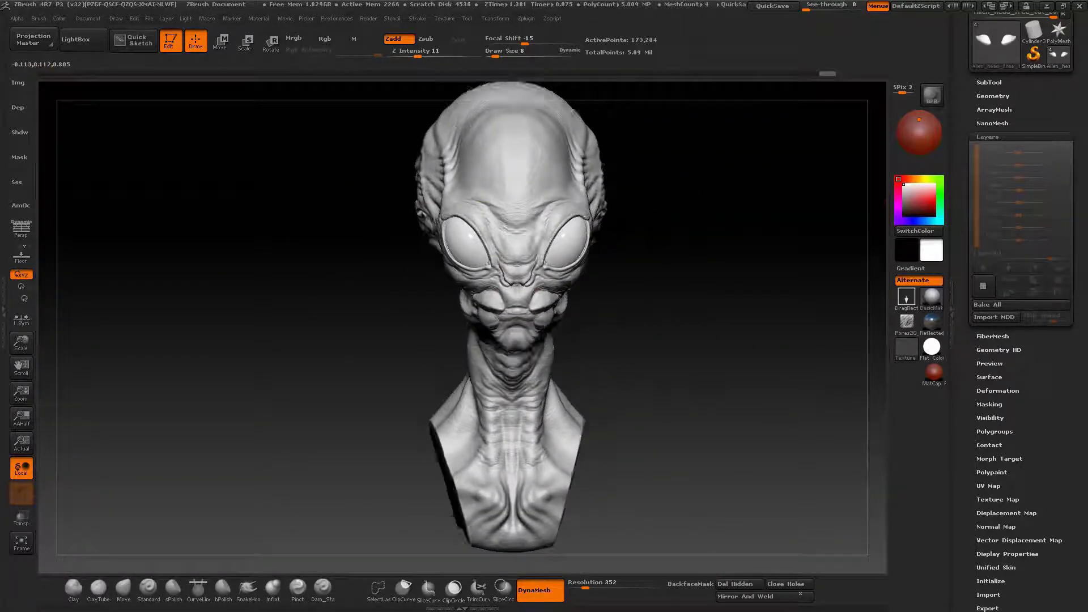
mouse_move(542, 170)
right_down()
mouse_move(504, 192)
mouse_move(572, 224)
mouse_move(652, 238)
right_up()
ctrl+click(572, 223)
ctrl+alt+drag(618, 261, 534, 308)
Step: Rotate and reposition the unmasked part of the upper lip plates with Transpose
key(r)
right_drag(754, 300, 680, 295)
key(w)
key(r)
drag(724, 309, 546, 302)
key(w)
right_drag(633, 306, 833, 301)
key(r)
key(w)
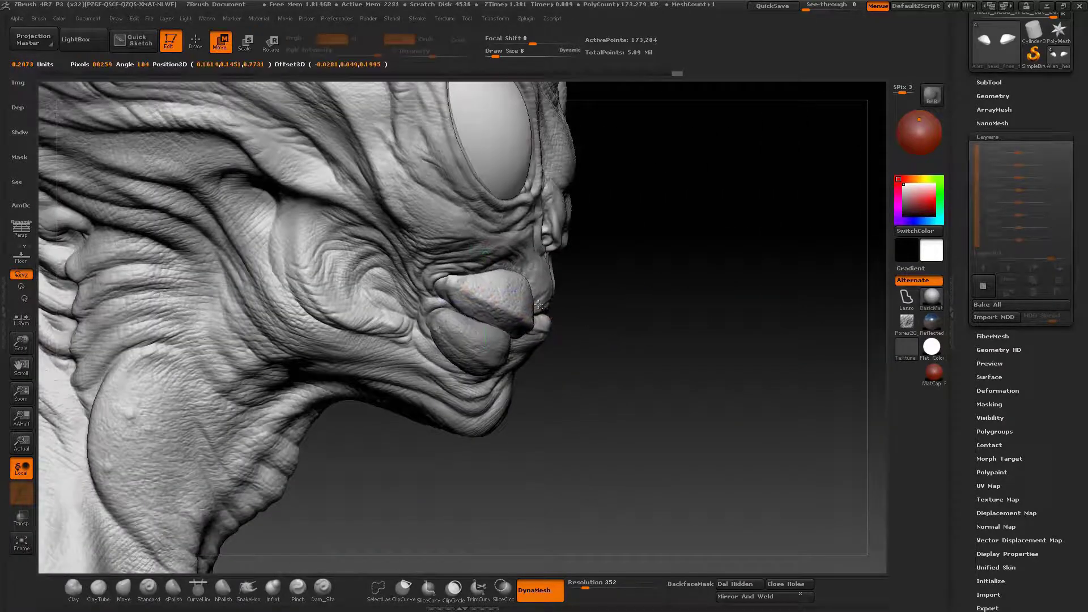
Step: Adjust the mask on the upper lip plates and move them again with Transpose Move
ctrl+click(614, 332)
right_drag(614, 333, 487, 323)
drag(542, 320, 477, 248)
key(r)
mouse_move(476, 248)
right_down()
mouse_move(754, 258)
mouse_move(620, 289)
mouse_move(760, 255)
mouse_move(821, 258)
right_up()
Step: Select the lower lip plates subtool and rotate the plates with Transpose Rotate
key(q)
alt+click(620, 290)
key(r)
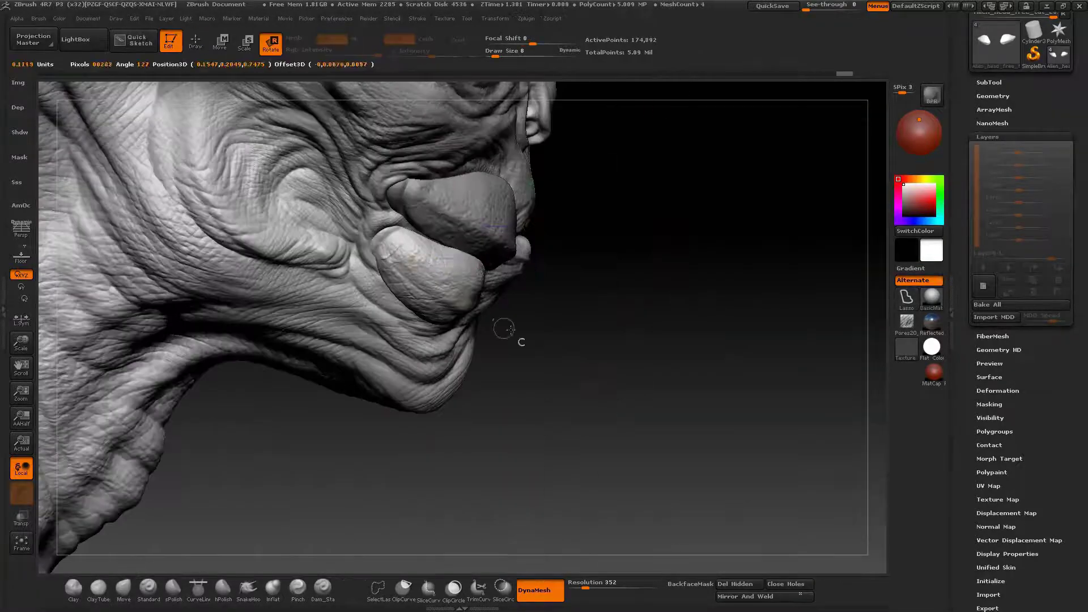
drag(504, 332, 474, 298)
key(w)
mouse_move(474, 299)
right_down()
mouse_move(403, 338)
mouse_move(493, 323)
right_up()
key(r)
drag(373, 248, 456, 296)
right_drag(466, 260, 428, 262)
Step: Refine the fit of the lower lip plates against the mouth with small Transpose moves and rotations
key(w)
drag(437, 272, 443, 267)
right_drag(443, 267, 533, 278)
key(r)
drag(457, 314, 387, 290)
right_drag(456, 272, 561, 272)
ctrl+right_drag(561, 272, 462, 309)
drag(593, 274, 545, 288)
right_drag(544, 289, 599, 279)
key(w)
drag(599, 279, 584, 280)
mouse_move(583, 281)
right_down()
mouse_move(629, 286)
mouse_move(602, 300)
mouse_move(538, 303)
mouse_move(538, 320)
mouse_move(665, 322)
mouse_move(603, 318)
right_up()
Step: Make the head mesh the active subtool, return to Draw mode and frame the whole bust from the front
alt+click(567, 303)
key(q)
right_drag(704, 274, 632, 272)
alt+right_drag(741, 263, 554, 335)
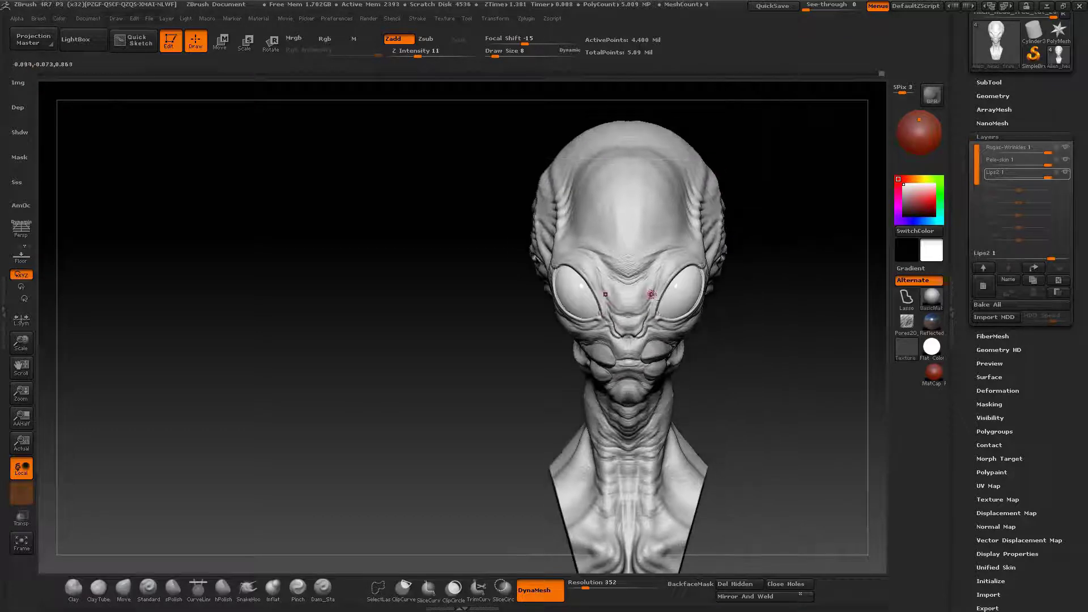
ctrl+right_drag(652, 294, 637, 312)
alt+right_drag(637, 312, 585, 295)
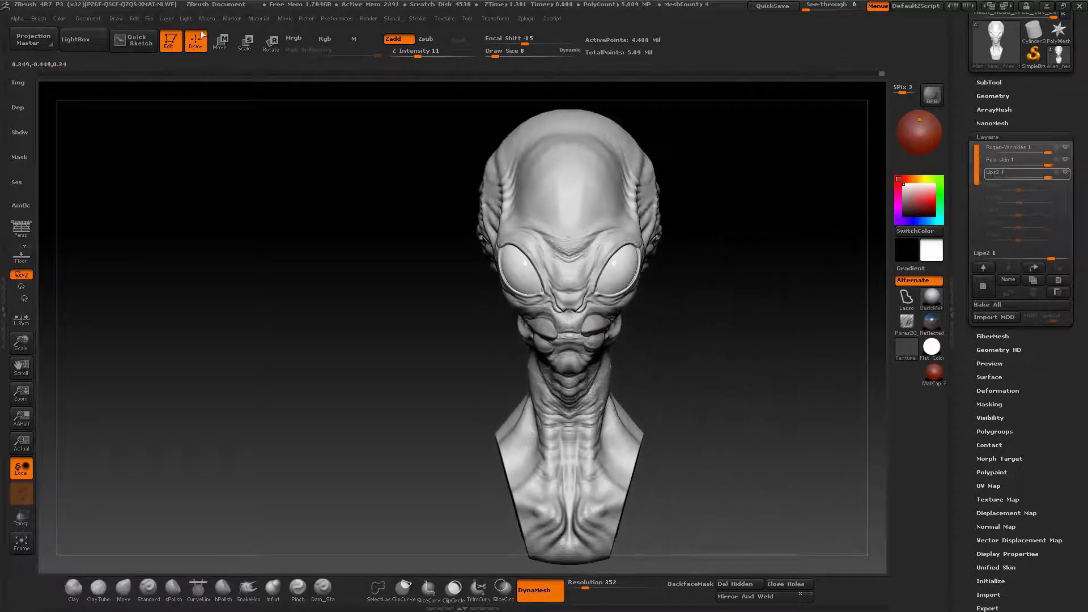
Step: Save the active tool as Alien_head_free_tut_205.ztl in the ZTools folder, replacing the existing file
click(107, 20)
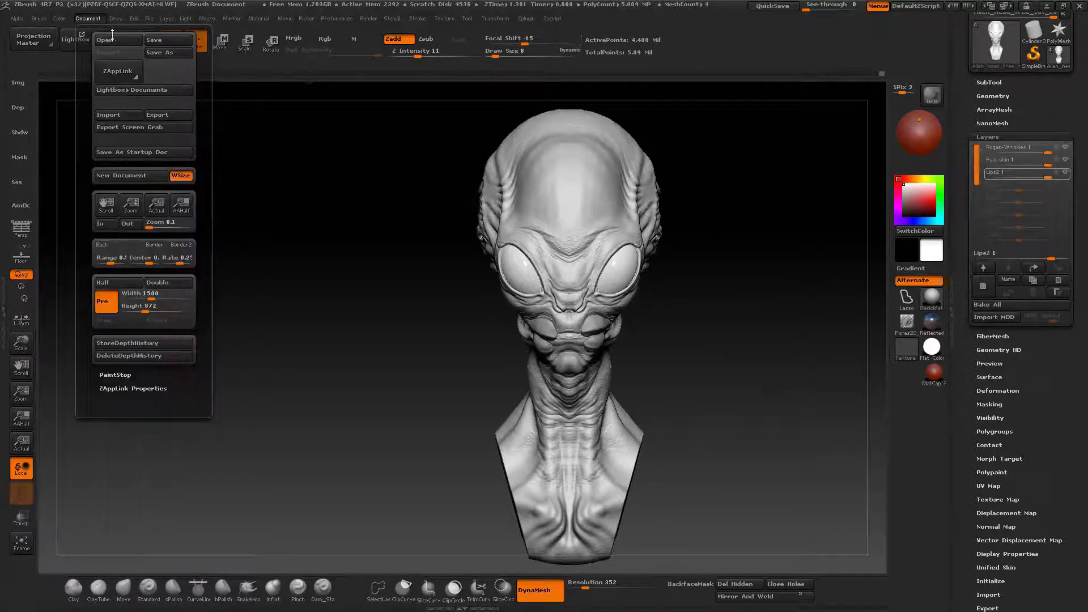
click(150, 52)
click(206, 76)
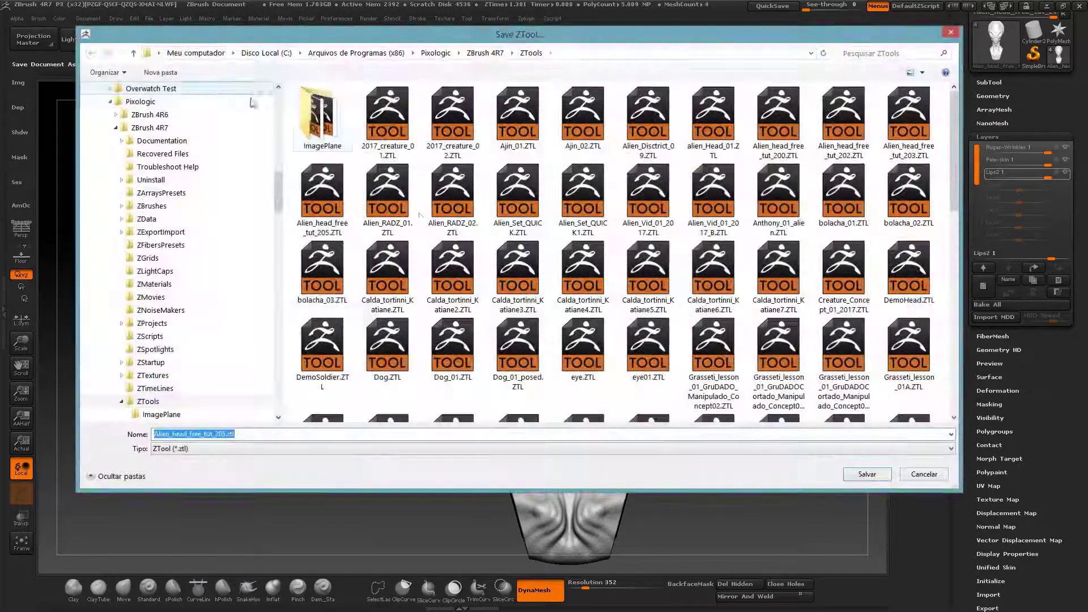
click(860, 475)
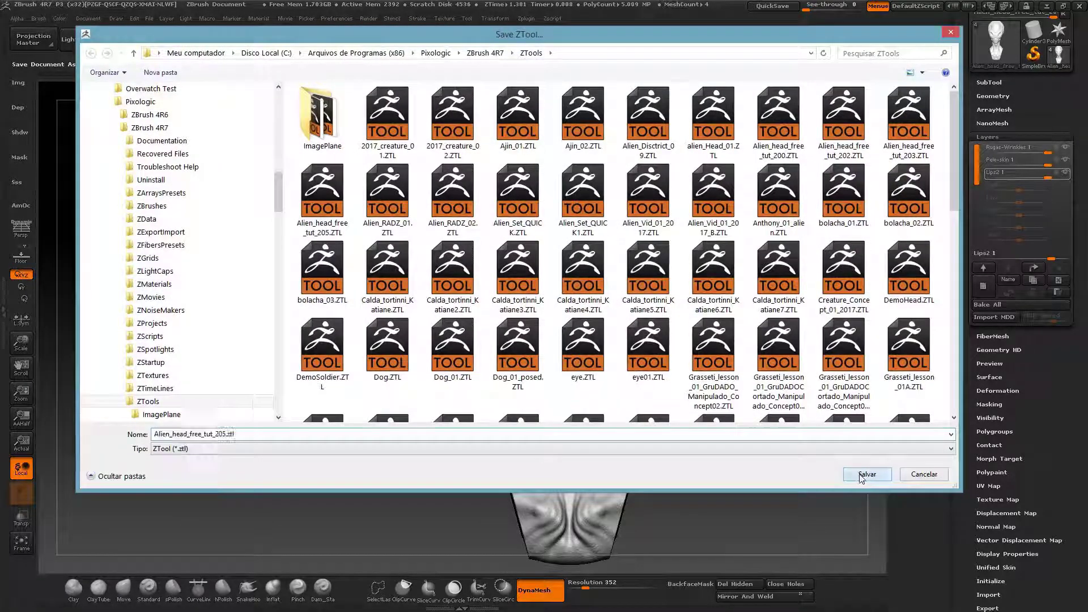
click(590, 306)
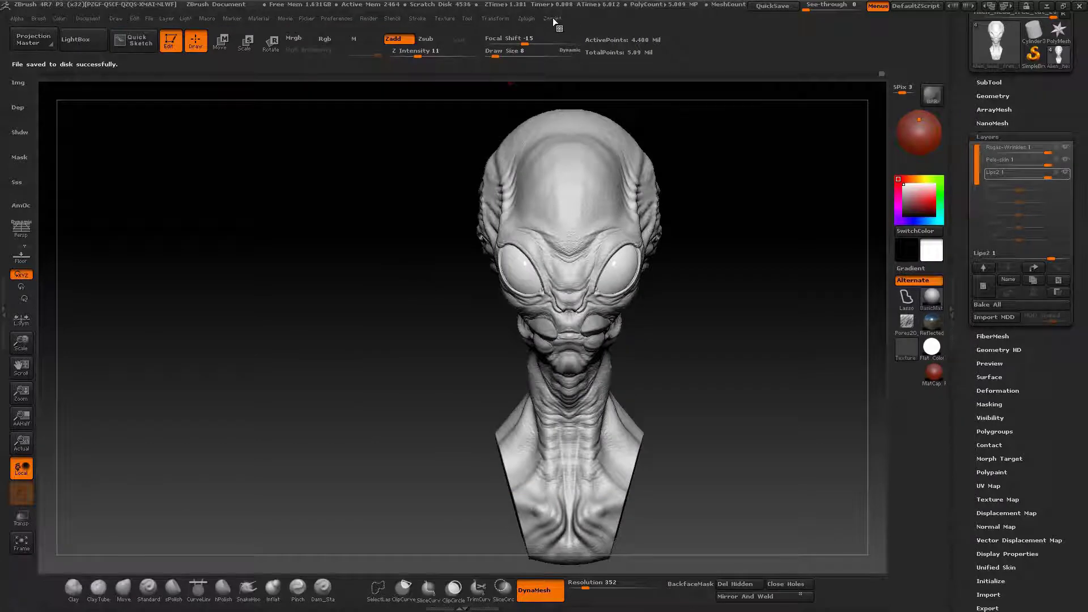
Step: Open the Transpose Master plugin options and locate the TPoseMesh command
click(522, 20)
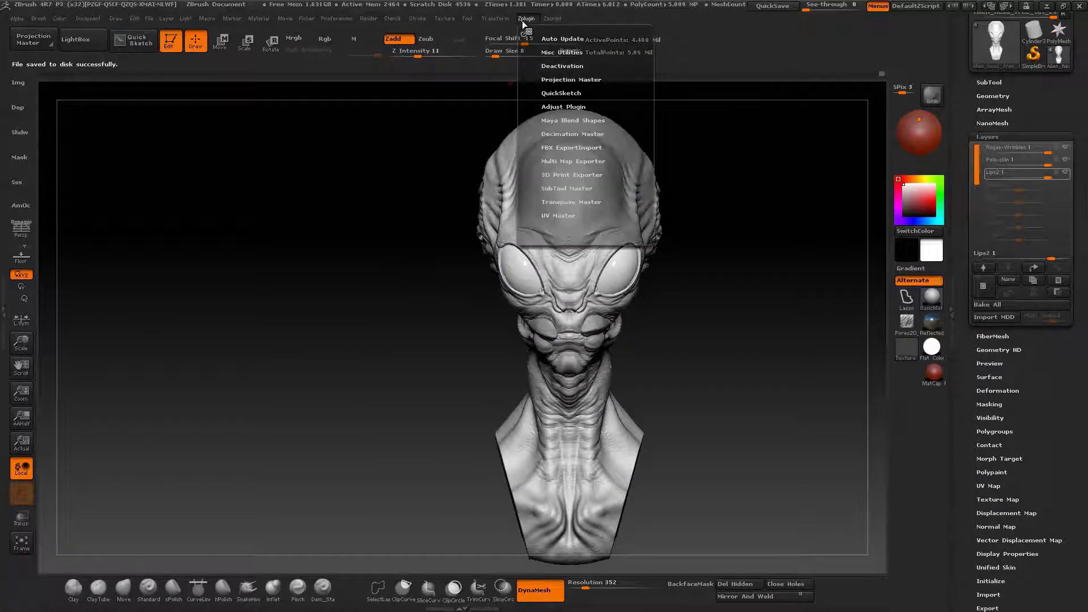
click(551, 203)
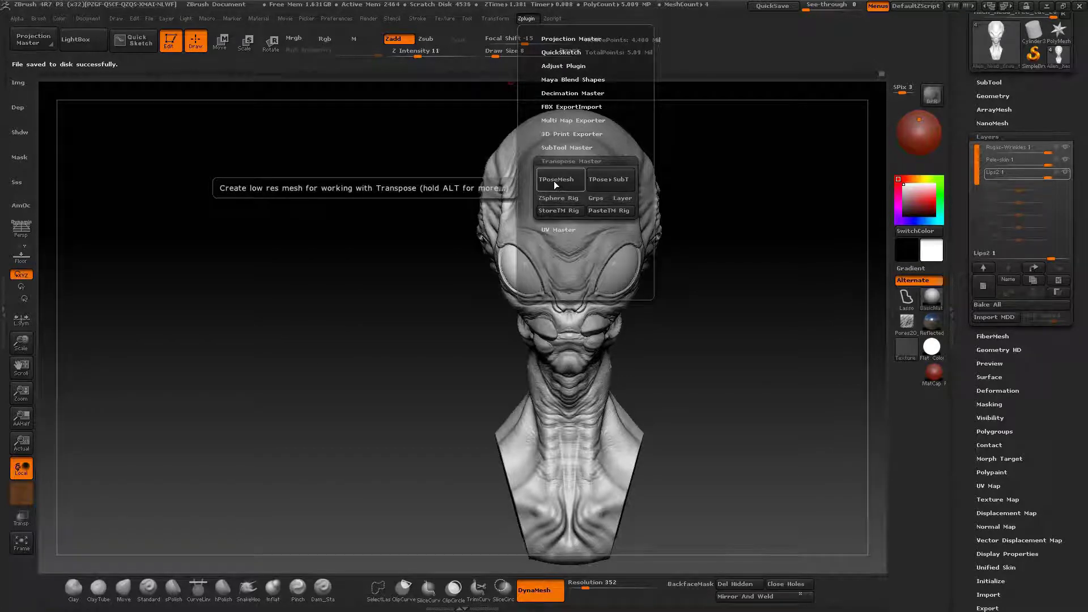
click(563, 175)
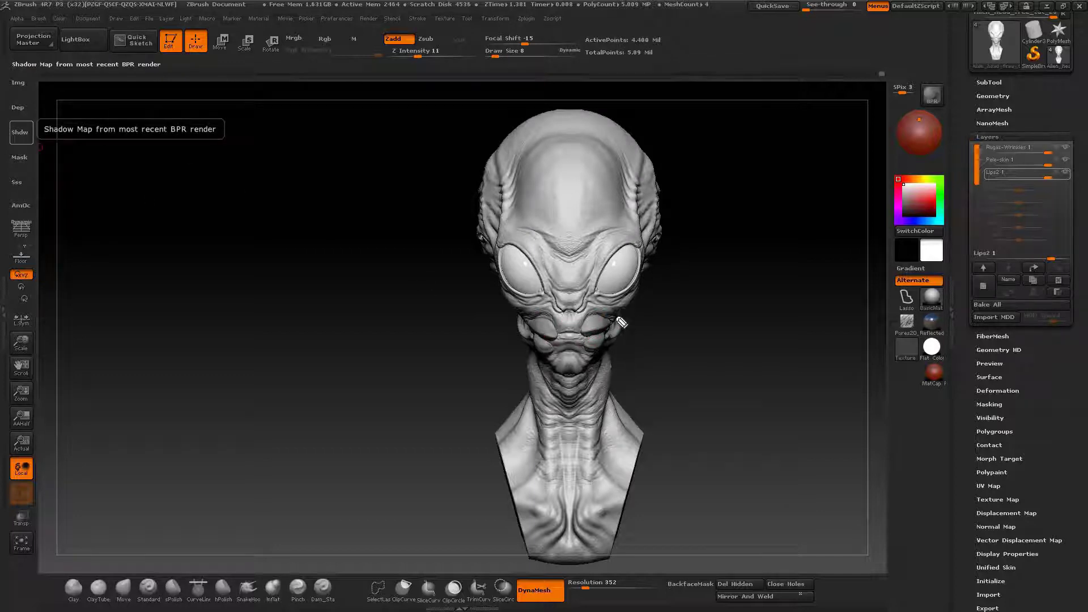
mouse_move(622, 322)
mouse_down()
mouse_move(575, 305)
mouse_move(550, 312)
mouse_move(558, 306)
mouse_up()
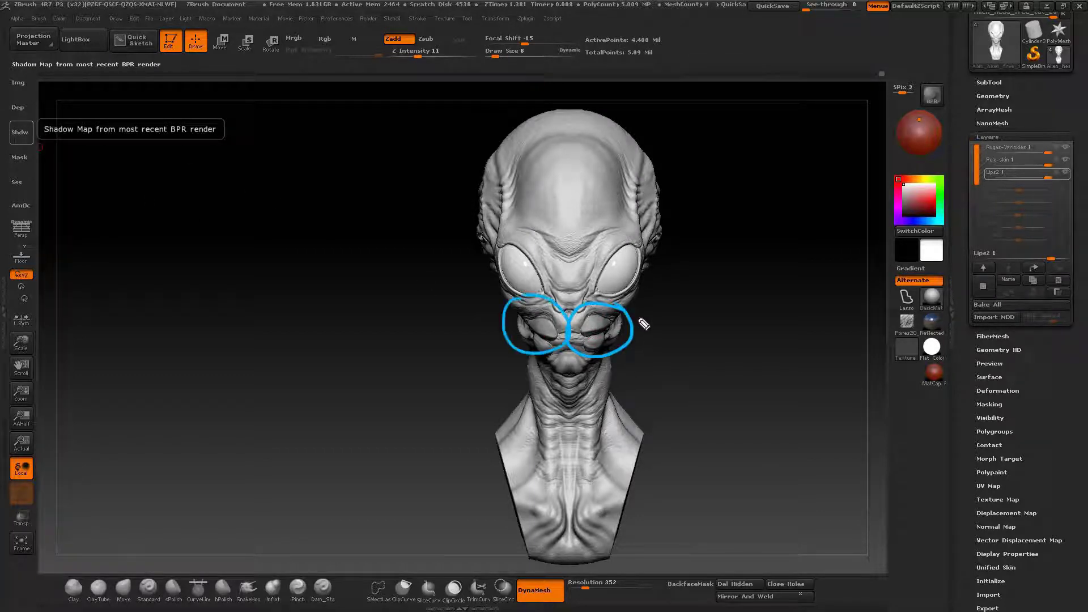
mouse_move(683, 130)
mouse_down()
mouse_move(497, 139)
mouse_move(625, 530)
mouse_move(575, 115)
mouse_up()
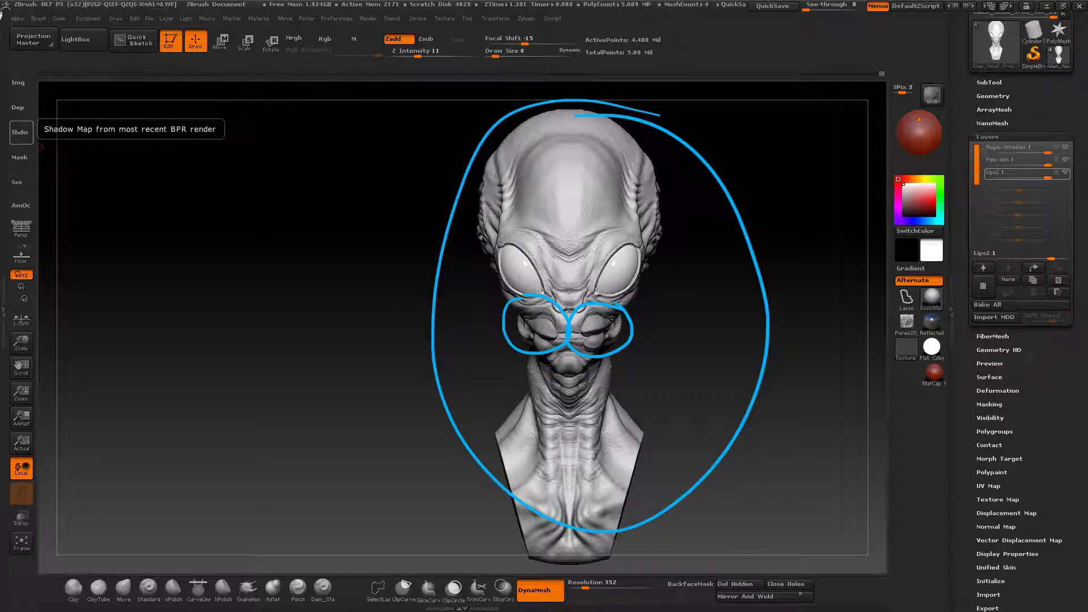
click(526, 19)
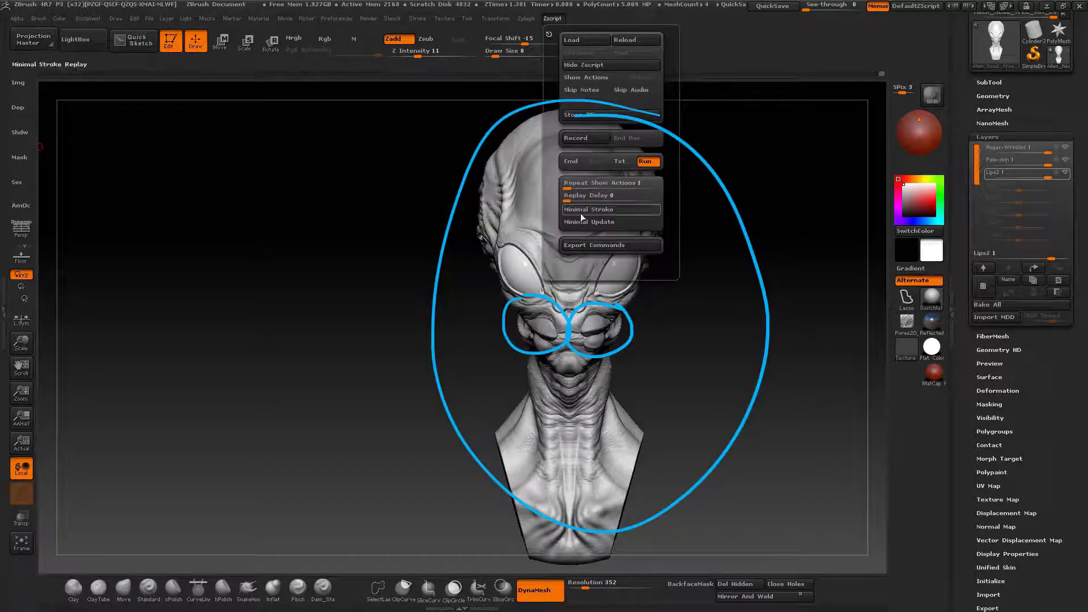
Step: Look up the Transpose Master options among the plugins
click(527, 19)
click(525, 19)
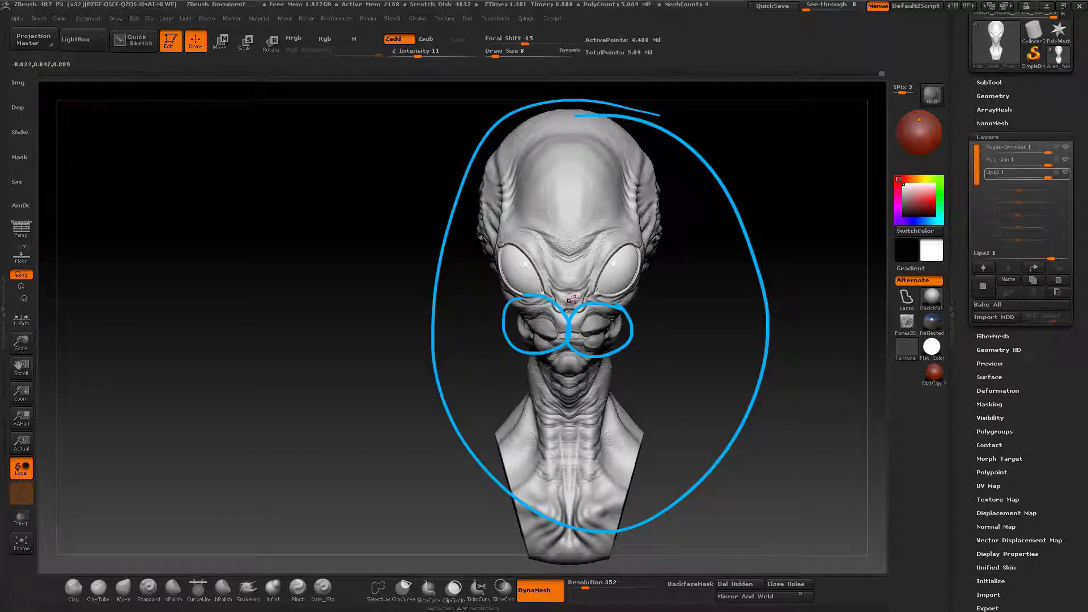
click(492, 22)
mouse_move(526, 22)
mouse_move(1016, 161)
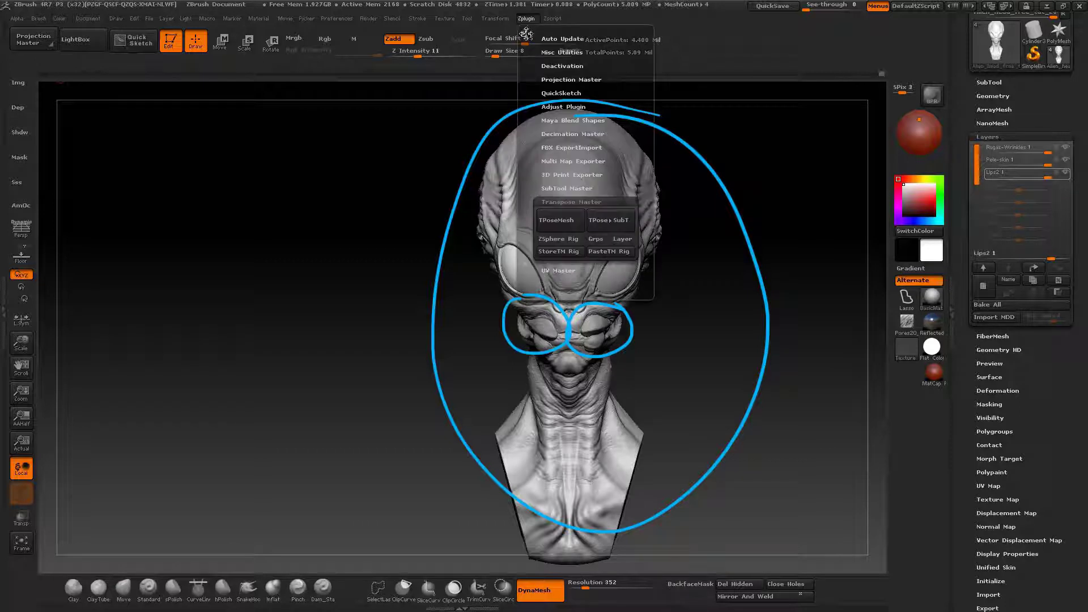
key(Escape)
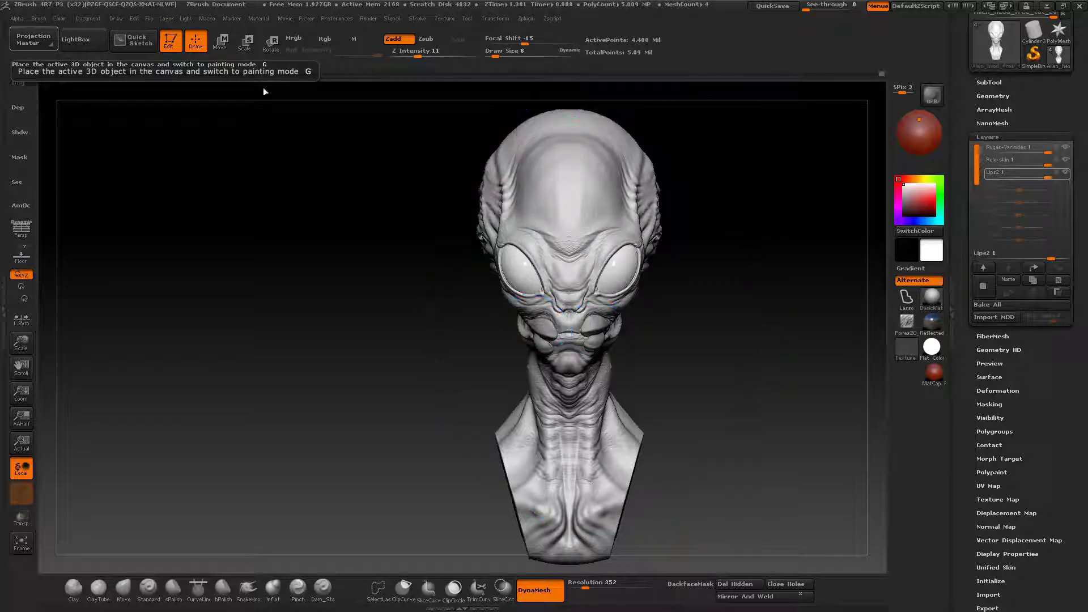
Step: Hide the alien head's wrinkles, skin and Lips2 layers, and generate the low-resolution posing mesh with Transpose Master
click(1064, 147)
click(1064, 159)
click(1064, 171)
right_drag(544, 250, 596, 255)
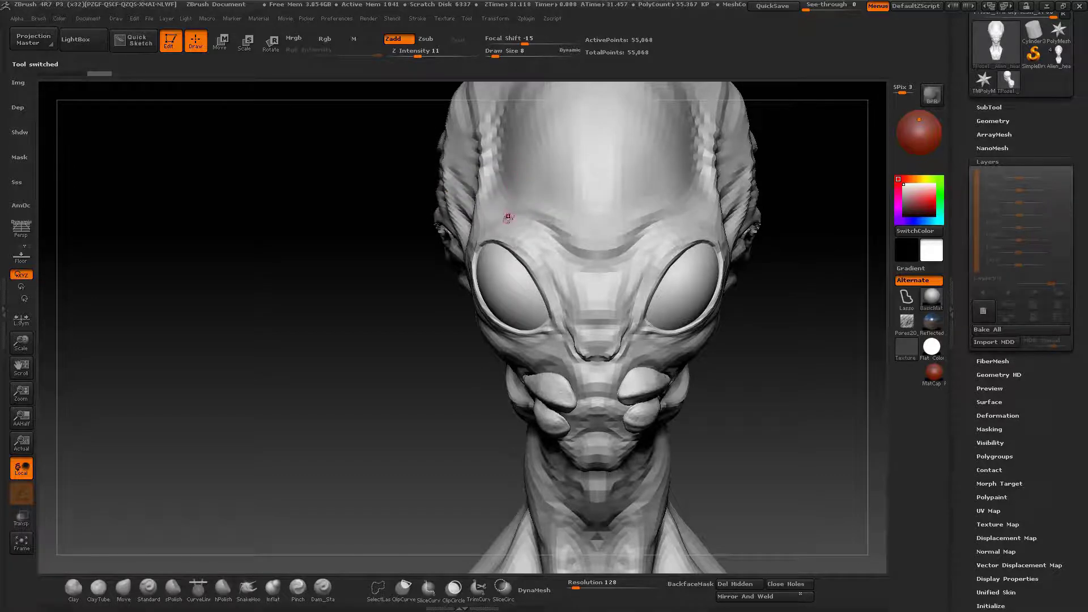
right_drag(508, 218, 561, 266)
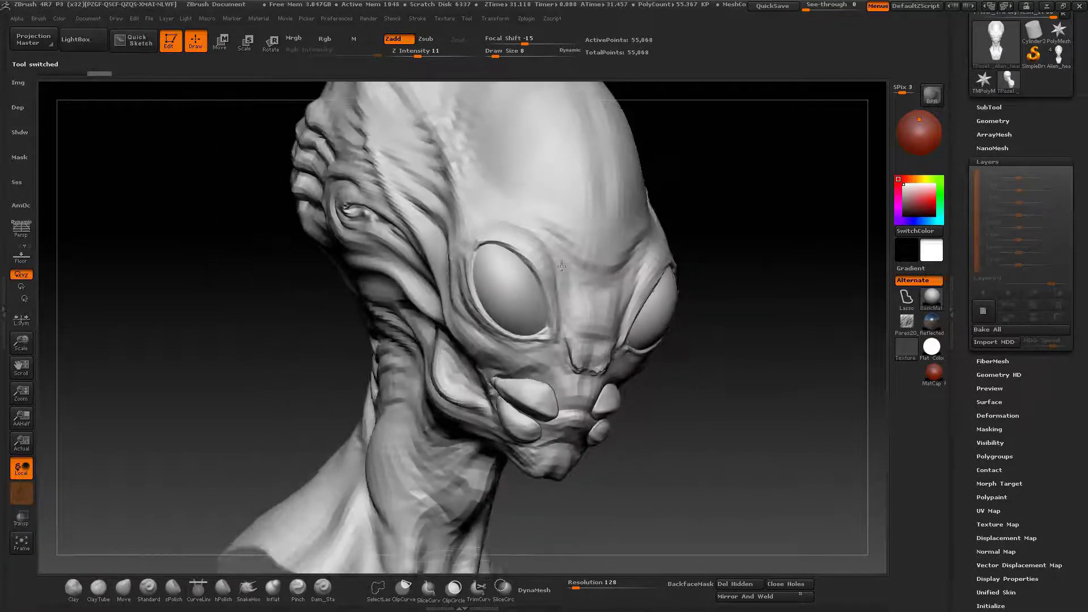
drag(562, 266, 656, 294)
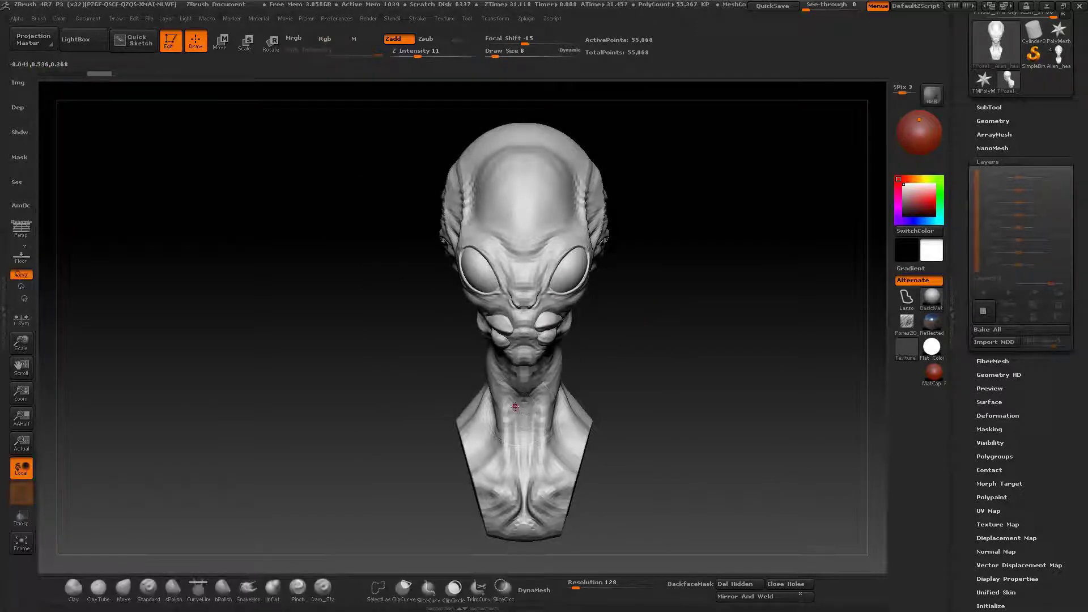
Step: Draw a vertical rotation line from the chest to the upper head and reposition it over the neck in side view
key(r)
shift+drag(527, 431, 527, 150)
drag(682, 272, 516, 260)
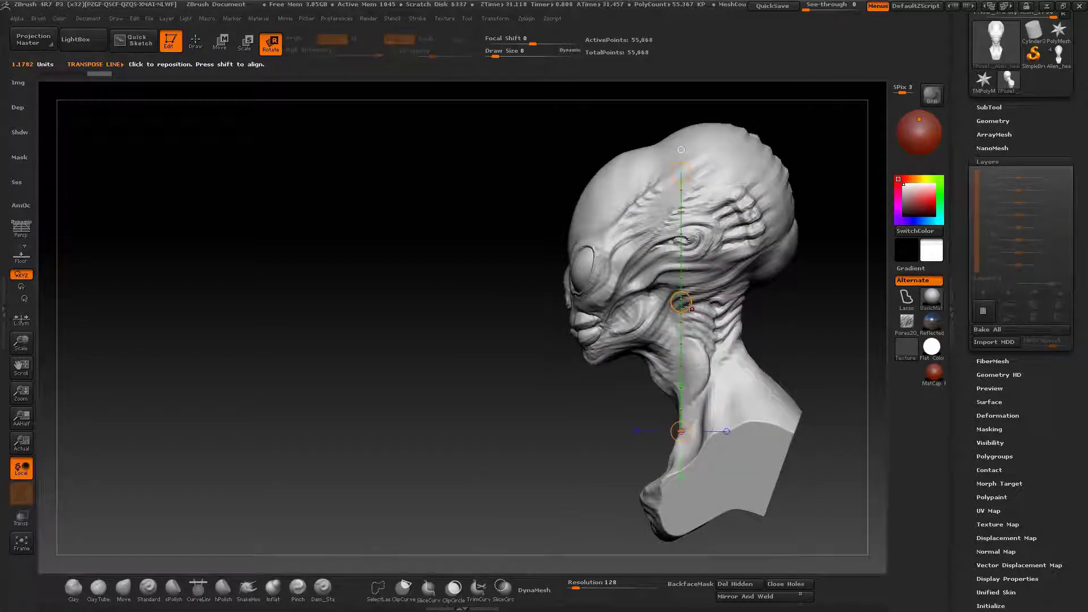
drag(691, 308, 725, 300)
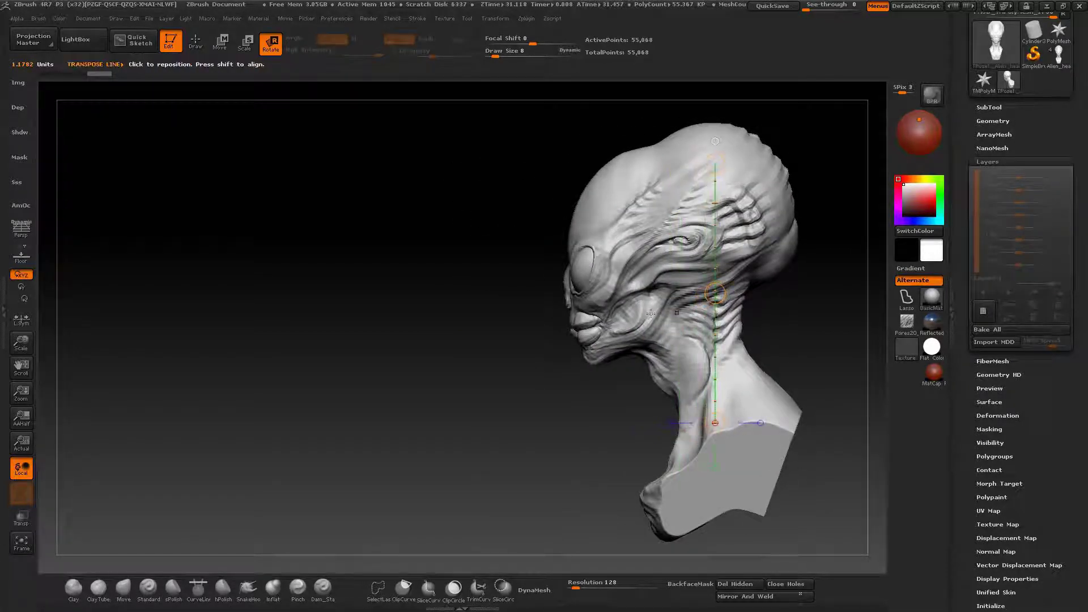
drag(650, 313, 666, 297)
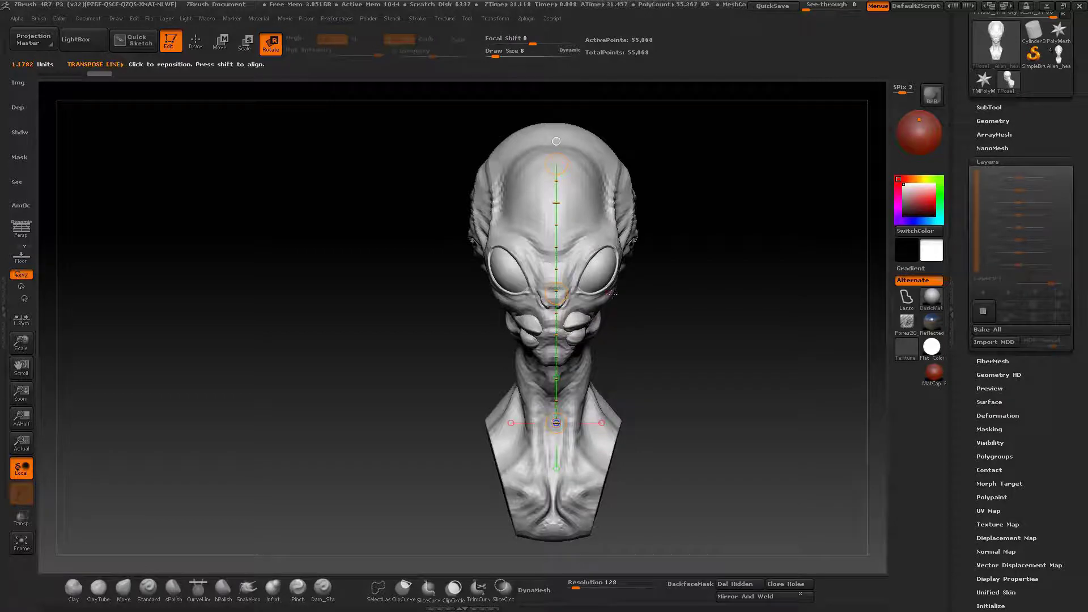
drag(615, 292, 562, 291)
Step: Mask the chest and shoulders up to the neck with a softened mask, leaving the head free for posing
mouse_move(535, 394)
ctrl+mouse_down()
mouse_move(573, 410)
mouse_move(659, 394)
mouse_move(589, 572)
mouse_move(549, 388)
mouse_move(569, 340)
mouse_move(568, 246)
ctrl+mouse_up()
ctrl+click(580, 373)
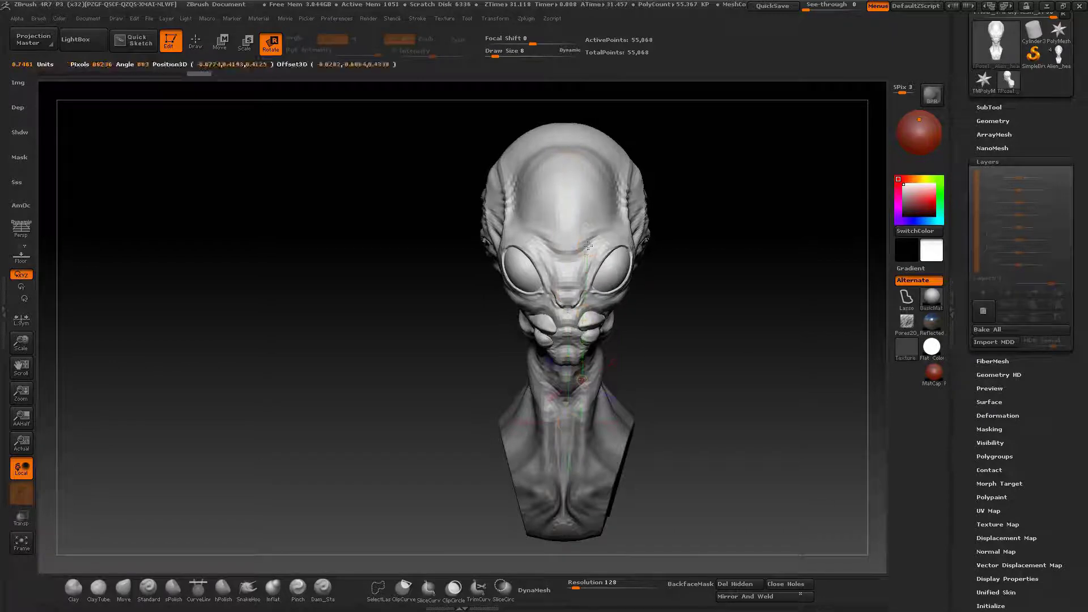
drag(431, 390, 518, 395)
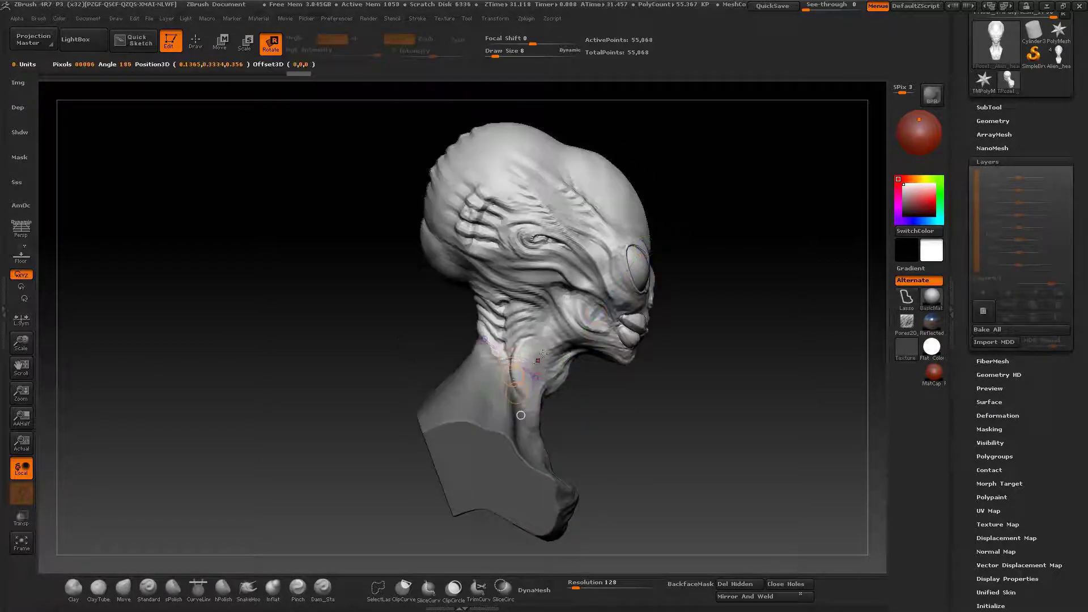
Step: Place a rotation line from the neck to the top of the head and tilt the unmasked head
drag(688, 391, 436, 391)
drag(704, 397, 727, 363)
drag(561, 358, 620, 368)
drag(539, 397, 740, 397)
drag(449, 403, 418, 363)
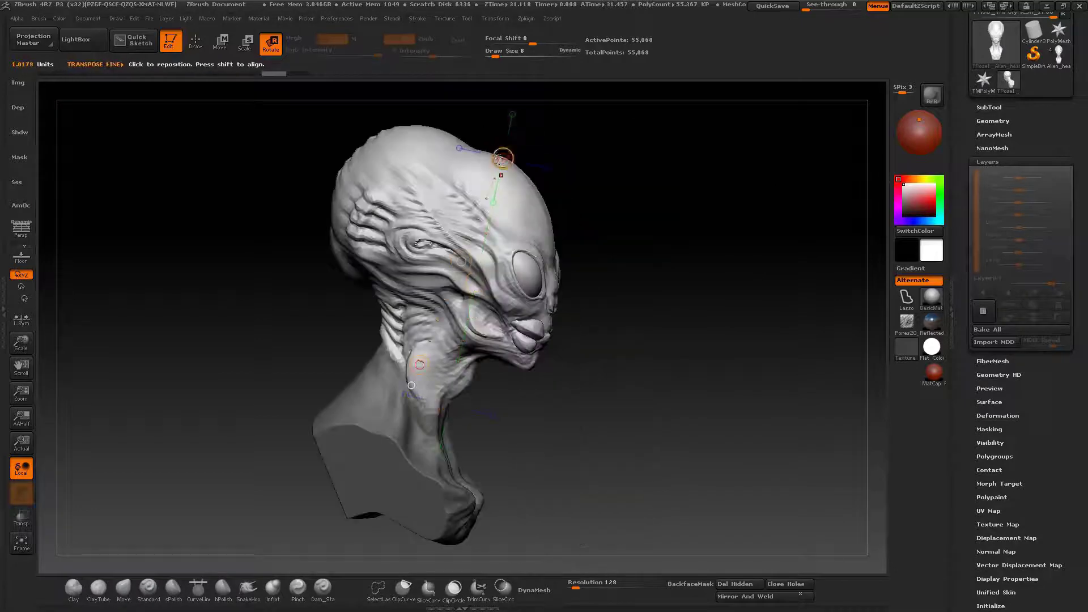
shift+drag(503, 162, 419, 145)
mouse_move(680, 368)
mouse_down()
mouse_move(578, 368)
mouse_move(682, 369)
mouse_up()
drag(429, 358, 435, 409)
drag(272, 218, 409, 272)
Step: Shift the head slightly on the neck in side view with the Move transpose line
key(w)
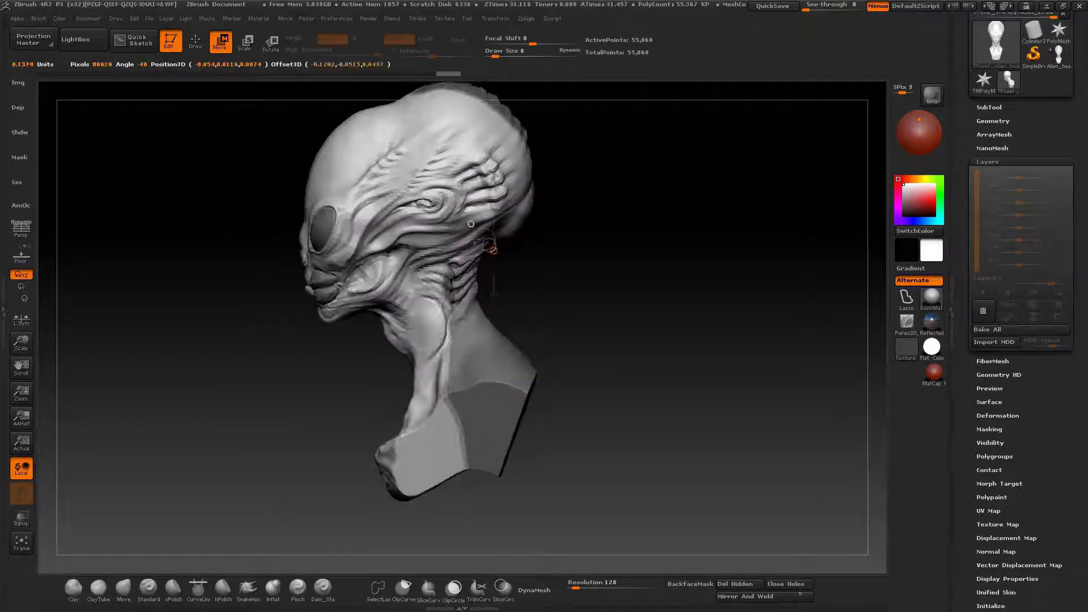
drag(438, 233, 438, 233)
right_drag(479, 231, 493, 250)
key(r)
drag(492, 322, 507, 124)
key(w)
drag(501, 225, 499, 232)
right_drag(499, 231, 527, 279)
Step: Draw a vertical line from the neck to the forehead in front view and twist the head sideways around it
mouse_move(474, 265)
alt+mouse_down()
mouse_move(445, 310)
mouse_move(499, 299)
mouse_move(527, 318)
mouse_move(566, 351)
mouse_move(544, 382)
mouse_move(386, 385)
alt+mouse_up()
alt+drag(386, 385, 391, 442)
drag(593, 355, 593, 160)
key(r)
drag(593, 259, 629, 260)
mouse_move(754, 292)
mouse_down()
mouse_move(294, 306)
mouse_move(318, 272)
mouse_up()
key(q)
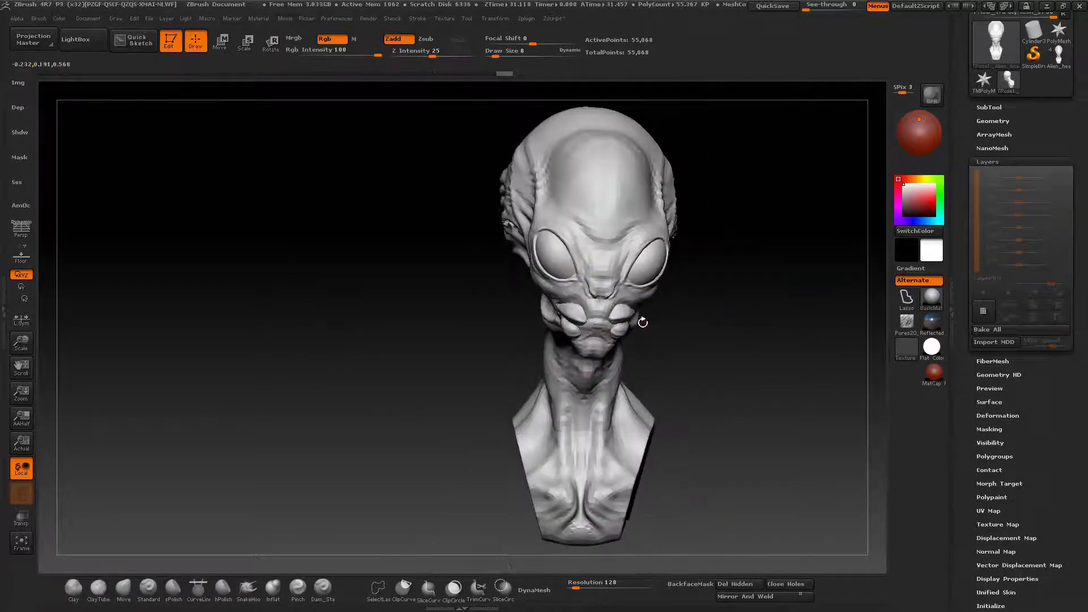
Step: Adjust the posed face with the Move brush, enlarging the draw size to 53
mouse_move(669, 321)
alt+mouse_down()
mouse_move(635, 335)
mouse_move(544, 316)
alt+mouse_up()
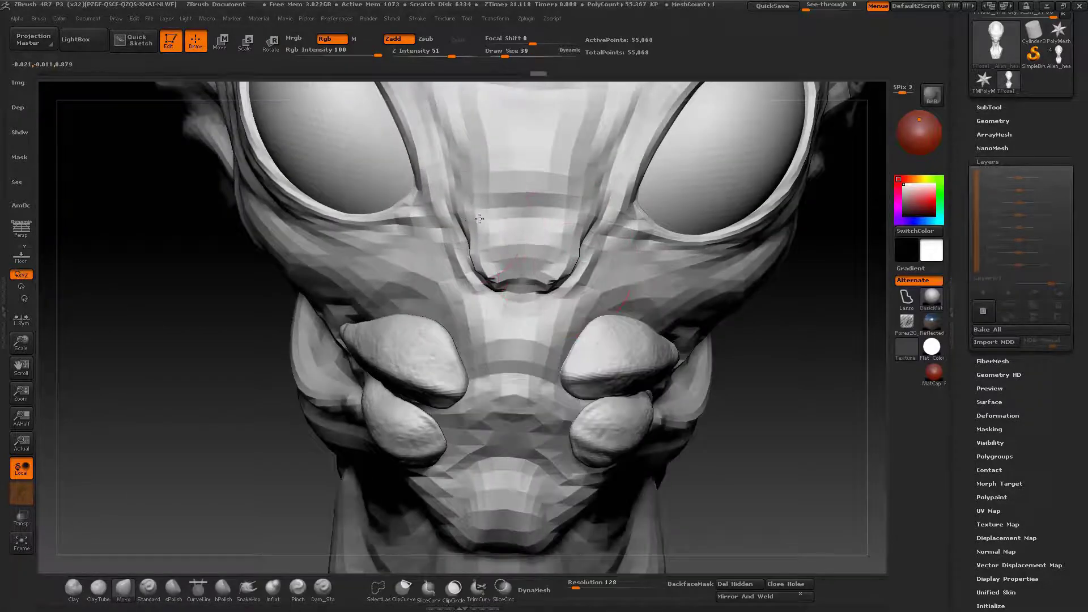
right_drag(436, 306, 482, 345)
mouse_move(736, 335)
mouse_down()
mouse_move(515, 325)
mouse_move(651, 340)
mouse_up()
key(bracketright)
mouse_move(651, 340)
right_down()
mouse_move(669, 338)
mouse_move(530, 464)
mouse_move(717, 320)
mouse_move(677, 294)
right_up()
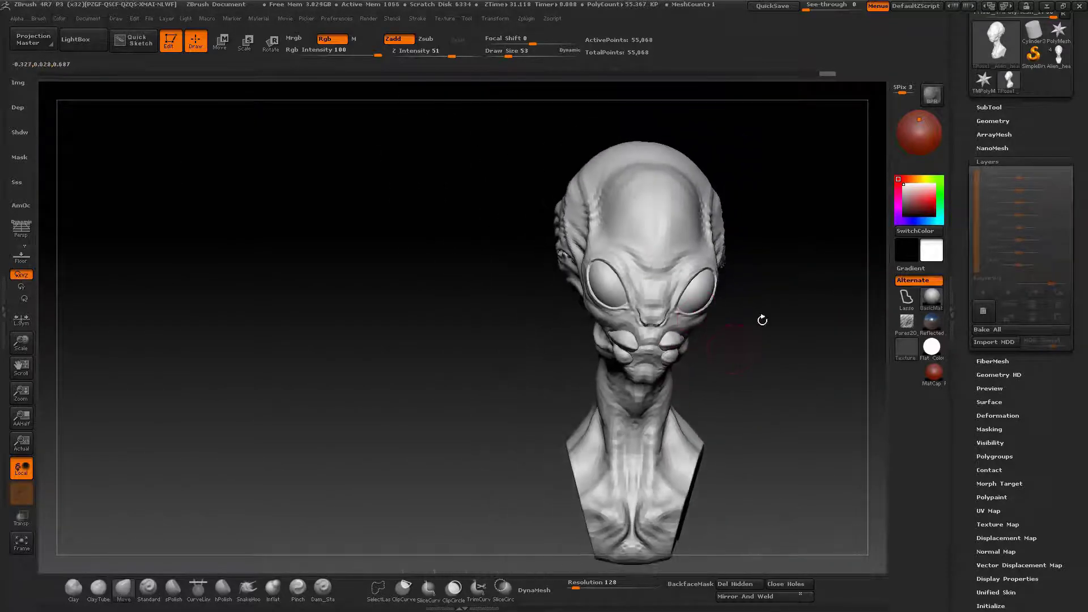
Step: Transfer the pose from the posing mesh back to the original subtools with Transpose Master
click(495, 18)
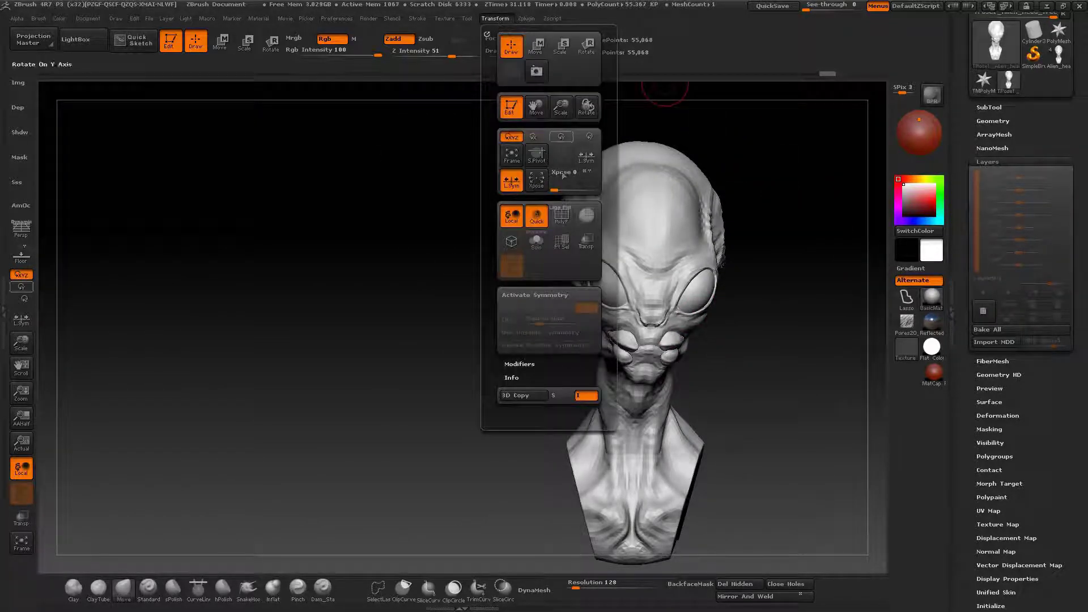
click(527, 18)
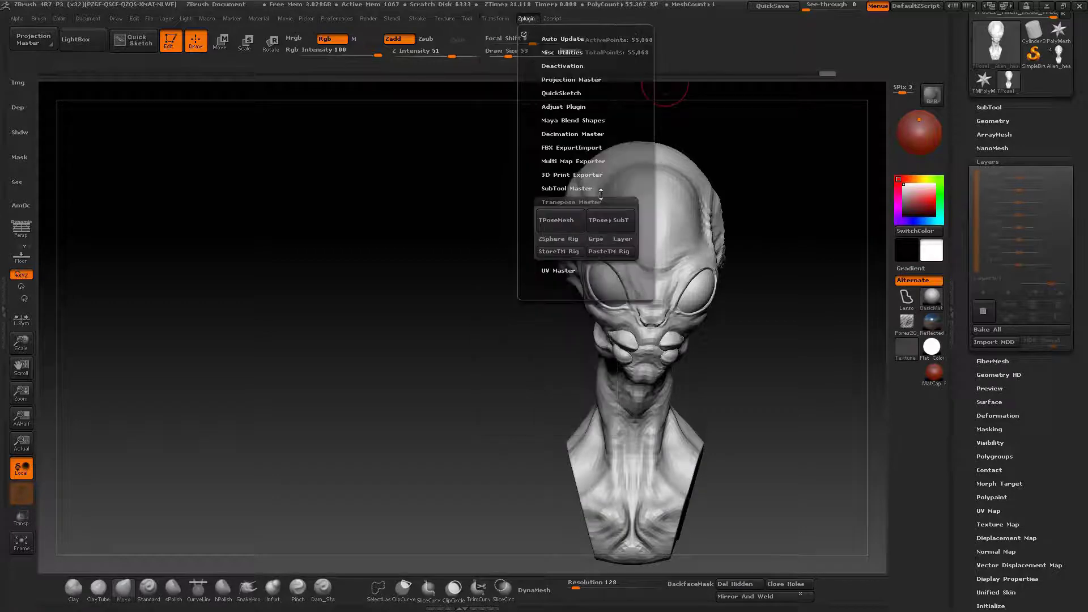
click(610, 221)
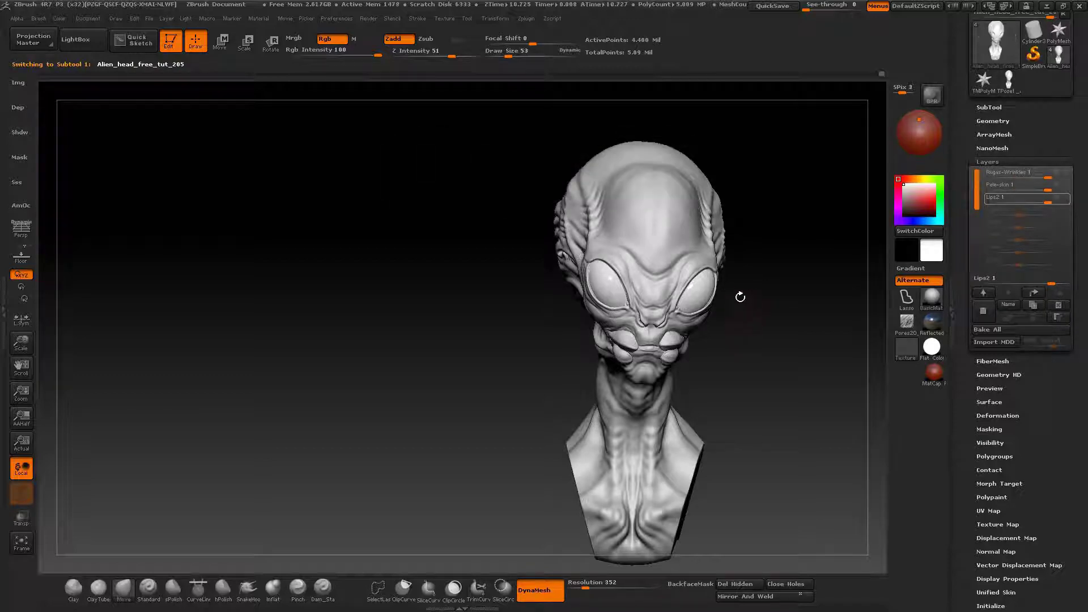
Step: Turn the wrinkles, skin and Lips2 detail layers of the posed head back on
right_drag(706, 296, 498, 318)
drag(488, 314, 873, 249)
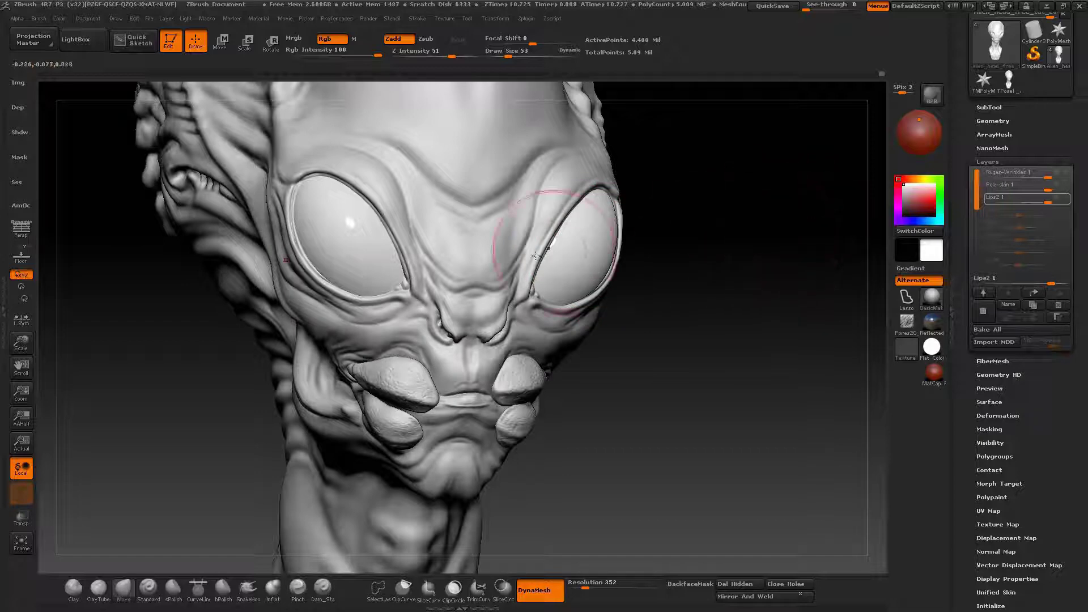
click(1067, 179)
click(1066, 200)
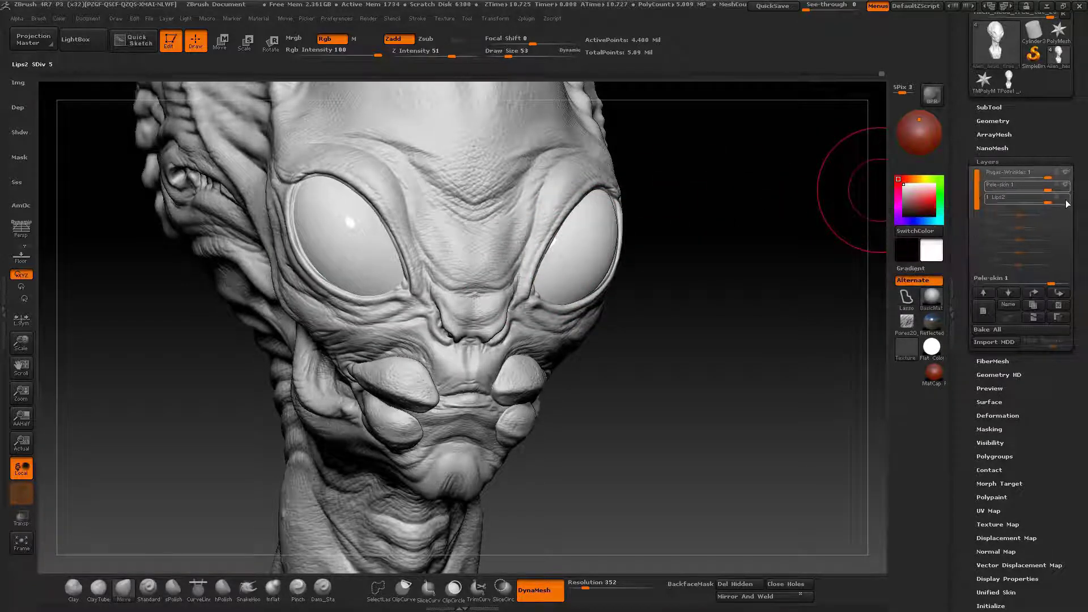
click(1053, 201)
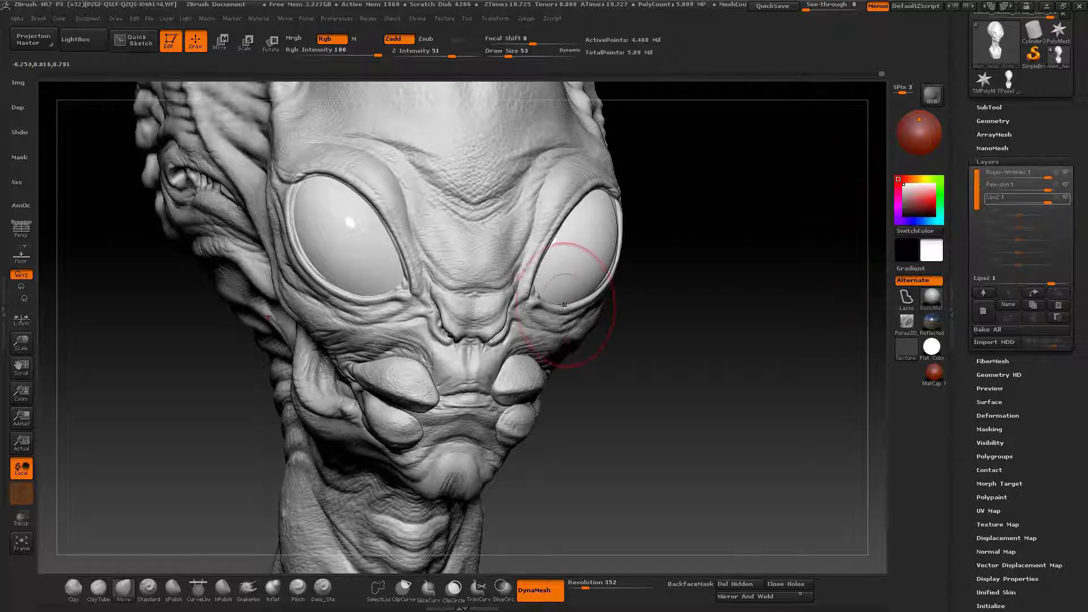
Step: Examine the posed bust with its restored details from several angles
mouse_move(561, 304)
right_down()
mouse_move(503, 320)
mouse_move(487, 238)
right_up()
alt+right_drag(486, 316, 472, 249)
ctrl+right_drag(489, 325, 486, 274)
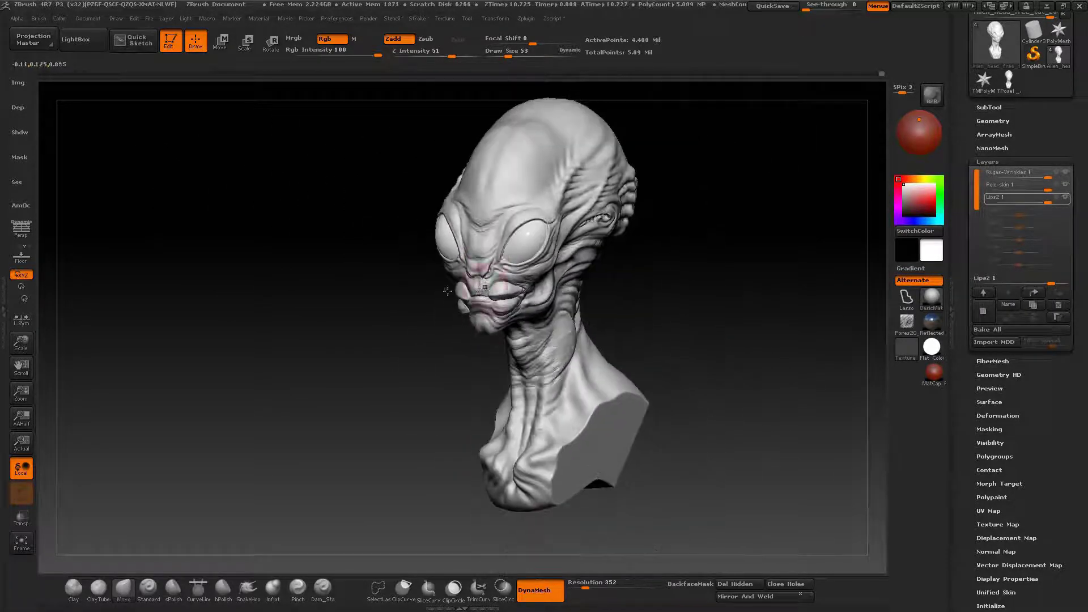
mouse_move(337, 211)
mouse_down()
mouse_move(323, 187)
mouse_move(338, 197)
mouse_move(332, 216)
mouse_up()
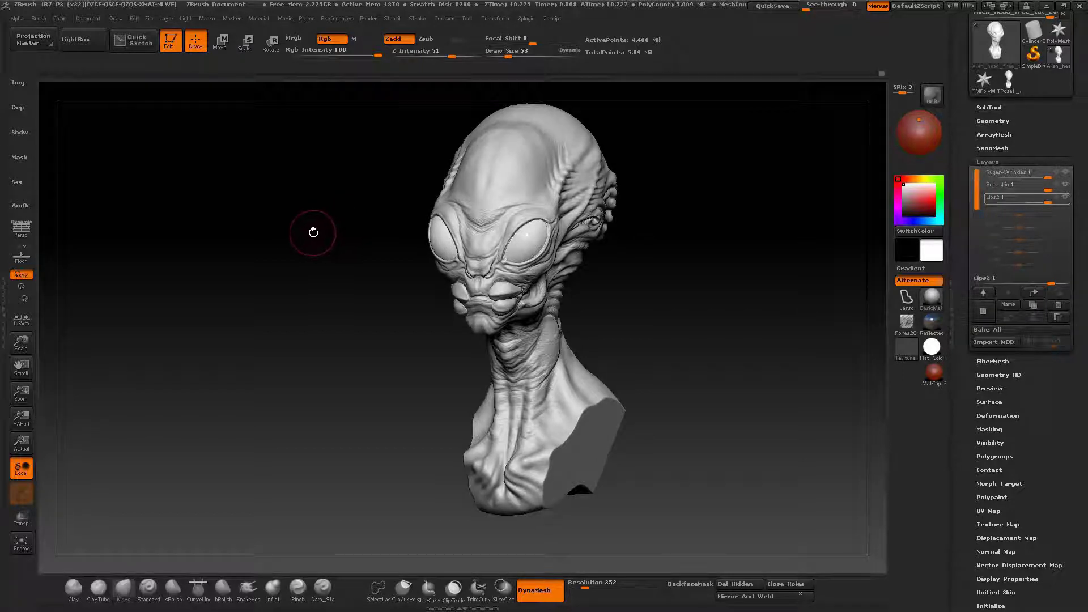
drag(342, 236, 371, 236)
drag(284, 282, 273, 284)
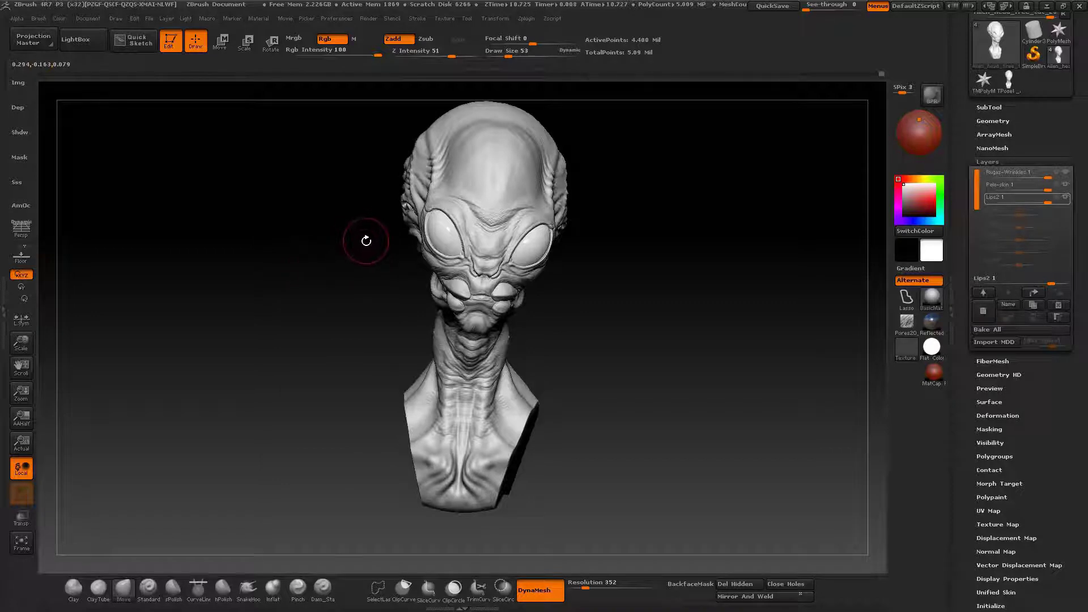
drag(371, 237, 370, 296)
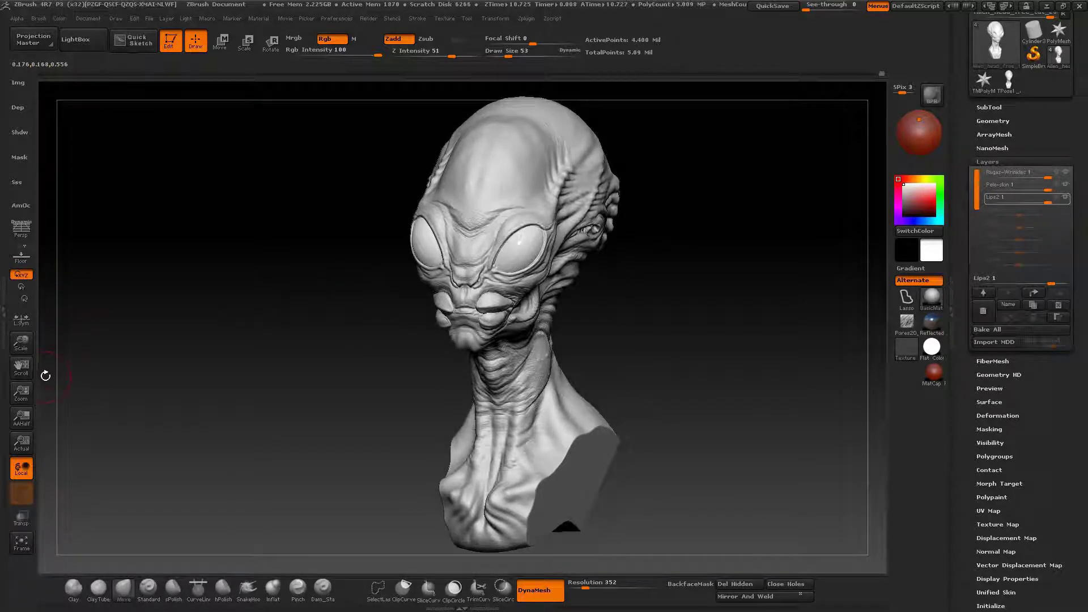
Step: Enable perspective for the bust and slightly reduce the camera's angle of view
drag(23, 394, 23, 391)
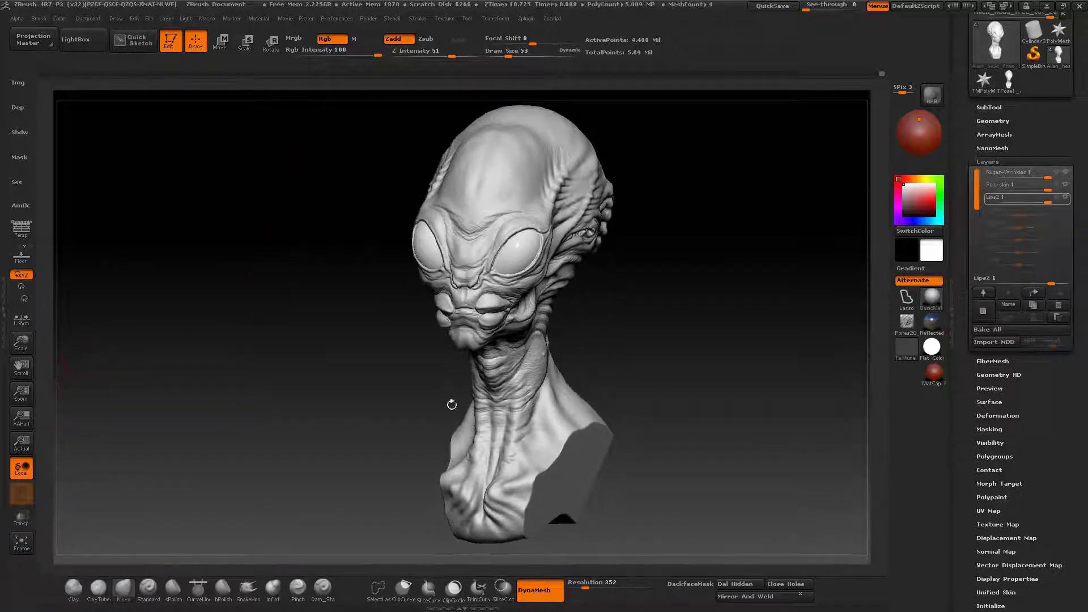
drag(380, 335, 63, 219)
click(22, 231)
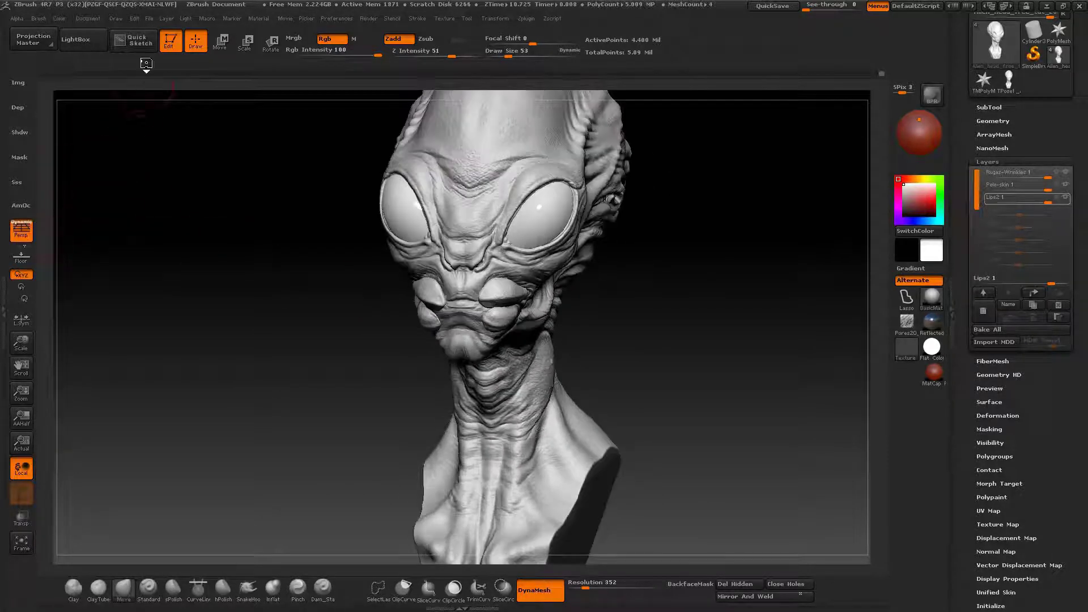
click(115, 18)
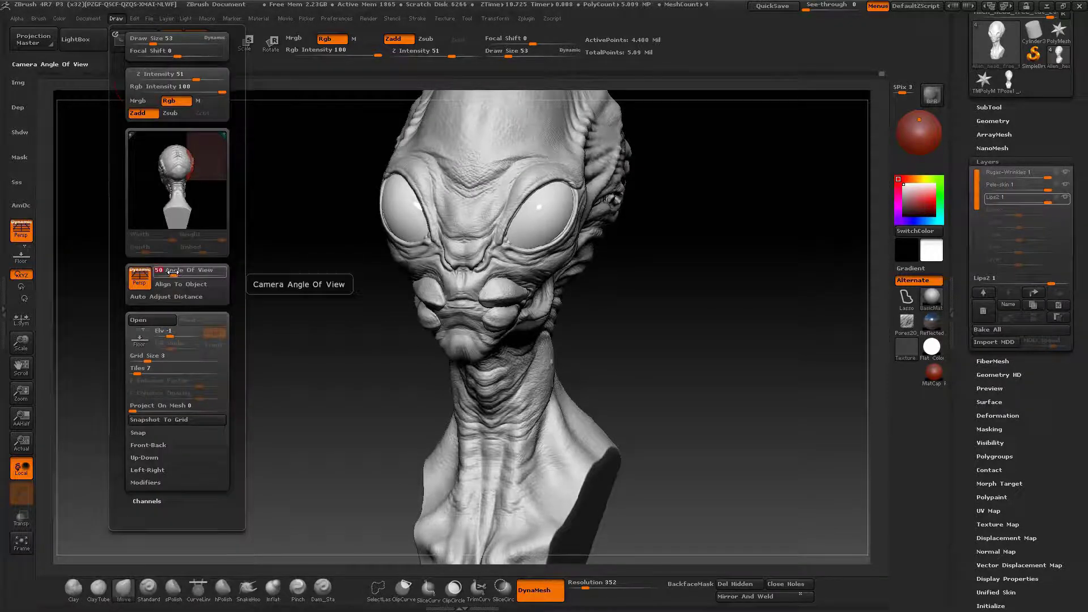
drag(170, 270, 168, 270)
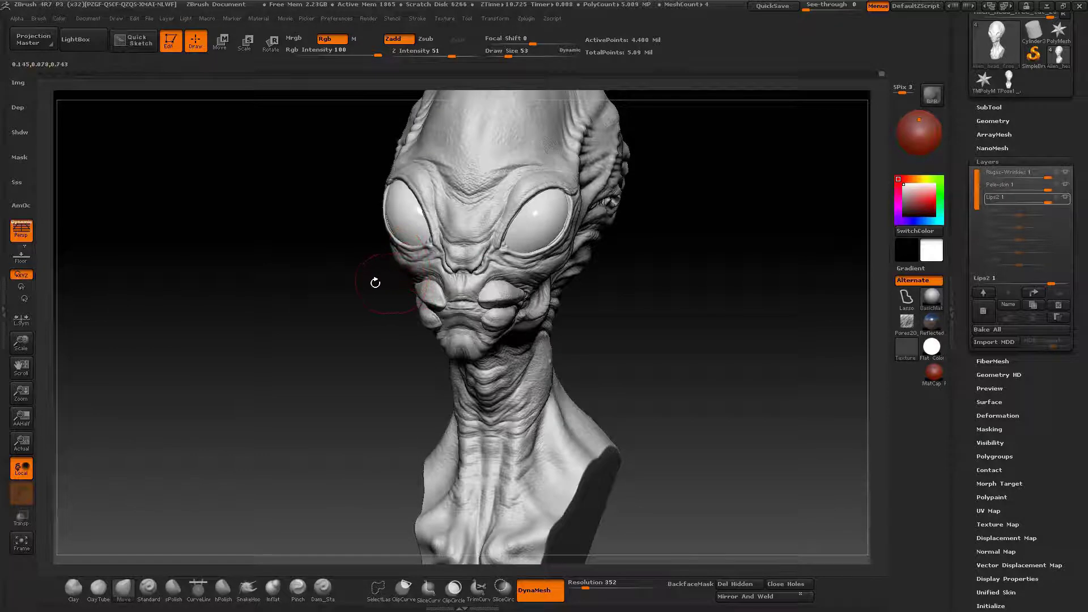
drag(375, 282, 348, 351)
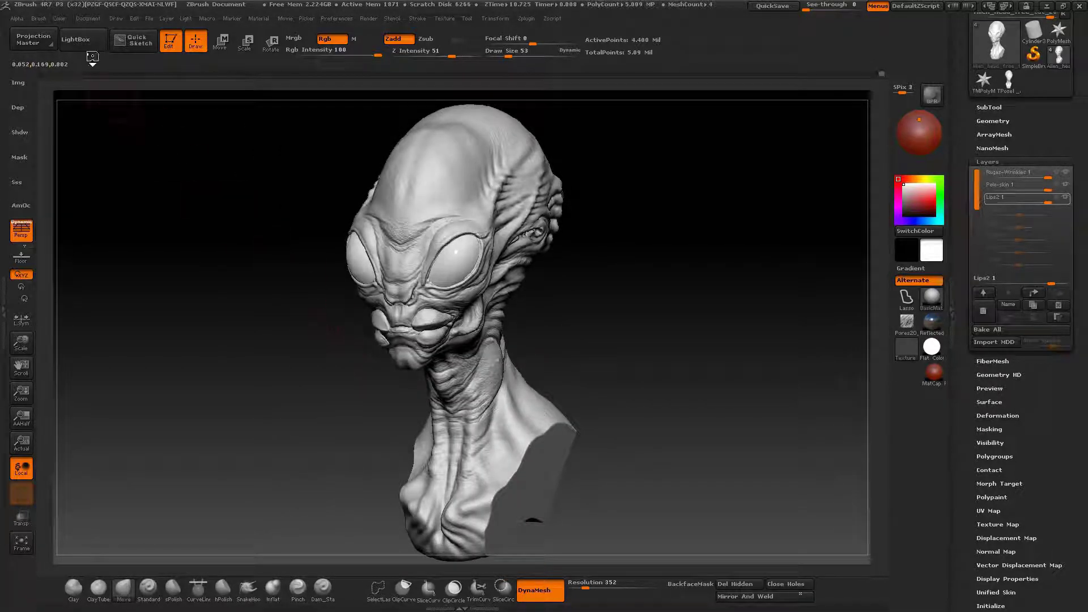
Step: Examine the posed bust in perspective from the front and both sides
click(88, 17)
mouse_move(300, 220)
mouse_down()
mouse_move(311, 214)
mouse_move(274, 213)
mouse_move(306, 214)
mouse_move(283, 227)
mouse_up()
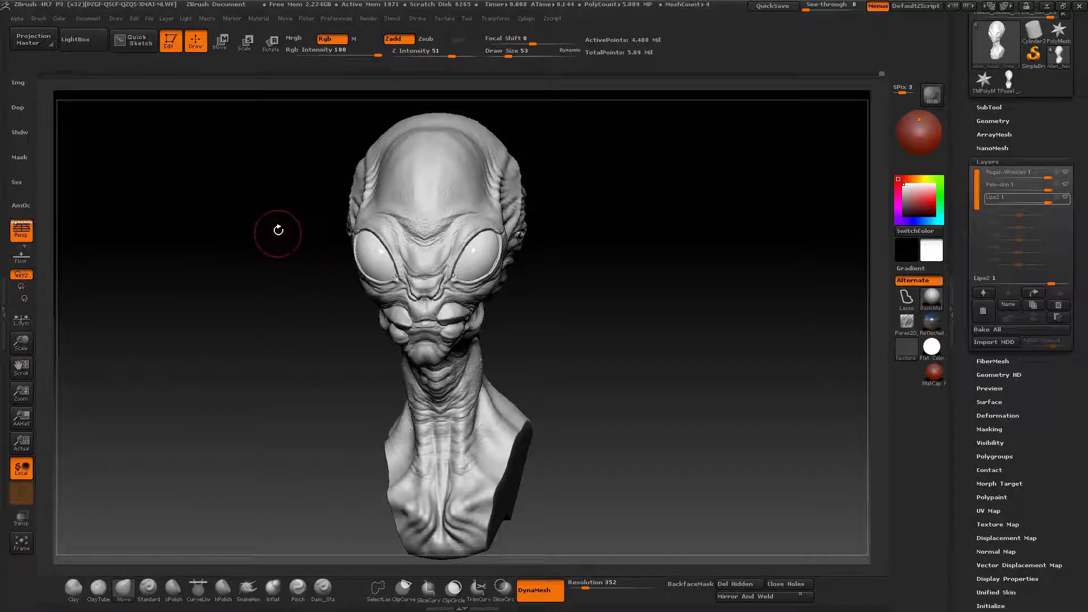
mouse_move(278, 230)
mouse_down()
mouse_move(299, 229)
mouse_move(267, 262)
mouse_move(253, 253)
mouse_move(273, 259)
mouse_up()
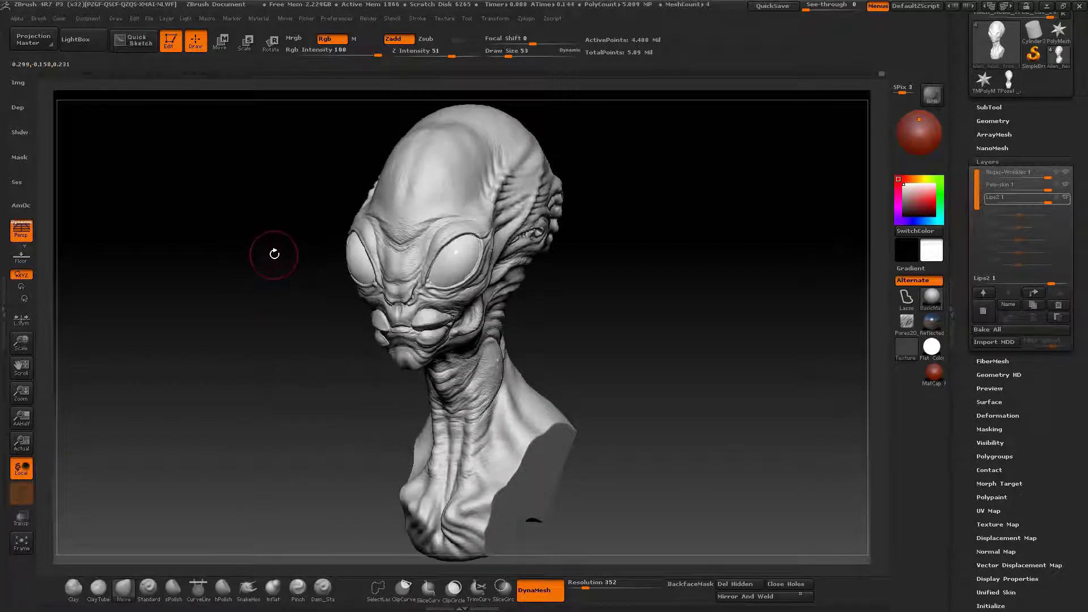
drag(273, 254, 504, 243)
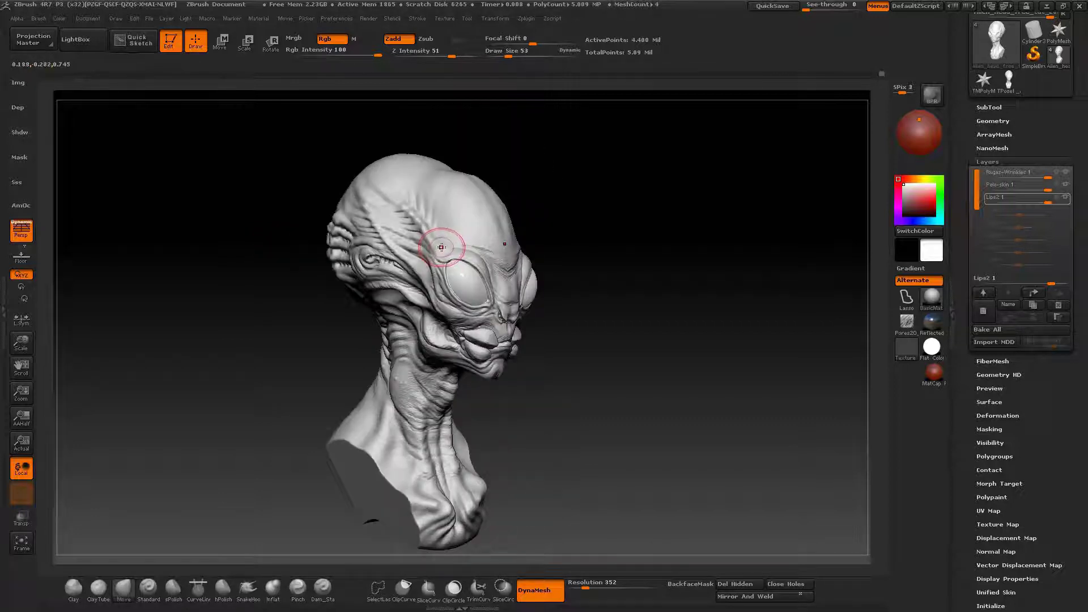
right_drag(442, 247, 511, 312)
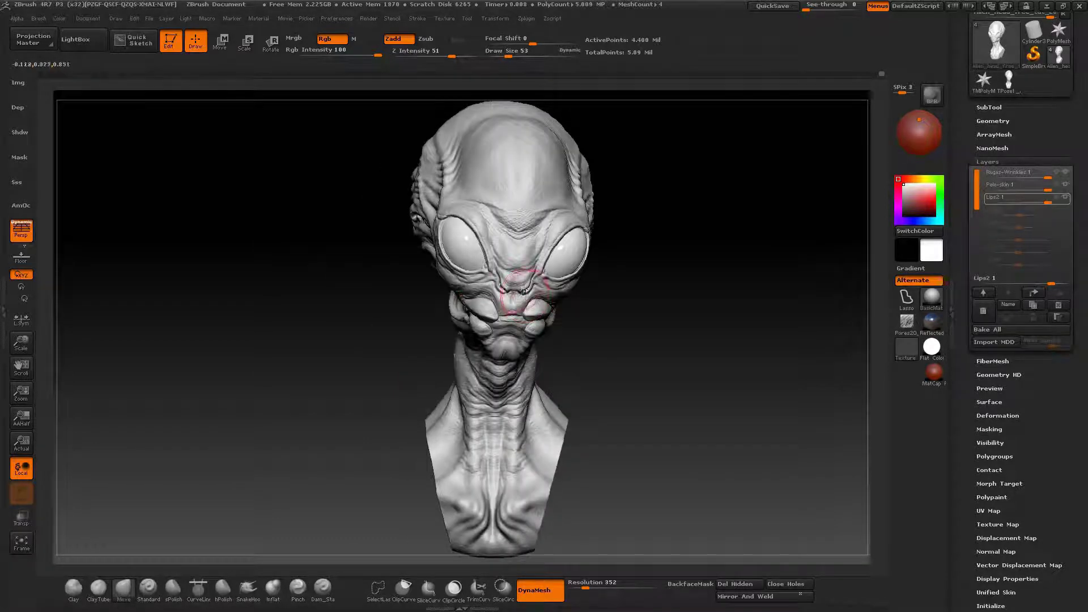
Step: Save the current ZAppLink views as VIEWS_FINAL in the Free_tut_With_Skin200 folder inside Criaturas Outubro
click(91, 17)
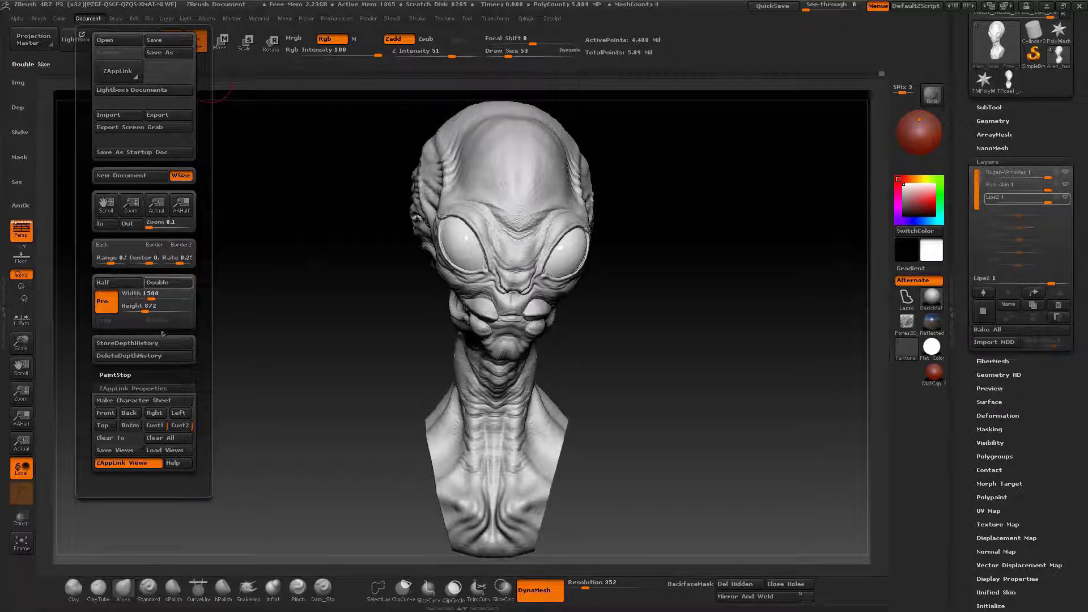
click(122, 451)
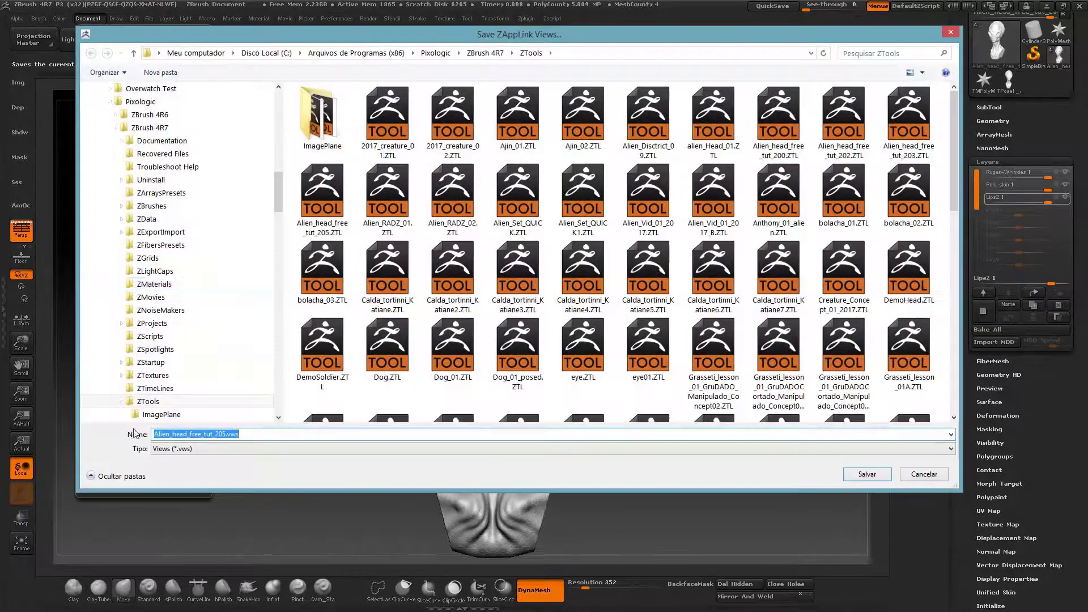
scroll(238, 170, up, 10)
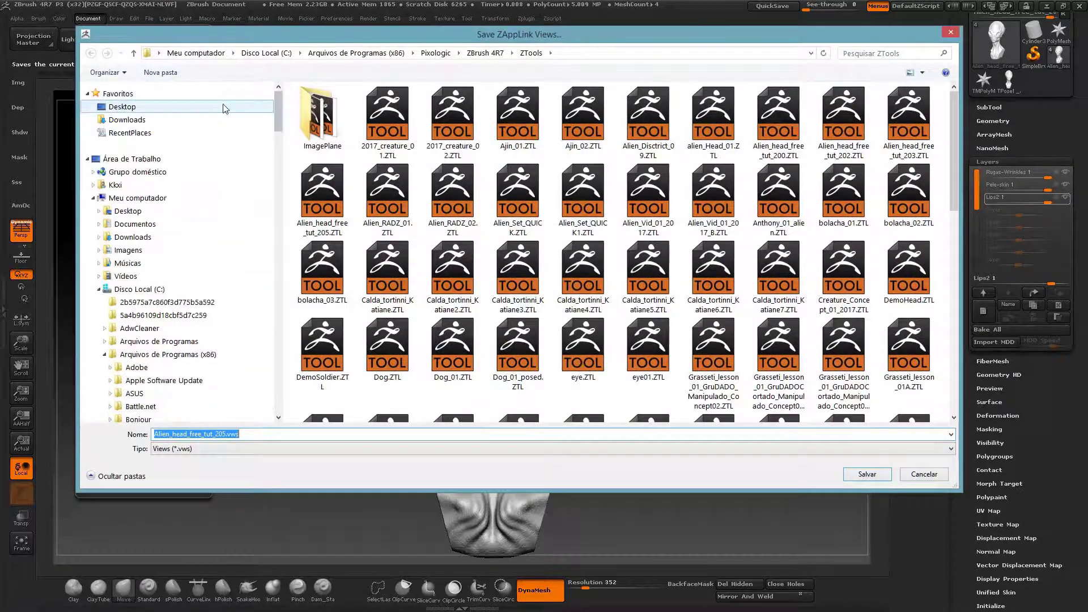
click(223, 108)
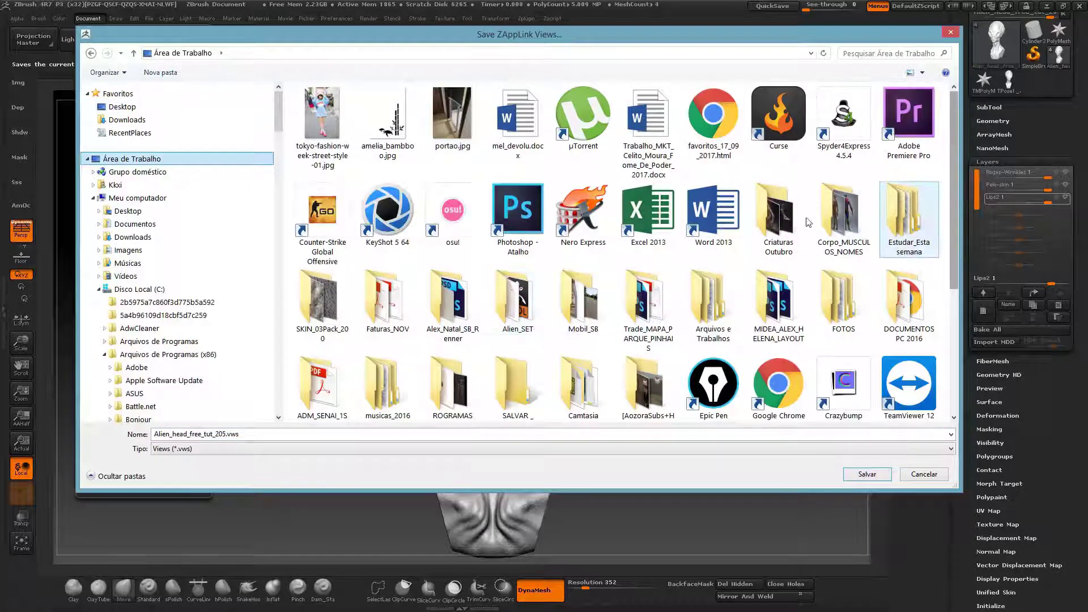
double_click(779, 216)
double_click(325, 130)
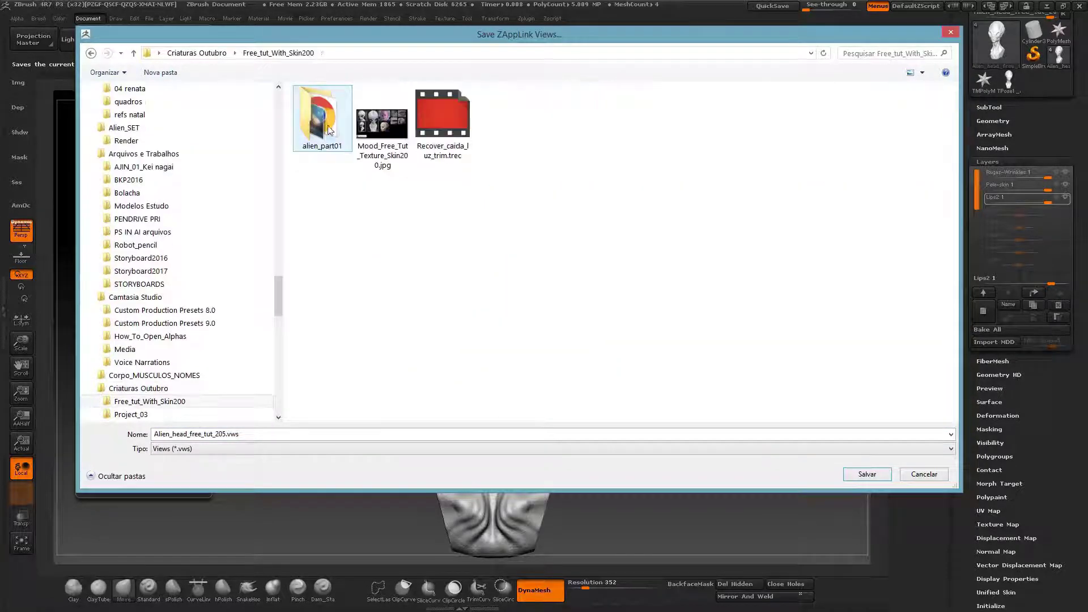
click(214, 437)
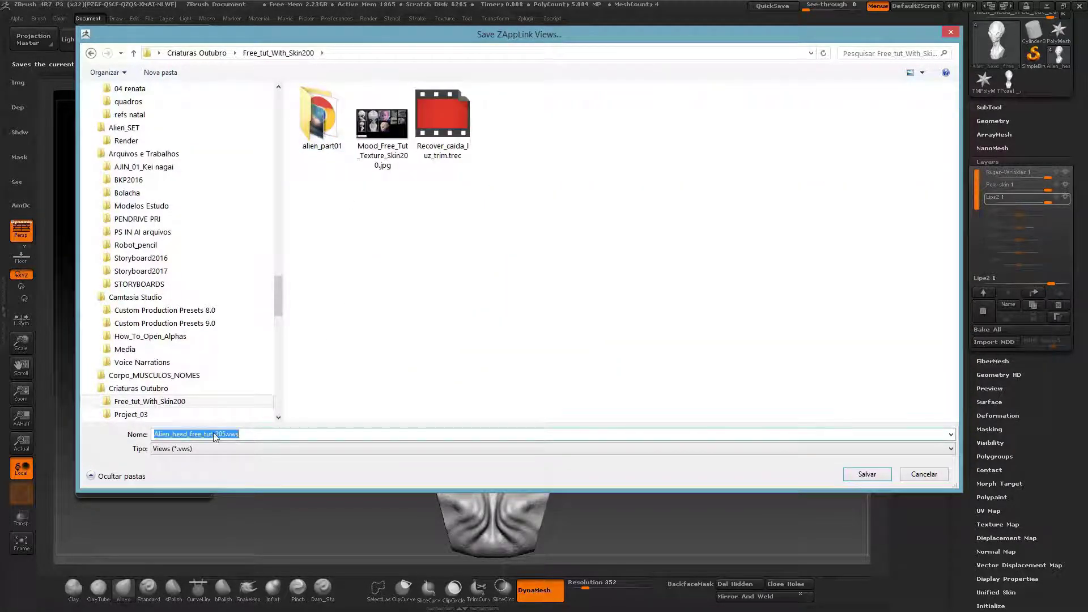
text(Vi)
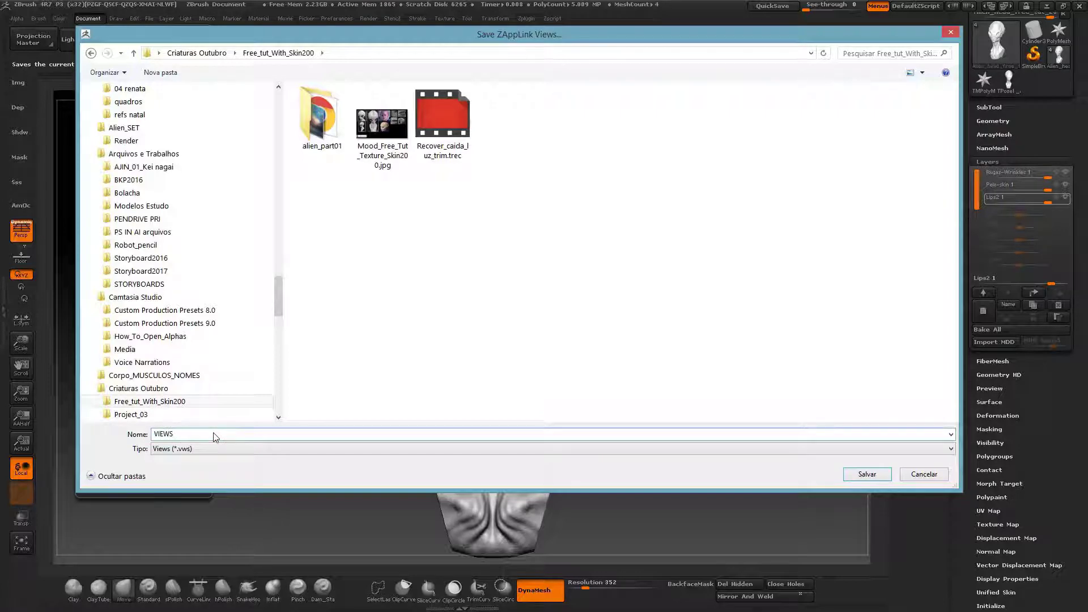
text(EWS_FINAL)
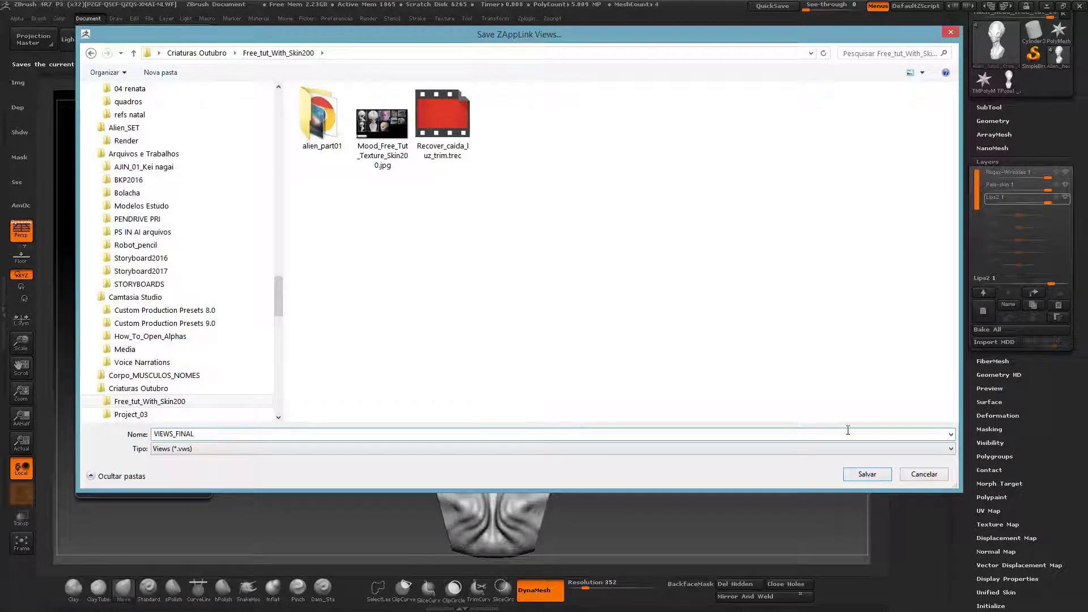
click(867, 474)
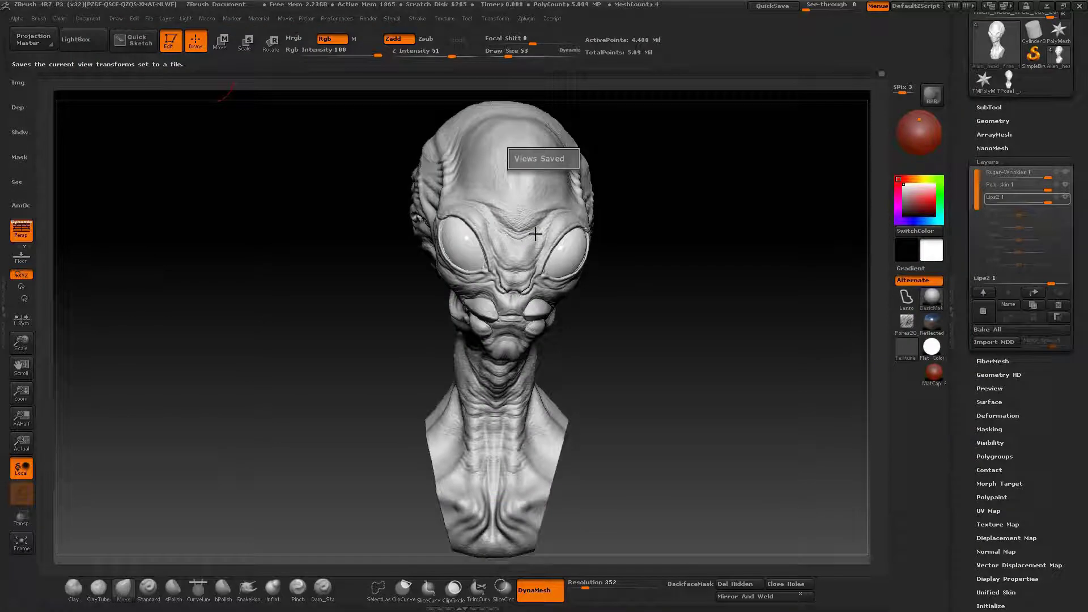
right_drag(536, 245, 520, 240)
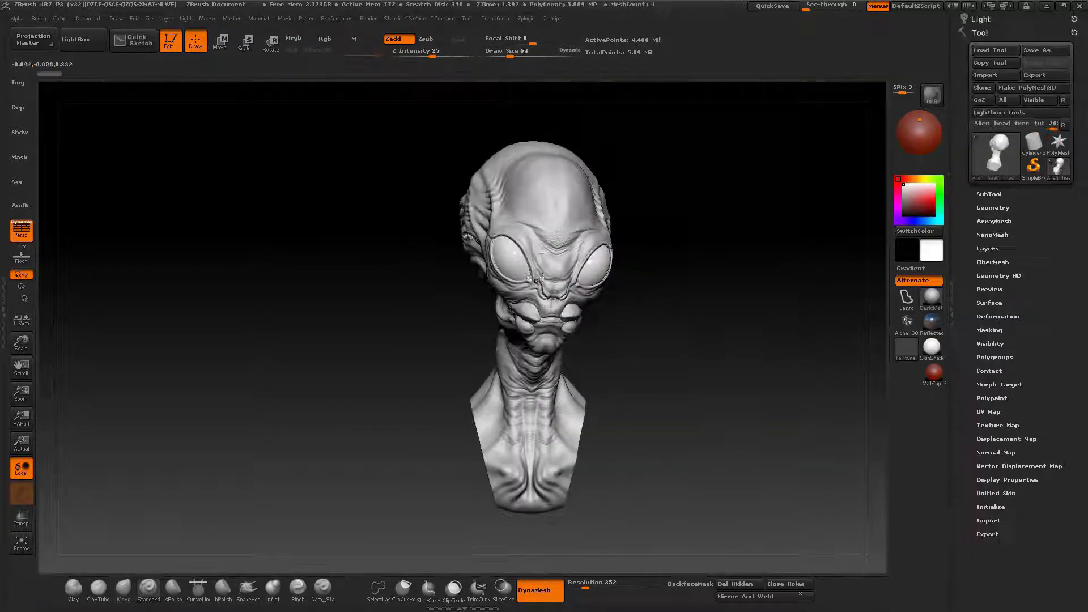
mouse_move(538, 279)
right_down()
mouse_move(507, 279)
mouse_move(547, 284)
mouse_move(551, 214)
mouse_move(549, 287)
right_up()
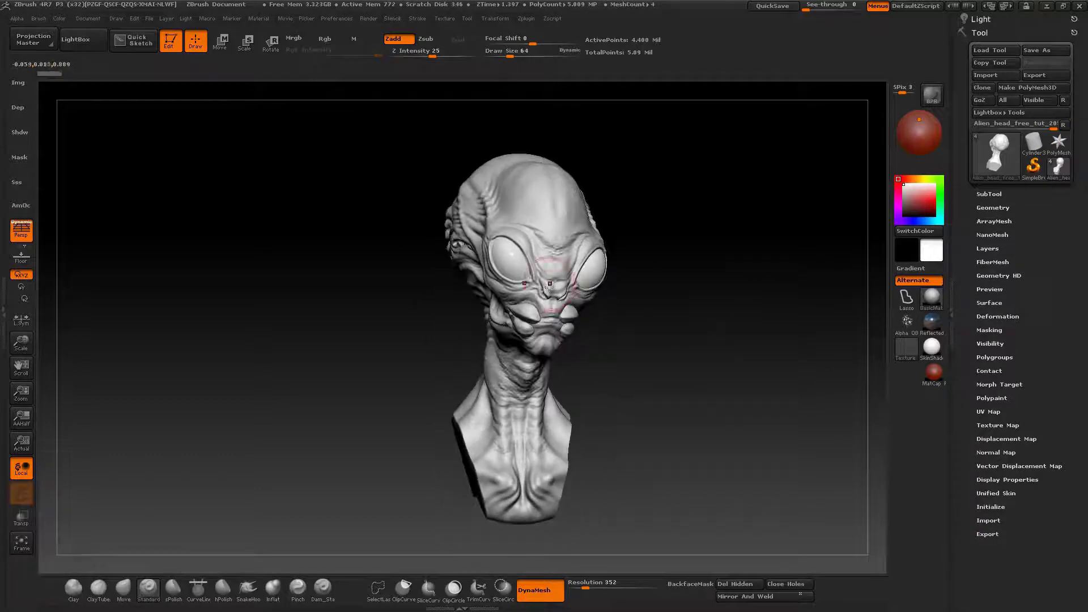
drag(549, 285, 545, 273)
right_drag(528, 288, 509, 302)
drag(509, 302, 204, 85)
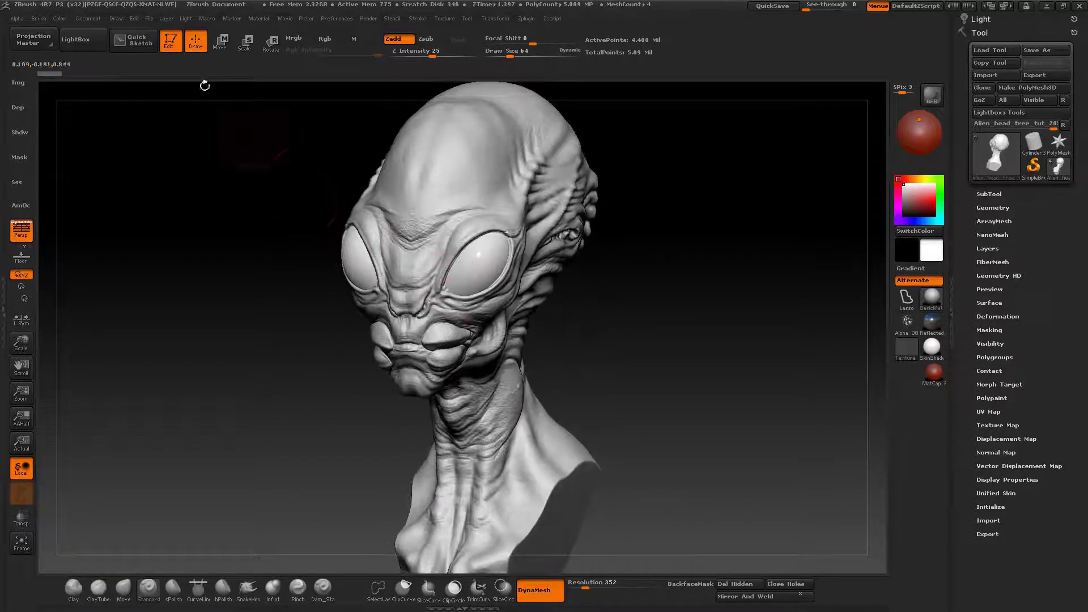
Step: Load the ZAppLink views file VIEWS_FINAL.vws from the Free_tut_With_Skin200 folder
click(94, 19)
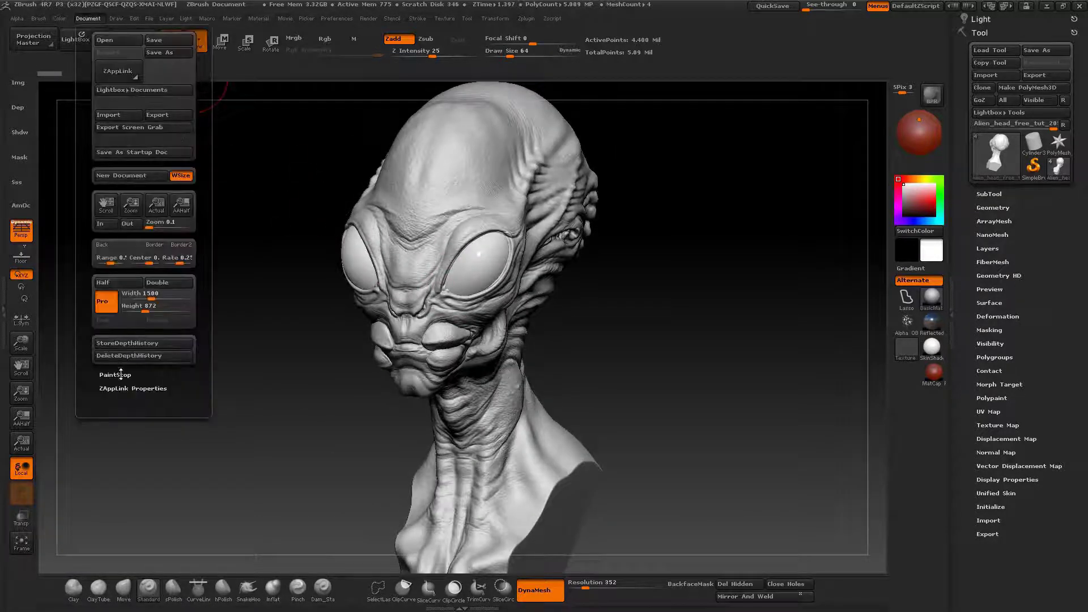
click(101, 21)
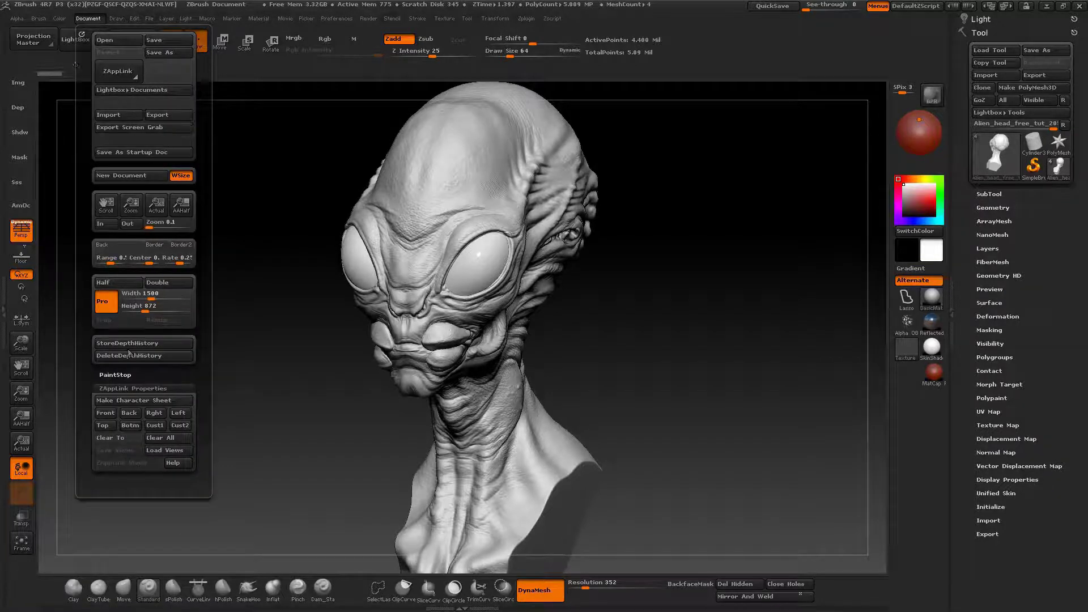
click(168, 450)
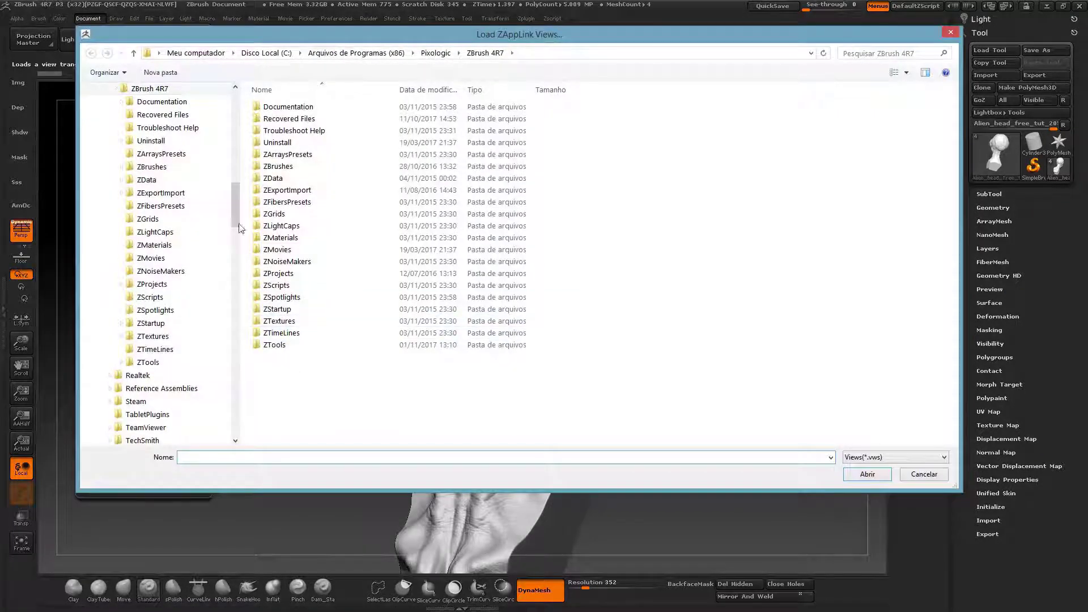
scroll(210, 108, up, 10)
click(209, 109)
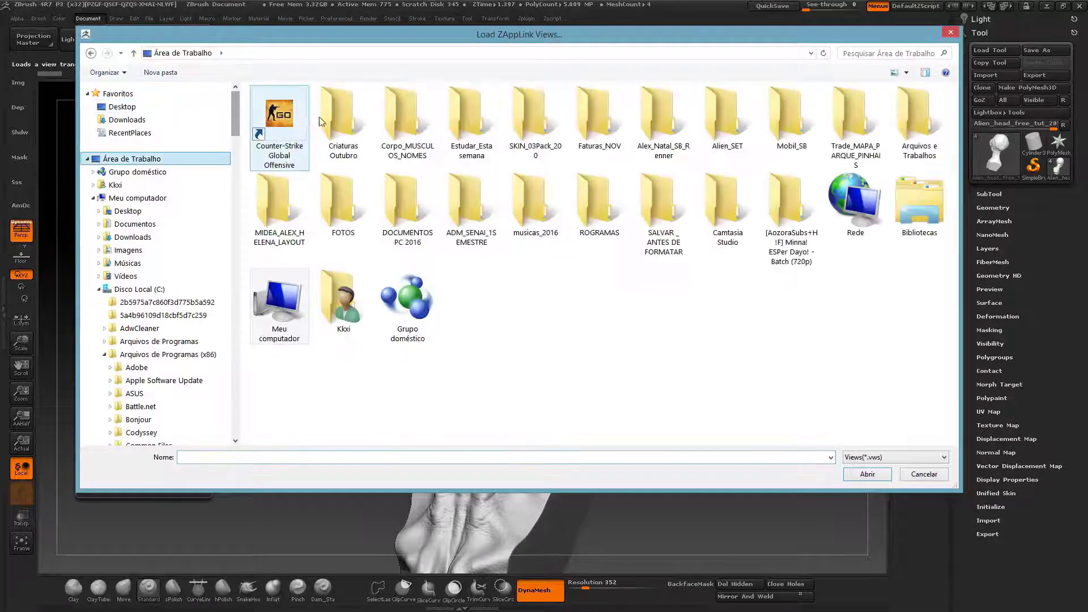
double_click(345, 113)
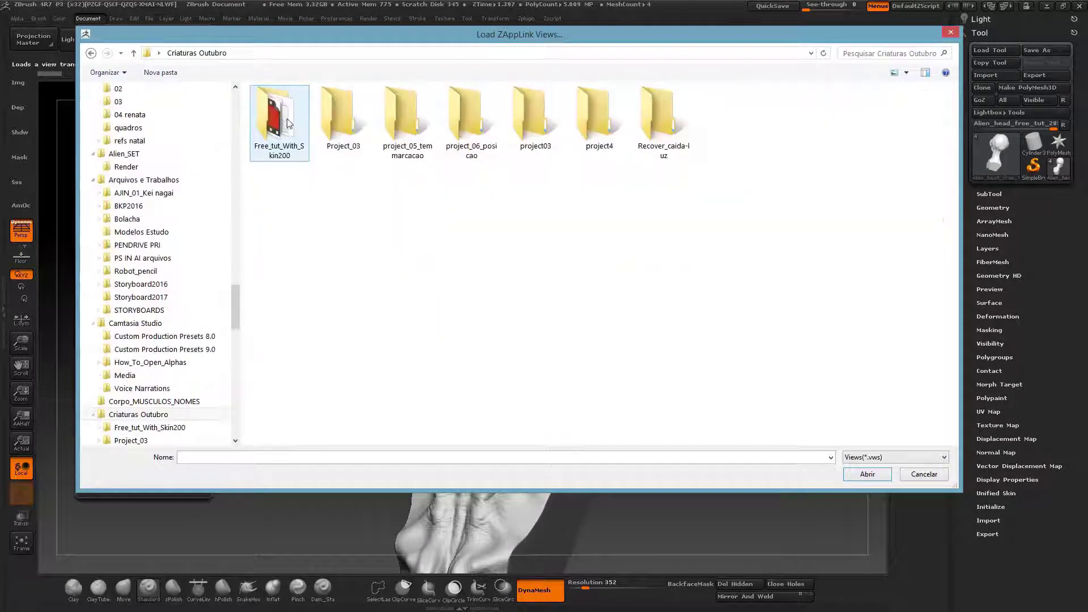
double_click(298, 127)
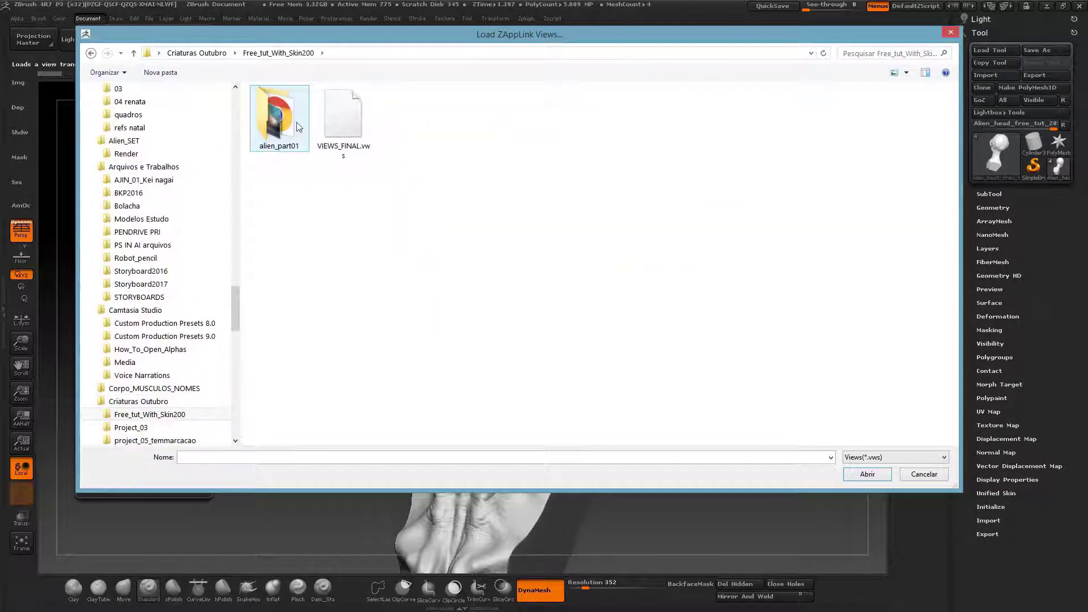
click(345, 129)
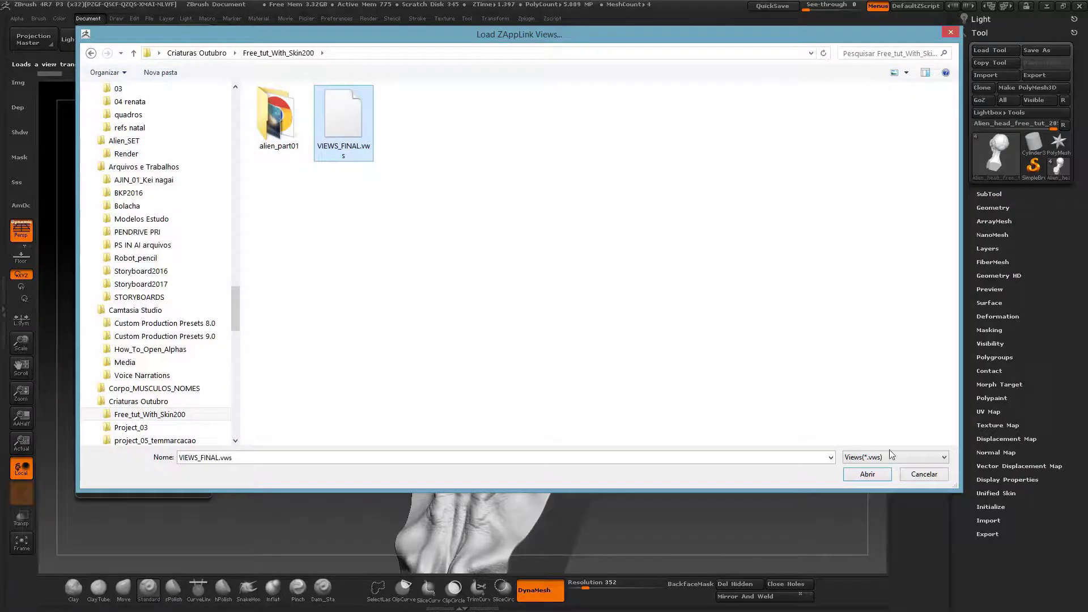
click(867, 473)
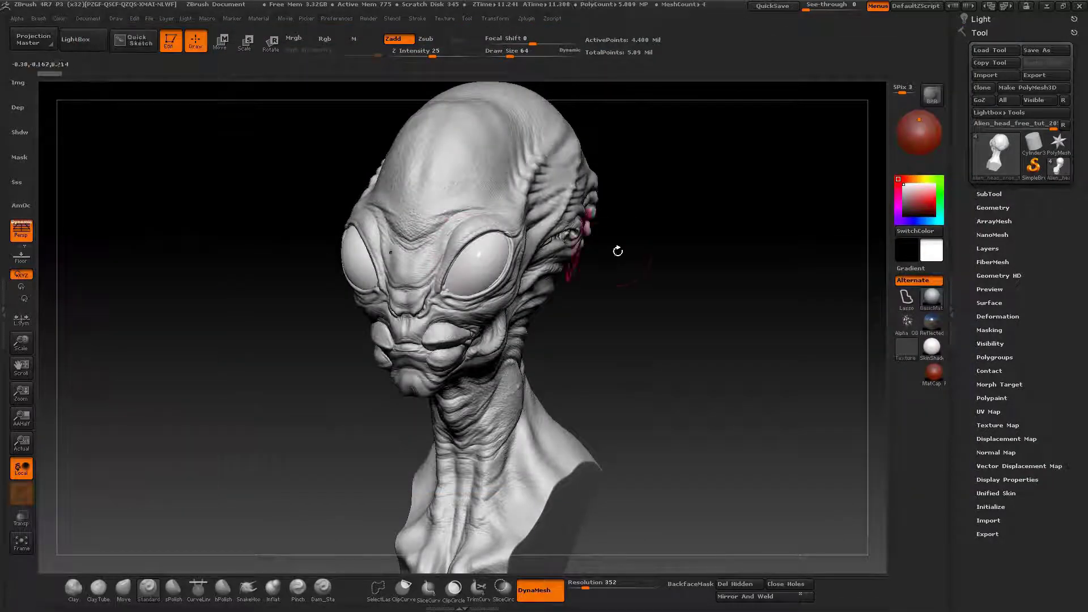
Step: Move the bust out of place and recall its stored three-quarter and front views to check them
drag(617, 250, 569, 260)
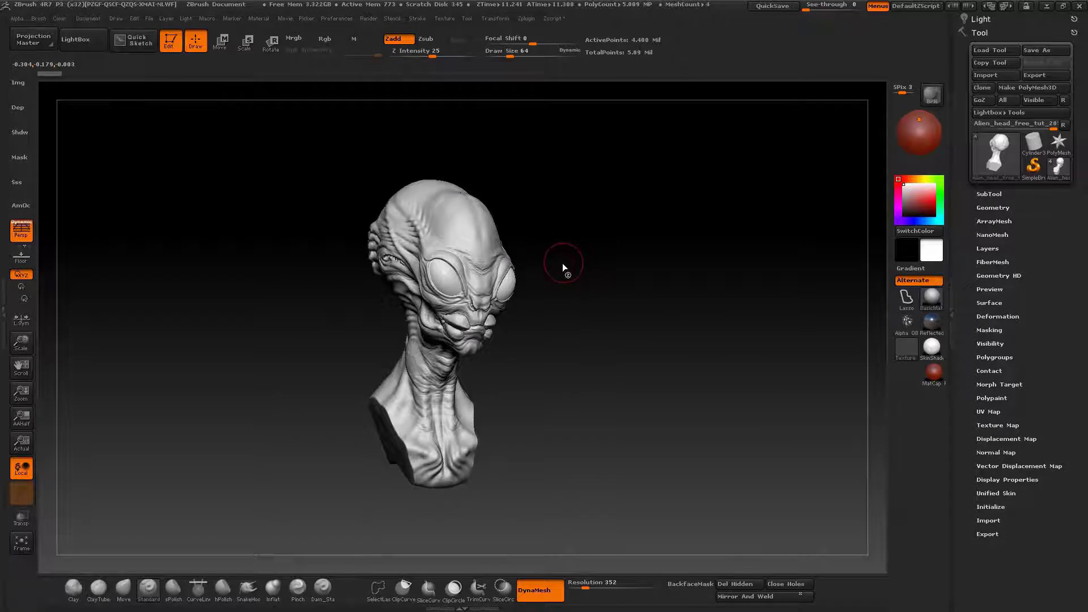
key(1)
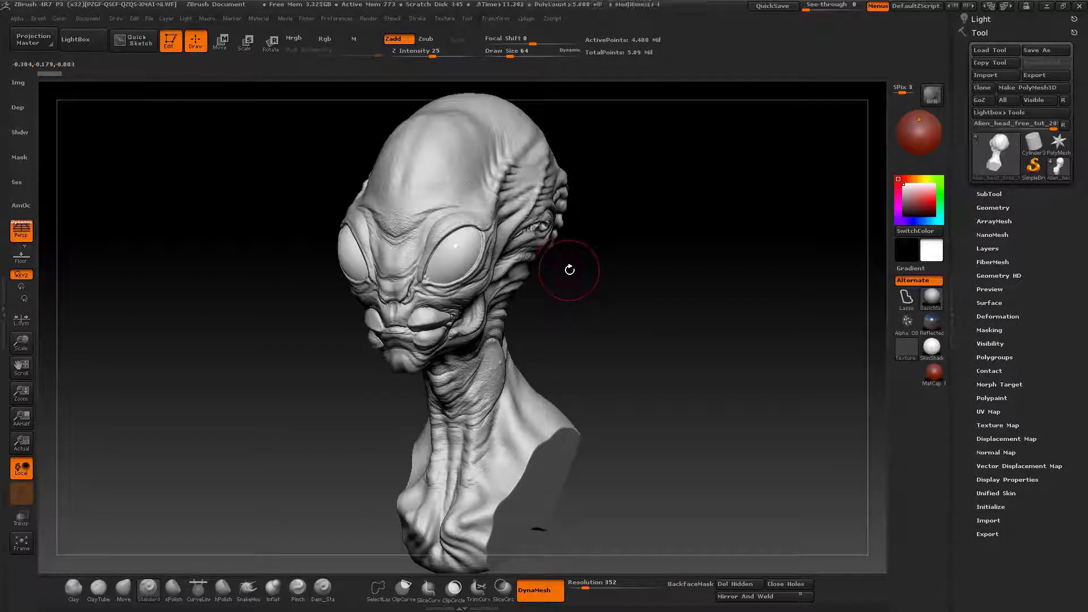
key(2)
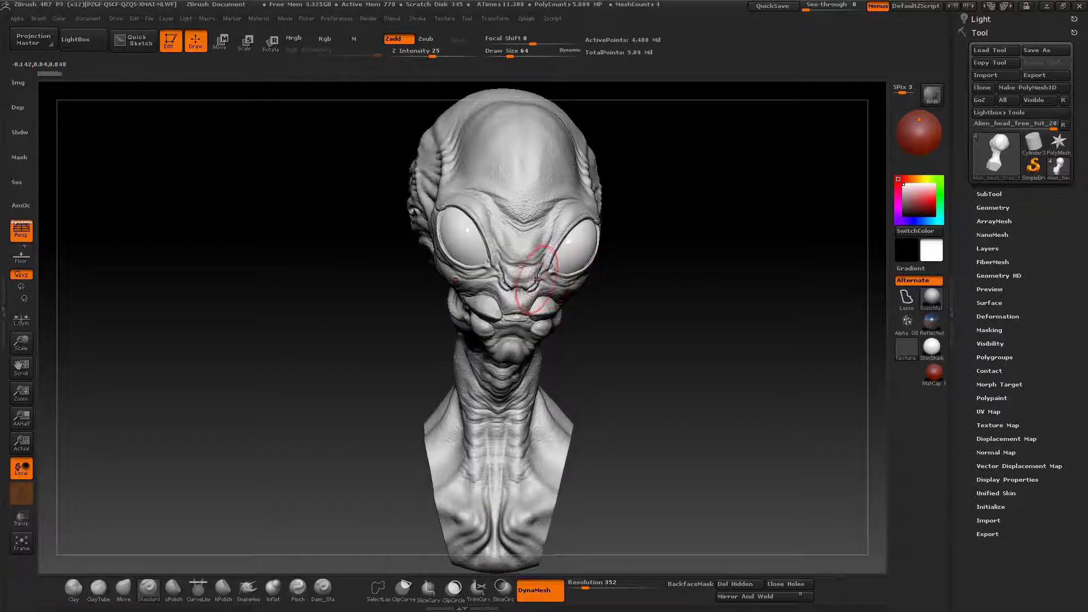
ctrl+right_drag(550, 303, 536, 280)
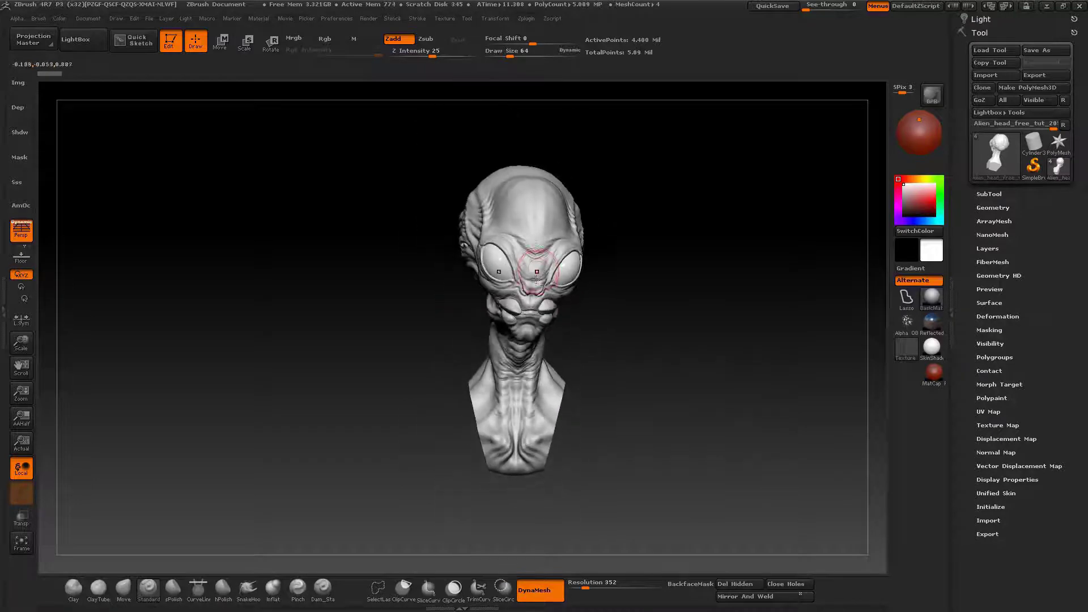
mouse_move(537, 275)
mouse_down()
mouse_move(546, 299)
mouse_move(530, 298)
mouse_up()
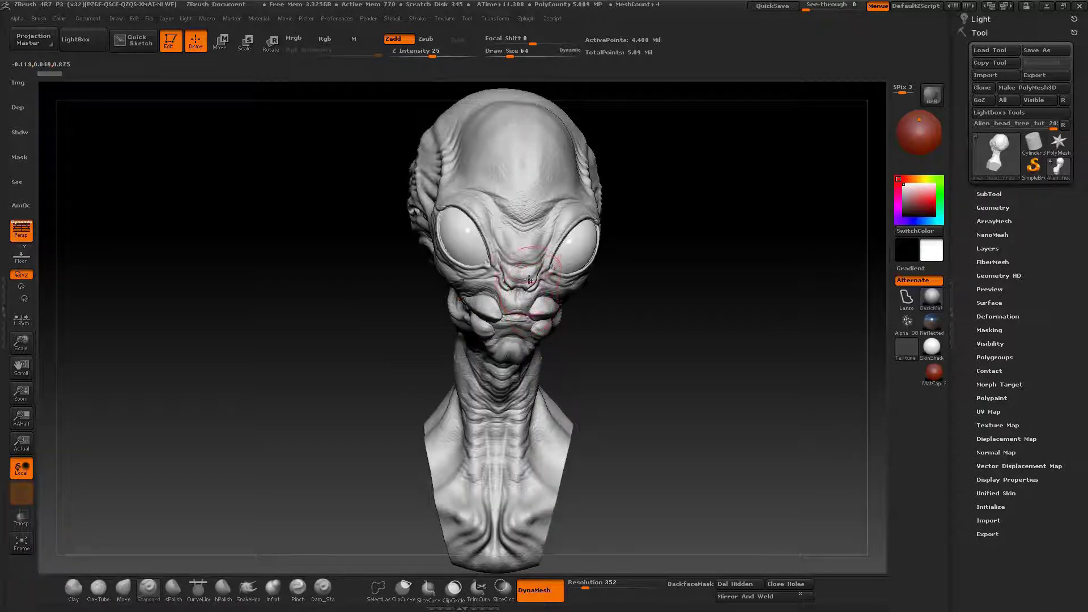
Step: Examine the posed bust's face, head sides and neck in perspective, both close up and from farther away
right_drag(495, 224, 513, 193)
right_drag(465, 235, 496, 237)
shift+drag(495, 238, 476, 270)
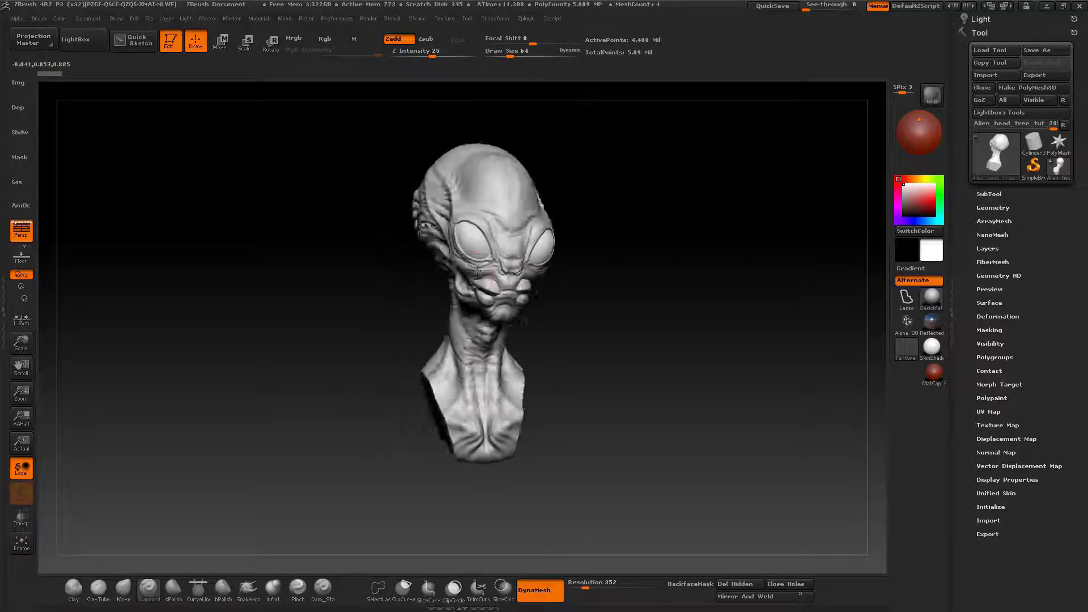
right_drag(498, 255, 521, 317)
drag(529, 275, 459, 281)
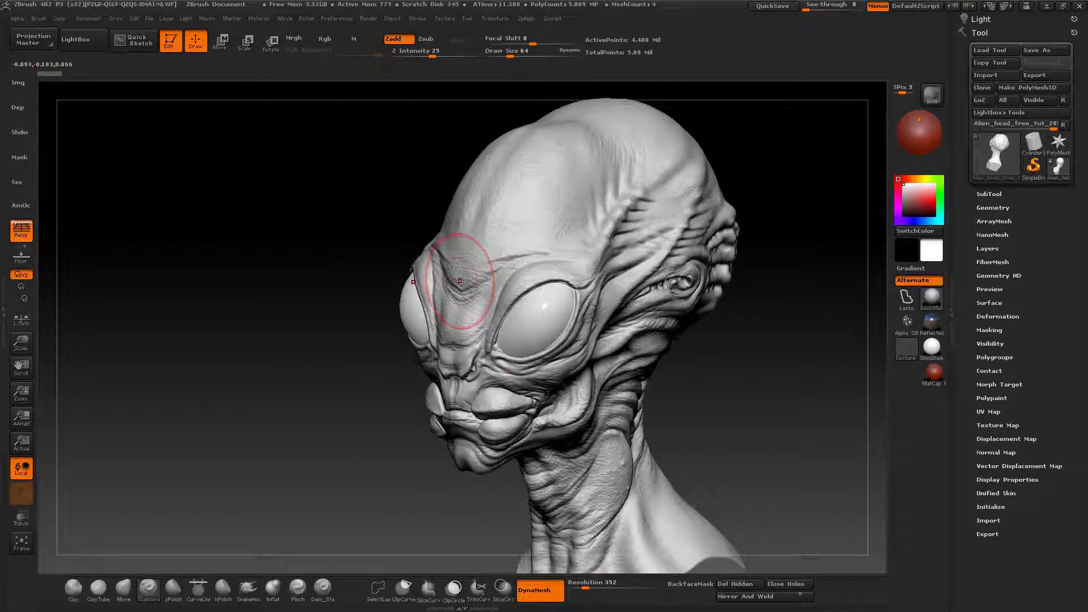
mouse_move(544, 244)
mouse_down()
mouse_move(510, 249)
mouse_move(557, 242)
mouse_up()
ctrl+right_drag(557, 242, 641, 252)
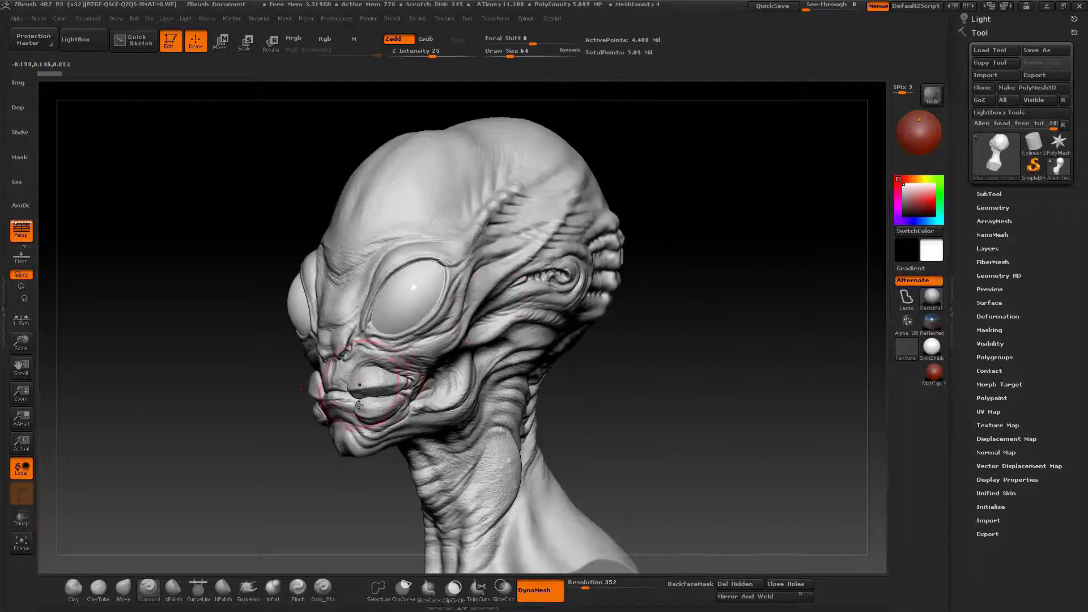
drag(359, 404, 438, 278)
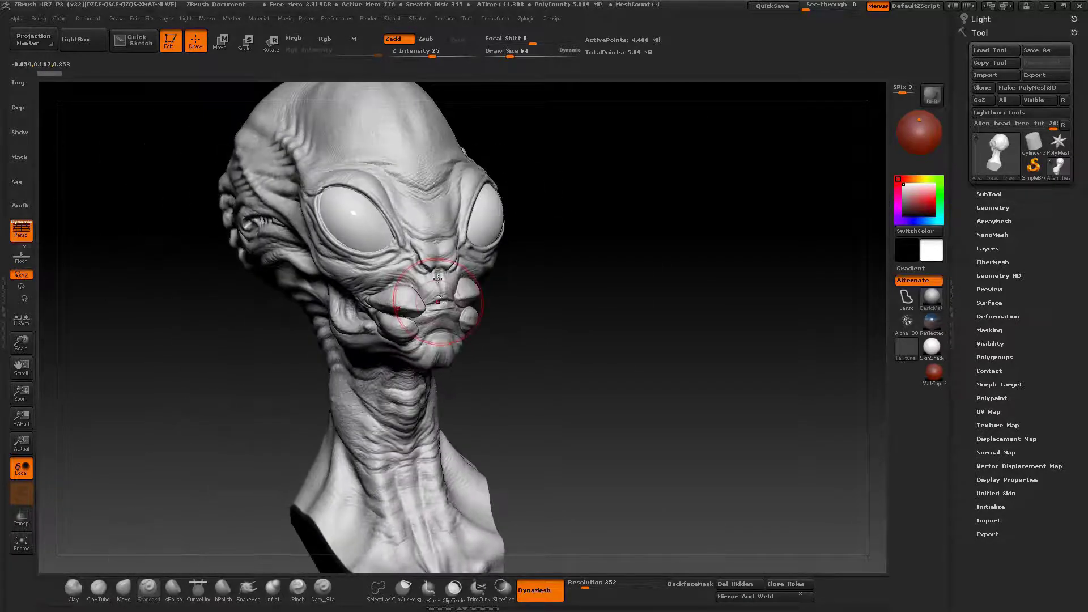
ctrl+right_drag(438, 278, 441, 285)
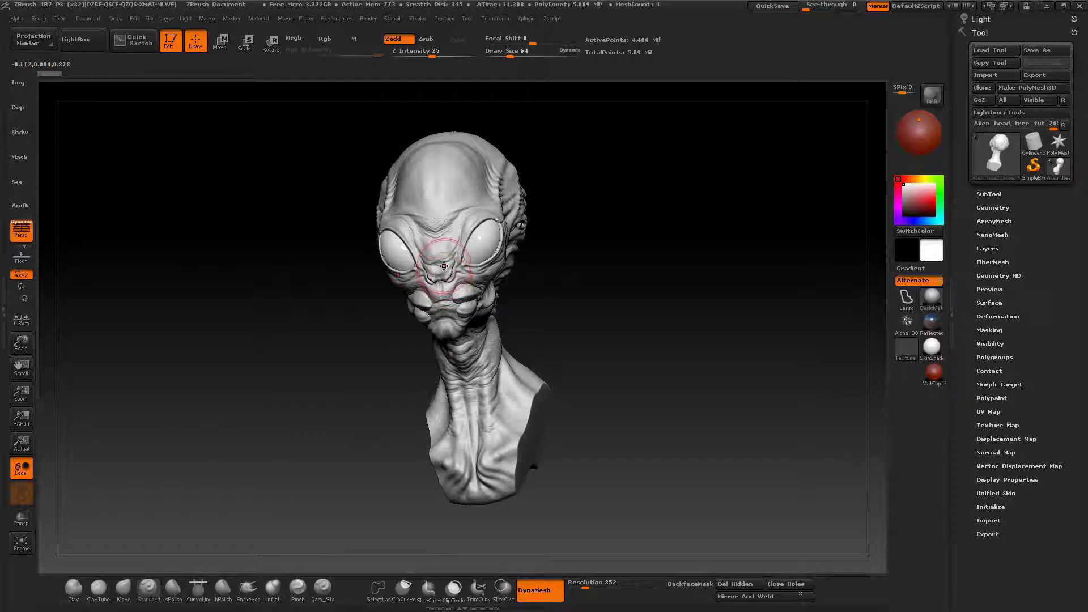
drag(444, 266, 457, 328)
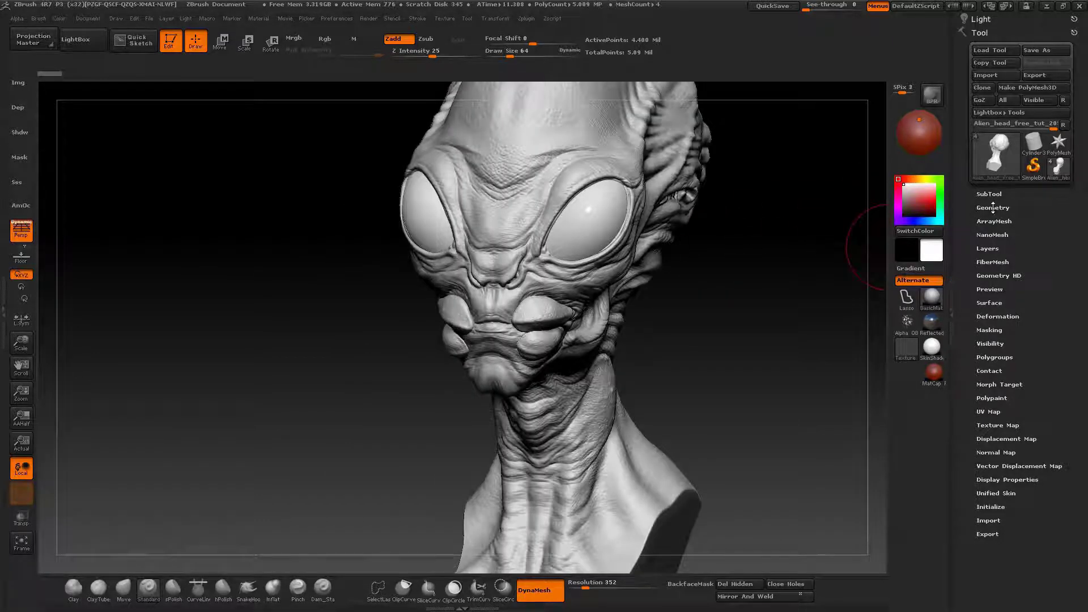
Step: Display the subtool list with the head selected and set the brush to apply only Rgb colour, with Zadd off
click(993, 208)
click(989, 194)
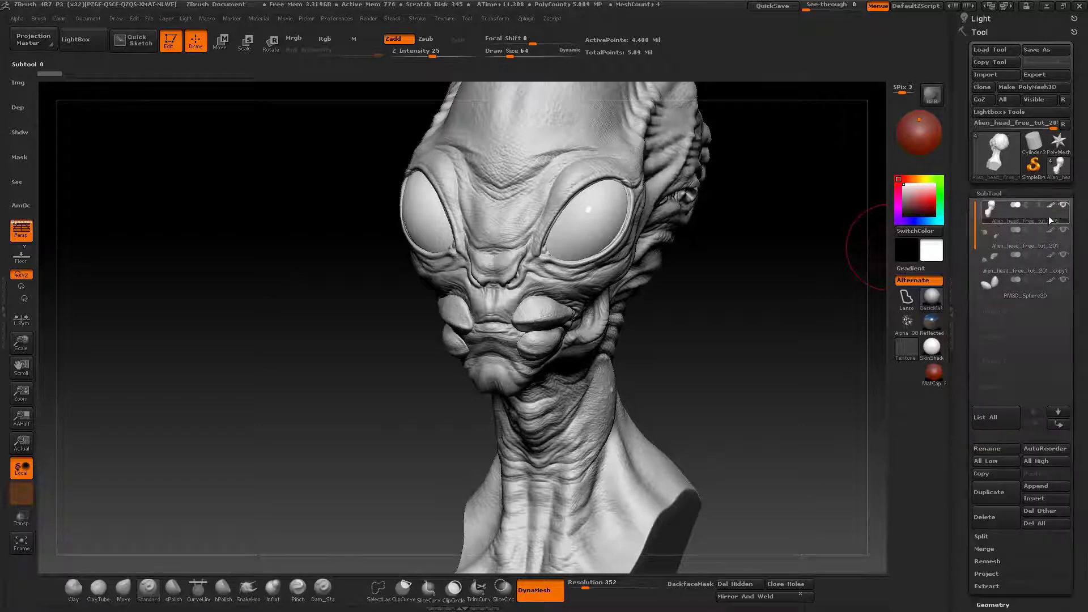
mouse_move(1027, 211)
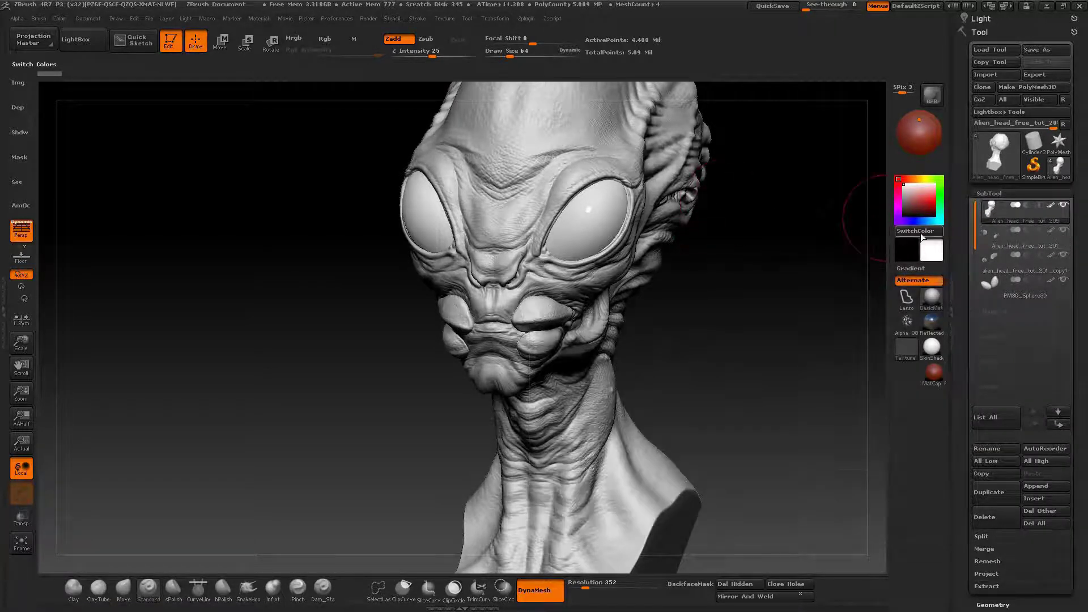
alt+drag(268, 89, 271, 130)
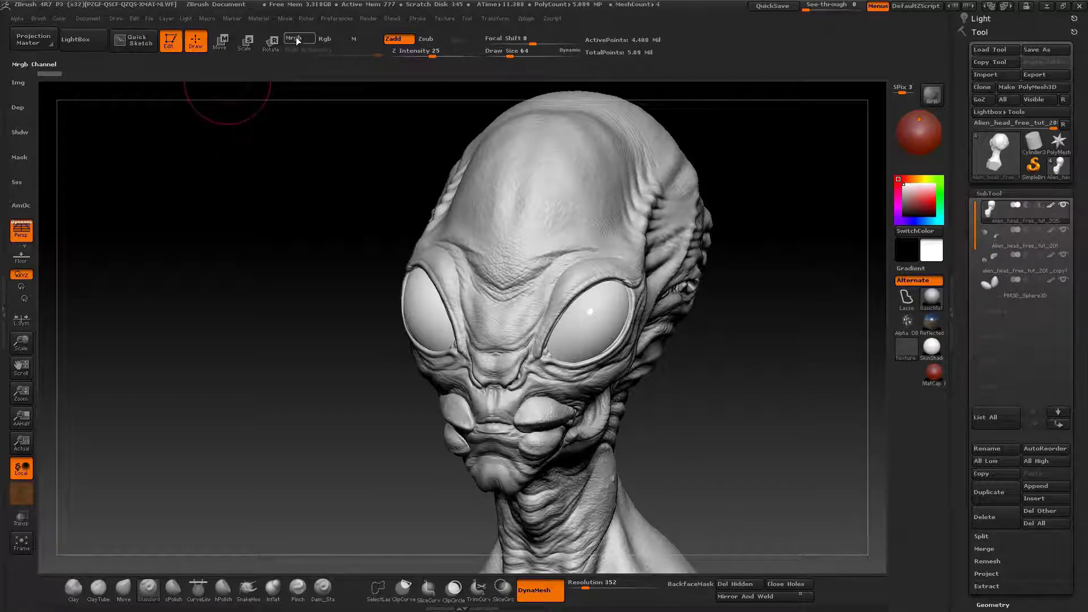
click(325, 39)
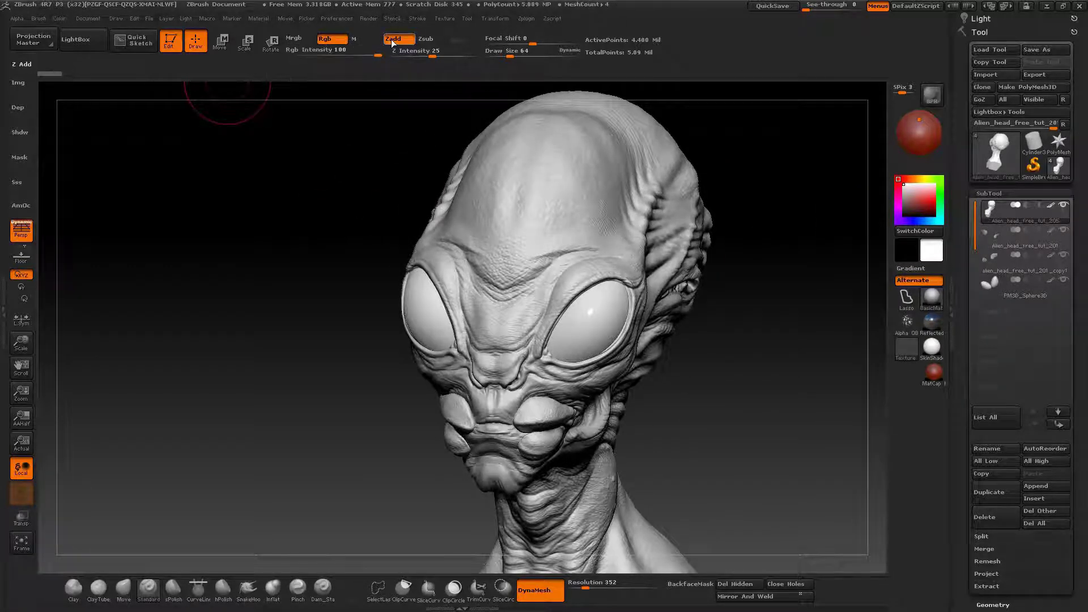
click(393, 40)
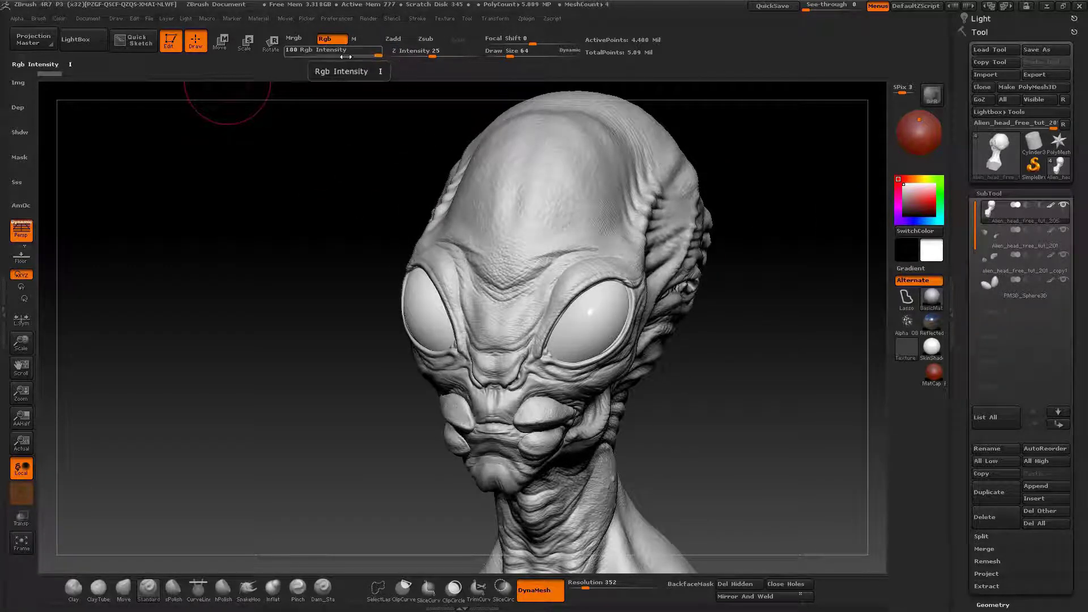
Step: Fill the head subtool with a dark greenish grey, about R 75, G 82, B 74
click(62, 19)
click(162, 118)
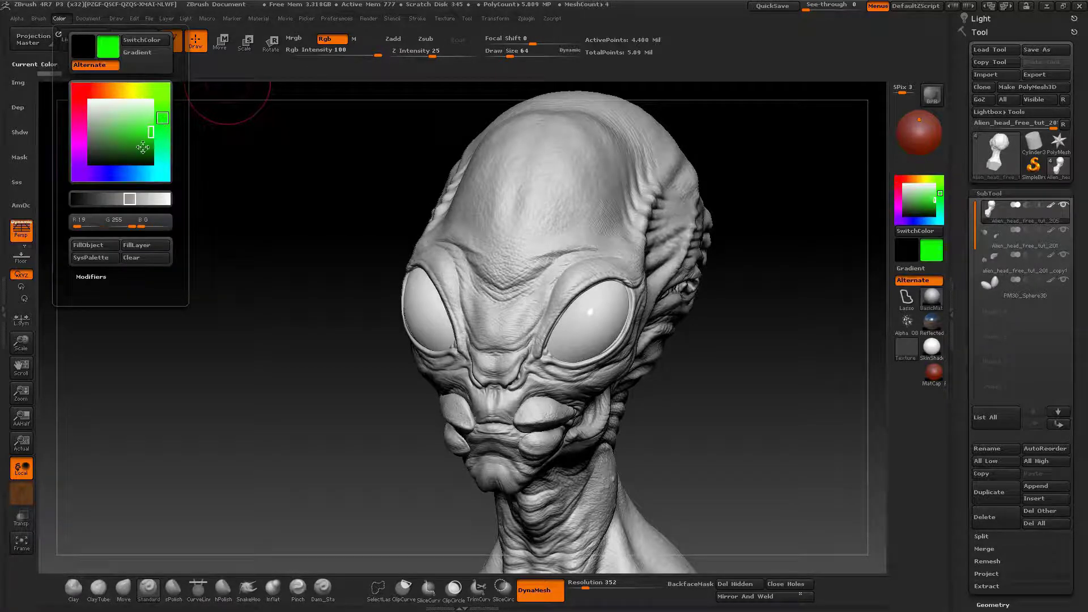
click(117, 151)
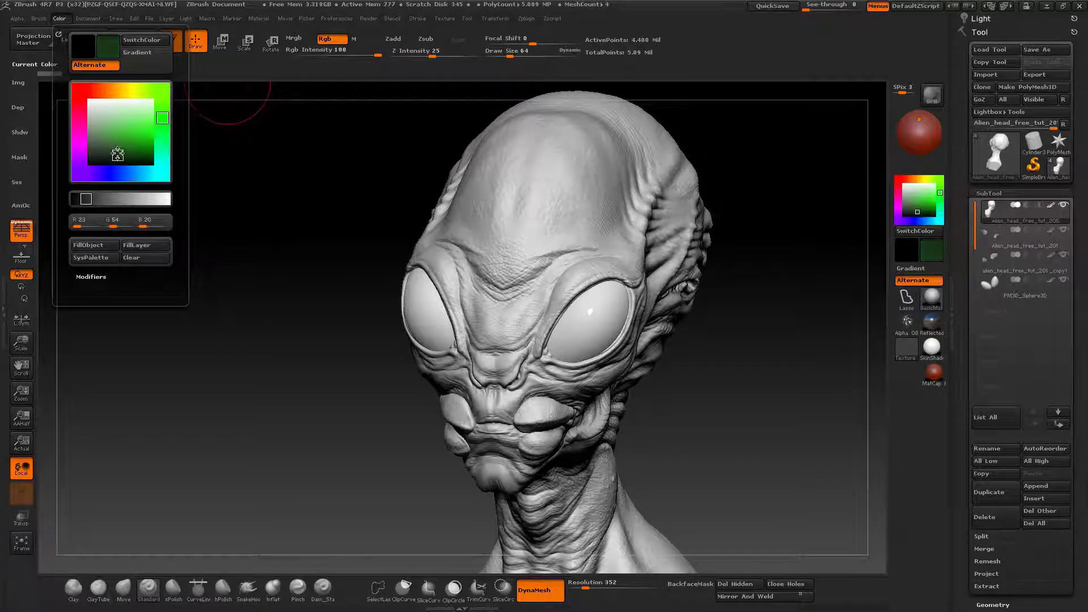
click(92, 144)
click(82, 246)
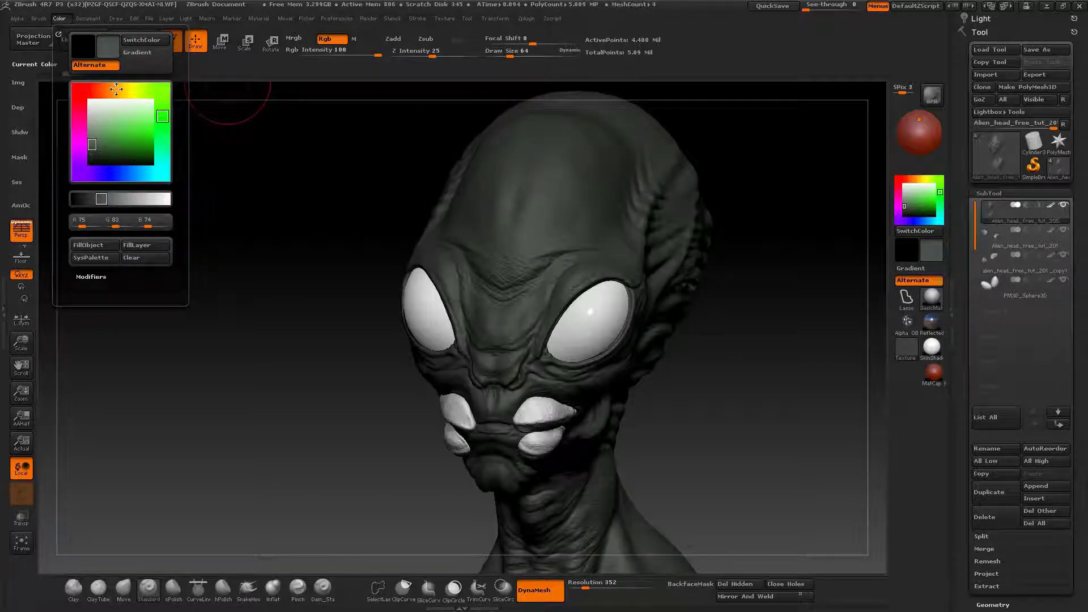
Step: Fill the head subtool with a greyish brown of R 112, G 99, B 93
drag(106, 86, 100, 86)
drag(105, 130, 93, 138)
click(89, 246)
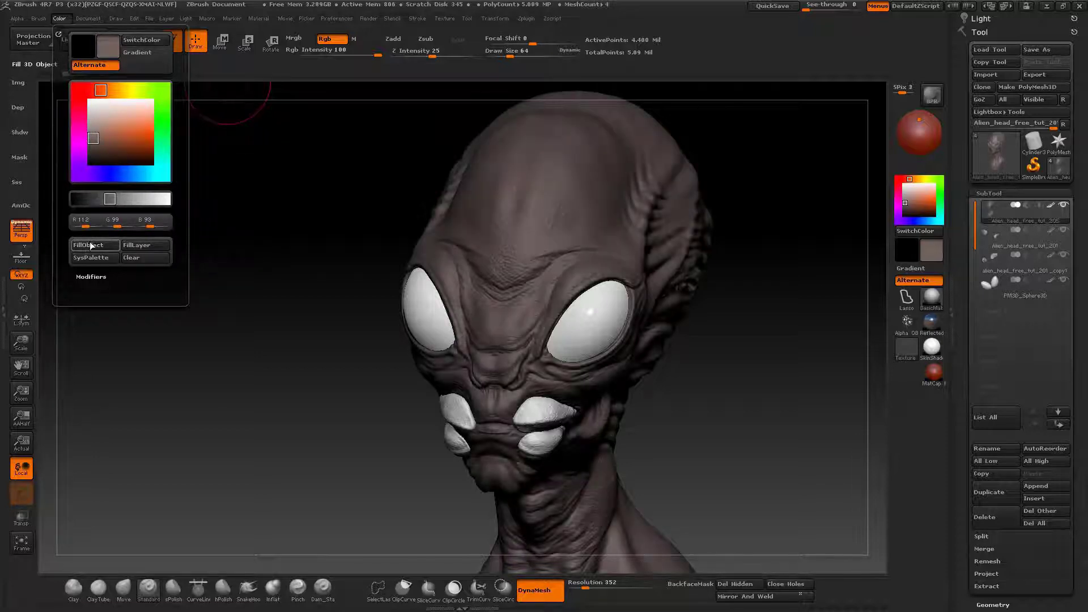
drag(375, 184, 804, 221)
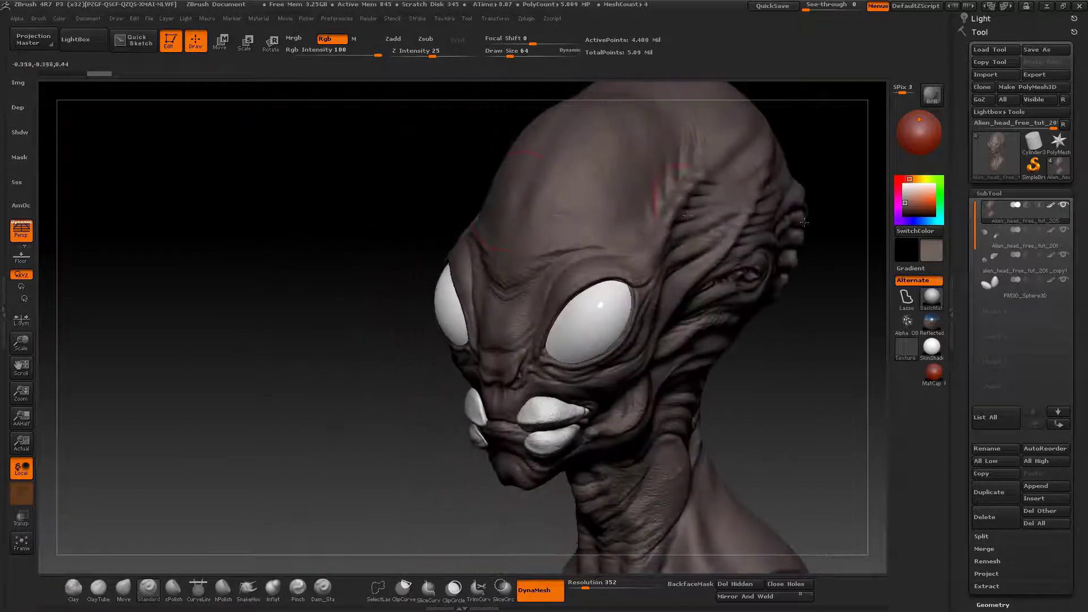
Step: Select the lower mouth lobes' subtool, try several hues, and fill it with a muted greyish brown
click(1058, 246)
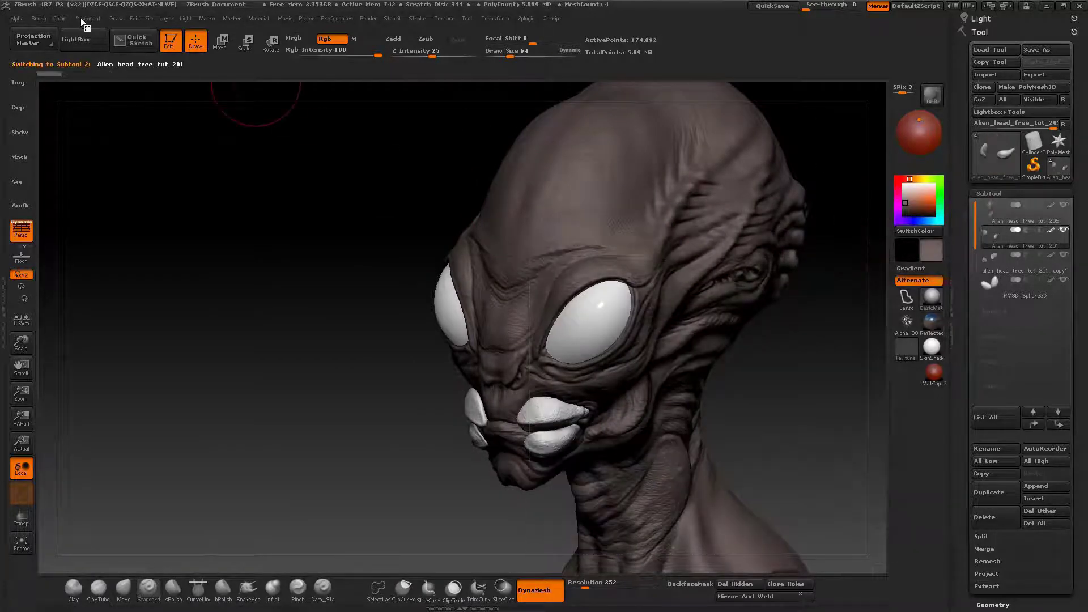
click(63, 18)
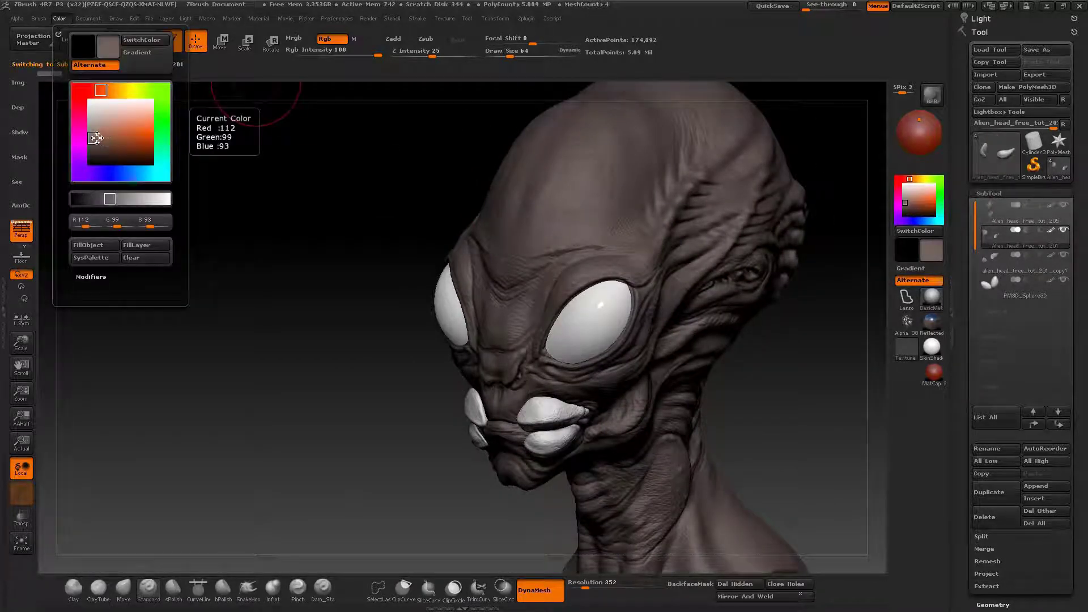
drag(102, 139, 101, 142)
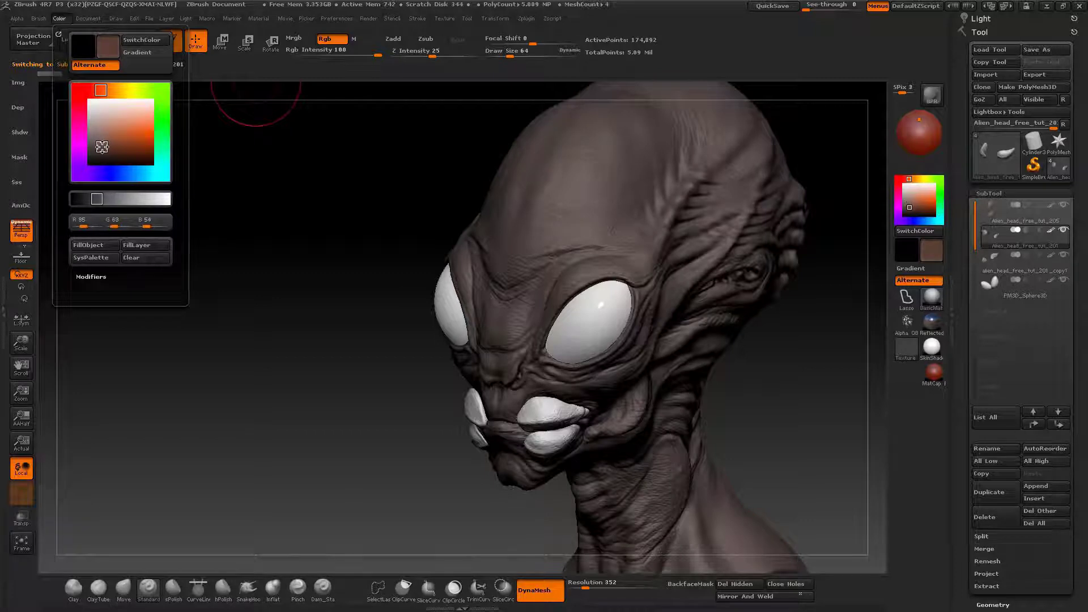
click(103, 169)
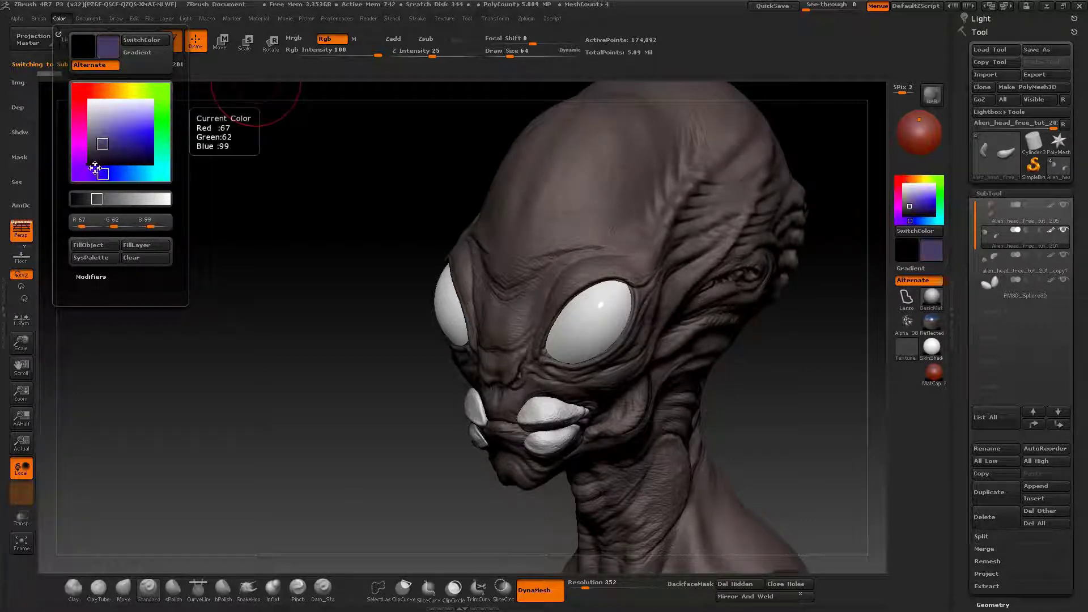
click(85, 163)
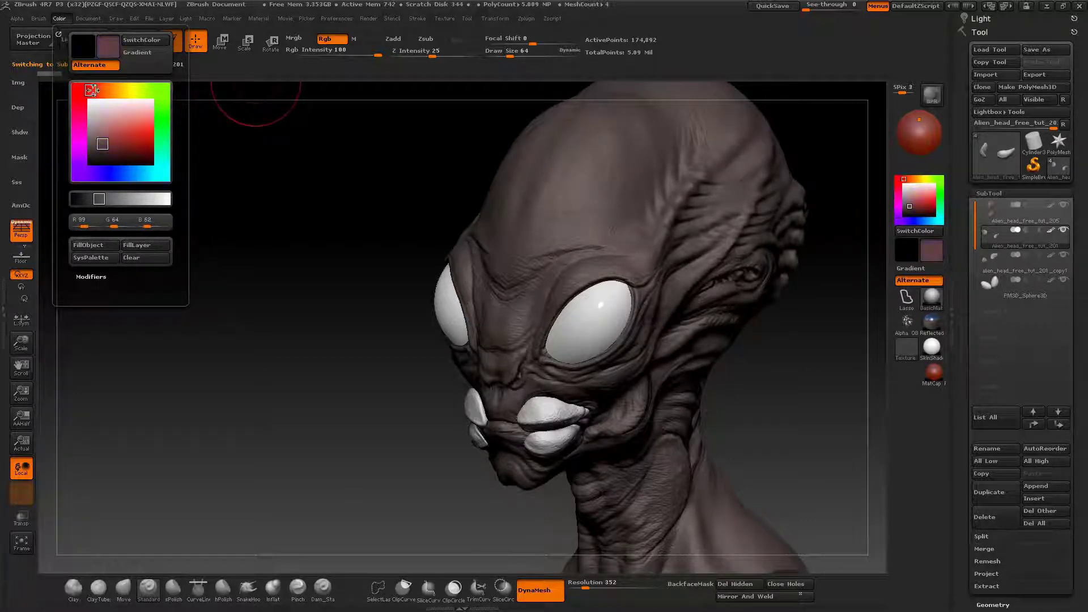
drag(92, 90, 96, 90)
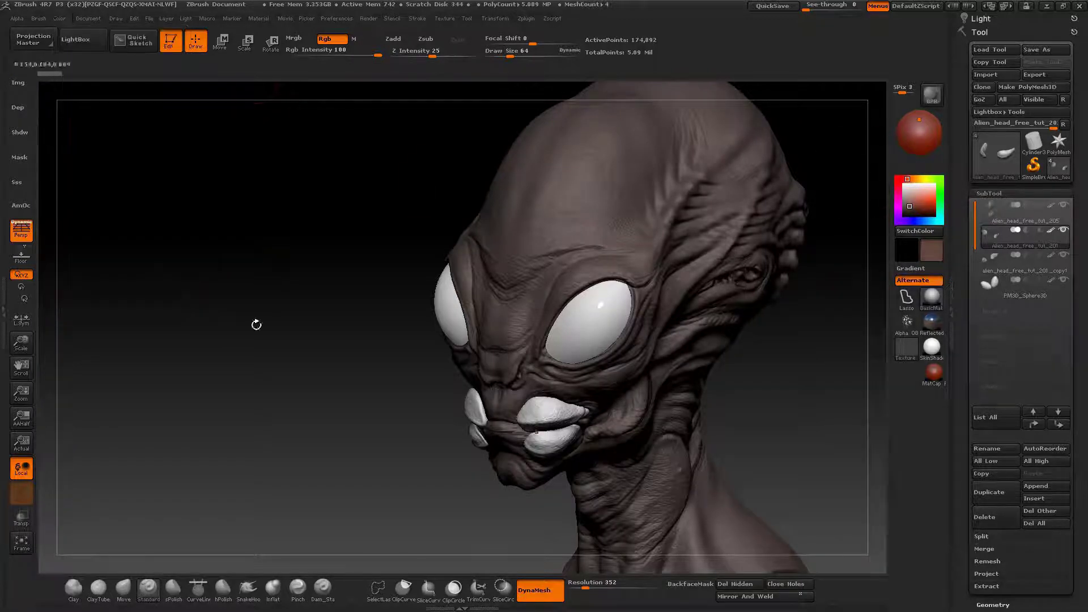
click(64, 19)
click(95, 245)
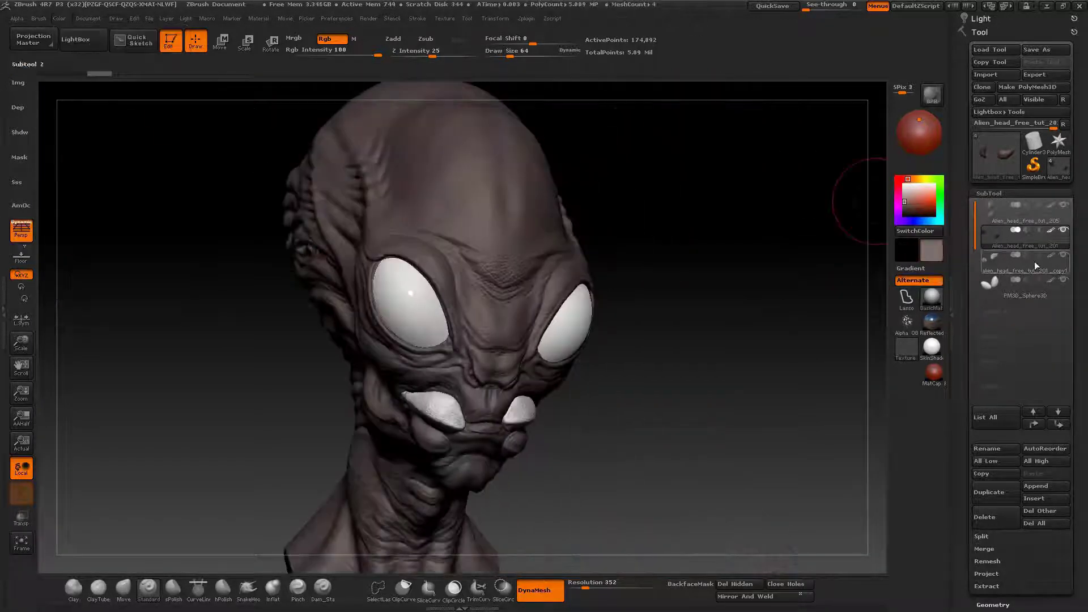
Step: Fill the upper mouth lobes' subtool with the same greyish brown and make the head subtool active again
alt+click(475, 191)
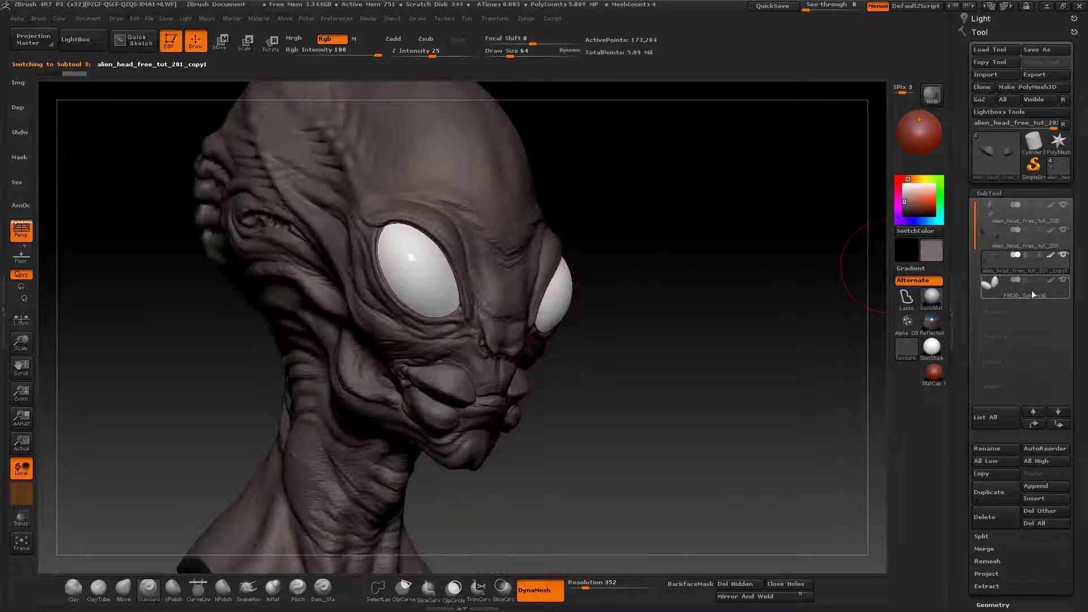
alt+click(678, 267)
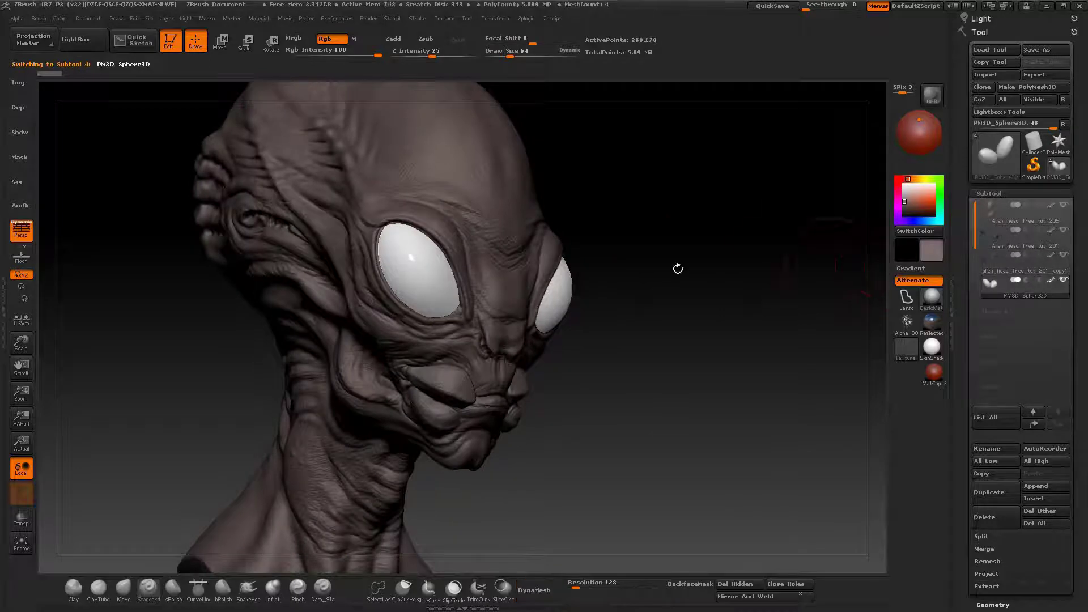
mouse_move(677, 267)
mouse_down()
mouse_move(503, 230)
mouse_move(546, 255)
mouse_move(525, 260)
mouse_move(566, 278)
mouse_up()
mouse_move(567, 278)
right_down()
mouse_move(680, 272)
mouse_move(544, 264)
mouse_move(564, 266)
mouse_move(493, 224)
mouse_move(465, 222)
right_up()
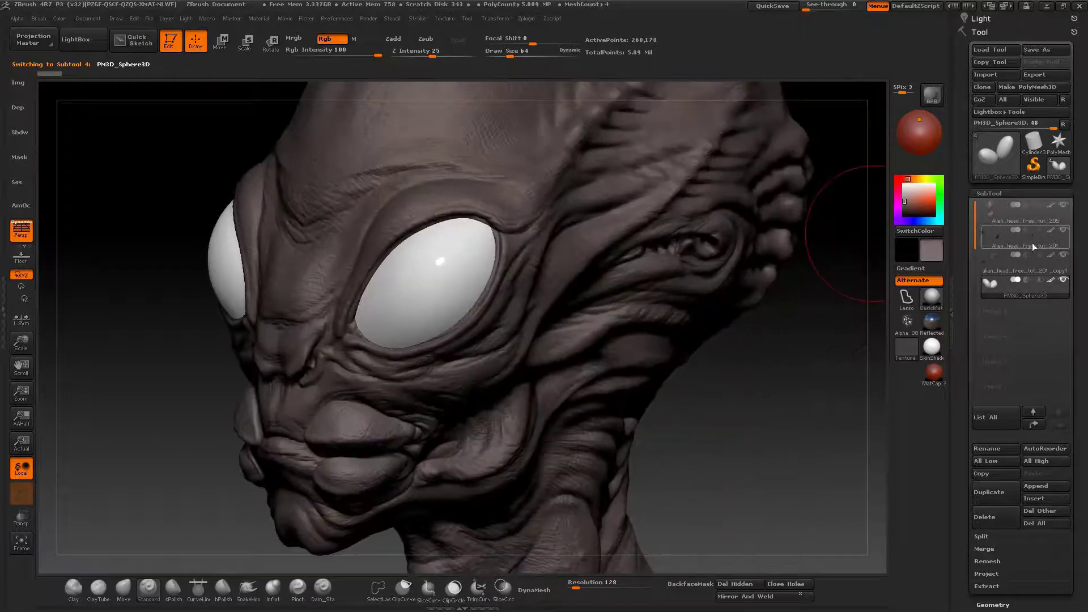
click(1040, 214)
right_drag(498, 255, 307, 75)
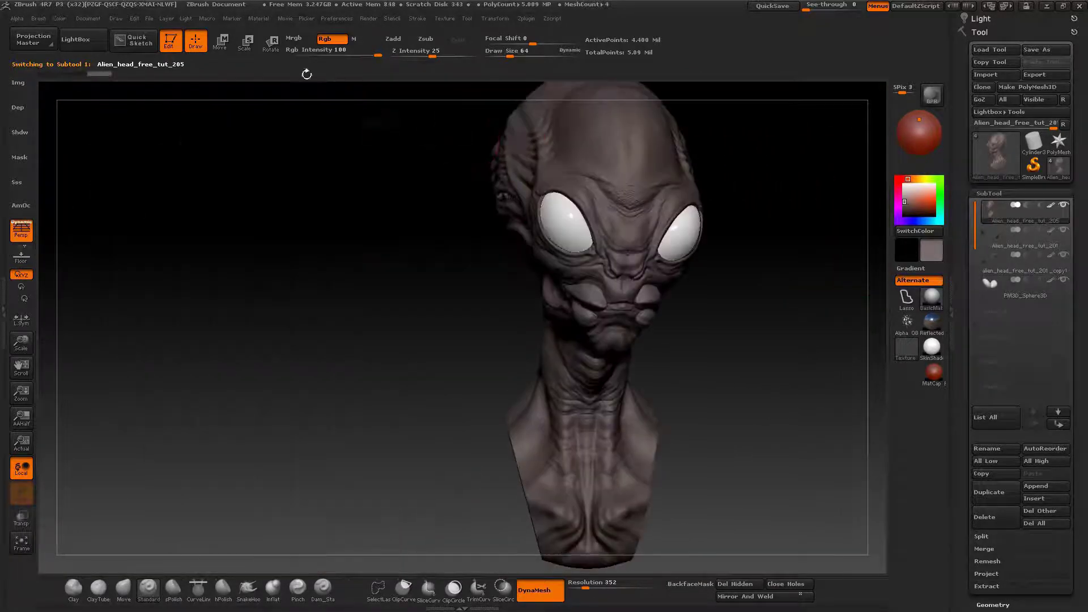
Step: Raise the Ambient setting in the modifiers of BasicMaterial
click(90, 17)
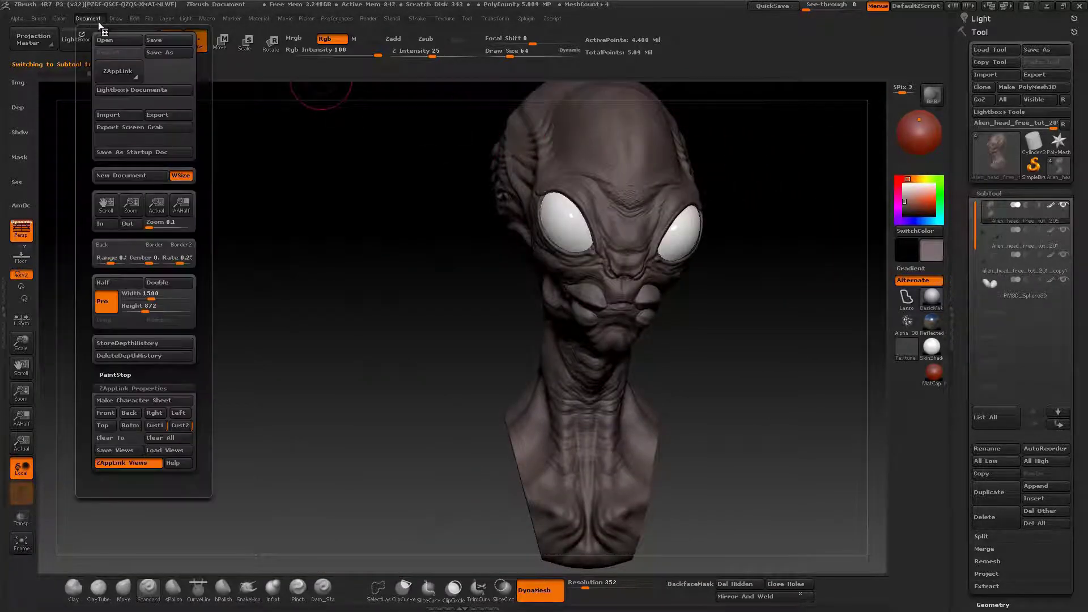
mouse_move(137, 19)
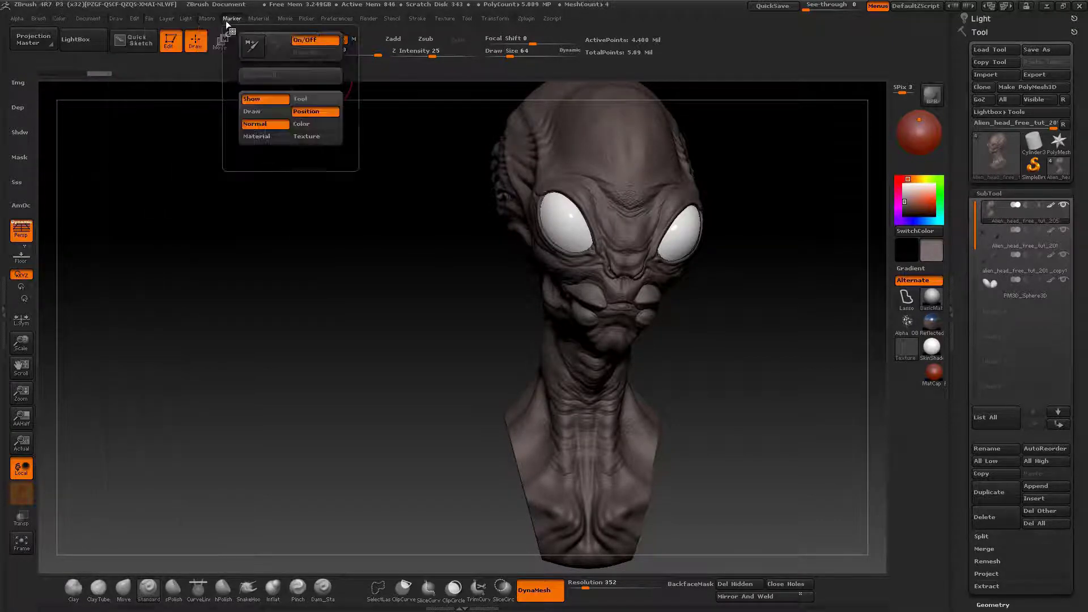
mouse_move(252, 21)
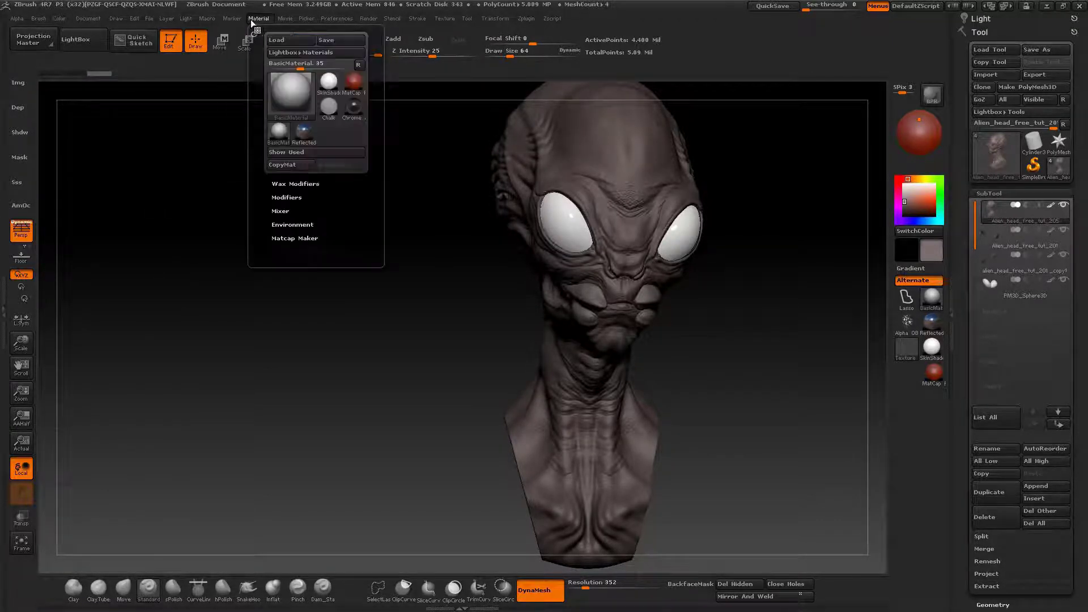
click(283, 184)
click(286, 239)
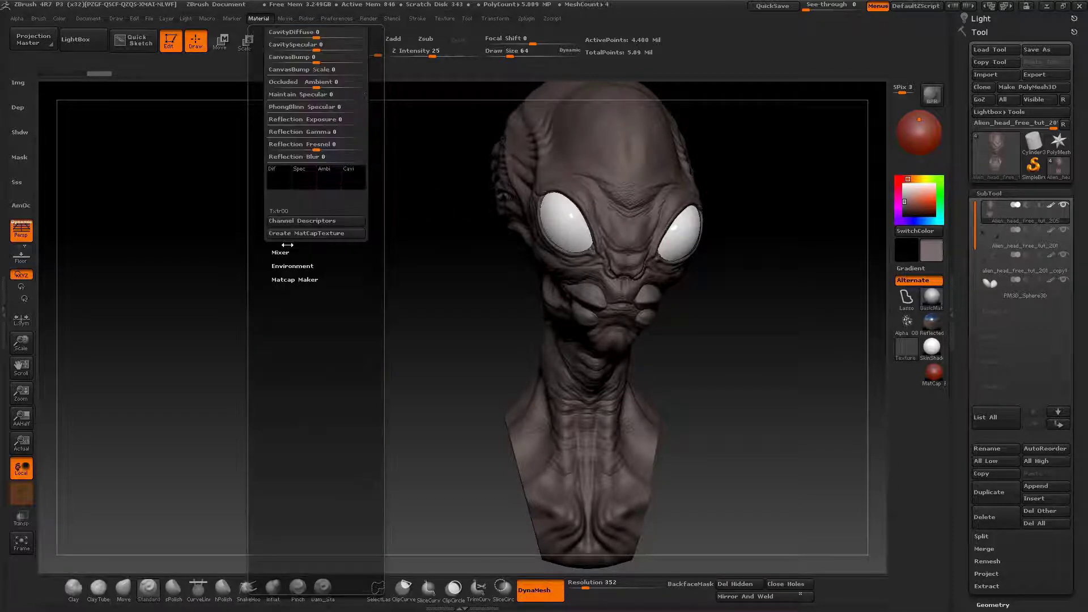
scroll(261, 204, up, 10)
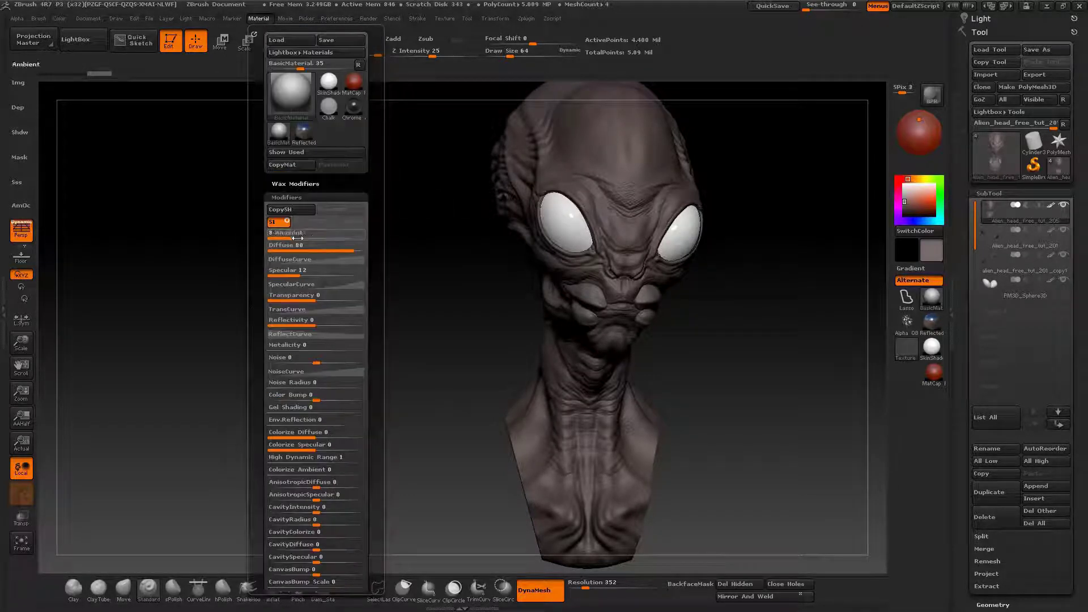
drag(298, 238, 318, 238)
Step: Raise the global ambient light intensity and check the lit face from the front
click(185, 18)
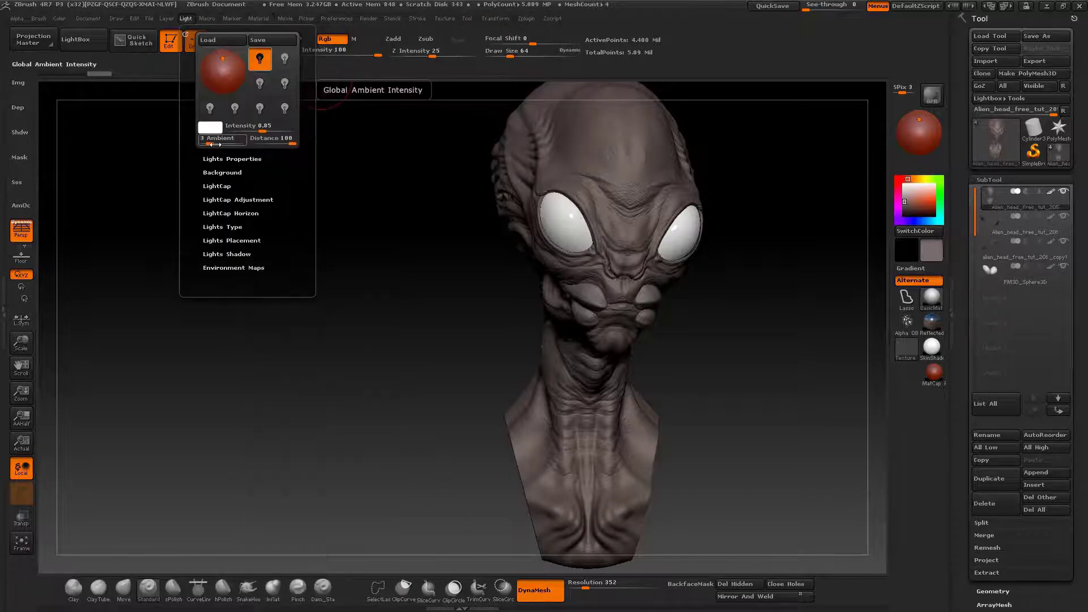
drag(212, 144, 238, 144)
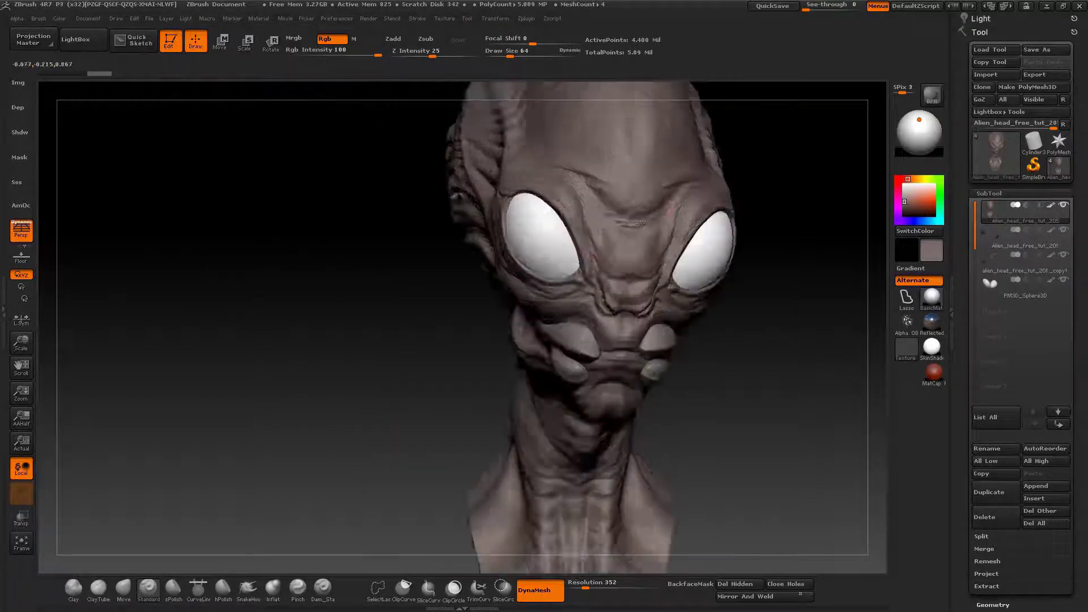
right_drag(640, 224, 564, 198)
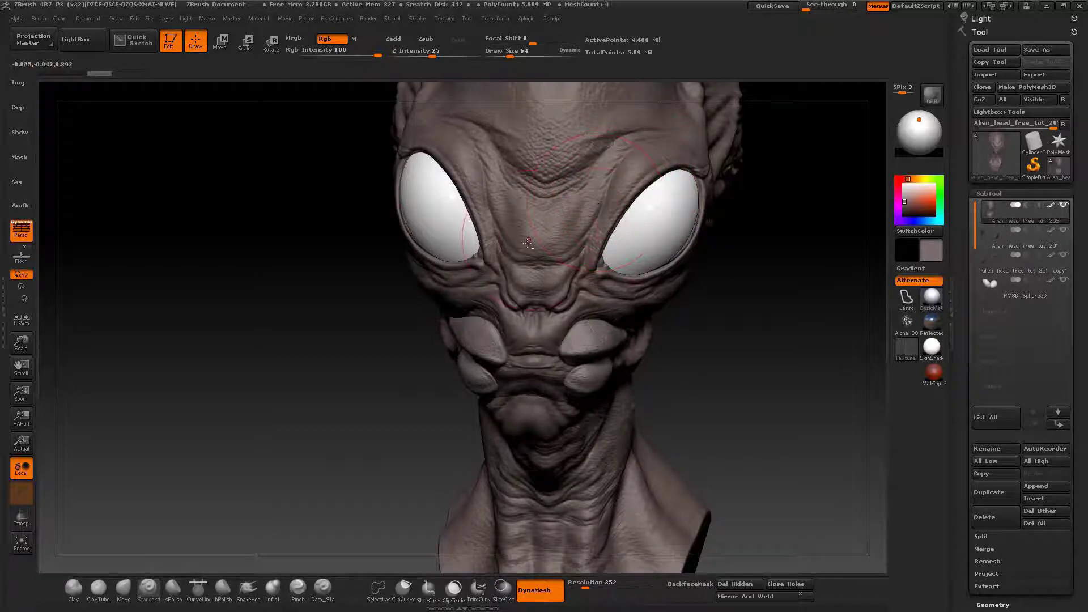
ctrl+right_drag(527, 243, 544, 245)
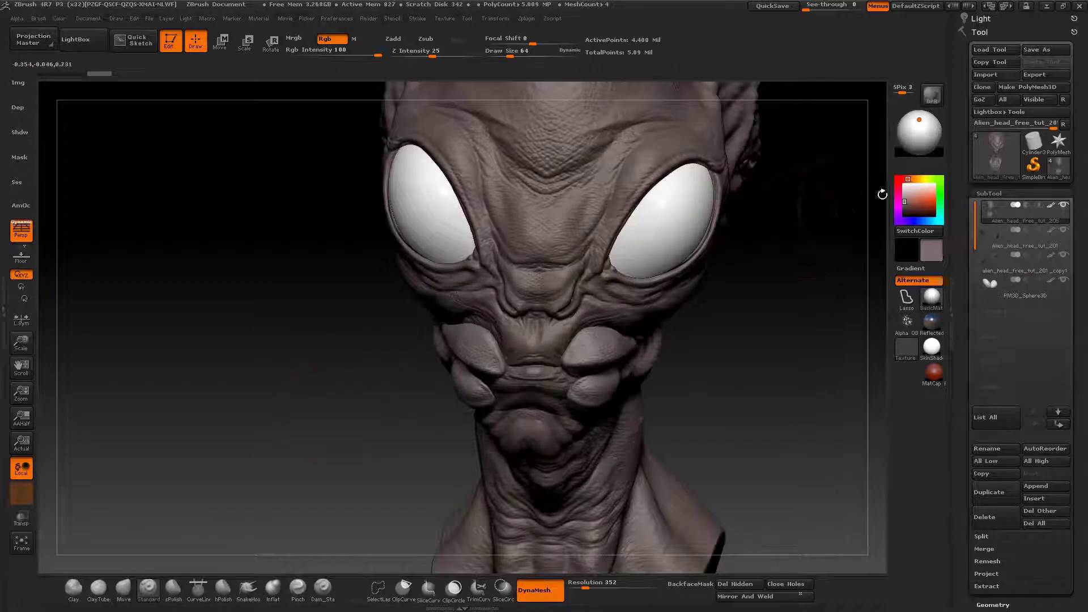
Step: Choose a pinkish brown paint colour and give the Standard brush the Spray stroke with Alpha 01
drag(797, 205, 878, 200)
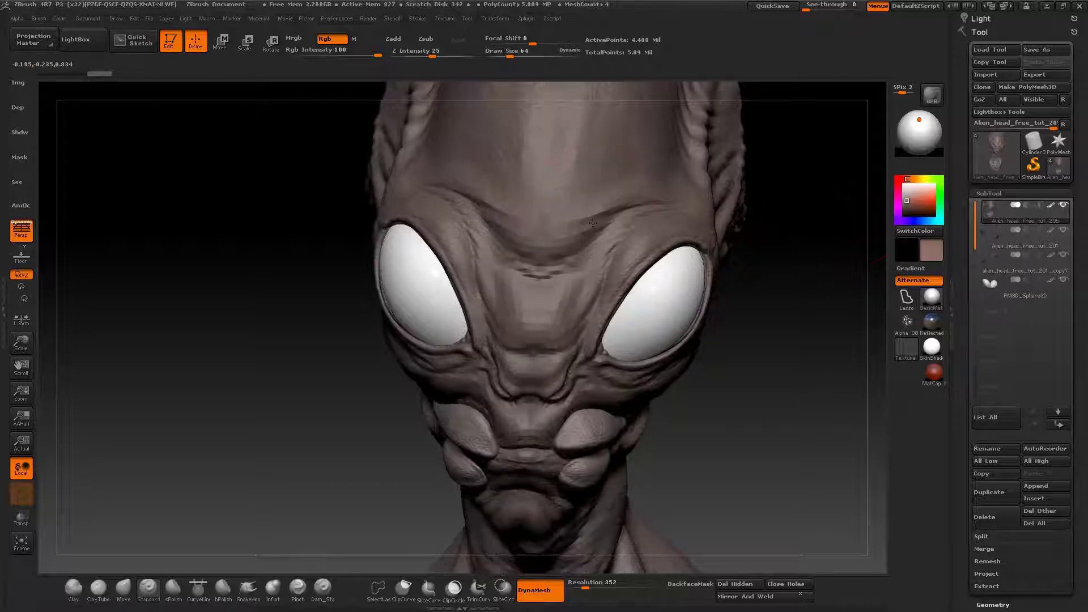
click(906, 296)
click(757, 319)
click(906, 323)
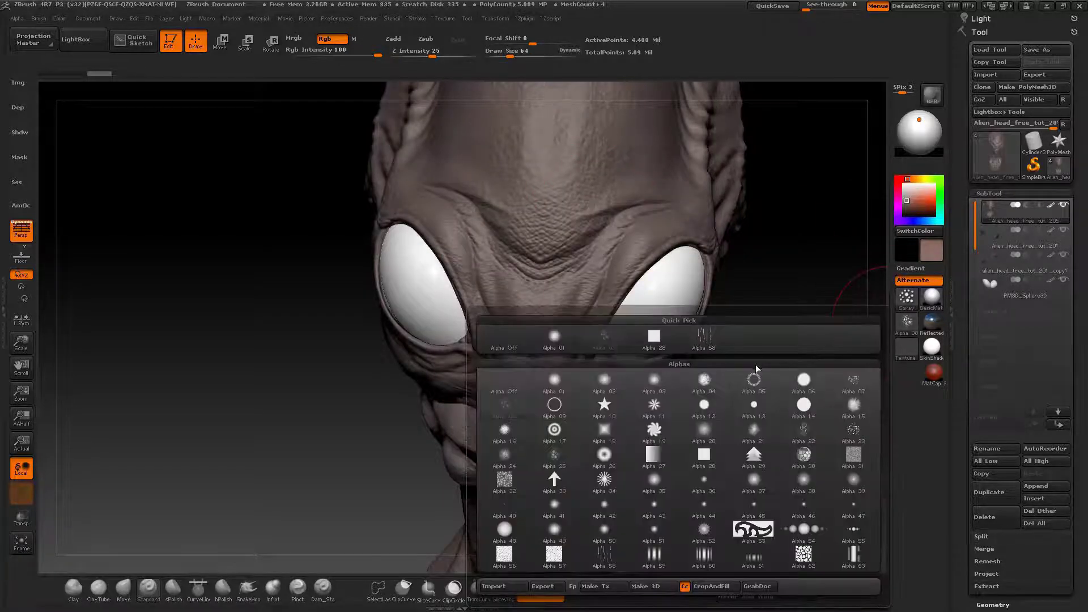
click(553, 355)
click(906, 297)
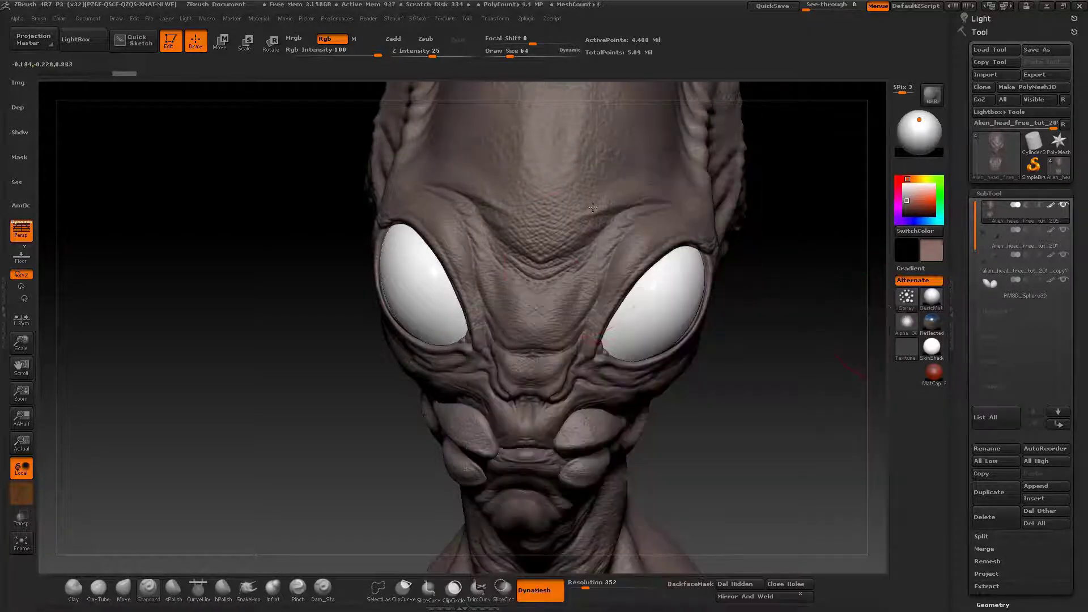
Step: Set the Rgb Intensity to 39 and spray the pinkish brown over the face and skull
mouse_move(497, 185)
right_down()
mouse_move(509, 238)
mouse_move(567, 283)
right_up()
click(619, 277)
drag(556, 293, 621, 345)
mouse_move(621, 345)
right_down()
mouse_move(408, 317)
mouse_move(651, 437)
mouse_move(635, 482)
mouse_move(731, 453)
right_up()
click(651, 437)
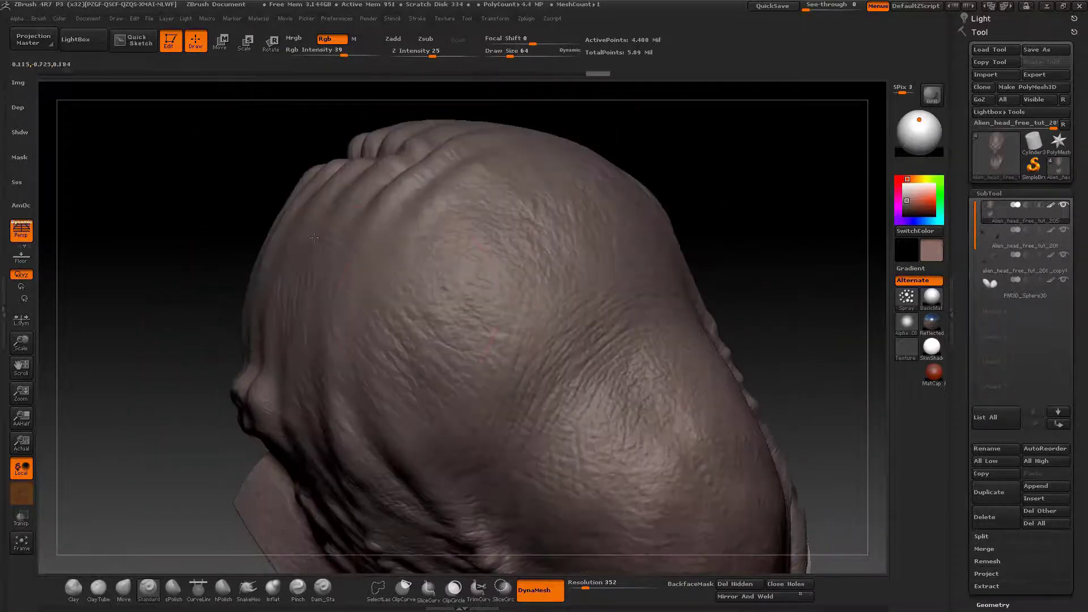
Step: Spray more pinkish brown over the back of the skull and the lower face
mouse_move(314, 237)
right_down()
mouse_move(397, 272)
mouse_move(549, 296)
mouse_move(475, 275)
mouse_move(499, 351)
mouse_move(510, 295)
mouse_move(397, 306)
mouse_move(464, 374)
mouse_move(442, 224)
mouse_move(554, 243)
mouse_move(452, 184)
right_up()
click(498, 351)
click(510, 295)
click(442, 223)
Step: Reduce the Draw Size to 11 and spray a more reddish brown into the hollows of the cheek
key(s)
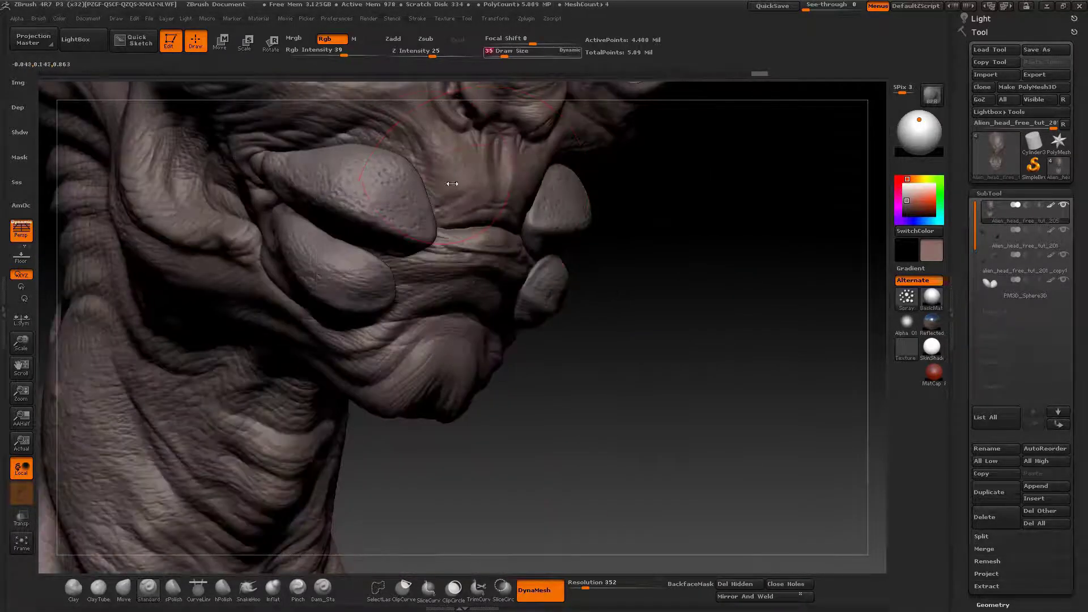
drag(452, 184, 453, 244)
mouse_move(680, 283)
mouse_down()
mouse_move(794, 294)
mouse_move(799, 284)
mouse_up()
right_click(274, 330)
click(318, 263)
drag(312, 264, 295, 306)
alt+right_drag(149, 243, 284, 289)
right_click(268, 315)
click(303, 248)
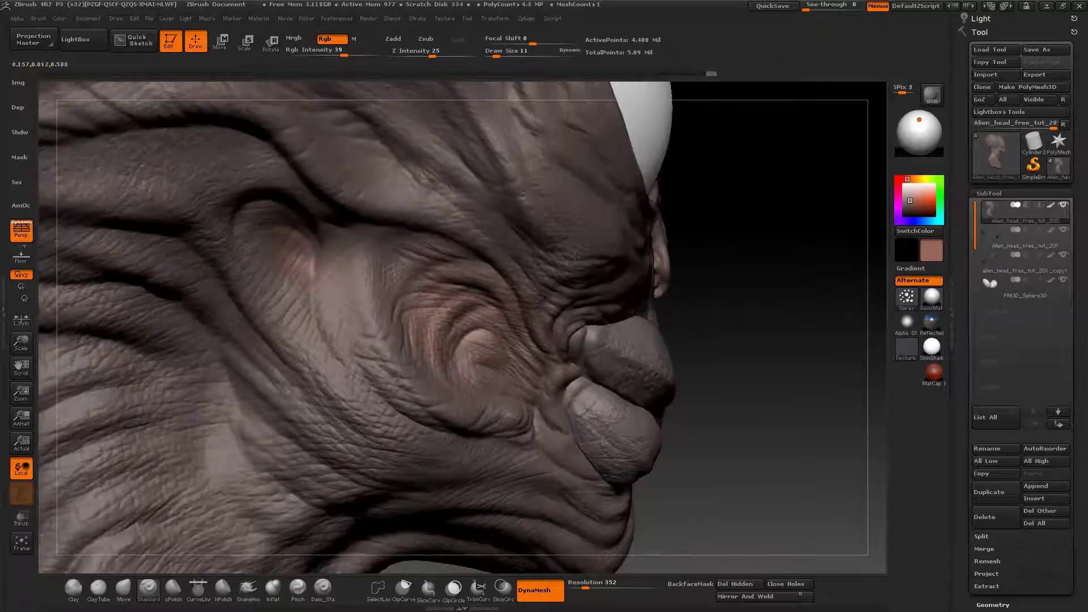
Step: Switch to the FreeHand stroke, enlarge the brush and paint reddish brown along the fold behind the cheek hollows
click(906, 297)
click(669, 321)
alt+drag(38, 167, 282, 227)
key(])
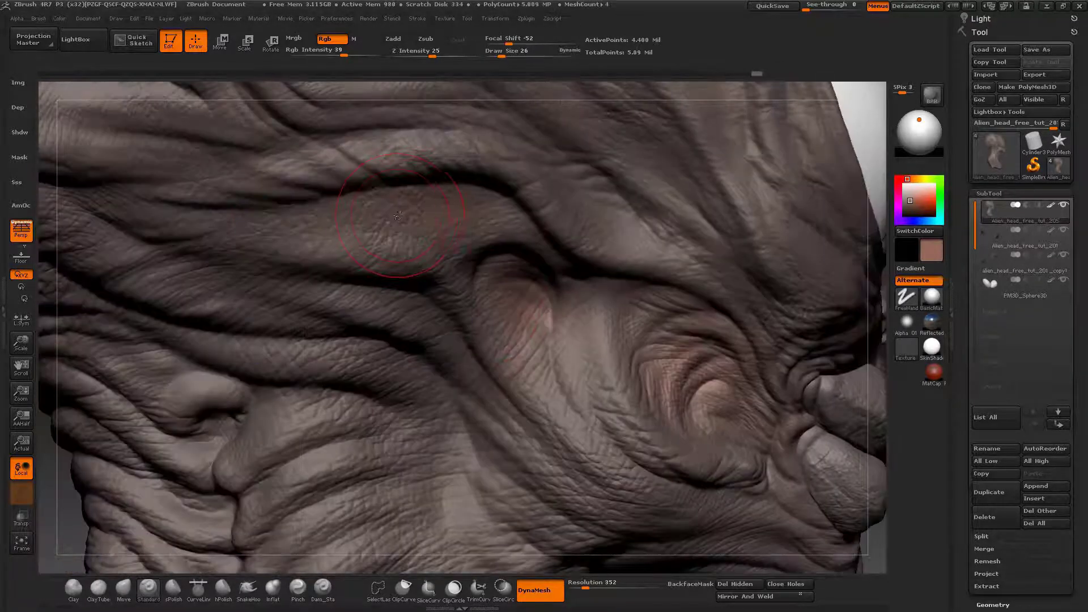
right_drag(412, 230, 473, 203)
alt+right_drag(563, 329, 485, 258)
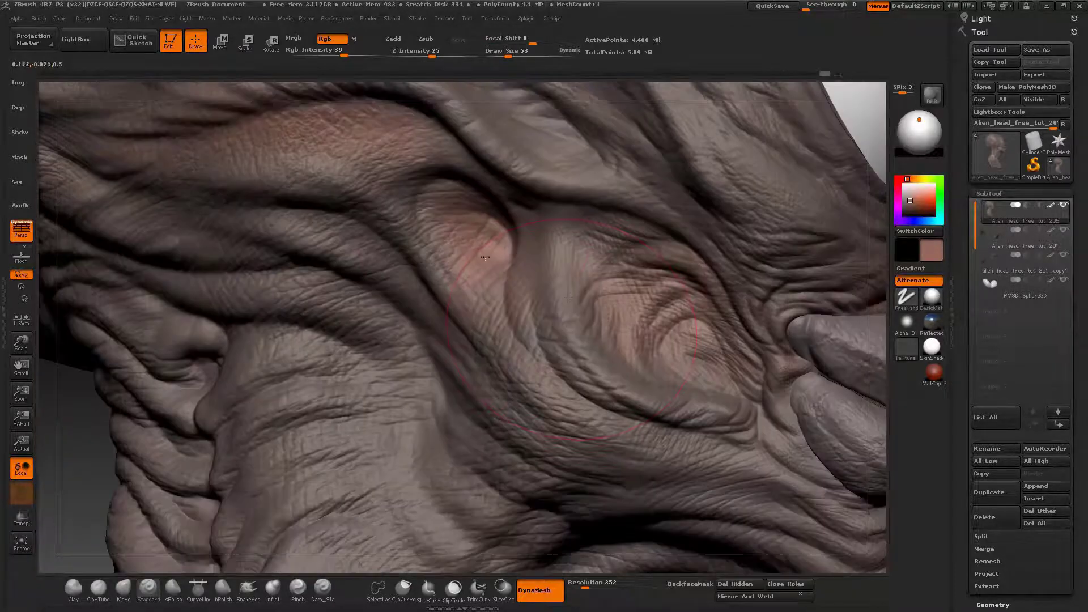
Step: Return to the Spray stroke, set the Draw Size to 30 and spray a duller pinkish brown over the cheek and temple
click(905, 297)
click(770, 320)
right_click(629, 340)
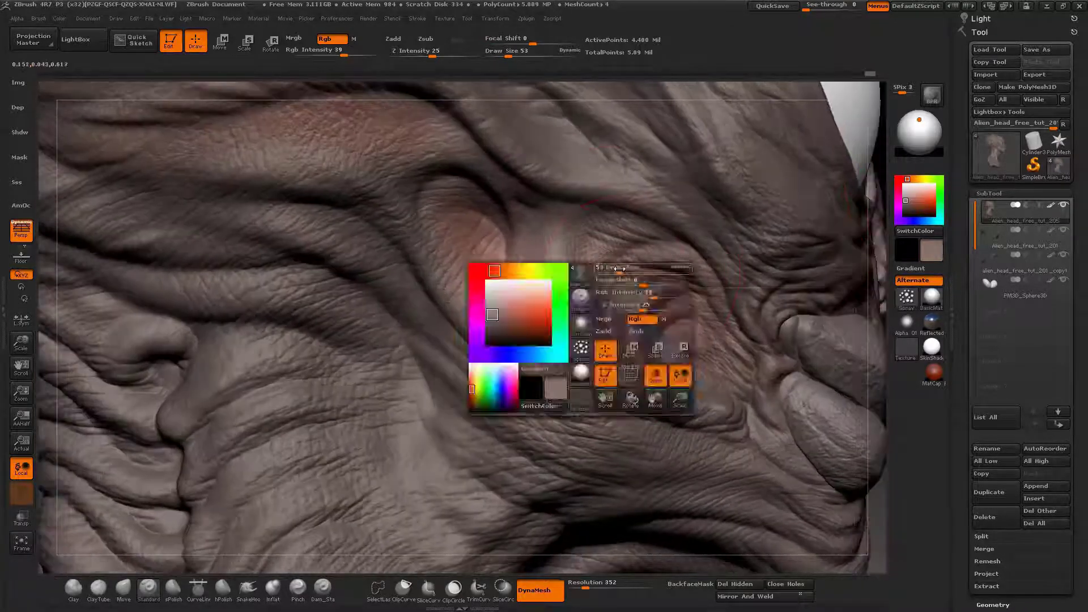
click(619, 273)
mouse_move(497, 367)
alt+right_down()
mouse_move(435, 290)
mouse_move(354, 566)
alt+right_up()
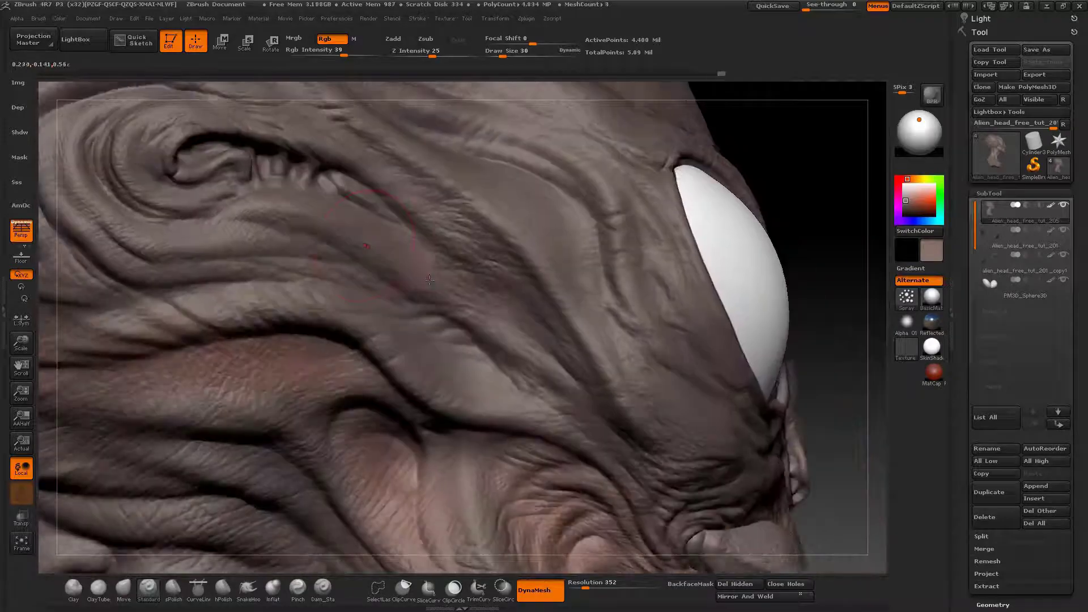
Step: Reduce the Draw Size to 24 and spray the dull pinkish brown over the brow, forehead and cheek folds
key([)
right_drag(607, 283, 552, 197)
mouse_move(552, 198)
mouse_down()
mouse_move(685, 409)
mouse_move(382, 151)
mouse_up()
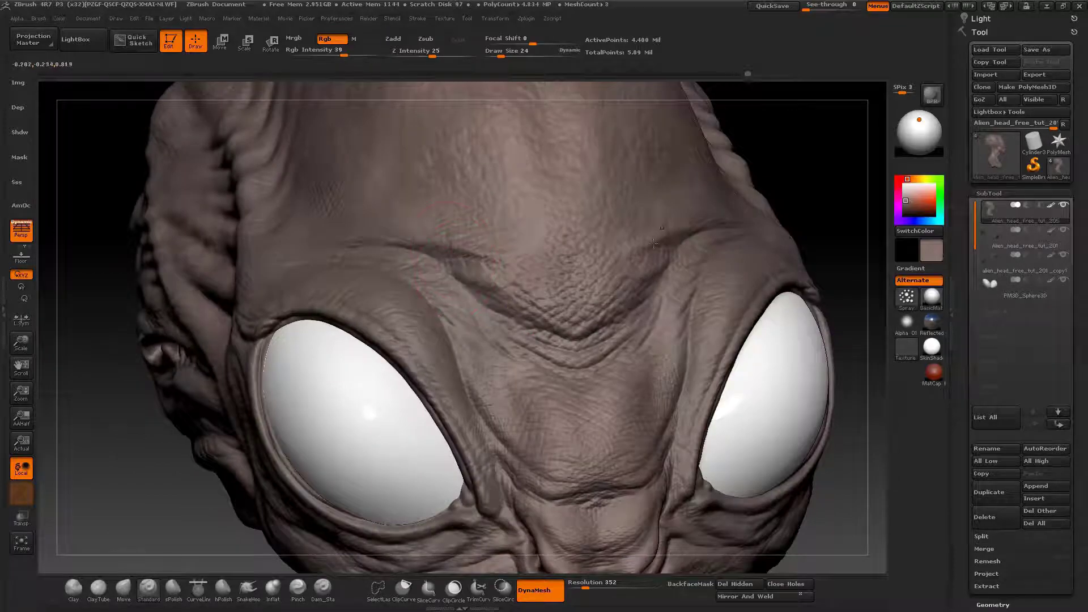
mouse_move(653, 243)
mouse_down()
mouse_move(520, 267)
mouse_move(504, 304)
mouse_up()
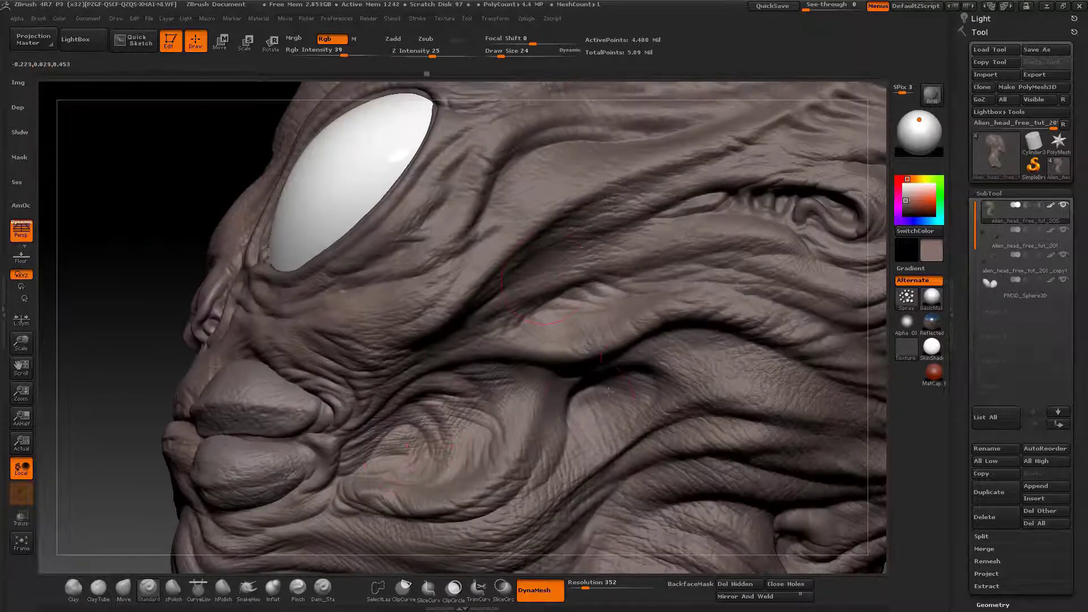
mouse_move(608, 392)
alt+mouse_down()
mouse_move(514, 216)
mouse_move(447, 323)
mouse_move(513, 431)
mouse_move(454, 482)
mouse_move(457, 353)
mouse_move(442, 358)
mouse_move(495, 288)
mouse_move(443, 260)
alt+mouse_up()
Step: Enlarge the brush and spray the dull pinkish brown over the side of the skull, the neck and the shoulders
key(bracketright)
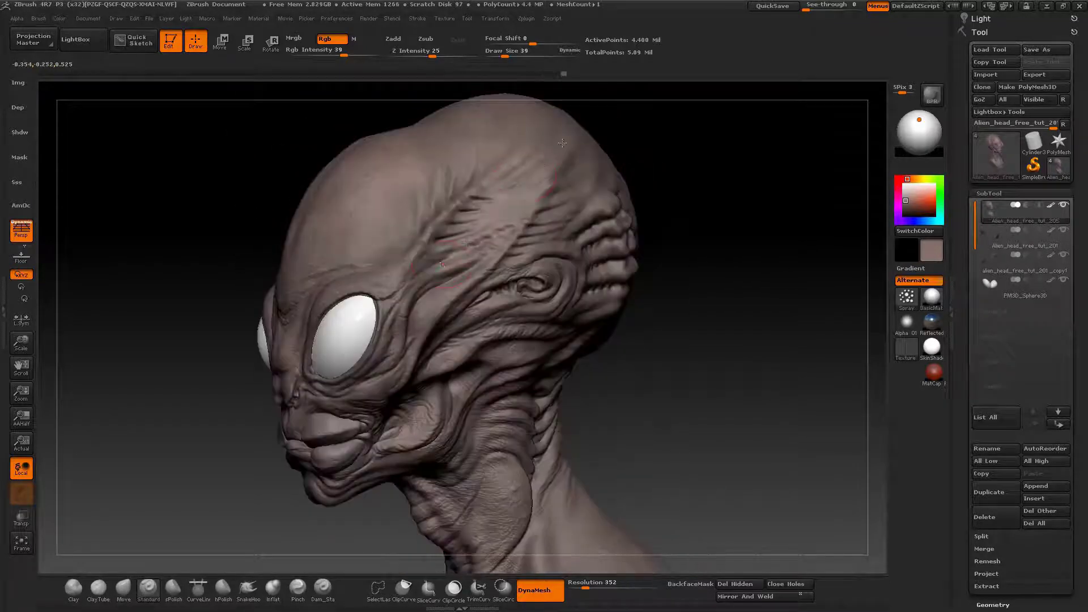
mouse_move(562, 143)
mouse_down()
mouse_move(547, 191)
mouse_move(568, 252)
mouse_move(477, 320)
mouse_move(544, 315)
mouse_move(558, 272)
mouse_up()
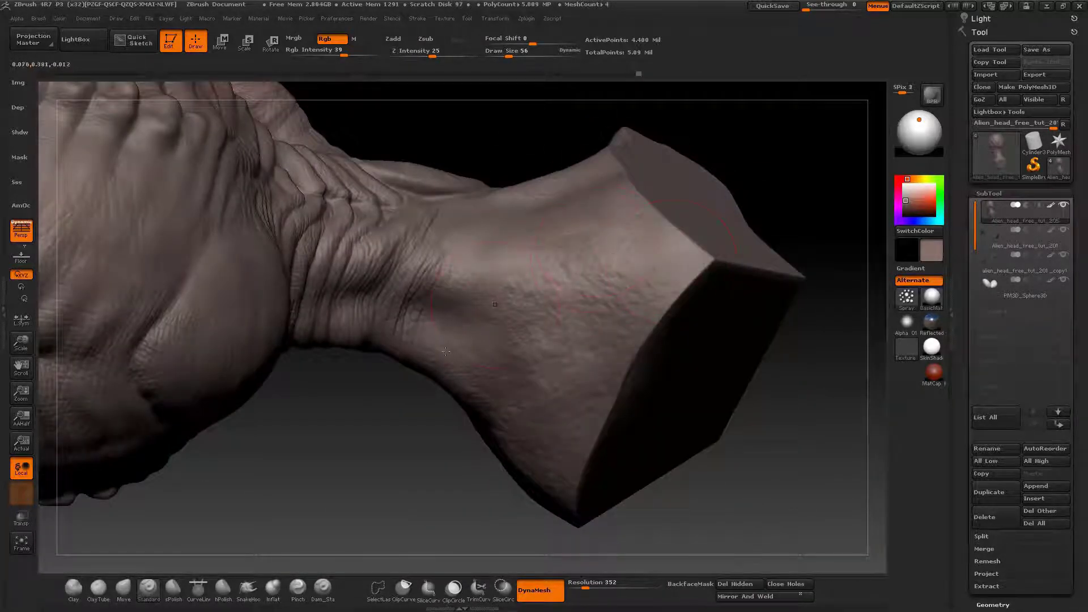
drag(446, 351, 439, 378)
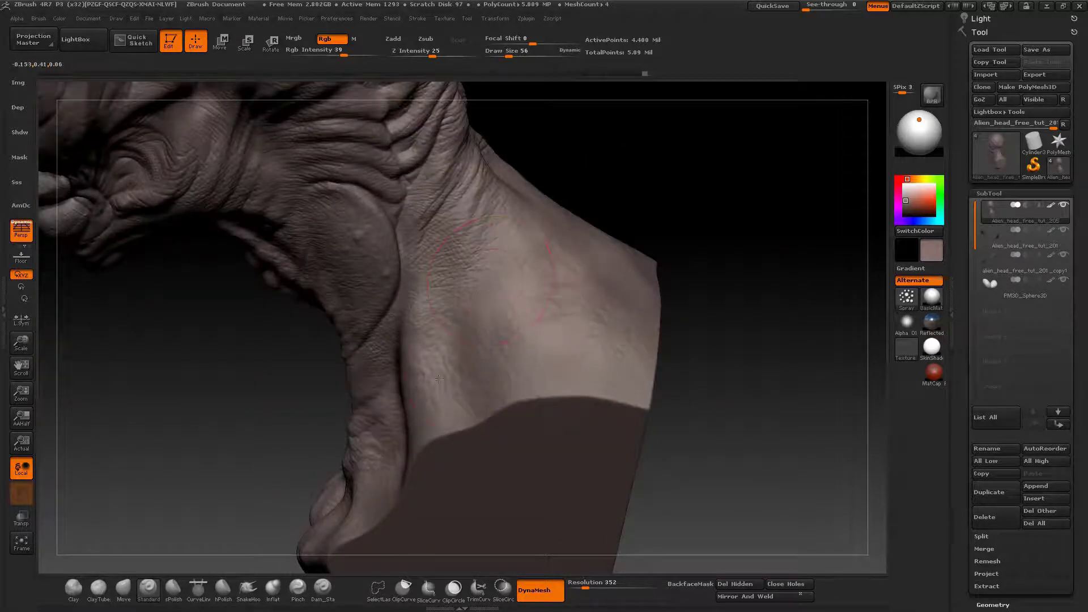
mouse_move(608, 327)
mouse_down()
mouse_move(628, 267)
mouse_move(578, 280)
mouse_up()
drag(590, 142, 579, 255)
mouse_move(393, 387)
right_down()
mouse_move(547, 256)
mouse_move(489, 332)
mouse_move(510, 430)
mouse_move(558, 389)
right_up()
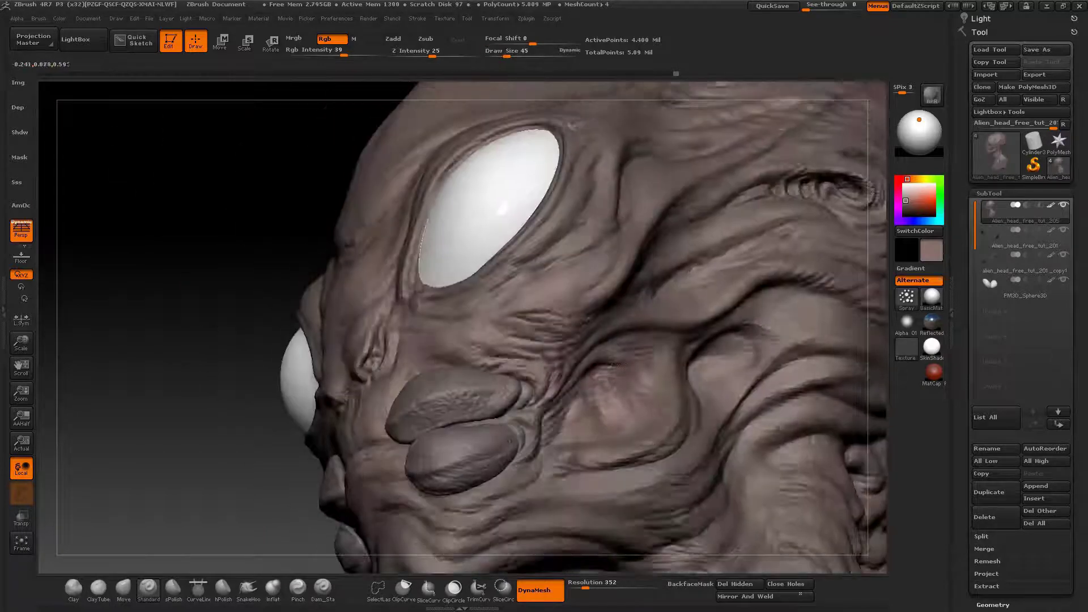
Step: Choose a purple paint colour, set the Rgb Intensity to 30 and spray it into the cheek hollow
drag(558, 389, 538, 368)
right_drag(669, 340, 702, 334)
click(909, 199)
drag(907, 179, 898, 207)
mouse_move(804, 238)
right_down()
mouse_move(850, 216)
mouse_move(782, 249)
mouse_move(839, 249)
right_up()
drag(344, 54, 337, 54)
drag(374, 357, 408, 369)
right_drag(737, 255, 771, 243)
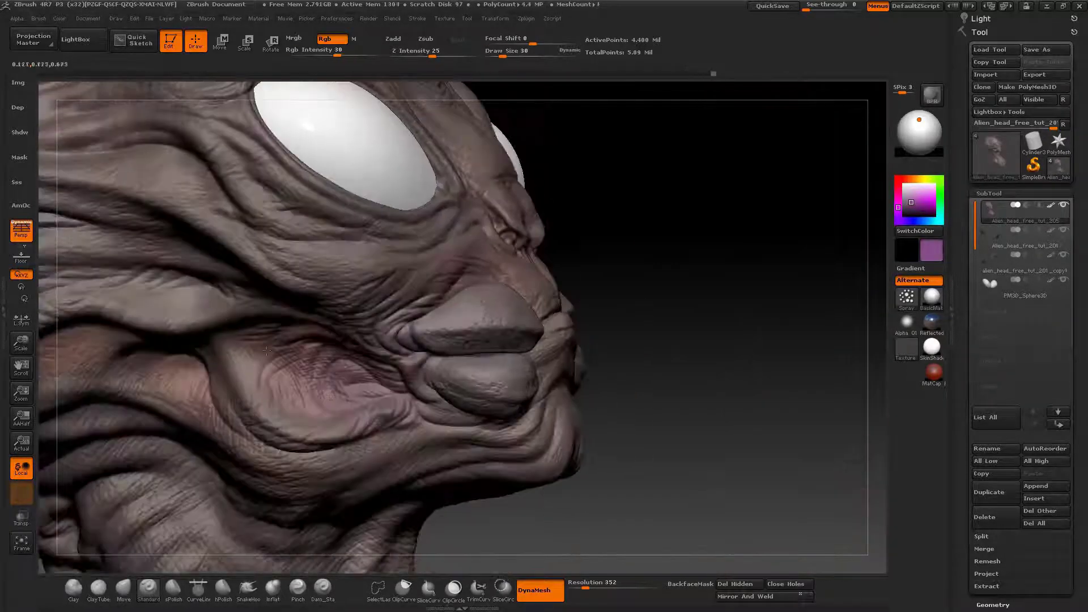
Step: Spray purple around the mouth lobes and the surrounding cheek folds
drag(476, 345, 510, 362)
ctrl+right_drag(736, 254, 736, 295)
right_drag(793, 255, 805, 250)
drag(385, 374, 357, 363)
ctrl+right_drag(286, 320, 286, 238)
right_drag(794, 255, 652, 255)
ctrl+right_drag(226, 255, 227, 340)
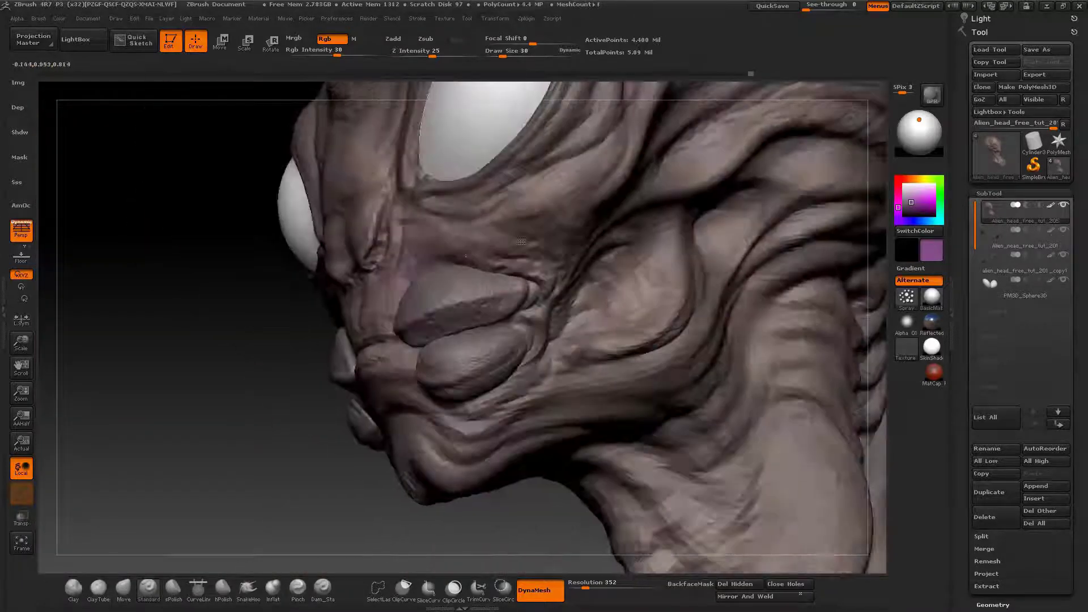
Step: Spray purple into the cheek hollows and the folds behind them, seen from the opposite side of the face
right_drag(198, 284, 221, 266)
drag(589, 306, 623, 289)
right_drag(199, 255, 187, 295)
drag(600, 315, 633, 291)
Step: Set the Draw Size to 24 and spray purple in and around the ear
alt+right_drag(752, 252, 665, 331)
key(space)
drag(680, 273, 673, 274)
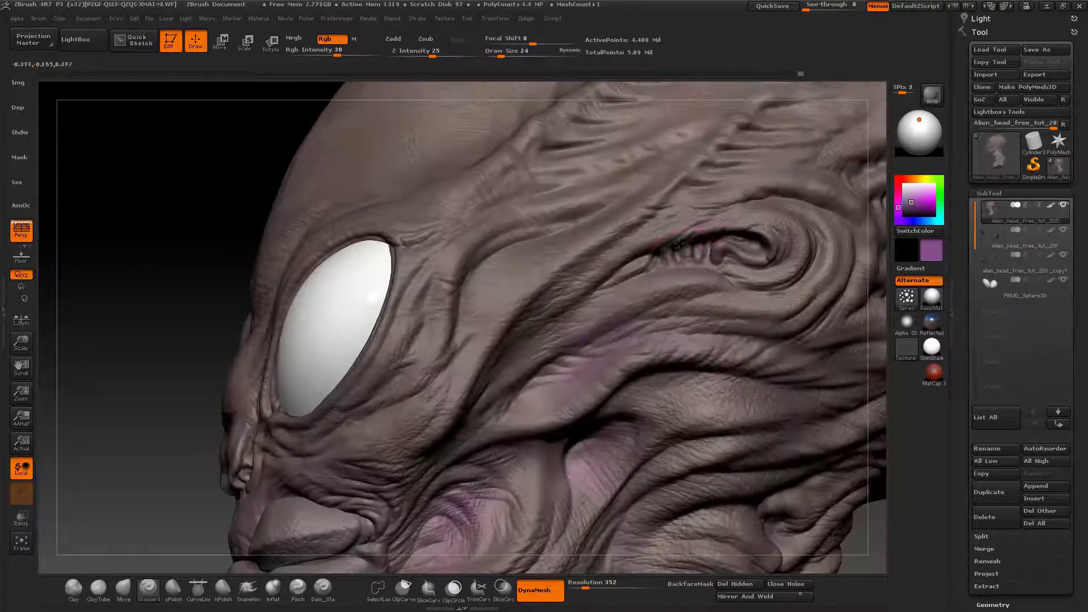
right_drag(623, 255, 793, 255)
ctrl+right_drag(566, 283, 566, 239)
drag(565, 239, 541, 242)
drag(561, 241, 535, 245)
mouse_move(737, 255)
right_down()
mouse_move(567, 255)
mouse_move(482, 317)
right_up()
mouse_move(560, 318)
right_down()
mouse_move(561, 247)
mouse_move(737, 238)
right_up()
Step: Choose a blue-violet paint colour and spray it into the folds beneath the eyes
click(909, 221)
drag(910, 205, 915, 201)
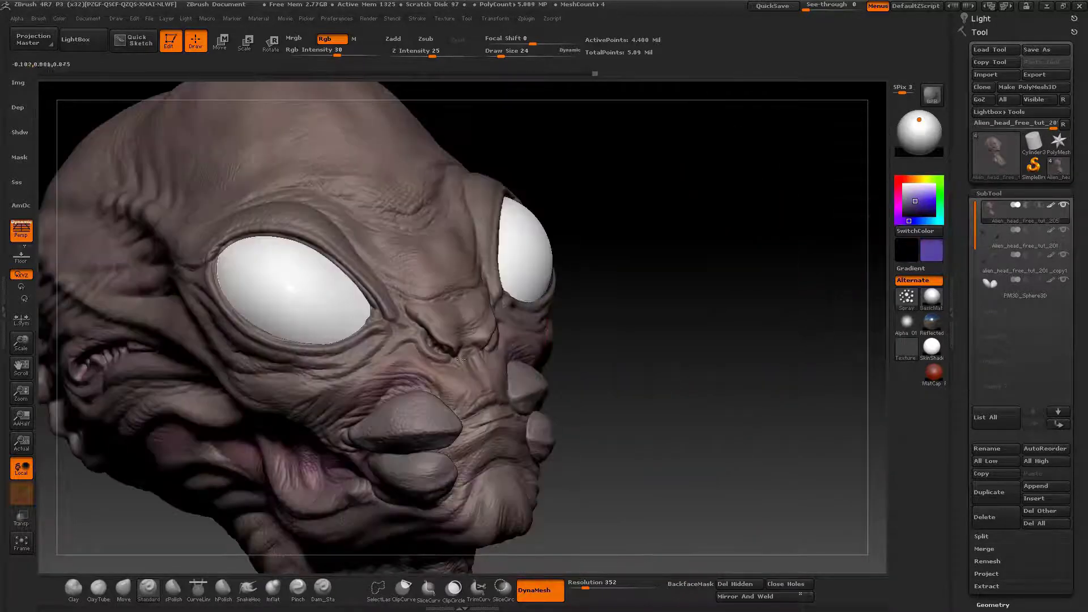
mouse_move(804, 227)
right_down()
mouse_move(646, 228)
mouse_move(793, 244)
right_up()
drag(320, 358, 379, 346)
right_drag(652, 318, 538, 317)
mouse_move(539, 318)
ctrl+right_down()
mouse_move(538, 215)
mouse_move(539, 306)
ctrl+right_up()
right_drag(538, 305, 539, 249)
Step: Spray blue-violet along the jaw creases and down the side and front of the neck
drag(454, 391, 456, 310)
right_drag(456, 309, 340, 340)
drag(464, 396, 471, 453)
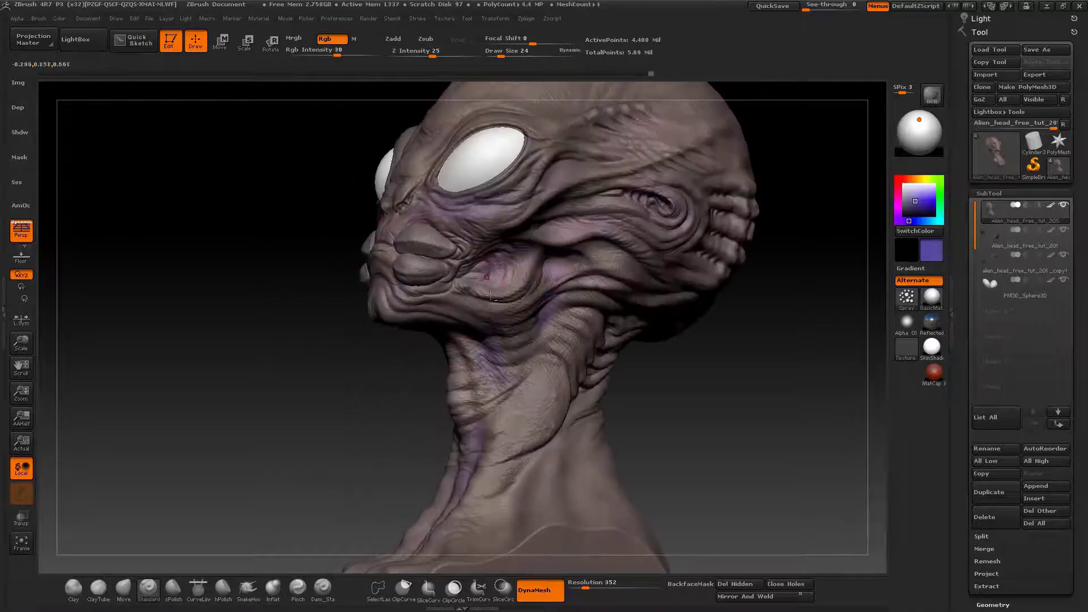
mouse_move(471, 454)
right_down()
mouse_move(651, 442)
mouse_move(619, 469)
mouse_move(635, 453)
right_up()
drag(413, 321, 432, 359)
mouse_move(432, 359)
right_down()
mouse_move(309, 388)
mouse_move(510, 317)
mouse_move(421, 312)
right_up()
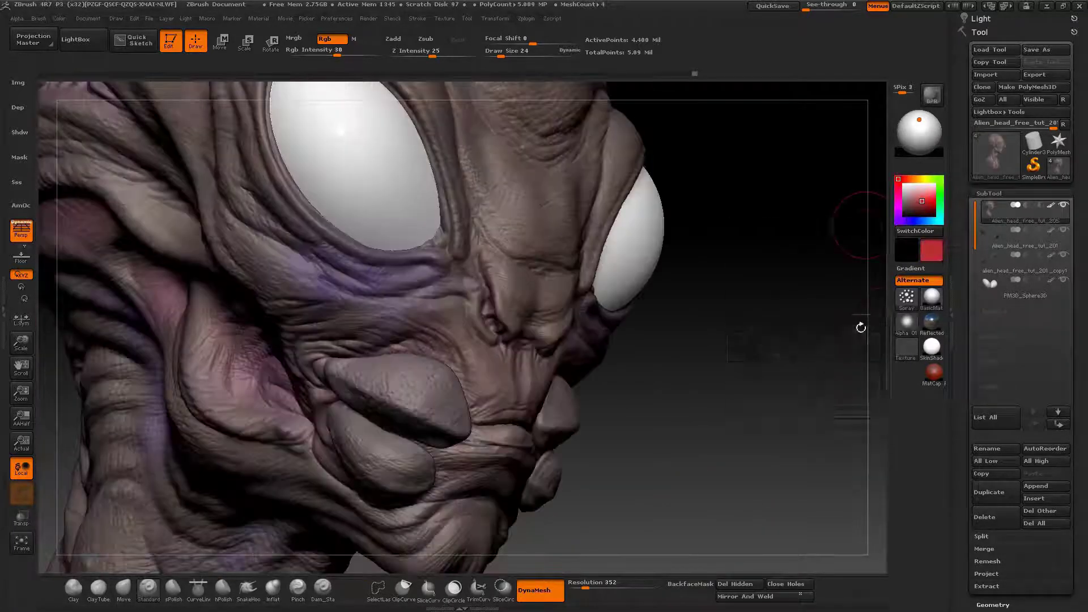
Step: Give the brush Alpha 07 and spray red over the nose and the skin around it
click(906, 321)
click(735, 390)
drag(362, 286, 471, 306)
mouse_move(702, 272)
right_down()
mouse_move(532, 260)
mouse_move(531, 249)
right_up()
drag(518, 267, 541, 300)
right_drag(533, 283, 640, 292)
Step: Sample colours from the painted skin and spray them over the middle of the face
key(c)
key(c)
drag(487, 306, 502, 321)
mouse_move(502, 321)
right_down()
mouse_move(342, 277)
mouse_move(443, 331)
mouse_move(504, 304)
mouse_move(583, 339)
mouse_move(499, 332)
mouse_move(445, 240)
mouse_move(498, 292)
mouse_move(565, 247)
right_up()
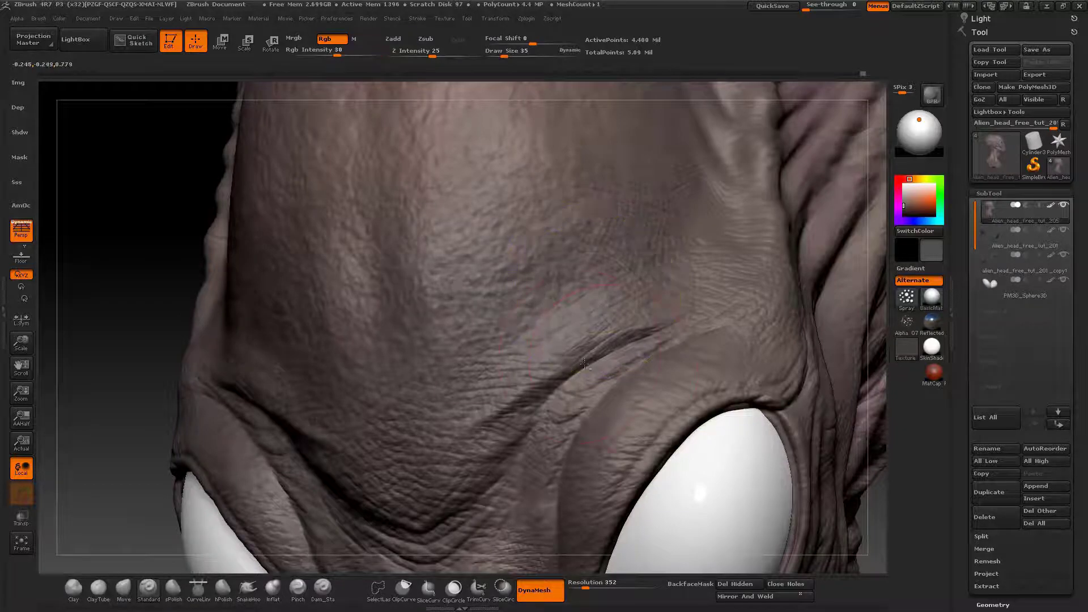
Step: Spray grey over the forehead, the folds beneath the eye and the cheek hollow to mute the stronger tints
mouse_move(584, 303)
right_down()
mouse_move(606, 197)
mouse_move(631, 247)
right_up()
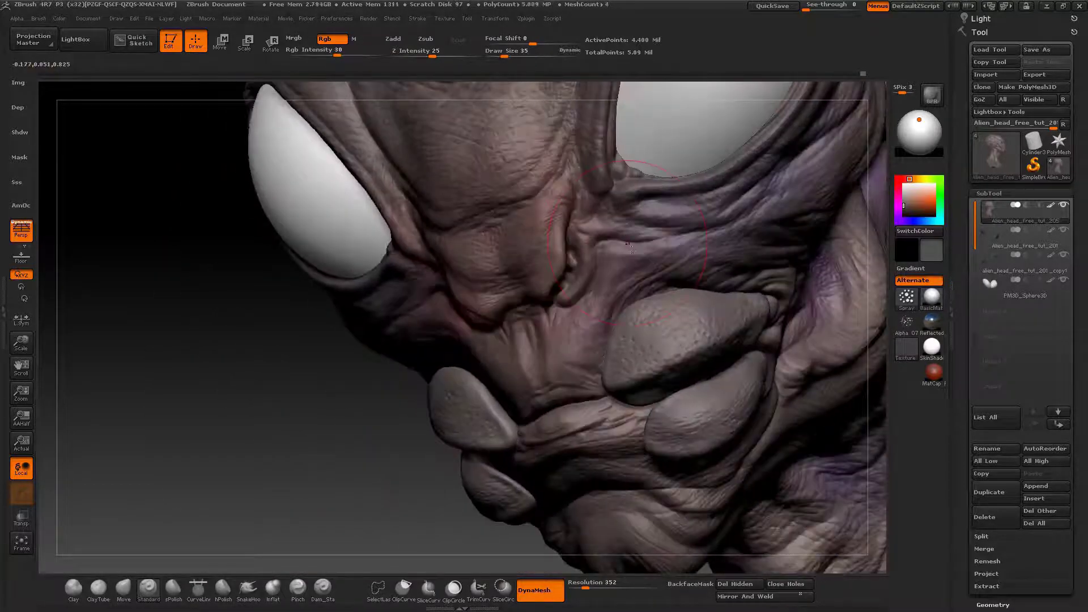
right_drag(688, 227, 634, 266)
alt+right_drag(668, 425, 589, 340)
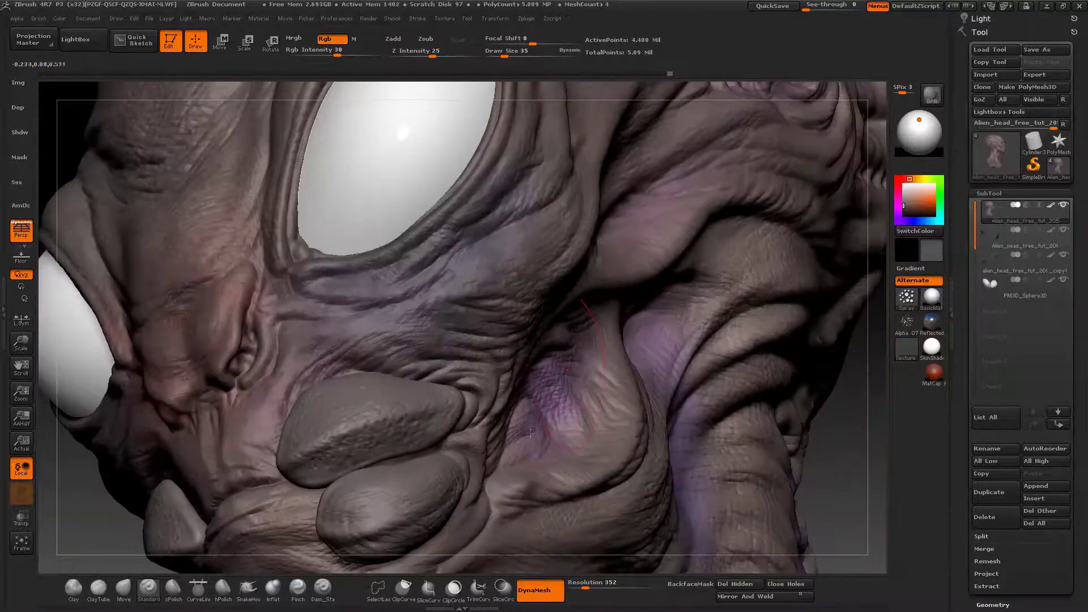
drag(583, 397, 602, 344)
mouse_move(602, 344)
right_down()
mouse_move(711, 401)
mouse_move(572, 420)
right_up()
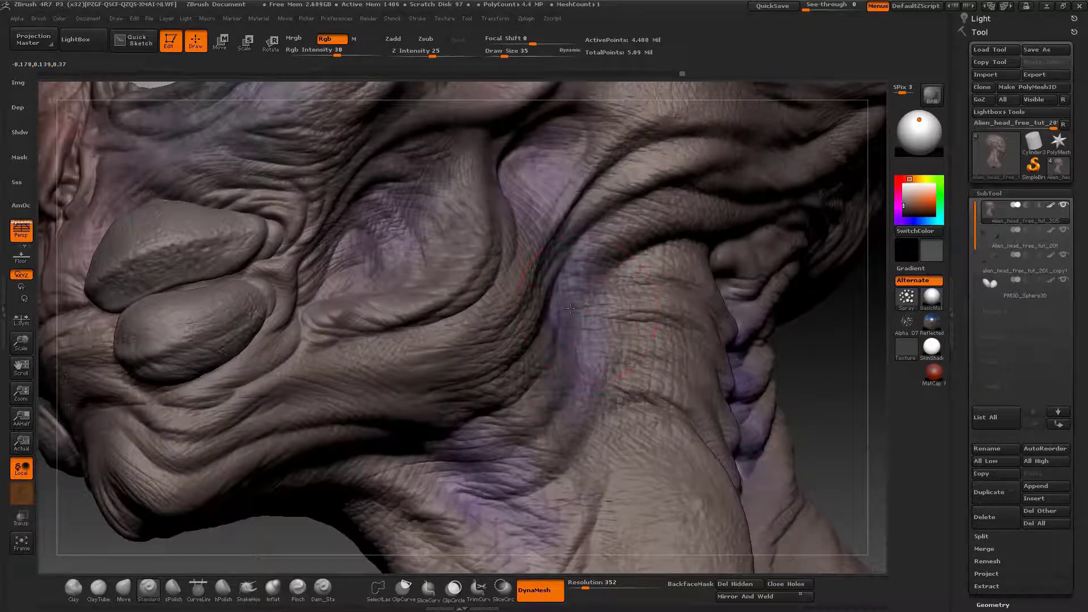
Step: Spray grey over the upper neck, the skin around the ear and the side of the skull
right_drag(570, 309, 542, 332)
right_drag(558, 291, 618, 289)
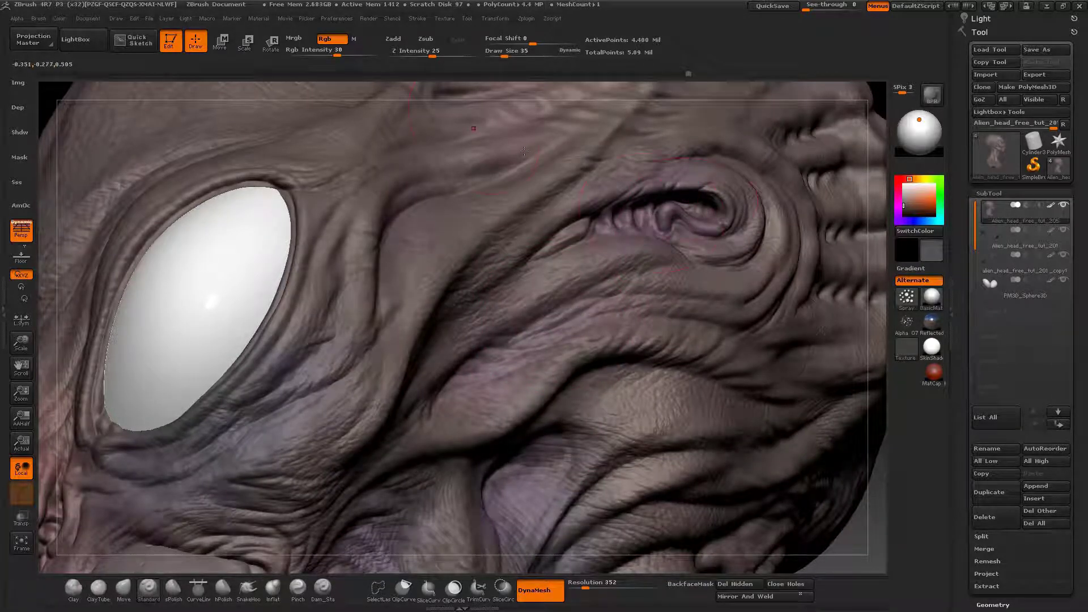
right_drag(524, 150, 558, 168)
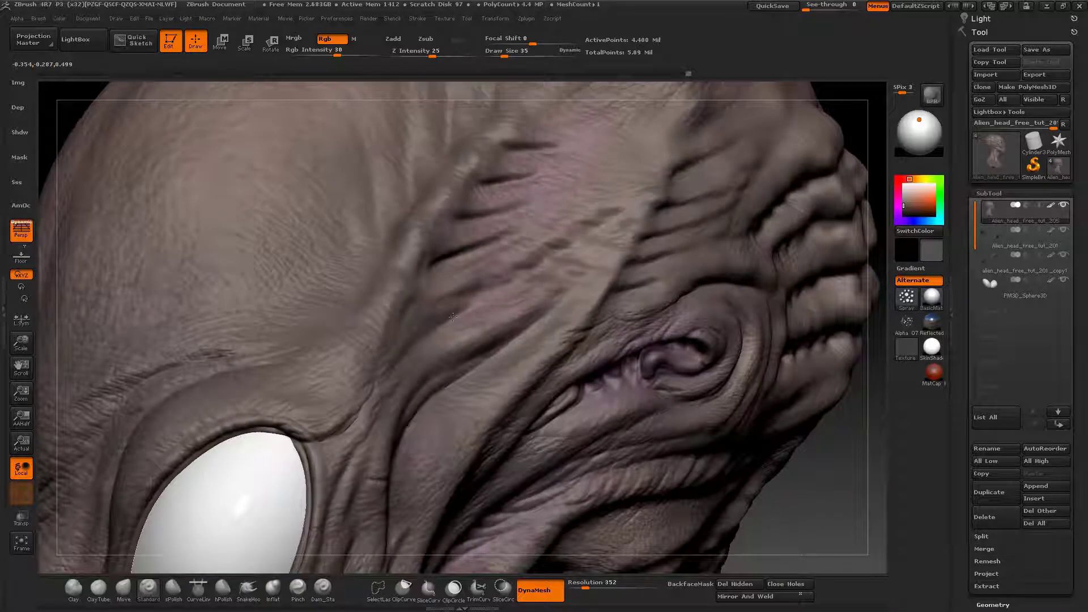
mouse_move(441, 315)
alt+right_down()
mouse_move(445, 306)
mouse_move(448, 346)
mouse_move(533, 210)
mouse_move(556, 213)
mouse_move(677, 68)
mouse_move(782, 79)
alt+right_up()
mouse_move(510, 142)
ctrl+right_down()
mouse_move(509, 198)
mouse_move(388, 198)
ctrl+right_up()
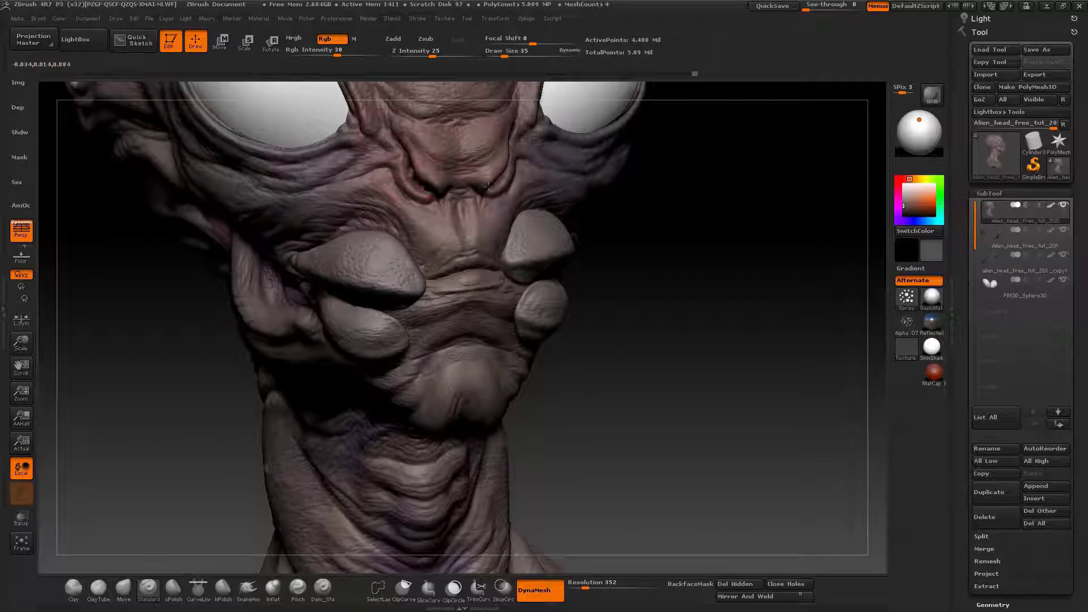
Step: Spray grey over the lower face and the violet areas on the side of the neck
right_drag(487, 186, 350, 223)
right_drag(463, 354, 334, 345)
mouse_move(499, 445)
alt+right_down()
mouse_move(563, 249)
mouse_move(617, 329)
mouse_move(609, 286)
mouse_move(567, 258)
alt+right_up()
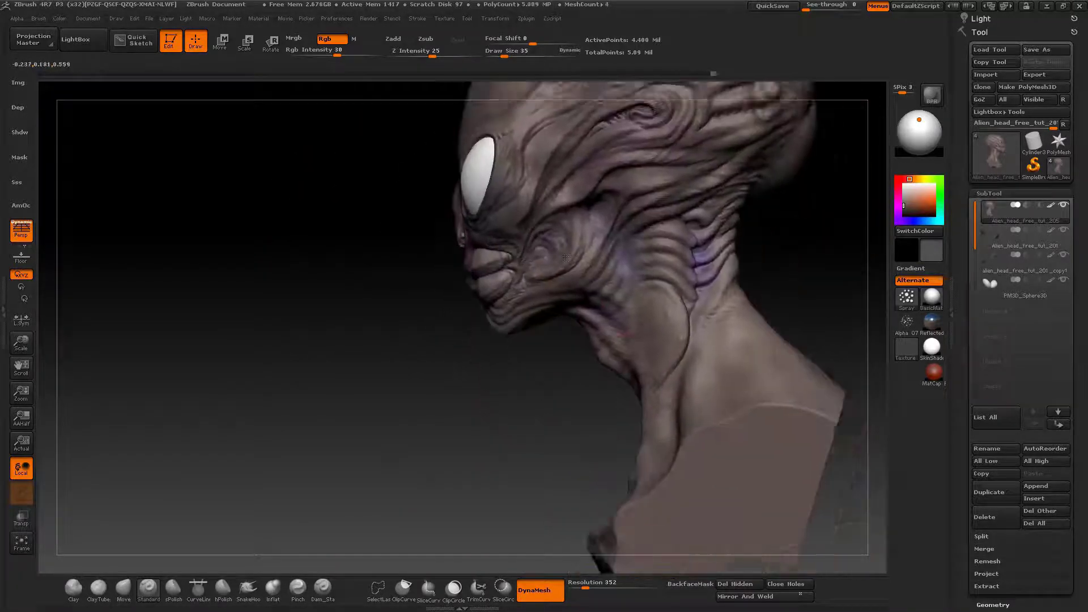
drag(566, 258, 608, 211)
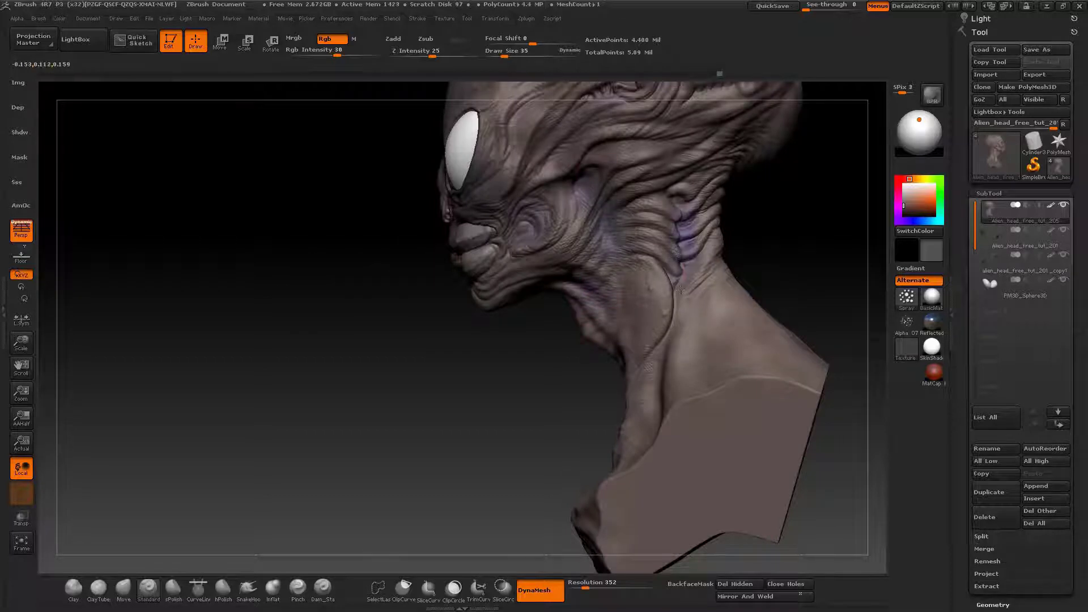
alt+right_drag(680, 289, 556, 320)
Step: Set the Draw Size to 56 and spray grey broadly over the side and front of the neck
key(space)
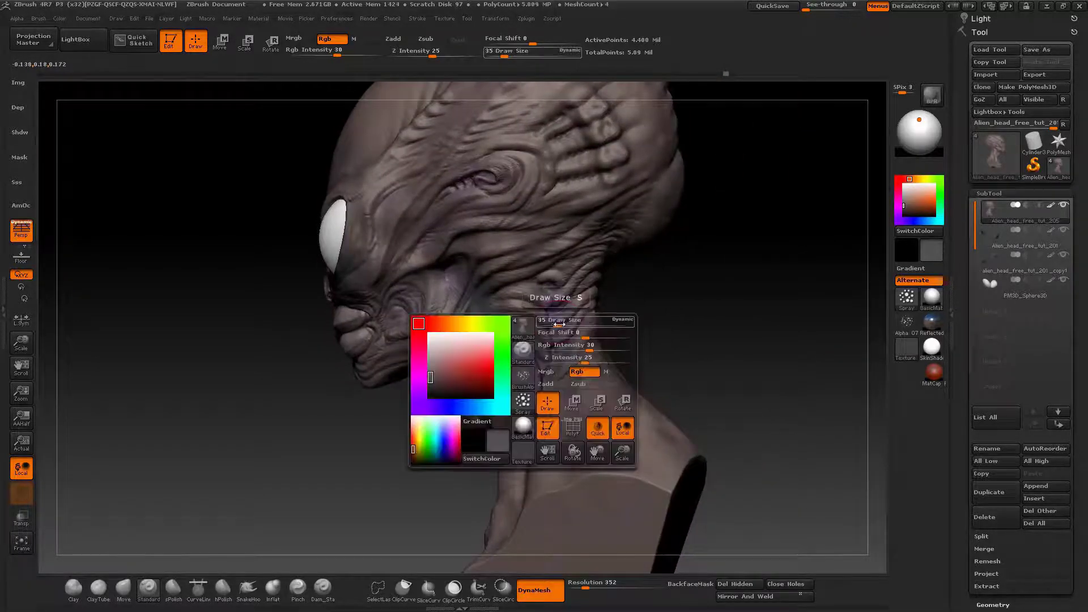
drag(556, 323, 562, 323)
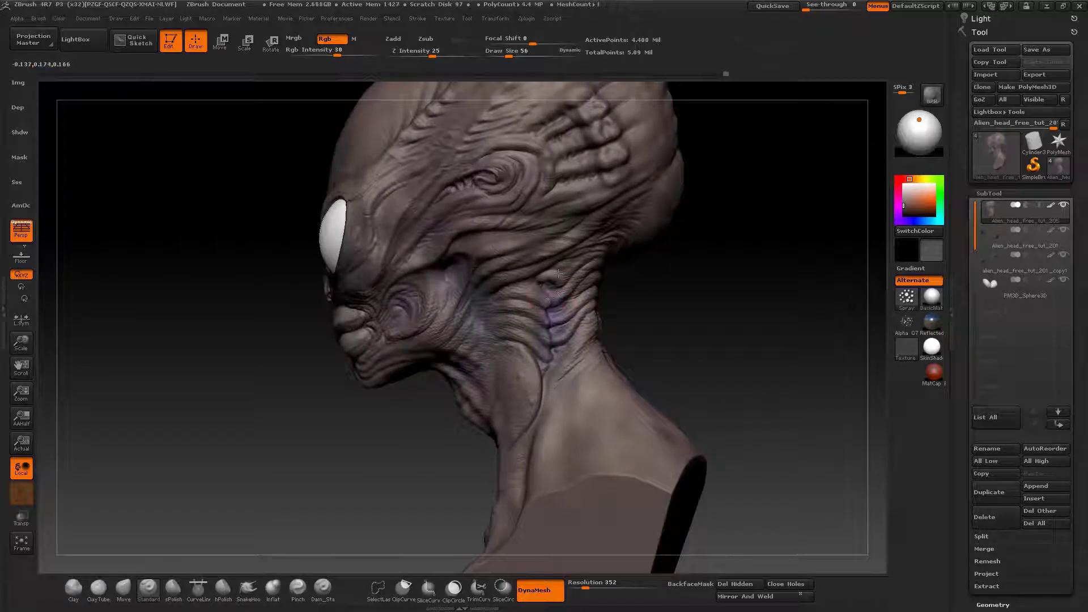
right_drag(531, 302, 447, 367)
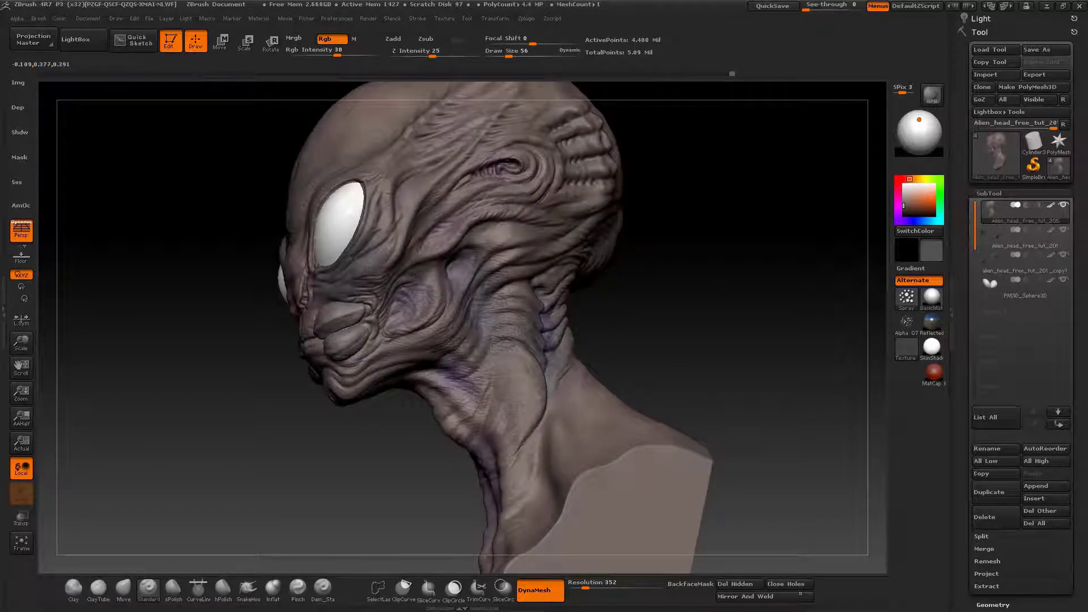
right_drag(487, 312, 549, 398)
right_drag(564, 357, 568, 462)
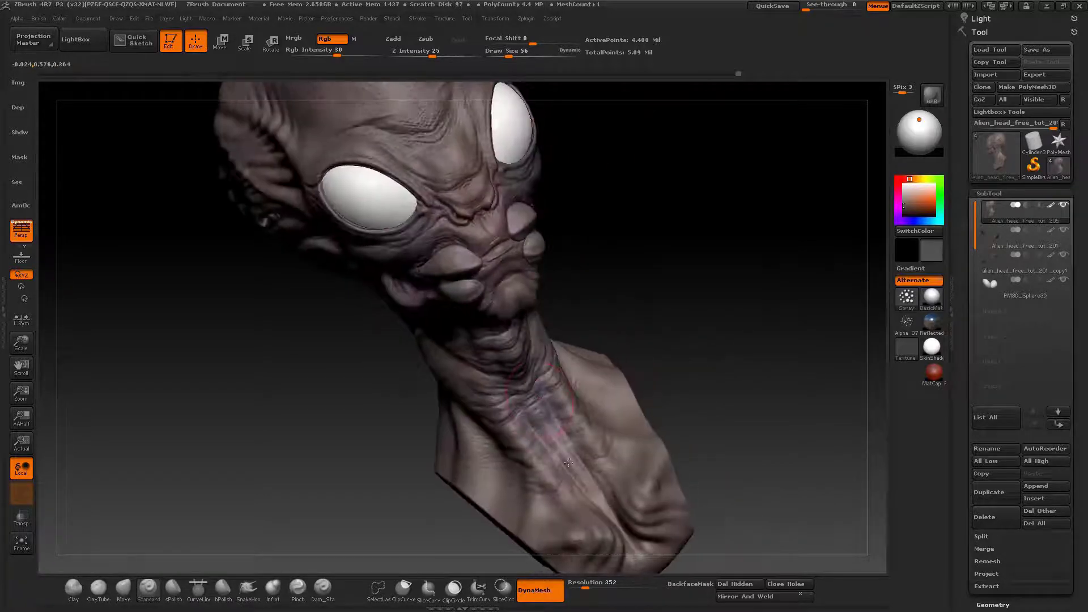
Step: Reduce the Draw Size to 24 and spray grey into the finer creases of the throat
ctrl+right_drag(514, 403, 514, 479)
key(space)
drag(544, 415, 528, 415)
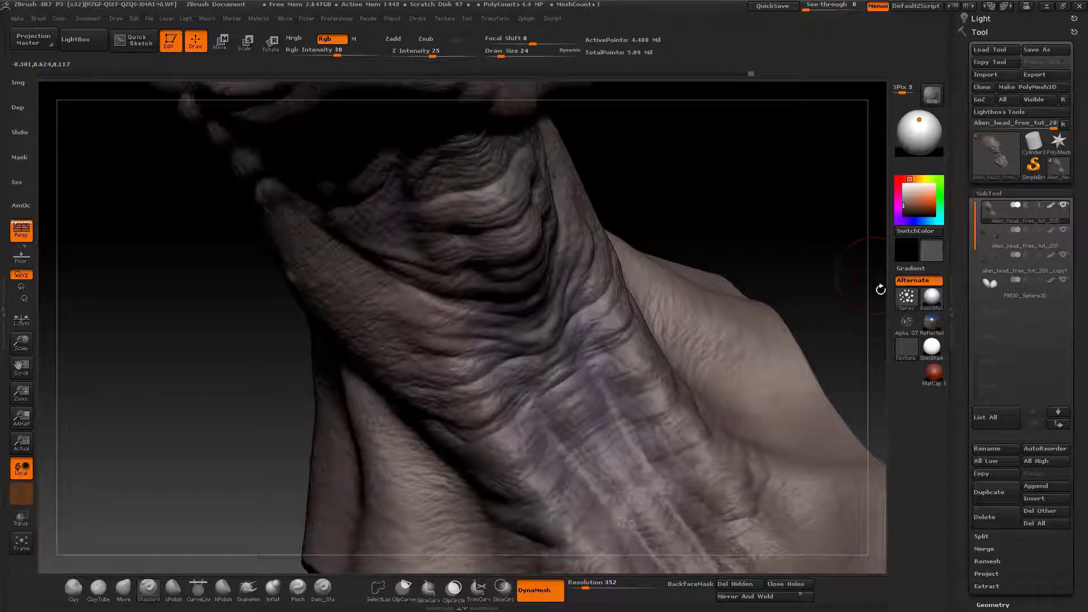
Step: Give the brush Alpha 01 and the FreeHand stroke, undo the last stroke on the throat and set the Draw Size to 47
click(907, 321)
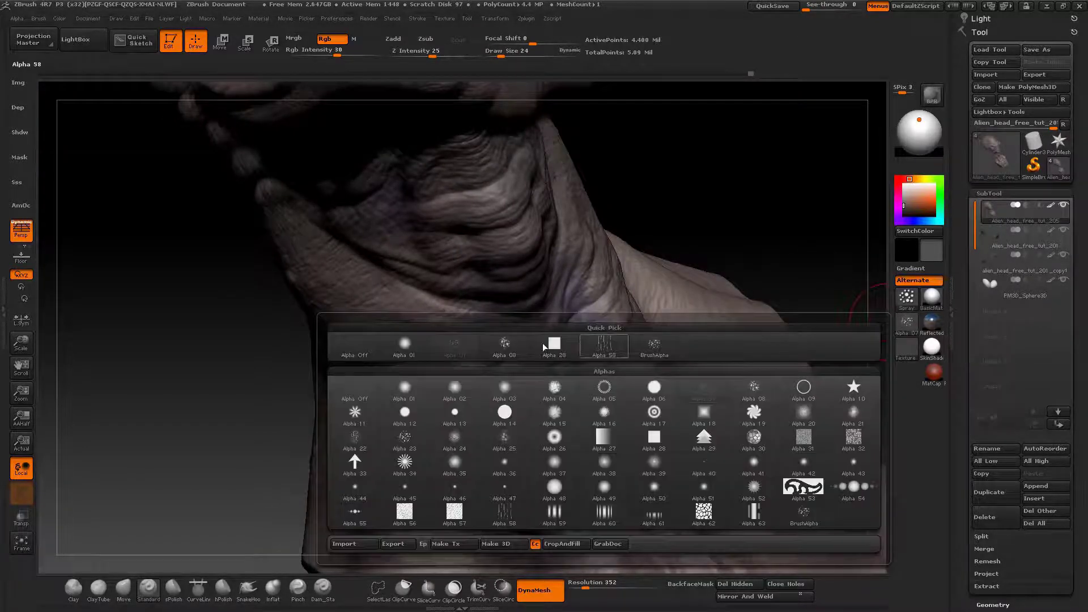
click(404, 344)
click(907, 297)
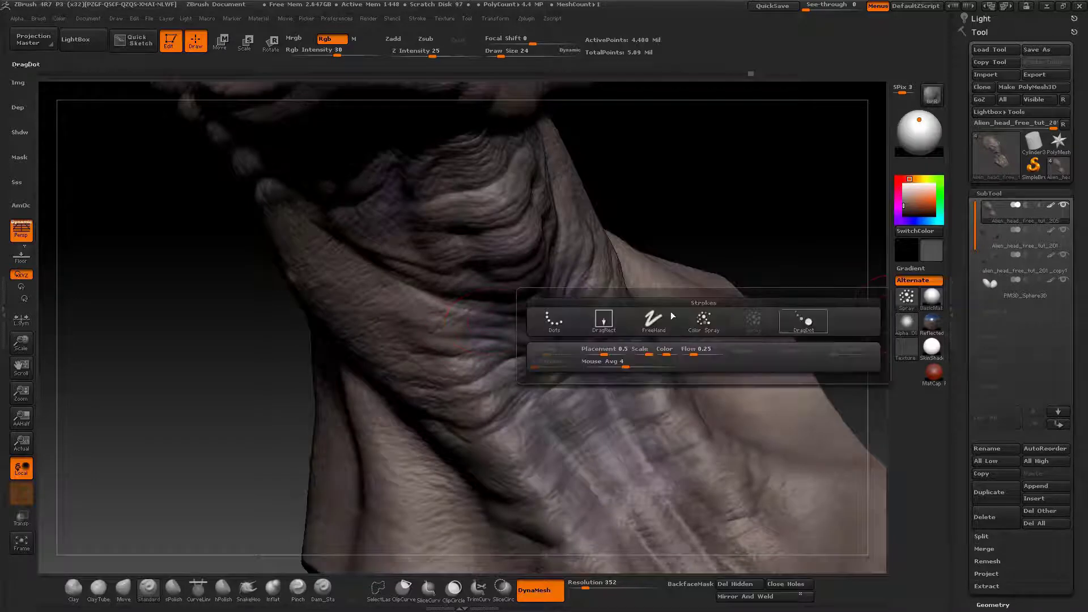
click(653, 319)
key(ctrl+z)
key(space)
drag(628, 303, 638, 303)
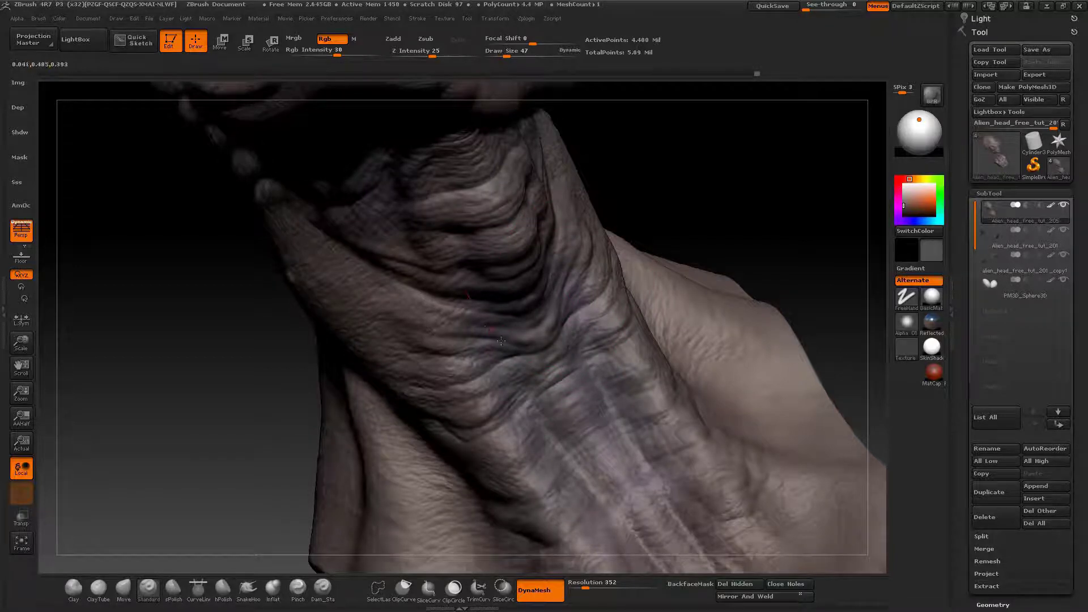
Step: Pick a light pinkish beige and paint it over the raised folds on the front of the throat
right_drag(501, 341, 446, 257)
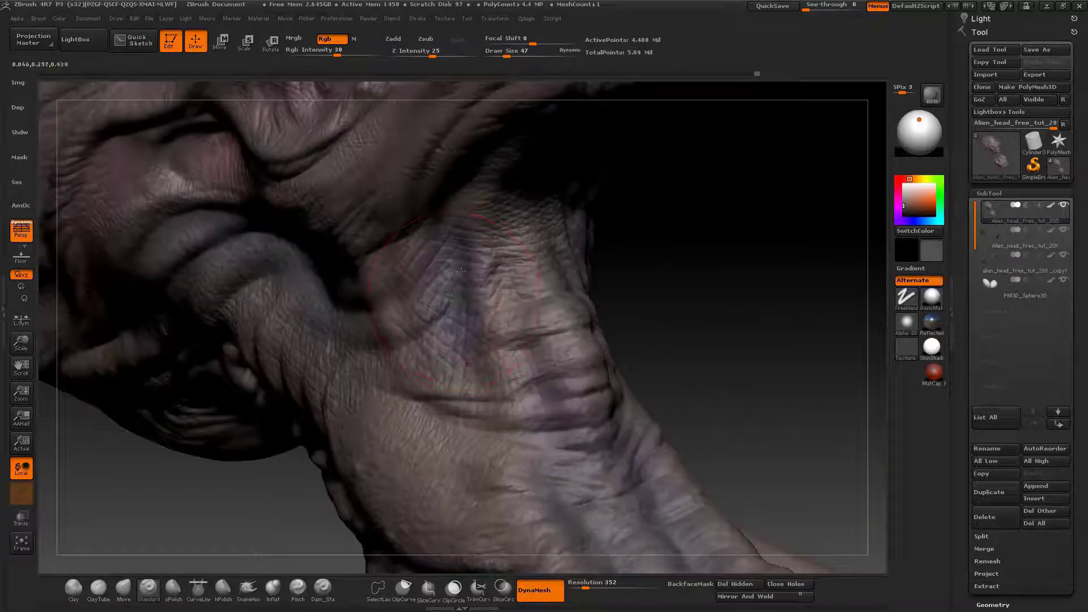
click(906, 200)
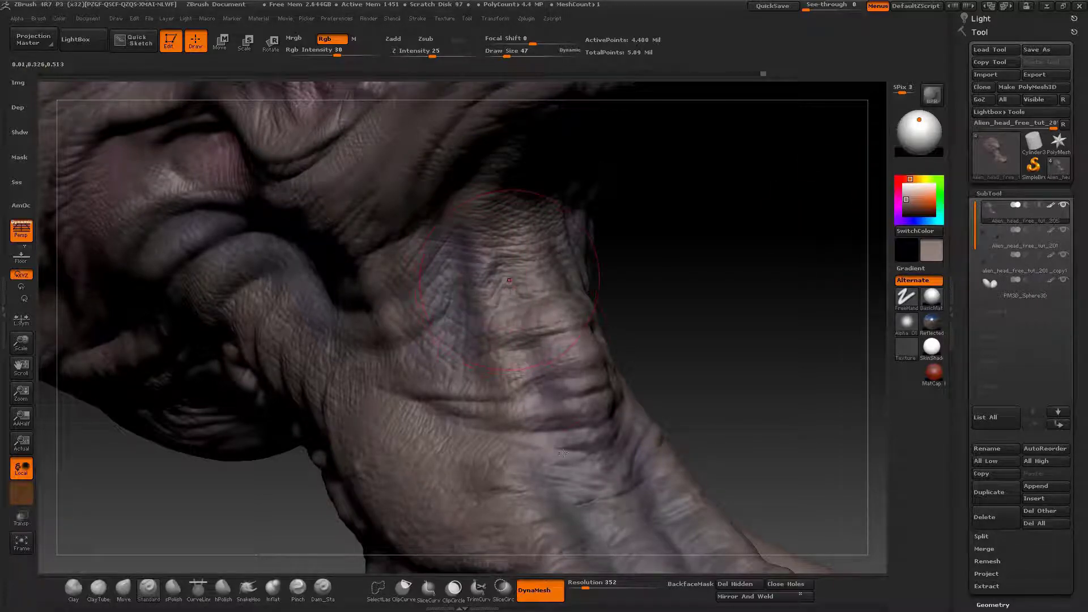
drag(737, 419, 624, 371)
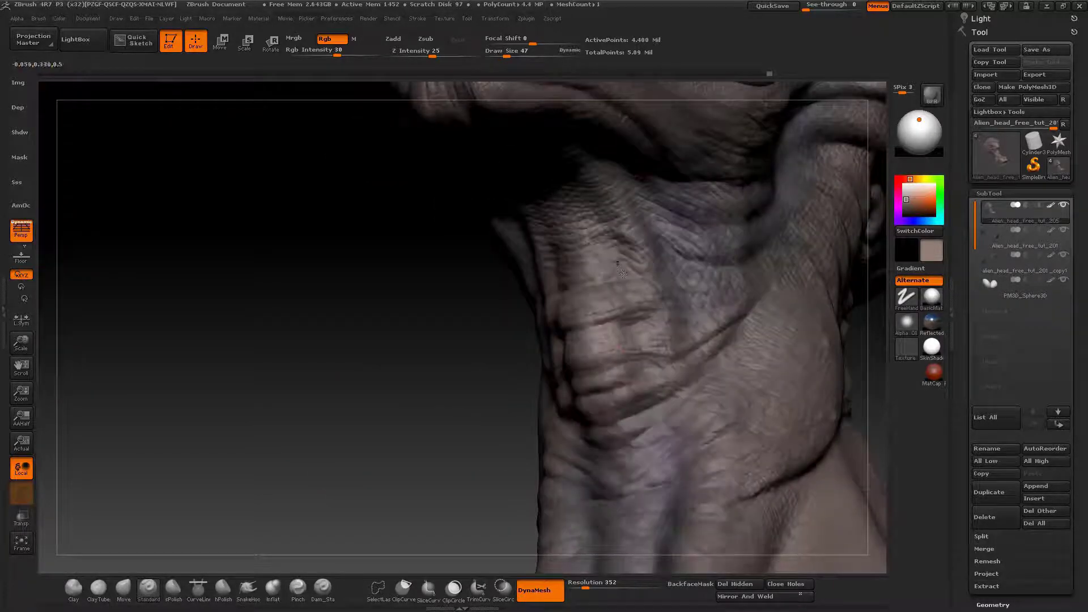
drag(614, 294, 552, 196)
mouse_move(587, 283)
mouse_down()
mouse_move(564, 206)
mouse_move(523, 182)
mouse_up()
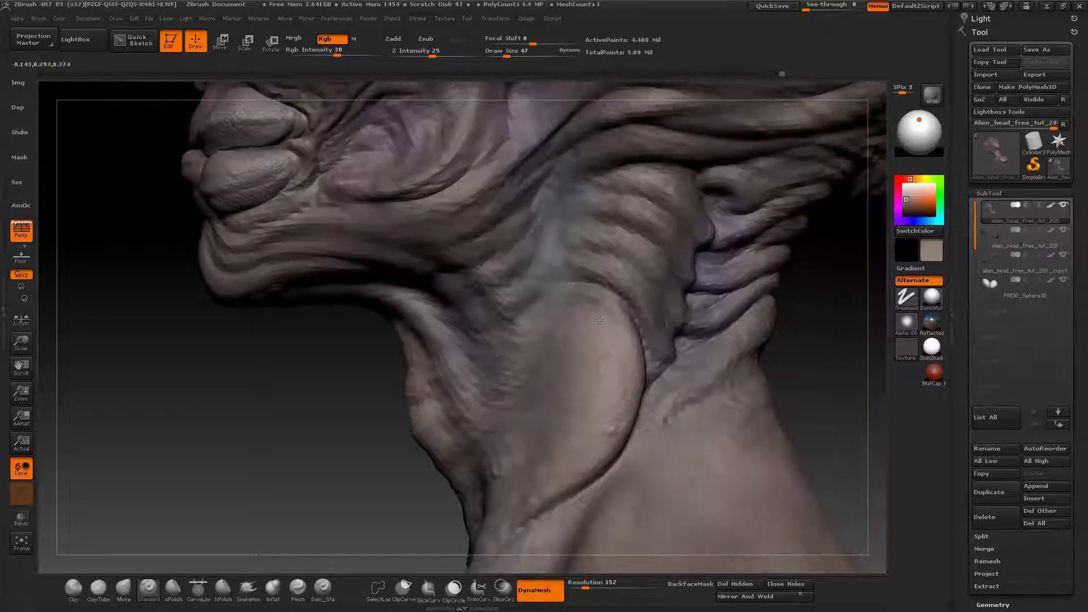
Step: Set the Draw Size to 26 and paint beige highlights on the bulging muscle and ridges along the side of the neck
key(space)
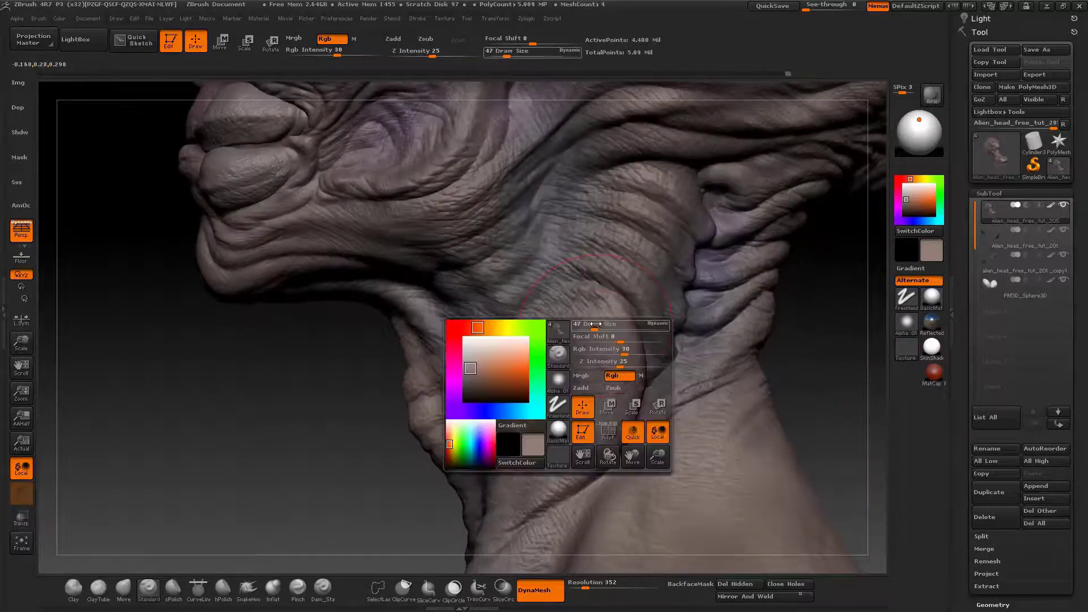
key(space)
drag(591, 302, 586, 302)
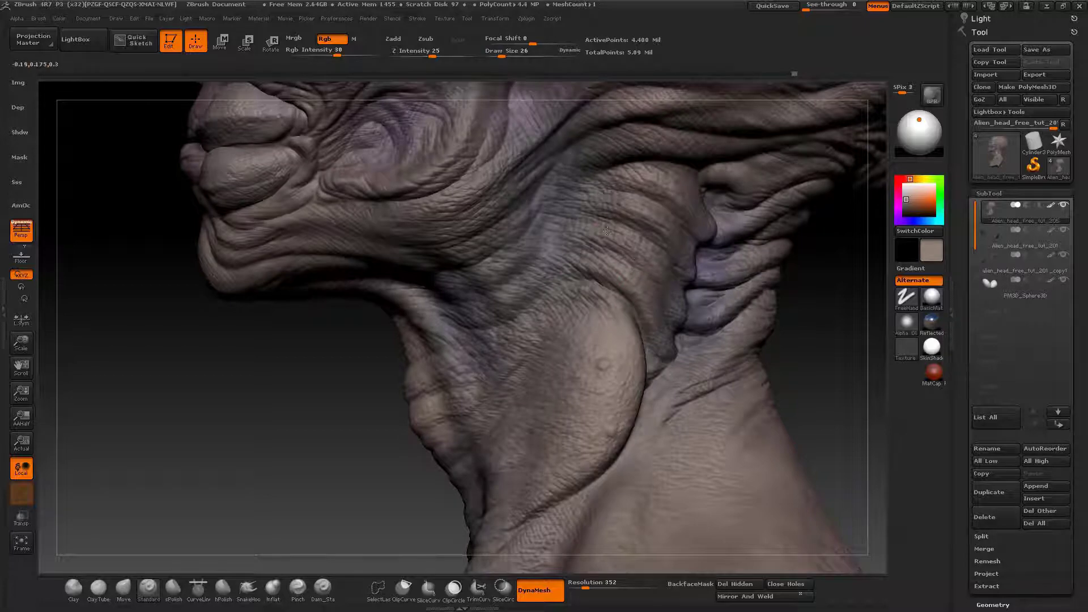
drag(661, 224, 629, 213)
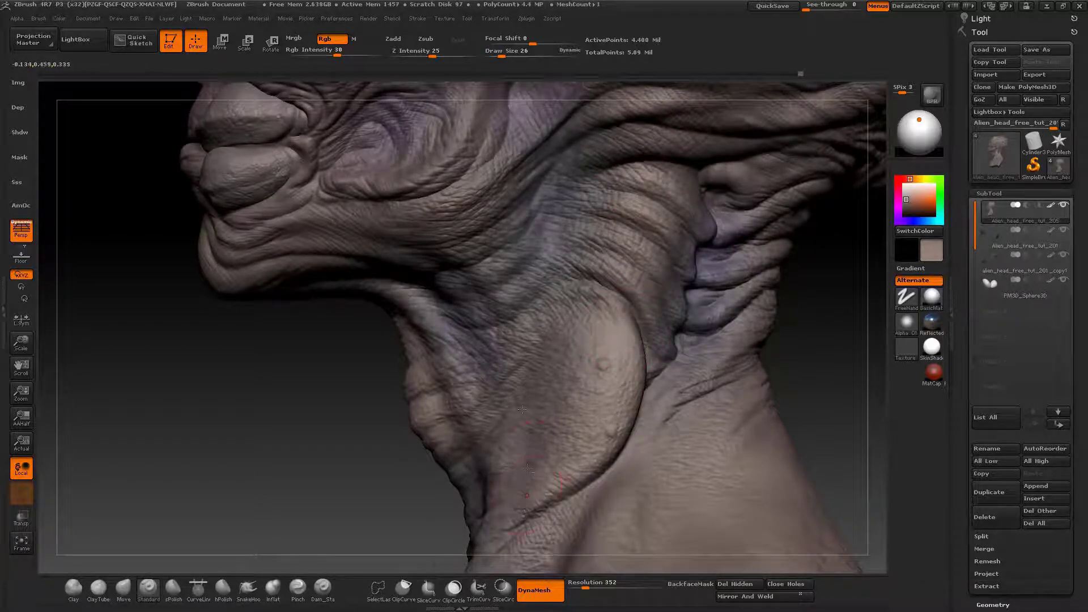
alt+right_drag(522, 409, 510, 345)
drag(563, 328, 540, 362)
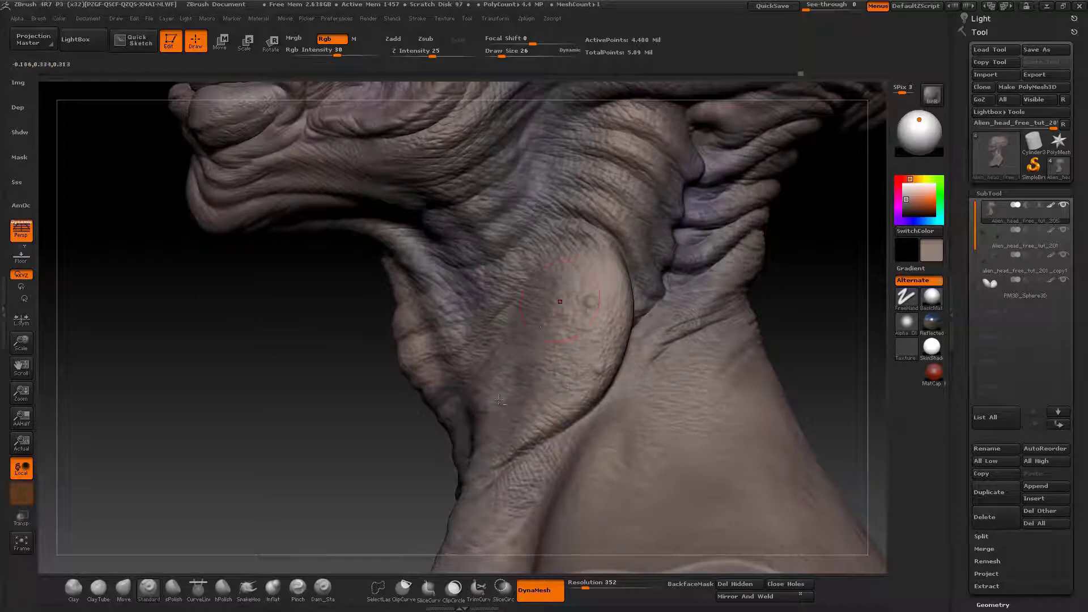
drag(499, 400, 601, 361)
drag(555, 292, 657, 322)
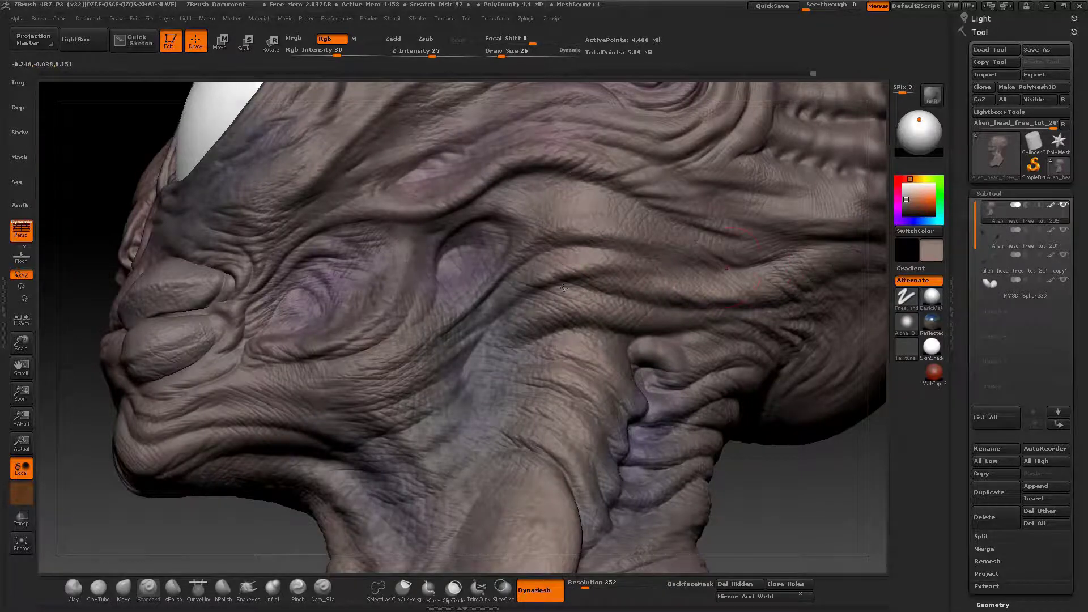
Step: Paint beige along the long skin folds behind the cheek and towards the nape, using Draw Size 50 and then 37
mouse_move(564, 288)
alt+right_down()
mouse_move(422, 309)
mouse_move(456, 309)
alt+right_up()
key(space)
drag(605, 301, 618, 301)
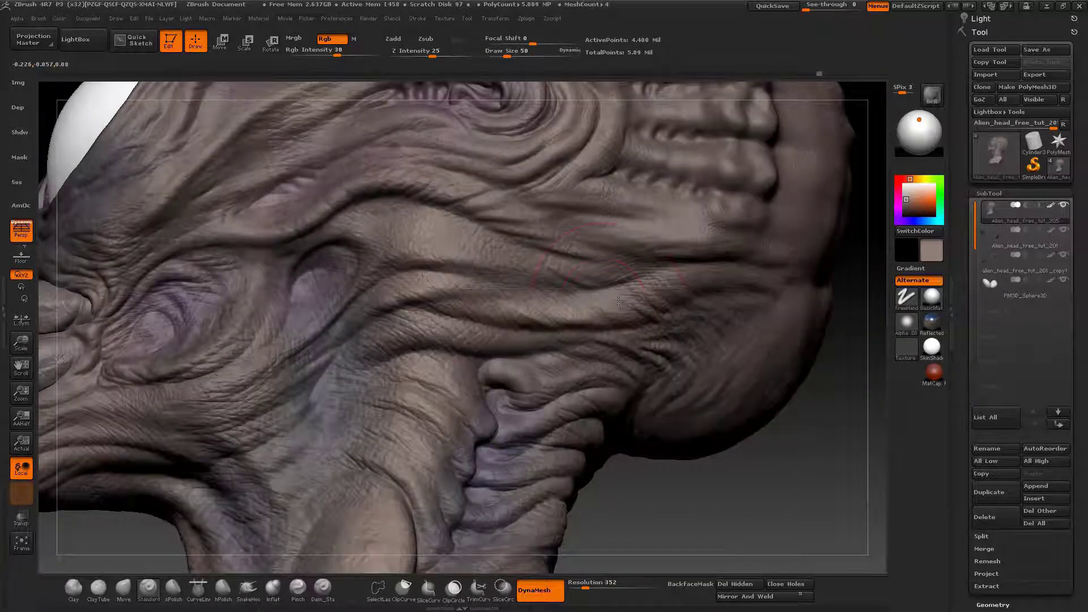
right_drag(618, 300, 609, 304)
key(space)
drag(617, 301, 611, 300)
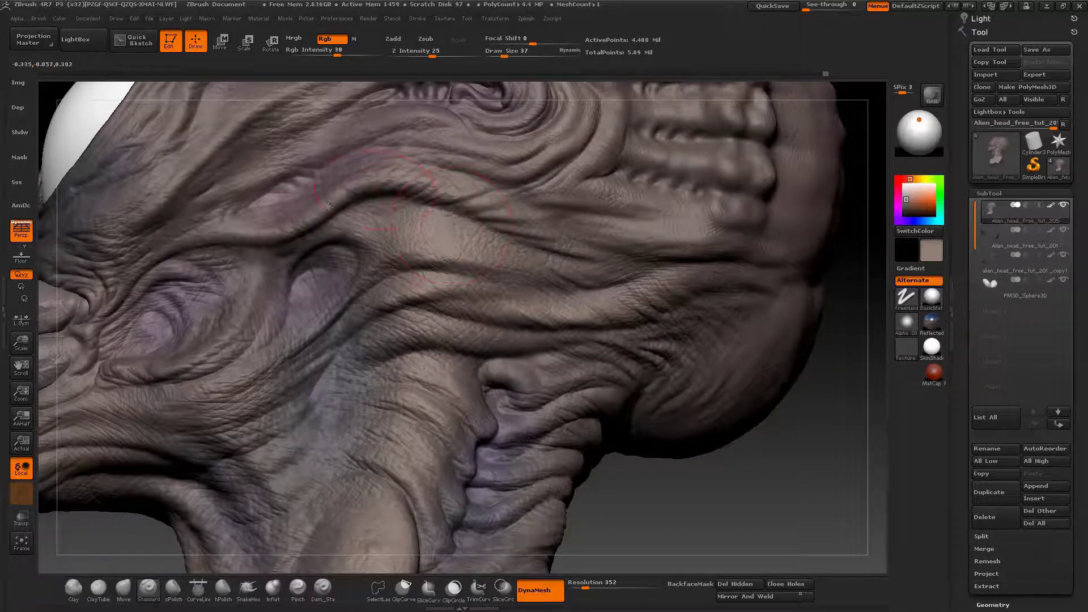
Step: Reduce the Draw Size to 28 and paint beige on the raised folds around the cheek hollows
alt+right_drag(383, 246, 478, 240)
key(space)
drag(481, 238, 491, 236)
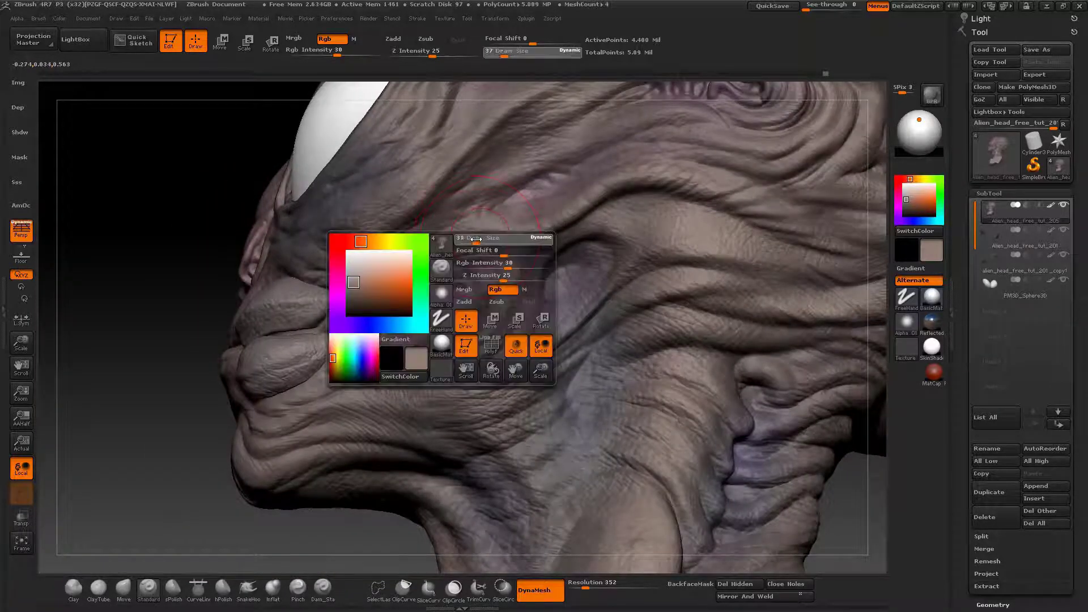
right_drag(517, 235, 517, 237)
key(space)
drag(517, 235, 510, 235)
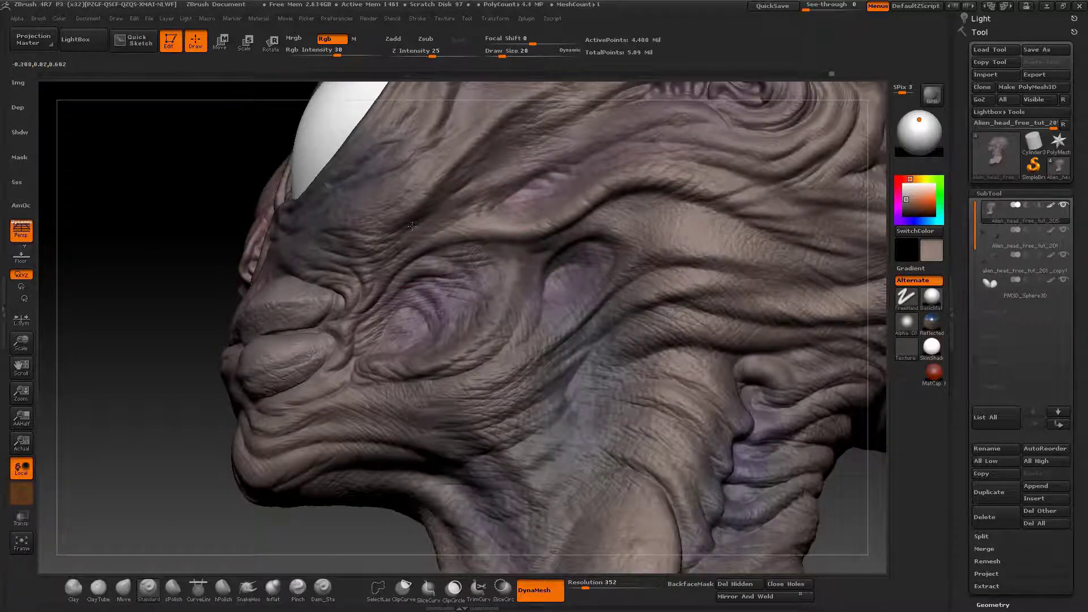
Step: Paint beige highlights on the wrinkles below and beside the eye
alt+right_drag(426, 306, 435, 404)
right_drag(352, 306, 419, 288)
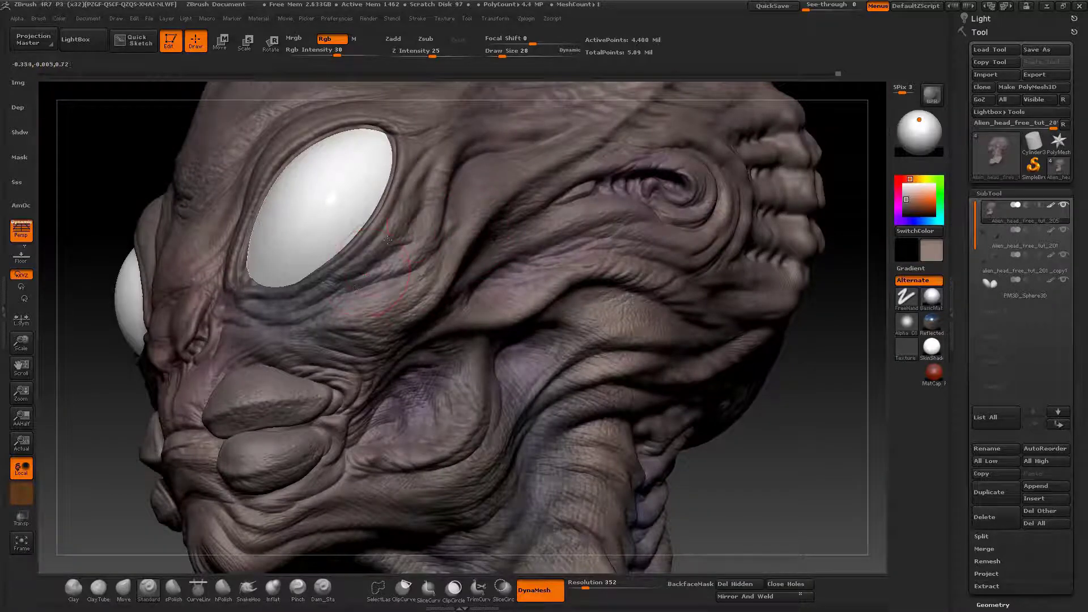
drag(431, 192, 409, 284)
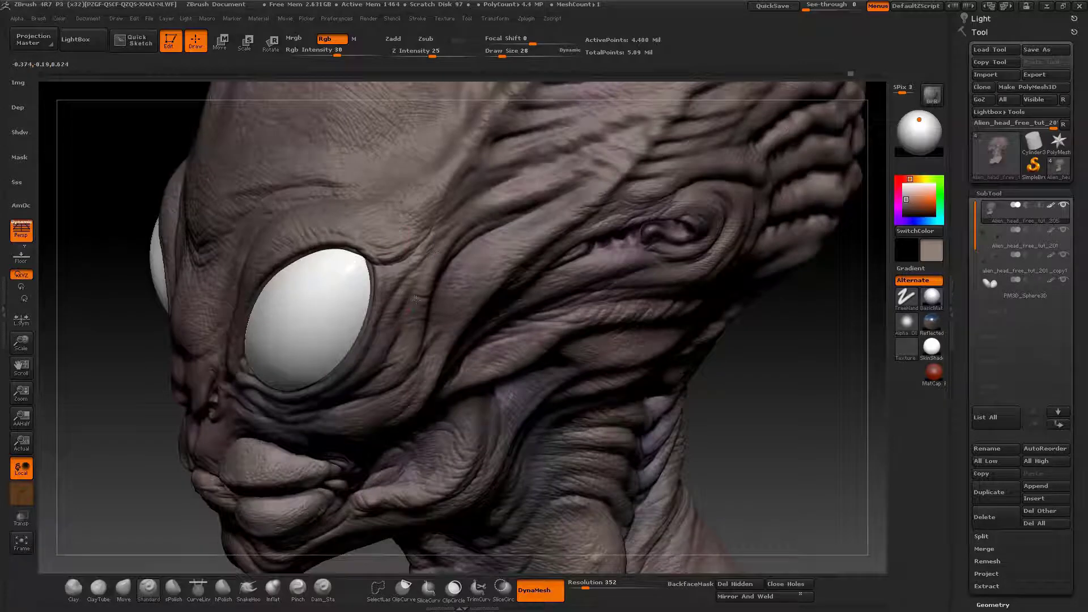
drag(379, 358, 404, 363)
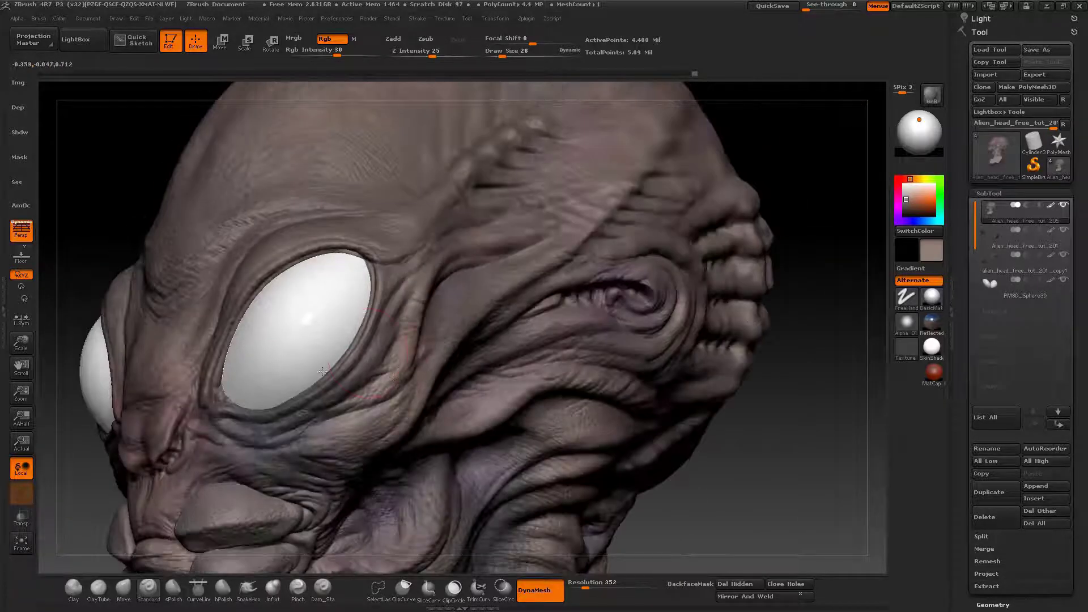
Step: Raise the Rgb Intensity to 34 and paint beige over the brow ridge above the eye
click(341, 52)
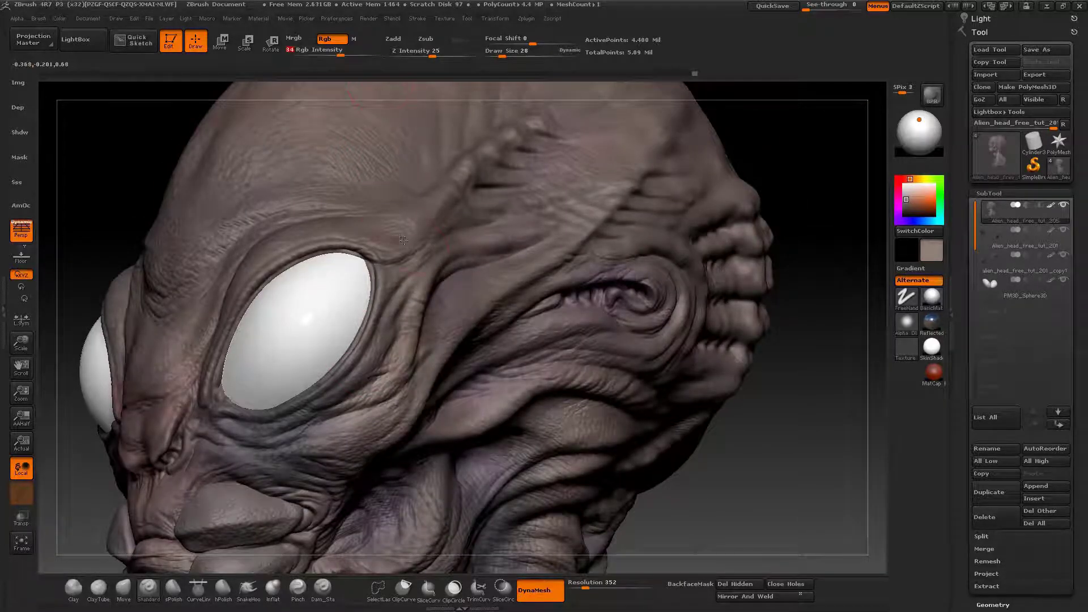
right_drag(403, 241, 503, 211)
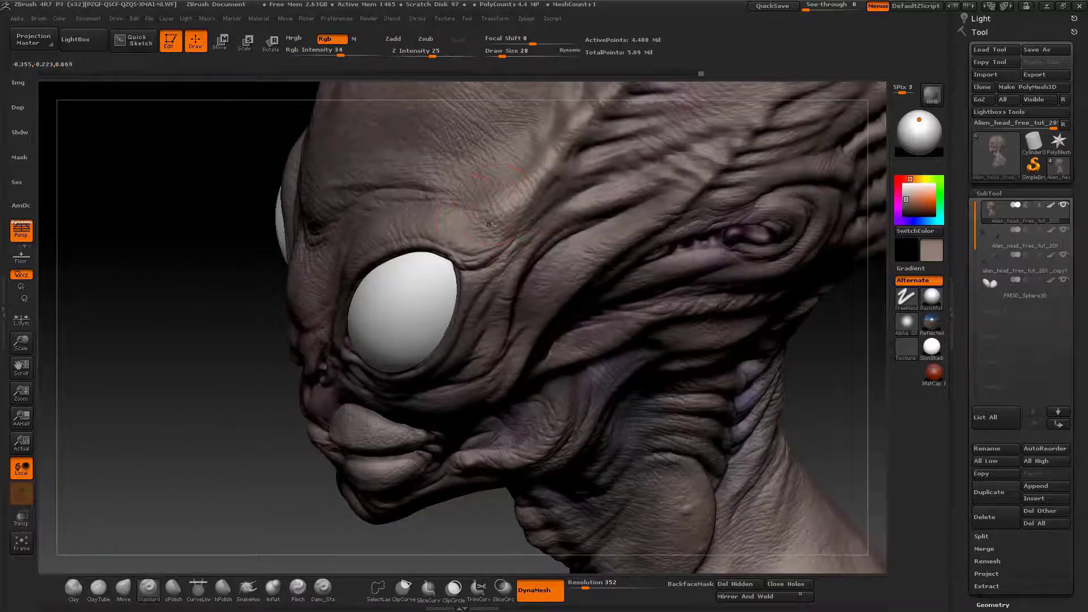
right_drag(406, 212, 363, 220)
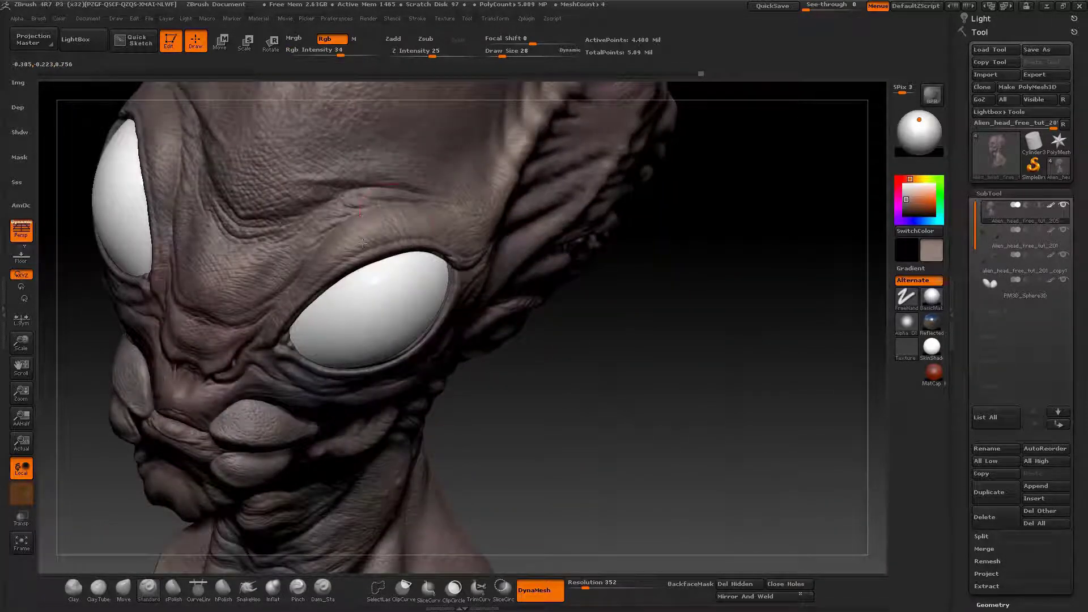
drag(363, 243, 529, 219)
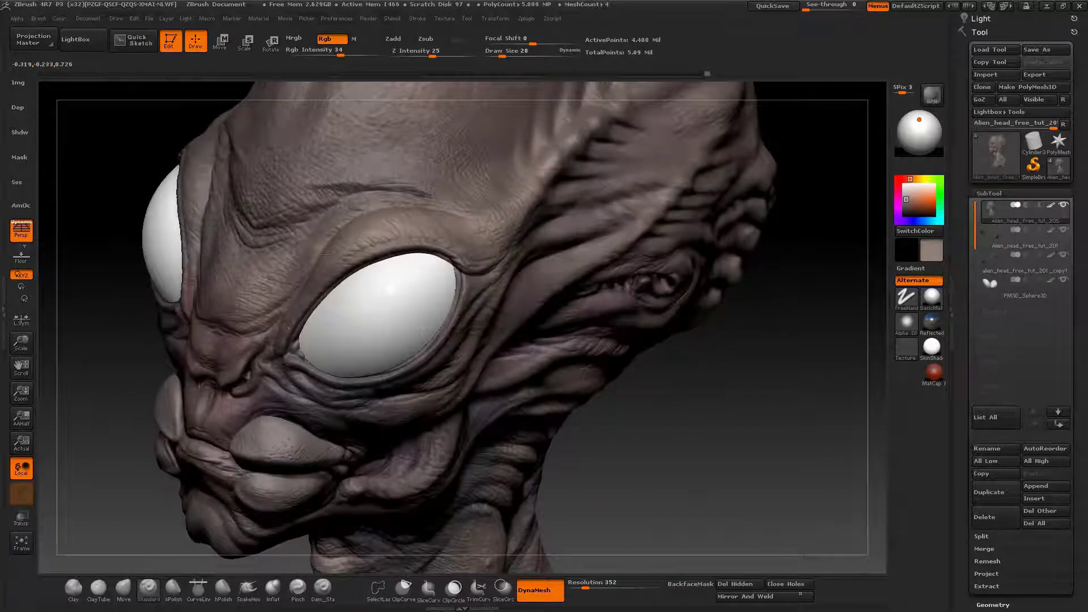
drag(325, 230, 348, 206)
mouse_move(348, 206)
right_down()
mouse_move(452, 226)
mouse_move(442, 230)
right_up()
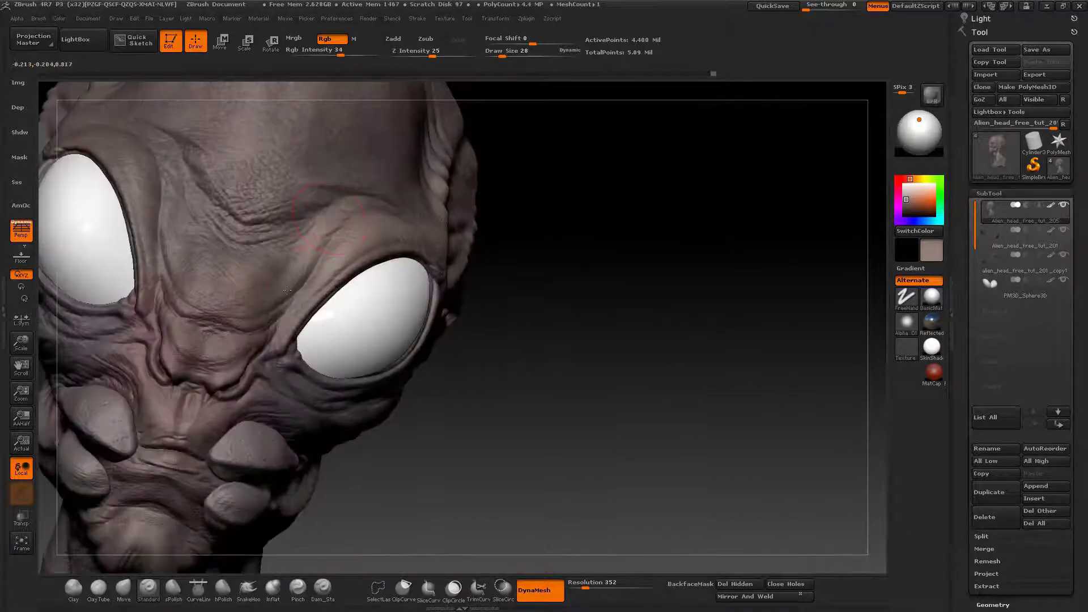
Step: Paint beige on the inner brow and along the raised ridges running from the temple up the skull
drag(310, 265, 456, 212)
right_drag(328, 226, 465, 266)
mouse_move(465, 265)
mouse_down()
mouse_move(486, 258)
mouse_move(453, 295)
mouse_move(397, 326)
mouse_up()
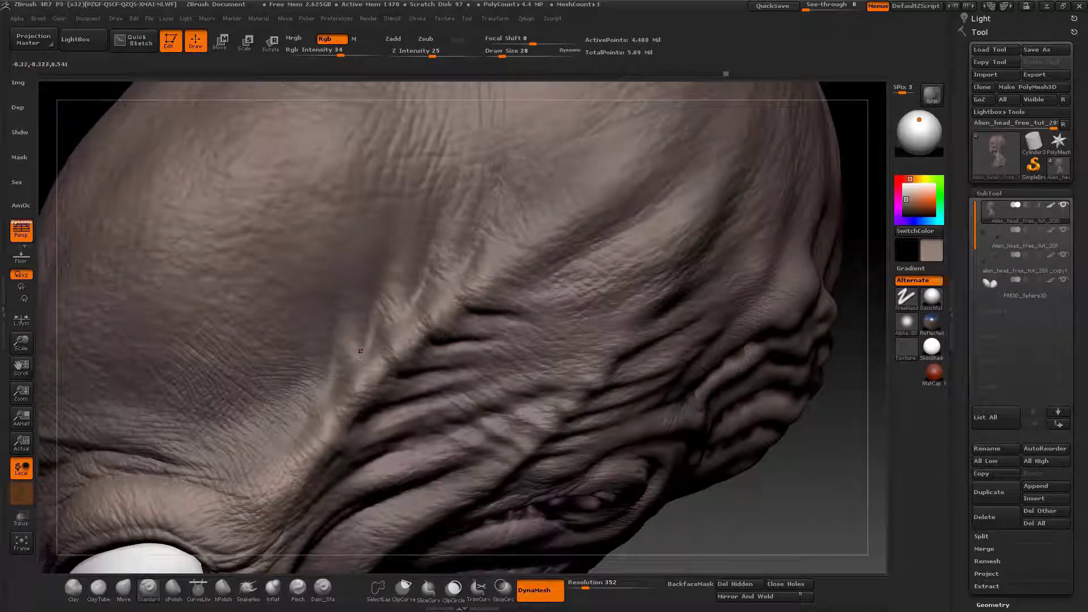
drag(329, 285, 462, 218)
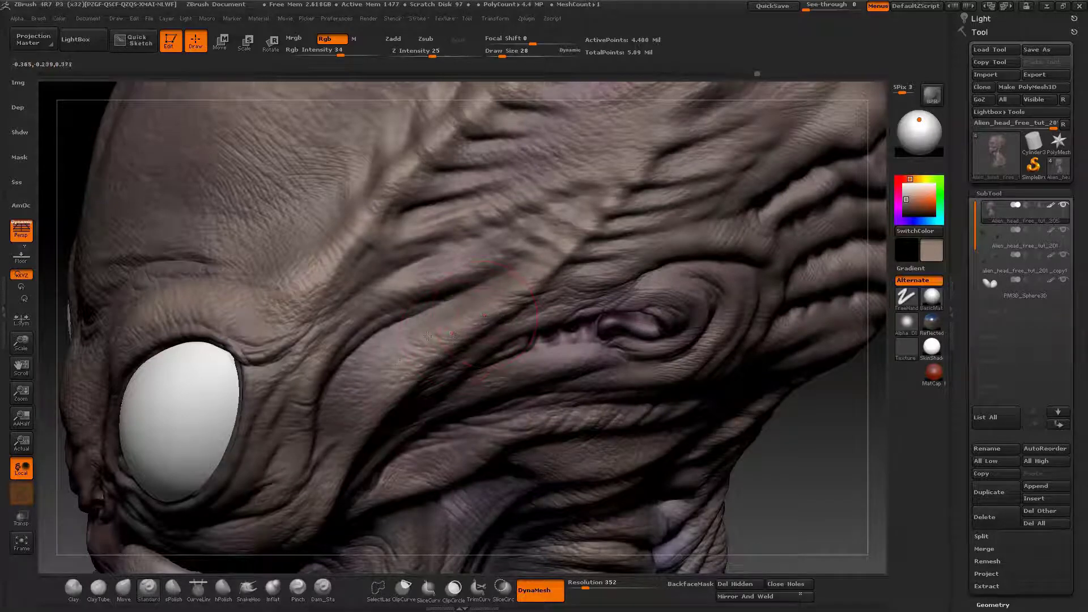
Step: Paint beige on the folds between the eye and the ear spiral and on the knuckle-like ridges behind it
right_drag(353, 434, 432, 289)
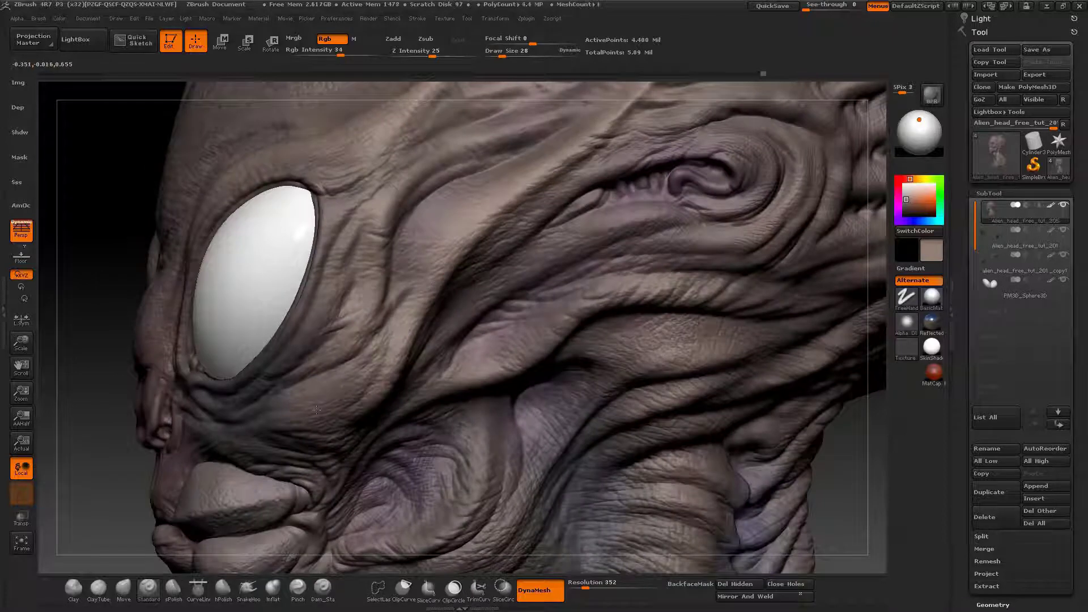
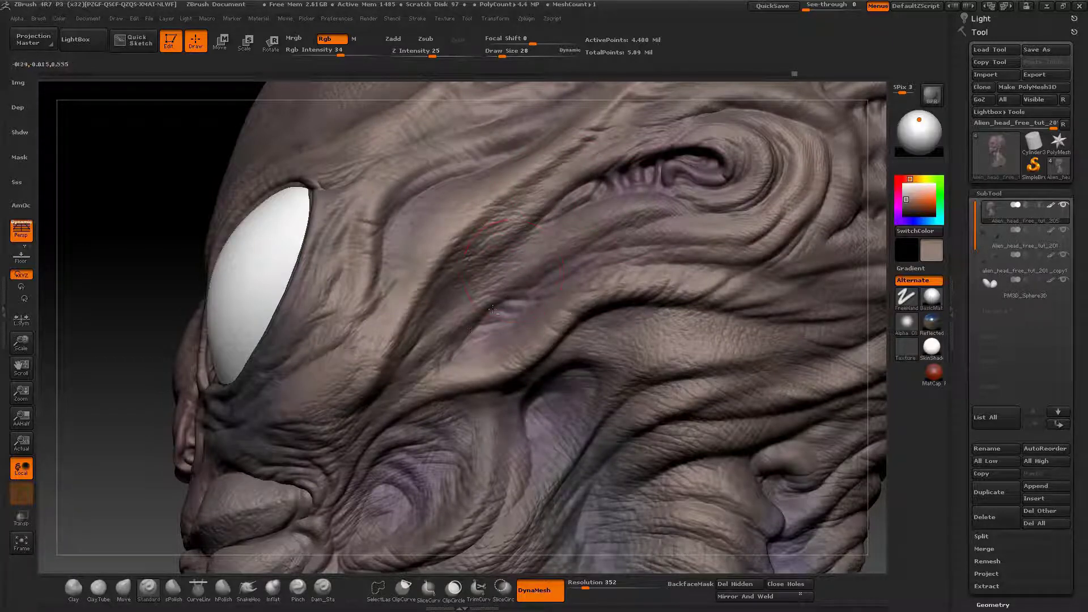
mouse_move(493, 310)
ctrl+right_down()
mouse_move(550, 276)
mouse_move(545, 295)
mouse_move(578, 300)
mouse_move(610, 328)
ctrl+right_up()
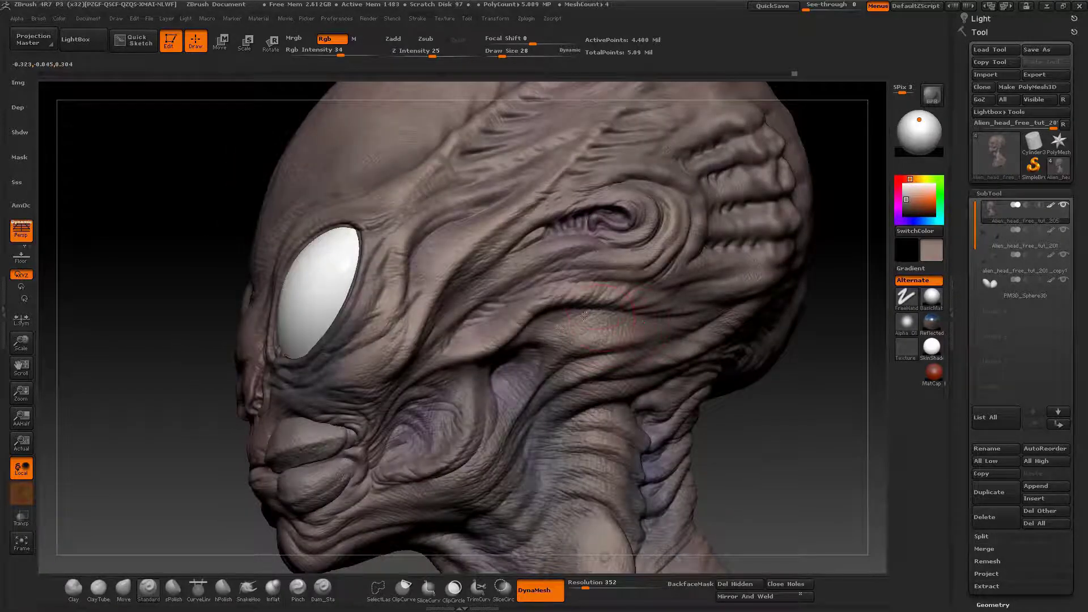
right_drag(816, 243, 651, 306)
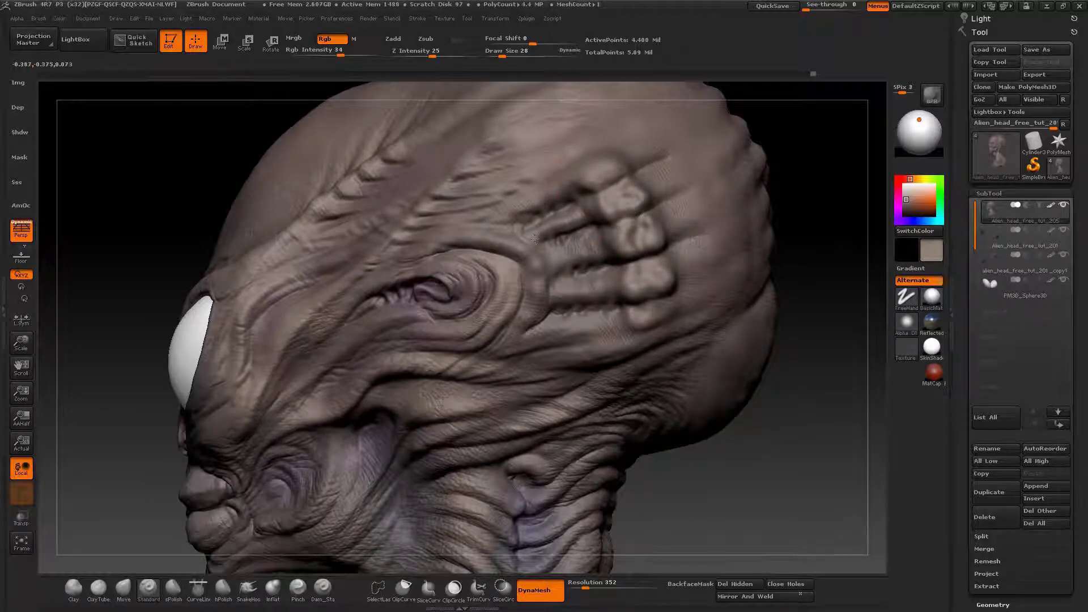
Step: Increase the Draw Size to 42 and paint beige over the central ridges on the back of the skull
mouse_move(565, 256)
right_down()
mouse_move(601, 259)
mouse_move(532, 257)
right_up()
key(bracketright)
mouse_move(737, 243)
right_down()
mouse_move(584, 240)
mouse_move(512, 325)
right_up()
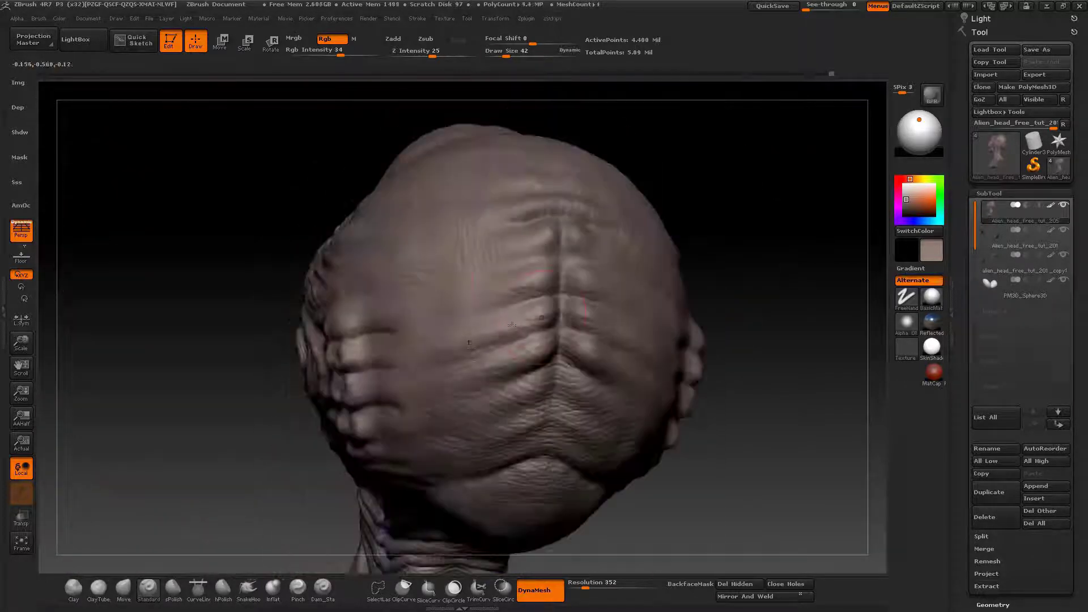
right_drag(513, 241, 512, 409)
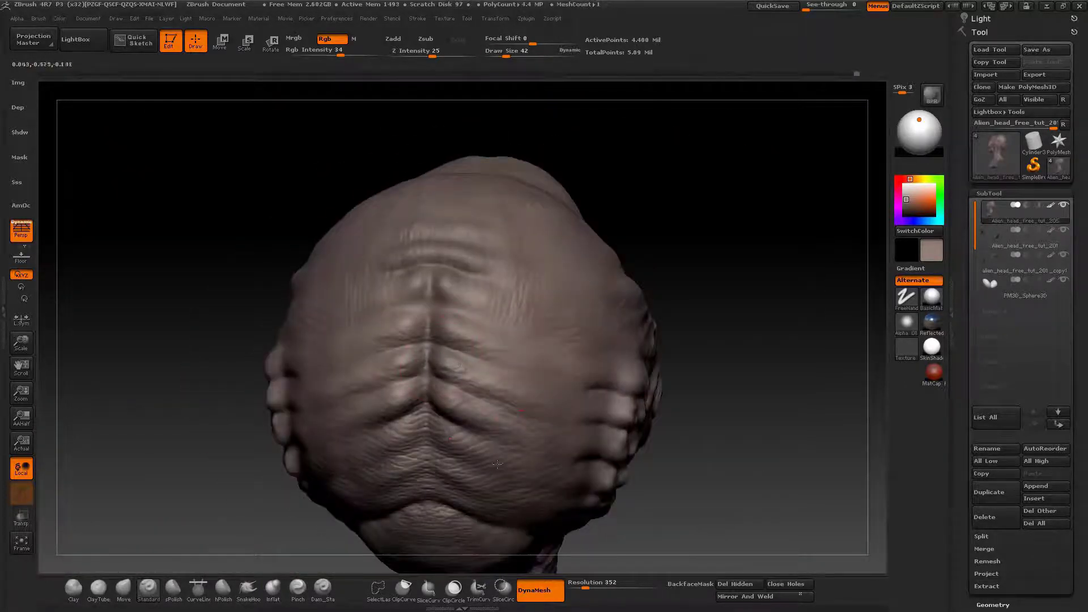
right_drag(497, 464, 444, 247)
mouse_move(585, 213)
right_down()
mouse_move(620, 343)
mouse_move(674, 349)
mouse_move(357, 376)
mouse_move(113, 368)
right_up()
Step: Reduce the Draw Size to 20 and paint beige on the fine ridges of the temple and around the ear spiral
mouse_move(623, 362)
right_down()
mouse_move(450, 414)
mouse_move(340, 397)
mouse_move(519, 287)
right_up()
key(space)
key(space)
drag(568, 192, 560, 192)
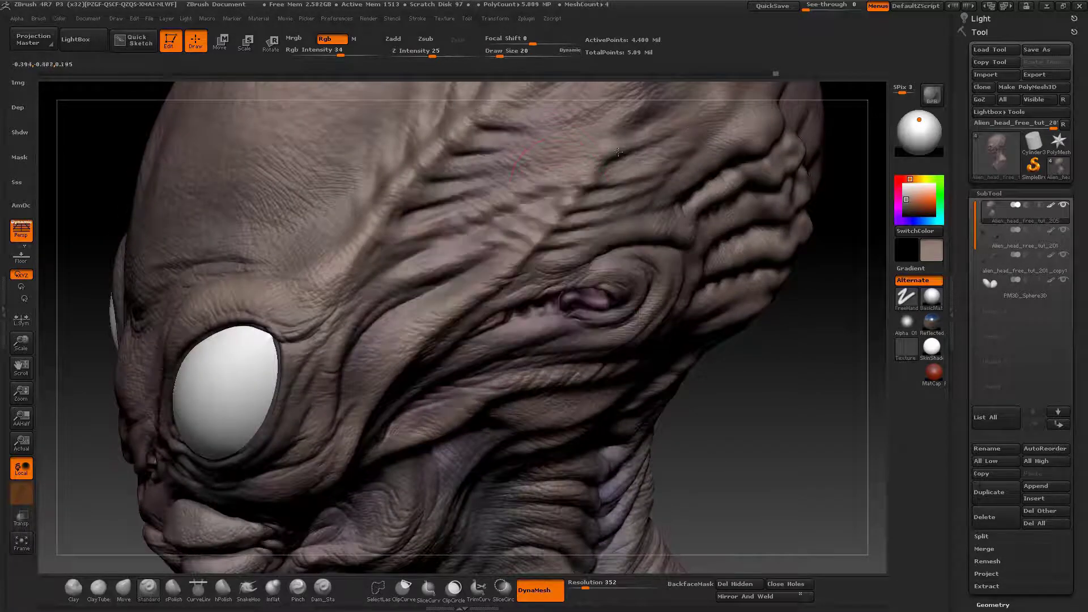
alt+right_drag(646, 136, 561, 206)
right_drag(629, 249, 607, 254)
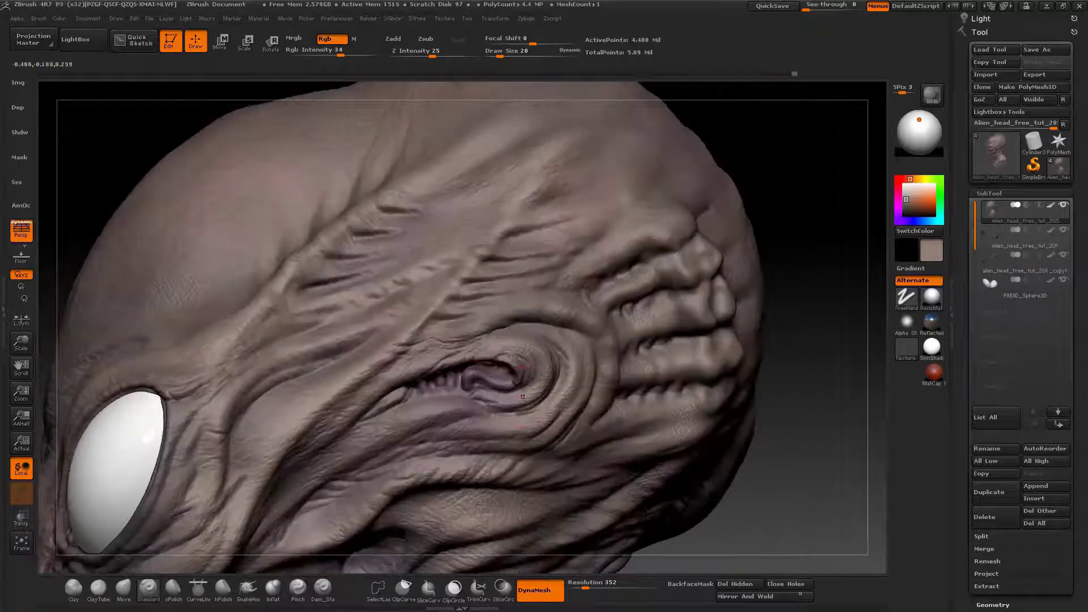
Step: Set the Draw Size to 36 and paint beige over the raised forms at the base of the neck and the chest
mouse_move(566, 405)
alt+right_down()
mouse_move(609, 261)
mouse_move(445, 371)
alt+right_up()
key(space)
drag(476, 304, 484, 304)
right_drag(513, 355, 680, 354)
alt+right_drag(442, 524, 453, 374)
key(space)
drag(450, 387, 454, 386)
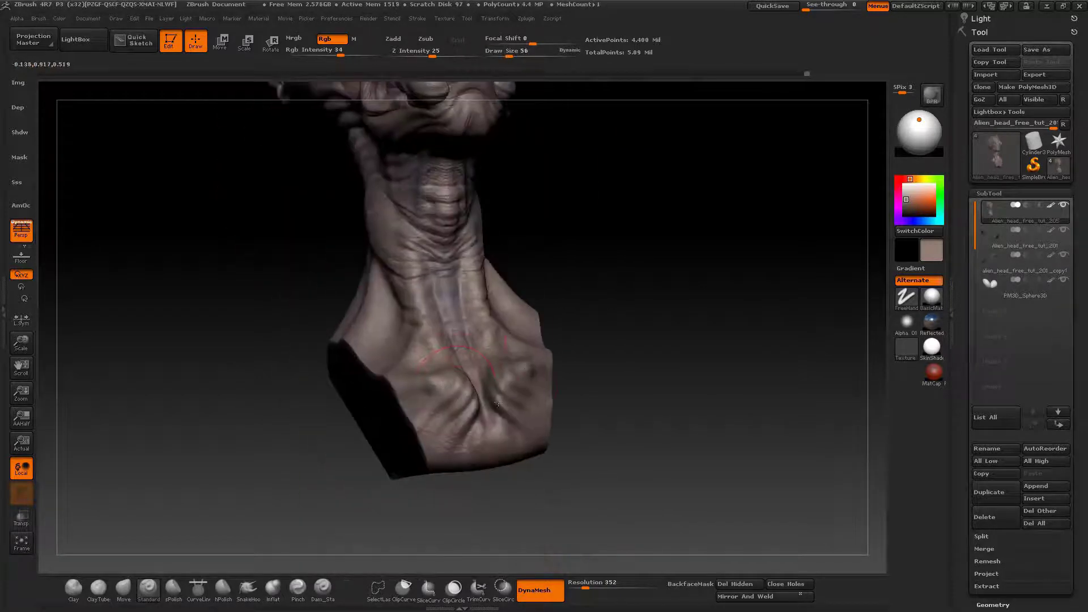
Step: Paint beige over the opposite side of the neck and jaw at Draw Size 65, and reduce it to 30 for the cheek folds
right_drag(482, 385, 546, 379)
mouse_move(457, 394)
right_down()
mouse_move(558, 391)
mouse_move(462, 206)
mouse_move(460, 304)
mouse_move(403, 375)
right_up()
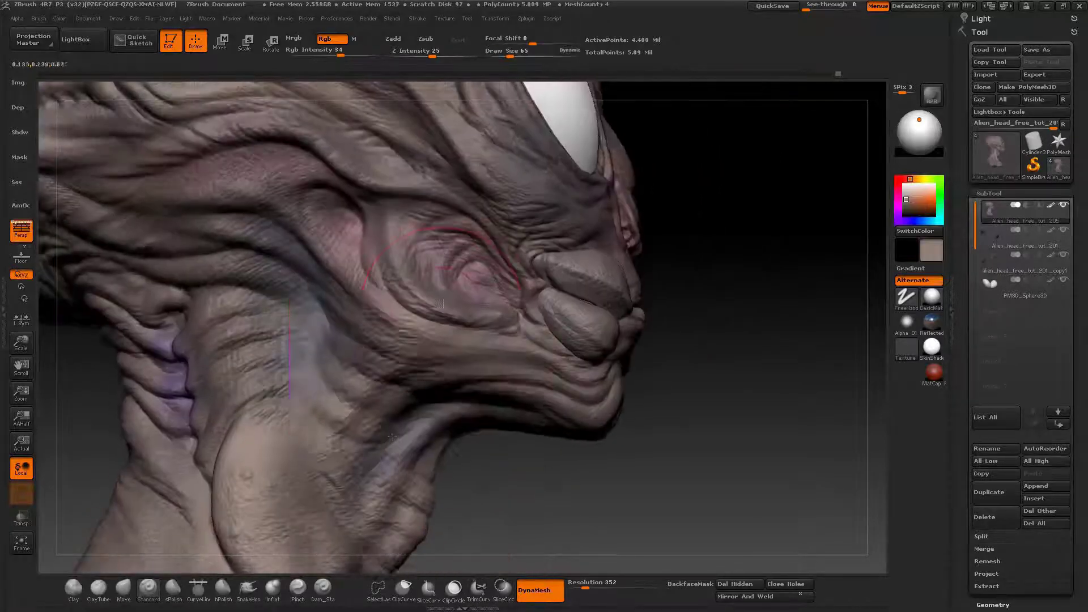
key(space)
drag(403, 374, 396, 375)
alt+right_drag(440, 179, 440, 284)
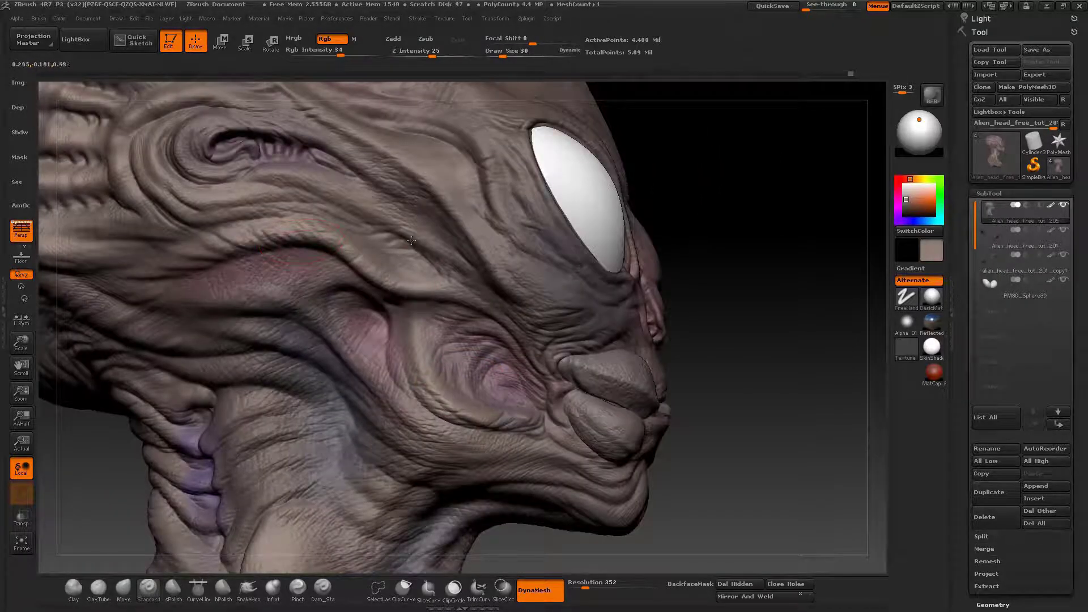
Step: Paint beige highlights on the folds beside the eye and the temple ridge on the opposite side of the head
drag(411, 241, 473, 219)
right_drag(473, 219, 420, 283)
drag(476, 312, 414, 255)
right_drag(425, 250, 446, 322)
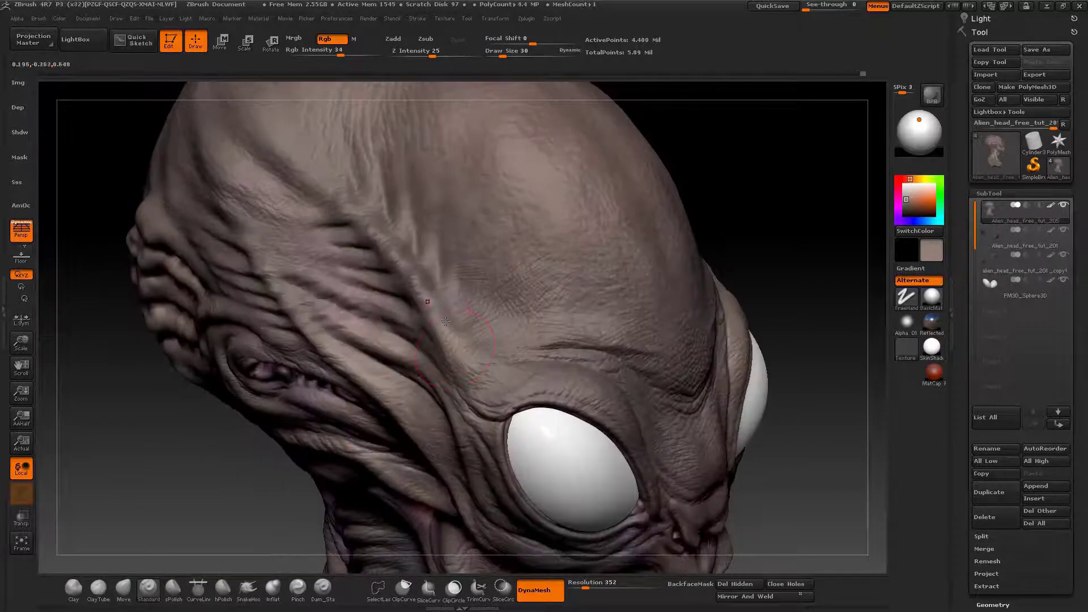
Step: Paint beige along the ridge above the eye, then reduce the Draw Size to 15 for the fine temple folds
mouse_move(423, 262)
mouse_down()
mouse_move(471, 342)
mouse_move(481, 331)
mouse_up()
mouse_move(482, 331)
right_down()
mouse_move(504, 317)
mouse_move(527, 352)
right_up()
mouse_move(532, 357)
mouse_down()
mouse_move(541, 363)
mouse_move(519, 367)
mouse_up()
right_drag(520, 369, 482, 250)
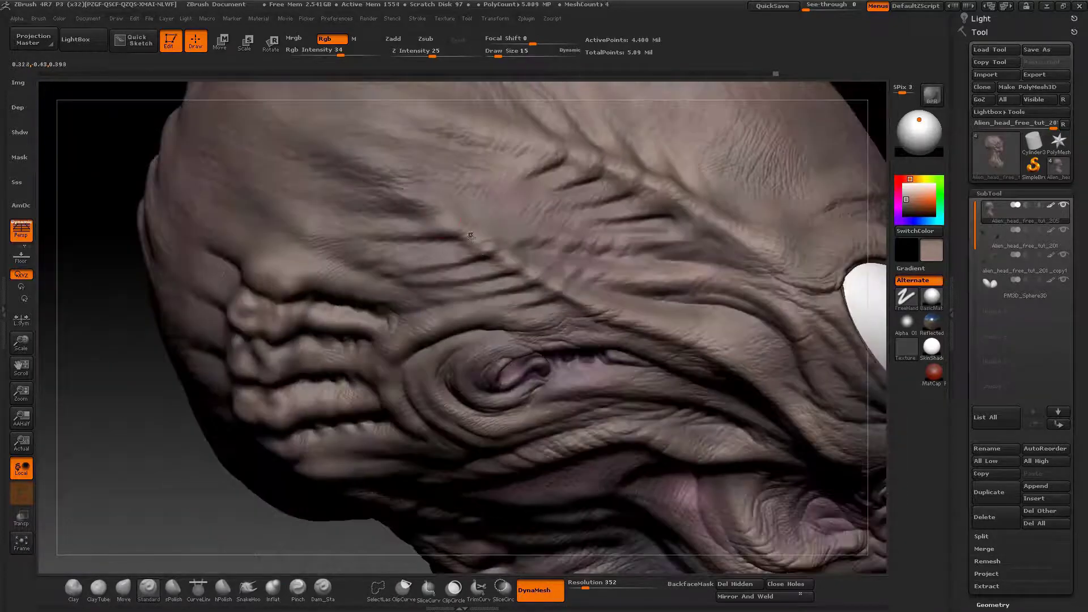
right_drag(315, 224, 346, 200)
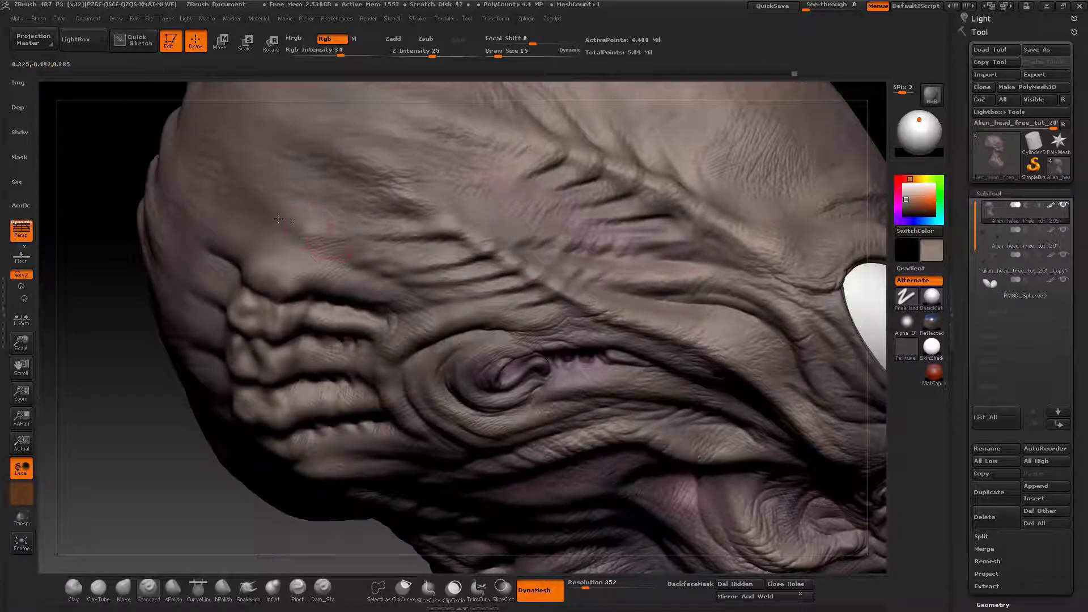
Step: Paint beige highlights on the raised lumps and folds at the side and back of the skull at Draw Size 15
mouse_move(309, 226)
right_down()
mouse_move(263, 296)
mouse_move(328, 282)
mouse_move(378, 293)
mouse_move(365, 316)
mouse_move(316, 304)
right_up()
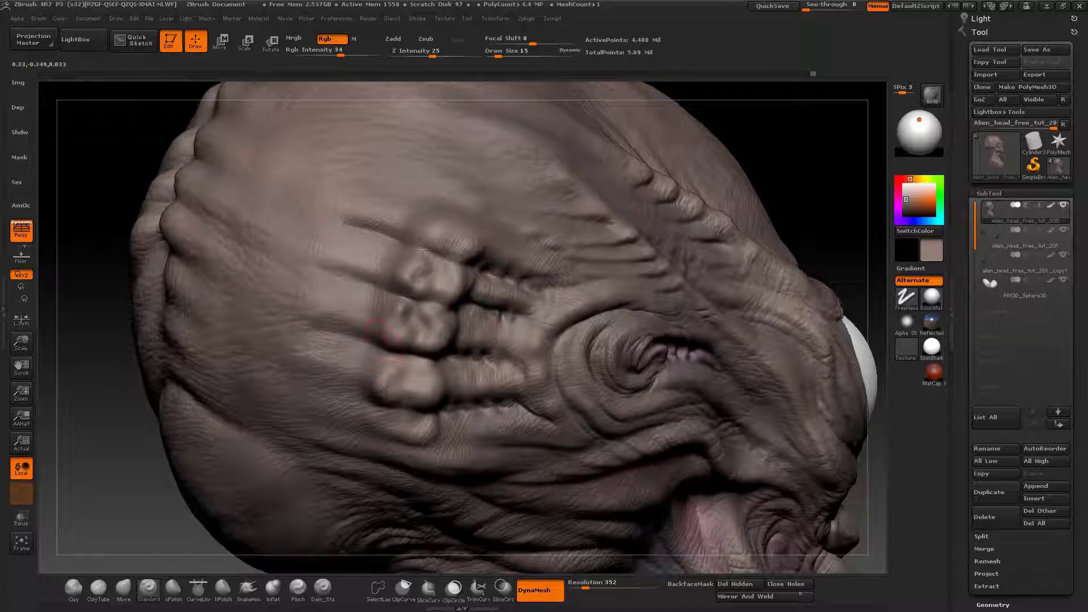
right_drag(381, 337, 434, 325)
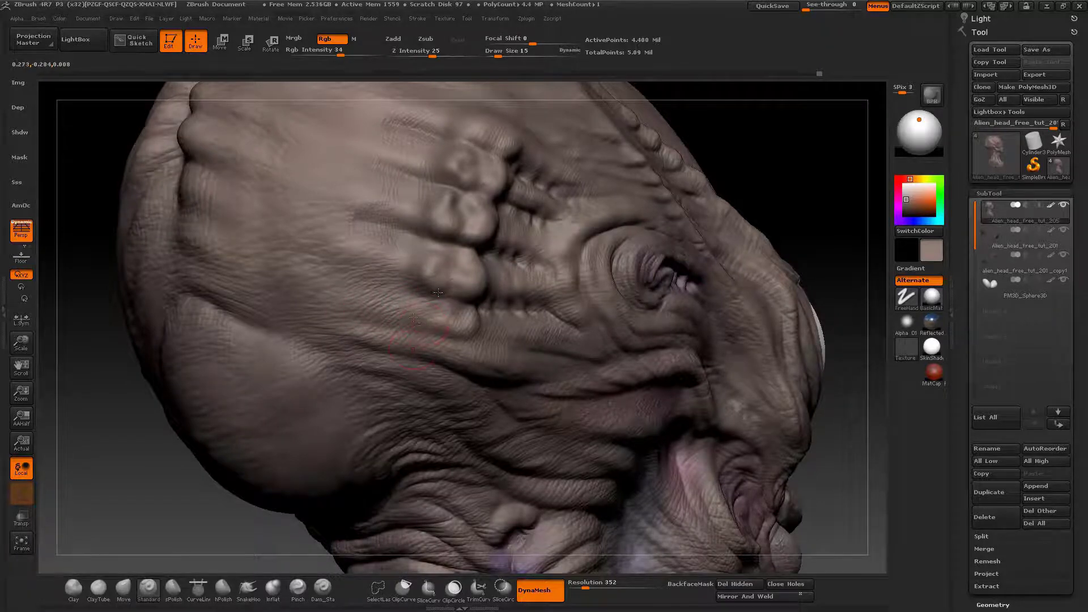
right_drag(438, 292, 320, 259)
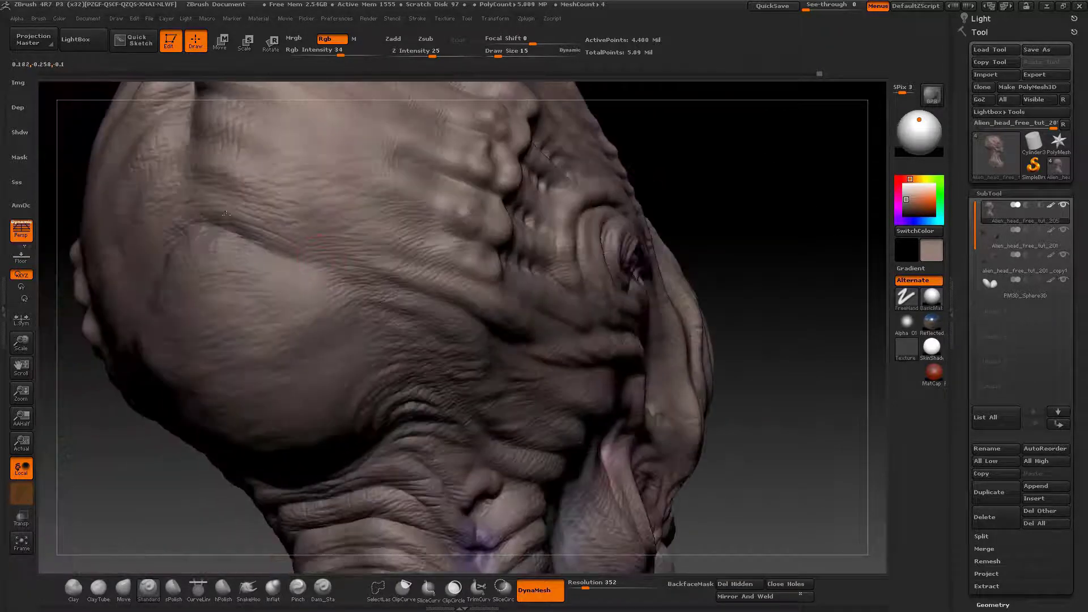
right_drag(239, 220, 167, 233)
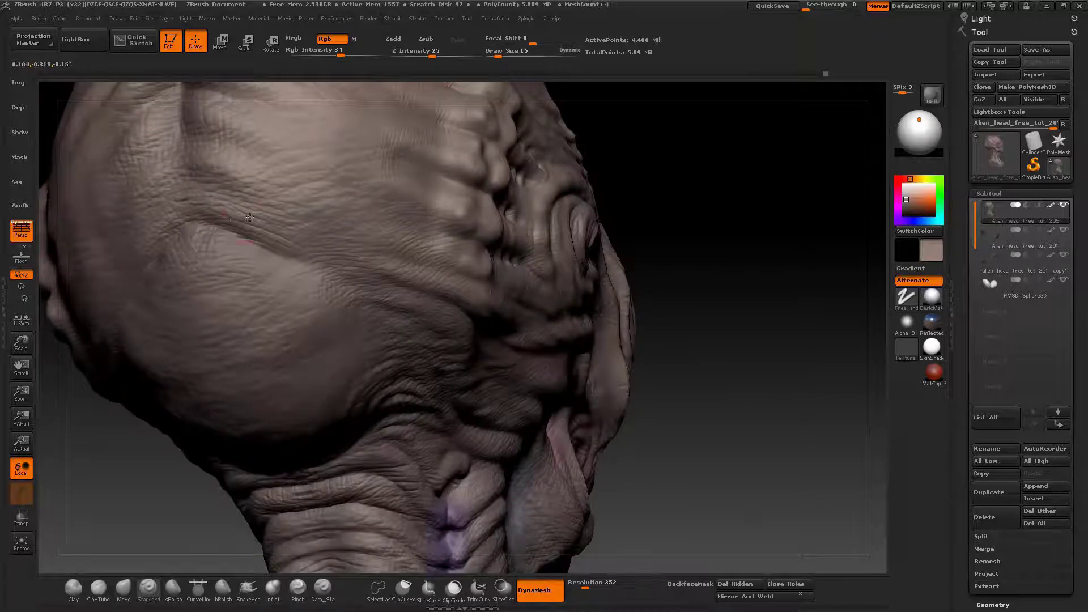
mouse_move(249, 217)
right_down()
mouse_move(517, 308)
mouse_move(449, 258)
mouse_move(492, 259)
mouse_move(481, 241)
mouse_move(500, 267)
mouse_move(486, 238)
mouse_move(431, 241)
mouse_move(502, 257)
right_up()
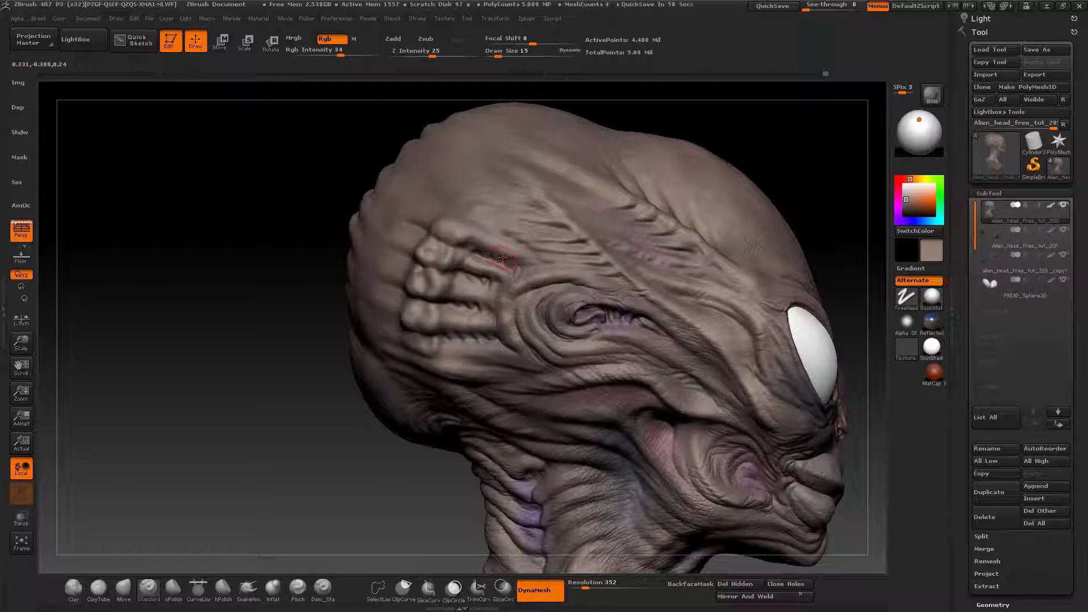
Step: Turn off the polypaint display on the head subtool to show the bare sculpt
right_drag(527, 299, 543, 566)
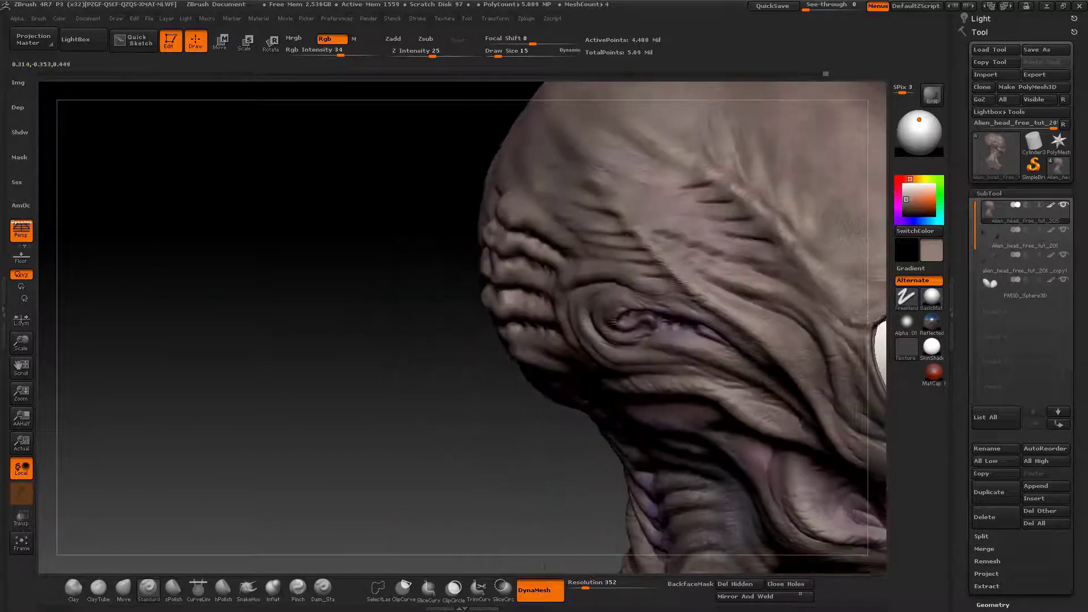
right_drag(613, 321, 561, 344)
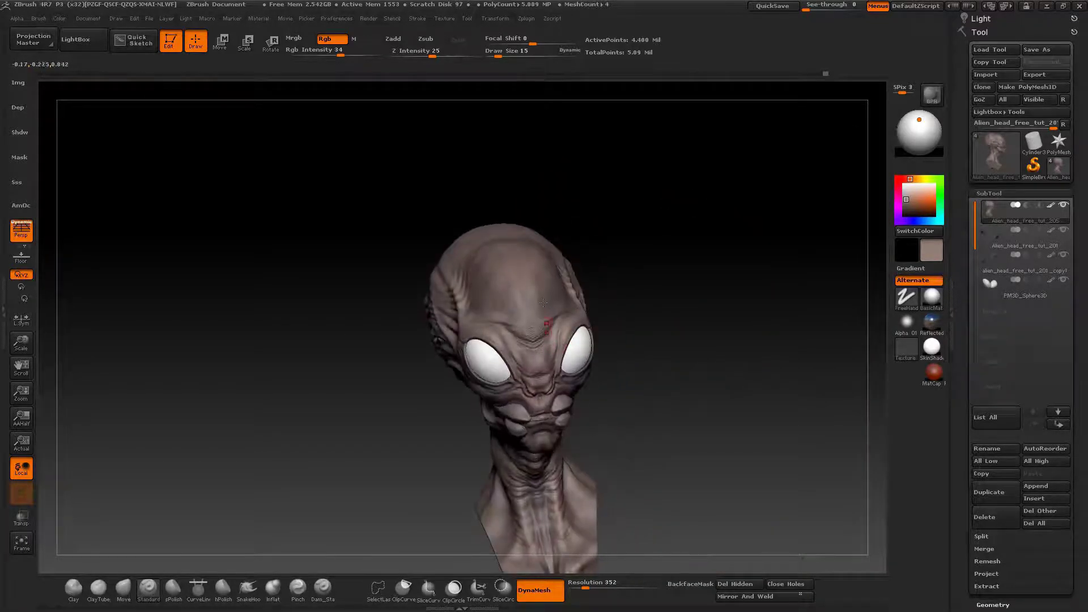
mouse_move(543, 302)
right_down()
mouse_move(525, 350)
mouse_move(590, 342)
mouse_move(580, 368)
mouse_move(561, 369)
mouse_move(587, 291)
mouse_move(501, 283)
mouse_move(559, 291)
right_up()
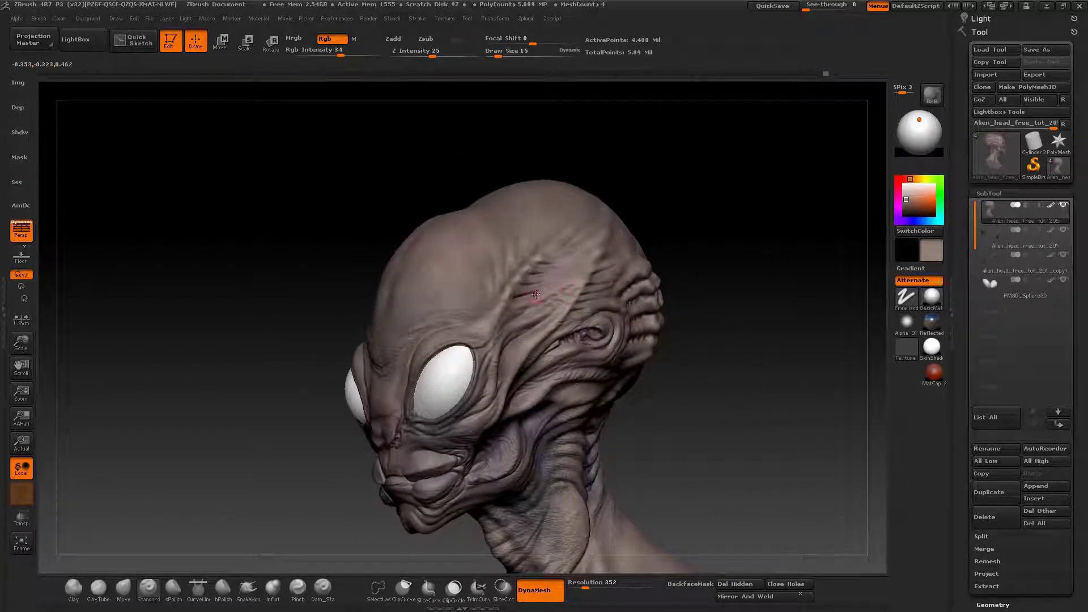
right_drag(511, 321, 453, 300)
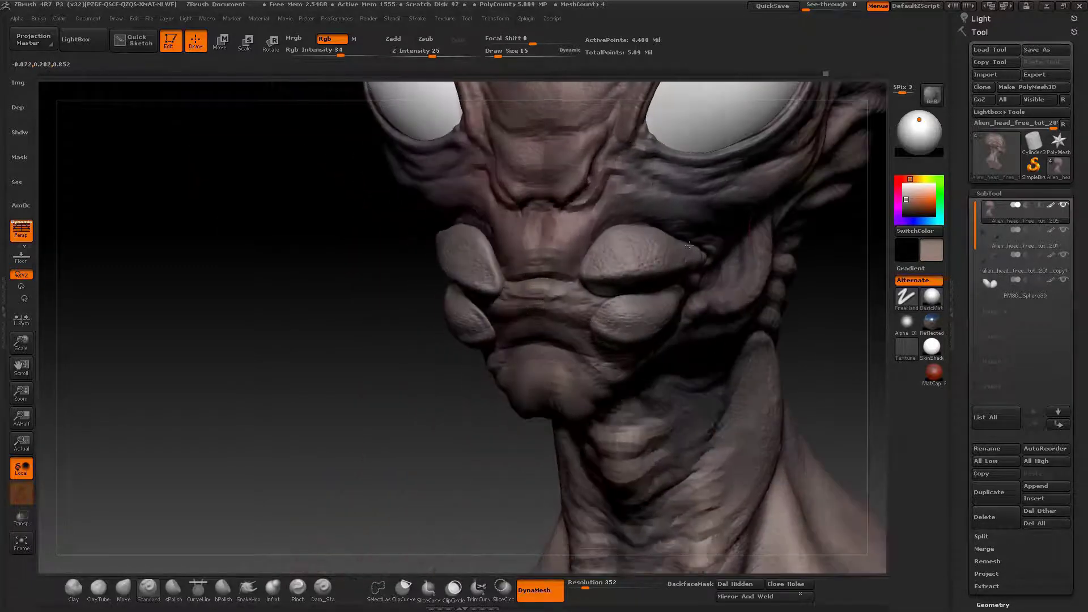
click(1052, 206)
right_drag(612, 221, 906, 184)
alt+right_drag(794, 193, 777, 296)
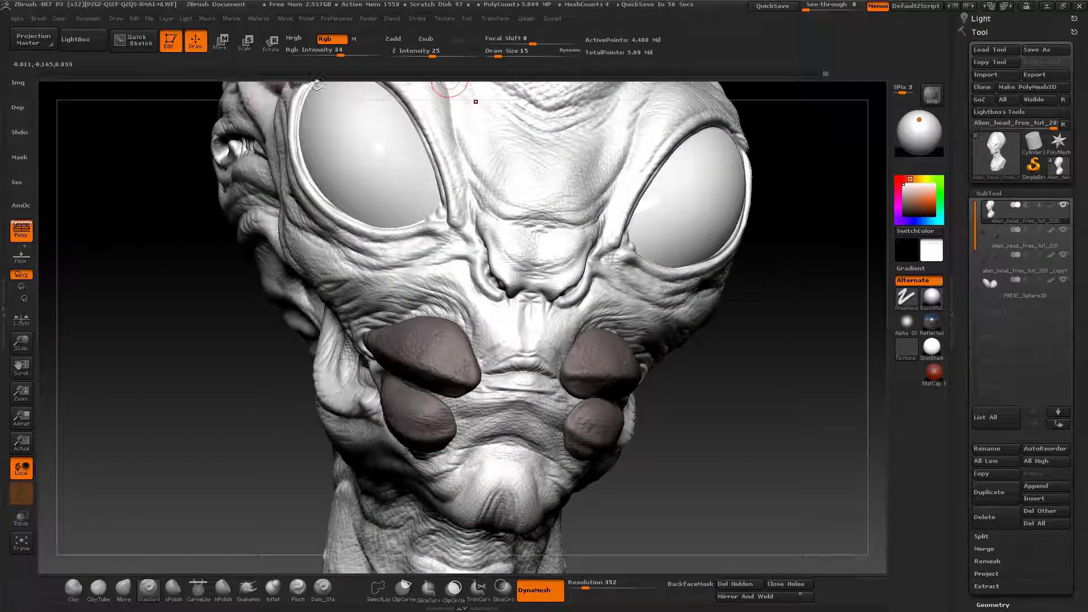
Step: Set the BasicMaterial's Ambient to 2 and dim the scene light
click(259, 18)
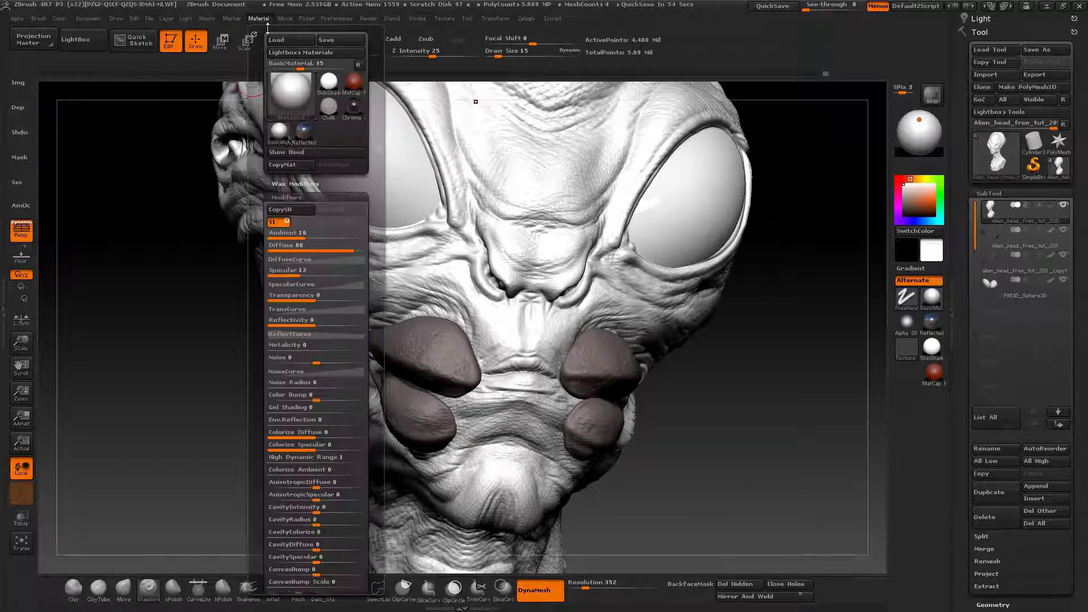
drag(302, 233, 282, 233)
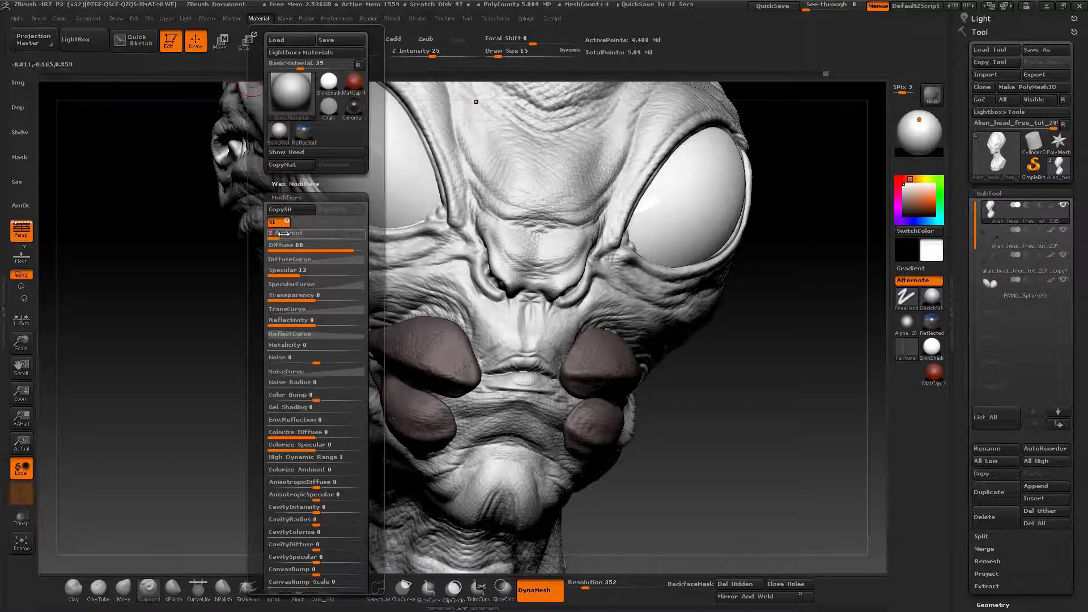
mouse_move(185, 18)
mouse_move(275, 128)
mouse_down()
mouse_move(251, 128)
mouse_move(265, 128)
mouse_up()
Step: Turn off the polypaint display on the two mouth-piece subtools as well
mouse_move(601, 226)
right_down()
mouse_move(546, 221)
mouse_move(549, 192)
right_up()
mouse_move(548, 192)
mouse_down()
mouse_move(565, 245)
mouse_move(571, 200)
mouse_up()
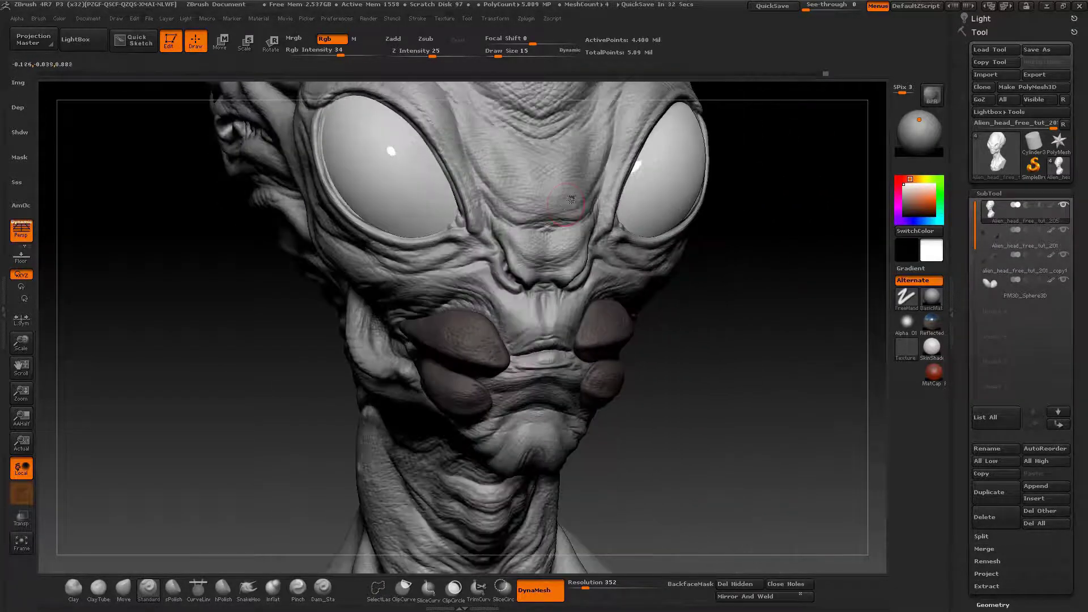
click(1062, 233)
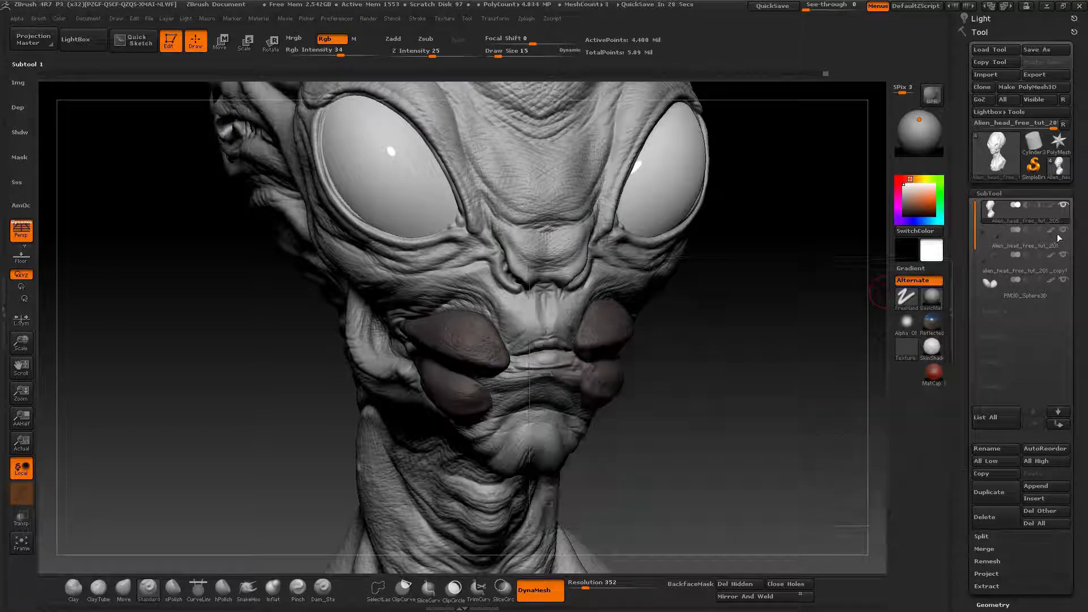
click(1049, 257)
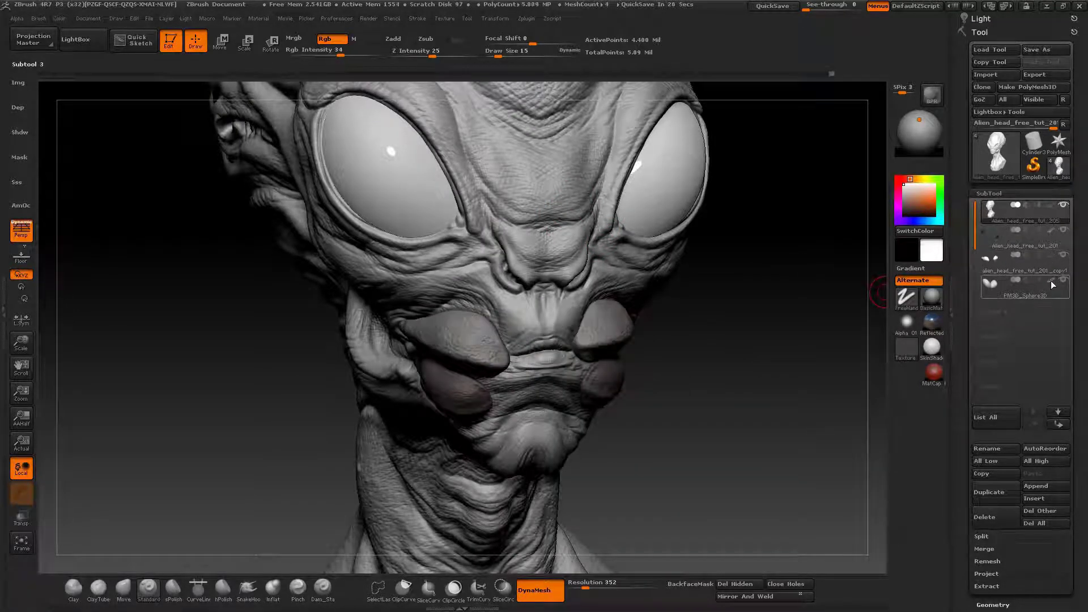
Step: Hide the head's Rugas-Wrinkles, Pele-skin and Lips2 sculpt layers
scroll(979, 340, down, 10)
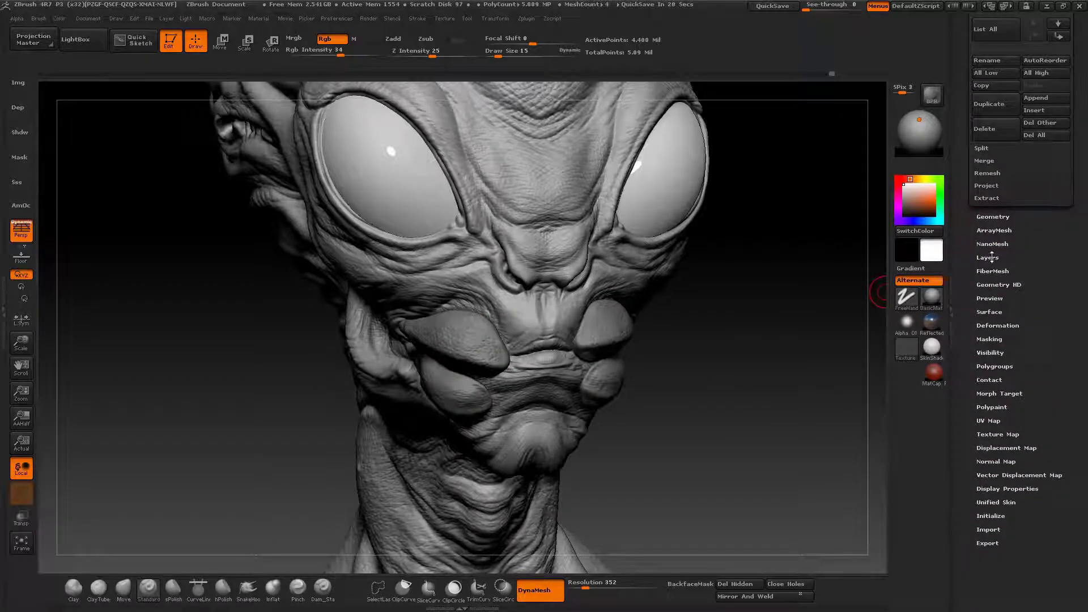
click(991, 257)
scroll(969, 207, up, 6)
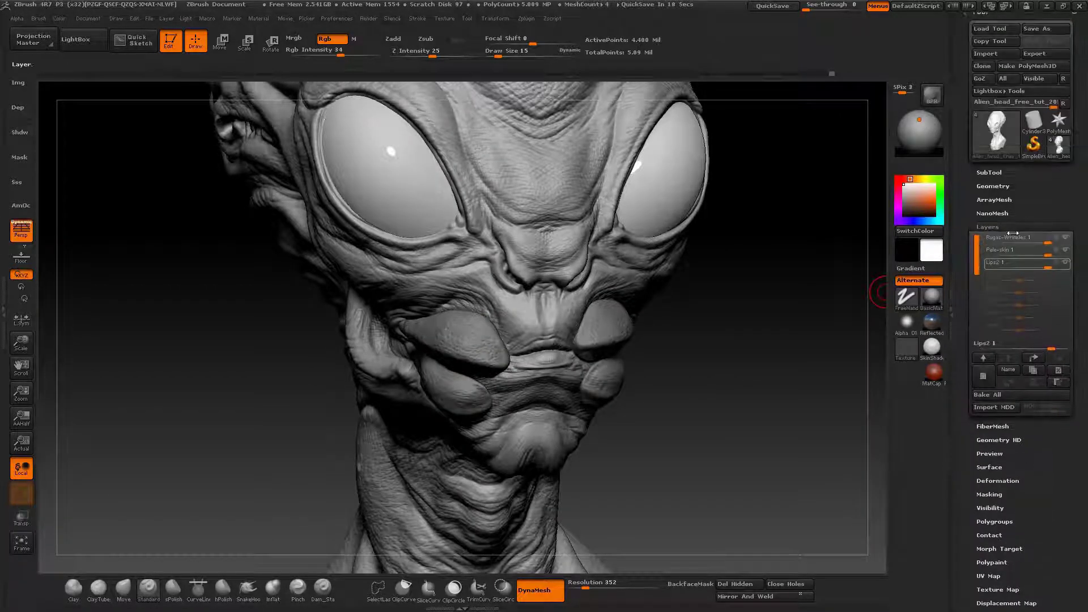
mouse_move(1067, 241)
click(1019, 238)
click(1065, 250)
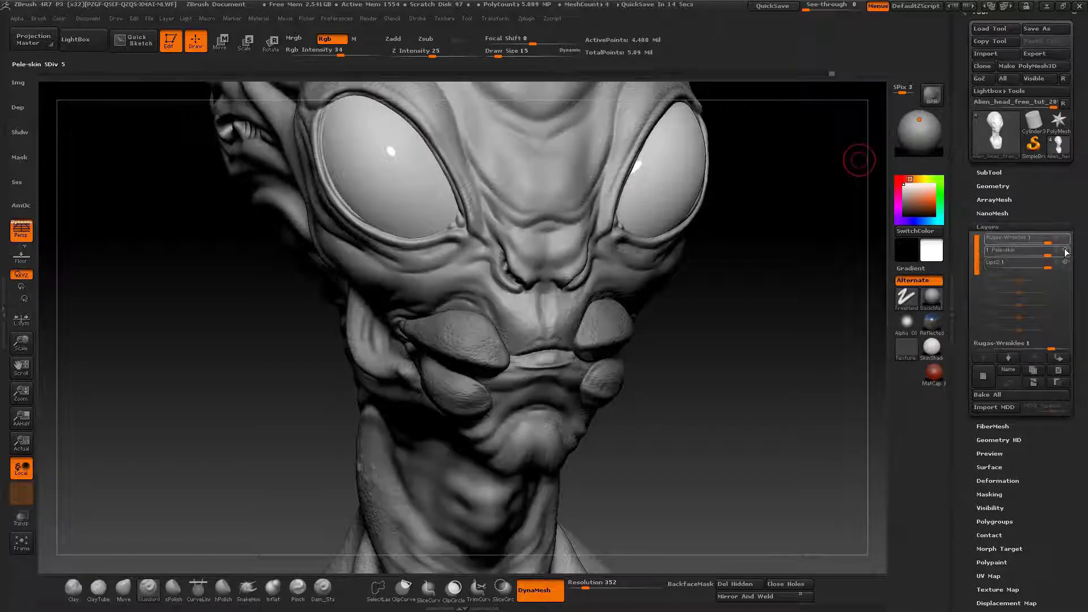
click(1031, 263)
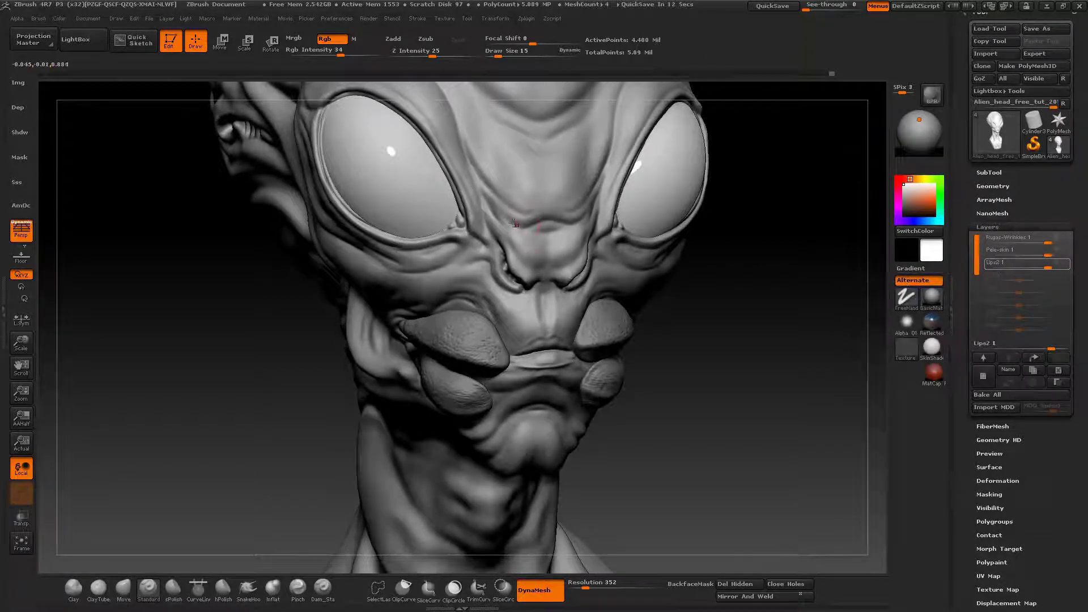
Step: Inspect the smooth head from the side and front, then make the Lips2, Pele-skin and Rugas-Wrinkles layers visible again
alt+right_drag(514, 223, 504, 185)
drag(503, 185, 629, 222)
right_drag(633, 222, 545, 252)
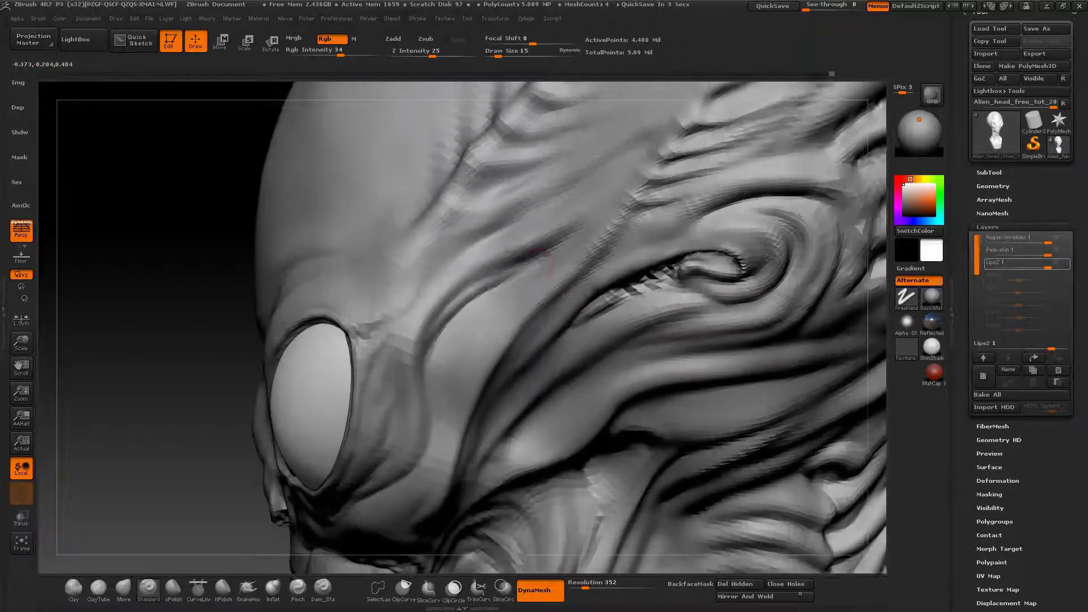
drag(545, 253, 481, 301)
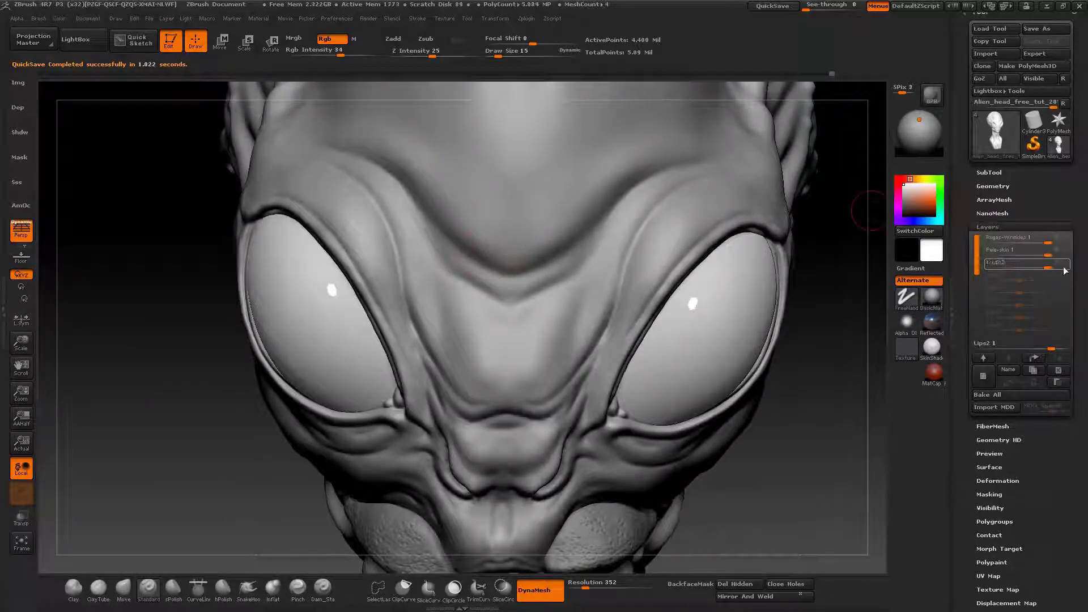
mouse_move(1065, 271)
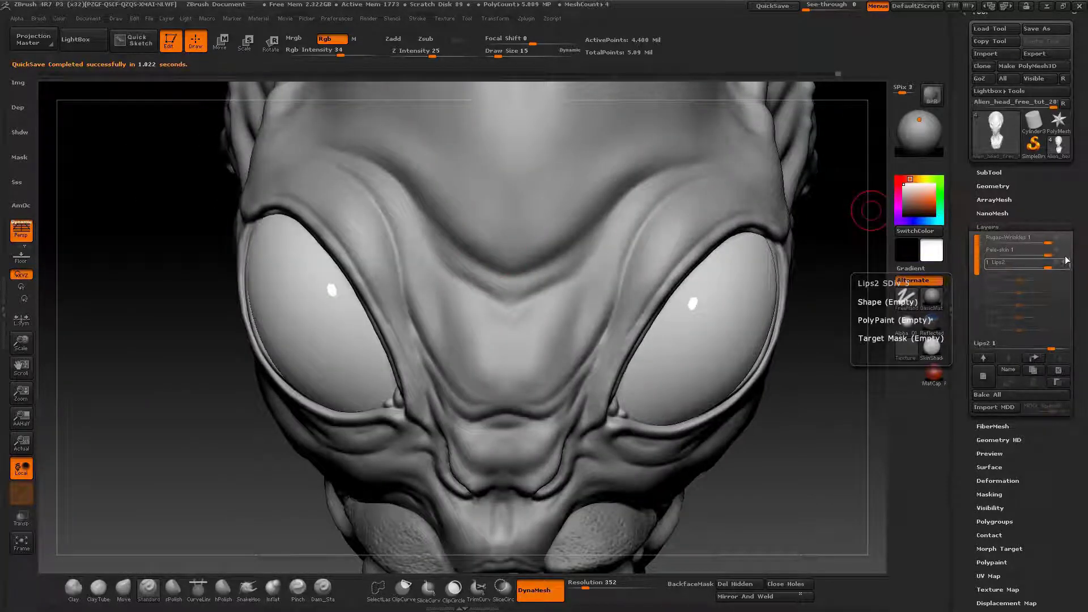
click(1066, 252)
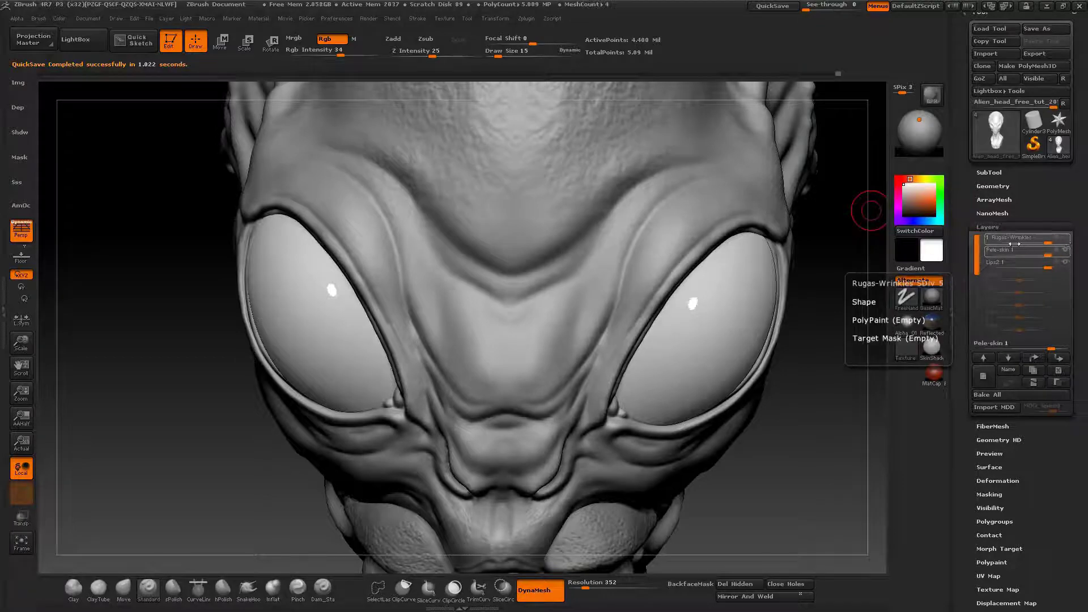
click(1065, 238)
Step: Examine the unpainted sculpt's skin texture and wrinkles on the face, neck and sides of the head
right_drag(481, 269, 397, 266)
right_drag(503, 221, 507, 165)
right_drag(419, 196, 519, 200)
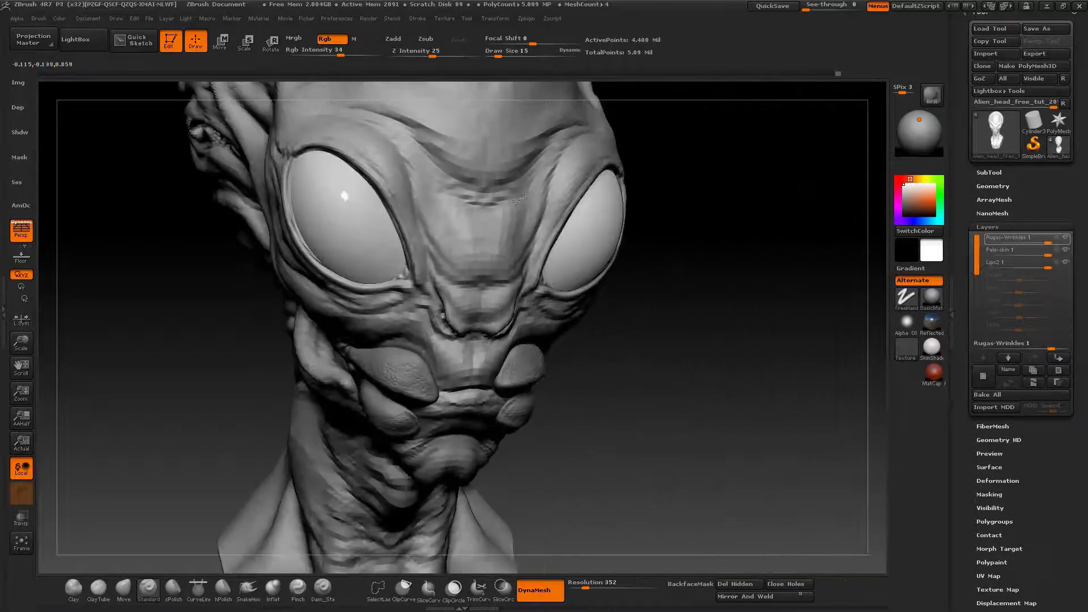
drag(516, 199, 319, 287)
right_drag(323, 286, 357, 285)
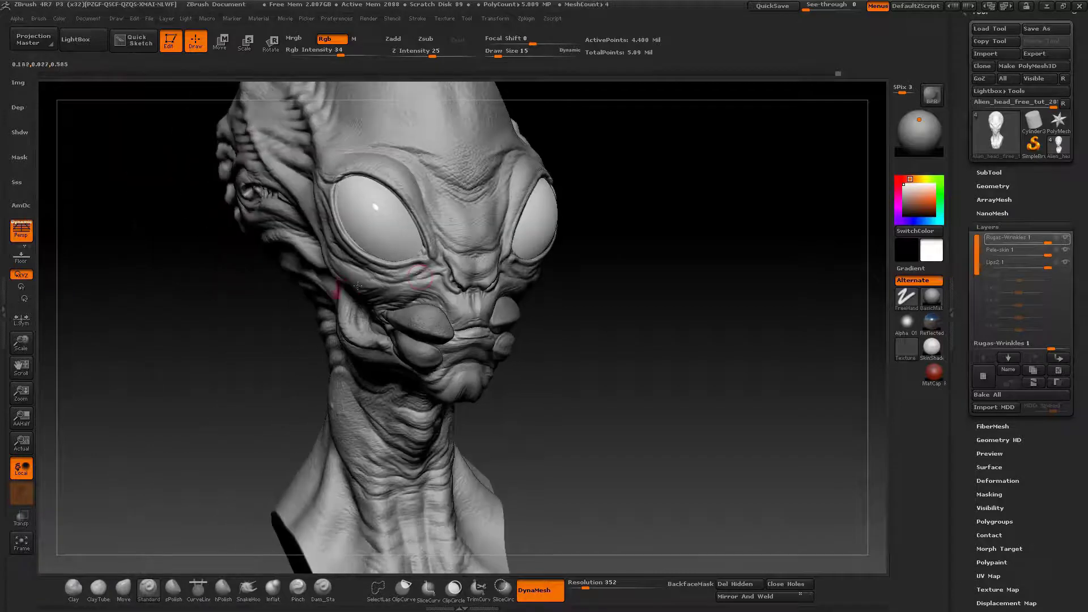
right_drag(469, 254, 426, 287)
mouse_move(426, 286)
mouse_down()
mouse_move(498, 226)
mouse_move(564, 229)
mouse_move(637, 266)
mouse_up()
right_drag(619, 276, 636, 244)
drag(635, 244, 600, 259)
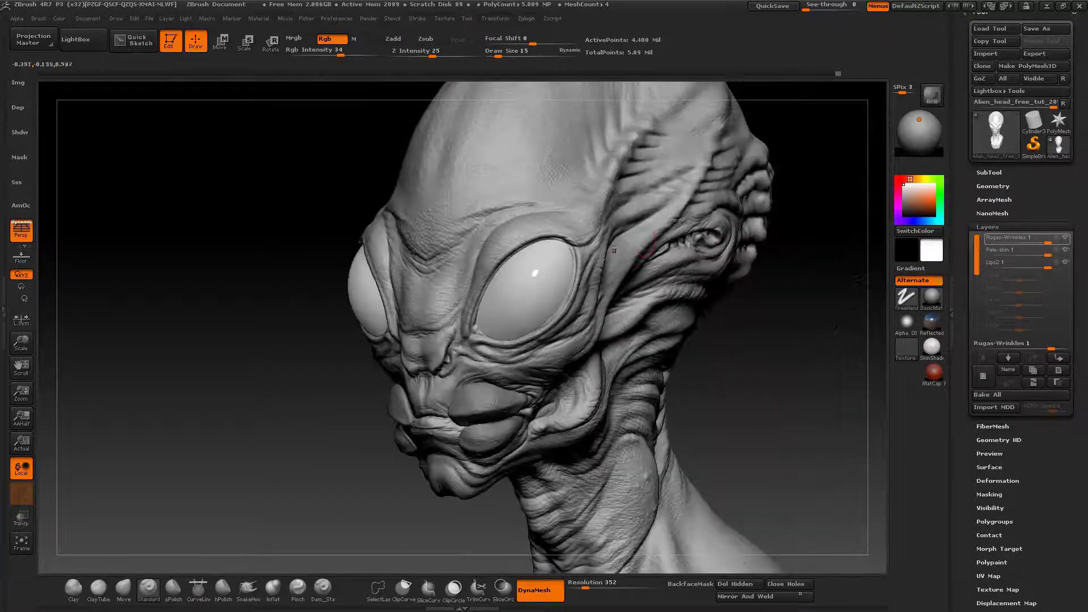
mouse_move(491, 242)
right_down()
mouse_move(623, 264)
mouse_move(461, 224)
right_up()
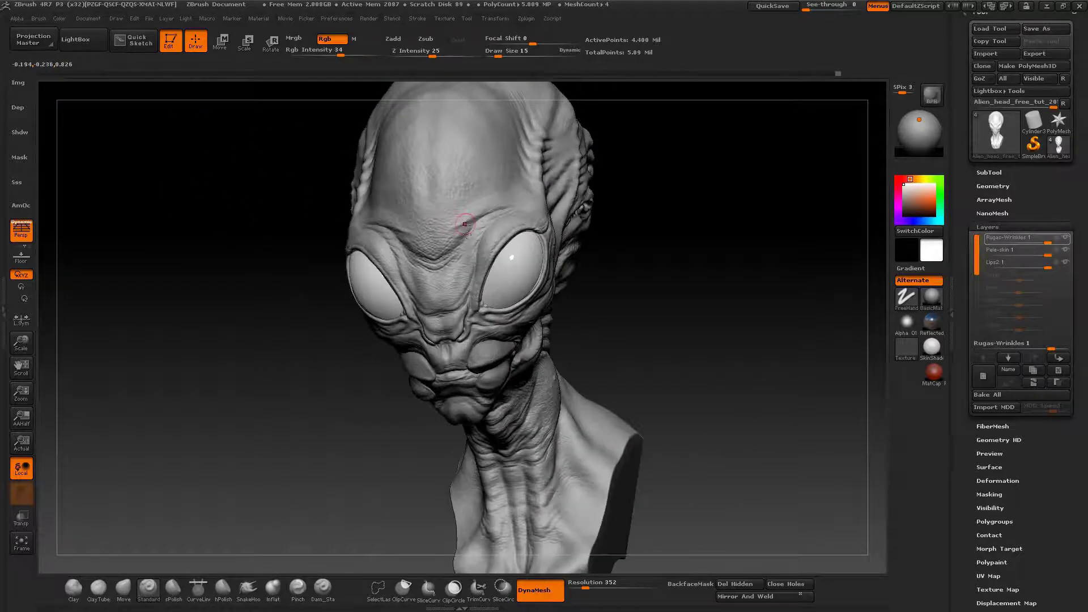
right_drag(467, 297, 464, 278)
drag(465, 278, 417, 326)
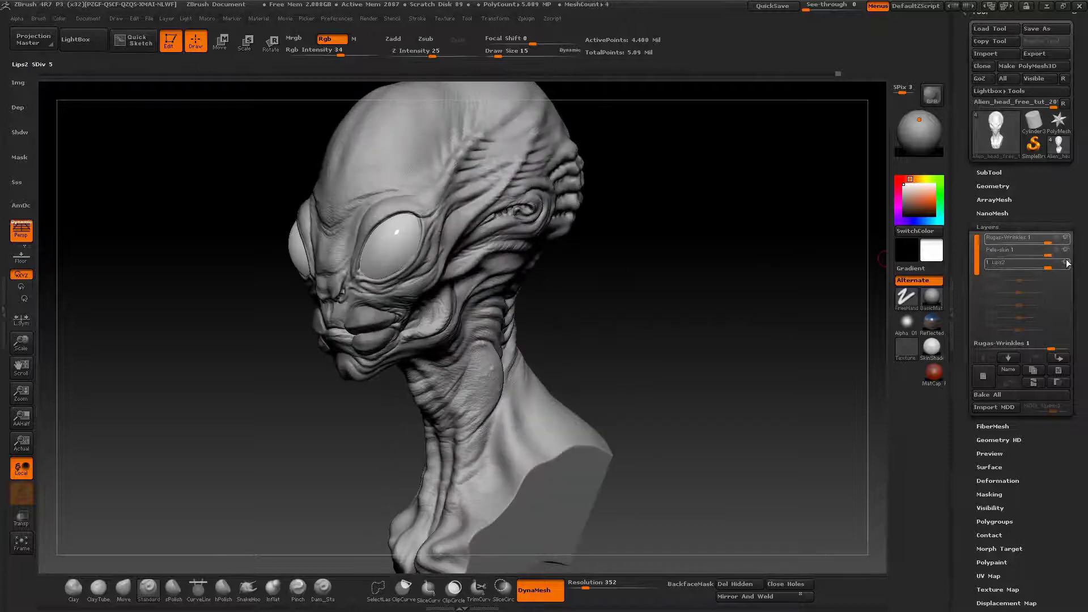
Step: Turn the polypaint display back on for the head and mouth-piece subtools
click(993, 186)
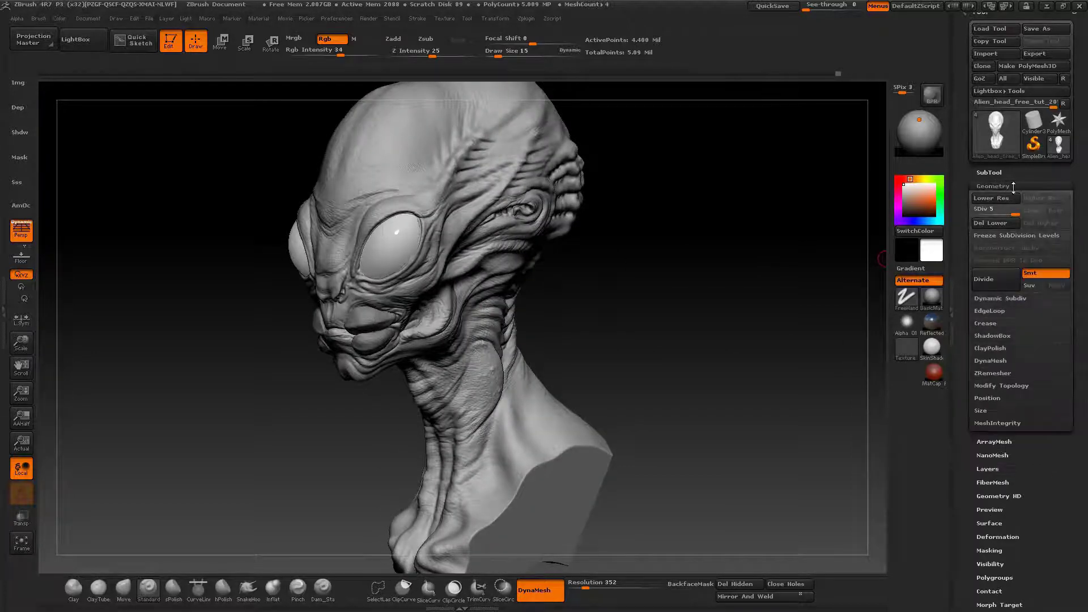
click(991, 172)
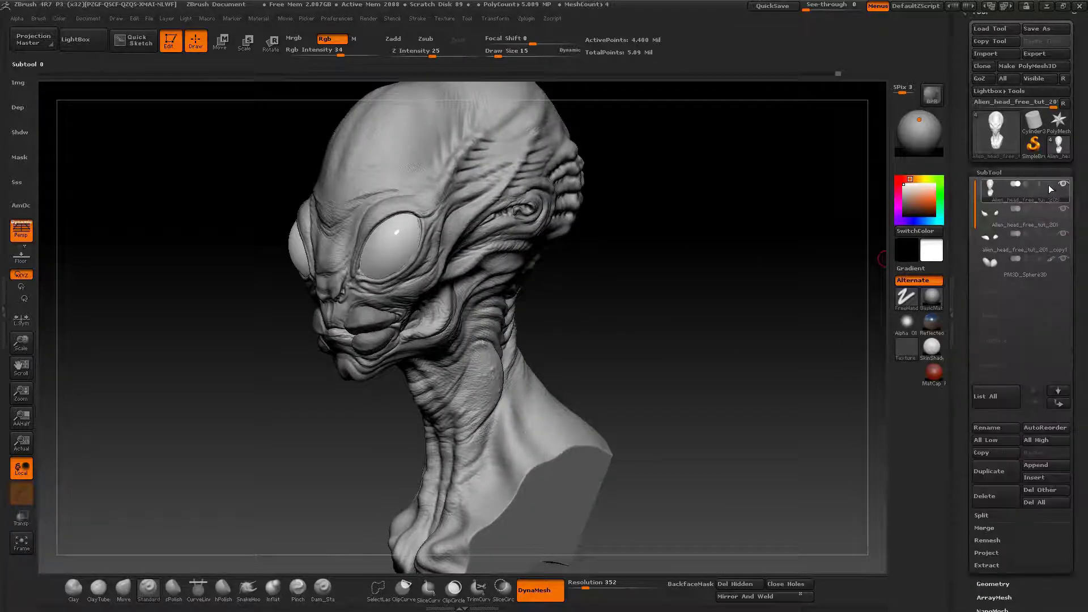
click(1049, 185)
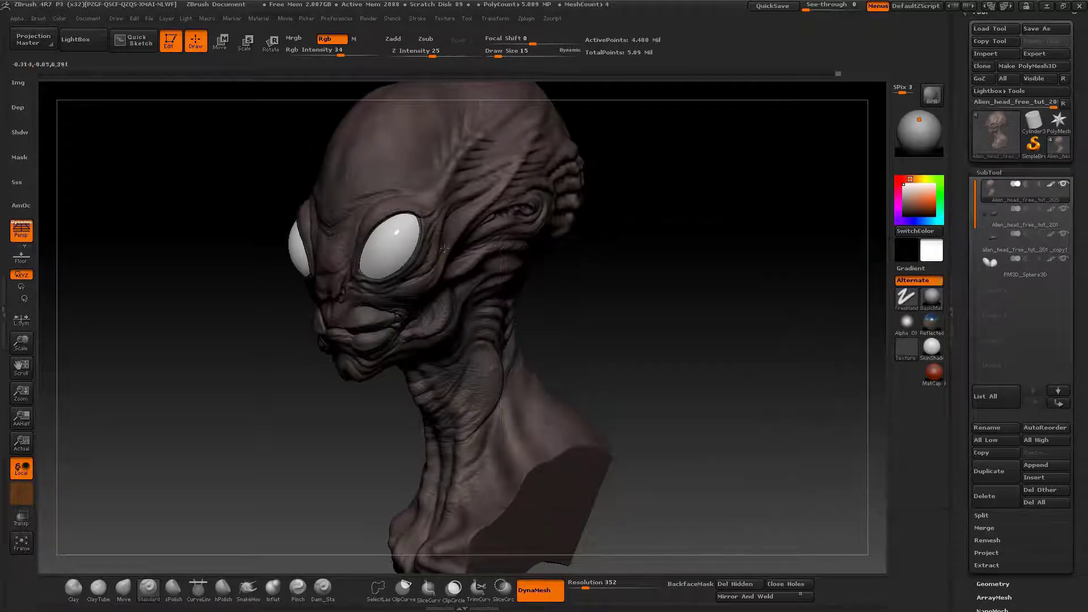
Step: Set the BasicMaterial's Ambient to 16 and view the painted bust from the front
right_drag(444, 248, 663, 267)
click(257, 18)
drag(284, 236, 306, 237)
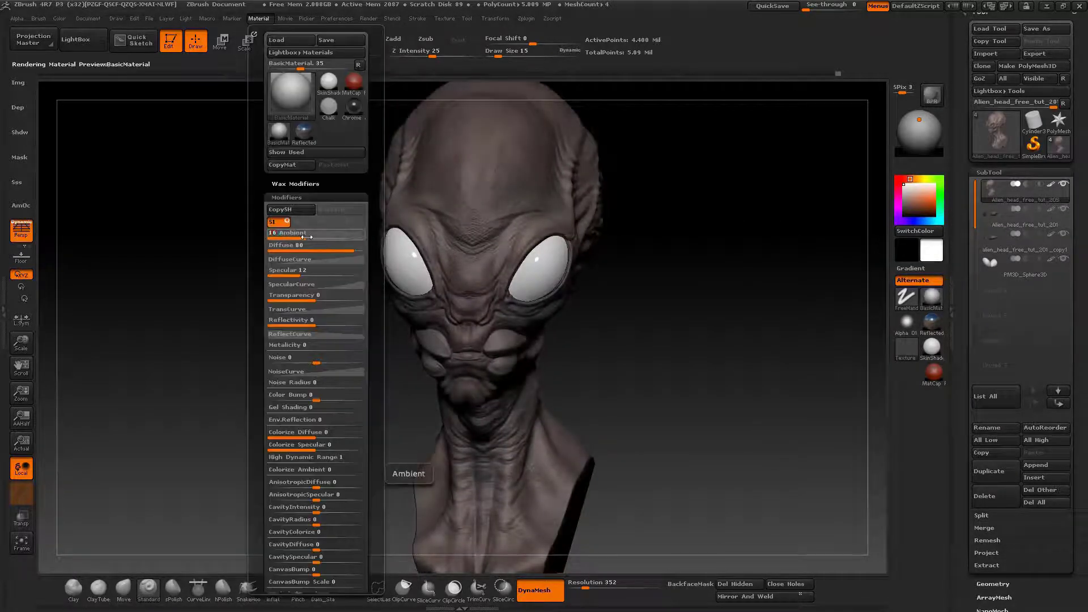
right_drag(454, 244, 493, 227)
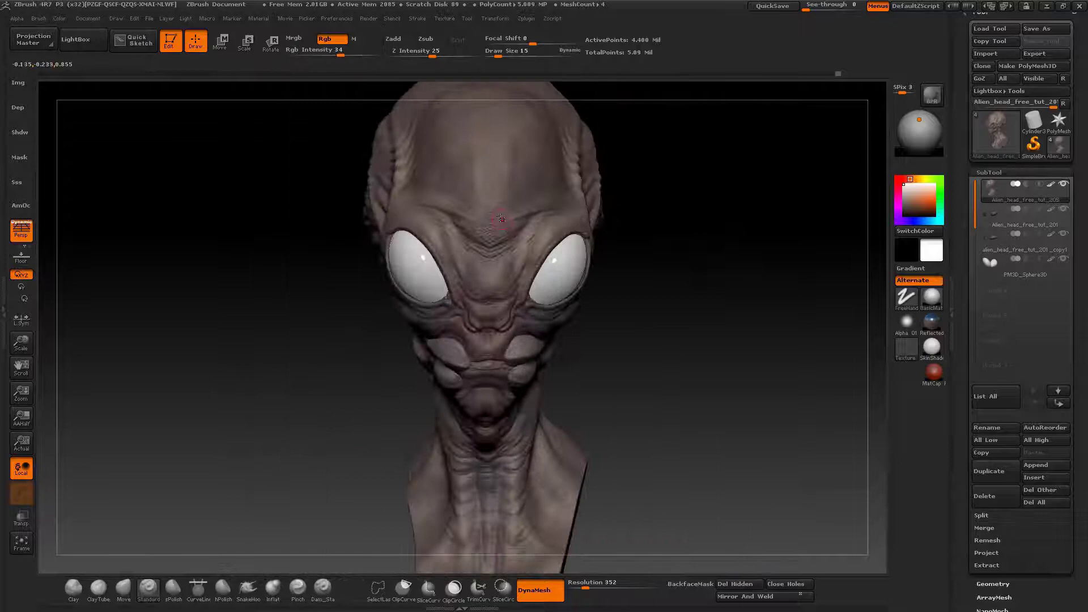
click(261, 18)
scroll(272, 118, down, 5)
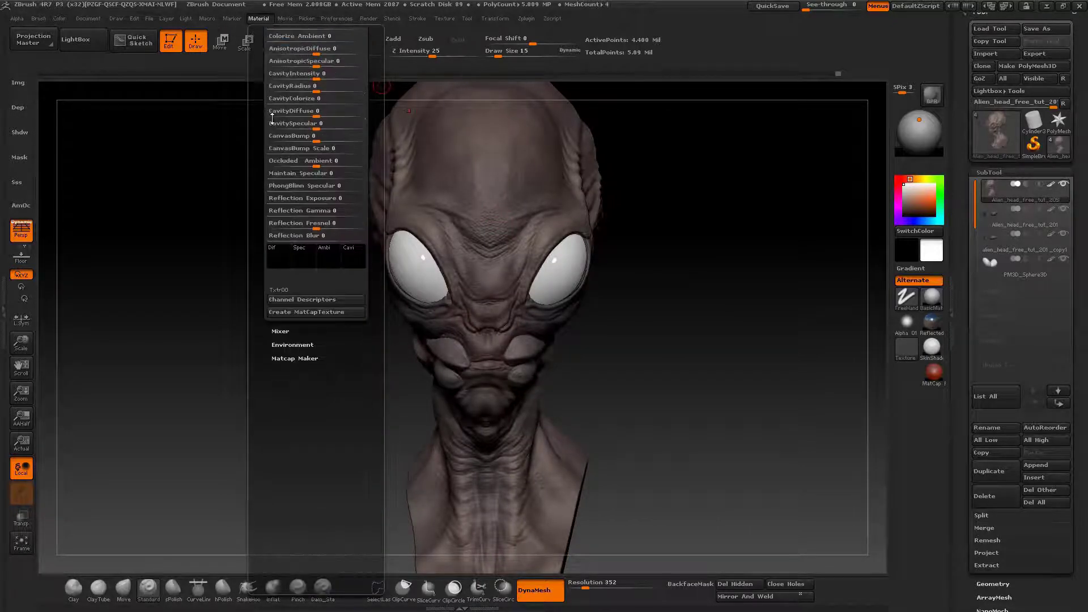
drag(272, 118, 255, 243)
click(187, 18)
drag(220, 138, 236, 137)
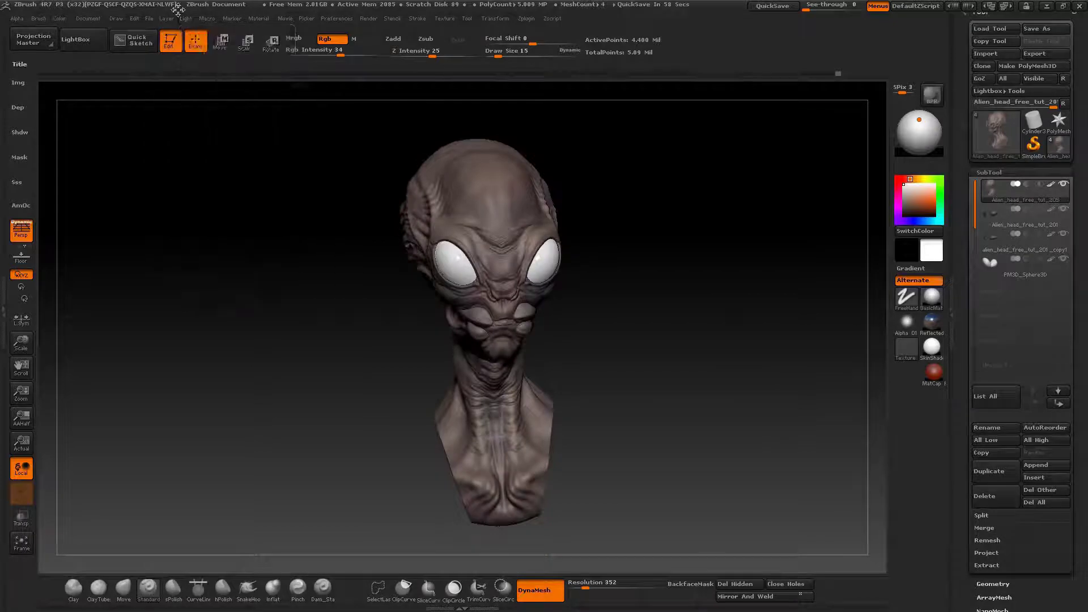
click(185, 20)
click(170, 21)
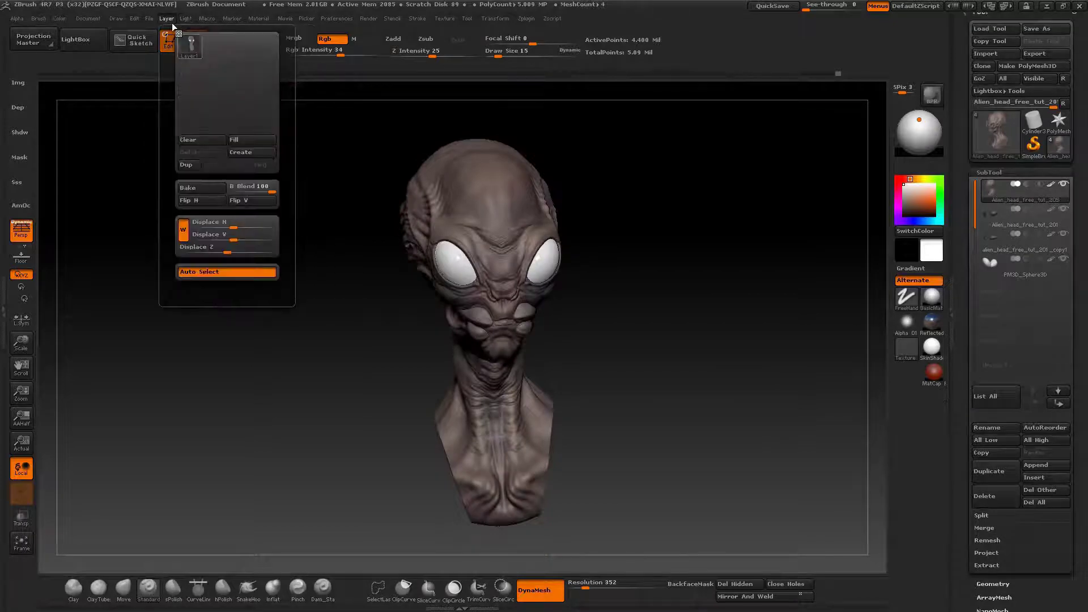
click(186, 19)
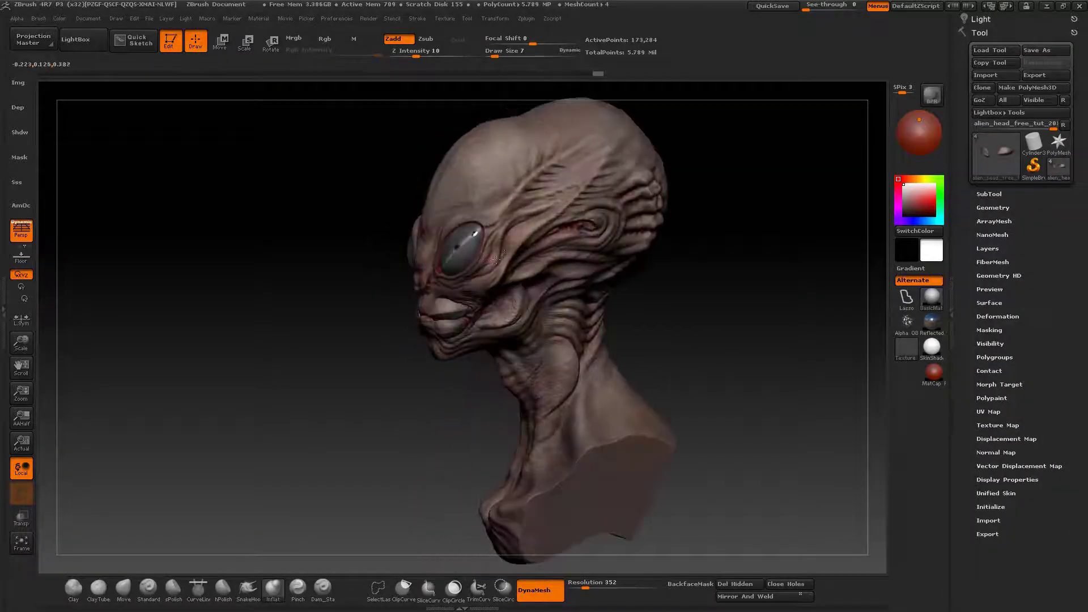
Step: Examine the painted bust from the side, back and front, including close views of the eyes, brow and mouth
right_drag(495, 259, 508, 241)
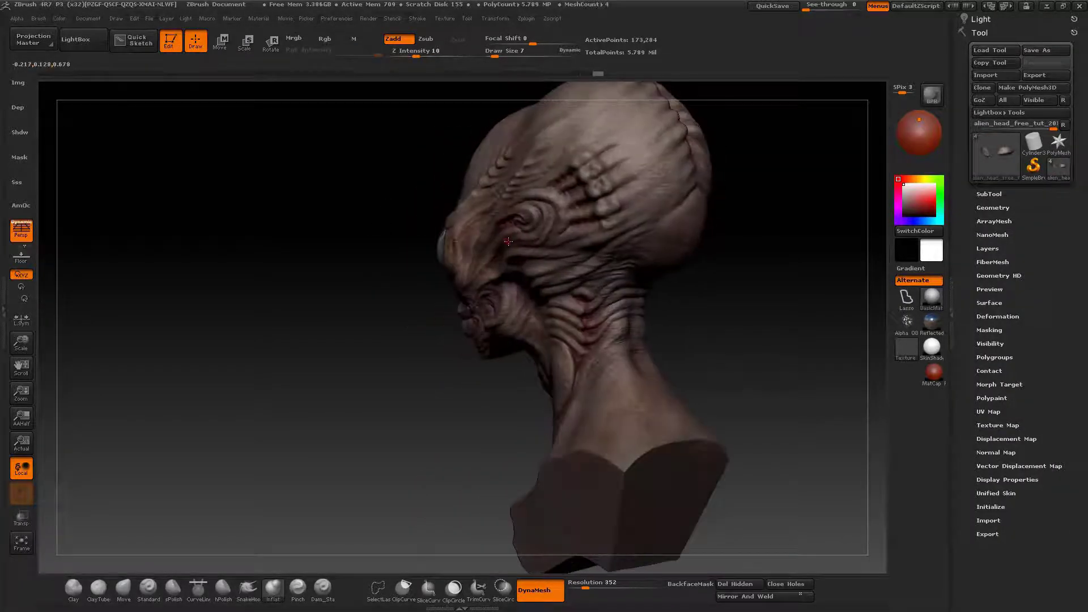
drag(508, 242, 471, 280)
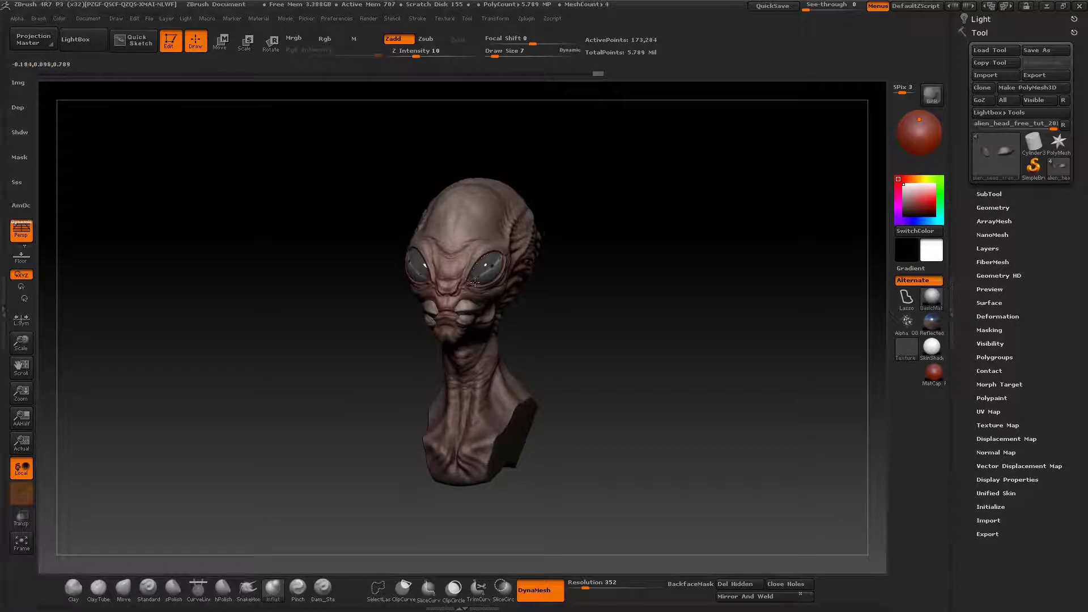
ctrl+right_drag(475, 282, 502, 300)
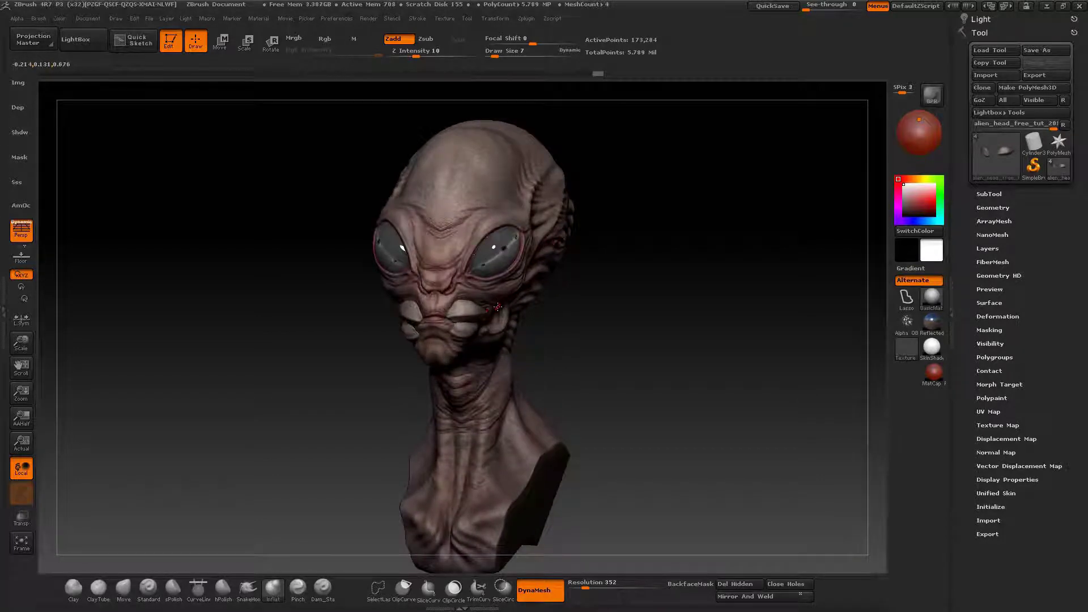
mouse_move(498, 303)
alt+mouse_down()
mouse_move(493, 287)
mouse_move(509, 316)
alt+mouse_up()
right_drag(507, 316, 688, 385)
drag(601, 360, 513, 251)
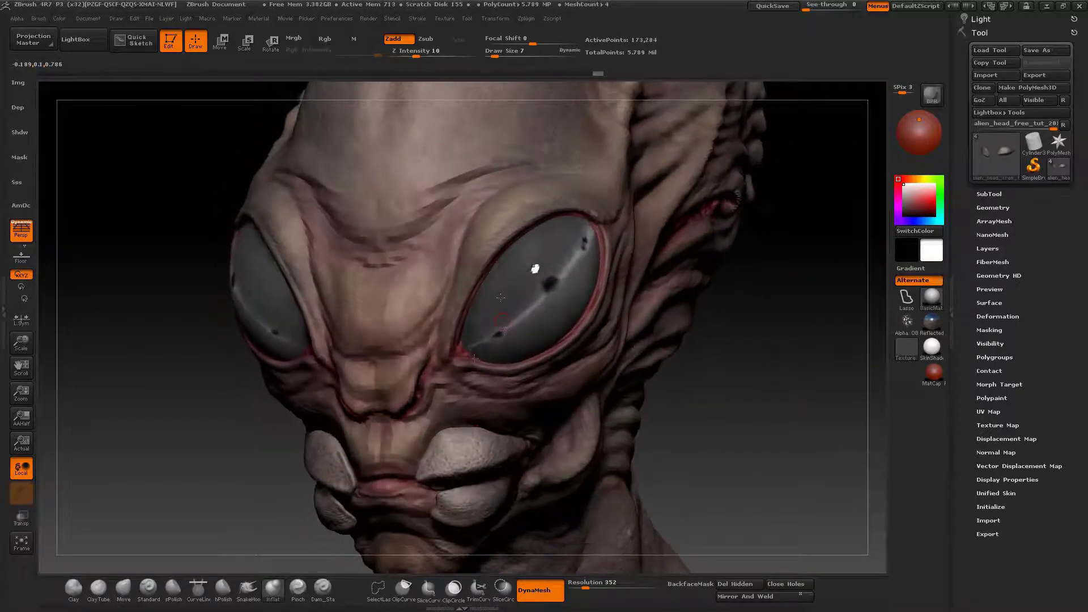
drag(466, 321, 470, 279)
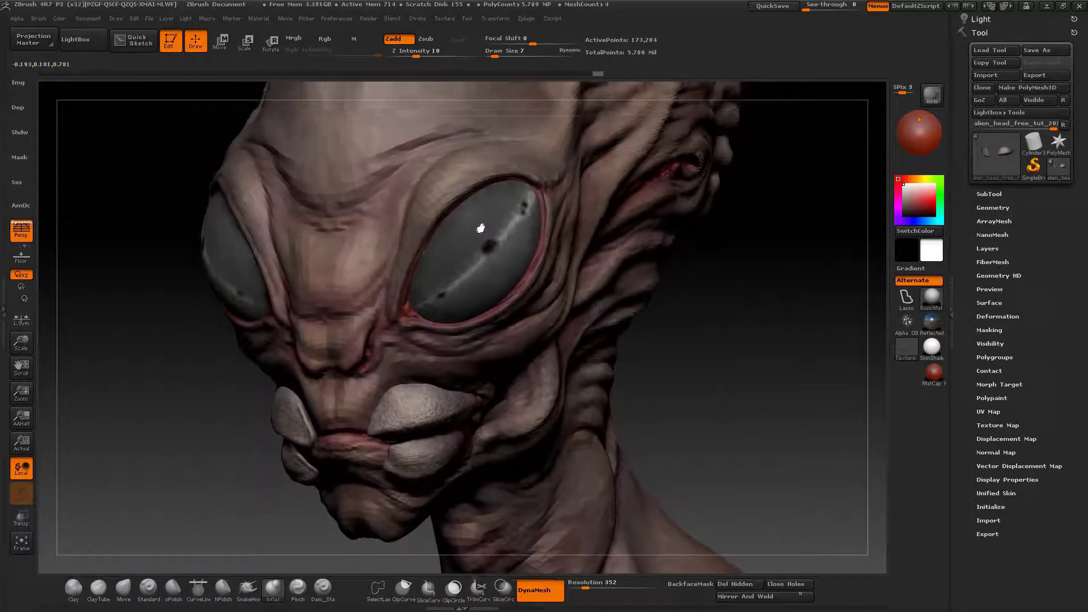
drag(480, 228, 448, 289)
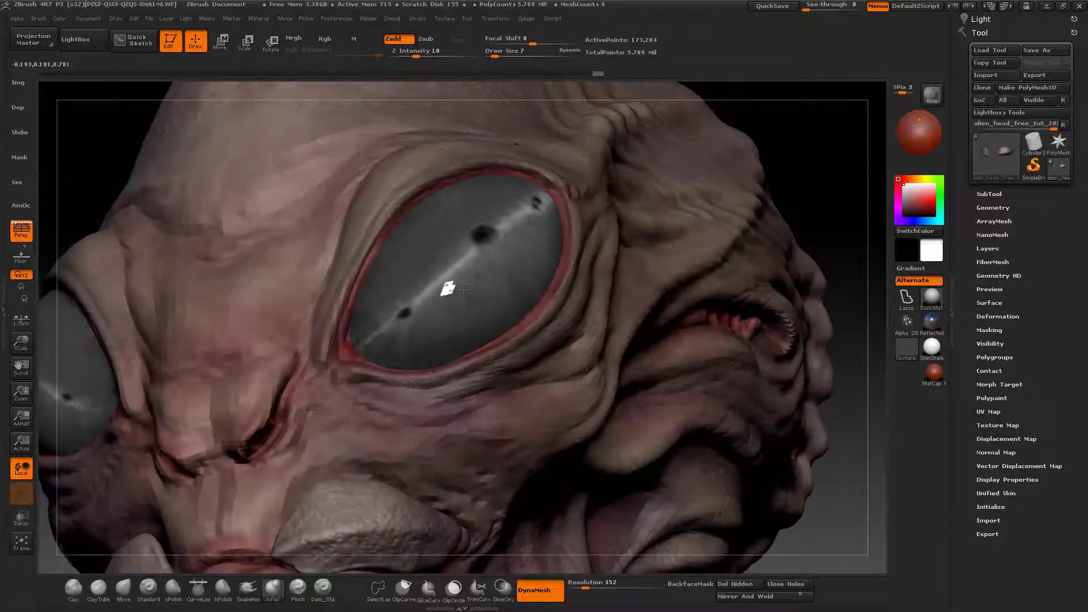
mouse_move(463, 286)
alt+right_down()
mouse_move(505, 199)
mouse_move(499, 189)
mouse_move(475, 304)
mouse_move(457, 155)
mouse_move(469, 299)
alt+right_up()
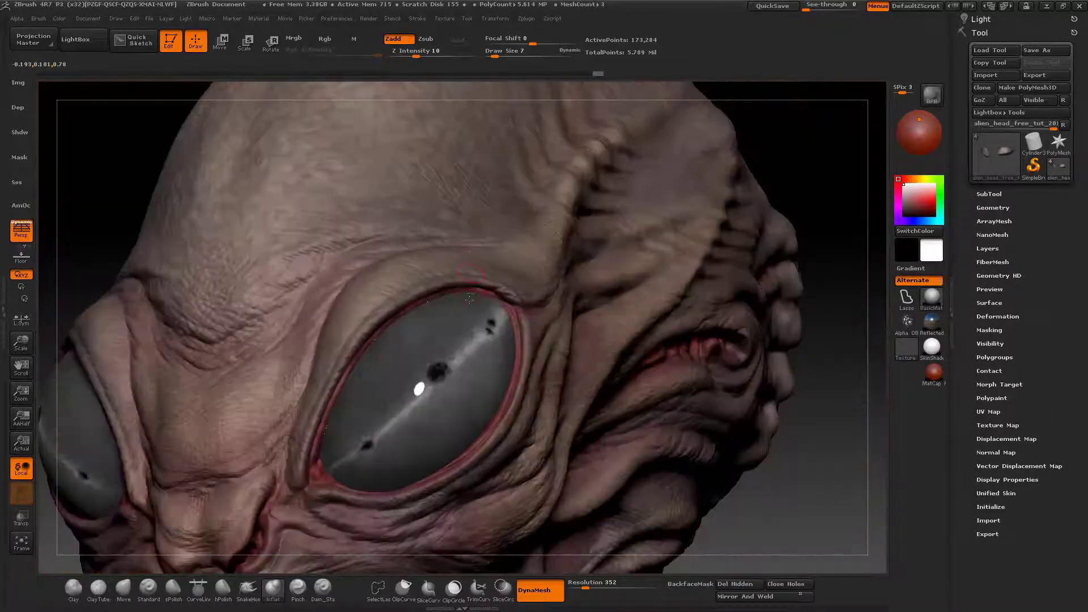
drag(469, 299, 475, 276)
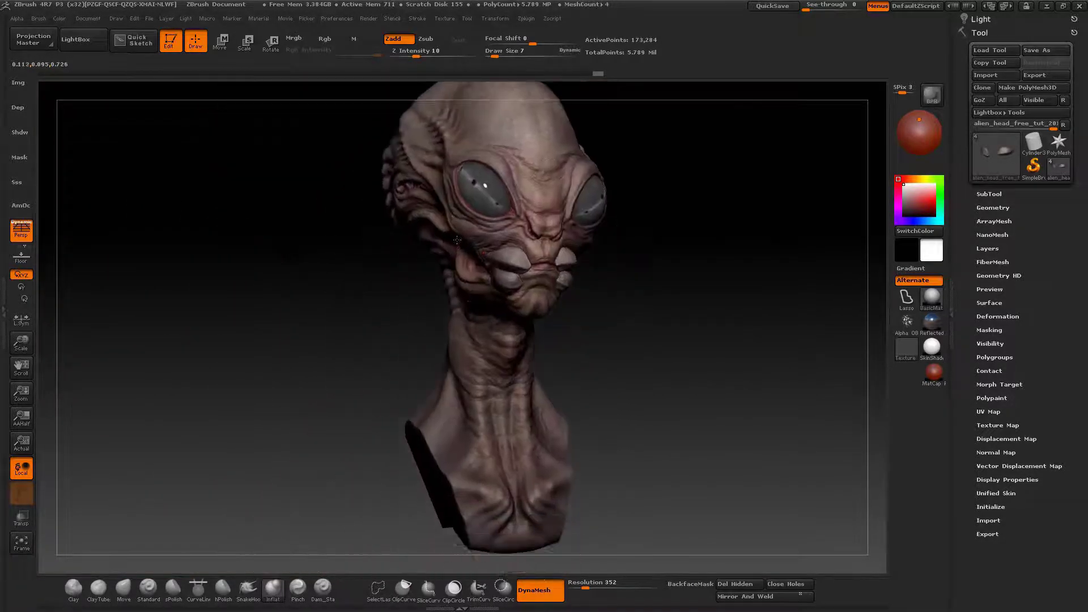
drag(457, 240, 477, 324)
drag(553, 350, 508, 290)
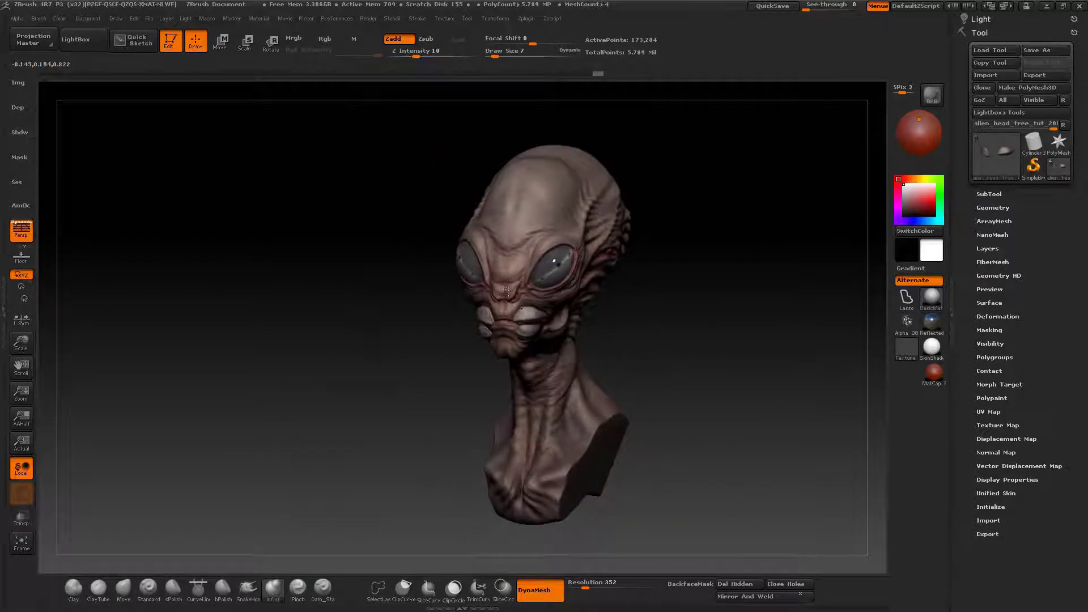
alt+right_drag(507, 291, 452, 336)
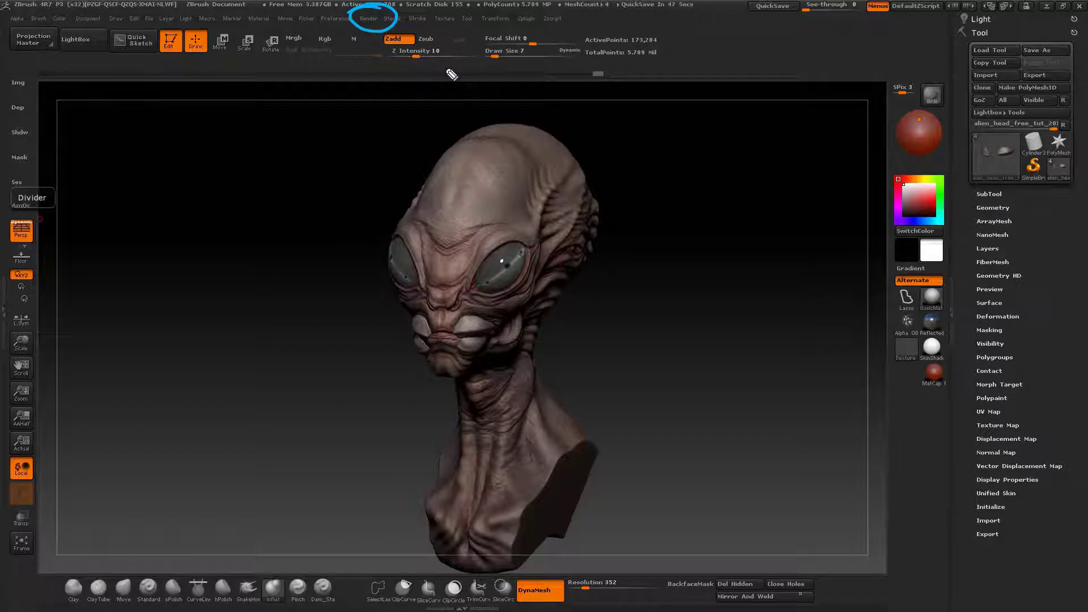
drag(446, 68, 461, 121)
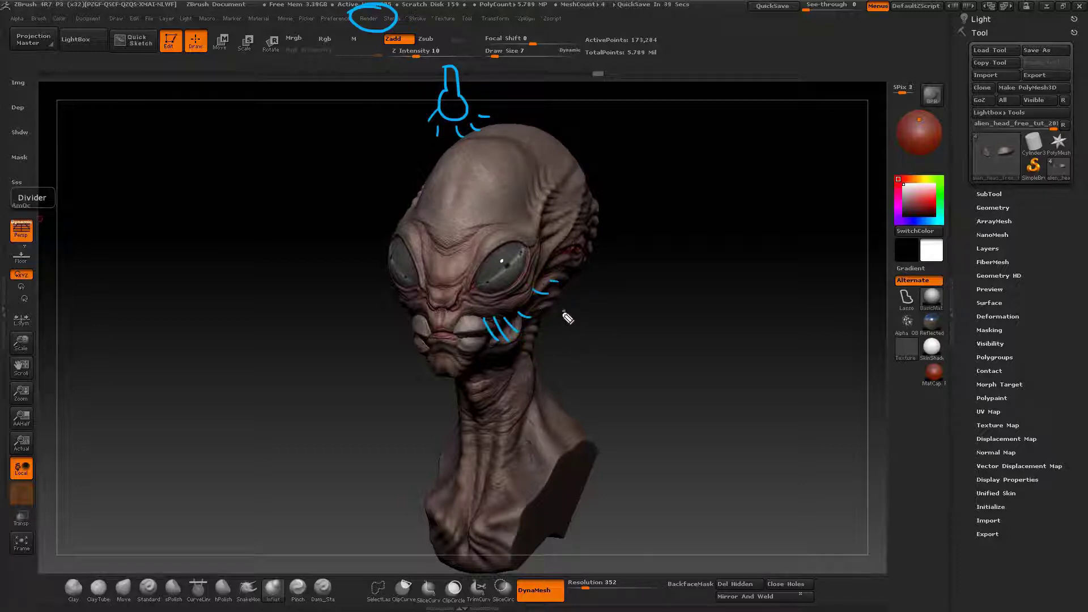
drag(630, 272, 563, 314)
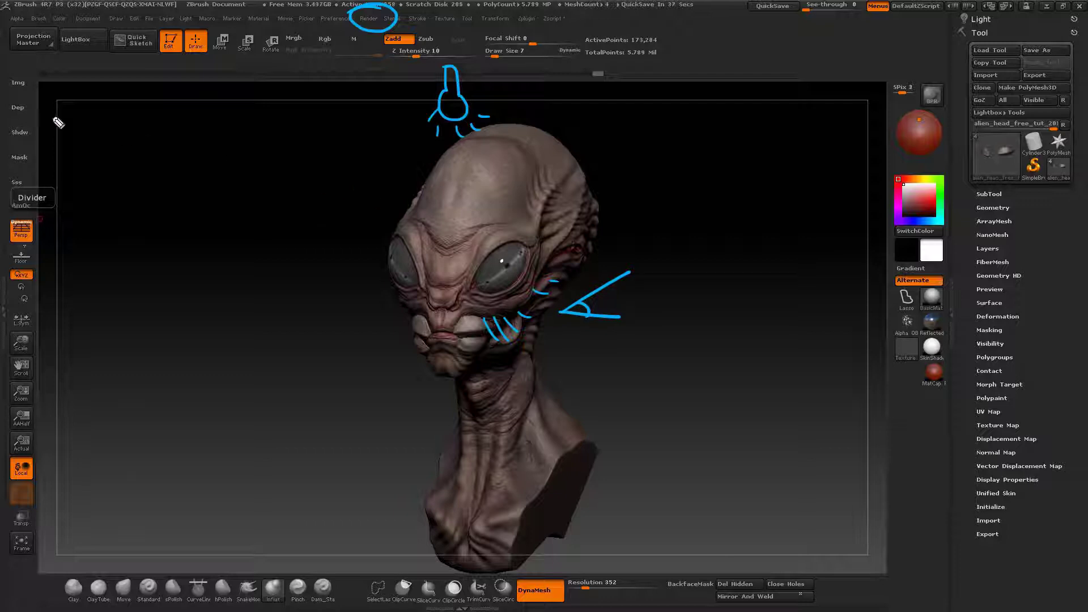
key(e)
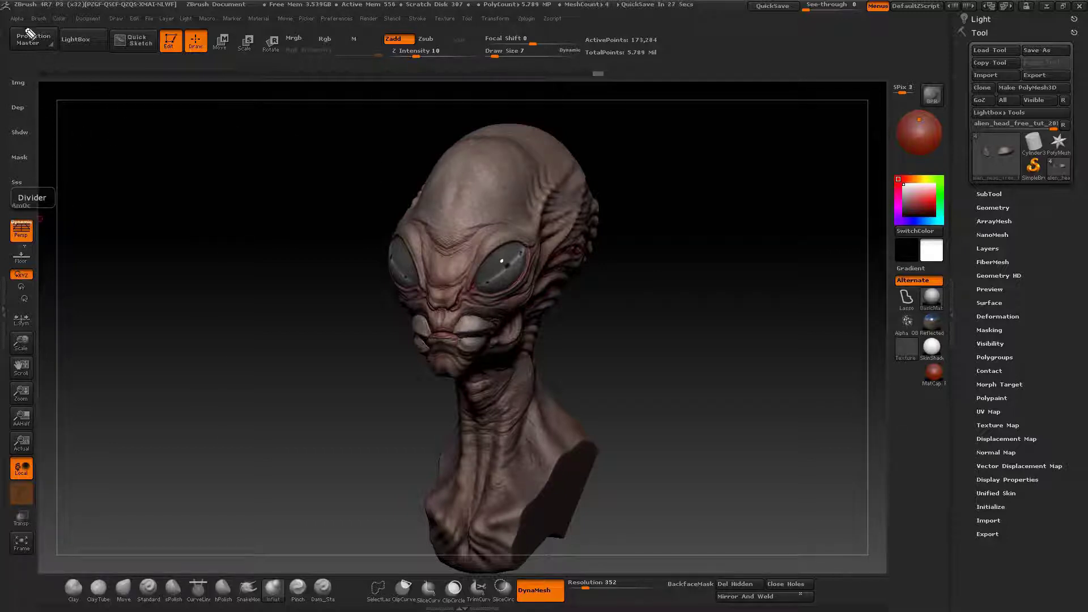
drag(110, 20, 93, 27)
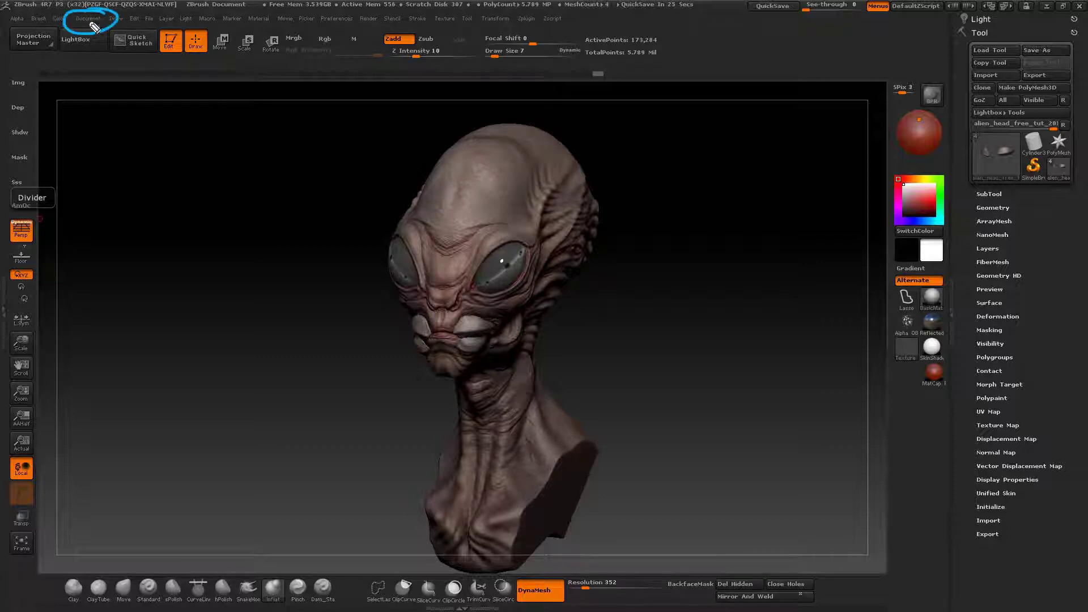
drag(98, 83, 226, 111)
click(229, 98)
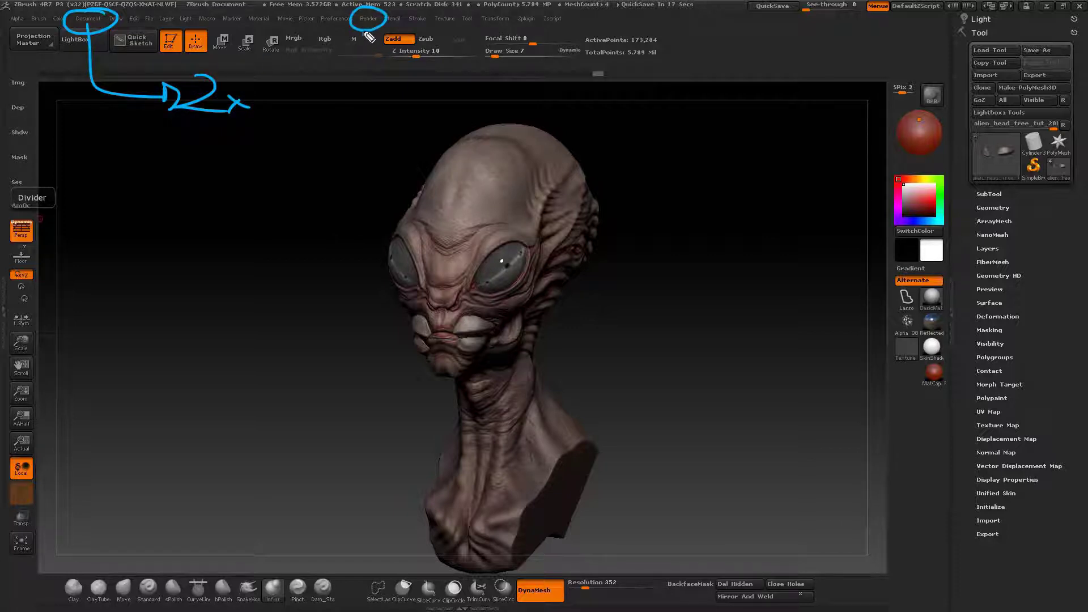
drag(363, 28, 391, 71)
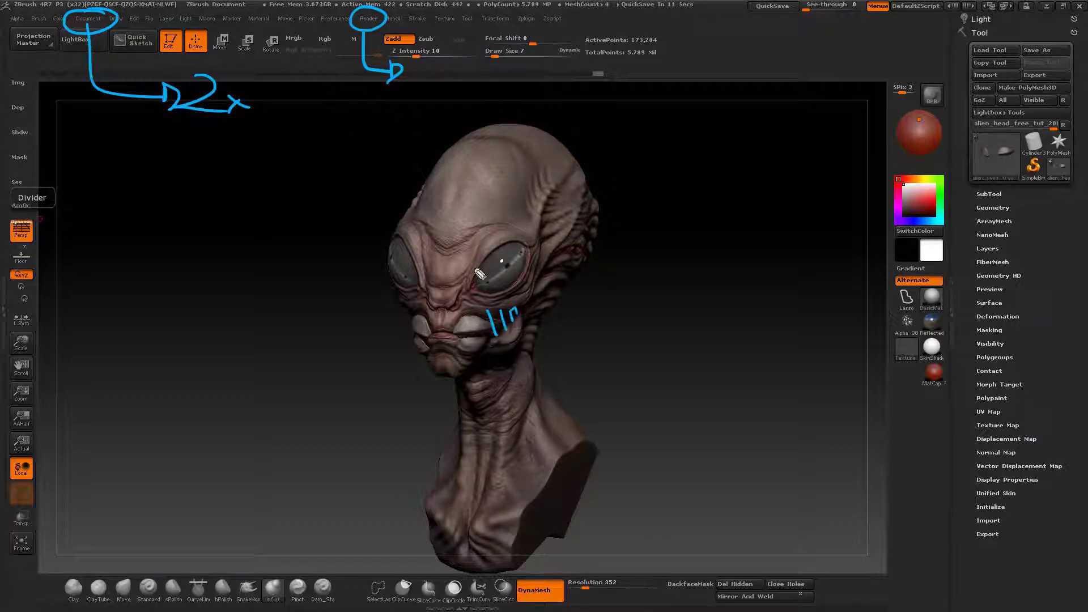
key(e)
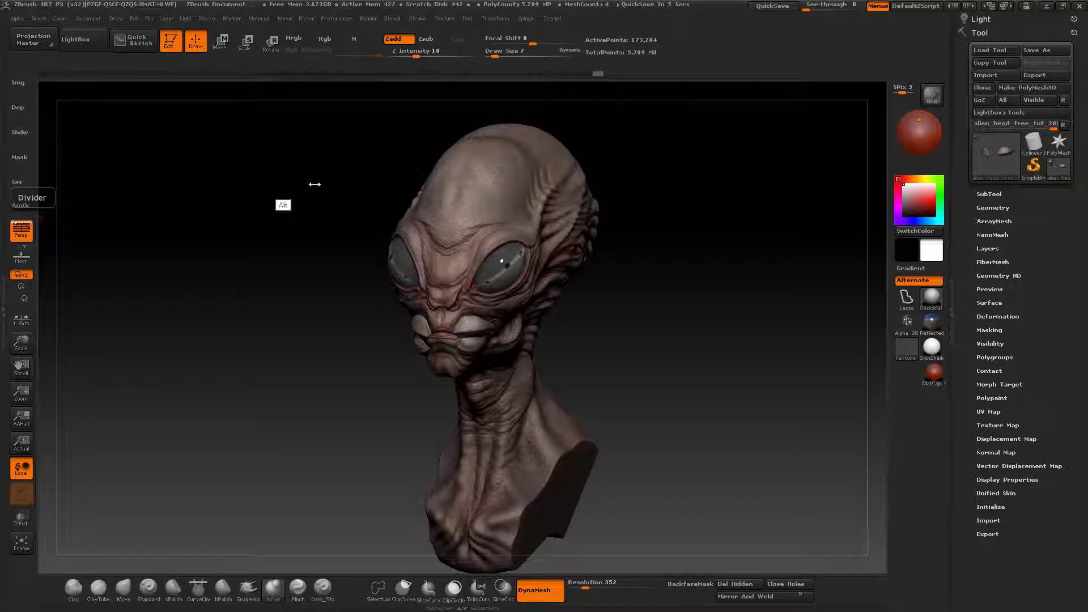
Step: Double the document's size and accept the resize
drag(321, 172, 334, 159)
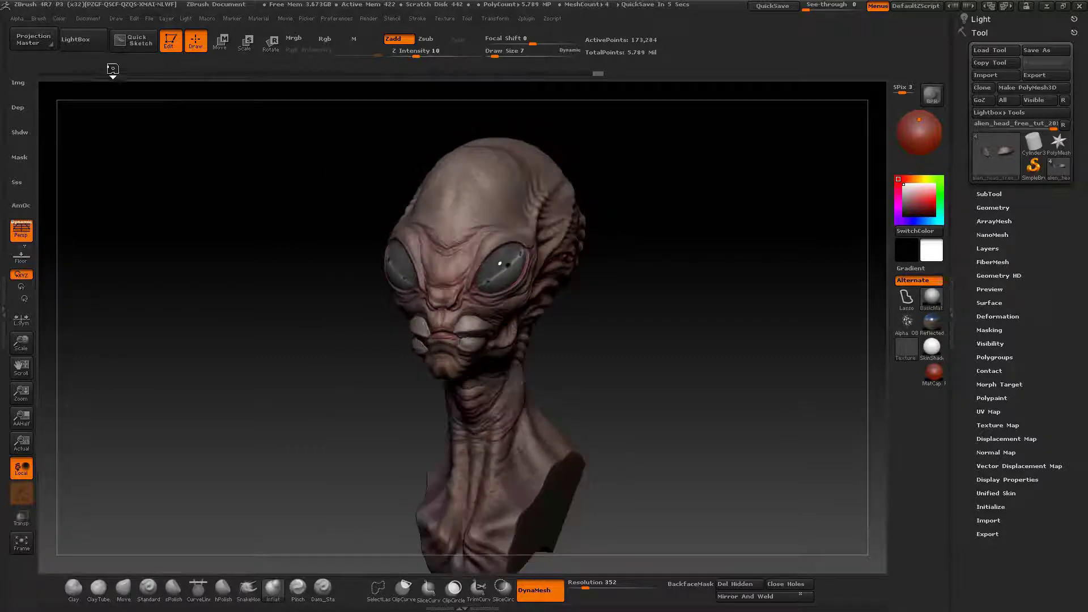
click(95, 19)
click(149, 53)
click(214, 69)
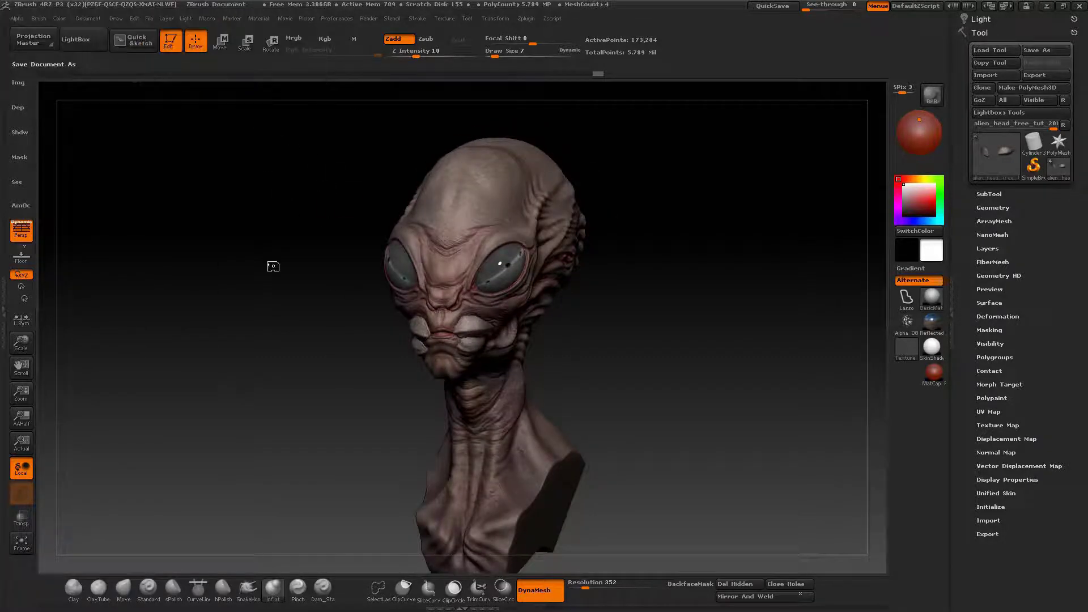
drag(242, 184, 207, 83)
click(85, 18)
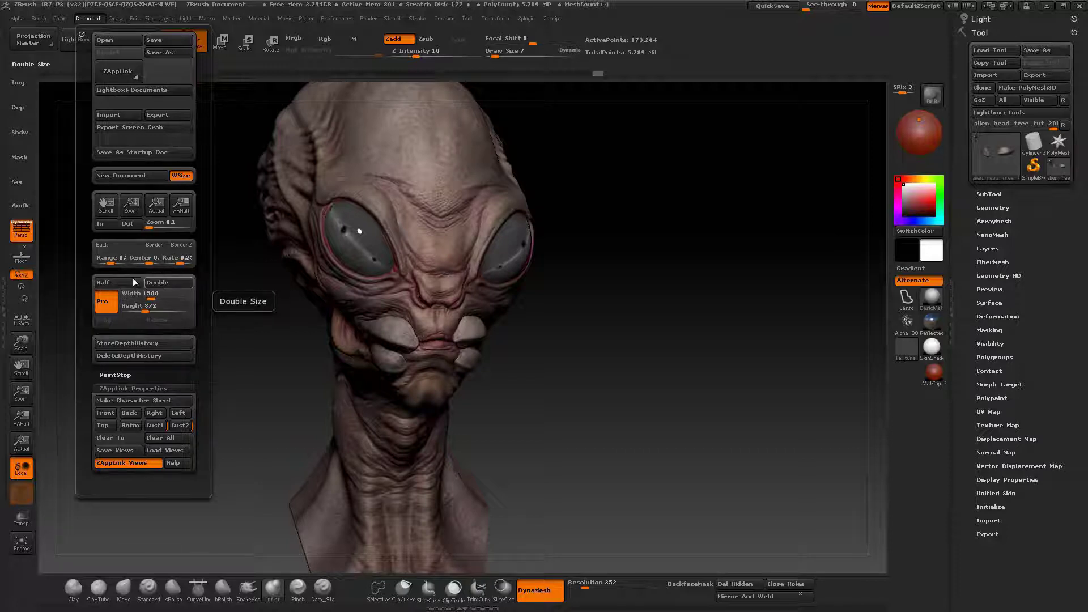
click(168, 288)
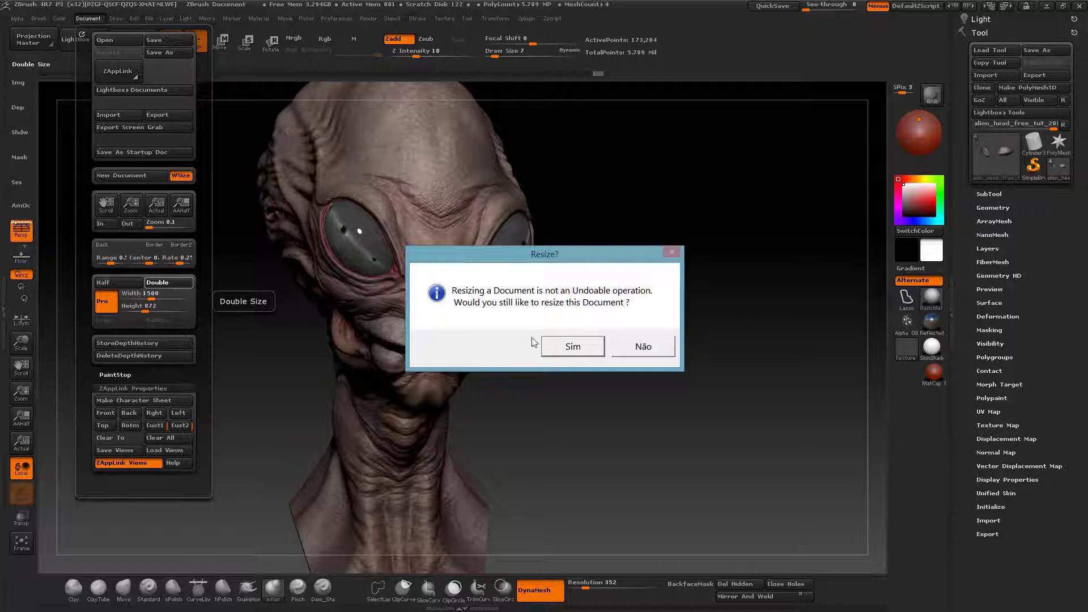
click(568, 347)
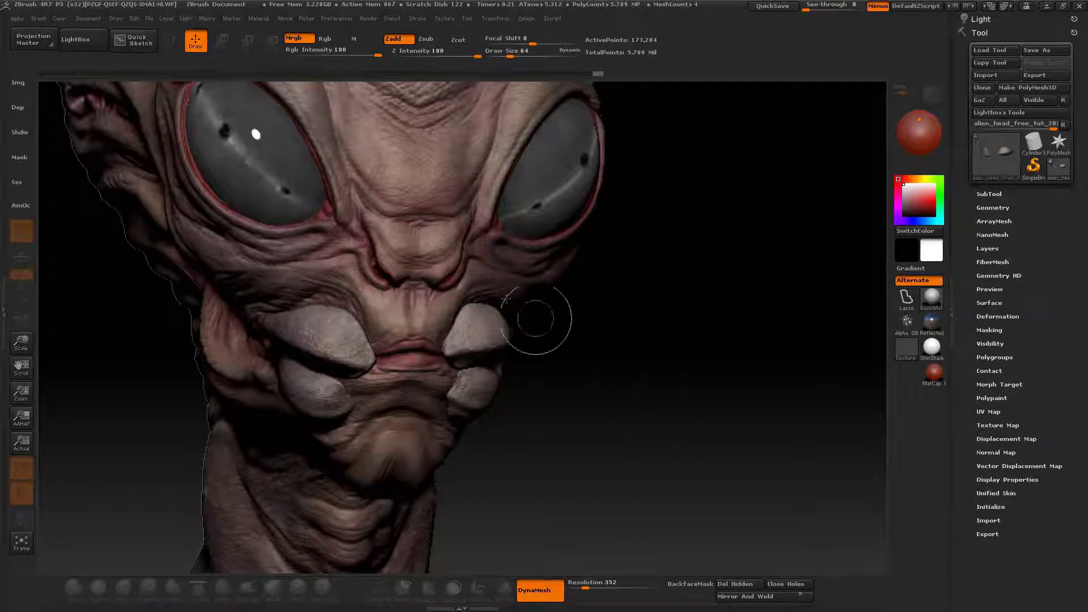
Step: Clear the canvas, redraw the alien bust in Edit mode facing forward, and zoom the document out to fit the whole canvas
key(ctrl+n)
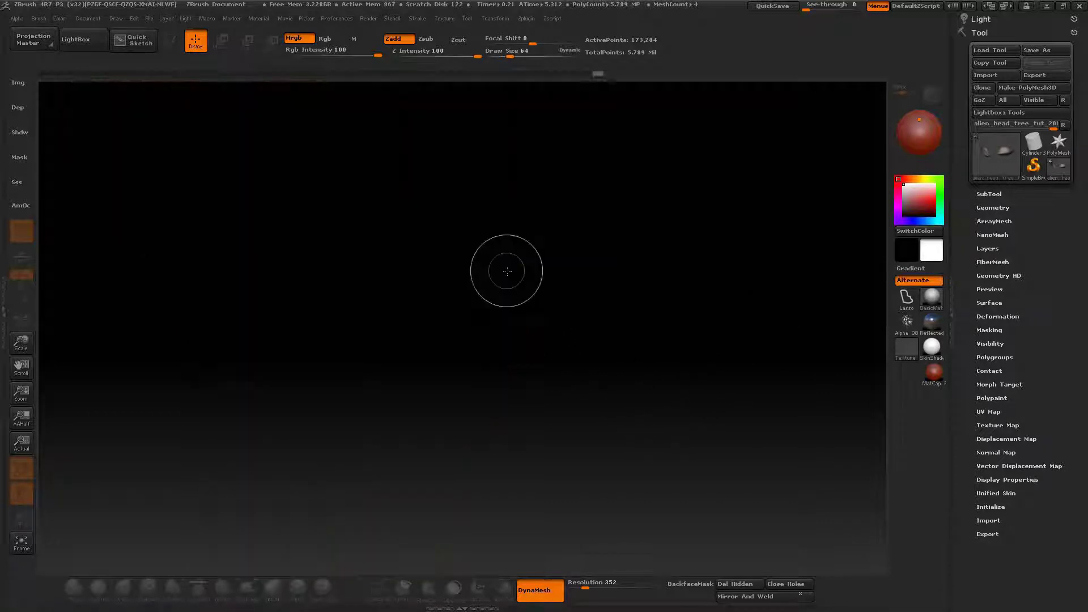
mouse_move(336, 194)
mouse_down()
mouse_move(401, 306)
mouse_move(385, 465)
mouse_move(343, 606)
mouse_up()
key(t)
key(t)
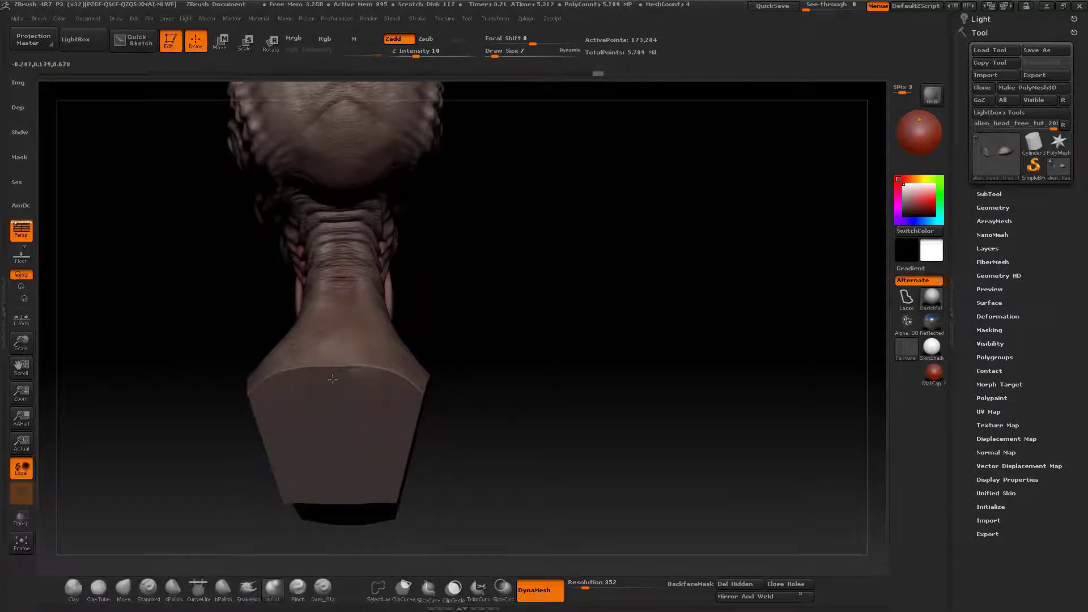
drag(242, 288, 500, 297)
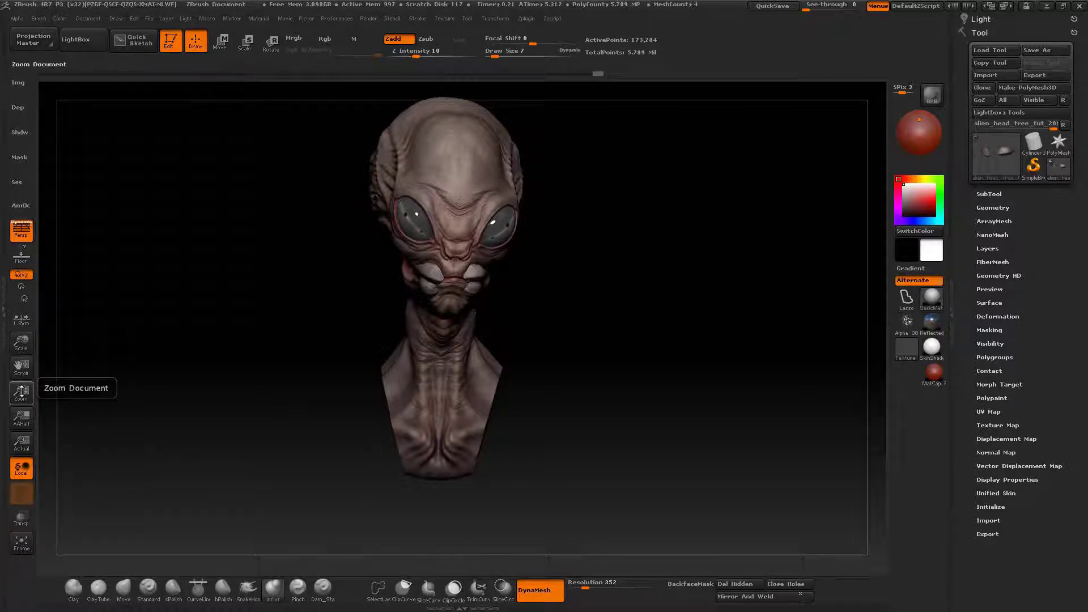
drag(20, 392, 34, 329)
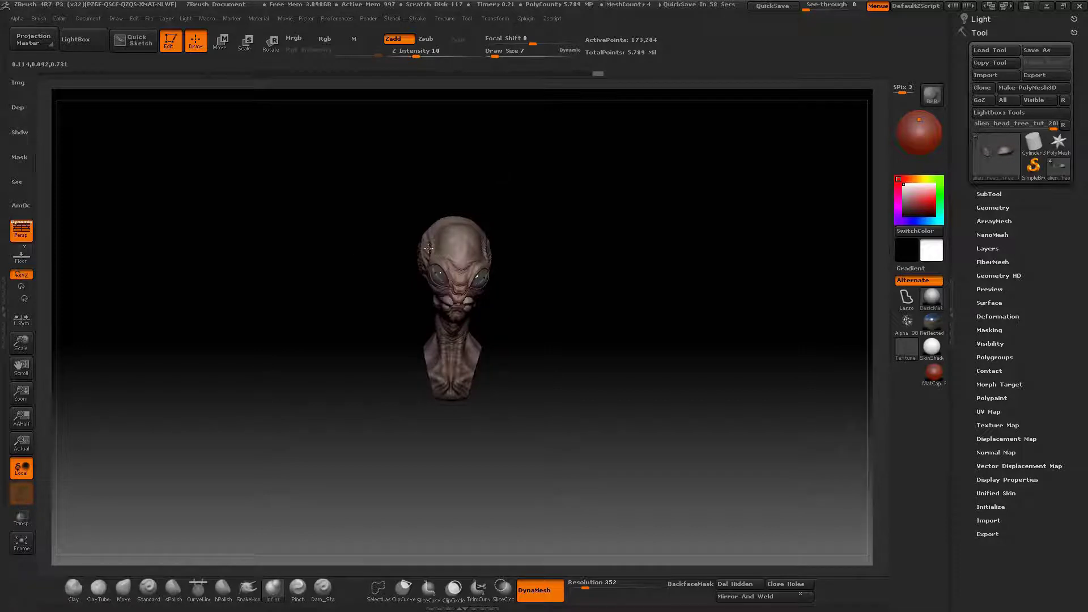
Step: Alternate between the stored Cust1 and Cust2 ZAppLink views and finish with the bust framed in the front view
click(90, 19)
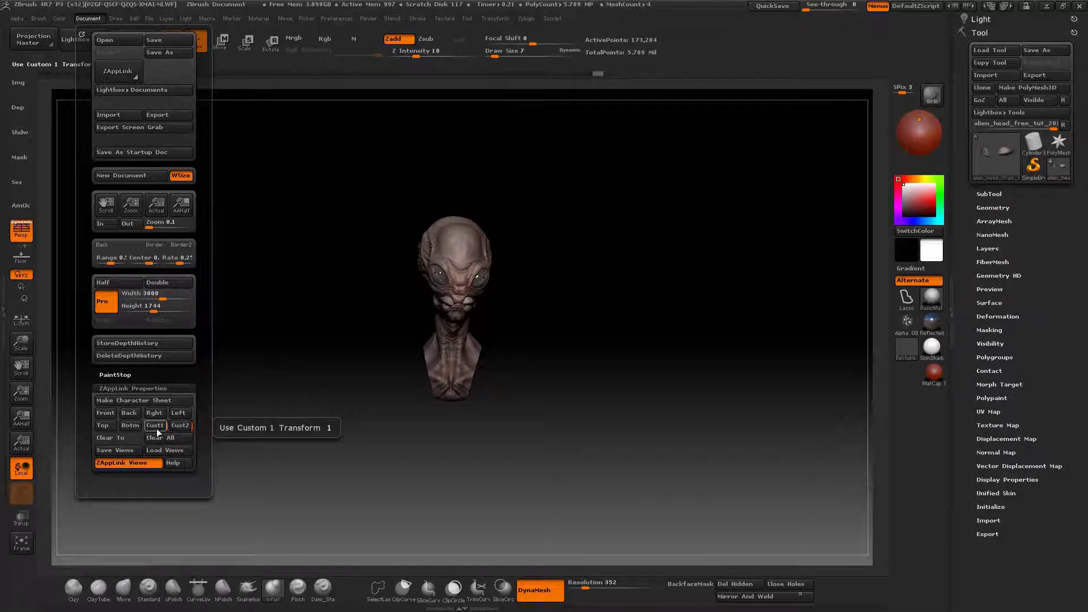
click(181, 426)
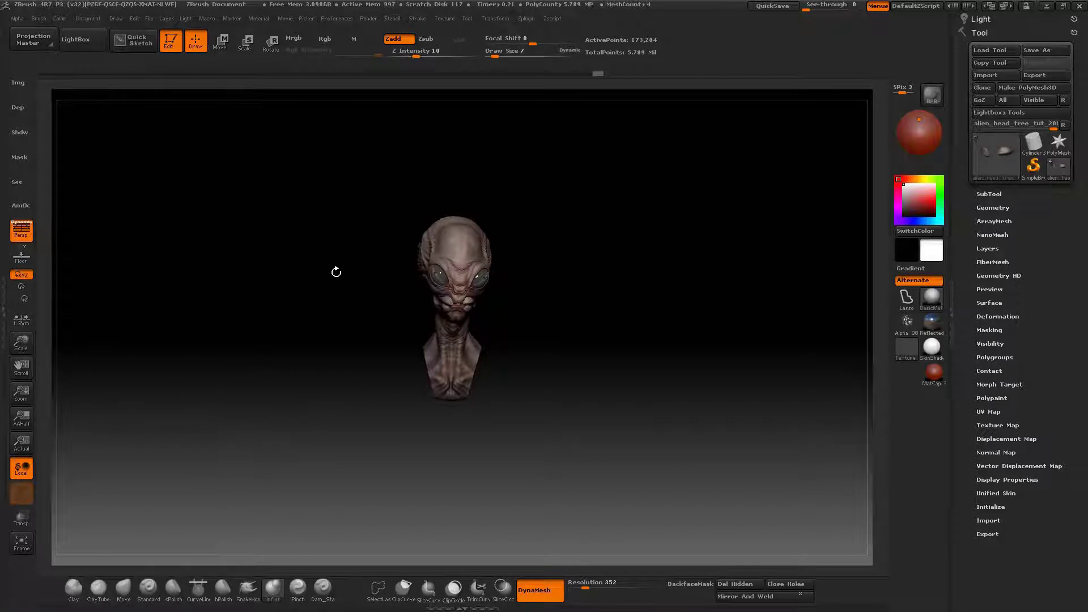
key(ctrl+1)
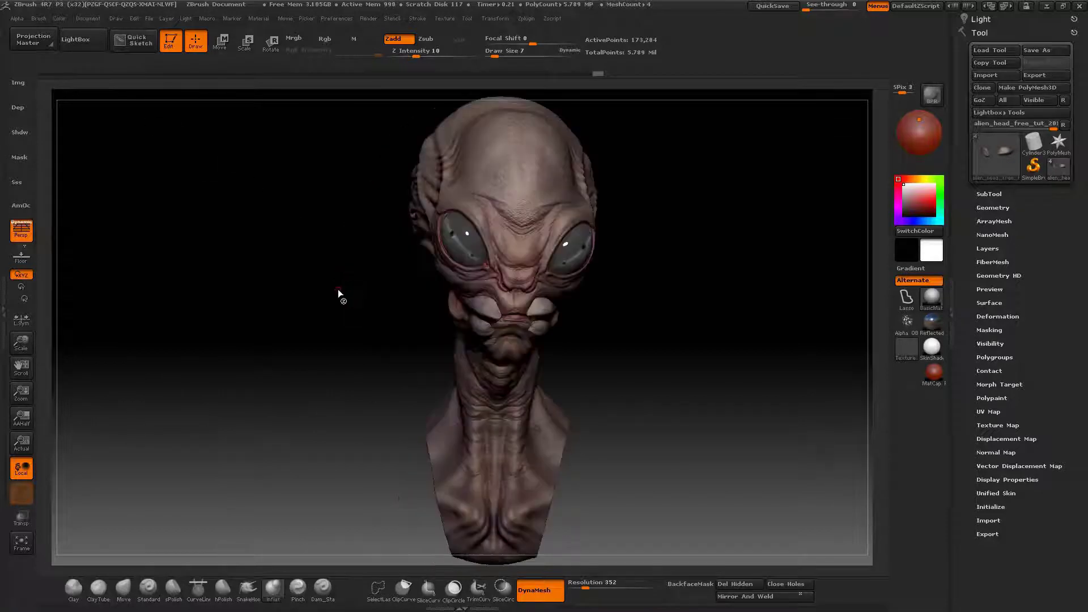
key(ctrl+2)
key(ctrl+1)
key(ctrl+2)
key(ctrl+1)
key(ctrl+2)
key(ctrl+1)
drag(330, 294, 324, 290)
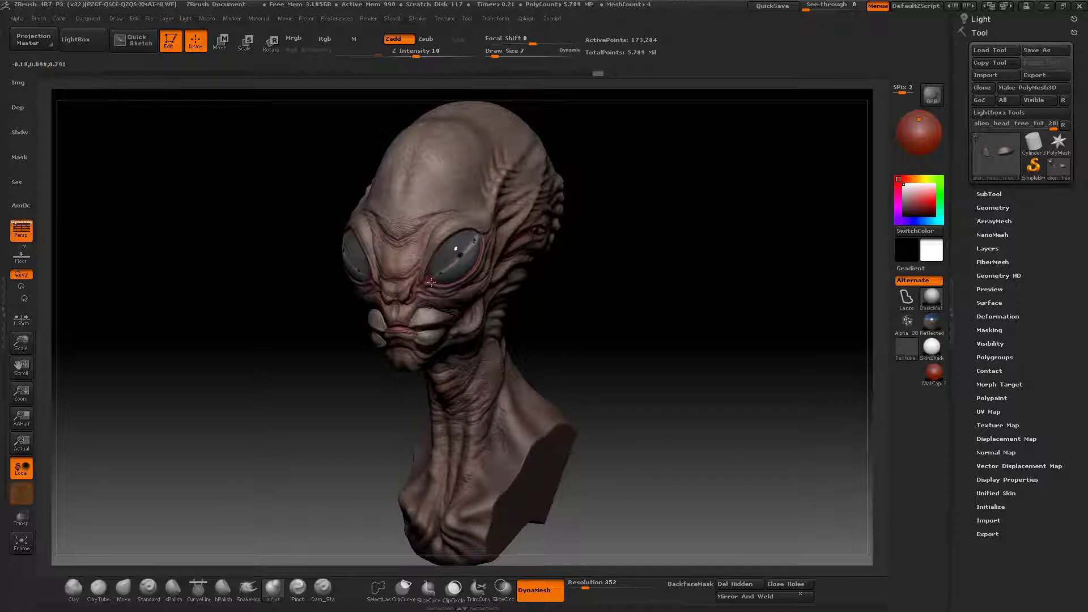
drag(330, 286, 422, 297)
right_drag(392, 286, 393, 286)
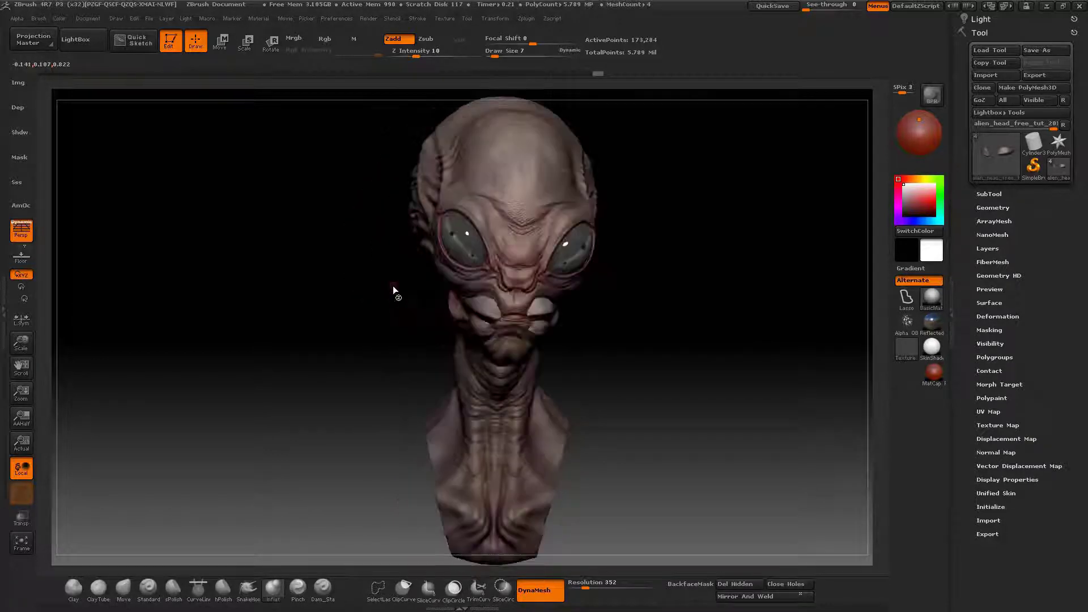
Step: Turn the bust to a three-quarter view and set the BPR shadow to 139 rays with a maximum angle of 32.4
right_drag(529, 266, 457, 250)
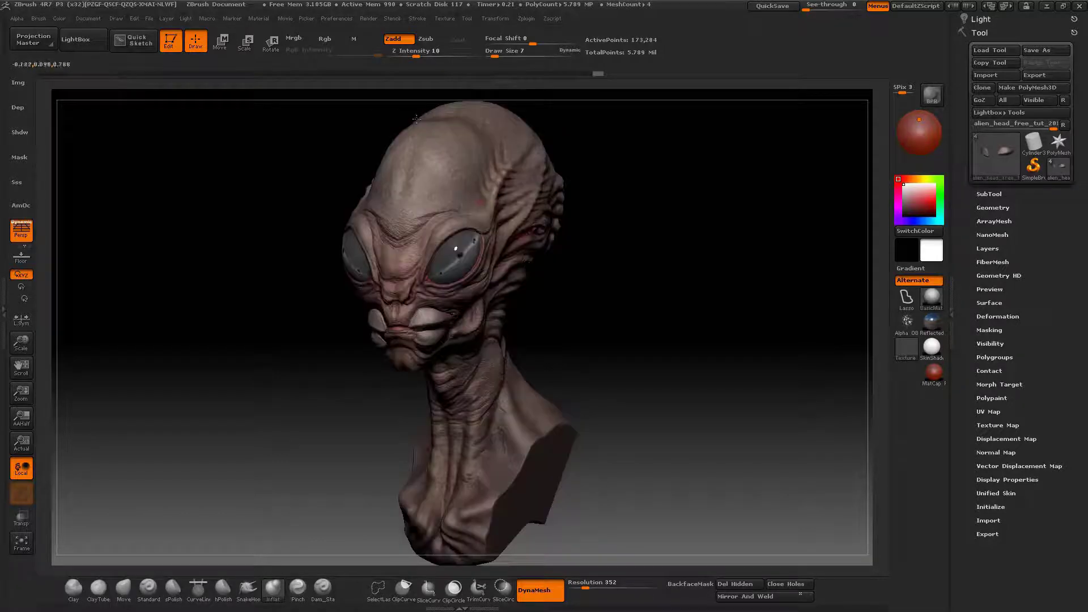
click(368, 19)
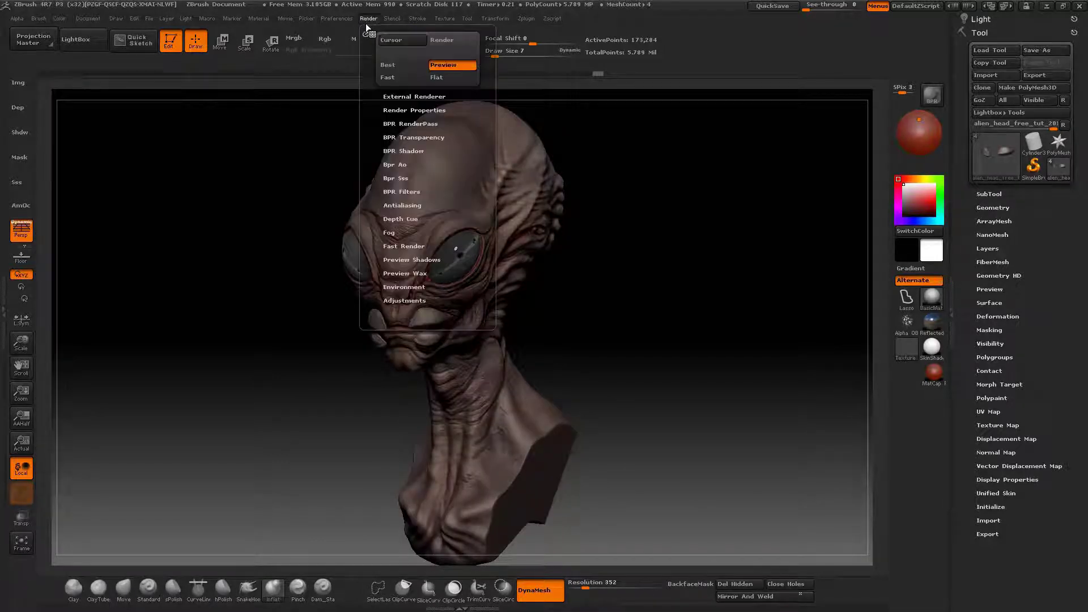
click(403, 151)
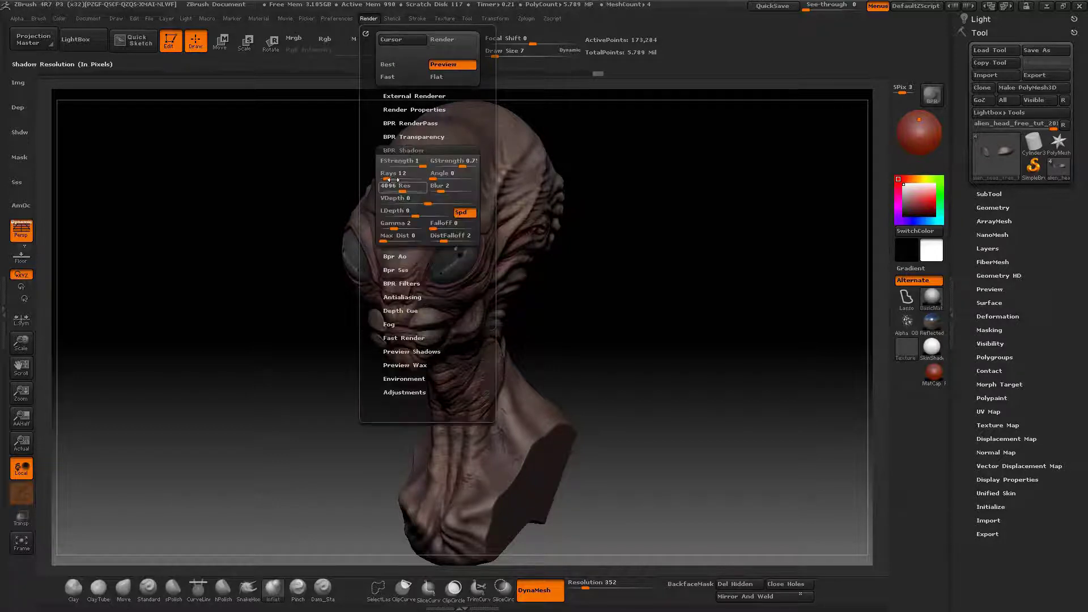
drag(387, 177, 395, 178)
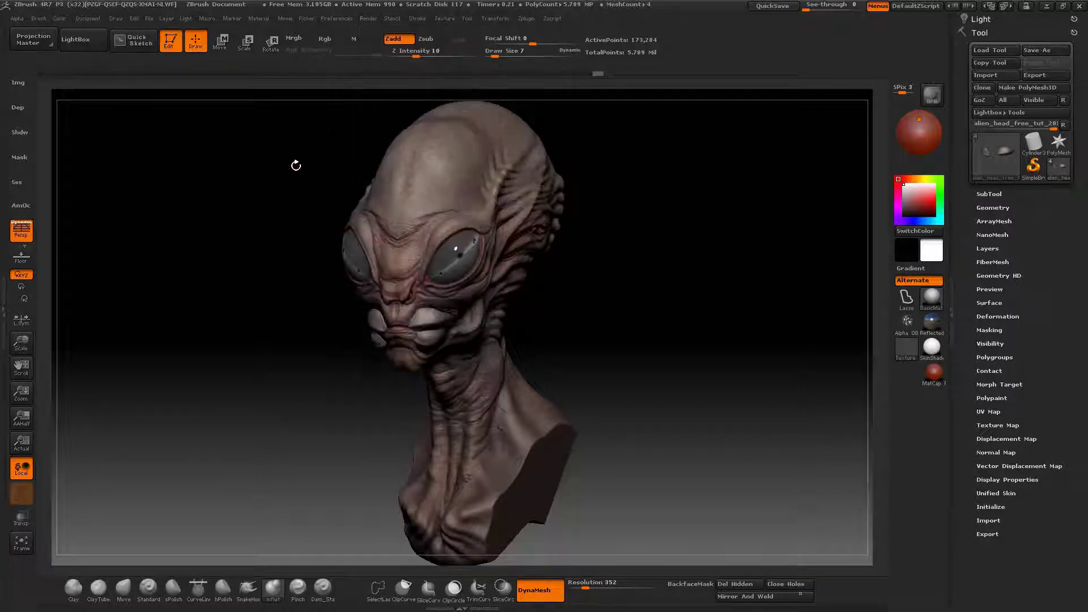
click(369, 18)
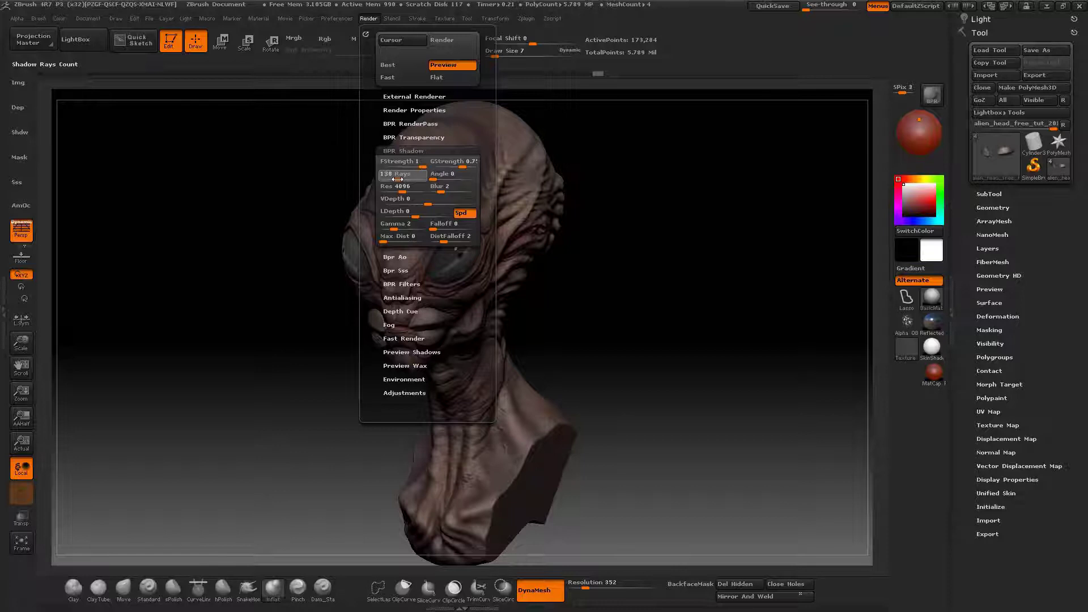
drag(398, 179, 409, 178)
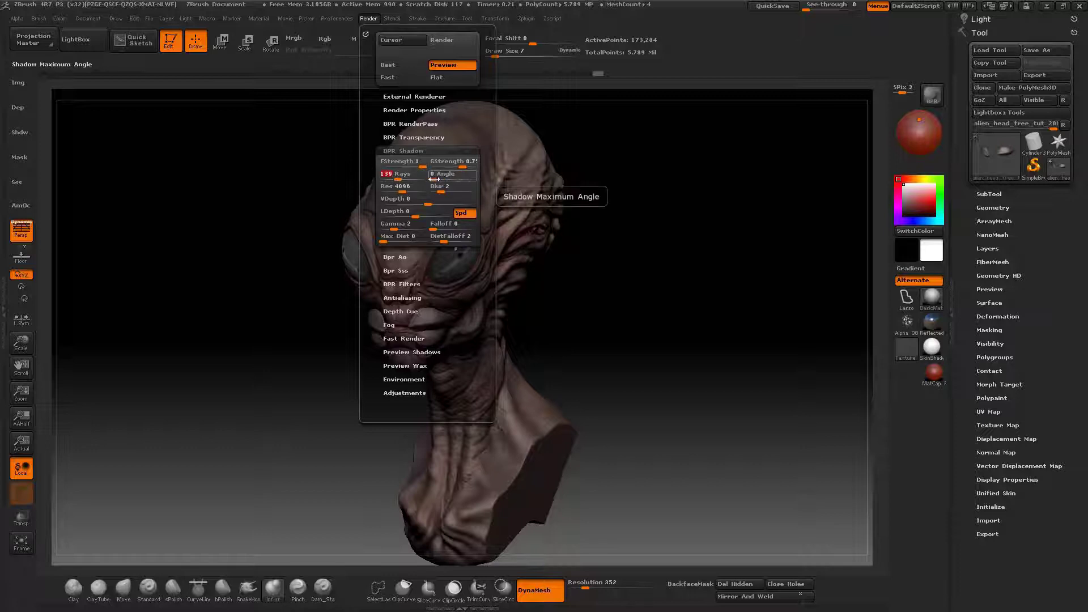
drag(434, 179, 446, 179)
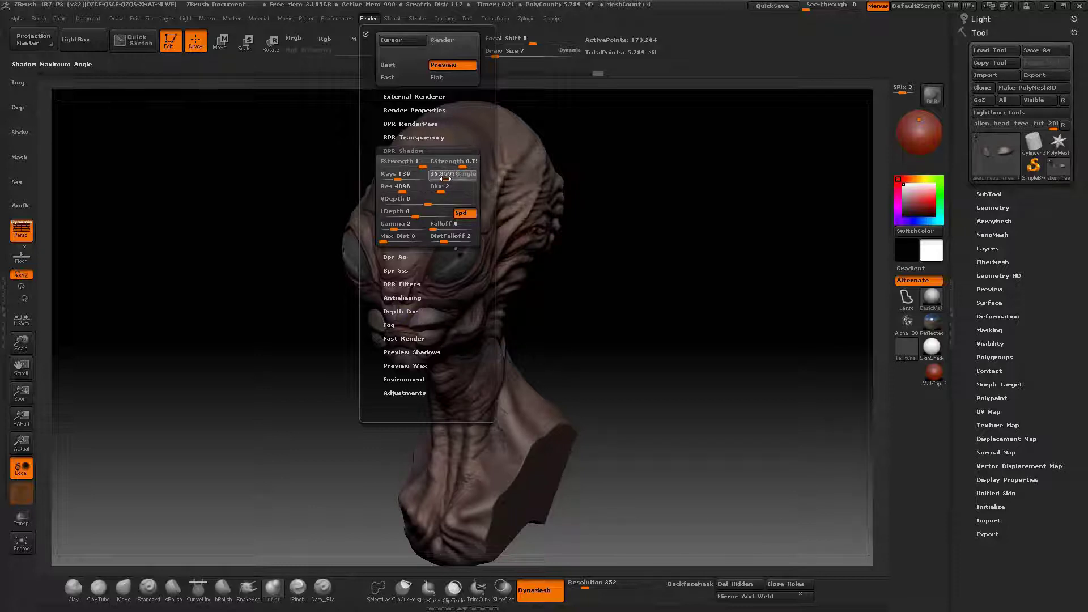
click(436, 177)
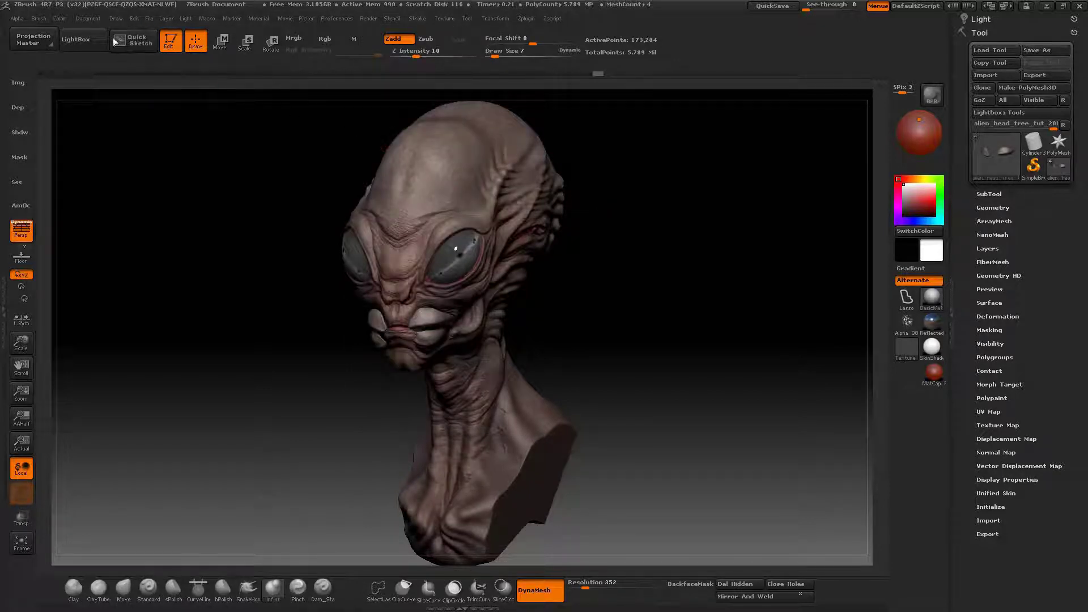
Step: Set the perspective camera's Angle Of View to 35
click(116, 19)
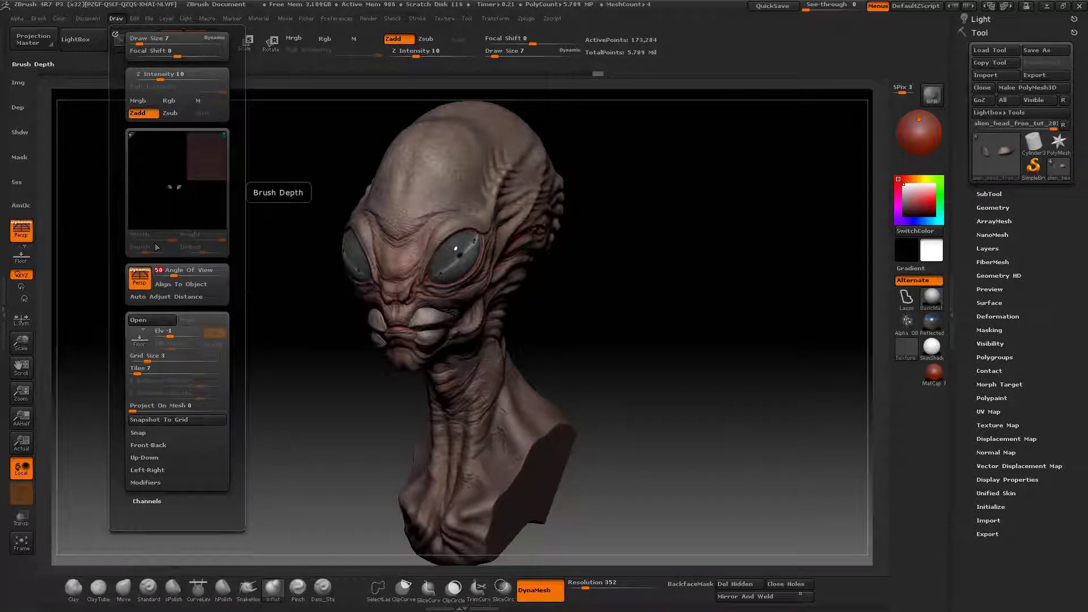
text(35)
key(Return)
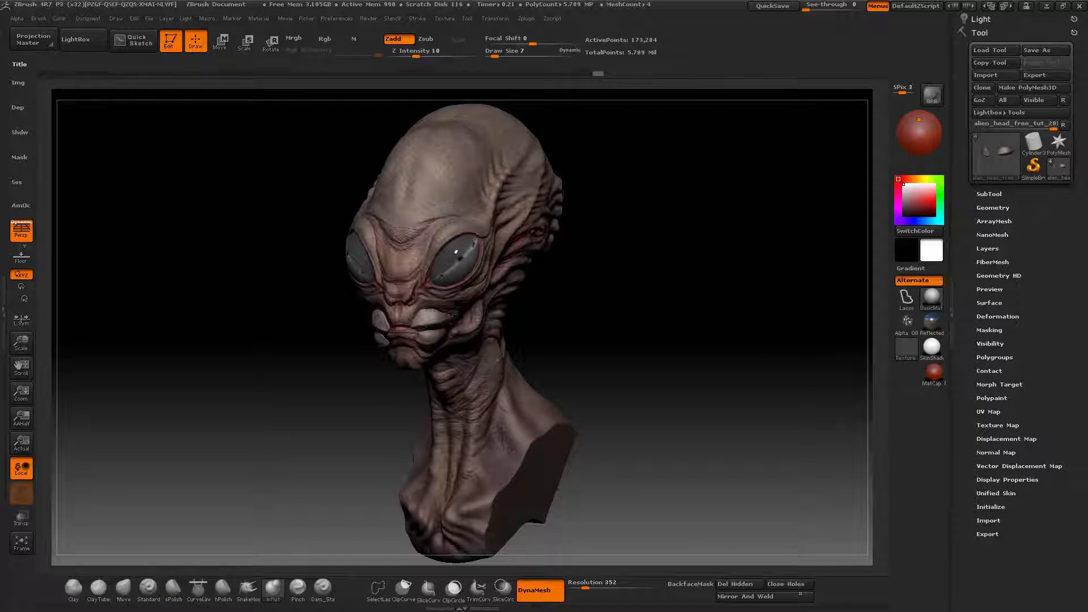
Step: Enable the Sss and AOcclusion passes in the render properties
click(368, 18)
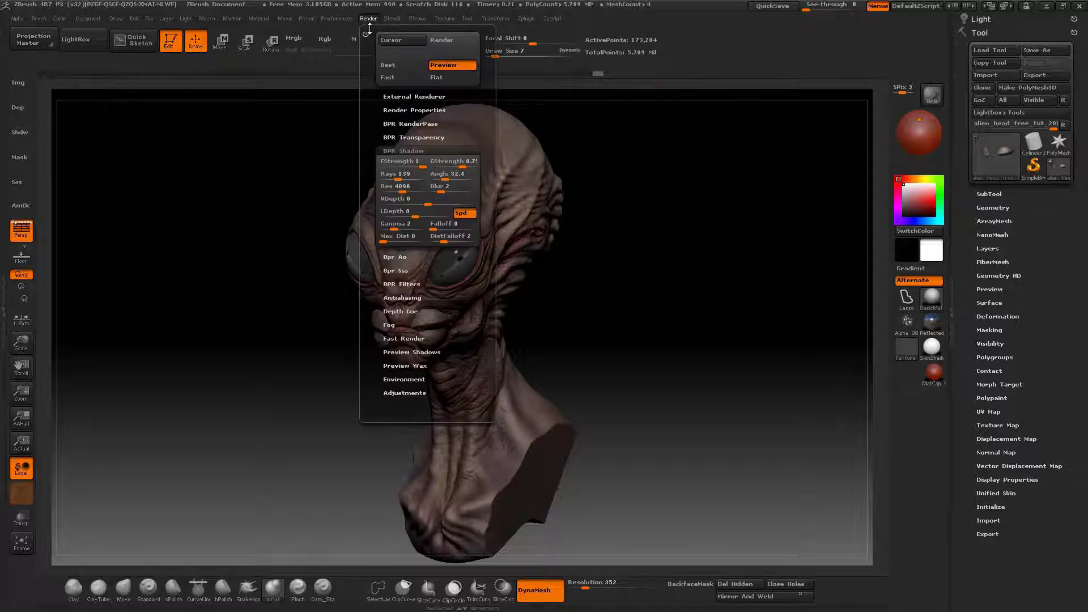
click(417, 109)
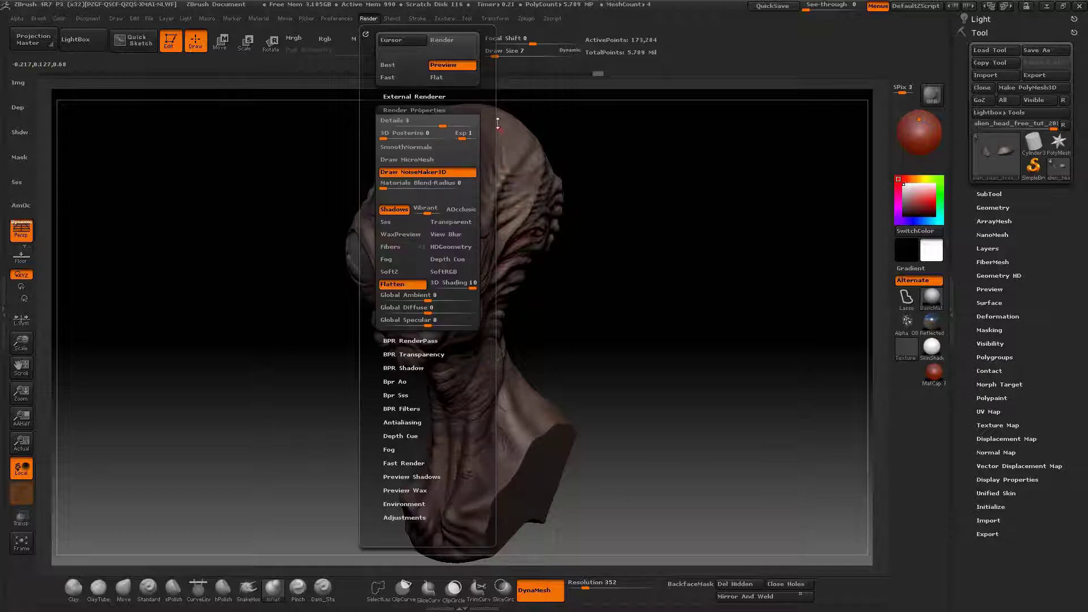
click(373, 20)
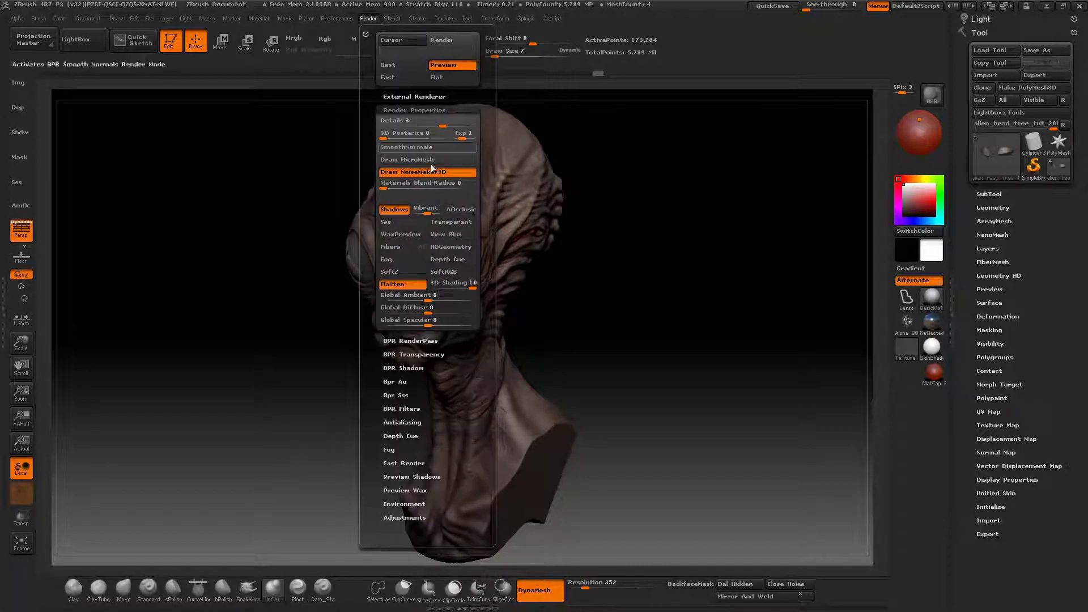
click(400, 222)
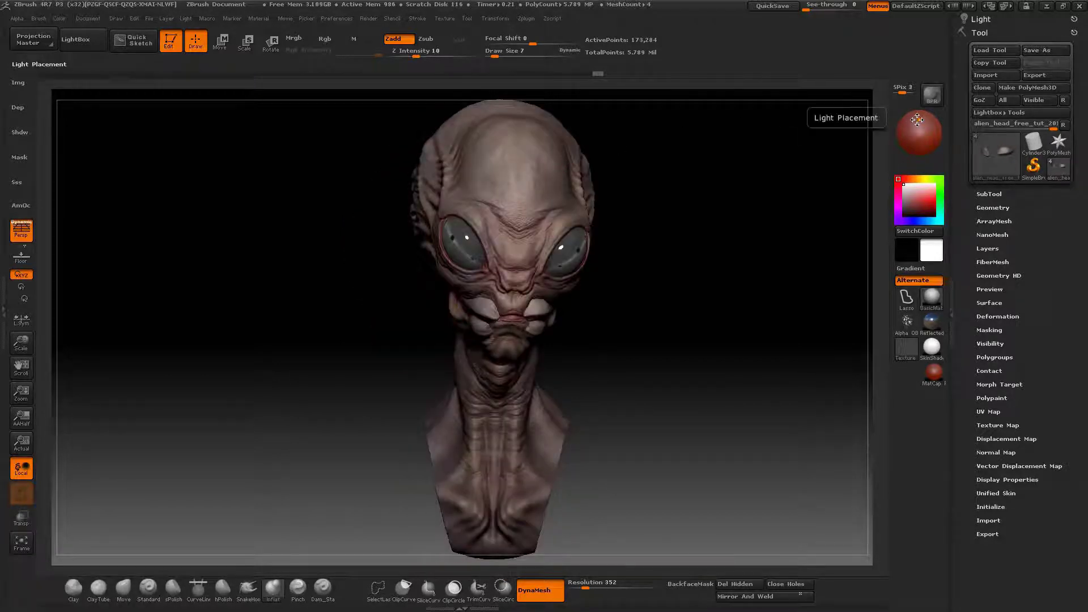
Step: Shift the light placement slightly and run a BPR render of the bust in the front view
drag(918, 118, 915, 123)
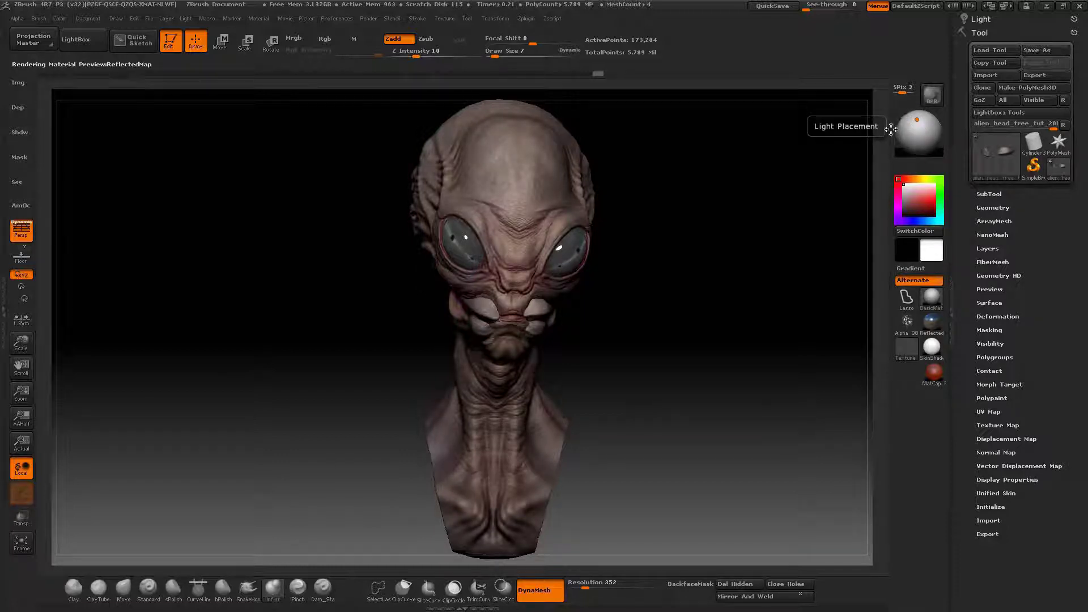
click(932, 96)
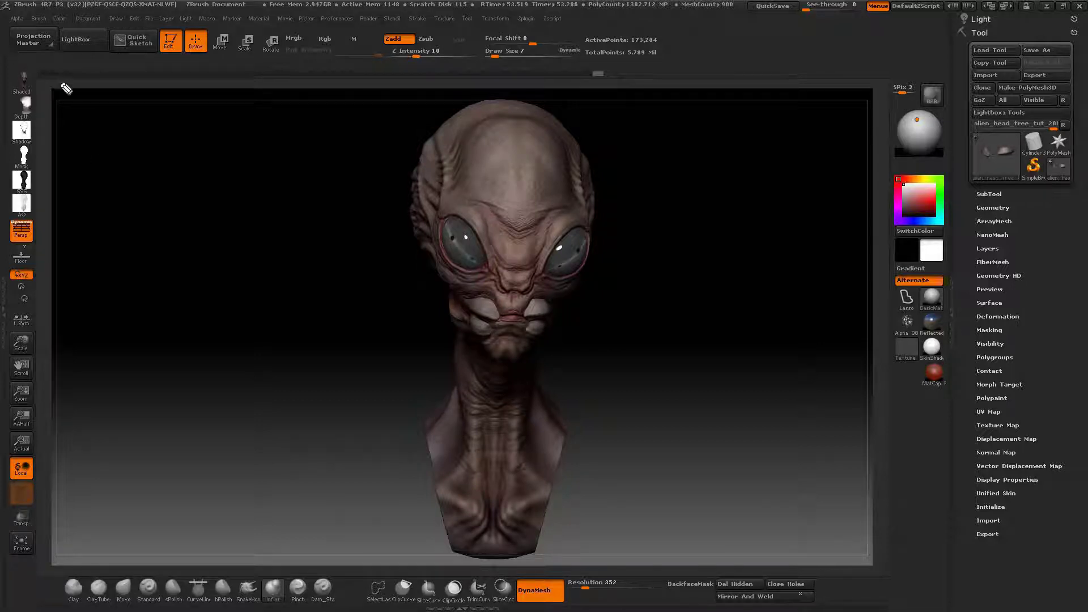
mouse_move(38, 64)
mouse_down()
mouse_move(7, 100)
mouse_move(27, 220)
mouse_move(57, 80)
mouse_move(39, 55)
mouse_up()
mouse_move(55, 136)
mouse_down()
mouse_move(168, 118)
mouse_move(209, 151)
mouse_move(179, 122)
mouse_up()
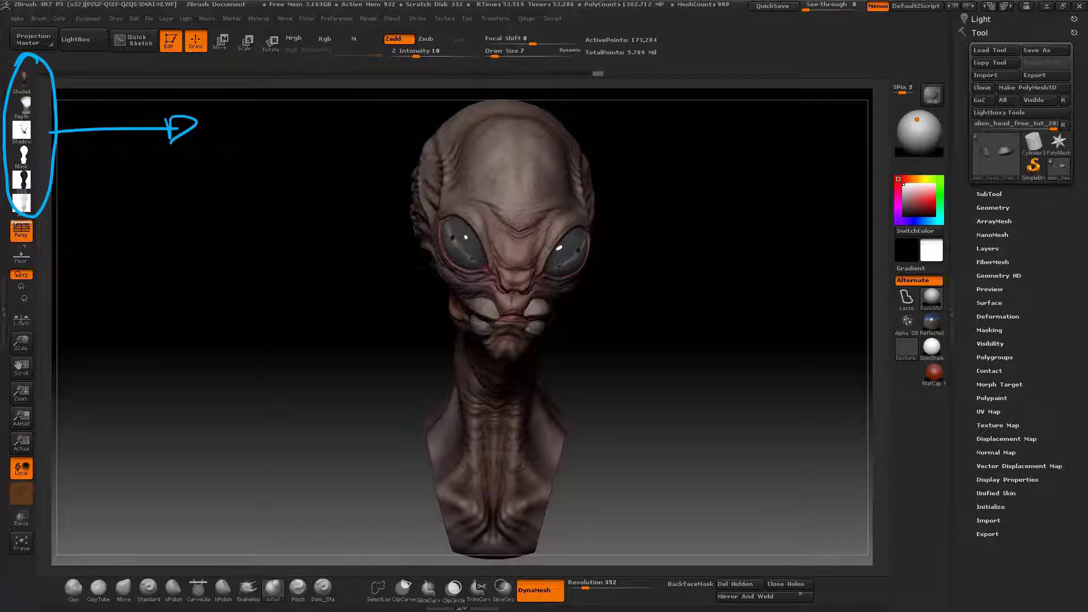
key(Escape)
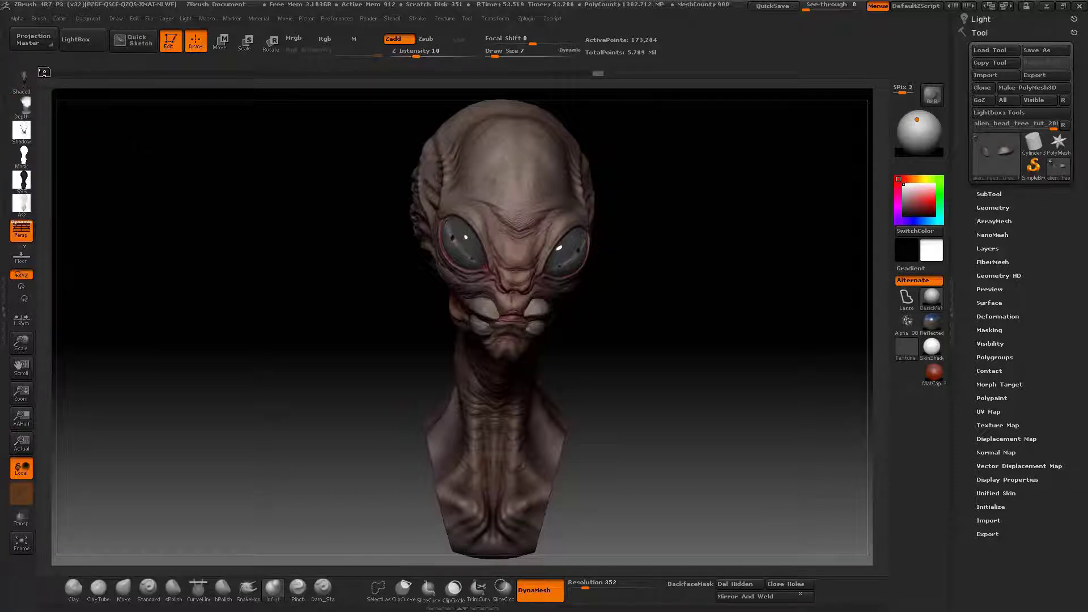
Step: Export the front view's shaded, depth and shadow passes to the ALIEN_MANTIS folder as BPR_Render.psd, BPR_Depth.psd and BPR_Shadow.psd
click(21, 80)
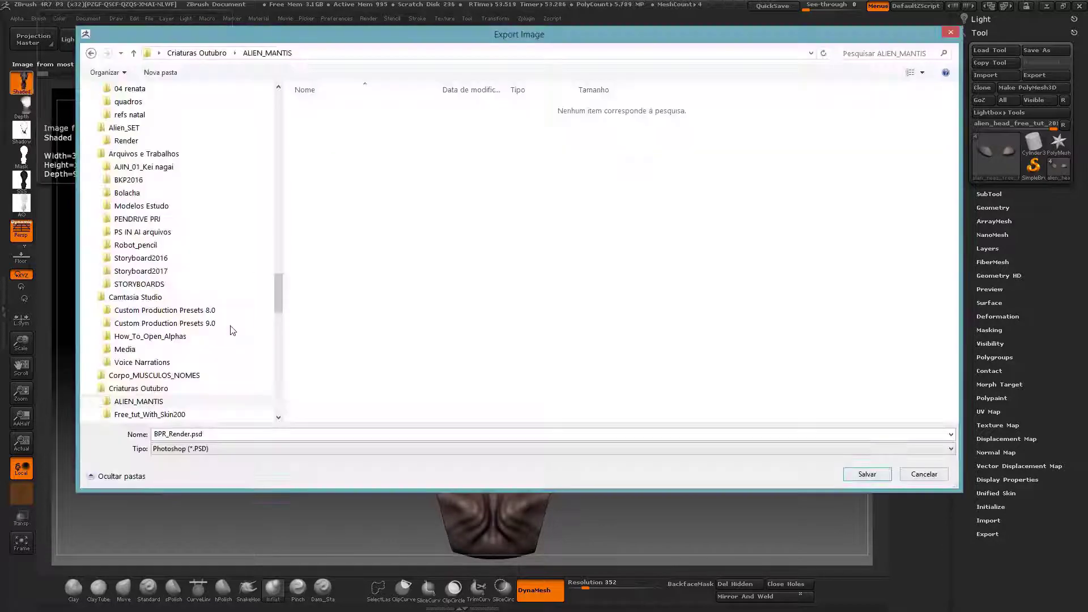
double_click(187, 435)
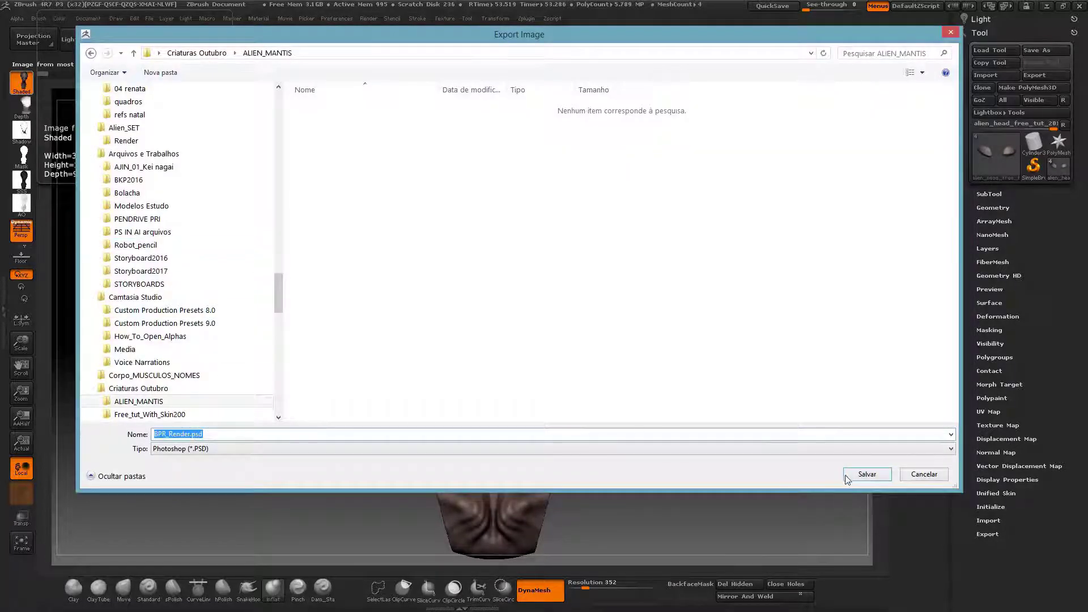
click(866, 475)
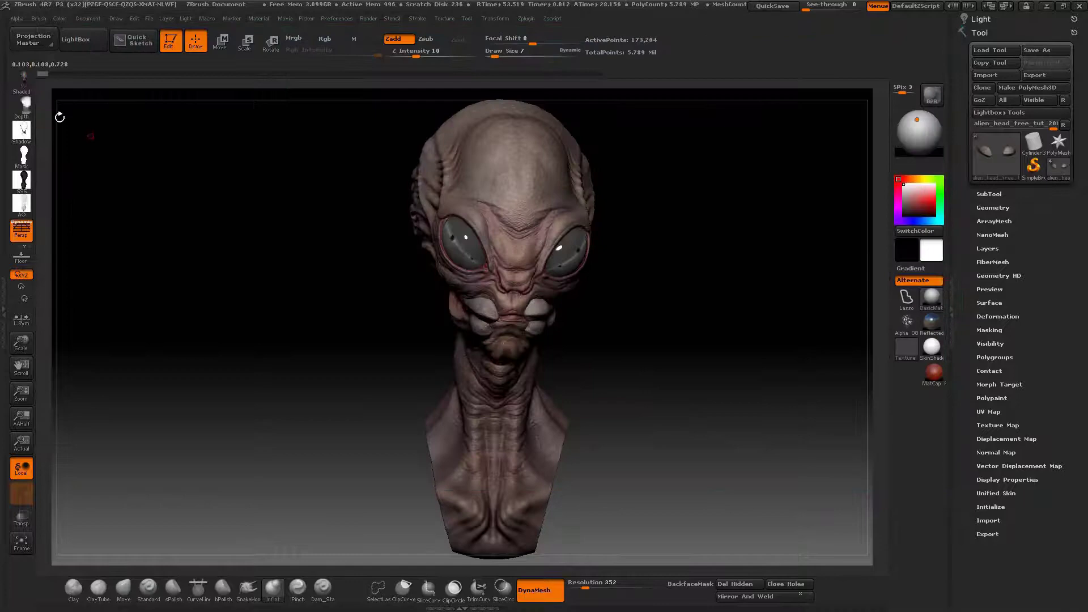
click(21, 105)
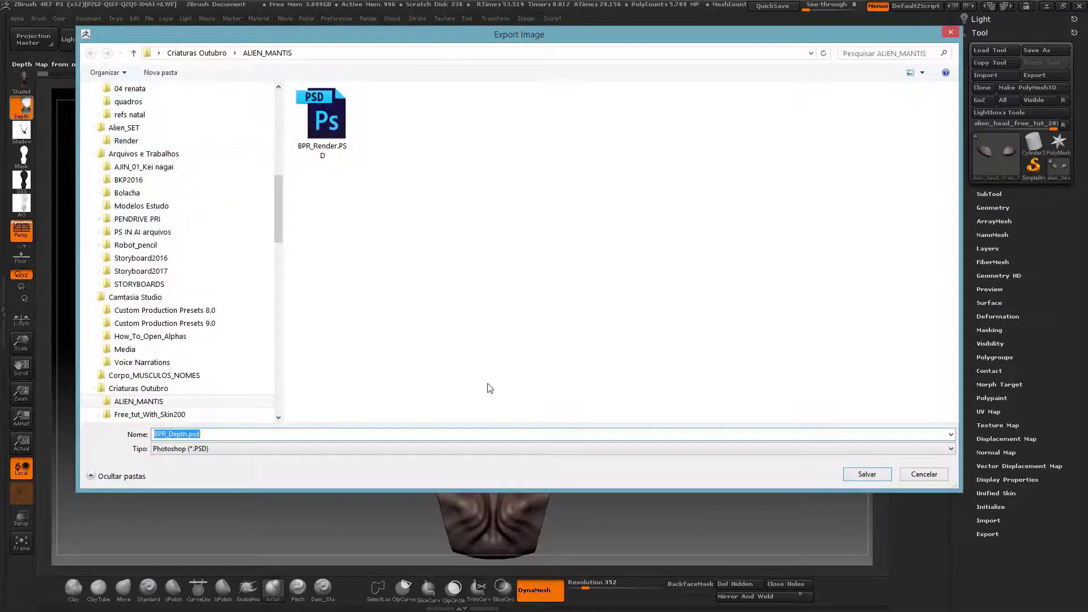
key(Return)
click(23, 157)
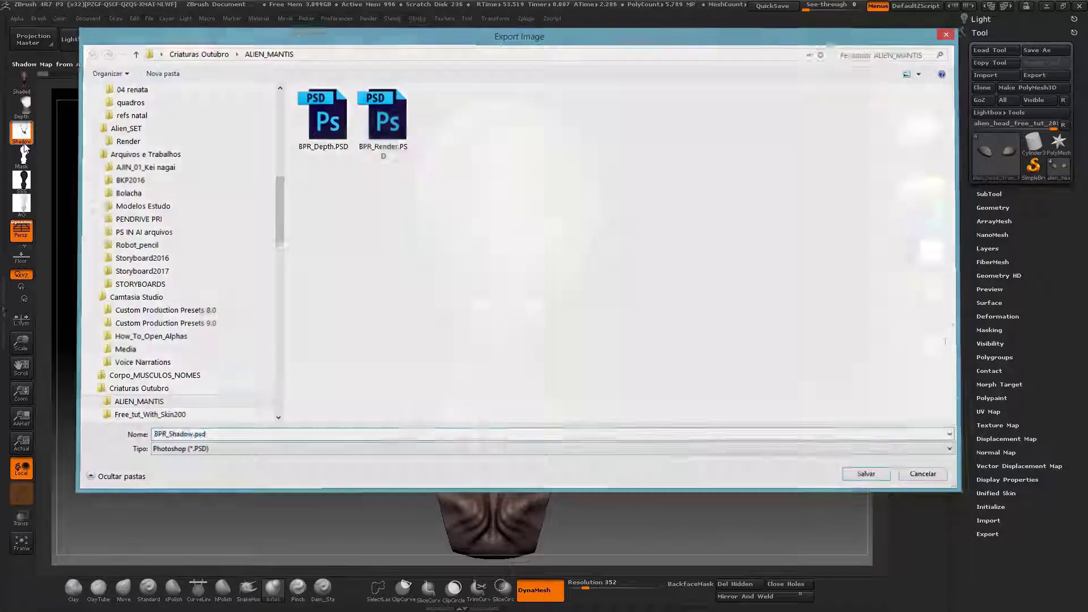
key(Return)
Step: Export the front view's mask, SSS and ambient occlusion passes to ALIEN_MANTIS as BPR_Mask.psd, BPR_SSS.psd and BPR_AO.psd
click(25, 160)
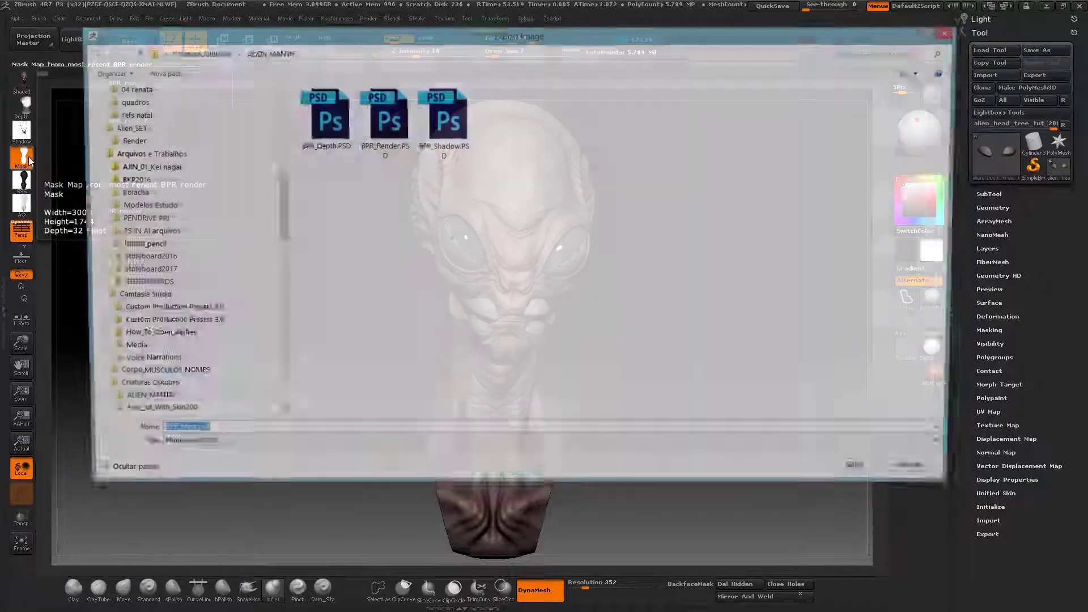
key(Return)
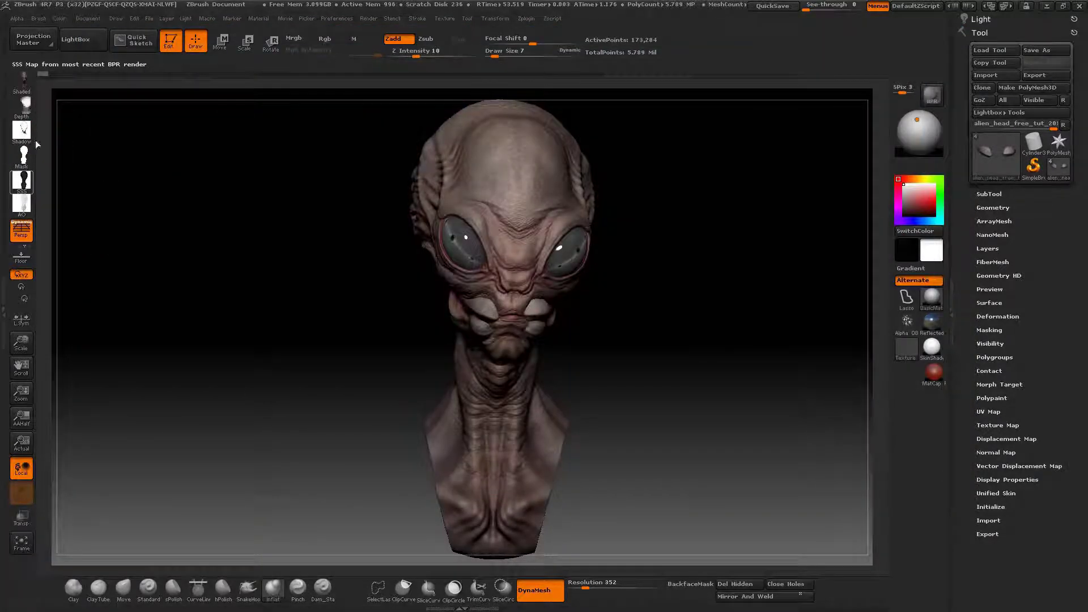
click(23, 183)
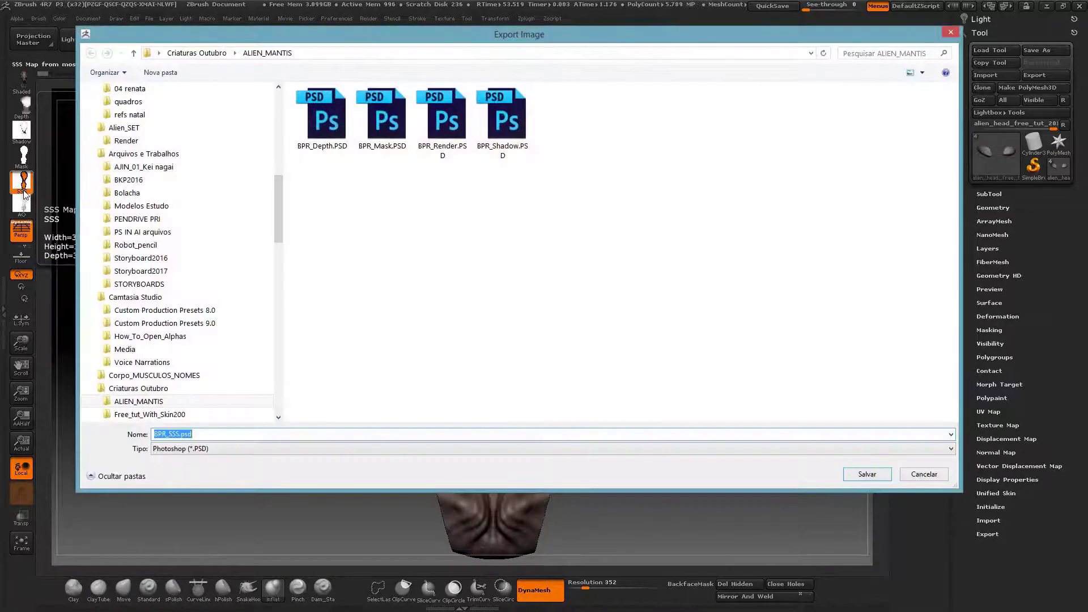
key(Return)
click(24, 206)
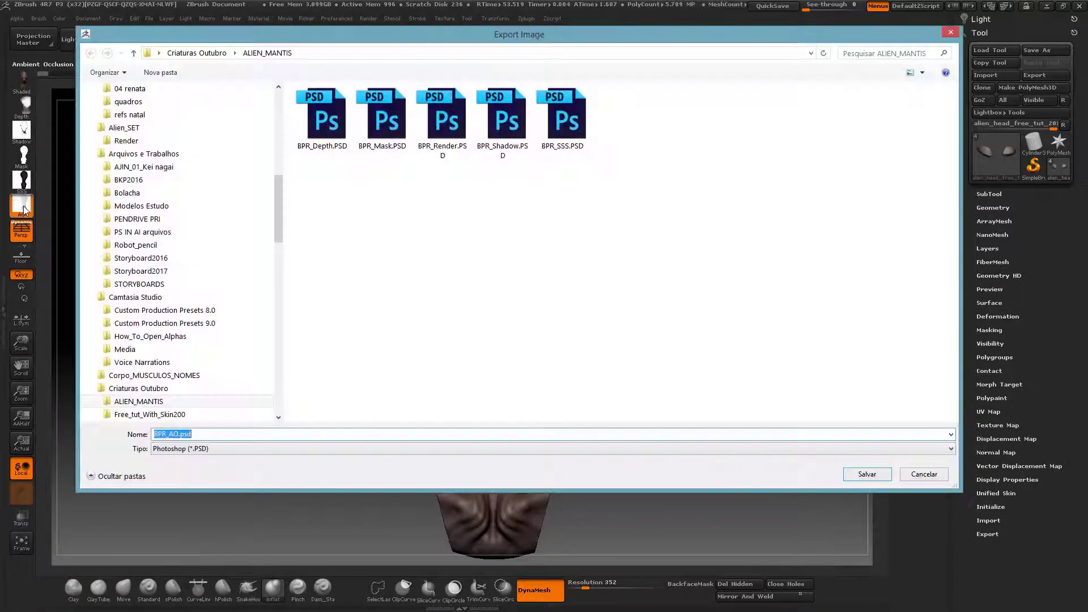
key(Return)
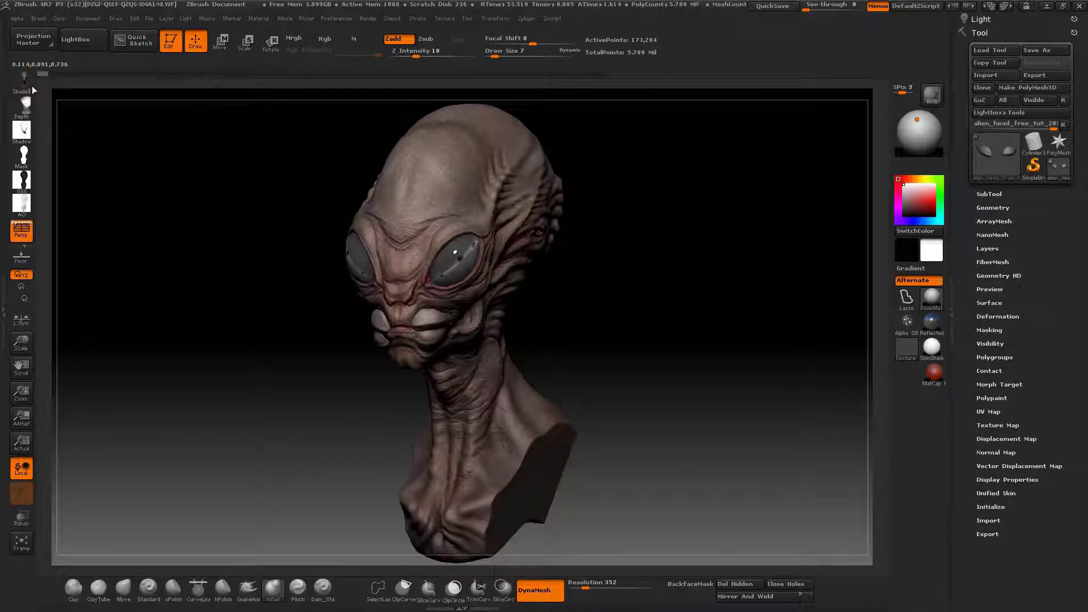
Step: Render the three-quarter view with BPR and export its shaded image as BPR_Render.psd to a new Alien_Mantis_02 folder
click(932, 96)
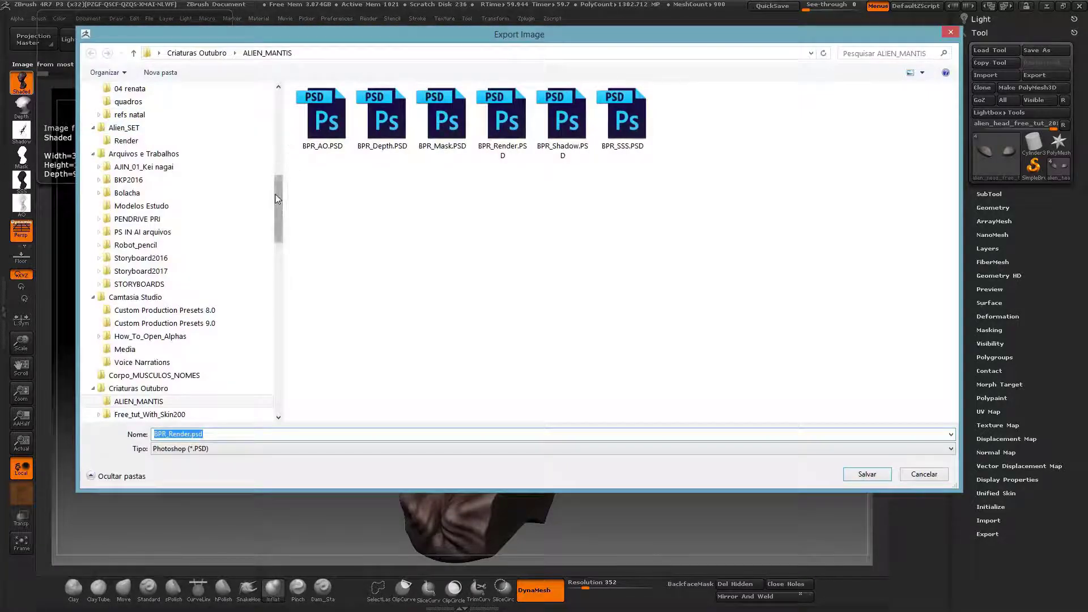
drag(278, 210, 277, 101)
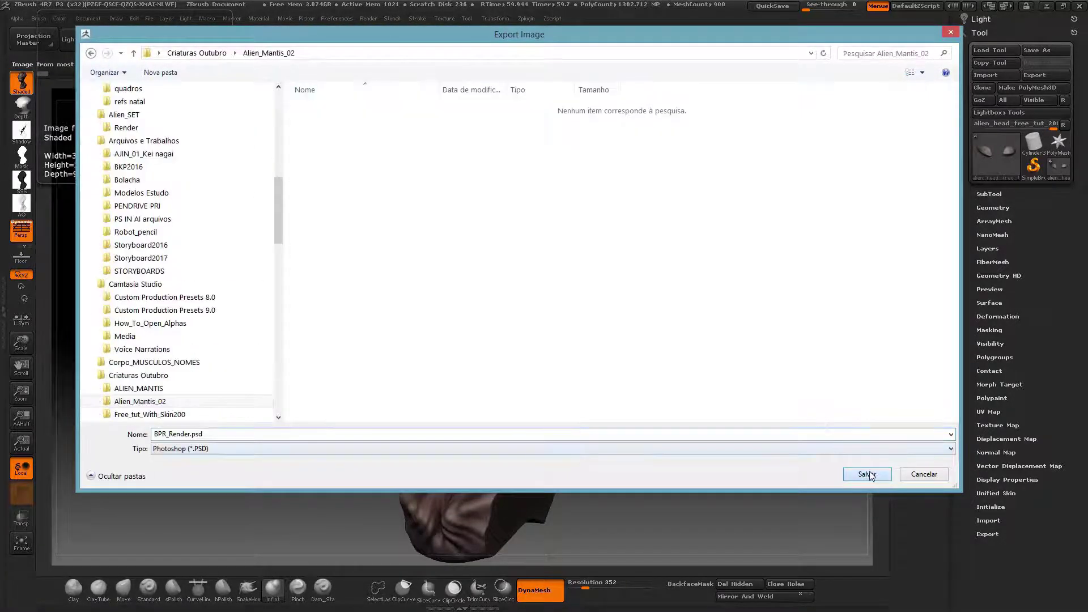
click(867, 474)
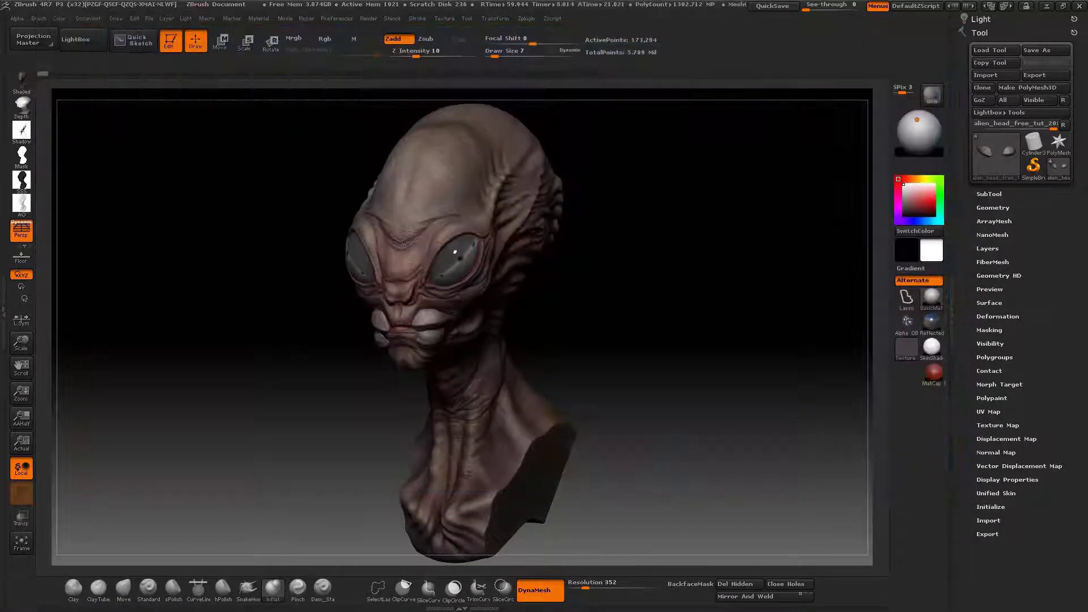
Step: Export the three-quarter view's depth and shadow passes to Alien_Mantis_02 as BPR_Depth.psd and BPR_Shadow.psd
click(27, 109)
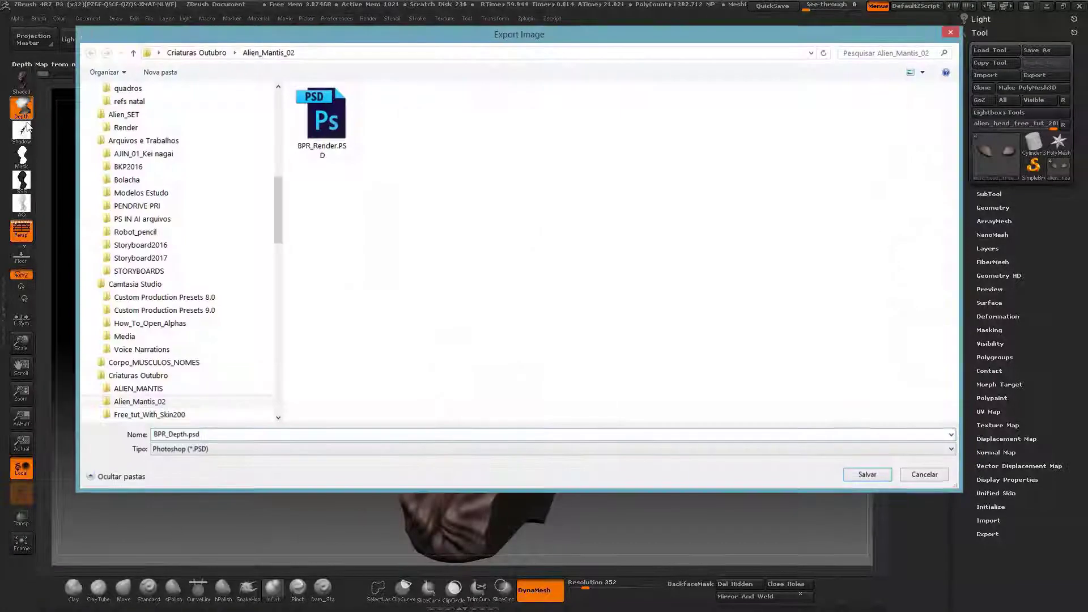
key(Return)
click(22, 135)
key(Return)
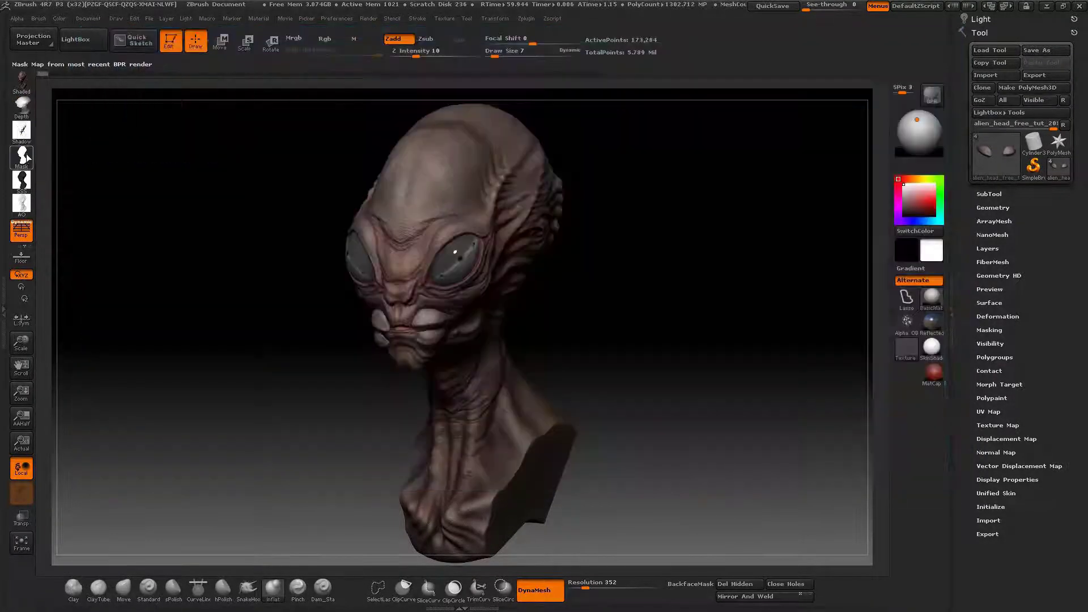
Step: Export the three-quarter view's mask, SSS and ambient occlusion passes to Alien_Mantis_02 as BPR_Mask.psd, BPR_SSS.psd and BPR_AO.psd
click(27, 156)
key(Return)
click(25, 182)
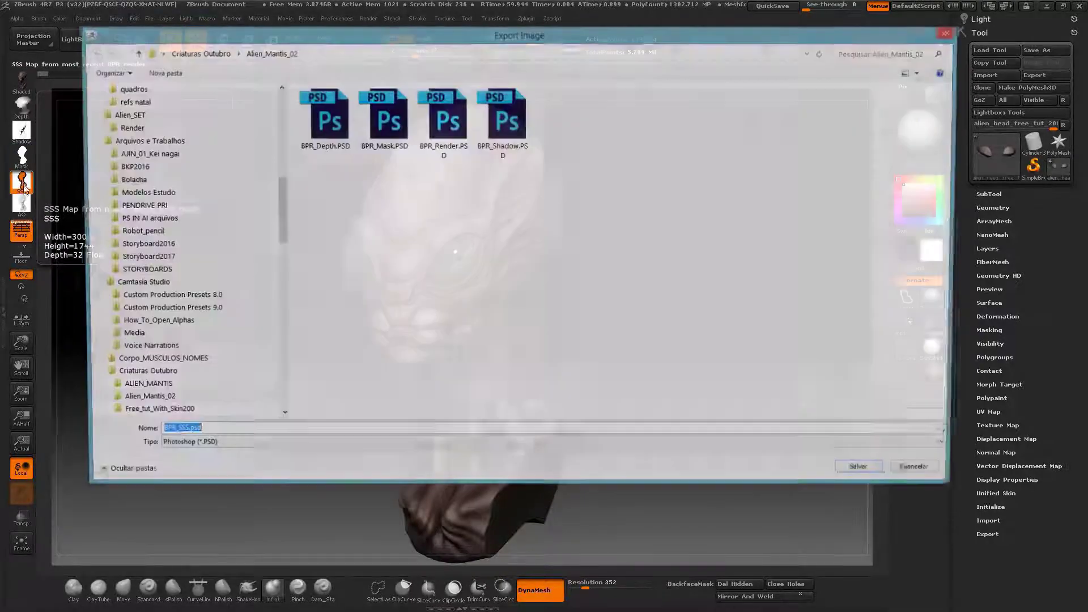
key(Return)
click(24, 202)
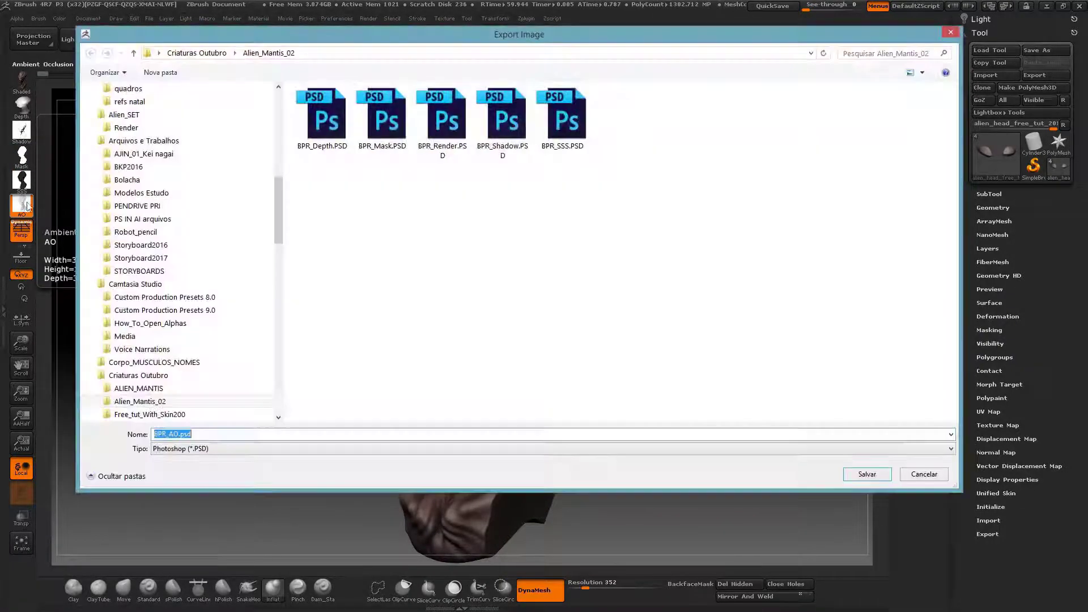
click(867, 473)
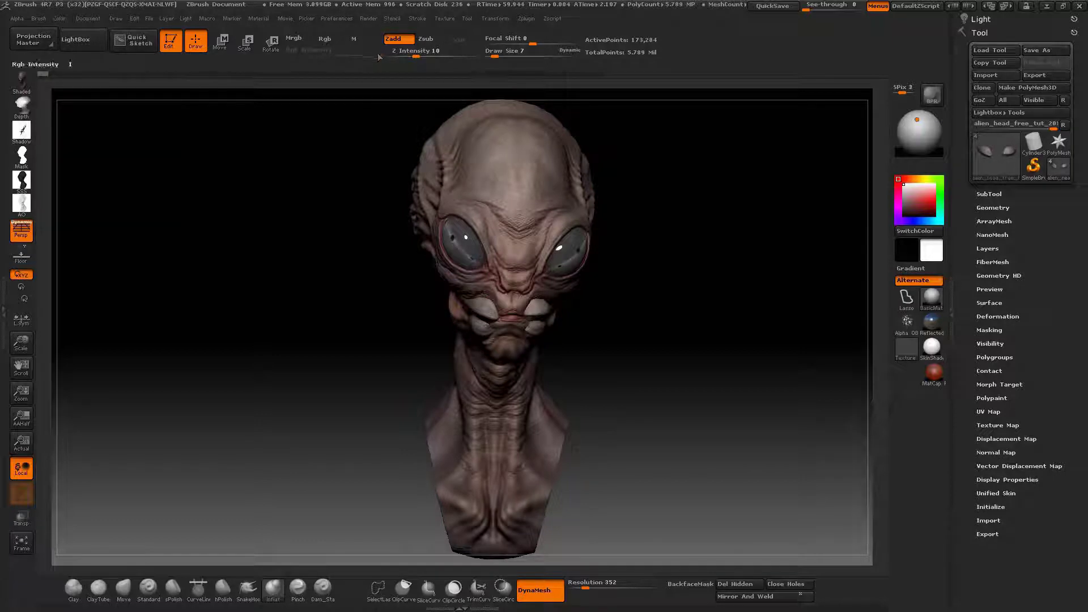
Step: Return to the stored front view and turn off SSS and ambient occlusion in the render properties
click(382, 77)
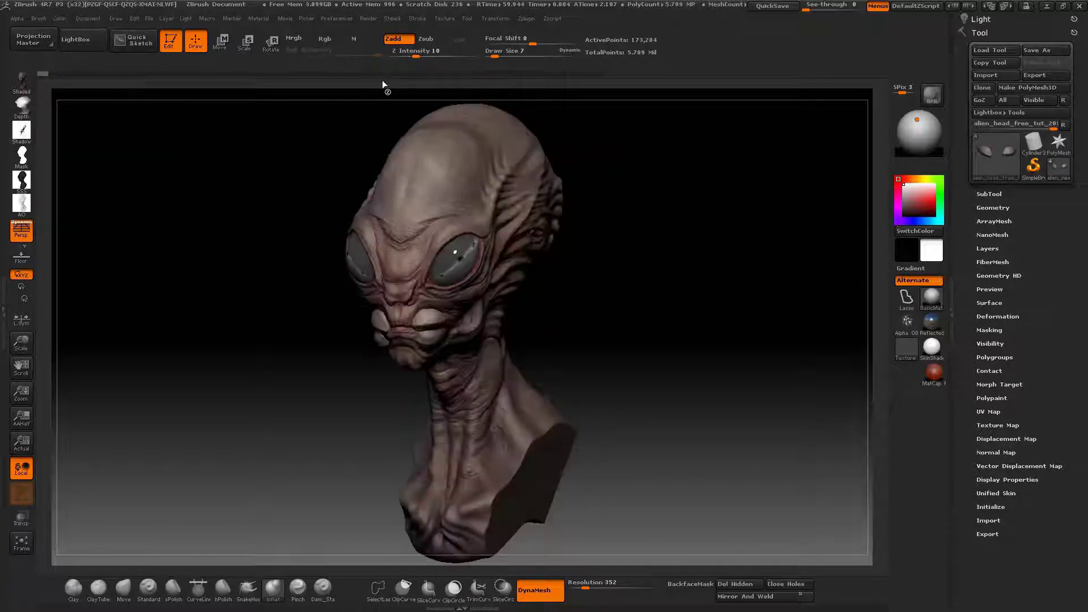
click(384, 77)
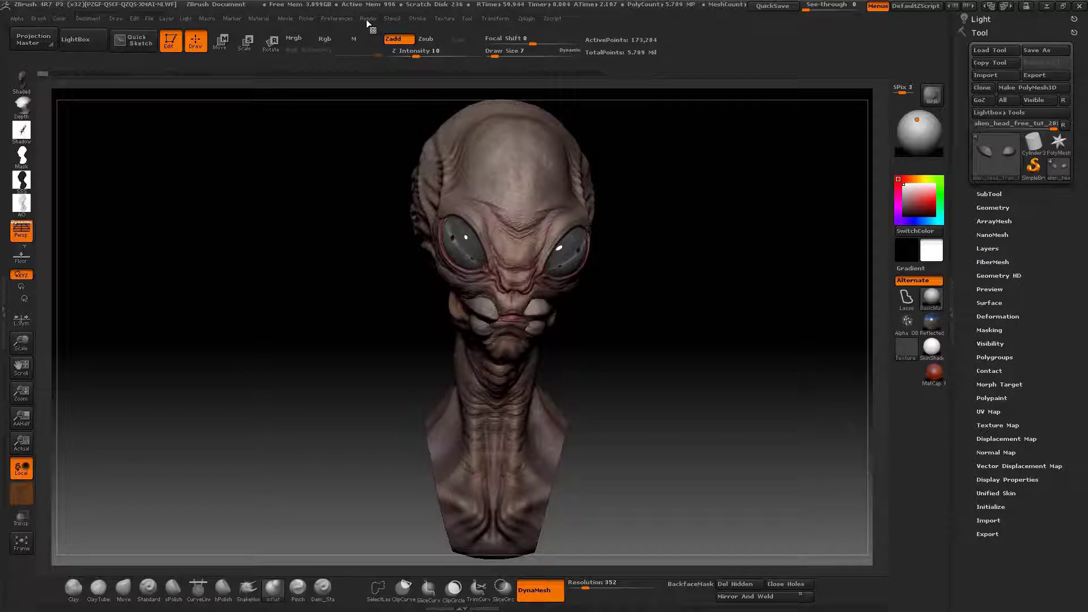
click(368, 19)
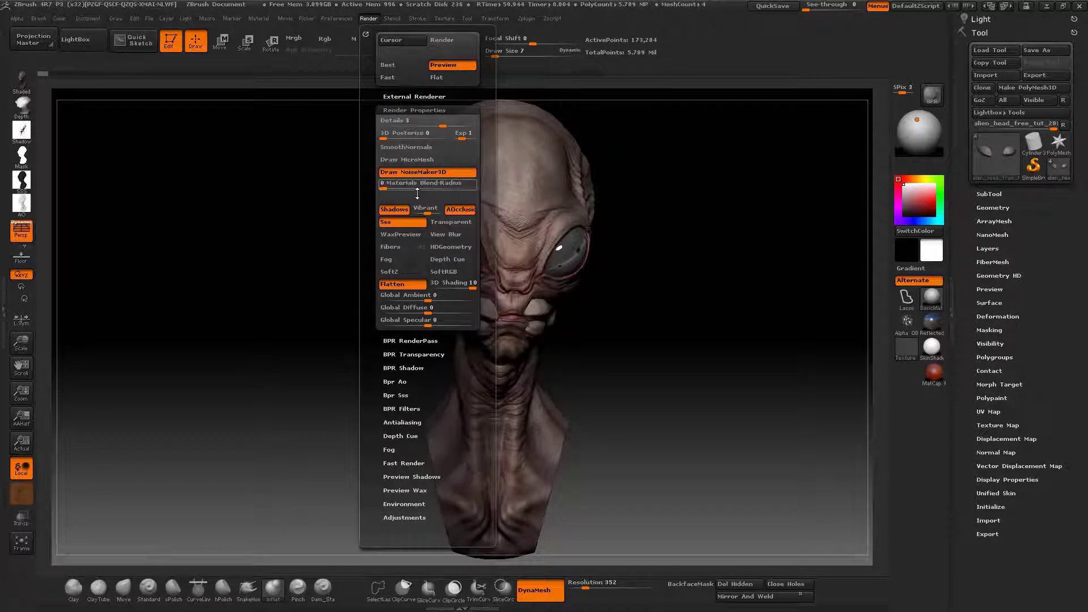
click(402, 223)
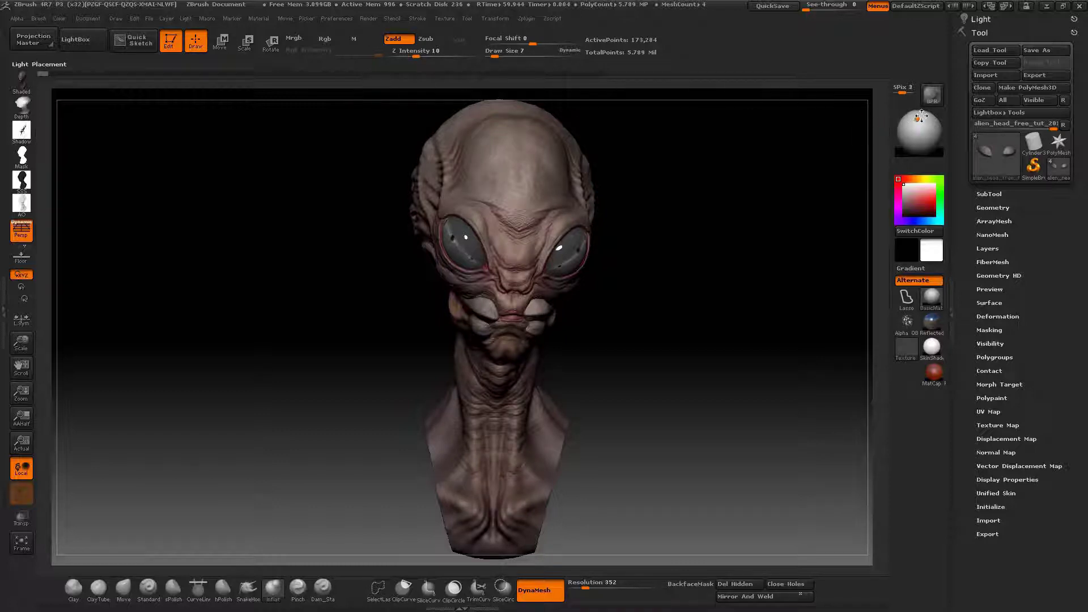
Step: Place the light at the front left of the bust and run a BPR render of the front view
drag(922, 117, 895, 135)
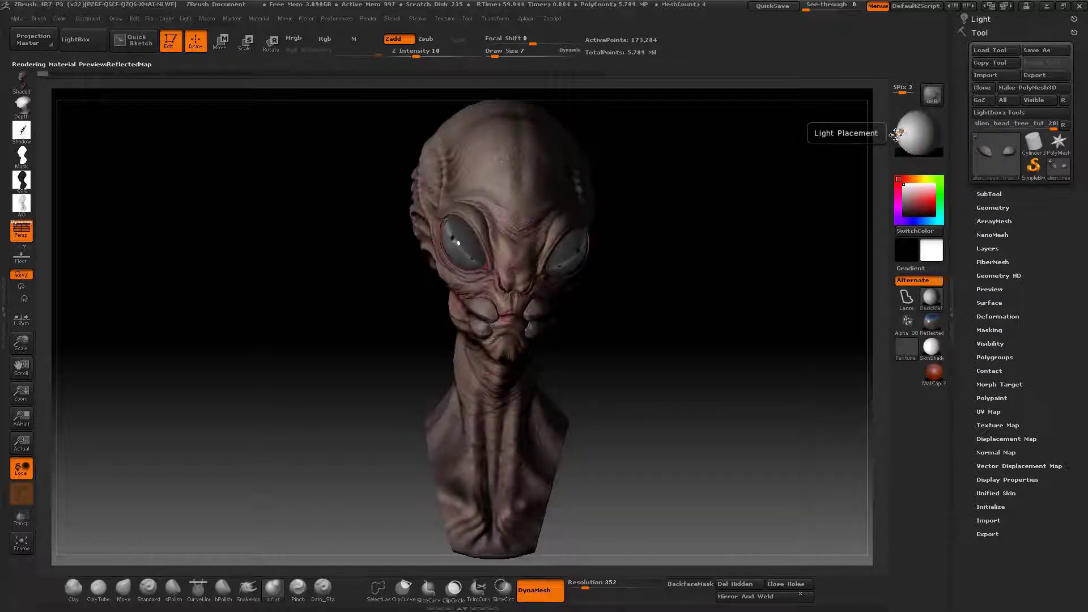
click(927, 97)
key(shift+r)
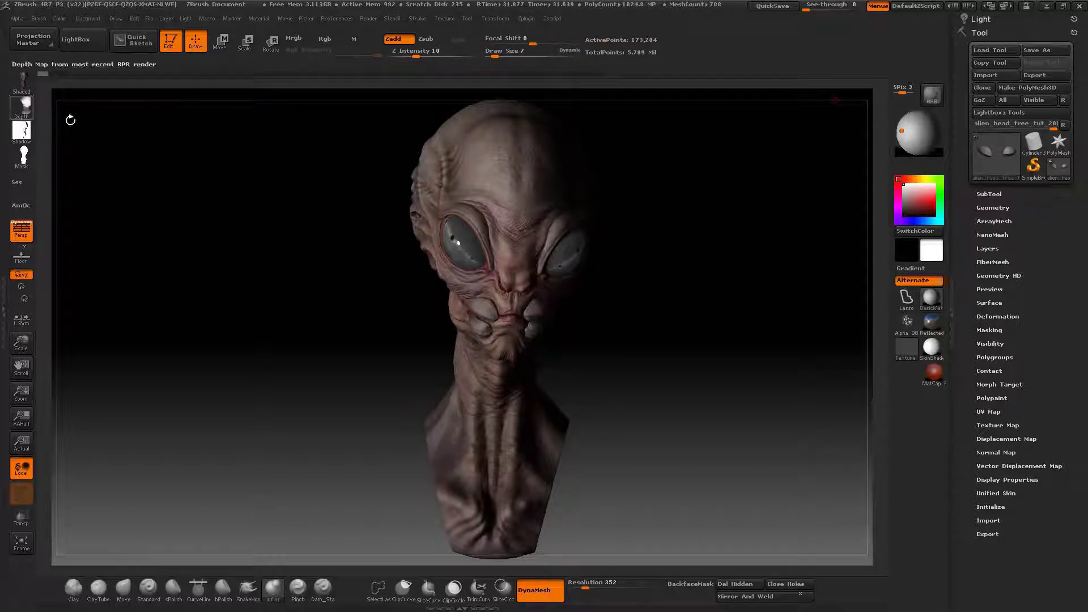
Step: Export the left-lit front view's shaded pass to the ALIEN_MANTIS folder as BPR_Render_Luzfrente_Esquerda.psd, copying the name suffix for reuse
click(26, 87)
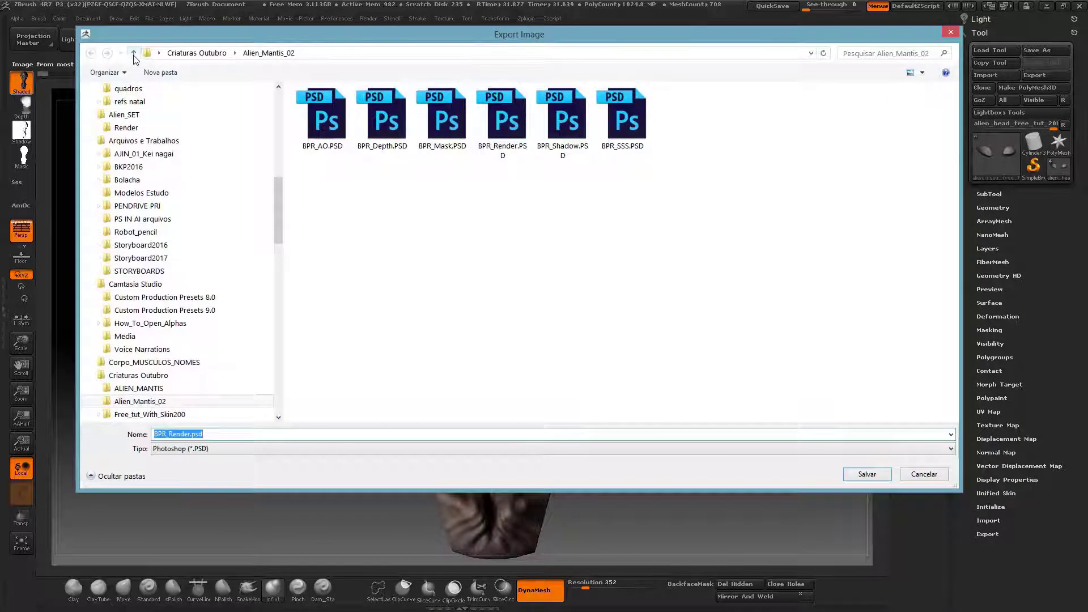
click(135, 56)
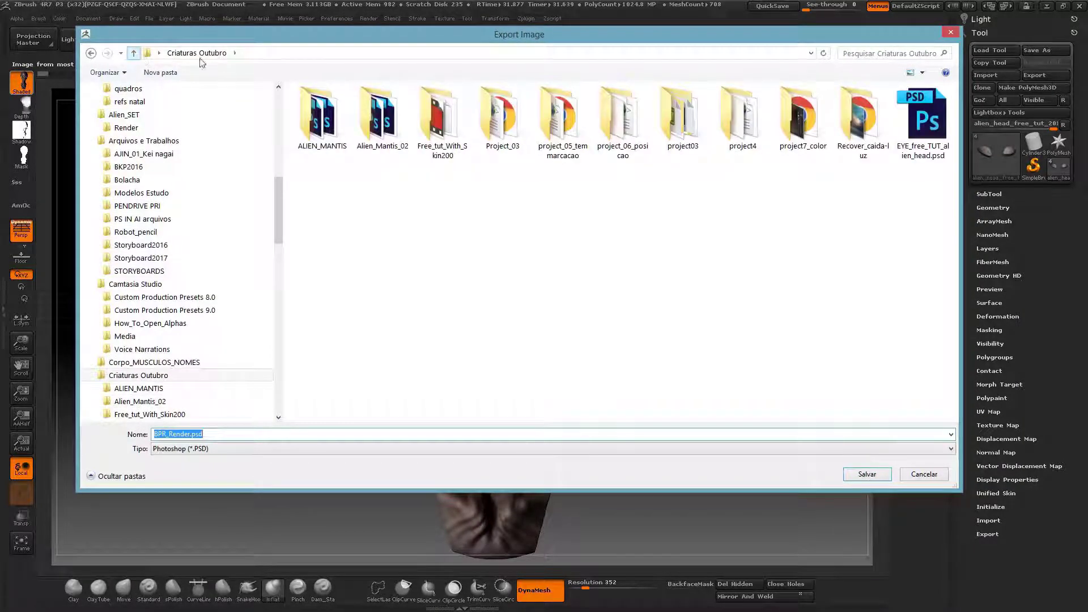
double_click(323, 117)
click(222, 434)
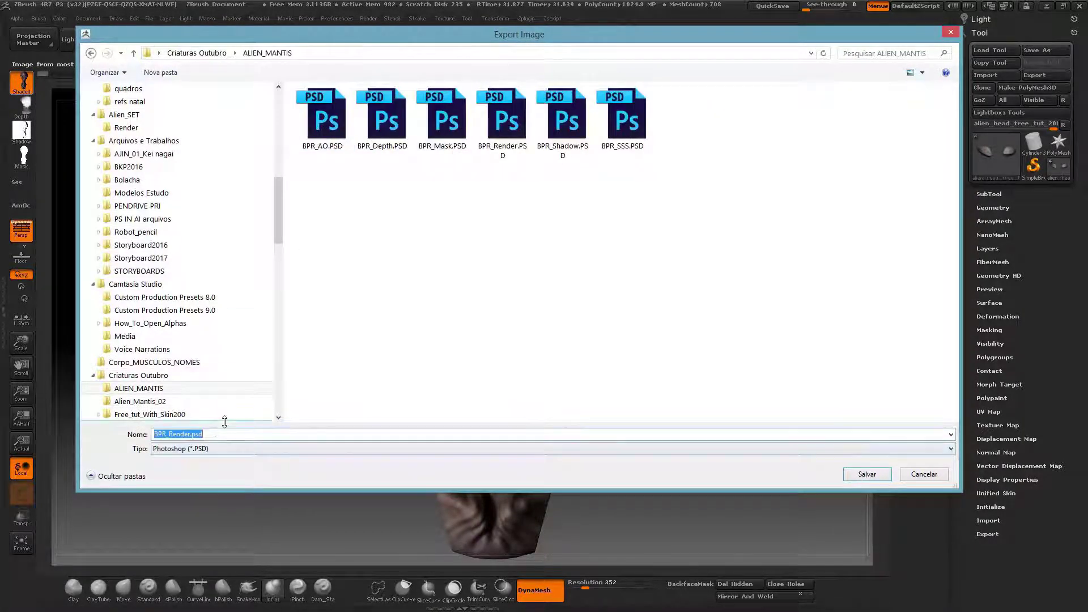
key(Right)
key(Left)
key(Left)
key(Left)
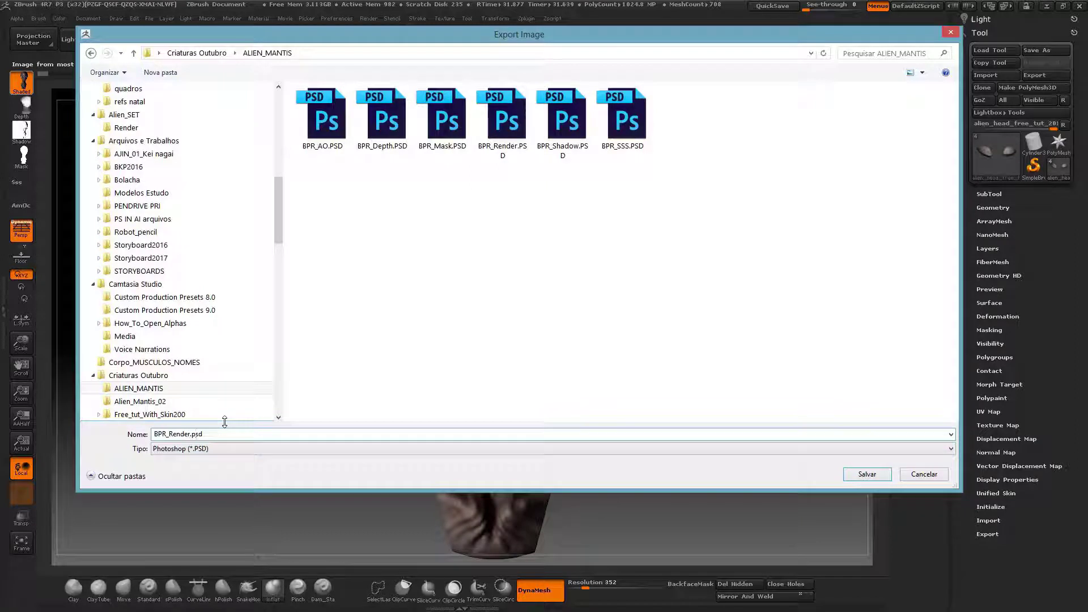
text(_Luzfrente_)
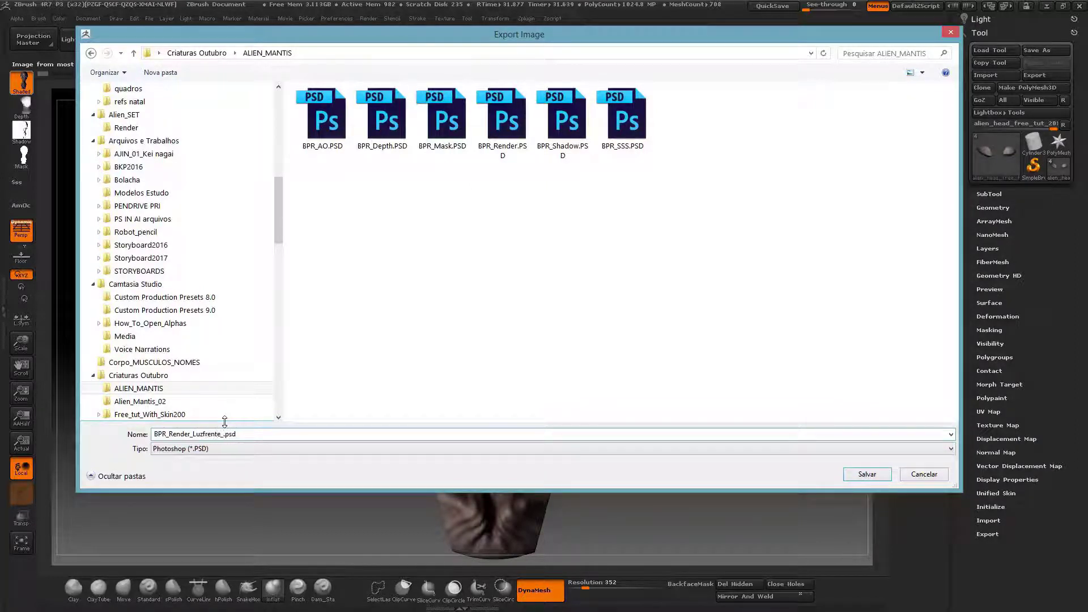
text(Esquerda)
drag(193, 434, 252, 434)
key(ctrl+c)
click(866, 474)
Step: Export the left-lit front view's shadow pass to ALIEN_MANTIS as BPR_Shadow_Luzfrente_Esquerda.psd
click(22, 132)
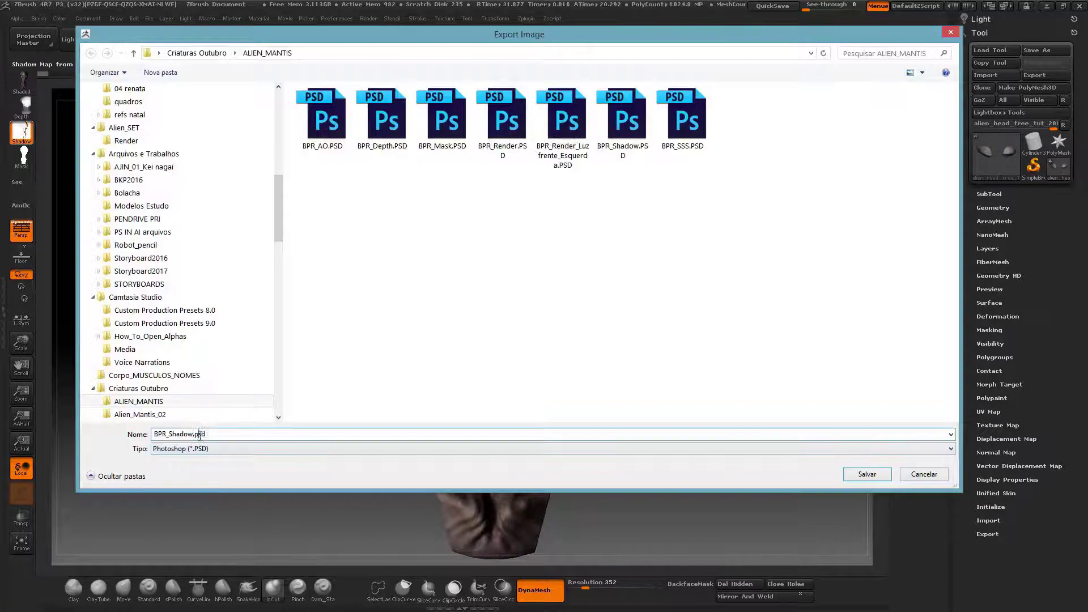
key(ctrl+v)
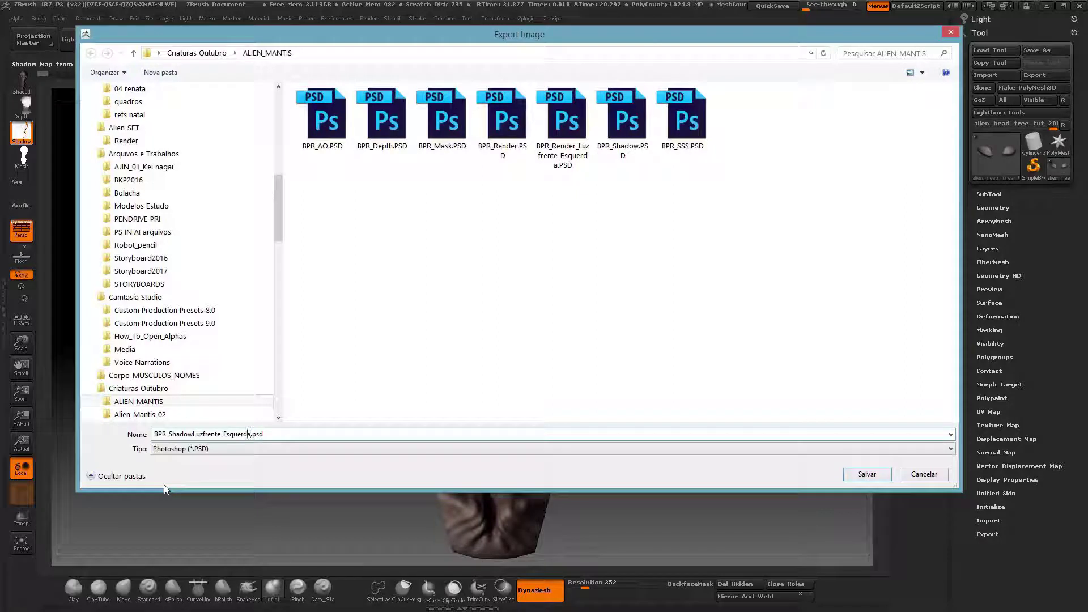
key(Left)
key(Left)
key(Left)
key(Left)
key(Left)
key(Left)
key(Left)
key(Left)
key(Left)
text(_)
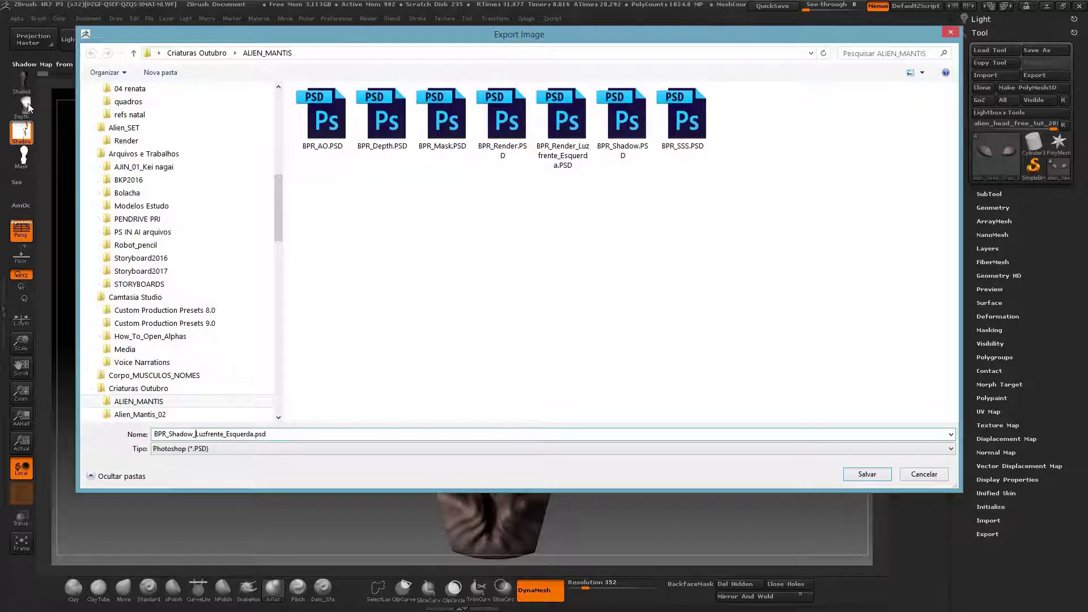
click(862, 478)
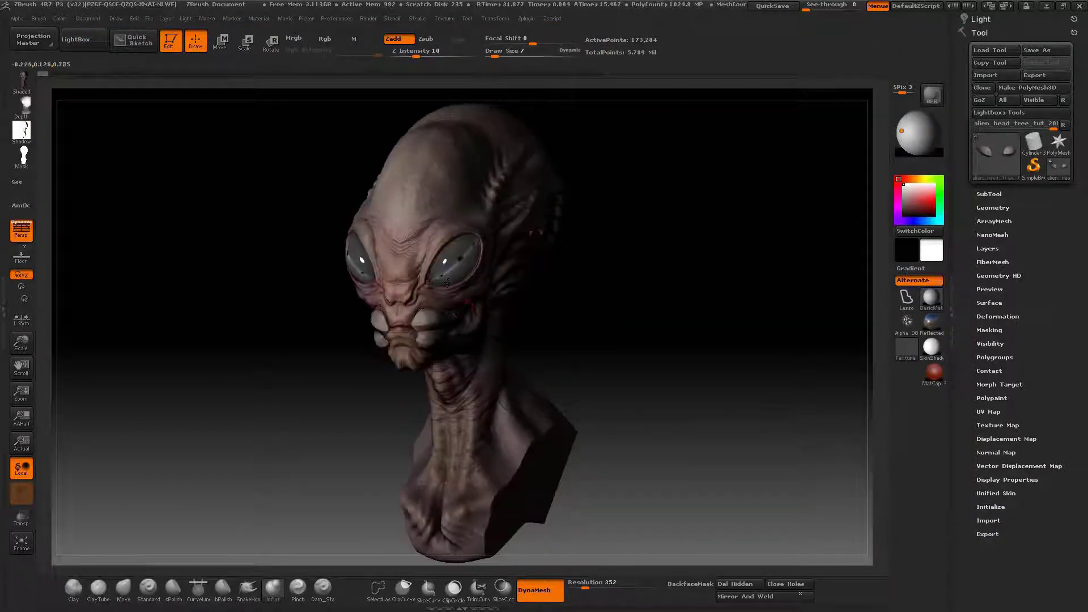
Step: Render the left-lit three-quarter view with BPR and export its shaded pass to Alien_Mantis_02 as BPR_RenderLuzfrente_Esquerda.psd
click(930, 105)
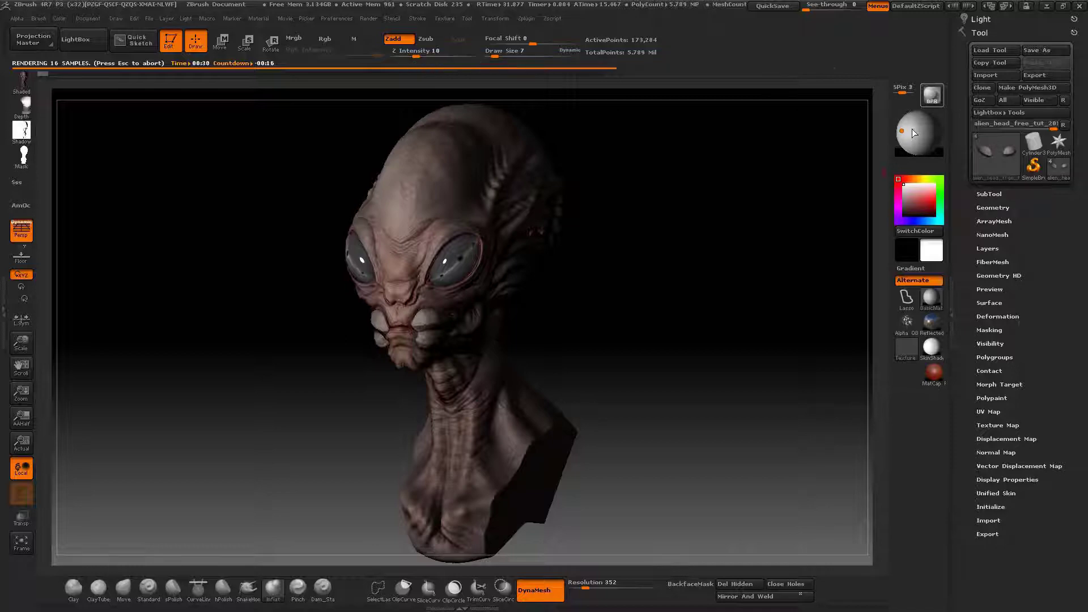
click(24, 80)
click(140, 414)
click(190, 435)
text(Luzfrente_Esquerda)
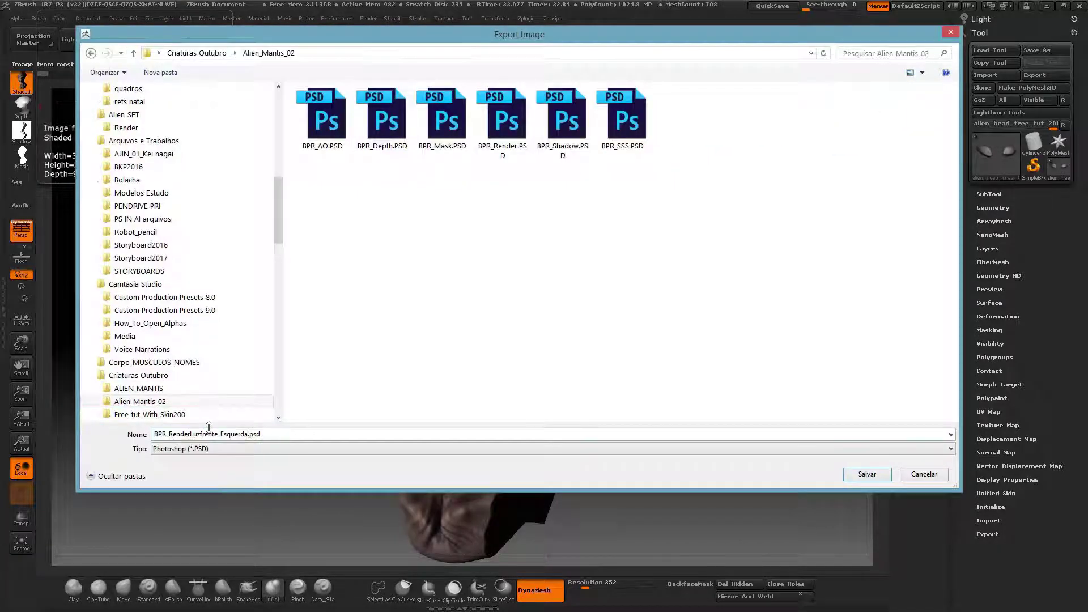
key(Return)
Step: Export the left-lit three-quarter view's shadow pass to Alien_Mantis_02 as BPR_ShadowLuzfrente_Esquerda.psd
click(20, 135)
text(BPR_ShadowLuzfrente_Esquerda)
key(Return)
Step: Try several light placements, settle the light at the bust's front right, and run a BPR render of the front view
drag(736, 134, 902, 136)
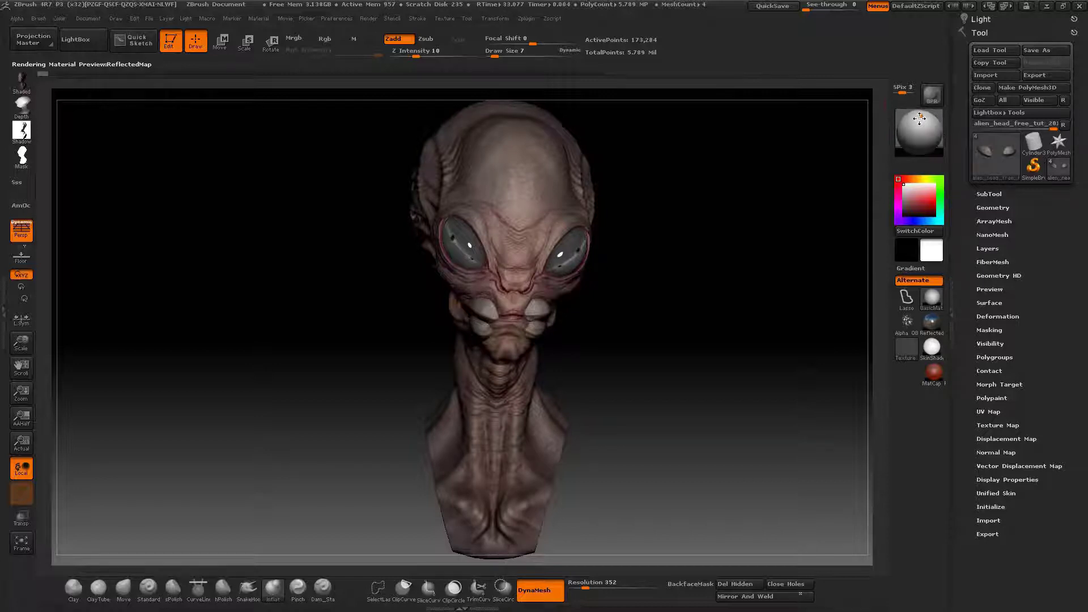
mouse_move(919, 117)
mouse_down()
mouse_move(901, 122)
mouse_move(919, 115)
mouse_up()
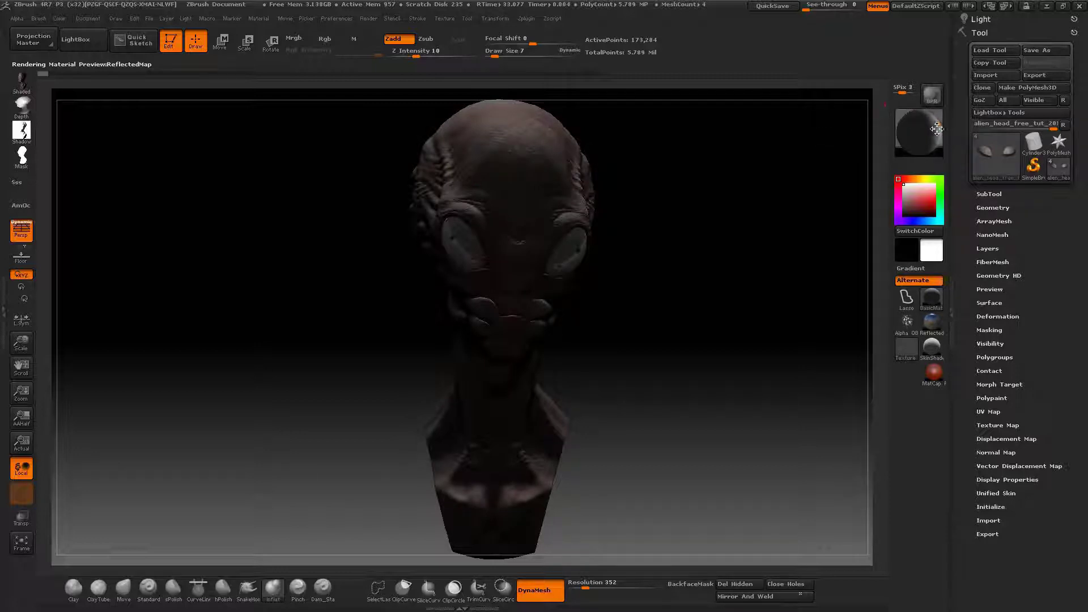
drag(936, 130, 938, 131)
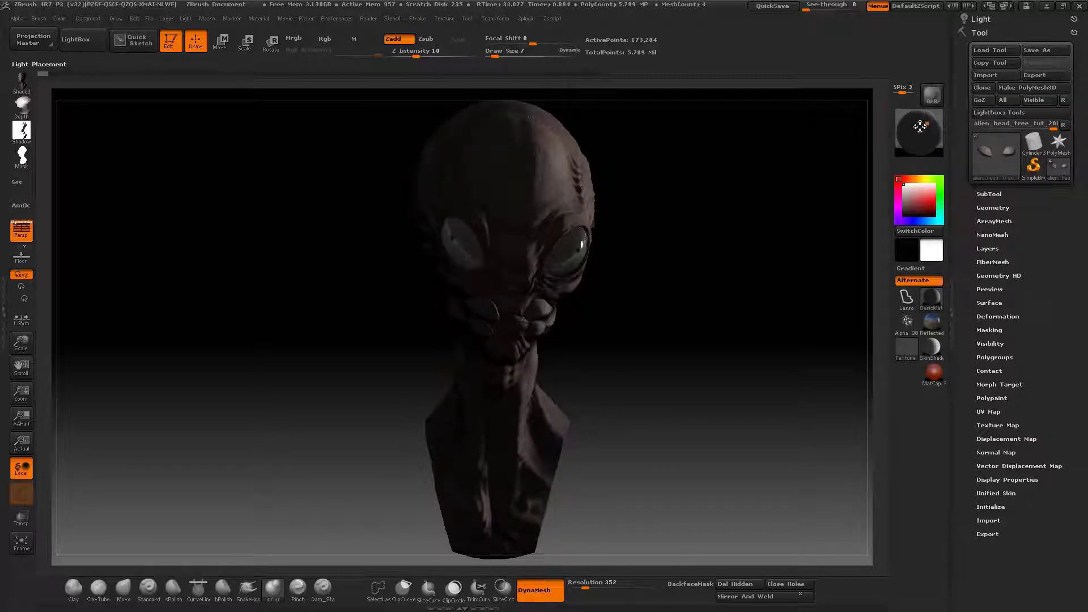
click(920, 127)
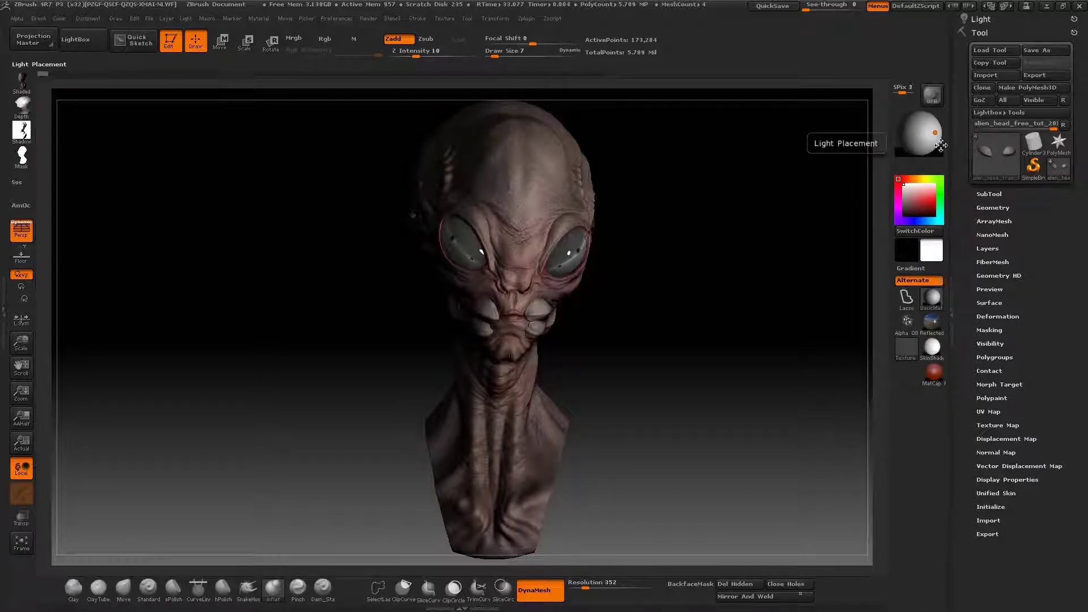
mouse_move(934, 132)
mouse_down()
mouse_move(912, 121)
mouse_move(931, 131)
mouse_up()
click(932, 95)
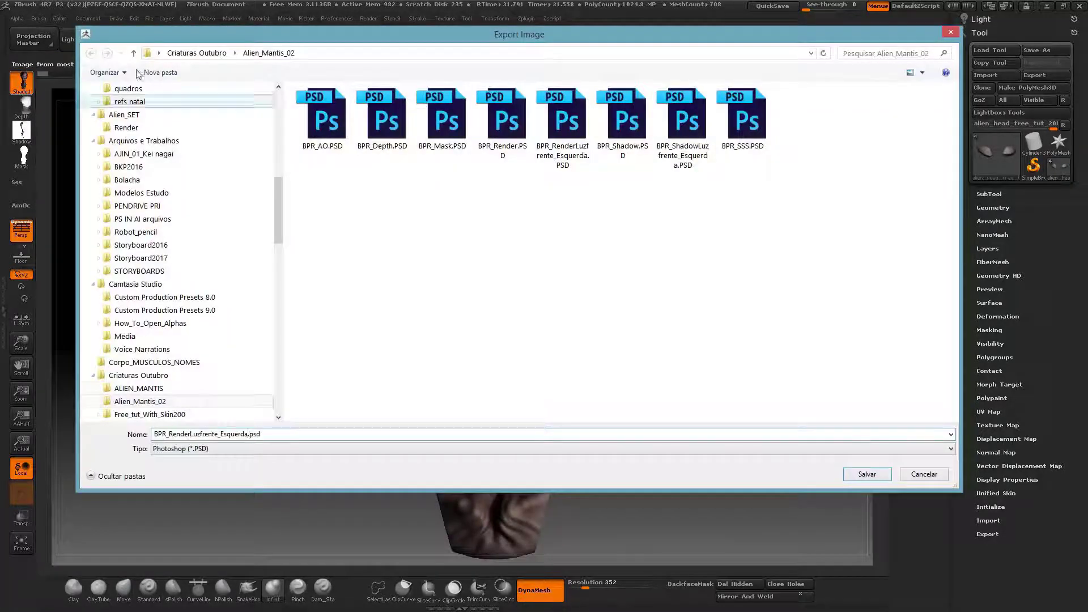
Step: Export the right-lit passes, the front view's to ALIEN_MANTIS as BPR_RenderLuzfrente_Direita.psd and BPR_ShadowLuzfrente_Direita.psd and the three-quarter view's to Alien_Mantis_02
click(139, 388)
click(867, 473)
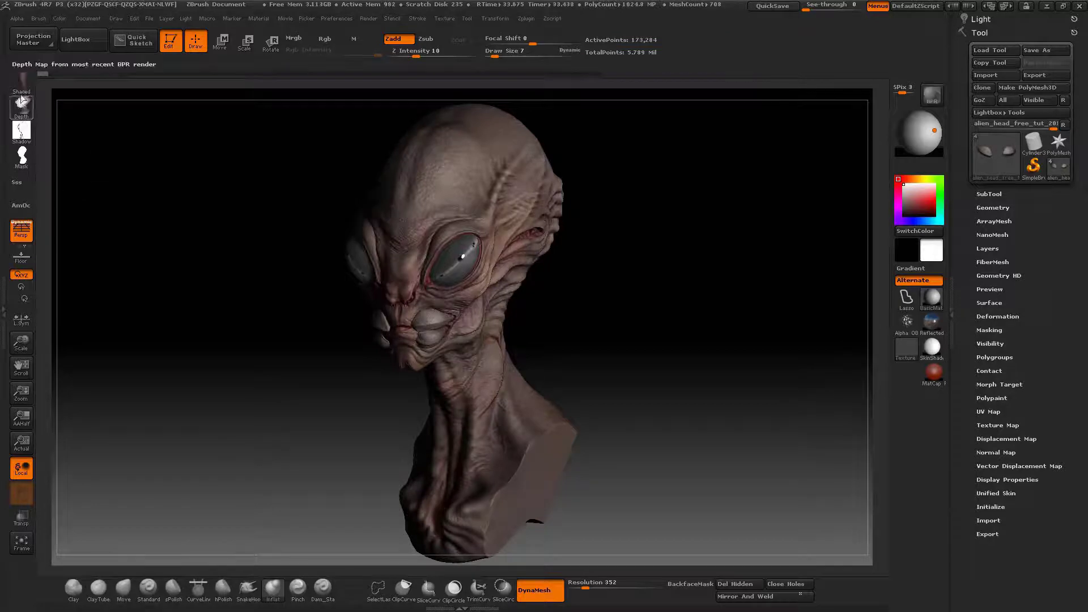
click(22, 82)
double_click(378, 113)
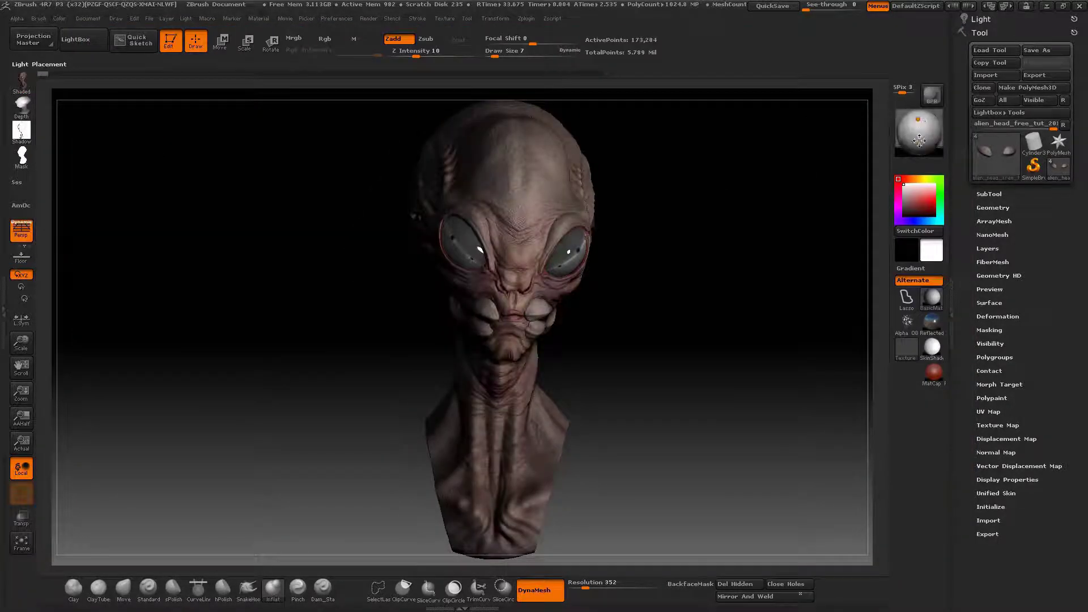
Step: Render the front view lit from behind and above, and export its shaded pass to ALIEN_MANTIS as BPR_Render_Luz_atras_Top.psd
drag(918, 139, 921, 148)
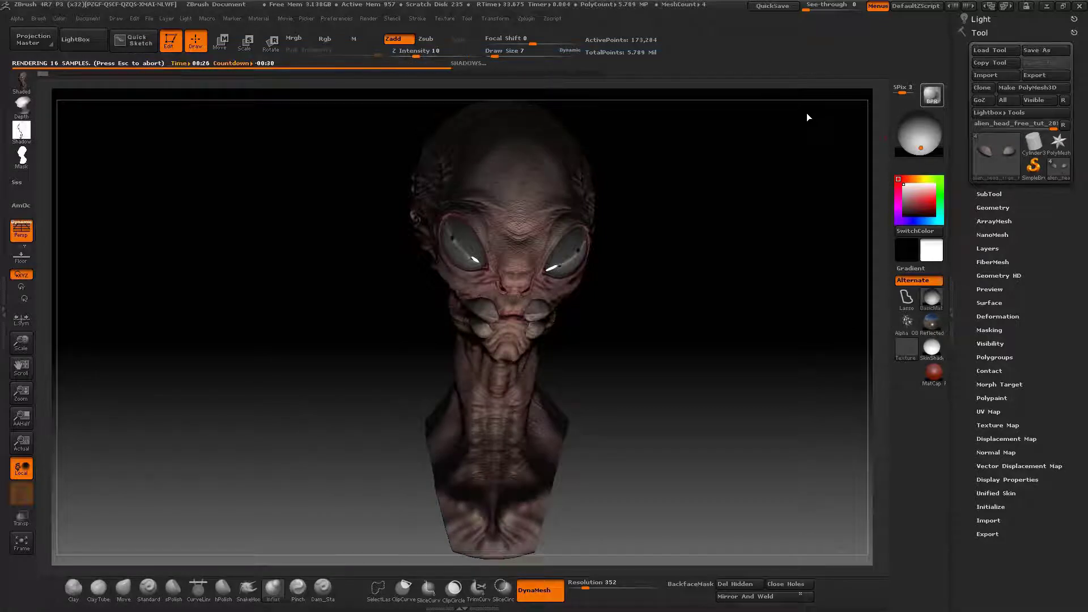
click(919, 112)
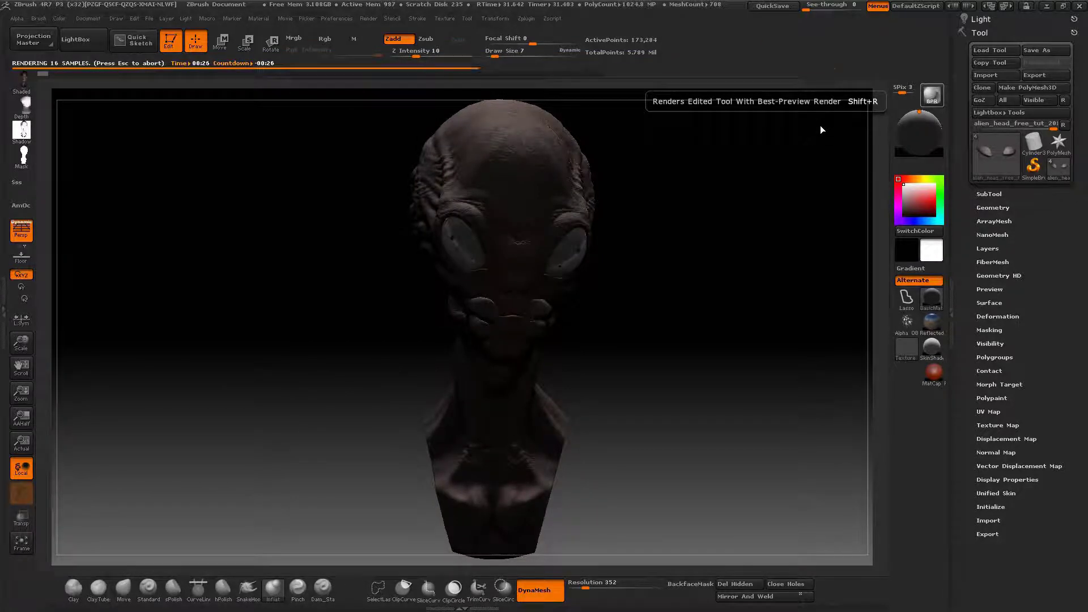
click(21, 82)
drag(276, 117, 275, 175)
click(139, 401)
click(188, 433)
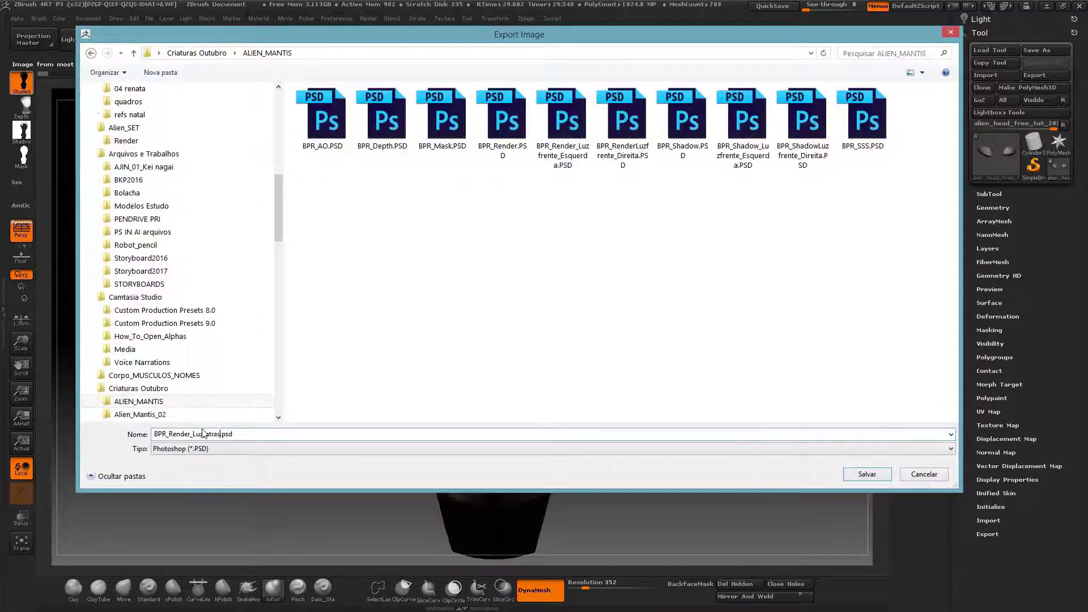
key(Return)
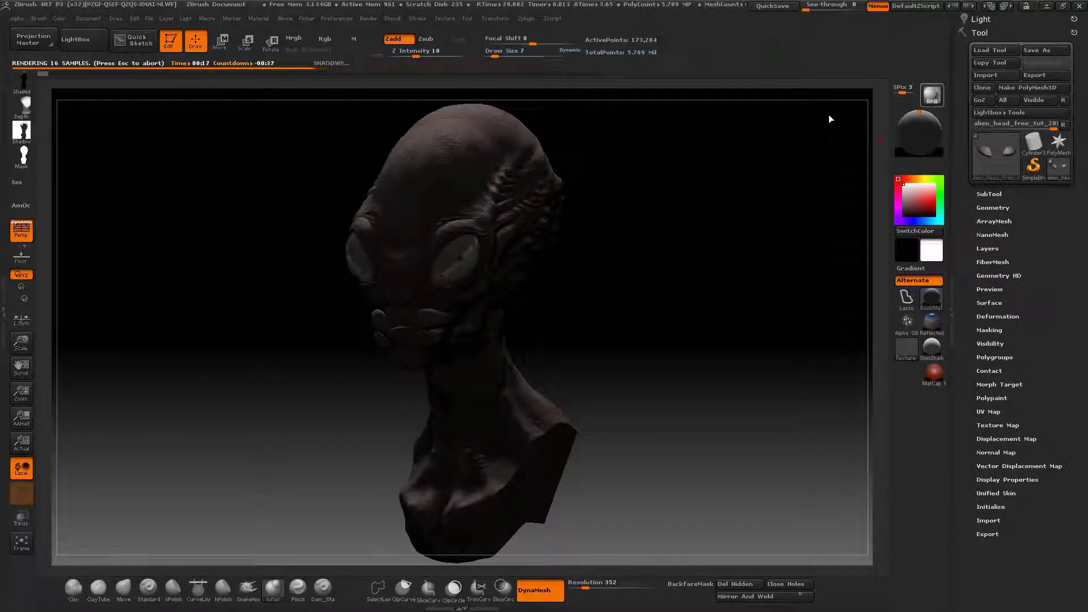
Step: Export the three-quarter view's shaded pass lit from behind and above, adding Luz_atras_Top to the BPR_Render file name
click(22, 83)
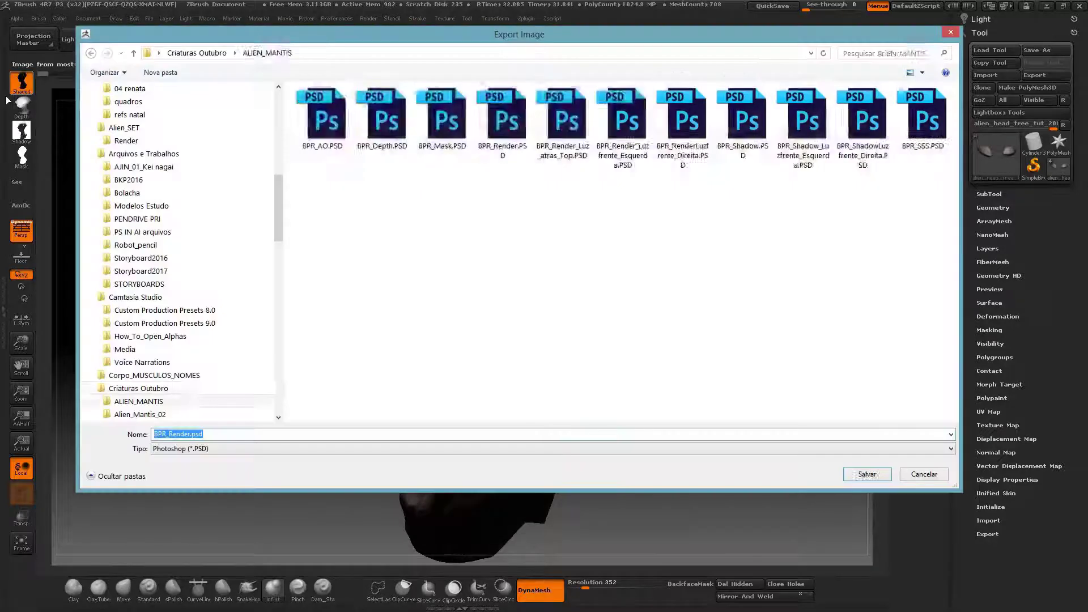
click(189, 434)
text(Luz_atras_Top)
click(853, 470)
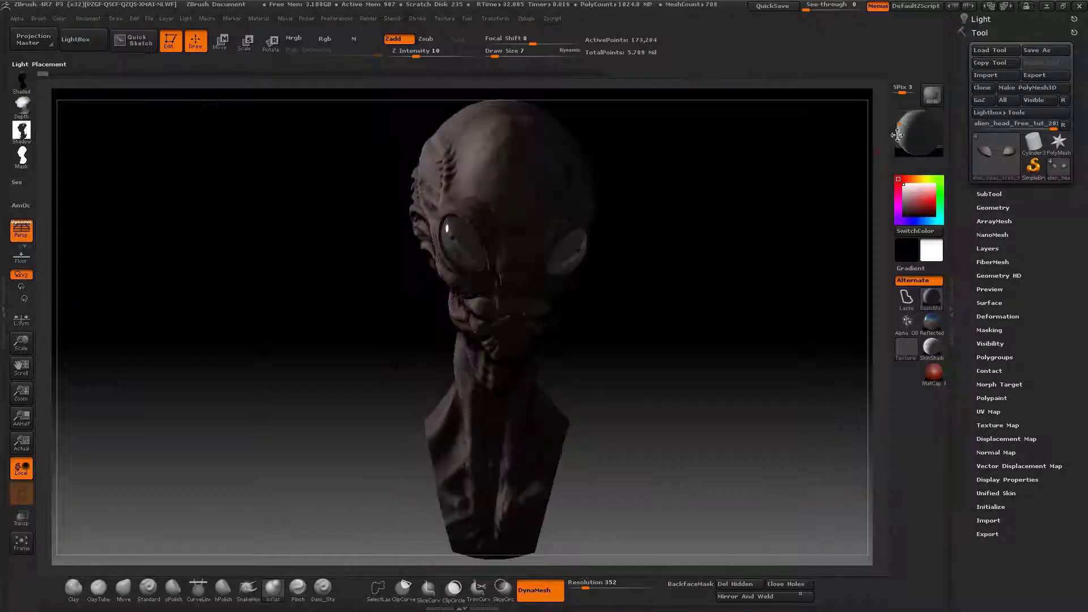
Step: Render the front view with BPR lit from behind left, and export its shaded pass to ALIEN_MANTIS as BPR_Render_Luz_atras_esq.psd
drag(903, 125, 899, 125)
click(931, 95)
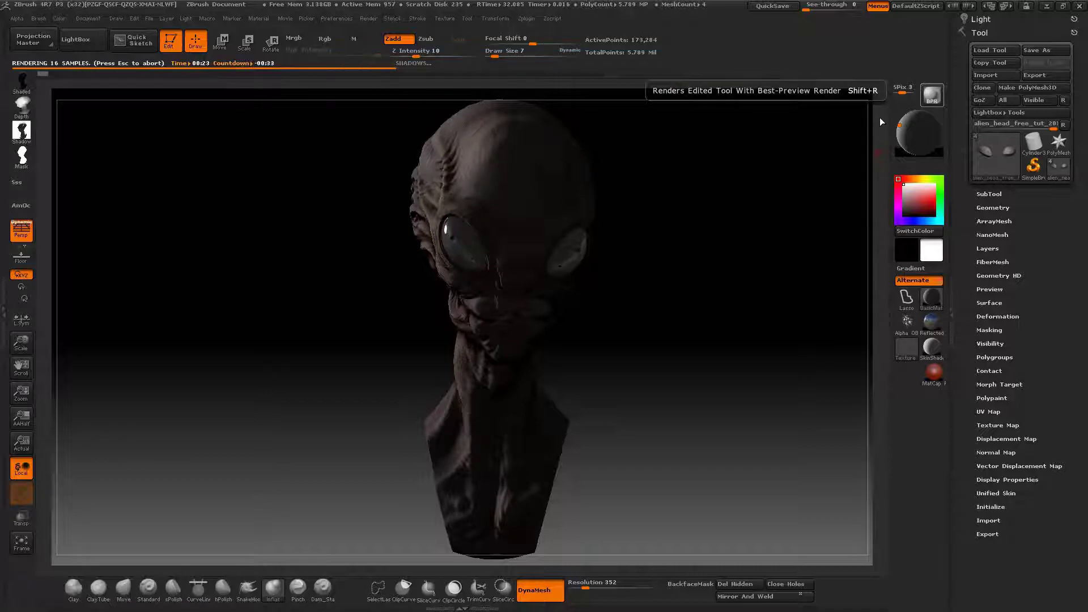
click(22, 83)
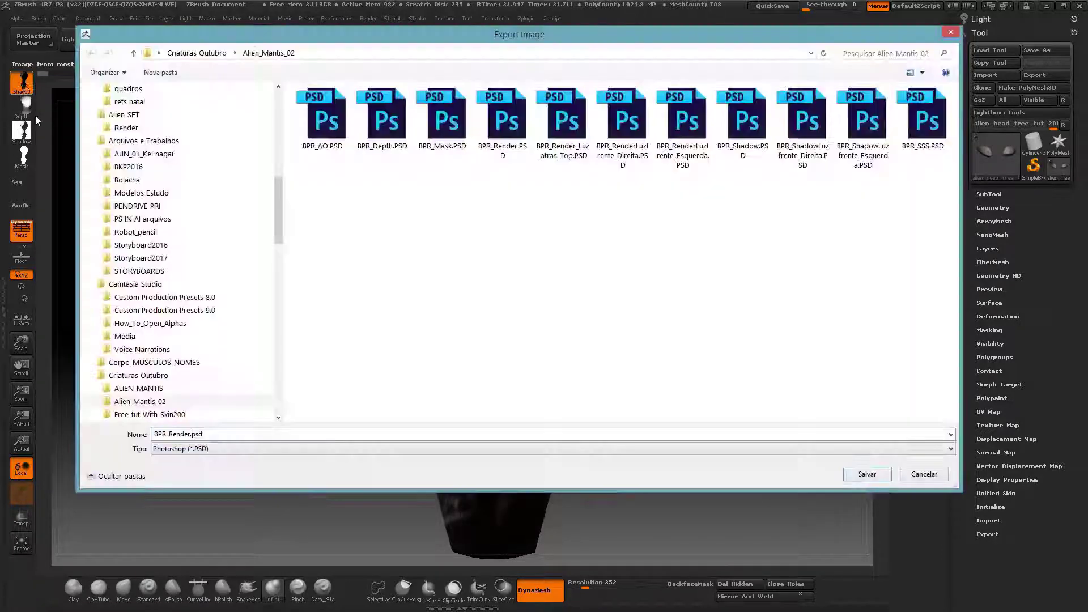
click(190, 434)
text(_Luz_atras_Top)
click(867, 474)
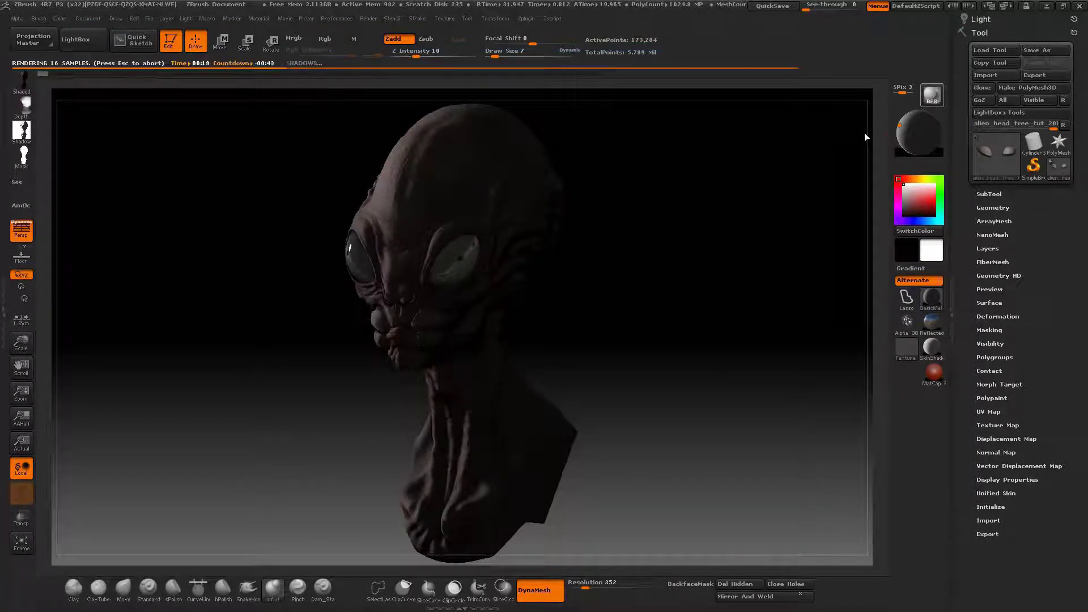
Step: Export the three-quarter view's shaded pass lit from behind left to Alien_Mantis_02 as BPR_RenderLuz_atras_esq.psd
click(21, 83)
double_click(325, 121)
click(140, 415)
drag(189, 434, 434, 451)
text(BPR_Render_Luz_Atras_esquerd)
drag(226, 434, 188, 434)
key(BackSpace)
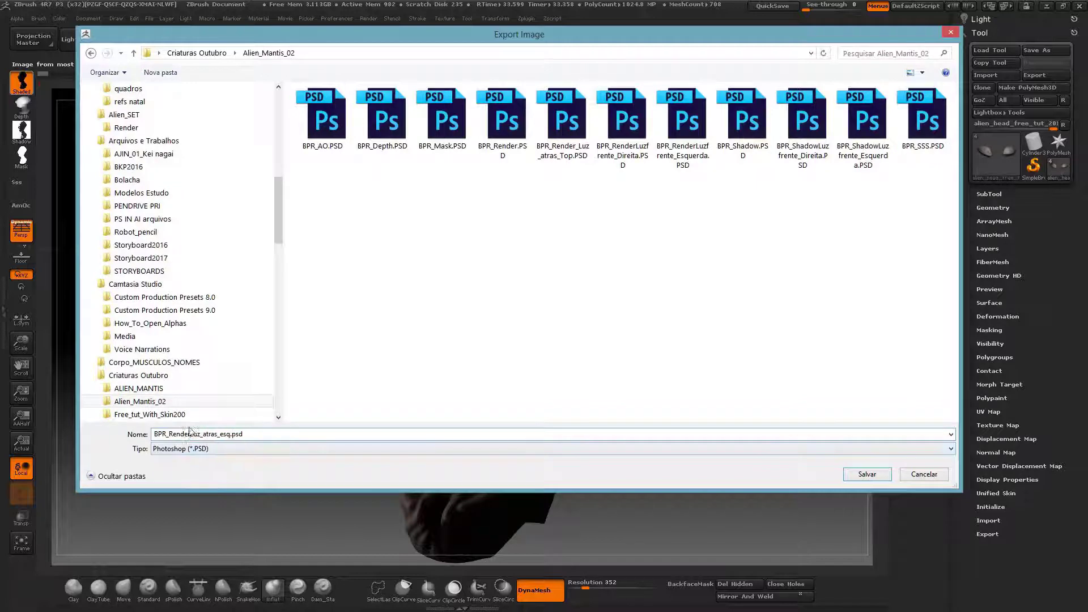
click(864, 473)
Step: Move the light behind the bust's right side, render the front view, and export its shaded pass to ALIEN_MANTIS as BPR_Render_Luz_atras_Dir.psd
drag(903, 128, 940, 130)
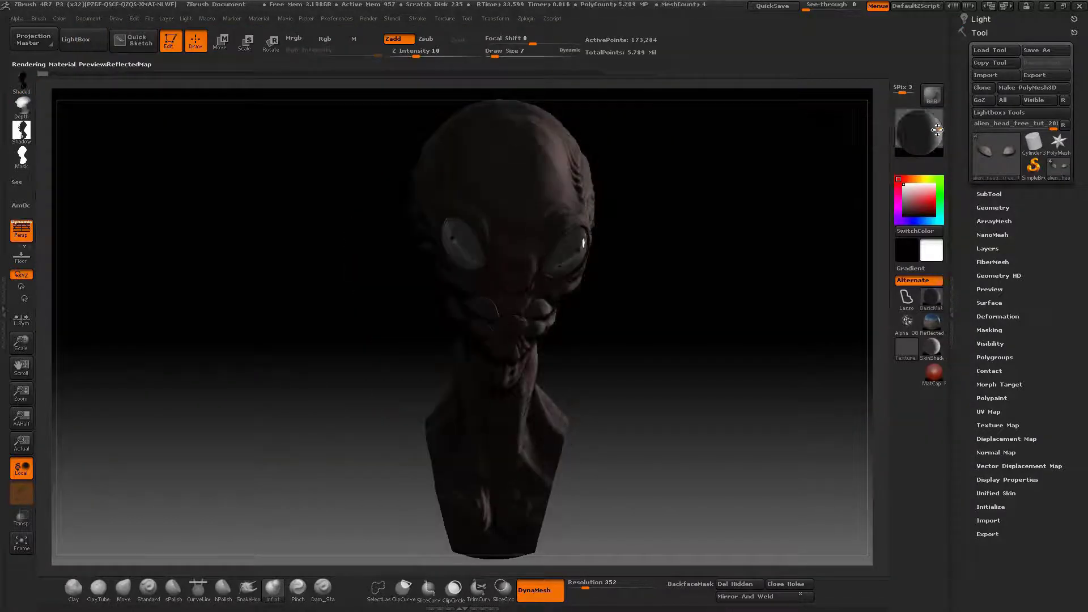
click(931, 95)
key(shift+r)
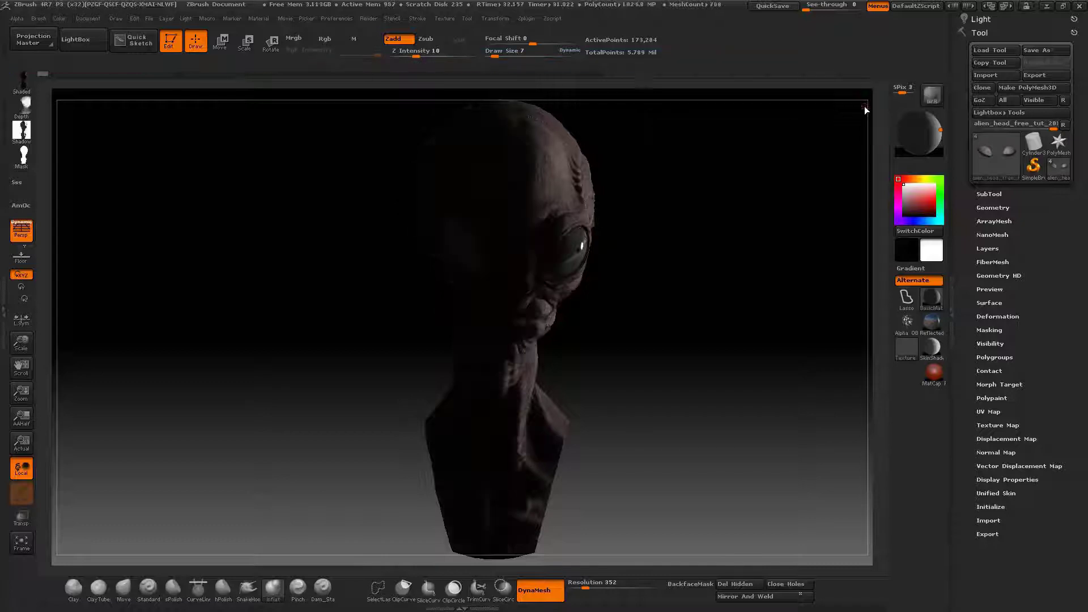
click(21, 82)
click(138, 388)
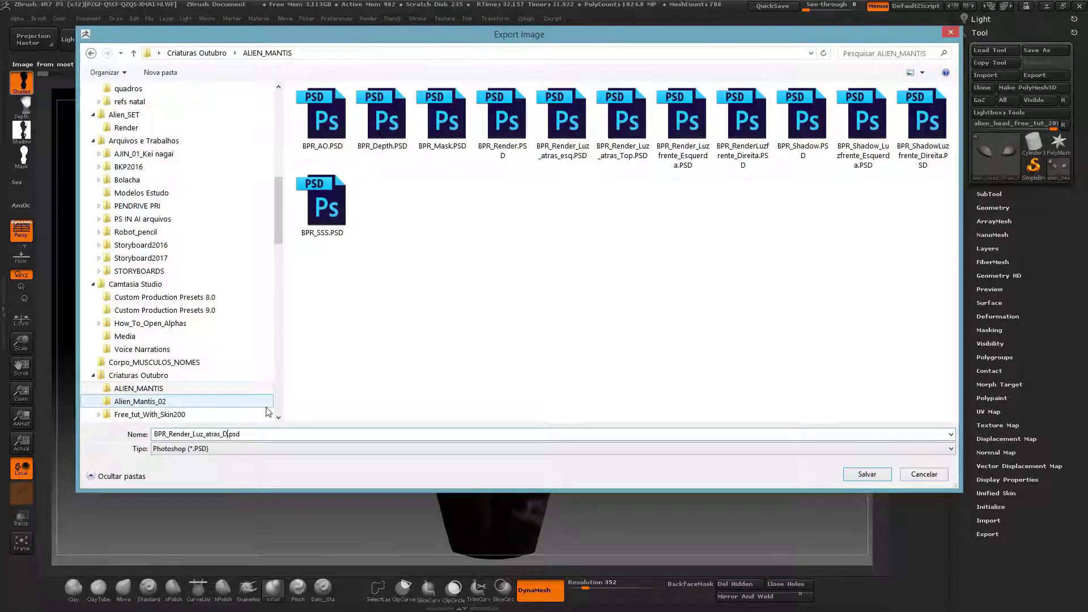
text(ir)
drag(232, 434, 190, 434)
click(861, 475)
Step: Render the three-quarter view with the same right backlight and export its shaded pass to Alien_Mantis_02 as BPR_Render_Luz_atras_Dir.psd
drag(678, 187, 754, 187)
click(931, 95)
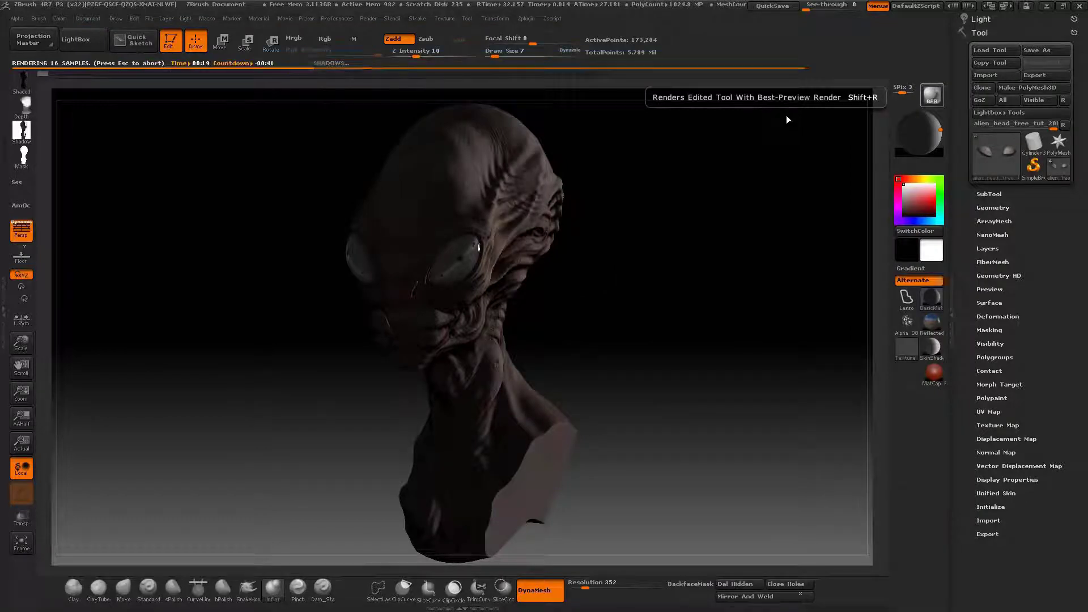
click(21, 82)
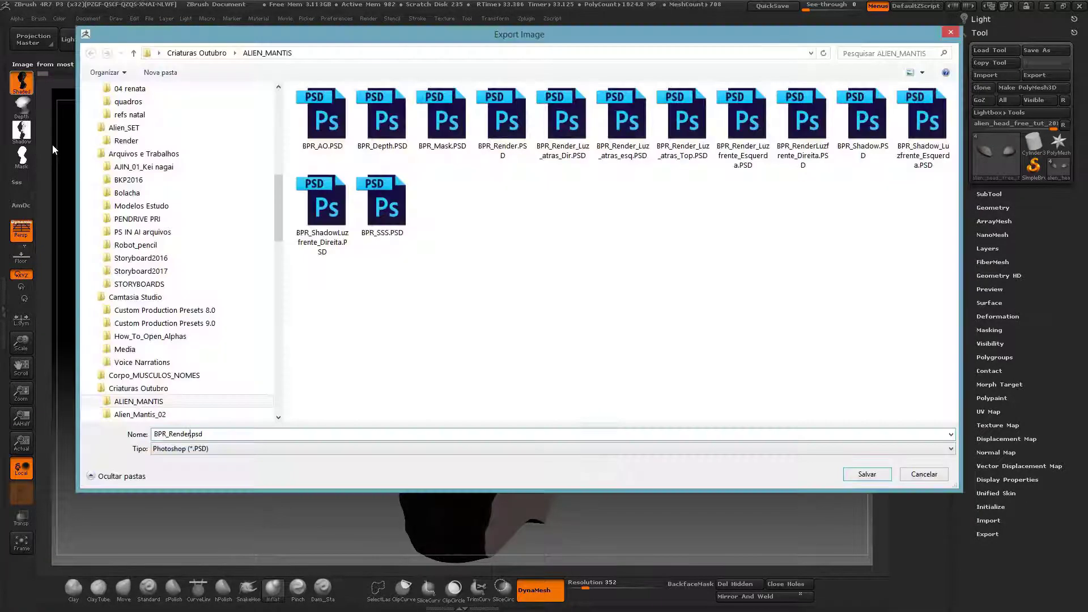
text(_Luz_atras_Dir)
click(134, 53)
double_click(382, 119)
click(867, 474)
Step: Shift the right light slightly inward, re-render the three-quarter view, and export its shaded pass to Alien_Mantis_02 as BPR_Render__Luz_atras_Dir2.psd
click(934, 127)
click(931, 94)
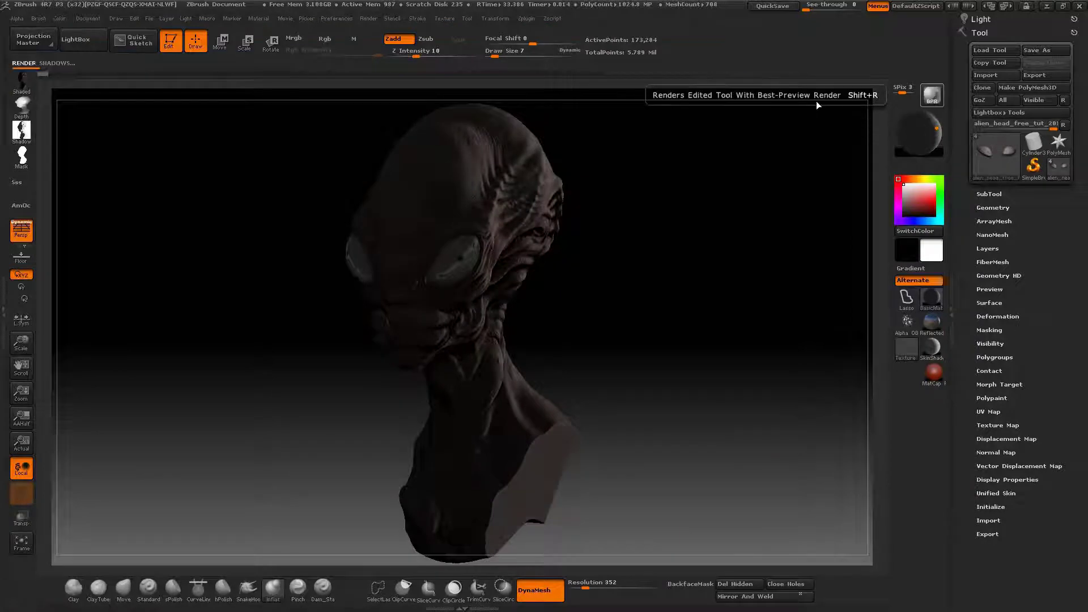
key(shift+r)
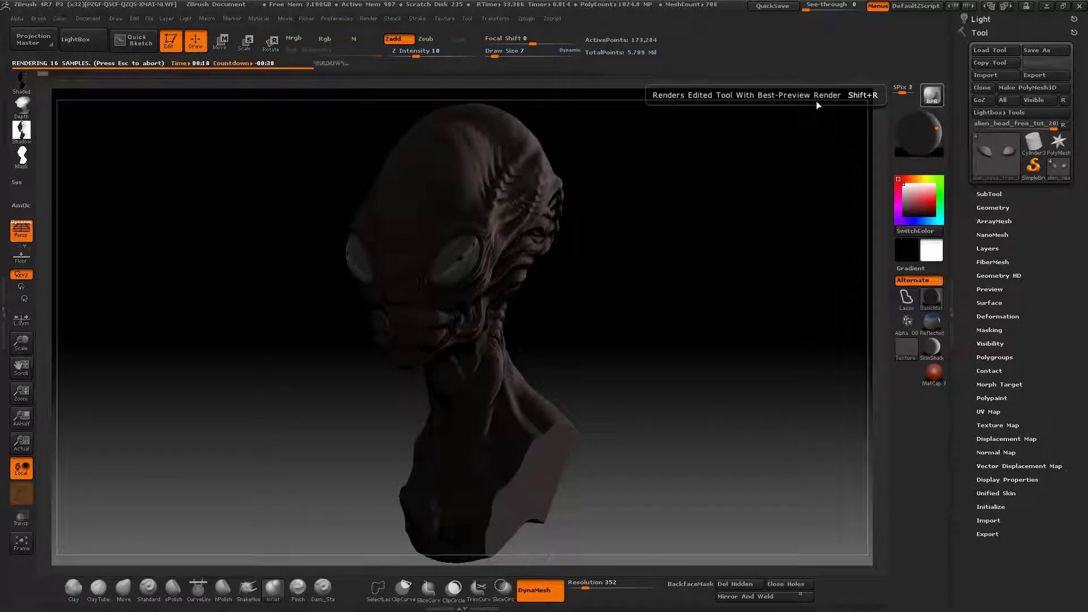
click(18, 85)
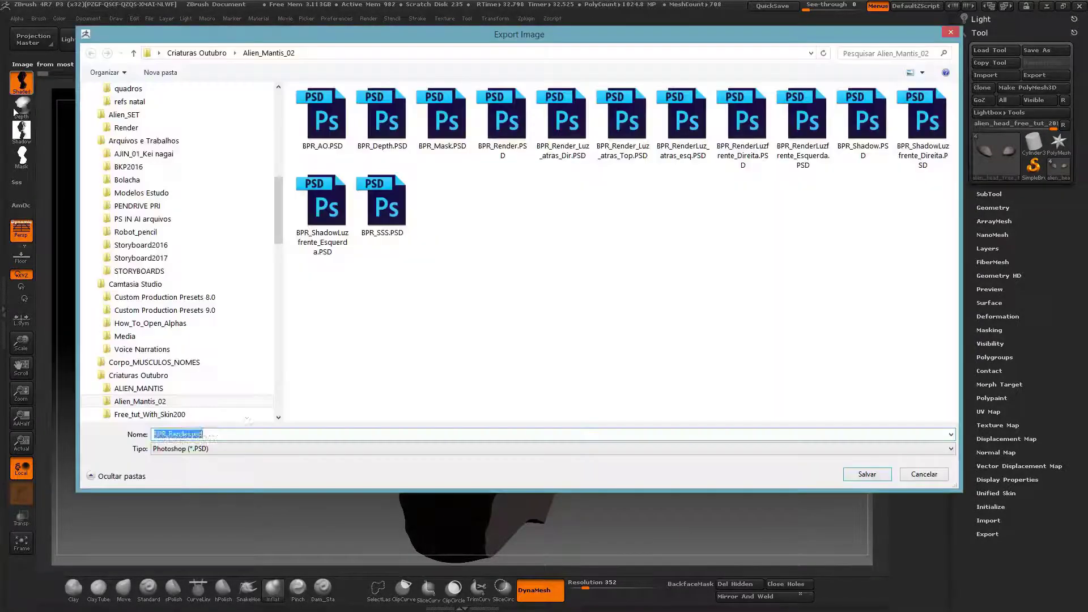
click(189, 434)
text(_Luz_atras_Dir4)
click(866, 473)
Step: Bring the light back to the upper front of the bust and turn off the painted colour on the subtools
click(920, 124)
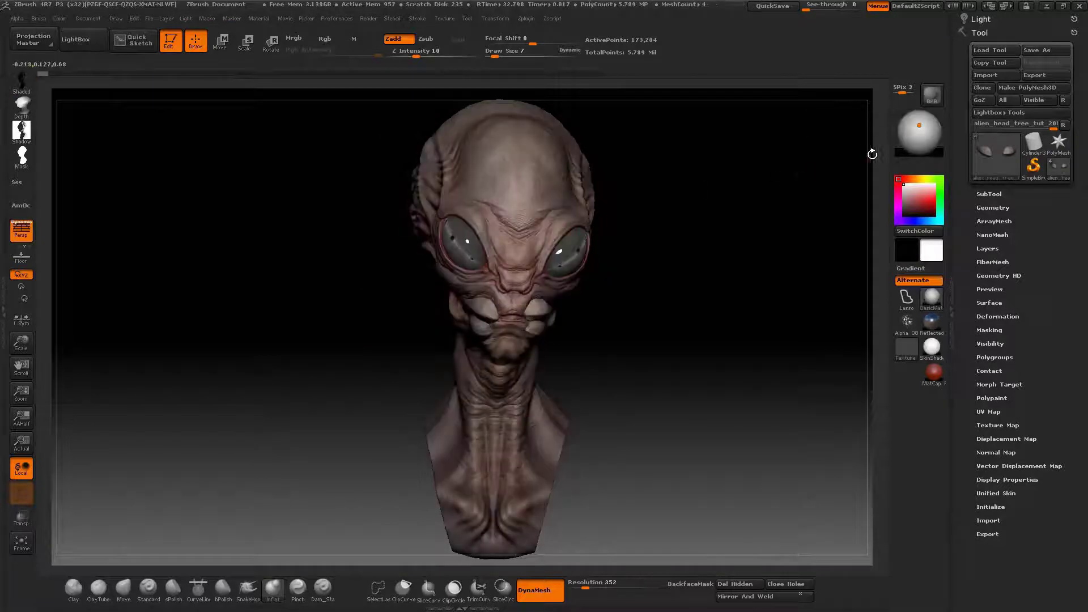
drag(918, 124, 914, 122)
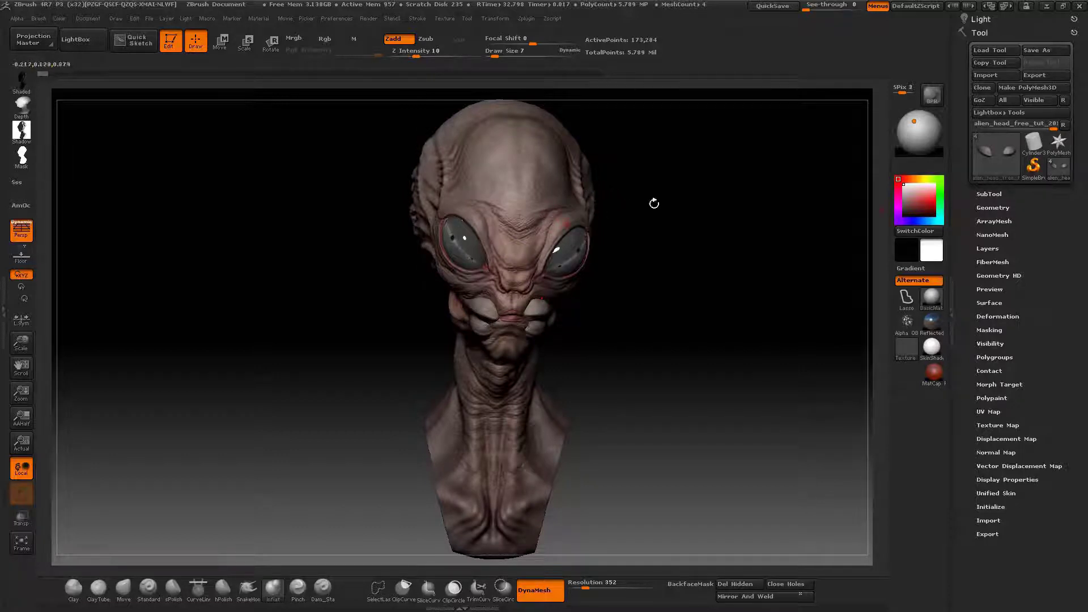
click(999, 194)
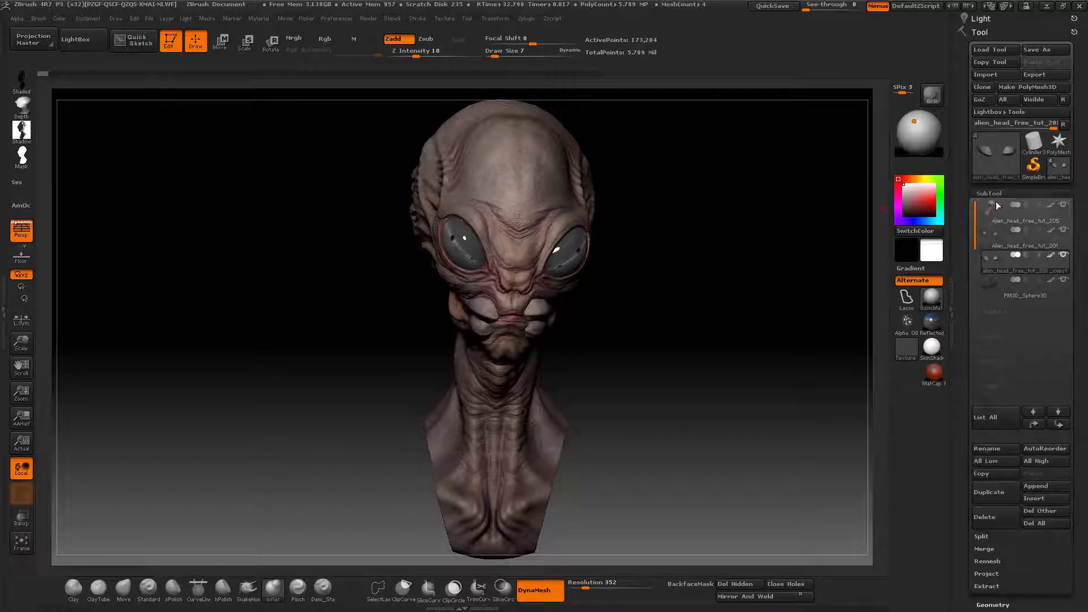
click(1051, 281)
click(1049, 256)
click(1049, 229)
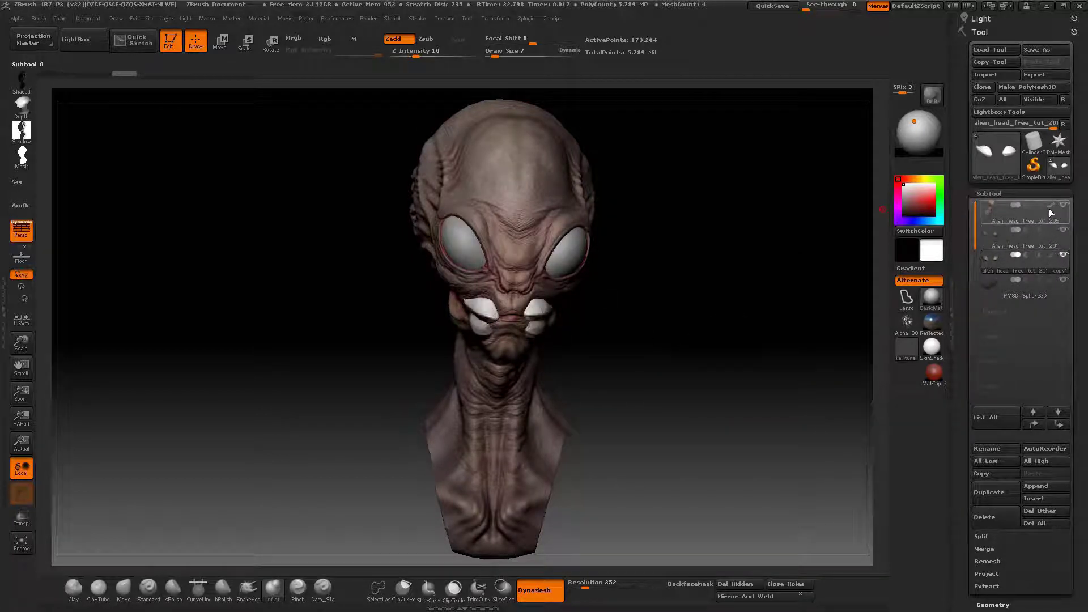
click(1047, 205)
Step: Select the Alien_head_free_tut_205 subtool and apply the ReflectedMap material
mouse_move(1044, 210)
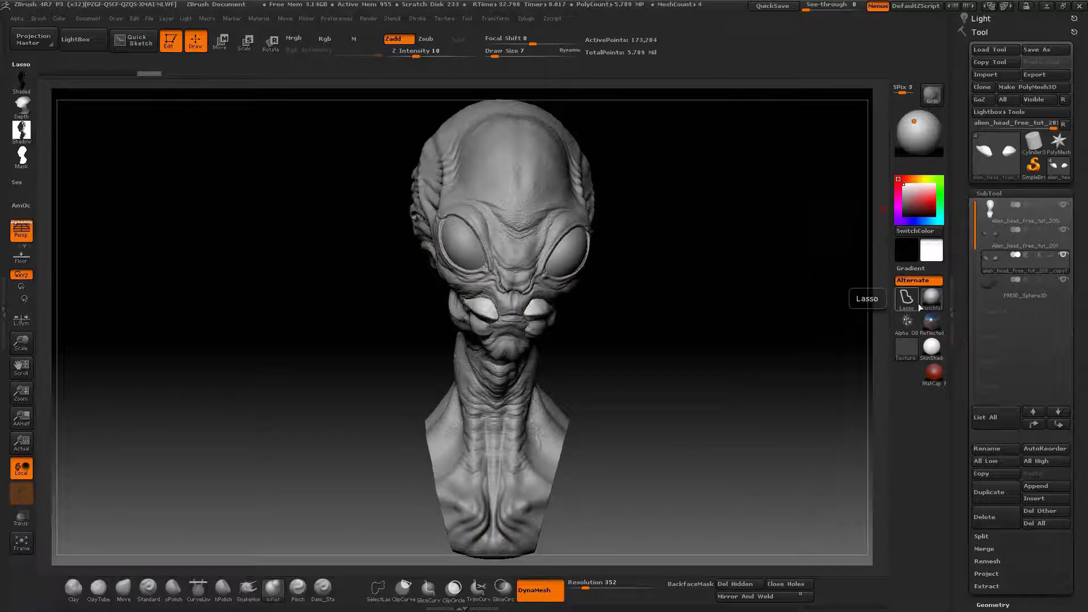
mouse_move(930, 300)
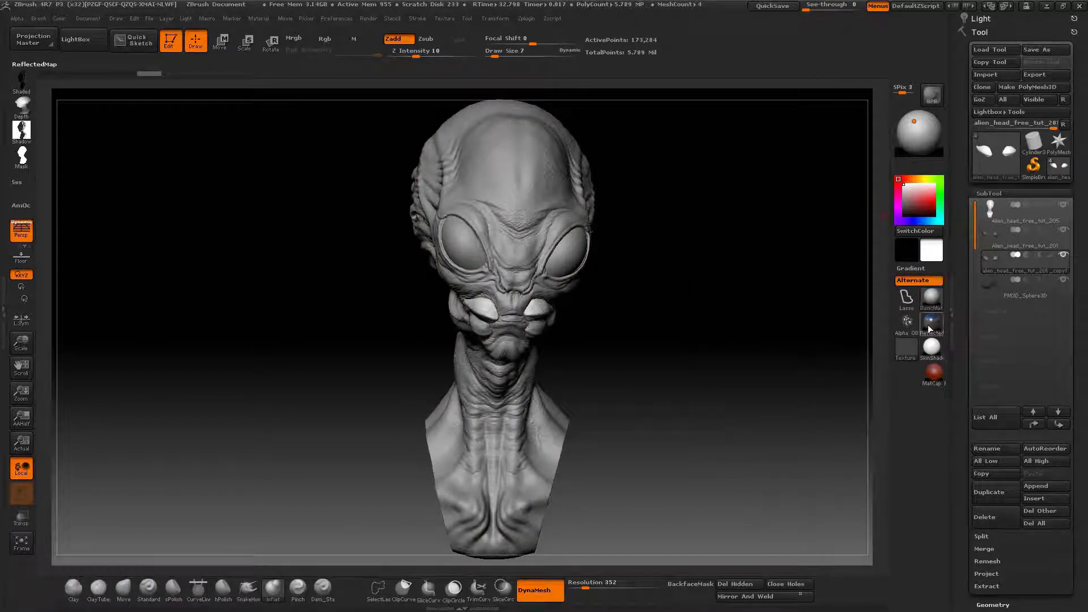
mouse_move(1050, 214)
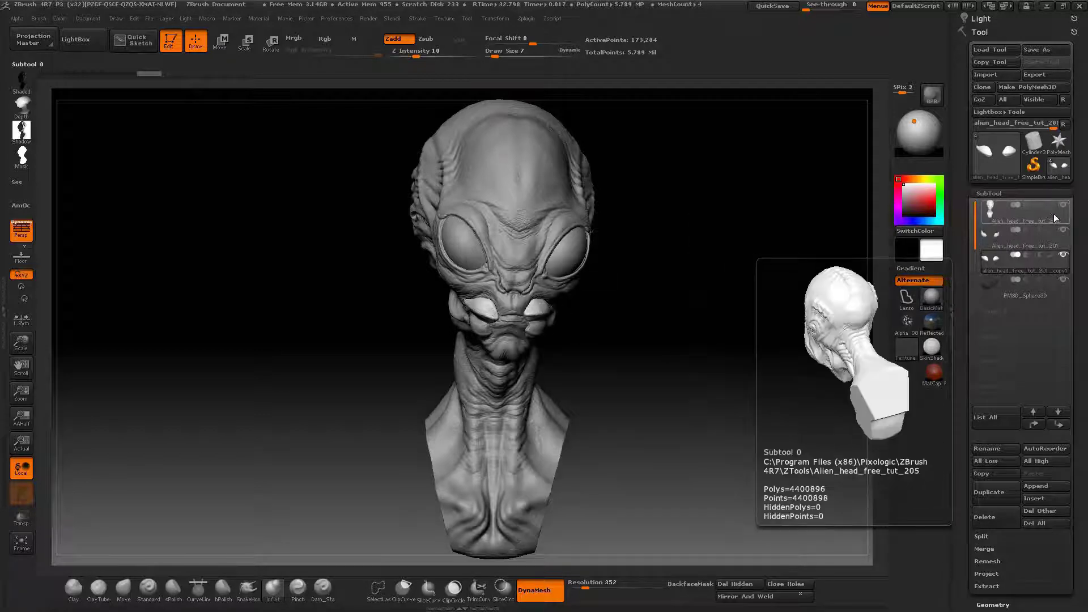
click(1061, 218)
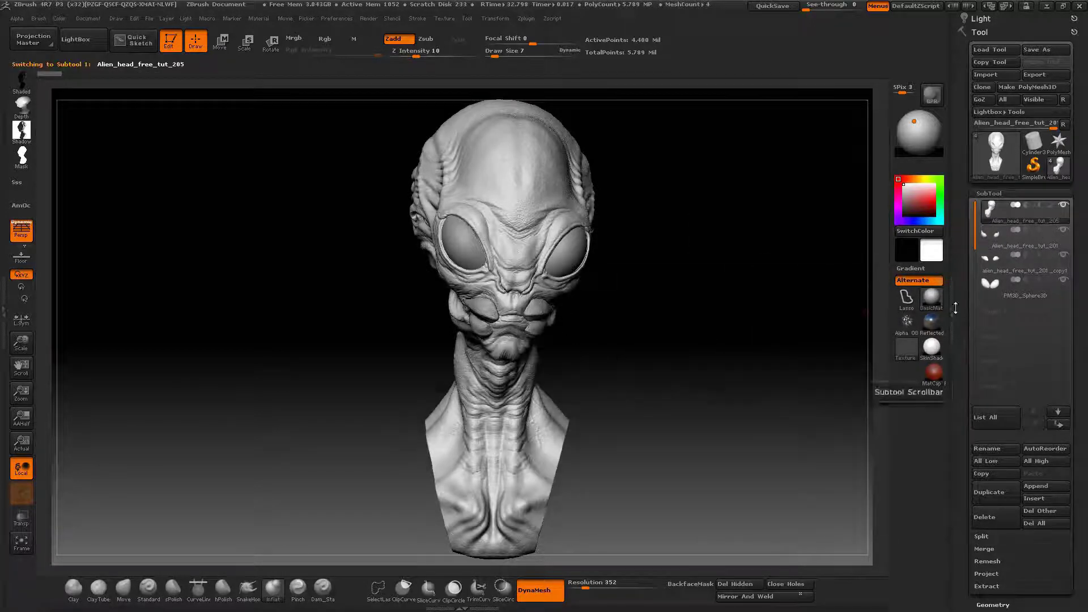
click(935, 328)
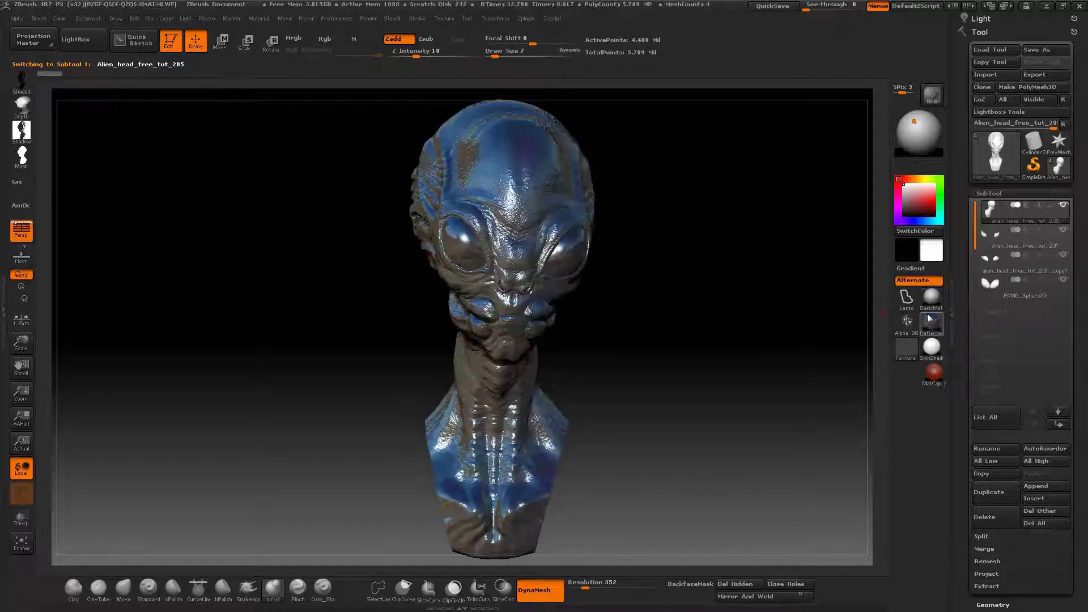
Step: Try several light placements on the reflective bust, settle the light at its left side, and render the front view with BPR
drag(916, 120, 919, 141)
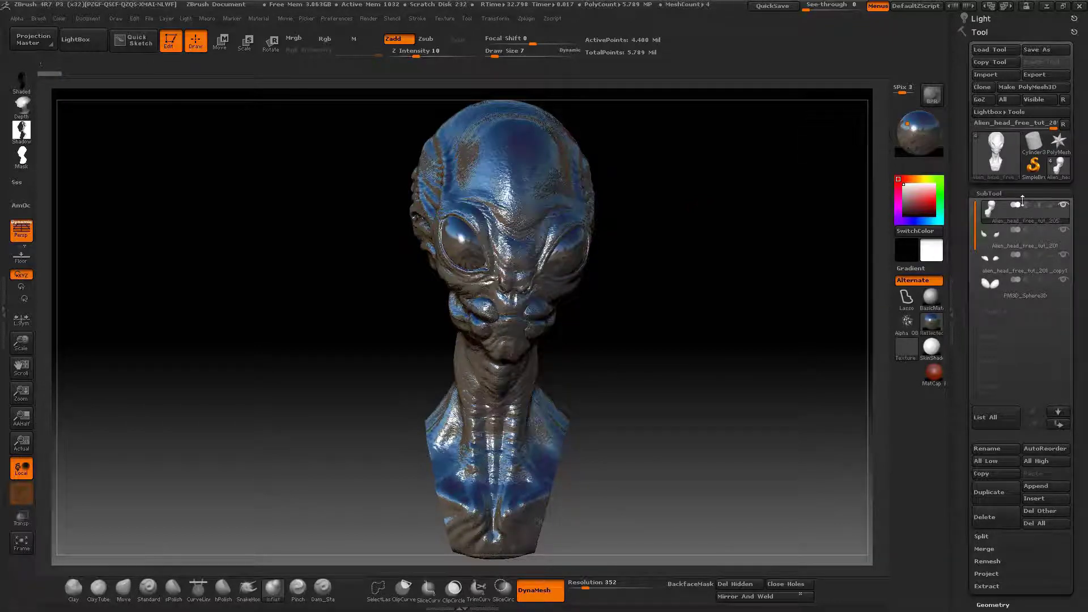
mouse_move(1049, 206)
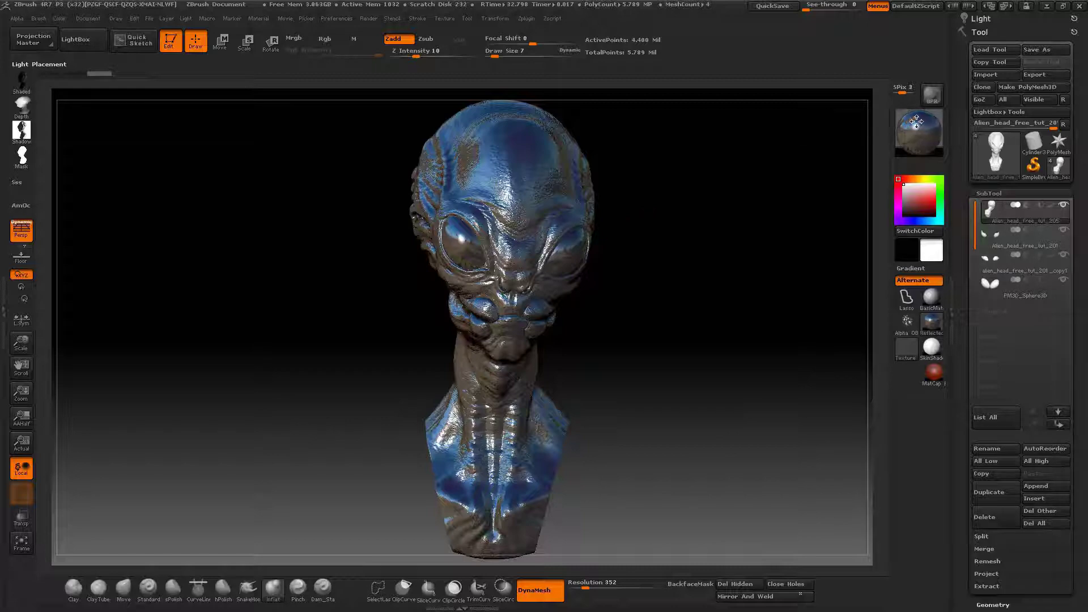
drag(920, 121, 904, 128)
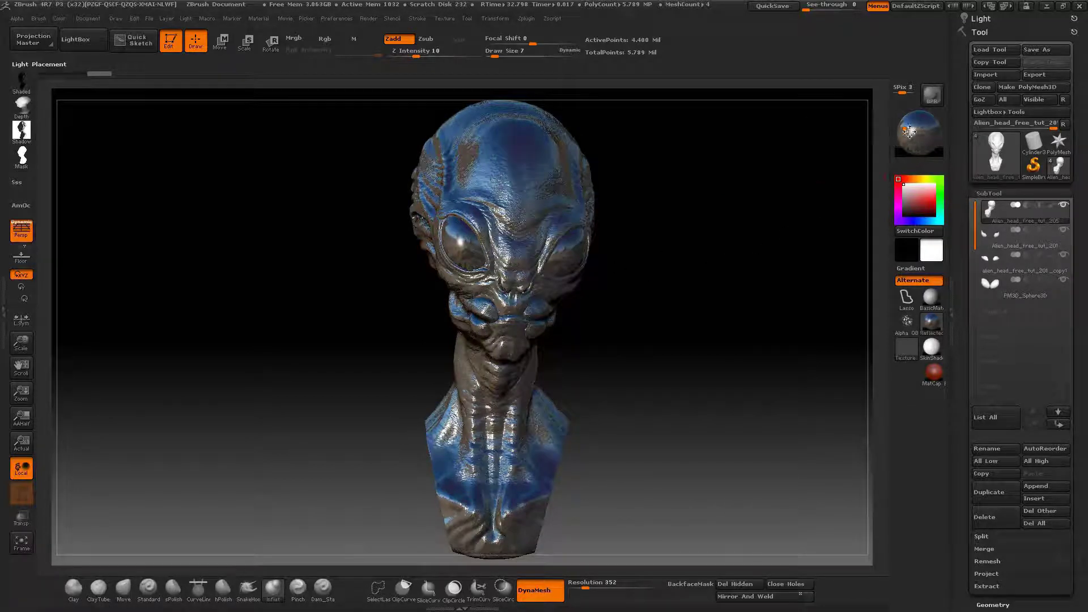
mouse_move(916, 119)
mouse_down()
mouse_move(929, 121)
mouse_move(913, 123)
mouse_up()
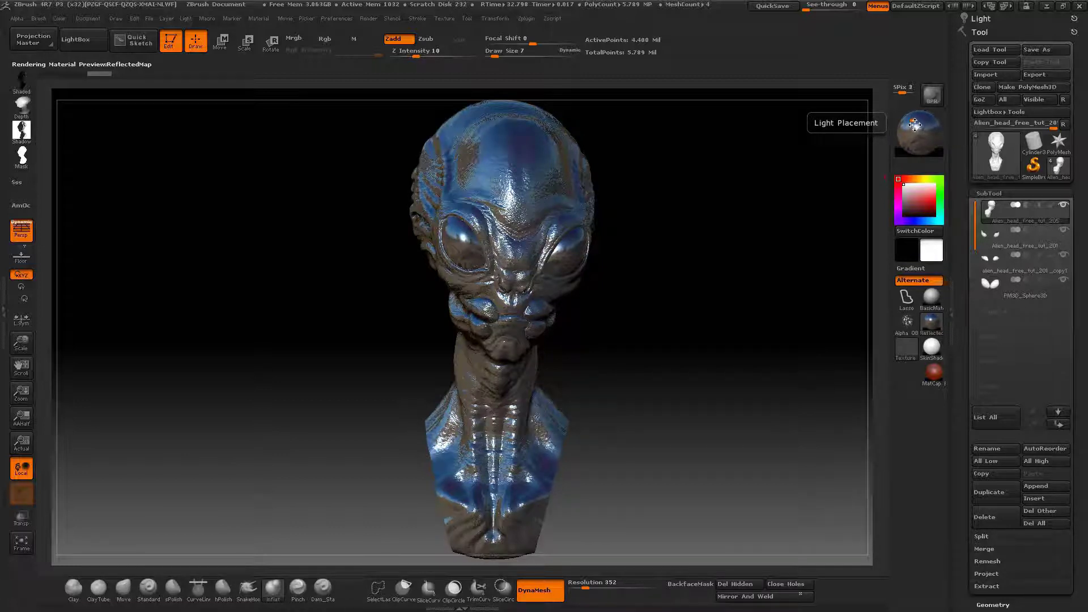
drag(917, 120, 908, 125)
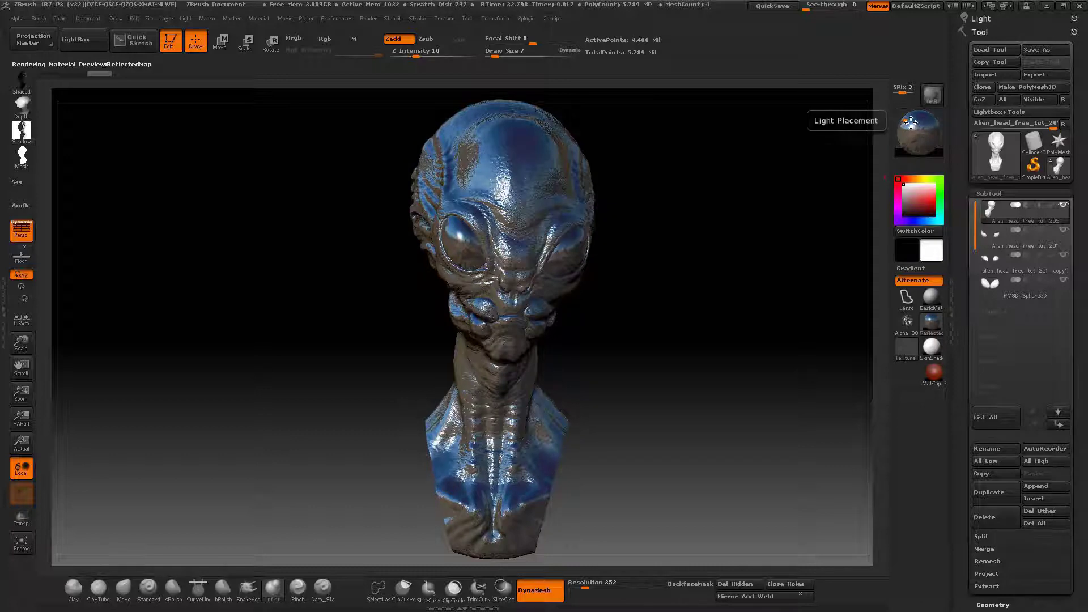
mouse_move(908, 124)
mouse_down()
mouse_move(924, 121)
mouse_move(920, 144)
mouse_move(911, 141)
mouse_up()
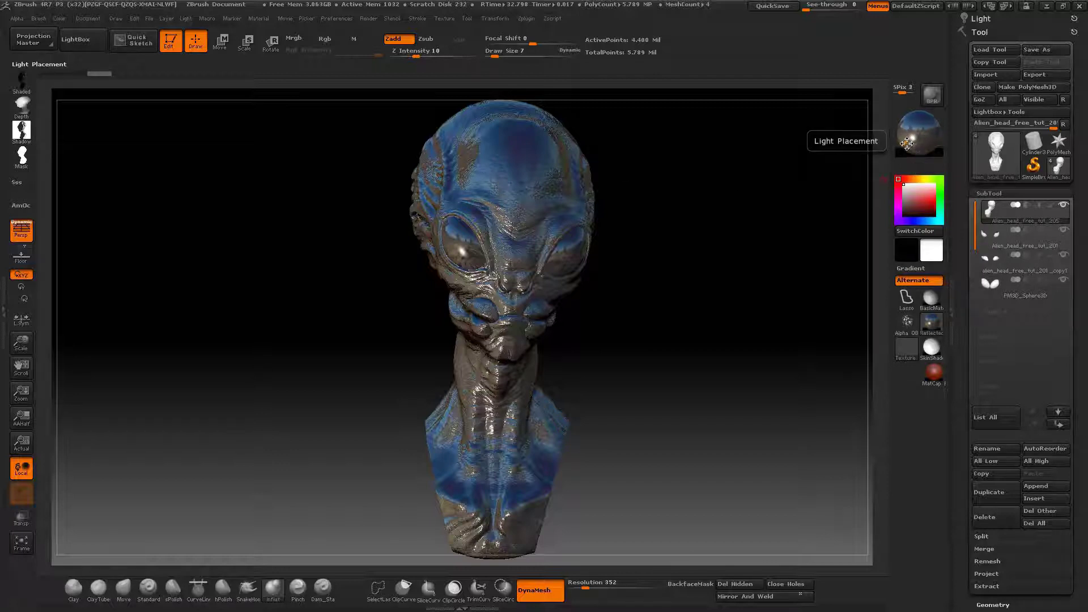
drag(907, 144, 910, 133)
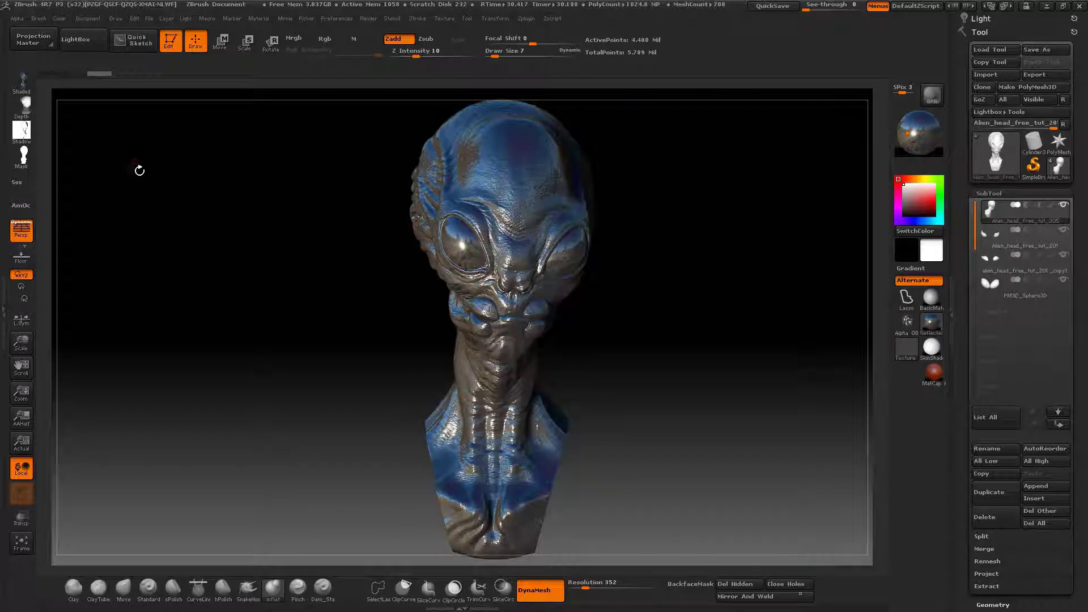
Step: Export the reflective front view's shaded pass to ALIEN_MANTIS as BPR_Render_Rim1.psd
click(21, 81)
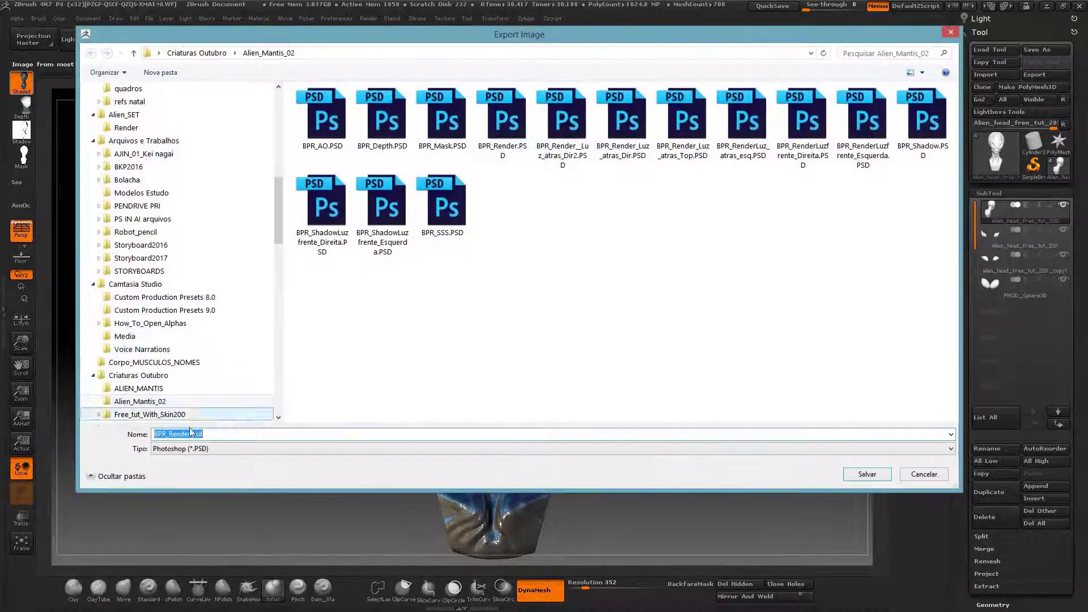
click(190, 433)
click(134, 53)
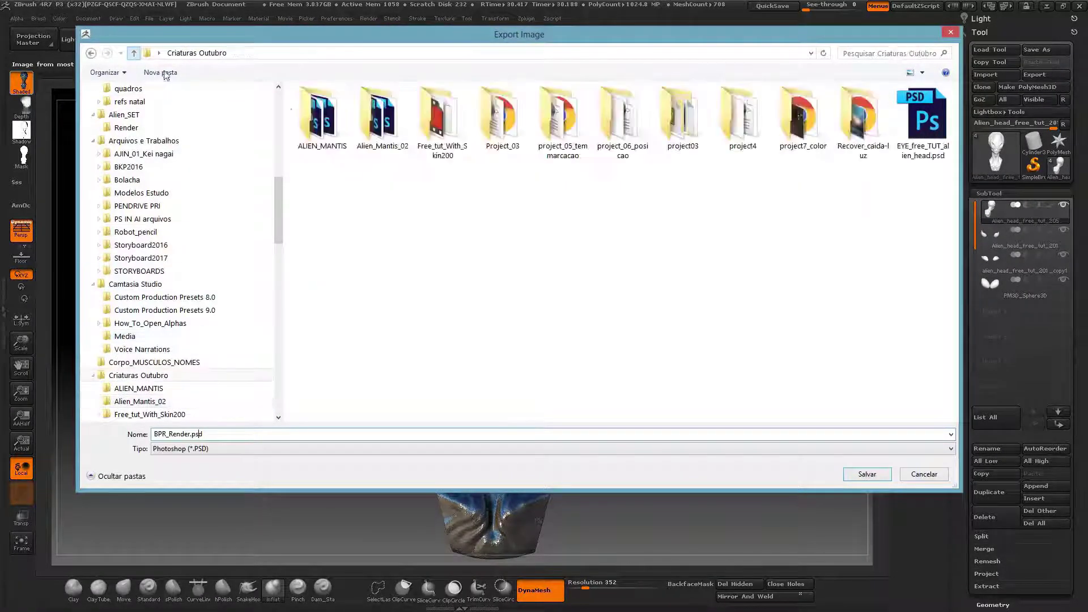
double_click(326, 118)
click(195, 434)
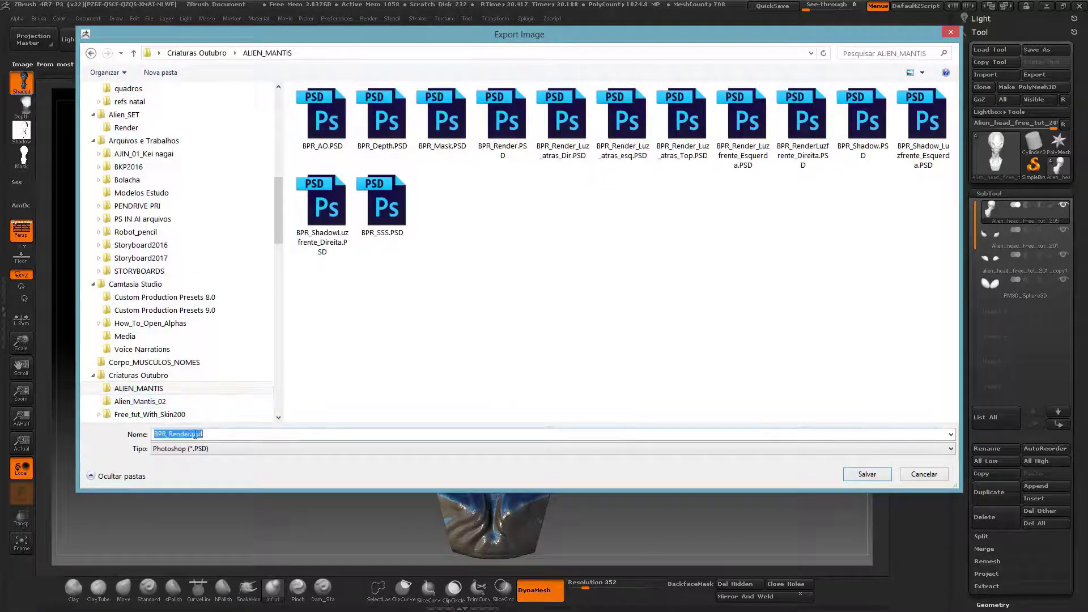
click(189, 433)
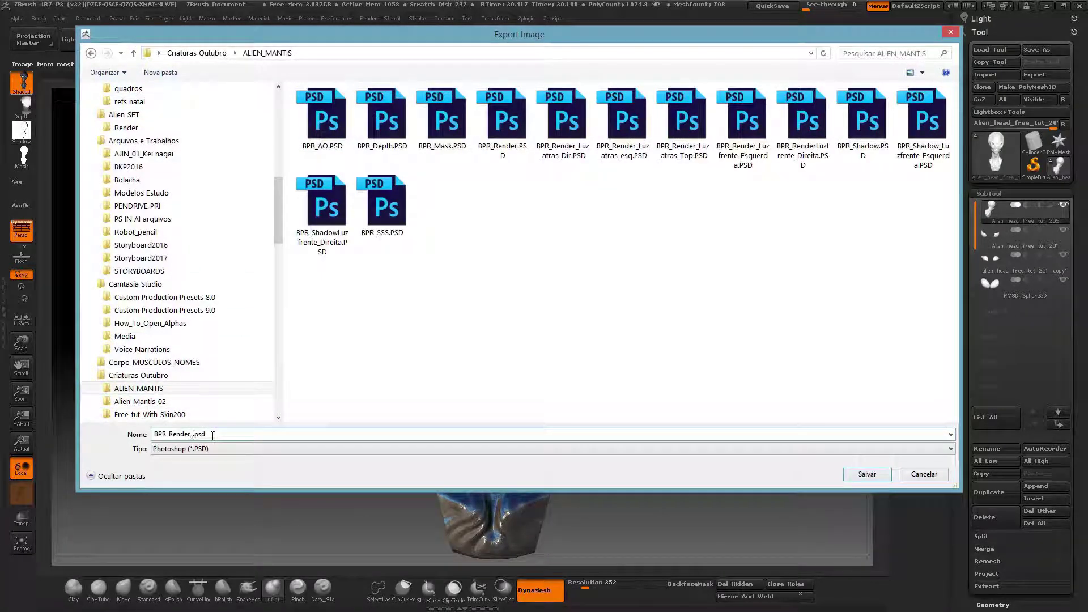
text(_Rim1)
click(884, 474)
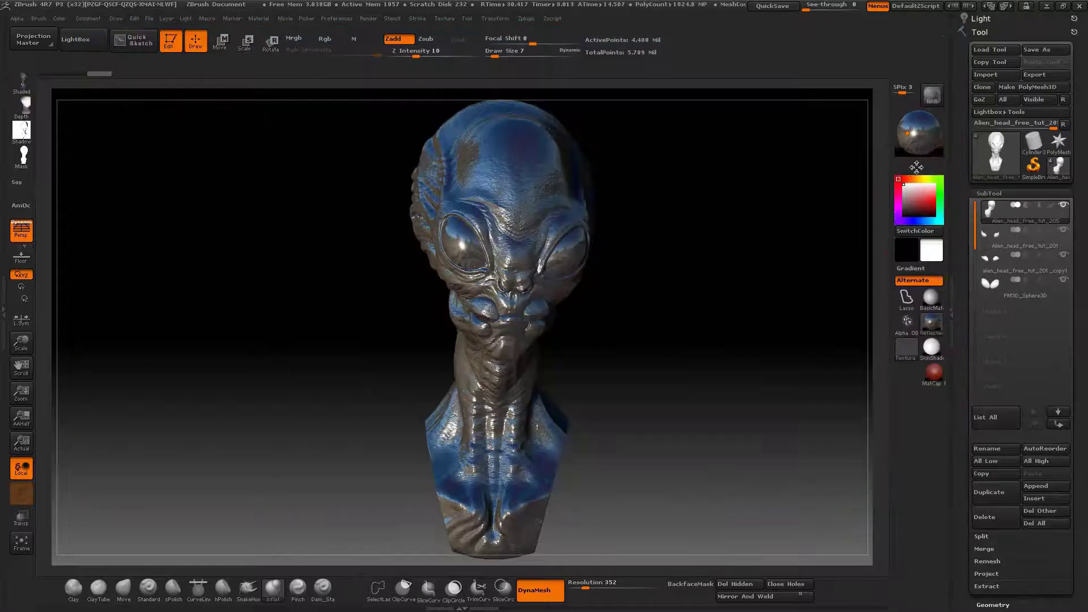
Step: Move the light to the front right of the bust, slightly below centre, and render the reflective front view with BPR
mouse_move(910, 134)
mouse_down()
mouse_move(904, 121)
mouse_move(925, 132)
mouse_up()
click(925, 133)
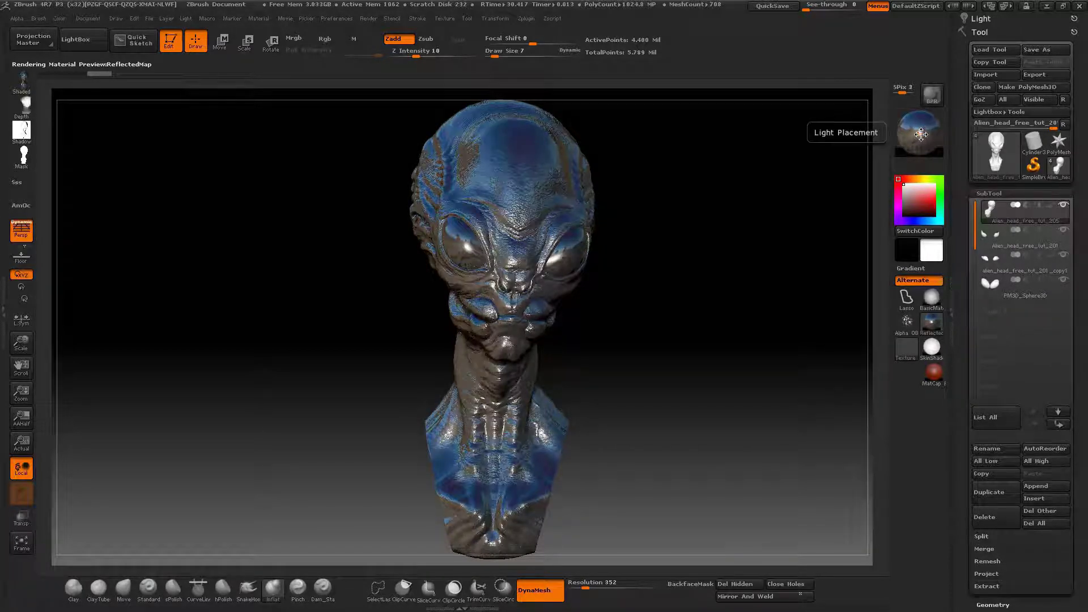
click(924, 134)
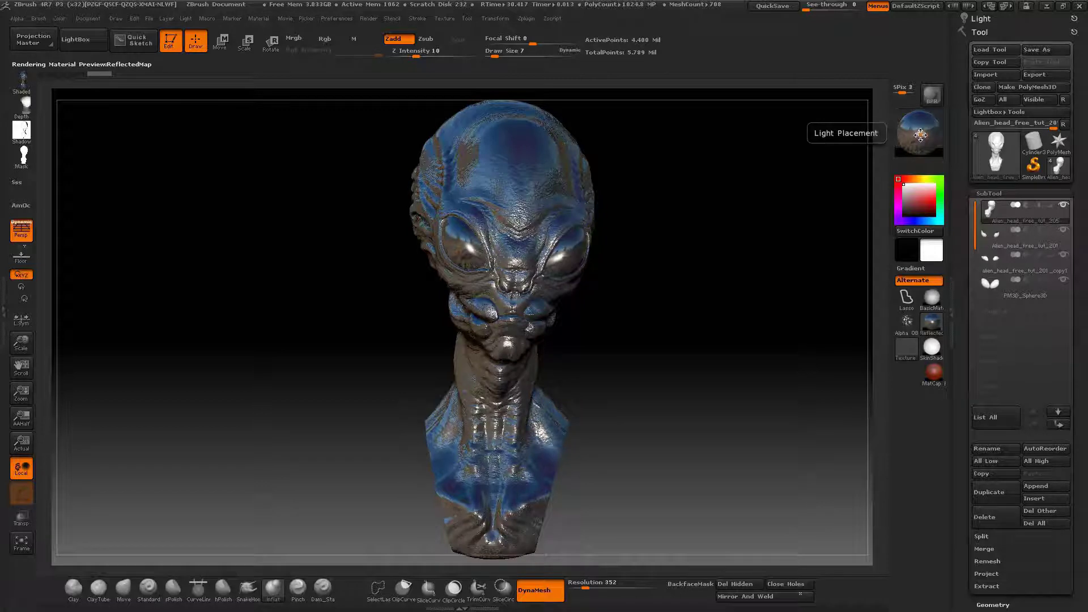
click(923, 135)
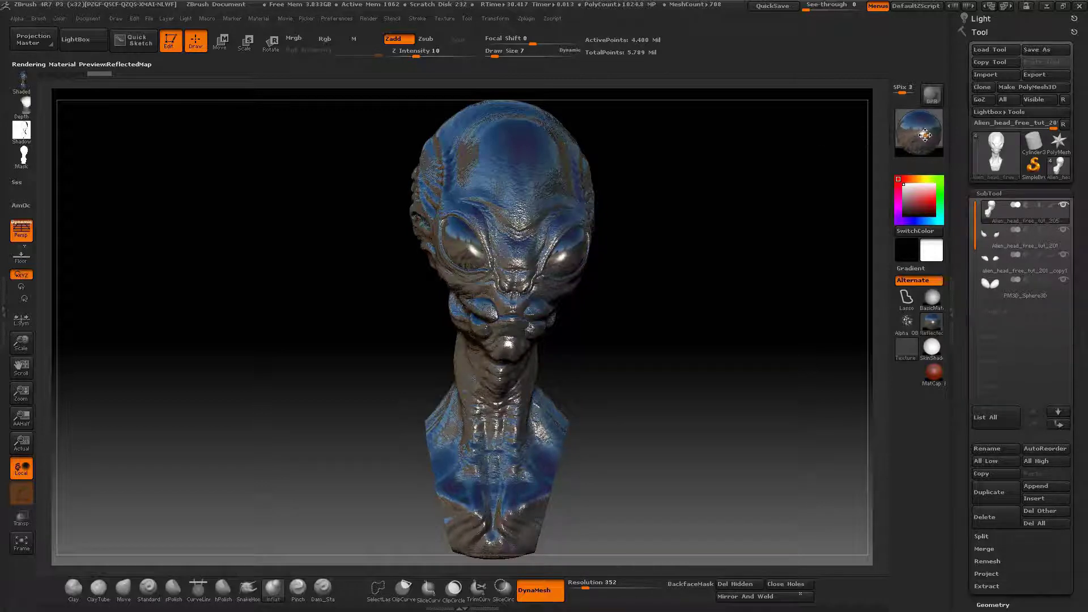
click(935, 98)
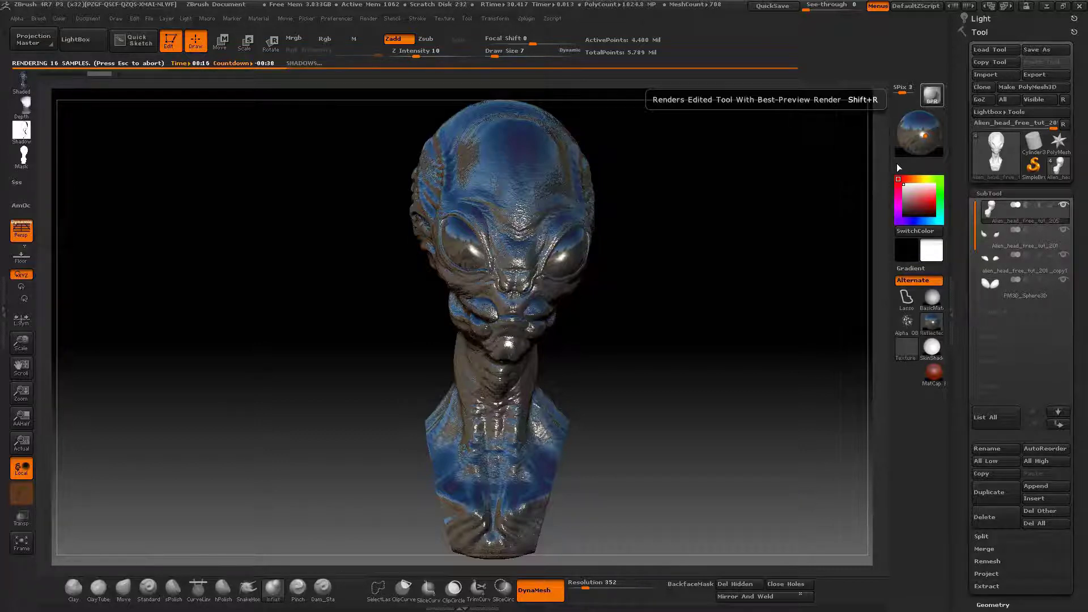
Step: Export the render's shaded pass to ALIEN_MANTIS as BPR_Render_Rim2.psd
click(21, 82)
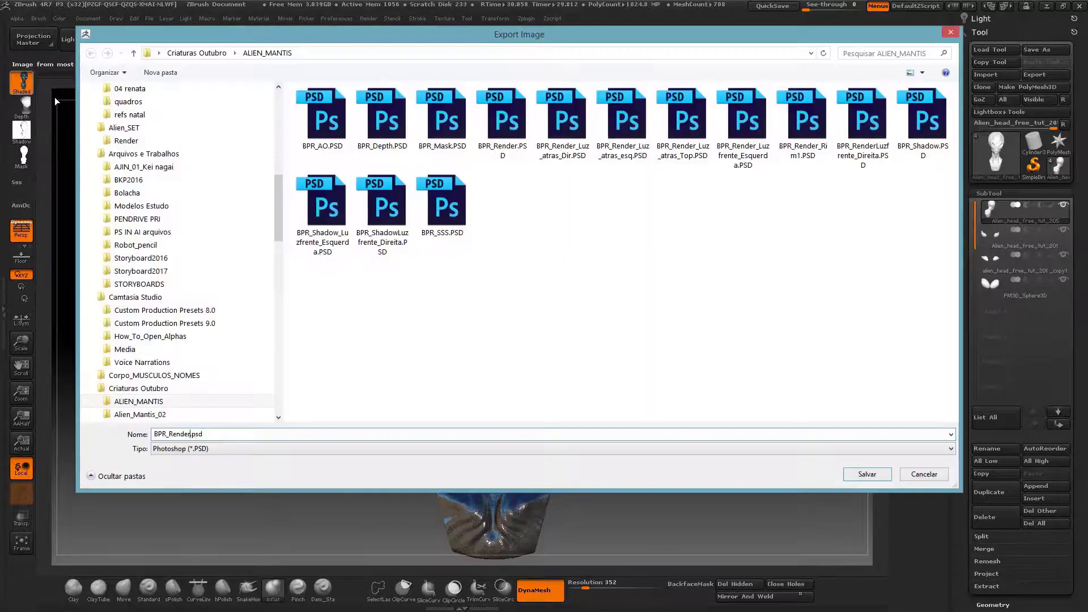
text(_Rim2)
click(867, 475)
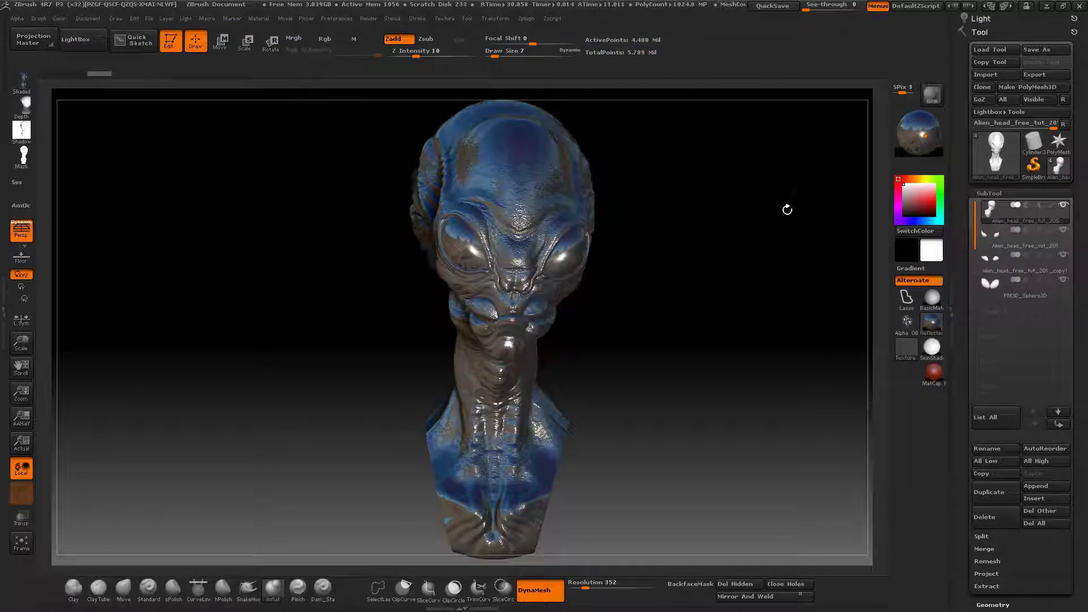
Step: Render the bust with the light at its upper right and export the shaded pass as BPR_Render_rim3_eye.psd
click(932, 124)
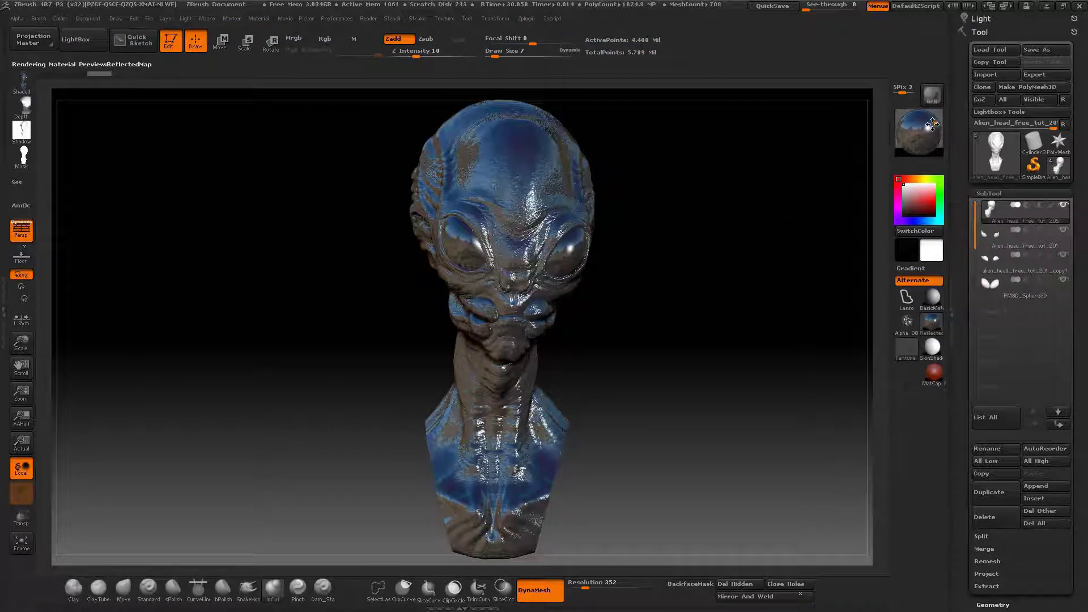
click(932, 94)
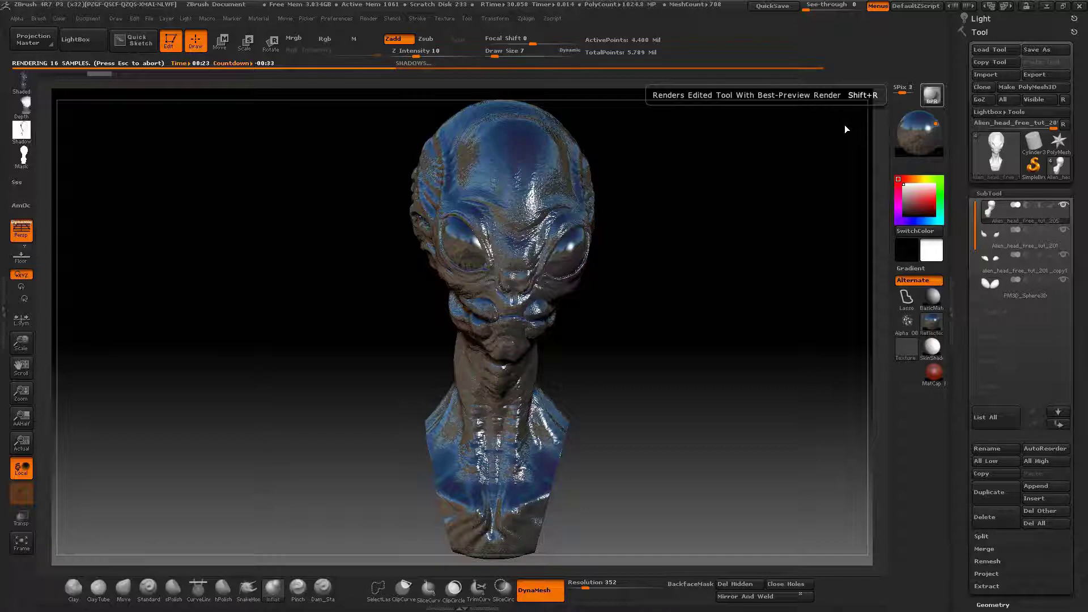
click(21, 83)
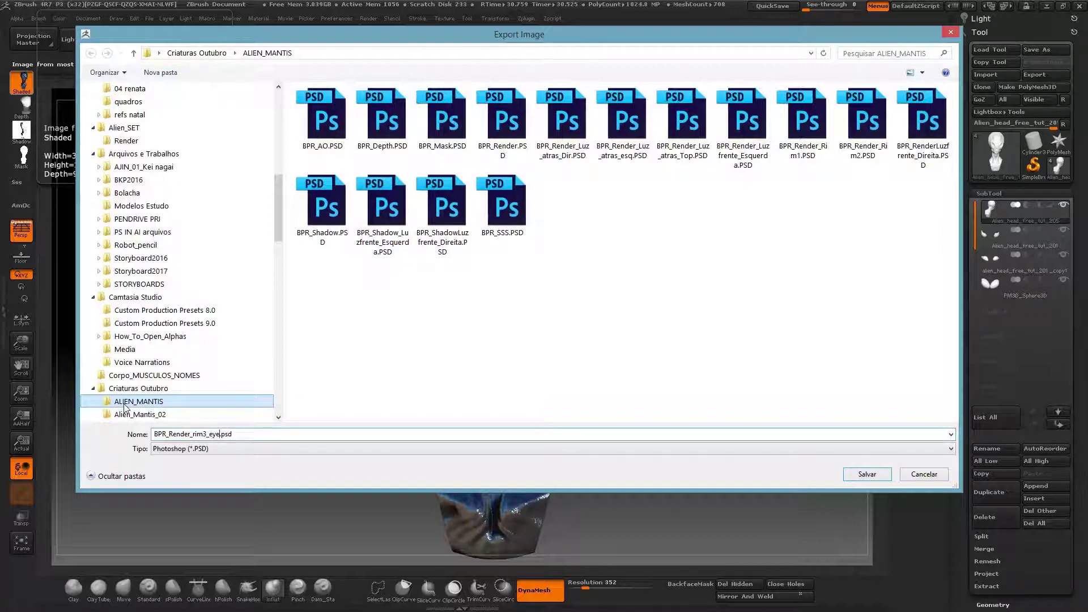
click(220, 434)
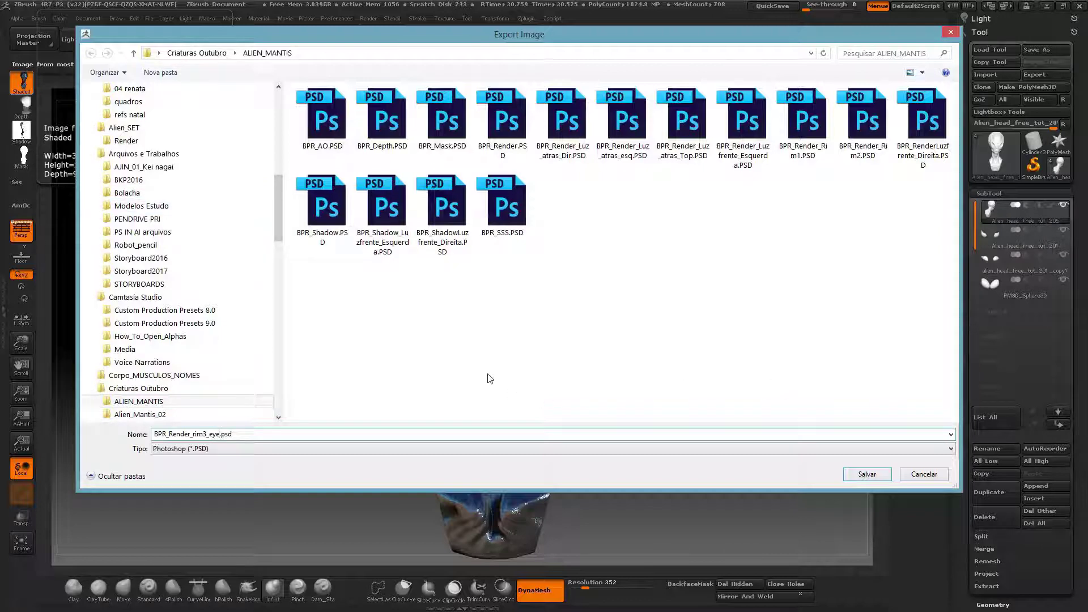
key(Return)
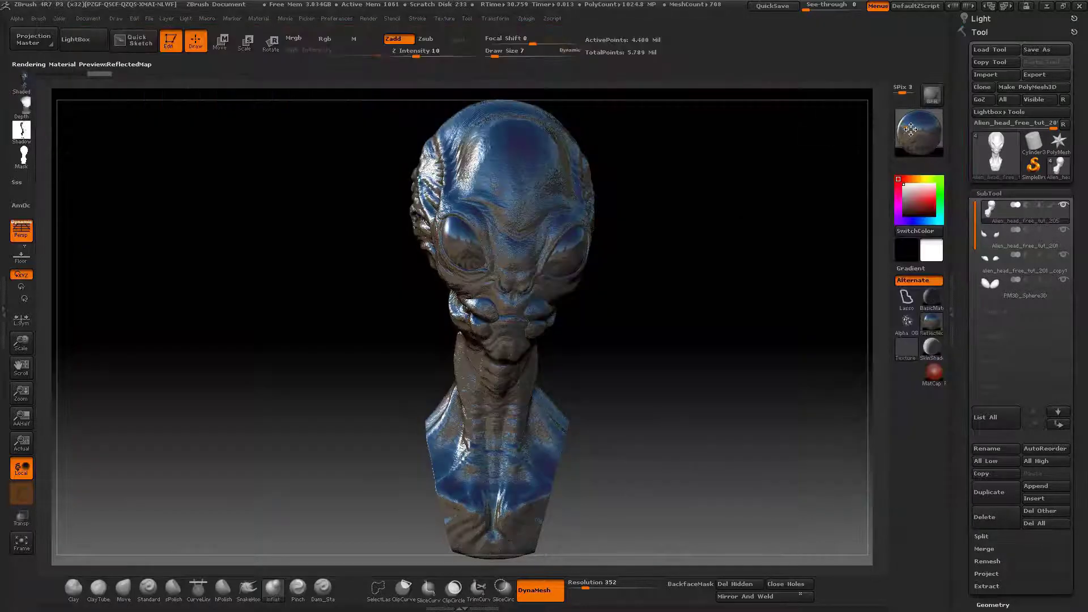
Step: Try several light placements, settle the light behind the bust on its left side, and render the front view with BPR
mouse_move(909, 130)
mouse_down()
mouse_move(895, 130)
mouse_move(907, 128)
mouse_up()
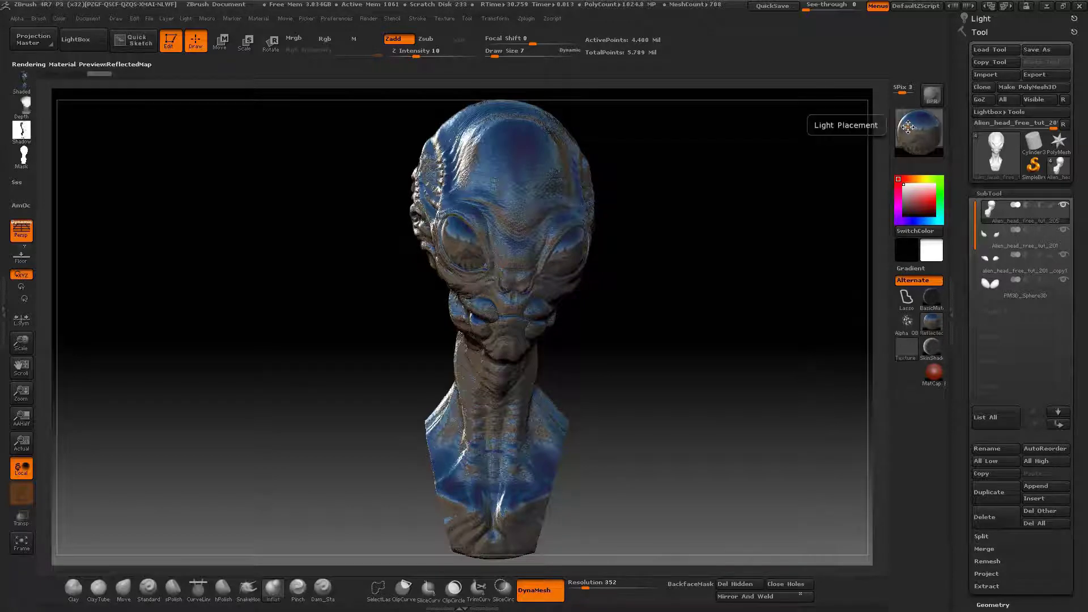
click(908, 127)
click(907, 128)
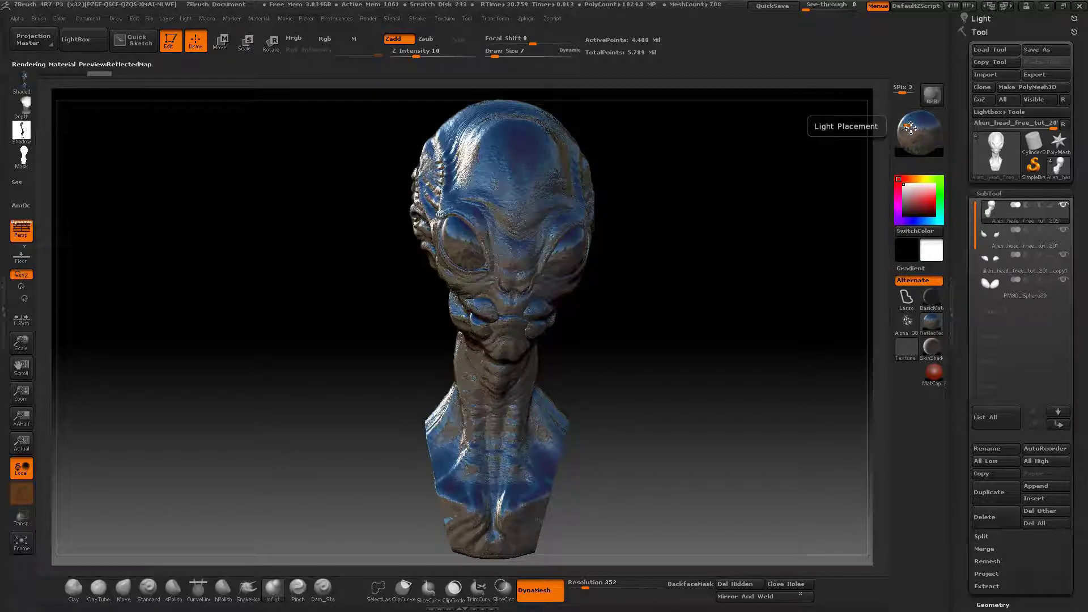
drag(916, 141, 905, 124)
click(904, 123)
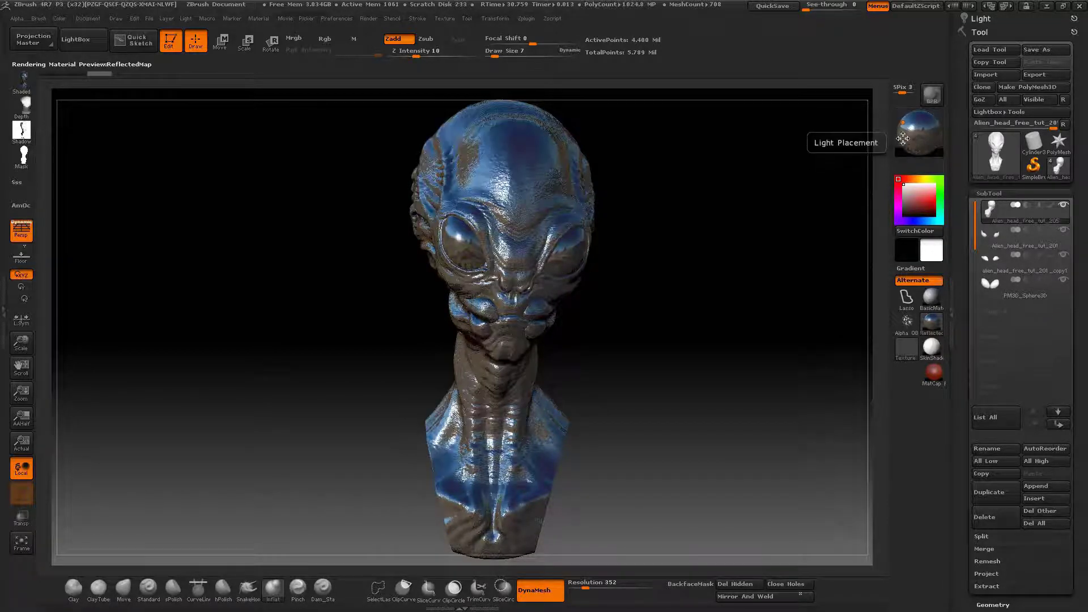
click(901, 120)
drag(899, 148, 904, 128)
click(931, 95)
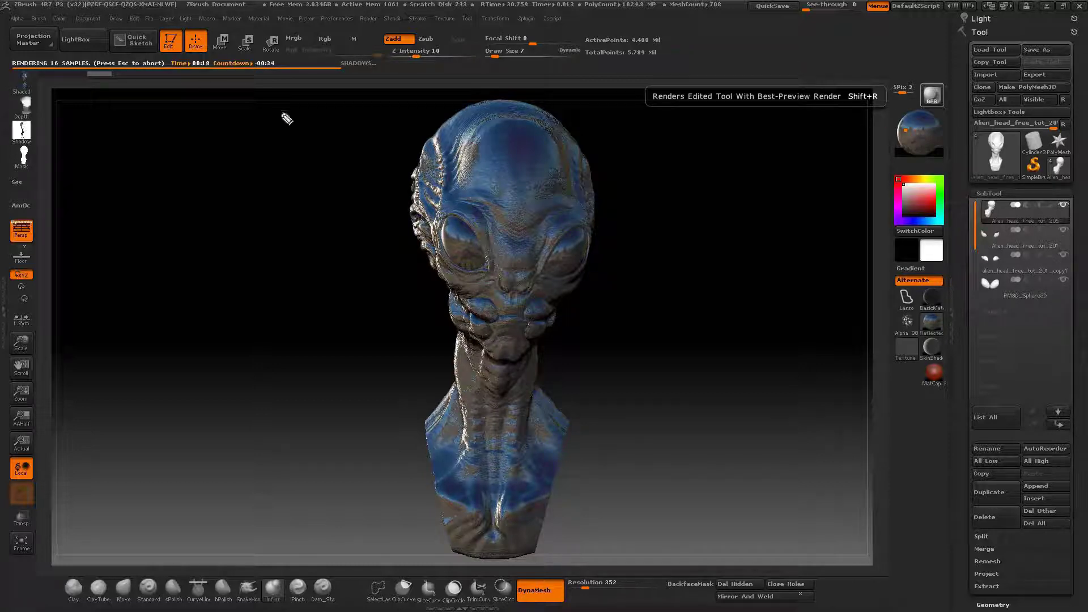
mouse_move(463, 101)
mouse_down()
mouse_move(403, 135)
mouse_move(504, 424)
mouse_move(505, 133)
mouse_move(437, 111)
mouse_move(412, 149)
mouse_move(627, 170)
mouse_move(544, 154)
mouse_move(609, 161)
mouse_move(586, 282)
mouse_move(571, 145)
mouse_move(591, 161)
mouse_up()
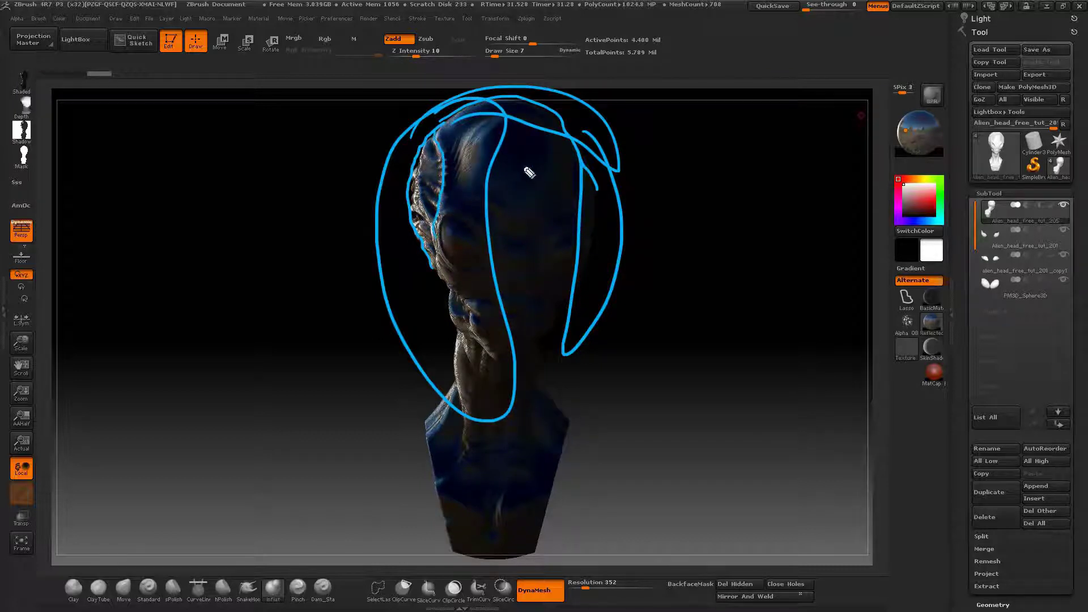
mouse_move(426, 165)
mouse_down()
mouse_move(547, 142)
mouse_move(544, 367)
mouse_move(561, 346)
mouse_up()
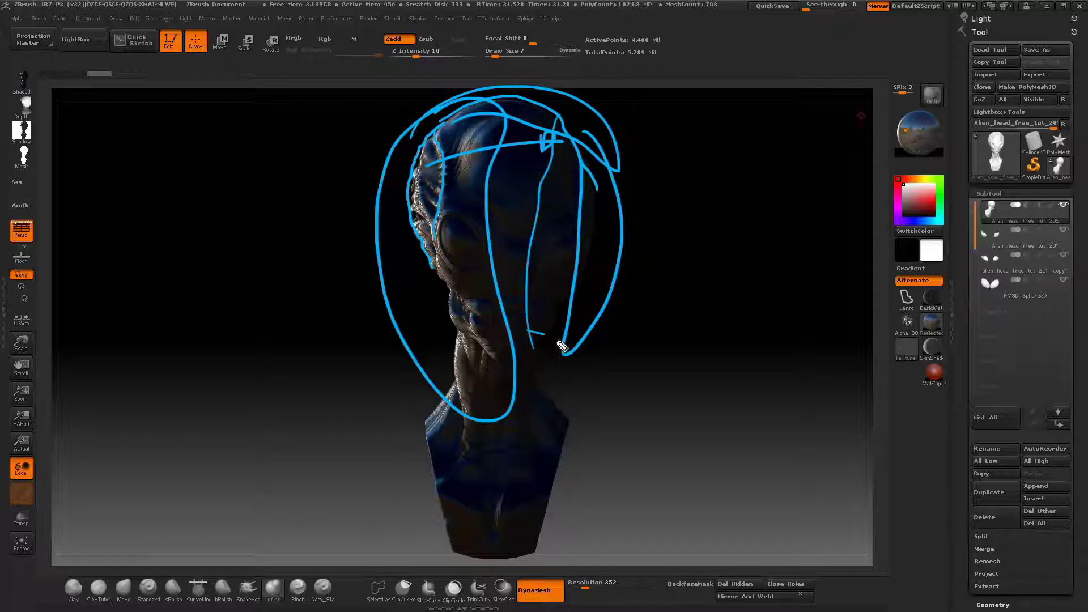
drag(525, 294, 563, 298)
drag(522, 276, 567, 282)
mouse_move(530, 261)
mouse_down()
mouse_move(565, 264)
mouse_move(565, 230)
mouse_up()
drag(551, 214, 574, 206)
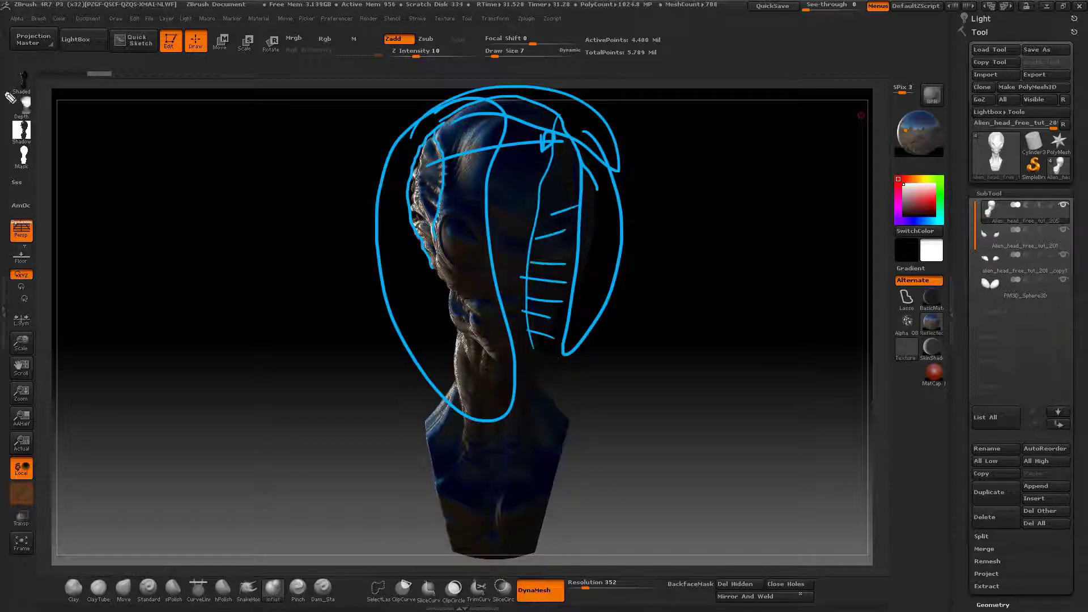
key(Escape)
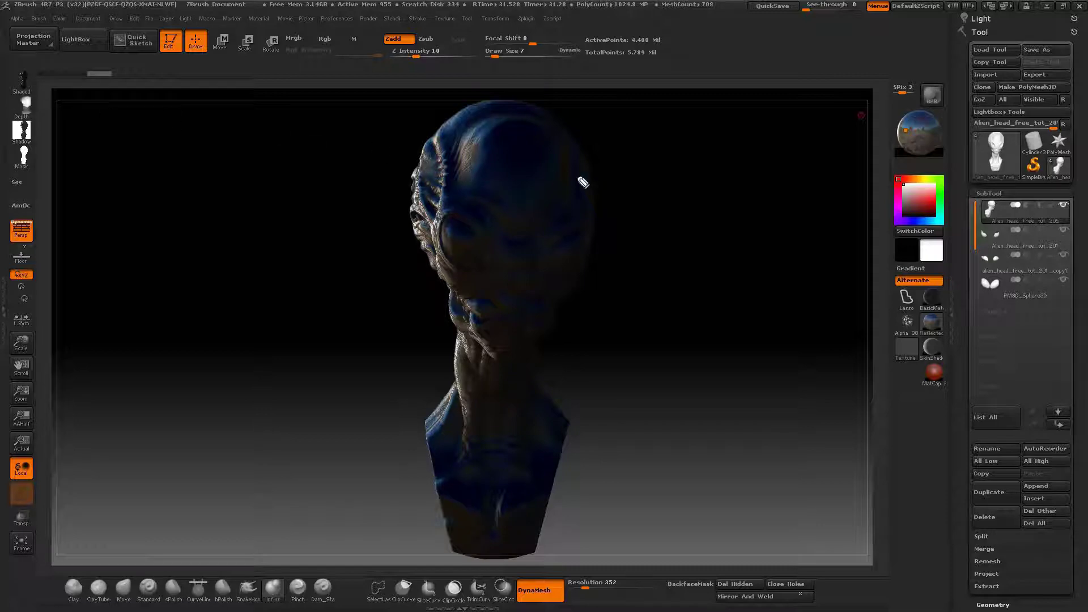
Step: Export the left back-lit render's shaded pass to ALIEN_MANTIS as BPR_Render_RIM_Atras_1.psd
click(21, 83)
click(190, 434)
text(RIM_Atras_1)
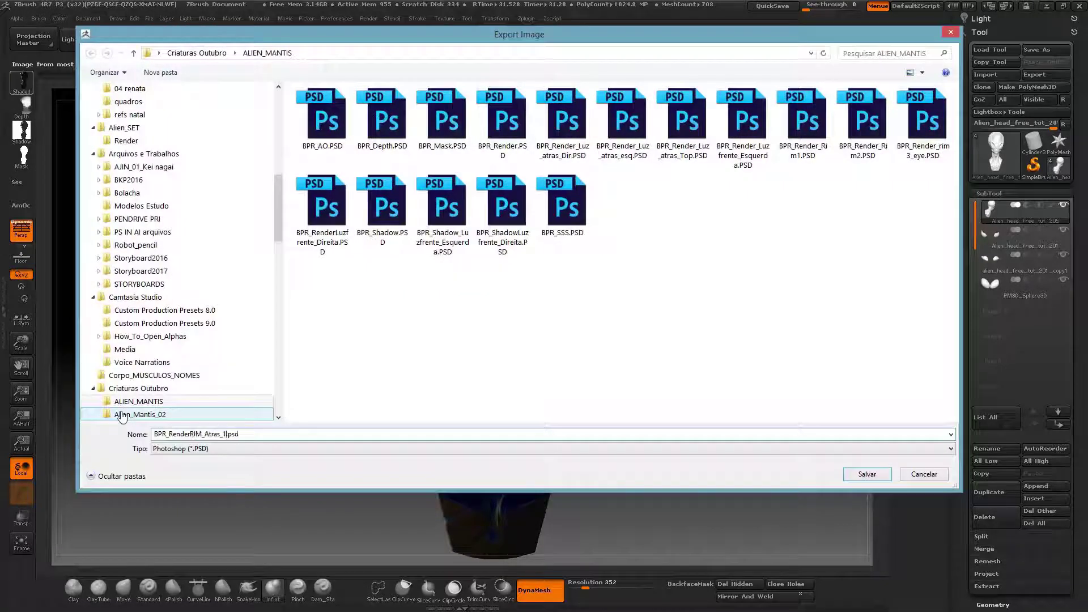
click(189, 434)
text(_)
drag(190, 434, 227, 434)
click(867, 475)
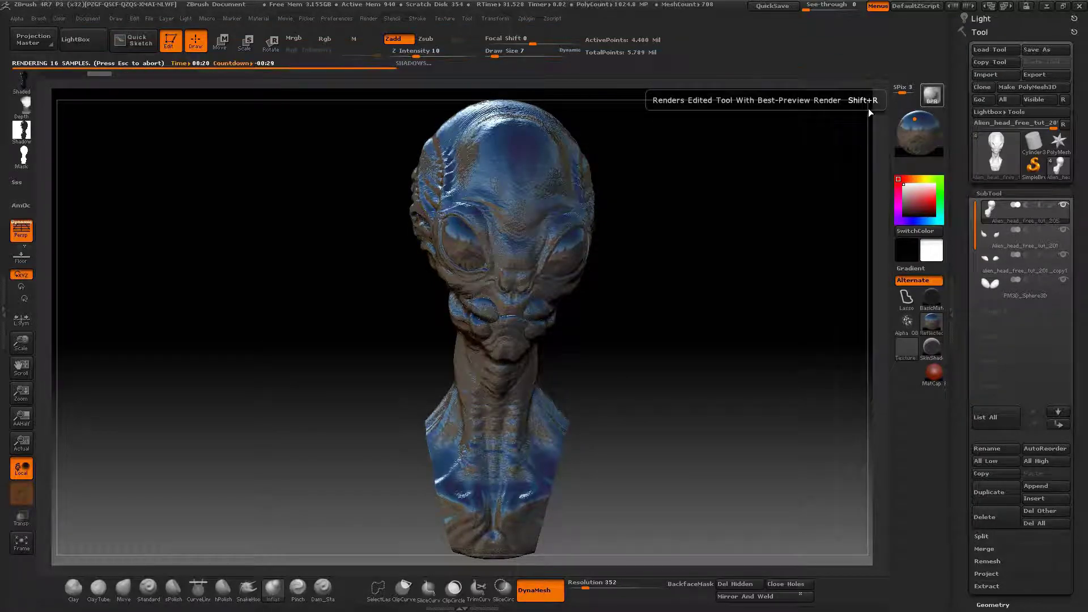
Step: Export the shaded pass of the render lit from the top back as BPR_Render_RIM_Atras_2TOp.psd
click(21, 82)
text(Top)
key(Return)
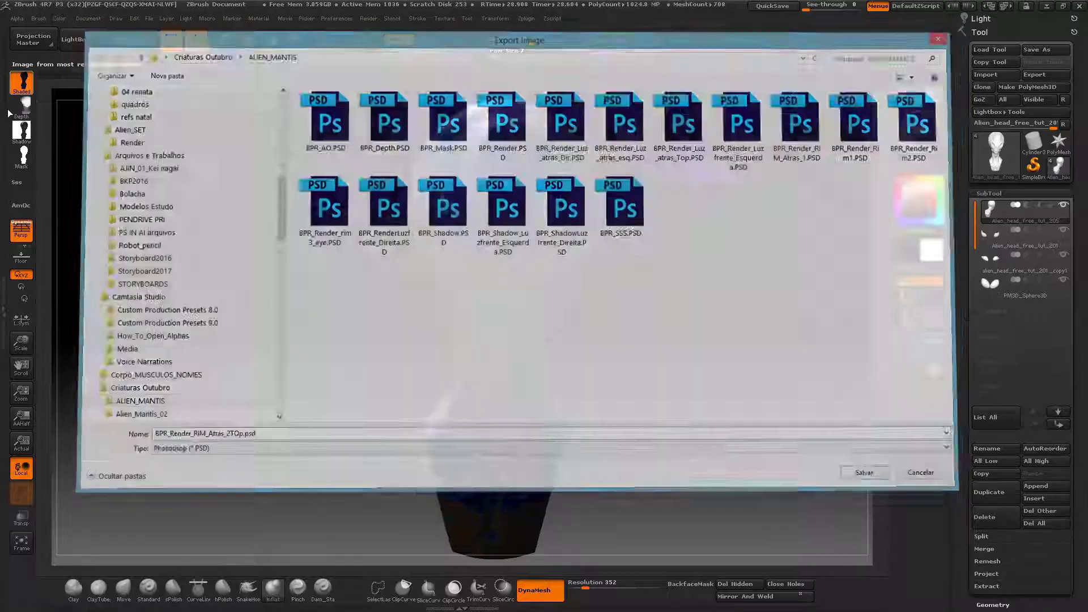
Step: Render the bust with the light behind its right side and export the shaded pass as BPR_Render_RIM_Atras_3_dir.psd
click(932, 94)
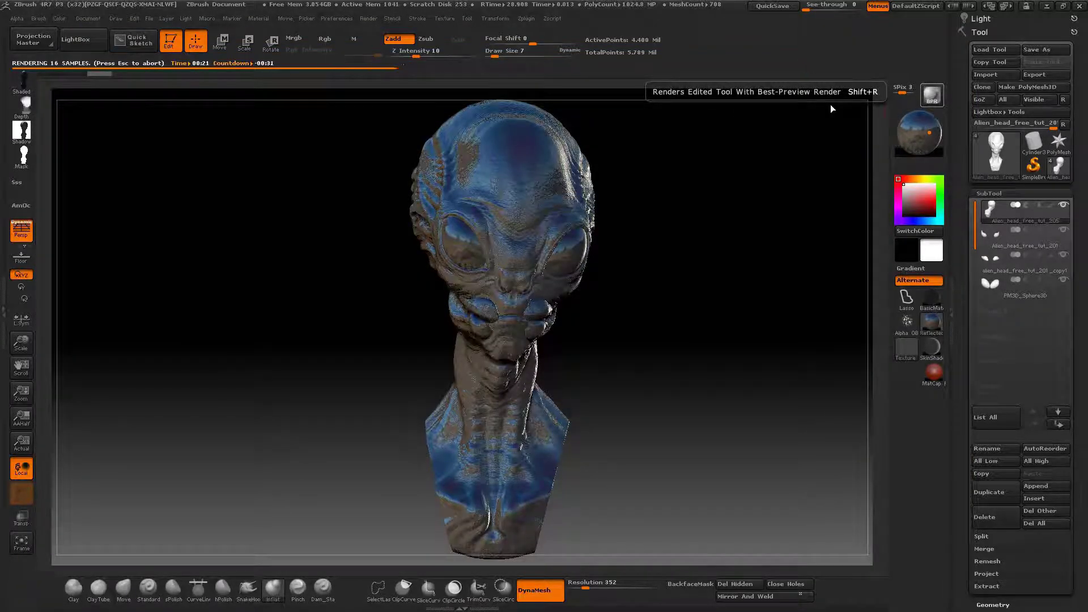
click(22, 82)
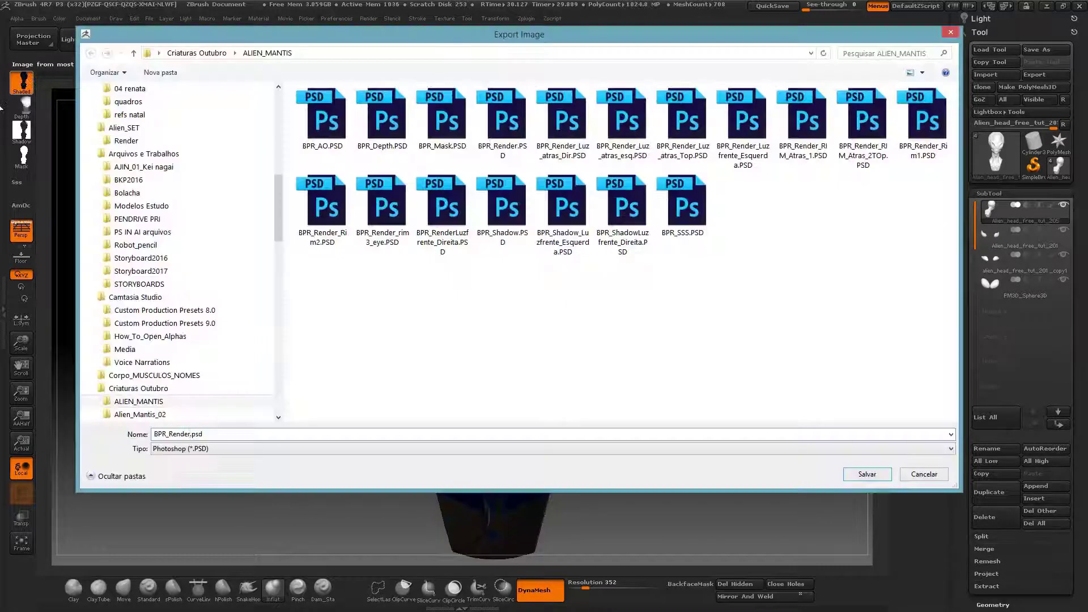
key(Return)
Step: Render the bust with the light at its upper front and export the shaded pass as BPR_RenderRim_FRENTE_Master.psd
click(939, 117)
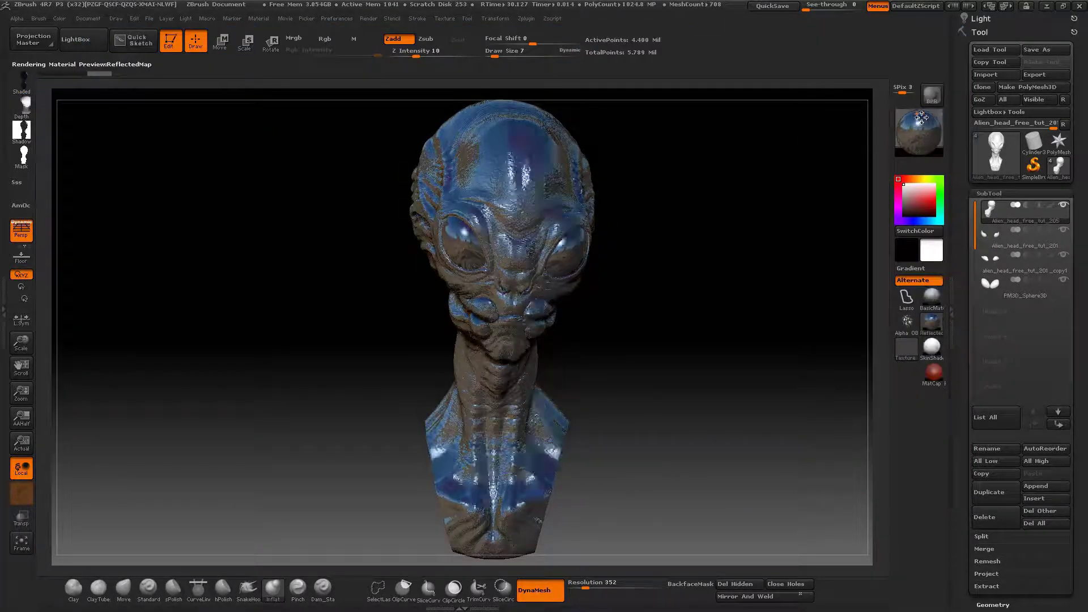
drag(939, 117, 919, 117)
click(931, 95)
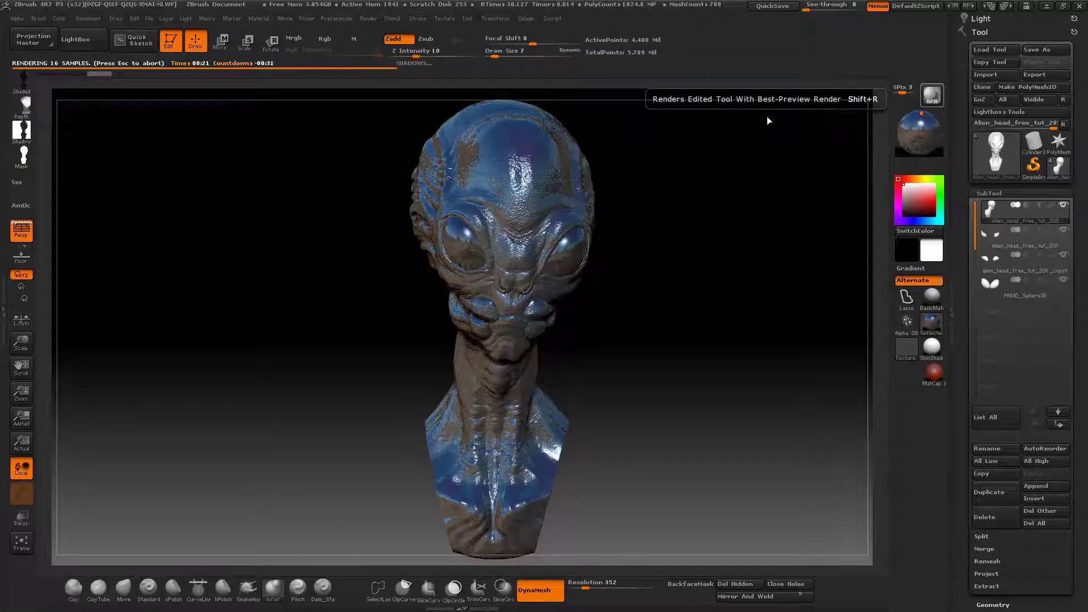
click(22, 82)
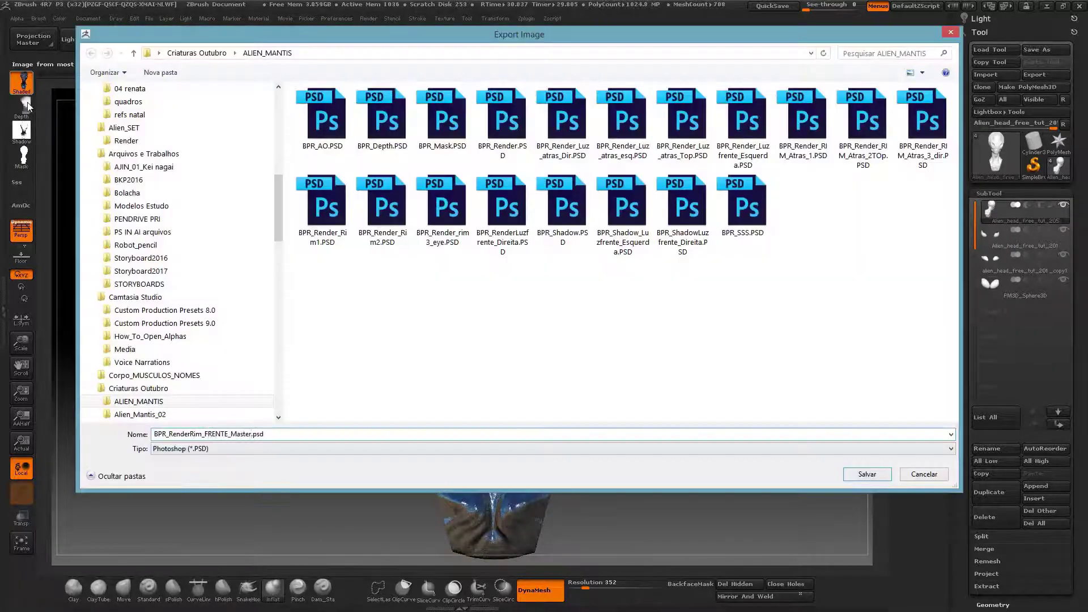
key(Return)
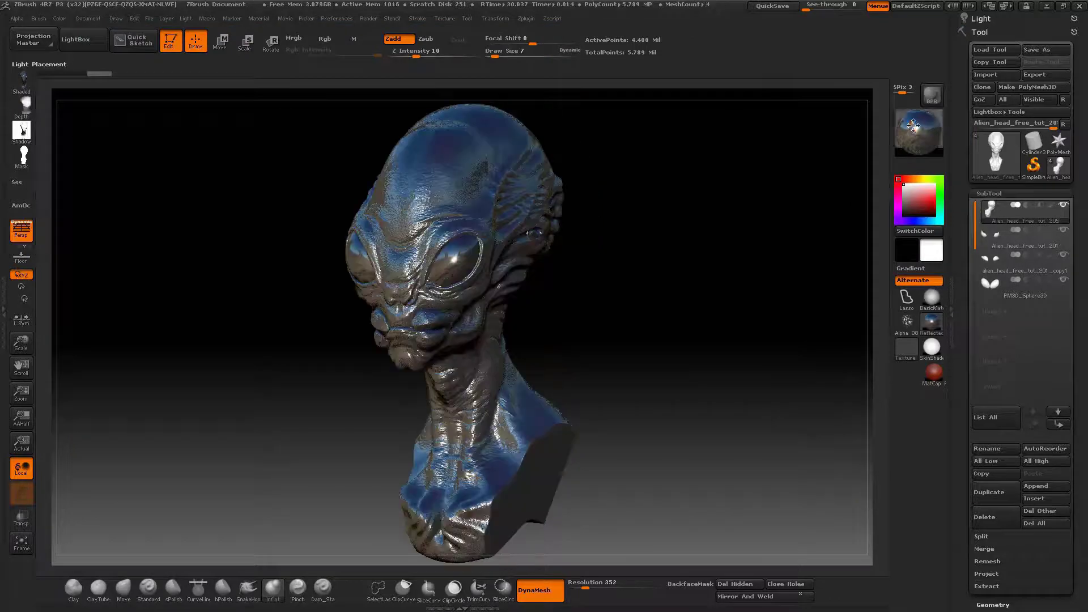
Step: Place the light at the upper left front of the bust and render the three-quarter view with BPR
drag(913, 126, 907, 124)
click(931, 95)
drag(436, 175, 439, 192)
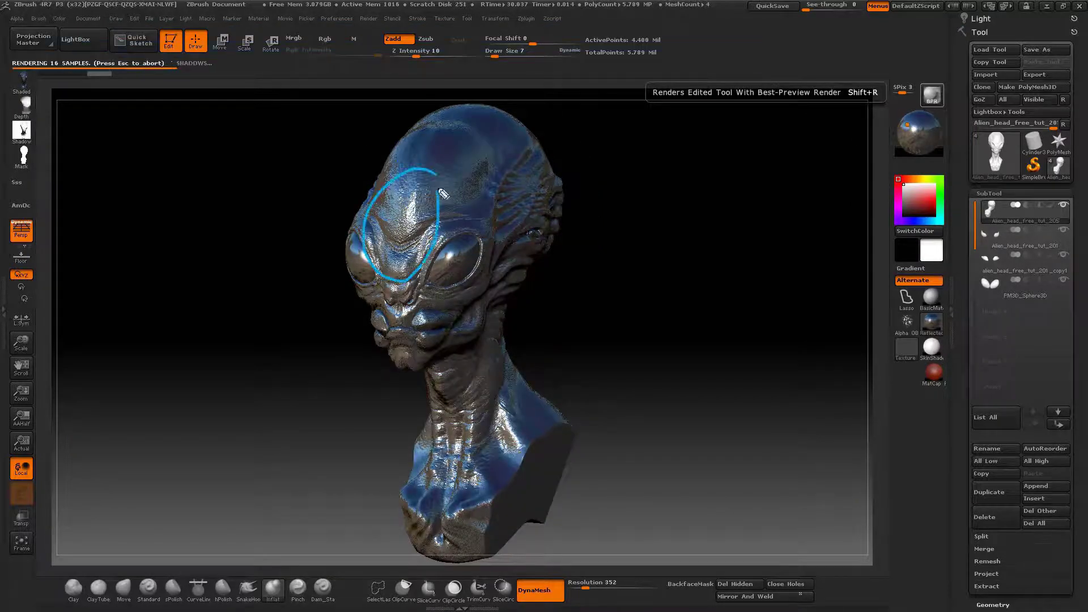
drag(465, 232, 474, 235)
mouse_move(431, 275)
mouse_down()
mouse_move(417, 335)
mouse_move(397, 286)
mouse_up()
drag(493, 397, 476, 422)
key(Escape)
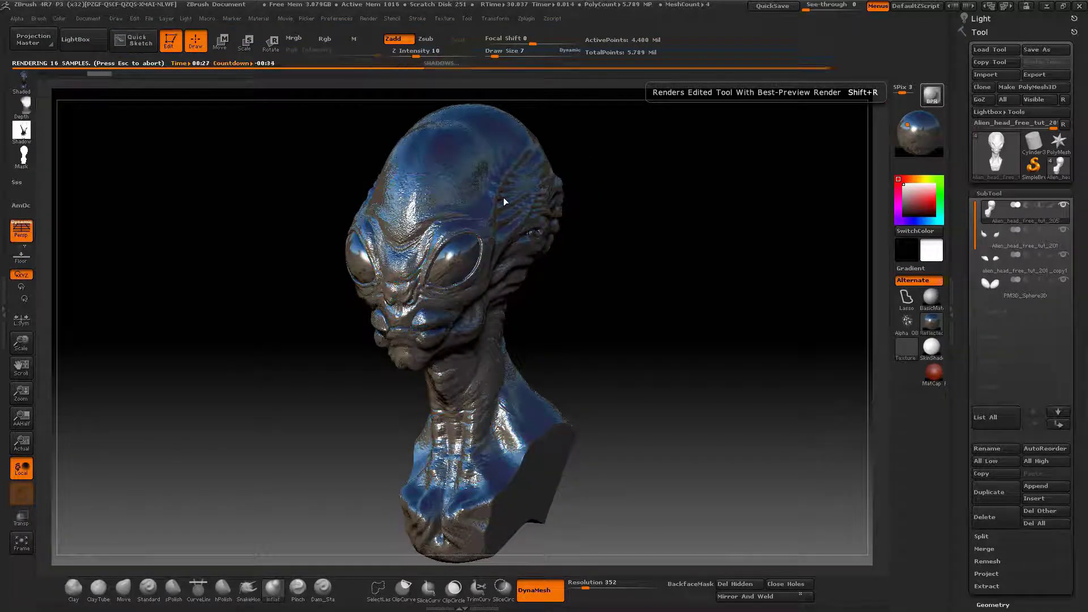
Step: Export the shaded front rim-light render to the Alien_Mantis_02 folder as BPR_Render_RIM_Frente1.psd
click(22, 83)
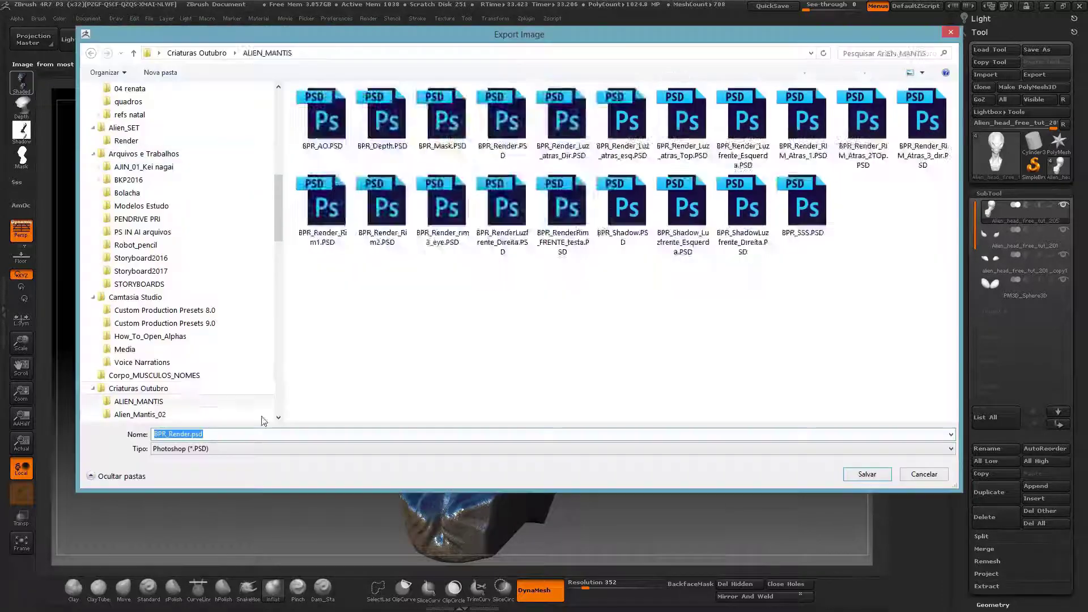
click(206, 434)
text(_RIM_Fent.psd)
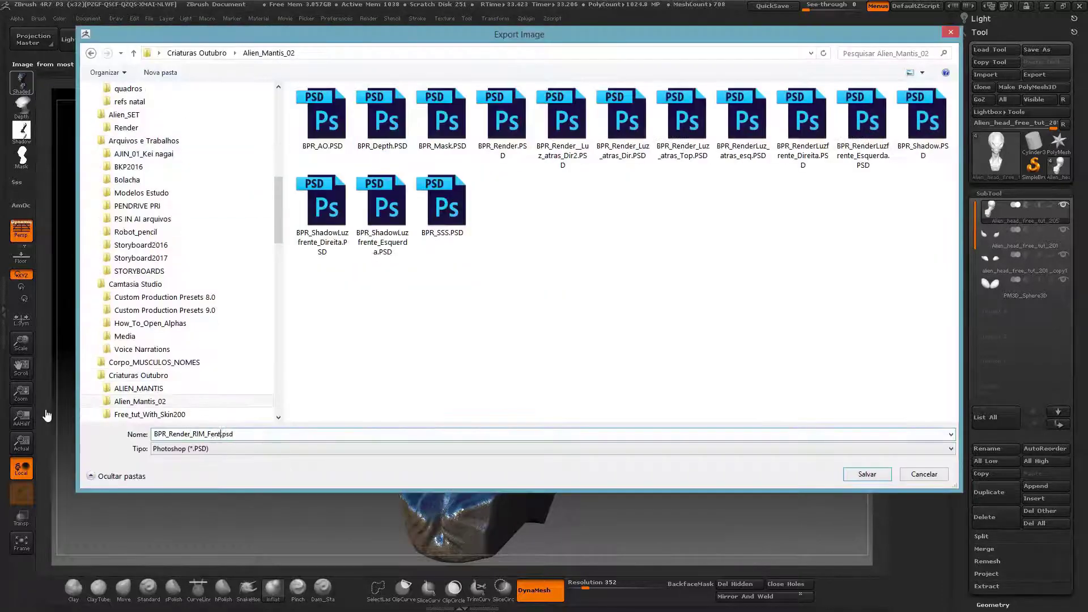
text(e)
key(Return)
Step: Move the light up to highlight the forehead, render the bust and export the shaded pass as BPR_Render_Rim2_testa.psd
drag(909, 125, 904, 113)
click(931, 94)
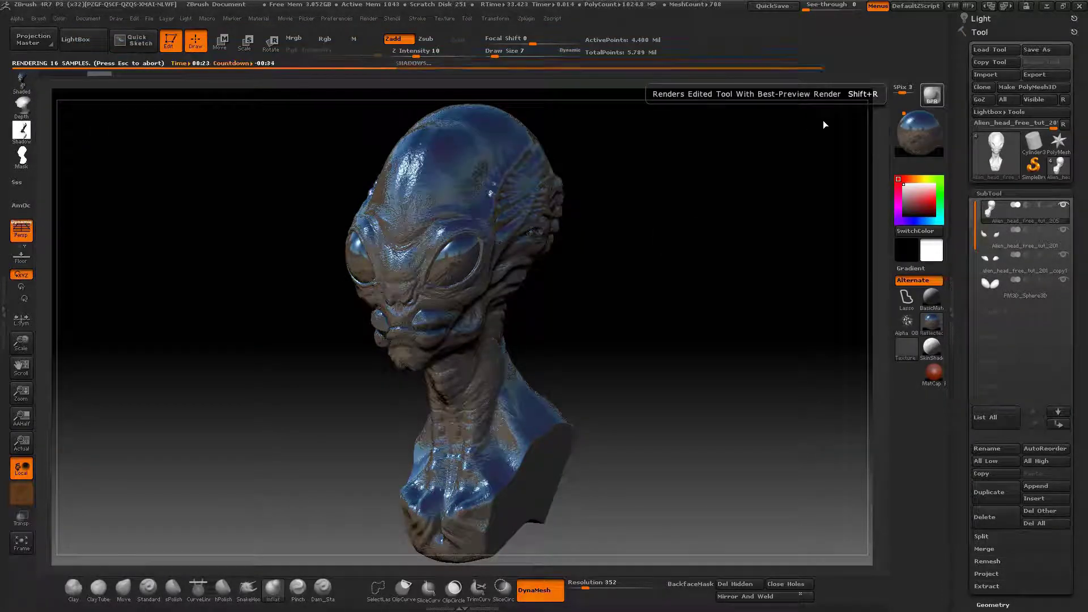
key(ctrl+shift+e)
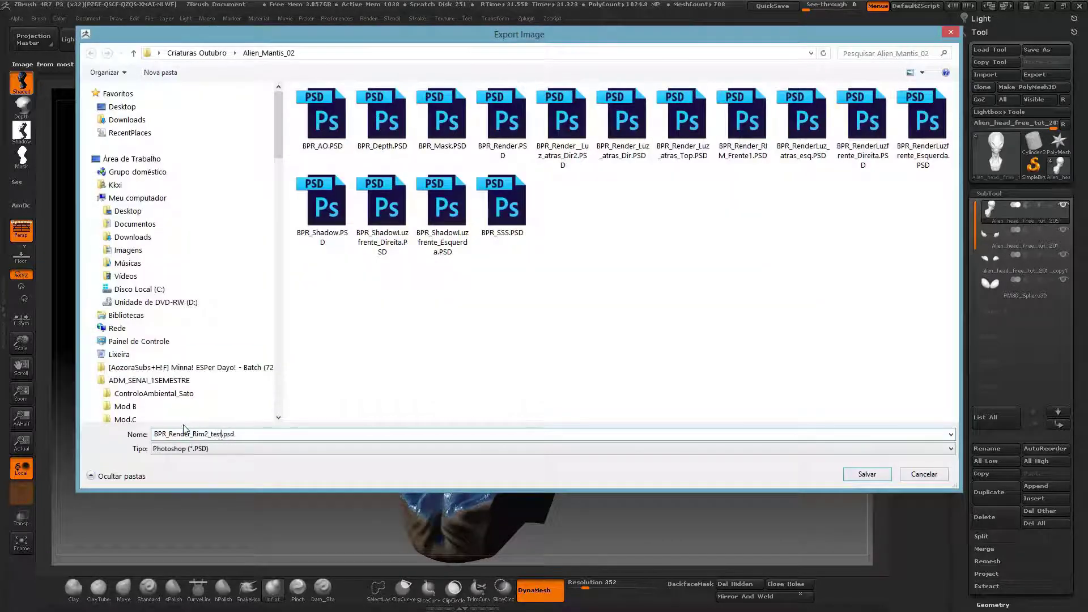
key(Return)
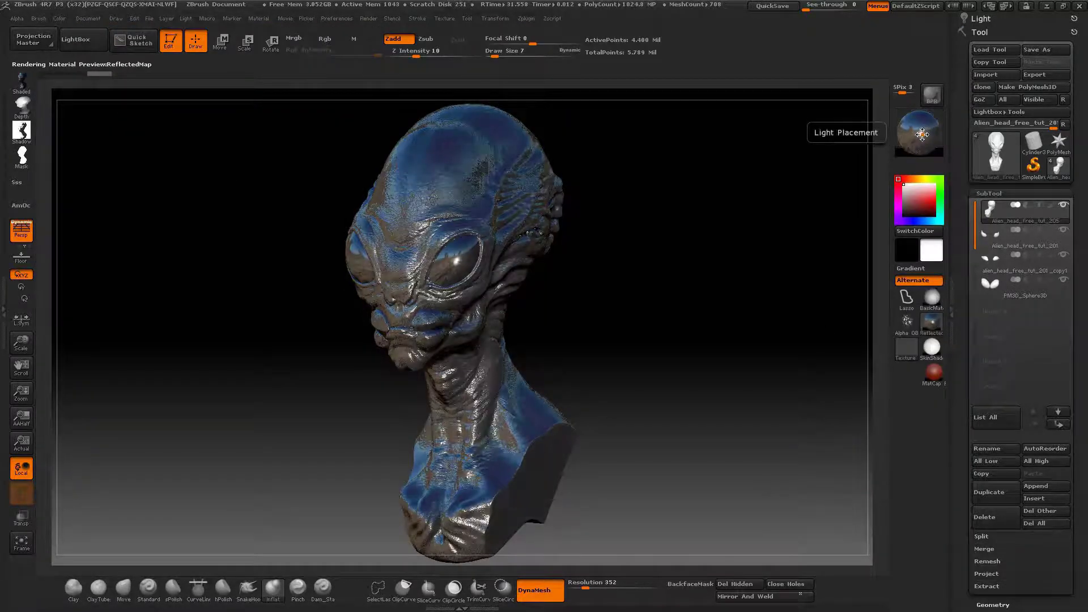
Step: Render the eye and side rim-light passes and export them as BPR_Render_RIM3_eye.psd and BPR_Render_RIM4dir.psd
click(934, 92)
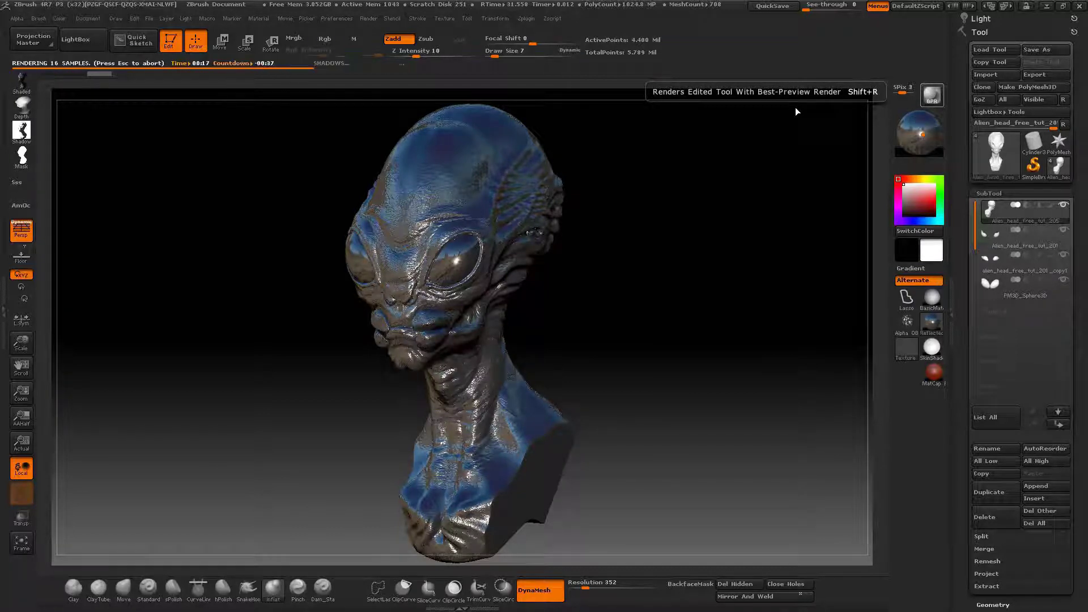
click(21, 82)
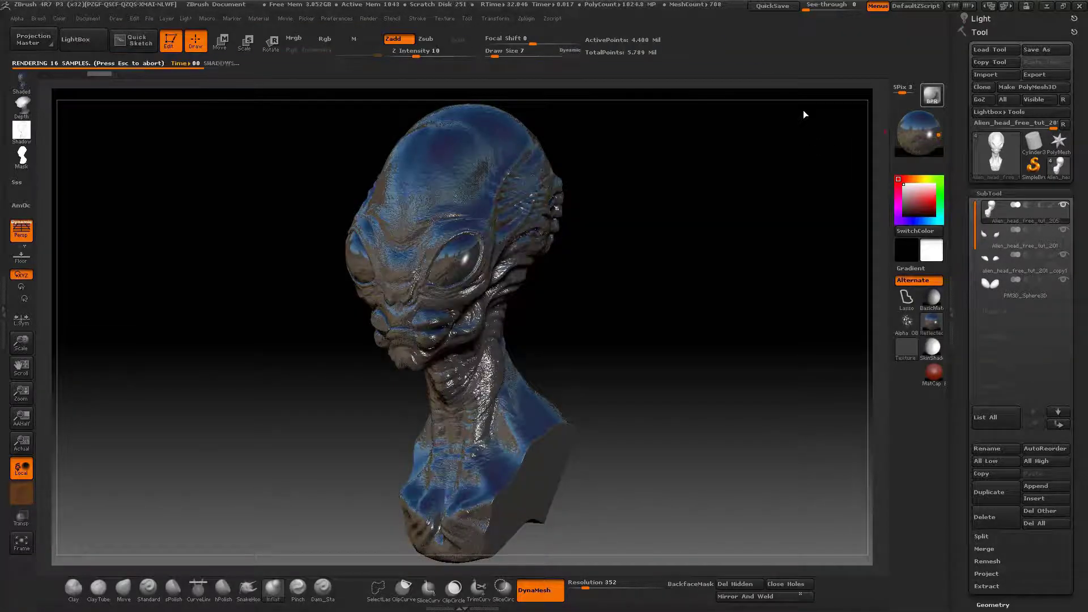
click(22, 84)
text(RIM3)
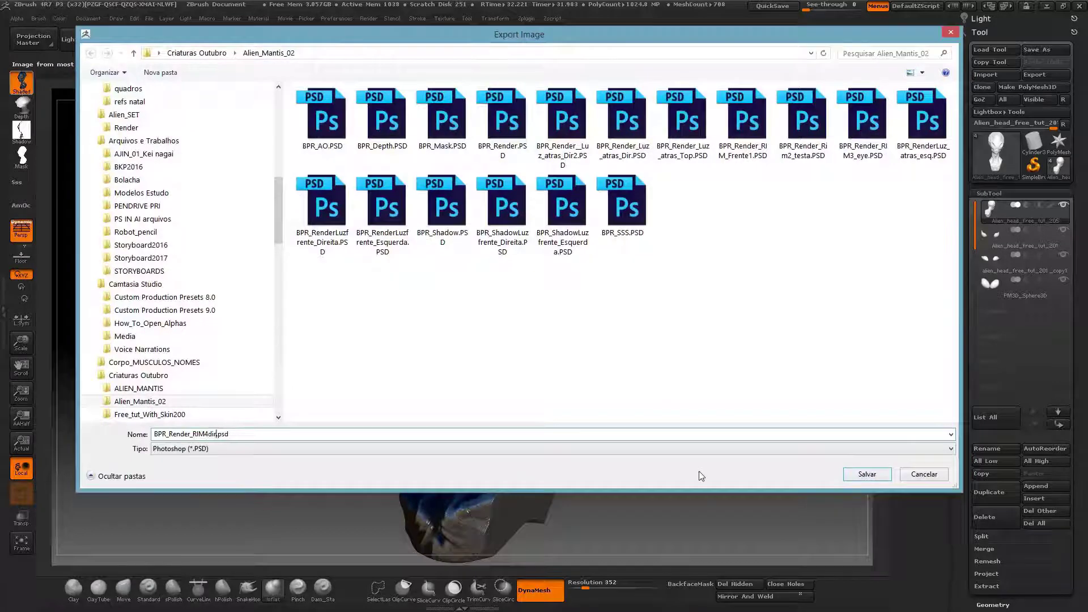
key(Return)
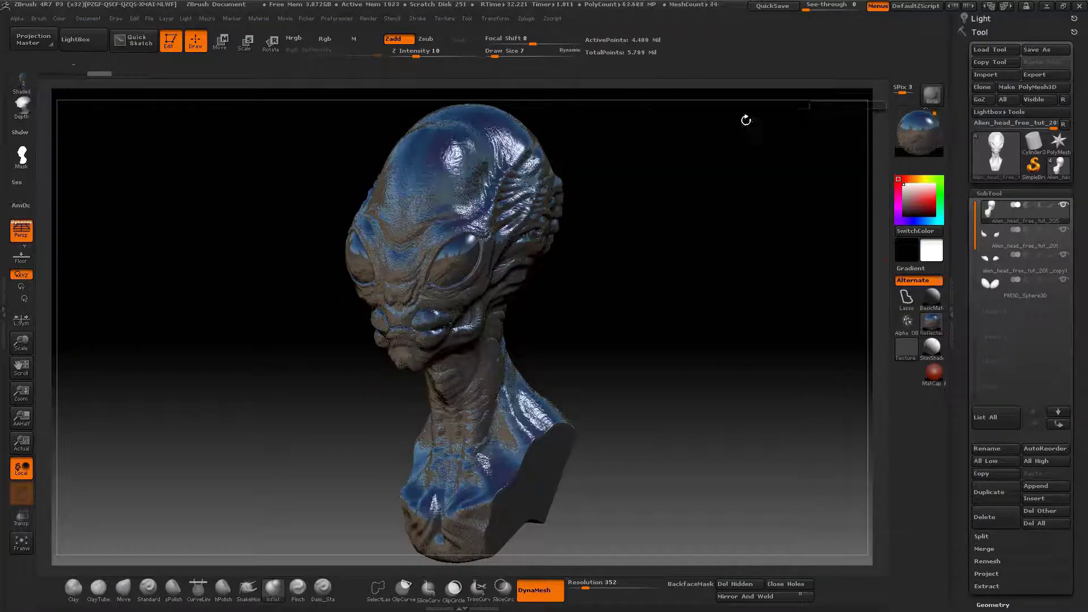
Step: Render the bust with the light high on its ridged side and export the shaded pass as BPR_Render_Rim_Top_dir.psd
click(888, 97)
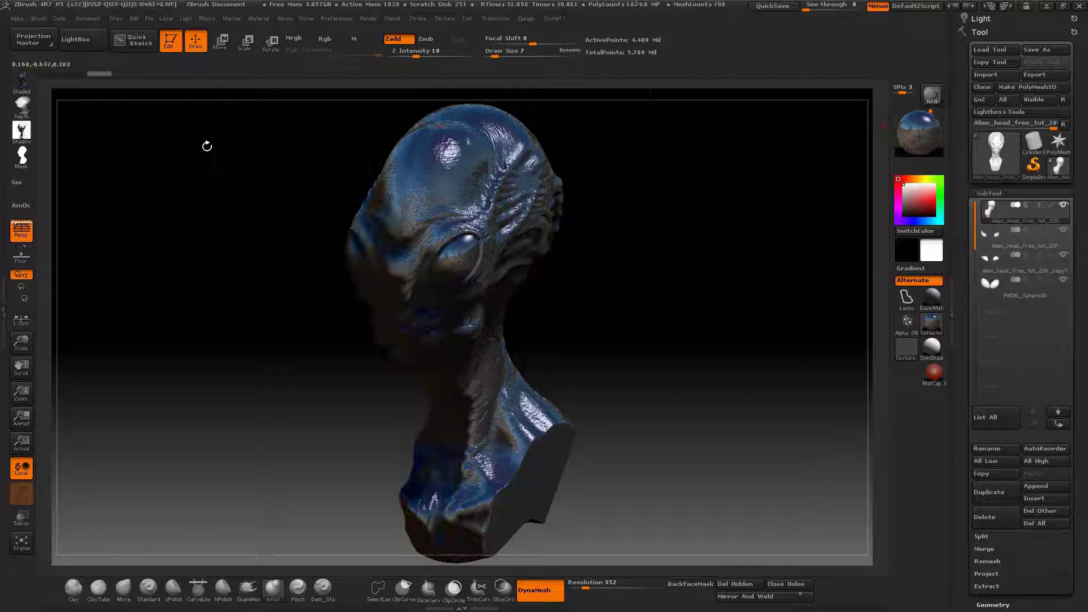
click(23, 85)
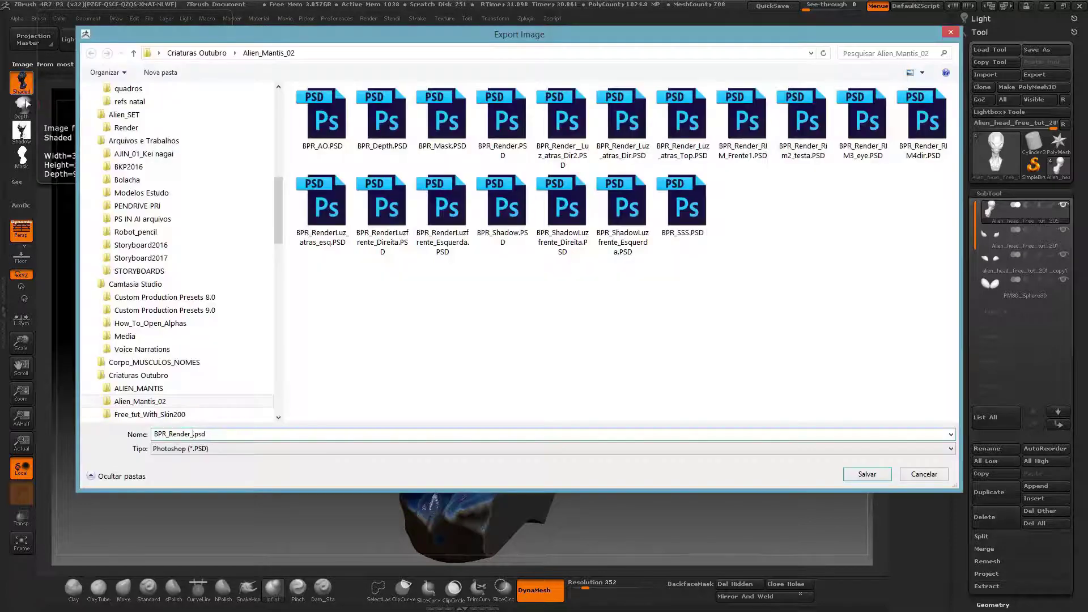
key(Return)
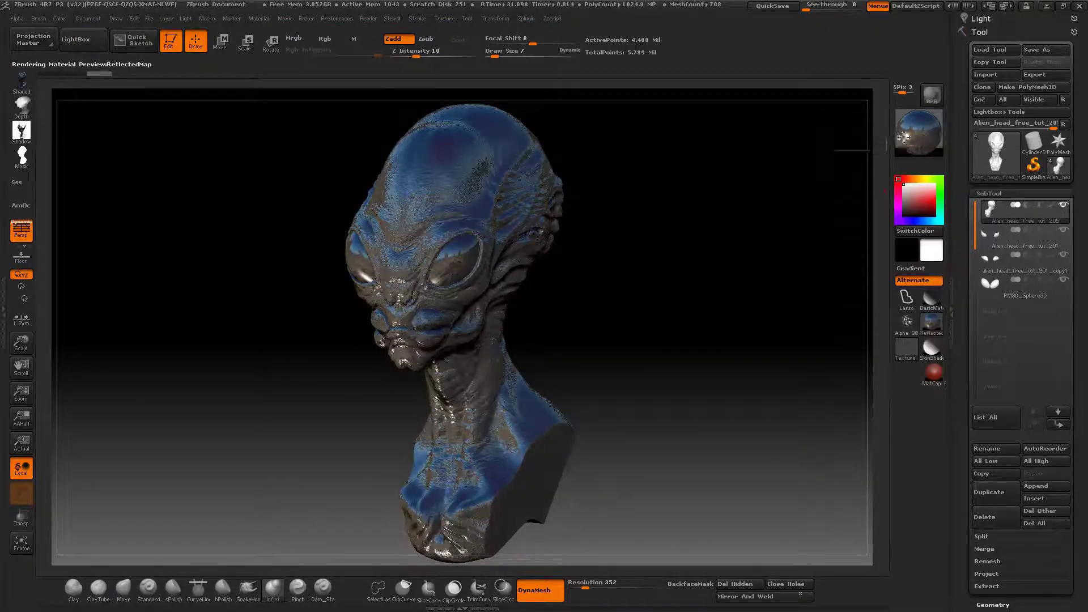
Step: Render the bust under further rim-light placements, exporting the front-side one as BPR_Render_RIM6.psd
key(shift+r)
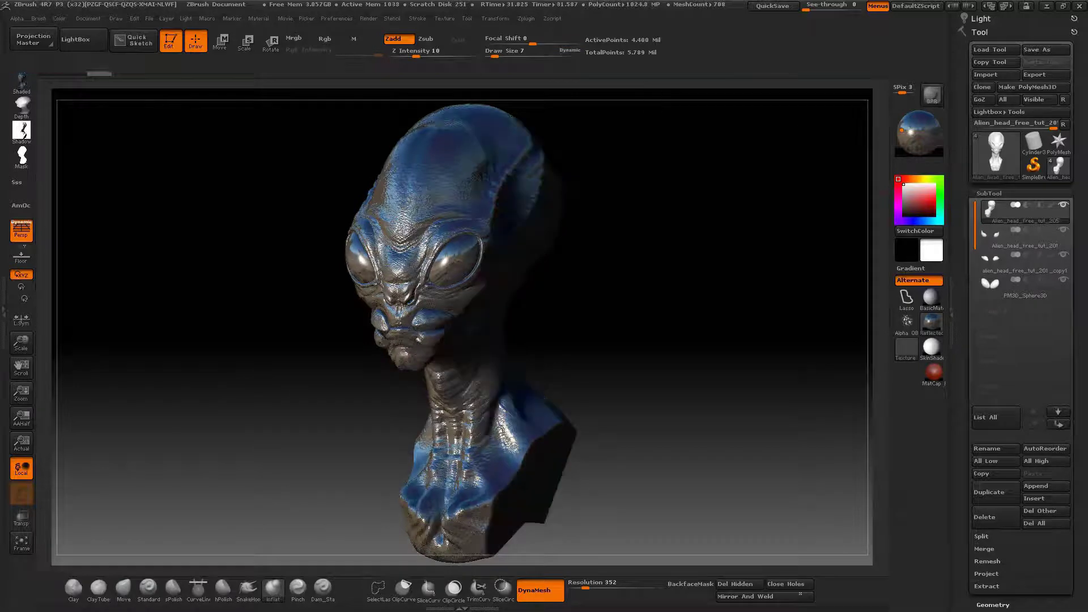
click(22, 85)
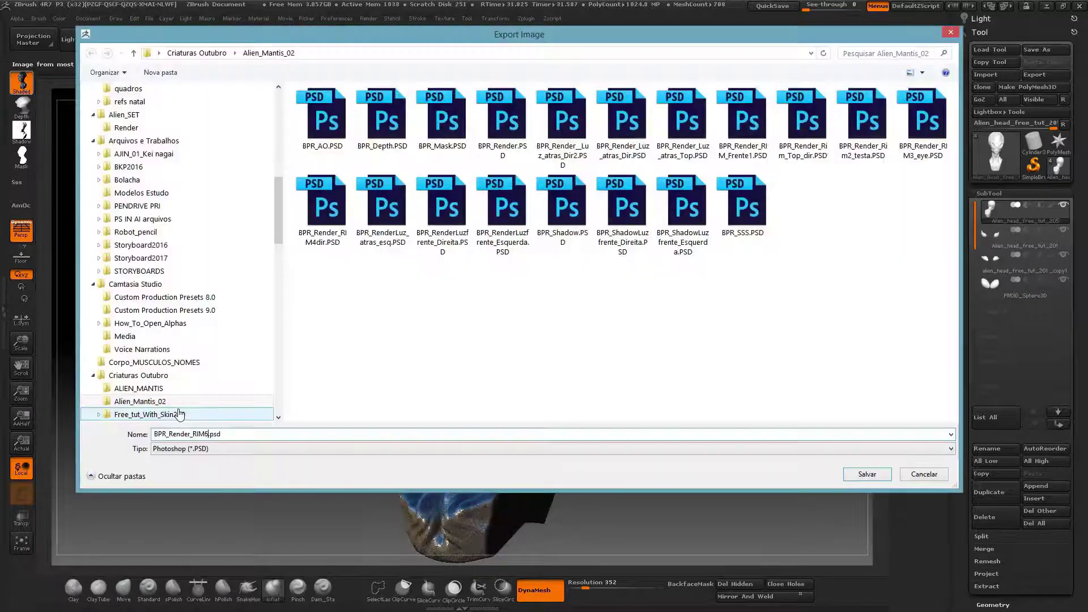
key(Return)
key(shift+r)
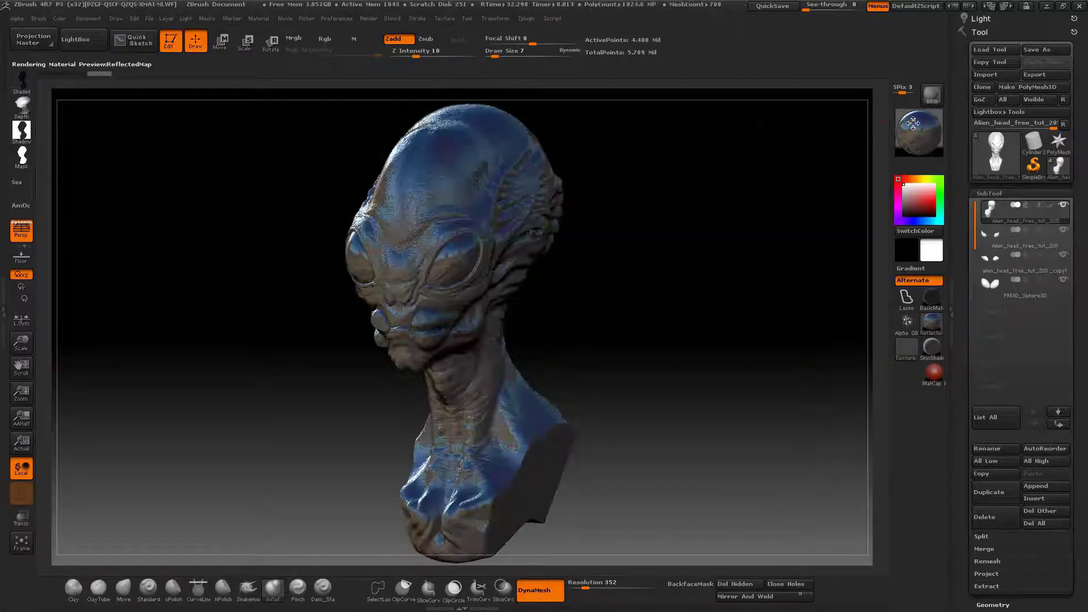
key(shift+r)
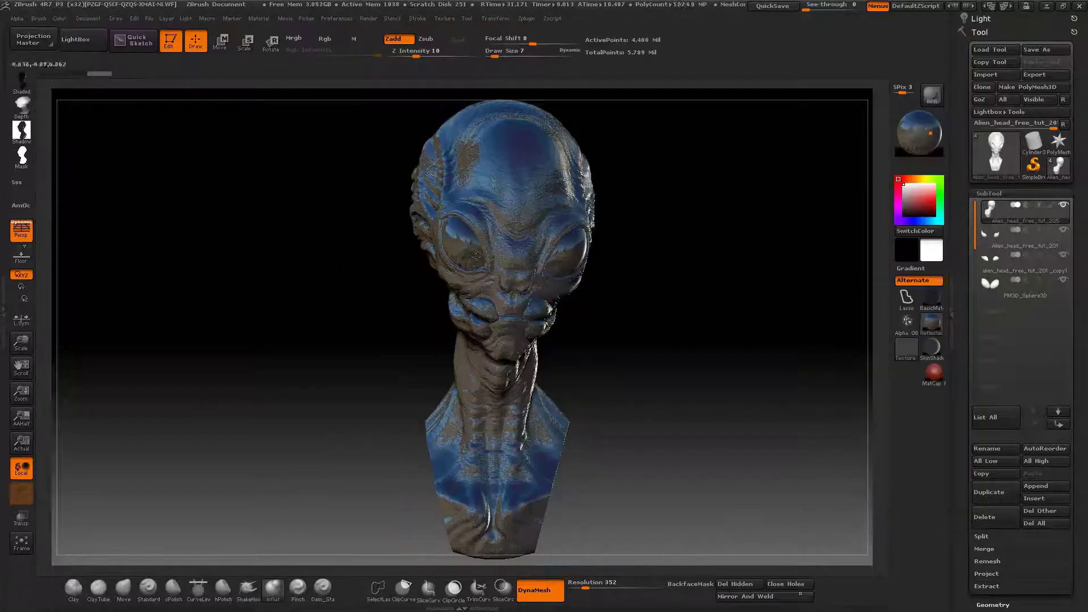
Step: Return the light to the front of the bust and turn on polypaint for all four subtools
click(916, 129)
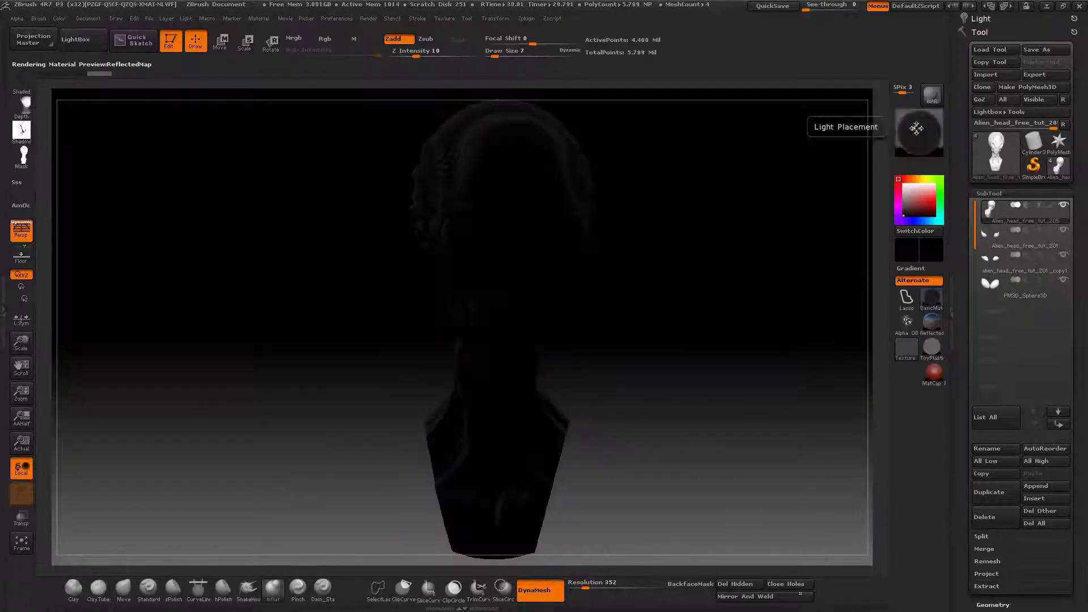
click(1050, 206)
click(1051, 230)
click(1051, 254)
click(1051, 281)
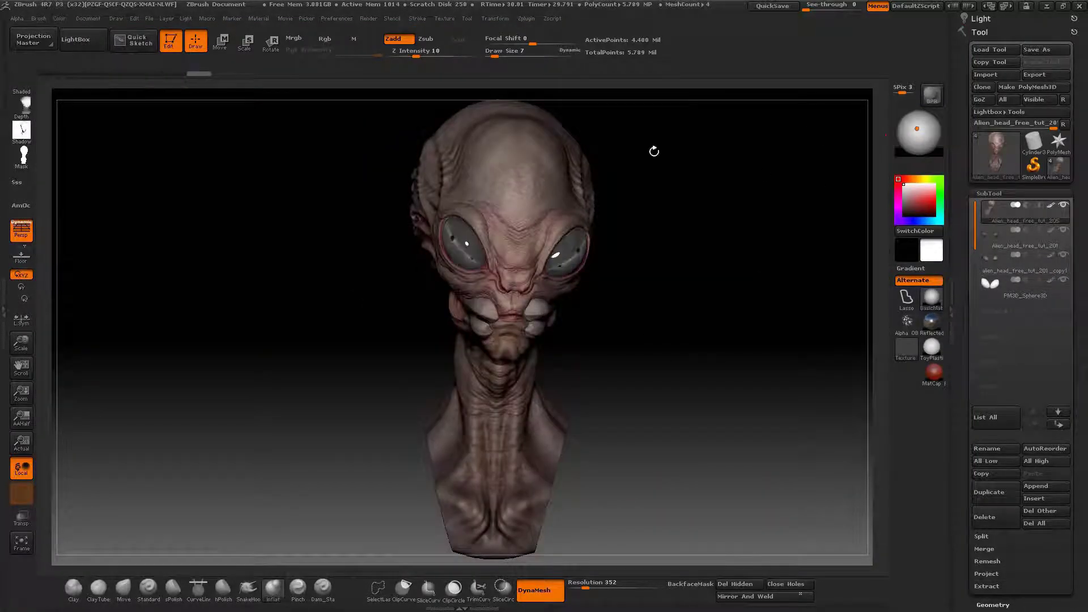
Step: Save the tool as Alien_head_free_tut_205.ztl in the Alien_Mantis_02 folder and close ZBrush
click(149, 18)
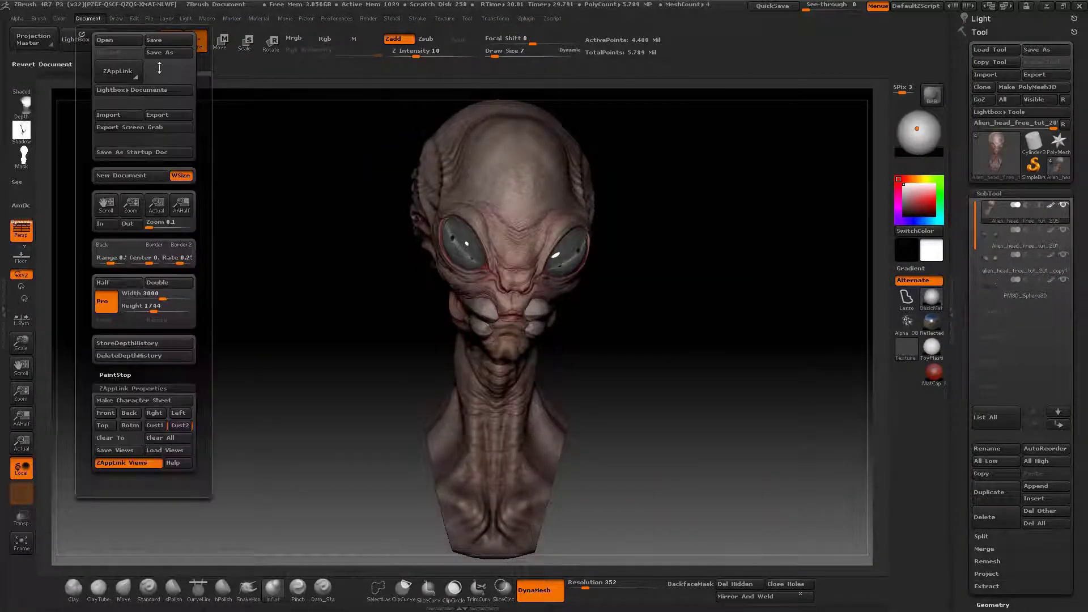
click(167, 45)
click(218, 77)
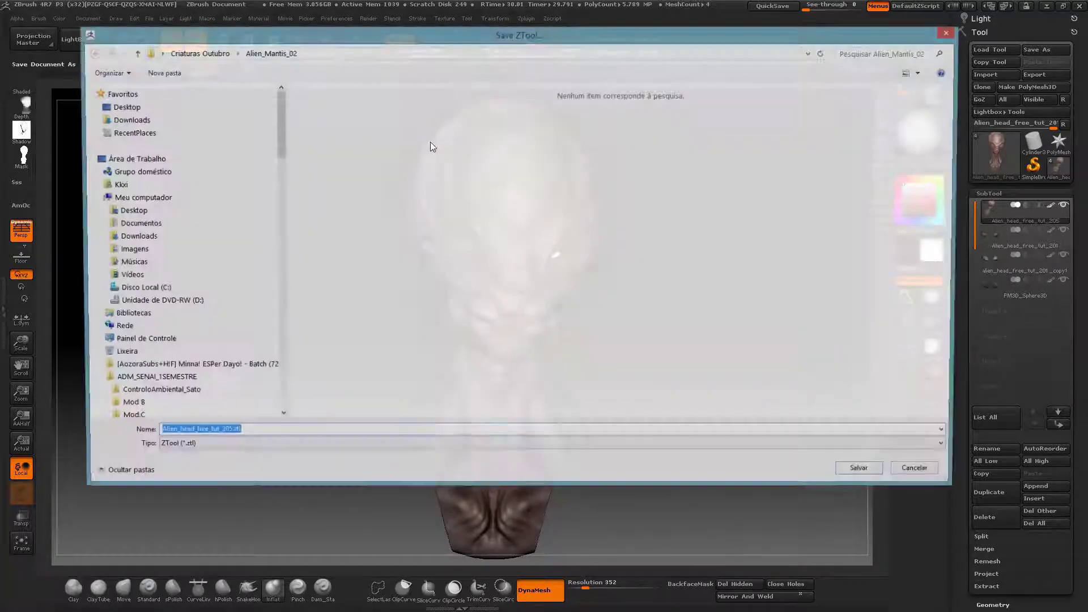
key(Return)
click(578, 304)
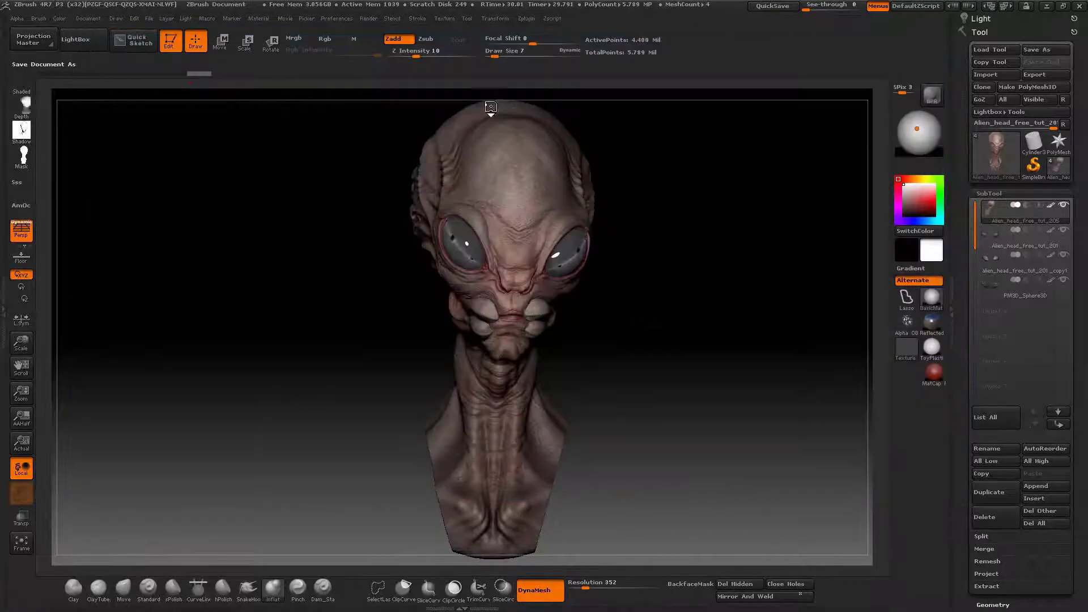
click(1080, 7)
click(567, 344)
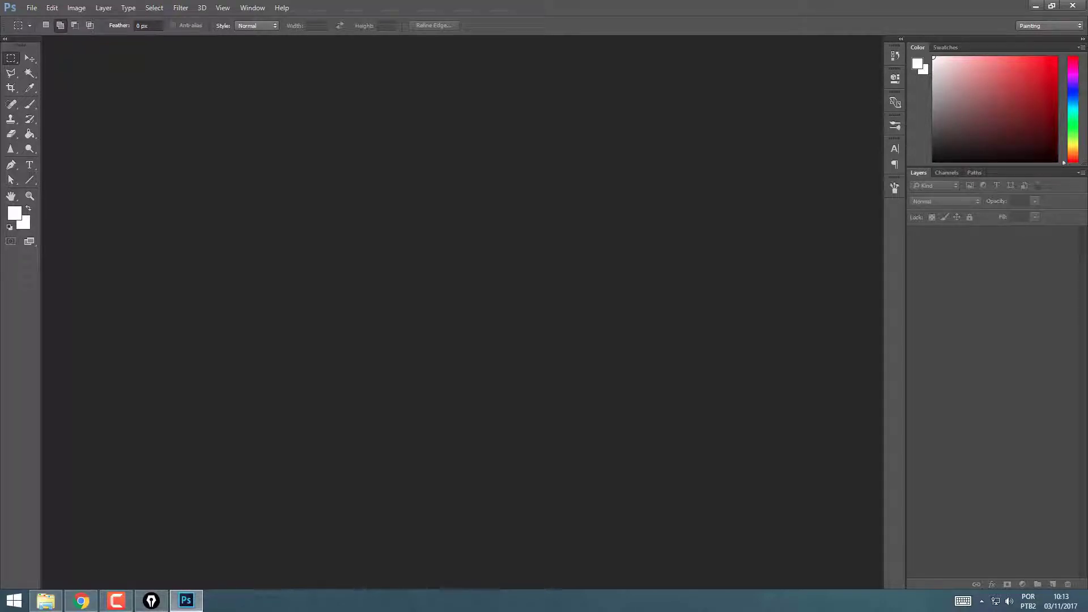
Step: Switch to Photoshop, open BPR_Render.PSD and place the remaining BPR passes above it as visible layers
drag(303, 244, 358, 243)
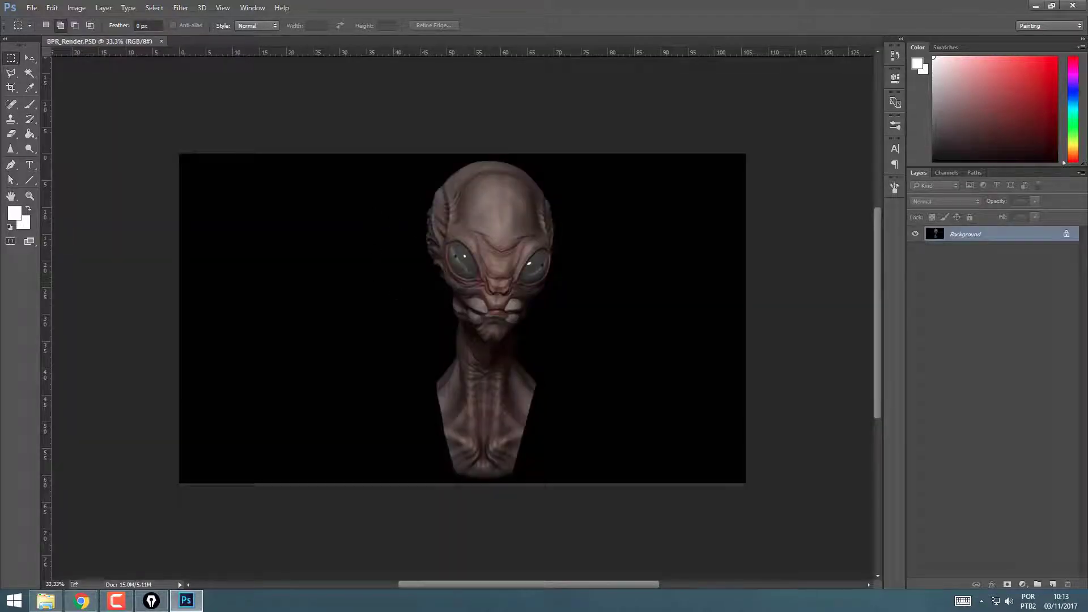
key(Return)
key(Return)
key(Return)
key(Return)
key(Return)
key(Return)
key(Return)
key(Return)
key(Return)
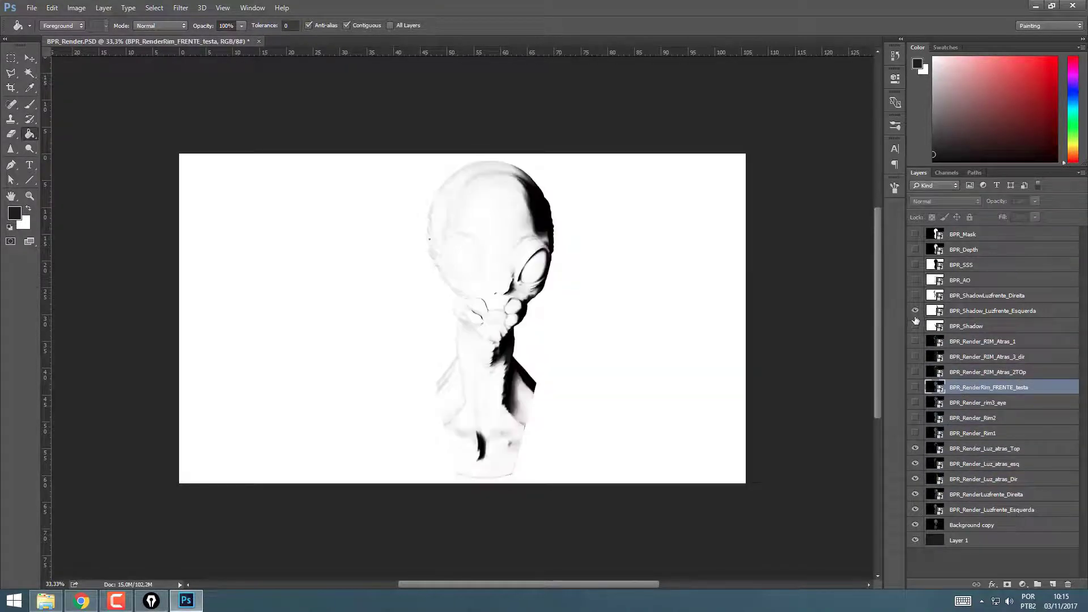
click(915, 250)
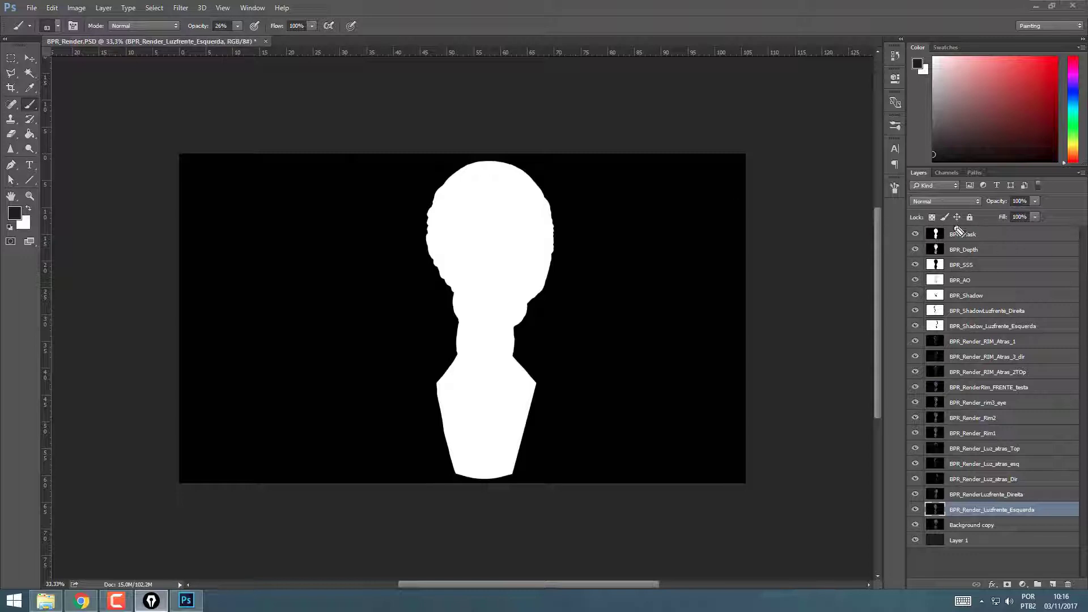
mouse_move(985, 228)
mouse_down()
mouse_move(923, 222)
mouse_move(989, 220)
mouse_move(907, 254)
mouse_move(982, 245)
mouse_move(952, 259)
mouse_move(982, 266)
mouse_move(929, 335)
mouse_move(986, 318)
mouse_move(983, 434)
mouse_move(1015, 417)
mouse_move(1006, 339)
mouse_up()
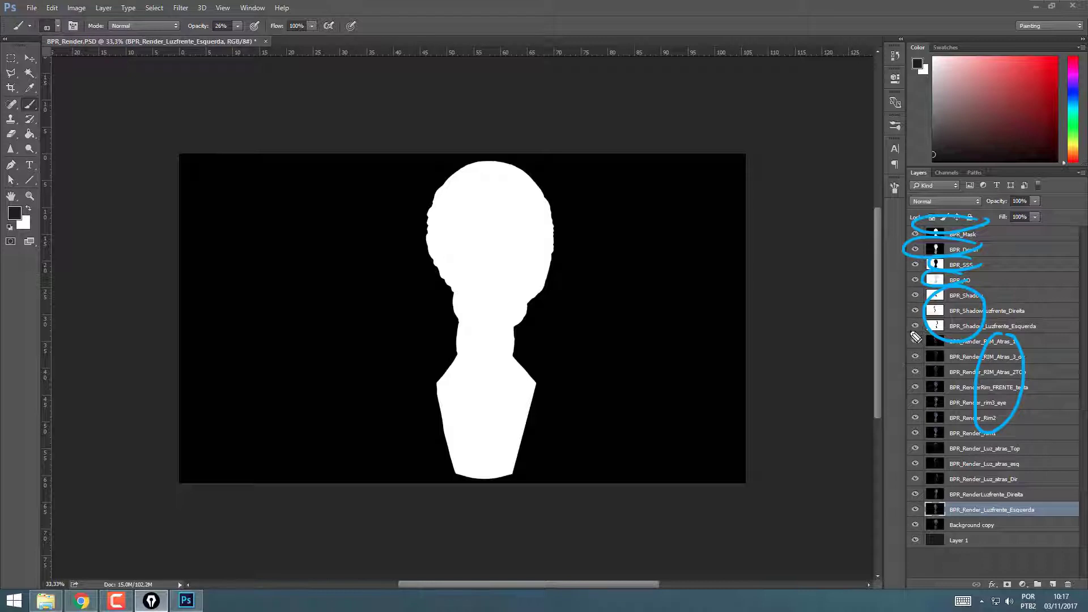
mouse_move(916, 338)
mouse_down()
mouse_move(941, 386)
mouse_move(1005, 346)
mouse_move(809, 351)
mouse_move(763, 335)
mouse_move(776, 306)
mouse_move(825, 289)
mouse_move(832, 308)
mouse_move(887, 299)
mouse_up()
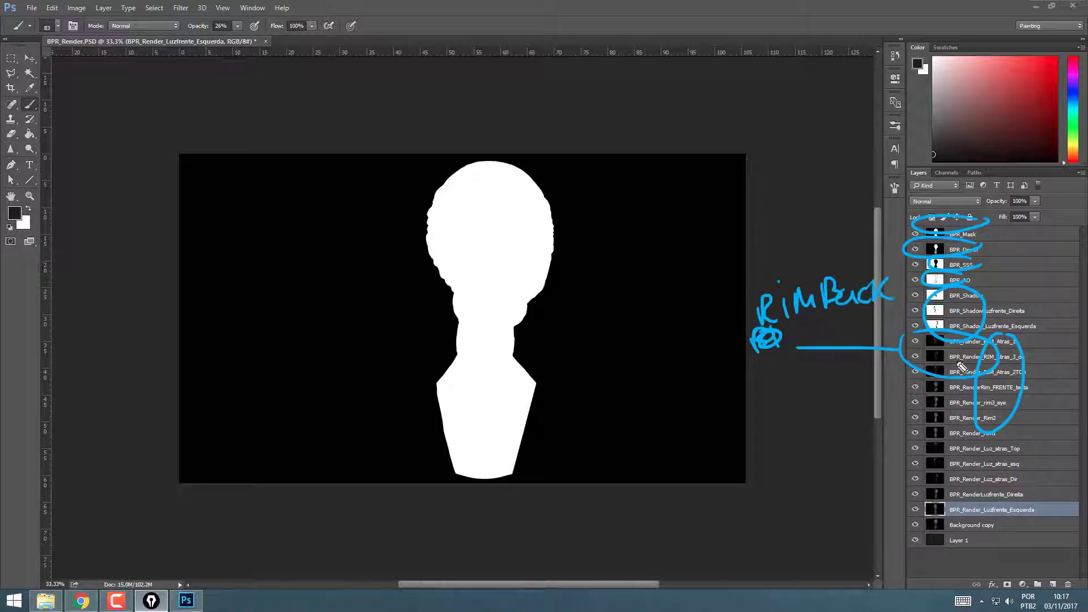
mouse_move(963, 383)
mouse_down()
mouse_move(915, 409)
mouse_move(1014, 385)
mouse_up()
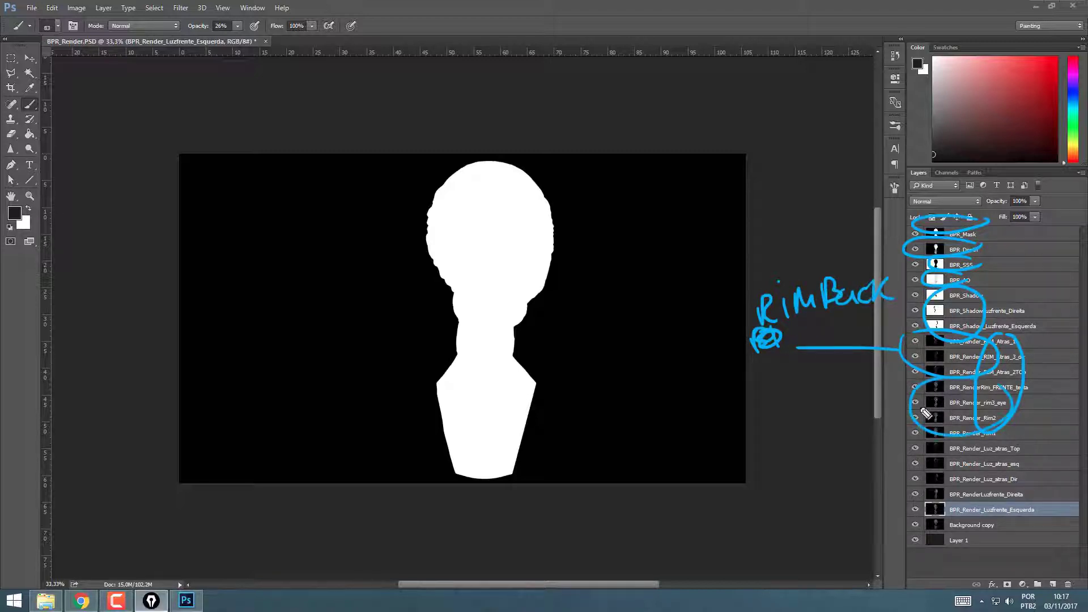
drag(912, 407, 838, 409)
mouse_move(771, 402)
mouse_down()
mouse_move(794, 401)
mouse_move(794, 420)
mouse_move(804, 396)
mouse_move(838, 408)
mouse_up()
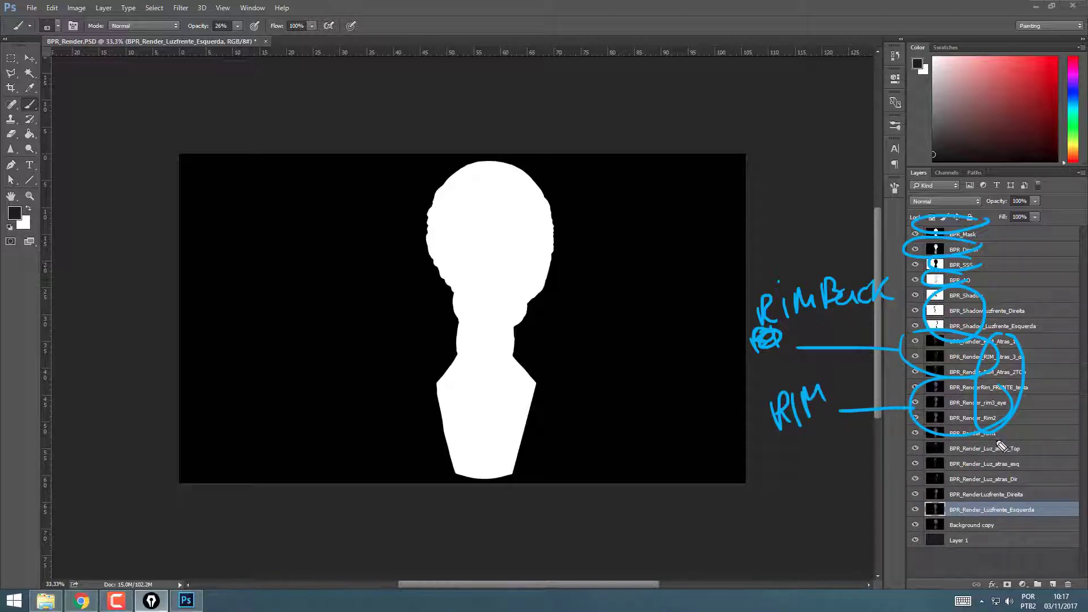
mouse_move(979, 436)
mouse_down()
mouse_move(901, 473)
mouse_move(1039, 449)
mouse_move(1000, 440)
mouse_up()
drag(898, 463, 840, 465)
mouse_move(750, 467)
mouse_down()
mouse_move(771, 477)
mouse_move(790, 468)
mouse_move(791, 478)
mouse_move(798, 445)
mouse_move(816, 457)
mouse_move(828, 454)
mouse_move(823, 438)
mouse_move(871, 432)
mouse_up()
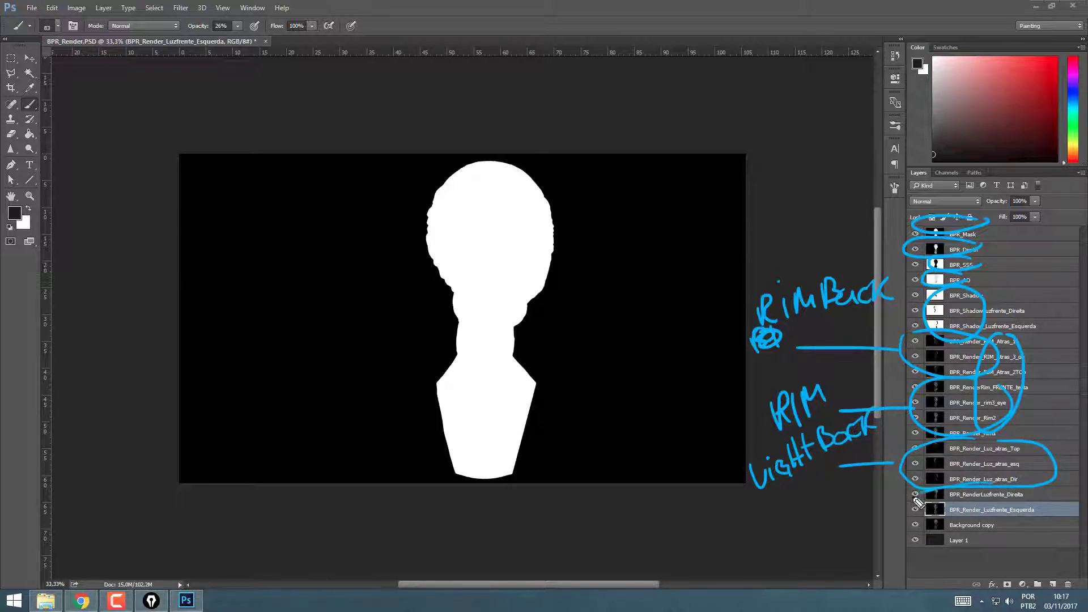
mouse_move(921, 499)
mouse_down()
mouse_move(1007, 529)
mouse_move(876, 517)
mouse_up()
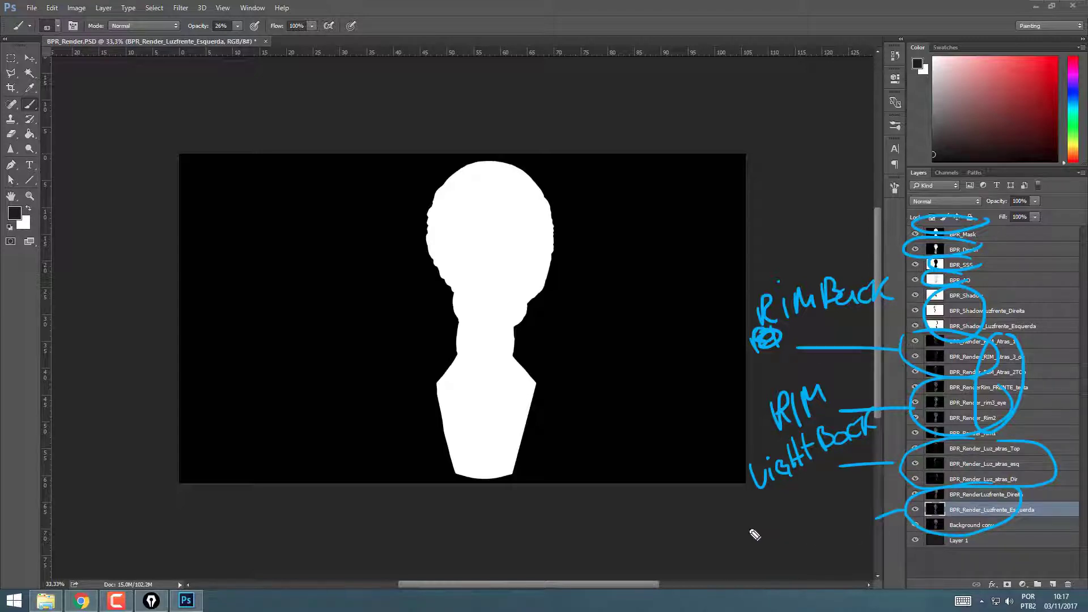
mouse_move(753, 529)
mouse_down()
mouse_move(787, 543)
mouse_move(807, 525)
mouse_up()
mouse_move(811, 497)
mouse_down()
mouse_move(817, 521)
mouse_move(837, 492)
mouse_up()
drag(842, 504, 872, 492)
drag(875, 490, 894, 483)
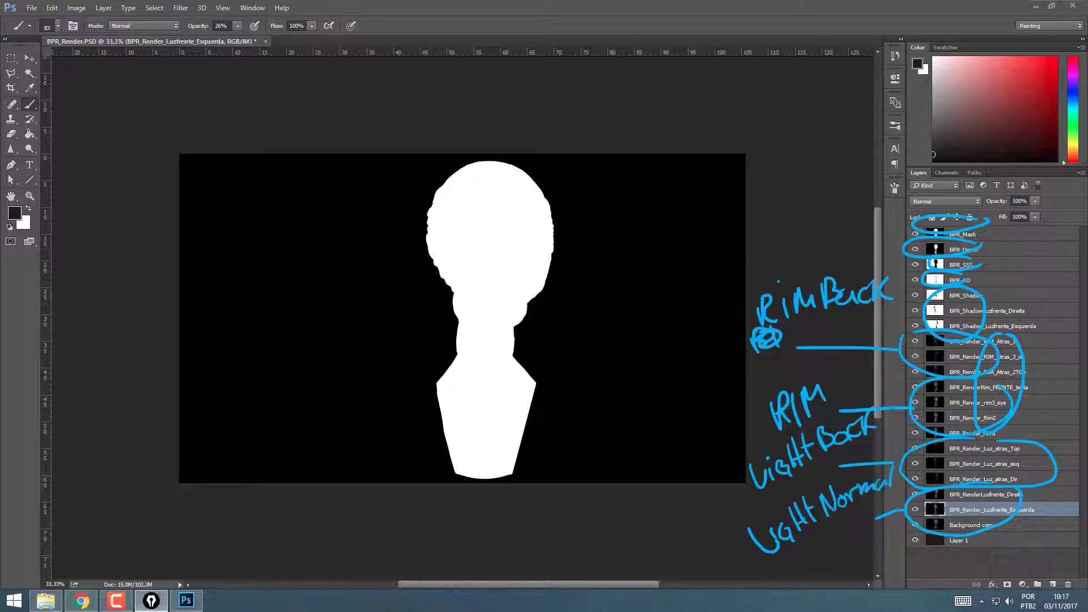
key(ctrl+shift+1)
Step: Hide the BPR_Mask and BPR_Depth layers and move the BPR_SSS, BPR_AO and three shadow layers below BPR_Render_Rim1
mouse_move(915, 233)
mouse_down()
mouse_move(915, 494)
mouse_move(917, 359)
mouse_move(885, 311)
mouse_move(915, 264)
mouse_up()
click(915, 509)
click(957, 265)
shift+click(973, 328)
drag(973, 337, 963, 441)
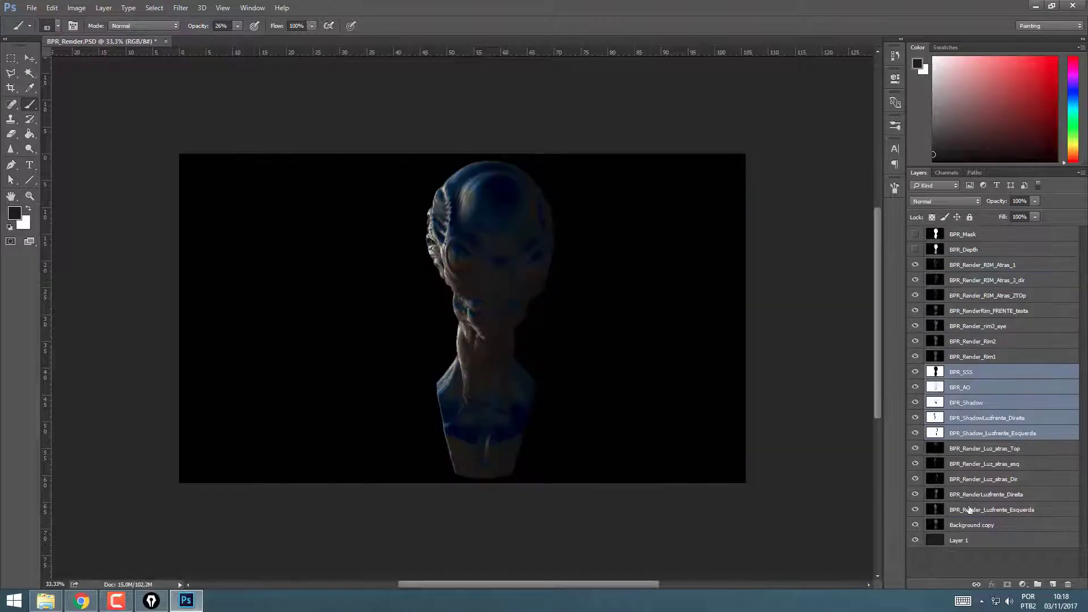
Step: Show the BPR_Depth and BPR_Mask layers, and group all layers from BPR_Render_RIM_Atras_1 down to Background copy
click(915, 249)
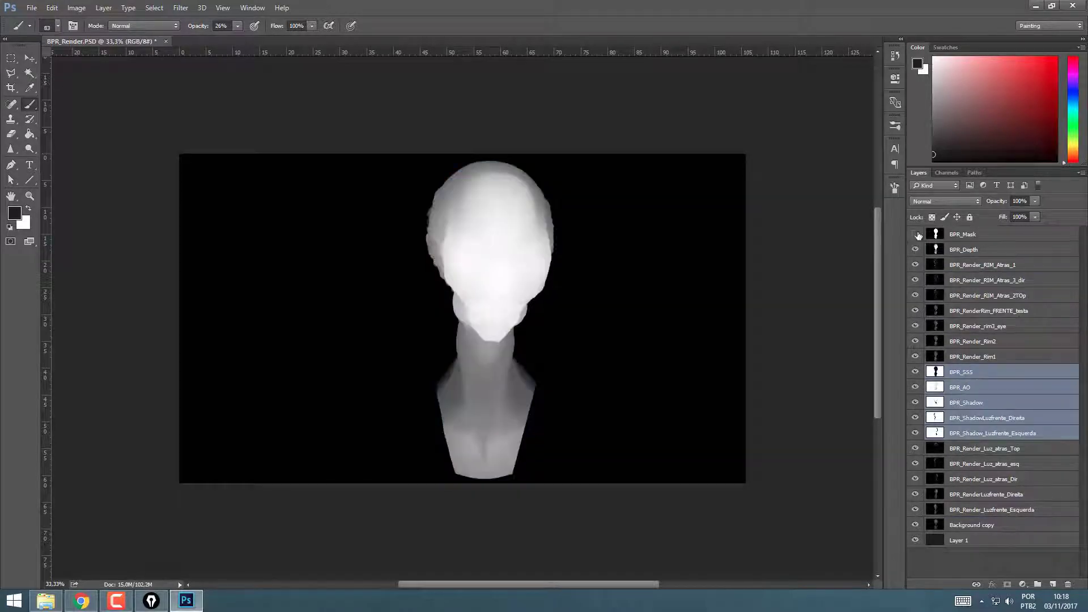
click(915, 234)
click(957, 235)
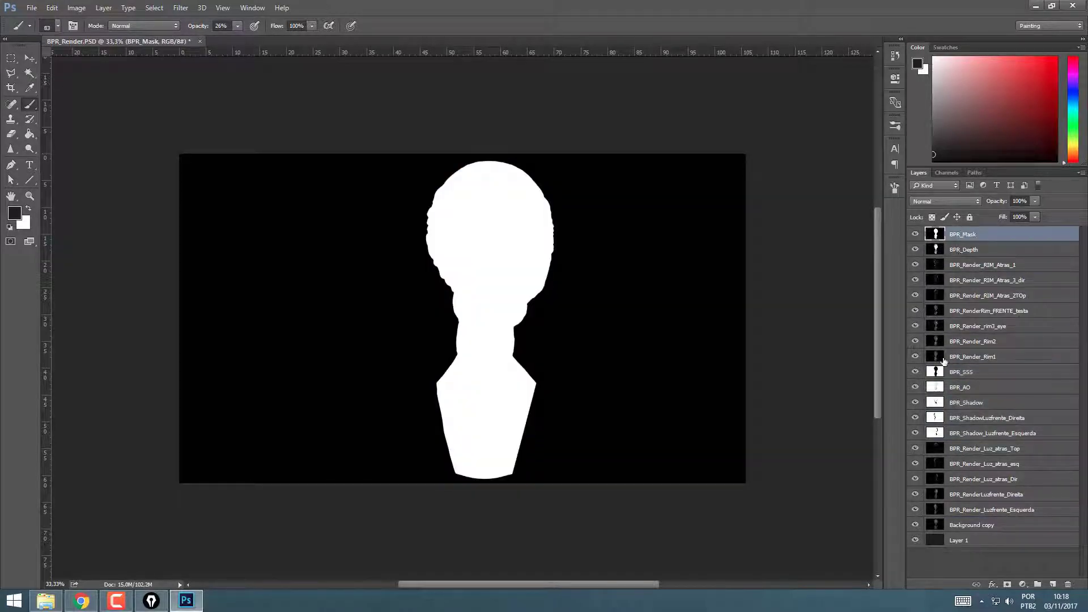
click(974, 266)
shift+click(970, 525)
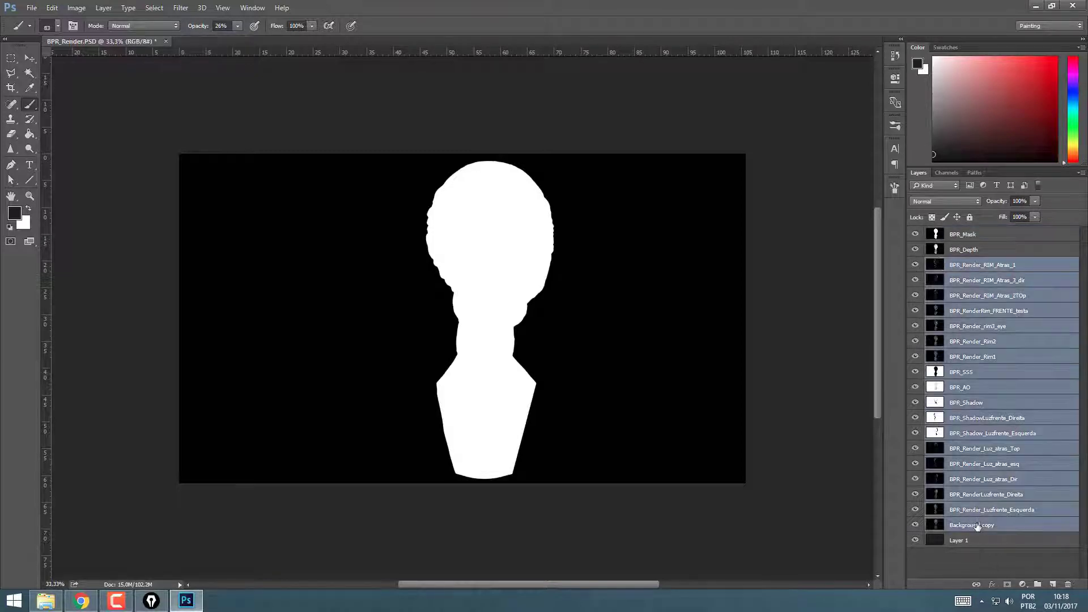
key(ctrl+g)
Step: Select the black background of the BPR_Mask layer using Color Range set to Shadows
click(945, 237)
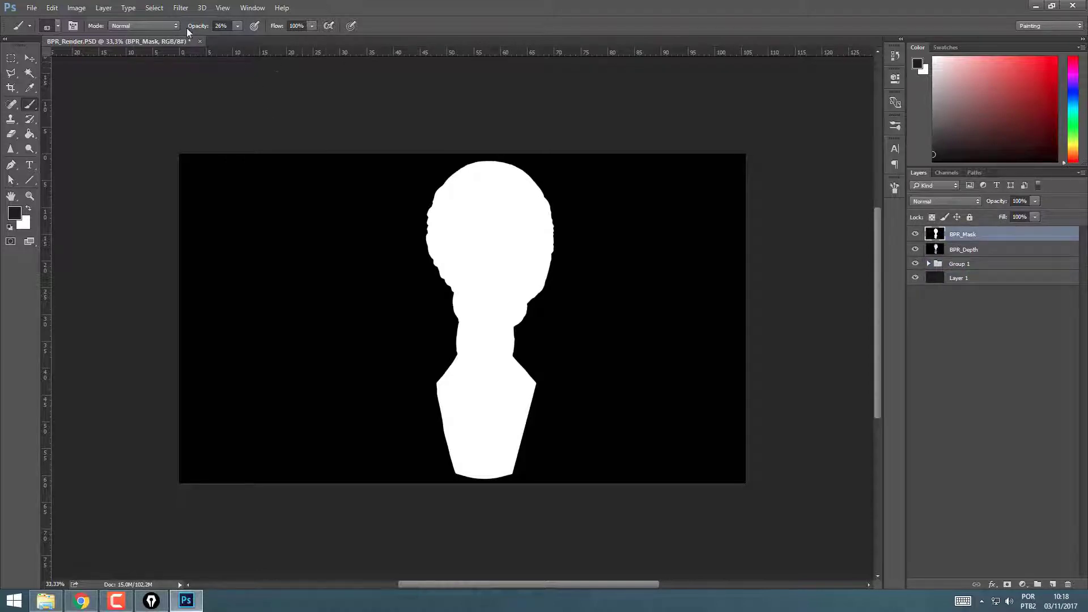
click(152, 10)
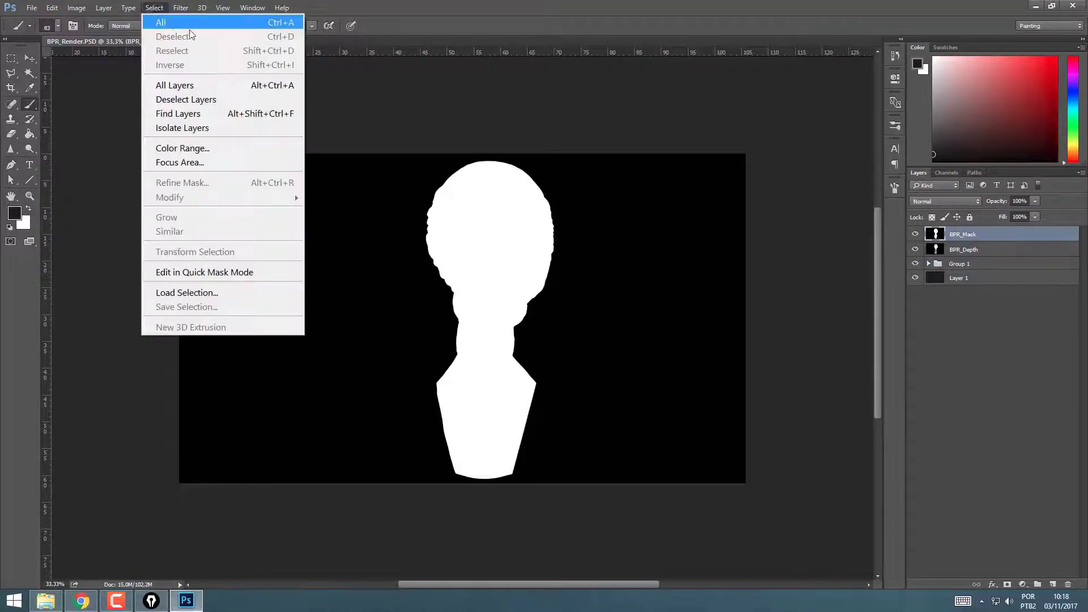
click(205, 147)
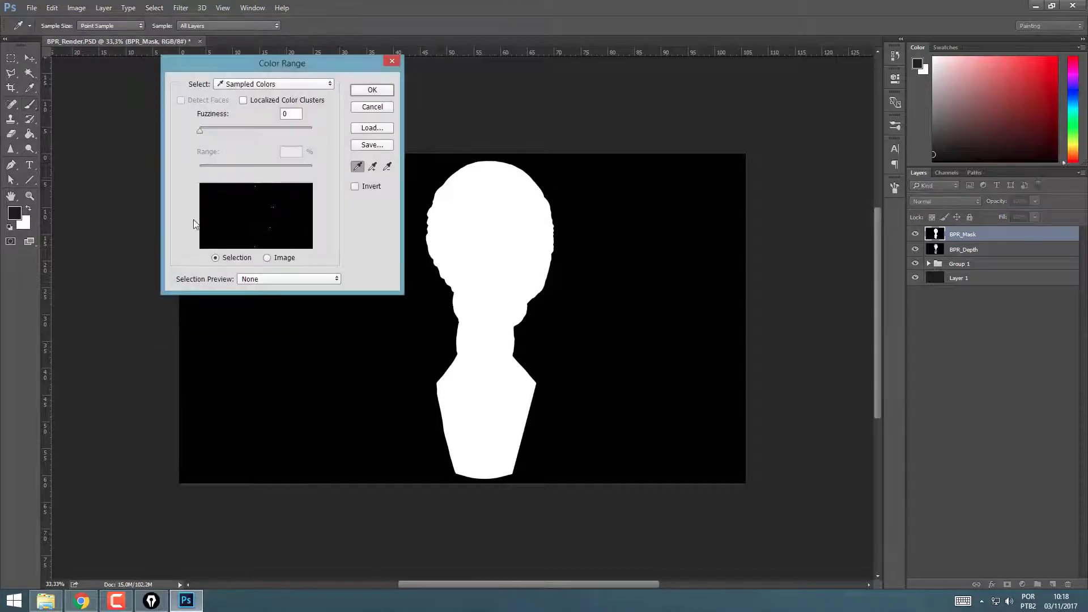
click(234, 91)
click(240, 219)
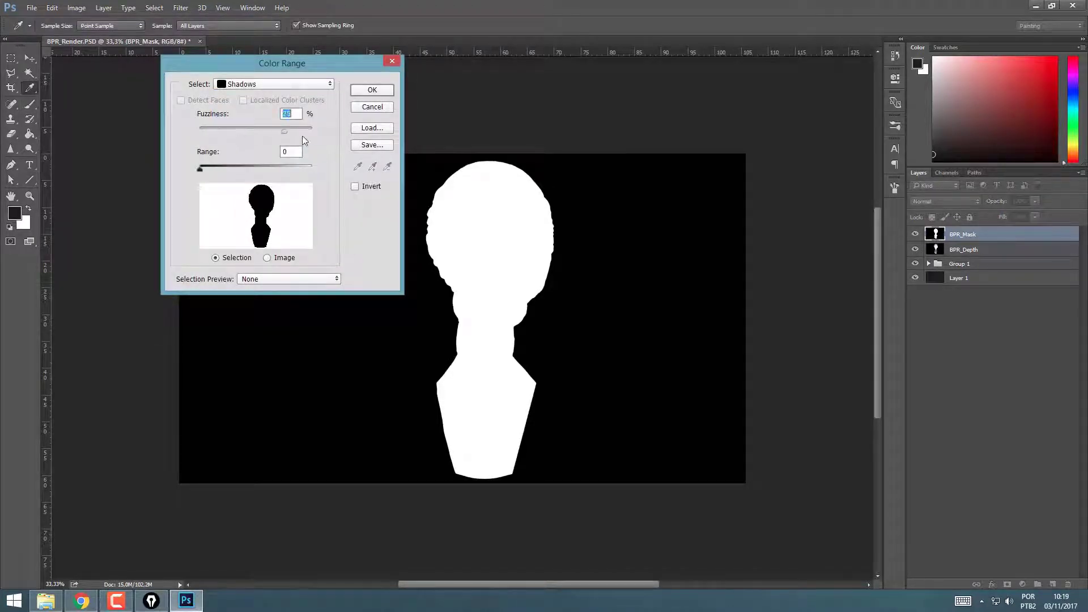
click(374, 90)
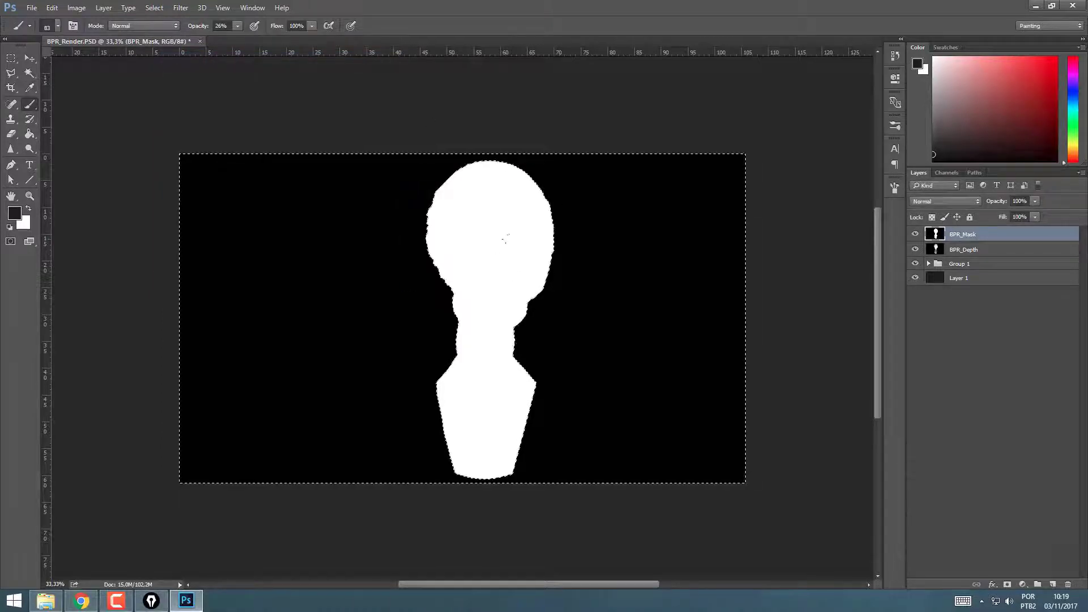
Step: Add a layer mask to Group 1 that reveals only the bust, and hide the BPR_Mask and BPR_Depth layers
click(966, 264)
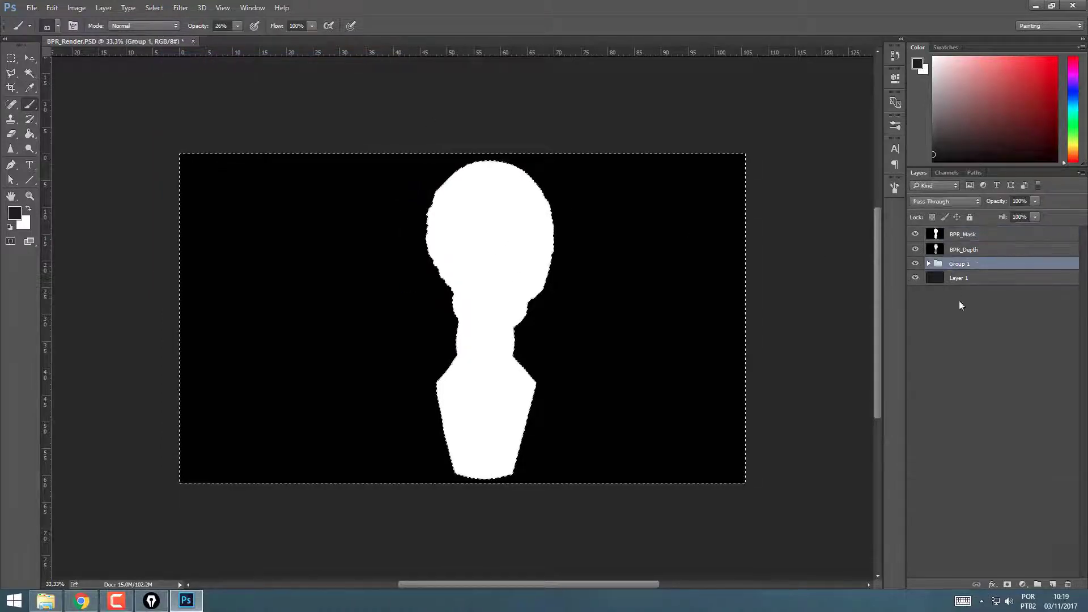
click(1007, 586)
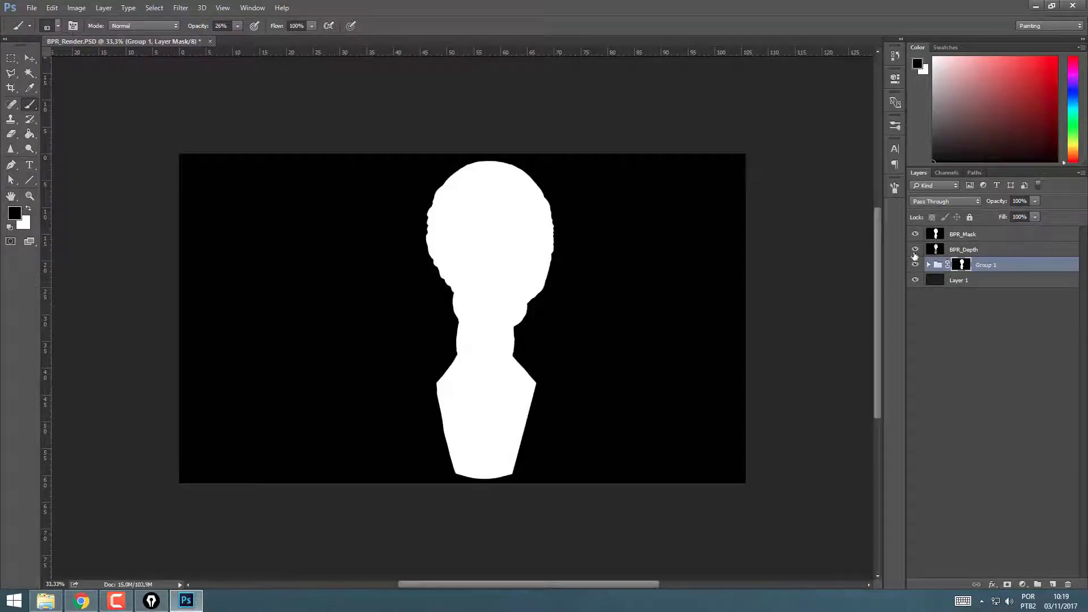
drag(914, 234, 915, 250)
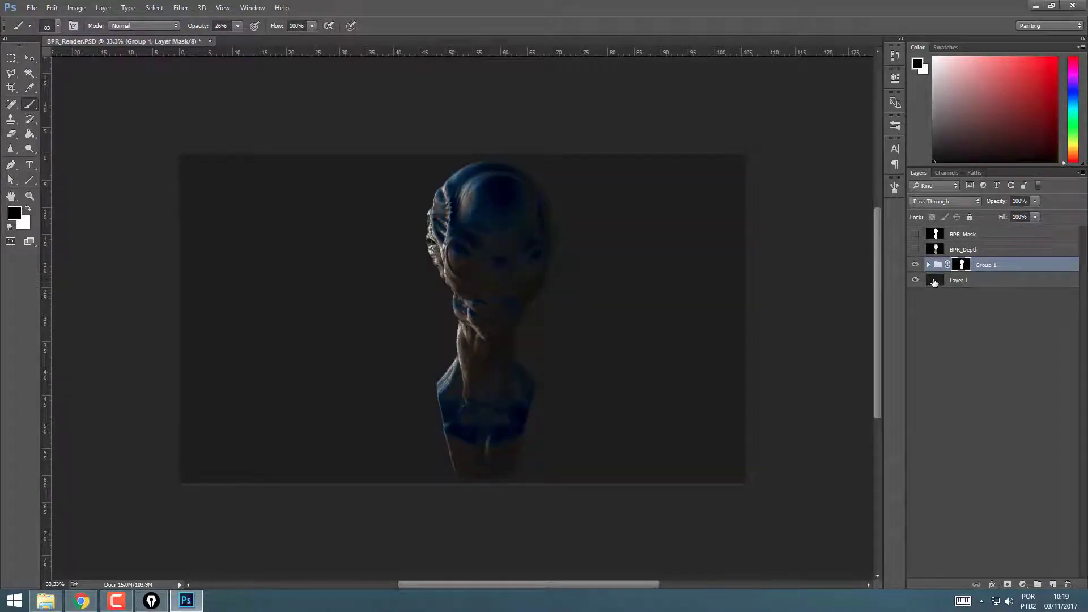
Step: Add a new layer between Layer 1 and Group 1, fill it with red to test the mask, and hide it
click(934, 282)
click(1053, 585)
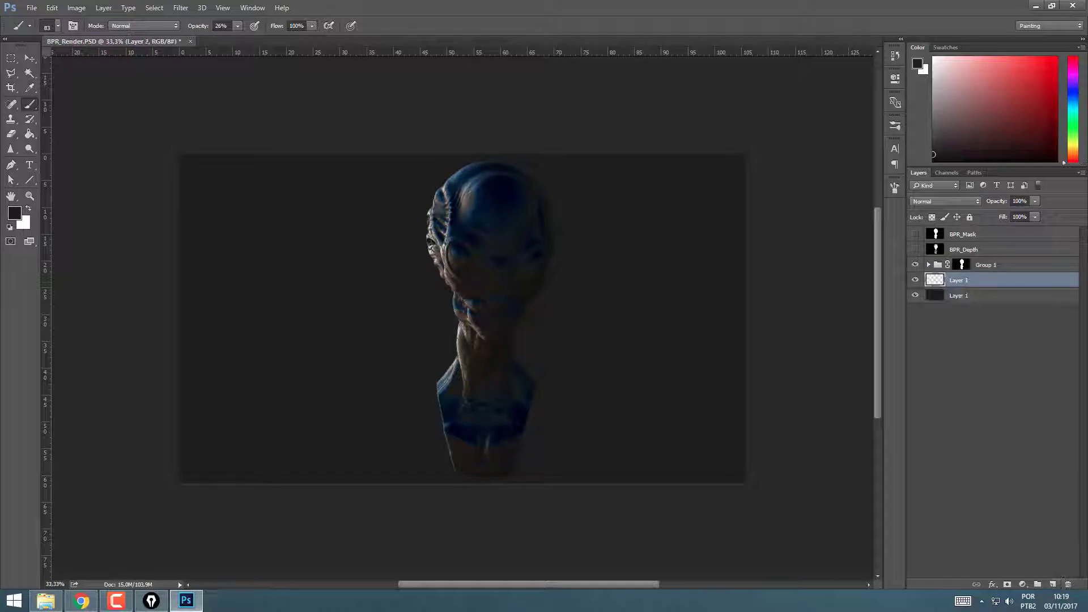
click(1028, 91)
key(g)
click(591, 284)
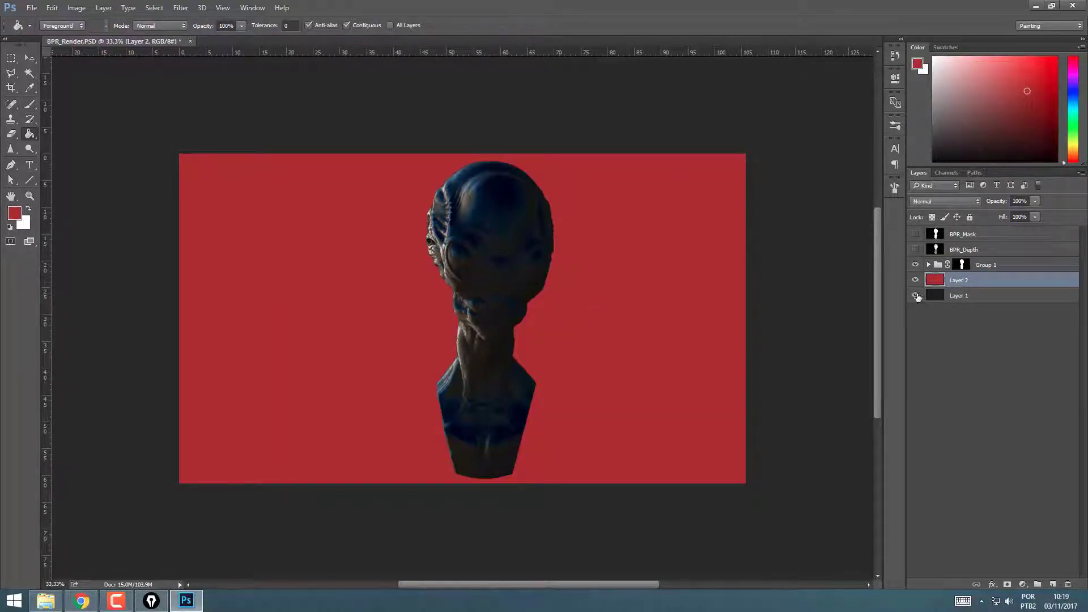
click(915, 280)
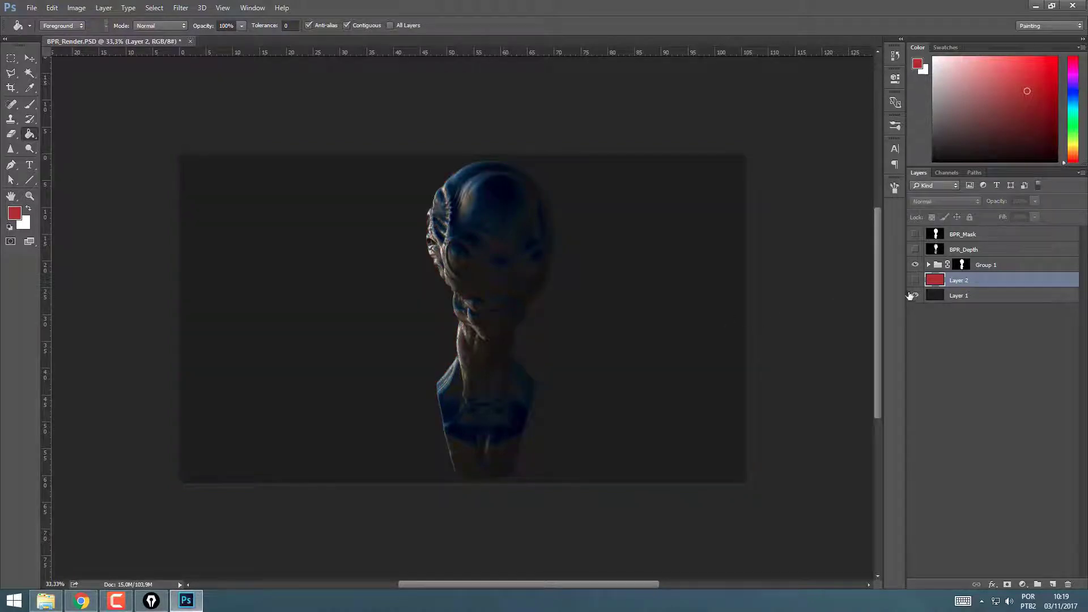
click(914, 295)
click(915, 296)
click(940, 299)
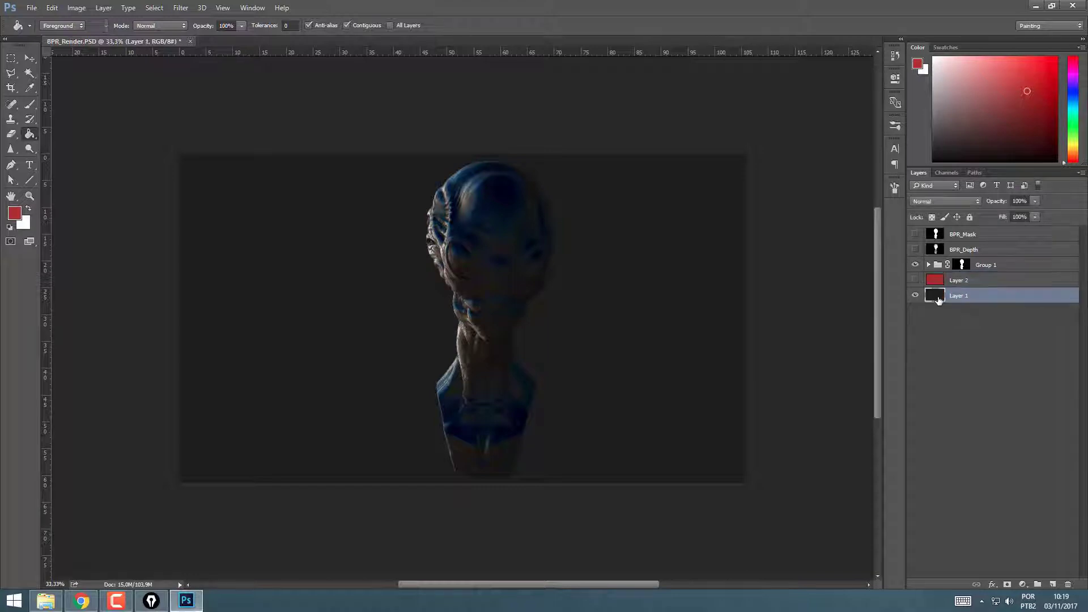
double_click(937, 298)
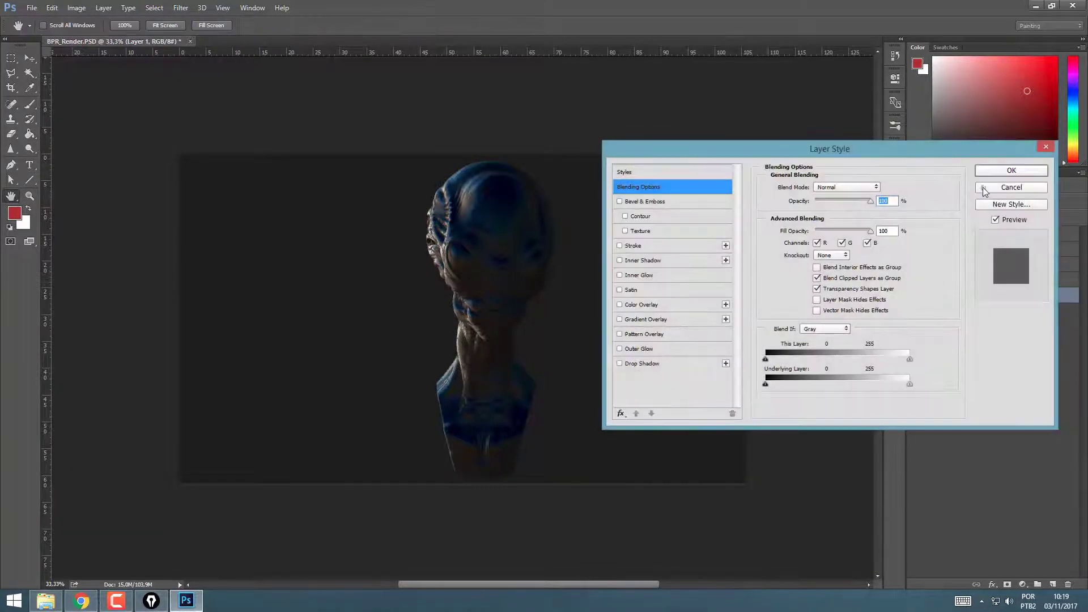
click(981, 191)
Step: Expand Group 1 and check the image dimensions in pixels without resizing the document
click(929, 265)
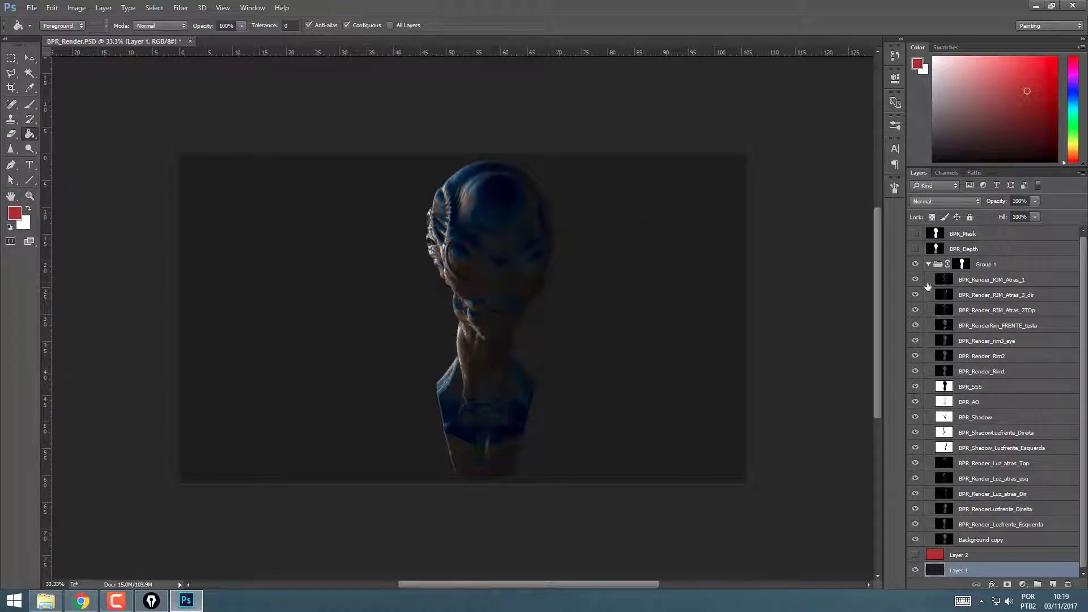
click(77, 8)
click(107, 113)
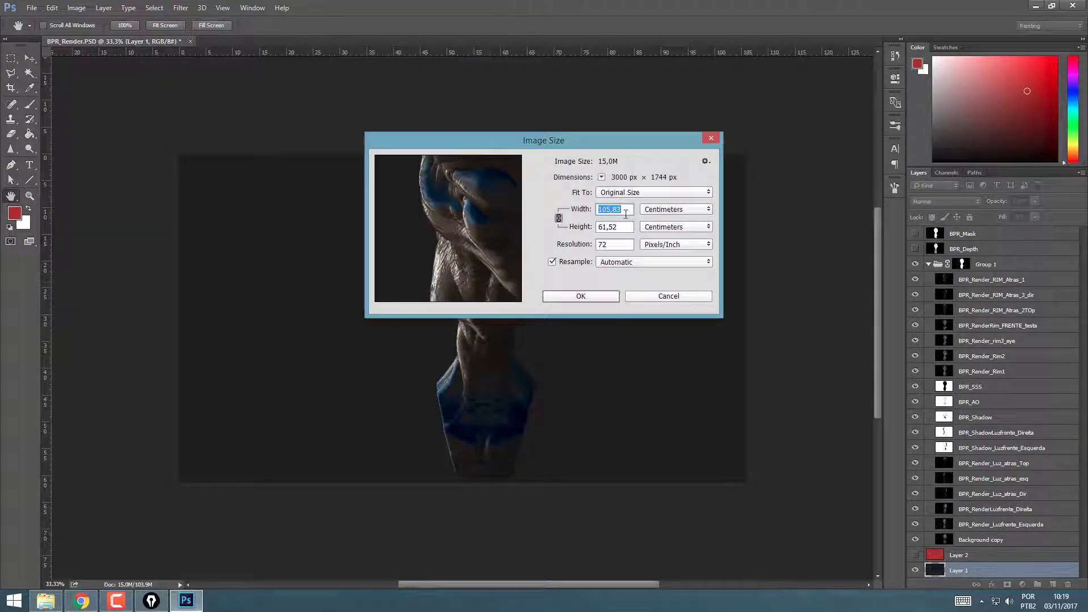
click(675, 209)
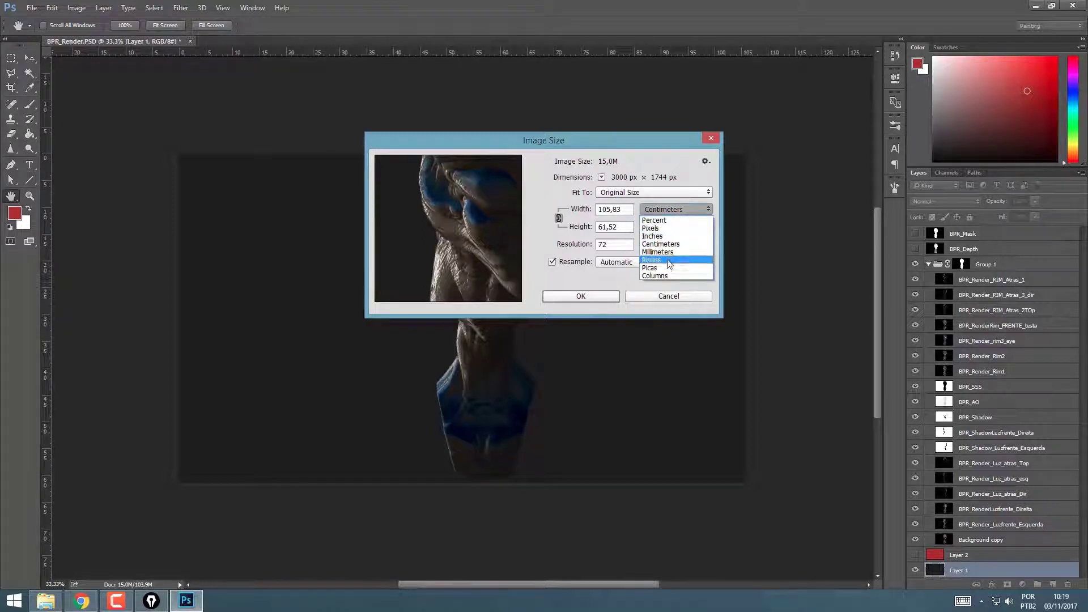
click(652, 228)
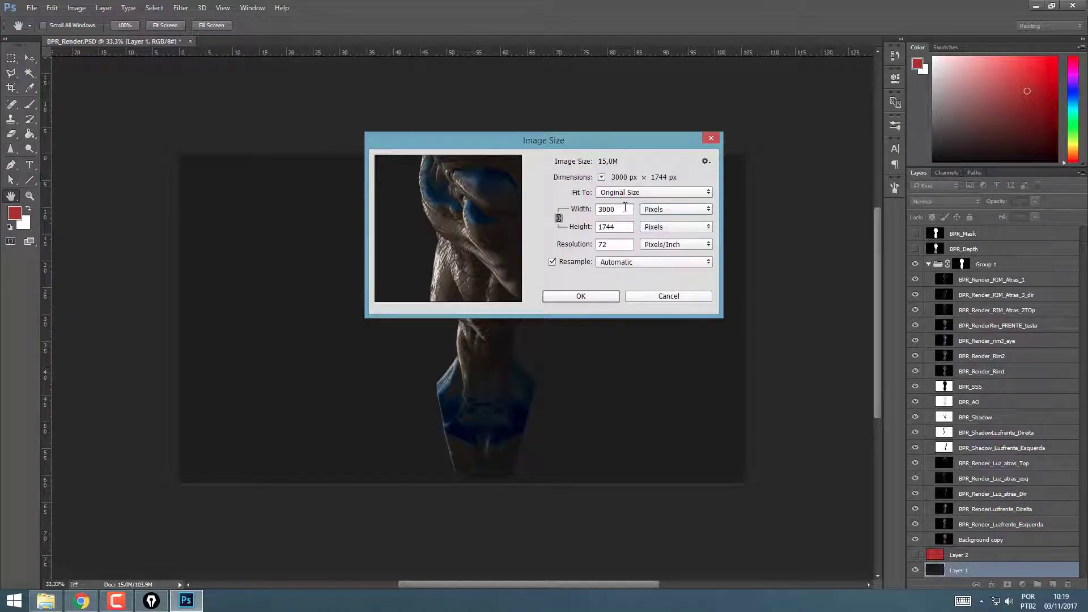
click(711, 139)
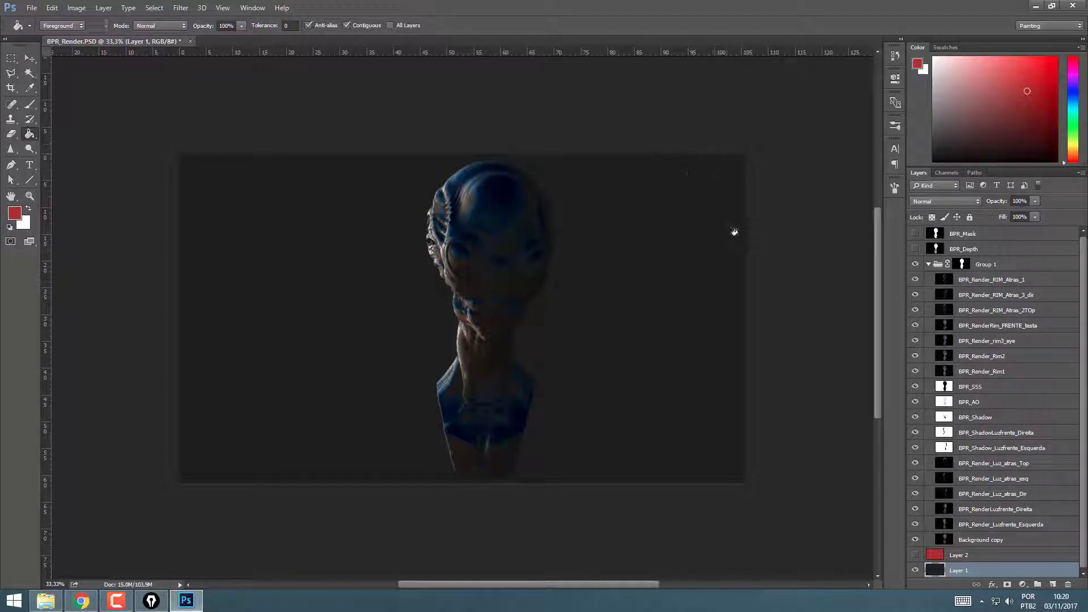
Step: Hide the passes in Group 1 from BPR_Render_RIM_Atras_1 down to BPR_Render_Luzfrente_Esquerda
drag(916, 279, 915, 524)
right_click(543, 187)
key(z)
drag(572, 238, 590, 311)
Step: Save the document as Mantis_FRONT in Photoshop format in the ALIEN_MANTIS folder and close it
click(32, 7)
click(54, 170)
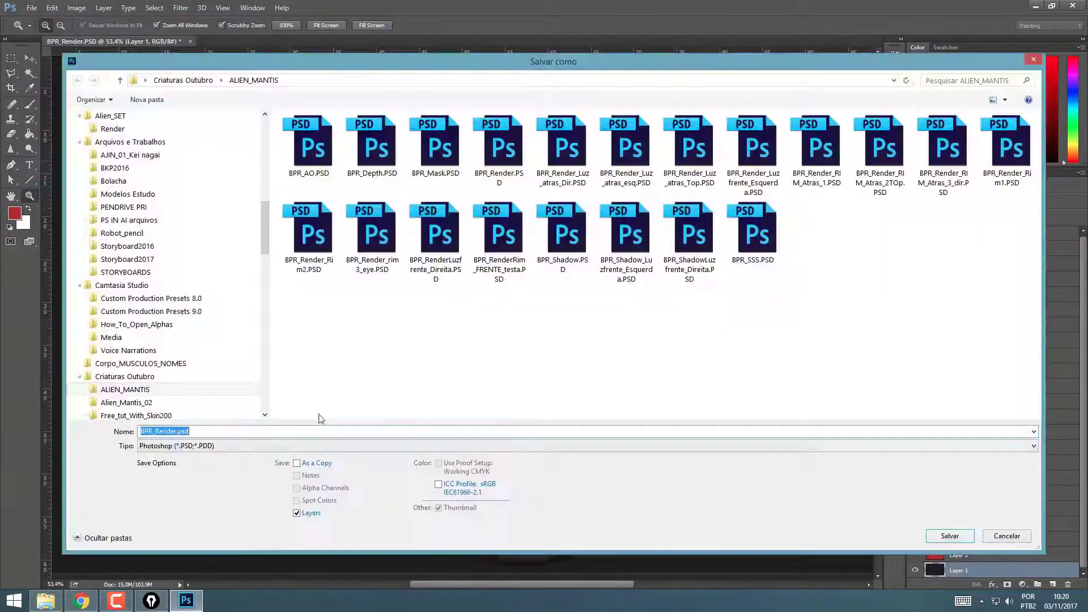
text(Mantis_FRONT)
key(Return)
key(alt+Tab)
key(ctrl+w)
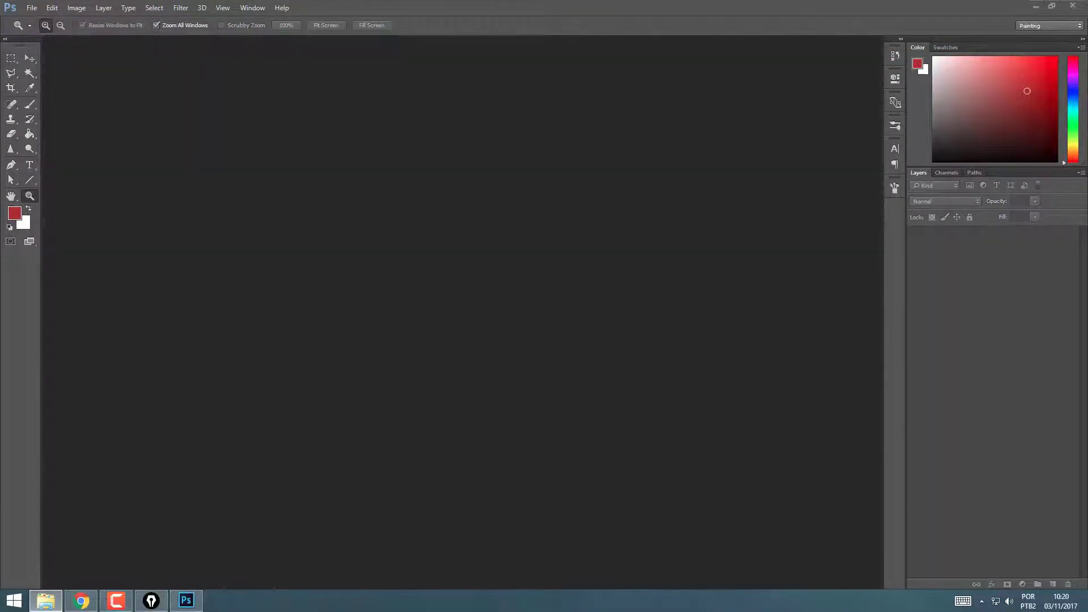
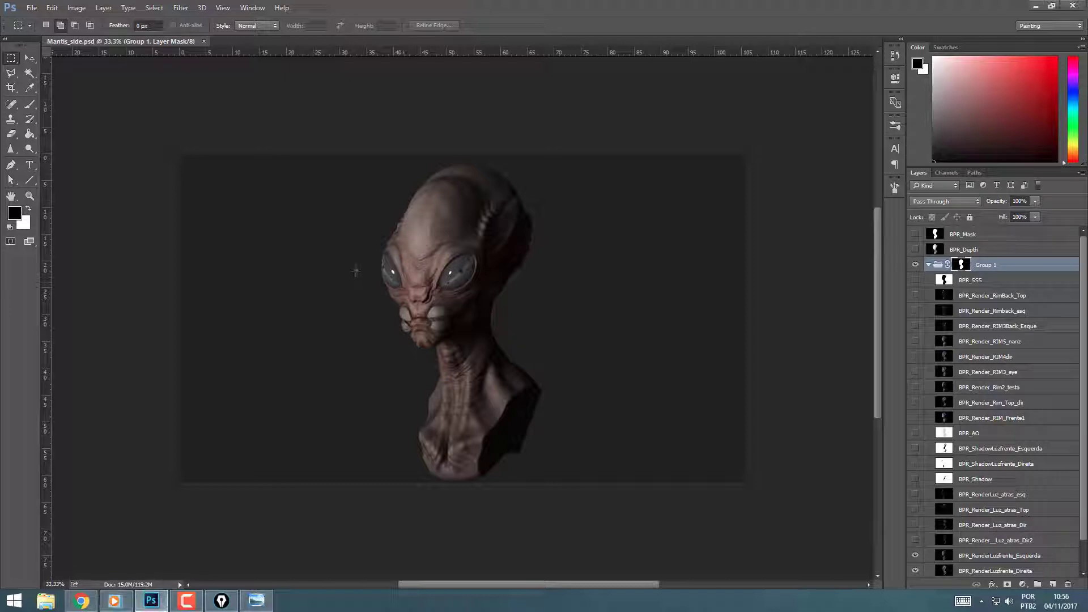
Step: In Mantis_side.psd, show the BPR_RenderLuzfrente_Direita pass, adjust its Levels and blend it in Screen mode
key(z)
drag(366, 274, 400, 300)
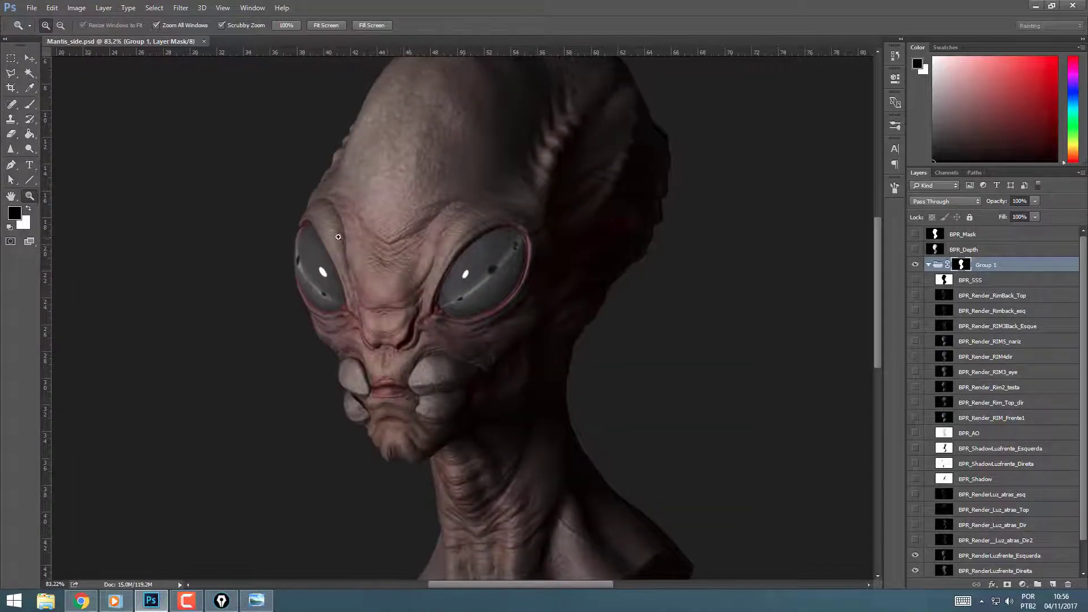
mouse_move(345, 238)
mouse_down()
mouse_move(391, 274)
mouse_move(410, 272)
mouse_move(361, 243)
mouse_up()
drag(409, 273, 380, 257)
alt+scroll(380, 257, down, 3)
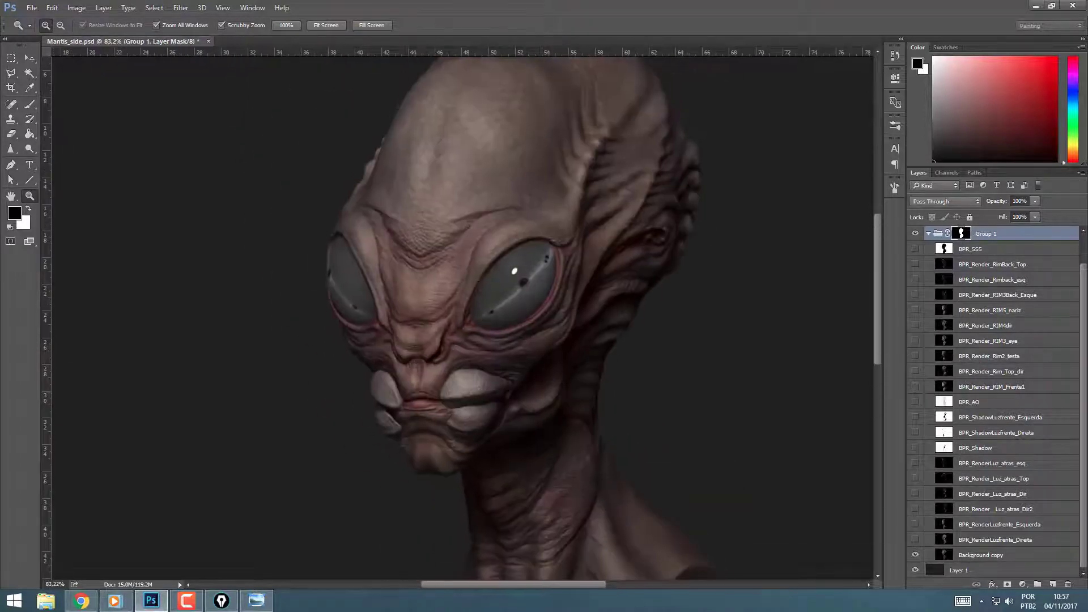
click(915, 540)
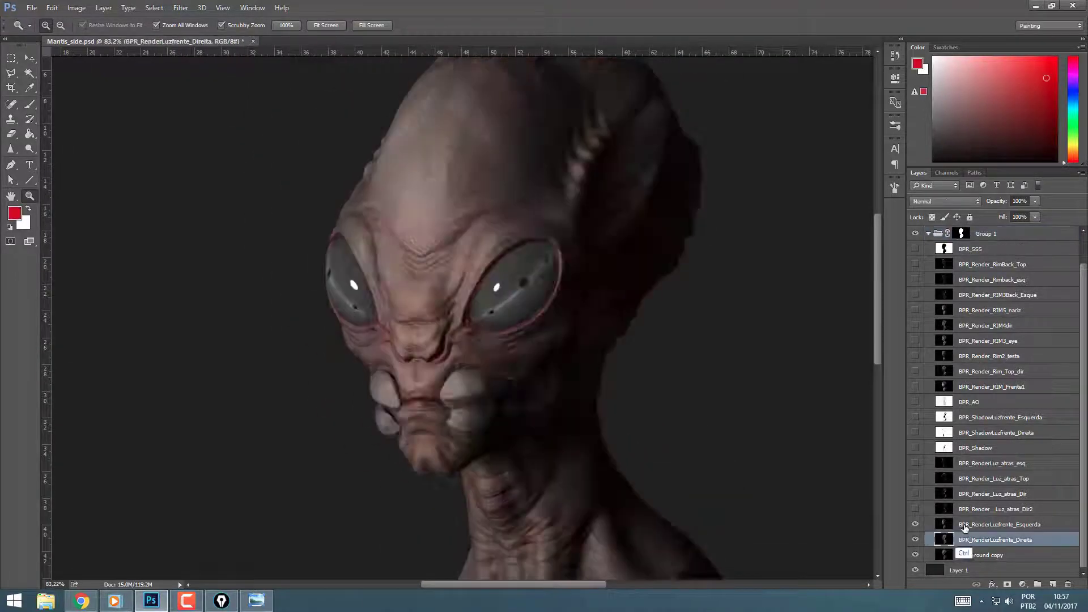
click(994, 539)
key(ctrl+l)
key(Return)
click(915, 539)
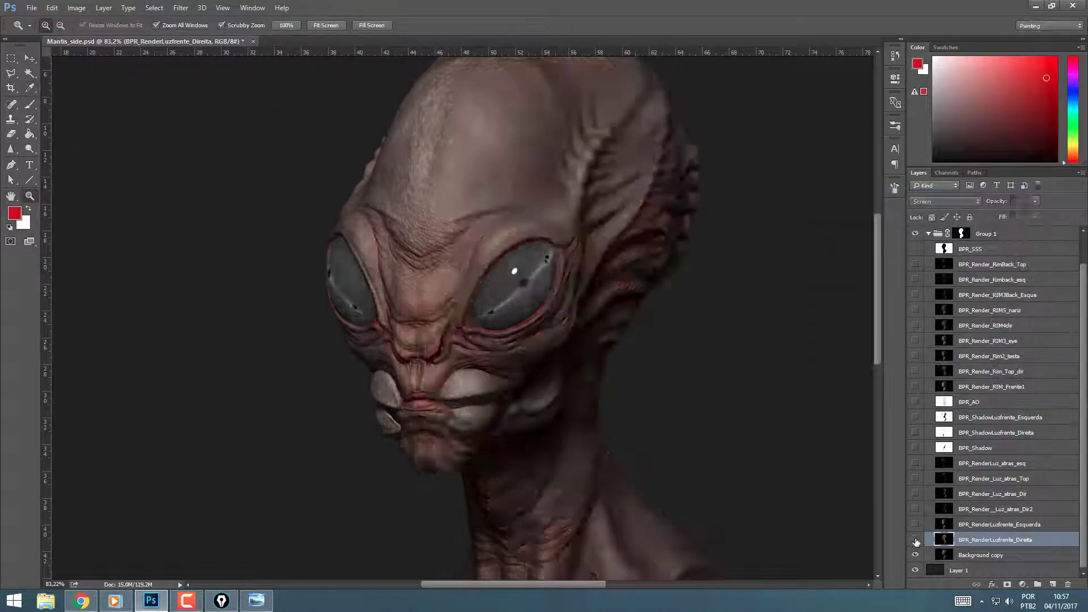
click(915, 539)
Step: Slightly reduce the saturation of the Reds in Background copy with Hue/Saturation
click(980, 555)
key(ctrl+u)
drag(919, 219, 918, 250)
click(901, 185)
click(871, 202)
click(683, 240)
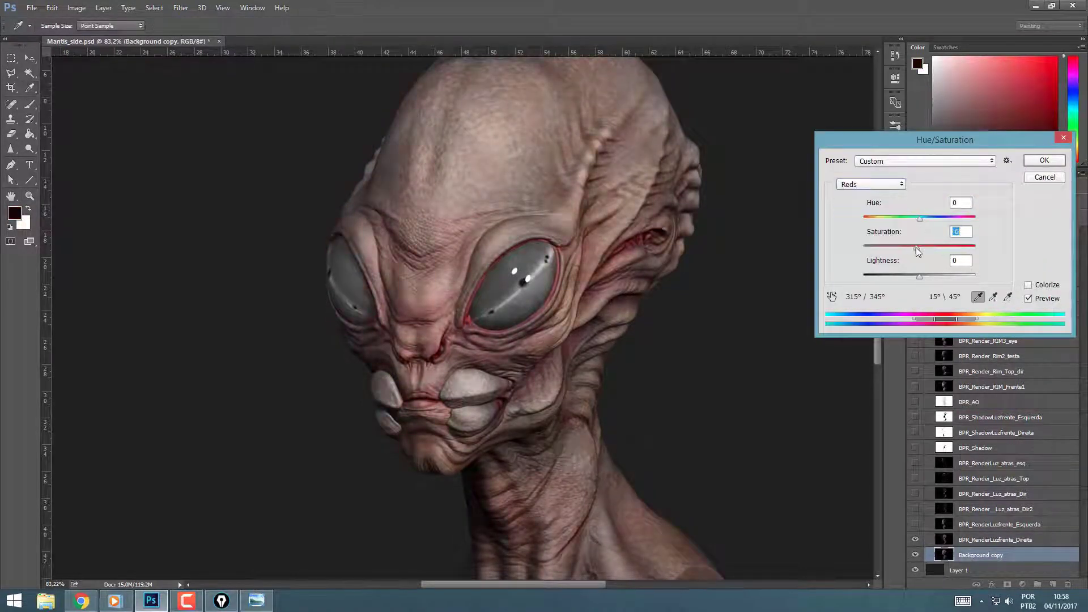
key(Return)
Step: Show the BPR_RenderLuzfrente_Esquerda pass, adjust its Levels and lower its opacity to 50%
click(915, 524)
click(994, 524)
key(ctrl+l)
drag(849, 325, 947, 325)
click(1036, 216)
drag(1035, 201, 1006, 215)
Step: Add layer masks to BPR_RenderLuzfrente_Esquerda and BPR_RenderLuzfrente_Direita, and set up a brush at 100% opacity
click(1007, 583)
click(995, 540)
click(1007, 583)
key(b)
right_click(544, 235)
click(237, 25)
drag(238, 39, 283, 39)
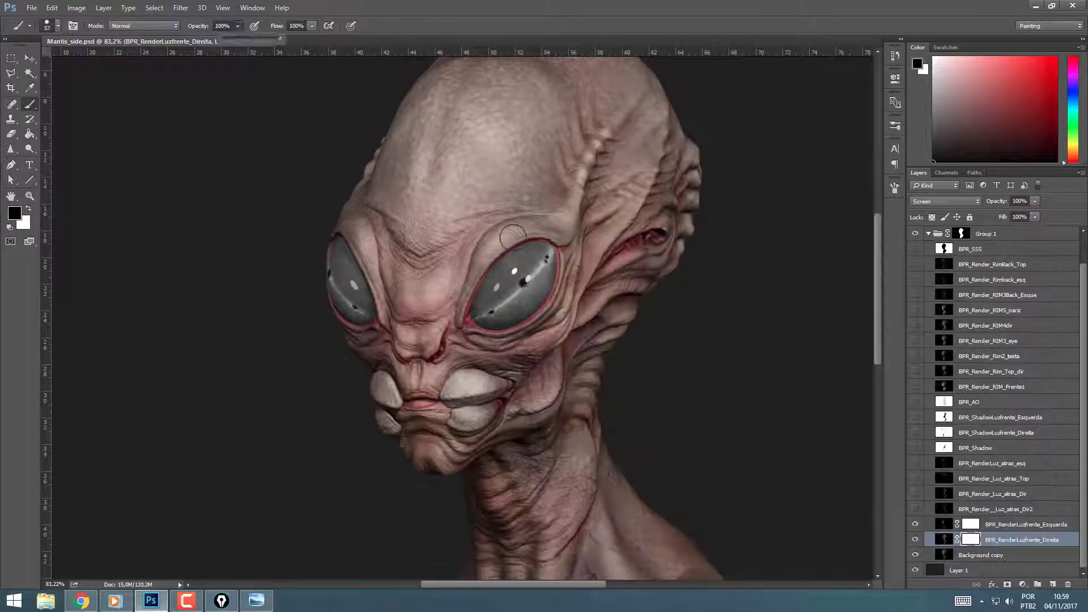
Step: Paint out the extra eye highlights in black on the BPR_RenderLuzfrente_Direita and BPR_RenderLuzfrente_Esquerda masks
click(516, 266)
drag(349, 279, 350, 303)
click(915, 524)
click(916, 524)
click(970, 525)
mouse_move(496, 288)
mouse_down()
mouse_move(497, 316)
mouse_move(529, 287)
mouse_move(485, 303)
mouse_up()
drag(352, 280, 349, 294)
click(970, 539)
mouse_move(513, 301)
mouse_down()
mouse_move(527, 258)
mouse_move(495, 281)
mouse_move(545, 271)
mouse_move(553, 291)
mouse_up()
key(ctrl+z)
click(915, 539)
click(915, 539)
click(963, 555)
key(z)
right_click(968, 542)
click(964, 441)
key(ctrl+z)
Step: Paint in white beside the far eye on the BPR_RenderLuzfrente_Esquerda mask to restore its light there
double_click(970, 524)
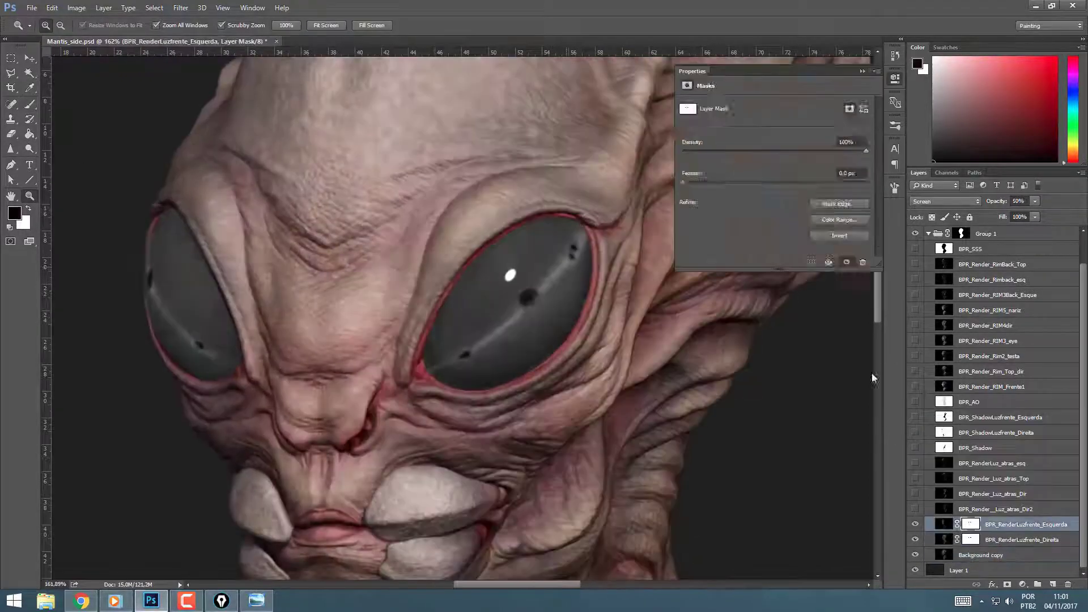
click(341, 317)
key(b)
key(x)
drag(260, 287, 254, 332)
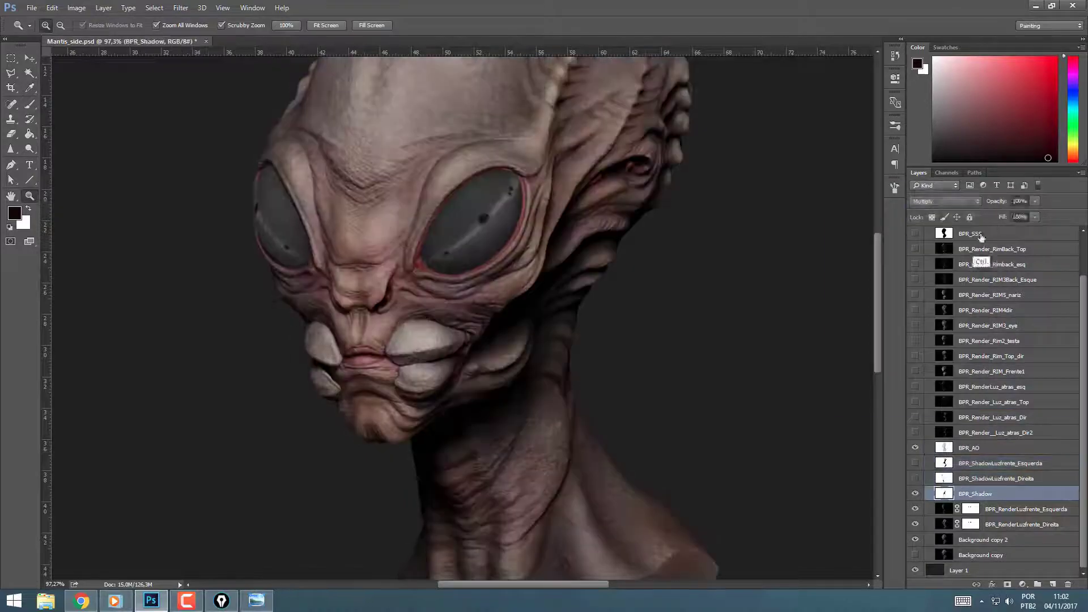
Step: Lower the opacity of BPR_Shadow, set BPR_ShadowLuzfrente_Direita to 11% opacity and select BPR_ShadowLuzfrente_Esquerda
drag(1035, 201, 983, 215)
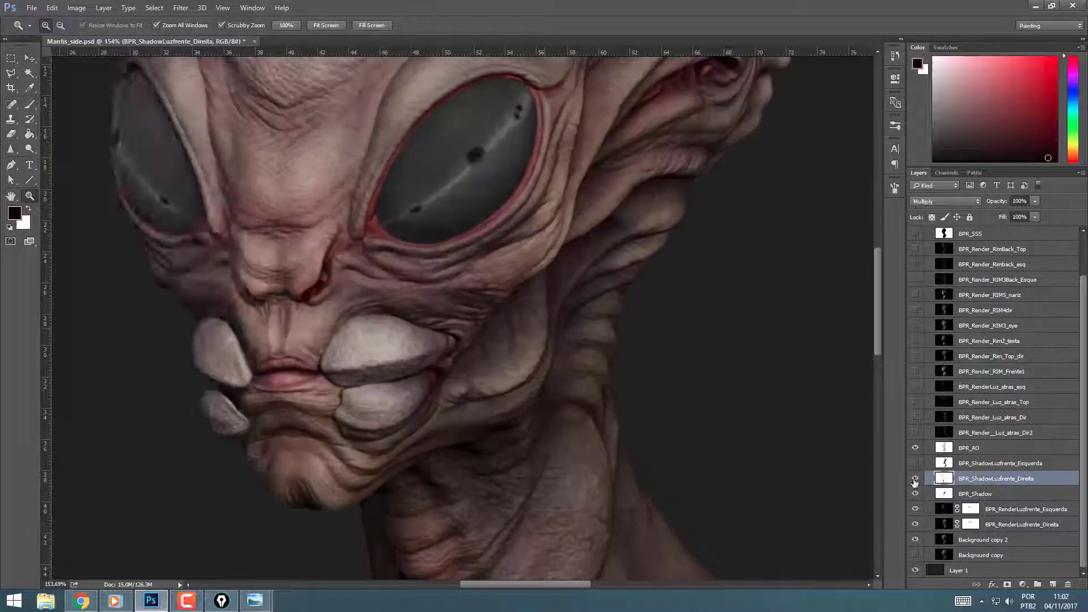
click(915, 478)
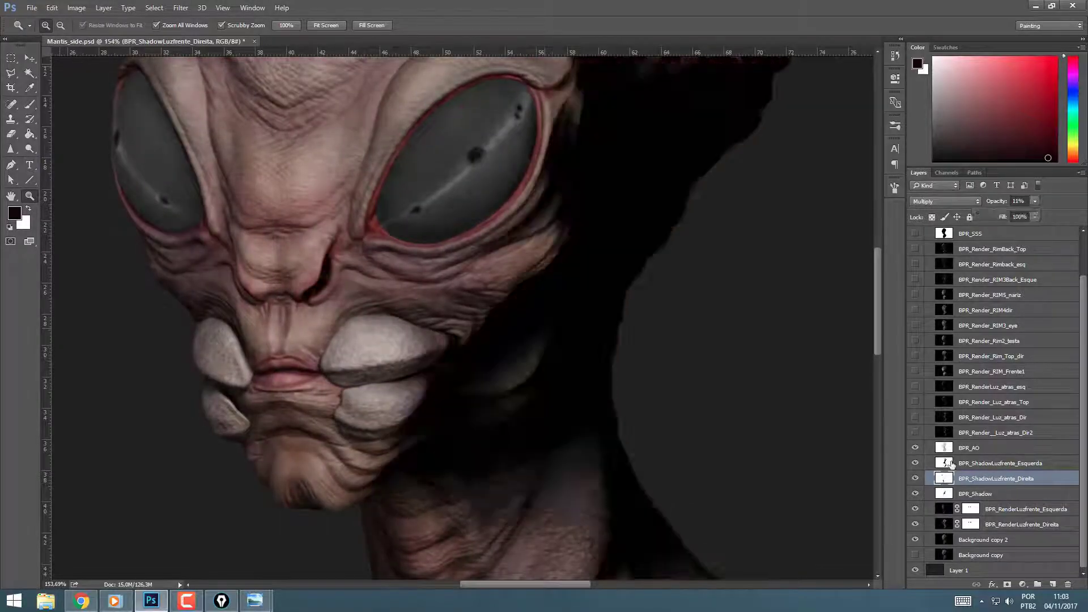
click(998, 462)
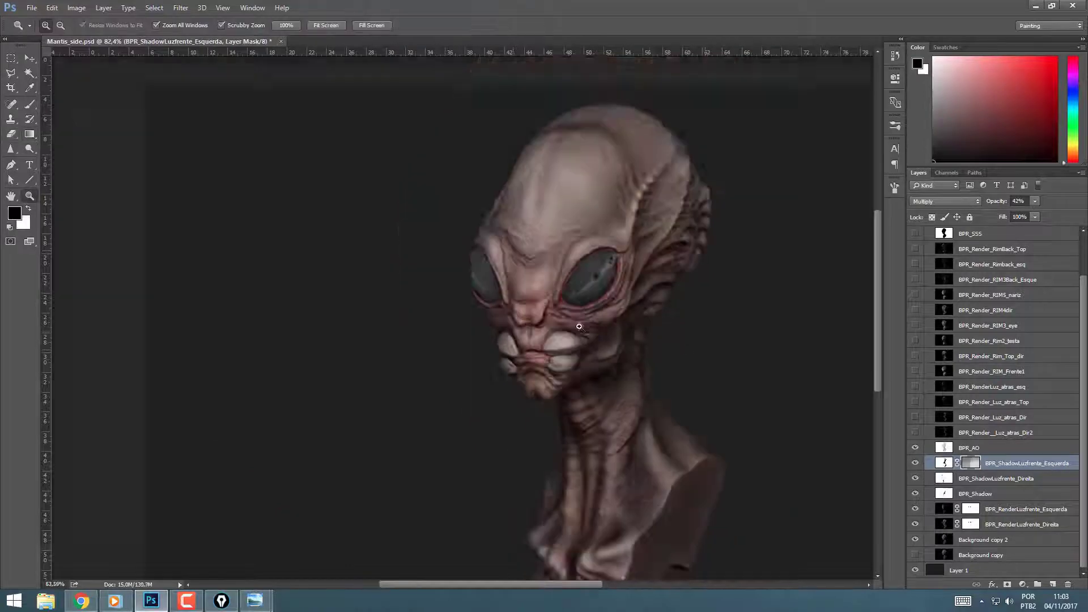
Step: Show the back light pass BPR_RenderLuz_atras_esq and deepen its dark tones with a Levels adjustment
click(915, 434)
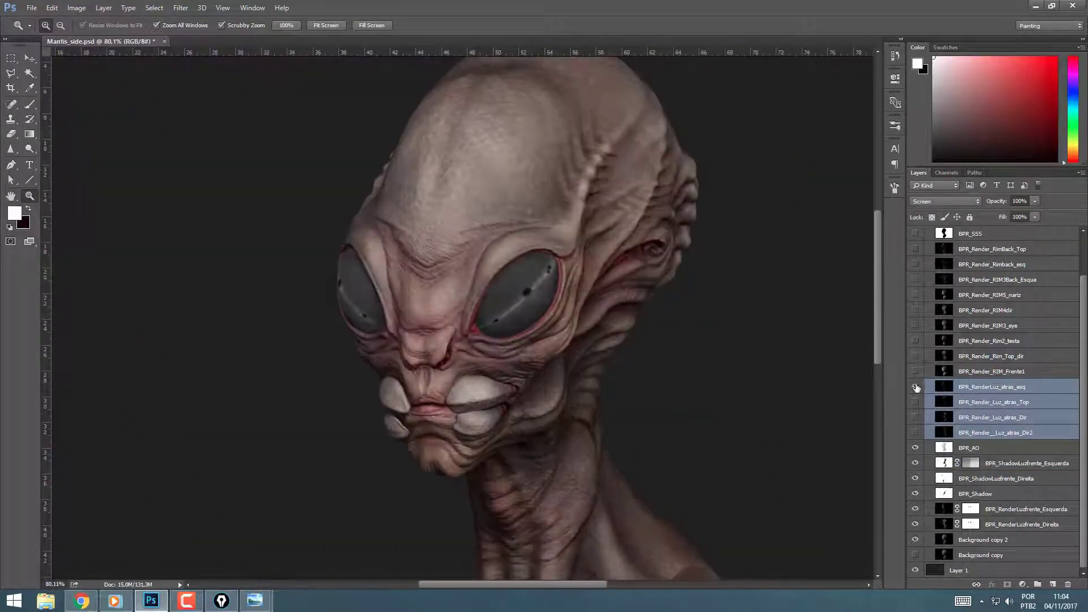
key(ctrl+l)
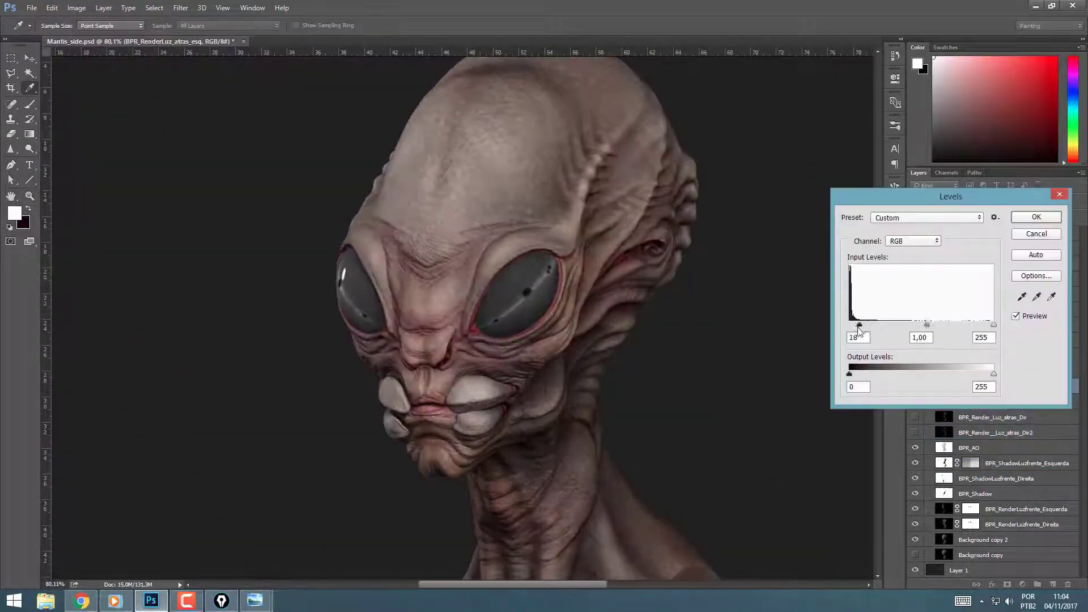
drag(914, 325, 927, 330)
key(Return)
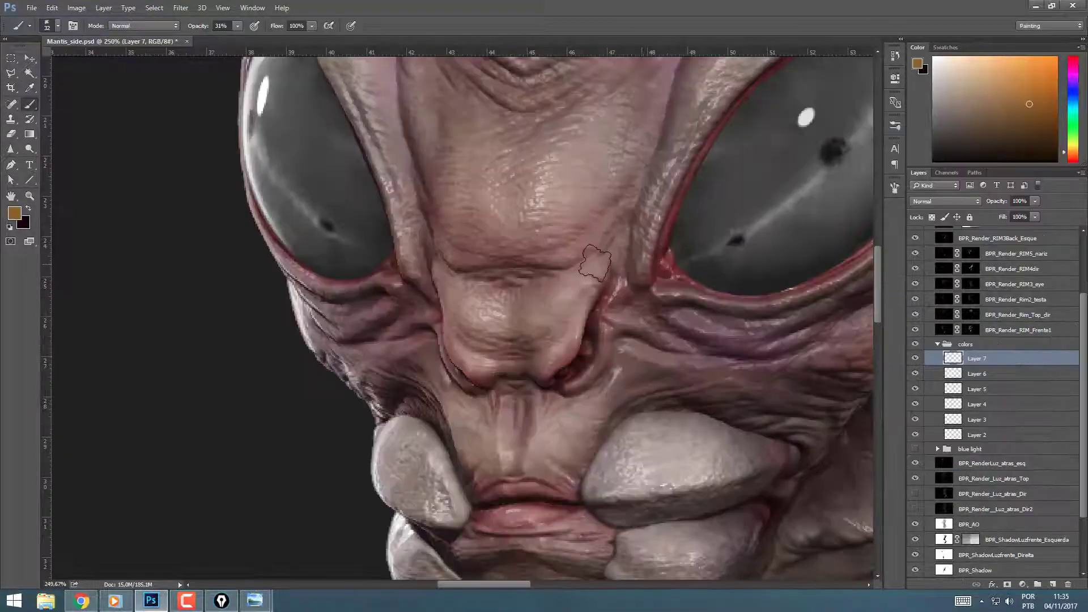
Step: Collapse the colors group and hide it with the rim light layers above, leaving only BPR_Render_RIM_Frente1 of them visible
key(z)
drag(588, 243, 470, 248)
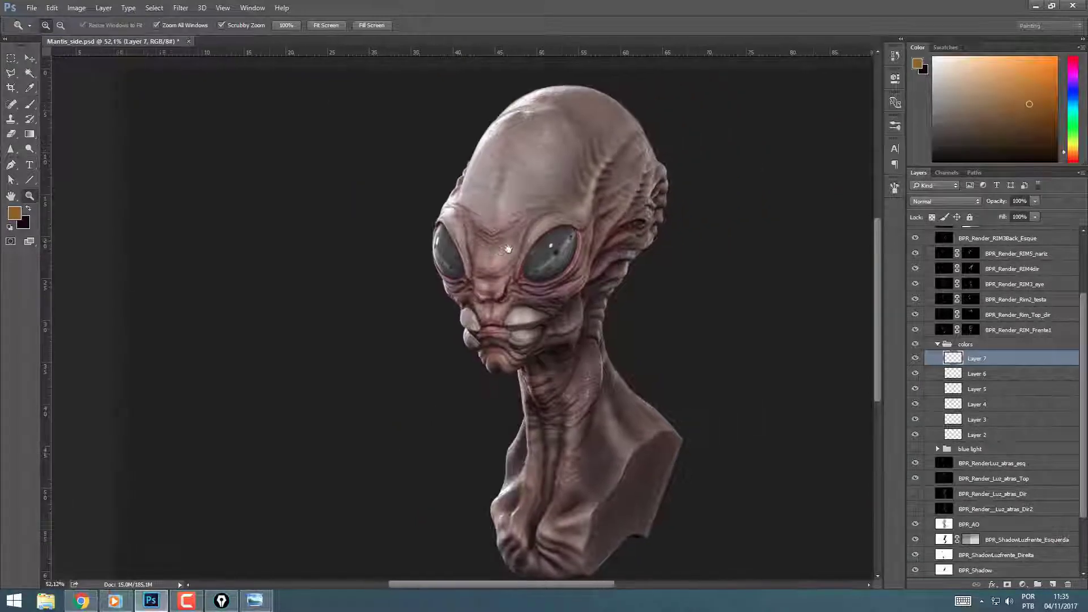
click(939, 345)
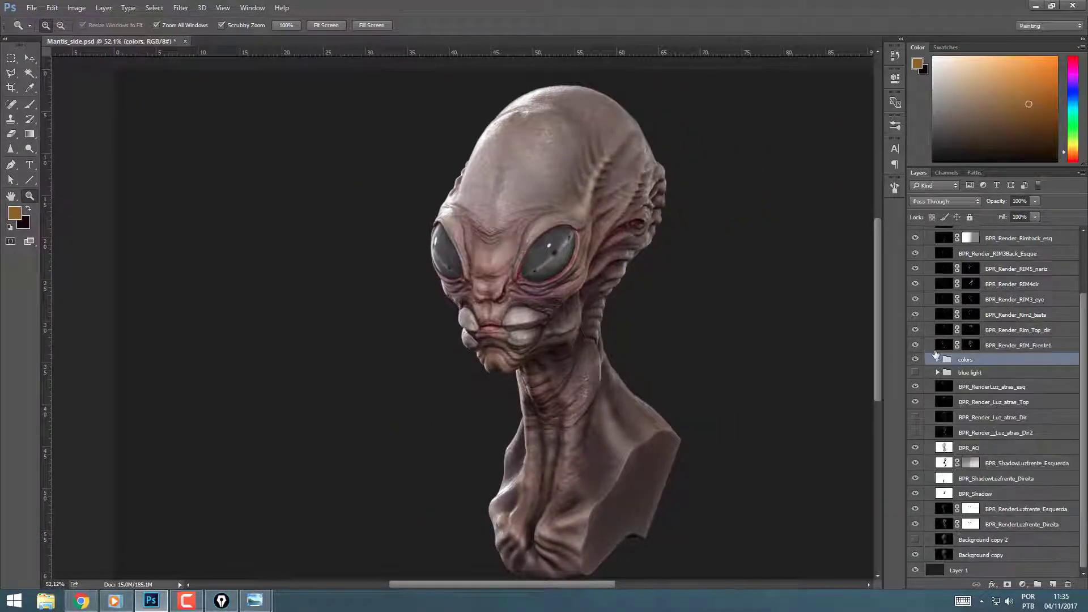
drag(916, 329, 914, 254)
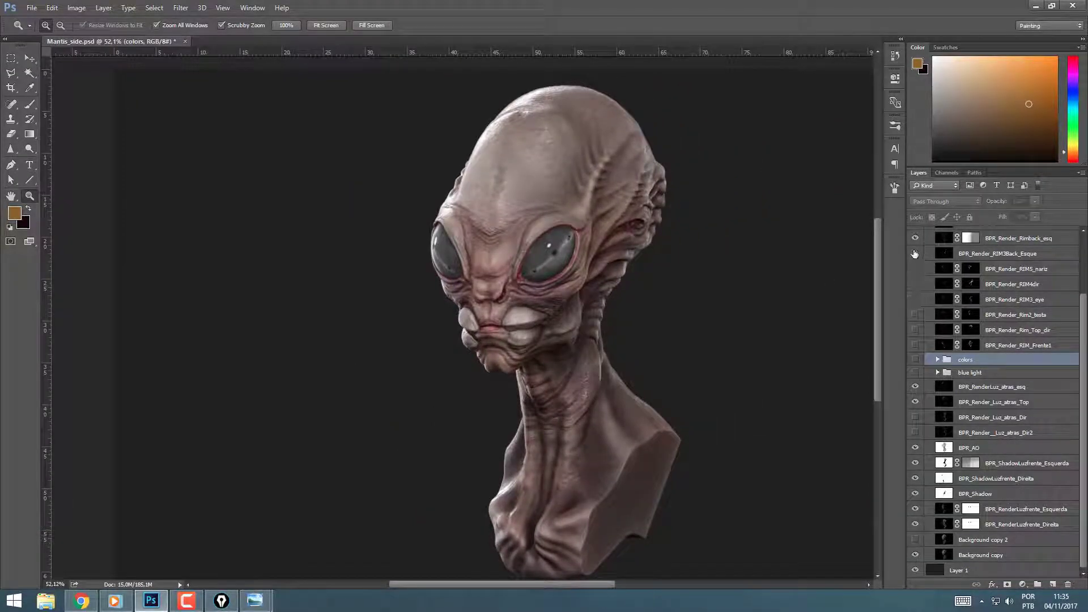
scroll(997, 340, up, 3)
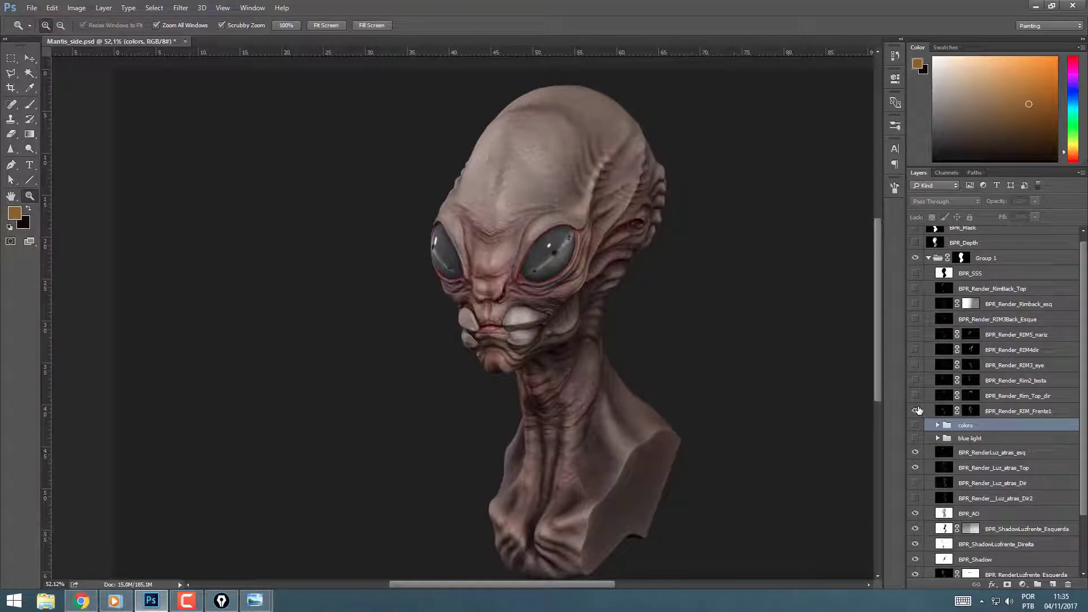
drag(917, 413, 915, 379)
drag(522, 250, 917, 398)
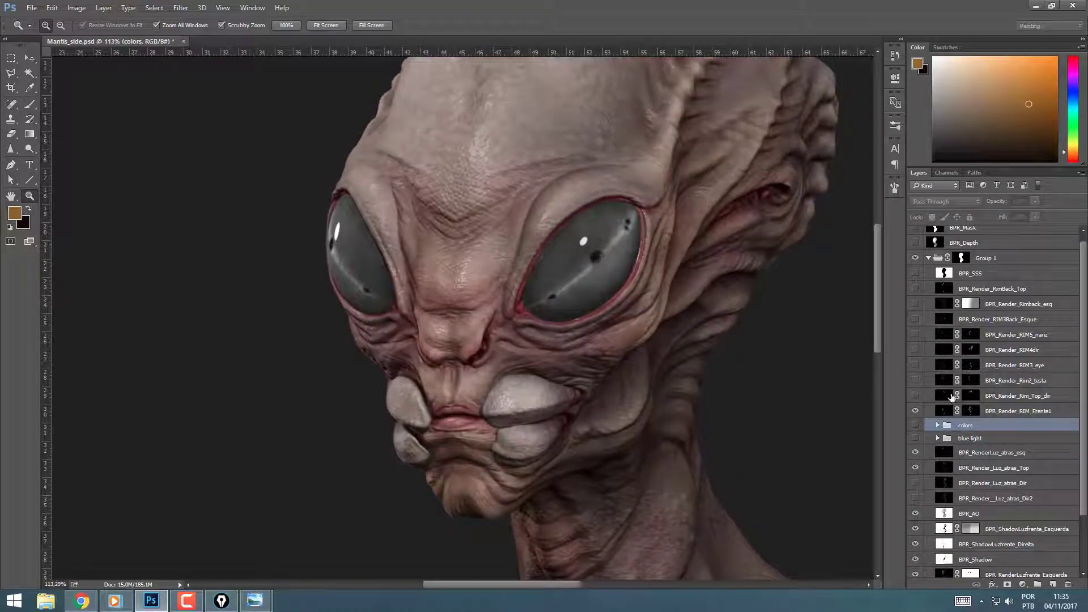
Step: Disable the BPR_Render_RIM_Frente1 layer mask, and toggle that layer and BPR_Render_RIM3Back_Esque to compare their unmasked light
click(972, 416)
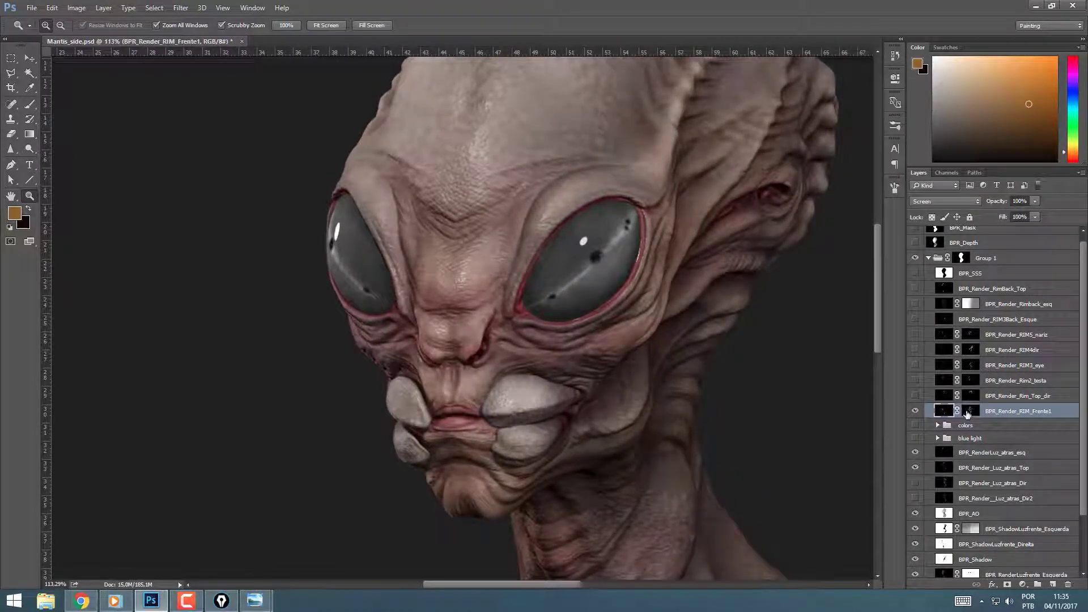
right_click(970, 414)
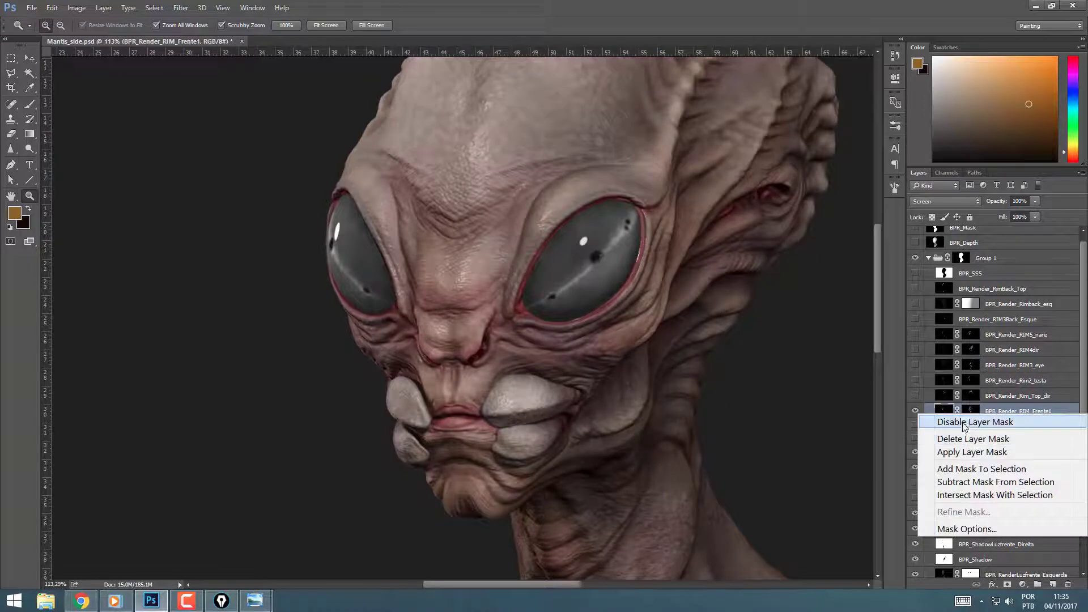
click(963, 423)
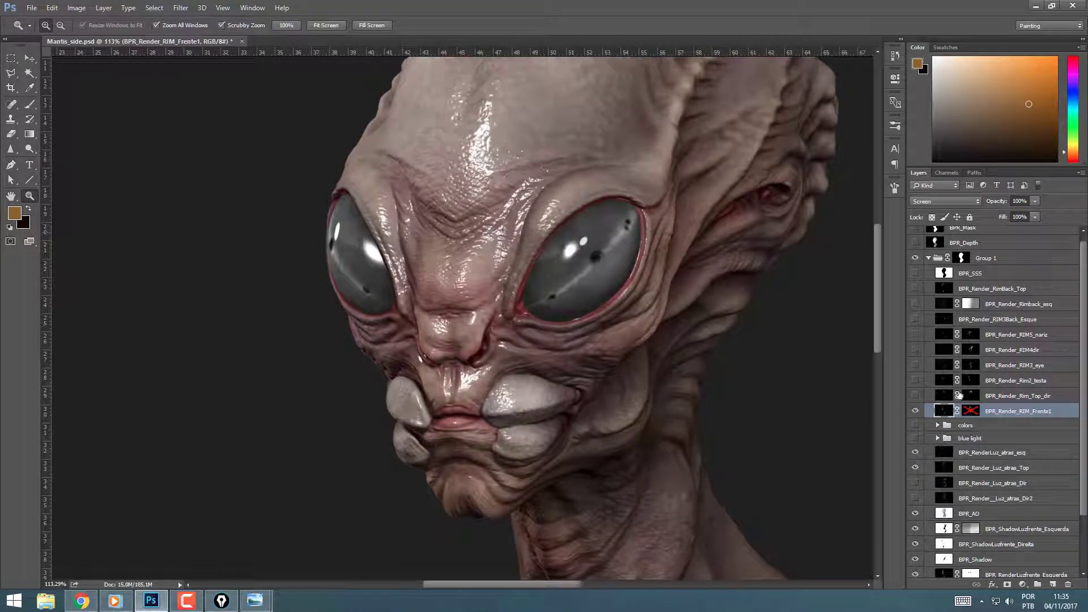
click(943, 412)
click(914, 412)
click(915, 319)
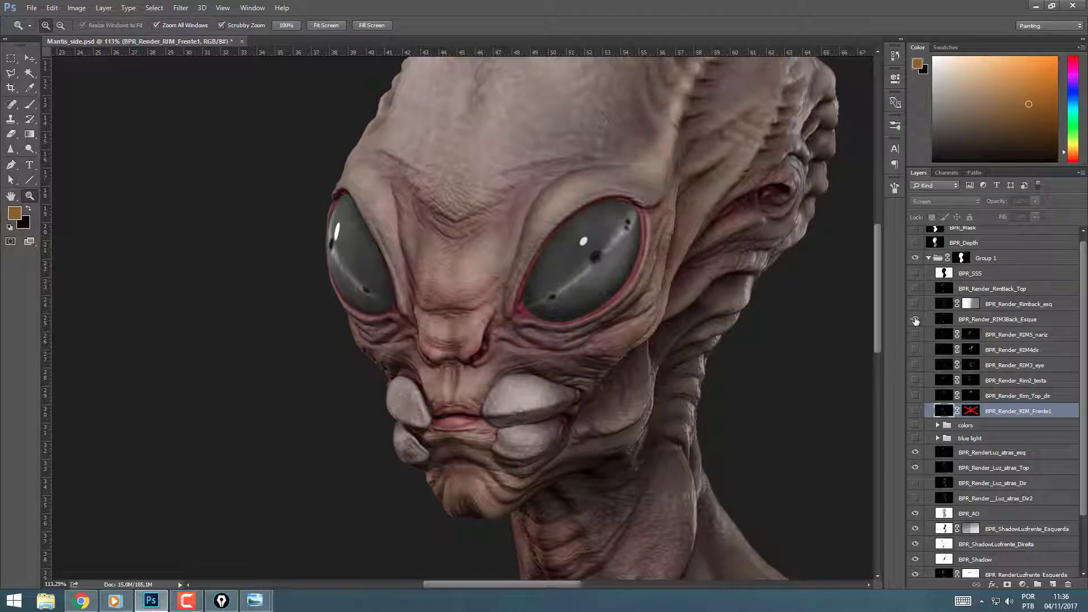
click(915, 320)
click(915, 412)
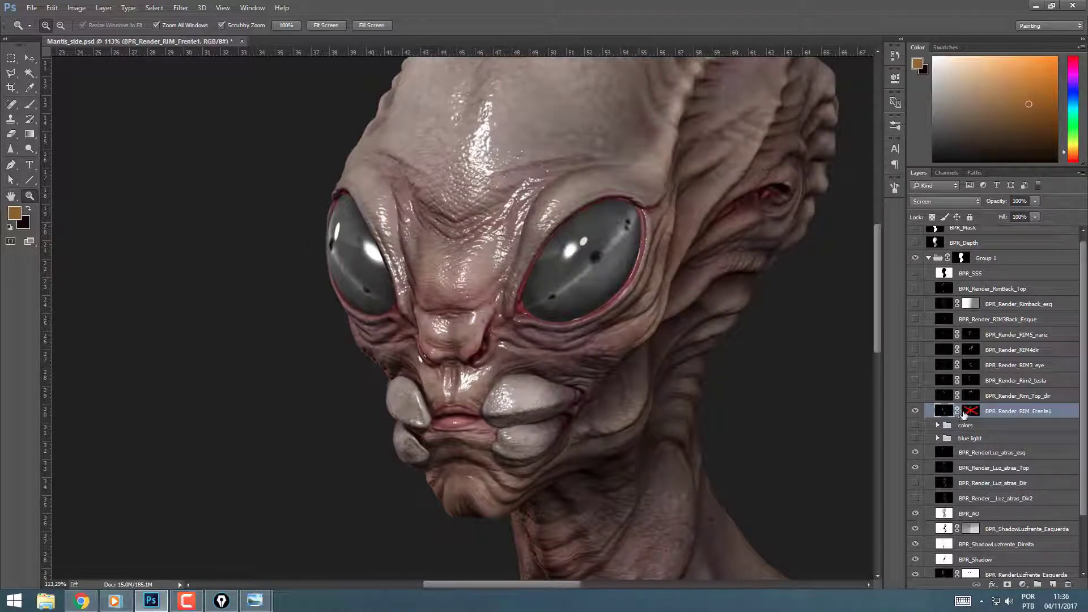
Step: Enable the layer mask on BPR_Render_RIM_Frente1 again
click(958, 414)
double_click(962, 417)
click(1009, 188)
right_click(975, 416)
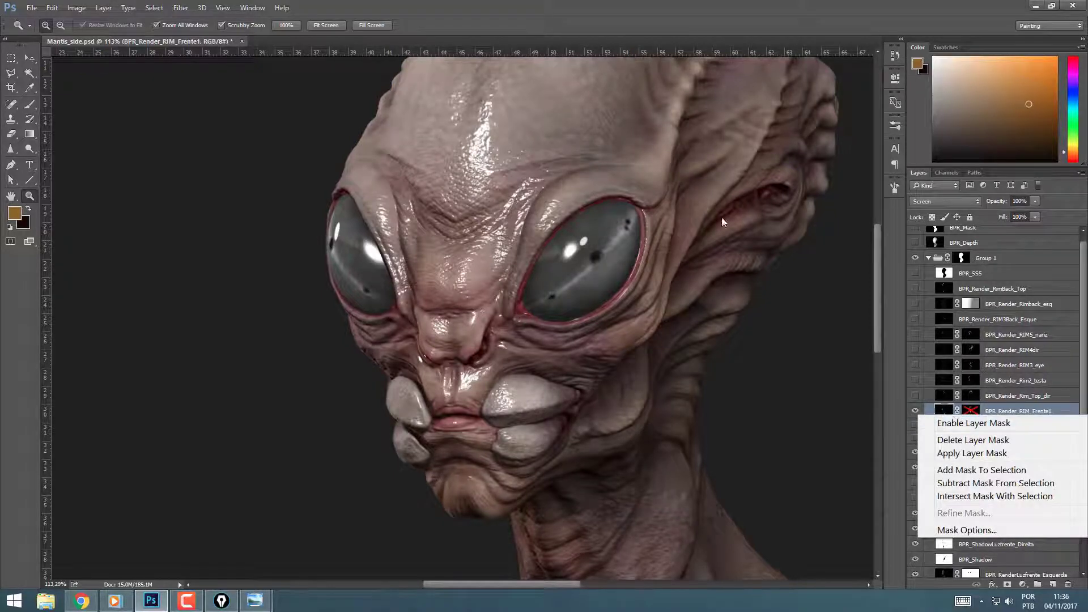
click(959, 423)
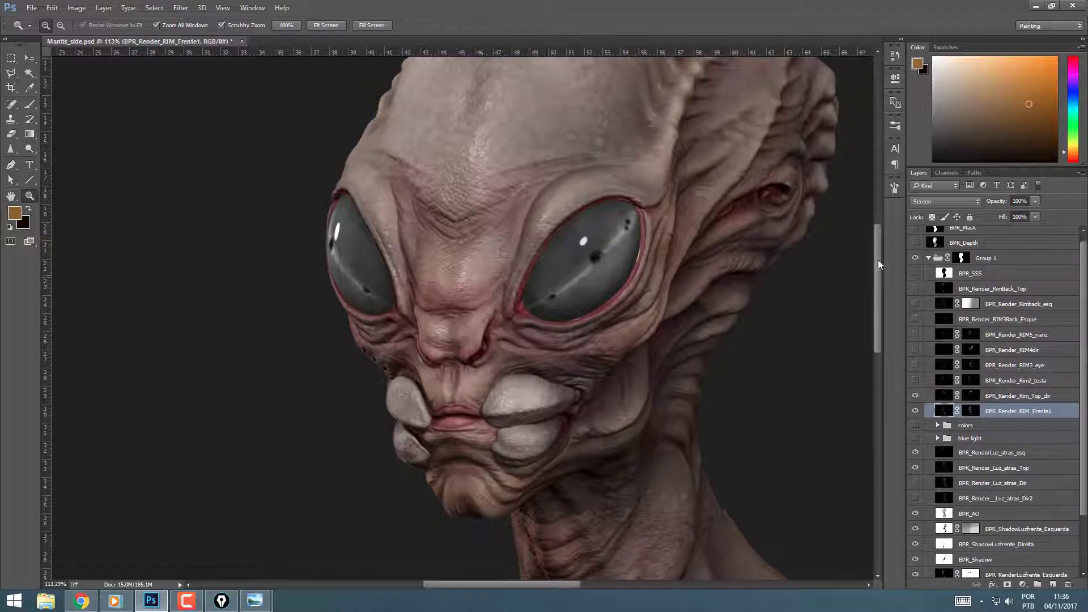
Step: Select BPR_Render_Rim_Top_dir and show the masked rim layers BPR_Render_Rim2_testa, RIM3_eye, RIM4dir and RIM5_nariz
scroll(875, 241, up, 3)
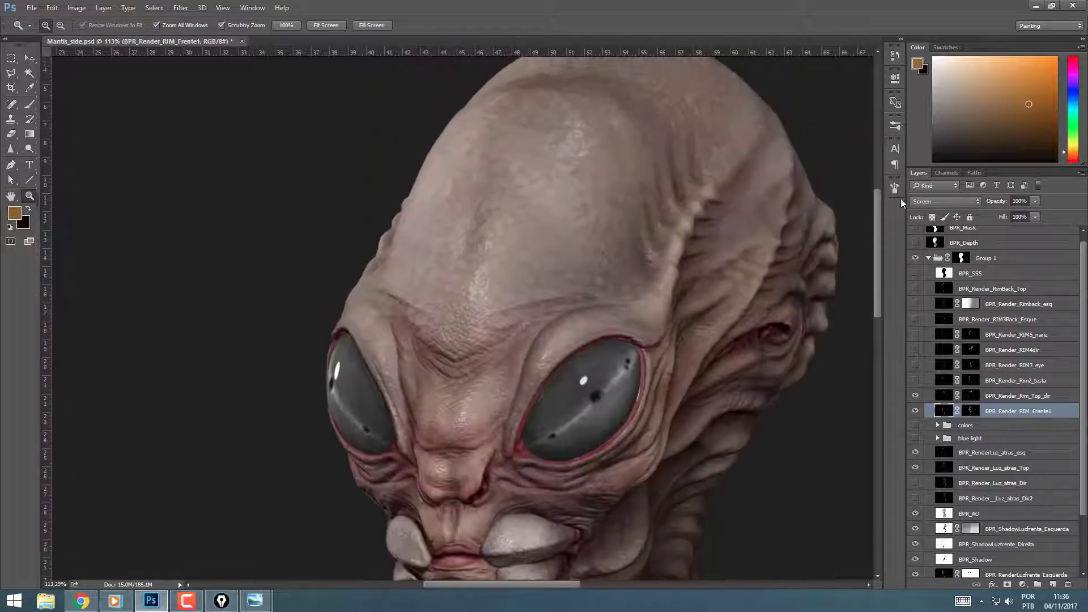
click(987, 397)
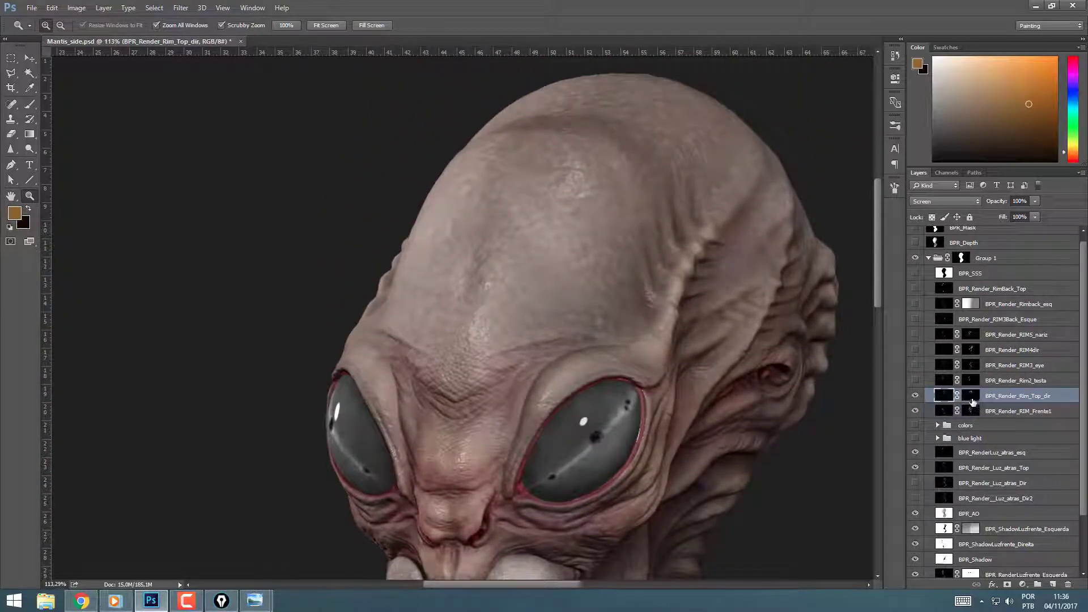
click(914, 381)
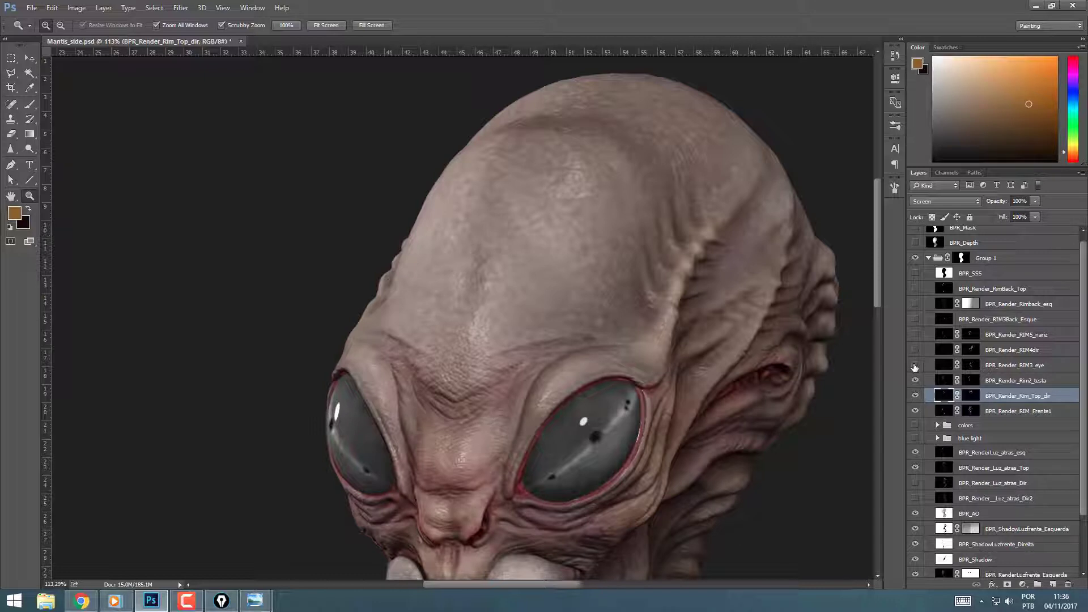
click(914, 365)
drag(875, 289, 900, 332)
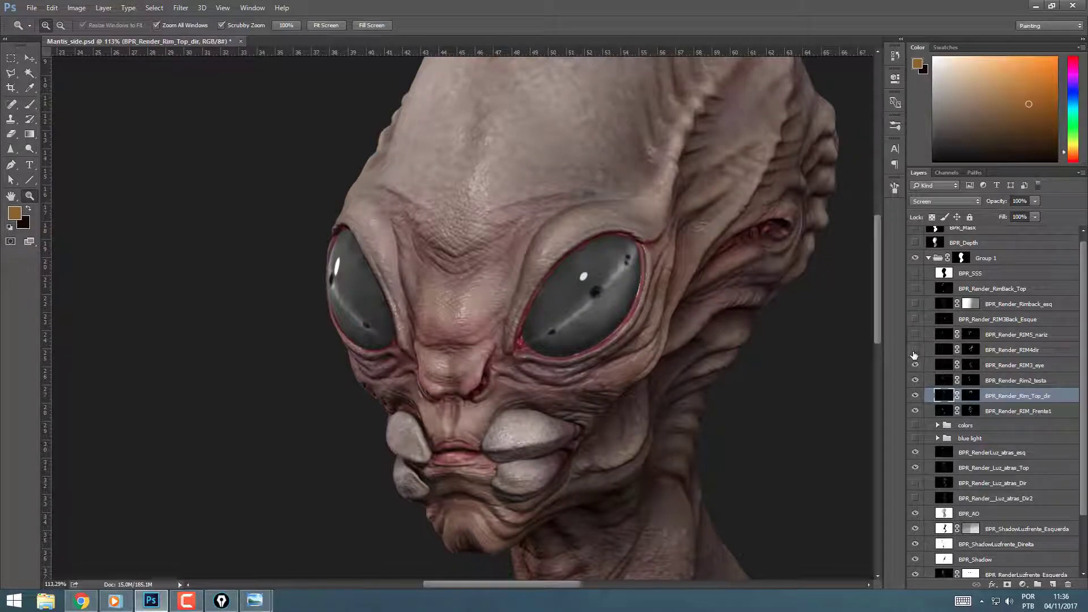
click(914, 350)
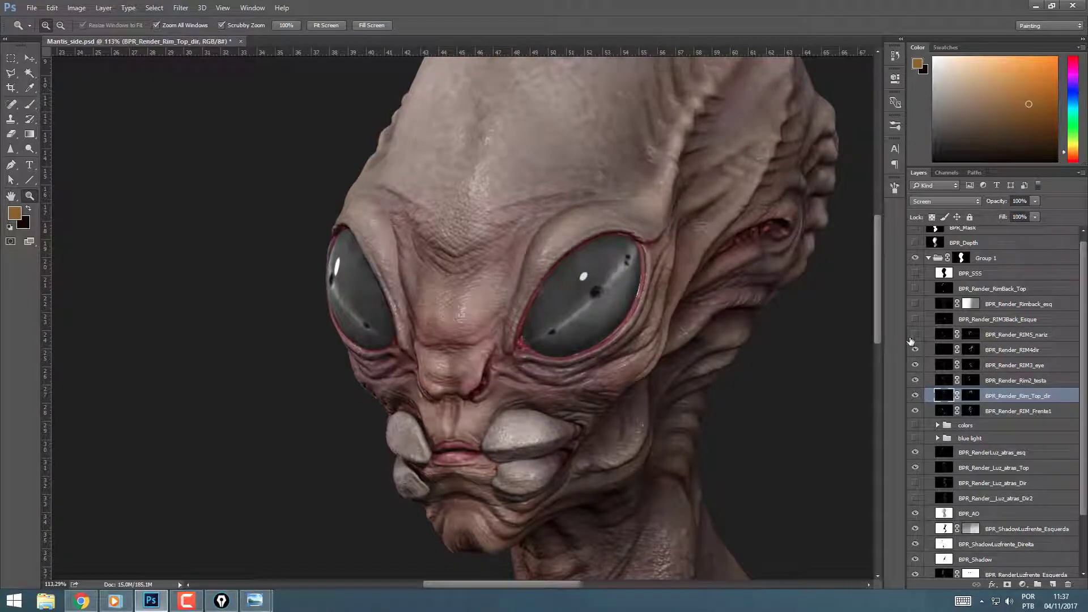
click(914, 334)
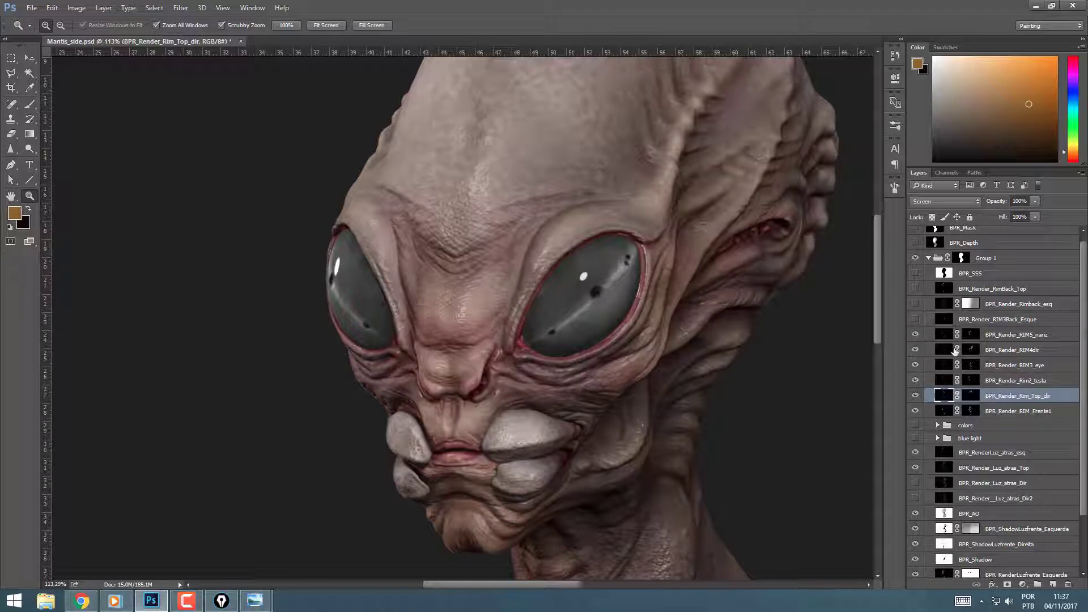
Step: Show the back rim light layers BPR_Render_RIM3Back_Esque, BPR_Render_Rimback_esq and BPR_Render_RimBack_Top
scroll(873, 278, up, 5)
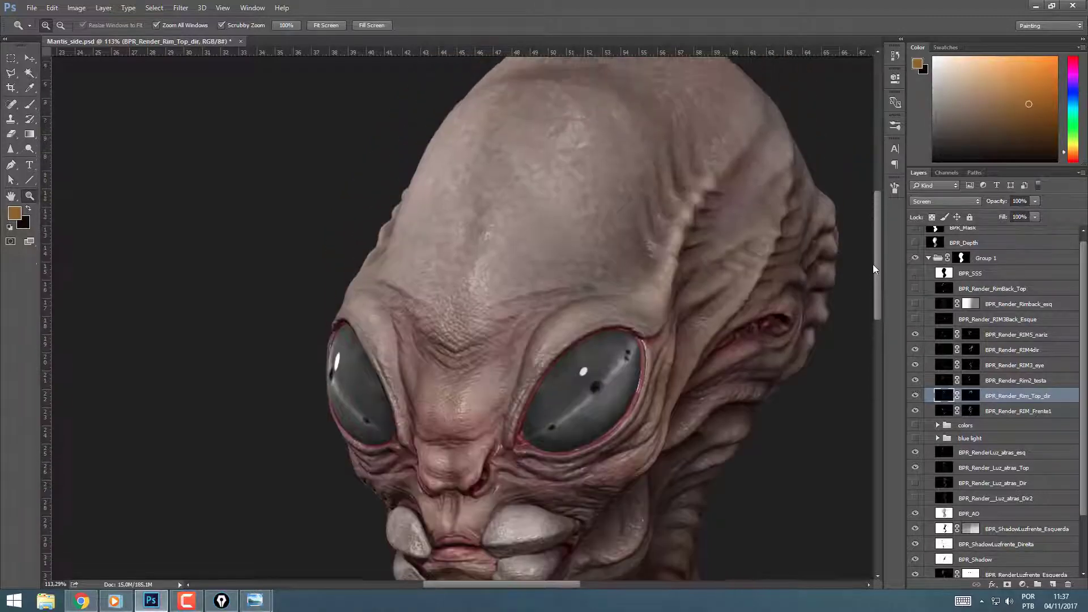
scroll(873, 264, up, 2)
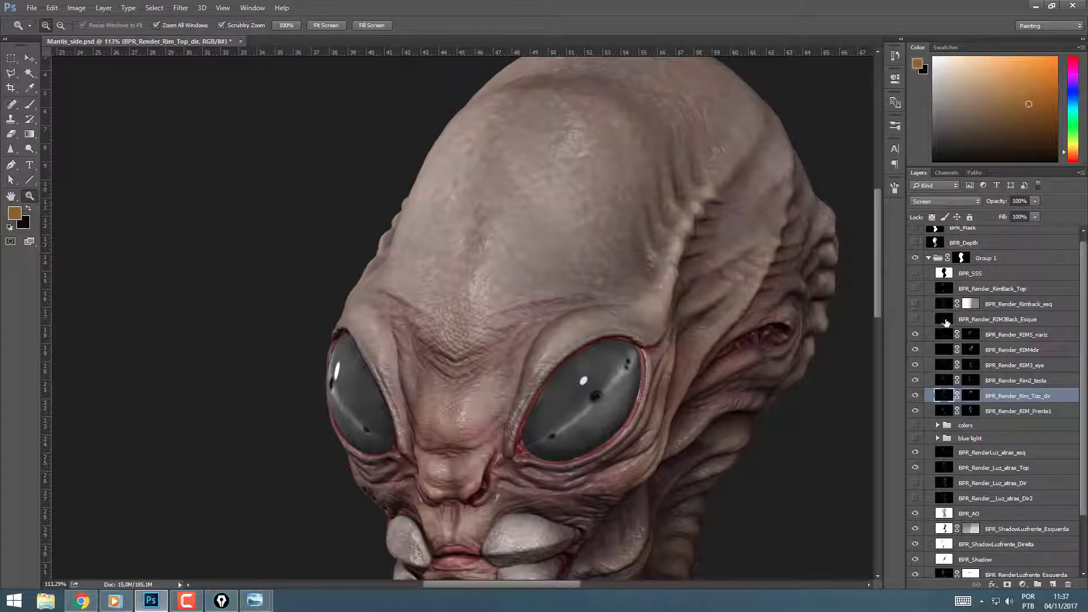
click(915, 320)
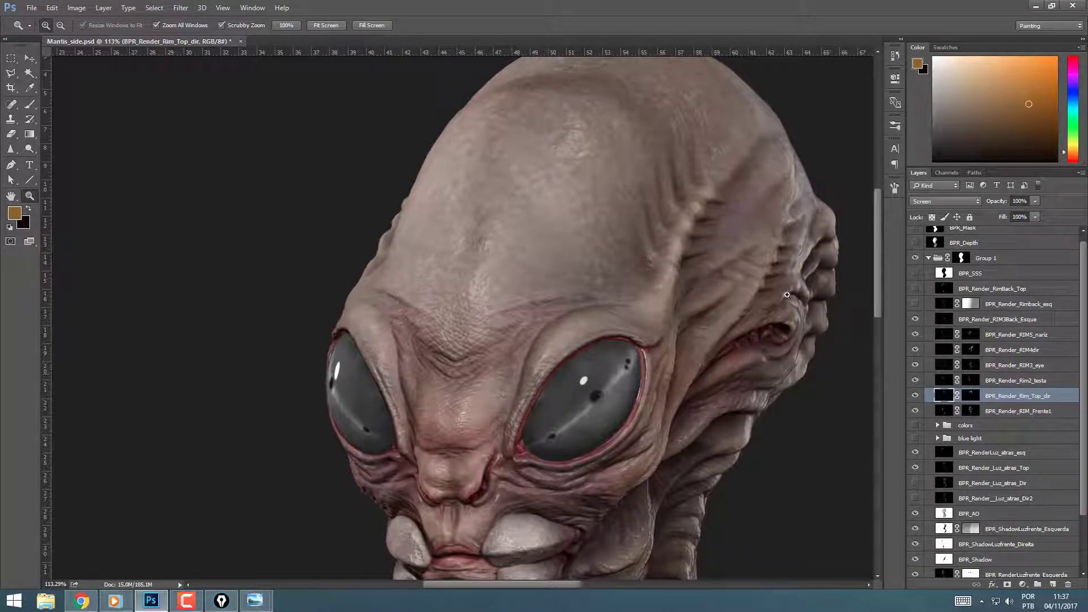
drag(677, 346, 551, 275)
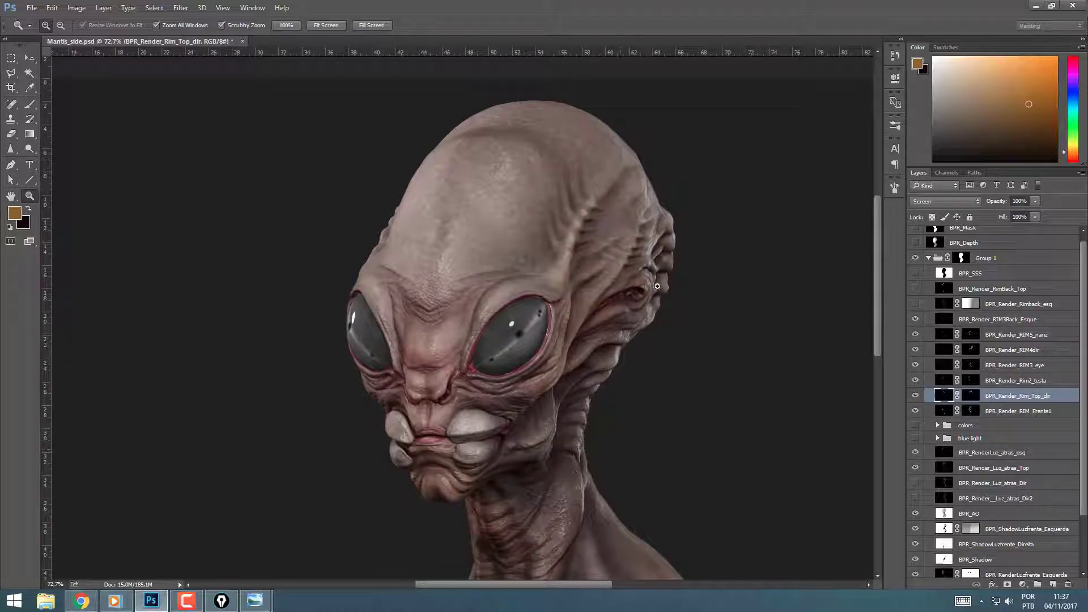
click(915, 305)
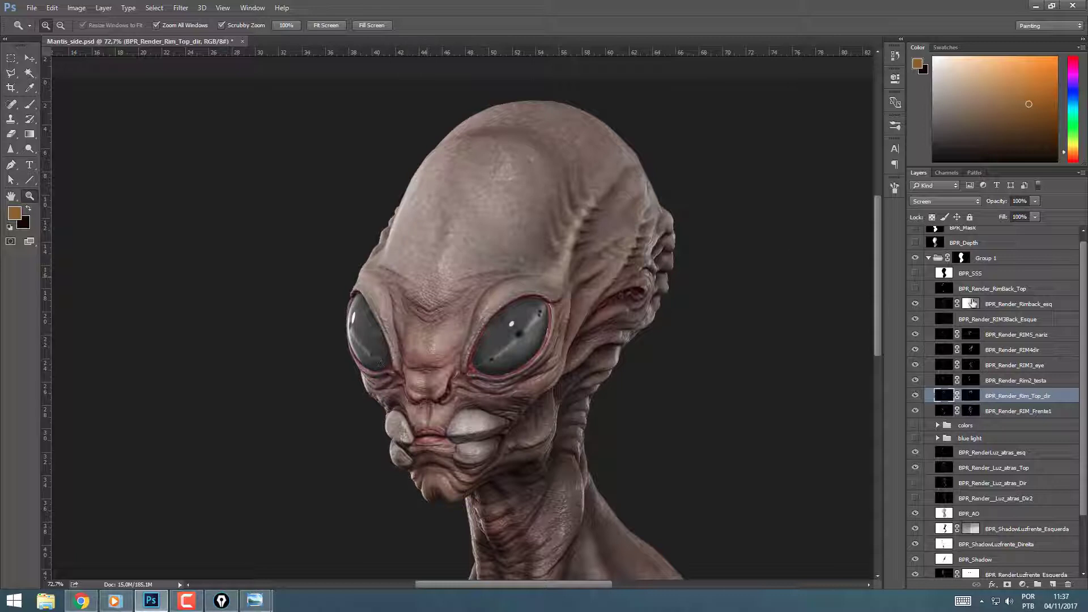
click(915, 290)
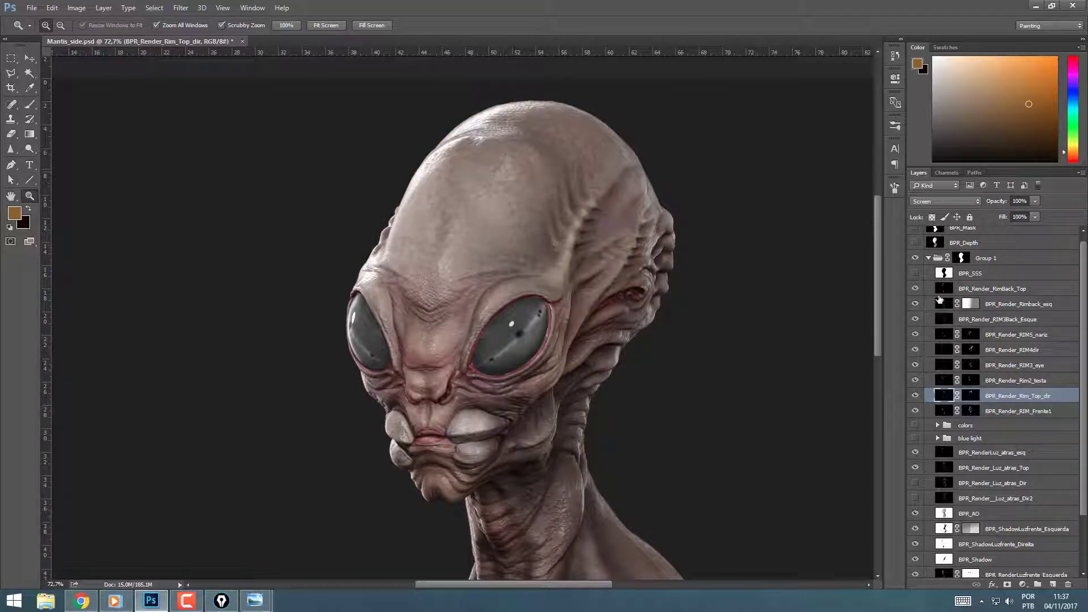
scroll(566, 284, down, 3)
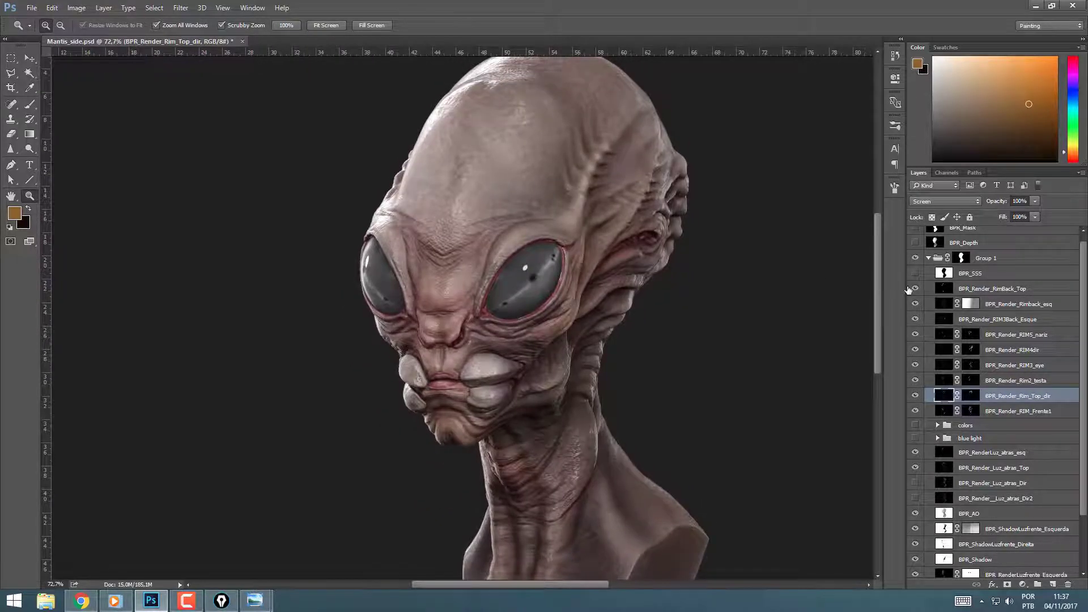
mouse_move(908, 289)
mouse_down()
mouse_move(907, 328)
mouse_move(914, 287)
mouse_up()
Step: Show and expand the colors group, and hide Layers 7 through 2 inside it
drag(558, 285, 524, 307)
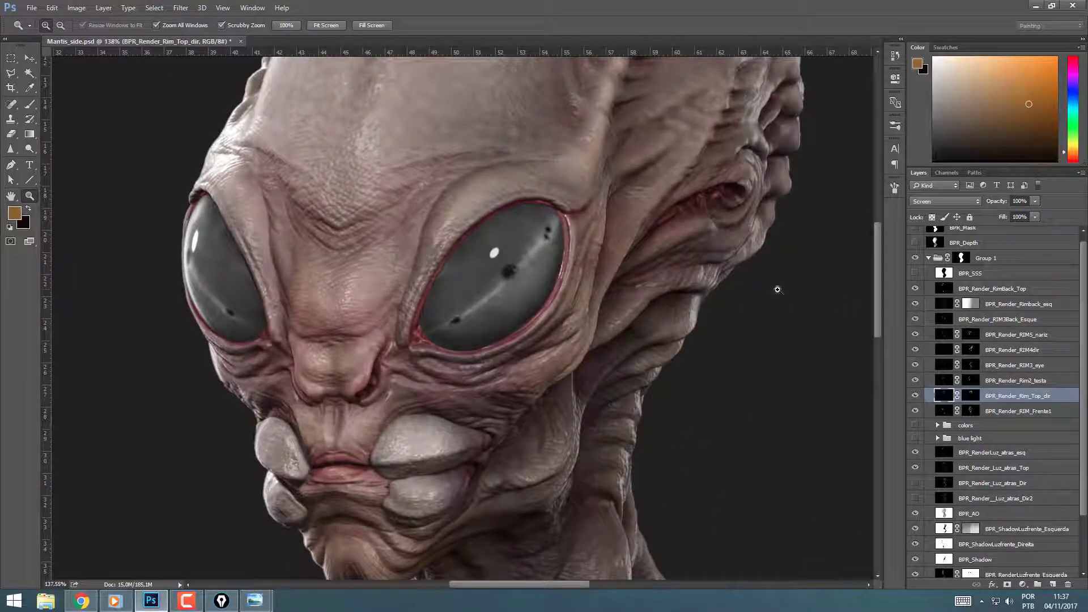
drag(1083, 265, 1083, 329)
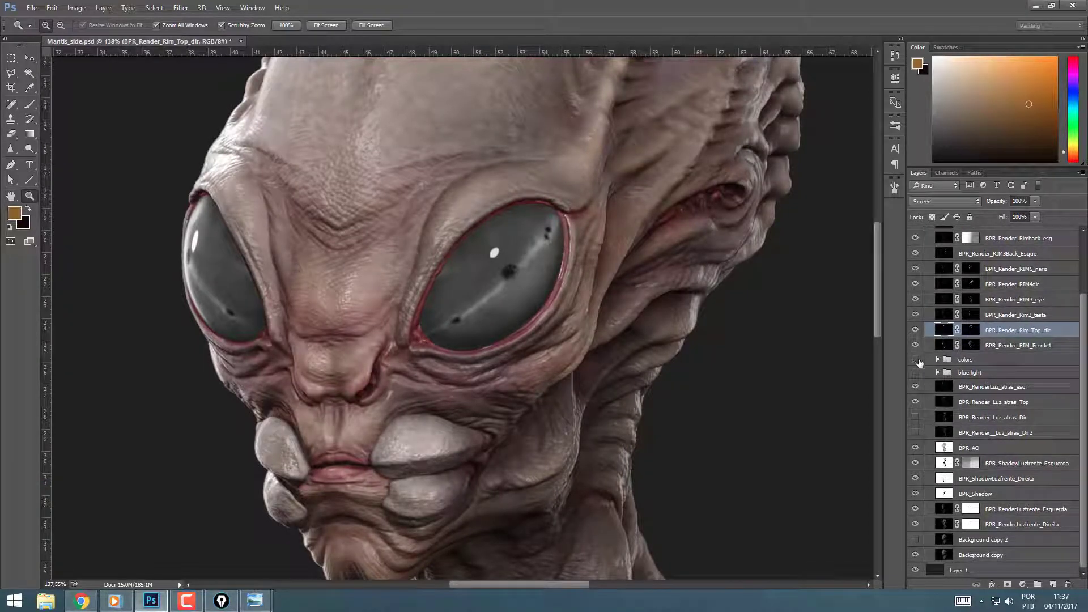
click(939, 361)
drag(914, 373, 917, 443)
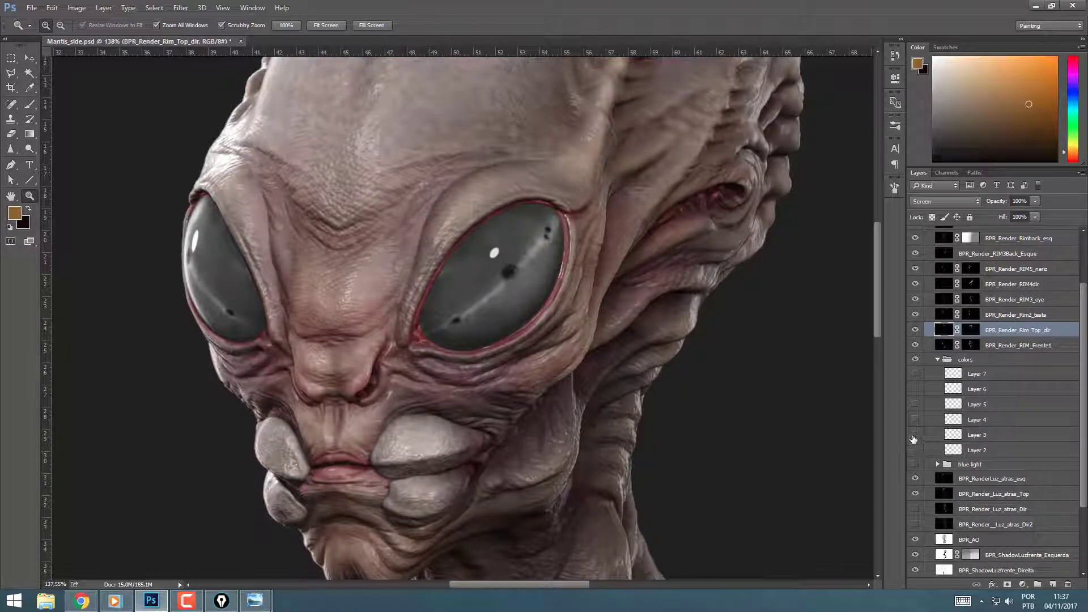
Step: Select Layer 2 in the colors group and toggle its visibility to examine its soft light tint on the face
drag(470, 364, 502, 261)
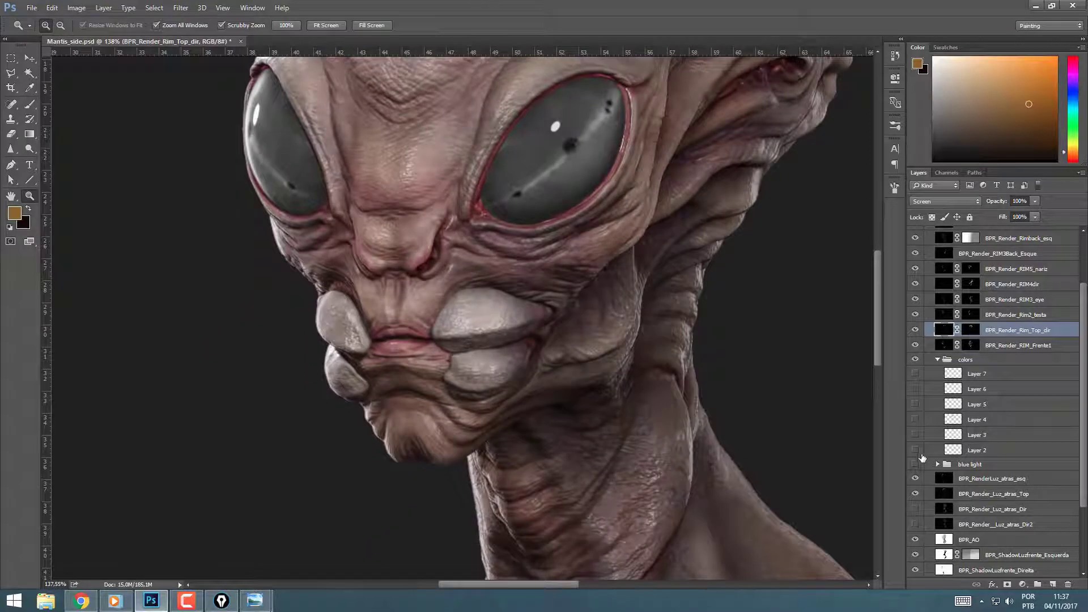
click(951, 450)
alt+click(644, 259)
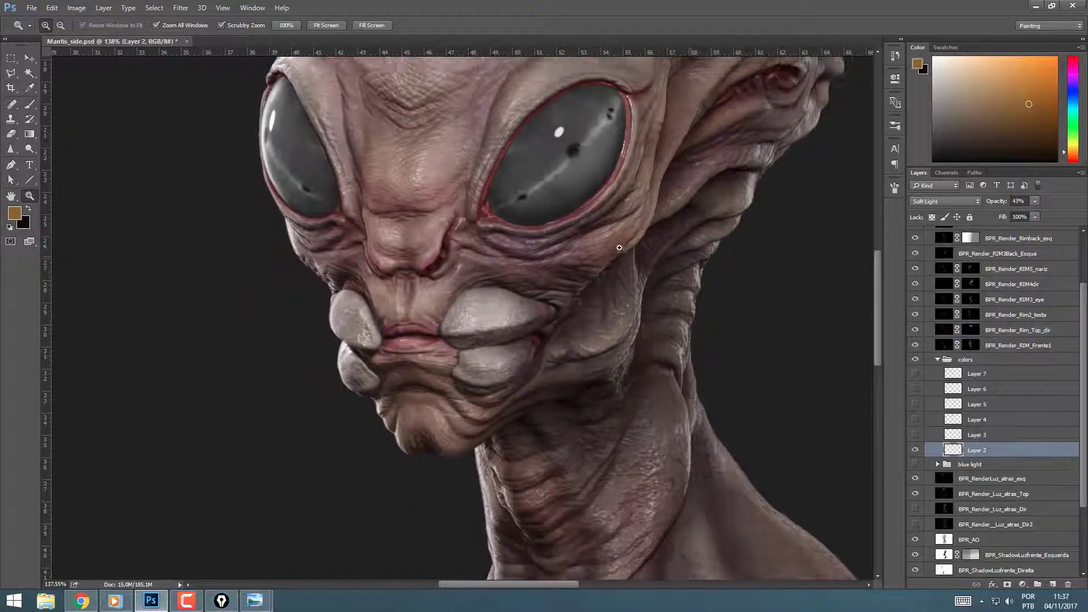
click(609, 245)
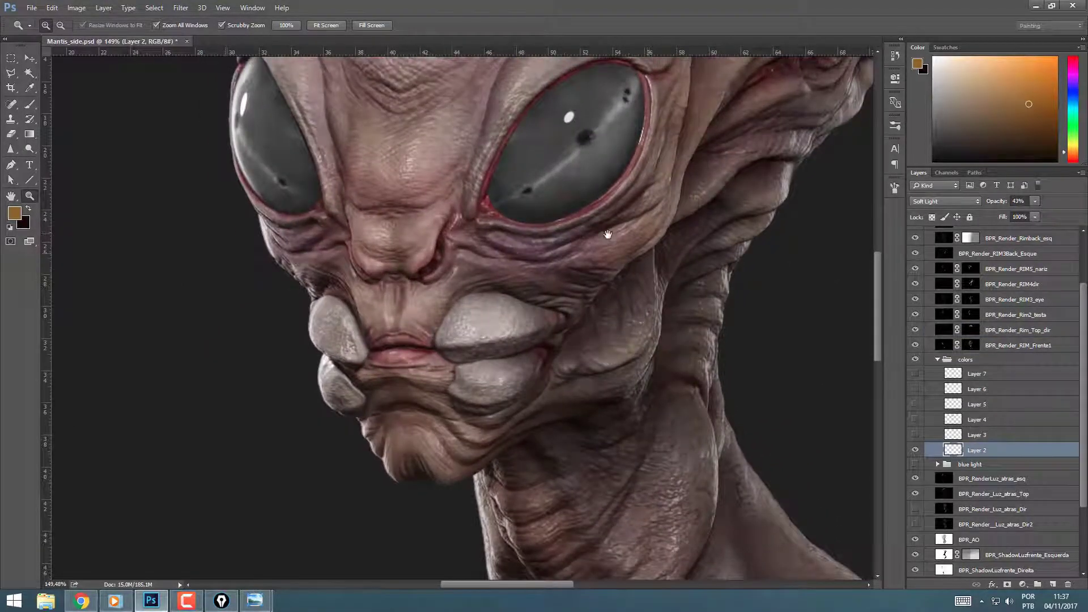
drag(608, 234, 629, 311)
click(915, 451)
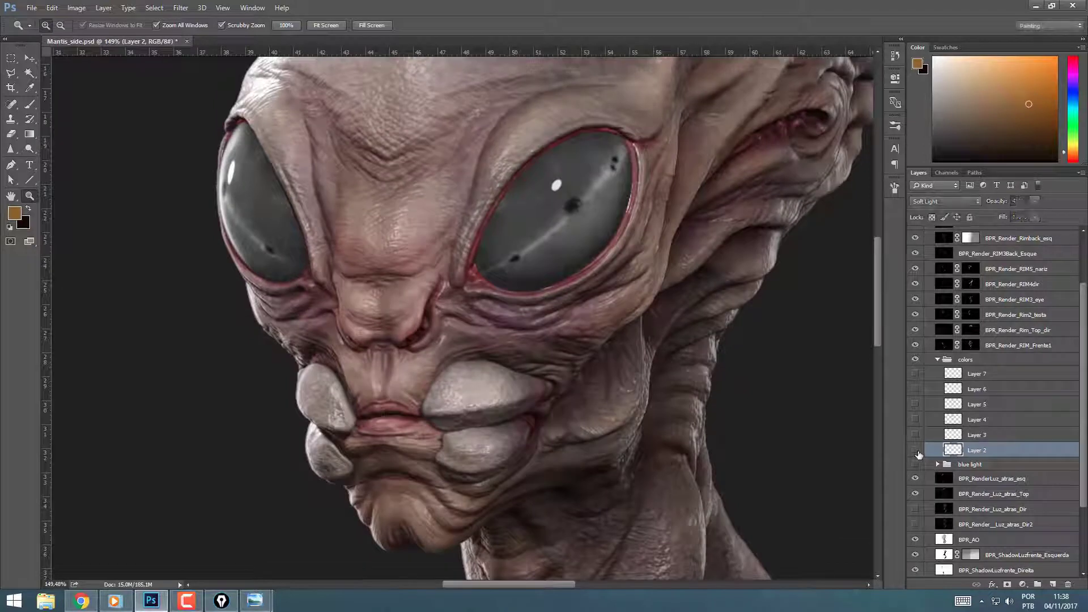
Step: Show Layer 2 and set it to Normal blending at 100% opacity to expose its raw paint
click(916, 453)
click(916, 451)
click(916, 451)
click(972, 202)
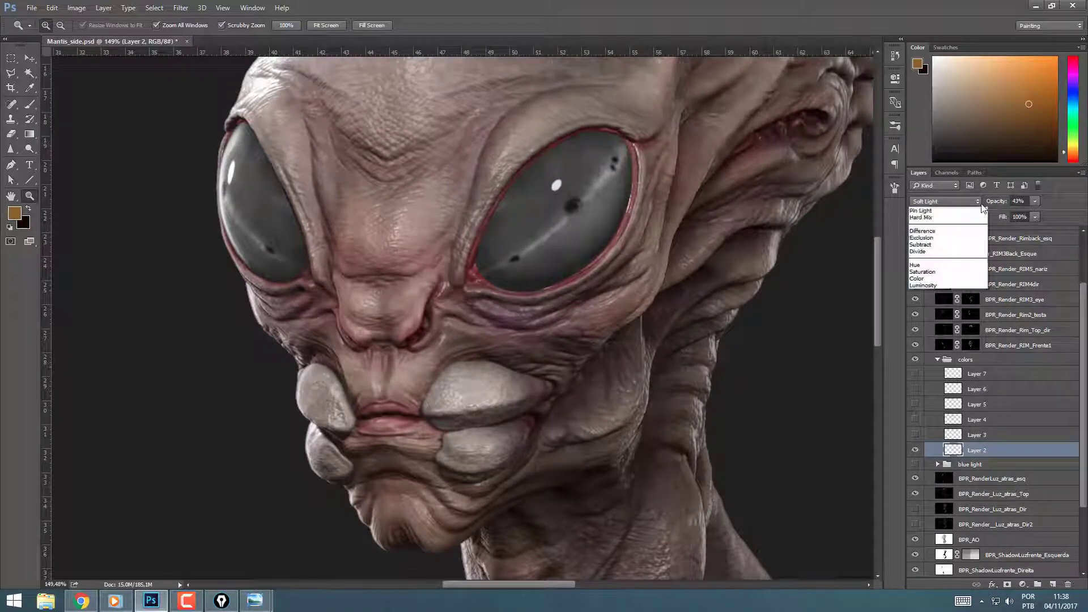
click(977, 211)
drag(1030, 213, 1076, 223)
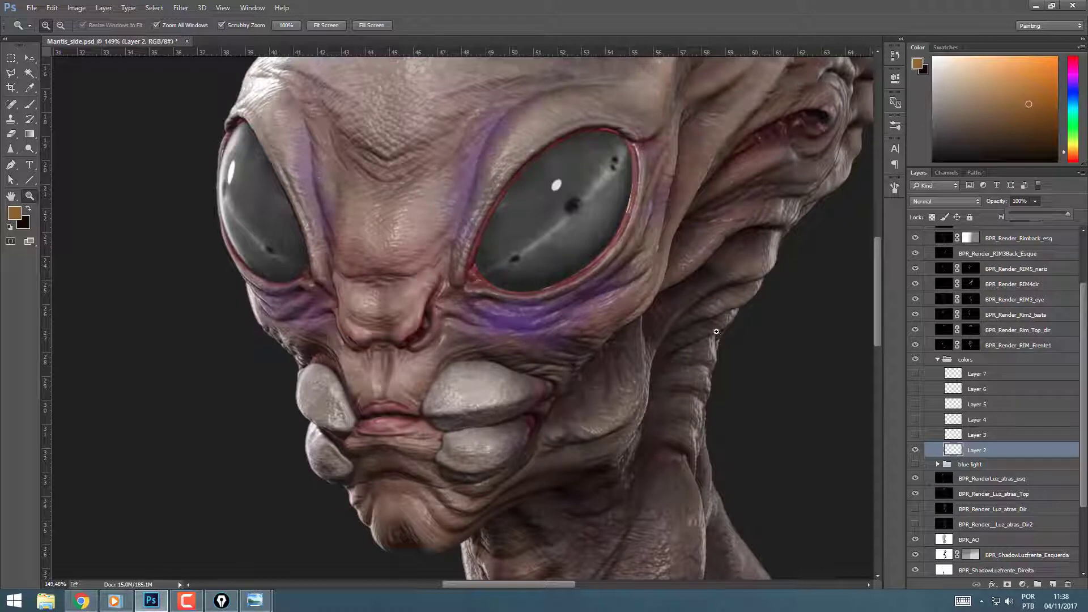
Step: Set Layer 2 to Soft Light at 42% opacity and toggle its visibility to compare the tint
click(946, 201)
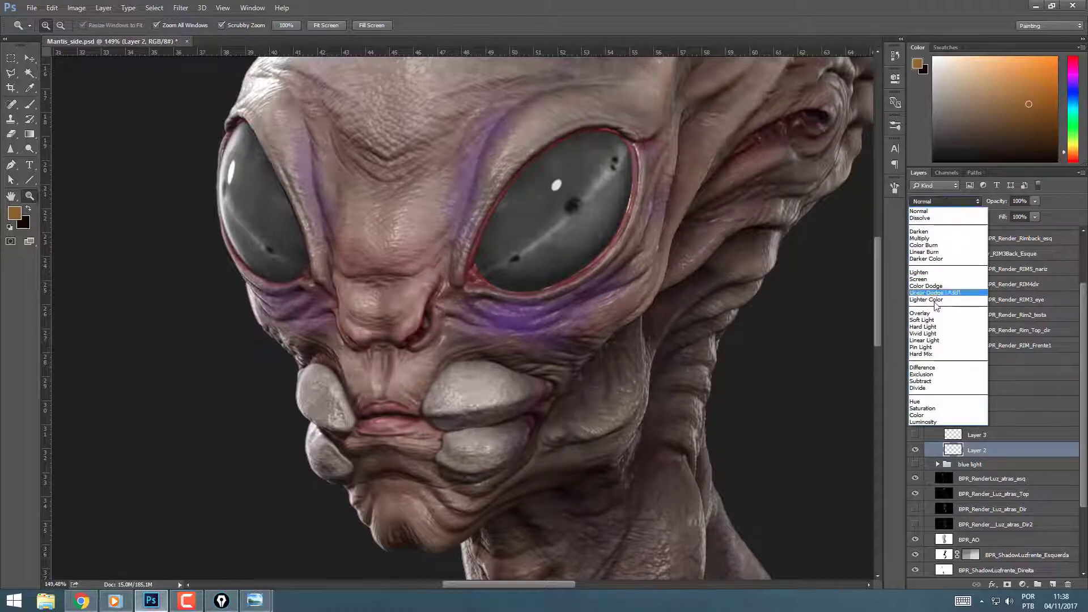
click(937, 321)
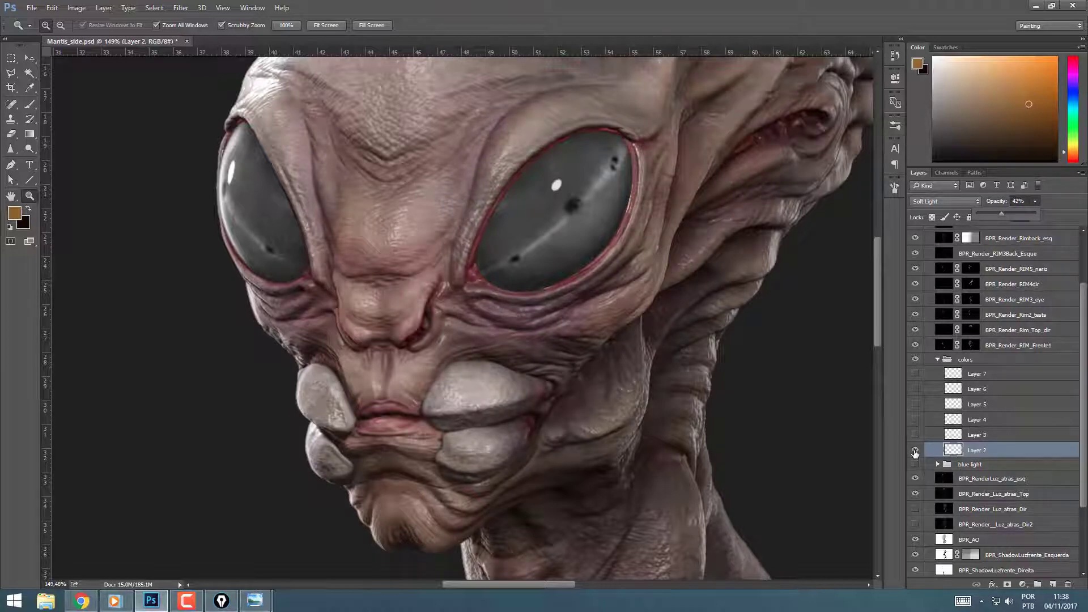
click(915, 451)
click(914, 453)
click(914, 455)
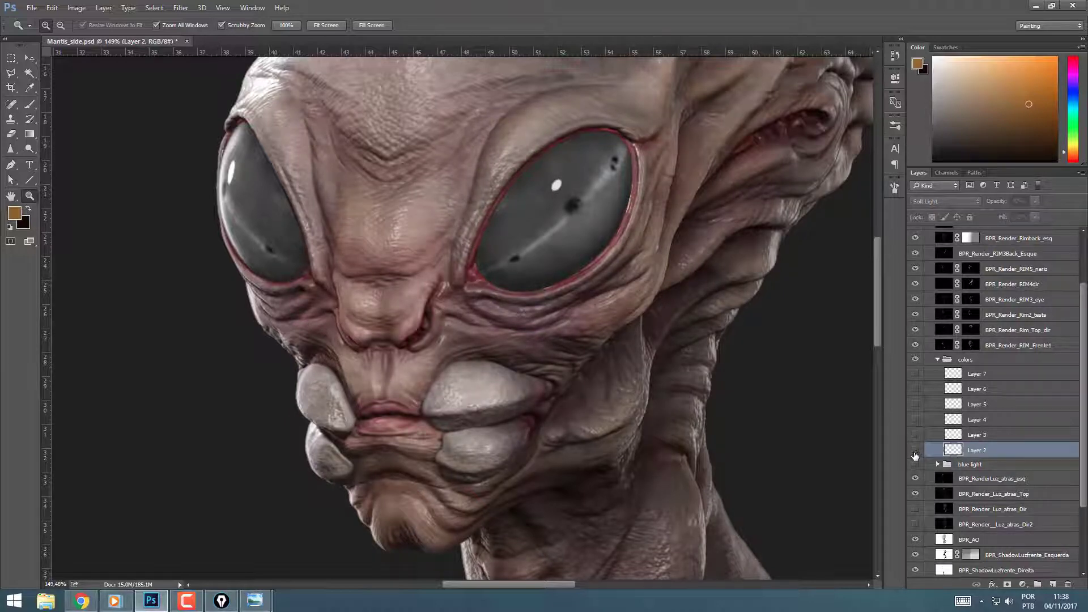
click(914, 454)
click(910, 448)
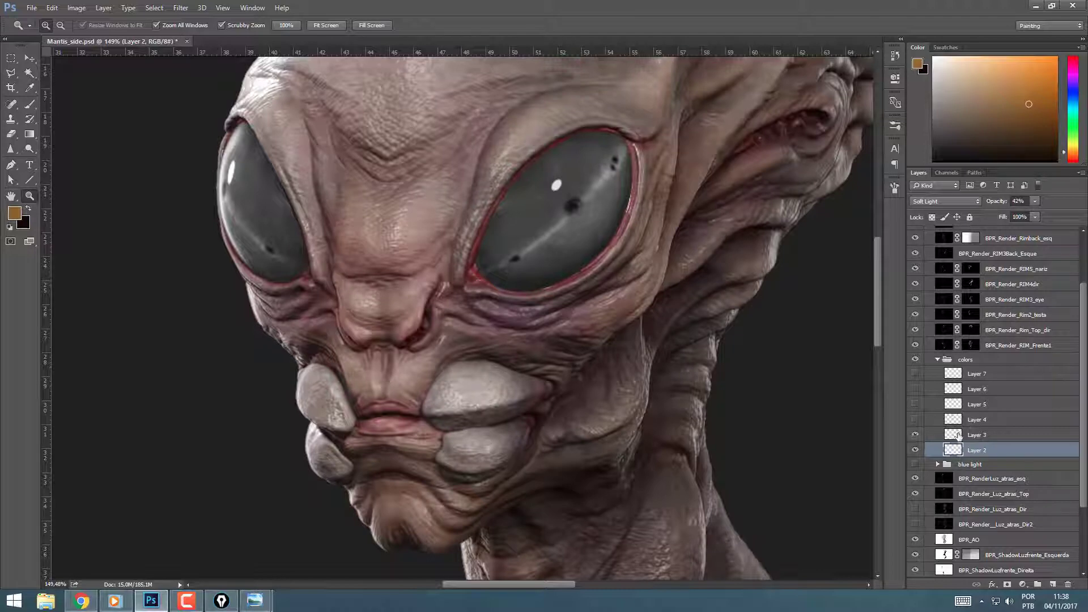
Step: Select Layer 3 in the colors group and set it to Normal blending at 100% opacity
click(922, 435)
click(945, 196)
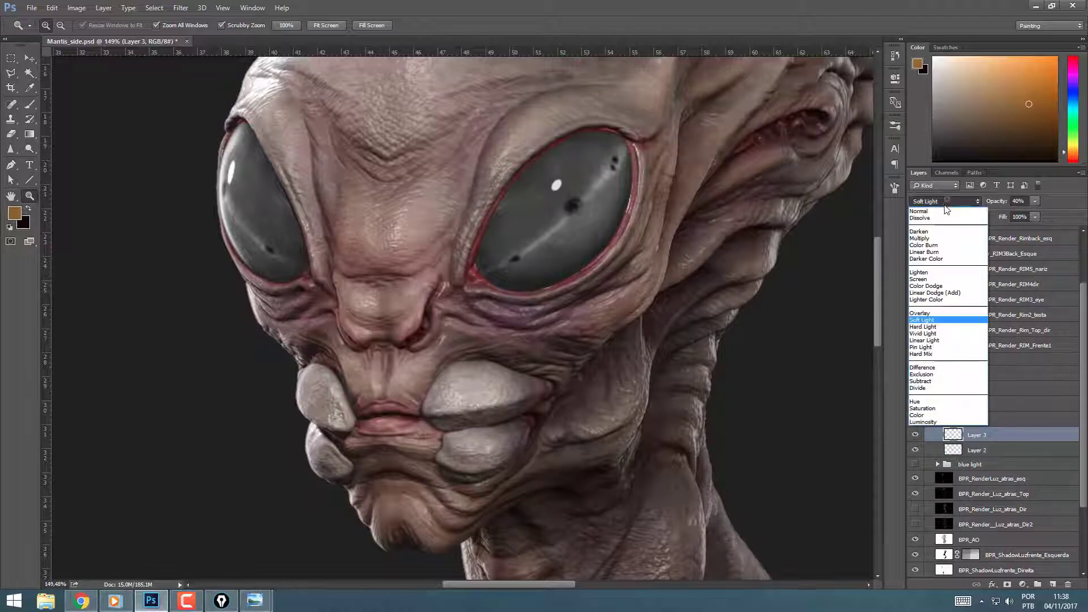
click(953, 209)
drag(1035, 214, 1070, 213)
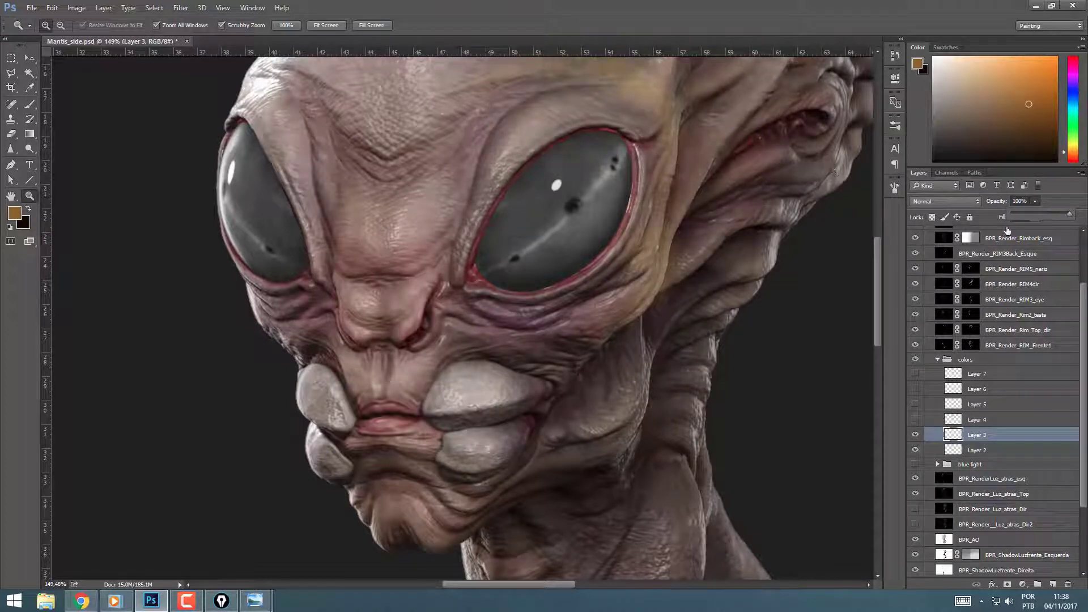
Step: Set Layer 3 to Soft Light blending at 42% opacity
click(968, 202)
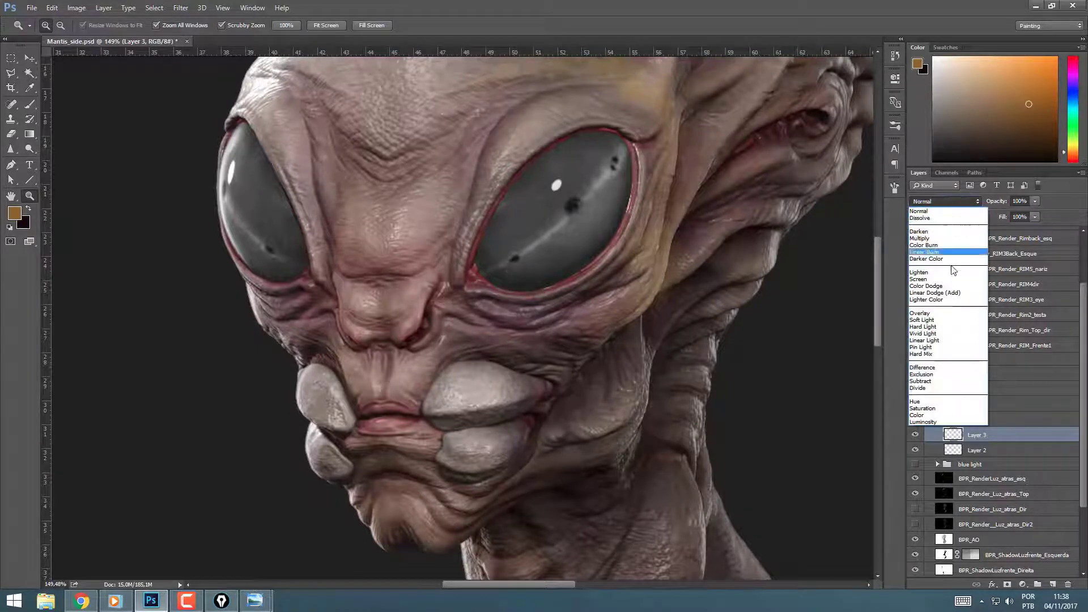
click(946, 323)
click(1034, 201)
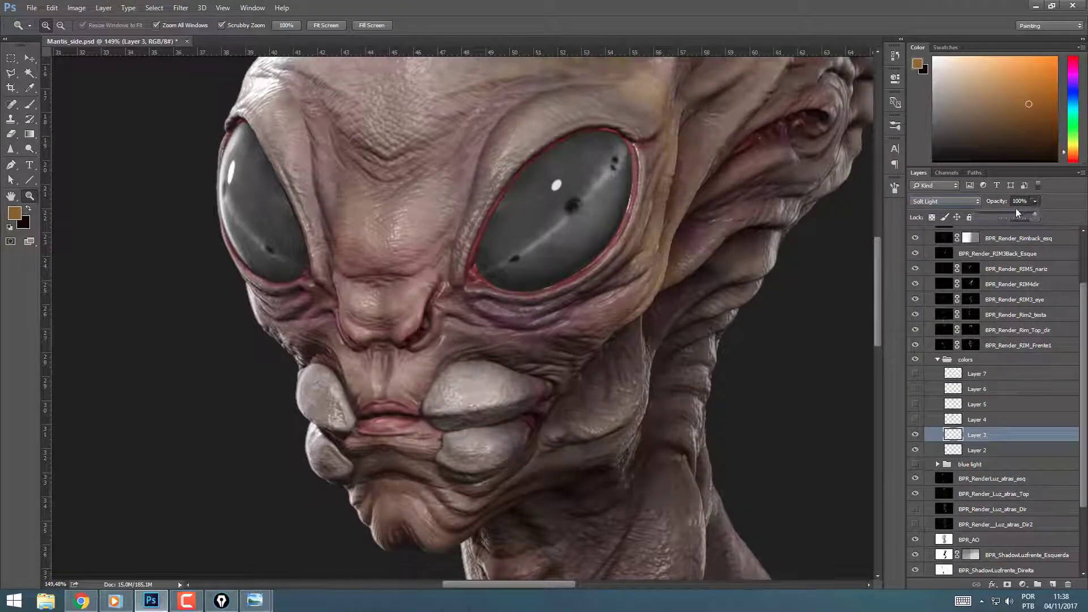
text(42)
key(Return)
Step: Show and select Layer 4, and set it to Normal at 100% opacity to expose its paint on the skull
drag(755, 271, 738, 380)
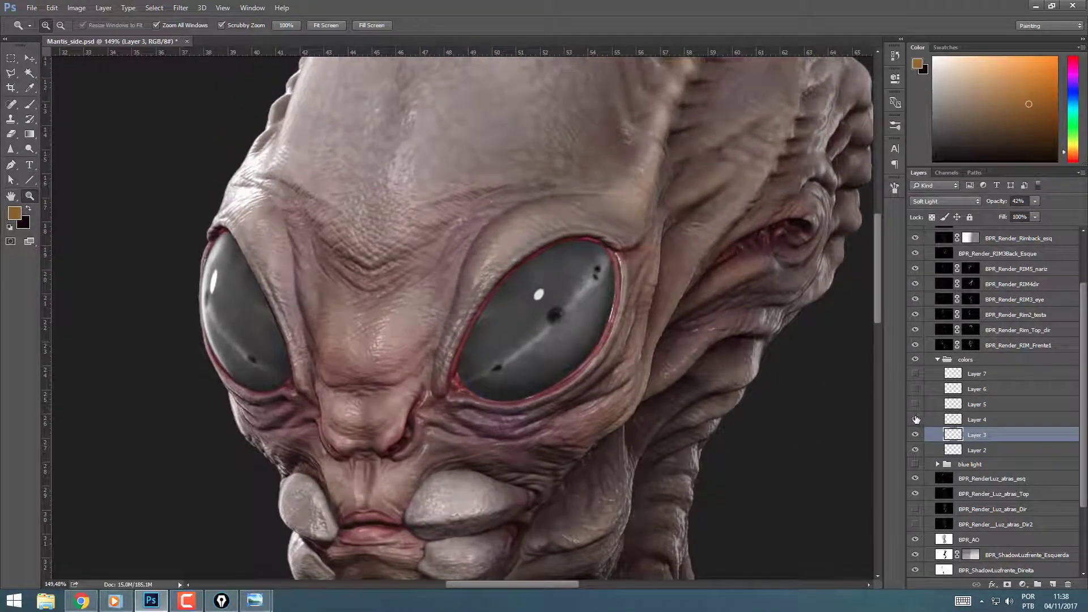
drag(595, 227, 568, 388)
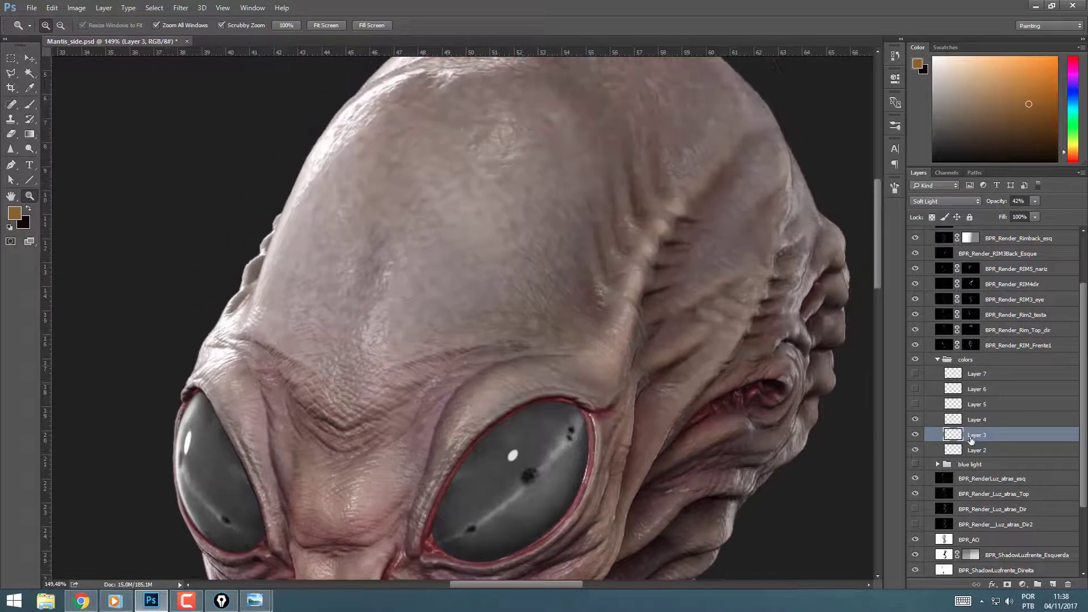
click(972, 421)
click(927, 202)
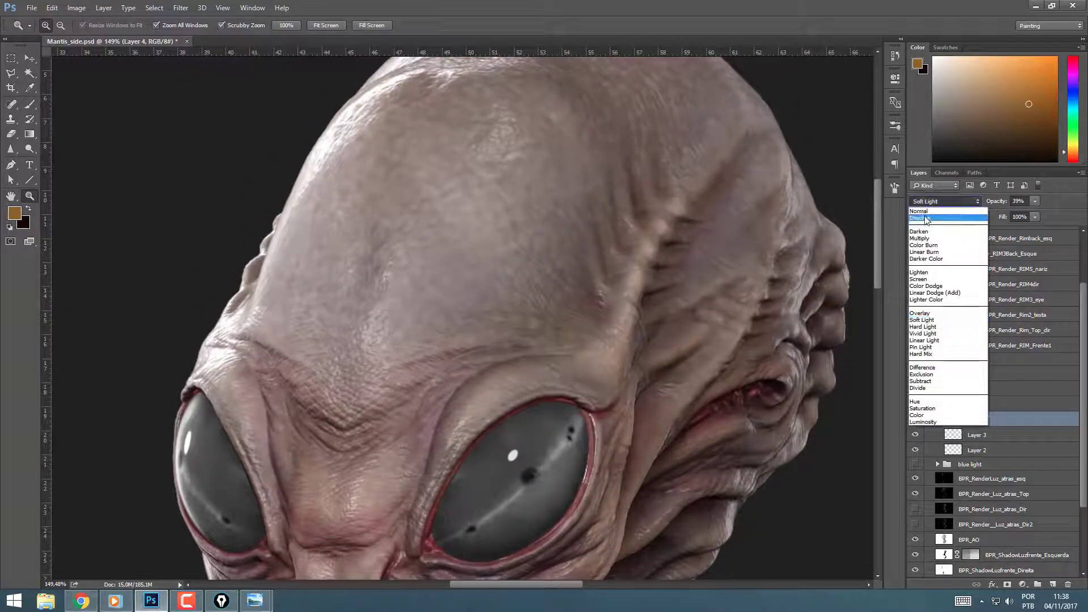
click(927, 208)
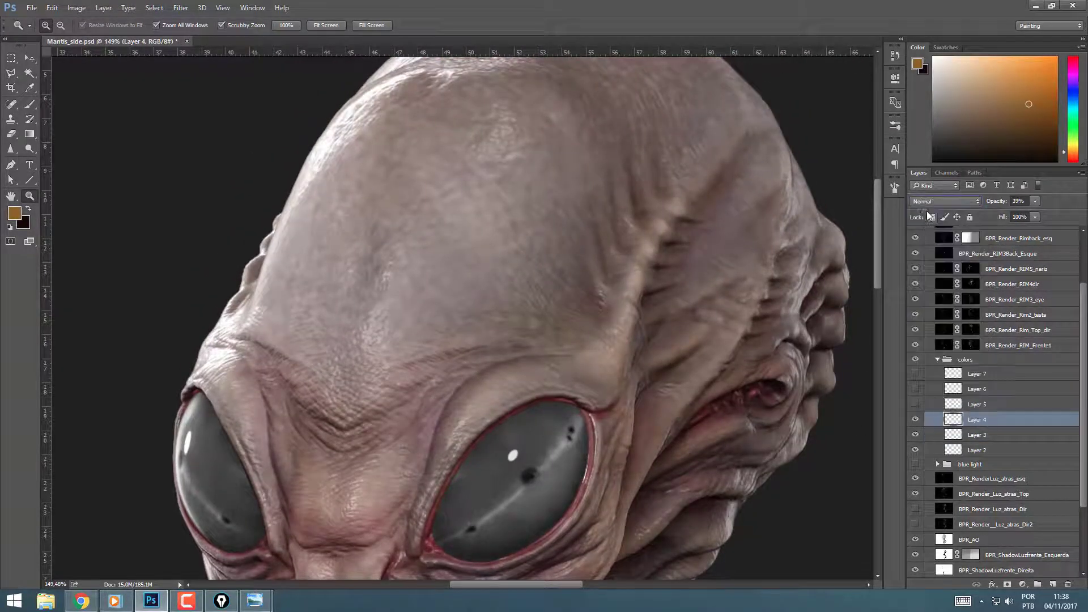
click(1035, 201)
click(1075, 215)
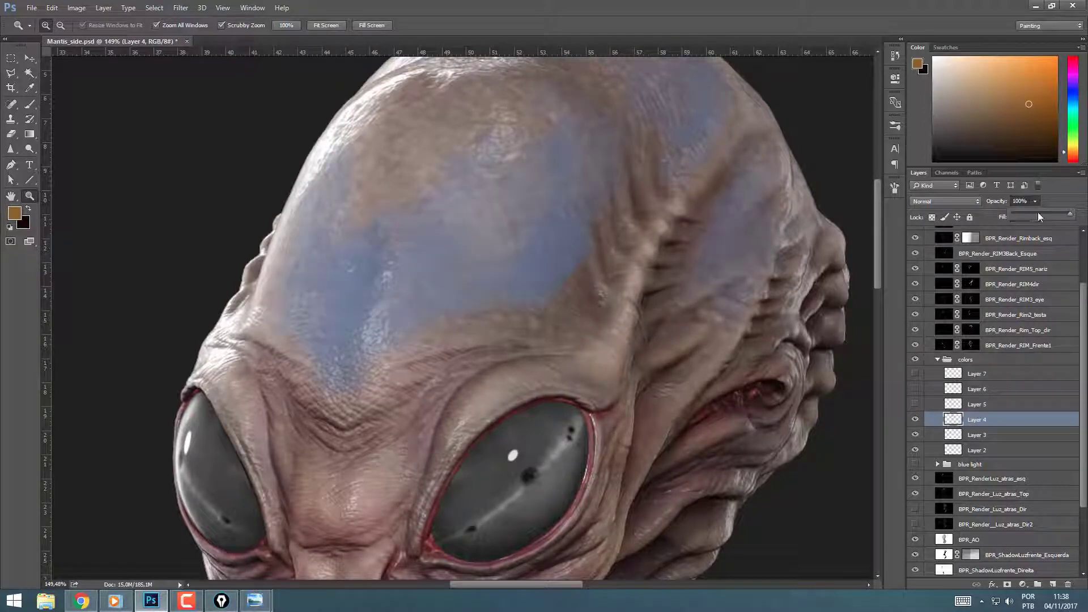
Step: Set Layer 4 to Soft Light blending at 40% opacity
click(976, 202)
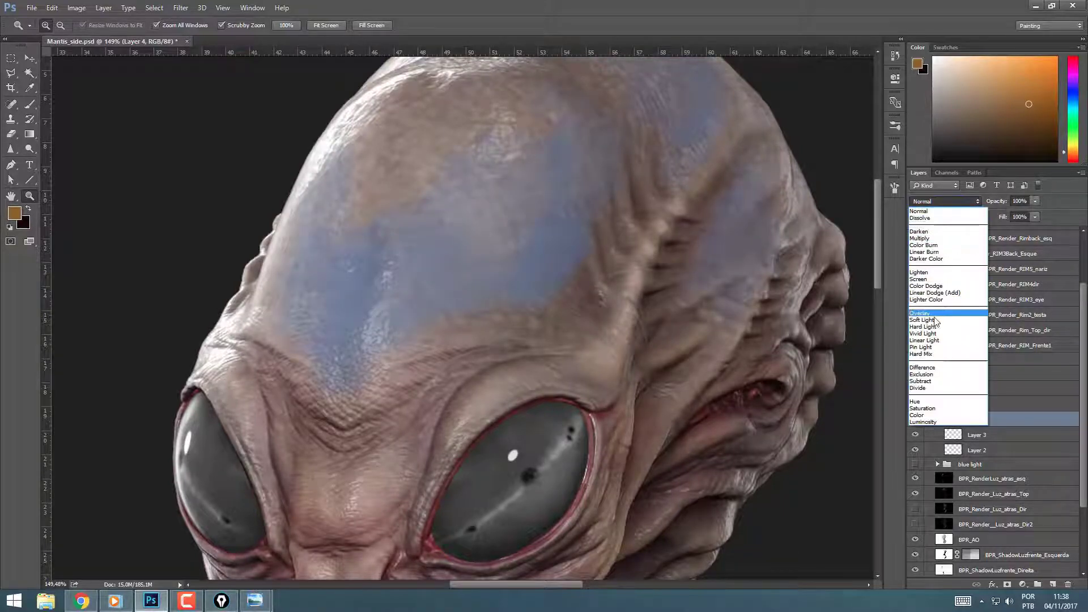
click(956, 315)
click(1033, 202)
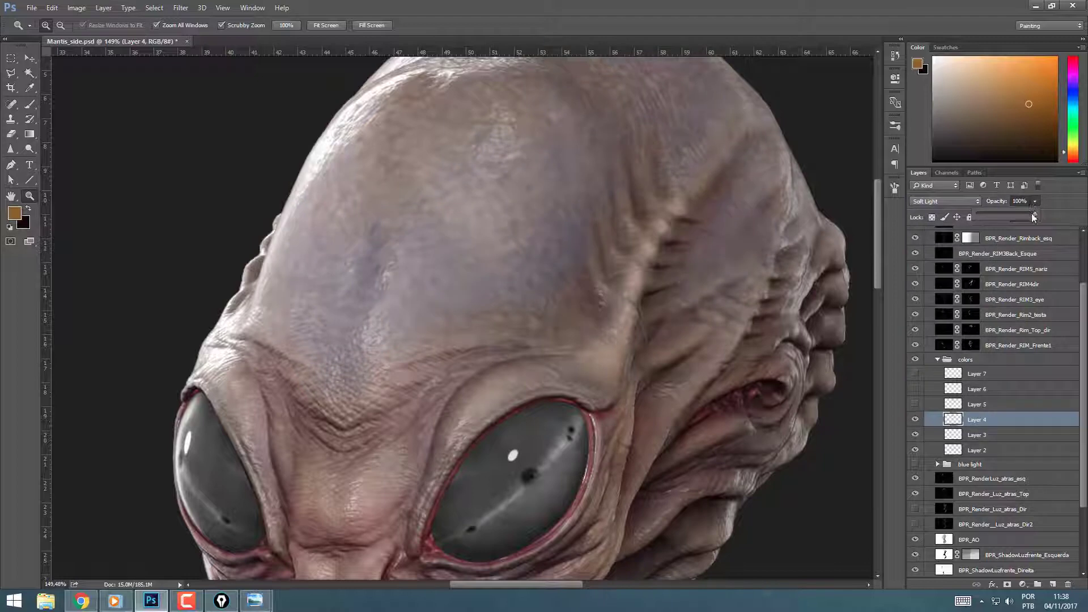
drag(1000, 215, 992, 216)
Step: Outline the cheek, the folds below the ear and the neck with blue screen annotations
drag(838, 334, 773, 340)
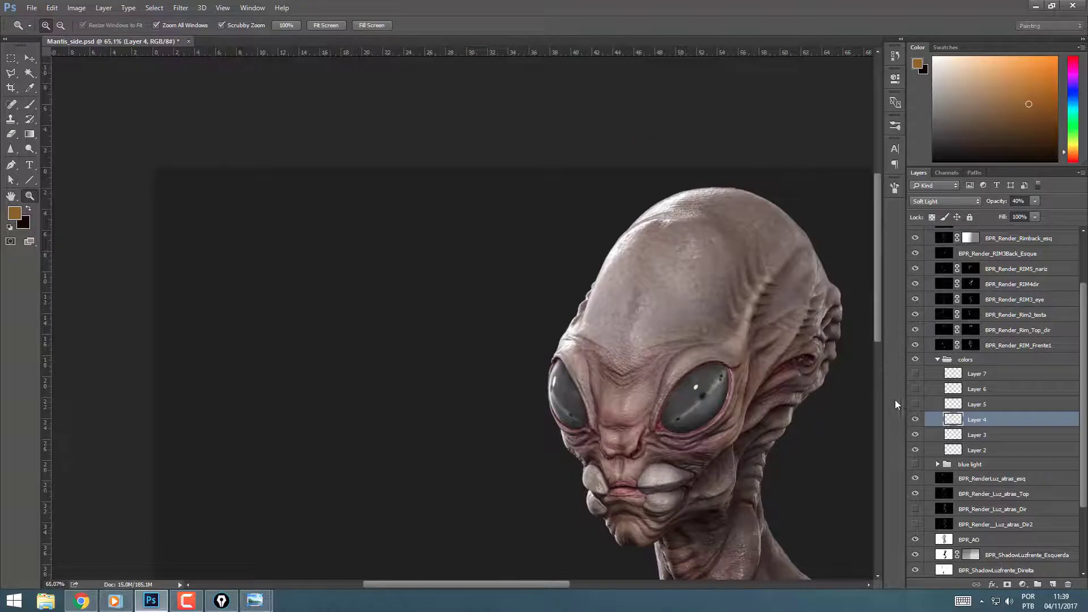
drag(779, 392, 594, 284)
drag(479, 300, 493, 301)
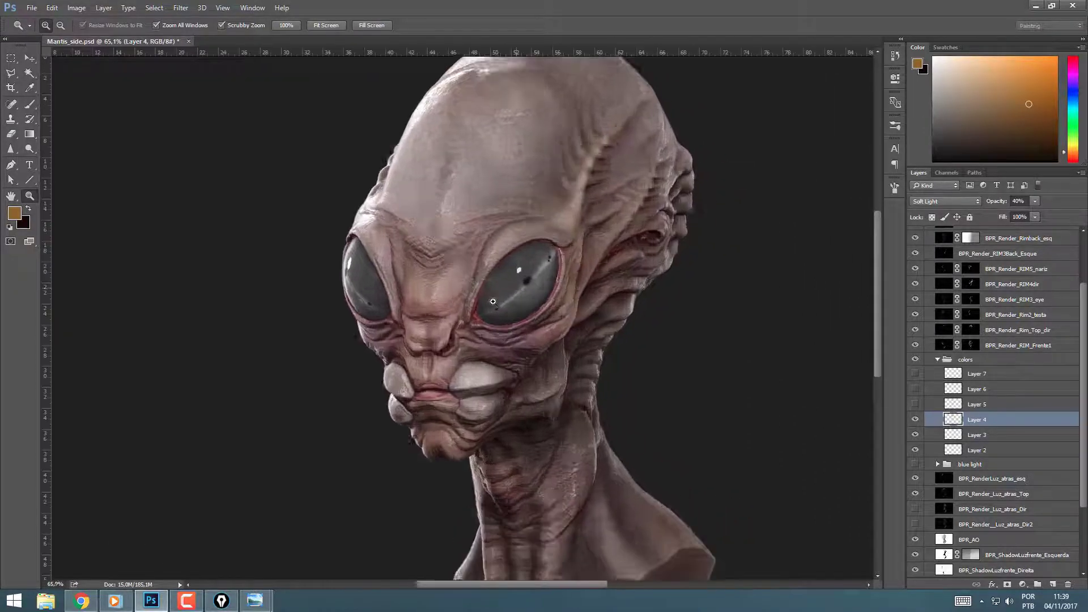
alt+scroll(493, 301, up, 4)
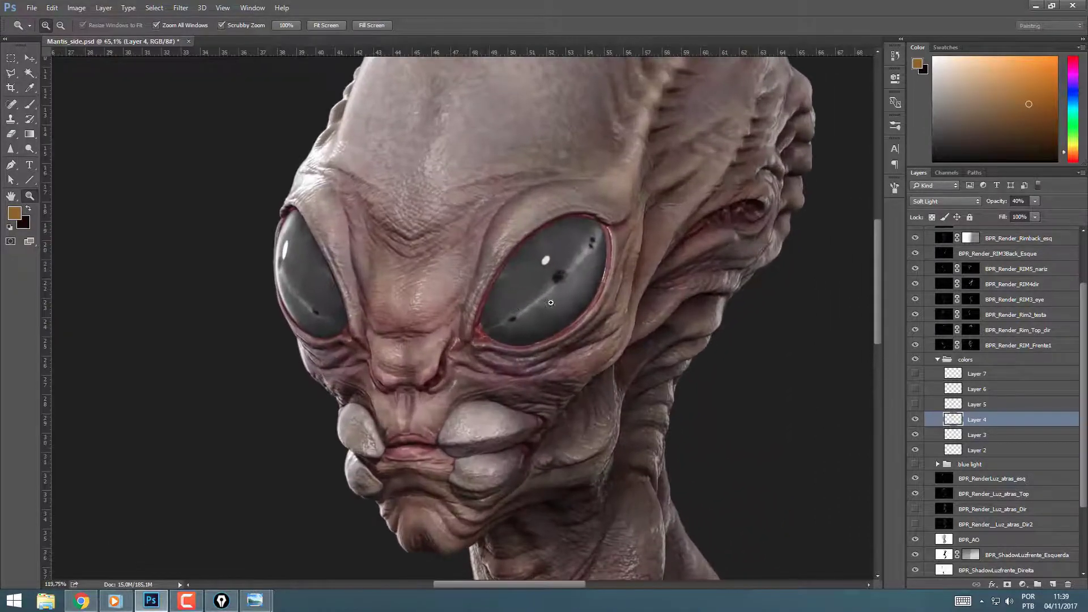
click(913, 405)
drag(632, 393, 590, 242)
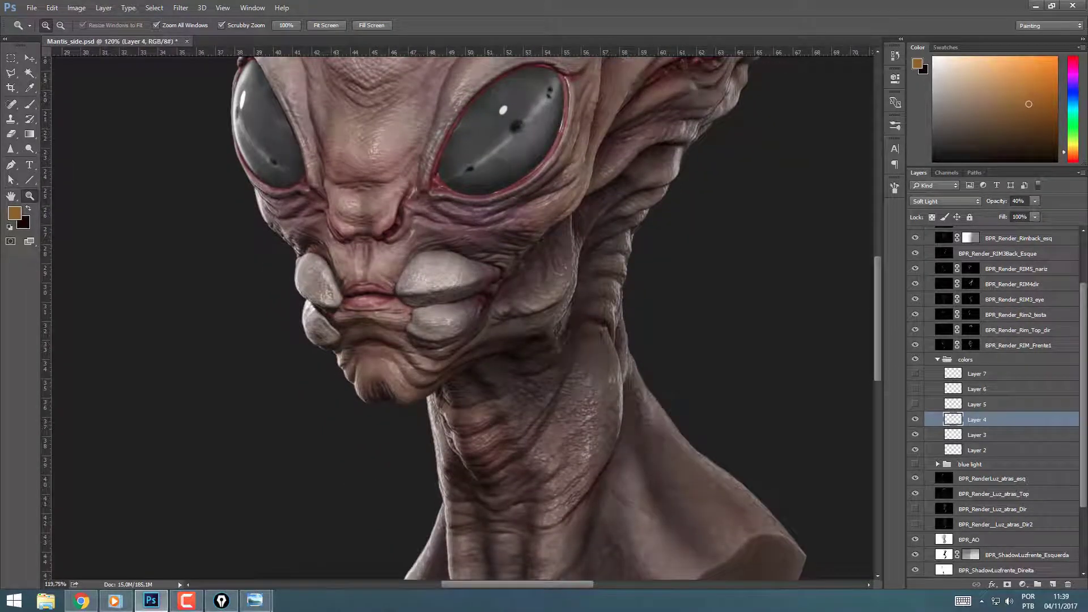
mouse_move(570, 212)
mouse_down()
mouse_move(563, 317)
mouse_move(572, 215)
mouse_up()
drag(612, 164, 619, 173)
mouse_move(628, 70)
mouse_down()
mouse_move(607, 170)
mouse_move(685, 79)
mouse_up()
mouse_move(588, 317)
mouse_down()
mouse_move(504, 347)
mouse_move(649, 407)
mouse_move(592, 316)
mouse_up()
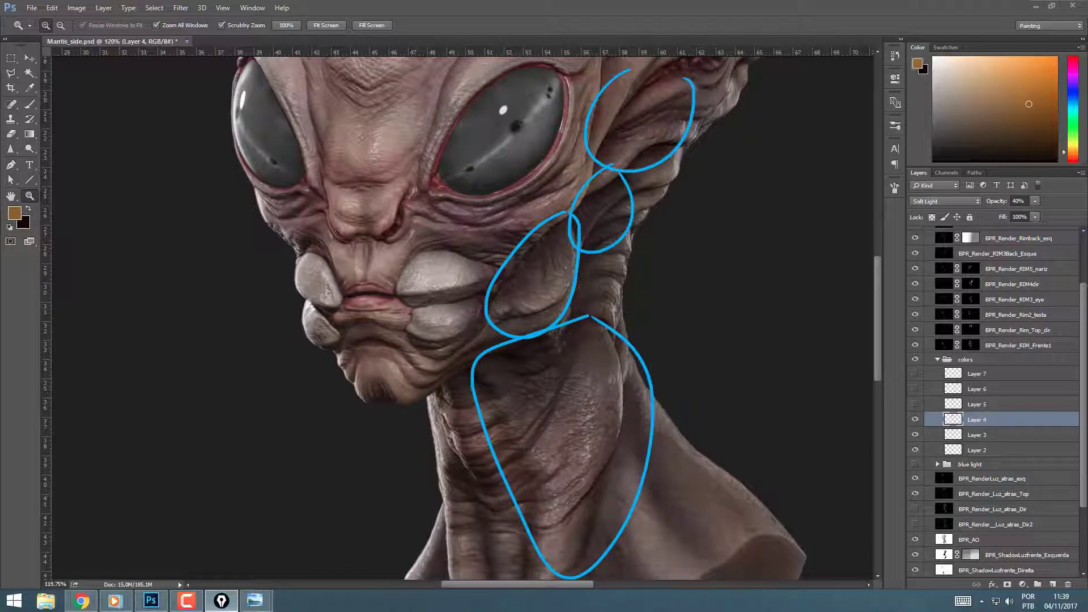
Step: Show Layers 5, 6 and 7 in the colors group and clear the blue annotations
click(916, 405)
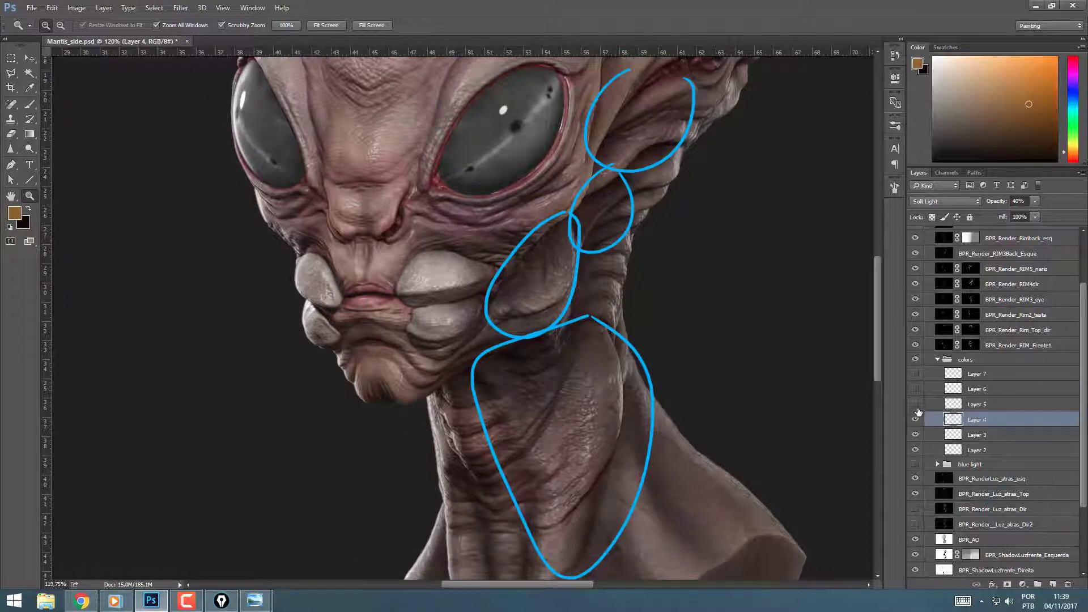
click(916, 408)
click(0, 112)
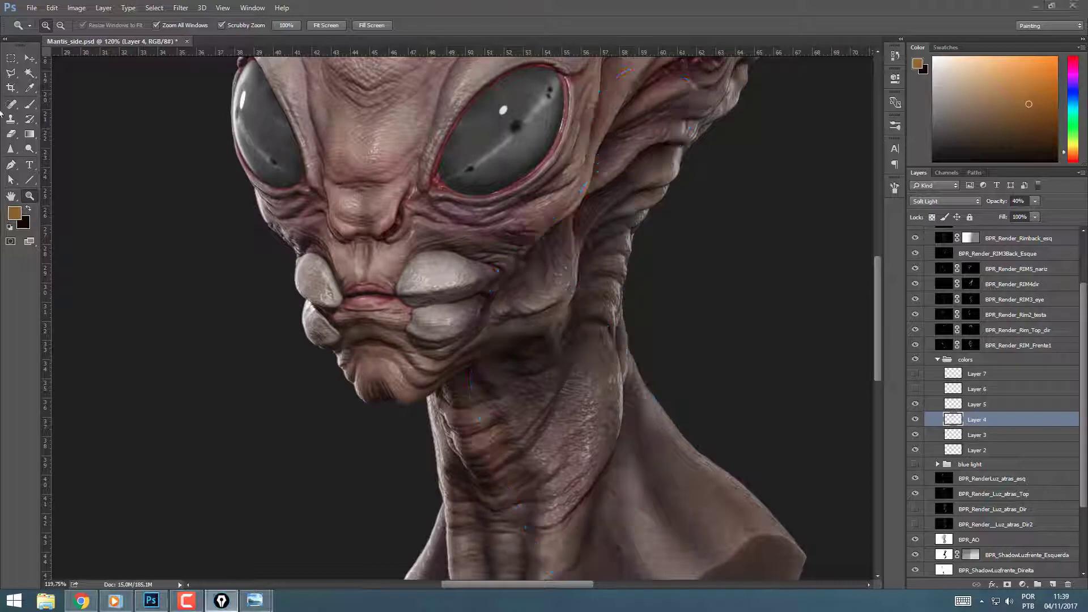
click(916, 388)
drag(915, 388, 915, 373)
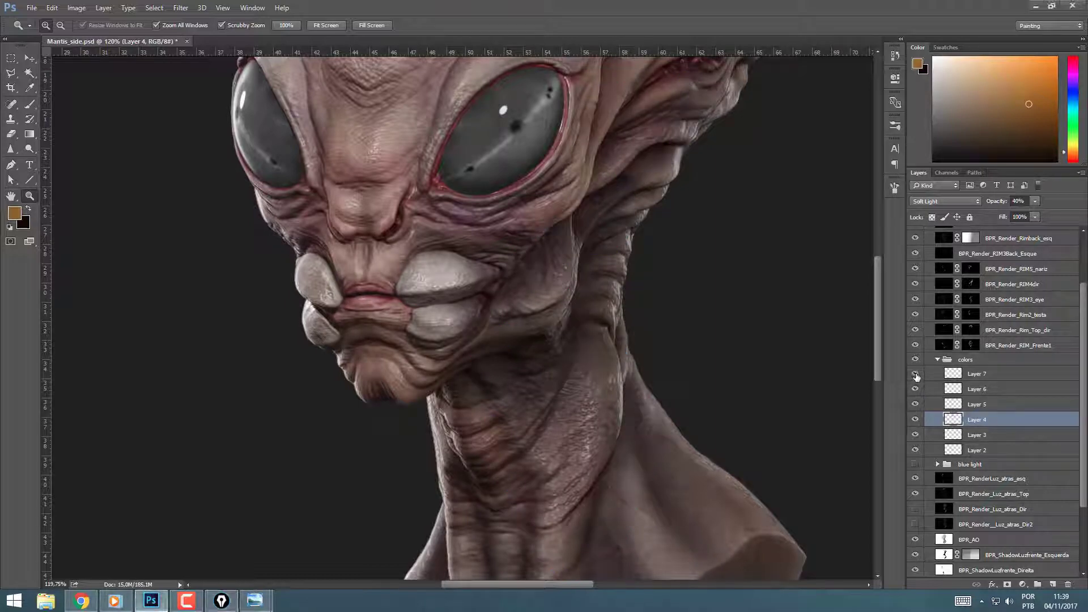
Step: Add a new layer above Layer 7 in the colors group and pick a dark reddish-orange foreground color
drag(529, 288, 483, 291)
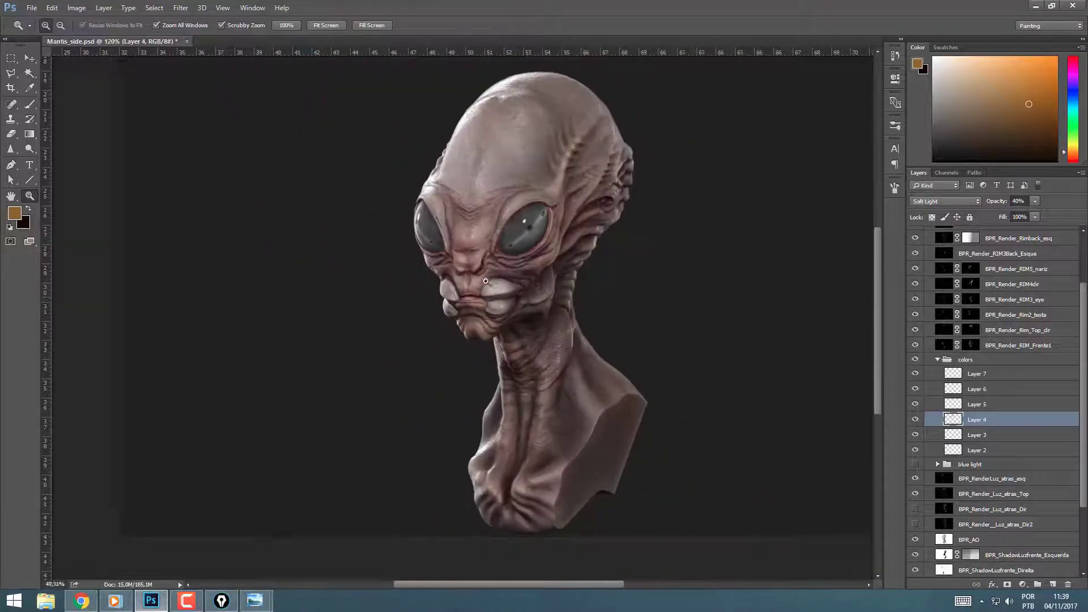
drag(510, 255, 485, 338)
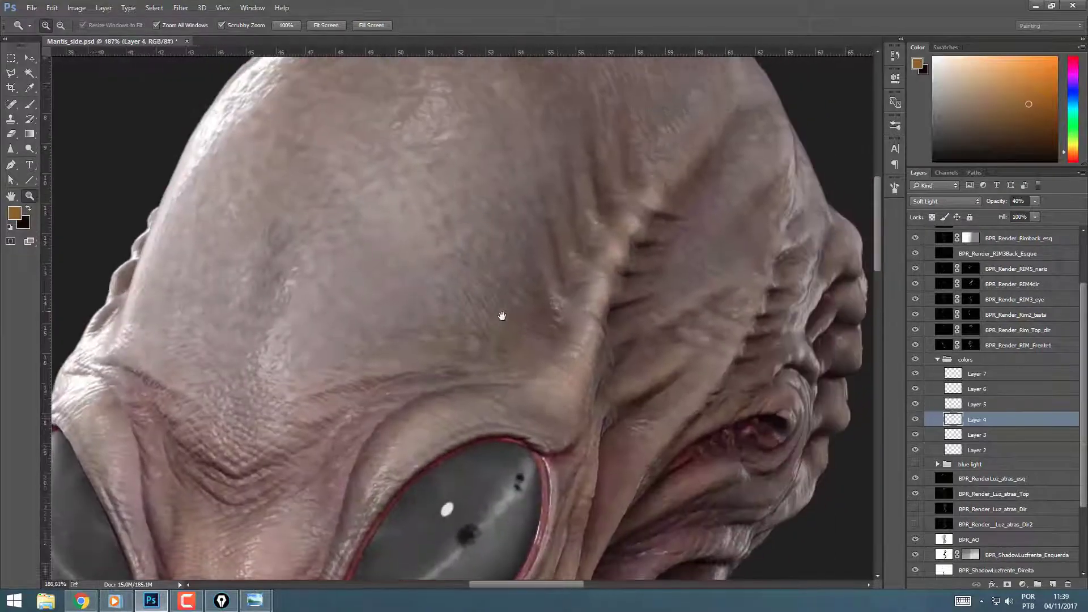
click(983, 373)
click(1052, 584)
click(1072, 156)
click(1045, 105)
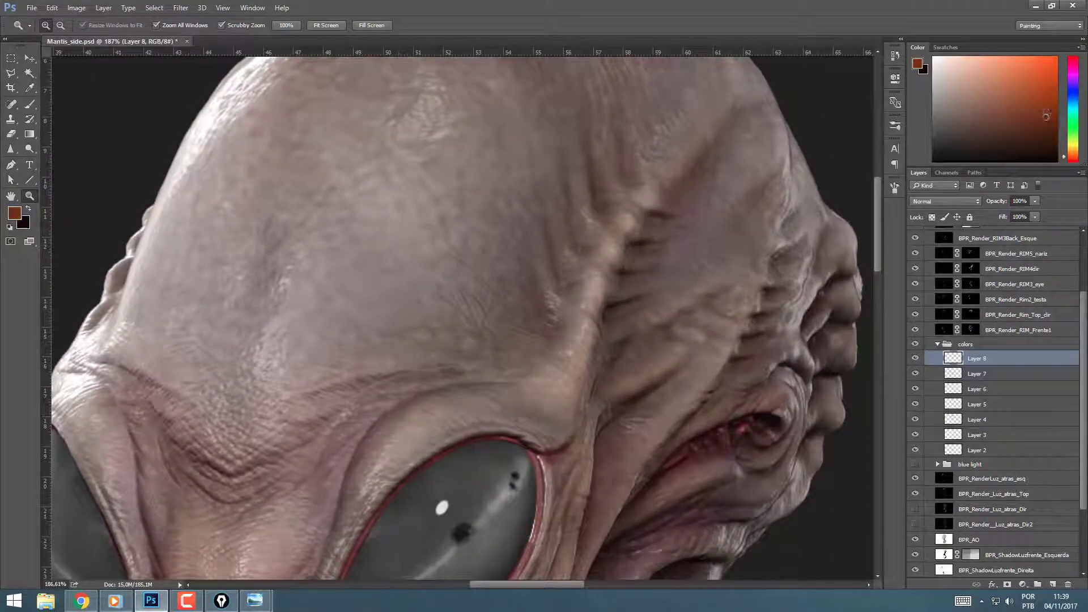
Step: Brush reddish-orange strokes at 31% opacity into the creases along the side of the skull and near the ear
key(b)
drag(573, 194, 581, 227)
drag(597, 174, 601, 201)
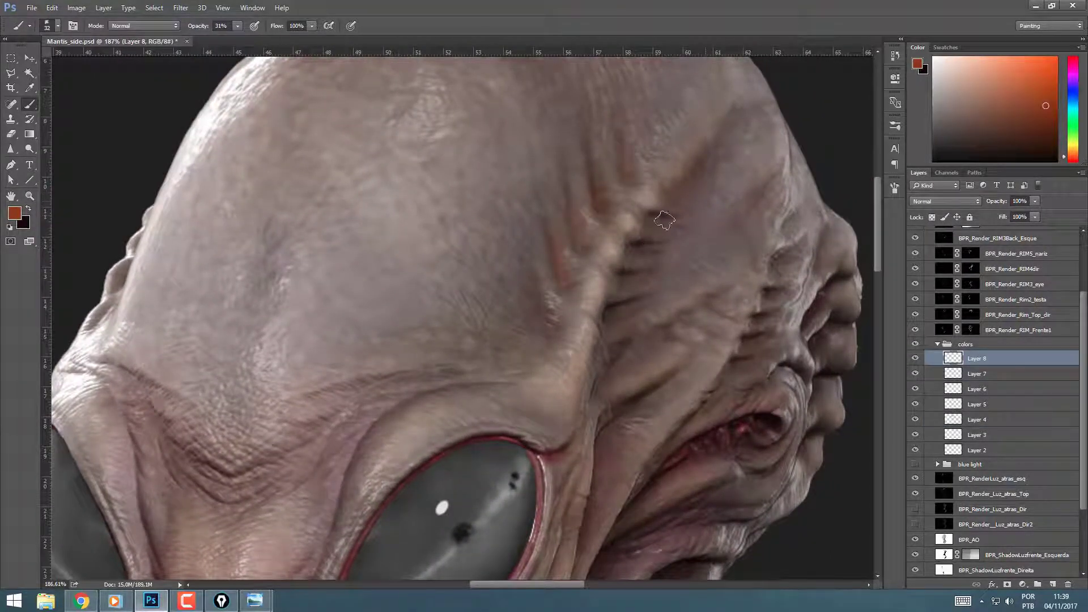
drag(664, 220, 633, 251)
drag(640, 275, 626, 310)
drag(538, 272, 551, 306)
drag(620, 352, 659, 343)
drag(732, 360, 753, 337)
drag(609, 424, 532, 318)
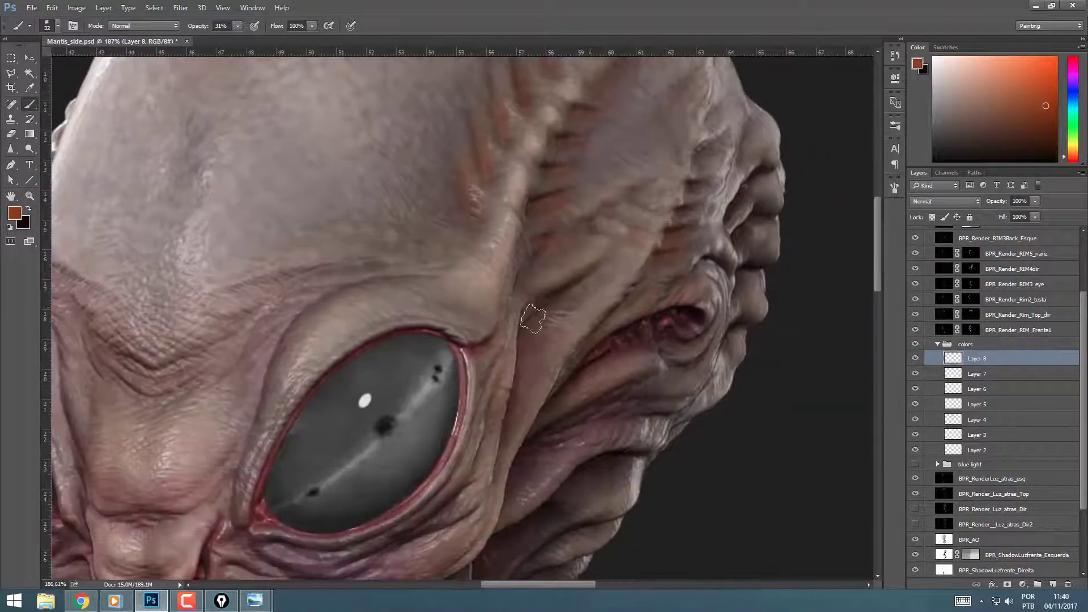
drag(573, 525, 560, 572)
Step: Try Hard Light on Layer 8 and change its blend mode to Soft Light
click(944, 201)
click(929, 327)
click(944, 201)
click(934, 319)
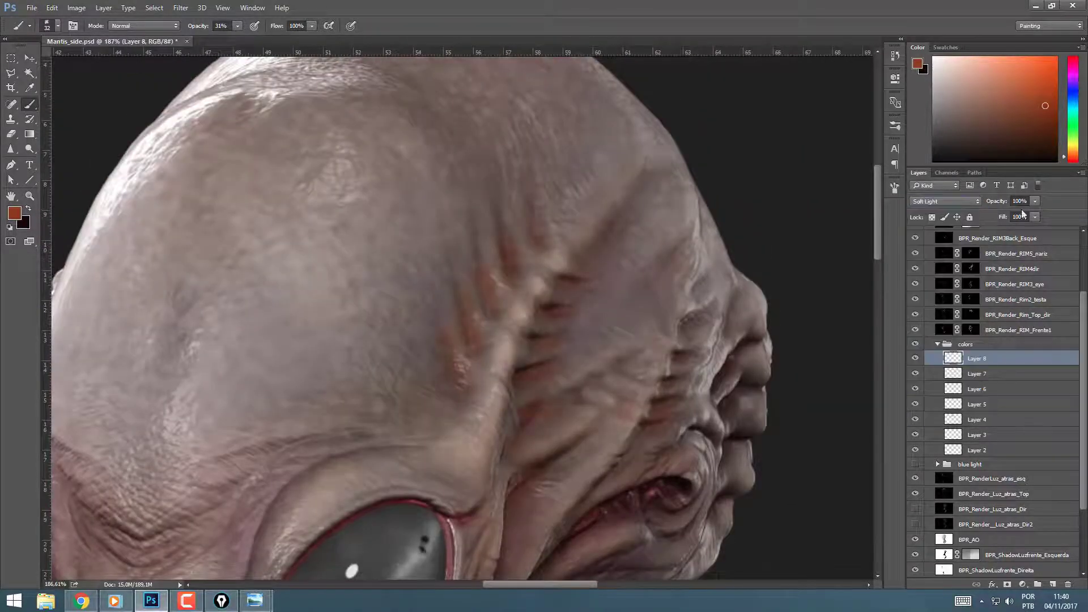
Step: Shift Layer 8's hue slightly negative with Hue/Saturation and lower the layer's opacity to 50%
key(ctrl+u)
mouse_move(919, 217)
mouse_down()
mouse_move(882, 219)
mouse_move(914, 207)
mouse_up()
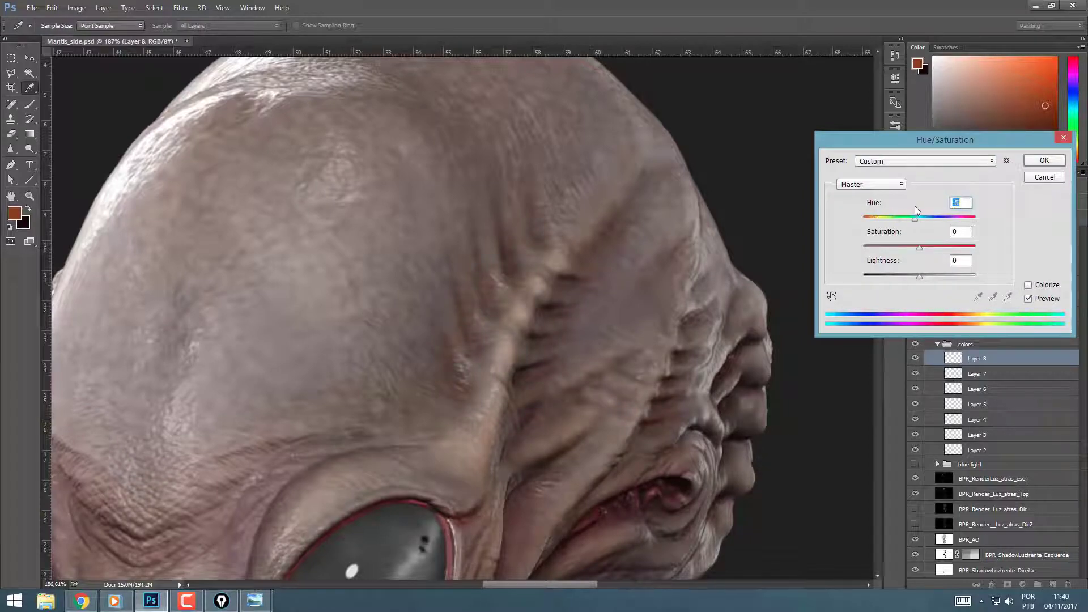
key(Return)
ctrl+drag(703, 302, 698, 238)
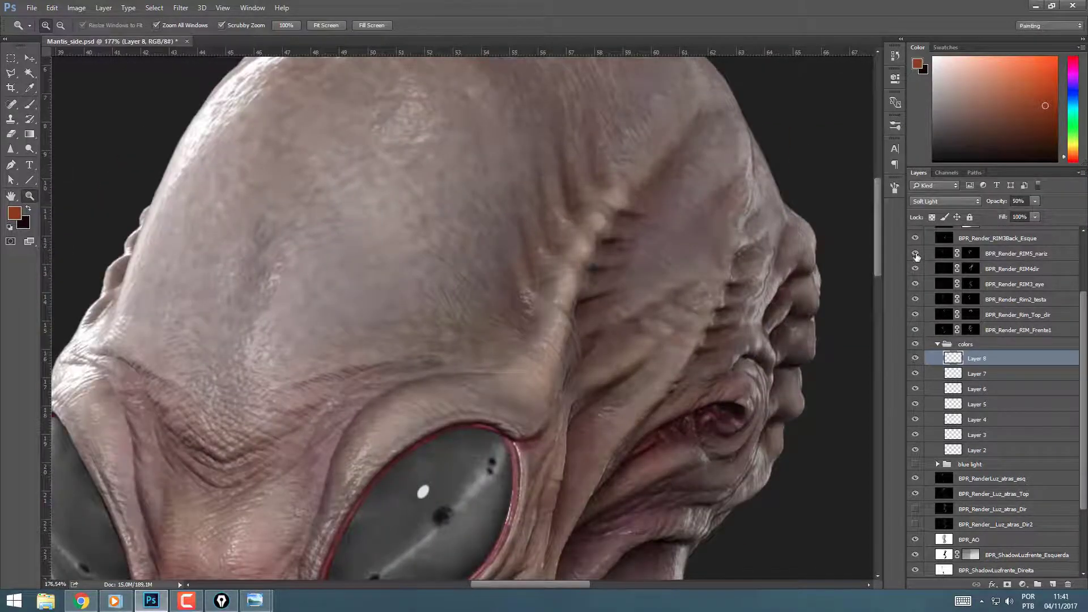
Step: Select BPR_RenderLuzfrente_Direita and toggle its layer mask off and on to compare the masked light
scroll(915, 496, down, 3)
click(971, 524)
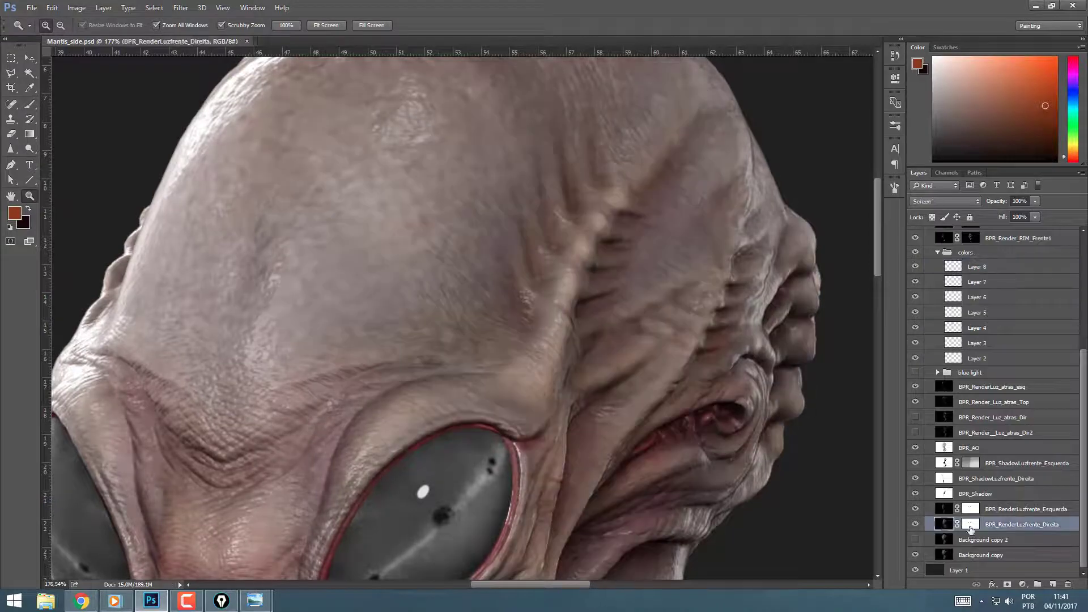
shift+click(971, 524)
shift+click(970, 524)
Step: Toggle the visibility of BPR_Render_RIM3Back_Esque, BPR_Render_Rim2_testa and BPR_Render_RIM_Frente1 to examine each rim light's contribution
drag(1084, 358, 1083, 247)
click(915, 321)
click(916, 322)
click(915, 382)
click(915, 382)
click(917, 413)
click(916, 413)
drag(796, 322, 761, 297)
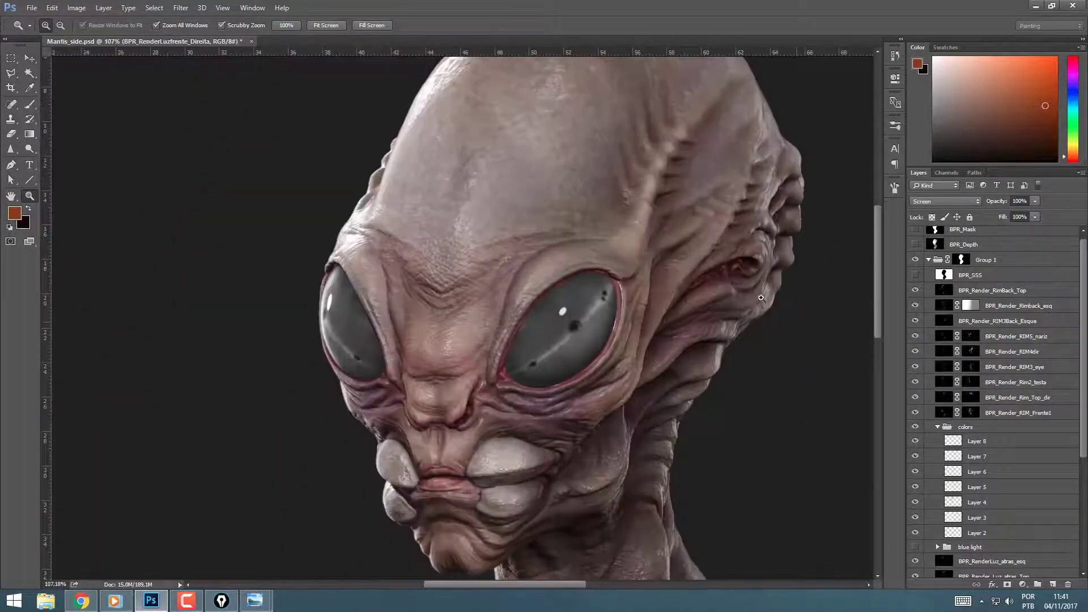
Step: Make the BPR_SSS layer visible and select it
drag(674, 310, 645, 199)
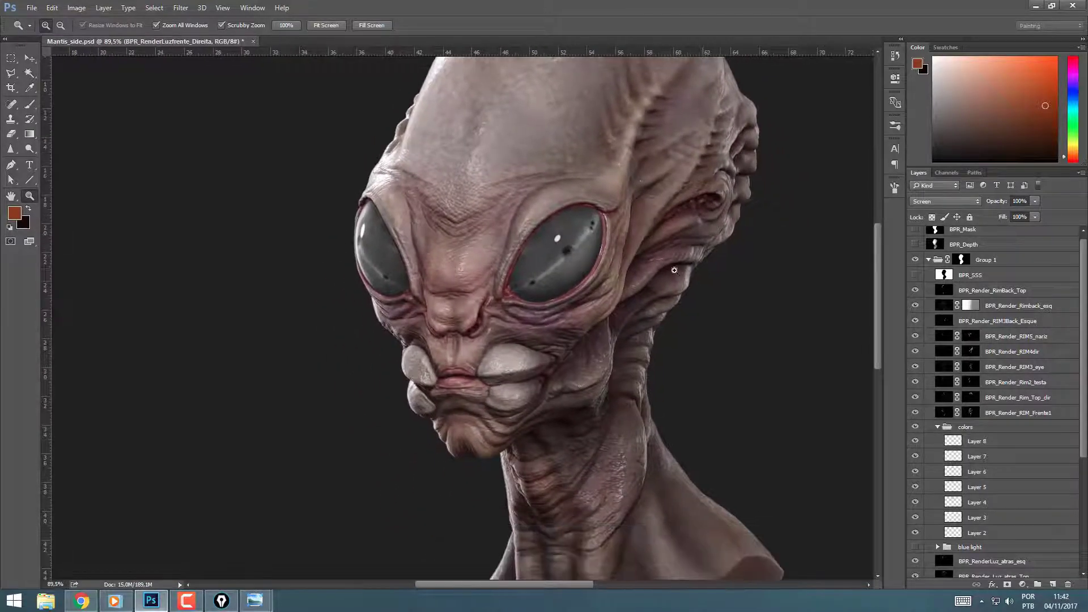
drag(674, 269, 626, 291)
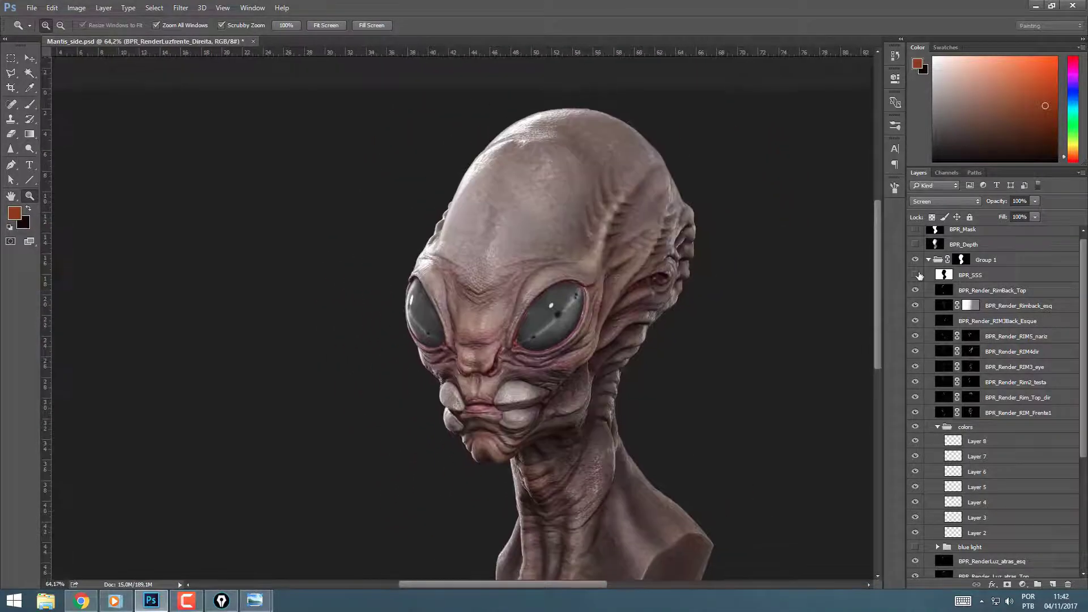
click(916, 275)
click(958, 276)
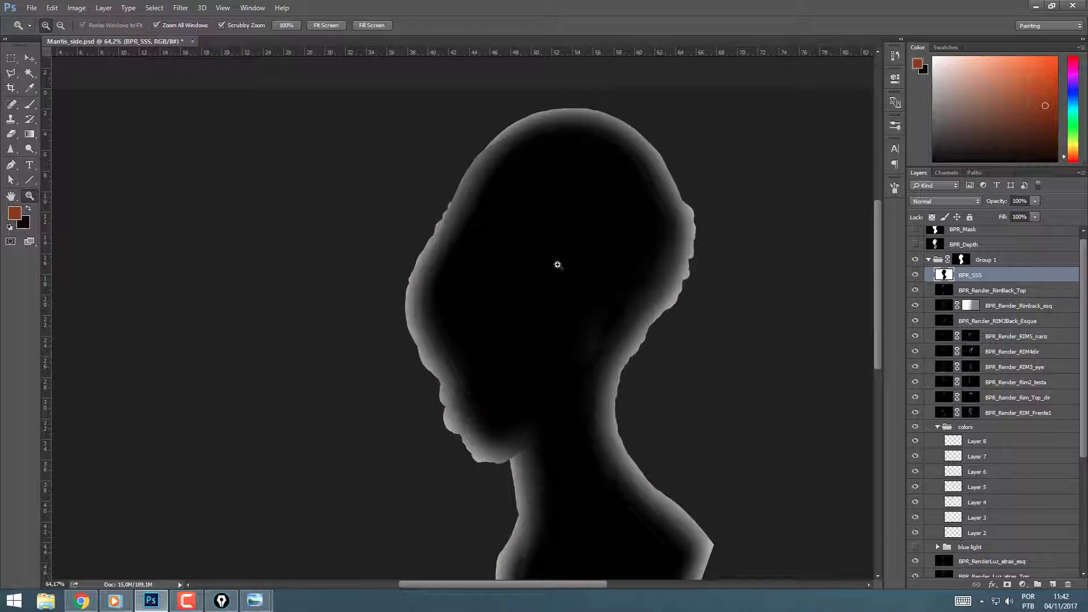
drag(543, 260, 578, 266)
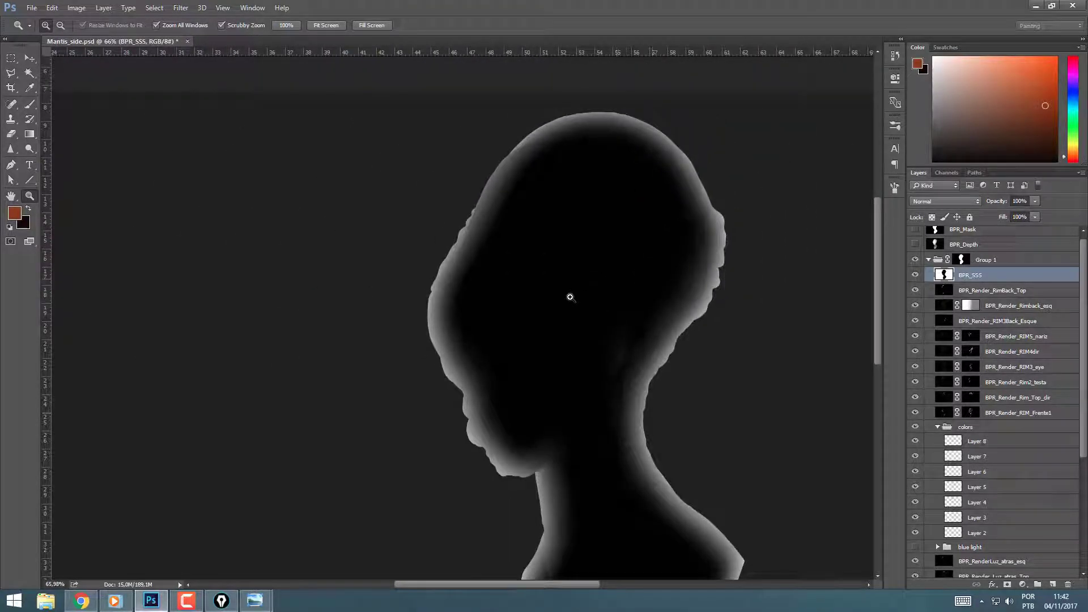
key(ctrl+u)
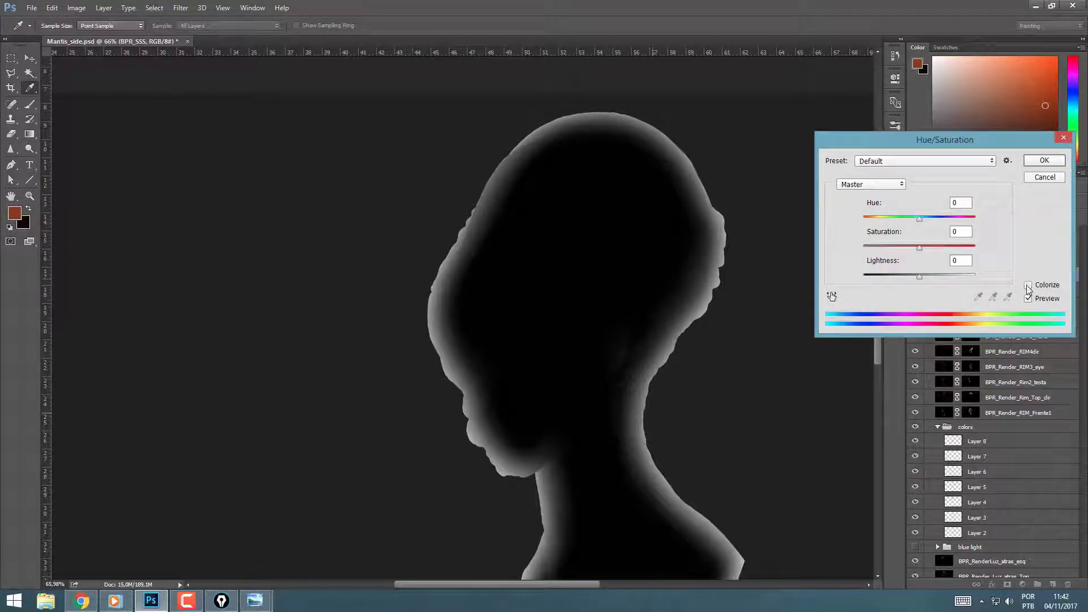
click(1037, 181)
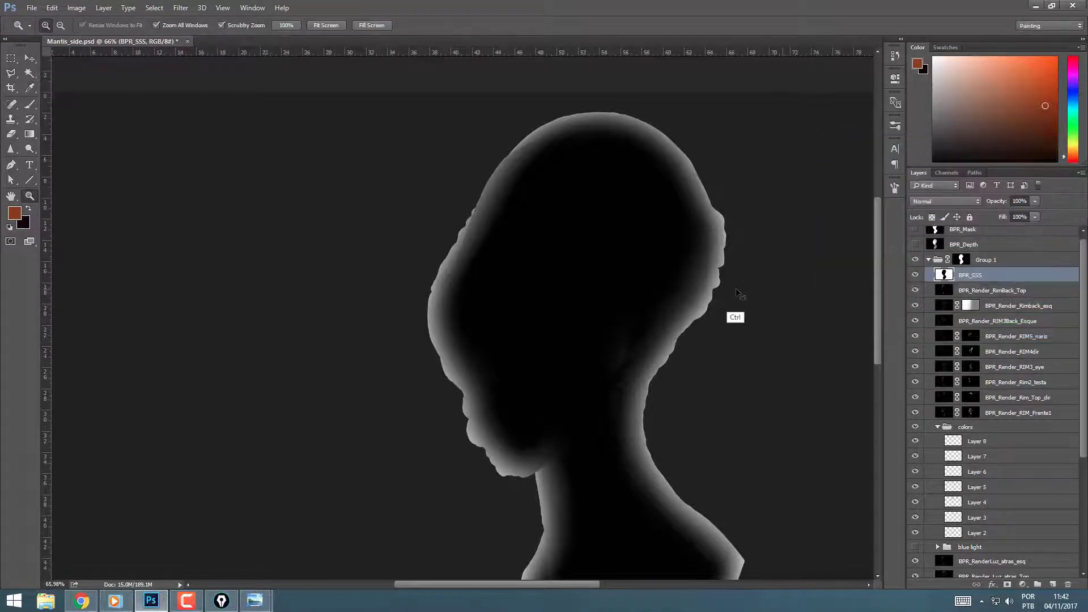
Step: Apply Levels to BPR_SSS with midtones at 0.77 and the white input level pulled down to roughly half
key(ctrl+l)
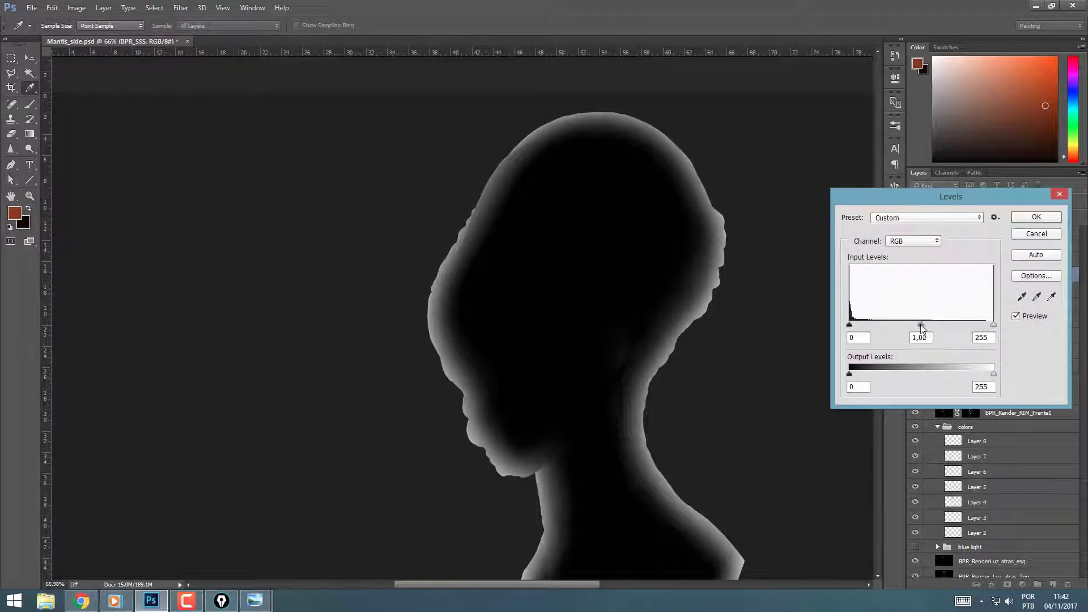
drag(921, 324, 934, 328)
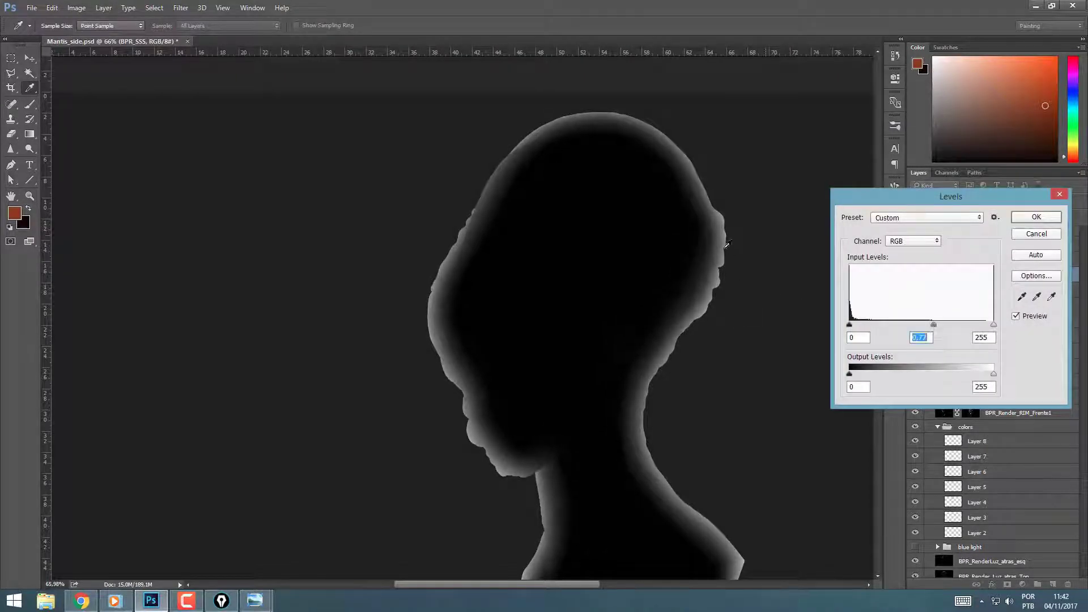
drag(993, 324, 922, 326)
click(1035, 220)
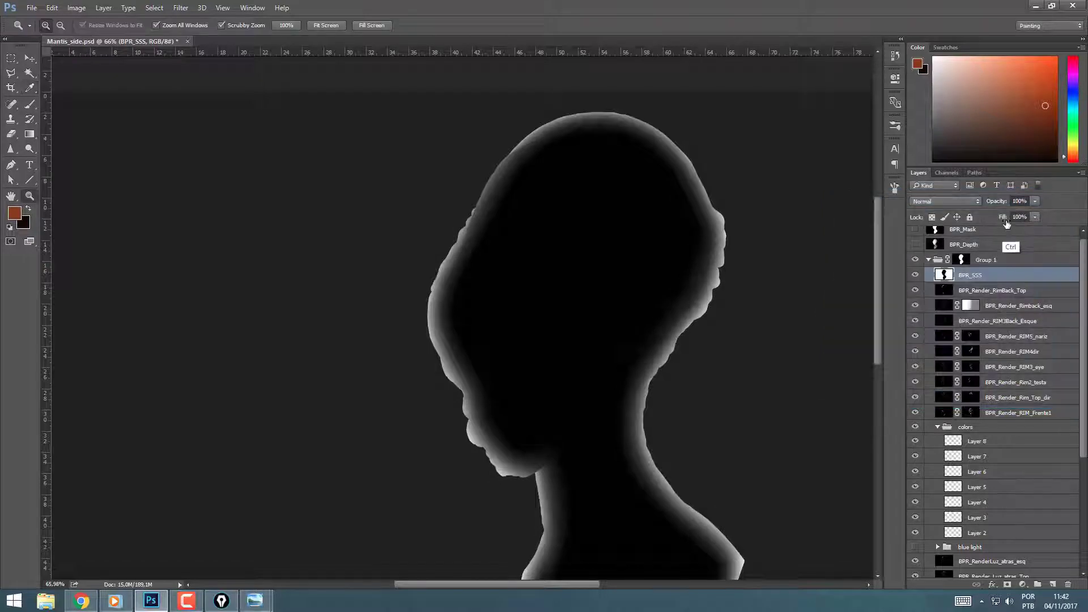
Step: Colorize BPR_SSS to a strong red with Hue/Saturation, using a saturation of about 82
key(ctrl+u)
click(1028, 285)
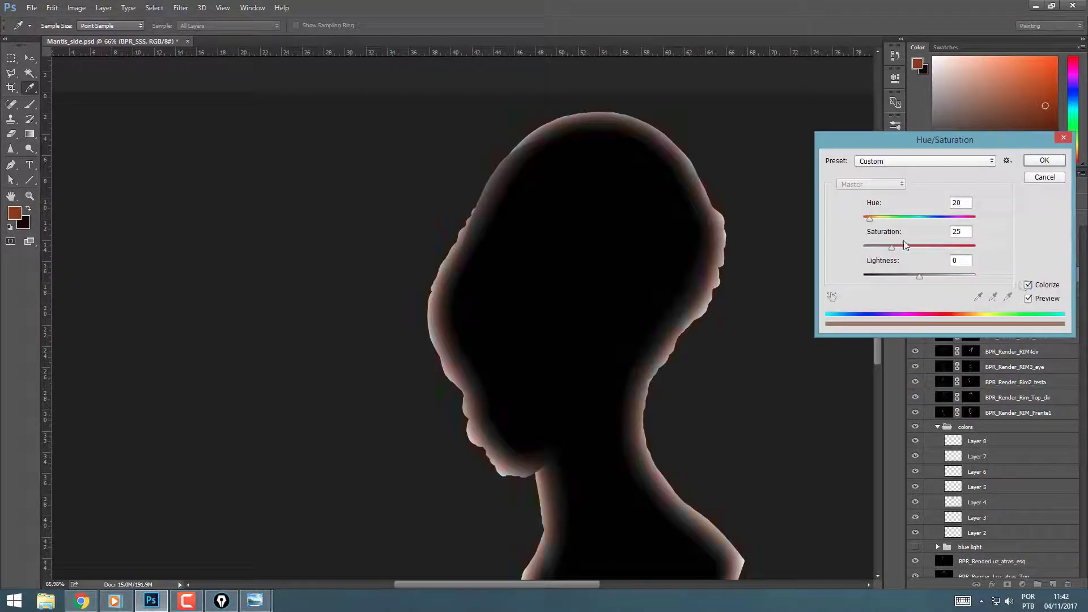
drag(894, 252, 955, 252)
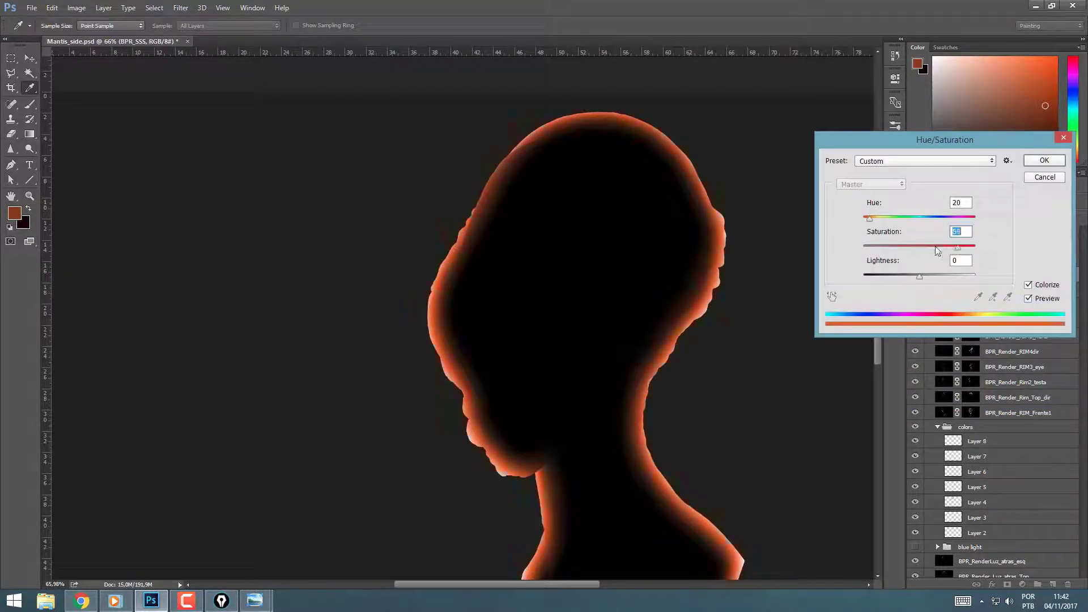
mouse_move(871, 223)
mouse_down()
mouse_move(882, 220)
mouse_move(847, 223)
mouse_move(865, 223)
mouse_up()
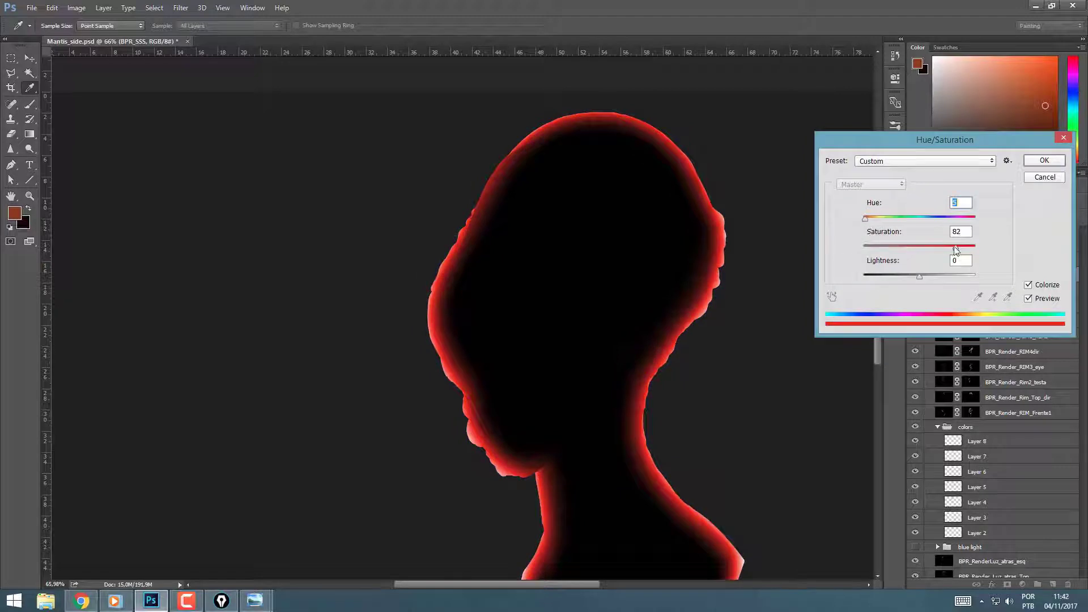
click(1030, 164)
Step: Set BPR_SSS to Screen blending and add a black layer mask that hides it completely
click(947, 201)
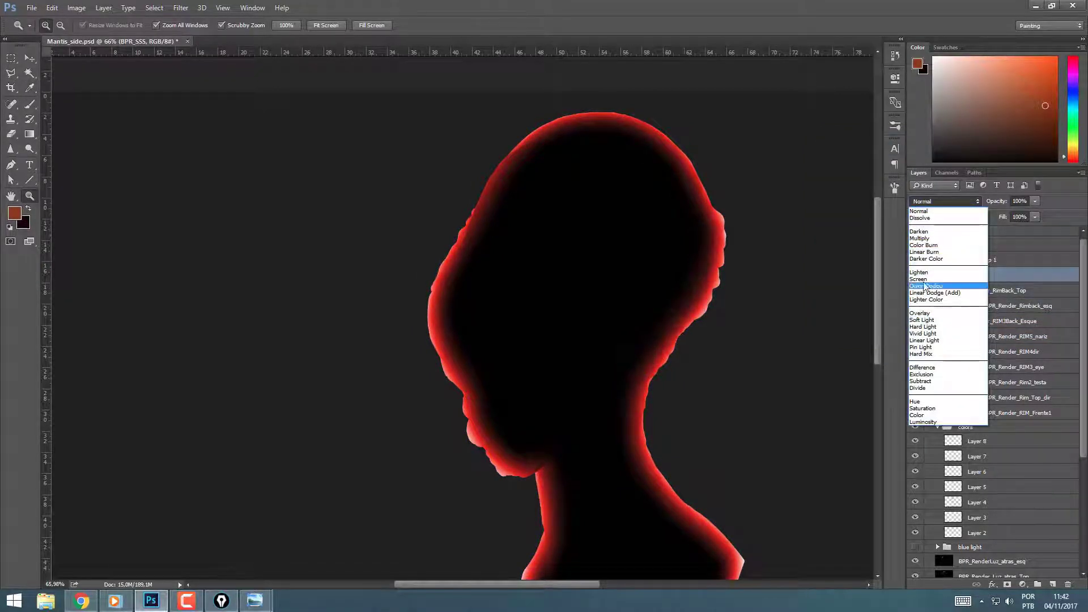
click(927, 279)
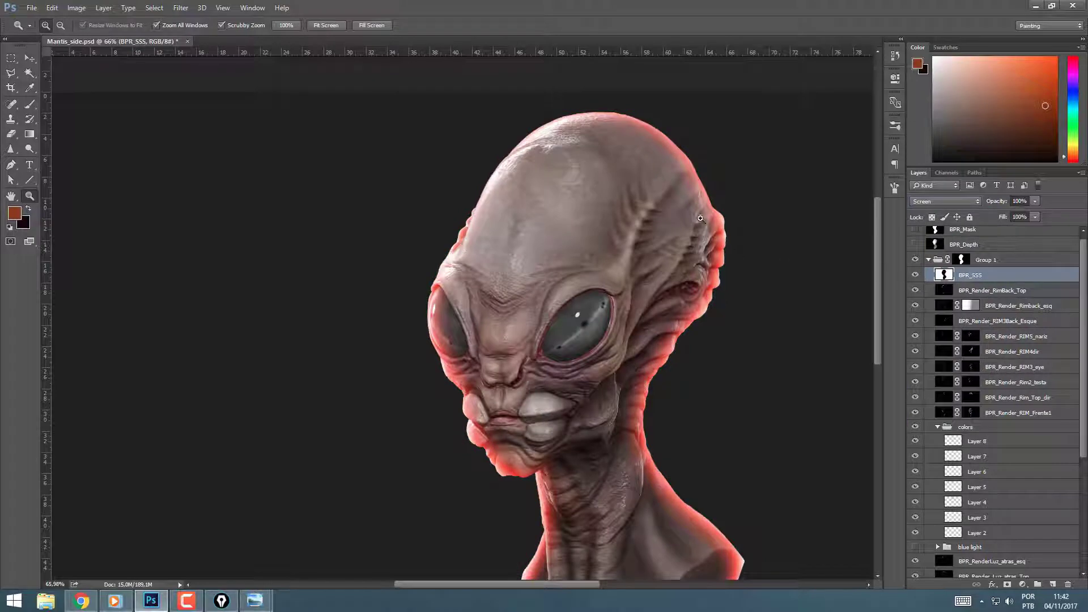
alt+click(1006, 584)
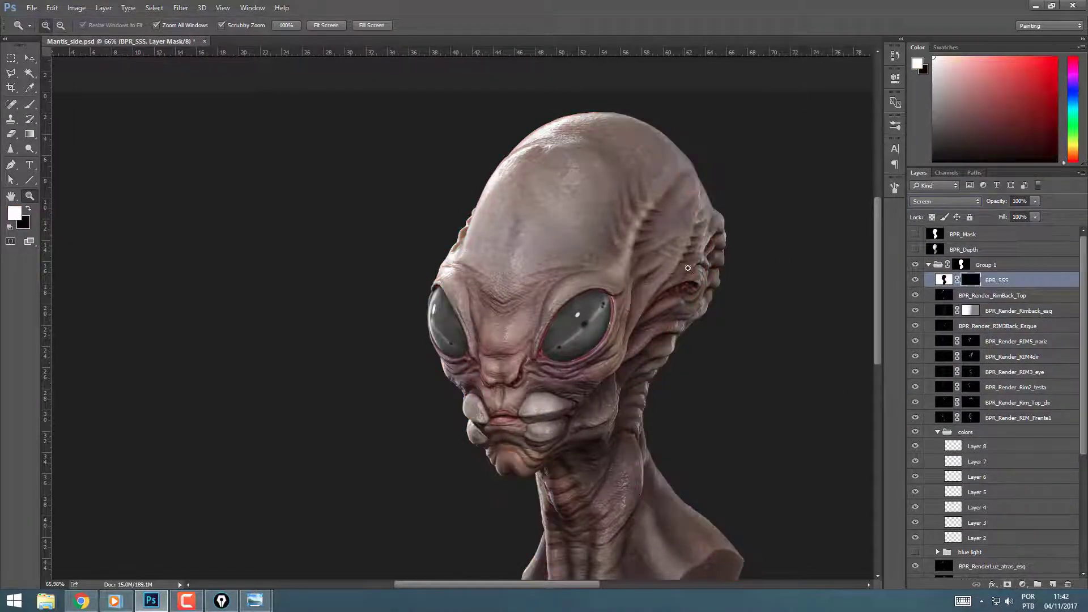
Step: Paint white on the BPR_SSS mask with a 31% opacity brush along the bumps at the back of the head
drag(704, 259, 753, 308)
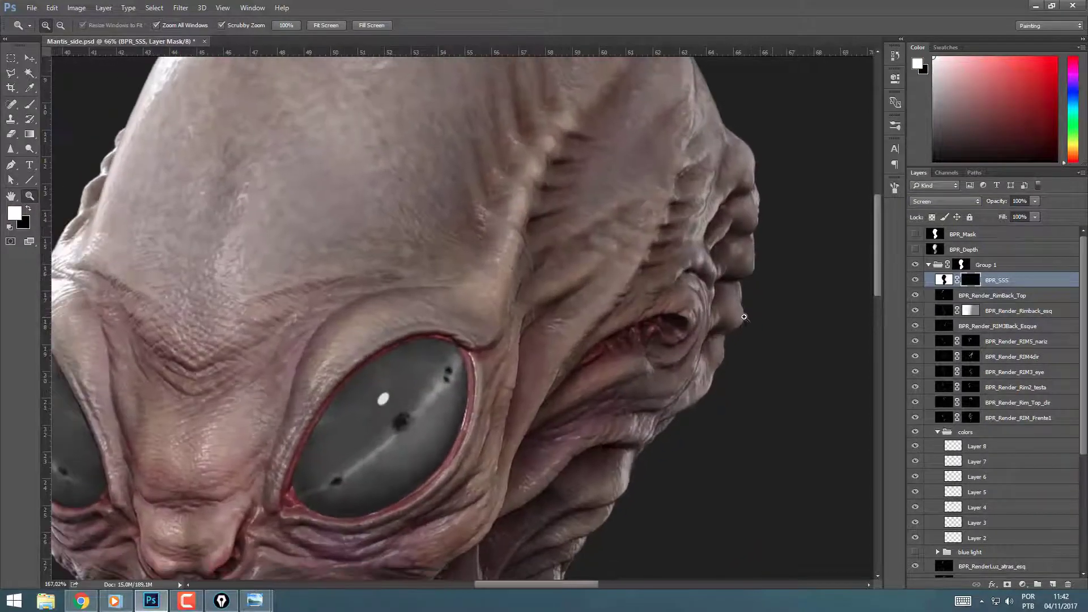
key(b)
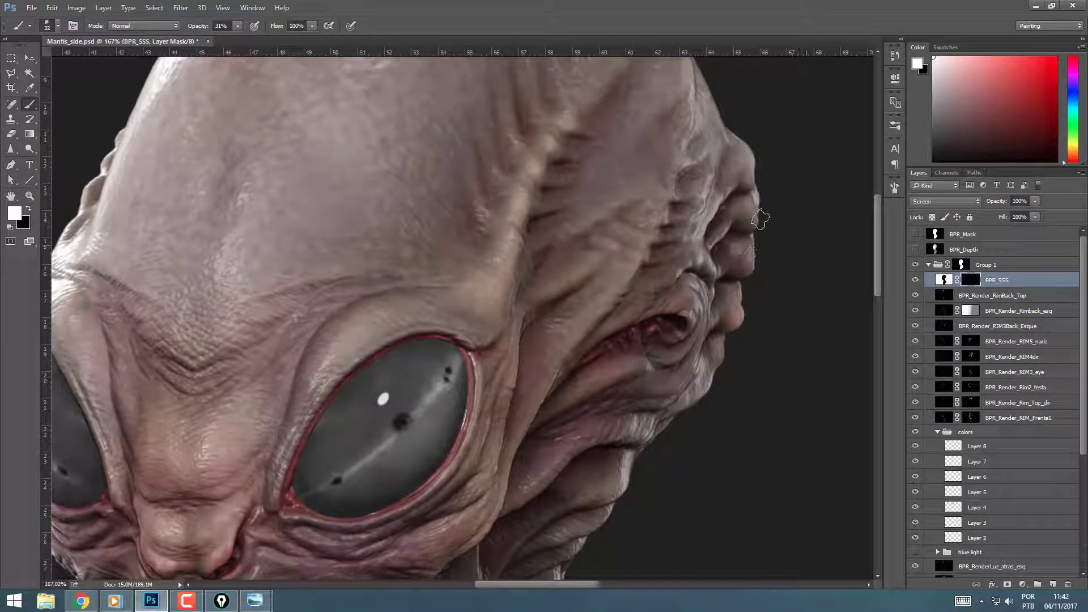
scroll(647, 337, down, 5)
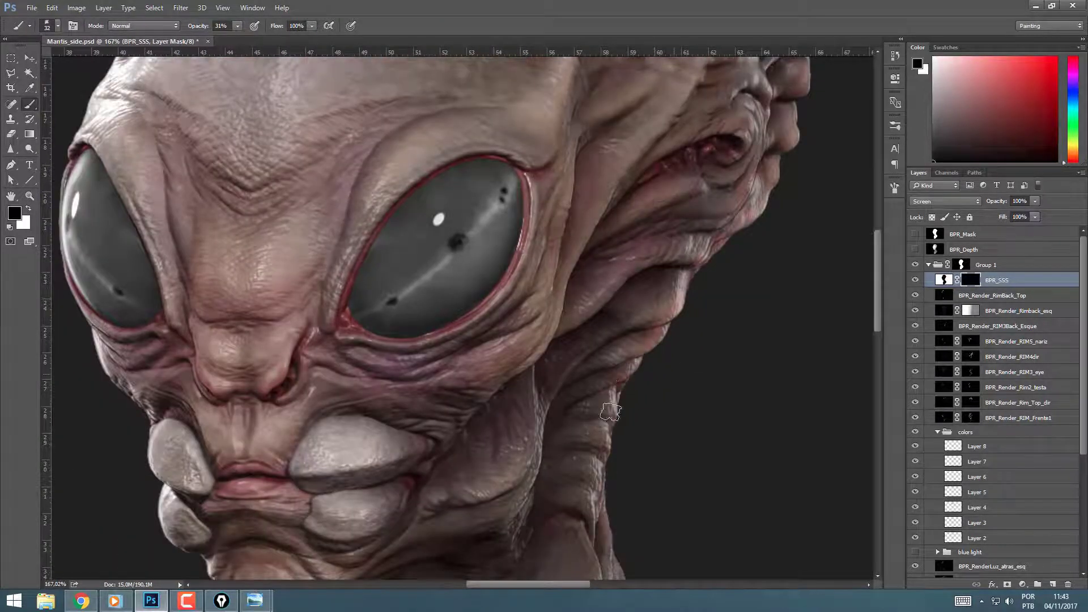
Step: Enlarge the brush and paint the BPR_SSS mask to reveal the red glow along the back of the neck and shoulder
mouse_move(597, 491)
mouse_down()
mouse_move(602, 281)
mouse_move(512, 244)
mouse_up()
right_click(509, 243)
double_click(551, 313)
key(x)
key(x)
drag(552, 314, 642, 454)
key(x)
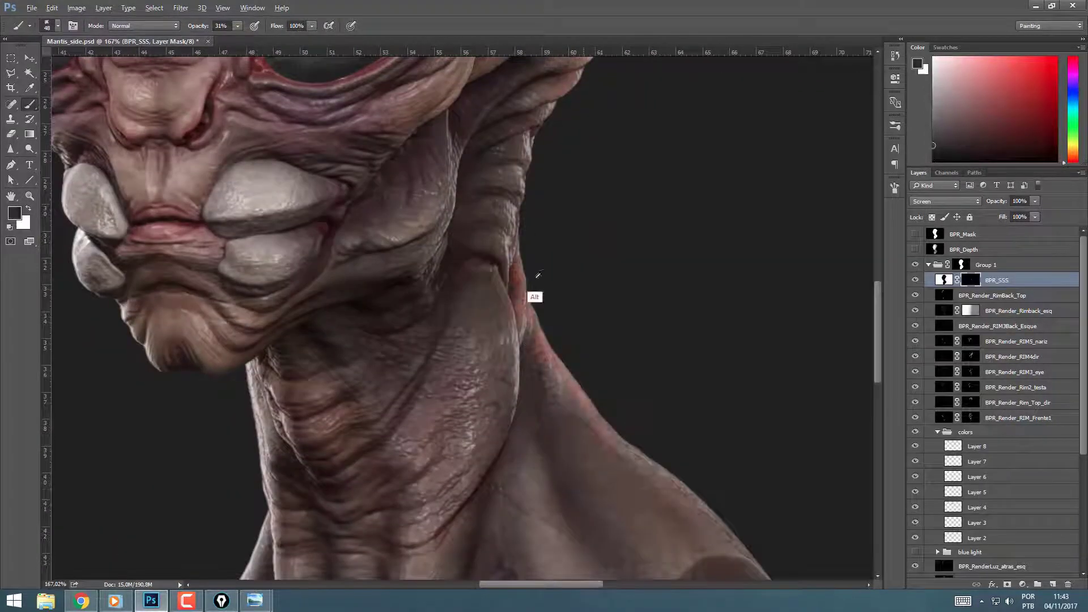
key(x)
Step: Refine the BPR_SSS mask in white and black along the far side of the face, brow and rear head ridges
drag(496, 313, 691, 158)
drag(379, 226, 401, 461)
key(x)
drag(348, 407, 470, 524)
key(x)
key(x)
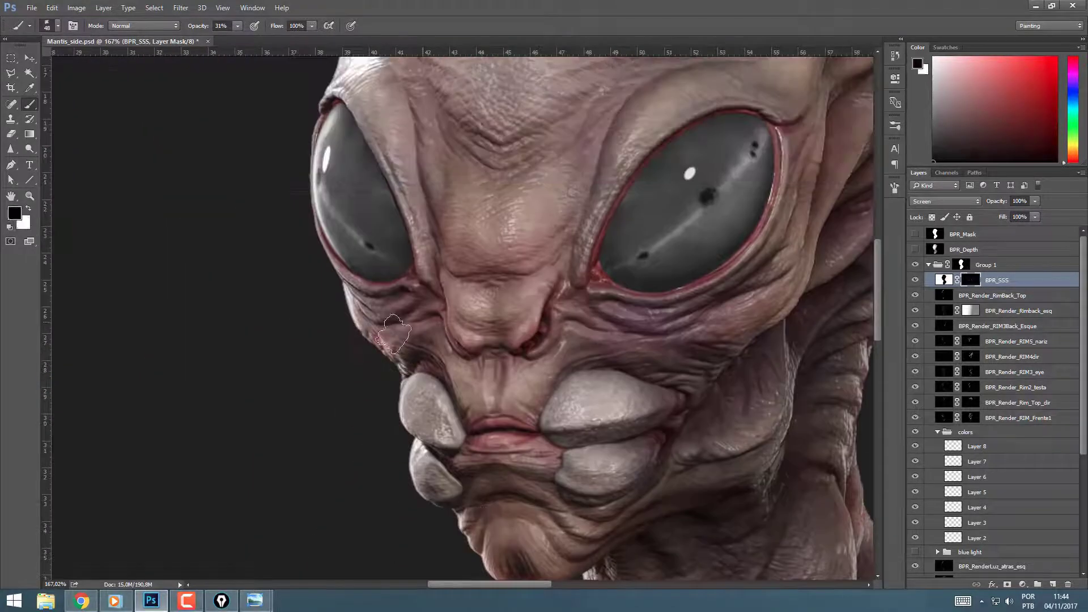
key(x)
drag(339, 269, 407, 425)
key(x)
drag(399, 247, 431, 187)
key(x)
drag(430, 187, 375, 355)
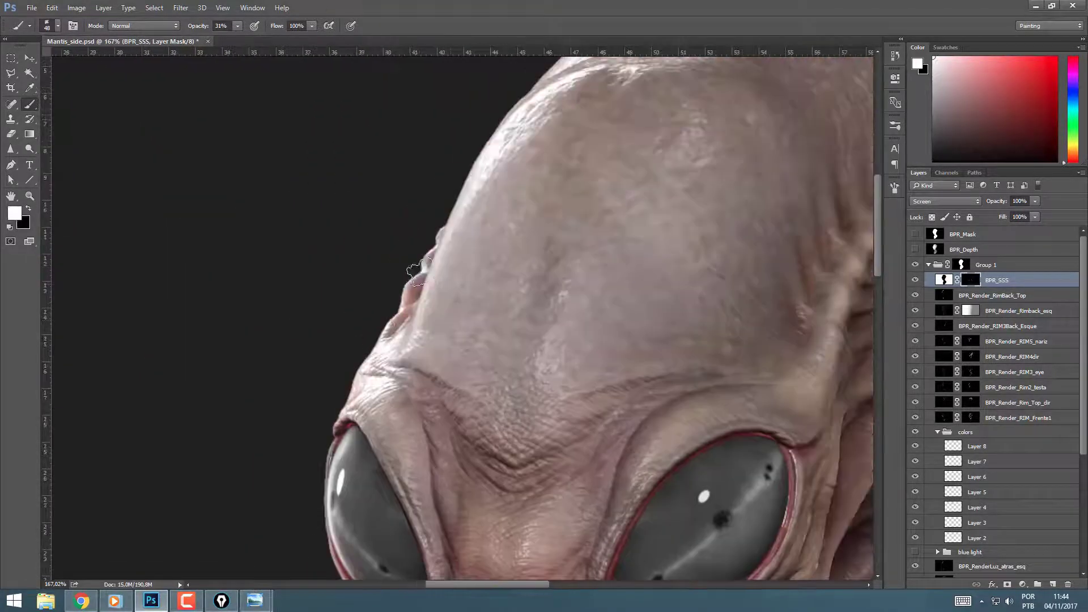
Step: Paint subtle red scattering into the BPR_SSS mask along the top of the skull and the back of the head
scroll(493, 170, up, 2)
ctrl+scroll(650, 291, right, 5)
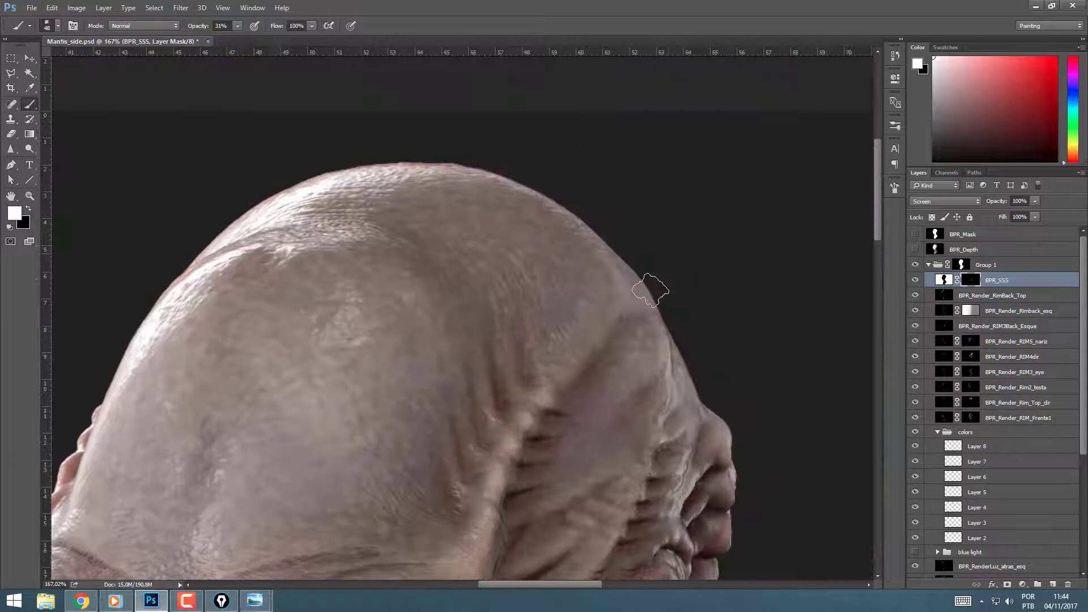
key(x)
scroll(731, 403, down, 2)
key(x)
key(x)
mouse_move(732, 405)
mouse_down()
mouse_move(736, 357)
mouse_move(661, 303)
mouse_move(635, 303)
mouse_up()
key(x)
ctrl+click(740, 346)
key(x)
Step: Toggle the visibility of BPR_SSS off and on to compare the scattering effect on the whole bust
click(916, 281)
click(916, 280)
ctrl+drag(663, 457, 646, 363)
drag(600, 227, 601, 287)
Step: Create a new layer above BPR_AO, put it in a group named "rim" and select the layer
scroll(1001, 250, down, 3)
click(974, 439)
click(973, 500)
scroll(974, 502, down, 1)
key(ctrl+alt+shift+n)
key(ctrl+g)
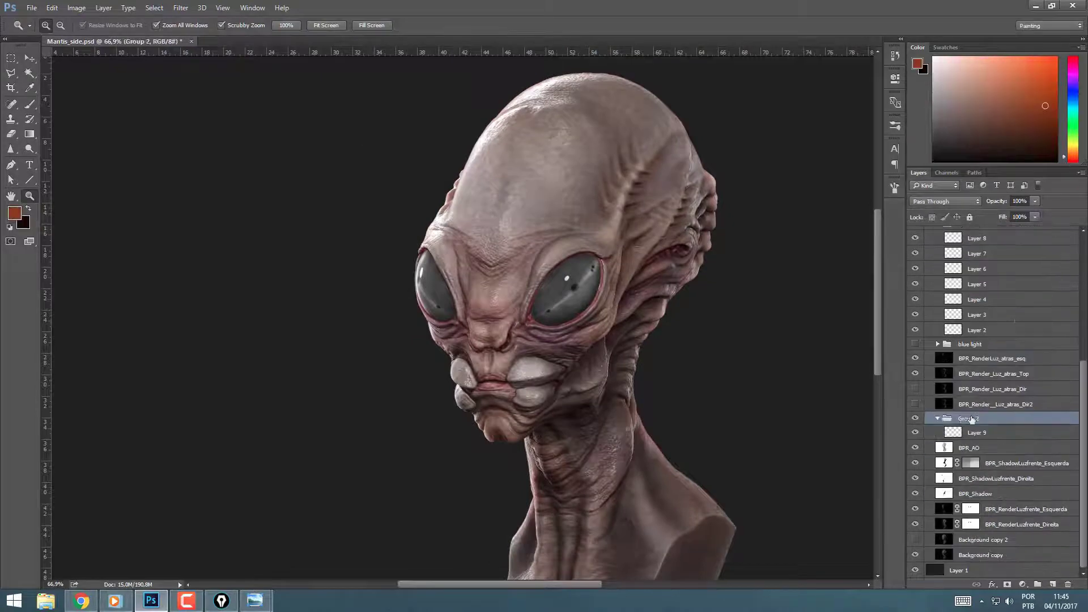
double_click(967, 419)
text(rim)
key(Return)
click(956, 434)
Step: Browse for a file to open in the desktop folder ROGRAMAS > Zbrush_2017_B_CN_Delete > TEXTURES > Pele
key(ctrl+o)
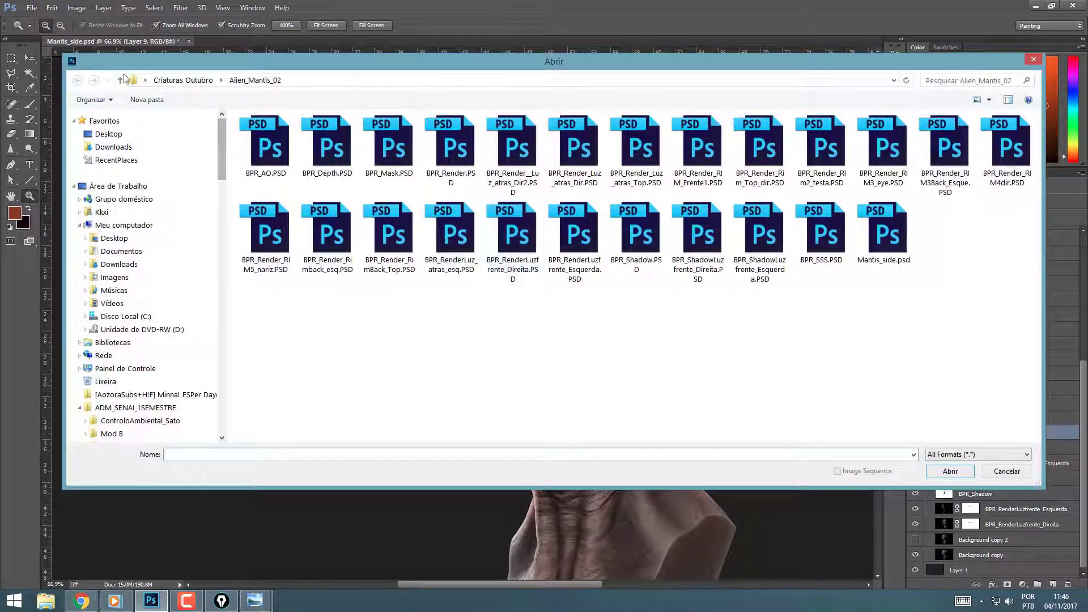
click(120, 82)
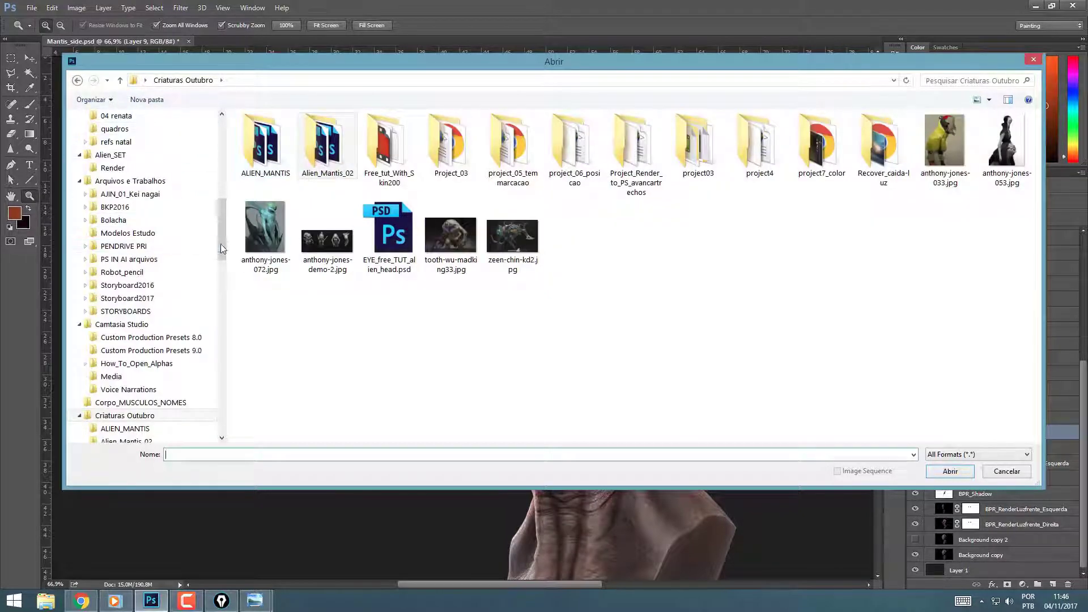
click(117, 185)
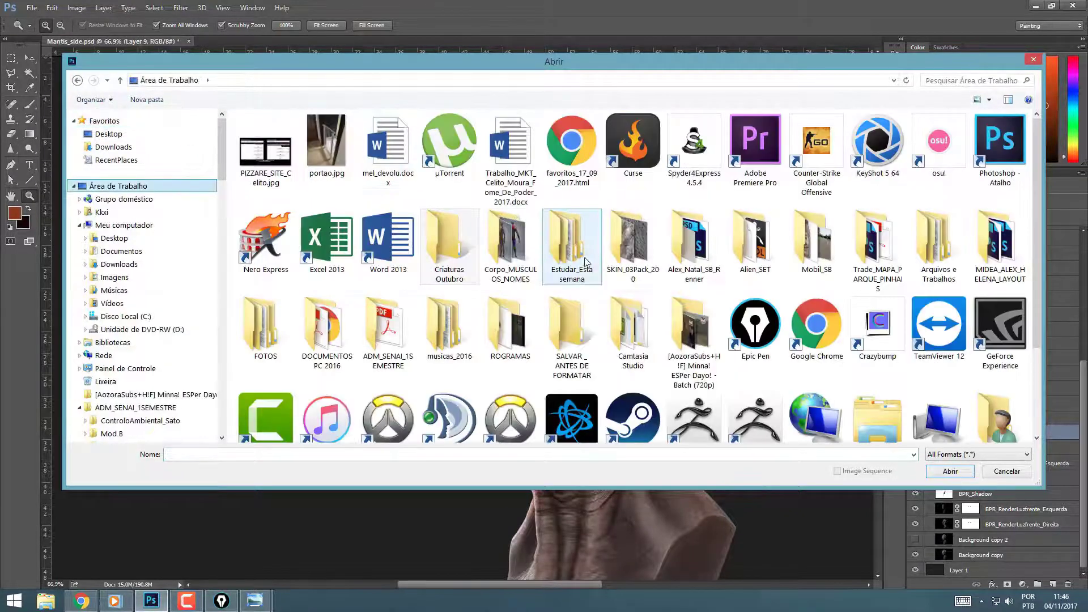
double_click(514, 328)
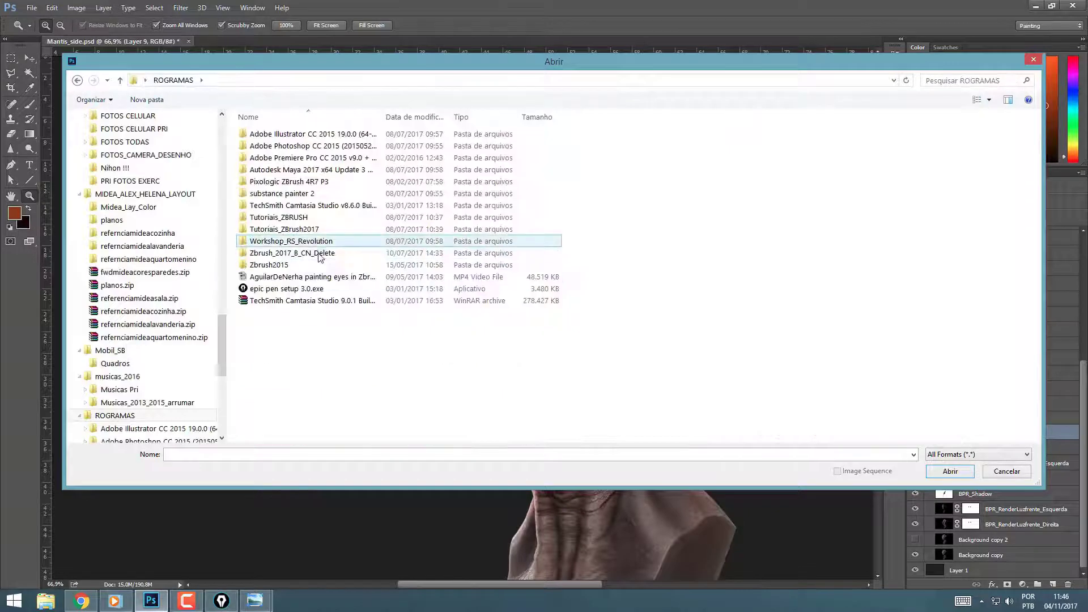
double_click(319, 254)
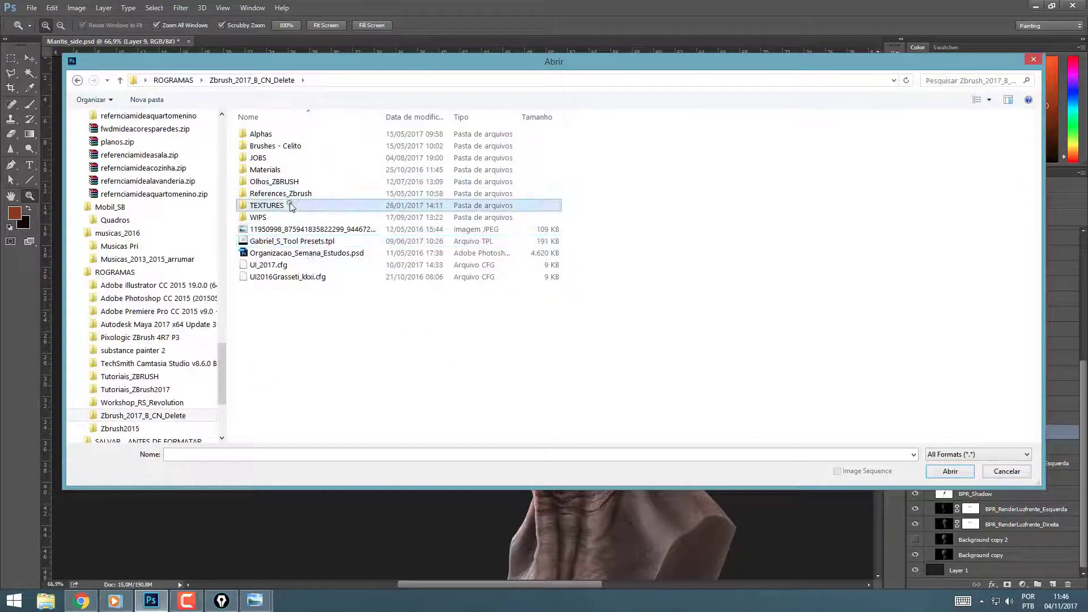
double_click(297, 205)
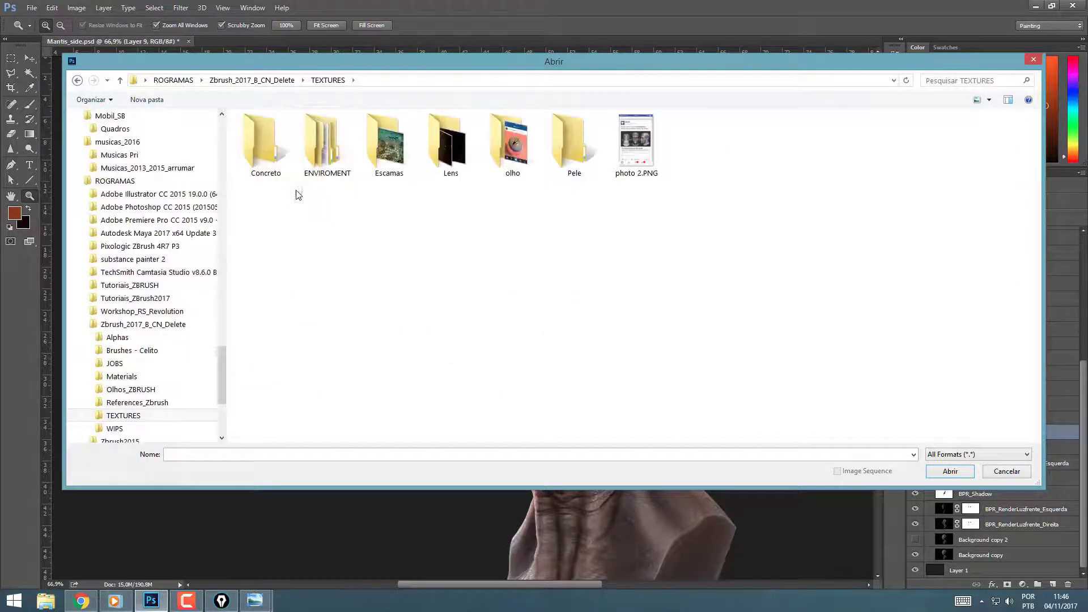
double_click(575, 153)
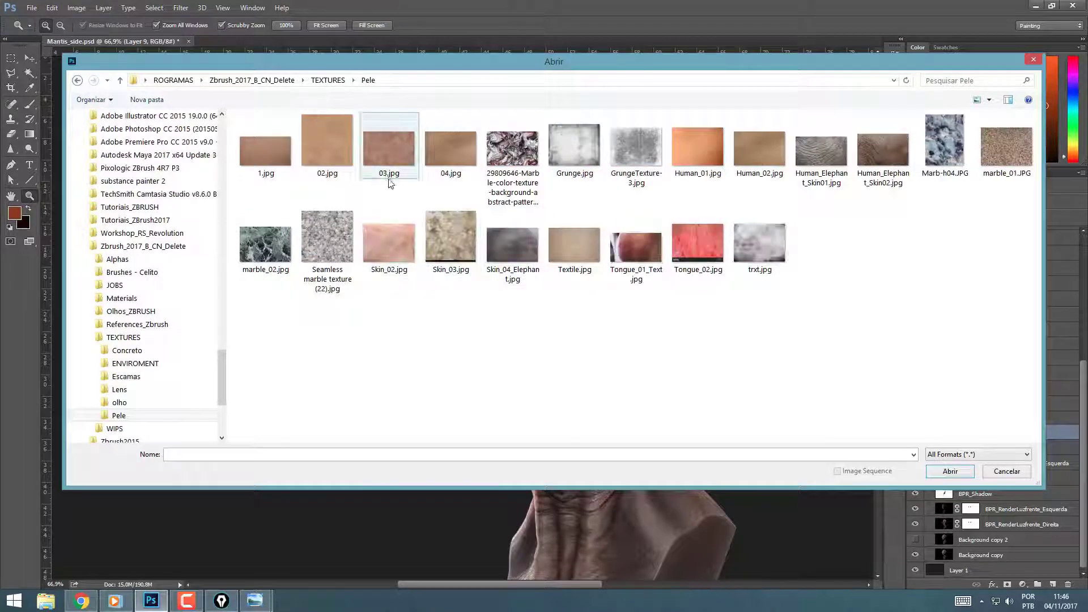
Step: Enlarge the thumbnails of the Pele texture folder and open the grunge texture trxt.jpg
right_click(364, 295)
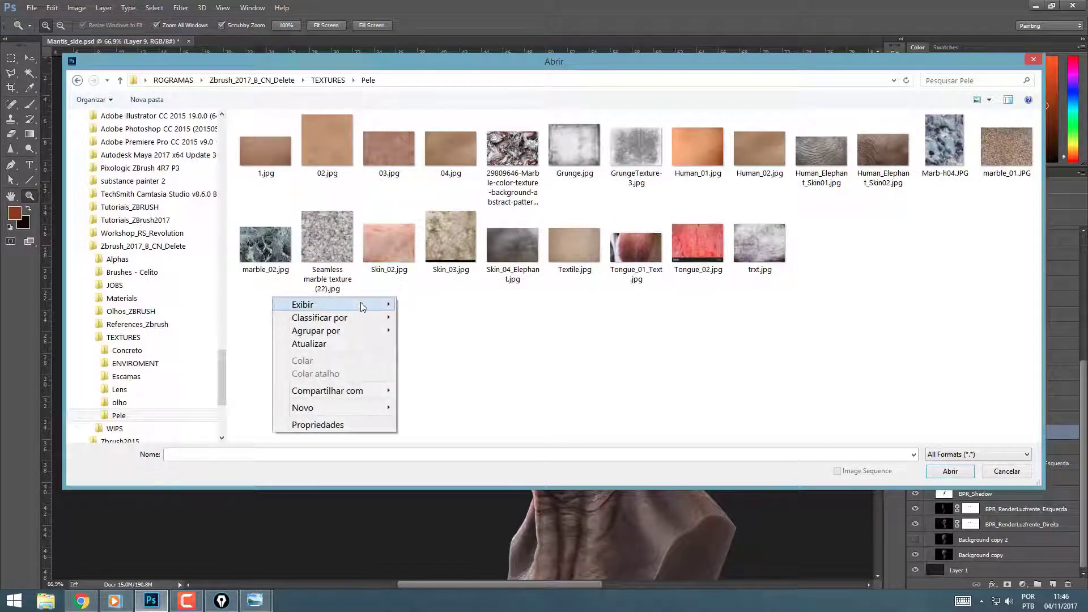
mouse_move(374, 304)
click(272, 304)
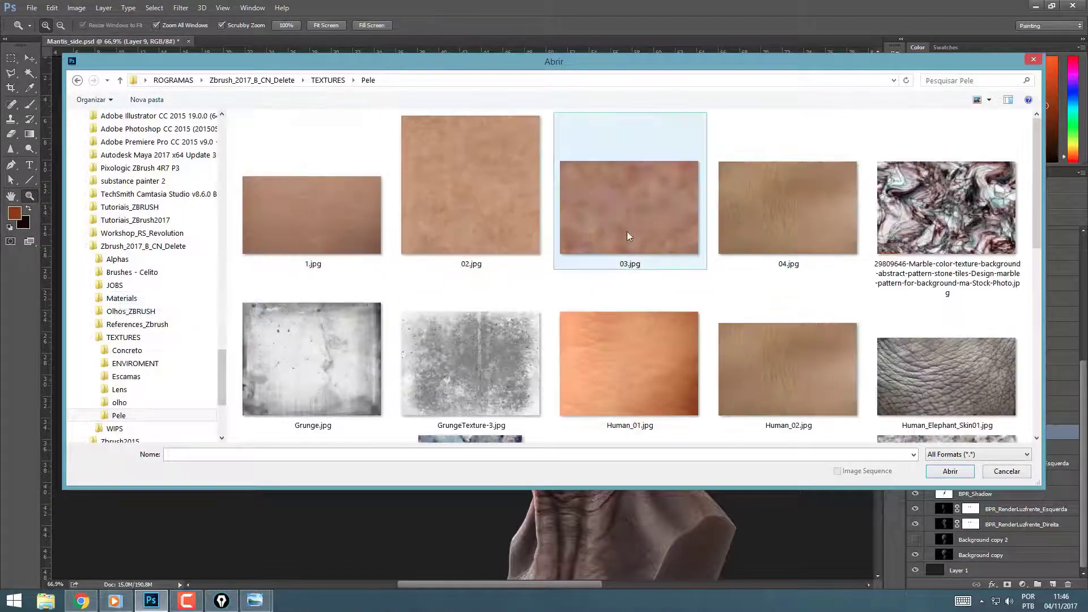
drag(1038, 174, 1035, 333)
click(791, 338)
click(543, 370)
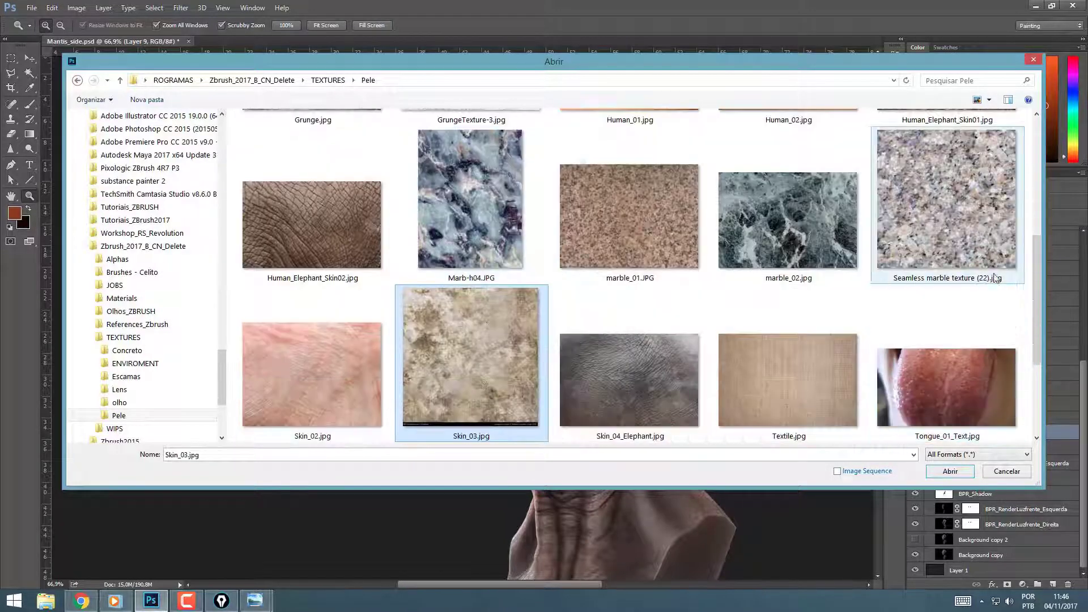
drag(1032, 256, 1032, 304)
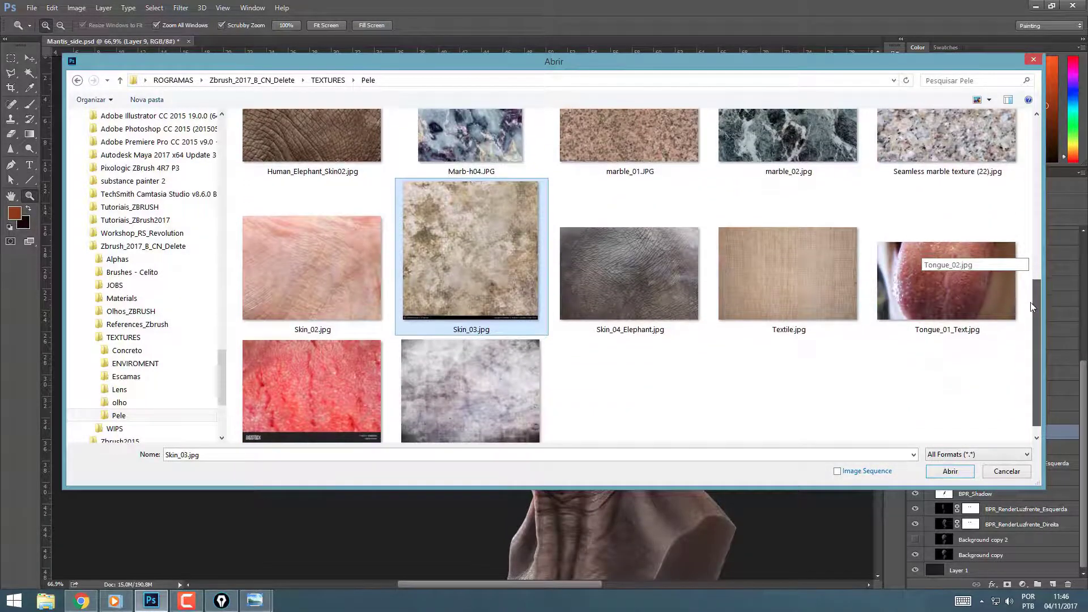
click(476, 383)
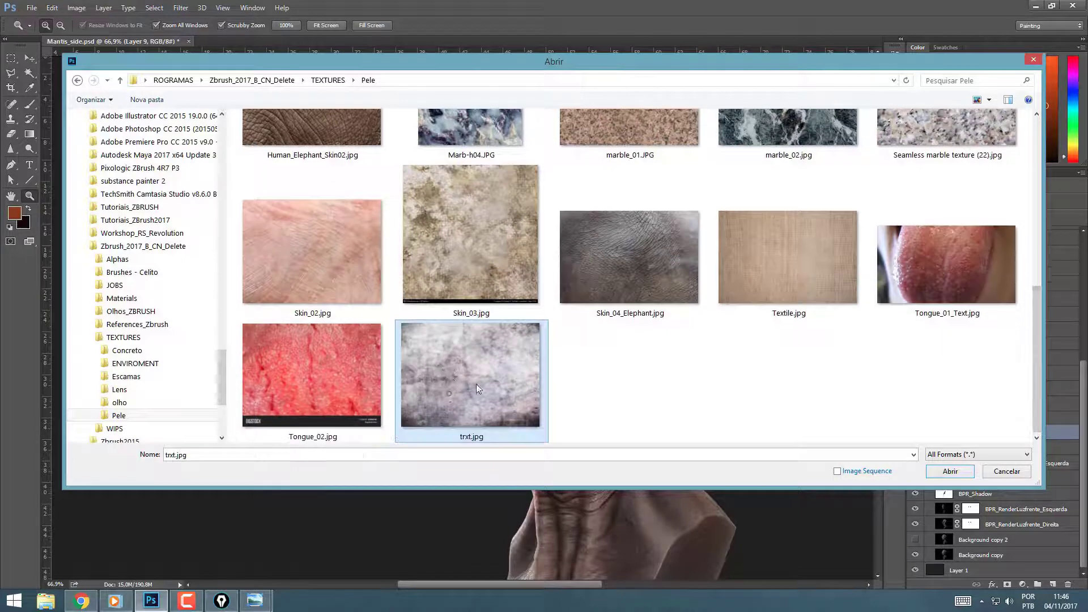
click(502, 266)
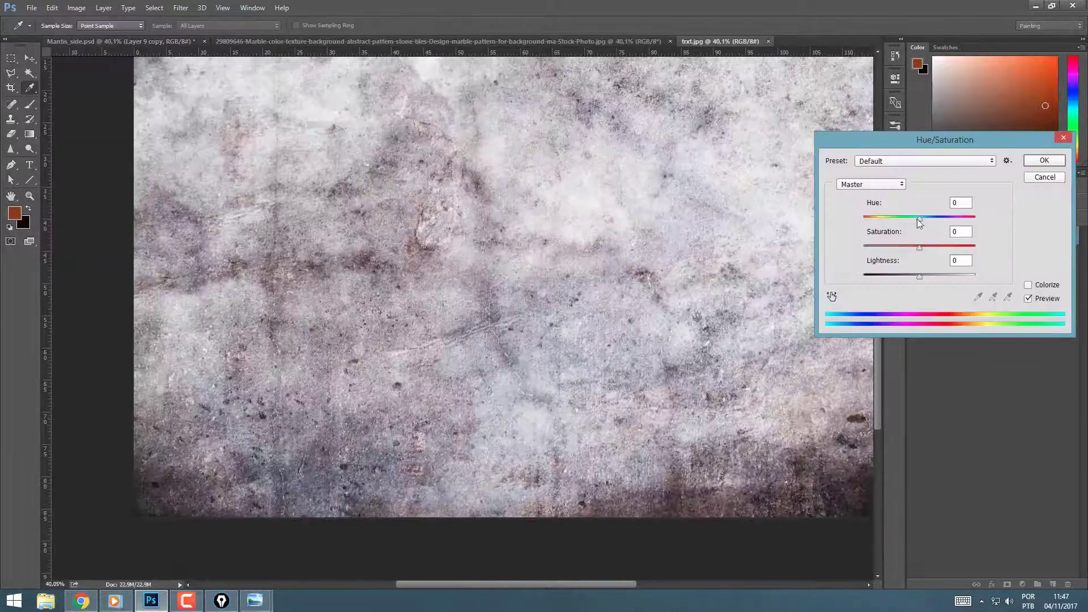
Step: Shift the hue of trxt.jpg with Hue/Saturation and commit the texture's scaled placement over the bust as Layer 9
drag(918, 222, 976, 223)
click(871, 184)
click(856, 233)
click(871, 184)
click(858, 233)
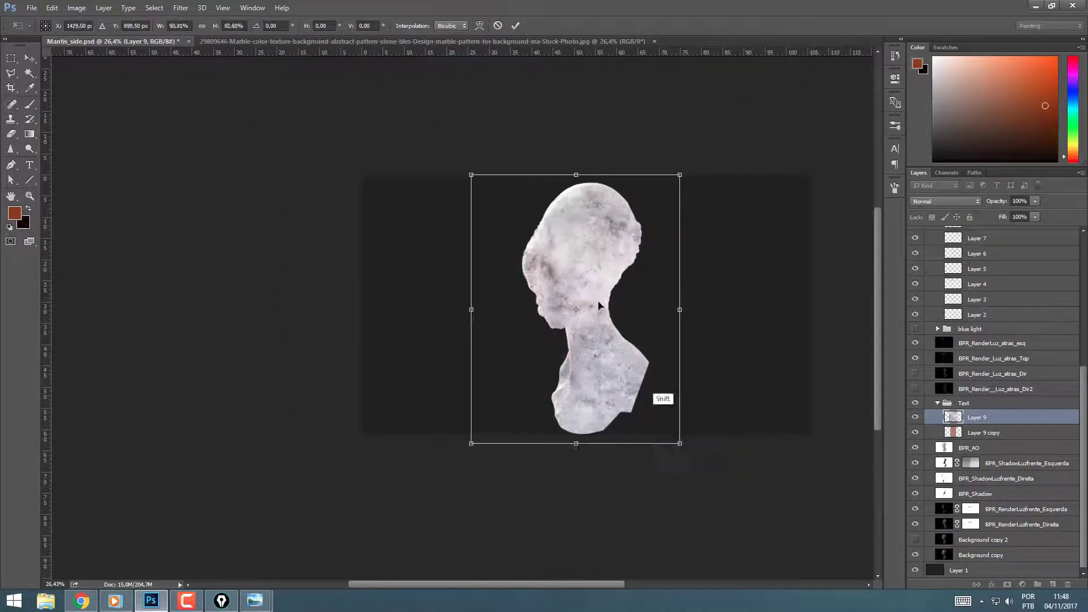
key(Return)
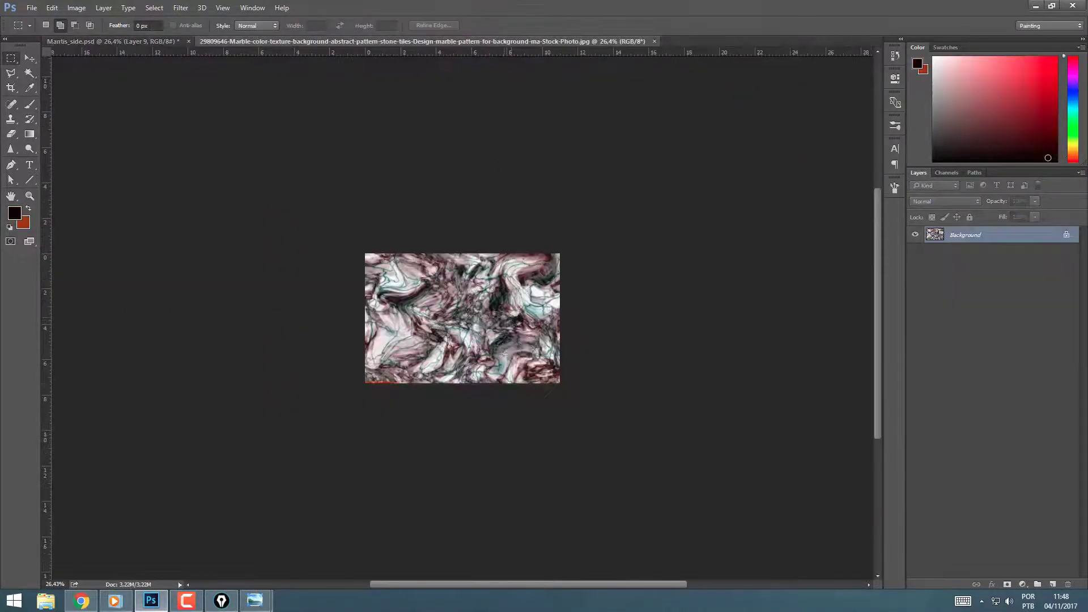
alt+scroll(243, 336, up, 5)
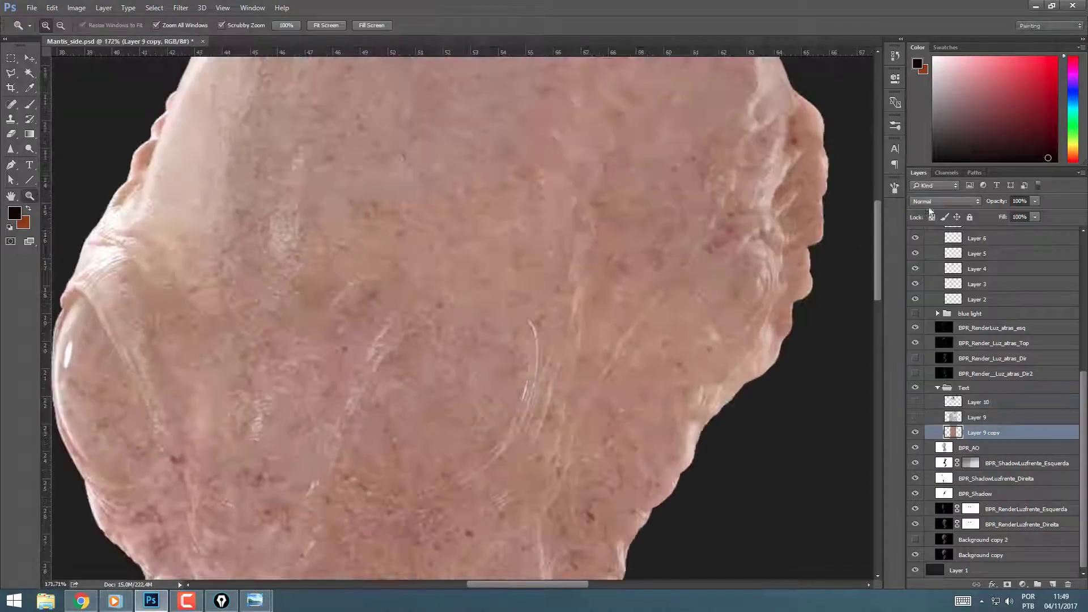
Step: Set the blend mode of Layer 9 copy to Soft Light and toggle its visibility to compare the skin texture
click(944, 201)
click(952, 243)
key(Down)
key(Down)
key(Down)
key(Down)
key(Down)
key(Down)
key(Down)
key(Down)
key(Down)
key(Down)
key(Down)
key(Down)
key(Down)
key(Down)
key(Down)
key(Down)
key(Down)
key(Down)
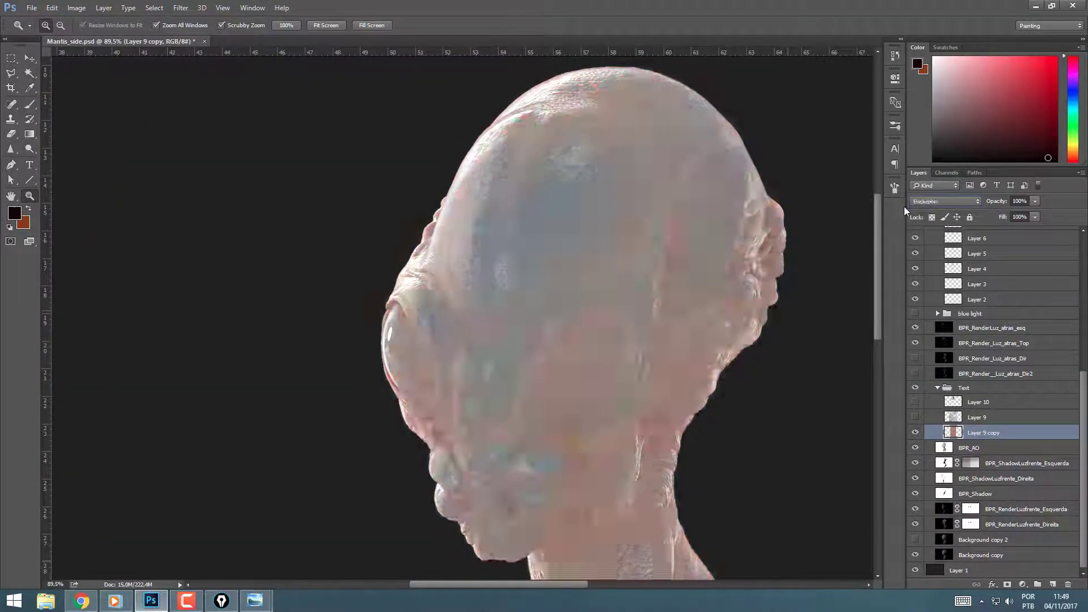
key(Down)
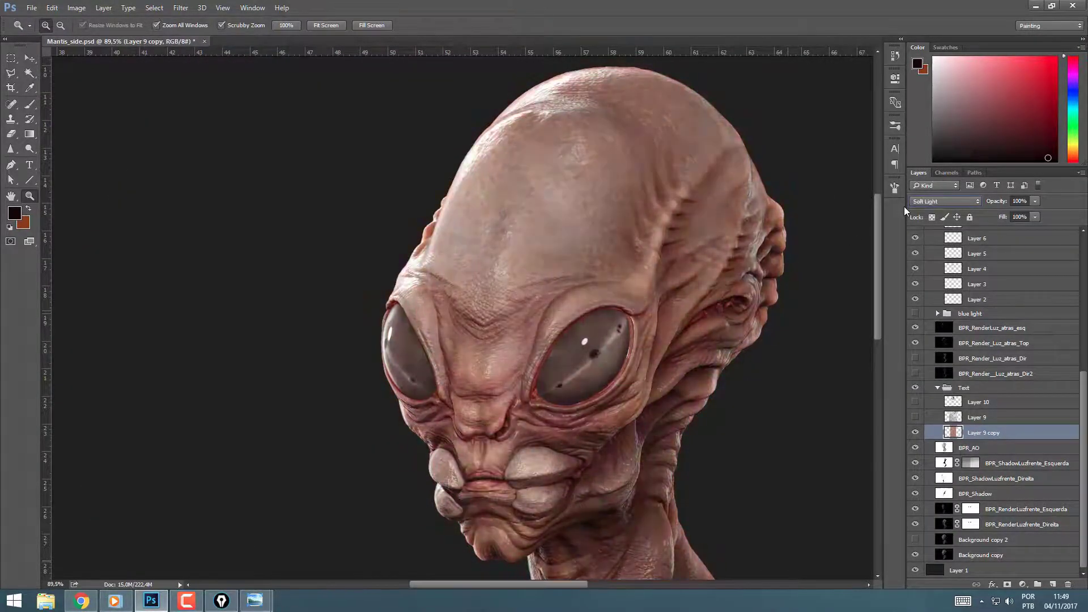
drag(908, 251, 895, 251)
click(916, 432)
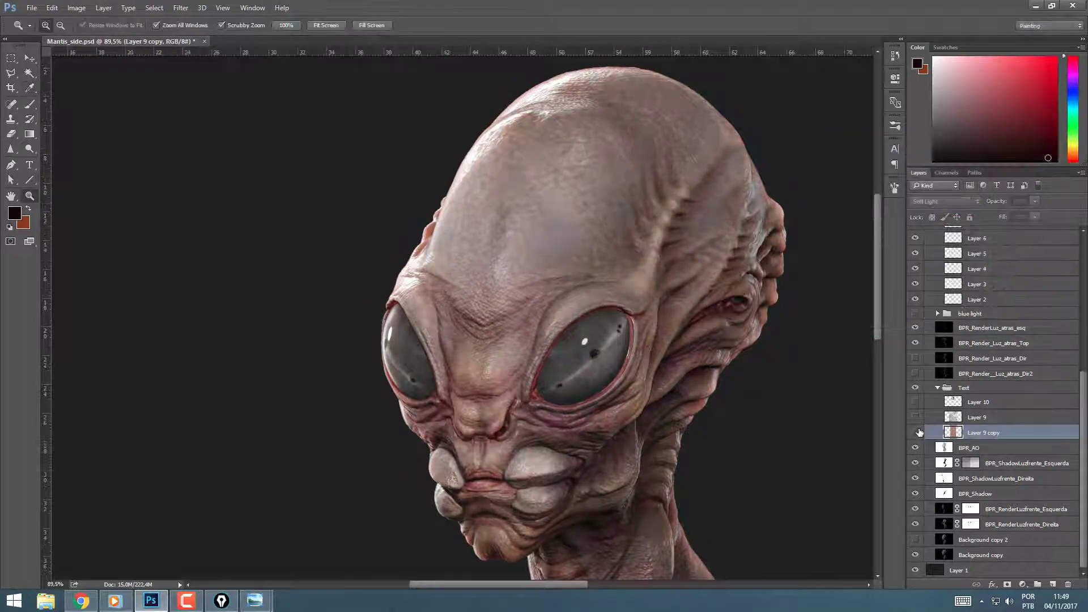
click(916, 432)
Step: Add a layer mask to Layer 9 copy and paint out the skin texture over the larger eye
click(1007, 583)
drag(589, 352, 646, 351)
key(b)
drag(427, 518, 484, 372)
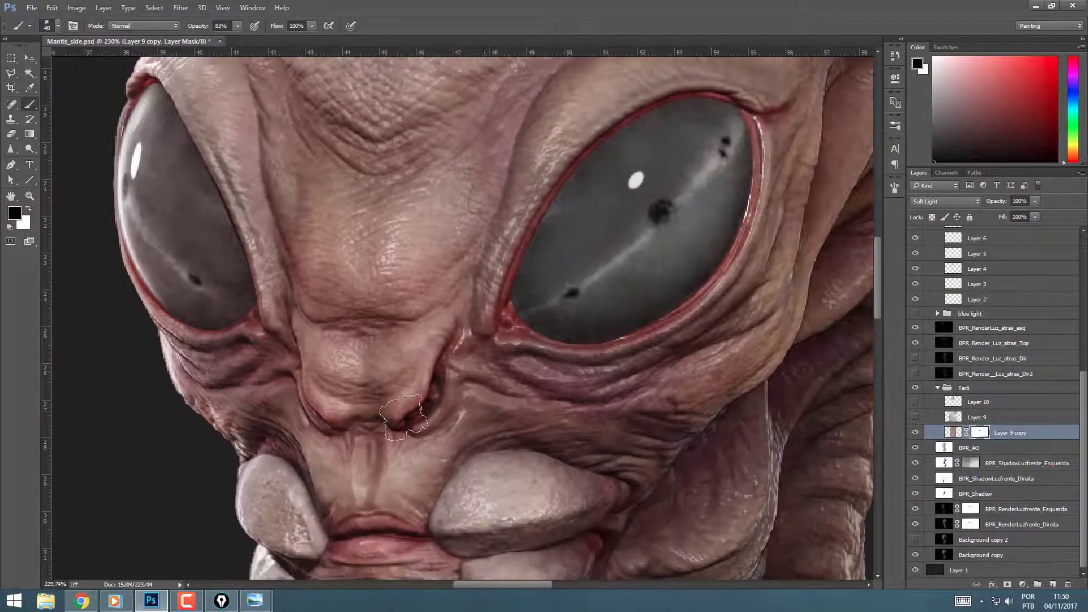
scroll(374, 487, down, 5)
scroll(365, 220, up, 10)
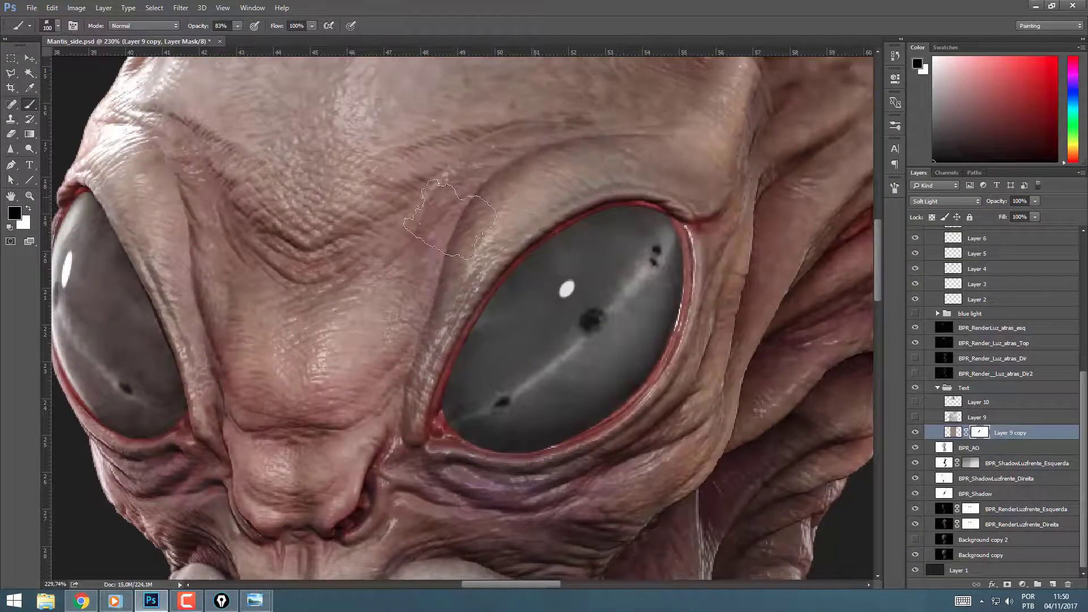
Step: Paint black into the mask of Layer 9 copy around the larger eye and the folds behind it with a 100 px brush
key(bracketright)
key(bracketright)
key(bracketright)
key(bracketright)
key(bracketright)
key(bracketright)
space+drag(708, 504, 365, 134)
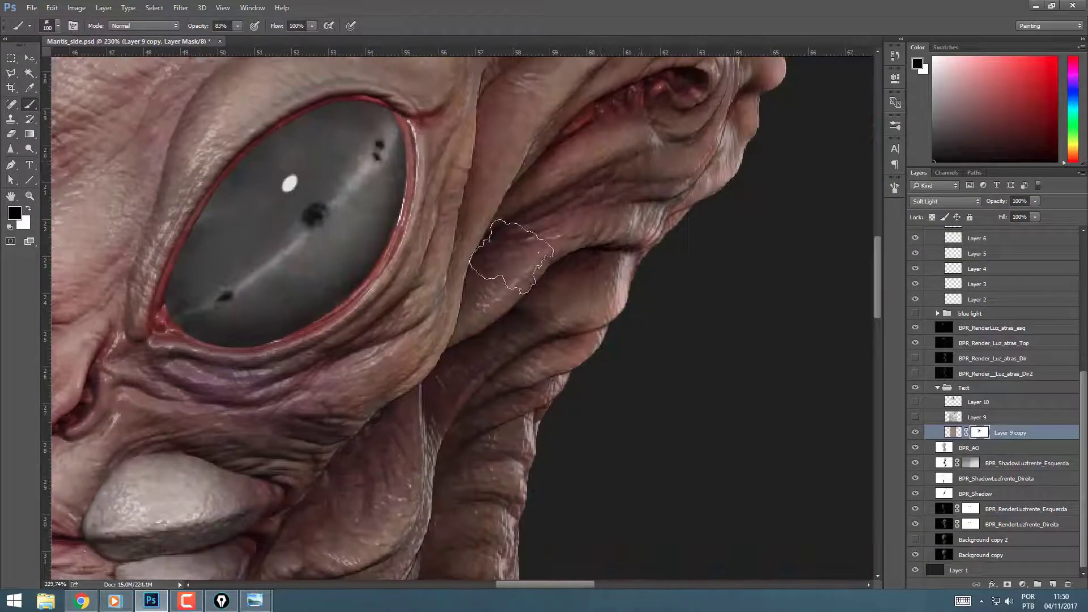
space+drag(485, 243, 338, 488)
Step: Set the brush size to 61 px and soften the texture in the mask of Layer 9 copy along the skull's side and neck
right_click(536, 344)
drag(617, 267, 609, 267)
key(Return)
space+drag(362, 228, 342, 346)
drag(362, 166, 305, 279)
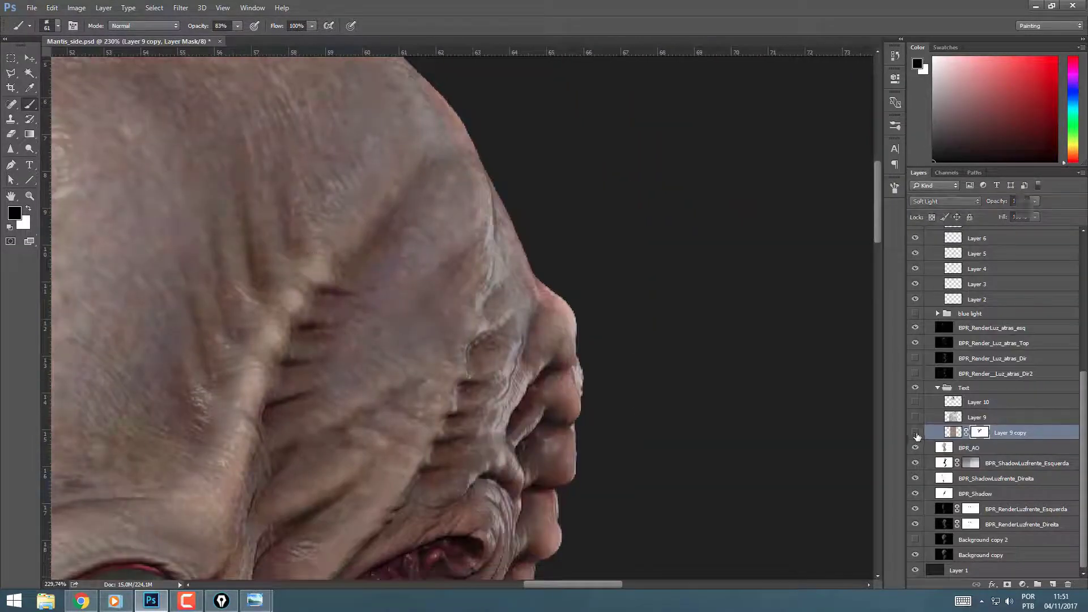
drag(510, 510, 418, 94)
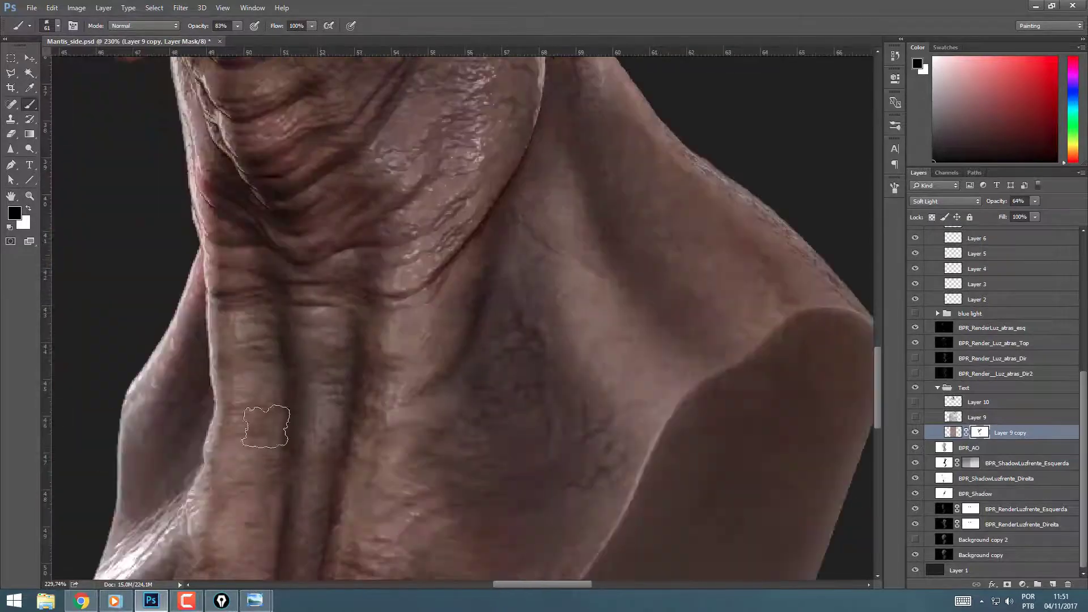
ctrl+drag(461, 335, 371, 335)
mouse_move(483, 410)
mouse_down()
mouse_move(568, 276)
mouse_move(717, 279)
mouse_up()
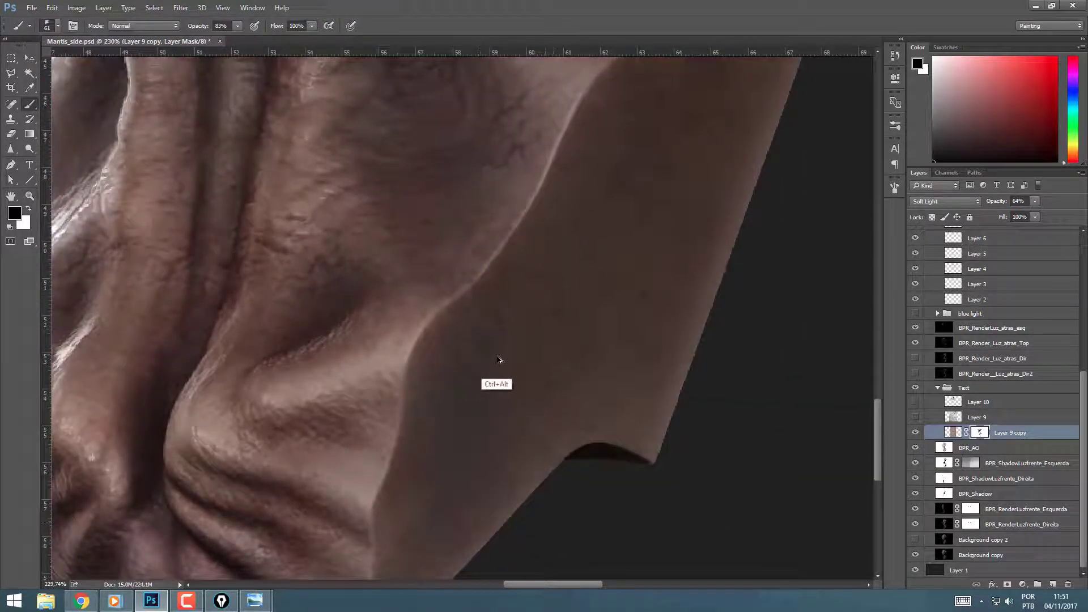
Step: Trace the flat cut face of the shoulder with a Pen tool path along its corners and curved edges
alt+scroll(496, 359, down, 3)
key(l)
key(p)
click(646, 207)
click(565, 466)
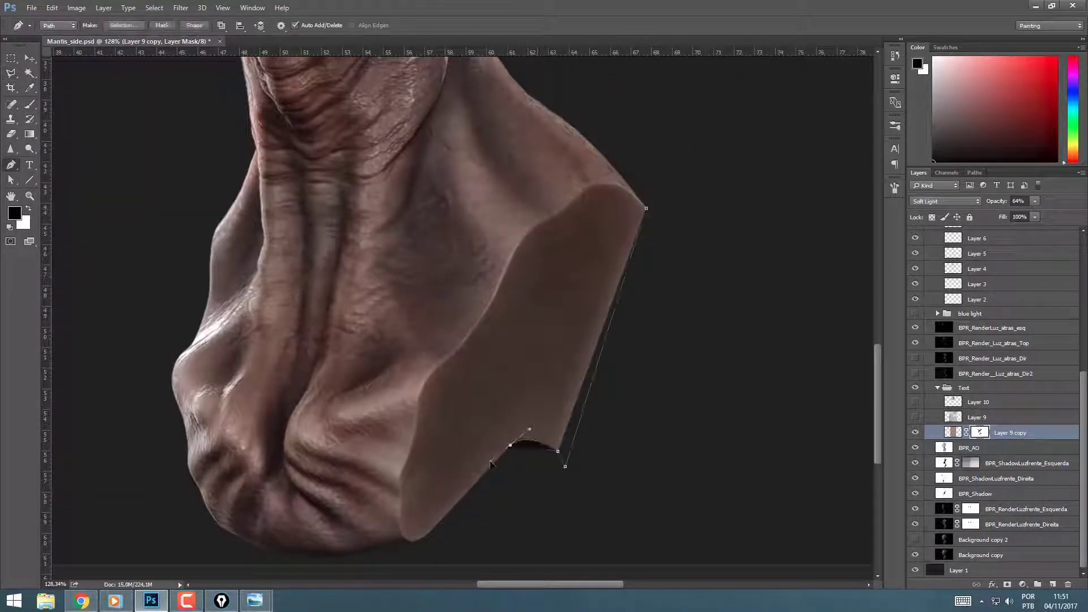
alt+scroll(420, 467, up, 4)
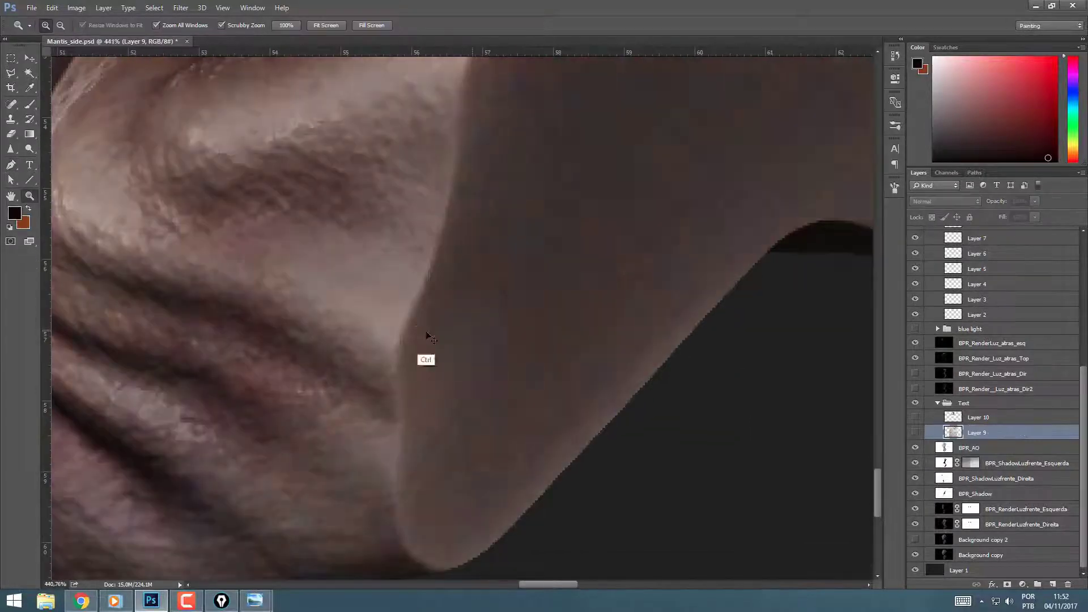
alt+scroll(433, 262, up, 3)
alt+scroll(729, 247, down, 3)
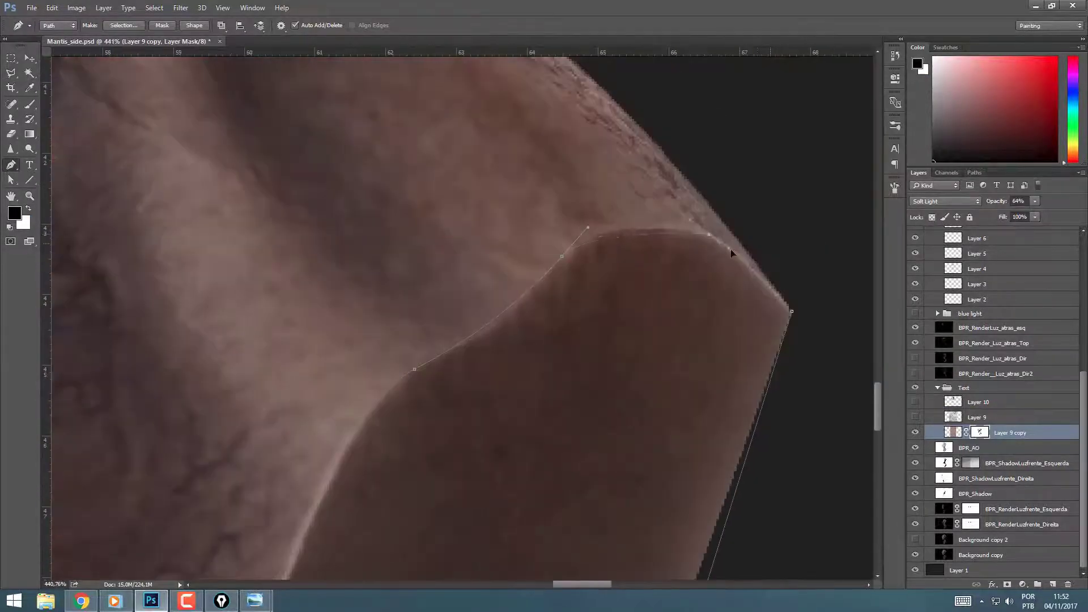
Step: Set the blend mode of Layer 9 to Soft Light and hide its texture with a black layer mask
key(z)
alt+scroll(525, 413, down, 3)
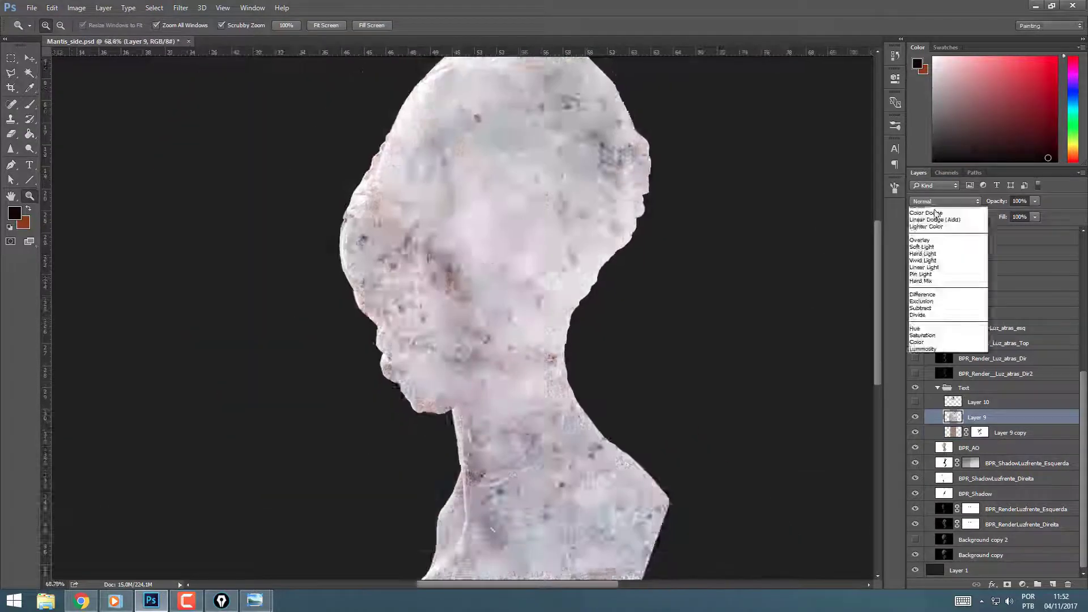
click(929, 253)
alt+click(1006, 584)
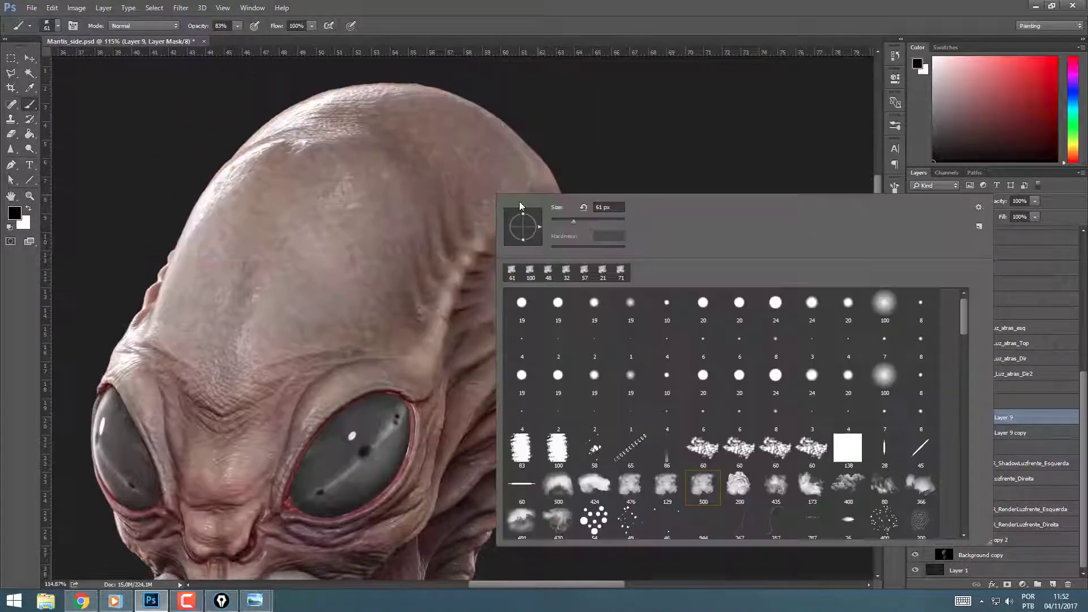
Step: Paint white into the mask of Layer 9 to reveal grunge texture on the forehead and the back of the skull
key(Return)
click(379, 296)
click(286, 305)
click(207, 326)
click(376, 250)
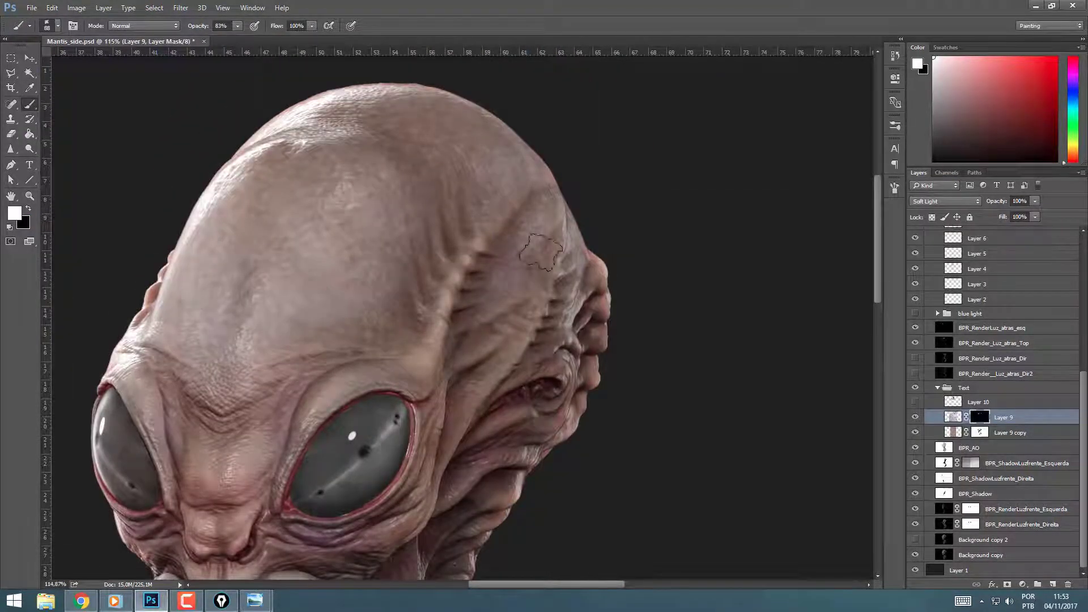
drag(541, 250, 542, 187)
Step: Set the opacity of Layer 9 to 48% and reveal more of its texture along the neck and chest
drag(1035, 201, 1006, 219)
drag(512, 521, 540, 70)
scroll(540, 432, down, 4)
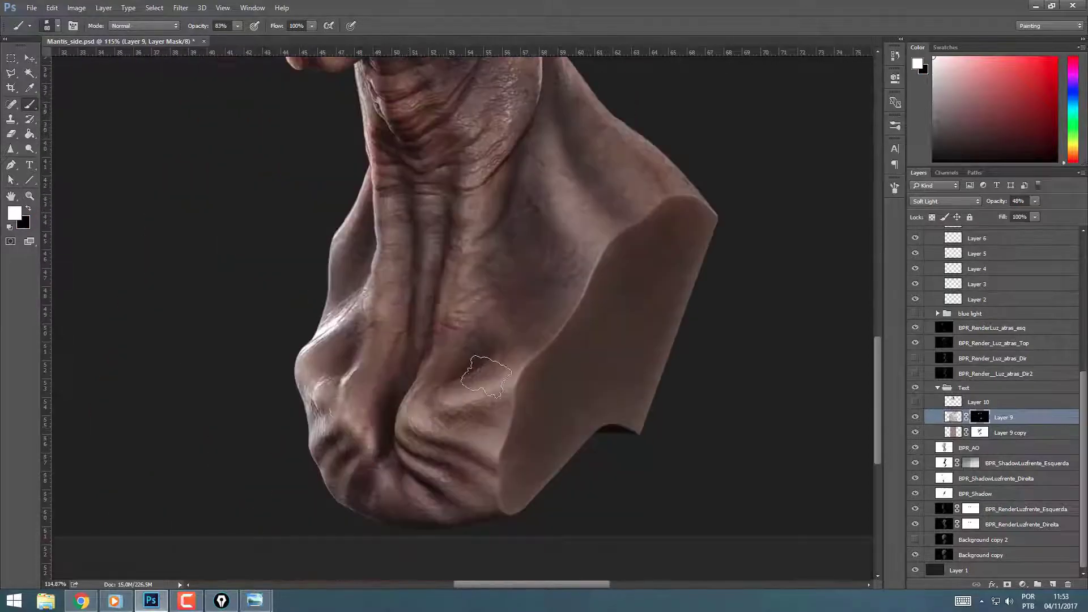
drag(392, 227, 428, 572)
ctrl+drag(378, 328, 509, 333)
alt+right_drag(509, 333, 478, 333)
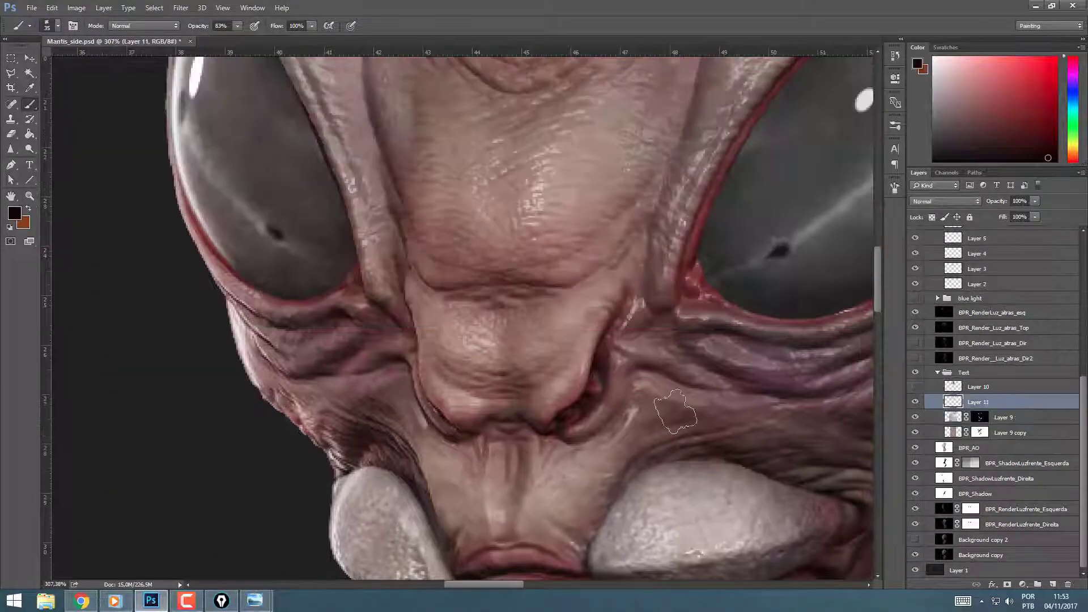
Step: Rename the new layer above BPR_RenderLuz_atras_esq as "light nose" and paint fine white highlights on the nose
double_click(979, 312)
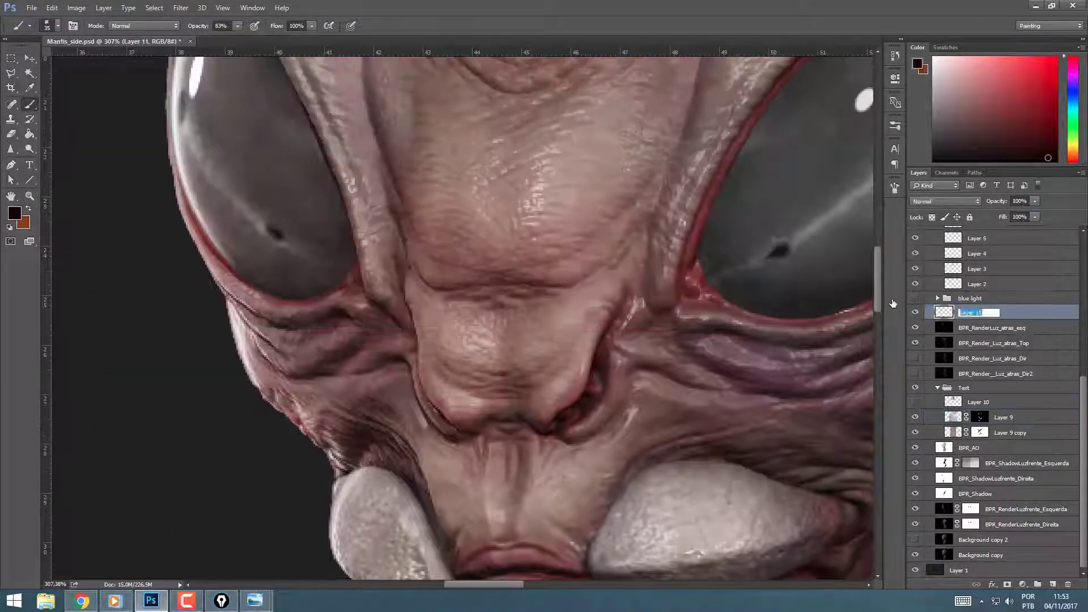
drag(566, 367, 538, 312)
ctrl+drag(538, 311, 562, 312)
right_click(562, 312)
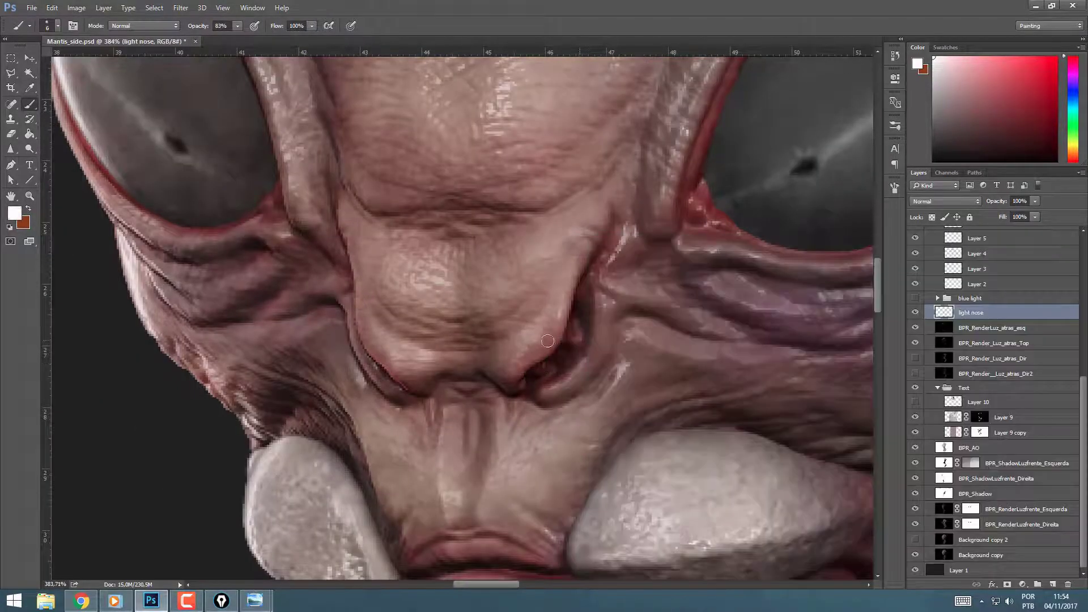
Step: Set the opacity of the light nose layer to 38%
click(1035, 201)
drag(1038, 213, 998, 213)
key(z)
drag(657, 272, 513, 280)
Step: Save the document as a new file named Mantis_side2.psd
key(ctrl+shift+s)
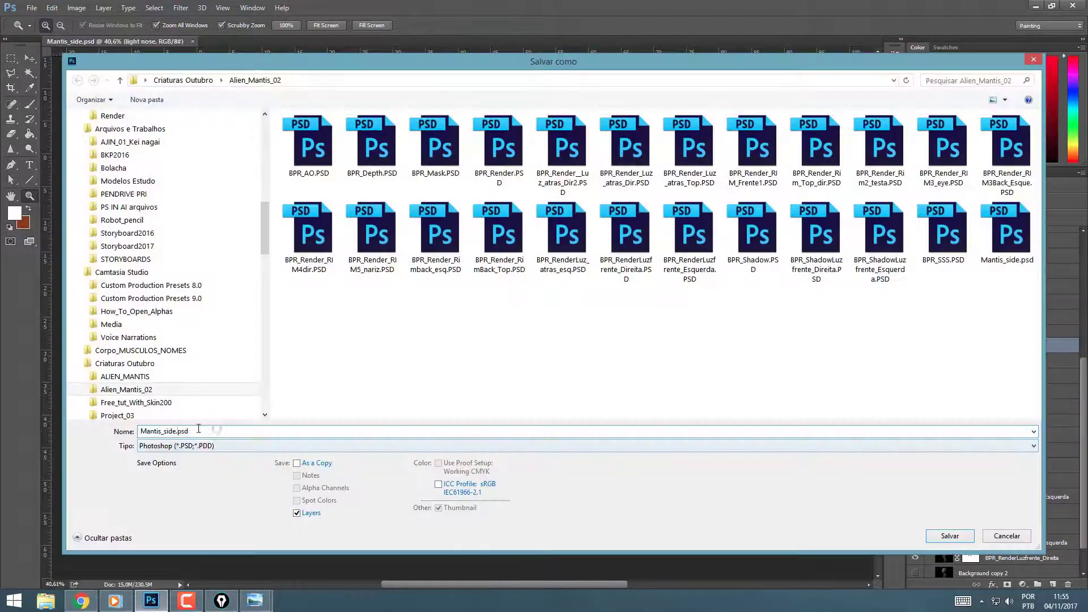
key(Return)
drag(519, 282, 641, 300)
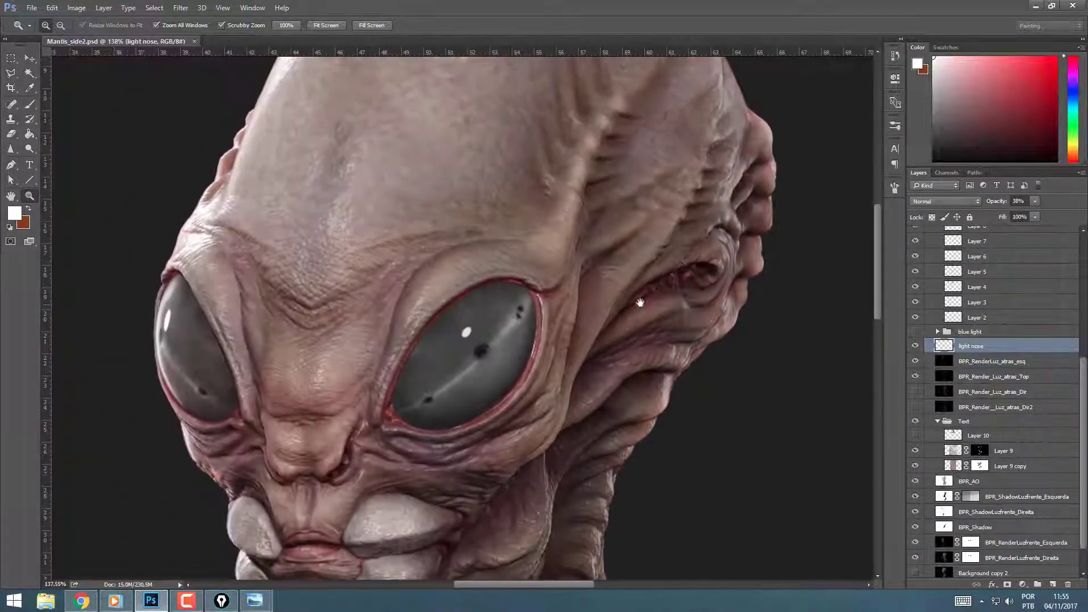
Step: Merge all visible layers into the light nose layer, leaving the hidden layers separate
click(1081, 172)
click(966, 498)
drag(530, 258, 501, 277)
Step: Resize the image to a width of 1500 pixels with its proportions linked
click(33, 7)
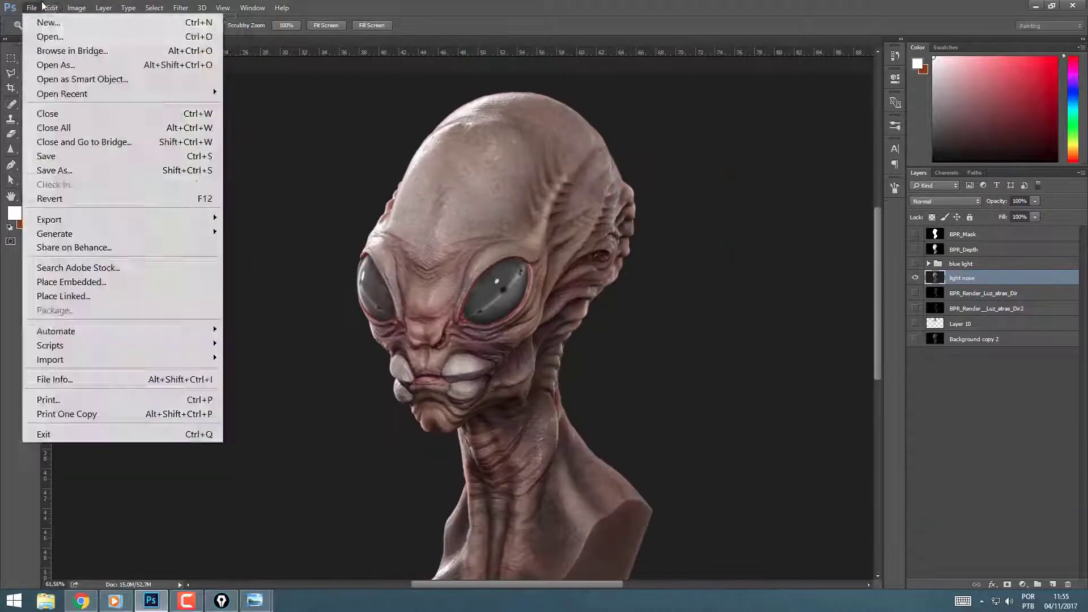
mouse_move(76, 7)
click(96, 112)
text(15)
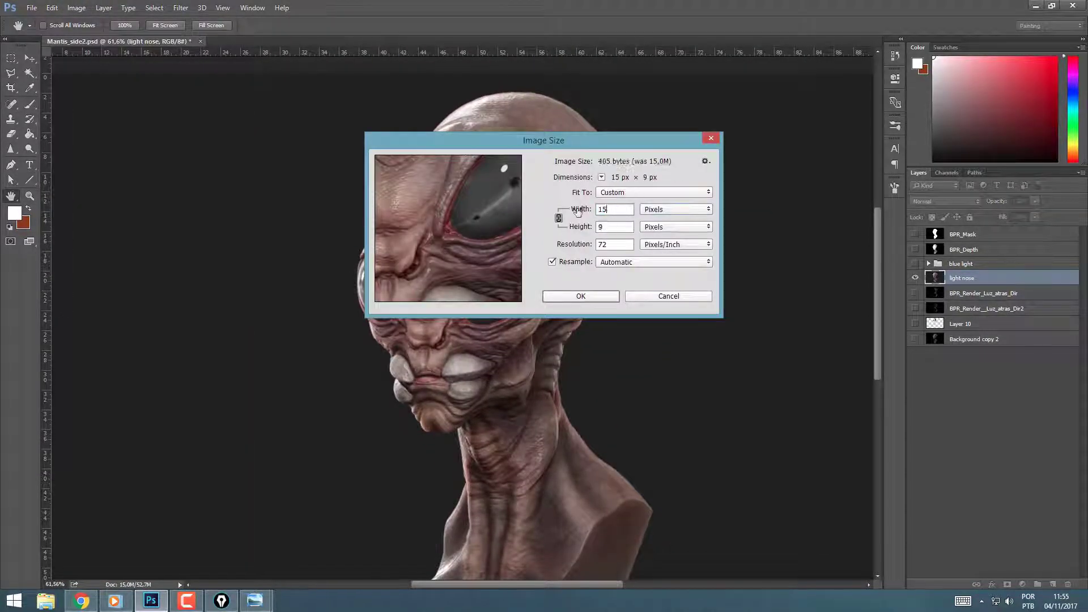
text(00)
key(Return)
key(z)
drag(320, 248, 580, 292)
drag(580, 292, 550, 293)
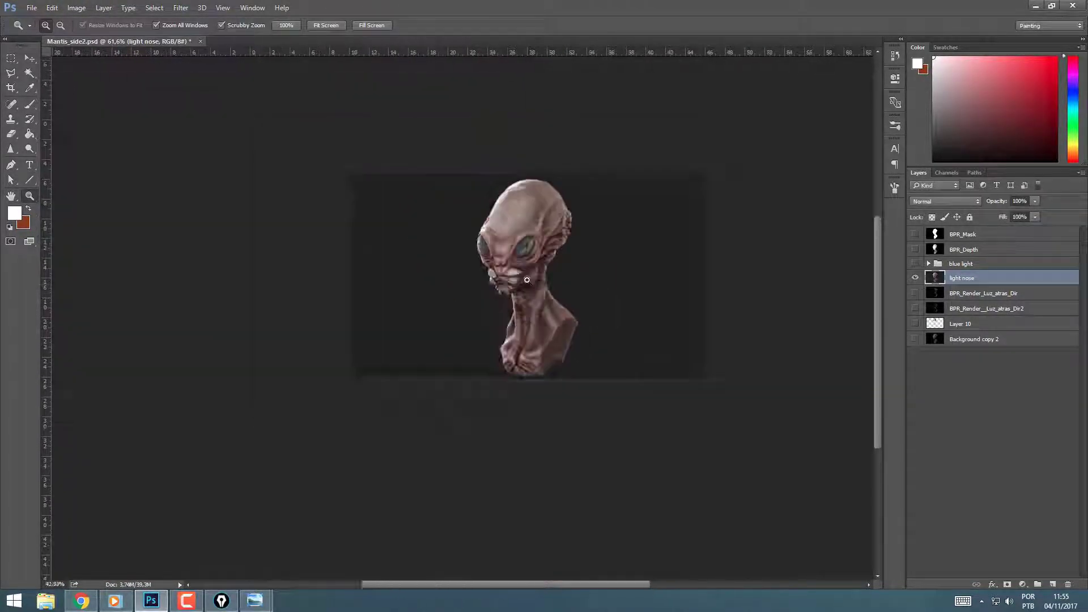
Step: Crop the canvas closer to the bust on both sides and extend it above the head
drag(546, 250, 623, 250)
drag(341, 213, 453, 243)
key(c)
drag(198, 322, 275, 323)
drag(764, 323, 663, 323)
drag(377, 323, 389, 323)
drag(519, 133, 524, 111)
key(Return)
key(z)
drag(462, 272, 493, 272)
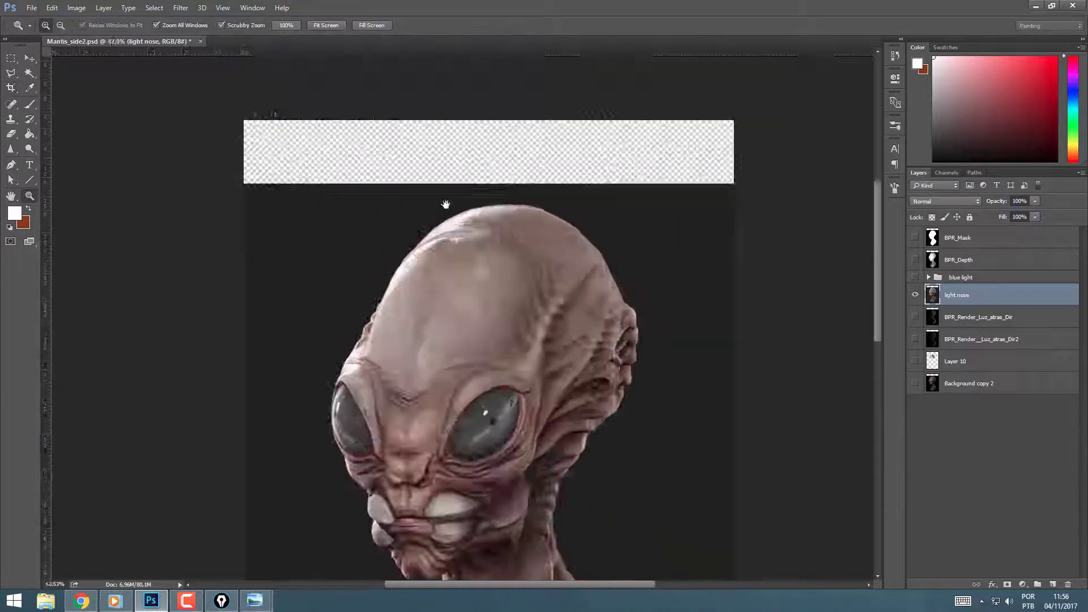
Step: Cover the empty strip above the head on the light nose layer with the dark background
drag(446, 205, 476, 205)
key(m)
drag(99, 187, 527, 158)
key(z)
drag(573, 270, 541, 270)
Step: Fill the empty strip above the head on the BPR_Mask layer with black, keeping the layer hidden
click(958, 237)
click(915, 237)
key(m)
drag(256, 238, 721, 169)
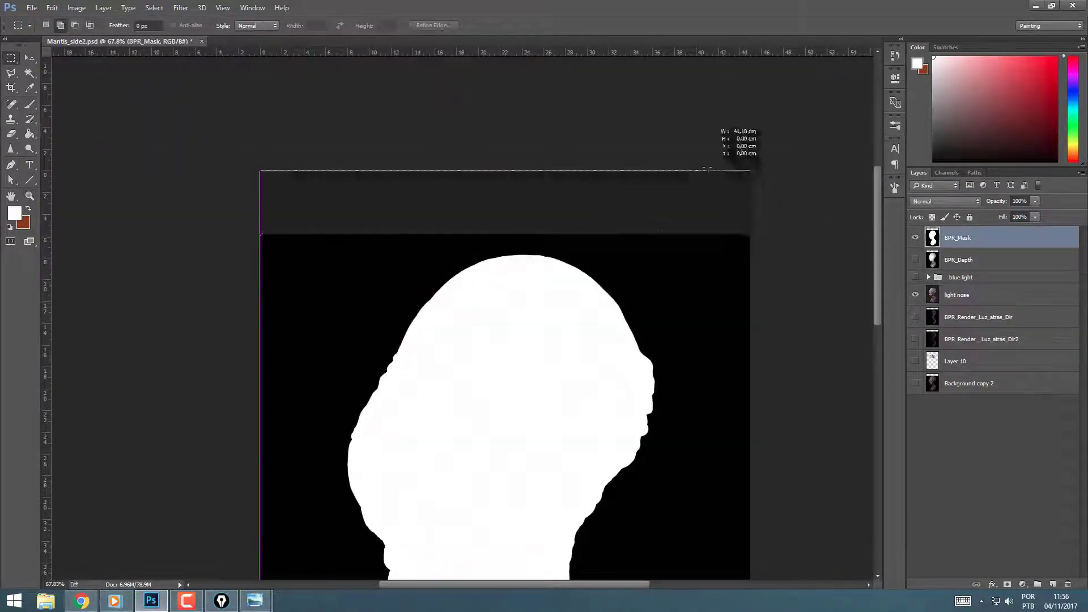
key(g)
click(663, 223)
click(914, 237)
Step: Fill the same strip on the BPR_Depth layer with black, clear the selection and hide the layer
click(914, 259)
click(957, 260)
click(687, 230)
key(ctrl+d)
key(z)
drag(686, 231, 595, 174)
click(916, 262)
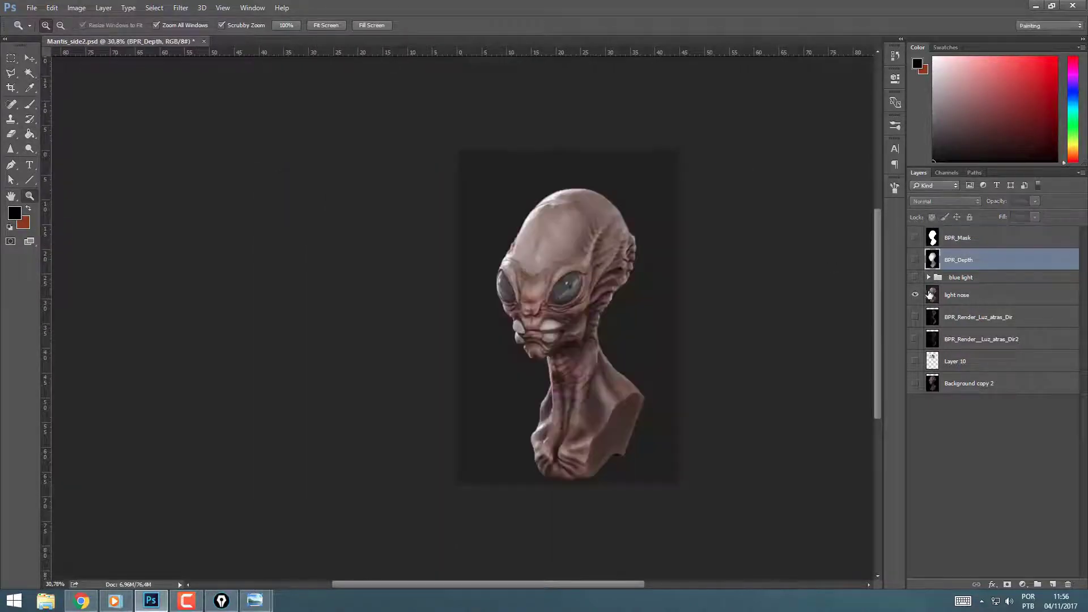
Step: Select the light nose layer and examine the bust's eyes and skin detail up close
click(933, 297)
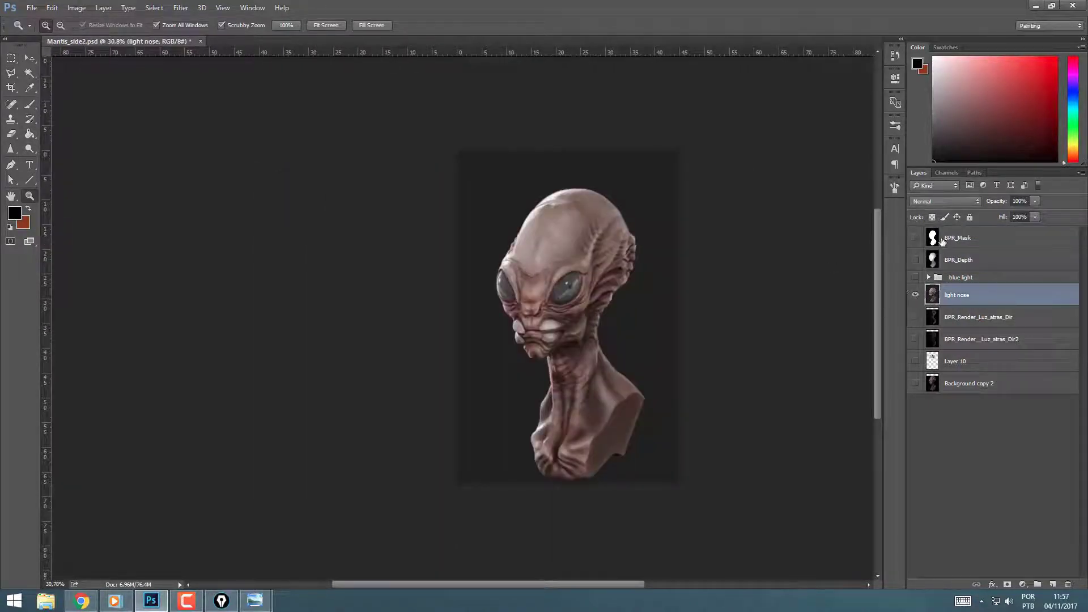
drag(630, 248, 814, 239)
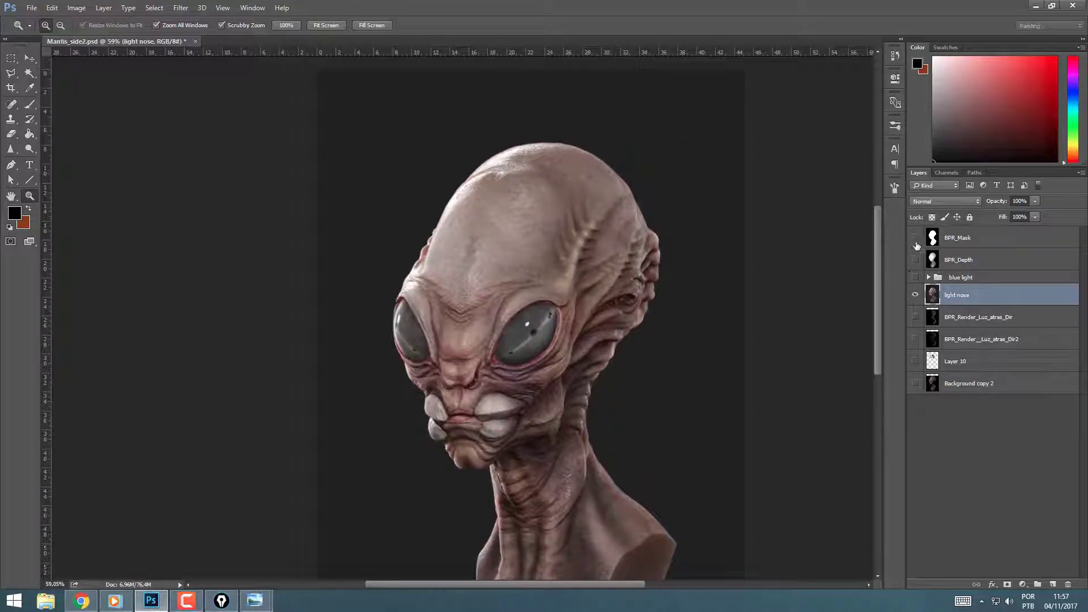
drag(548, 237, 493, 241)
drag(538, 289, 594, 248)
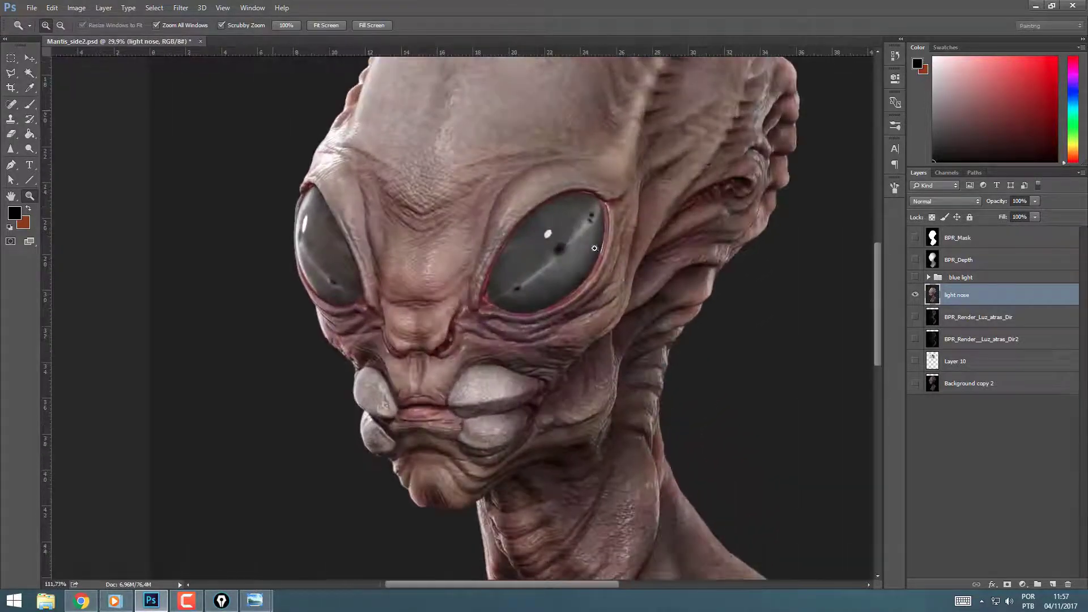
click(77, 8)
click(833, 187)
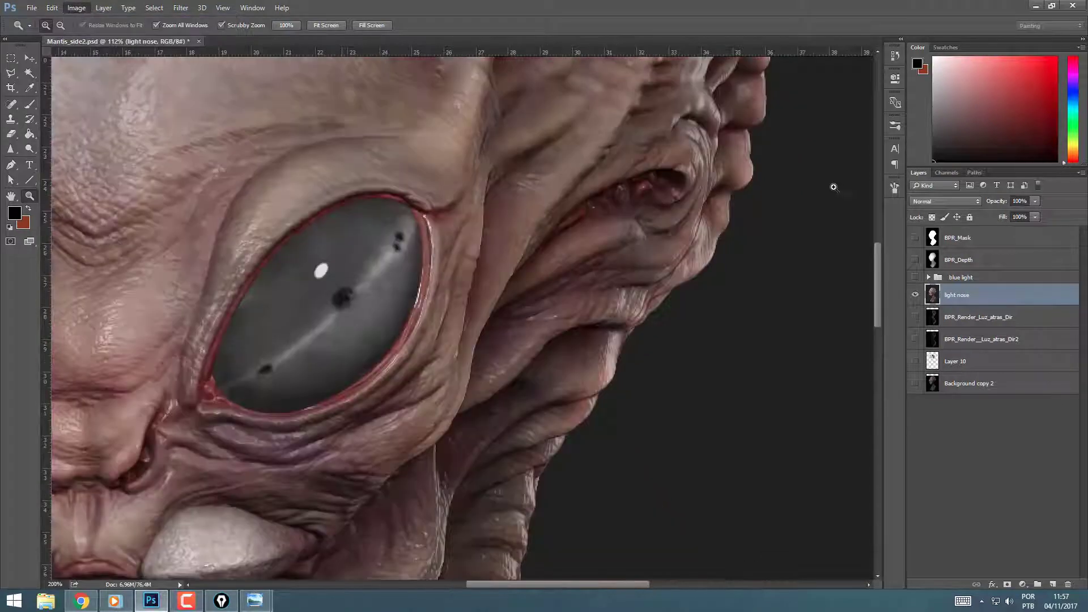
drag(698, 215, 644, 187)
Step: Resize the image to a width of 1000 pixels with its proportions linked
click(78, 8)
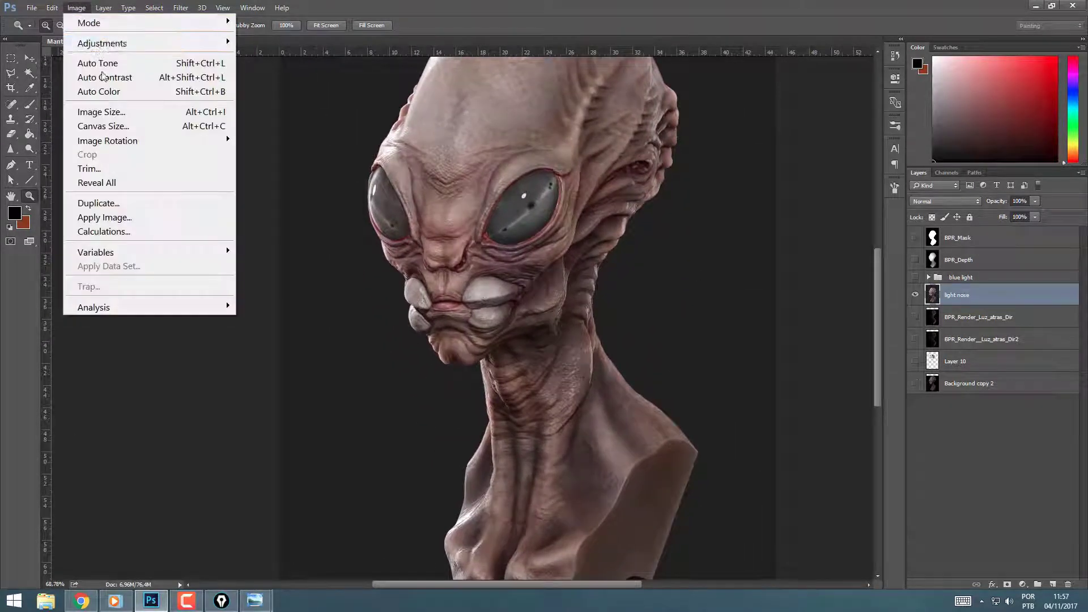
click(117, 113)
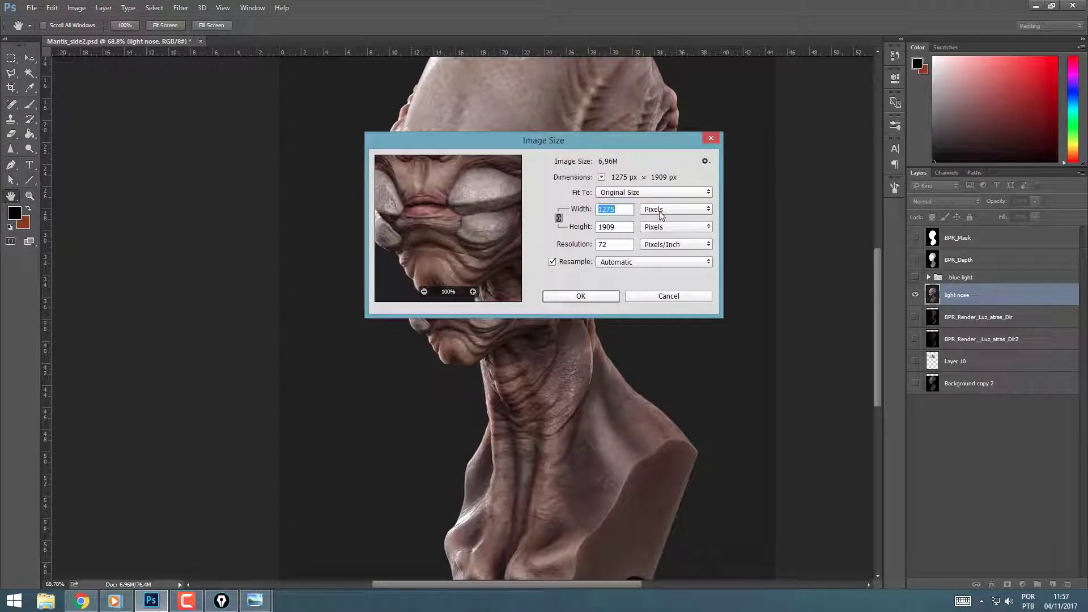
click(660, 215)
click(625, 213)
text(1)
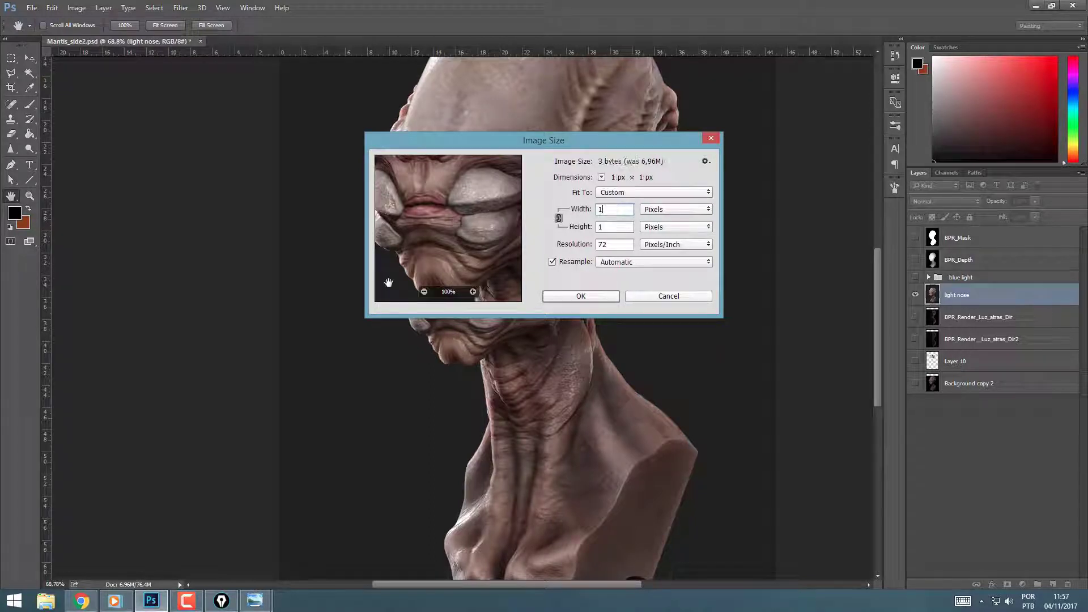
text(000)
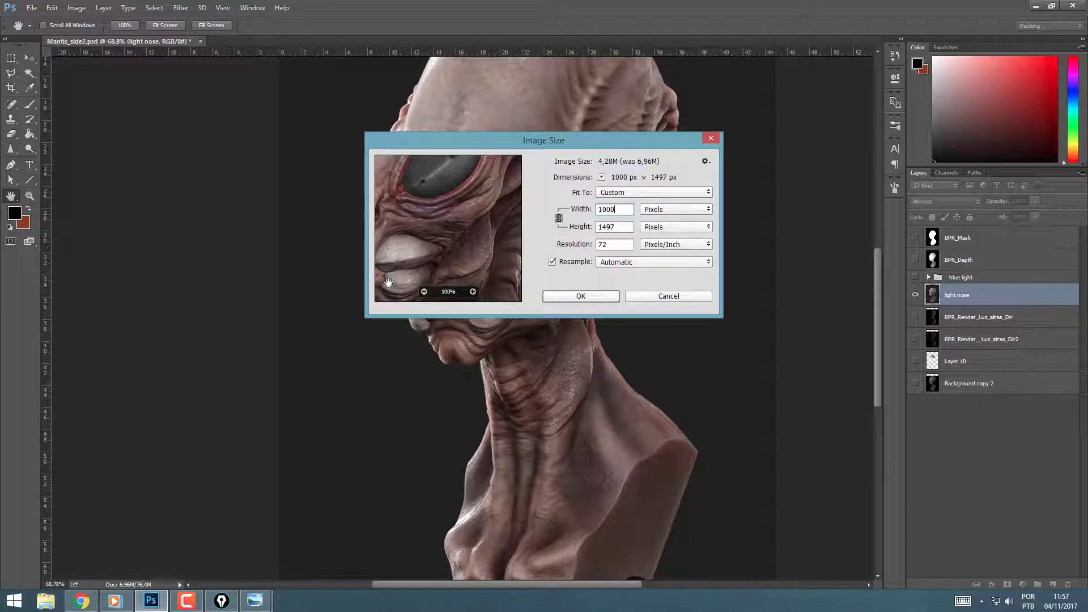
key(Return)
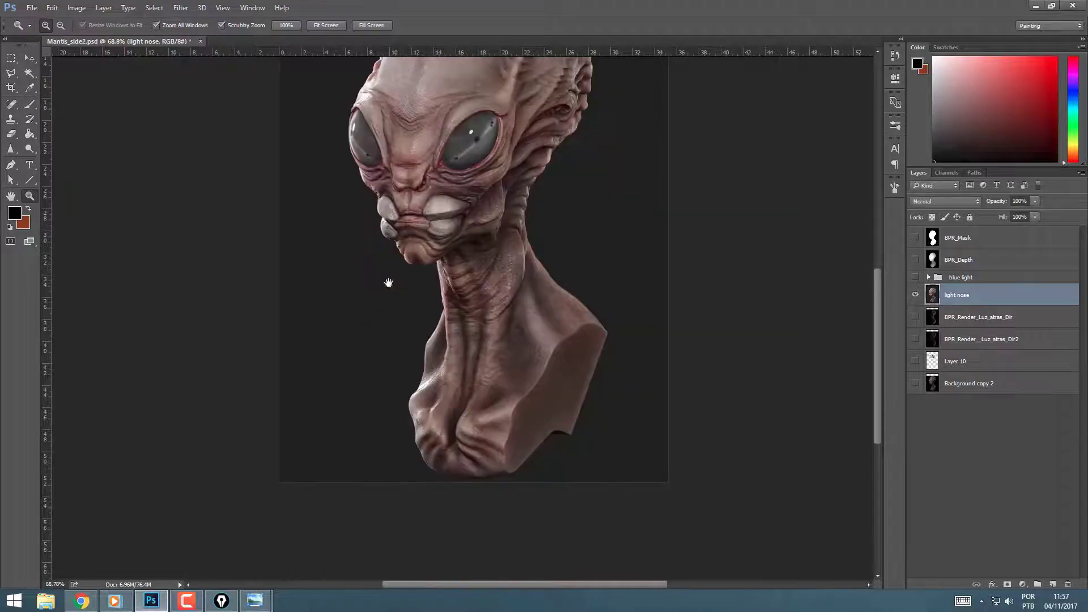
Step: Duplicate the light nose layer and set up the Sharpen tool in Lighten mode at 50% strength
drag(503, 188, 498, 250)
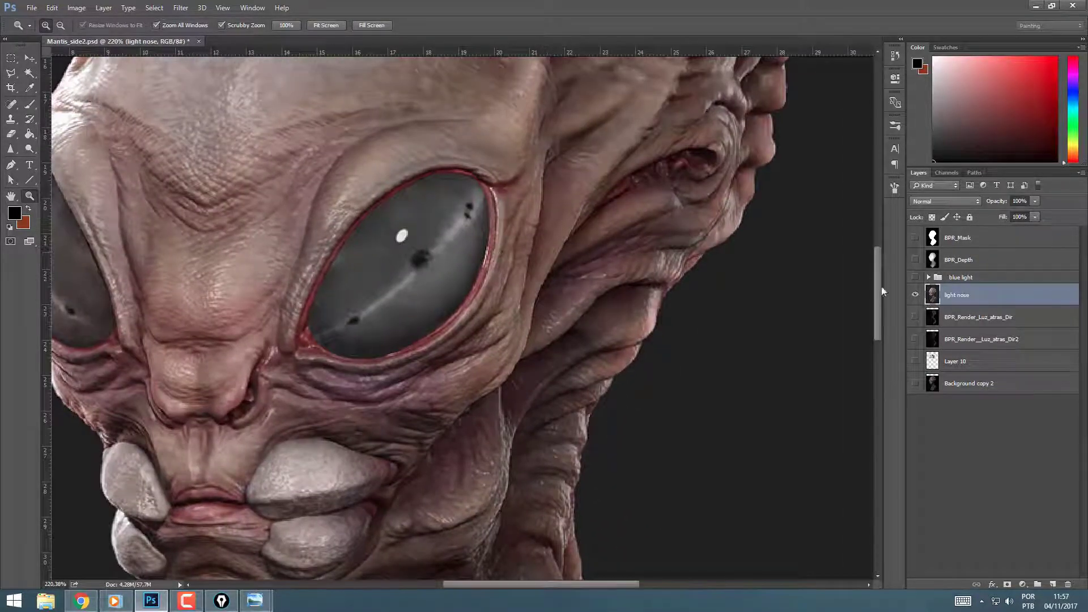
key(ctrl+j)
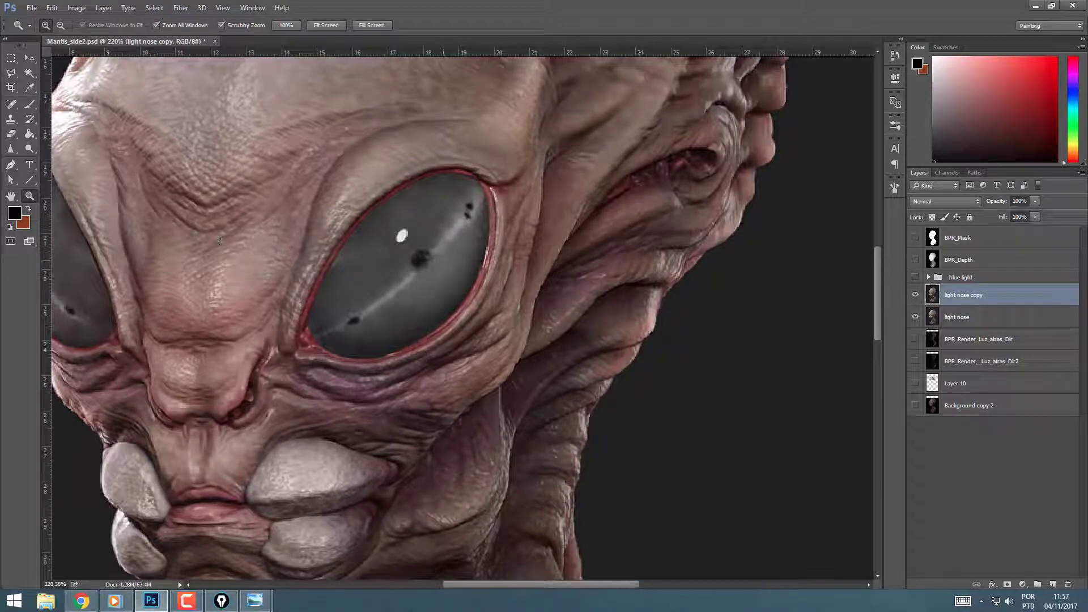
click(15, 150)
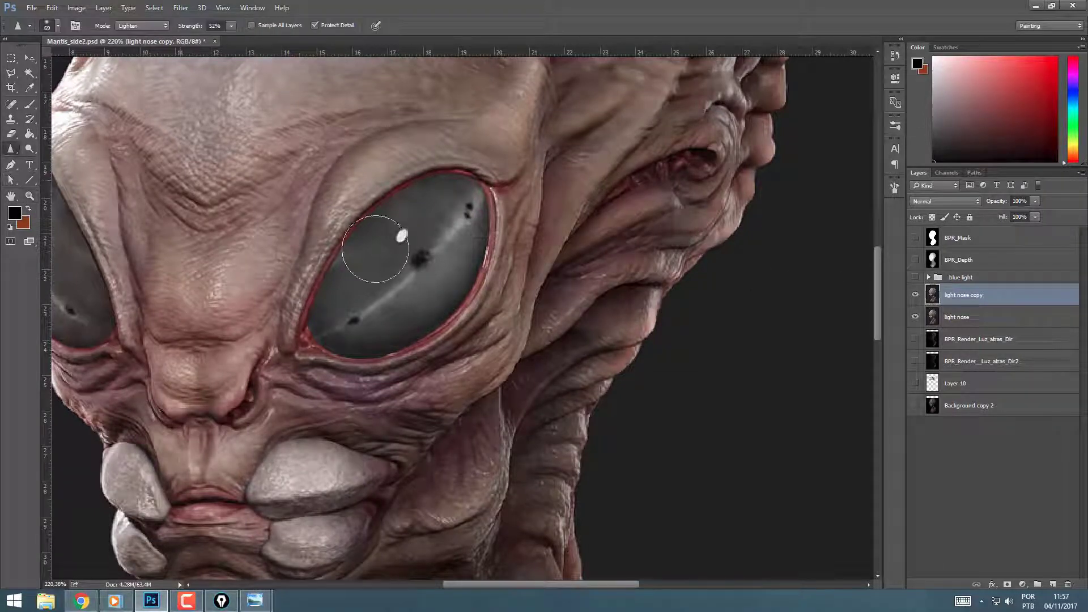
key(z)
drag(484, 344, 510, 344)
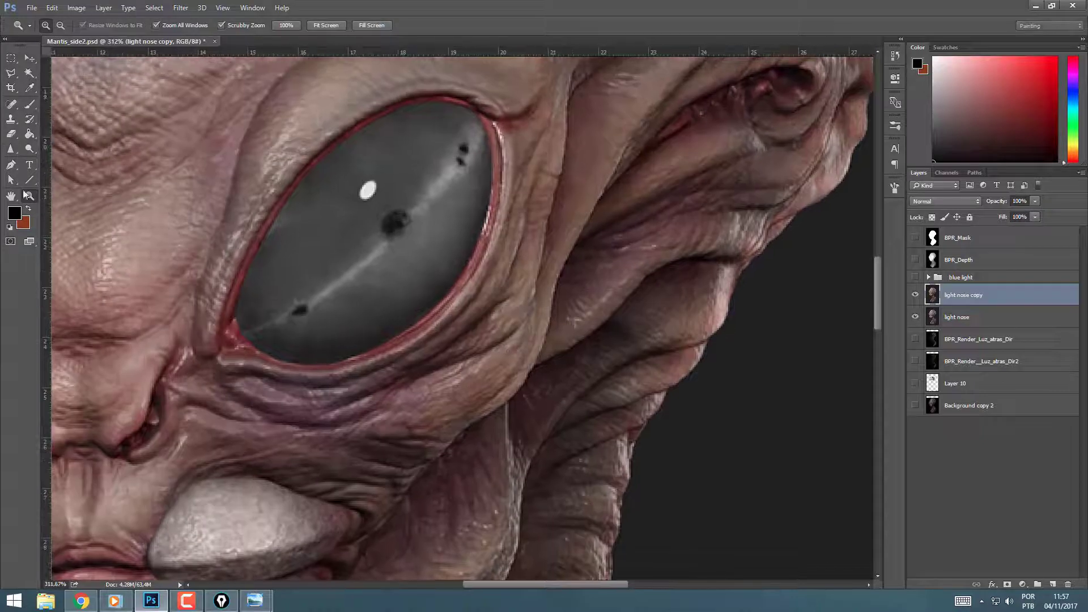
click(14, 150)
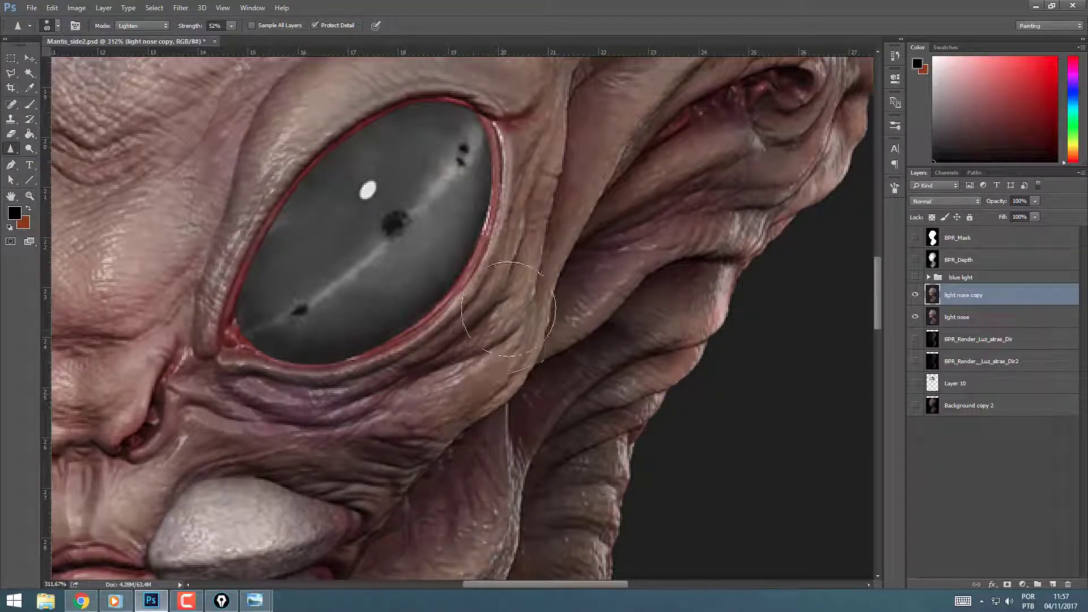
click(156, 25)
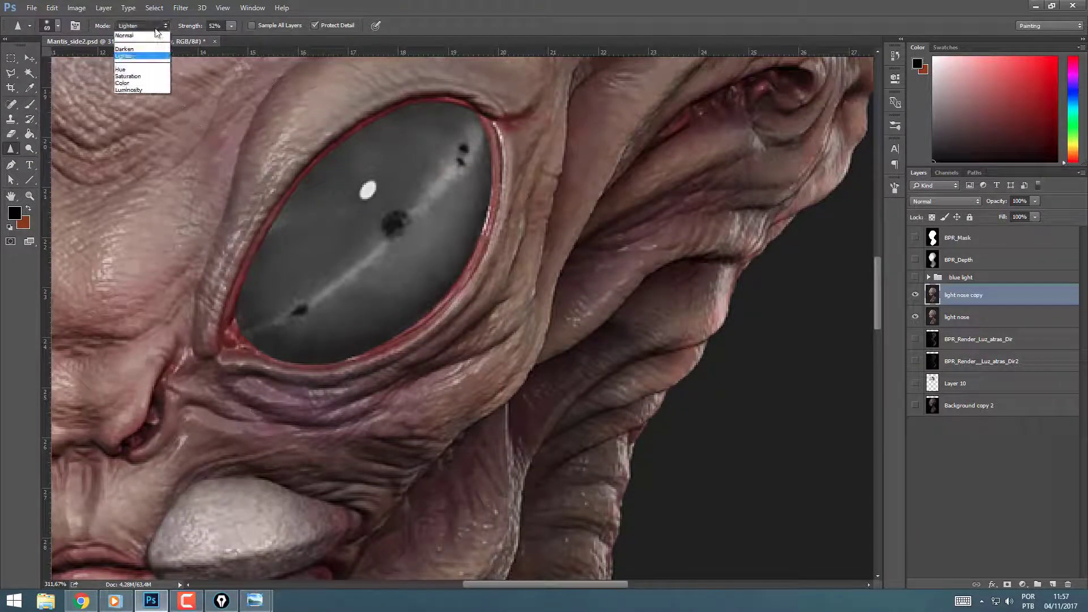
click(150, 55)
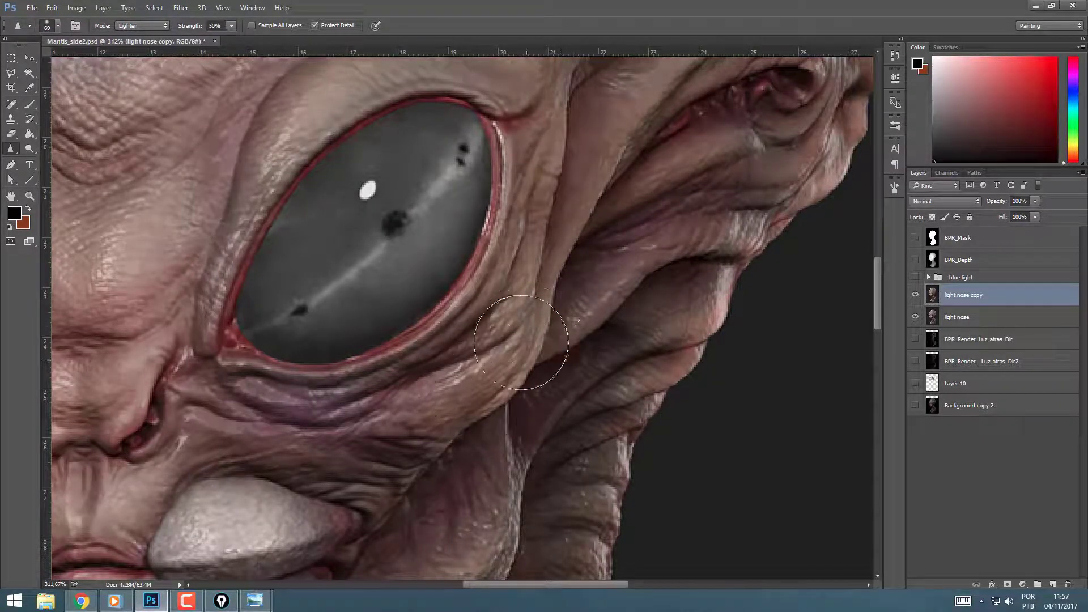
Step: Sharpen the skin detail around the eyes, brow, forehead and lower face on the light nose copy layer
drag(541, 190, 520, 289)
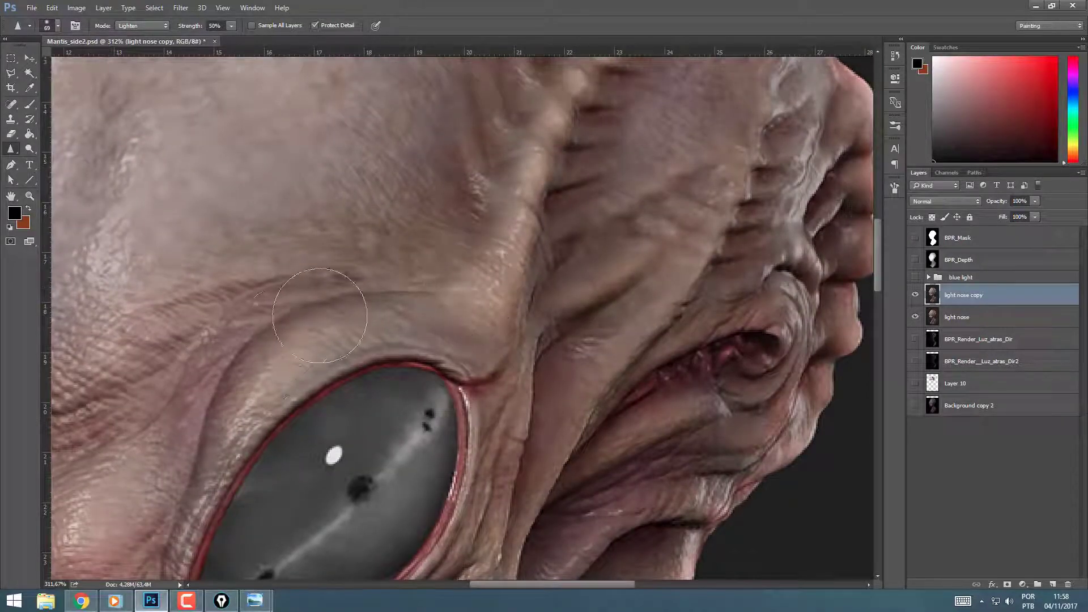
drag(277, 349, 542, 264)
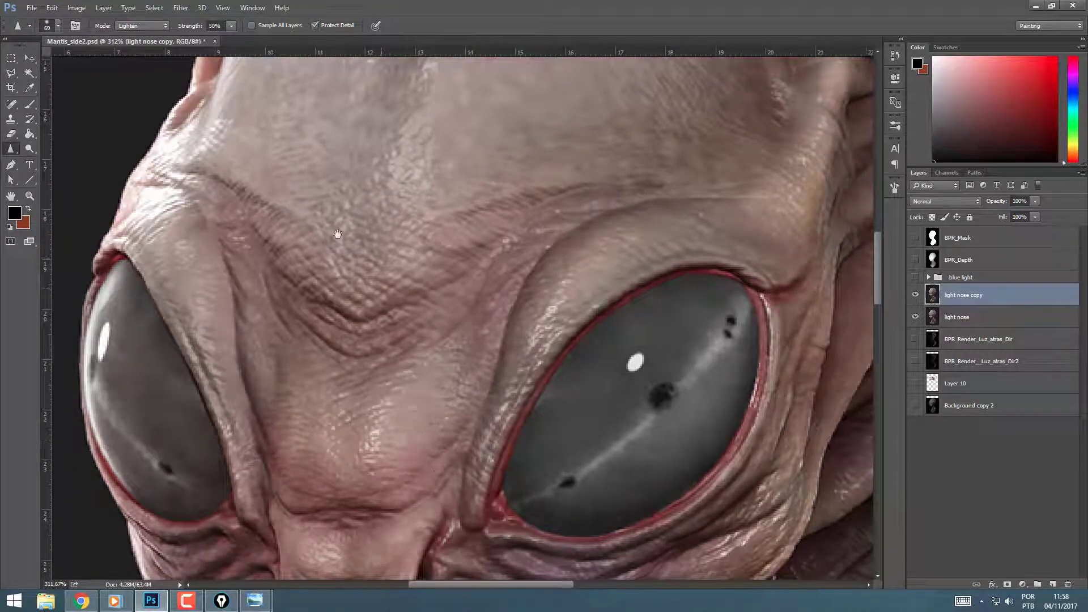
drag(338, 234, 323, 363)
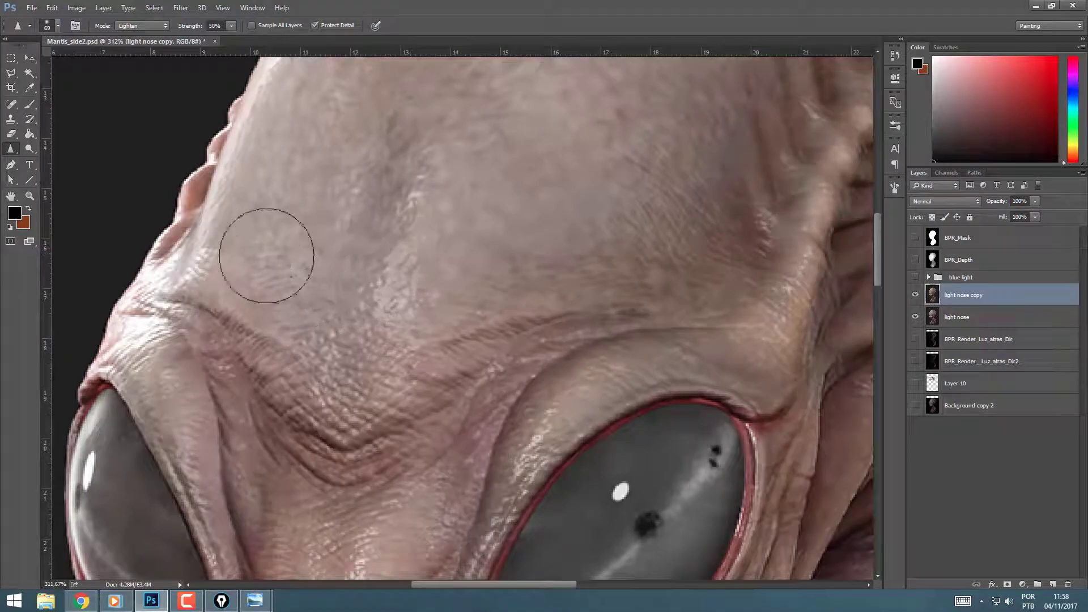
drag(667, 270, 712, 63)
drag(453, 534, 125, 85)
ctrl+drag(793, 473, 731, 474)
drag(623, 68, 518, 274)
drag(564, 274, 708, 167)
drag(708, 167, 845, 265)
click(894, 55)
click(894, 56)
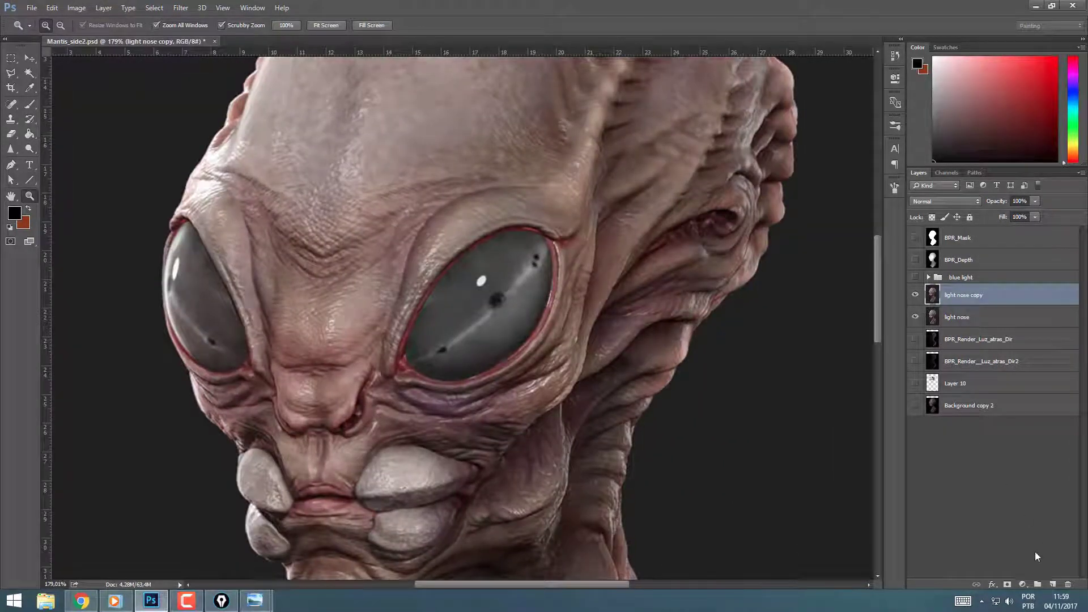
Step: Show the BPR_Mask layer and select along the bust's silhouette with Color Range set to Shadows
click(954, 241)
click(914, 238)
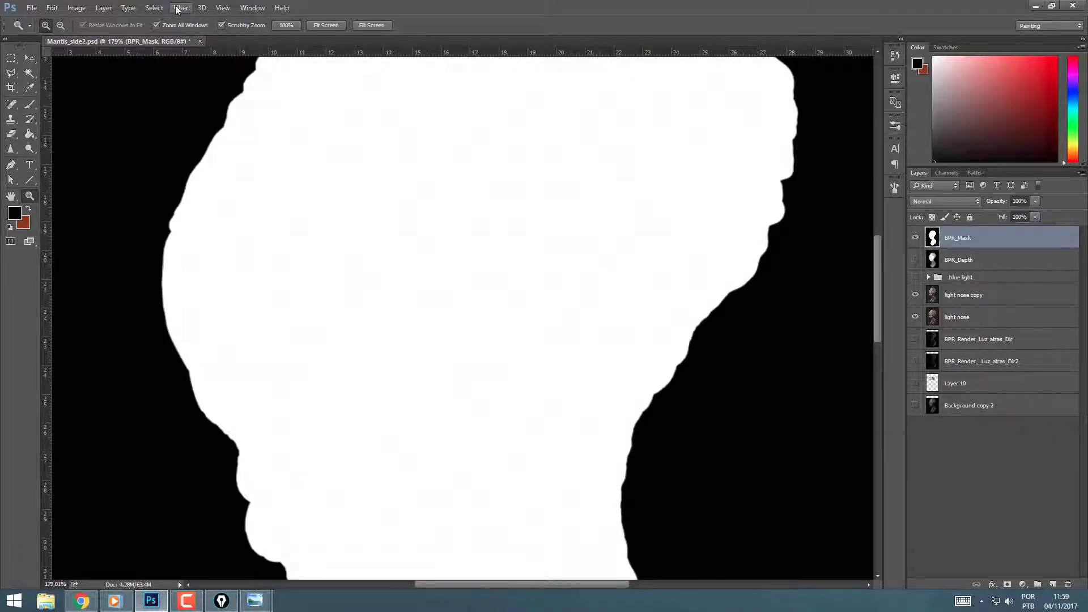
click(154, 8)
click(186, 145)
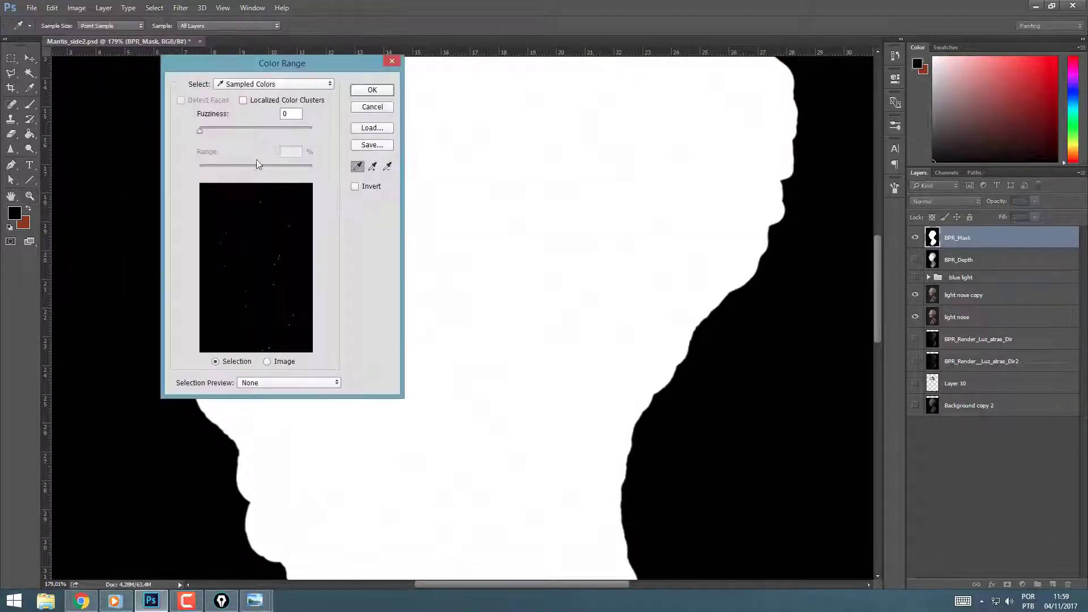
click(248, 85)
click(231, 217)
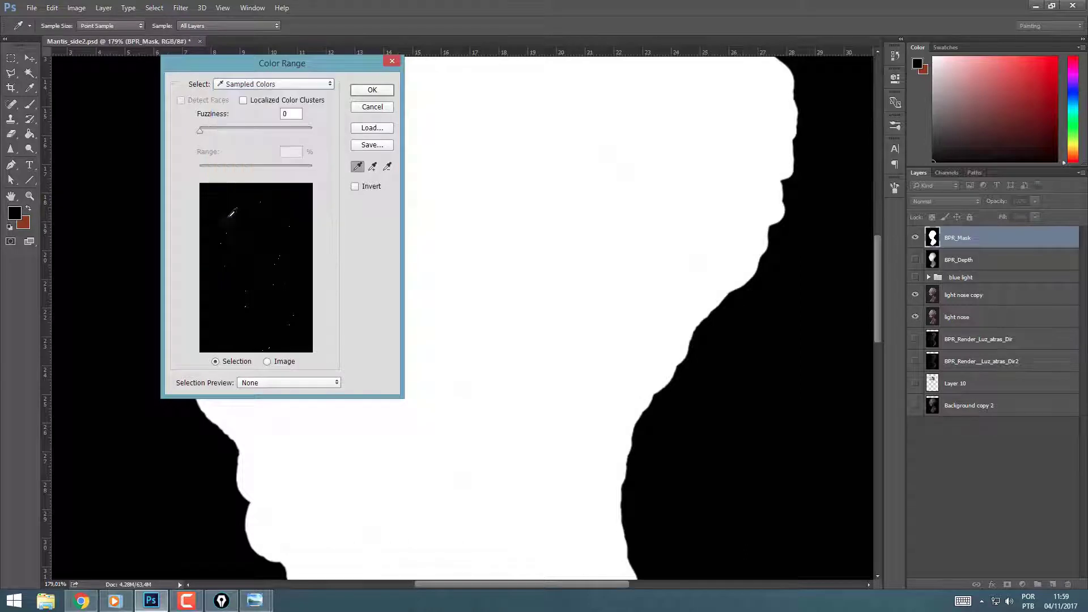
click(244, 85)
click(244, 214)
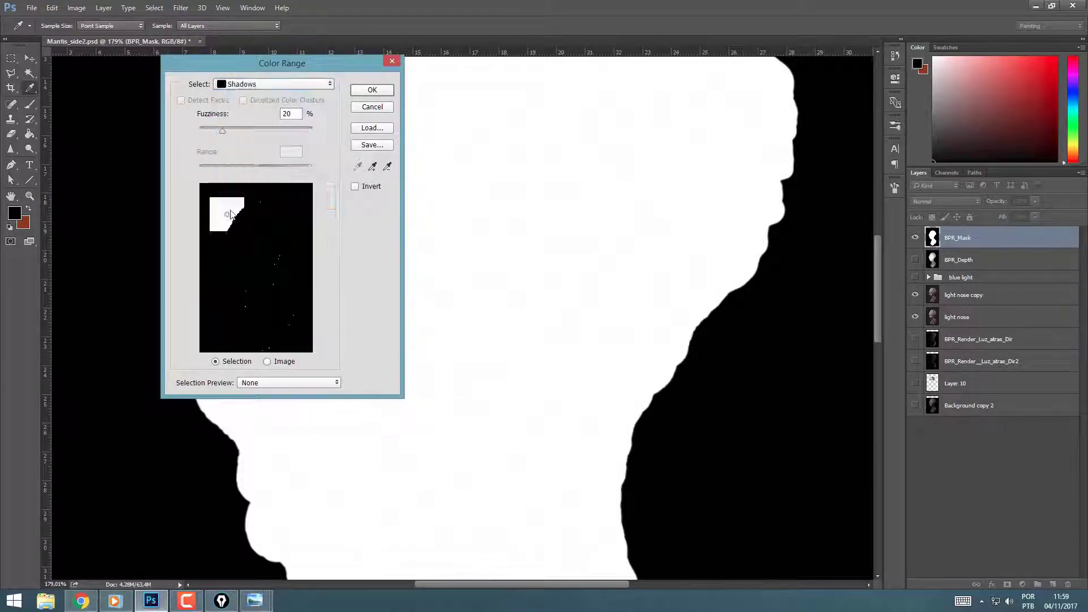
drag(228, 168, 199, 168)
click(371, 90)
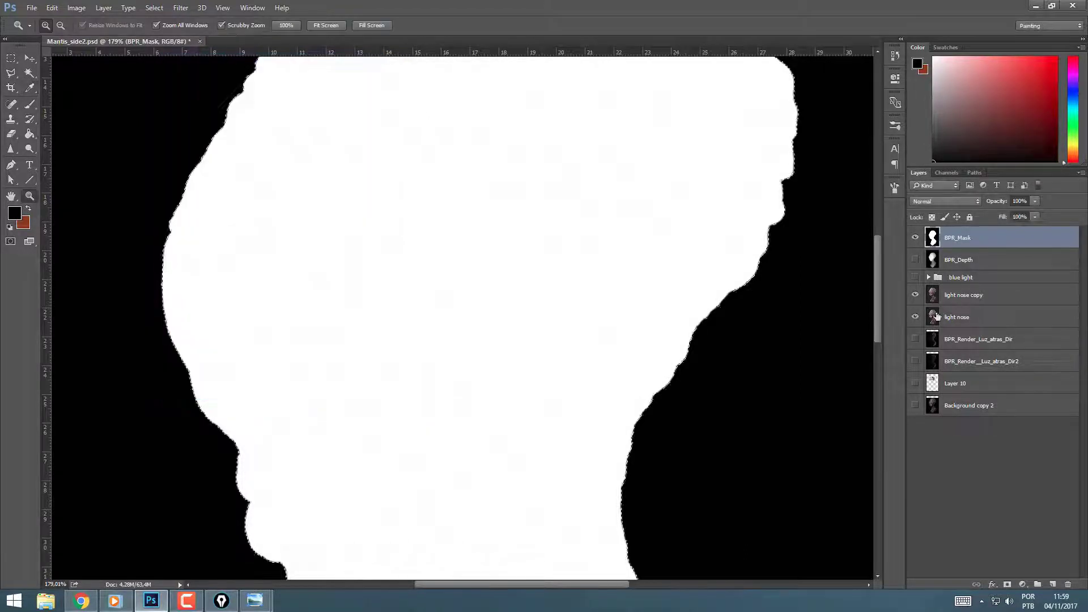
Step: Mask the light nose copy layer to the bust's silhouette and hide the BPR_Mask layer
click(964, 295)
click(1007, 584)
ctrl+click(1053, 584)
click(915, 238)
key(ctrl+alt+z)
key(ctrl+alt+z)
drag(762, 293, 691, 292)
click(963, 294)
click(1007, 583)
Step: Add a new layer above the light nose layer and fill it with the dark grey background colour
click(963, 317)
key(g)
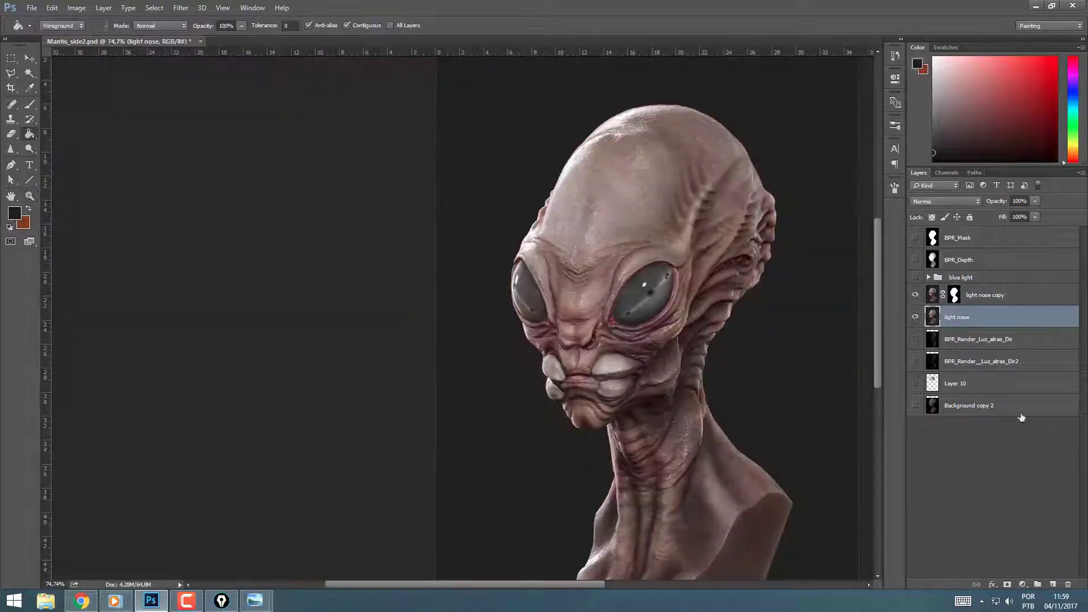
click(1052, 583)
drag(772, 333, 708, 351)
Step: Darken the new background fill layer by lowering its Lightness with Hue/Saturation
key(ctrl+u)
click(1028, 284)
drag(891, 247, 975, 247)
drag(909, 220, 963, 219)
click(1028, 284)
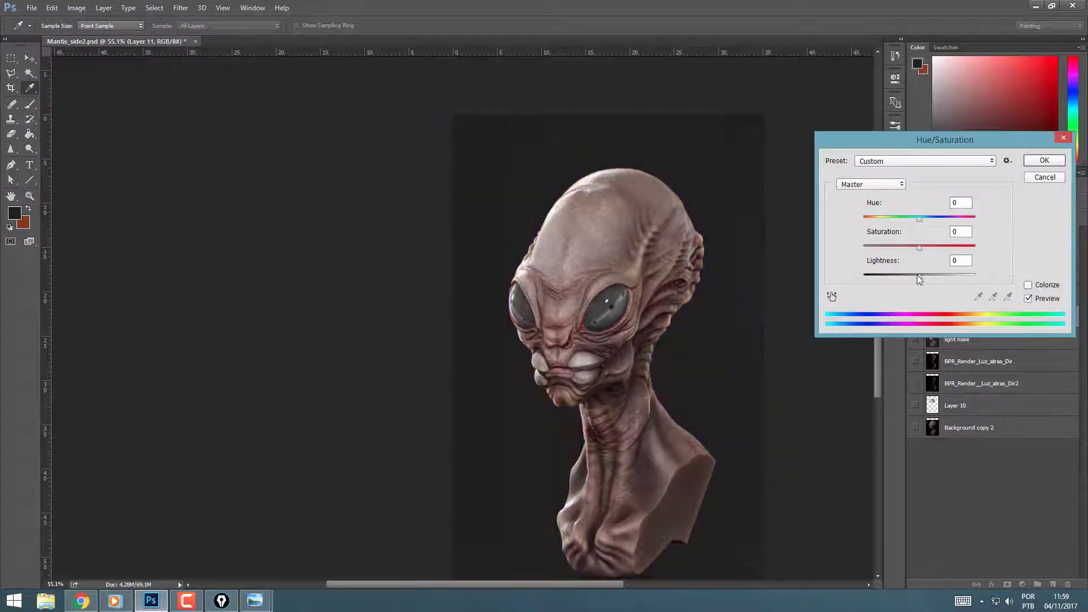
drag(919, 277, 900, 277)
click(1037, 160)
Step: Create a soft glow behind the bust with a white radial gradient at 10% opacity on a new layer
click(1053, 583)
ctrl+drag(612, 339, 660, 340)
click(119, 25)
key(d)
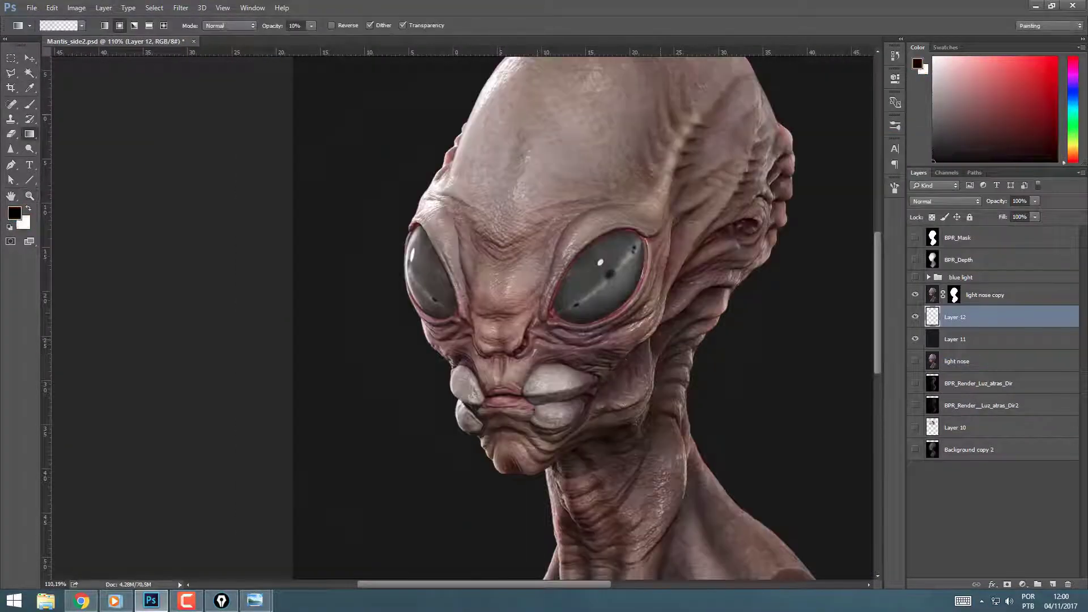
key(x)
drag(604, 396, 806, 194)
ctrl+drag(609, 306, 560, 306)
Step: Choose a cloud-shaped brush and place the glow layer in a group named back
key(b)
right_click(561, 306)
double_click(1019, 541)
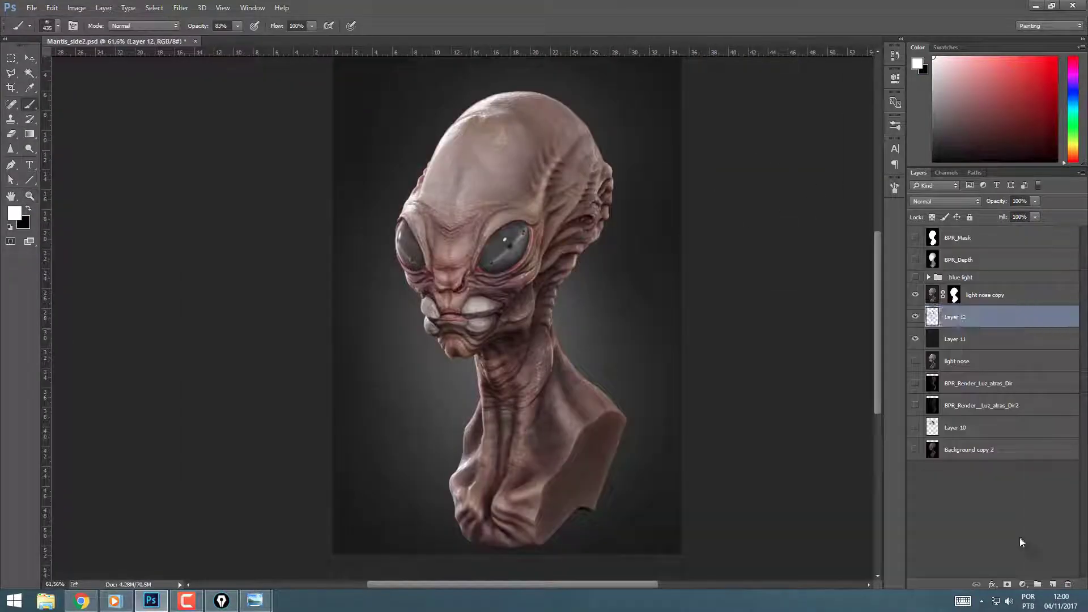
key(ctrl+g)
double_click(957, 312)
text(back)
Step: Paint grey smoke on both sides of the bust's neck and shoulders on a new layer in the back group
click(1052, 583)
drag(615, 368, 688, 501)
alt+click(641, 419)
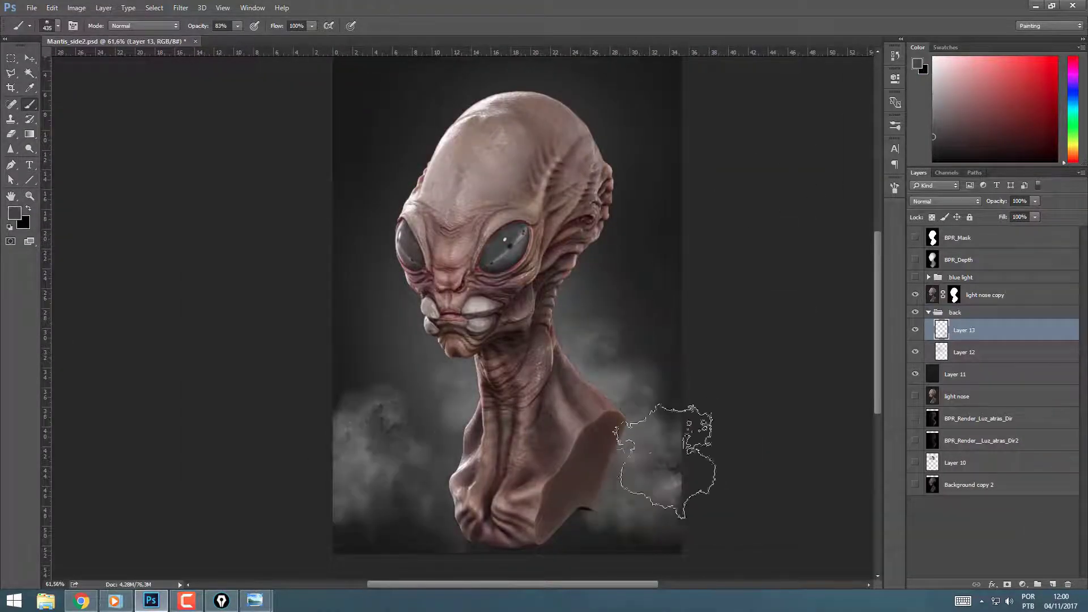
Step: Blur the smoke layer and lower its opacity
click(180, 8)
mouse_move(203, 168)
click(408, 226)
click(758, 154)
click(1035, 201)
drag(1036, 213, 997, 213)
Step: Paint darker grey smoke around the bust's lower part on another new layer with a different cloud brush
click(1052, 584)
drag(933, 144, 929, 163)
right_click(680, 306)
double_click(1011, 560)
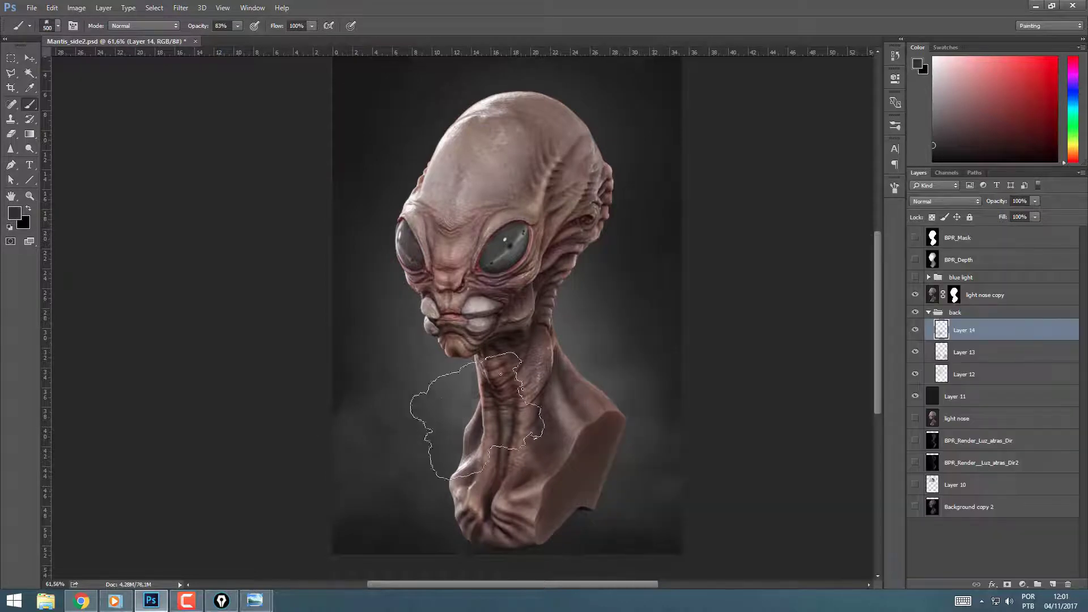
click(635, 519)
click(318, 419)
click(669, 431)
Step: Darken the bust's base with black gradients at 10% opacity on a new layer above the light nose copy layer
click(985, 294)
click(30, 134)
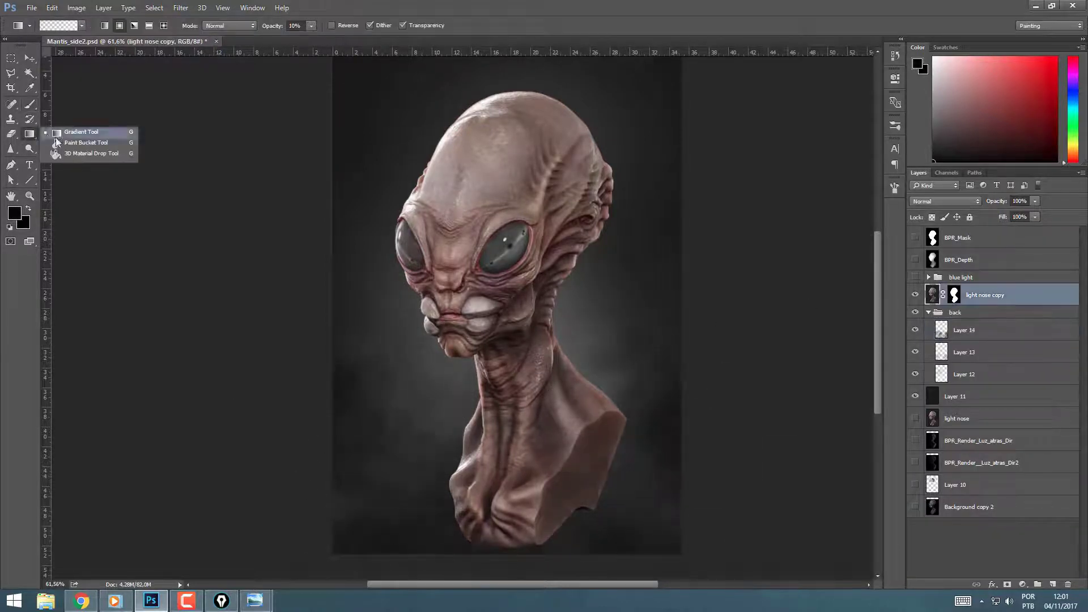
key(ctrl+shift+alt+n)
mouse_move(574, 510)
mouse_down()
mouse_move(563, 563)
mouse_move(581, 453)
mouse_up()
mouse_move(493, 564)
mouse_down()
mouse_move(476, 465)
mouse_move(522, 470)
mouse_move(522, 380)
mouse_up()
click(105, 25)
Step: Paint dark grey smoke over the bust's base and shoulders with cloud brushes on new layers above the light nose copy layer
click(985, 317)
key(ctrl+shift+alt+n)
key(b)
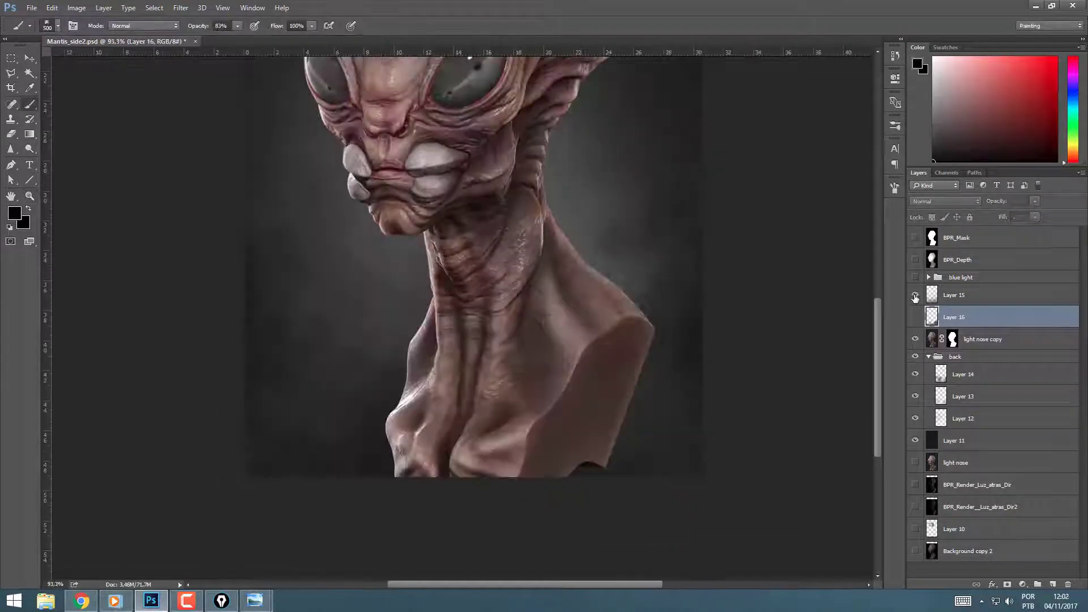
key(ctrl+shift+alt+n)
right_click(489, 355)
click(707, 292)
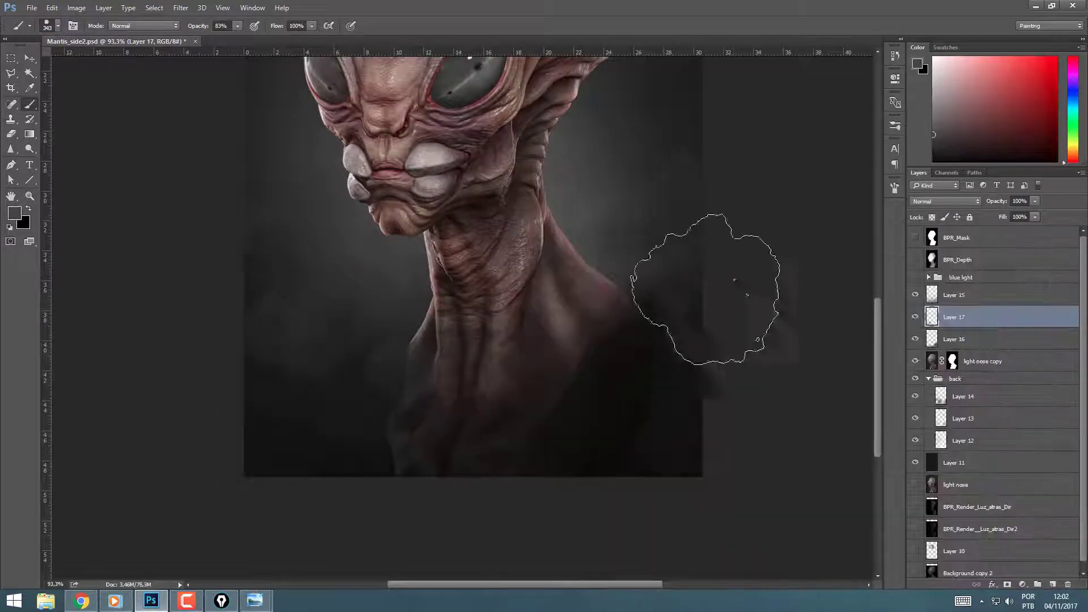
right_click(590, 353)
mouse_move(416, 444)
mouse_down()
mouse_move(553, 479)
mouse_move(635, 430)
mouse_up()
Step: Paint mid-grey smoke on both sides of the shoulders, adding a new layer for part of it
click(933, 103)
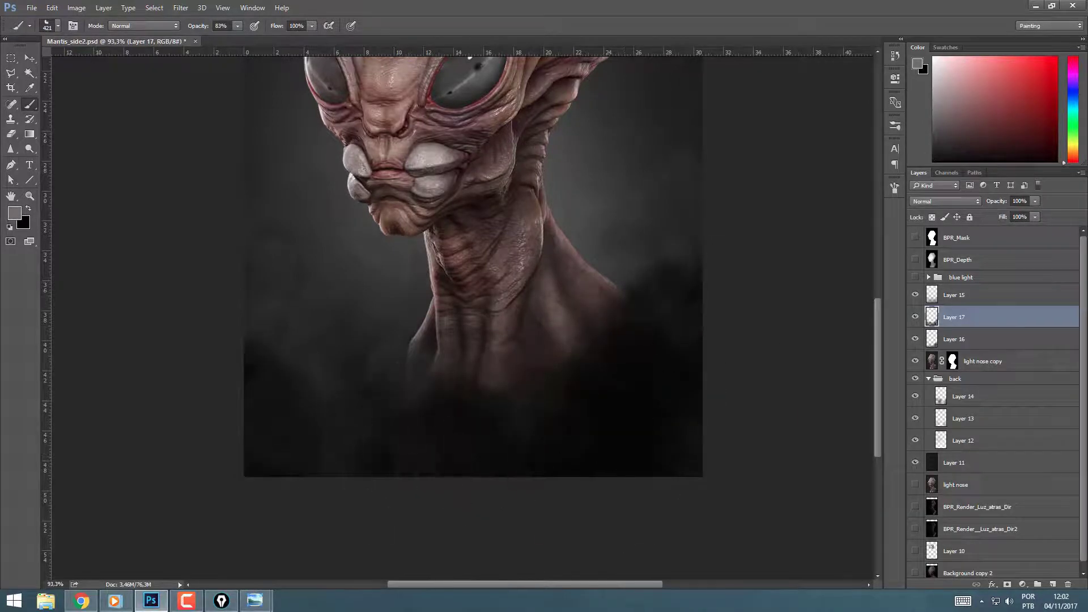
drag(652, 328, 668, 402)
click(1053, 584)
drag(663, 255, 683, 391)
drag(315, 453, 325, 439)
Step: Paint lighter grey smoke on both sides of the bust on another new layer, using different cloud brushes
click(1052, 584)
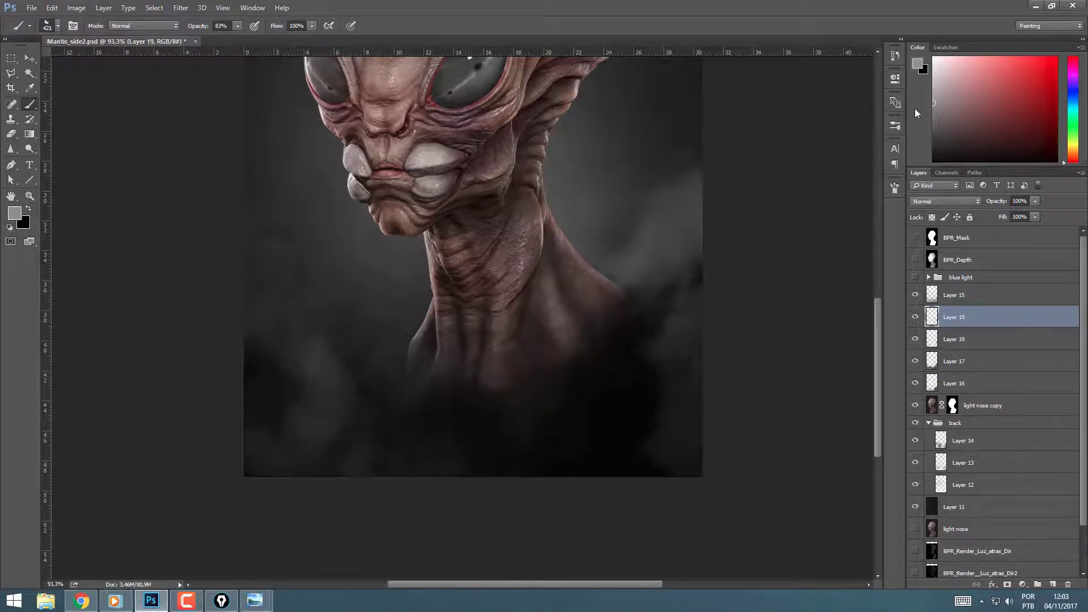
click(933, 74)
right_click(498, 351)
click(886, 523)
click(315, 421)
right_click(475, 368)
click(535, 561)
click(352, 397)
click(685, 302)
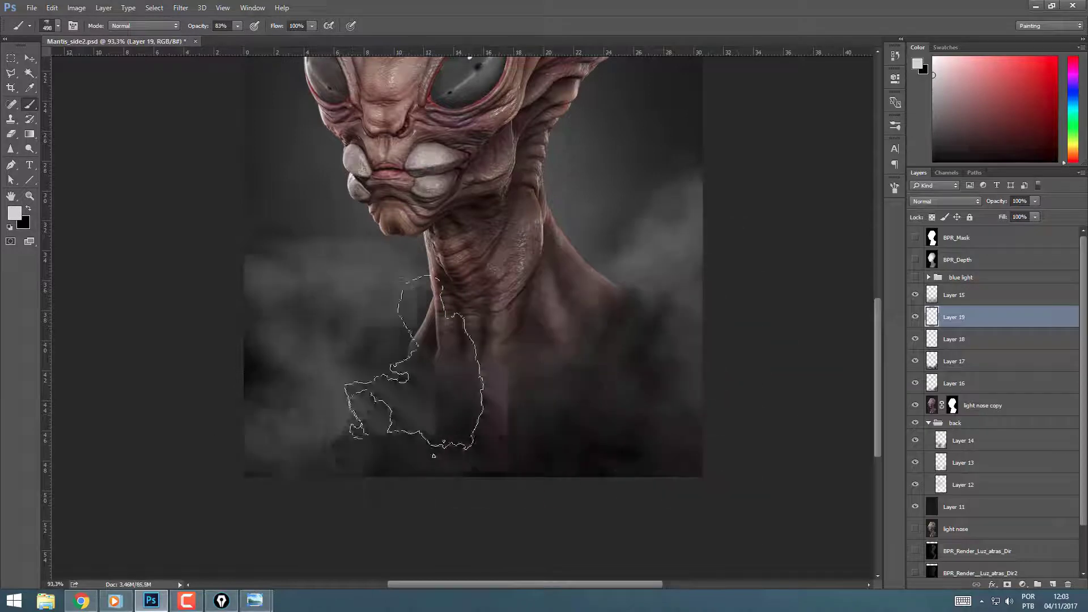
Step: Extend the light grey smoke across the chest and lower body, and reduce the layer's opacity to about 27%
drag(413, 364, 493, 524)
click(696, 306)
click(397, 400)
ctrl+drag(419, 449, 400, 450)
click(426, 419)
ctrl+drag(827, 375, 796, 375)
click(1035, 201)
drag(1036, 213, 993, 213)
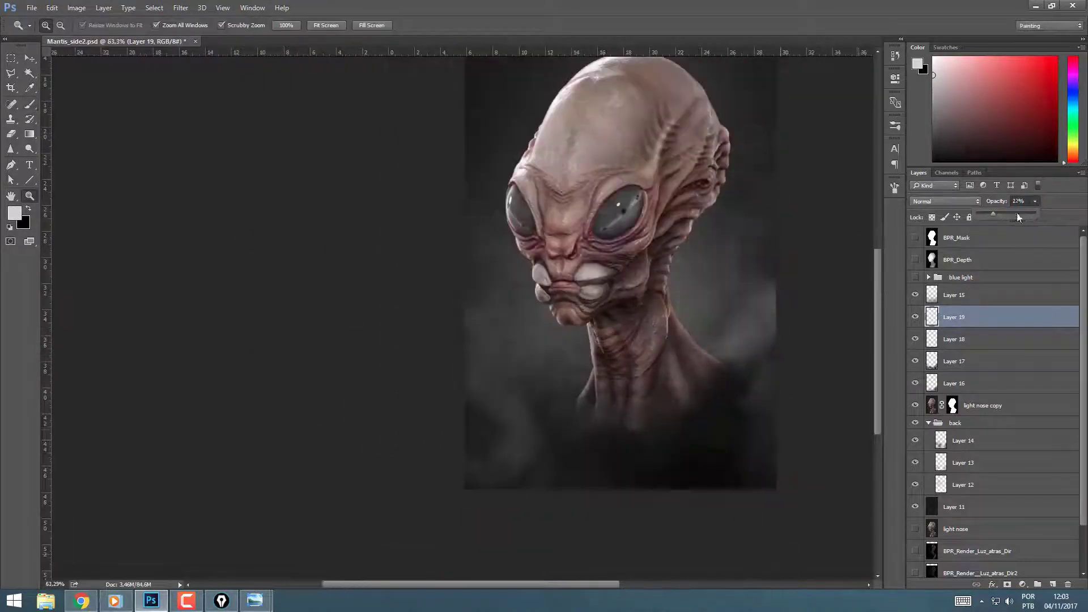
Step: Add a new layer above Layer 13 in the back group, paint light smoke behind the bust and lower the layer's opacity
drag(754, 238, 690, 447)
click(992, 462)
click(1052, 585)
click(440, 388)
click(1035, 201)
drag(1036, 213, 991, 214)
drag(789, 342, 867, 123)
Step: Rescale and reposition the dark smoke on Layer 17 with Free Transform
click(992, 310)
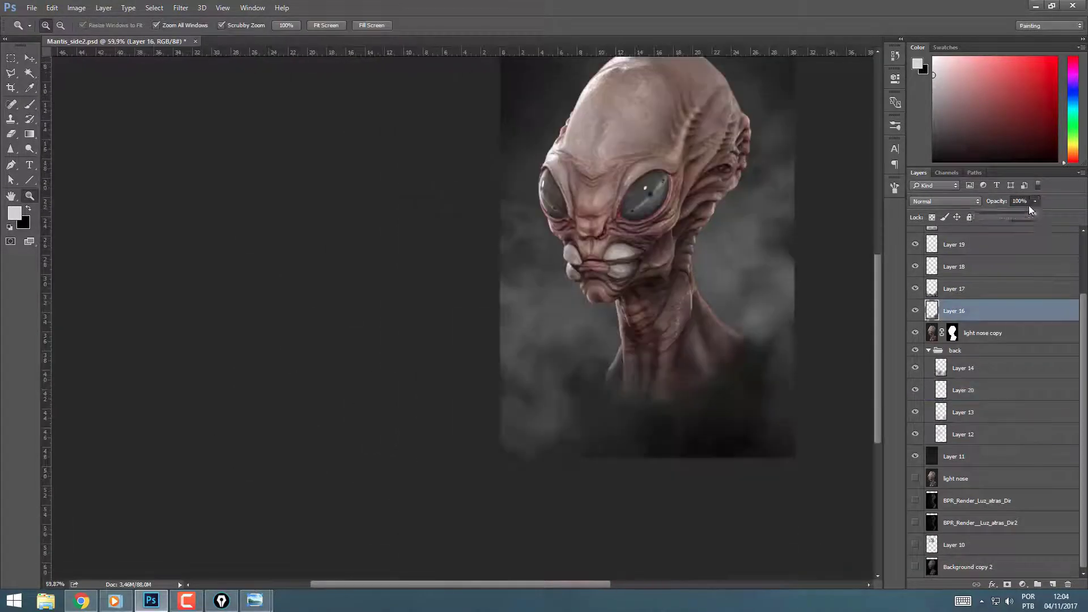
click(992, 288)
key(ctrl+t)
alt+shift+drag(794, 457, 652, 561)
drag(363, 331, 335, 326)
key(Return)
mouse_move(552, 339)
ctrl+mouse_down()
mouse_move(579, 338)
mouse_move(661, 265)
ctrl+mouse_up()
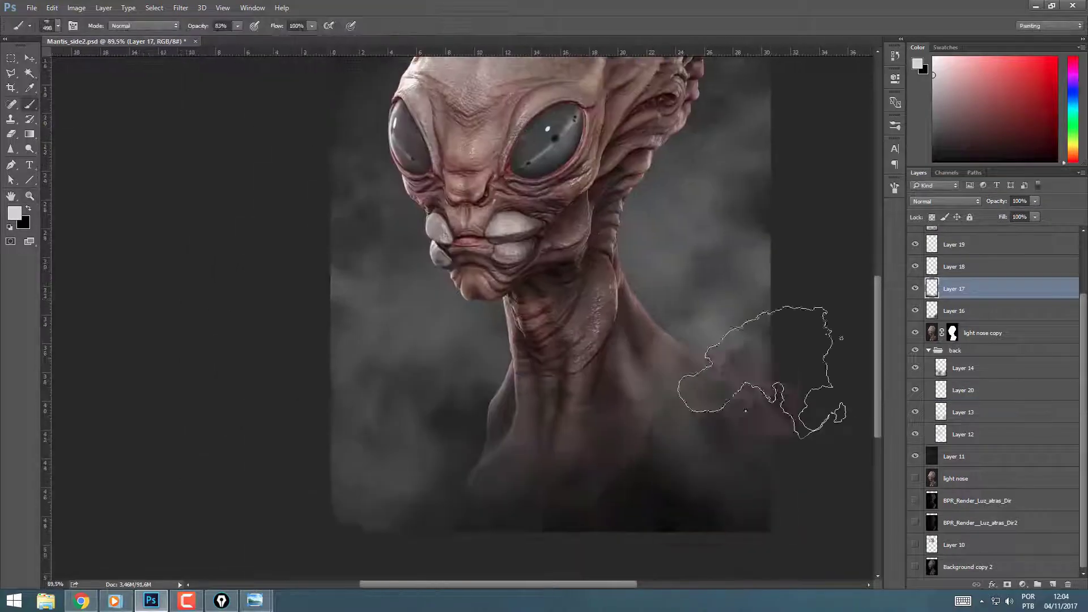
Step: Paint more light smoke around the shoulders on Layer 19 with another cloud brush
key(alt+bracketright)
key(alt+bracketright)
right_click(488, 394)
click(594, 261)
mouse_move(482, 391)
mouse_down()
mouse_move(439, 431)
mouse_move(366, 395)
mouse_up()
Step: Paint near-white wispy clouds around the neck and shoulders on a new layer with a different cloud brush
scroll(969, 459, up, 3)
click(1052, 584)
click(933, 58)
right_click(365, 395)
click(485, 262)
drag(363, 459, 445, 366)
drag(730, 238, 629, 227)
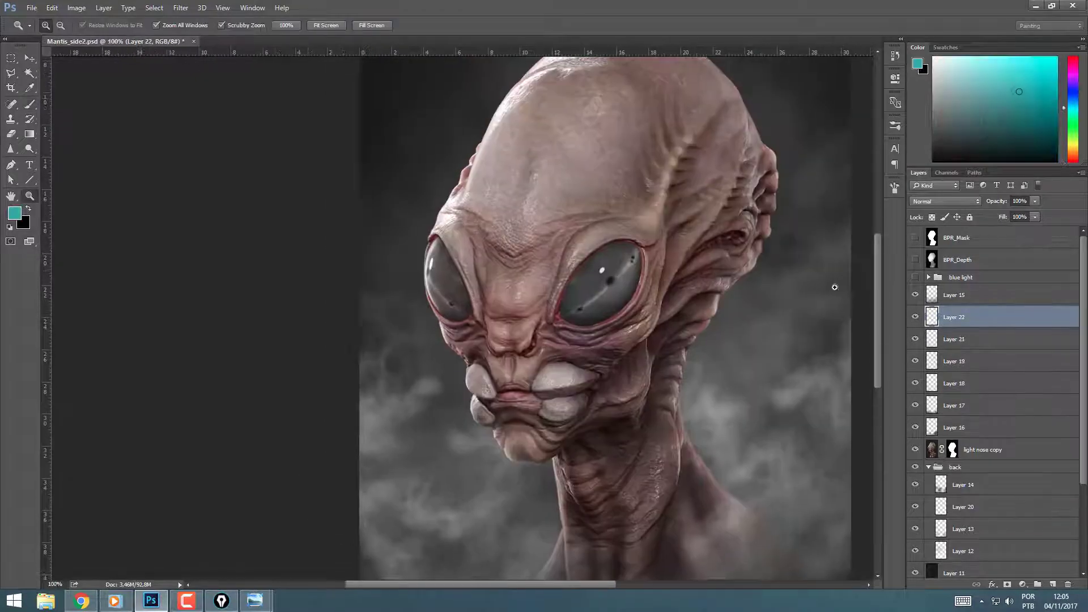
Step: Paint teal accents into the smoke on Layer 22 in Color Dodge mode and soften their colour with Hue/Saturation
key(b)
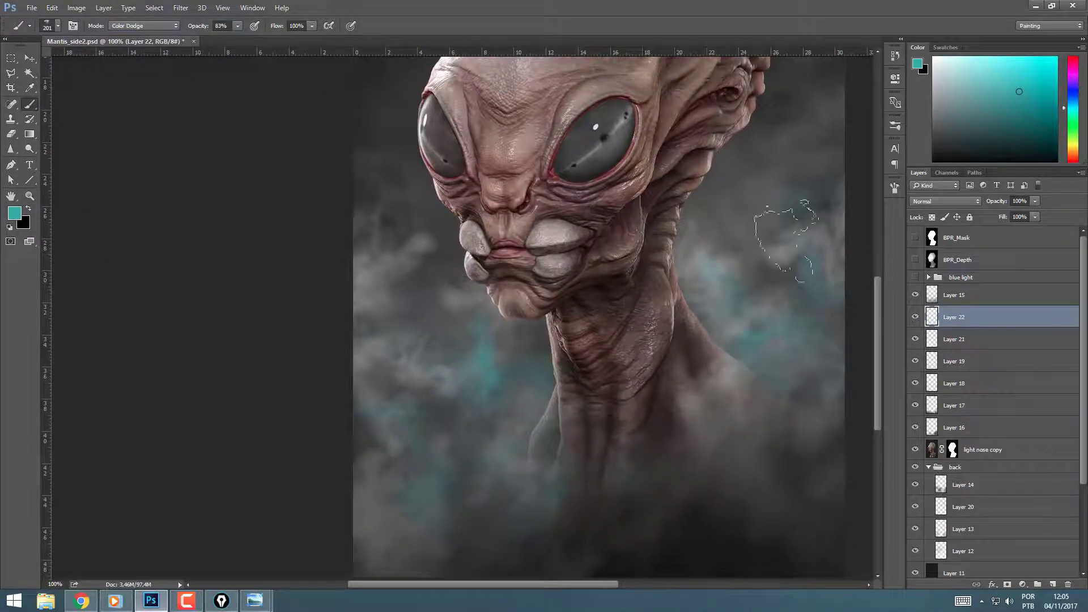
key(ctrl+u)
drag(898, 225, 875, 219)
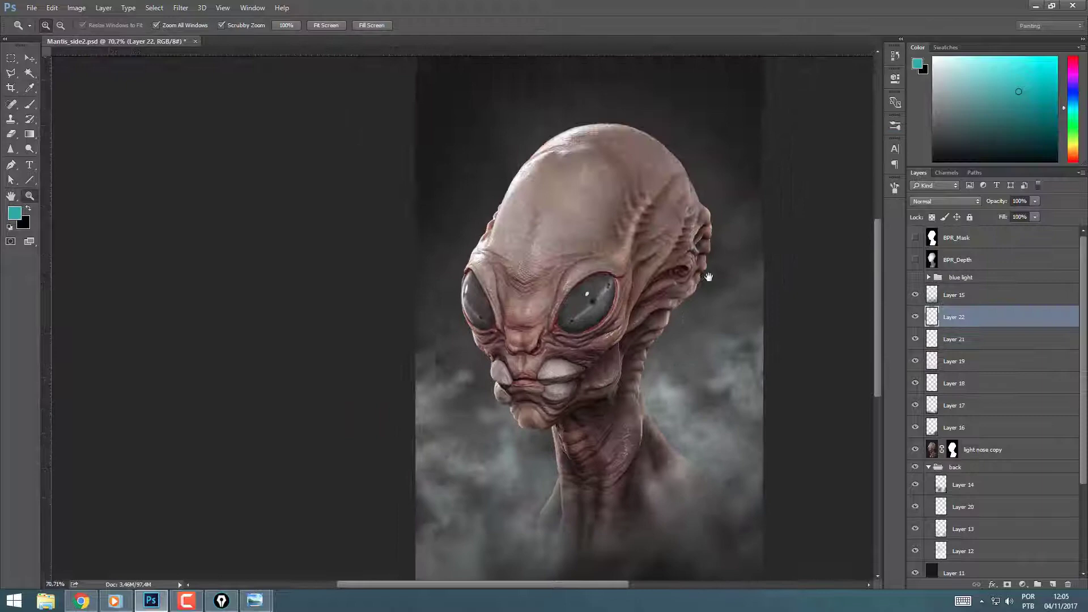
drag(708, 277, 687, 332)
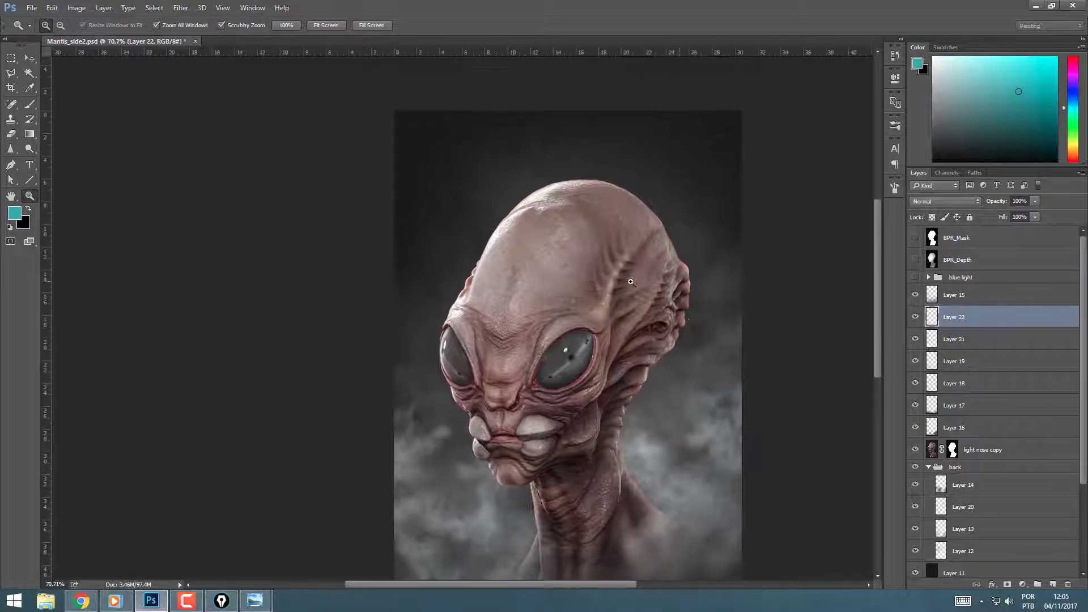
drag(631, 281, 647, 313)
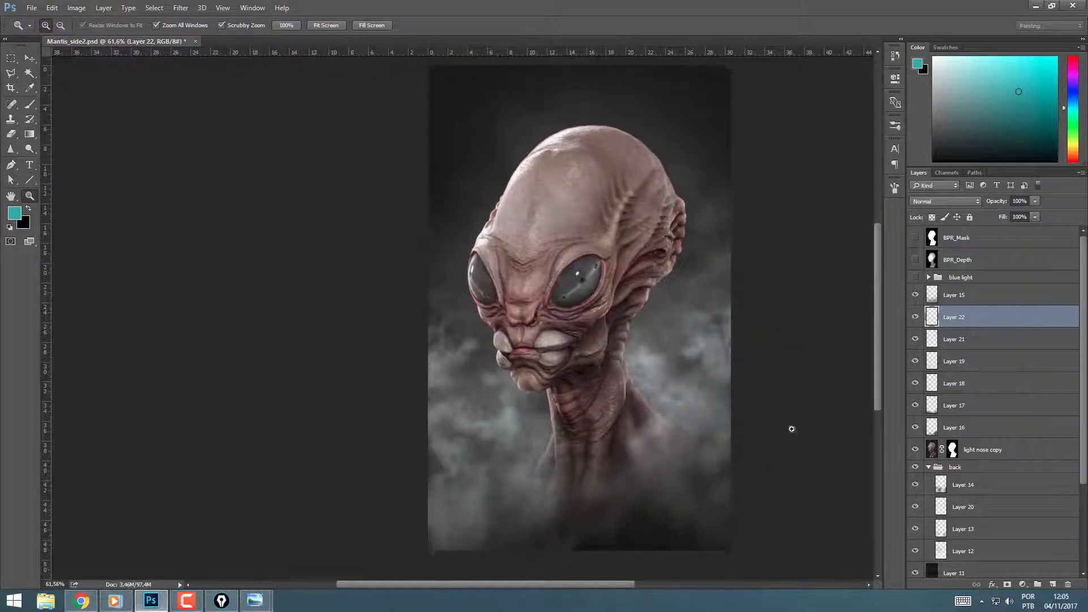
Step: Add a Color Lookup adjustment layer above the BPR_Depth layer
click(1007, 584)
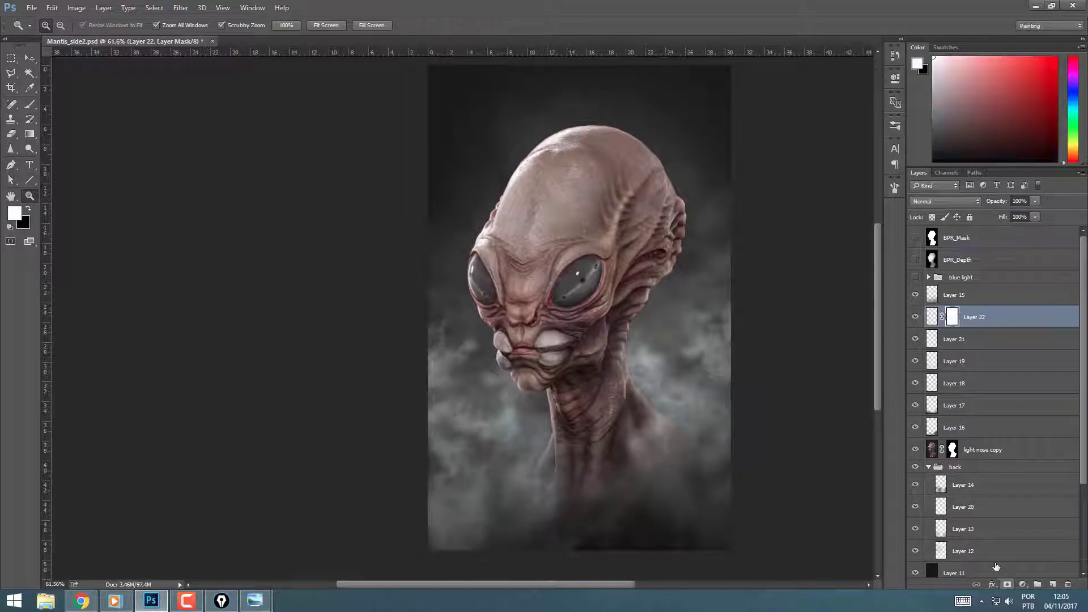
key(ctrl+z)
click(986, 293)
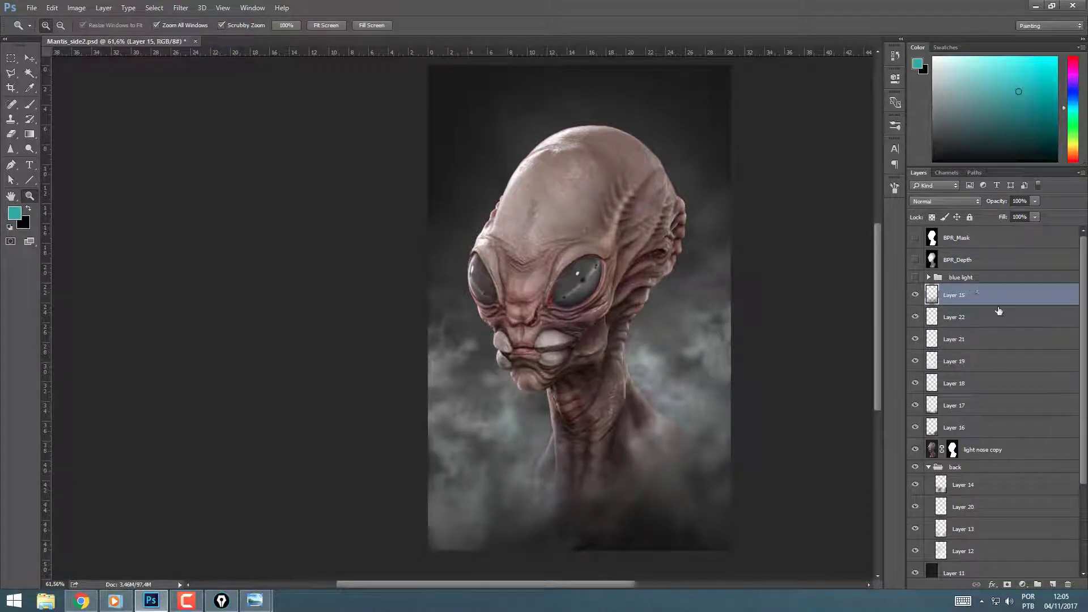
click(952, 259)
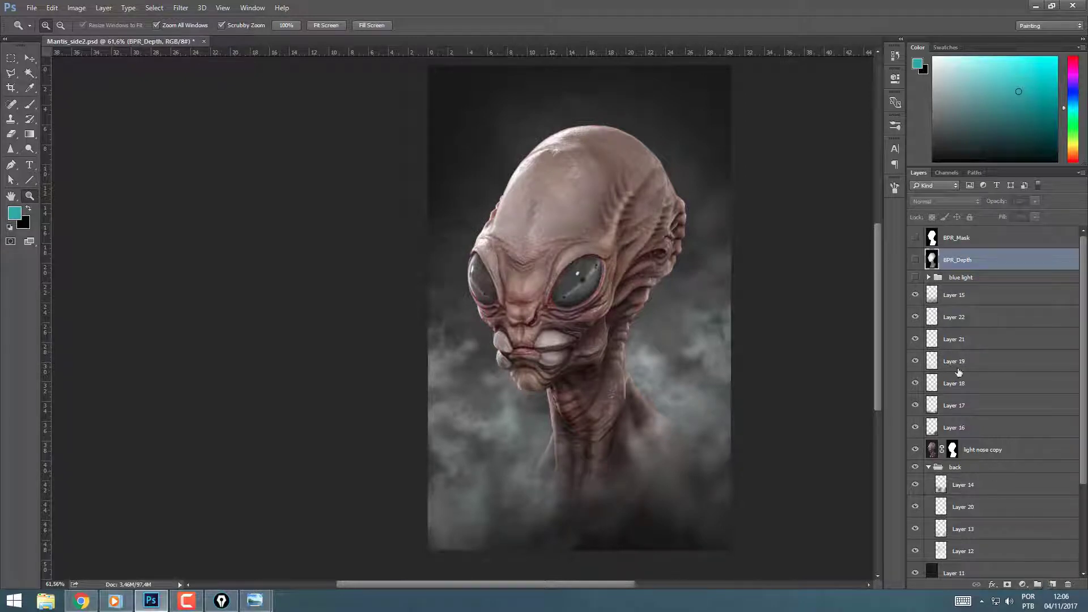
click(1023, 584)
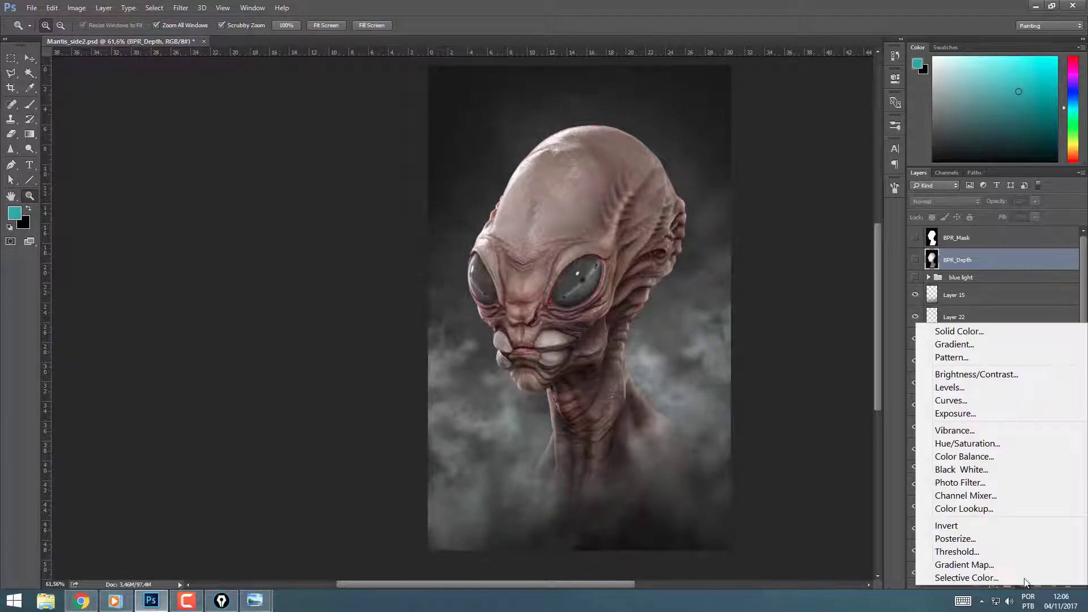
click(966, 508)
click(769, 105)
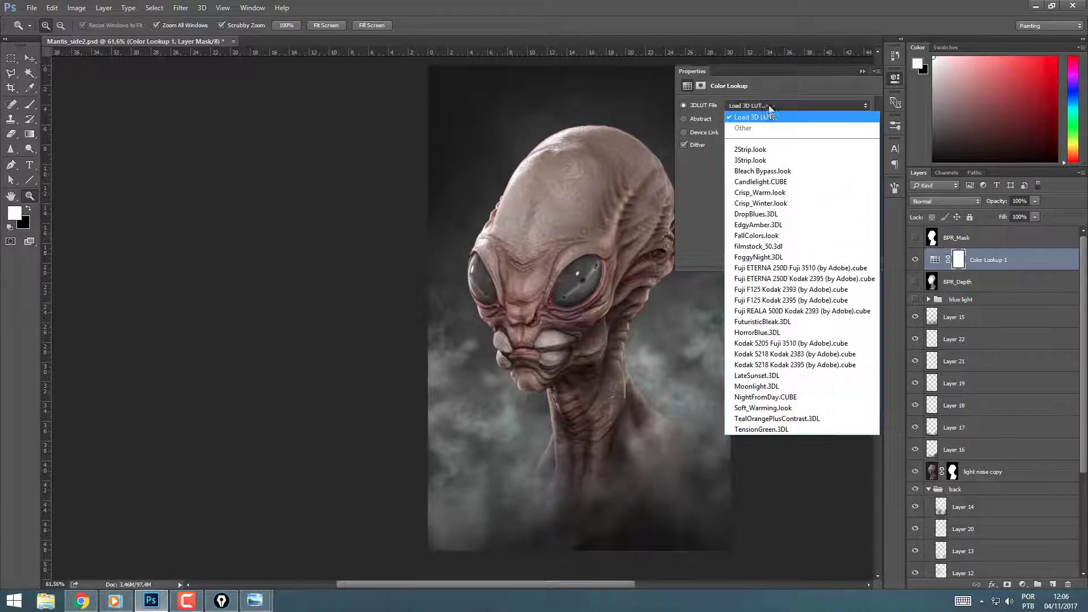
click(754, 117)
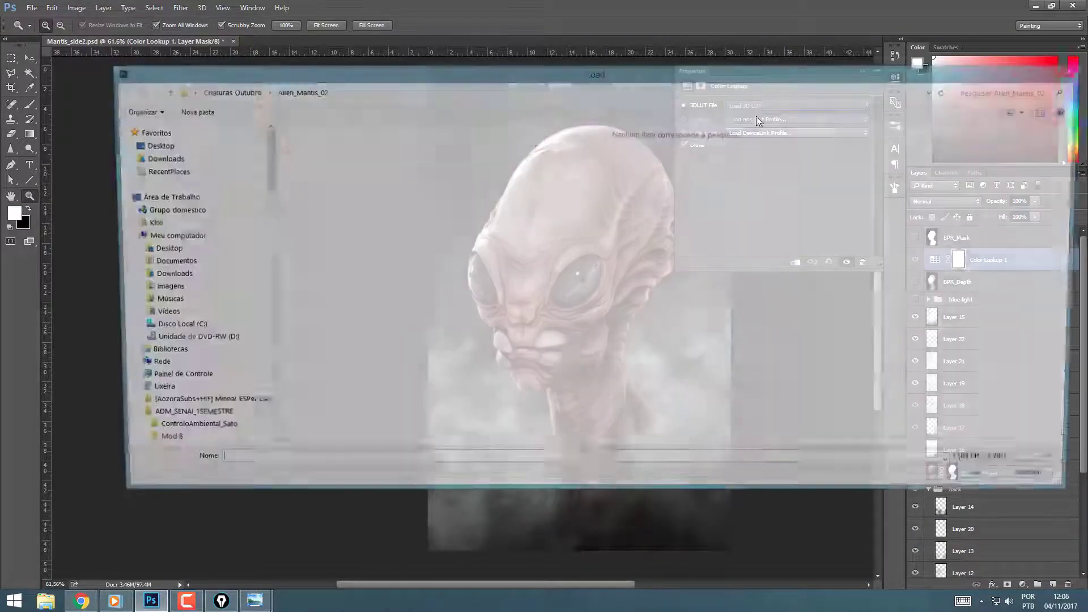
click(1075, 70)
Step: Preview the 3D LUT presets one after another from 2Strip.look and apply Soft_Warming.look to the Color Lookup layer
click(777, 104)
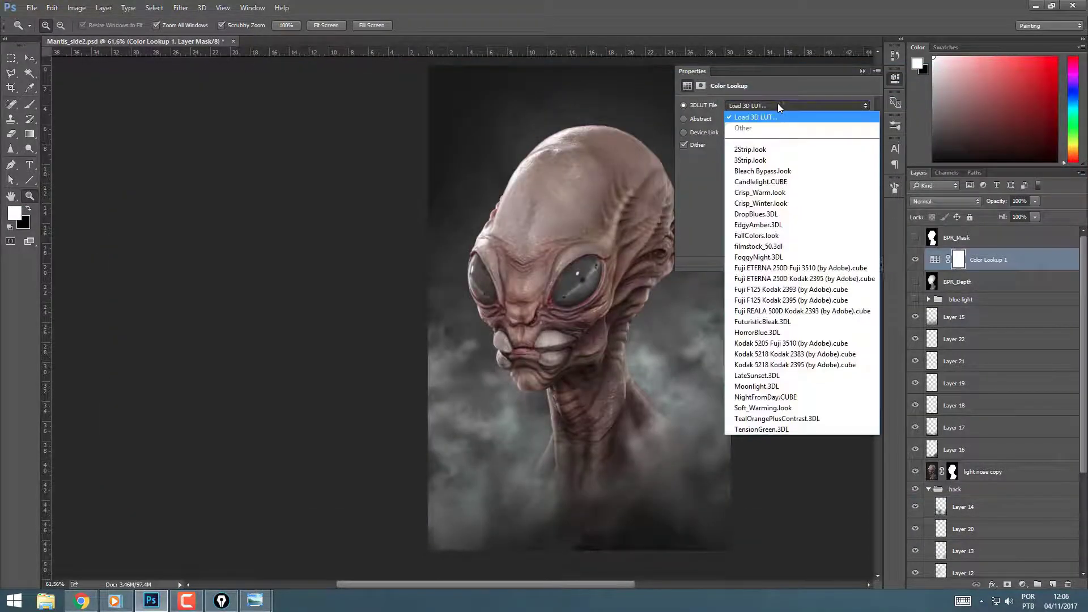
click(757, 149)
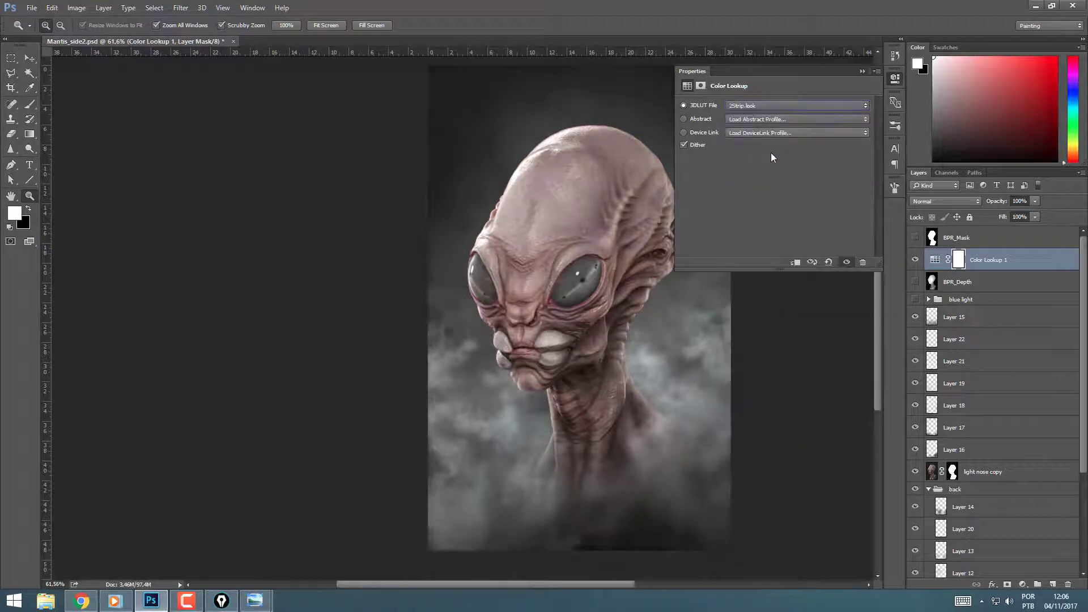
click(777, 105)
click(779, 107)
key(Down)
key(Down)
key(Down)
key(Down)
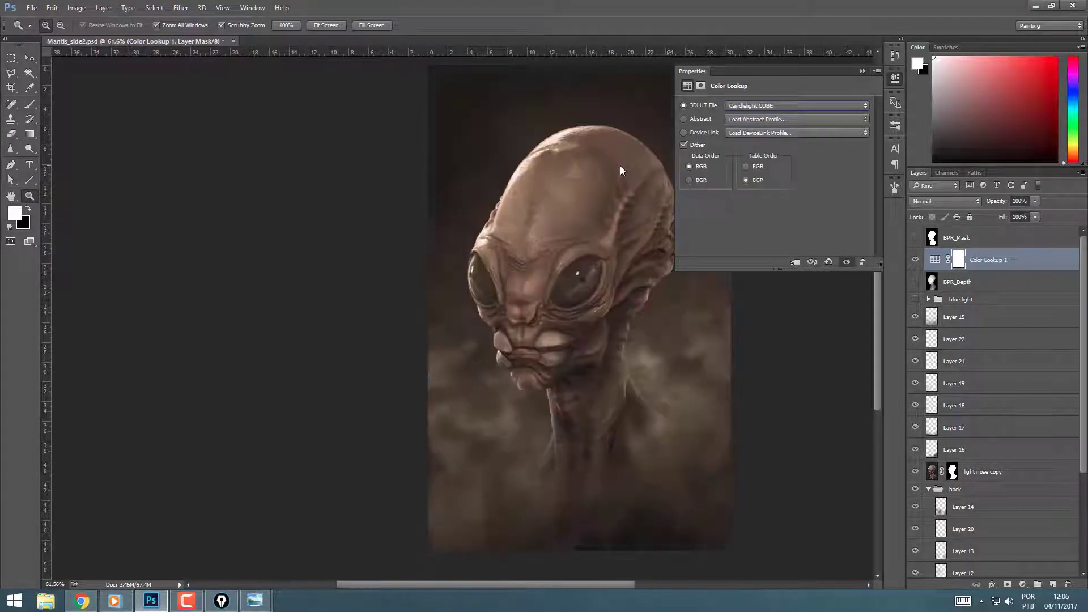
key(Down)
key(Down)
key(Down)
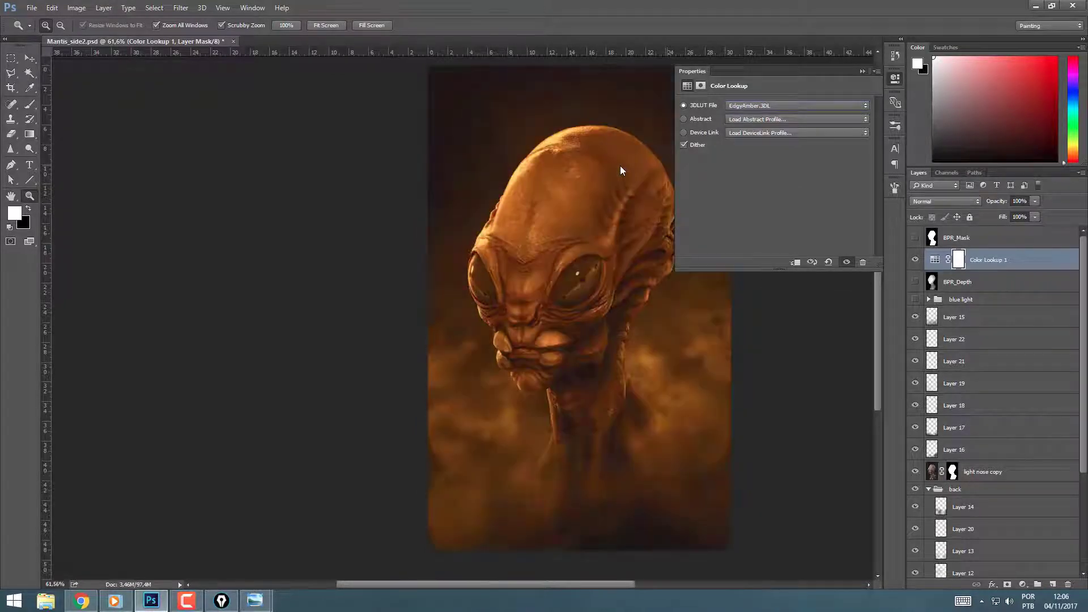
key(Up)
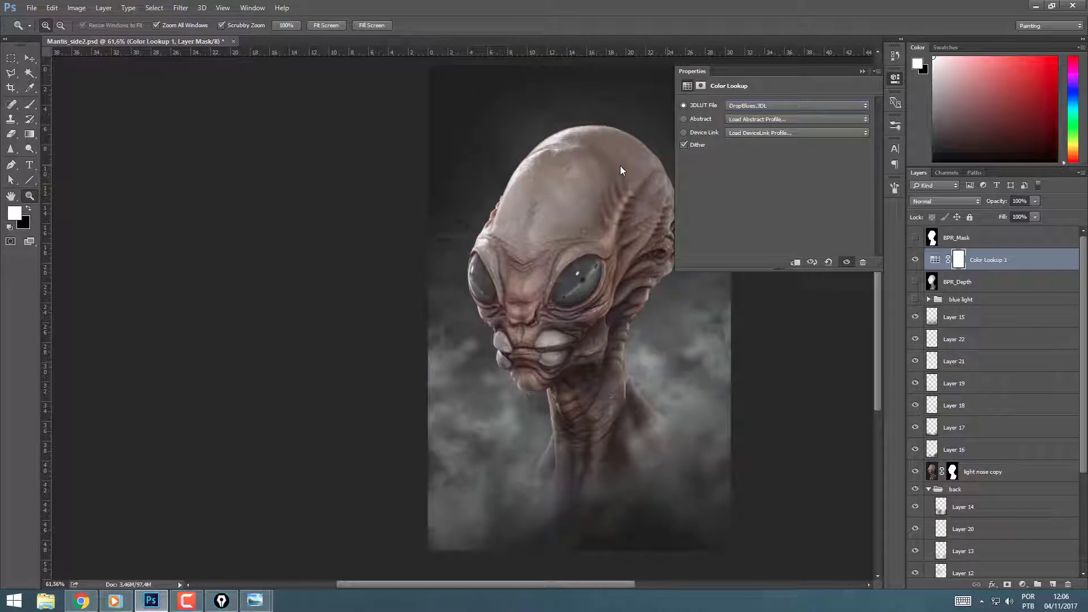
key(Down)
key(Down)
key(Down)
key(Down)
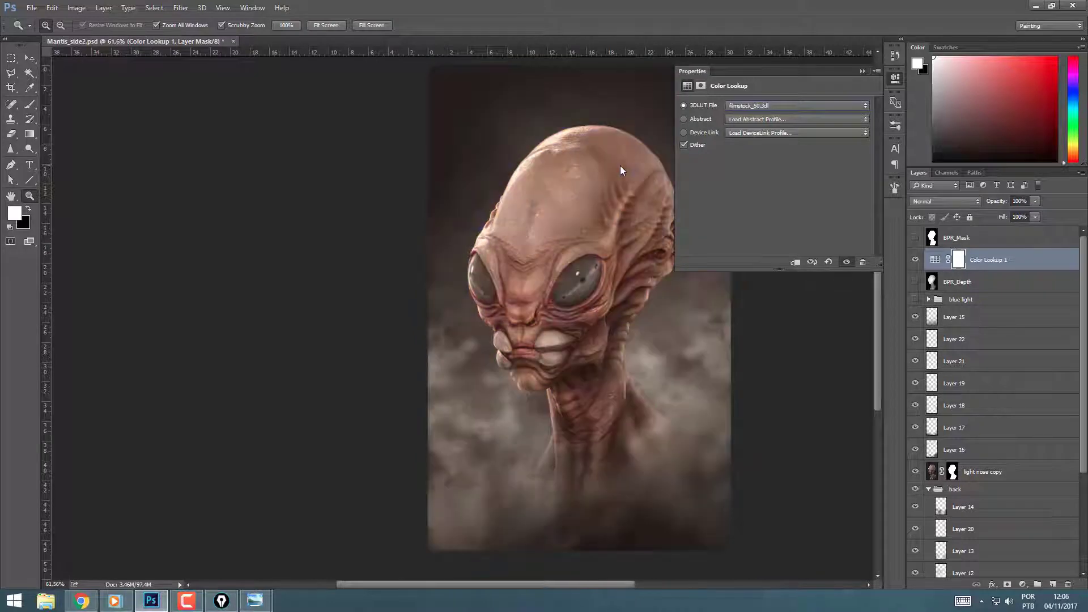
key(Down)
key(Down)
key(Down)
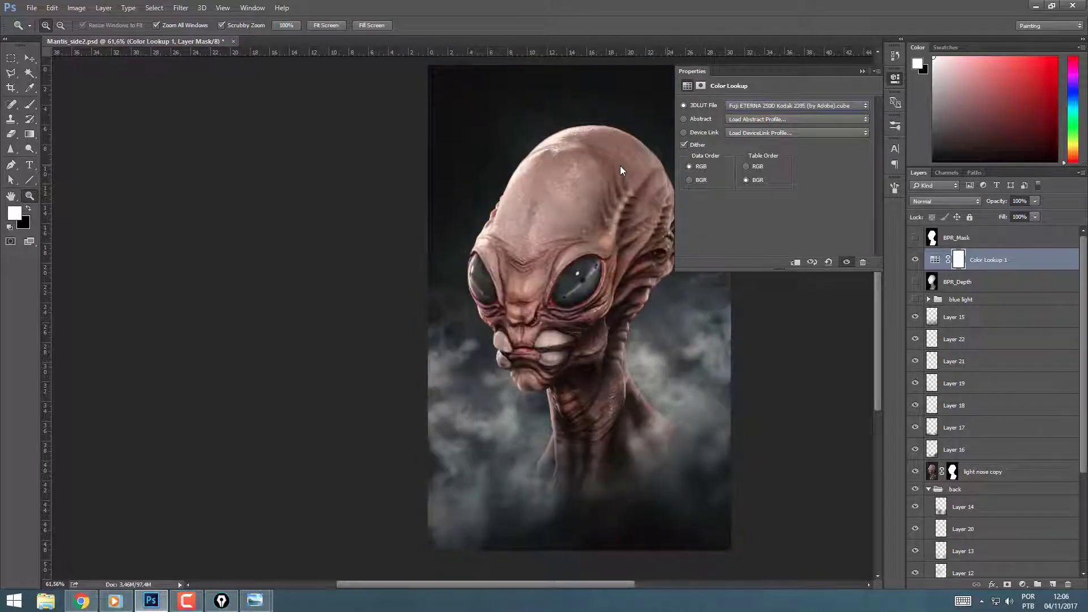
key(Down)
key(Down)
key(Down)
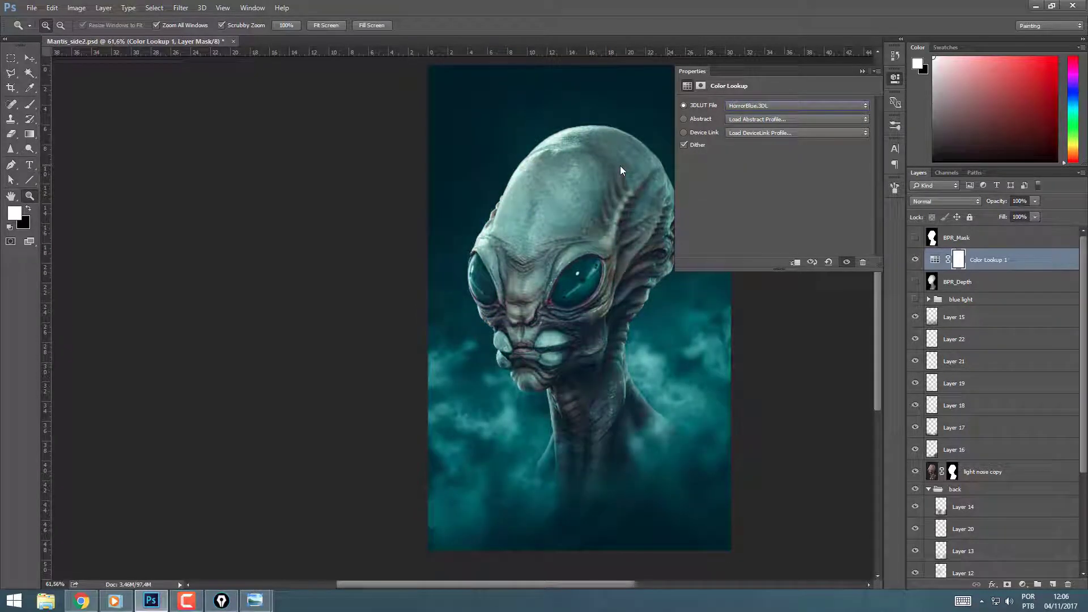
key(Down)
key(Down)
key(Down)
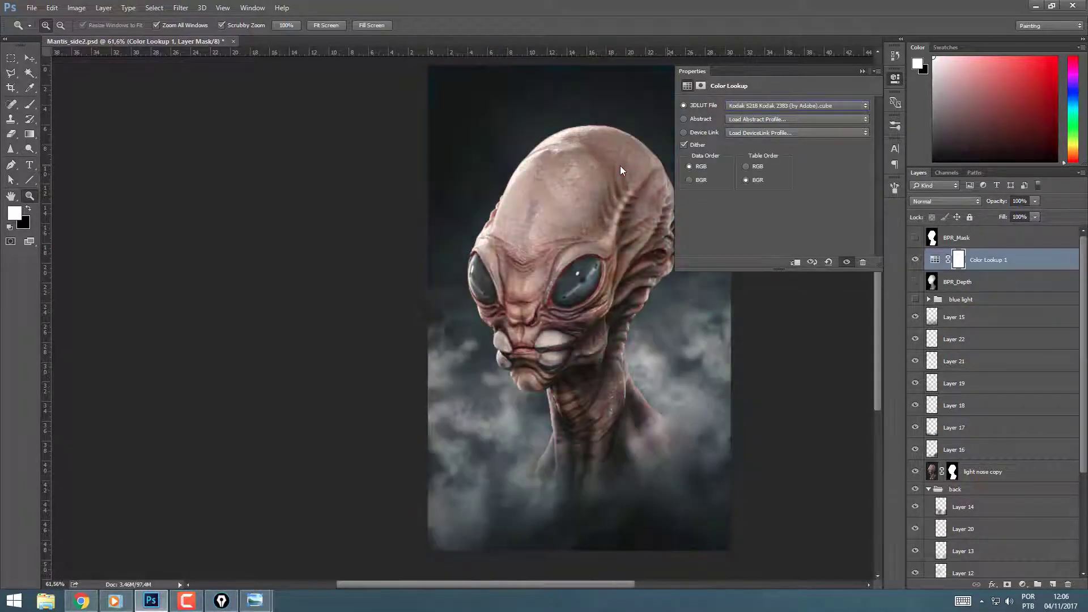
key(Down)
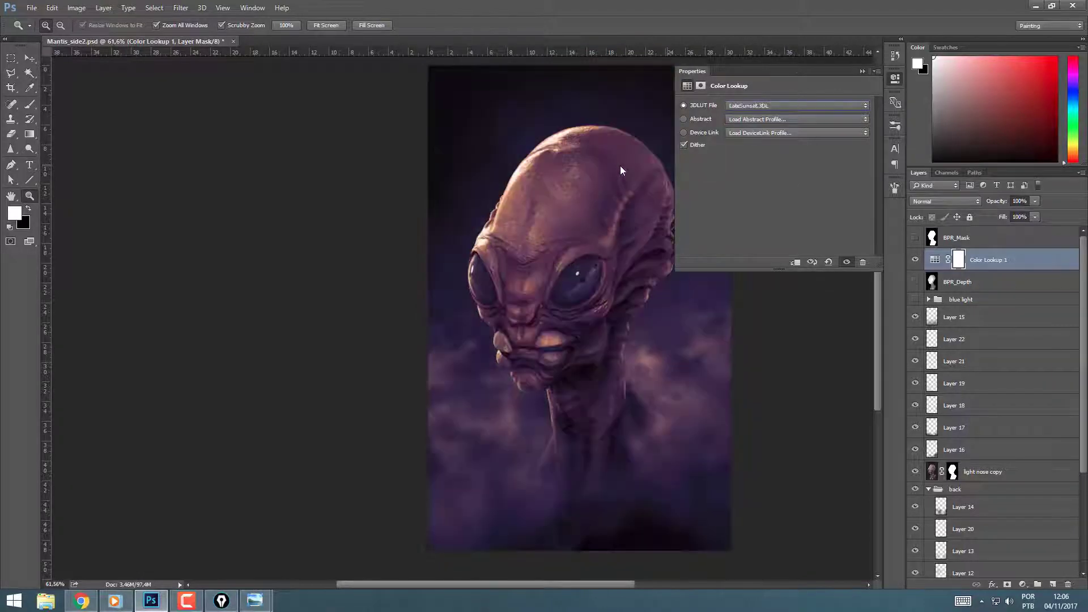
key(Down)
key(Down)
key(Down)
key(Down)
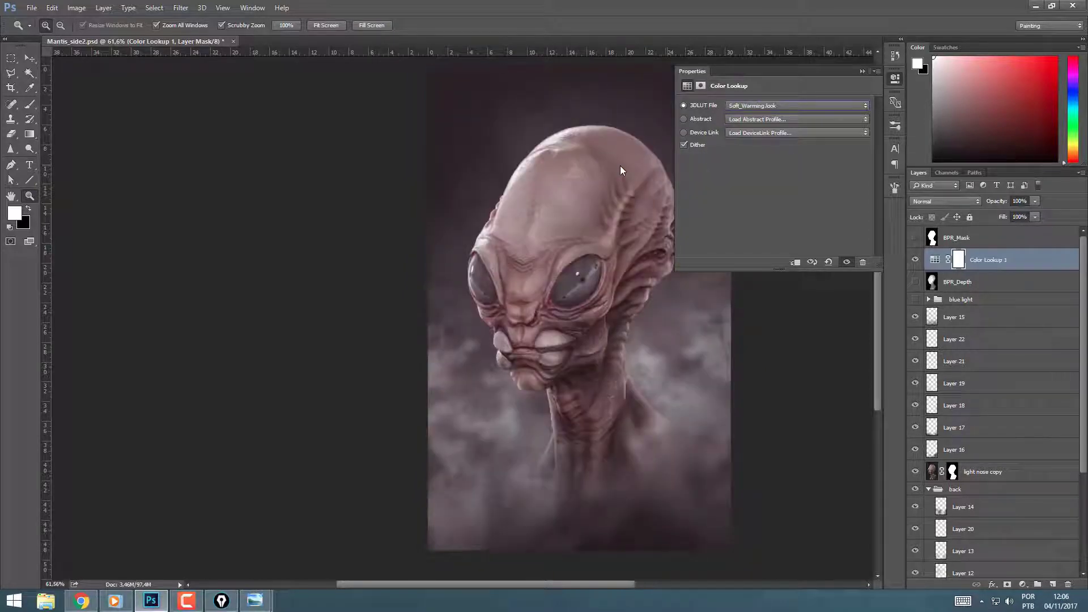
Step: Lower the Color Lookup layer's opacity to 43% and compare the face with and without the colour grading
click(862, 71)
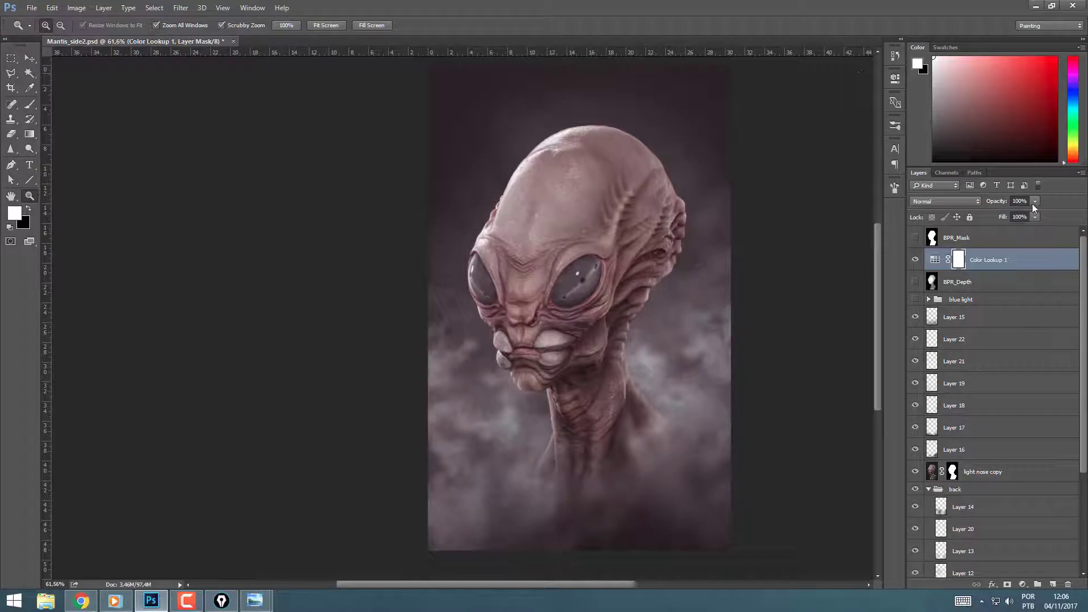
drag(1035, 201, 979, 219)
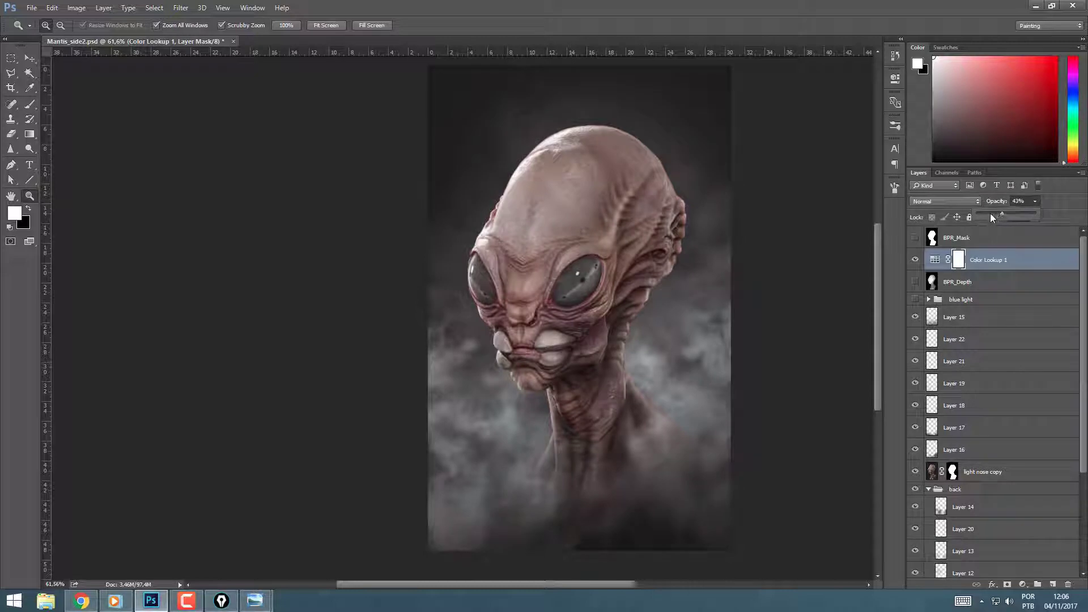
drag(592, 271, 640, 272)
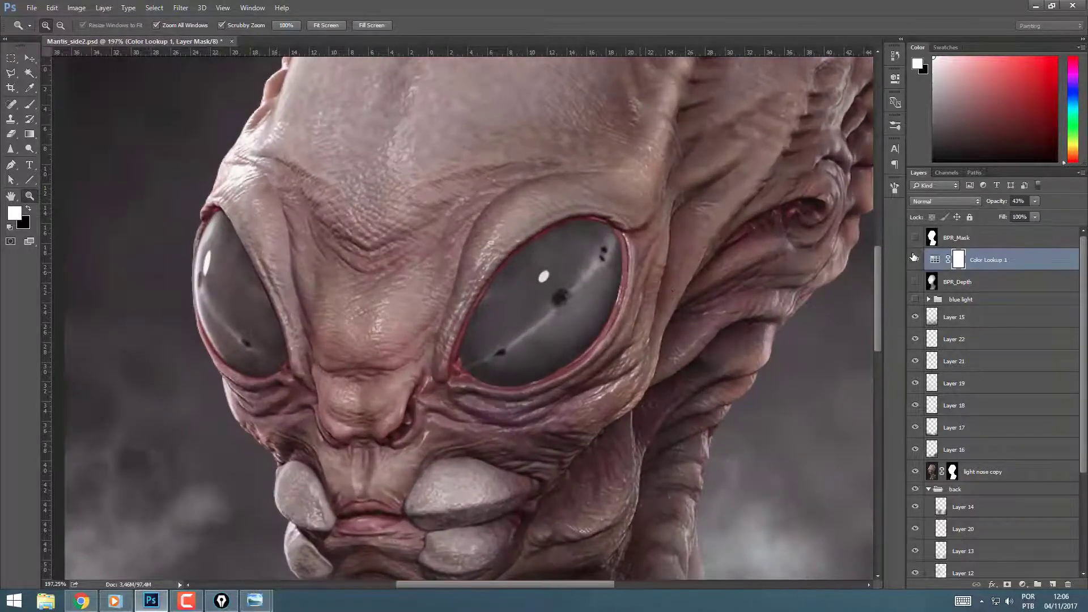
click(914, 259)
click(914, 261)
click(915, 260)
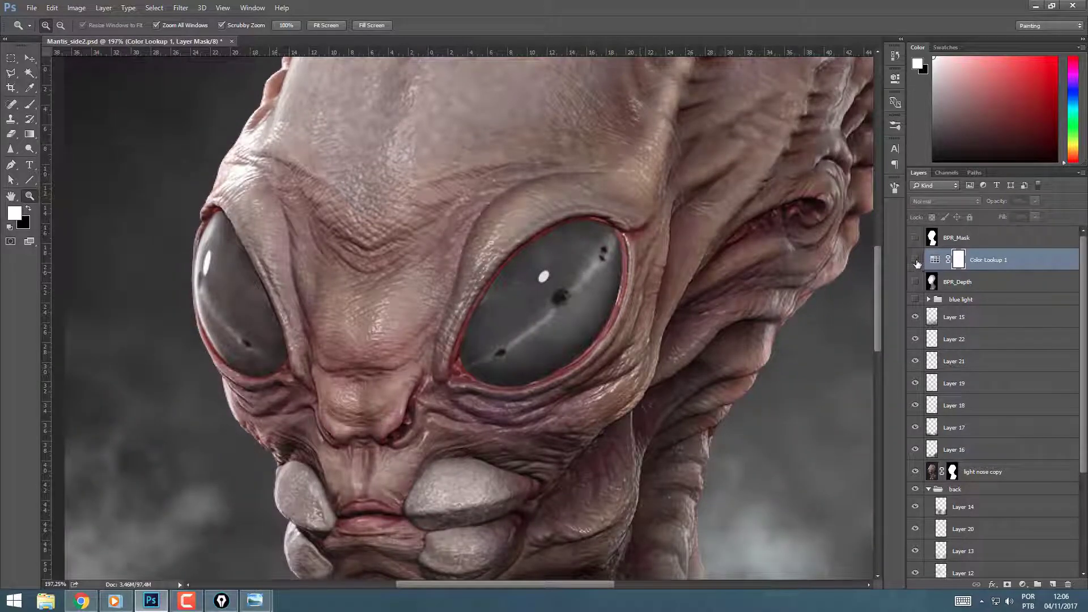
click(915, 262)
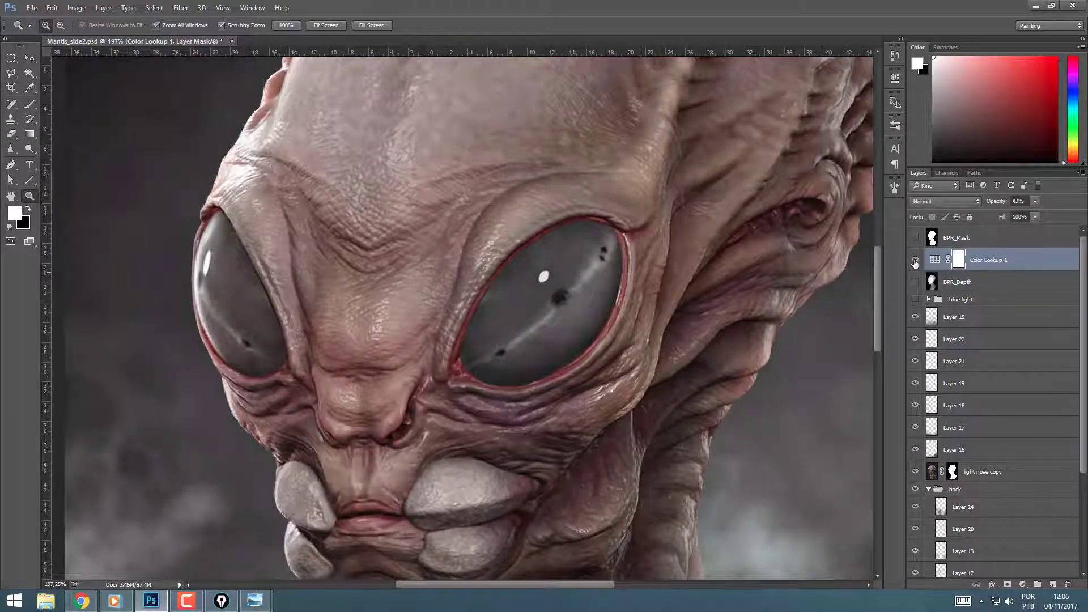
Step: Toggle the Color Lookup layer's visibility repeatedly to compare the alien's skin and the smoke with and without the grading
click(915, 262)
click(916, 261)
click(916, 262)
click(916, 262)
click(916, 262)
click(915, 262)
click(914, 260)
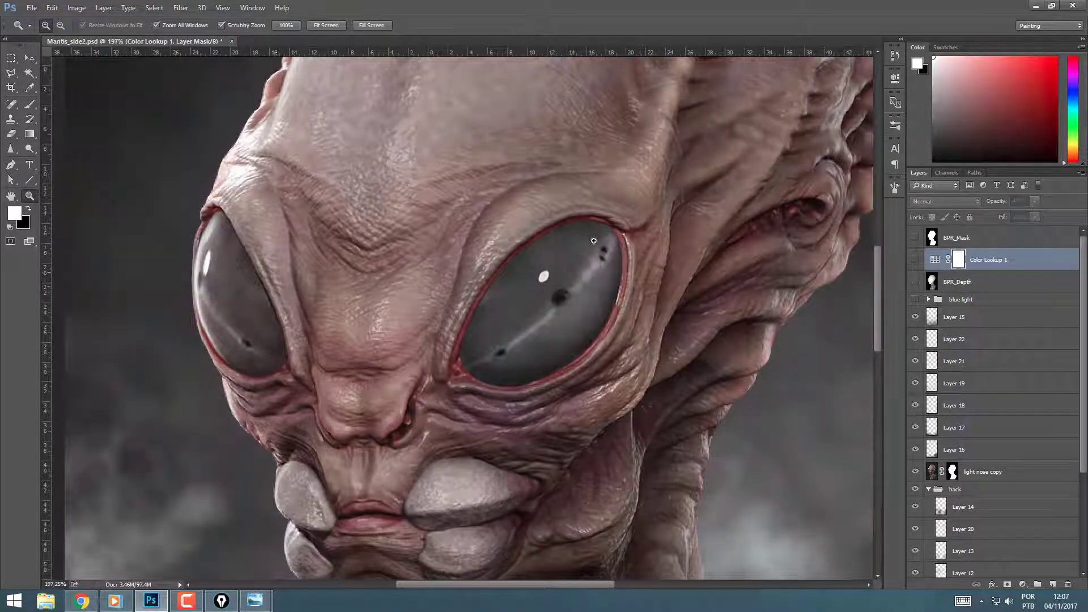
click(916, 261)
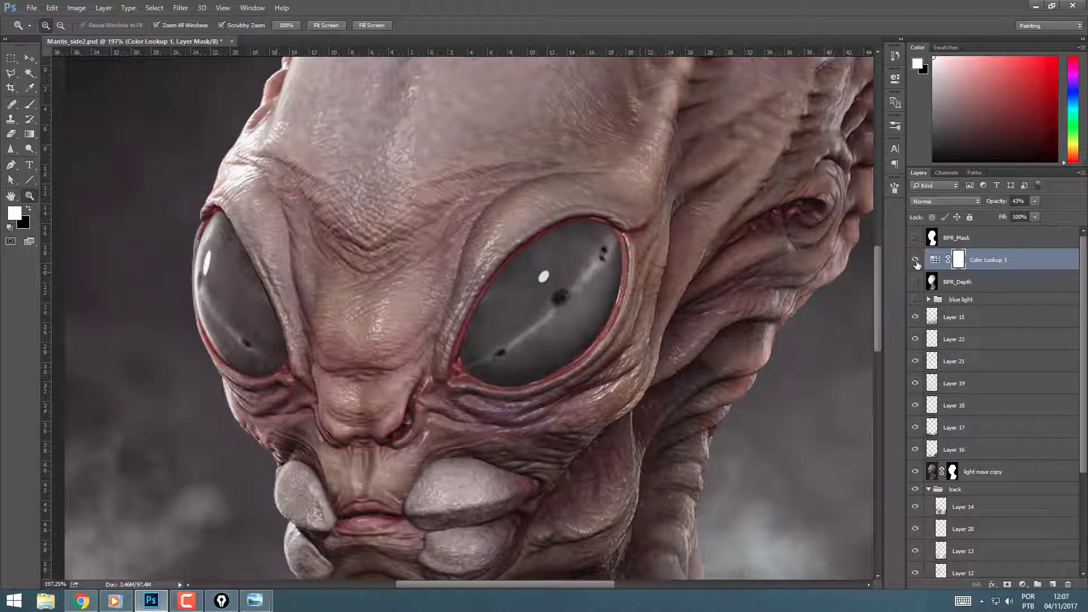
Step: Lower the Color Lookup layer's opacity to 26% and compare the image with and without it
drag(1036, 202, 1029, 216)
click(915, 260)
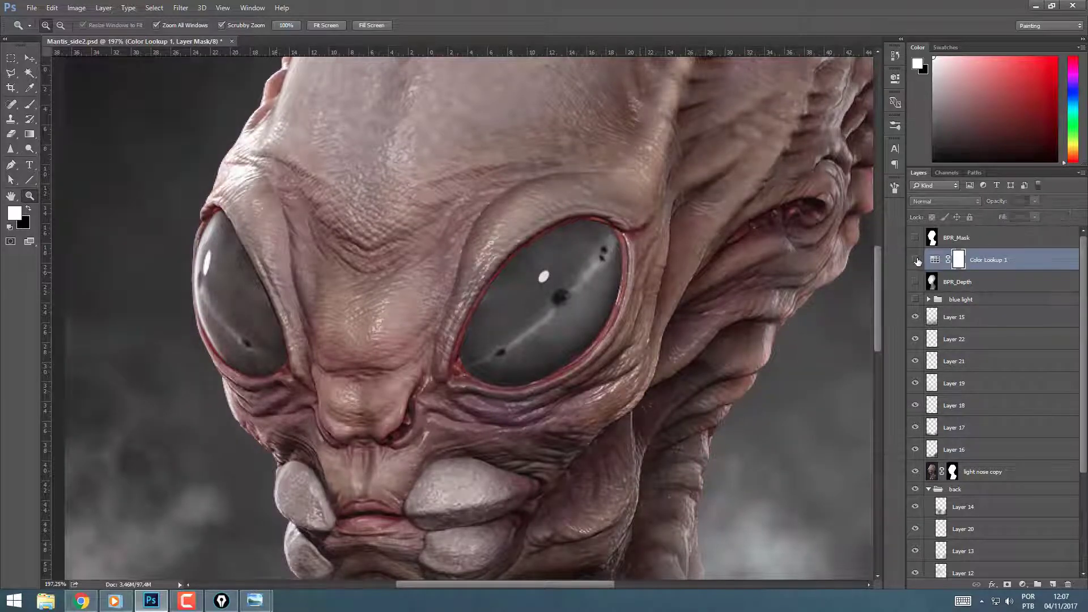
click(916, 260)
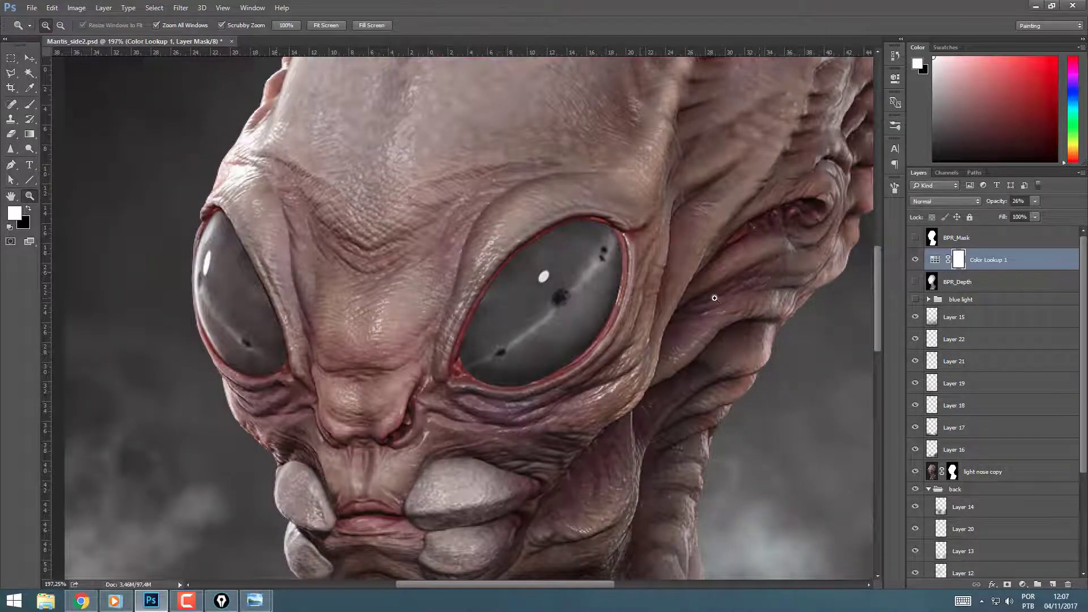
Step: Group the layers from Layer 15 down to Layer 11 and duplicate the group, hiding the original group
drag(714, 298, 737, 258)
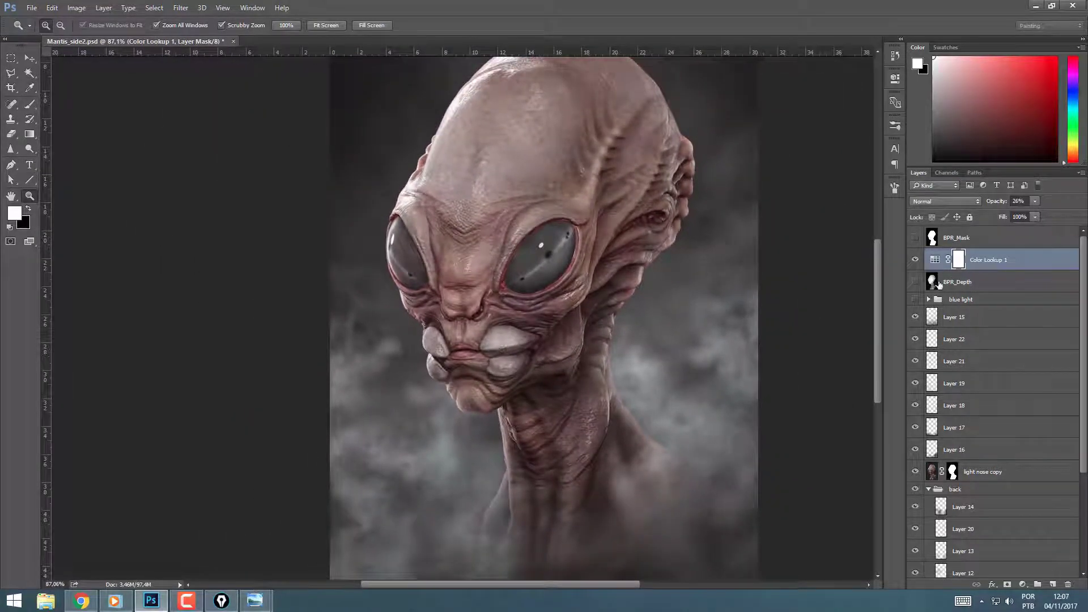
click(961, 283)
click(980, 316)
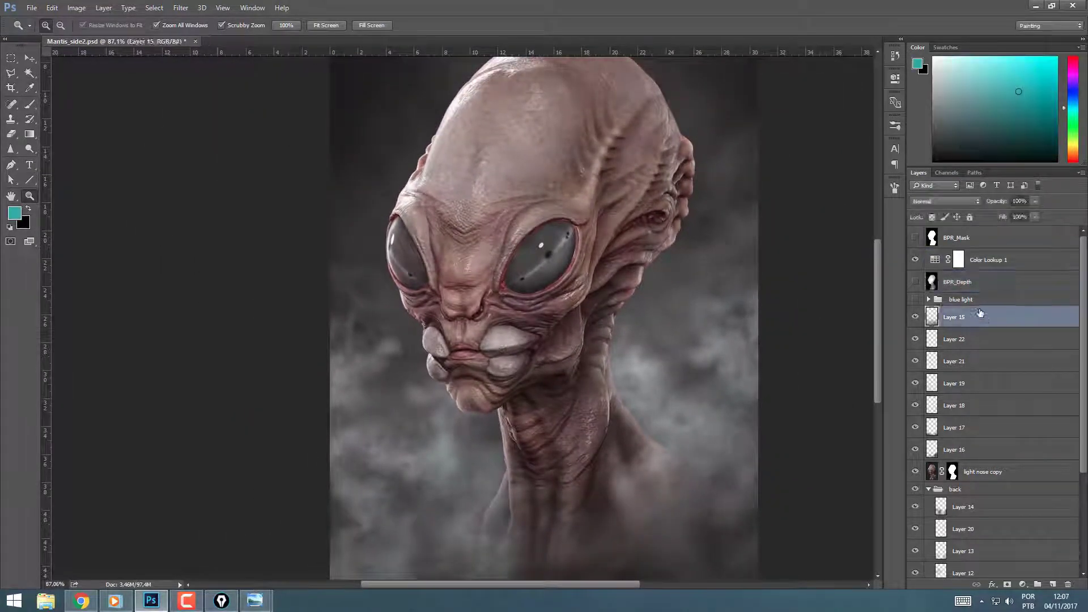
scroll(1076, 487, down, 3)
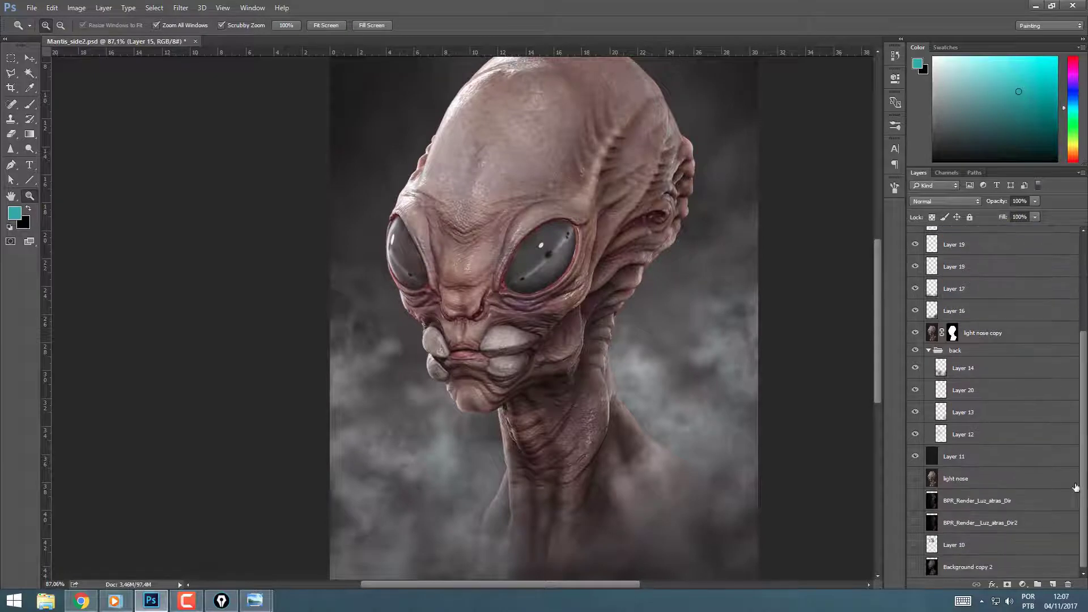
shift+click(983, 464)
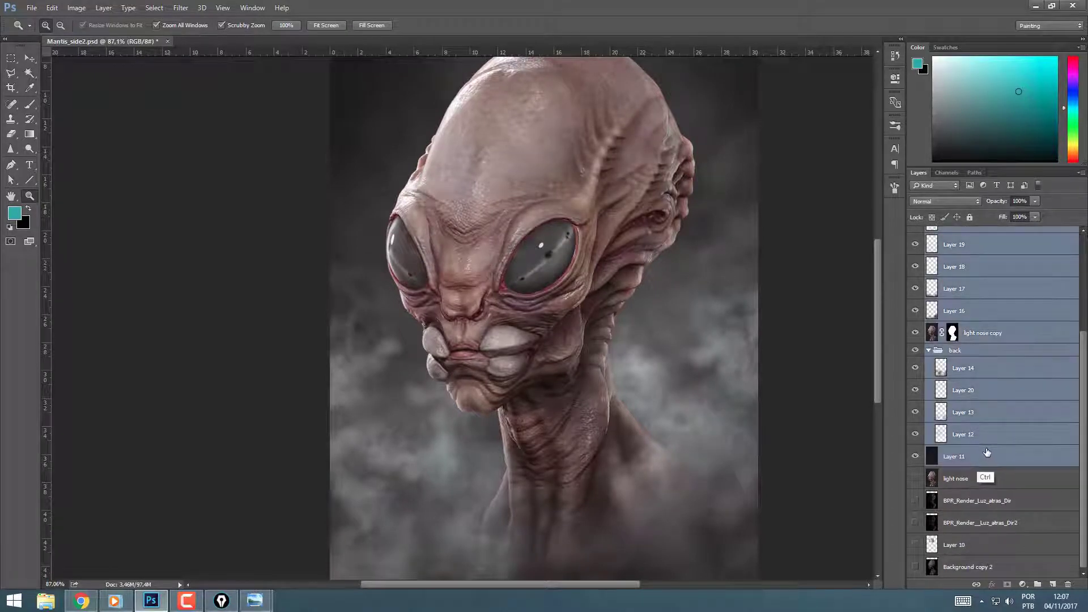
key(ctrl+g)
key(ctrl+j)
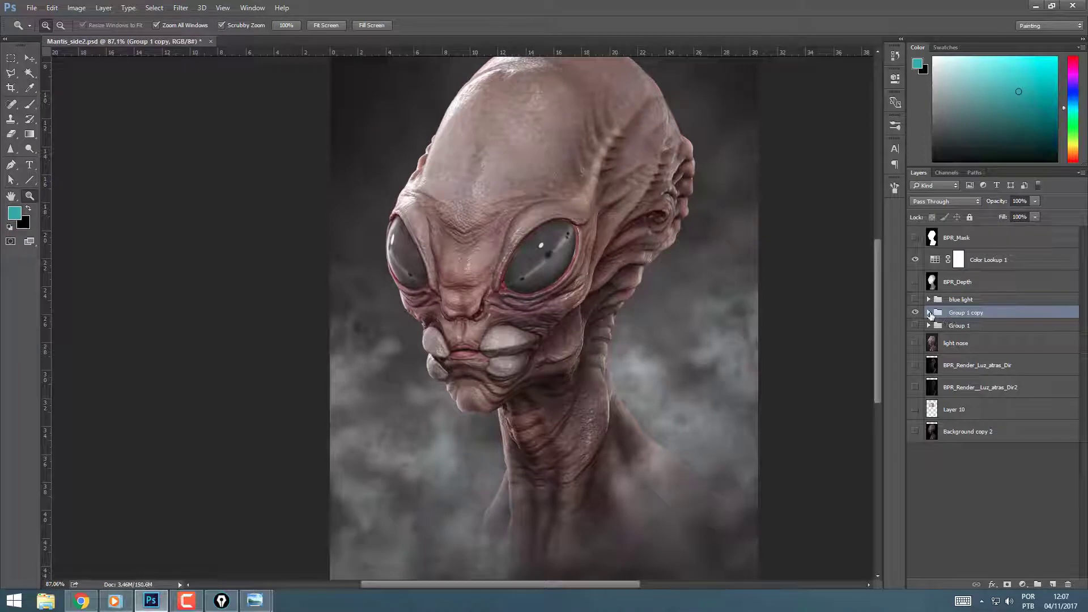
Step: Merge all visible layers, including the Color Lookup grading, into the duplicated group and check the merged layer by toggling its visibility
click(929, 312)
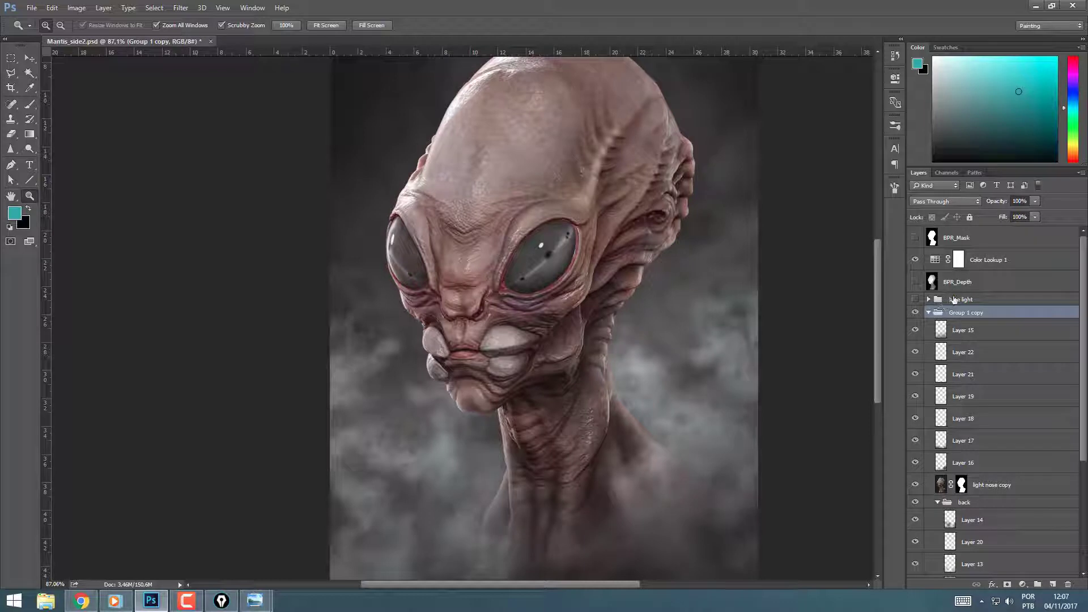
click(956, 333)
click(958, 315)
click(1080, 174)
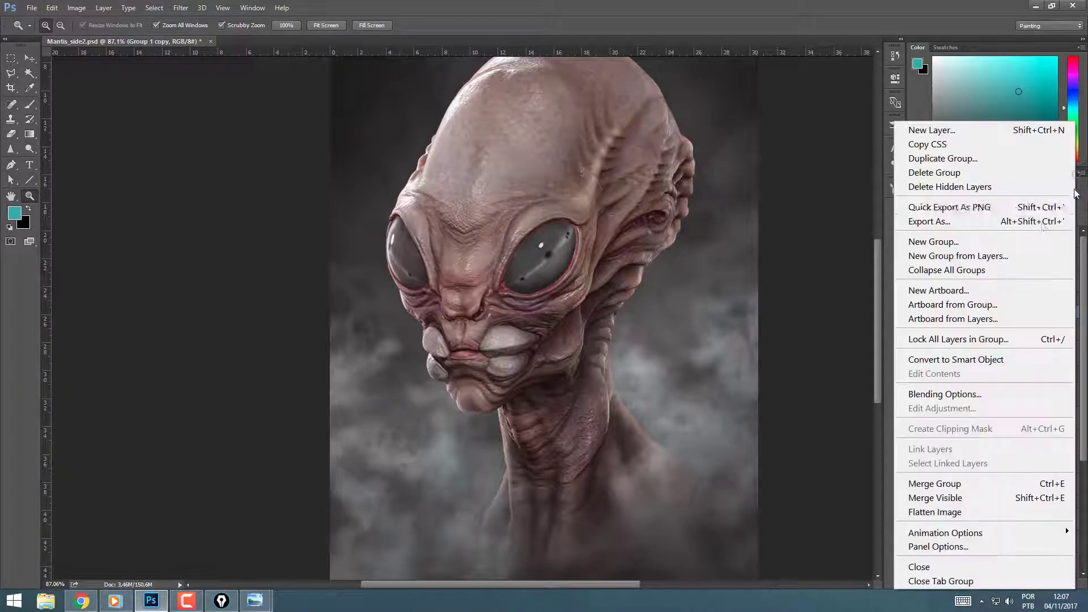
click(947, 498)
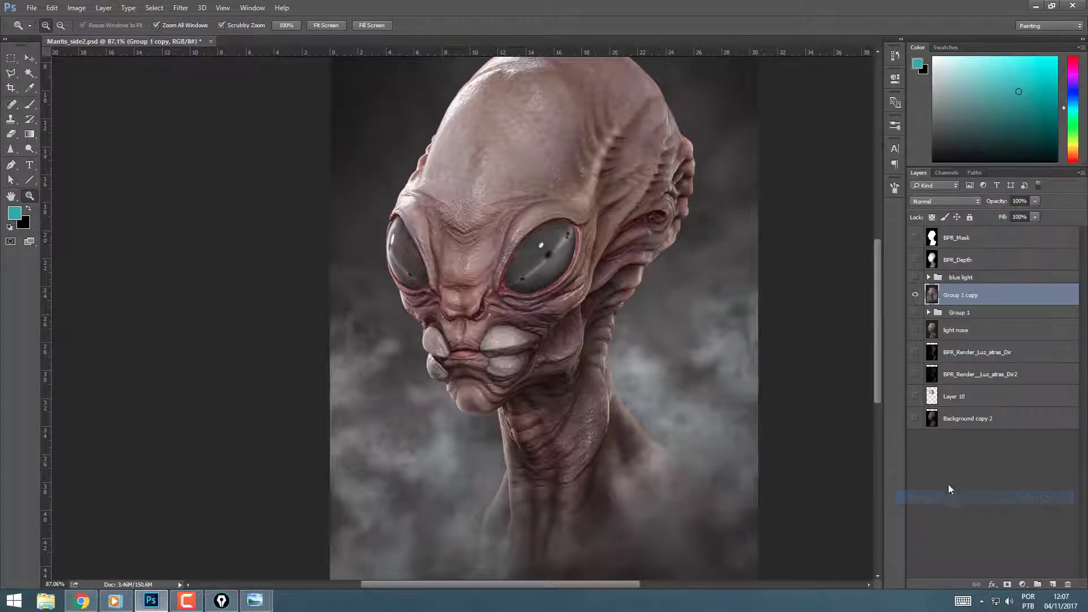
click(915, 295)
click(914, 295)
drag(671, 289, 641, 296)
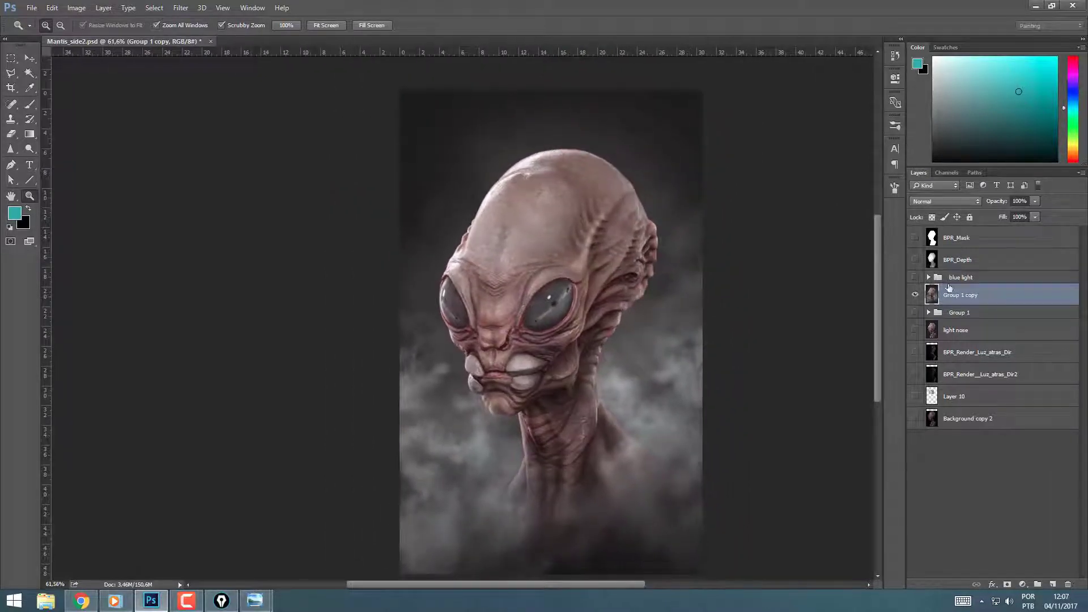
Step: Copy the entire BPR_Depth layer image, hide that layer again and make the merged Group 1 copy layer active
click(942, 262)
click(915, 260)
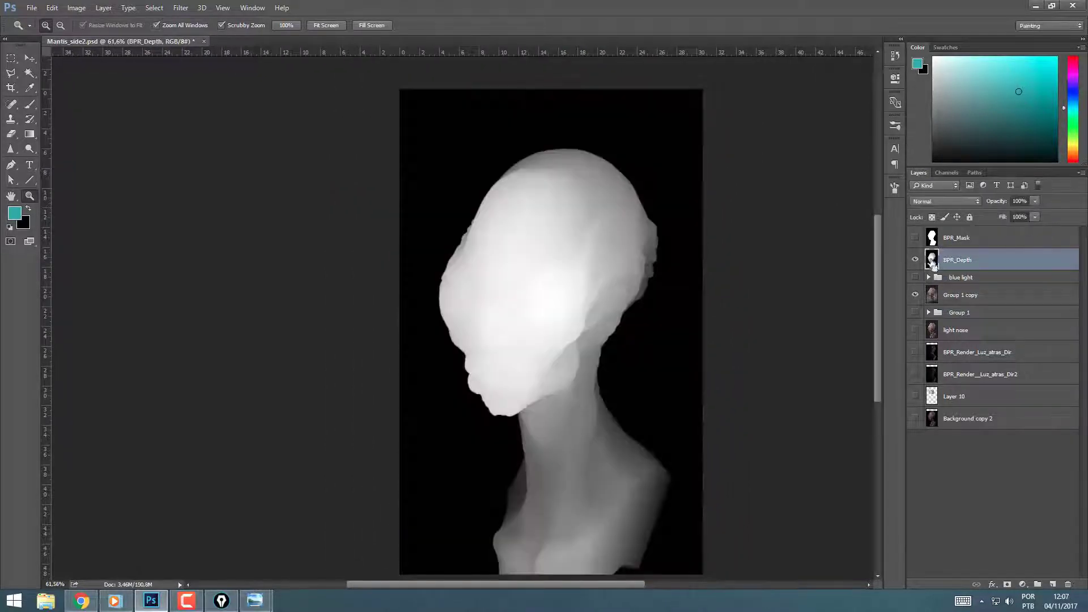
ctrl+click(932, 261)
click(914, 259)
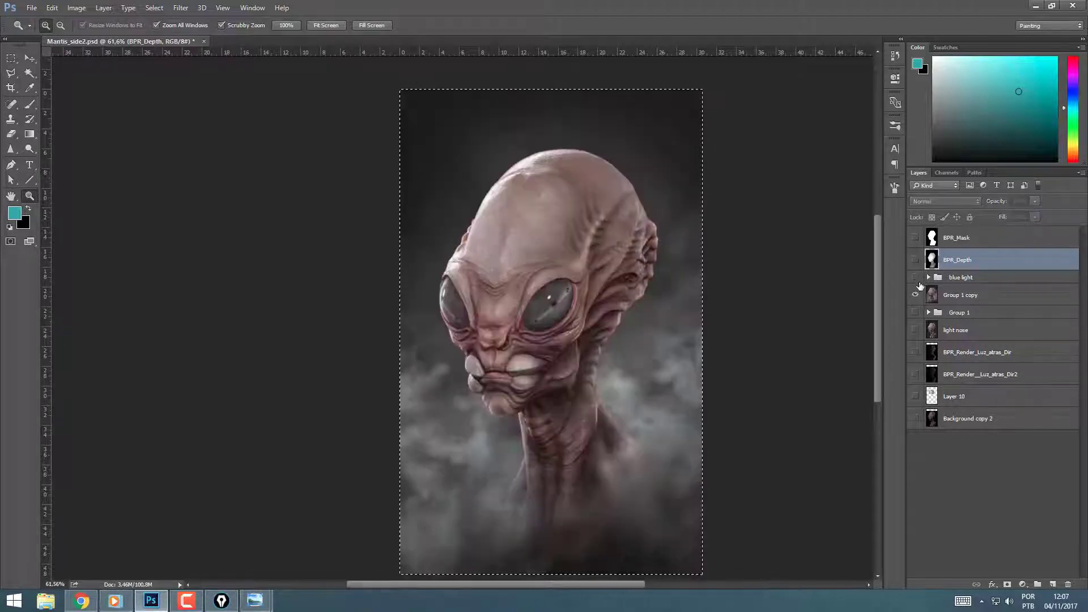
key(ctrl+d)
click(946, 295)
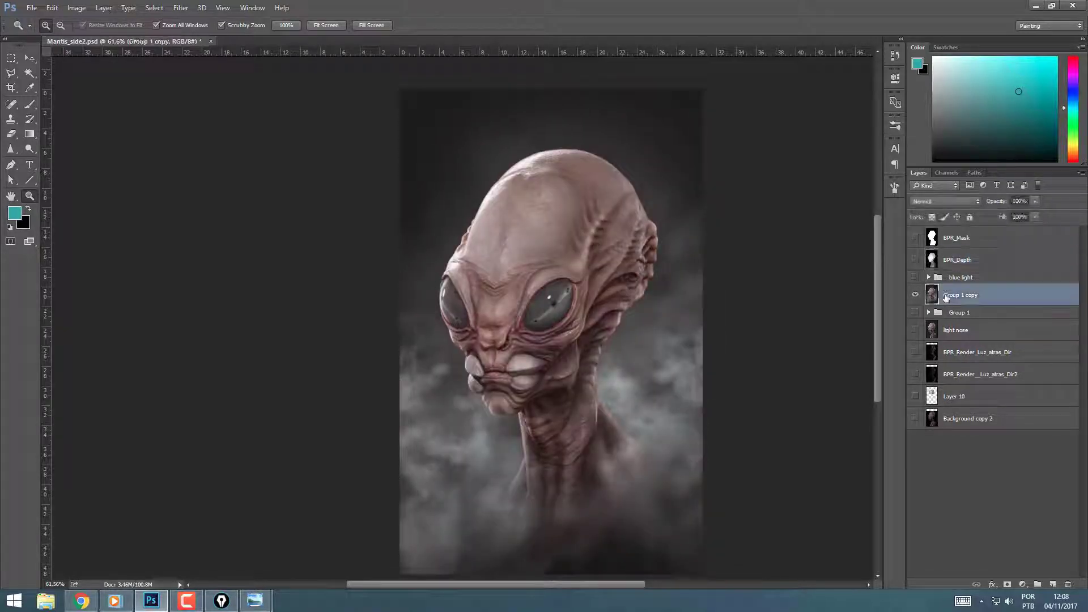
Step: Create a new alpha channel, paste the depth image into it, and return to the RGB channels with the alpha channel hidden
click(947, 172)
click(1050, 583)
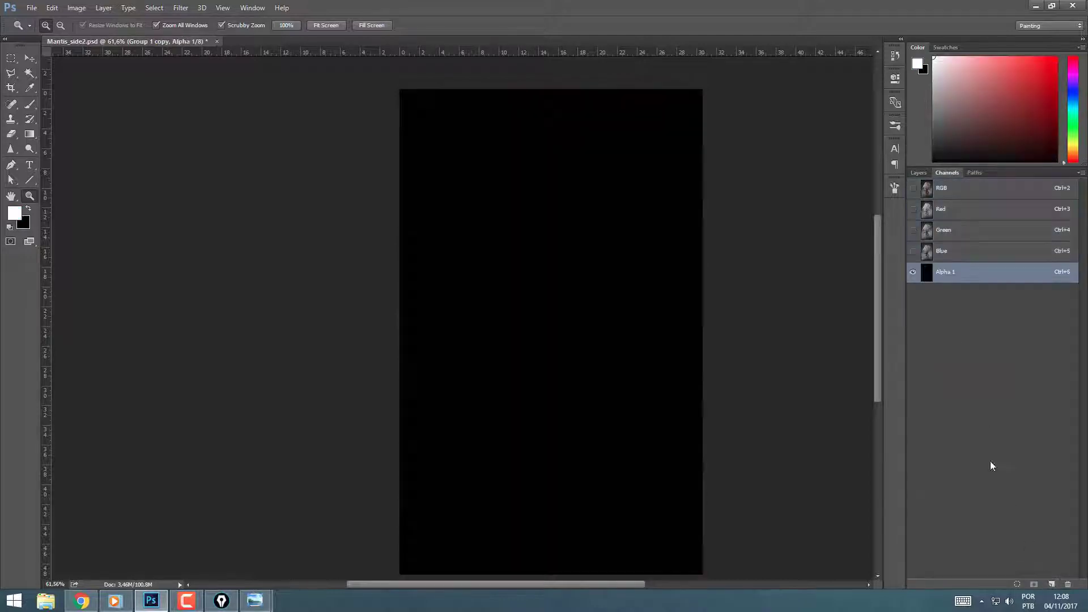
key(ctrl+v)
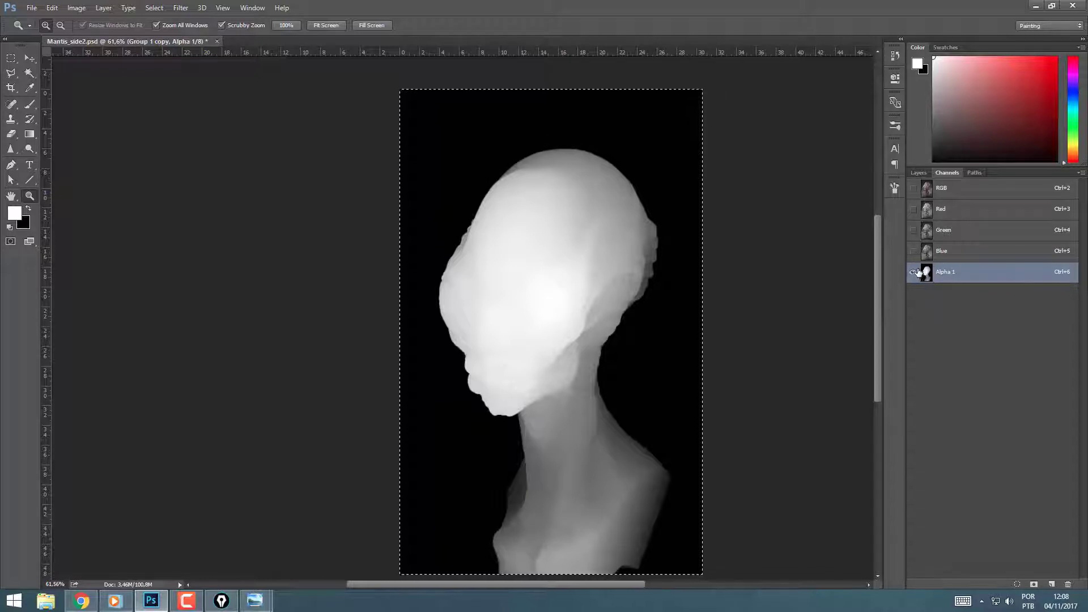
click(913, 188)
click(945, 190)
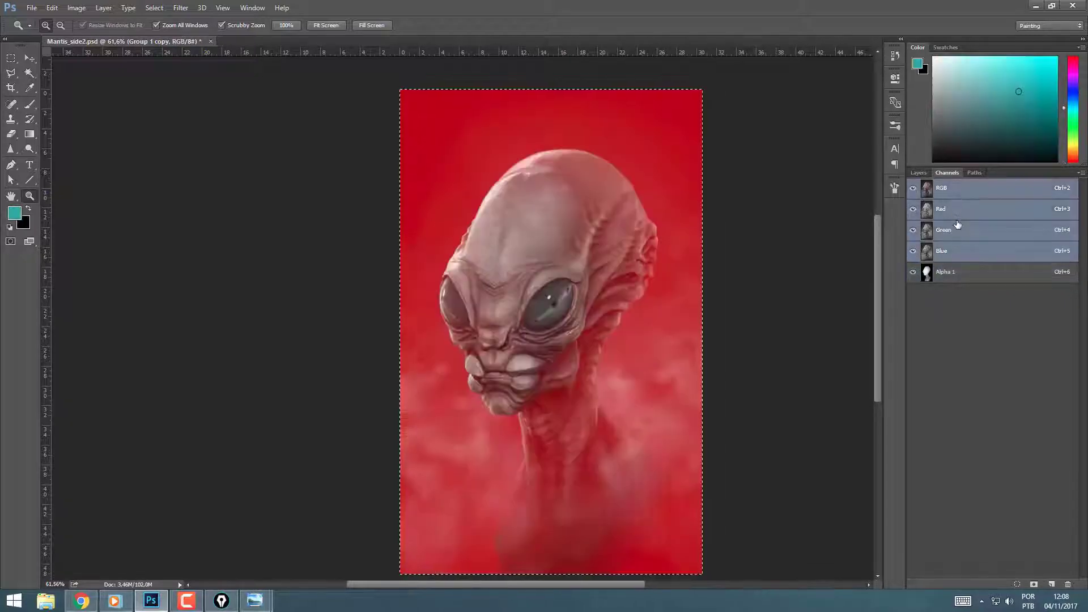
click(913, 273)
key(ctrl+d)
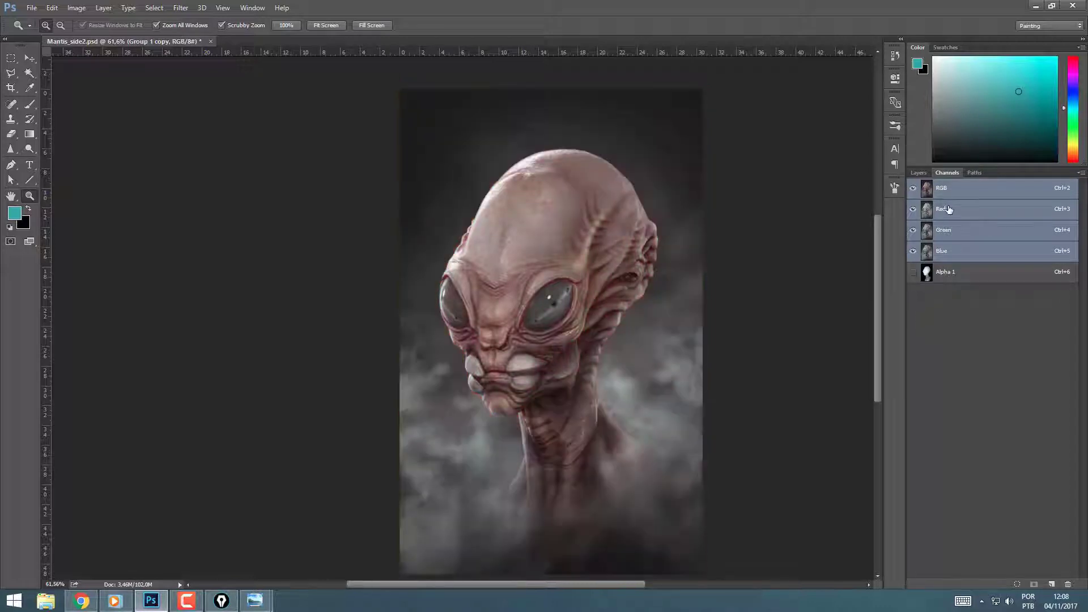
Step: Start a Lens Blur on the merged layer using Alpha 1 as depth map and place the focal point between the eyes
click(921, 172)
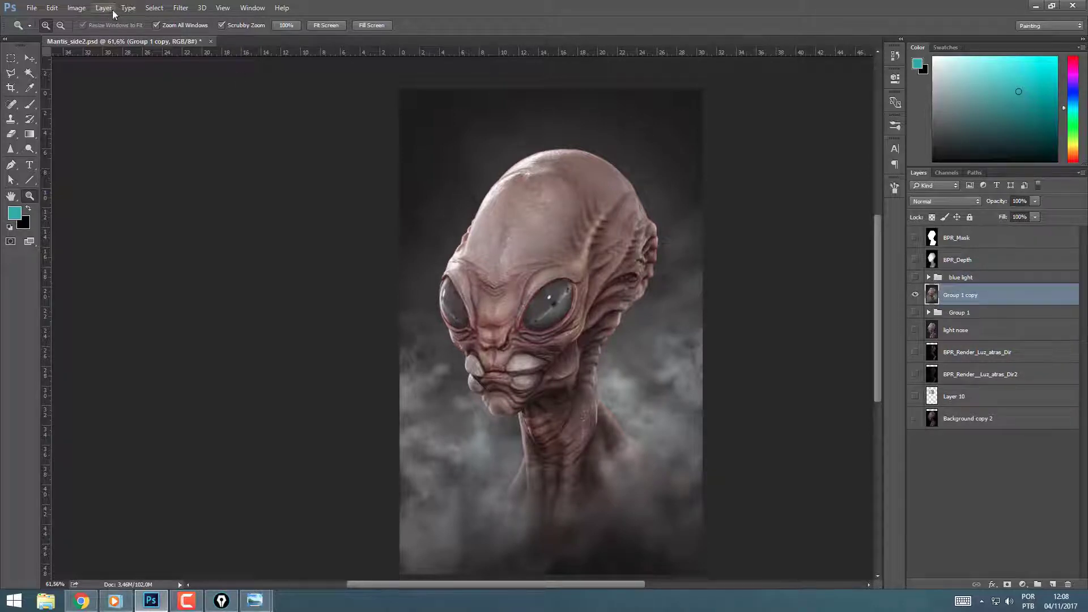
click(181, 8)
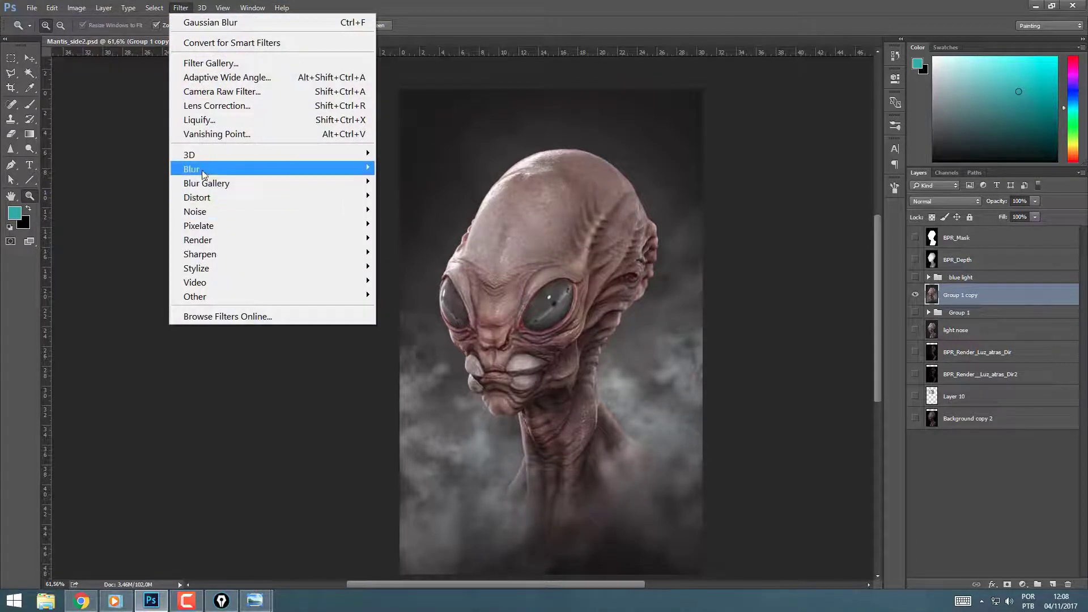
mouse_move(204, 172)
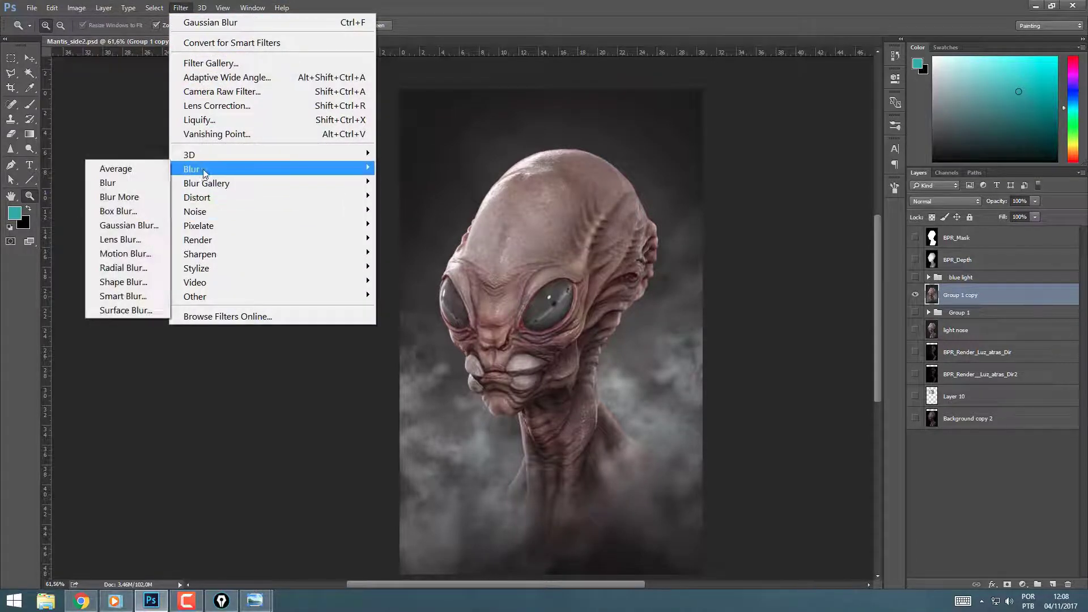
click(130, 240)
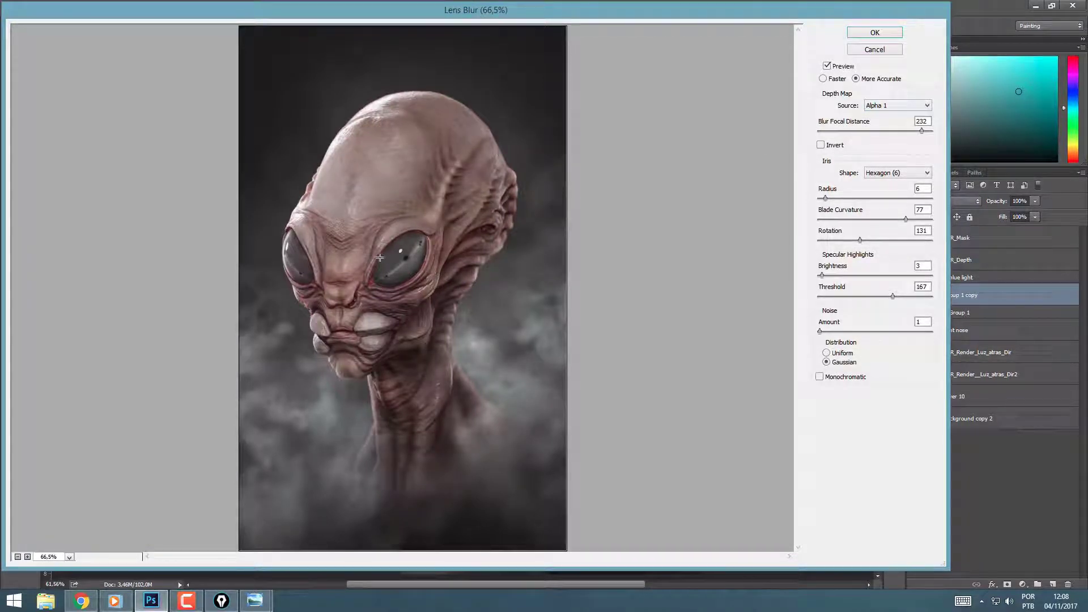
click(27, 557)
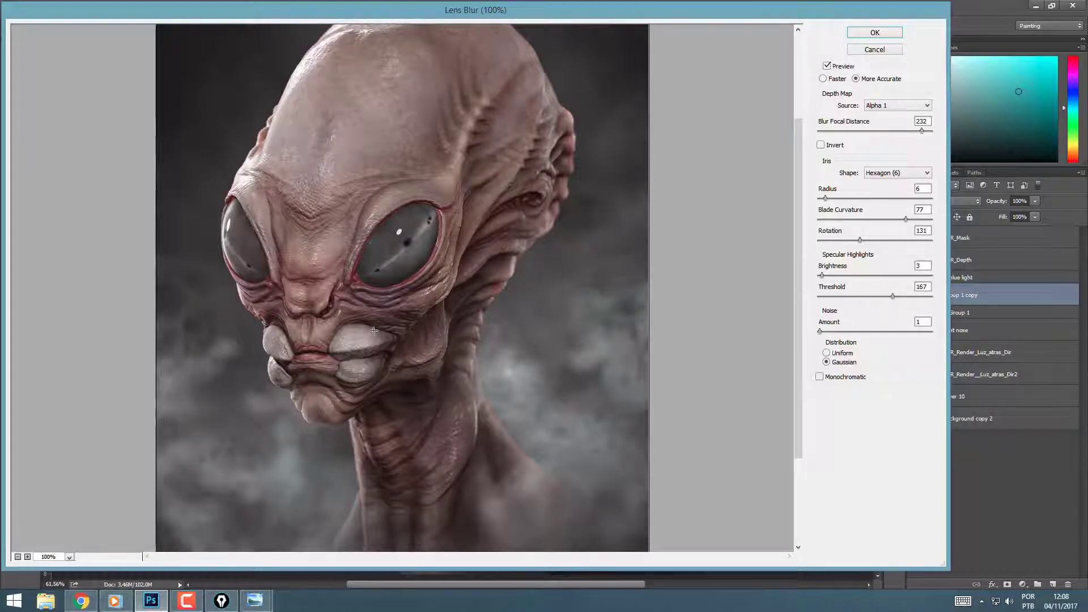
click(395, 422)
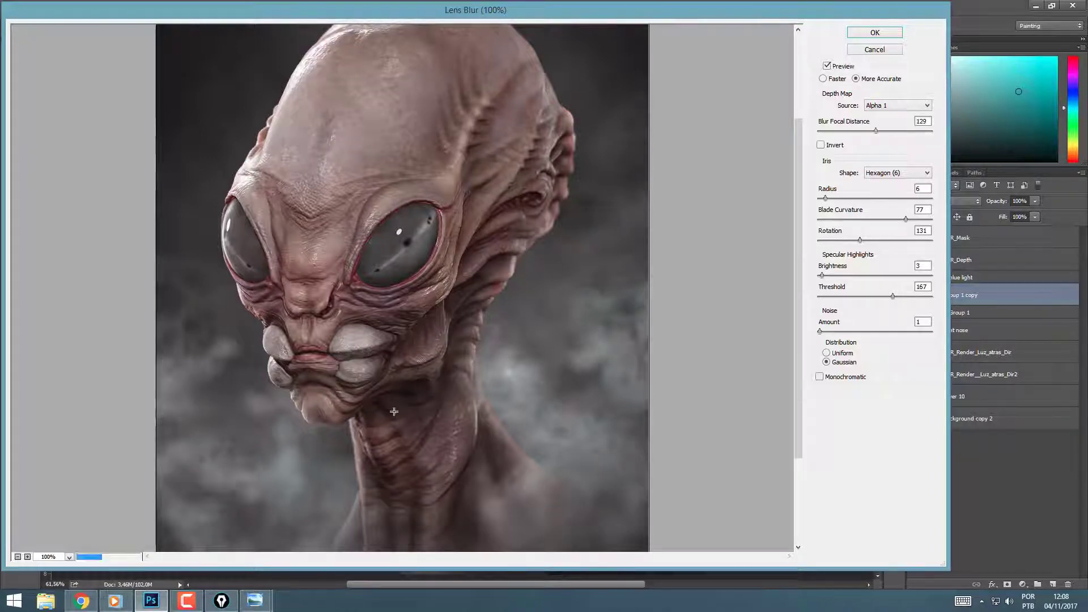
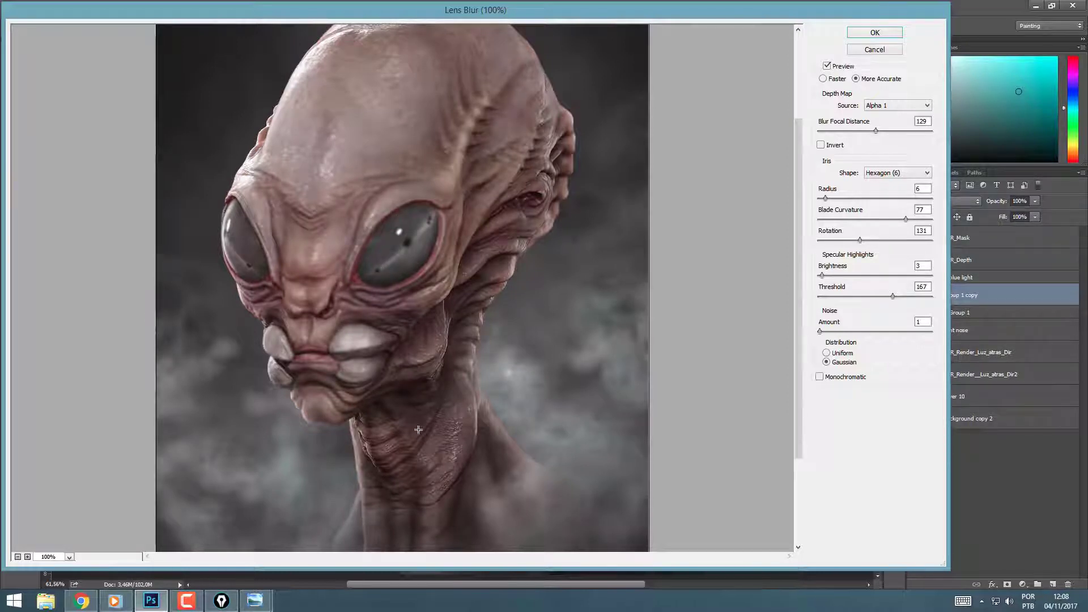
click(318, 279)
click(319, 256)
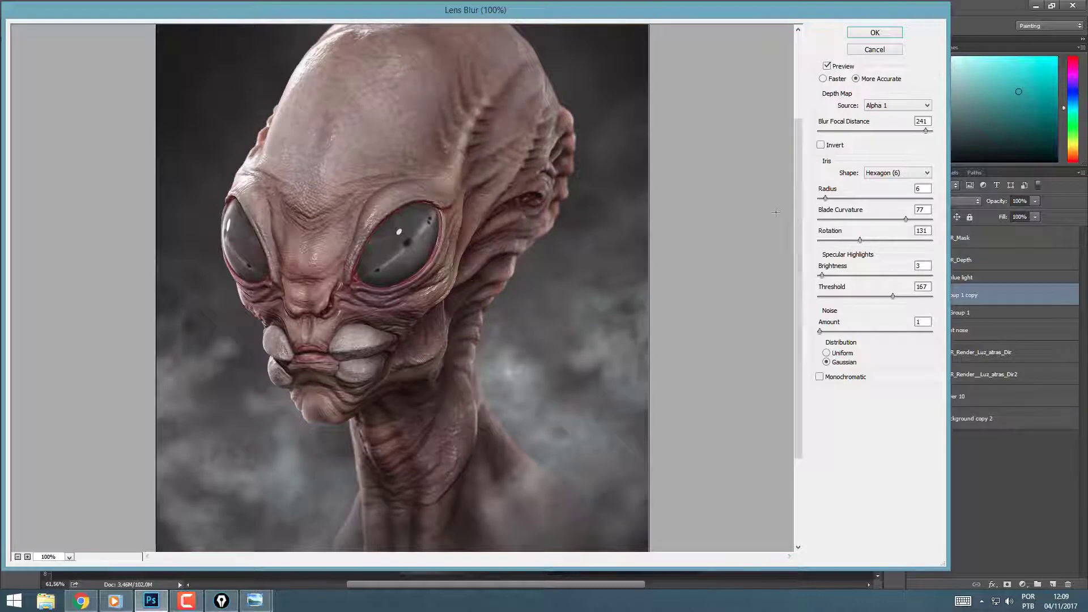
Step: Test the blur focus on the back of the head and neck, refocus between the eyes, and apply the Lens Blur with radius 6
drag(794, 198, 794, 280)
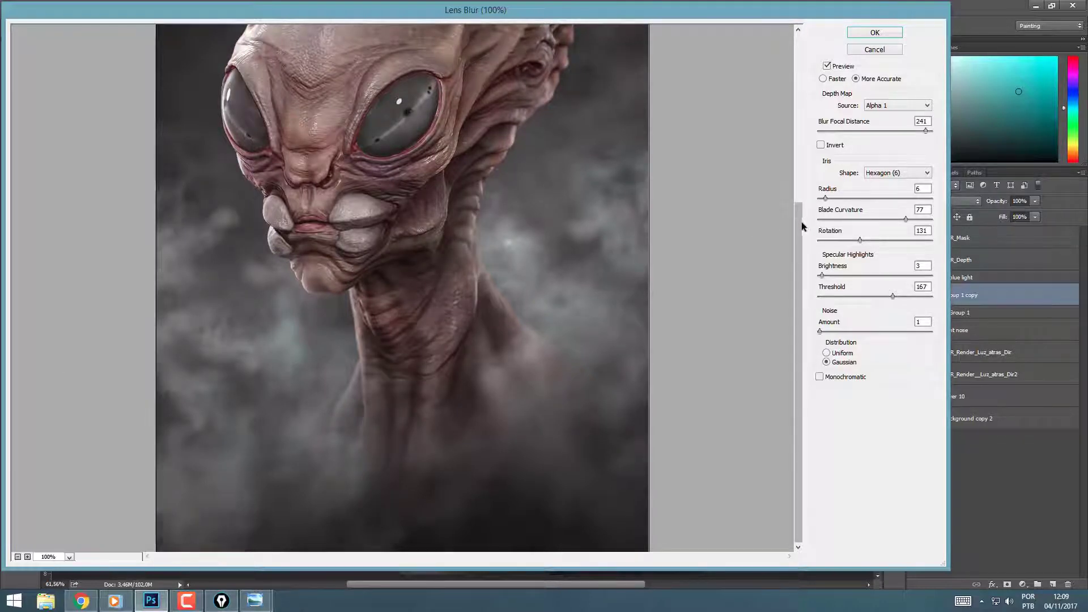
drag(799, 222, 804, 107)
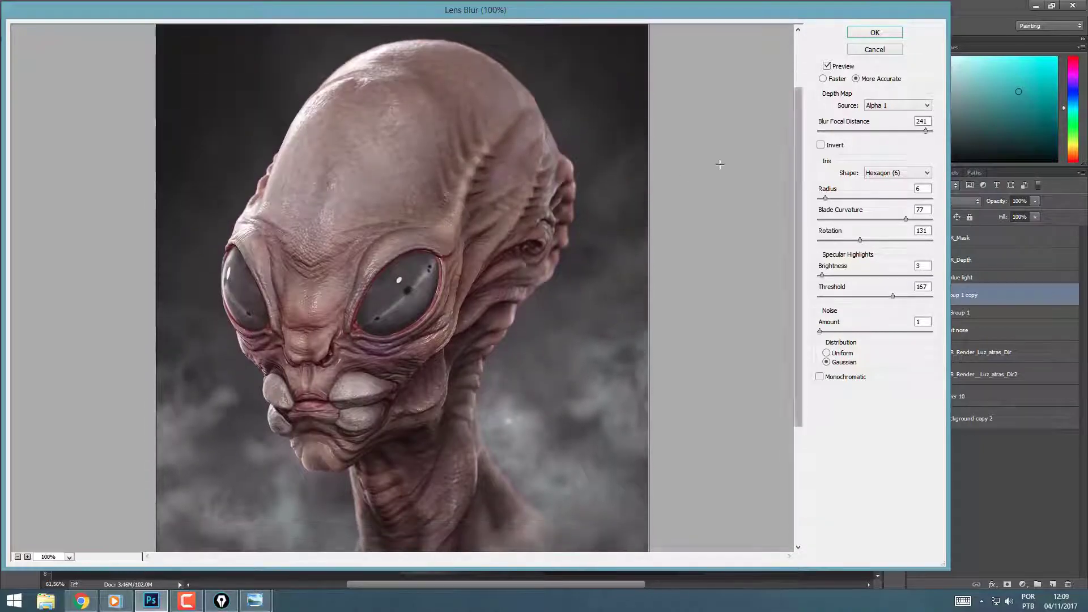
click(570, 172)
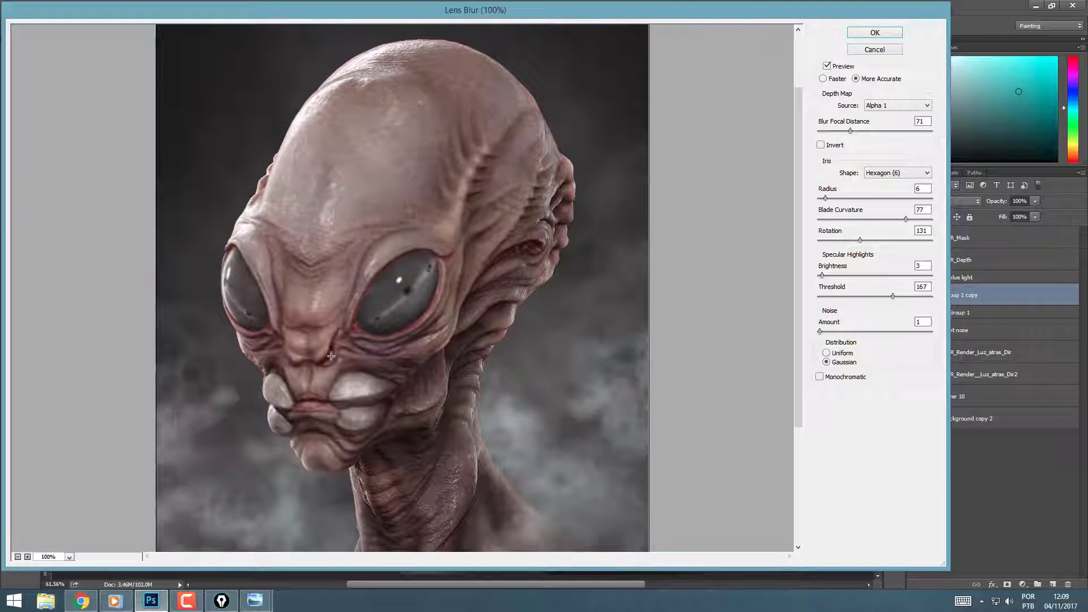
click(323, 311)
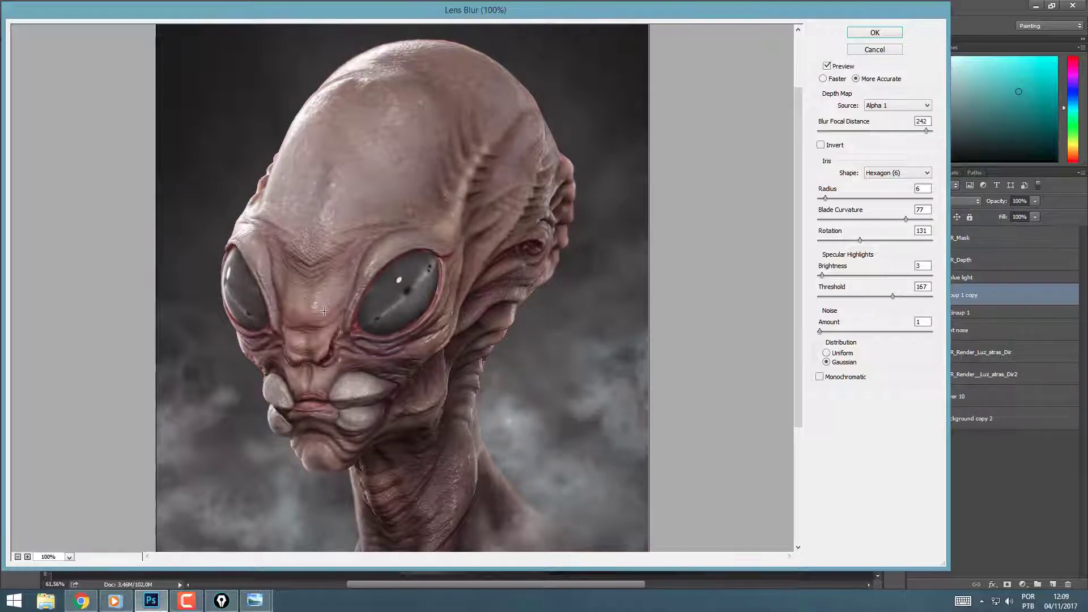
click(459, 450)
click(329, 273)
click(867, 31)
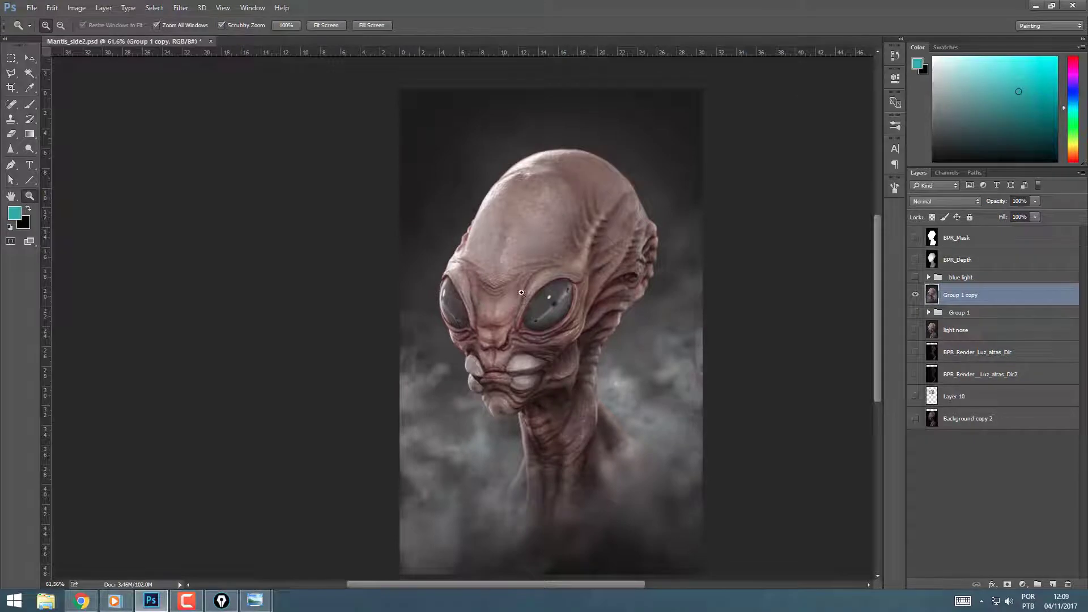
Step: Start Lighting Effects on the Group 1 copy layer with a widened point light centred between the eyes at intensity 23
drag(557, 321, 577, 214)
drag(584, 275, 545, 244)
drag(532, 311, 513, 288)
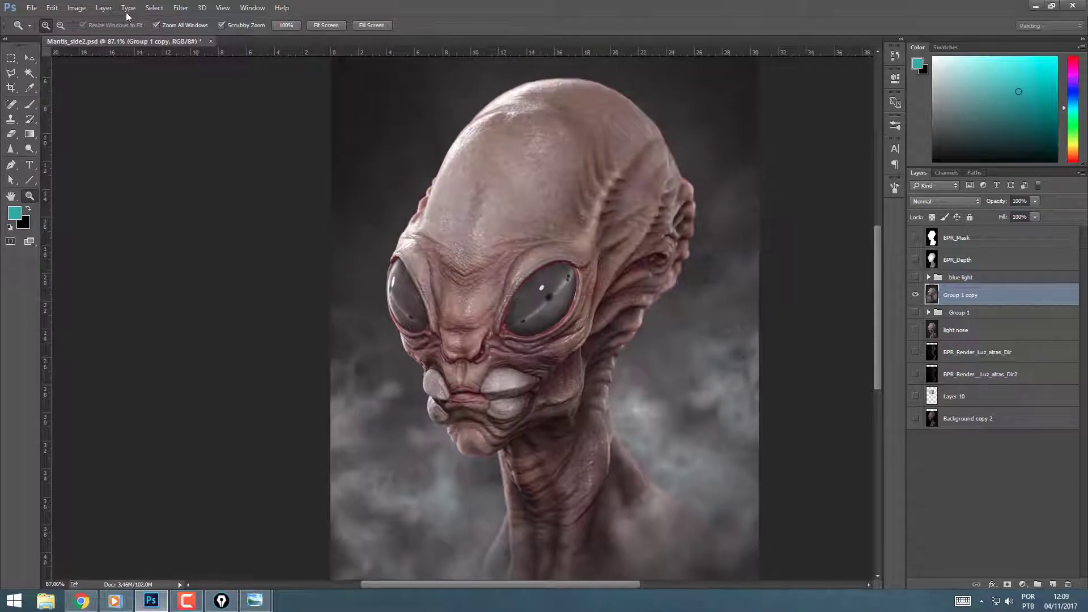
click(181, 8)
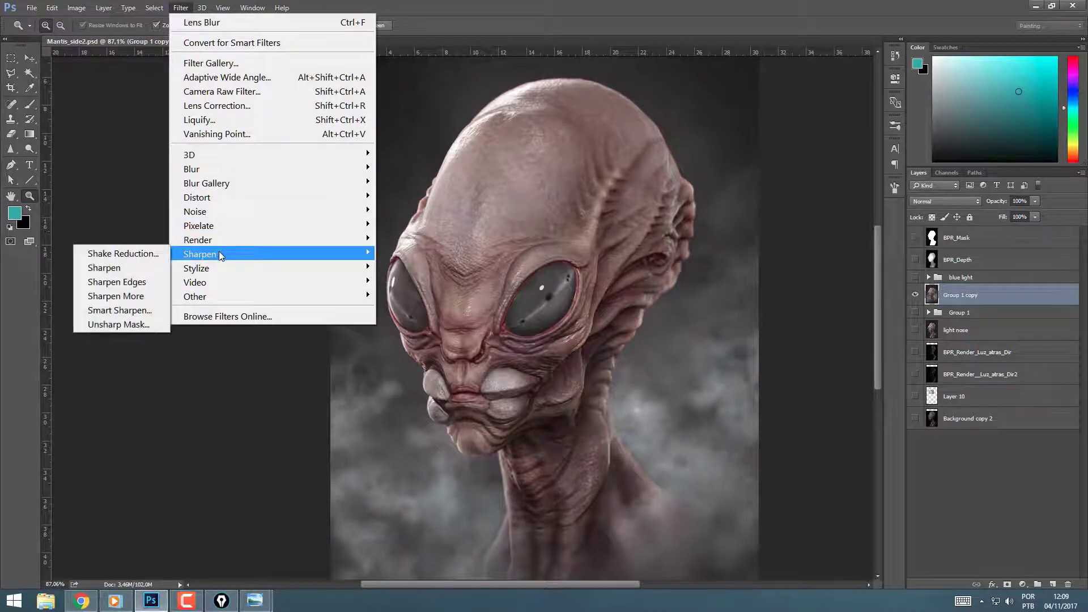
mouse_move(215, 274)
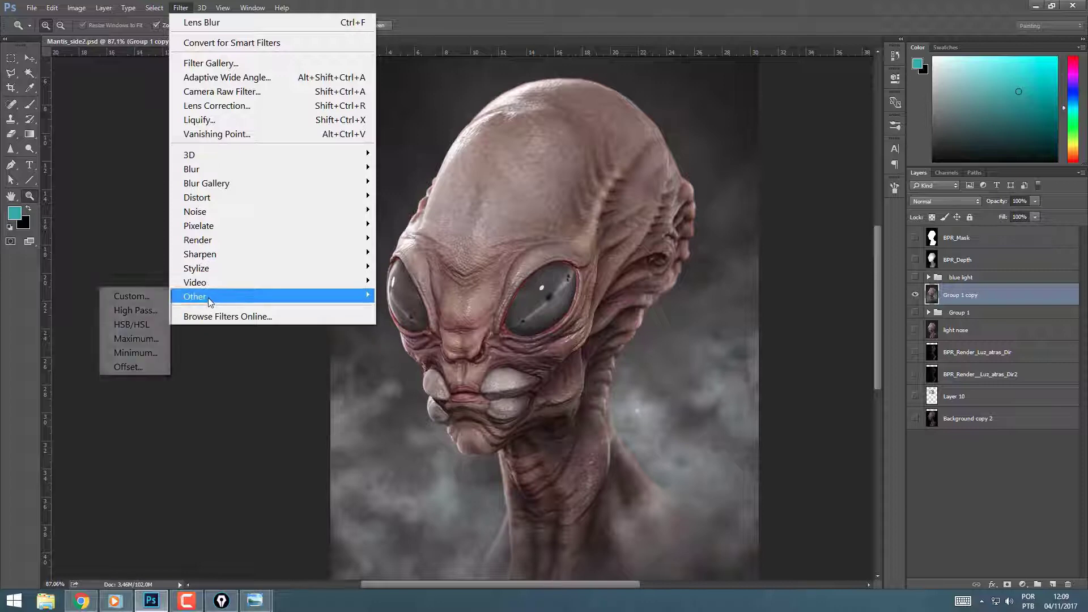
mouse_move(216, 242)
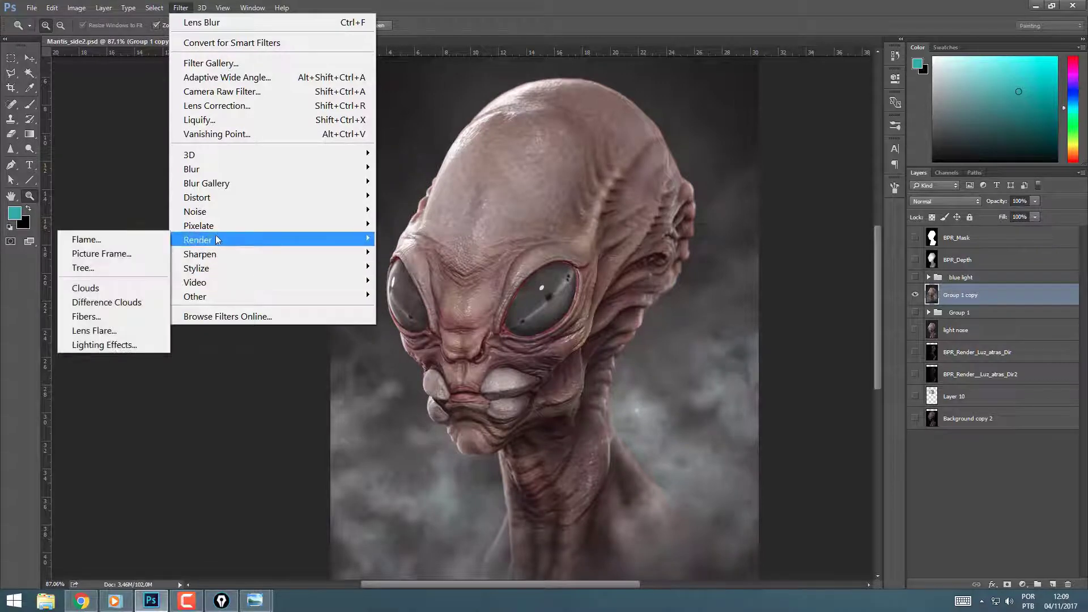
click(104, 345)
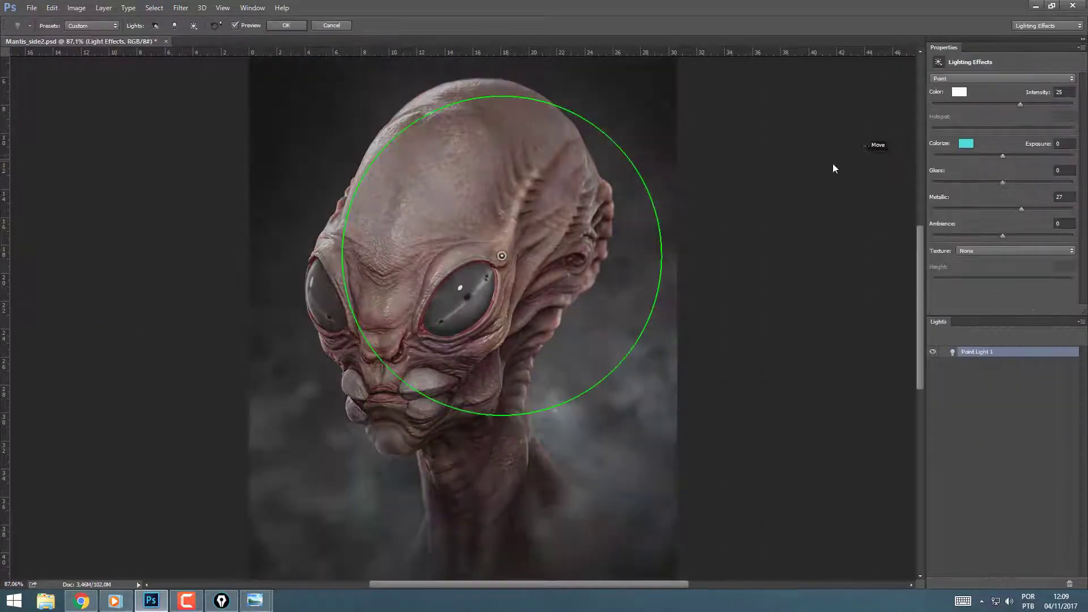
drag(498, 252, 414, 230)
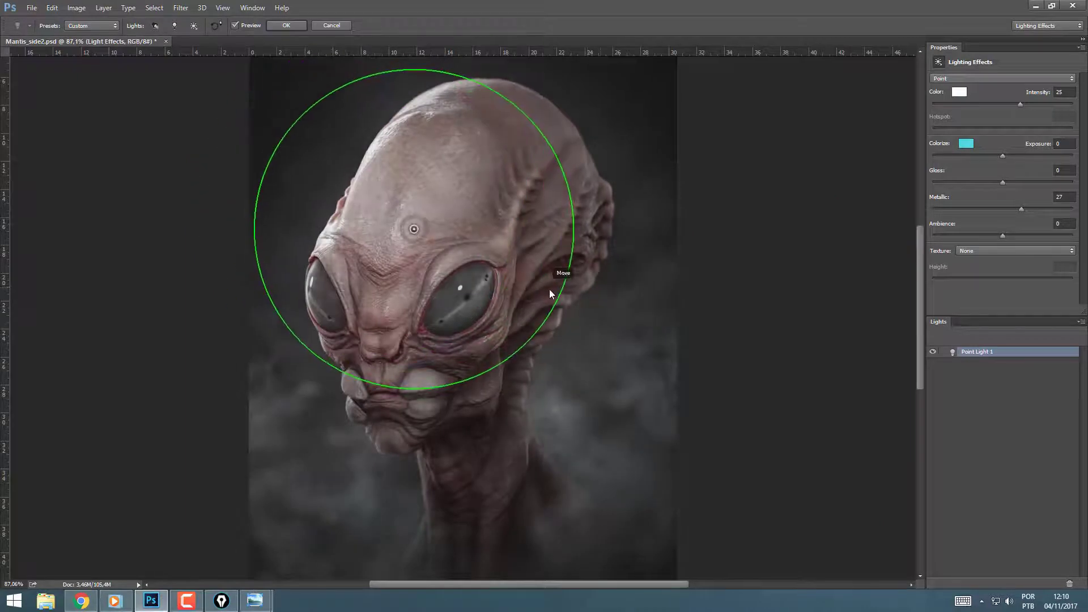
drag(571, 295, 608, 300)
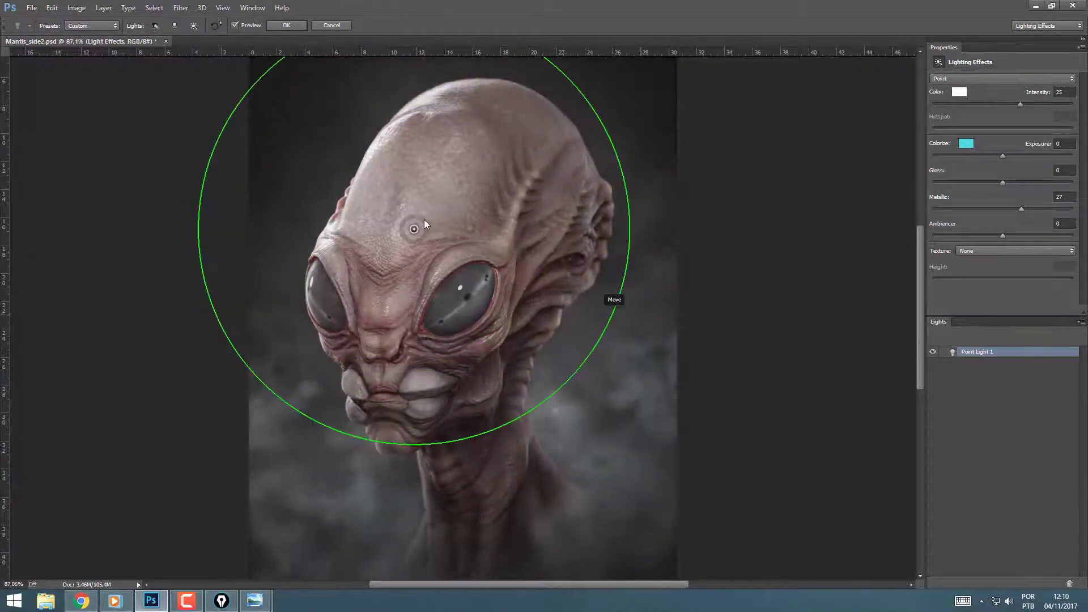
drag(413, 229, 446, 267)
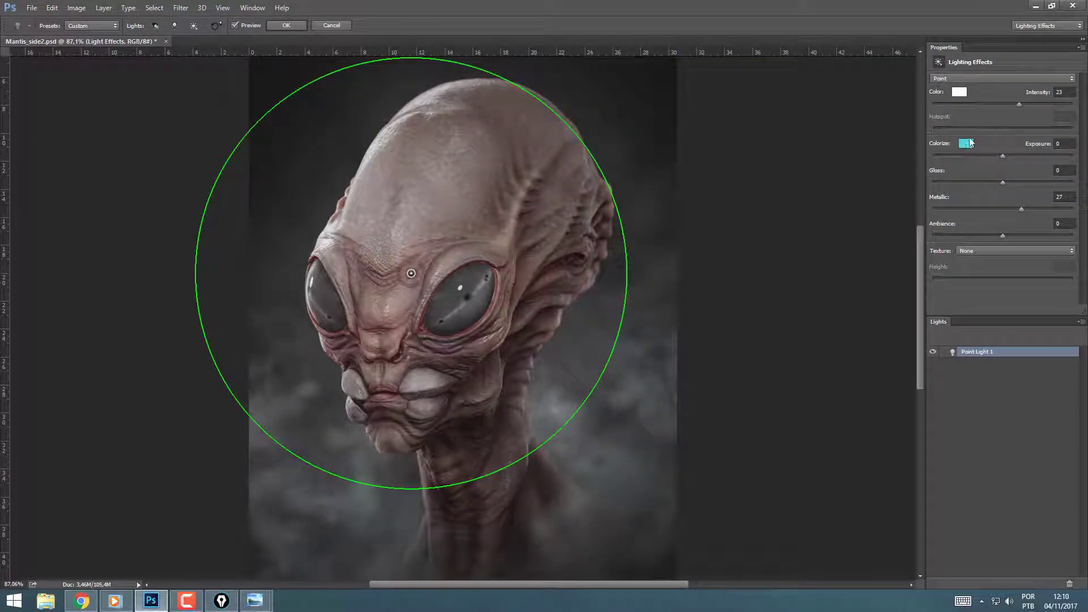
click(963, 95)
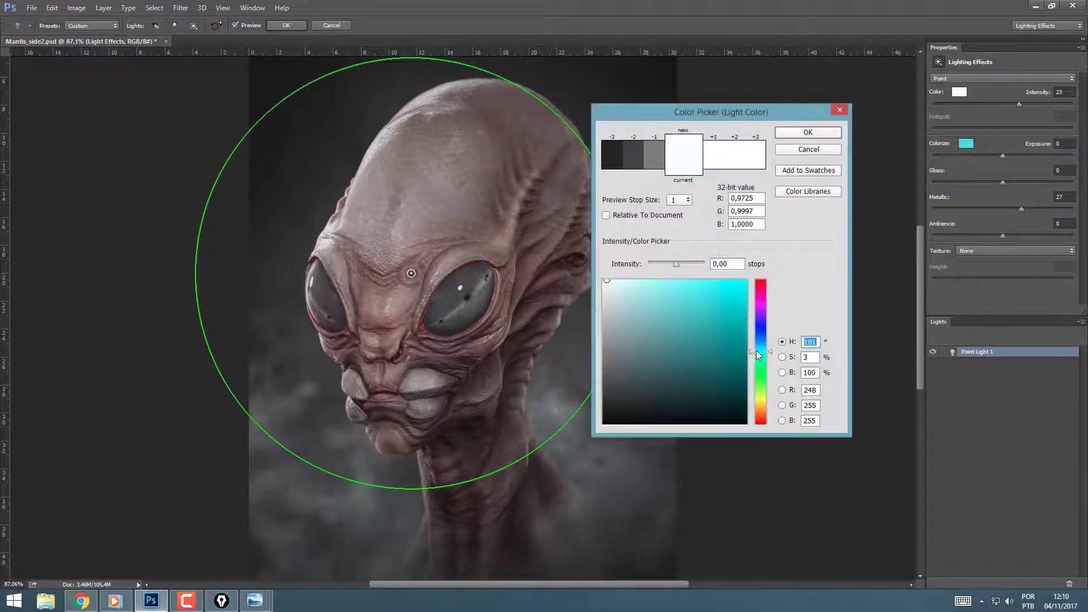
click(719, 346)
drag(755, 383, 757, 397)
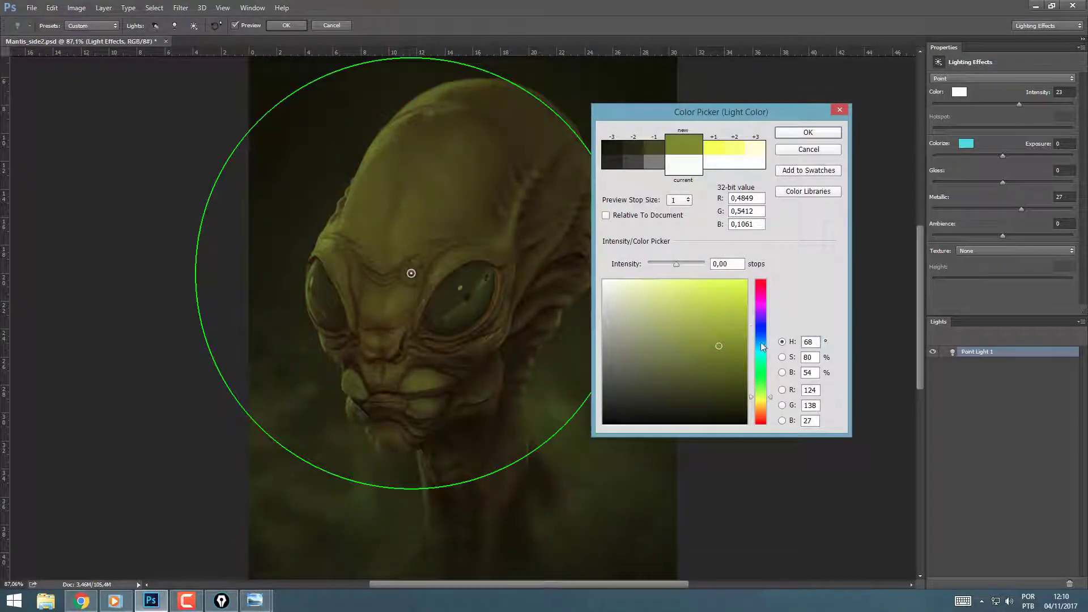
click(826, 150)
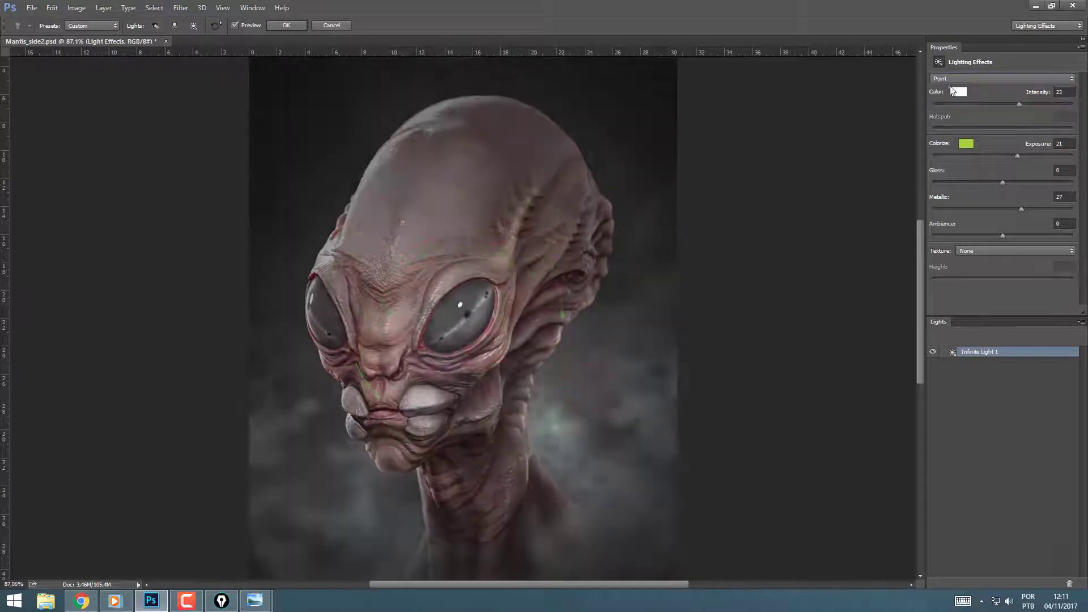
Step: Adjust the light's position and spread over the alien's head and apply the Lighting Effects
drag(499, 314, 539, 358)
drag(436, 232, 421, 271)
drag(588, 275, 637, 278)
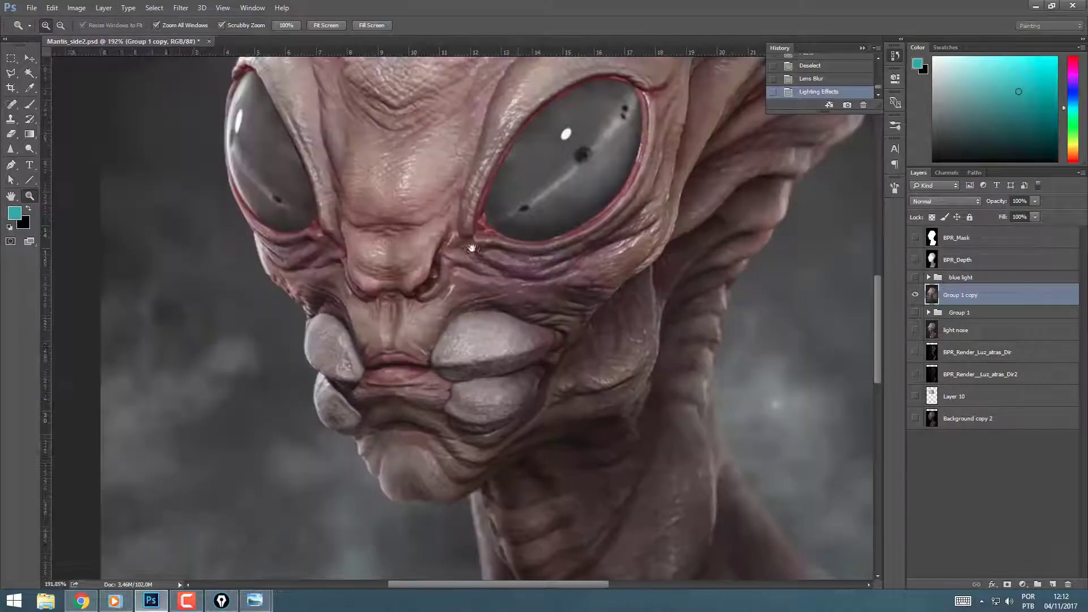
Step: Save a JPEG version of the image as Mantis_head01.jpg in the Alien_Mantis_02 folder
key(ctrl+shift+s)
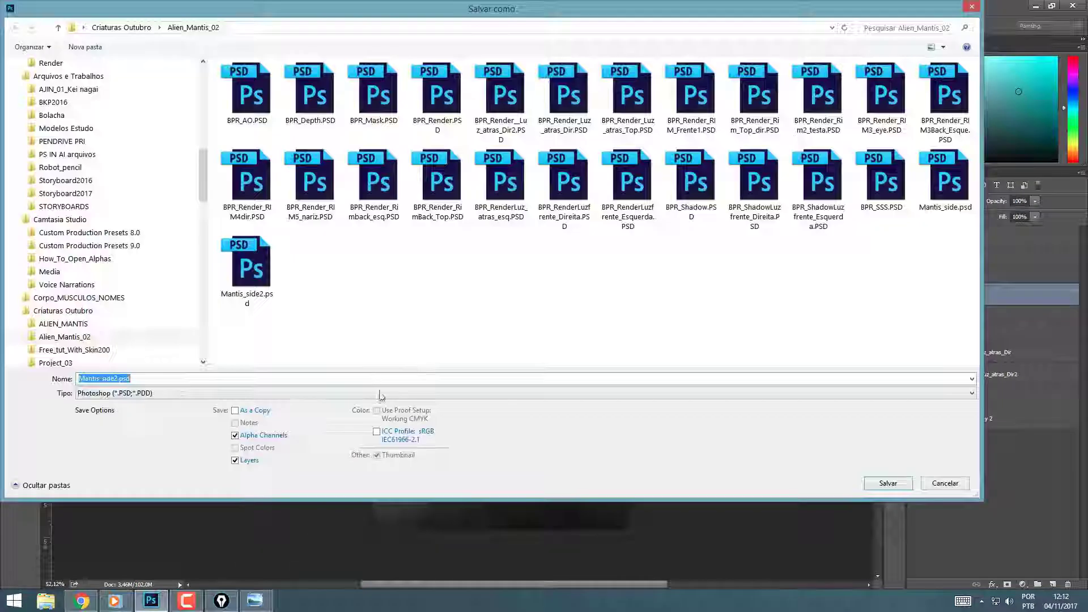
text(Mantis_head)
key(Return)
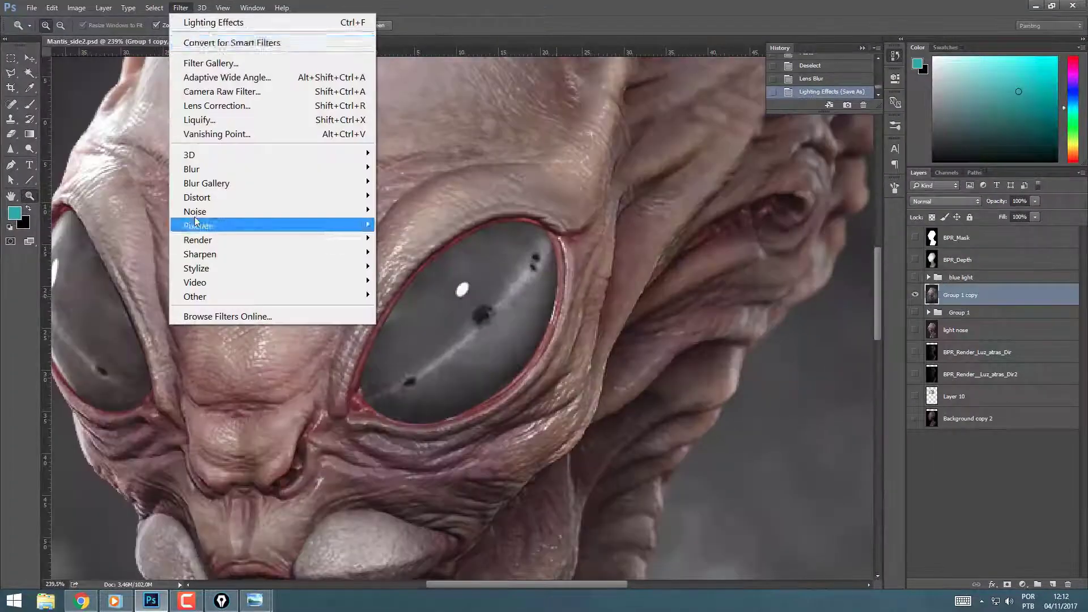
Step: Save another JPEG version as Mantis_head02.jpg in the same folder and open that file
click(431, 219)
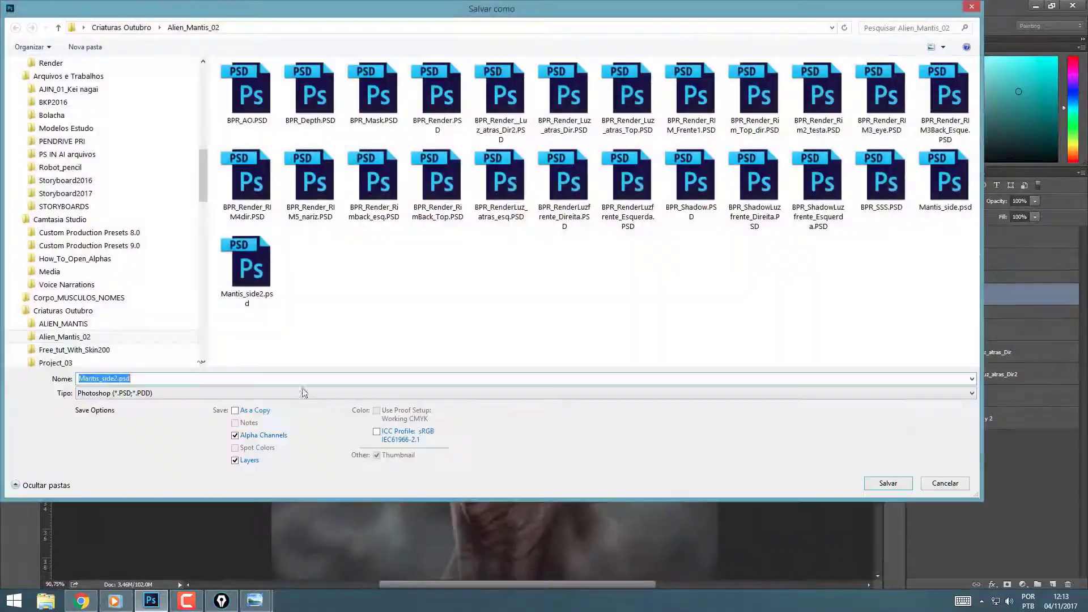
click(122, 393)
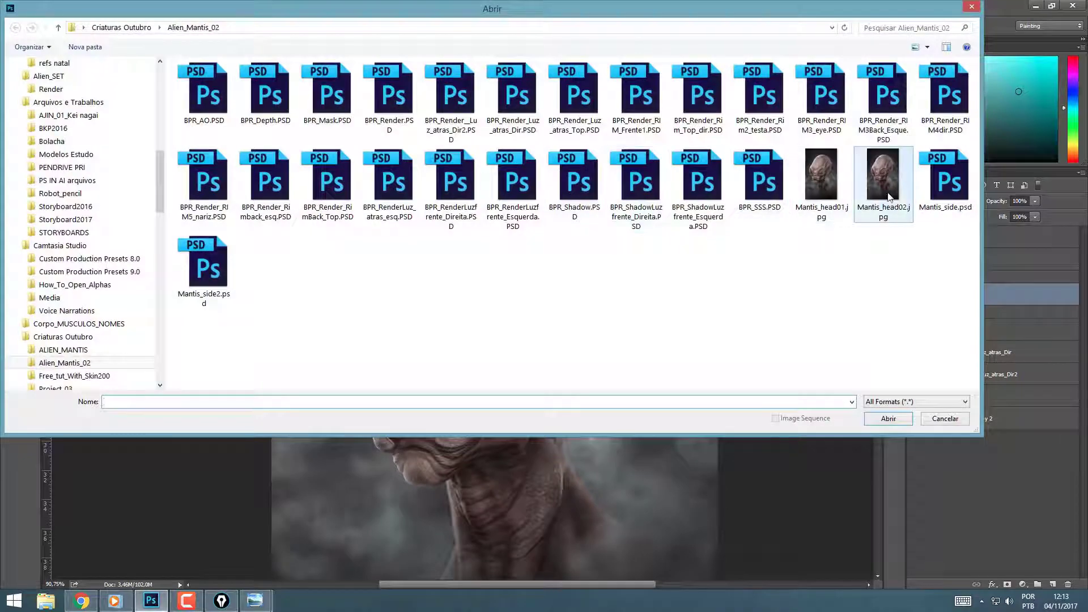
double_click(889, 197)
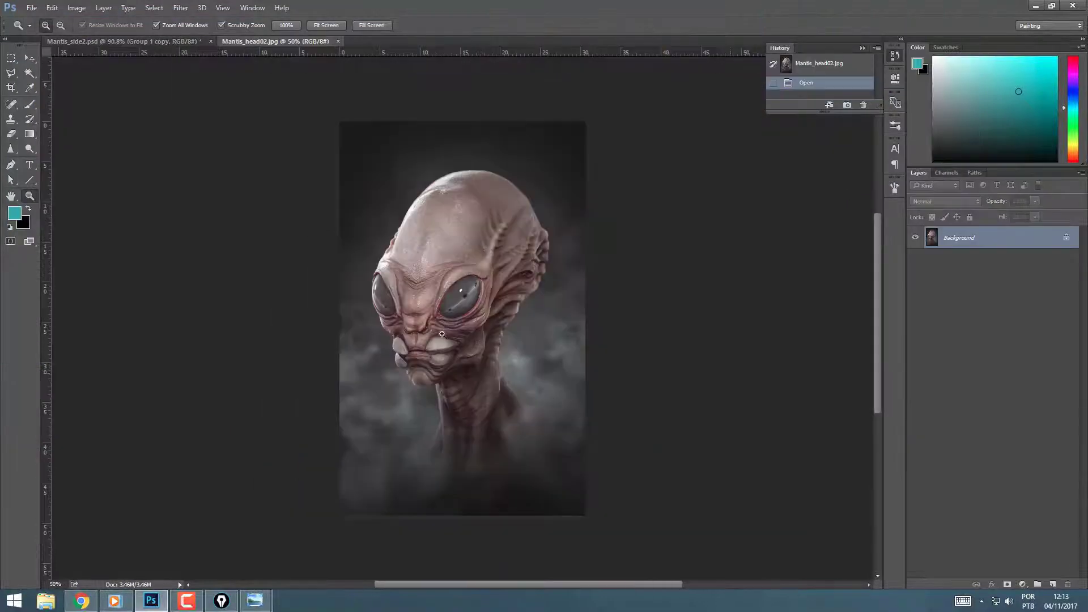
click(516, 330)
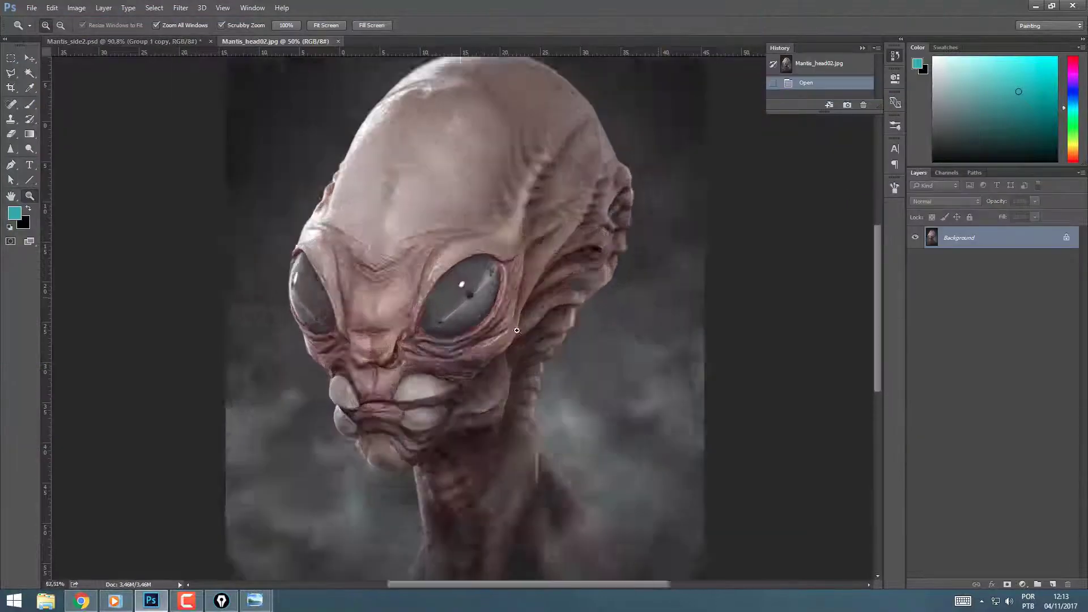
drag(516, 331, 590, 282)
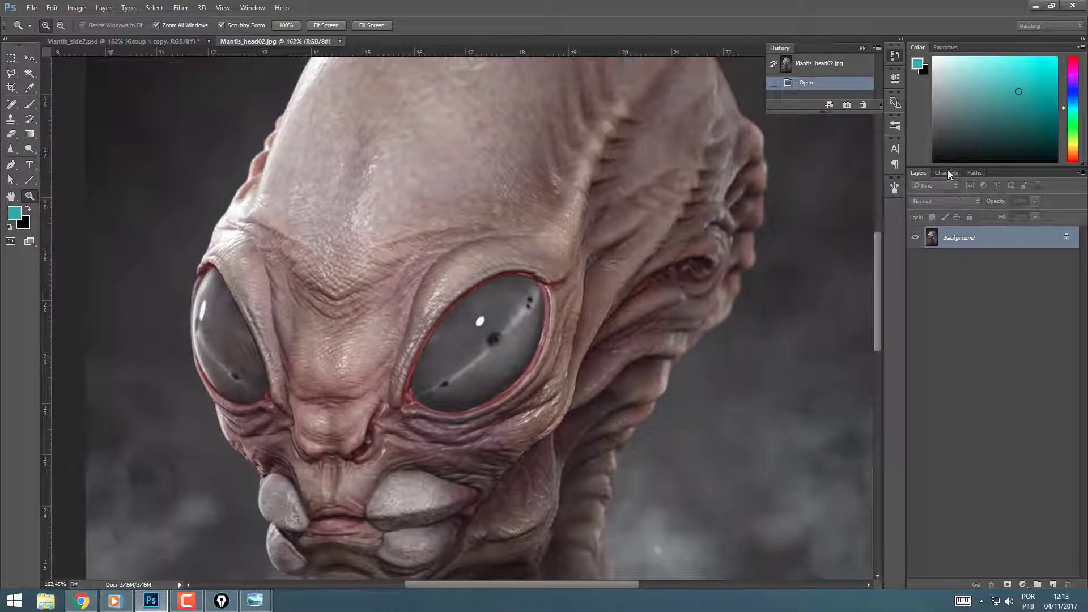
Step: Make only the Red channel active with all channels visible and nudge it two steps to the right
click(947, 170)
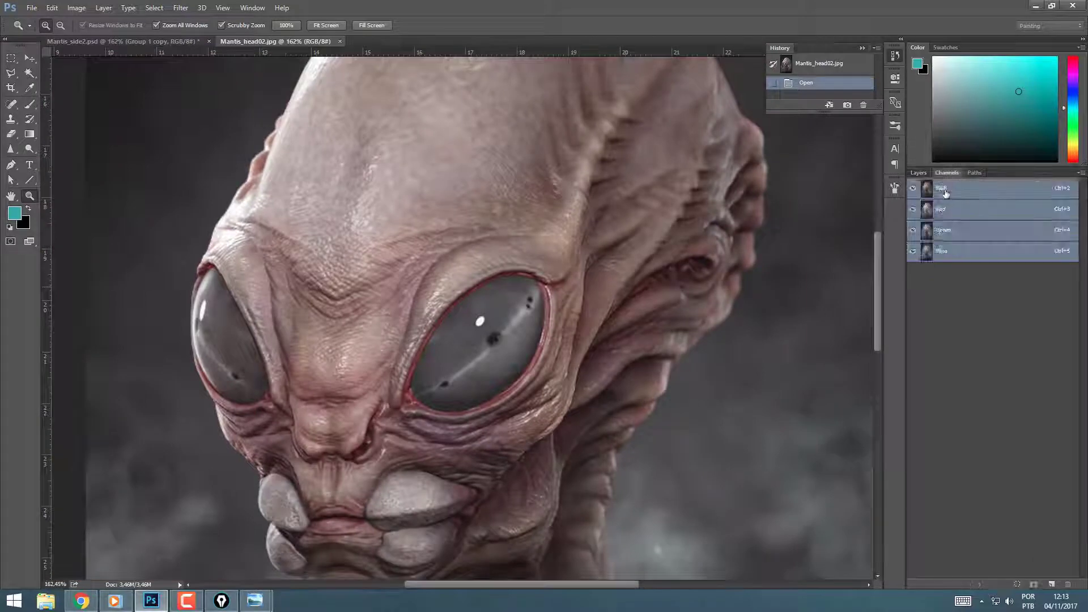
click(950, 209)
click(943, 188)
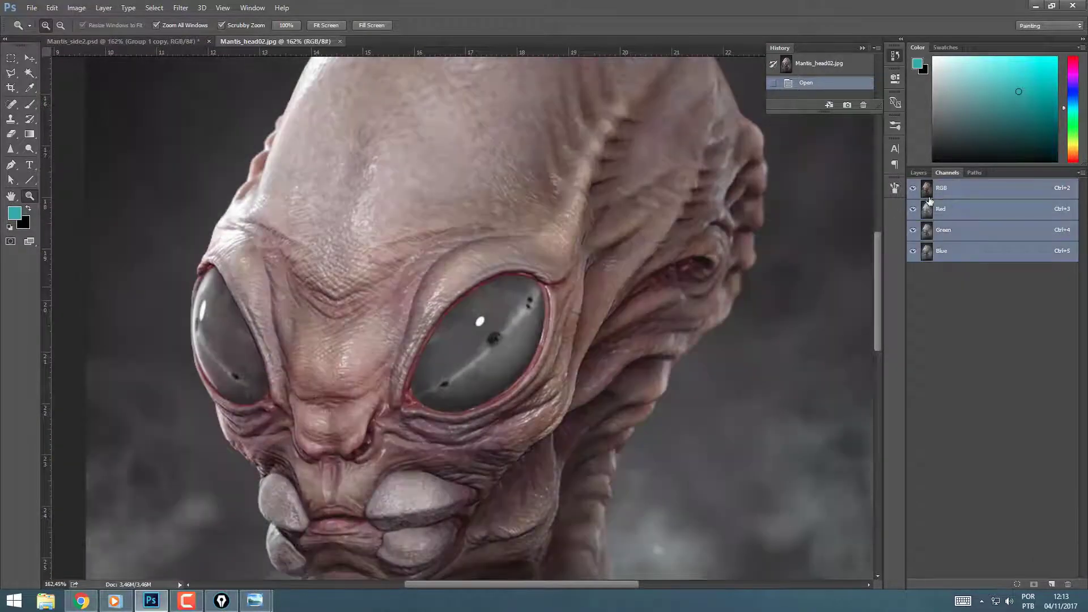
click(940, 210)
click(913, 189)
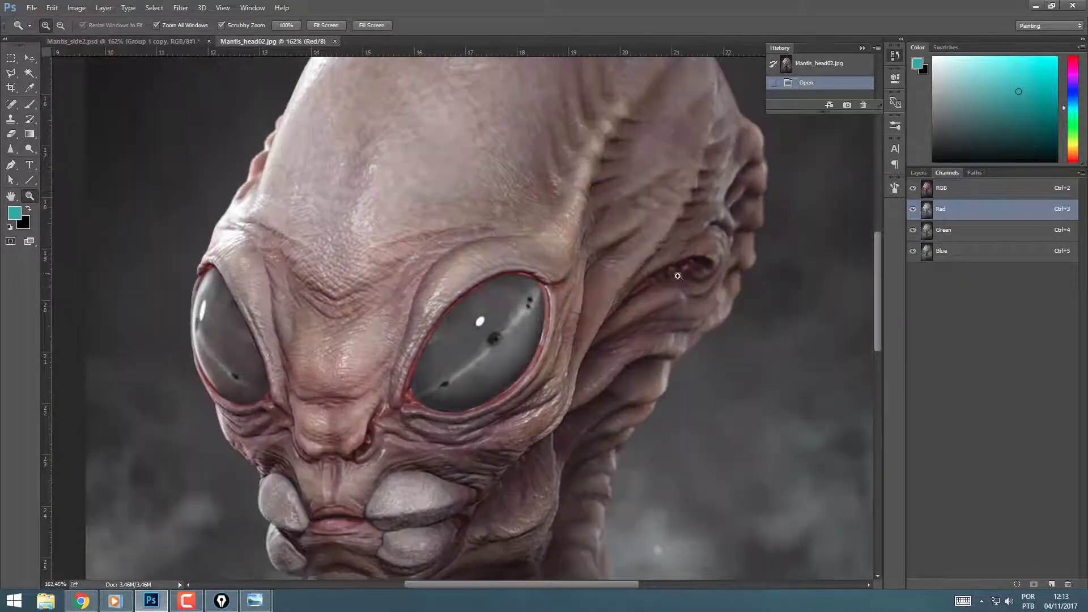
drag(691, 282, 676, 287)
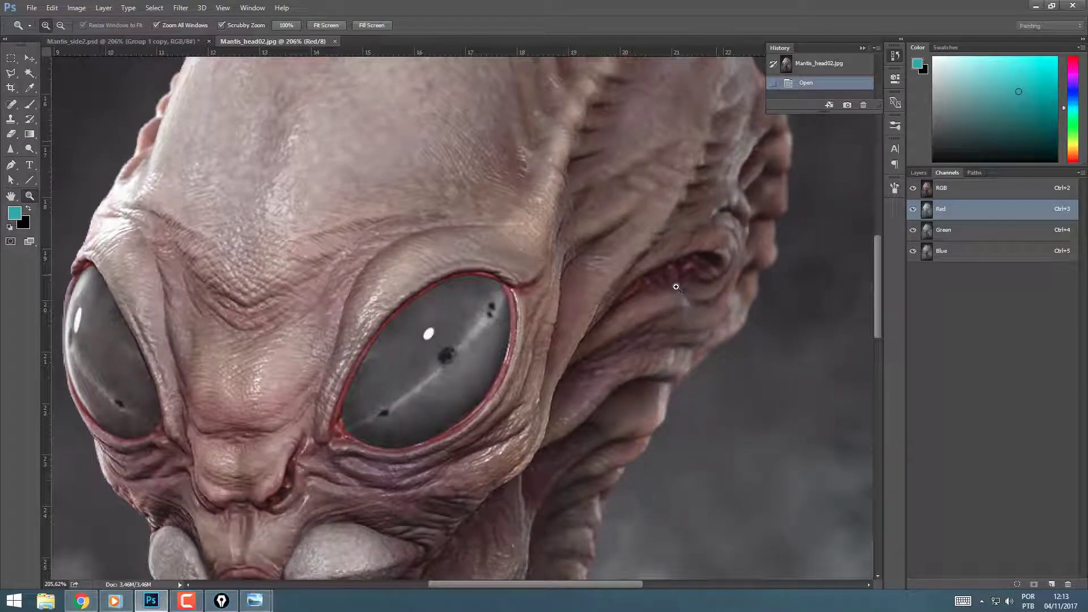
key(v)
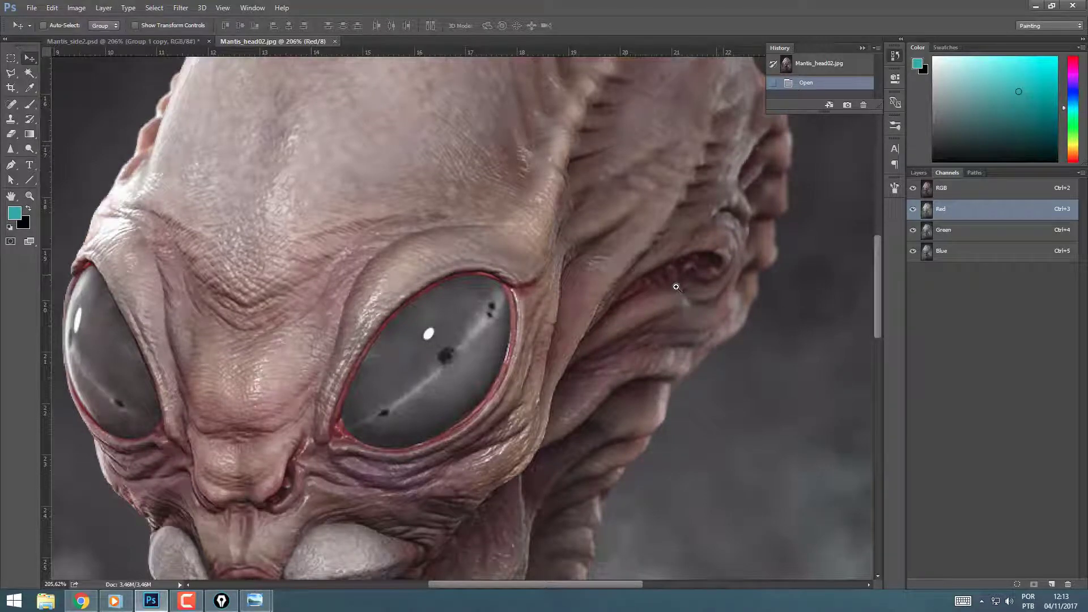
key(Right)
key(Right)
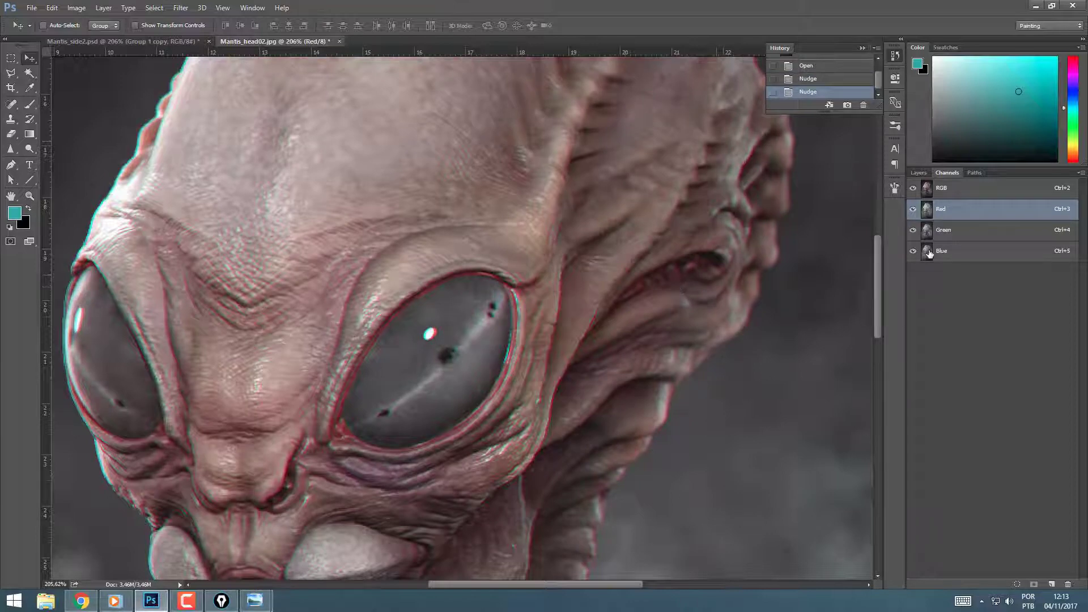
Step: Make only the Green channel active and nudge it to the left to offset it from the Red channel
click(954, 232)
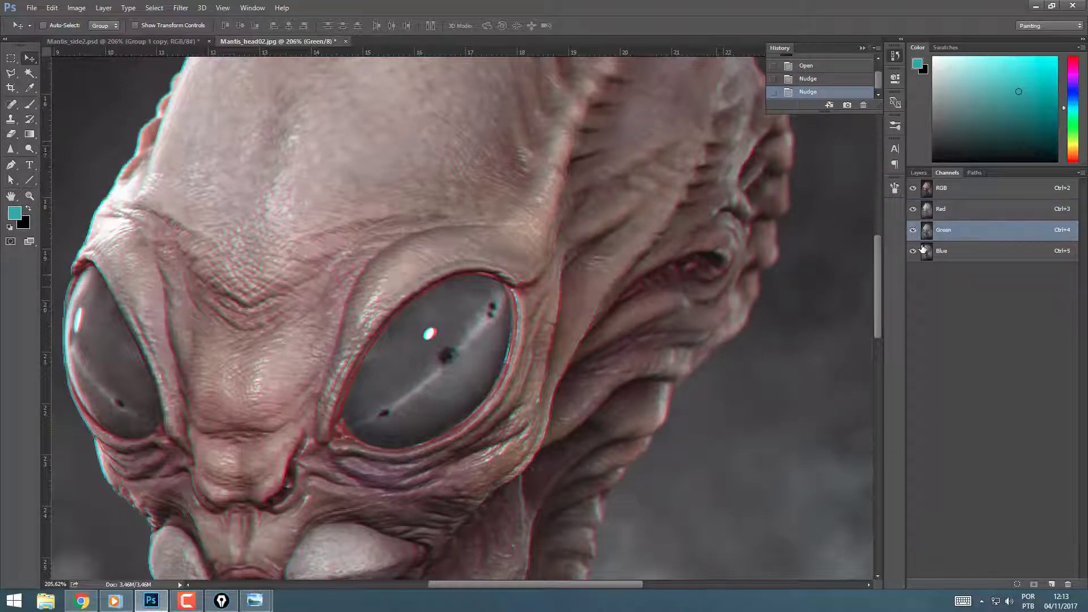
key(Left)
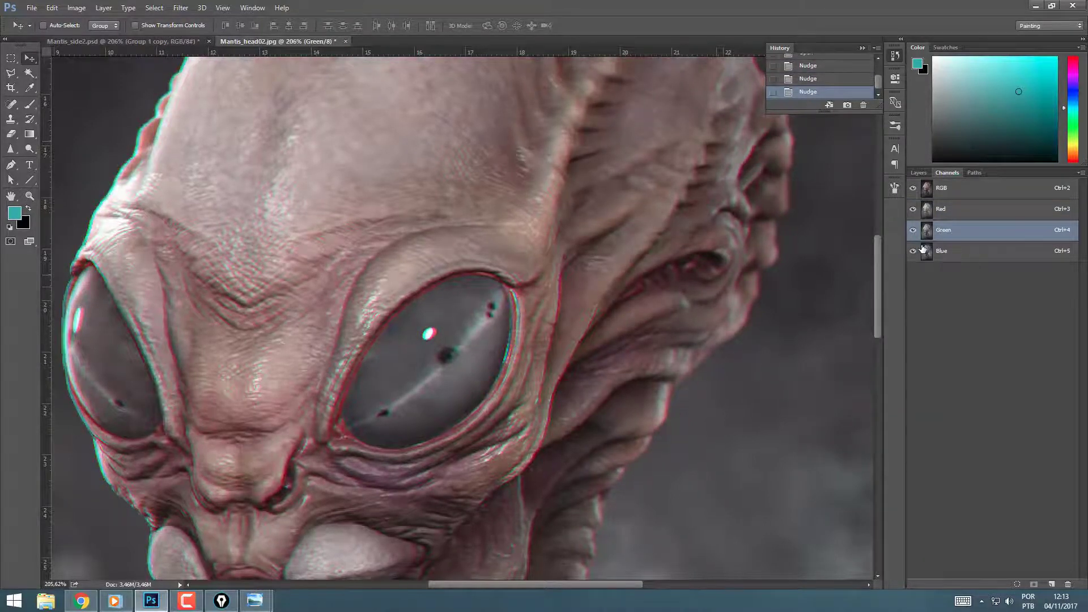
key(z)
alt+scroll(335, 294, down, 5)
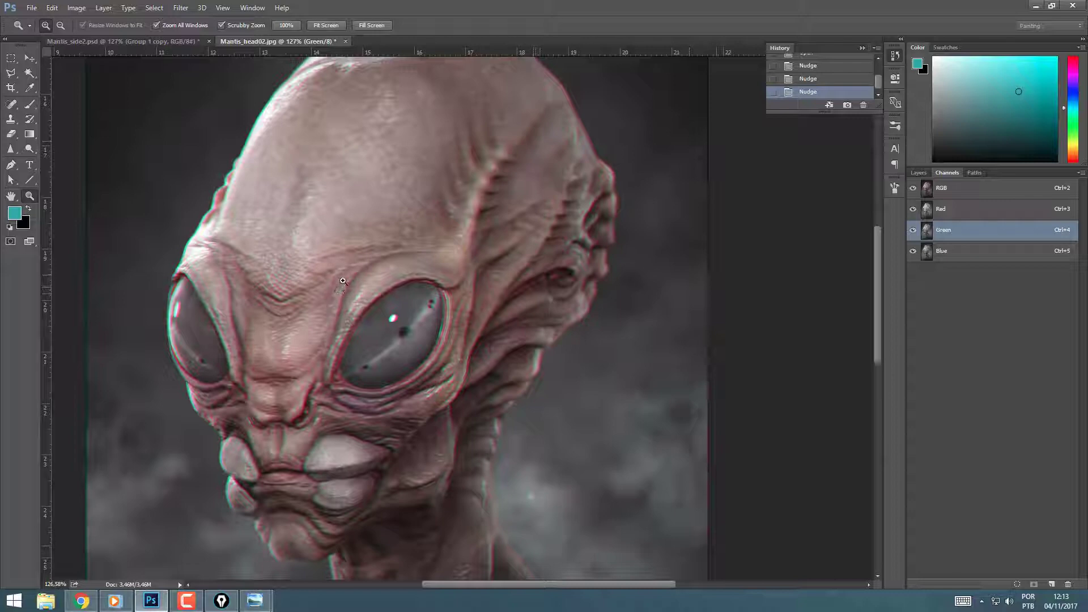
drag(395, 280, 578, 280)
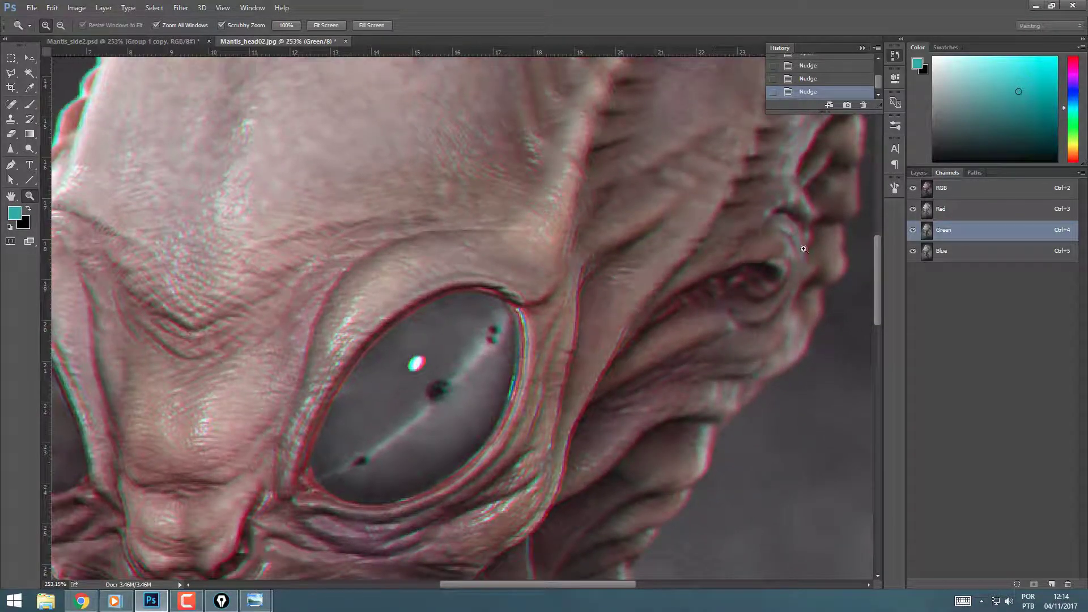
Step: Fine-tune the Green channel's horizontal offset with small nudges in both directions, judging the colour fringing around the eye
key(v)
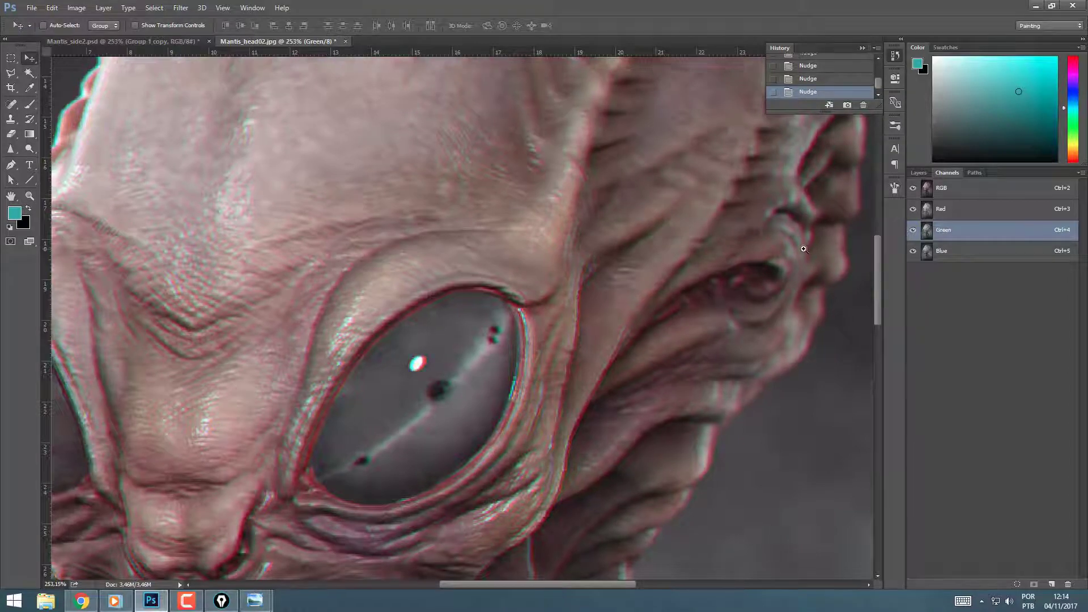
key(Left)
key(Right)
key(Right)
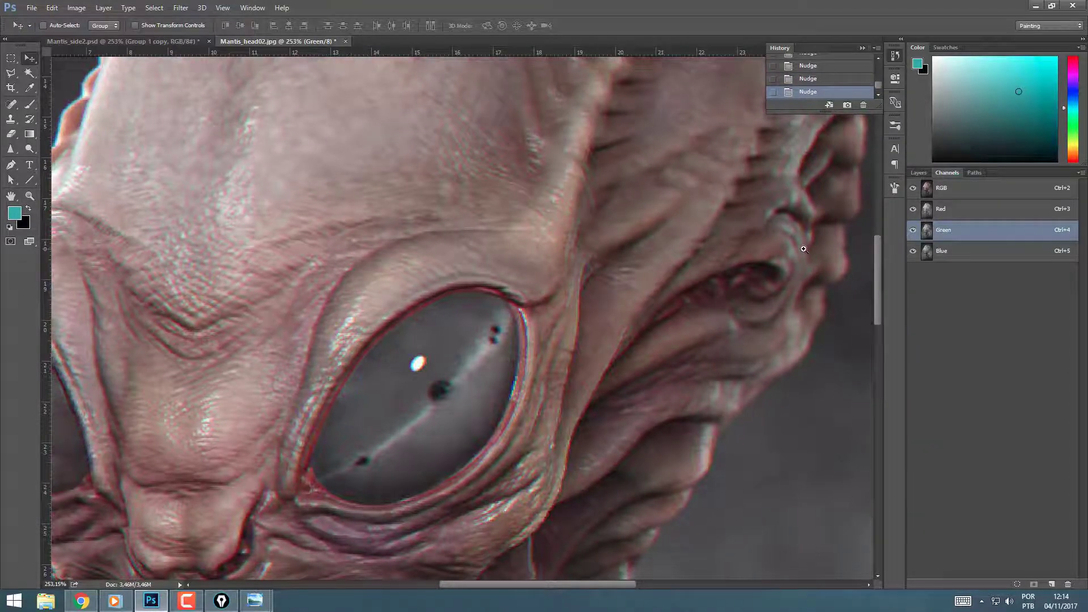
key(Left)
key(Right)
key(Right)
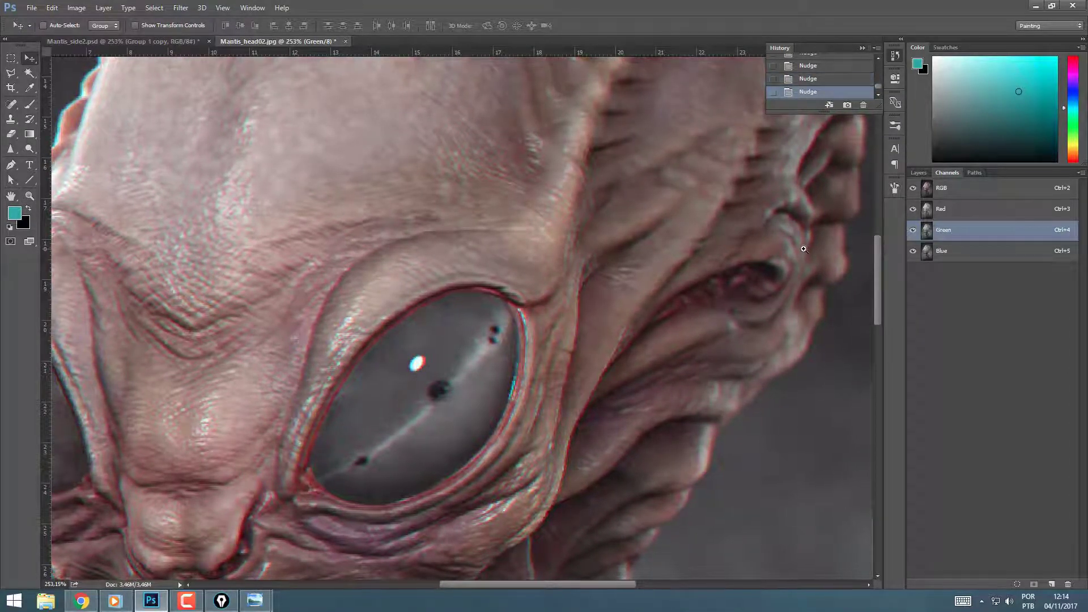
key(z)
alt+scroll(430, 285, down, 5)
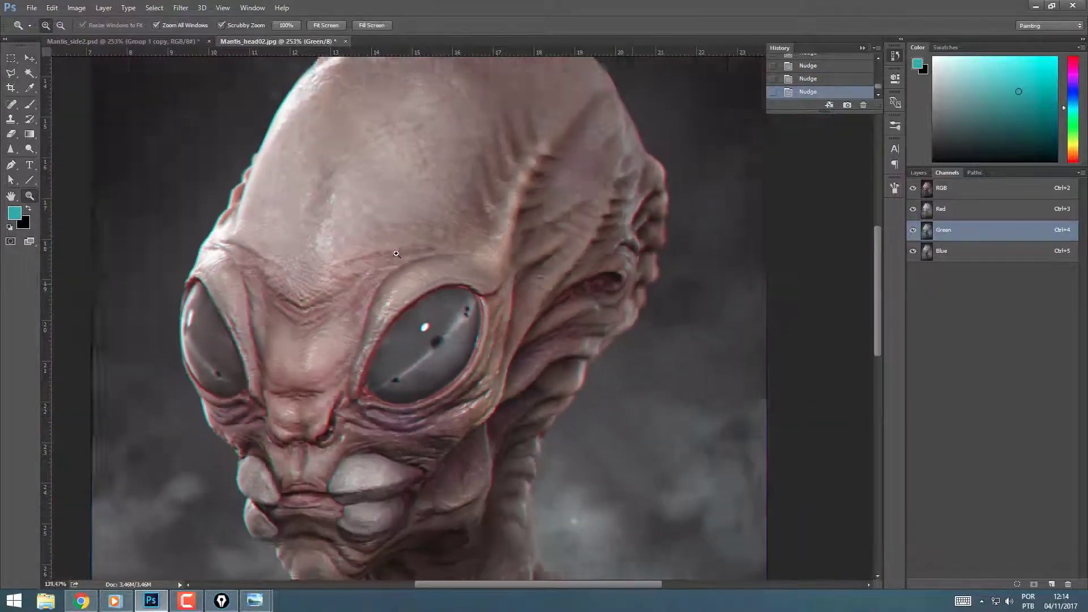
Step: Save the channel-shifted image as a separate JPEG named Mantis_head02_moove.jpg and close it
key(ctrl+shift+s)
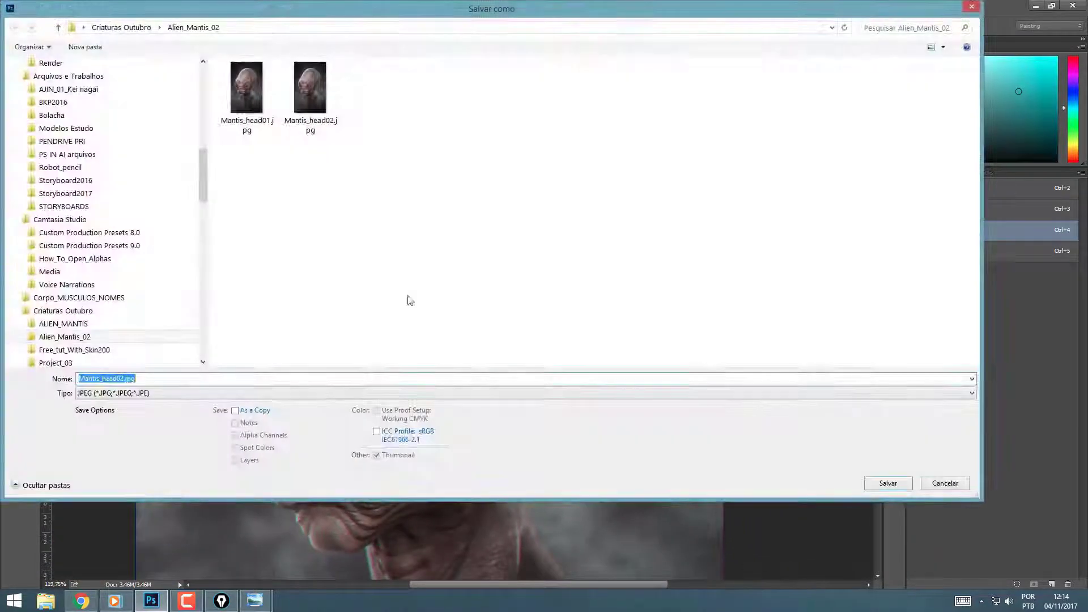
key(Right)
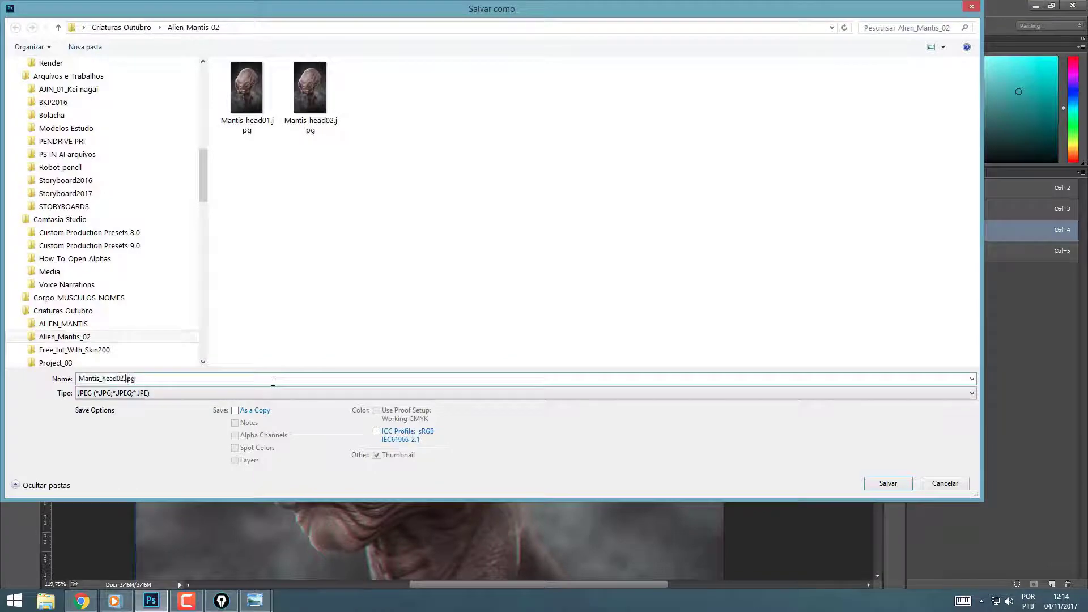
text(_moove)
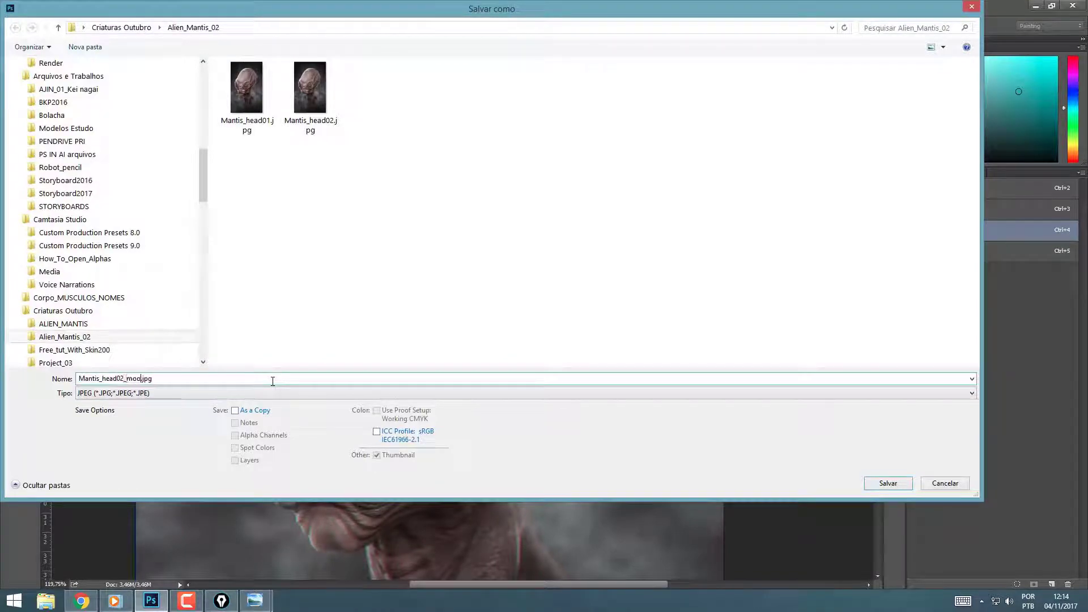
click(882, 483)
click(599, 161)
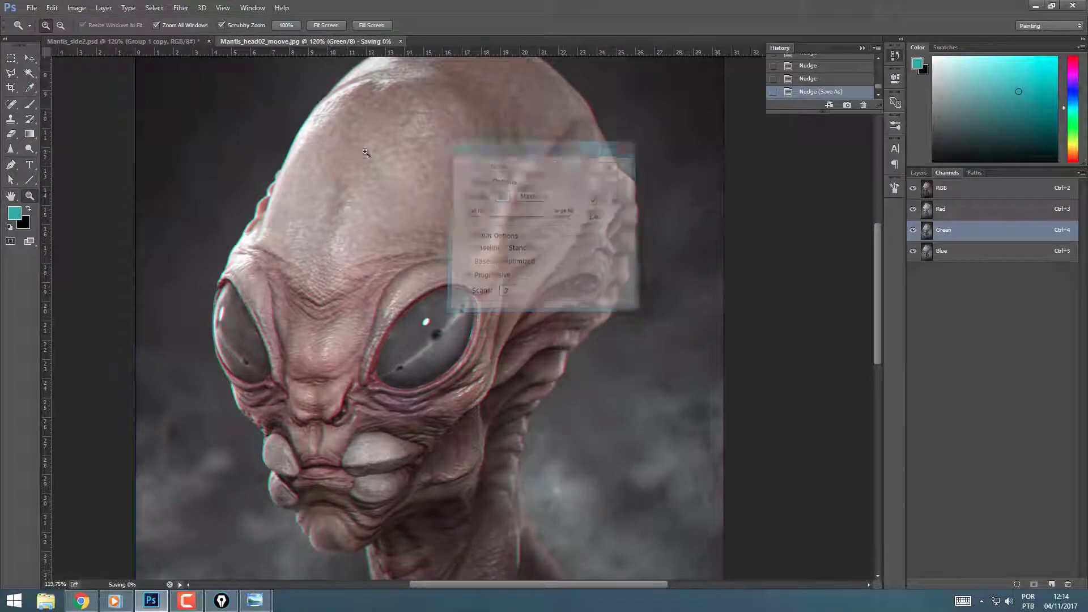
click(204, 41)
click(365, 42)
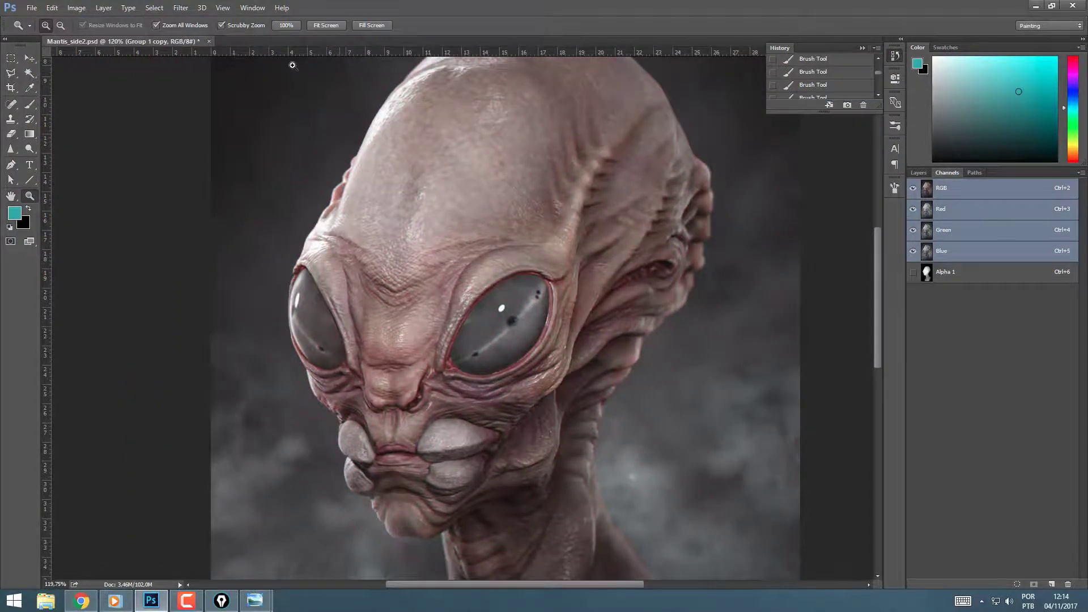
Step: Open Mantis_head02_moove.jpg, duplicate its image layer and copy the full picture
key(ctrl+o)
click(945, 179)
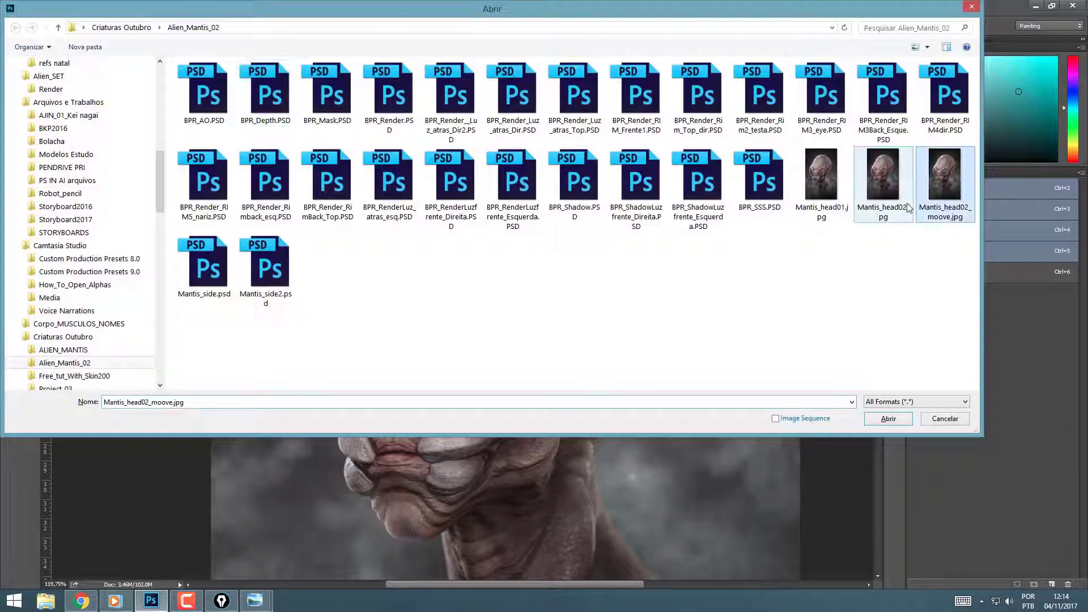
key(Return)
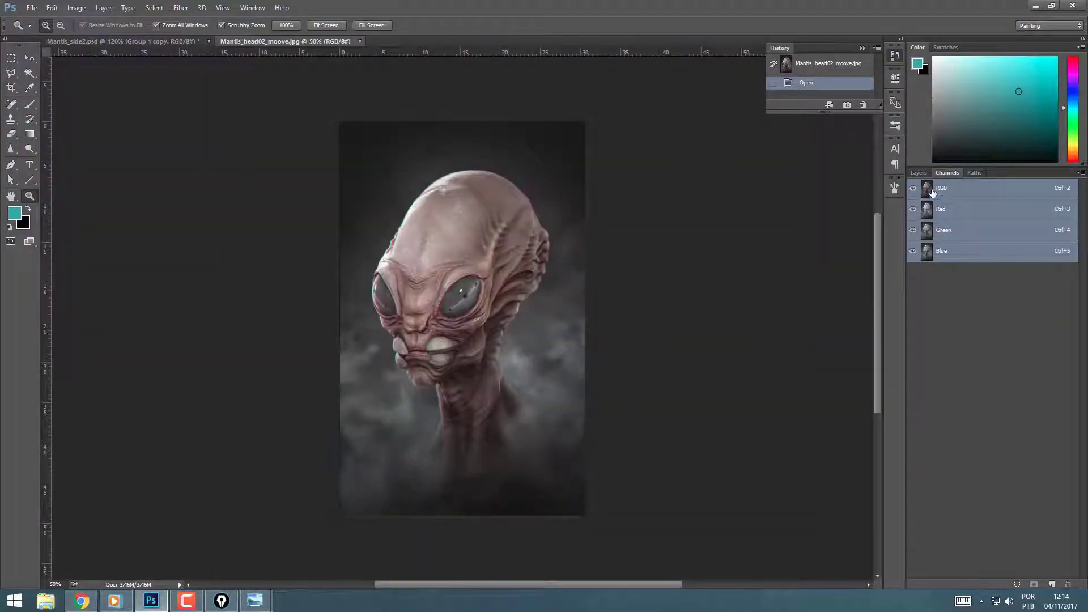
key(ctrl+j)
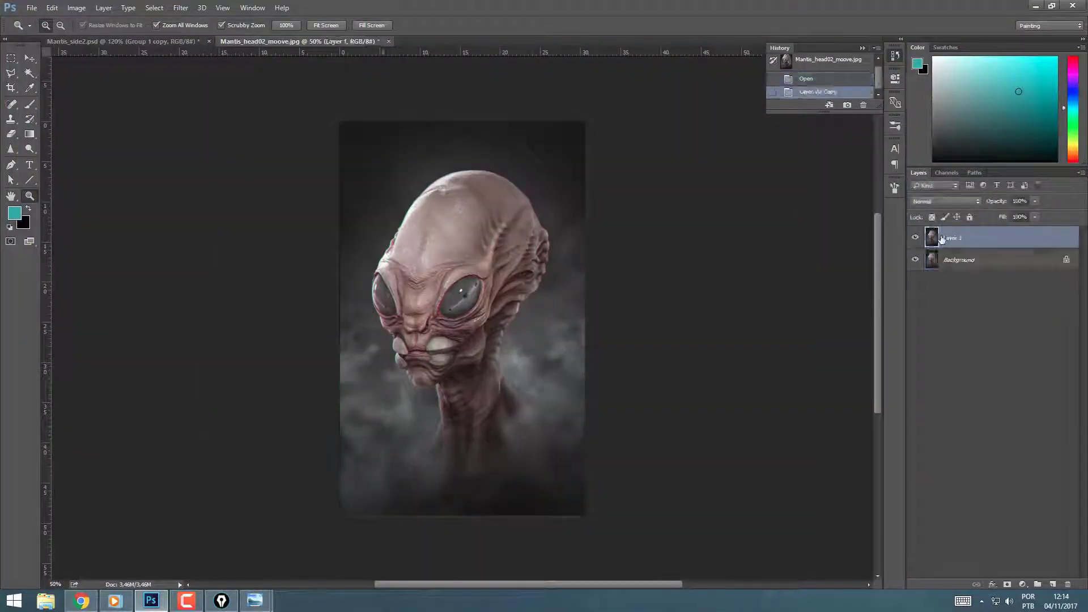
ctrl+click(933, 243)
key(ctrl+d)
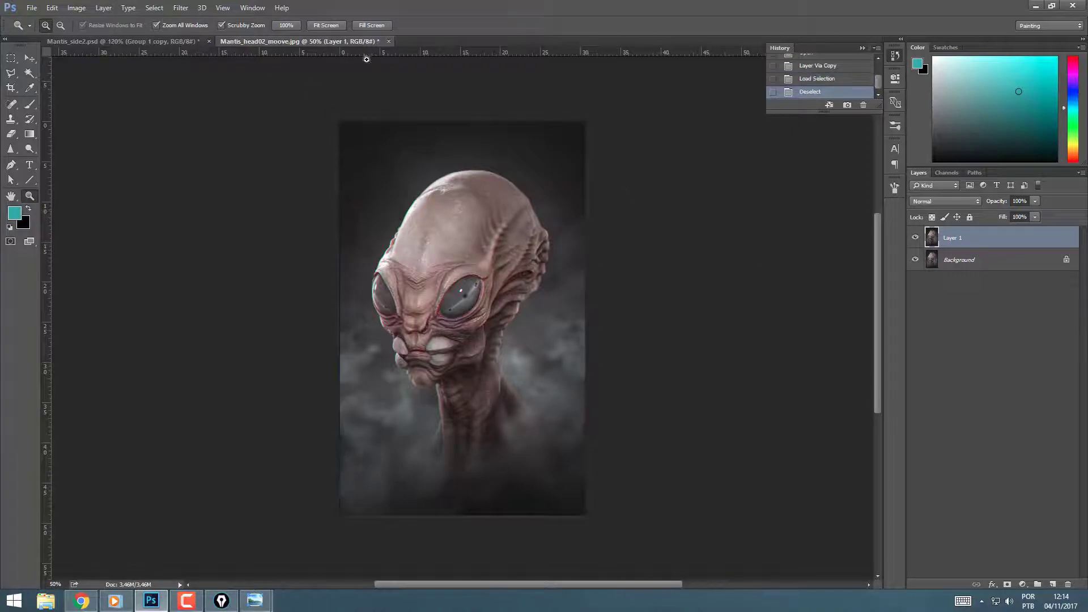
Step: Close the JPEG without saving and paste the copied image into Mantis_side2.psd above the Group 1 copy layer
click(389, 41)
click(545, 228)
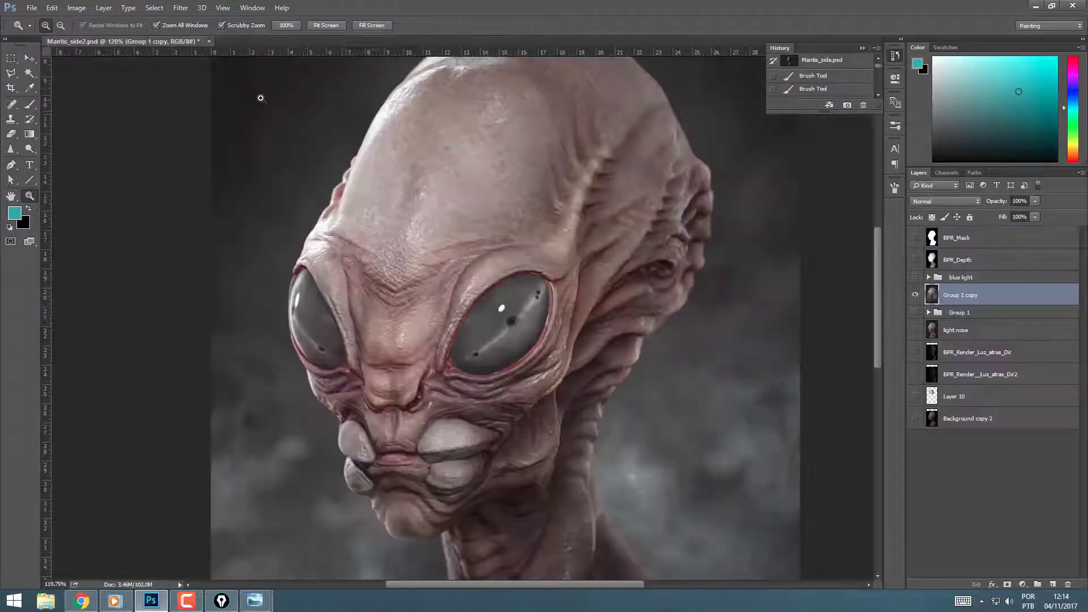
key(ctrl+v)
Step: Move the pasted Layer 23 below Group 1 copy and add a layer mask to Group 1 copy
drag(600, 321, 564, 312)
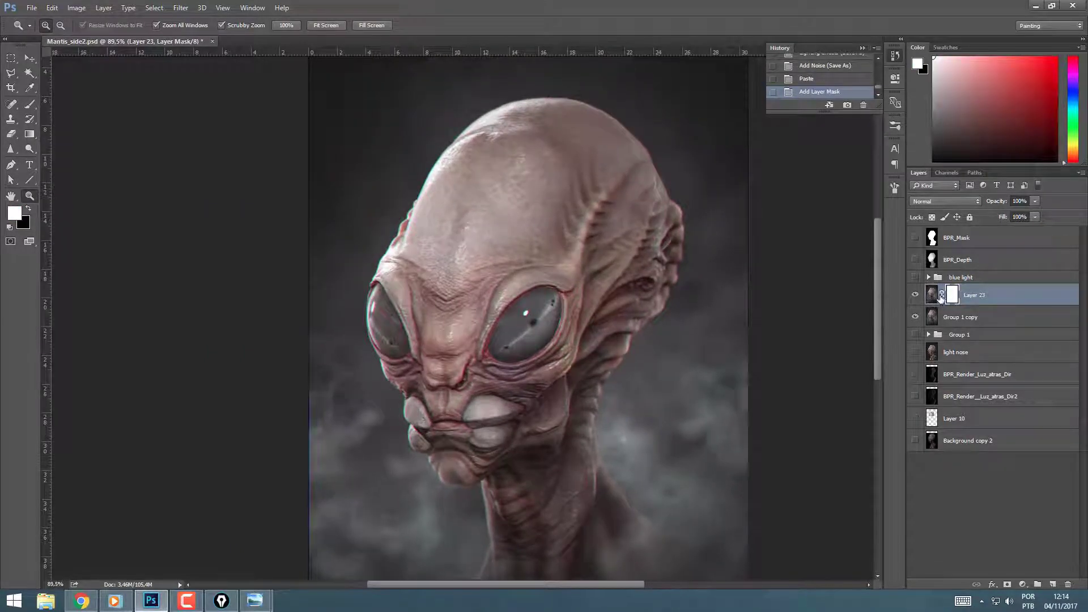
key(ctrl+z)
drag(942, 299, 949, 318)
click(952, 296)
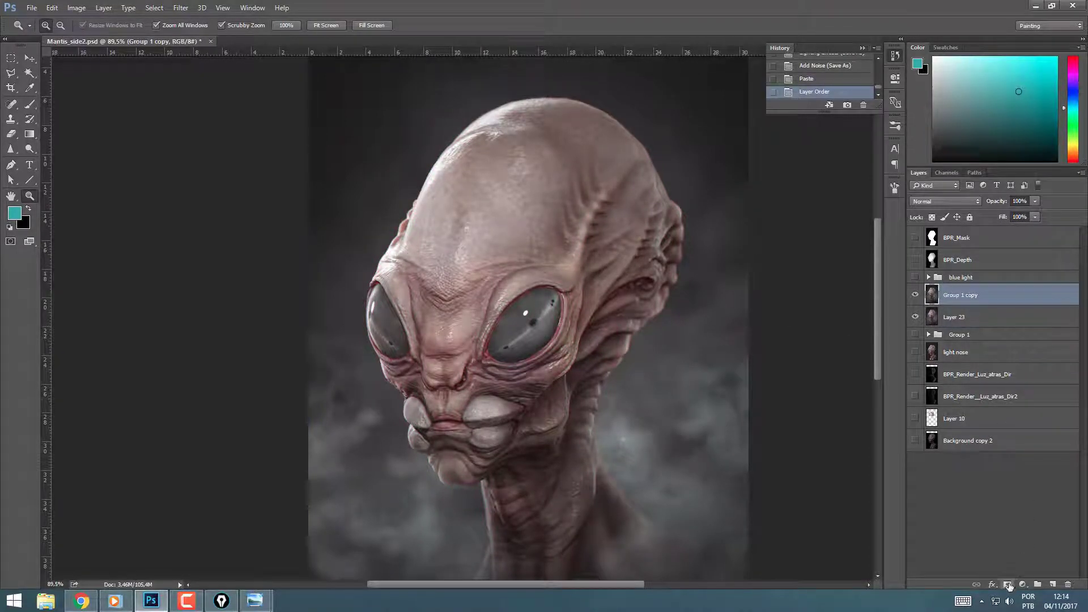
click(1007, 584)
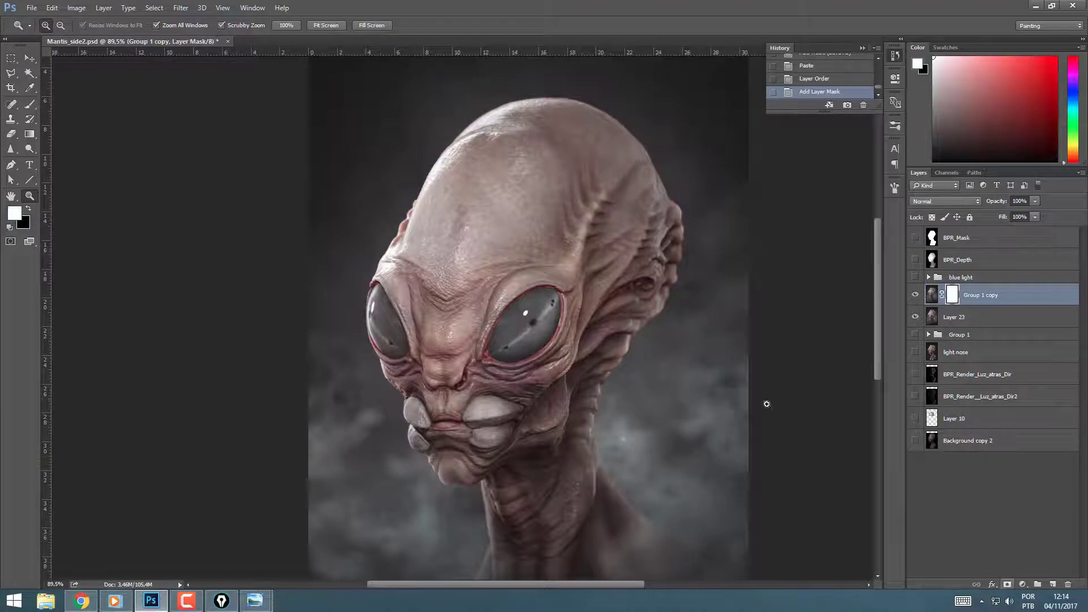
Step: Set the brush size to 105 px and try painting black on the Group 1 copy mask along the back of the head
drag(659, 281, 694, 281)
key(b)
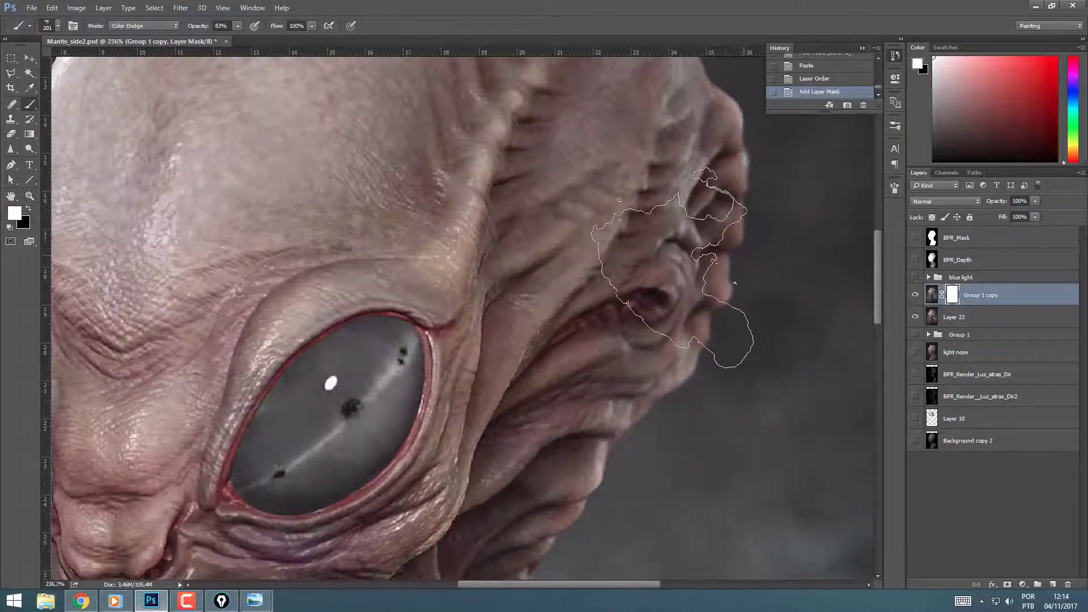
right_click(694, 252)
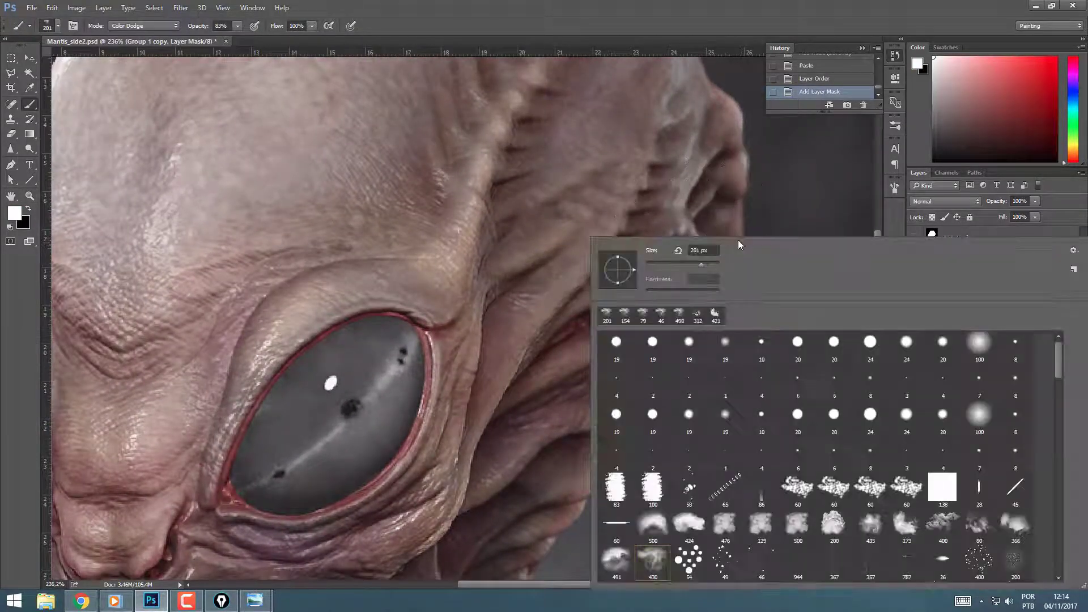
click(683, 263)
mouse_move(715, 218)
mouse_down()
mouse_move(745, 221)
mouse_move(729, 220)
mouse_move(726, 232)
mouse_up()
key(x)
mouse_move(720, 284)
mouse_down()
mouse_move(695, 353)
mouse_move(704, 335)
mouse_up()
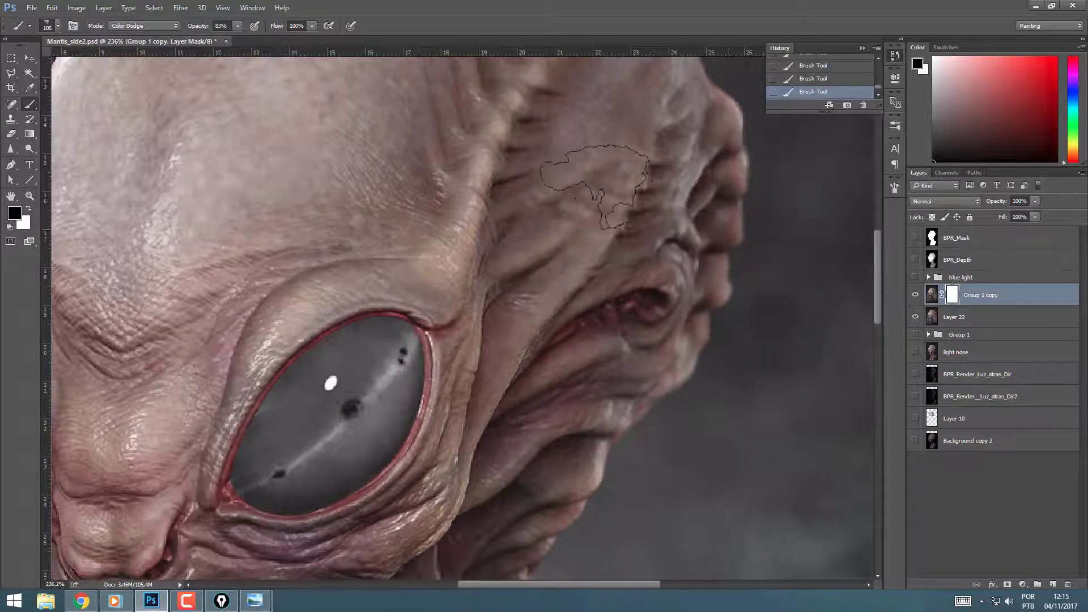
Step: Switch the brush mode to Normal and paint the Group 1 copy mask black along the back and crown of the head
click(144, 26)
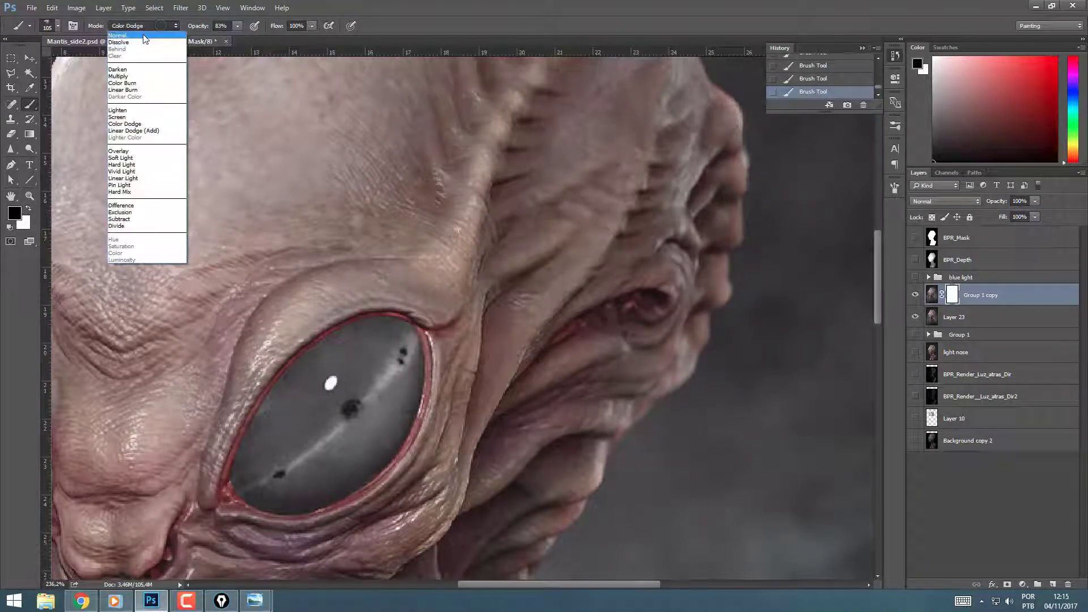
click(131, 35)
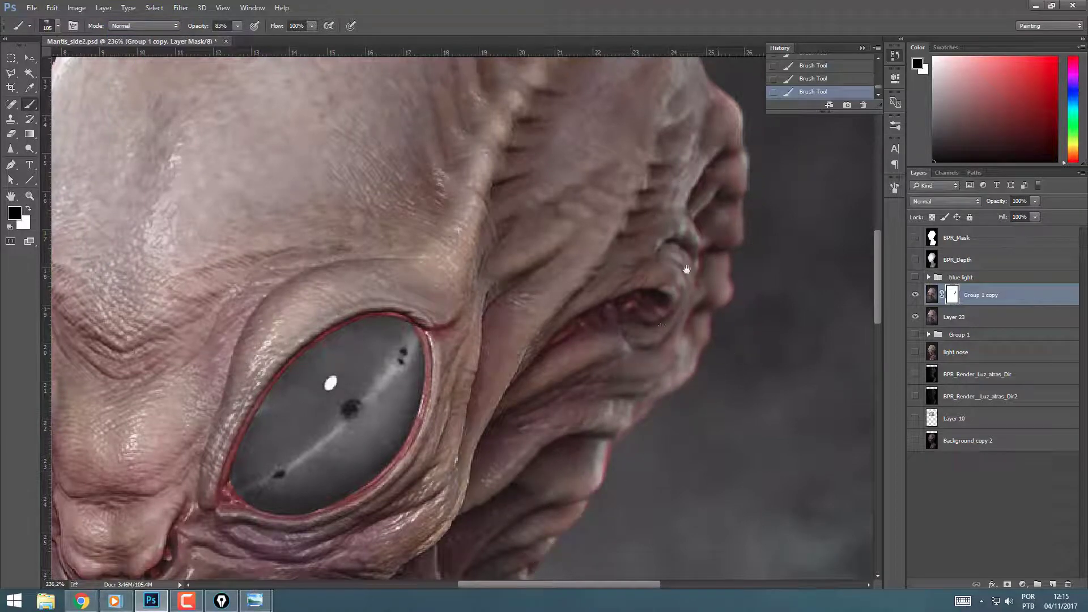
drag(680, 276, 642, 410)
drag(692, 316, 632, 442)
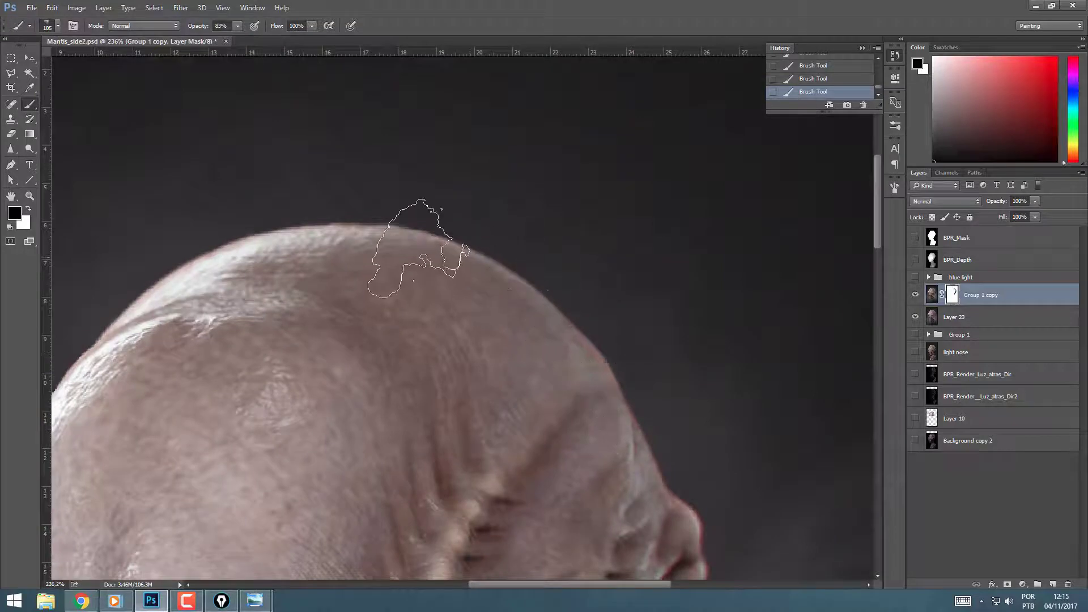
drag(670, 572, 597, 246)
drag(561, 383, 597, 249)
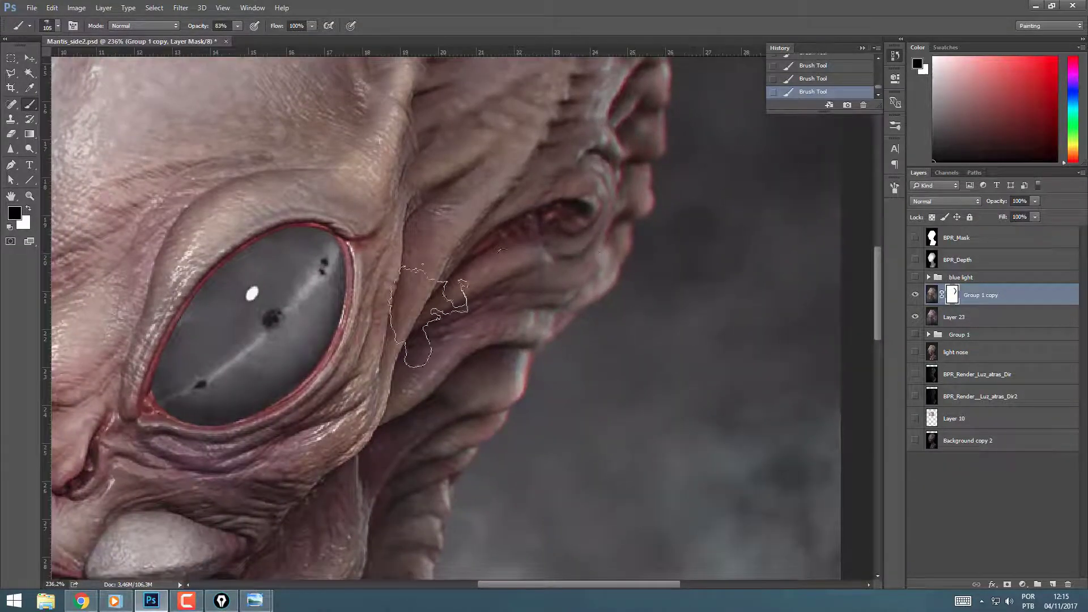
Step: Paint the mask black along the jaw fold and both neck edges to reveal the colour fringing there
mouse_move(418, 311)
mouse_down()
mouse_move(408, 415)
mouse_move(527, 162)
mouse_up()
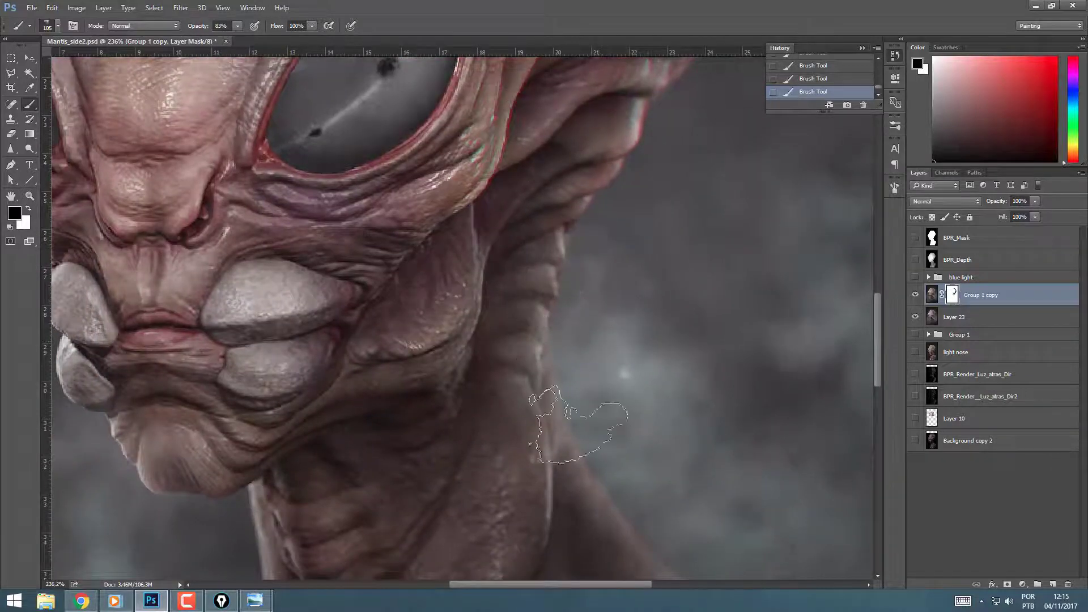
drag(592, 490, 563, 340)
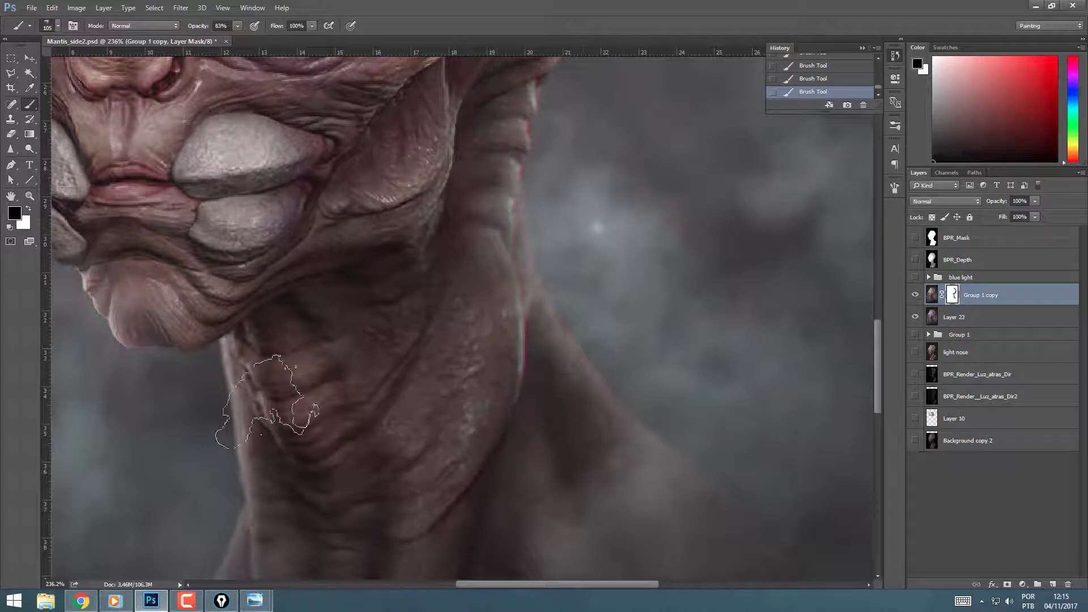
drag(232, 368, 414, 419)
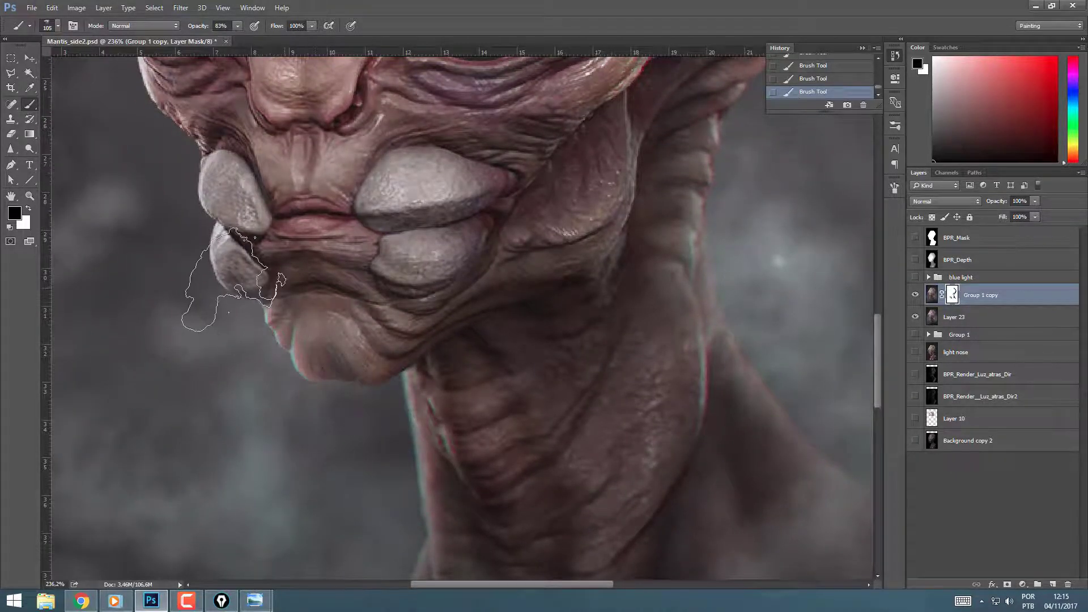
Step: Reduce the brush to 32 px and paint the mask black along the outer edges of the mouth pads and chin
right_click(252, 238)
click(319, 264)
click(221, 264)
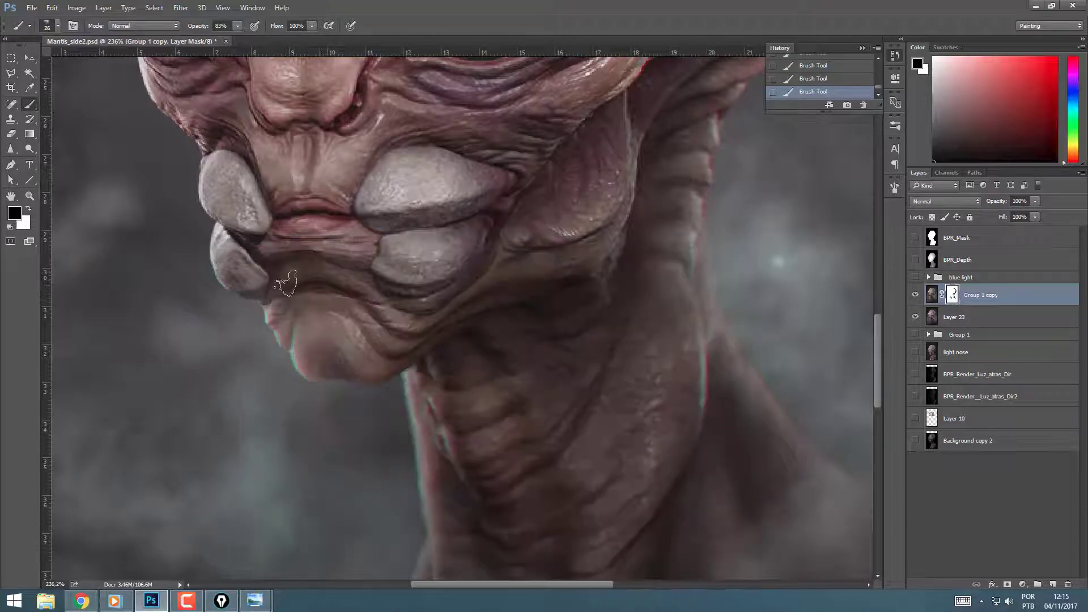
right_click(309, 273)
click(377, 263)
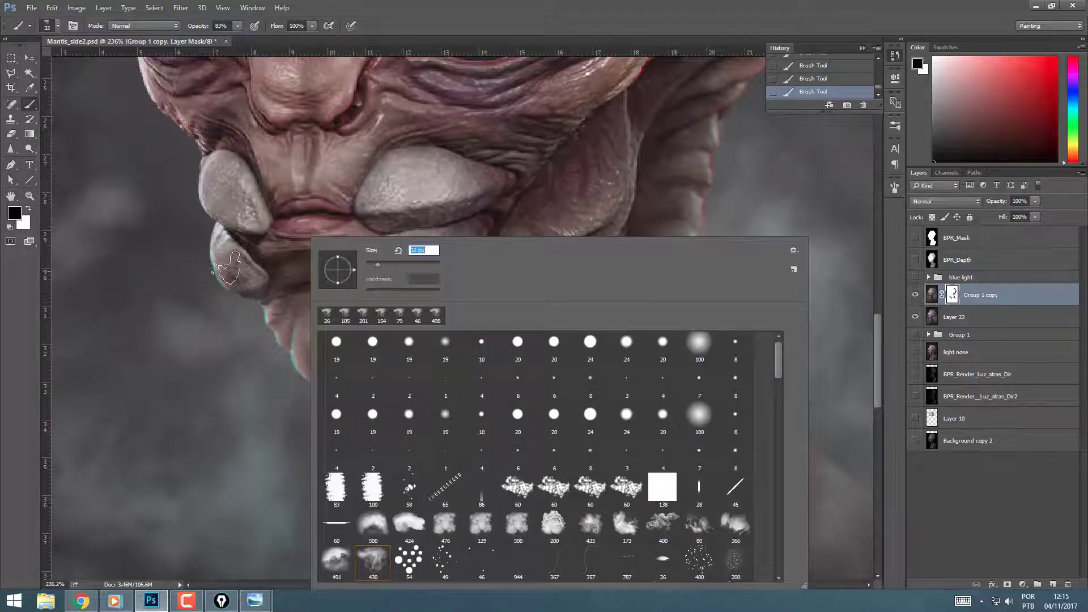
click(227, 268)
drag(246, 193, 318, 388)
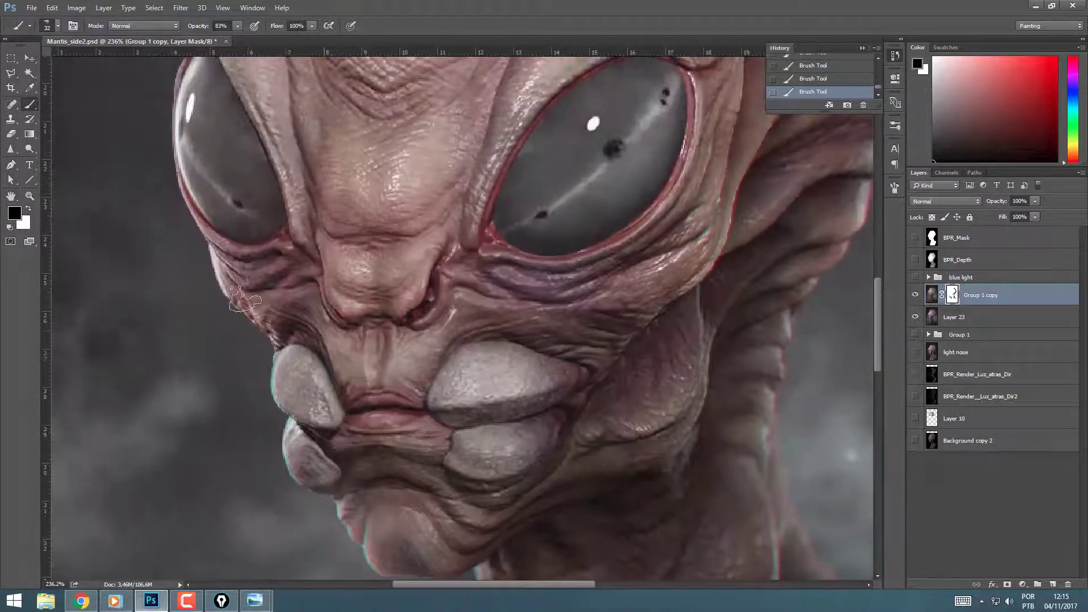
Step: Paint the mask black along the outer contours of the cheek, the far eye and the remaining head edges
mouse_move(226, 281)
mouse_down()
mouse_move(318, 499)
mouse_move(303, 440)
mouse_up()
mouse_move(271, 354)
mouse_down()
mouse_move(282, 202)
mouse_move(334, 117)
mouse_move(322, 147)
mouse_up()
drag(305, 210, 141, 473)
drag(858, 270, 566, 255)
drag(463, 570, 502, 289)
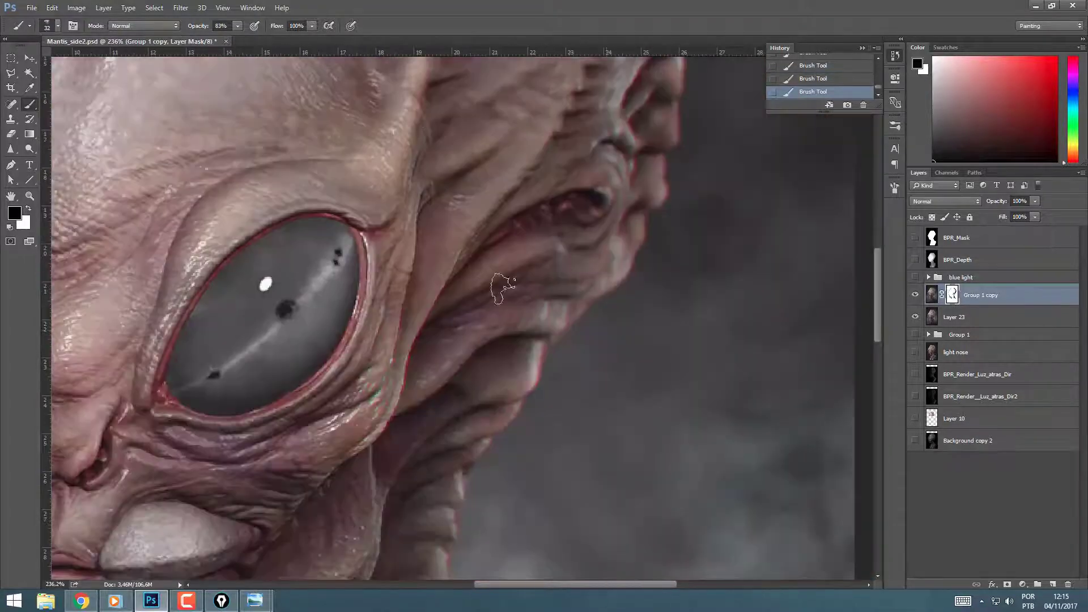
key(x)
Step: Examine the whole alien bust in full-screen view, both close up and from a distance
key(z)
drag(433, 341, 357, 326)
key(f)
key(f)
drag(629, 340, 752, 341)
alt+scroll(753, 341, down, 1)
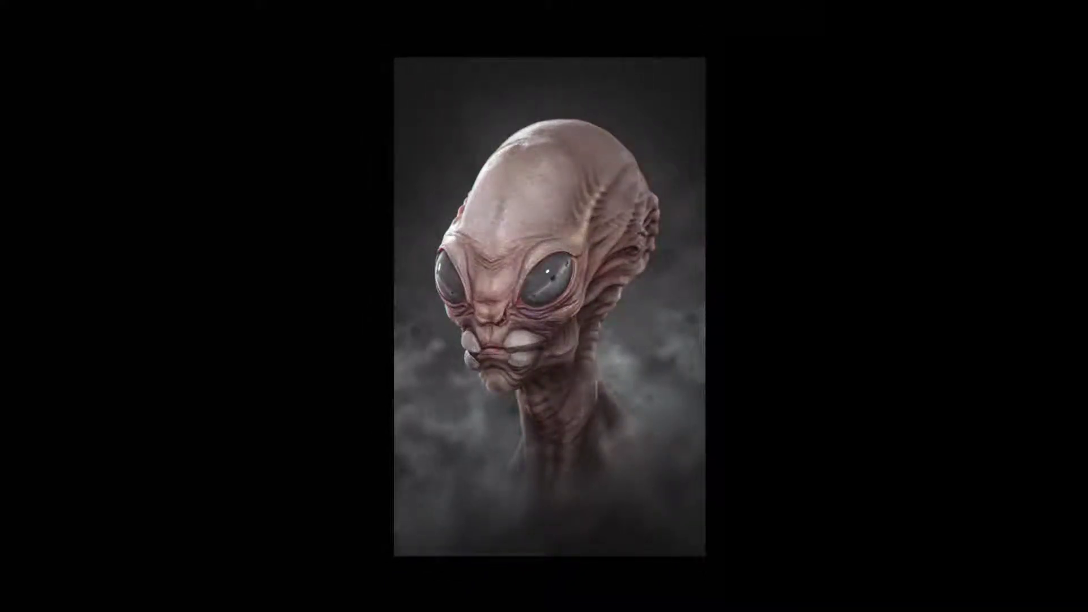
alt+scroll(695, 286, up, 1)
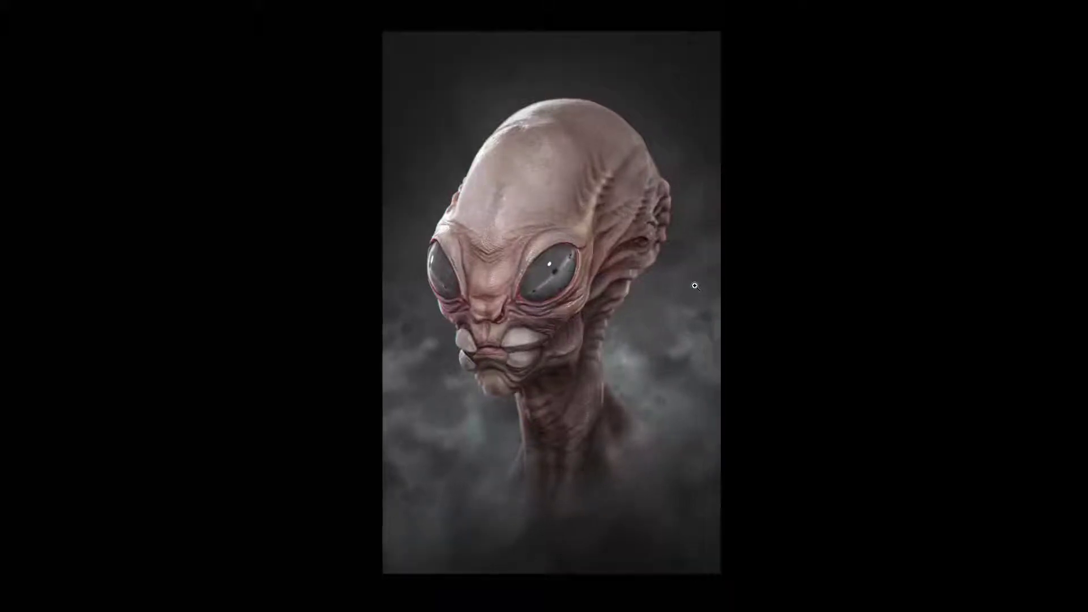